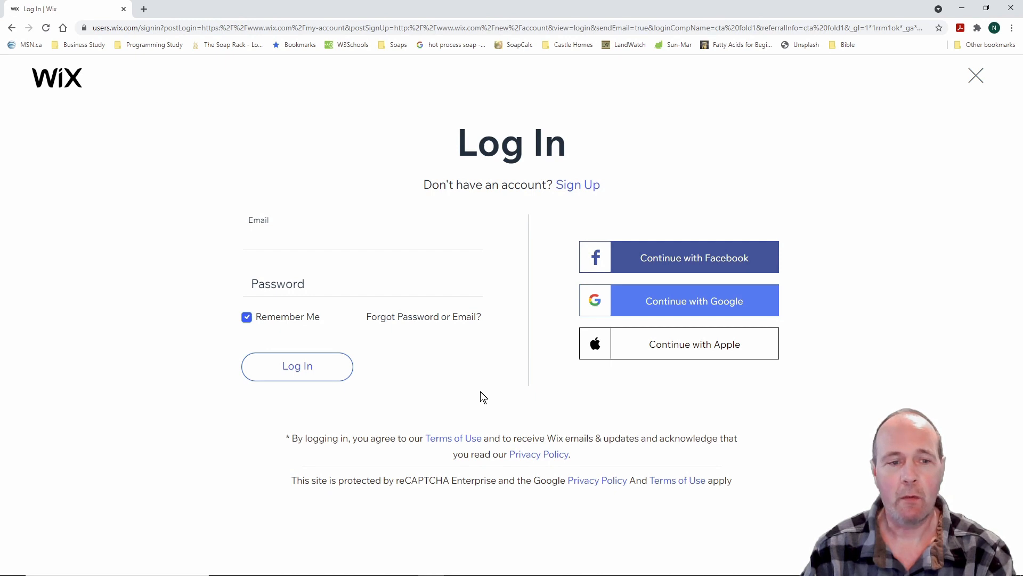
Switch the Wix login page over to the Sign Up form
left_click_drag(221, 197, 516, 429)
left_click_drag(540, 202, 840, 413)
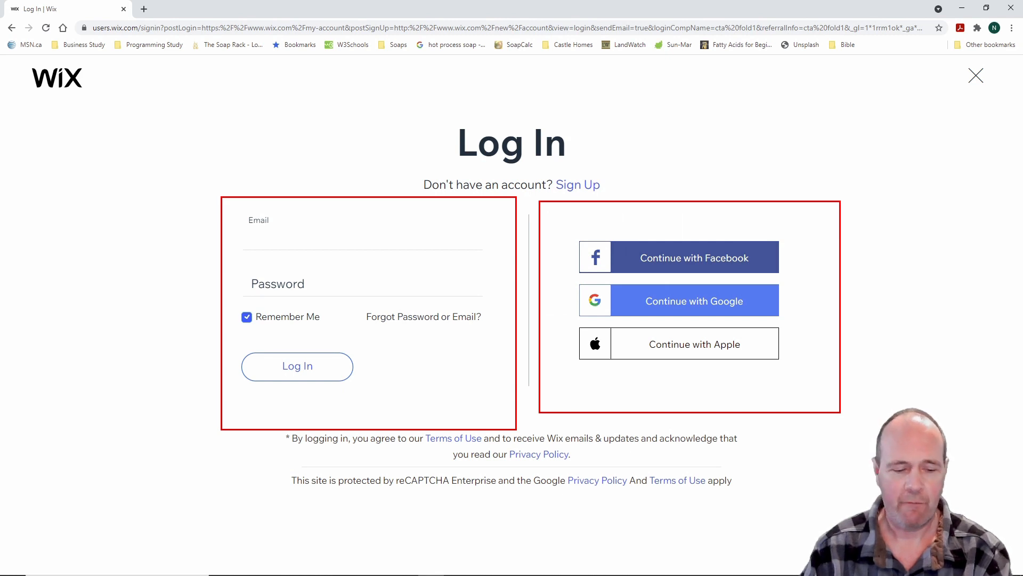
key("Escape")
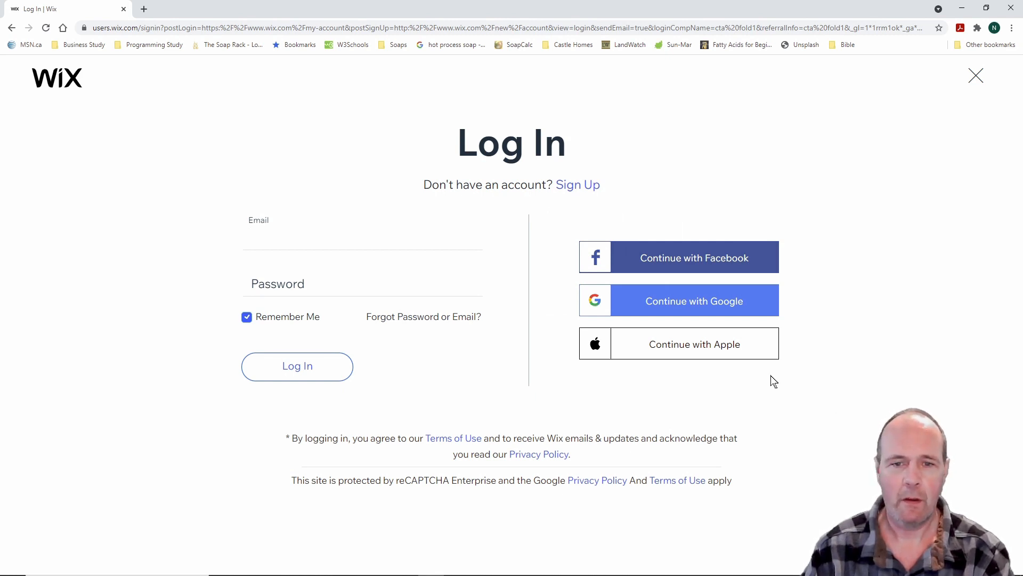
left_click_drag(376, 106, 649, 213)
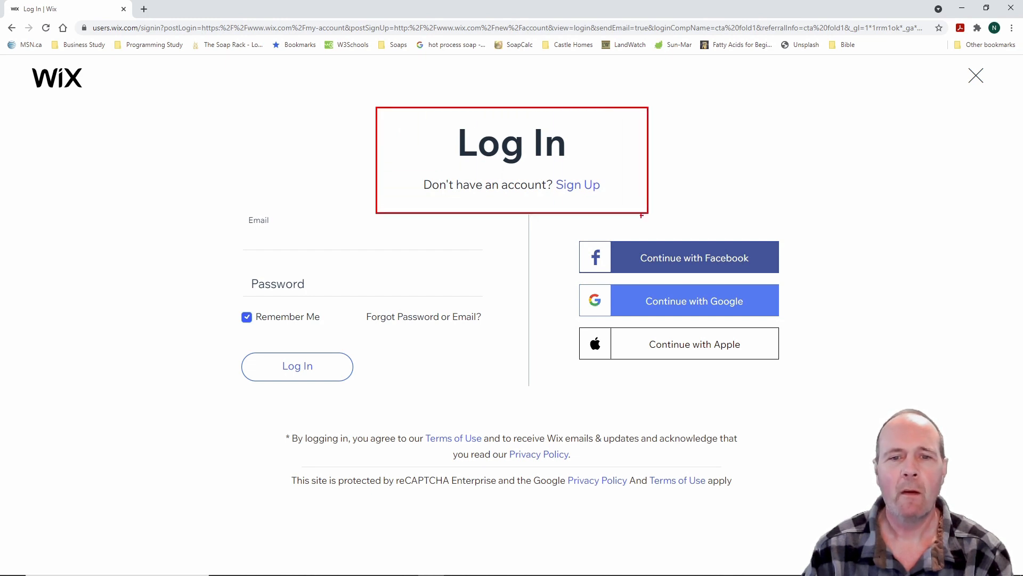
left_click_drag(542, 166, 629, 204)
key("Escape")
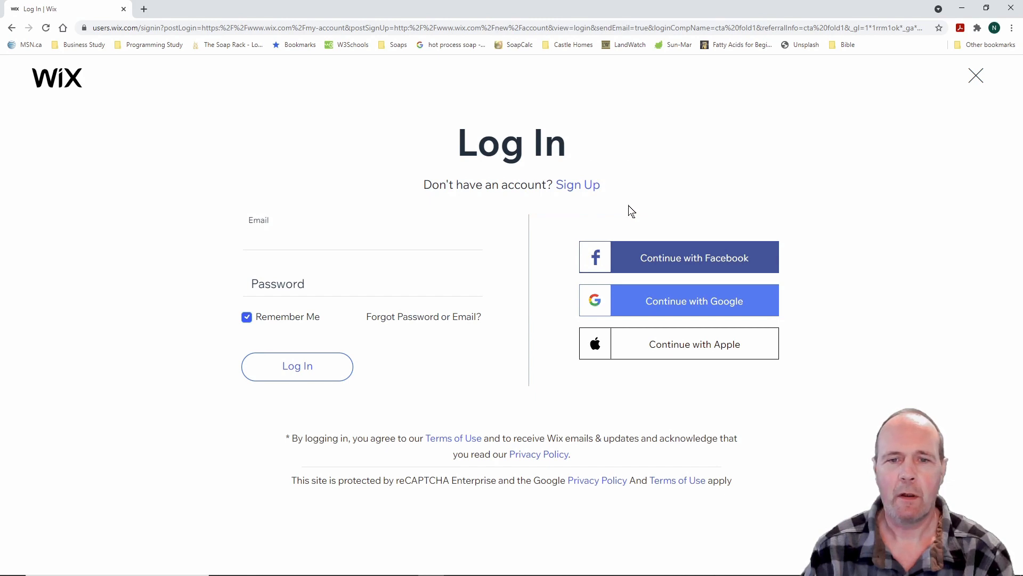
left_click(575, 190)
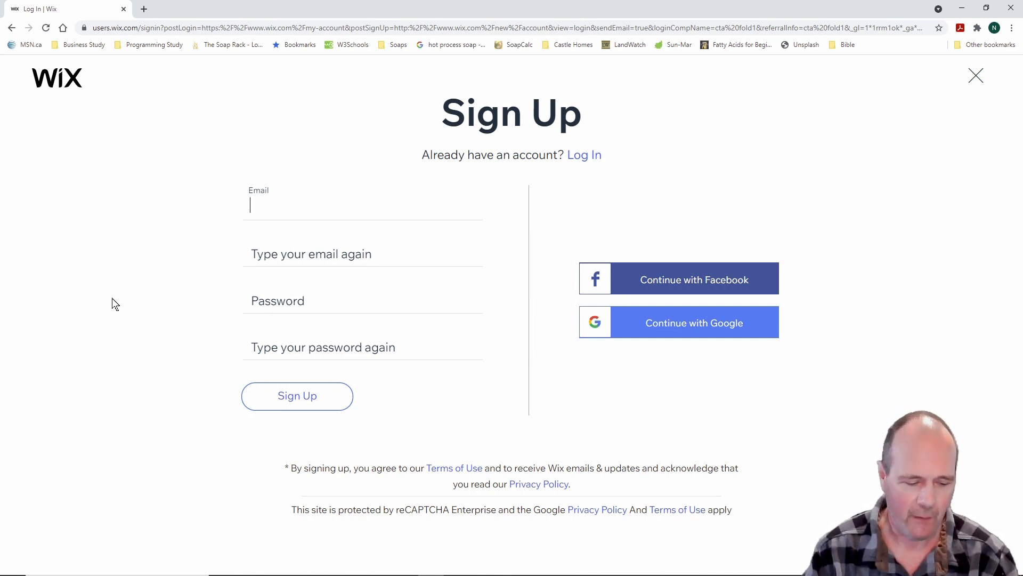
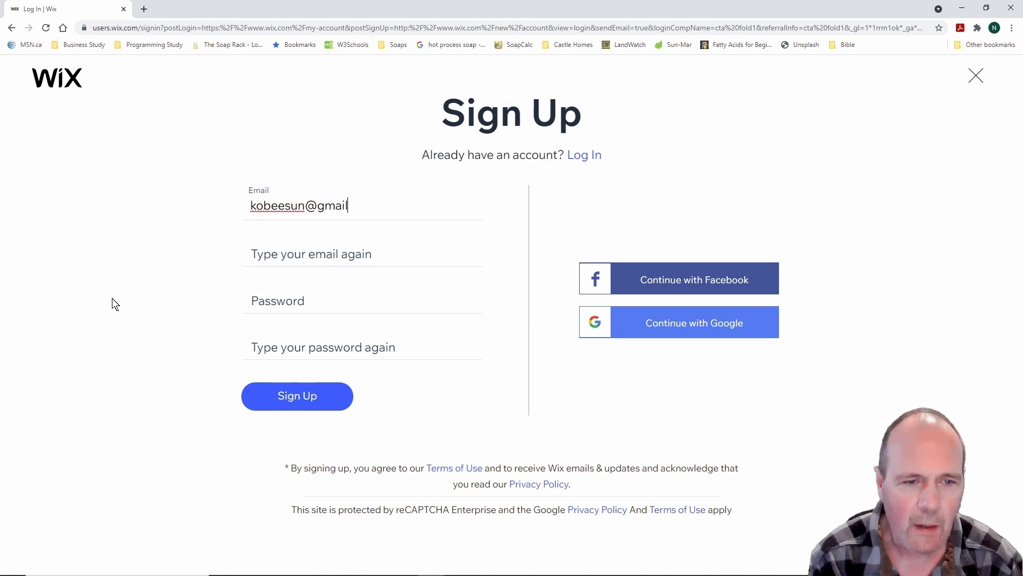
Enter the account e-mail address in both e-mail fields, fixing typos and completing it with .com
left_click(257, 255)
type("K")
key("BackSpace")
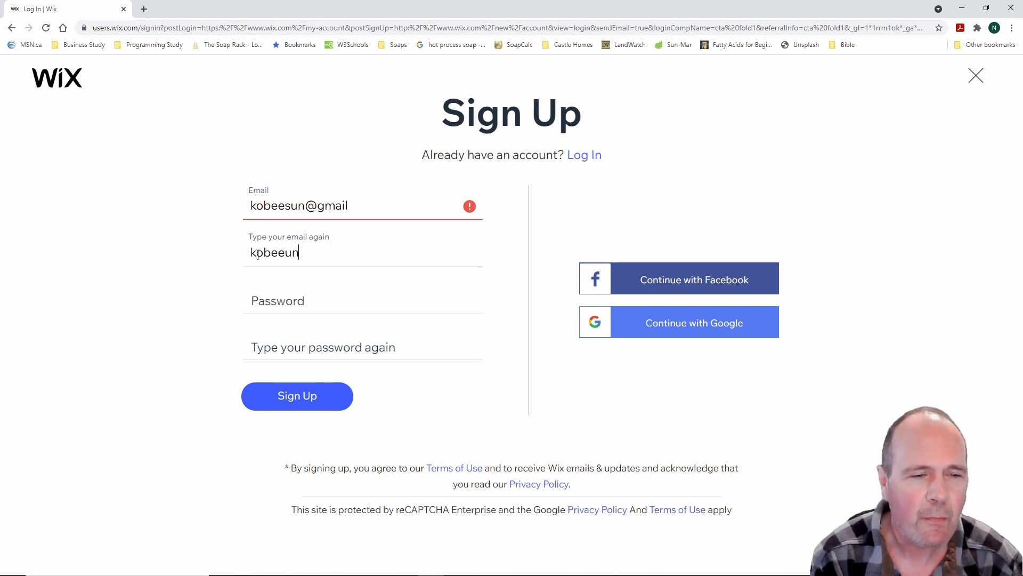
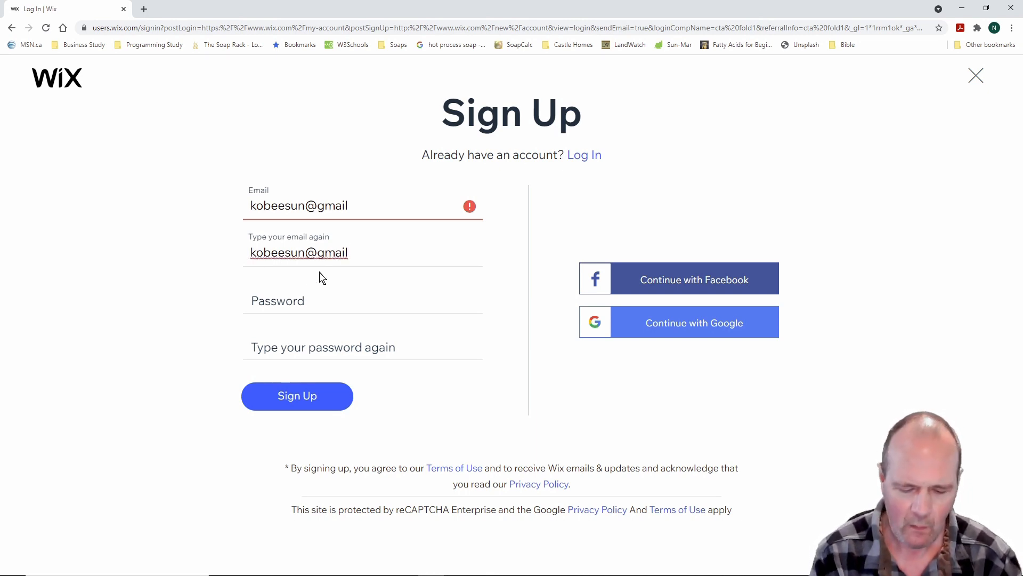
left_click(350, 205)
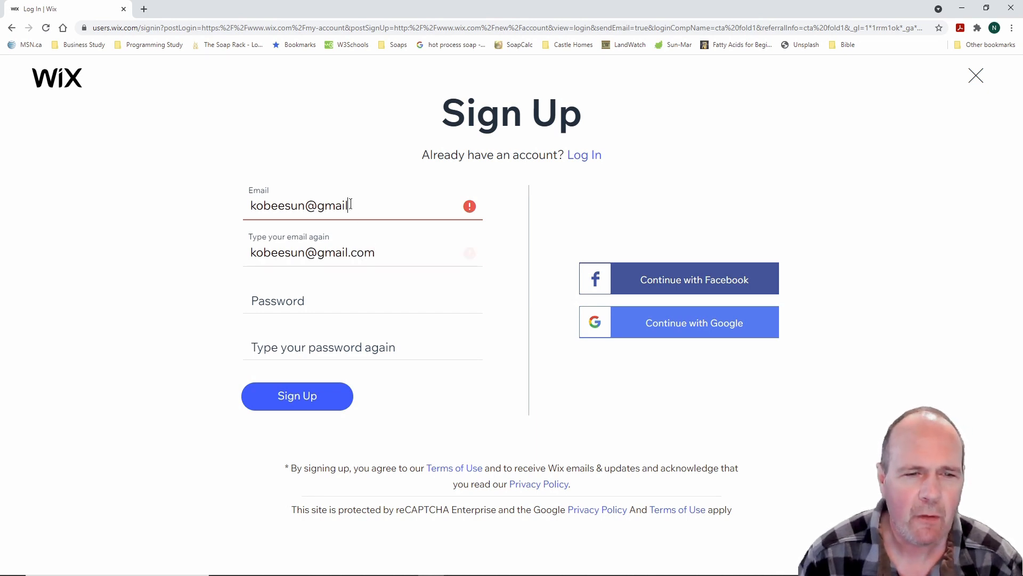
type(".com")
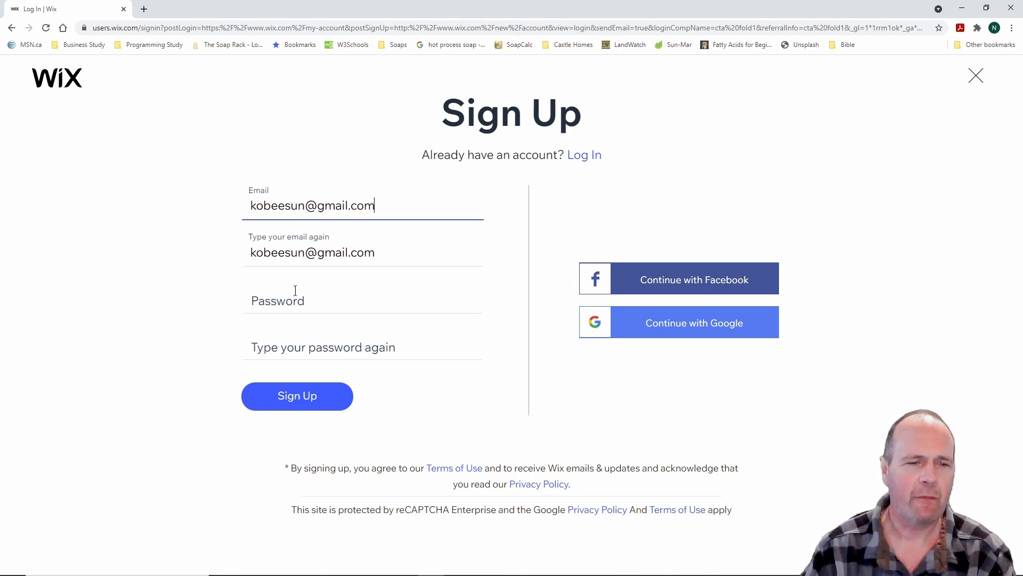
Enter the same Strong-rated password in the Password and confirm-password fields
left_click(265, 299)
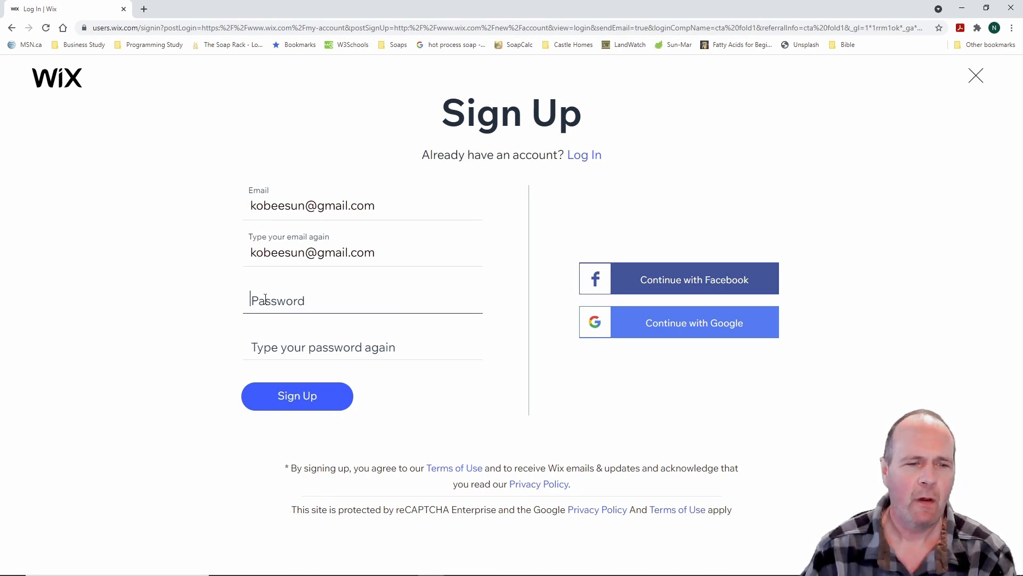
type("•••••••")
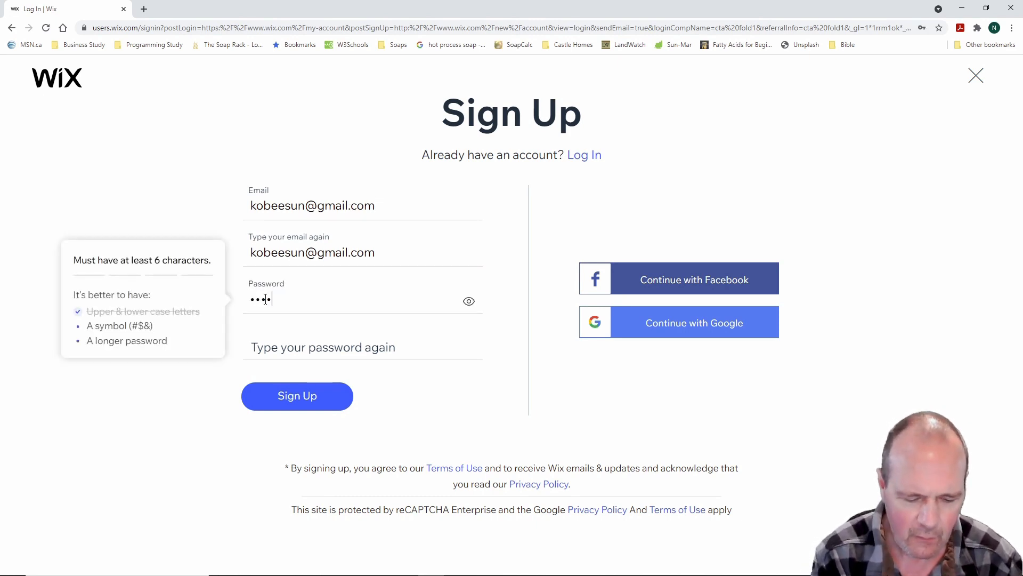
type("•••")
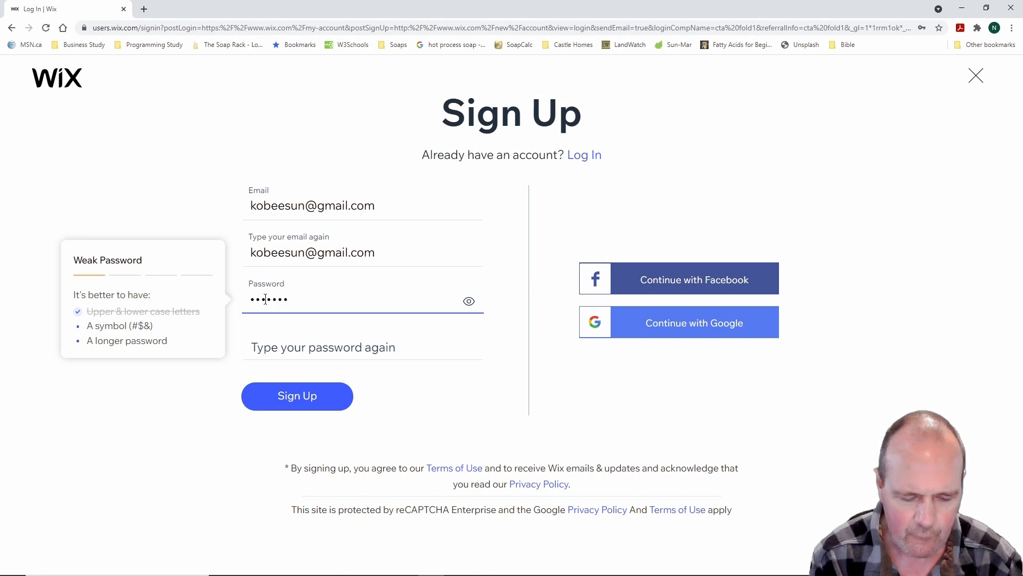
type("••")
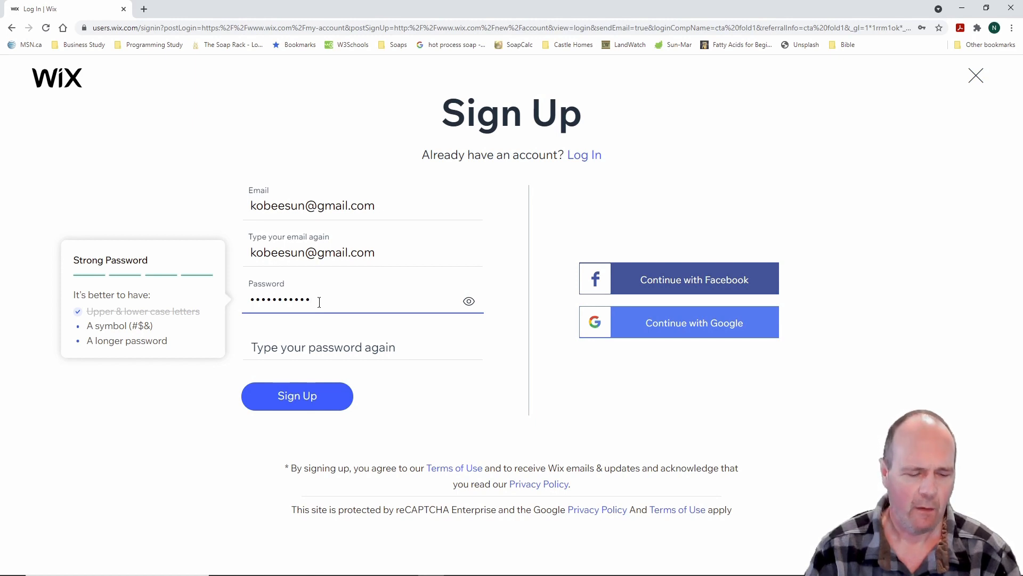
left_click(295, 341)
type("••••••")
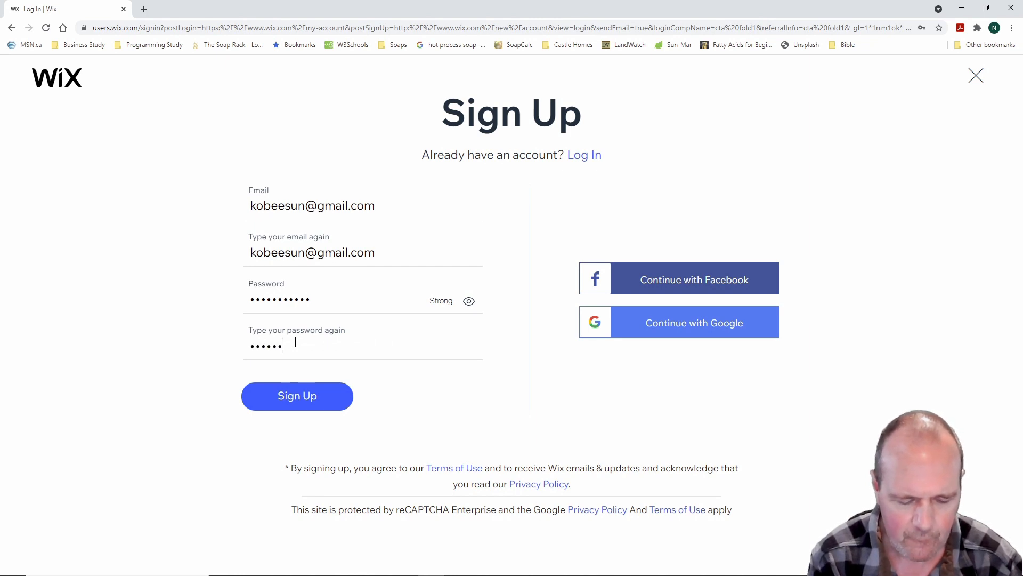
type("••••••")
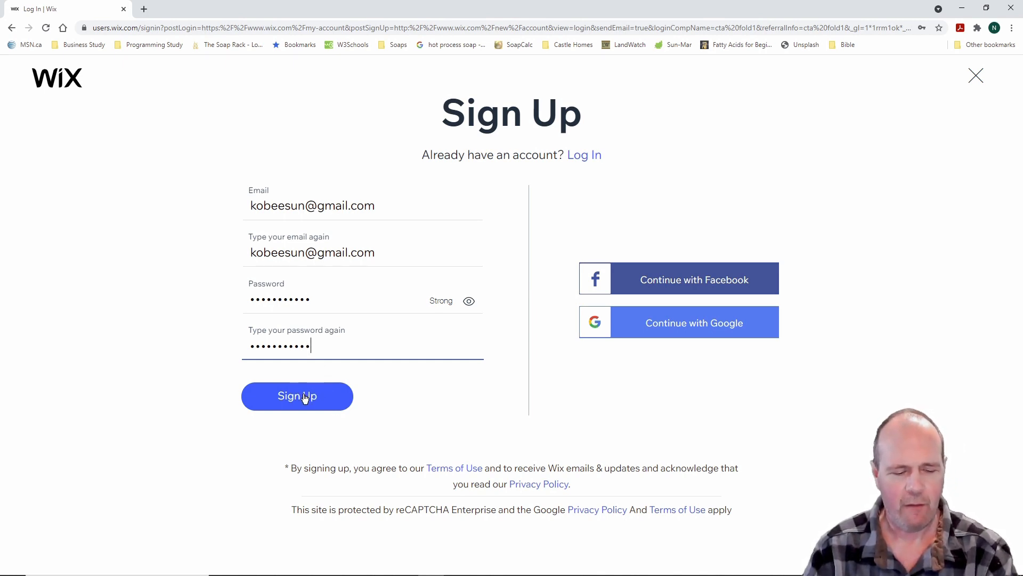
left_click_drag(407, 269, 501, 328)
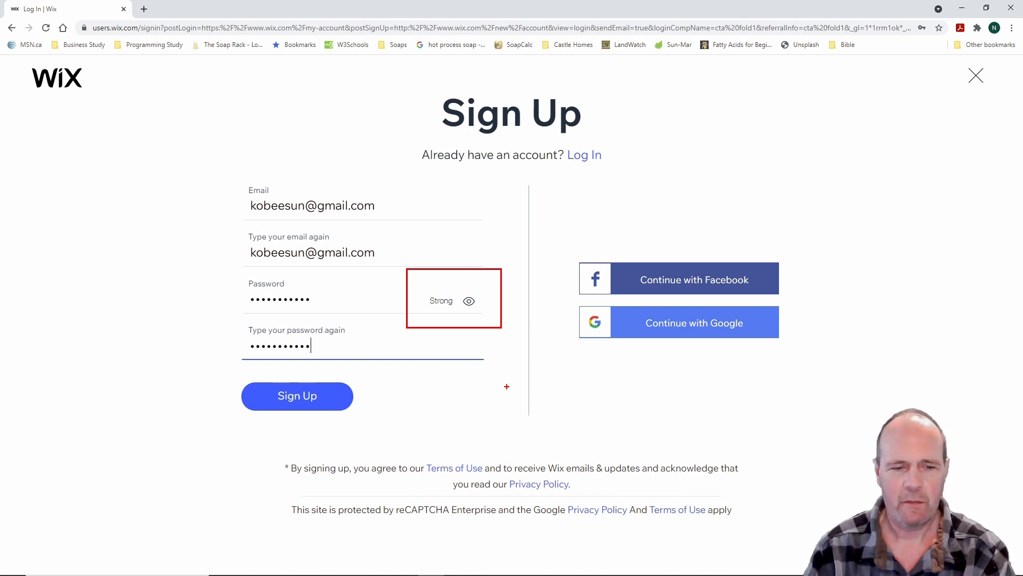
key("Escape")
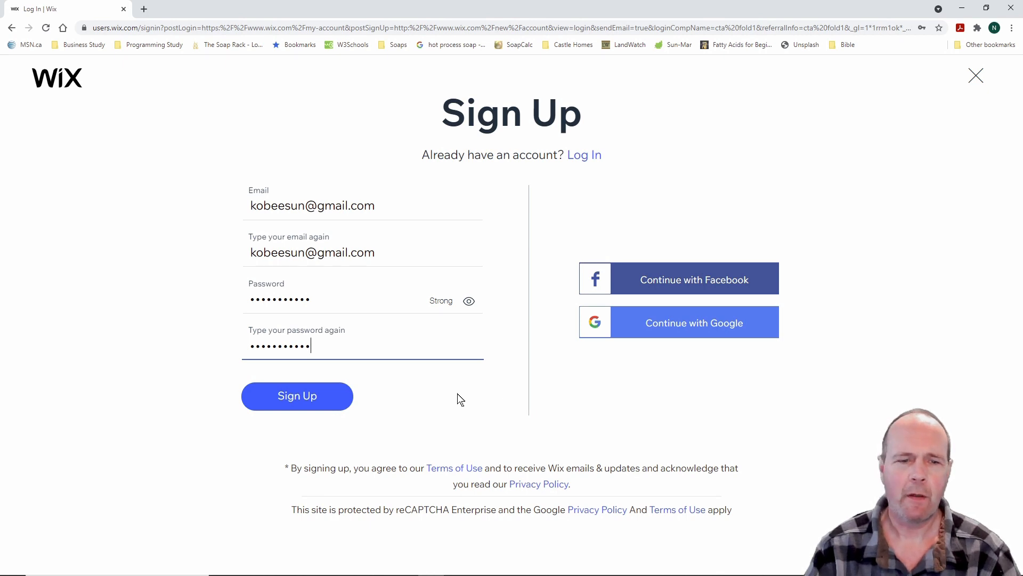
Submit the Sign Up form to create the new Wix account
left_click(306, 399)
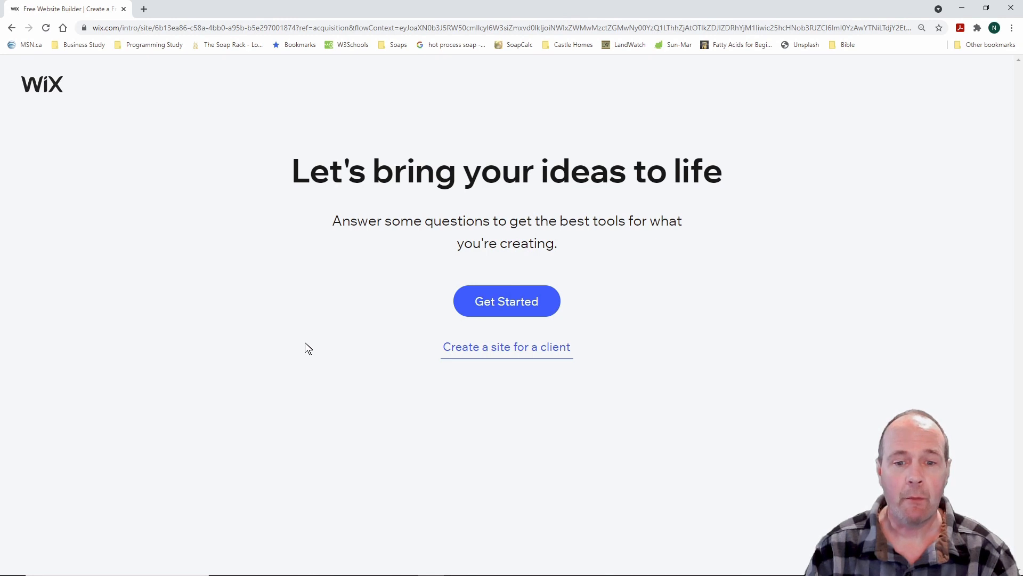
Start site setup, choose Online Craft Store as the website type, and continue
left_click(511, 304)
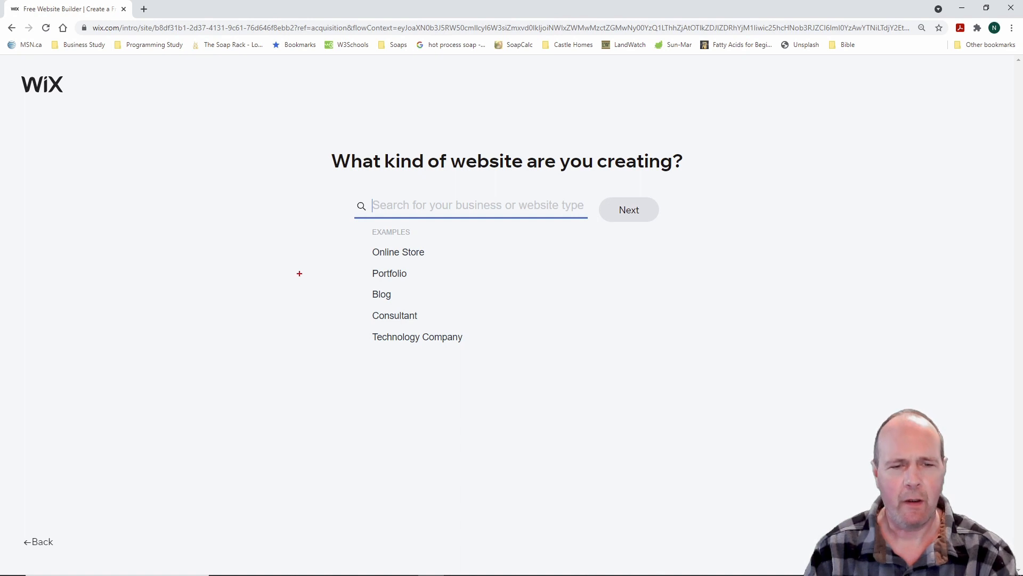
left_click_drag(350, 239, 453, 265)
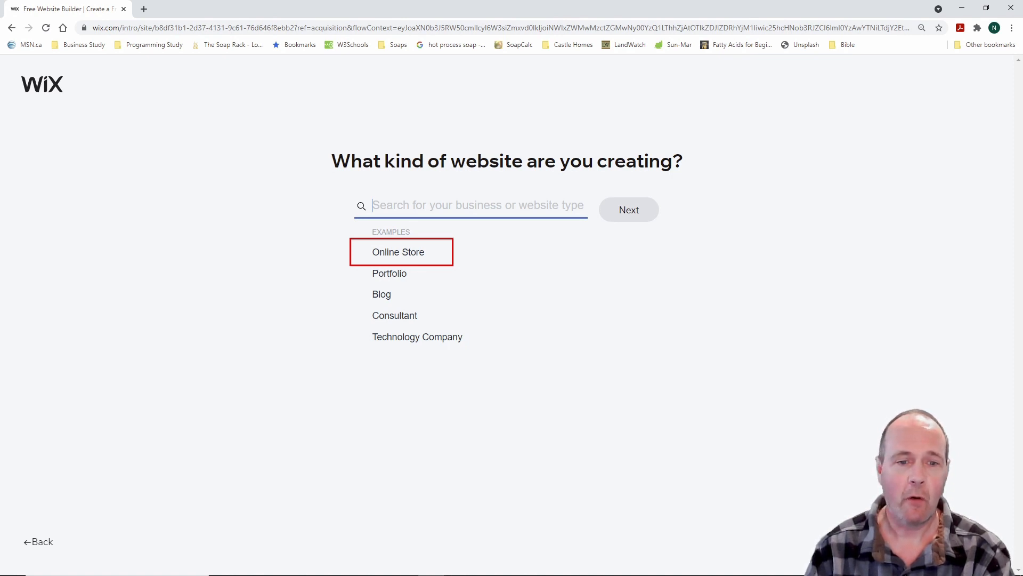
key("Escape")
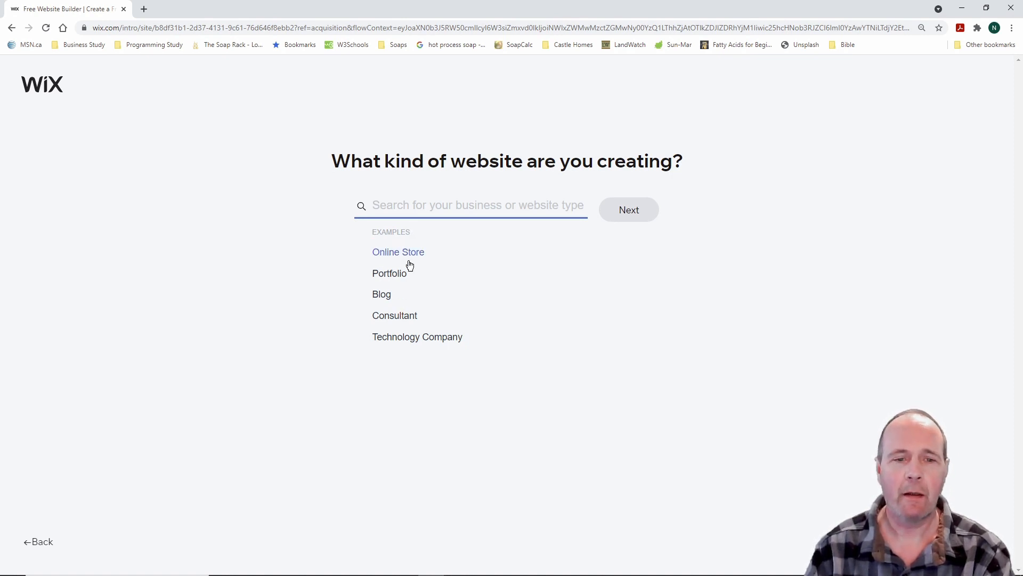
left_click(403, 254)
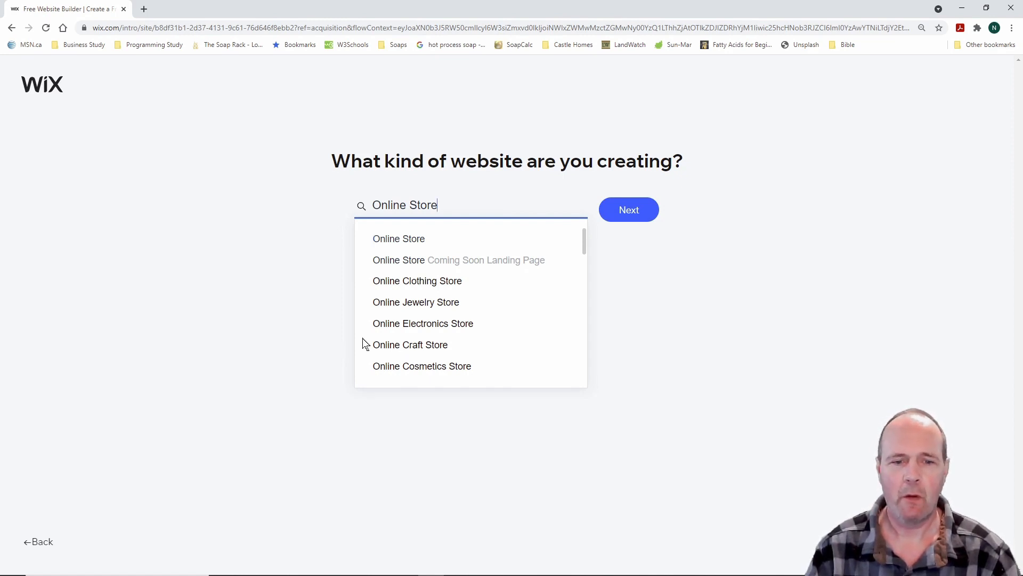
left_click(418, 346)
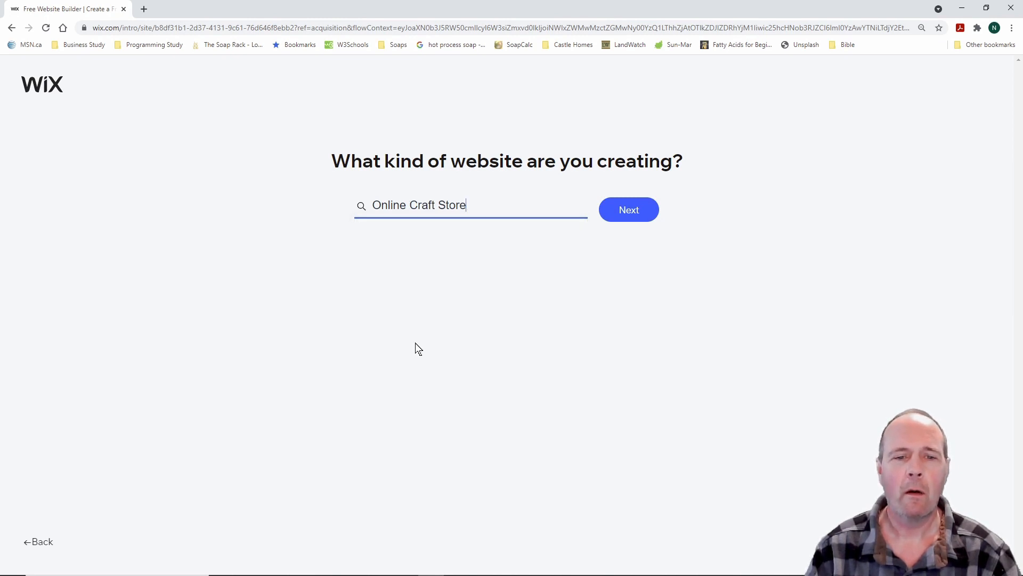
left_click(631, 213)
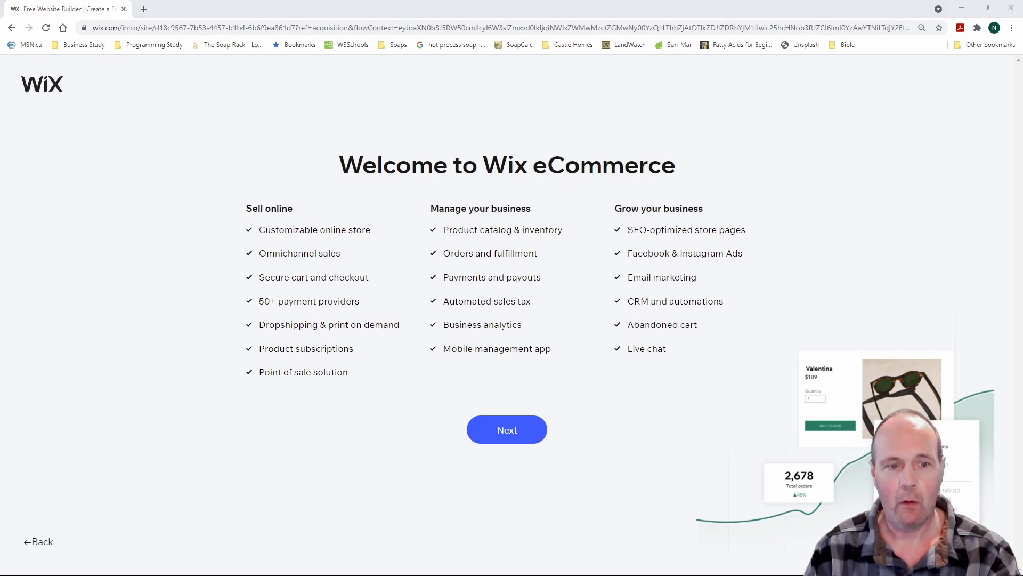
Continue past the Welcome to Wix eCommerce feature list
mouse_move(225, 183)
left_mouse_down()
mouse_move(749, 365)
mouse_move(750, 406)
left_mouse_up()
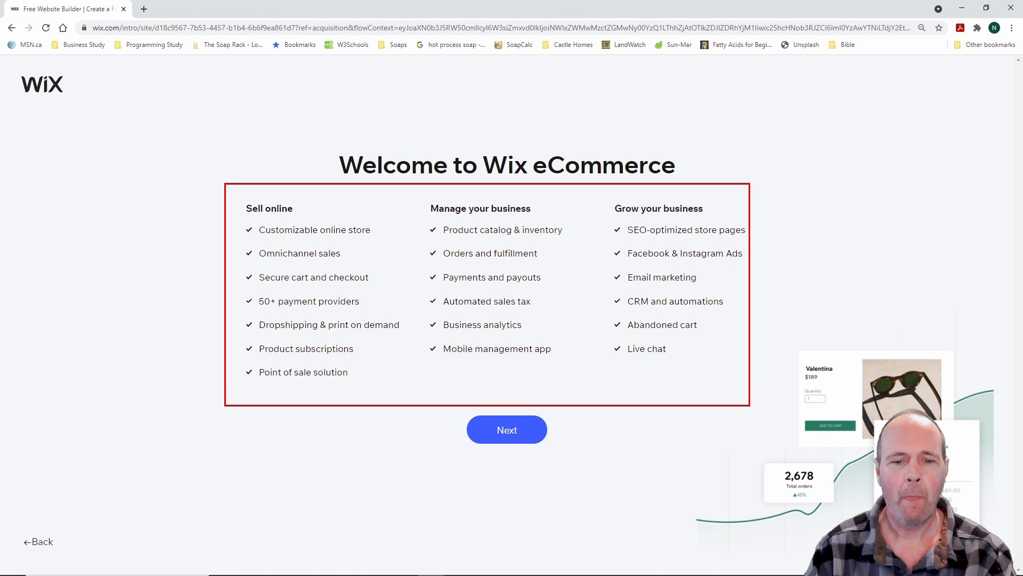
left_click(509, 432)
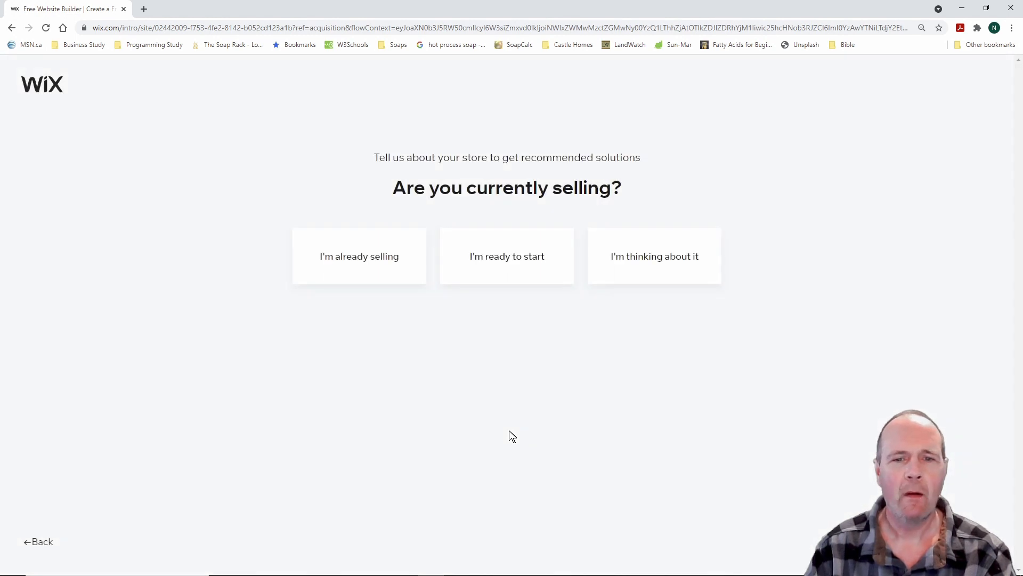
Answer "I'm already selling" to the selling question
left_click(372, 260)
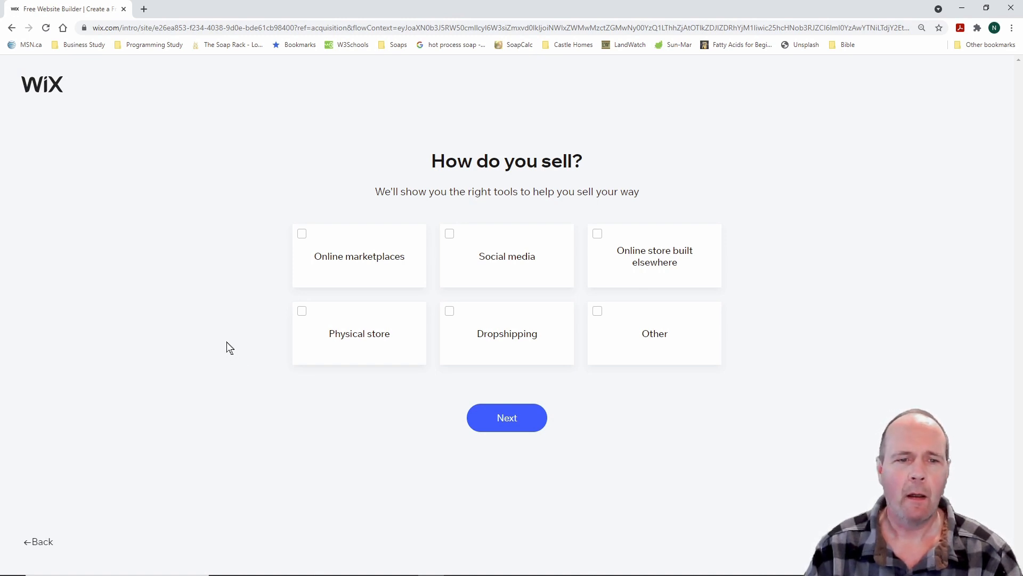
Tick Online marketplaces and Social media as the sales channels, then continue
left_click(302, 235)
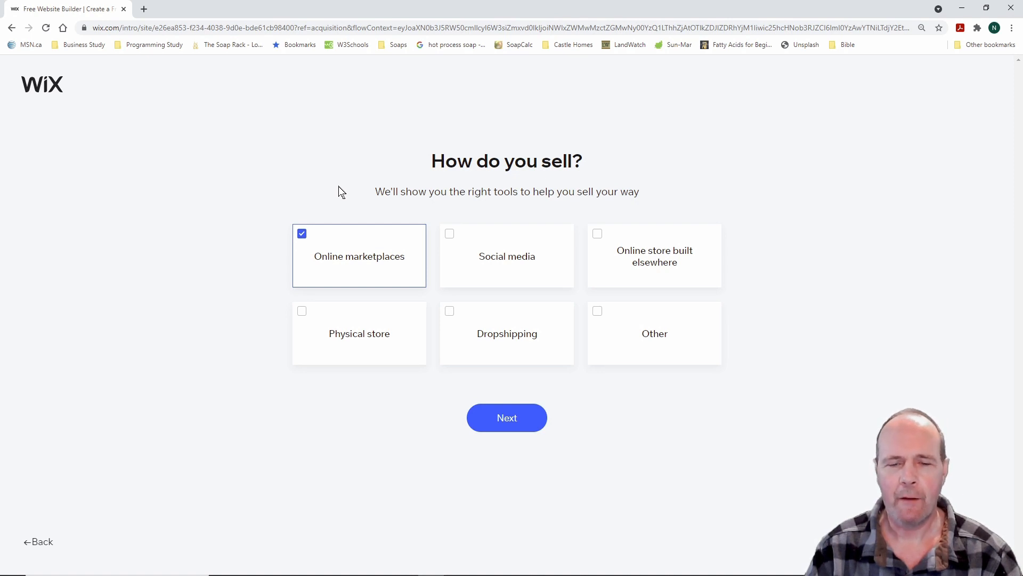
left_click(450, 236)
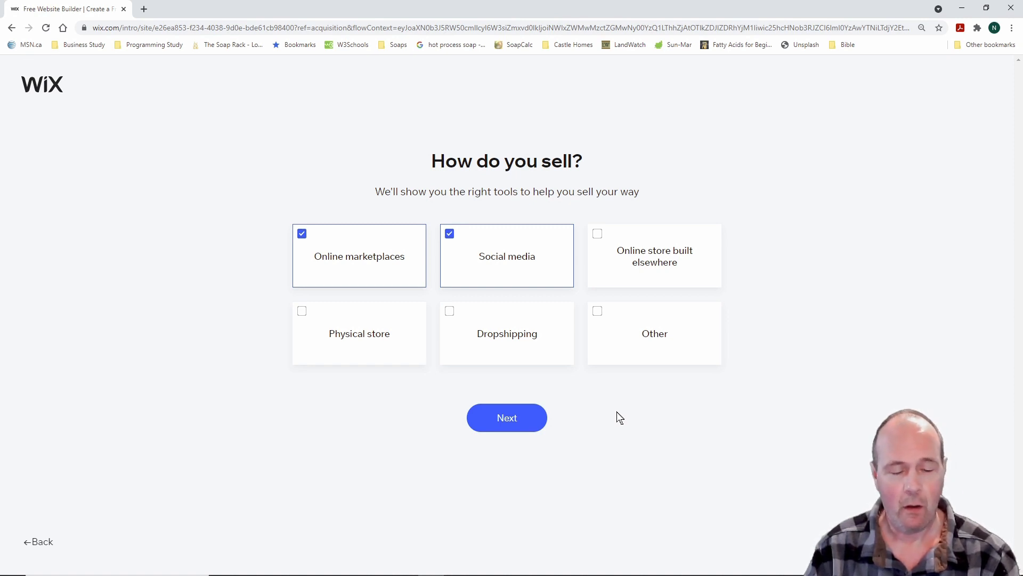
left_click_drag(277, 299, 439, 378)
key("Escape")
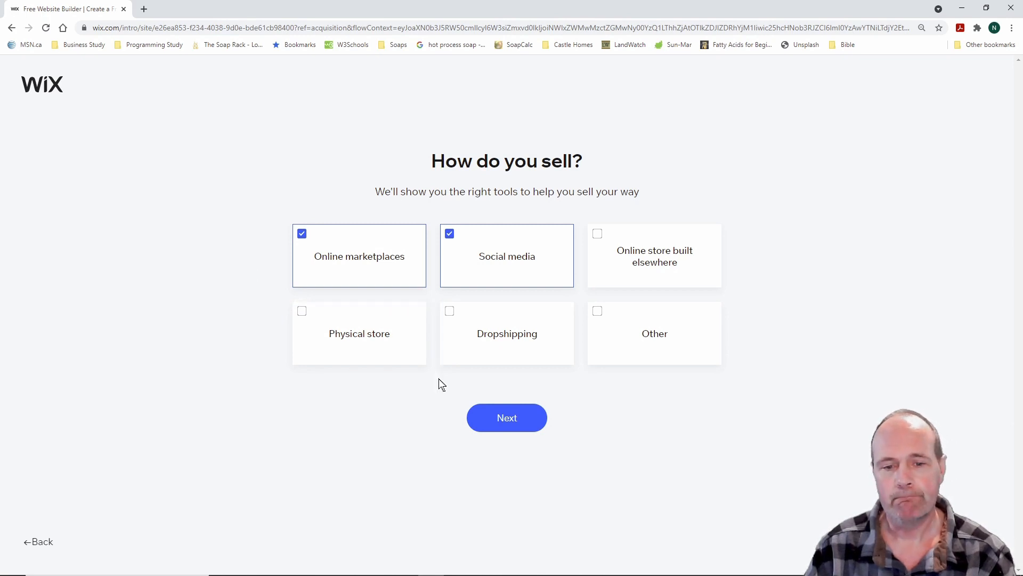
key("ctrl+2")
left_click_drag(432, 295, 582, 375)
key("Escape")
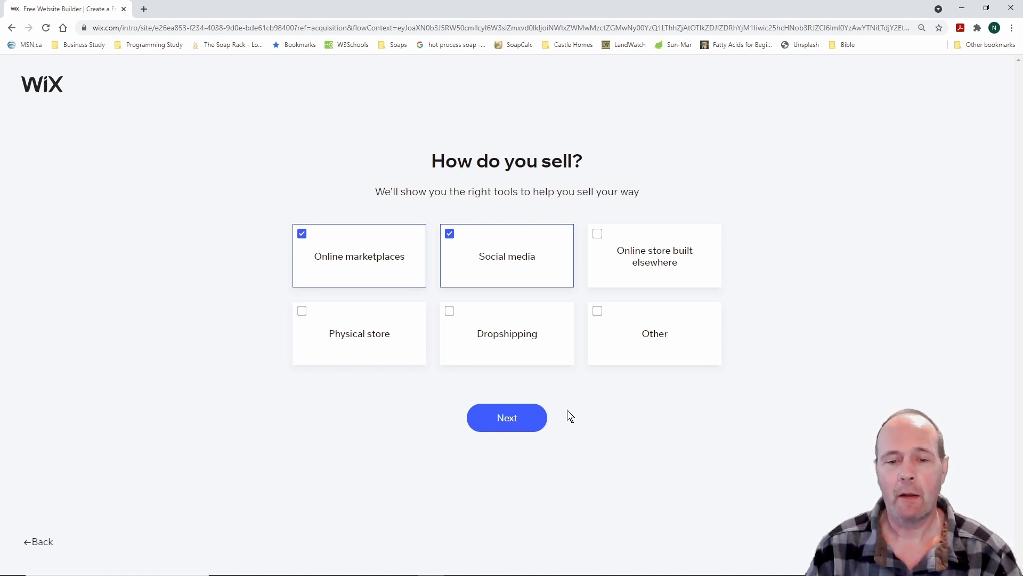
left_click(513, 423)
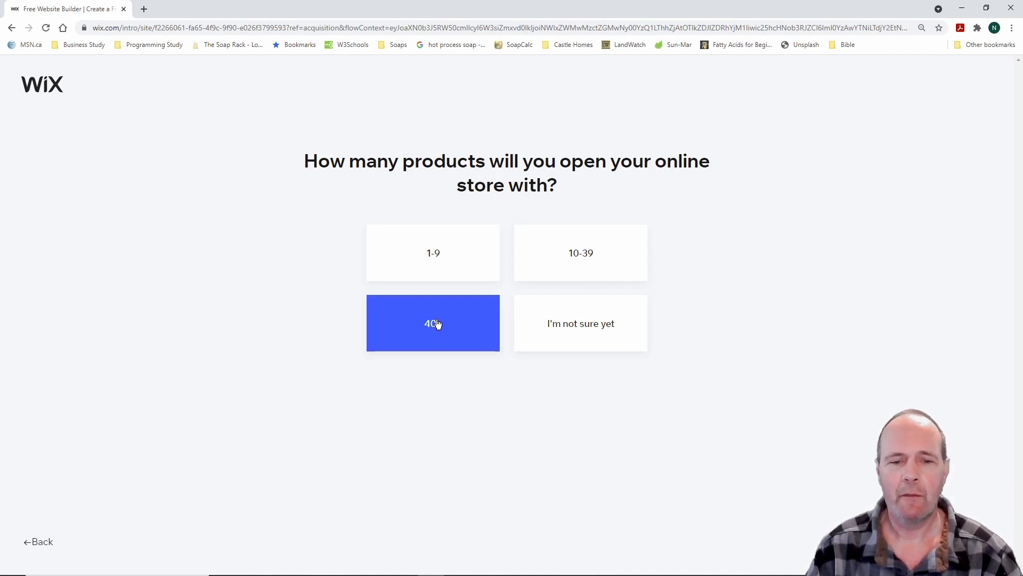
Pick 40+ as the store's number of products
left_click(436, 322)
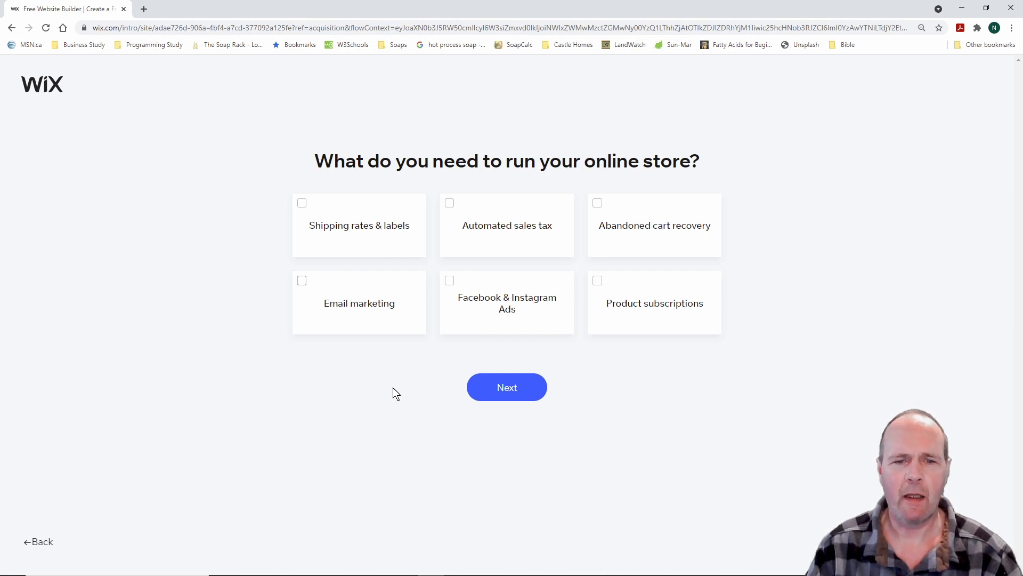
Select Shipping rates & labels, Automated sales tax, Abandoned cart recovery, Email marketing and Facebook & Instagram Ads
left_click(302, 204)
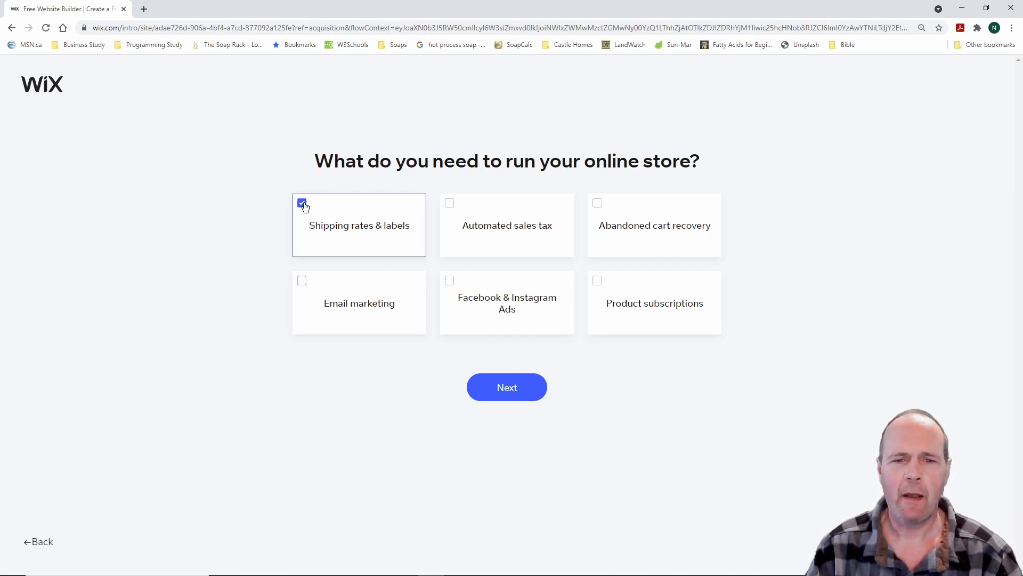
left_click(450, 205)
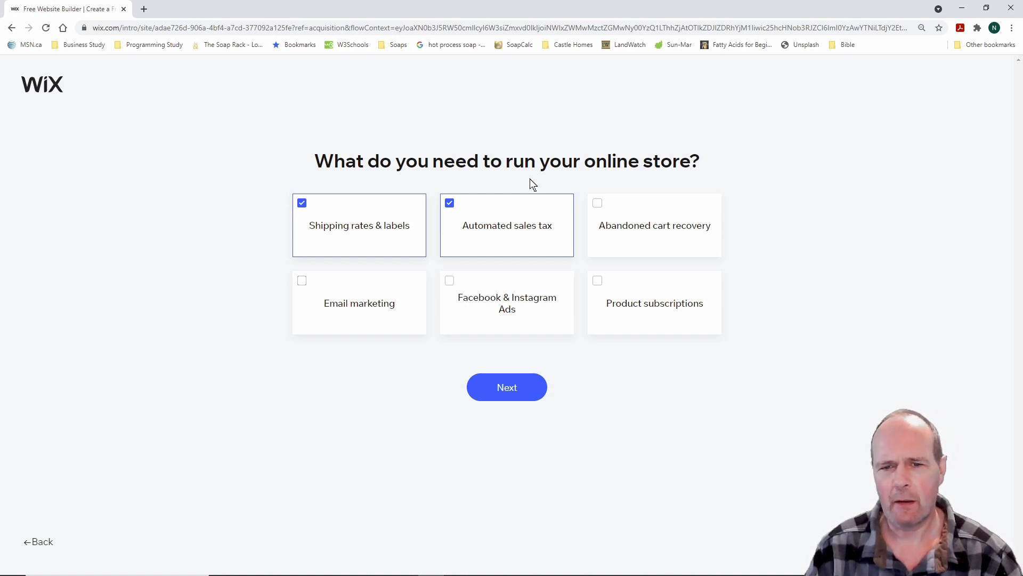
left_click(598, 202)
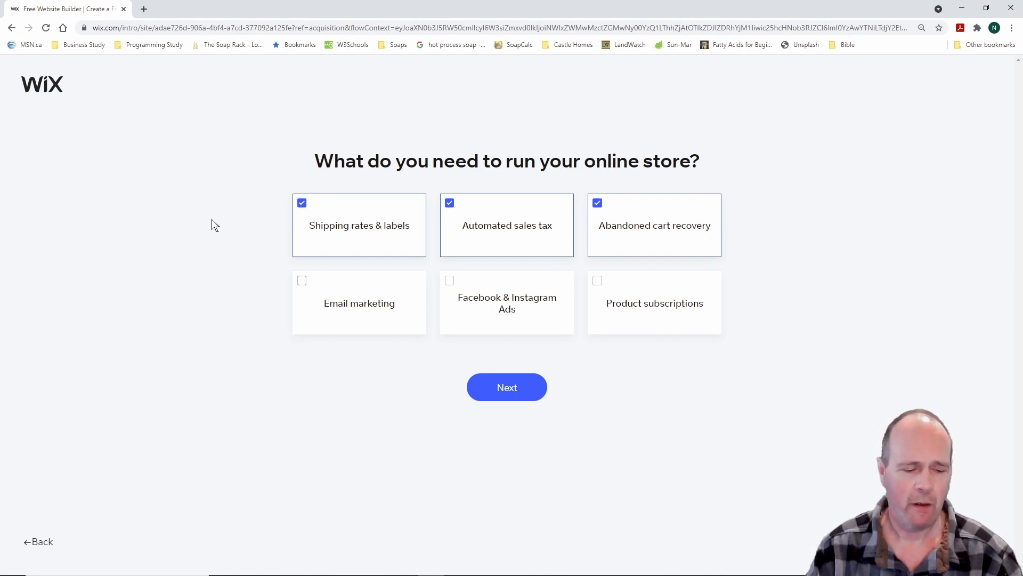
left_click(304, 286)
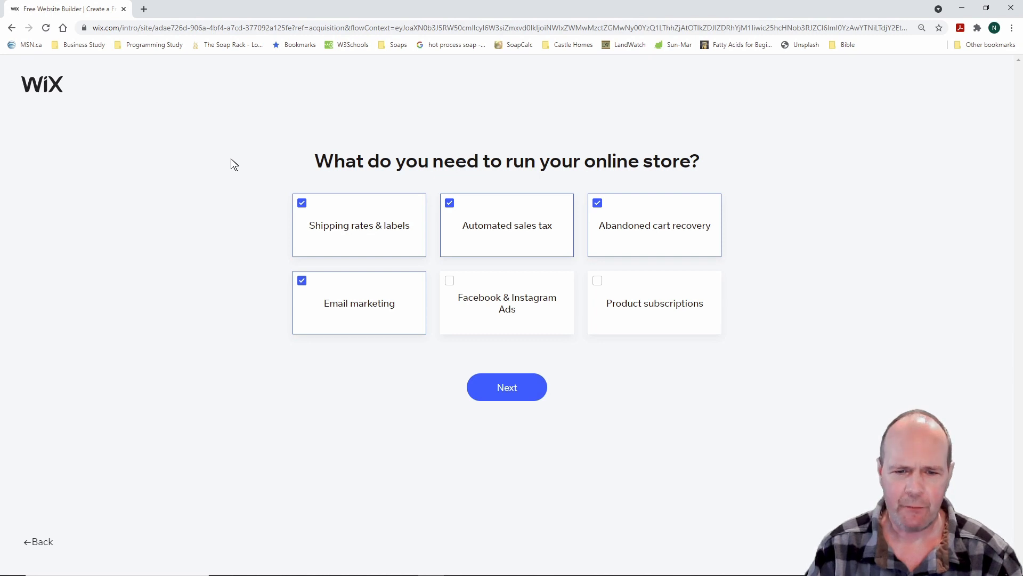
left_click(451, 282)
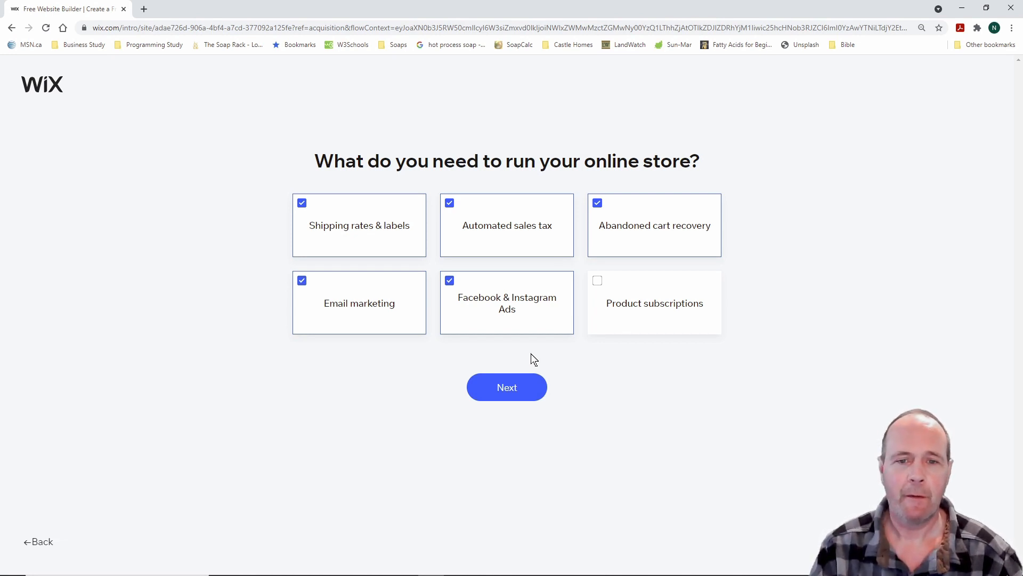
left_click(509, 388)
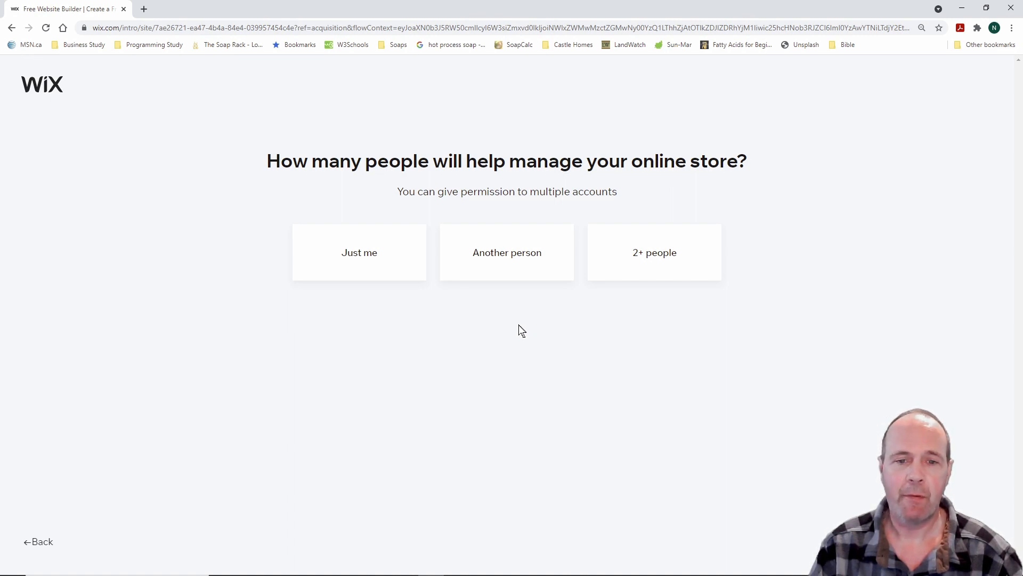
Choose 'Another person' as the number of people helping manage the store
left_click(510, 256)
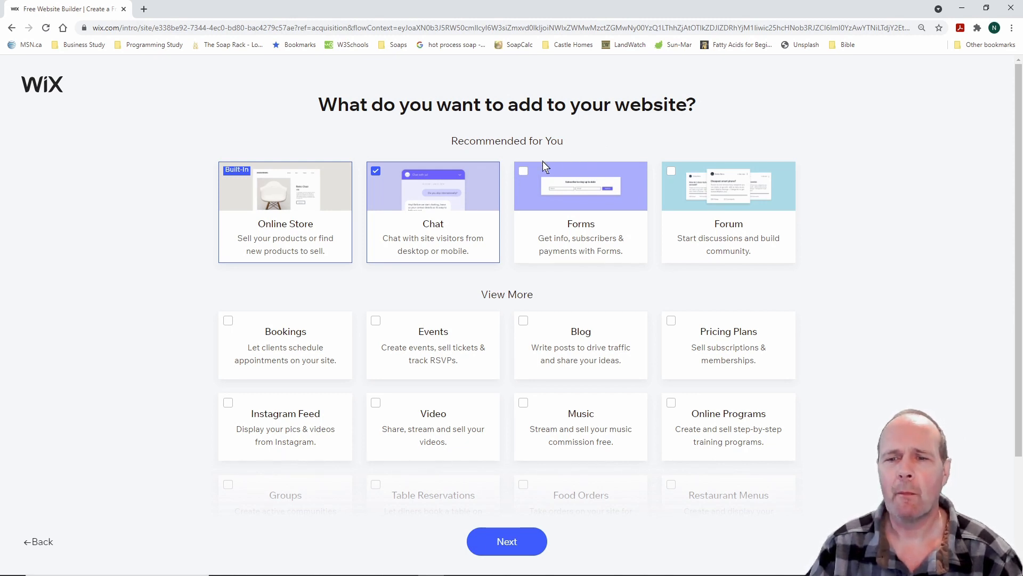
Tick the Forms add-on under Recommended for You and Events under View More
left_click(524, 171)
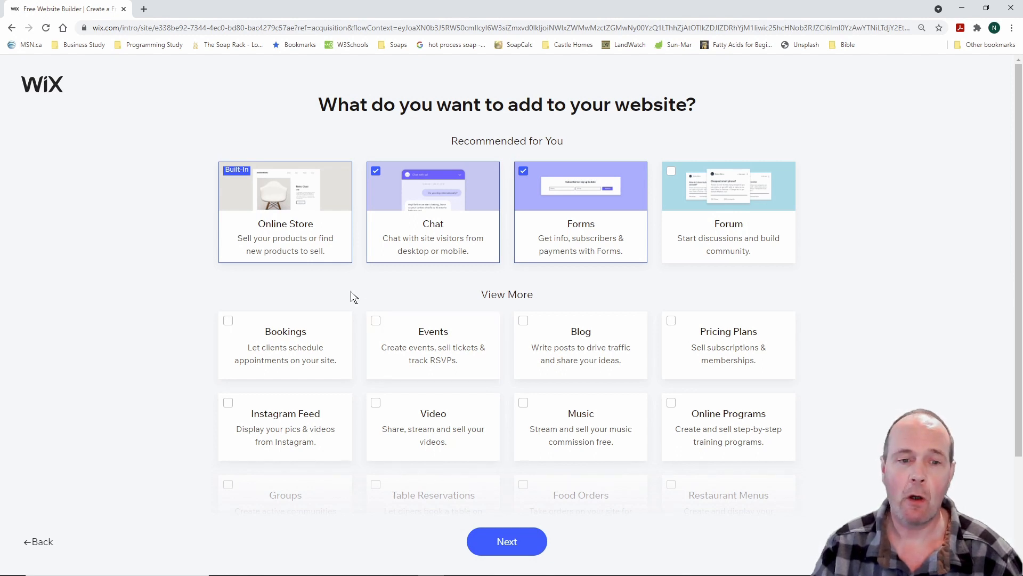
left_click(376, 322)
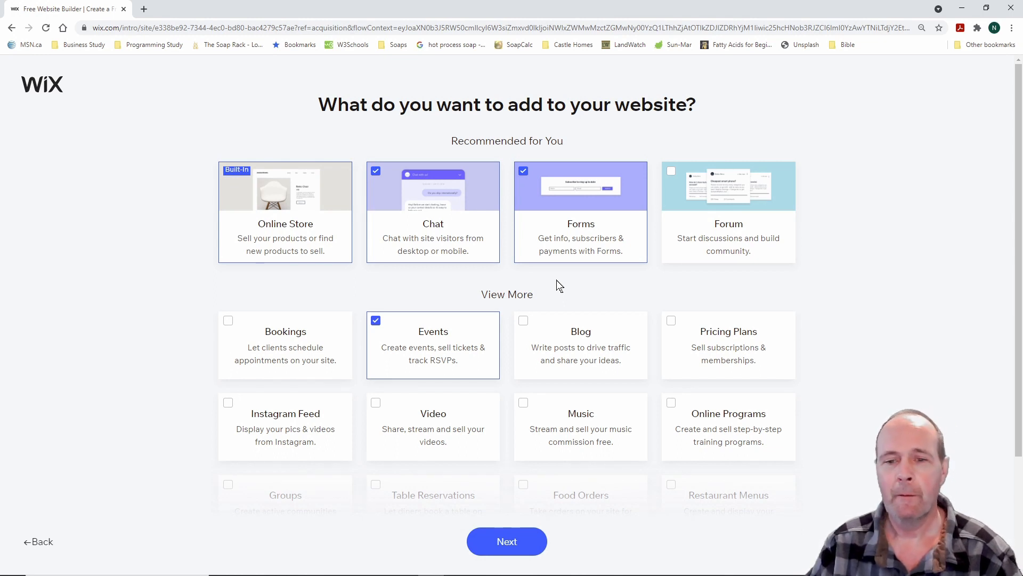
Tick the Blog add-on, then briefly outline the Instagram Feed card and clear the mark
left_click(525, 321)
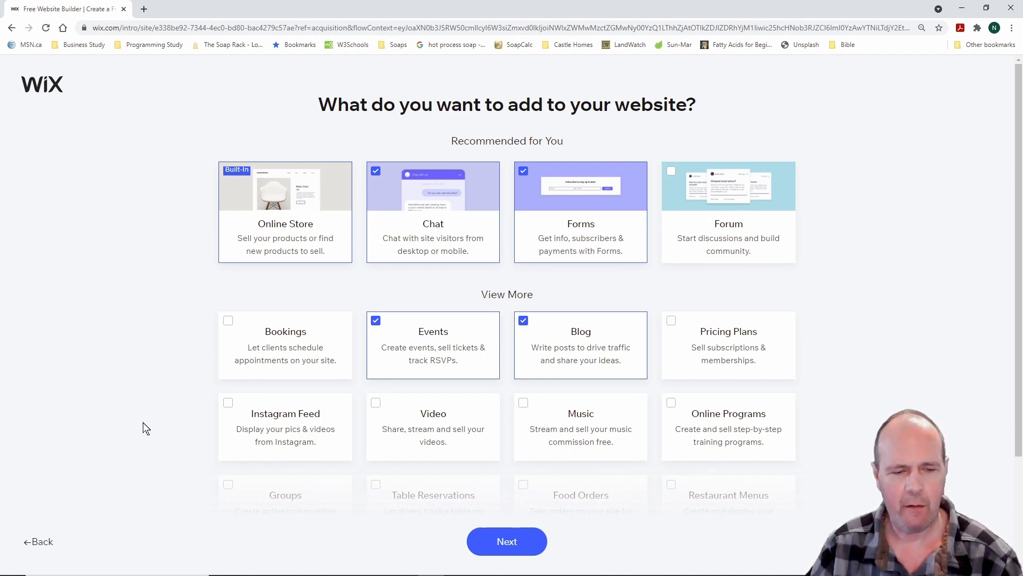
mouse_move(204, 386)
left_mouse_down()
mouse_move(317, 459)
mouse_move(363, 471)
left_mouse_up()
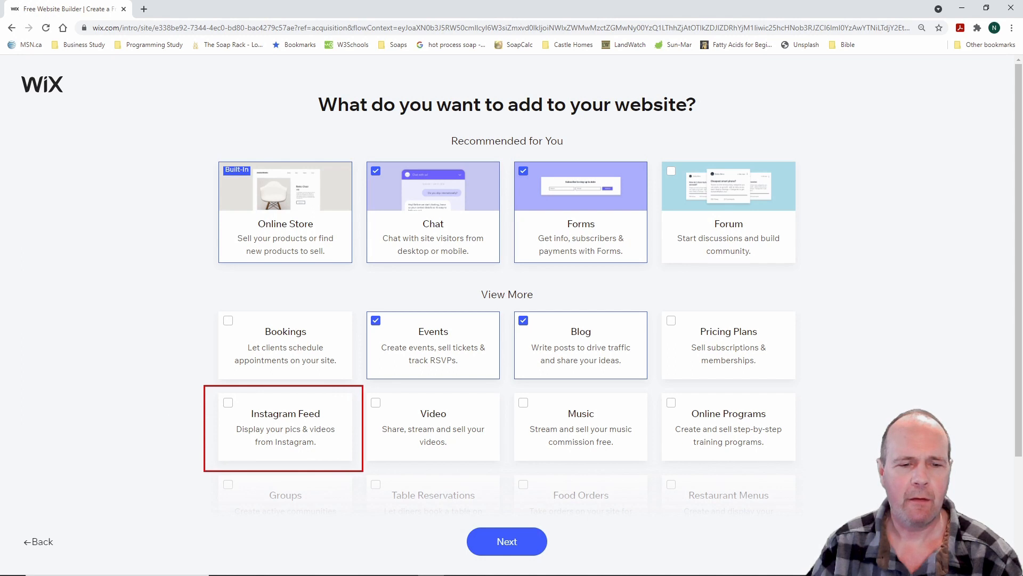
key("Escape")
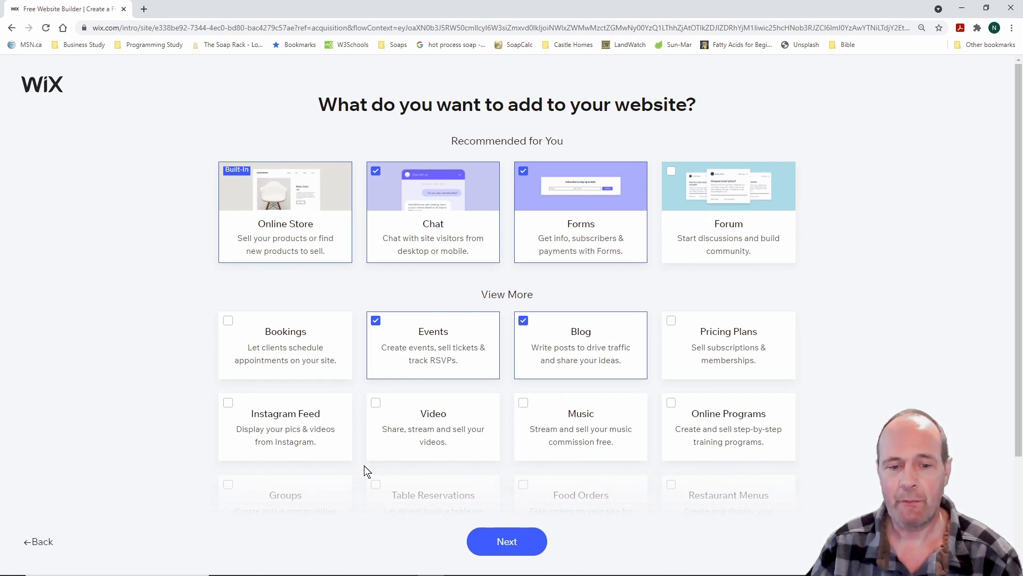
Add Video to the chosen add-ons and submit the selection with Next
left_click(376, 402)
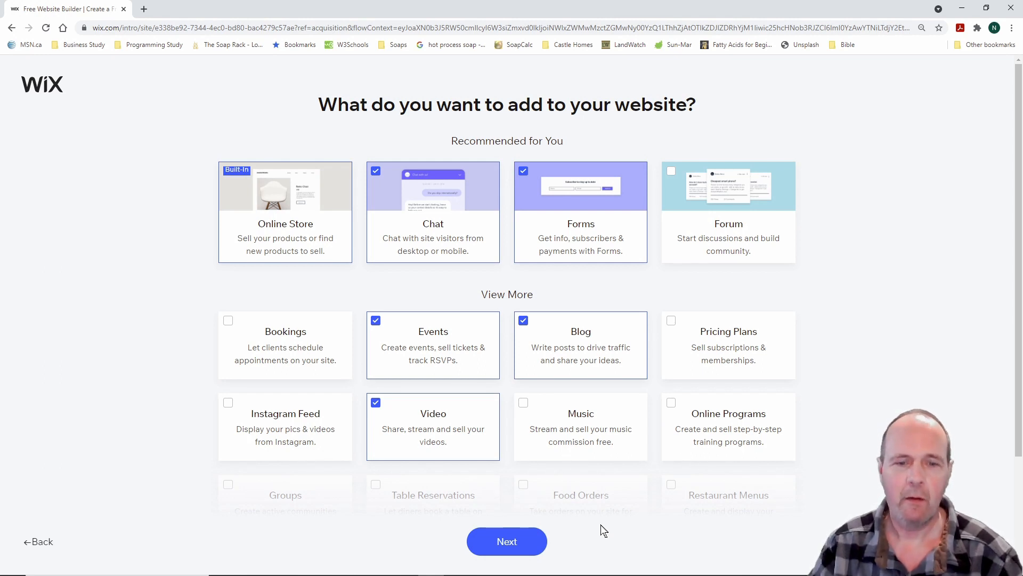
left_click(508, 541)
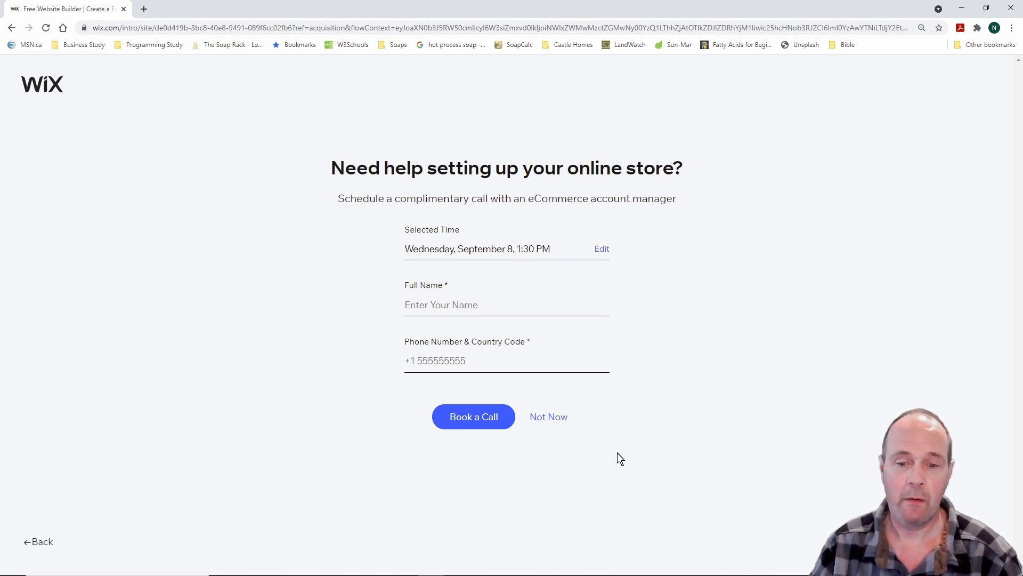
Decline the setup call with Not Now and answer 'This is my first time'
left_click(555, 421)
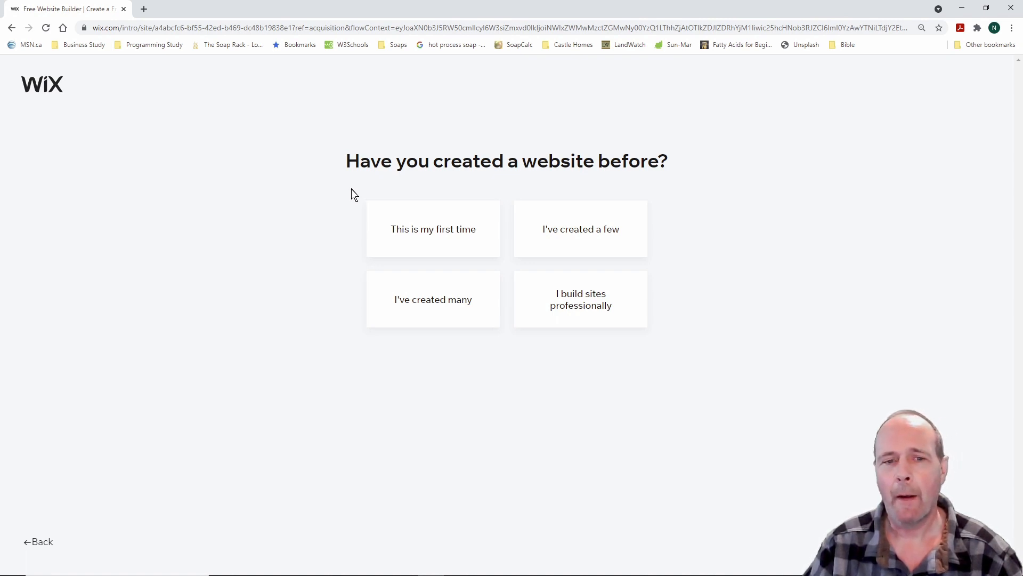
left_click(434, 229)
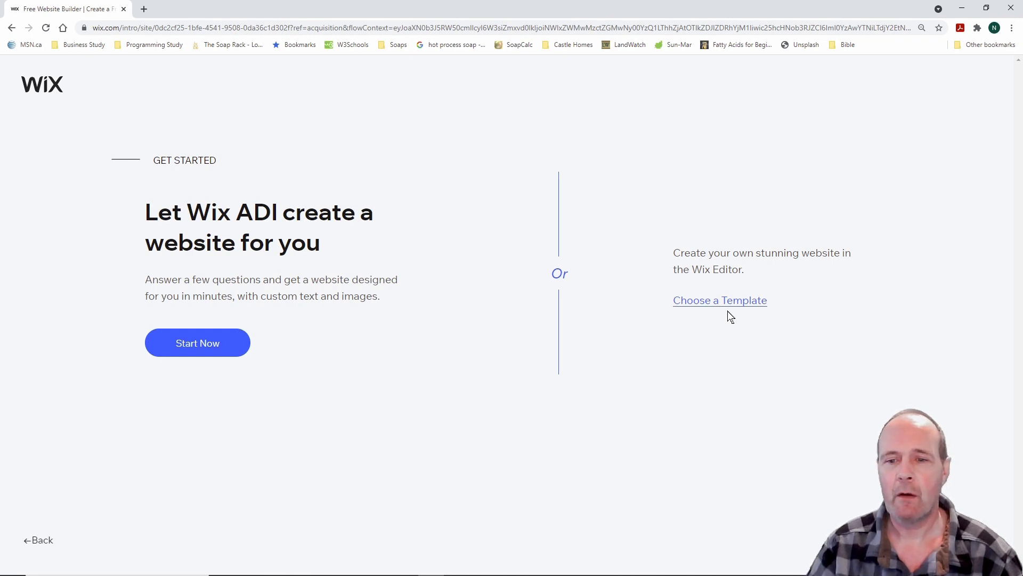
Choose a Template under the Wix Editor option and mark up the Online Craft Store results
left_click(730, 307)
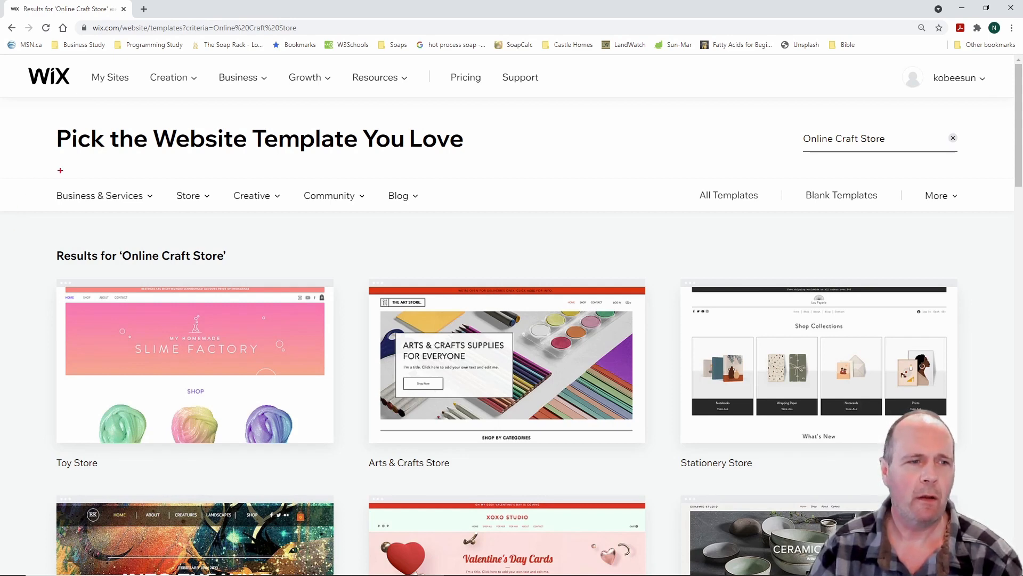
mouse_move(34, 169)
left_mouse_down()
mouse_move(112, 194)
mouse_move(264, 218)
mouse_move(456, 219)
left_mouse_up()
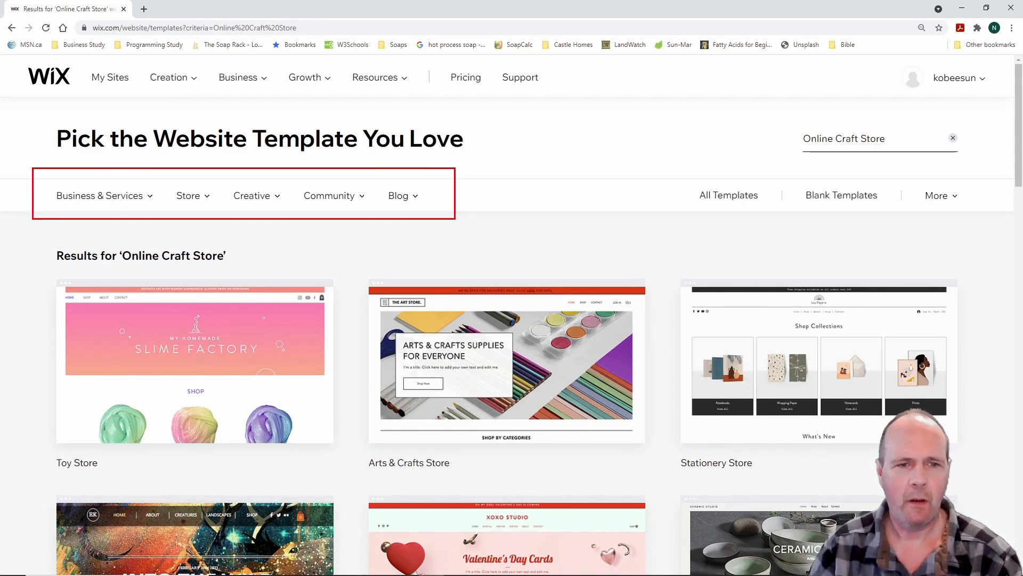
key("Escape")
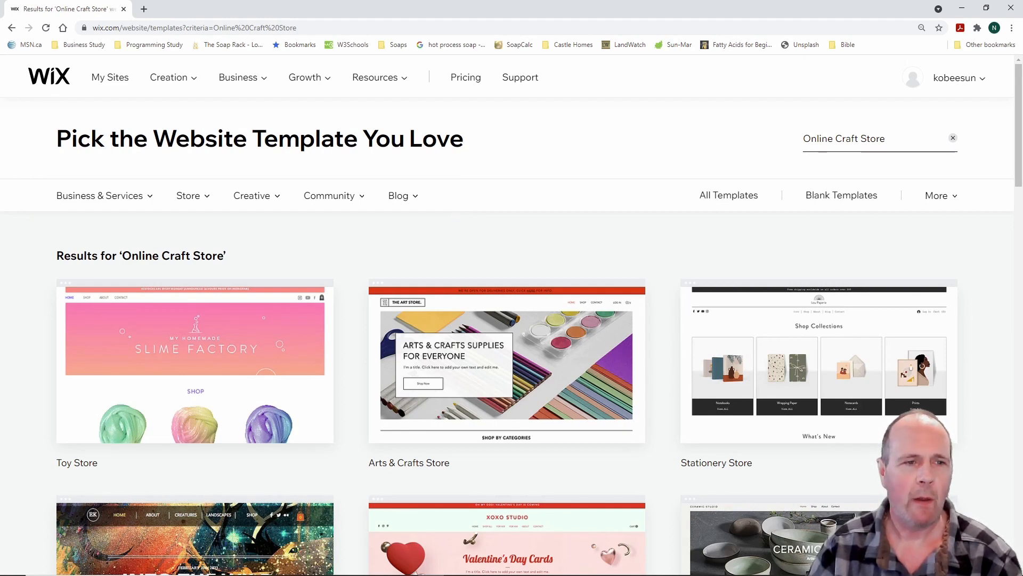
mouse_move(159, 174)
left_mouse_down()
mouse_move(194, 210)
mouse_move(233, 222)
left_mouse_up()
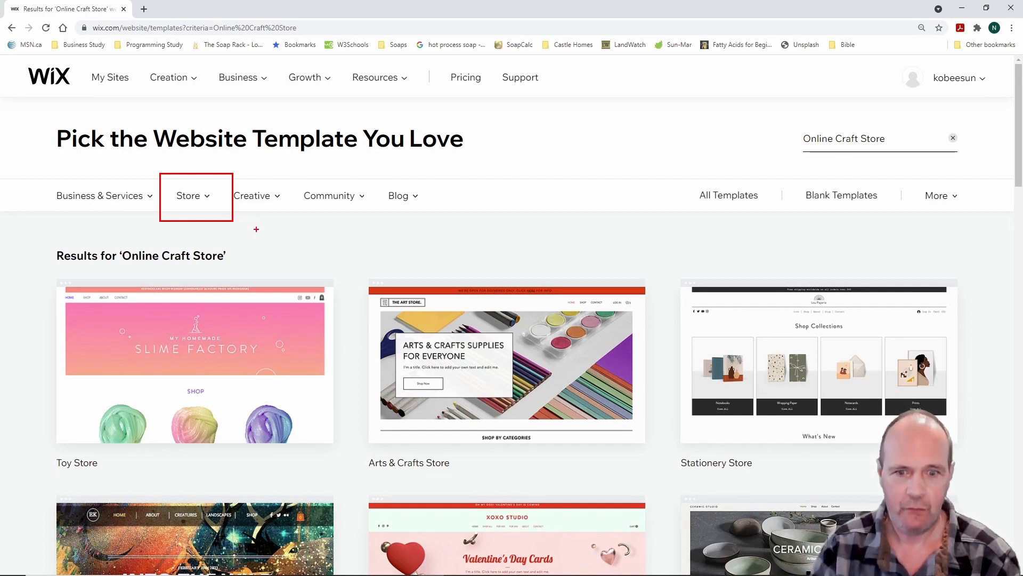
key("Escape")
key("ctrl+2")
left_click_drag(784, 111, 981, 166)
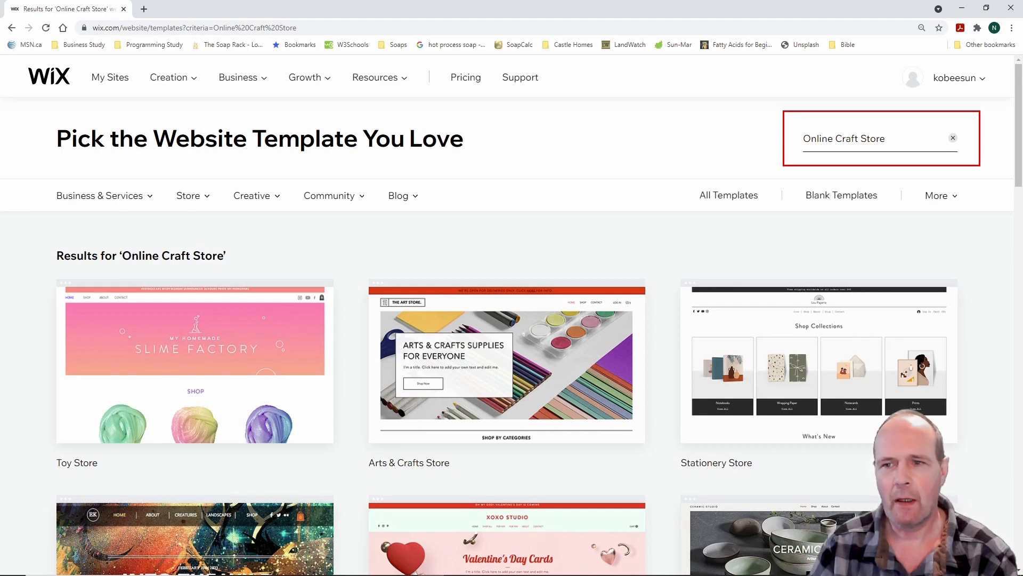
key("Escape")
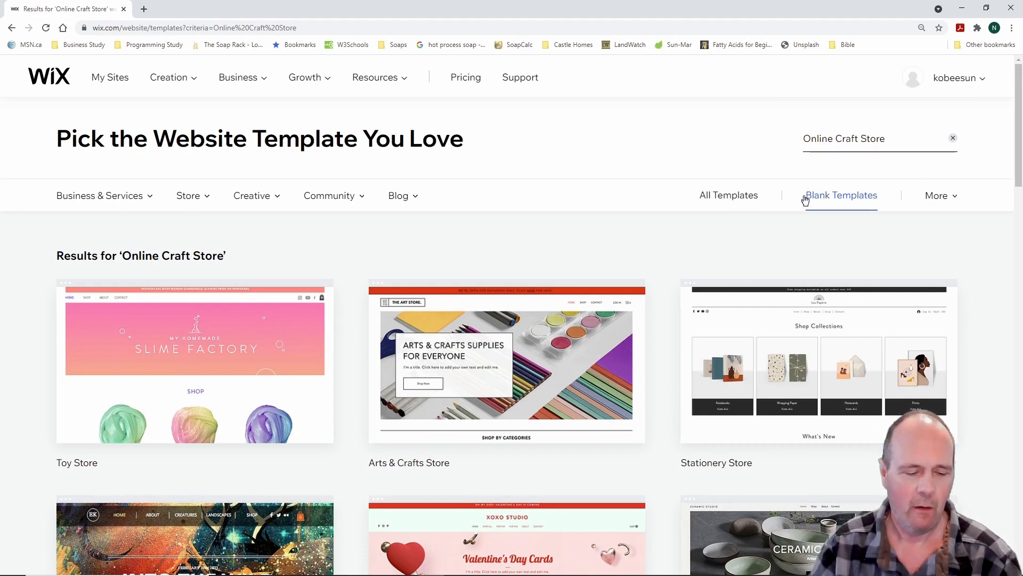
key("ctrl+2")
mouse_move(165, 162)
left_mouse_down()
mouse_move(243, 219)
mouse_move(232, 228)
left_mouse_up()
key("Escape")
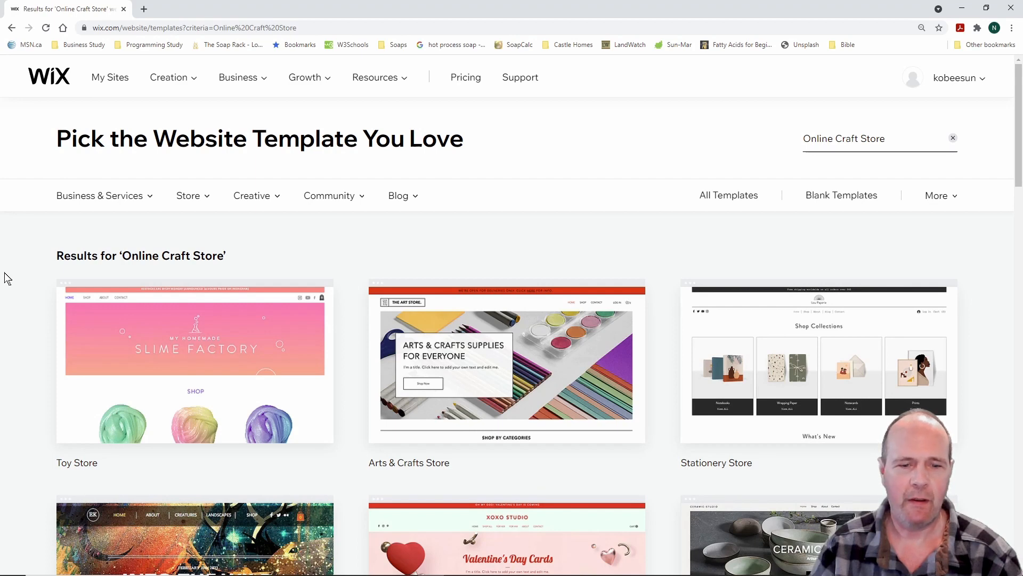
scroll(8, 278, "down", 3)
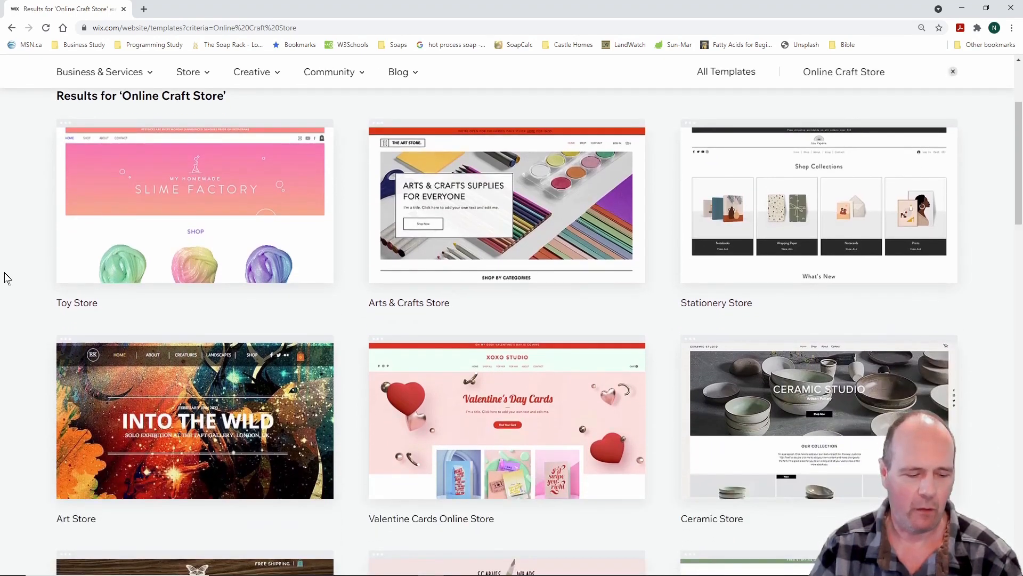
left_click_drag(38, 277, 120, 321)
left_click_drag(356, 282, 483, 319)
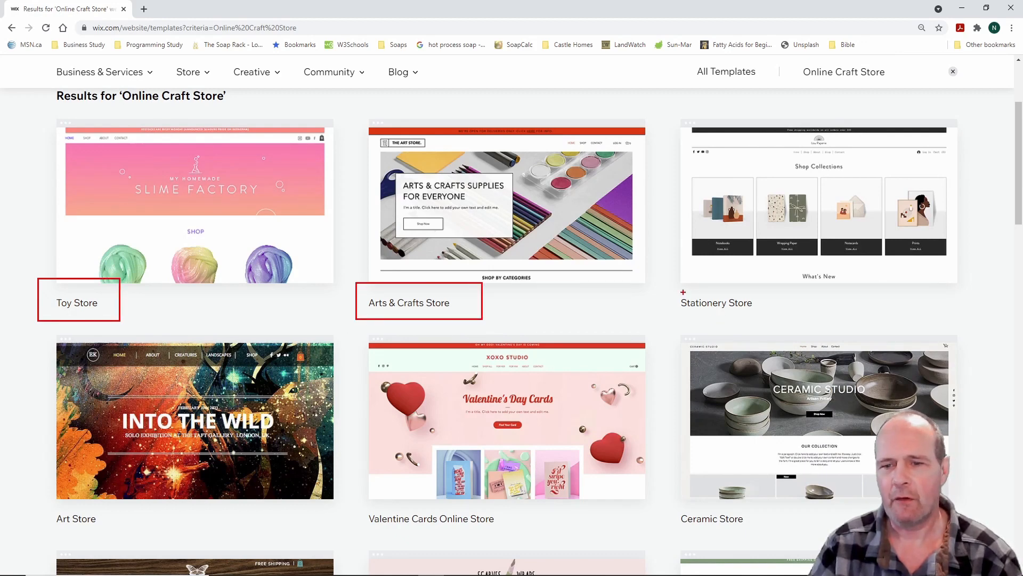
left_click_drag(671, 283, 770, 321)
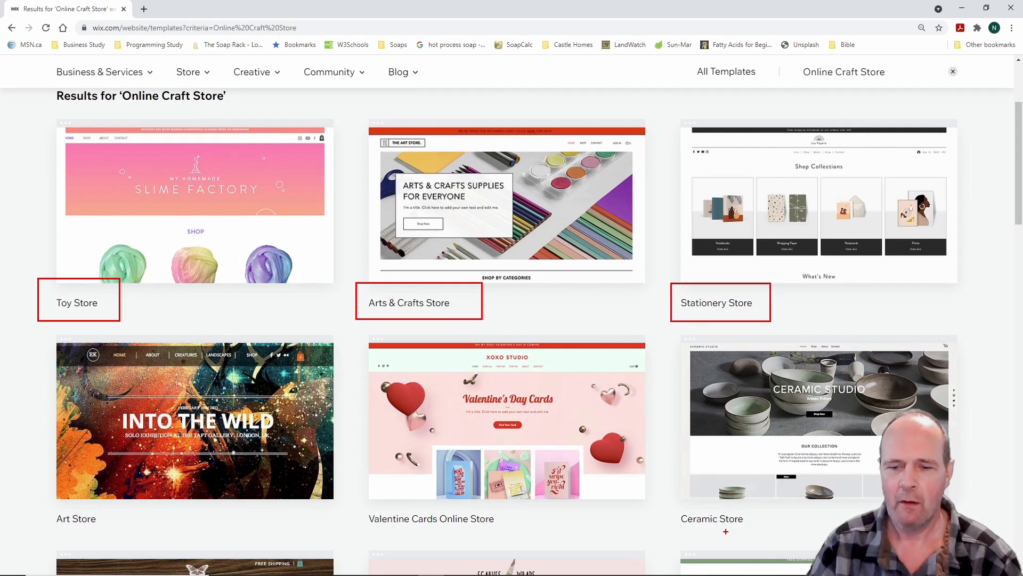
left_click_drag(674, 502, 762, 537)
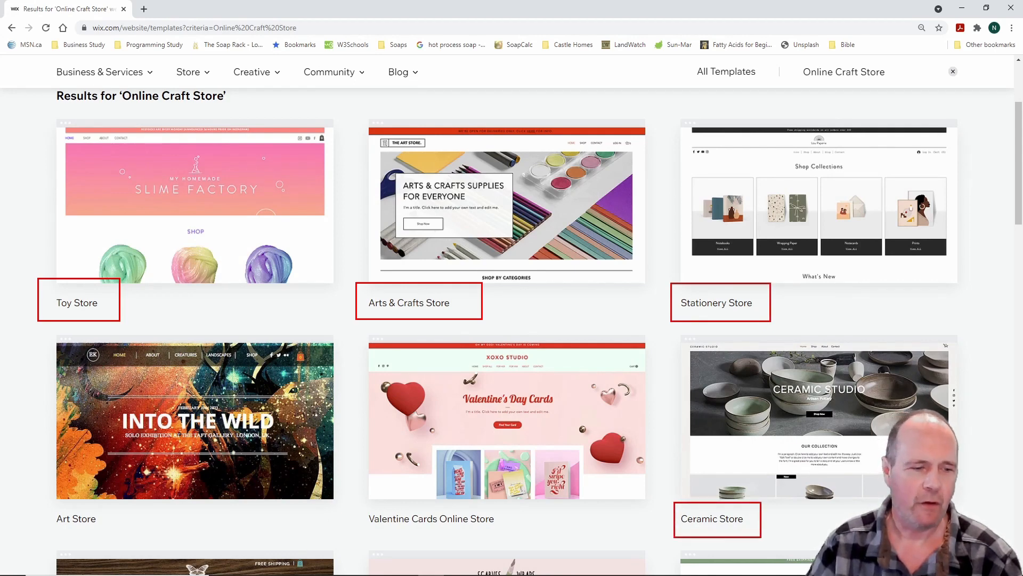
left_click_drag(32, 509, 152, 548)
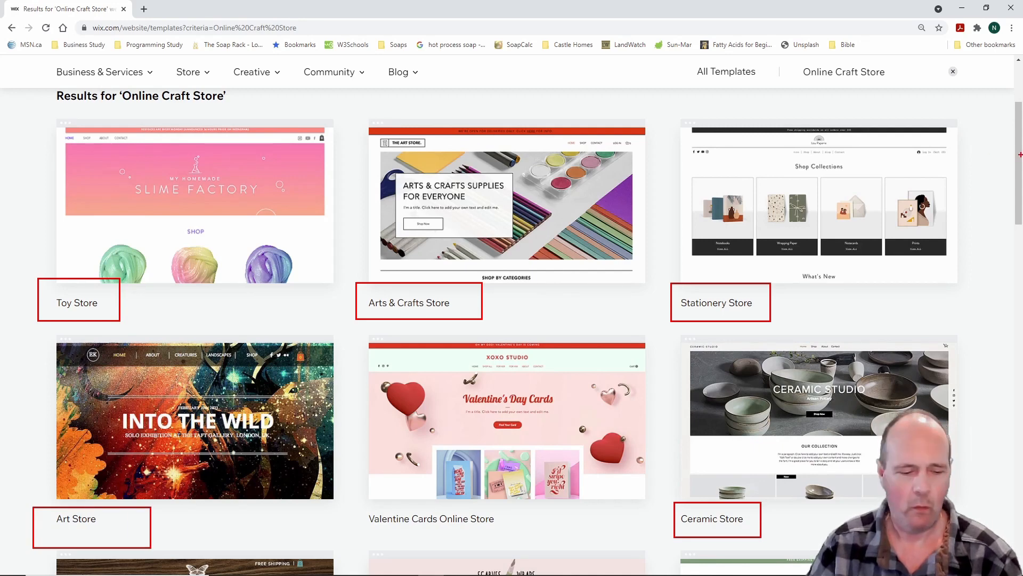
mouse_move(1020, 154)
left_mouse_down()
mouse_move(1022, 272)
mouse_move(1022, 258)
left_mouse_up()
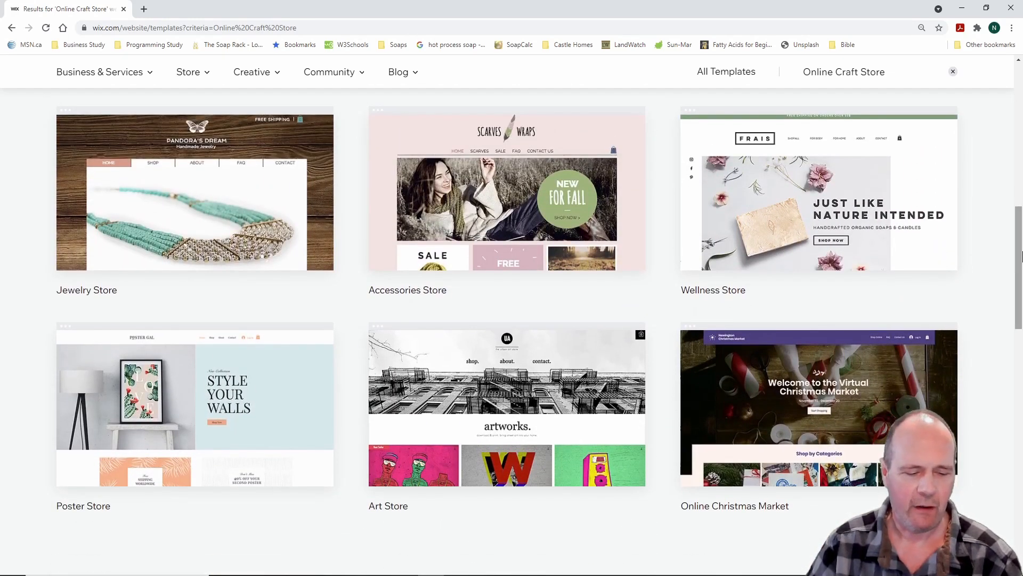
left_click_drag(30, 257, 180, 316)
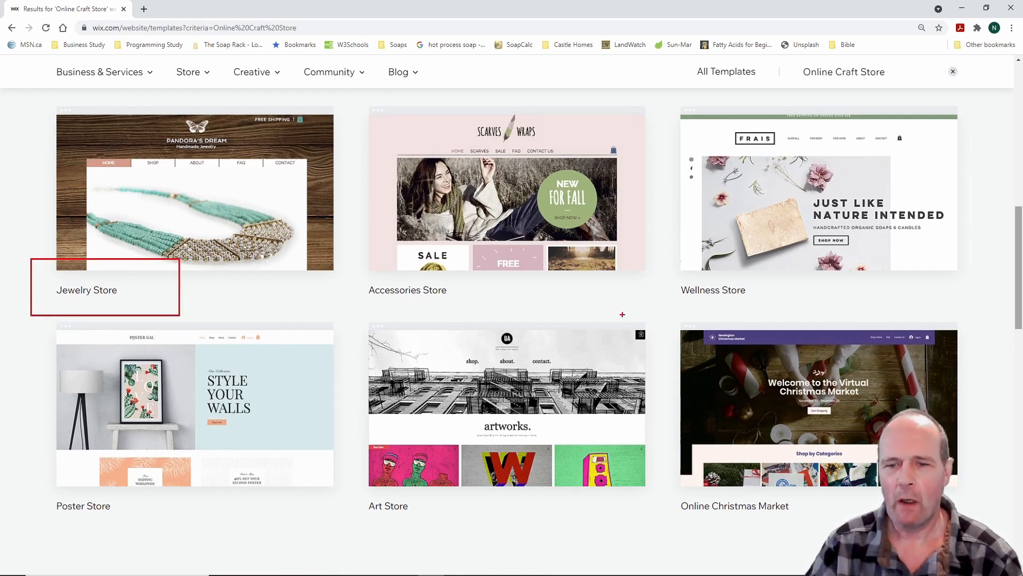
left_click_drag(666, 270, 766, 303)
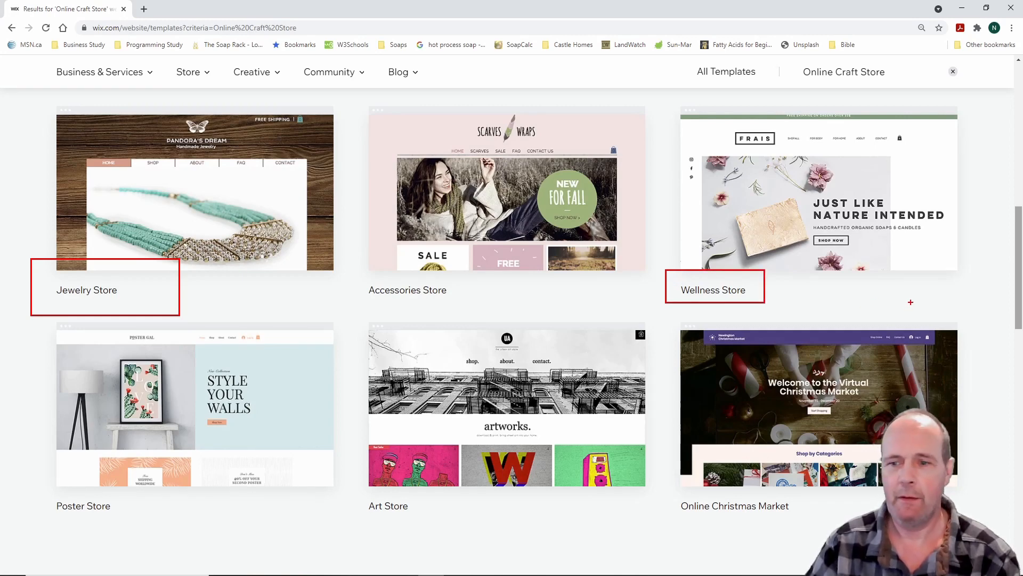
key("Escape")
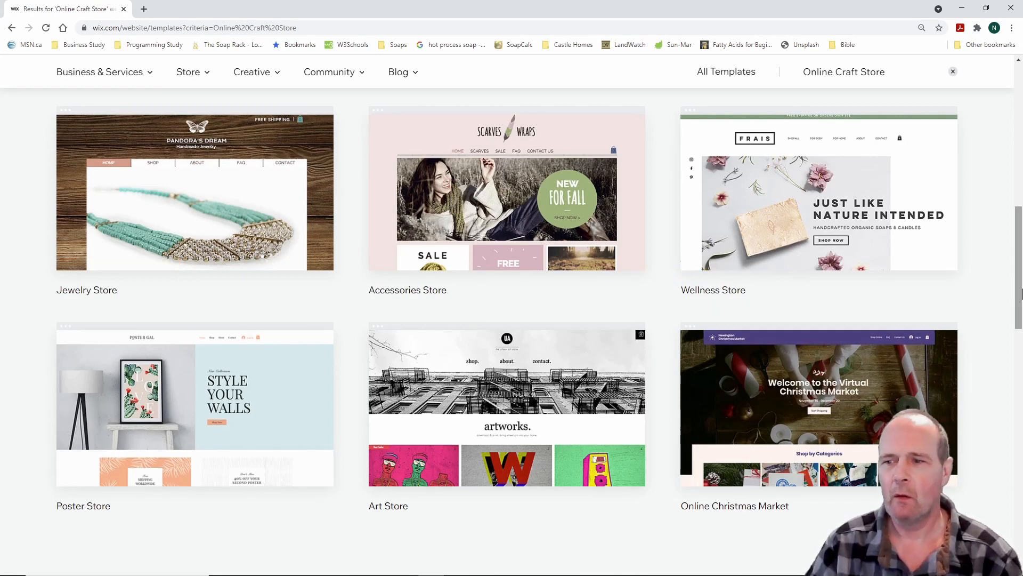
left_click_drag(1019, 288, 1019, 189)
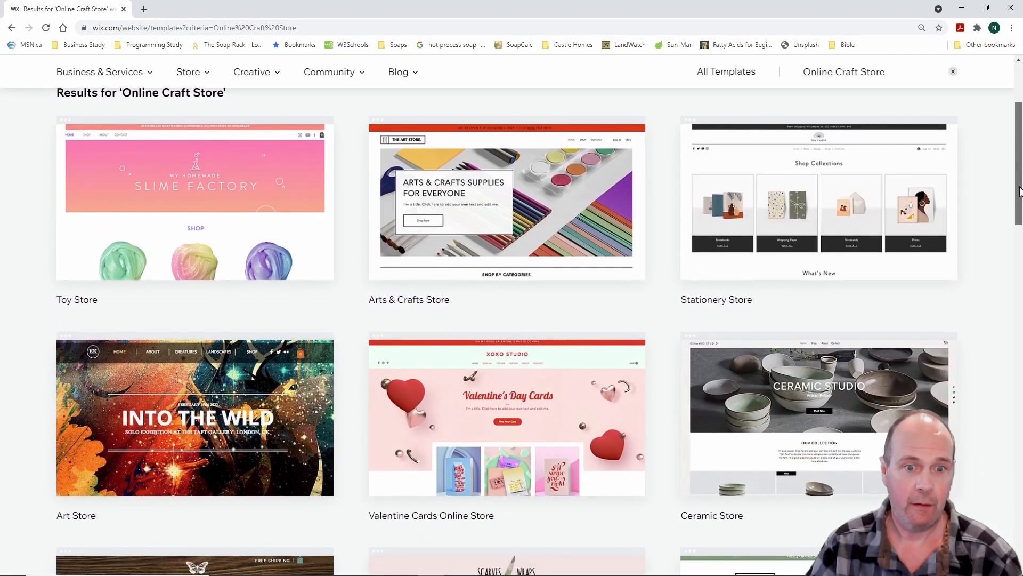
left_click_drag(1020, 190, 1021, 332)
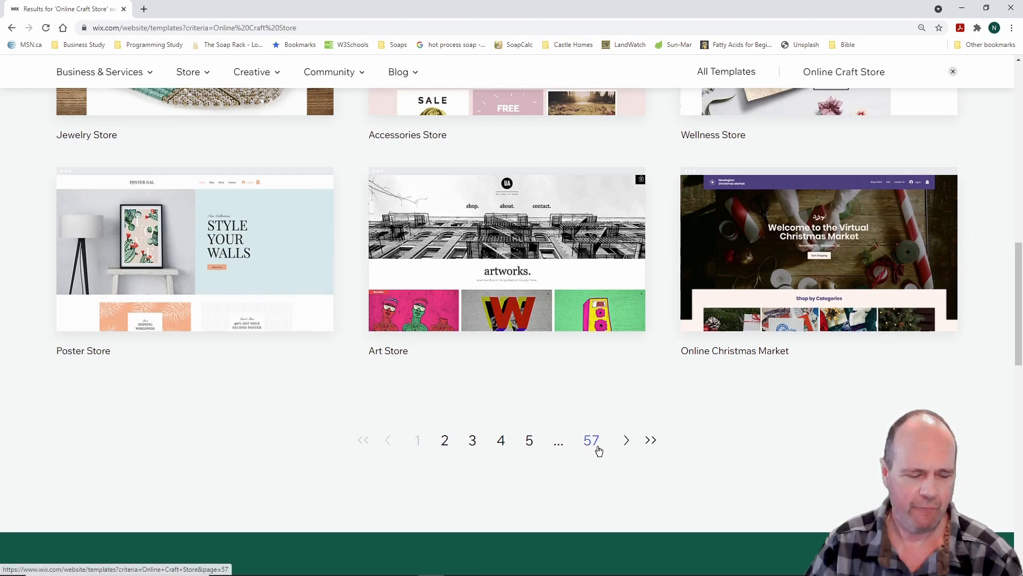
Outline the last page number, 57, then go to page 2 of the results
key("ctrl+2")
left_click_drag(558, 406, 659, 460)
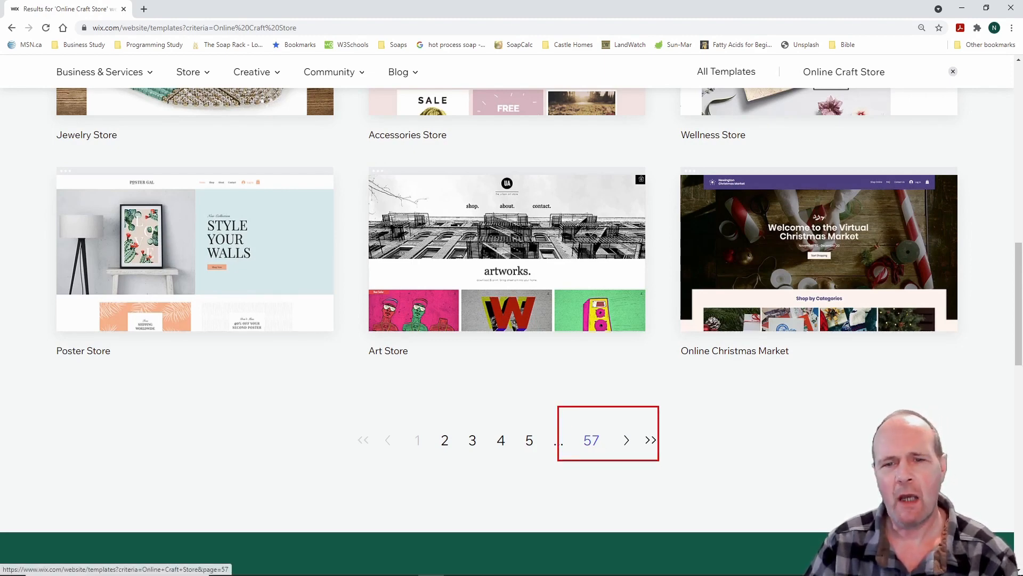
key("Escape")
left_click_drag(1019, 346, 1017, 149)
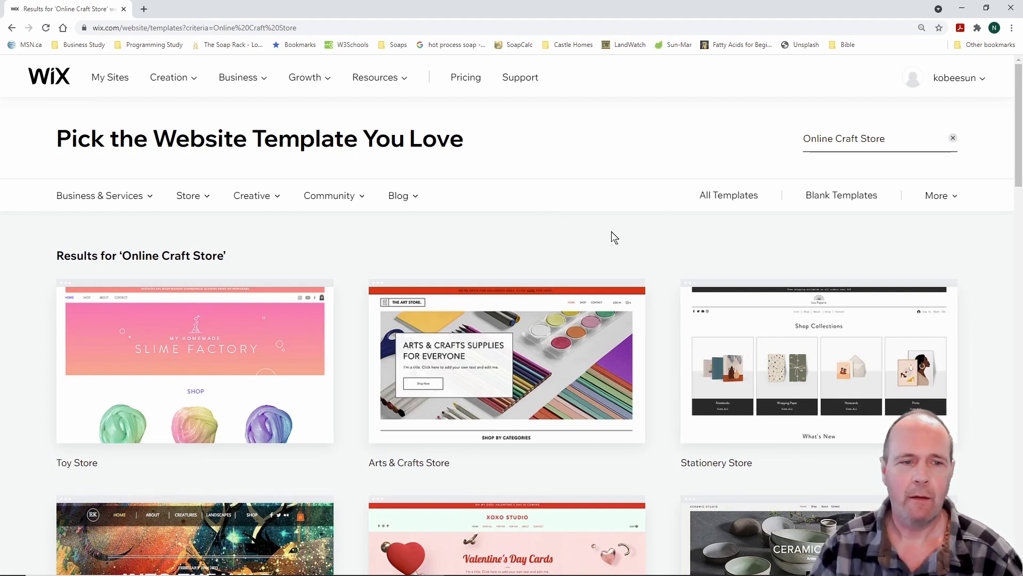
left_click_drag(1020, 142, 1020, 167)
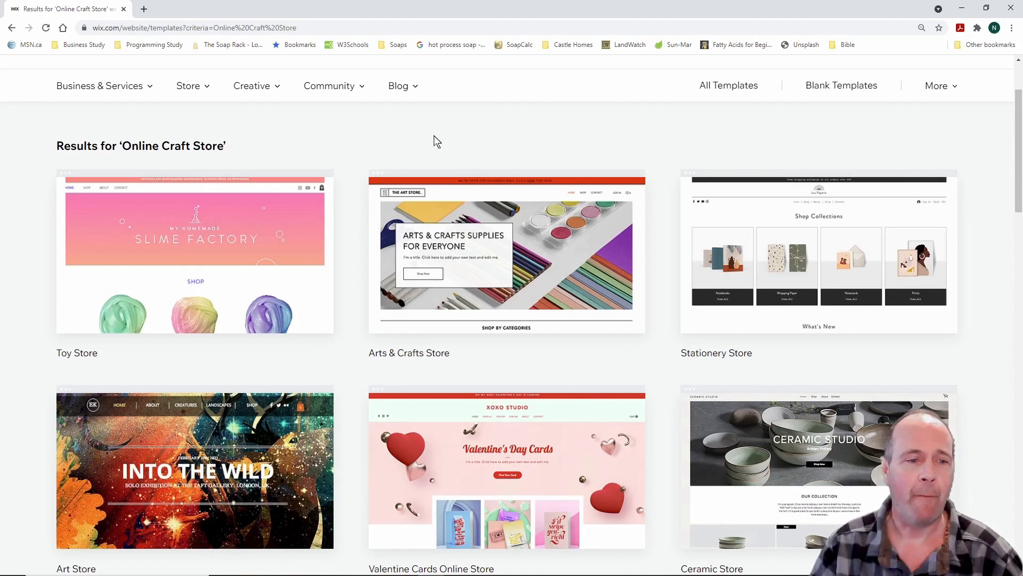
left_click_drag(1019, 165, 1021, 292)
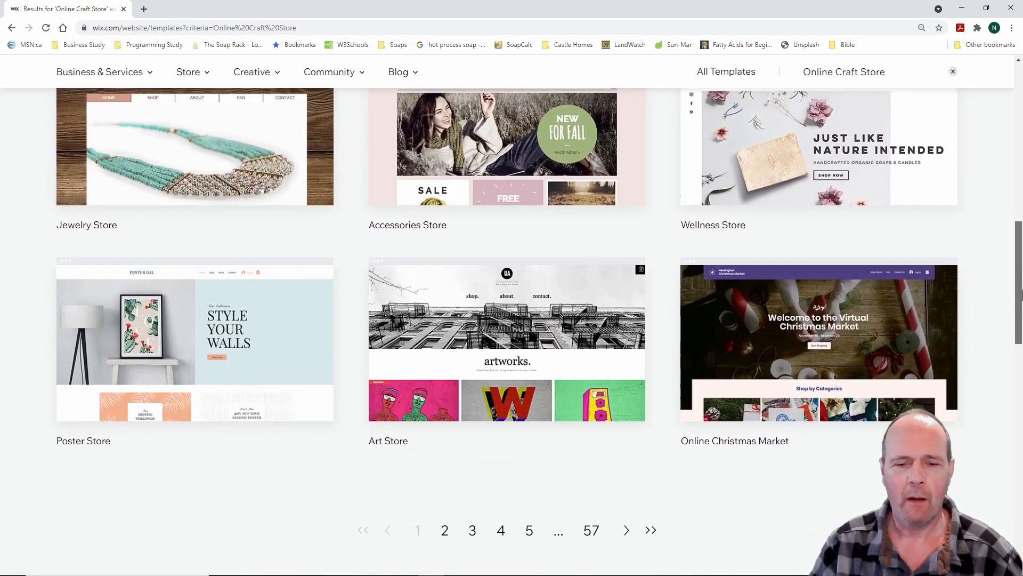
left_click(627, 531)
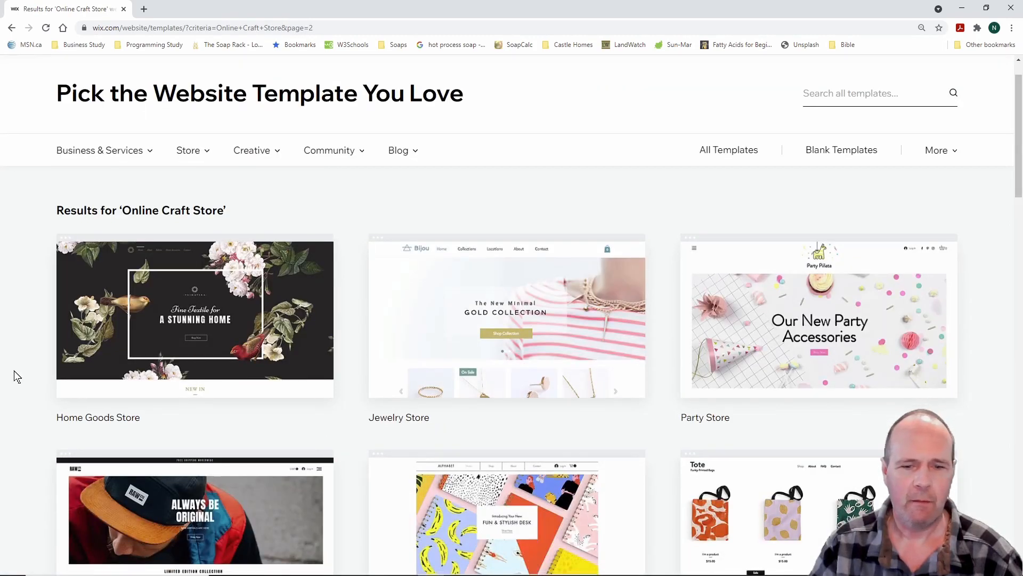
Advance to page 3 of the Online Craft Store template results
scroll(14, 376, "down", 3)
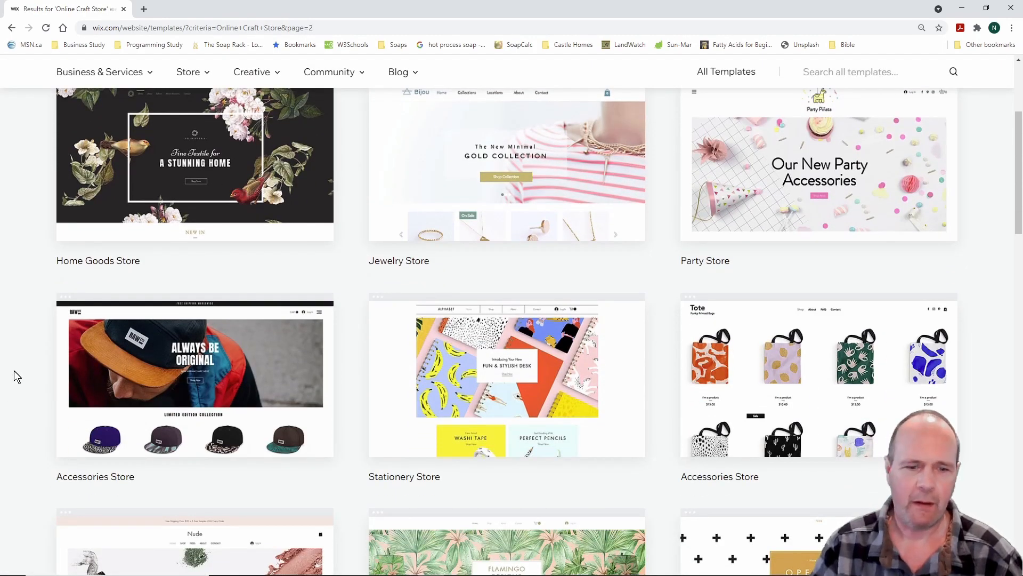
scroll(14, 372, "down", 6)
scroll(16, 376, "down", 5)
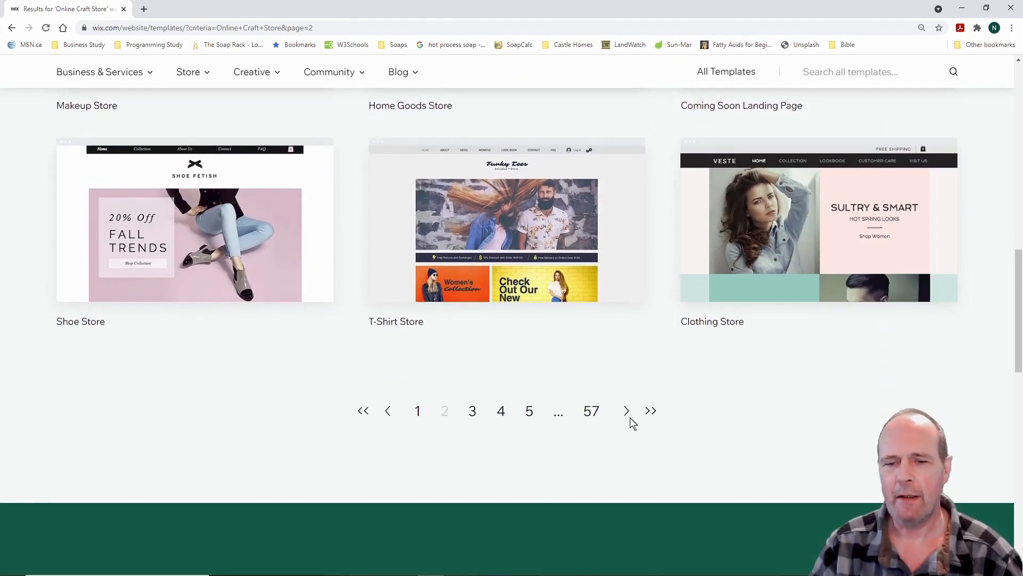
left_click(627, 411)
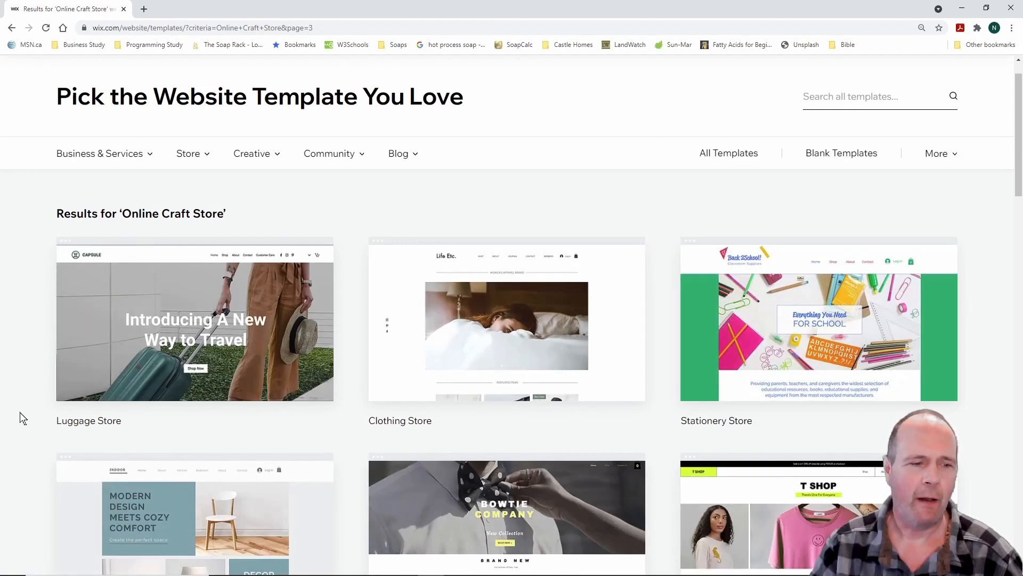
scroll(13, 410, "down", 2)
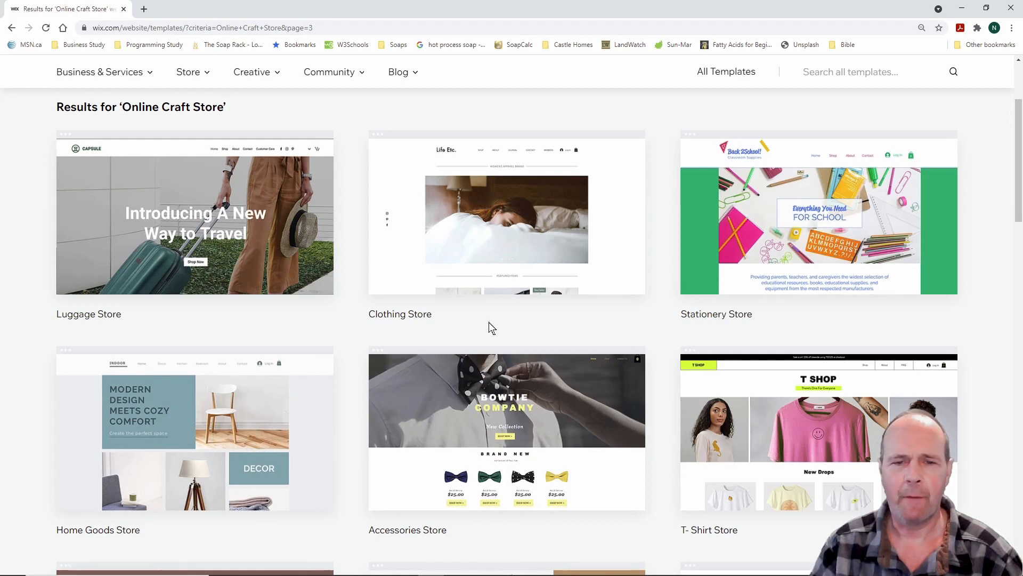
mouse_move(486, 245)
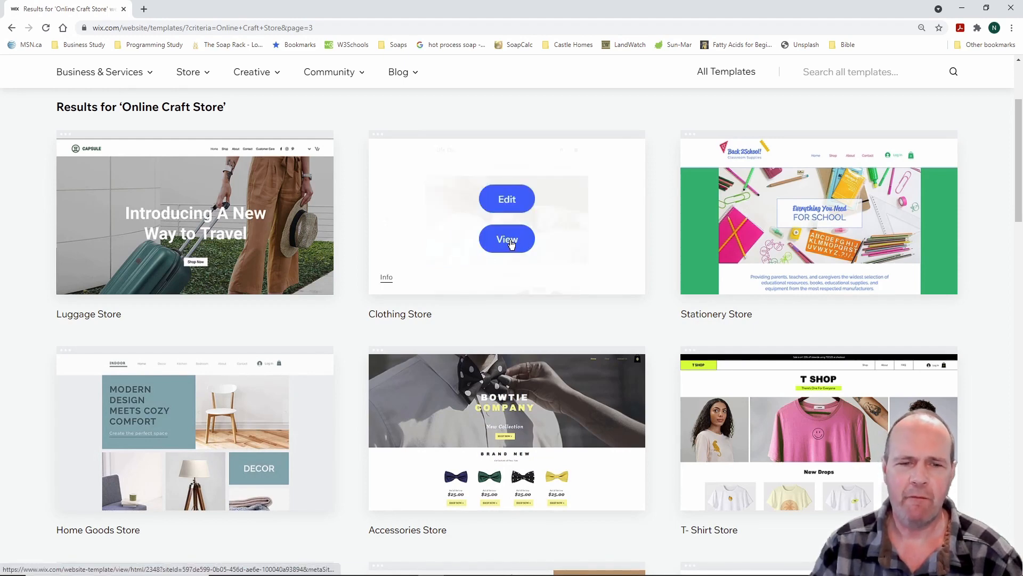
Preview the Clothing Store template and open its Life Etc. full demo
left_click(511, 244)
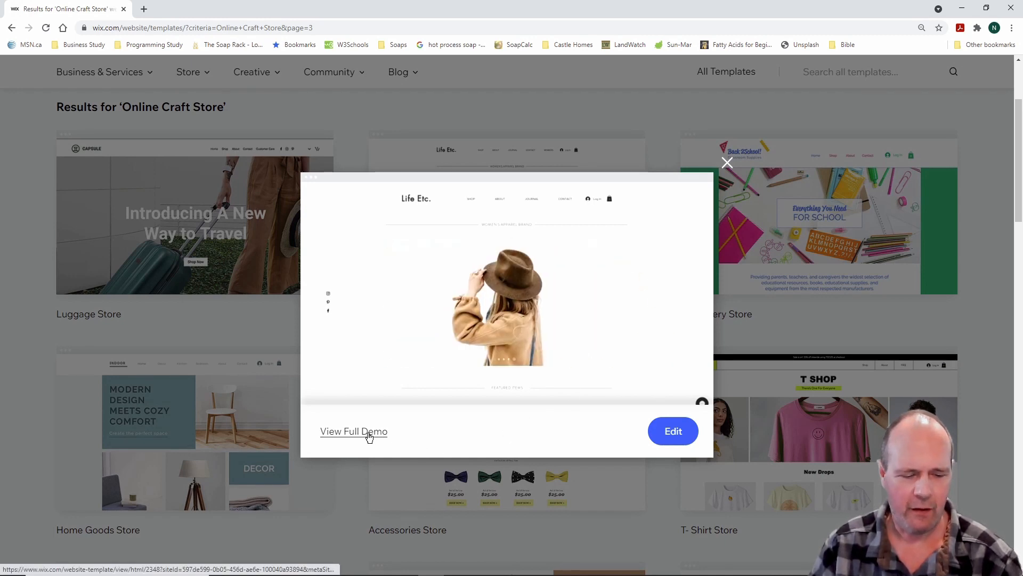
left_click_drag(315, 411, 430, 443)
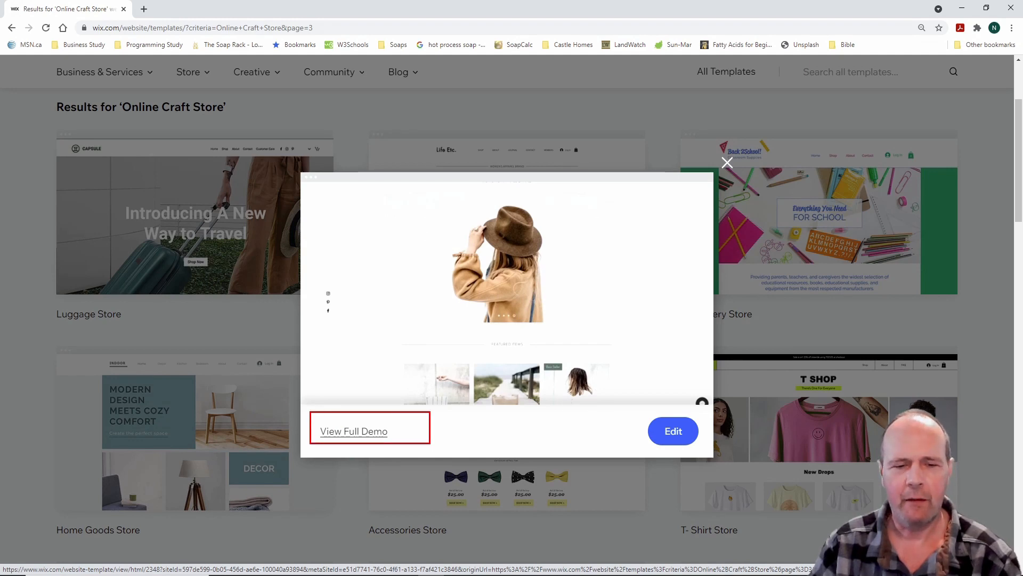
key("Escape")
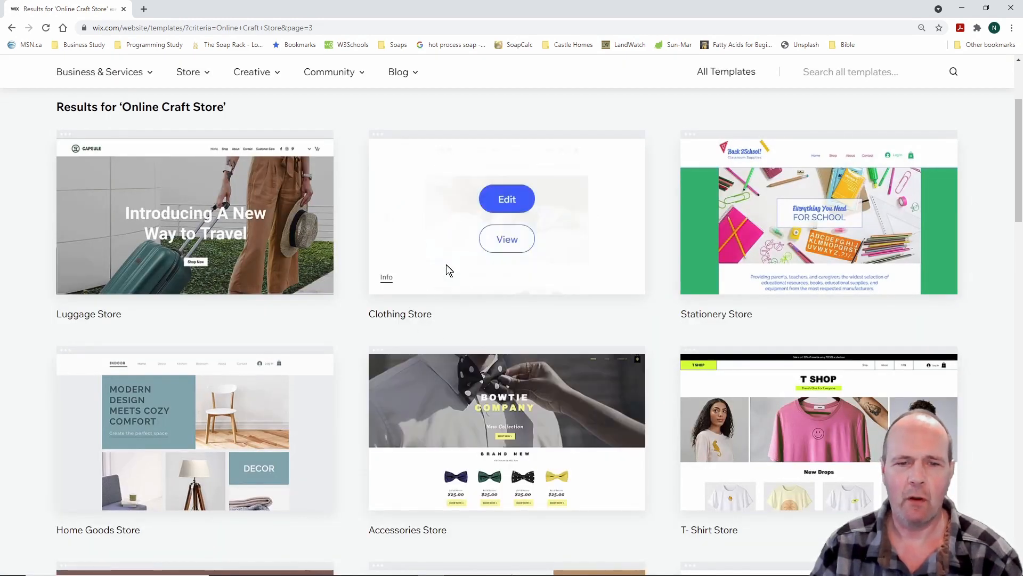
left_click(507, 240)
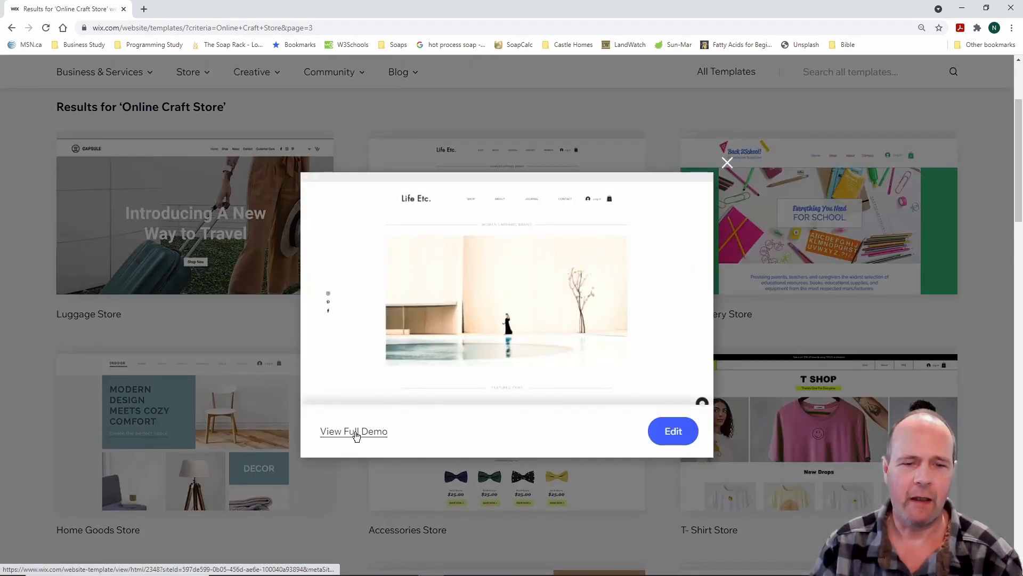
left_click(355, 436)
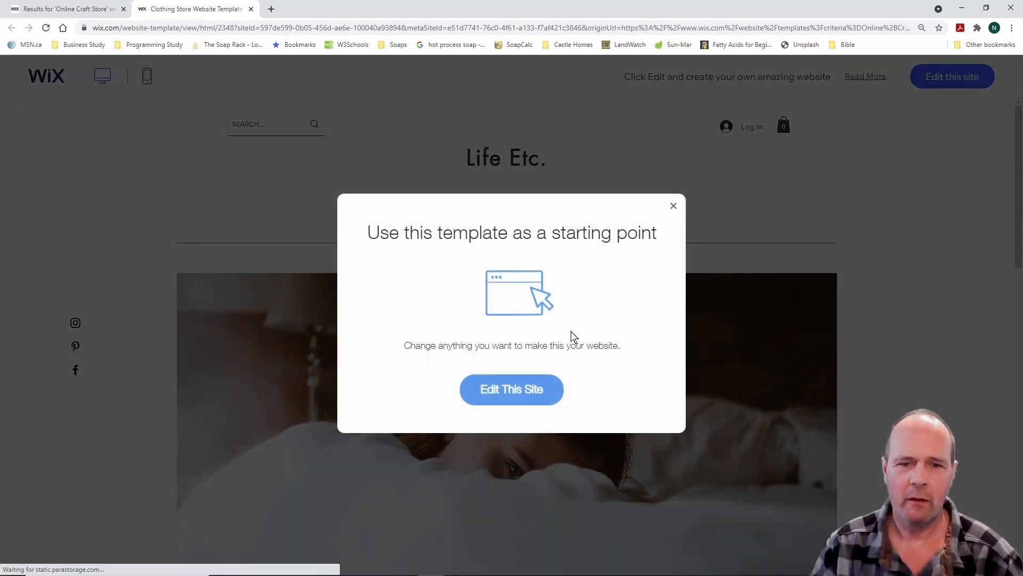
Dismiss the starting-point prompt and browse the Life Etc. Shop page
left_click(674, 207)
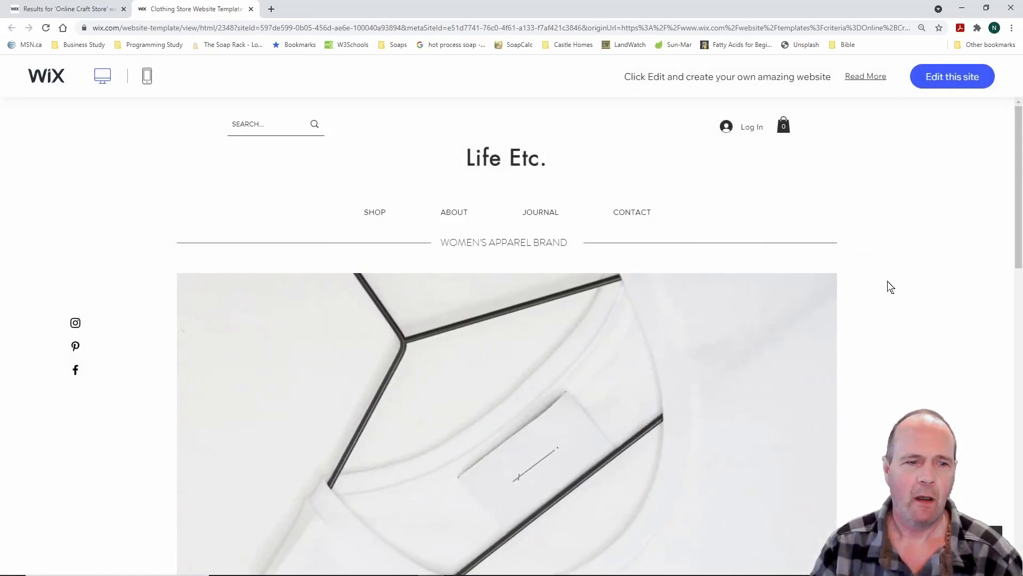
scroll(888, 288, "down", 3)
scroll(886, 288, "up", 3)
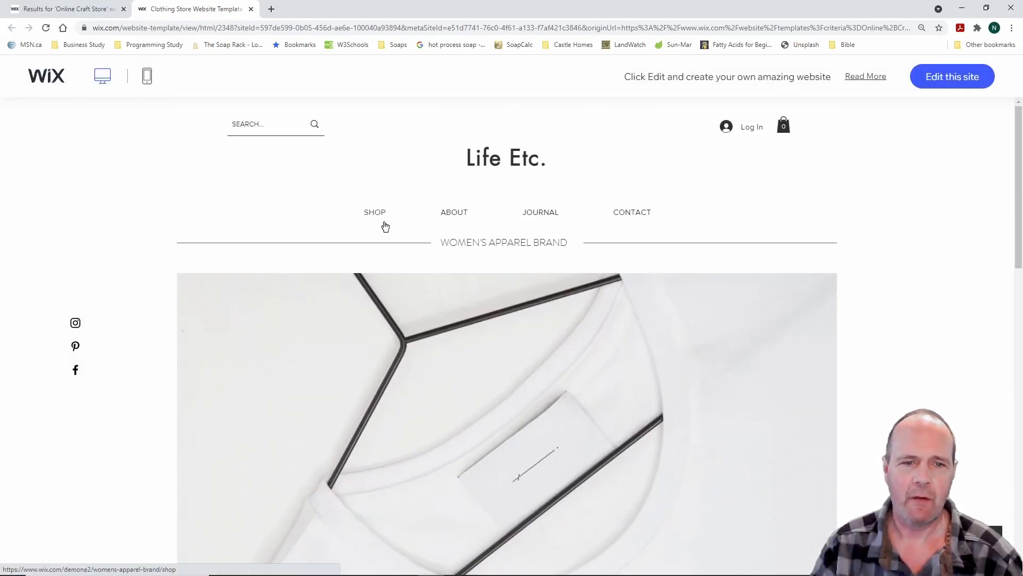
left_click(376, 215)
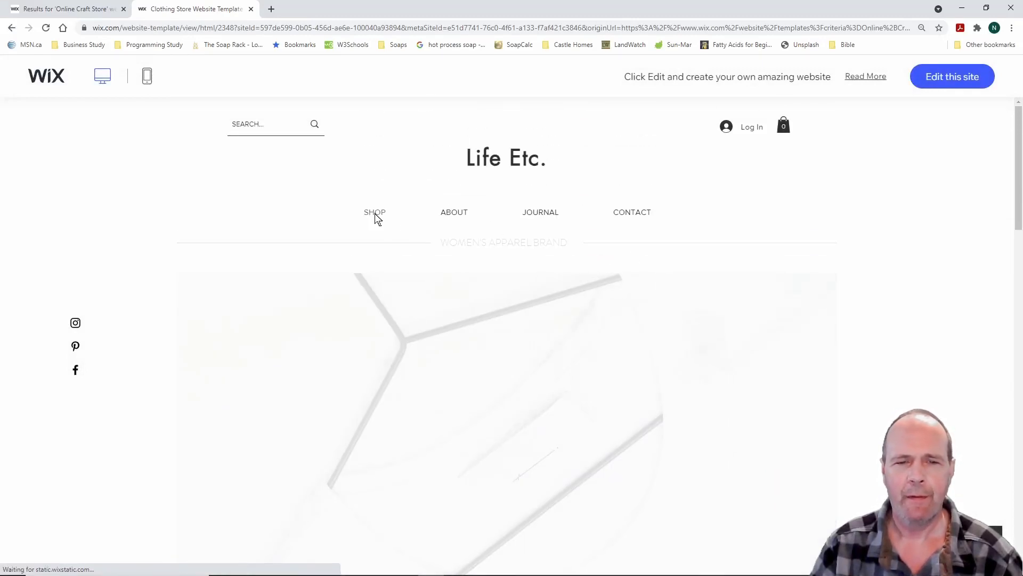
scroll(901, 309, "down", 7)
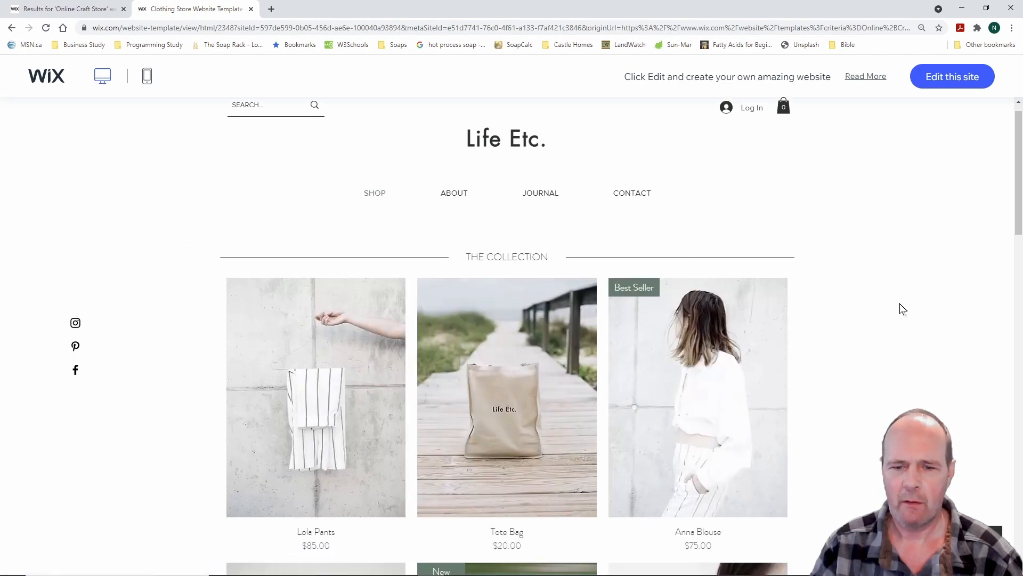
scroll(902, 309, "up", 7)
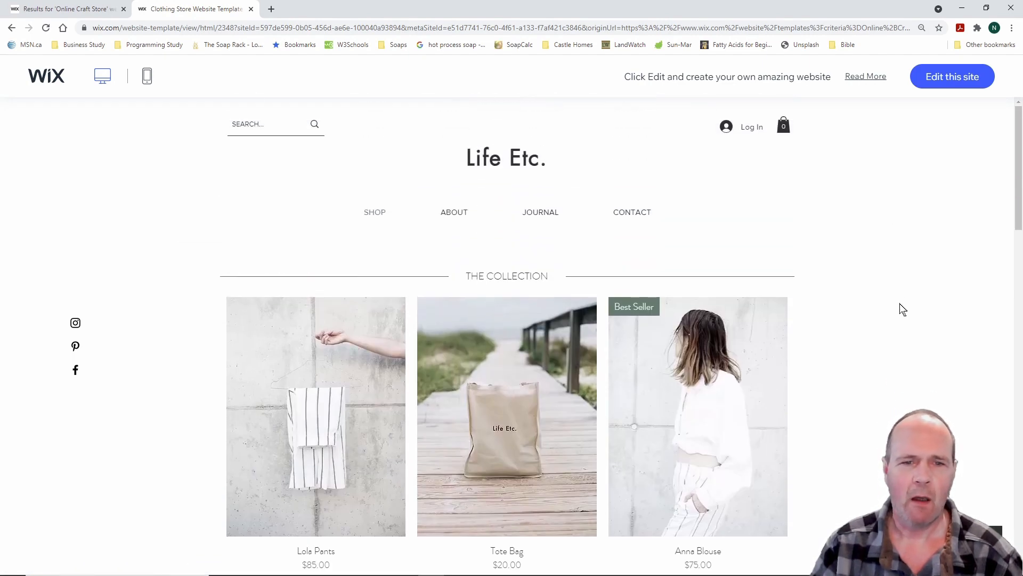
Browse the About page, then open the Journal page of blog posts
left_click(456, 215)
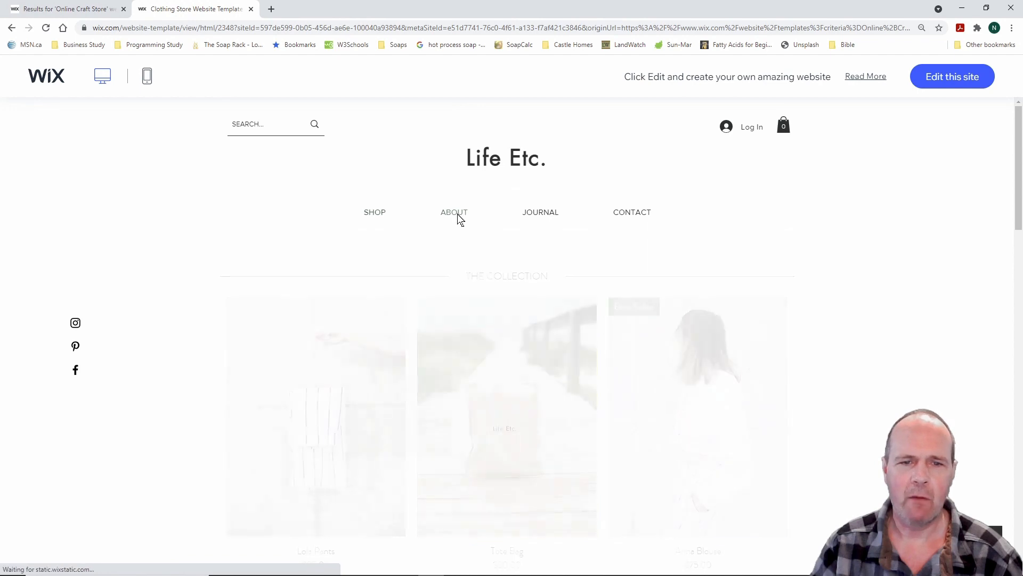
scroll(884, 313, "down", 4)
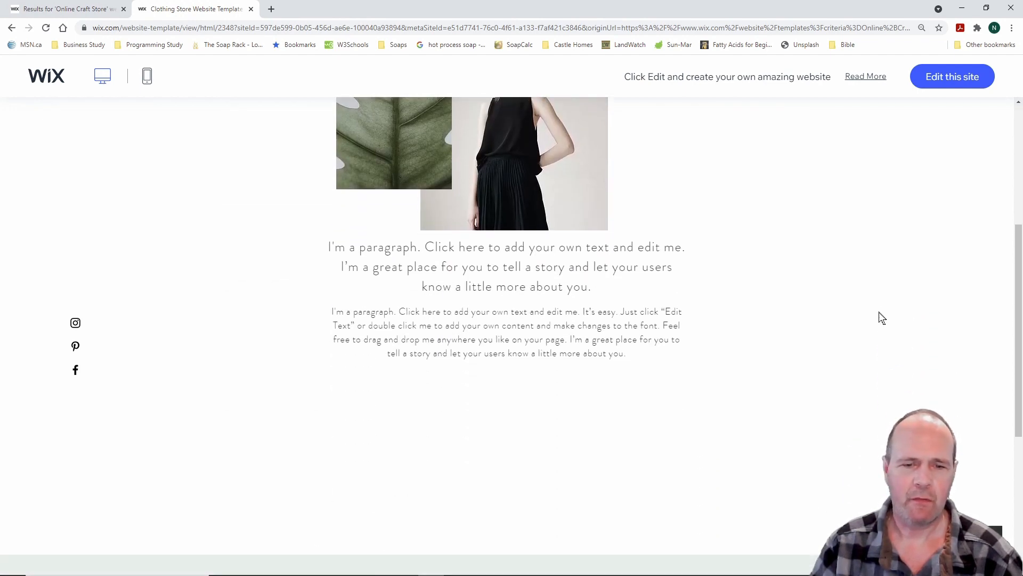
scroll(880, 318, "up", 3)
scroll(882, 318, "up", 1)
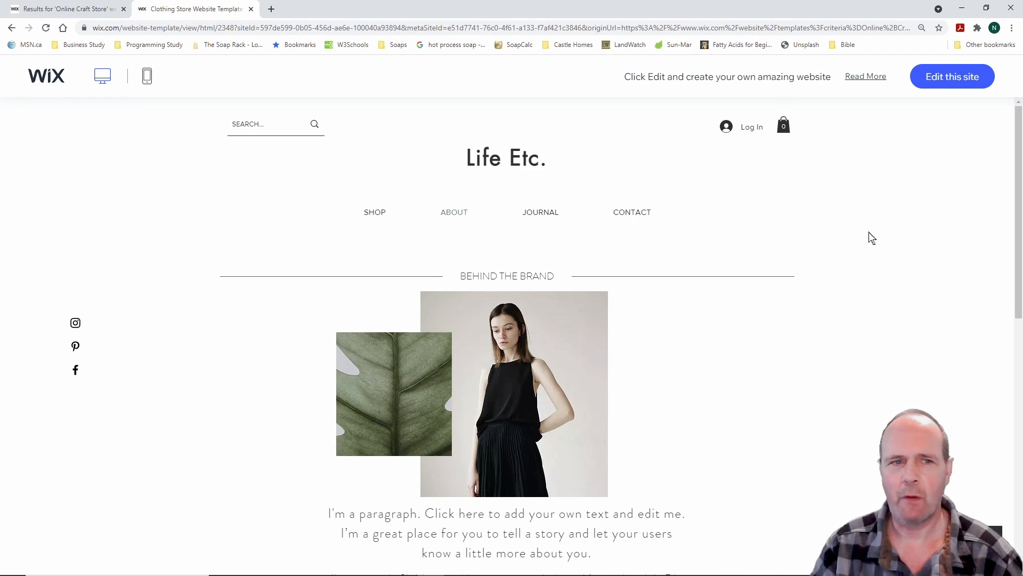
scroll(202, 341, "down", 8)
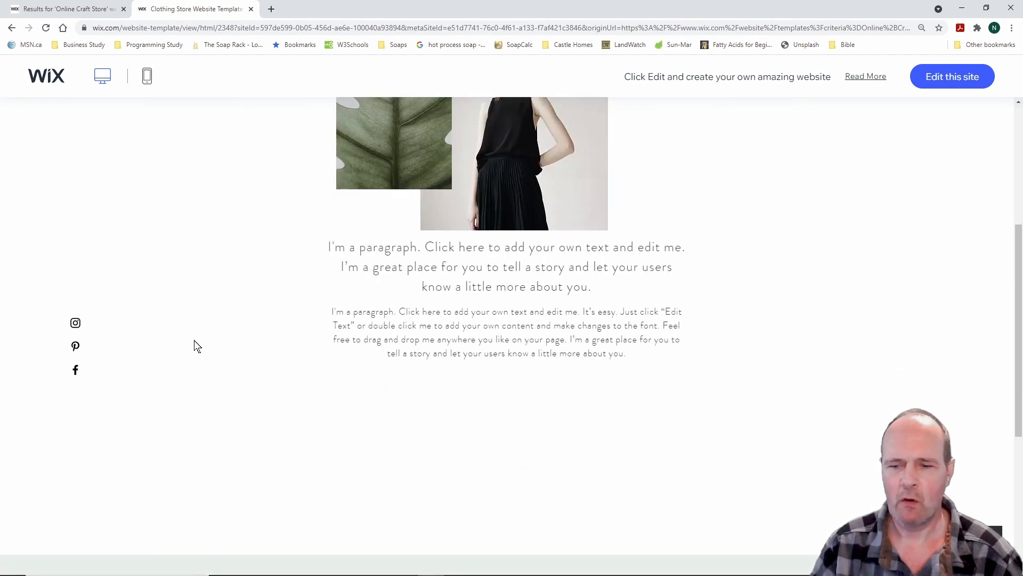
scroll(195, 345, "up", 5)
scroll(194, 347, "up", 3)
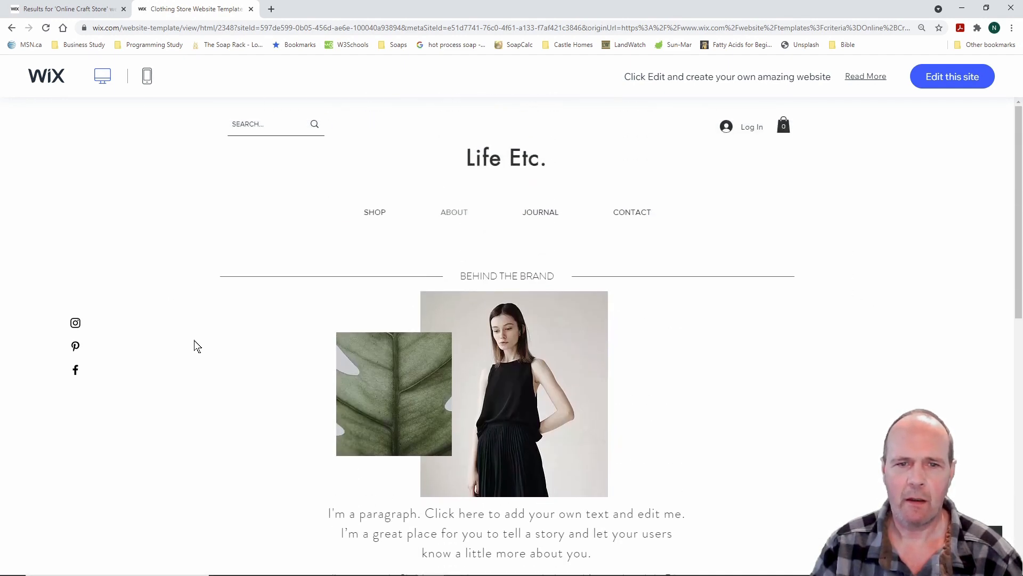
left_click(545, 216)
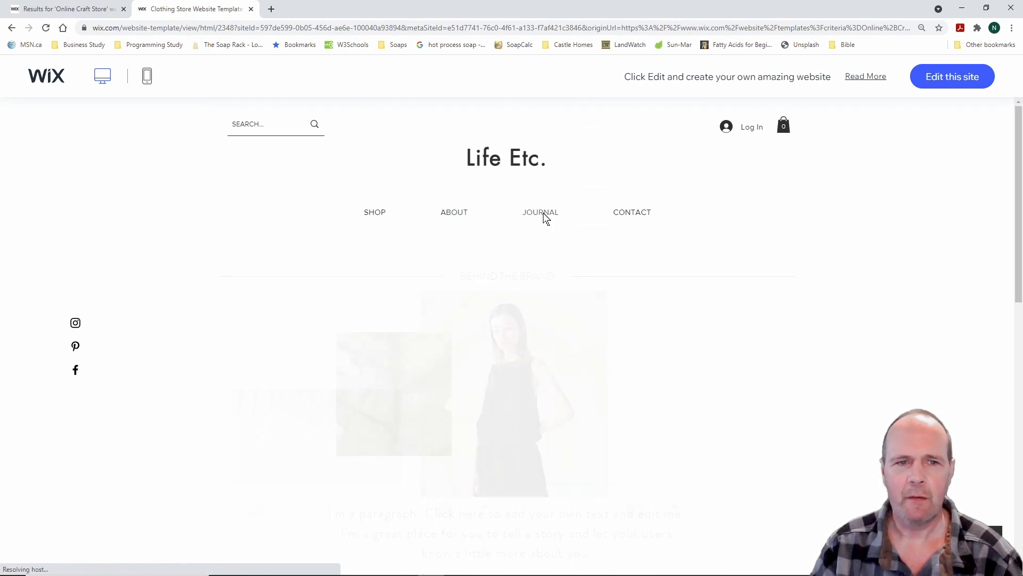
scroll(136, 330, "down", 10)
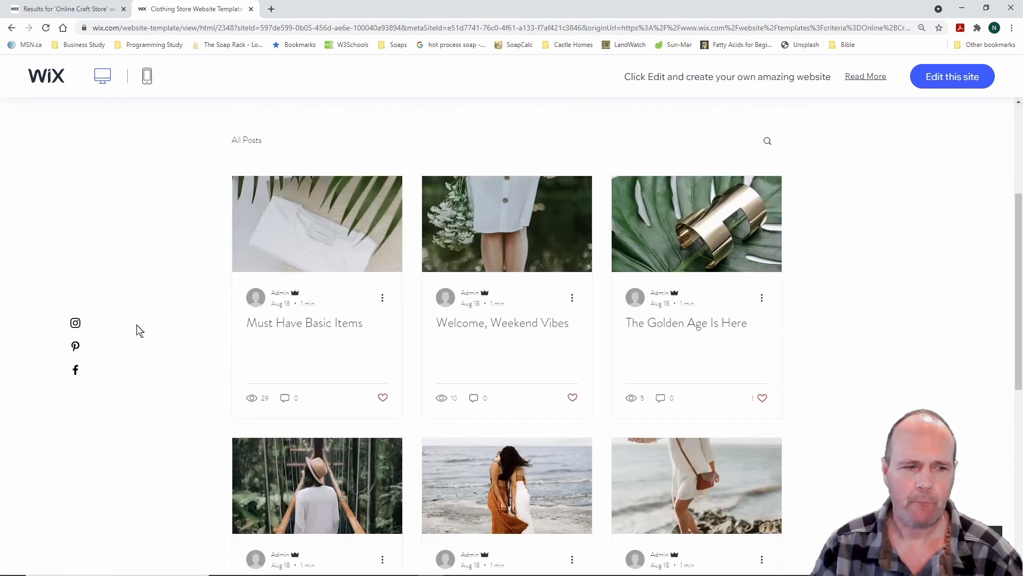
scroll(137, 325, "up", 10)
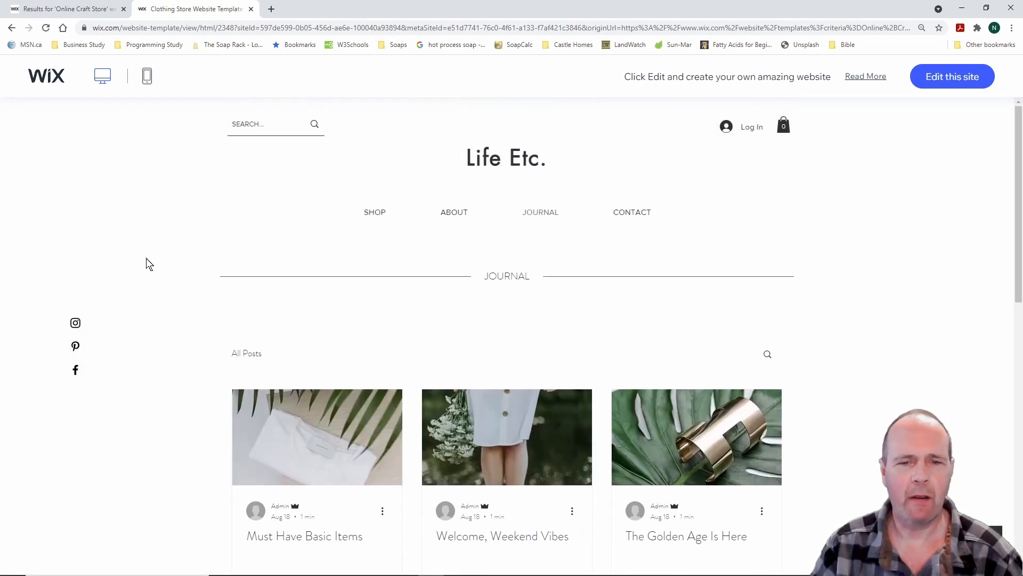
Go back twice in the demo and close the clothing store template preview
left_click(11, 29)
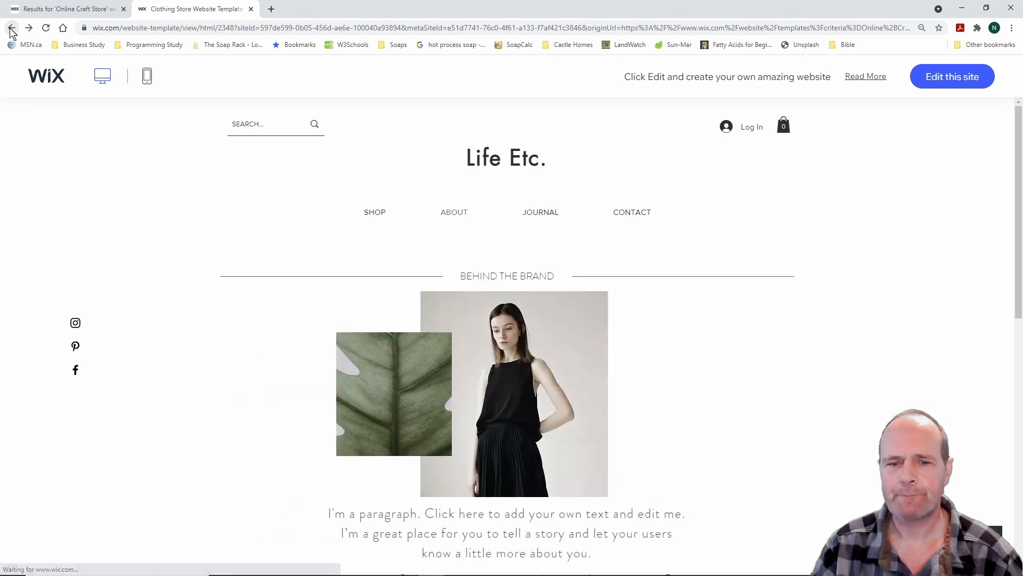
left_click(11, 29)
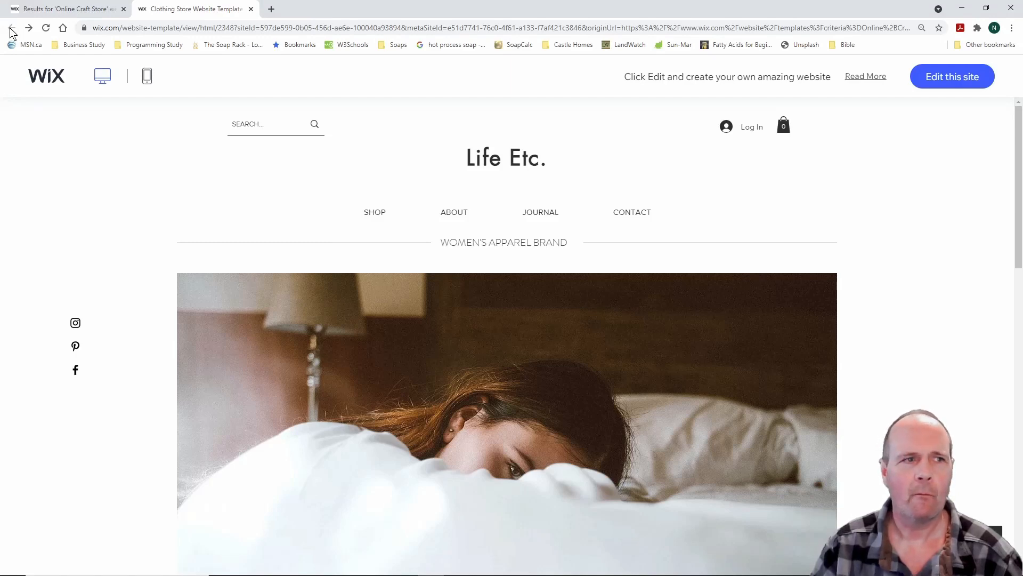
left_click(251, 10)
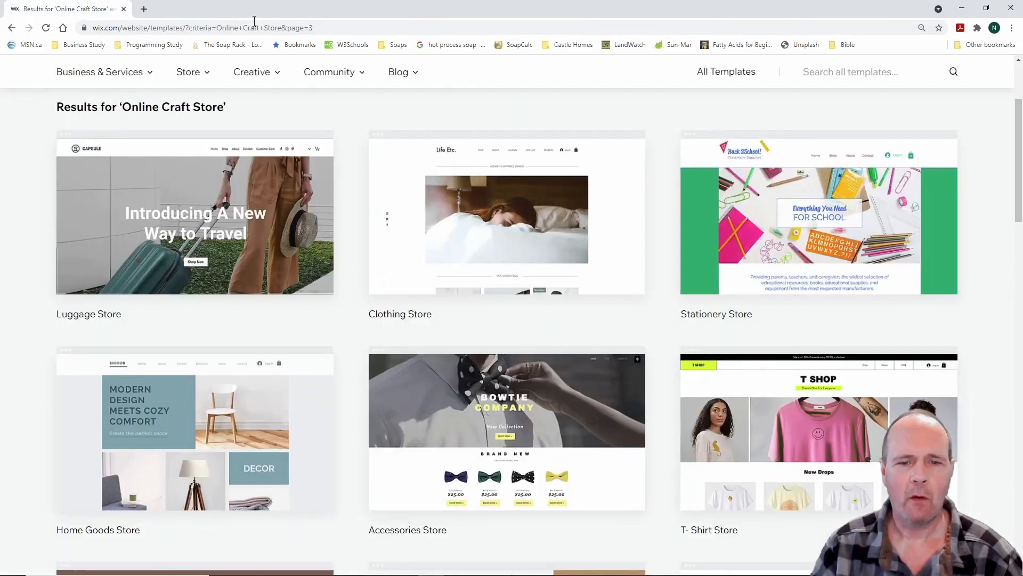
Advance to page 4 of the Online Craft Store template results
scroll(348, 337, "down", 8)
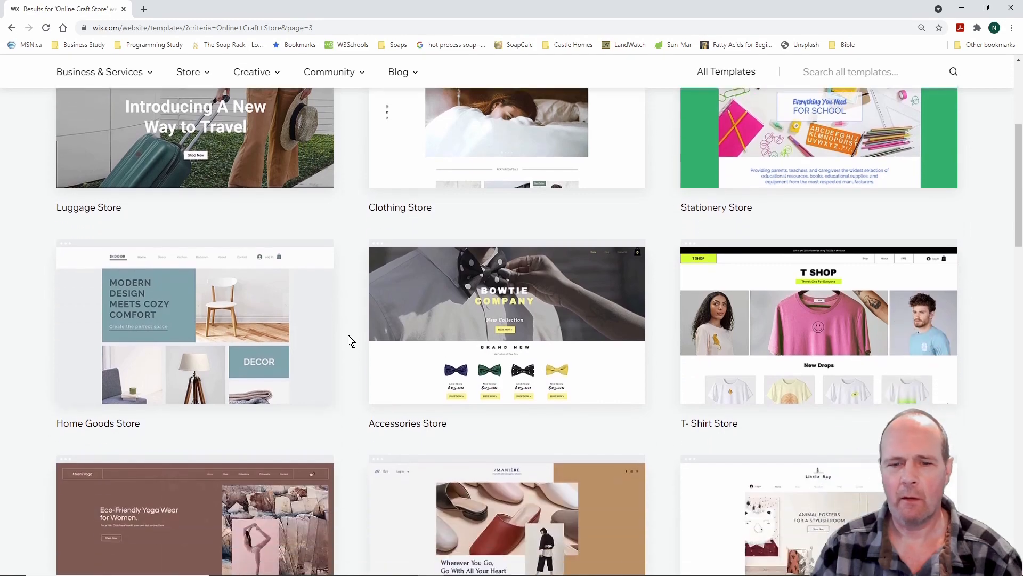
scroll(343, 345, "down", 2)
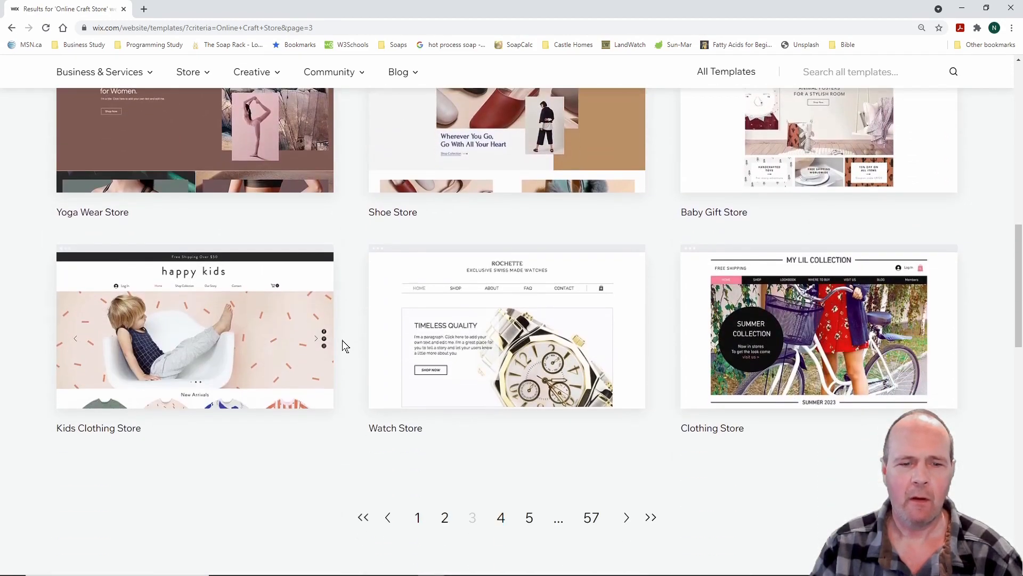
scroll(343, 341, "up", 10)
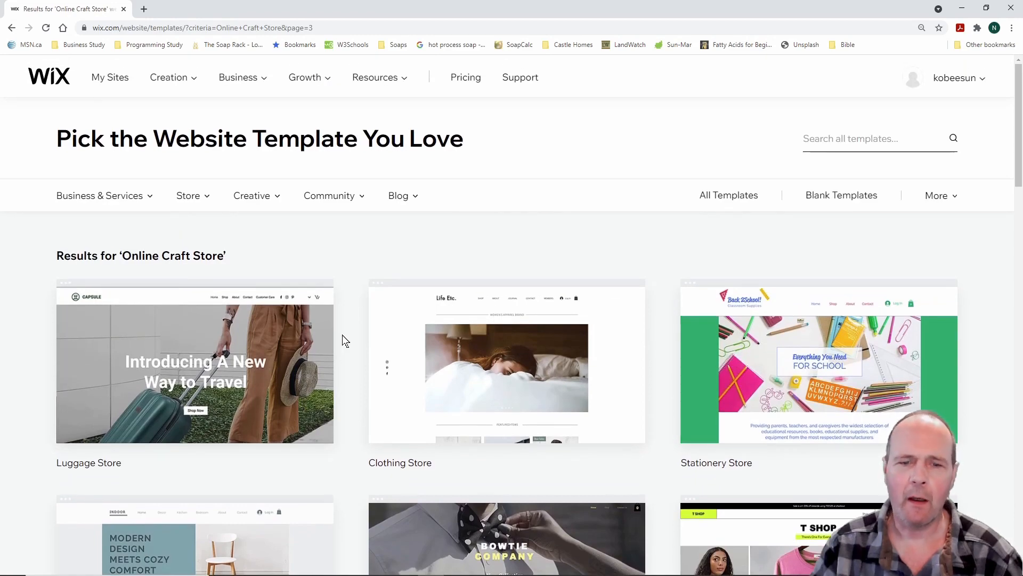
scroll(347, 337, "down", 7)
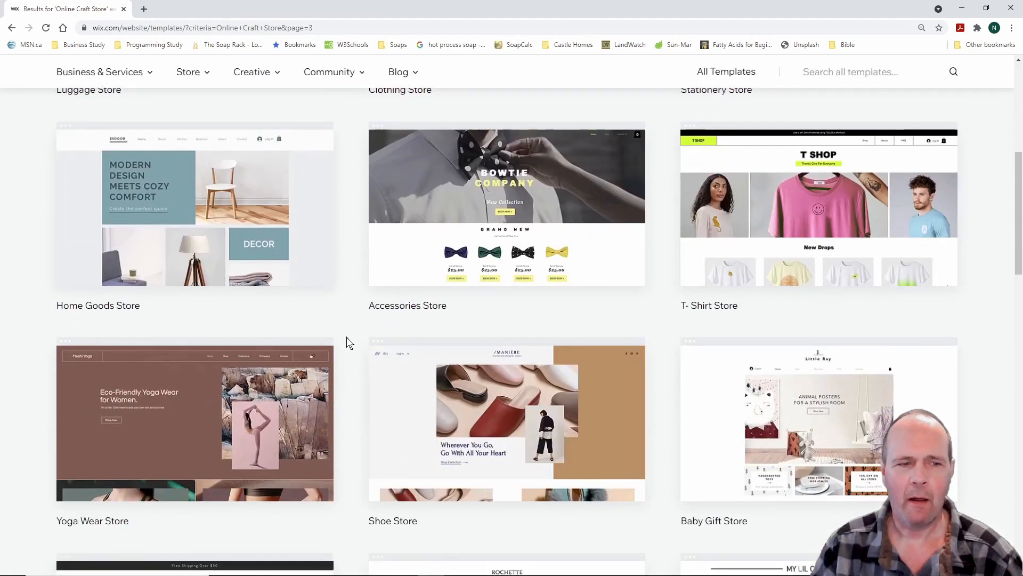
scroll(346, 337, "down", 8)
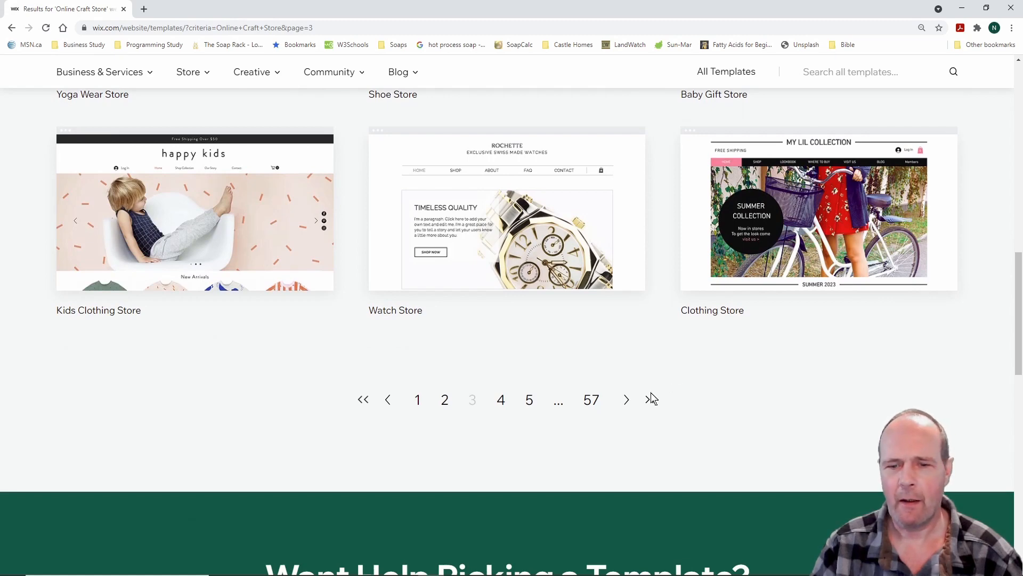
left_click(626, 400)
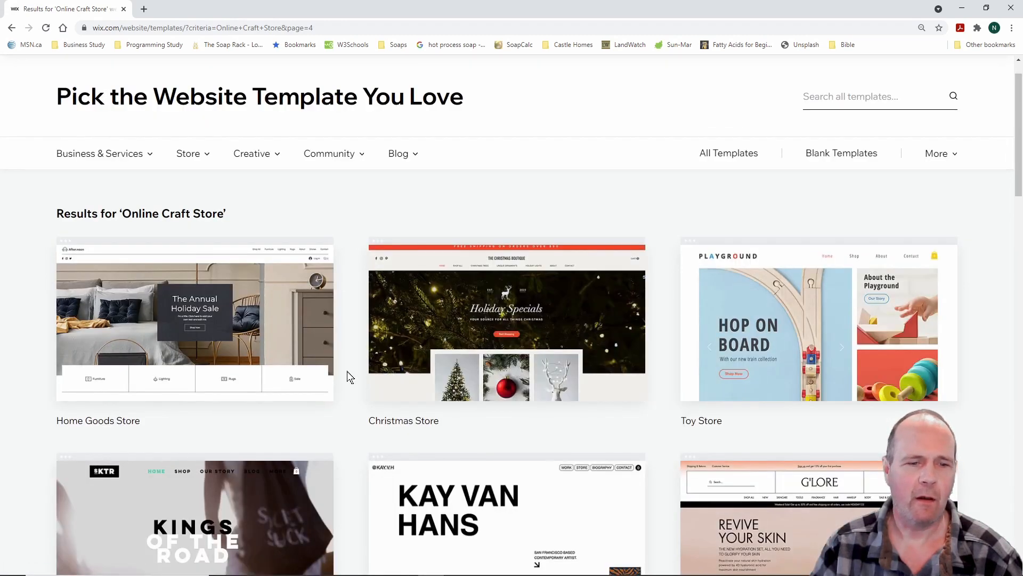
Scroll through page 4 results like Sporting Goods, Beauty Supply, Pool Supply and Hardware Store
scroll(347, 371, "down", 6)
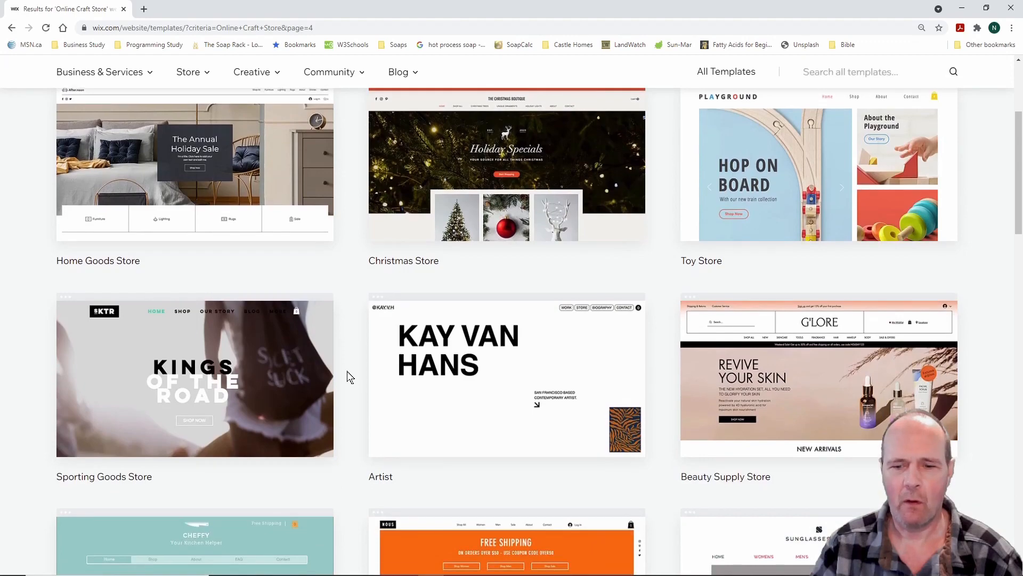
scroll(347, 377, "down", 5)
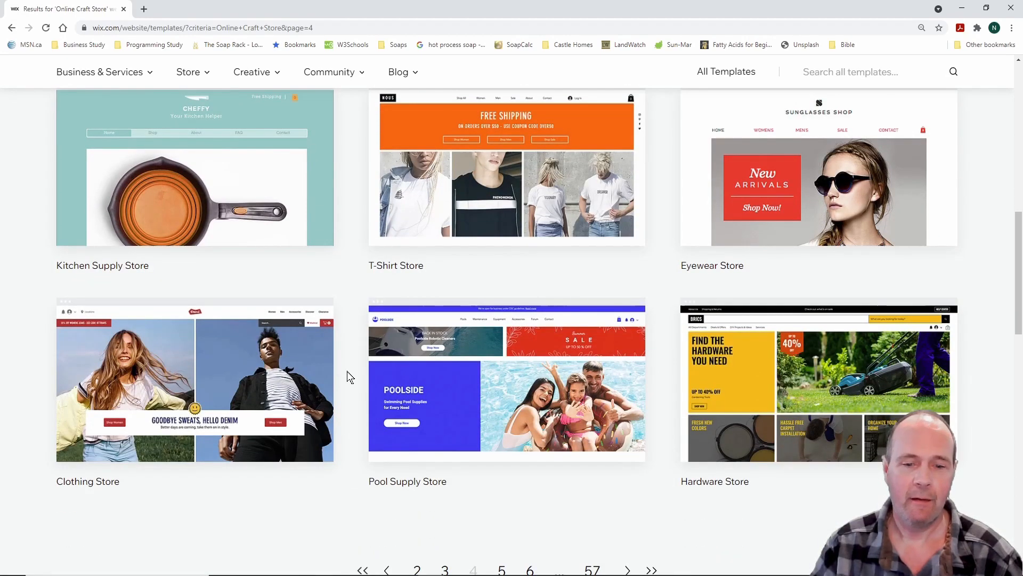
scroll(347, 371, "down", 3)
scroll(347, 371, "up", 10)
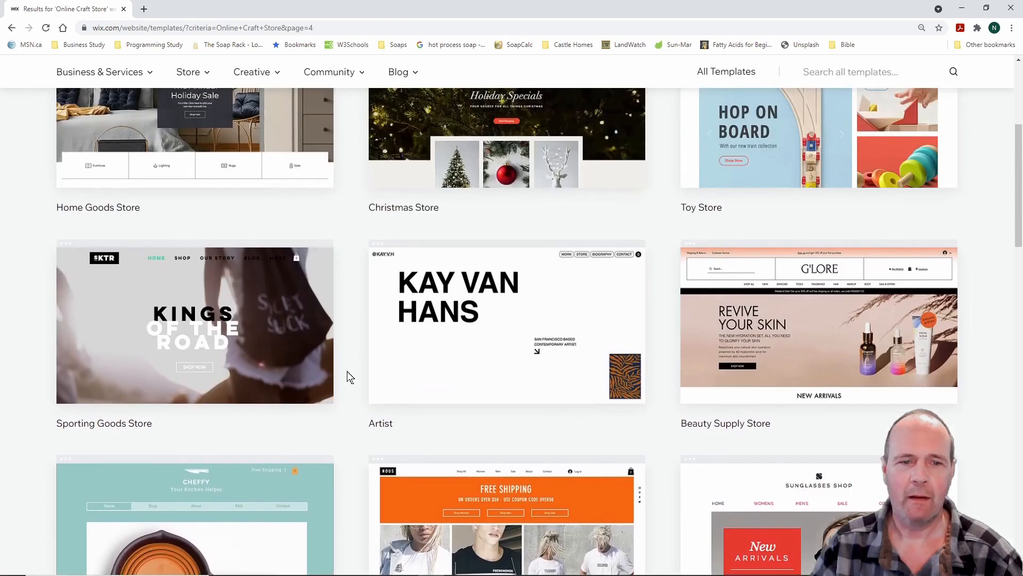
scroll(347, 371, "up", 5)
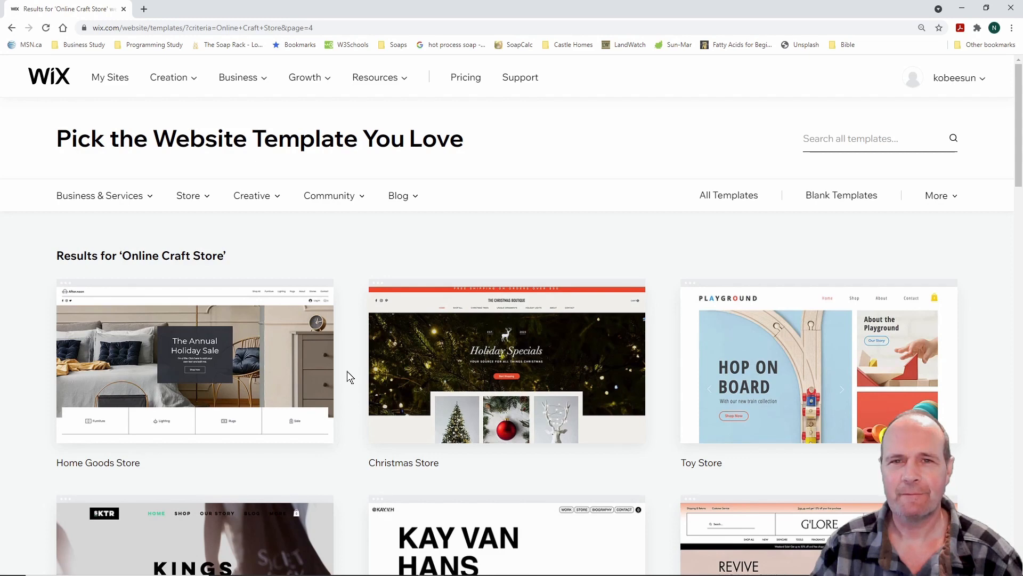
scroll(347, 377, "down", 10)
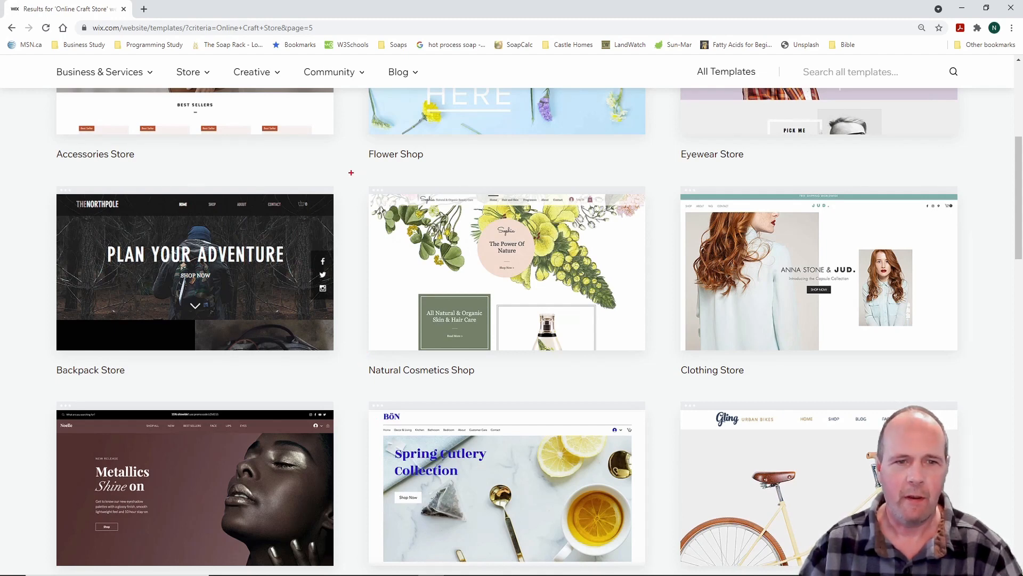
Edit the Natural Cosmetics Shop template from its thumbnail, opening it in a new tab
mouse_move(351, 172)
left_mouse_down()
mouse_move(469, 193)
mouse_move(657, 276)
mouse_move(657, 392)
mouse_move(664, 387)
left_mouse_up()
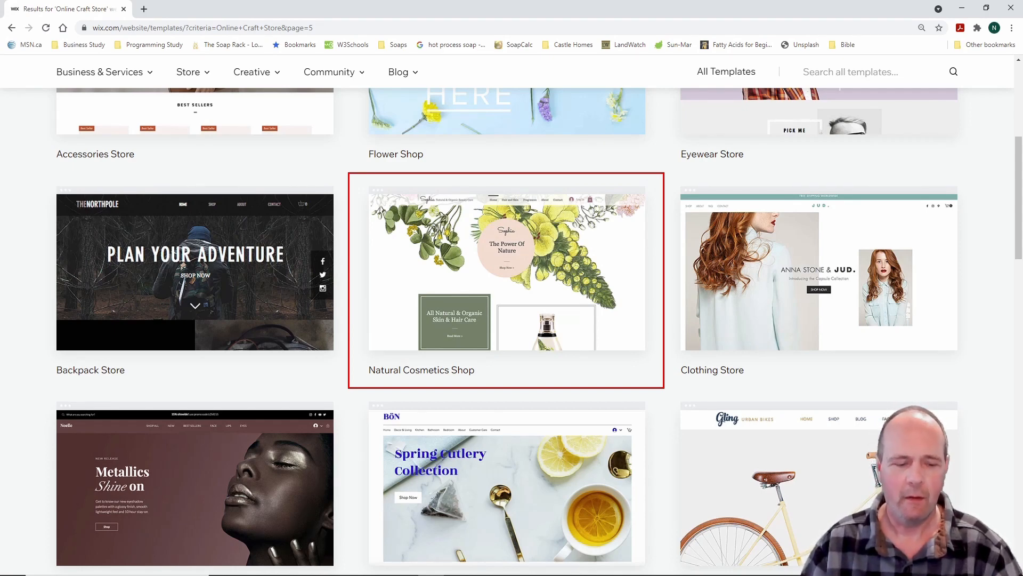
key("Escape")
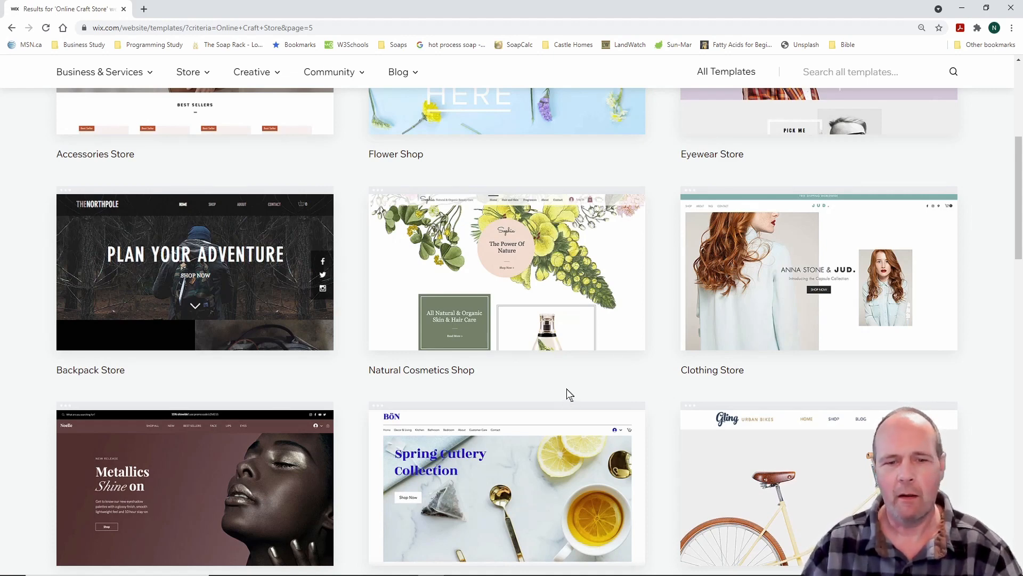
mouse_move(506, 337)
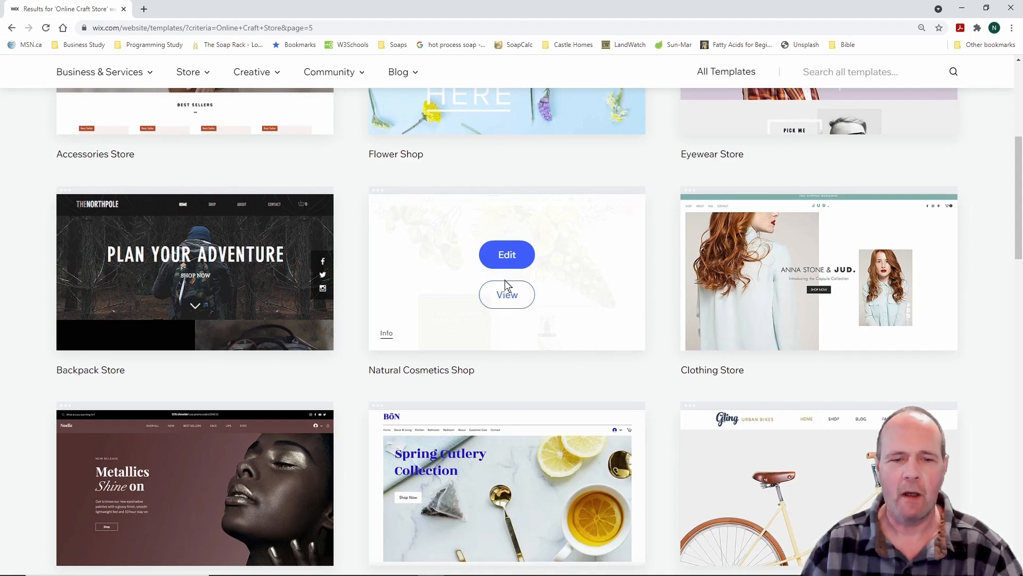
scroll(628, 399, "down", 10)
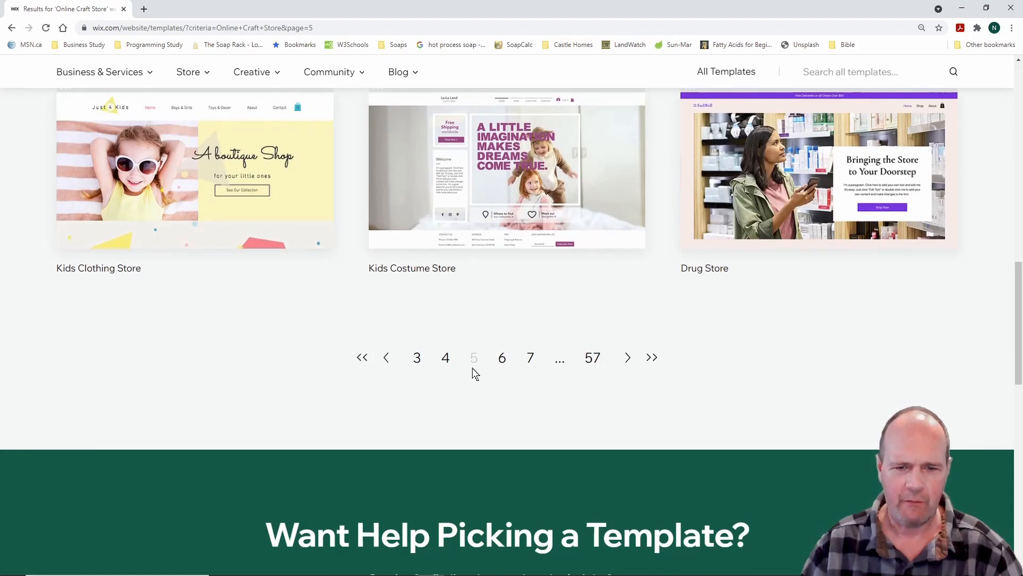
scroll(621, 298, "up", 4)
scroll(620, 297, "up", 9)
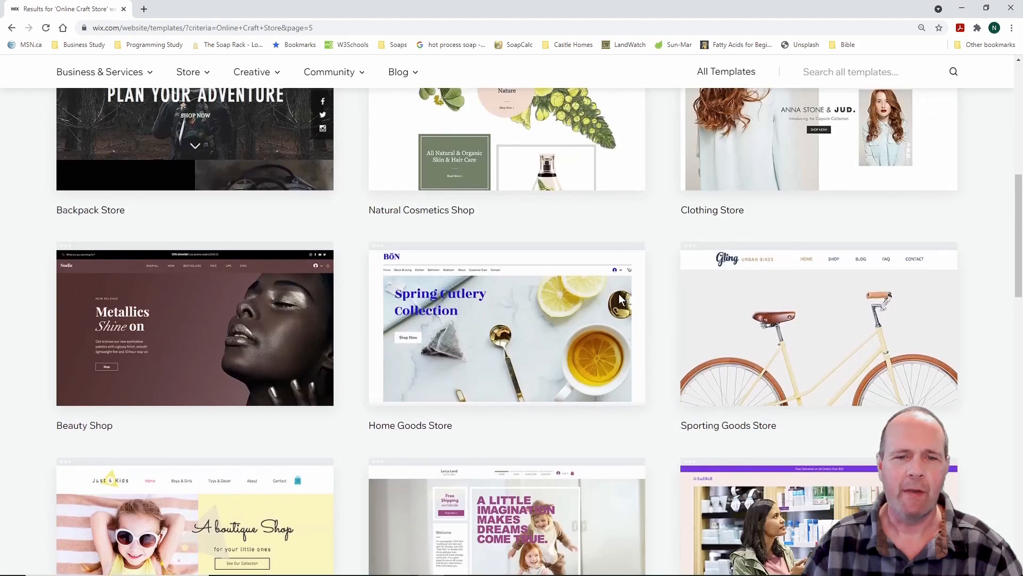
scroll(619, 297, "down", 2)
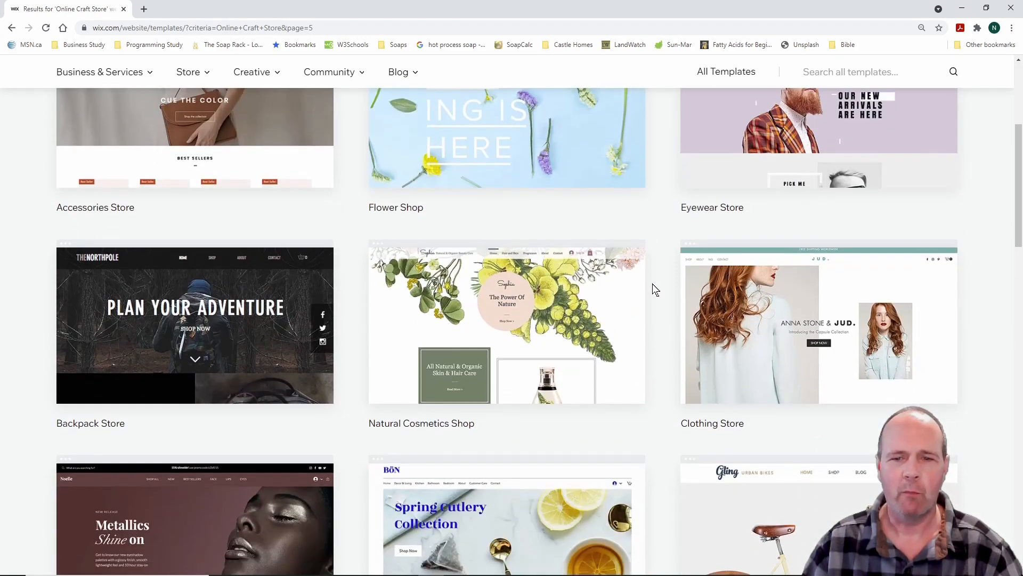
mouse_move(530, 319)
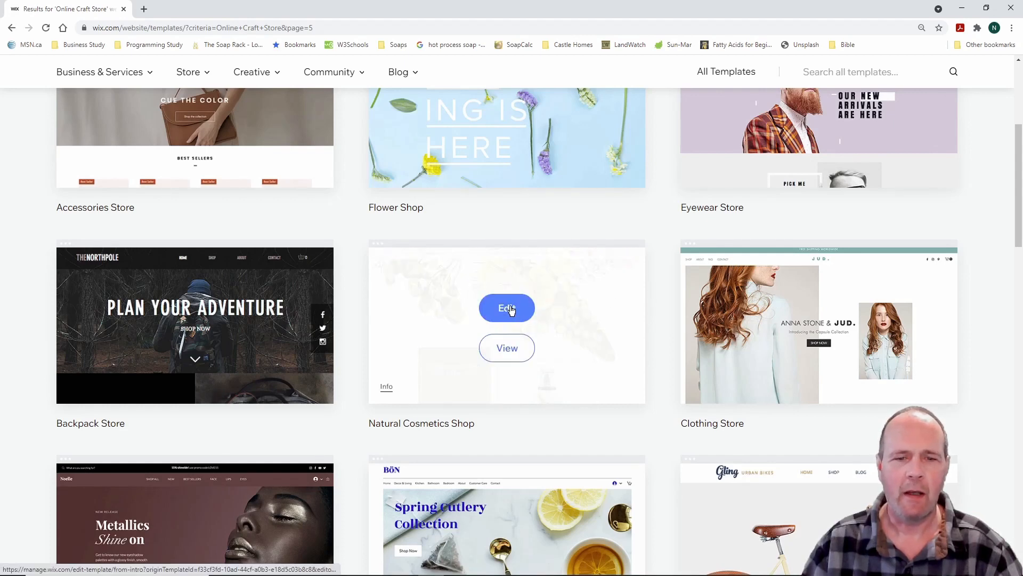
left_click(507, 309)
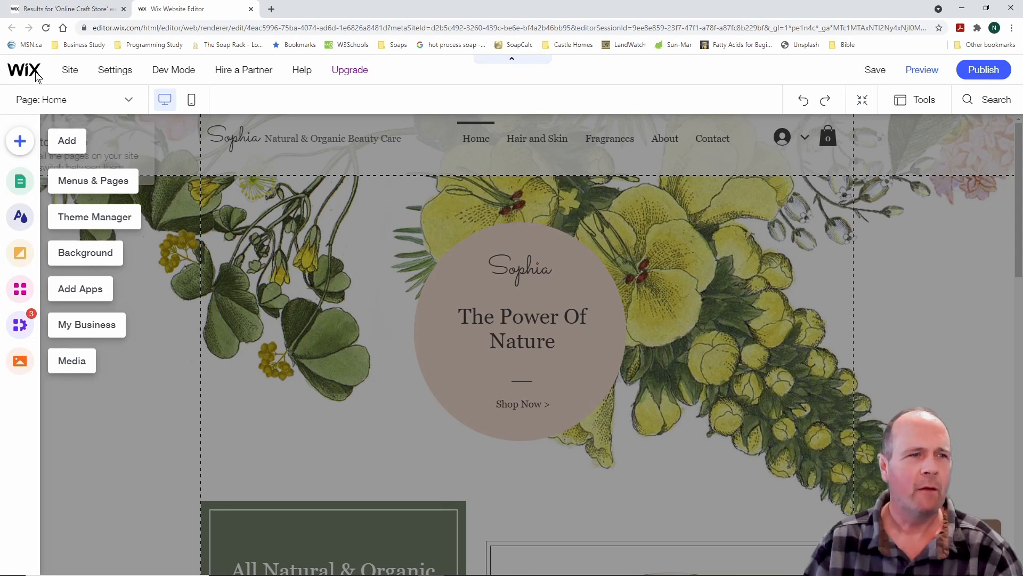
Let the Sophia beauty template load in the editor with Home, Hair and Skin, Fragrances, About and Contact pages
mouse_move(54, 83)
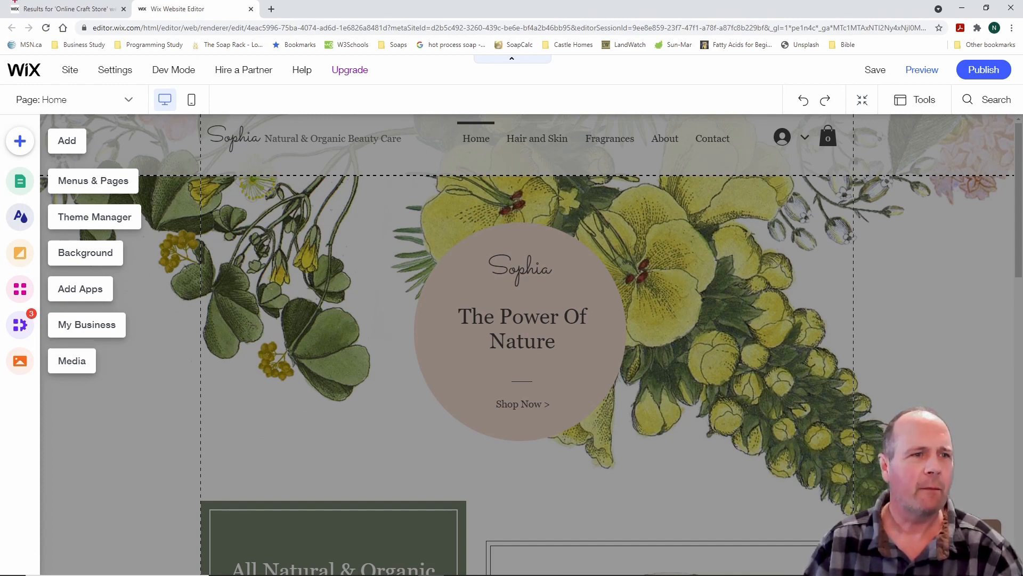
left_click_drag(48, 59, 393, 85)
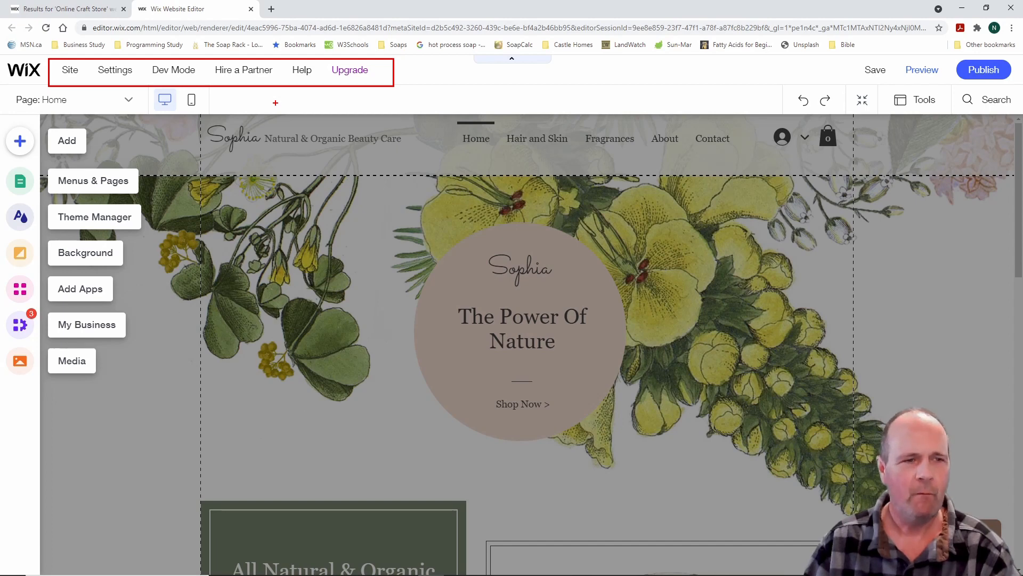
key("Escape")
mouse_move(72, 73)
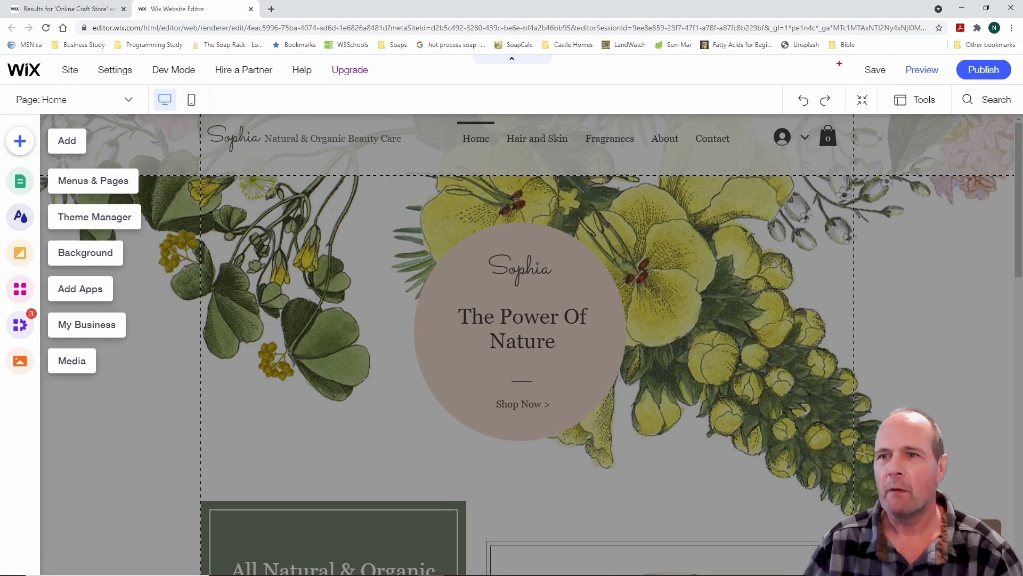
mouse_move(839, 63)
left_mouse_down()
mouse_move(990, 72)
mouse_move(1018, 85)
left_mouse_up()
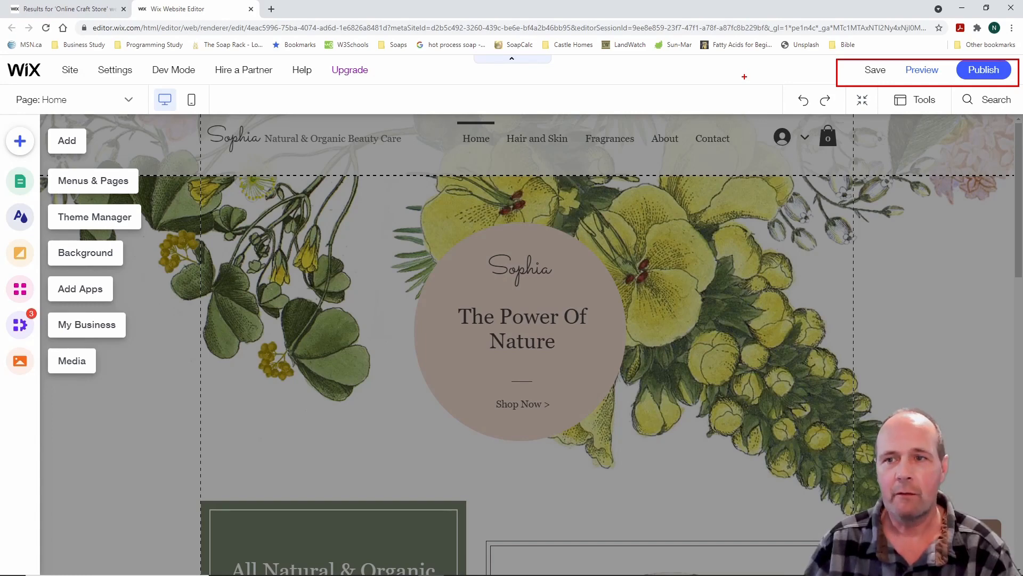
Show the editor's Settings menu, listing Connect Domain, Get a Mailbox, Favicon and Business Info
key("Escape")
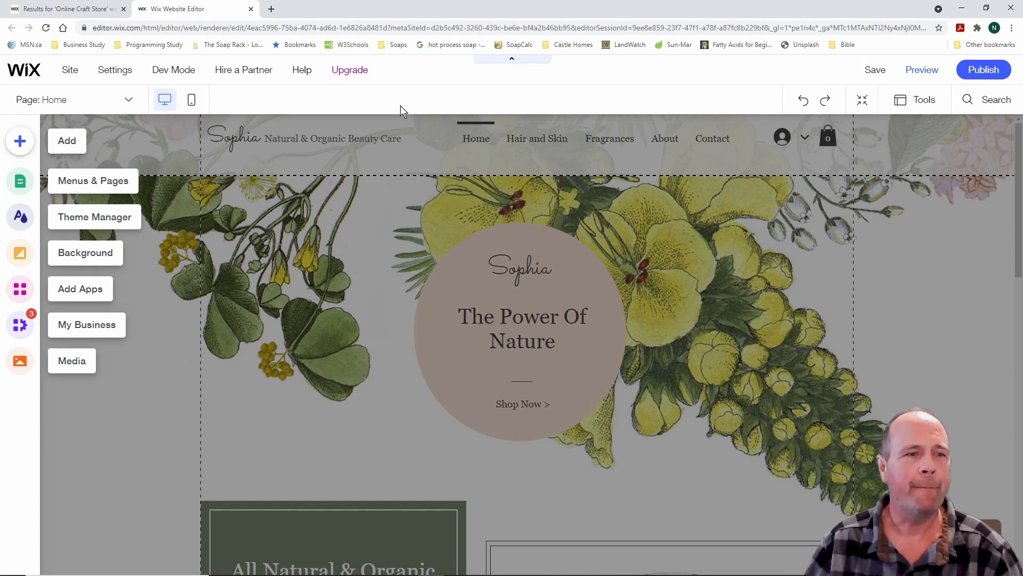
mouse_move(113, 75)
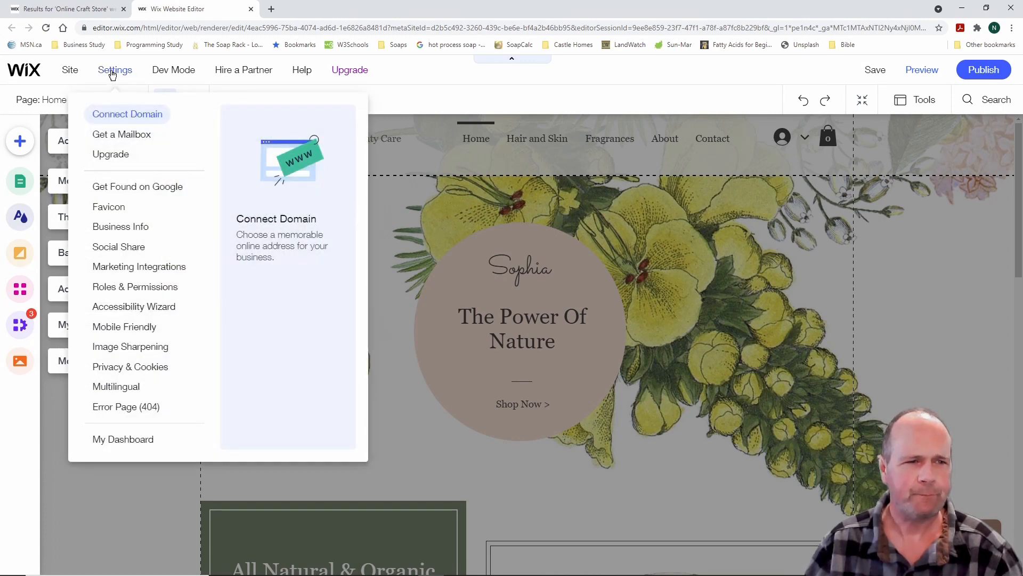
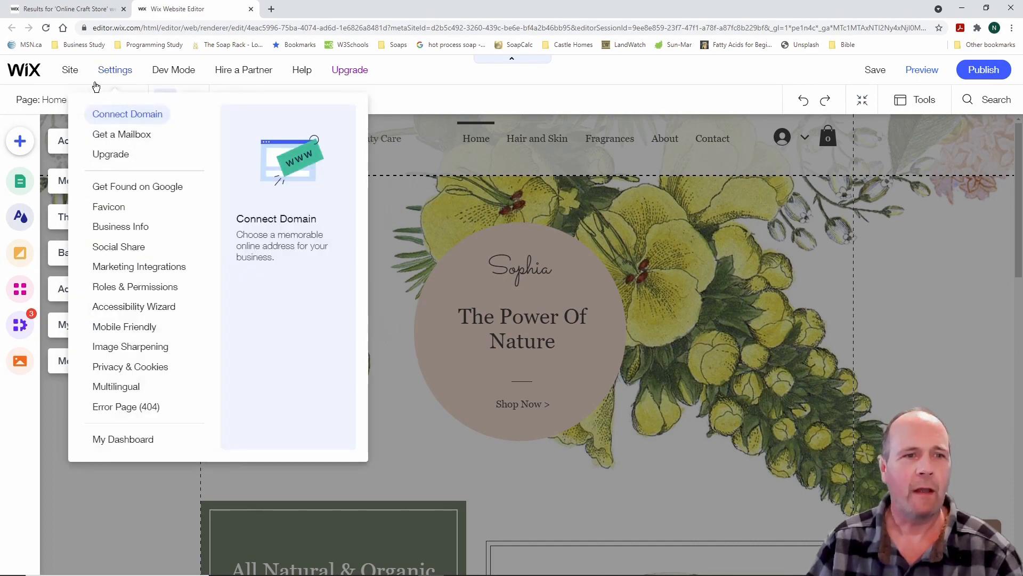
Switch to the mobile editor, skip its introduction, and return to desktop editing
mouse_move(361, 70)
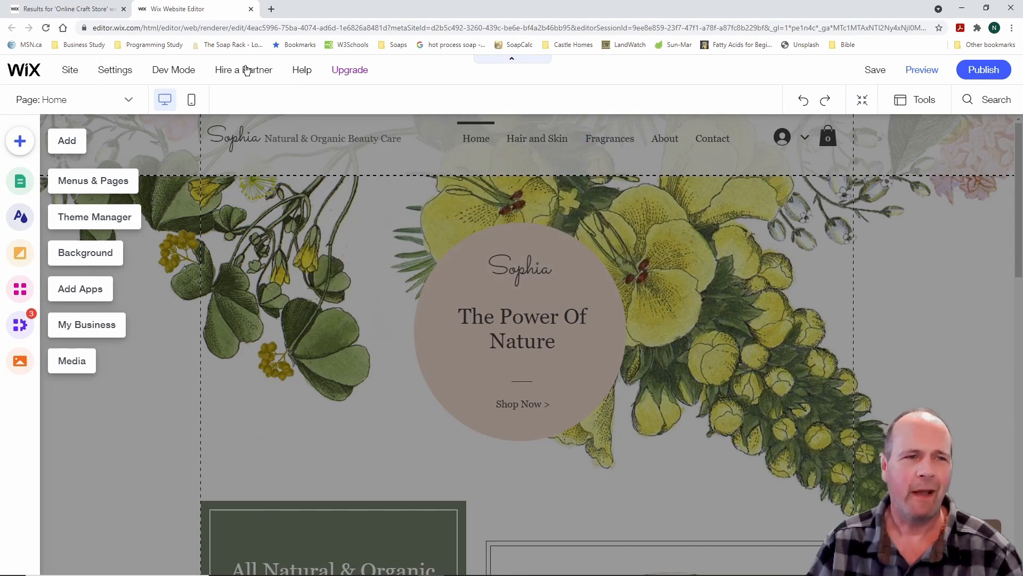
mouse_move(185, 74)
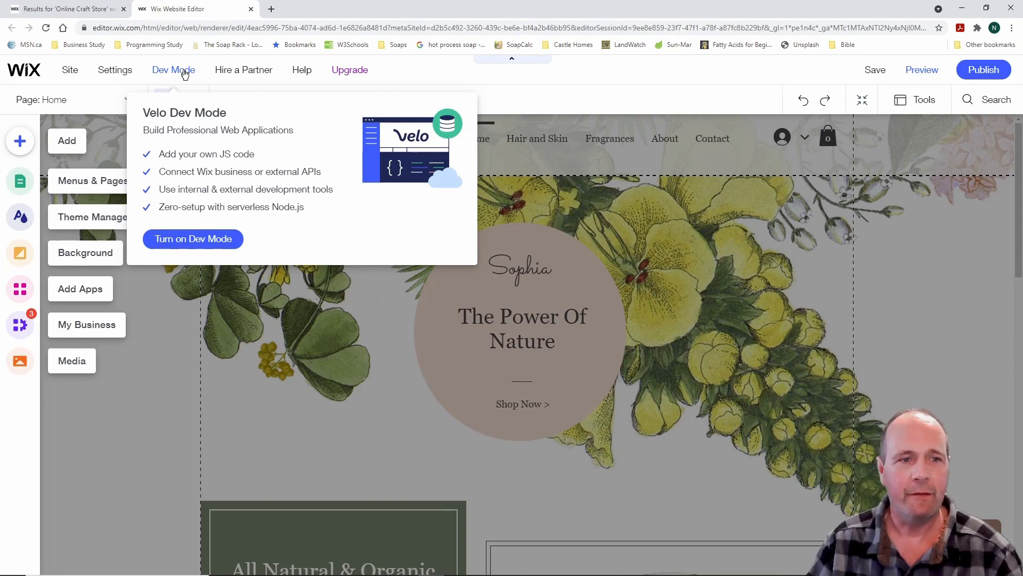
mouse_move(235, 74)
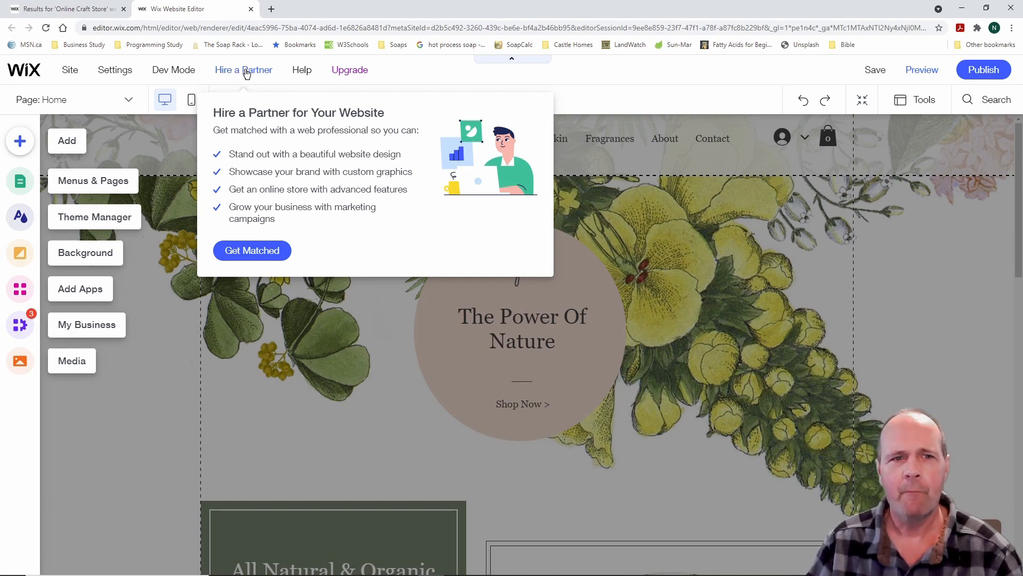
mouse_move(302, 73)
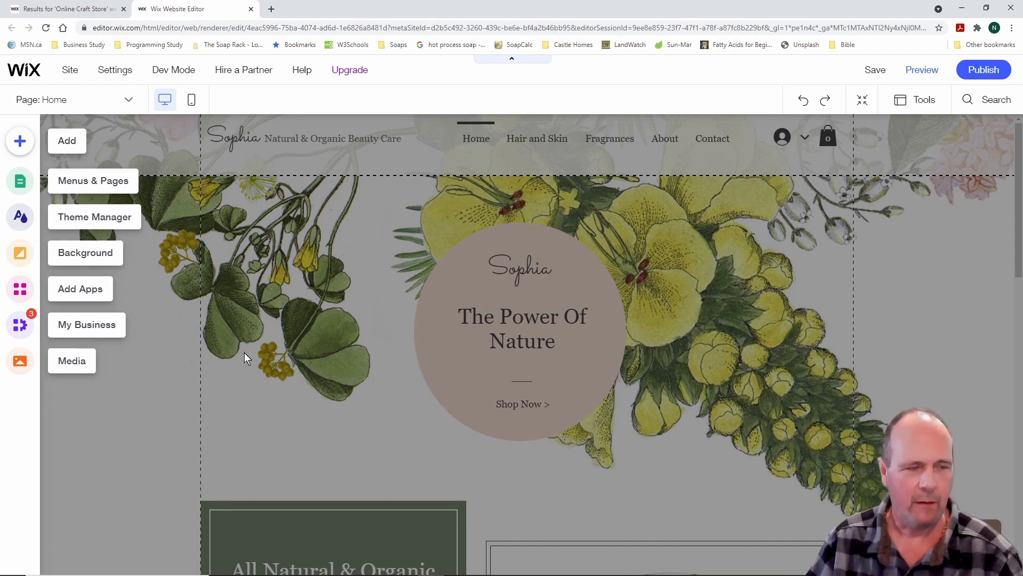
mouse_move(1, 119)
left_mouse_down()
mouse_move(48, 187)
mouse_move(56, 345)
mouse_move(54, 402)
mouse_move(44, 401)
left_mouse_up()
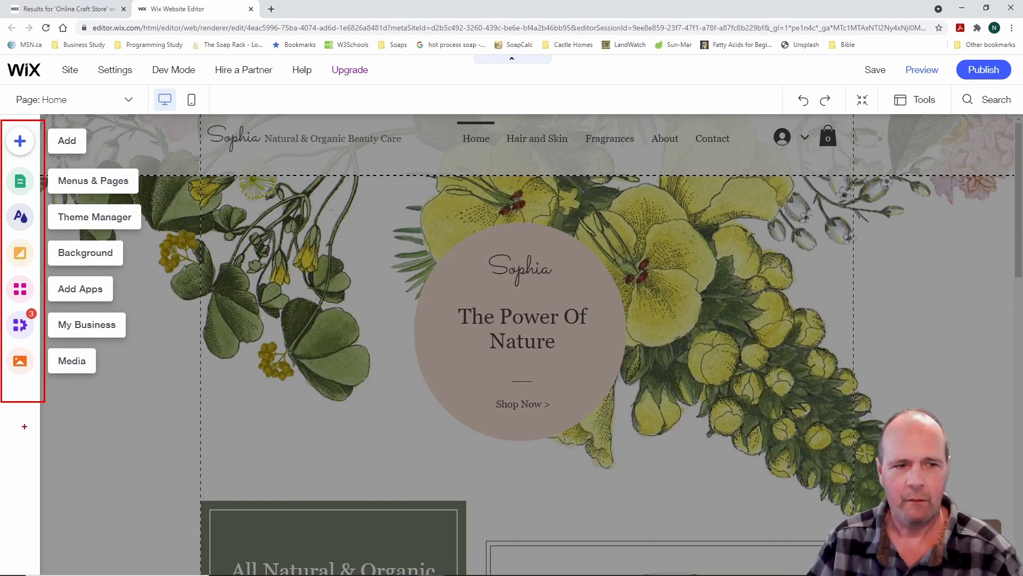
key("Escape")
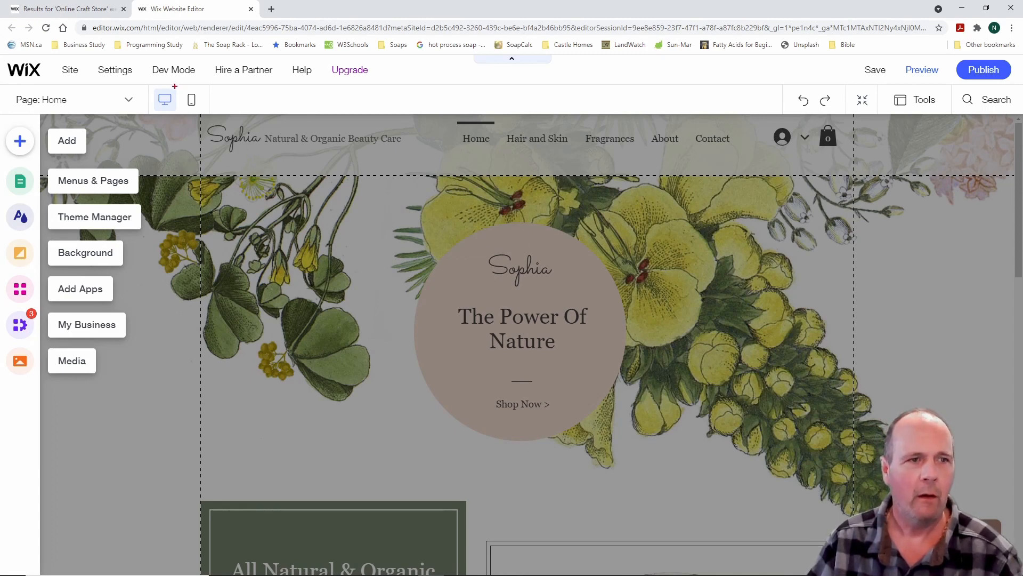
mouse_move(145, 80)
left_mouse_down()
mouse_move(219, 114)
mouse_move(209, 123)
left_mouse_up()
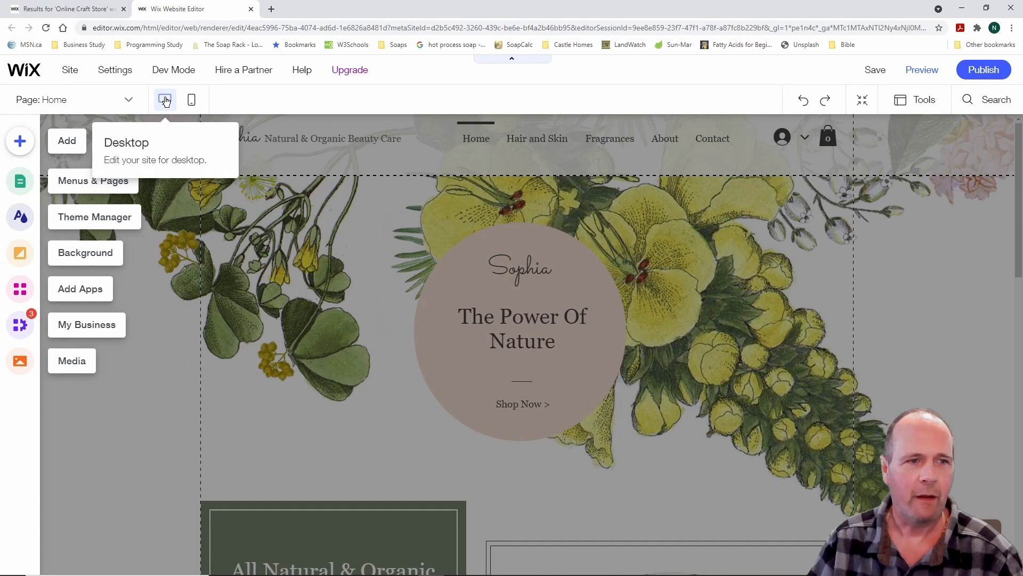
left_click(192, 101)
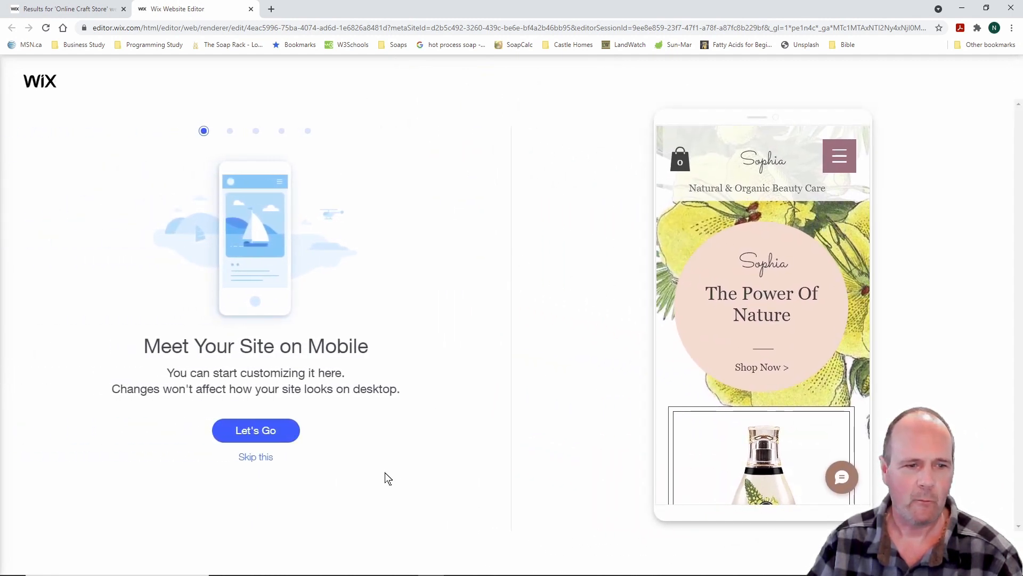
left_click(258, 459)
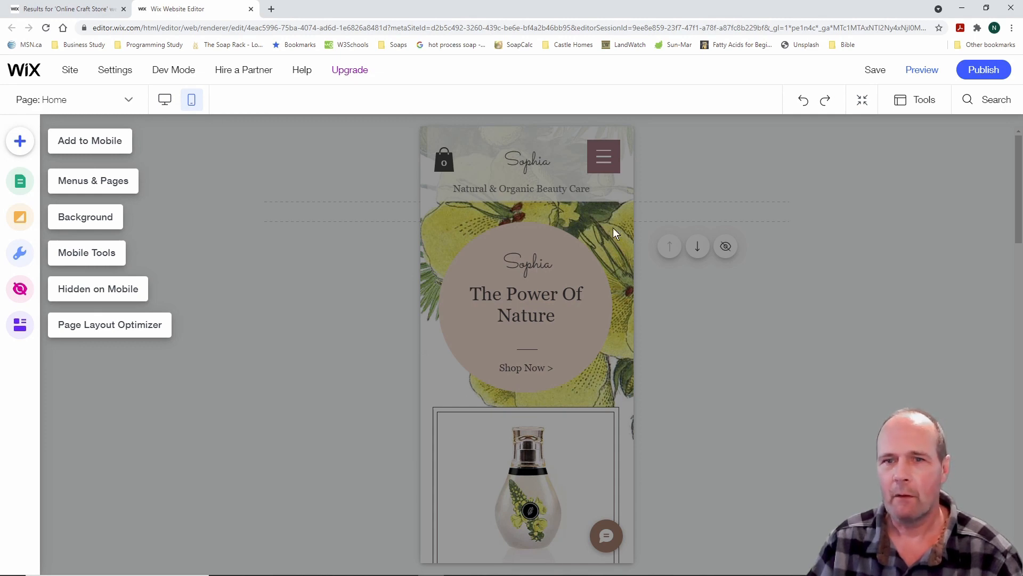
left_click(165, 100)
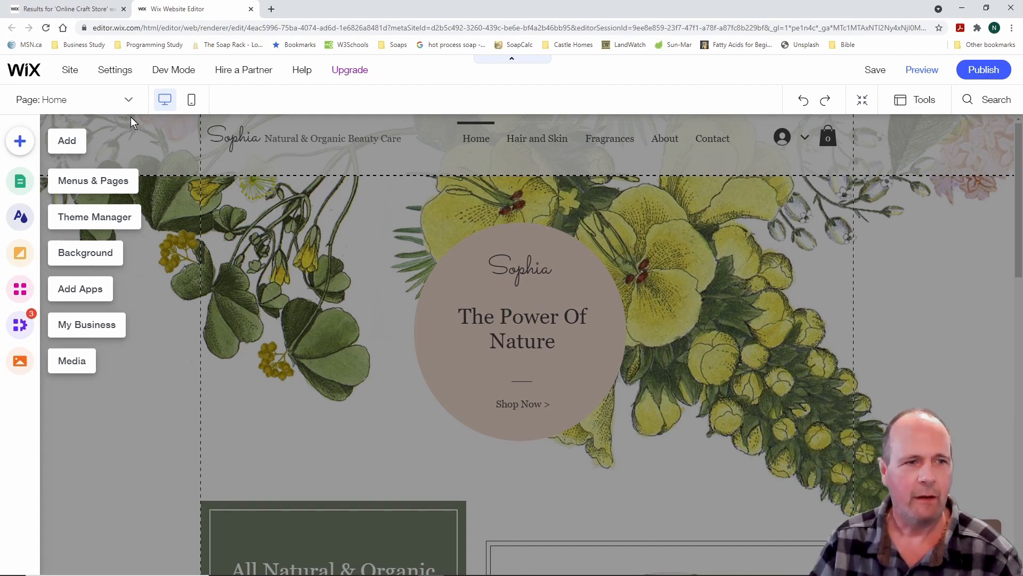
Go to the Hair and Skin page and scroll through it
left_click_drag(110, 83, 149, 116)
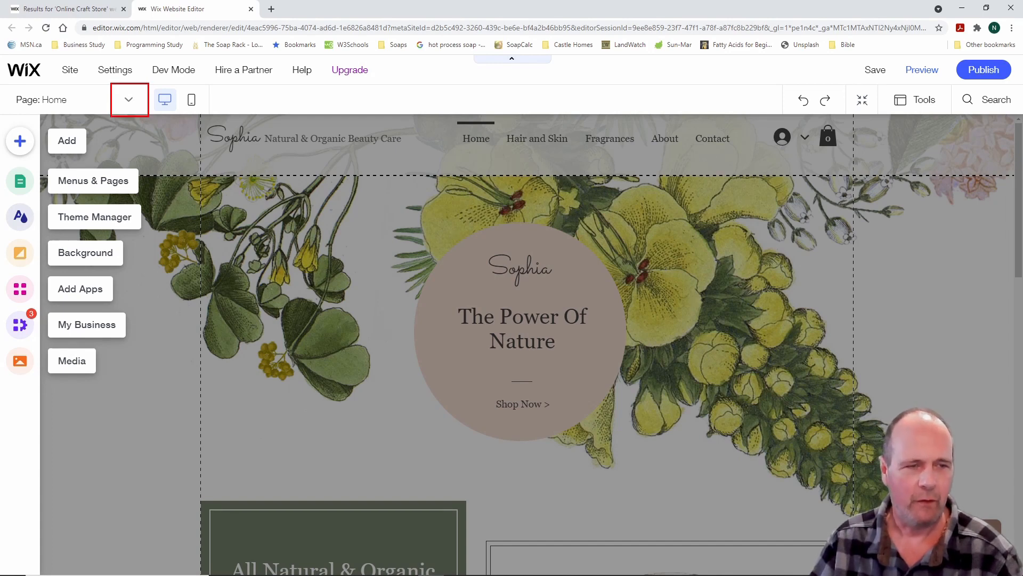
left_click(130, 101)
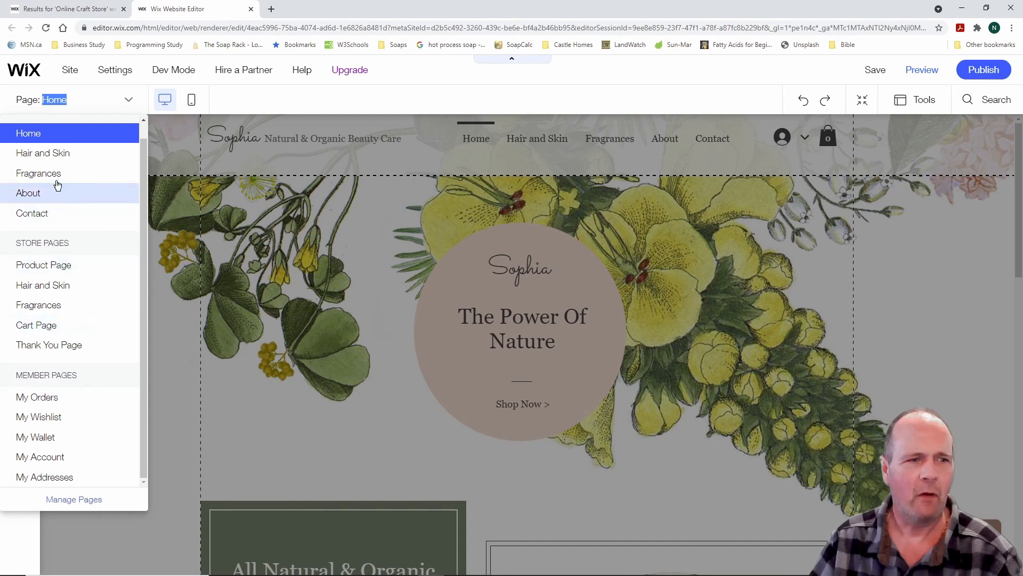
left_click(56, 154)
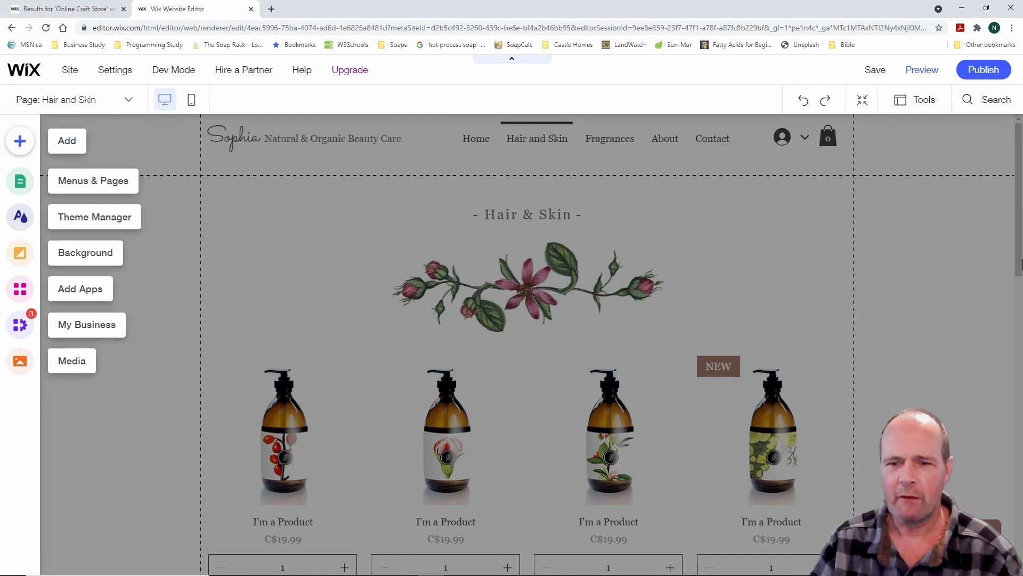
scroll(721, 412, "down", 3)
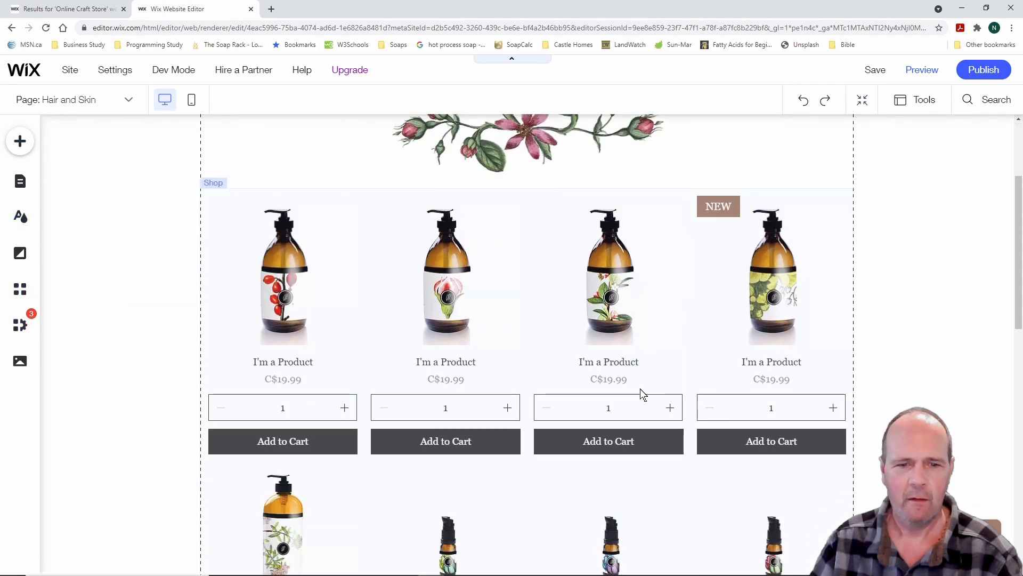
scroll(642, 394, "down", 5)
scroll(640, 392, "up", 10)
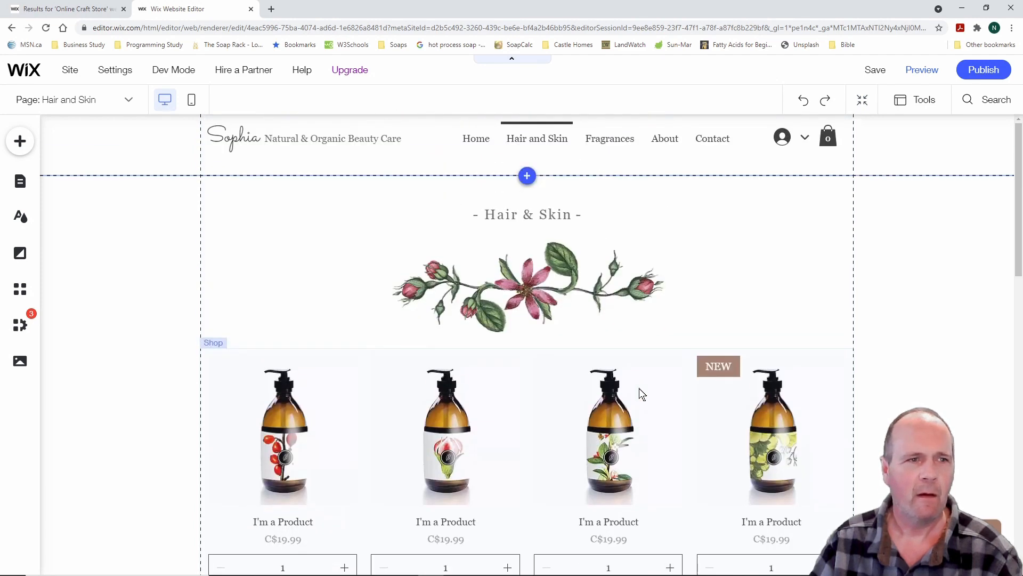
Visit the Fragrances page, then the About page
left_click(129, 101)
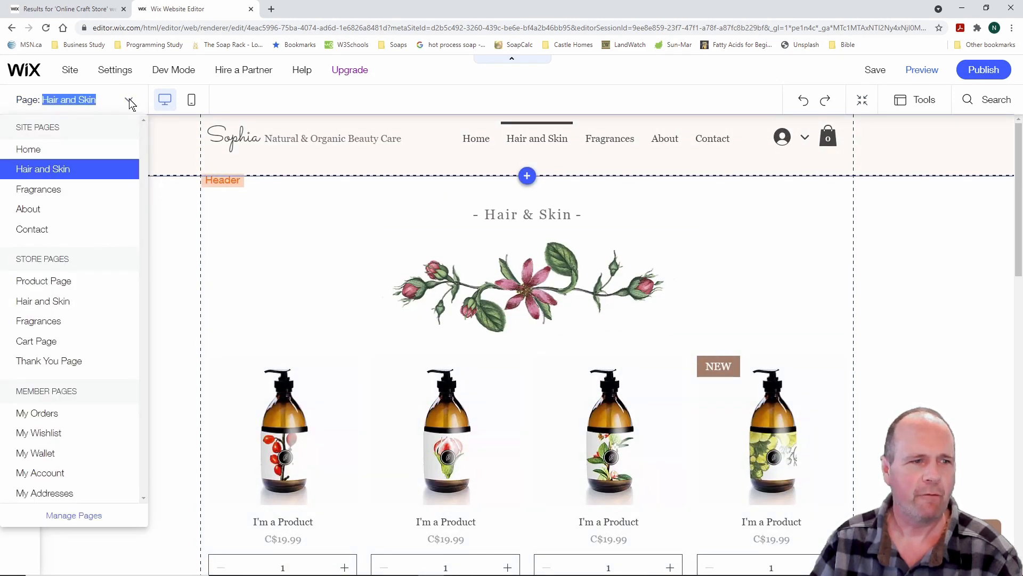
left_click(64, 191)
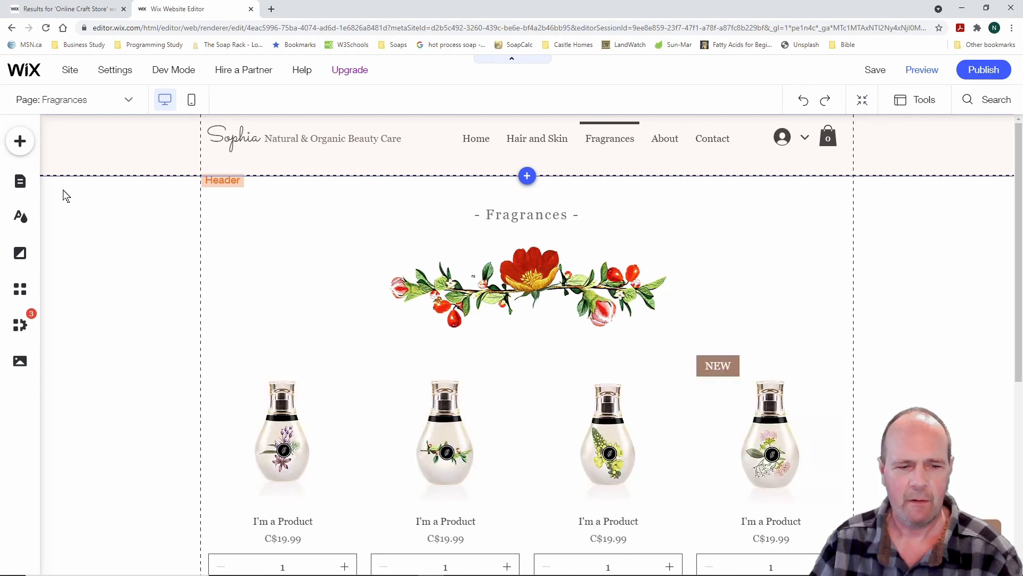
left_click(129, 100)
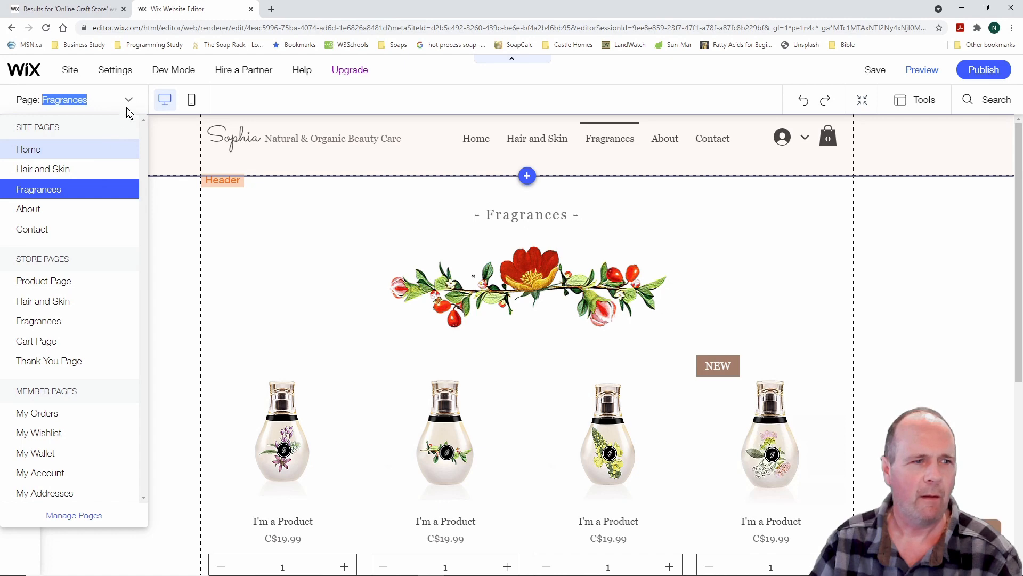
left_click(87, 210)
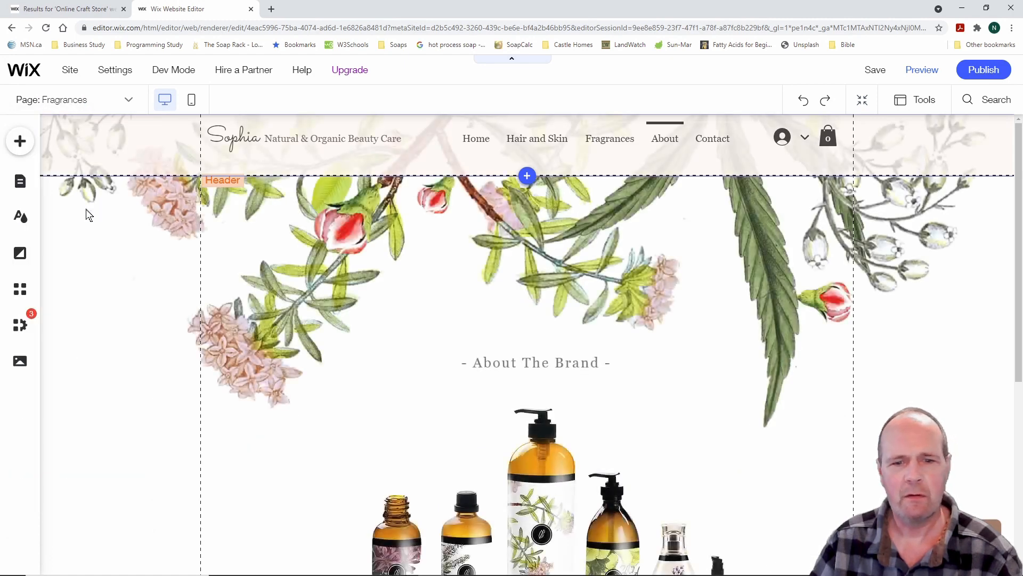
mouse_move(1021, 237)
left_mouse_down()
mouse_move(1020, 449)
mouse_move(1021, 230)
left_mouse_up()
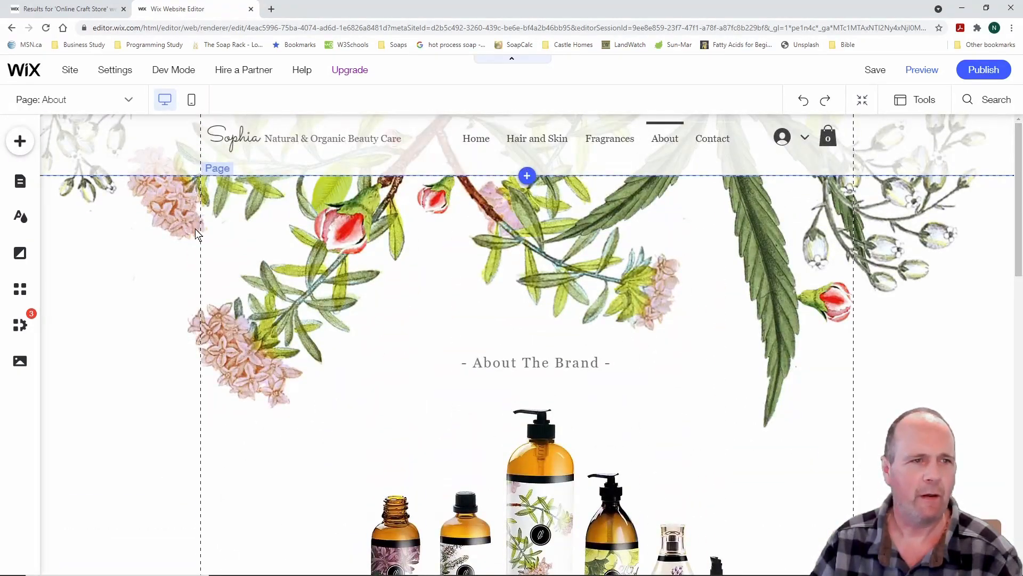
Go to the Contact page and scroll through its Contact Us form
left_click(129, 100)
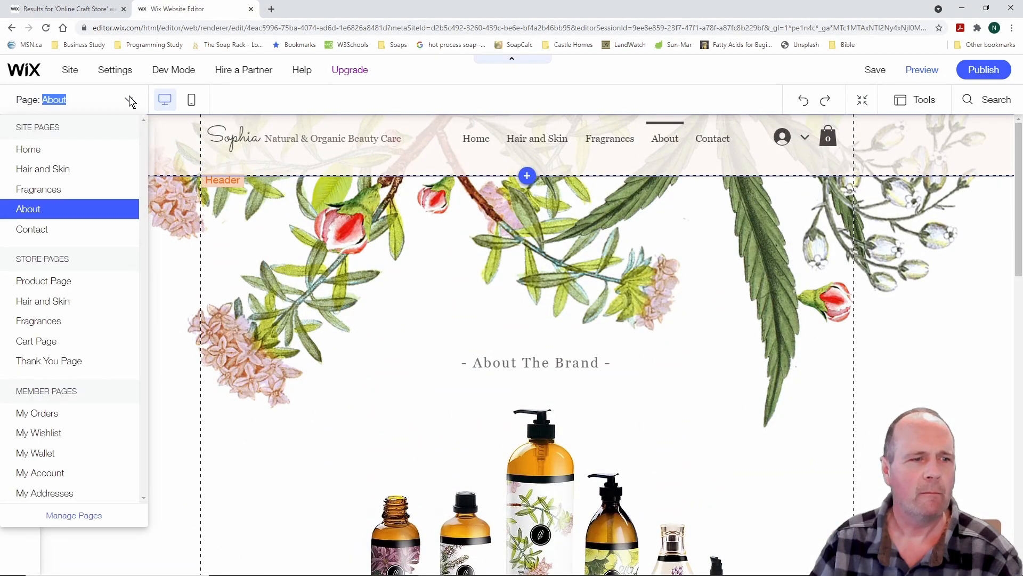
left_click(74, 229)
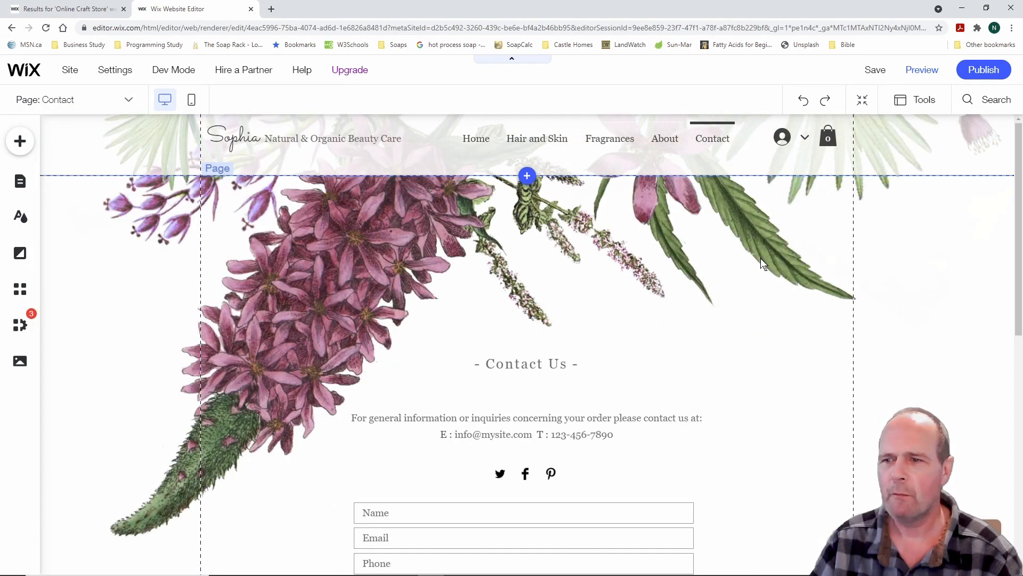
left_click_drag(1019, 207, 1021, 294)
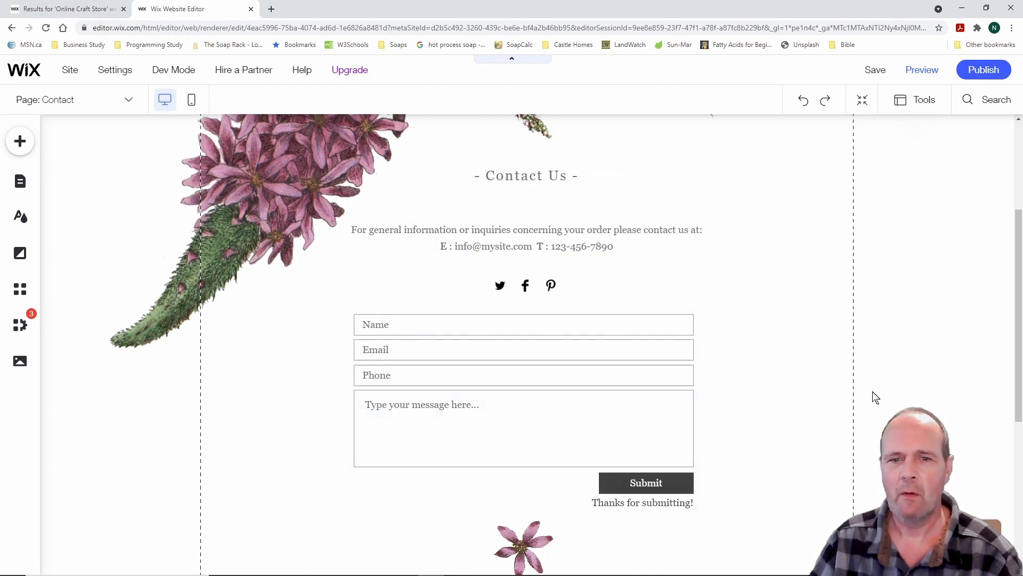
left_click_drag(1021, 376, 1020, 278)
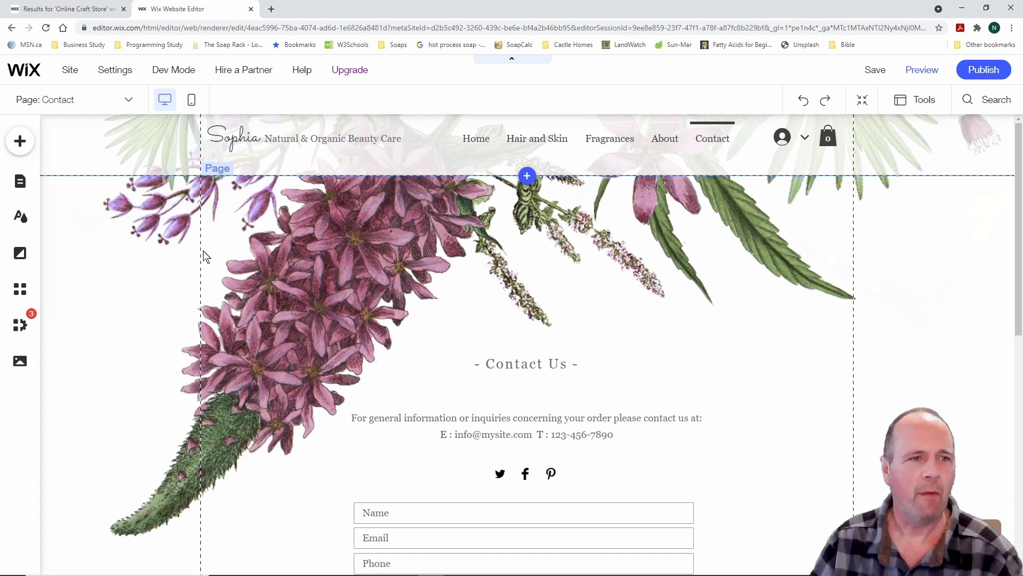
left_click(129, 101)
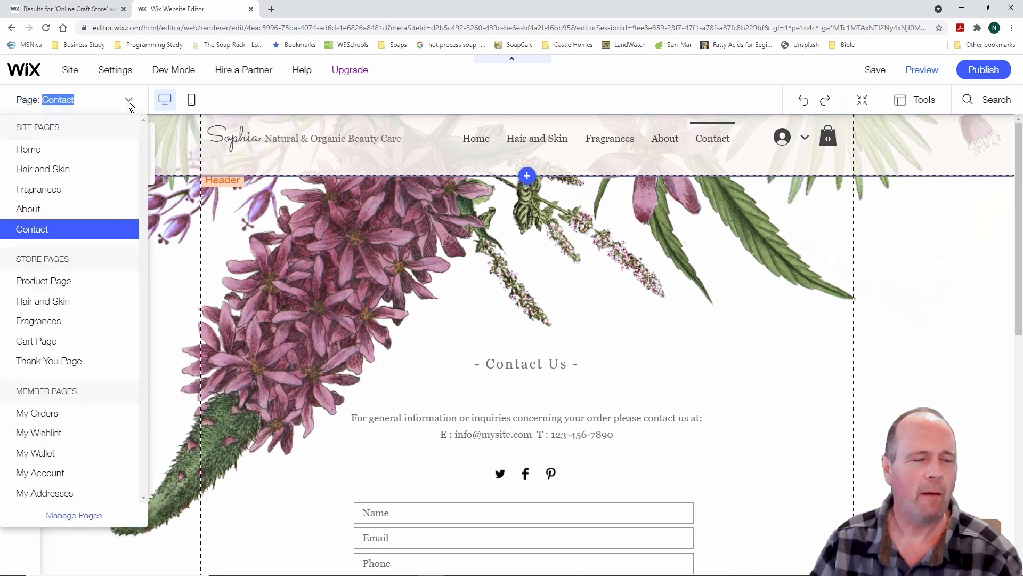
View the store Product Page, then the Hair and Skin page, scrolling each
left_click(73, 288)
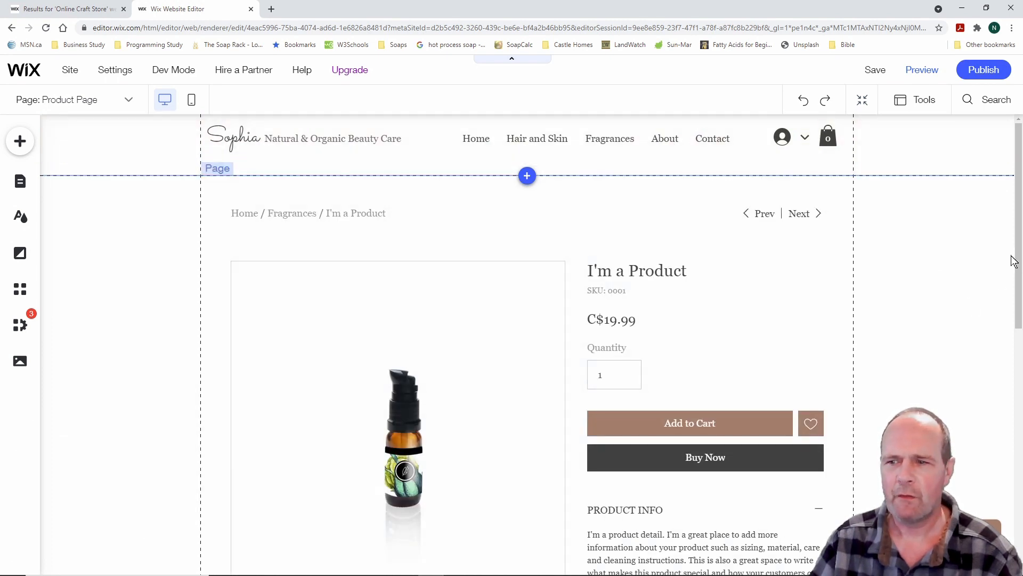
left_click_drag(1016, 263, 1021, 303)
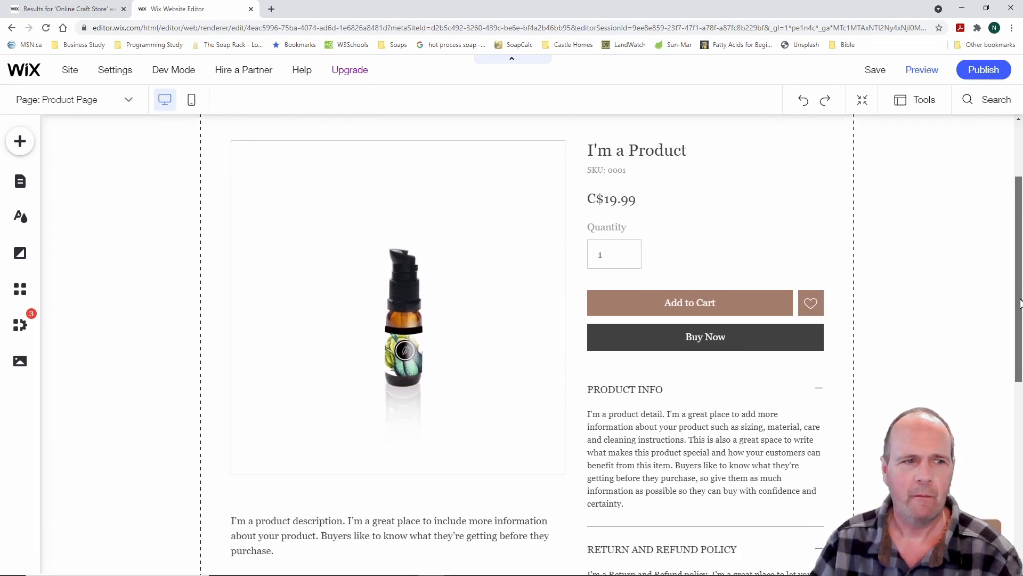
left_click_drag(1022, 304, 1021, 303)
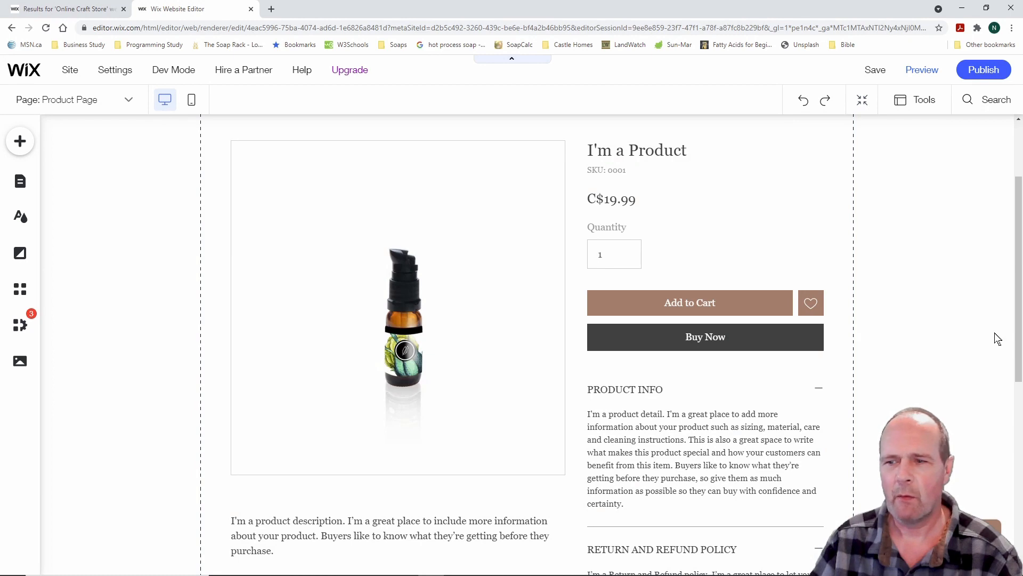
left_click_drag(1018, 335, 1020, 266)
left_click(130, 102)
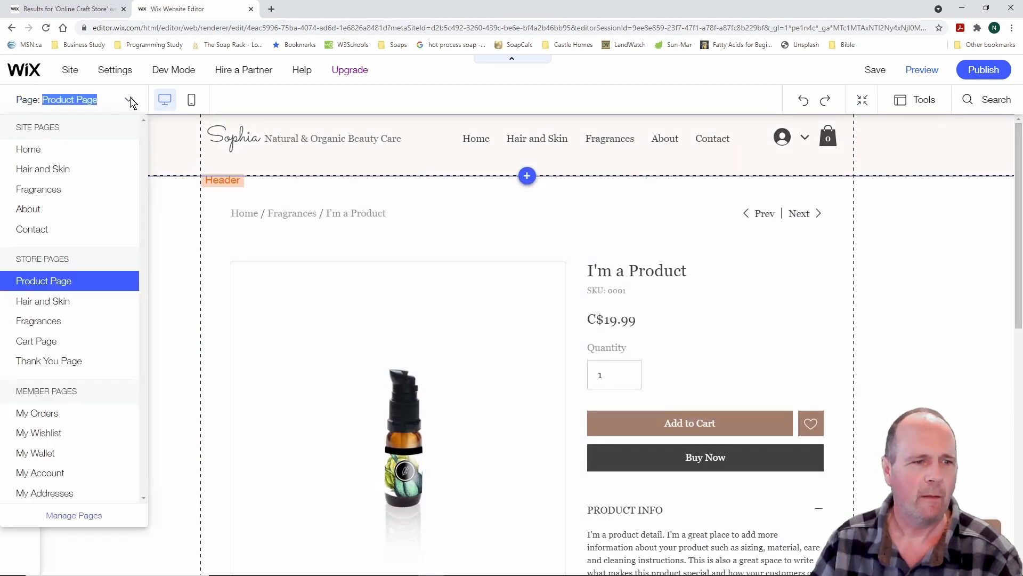
left_click(60, 301)
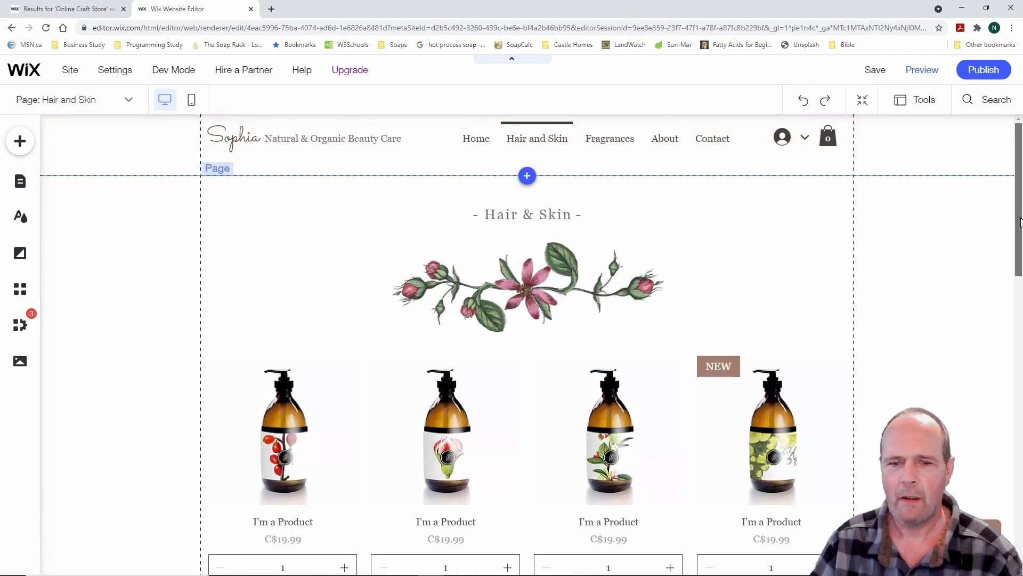
left_click_drag(1014, 224, 1014, 291)
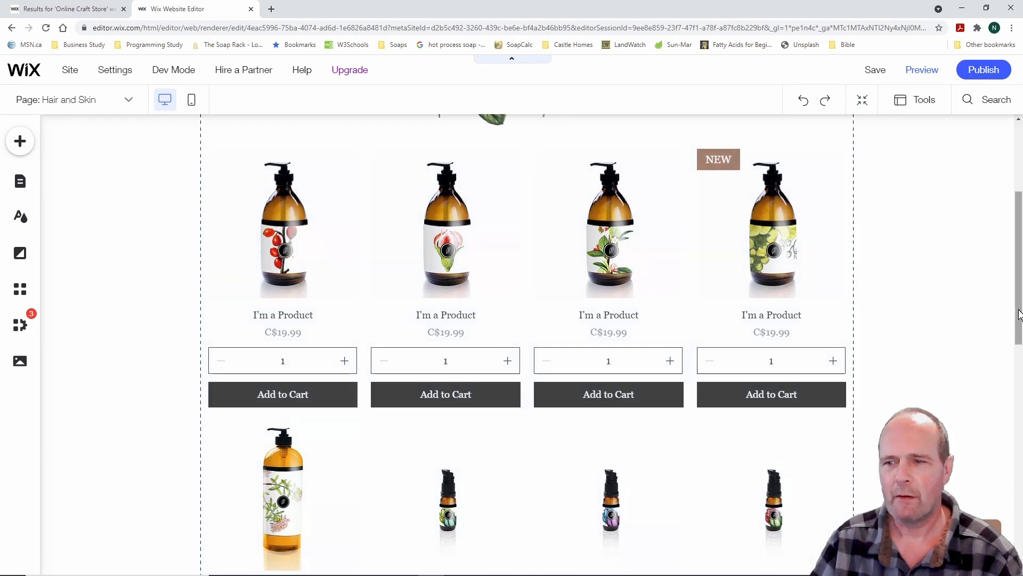
left_click_drag(1016, 313, 1015, 246)
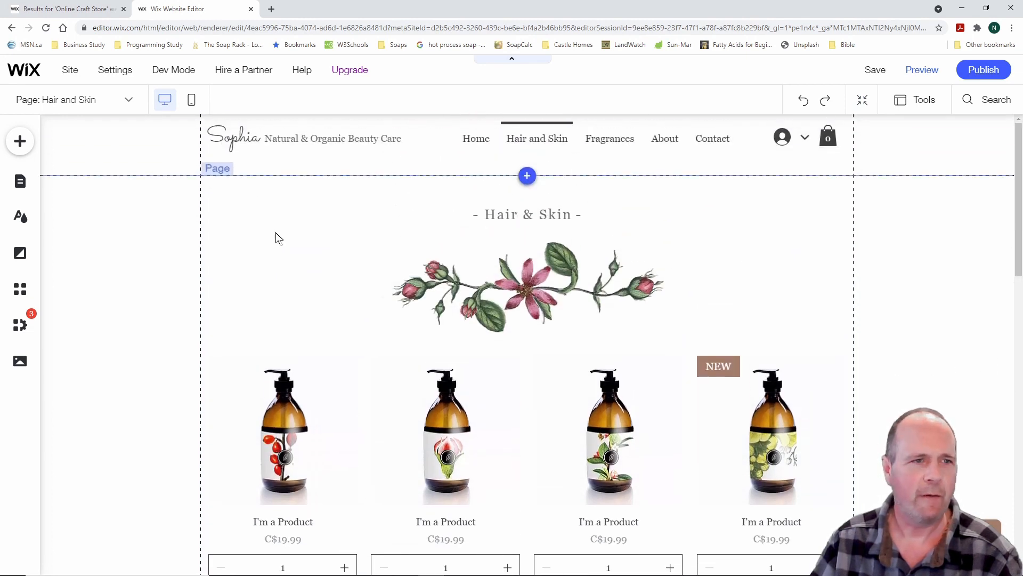
Look over the Cart Page and the order Thank You Page
left_click(128, 100)
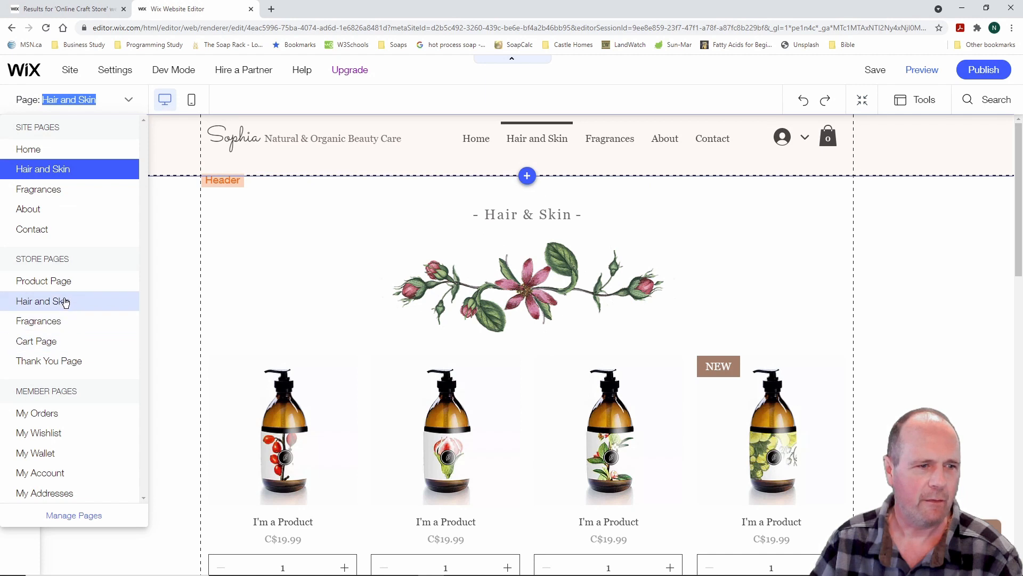
left_click(56, 343)
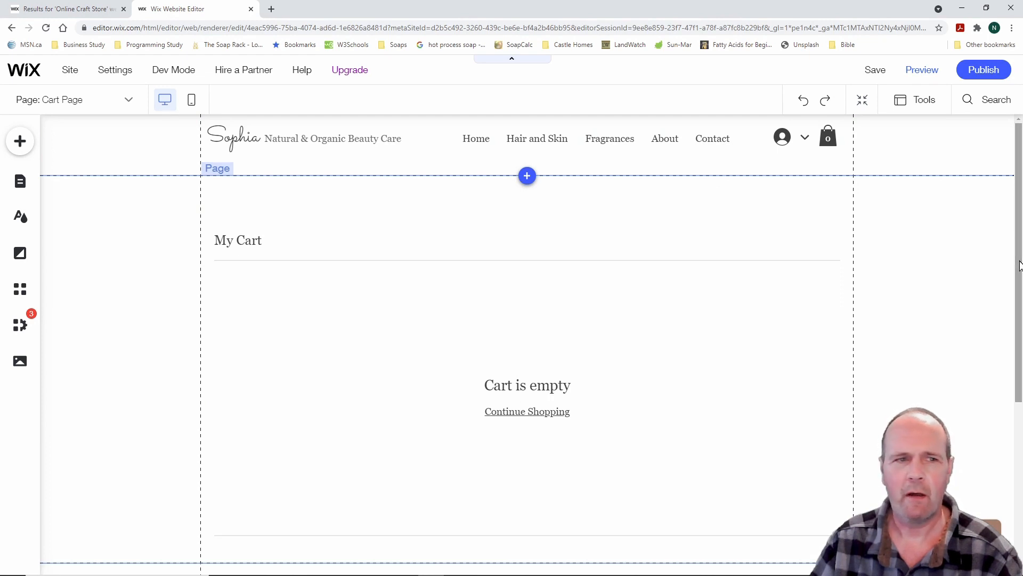
left_click(130, 101)
left_click(84, 362)
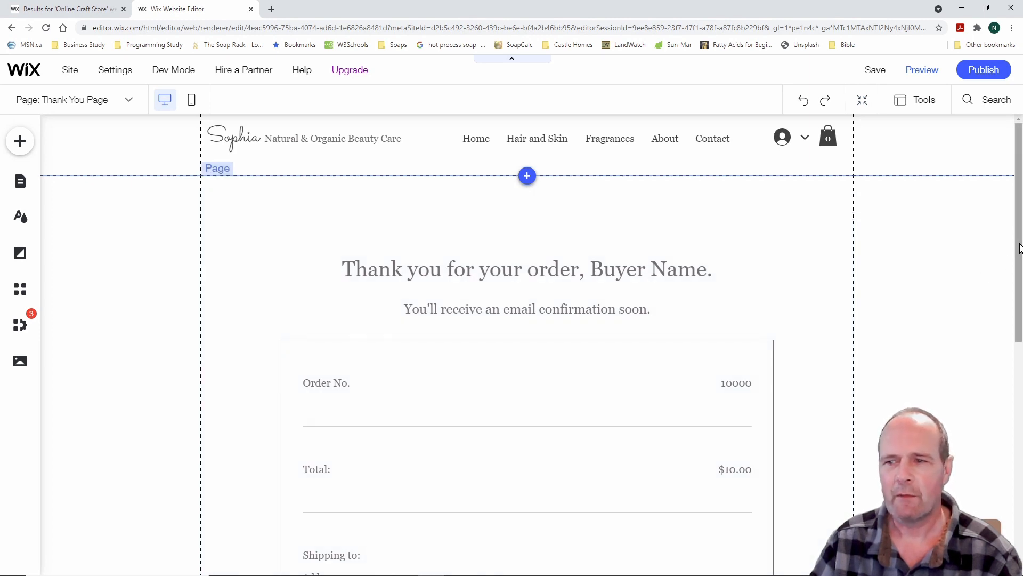
left_click_drag(1021, 248, 1022, 210)
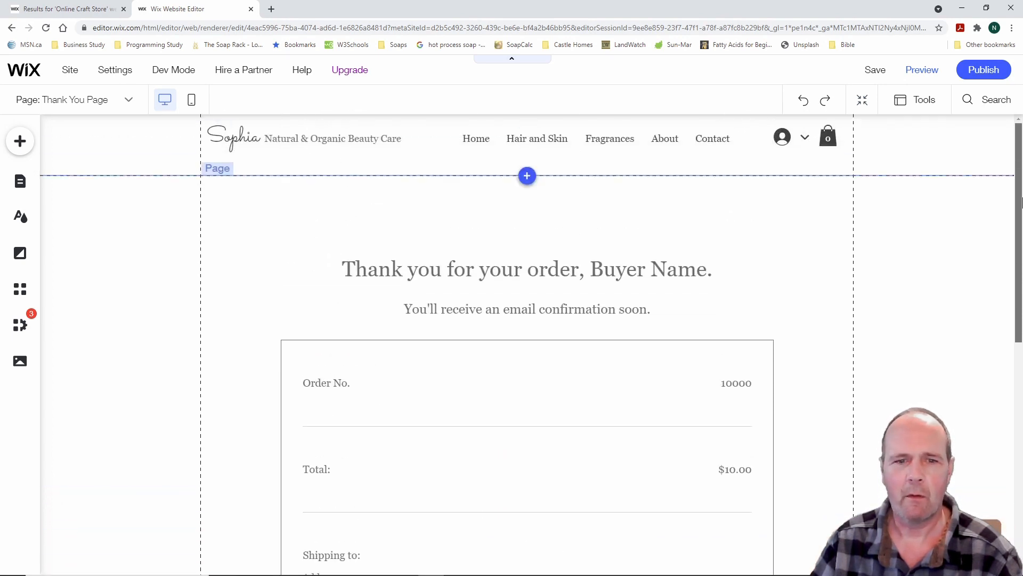
Close the page list on Thank You Page, then reopen it to pick Home
left_click(129, 100)
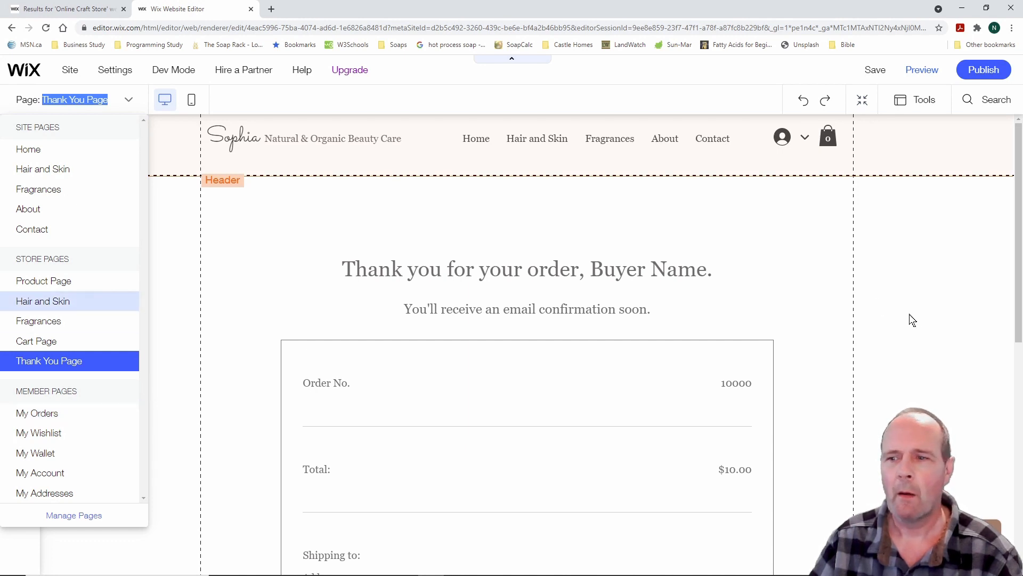
left_click(1020, 314)
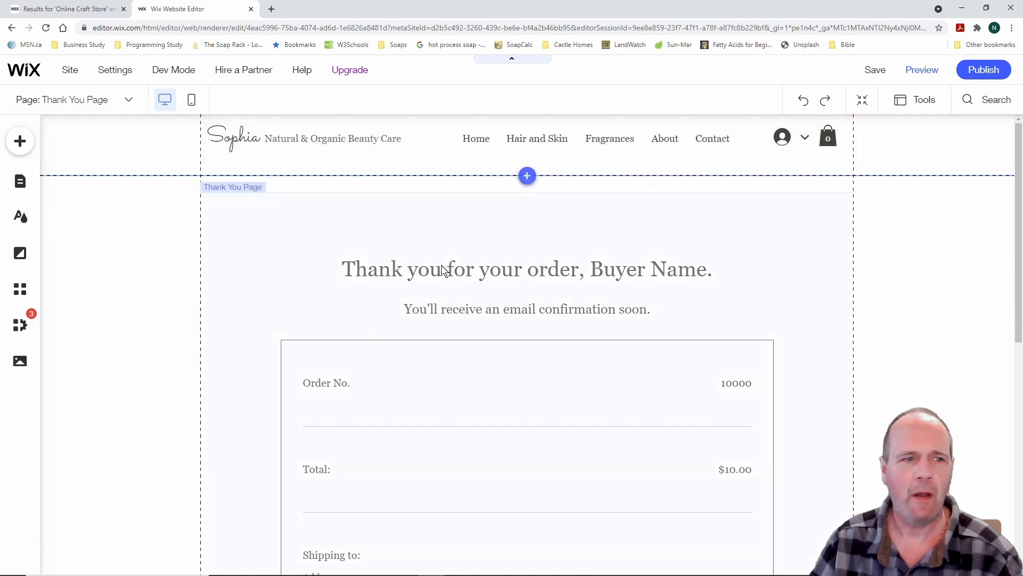
left_click(131, 101)
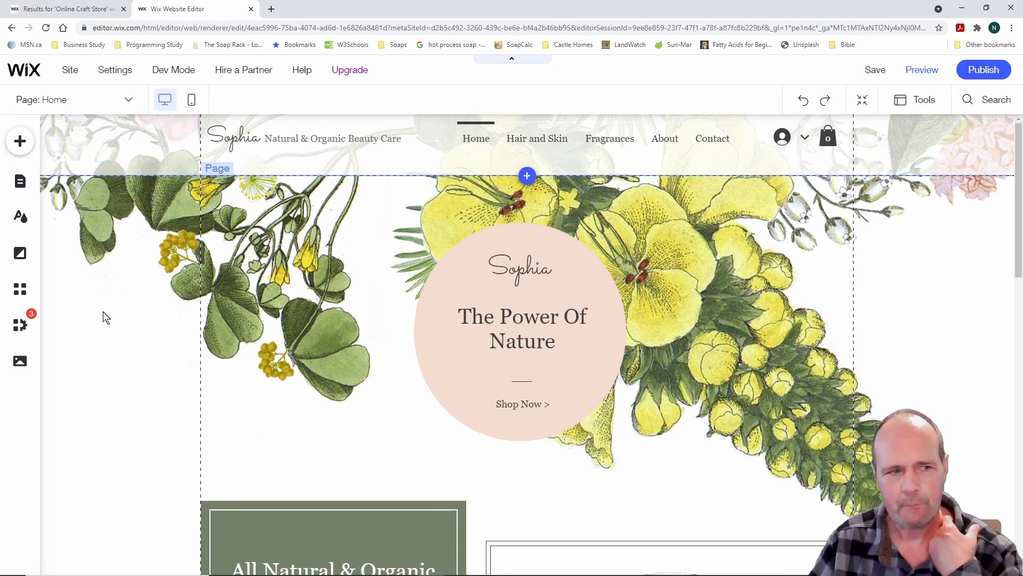
mouse_move(124, 75)
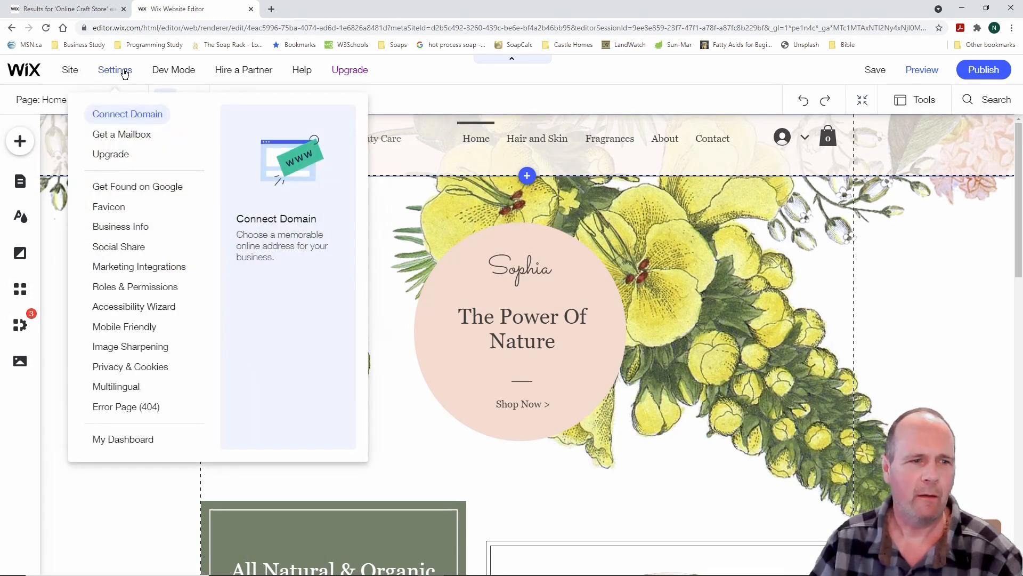
Preview the site and scroll through the home page
mouse_move(70, 70)
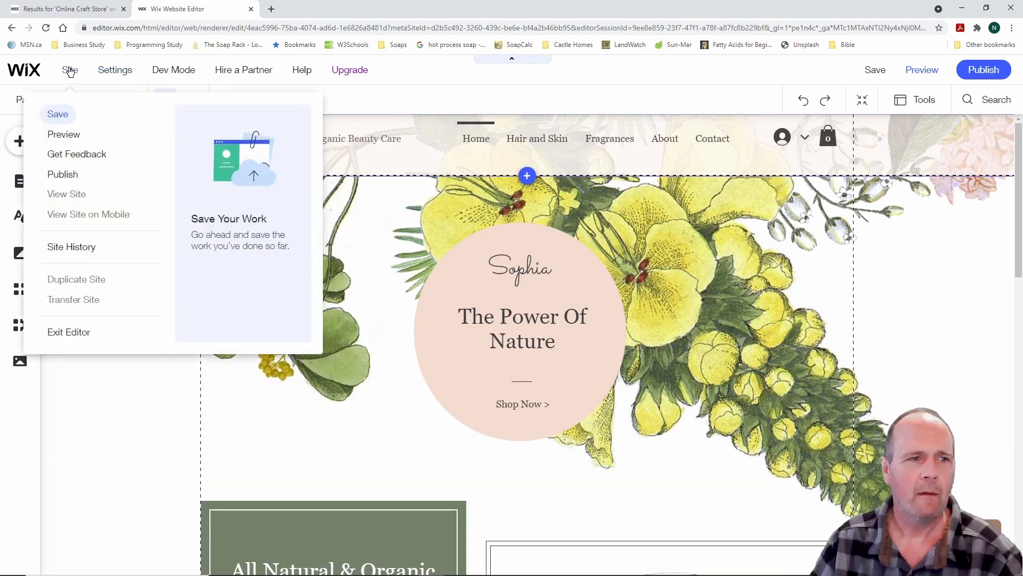
left_click(71, 137)
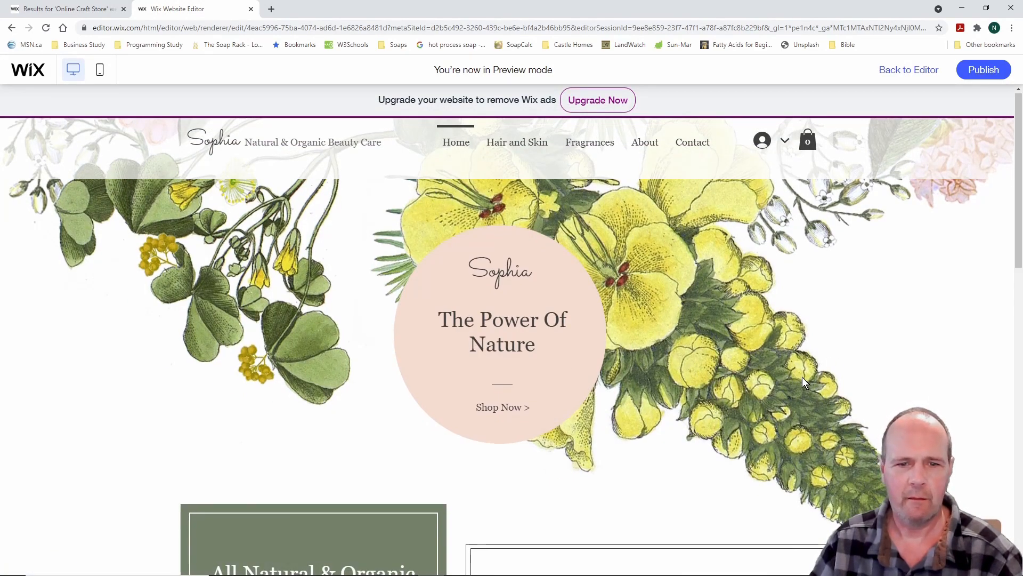
scroll(802, 378, "down", 3)
scroll(803, 378, "down", 12)
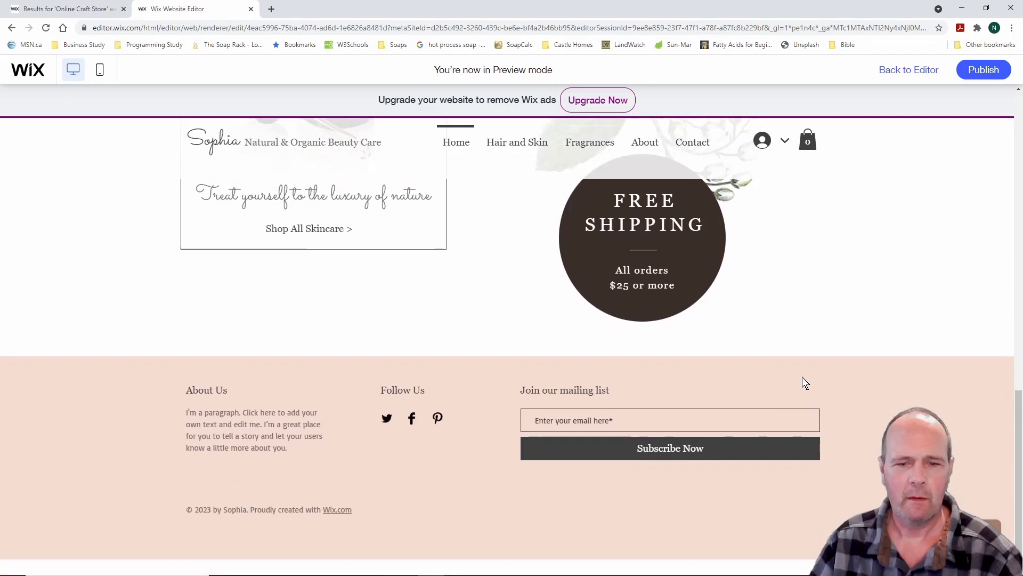
scroll(802, 378, "up", 15)
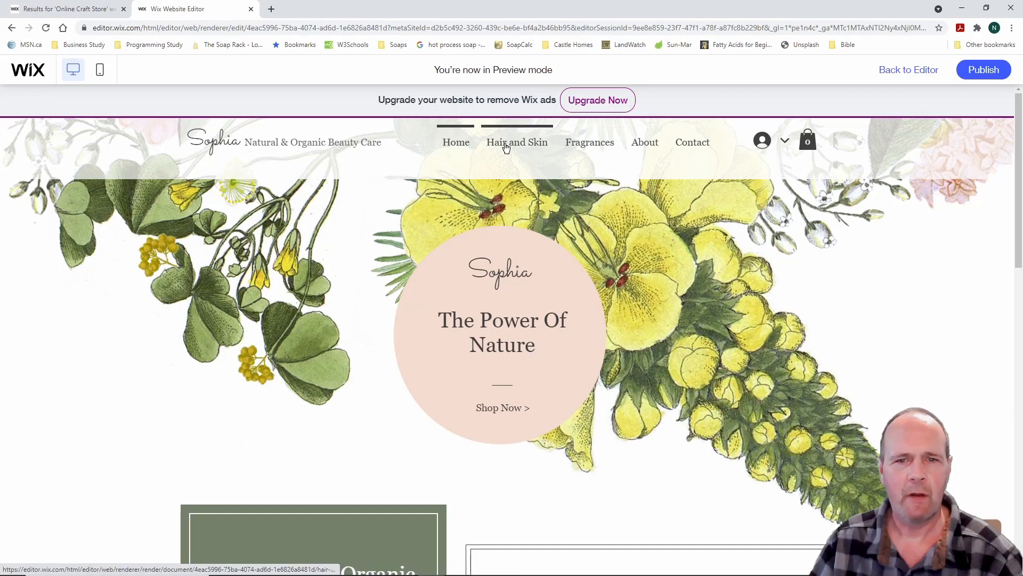
Visit Hair and Skin, Fragrances, About and Contact using the preview's navigation links
left_click(506, 148)
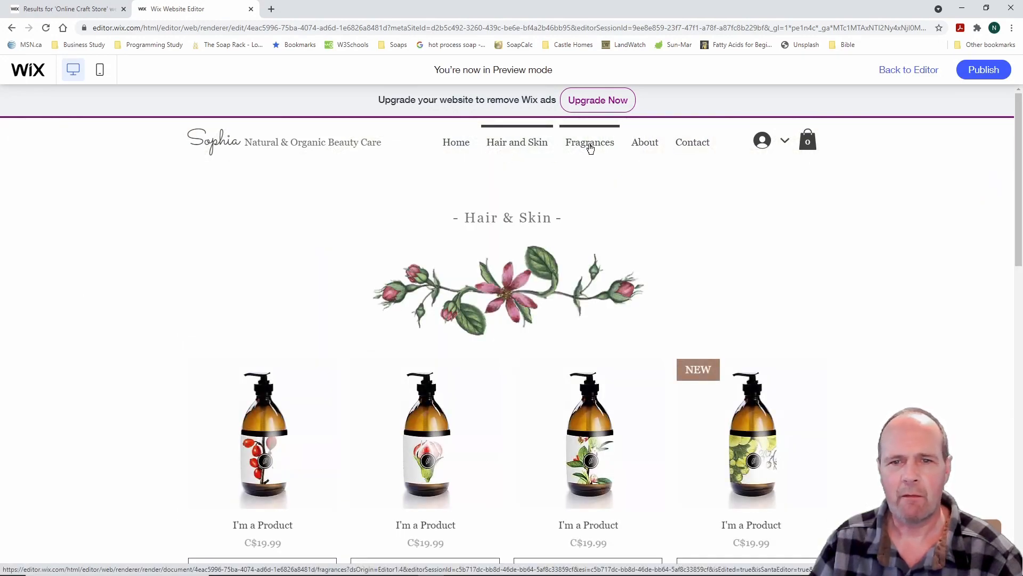
left_click(590, 148)
left_click(654, 148)
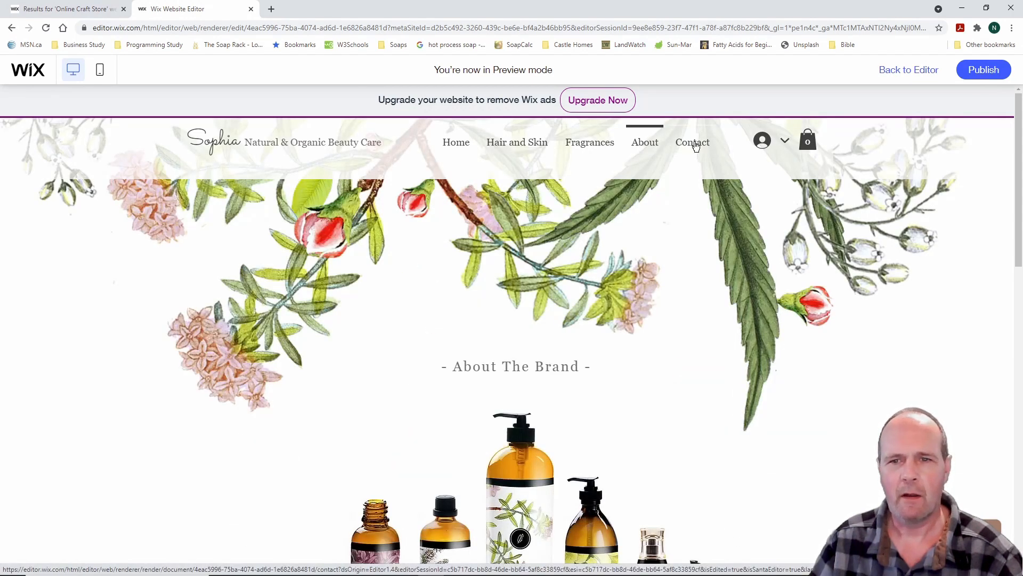
left_click(694, 144)
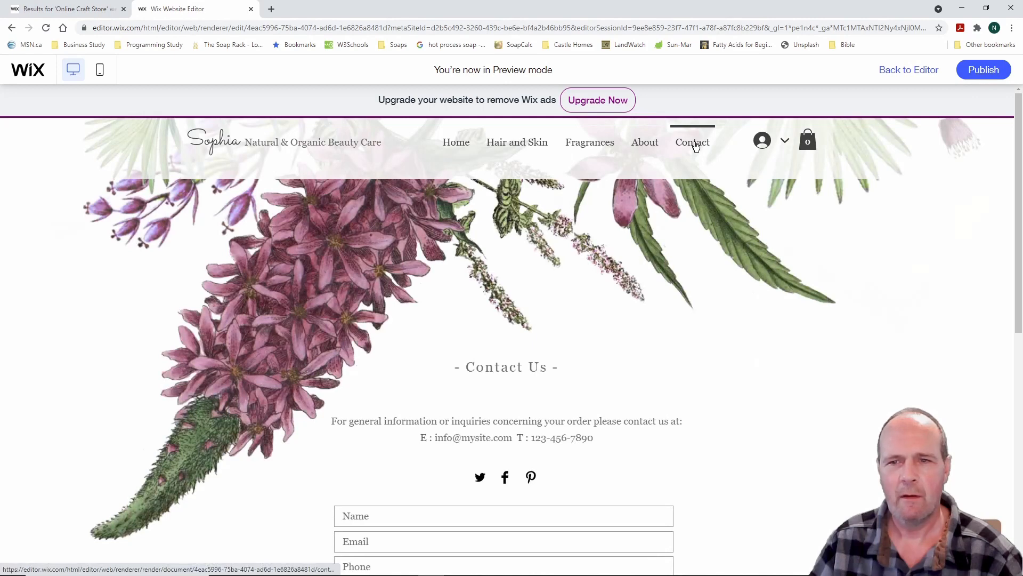
Check the visitor account menu and the empty shopping cart, then close the cart
left_click(787, 145)
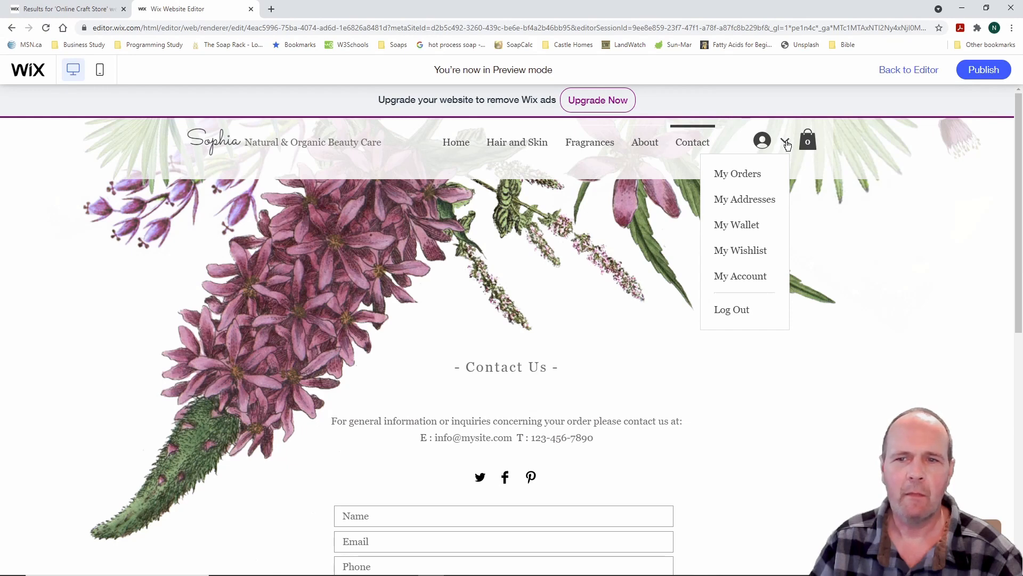
left_click(787, 145)
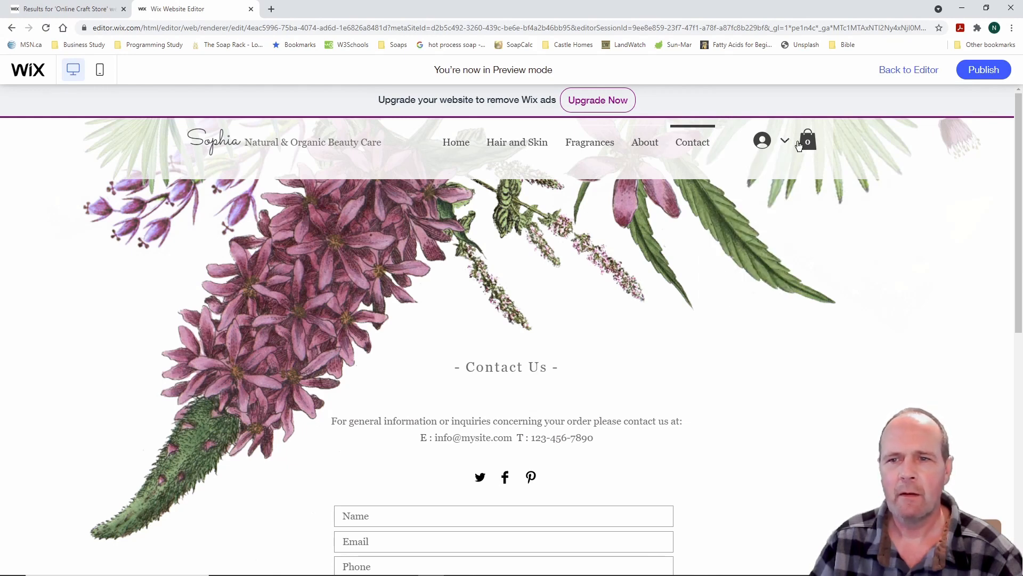
left_click(808, 141)
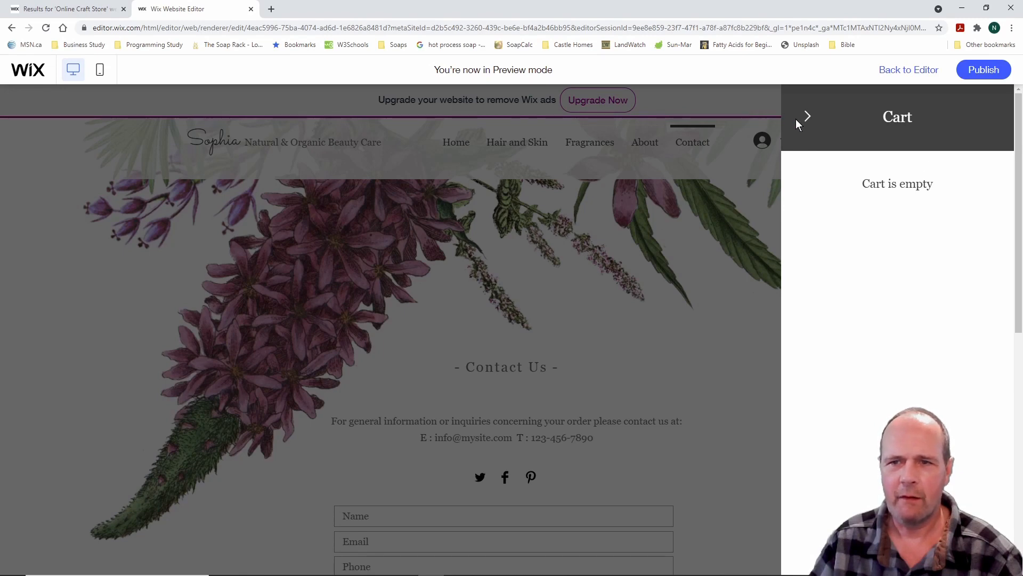
left_click(807, 117)
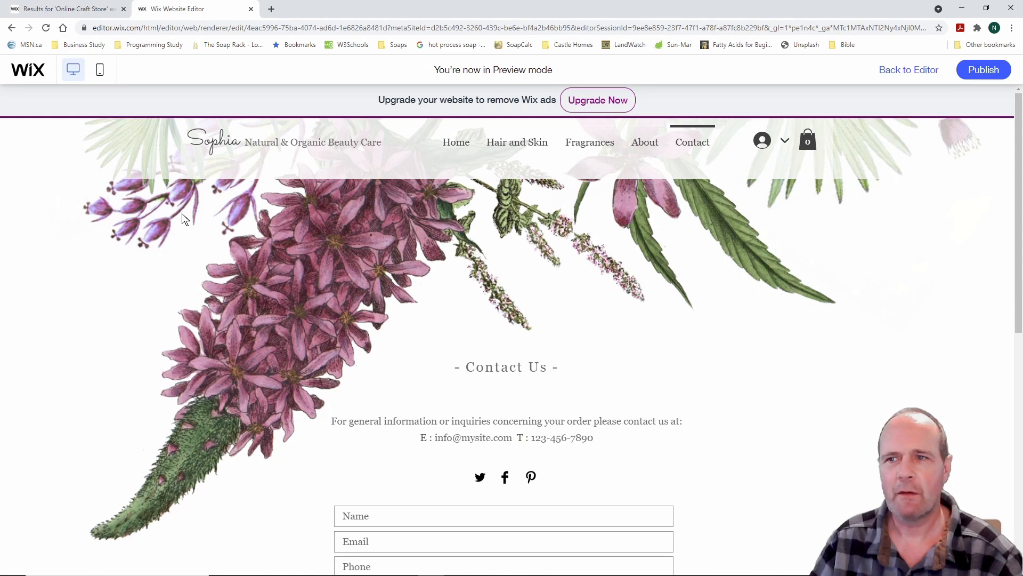
Switch the preview to mobile and open Hair and Skin from the mobile menu
left_click(101, 73)
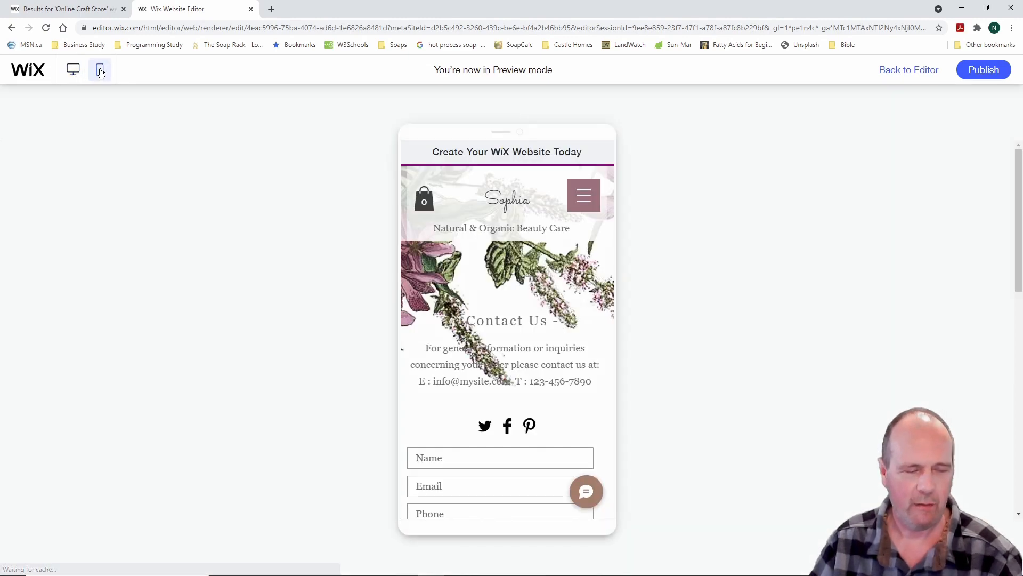
left_click_drag(86, 56, 138, 94)
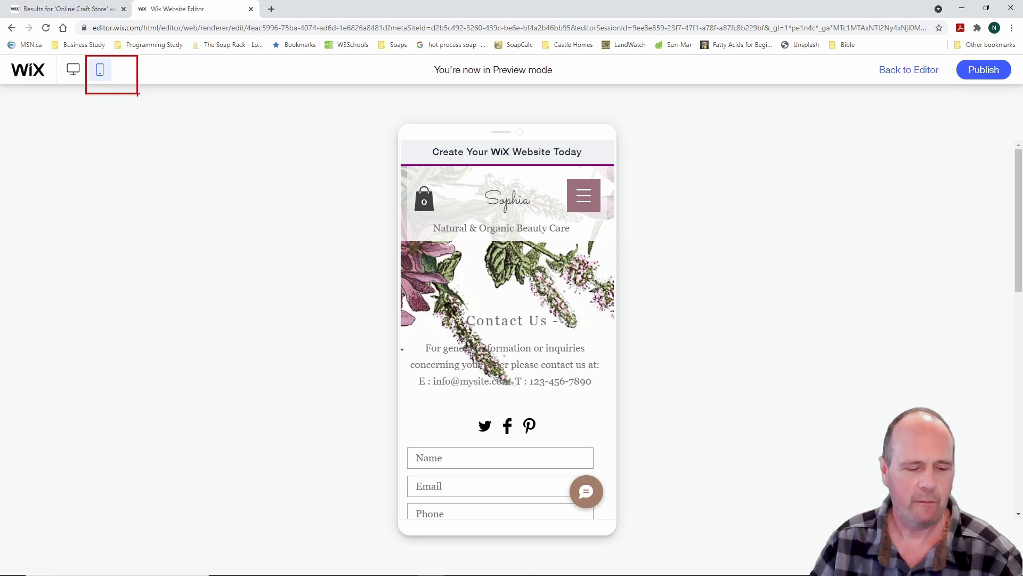
key("Escape")
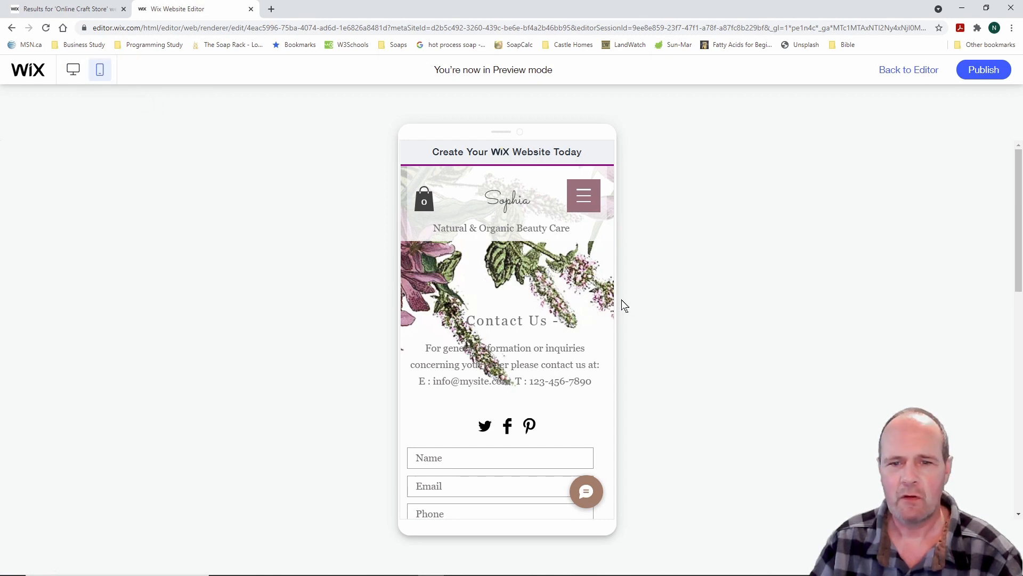
scroll(596, 353, "down", 10)
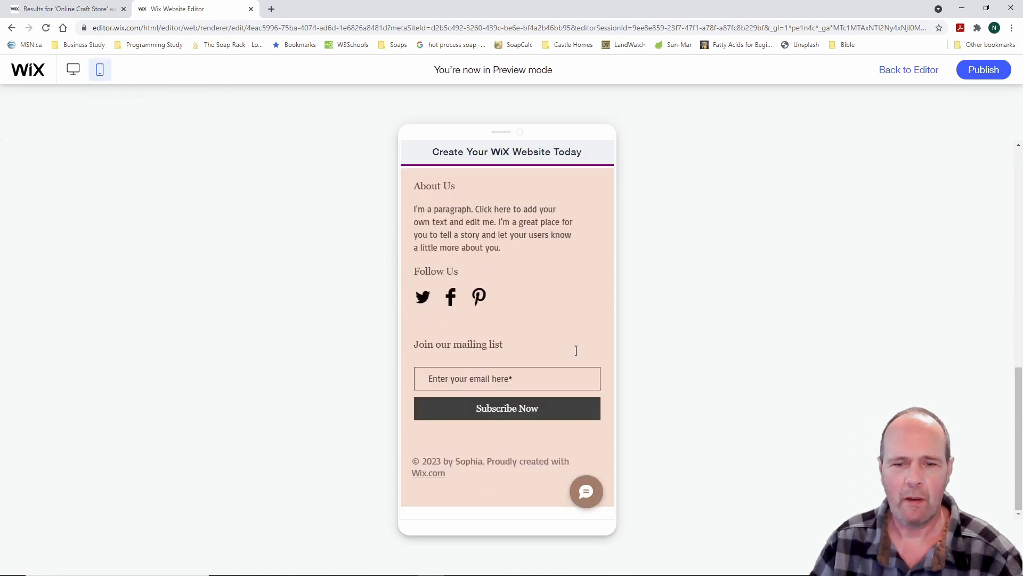
scroll(576, 351, "up", 10)
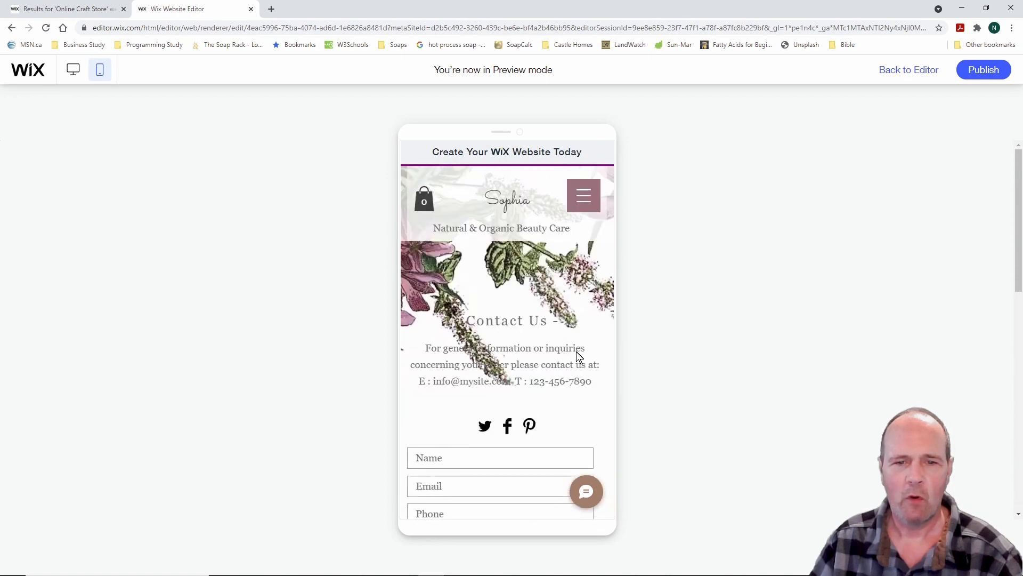
left_click(585, 199)
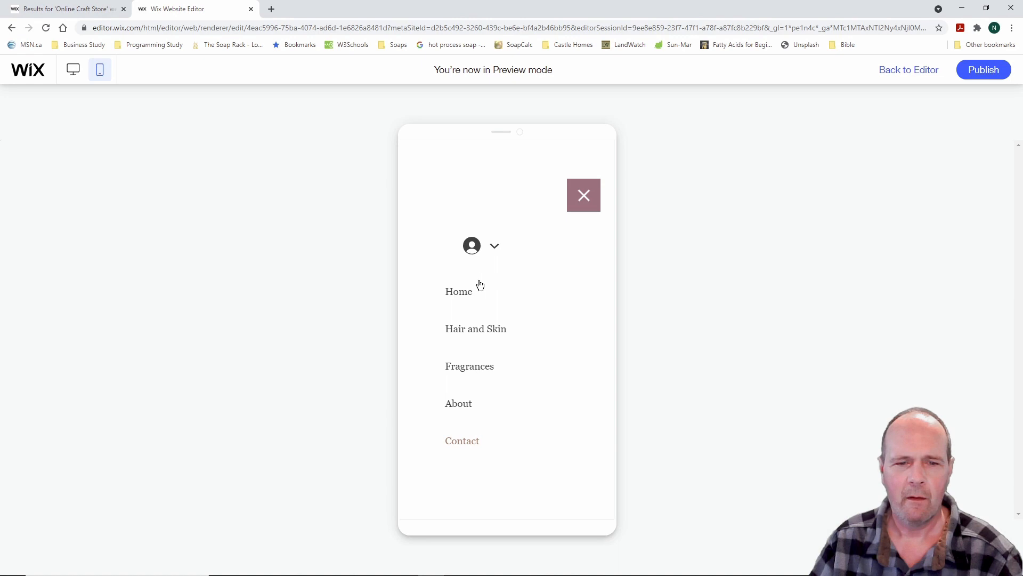
left_click(469, 329)
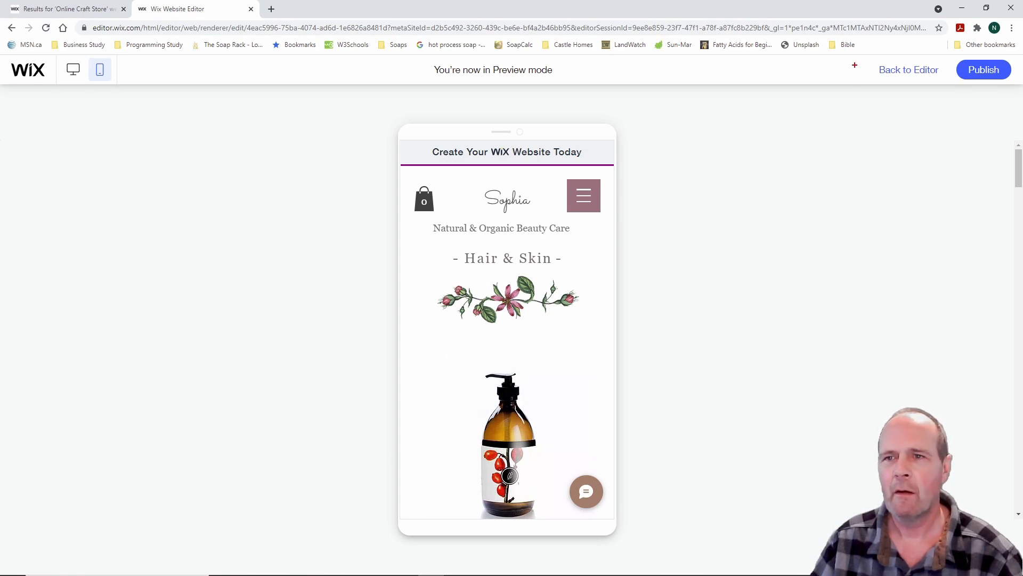
left_click_drag(860, 56, 950, 90)
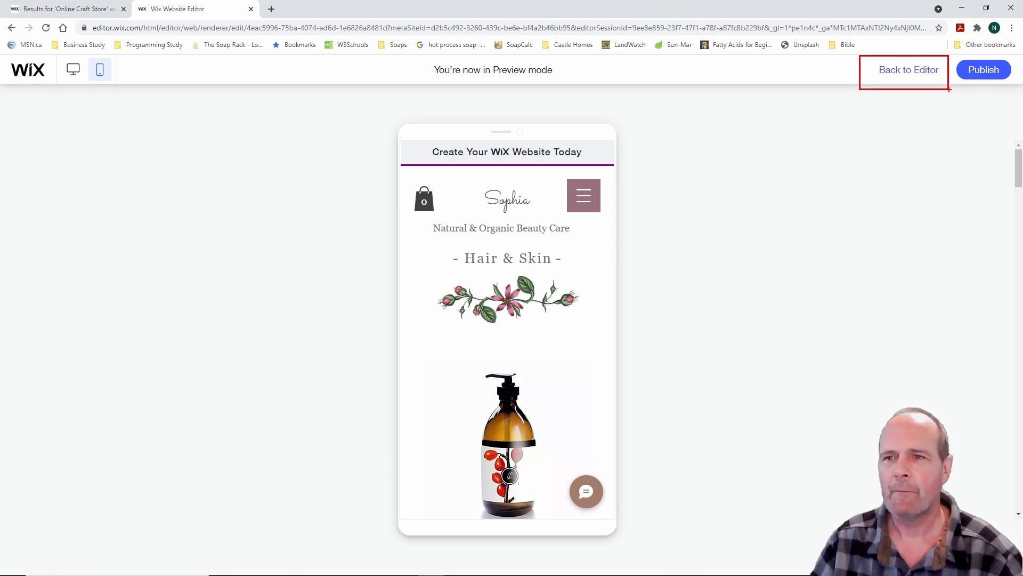
Exit preview, return to the desktop layout, select the Home page, then view the Help menu
left_click(915, 73)
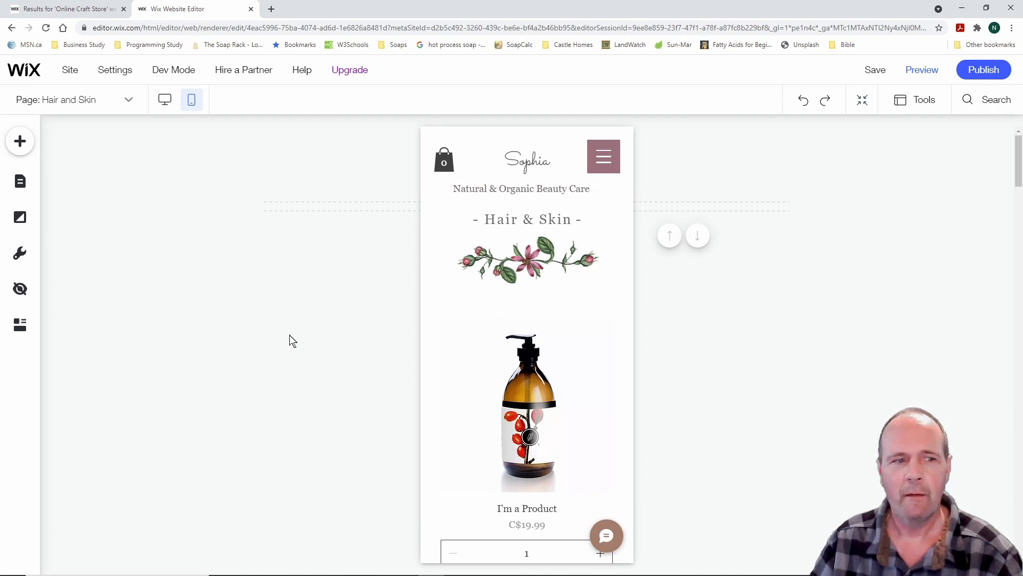
left_click(165, 100)
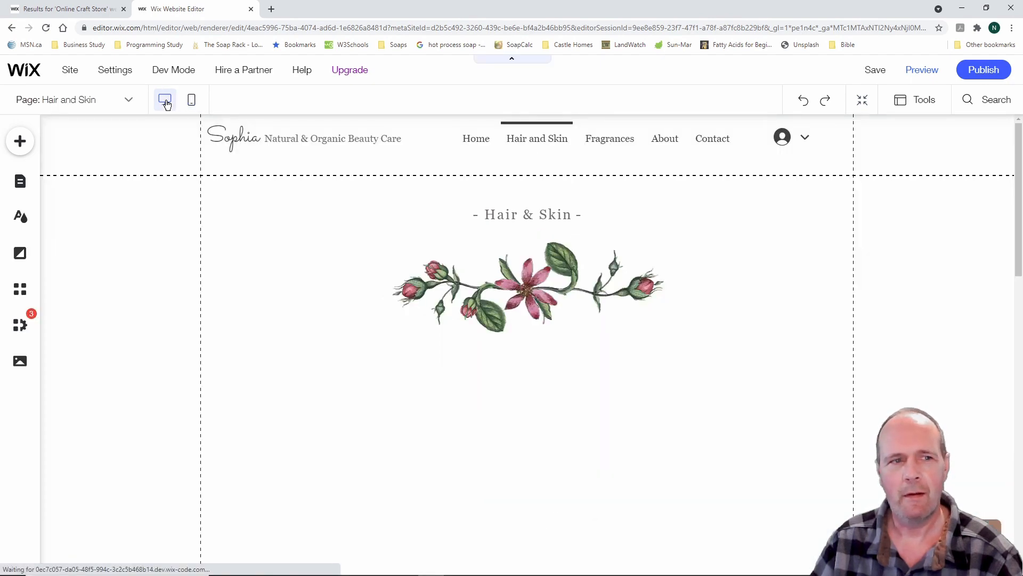
left_click(127, 99)
left_click(75, 160)
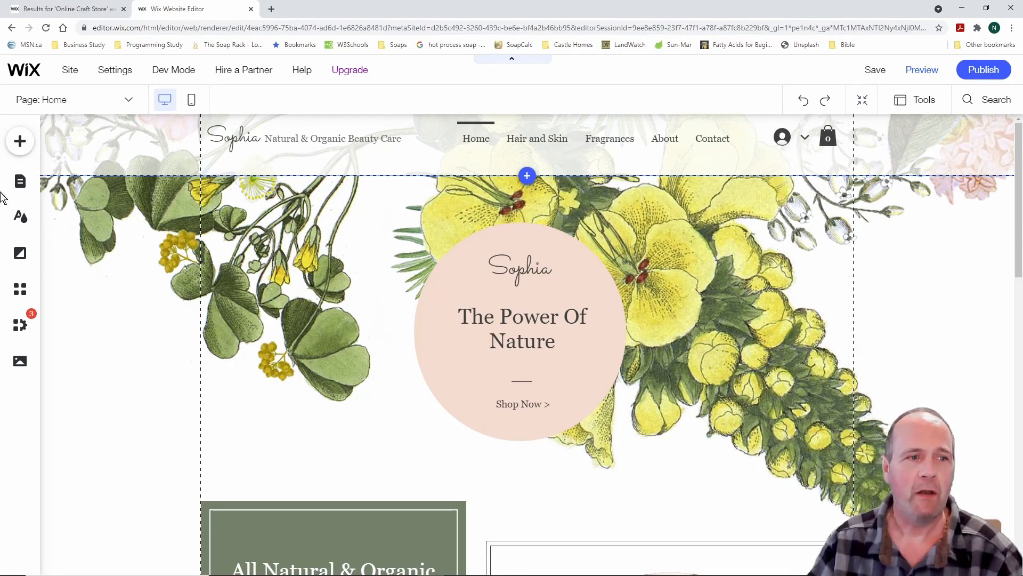
left_click(300, 68)
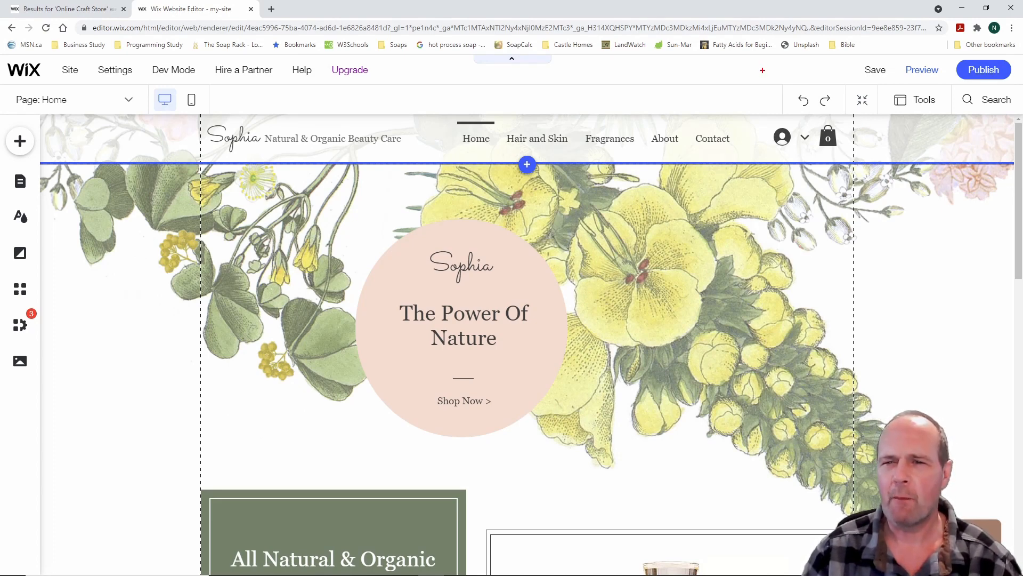
Under Tools, toggle Gridlines off and back on, leaving them enabled
mouse_move(763, 70)
left_mouse_down()
mouse_move(812, 120)
mouse_move(835, 117)
mouse_move(827, 65)
mouse_move(763, 68)
left_mouse_up()
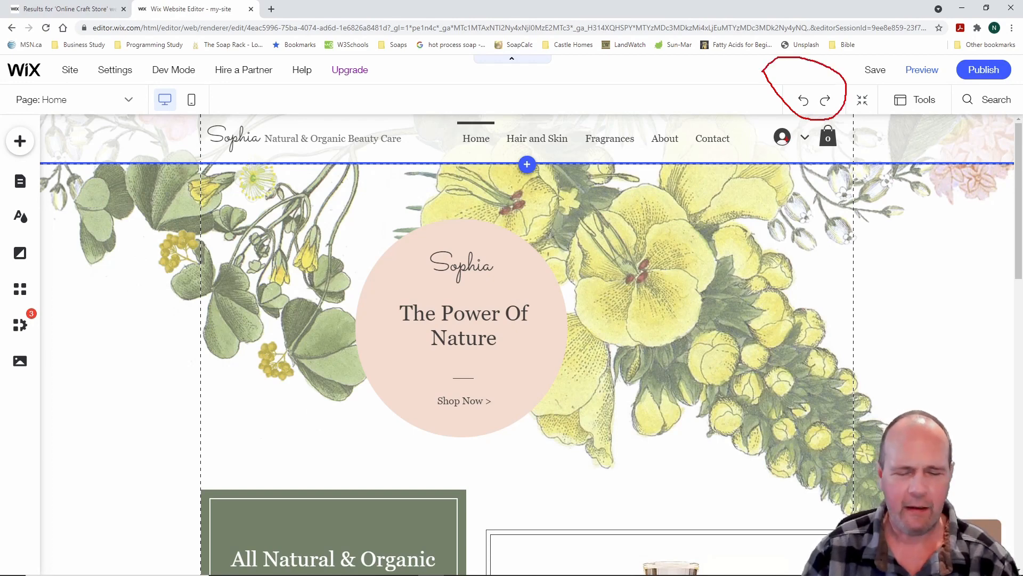
key("Escape")
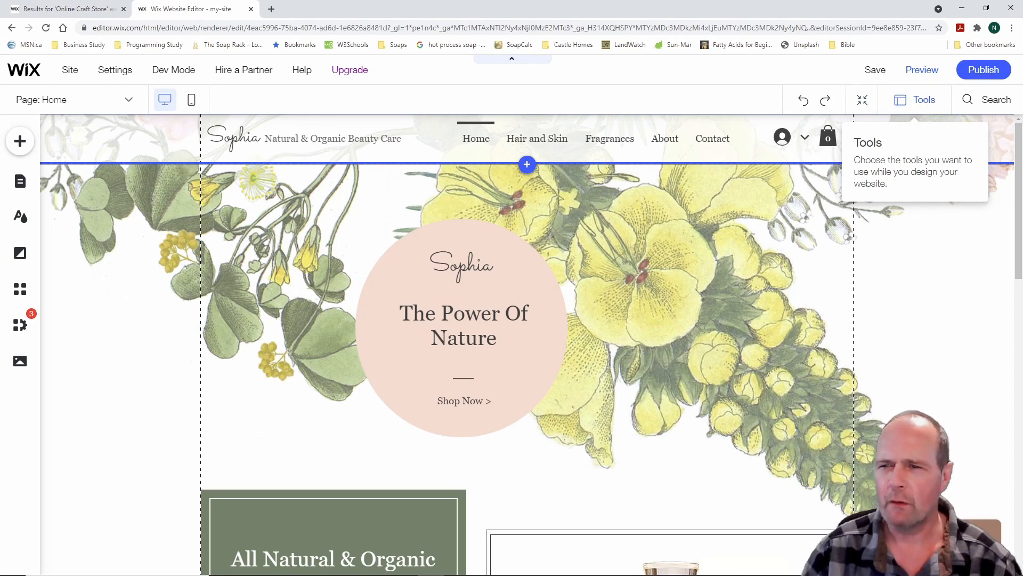
left_click_drag(879, 80, 951, 118)
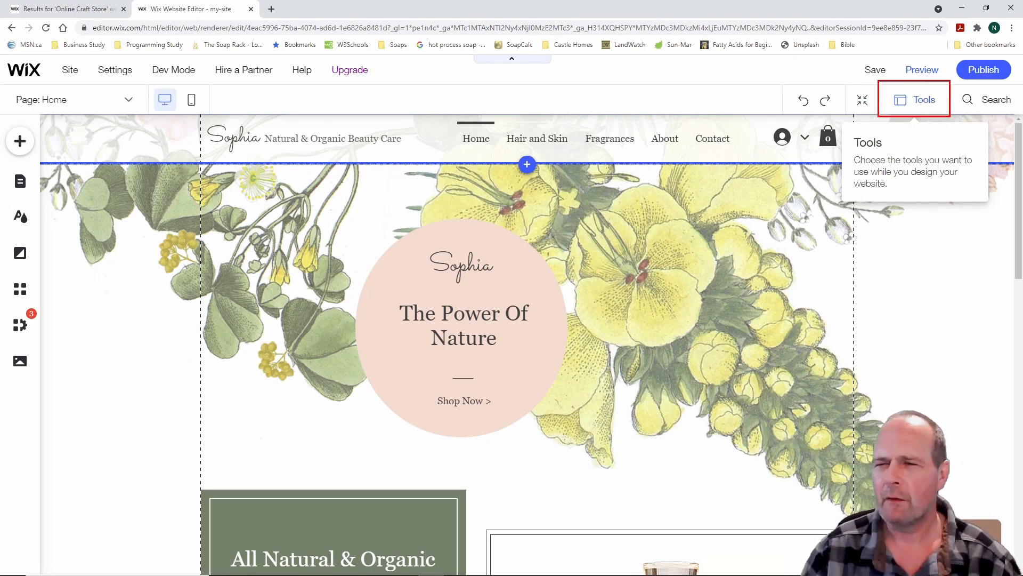
left_click(927, 102)
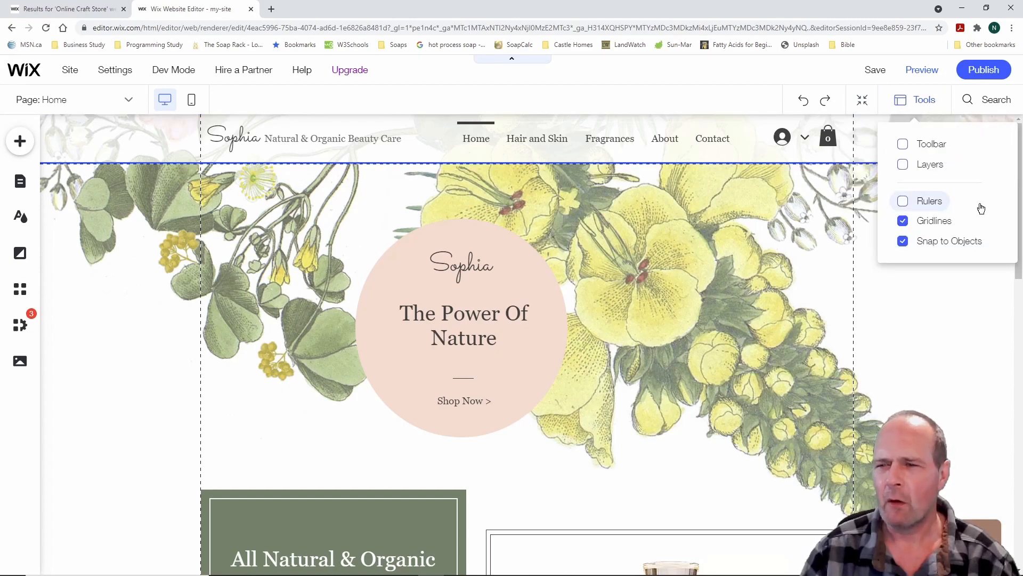
left_click(907, 224)
left_click(906, 224)
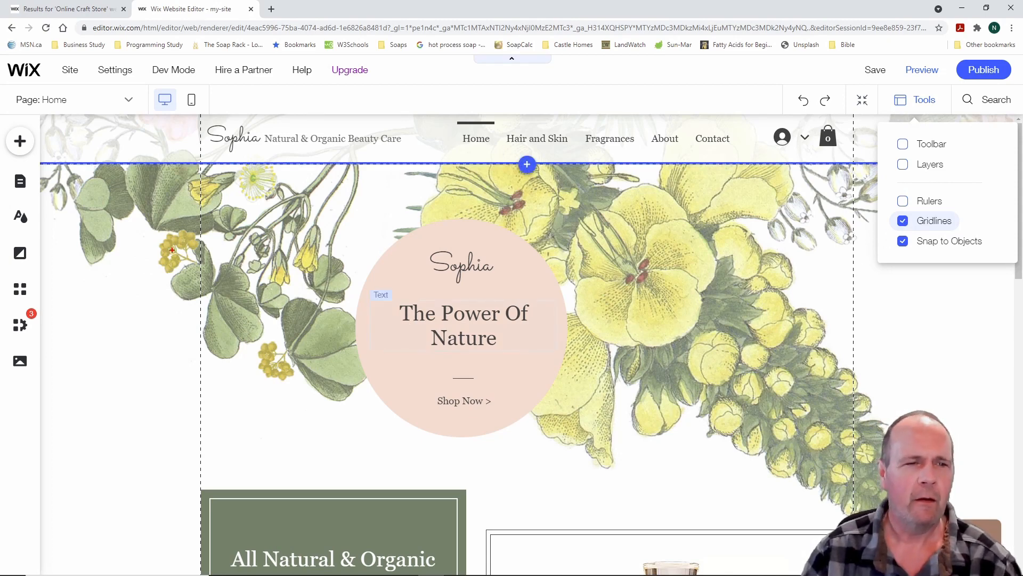
mouse_move(189, 174)
left_mouse_down()
mouse_move(220, 224)
mouse_move(218, 459)
left_mouse_up()
mouse_move(838, 177)
left_mouse_down()
mouse_move(877, 178)
mouse_move(883, 512)
left_mouse_up()
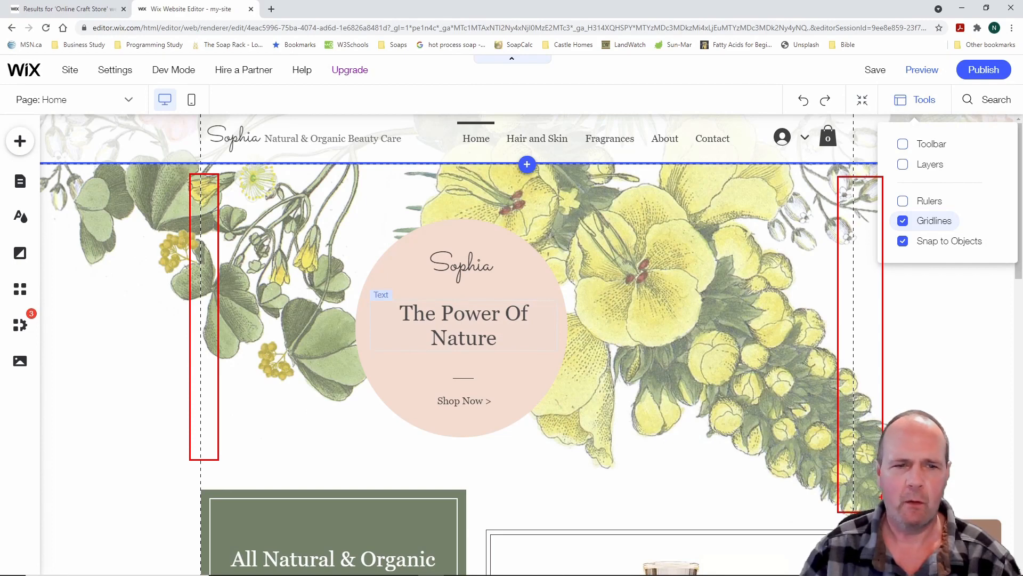
key("Escape")
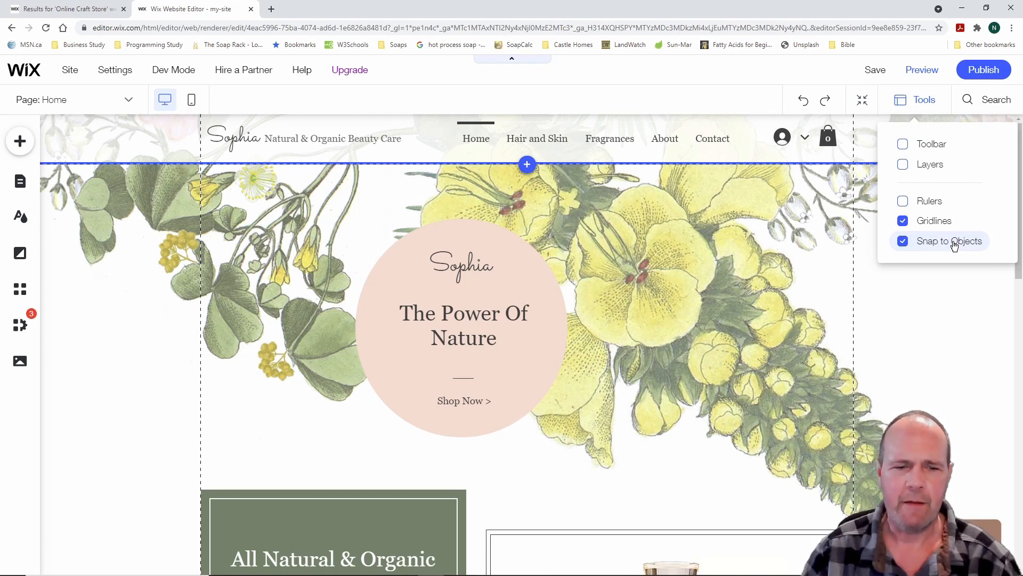
Turn on Rulers and briefly open and close the Layers panel
left_click(903, 202)
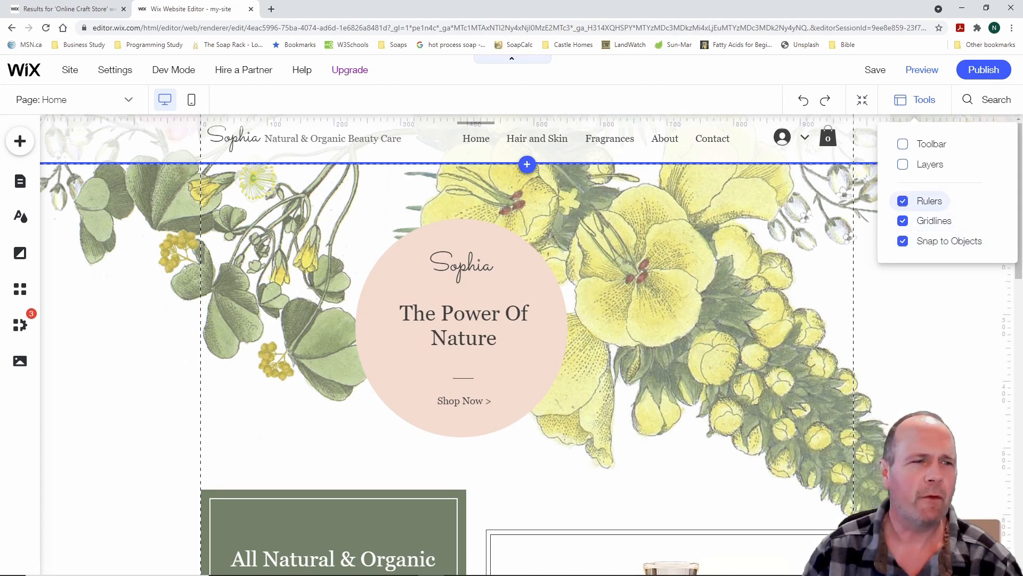
mouse_move(59, 110)
left_mouse_down()
mouse_move(285, 141)
mouse_move(783, 139)
left_mouse_up()
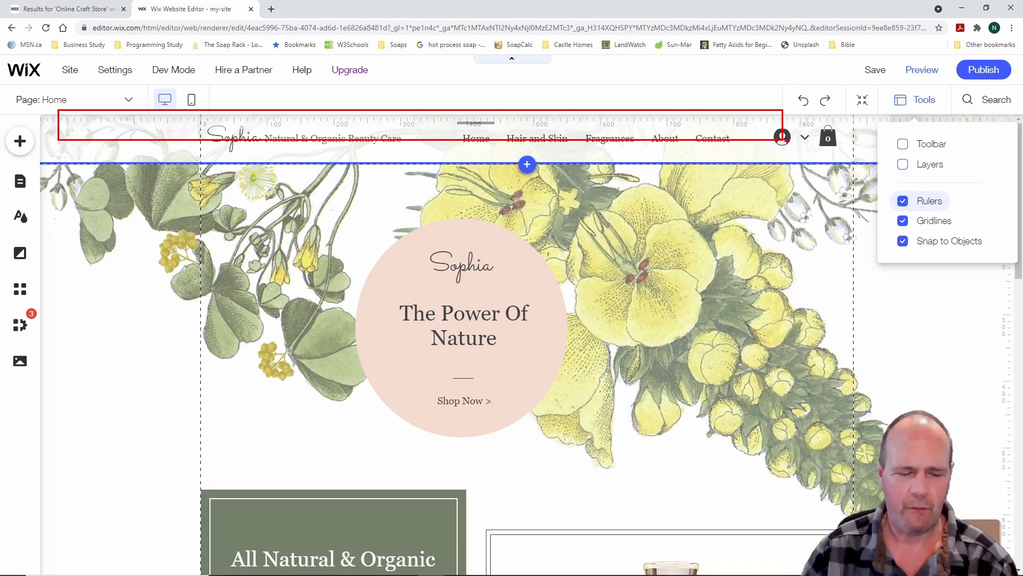
key("Escape")
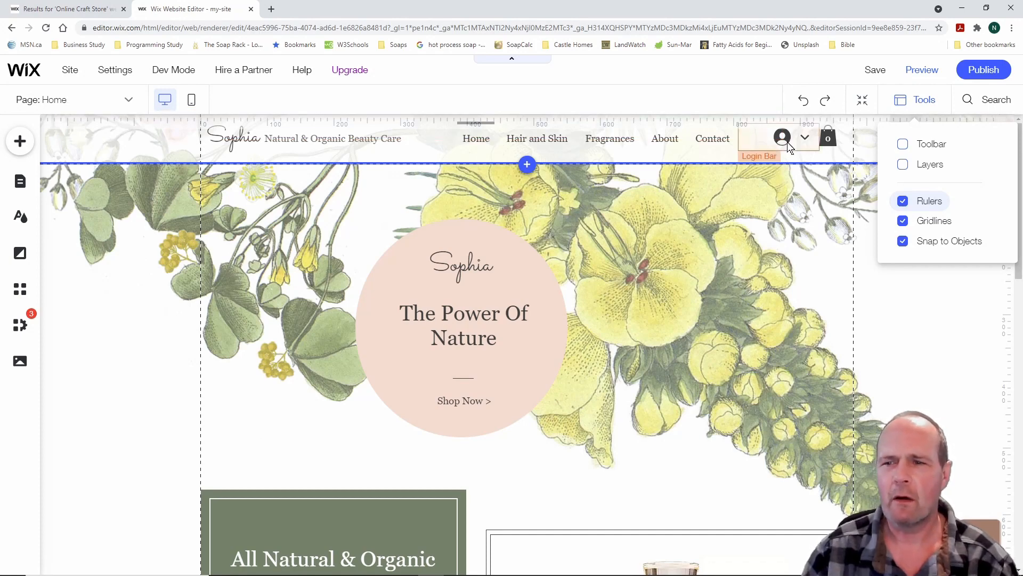
left_click(904, 166)
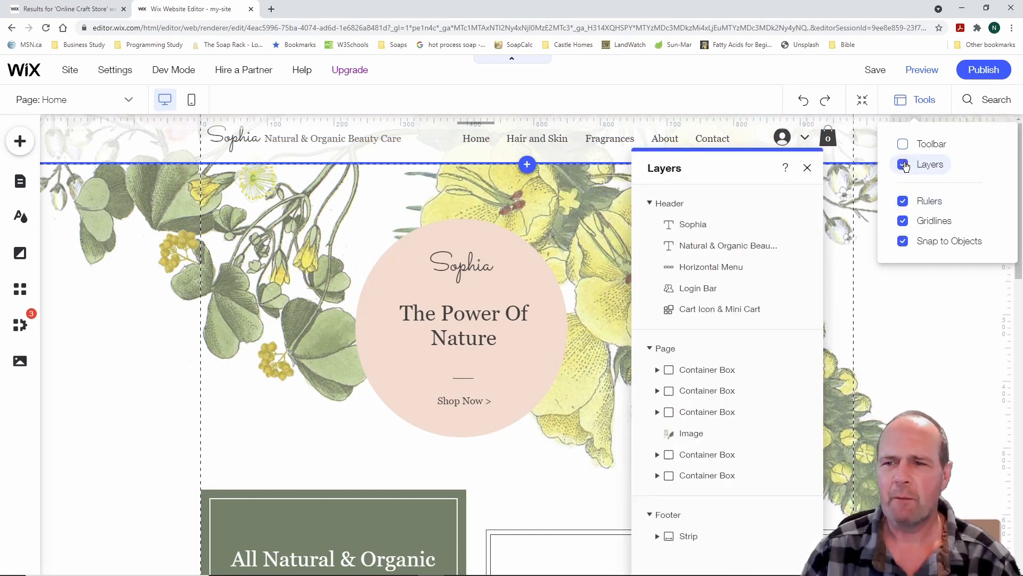
left_click(808, 170)
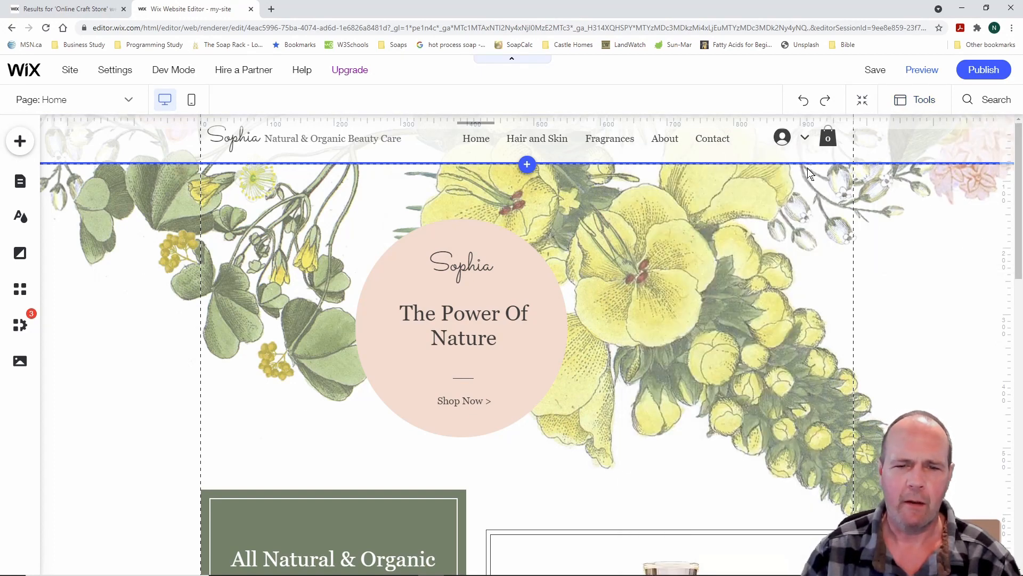
Select the page background, Sophia heading and its circle, then toggle the Layers panel again
left_click(718, 305)
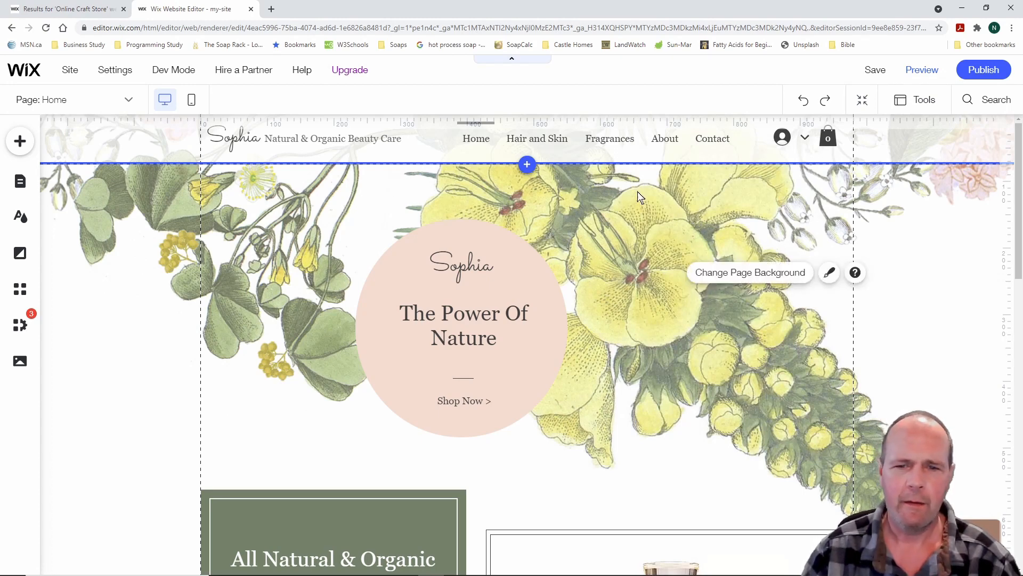
left_click(514, 272)
left_click(532, 285)
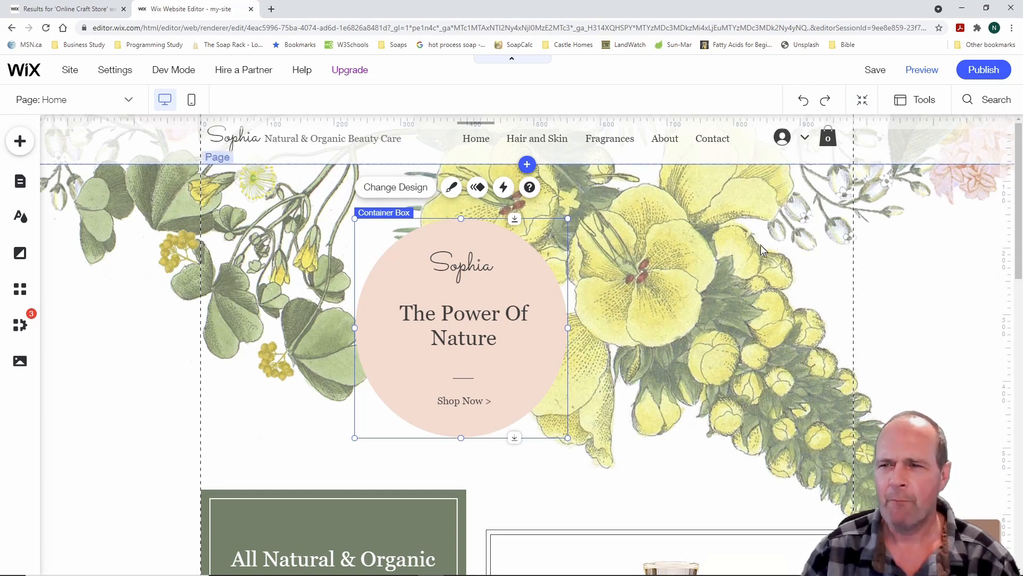
left_click(921, 101)
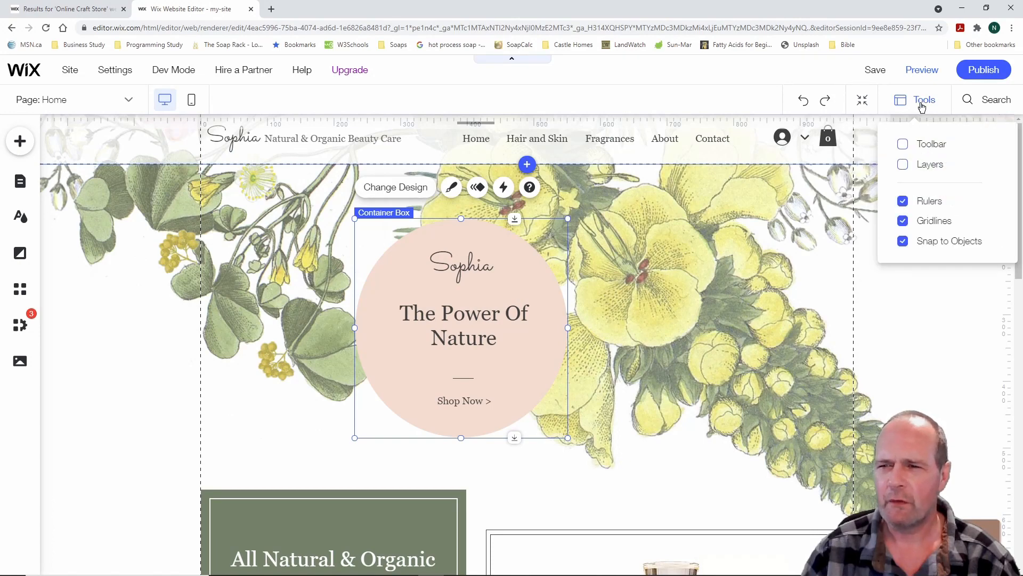
left_click(903, 165)
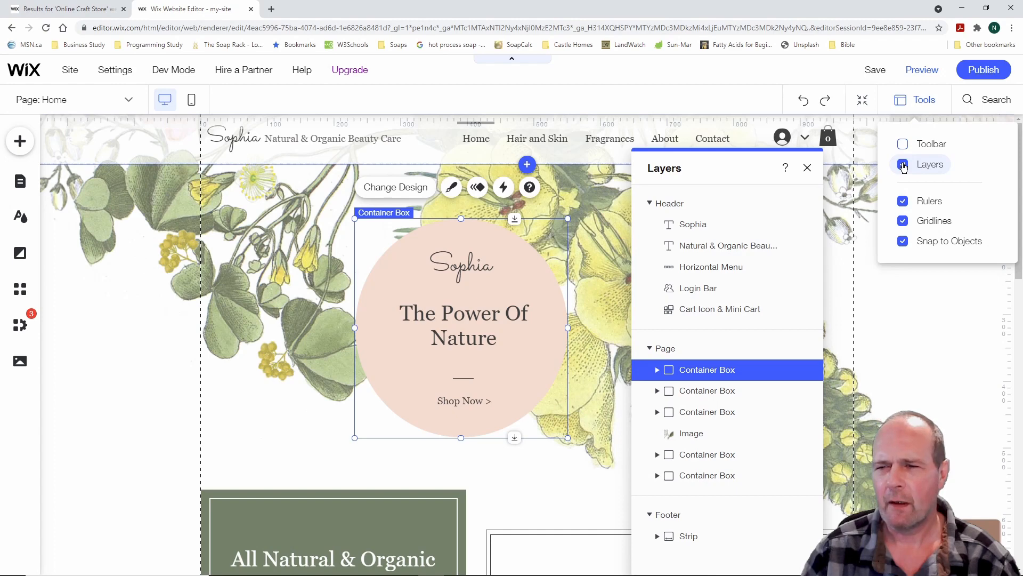
left_click(903, 165)
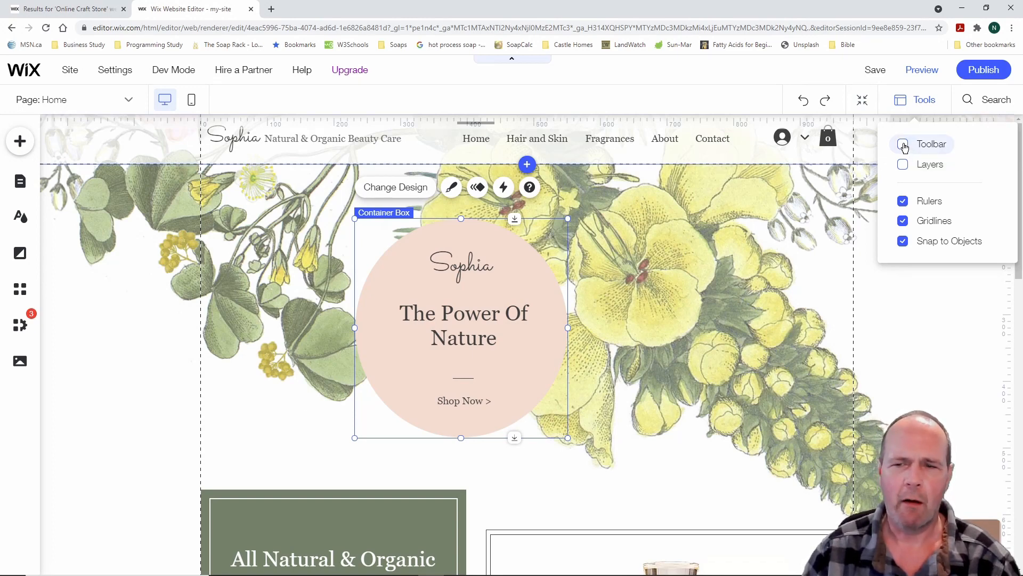
left_click(903, 144)
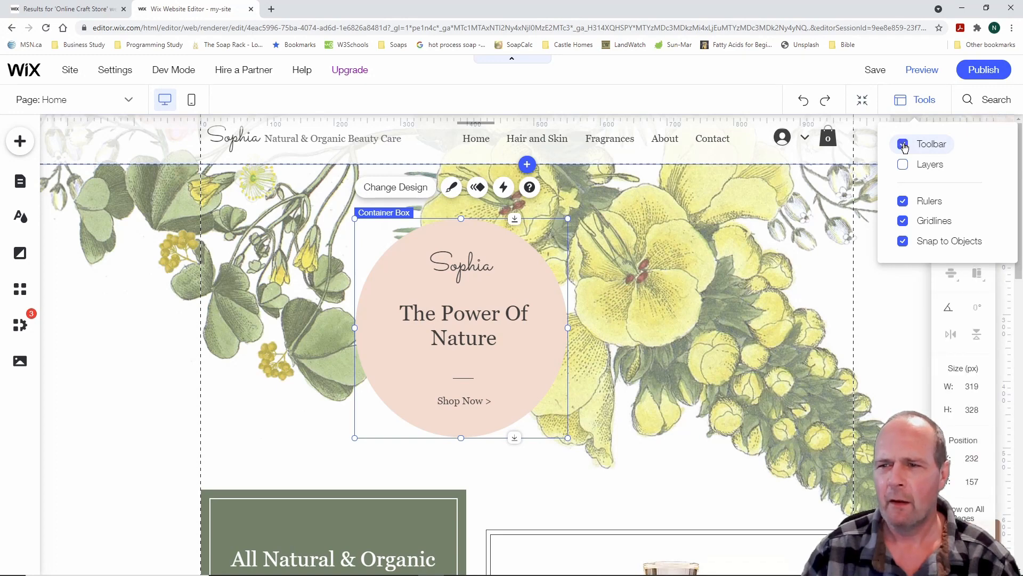
left_click(913, 302)
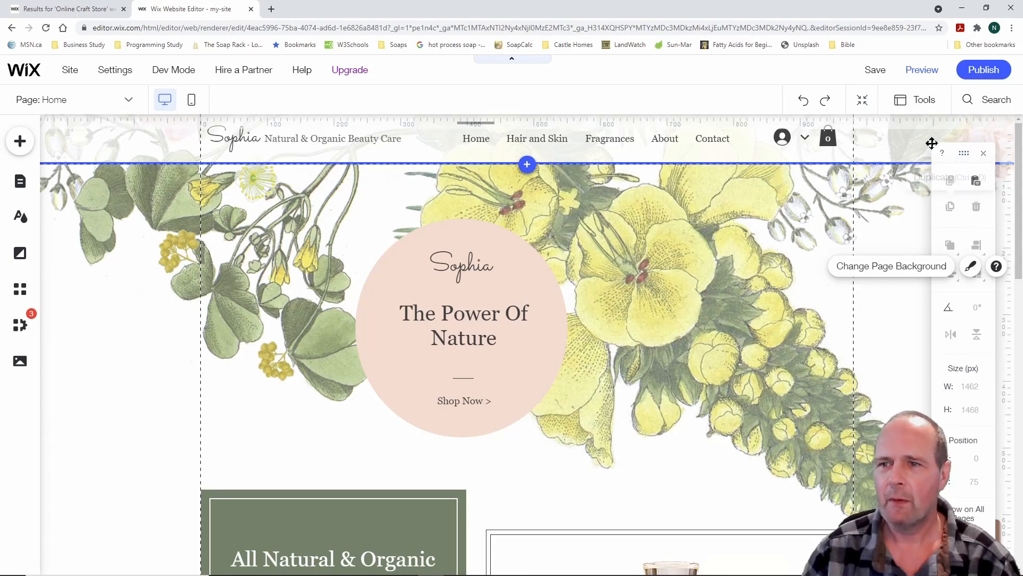
left_click(917, 101)
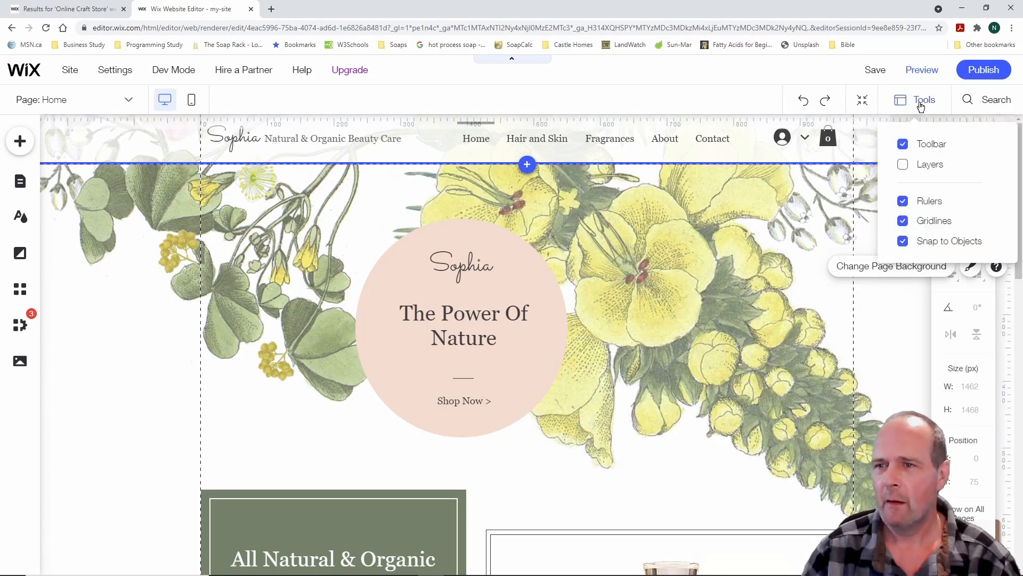
left_click(903, 145)
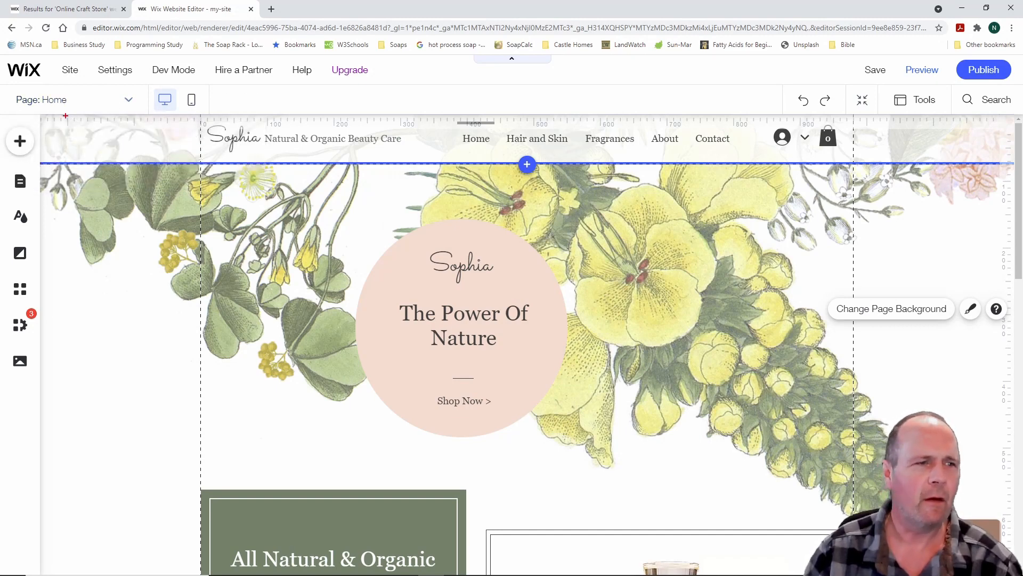
mouse_move(2, 115)
left_mouse_down()
mouse_move(32, 235)
mouse_move(45, 390)
left_mouse_up()
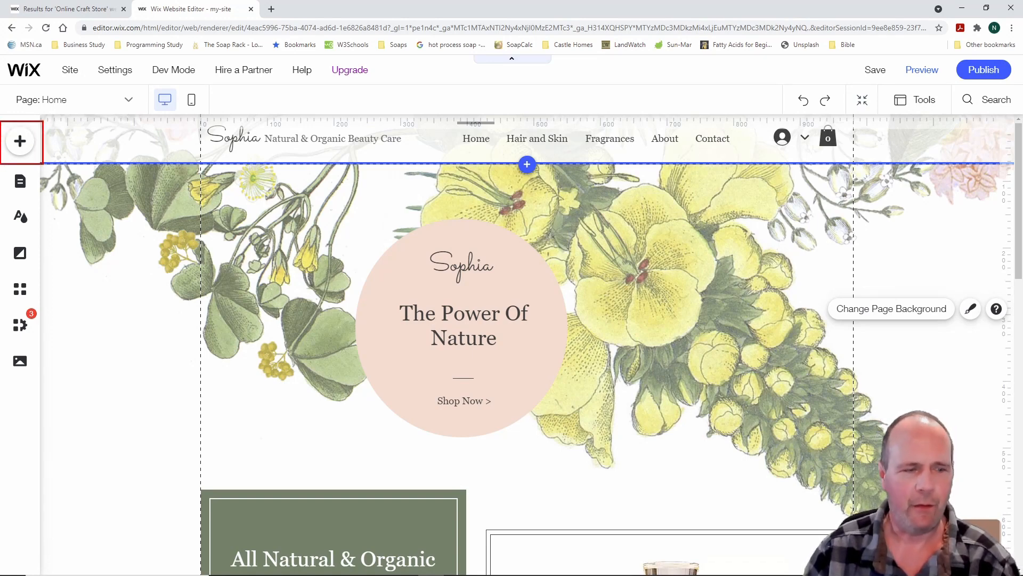
Browse Strip, Gallery and My Designs, then show the Classic About strip designs
left_click(22, 142)
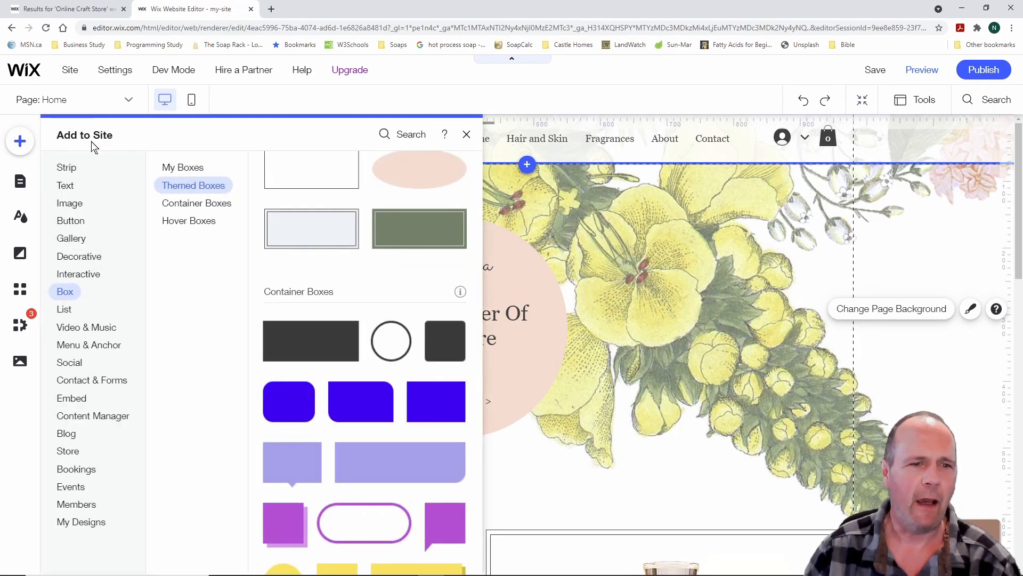
left_click(67, 167)
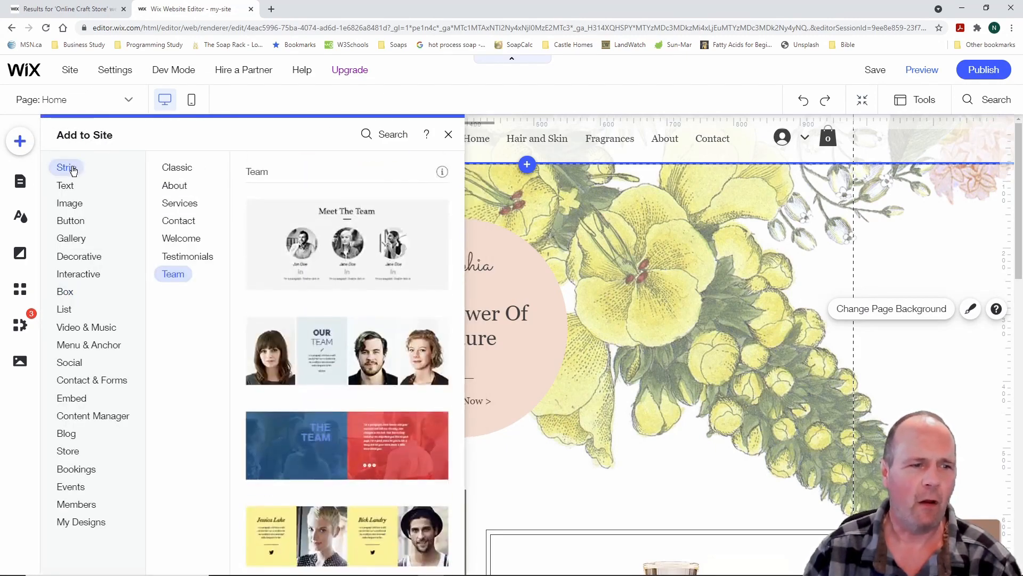
left_click(71, 238)
left_click(84, 522)
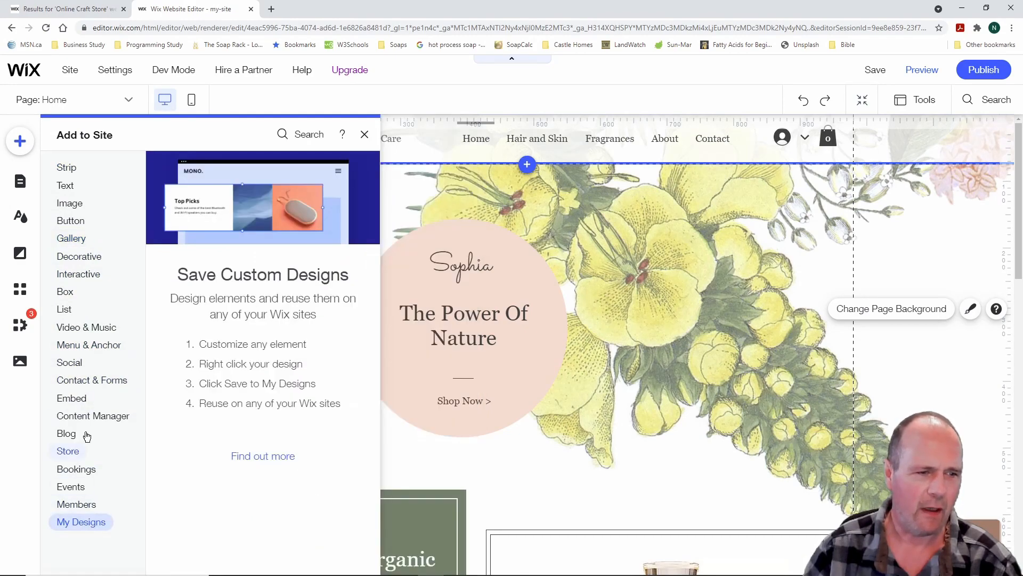
left_click(75, 169)
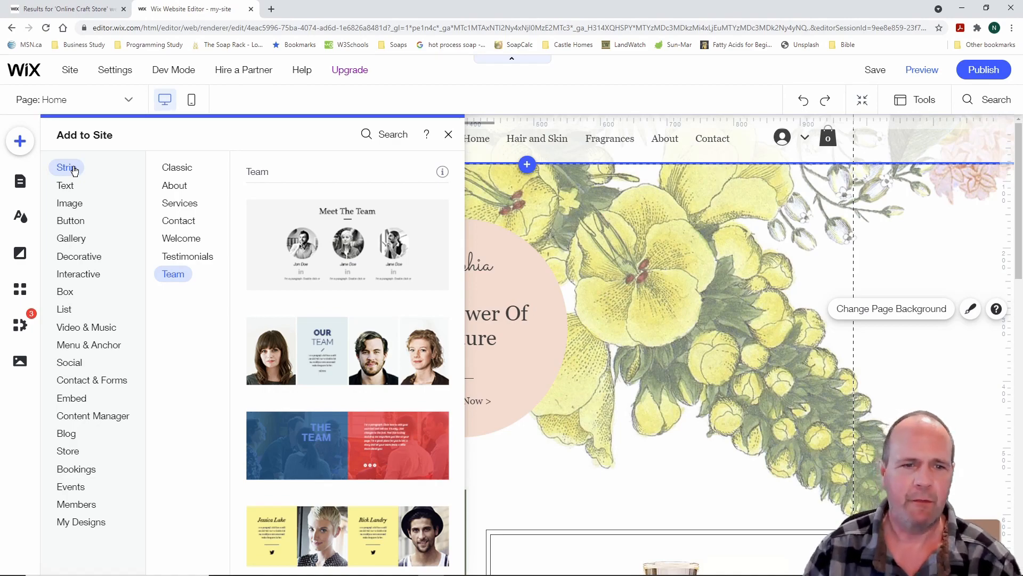
left_click(181, 169)
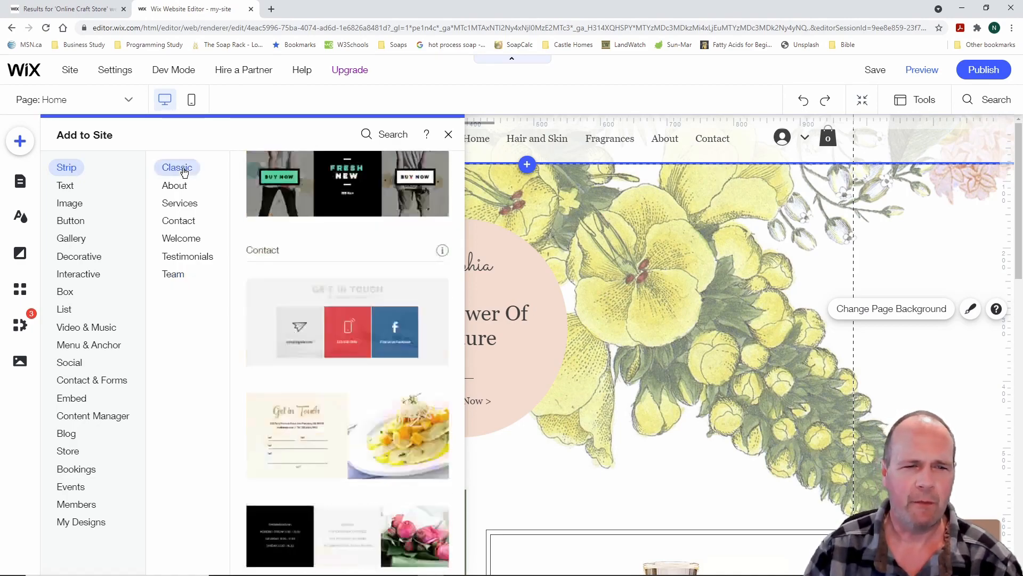
left_click(182, 186)
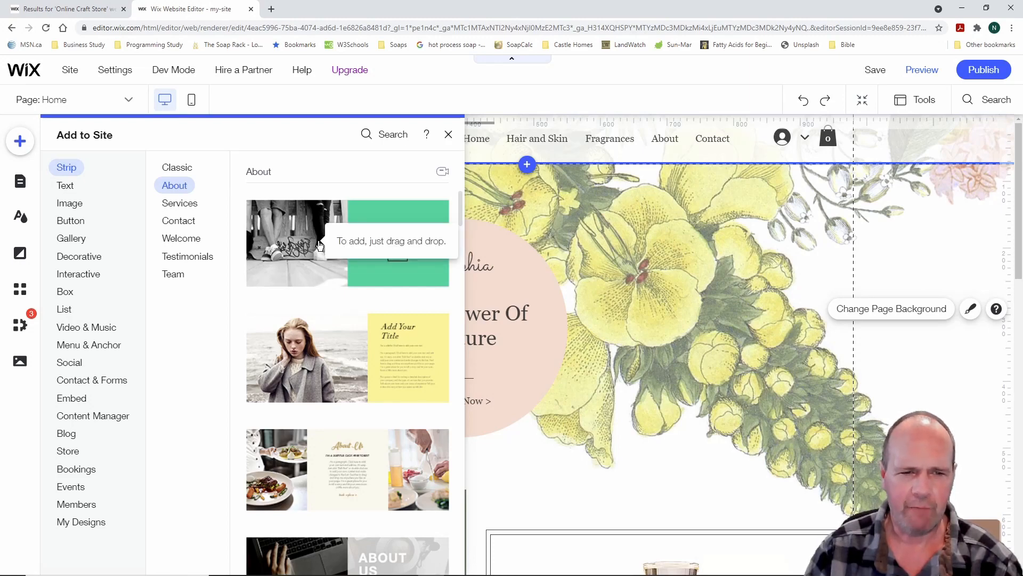
Drag the first About strip design onto the Home page and position it
left_click_drag(319, 245, 641, 288)
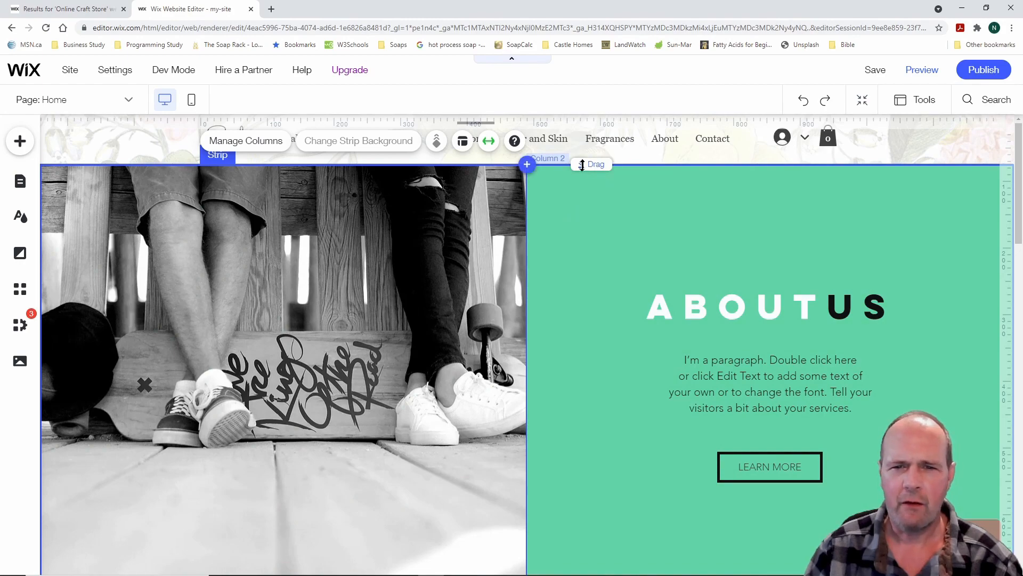
mouse_move(587, 166)
left_mouse_down()
mouse_move(583, 477)
mouse_move(575, 487)
mouse_move(581, 144)
mouse_move(582, 473)
mouse_move(589, 162)
left_mouse_up()
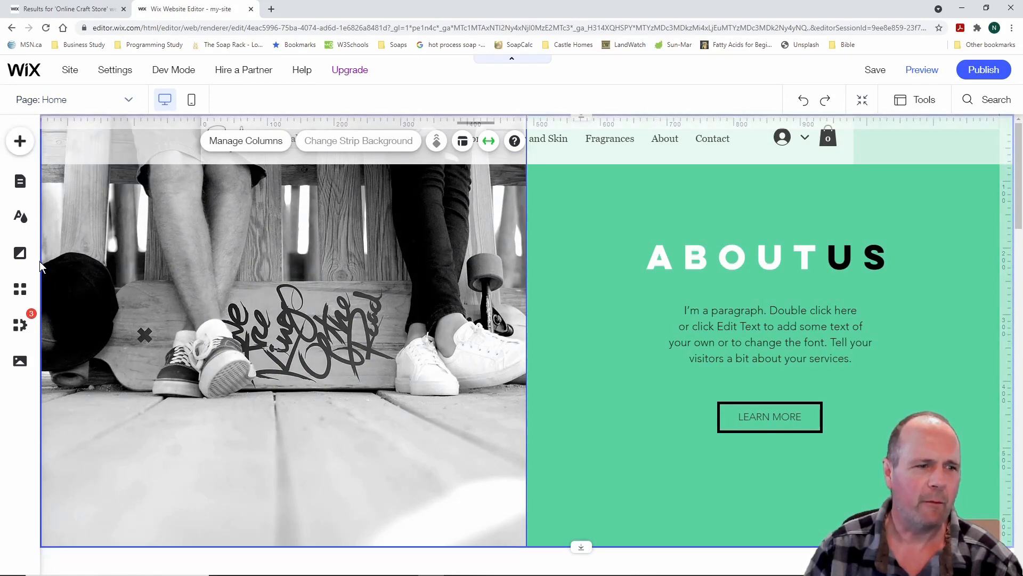
left_click_drag(42, 260, 219, 266)
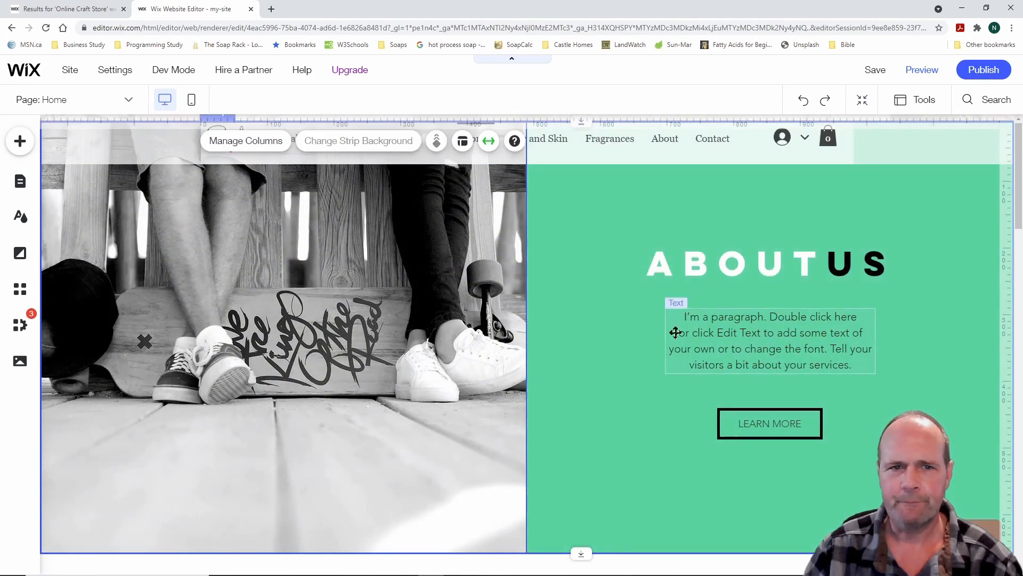
Inspect the column's background, scroll effect and alignment options, then undo and redo
left_click(592, 279)
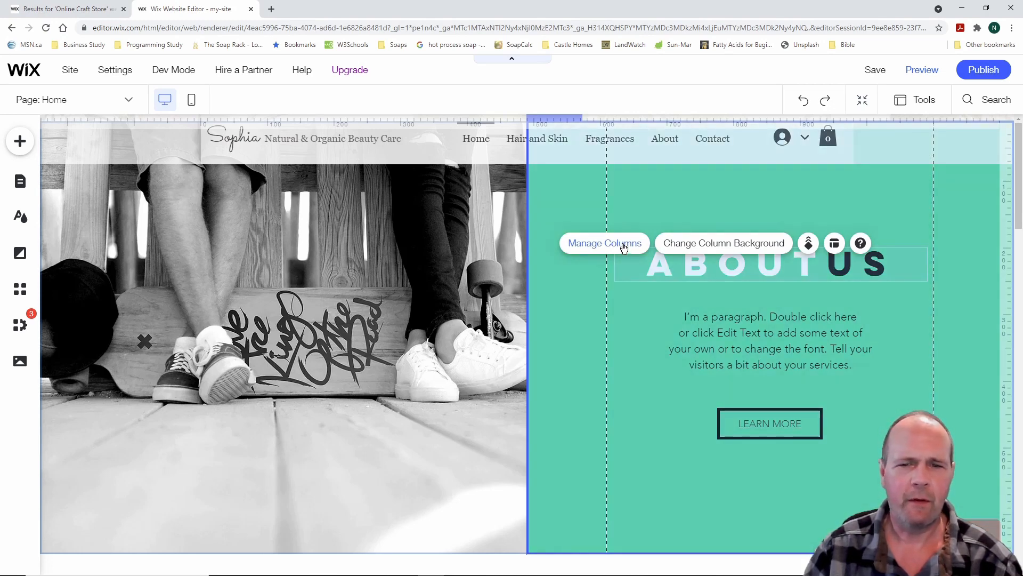
left_click(526, 243)
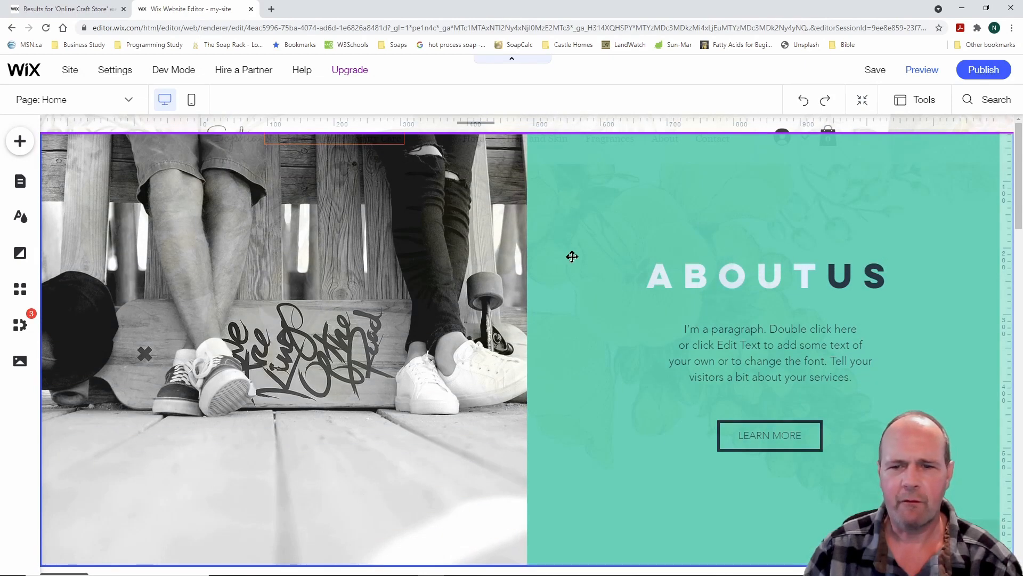
left_click(571, 256)
left_click(617, 218)
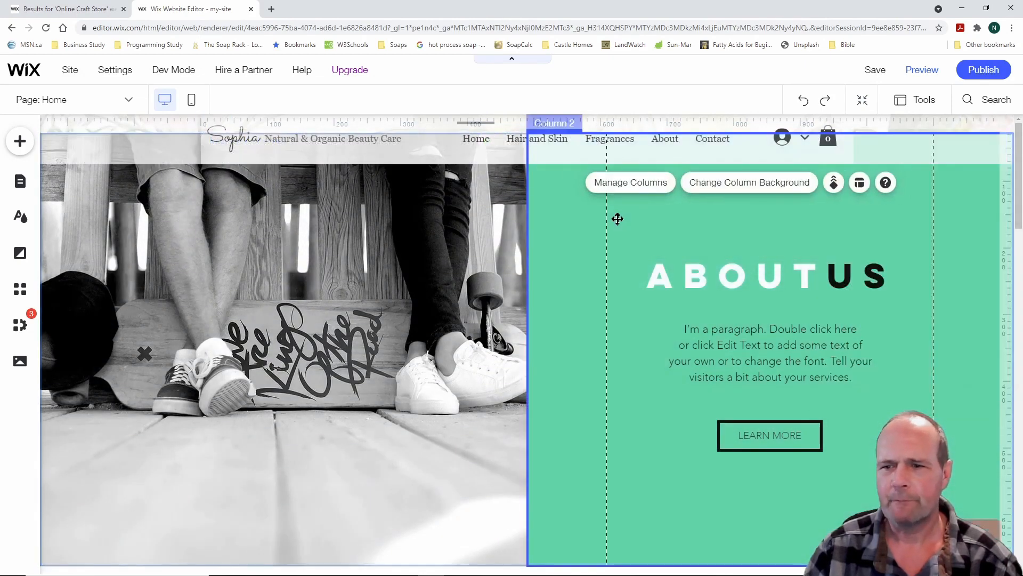
left_click(733, 184)
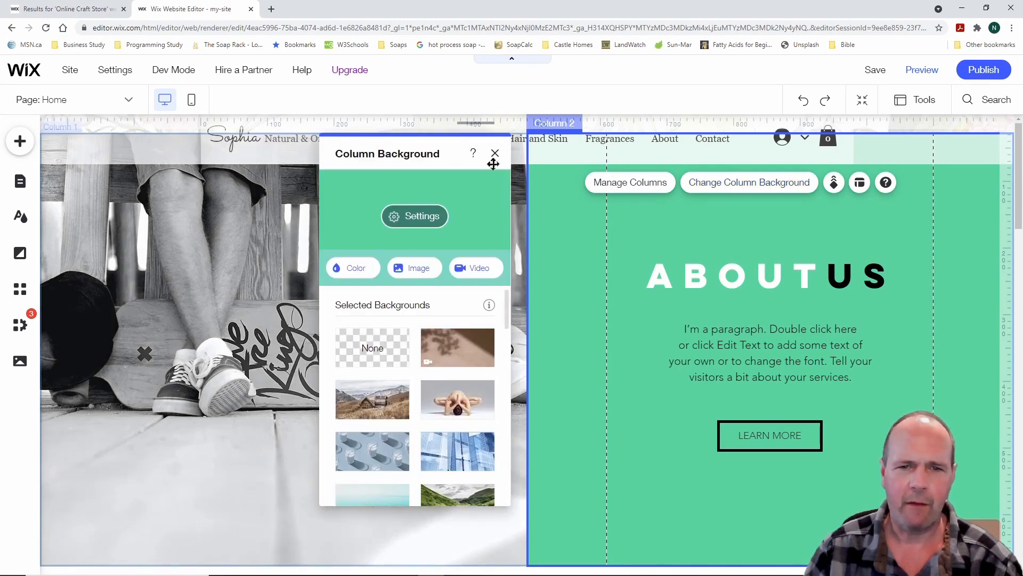
left_click(835, 183)
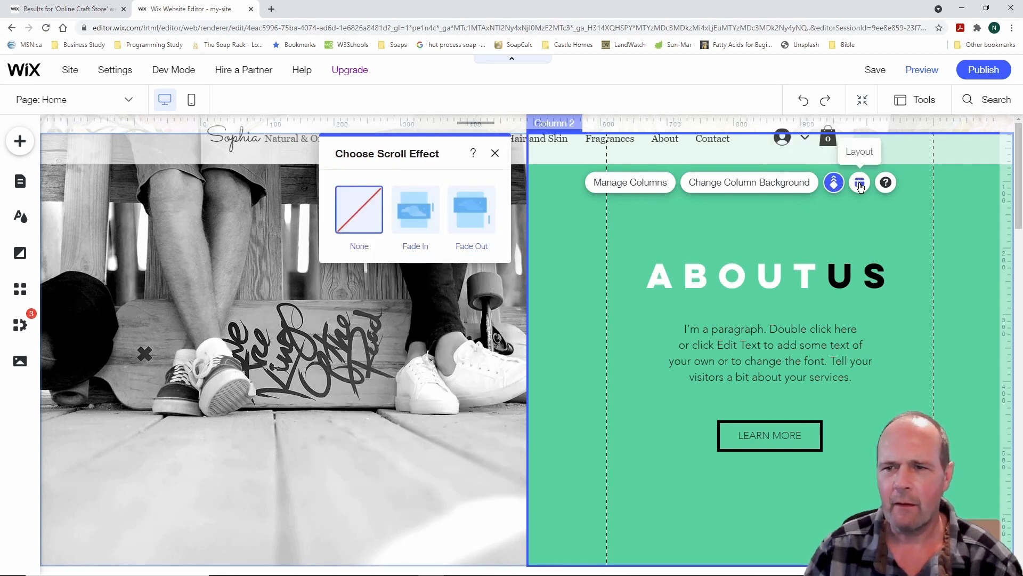
left_click(861, 184)
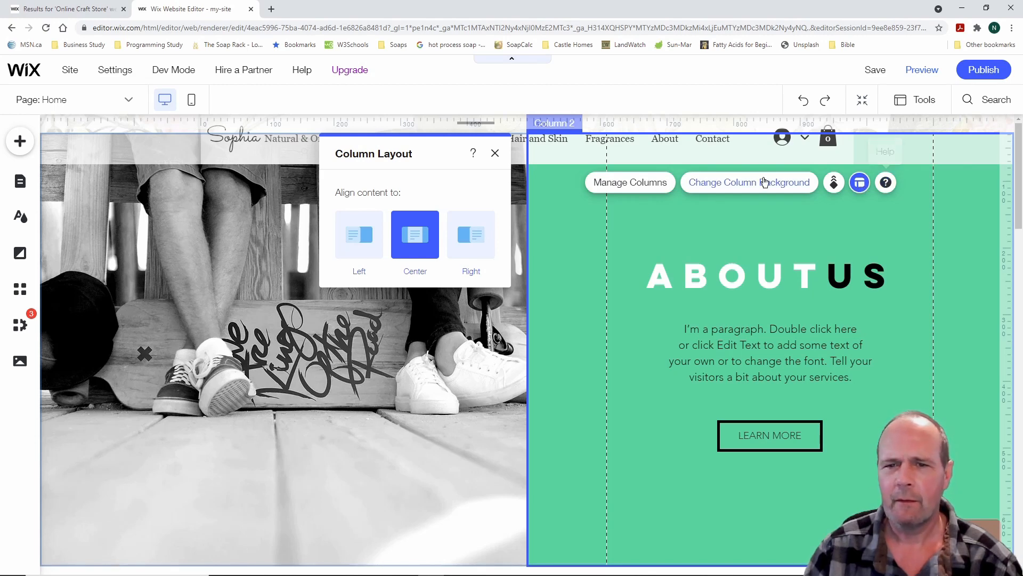
left_click(495, 153)
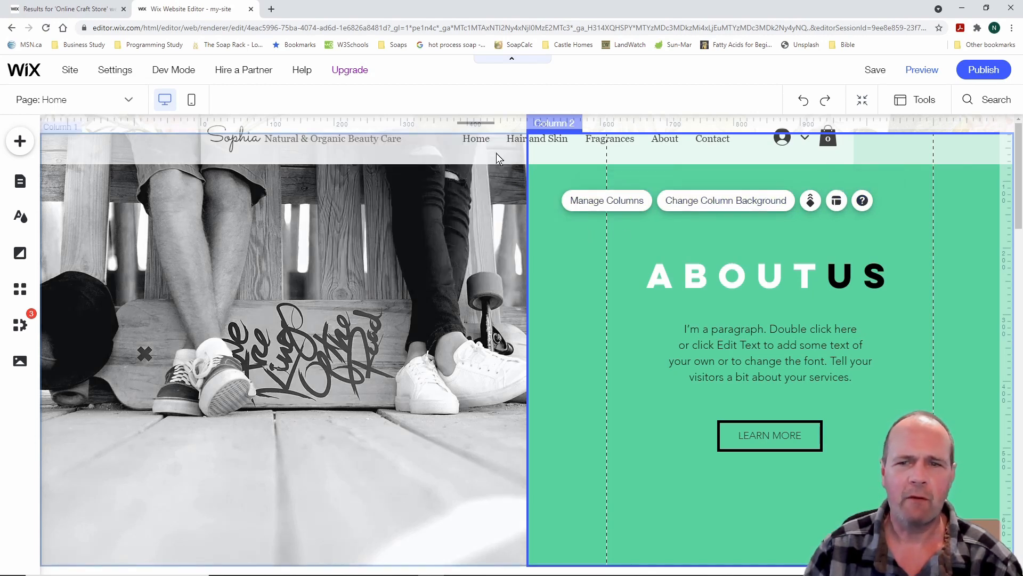
left_click(804, 101)
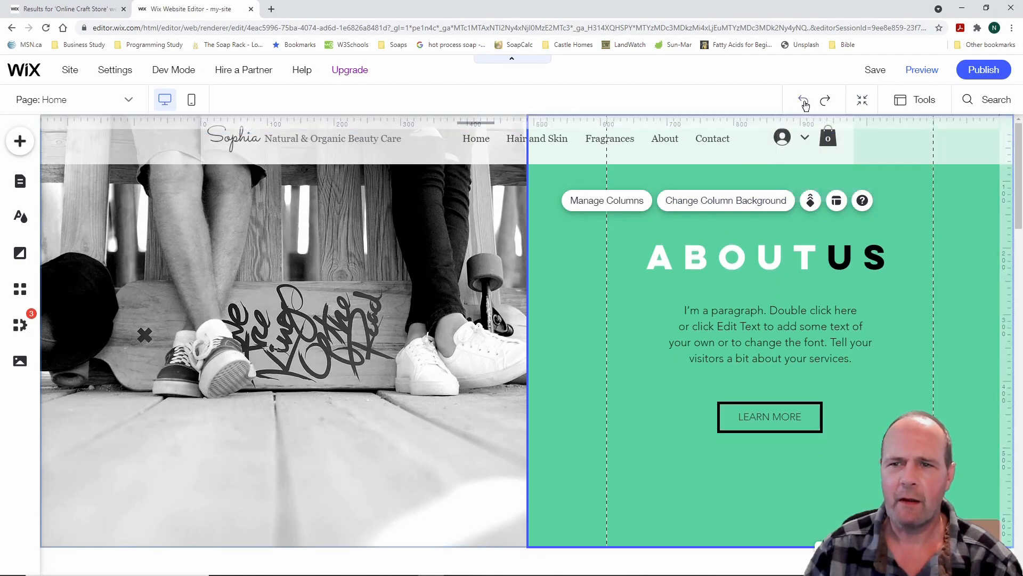
left_click(805, 105)
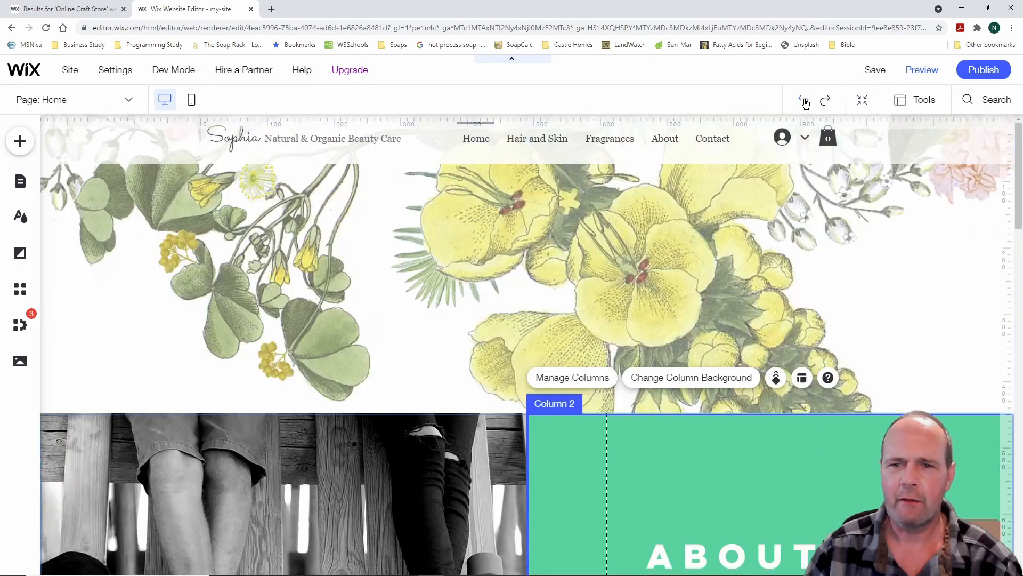
Browse the Services, Contact, Welcome, Testimonials and Team strip designs
left_click(19, 141)
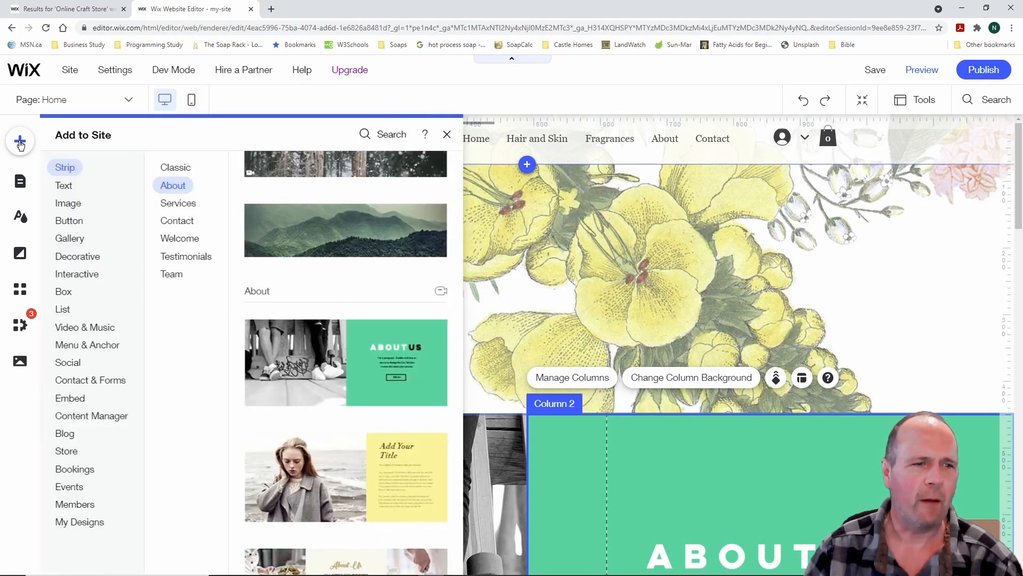
left_click(193, 208)
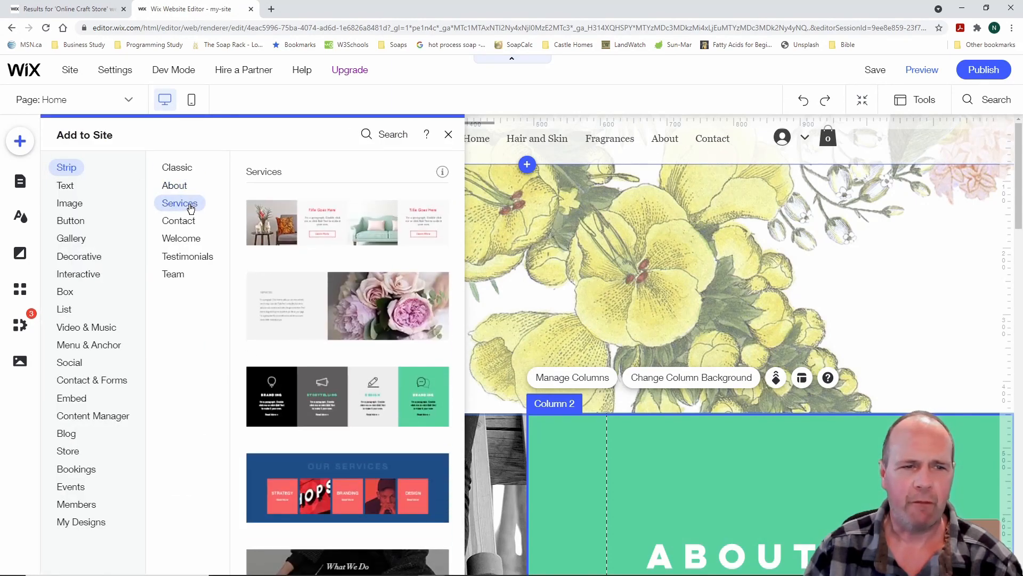
left_click(190, 225)
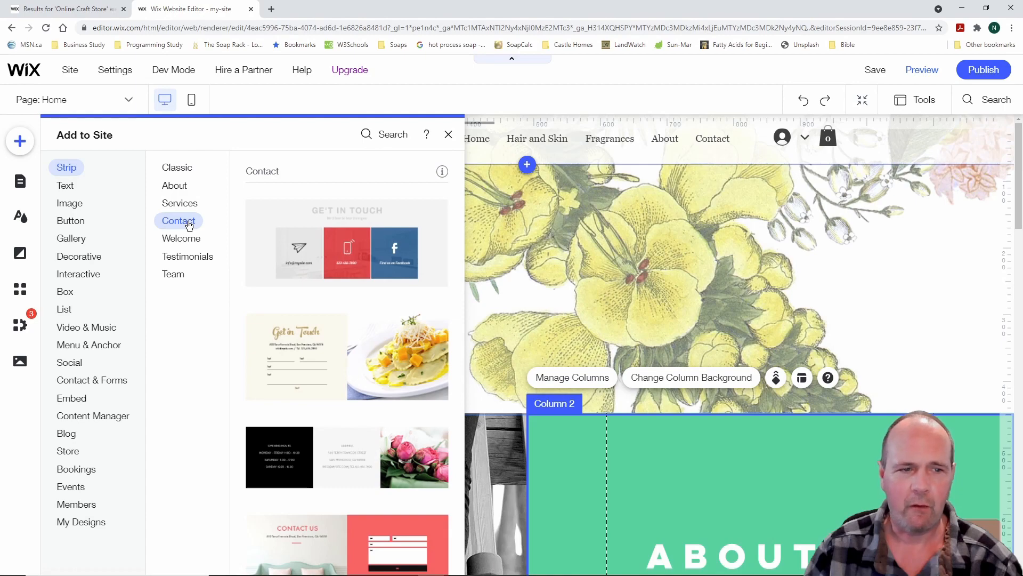
left_click(191, 240)
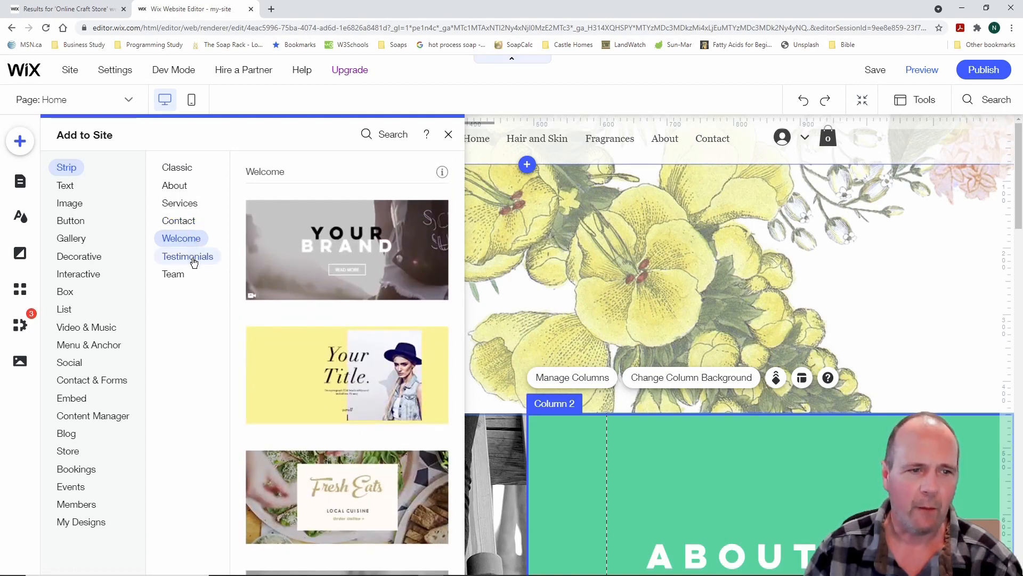
left_click(194, 258)
left_click(184, 274)
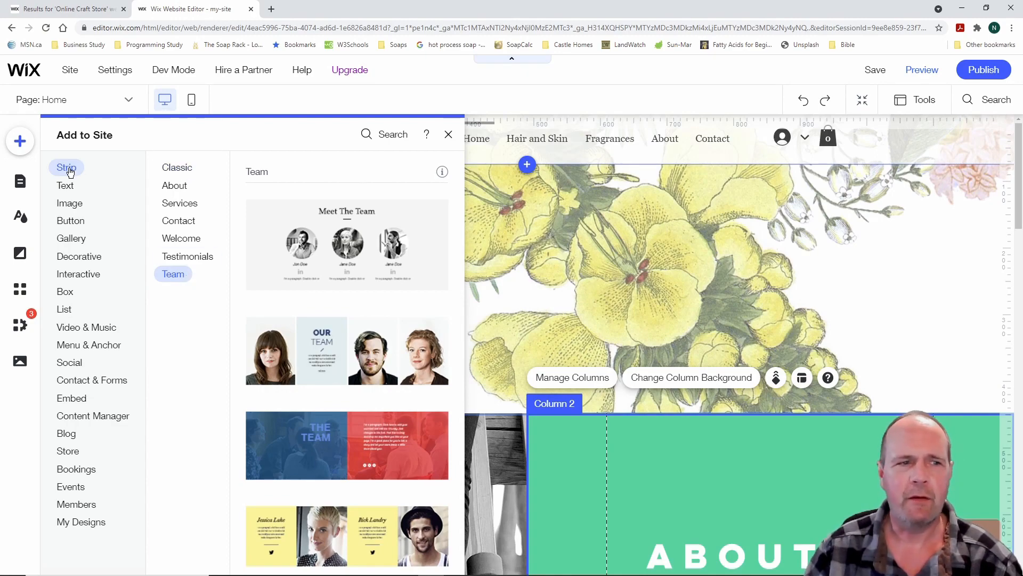
Open Text elements and compare Titles with Paragraph styles, returning to Titles
left_click(70, 188)
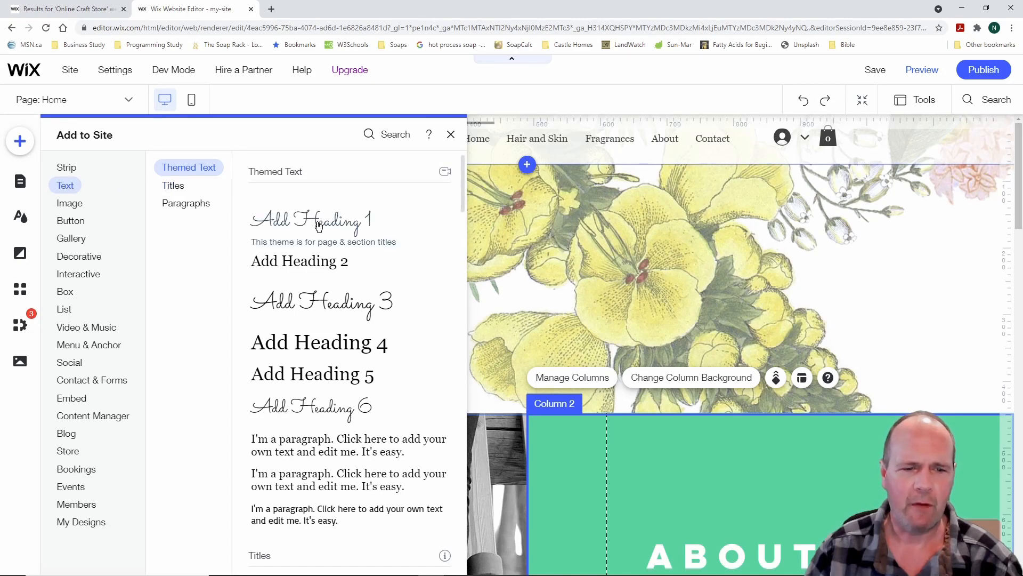
left_click(177, 188)
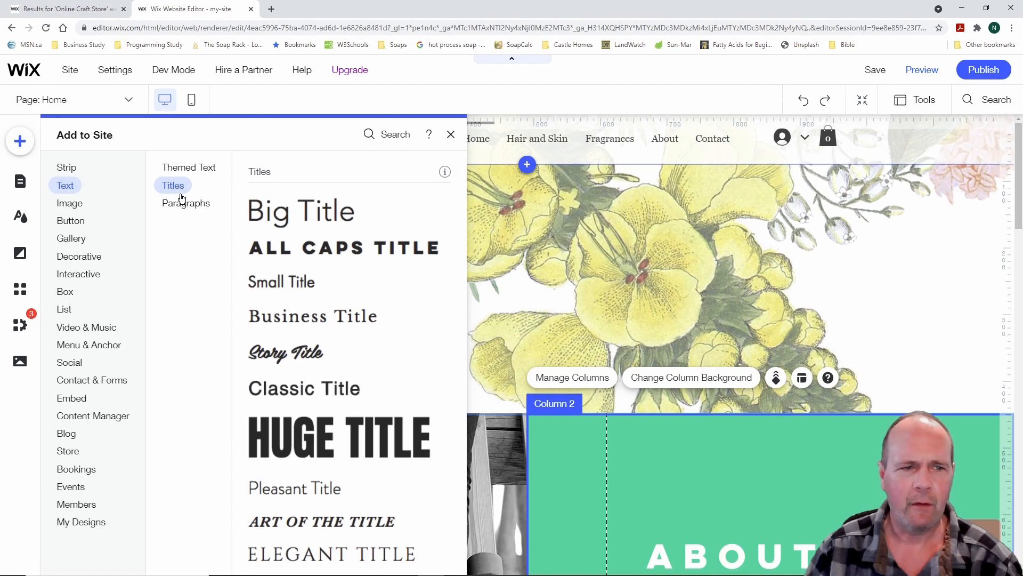
left_click(180, 204)
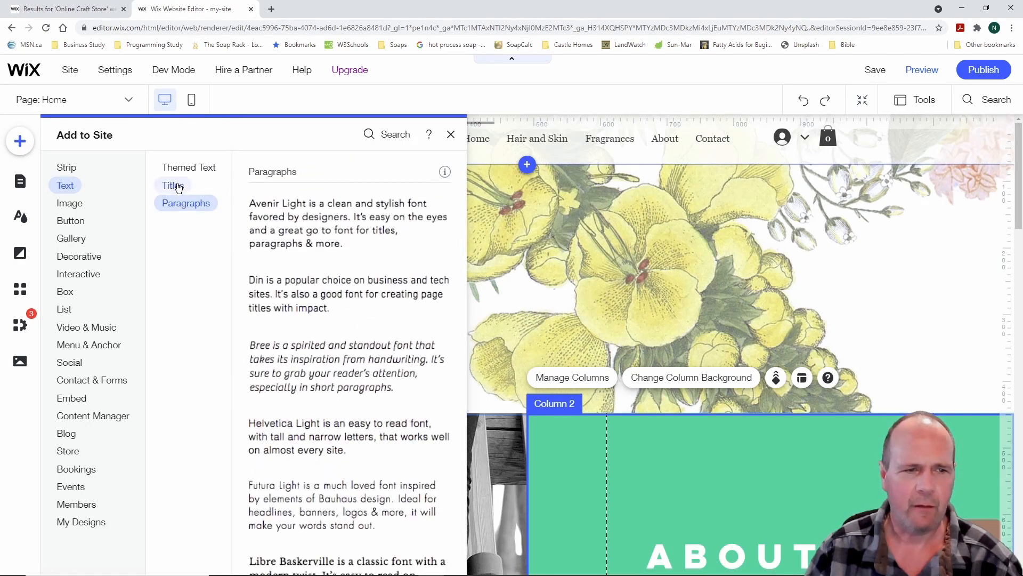
left_click(174, 186)
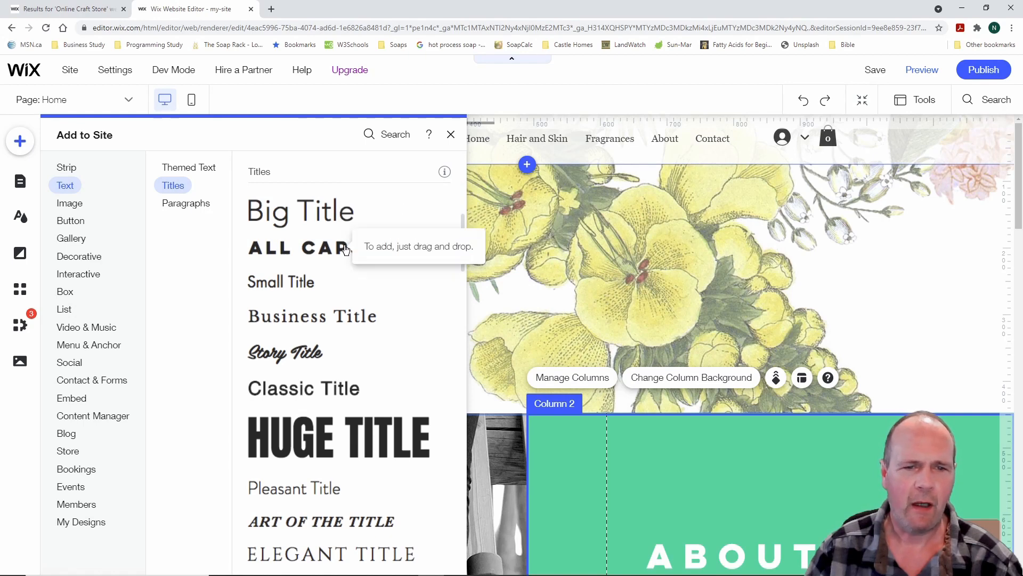
Drop a Big Title heading onto the floral hero section and open its Text Settings
left_click_drag(314, 215, 544, 247)
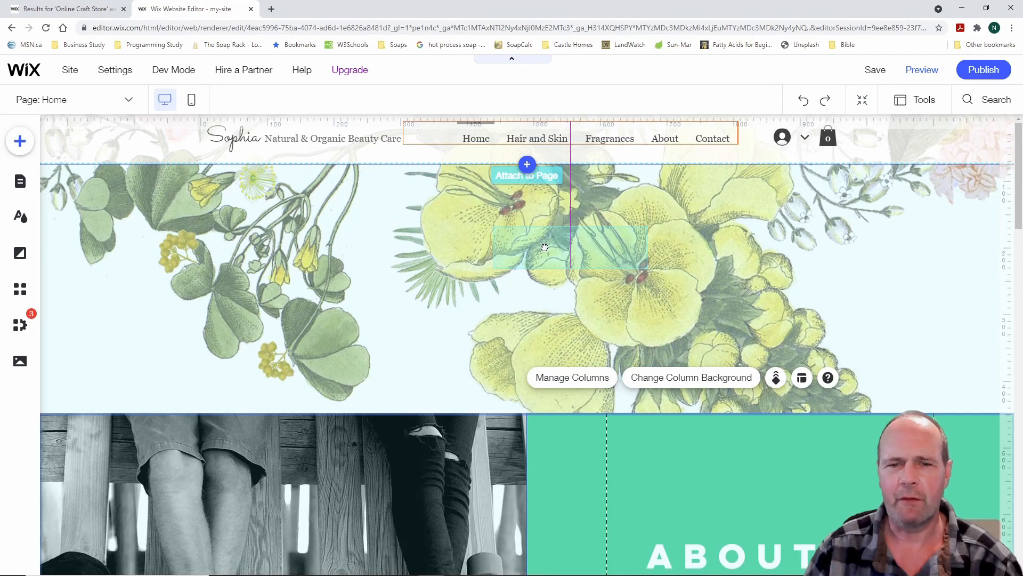
left_click_drag(545, 247, 545, 247)
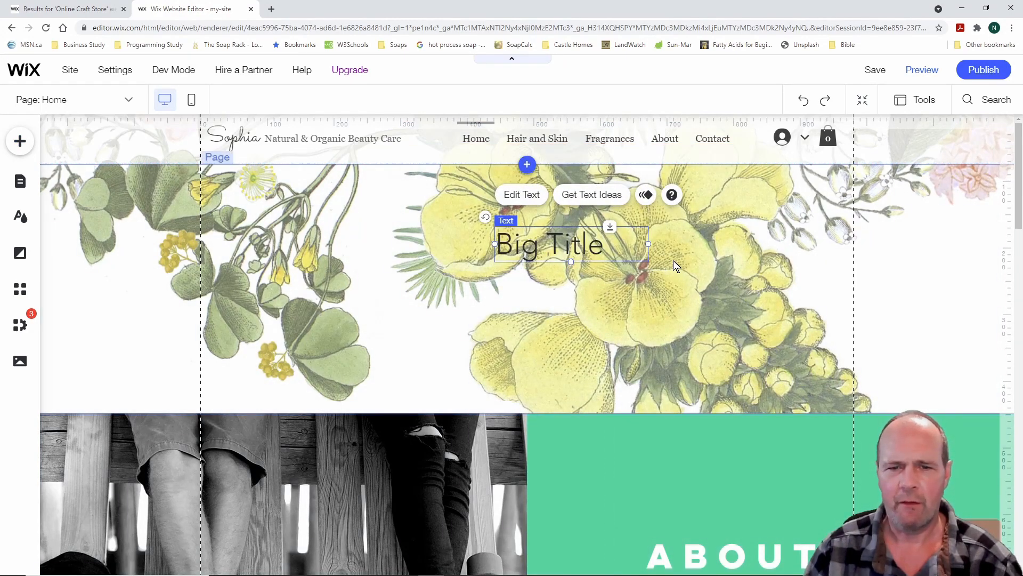
left_click(522, 195)
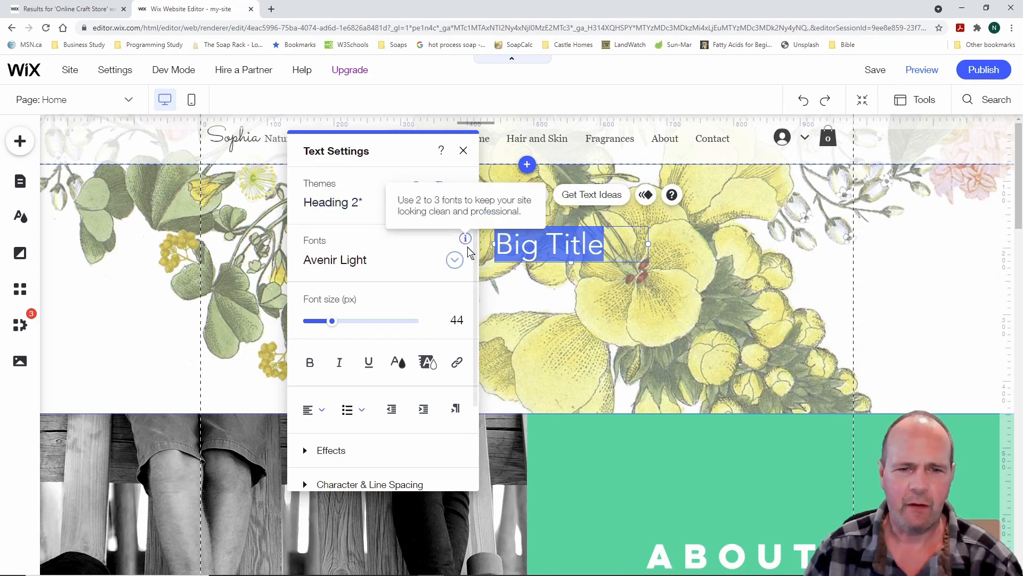
Try enlarging the Big Title text and browse the text Effects presets in Text Settings
left_click_drag(331, 322, 329, 324)
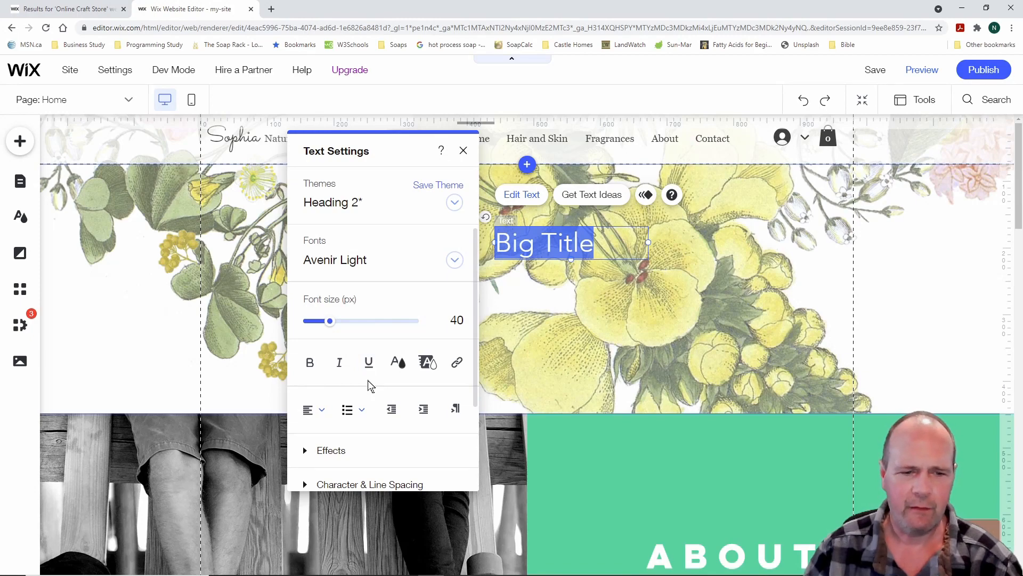
scroll(372, 321, "down", 2)
scroll(371, 319, "down", 1)
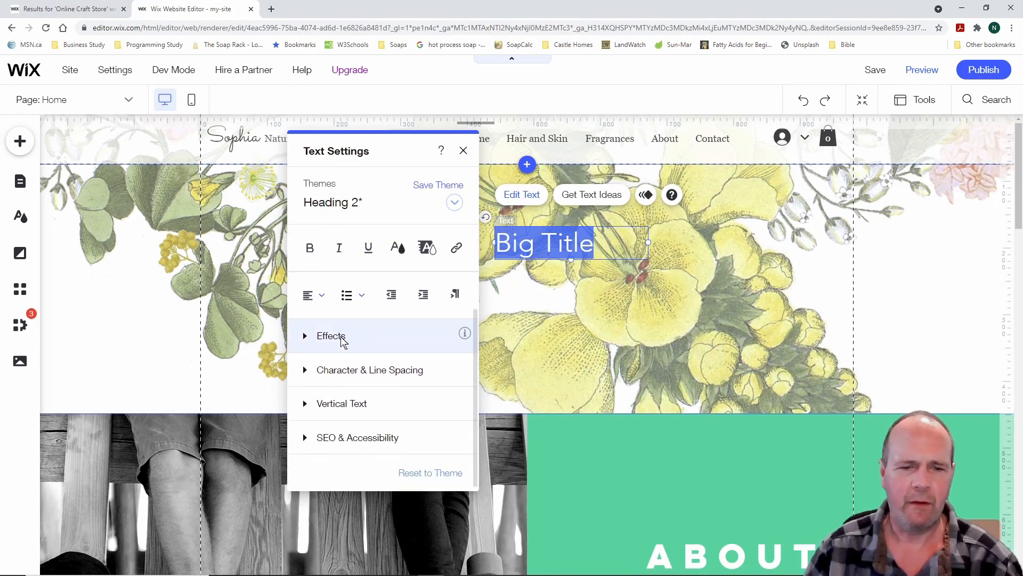
left_click(302, 339)
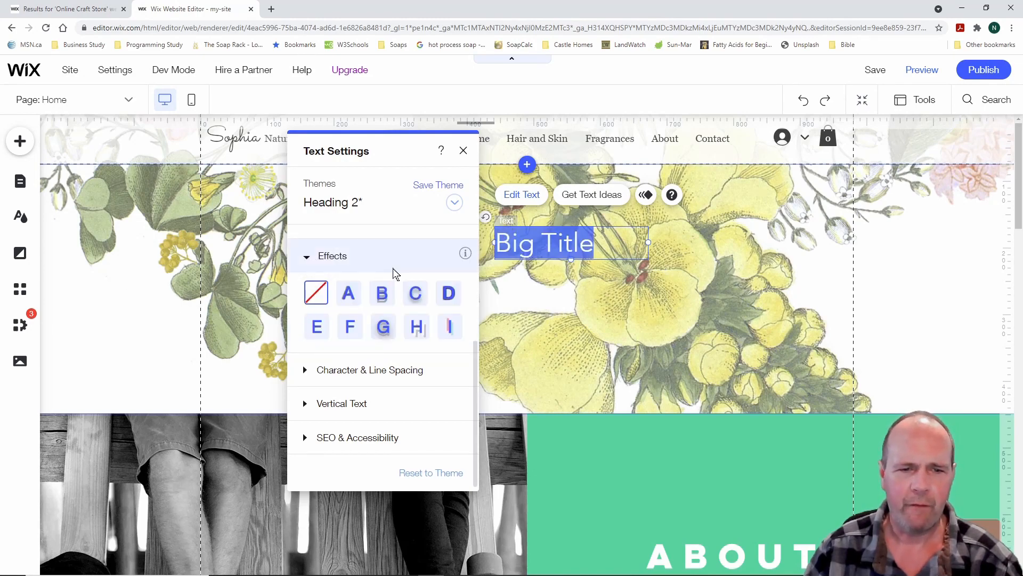
left_click(311, 256)
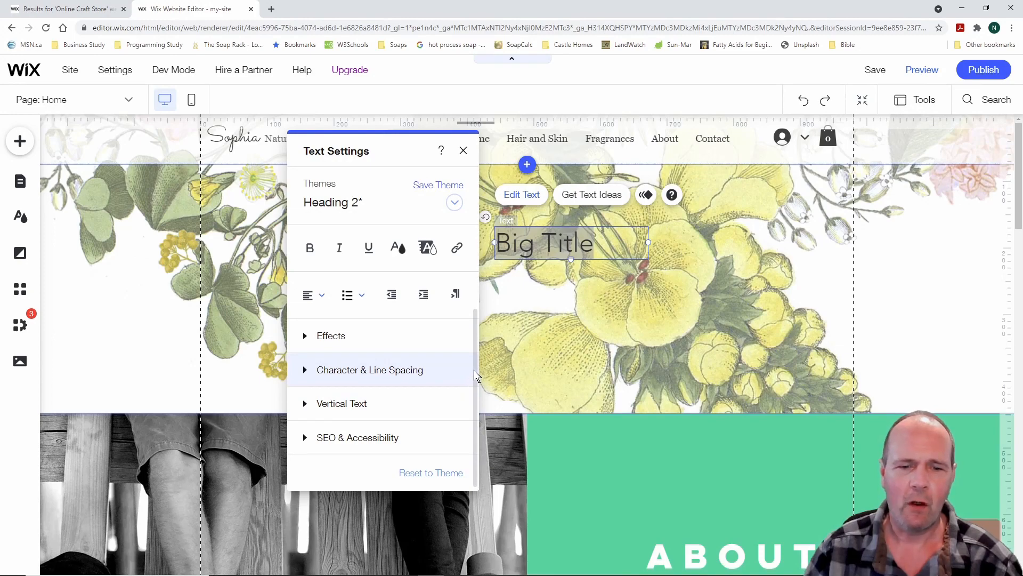
left_click_drag(475, 365, 477, 272)
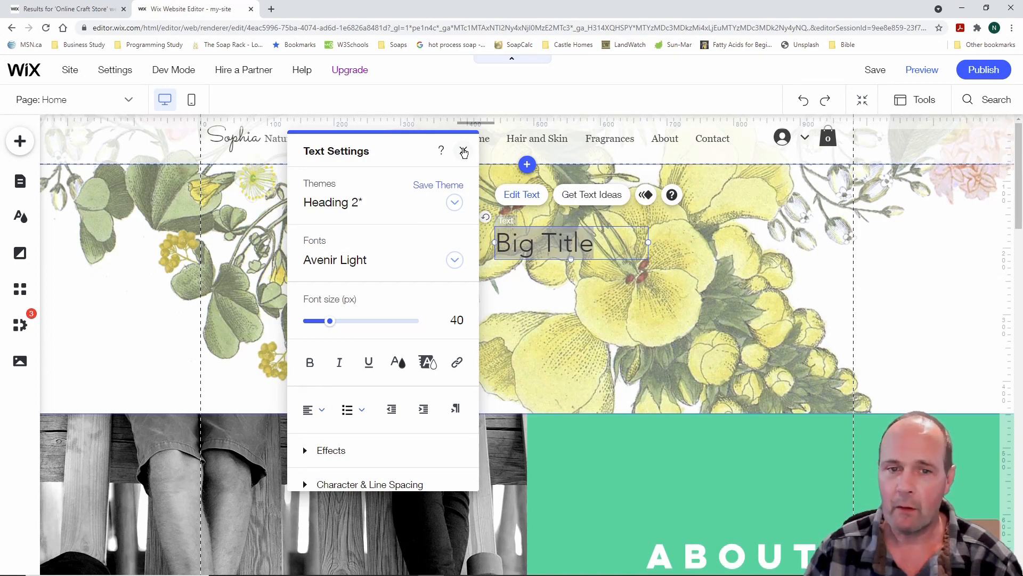
Close Text Settings and undo twice, removing the Big Title styling and heading
left_click(464, 152)
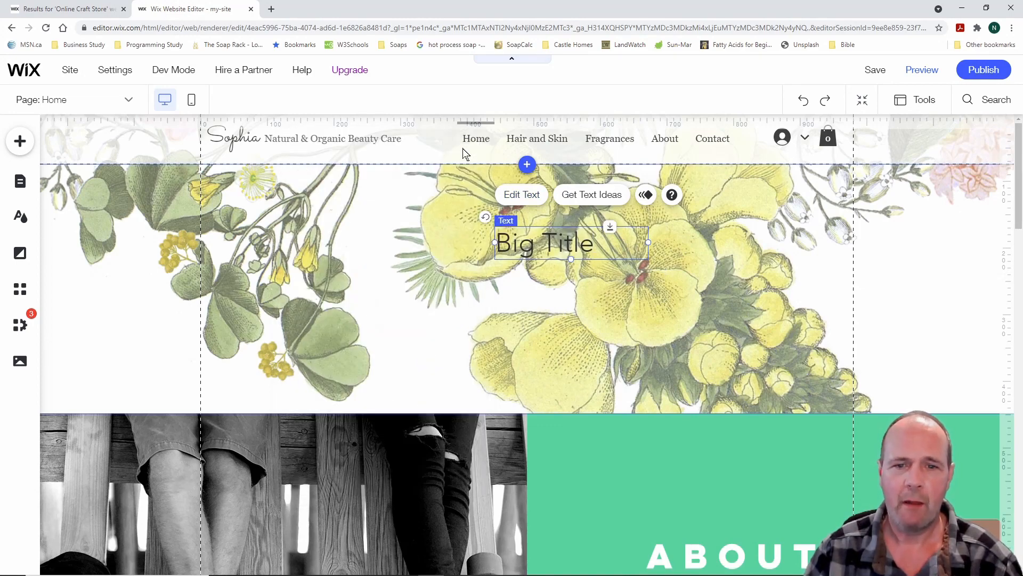
left_click(804, 103)
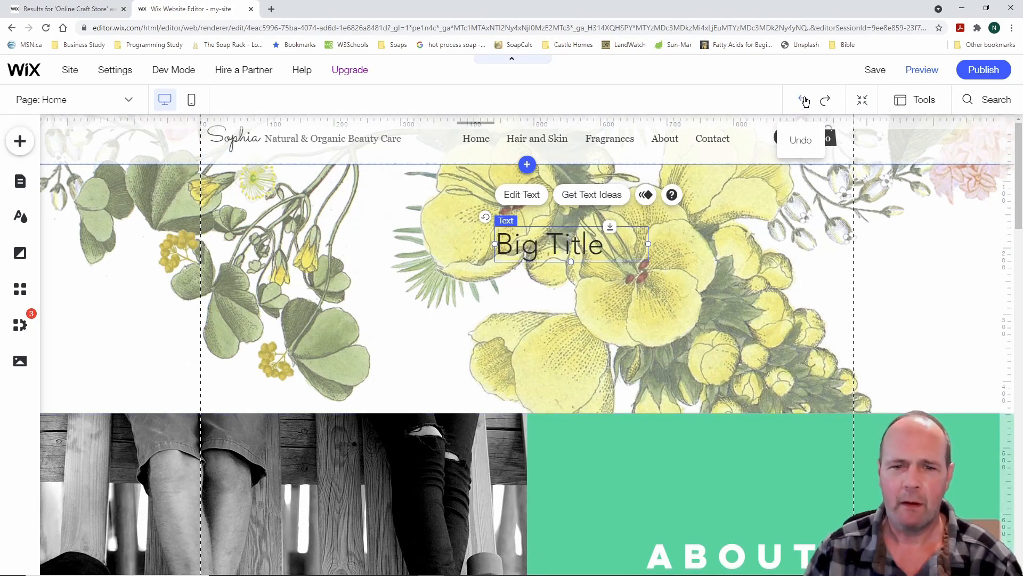
left_click(804, 101)
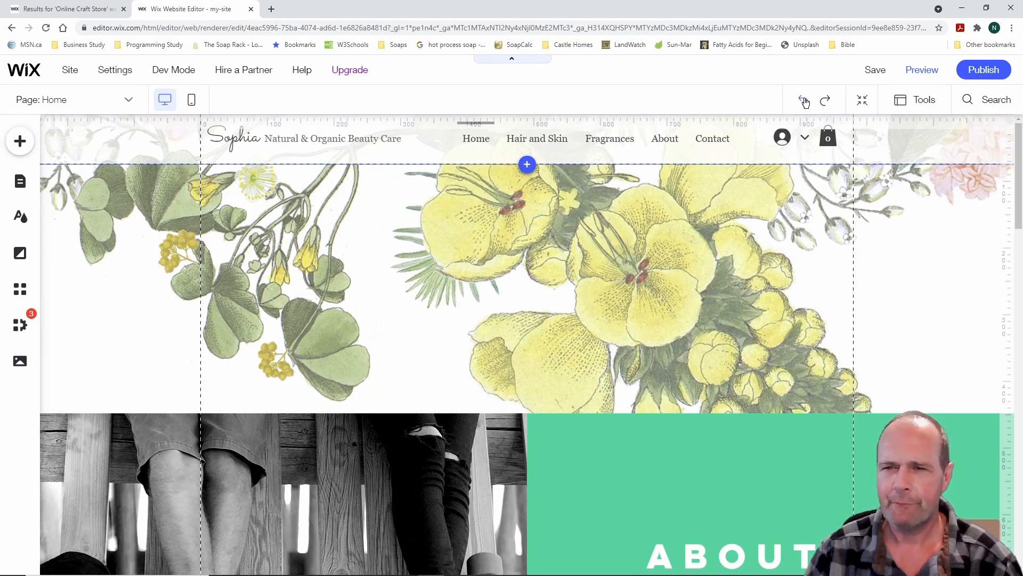
Undo twice to restore The Power Of Nature hero section, then show the Image add options
left_click(805, 102)
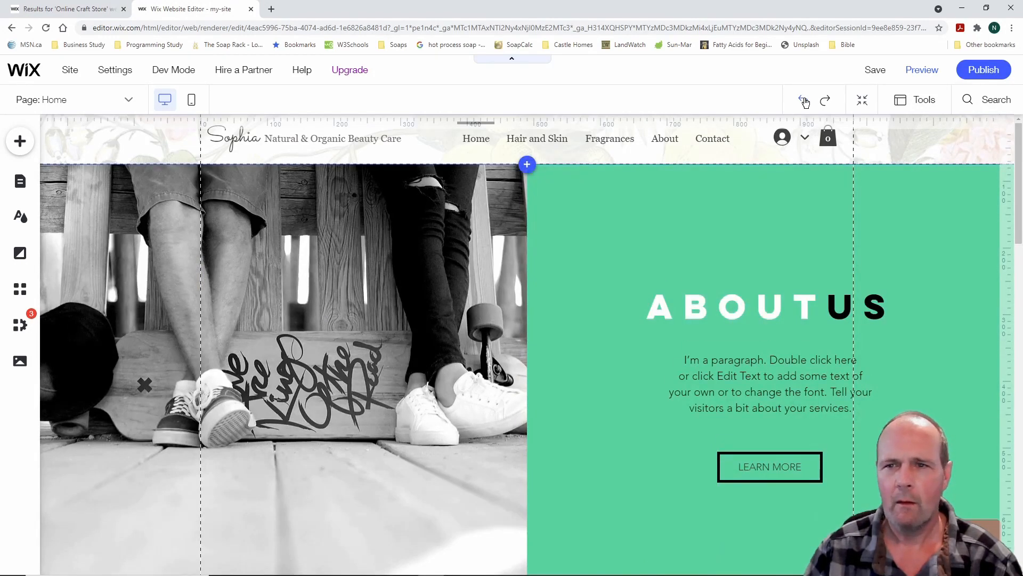
left_click(804, 102)
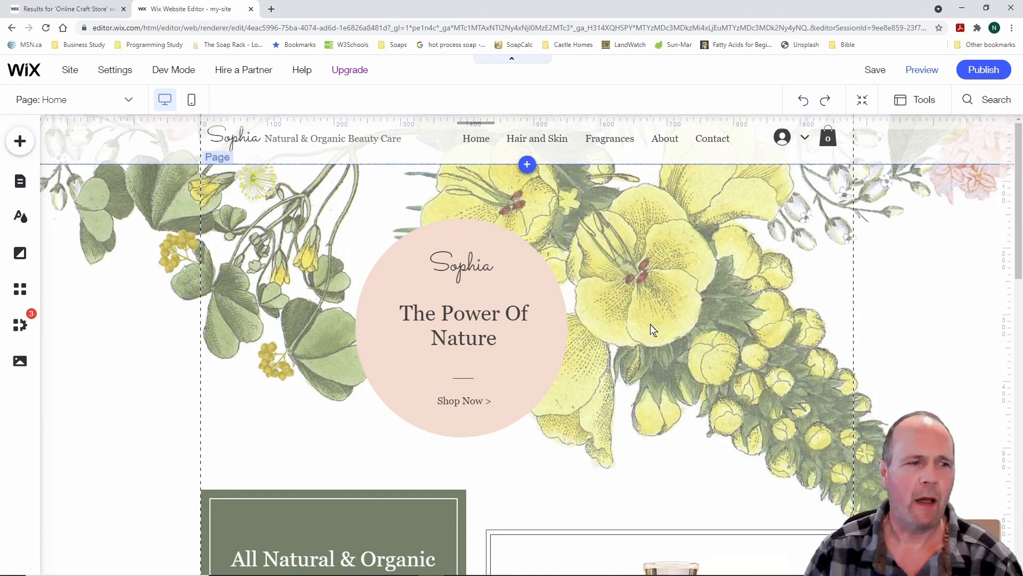
left_click(20, 141)
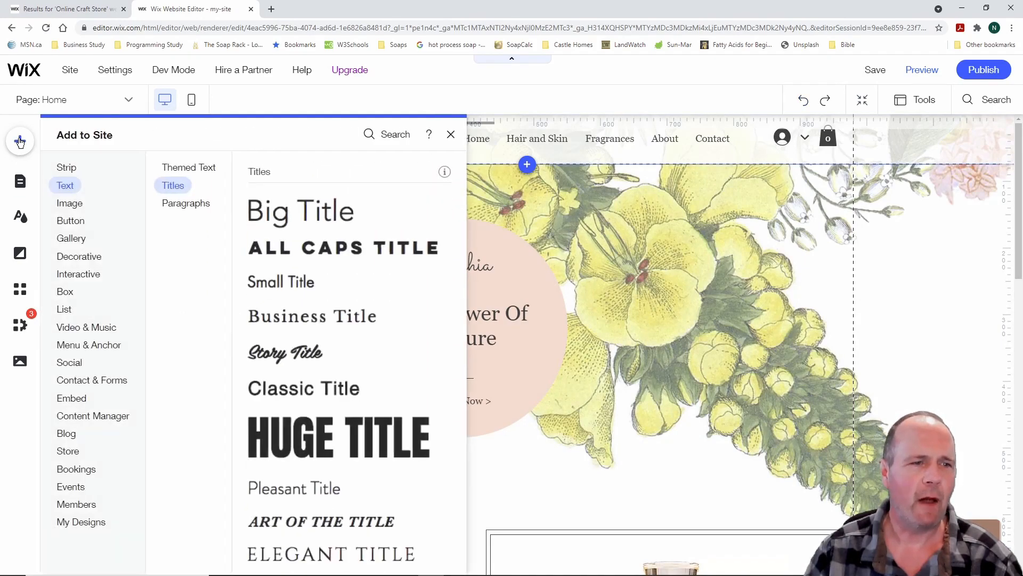
left_click(70, 203)
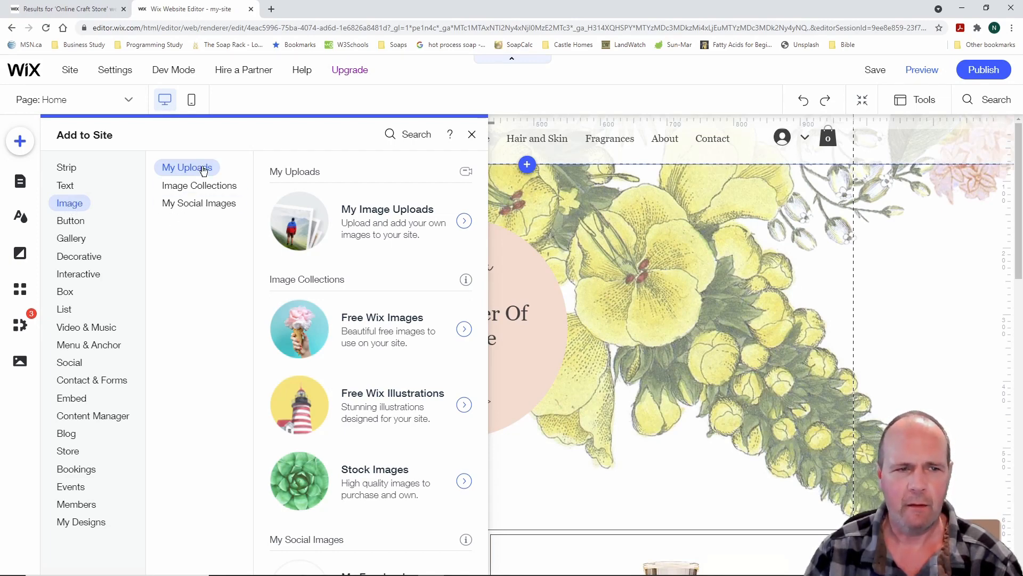
Browse the Free Wix Images collection, then return to the Image Collections list
left_click(203, 188)
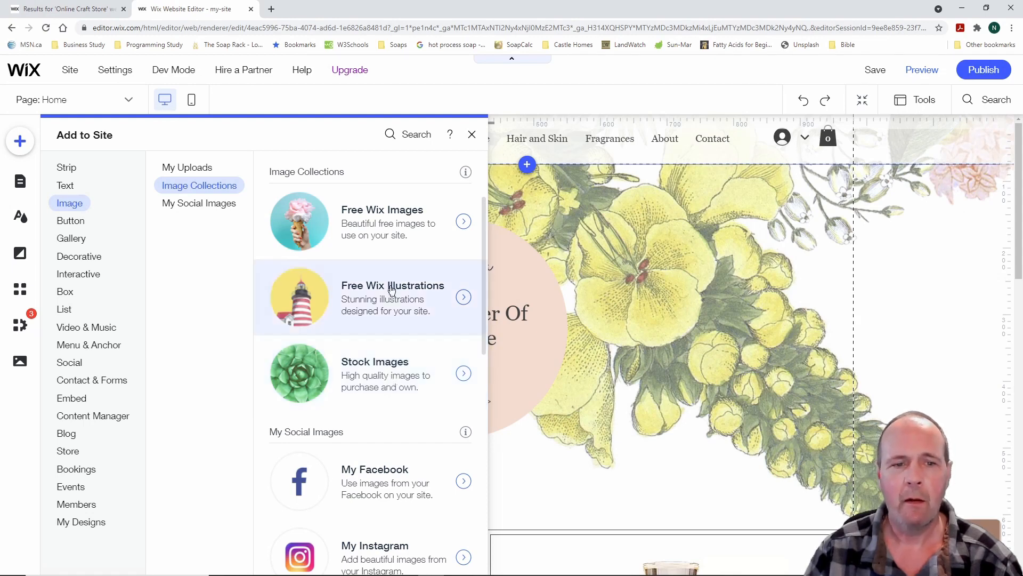
left_click(463, 222)
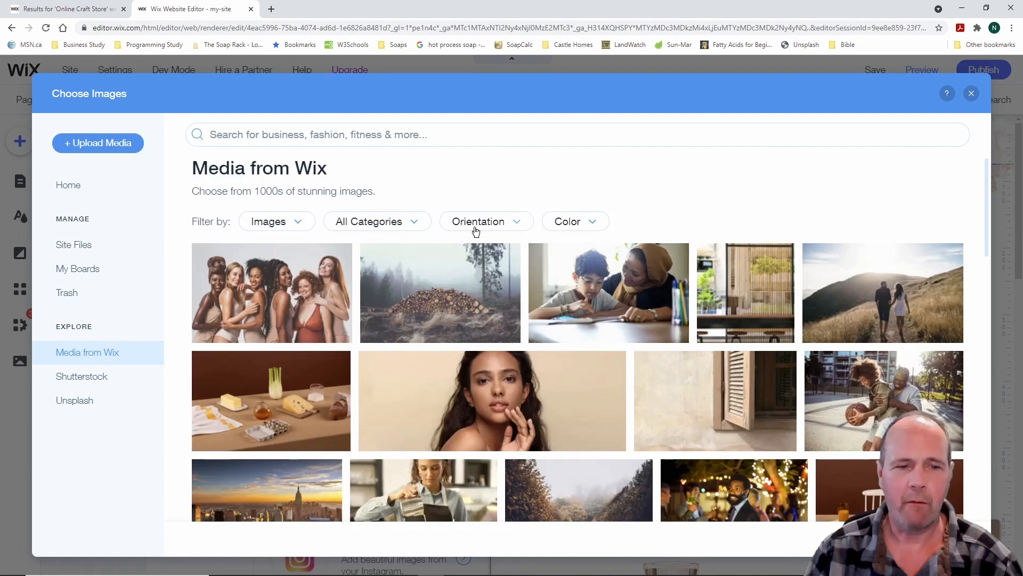
scroll(509, 327, "down", 1)
scroll(509, 327, "down", 10)
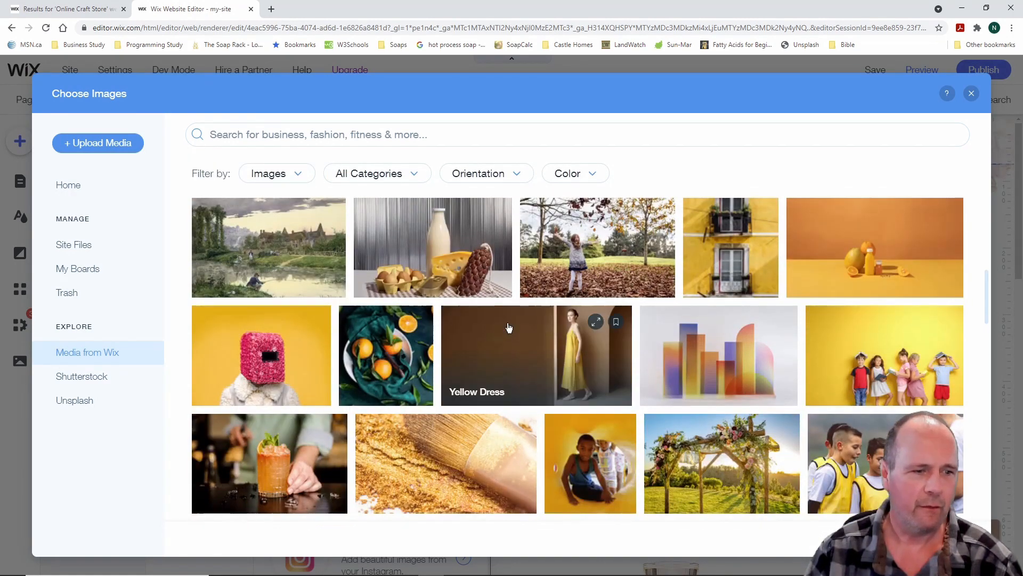
scroll(509, 327, "up", 10)
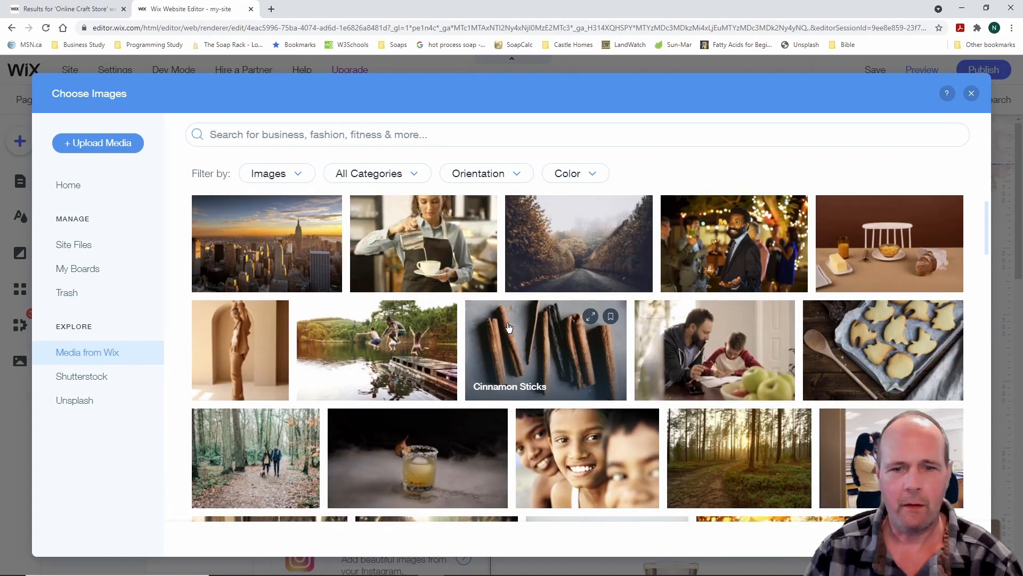
left_click(972, 95)
left_click(199, 202)
left_click(201, 187)
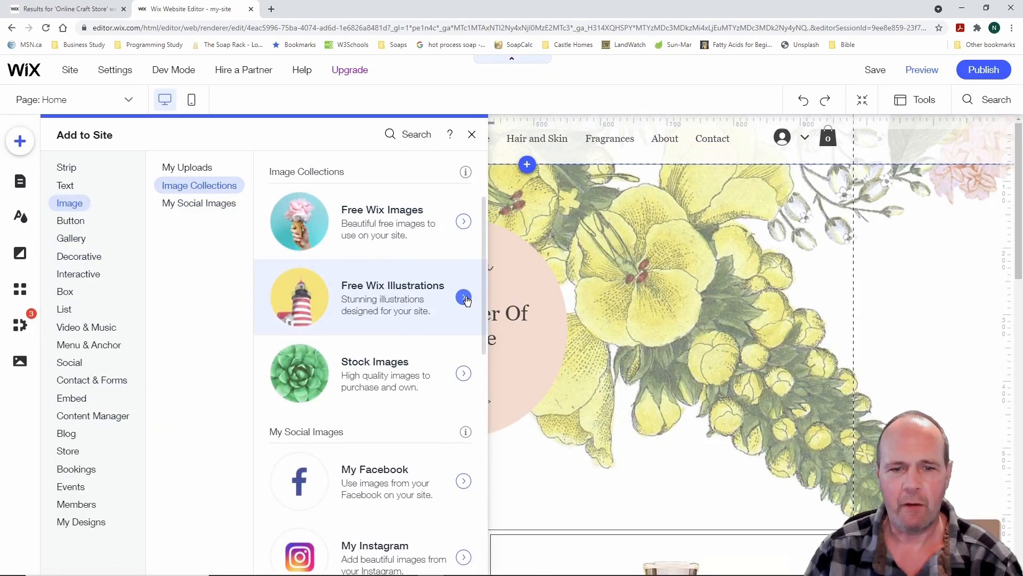
left_click(464, 297)
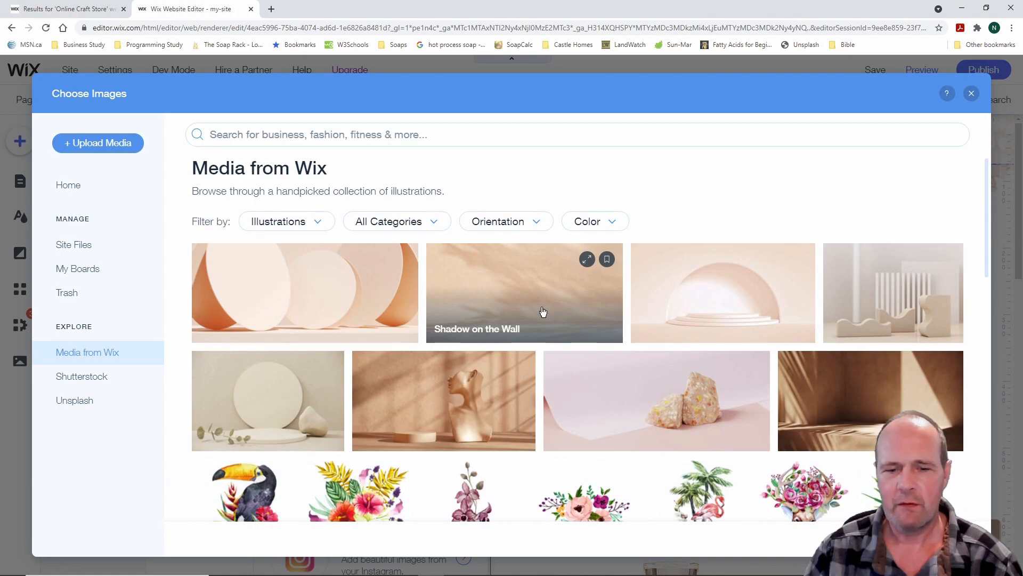
scroll(542, 312, "down", 10)
scroll(542, 312, "down", 6)
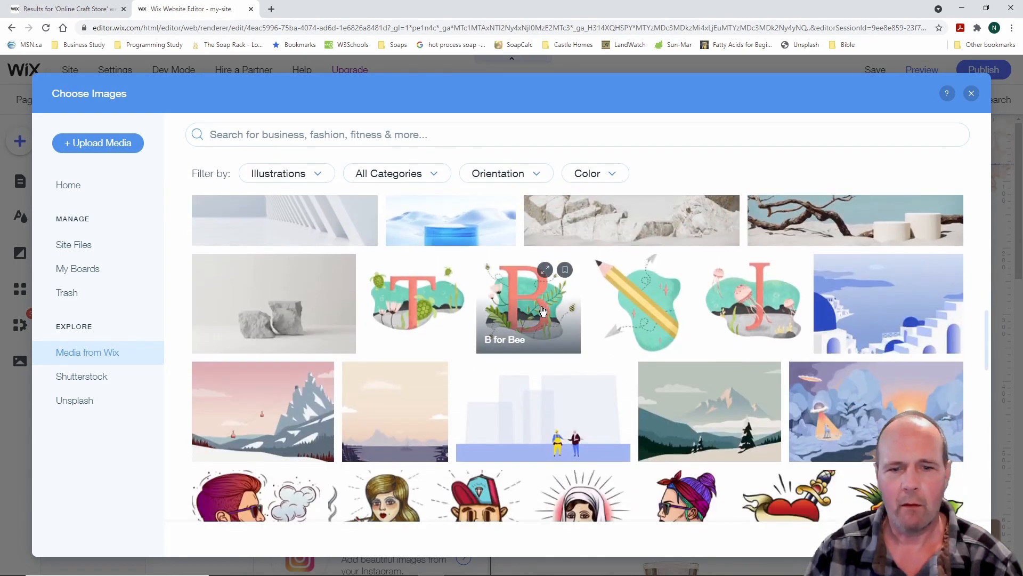
scroll(542, 310, "up", 15)
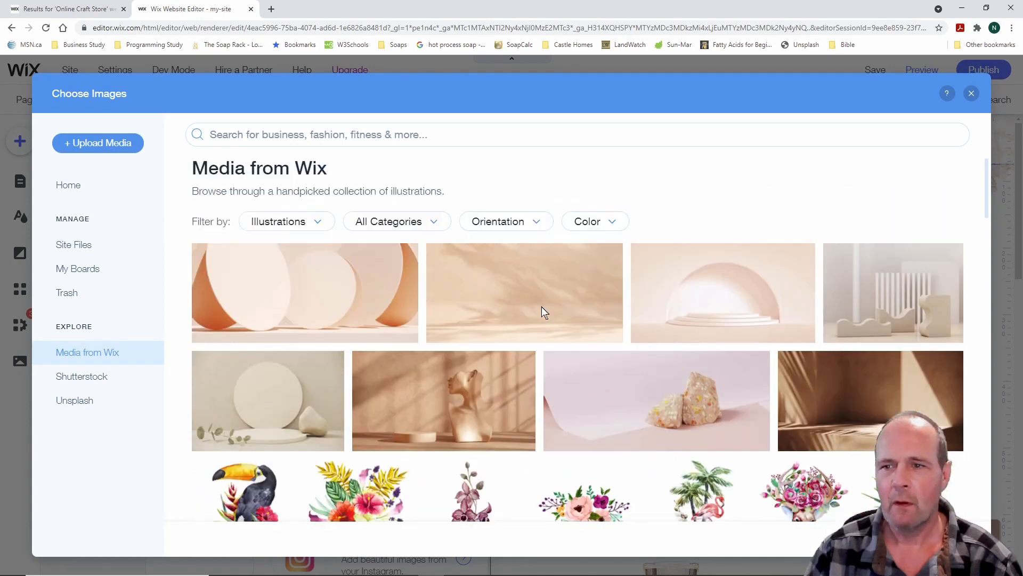
mouse_move(542, 311)
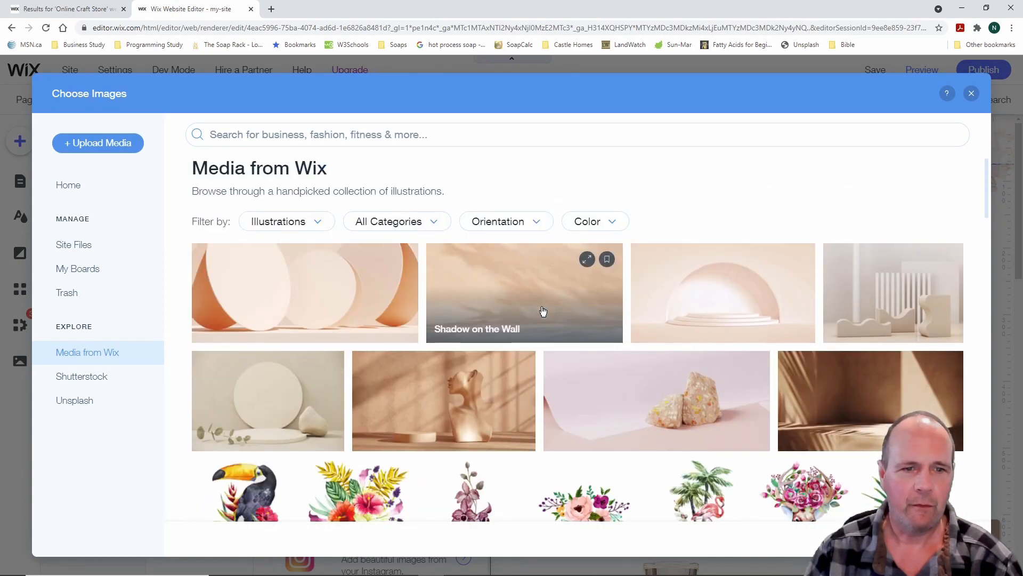
left_click(320, 224)
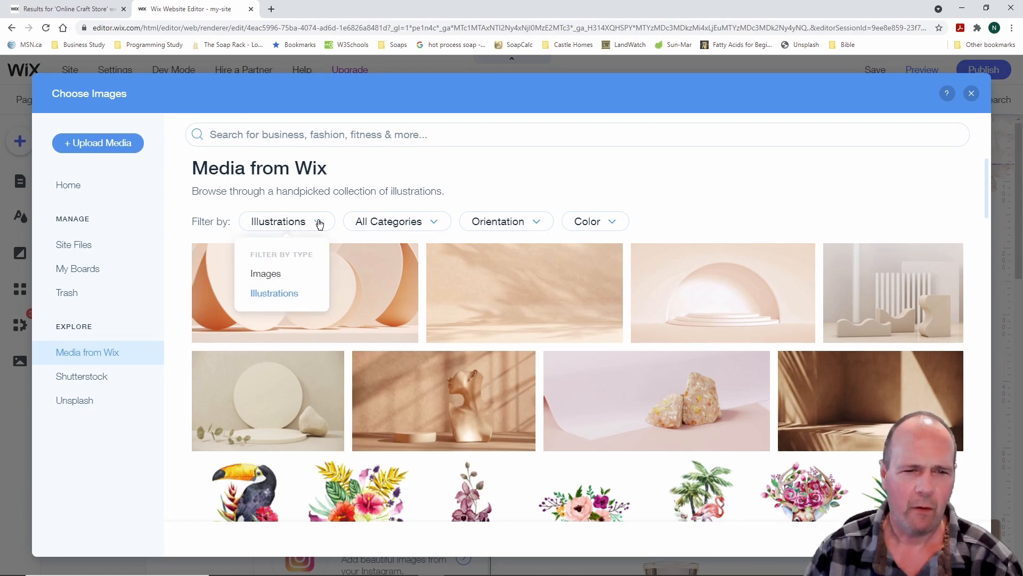
left_click(320, 225)
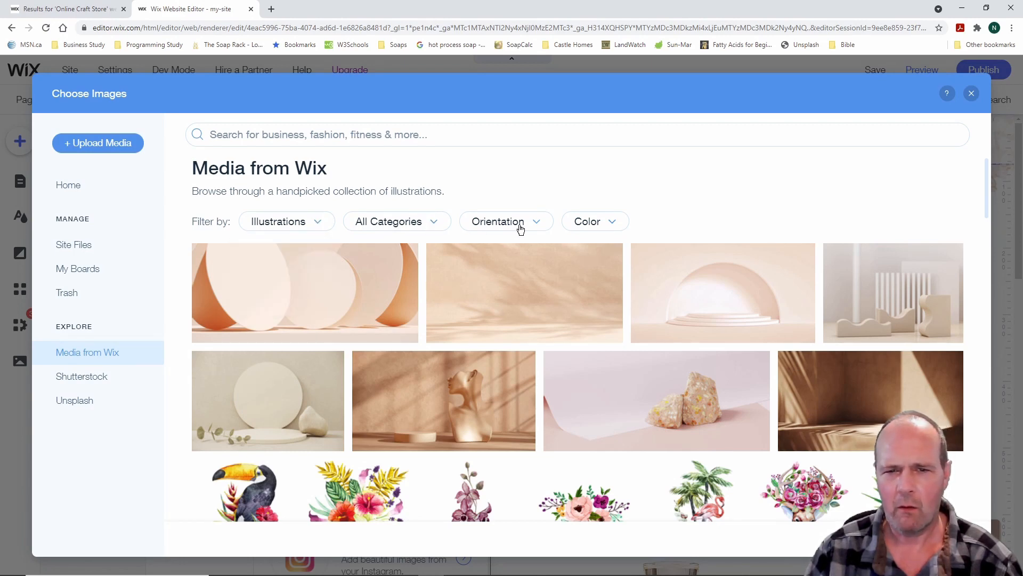
left_click(537, 223)
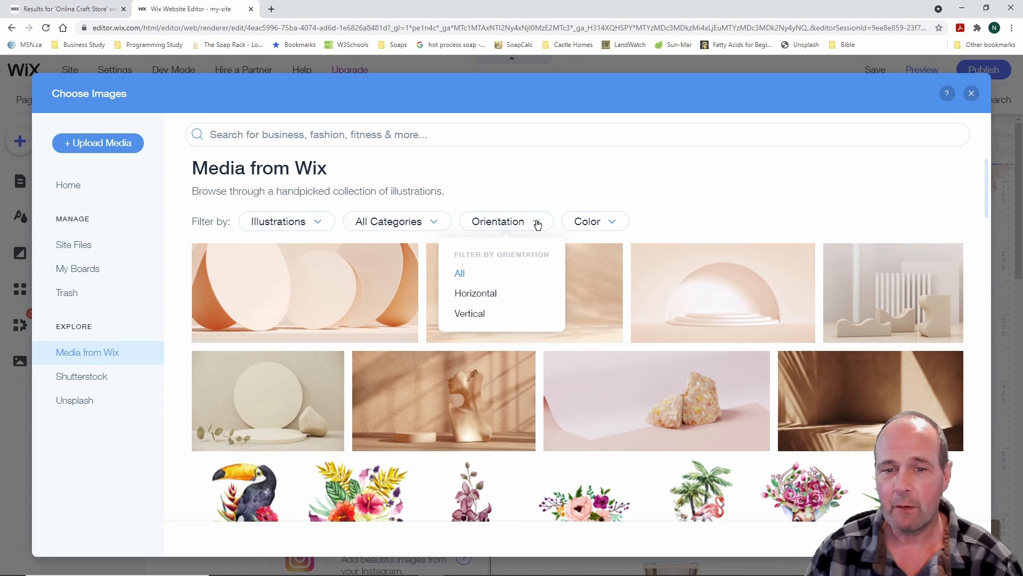
left_click(537, 224)
left_click(612, 223)
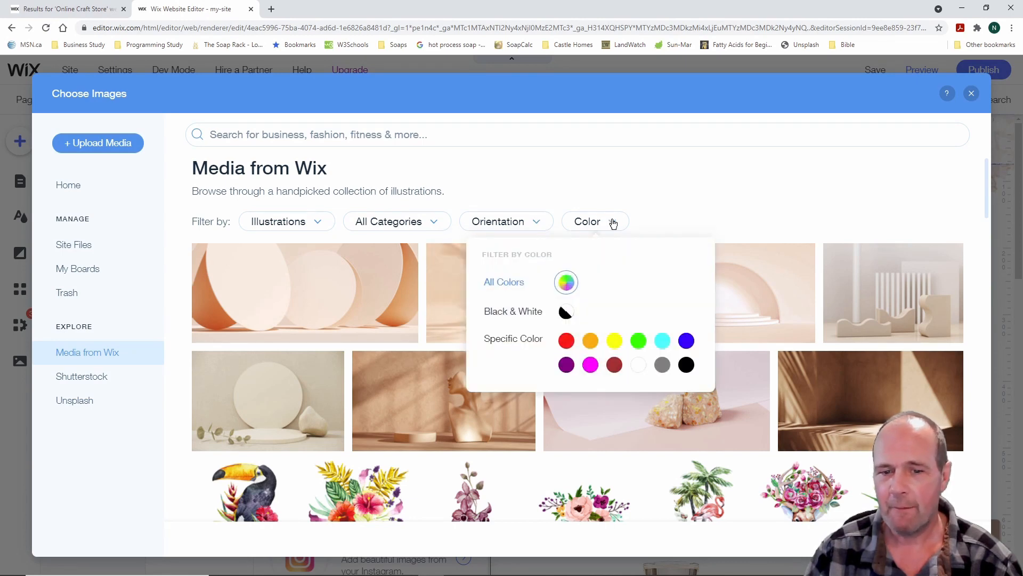
left_click(613, 223)
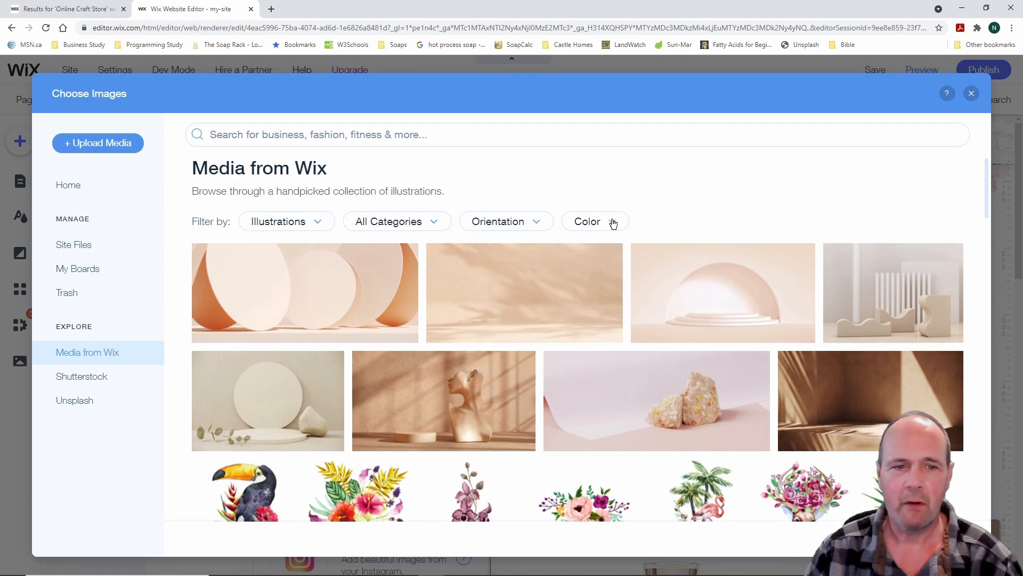
left_click(971, 94)
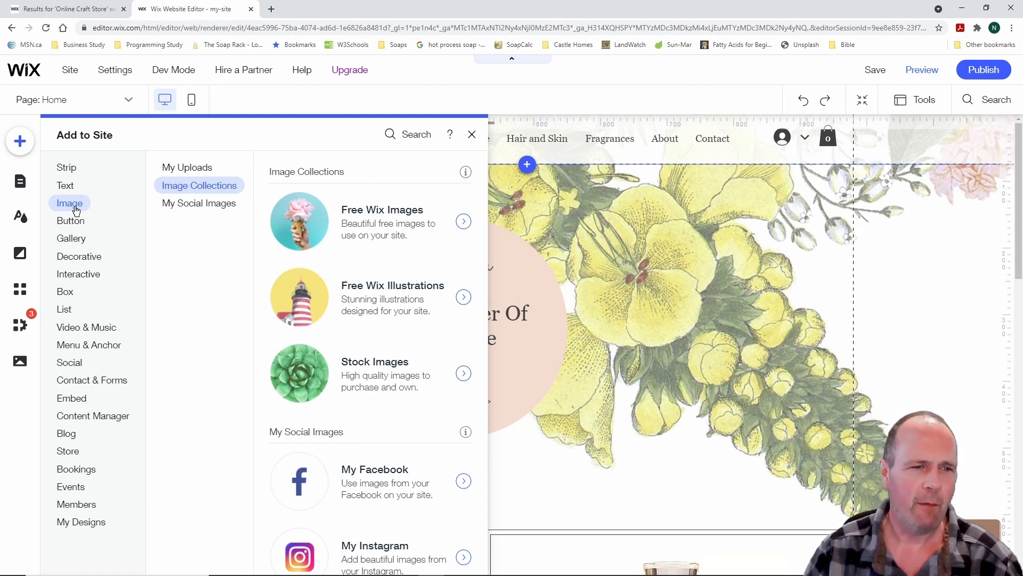
Open Site Files under My Image Uploads and bring up the Upload Media dialog
left_click(206, 169)
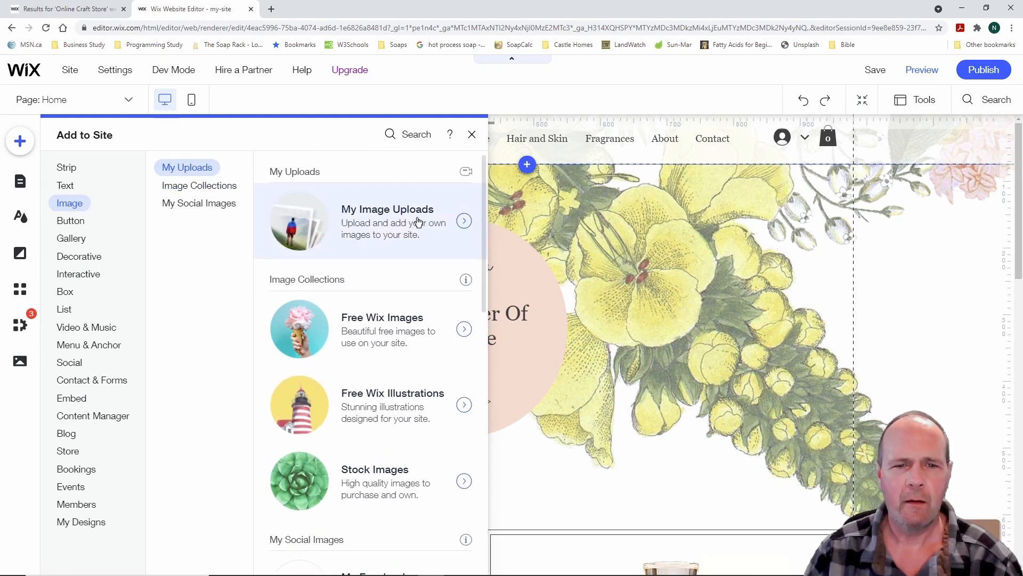
left_click(419, 222)
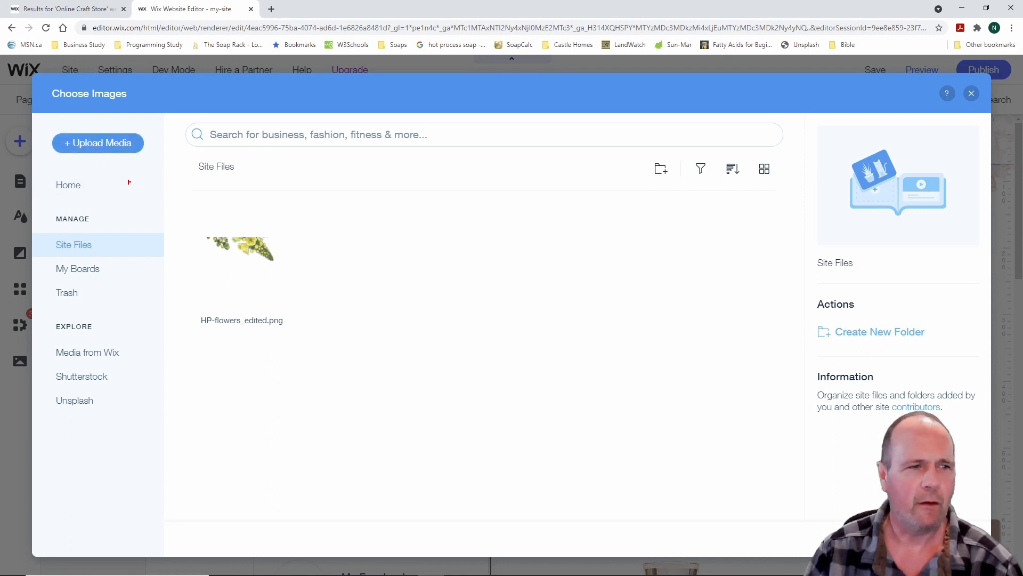
mouse_move(45, 123)
left_mouse_down()
mouse_move(122, 164)
mouse_move(161, 164)
left_mouse_up()
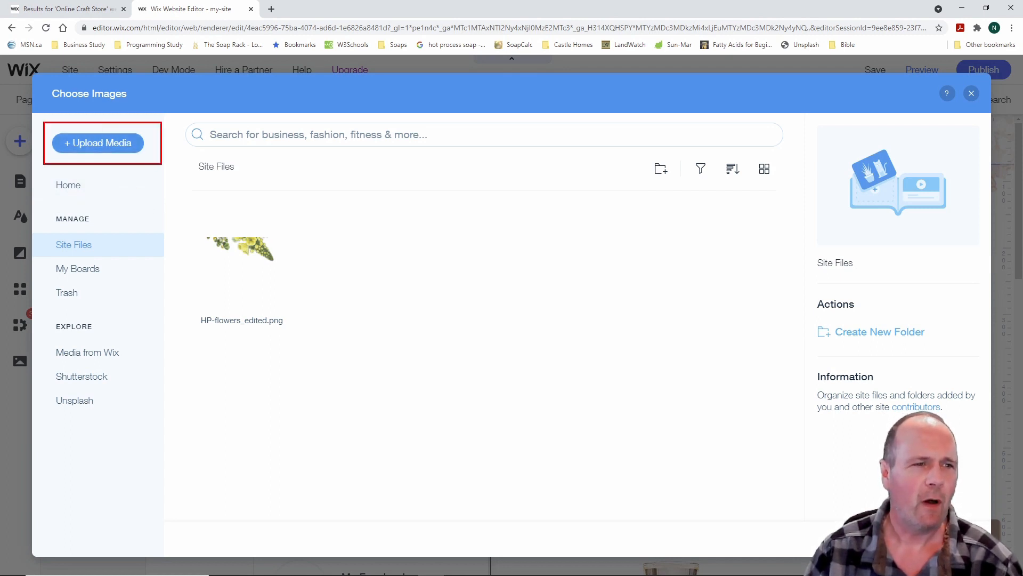
left_click(121, 143)
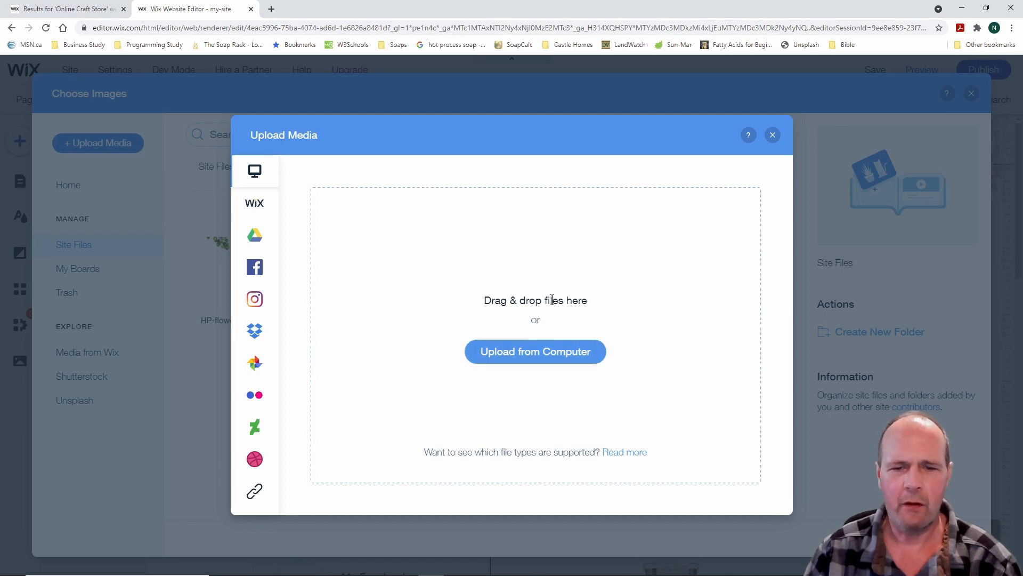
Upload all 12 images, AC Single 1 through Sweet Orange Front 1, from Desktop > Website Graphics
left_click(549, 352)
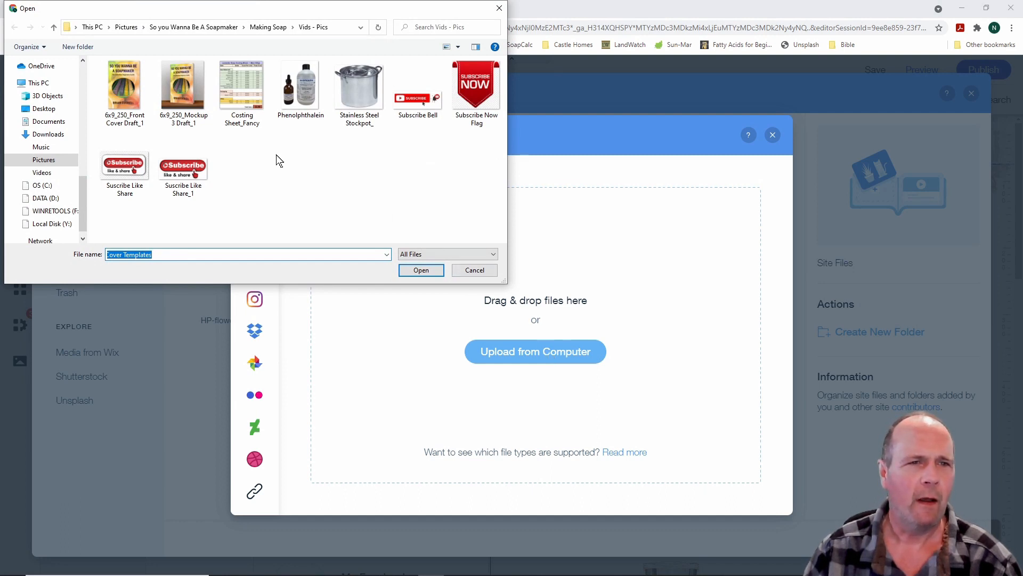
left_click_drag(82, 181, 86, 72)
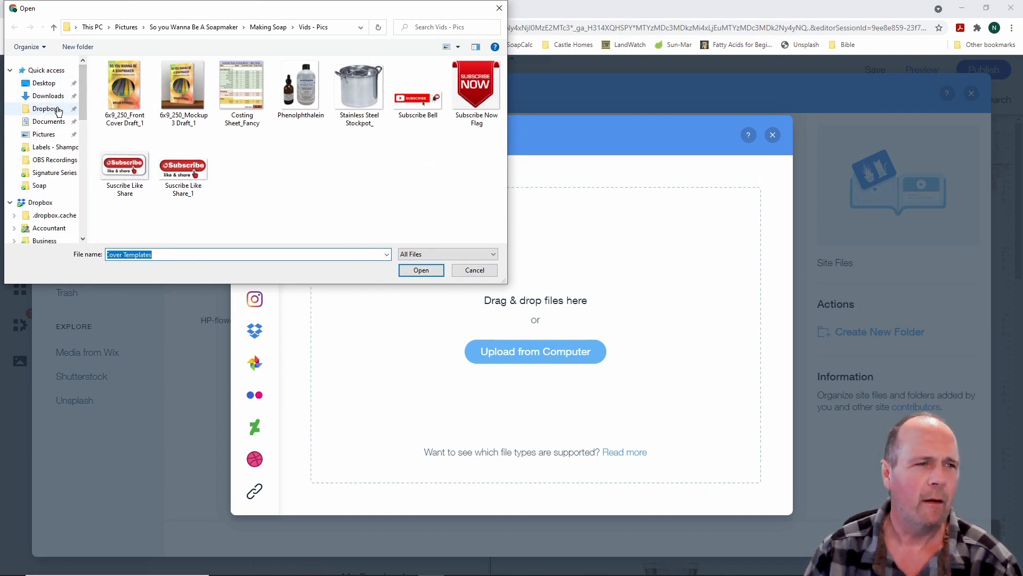
left_click(55, 84)
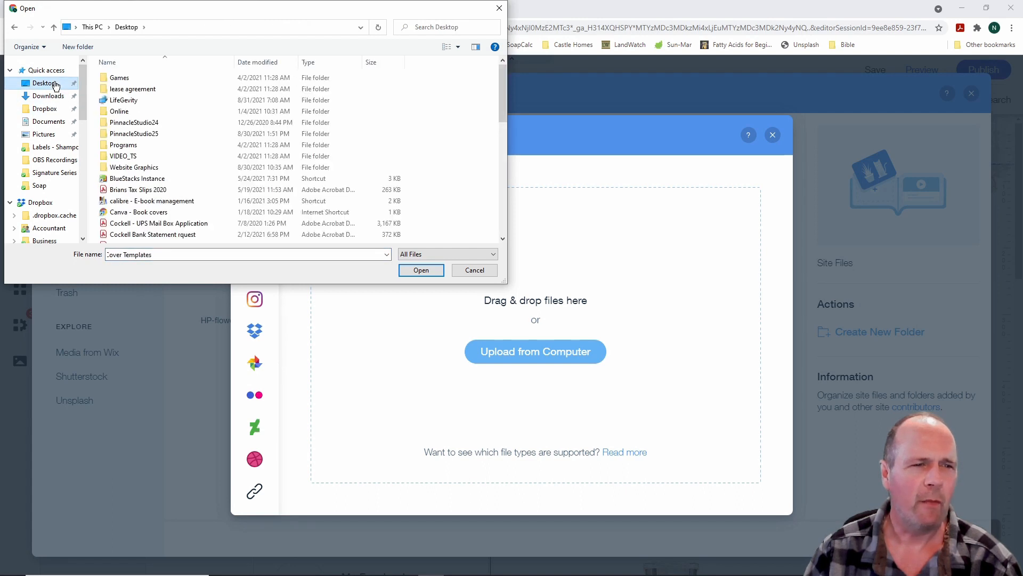
double_click(148, 169)
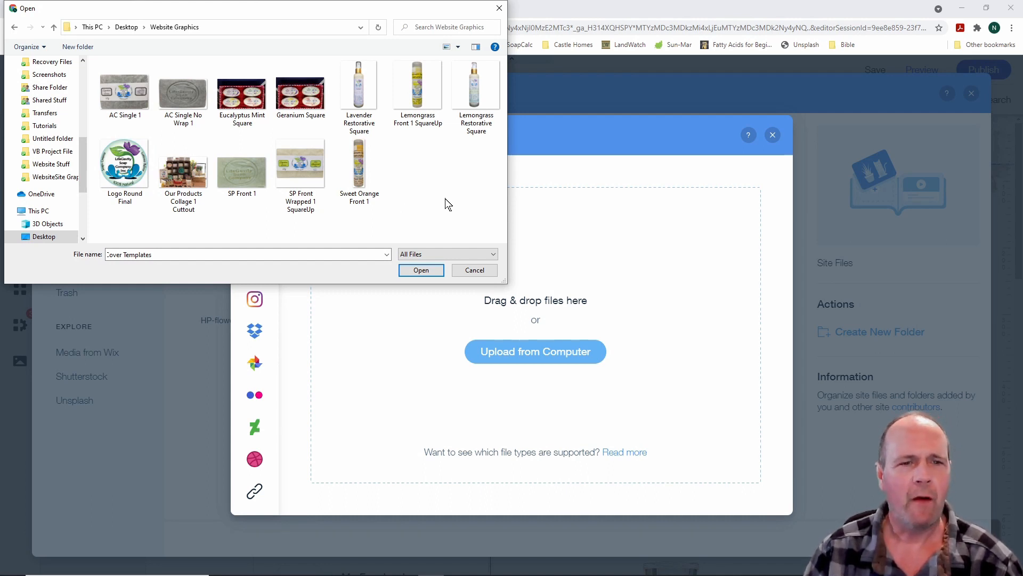
left_click(124, 91)
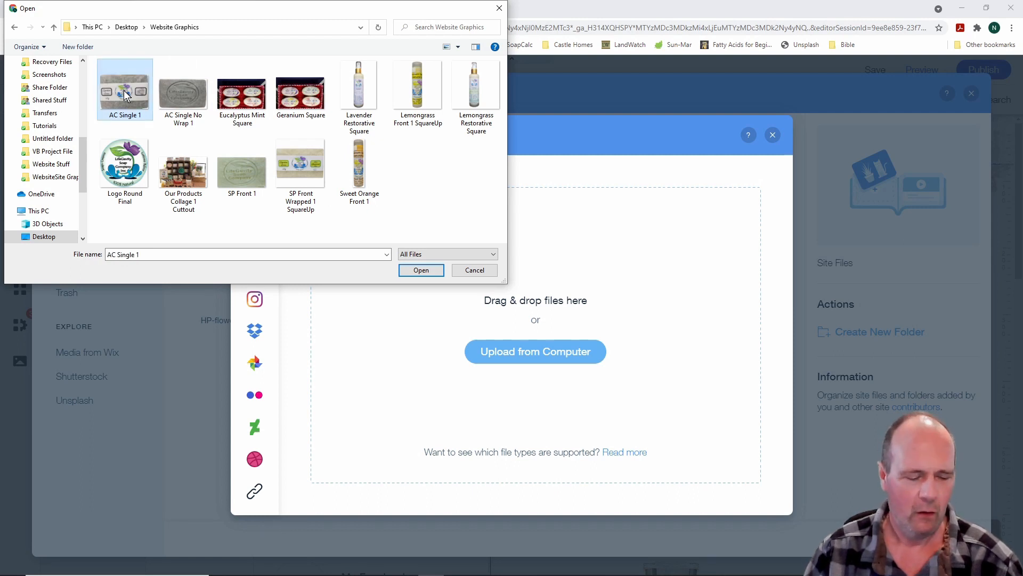
left_click(358, 171, "shift")
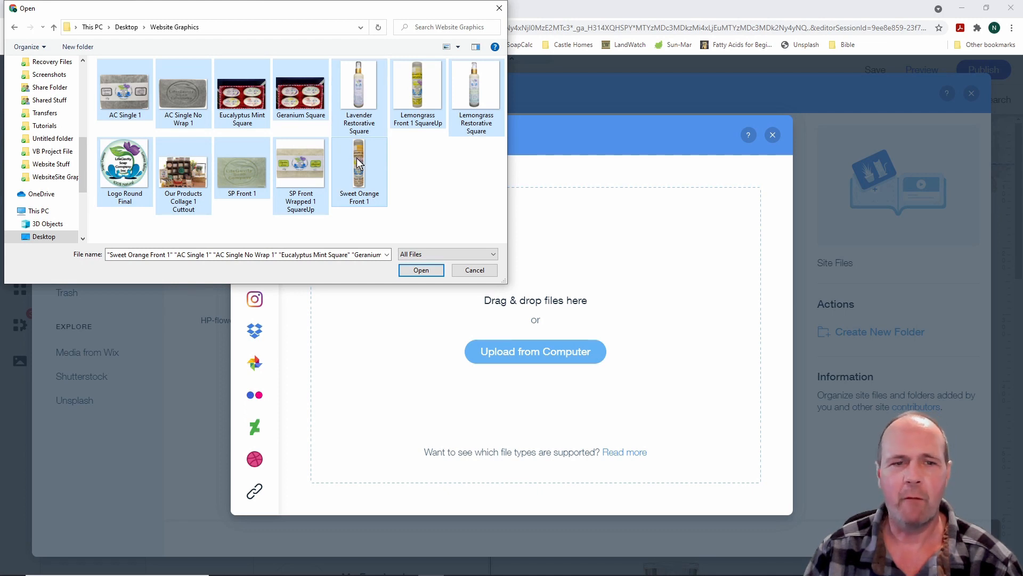
left_click_drag(357, 164, 605, 282)
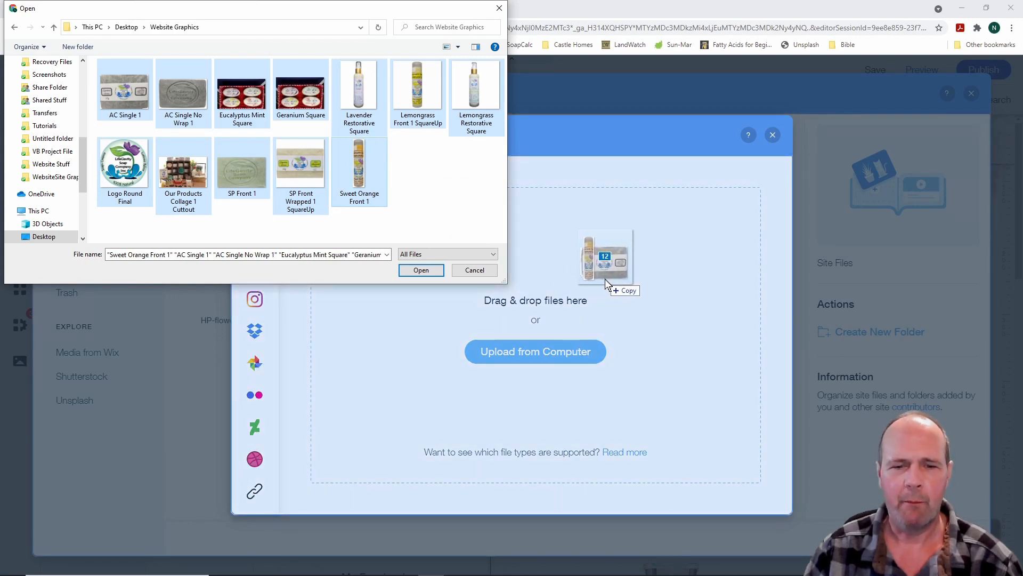
left_click_drag(605, 280, 605, 279)
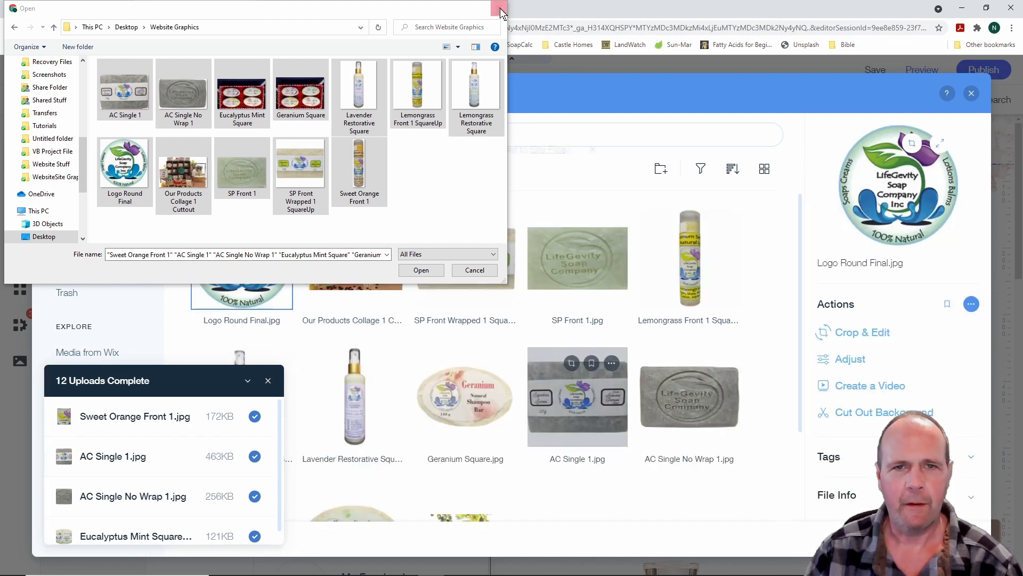
Dismiss the file picker and upload summary, preview the new images, and select Logo Round Final.jpg
left_click(500, 9)
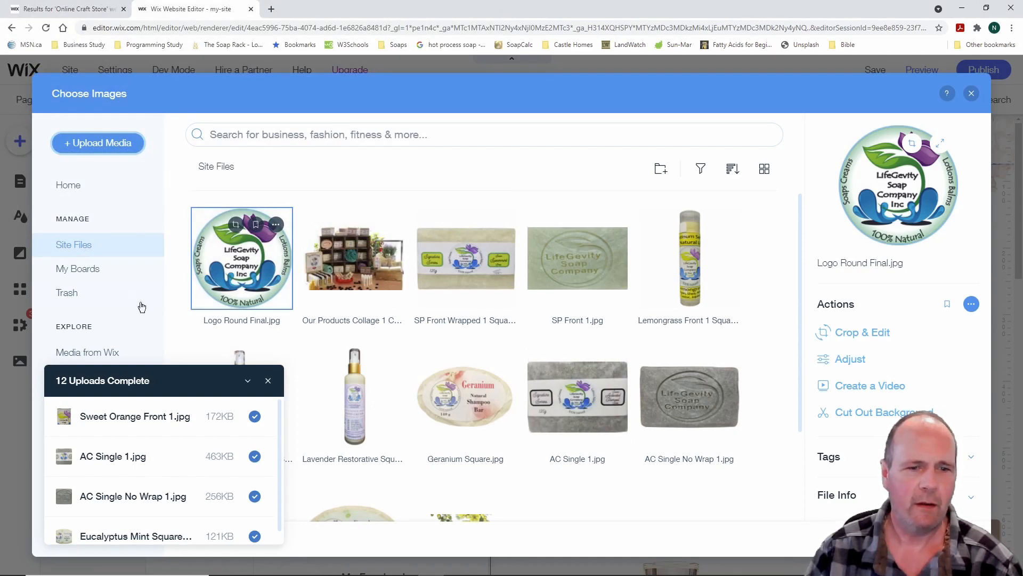
left_click(269, 381)
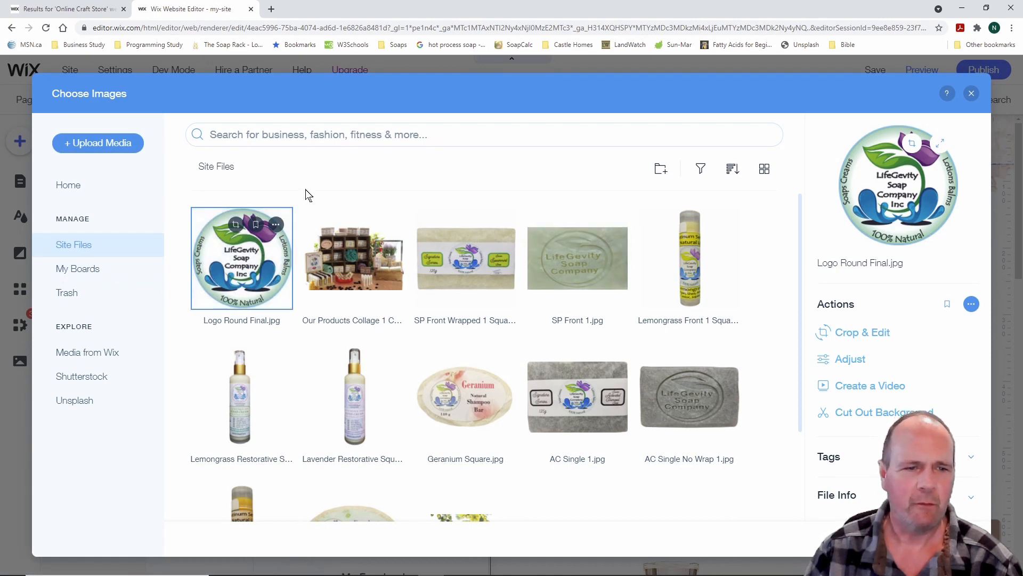
left_click(349, 248)
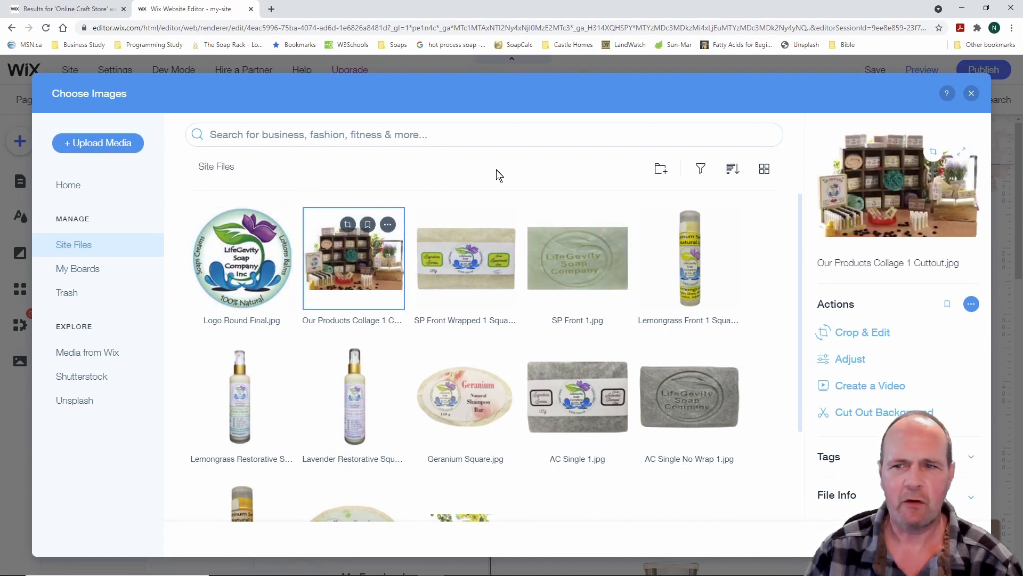
left_click(469, 251)
left_click(611, 258)
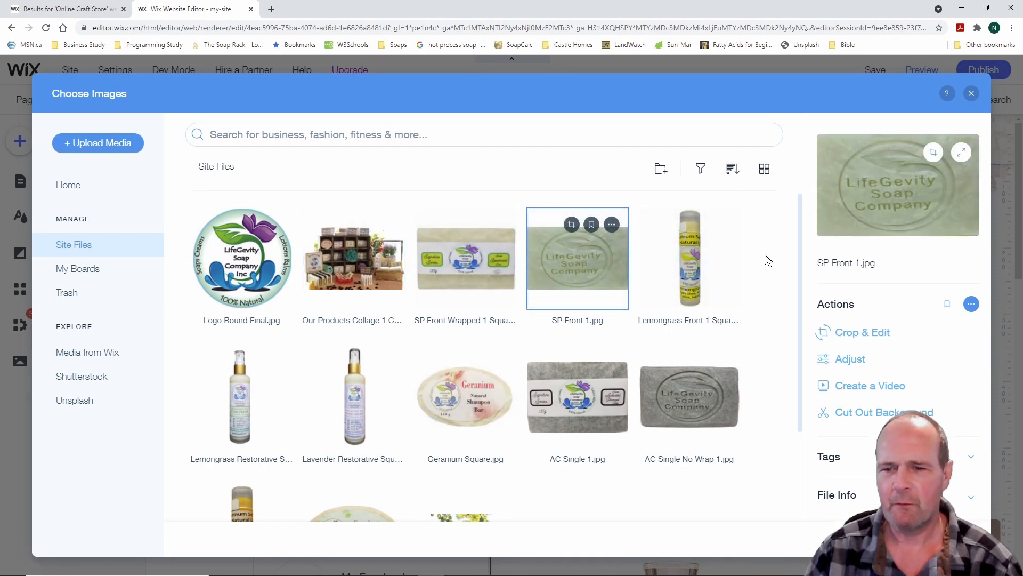
scroll(767, 260, "down", 2)
scroll(768, 260, "up", 2)
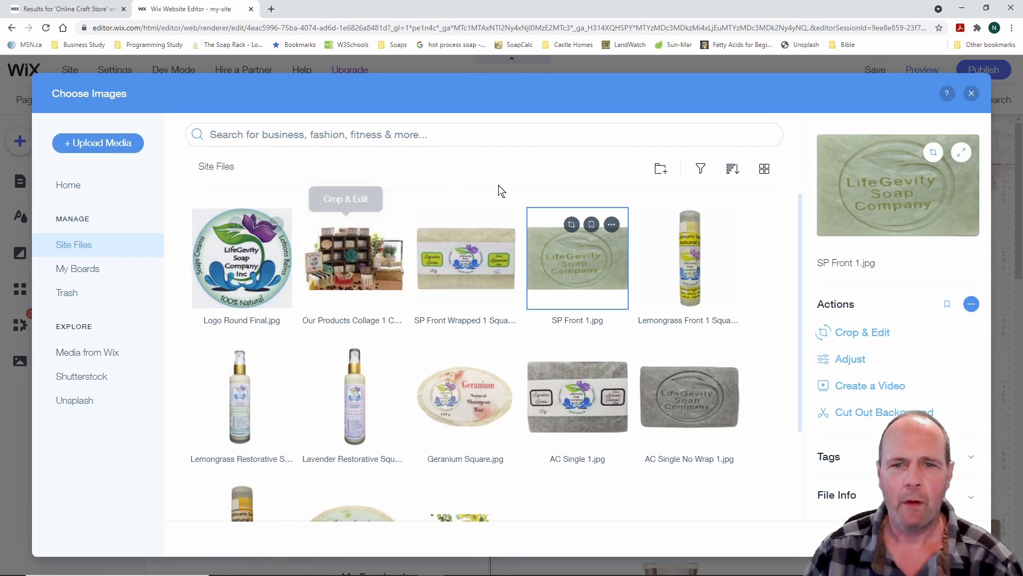
left_click(257, 263)
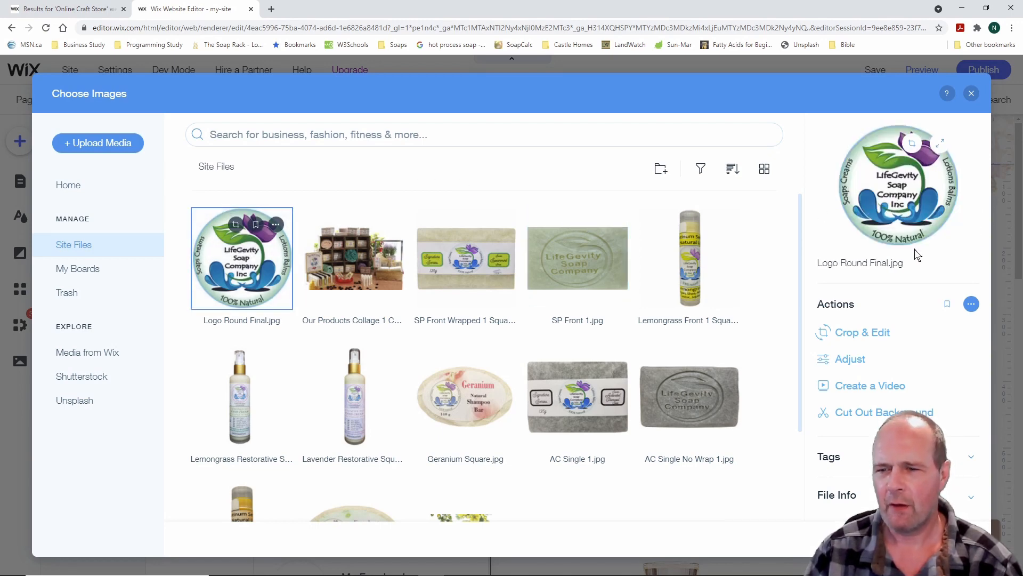
Open Logo Round Final in Photo Studio, try and undo a crop, then browse Enhance, Adjust and Filters
left_click(878, 334)
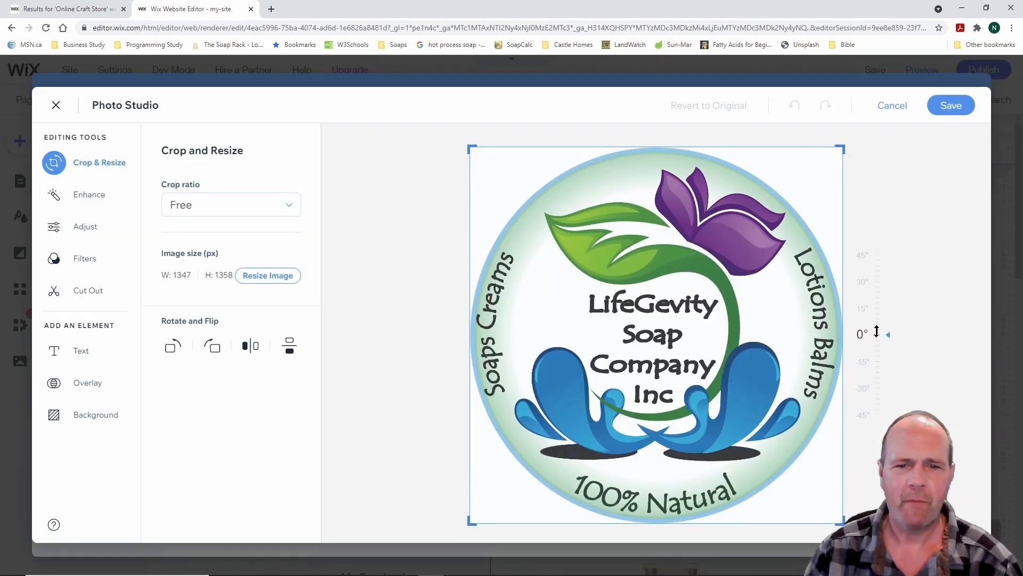
left_click_drag(472, 150, 537, 209)
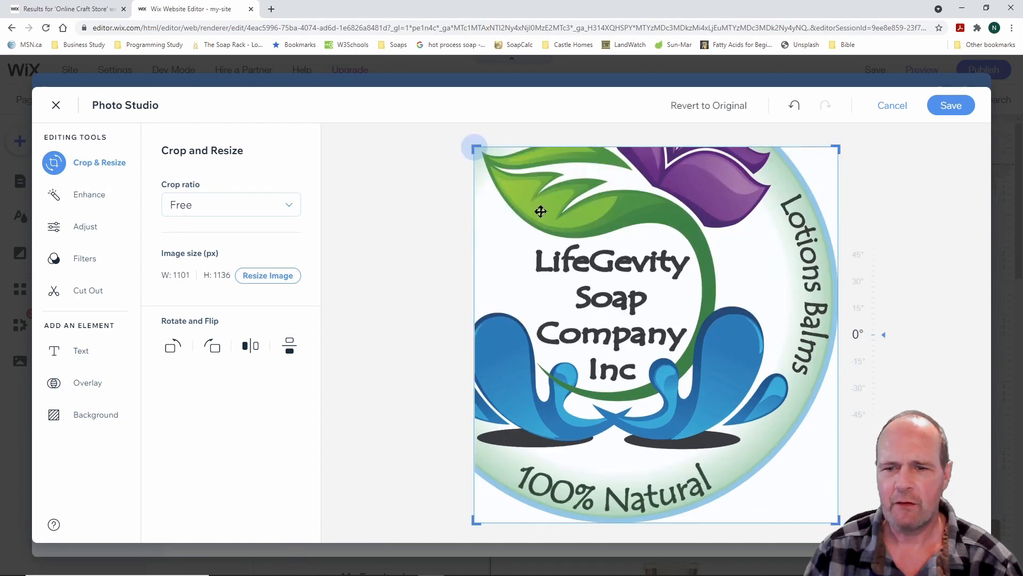
left_click(795, 105)
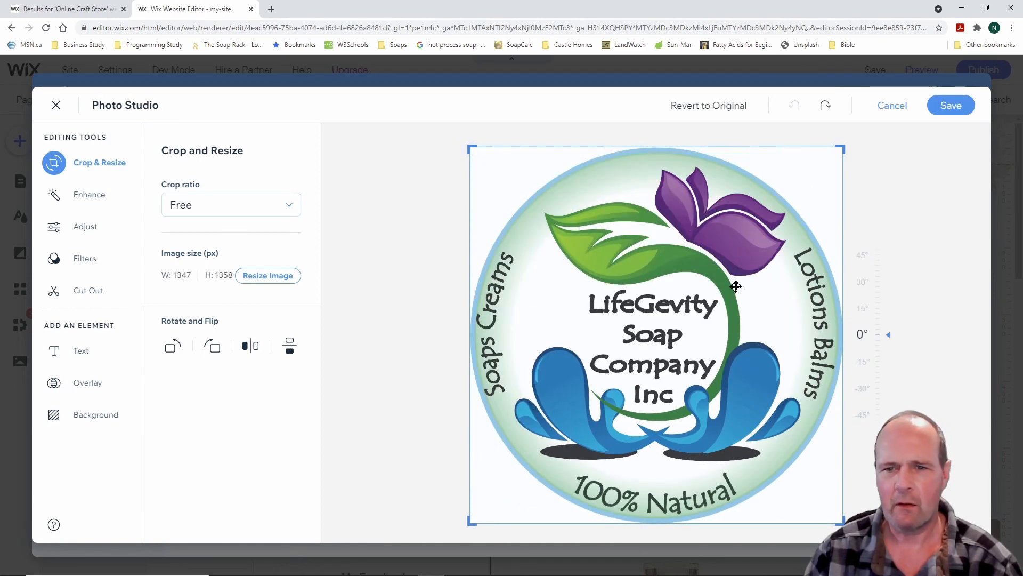
left_click(99, 195)
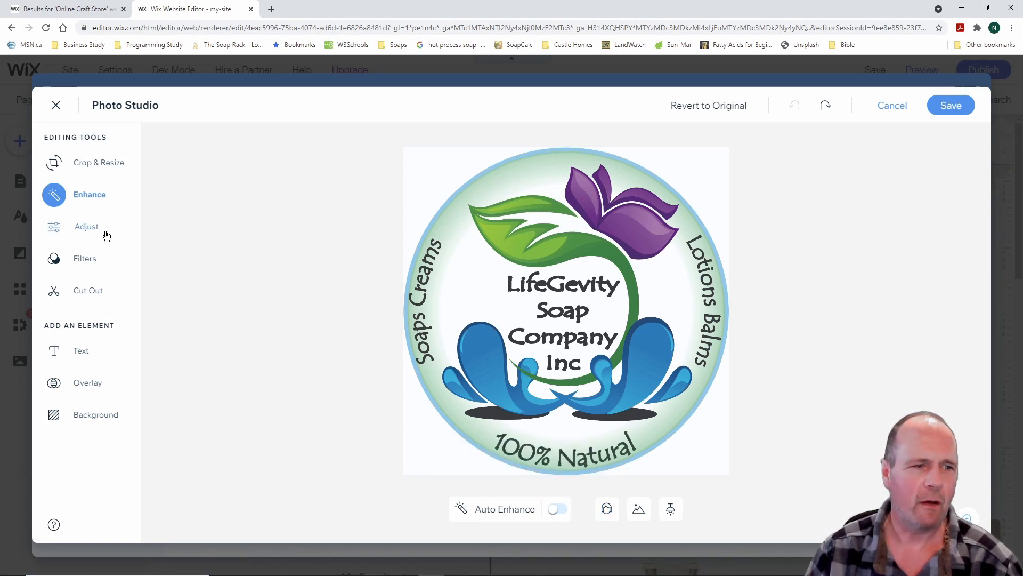
left_click(89, 227)
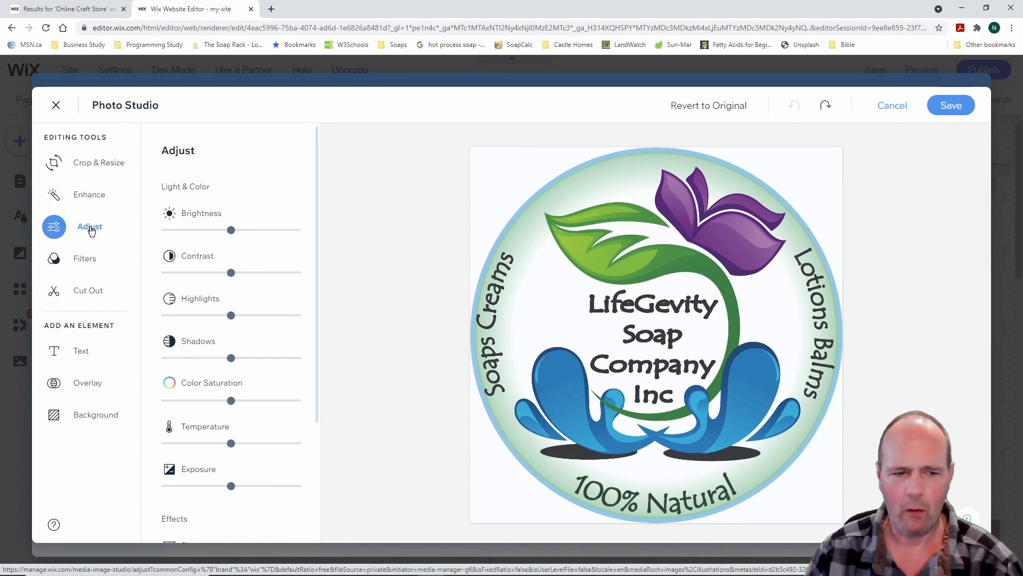
left_click(88, 261)
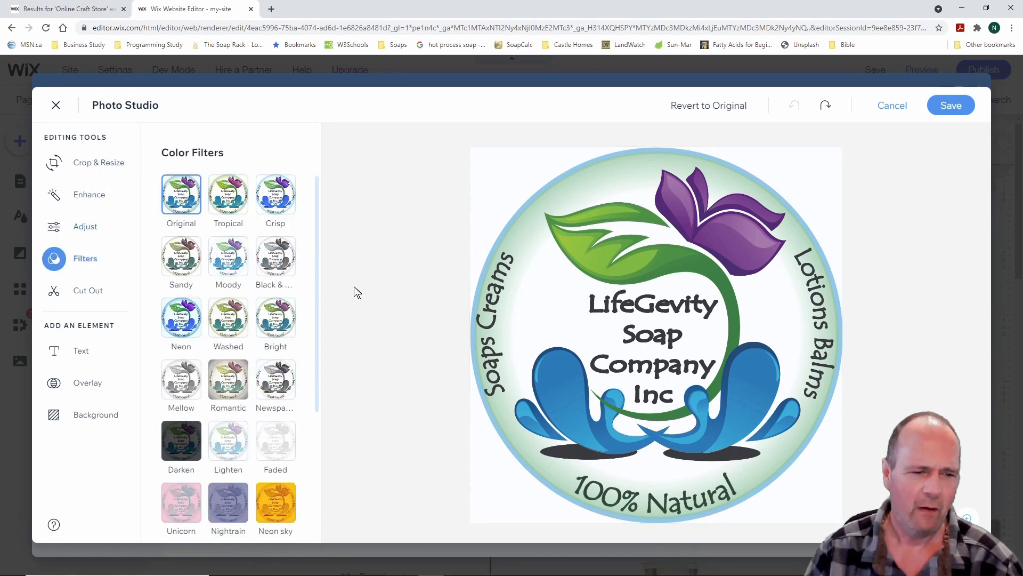
Apply Auto Cut Out to the logo's white background and save it as Logo Round Final_edited.png
left_click(99, 292)
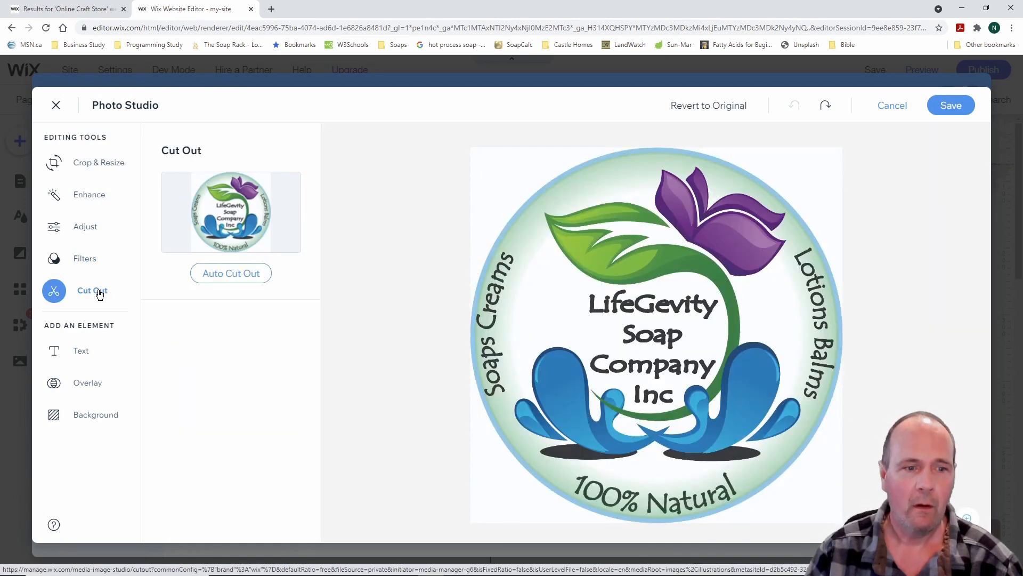
left_click(237, 274)
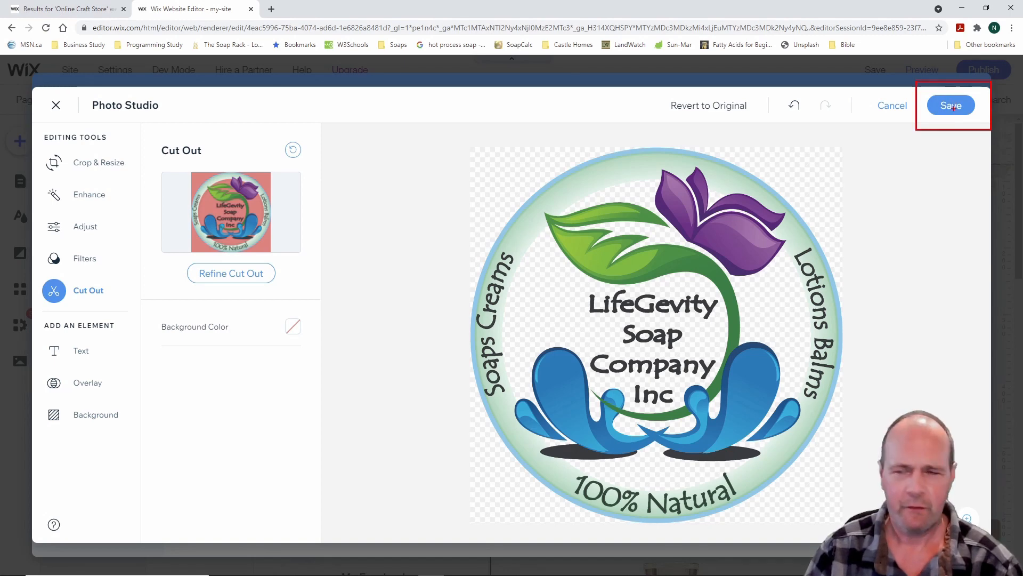
left_click(953, 107)
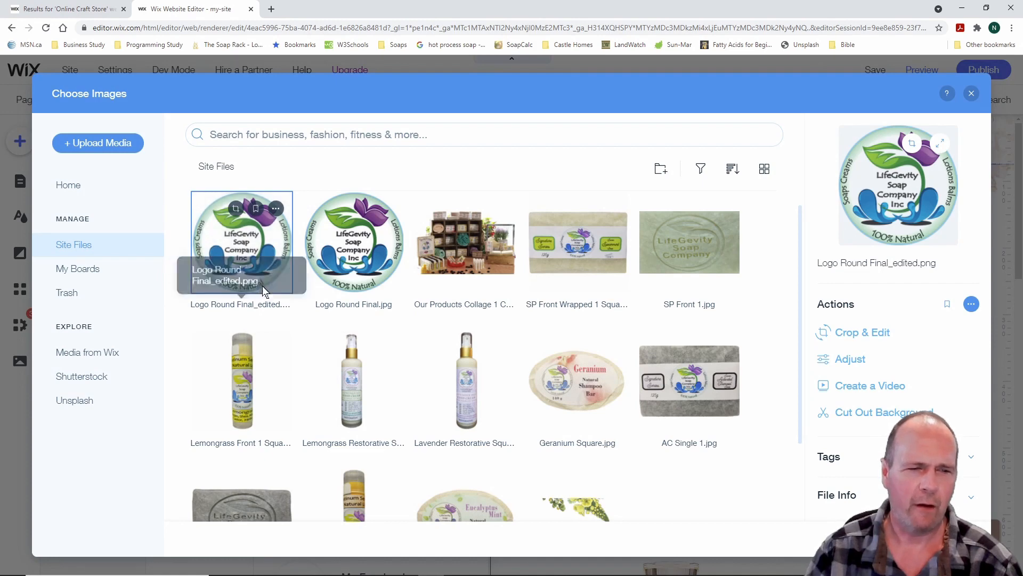
Open the original Logo Round Final.jpg's Adjust and Filters, then cancel without changes
left_click(370, 252)
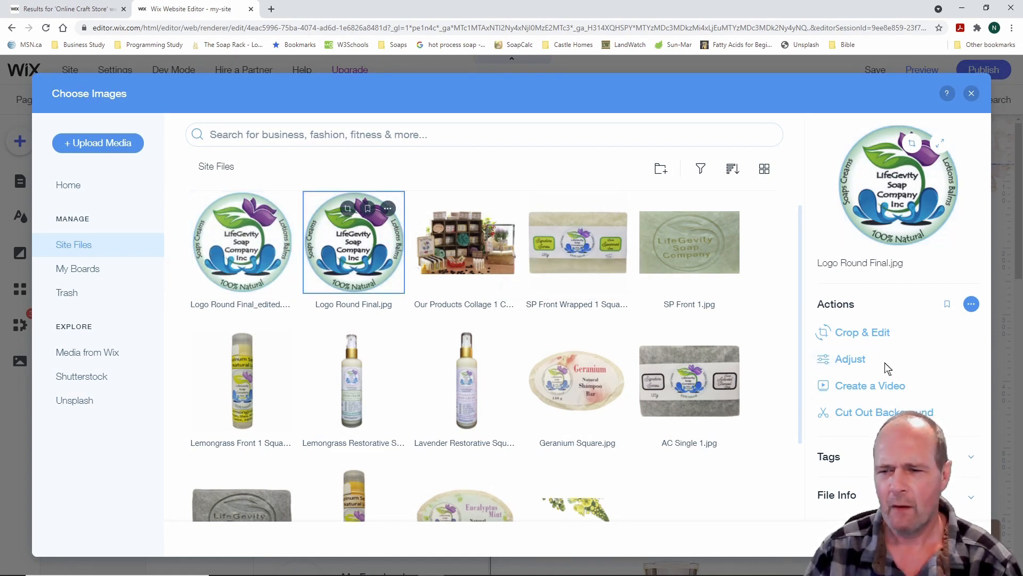
left_click(854, 359)
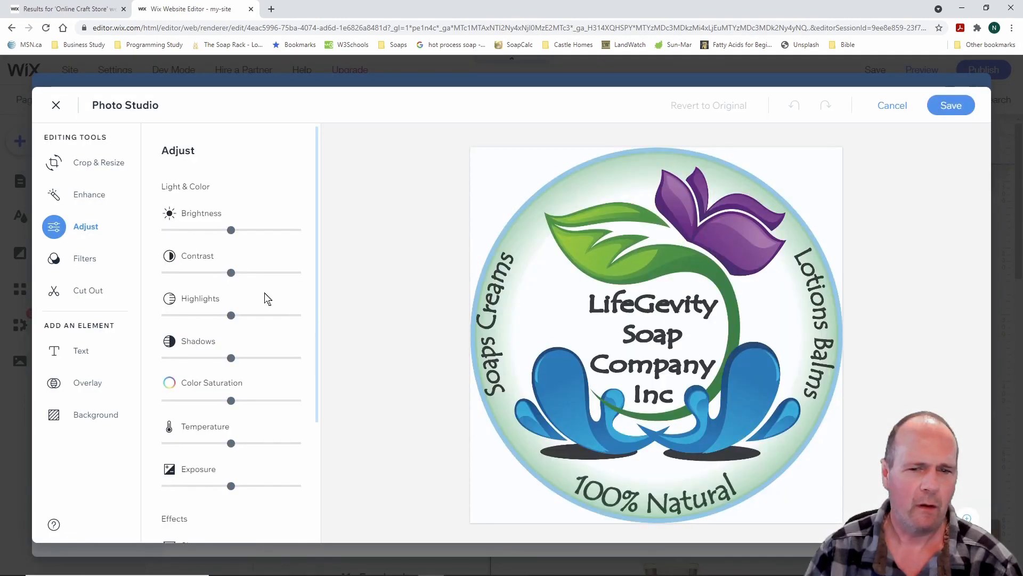
left_click(93, 260)
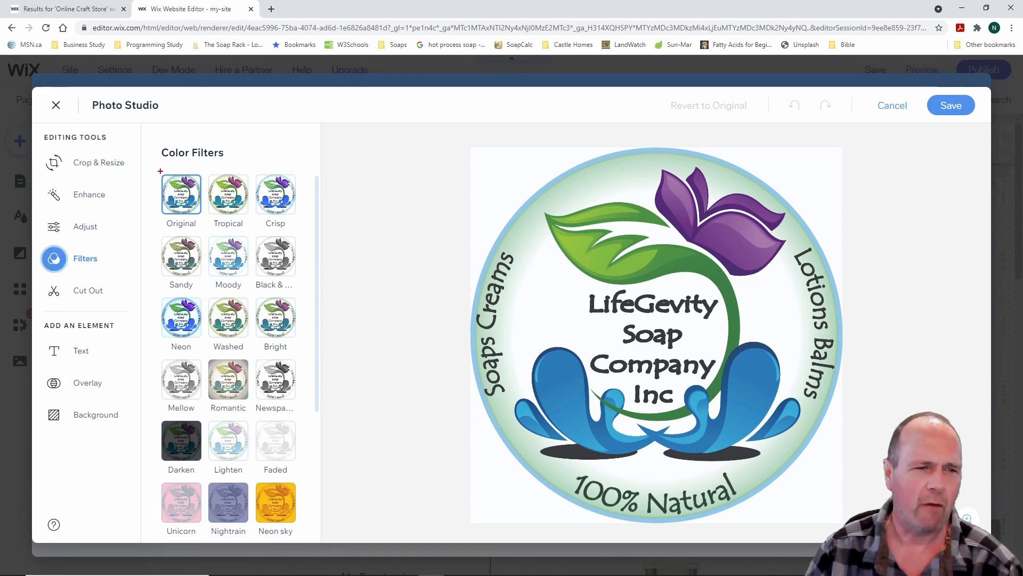
left_click_drag(160, 174, 201, 214)
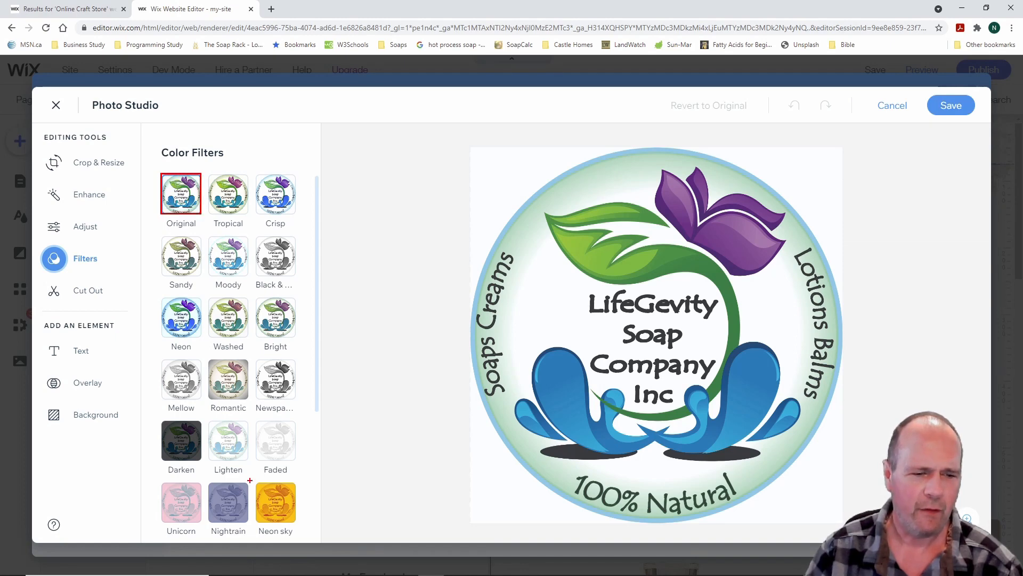
left_click_drag(254, 478, 302, 526)
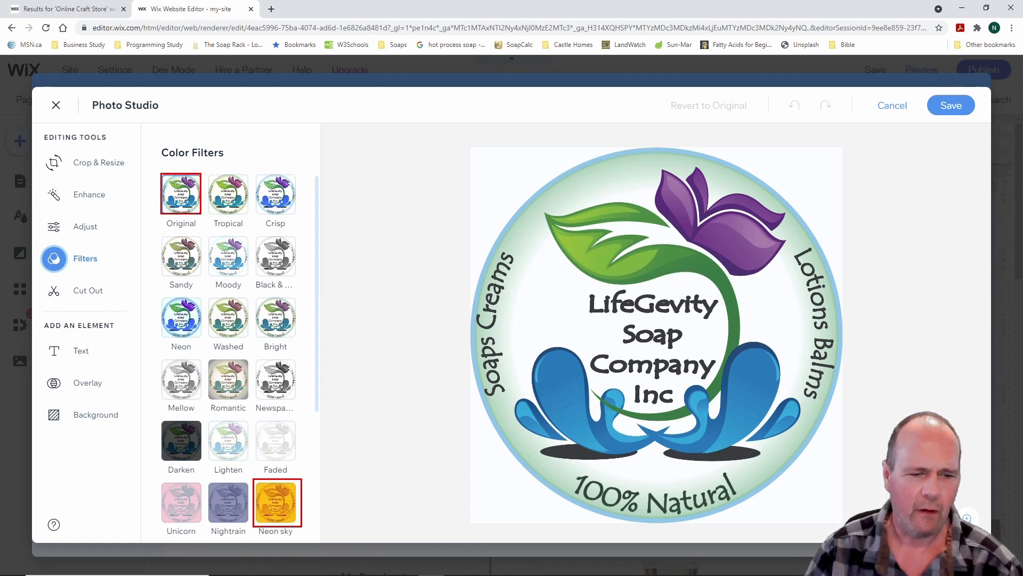
left_click(893, 106)
View the edited logo's Adjust and Filters, exit the editor with Esc, and close the media library
left_click(242, 240)
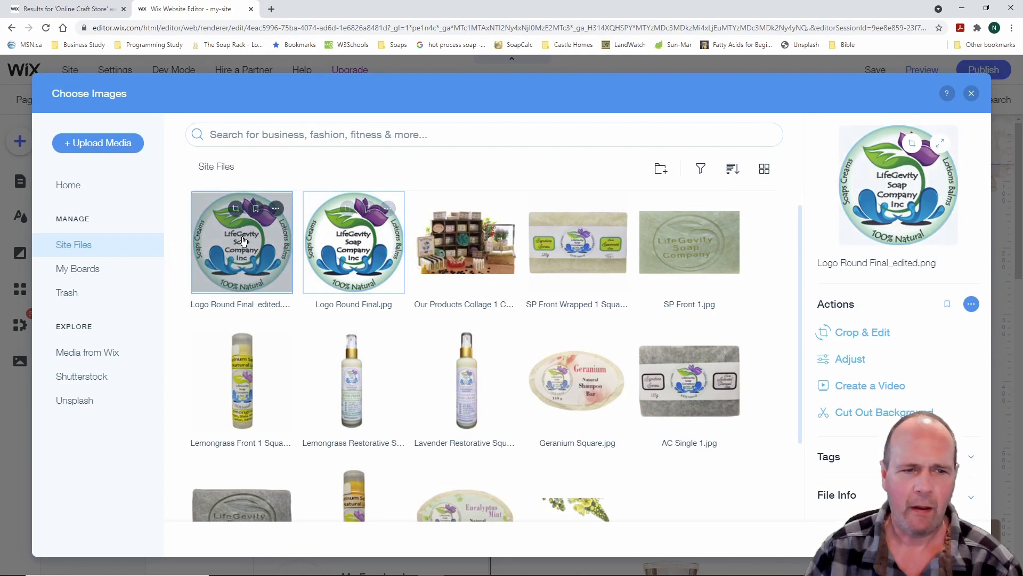
left_click(851, 360)
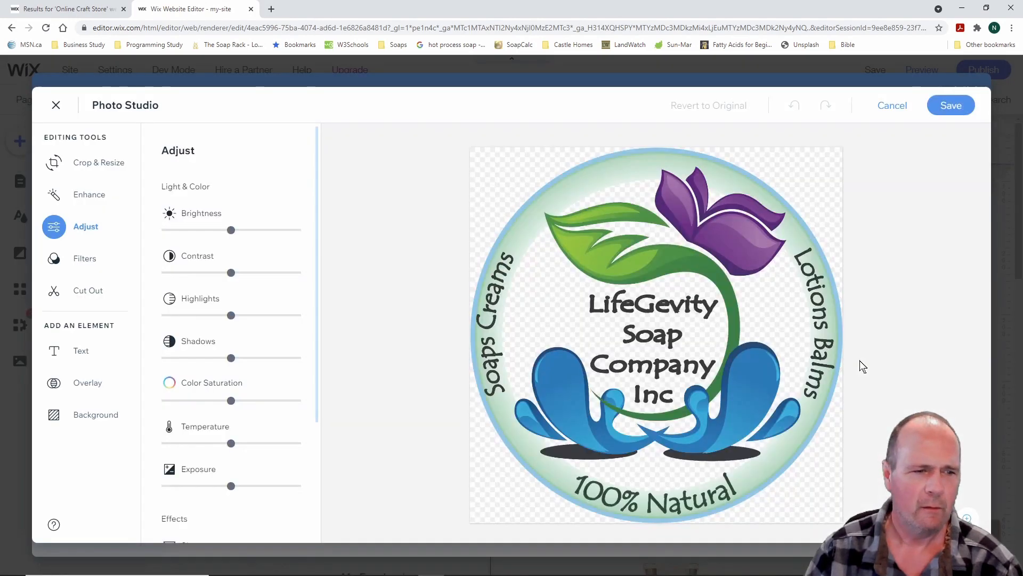
left_click(78, 260)
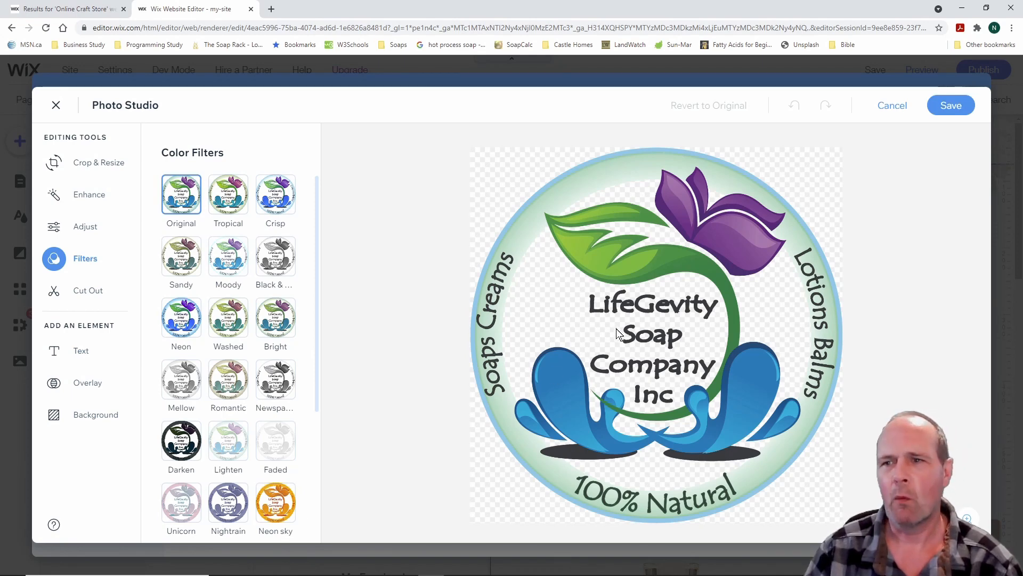
key("Escape")
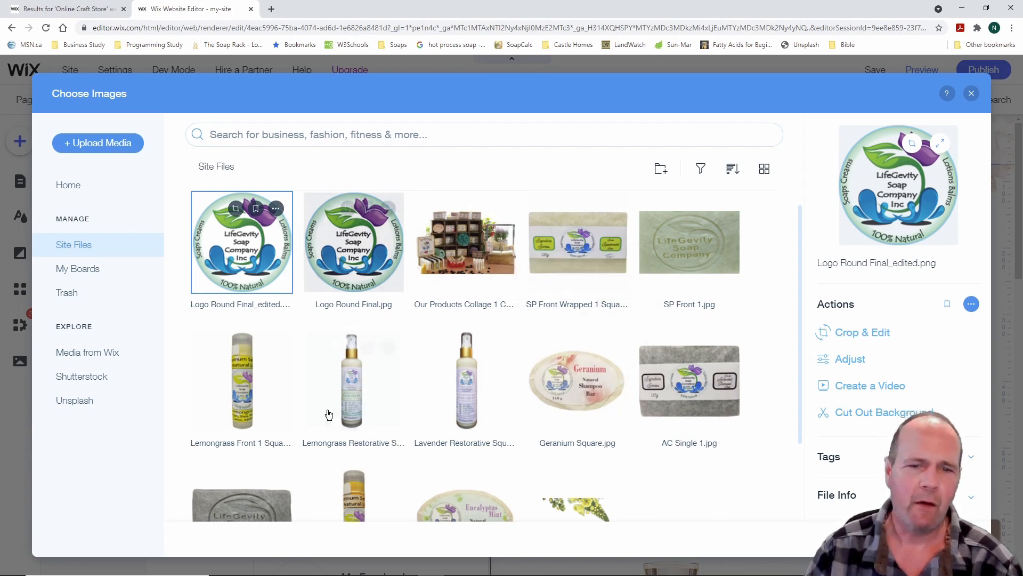
left_click(972, 94)
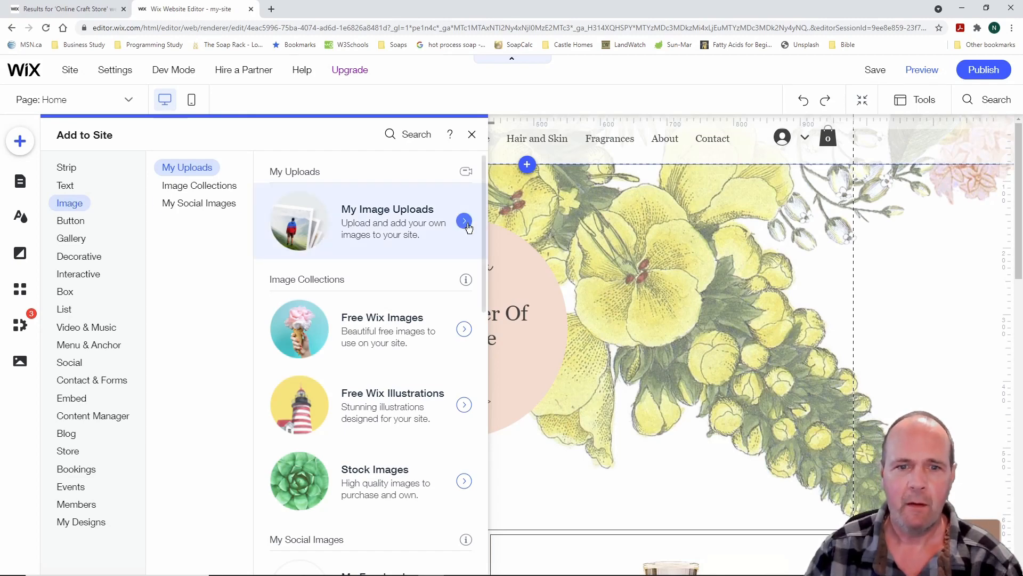
Open and close My Image Uploads, then show the Button elements with PayPal Buy Now and Donate
left_click(464, 221)
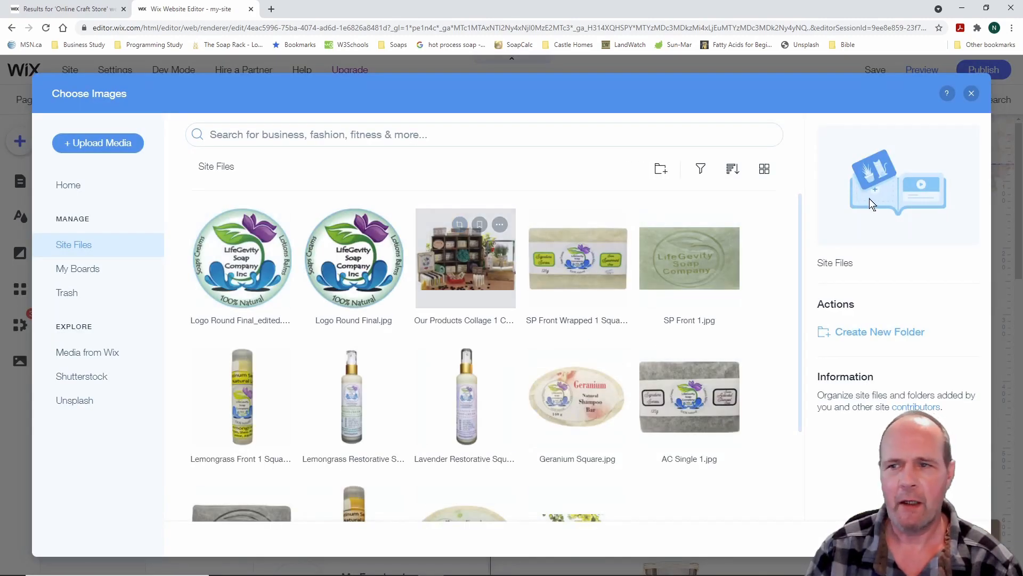
left_click(973, 94)
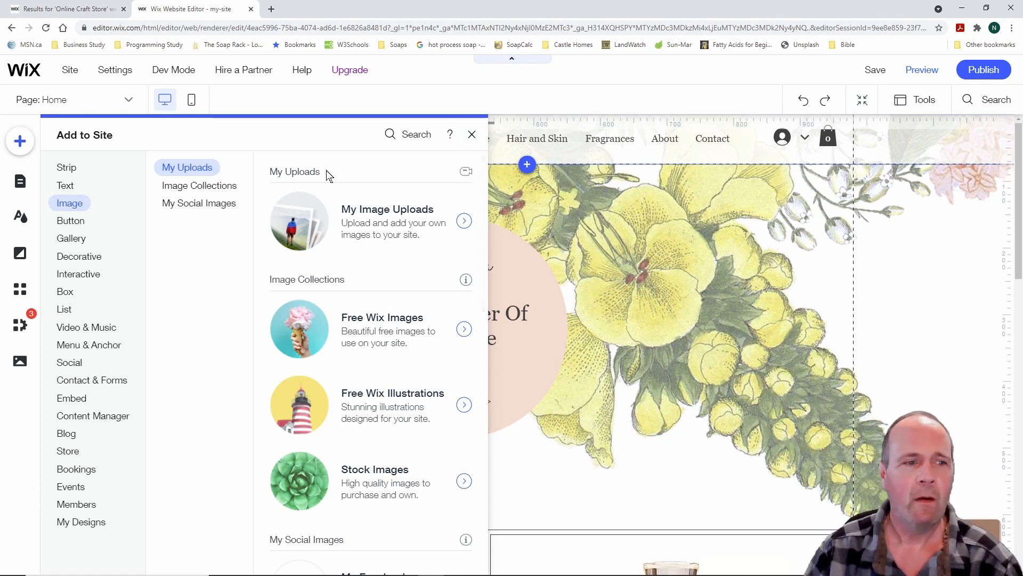
left_click(76, 220)
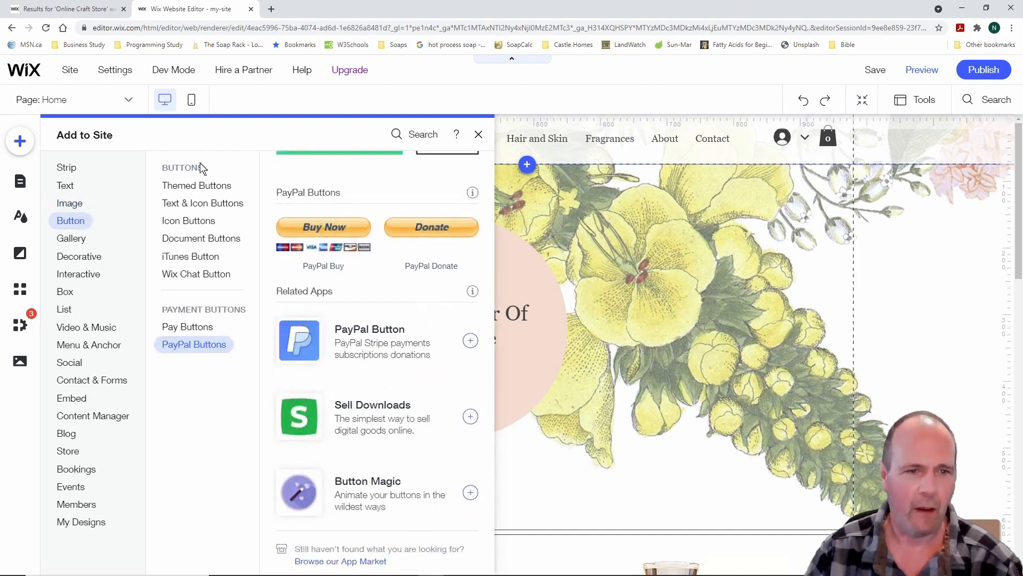
Browse the Themed, Text & Icon, Icon and Document button styles
left_click(174, 192)
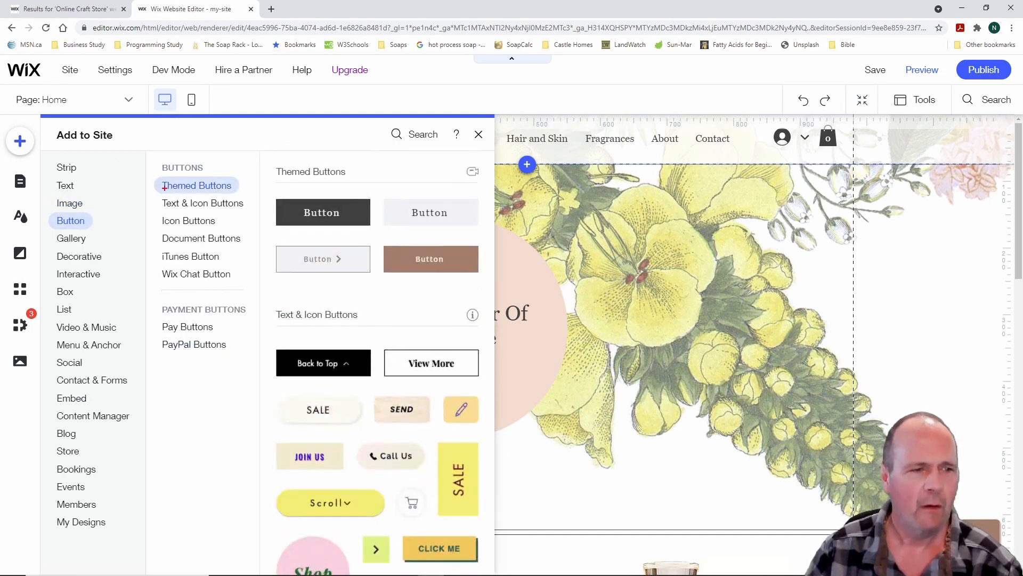
left_click_drag(48, 204, 102, 231)
key("Escape")
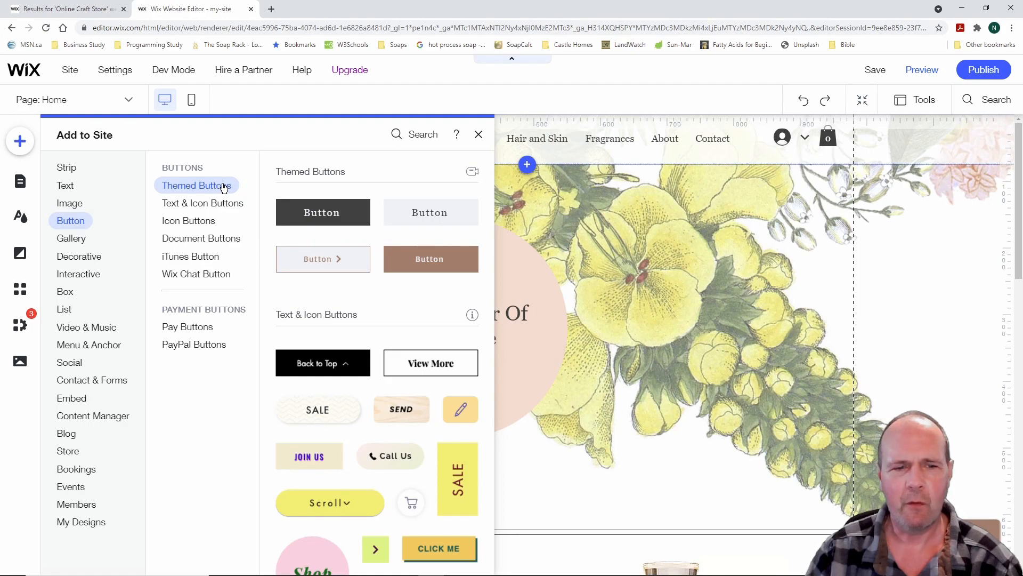
left_click(204, 204)
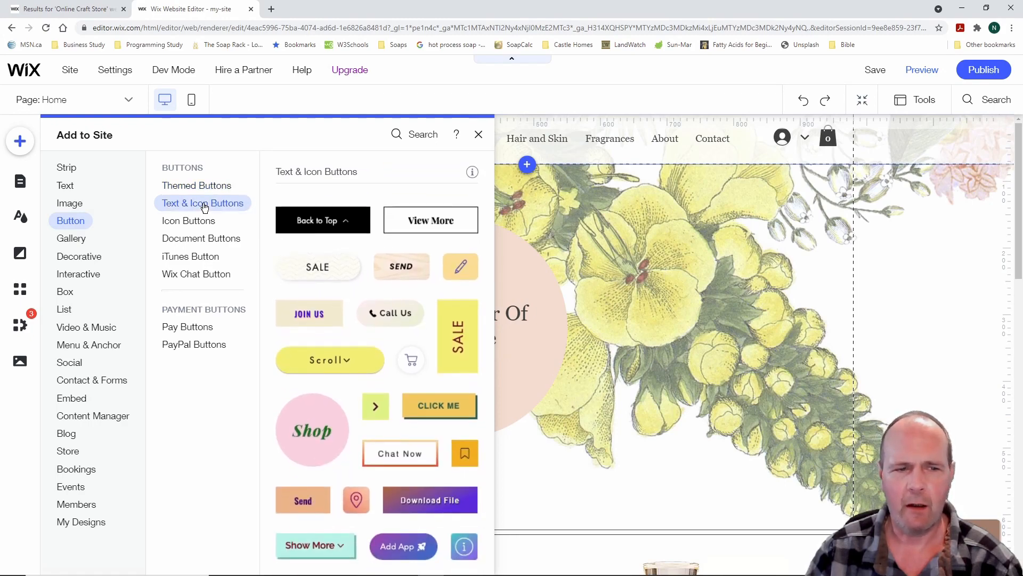
left_click(204, 221)
left_click(204, 239)
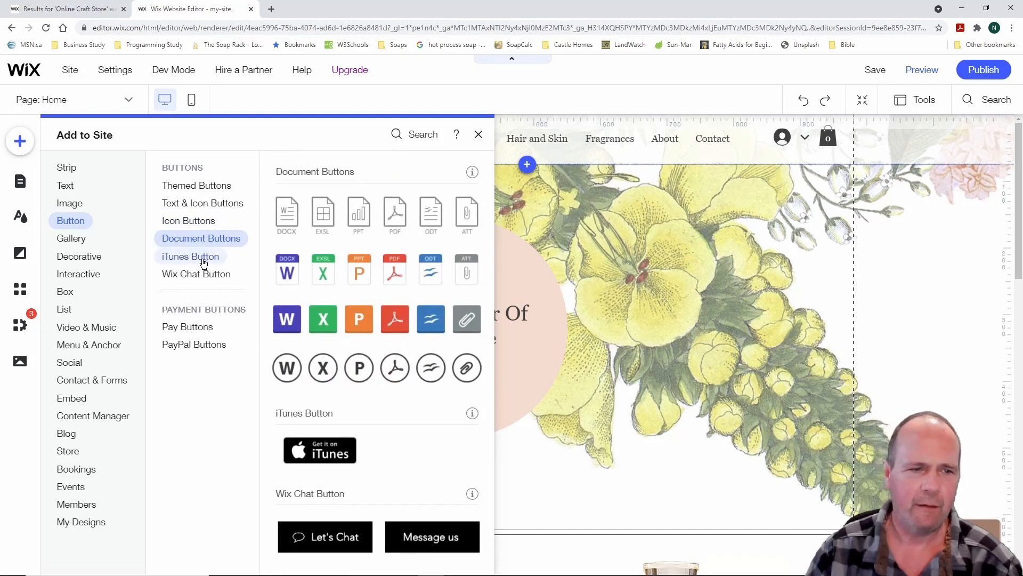
Review the iTunes, Wix Chat, Pay and PayPal buttons, then move on to Gallery elements
left_click(205, 258)
left_click(203, 276)
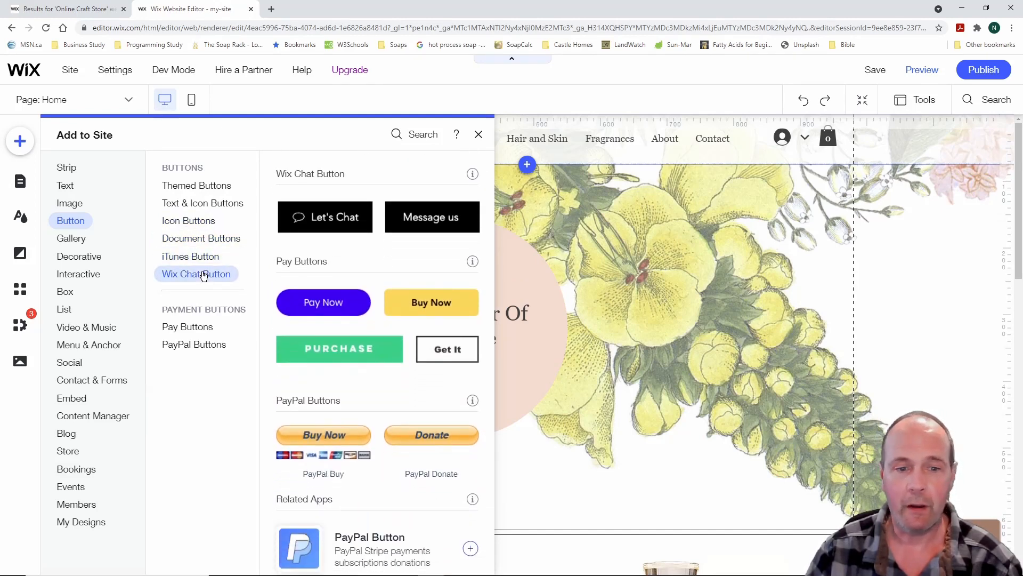
left_click(198, 328)
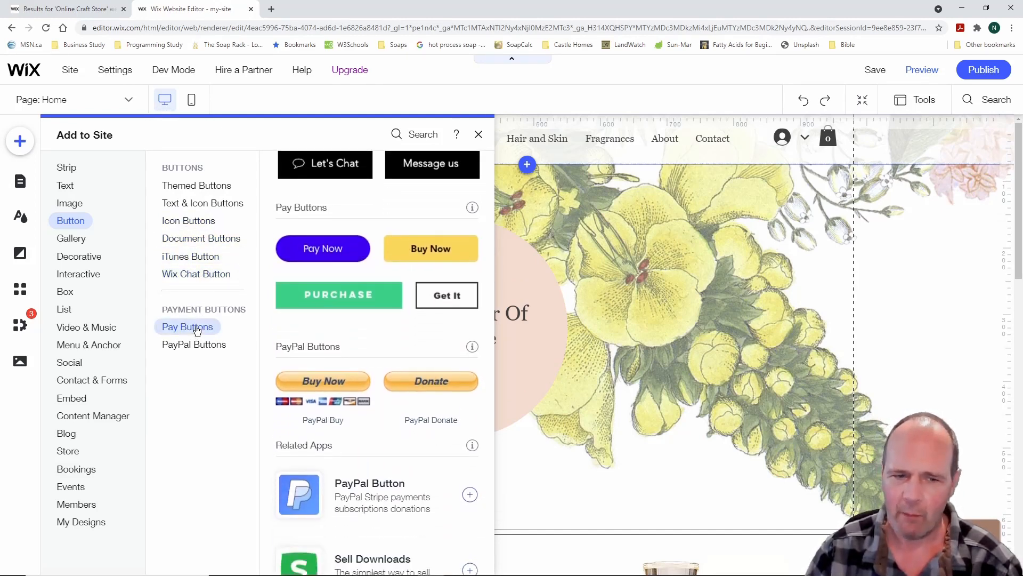
left_click(194, 345)
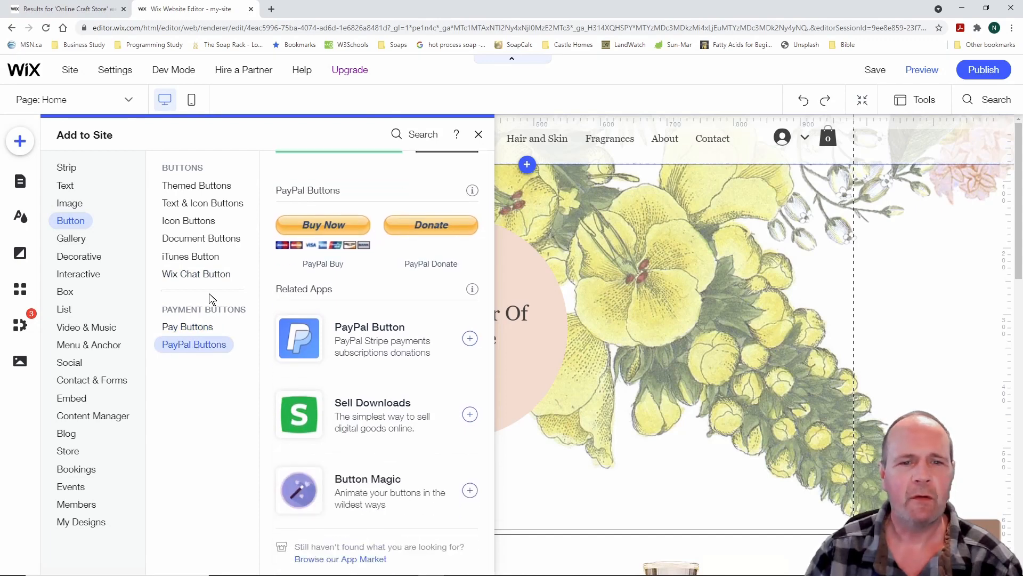
left_click(211, 260)
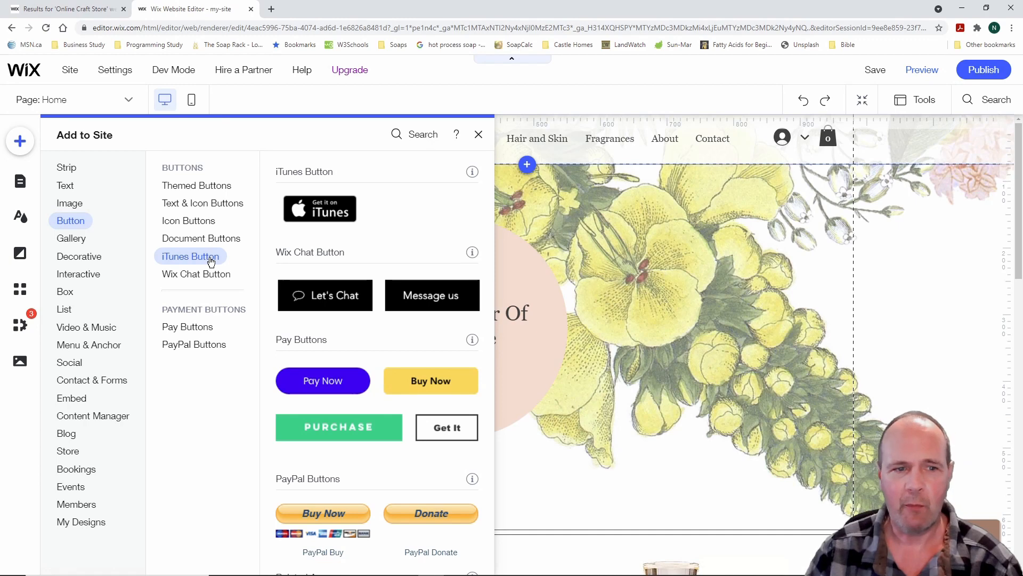
left_click(77, 240)
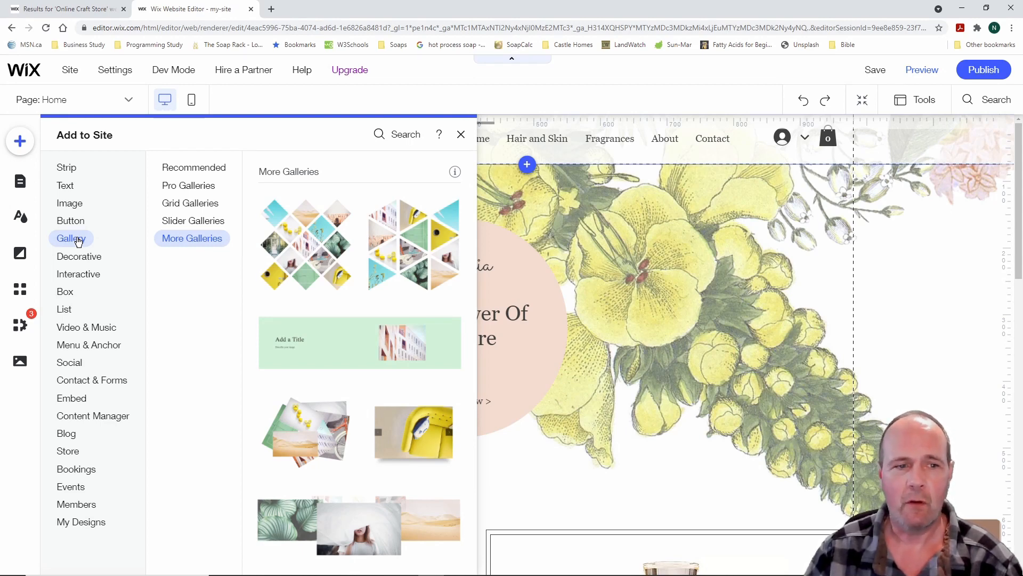
Browse the Recommended, Pro and Grid gallery layouts, then switch to Decorative shapes and lines
left_click(203, 170)
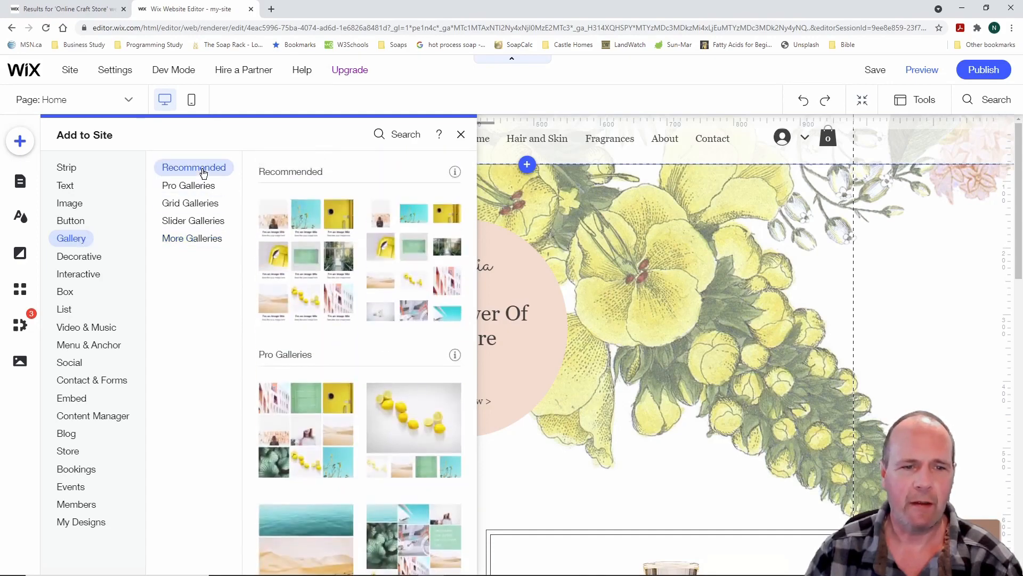
left_click(201, 185)
left_click(201, 203)
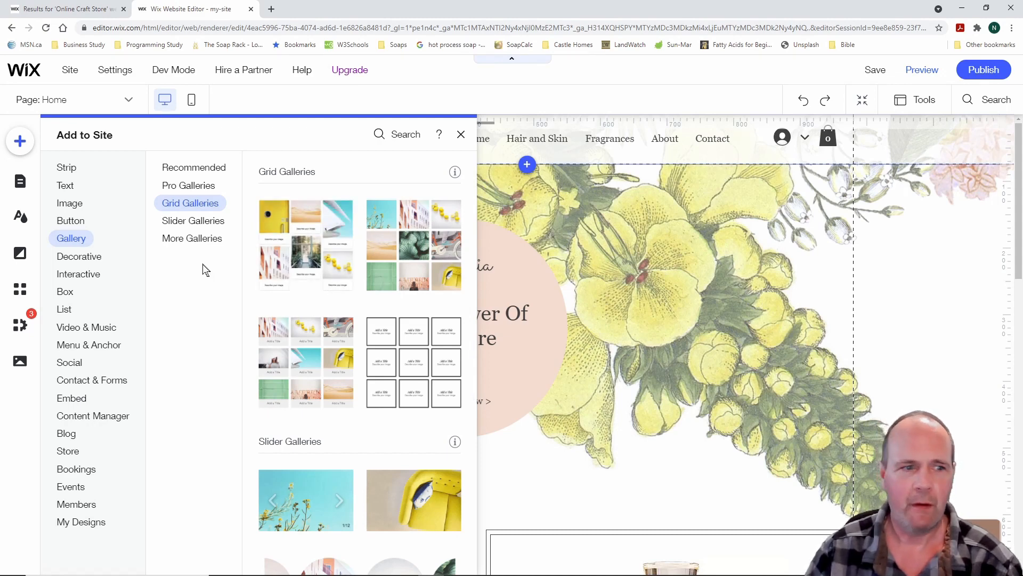
left_click(86, 257)
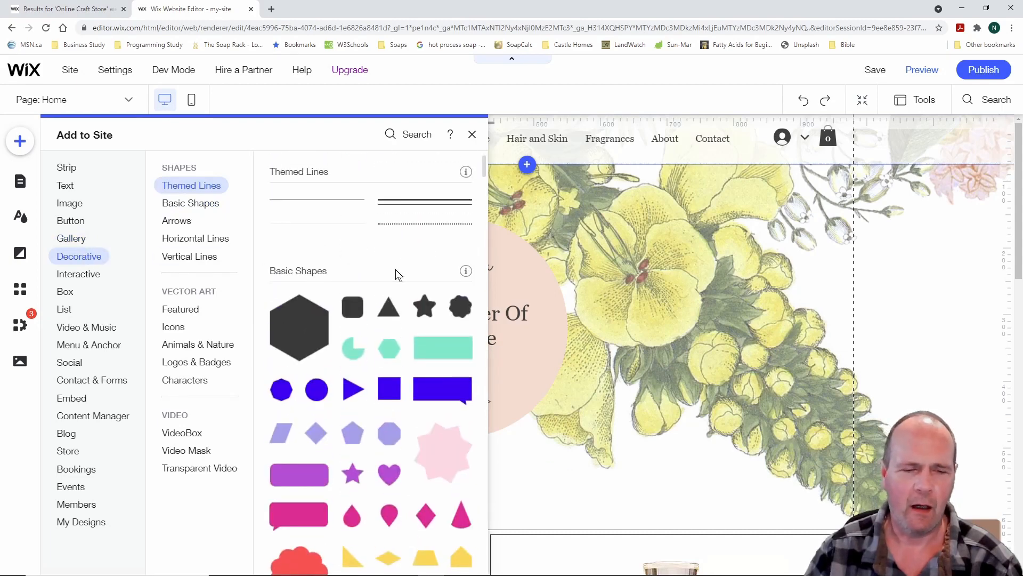
Scroll through the Decorative shapes, then bring up Interactive slideshows, lightboxes and hover boxes
scroll(397, 273, "down", 3)
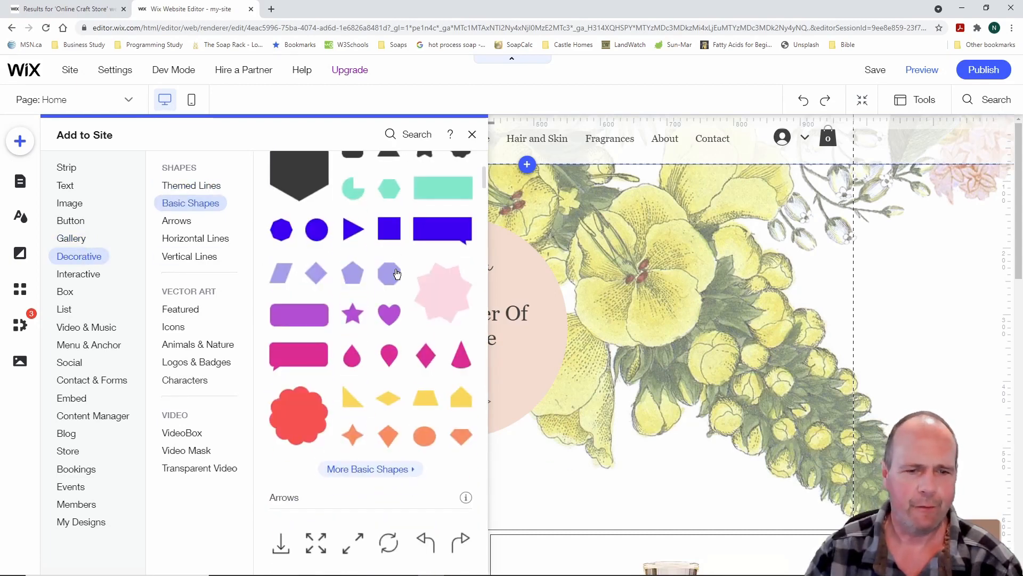
scroll(397, 273, "down", 8)
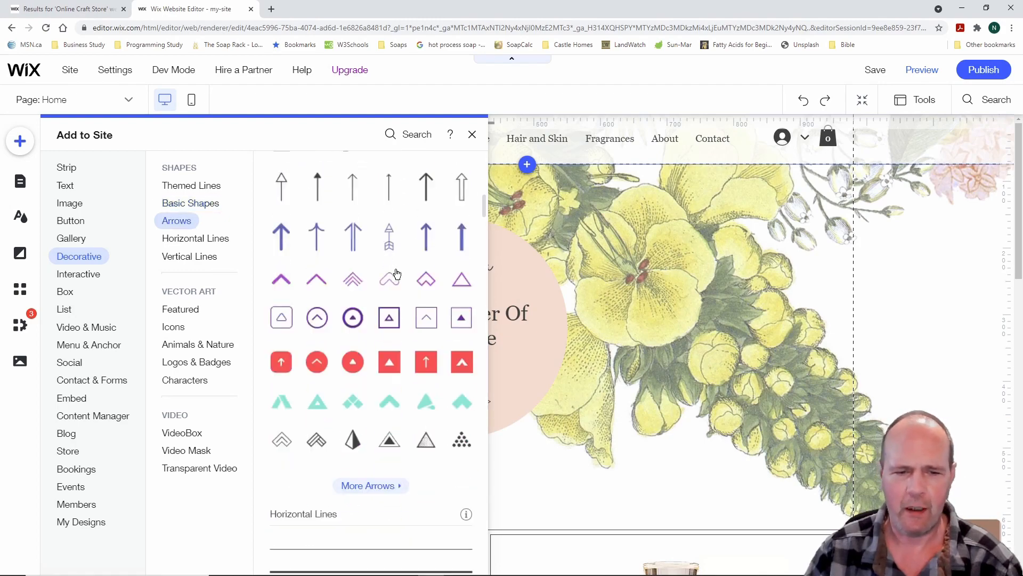
scroll(397, 274, "down", 10)
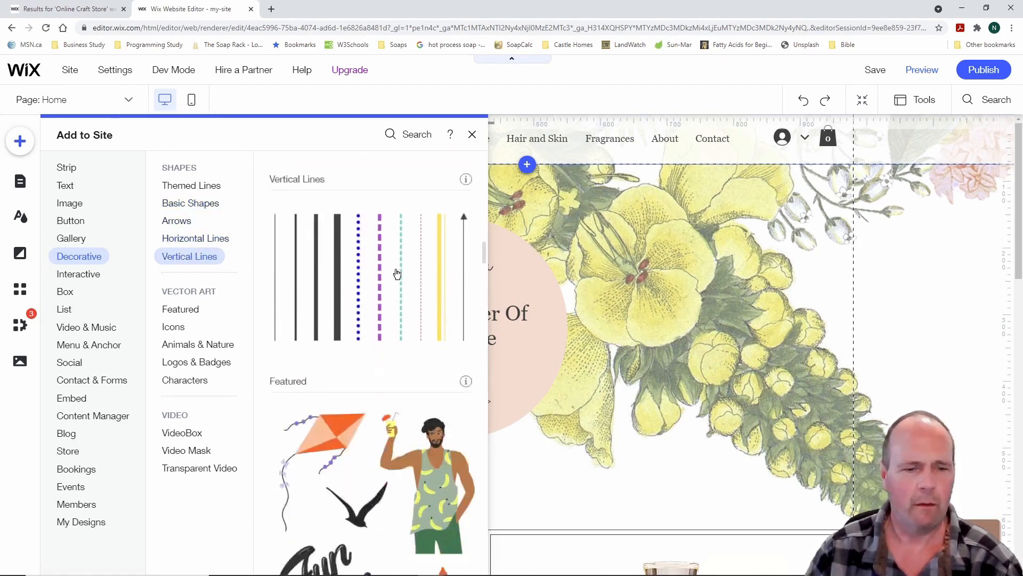
scroll(397, 273, "down", 12)
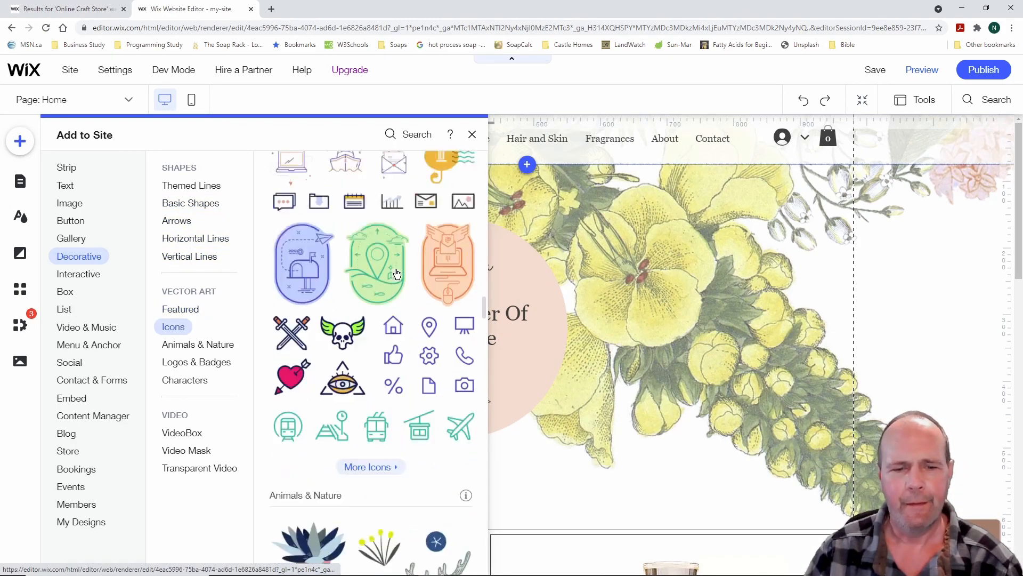
scroll(397, 274, "down", 12)
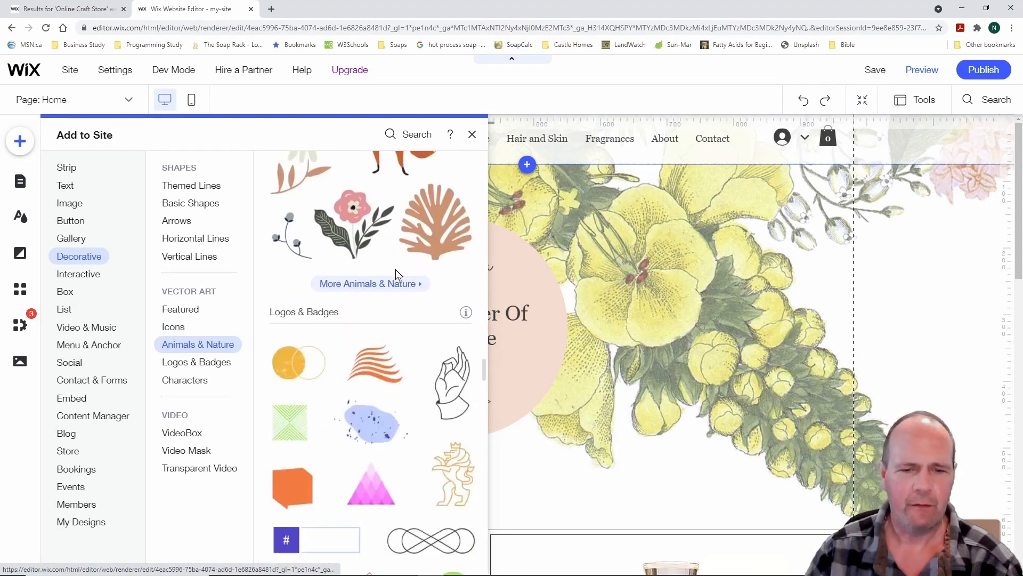
scroll(397, 274, "up", 20)
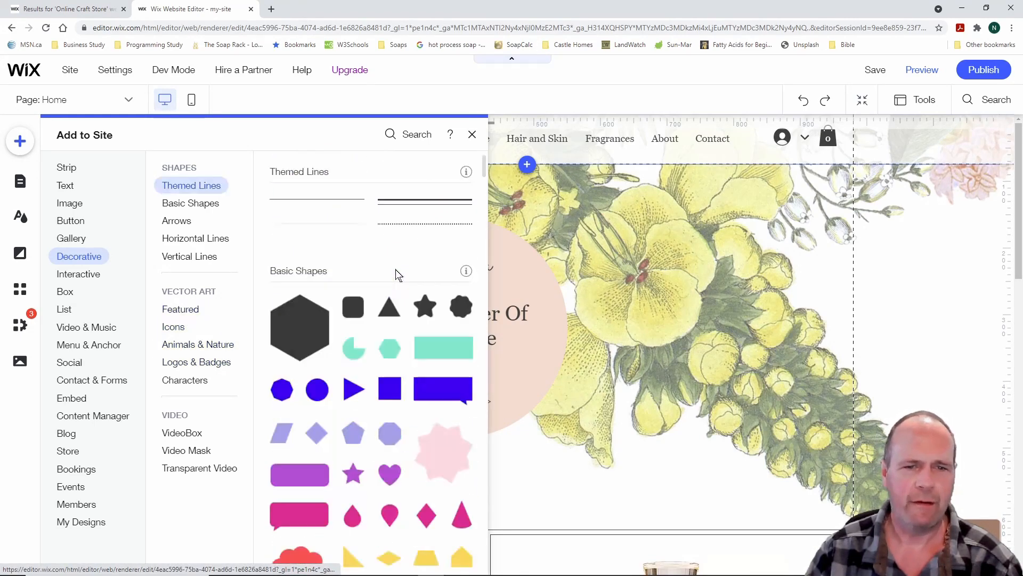
mouse_move(80, 274)
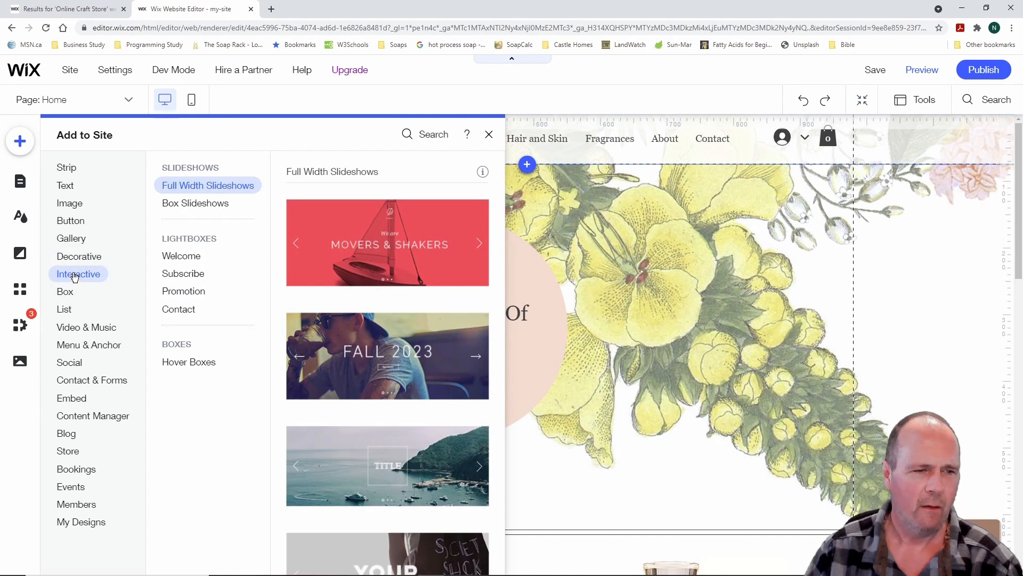
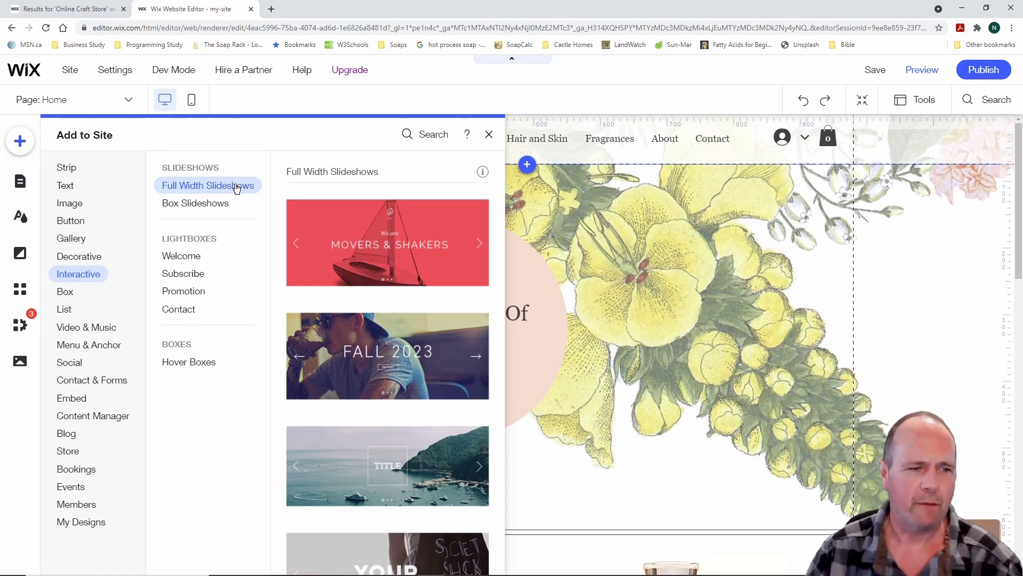
Browse the Box elements, scrolling through the available box designs
left_click(68, 293)
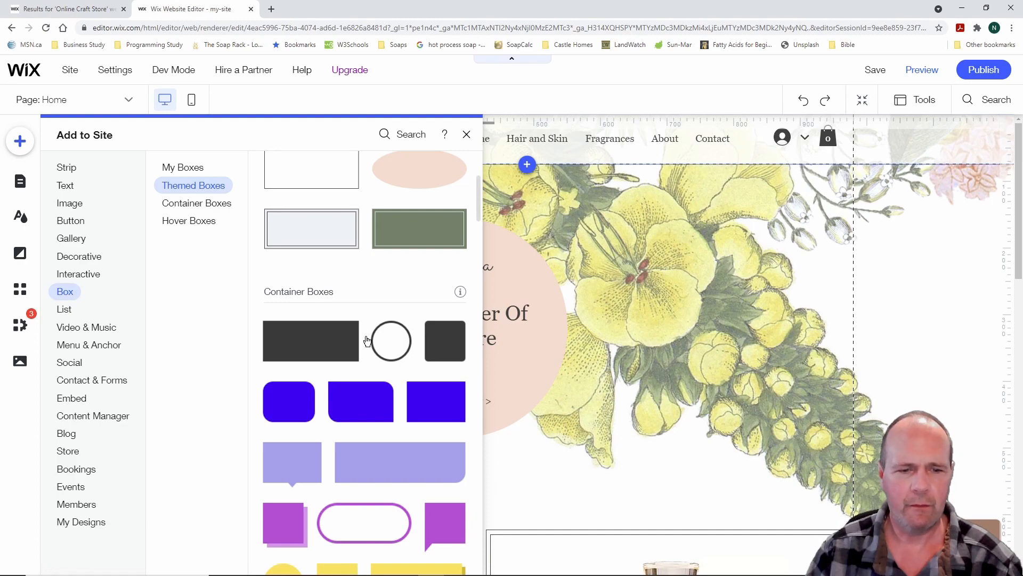
scroll(365, 342, "down", 10)
scroll(367, 341, "down", 12)
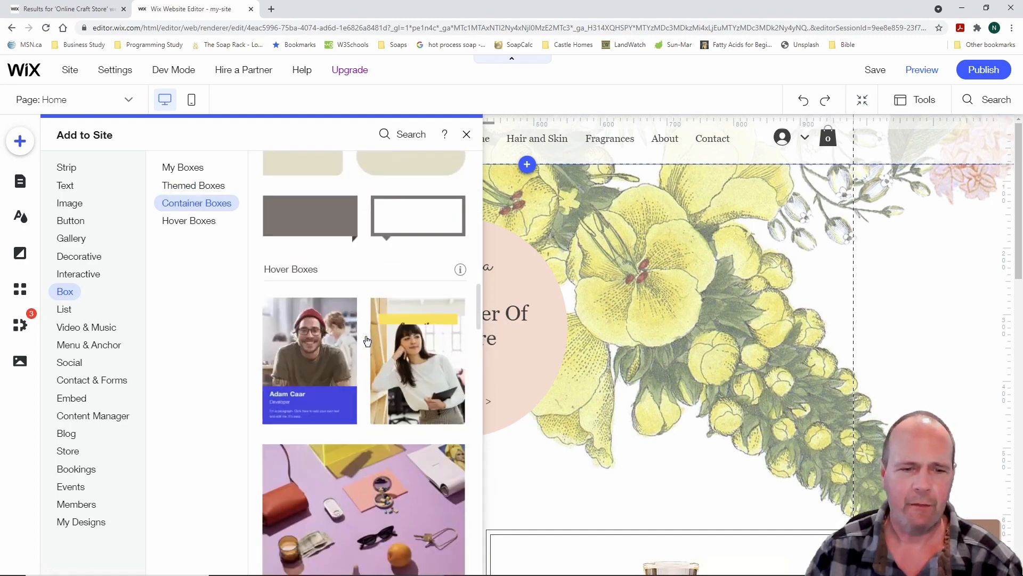
scroll(367, 341, "down", 8)
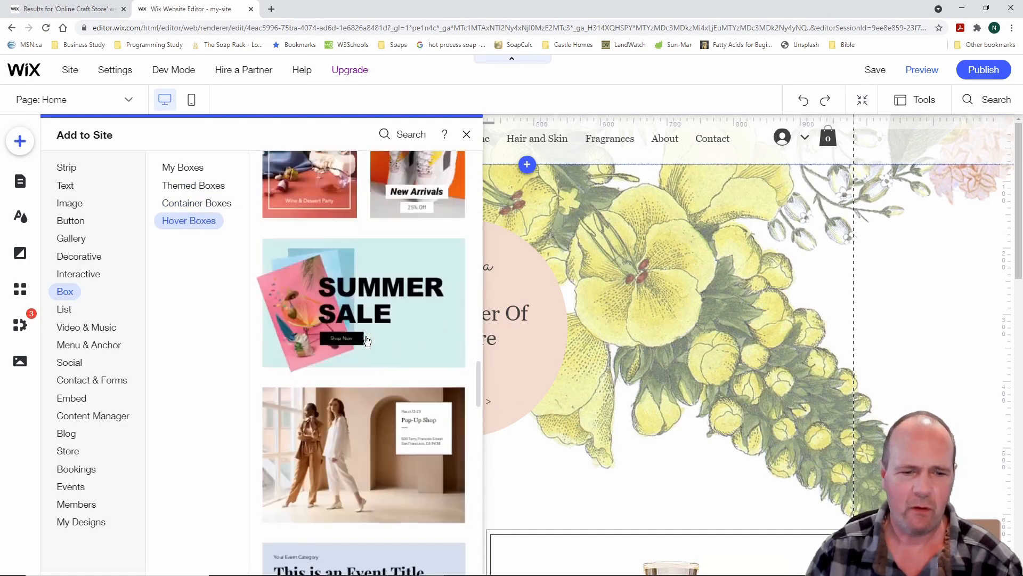
scroll(367, 341, "down", 4)
scroll(367, 341, "up", 15)
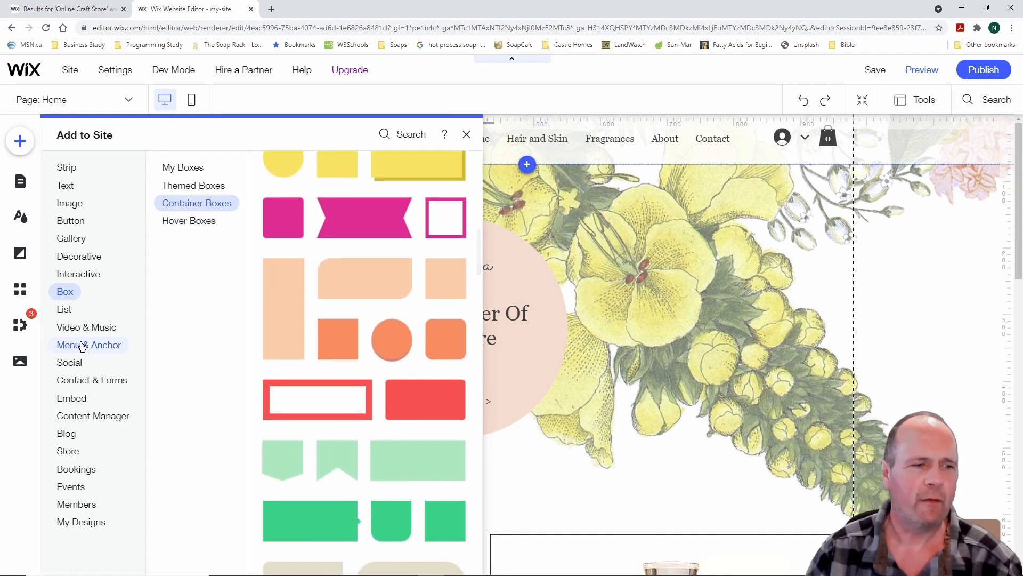
Look at the Menu & Anchor category, then scroll through the List and repeater designs
left_click(85, 345)
left_click(64, 310)
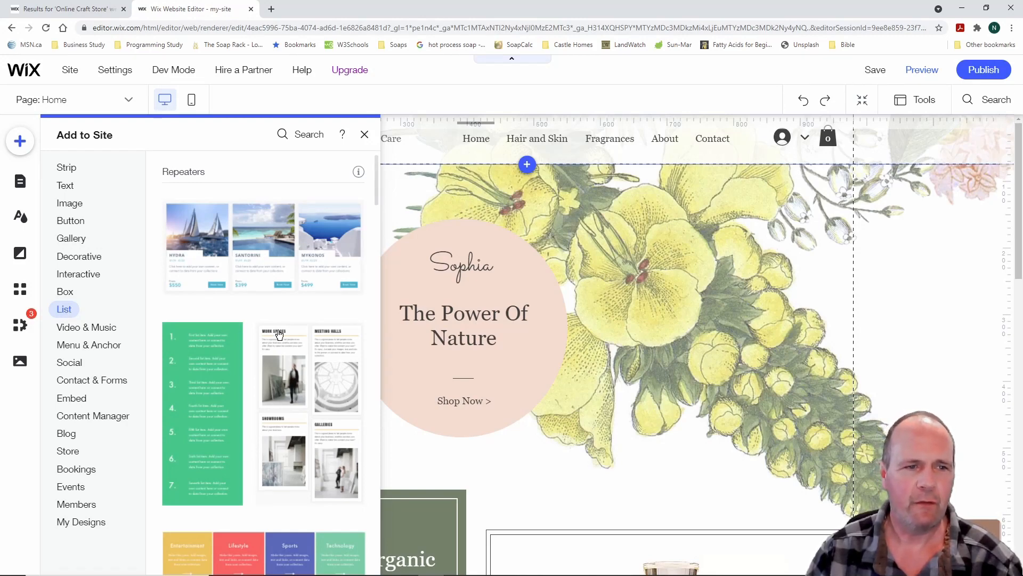
scroll(240, 347, "down", 5)
scroll(227, 348, "down", 12)
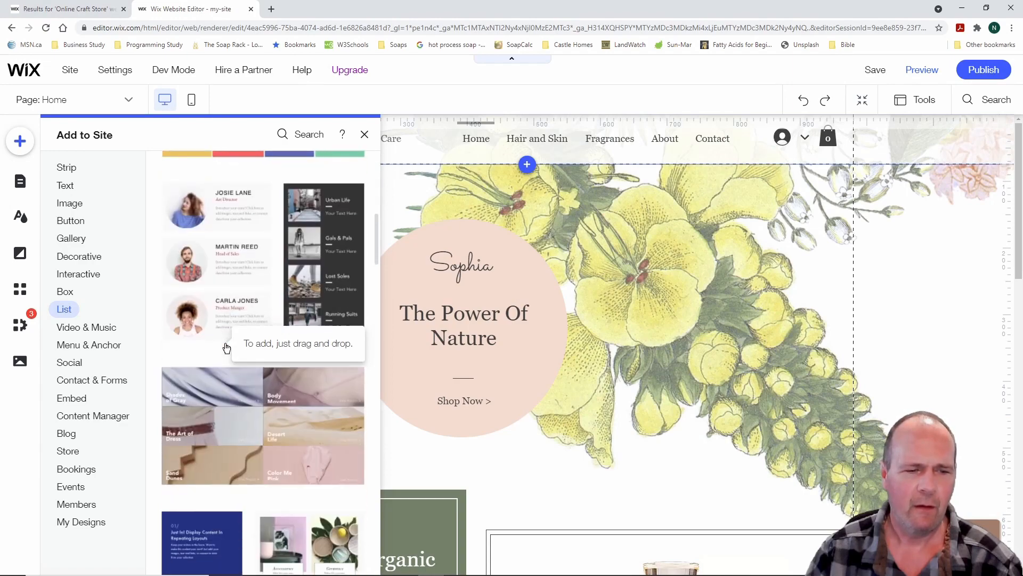
scroll(227, 348, "down", 8)
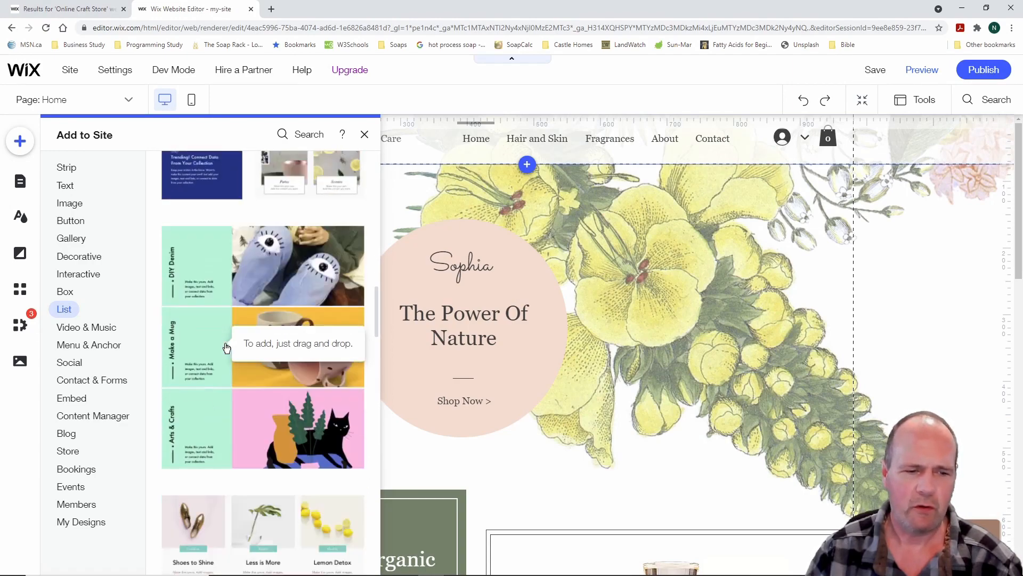
scroll(226, 348, "up", 3)
scroll(227, 348, "down", 10)
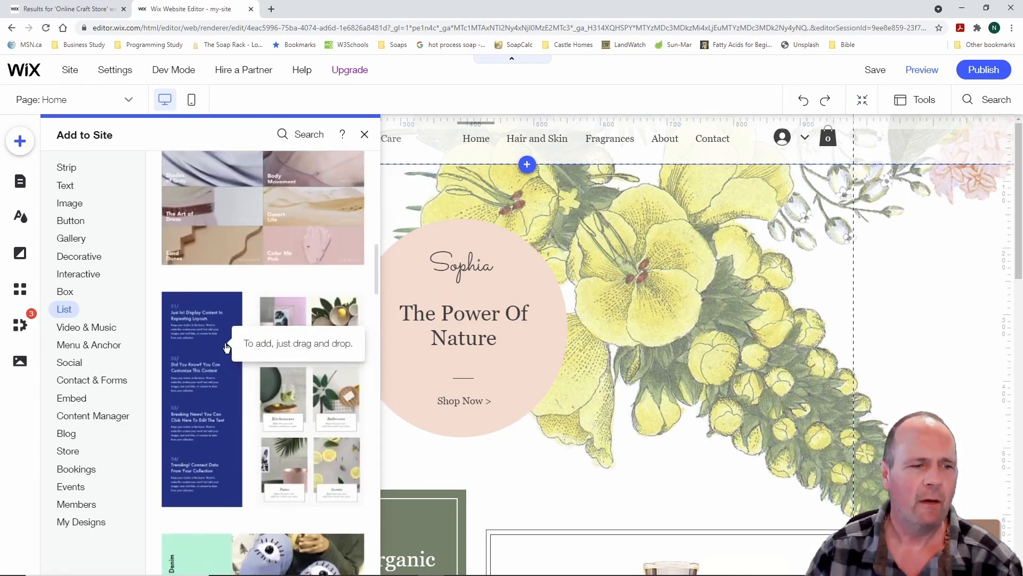
Check the Video & Music elements, then close the Add to Site panel
left_click(92, 331)
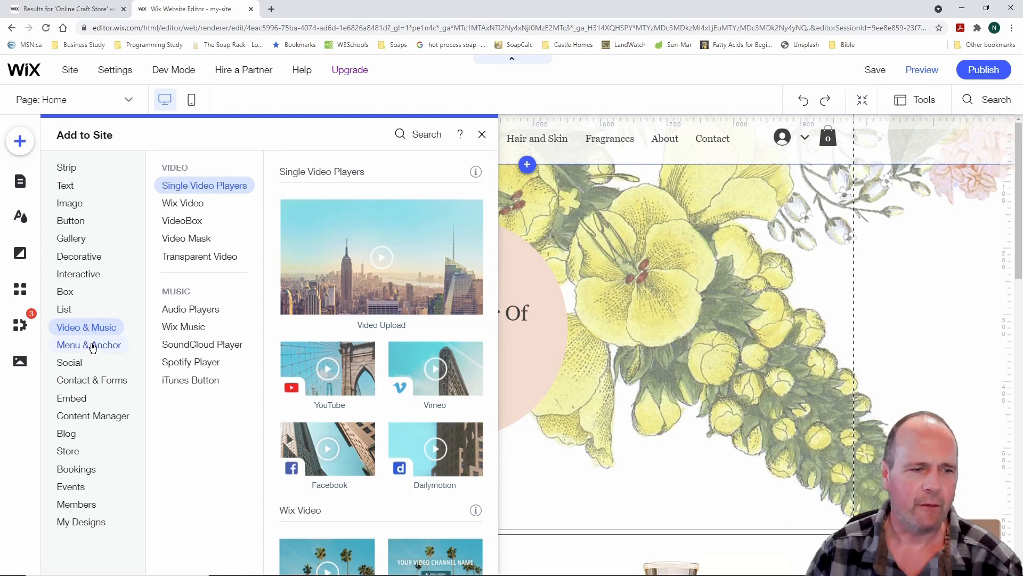
mouse_move(89, 347)
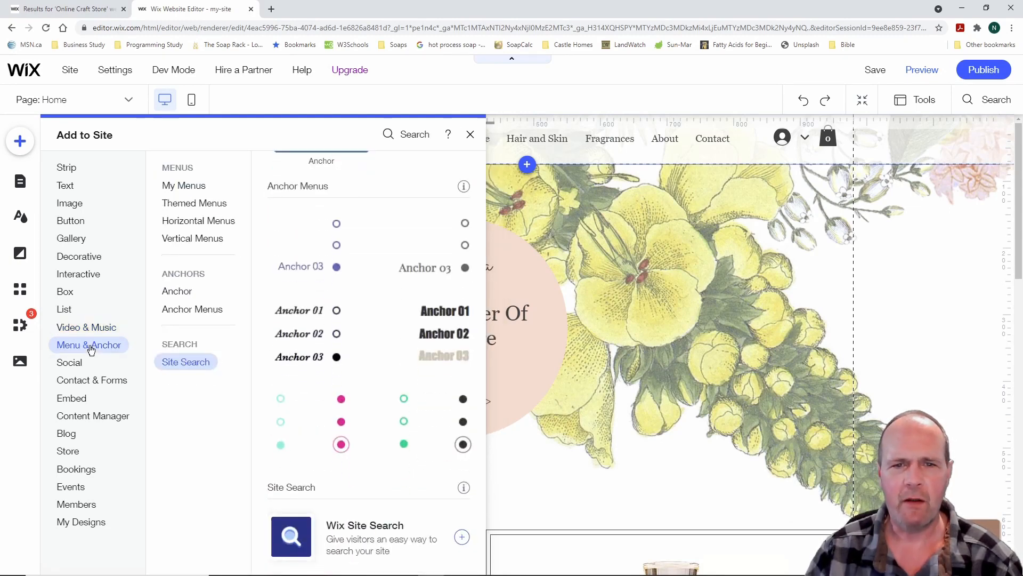
left_click(470, 135)
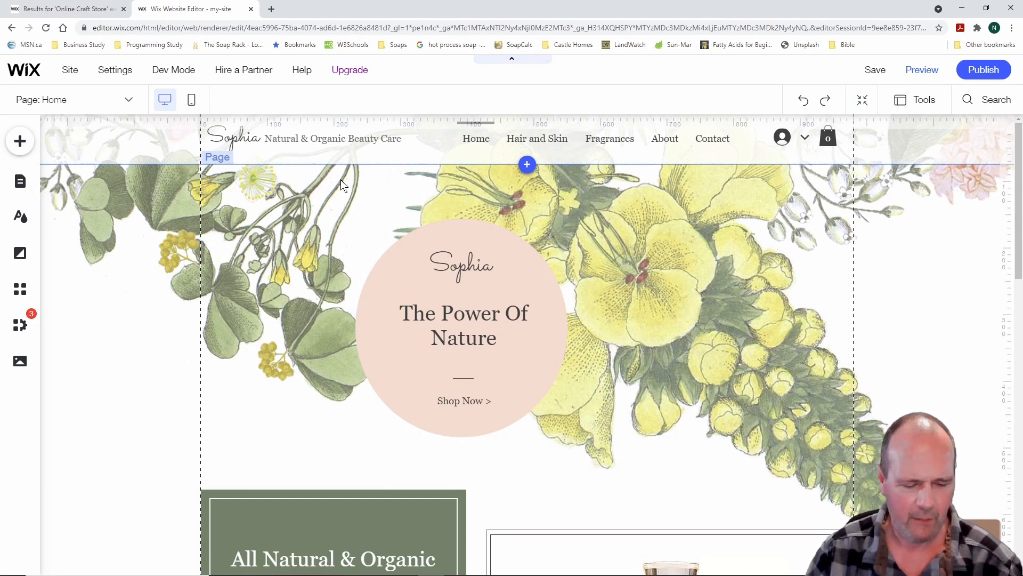
left_click_drag(109, 83, 152, 116)
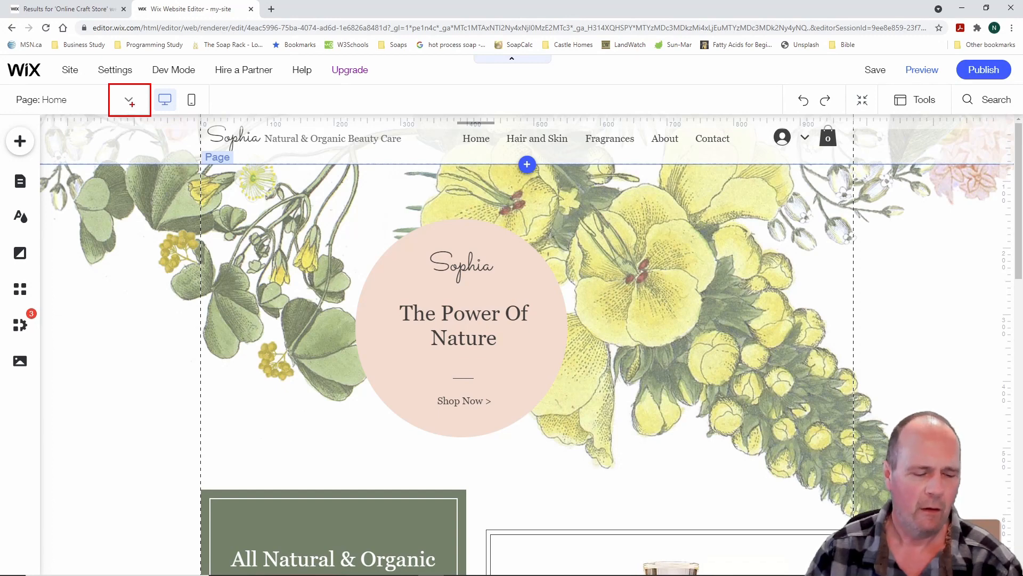
key("Escape")
left_click(129, 101)
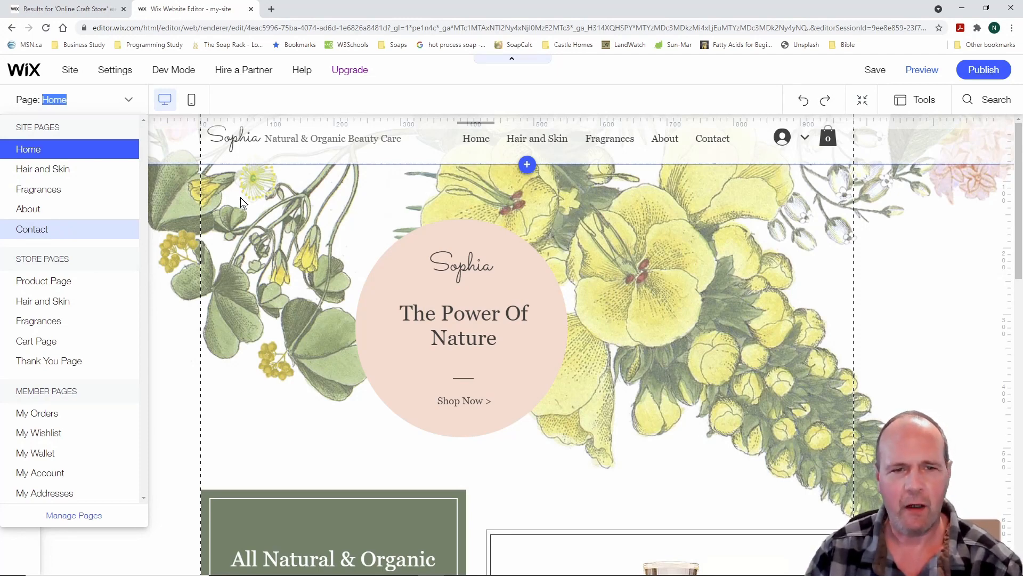
left_click_drag(436, 121, 759, 156)
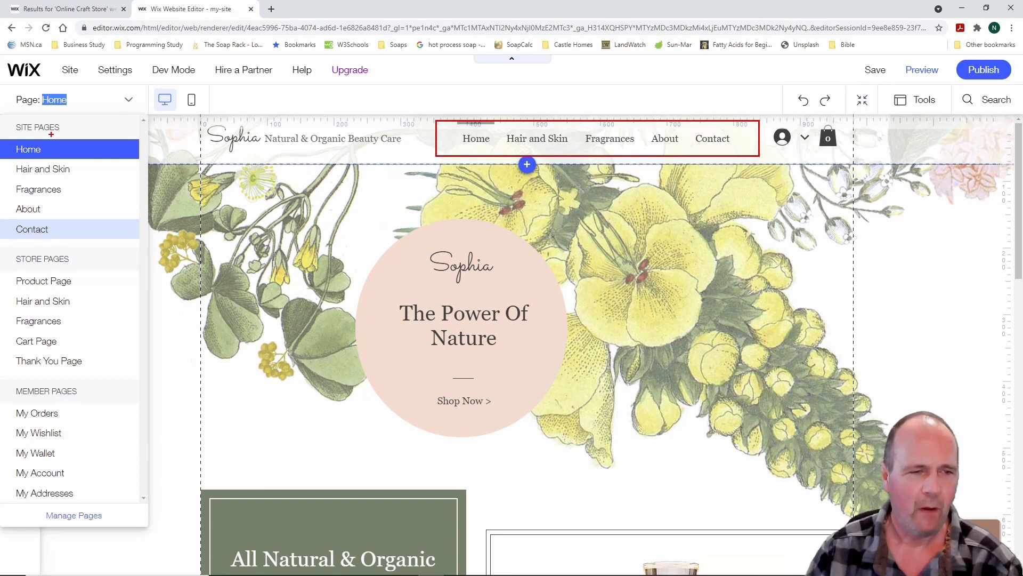
key("Escape")
Open the Add panel and switch from Video & Music to the Menu & Anchor category
left_click(19, 141)
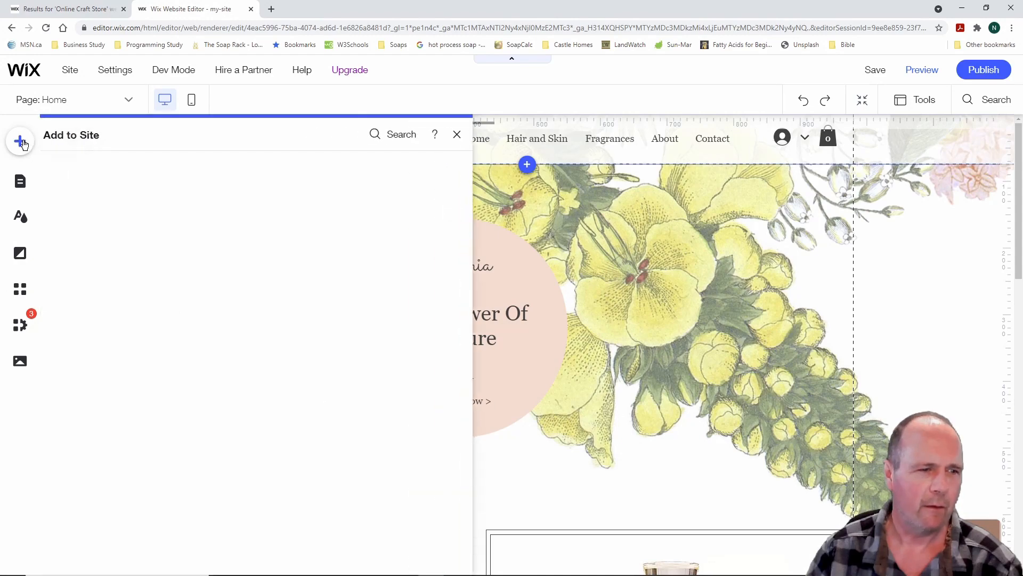
left_click(103, 327)
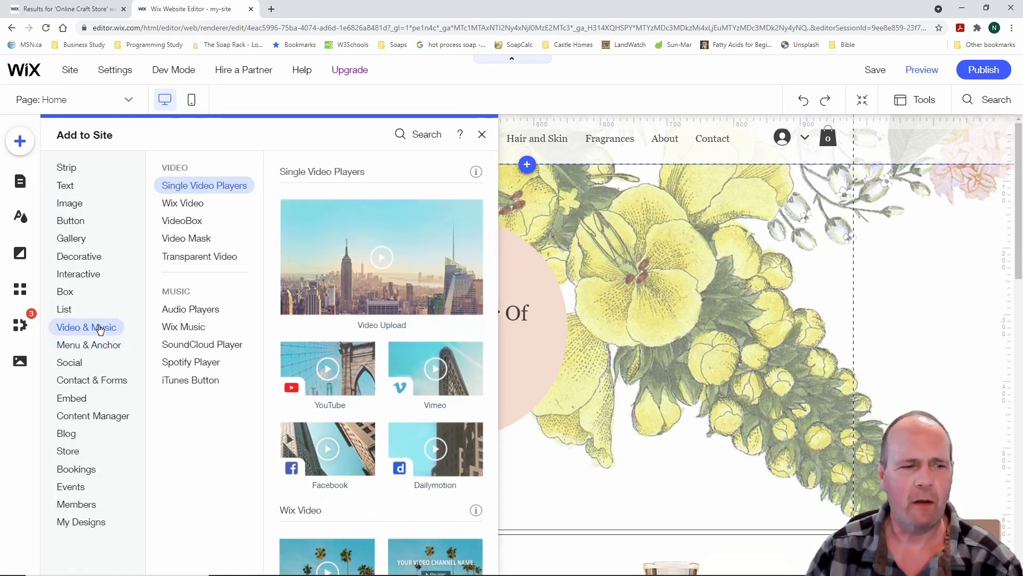
left_click(103, 345)
scroll(393, 318, "up", 10)
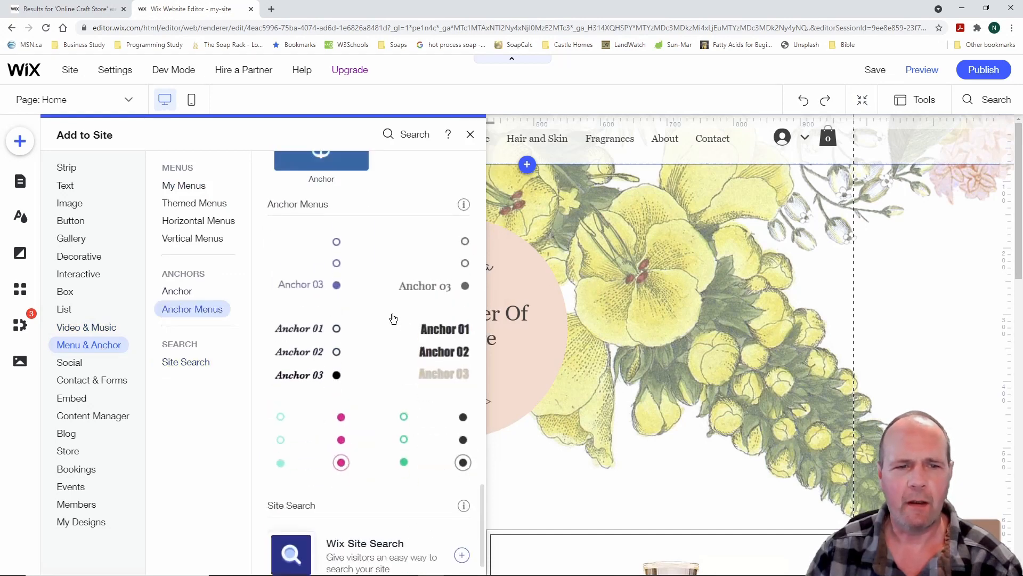
scroll(393, 318, "up", 10)
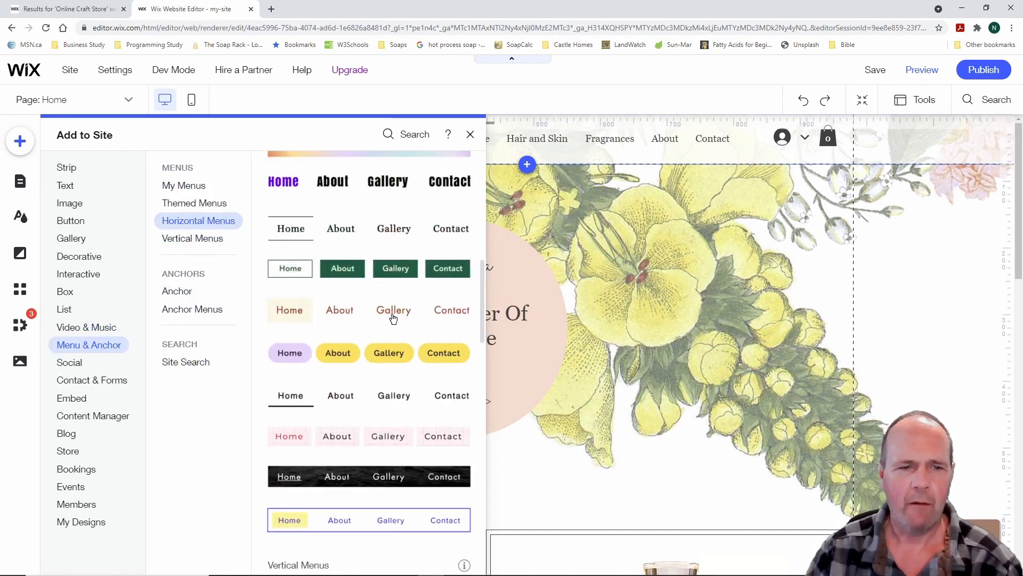
scroll(394, 320, "down", 5)
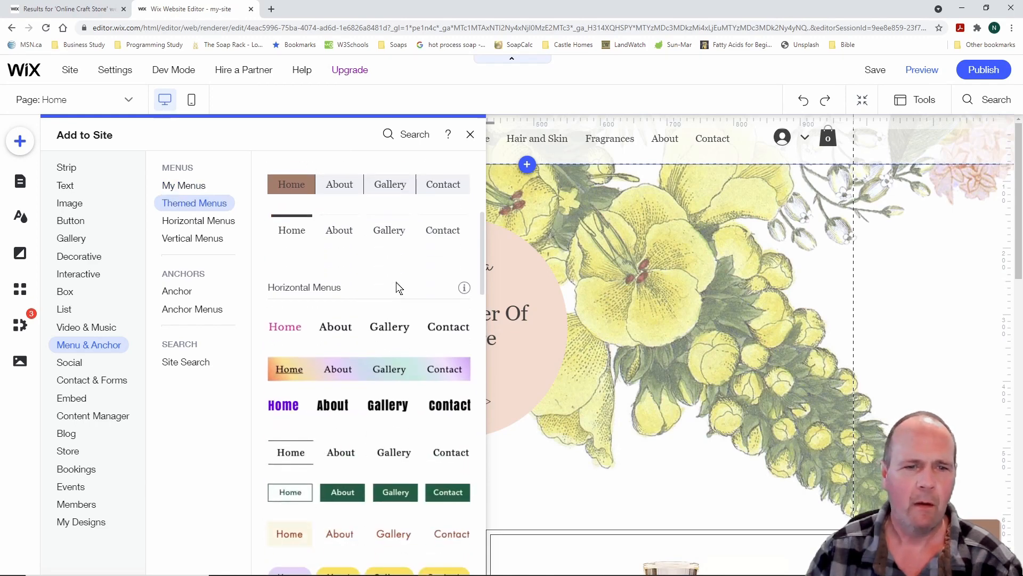
scroll(397, 286, "up", 1)
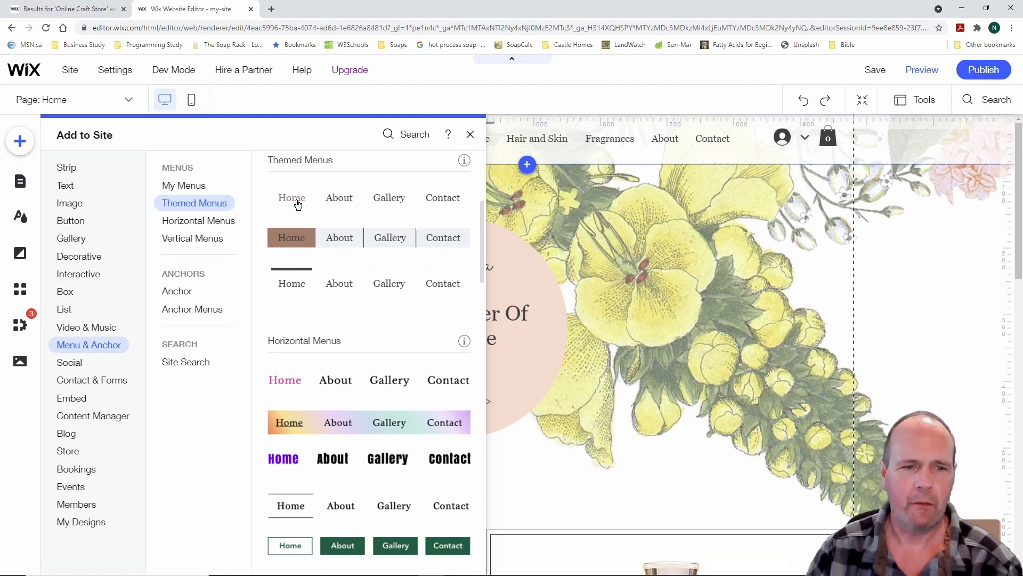
Scroll through the vertical menu, anchor and anchor menu designs
scroll(367, 282, "up", 4)
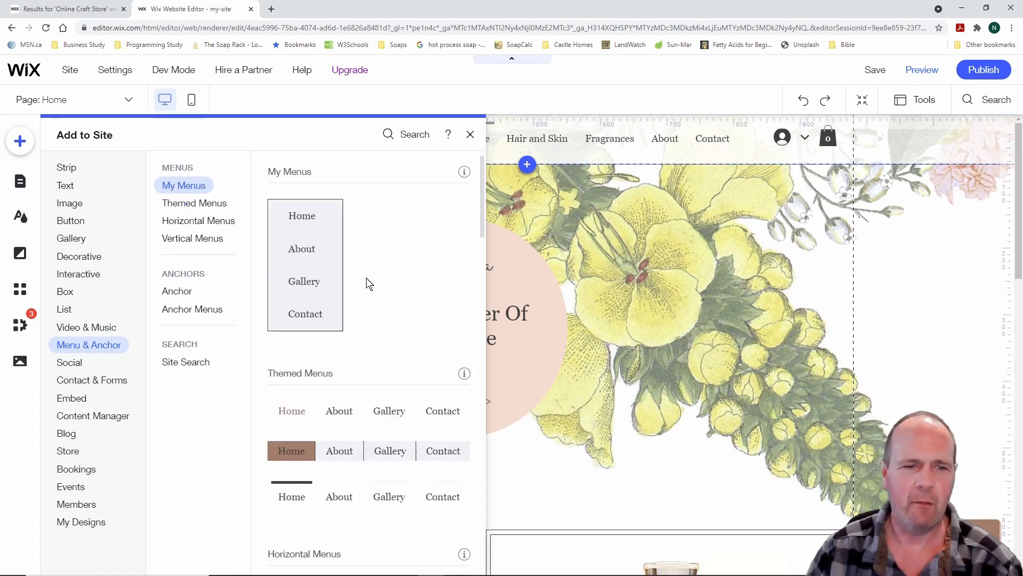
scroll(384, 267, "down", 3)
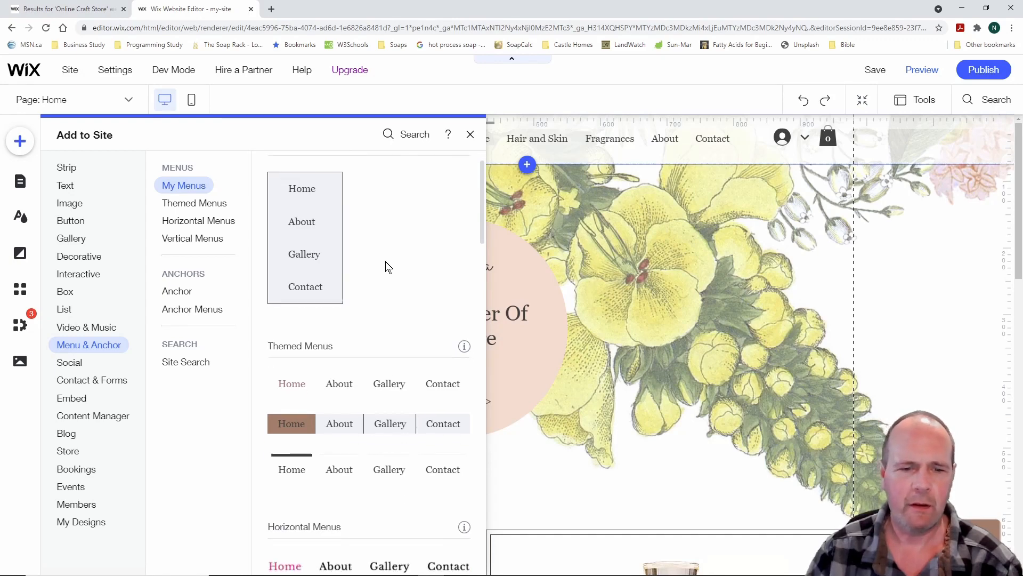
scroll(389, 266, "down", 3)
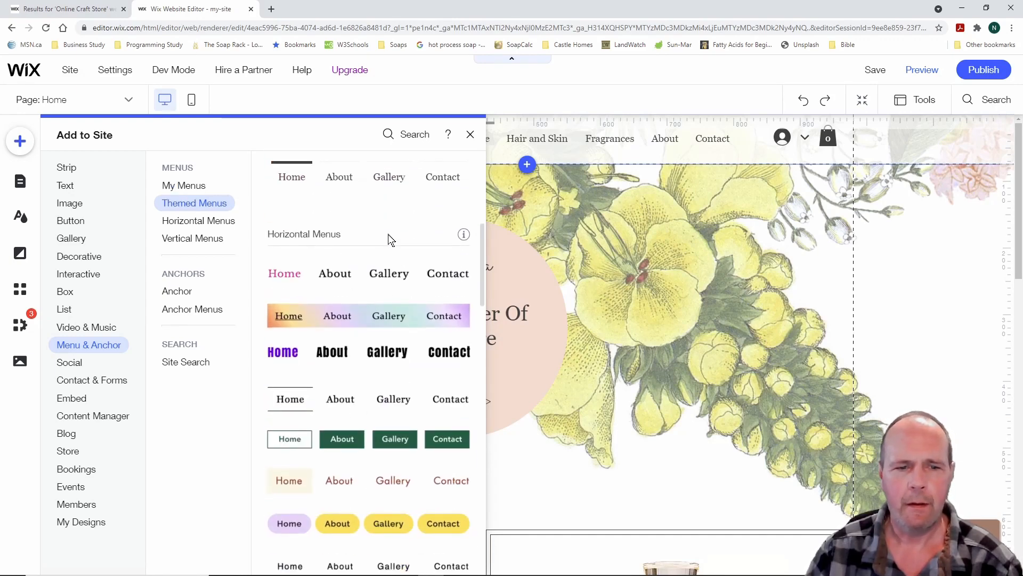
scroll(389, 240, "down", 2)
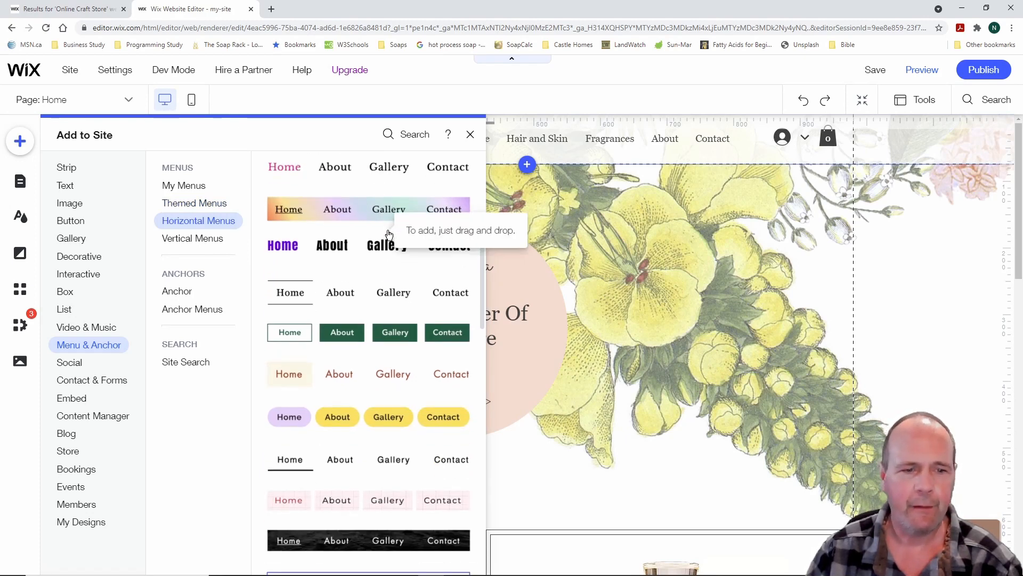
scroll(389, 237, "down", 4)
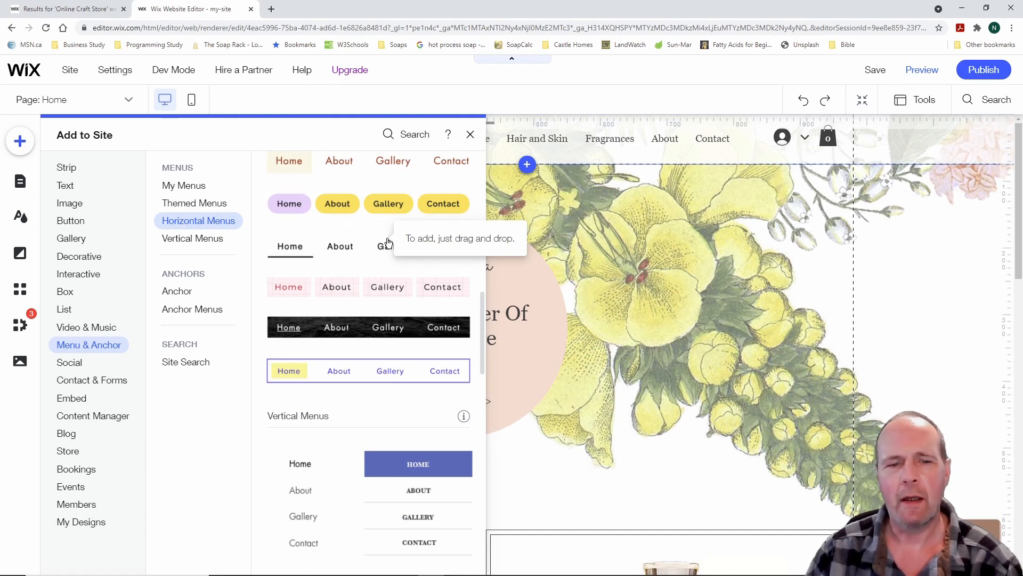
scroll(388, 243, "down", 3)
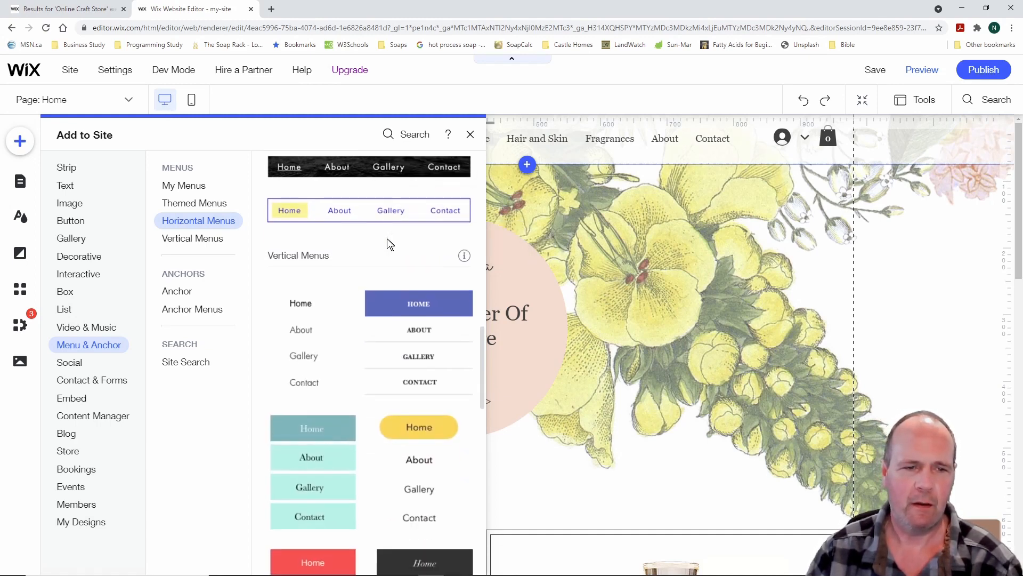
scroll(389, 244, "down", 3)
scroll(389, 243, "down", 7)
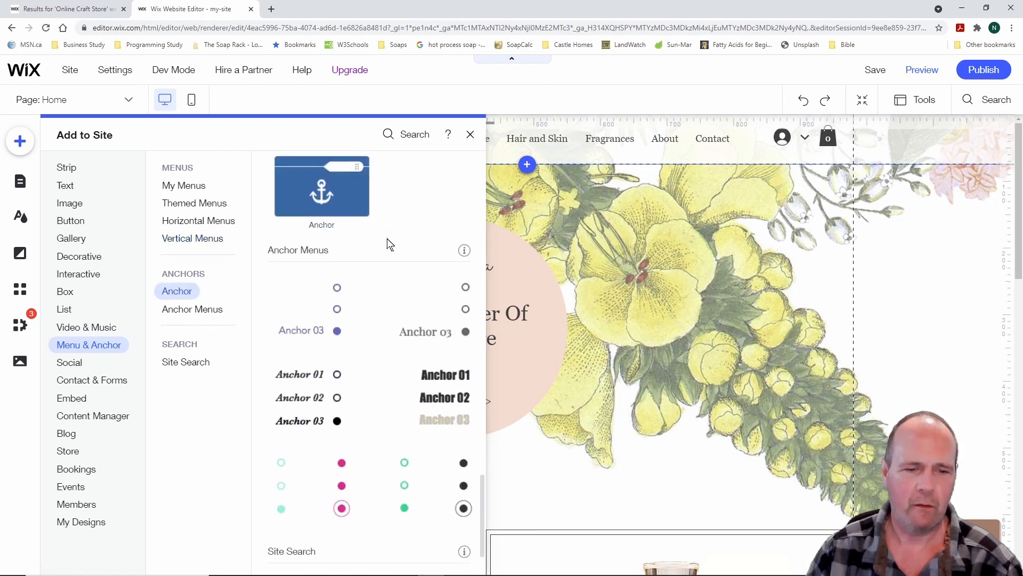
scroll(389, 243, "up", 12)
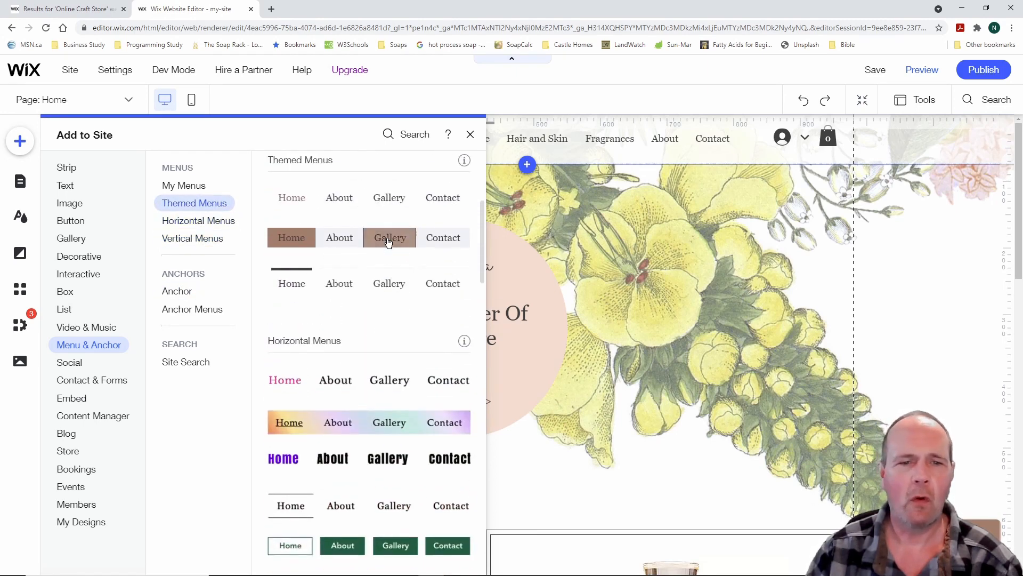
scroll(388, 241, "down", 6)
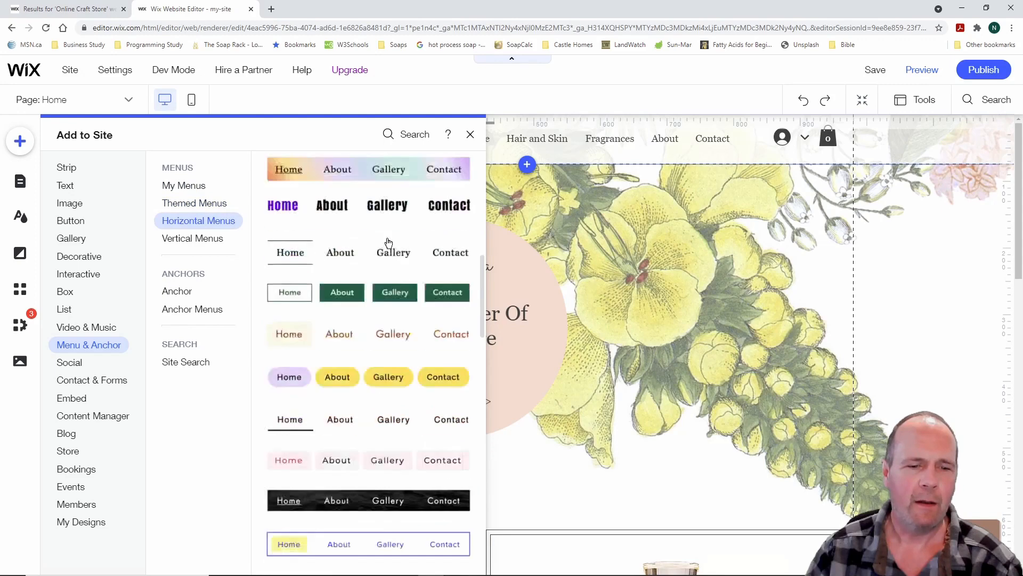
scroll(389, 243, "down", 6)
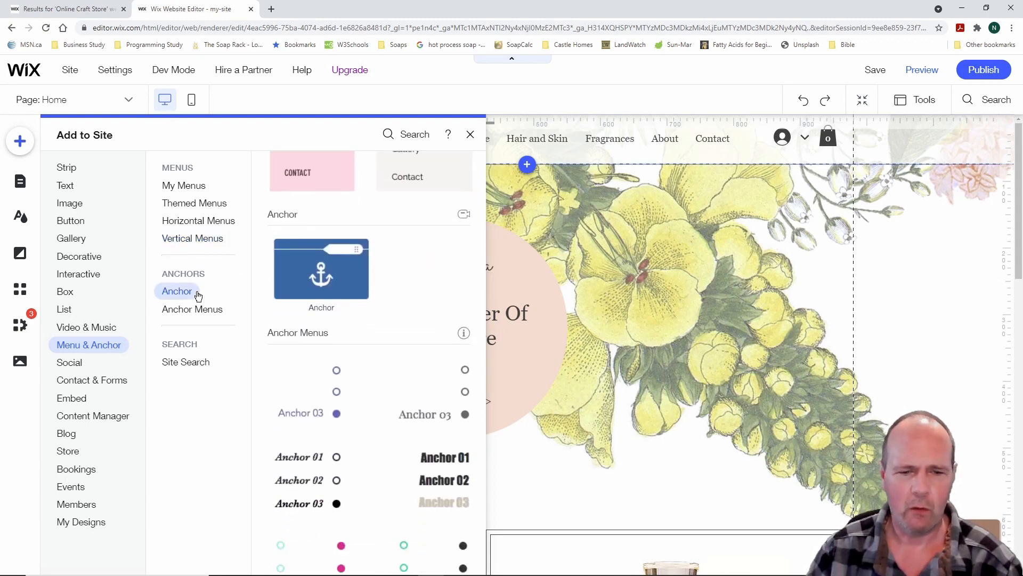
Review the anchor menu styles and Site Search options, then close the Add panel
left_click(197, 310)
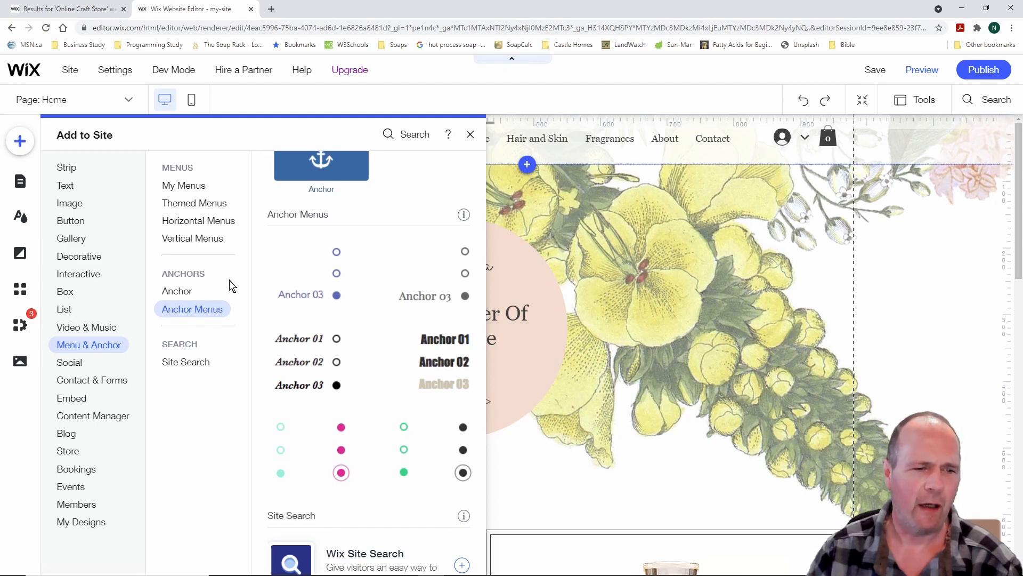
left_click(203, 363)
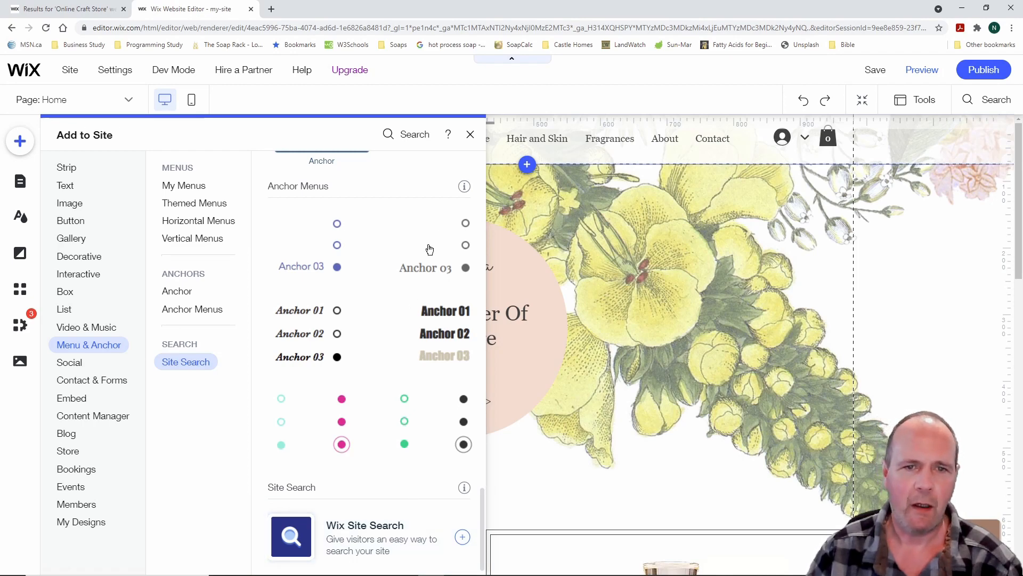
left_click(469, 136)
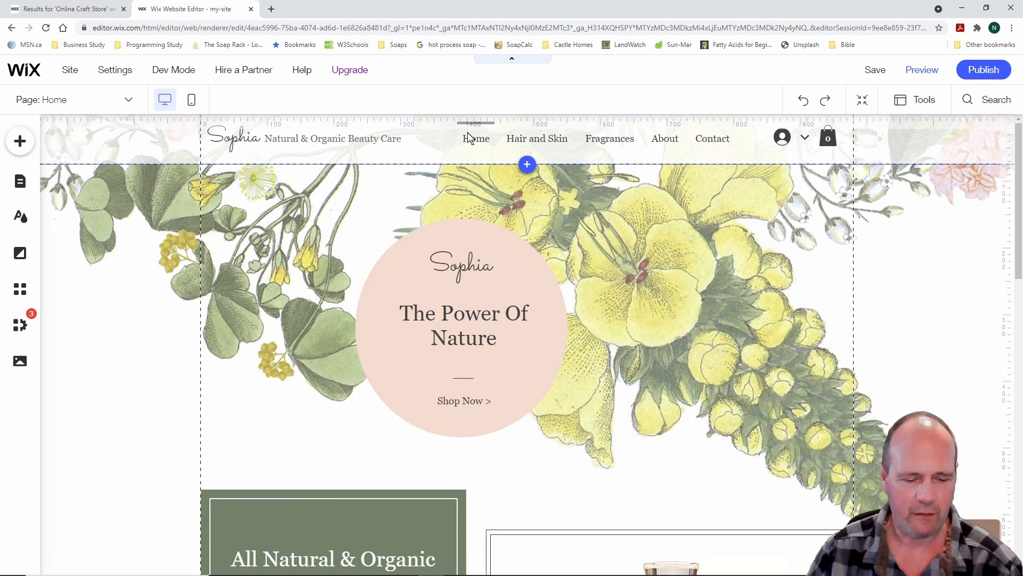
mouse_move(952, 81)
left_mouse_down()
mouse_move(976, 104)
mouse_move(1020, 118)
left_mouse_up()
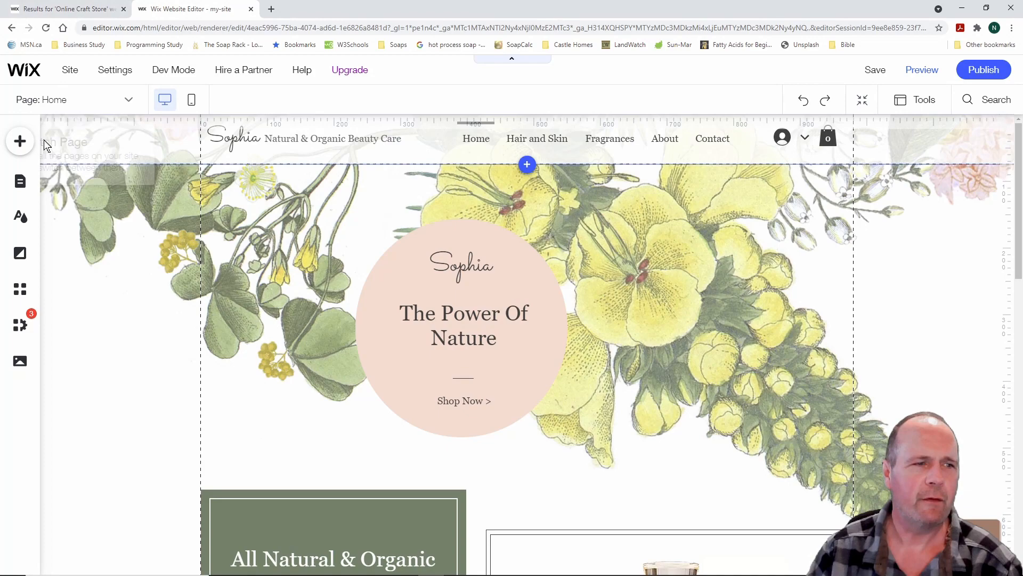
Reopen the Add panel to view the Social elements, then close it
left_click(21, 142)
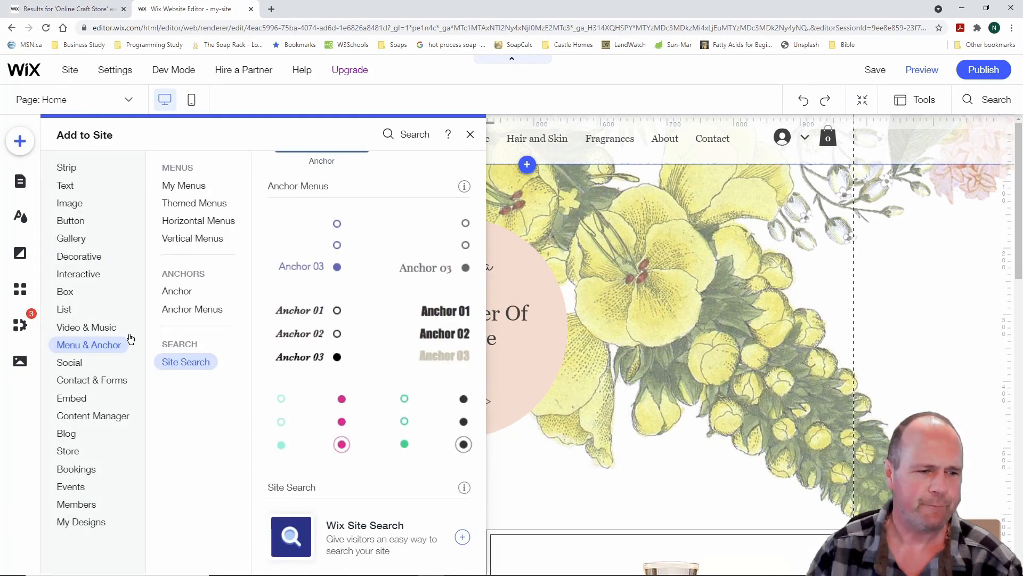
left_click(80, 363)
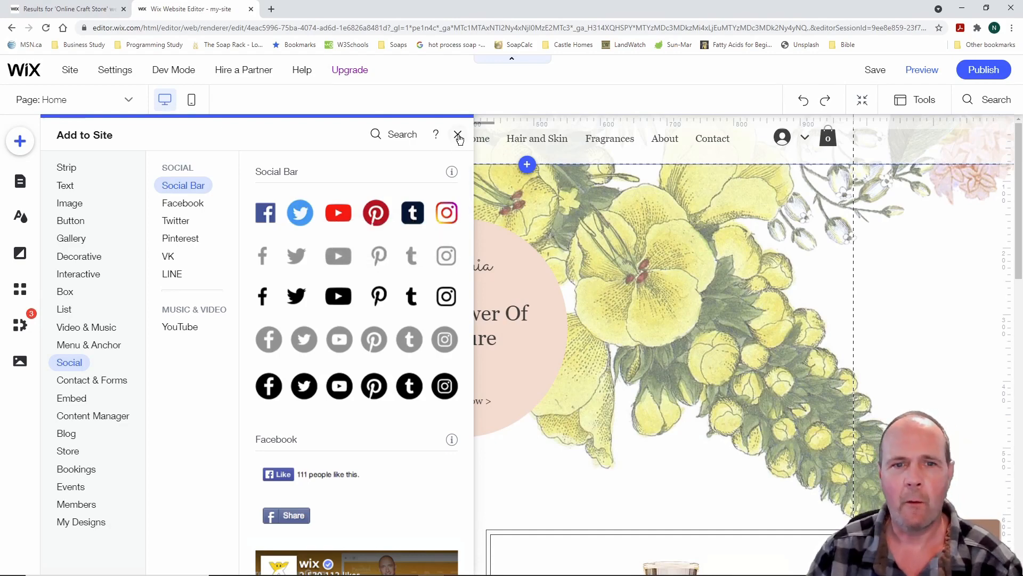
left_click(458, 135)
Scroll to the footer, select the Follow Us social bar and open Set Social Links
scroll(632, 303, "down", 10)
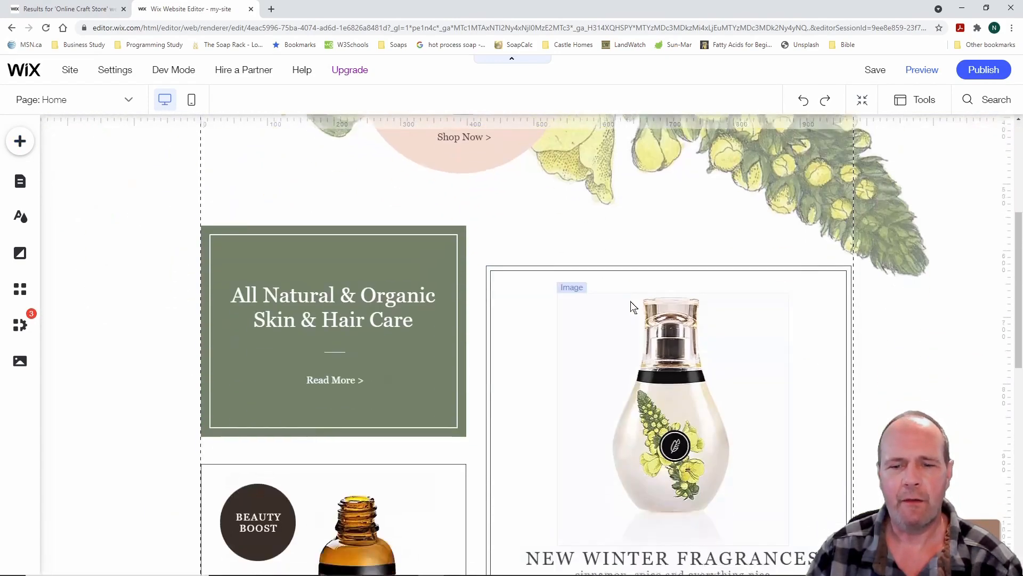
scroll(633, 306, "down", 5)
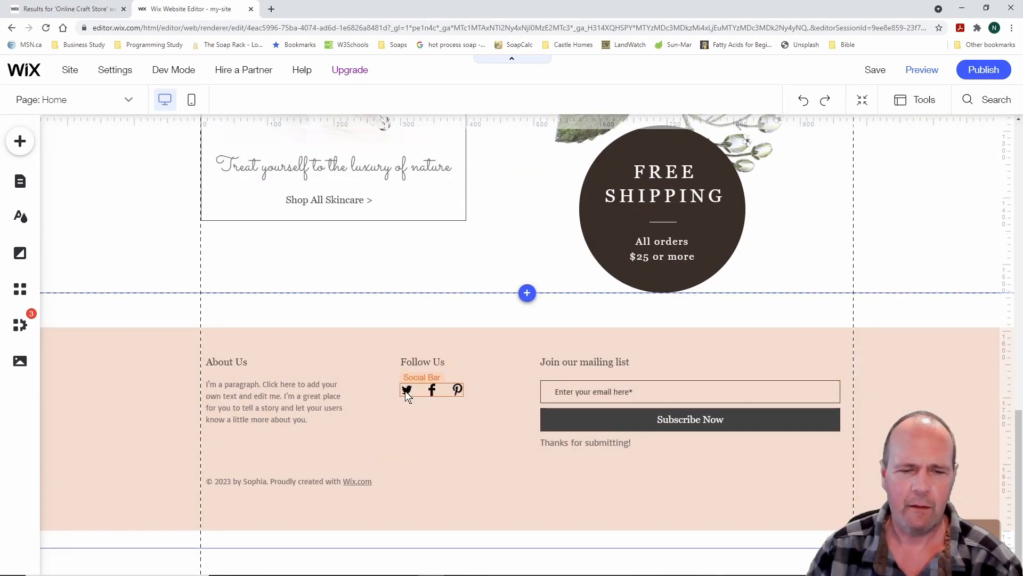
left_click(433, 389)
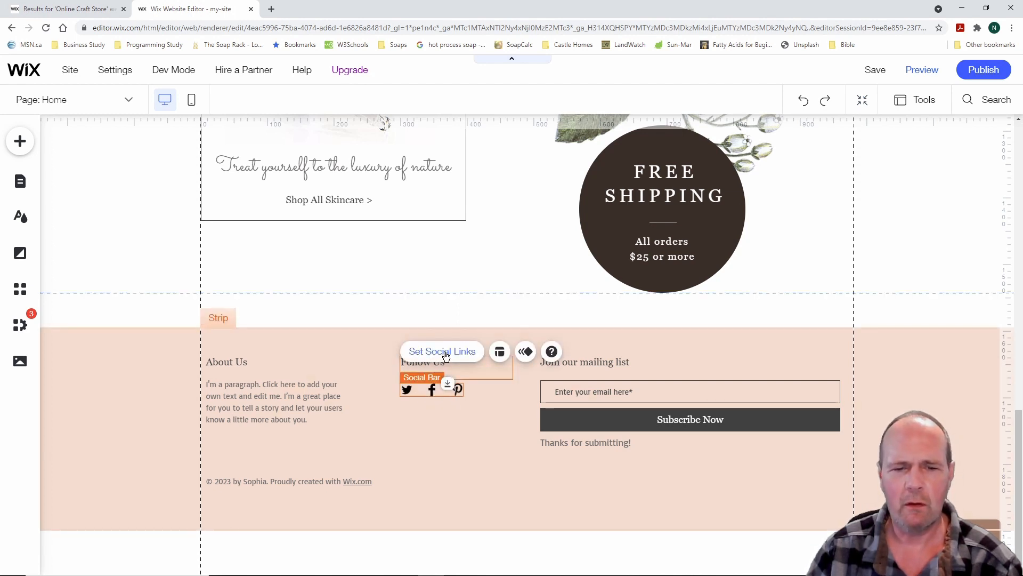
left_click(446, 353)
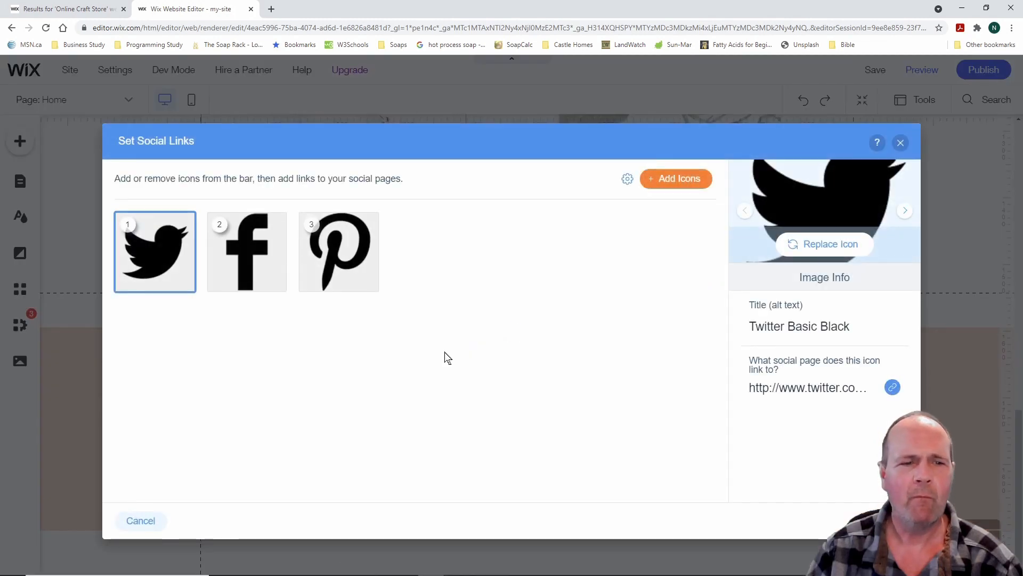
mouse_move(155, 245)
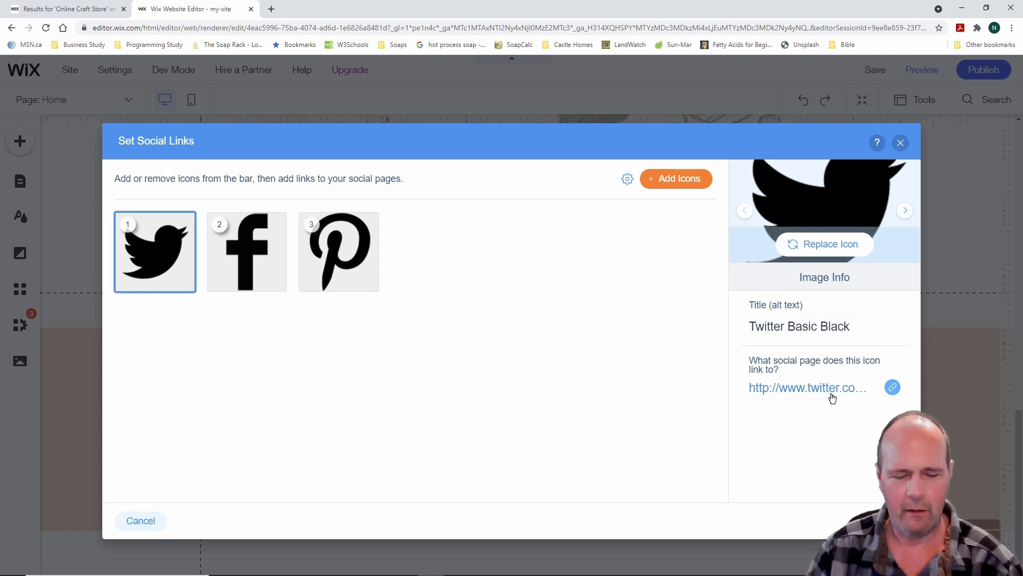
left_click_drag(719, 344, 912, 410)
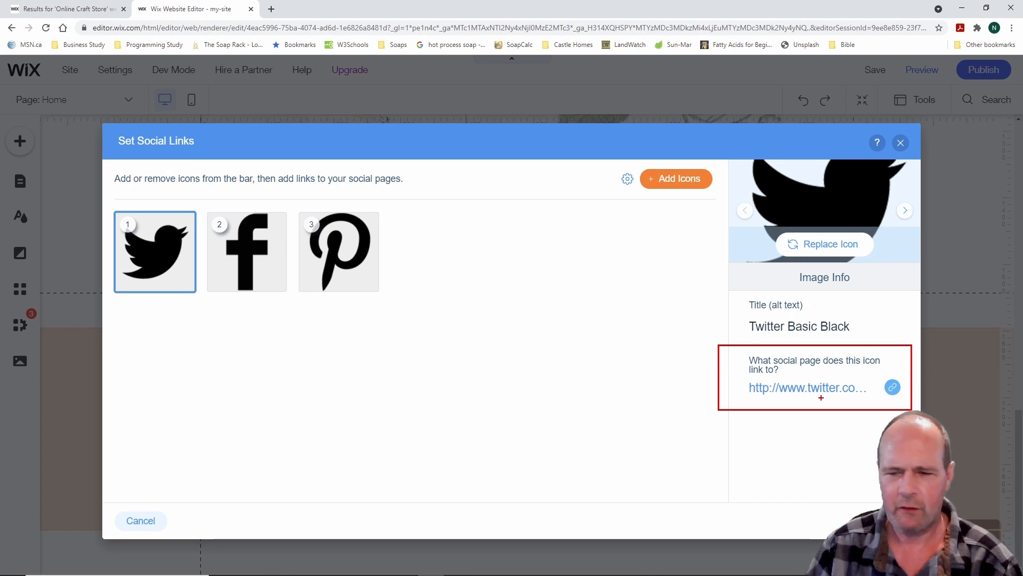
key("Escape")
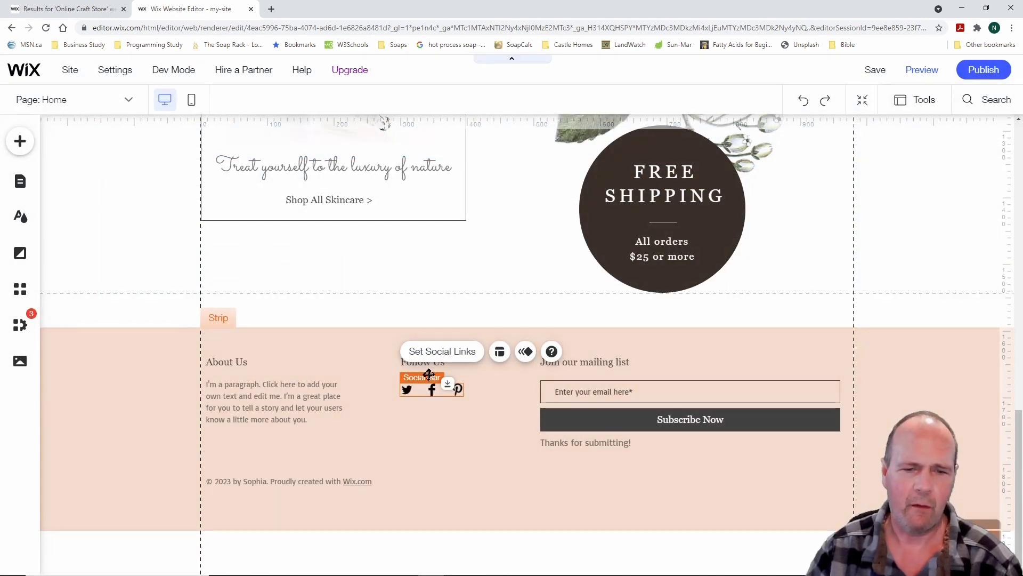
left_click(437, 353)
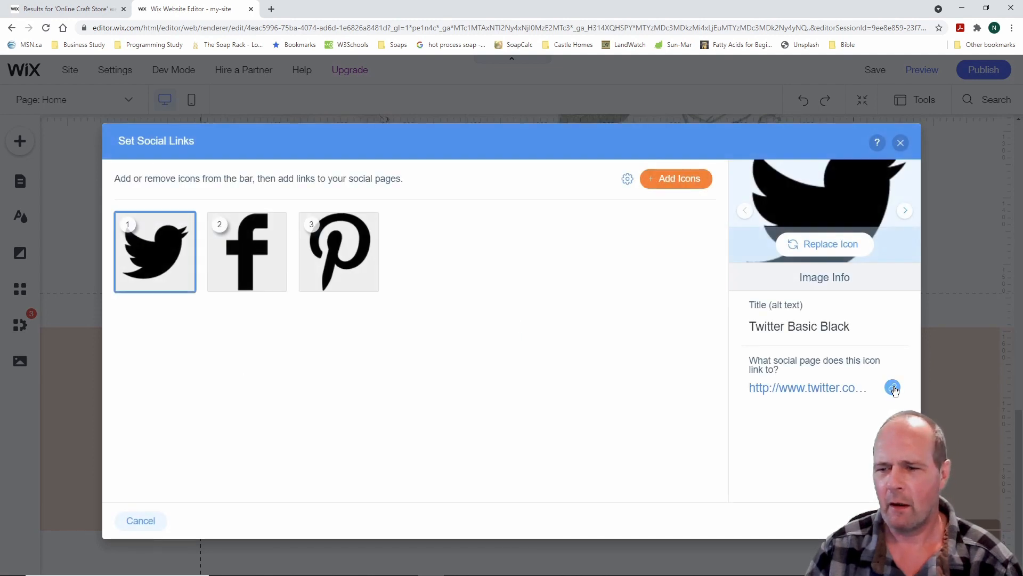
left_click(893, 388)
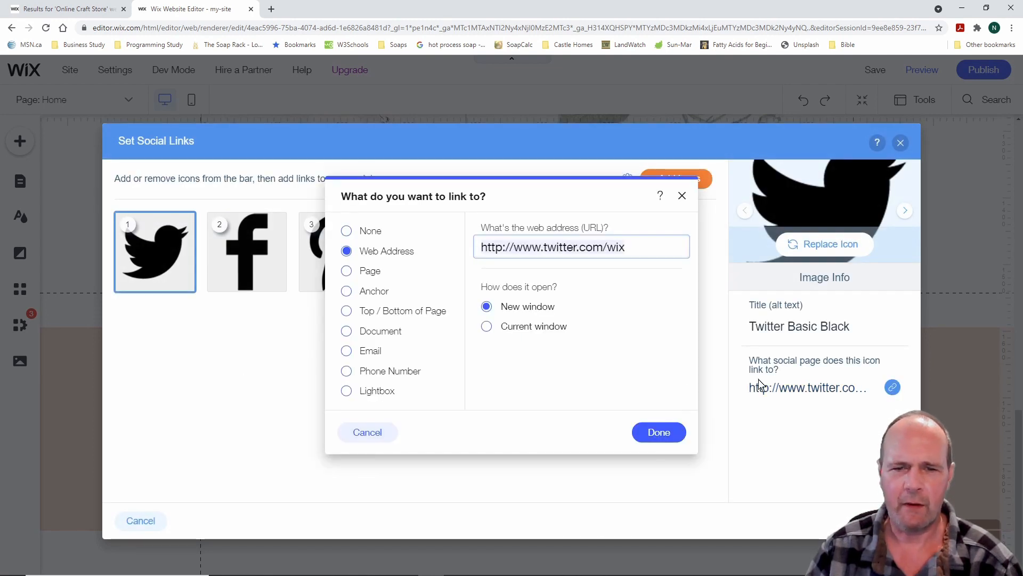
triple_click(630, 246)
mouse_move(631, 246)
left_mouse_down()
mouse_move(550, 254)
mouse_move(629, 250)
left_mouse_up()
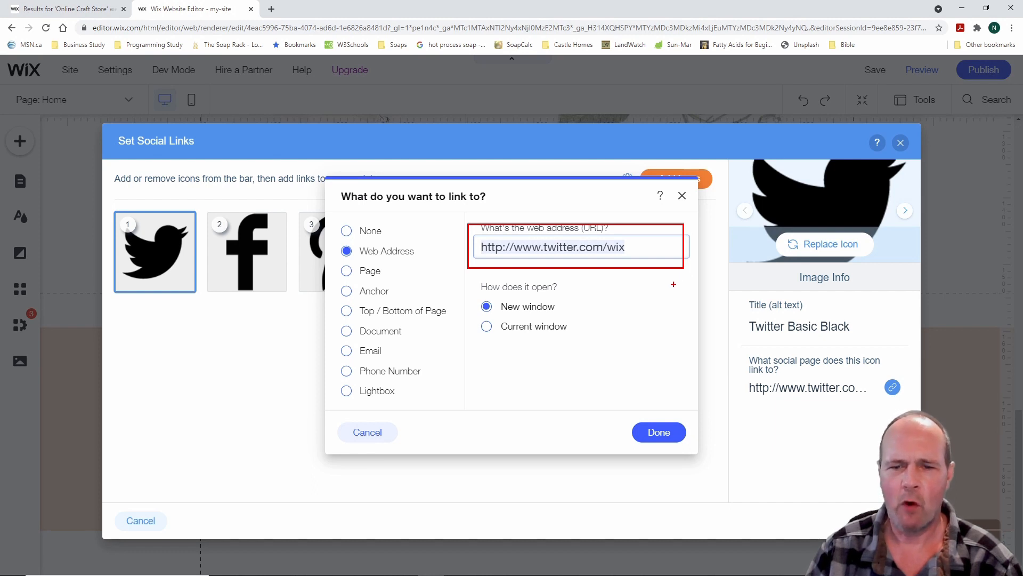
key("Escape")
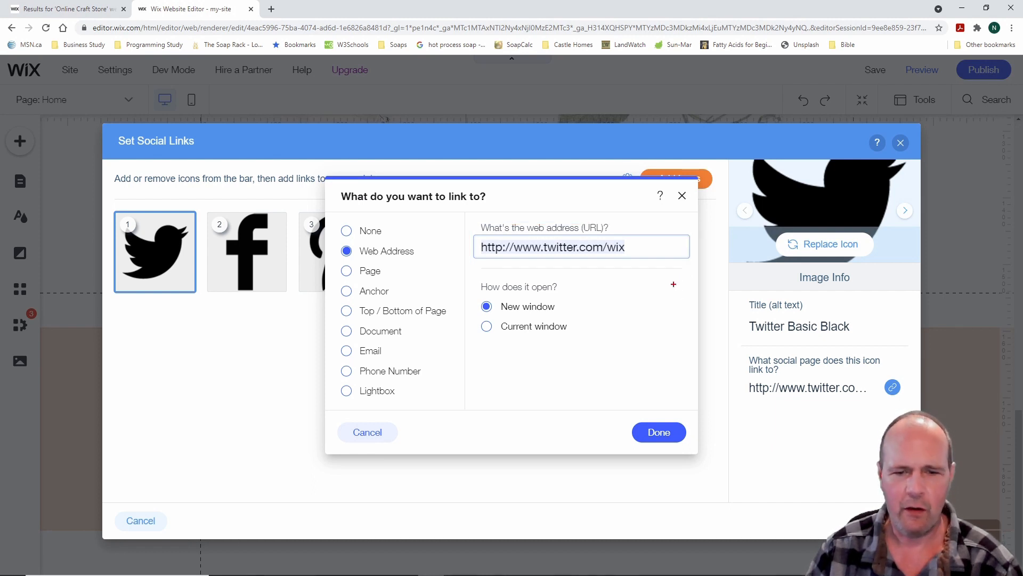
left_click_drag(475, 293, 585, 319)
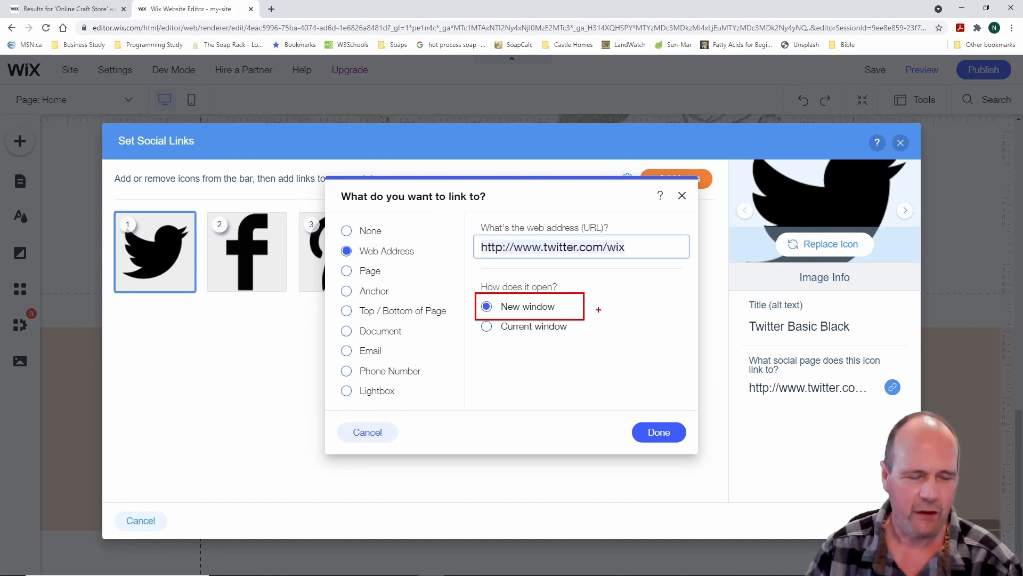
mouse_move(331, 213)
left_mouse_down()
mouse_move(455, 396)
mouse_move(450, 412)
left_mouse_up()
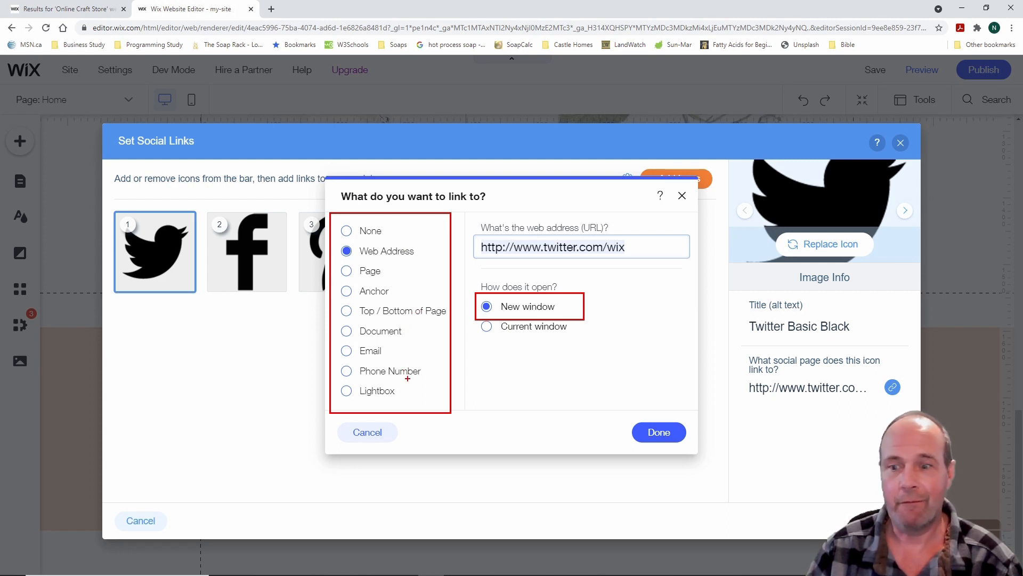
key("Escape")
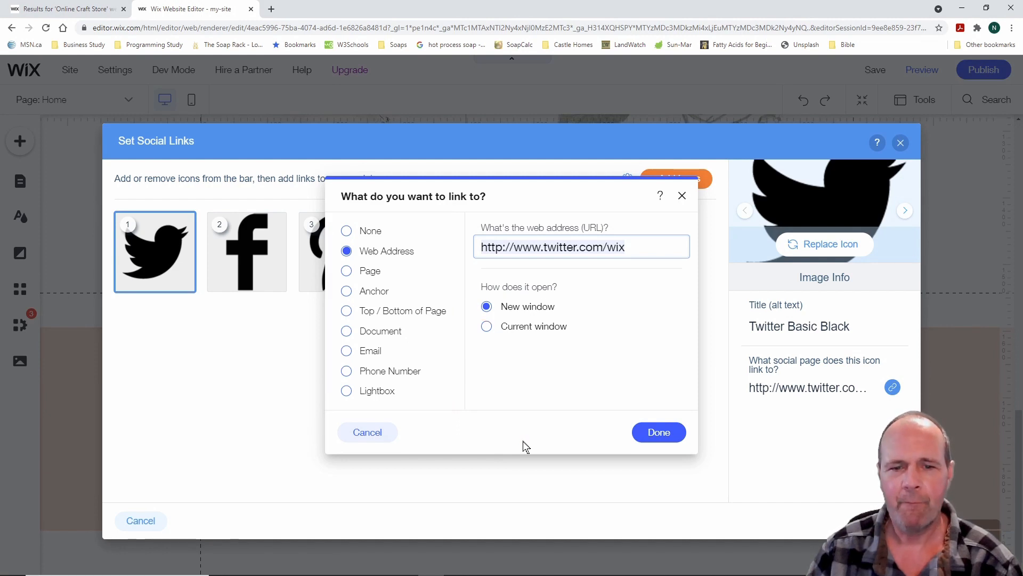
left_click(683, 196)
Check the Facebook icon's link, recheck Twitter, then close Set Social Links without changes
left_click(250, 247)
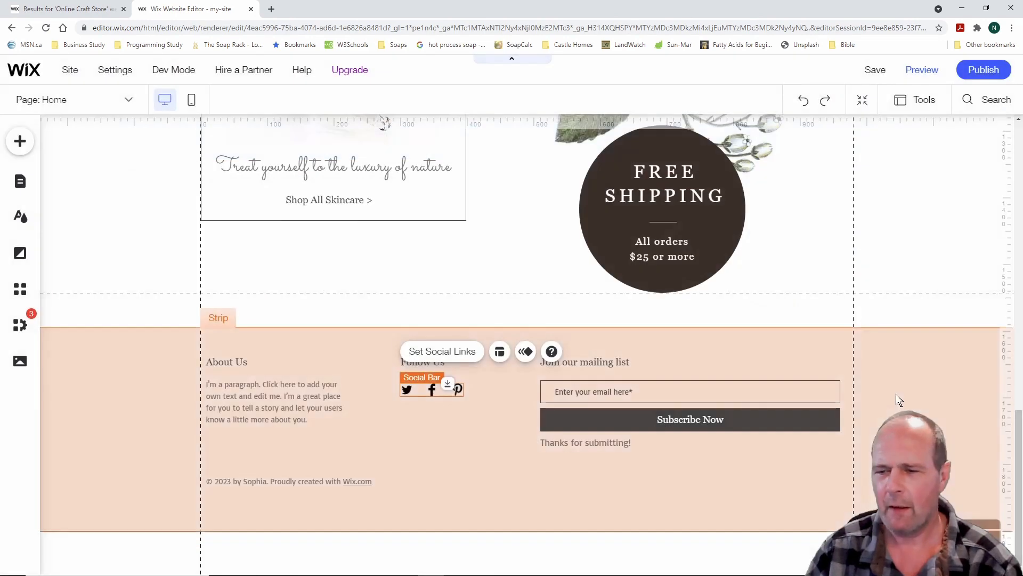
left_click(435, 353)
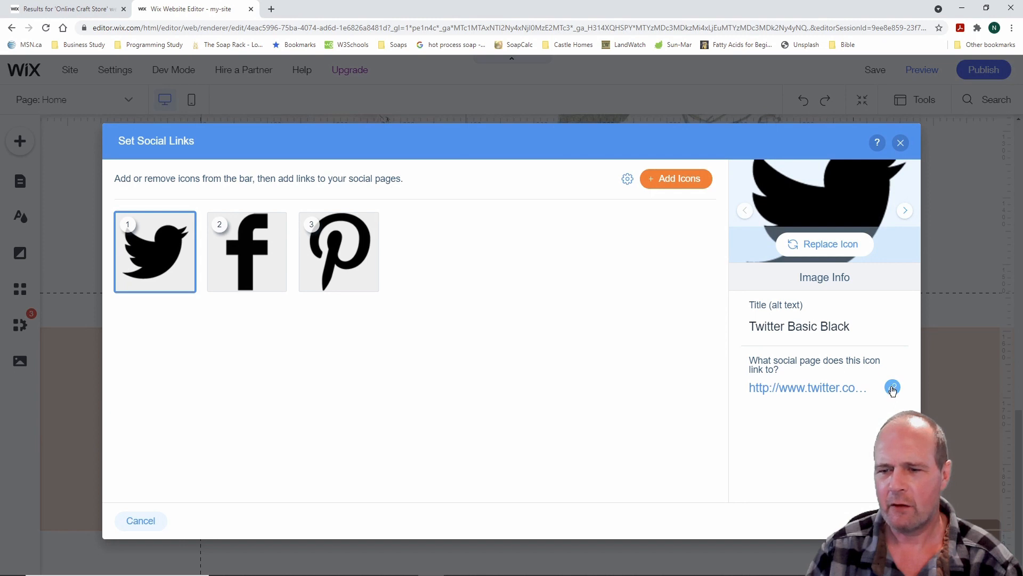
left_click(892, 388)
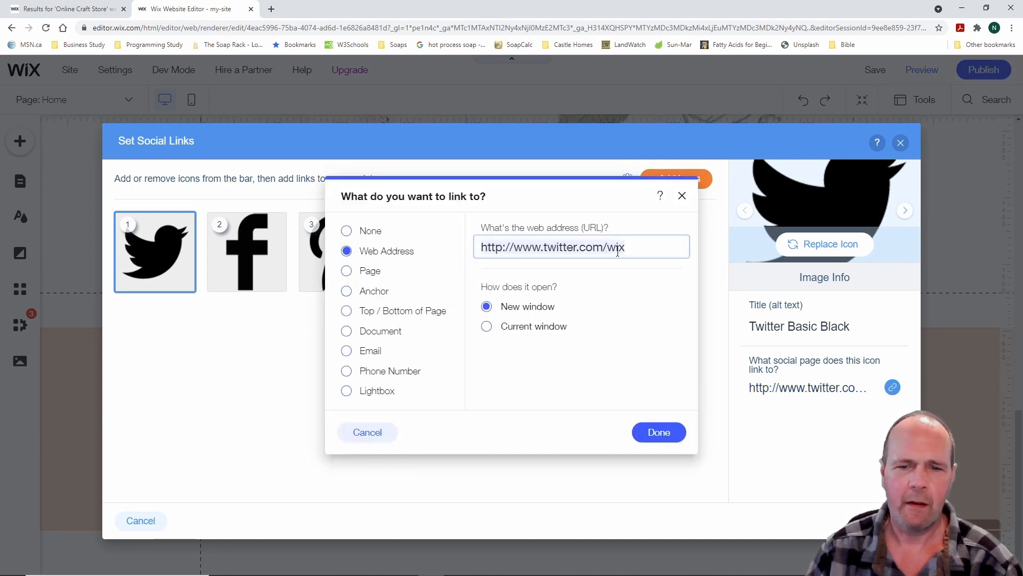
left_click(682, 196)
left_click(902, 142)
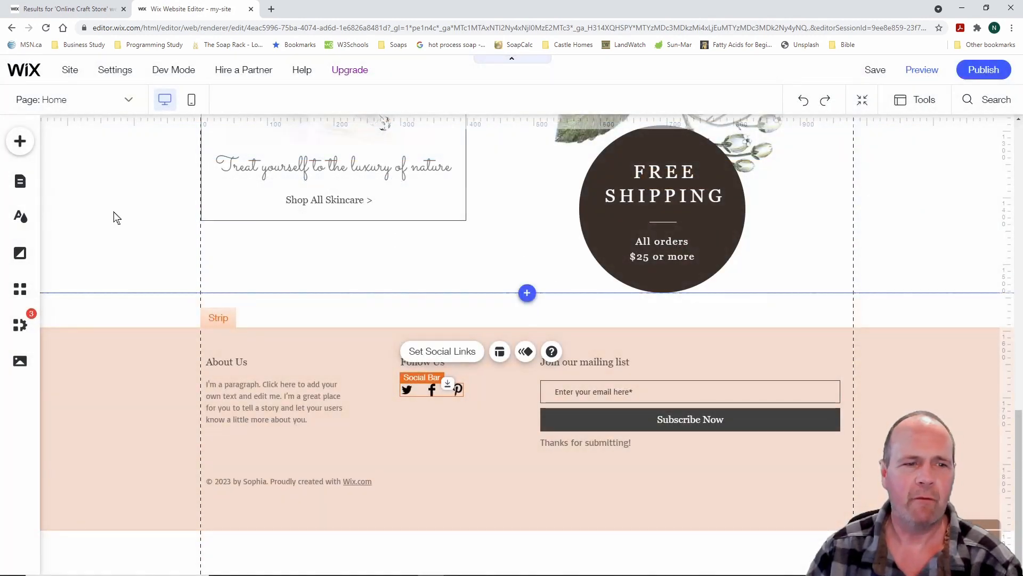
Deselect the social bar and open the + Add panel on the Social category
left_click(119, 229)
scroll(120, 230, "up", 4)
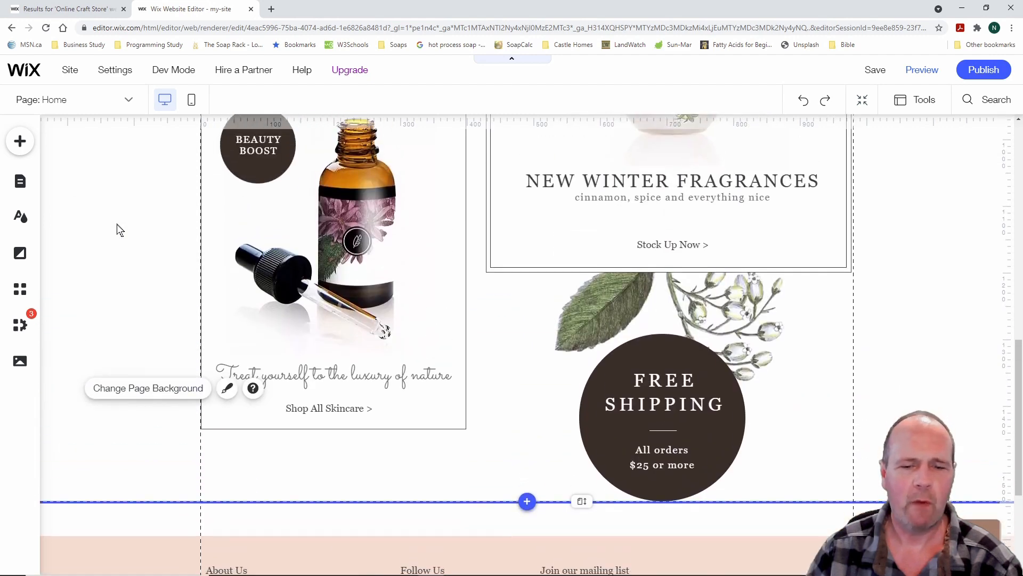
scroll(120, 231, "down", 4)
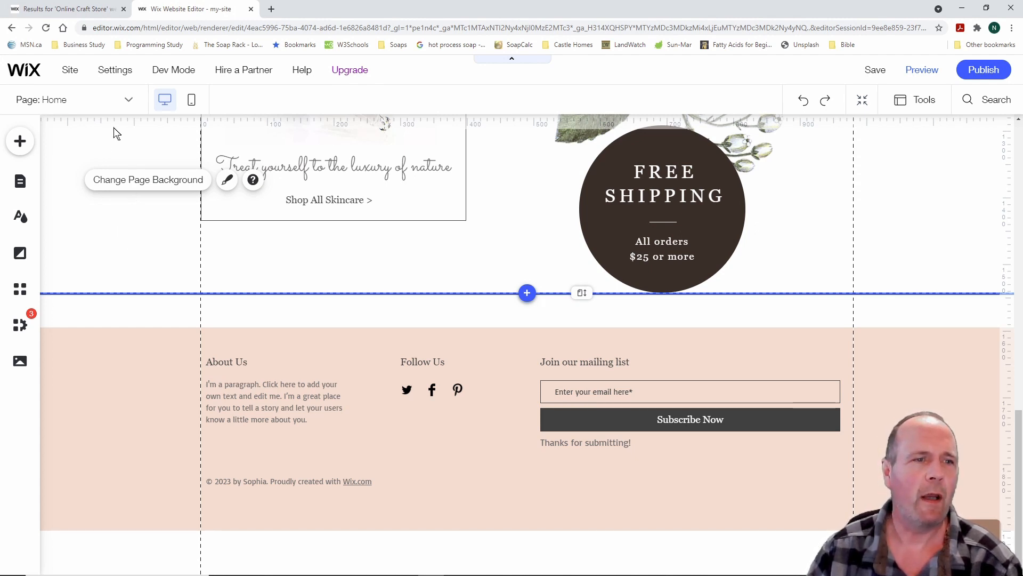
left_click(20, 142)
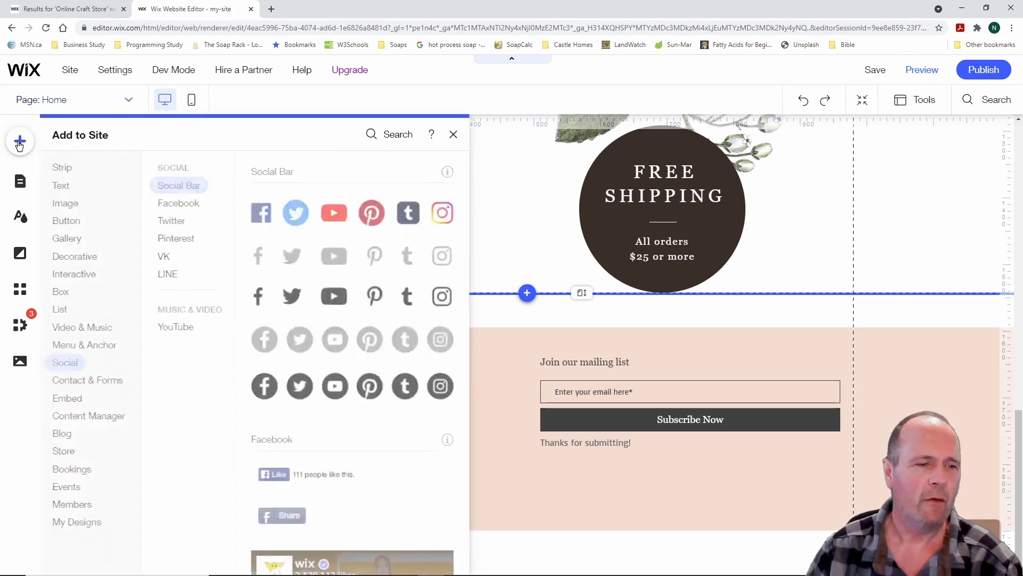
Browse contact, payment, multistep, donation, job application and feedback form templates
left_click(106, 381)
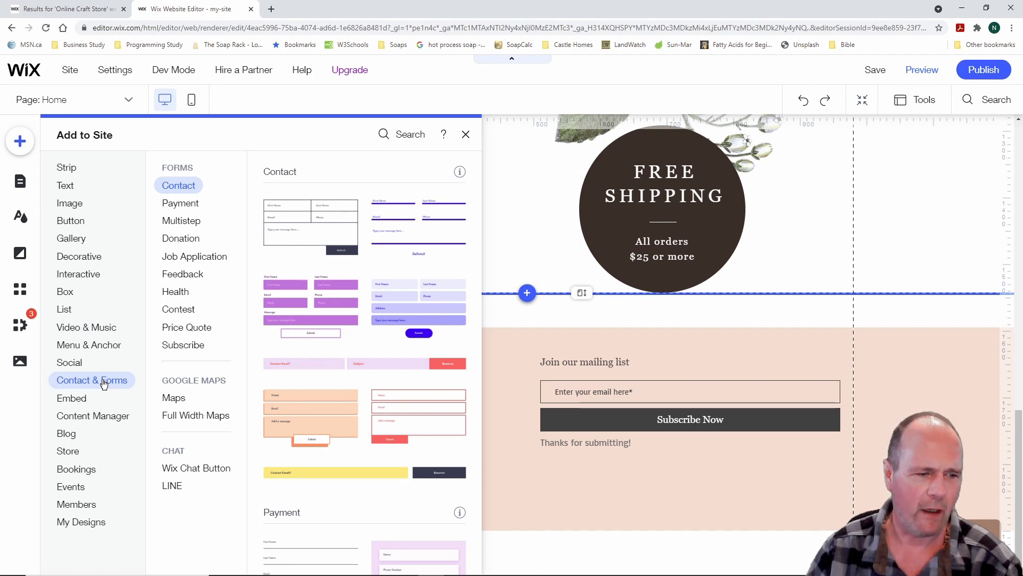
left_click(111, 347)
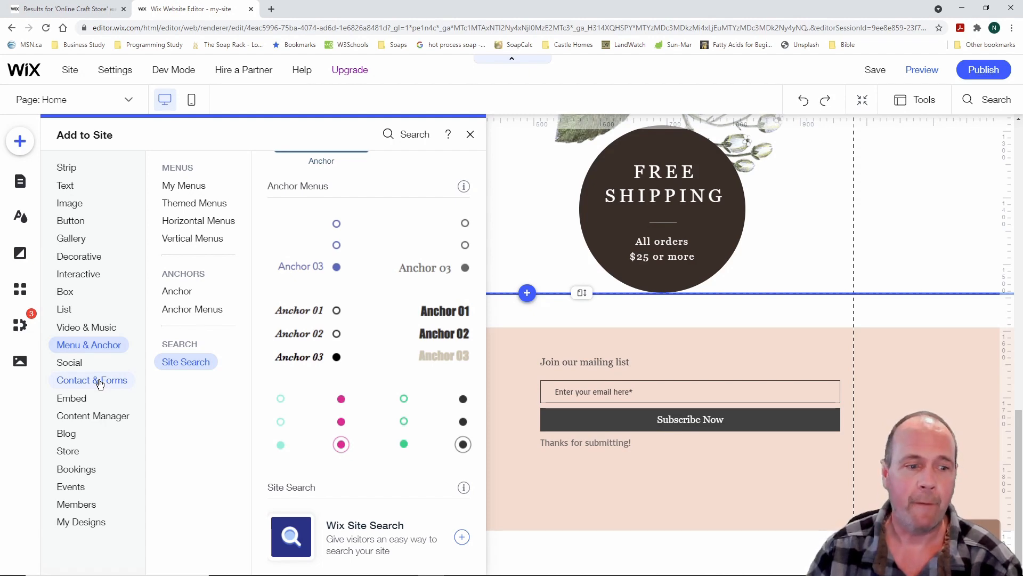
left_click(100, 382)
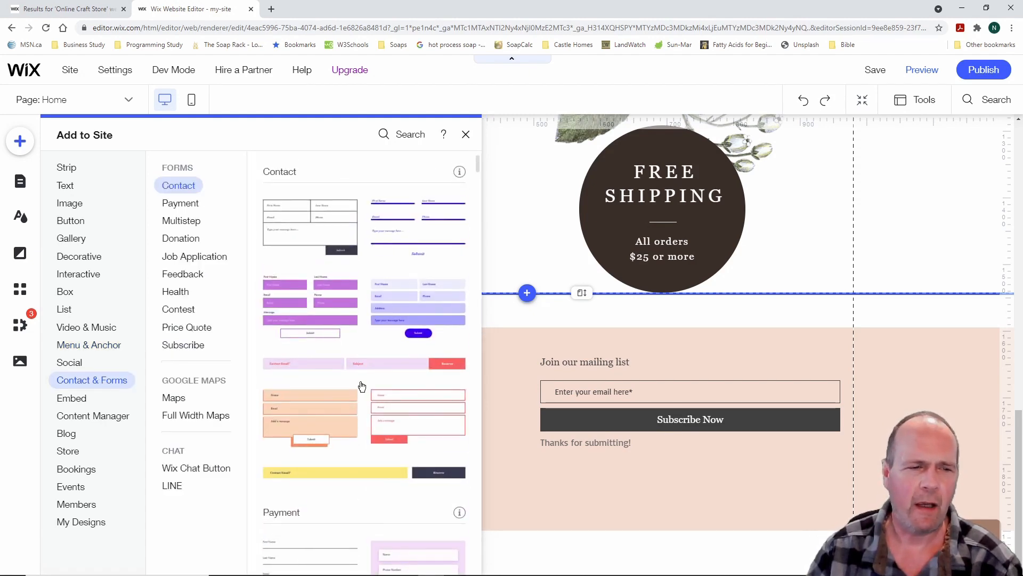
left_click(184, 207)
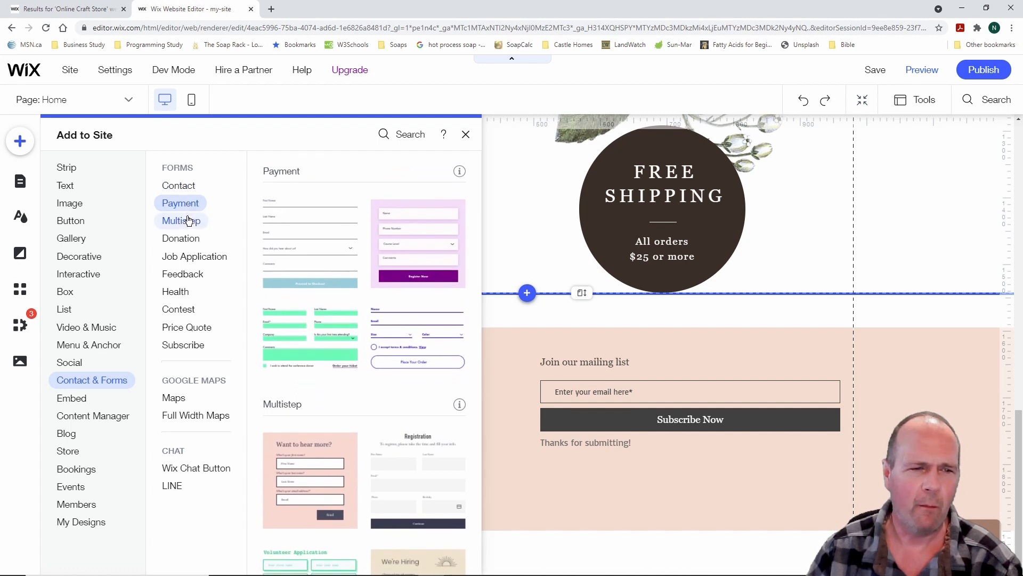
left_click(189, 219)
left_click(189, 240)
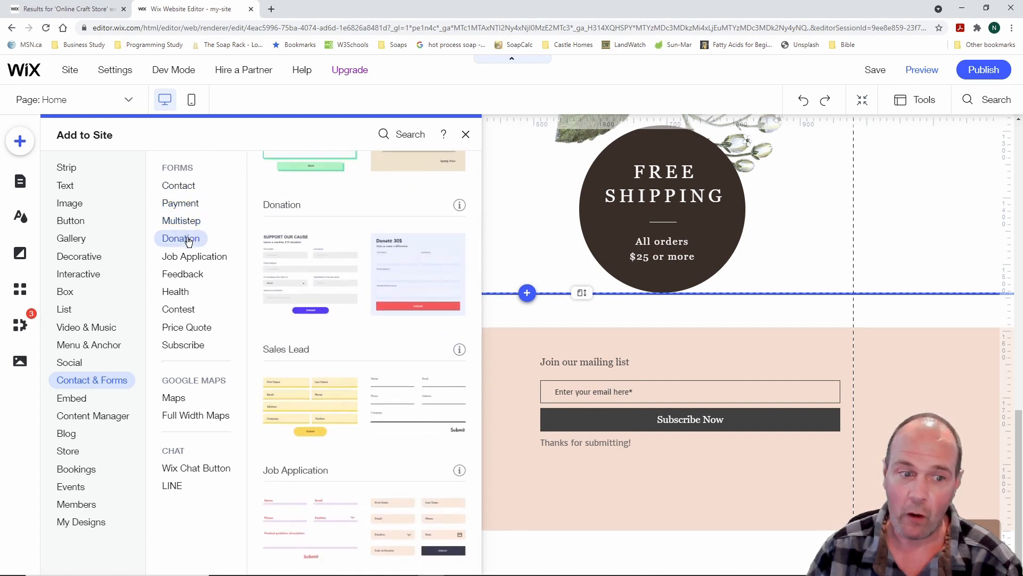
left_click(194, 255)
left_click(193, 275)
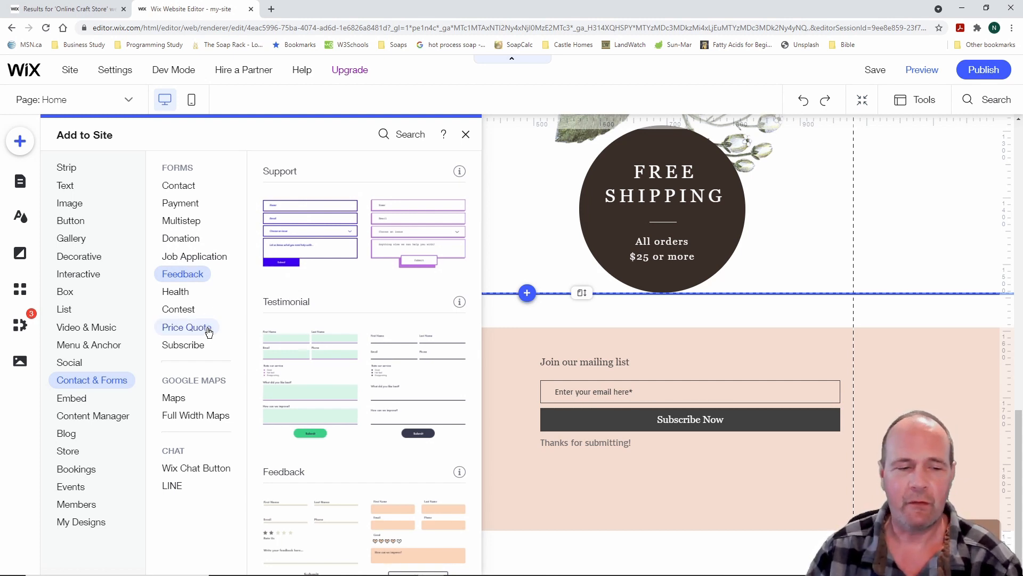
View the Google Maps and chat button elements, then the Embed options
left_click(175, 400)
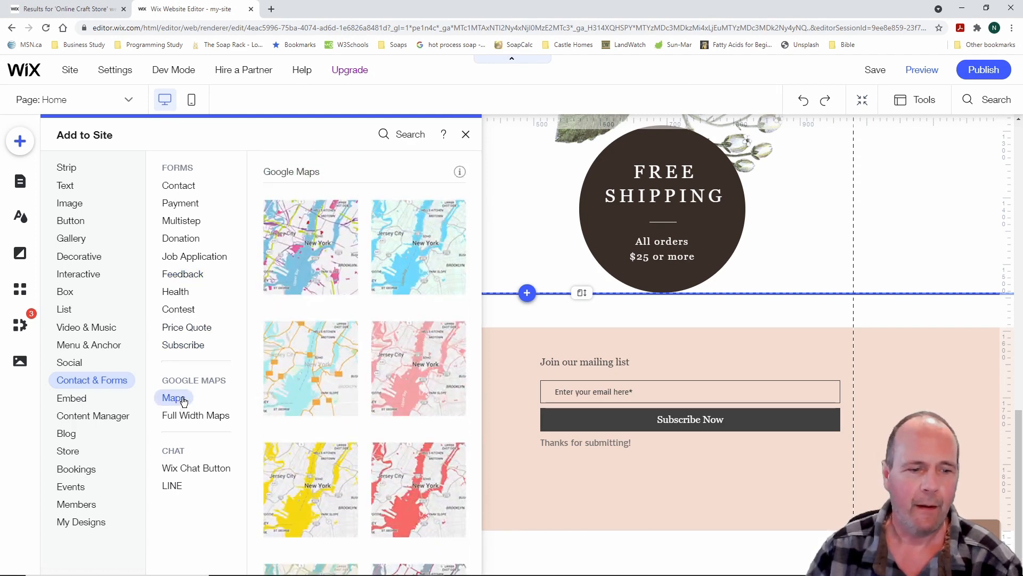
left_click(206, 469)
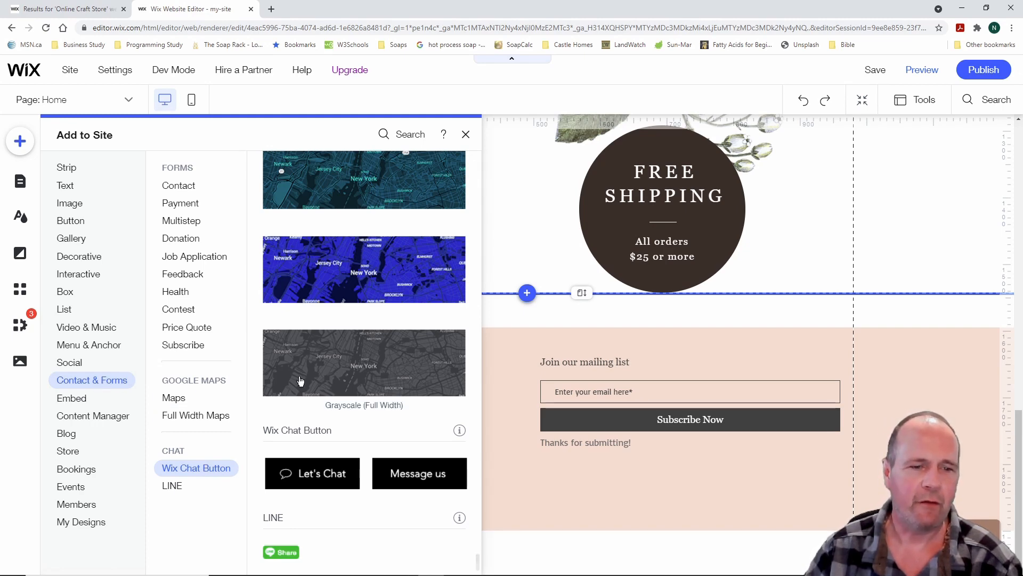
left_click(183, 187)
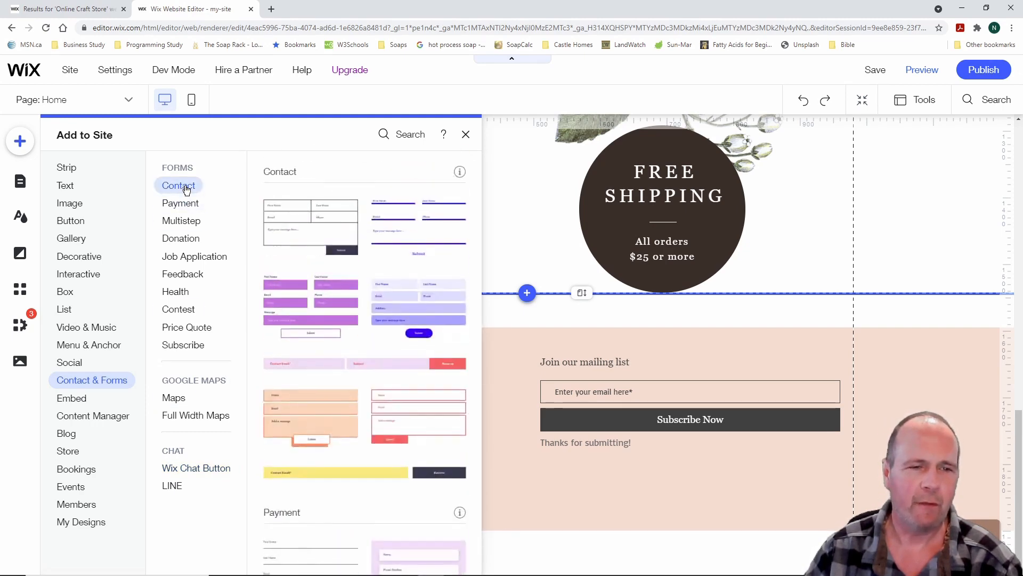
left_click(79, 399)
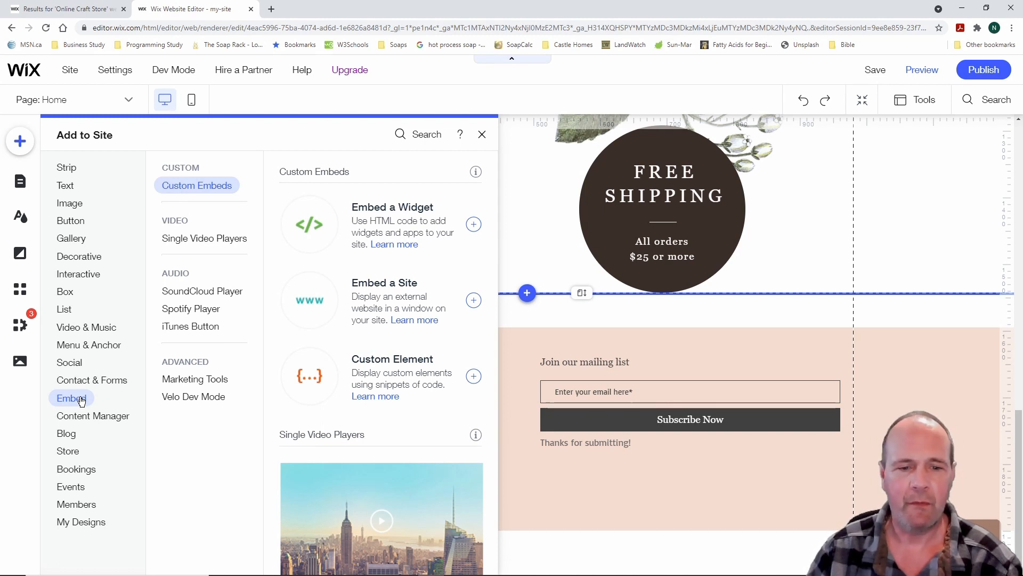
Look over Content Manager, Blog, Store, Bookings, Events, Members and My Designs, then close the panel
mouse_move(81, 420)
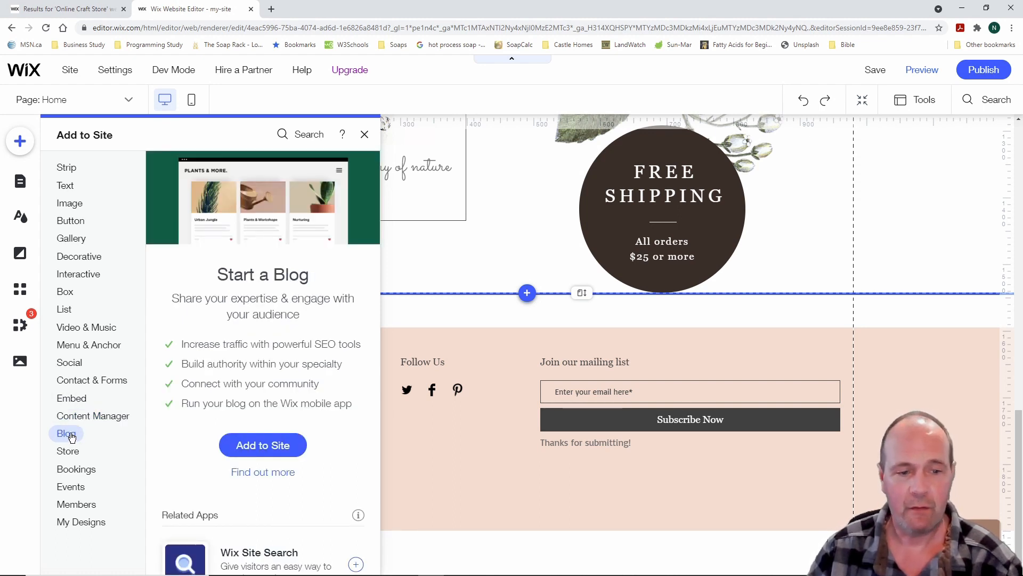
mouse_move(72, 453)
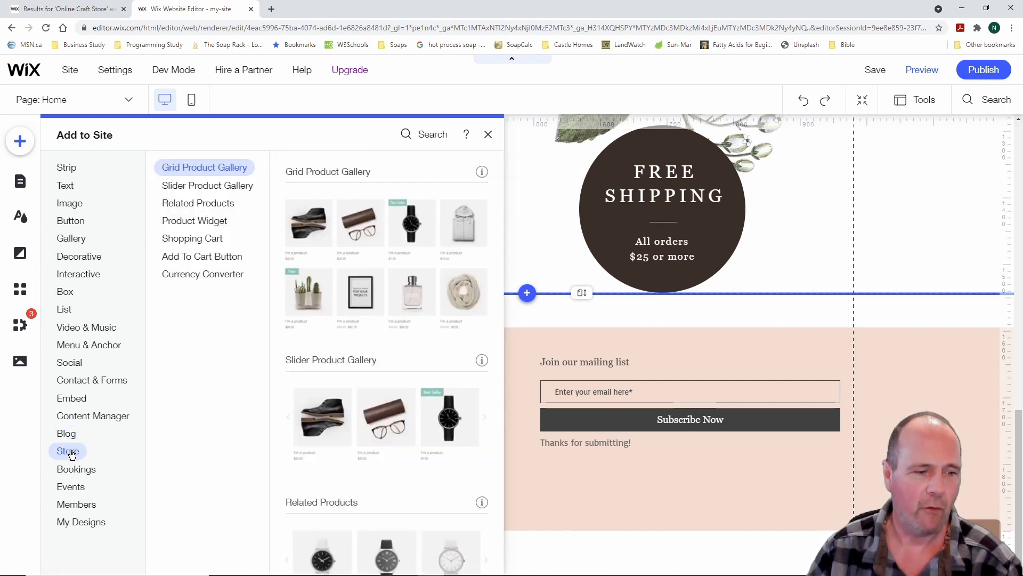
mouse_move(74, 473)
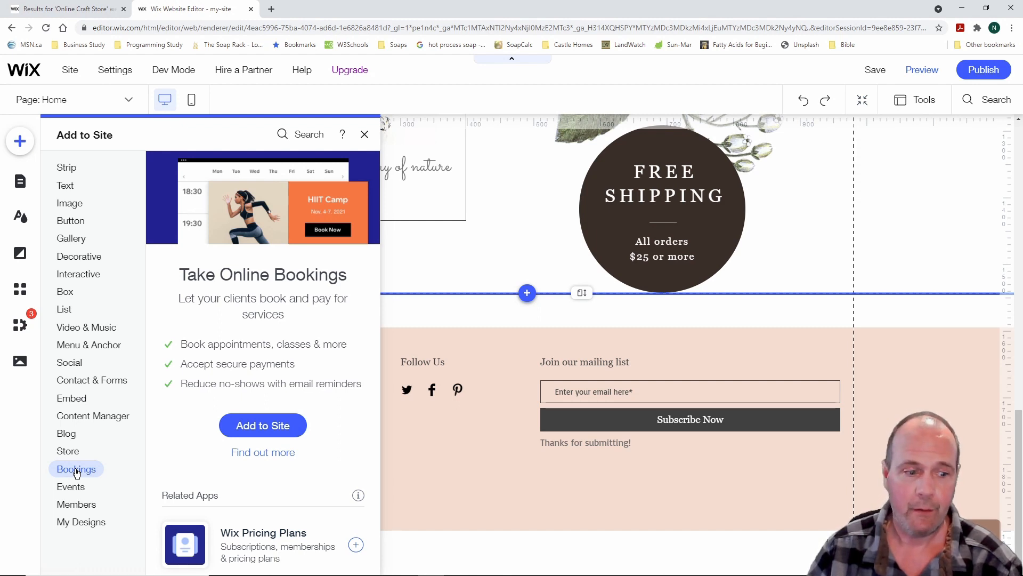
left_click(71, 487)
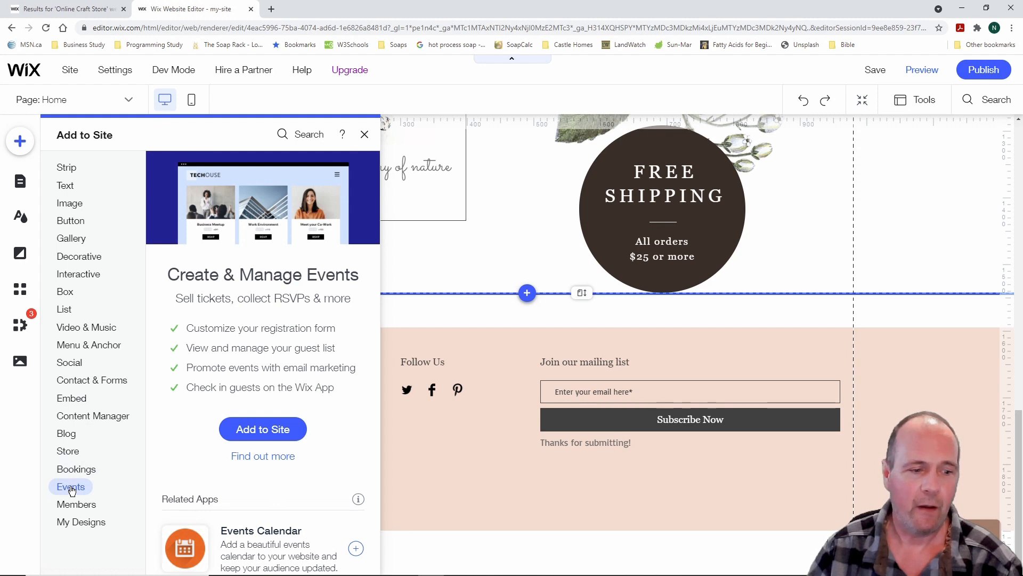
left_click(76, 504)
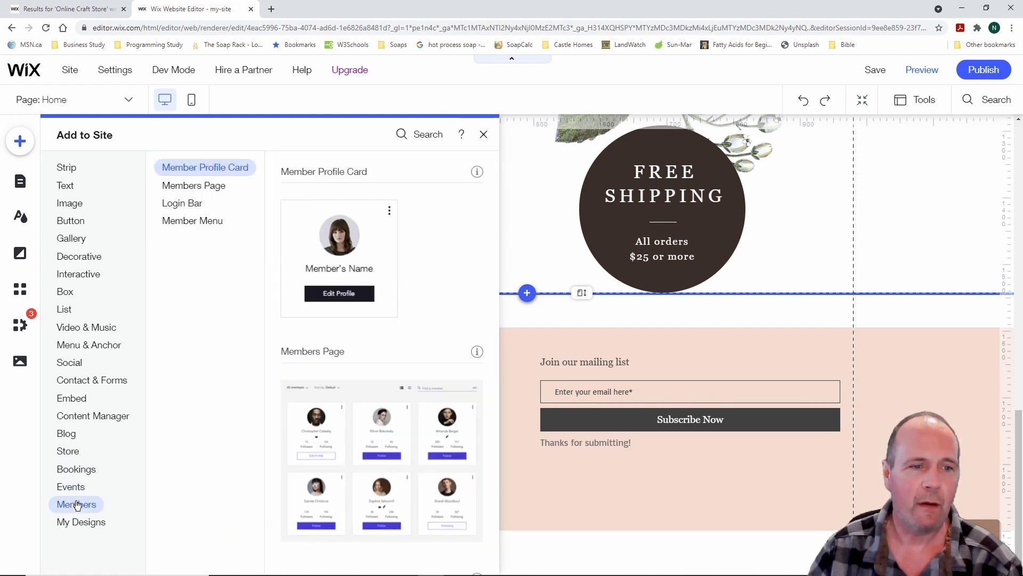
left_click(79, 523)
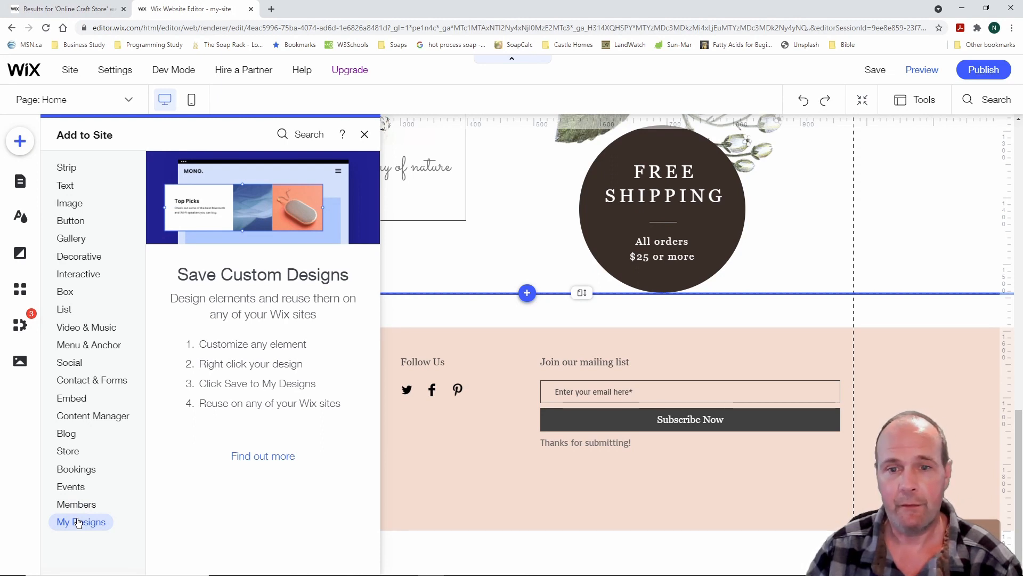
left_click(88, 400)
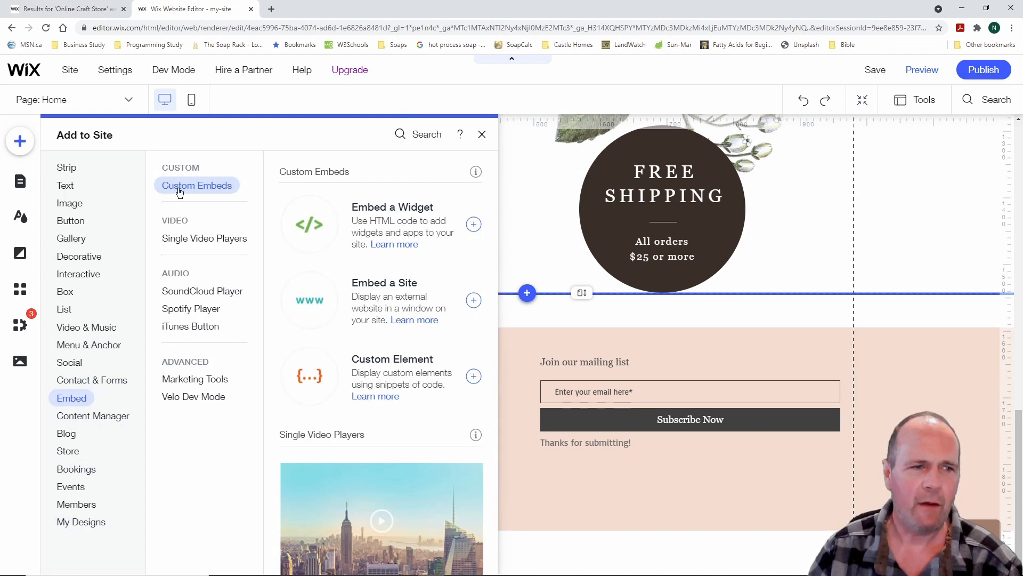
left_click(484, 136)
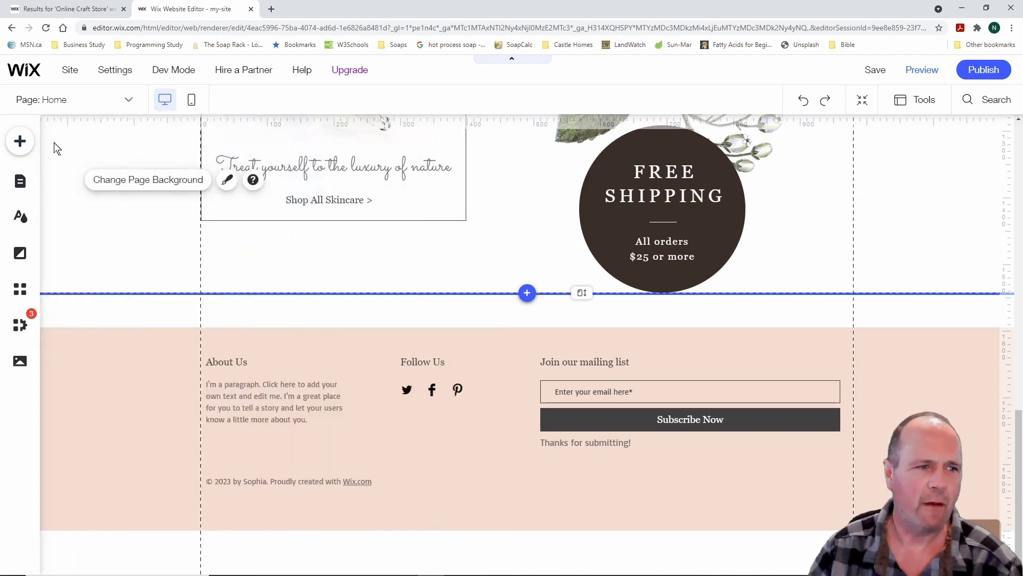
Open the Site Pages panel from Menus & Pages and scroll the canvas back to the top
left_click(21, 184)
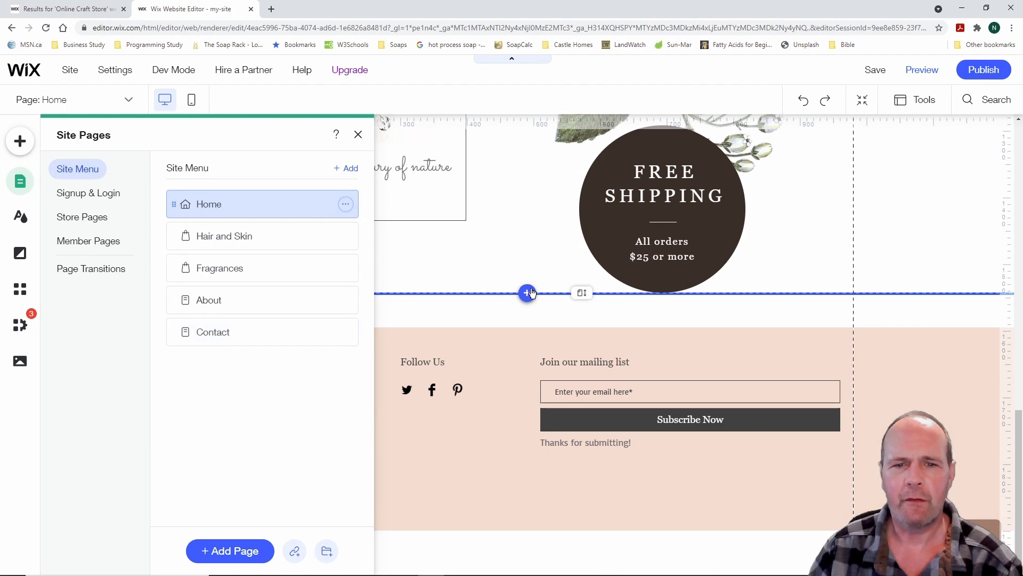
scroll(530, 281, "up", 10)
scroll(530, 280, "up", 3)
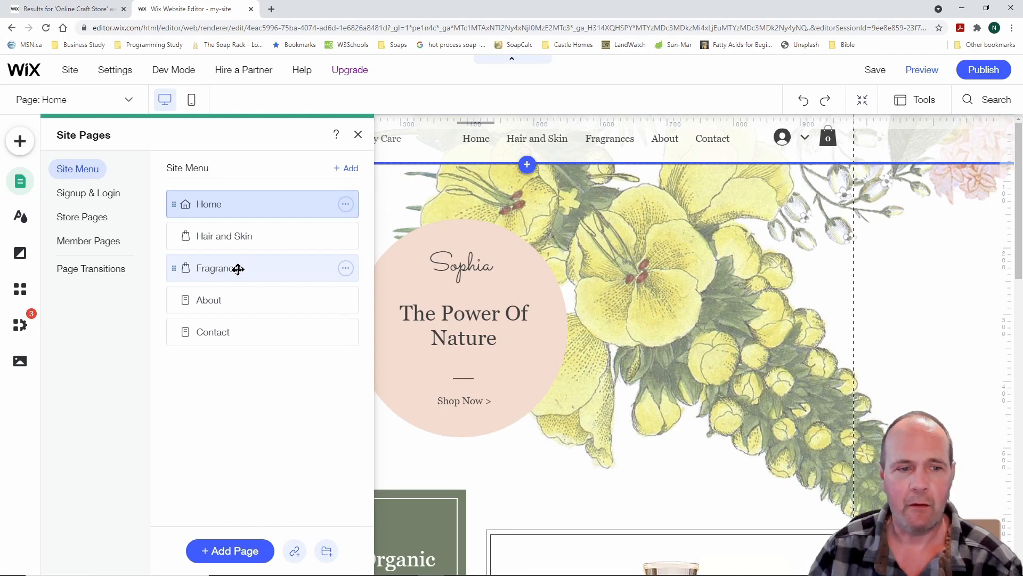
Move Fragrances above Hair and Skin in the menu, then view the Signup & Login pages
left_click_drag(237, 266, 239, 233)
left_click(239, 233)
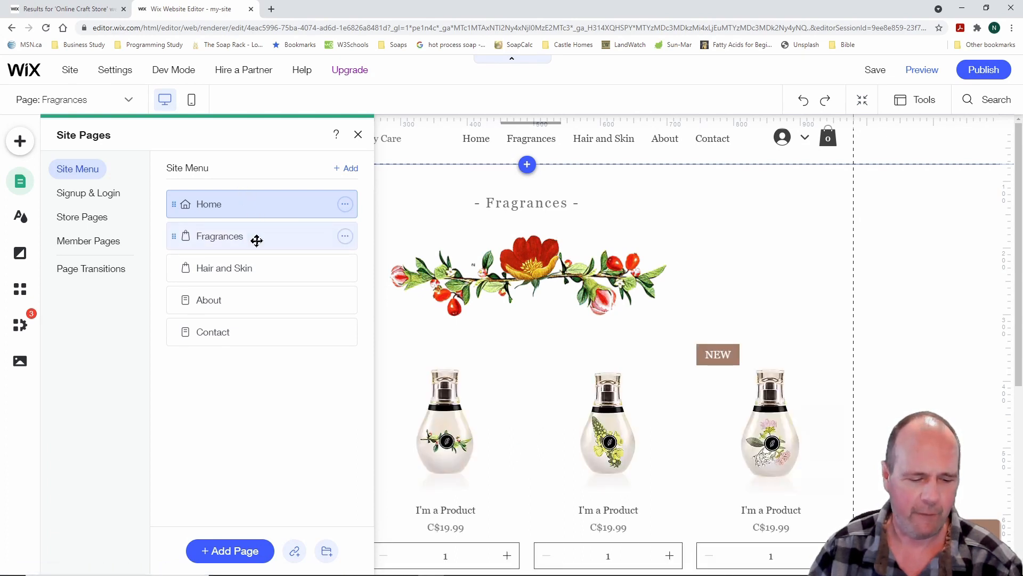
left_click_drag(454, 127, 756, 159)
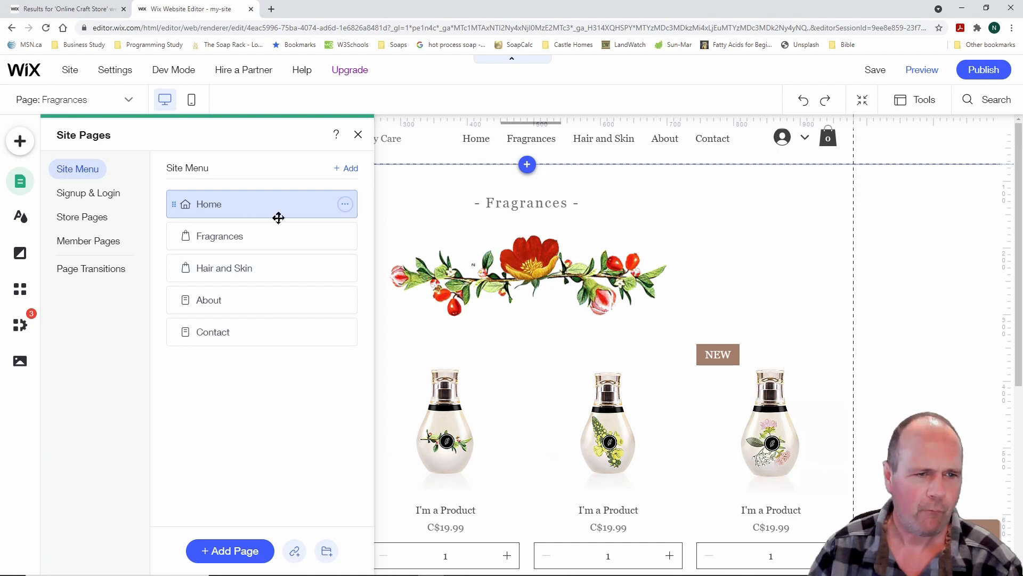
left_click(106, 196)
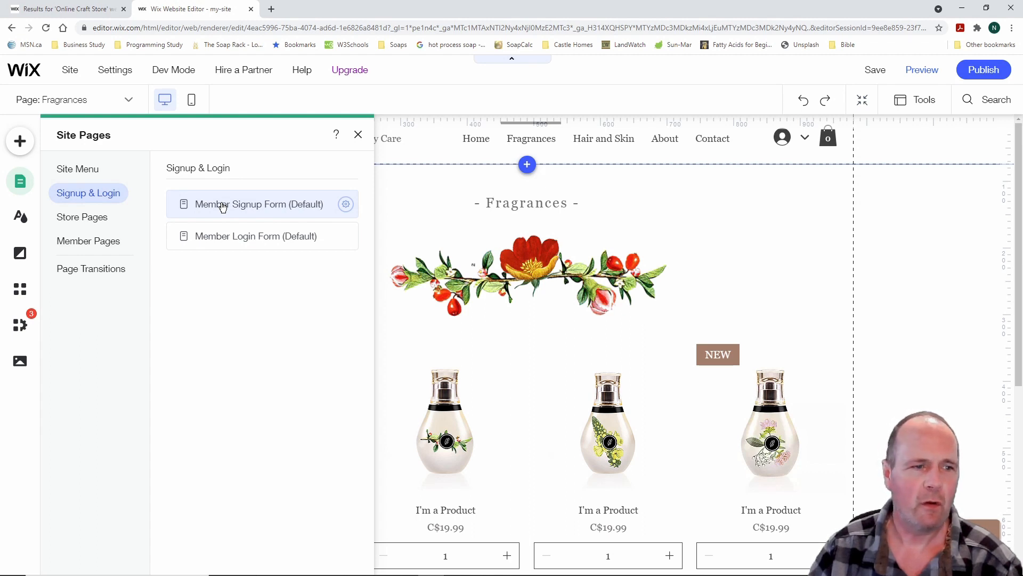
Review the Store Pages and the Fragrances page options, then close the pages panel
left_click(93, 218)
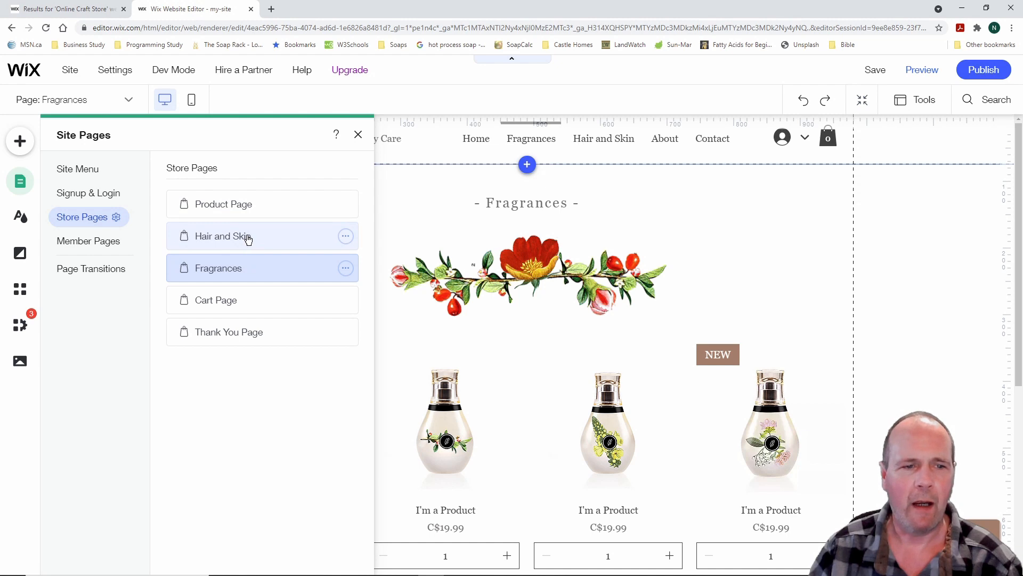
left_click(345, 270)
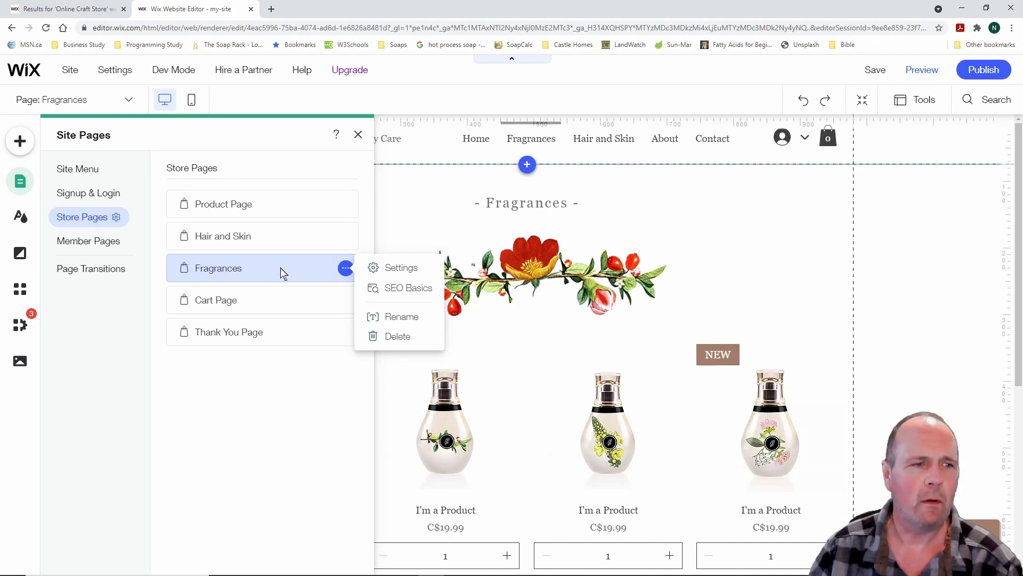
left_click(355, 135)
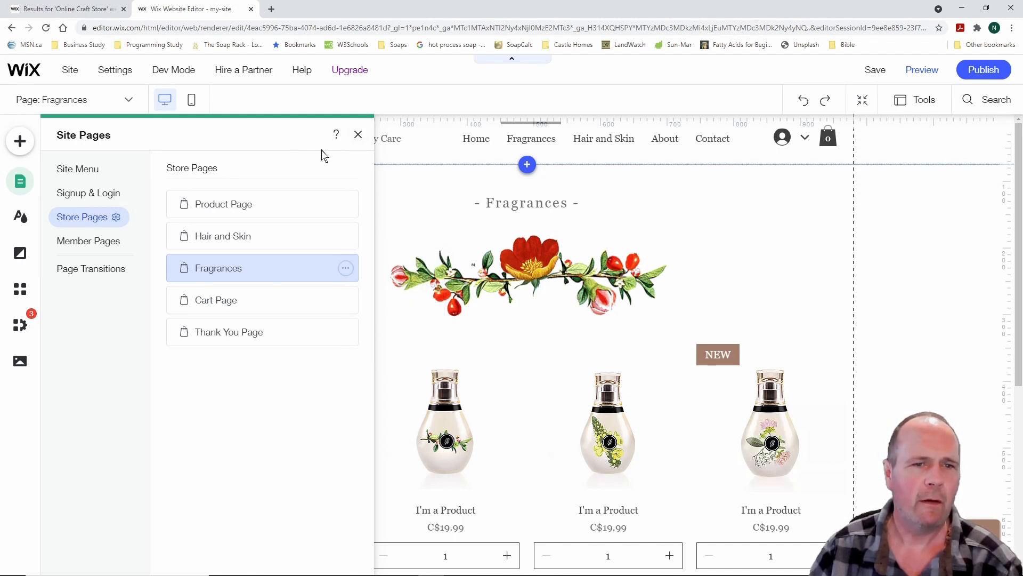
left_click(357, 134)
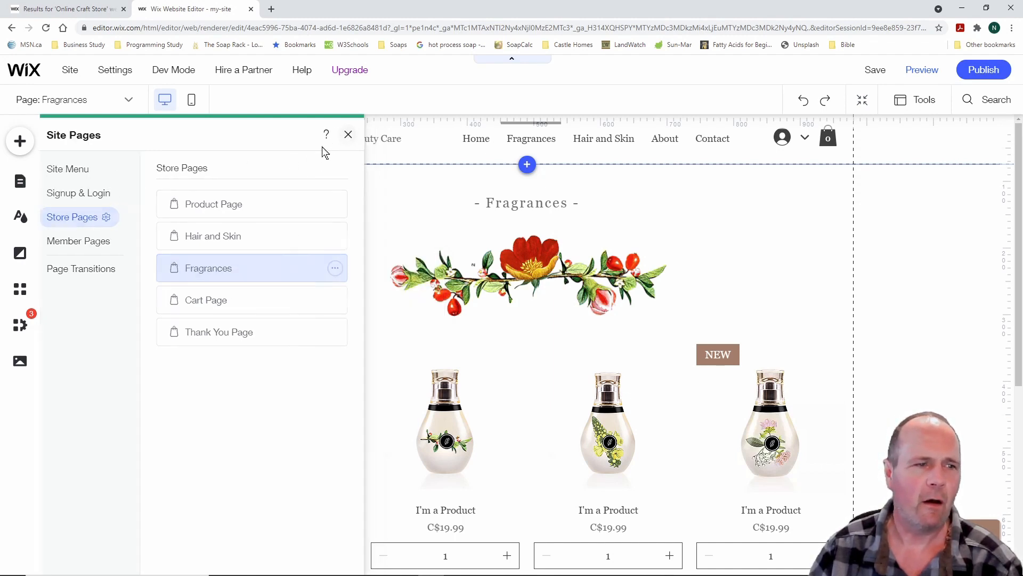
Reopen Menus & Pages and bring up the Hair and Skin page and its options
left_click(20, 181)
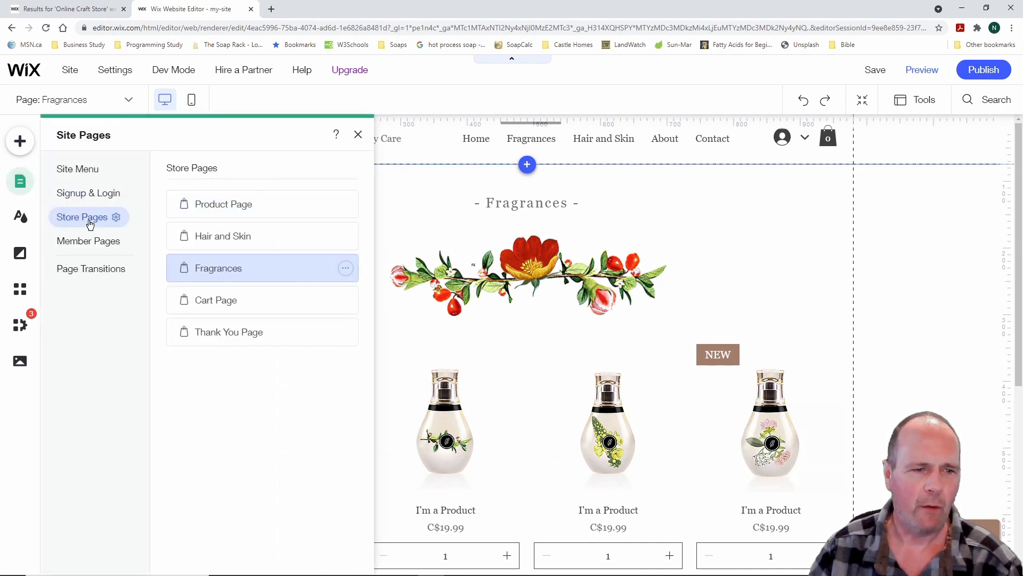
left_click(262, 239)
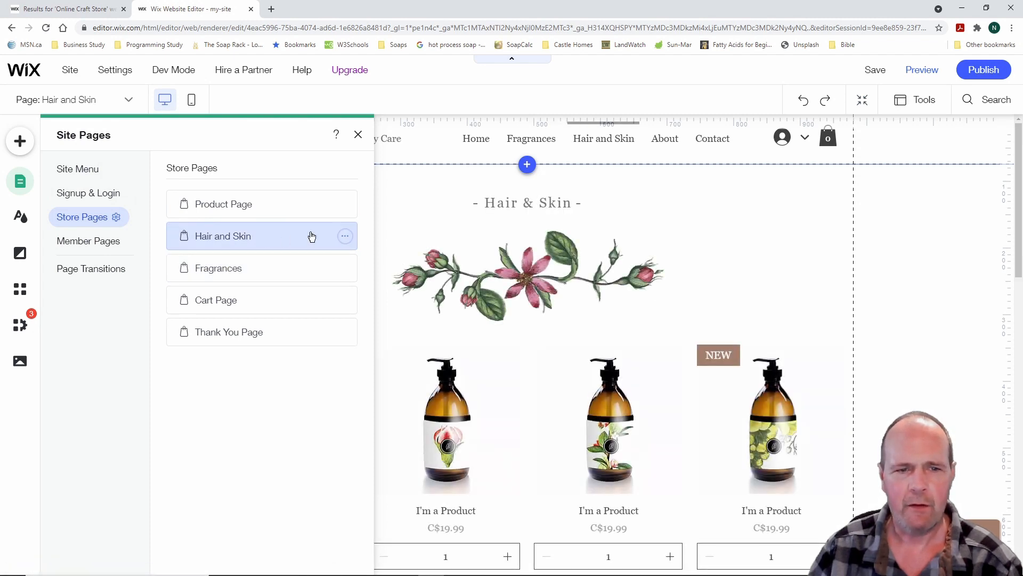
left_click(345, 236)
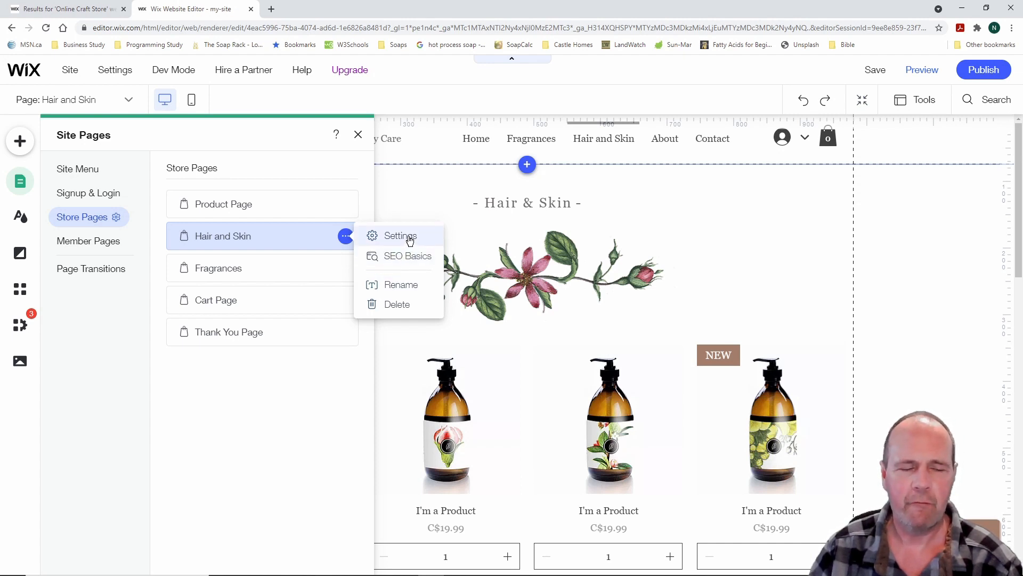
left_click(102, 245)
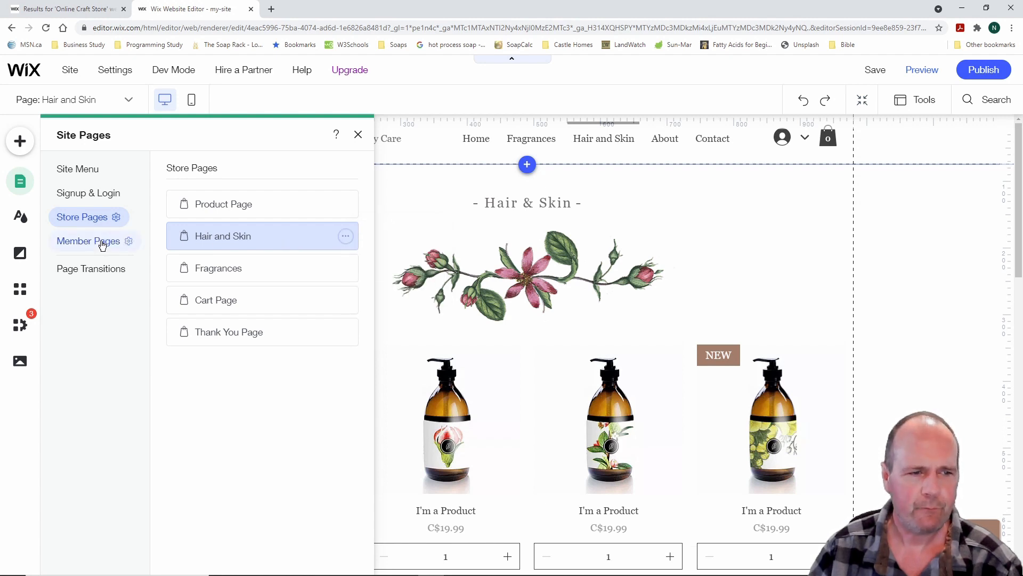
Switch page transitions from Cross Fade to None and close Site Pages
left_click(101, 246)
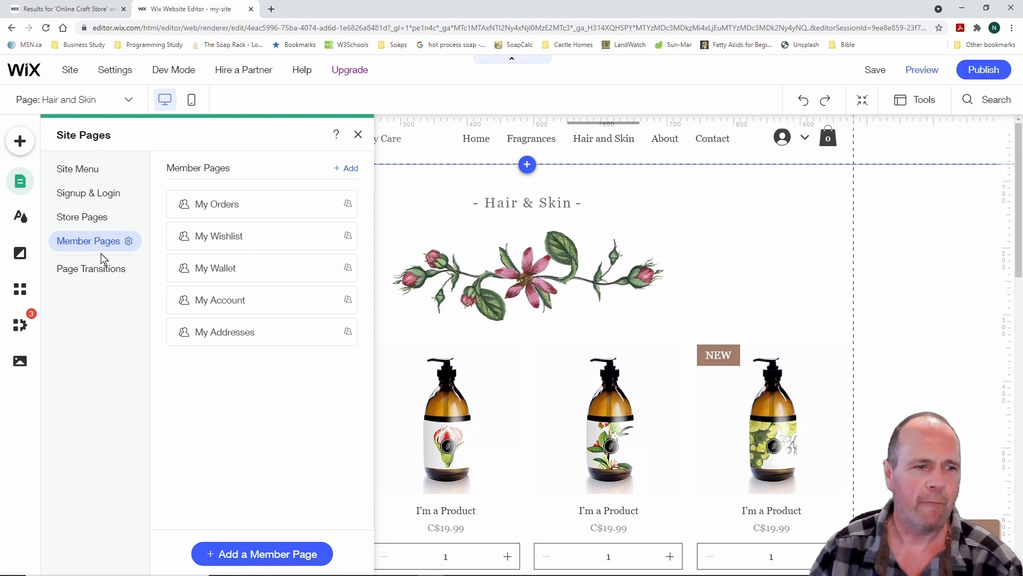
left_click(100, 271)
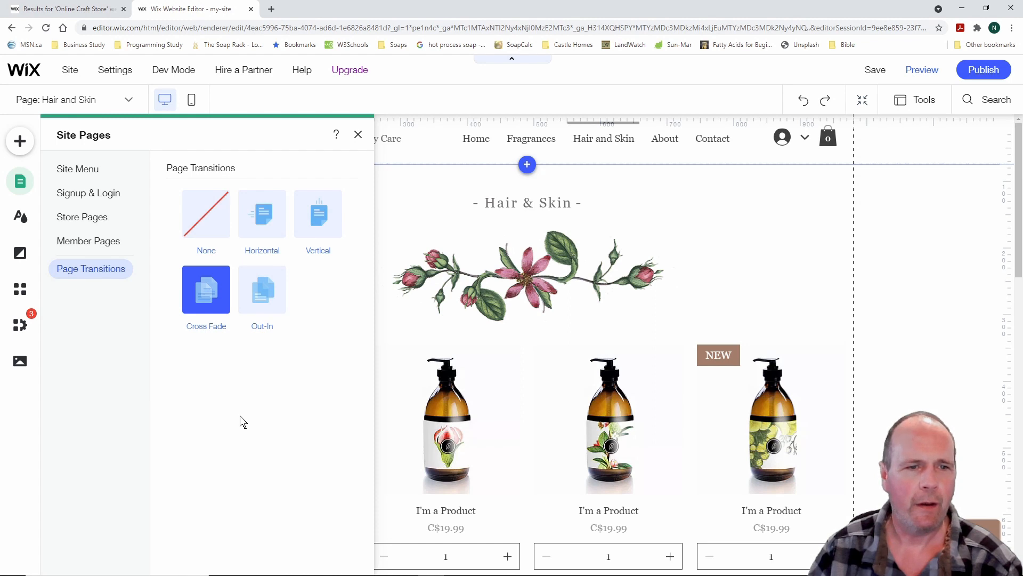
left_click(206, 220)
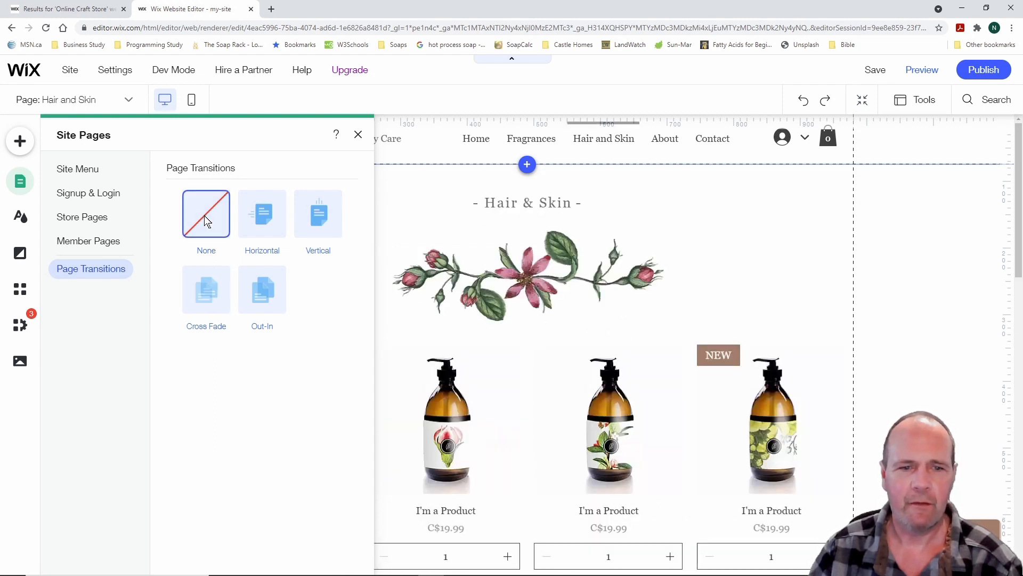
left_click(359, 137)
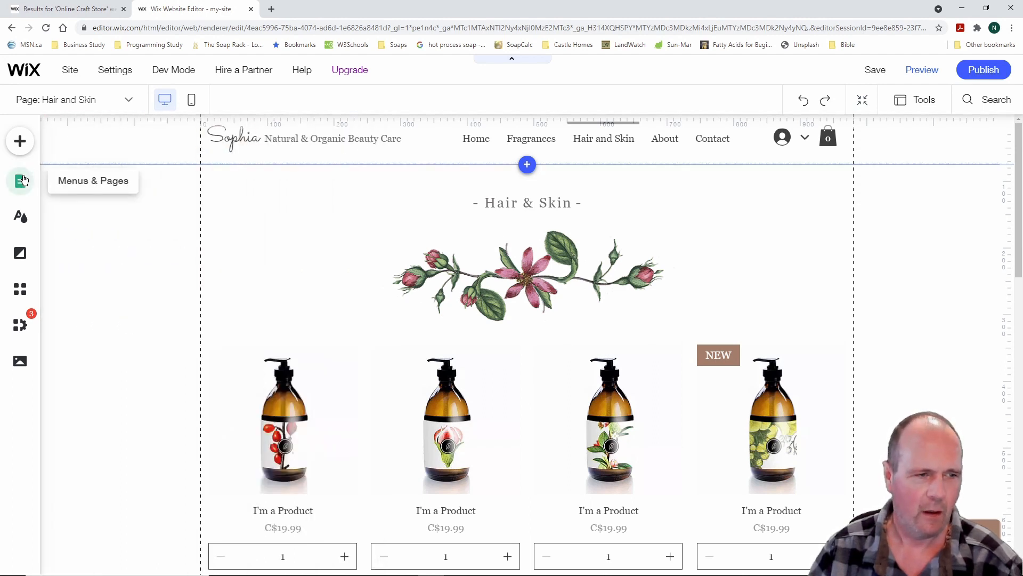
Open the Theme Manager and switch to its Text styles for Heading 1–6 and Paragraph
left_click_drag(6, 197, 51, 237)
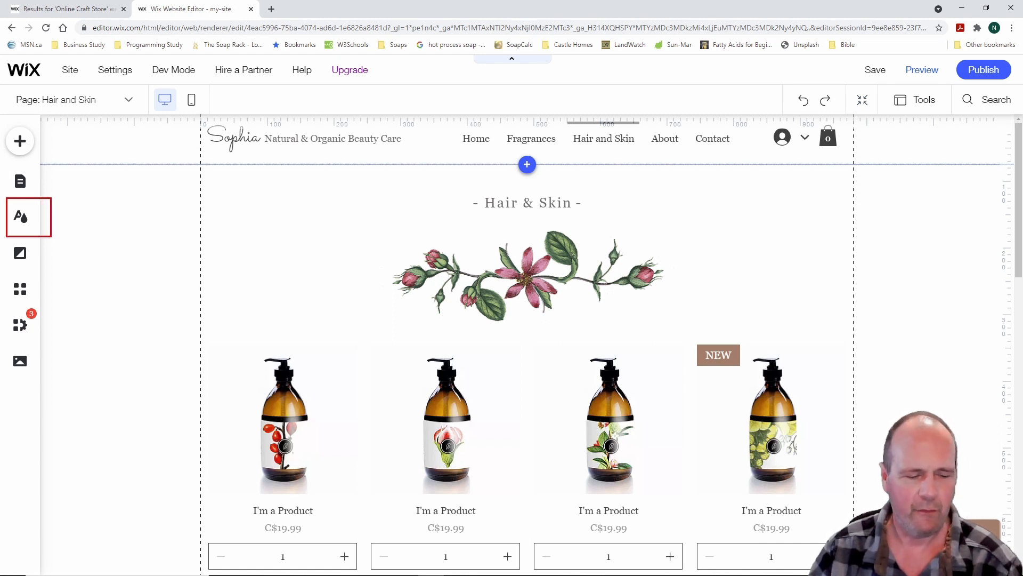
key("Escape")
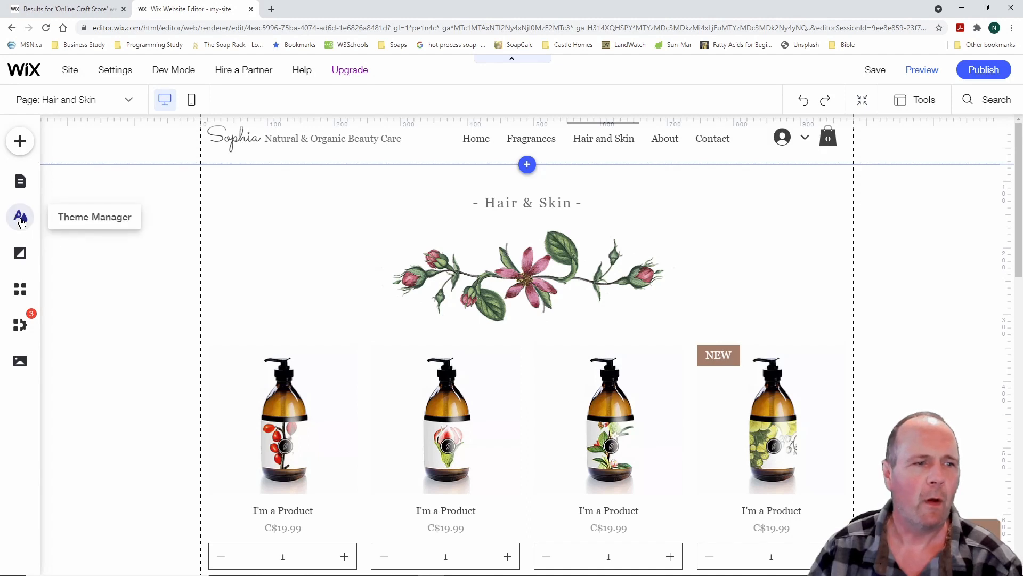
left_click(20, 222)
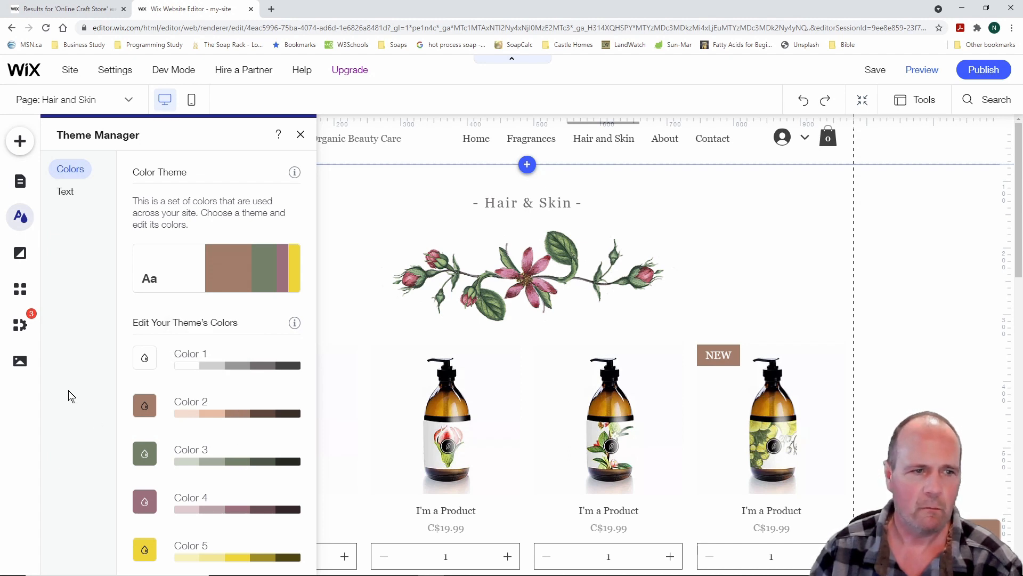
left_click(66, 192)
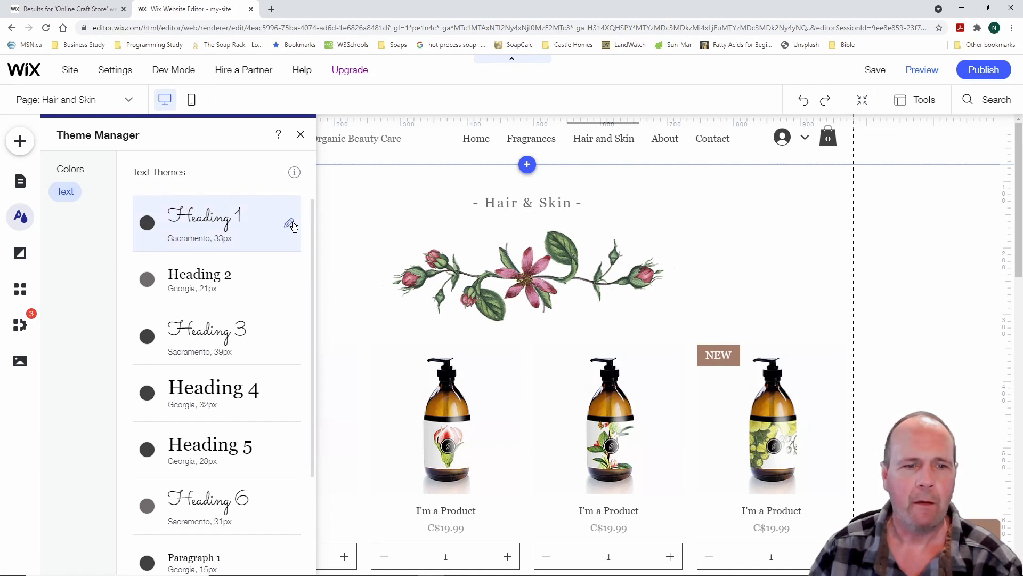
Check Heading 1's font list, keeping Sacramento 33px unchanged, then return to theme Colors
left_click(289, 224)
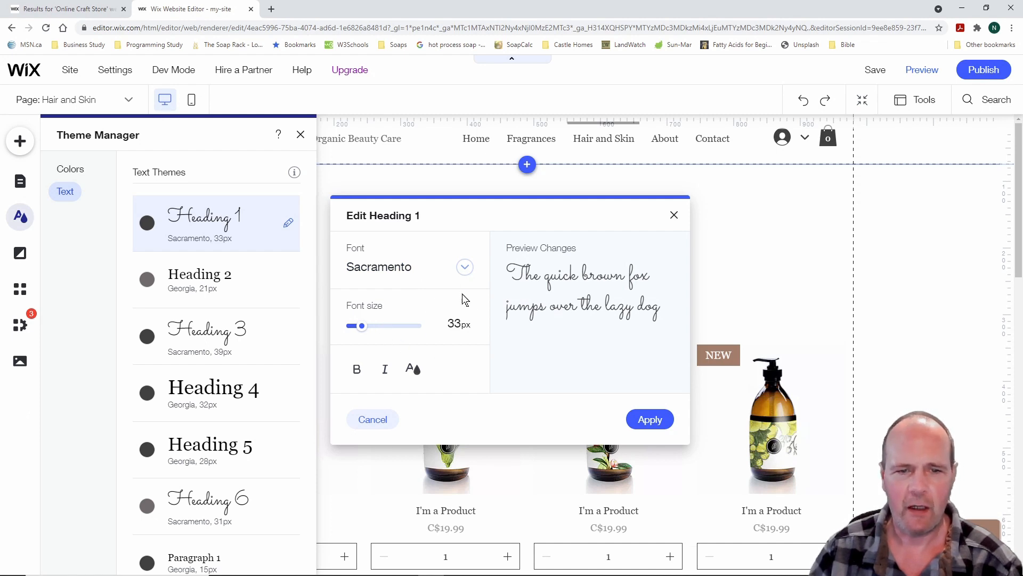
left_click(466, 268)
left_click(466, 267)
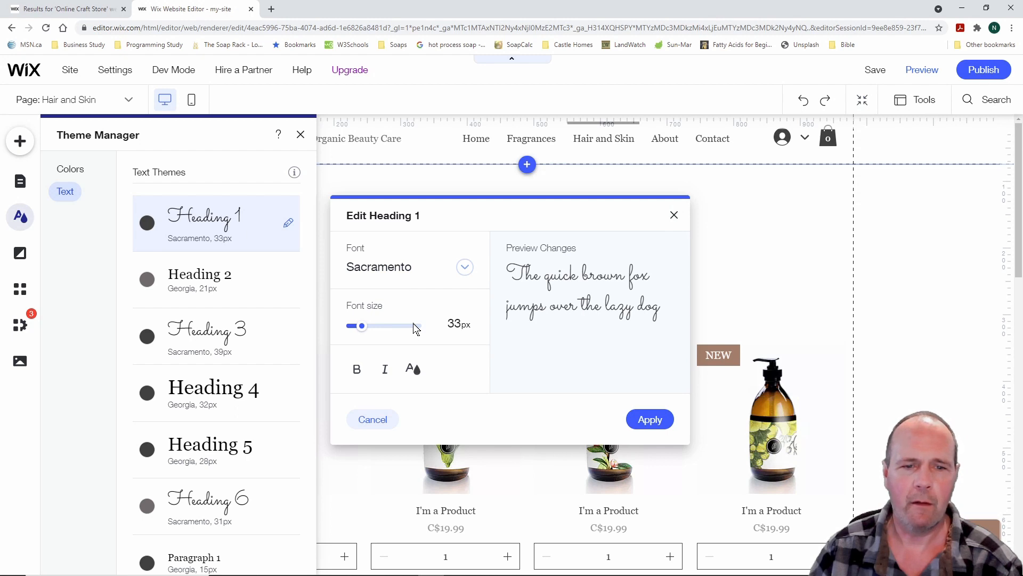
left_click(464, 267)
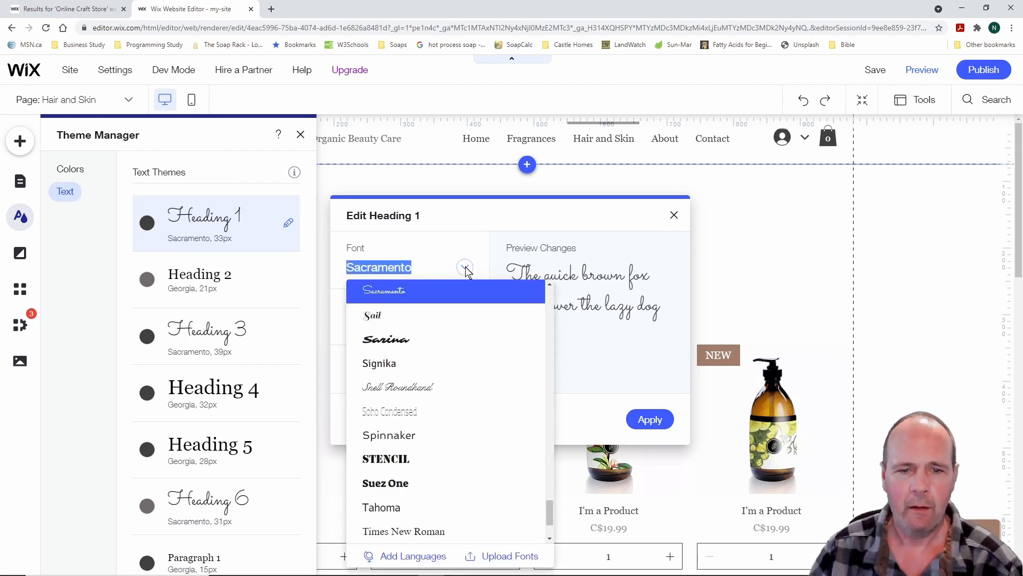
left_click(465, 268)
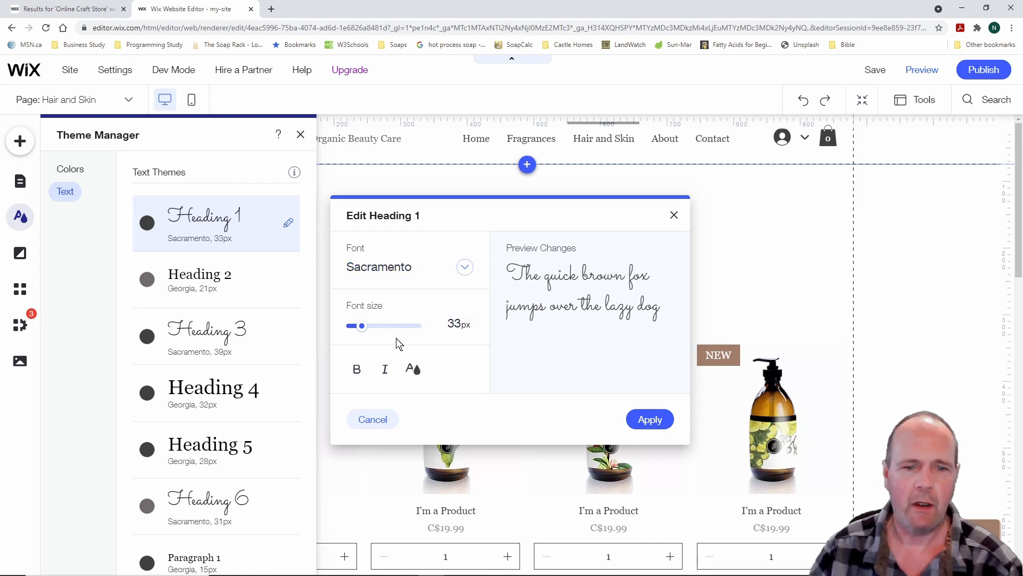
left_click(674, 215)
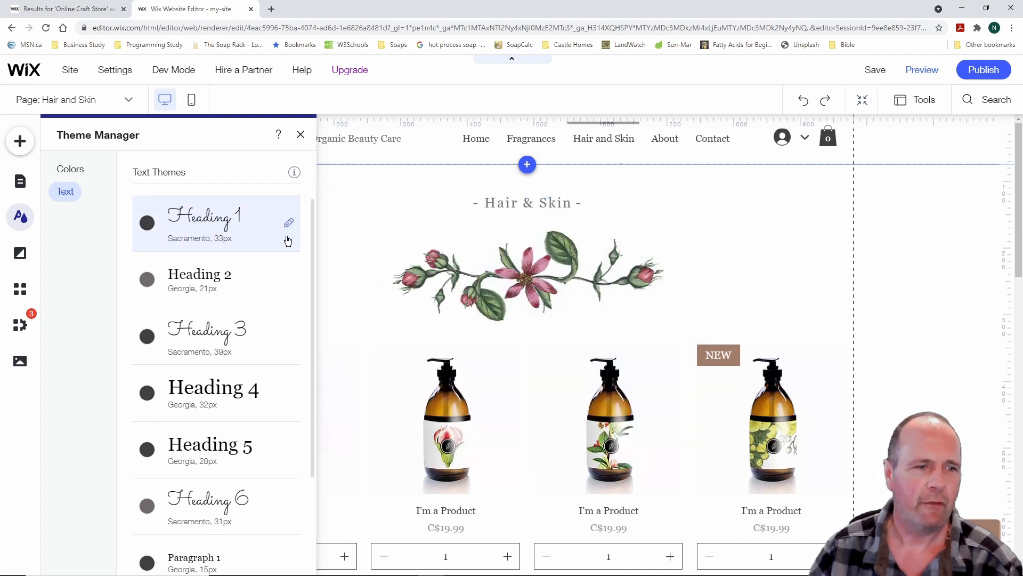
left_click(79, 171)
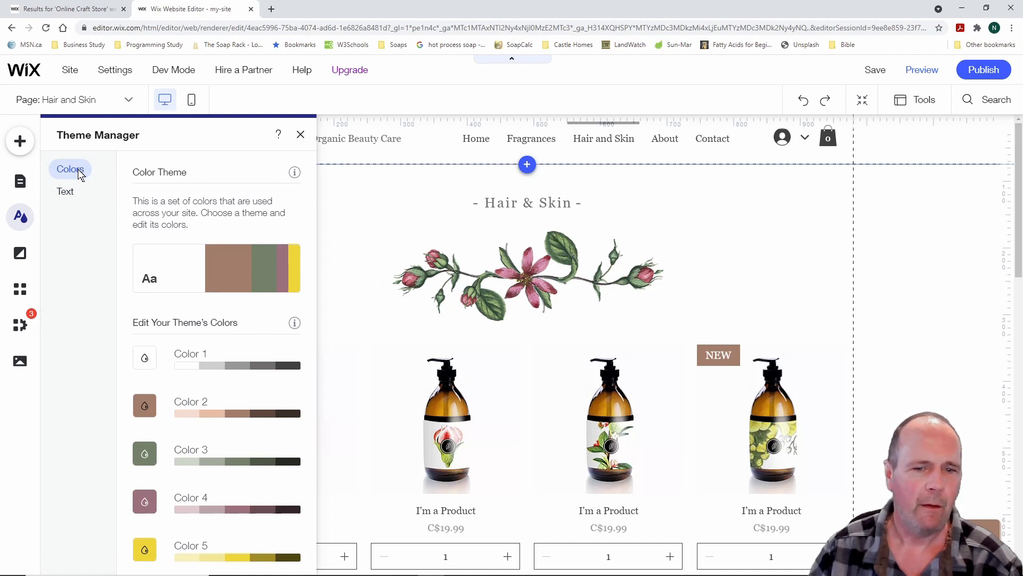
Open the Page Background settings and close them with the background left unchanged
mouse_move(255, 269)
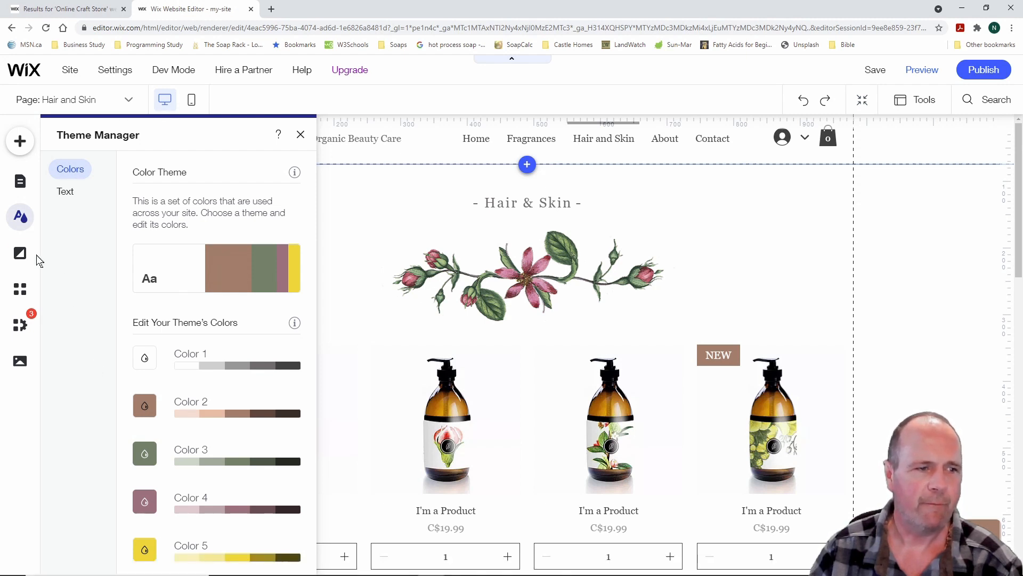
left_click(20, 255)
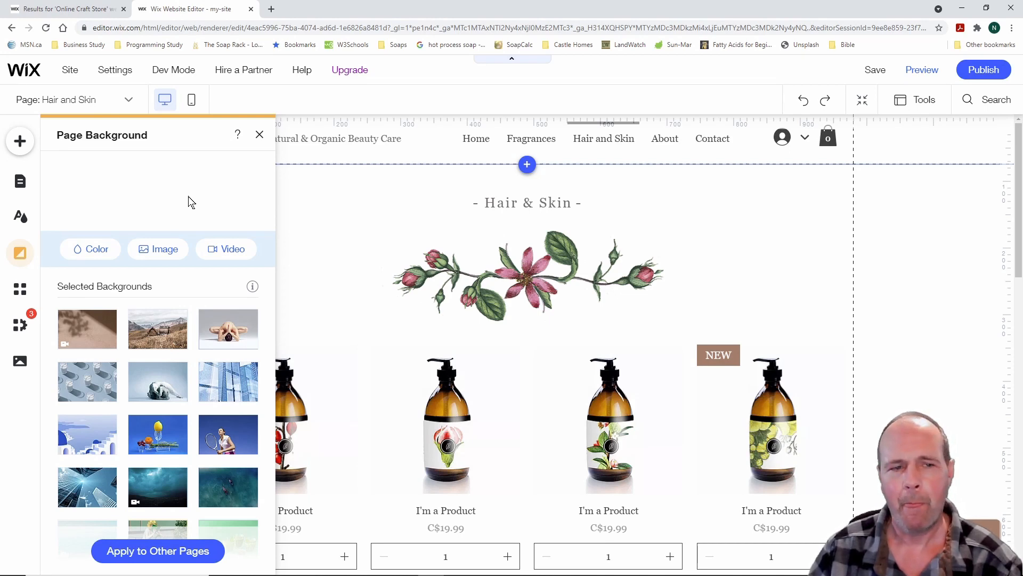
left_click(260, 134)
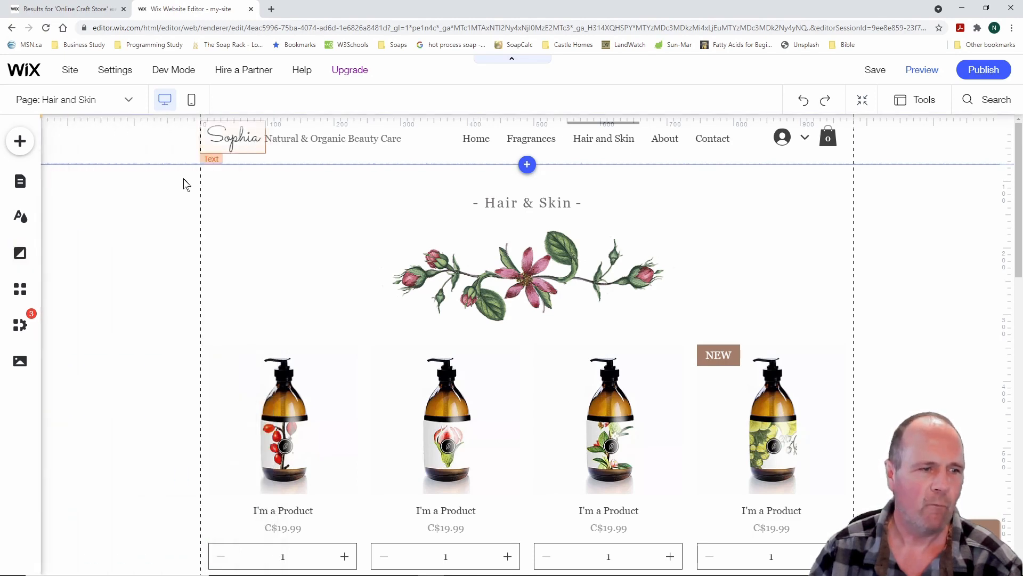
Open the Wix App Market and browse its Trending Now and Business Solutions apps
left_click(19, 291)
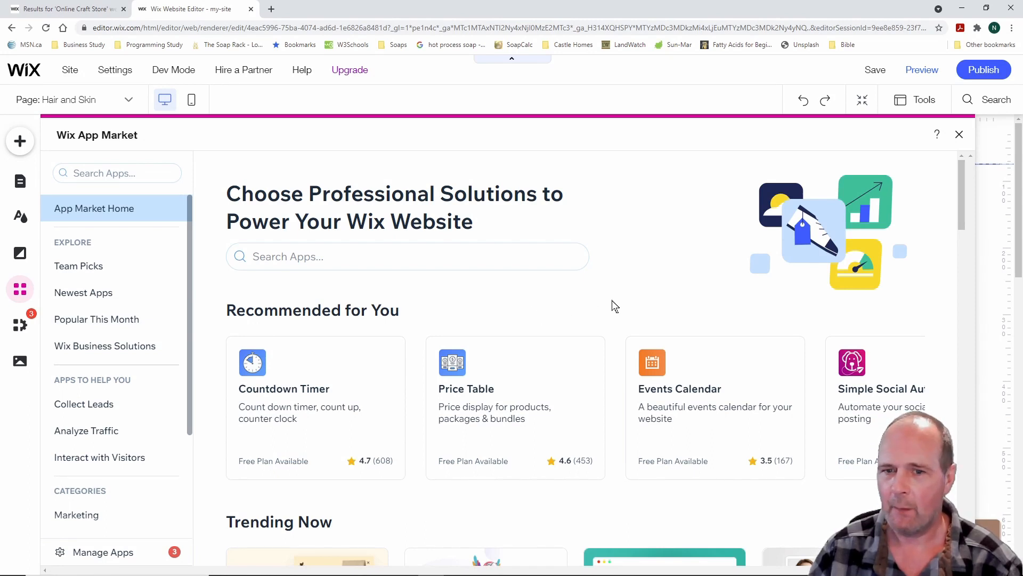
scroll(614, 306, "down", 2)
scroll(614, 306, "up", 2)
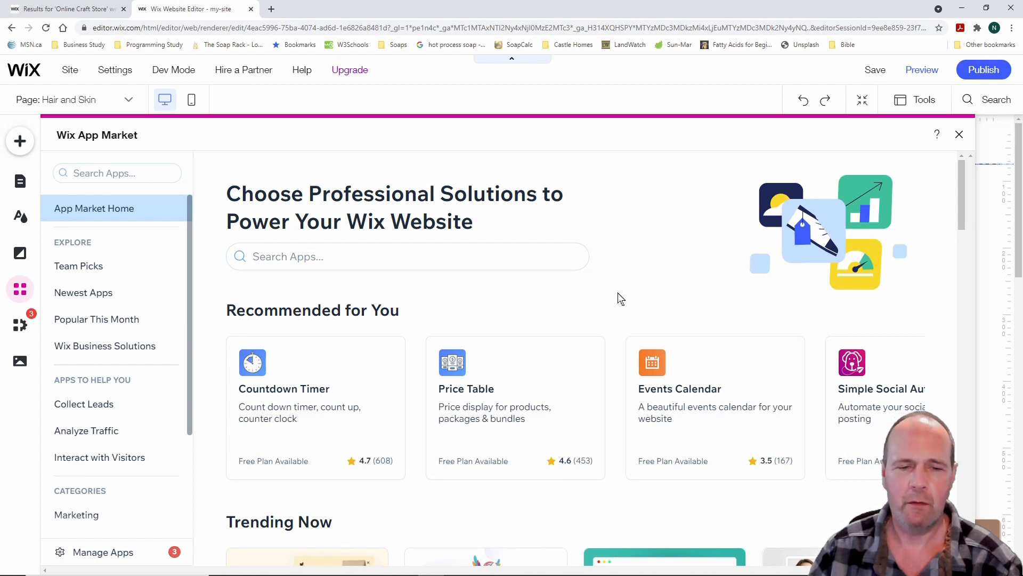
scroll(623, 298, "down", 2)
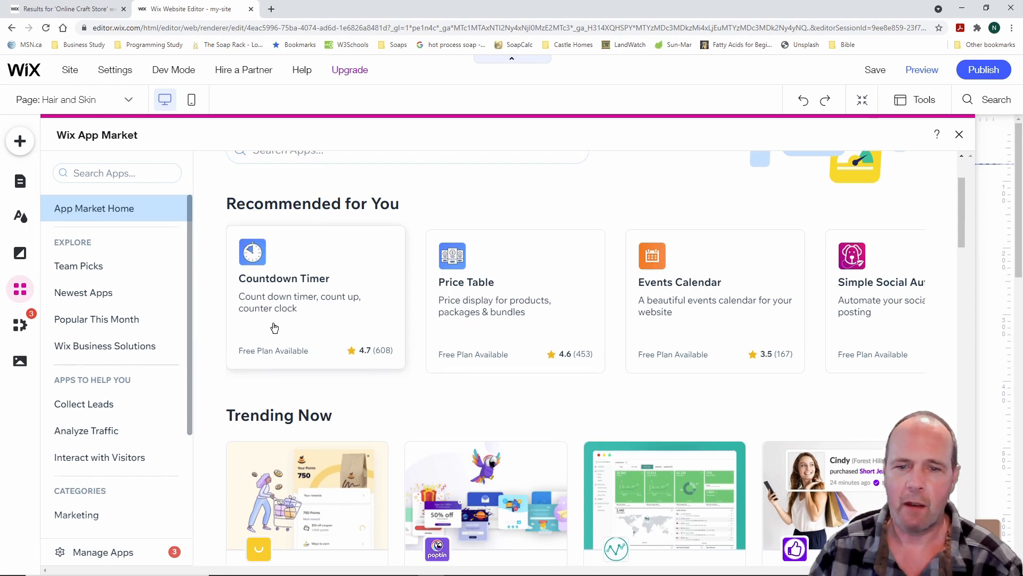
scroll(613, 346, "down", 6)
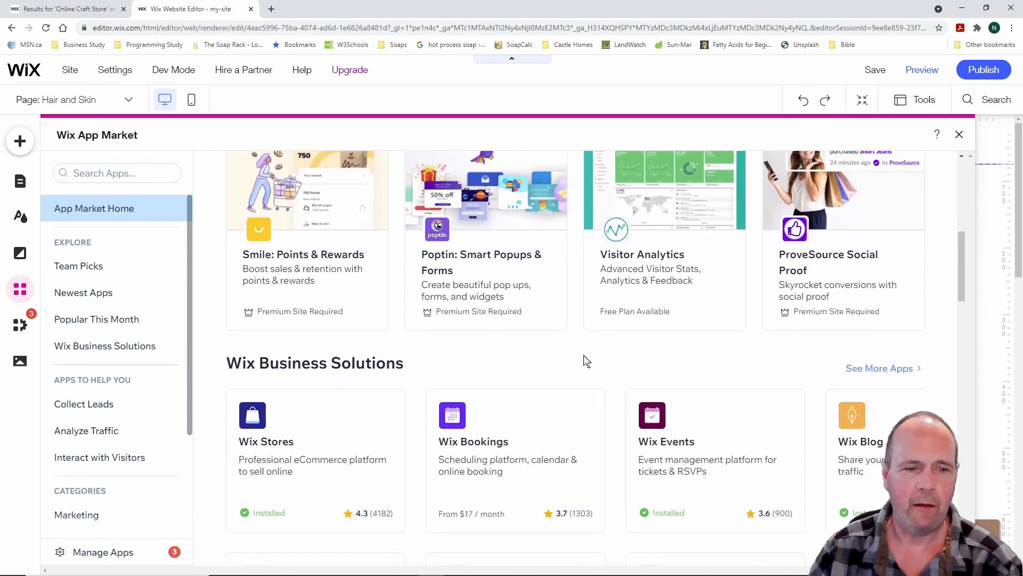
scroll(571, 370, "up", 1)
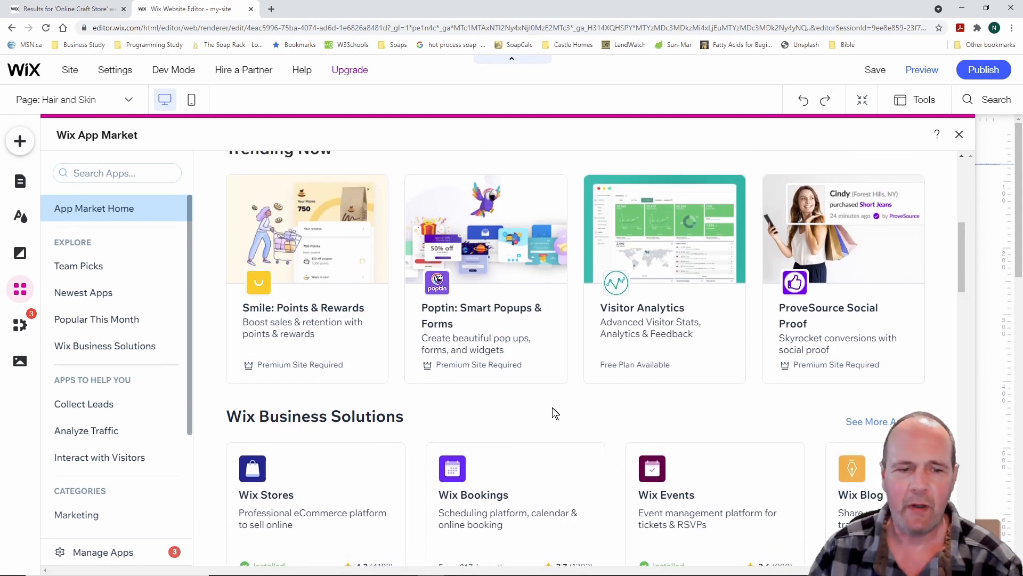
scroll(552, 413, "up", 1)
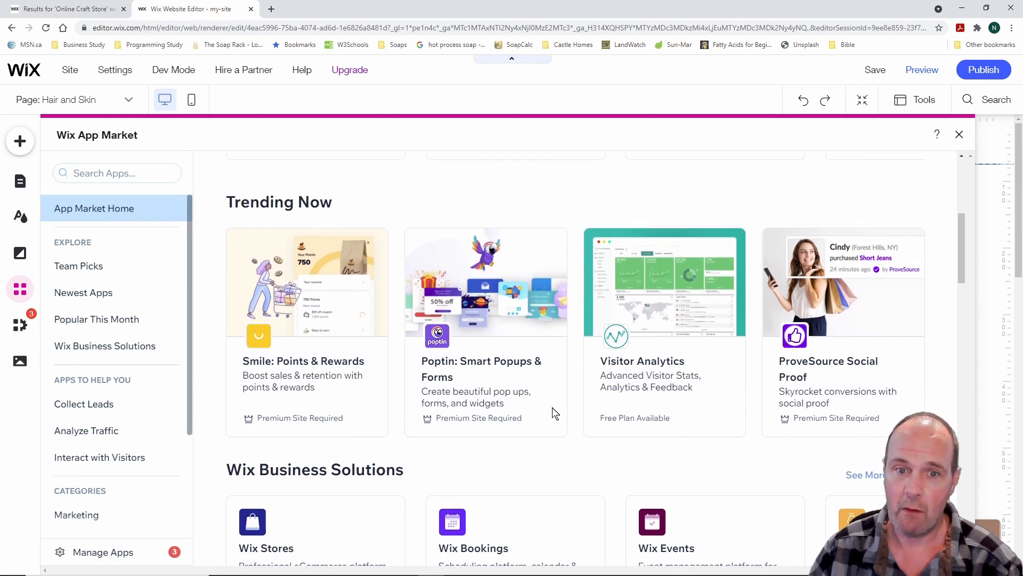
scroll(537, 464, "down", 1)
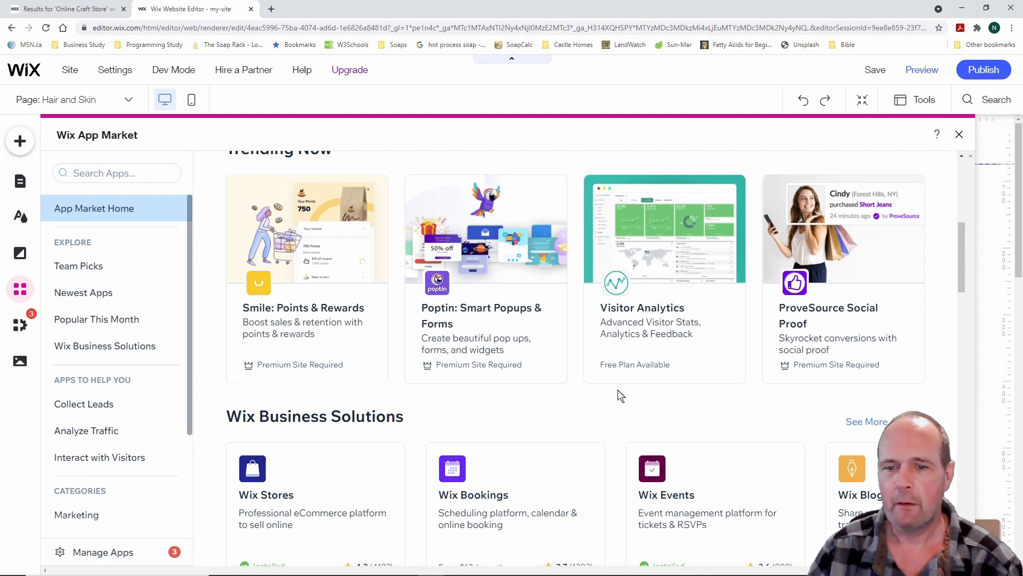
scroll(543, 400, "down", 2)
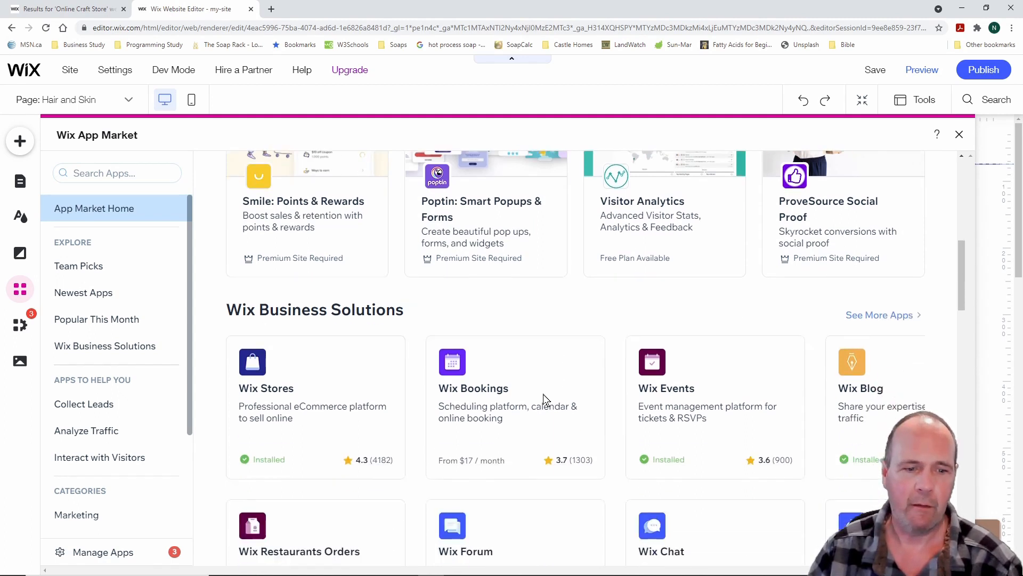
scroll(544, 399, "down", 2)
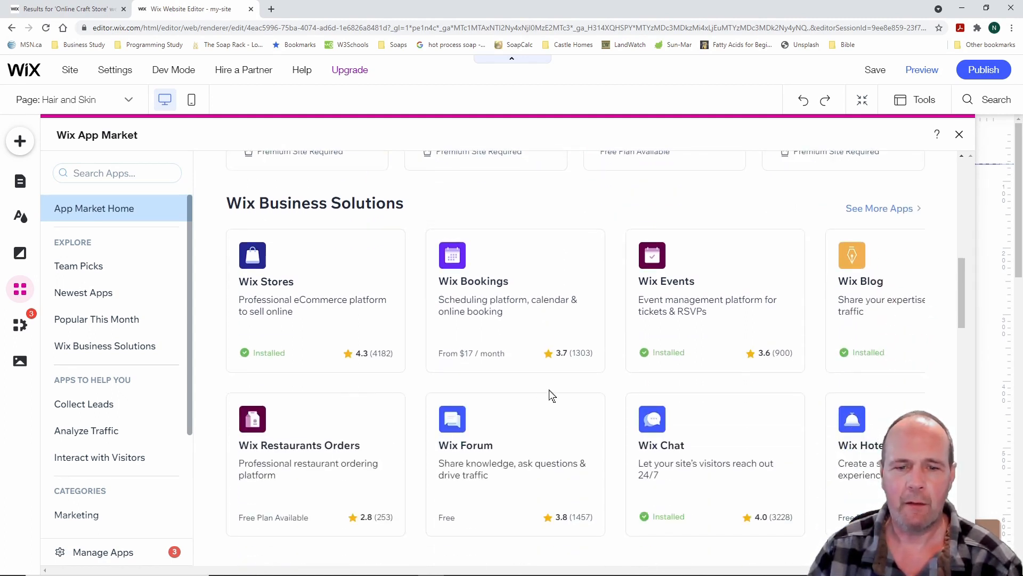
scroll(551, 395, "up", 2)
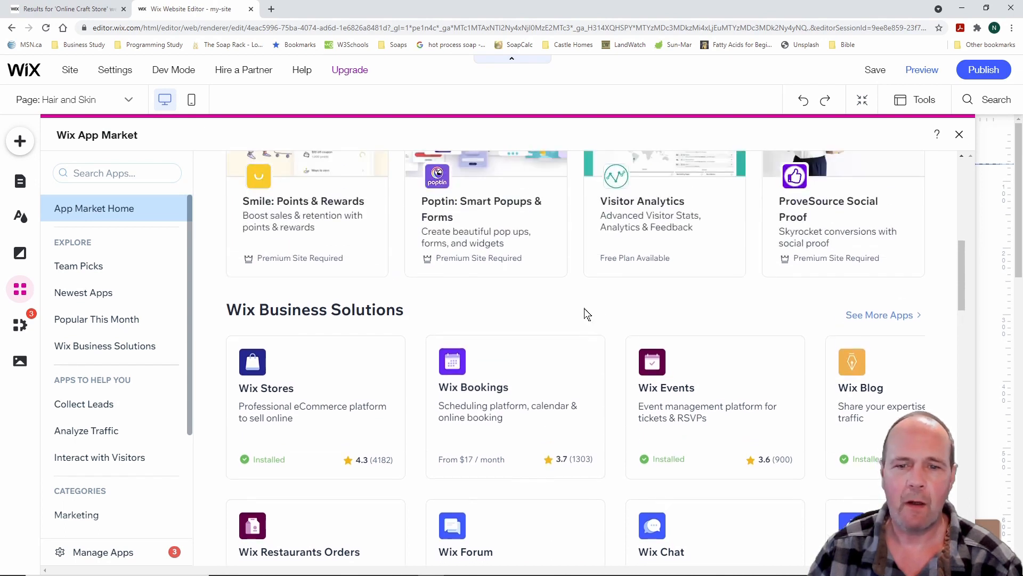
scroll(606, 304, "down", 2)
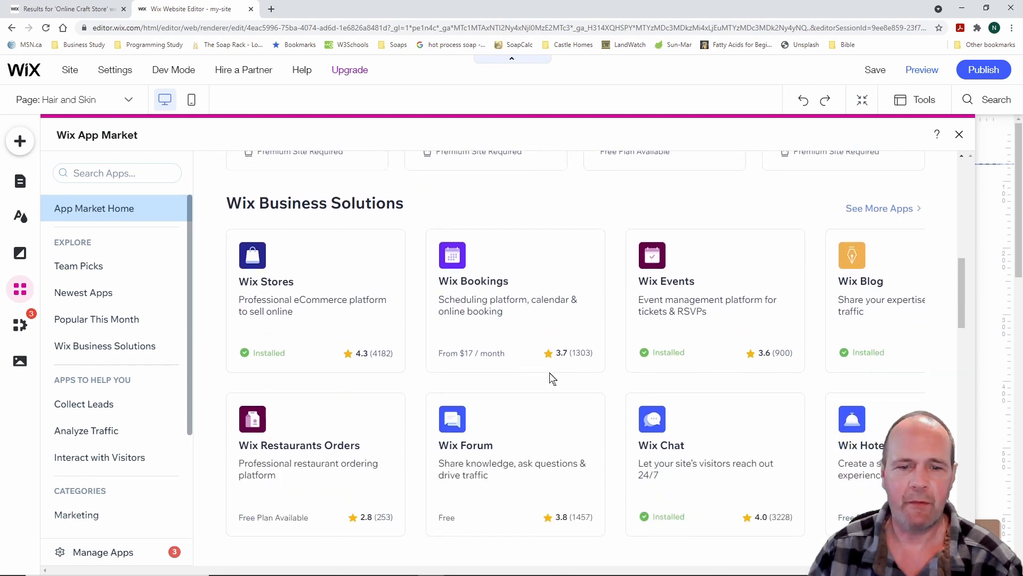
scroll(548, 377, "down", 2)
scroll(560, 293, "up", 2)
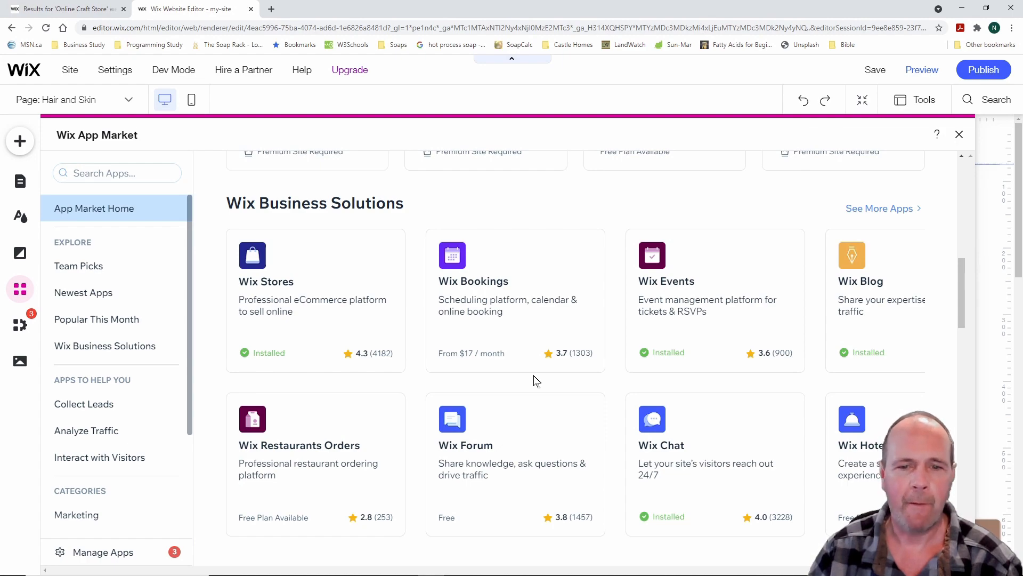
scroll(536, 381, "up", 10)
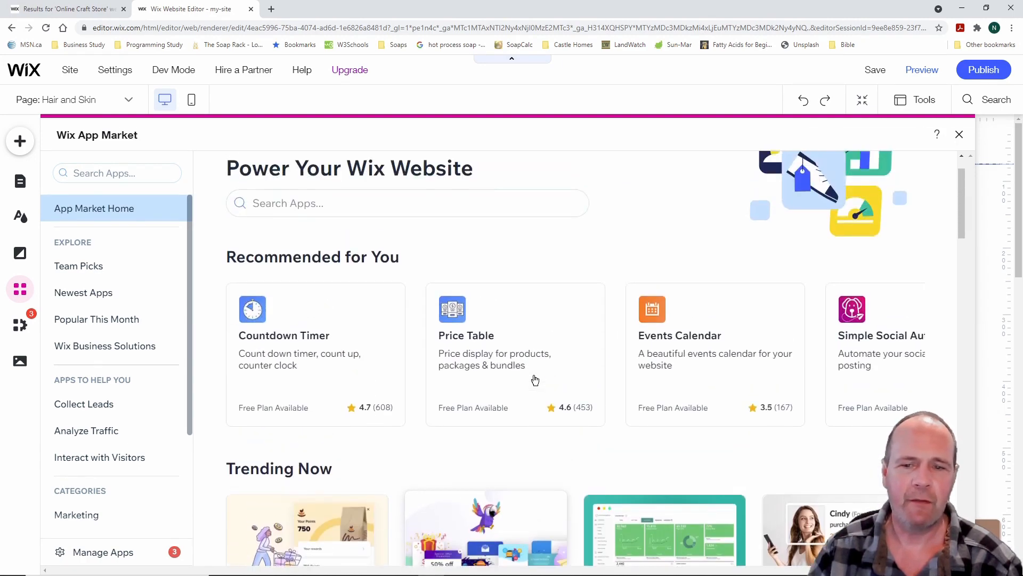
scroll(535, 379, "down", 10)
scroll(535, 380, "up", 2)
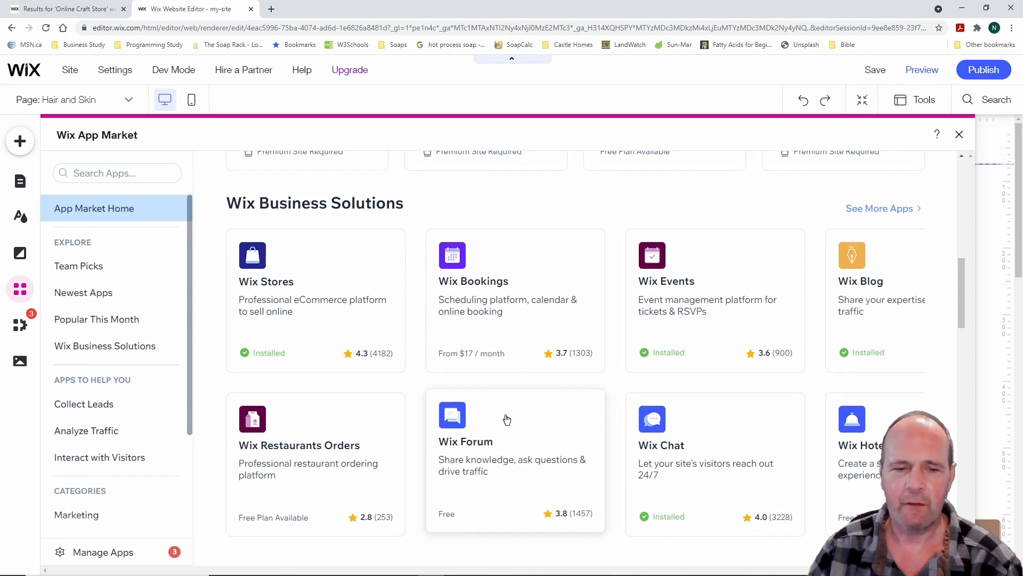
scroll(507, 418, "down", 2)
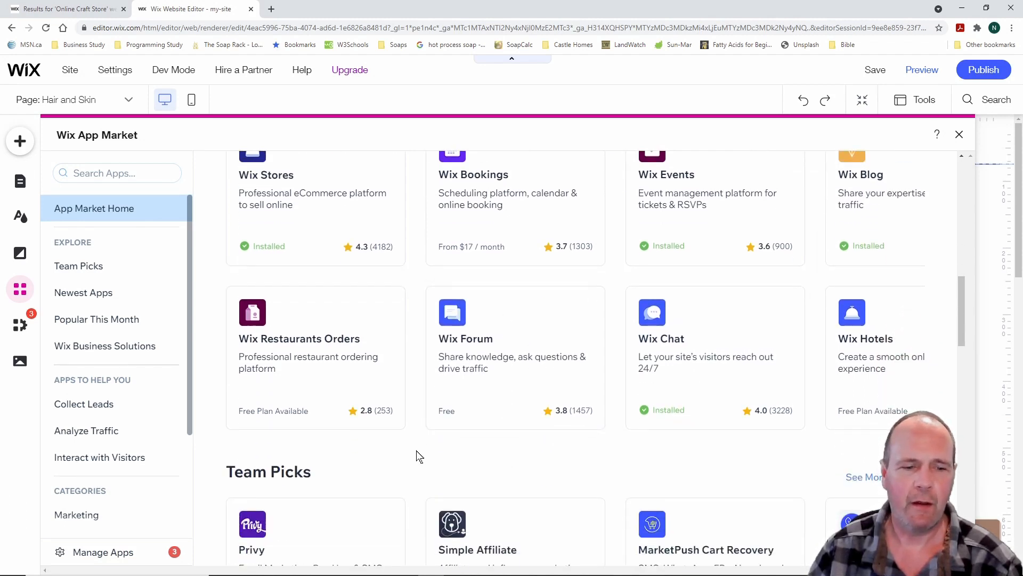
scroll(419, 456, "down", 2)
scroll(419, 456, "down", 2)
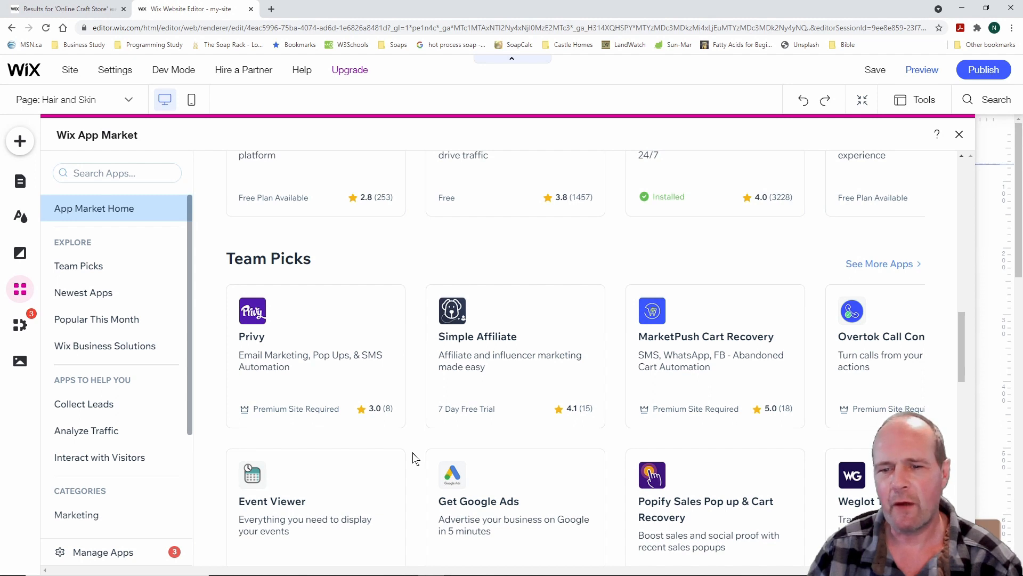
scroll(415, 459, "down", 1)
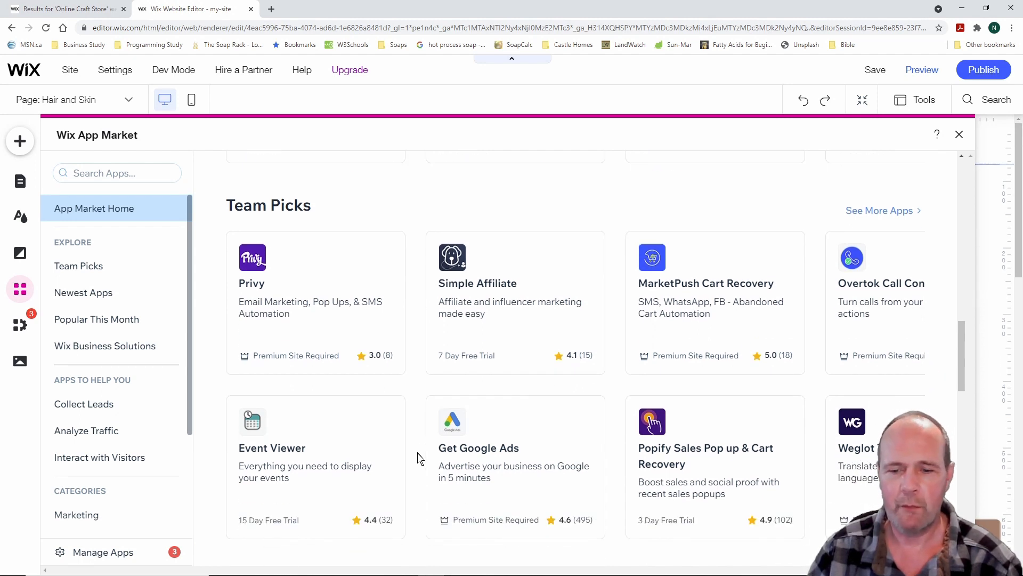
scroll(419, 459, "down", 2)
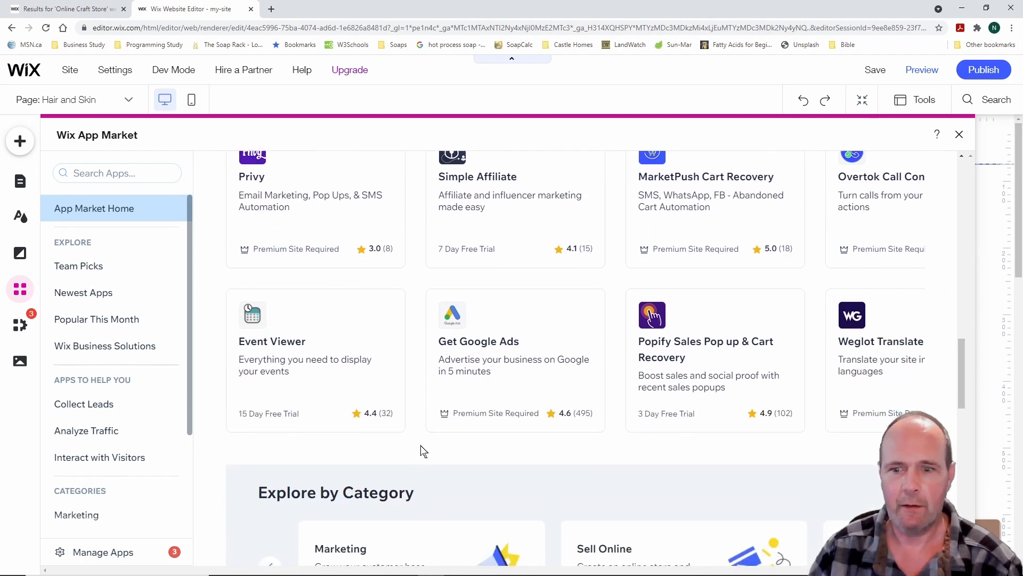
scroll(423, 451, "down", 6)
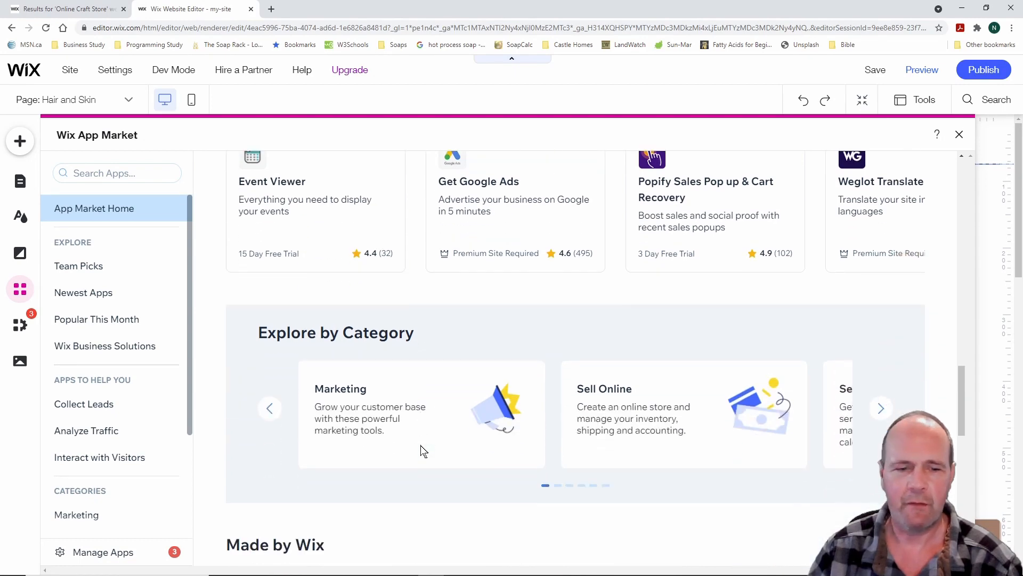
scroll(419, 451, "up", 4)
scroll(419, 451, "down", 5)
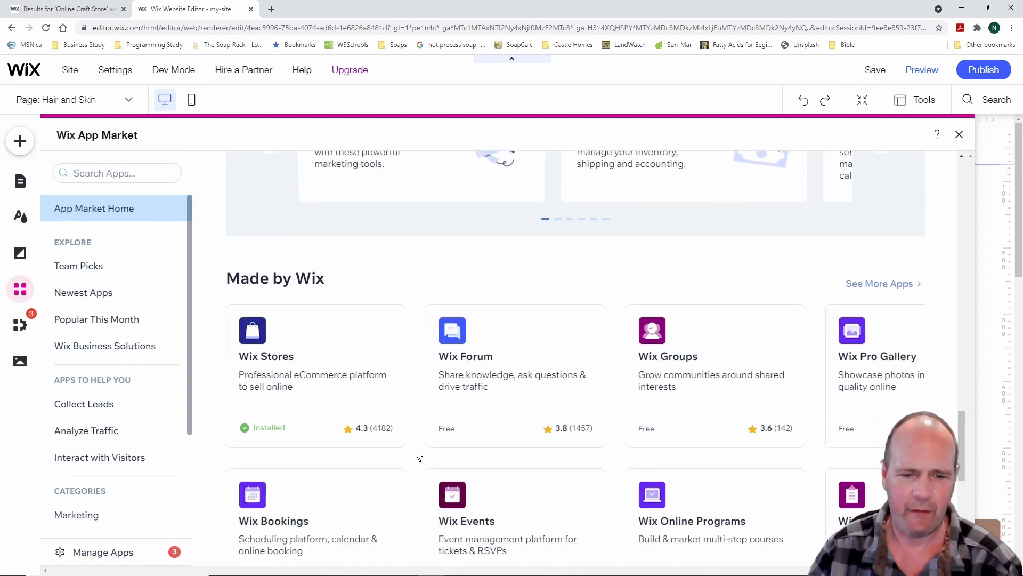
scroll(417, 455, "down", 5)
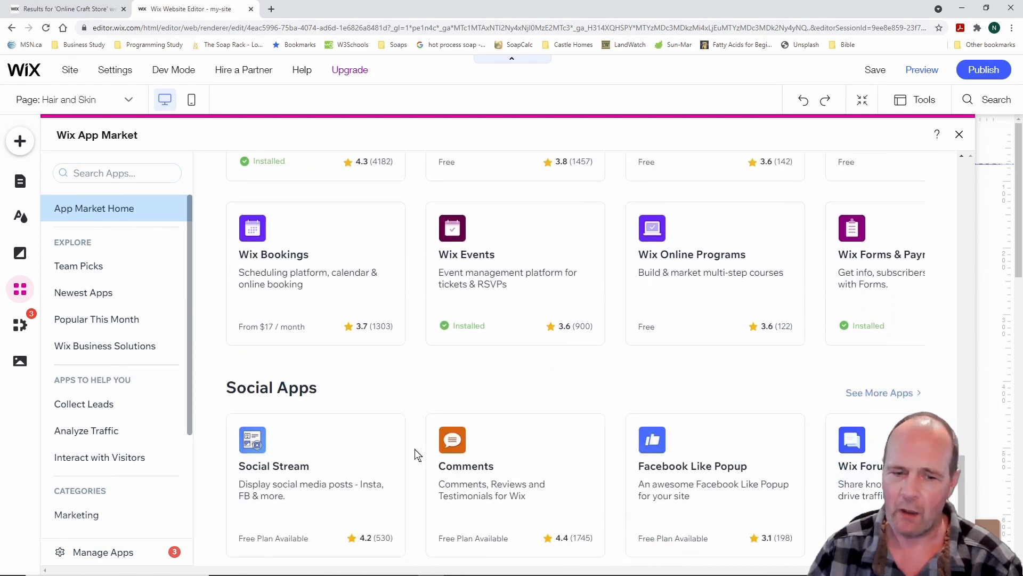
scroll(417, 455, "down", 4)
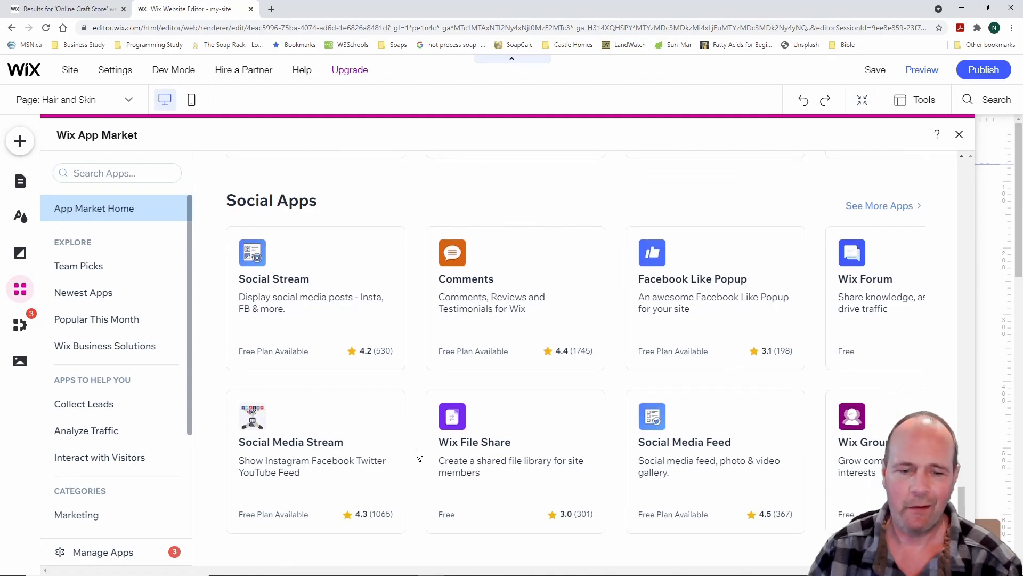
scroll(417, 455, "up", 12)
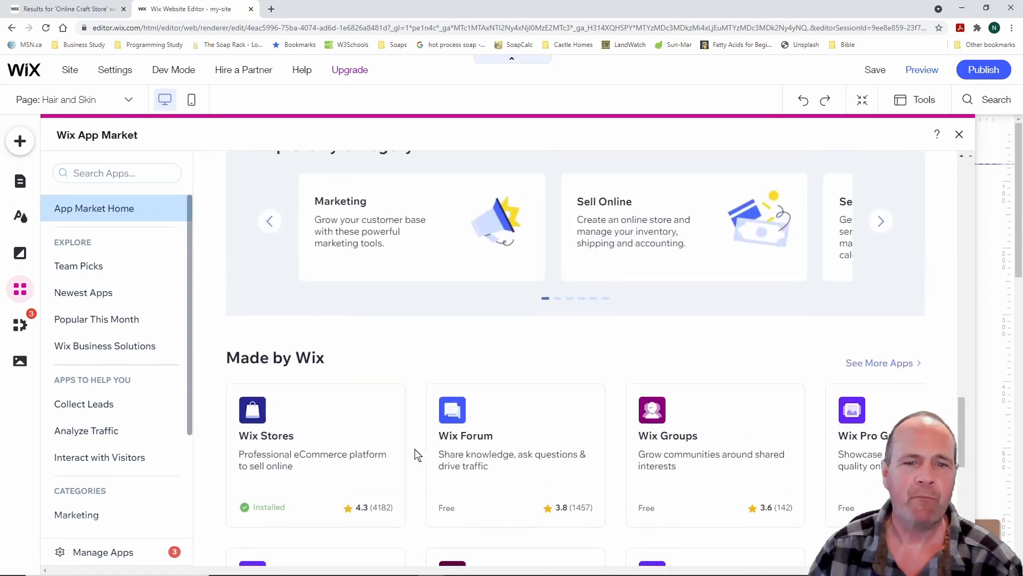
scroll(418, 454, "up", 15)
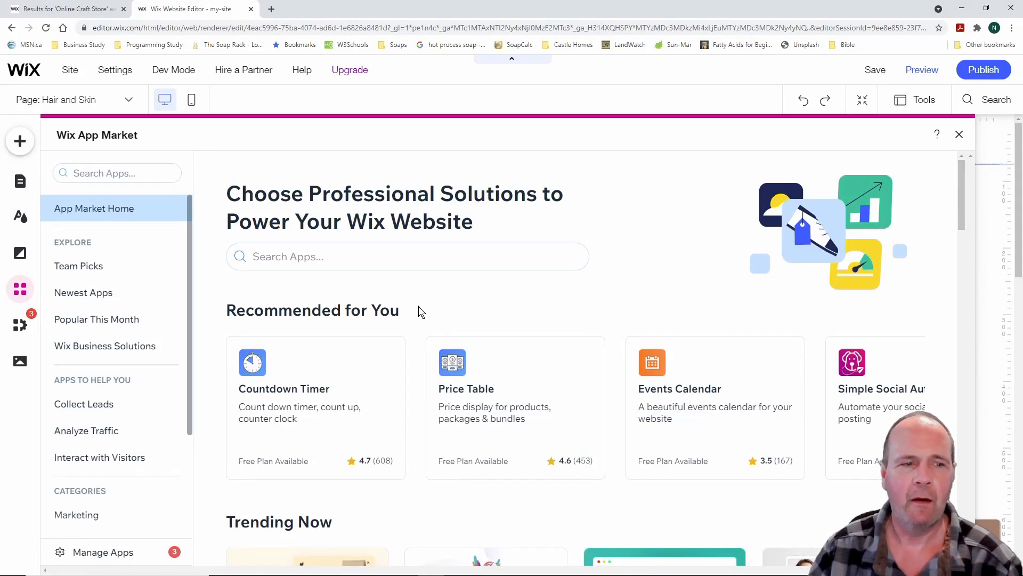
Search the App Market for 'events' and scroll through the 36 results
left_click(110, 173)
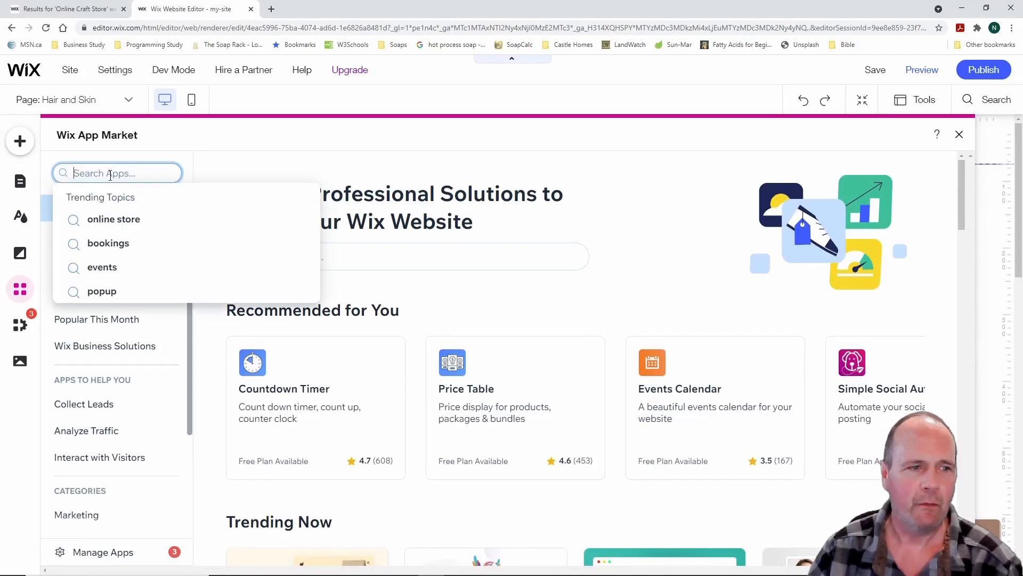
type("events")
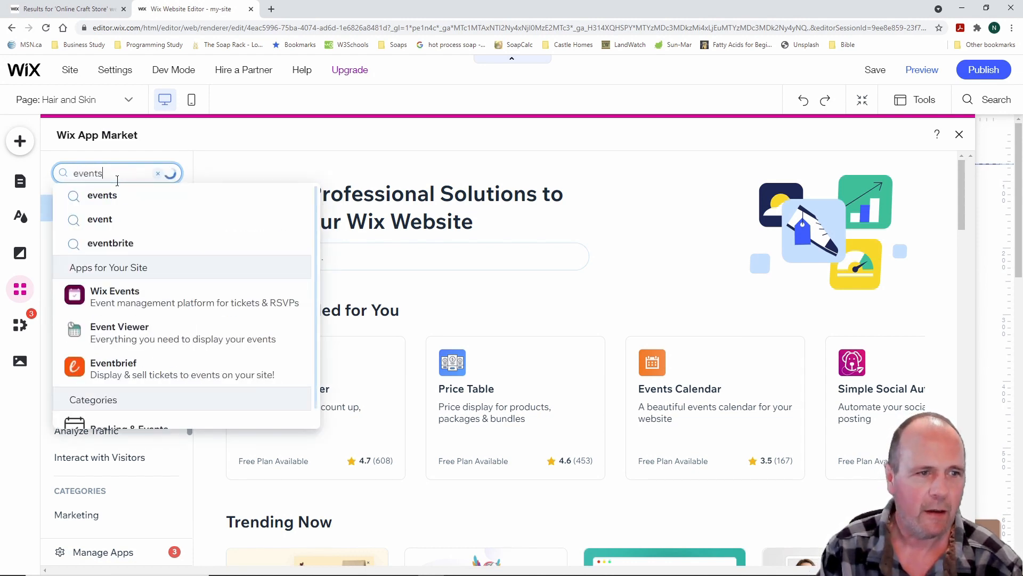
key("Return")
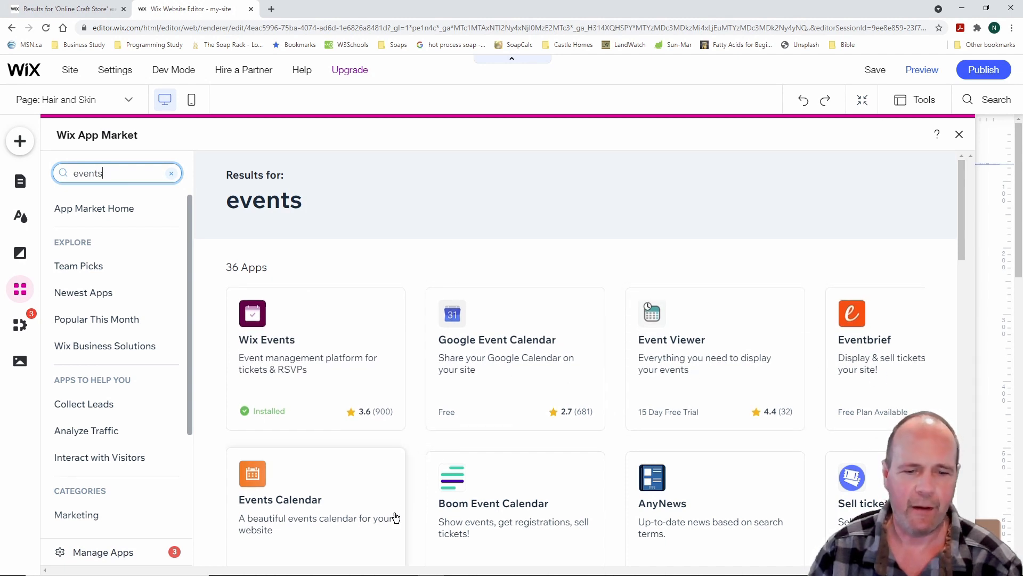
scroll(413, 469, "down", 3)
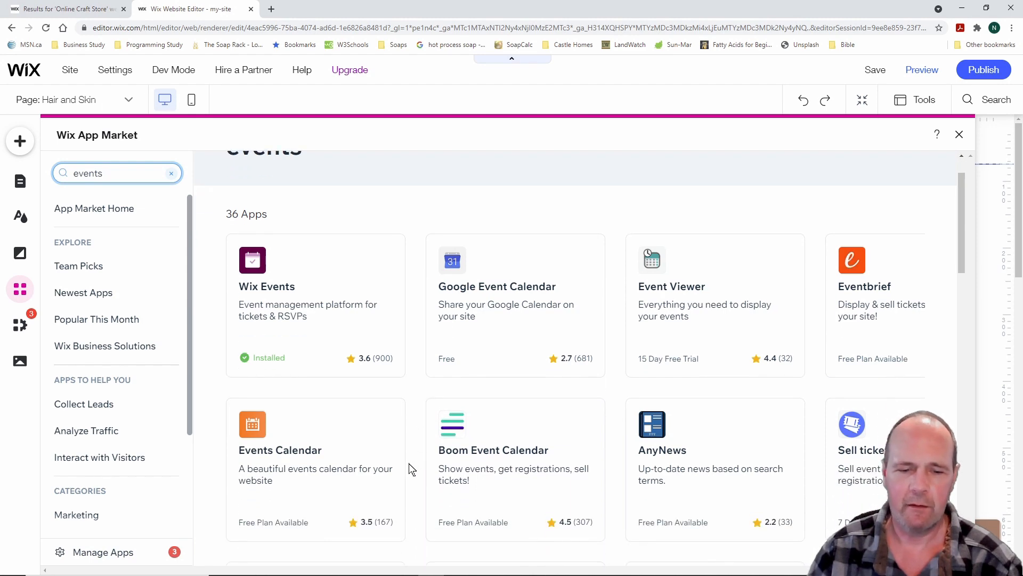
scroll(411, 469, "down", 4)
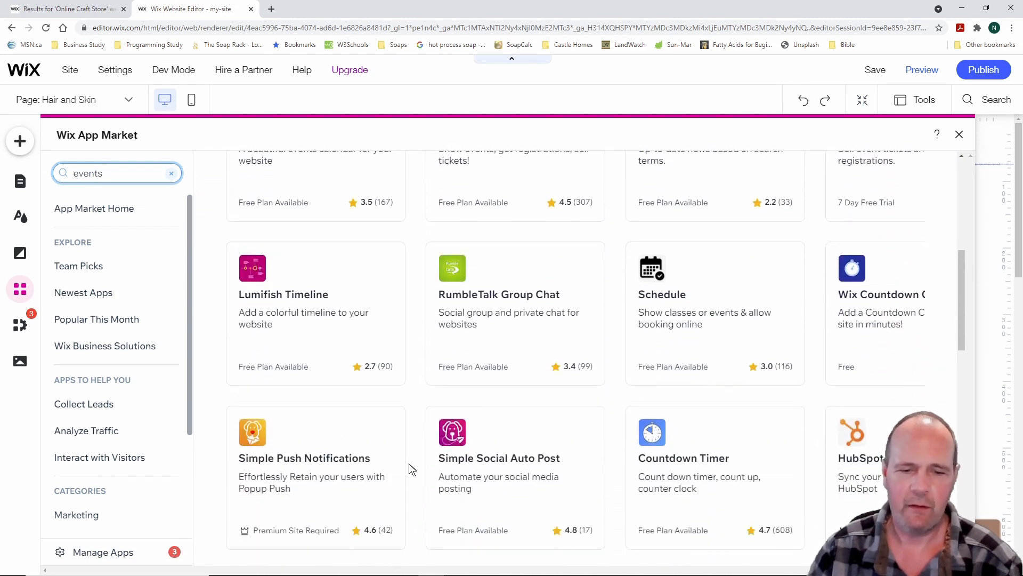
scroll(412, 470, "up", 7)
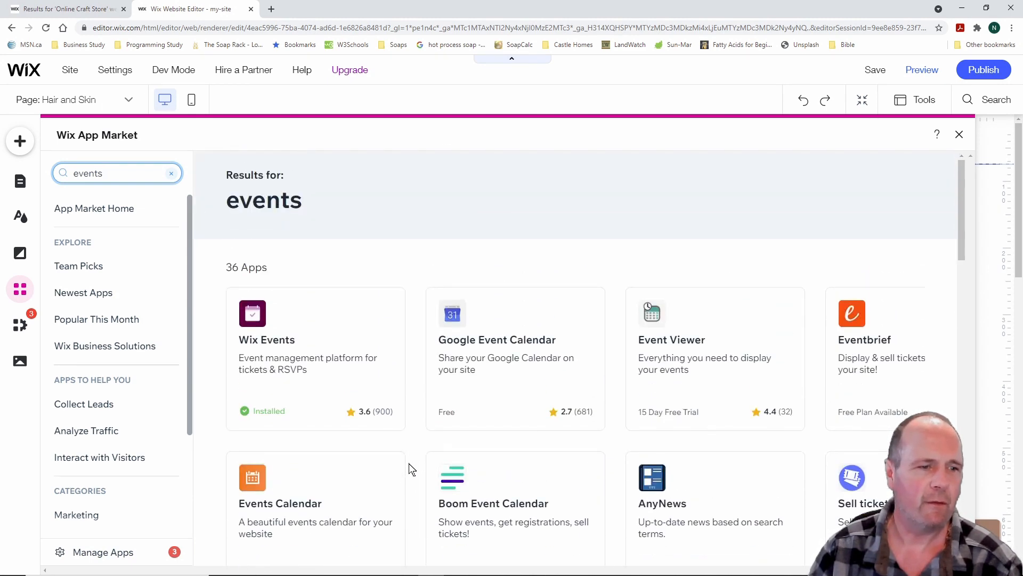
Browse Team Picks, Newest, Popular, Business Solutions, and the leads, traffic and visitor app collections
left_click(87, 270)
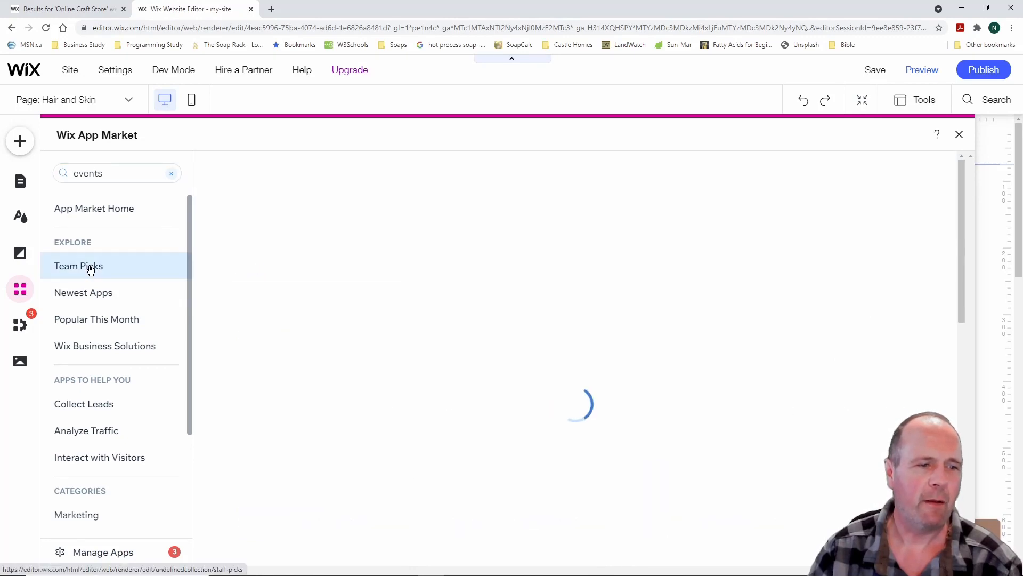
left_click(101, 297)
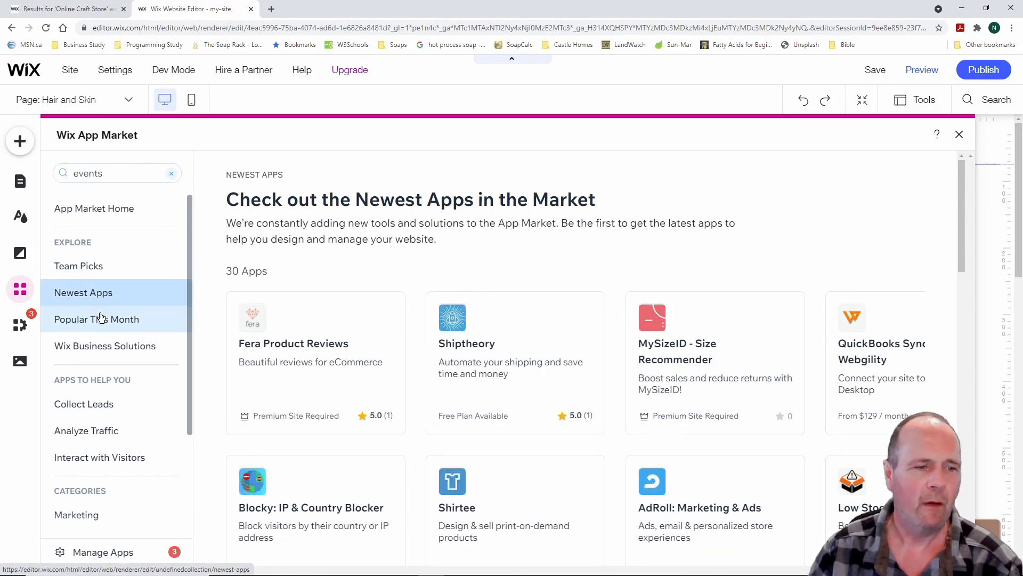
left_click(102, 318)
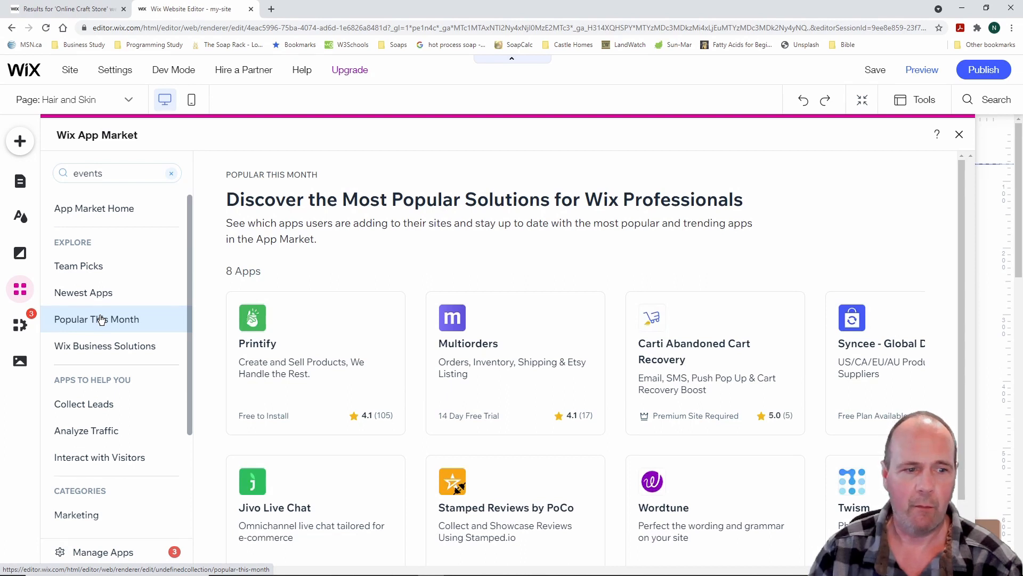
left_click(113, 349)
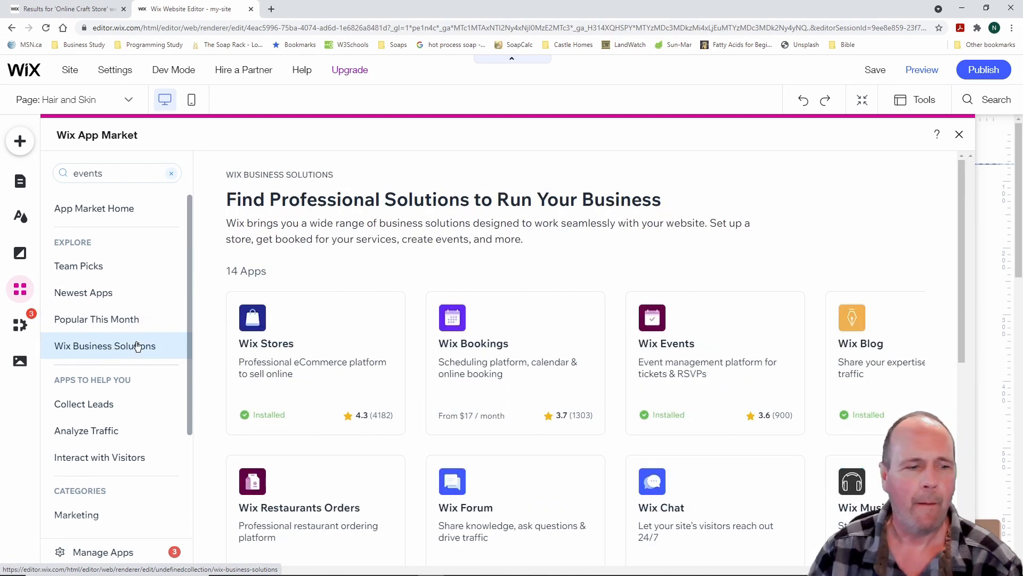
scroll(137, 346, "down", 2)
left_click(108, 300)
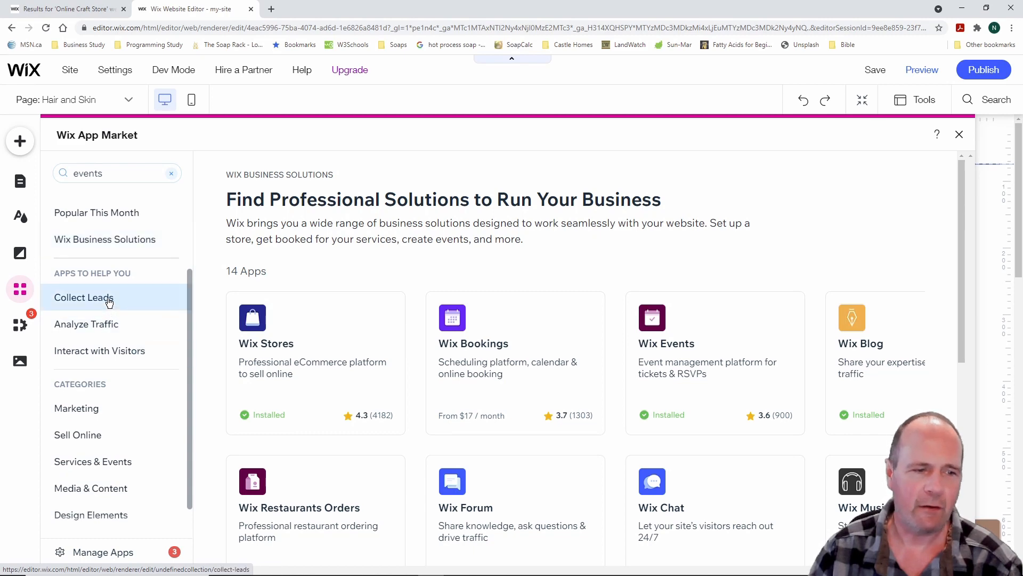
left_click(113, 323)
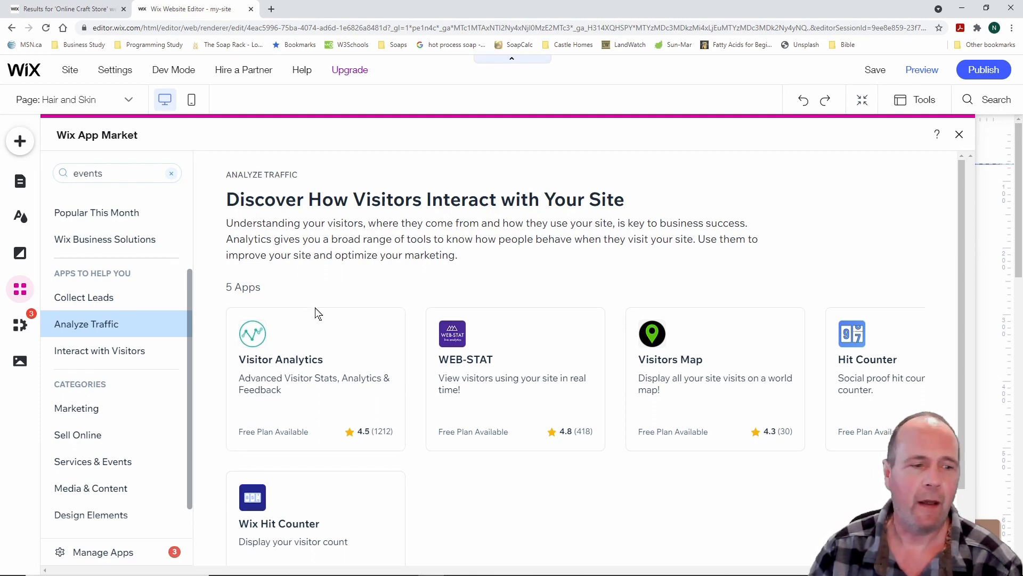
left_click(119, 355)
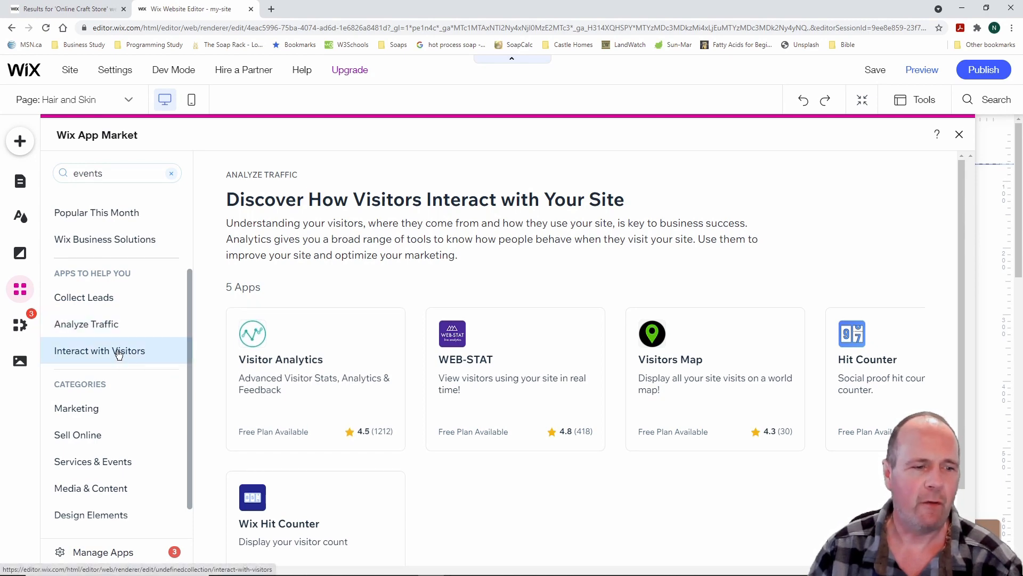
Browse the Marketing and Sell Online categories, ending on Services & Events with 19 apps
left_click(95, 413)
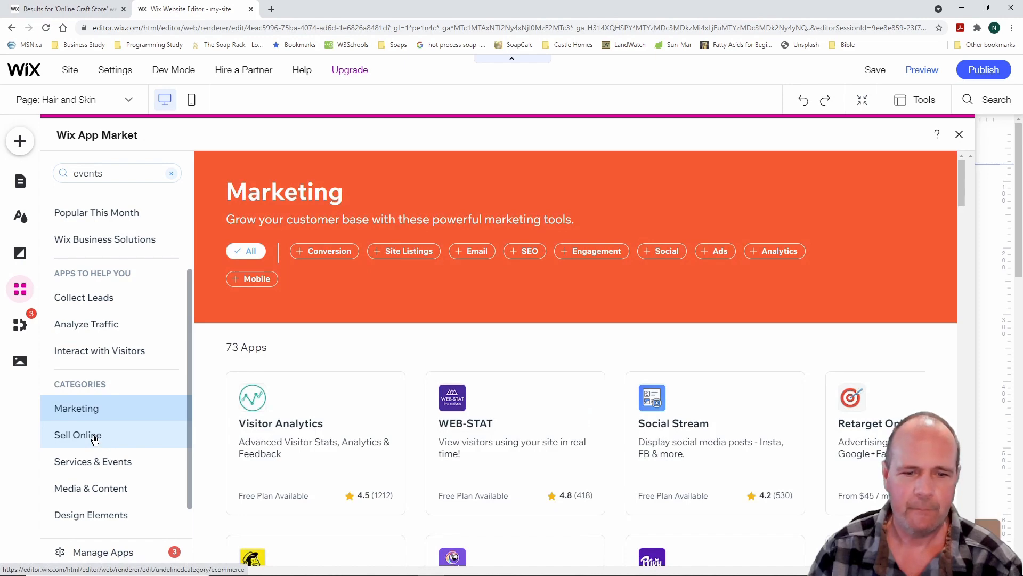
left_click(94, 438)
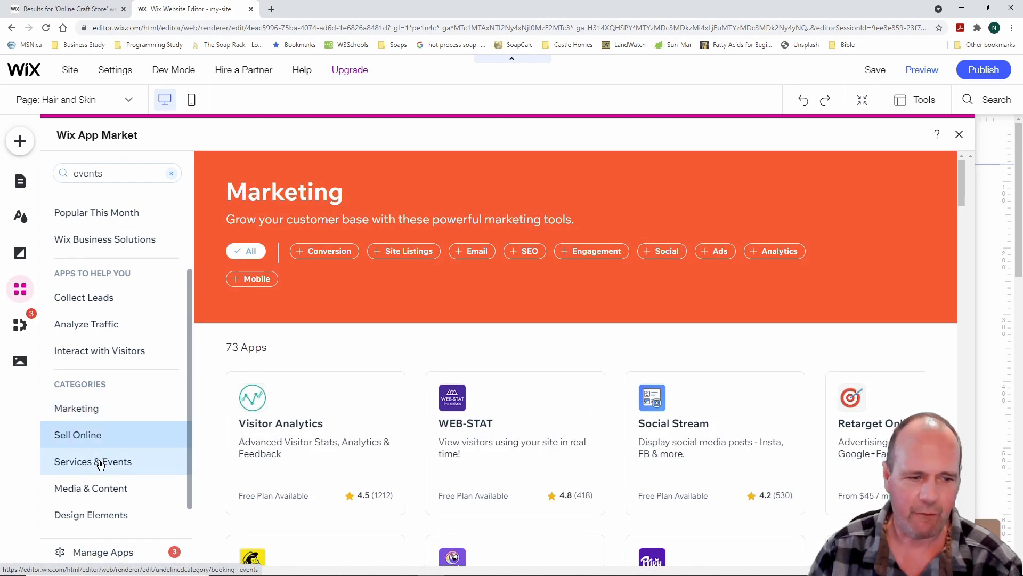
scroll(125, 432, "down", 1)
left_click(126, 429)
scroll(126, 433, "up", 3)
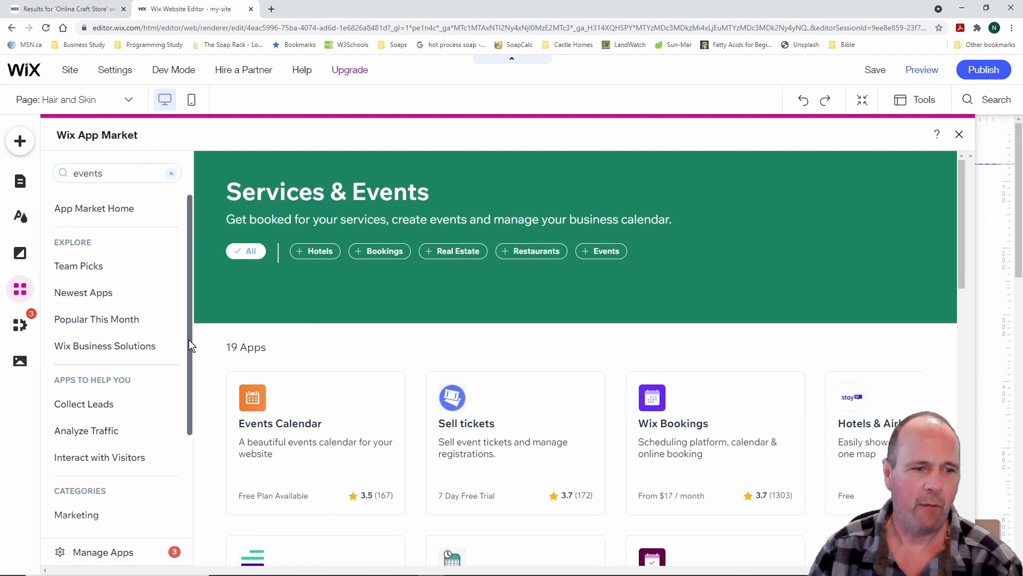
scroll(189, 346, "down", 3)
scroll(185, 447, "down", 1)
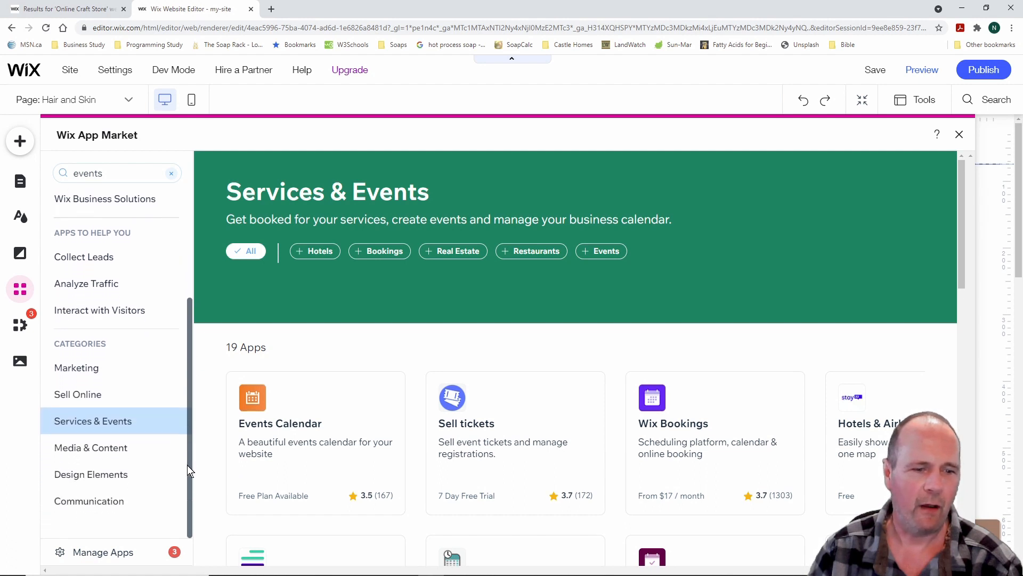
scroll(187, 451, "up", 4)
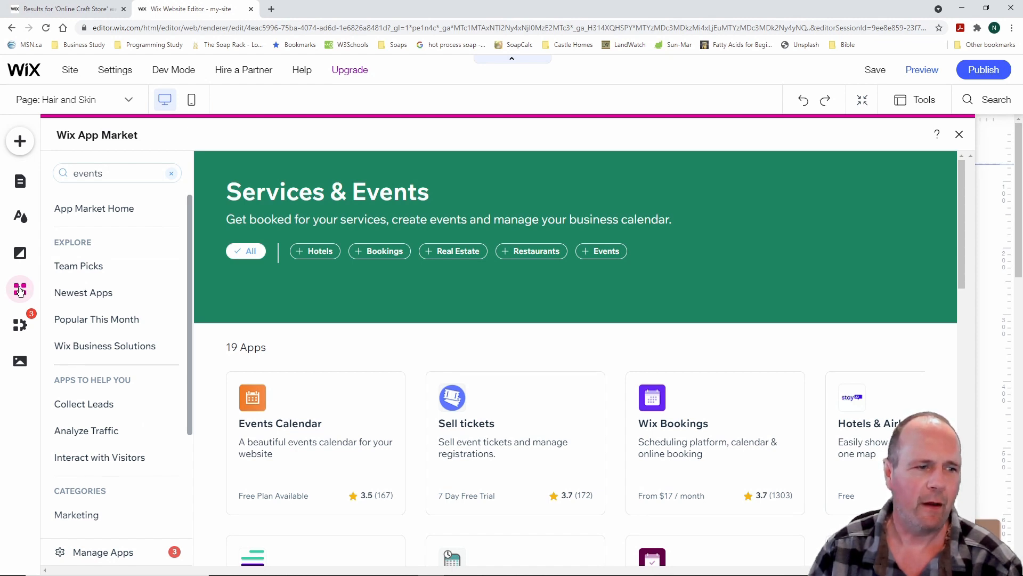
left_click(20, 327)
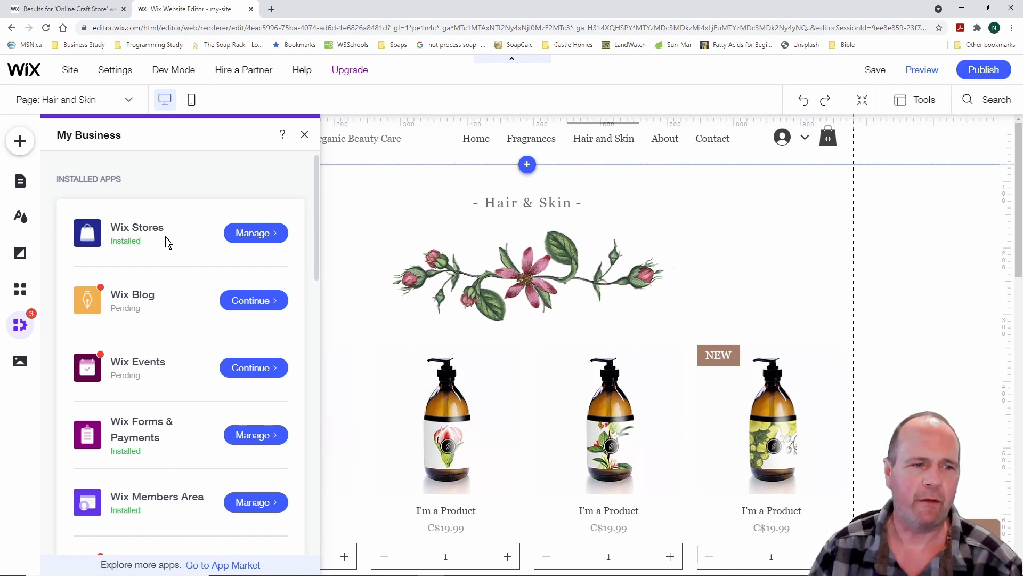
scroll(178, 285, "down", 5)
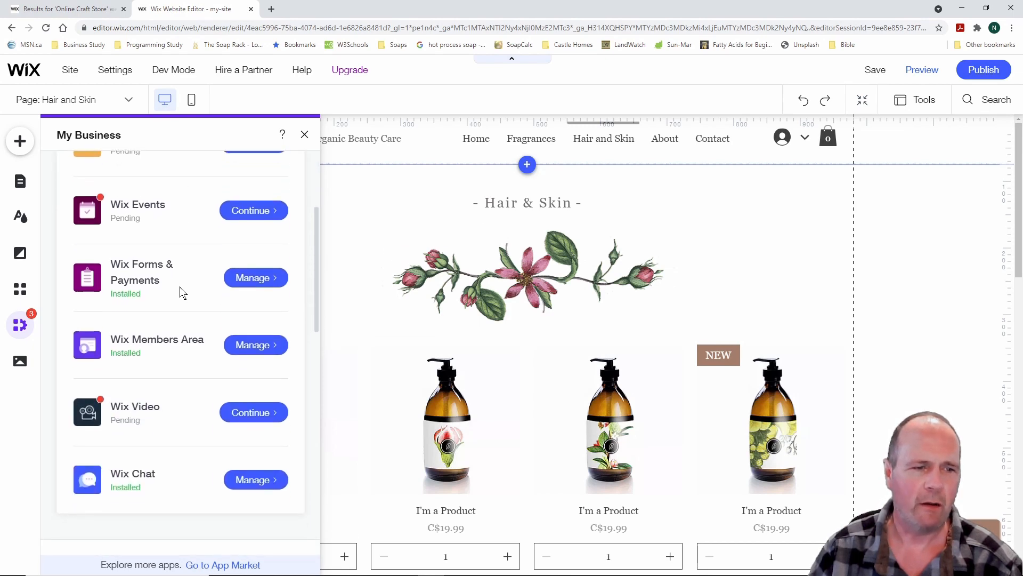
scroll(181, 293, "down", 5)
scroll(181, 293, "up", 3)
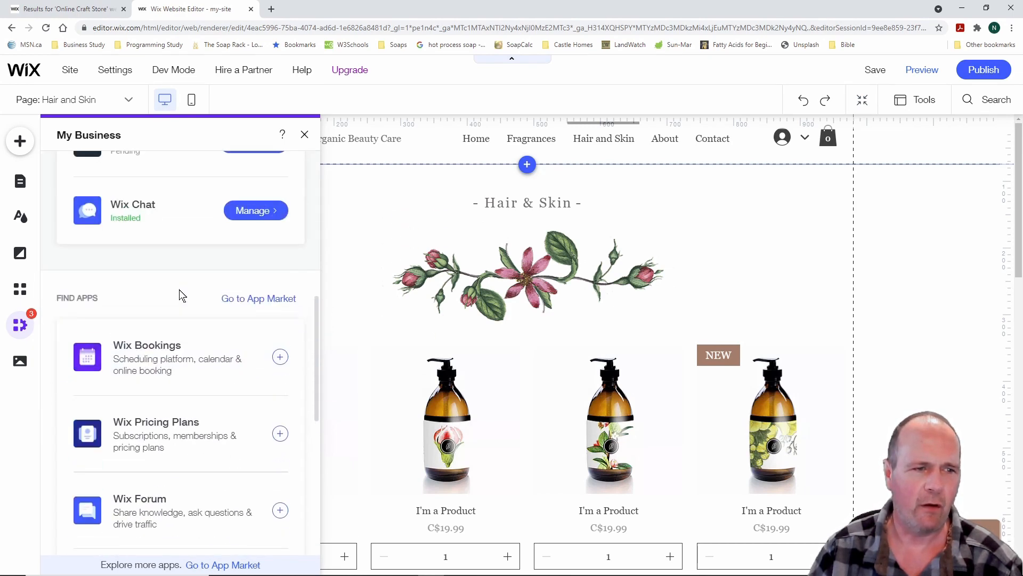
scroll(181, 294, "up", 8)
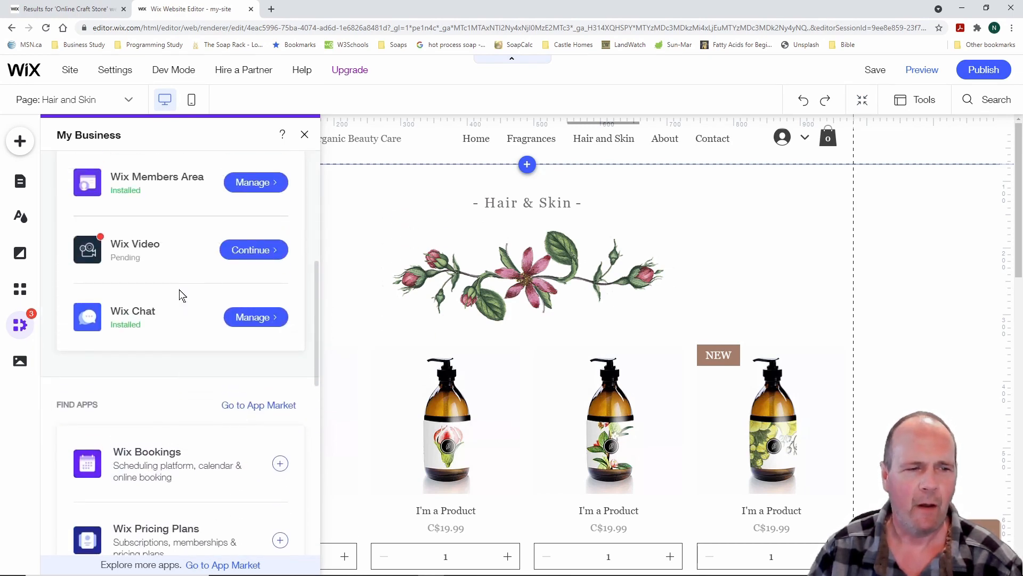
scroll(181, 295, "down", 2)
scroll(181, 294, "down", 10)
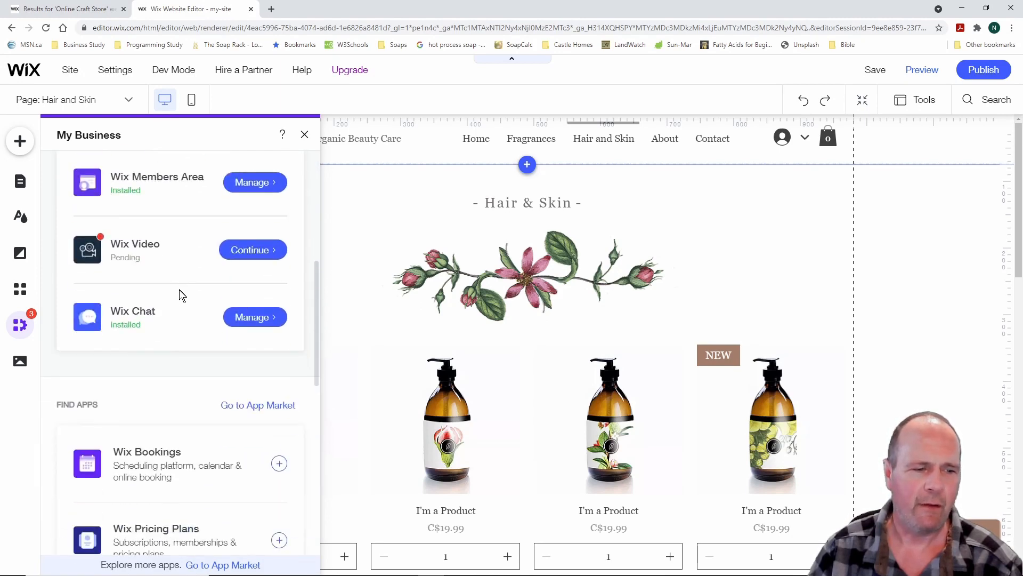
scroll(181, 293, "down", 4)
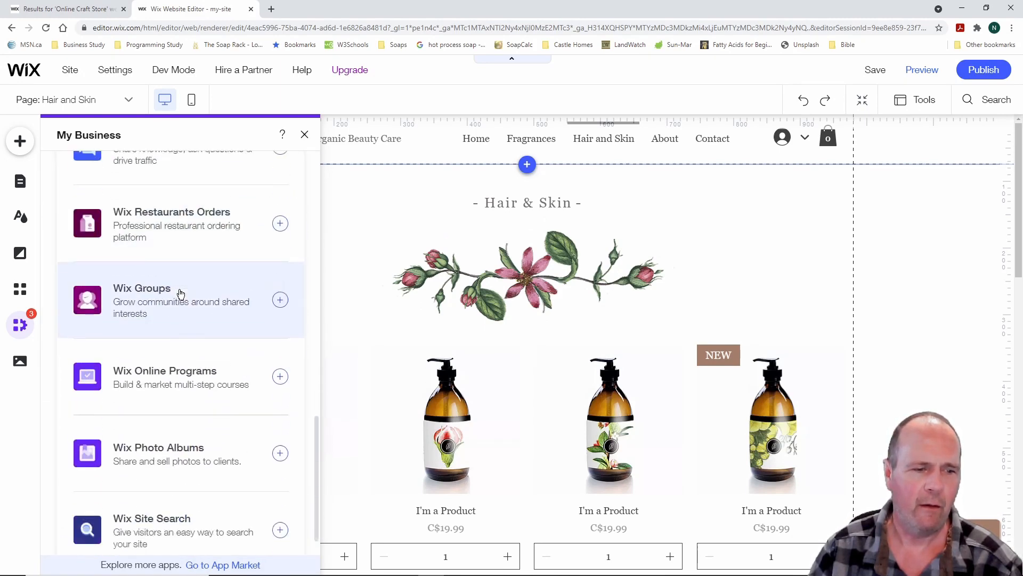
scroll(180, 294, "up", 6)
scroll(180, 294, "up", 8)
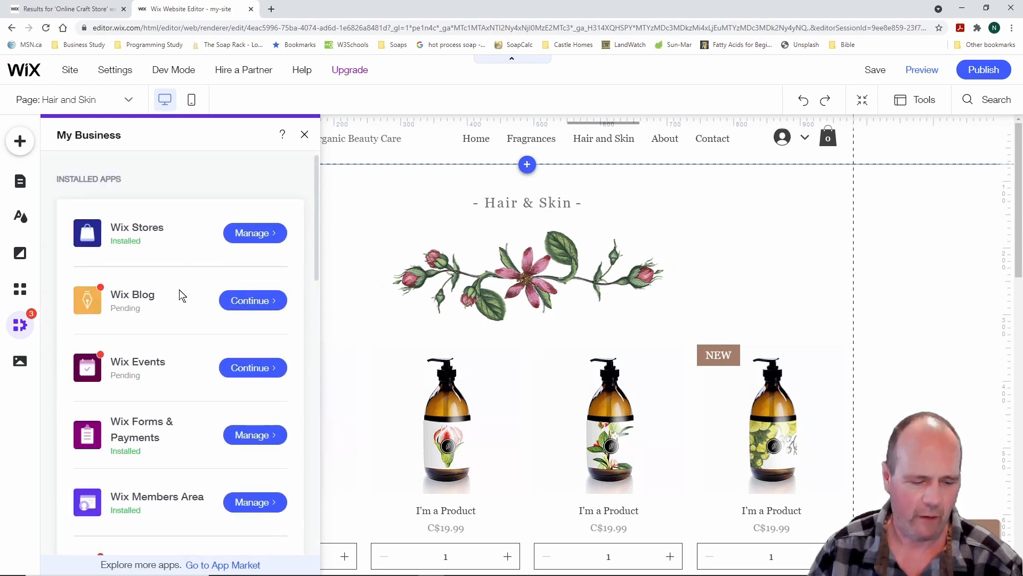
left_click_drag(85, 274, 116, 300)
left_click_drag(86, 344, 122, 371)
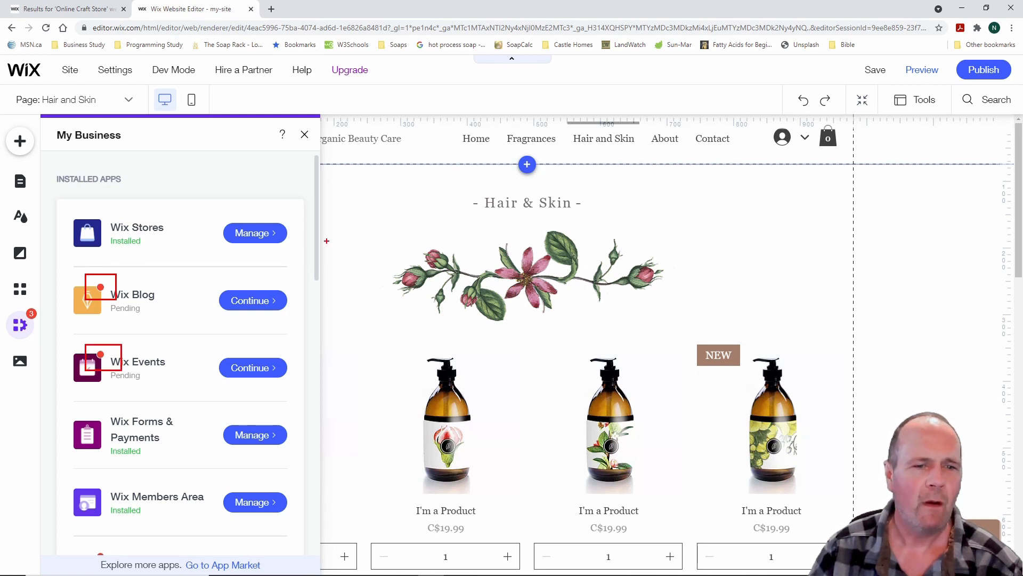
key("Escape")
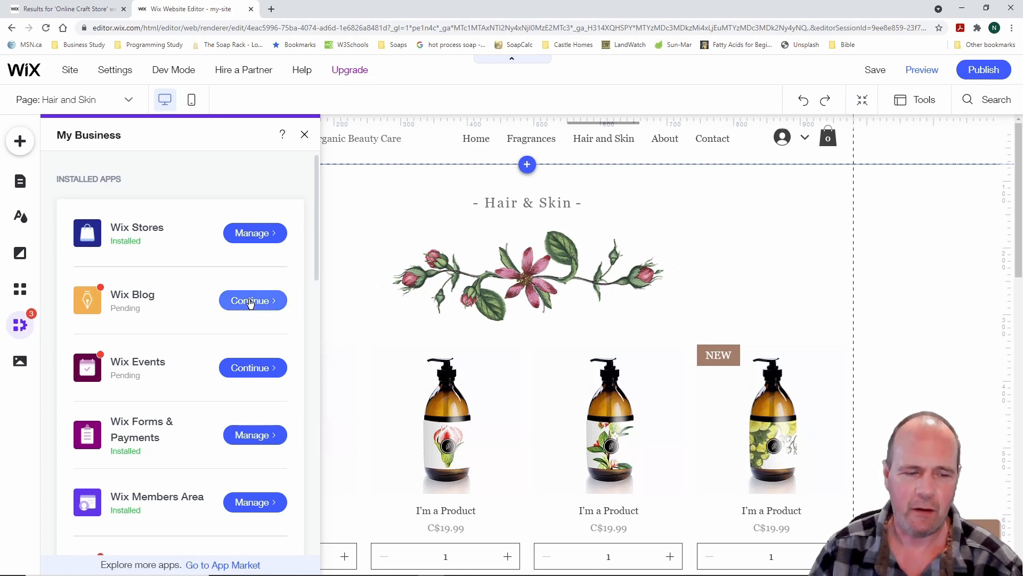
key("ctrl+2")
left_click_drag(214, 271, 304, 326)
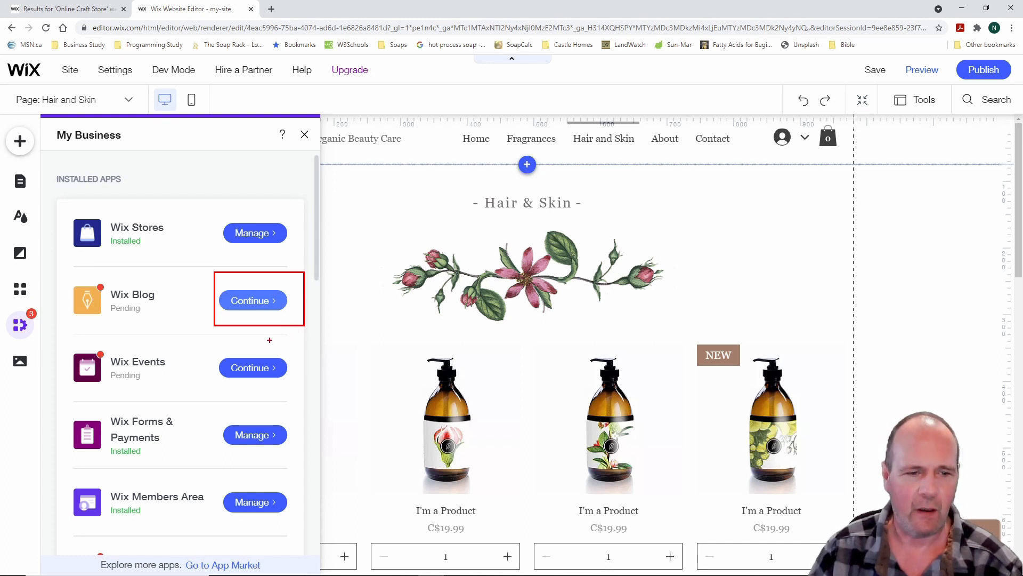
key("Escape")
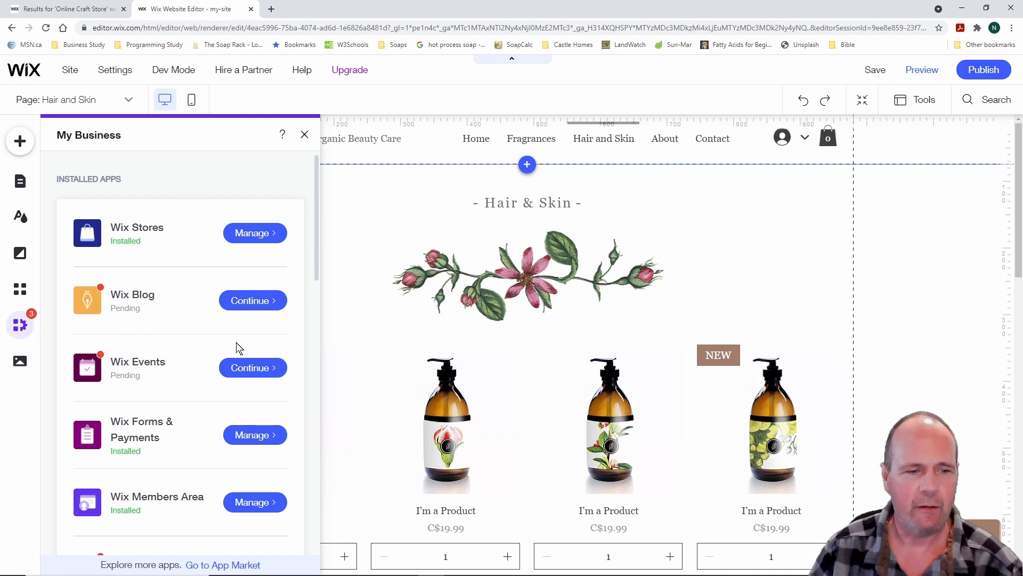
left_click_drag(83, 341, 126, 361)
mouse_move(204, 343)
left_mouse_down()
mouse_move(291, 377)
mouse_move(296, 397)
left_mouse_up()
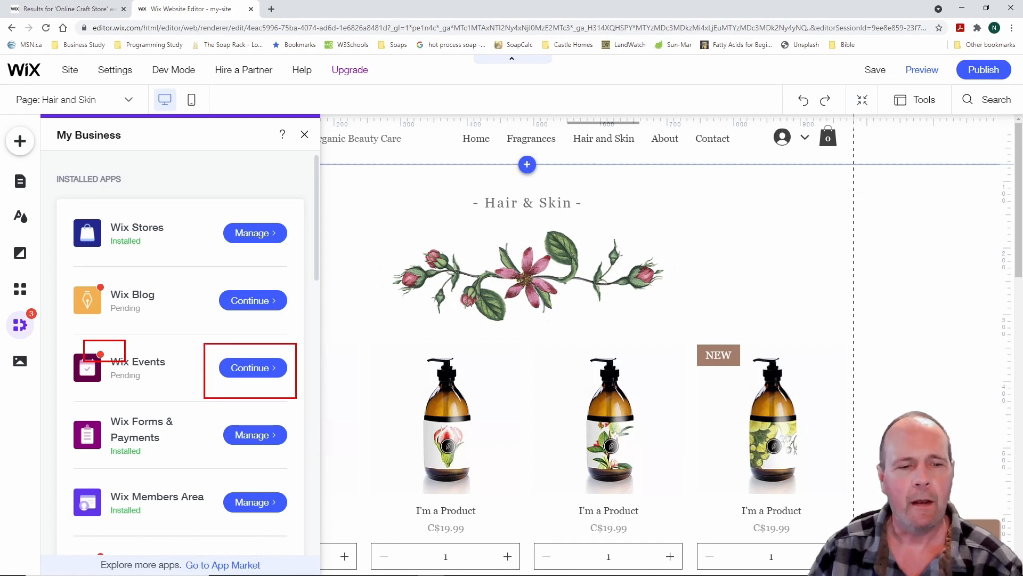
key("Escape")
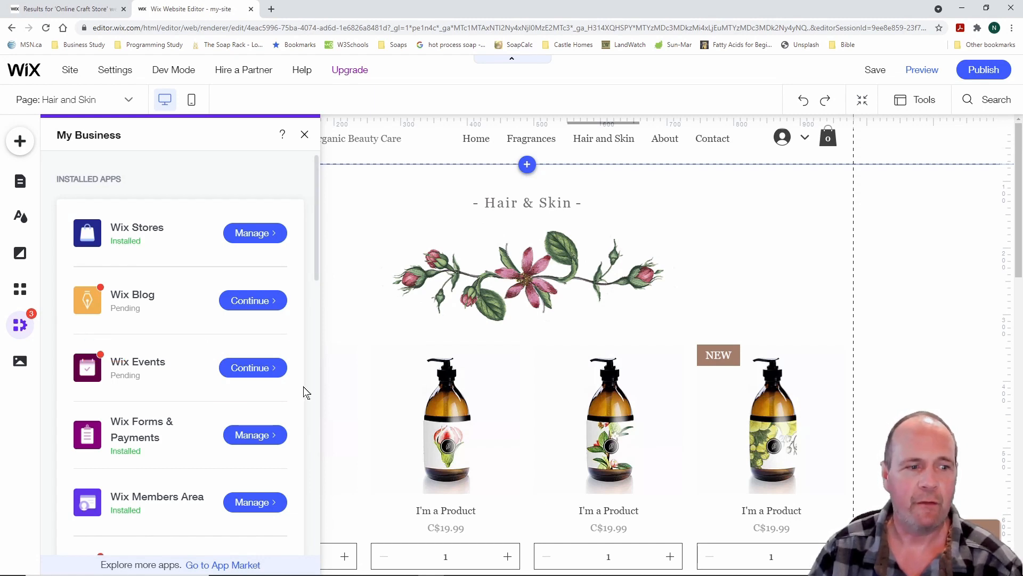
left_click_drag(316, 242, 305, 191)
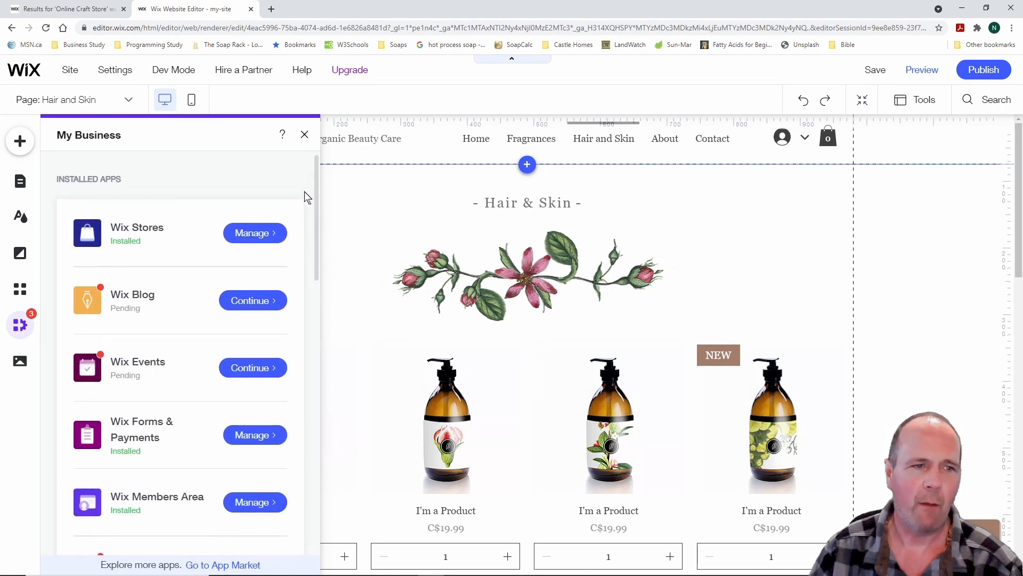
Close My Business, open the Media panel, and dismiss the Facebook upload and file dialogs
left_click(305, 135)
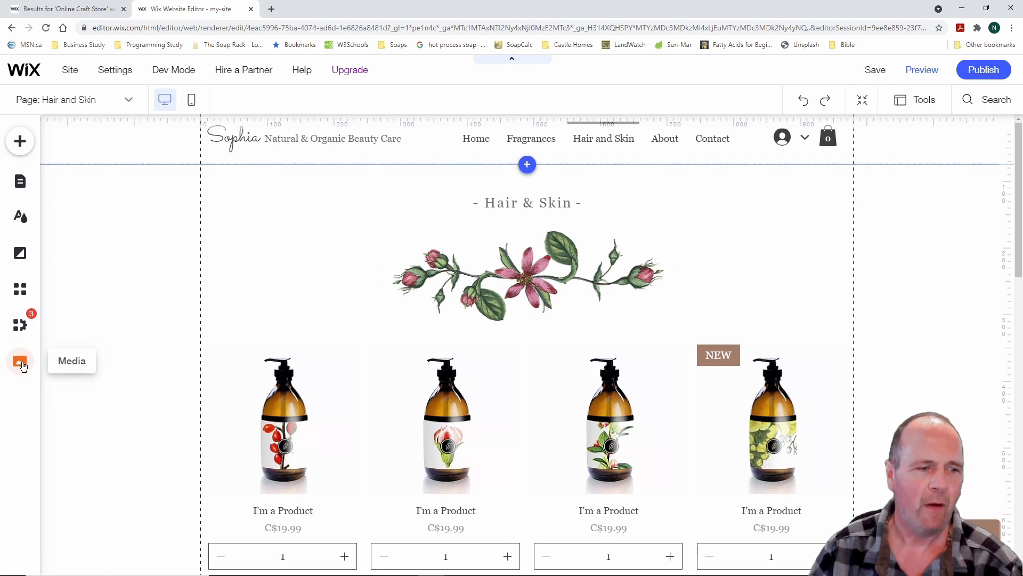
left_click(21, 364)
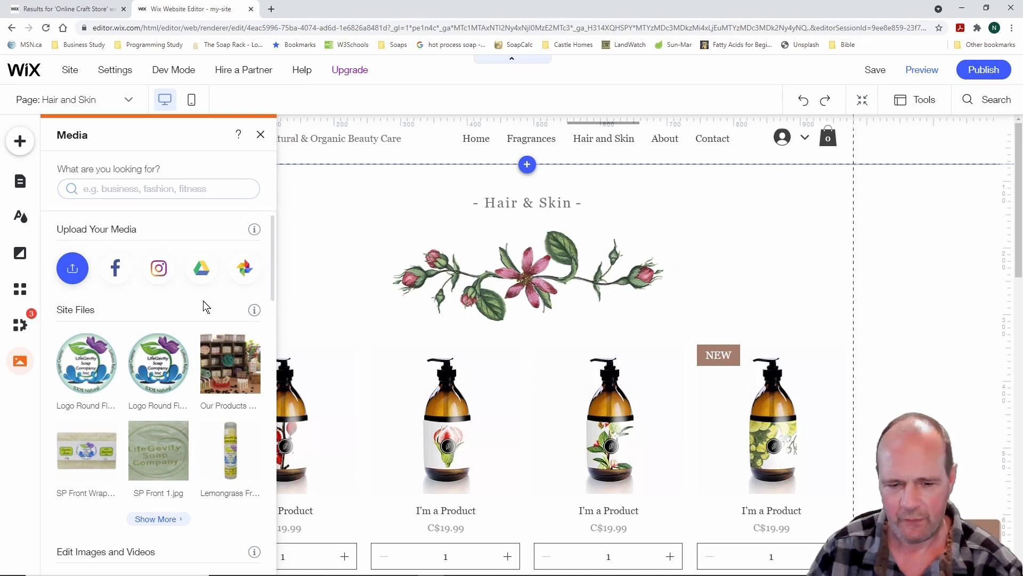
left_click(116, 268)
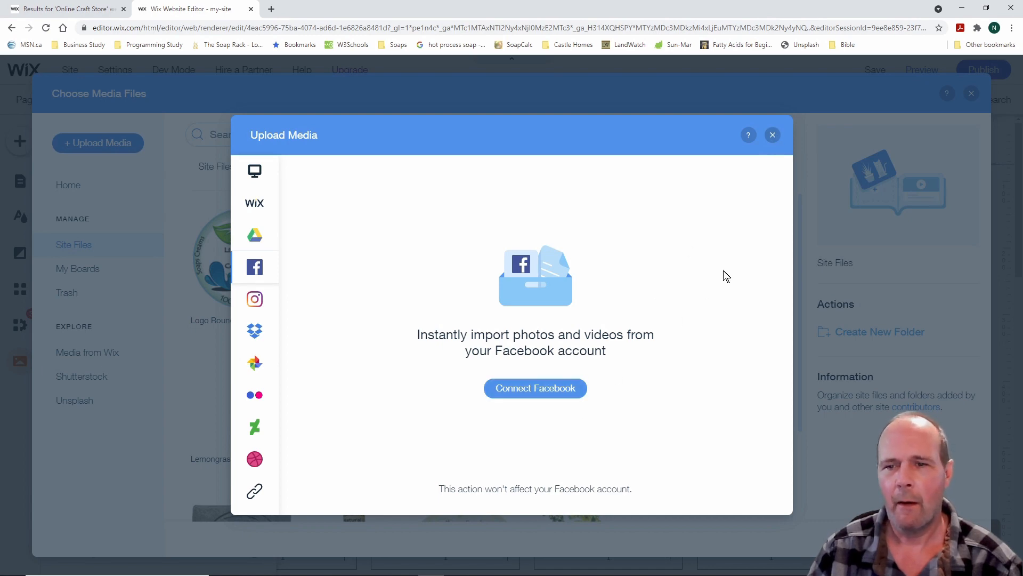
left_click(774, 137)
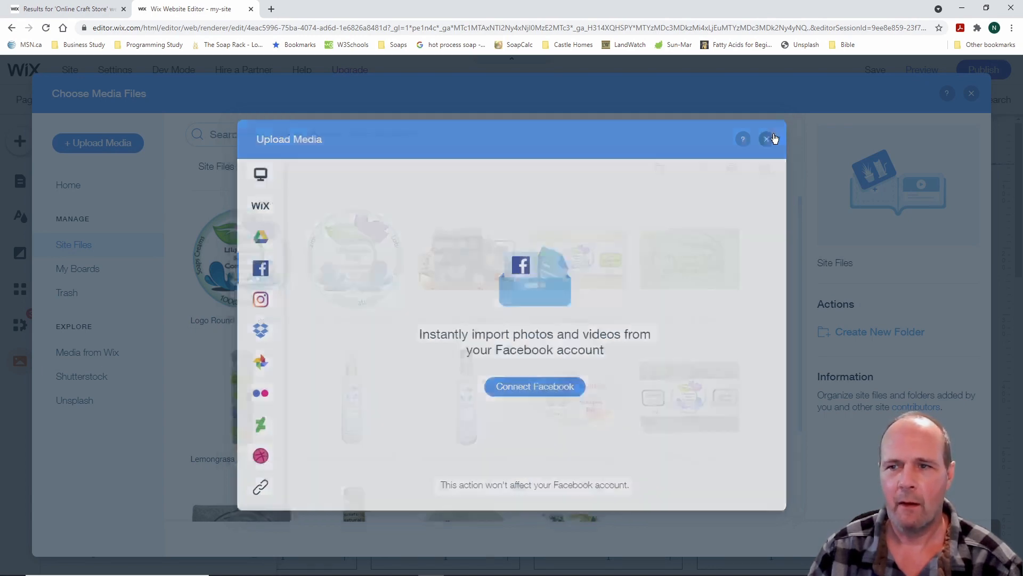
left_click(972, 93)
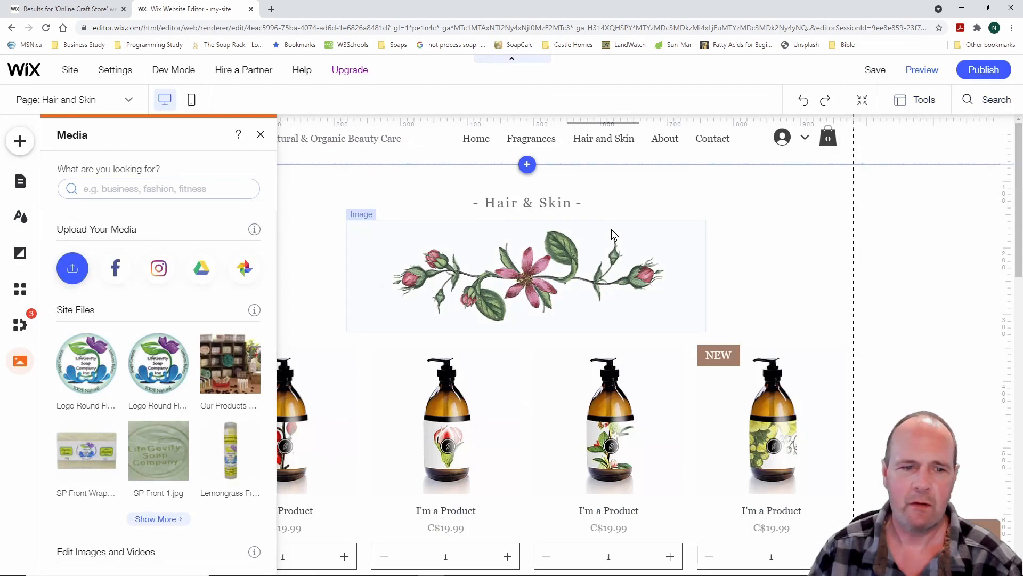
Close the Media panel, look over the Hair and Skin page, and switch to the Home page
left_click(261, 135)
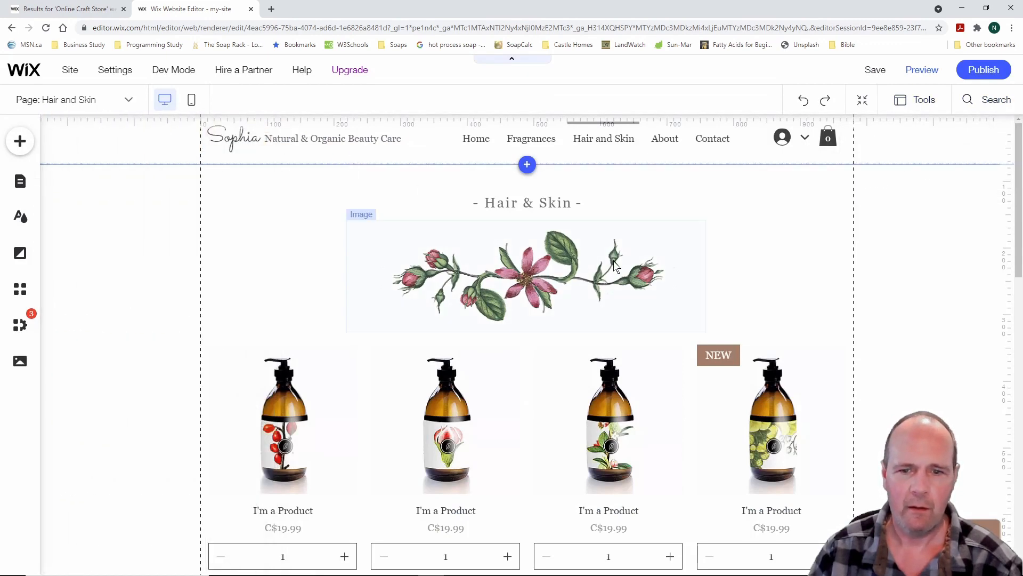
scroll(589, 327, "down", 15)
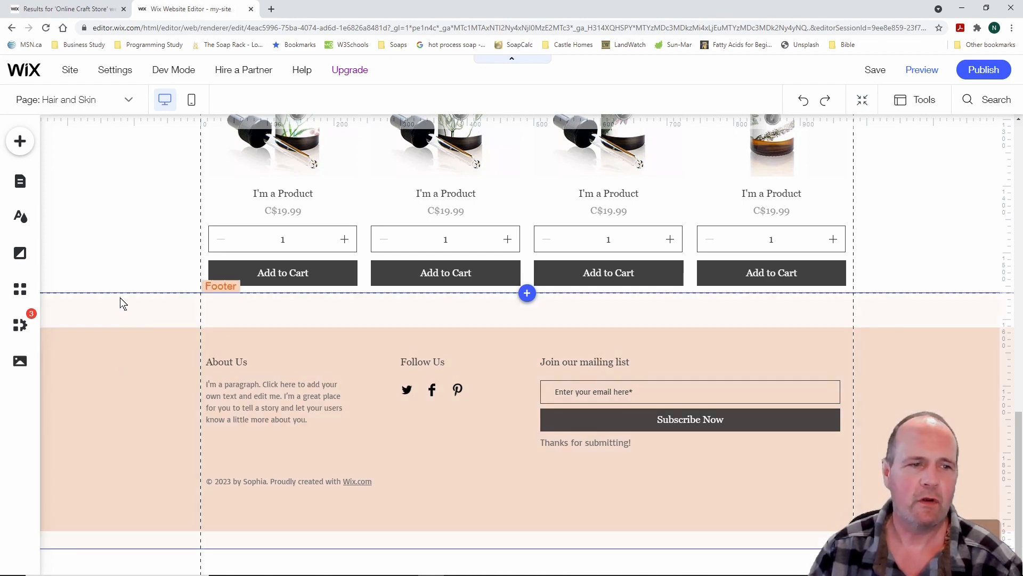
scroll(121, 301, "up", 10)
scroll(121, 302, "up", 5)
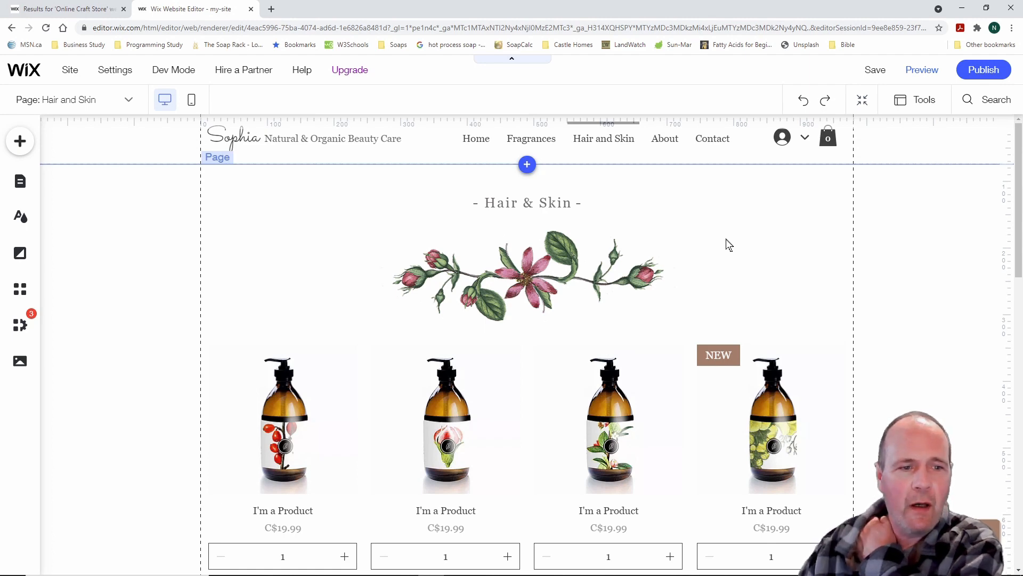
left_click(128, 99)
left_click(78, 149)
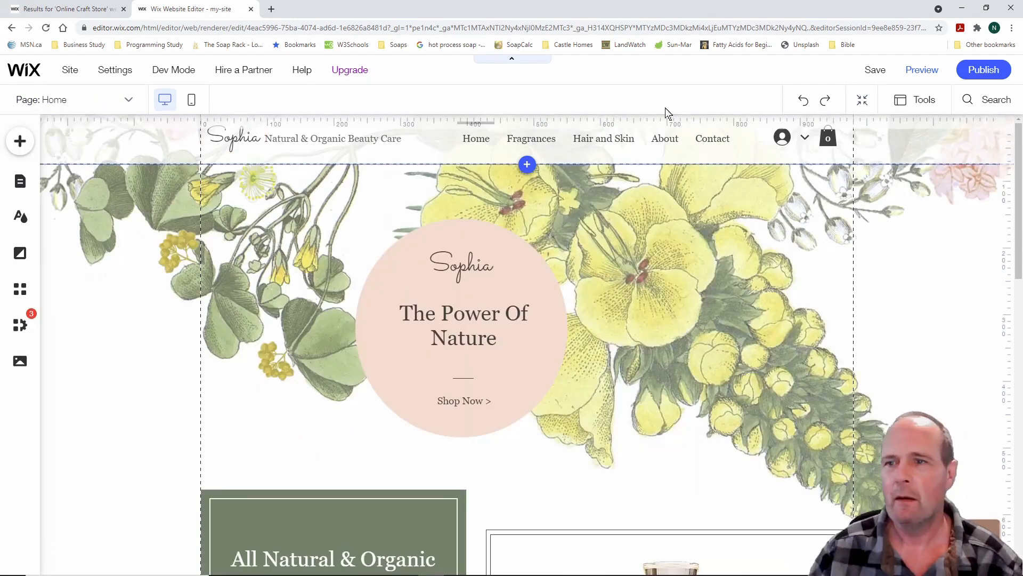
Save the site to bring up the Your Site Is Saved dialog showing the my-site domain
left_click(875, 71)
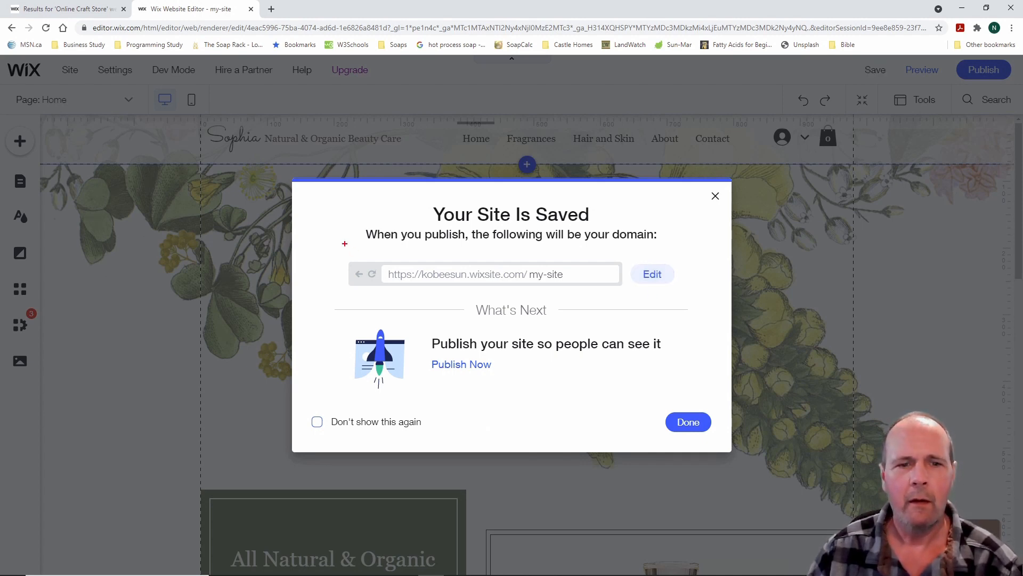
mouse_move(326, 246)
left_mouse_down()
mouse_move(371, 275)
mouse_move(691, 300)
left_mouse_up()
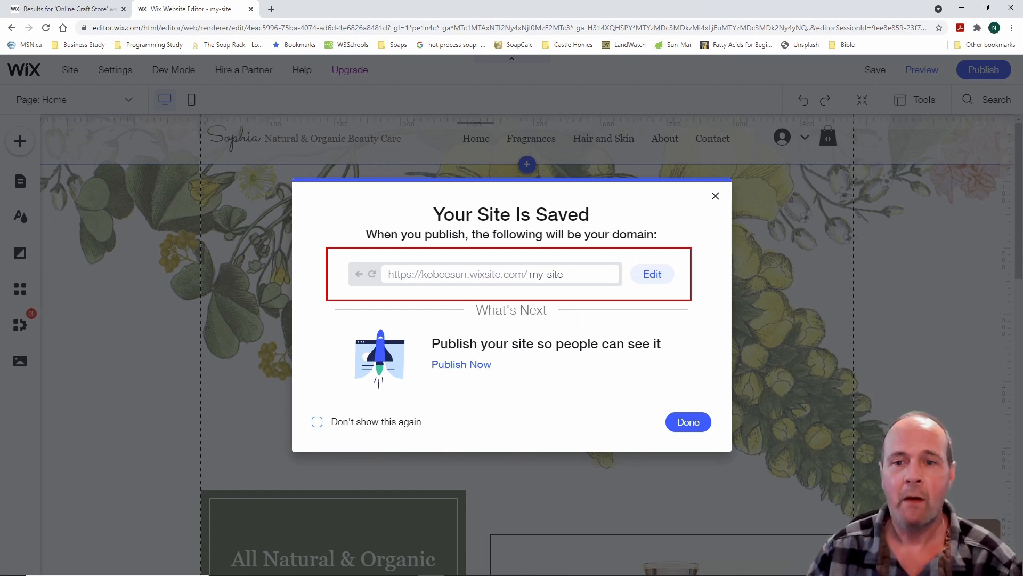
key("Escape")
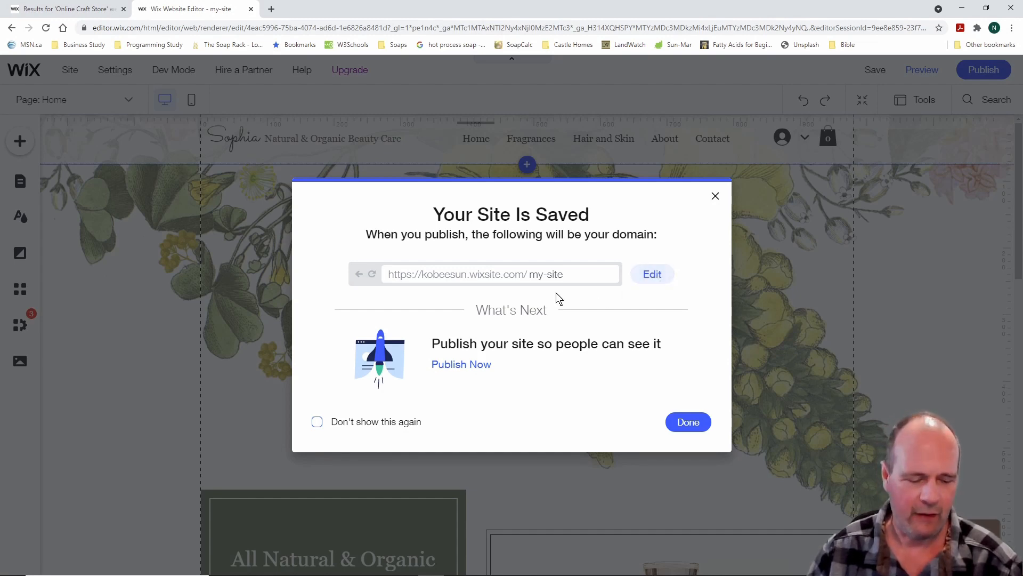
left_click_drag(521, 258, 580, 290)
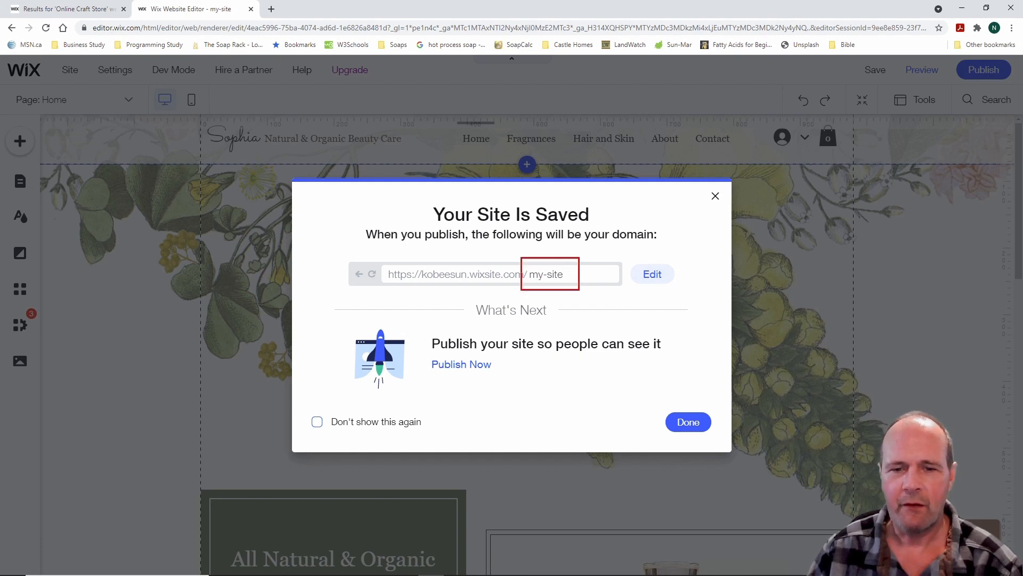
Replace the my-site address ending by entering 'Soap Company', giving soap-company
left_click(653, 274)
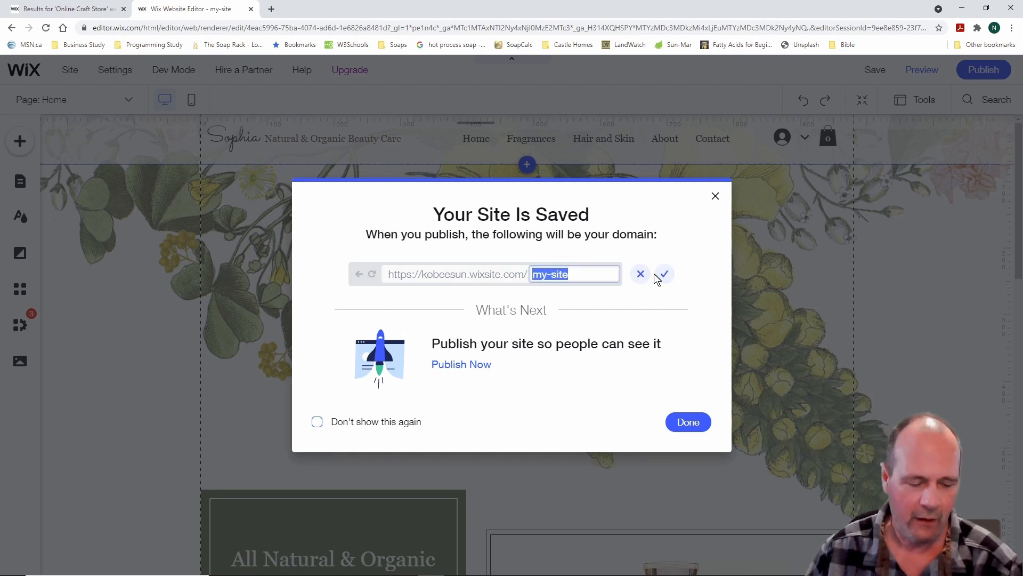
type("So")
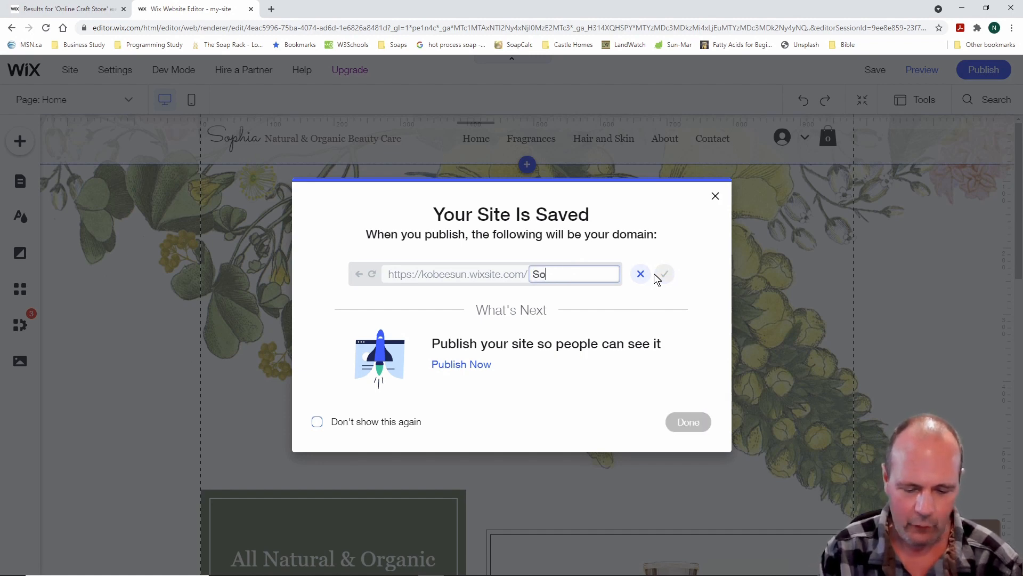
type("ap Company")
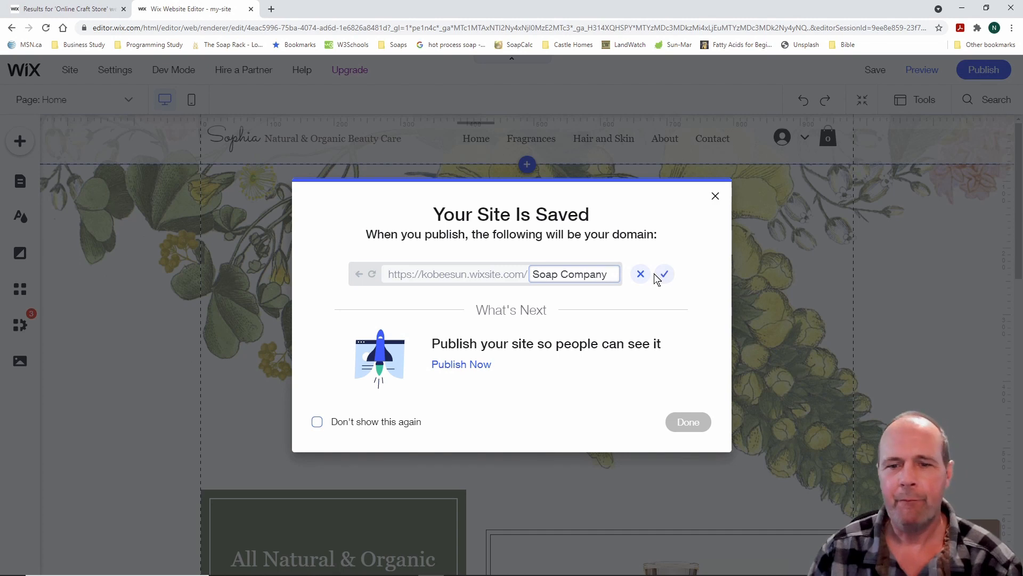
left_click(665, 275)
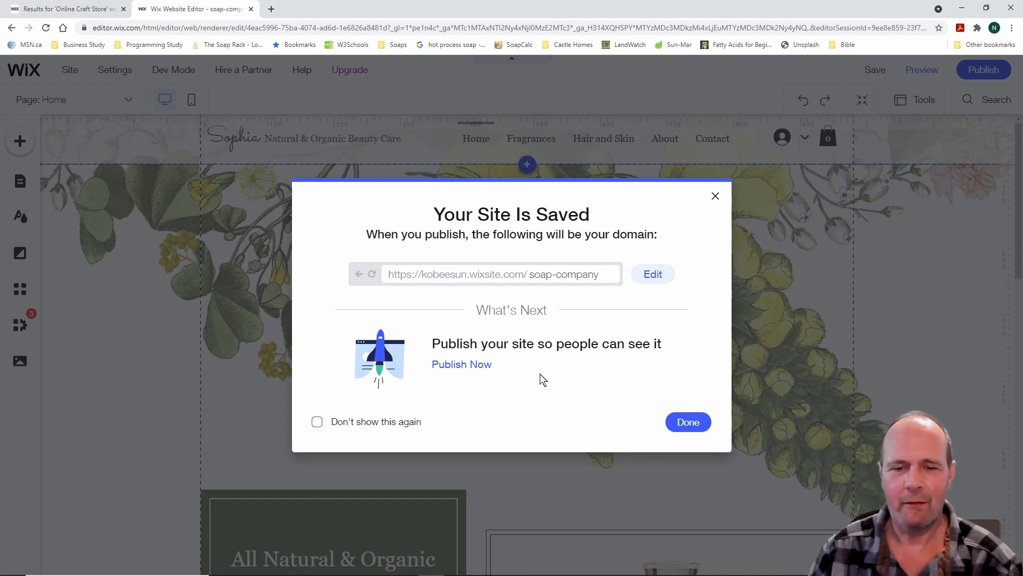
Choose Done in the Your Site Is Saved dialog to return to editing the Home page
left_click(688, 422)
mouse_move(877, 75)
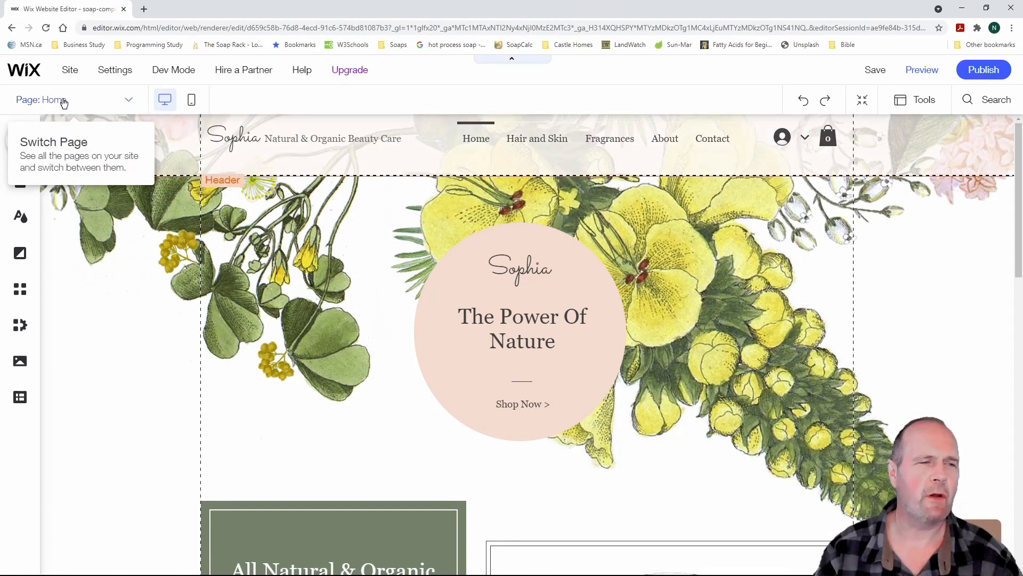
Look through the Hair and Skin and Fragrances pages in the editor
left_click(131, 101)
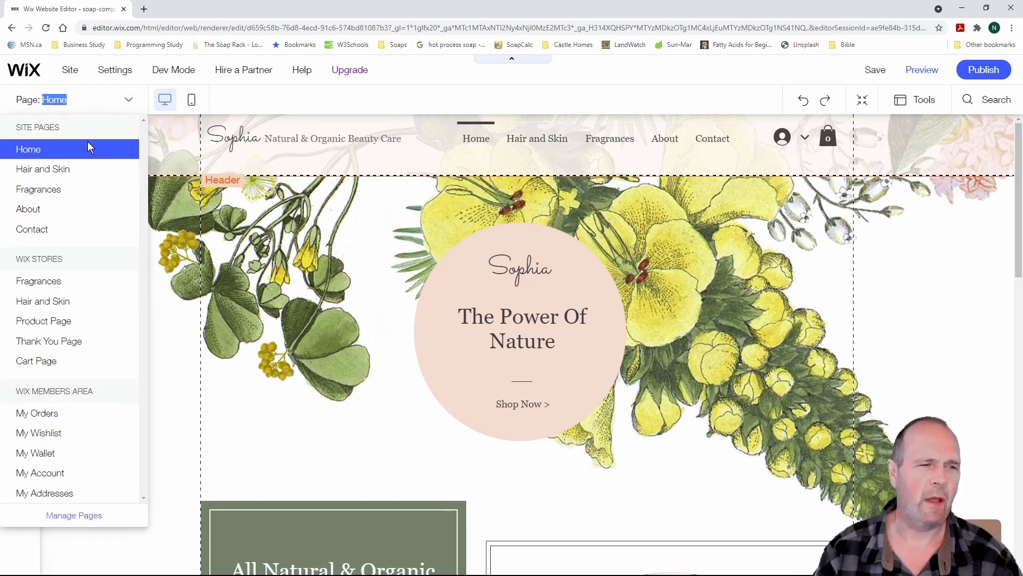
left_click(68, 170)
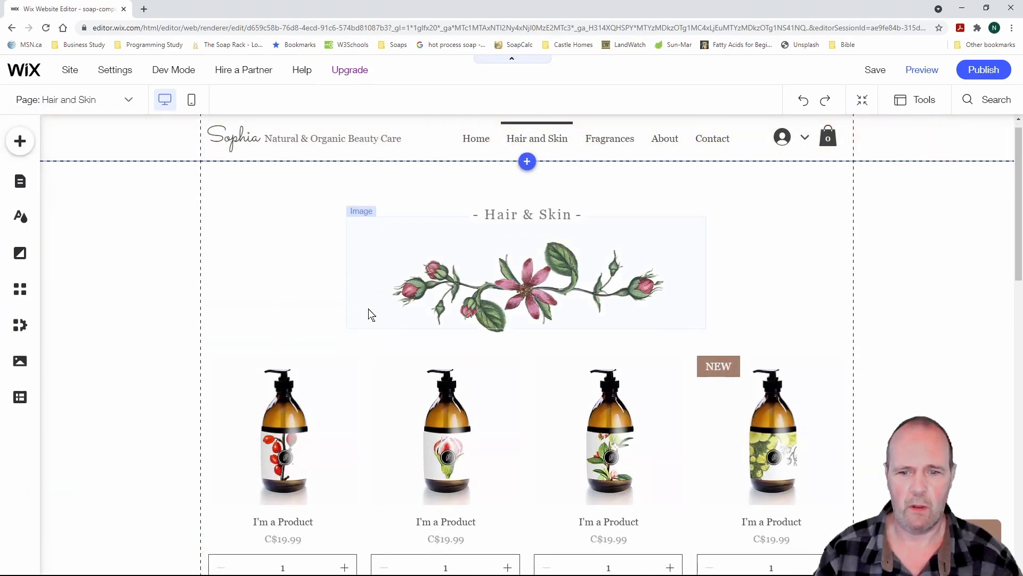
scroll(370, 313, "down", 4)
scroll(371, 315, "up", 4)
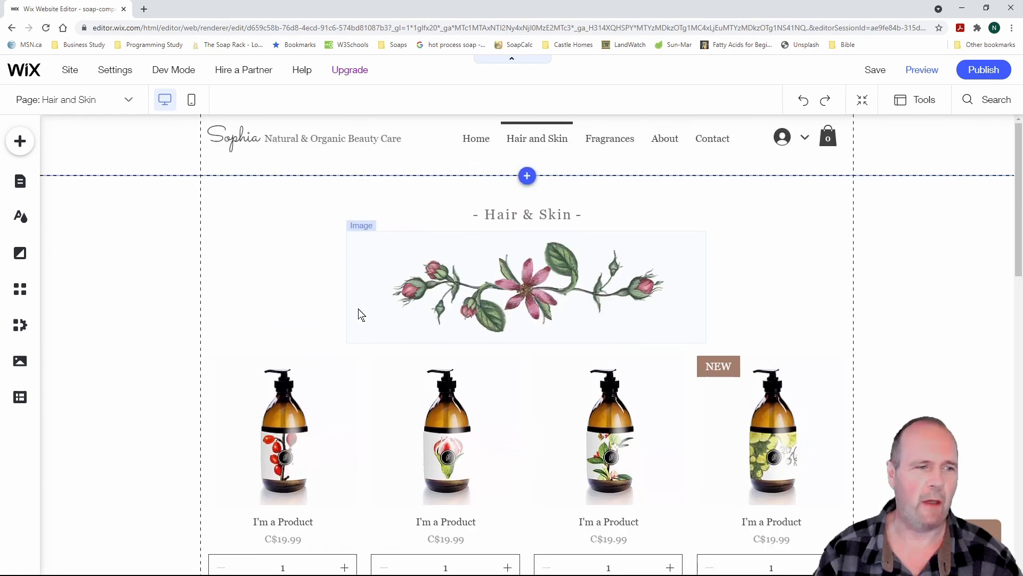
left_click(129, 100)
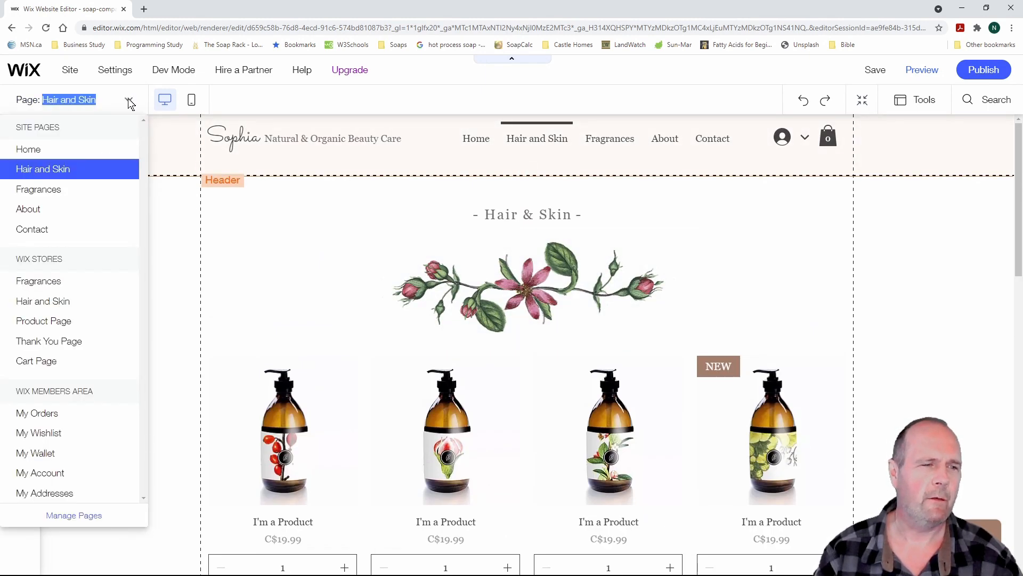
left_click(38, 189)
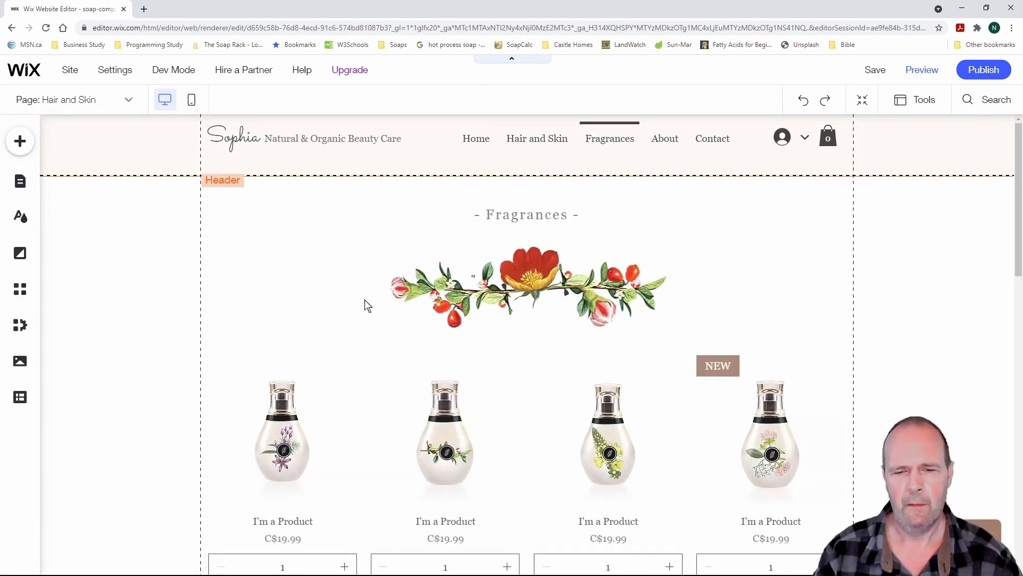
scroll(358, 327, "down", 4)
scroll(358, 326, "up", 4)
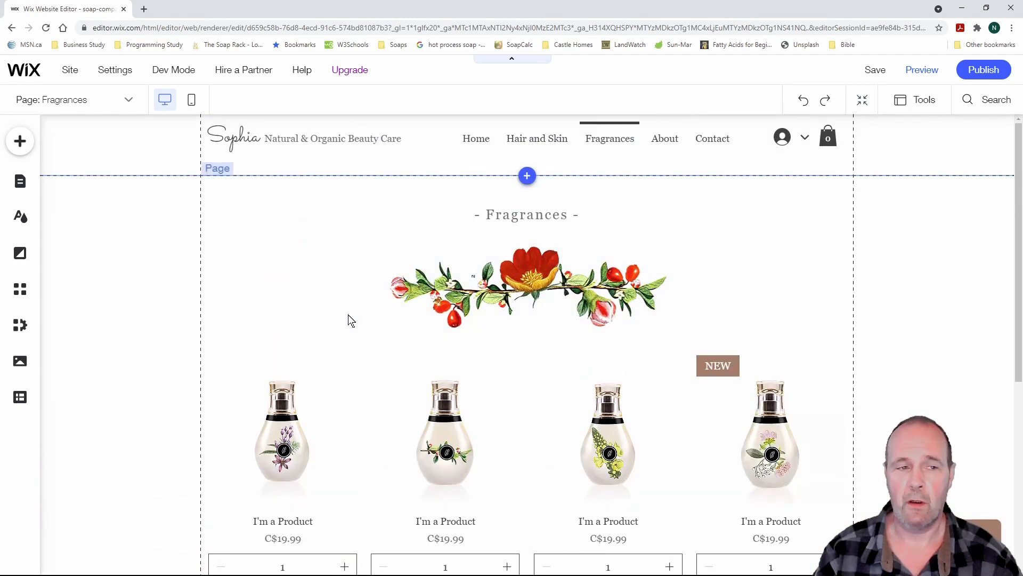
Switch the editor back to the Home page from the Page dropdown
left_click(128, 100)
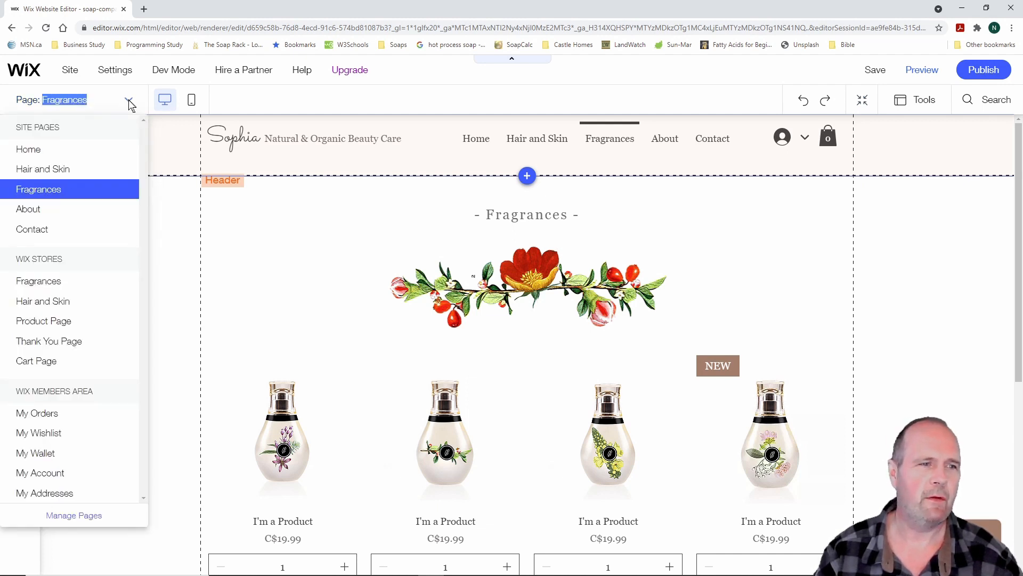
left_click(128, 100)
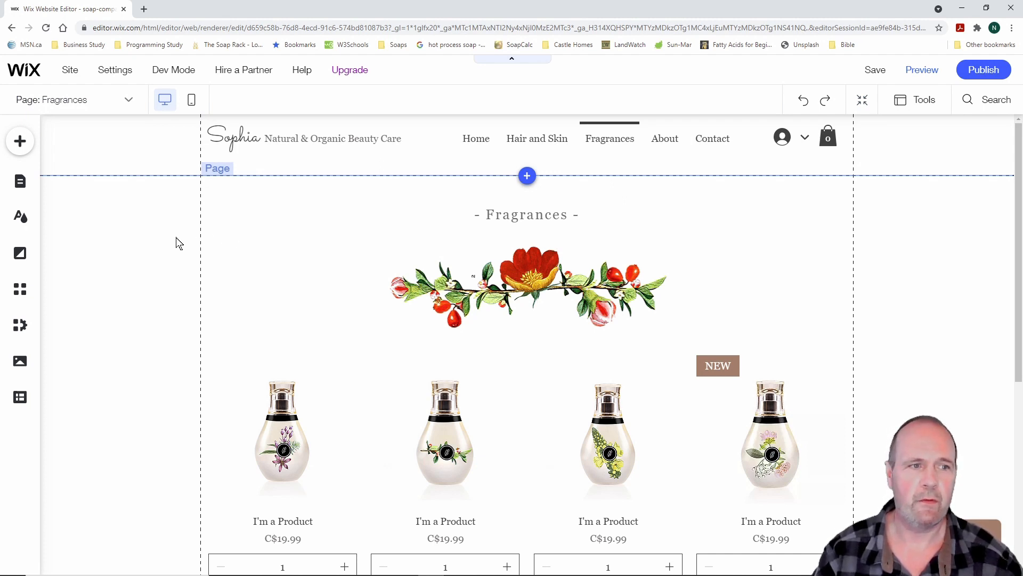
left_click(128, 100)
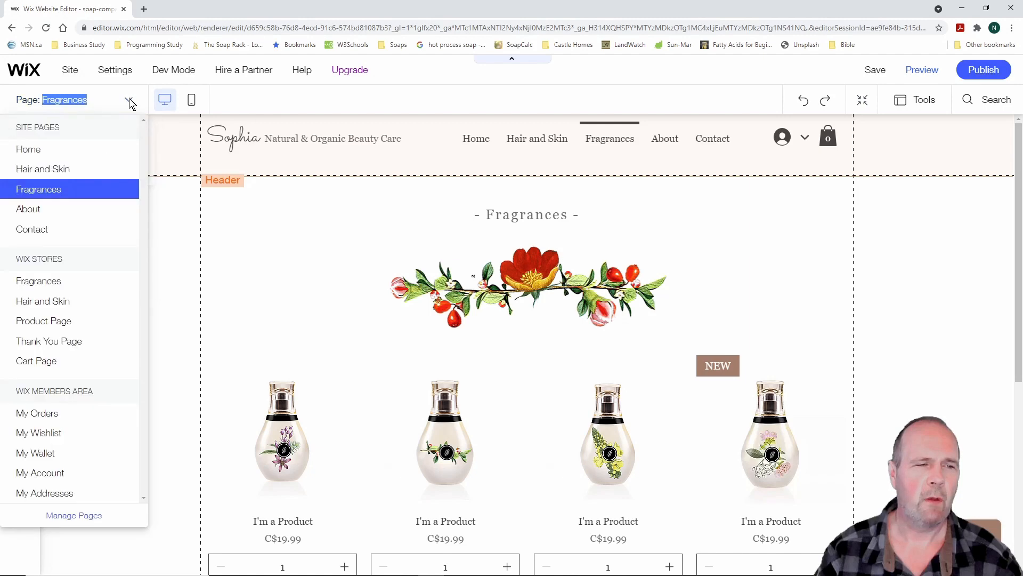
left_click(75, 156)
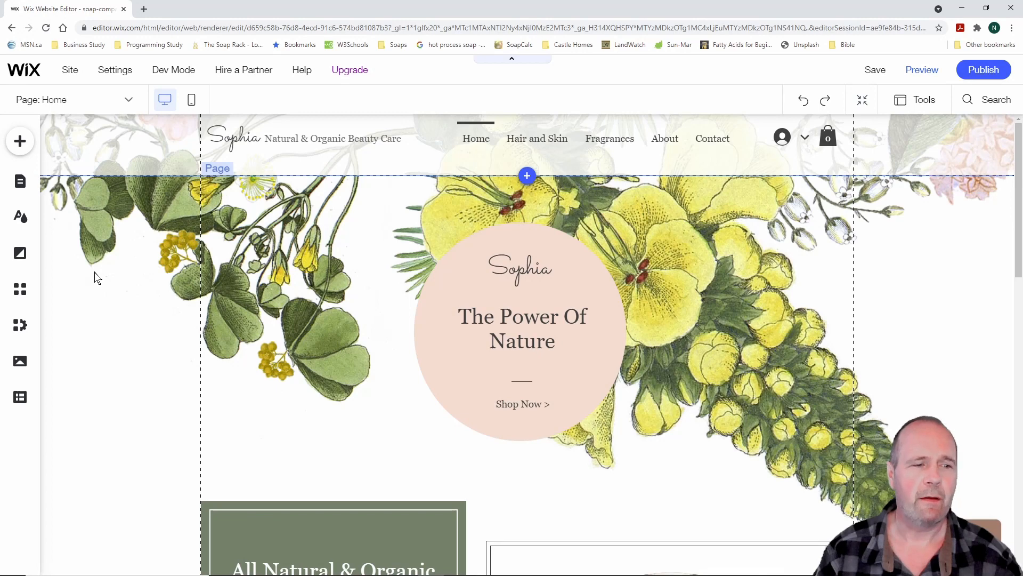
Highlight the Settings menu for viewers, then open My Dashboard in a new tab
key("ctrl+2")
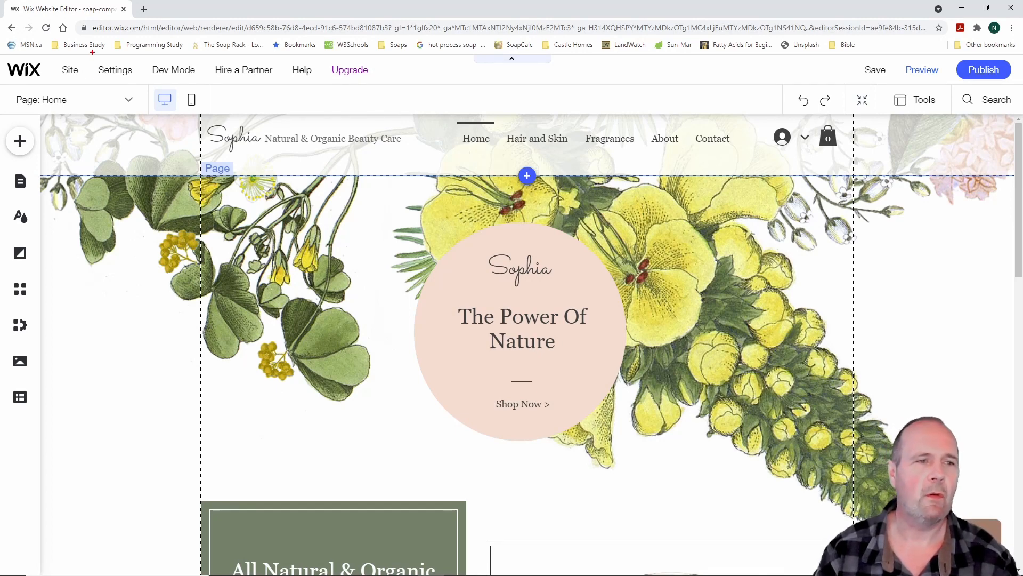
left_click_drag(91, 60, 143, 81)
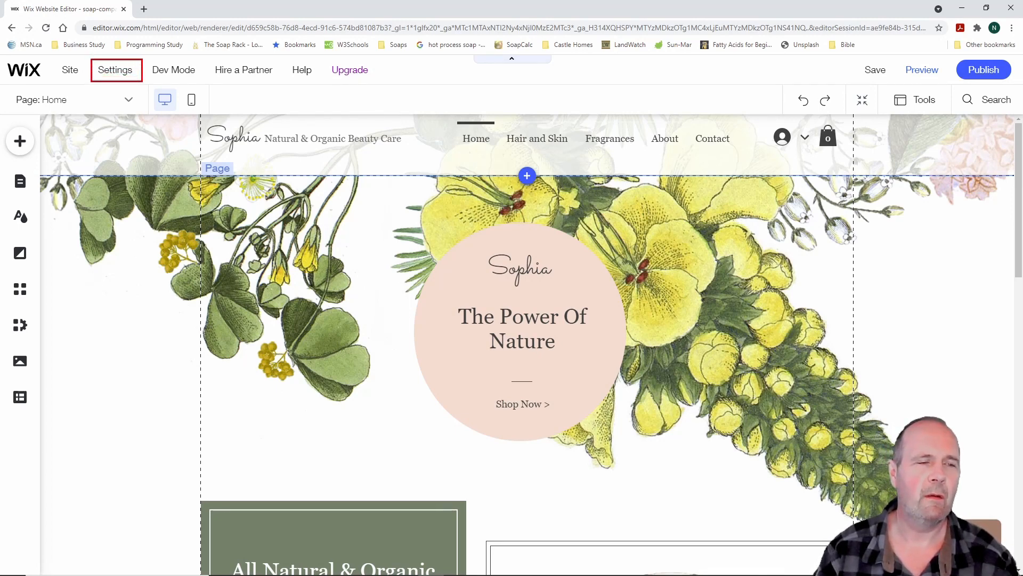
key("Escape")
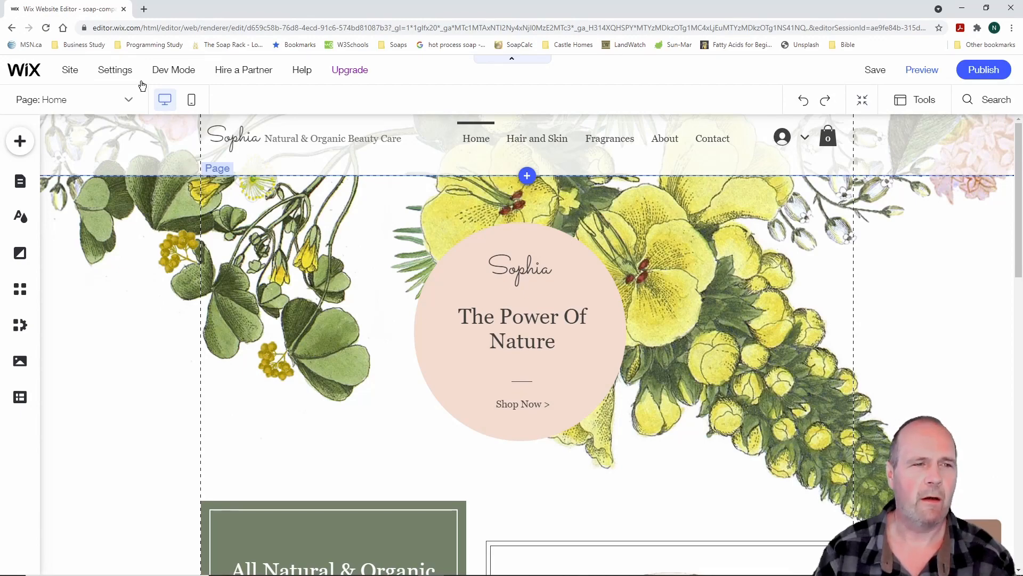
mouse_move(127, 76)
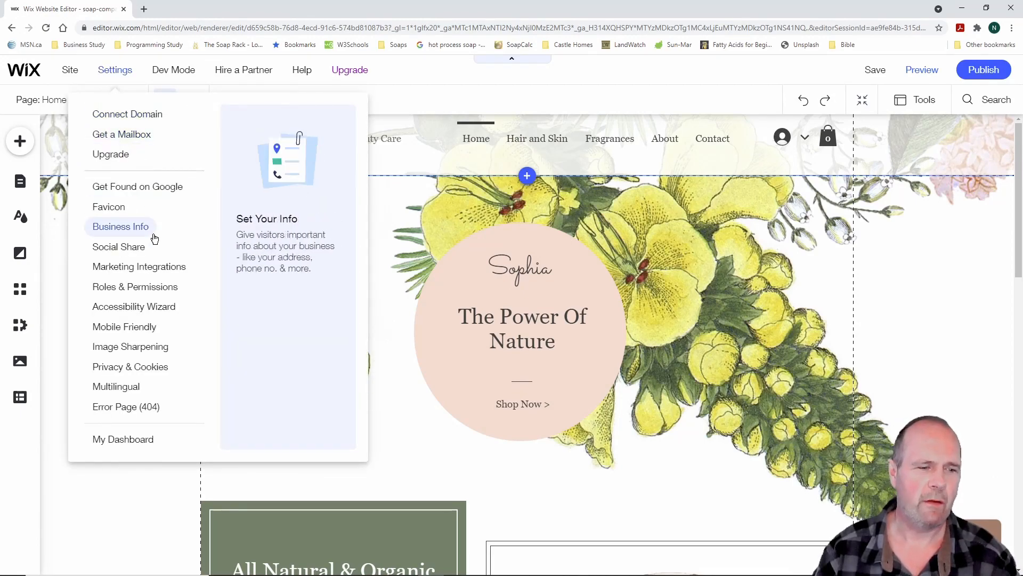
left_click(128, 444)
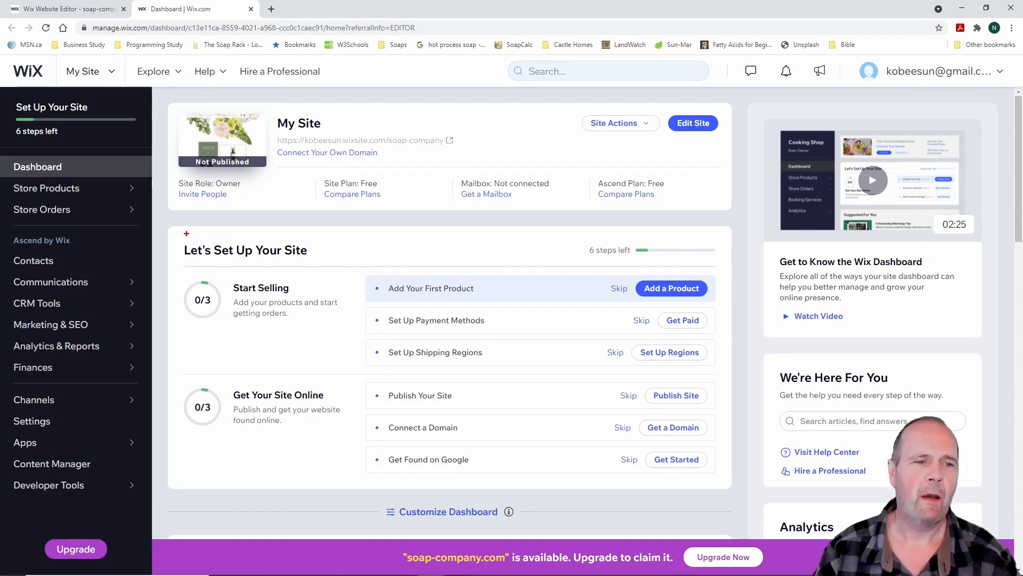
mouse_move(174, 228)
left_mouse_down()
mouse_move(677, 304)
mouse_move(747, 413)
mouse_move(739, 503)
left_mouse_up()
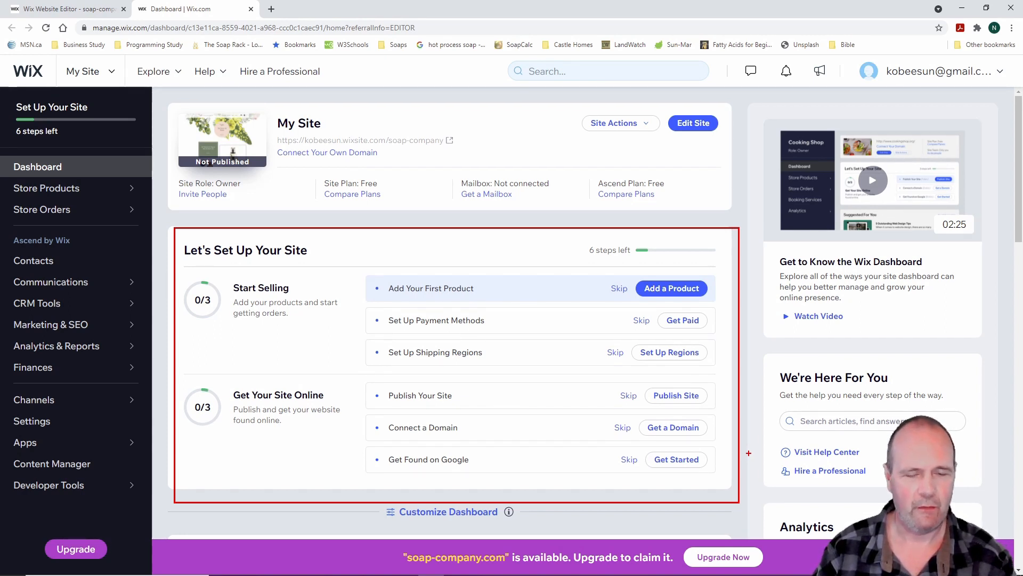
key("Escape")
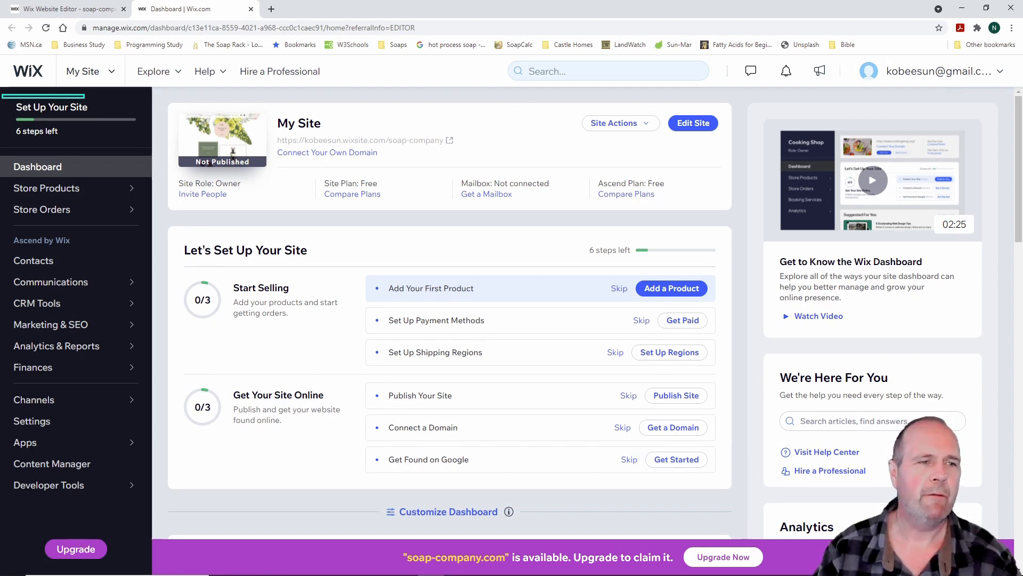
mouse_move(3, 95)
left_mouse_down()
mouse_move(171, 279)
mouse_move(154, 506)
left_mouse_up()
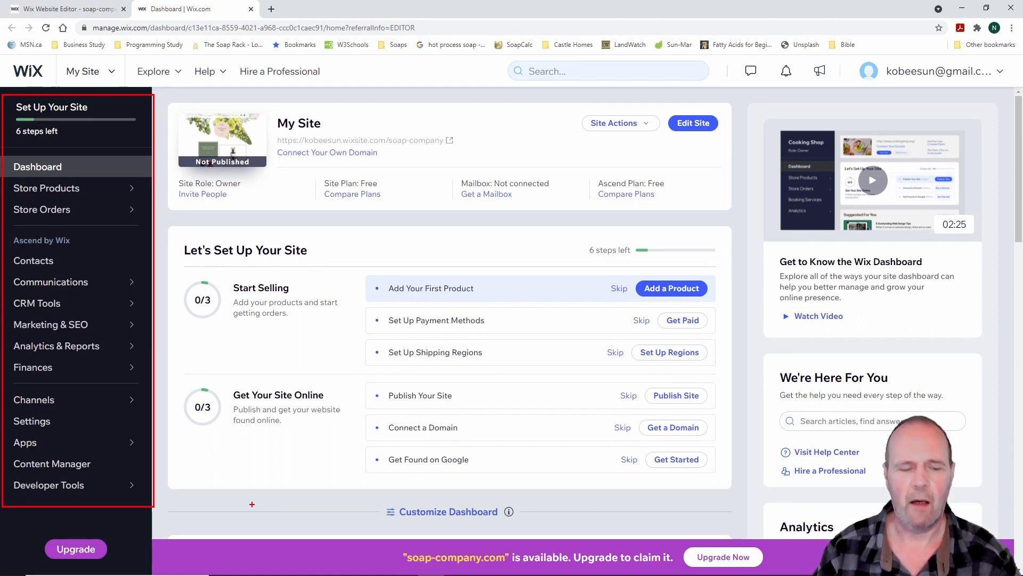
key("Escape")
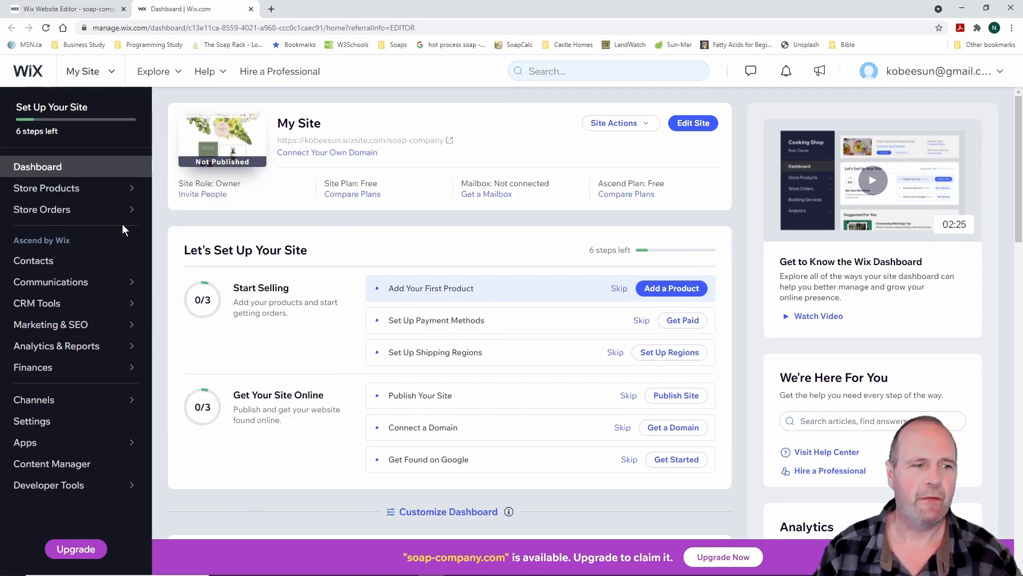
mouse_move(122, 218)
mouse_move(84, 231)
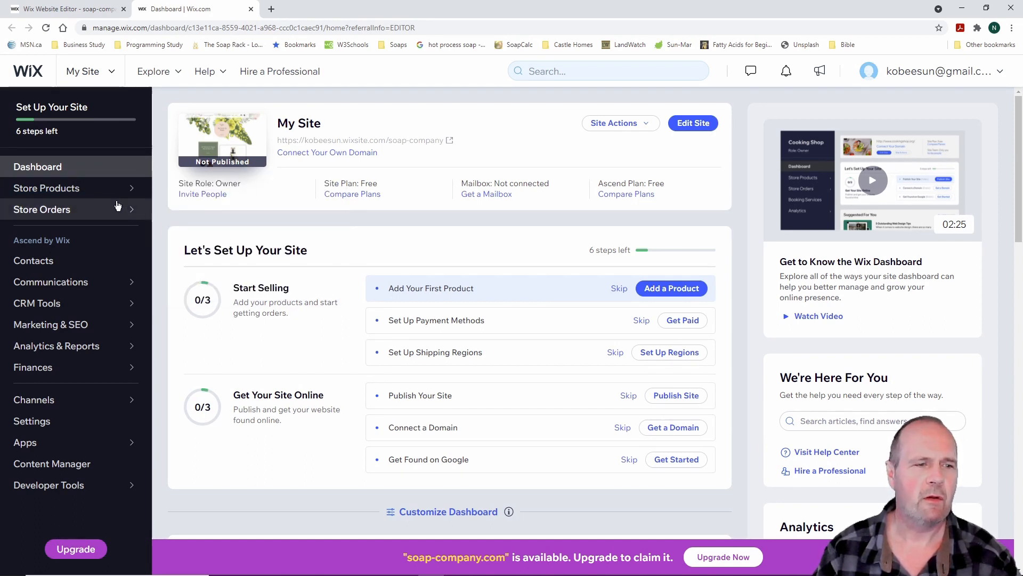
mouse_move(107, 190)
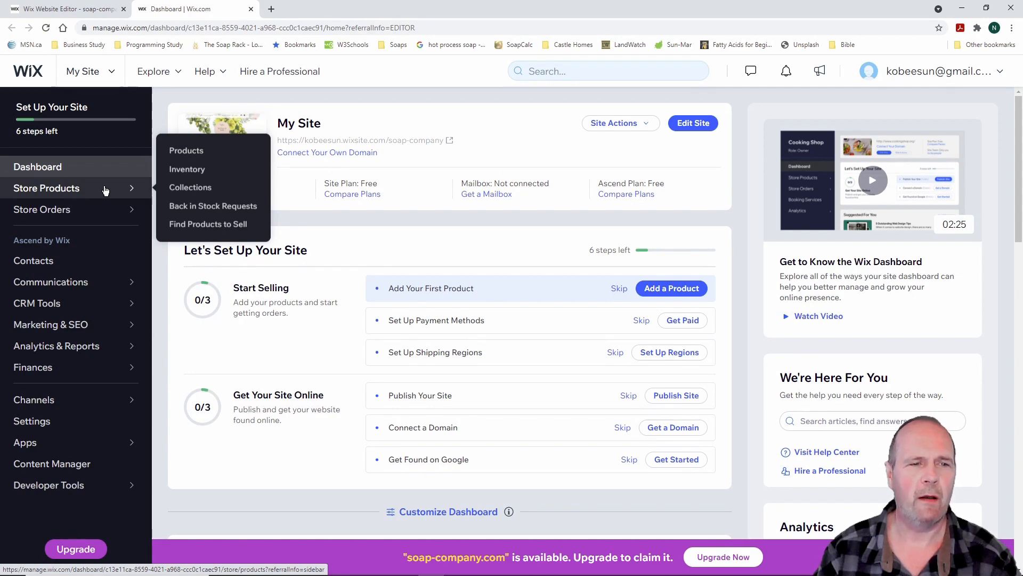
Review the 16 template items in Store Products Inventory, then go to the Products list
left_click(203, 171)
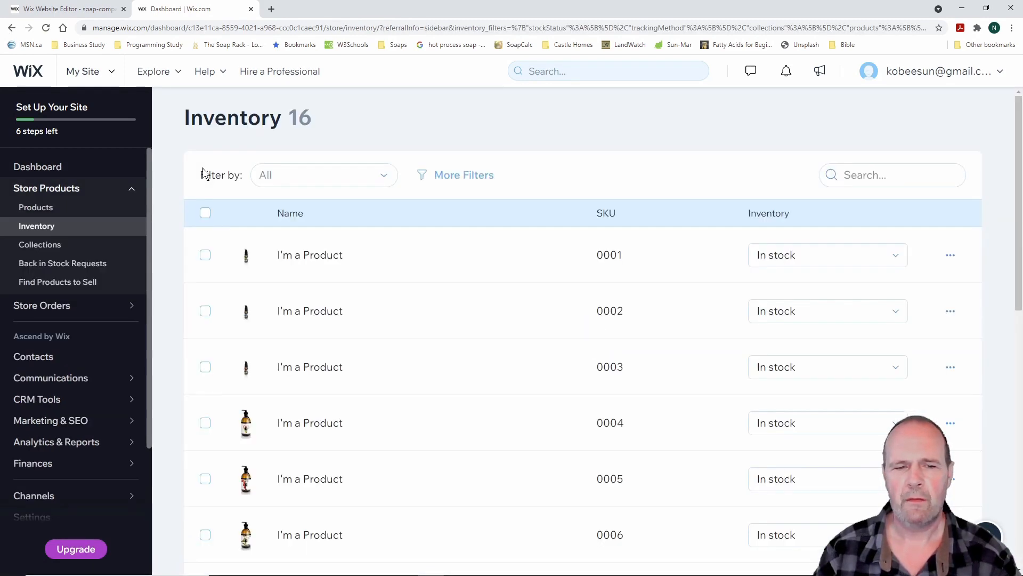
scroll(445, 309, "down", 1)
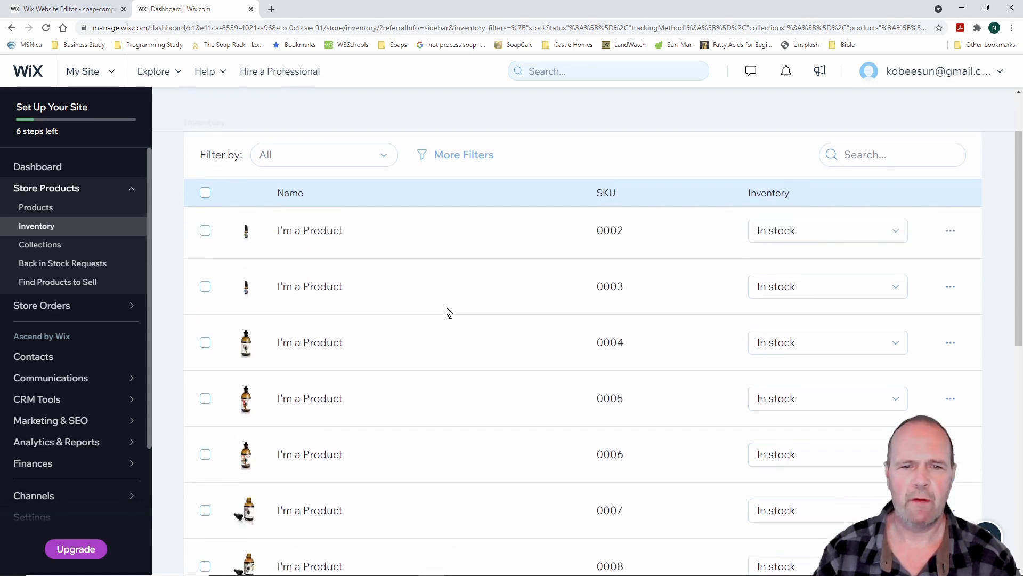
scroll(446, 308, "down", 9)
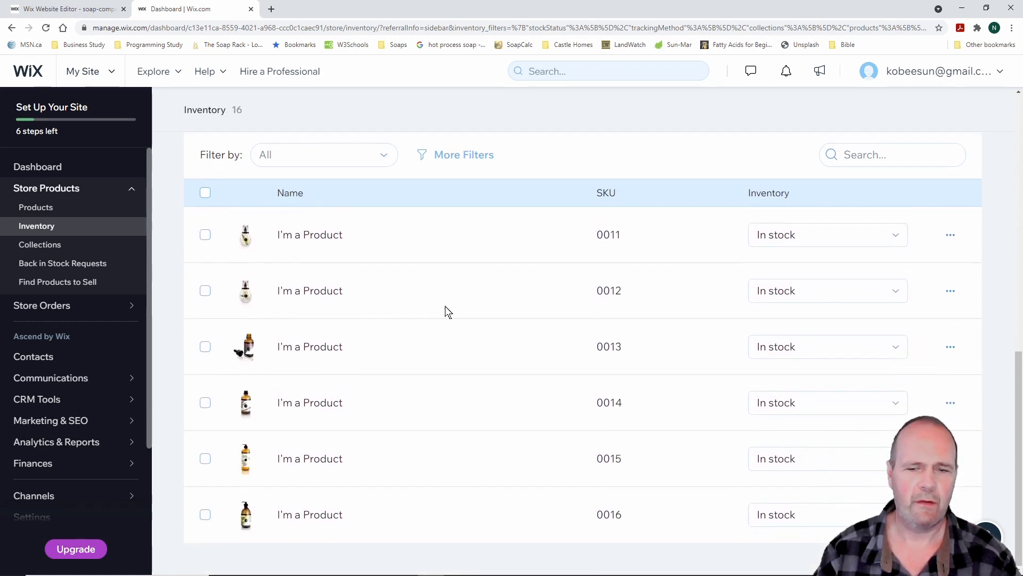
scroll(446, 309, "up", 10)
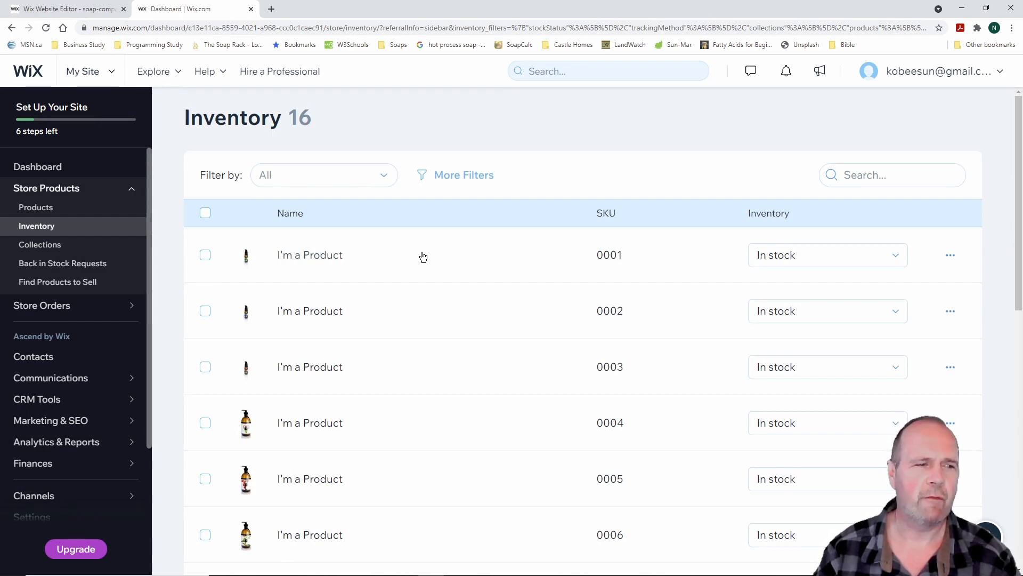
left_click(52, 210)
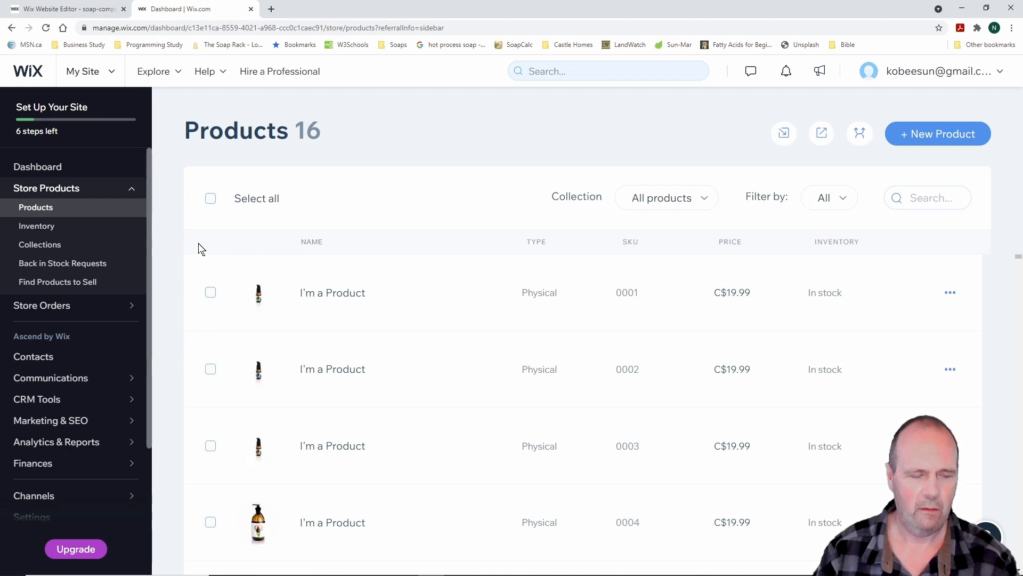
Select all 16 template products and delete them, confirming the deletion
left_click_drag(189, 172, 313, 217)
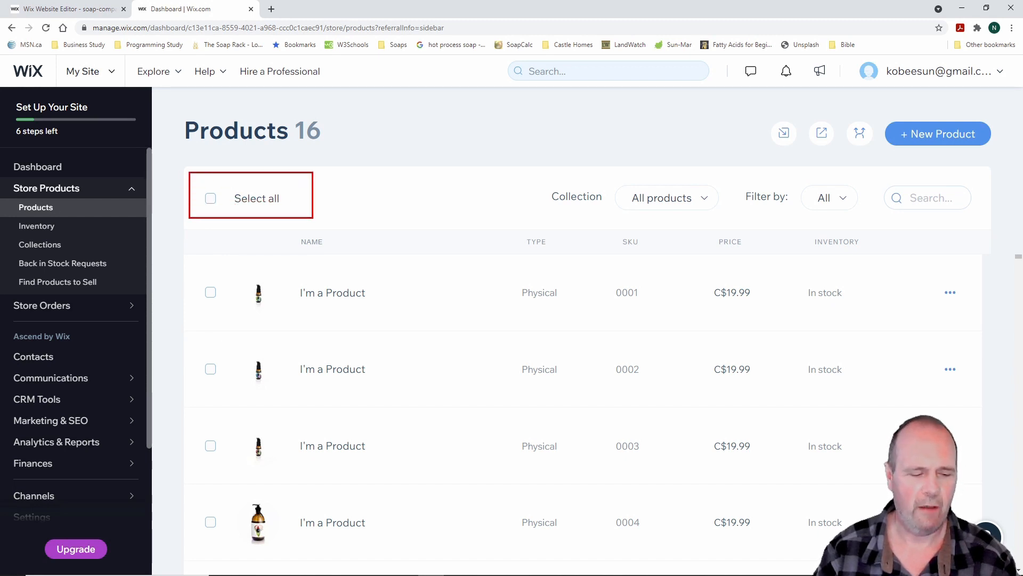
key("Escape")
left_click(211, 199)
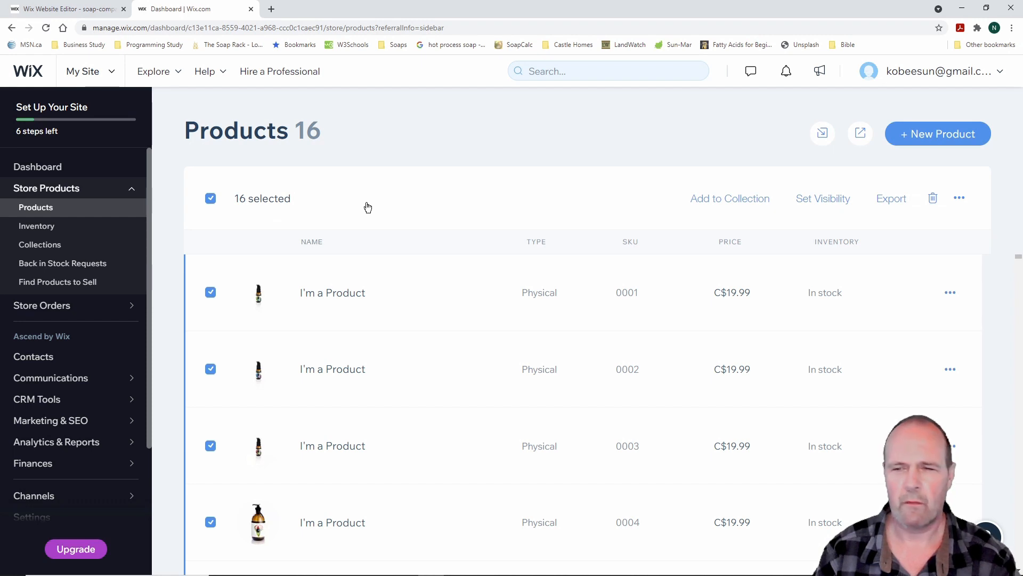
mouse_move(914, 171)
left_mouse_down()
mouse_move(953, 218)
mouse_move(923, 203)
mouse_move(923, 177)
left_mouse_up()
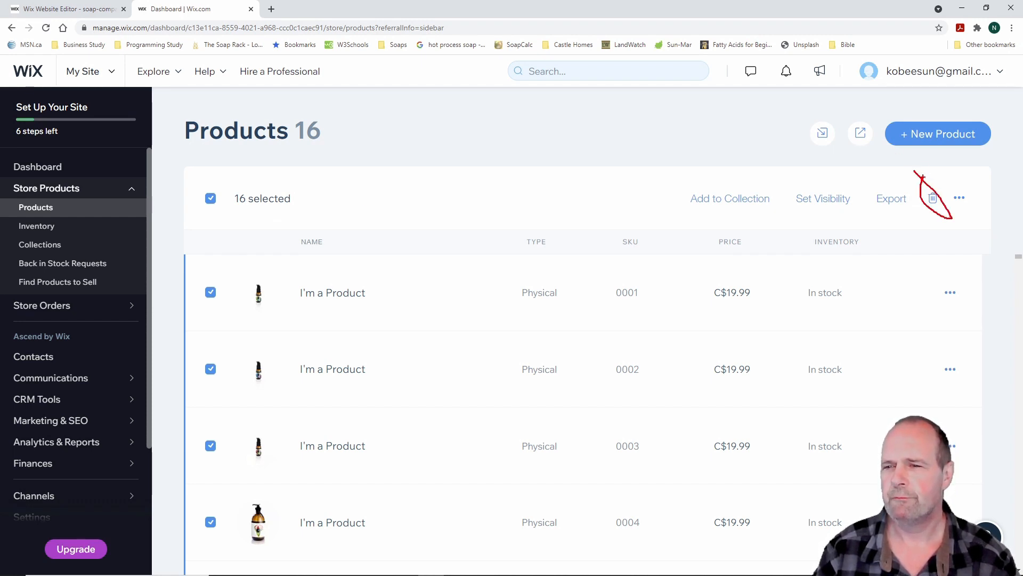
key("Escape")
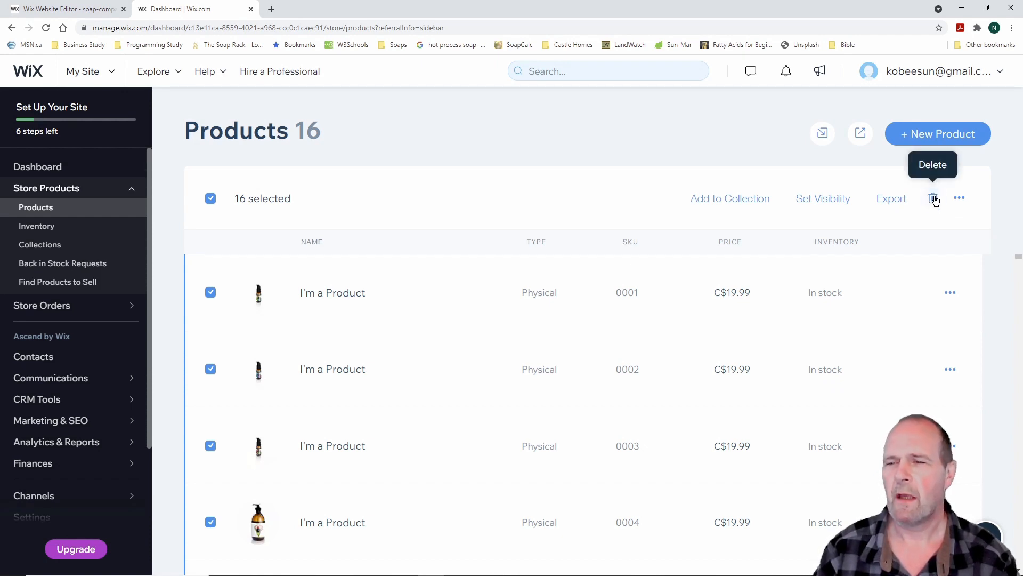
left_click(933, 200)
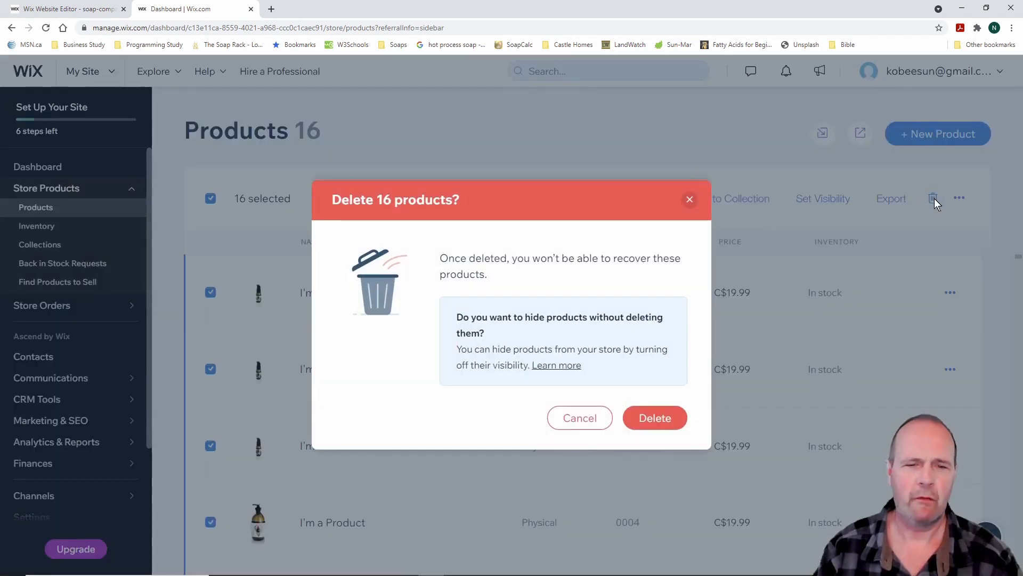
left_click(661, 420)
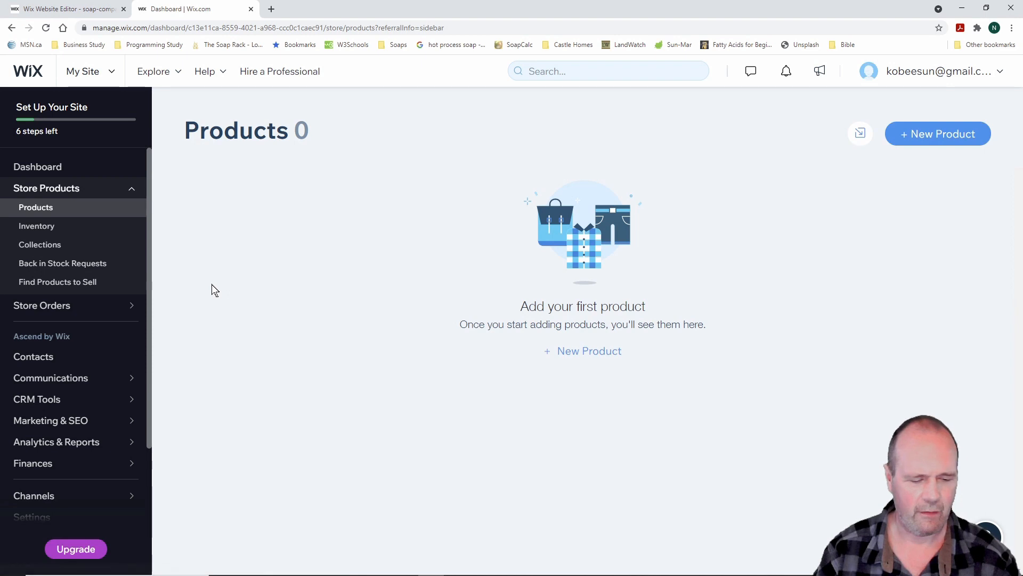
mouse_move(2, 225)
left_mouse_down()
mouse_move(45, 258)
mouse_move(117, 258)
left_mouse_up()
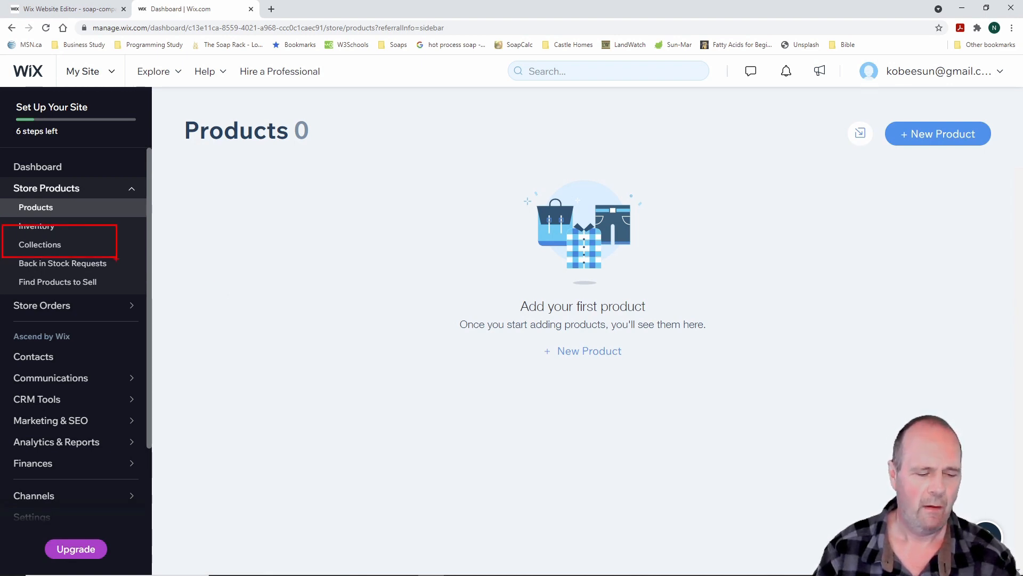
key("Escape")
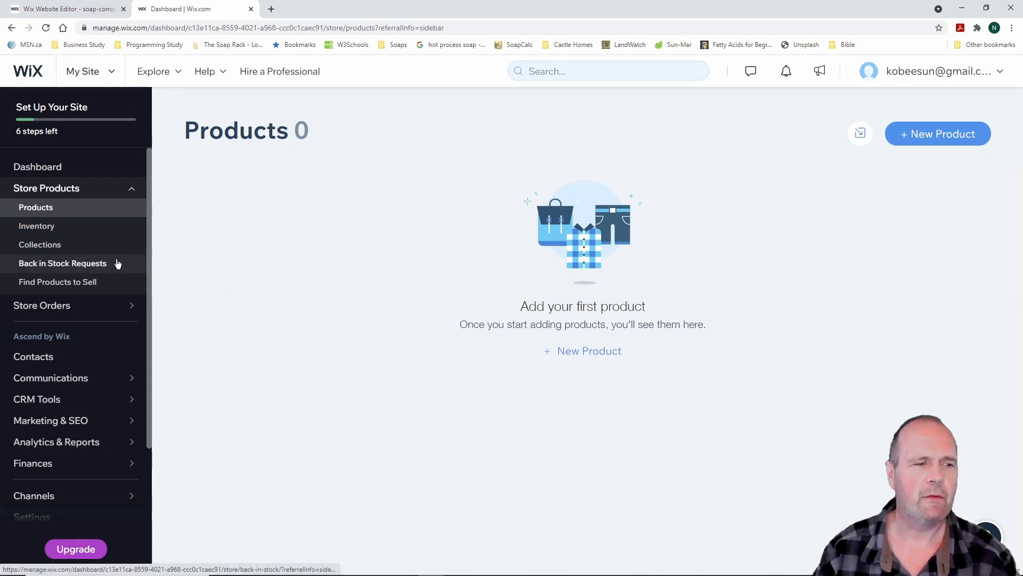
left_click(52, 250)
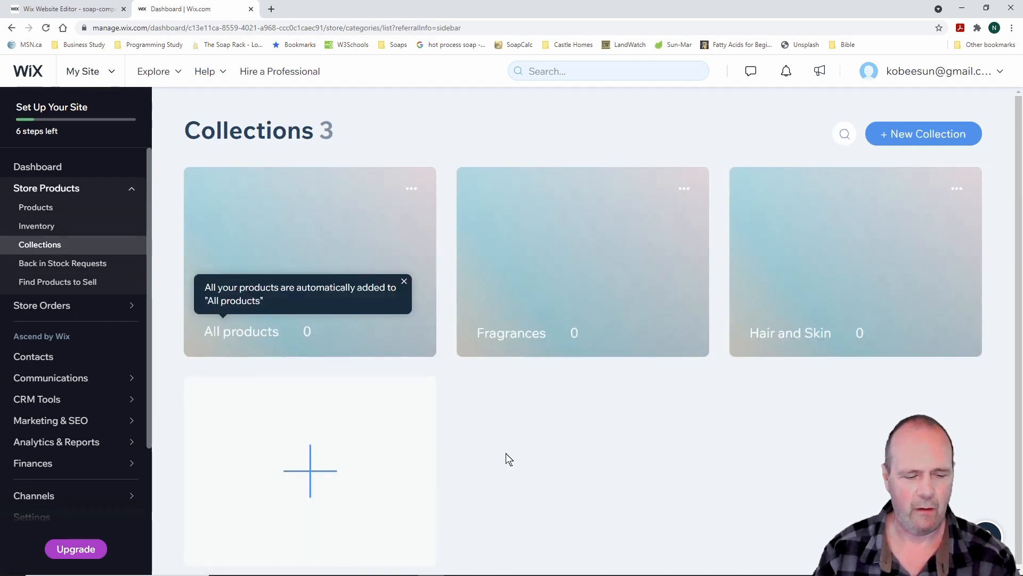
key("ctrl+2")
mouse_move(169, 151)
left_mouse_down()
mouse_move(281, 224)
mouse_move(447, 368)
mouse_move(447, 388)
left_mouse_up()
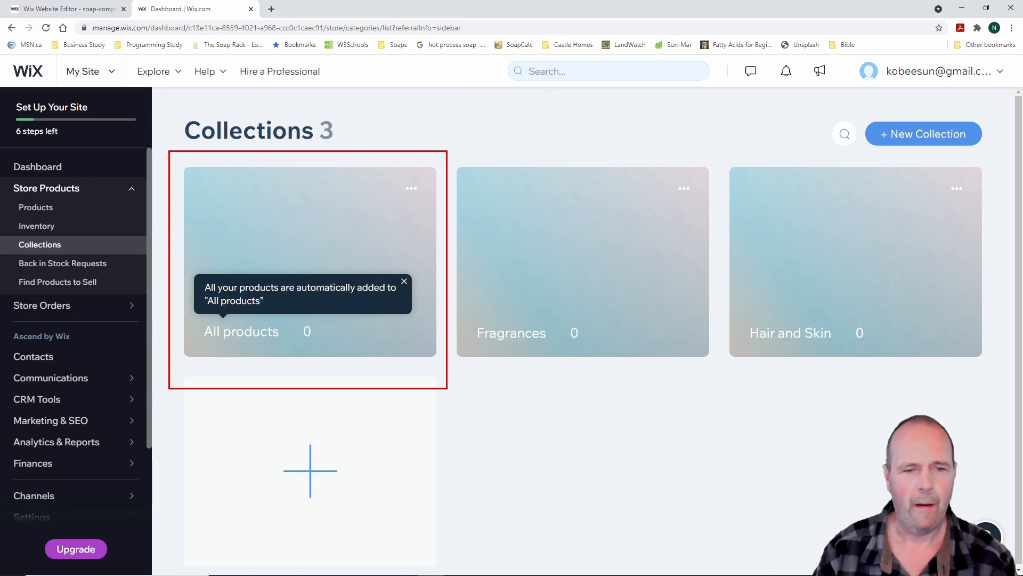
left_click(404, 282)
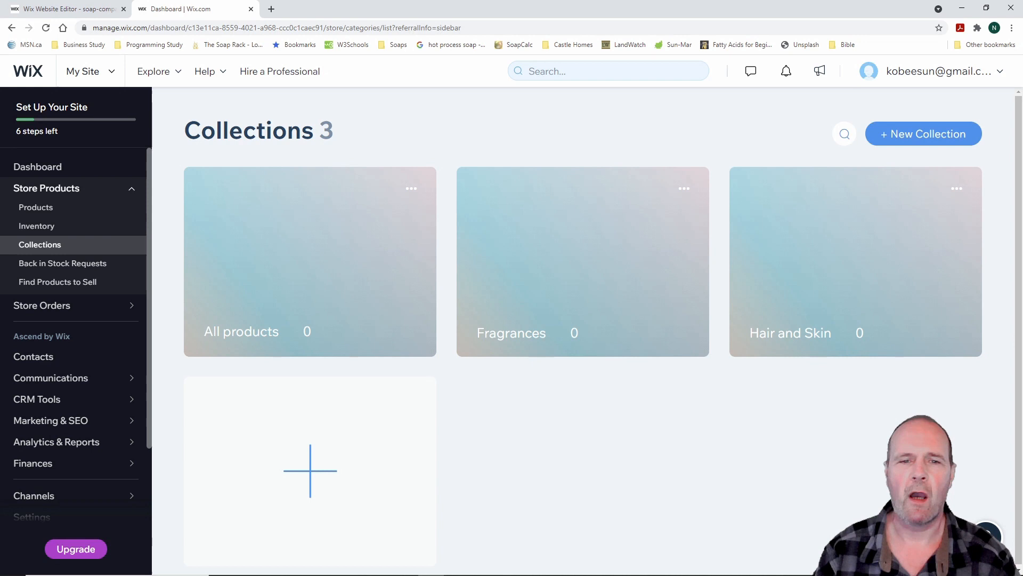
mouse_move(442, 131)
left_mouse_down()
mouse_move(704, 341)
mouse_move(722, 413)
left_mouse_up()
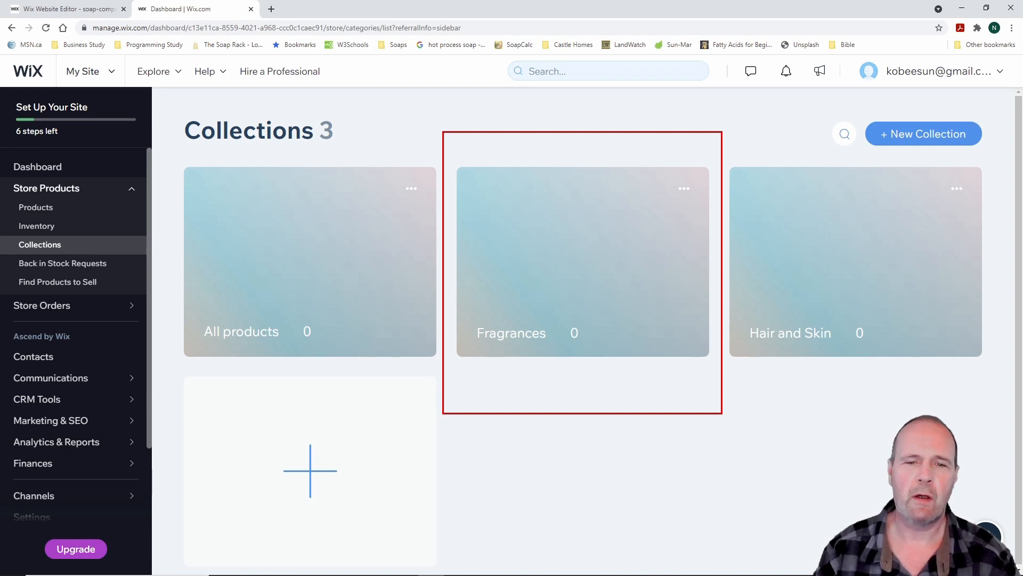
key("Escape")
key("ctrl+2")
mouse_move(718, 129)
left_mouse_down()
mouse_move(925, 370)
mouse_move(997, 397)
left_mouse_up()
key("Escape")
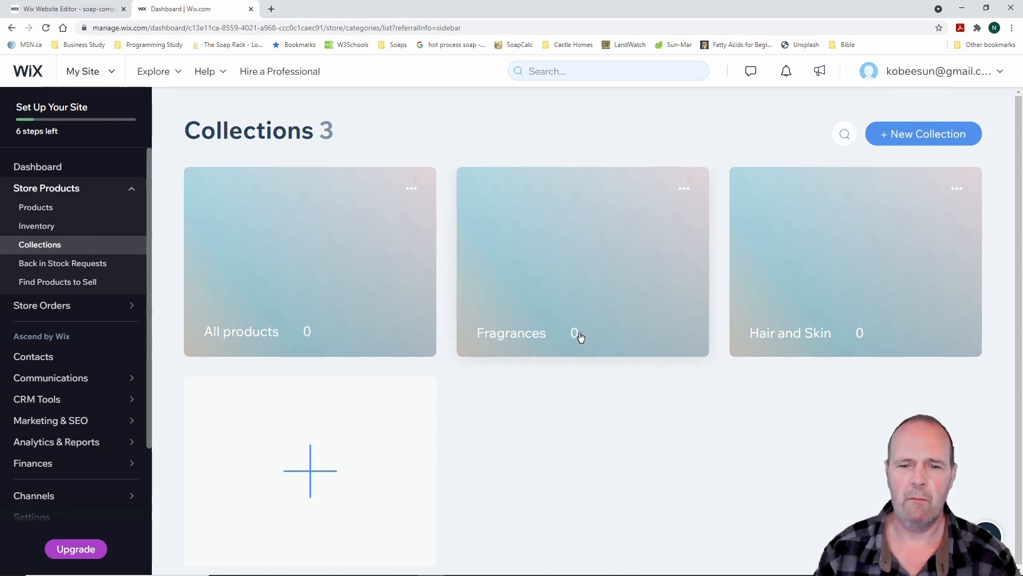
Delete the Fragrances and Hair and Skin collections, then start a new collection
left_click(685, 189)
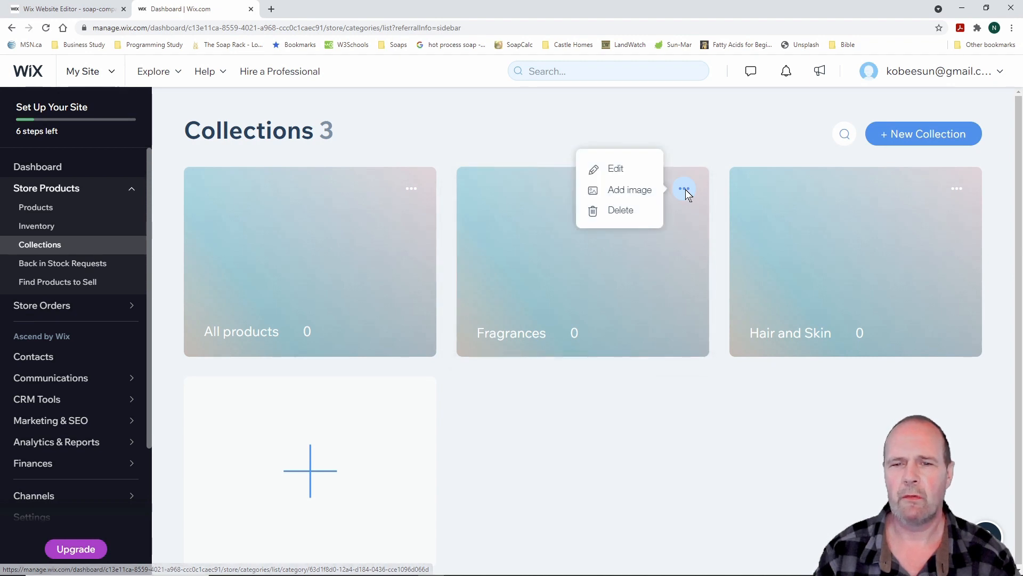
left_click(628, 212)
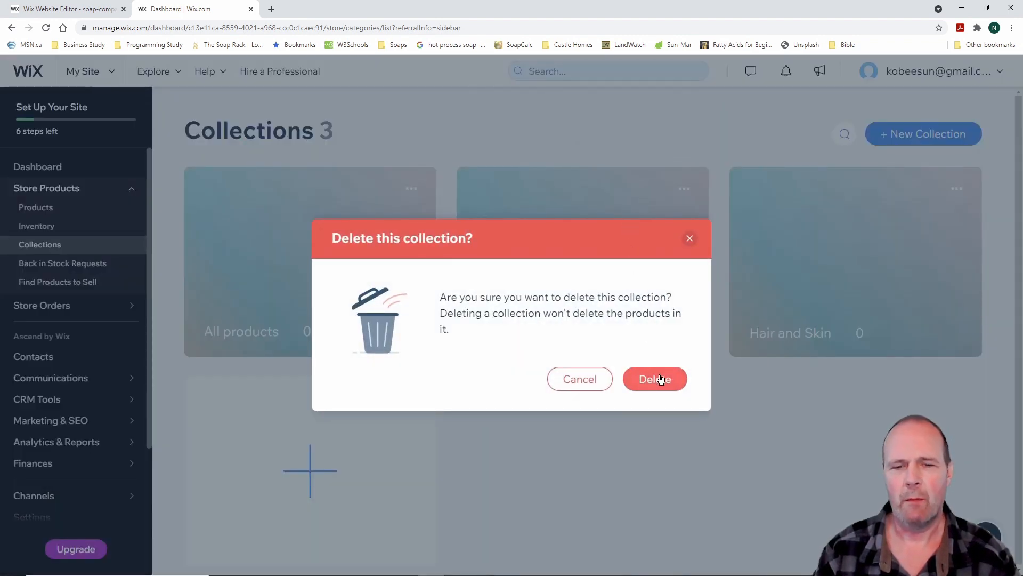
left_click(659, 379)
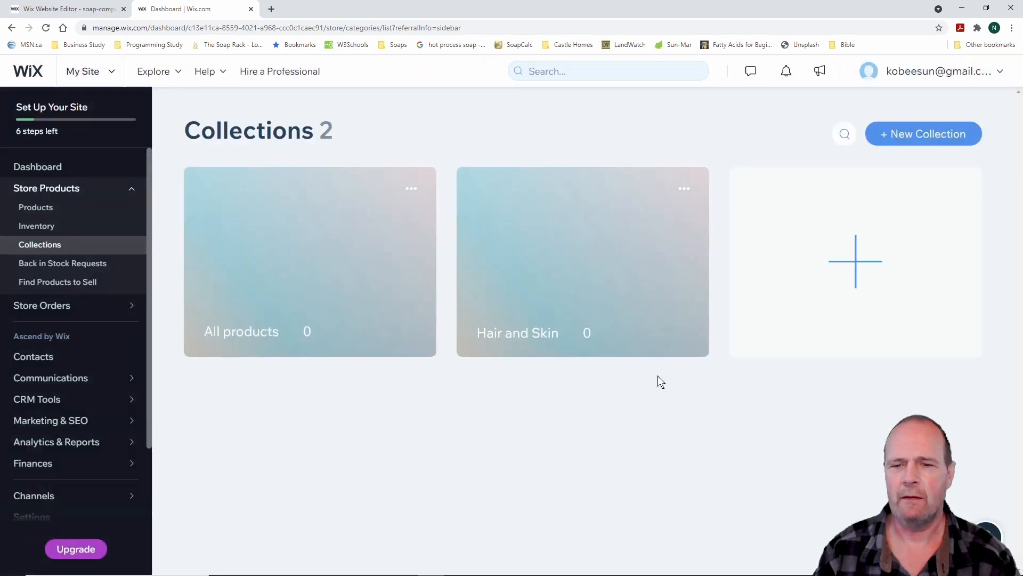
left_click(685, 190)
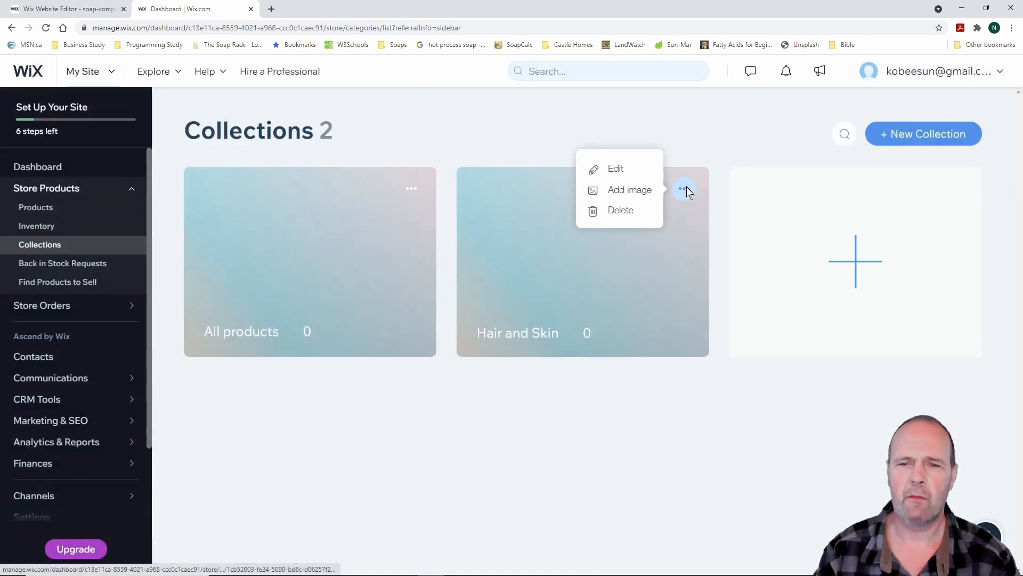
left_click(626, 210)
left_click(651, 379)
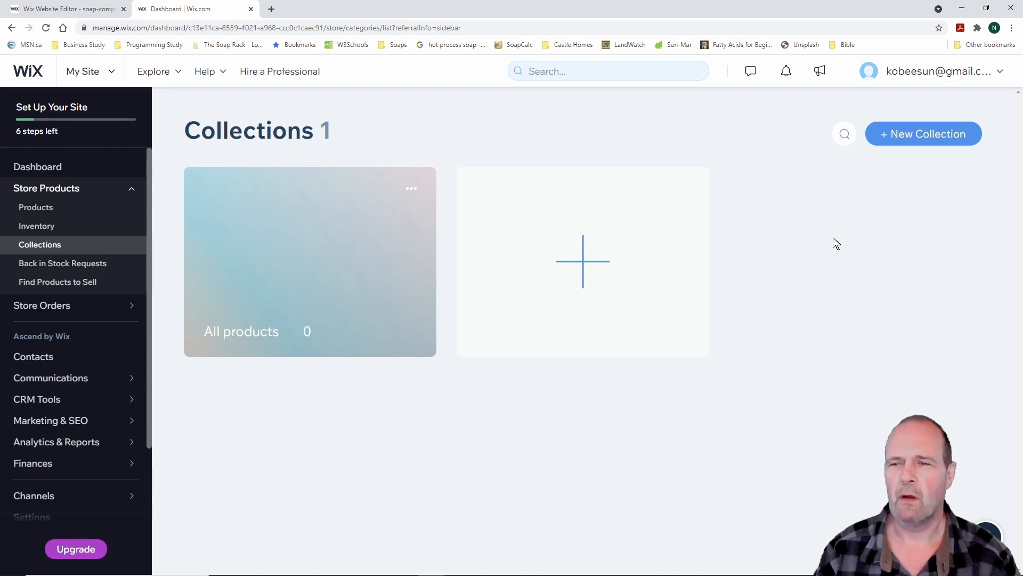
left_click(924, 138)
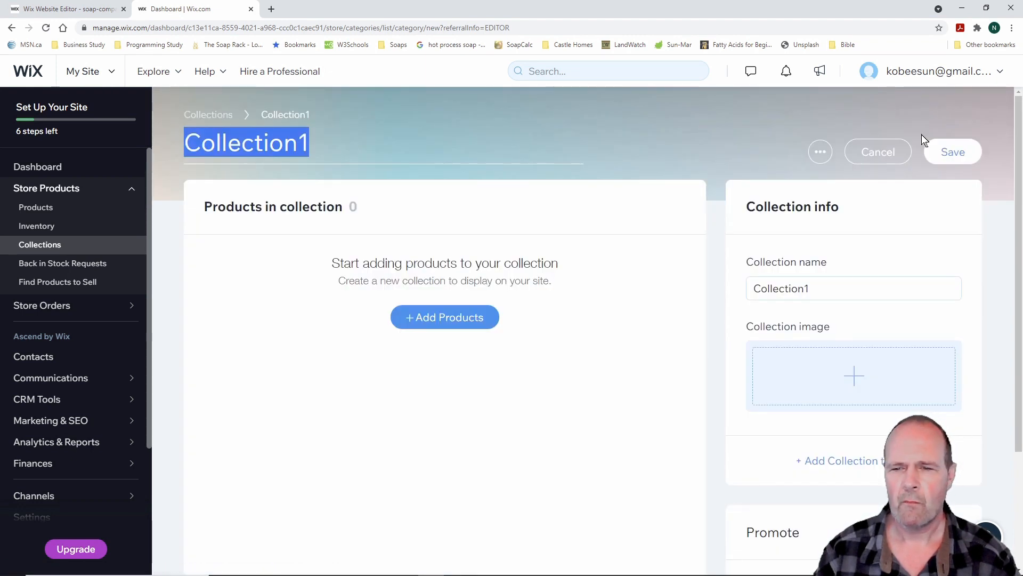
Rename the new collection from Collection1 to 'Soaps' and save it
left_click(819, 285)
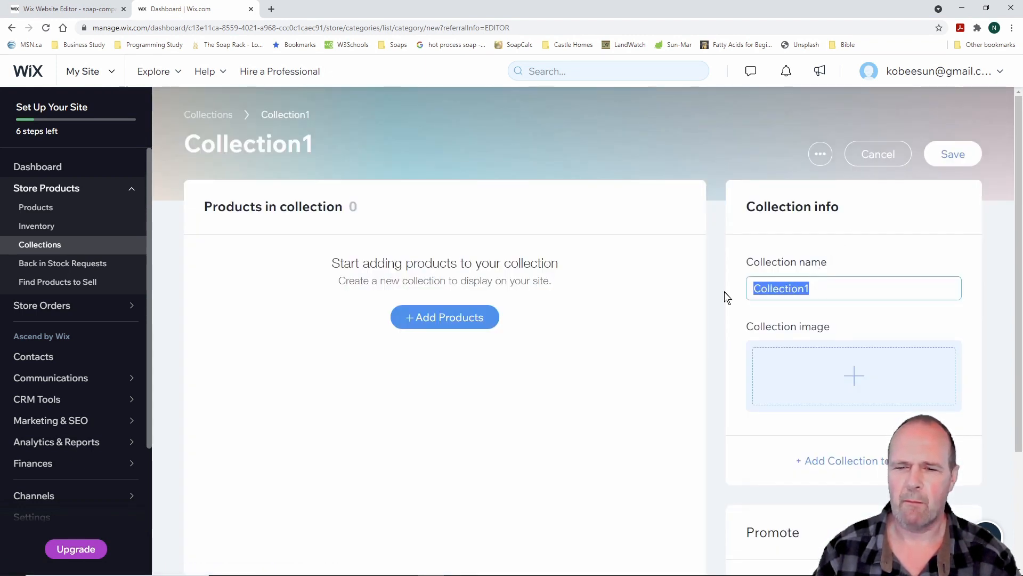
type("Soaps")
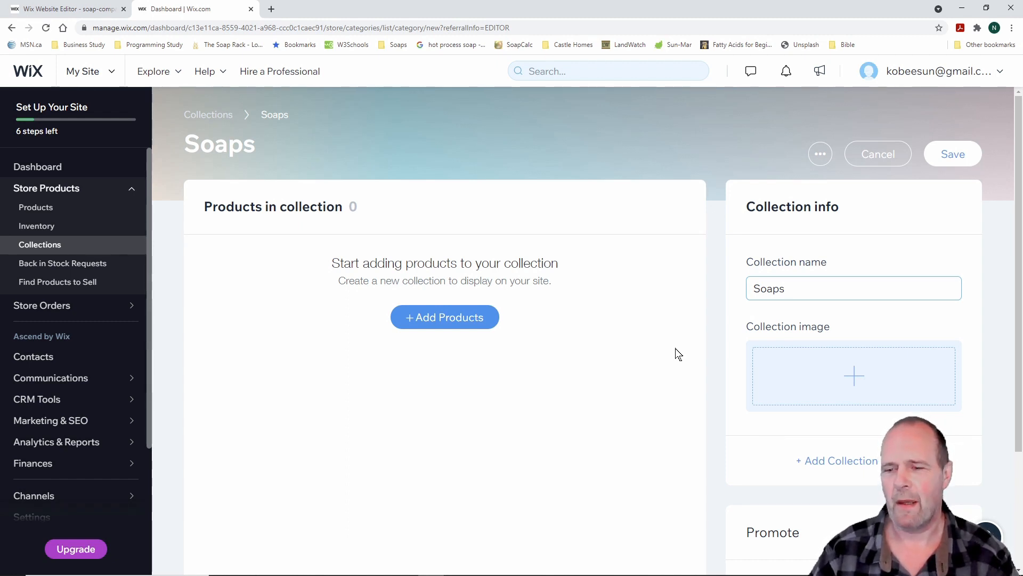
scroll(674, 354, "down", 2)
scroll(675, 354, "up", 2)
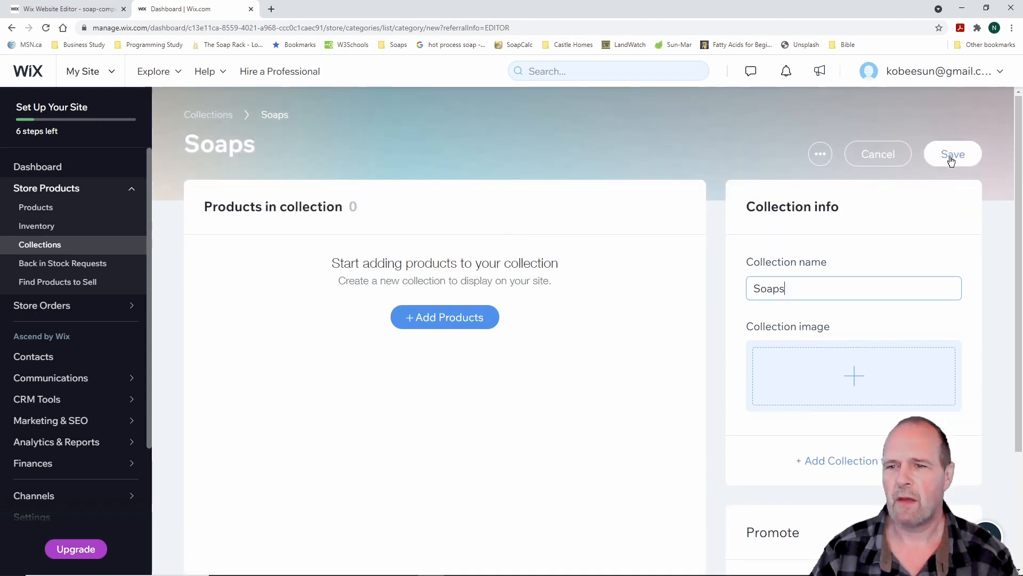
left_click_drag(900, 115, 1012, 187)
key("Escape")
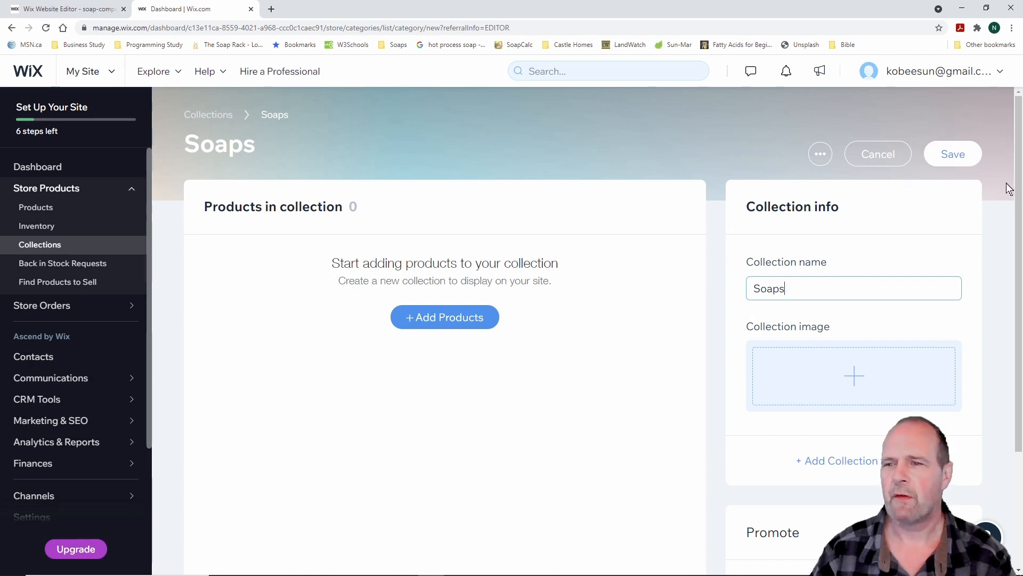
left_click(963, 157)
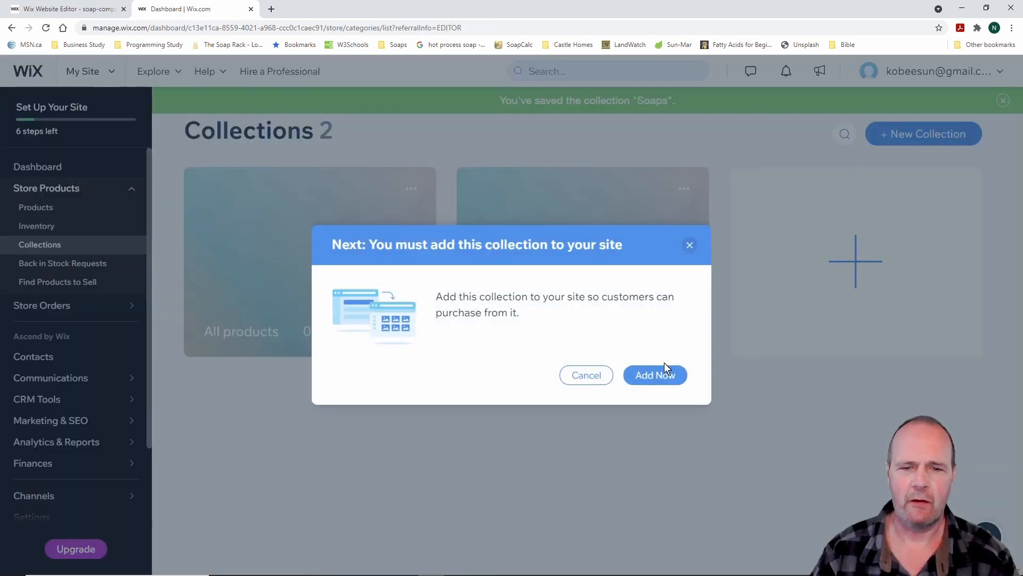
Create and save a new collection named 'Hand Creams'
left_click(593, 375)
left_click(931, 136)
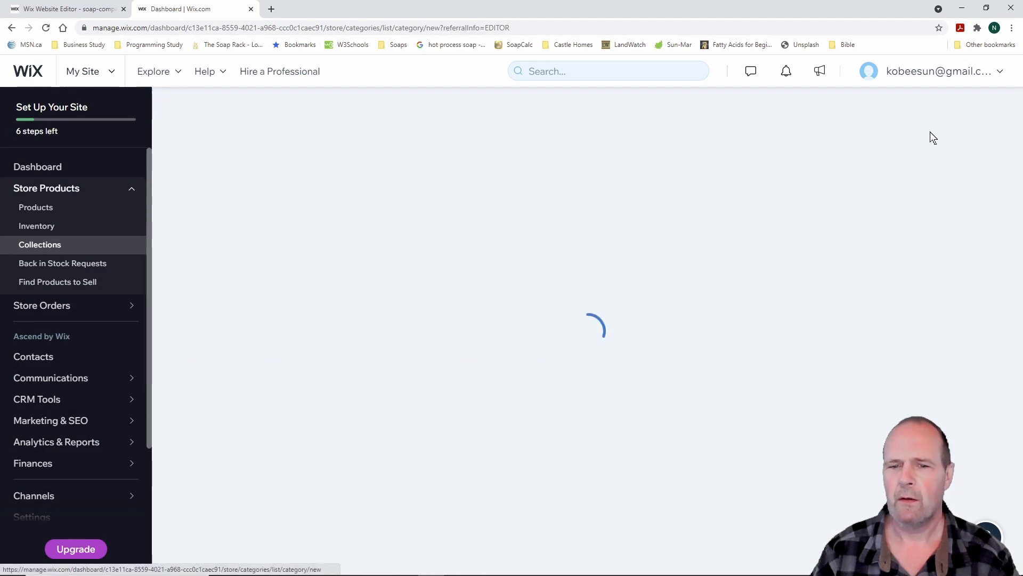
left_click_drag(832, 288, 729, 294)
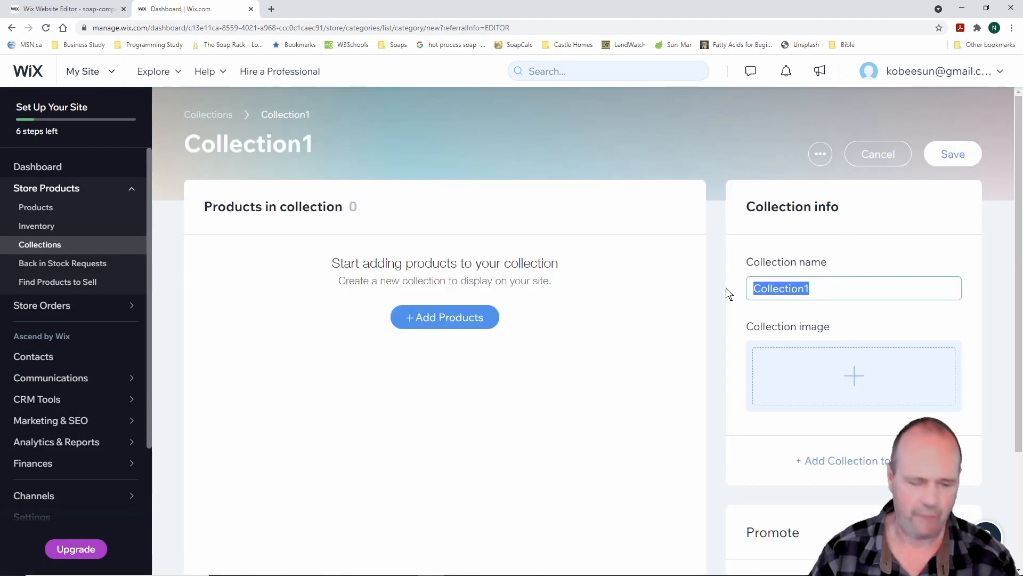
type("Hand Crea")
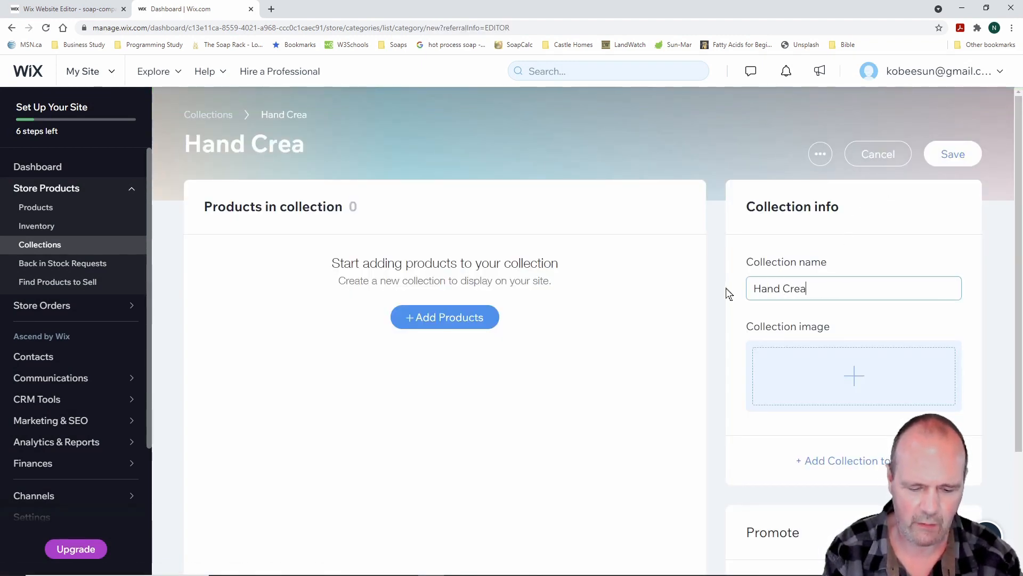
type("ms")
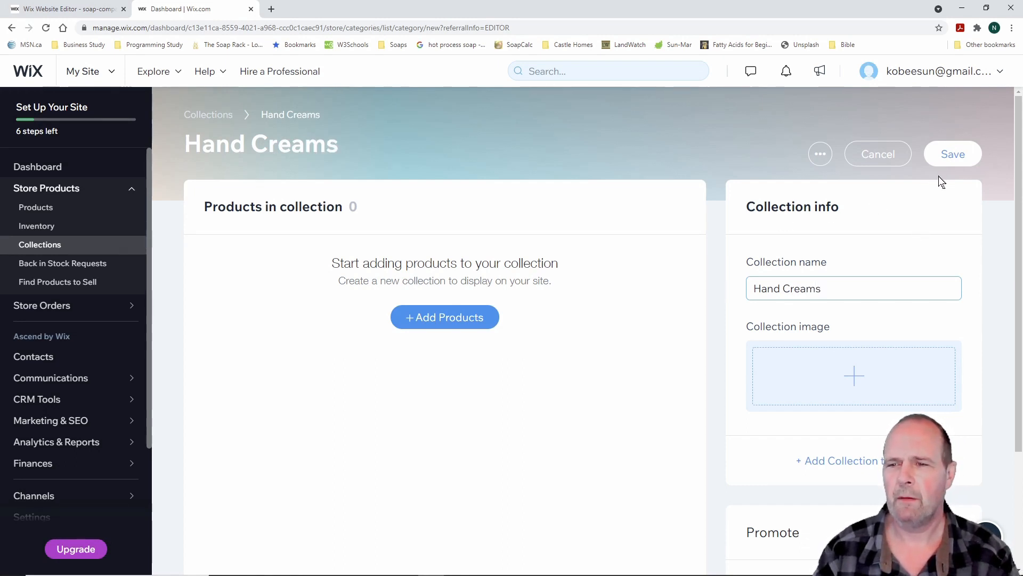
left_click(951, 155)
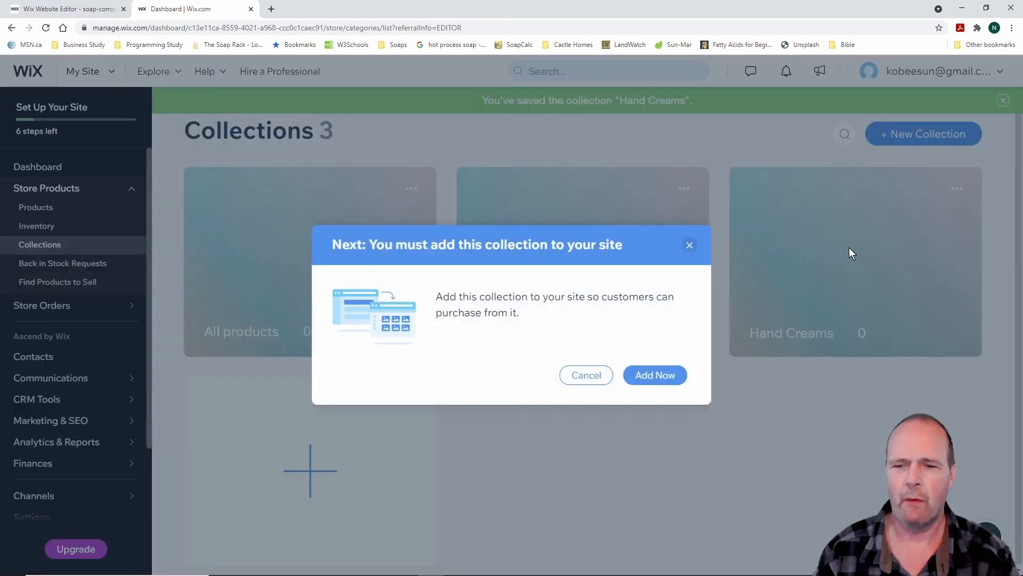
Create and save a new collection named 'Lip Balms'
left_click(588, 376)
left_click(923, 134)
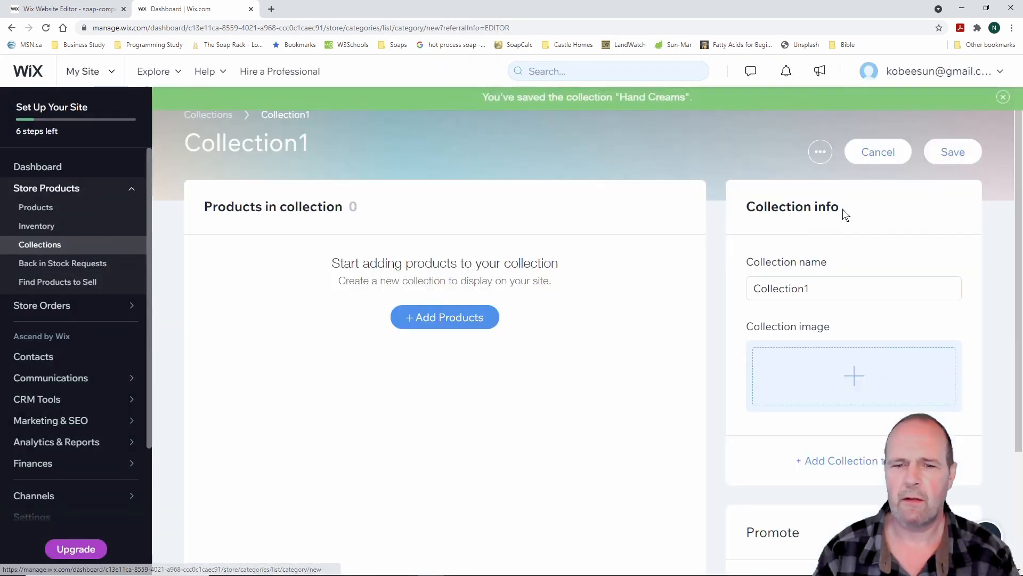
left_click_drag(841, 285, 747, 291)
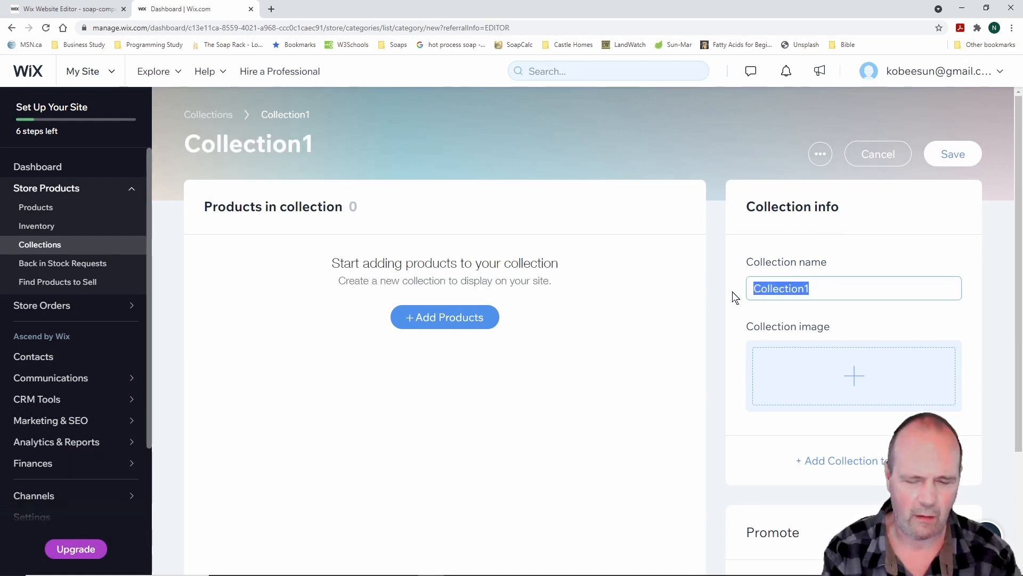
type("Li")
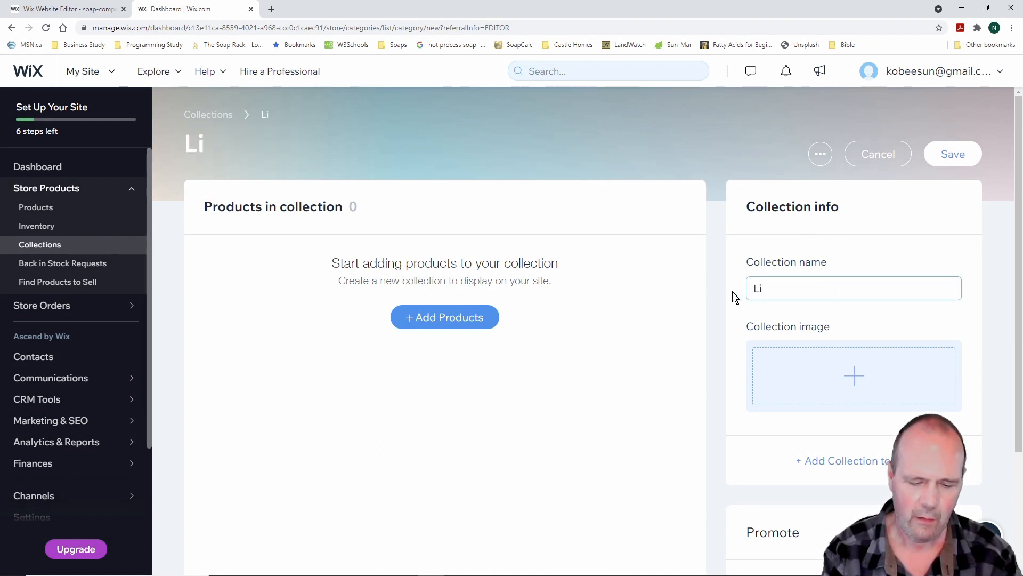
type("p Balms")
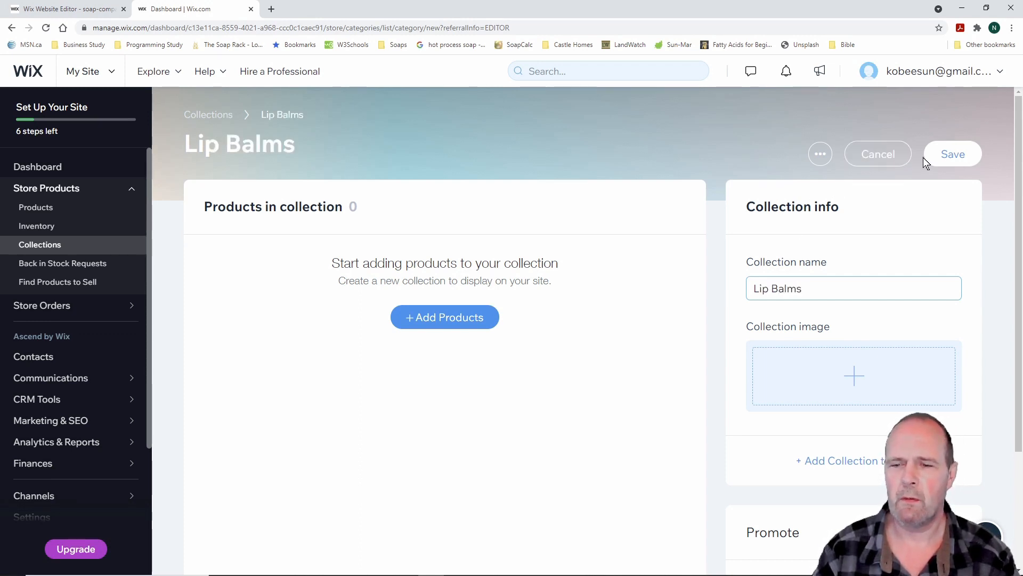
left_click(954, 154)
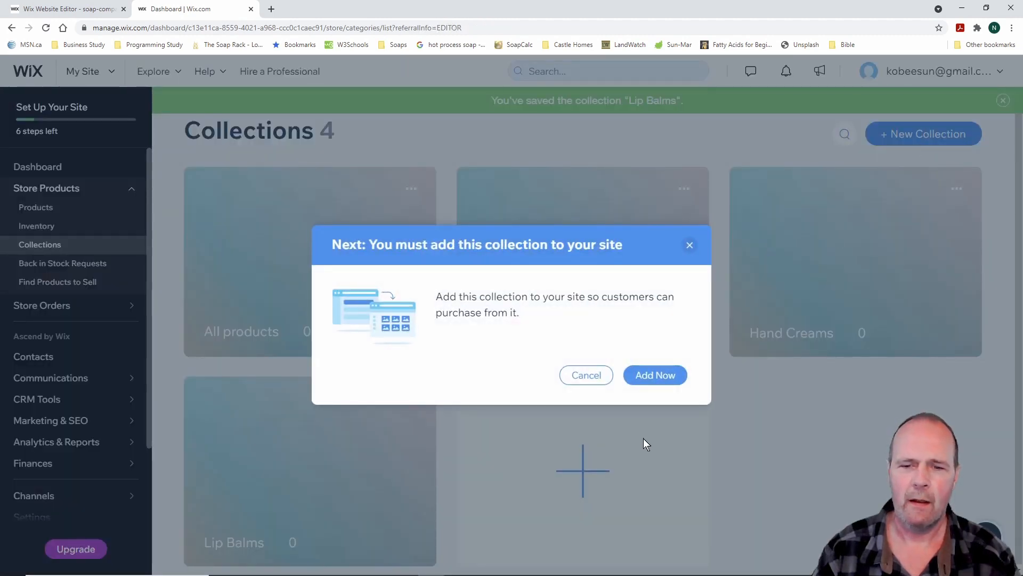
Create and save a 'Shampoo Bars' collection, declining to add it to the site
left_click(586, 377)
left_click(933, 137)
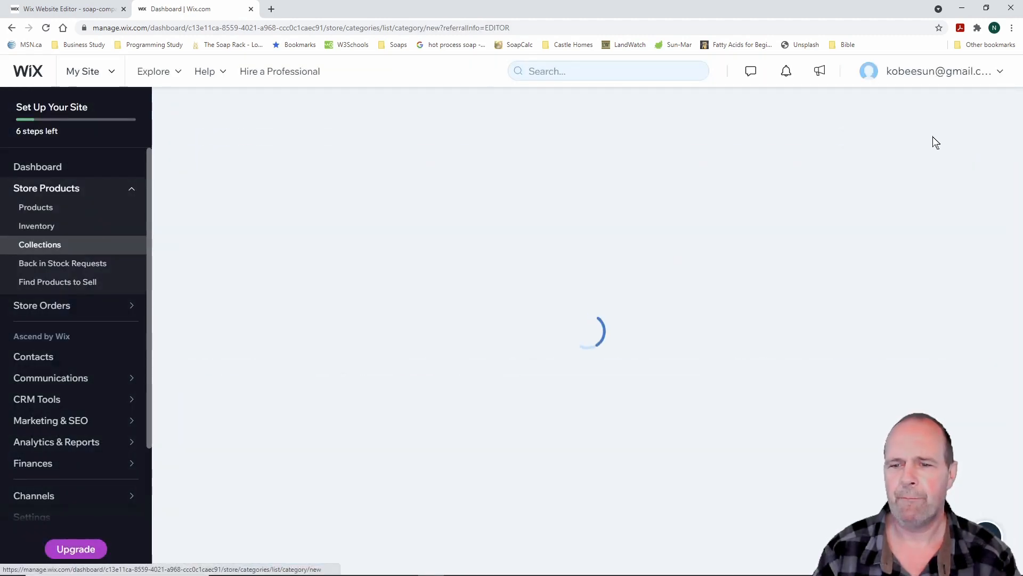
left_click(820, 286)
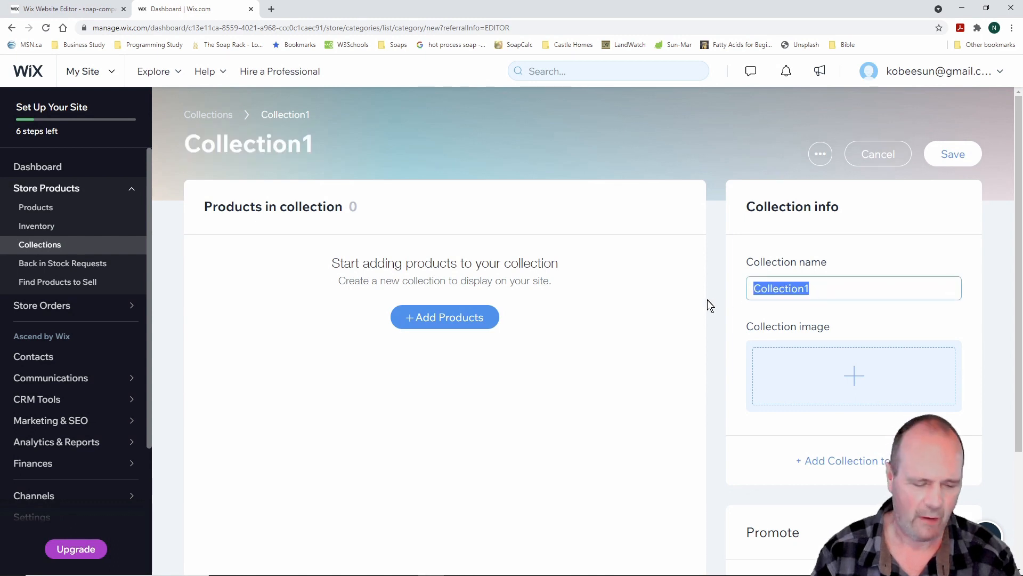
type("Shamp")
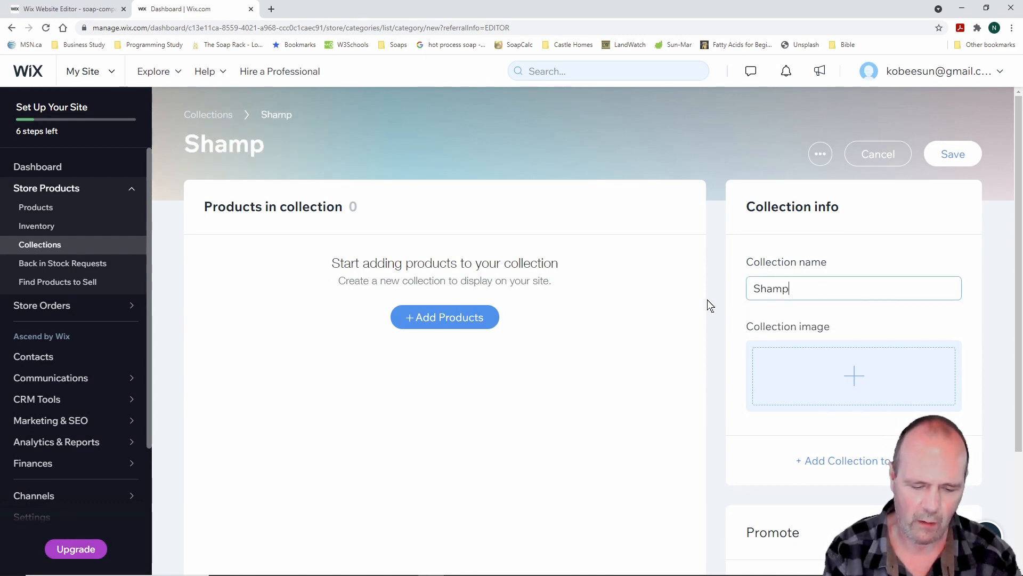
type("oo Bars")
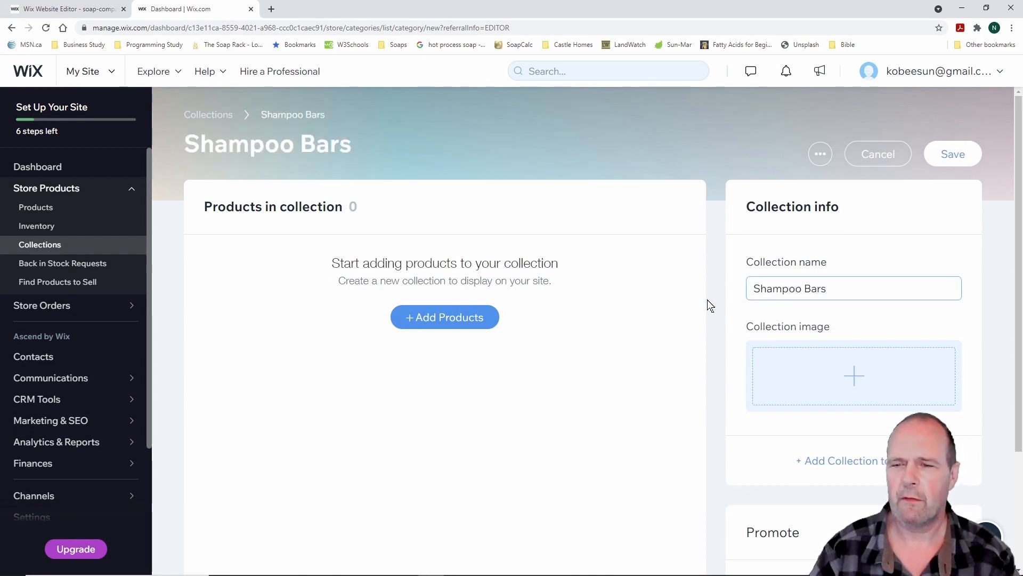
left_click(951, 155)
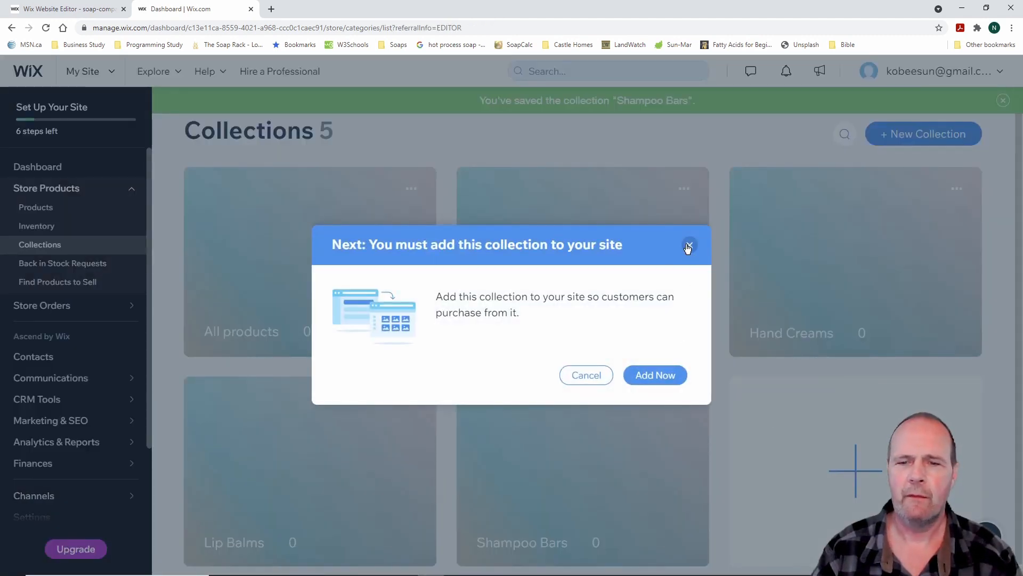
left_click(687, 245)
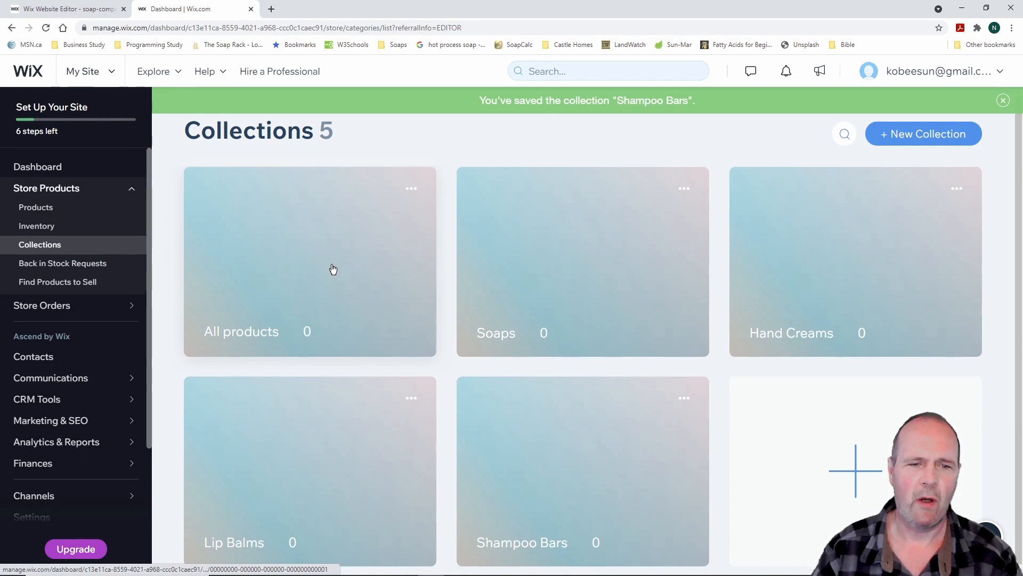
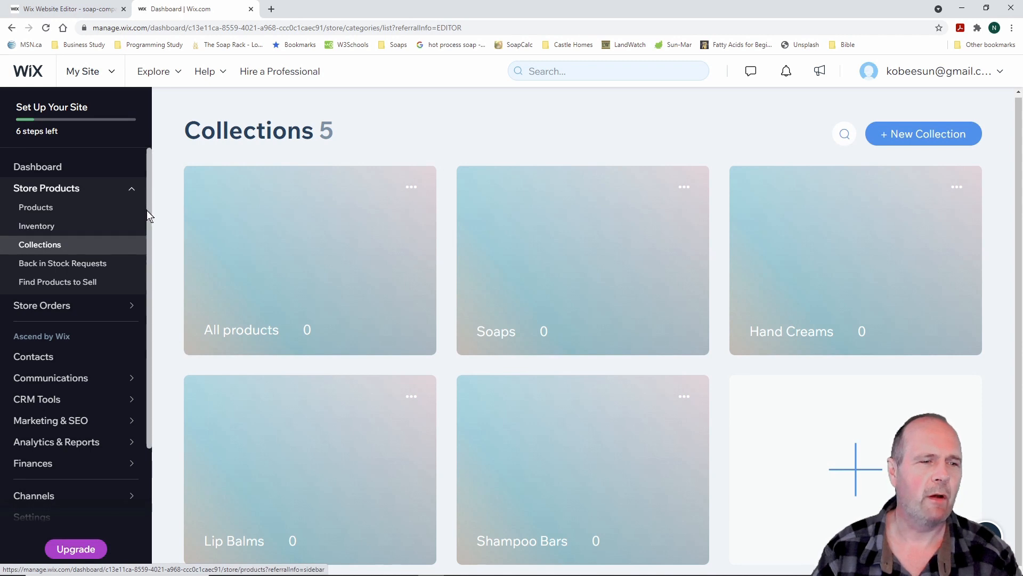
Open the empty Products list and bring up the Digital File / Physical new-product chooser
left_click(45, 212)
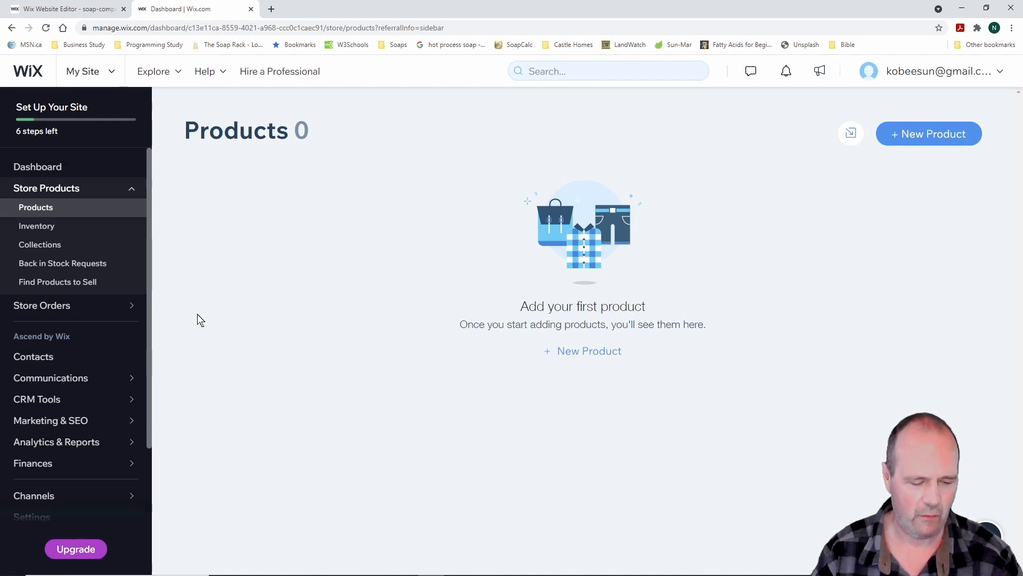
left_click_drag(825, 100, 1001, 176)
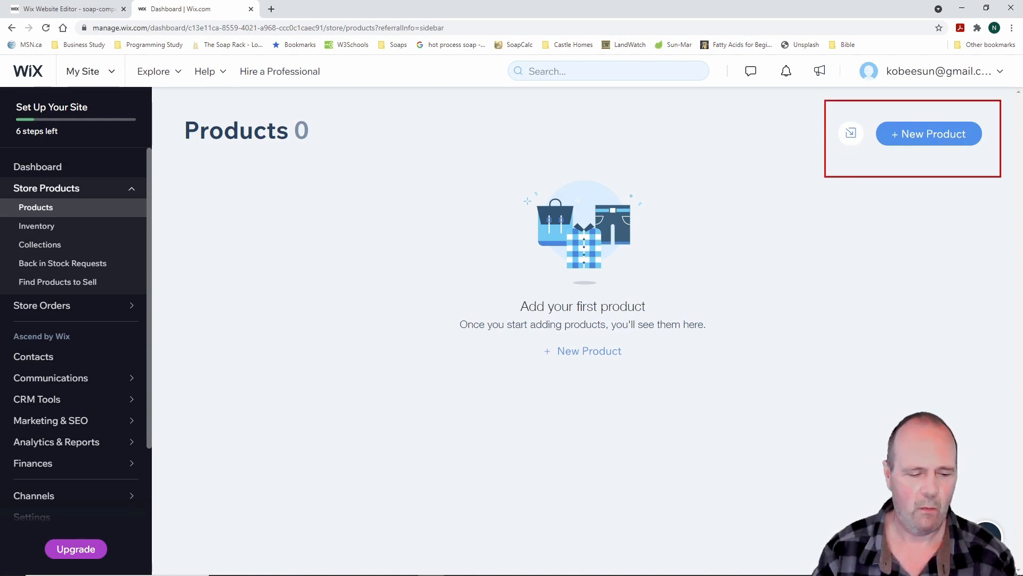
left_click(935, 135)
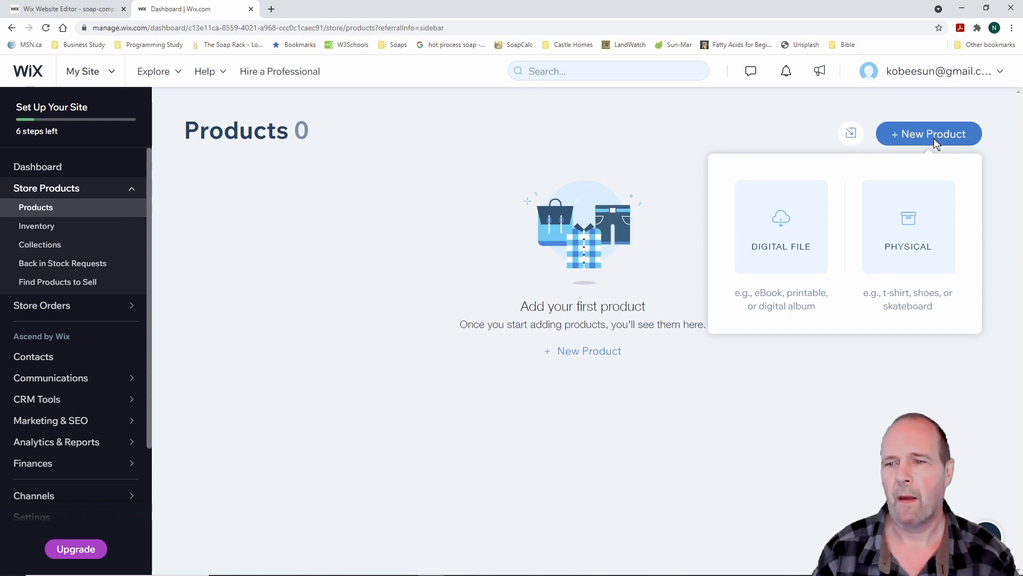
Start a physical product named 'Charcoal Soap' priced at C$ 6.00
left_click(911, 219)
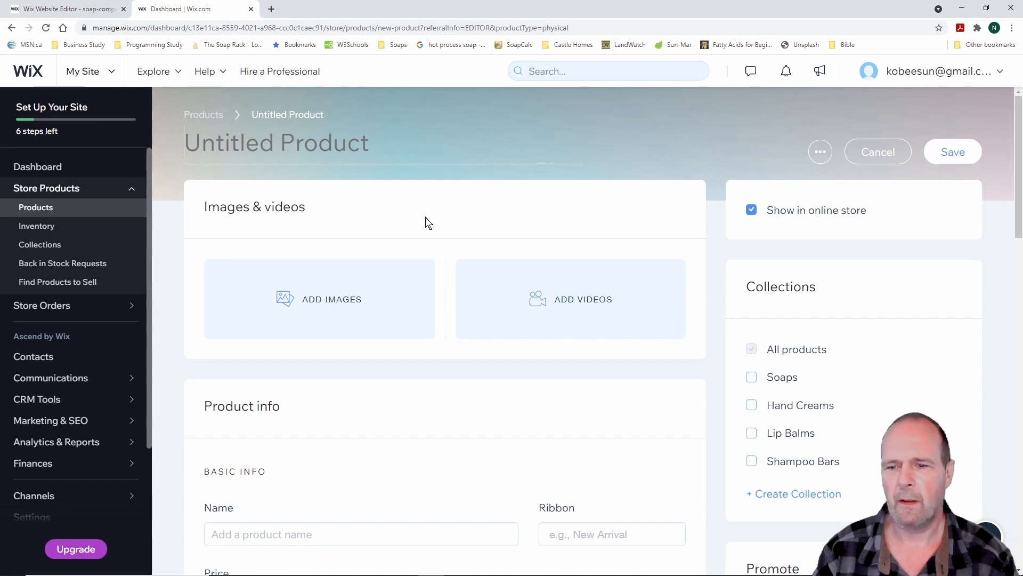
scroll(429, 223, "down", 7)
scroll(429, 223, "up", 7)
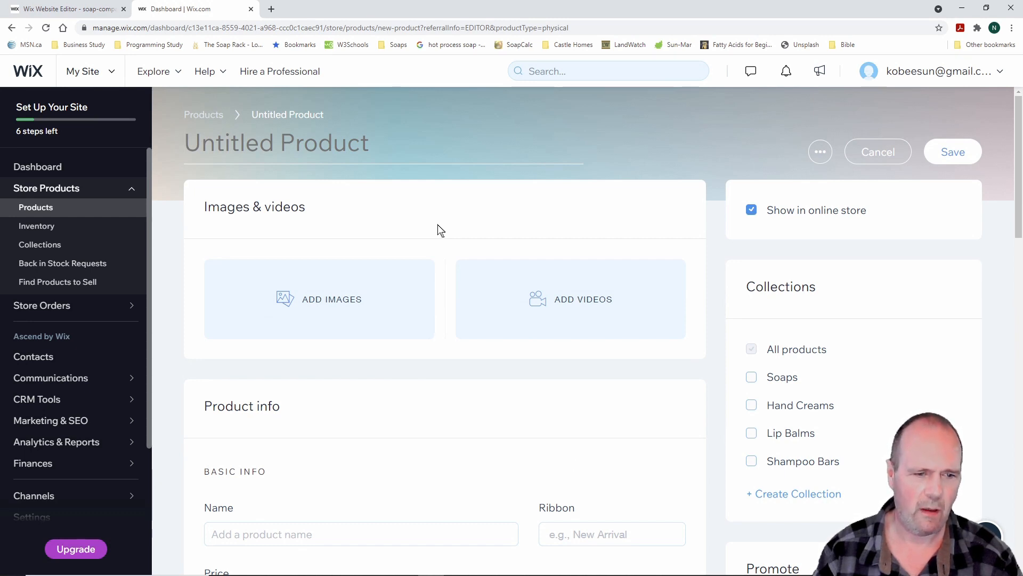
scroll(440, 230, "down", 3)
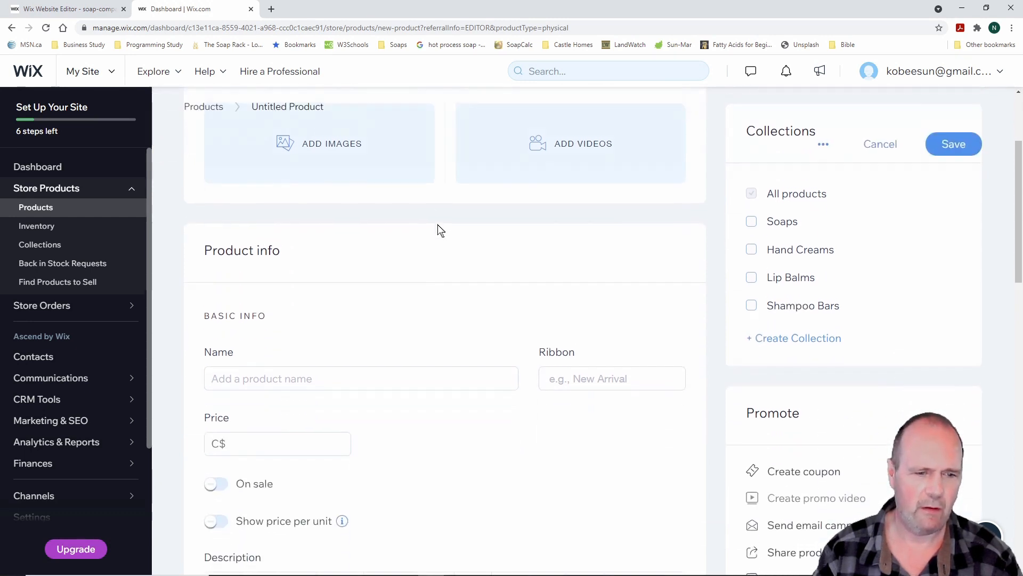
left_click(309, 370)
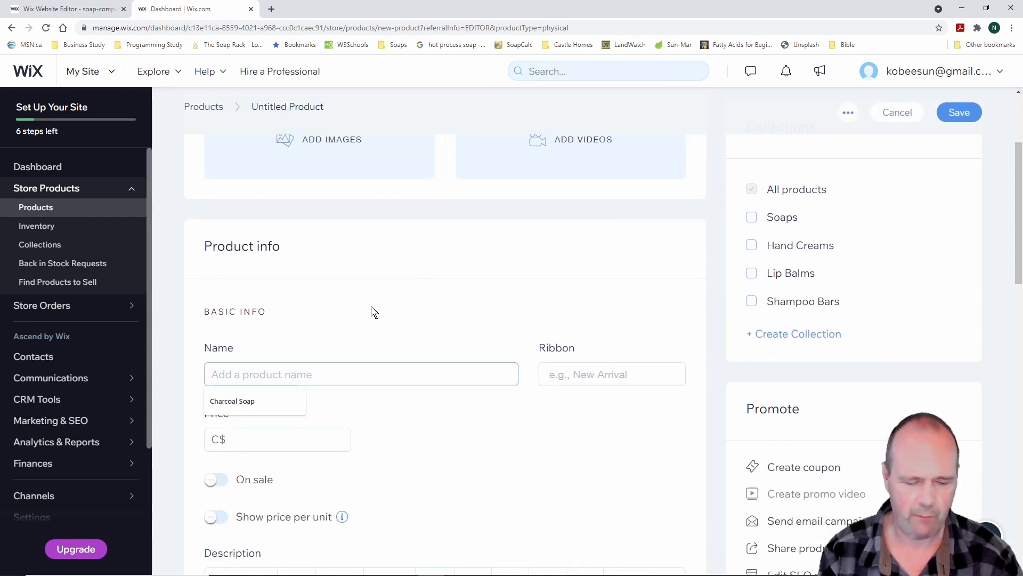
type("Charco")
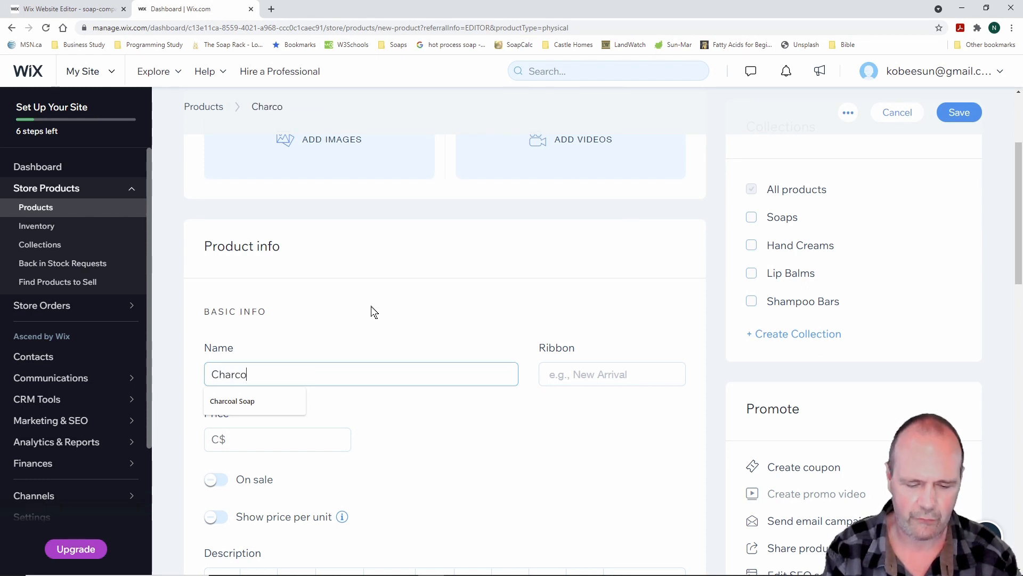
type("al")
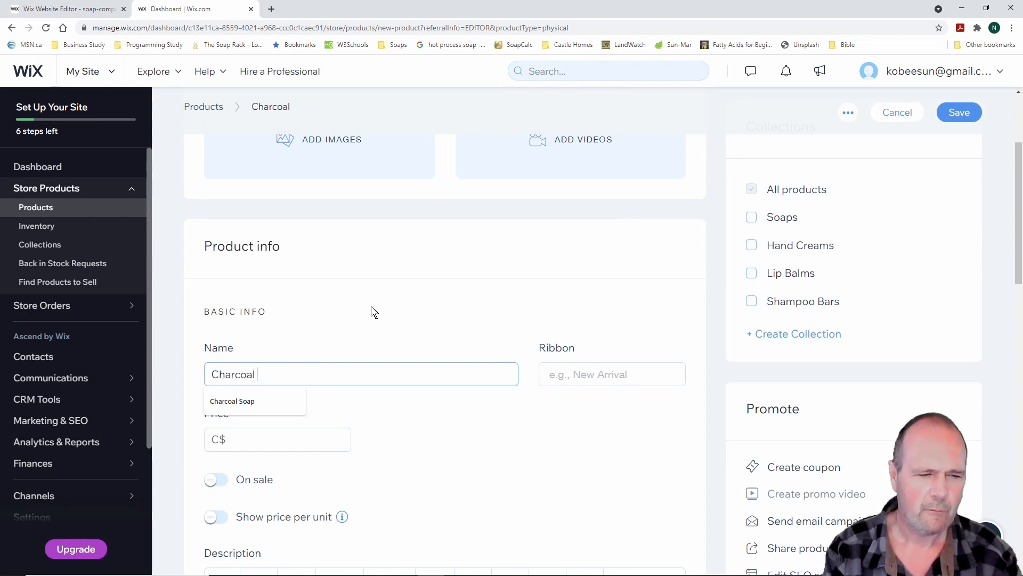
type(" Soap")
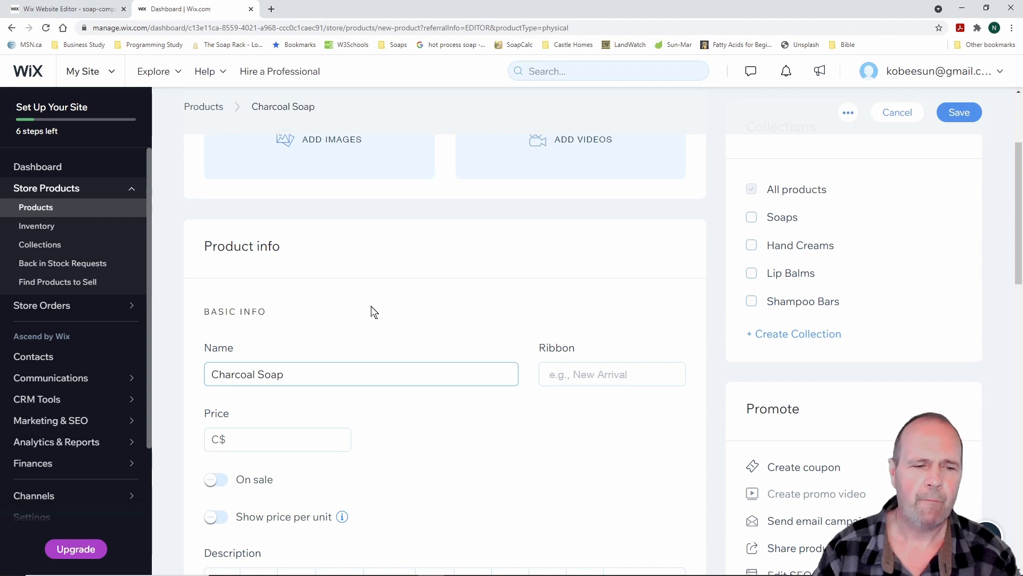
scroll(375, 312, "down", 1)
left_click(268, 385)
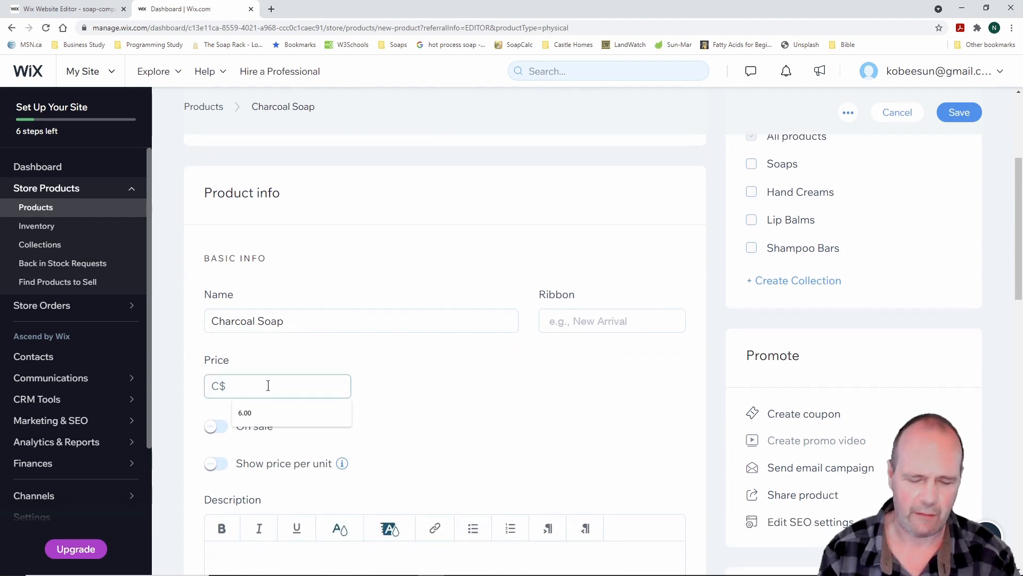
type("6.00")
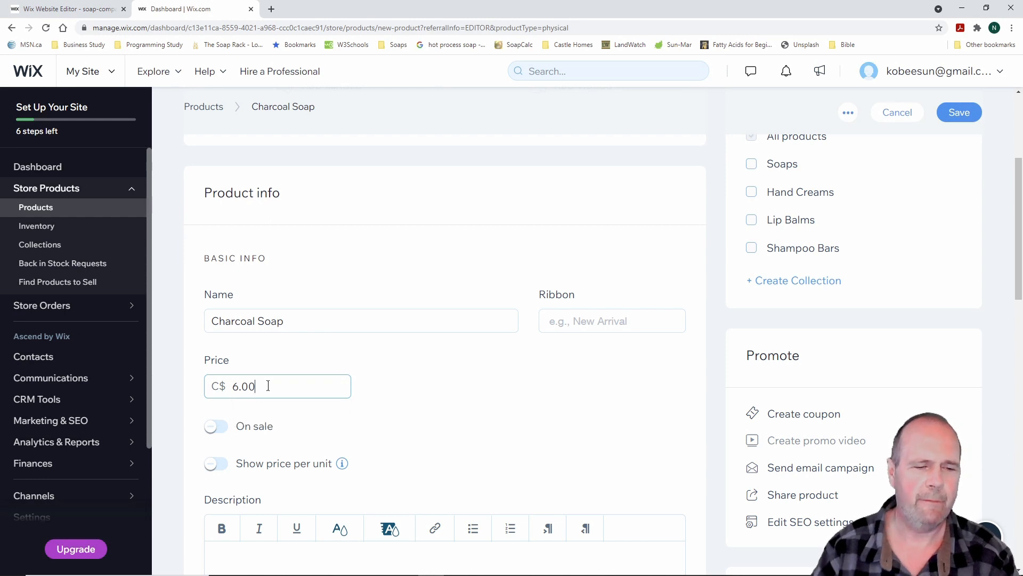
scroll(407, 338, "down", 4)
scroll(411, 231, "up", 2)
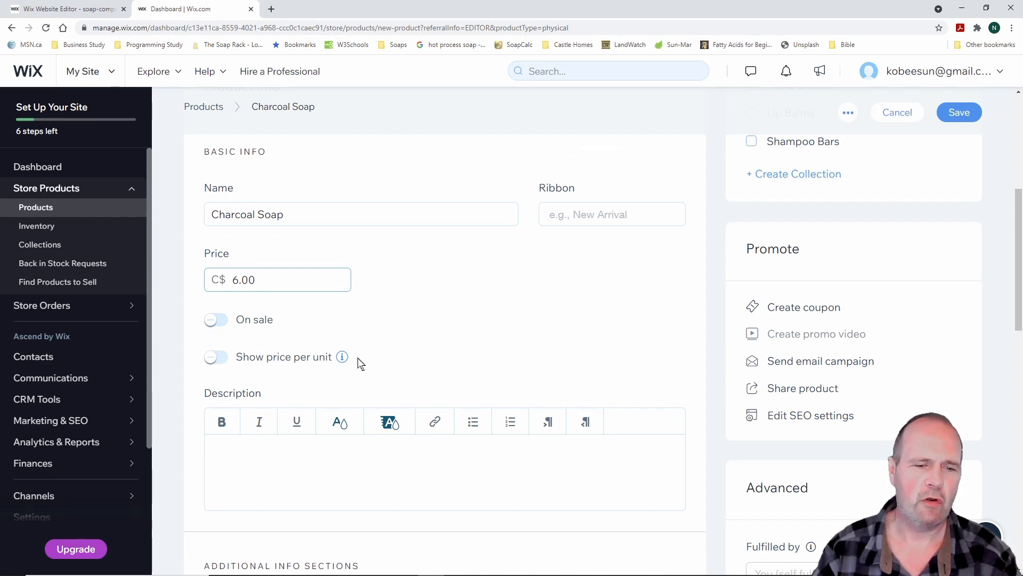
scroll(480, 295, "down", 2)
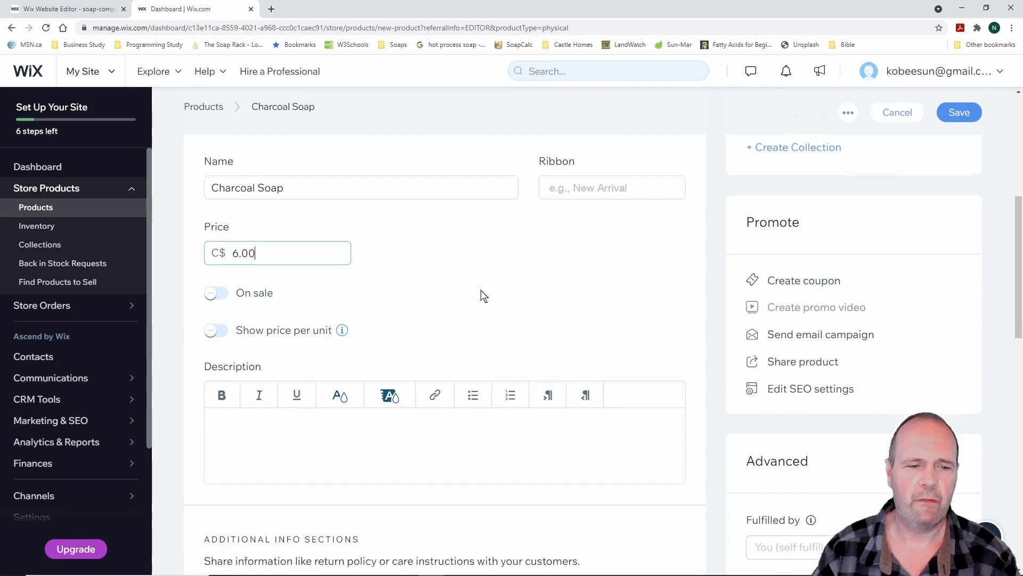
Write the product description 'Best Charcoal soap ever!'
left_click(232, 345)
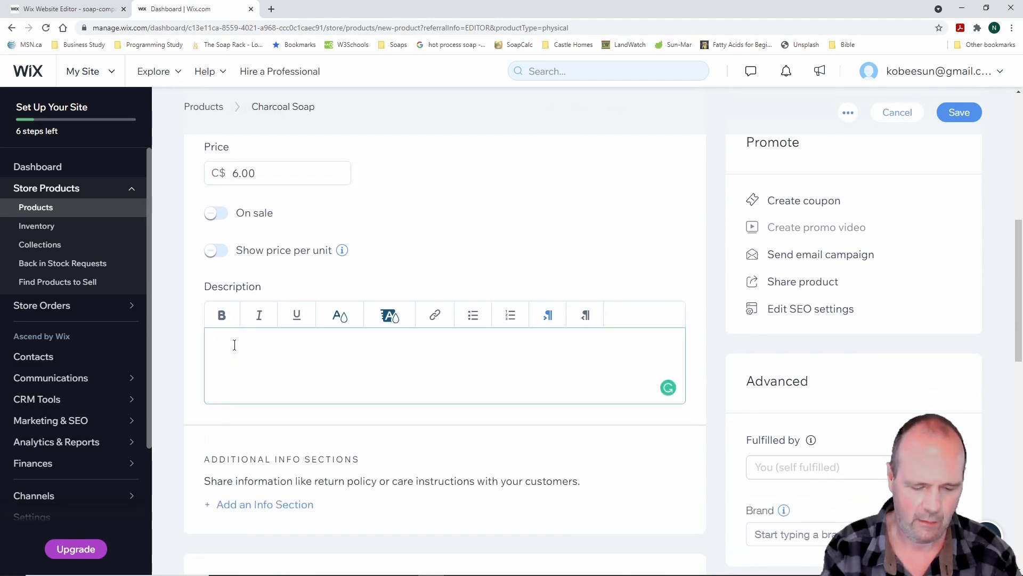
type("Bea")
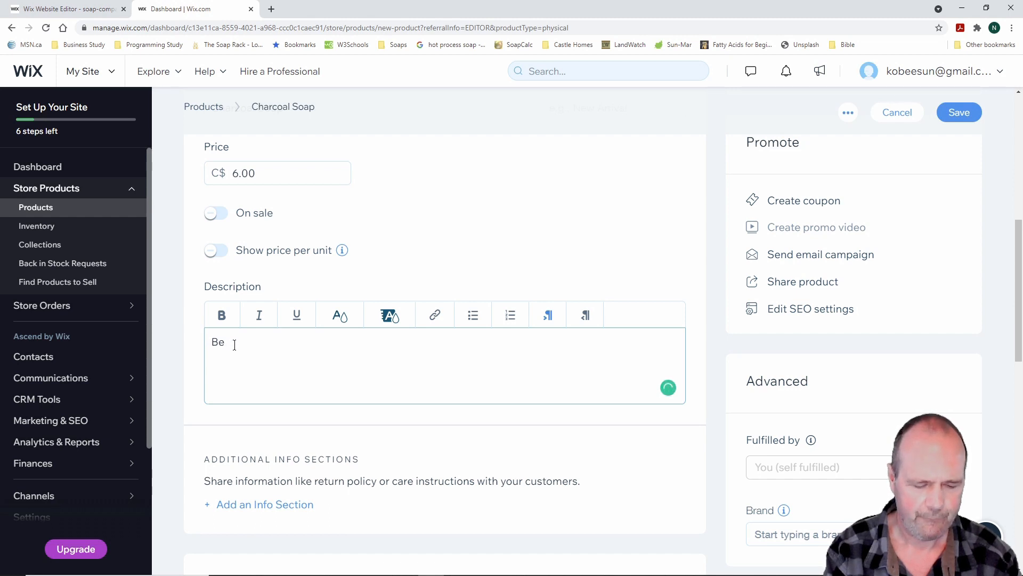
type("a")
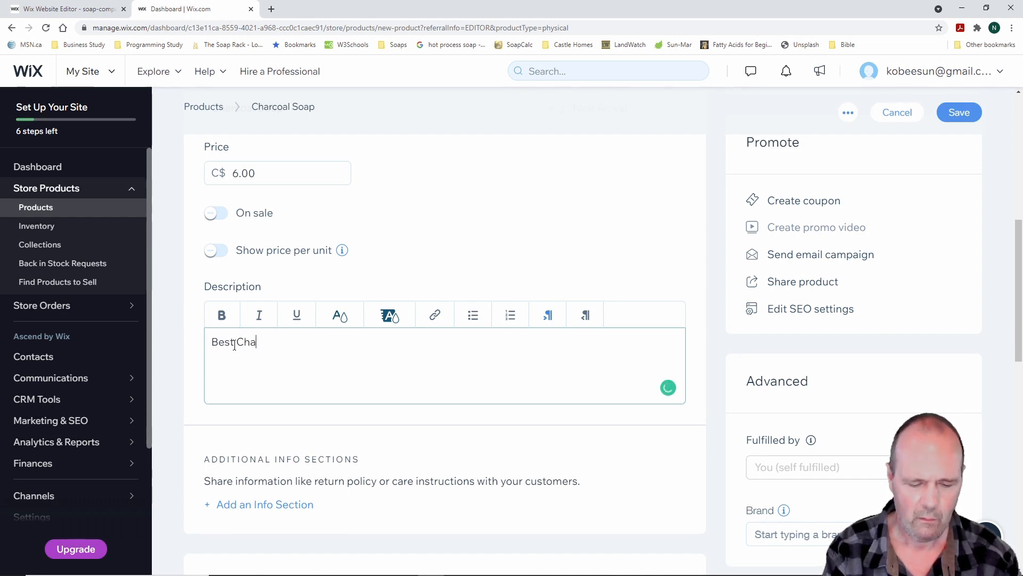
type("rcoal soa")
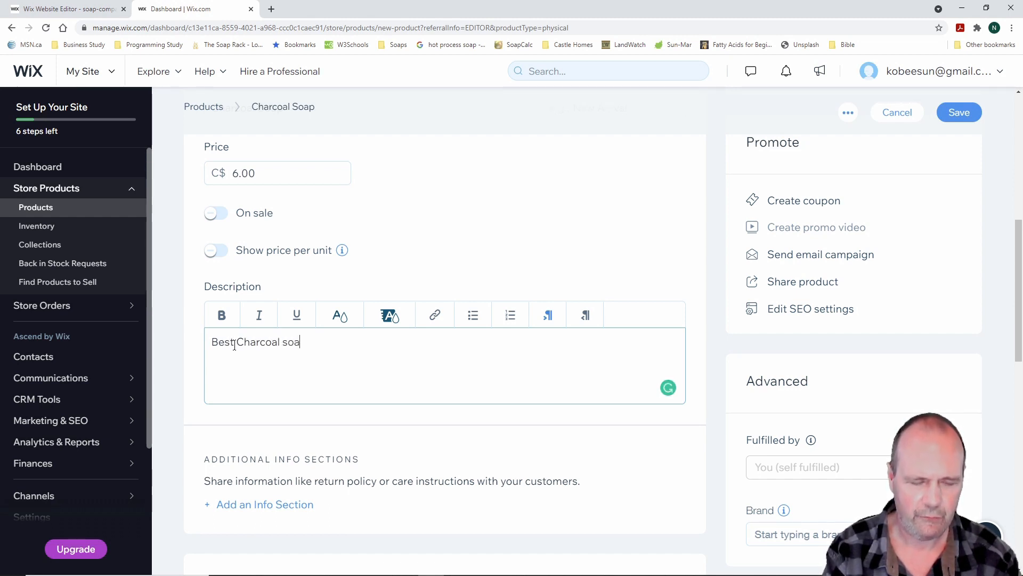
key("BackSpace")
type("ap ever")
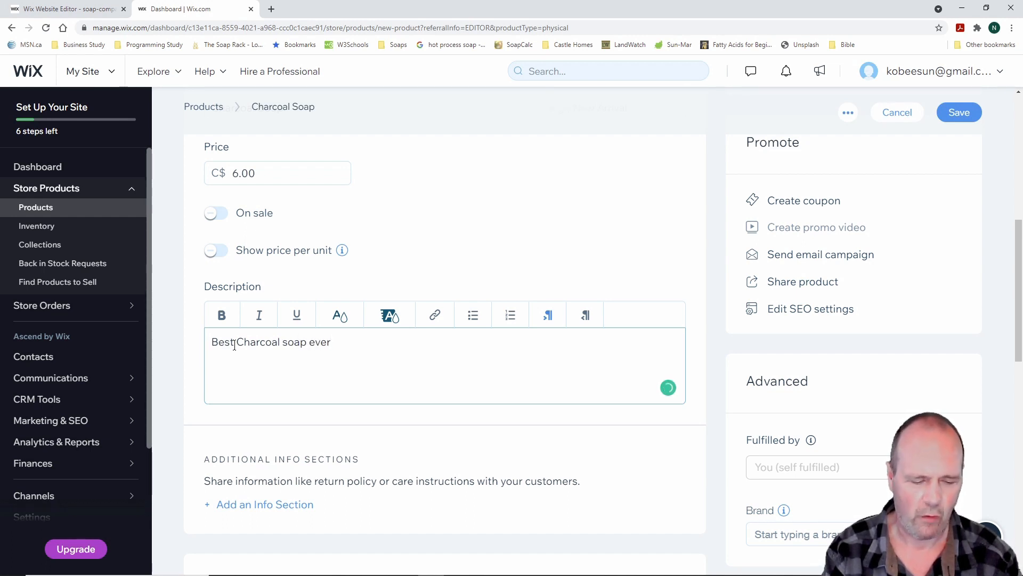
type("!")
left_click(234, 346)
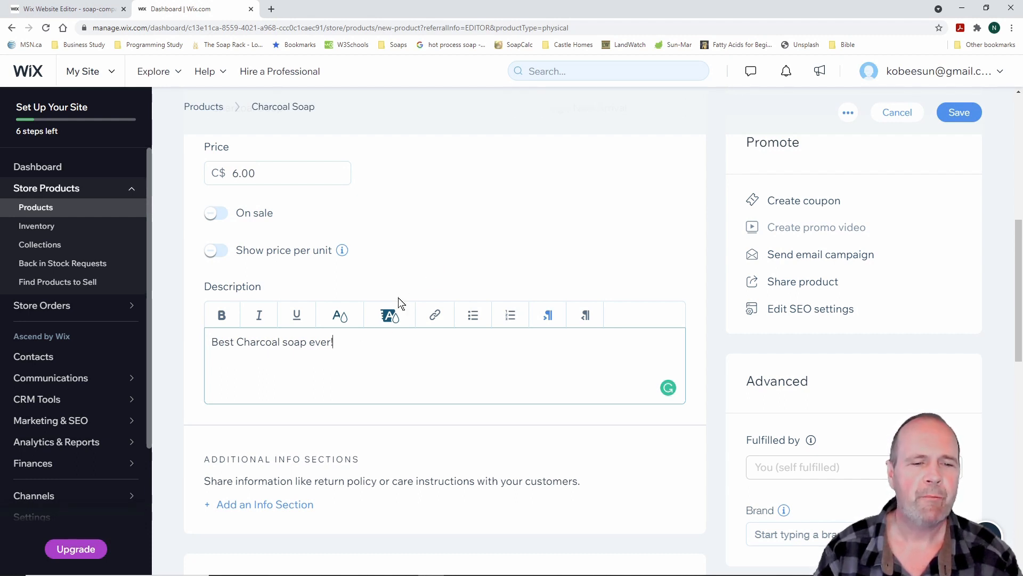
scroll(395, 344, "down", 1)
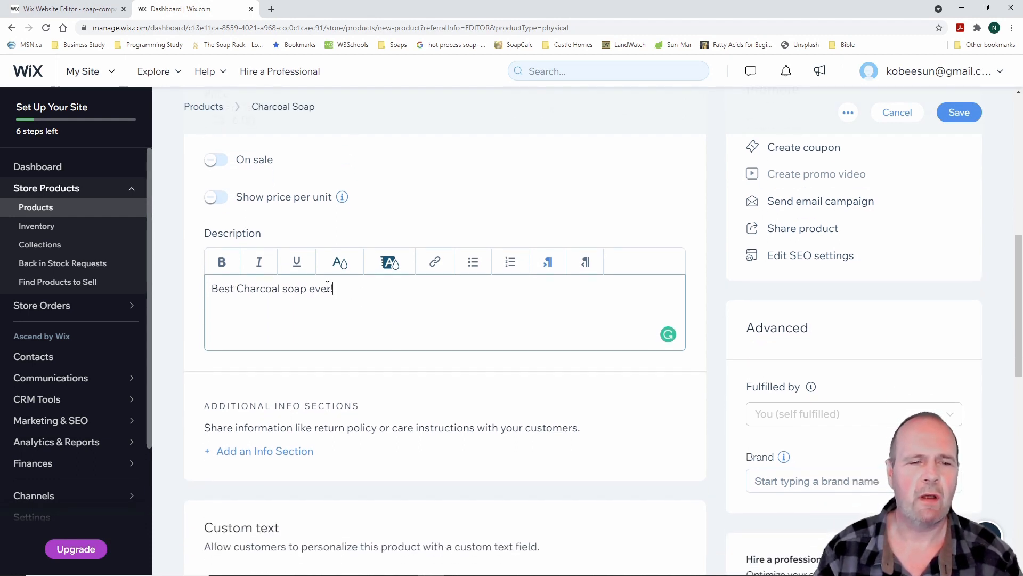
Try bold, italic and underline on the description, then remove all three formats
left_click_drag(341, 289, 210, 289)
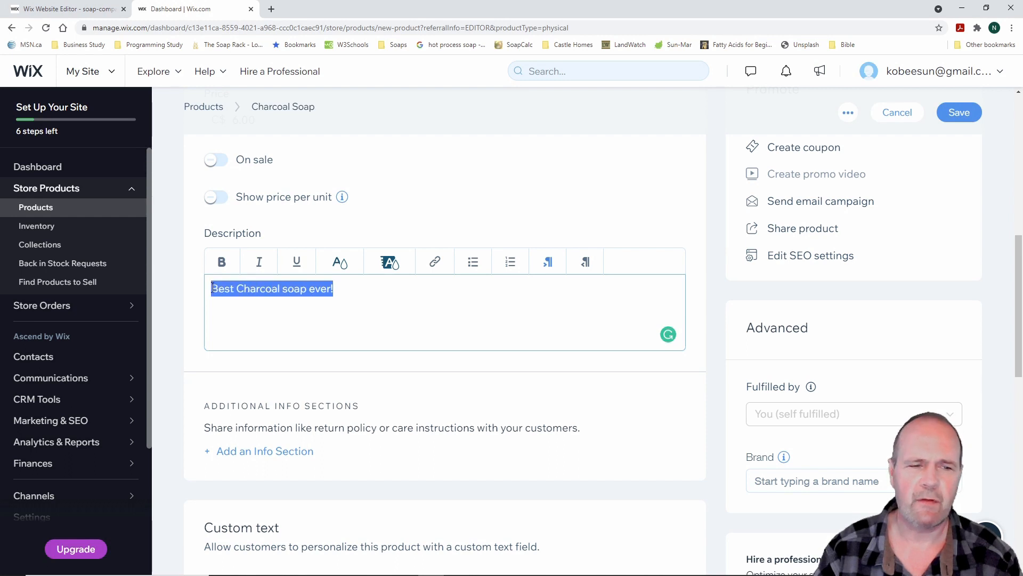
left_click(222, 263)
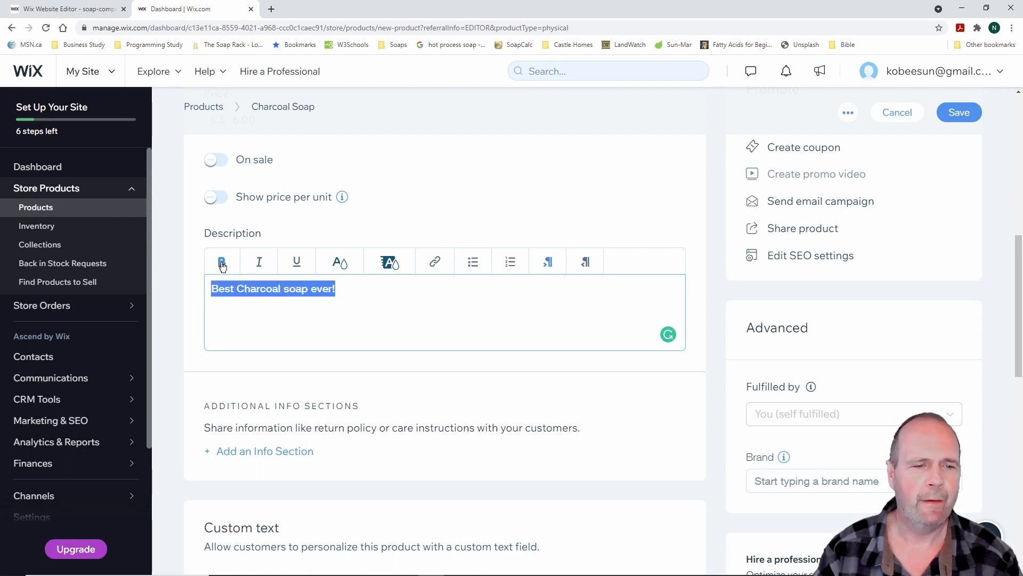
left_click(261, 263)
left_click(294, 263)
left_click(293, 265)
left_click(259, 263)
left_click(222, 263)
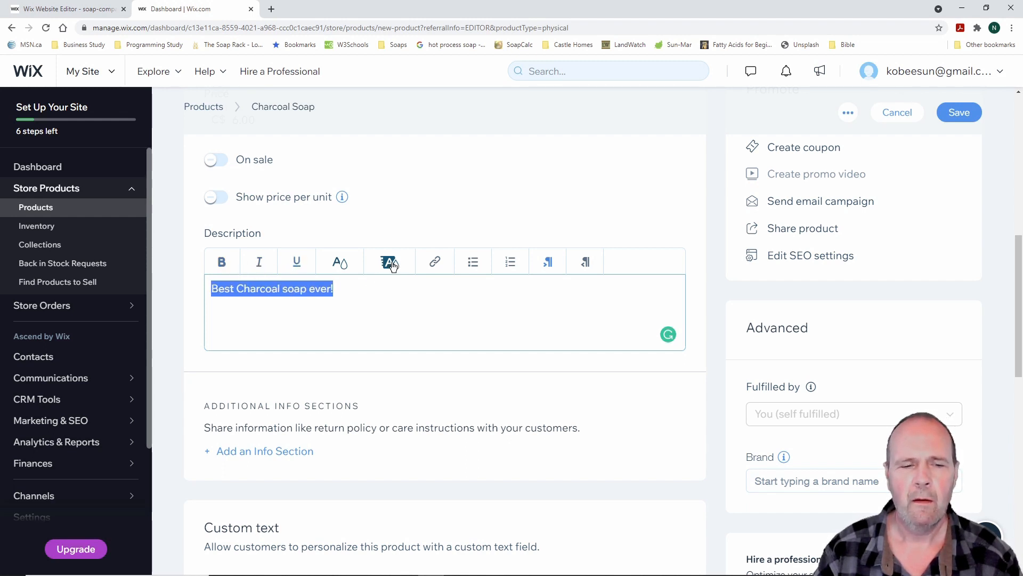
left_click(382, 297)
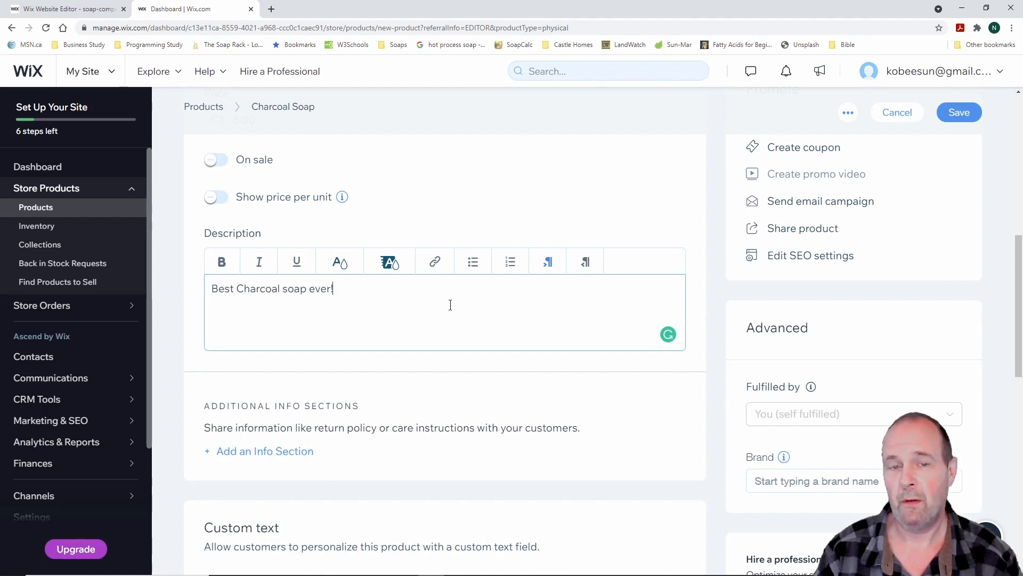
scroll(443, 314, "down", 3)
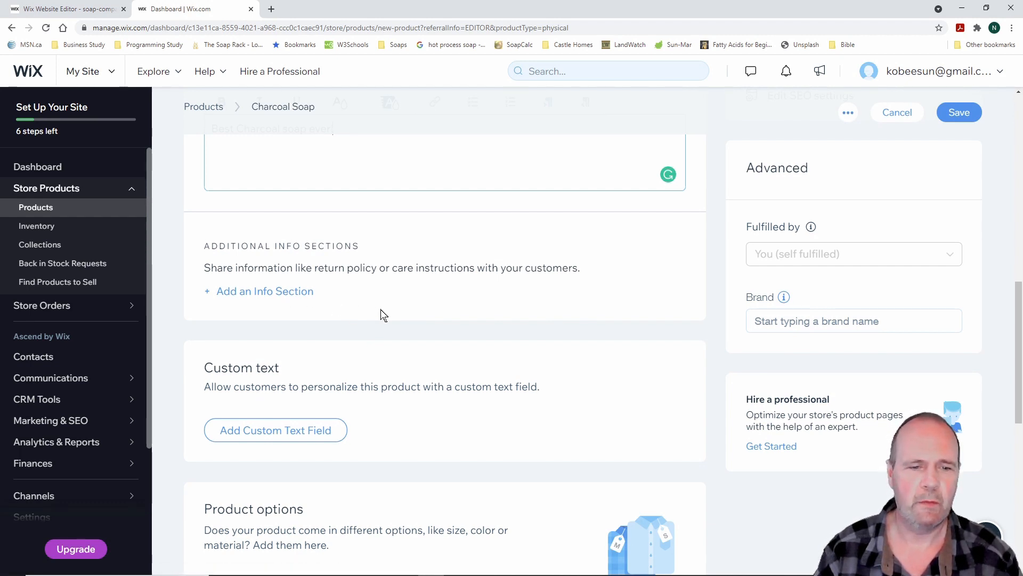
scroll(381, 315, "down", 3)
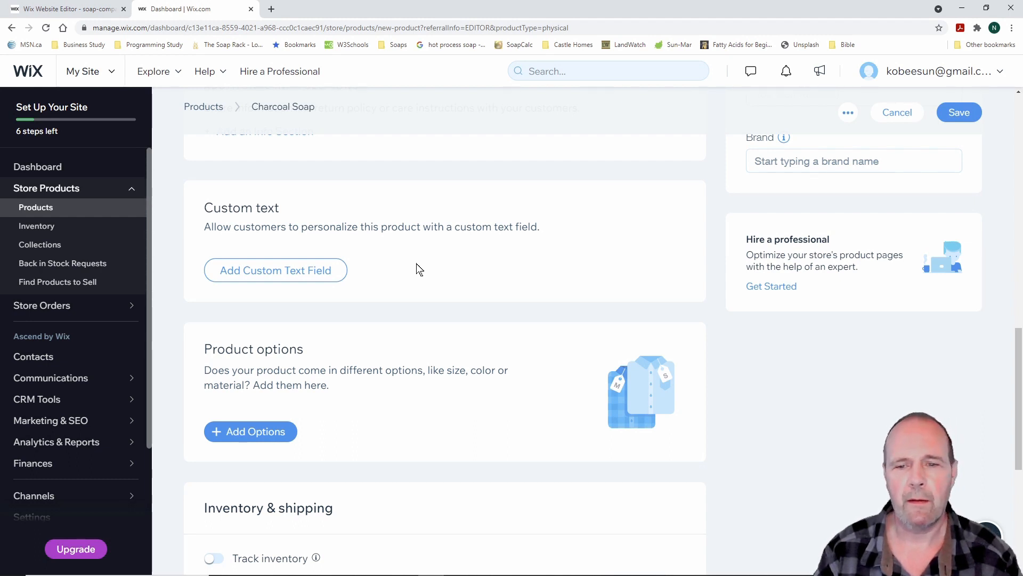
Turn on inventory tracking for Charcoal Soap with 1000 in stock
scroll(419, 266, "down", 3)
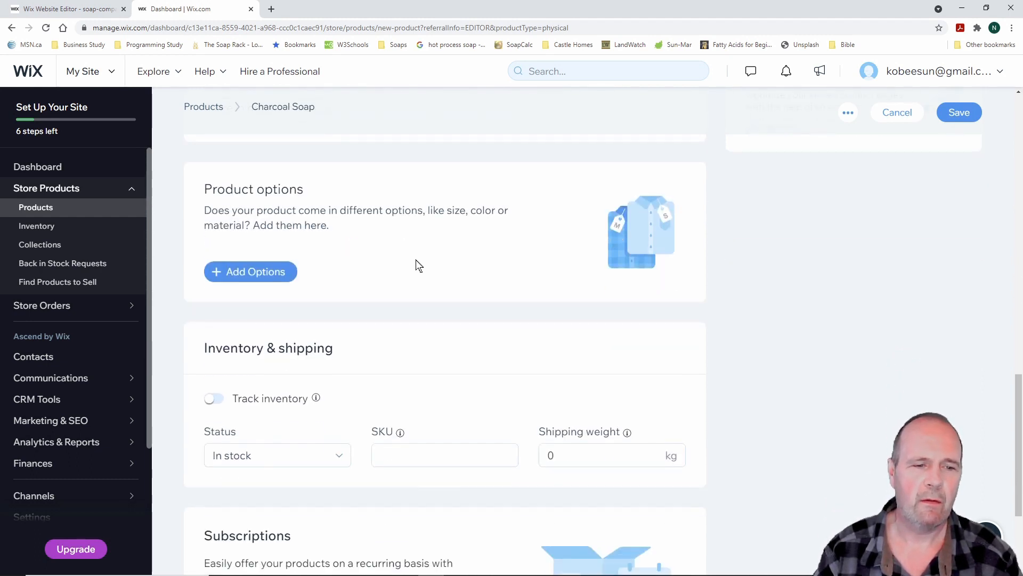
scroll(419, 265, "down", 1)
scroll(419, 265, "down", 2)
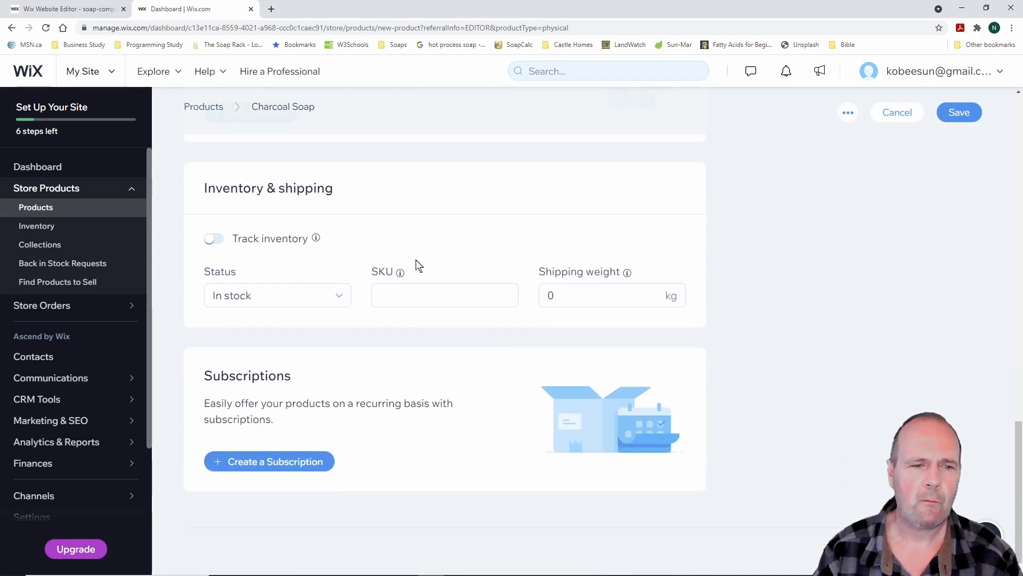
scroll(330, 334, "down", 1)
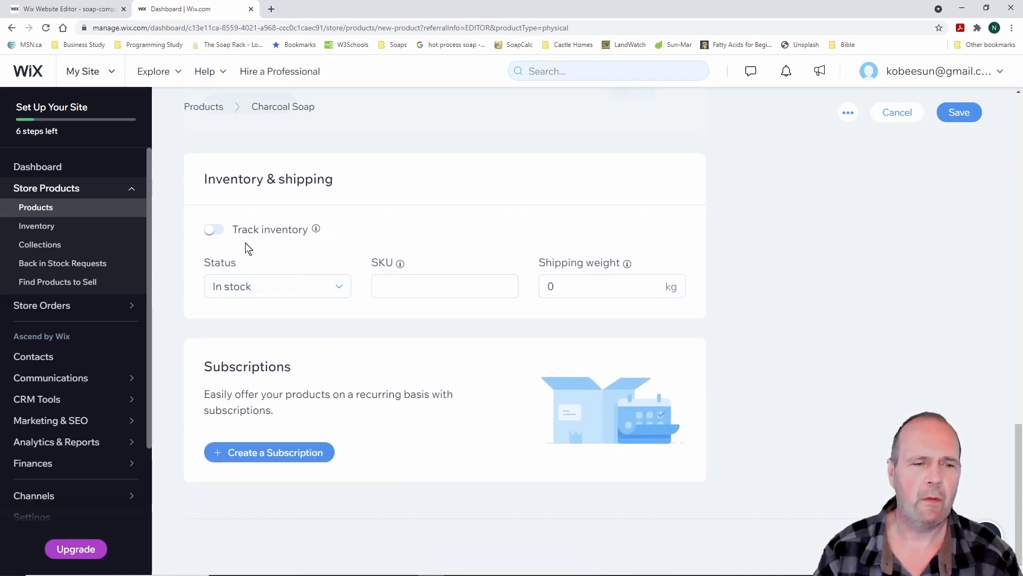
left_click(211, 235)
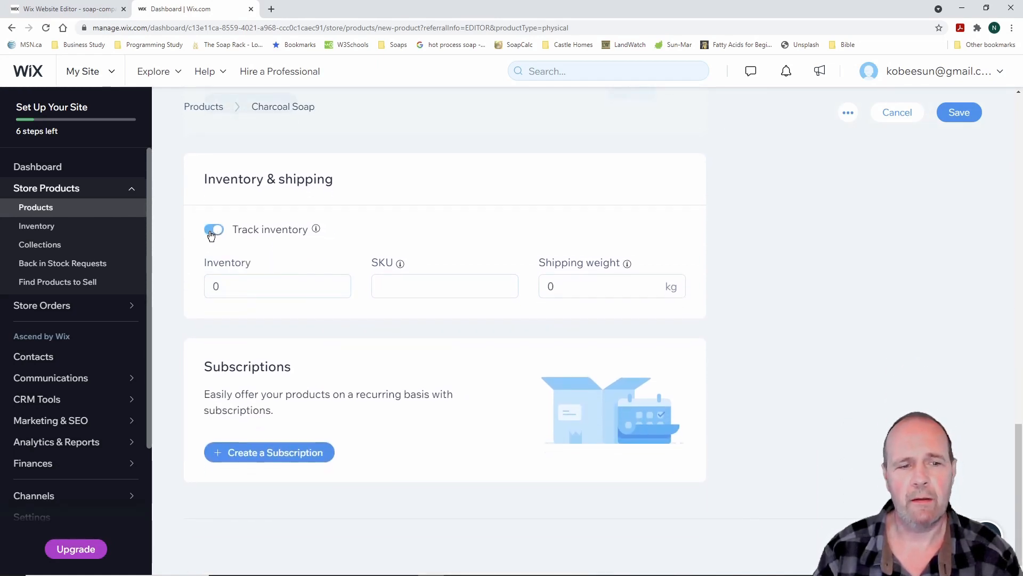
left_click(231, 286)
type("1000")
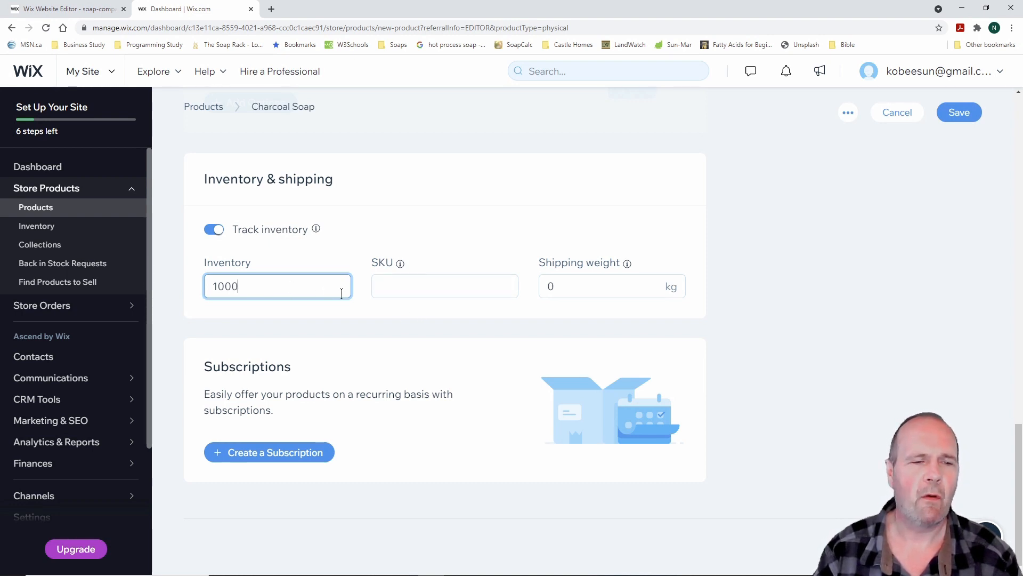
Set the SKU to 12300000 and the shipping weight to .124 kg
left_click(385, 286)
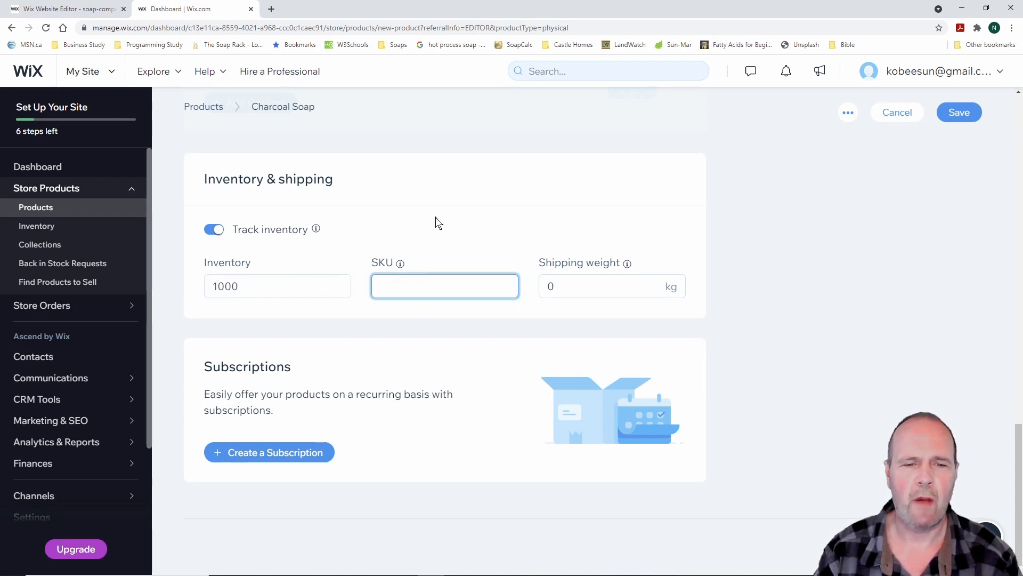
type("12")
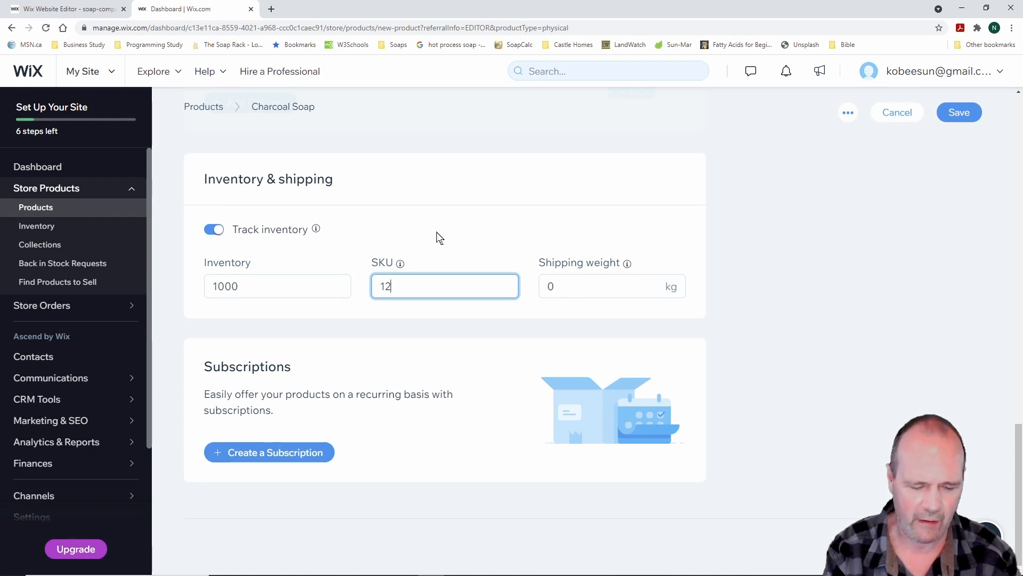
type("3")
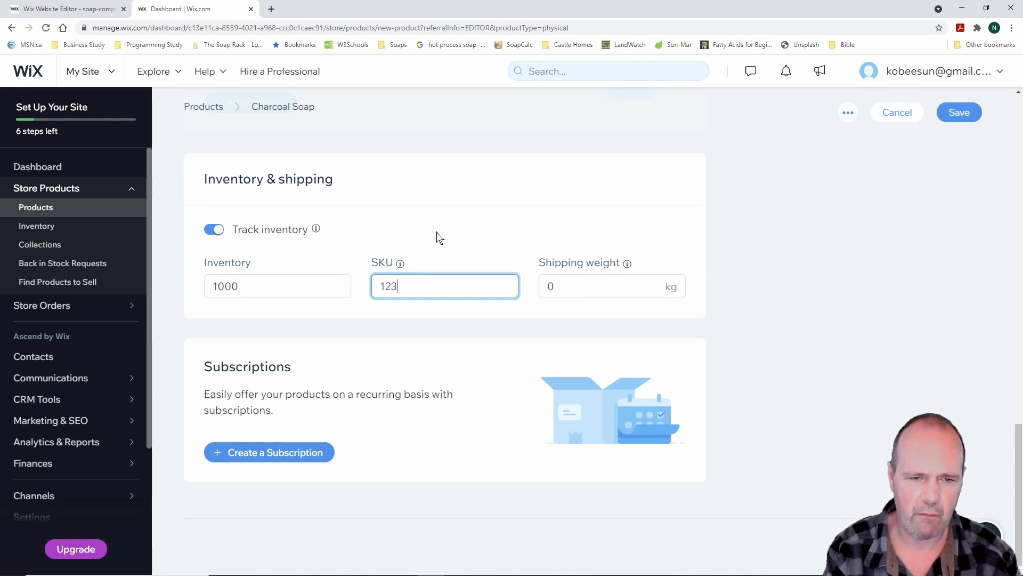
type("00000")
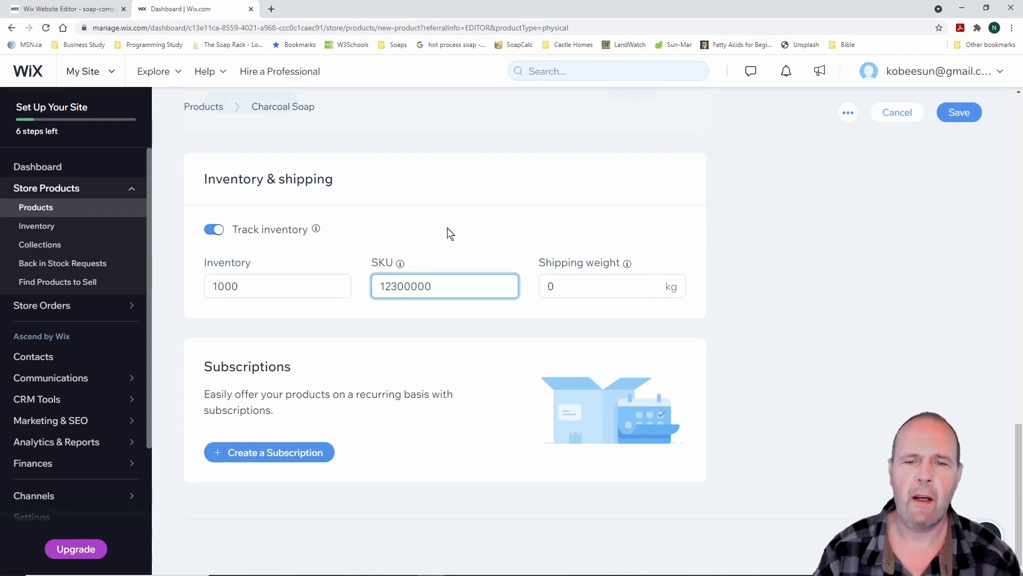
left_click(553, 287)
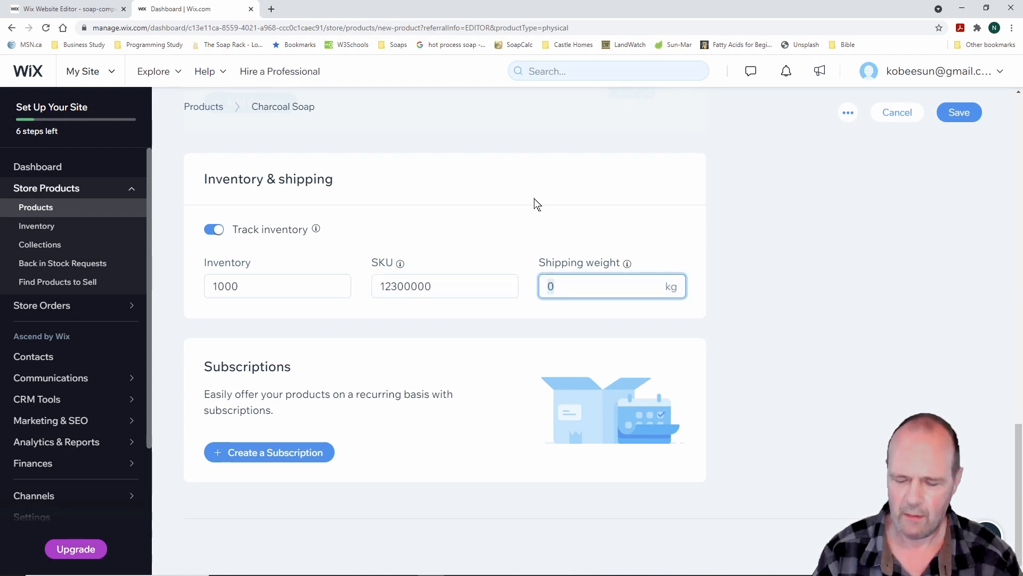
type(".124")
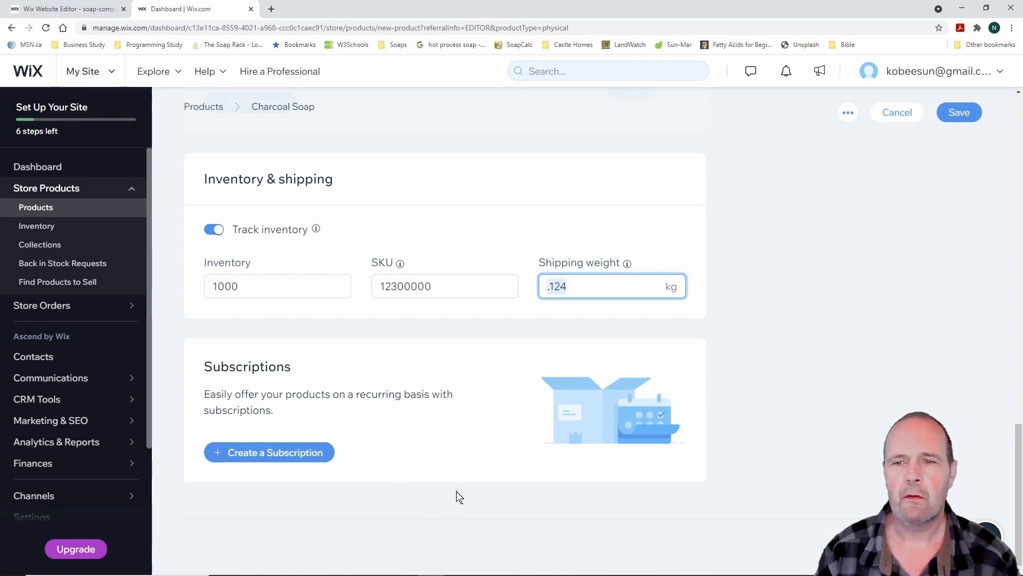
scroll(456, 493, "up", 8)
scroll(459, 497, "up", 10)
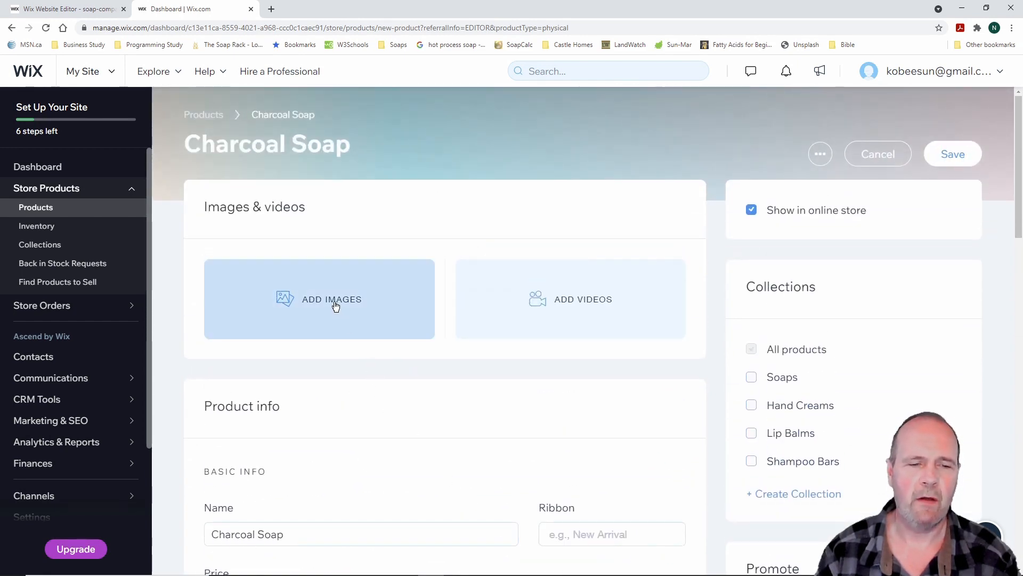
Add the photos AC Single 1.jpg and AC Single No Wrap 1.jpg to Charcoal Soap
left_click(336, 306)
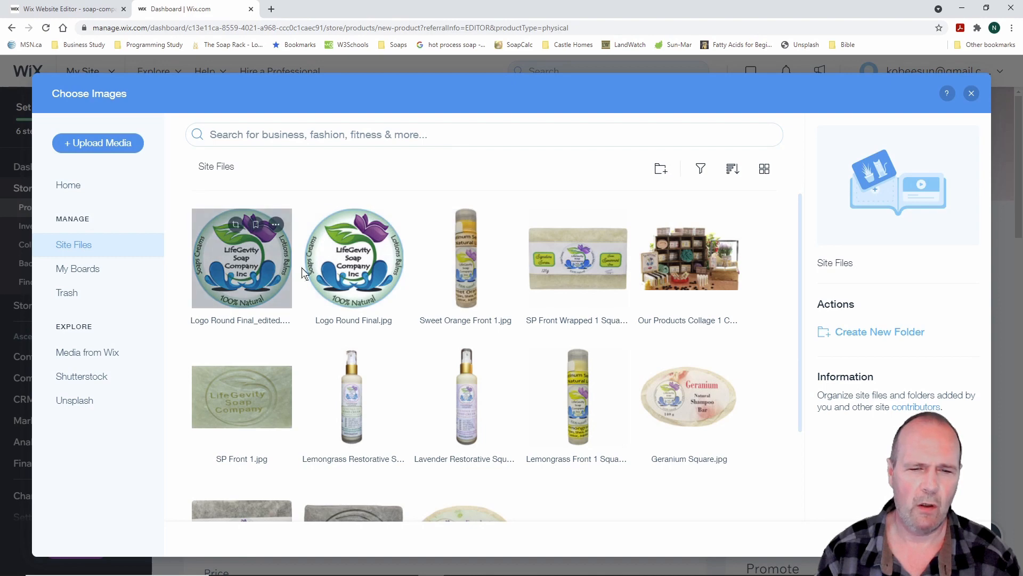
left_click(465, 263)
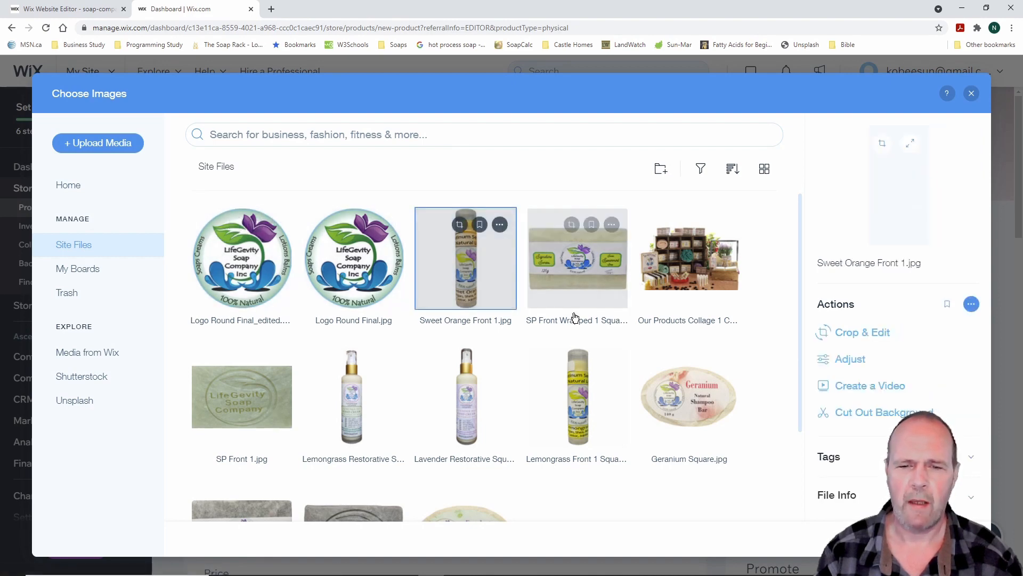
scroll(533, 320, "down", 2)
scroll(420, 384, "up", 2)
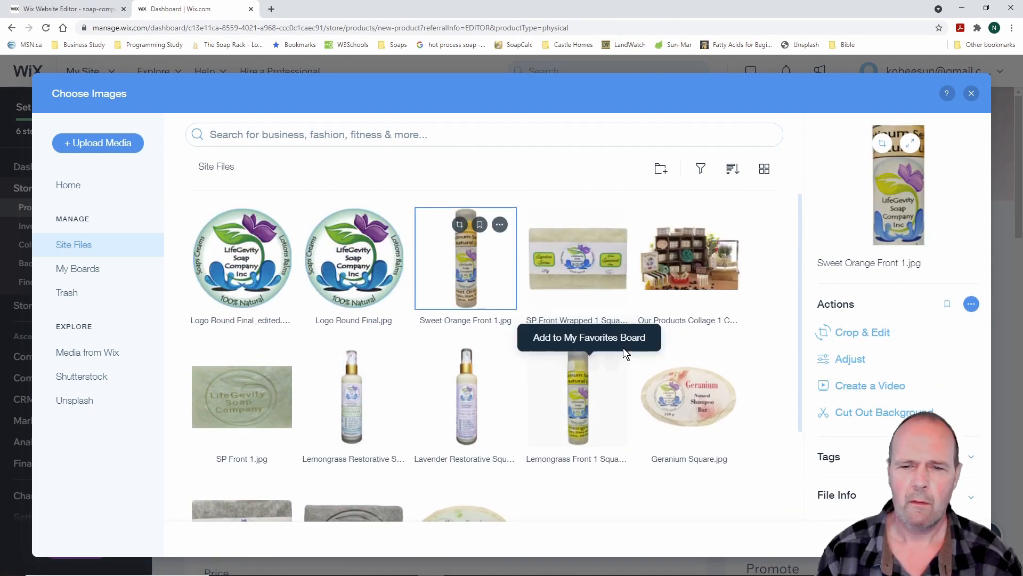
scroll(586, 400, "down", 2)
left_click(255, 433)
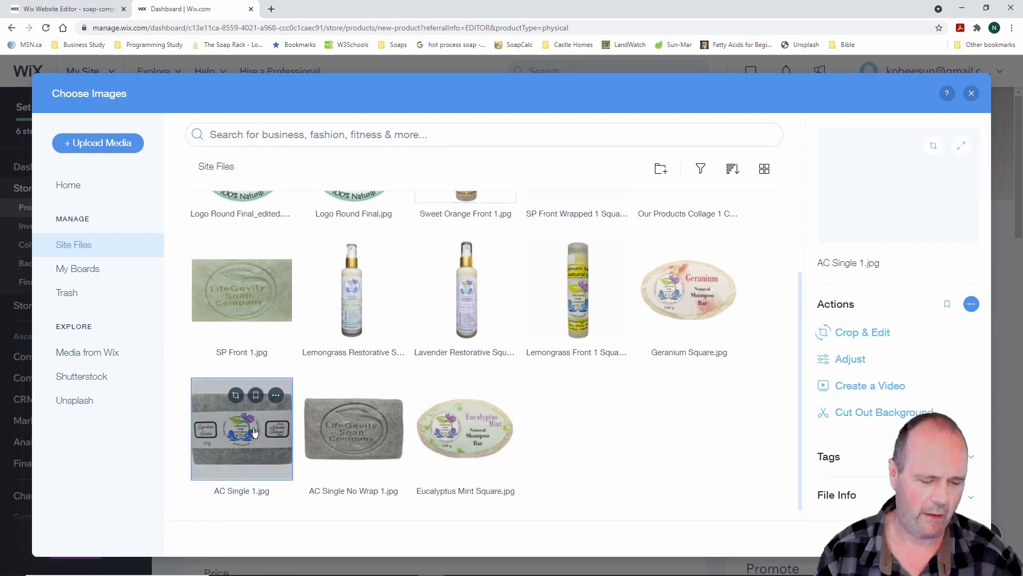
left_click(343, 440, "ctrl")
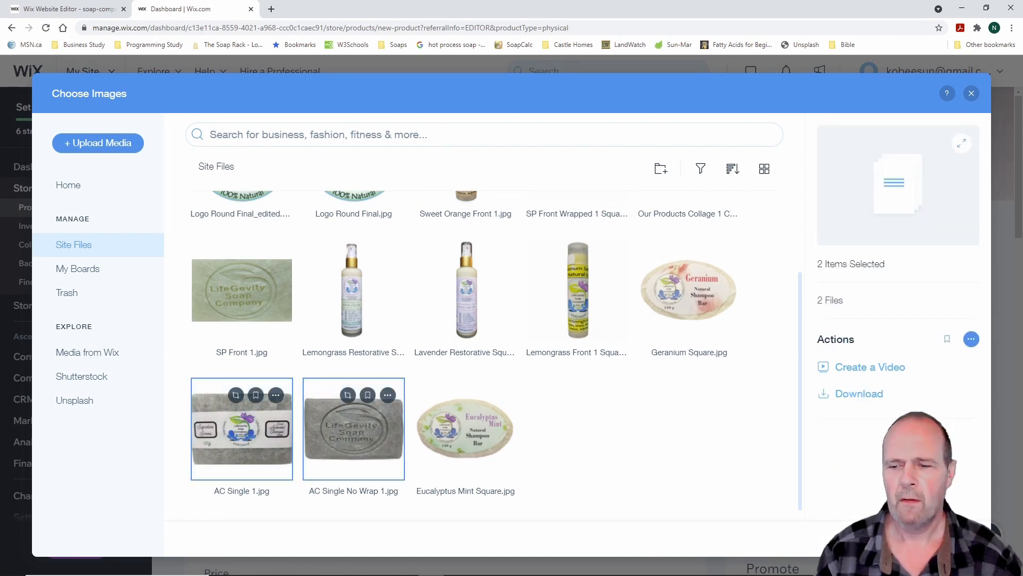
left_click(936, 539)
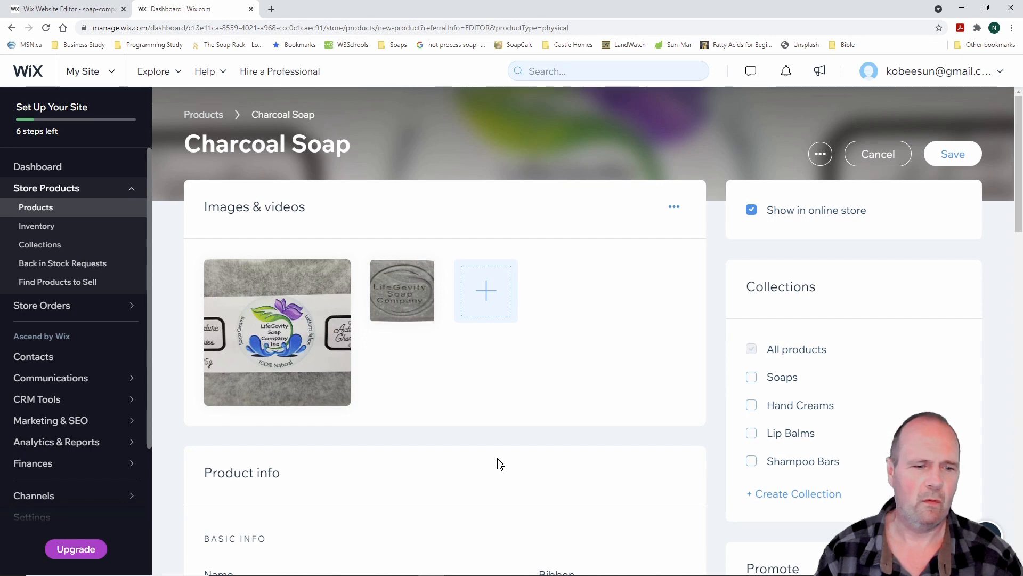
Put Charcoal Soap in the Soaps collection and save the product
scroll(500, 464, "down", 2)
scroll(500, 463, "up", 2)
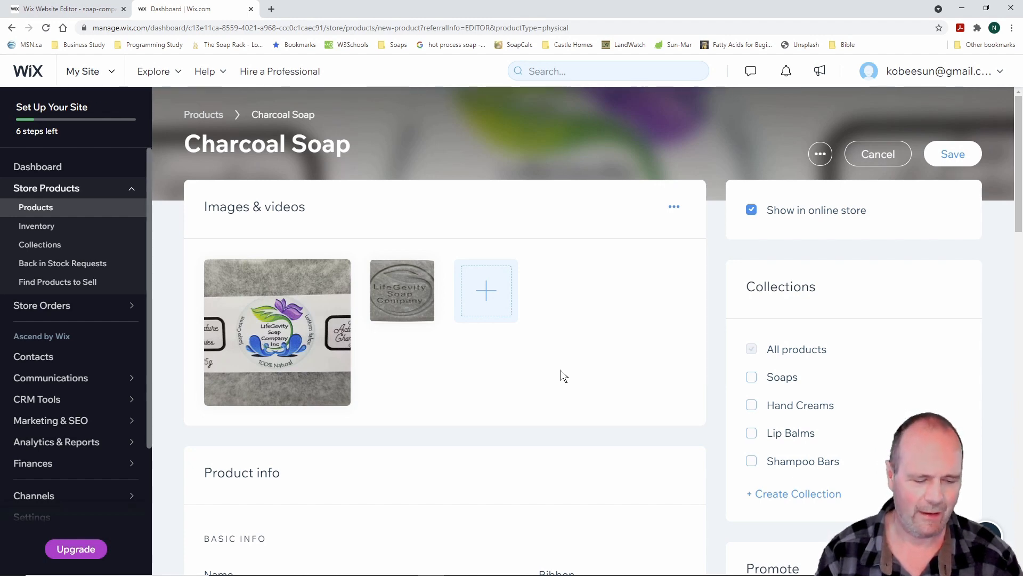
scroll(562, 375, "down", 1)
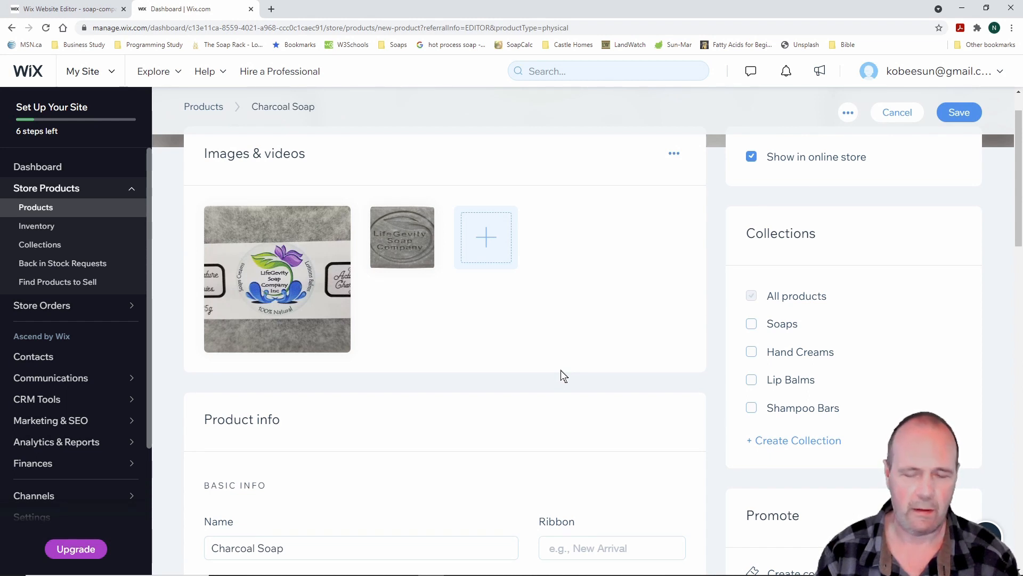
mouse_move(737, 263)
left_mouse_down()
mouse_move(812, 337)
mouse_move(863, 459)
left_mouse_up()
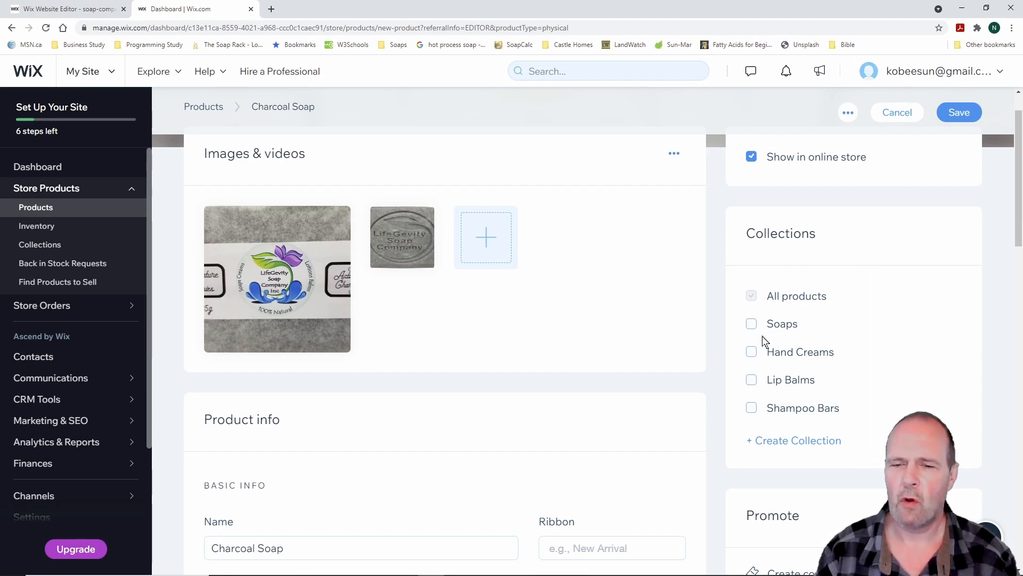
left_click(752, 325)
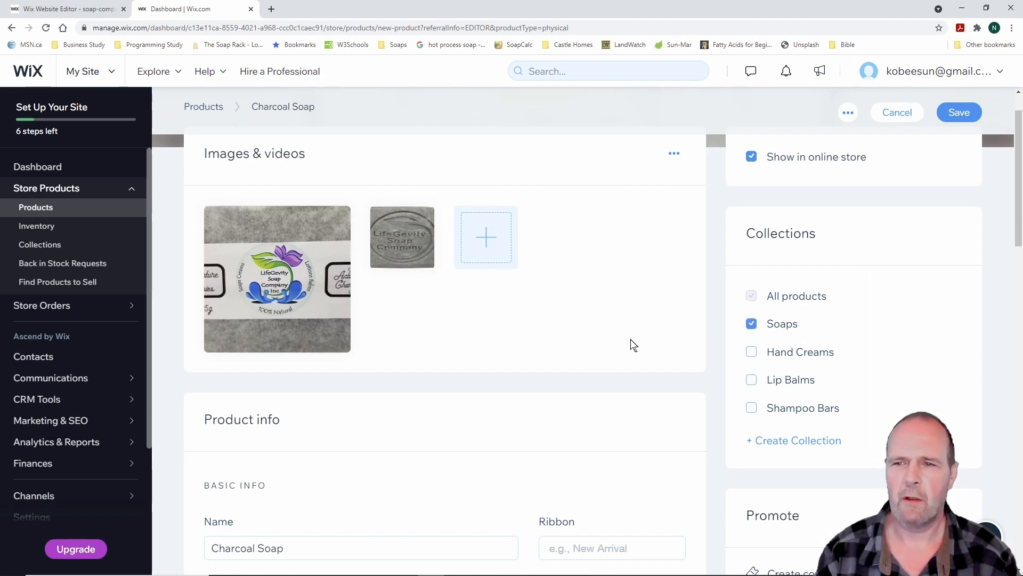
left_click(959, 113)
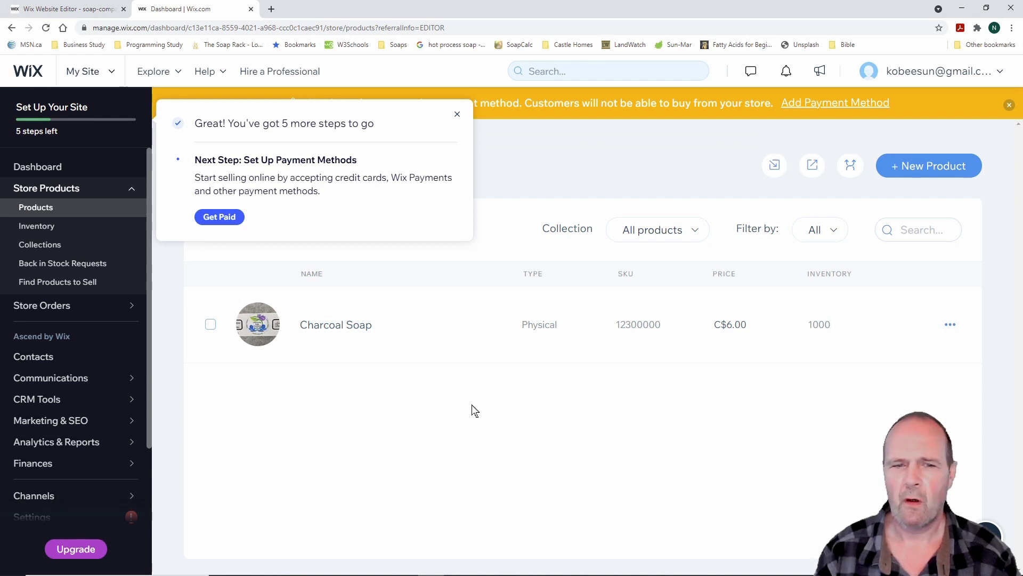
Dismiss the setup tip and start a physical product named 'Spearmint Soap'
left_click(457, 114)
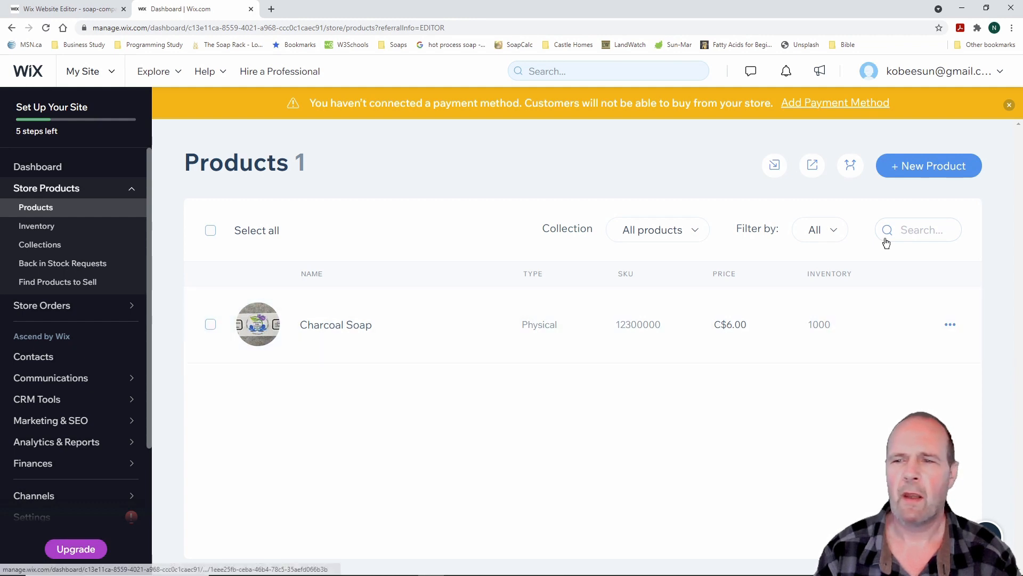
left_click(928, 169)
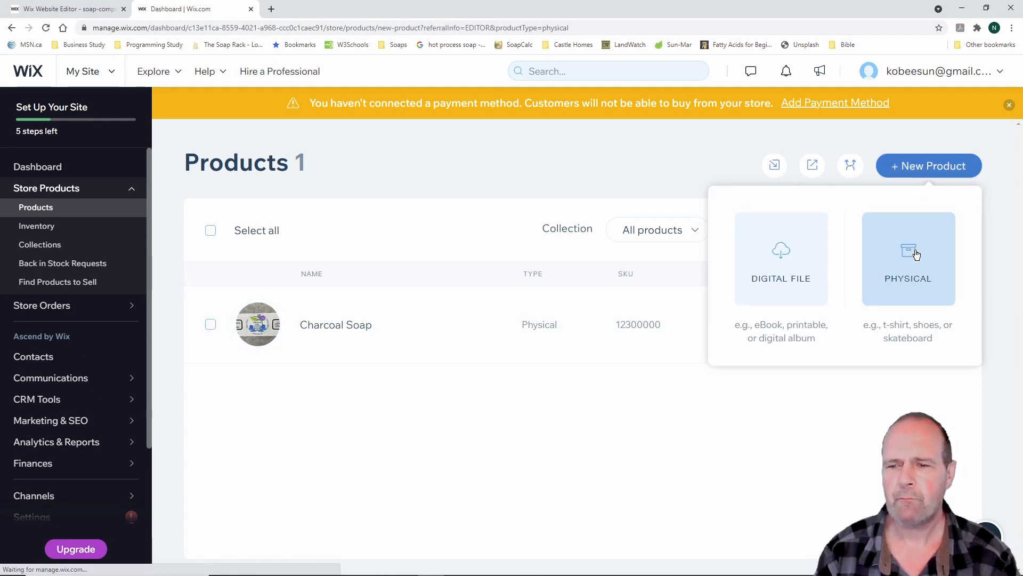
left_click(909, 256)
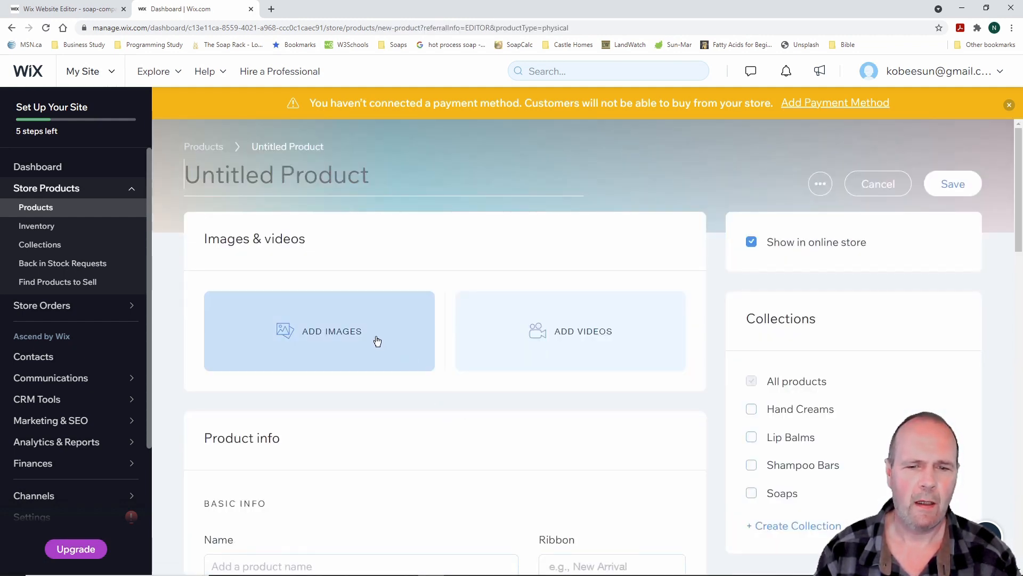
scroll(497, 429, "down", 2)
scroll(337, 450, "down", 1)
left_click(312, 406)
type("Sp")
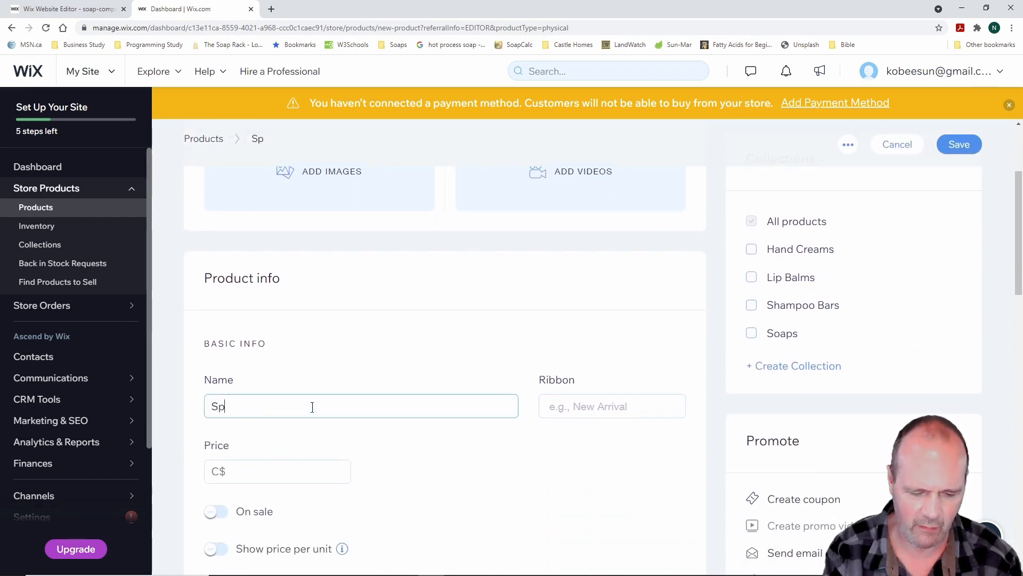
type("earmint")
key("BackSpace")
key("BackSpace")
key("BackSpace")
type("int ")
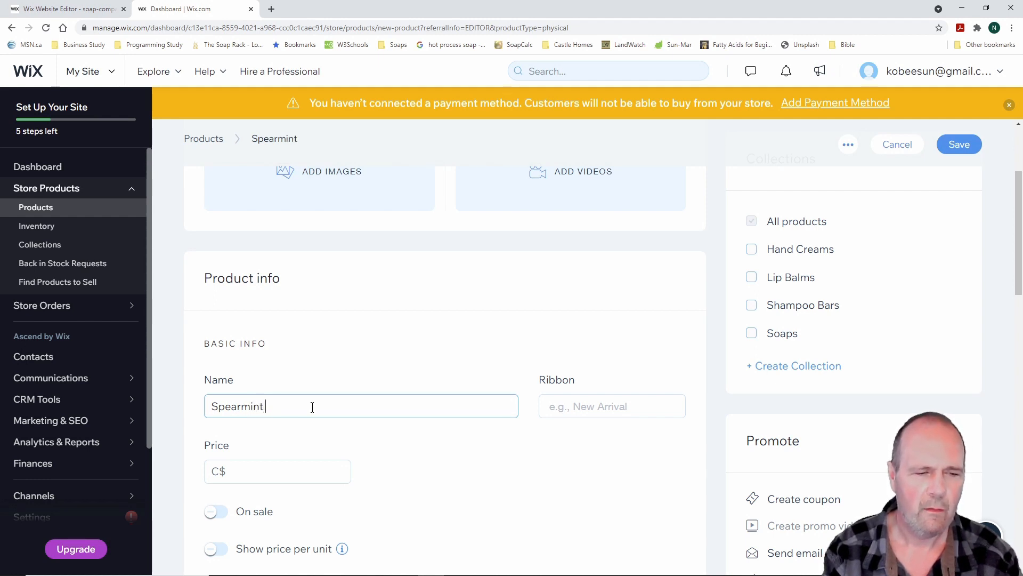
type("Soap")
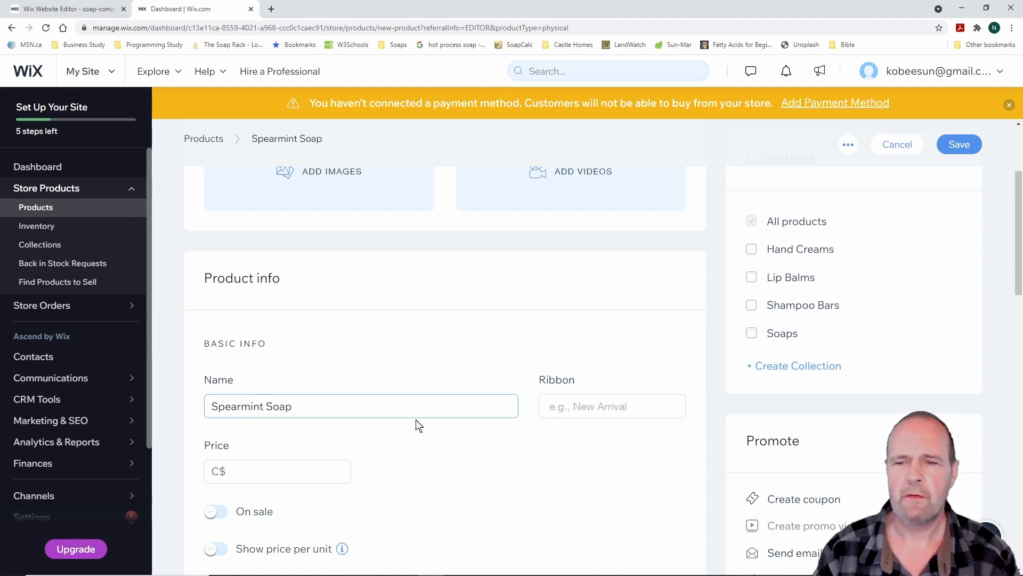
scroll(484, 382, "down", 1)
Price Spearmint Soap at C$ 6.00
left_click(282, 417)
type("6.00")
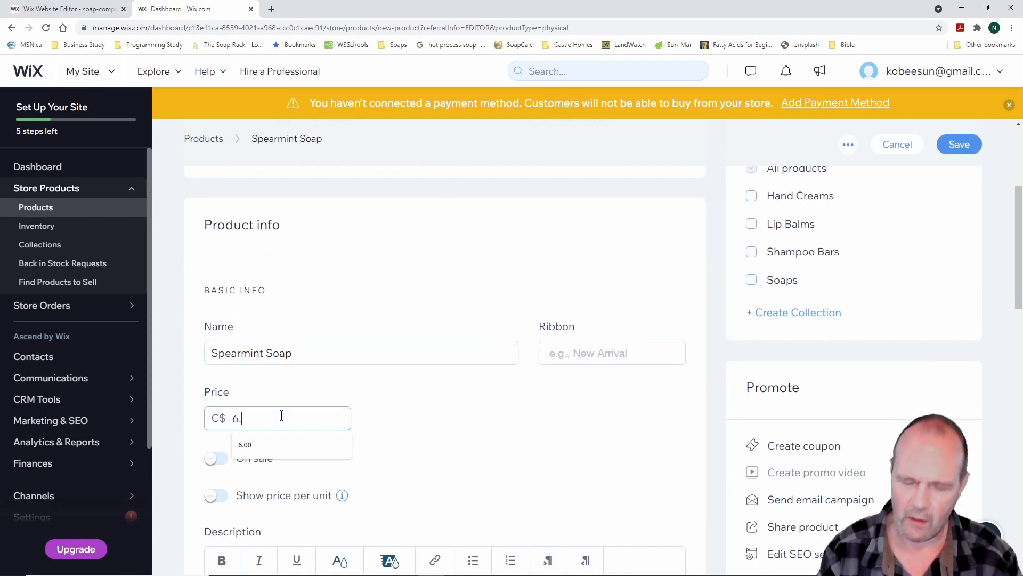
scroll(566, 428, "down", 2)
scroll(471, 421, "down", 3)
Write the description 'Best spearmint soap ever' for Spearmint Soap
left_click(232, 375)
type("Best spe")
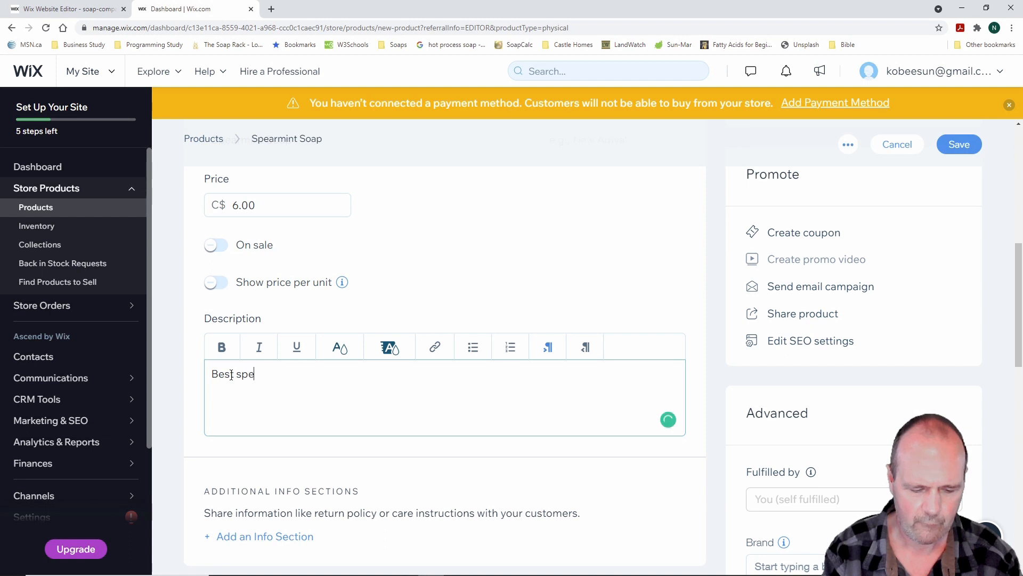
type("armint soap ever!")
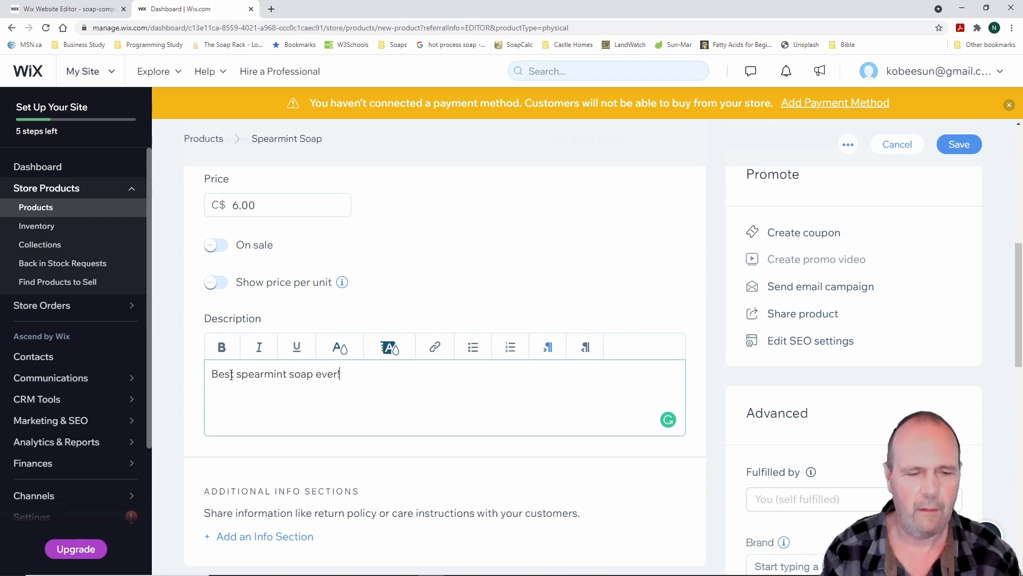
scroll(355, 403, "down", 3)
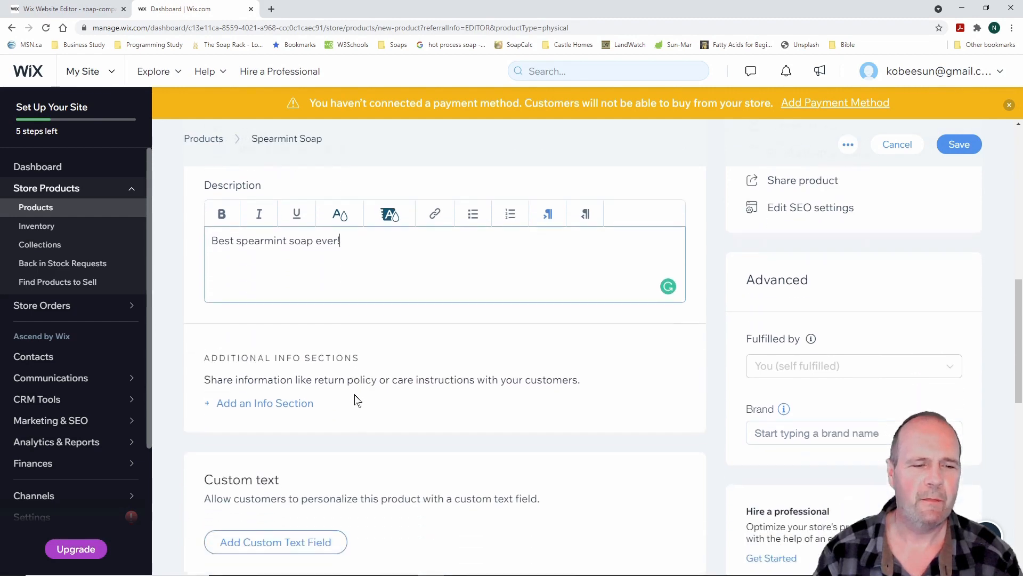
scroll(357, 401, "down", 10)
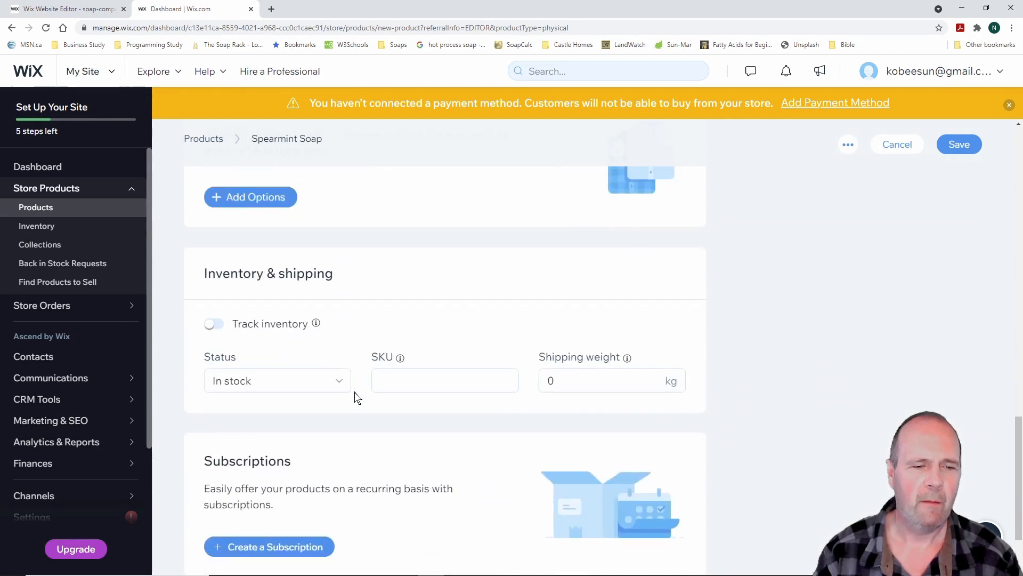
Track inventory with 1000 in stock, SKU 23400000 and shipping weight .124 kg
left_click(212, 324)
left_click(231, 379)
left_click_drag(231, 379, 171, 384)
type("1000")
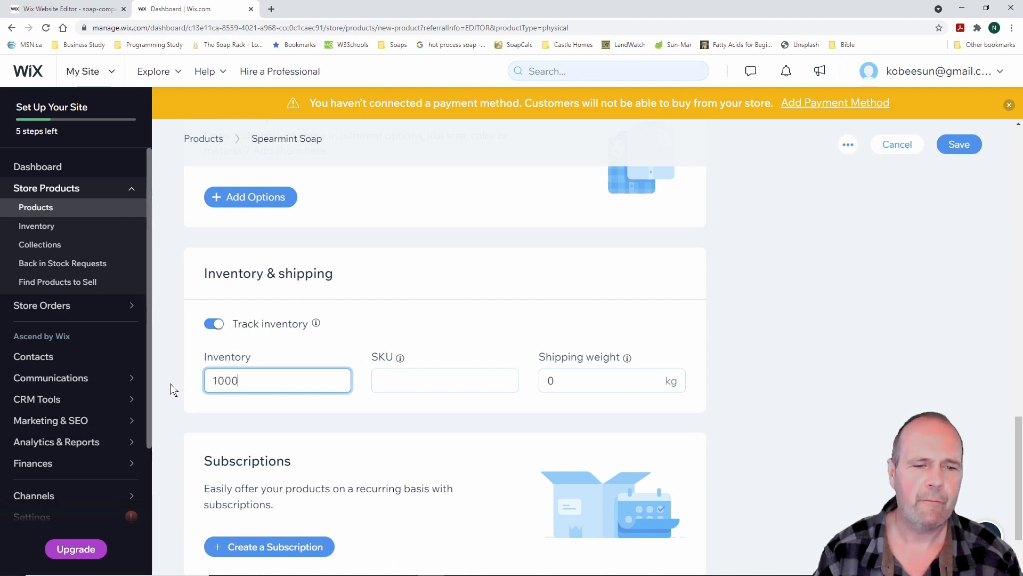
left_click(411, 377)
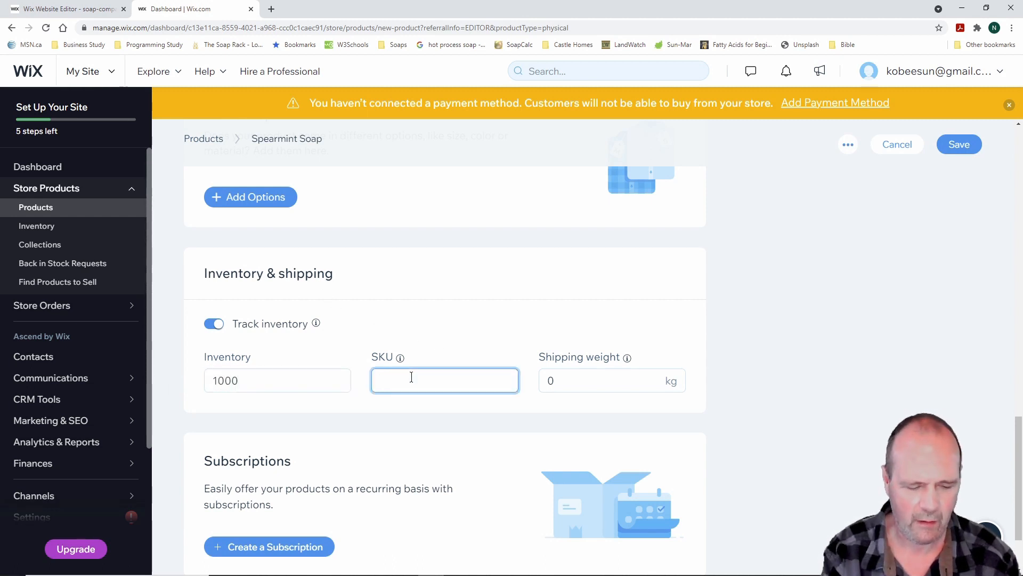
type("234")
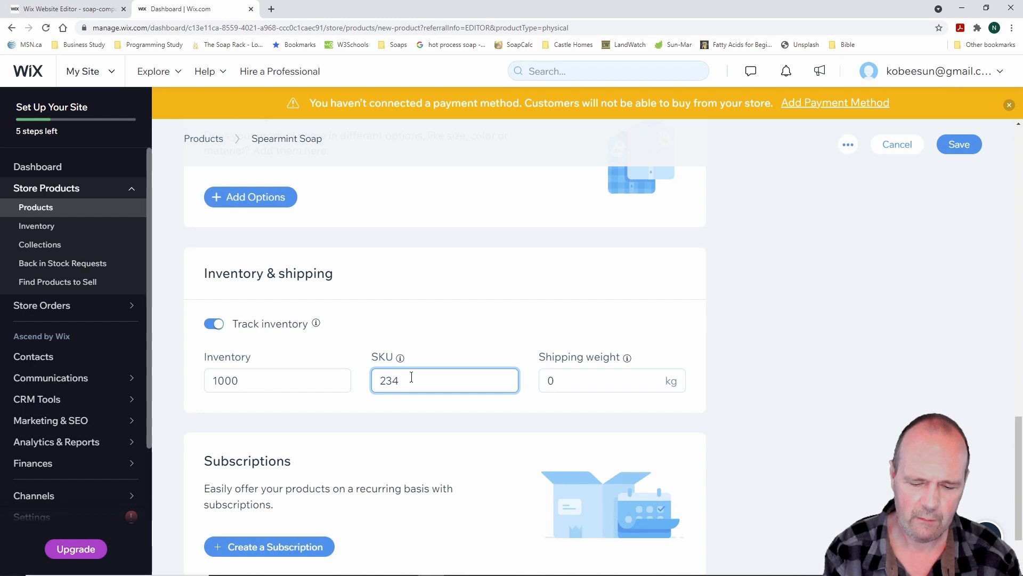
type("00000")
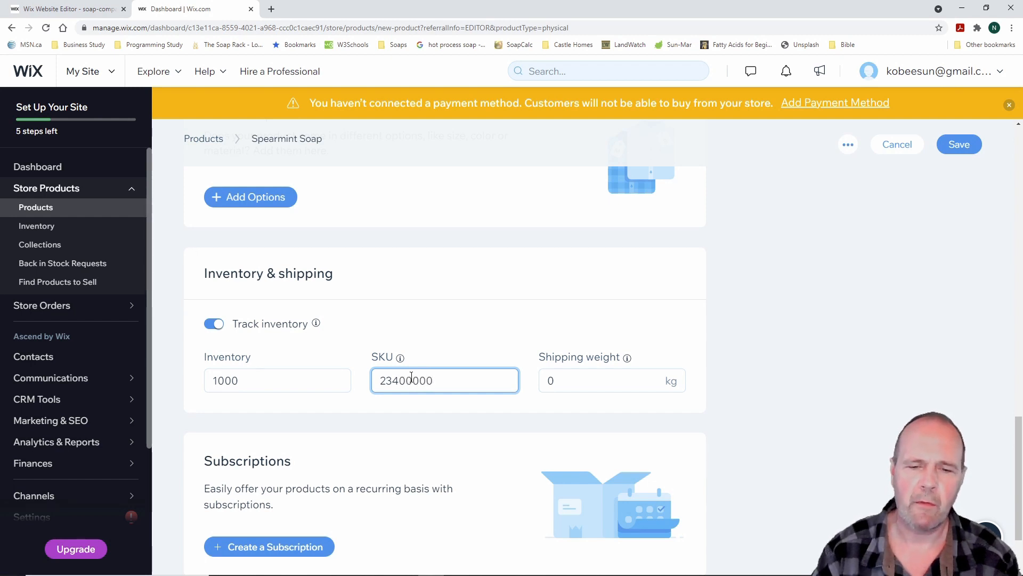
left_click(540, 383)
key("BackSpace")
type(".124")
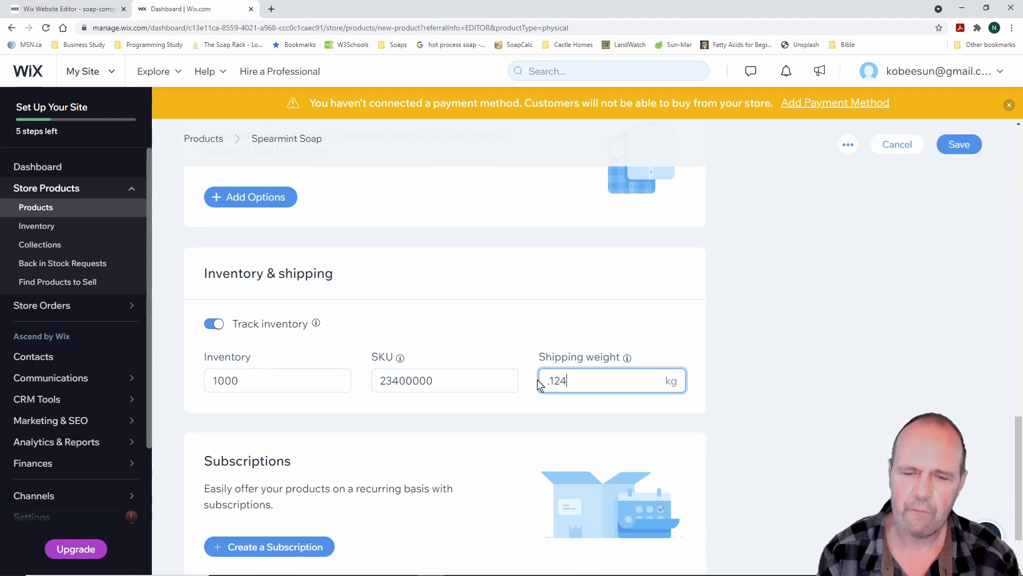
scroll(455, 388, "down", 2)
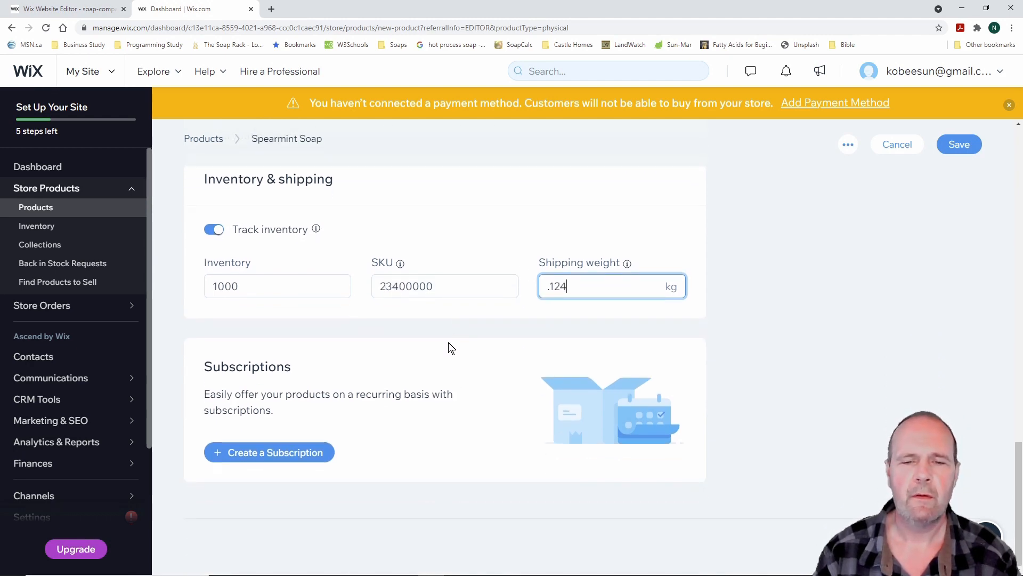
scroll(456, 331, "up", 15)
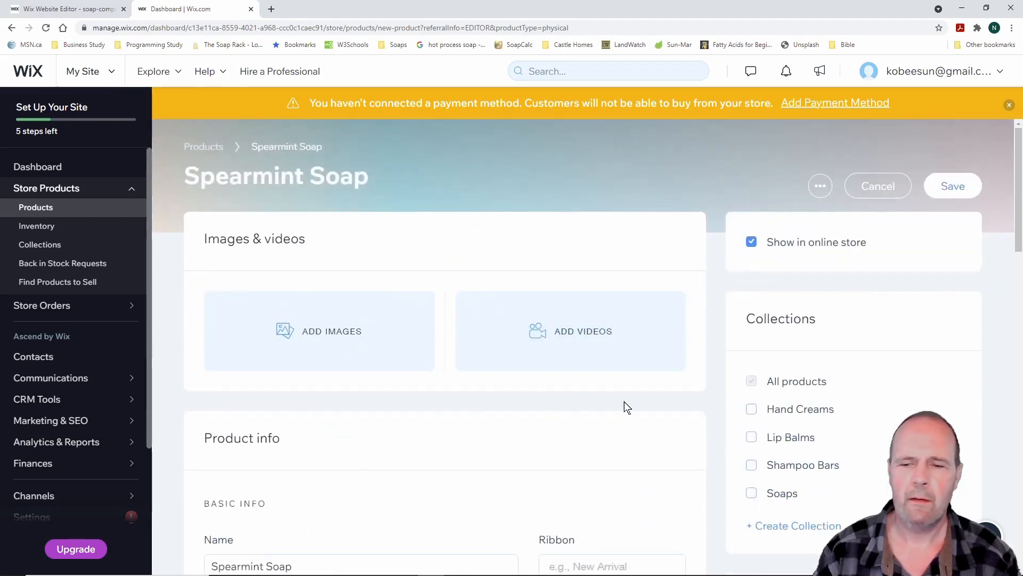
Add the SP Front Wrapped and stamped LifeGevity soap photos to Spearmint Soap
scroll(389, 416, "down", 1)
scroll(373, 373, "up", 1)
left_click(343, 332)
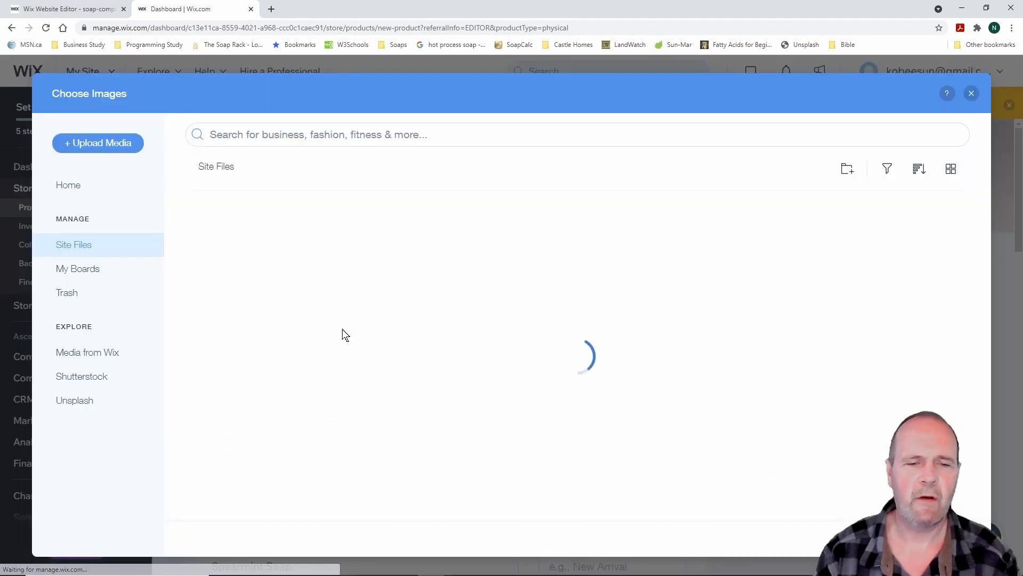
scroll(496, 425, "down", 2)
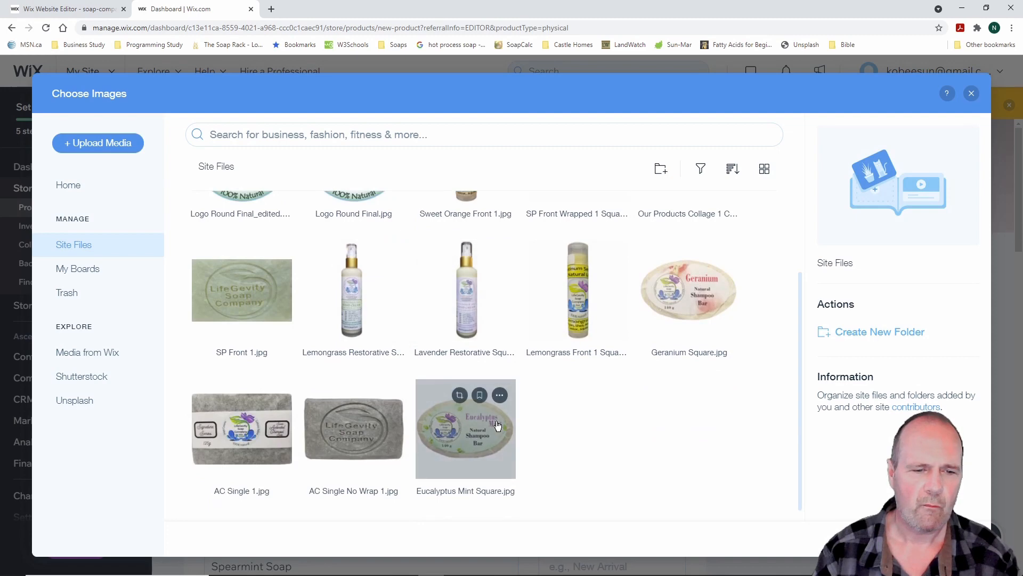
key("ctrl+plus")
key("ctrl+plus")
key("ctrl+plus")
key("ctrl+plus")
scroll(627, 397, "down", 3)
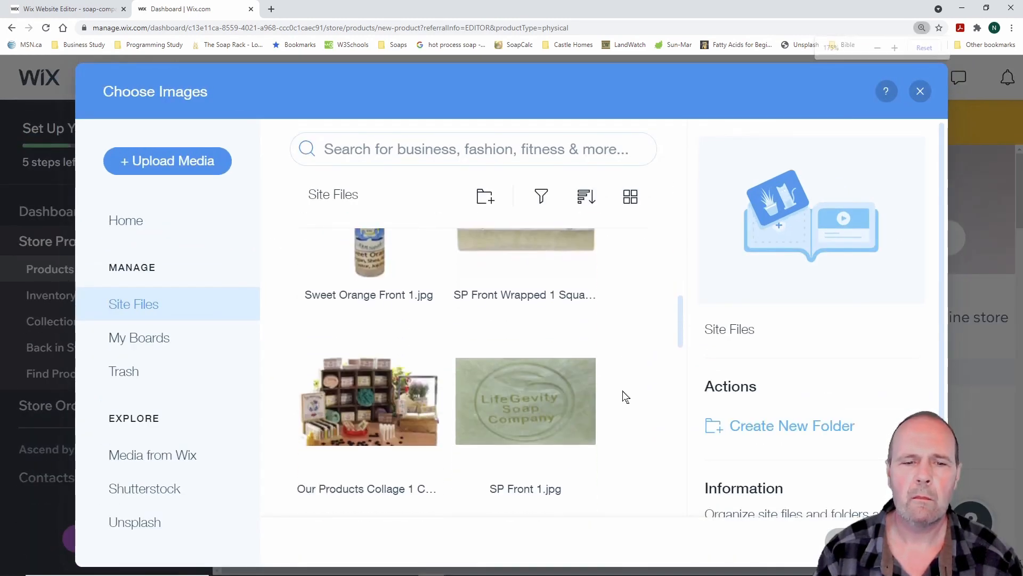
scroll(584, 347, "up", 2)
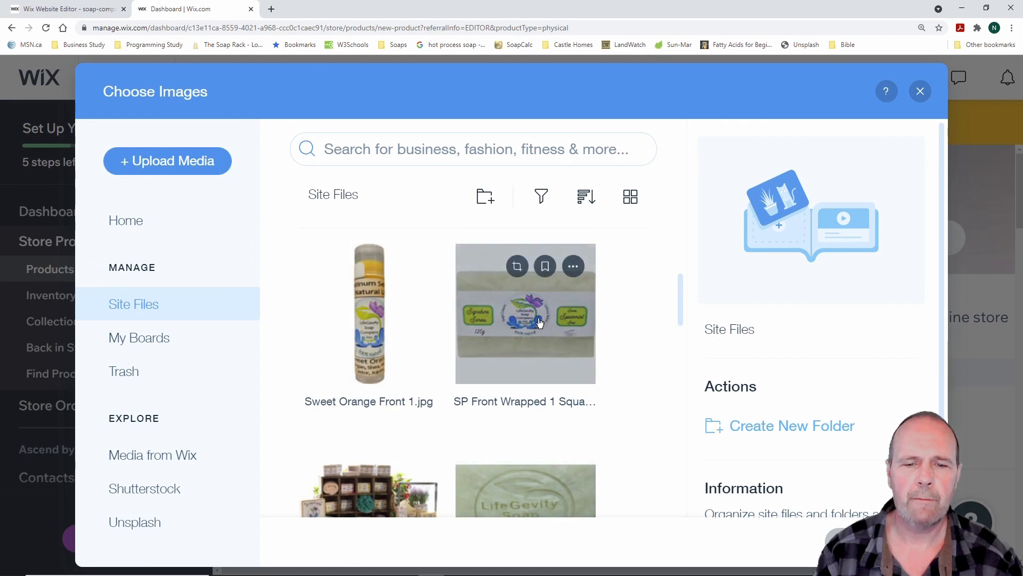
left_click(542, 327)
left_click(542, 488)
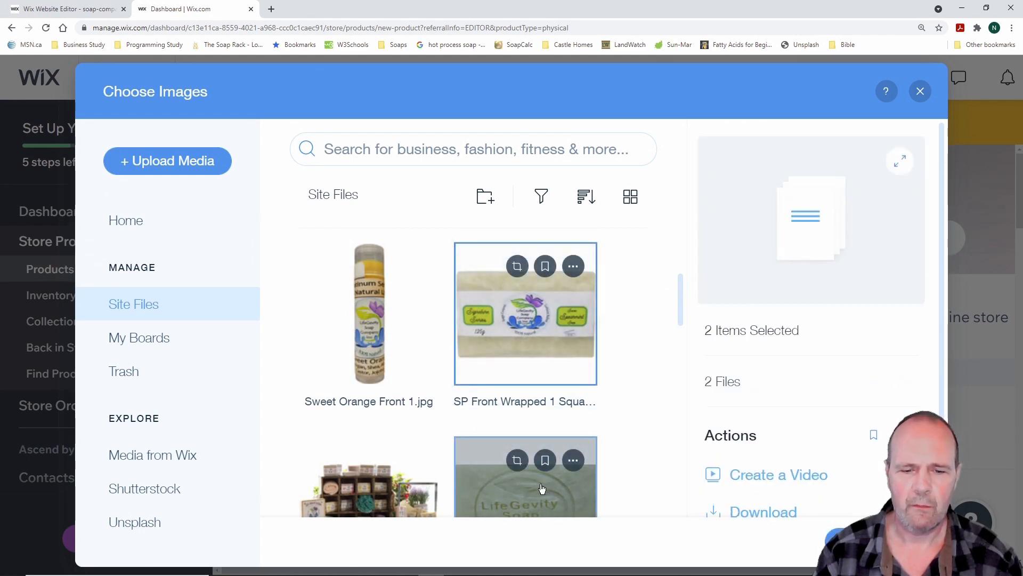
left_click(872, 541)
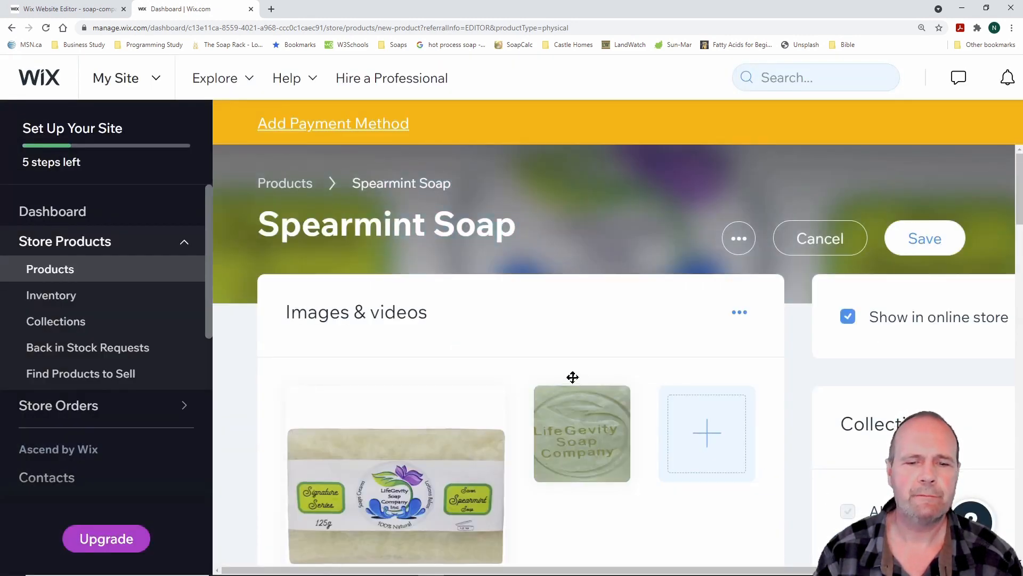
Save the Spearmint Soap product
scroll(540, 352, "down", 2)
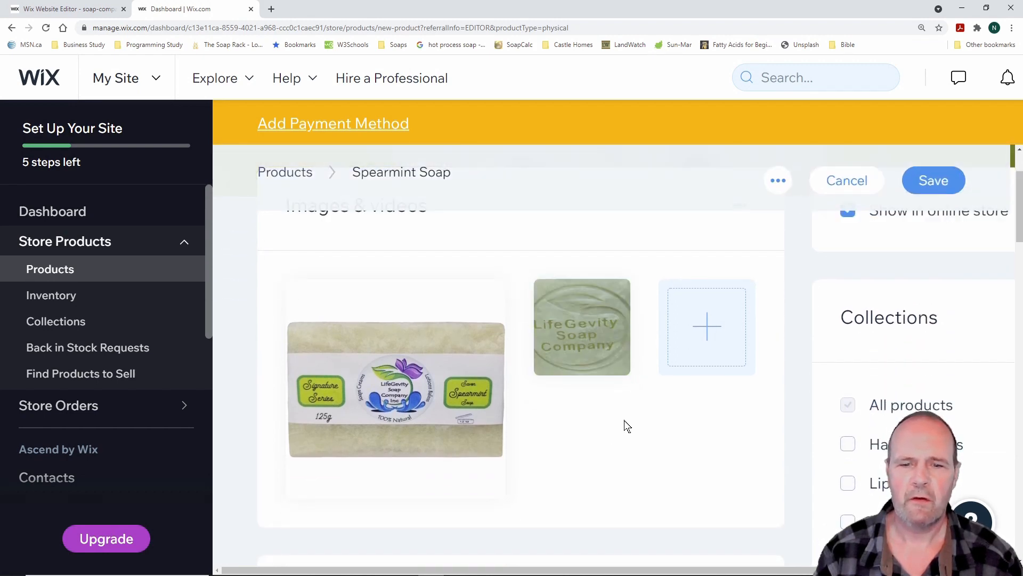
scroll(645, 427, "down", 3)
scroll(645, 428, "up", 2)
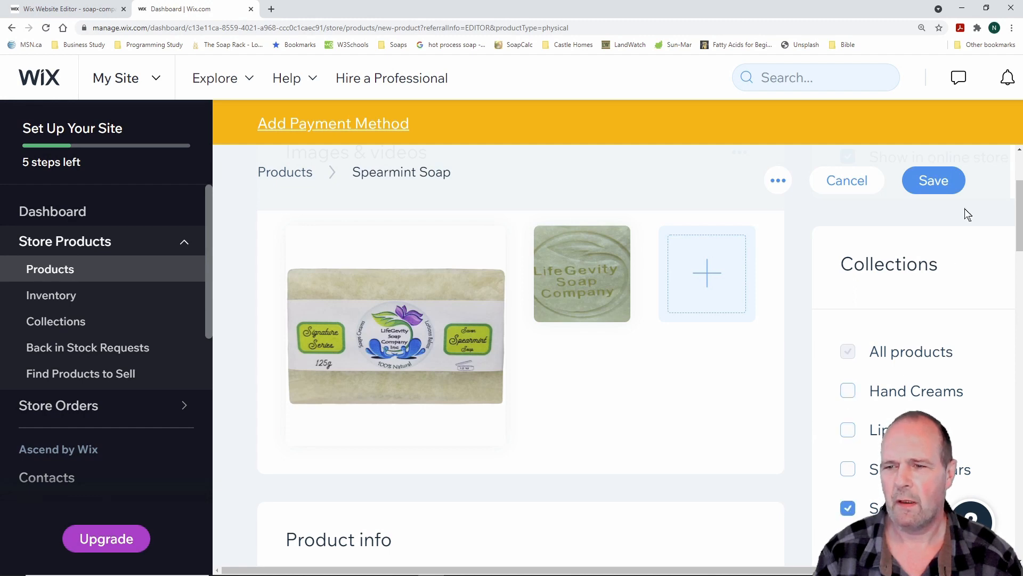
left_click(931, 183)
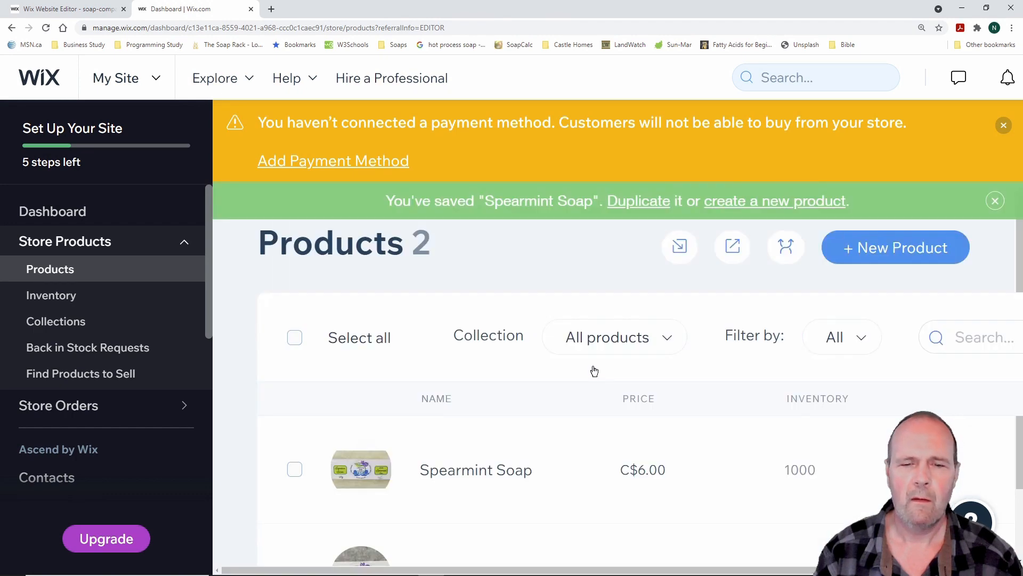
Zoom the browser out to see all eight products with SKUs, prices and inventory
key("ctrl+plus")
key("ctrl+plus")
key("ctrl+minus")
key("ctrl+minus")
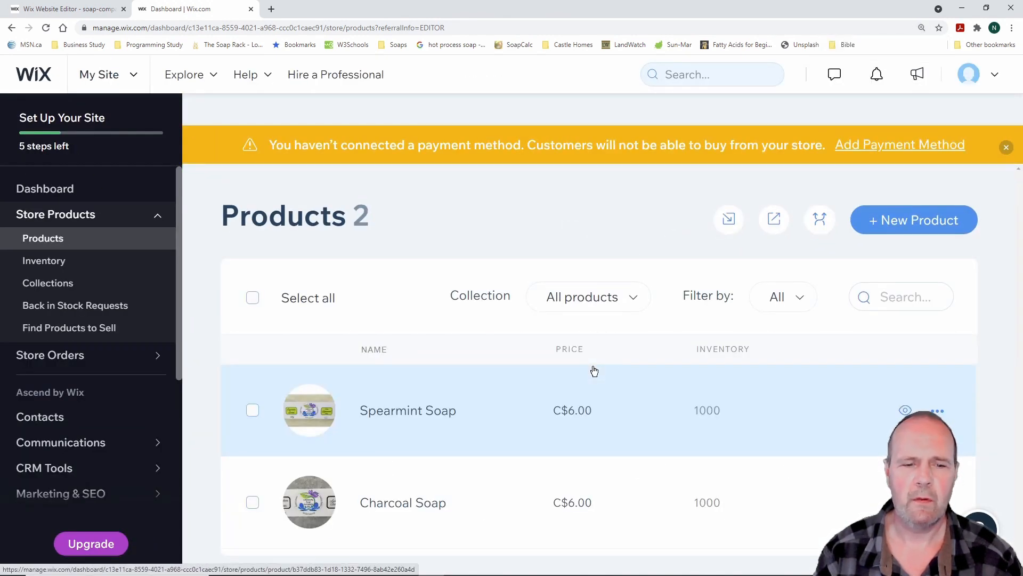
key("ctrl+minus")
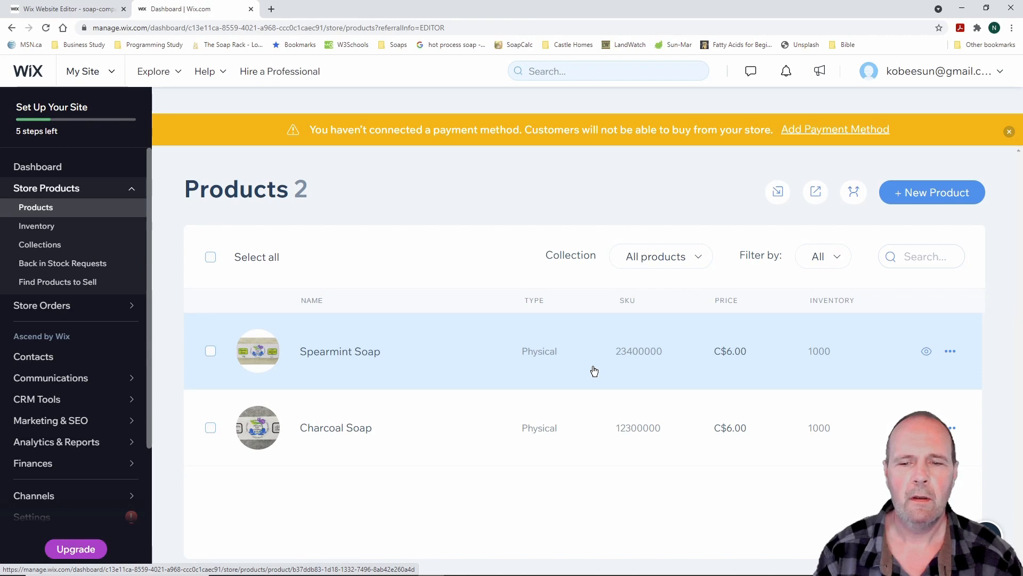
scroll(595, 371, "up", 2)
scroll(595, 371, "down", 3)
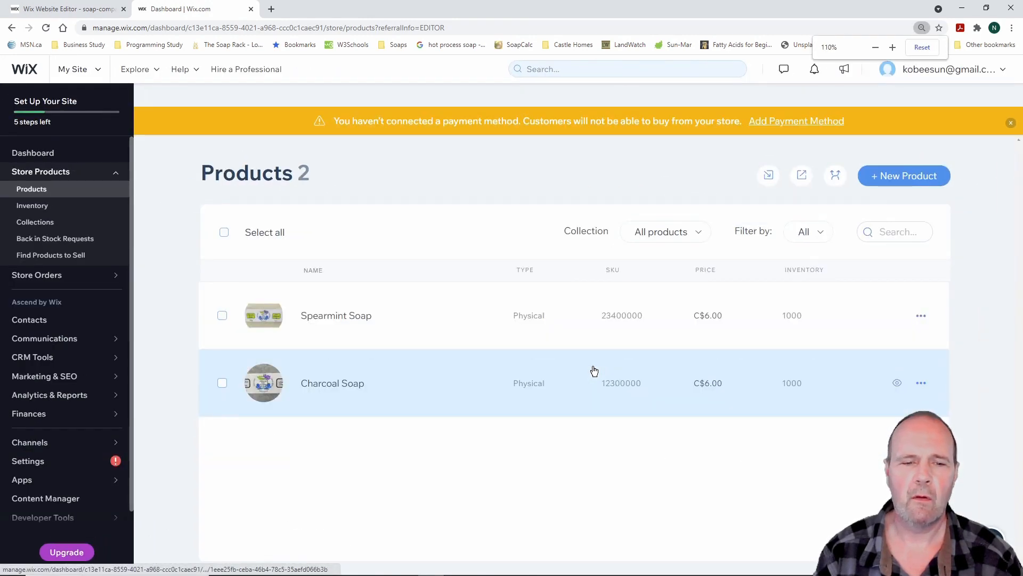
scroll(594, 371, "up", 1)
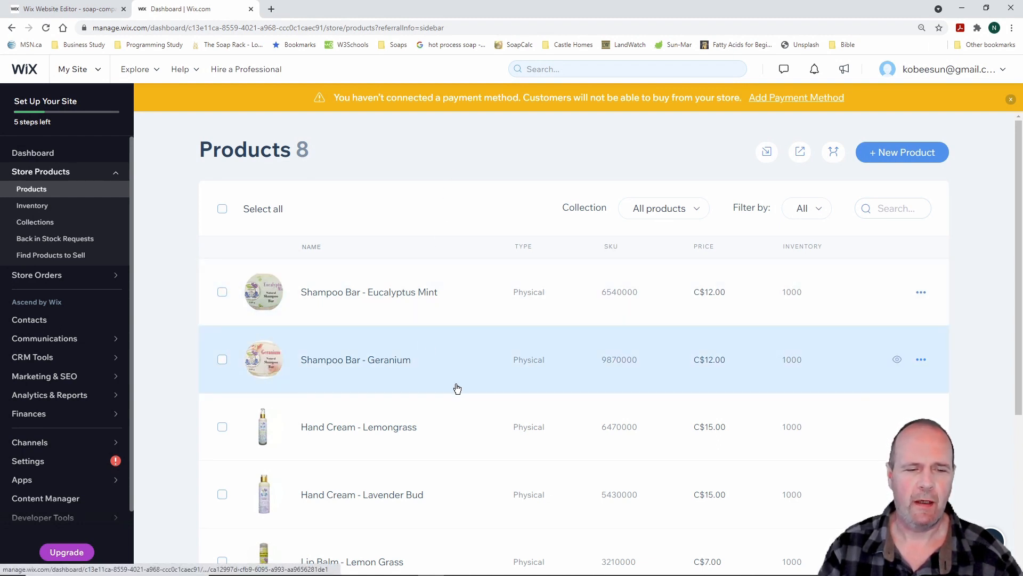
Review the products list, then open the Inventory page showing 1000 in stock per product
scroll(454, 387, "down", 2)
scroll(457, 389, "down", 2)
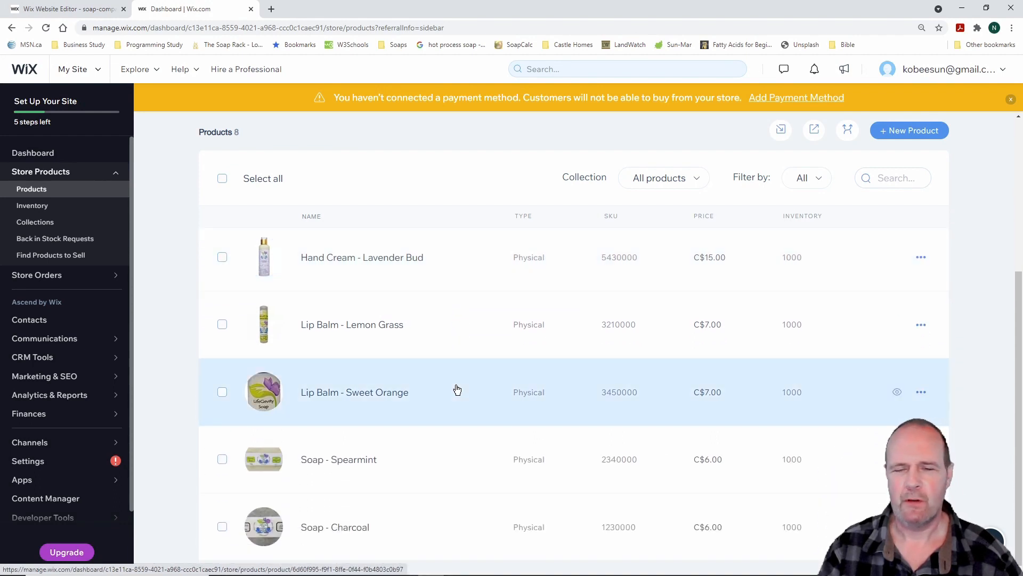
scroll(457, 389, "up", 4)
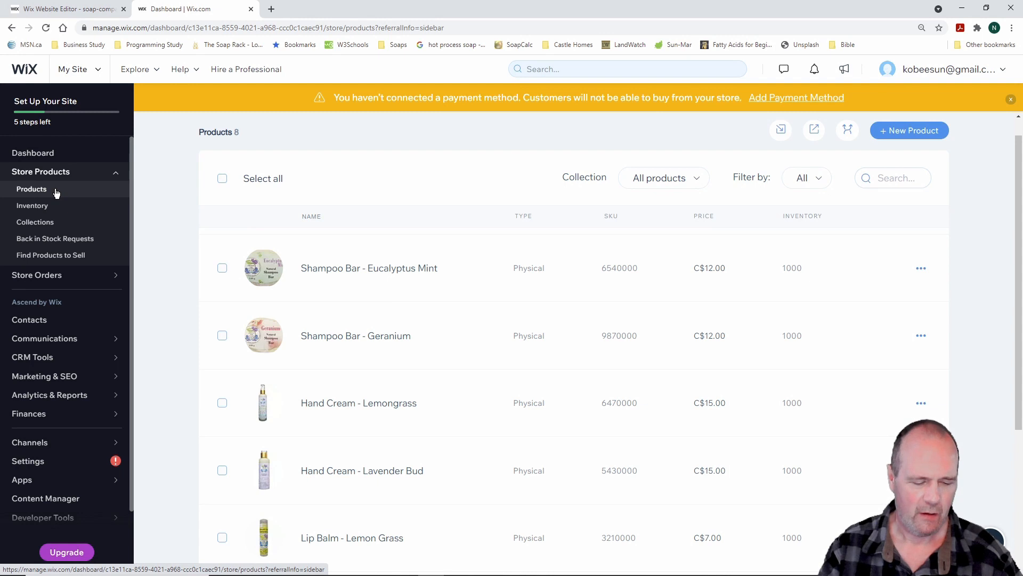
left_click_drag(8, 197, 69, 217)
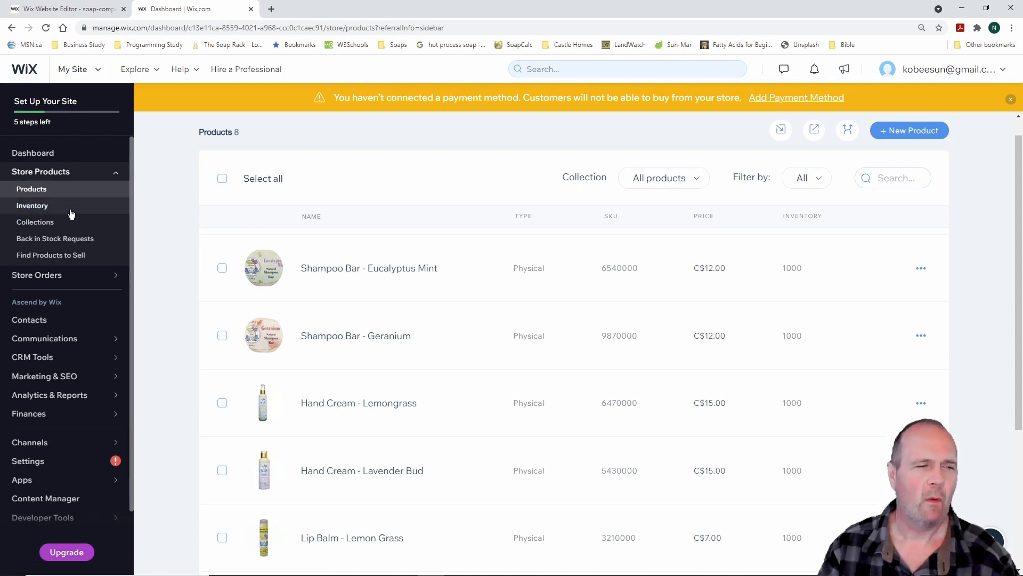
left_click(45, 207)
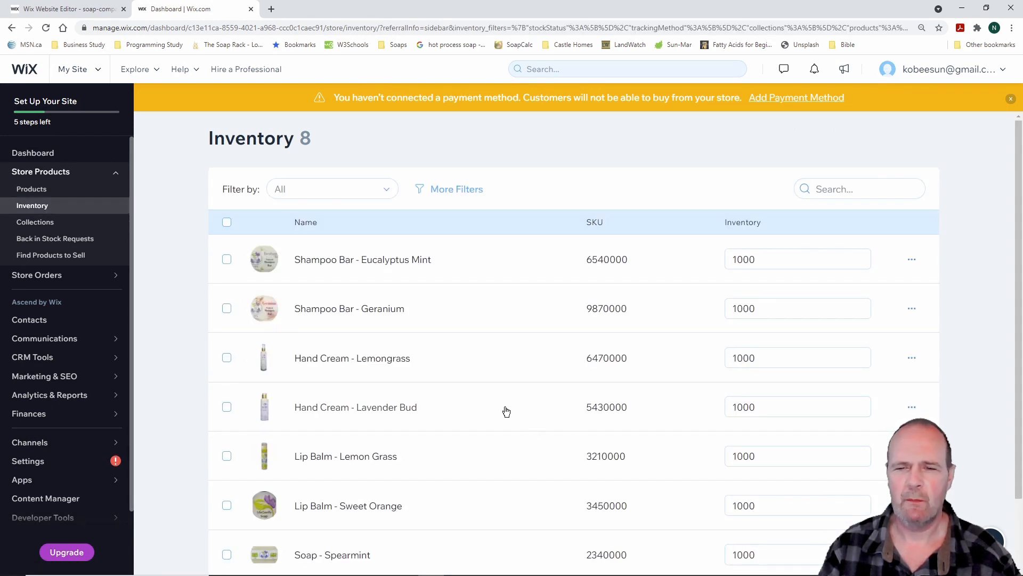
On the Inventory page, show the Eucalyptus Mint shampoo bar's row actions, then dismiss them
scroll(517, 388, "down", 2)
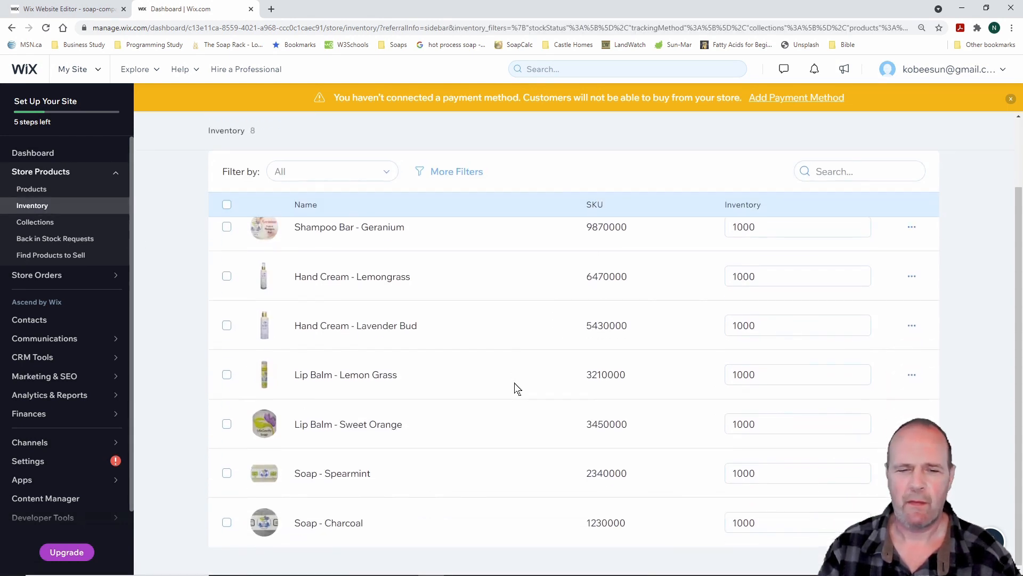
scroll(517, 388, "up", 2)
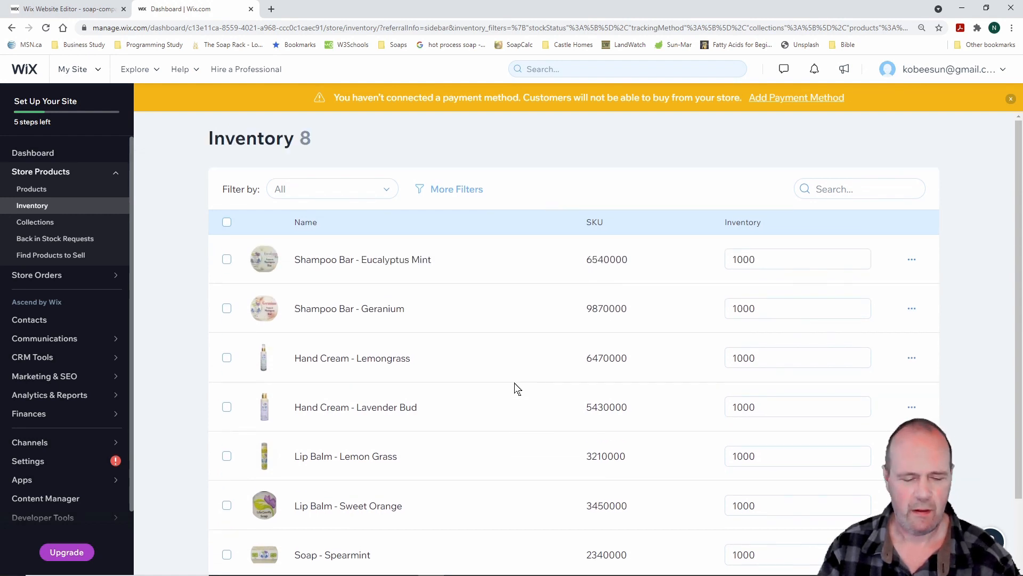
left_click_drag(890, 245, 935, 272)
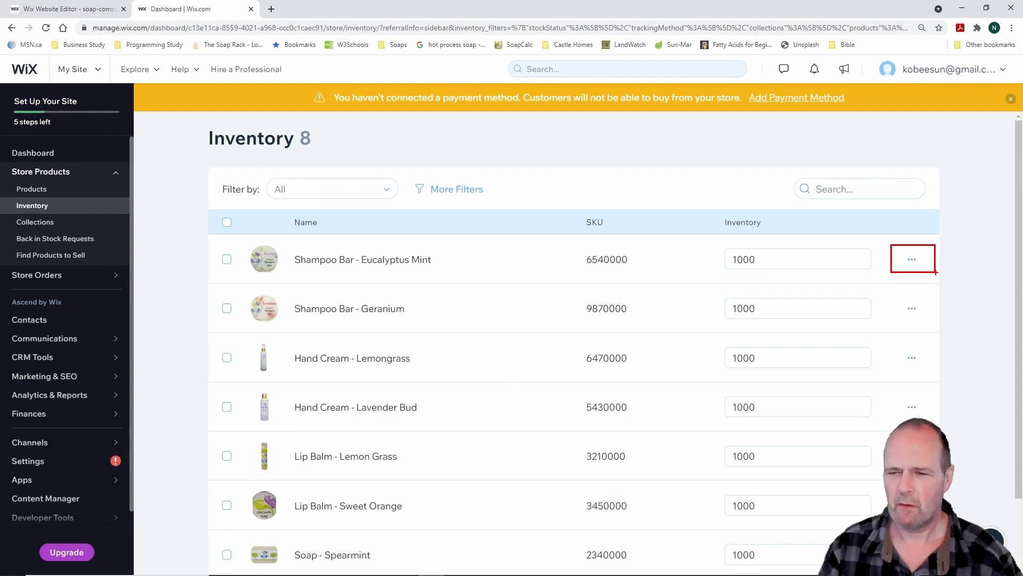
left_click(913, 261)
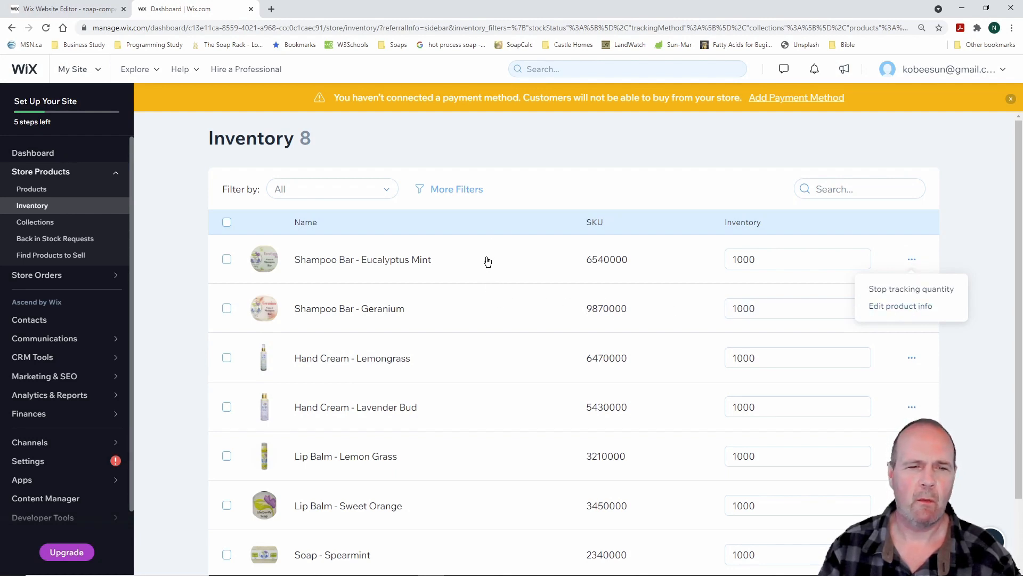
left_click(517, 142)
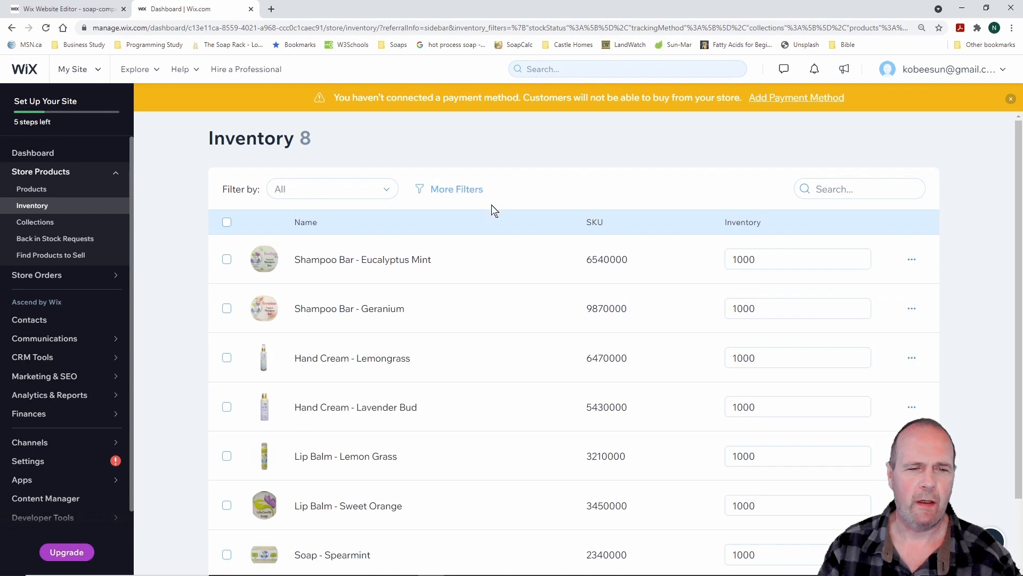
Return to the Products list and scroll through all eight products
left_click(43, 191)
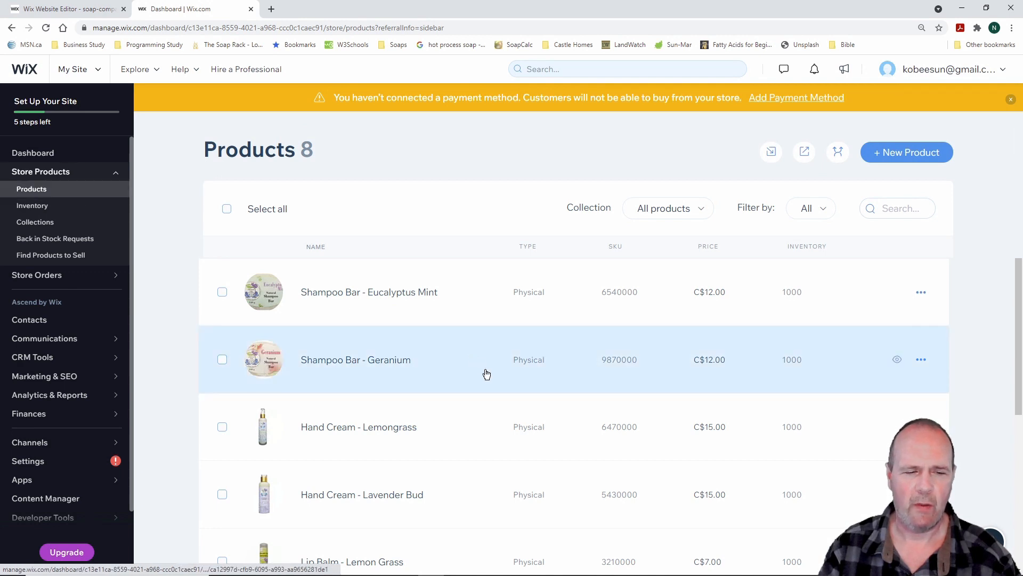
scroll(474, 378, "down", 3)
scroll(465, 387, "down", 1)
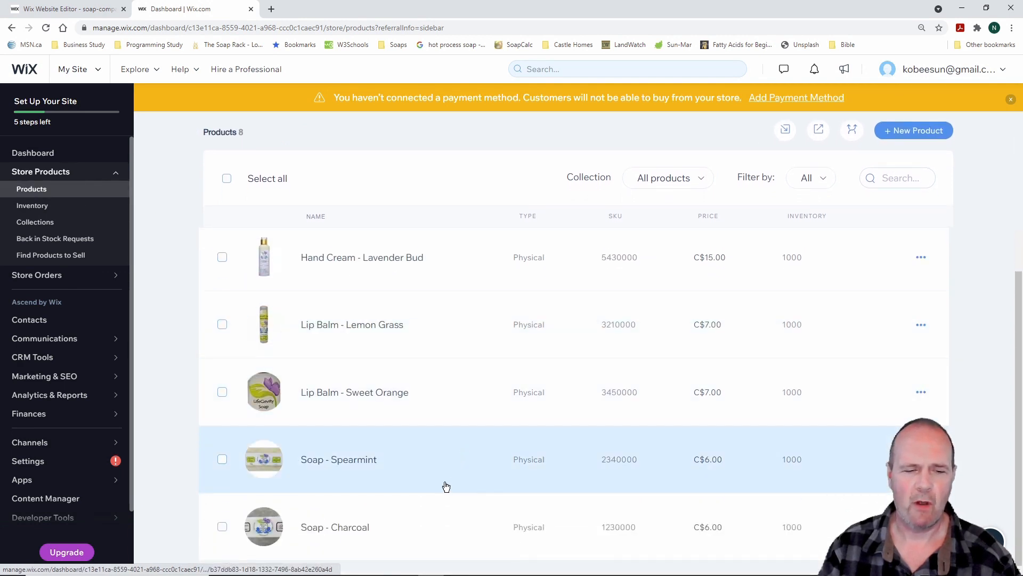
Rename Soap - Charcoal to 'Soap - Activated Charcoal' and save the product
left_click(363, 528)
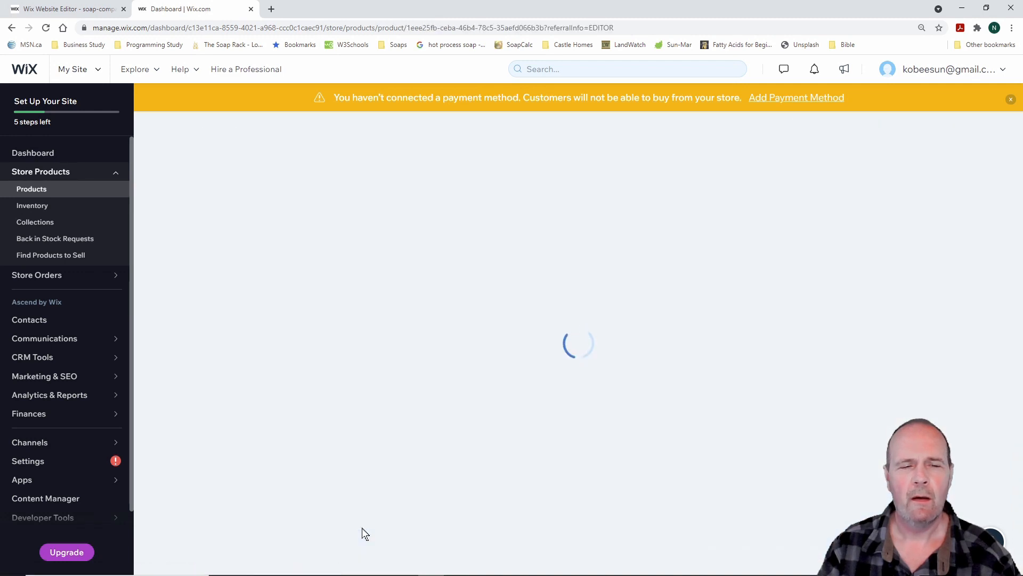
scroll(439, 450, "down", 4)
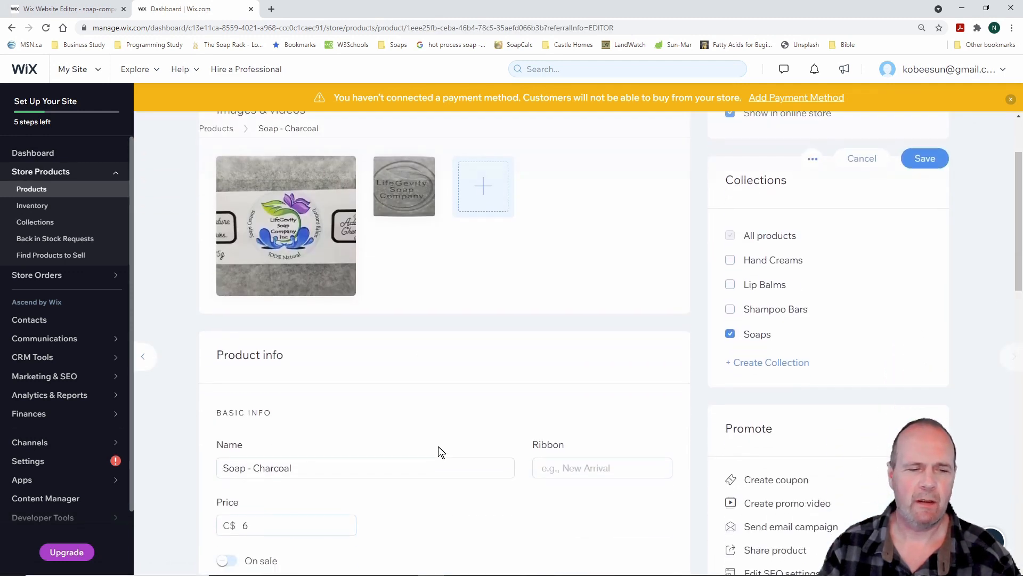
left_click(254, 363)
type("Activated")
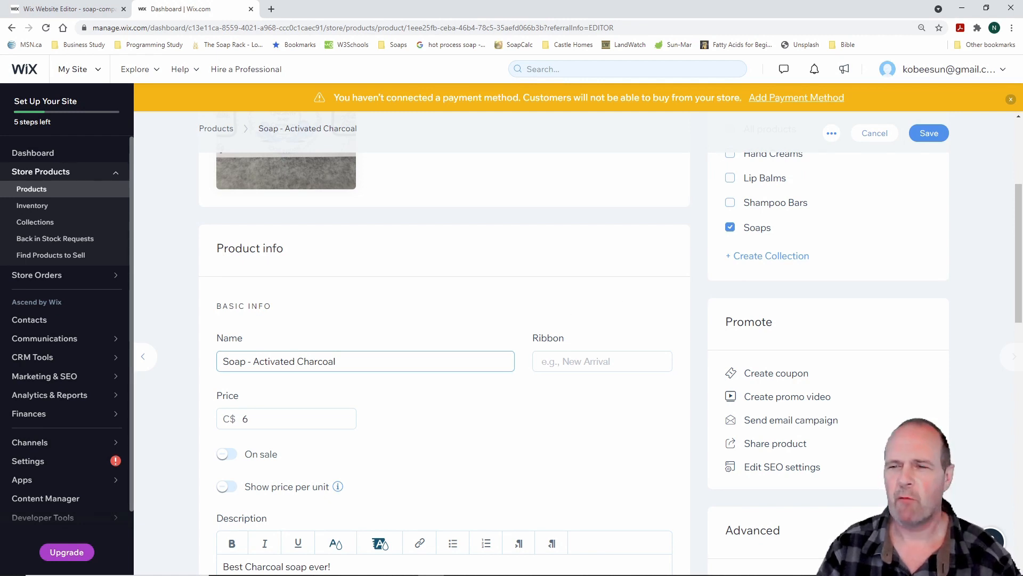
left_click_drag(901, 116, 966, 150)
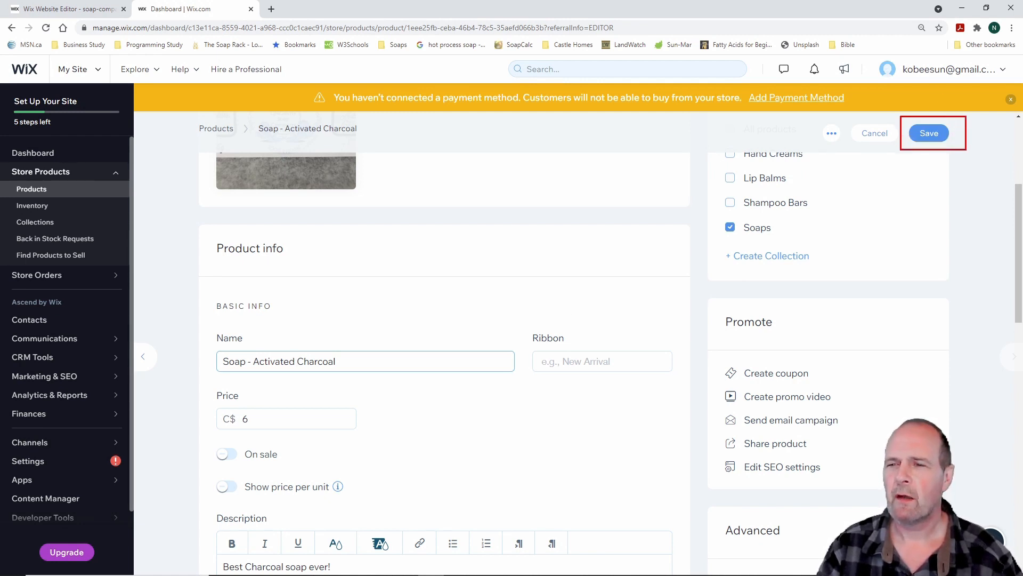
left_click(932, 132)
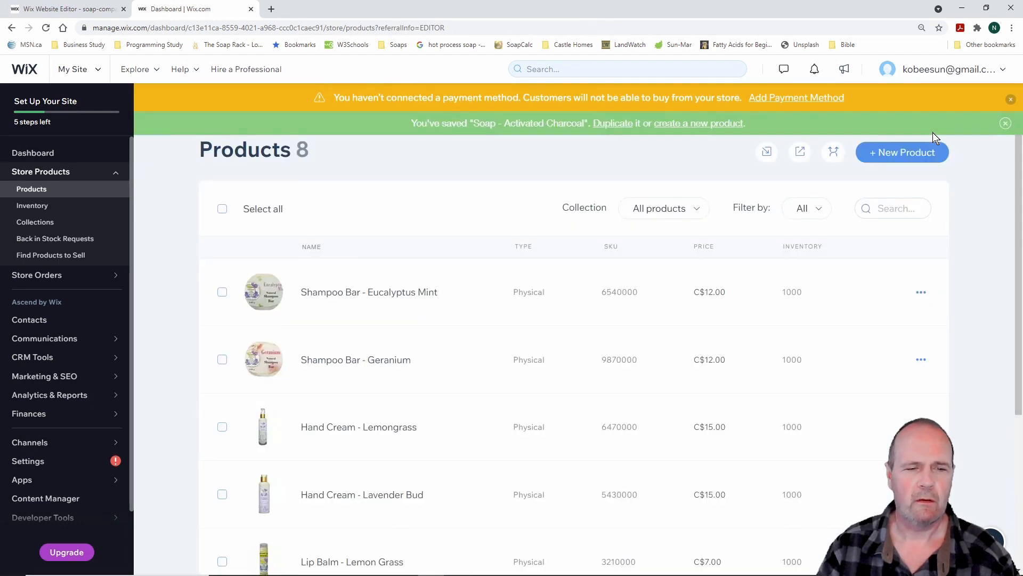
scroll(450, 358, "down", 5)
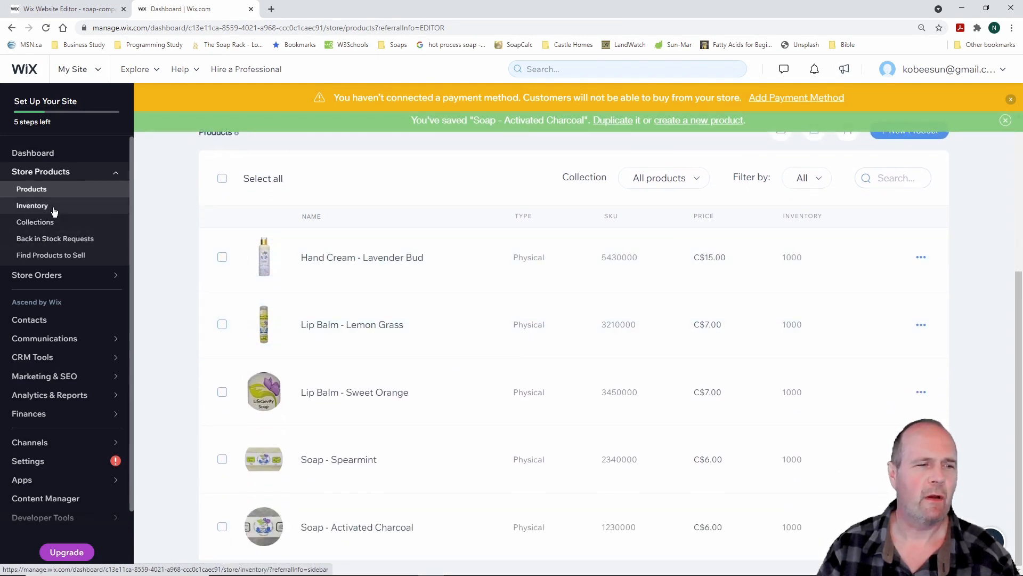
Look over the store's Inventory list
left_click(53, 207)
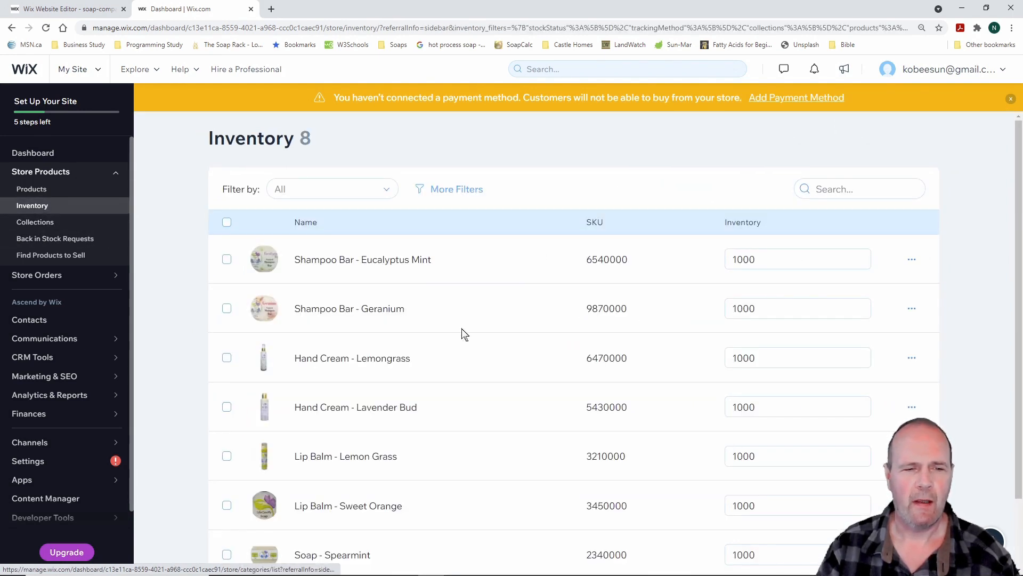
scroll(506, 376, "down", 2)
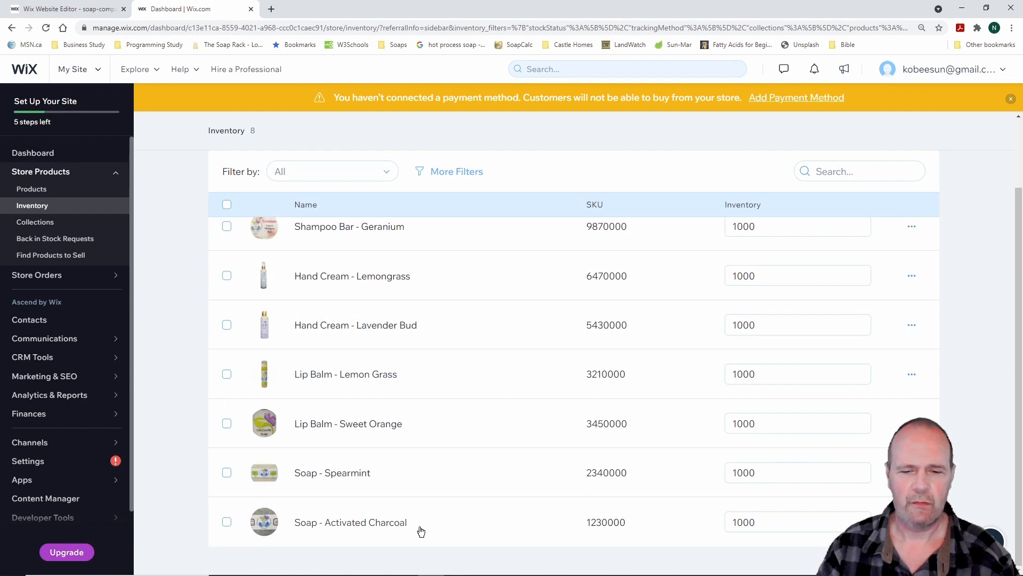
scroll(512, 356, "up", 2)
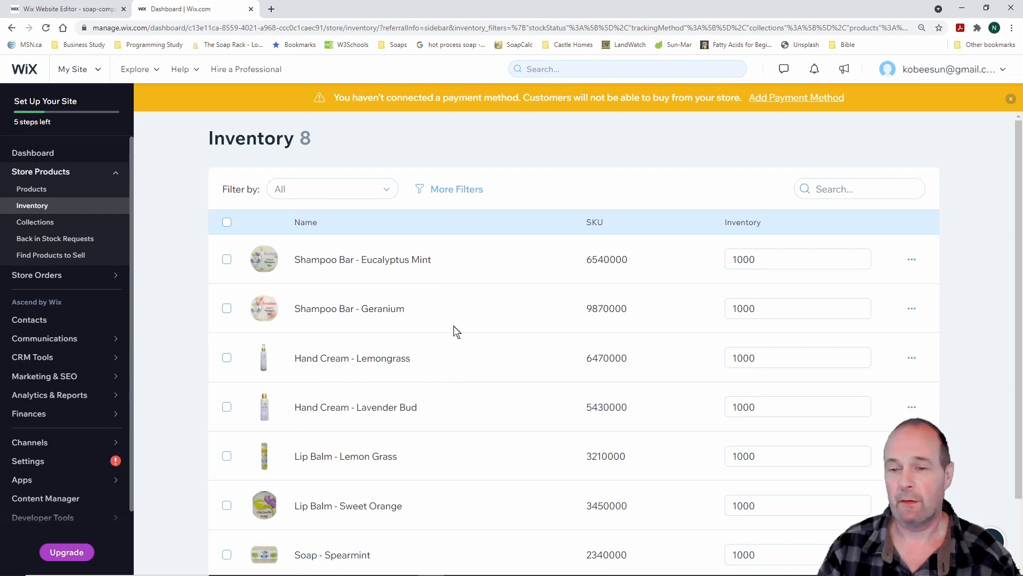
Open the Collections page and mark the All products card with its 8 products
left_click(54, 224)
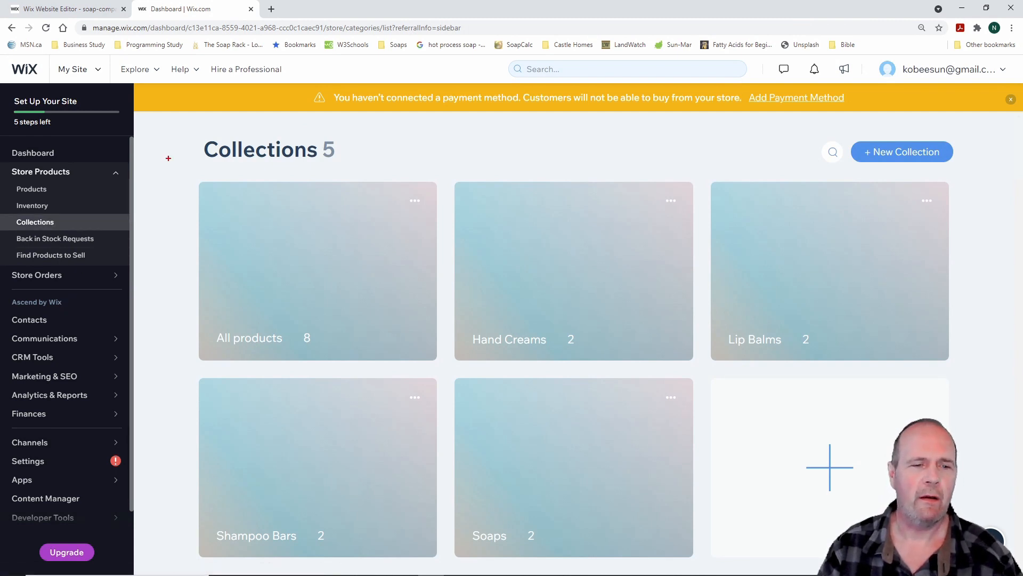
mouse_move(173, 158)
left_mouse_down()
mouse_move(366, 320)
mouse_move(452, 372)
left_mouse_up()
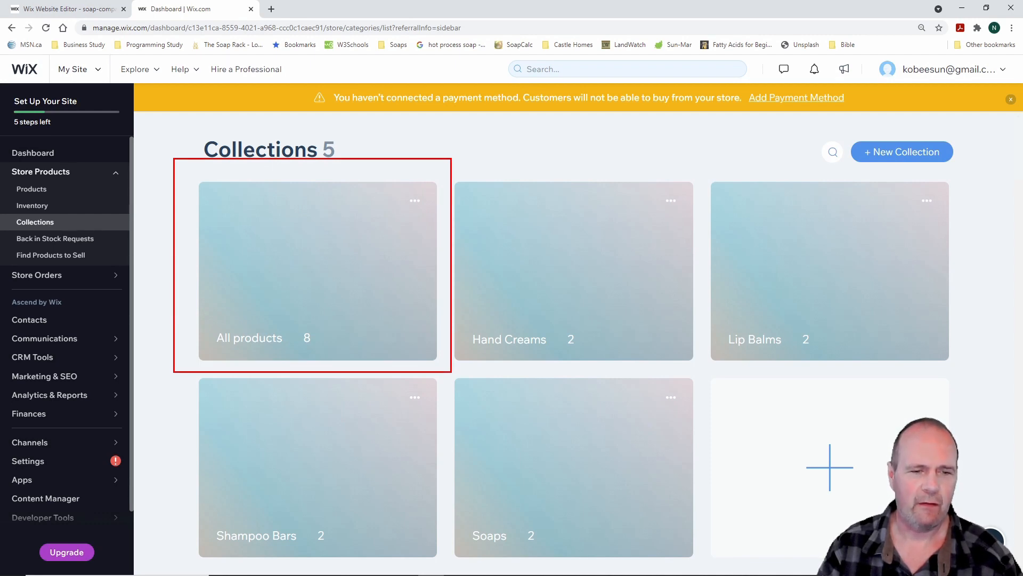
mouse_move(286, 317)
left_mouse_down()
mouse_move(343, 359)
mouse_move(328, 360)
left_mouse_up()
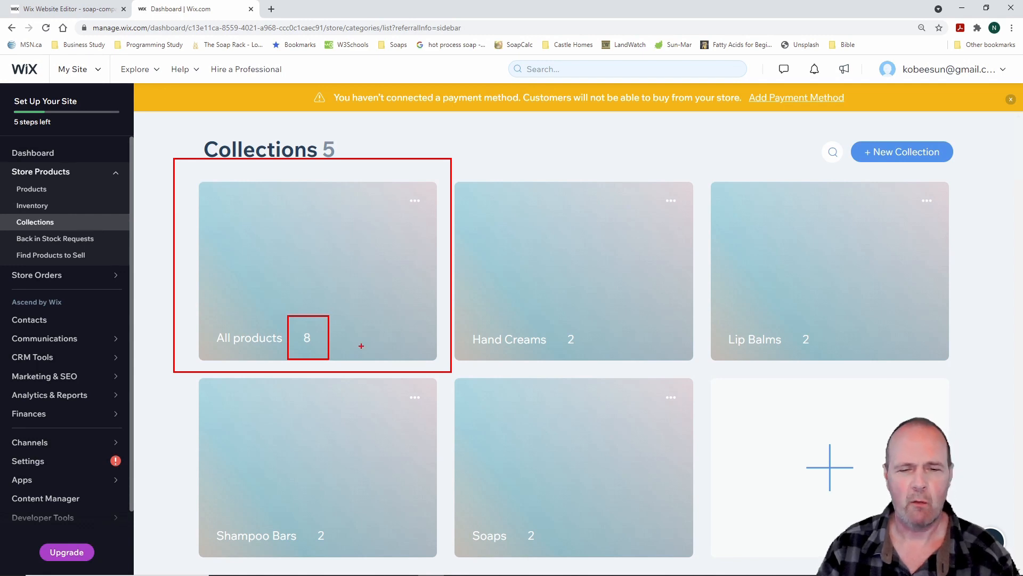
key("Escape")
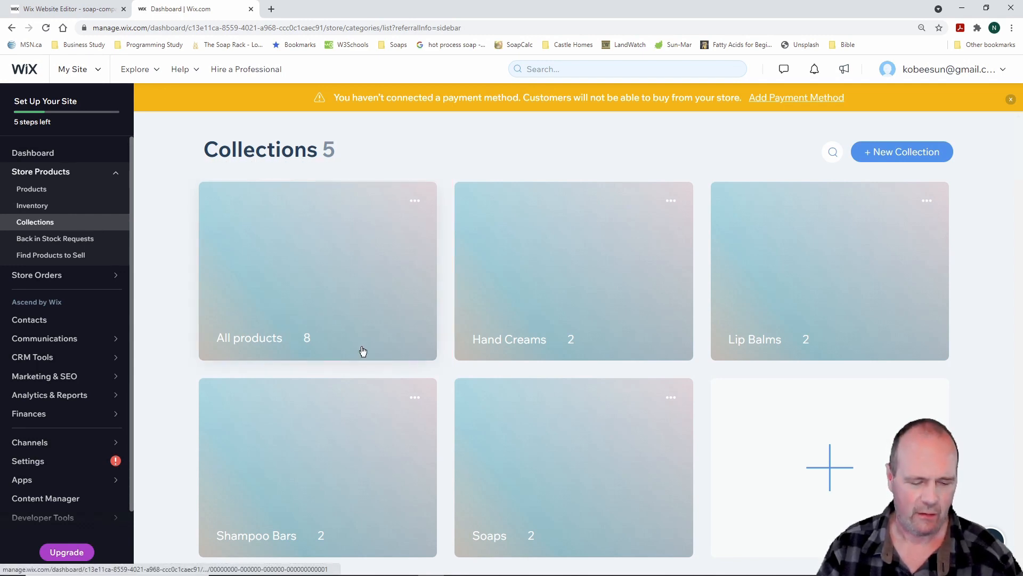
Highlight the Hand Creams, Lip Balms, Shampoo Bars and Soaps cards and their product counts
key("ctrl+2")
mouse_move(450, 172)
left_mouse_down()
mouse_move(547, 276)
mouse_move(680, 365)
mouse_move(700, 368)
mouse_move(699, 358)
left_mouse_up()
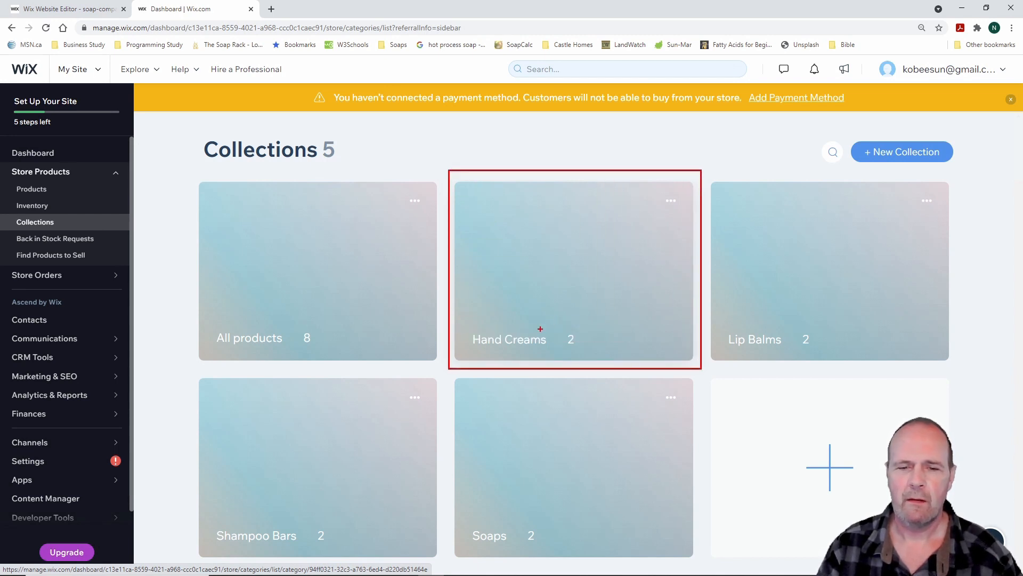
mouse_move(465, 319)
left_mouse_down()
mouse_move(541, 344)
mouse_move(607, 350)
left_mouse_up()
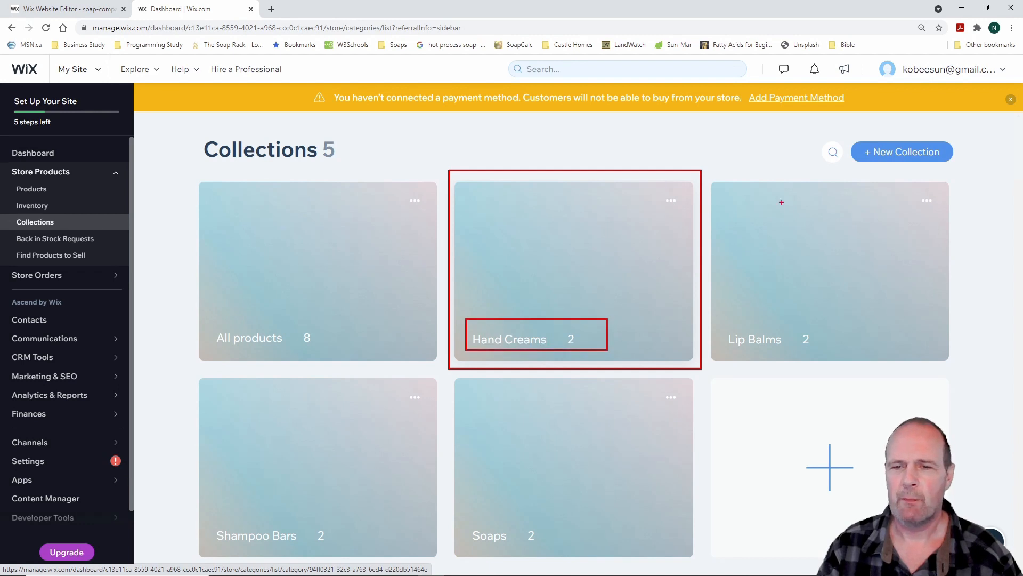
mouse_move(713, 175)
left_mouse_down()
mouse_move(871, 386)
mouse_move(965, 375)
left_mouse_up()
mouse_move(724, 320)
left_mouse_down()
mouse_move(744, 353)
mouse_move(829, 355)
left_mouse_up()
mouse_move(189, 372)
left_mouse_down()
mouse_move(251, 456)
mouse_move(416, 553)
mouse_move(437, 553)
left_mouse_up()
left_click_drag(209, 511, 359, 553)
mouse_move(446, 375)
left_mouse_down()
mouse_move(662, 542)
mouse_move(713, 561)
left_mouse_up()
left_click_drag(463, 517, 565, 558)
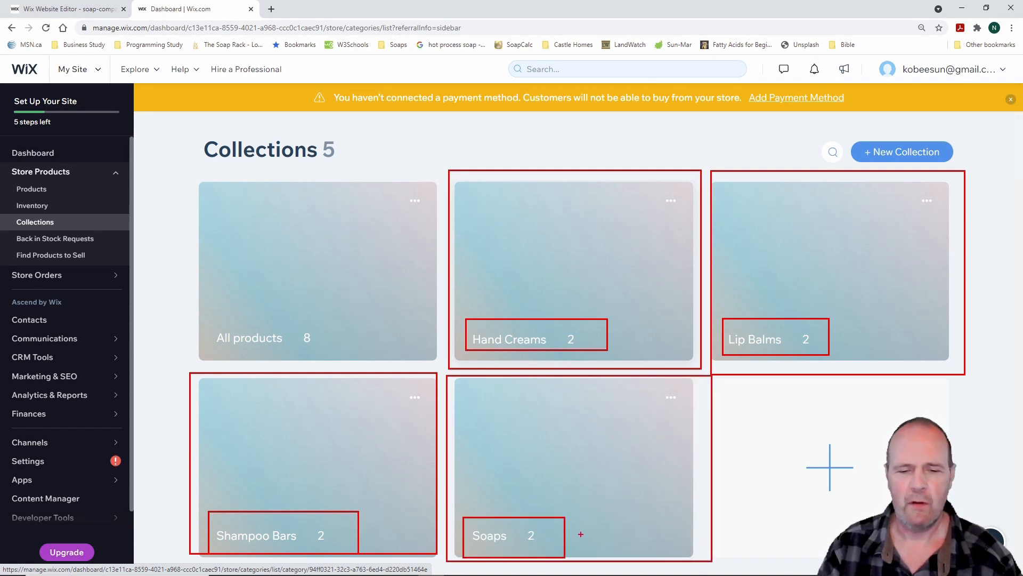
key("Escape")
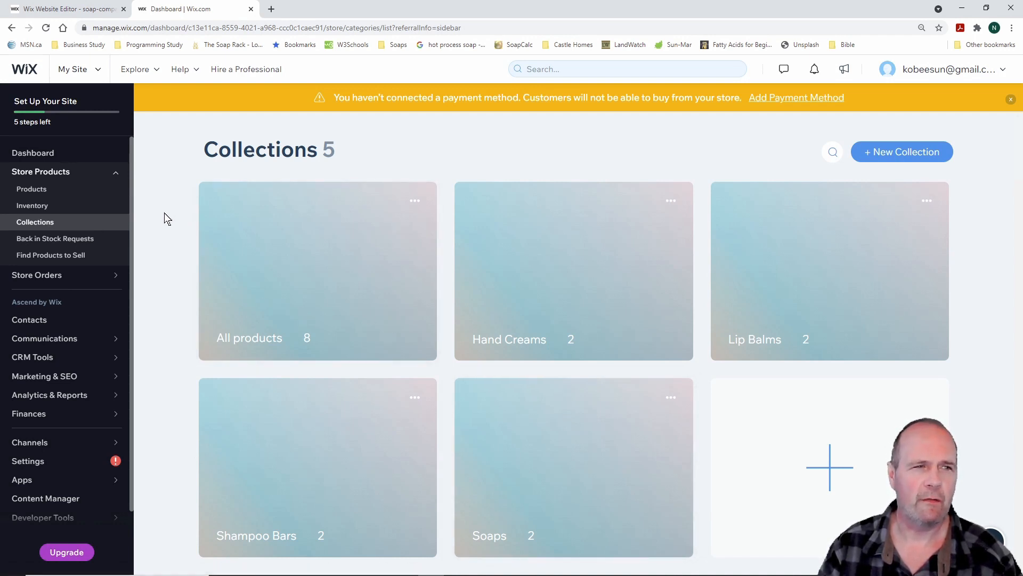
mouse_move(124, 98)
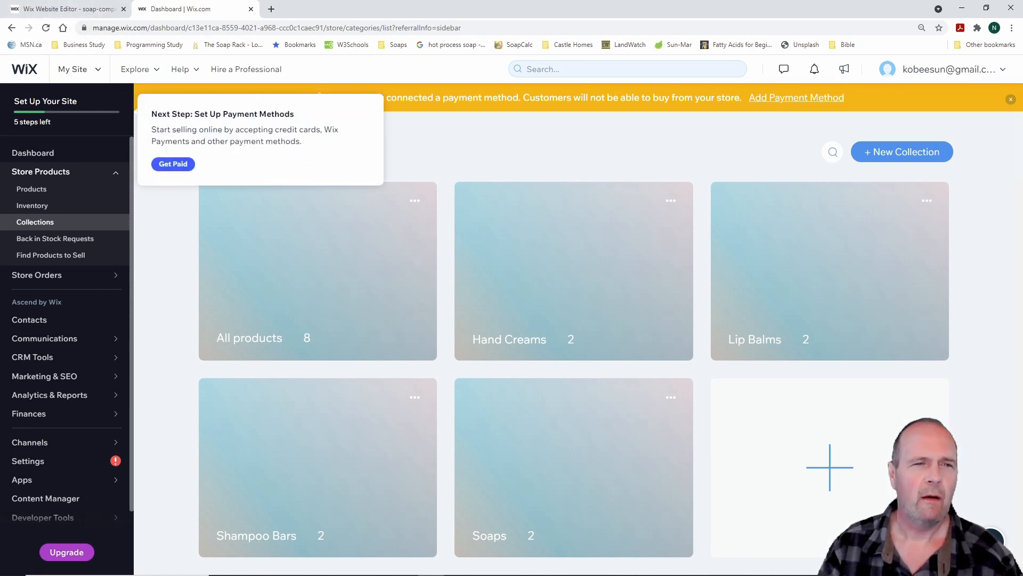
mouse_move(284, 22)
left_mouse_down()
mouse_move(171, 1)
mouse_move(1, 1)
left_mouse_up()
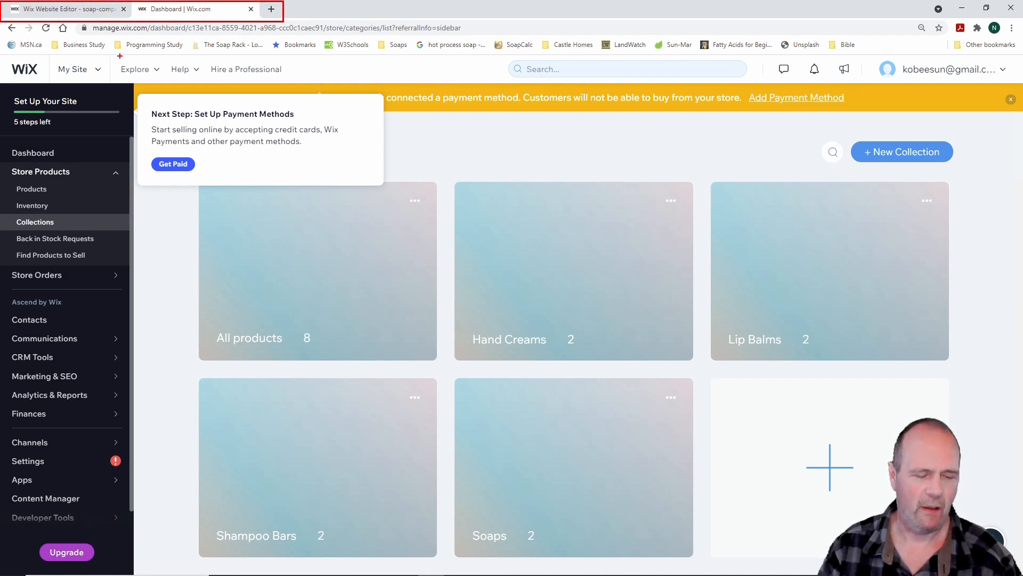
key("Escape")
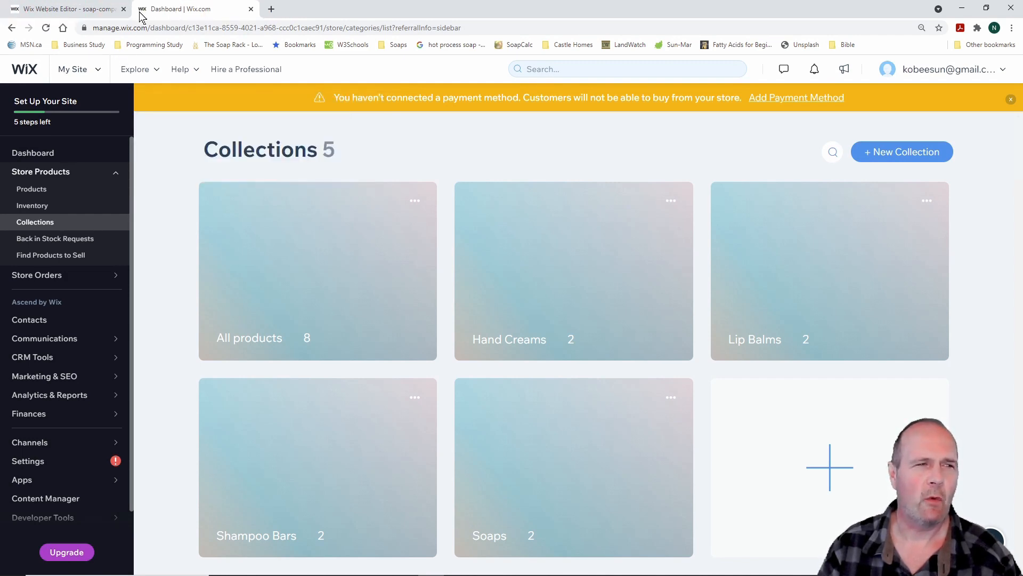
left_click(82, 11)
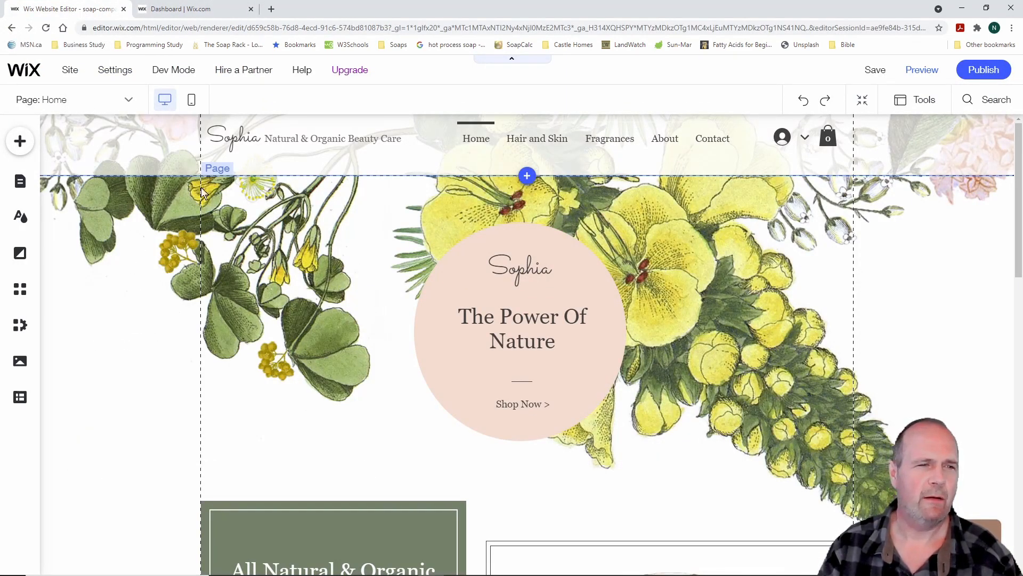
left_click(130, 100)
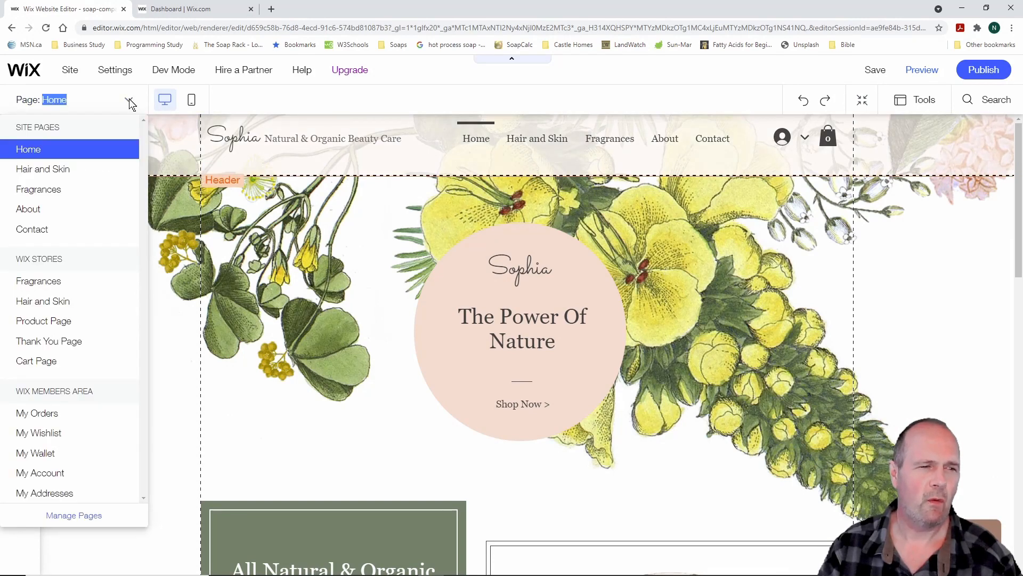
left_click(62, 169)
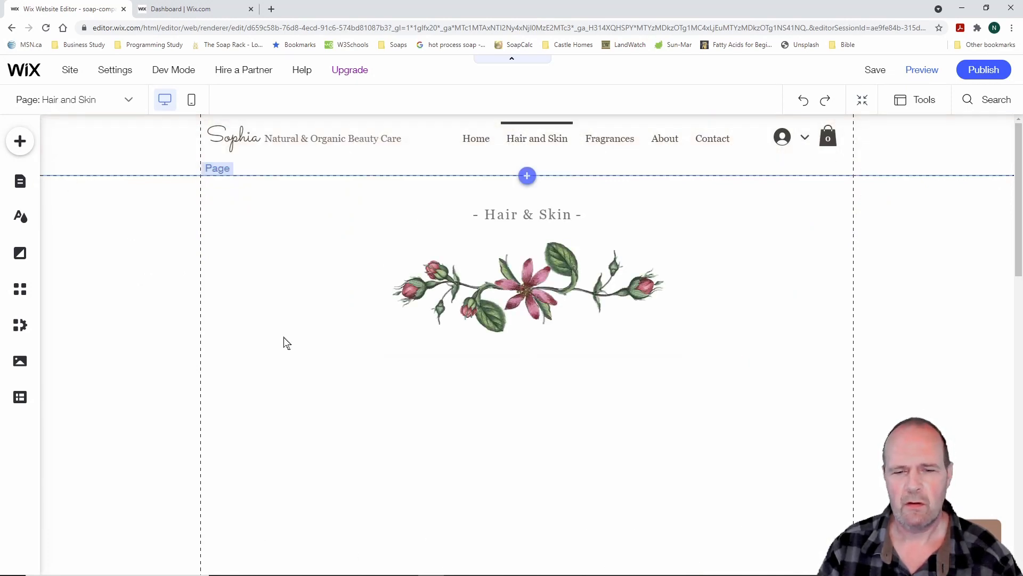
scroll(337, 376, "down", 3)
scroll(336, 375, "up", 4)
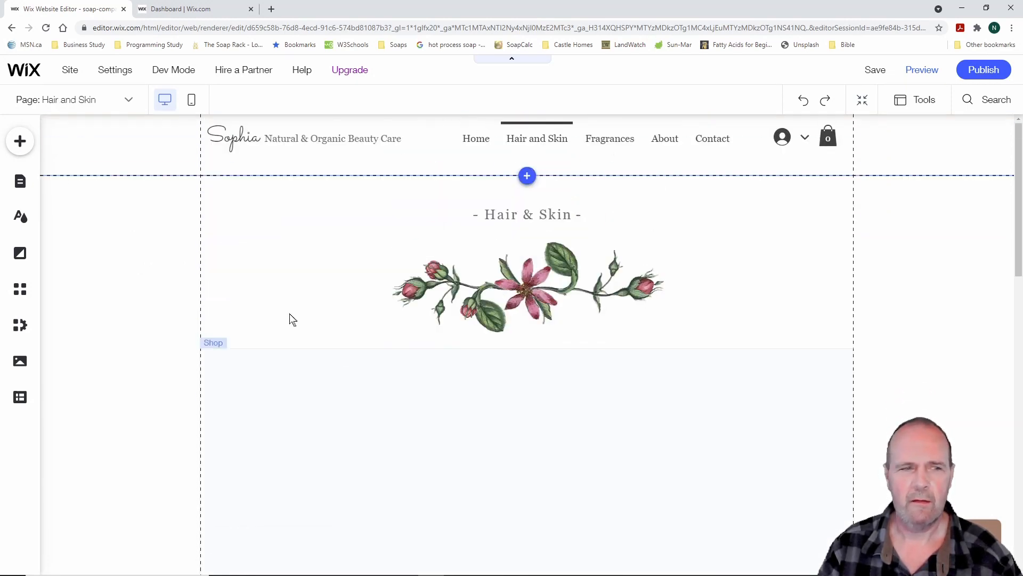
left_click(132, 104)
left_click(73, 192)
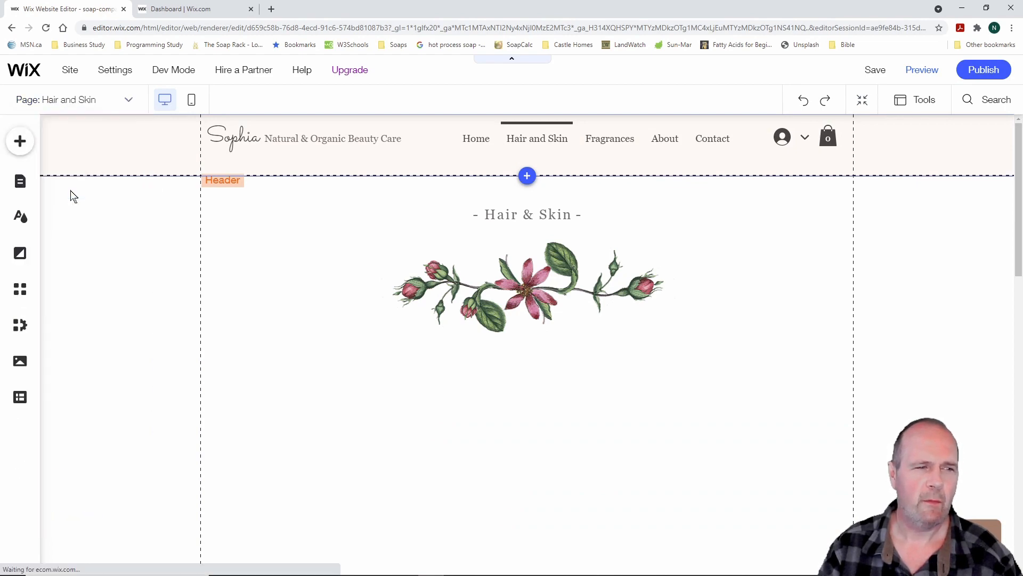
scroll(251, 310, "down", 3)
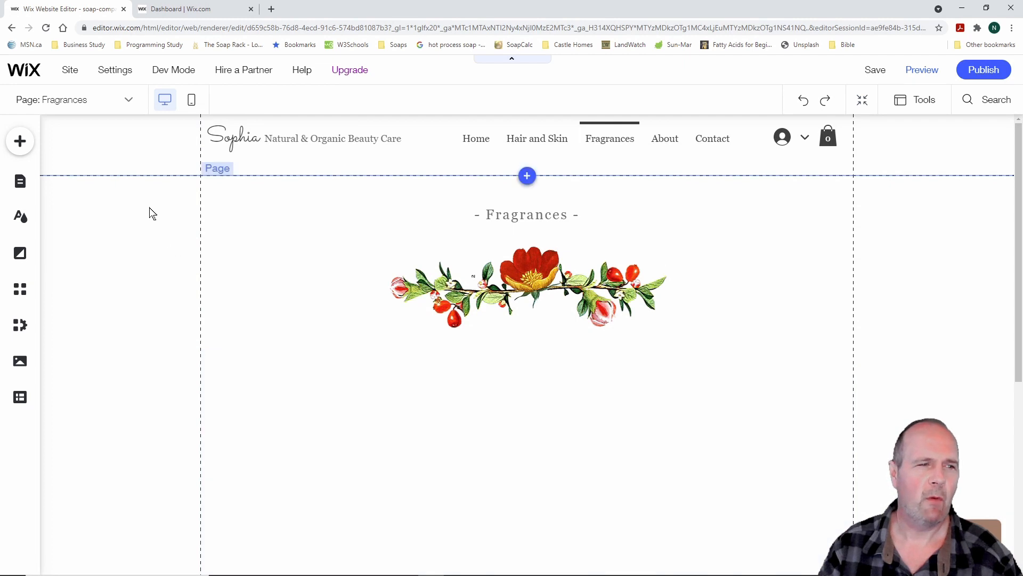
left_click(128, 102)
left_click(37, 149)
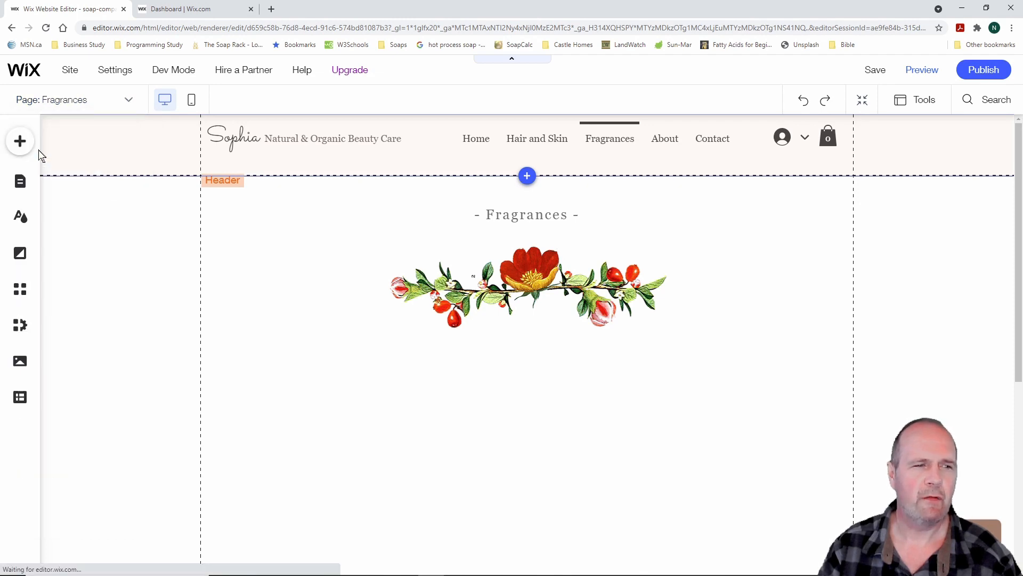
left_click(187, 9)
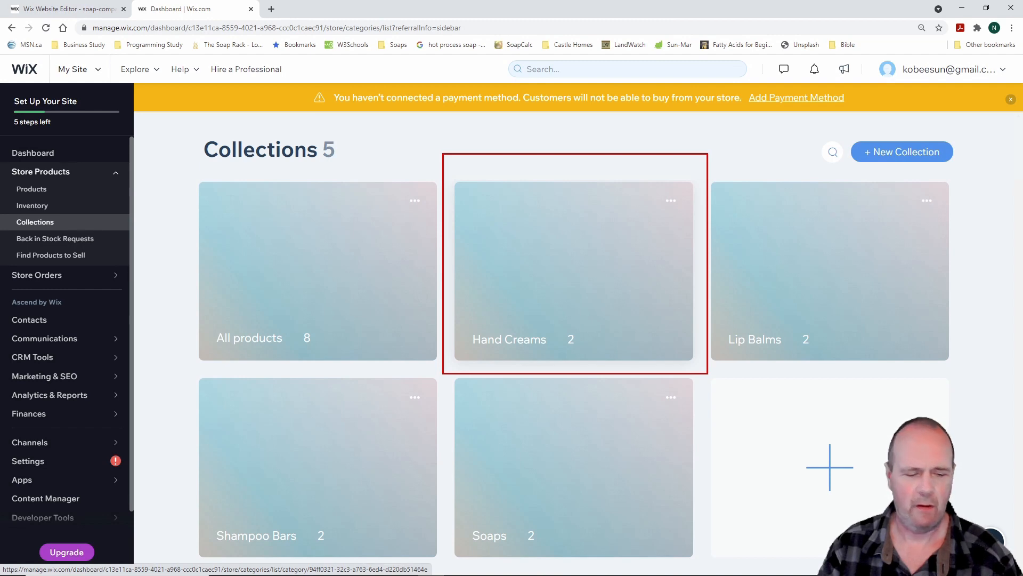
Open the Hand Creams collection and look over its two products
left_click(576, 271)
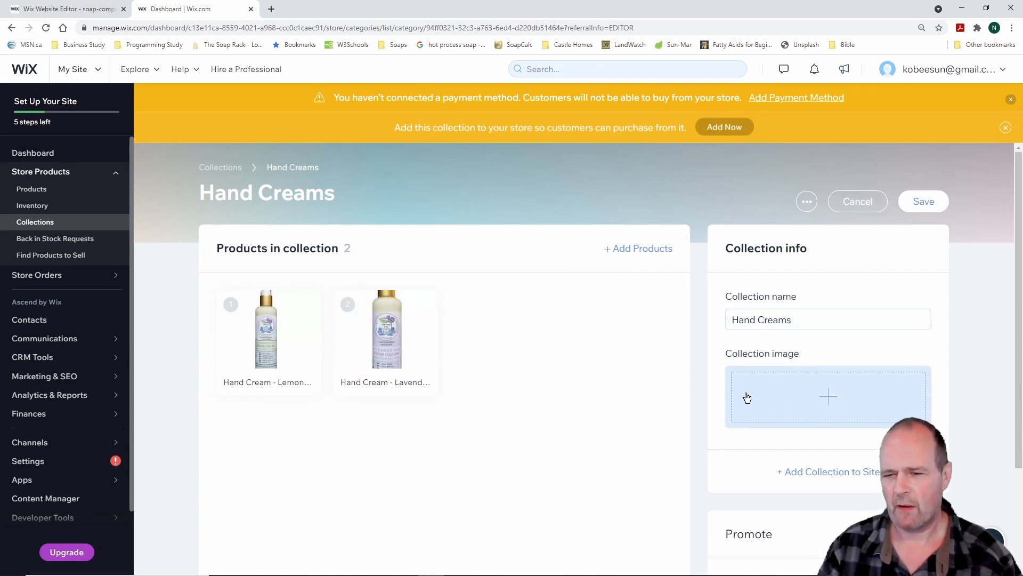
scroll(585, 403, "down", 3)
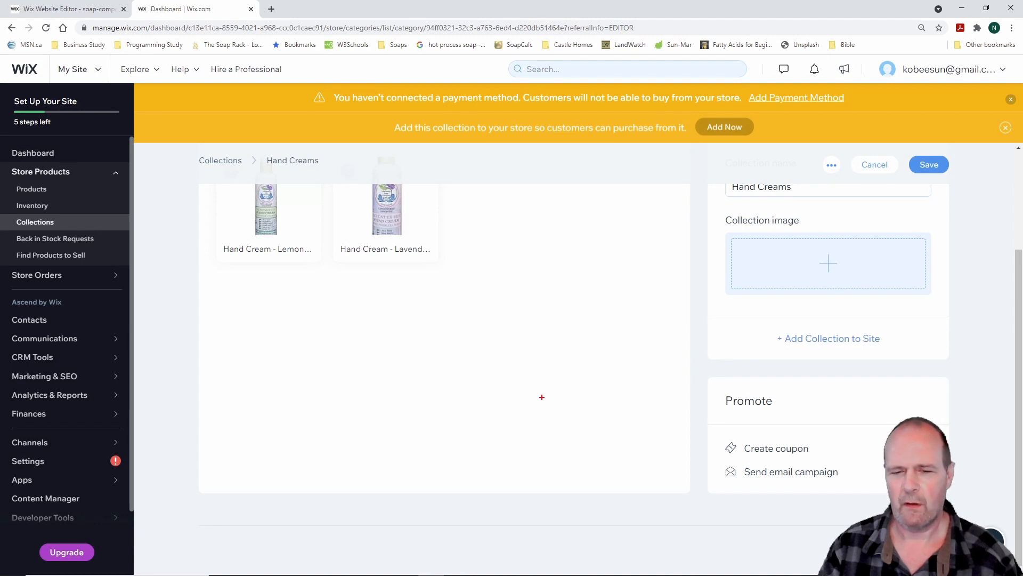
left_click_drag(677, 408, 866, 492)
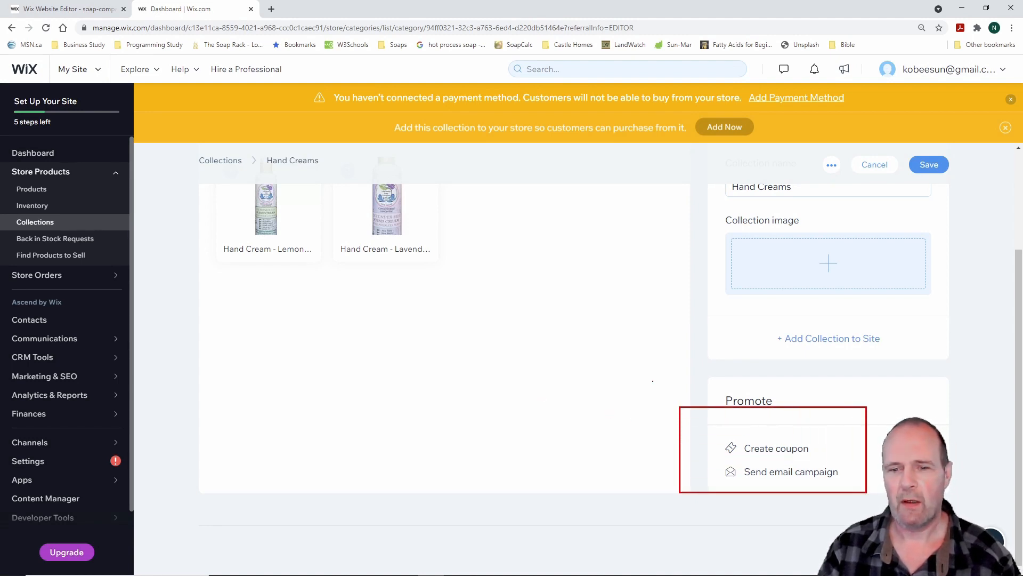
key("Escape")
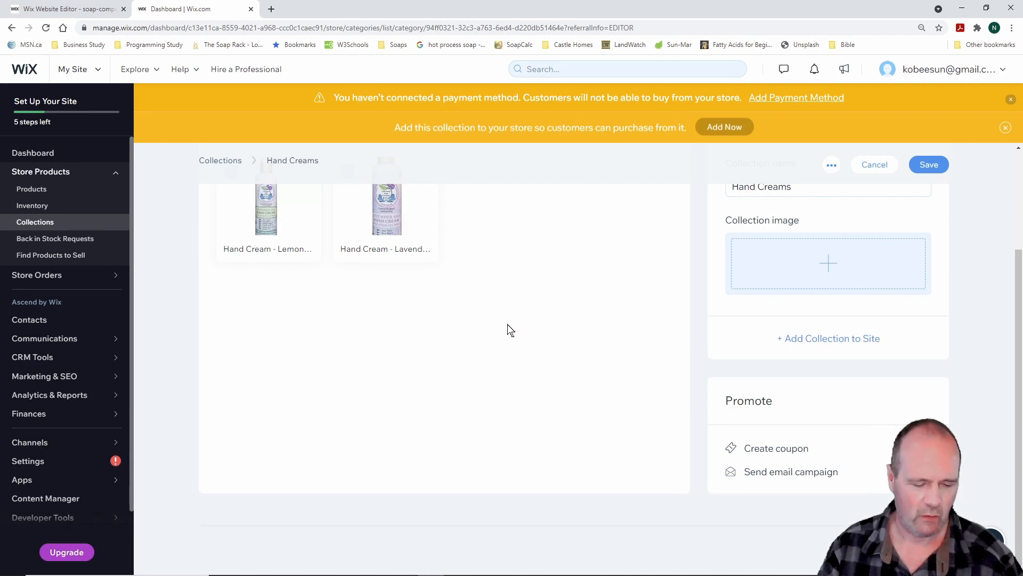
Mark the yellow add-collection notice, then choose '+ Add Collection to Site'
key("ctrl+2")
mouse_move(150, 153)
left_mouse_down()
mouse_move(152, 134)
mouse_move(299, 101)
mouse_move(644, 87)
mouse_move(970, 101)
left_mouse_up()
mouse_move(381, 115)
left_mouse_down()
mouse_move(466, 140)
mouse_move(710, 145)
left_mouse_up()
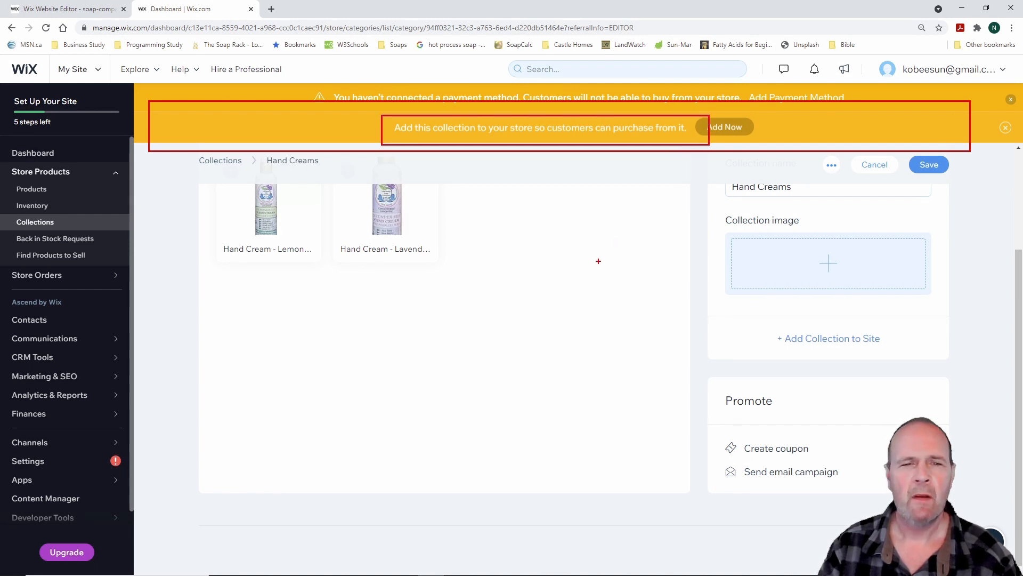
key("Escape")
key("ctrl+2")
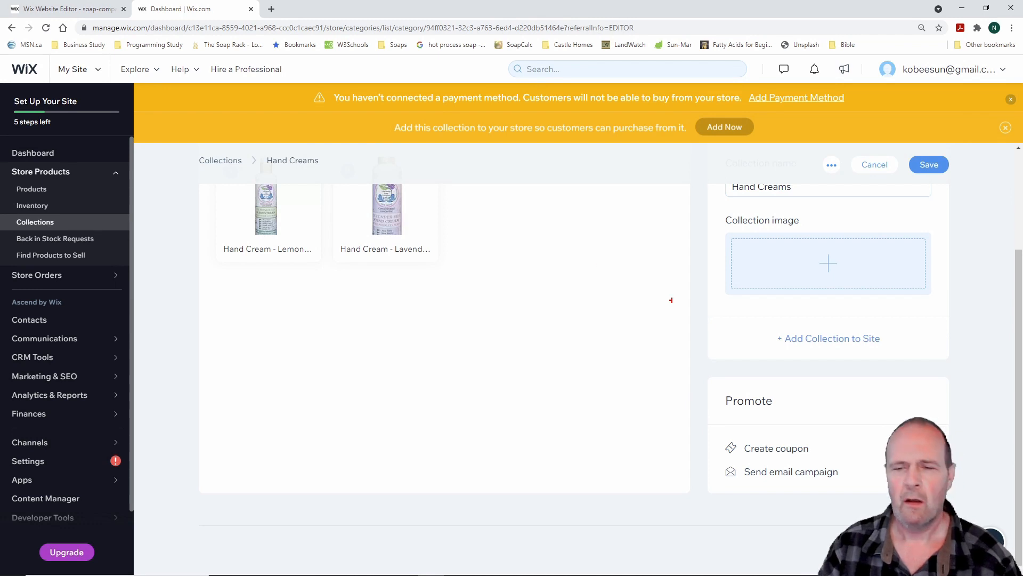
left_click_drag(745, 314, 912, 358)
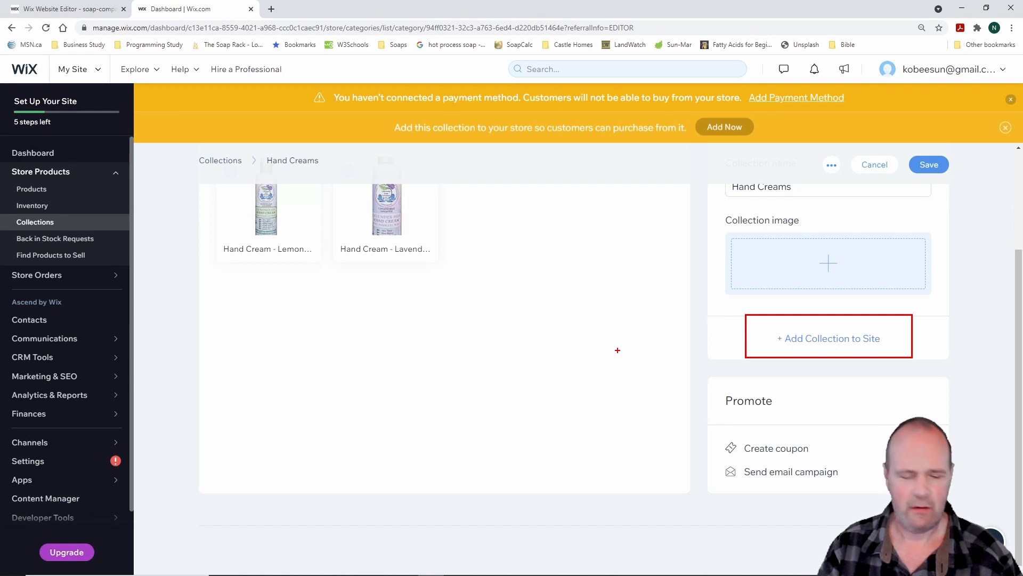
key("Escape")
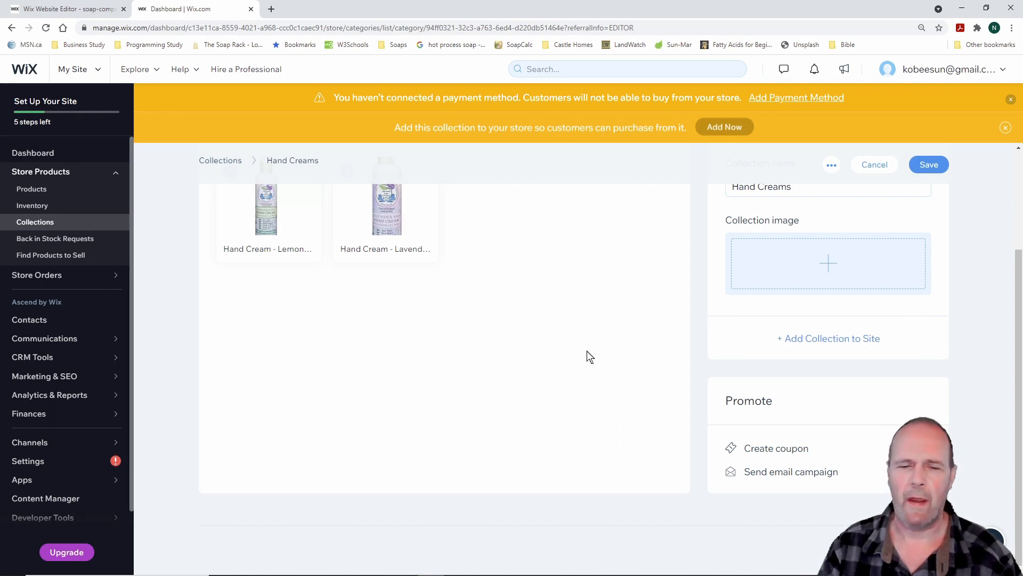
left_click(840, 341)
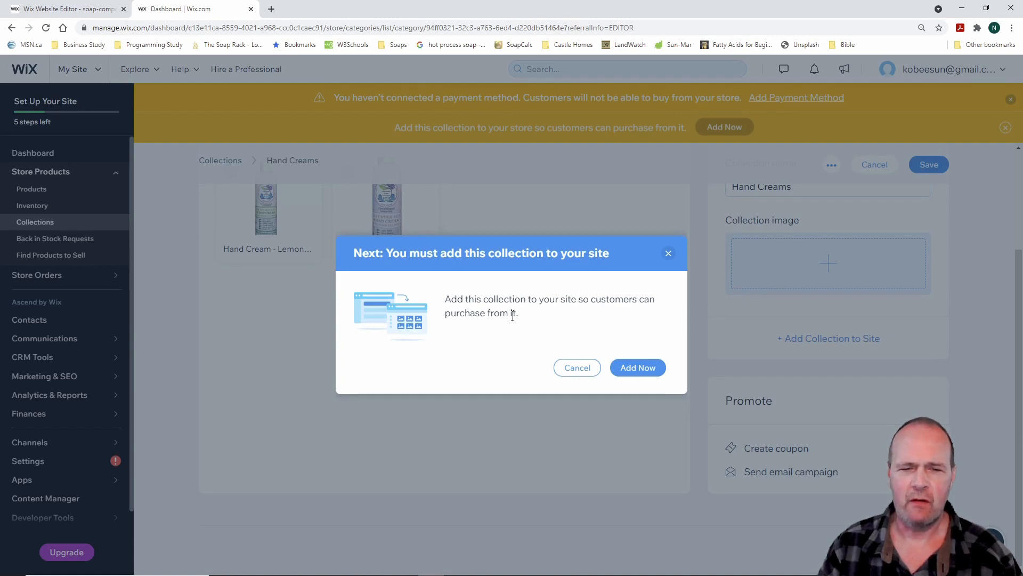
Add Hand Creams to the existing Fragrances page as a slider gallery
left_click(645, 371)
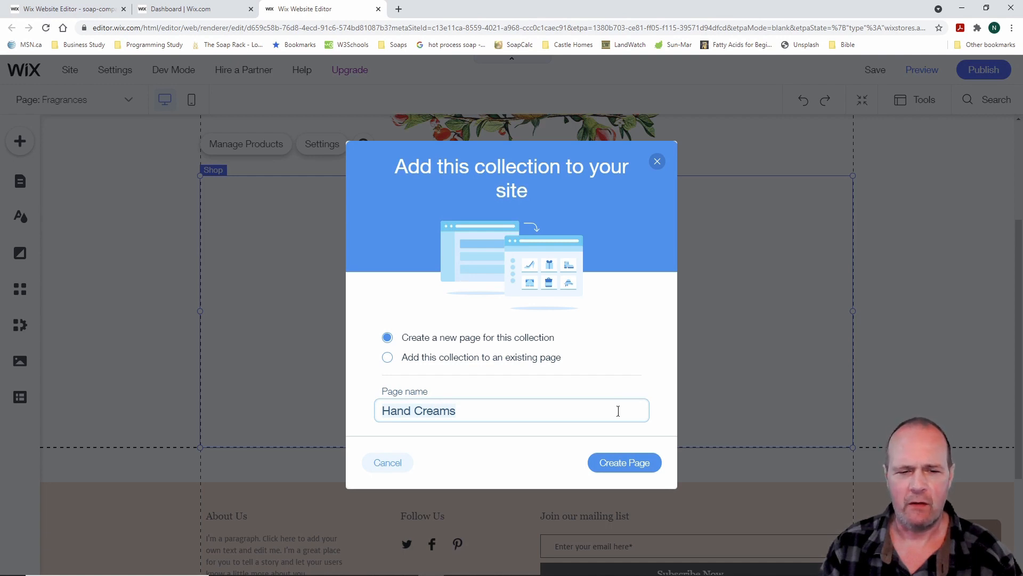
left_click(388, 358)
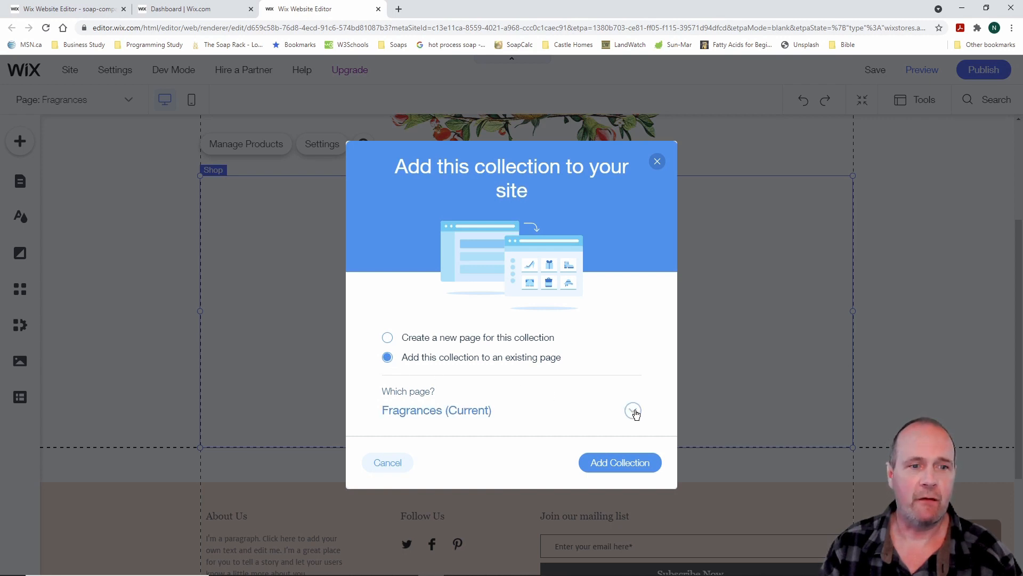
left_click(625, 463)
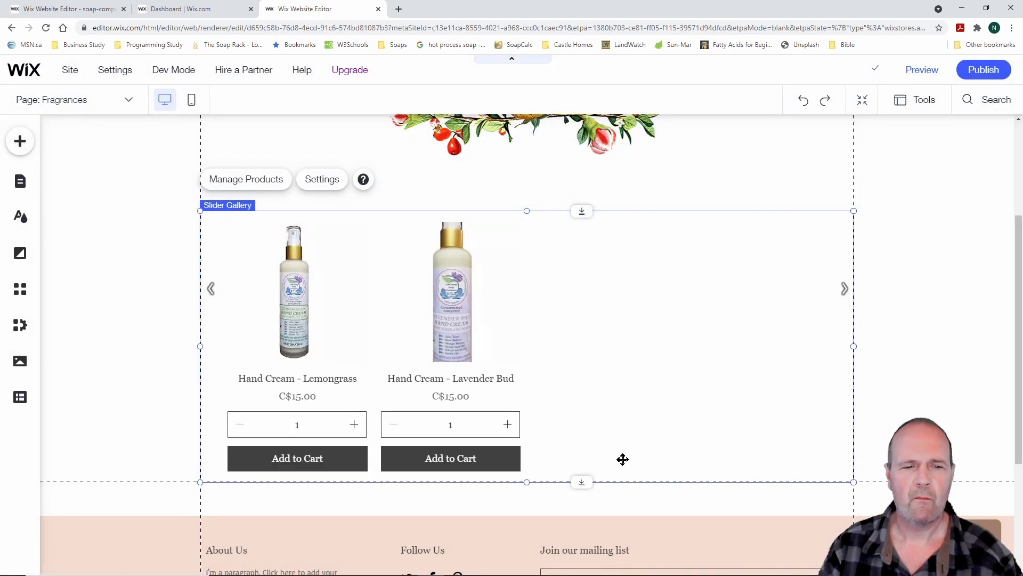
Review the Fragrances page gallery, then close the old editor and return to Hand Creams
scroll(593, 357, "up", 2)
scroll(593, 357, "up", 2)
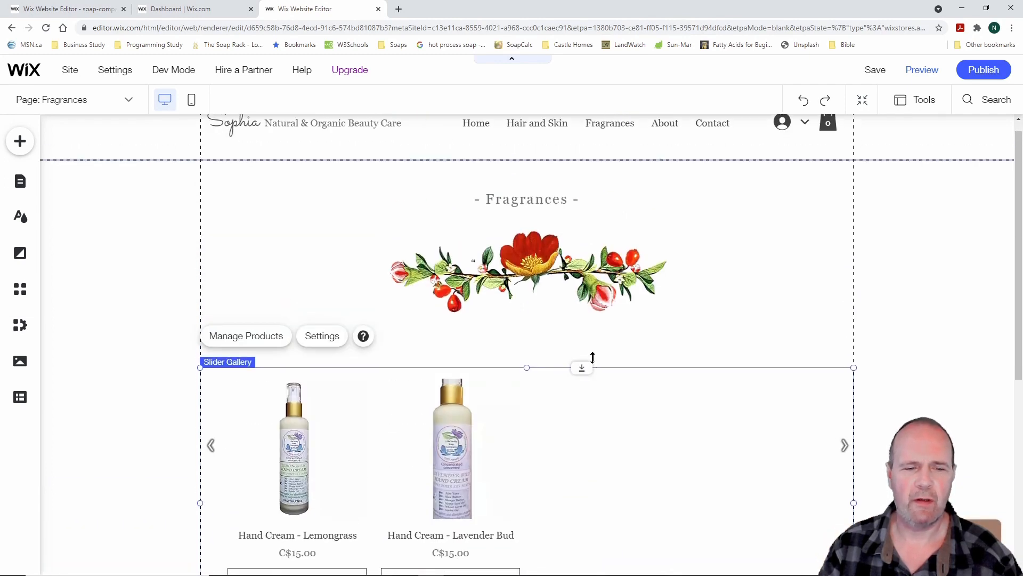
scroll(593, 358, "down", 4)
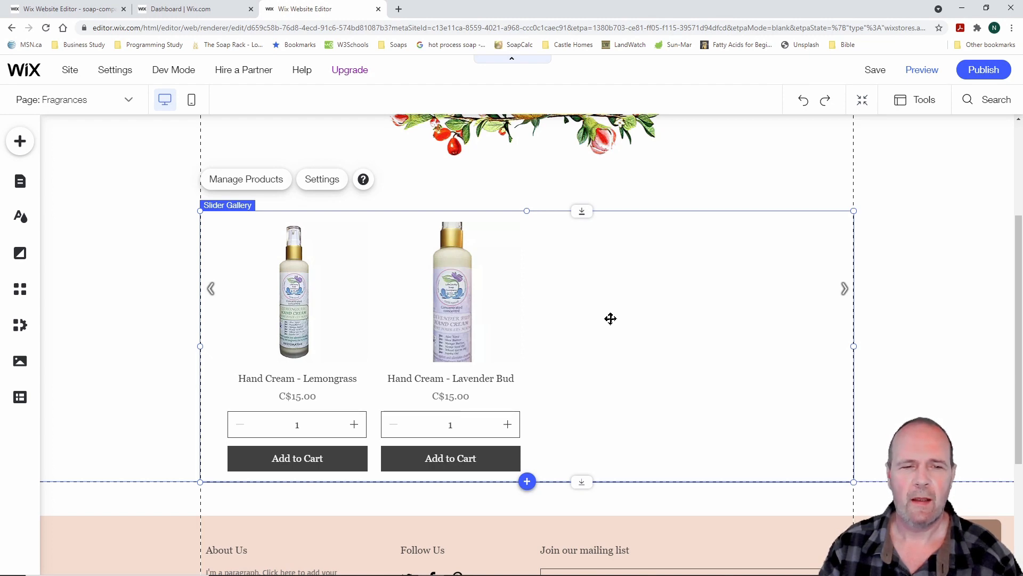
scroll(611, 319, "up", 3)
scroll(611, 319, "down", 2)
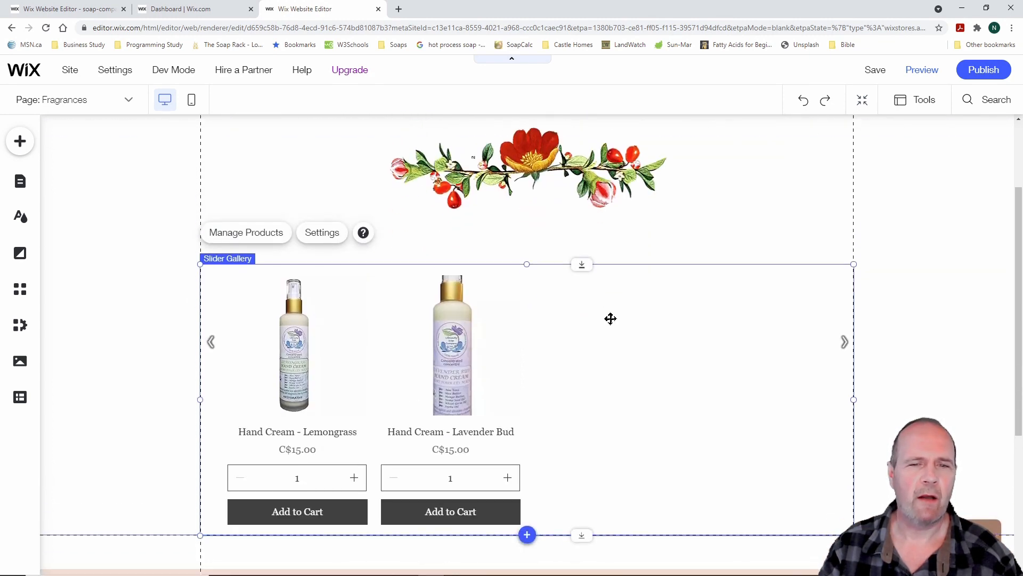
scroll(611, 319, "up", 2)
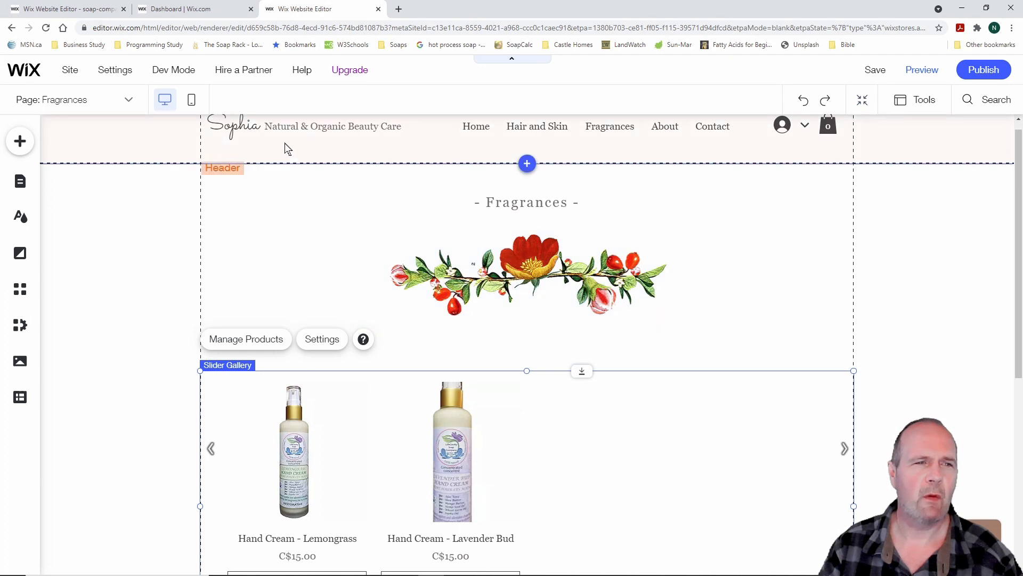
left_click(126, 10)
left_click(90, 11)
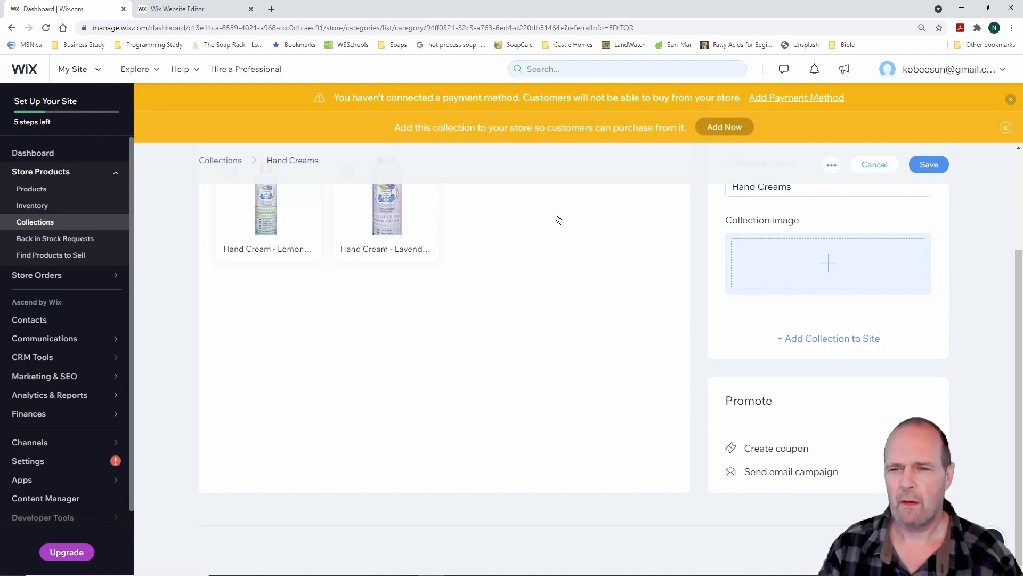
Save Hand Creams, then open Lip Balms and confirm adding it to the site
left_click(931, 166)
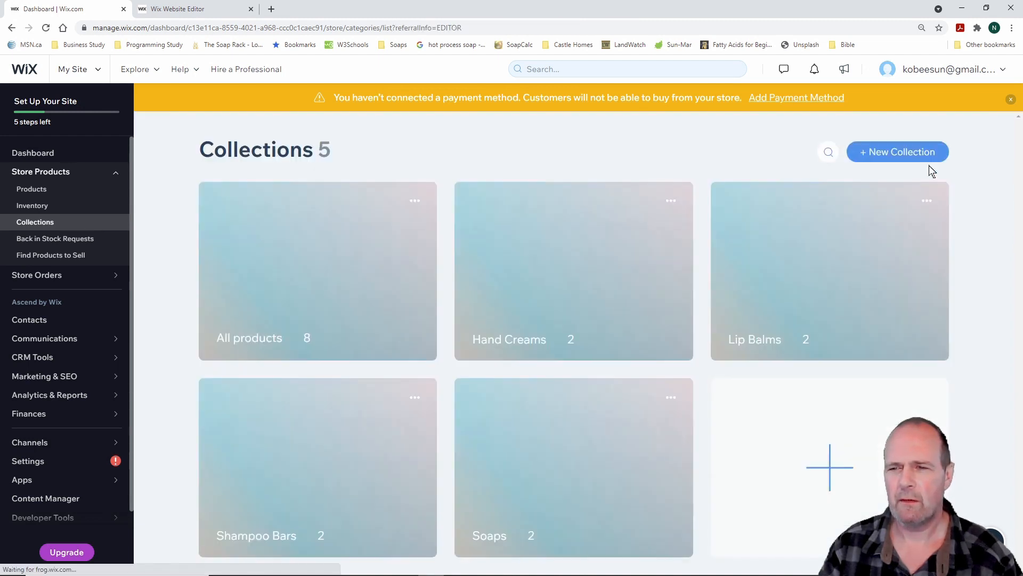
left_click(817, 270)
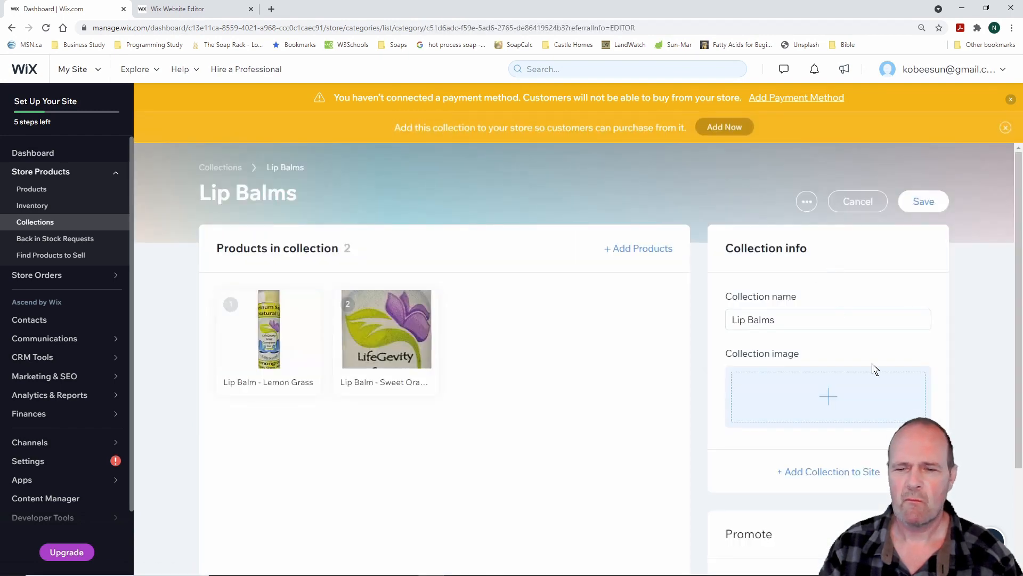
left_click(854, 473)
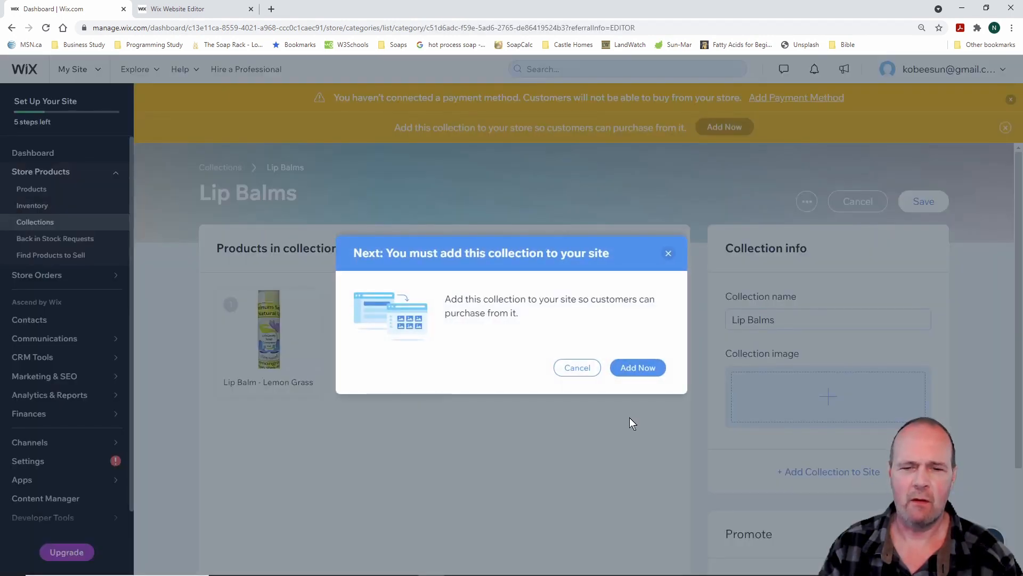
left_click(645, 369)
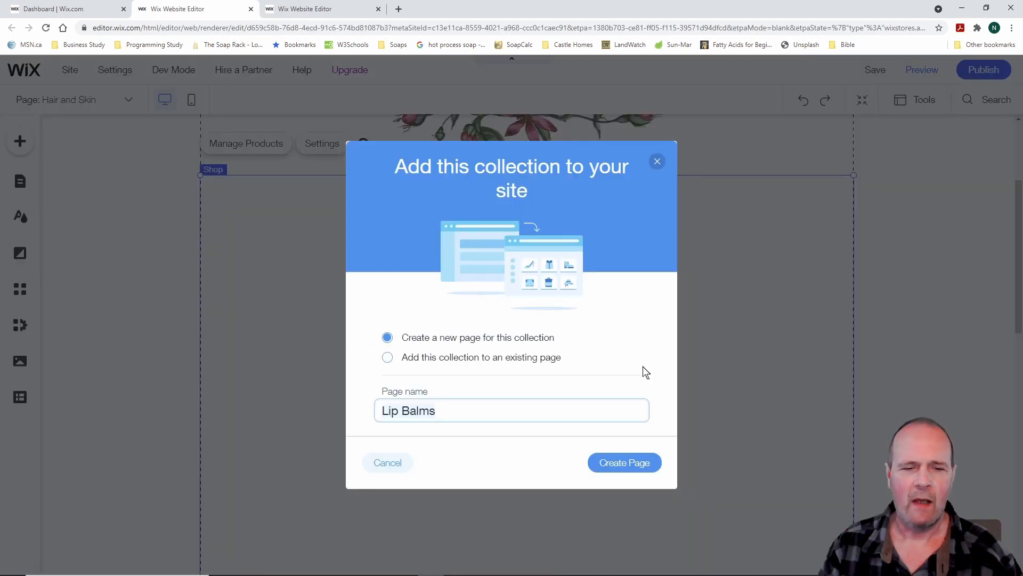
Add Lip Balms to the existing Hair and Skin page as a slider gallery
left_click(386, 358)
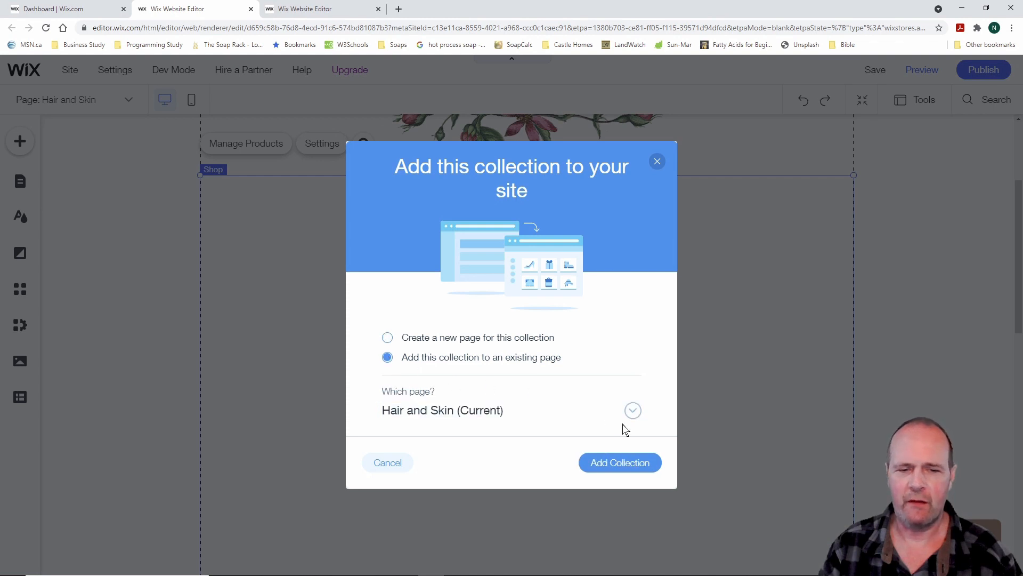
left_click(634, 413)
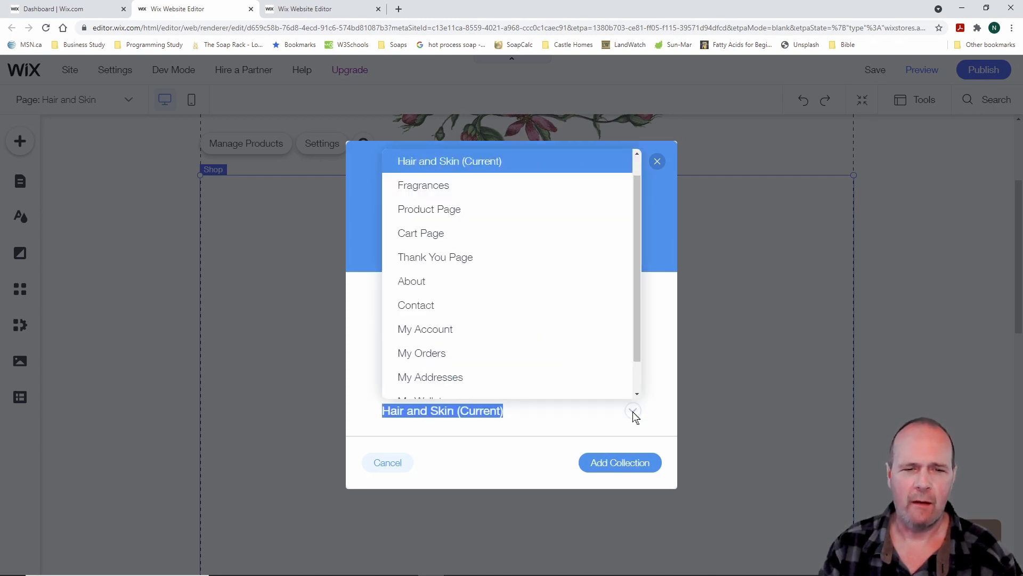
scroll(542, 338, "up", 2)
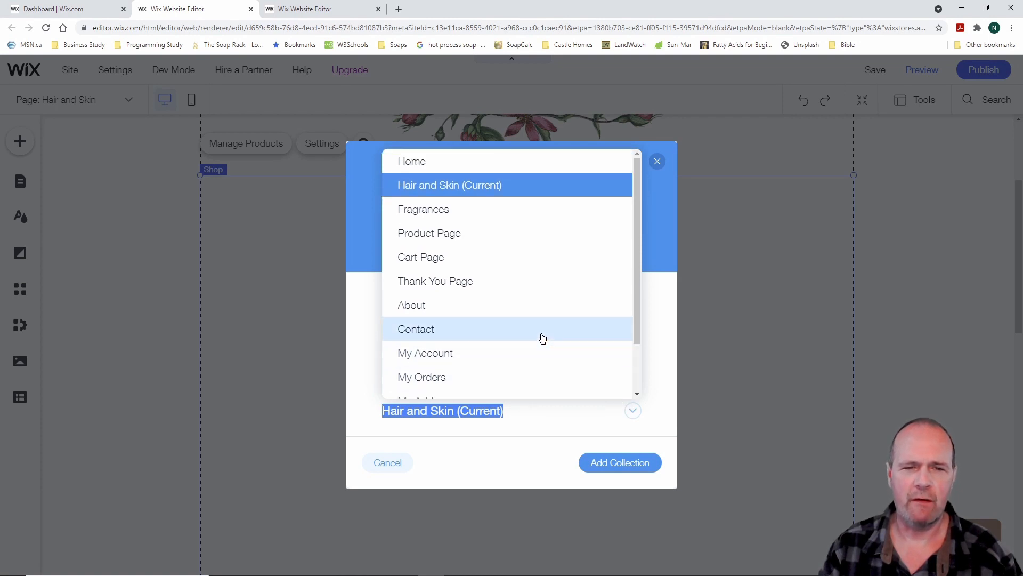
left_click(461, 187)
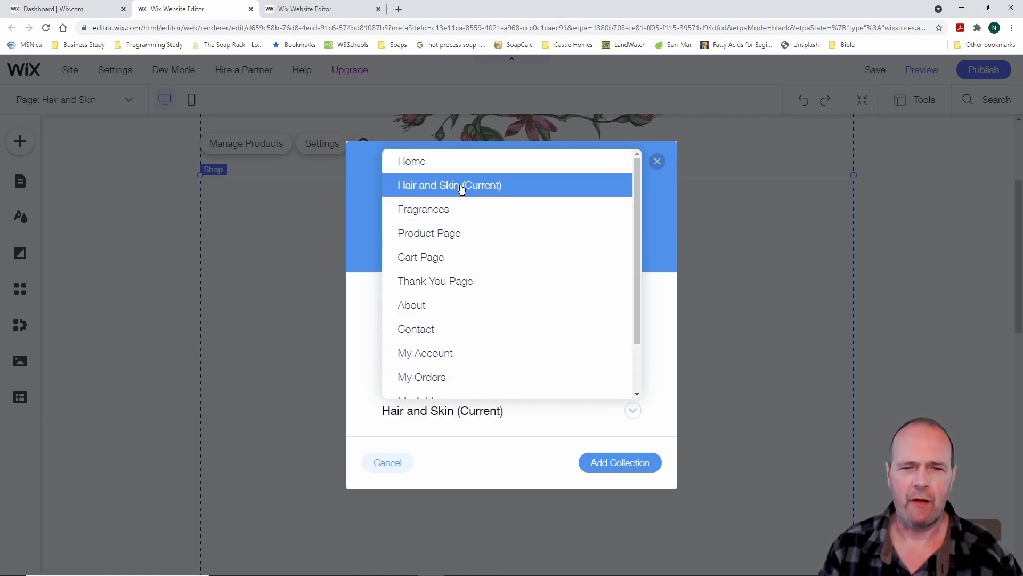
left_click(625, 464)
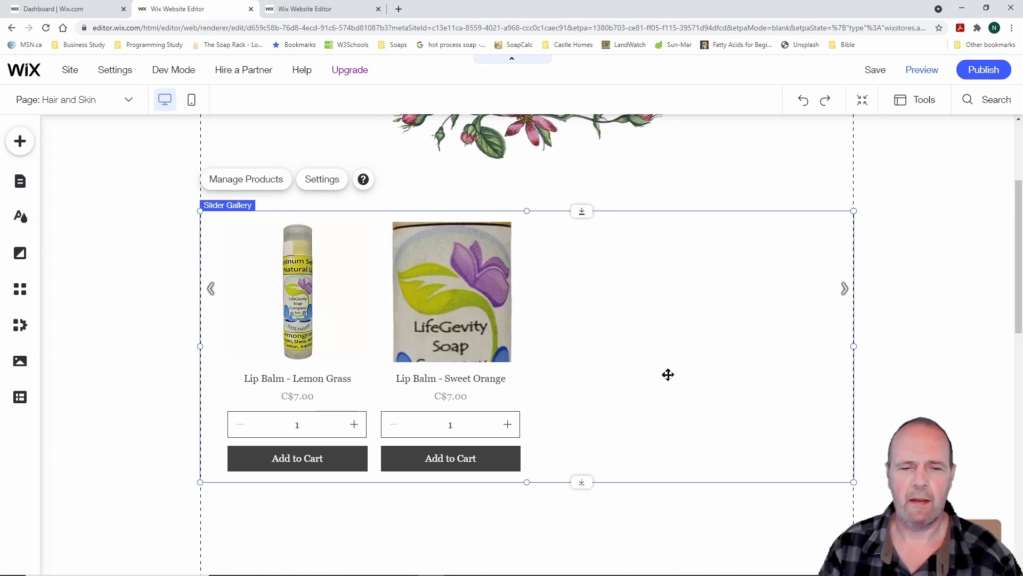
scroll(668, 375, "up", 3)
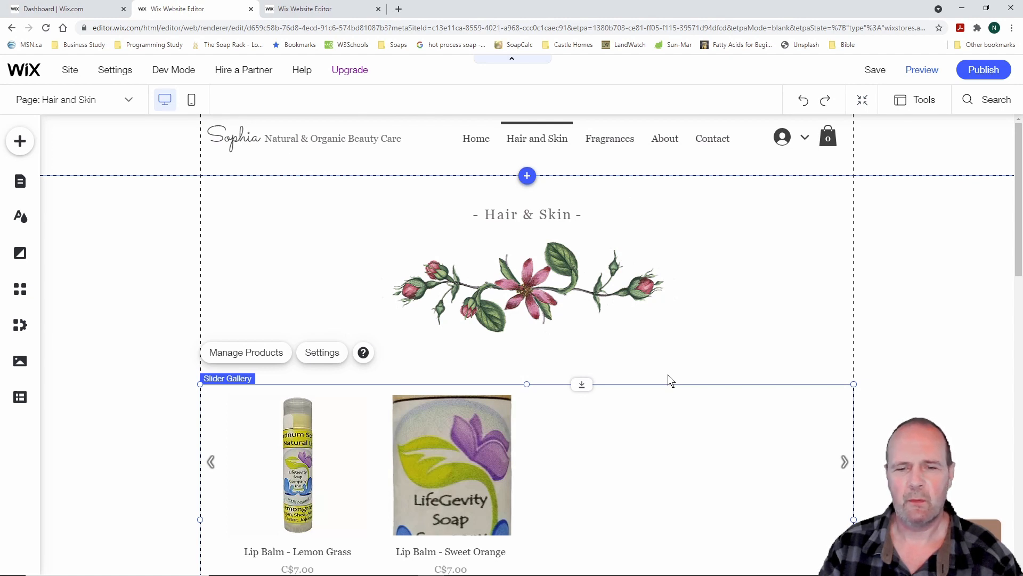
scroll(669, 376, "down", 2)
scroll(668, 372, "up", 2)
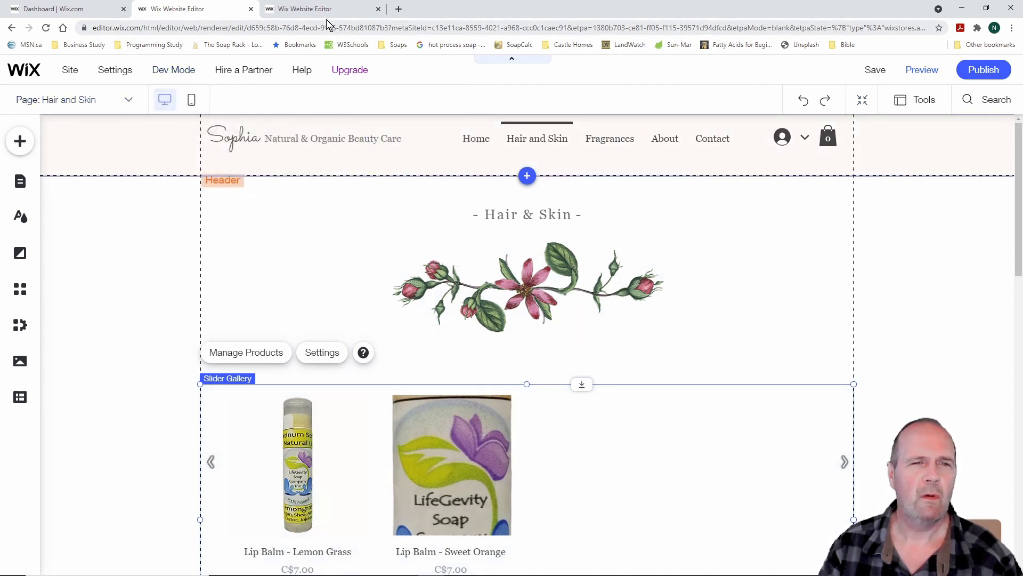
Close the extra editor and save the Lip Balms collection in the dashboard
left_click(378, 10)
left_click(81, 8)
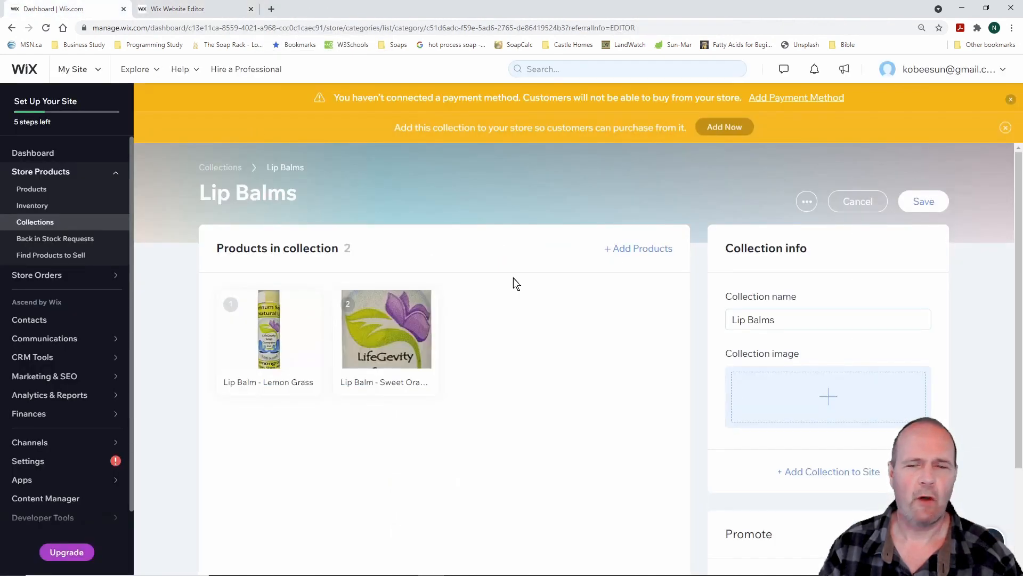
left_click(924, 202)
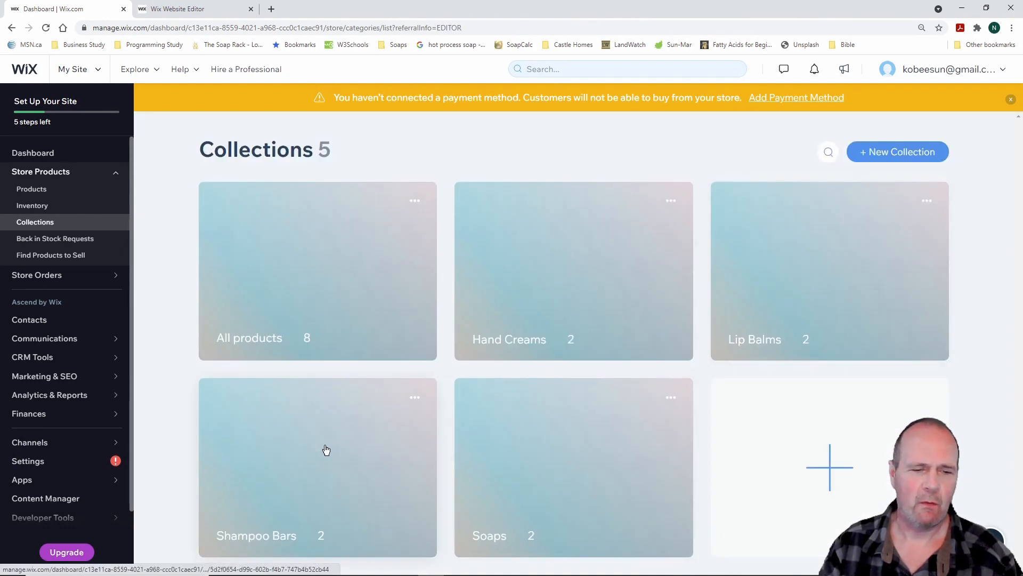
Add the Shampoo Bars collection to the site on a new Shampoo Bars page
left_click(321, 457)
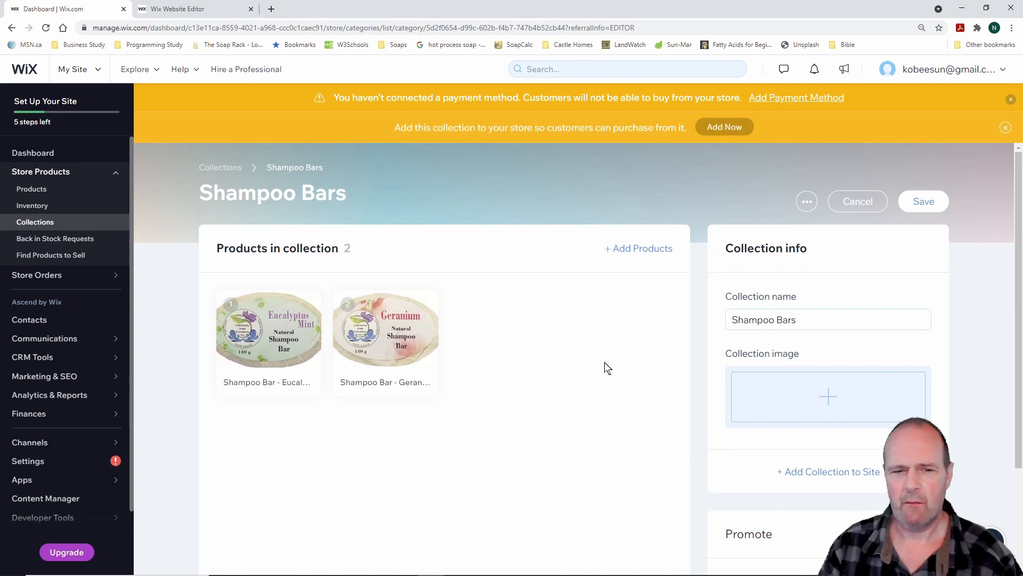
left_click(819, 474)
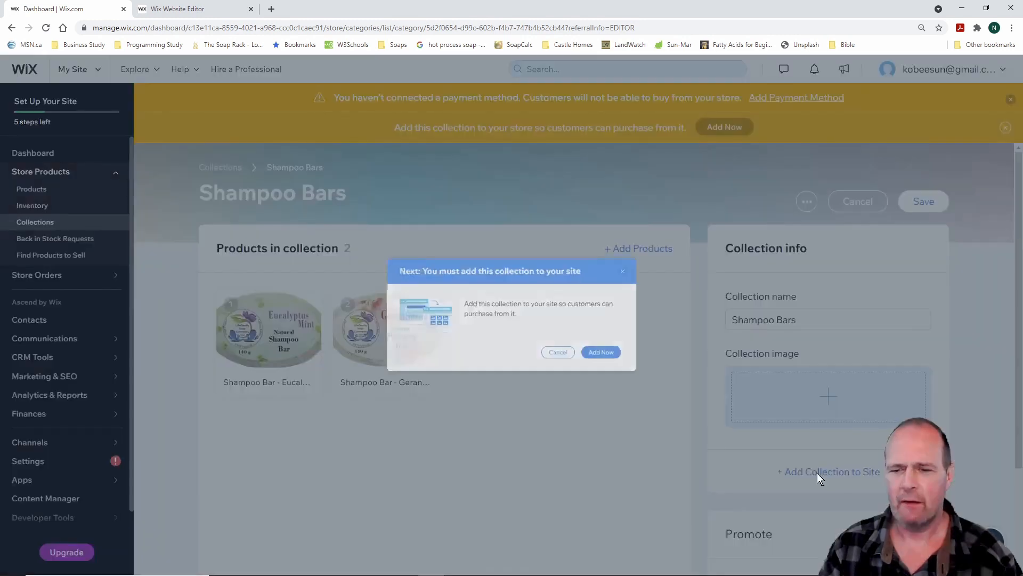
left_click(637, 368)
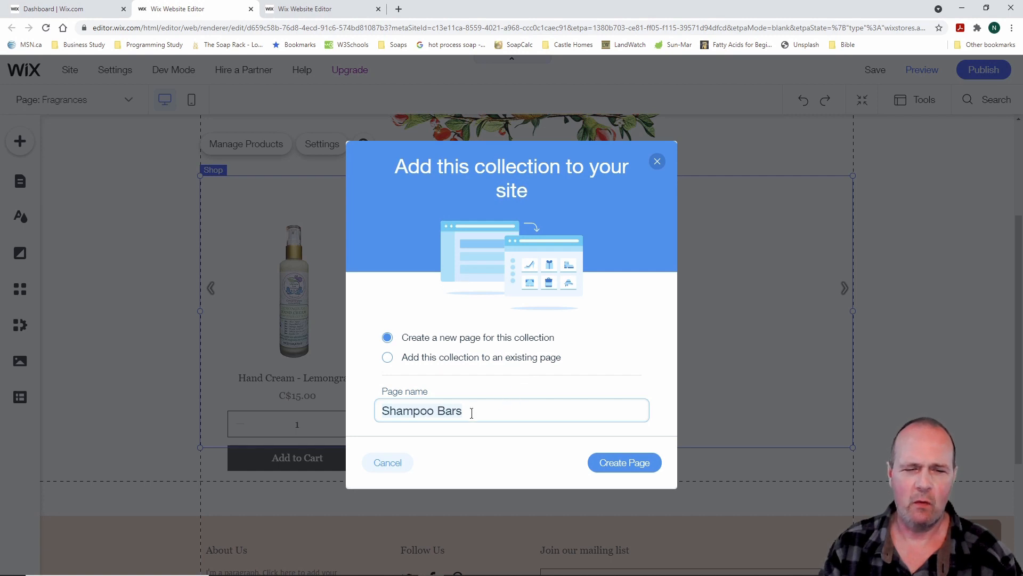
left_click(628, 466)
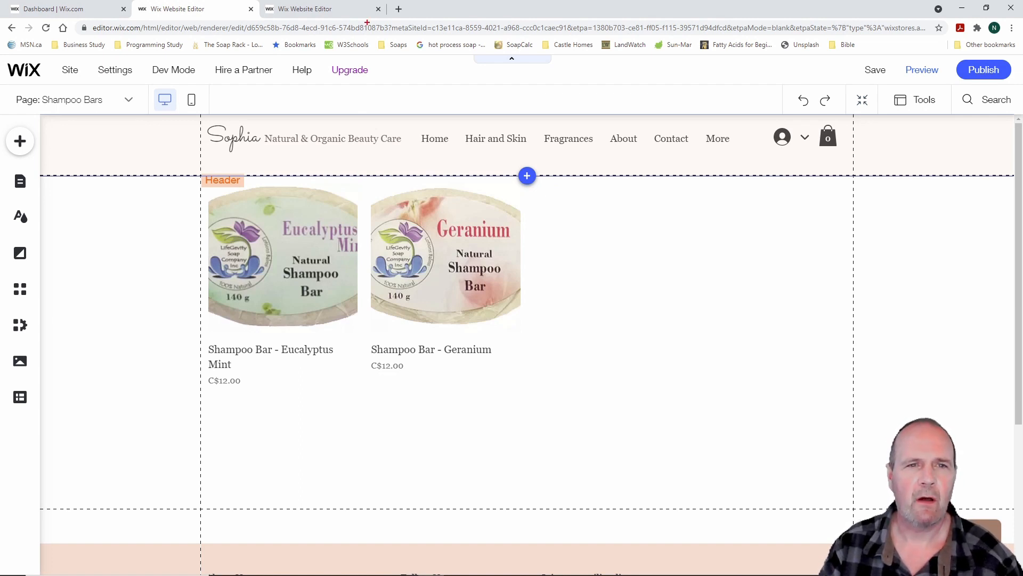
Mark the open editor tabs, then close the duplicate editor tab
mouse_move(390, 27)
left_mouse_down()
mouse_move(371, 1)
mouse_move(12, 1)
left_mouse_up()
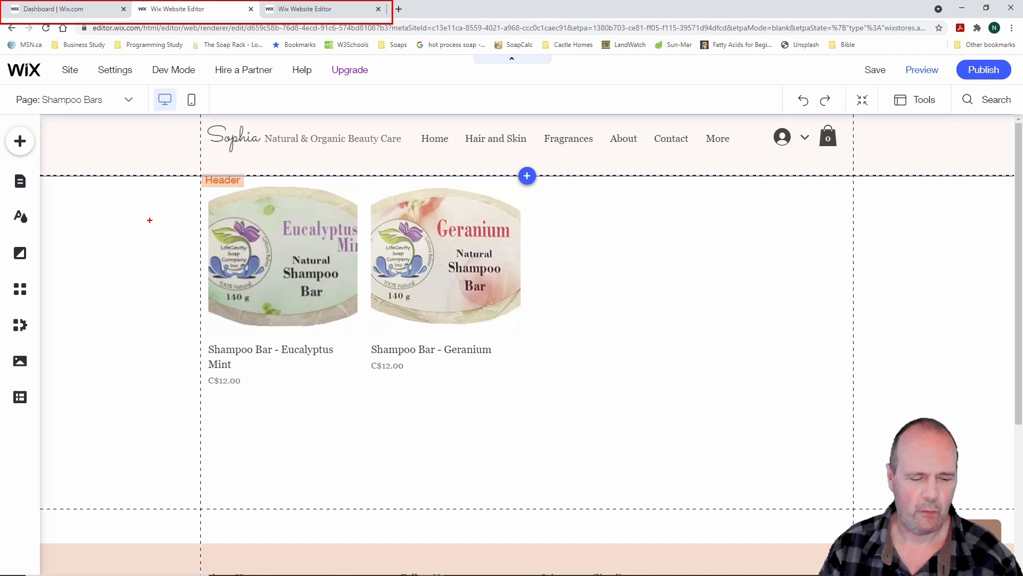
key("Escape")
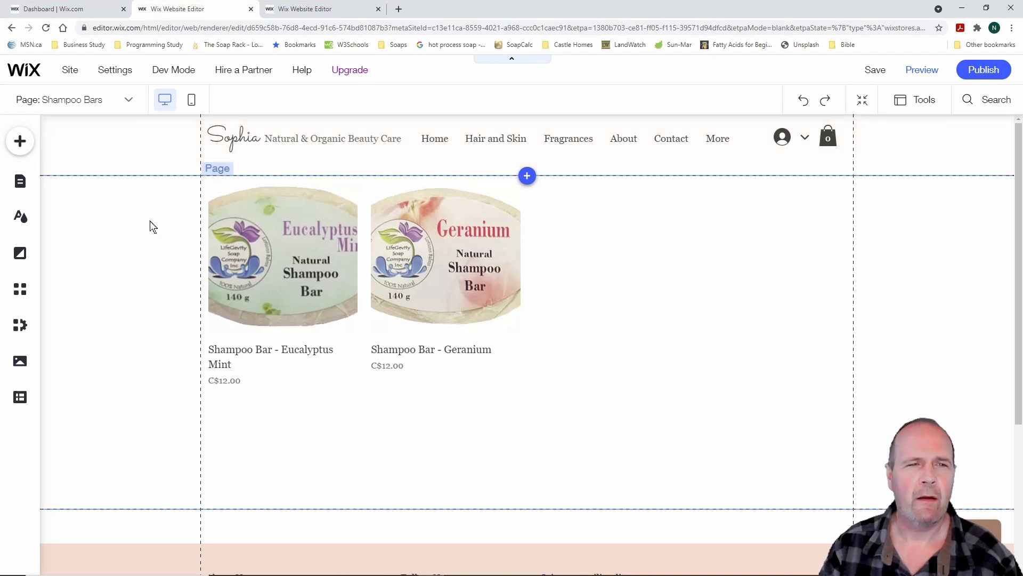
left_click(379, 9)
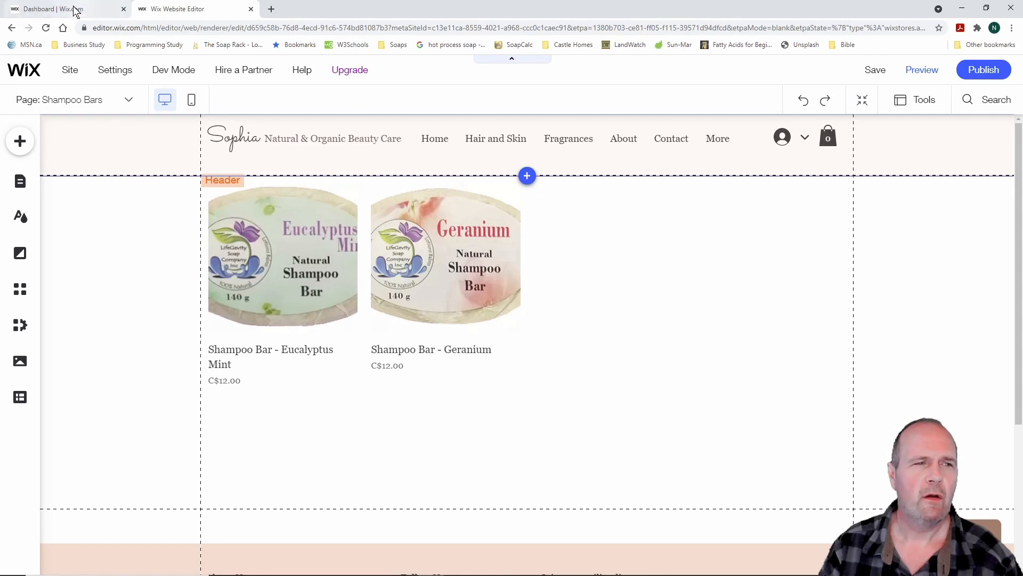
From the dashboard, open the Soaps collection and add it to the site on a new Soaps page
left_click(101, 12)
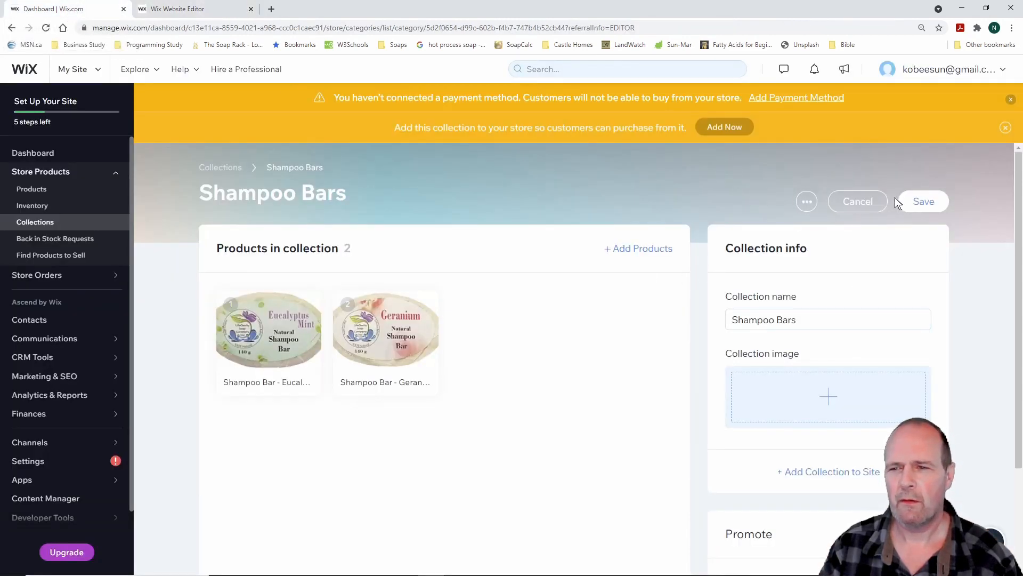
left_click(923, 201)
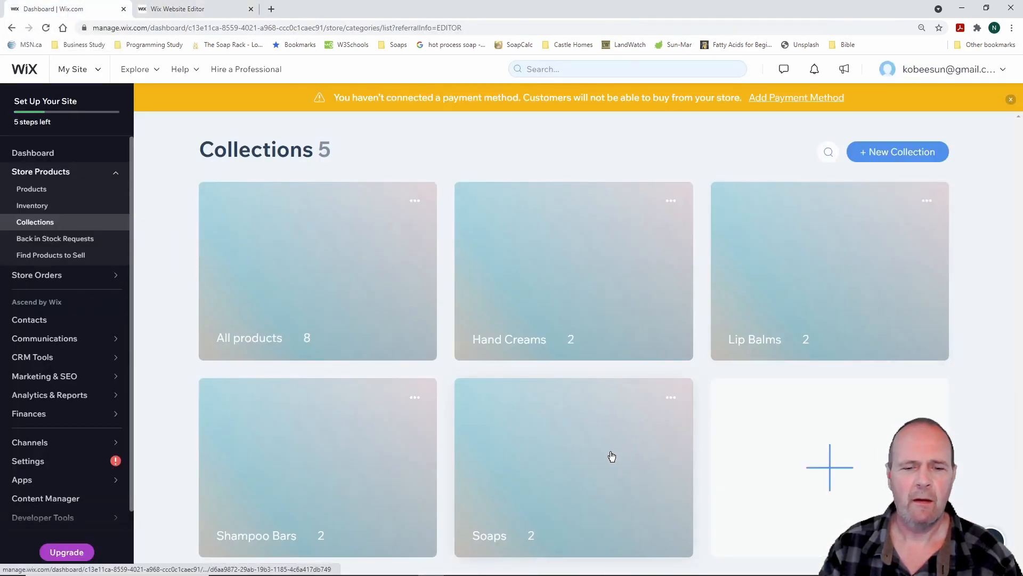
left_click(562, 449)
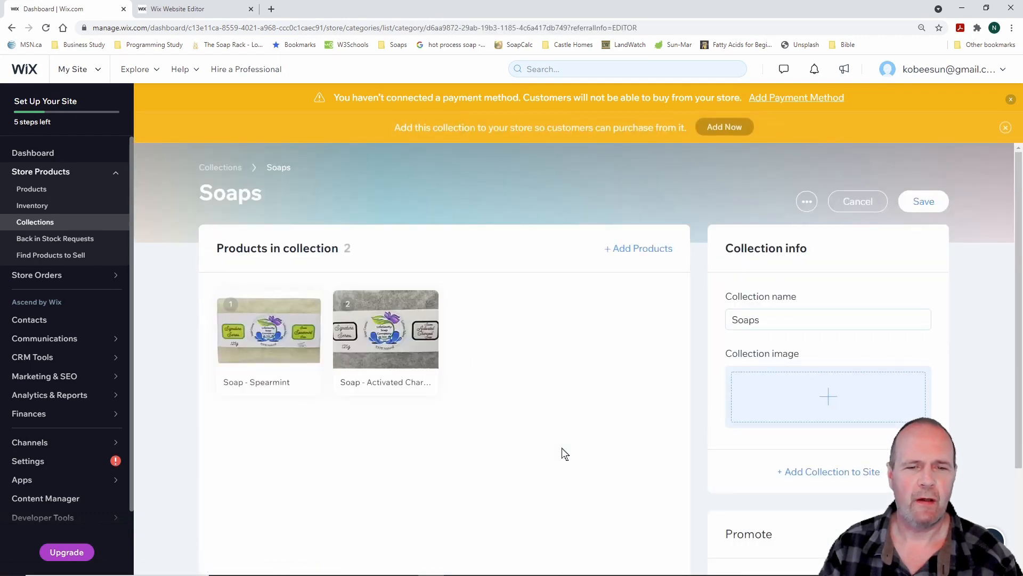
left_click(851, 472)
left_click(641, 367)
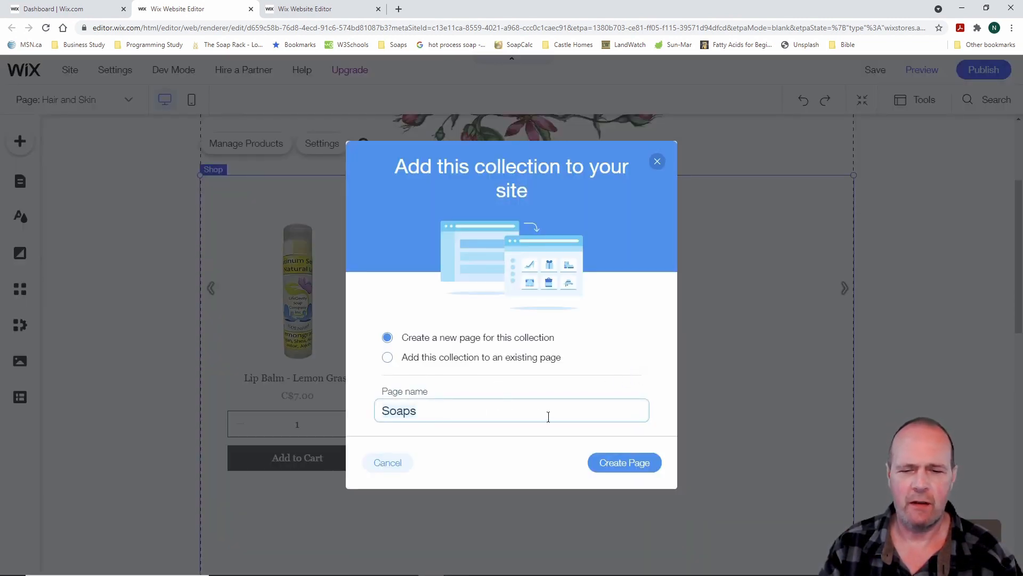
left_click(625, 466)
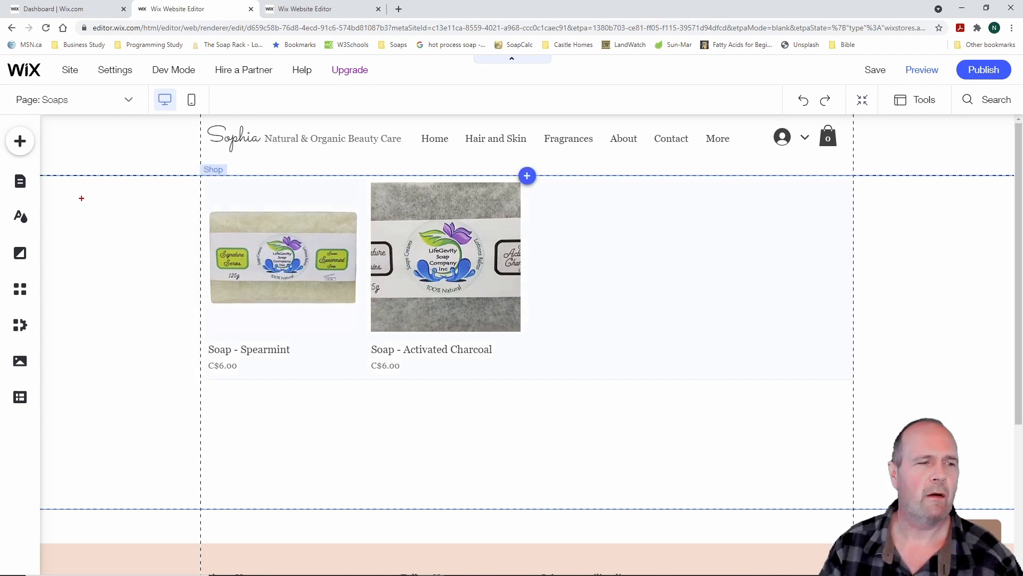
left_click_drag(6, 163, 42, 199)
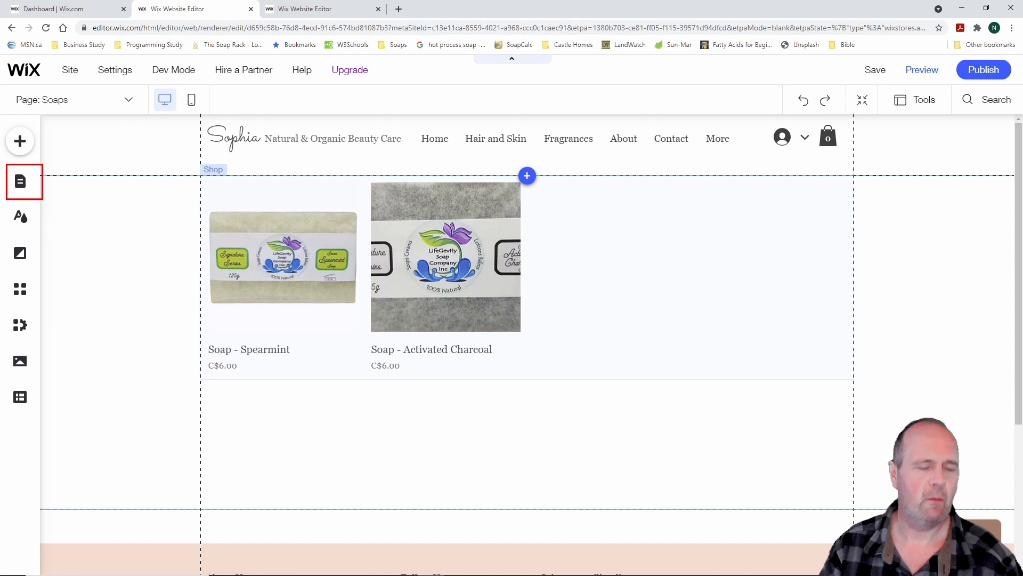
Switch the editor to the Hair and Skin page and scroll through its lip balm gallery
left_click(20, 184)
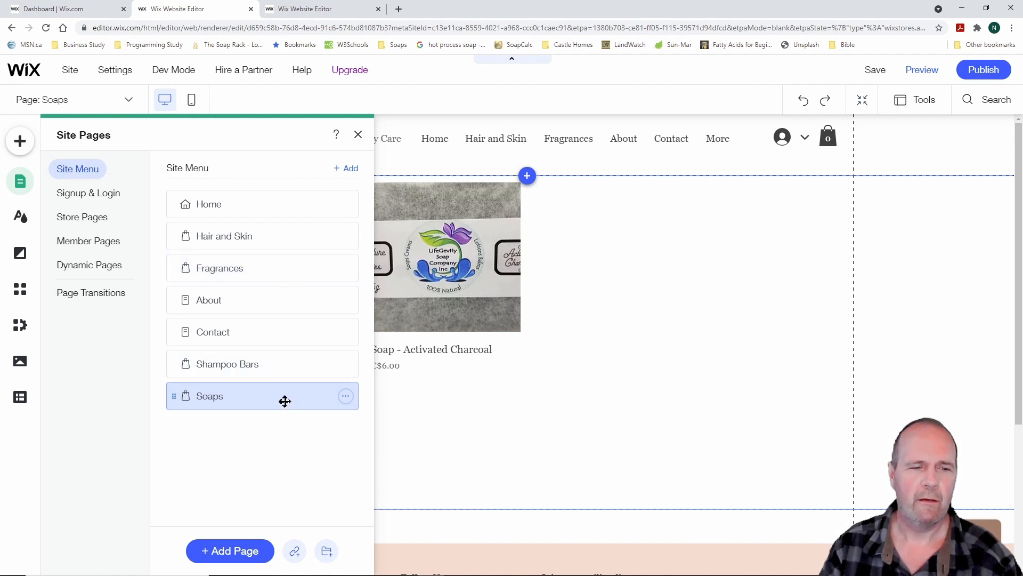
left_click(356, 135)
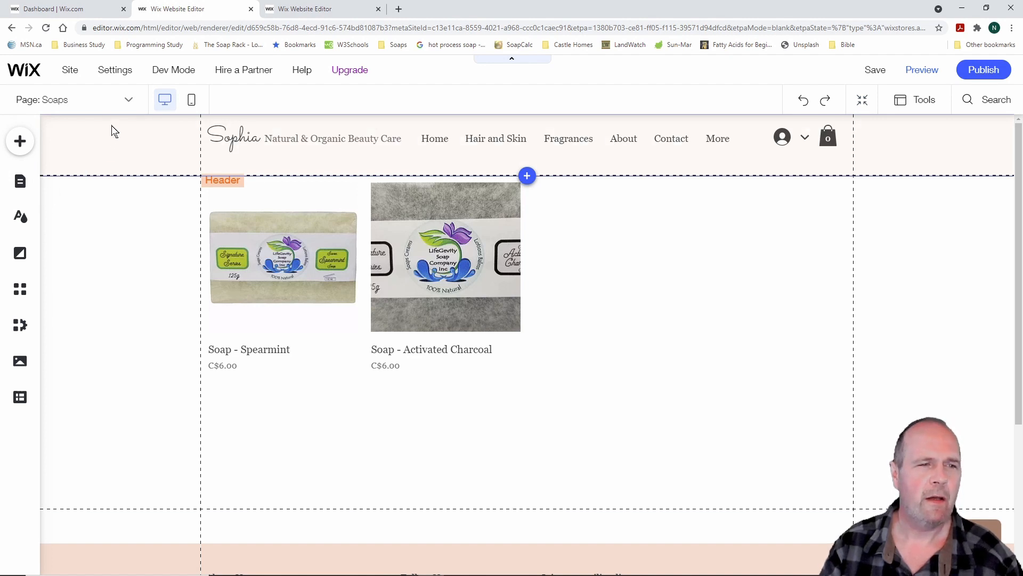
left_click(131, 102)
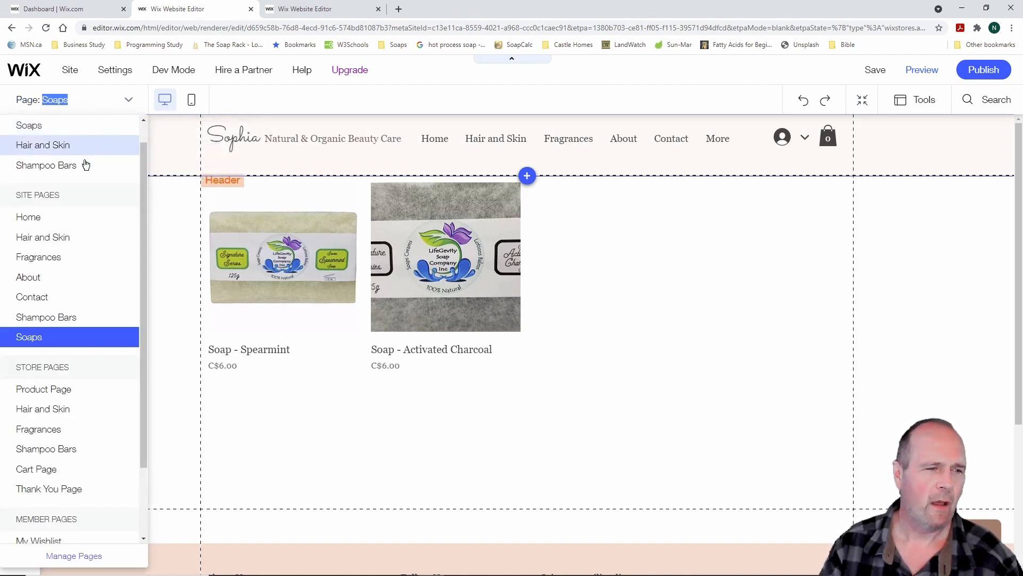
left_click(67, 240)
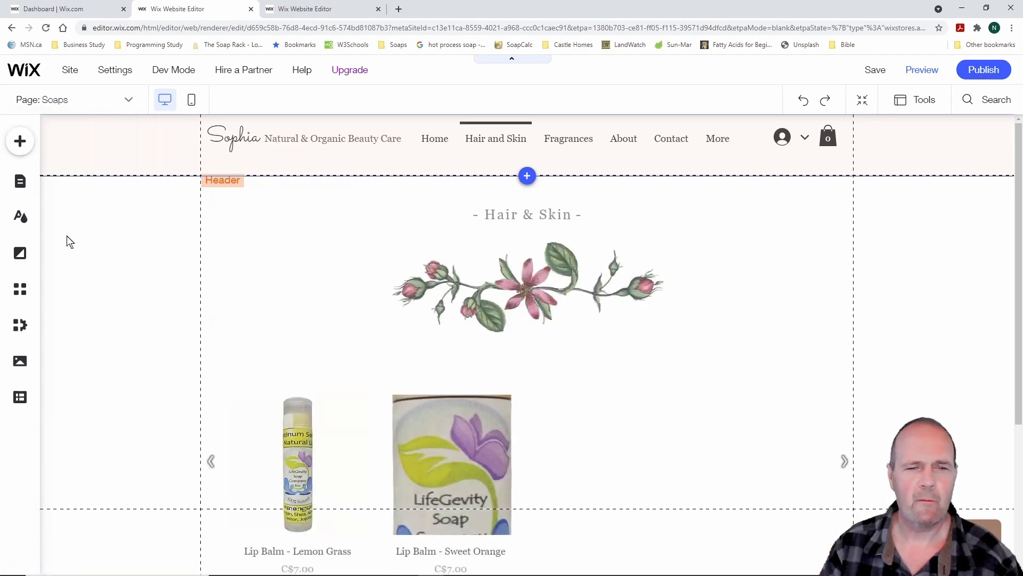
scroll(682, 319, "down", 3)
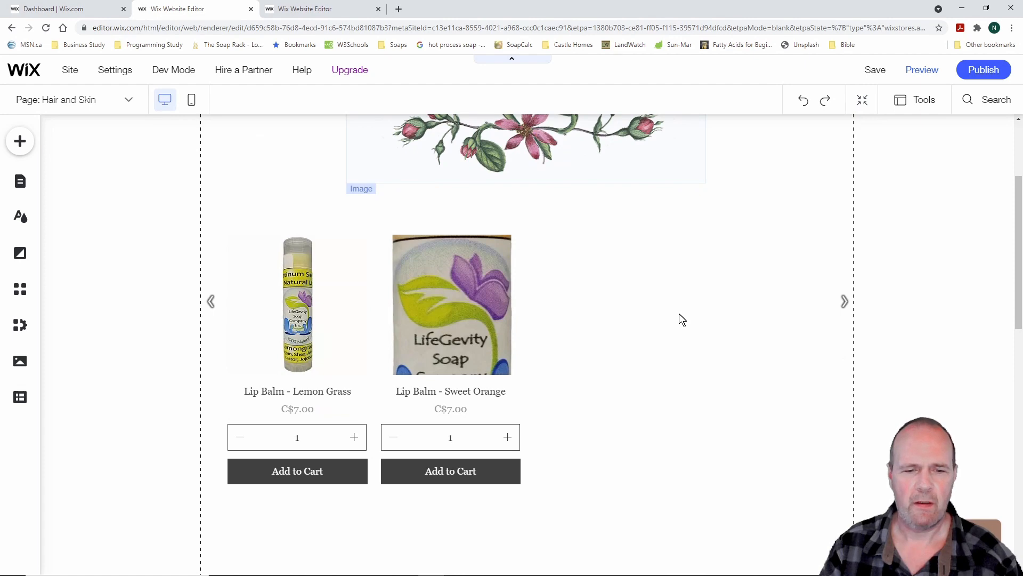
scroll(682, 318, "up", 3)
scroll(682, 319, "down", 3)
scroll(680, 319, "up", 3)
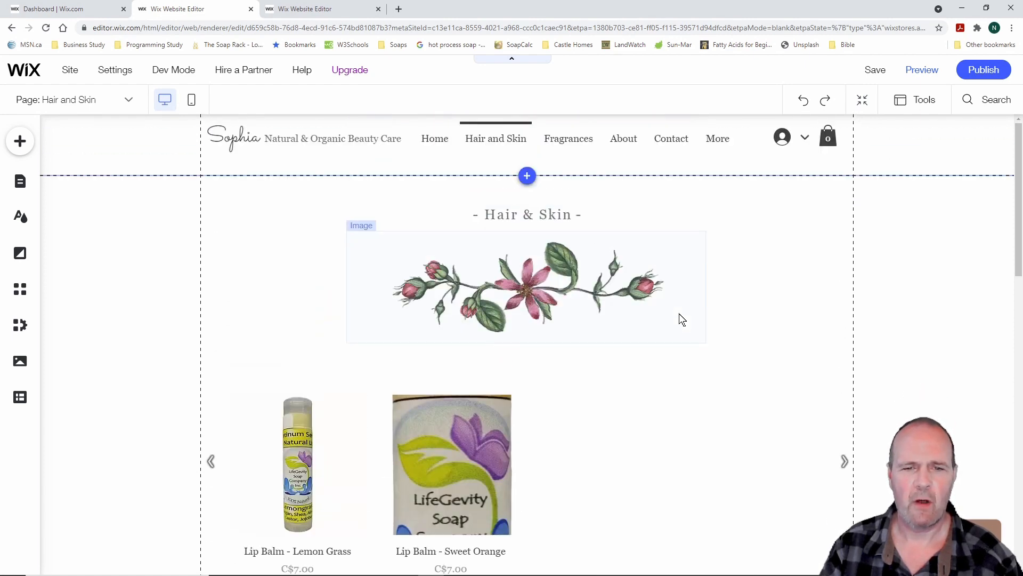
Rename the Hair and Skin store page to Lip Balms
left_click(21, 183)
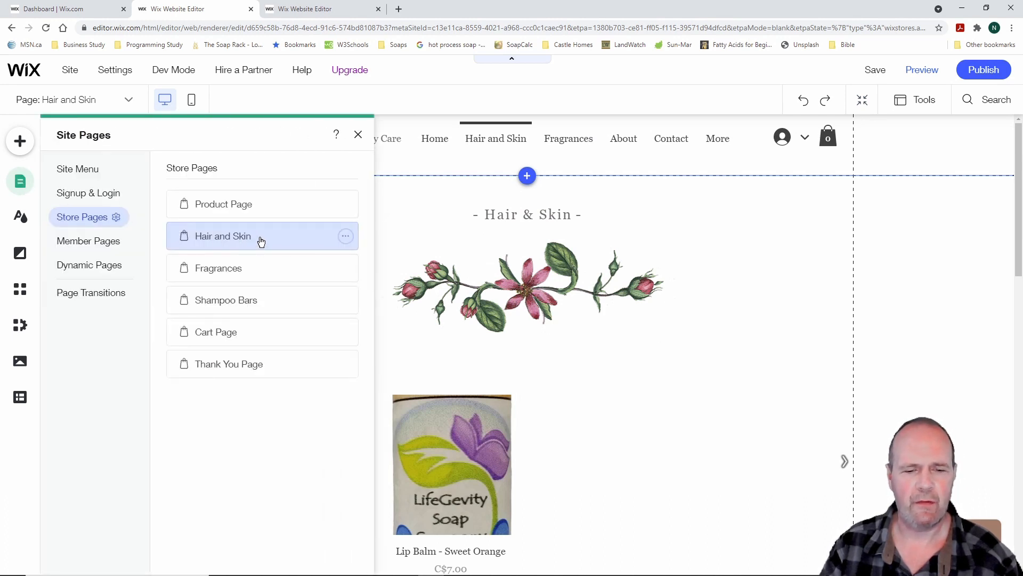
left_click(346, 238)
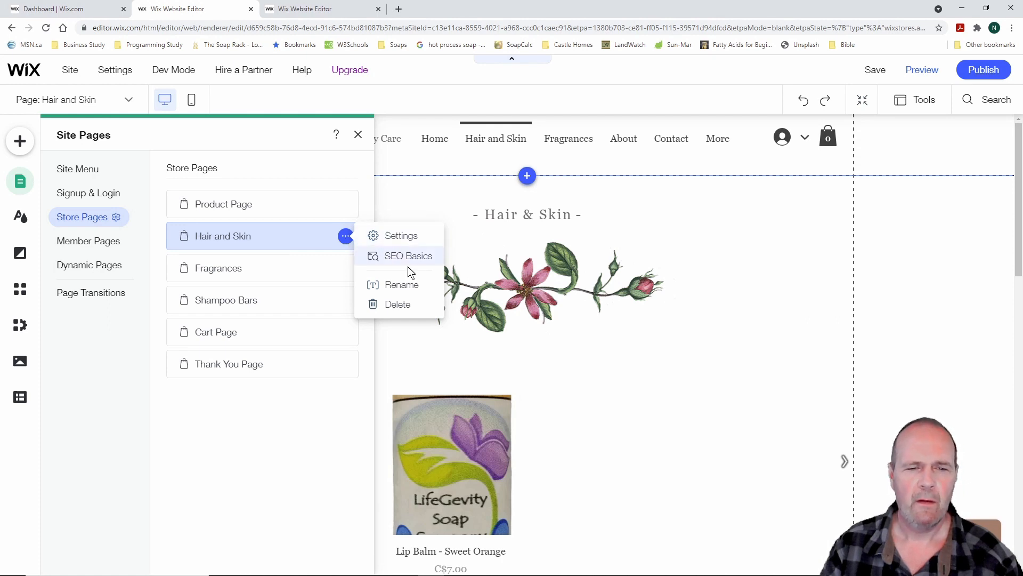
left_click(402, 285)
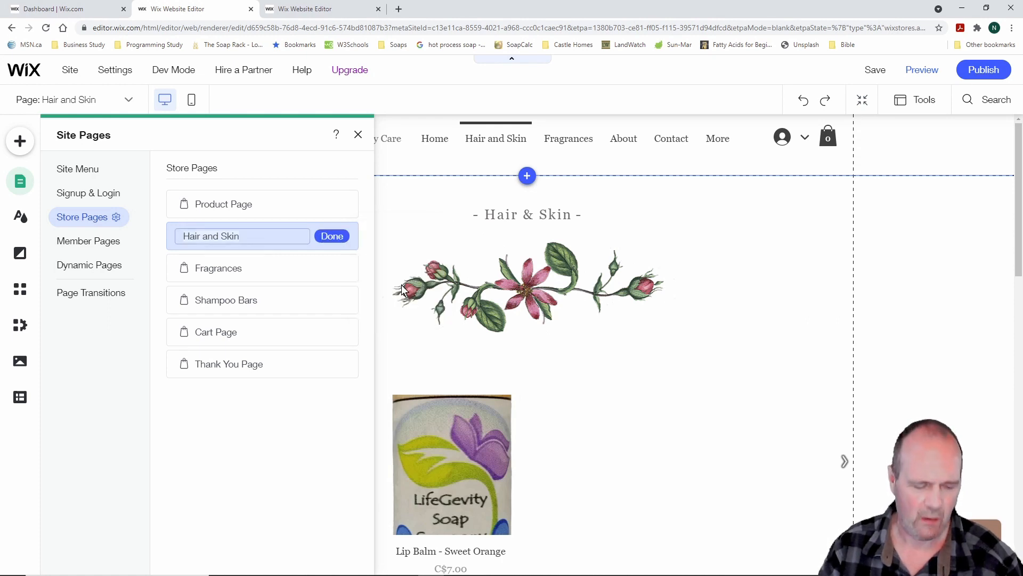
type("Lip")
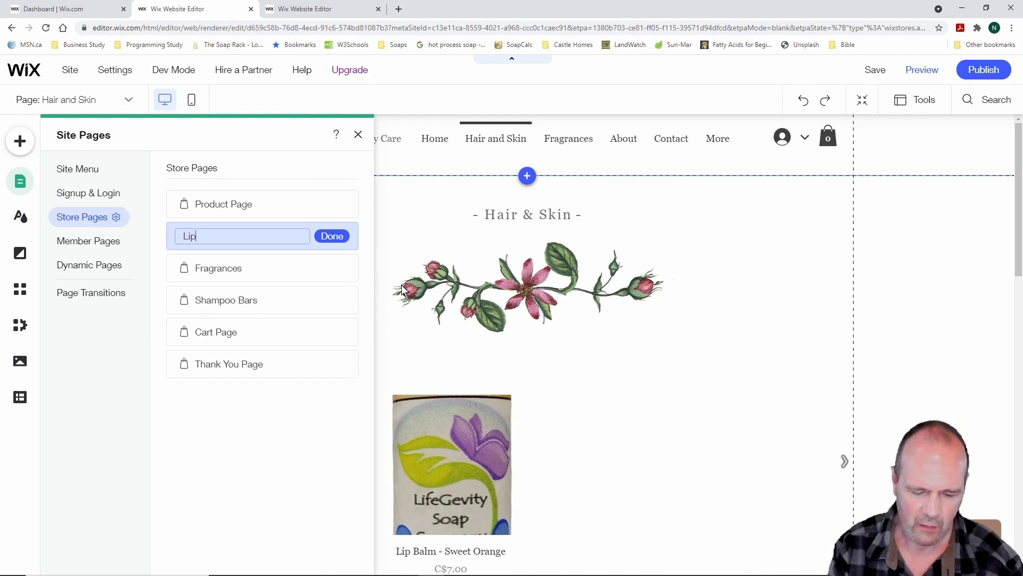
type(" Balms")
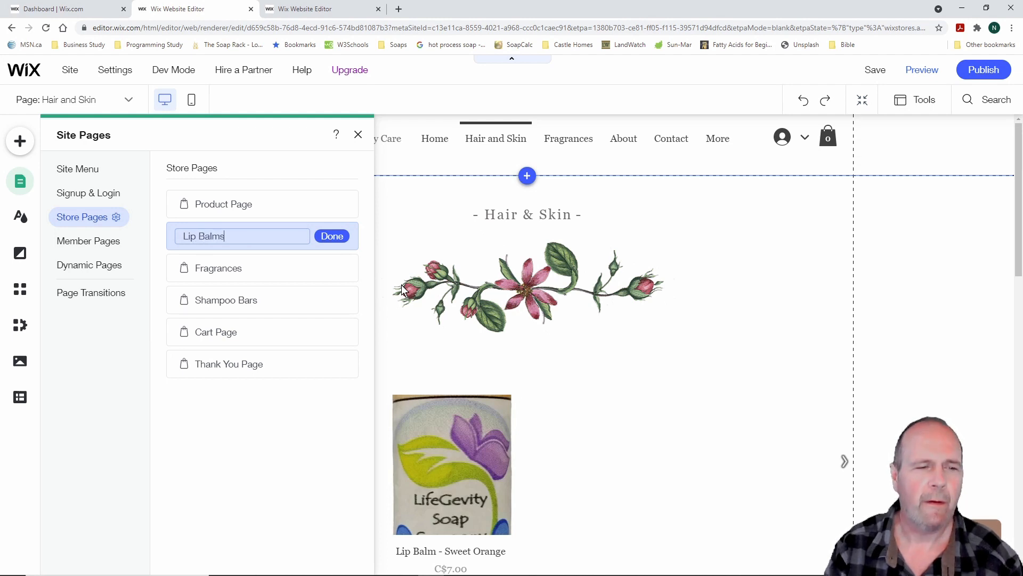
left_click(338, 236)
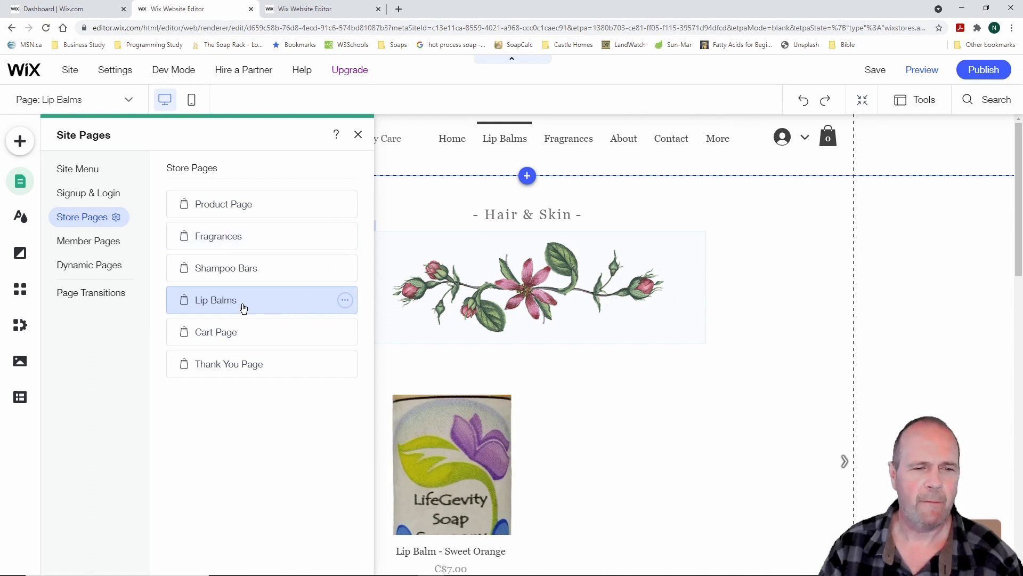
Rename the Fragrances store page to Hand Creams
left_click(239, 237)
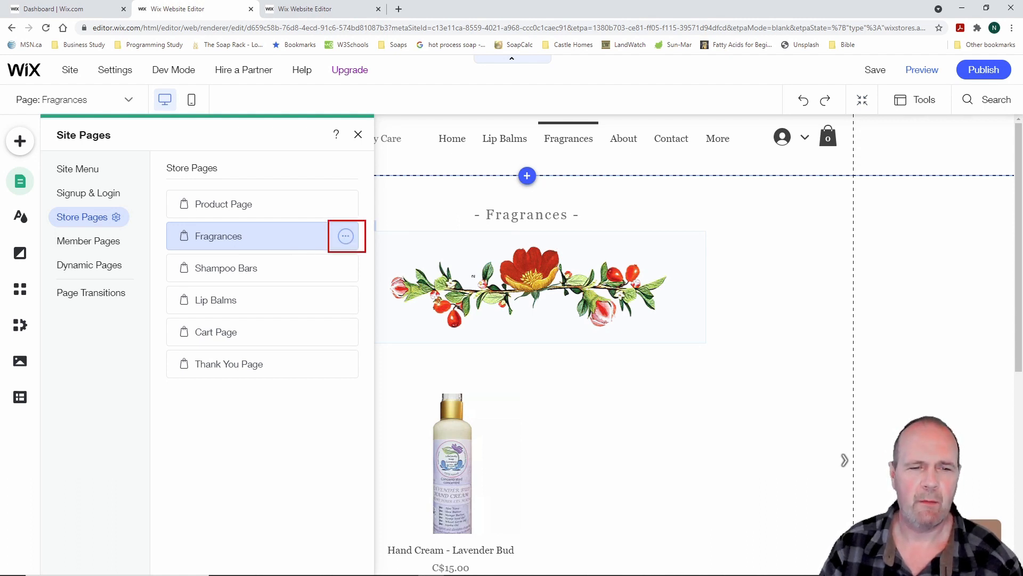
left_click(346, 236)
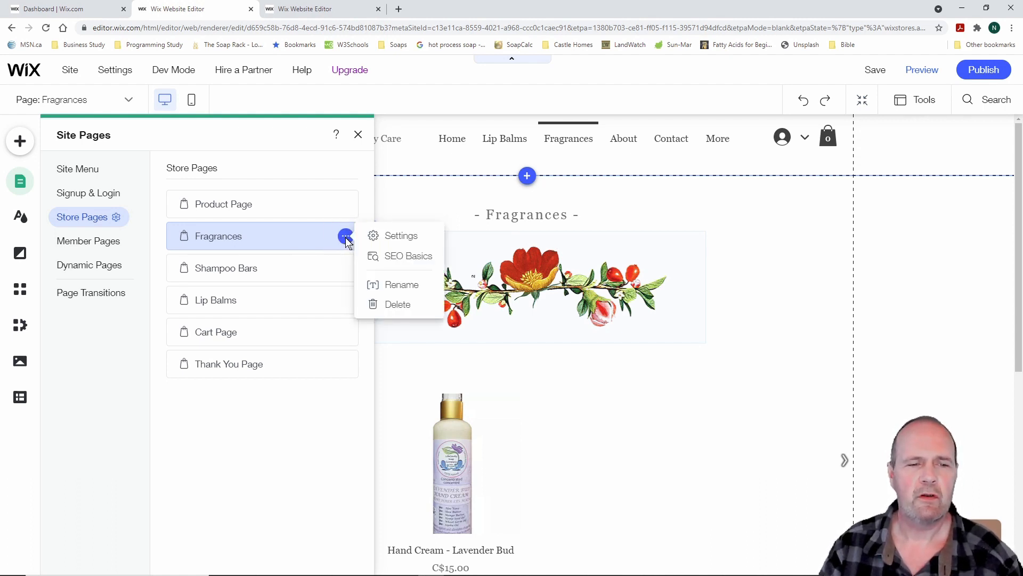
left_click(397, 285)
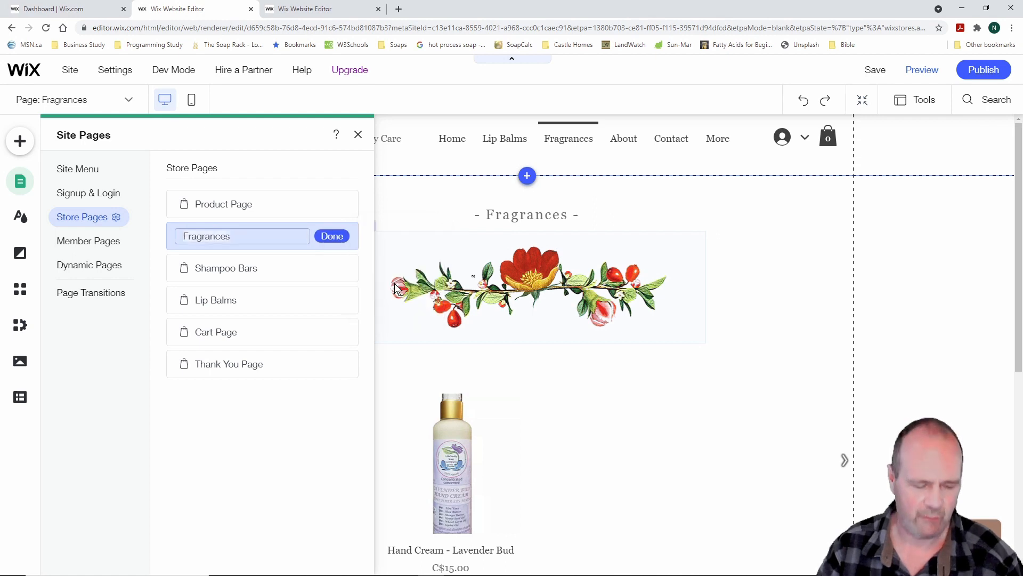
type("Hand Creams")
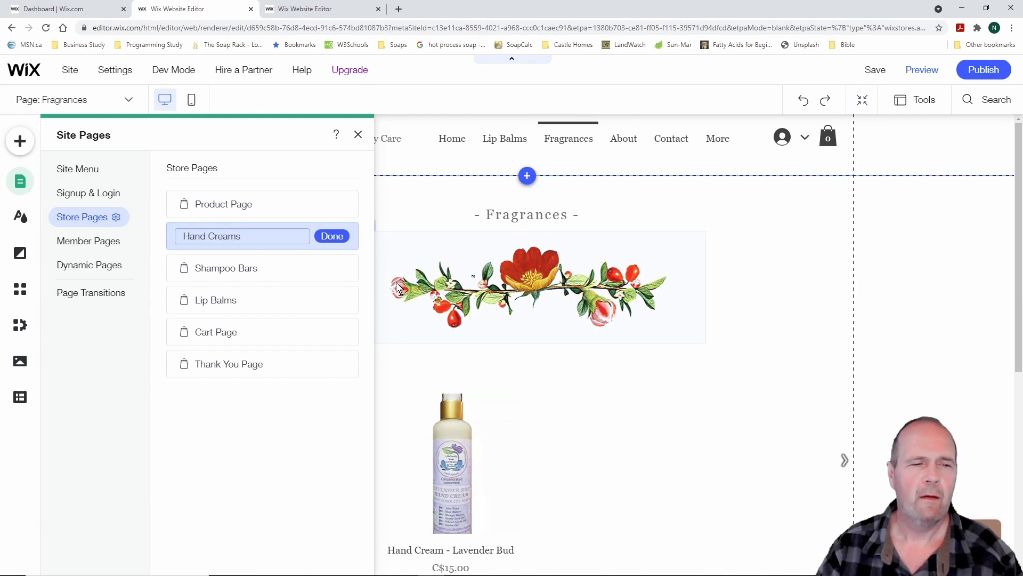
left_click(334, 238)
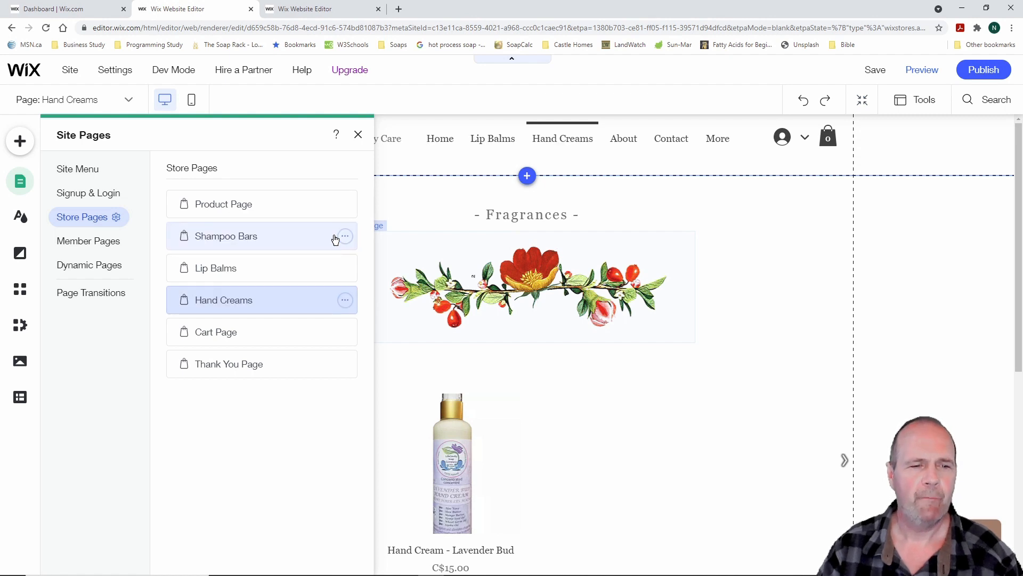
View the Product Page, Shampoo Bars, Lip Balms and Hand Creams store pages in turn
left_click(250, 206)
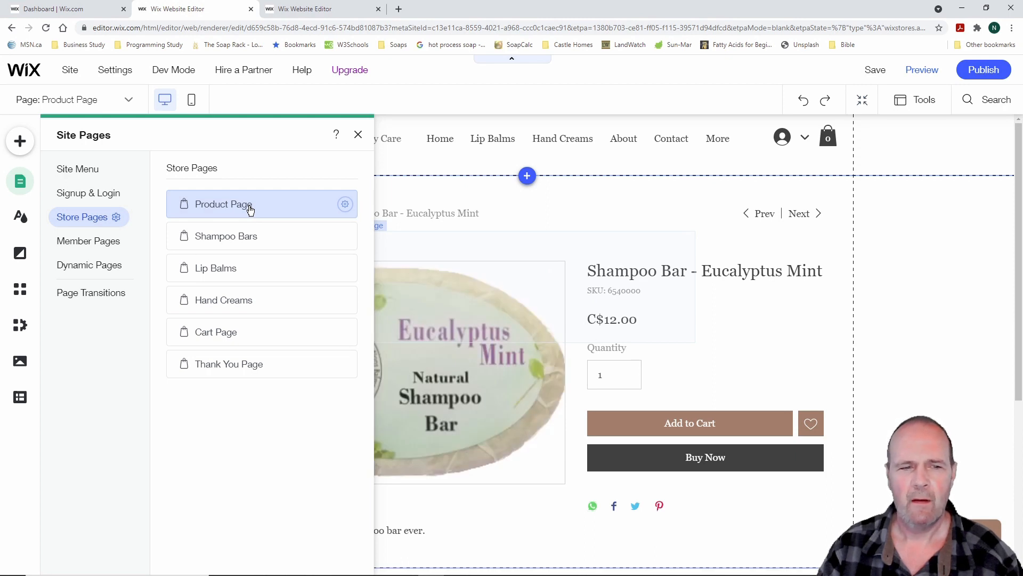
left_click(246, 239)
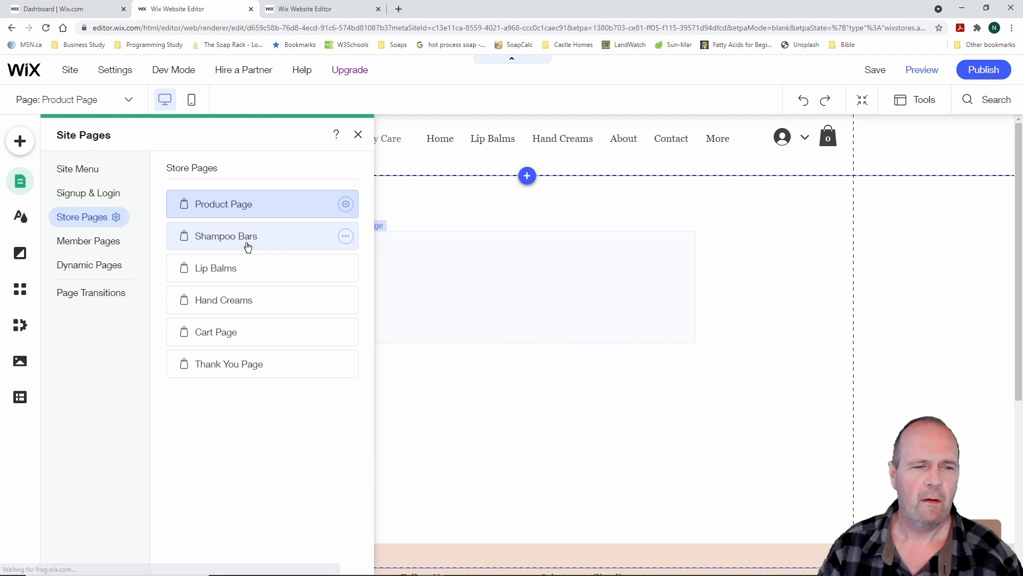
left_click(236, 271)
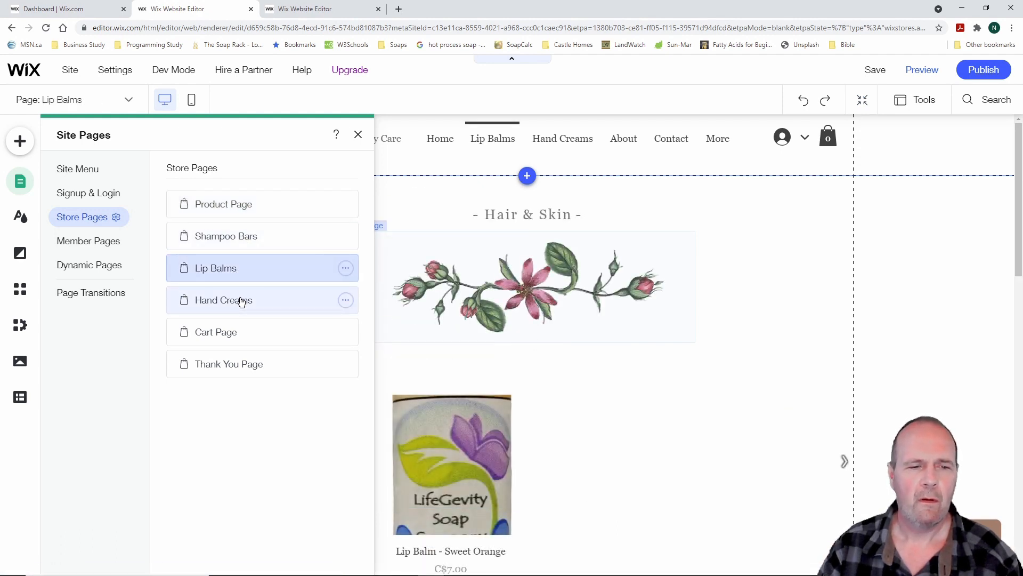
left_click(241, 302)
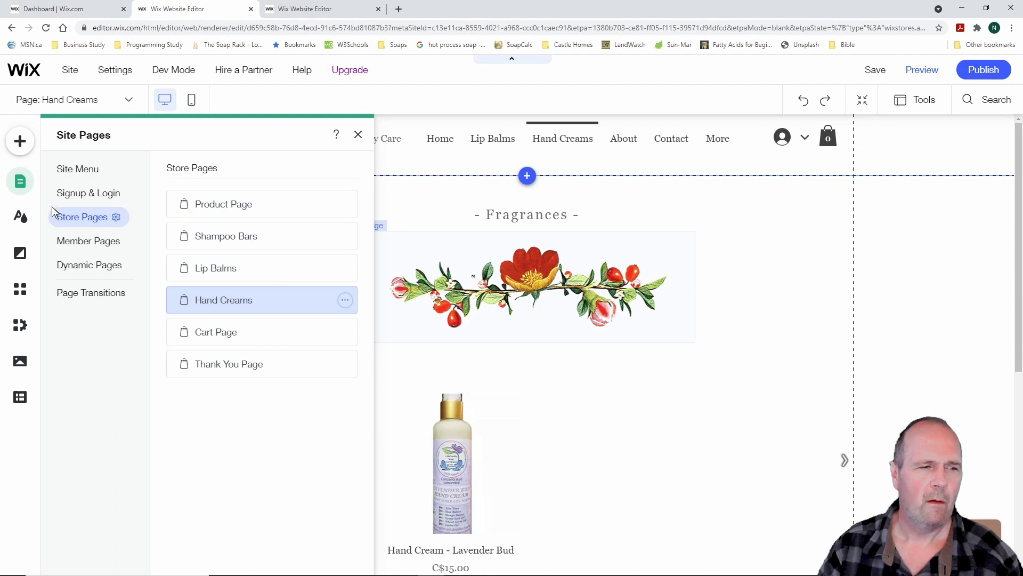
Review the site pages list, marking the Contact, Lip Balms, Shampoo Bars and Soaps pages, then close it
left_click(65, 170)
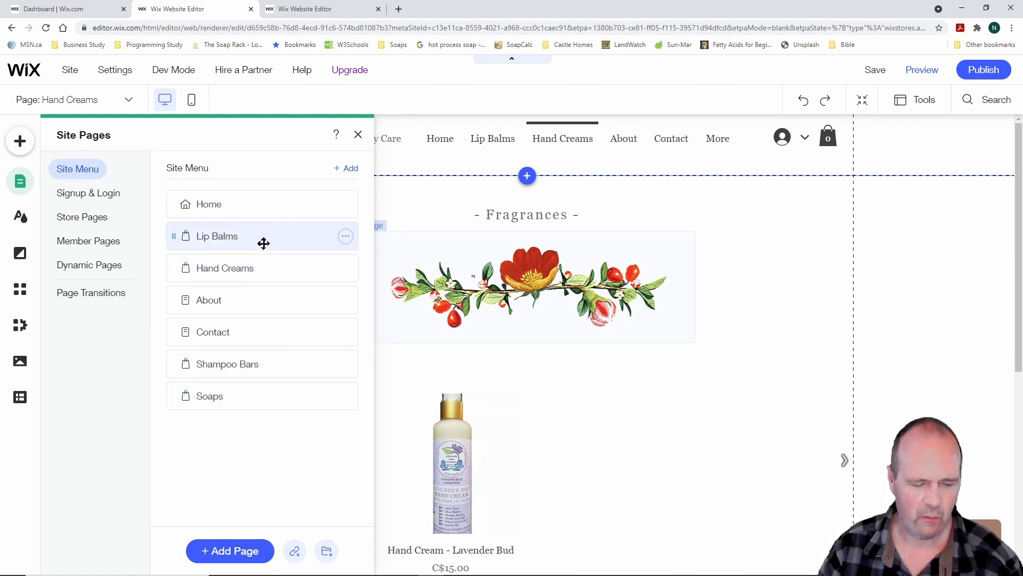
left_click_drag(171, 194, 200, 216)
left_click_drag(170, 289, 198, 313)
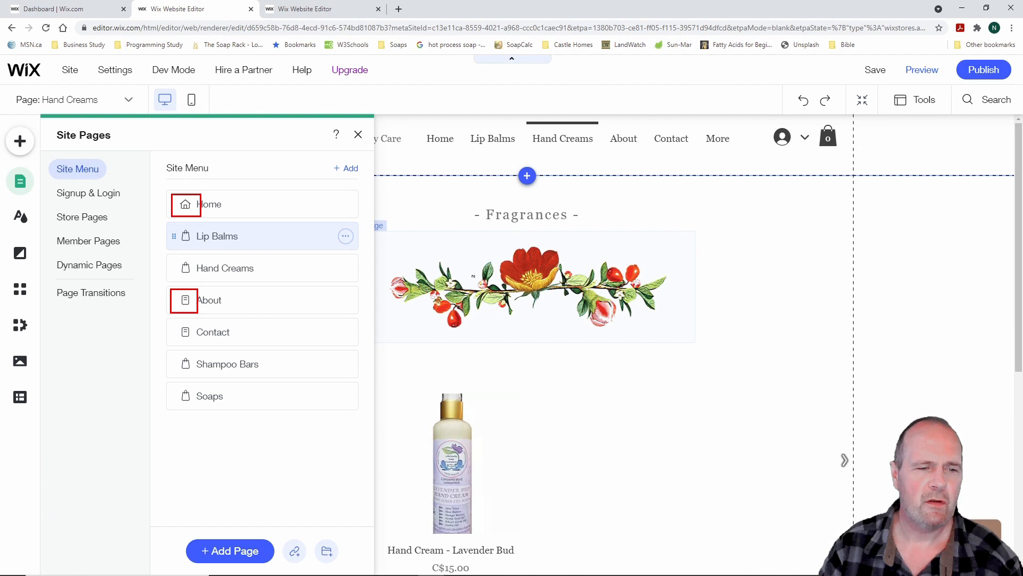
left_click_drag(171, 318, 204, 344)
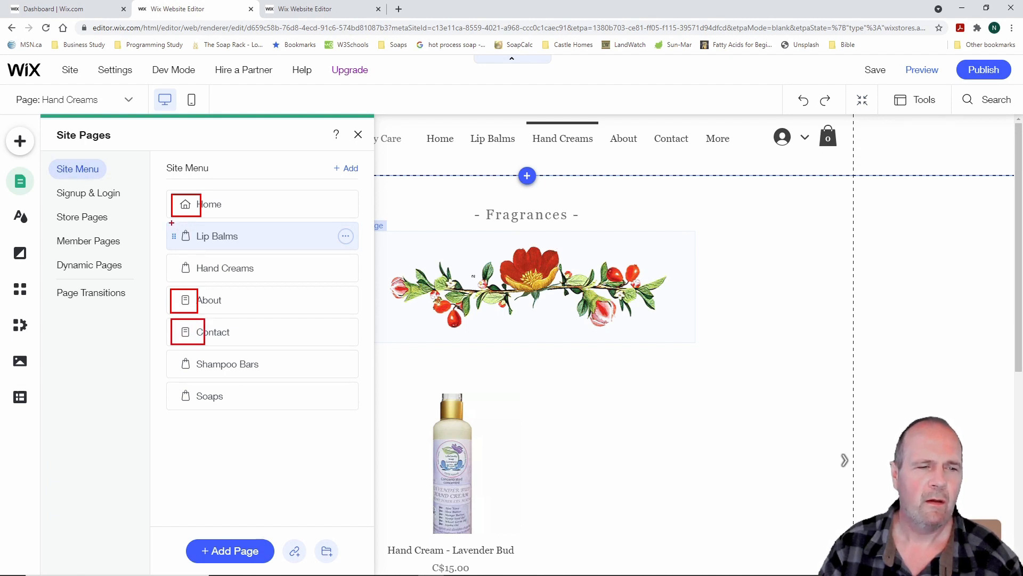
mouse_move(169, 221)
left_mouse_down()
mouse_move(203, 248)
mouse_move(200, 280)
left_mouse_up()
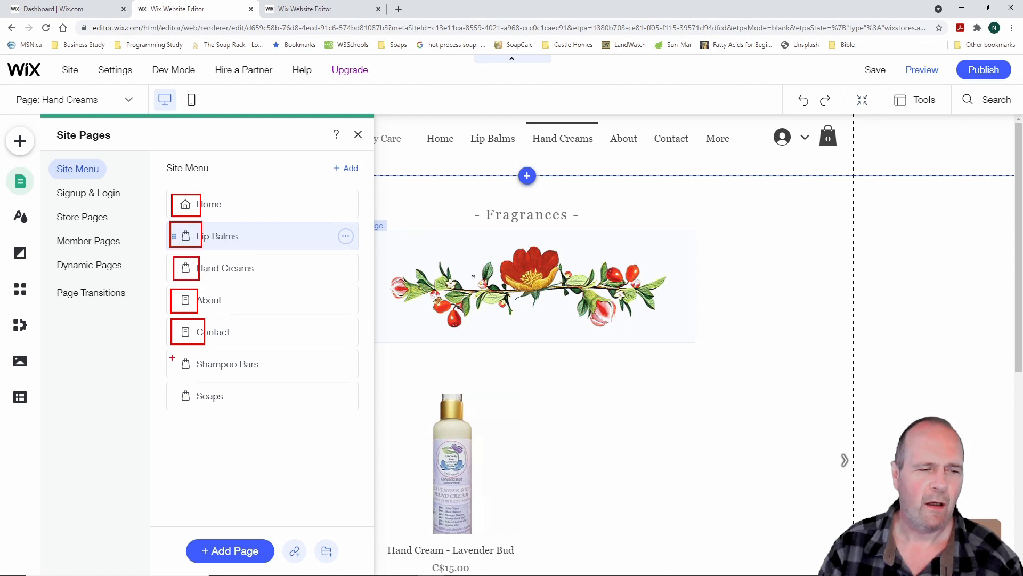
left_click_drag(170, 353, 203, 416)
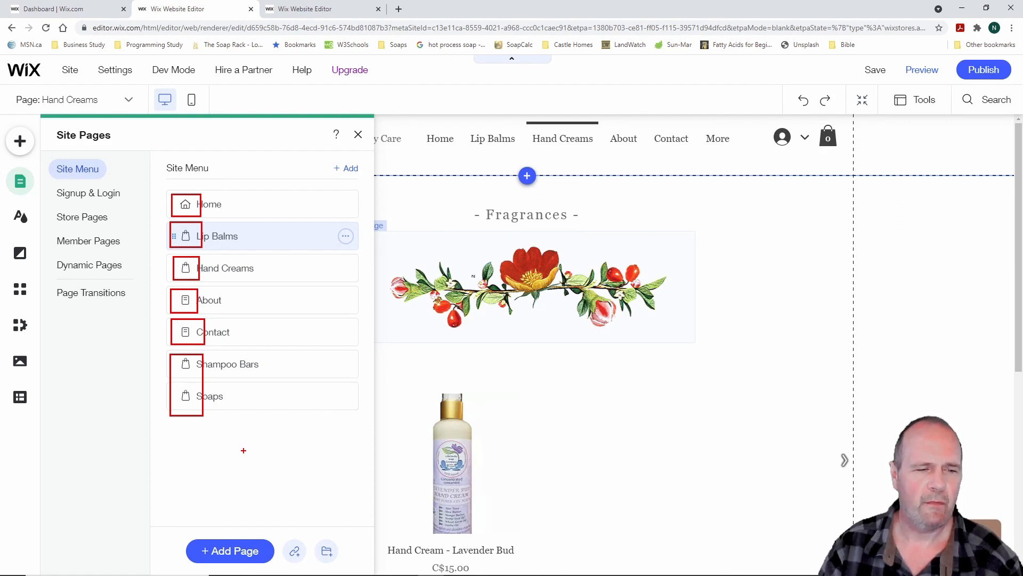
key("Escape")
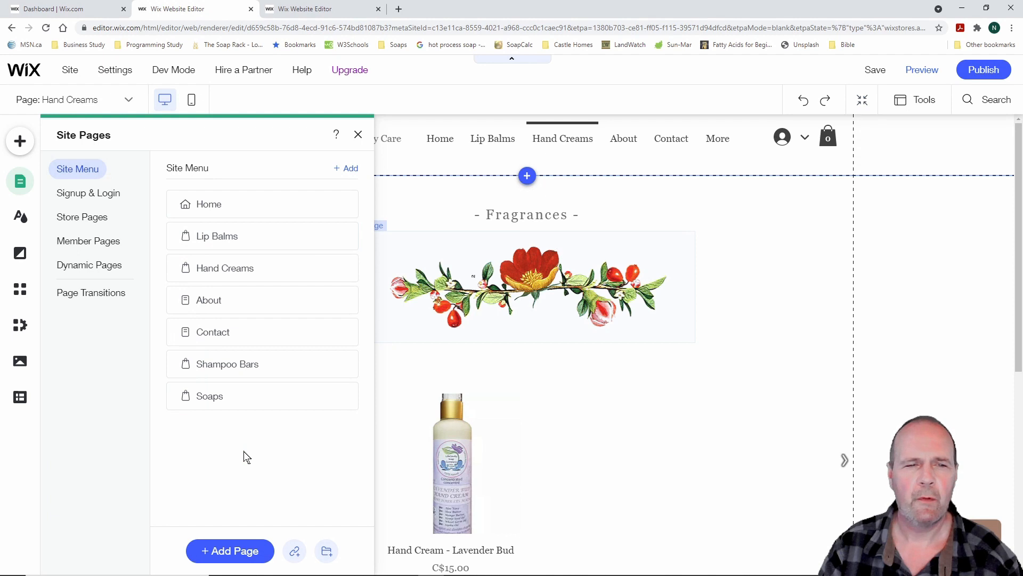
left_click(358, 134)
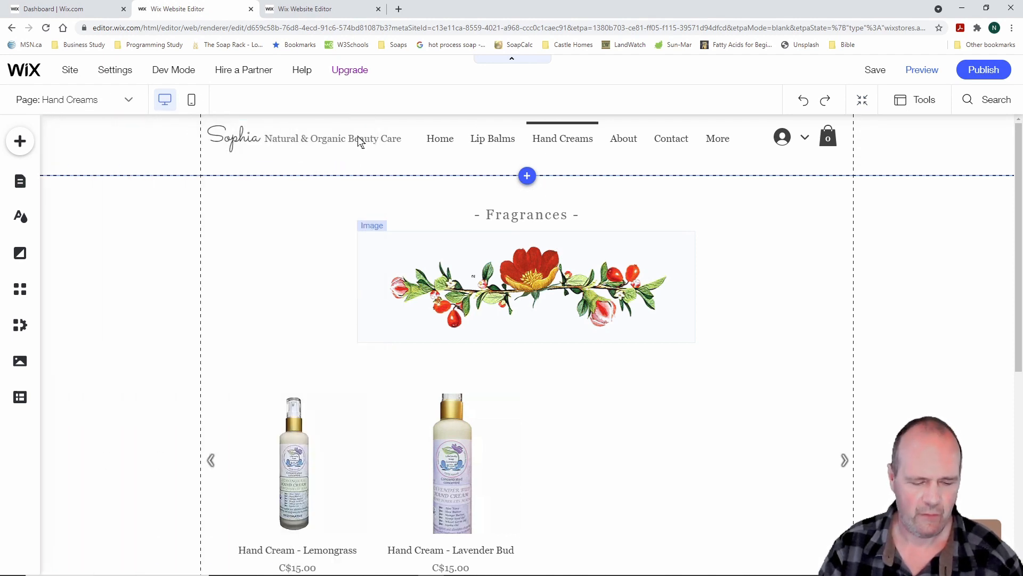
Highlight the header menu, scroll to the Hand Creams product slider, and select it
key("ctrl+2")
mouse_move(311, 122)
left_mouse_down()
mouse_move(781, 157)
mouse_move(773, 161)
left_mouse_up()
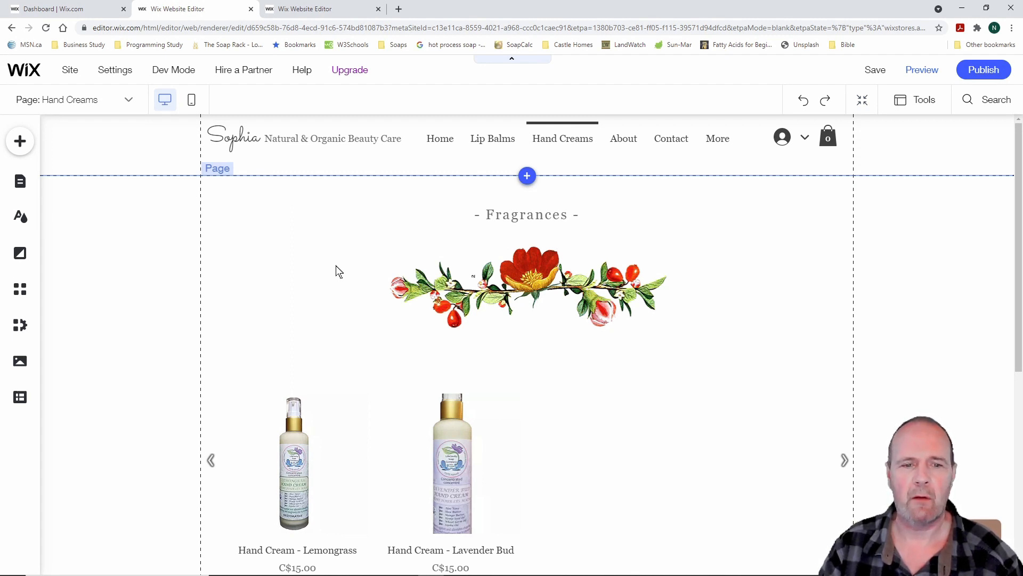
scroll(208, 155, "down", 1)
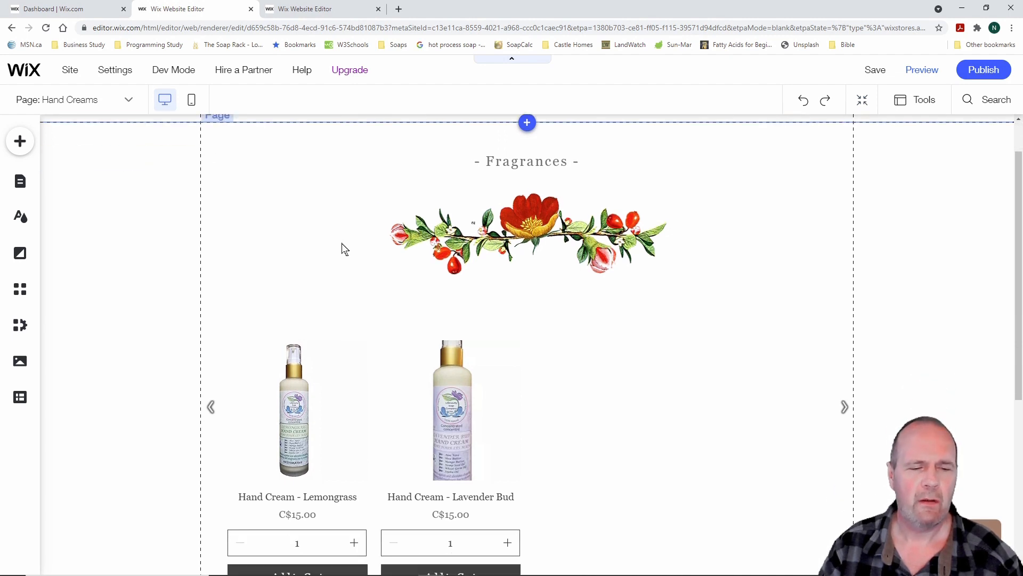
scroll(343, 246, "up", 1)
scroll(343, 247, "down", 3)
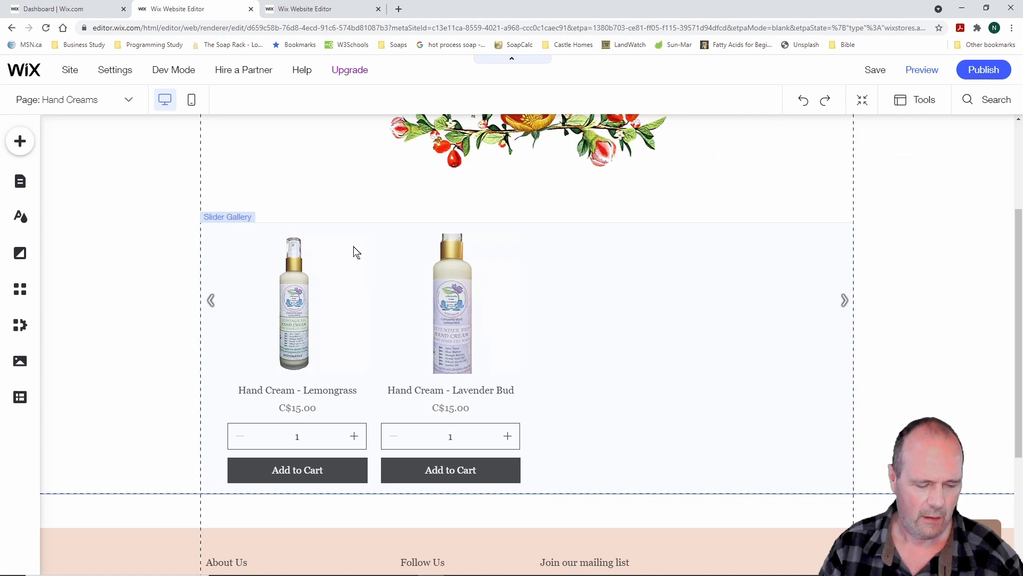
mouse_move(329, 249)
left_mouse_down()
mouse_move(398, 327)
mouse_move(425, 329)
left_mouse_up()
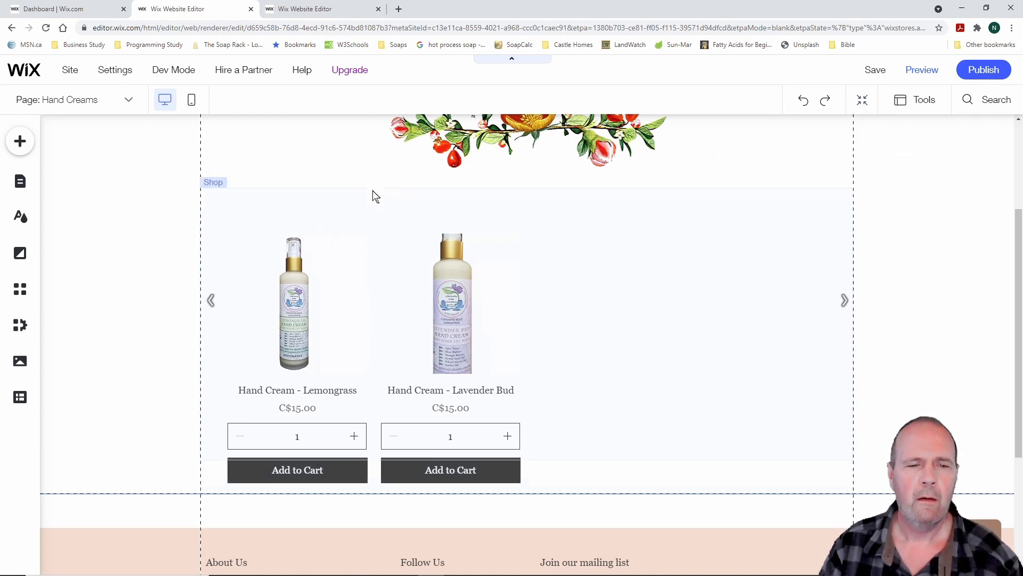
left_click(367, 293)
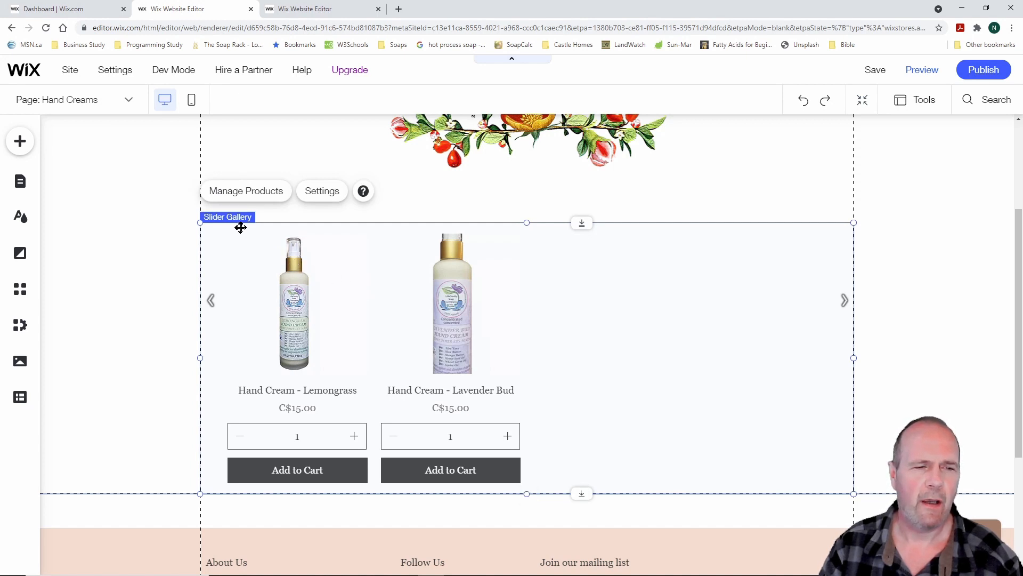
Open the Hand Creams slider gallery's Settings at the Layout section
left_click(327, 194)
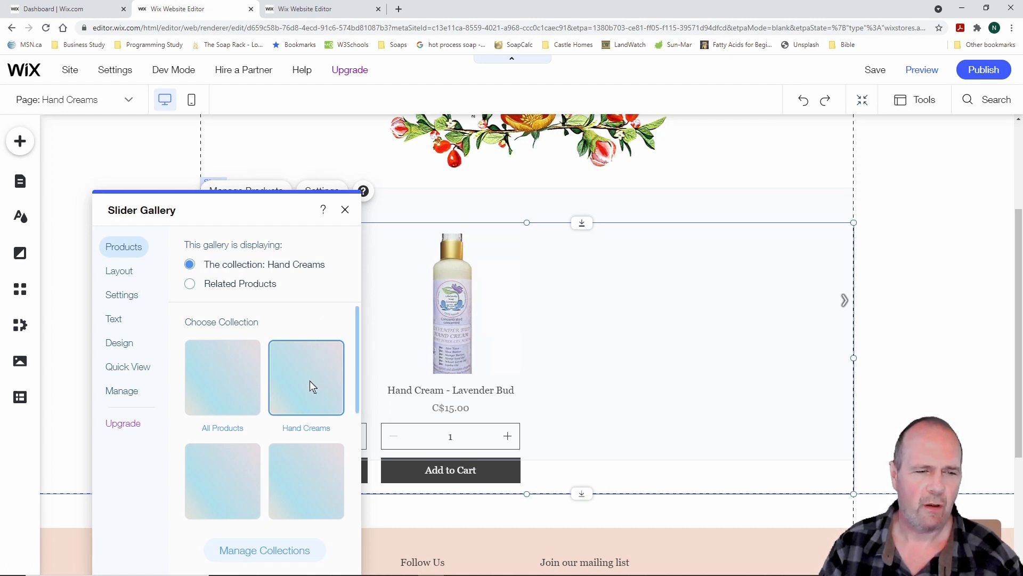
left_click(119, 273)
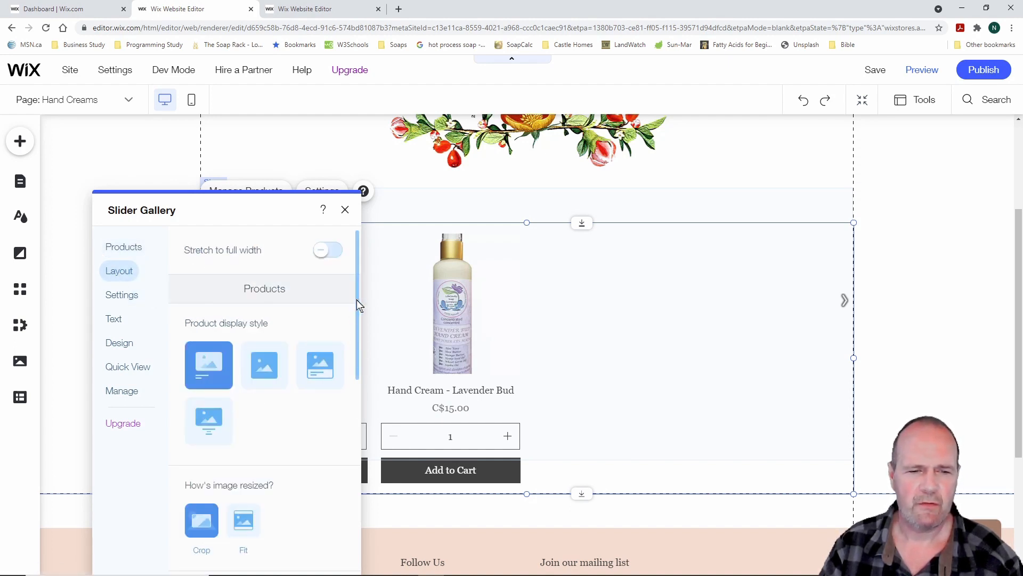
Choose the fourth product display style and resize product images with Fit instead of Crop
mouse_move(357, 301)
left_mouse_down()
mouse_move(356, 418)
mouse_move(357, 295)
left_mouse_up()
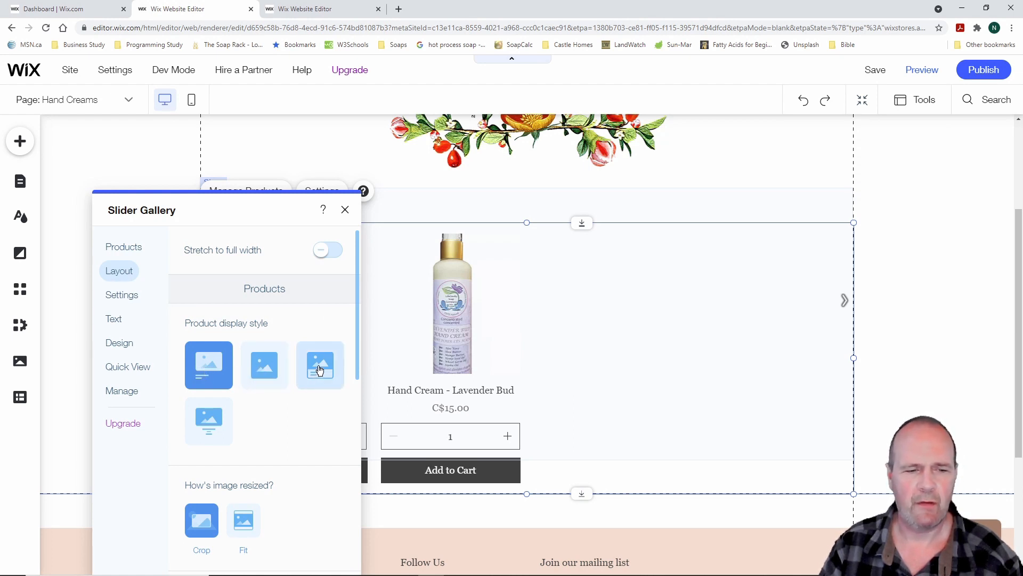
left_click(210, 420)
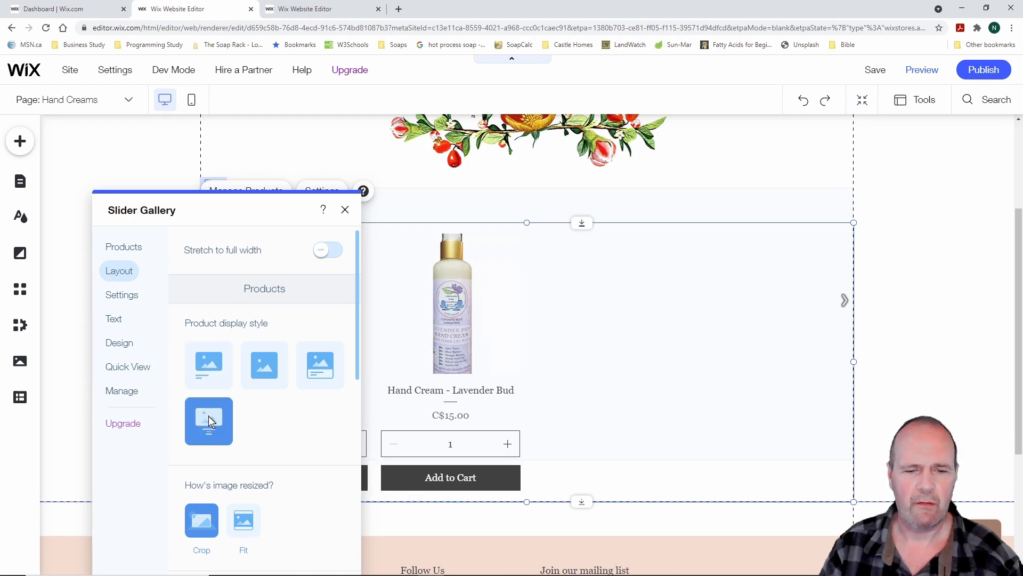
scroll(279, 425, "down", 3)
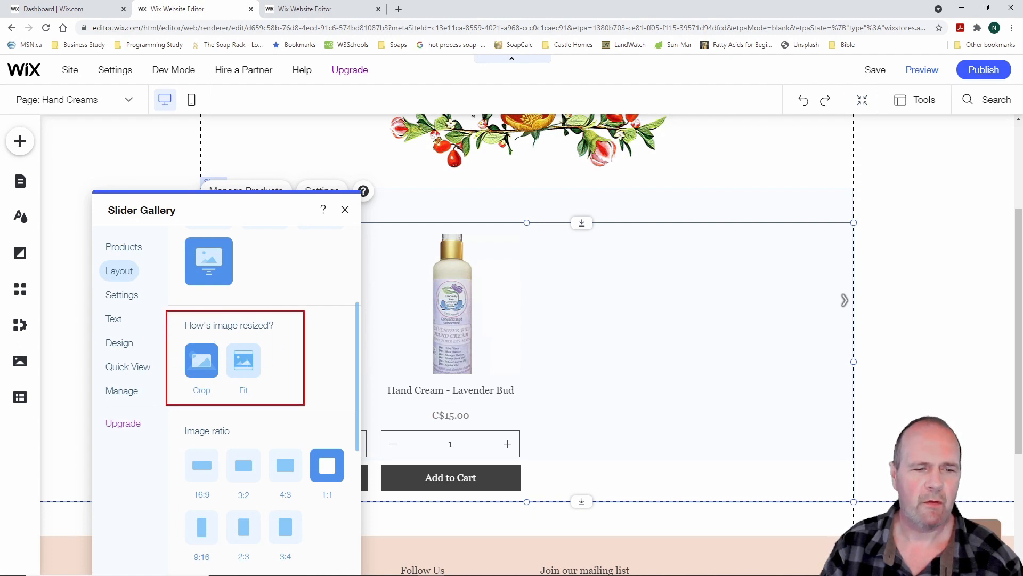
left_click(244, 367)
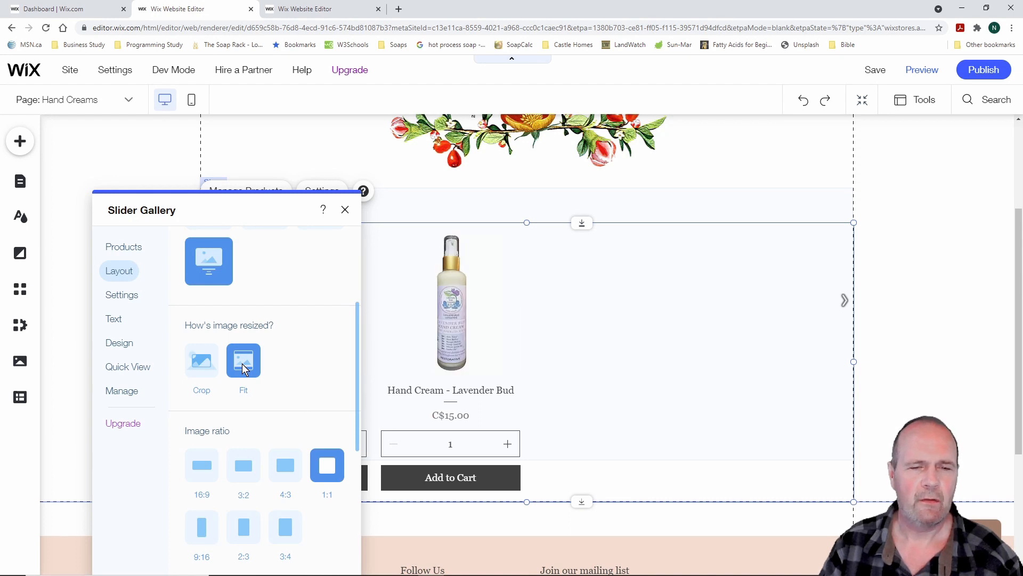
left_click(201, 366)
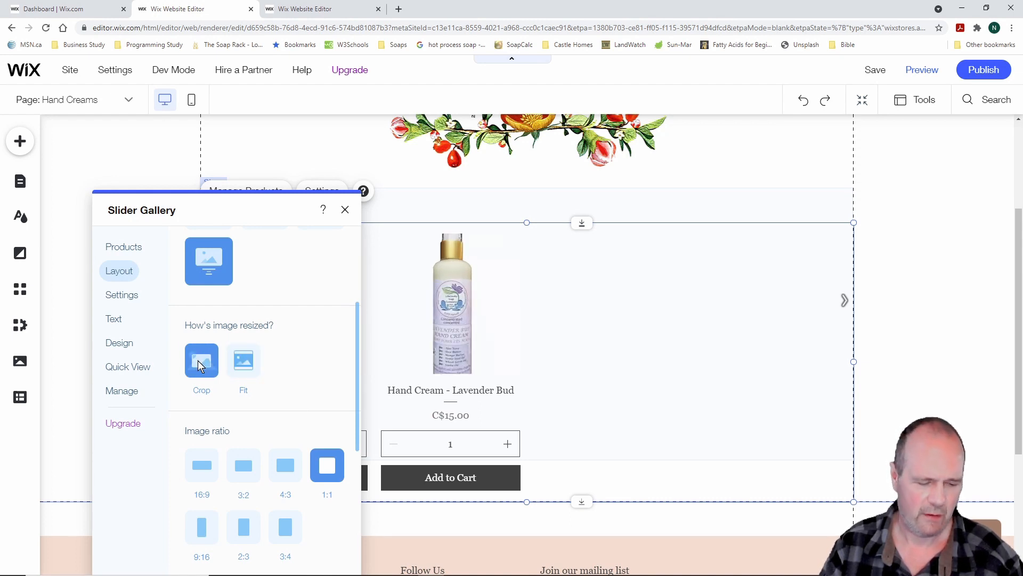
left_click_drag(403, 197, 521, 416)
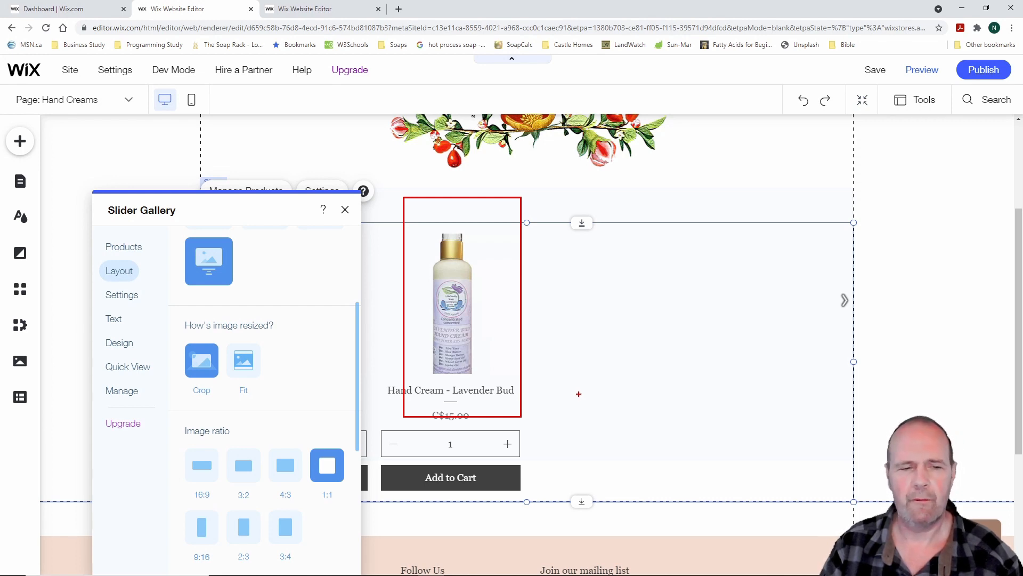
key("Escape")
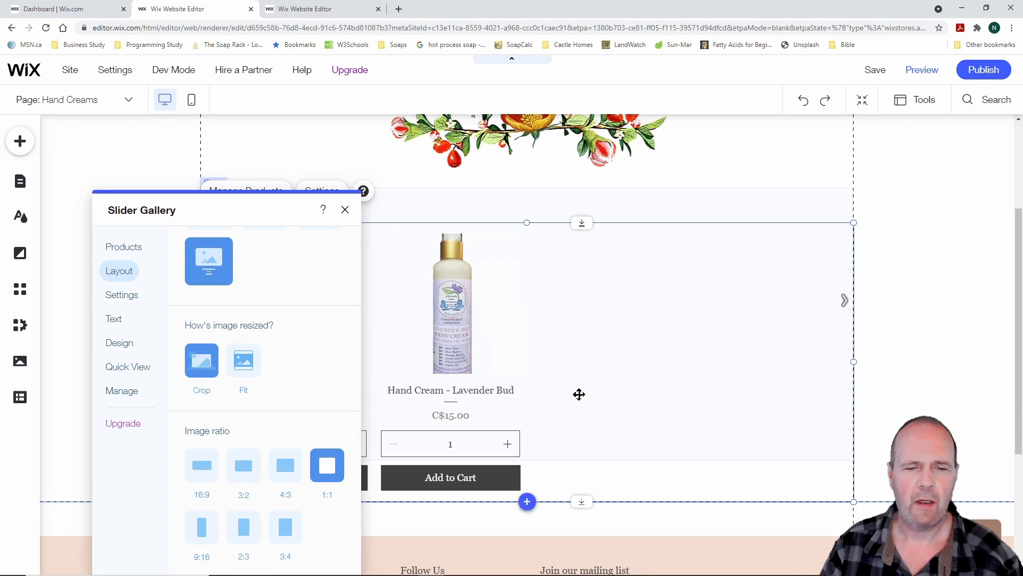
left_click(245, 364)
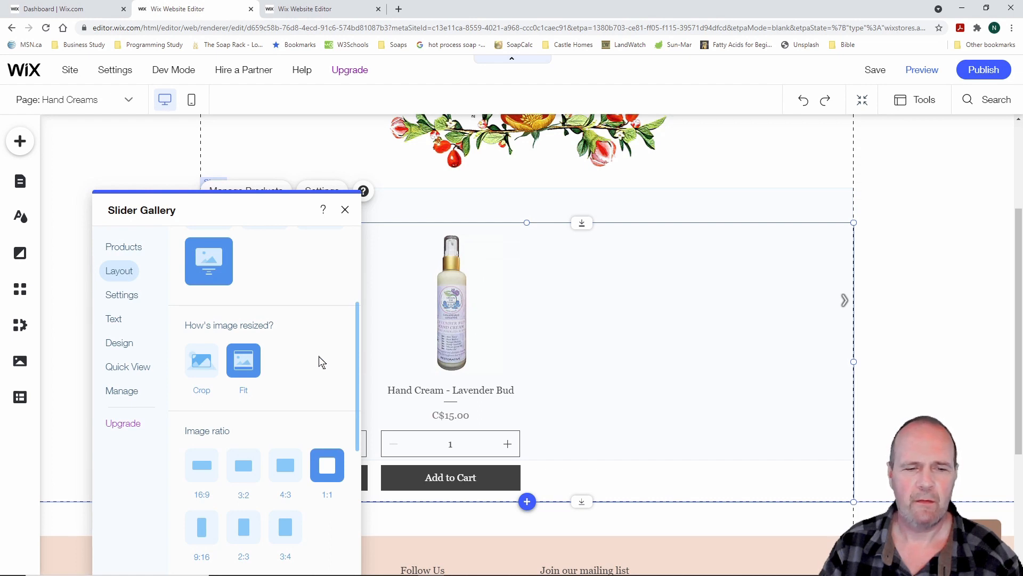
scroll(314, 361, "down", 2)
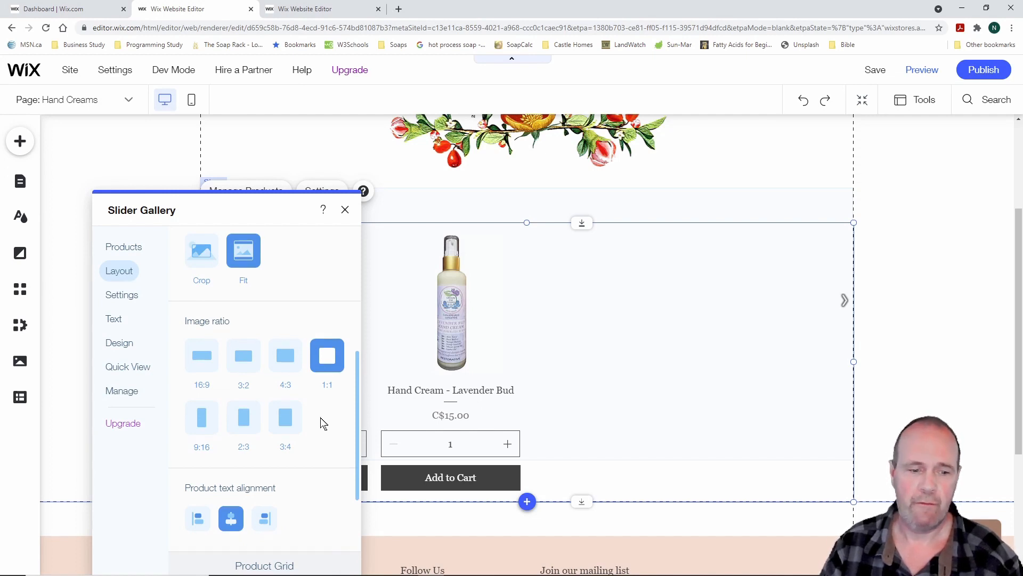
scroll(322, 422, "down", 3)
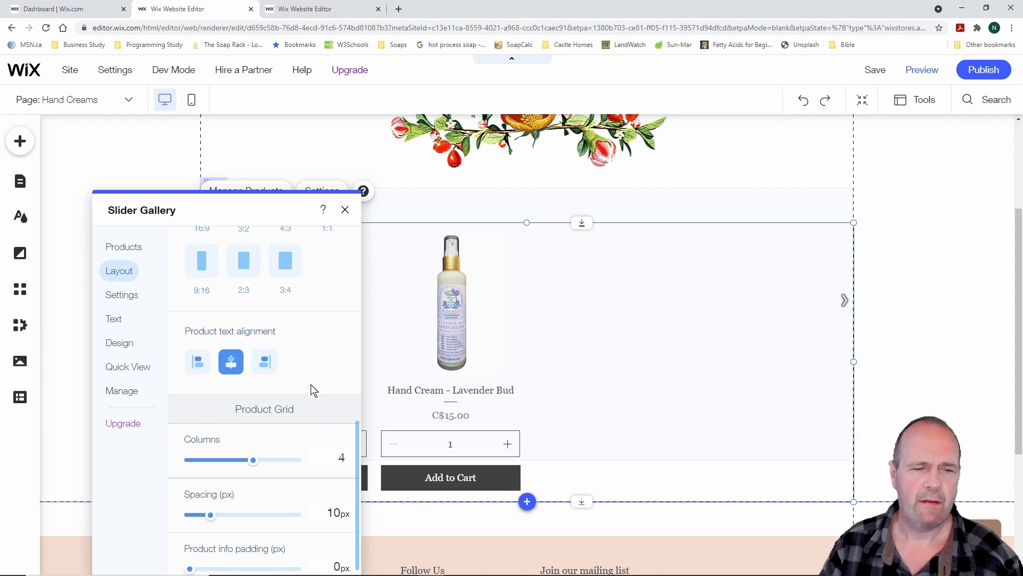
Reduce the slider gallery's product grid to 2 columns
scroll(306, 365, "down", 1)
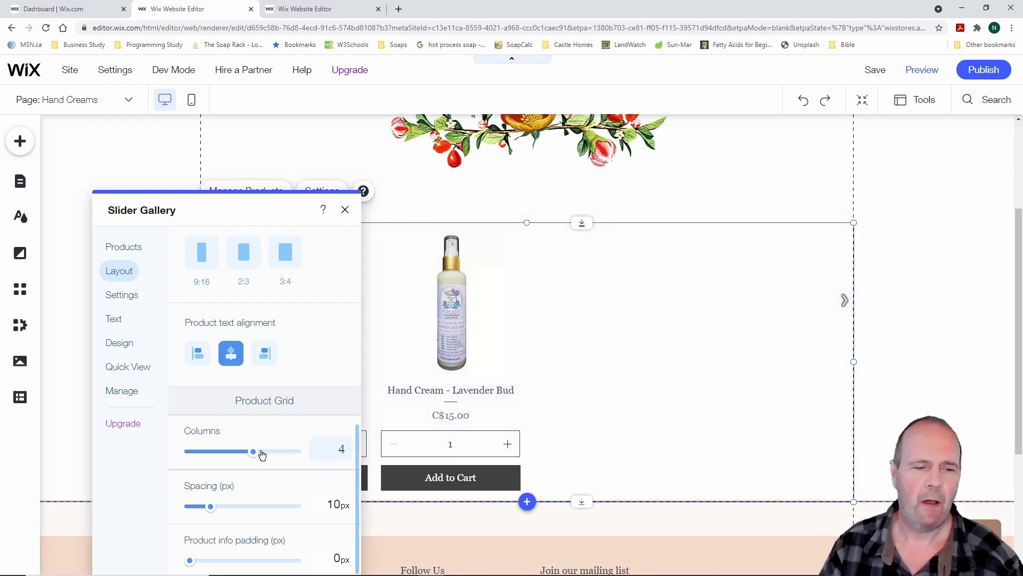
left_click_drag(254, 452, 296, 452)
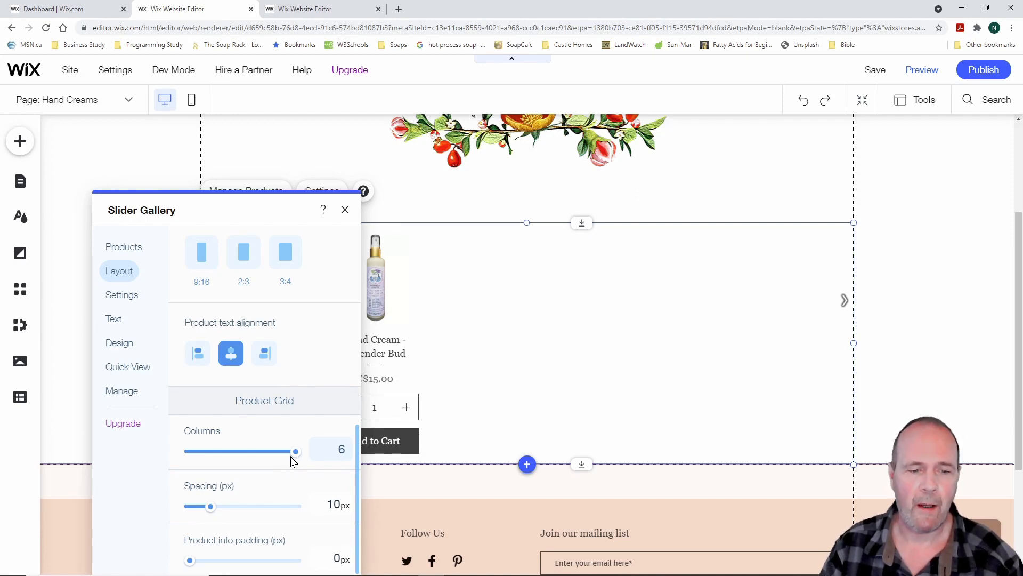
left_click_drag(295, 452, 221, 459)
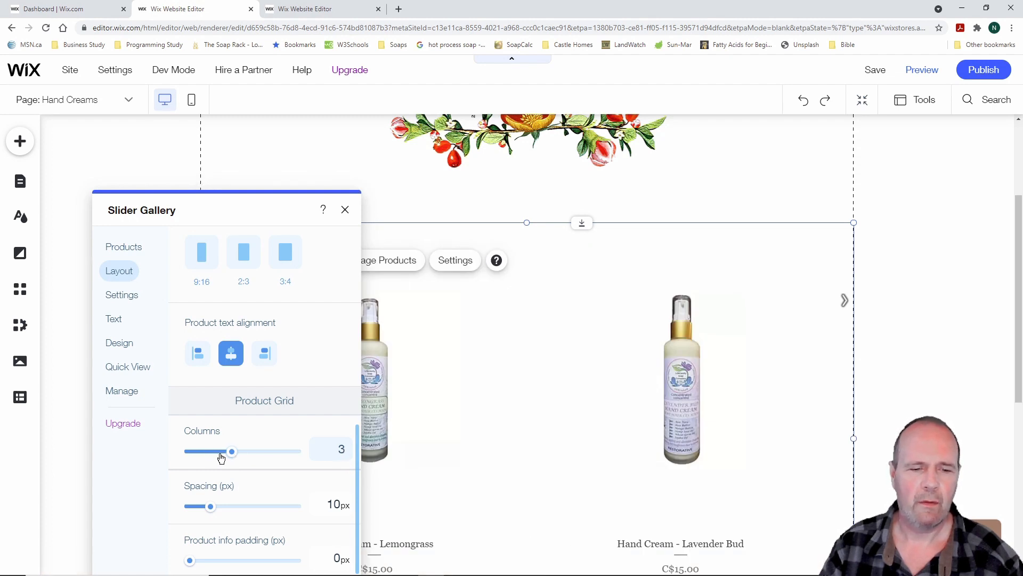
left_click_drag(221, 459, 218, 458)
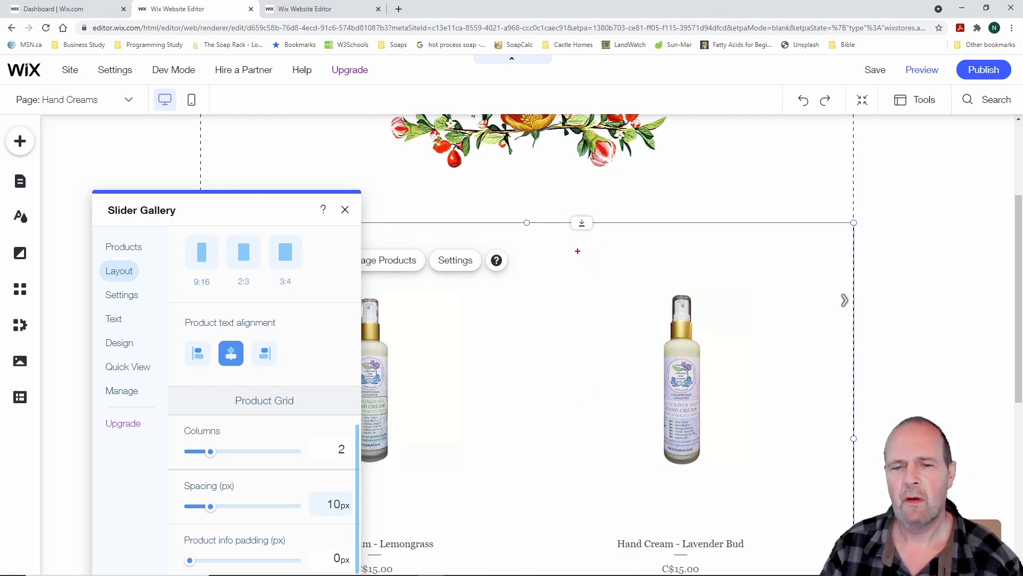
Set the product spacing to 10px and product info padding to 5px
left_click_drag(600, 240, 771, 506)
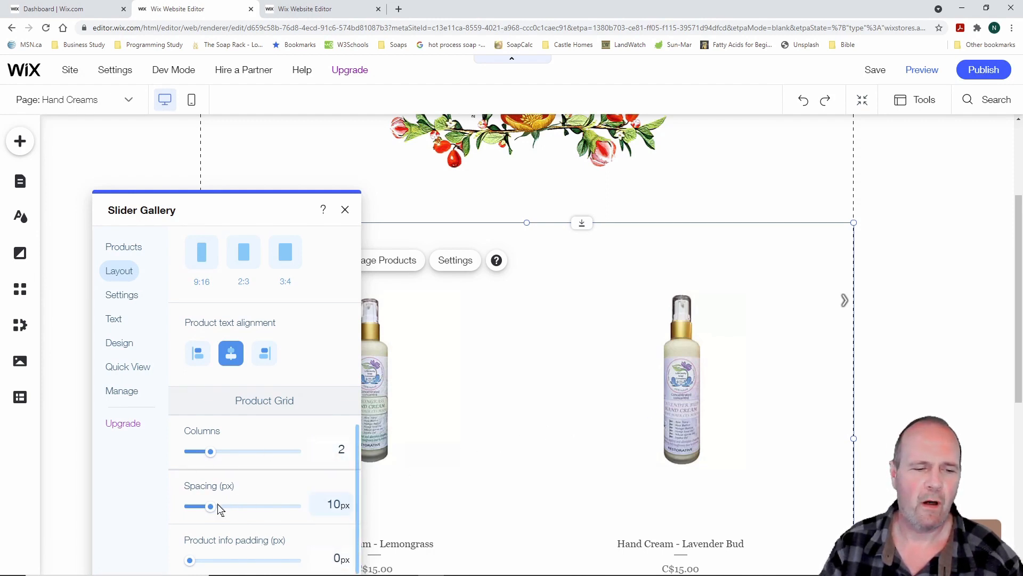
mouse_move(211, 510)
left_mouse_down()
mouse_move(252, 509)
mouse_move(210, 510)
left_mouse_up()
mouse_move(191, 559)
left_mouse_down()
mouse_move(261, 563)
mouse_move(190, 564)
mouse_move(199, 562)
left_mouse_up()
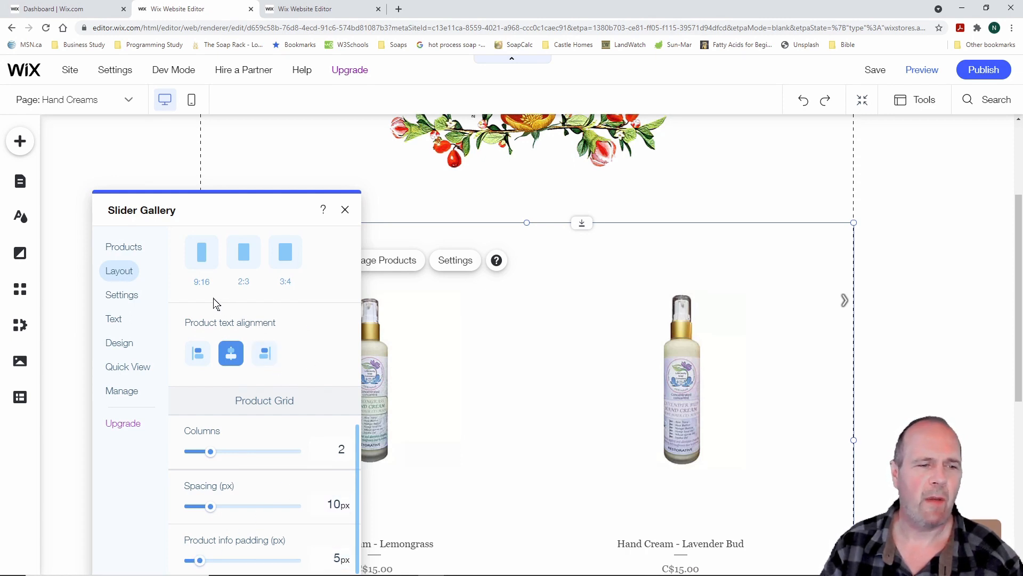
left_click(128, 298)
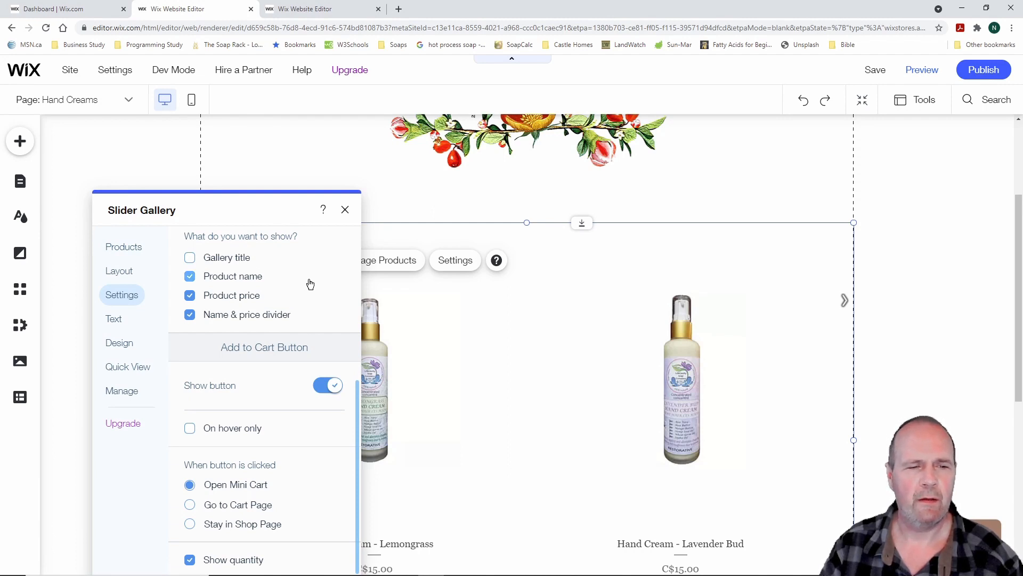
Turn on the title above the gallery and move the settings panel aside
left_click(190, 259)
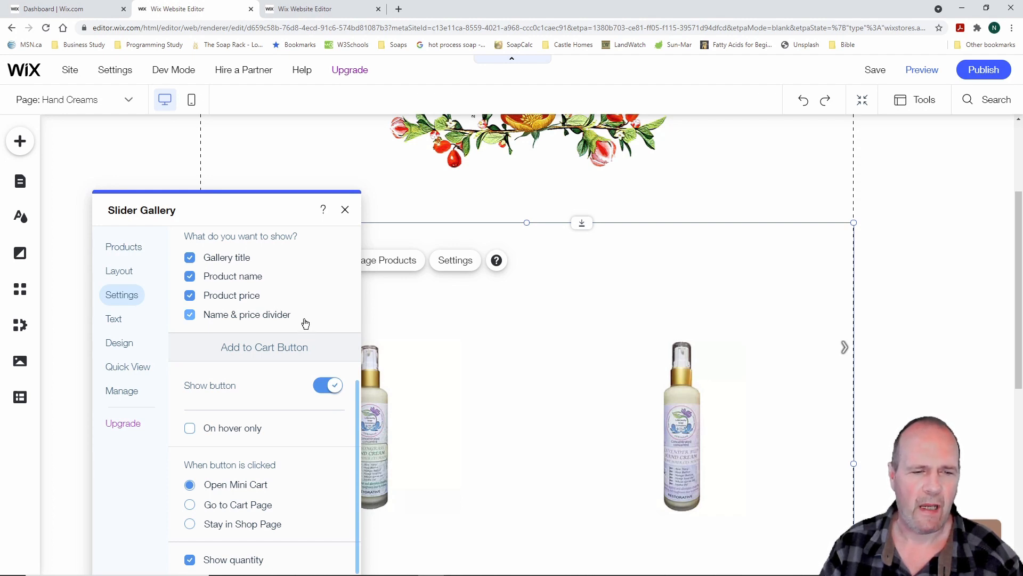
scroll(480, 360, "down", 4)
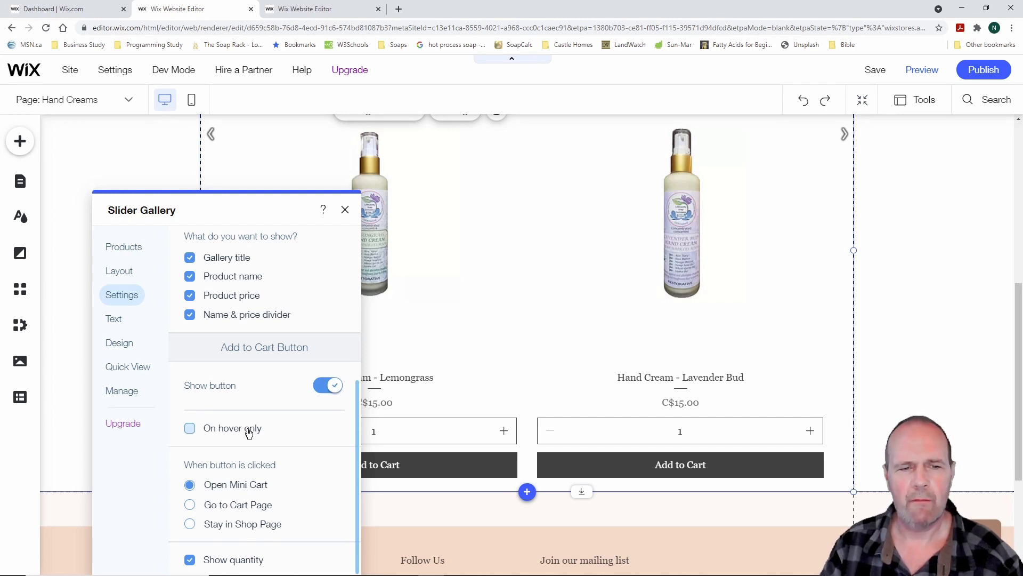
left_click_drag(277, 198, 216, 145)
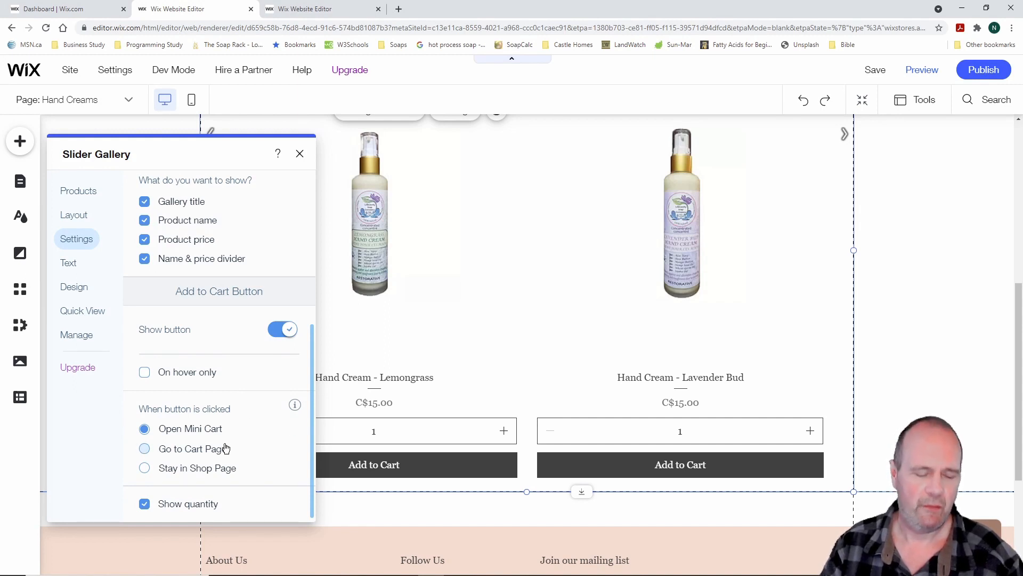
Highlight the Go to Cart Page behaviour and Lavender Bud price box, then view Text settings
left_click_drag(117, 436, 260, 464)
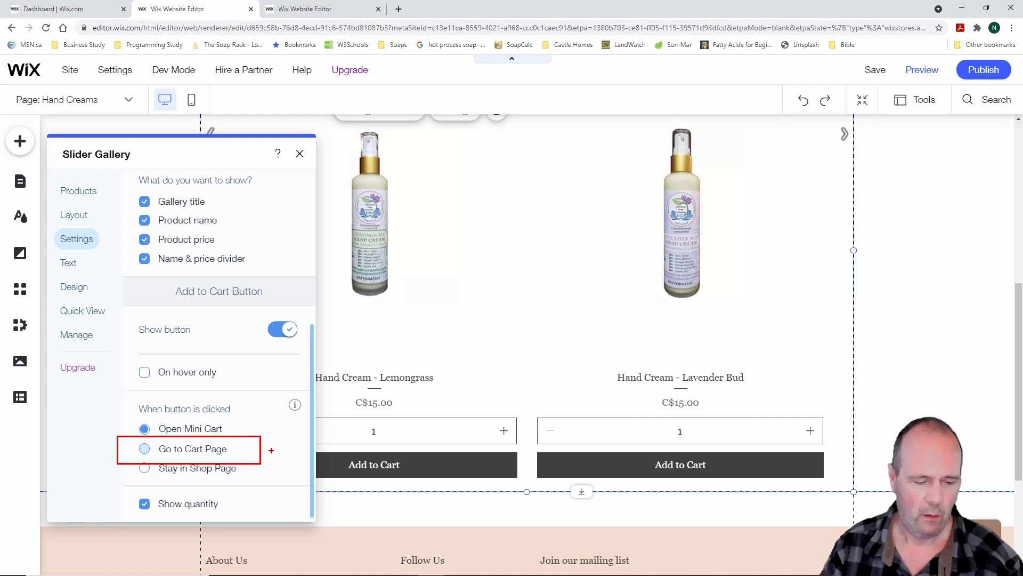
key("Escape")
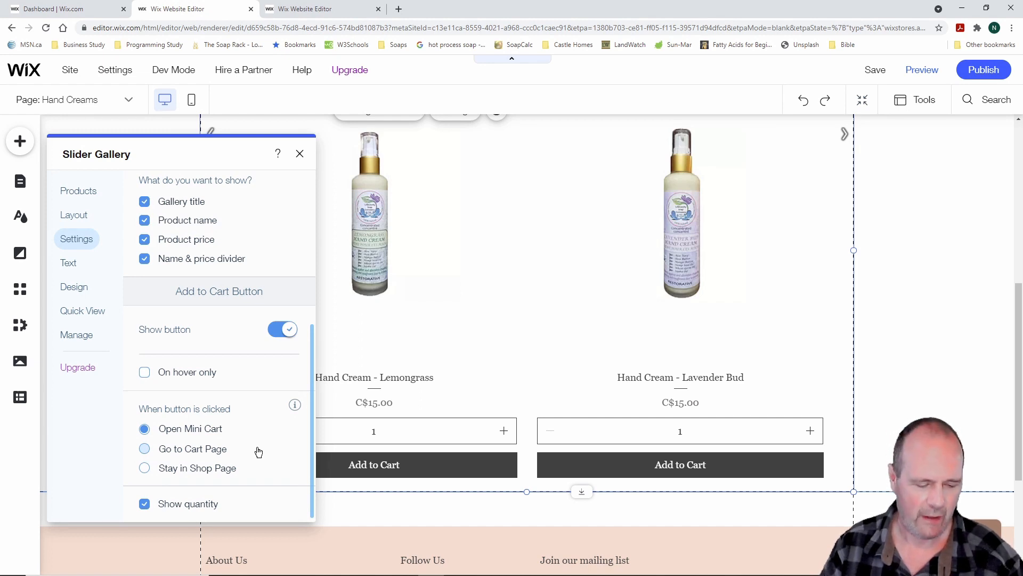
key("ctrl+2")
mouse_move(527, 386)
left_mouse_down()
mouse_move(624, 451)
mouse_move(841, 451)
left_mouse_up()
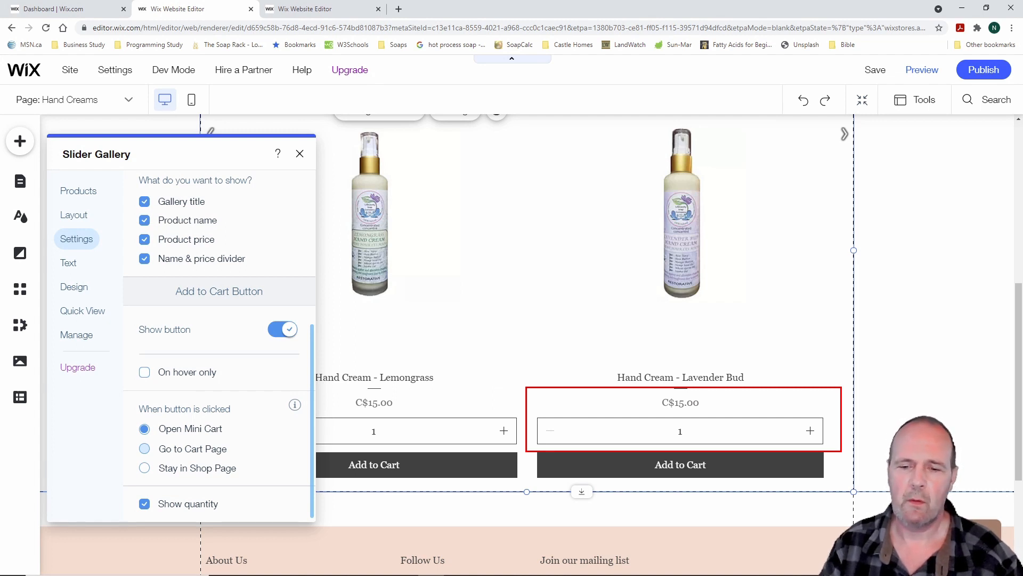
key("Escape")
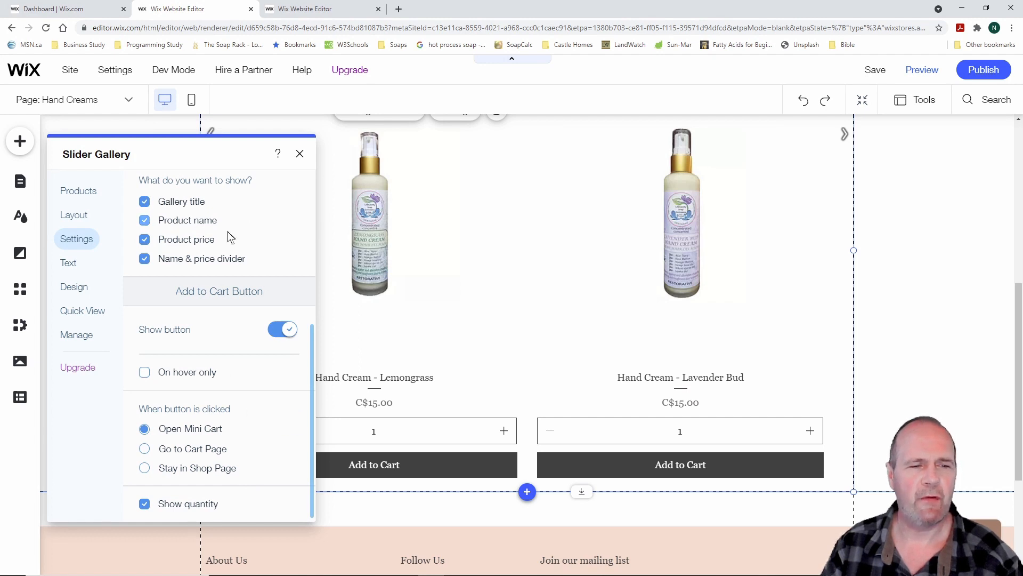
left_click(68, 264)
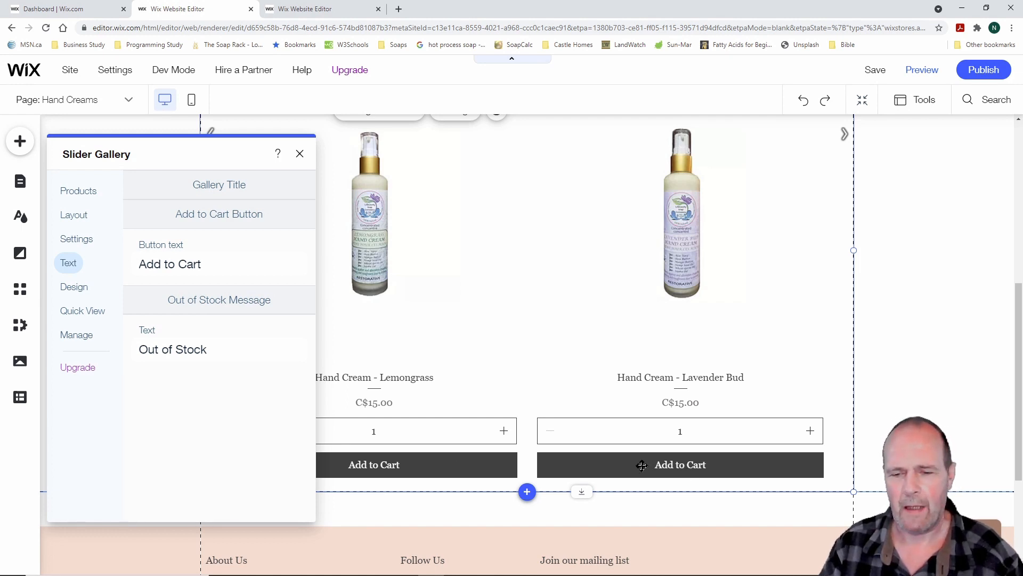
Leave the button text as 'Add to Cart' and move on to the gallery's Design settings
triple_click(206, 266)
key("BackSpace")
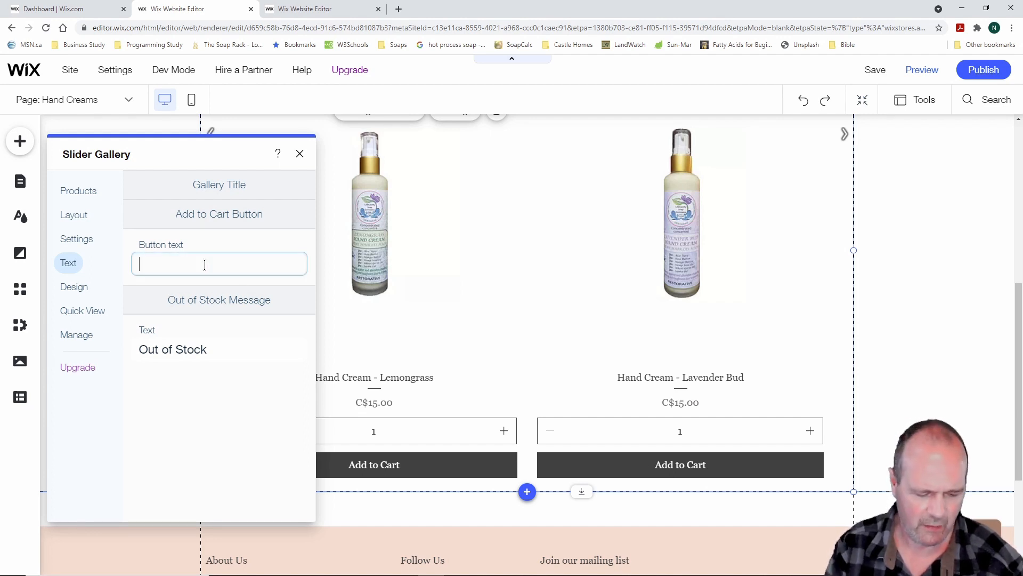
left_click(231, 381)
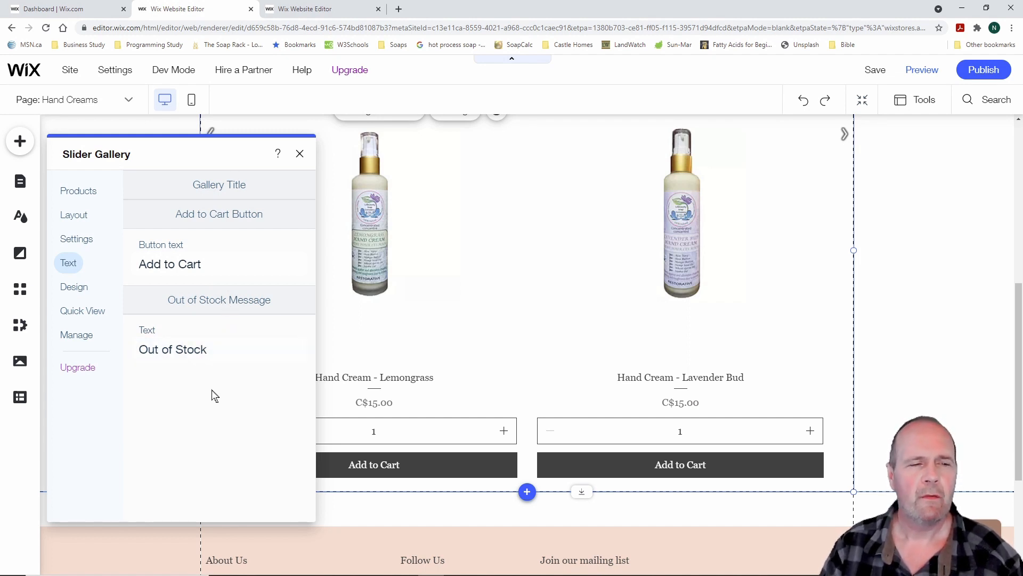
left_click(74, 288)
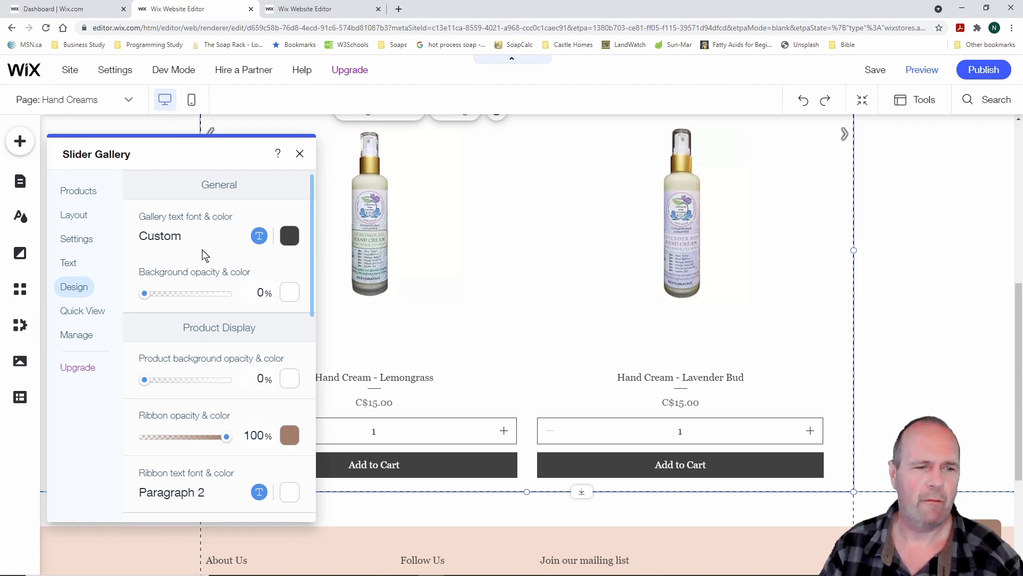
mouse_move(144, 293)
left_mouse_down()
mouse_move(201, 298)
mouse_move(139, 295)
left_mouse_up()
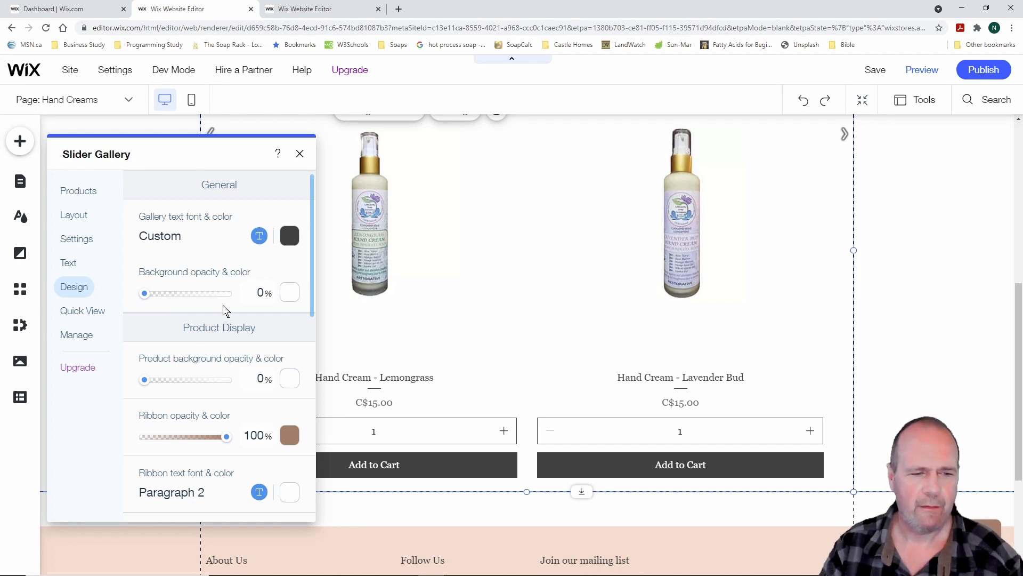
mouse_move(312, 256)
left_mouse_down()
mouse_move(315, 468)
mouse_move(305, 251)
left_mouse_up()
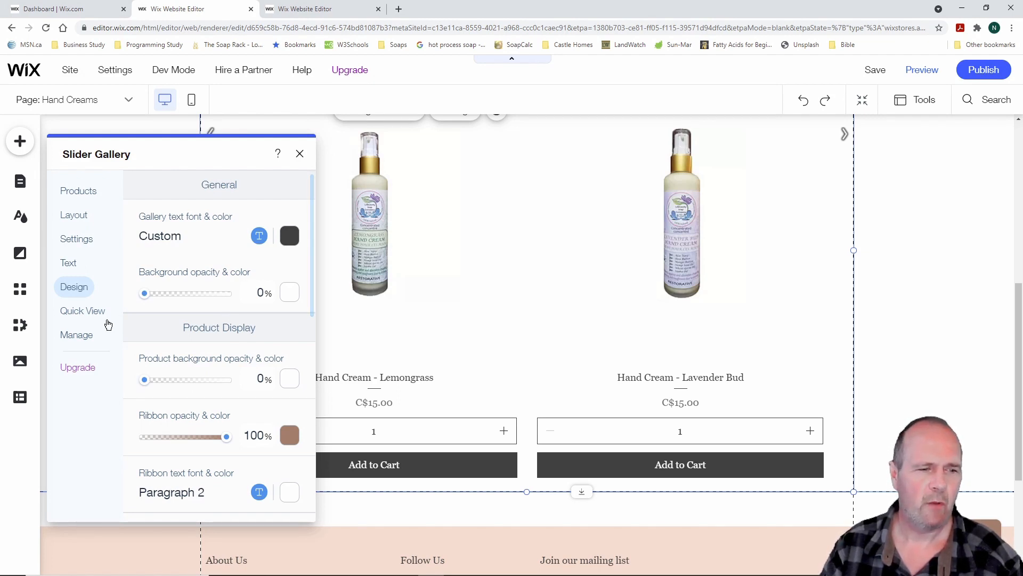
Scroll through the Quick View settings, leaving Quick View on, then view the Manage section
left_click(82, 311)
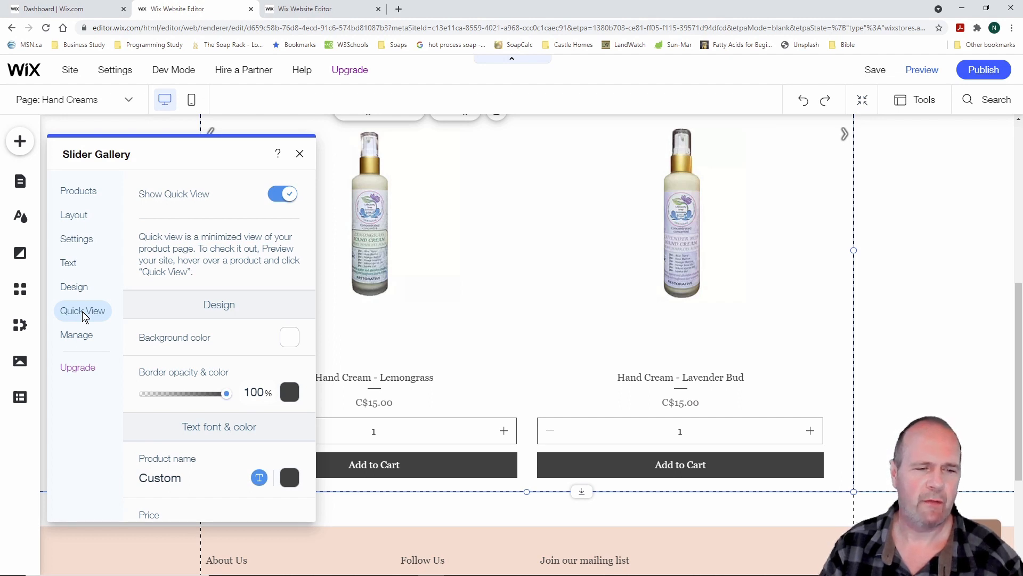
scroll(235, 388, "down", 4)
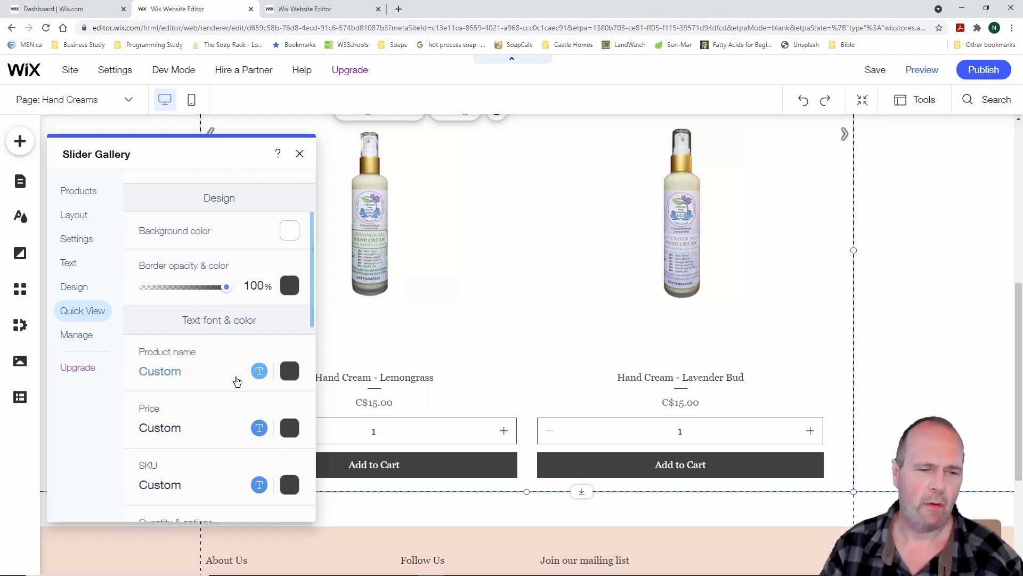
scroll(233, 383, "down", 7)
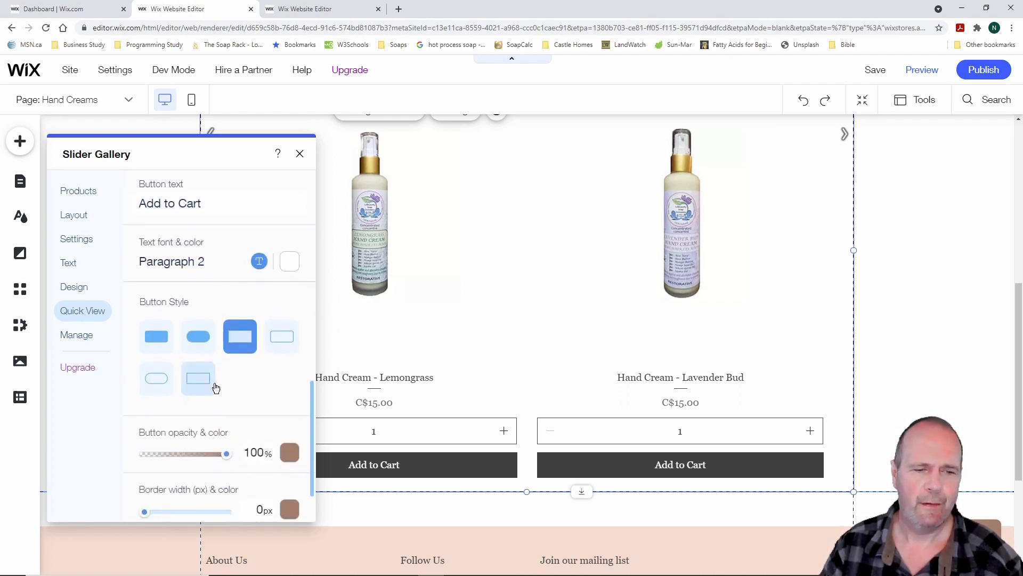
scroll(236, 390, "down", 1)
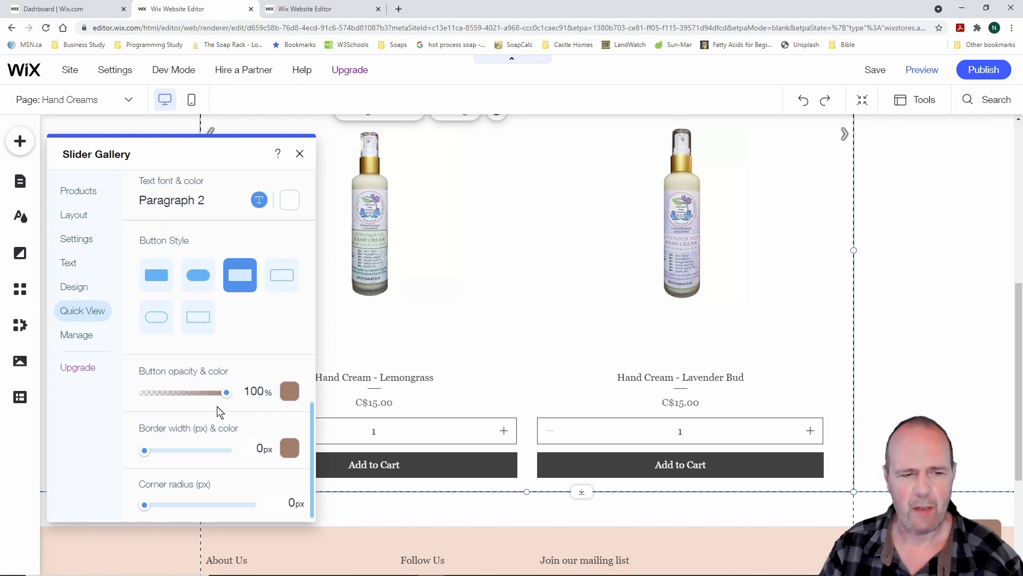
scroll(218, 410, "up", 10)
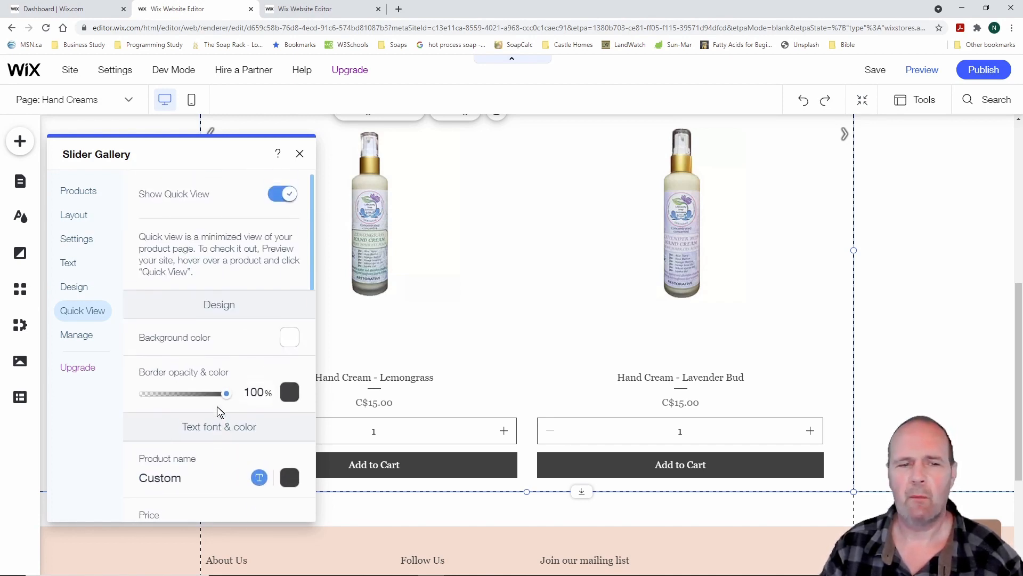
left_click(75, 336)
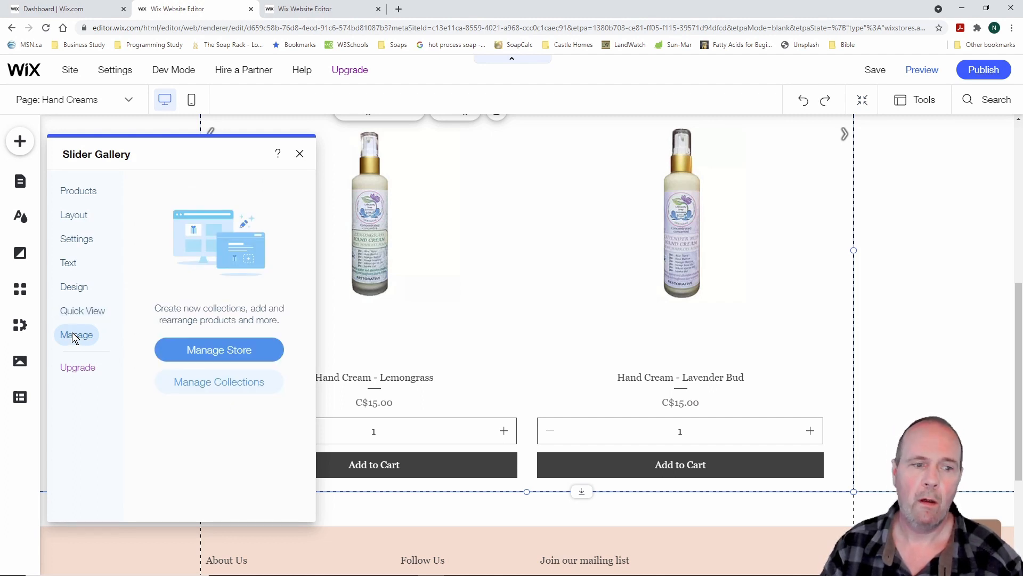
Close the slider gallery settings and scroll through the Hand Creams page
left_click(300, 154)
scroll(480, 279, "up", 4)
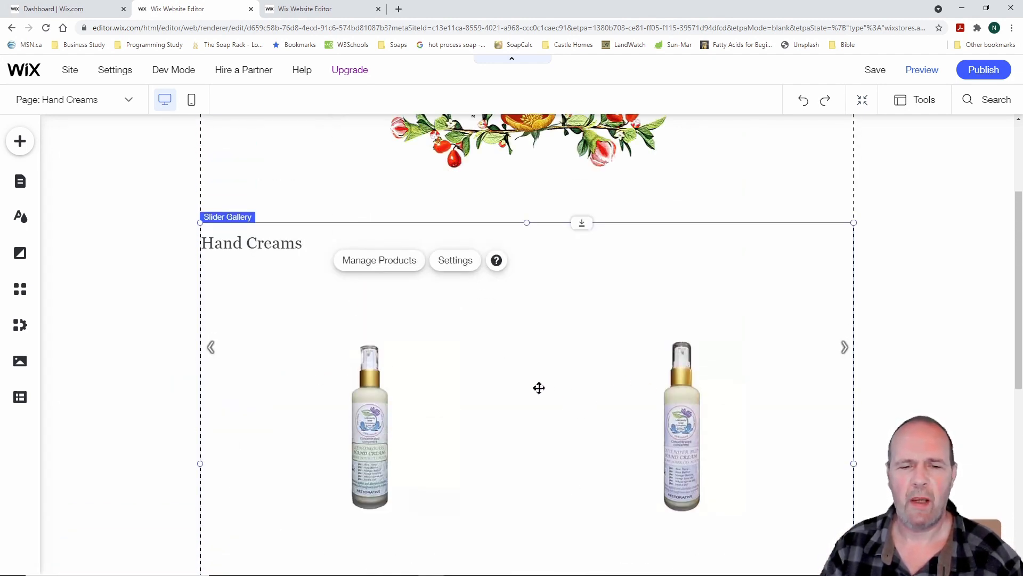
scroll(539, 387, "down", 1)
scroll(539, 388, "down", 3)
scroll(539, 387, "up", 3)
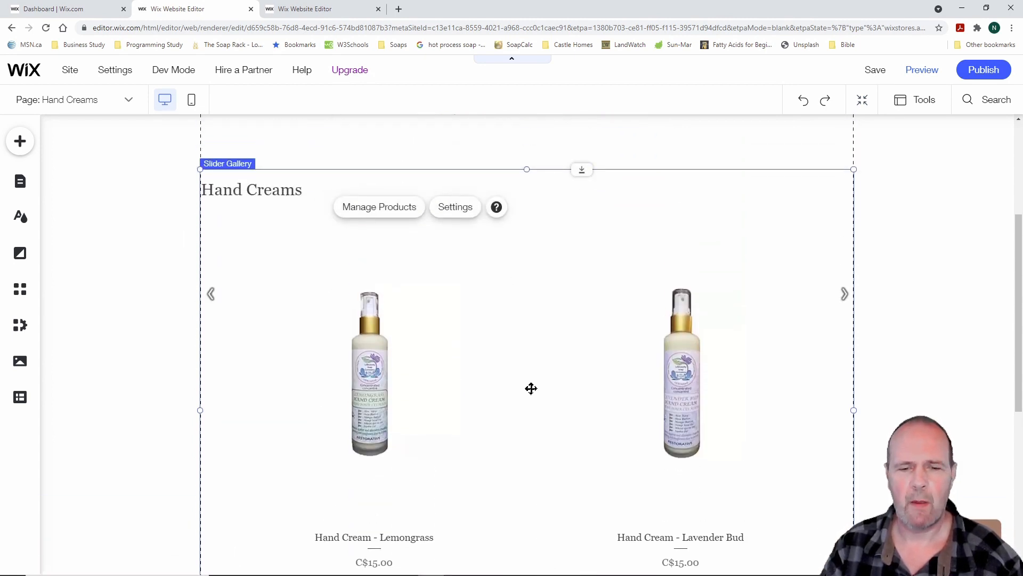
scroll(500, 389, "down", 2)
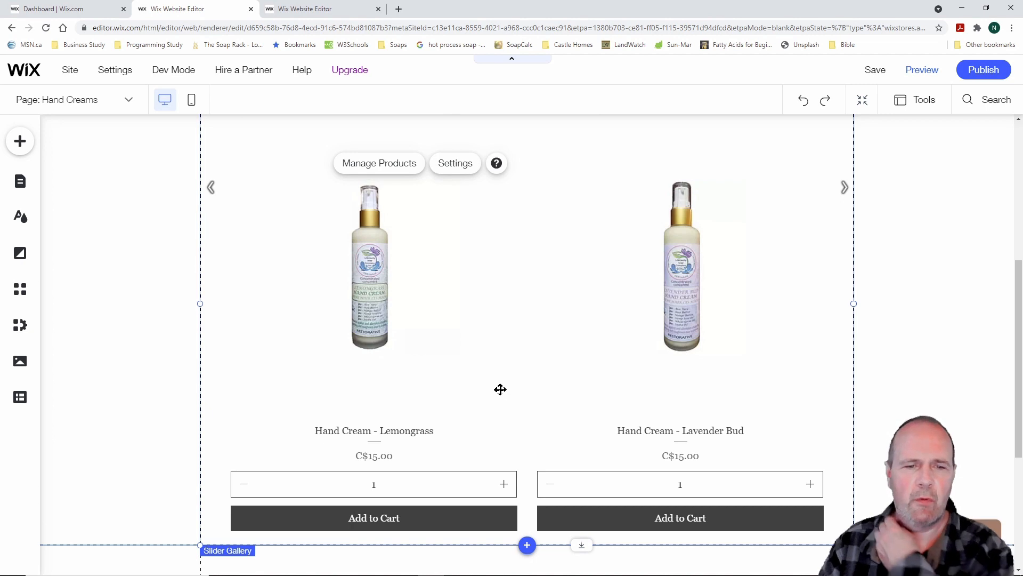
scroll(500, 389, "up", 3)
scroll(550, 361, "down", 1)
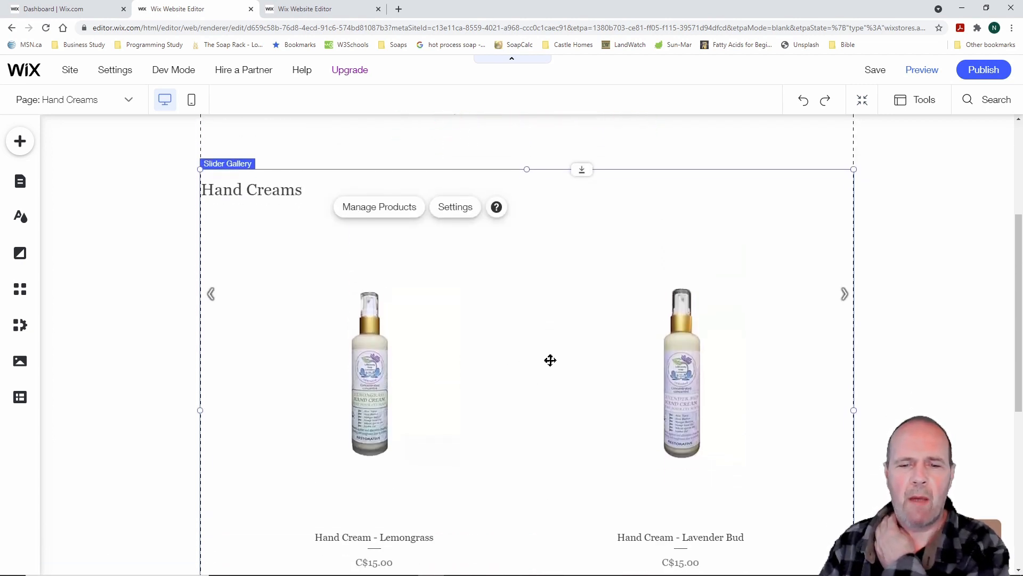
scroll(550, 360, "down", 2)
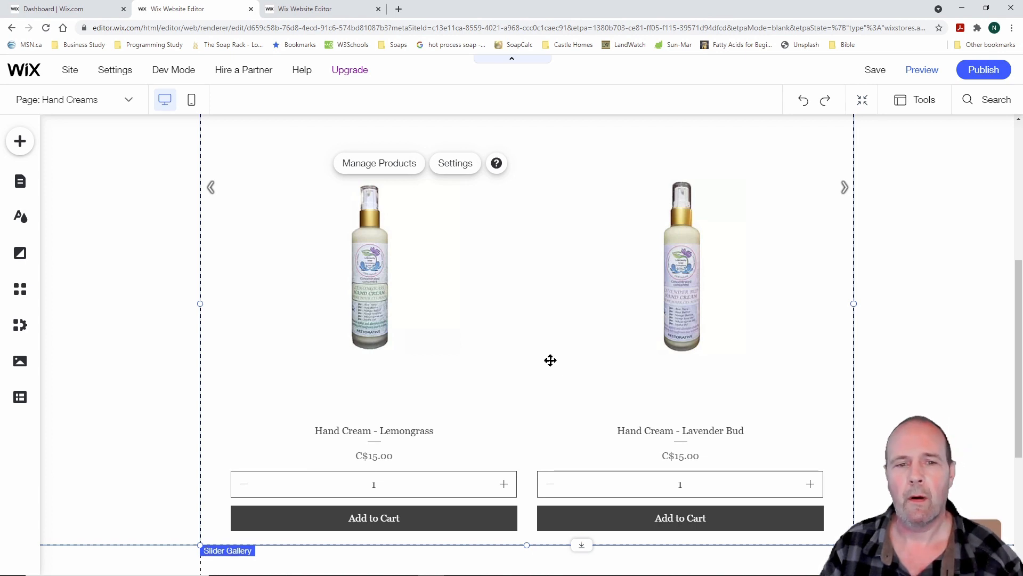
scroll(550, 360, "up", 2)
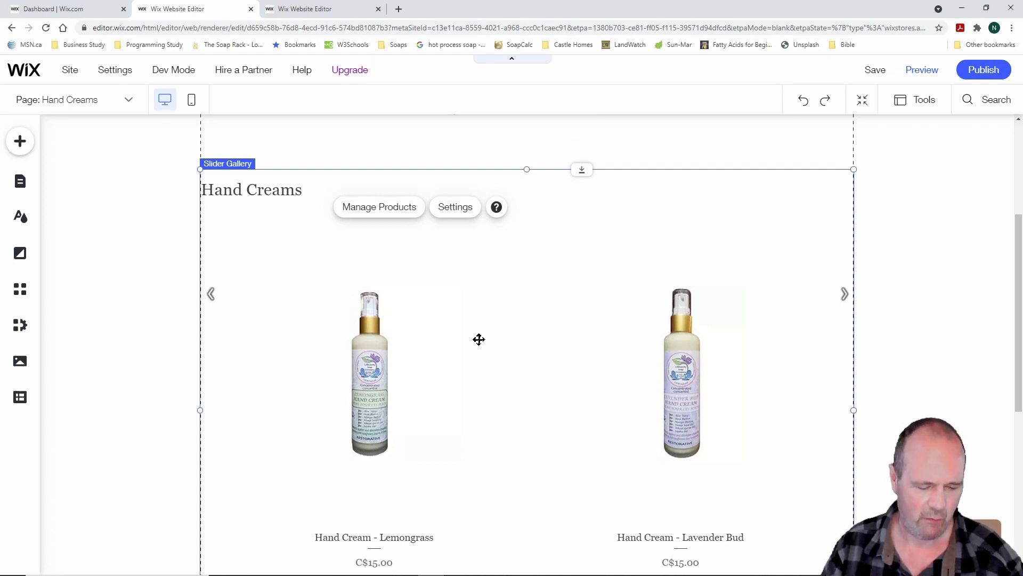
Highlight the gallery's manage-products option, then close the Hand Creams editor tab
left_click_drag(328, 185, 432, 228)
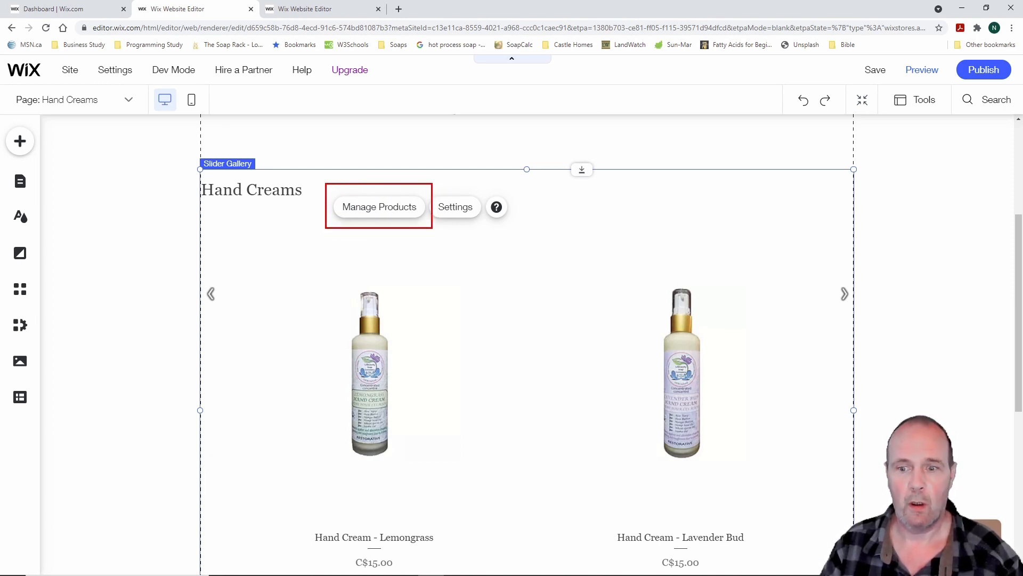
key("Escape")
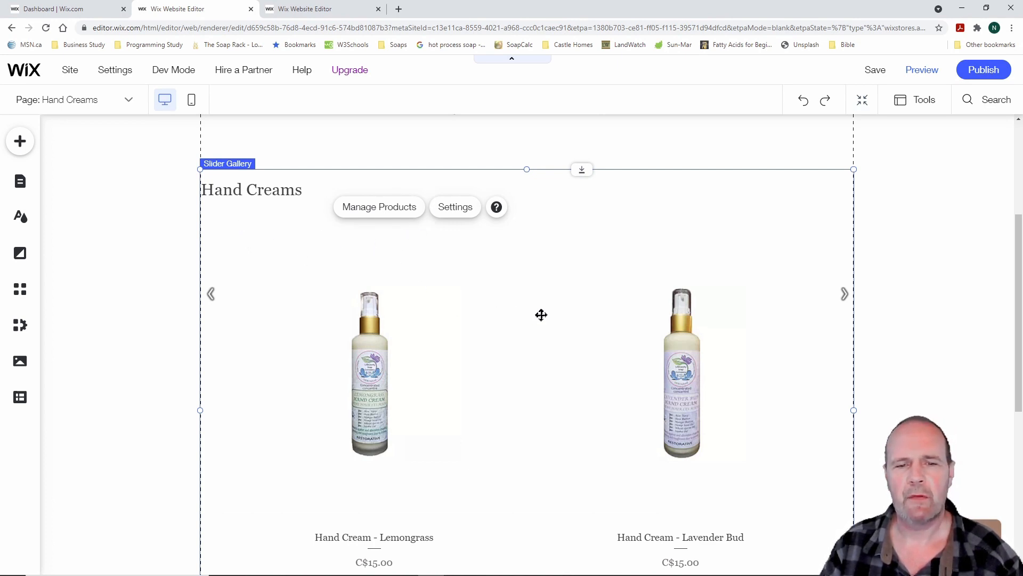
scroll(541, 315, "down", 2)
scroll(541, 315, "up", 2)
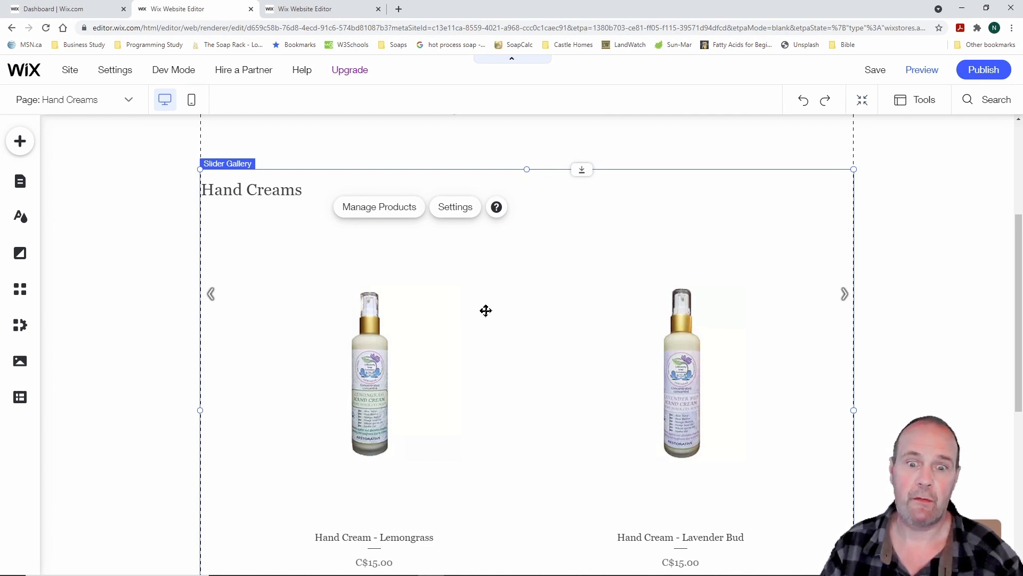
scroll(486, 311, "down", 1)
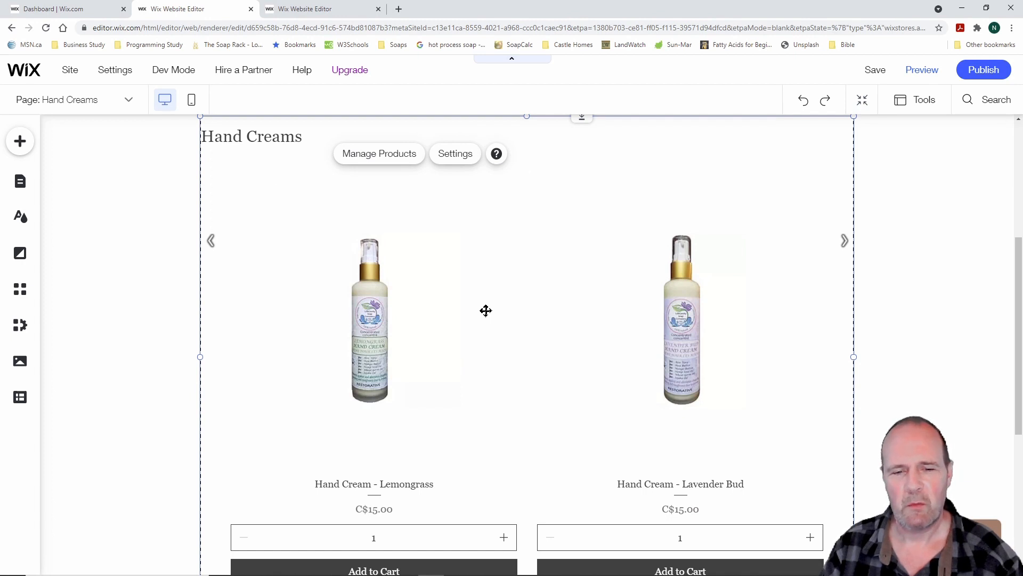
scroll(485, 311, "up", 1)
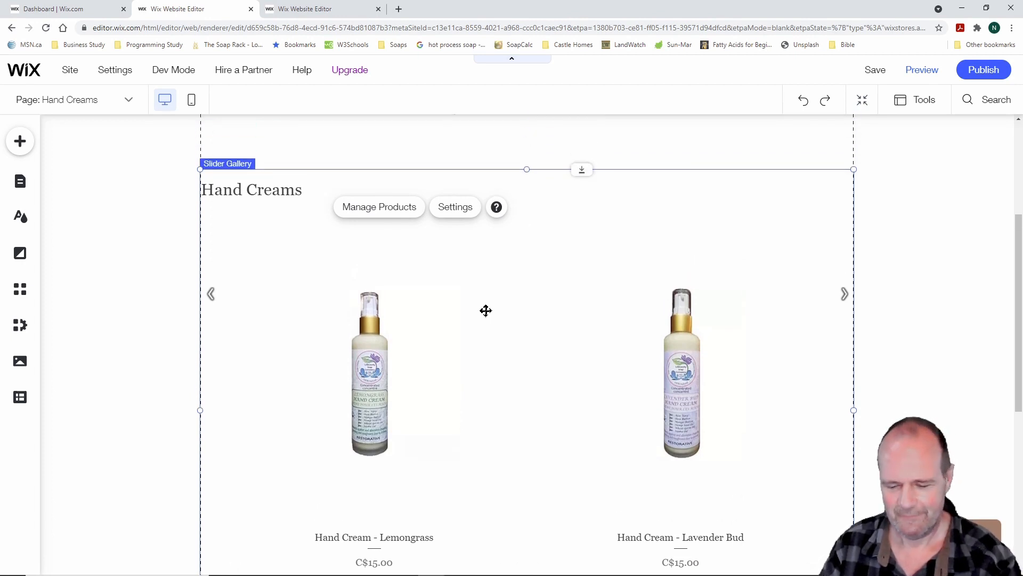
key("ctrl+w")
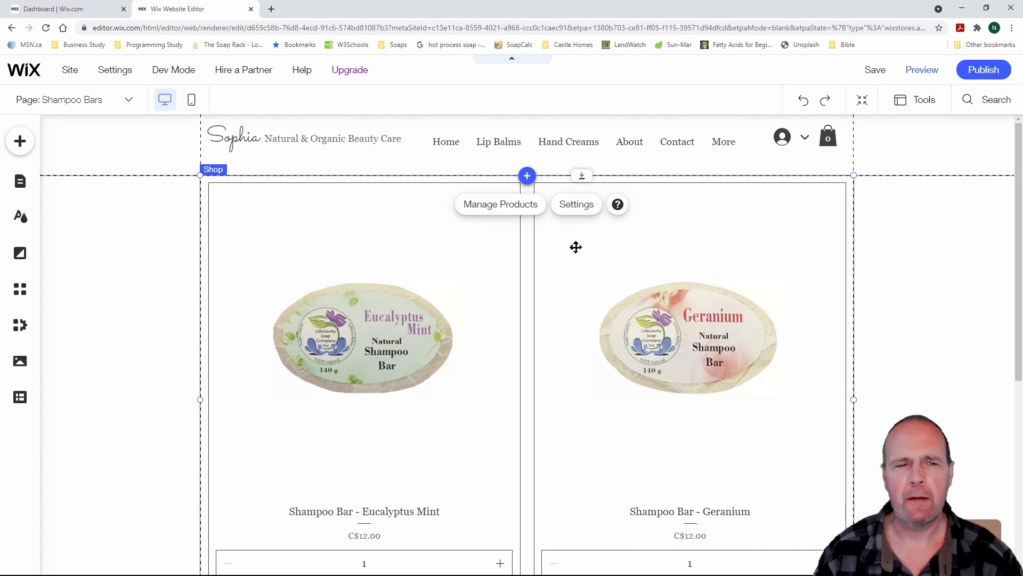
left_click(578, 210)
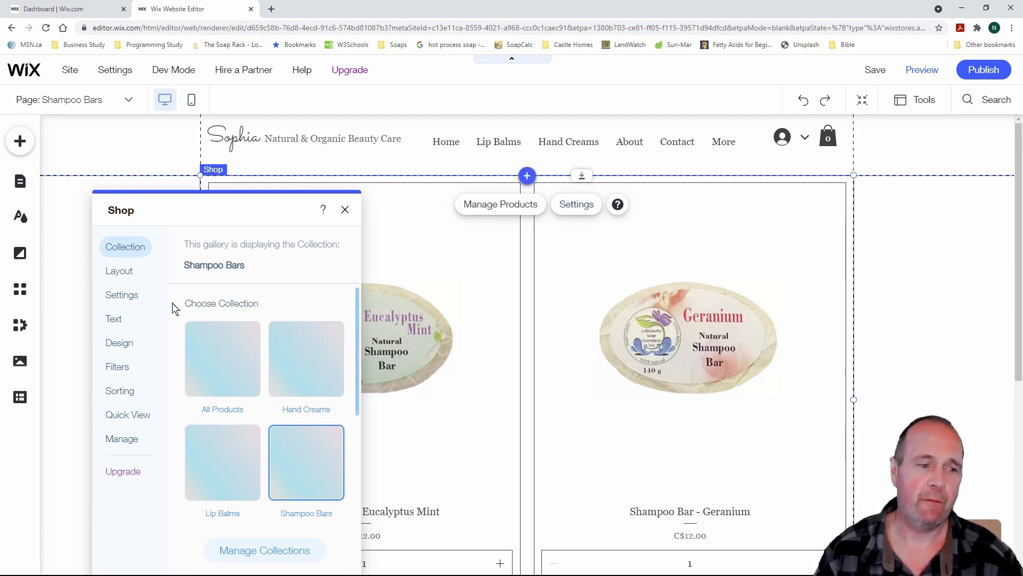
left_click(125, 271)
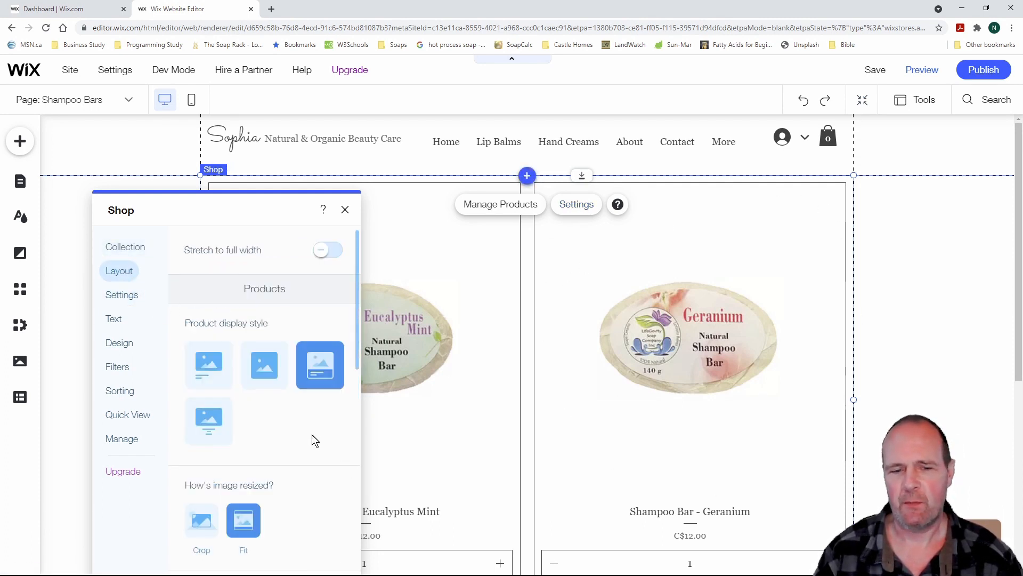
scroll(319, 438, "down", 1)
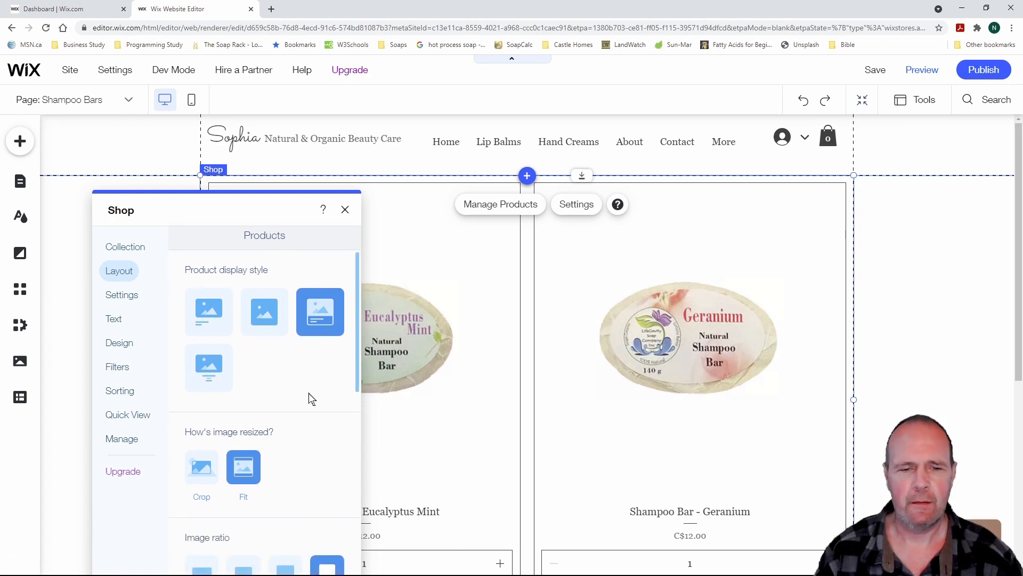
left_click(212, 369)
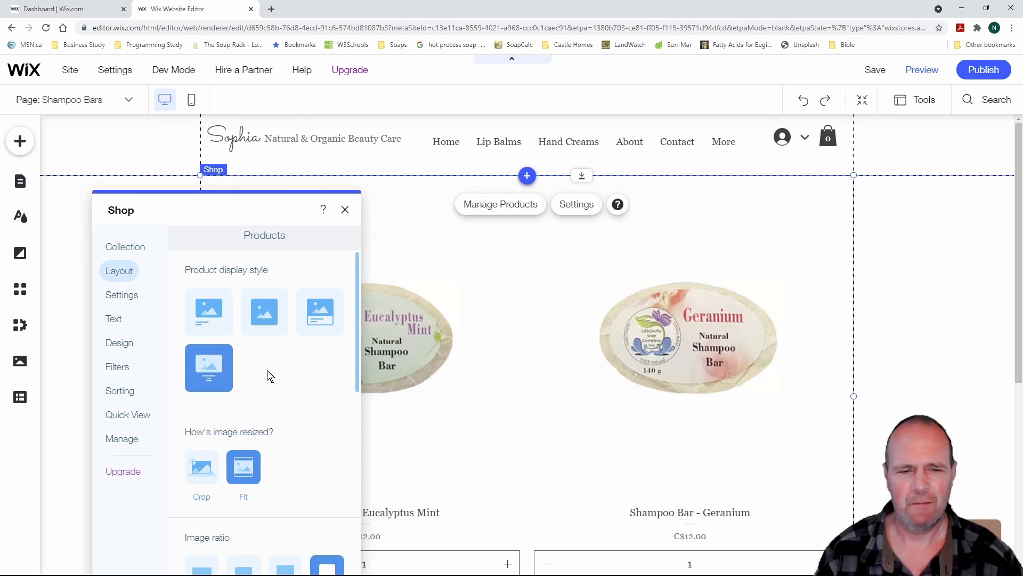
left_click(322, 309)
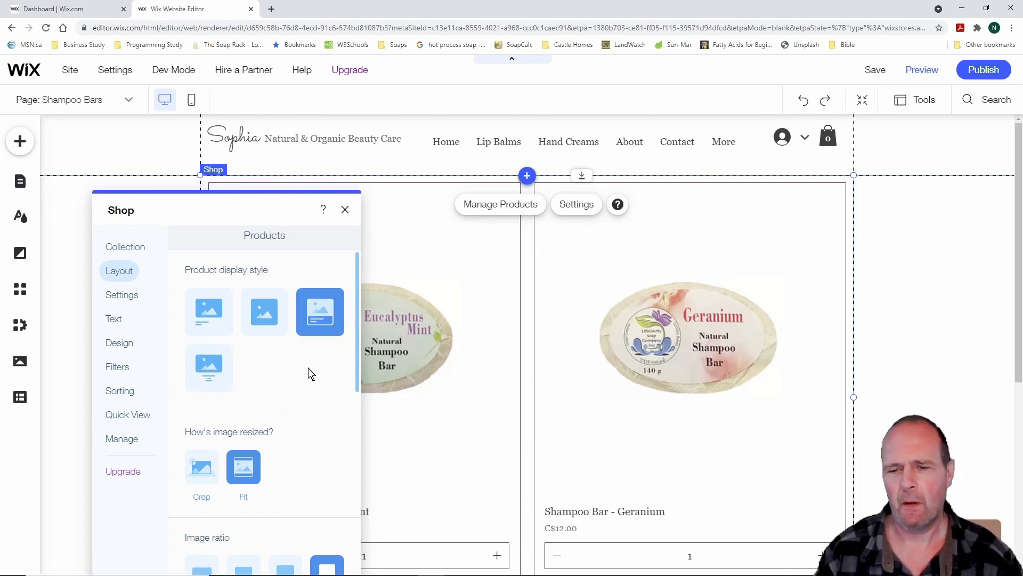
scroll(311, 373, "down", 2)
scroll(544, 372, "down", 3)
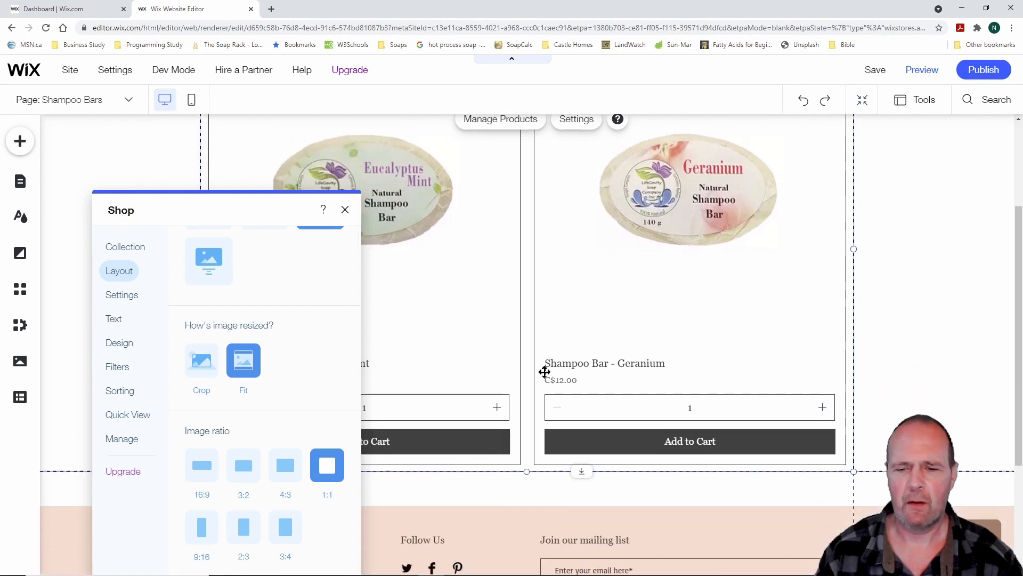
scroll(521, 354, "up", 3)
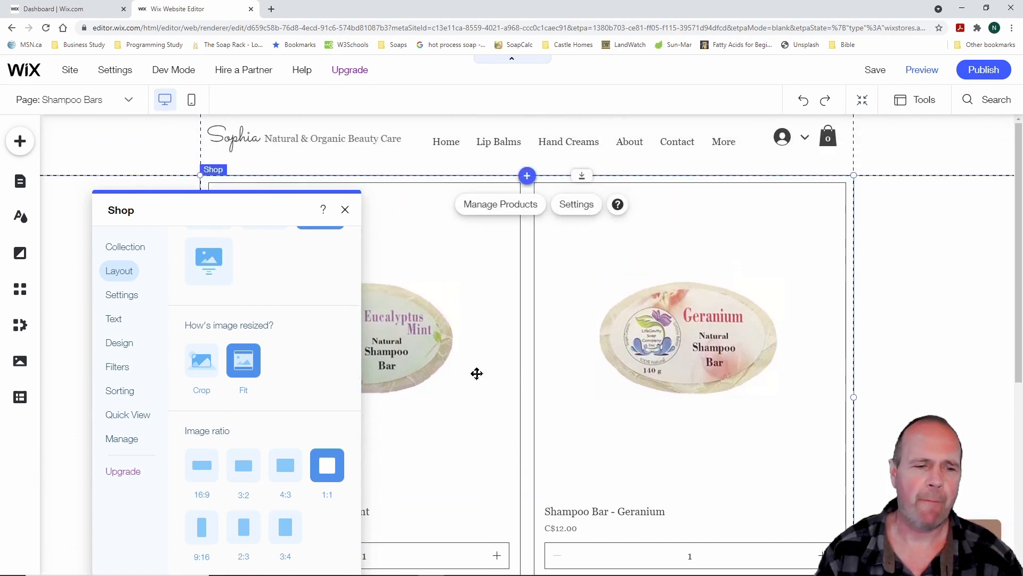
Leave Show filters off for the Shampoo Bars shop gallery and view its Sorting settings
left_click(116, 368)
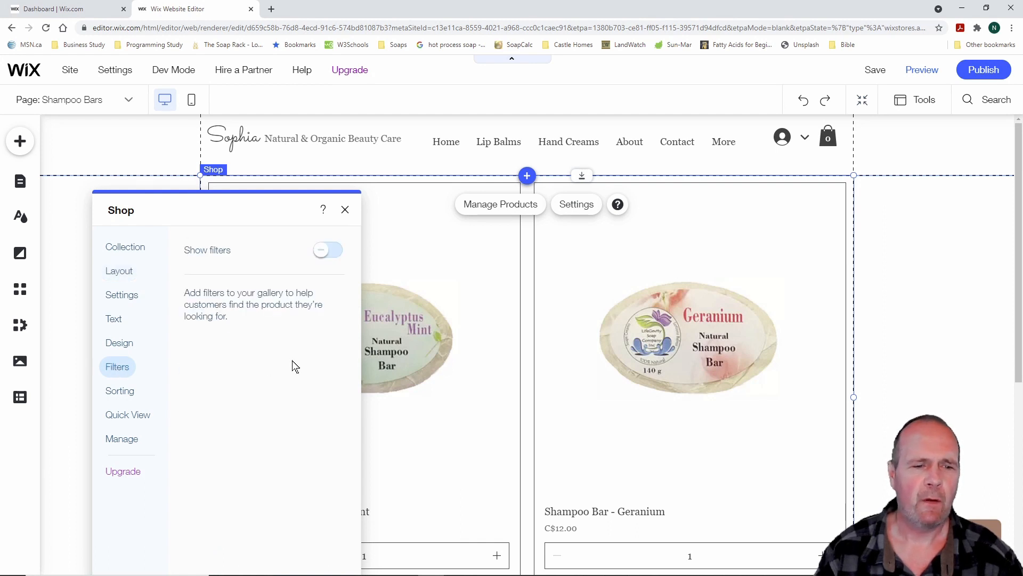
left_click(324, 255)
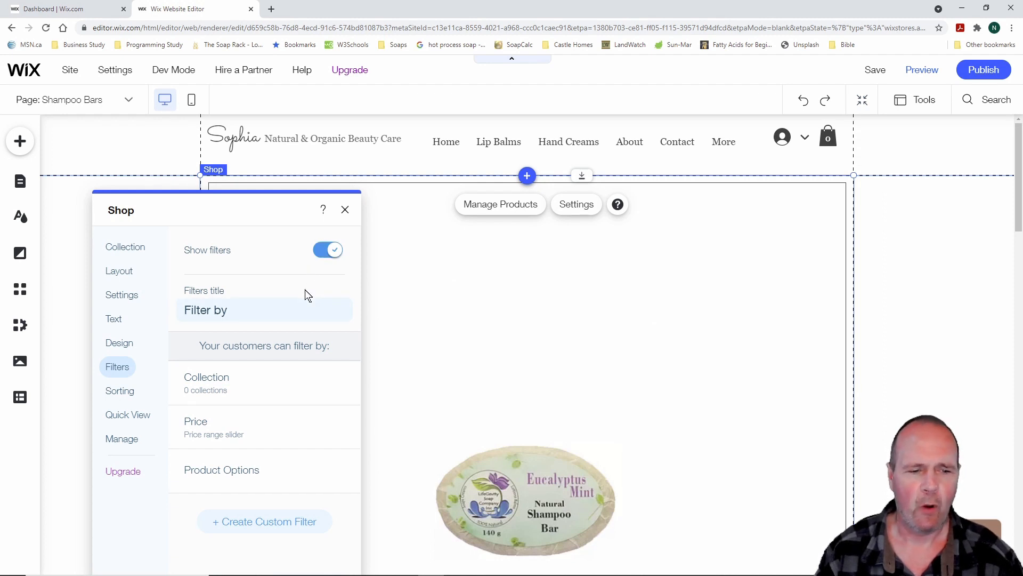
left_click(333, 255)
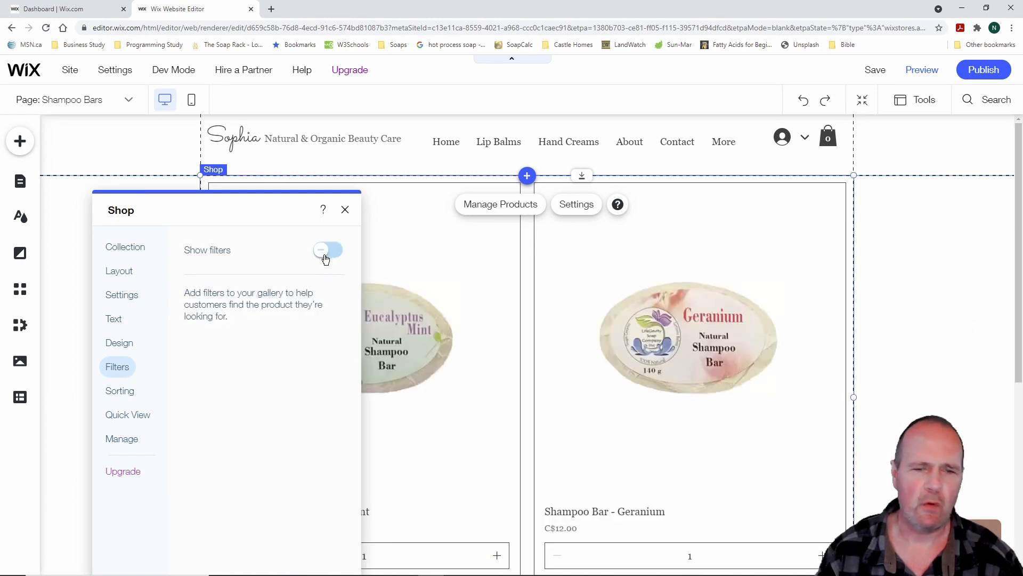
left_click(118, 394)
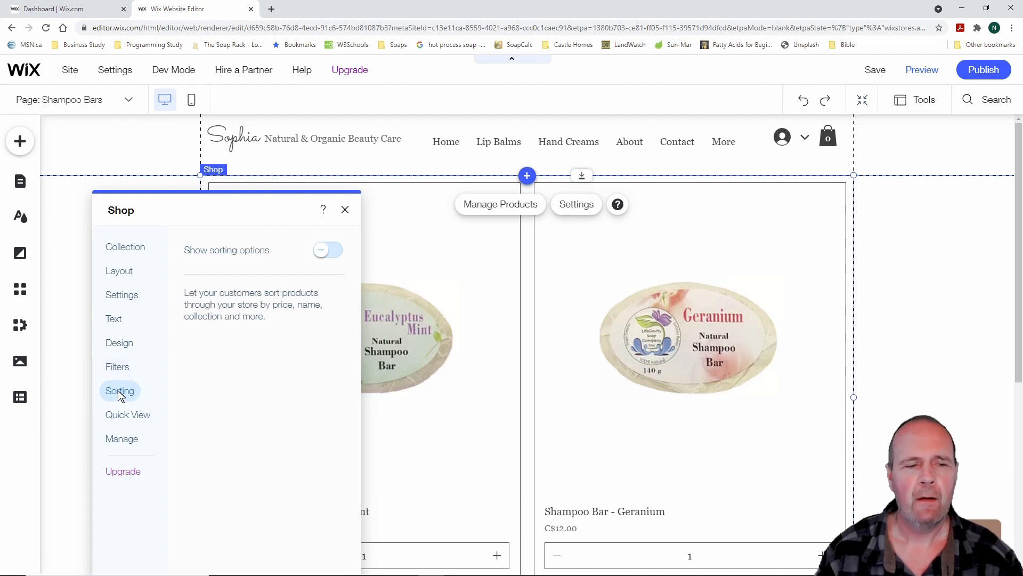
Preview the Show sorting options choices on Shampoo Bars, switch it back off, and close Shop settings
left_click(323, 253)
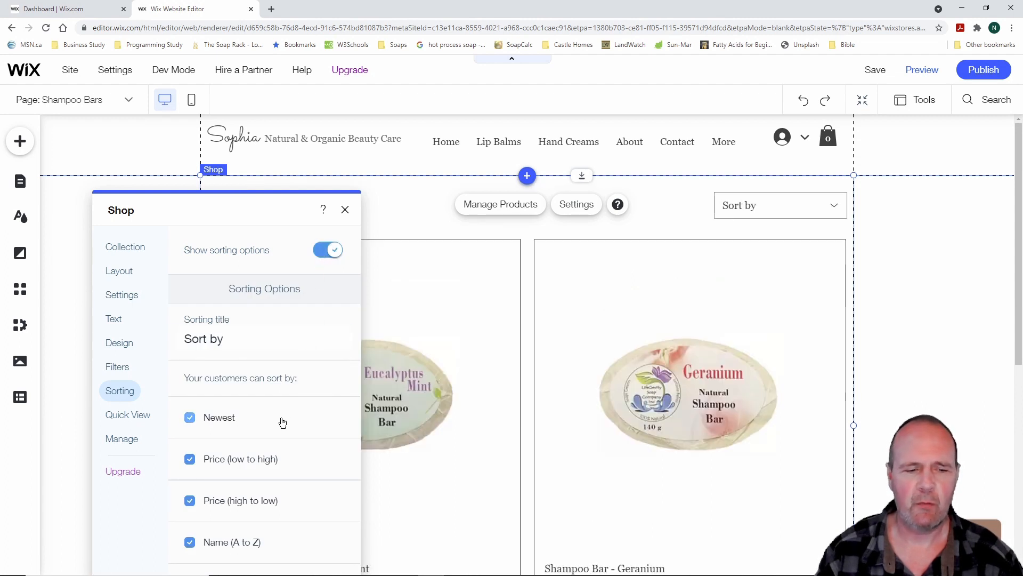
scroll(283, 423, "down", 1)
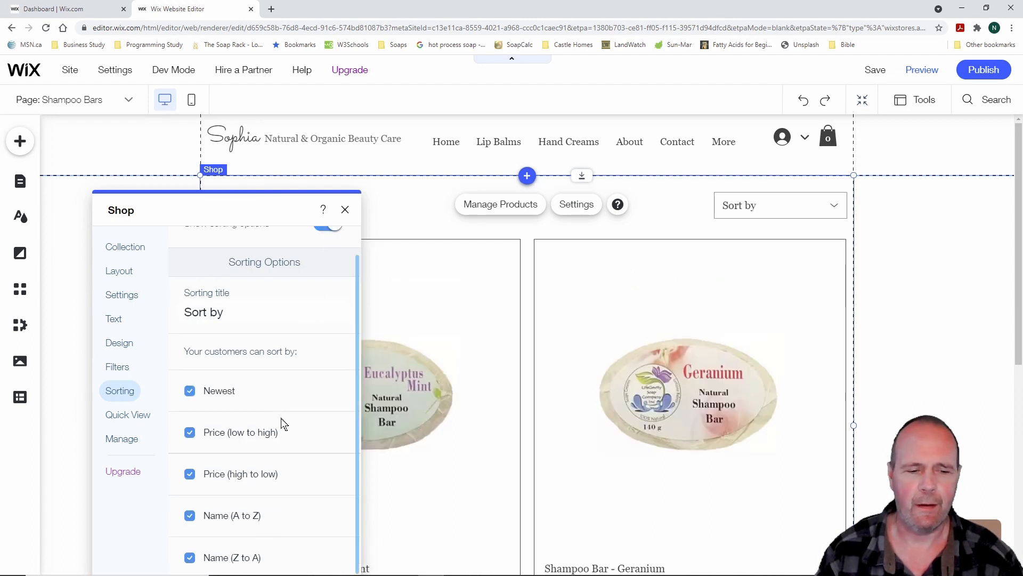
scroll(282, 423, "up", 1)
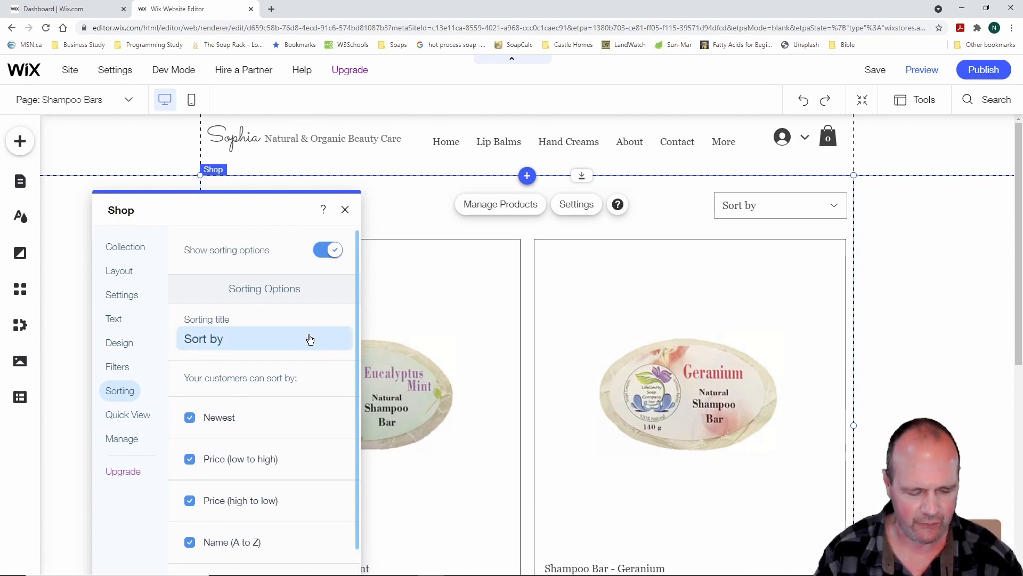
left_click_drag(695, 181, 864, 229)
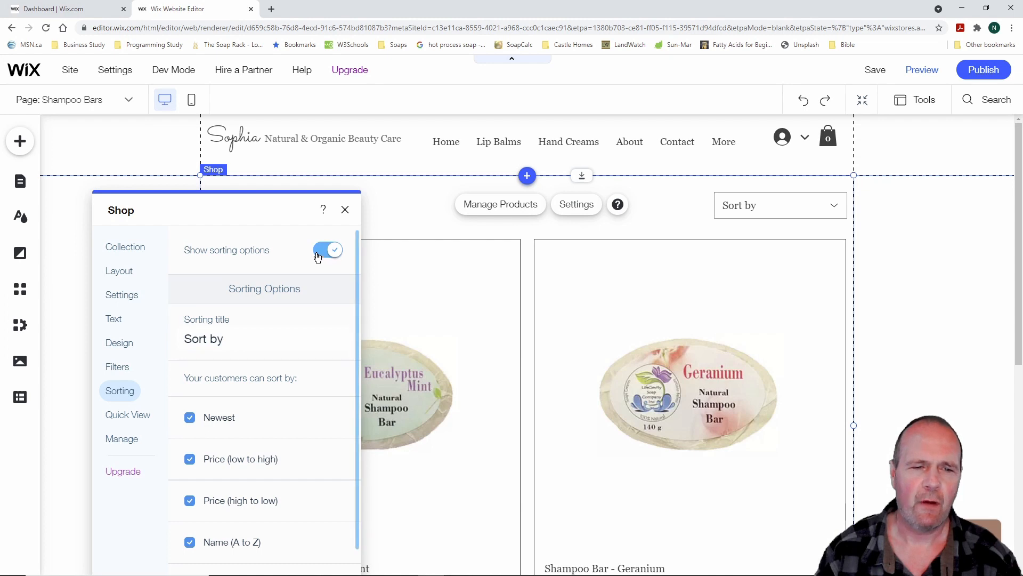
left_click(334, 251)
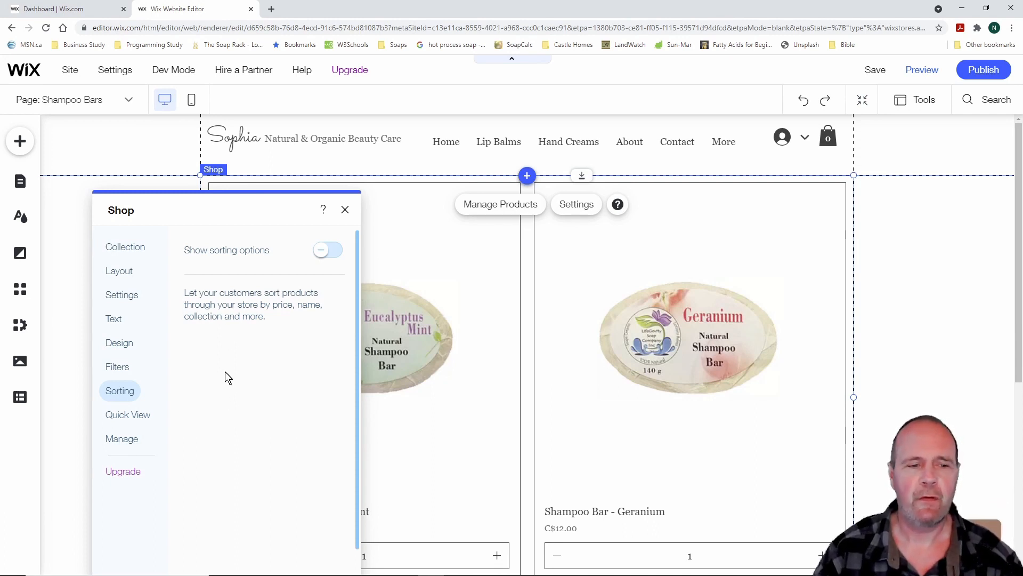
left_click(345, 209)
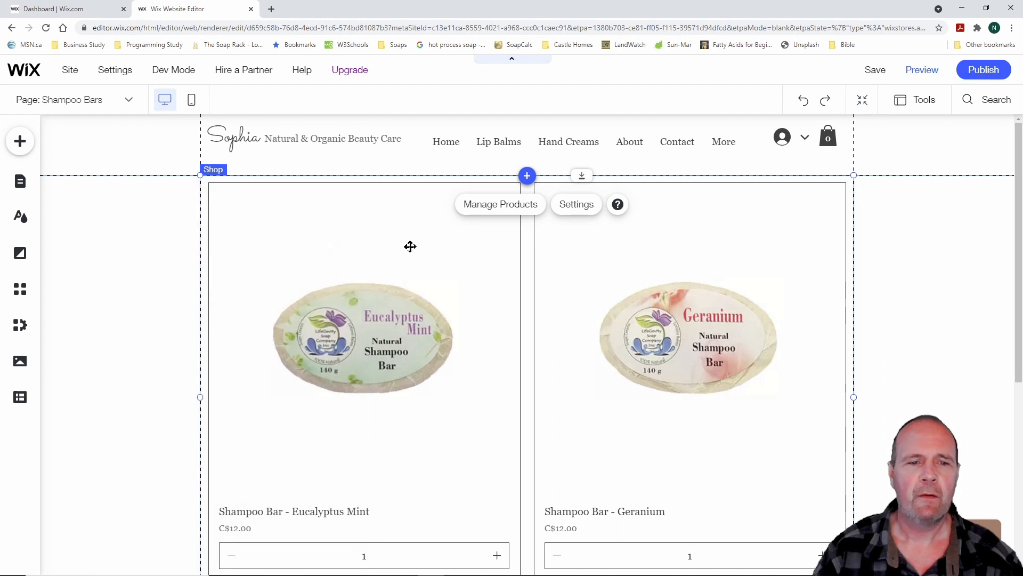
Go to the Lip Balms page, then the Hand Creams page, from Store Pages
left_click(16, 184)
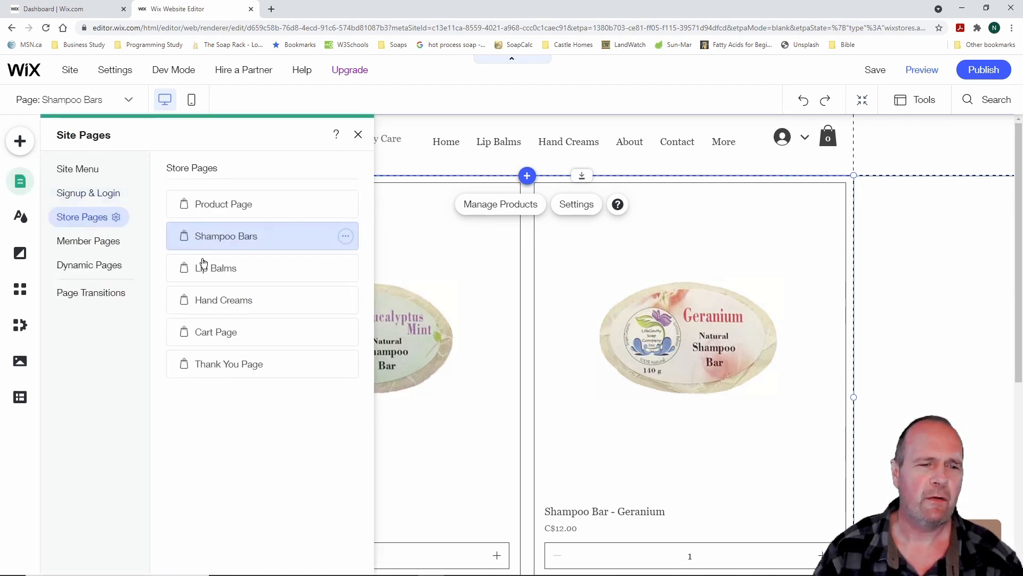
left_click(207, 269)
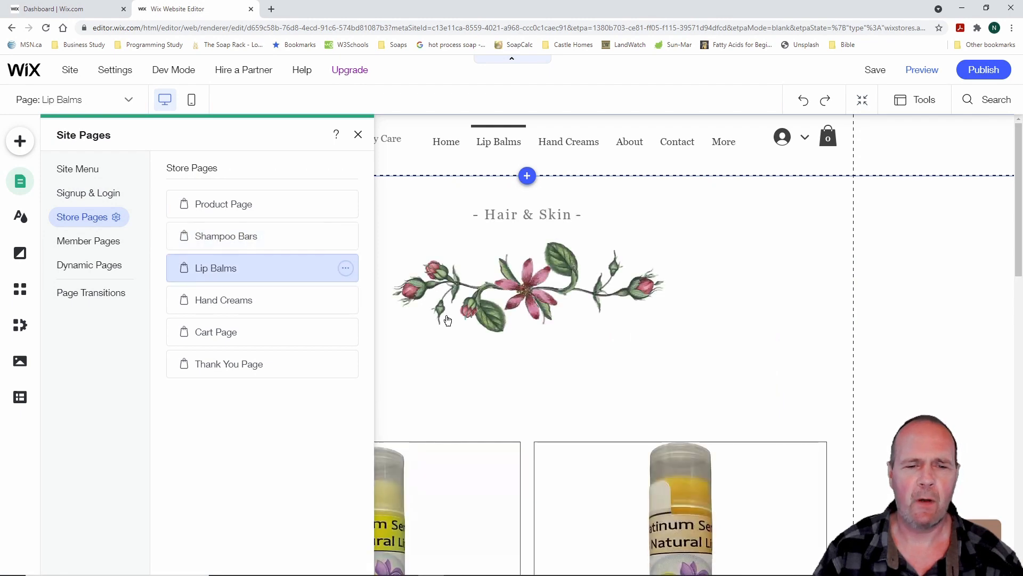
scroll(484, 321, "down", 4)
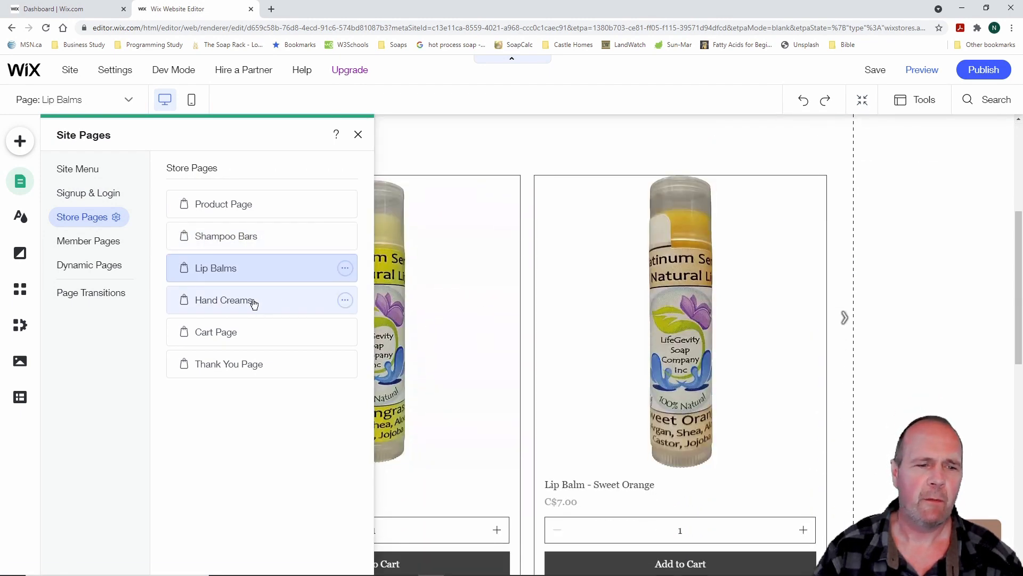
left_click(252, 302)
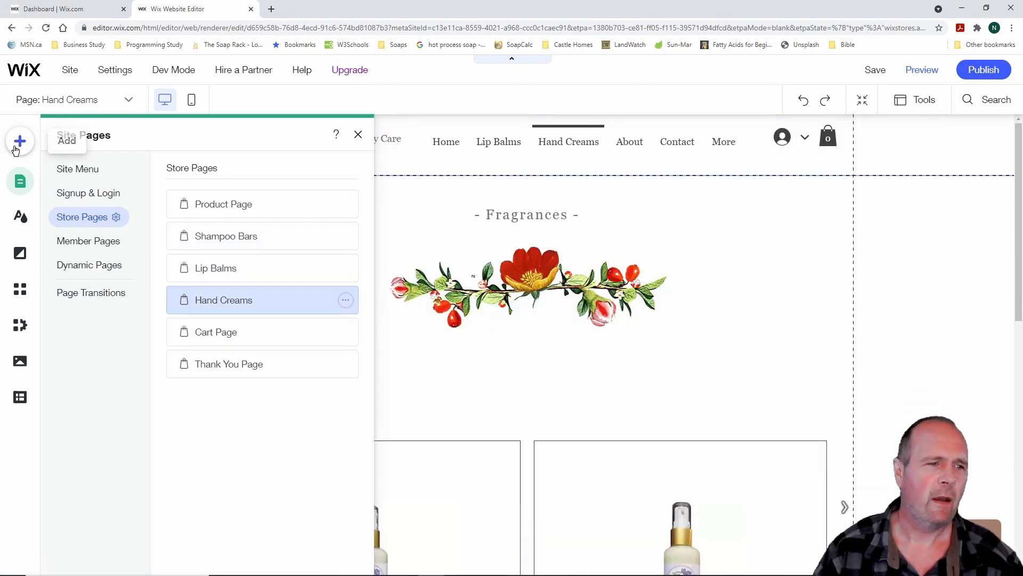
Select the Hand Creams page and show the Site Menu's seven pages, including Shampoo Bars and Soaps
left_click(23, 180)
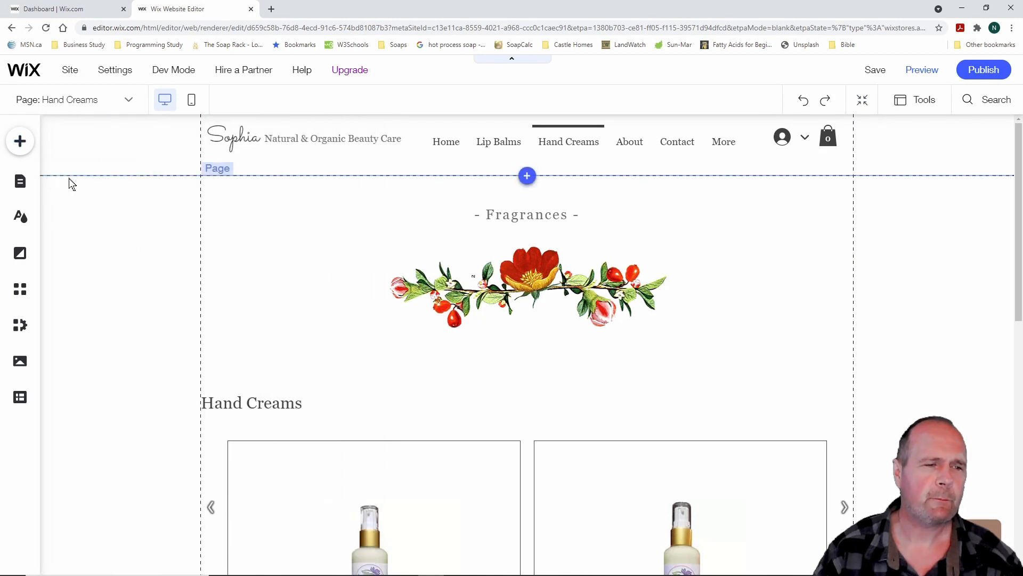
left_click(71, 183)
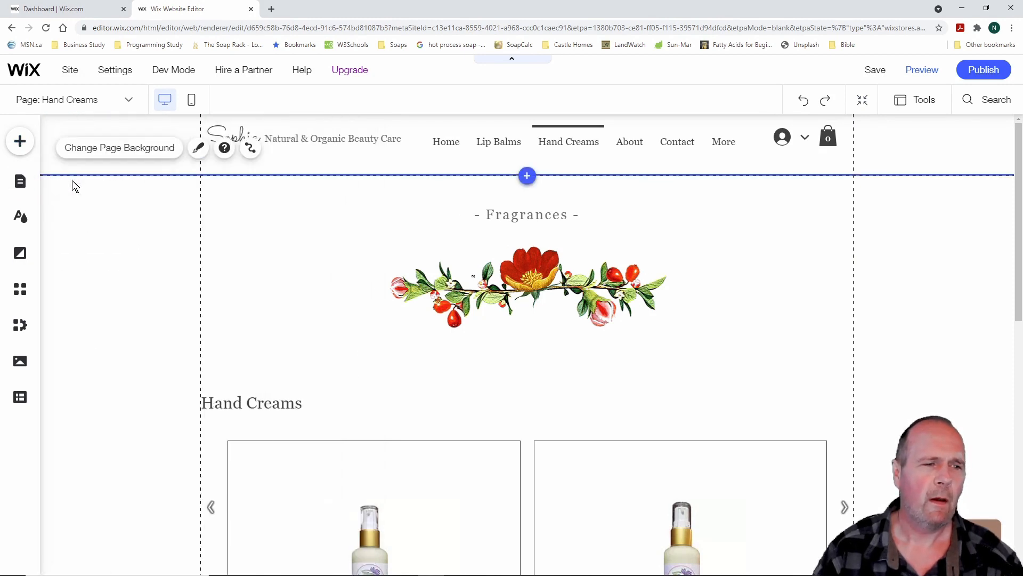
left_click(22, 183)
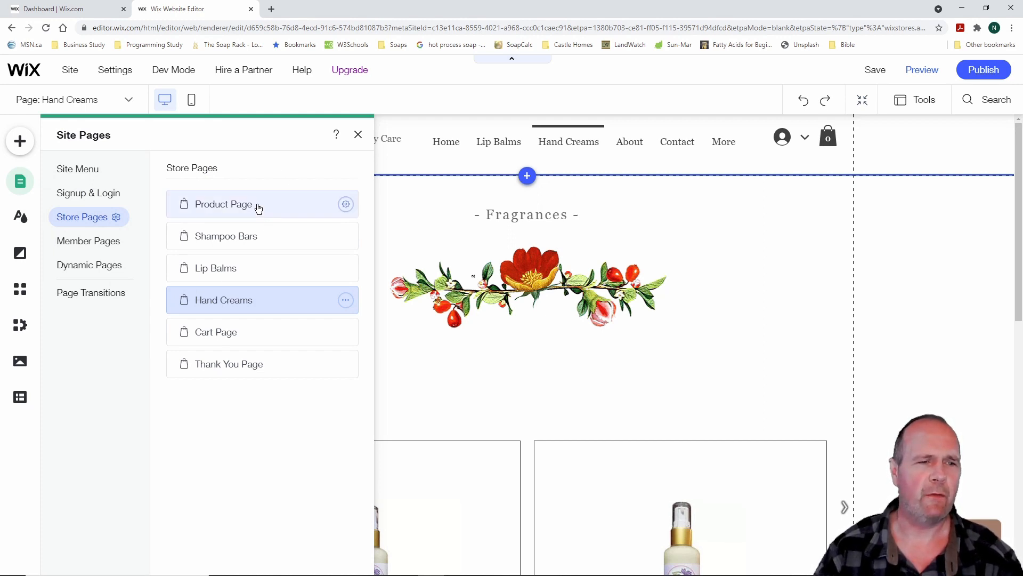
left_click(21, 184)
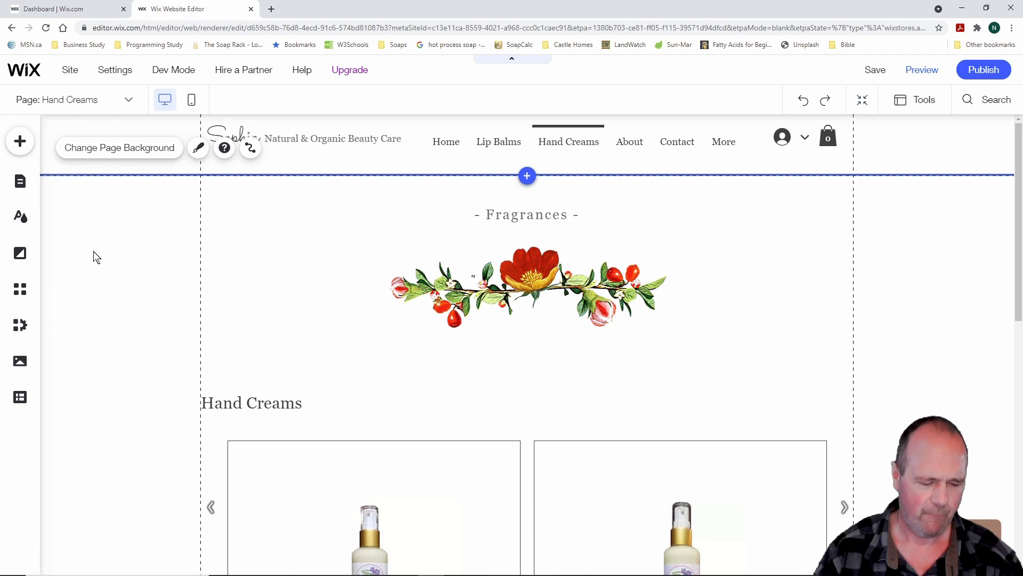
left_click(26, 183)
left_click(91, 174)
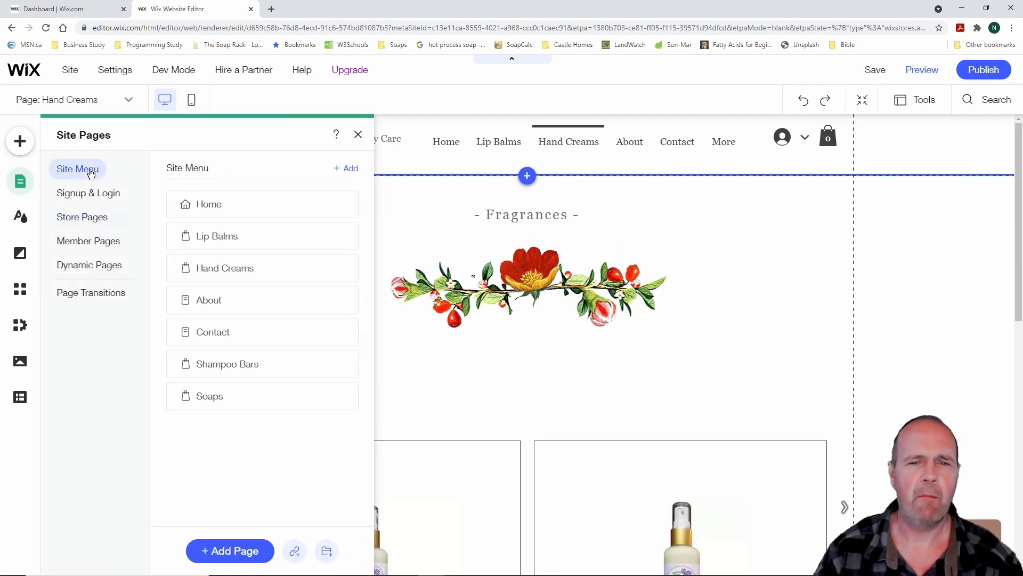
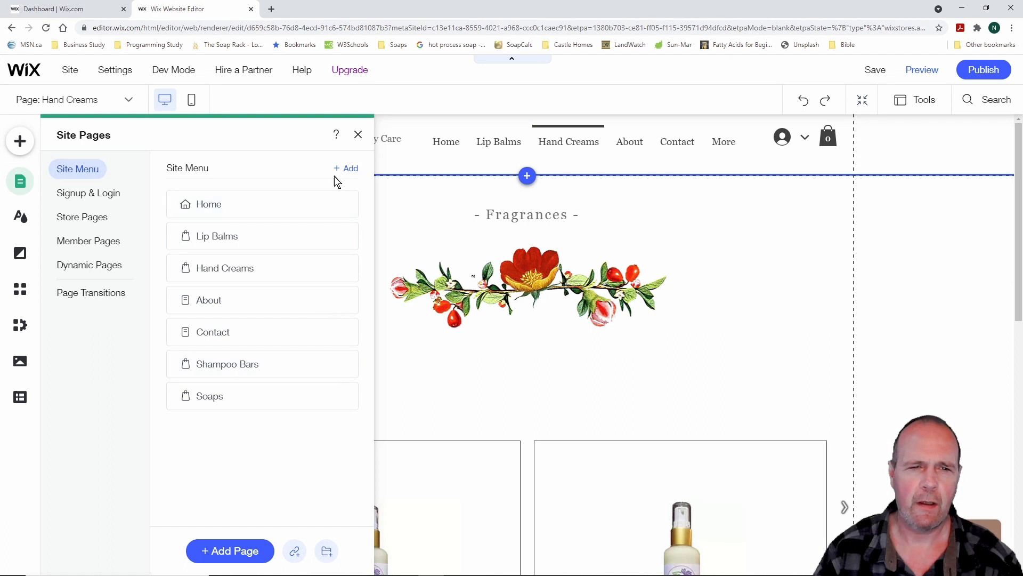
Select the header menu and open its list of menu pages
left_click(358, 136)
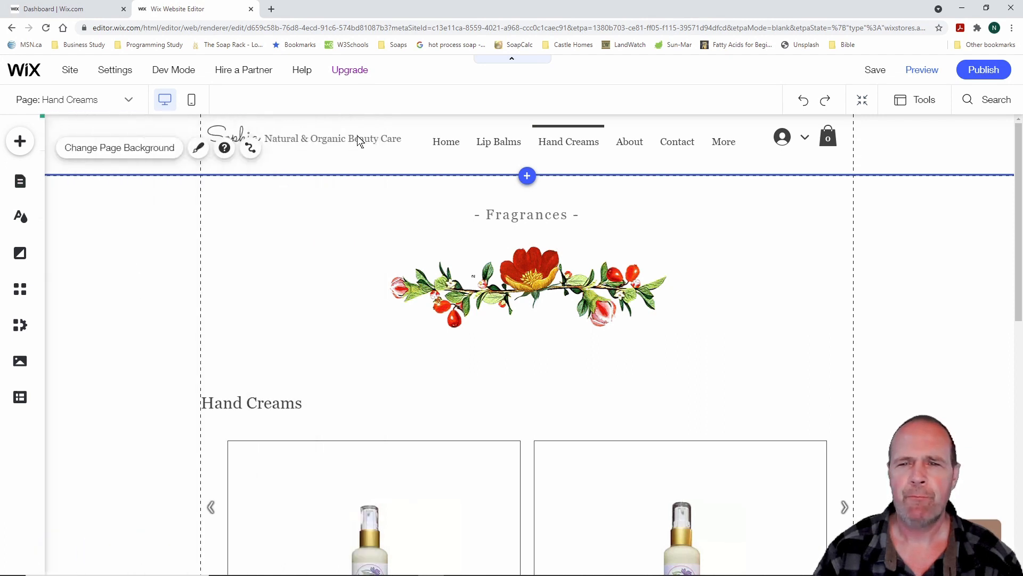
left_click(583, 142)
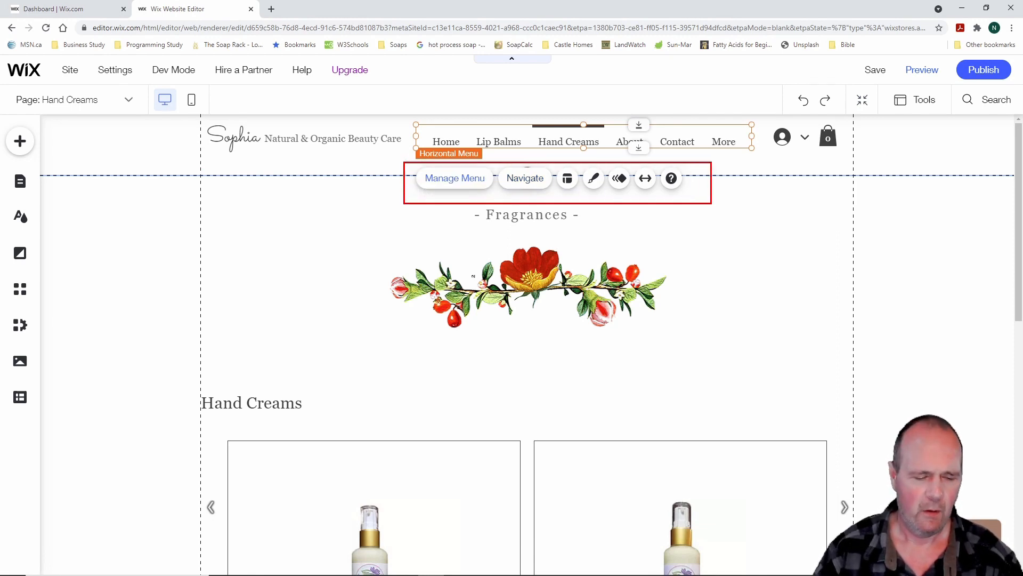
left_click(456, 182)
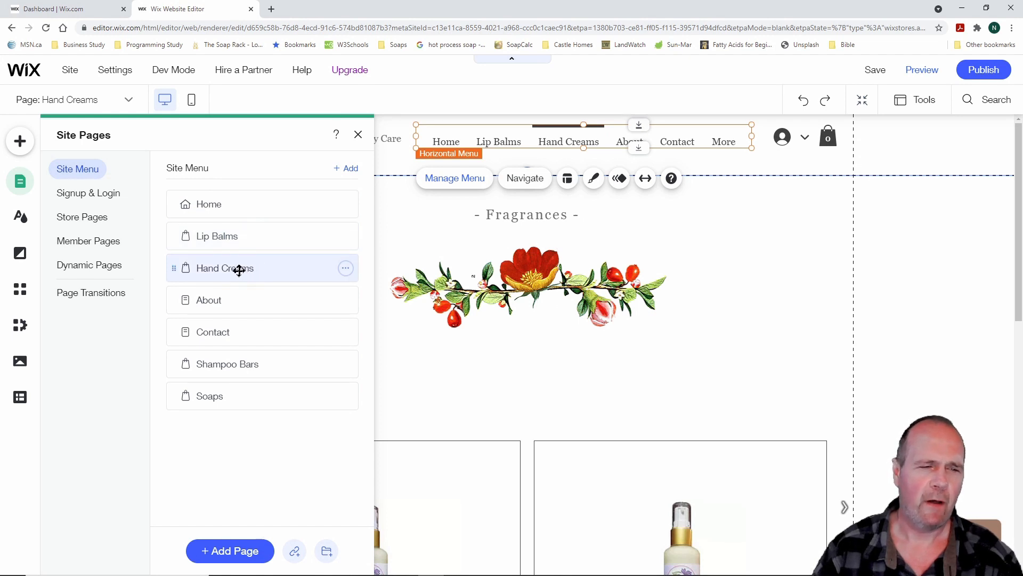
Drag the pages into order: Home, Soaps, Shampoo Bars, Lip Balms, Hand Creams, About, Contact
left_click_drag(239, 270, 237, 235)
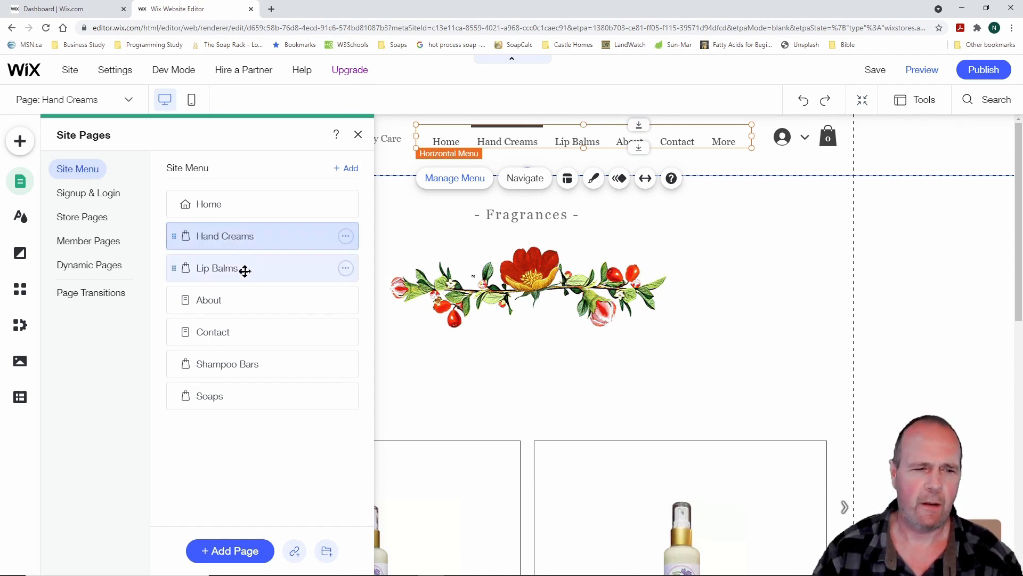
left_click_drag(240, 365, 242, 280)
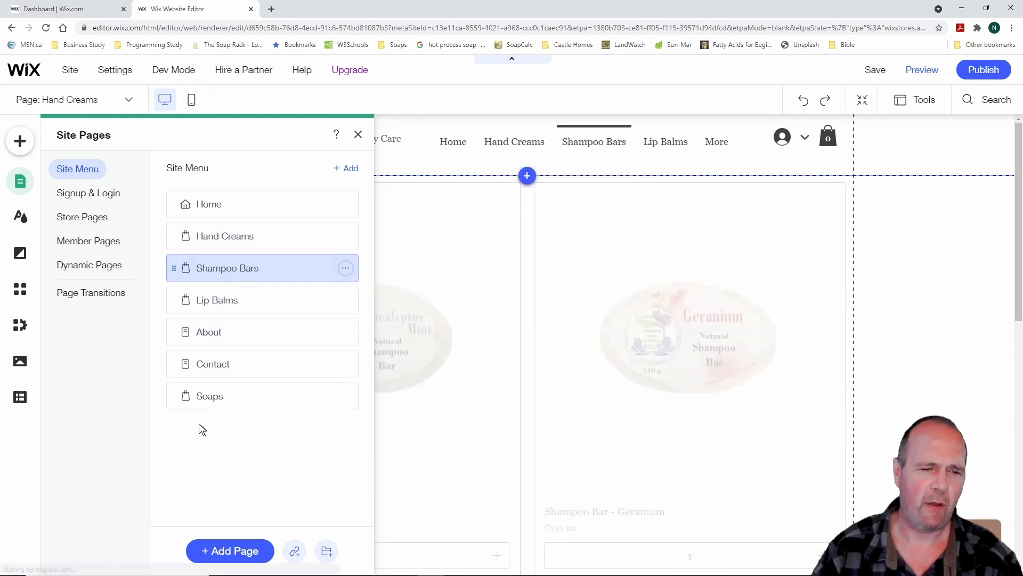
left_click_drag(215, 397, 230, 290)
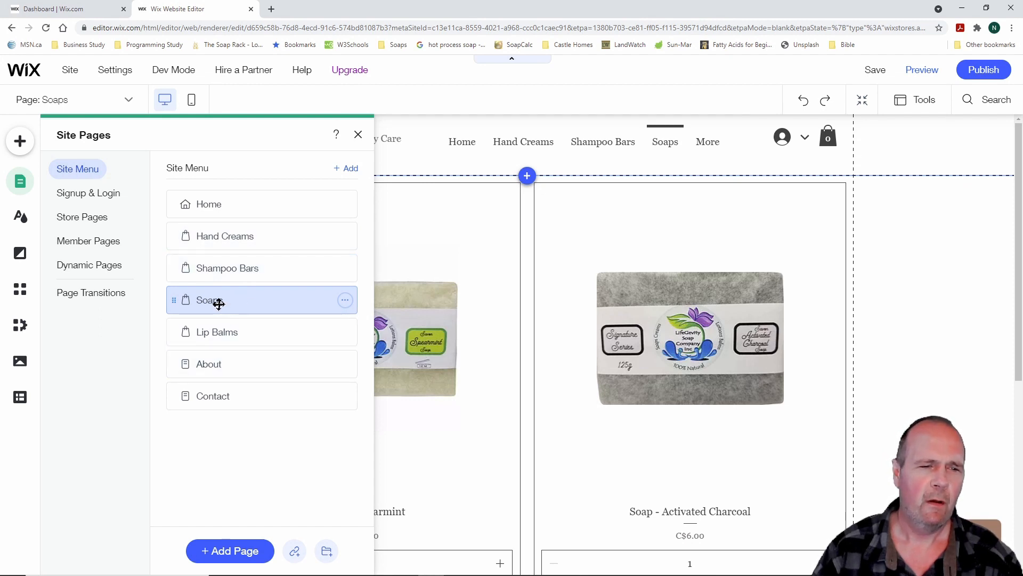
left_click_drag(218, 303, 215, 235)
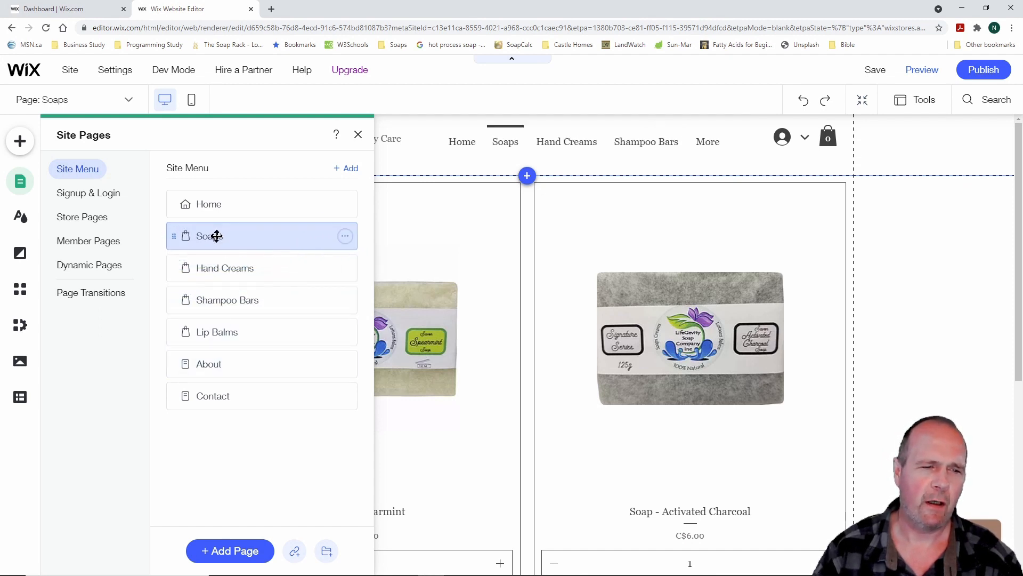
left_click_drag(229, 302, 231, 265)
left_click_drag(226, 334, 228, 297)
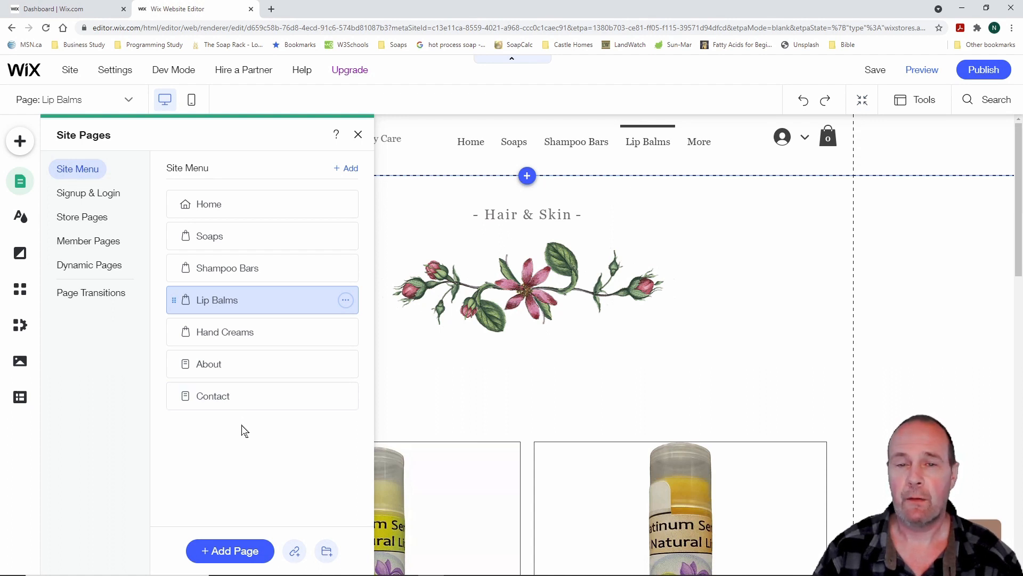
In the header menu's Layout settings, centre the item text after testing left and right alignment
left_click(358, 135)
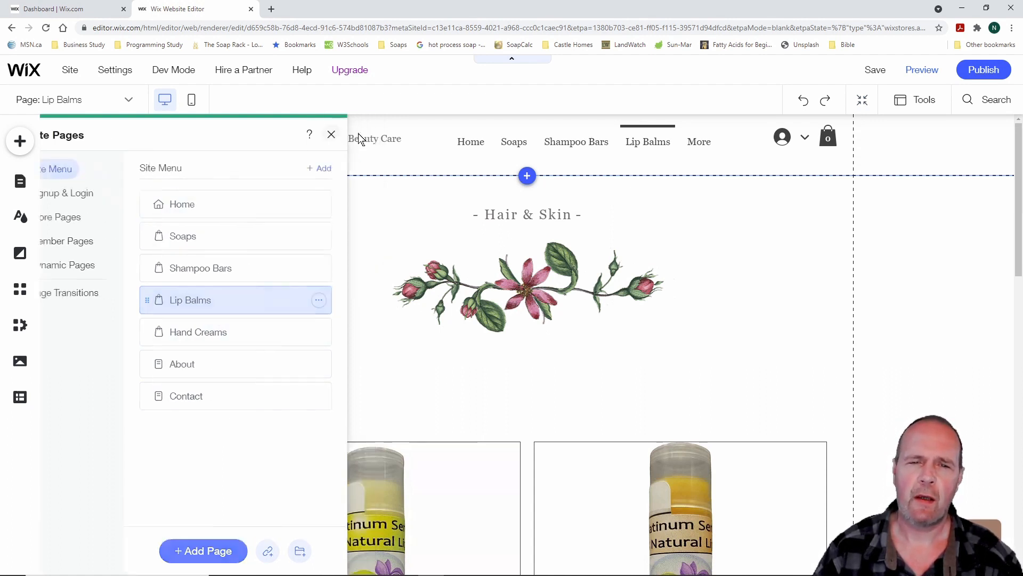
left_click(536, 139)
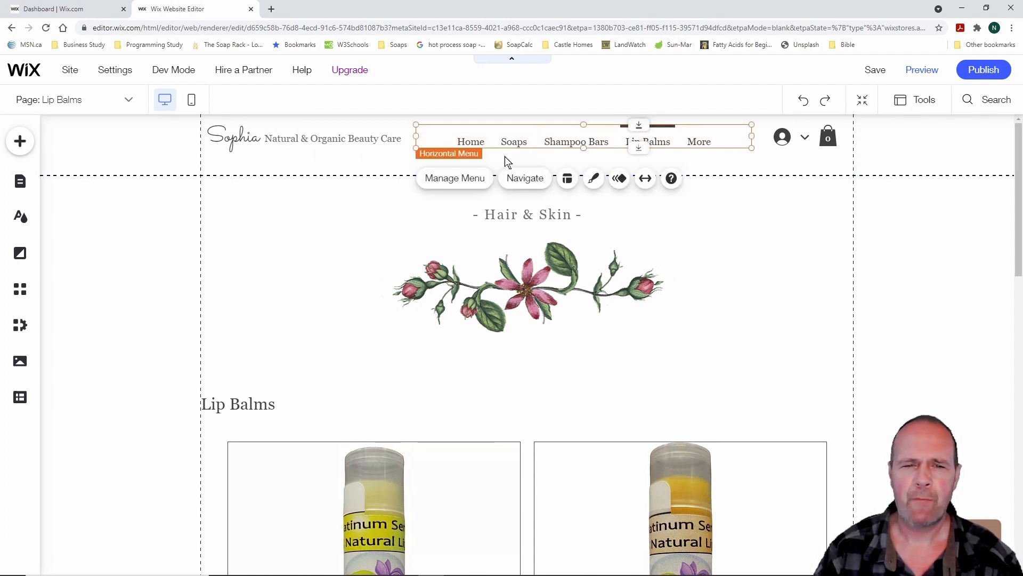
left_click(525, 179)
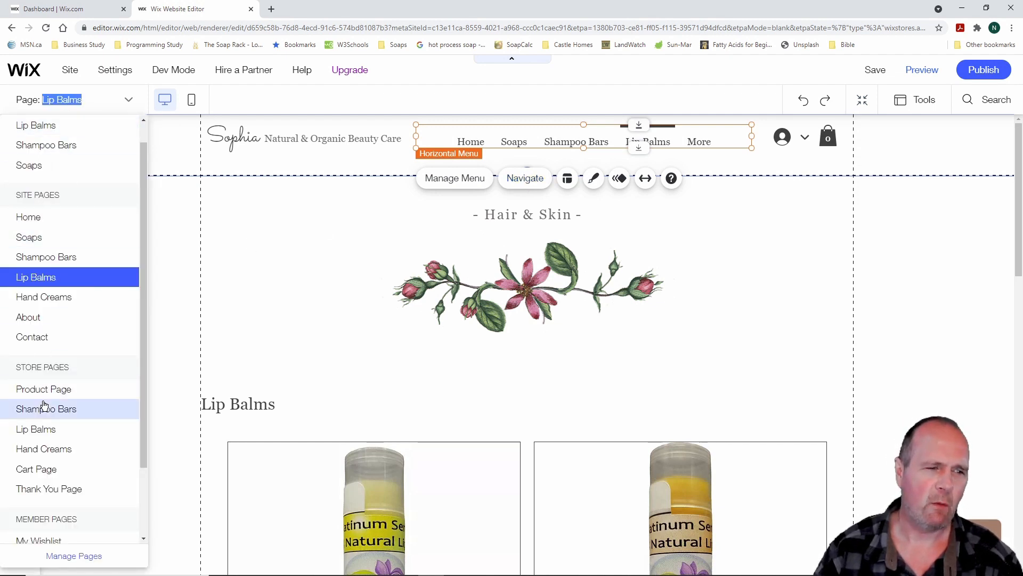
left_click(568, 180)
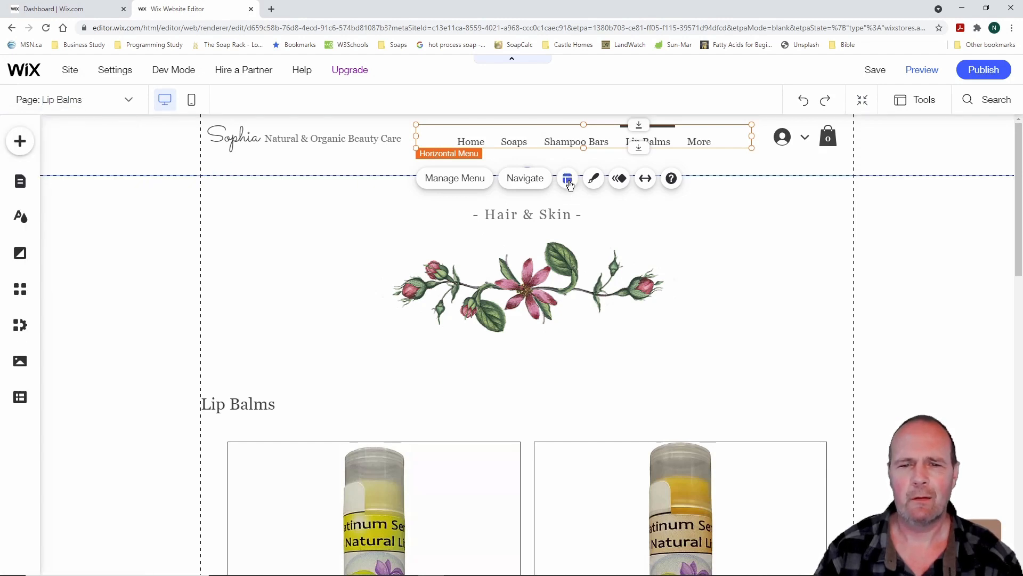
left_click(568, 180)
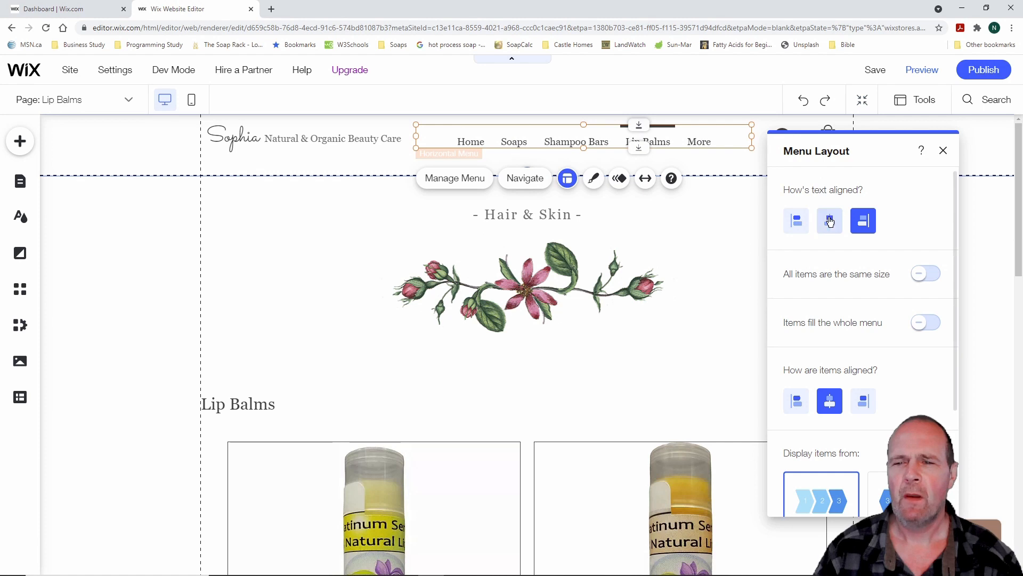
left_click(797, 224)
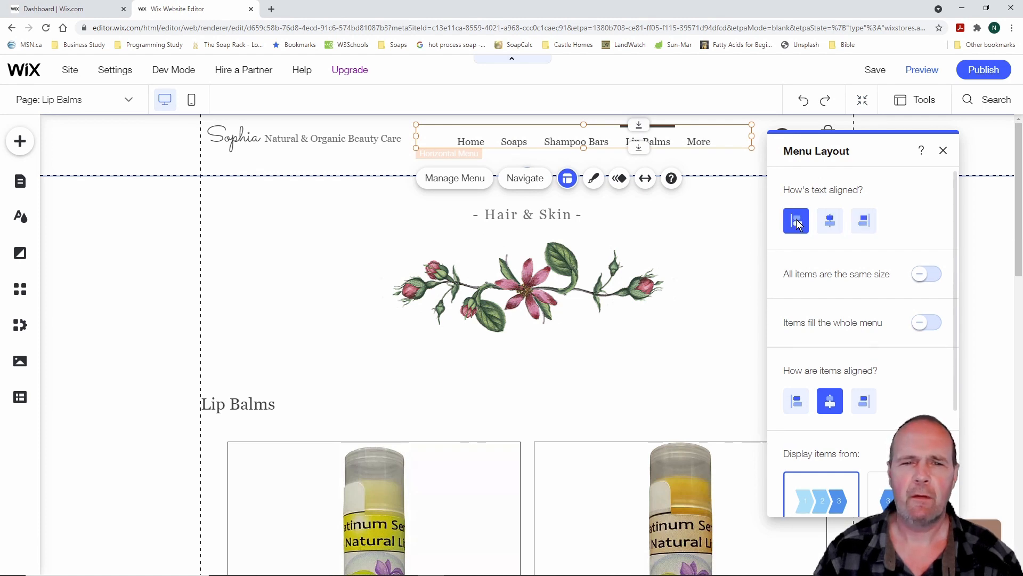
left_click(830, 223)
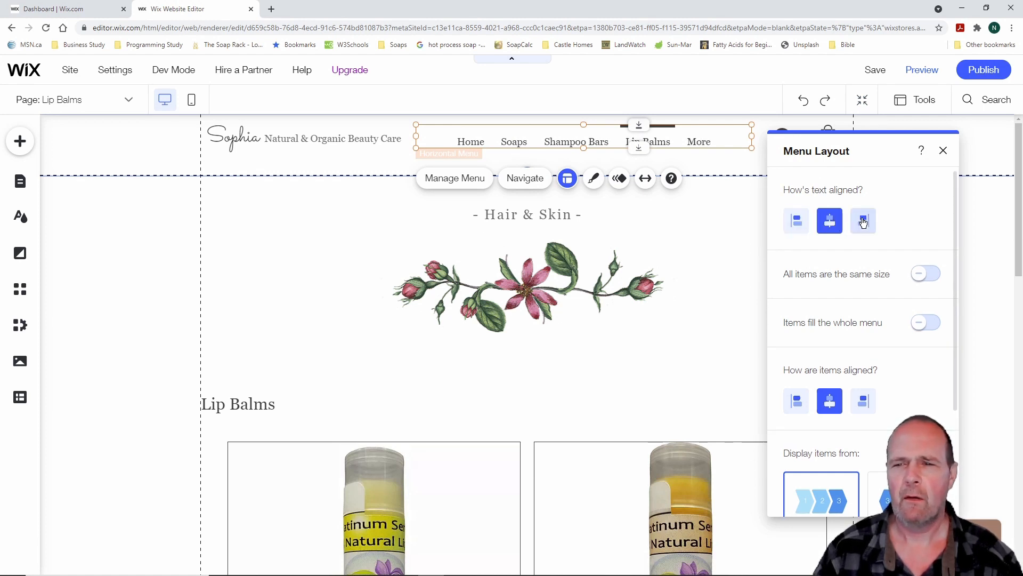
left_click(864, 223)
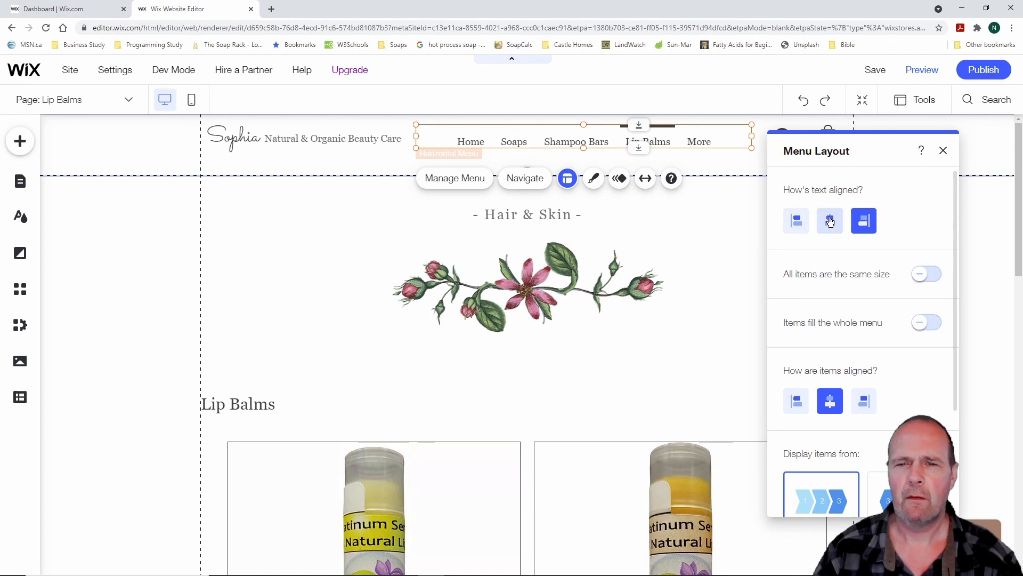
left_click(831, 222)
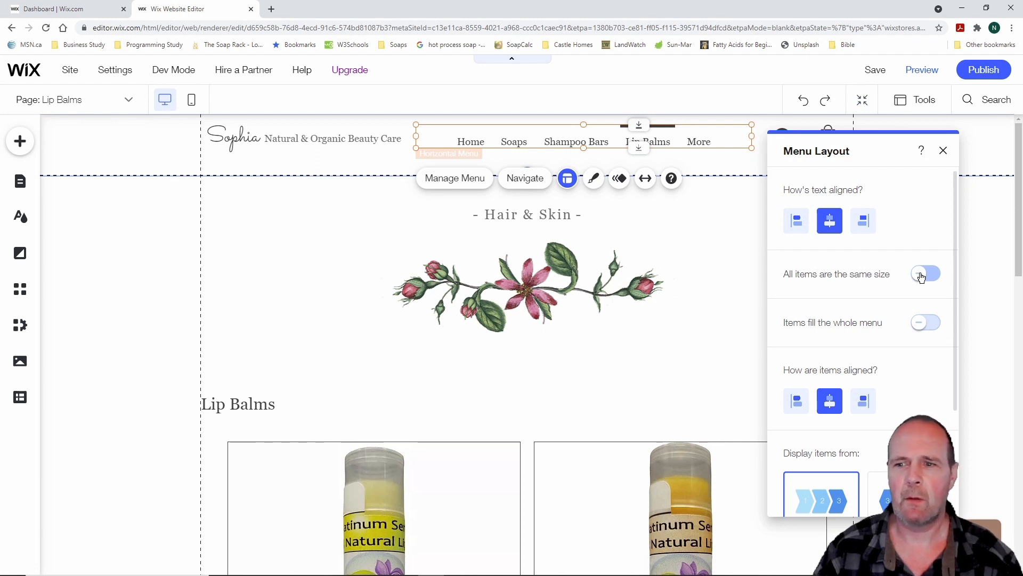
Test the equal-width and fill-menu options, keeping items centred at natural widths, and close Layout
left_click(921, 276)
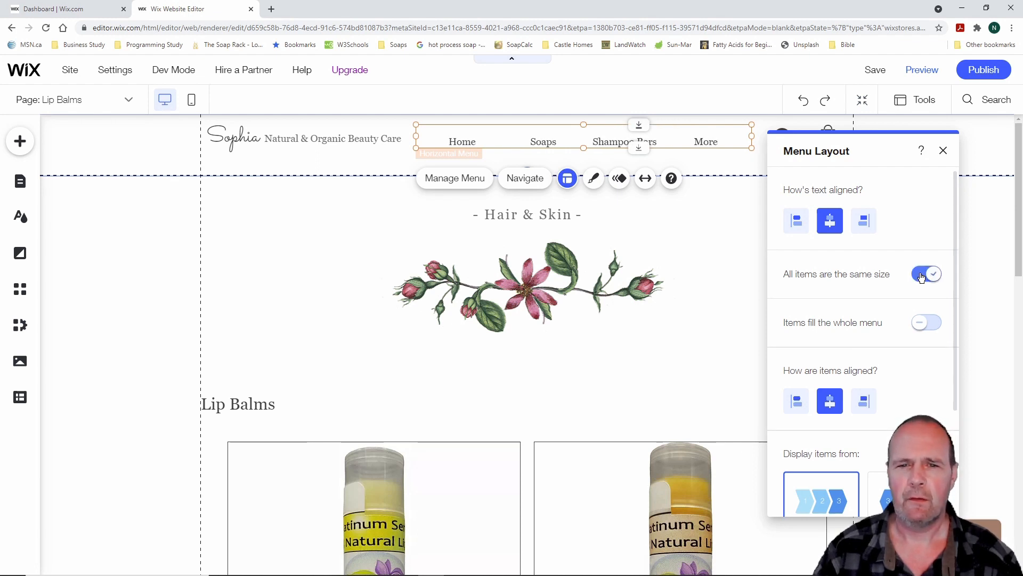
left_click(922, 277)
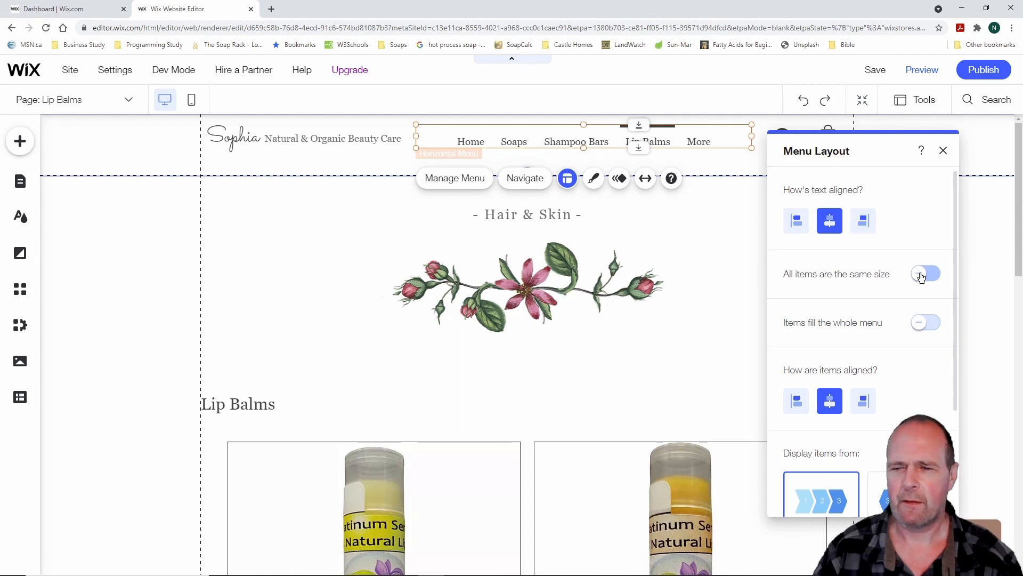
left_click(920, 325)
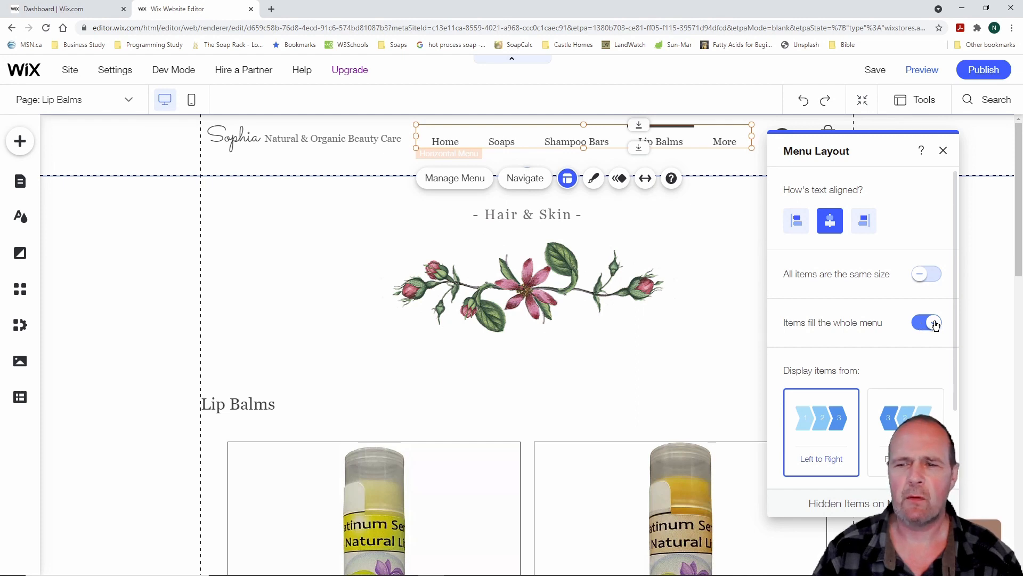
left_click(934, 323)
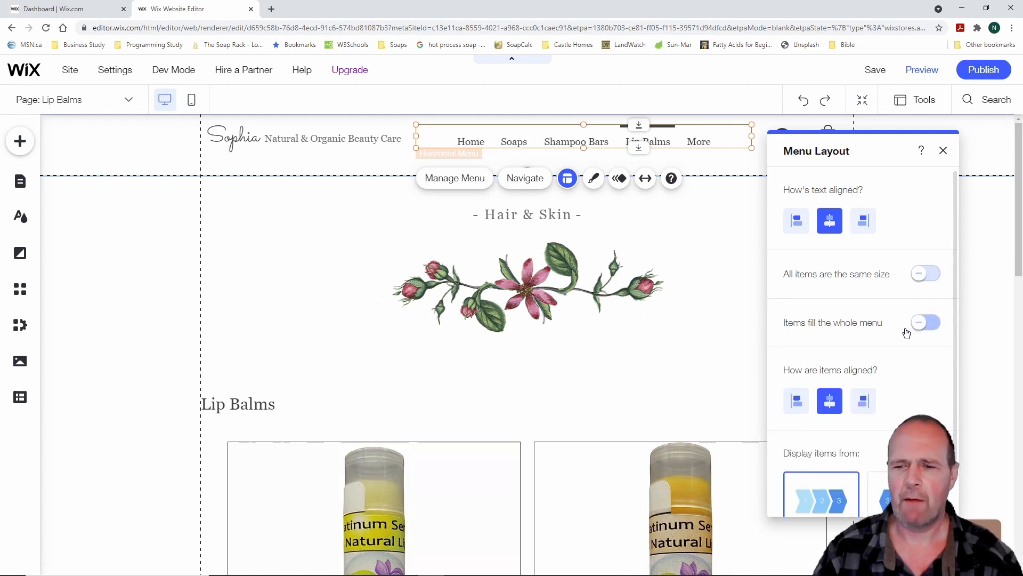
scroll(891, 346, "down", 2)
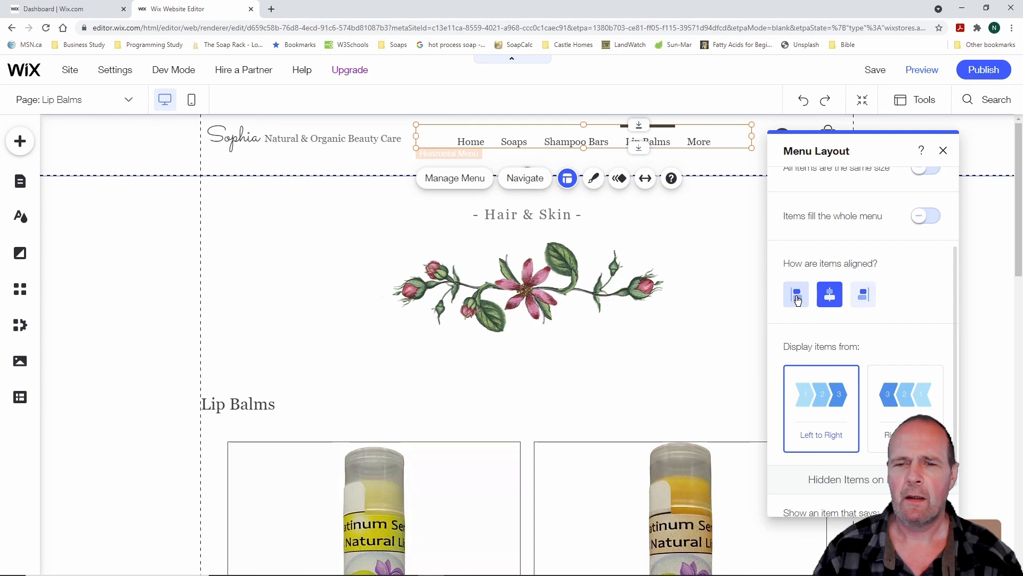
left_click(797, 297)
left_click(830, 296)
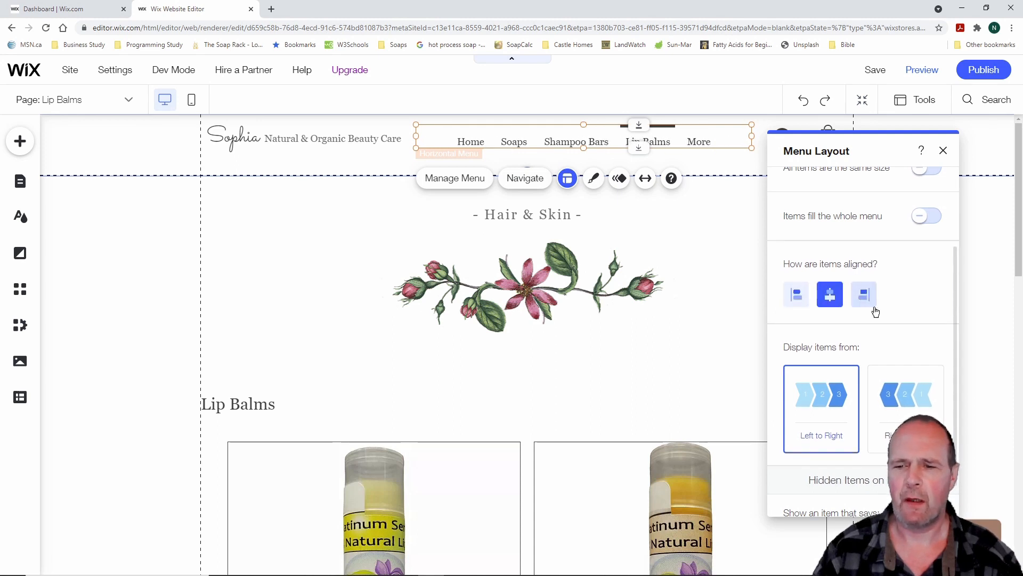
scroll(901, 320, "down", 1)
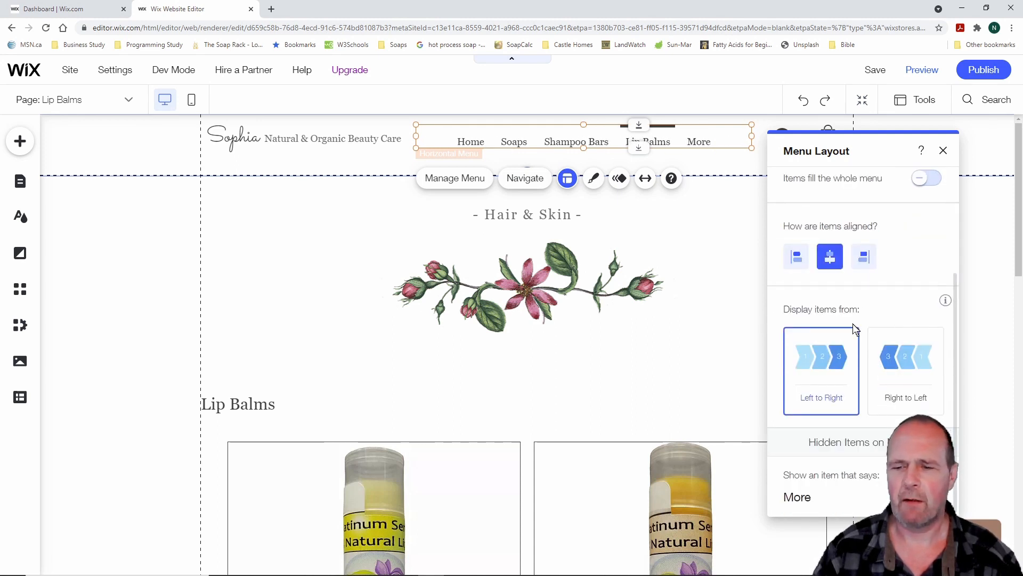
scroll(853, 324, "up", 3)
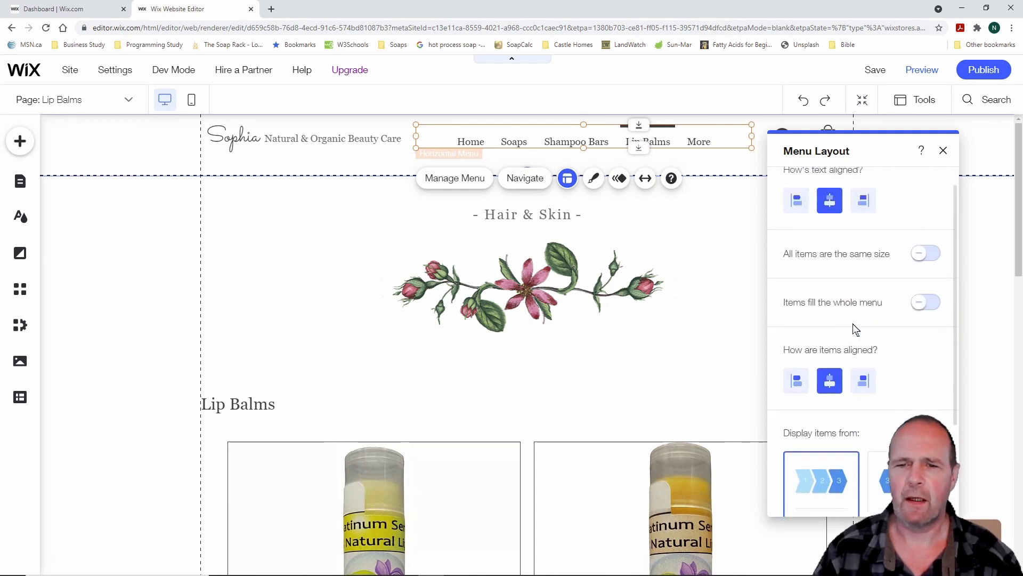
left_click(944, 154)
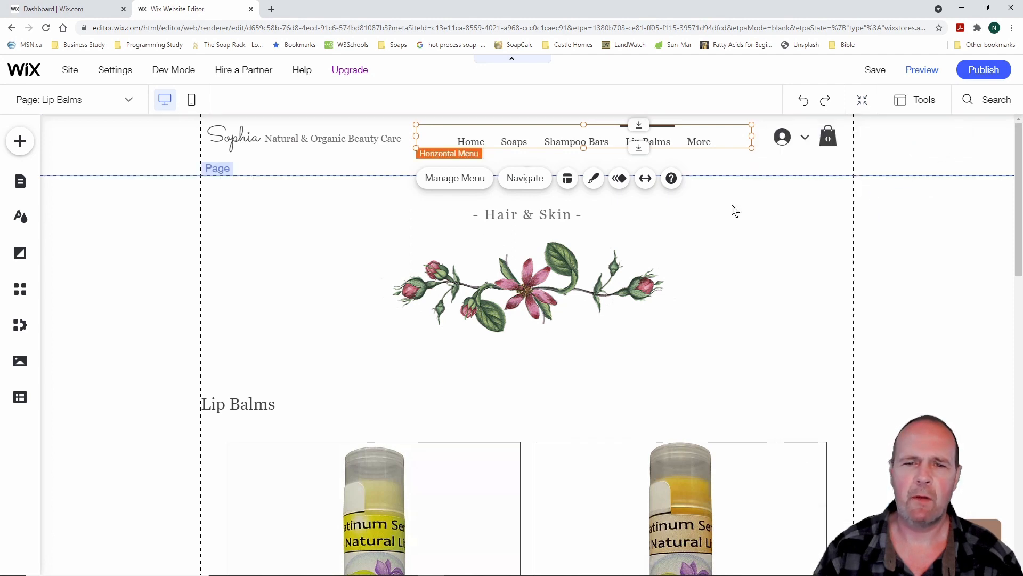
Try the brown-tab, plain and underlined menu designs, then close the Menu Design panel
left_click(595, 179)
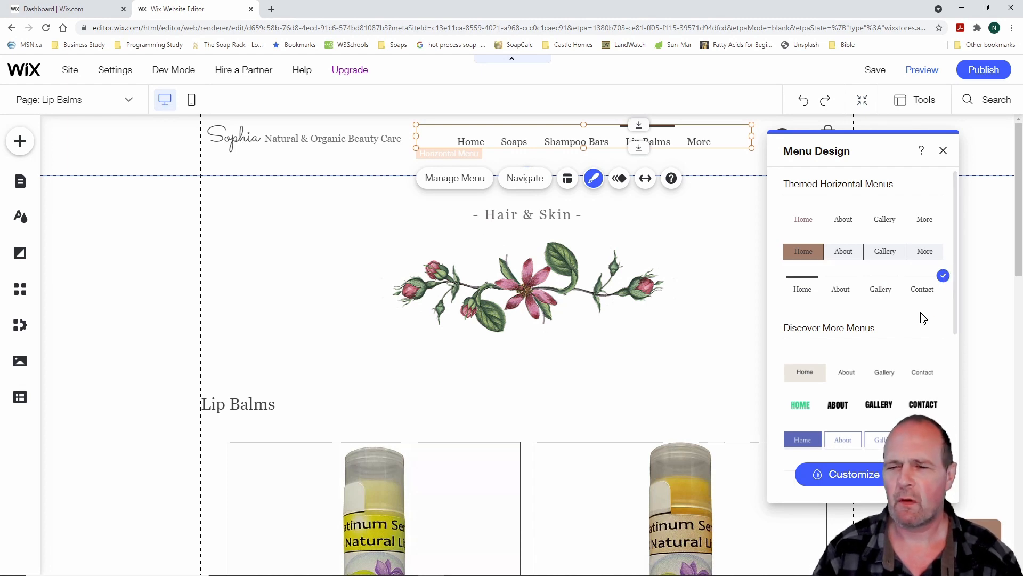
left_click(847, 256)
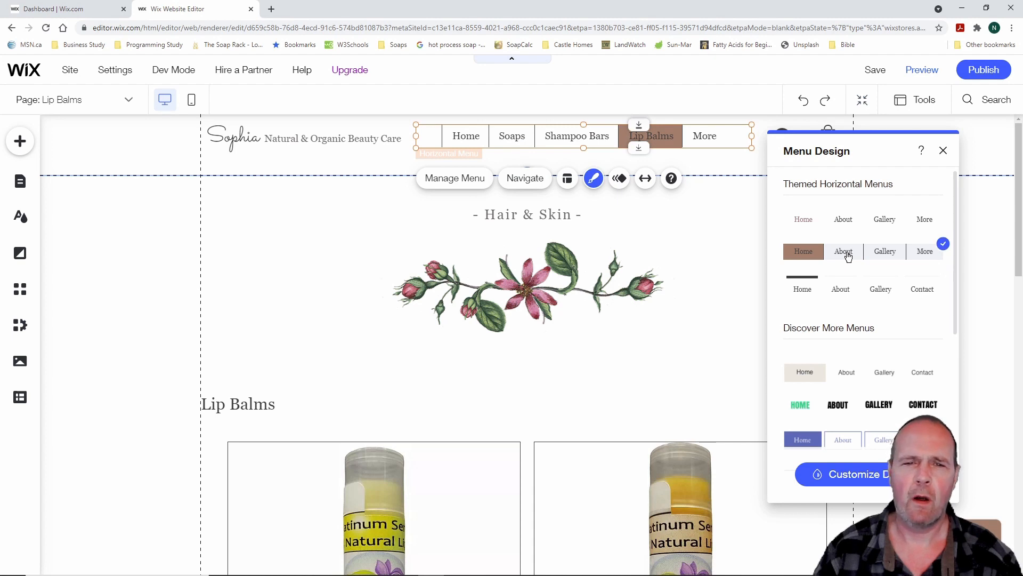
left_click(844, 221)
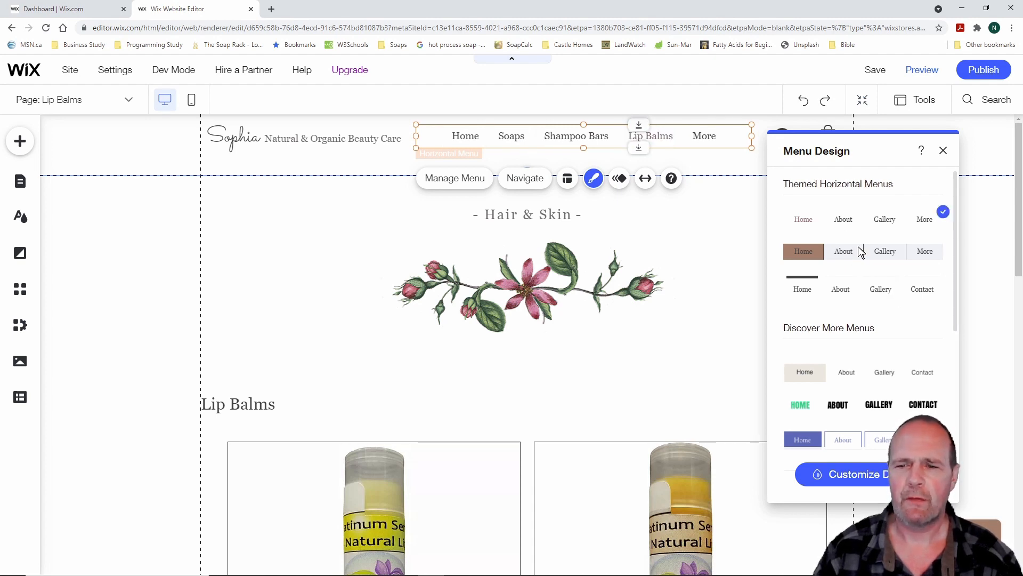
left_click(852, 292)
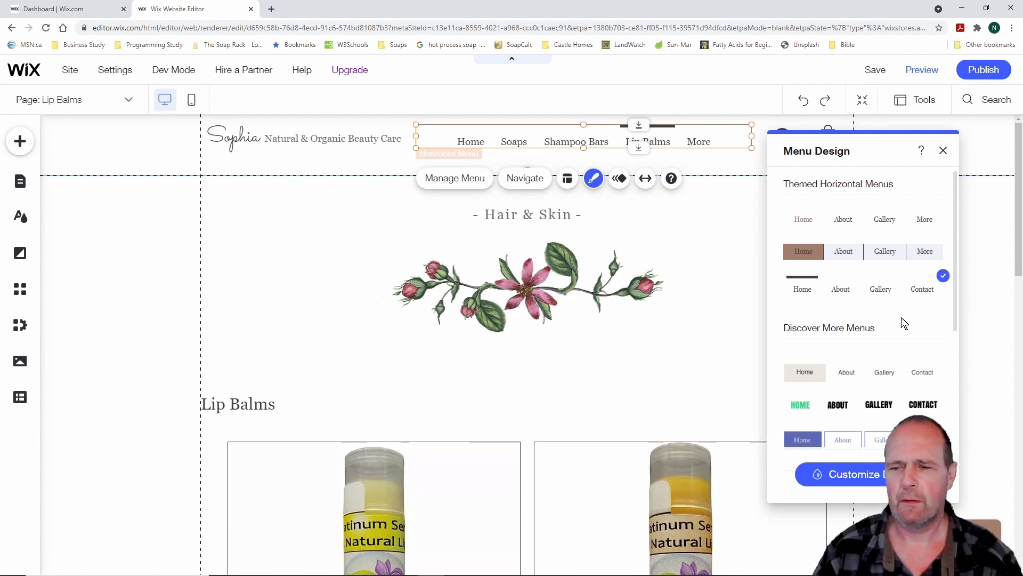
scroll(903, 322, "down", 2)
scroll(900, 321, "down", 4)
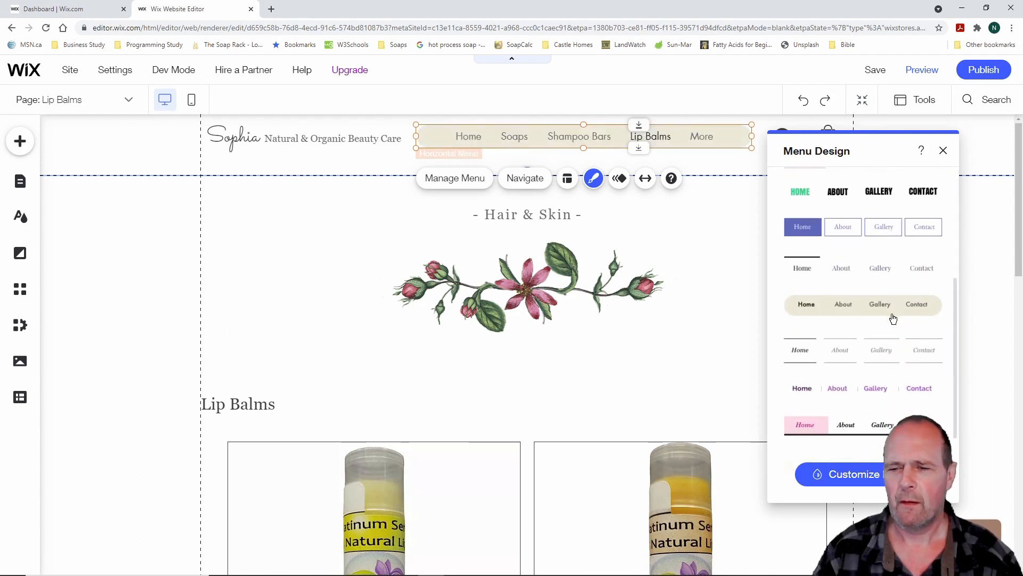
scroll(893, 319, "up", 6)
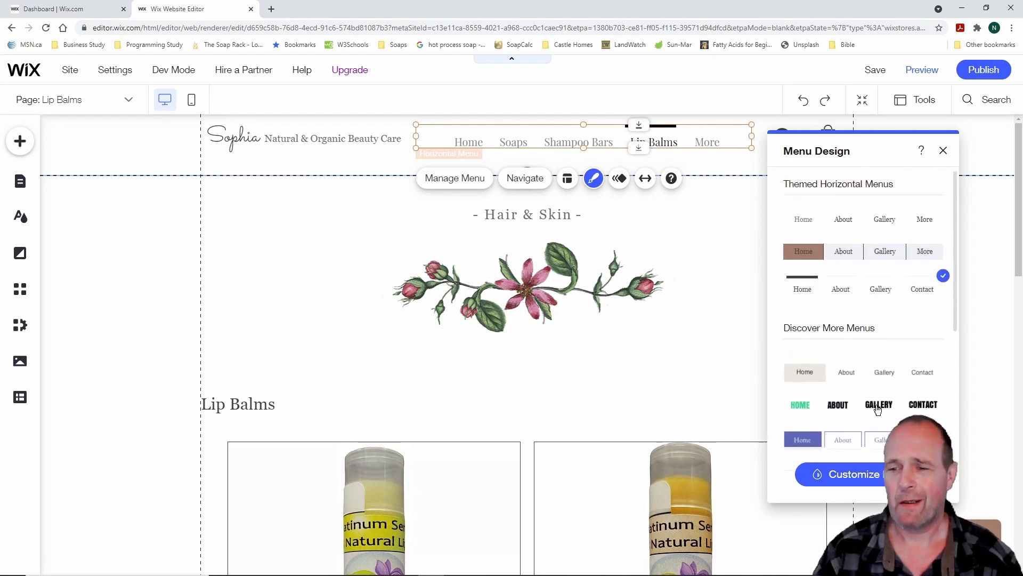
left_click(943, 153)
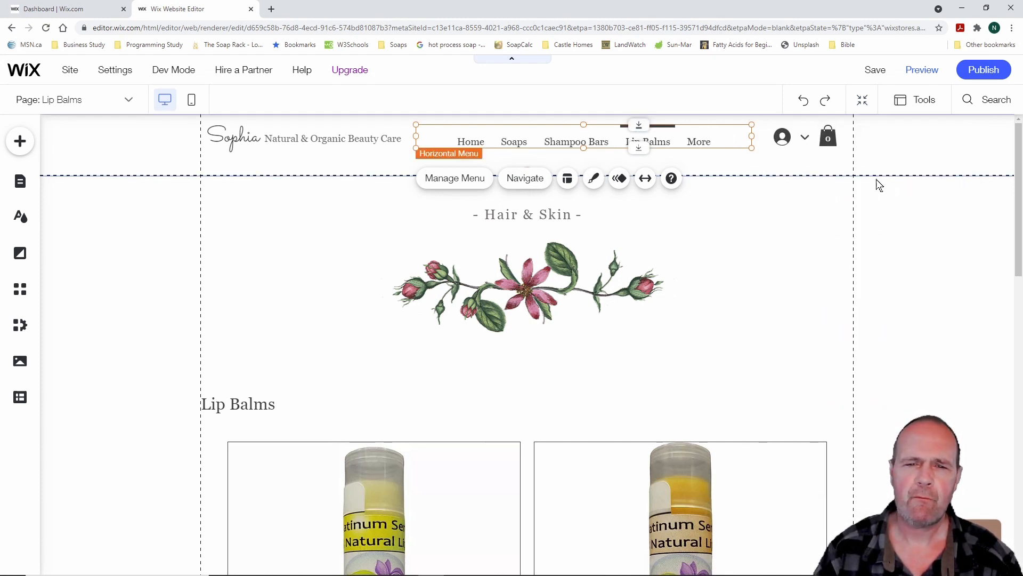
Check the menu's animation choices and toggle full-width stretch on and back off
left_click(620, 179)
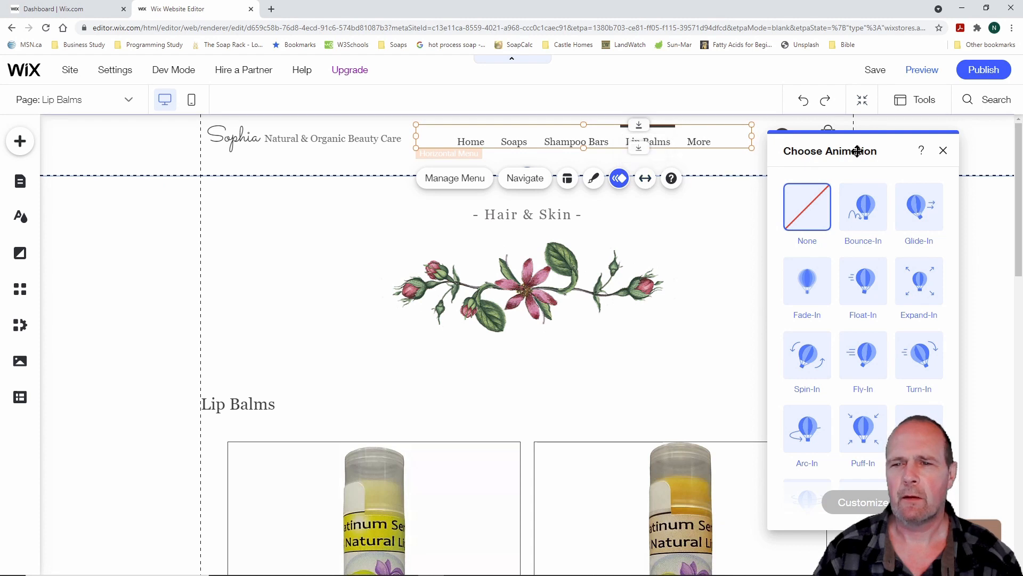
left_click_drag(858, 147, 875, 220)
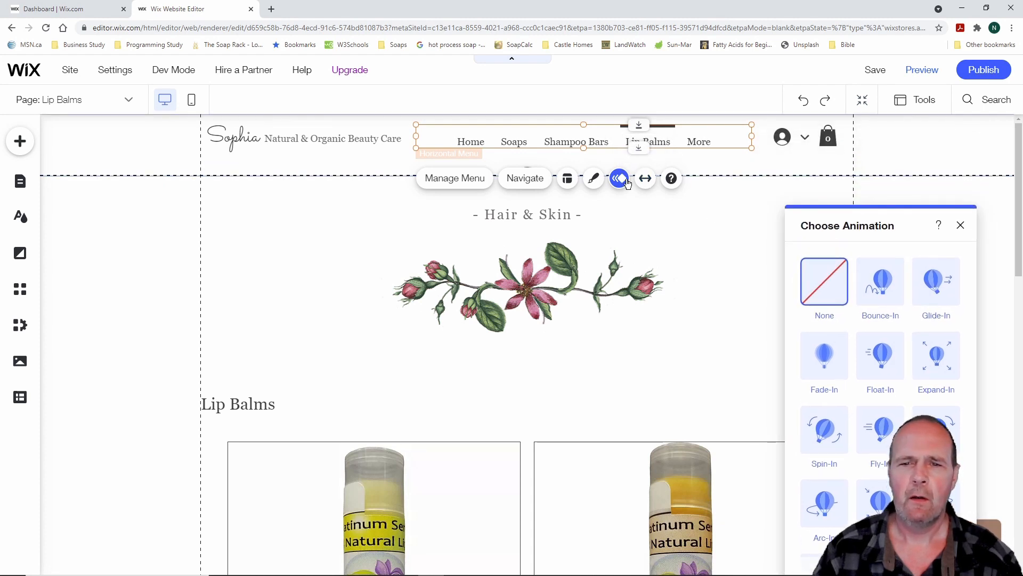
left_click(646, 179)
left_click(923, 190)
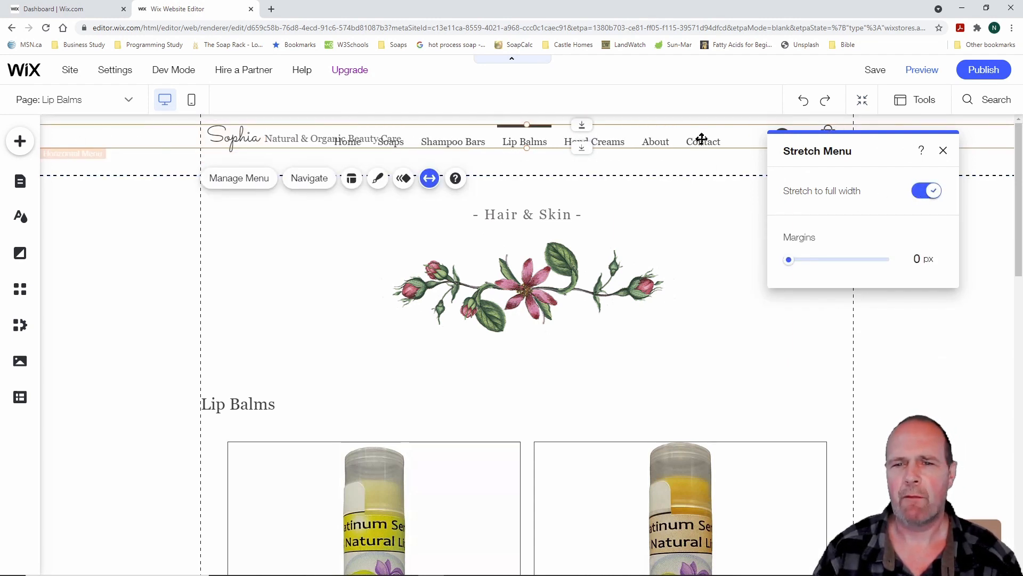
left_click(928, 193)
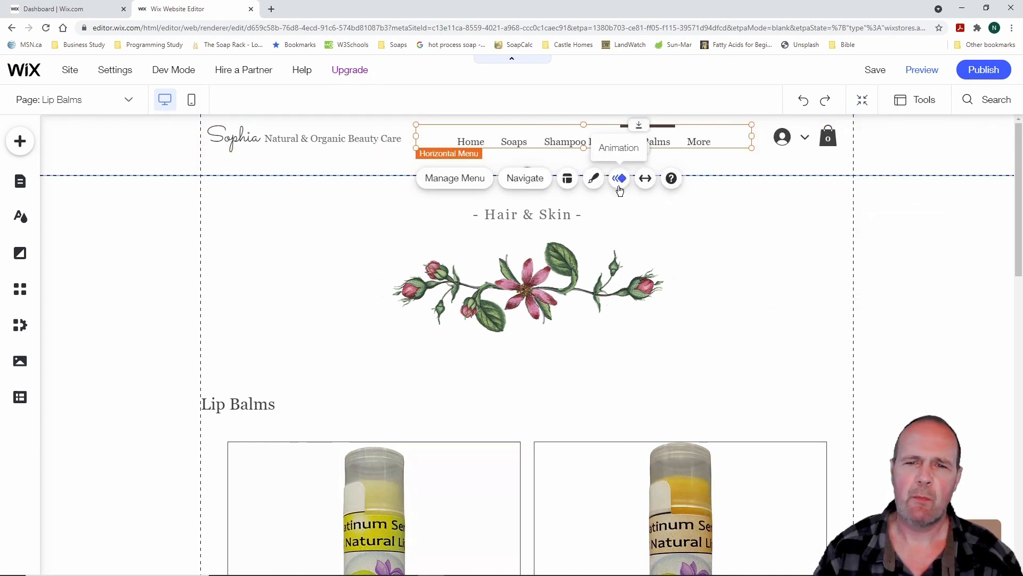
Nudge the menu slightly higher in the header and deselect it
mouse_move(611, 134)
left_mouse_down()
mouse_move(534, 164)
mouse_move(587, 130)
mouse_move(603, 148)
mouse_move(597, 158)
mouse_move(615, 131)
left_mouse_up()
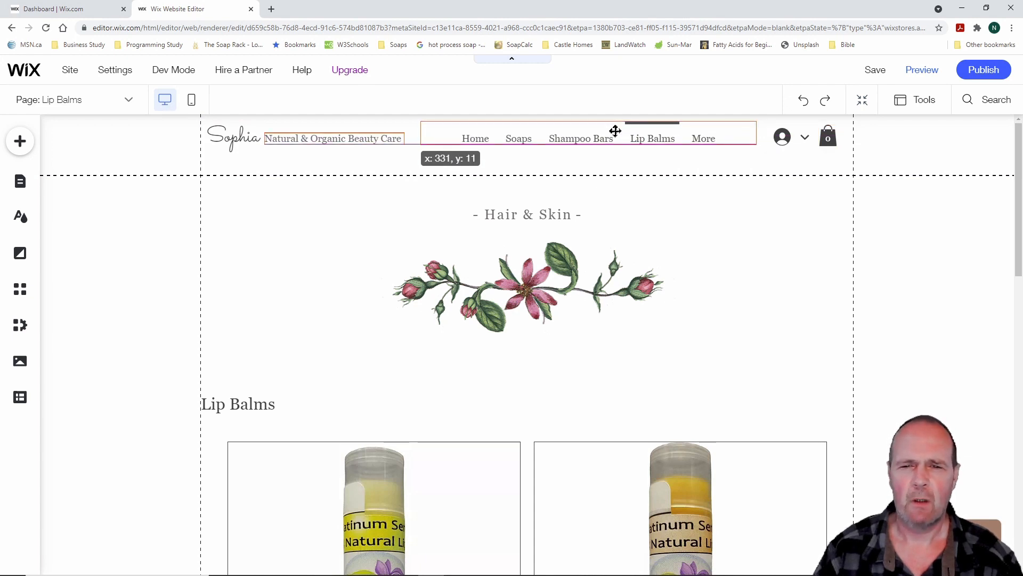
left_click_drag(615, 131, 616, 131)
left_click(725, 160)
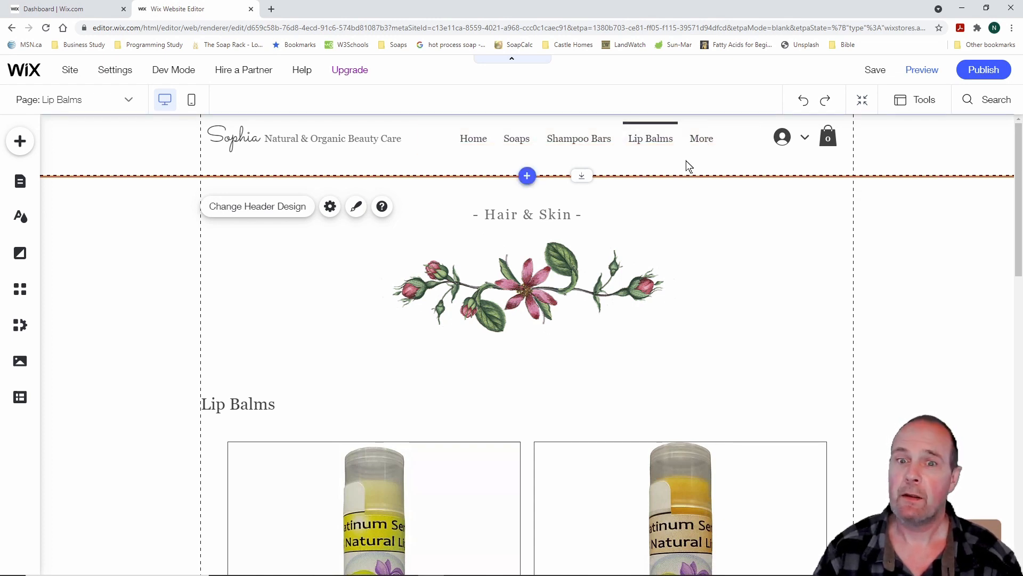
Add a blank page to the Site Menu and name it 'Shop Now'
left_click(21, 184)
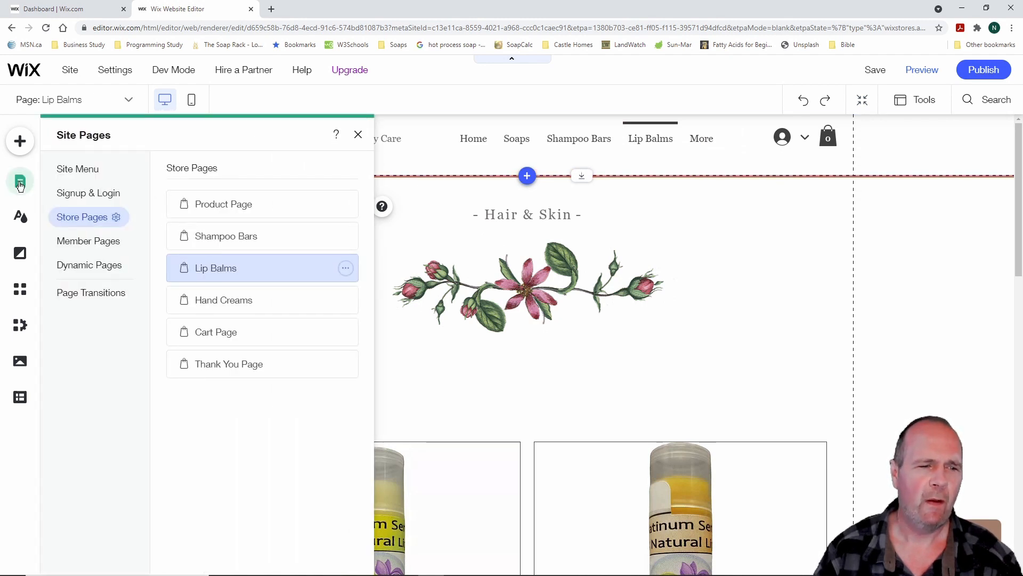
left_click(85, 169)
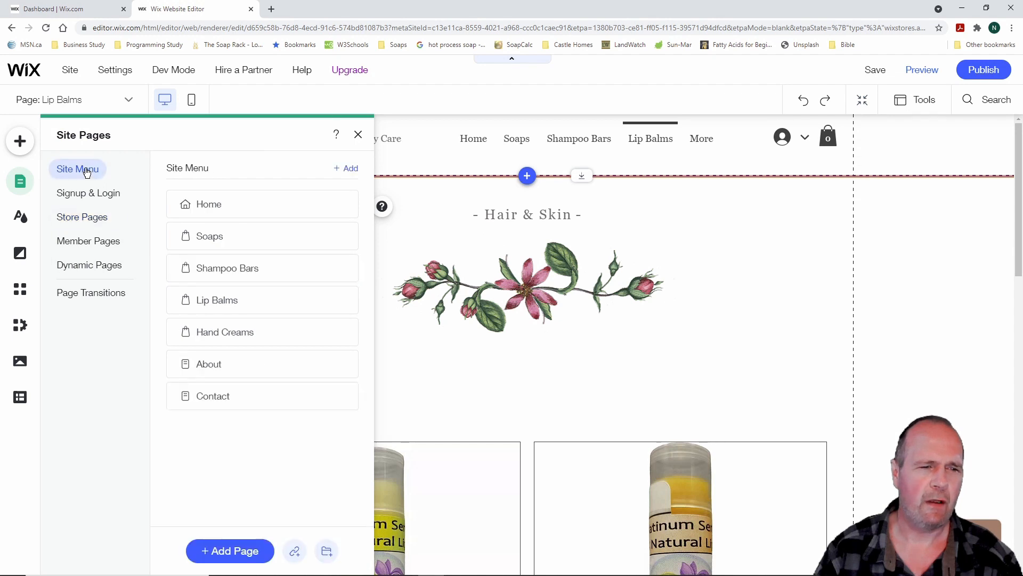
left_click(239, 552)
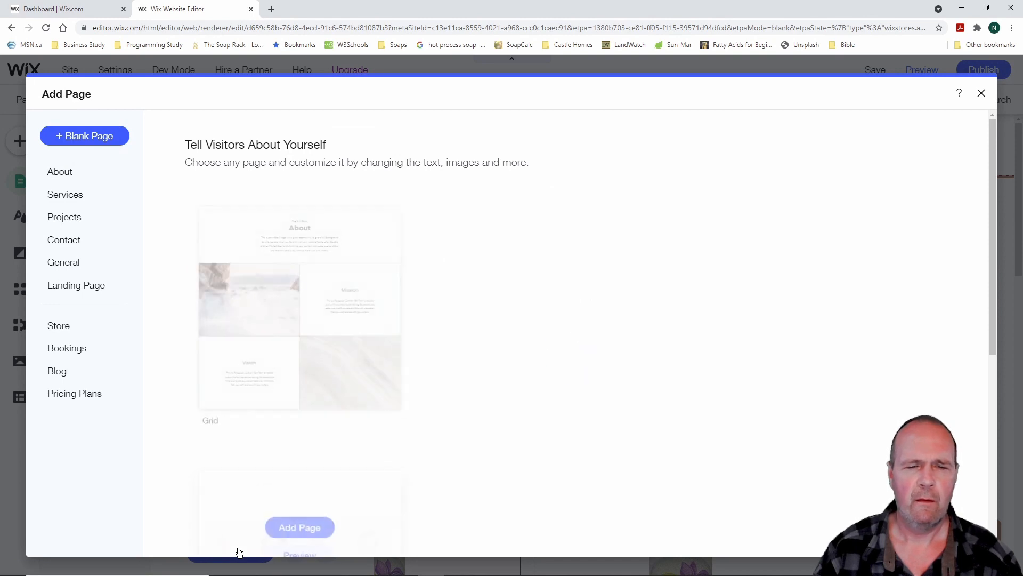
mouse_move(242, 425)
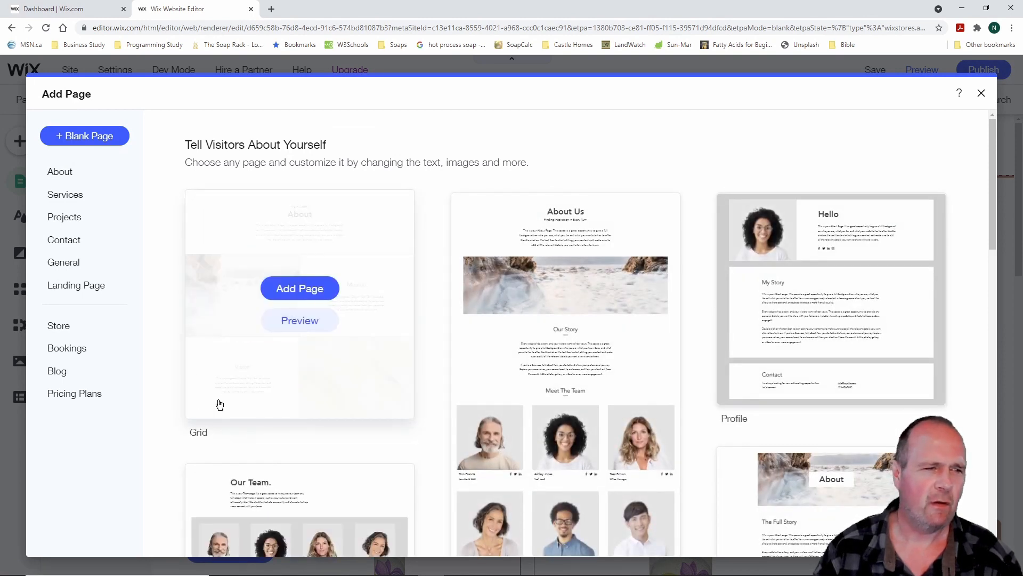
left_click(74, 265)
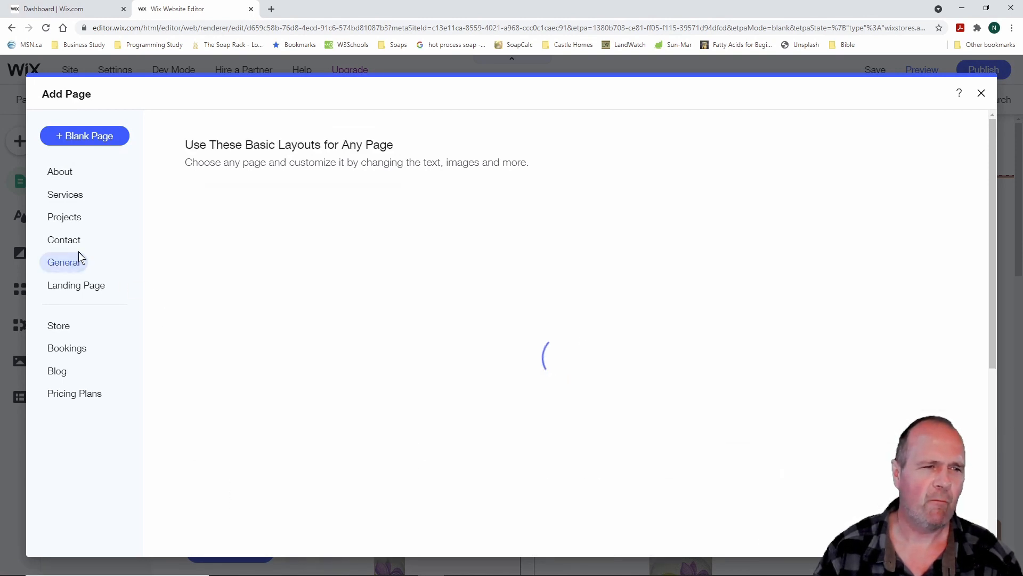
left_click(94, 140)
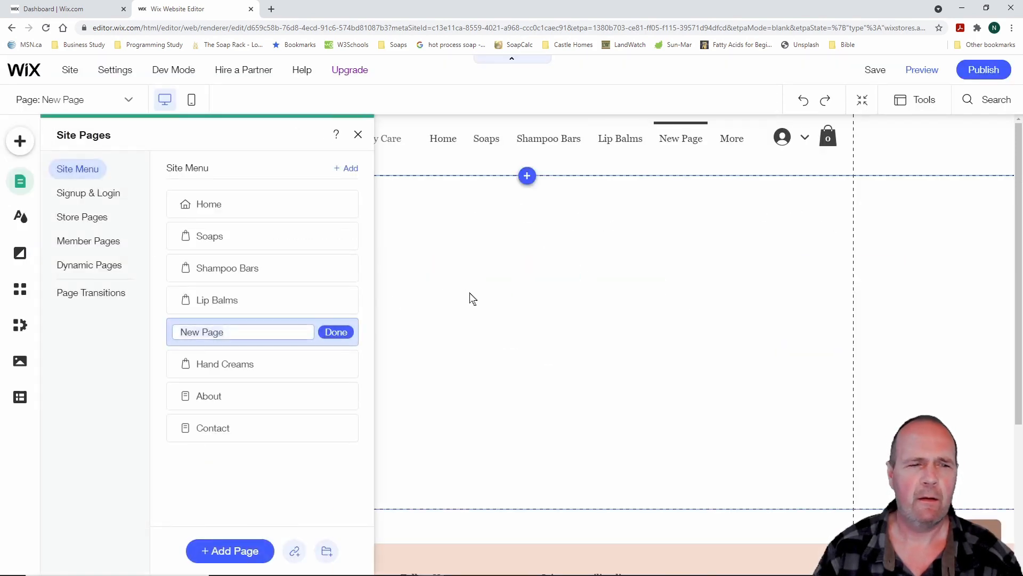
type("Sh")
type("op Nam")
key("BackSpace")
key("BackSpace")
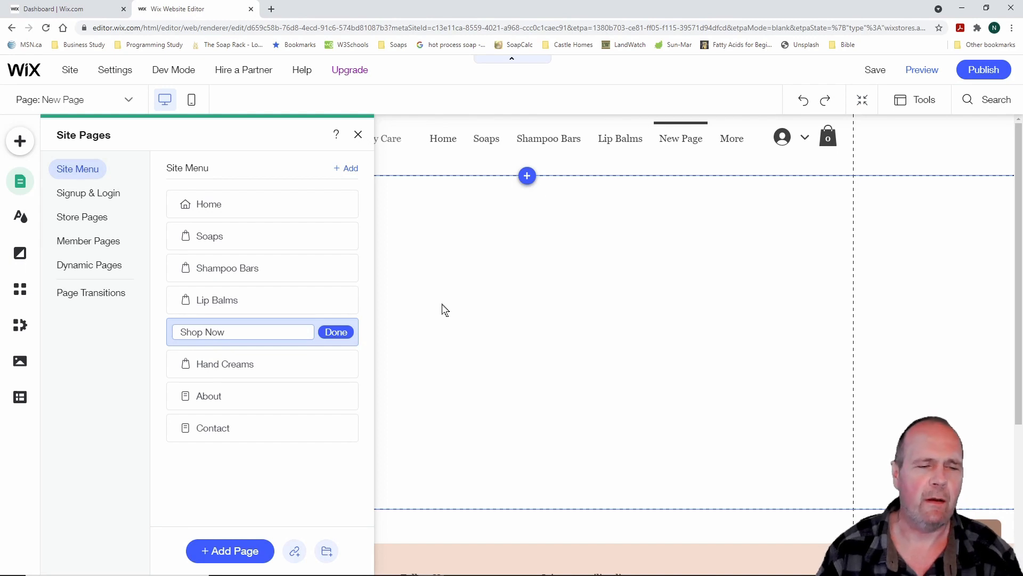
left_click(341, 334)
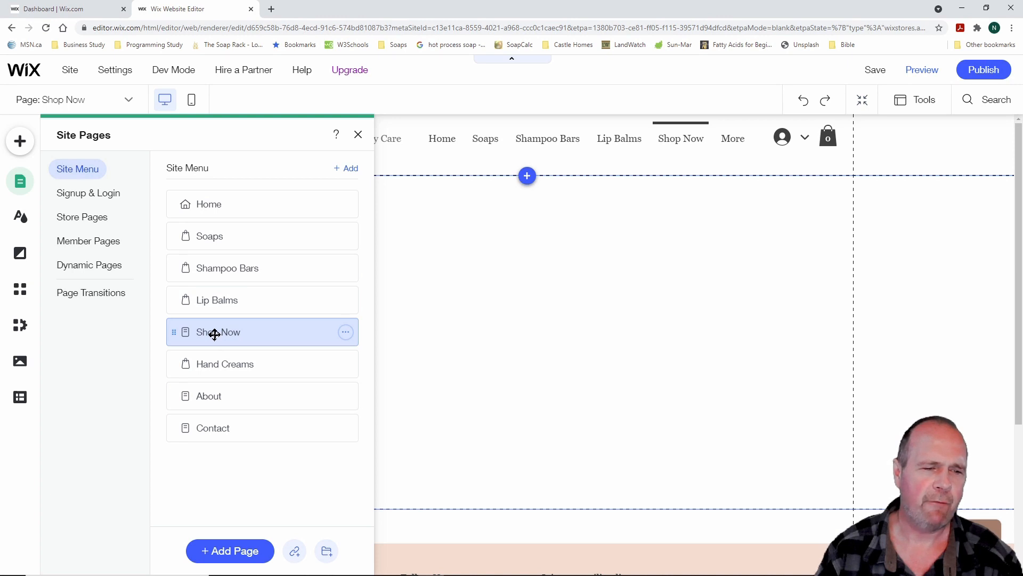
Move Shop Now to sit directly after Home in the site menu
left_click_drag(215, 334, 212, 239)
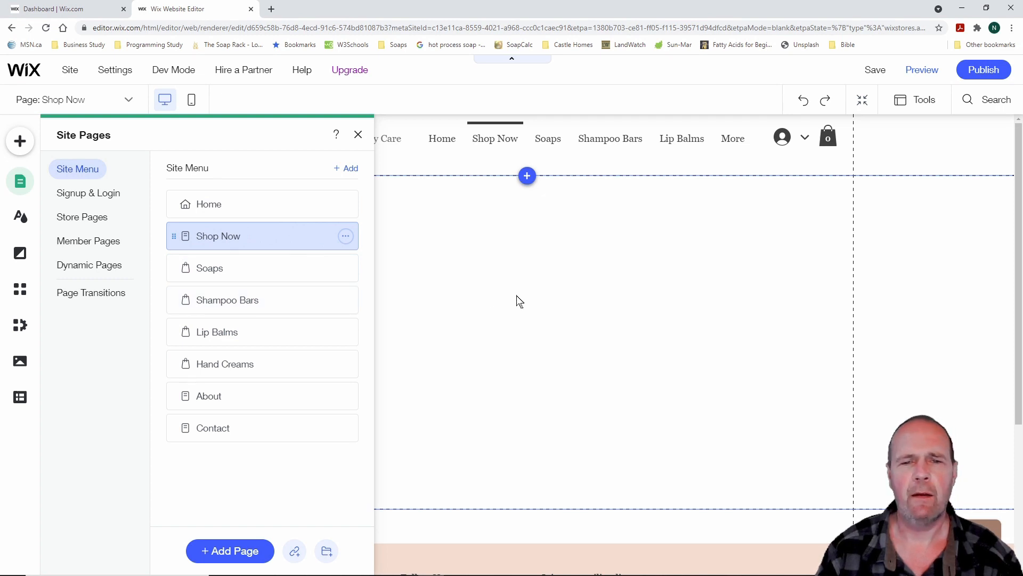
left_click(358, 135)
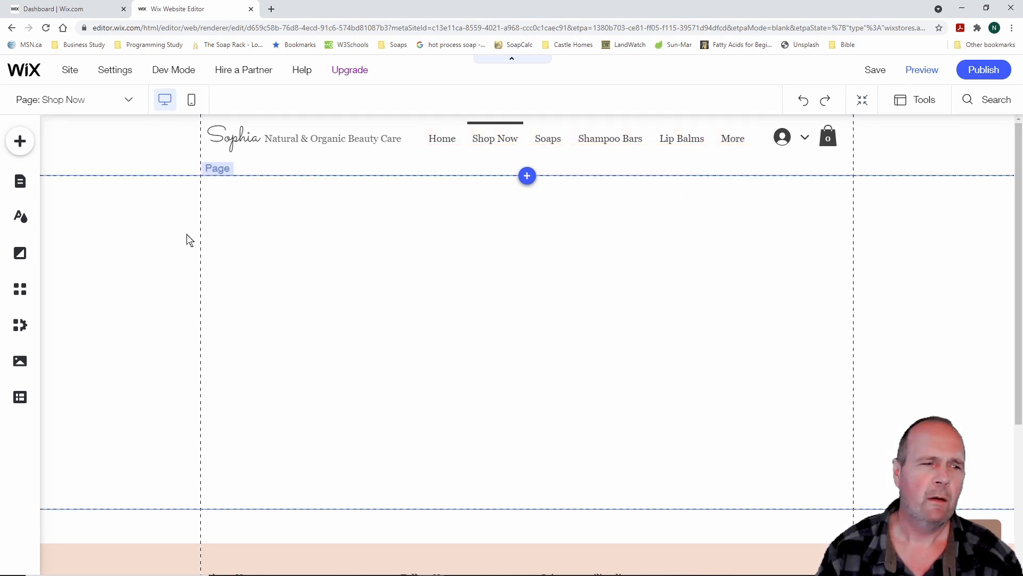
left_click(28, 183)
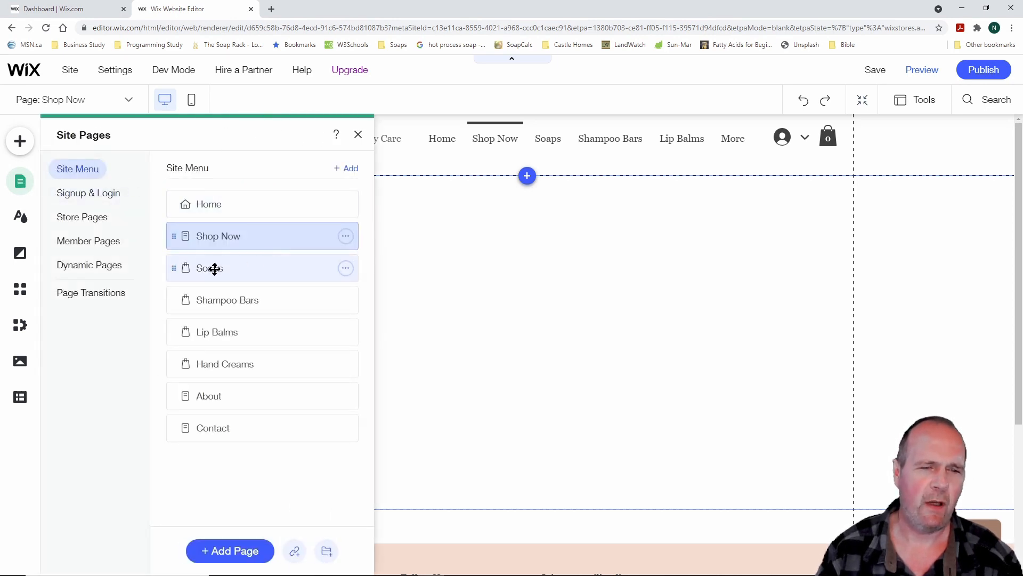
Nest Soaps, Shampoo Bars, Lip Balms and Hand Creams as subpages under Shop Now
left_click(345, 268)
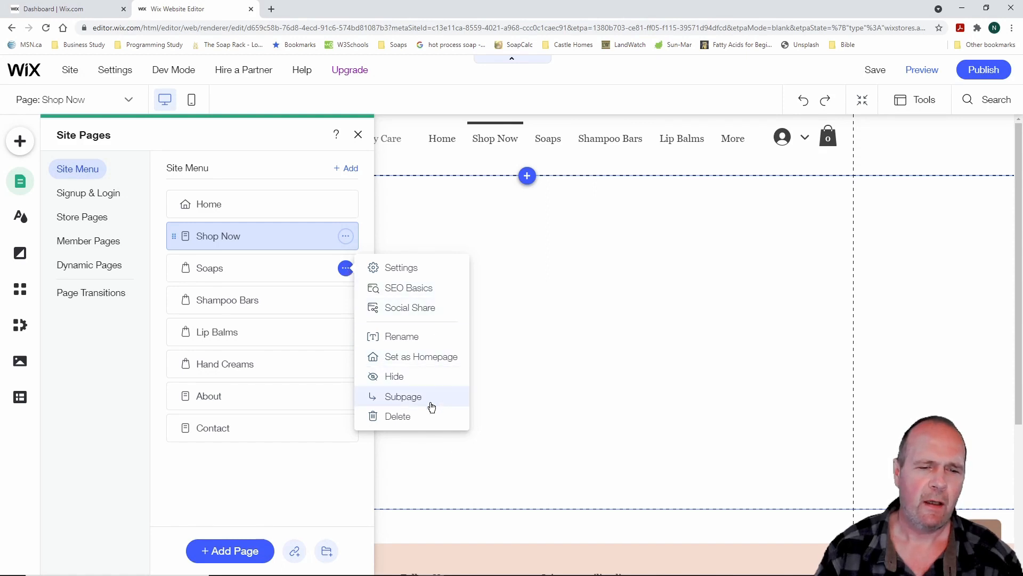
left_click(404, 397)
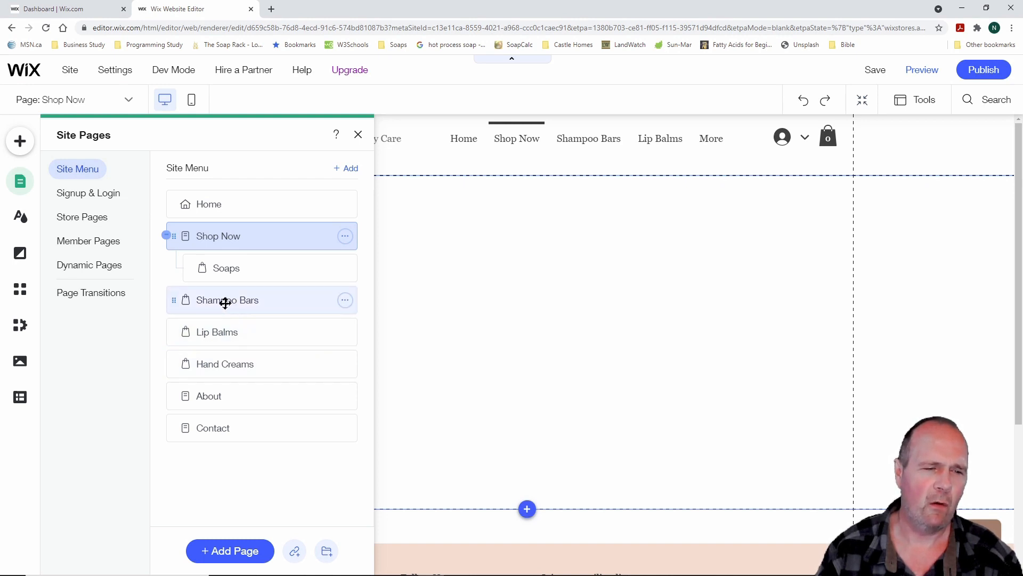
left_click_drag(225, 302, 262, 299)
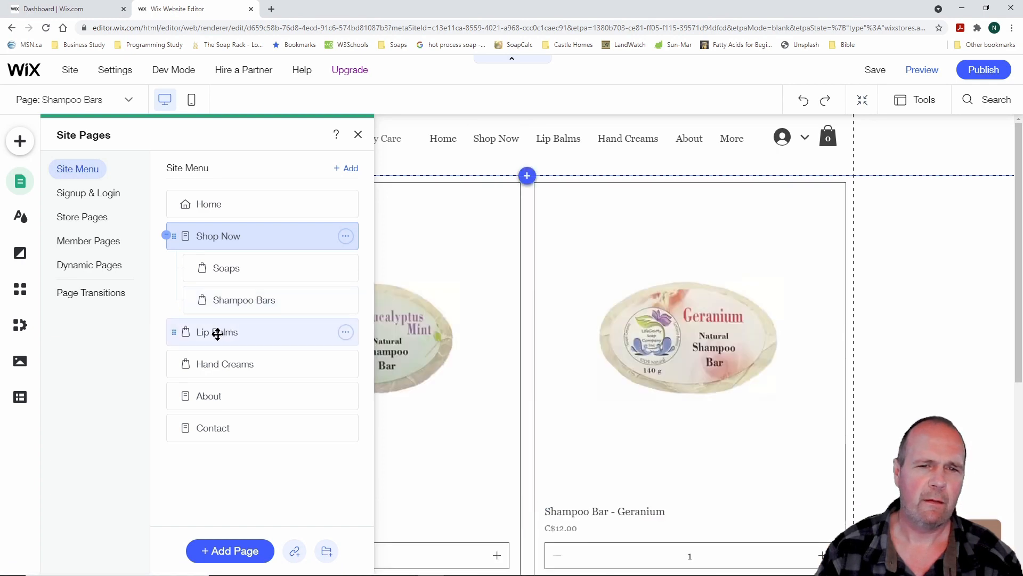
left_click_drag(217, 333, 266, 331)
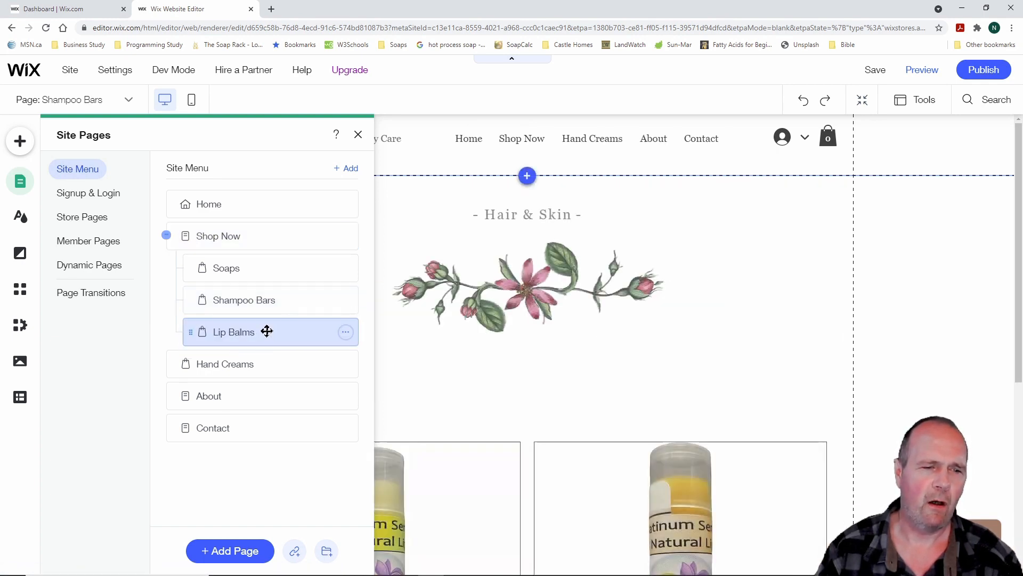
mouse_move(247, 360)
left_mouse_down()
mouse_move(205, 366)
mouse_move(242, 363)
left_mouse_up()
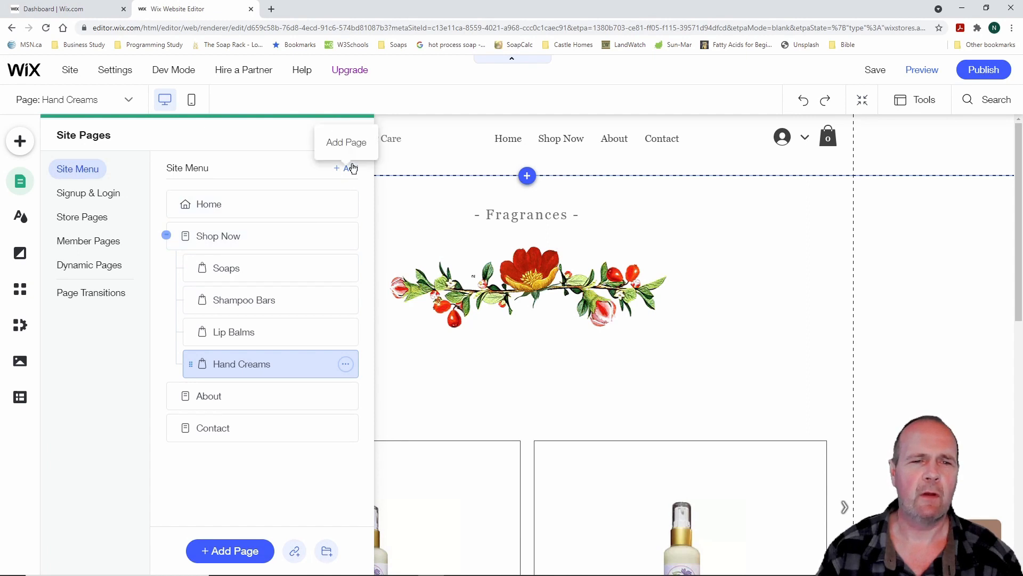
left_click(358, 135)
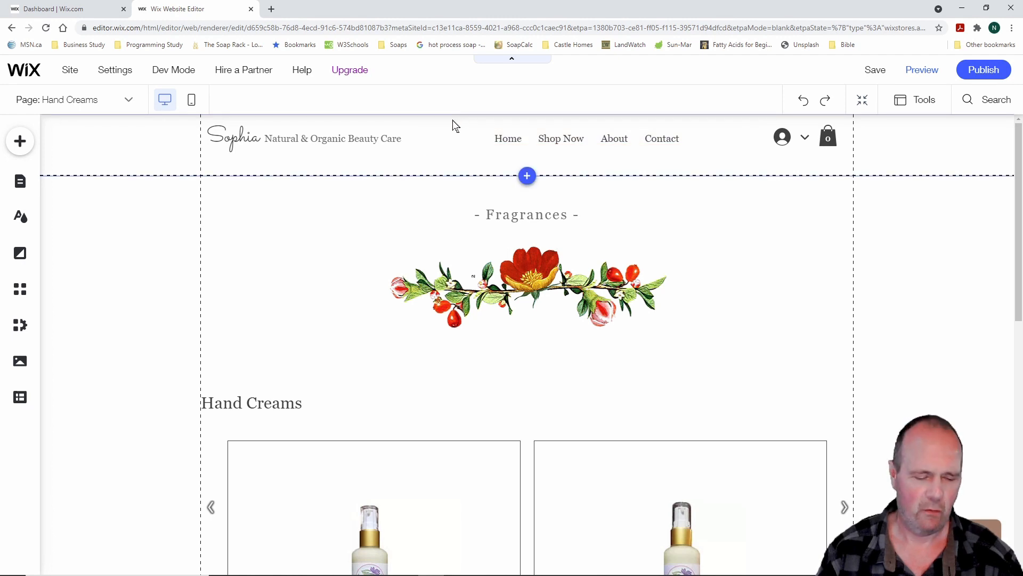
left_click_drag(457, 117, 723, 157)
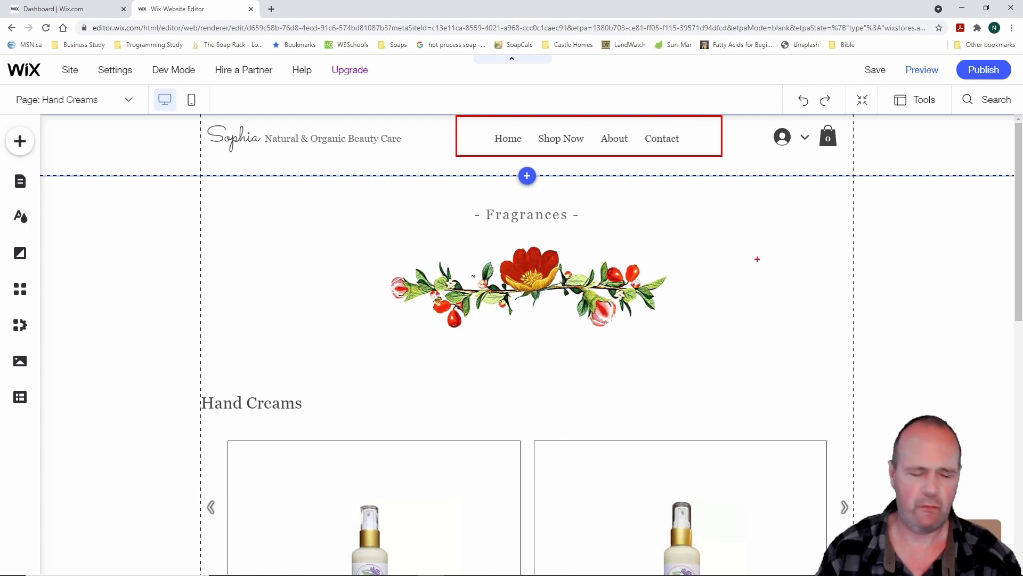
Toggle autosave on and off with Ctrl+Alt+A, save the site, and open Preview
key("Escape")
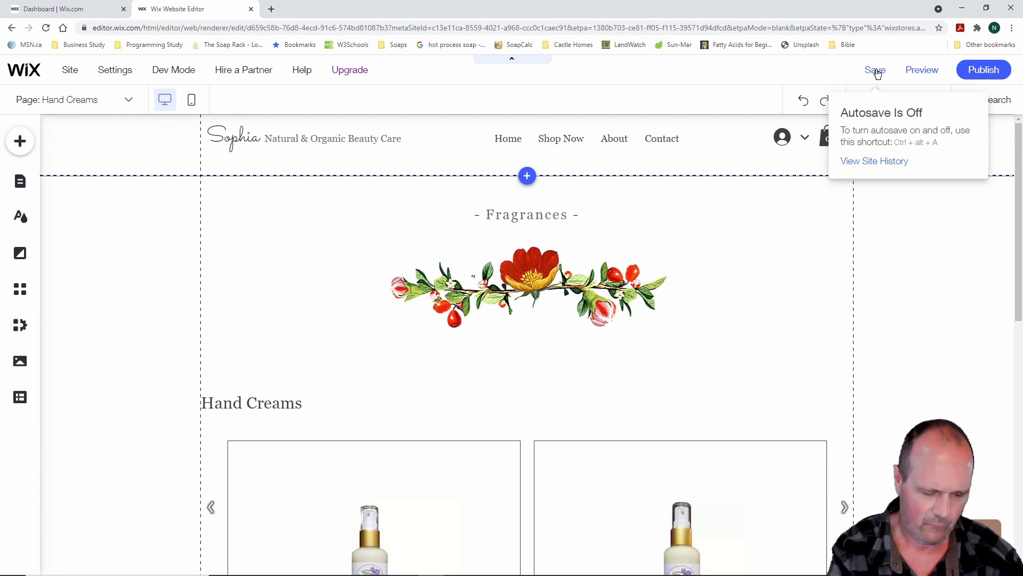
key("ctrl+alt+a")
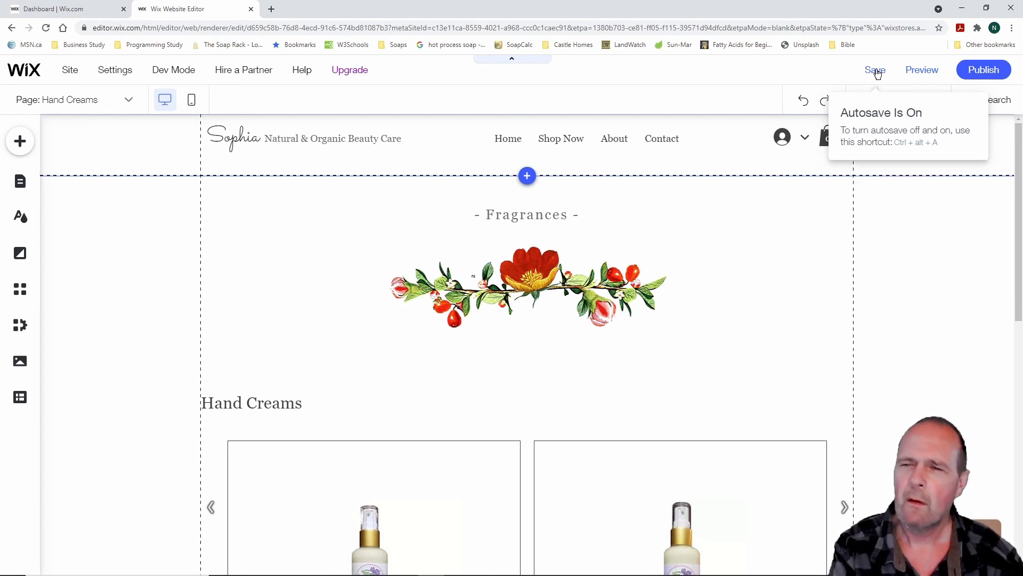
key("ctrl+alt+a")
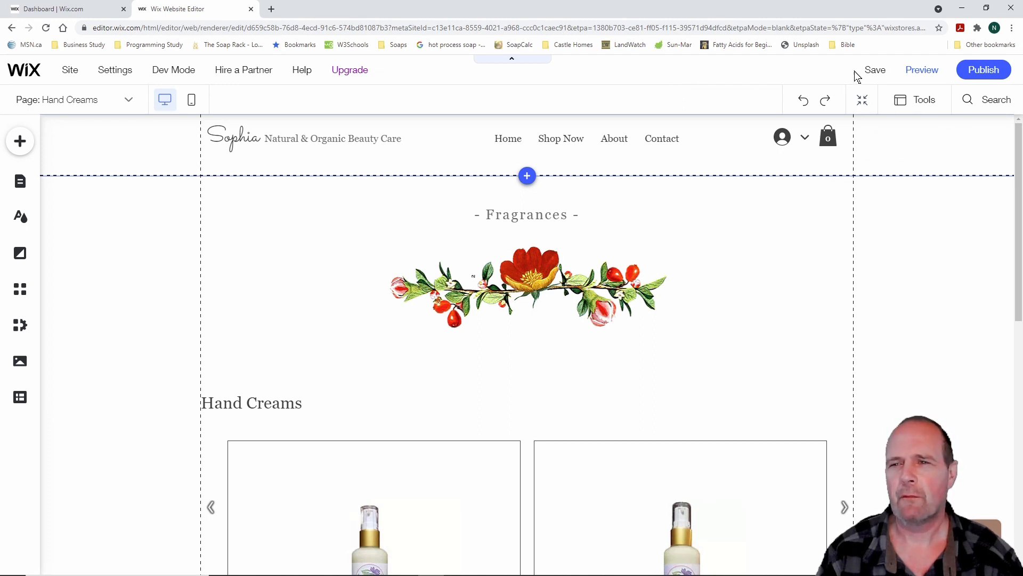
left_click(874, 71)
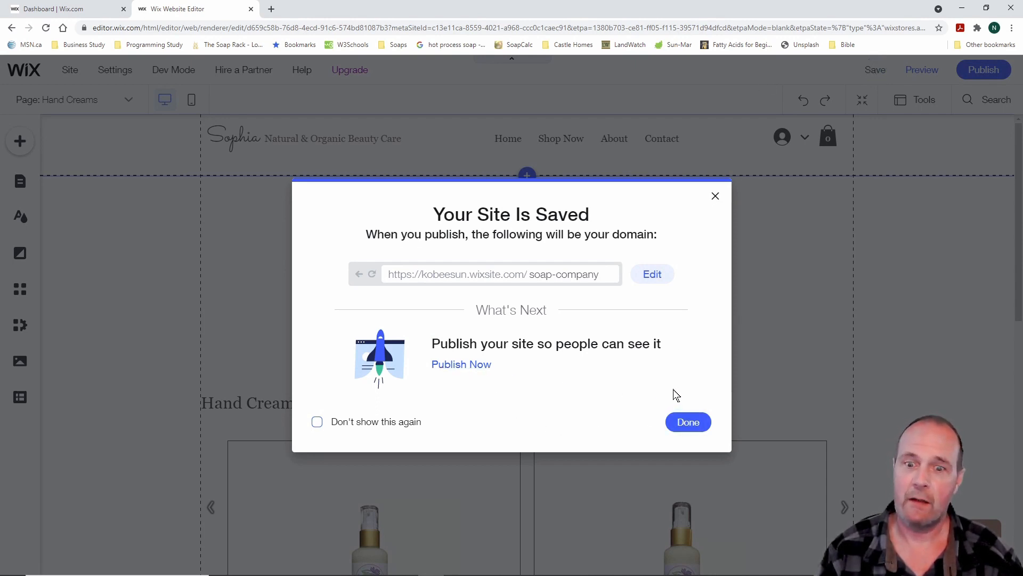
left_click(692, 422)
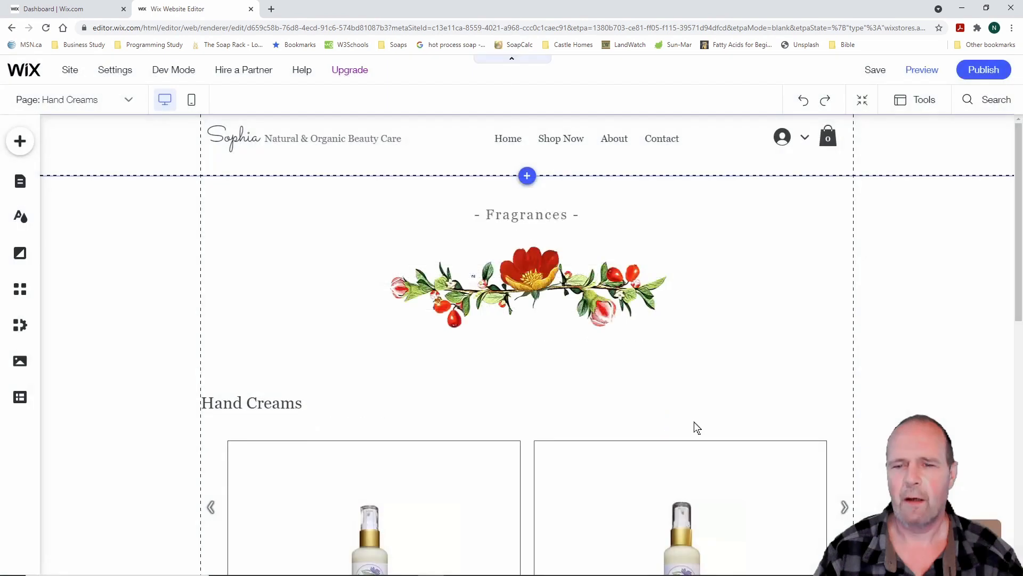
left_click(924, 73)
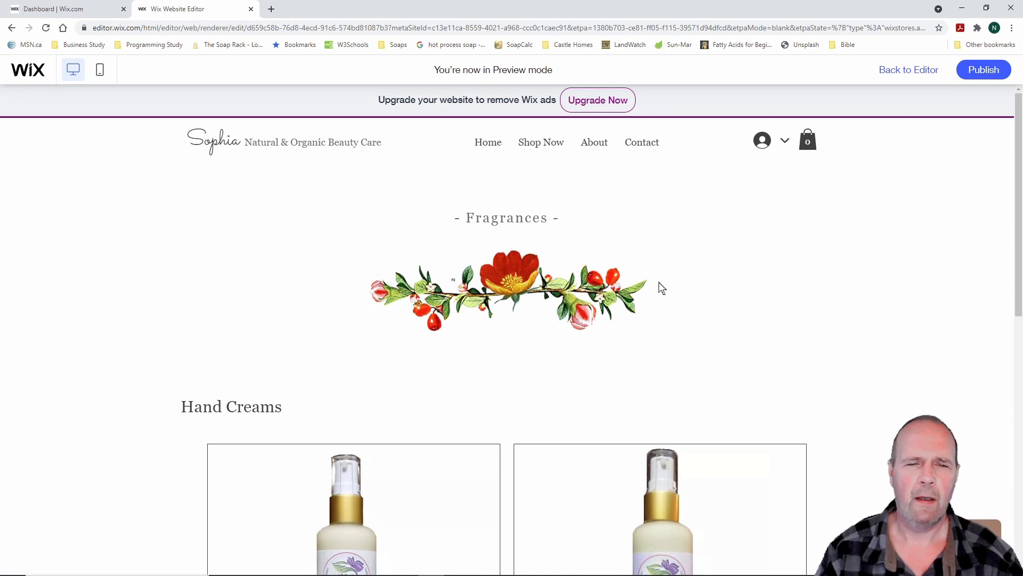
Preview Soaps, Shampoo Bars, Lip Balms and Hand Creams from Shop Now, then Home, and exit Preview
mouse_move(544, 146)
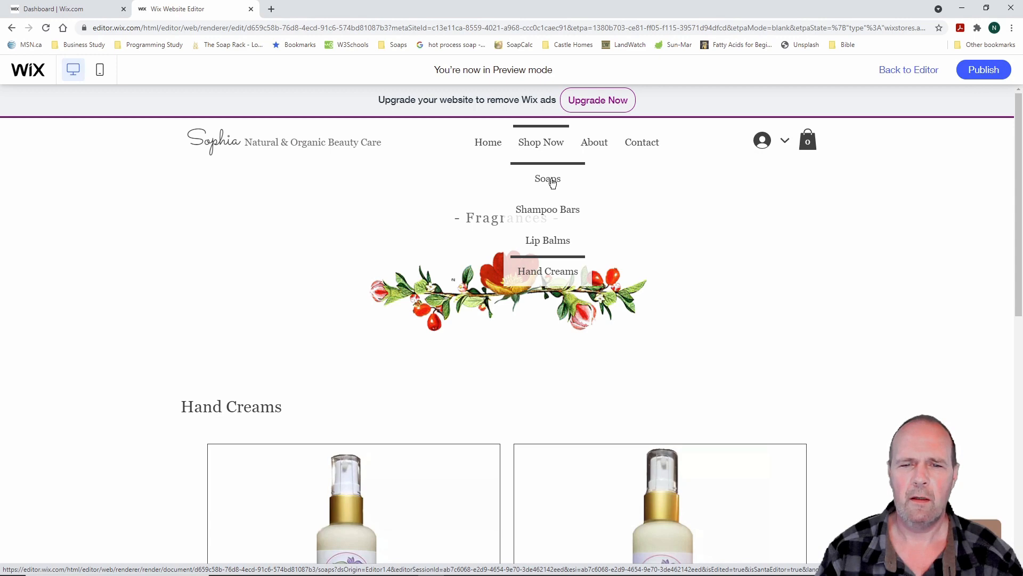
left_click(552, 182)
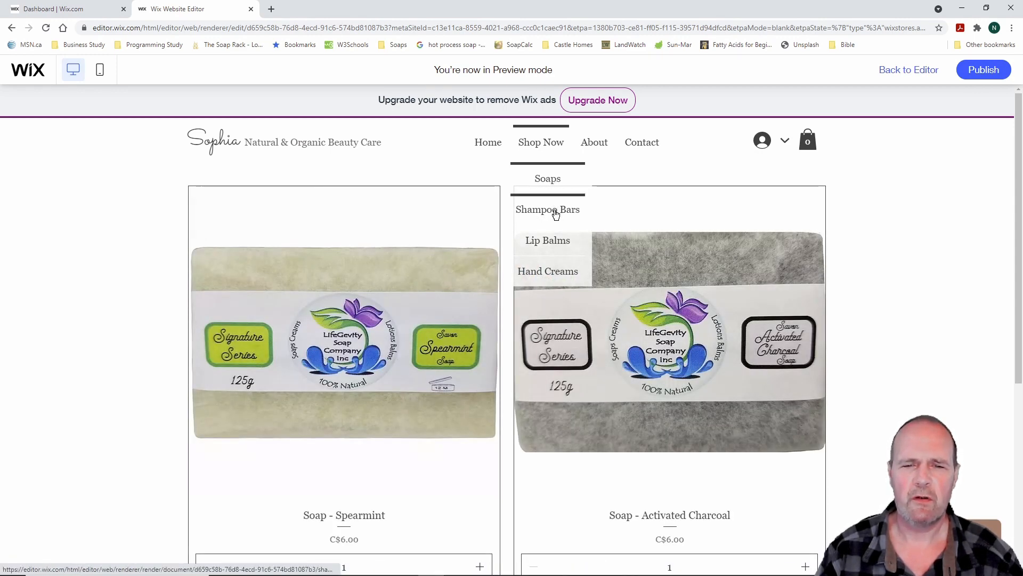
left_click(557, 212)
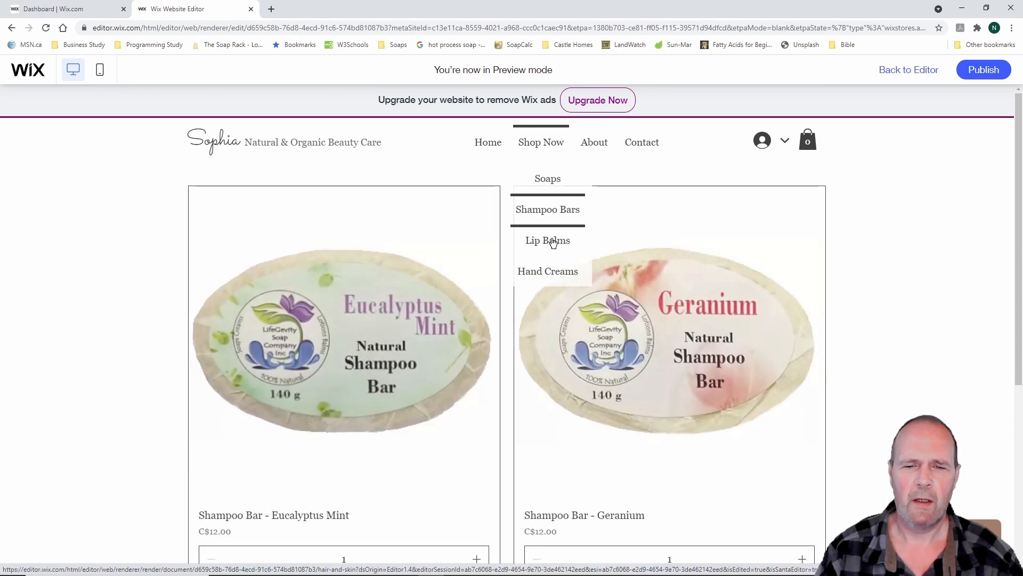
left_click(554, 243)
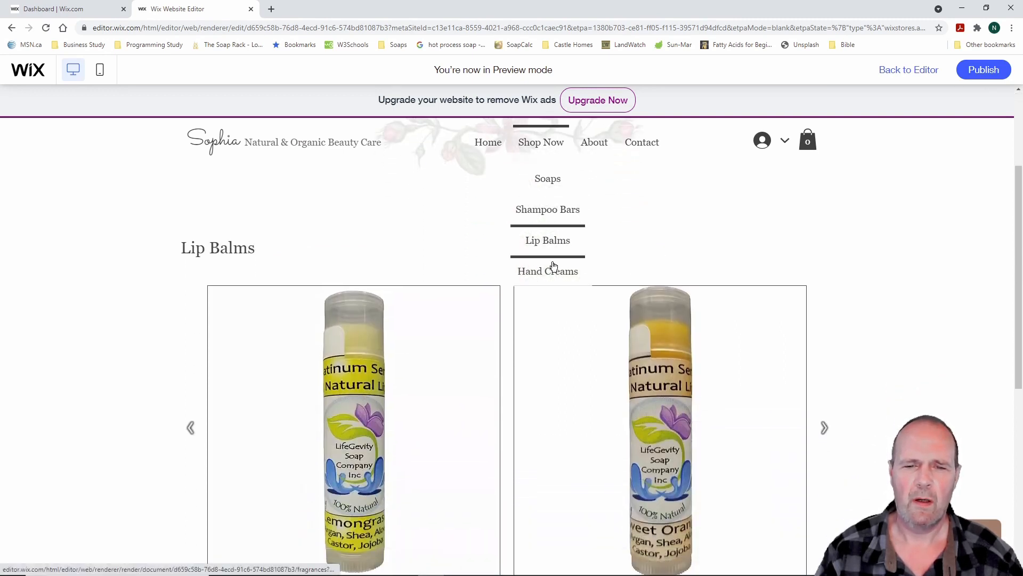
left_click(553, 273)
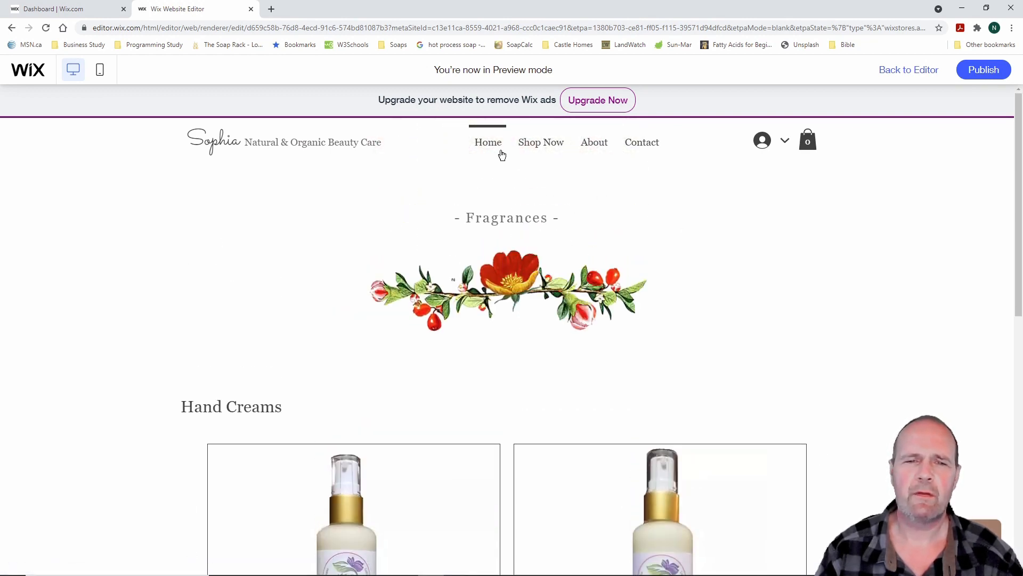
left_click(489, 143)
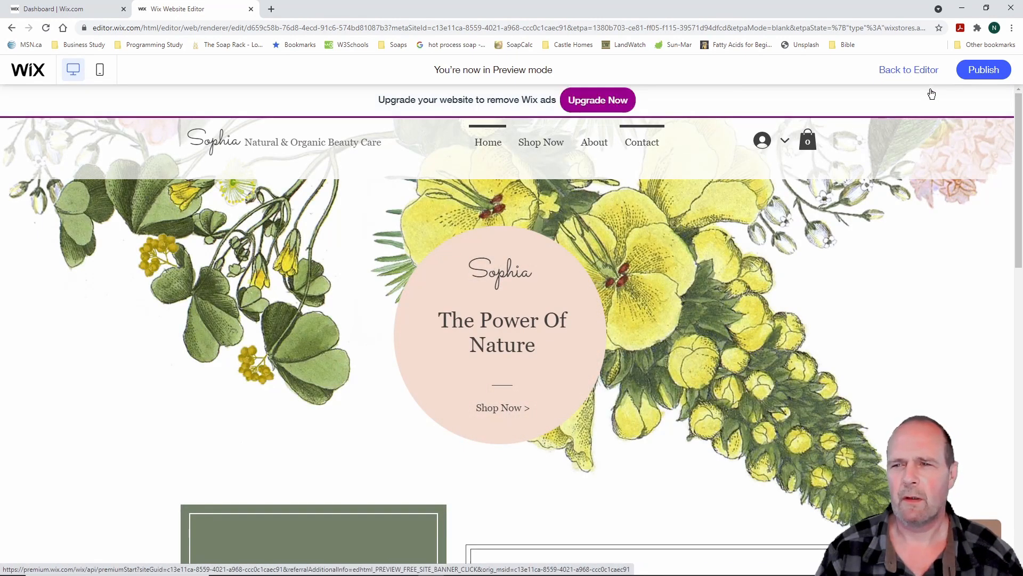
left_click_drag(865, 55, 951, 91)
key("Escape")
left_click(911, 69)
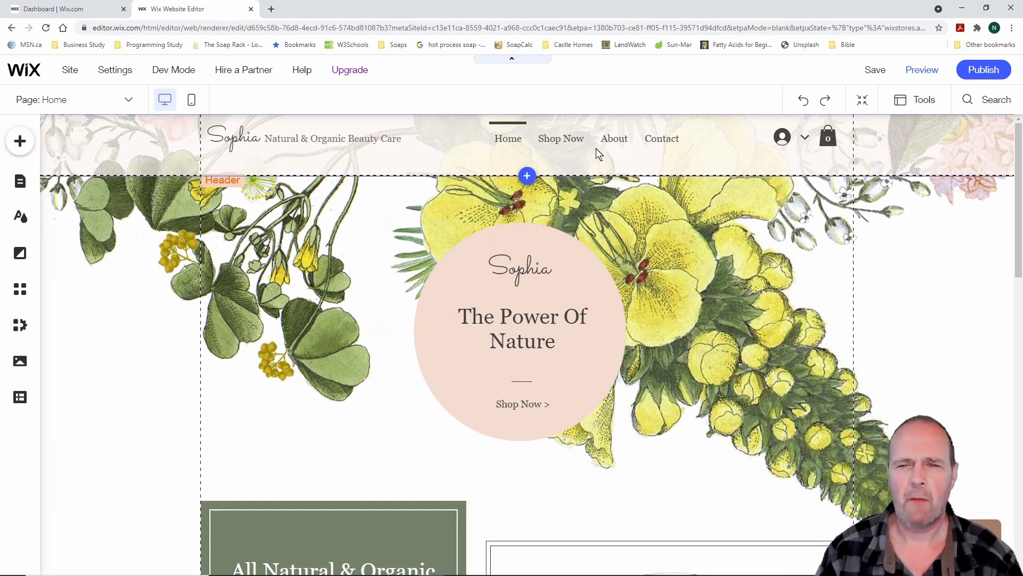
Look over the Shop Now page's options in the site pages list
left_click(20, 183)
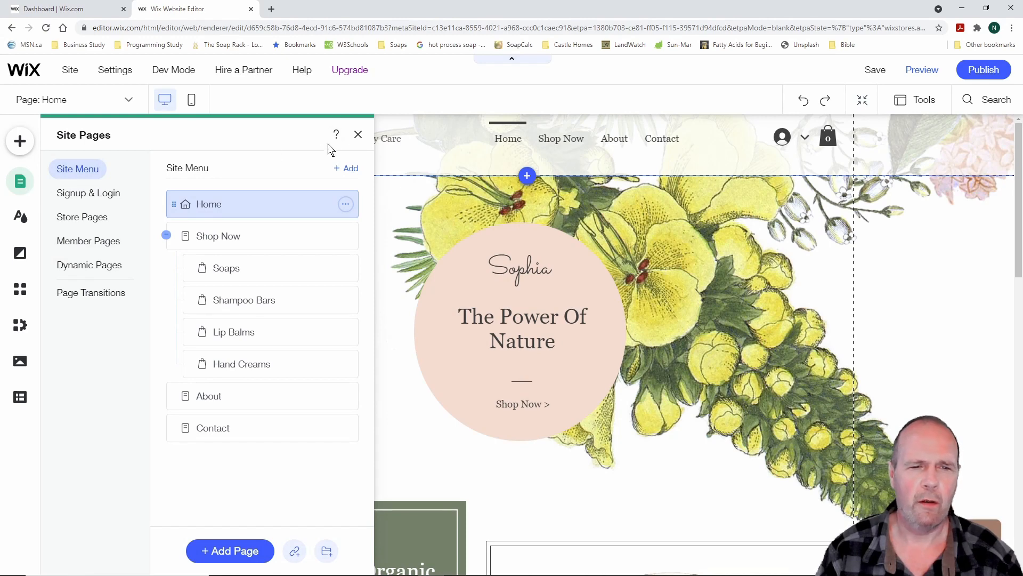
left_click(358, 135)
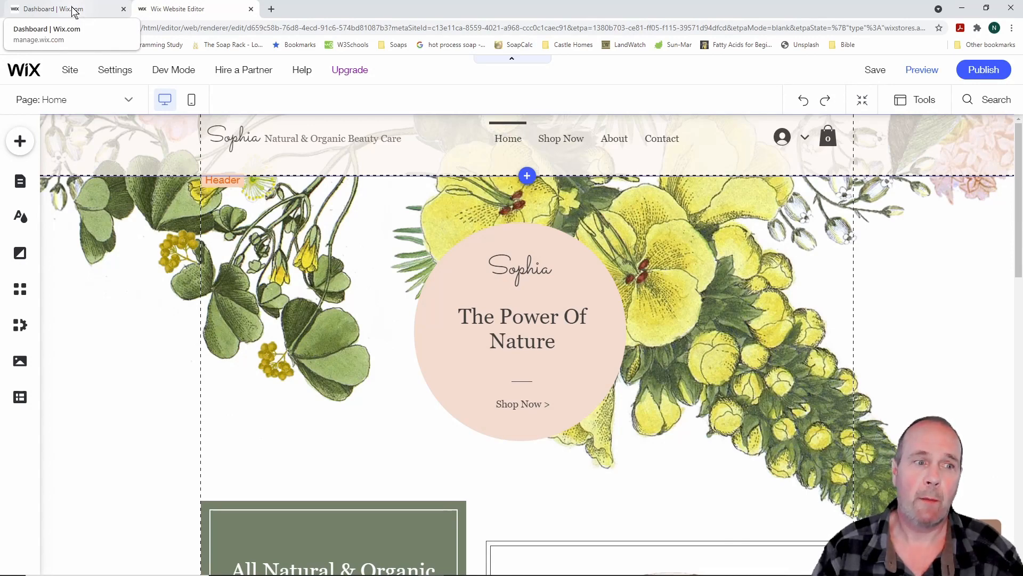
mouse_move(110, 73)
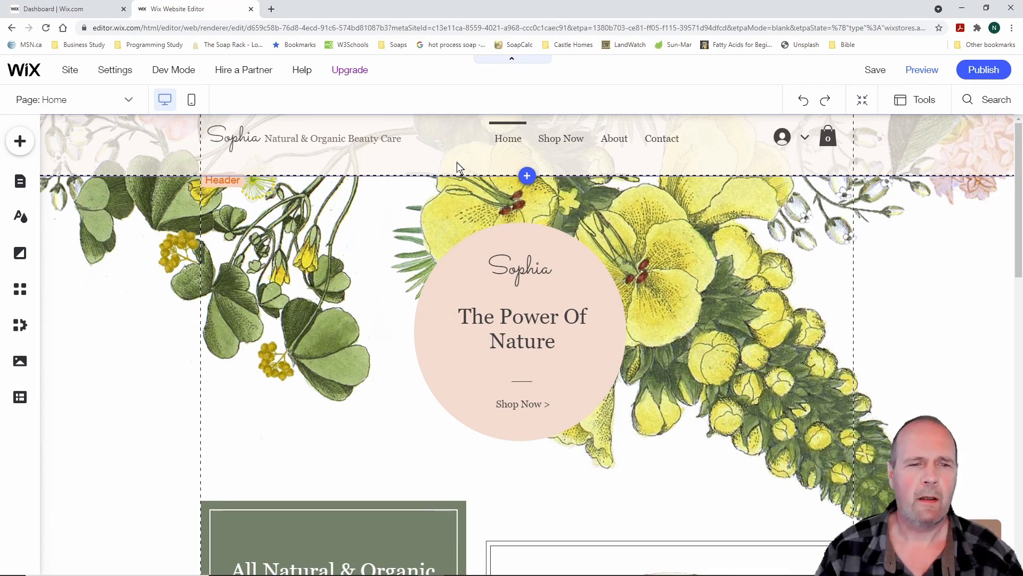
left_click(20, 182)
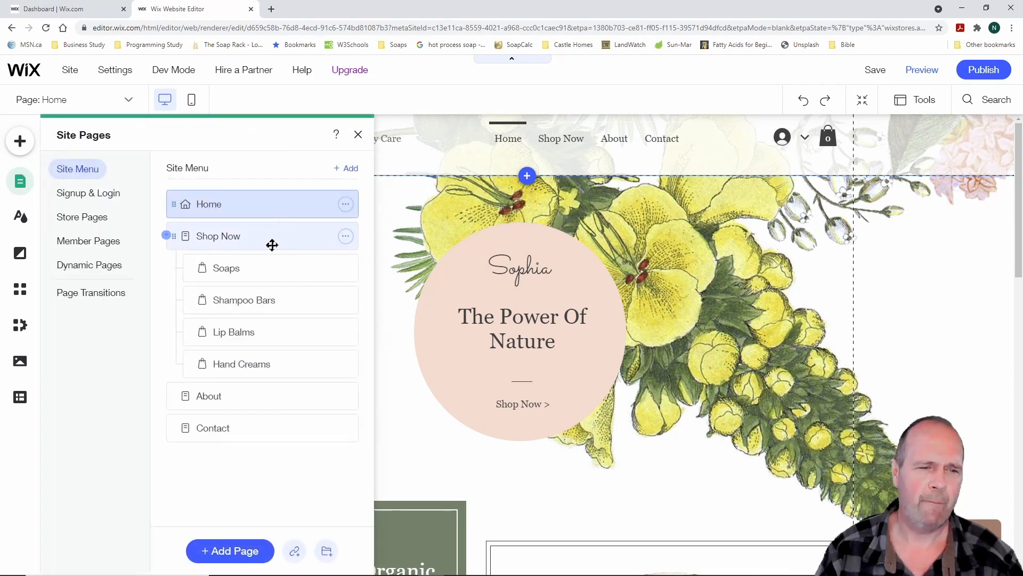
left_click(345, 235)
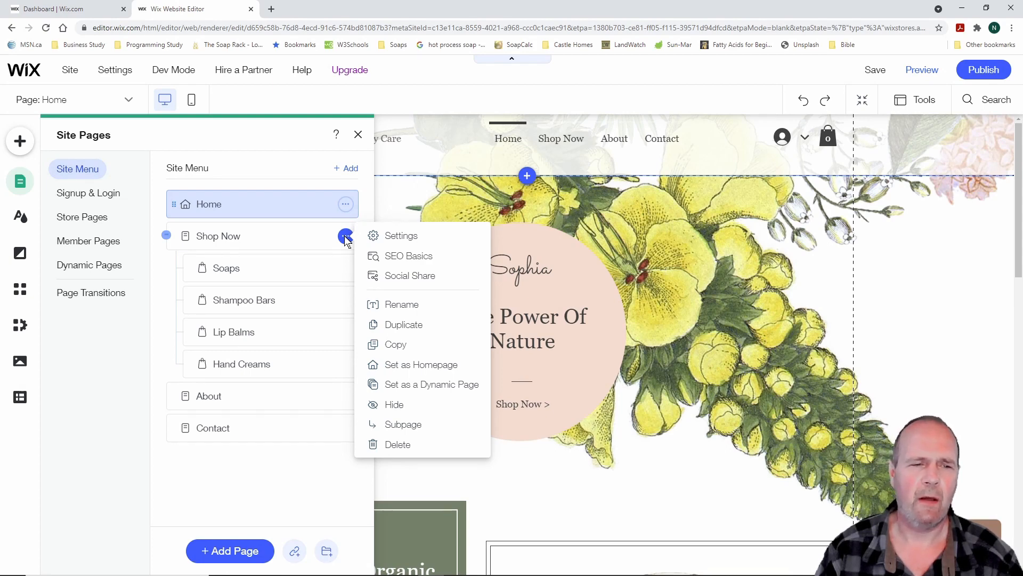
left_click(358, 134)
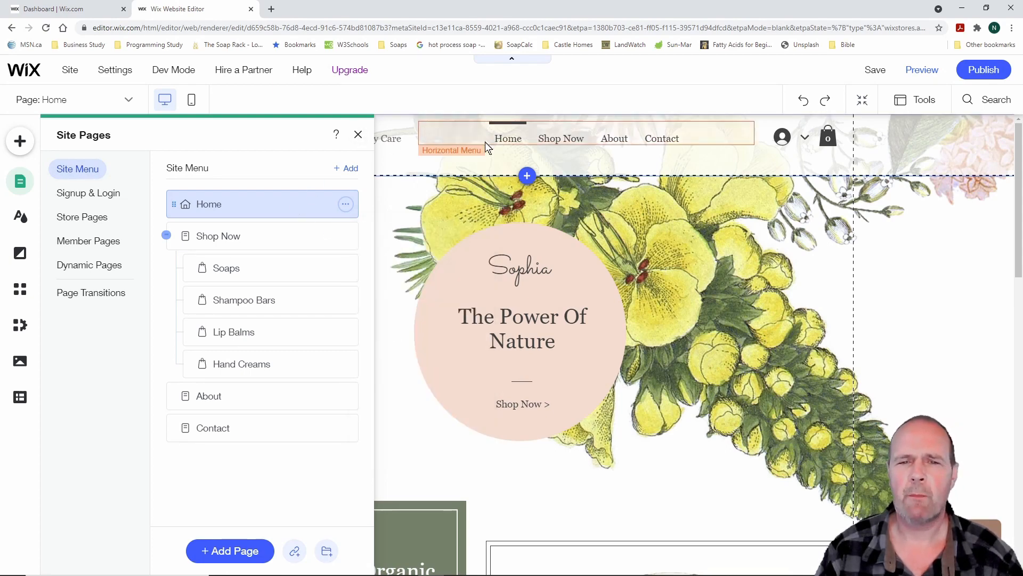
Preview the Shop Now page, then return to the editor on it
left_click(928, 74)
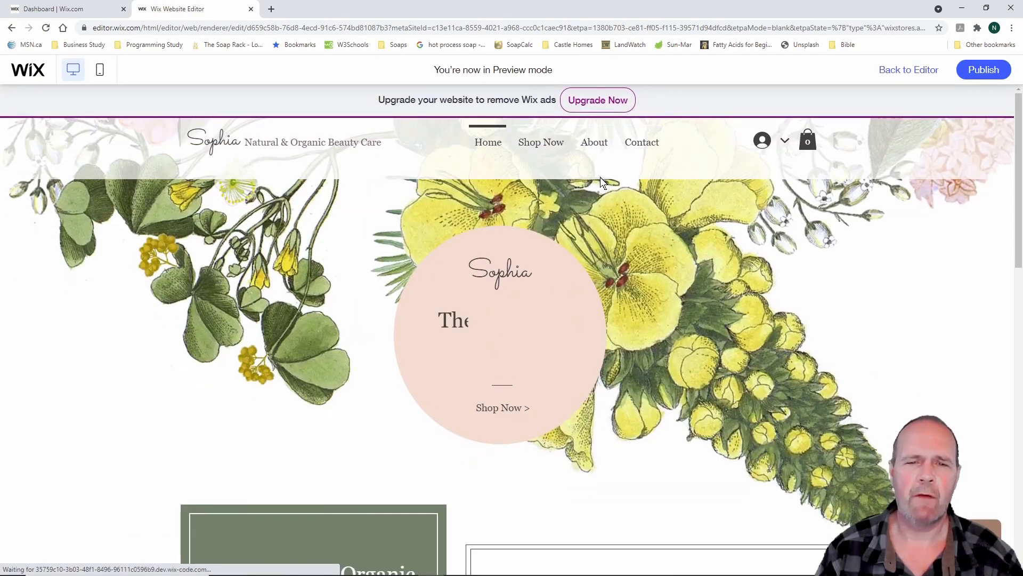
mouse_move(541, 143)
left_click(541, 144)
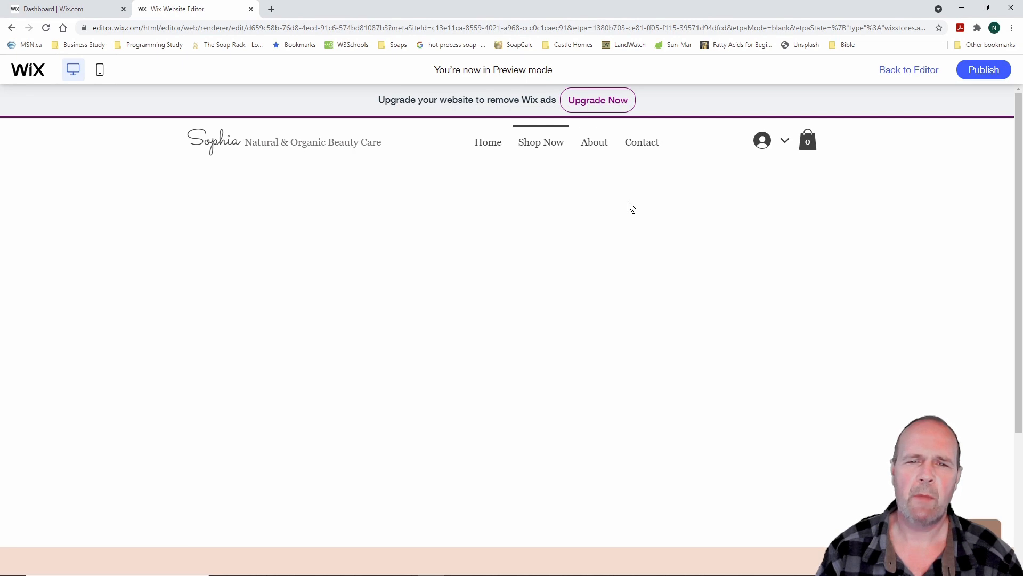
mouse_move(560, 159)
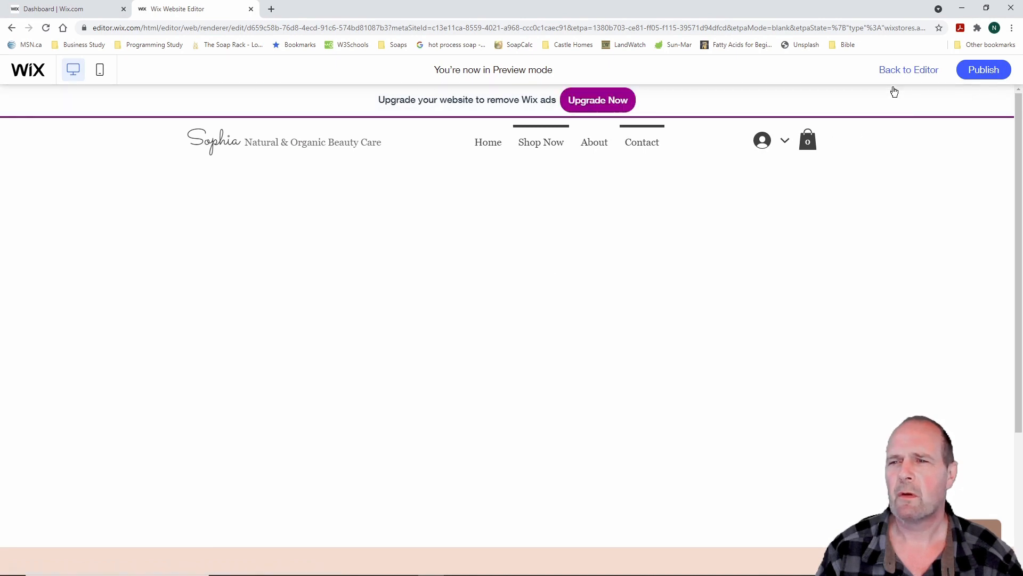
left_click(904, 72)
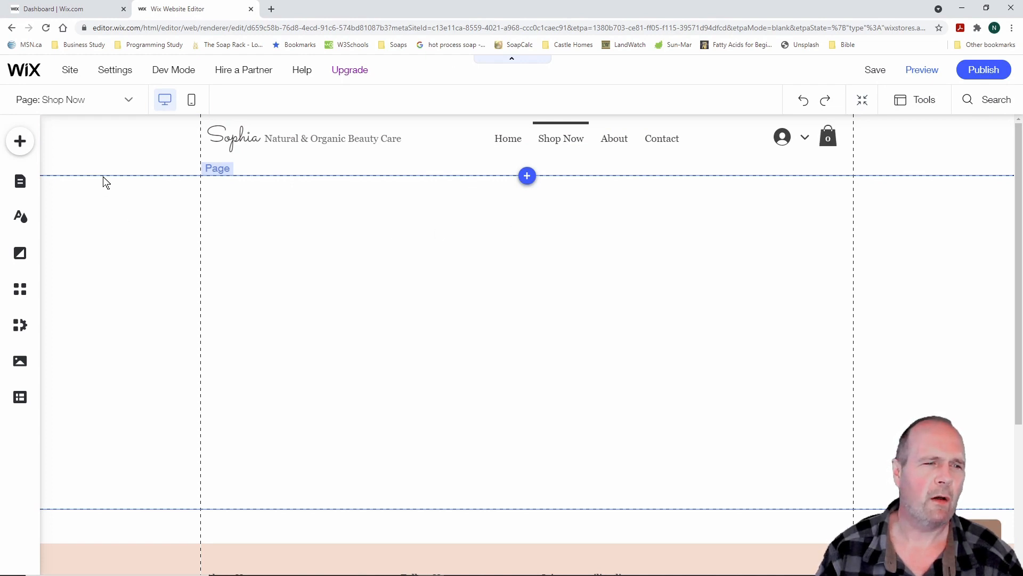
Open the Soaps page for editing from the Page dropdown
left_click(130, 100)
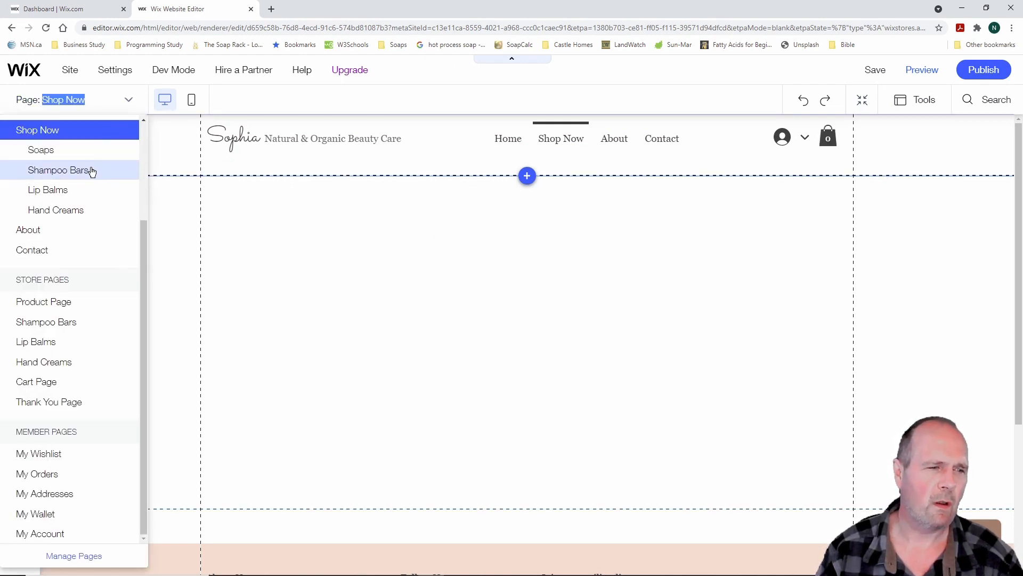
left_click(76, 149)
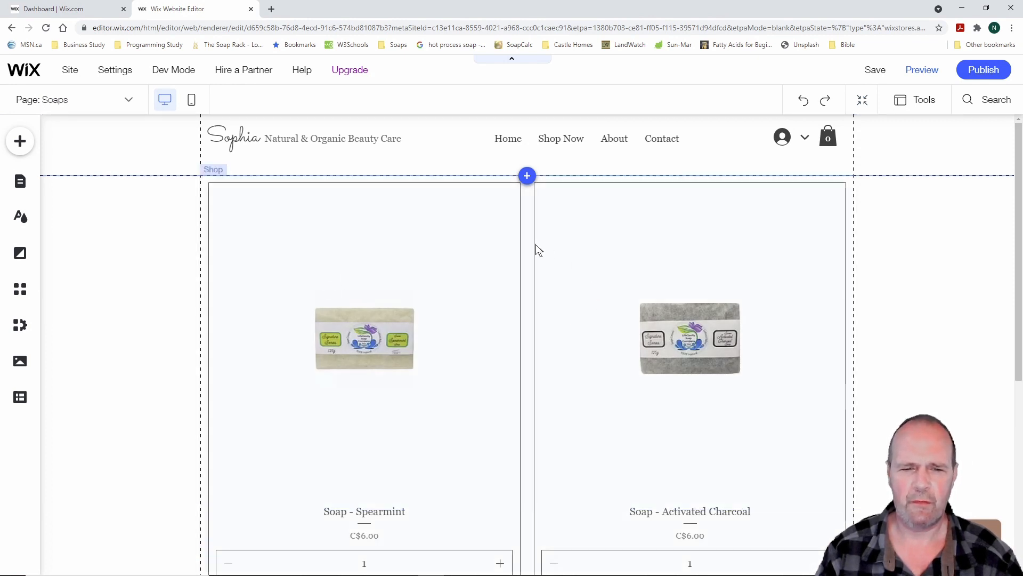
scroll(597, 421, "down", 3)
scroll(594, 416, "up", 3)
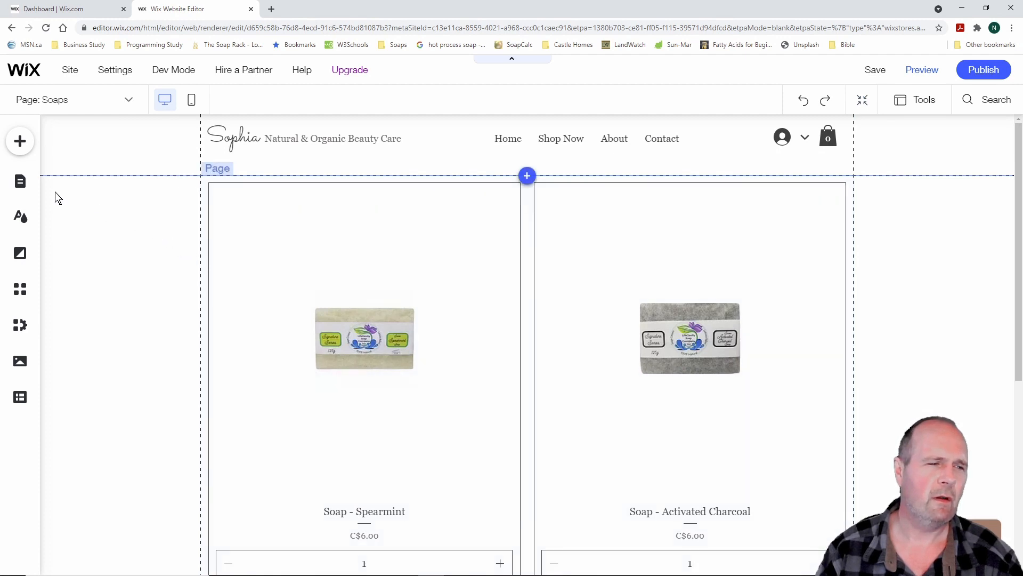
Switch to the Shampoo Bars page, then the Lip Balms page, from the site pages list
left_click(21, 184)
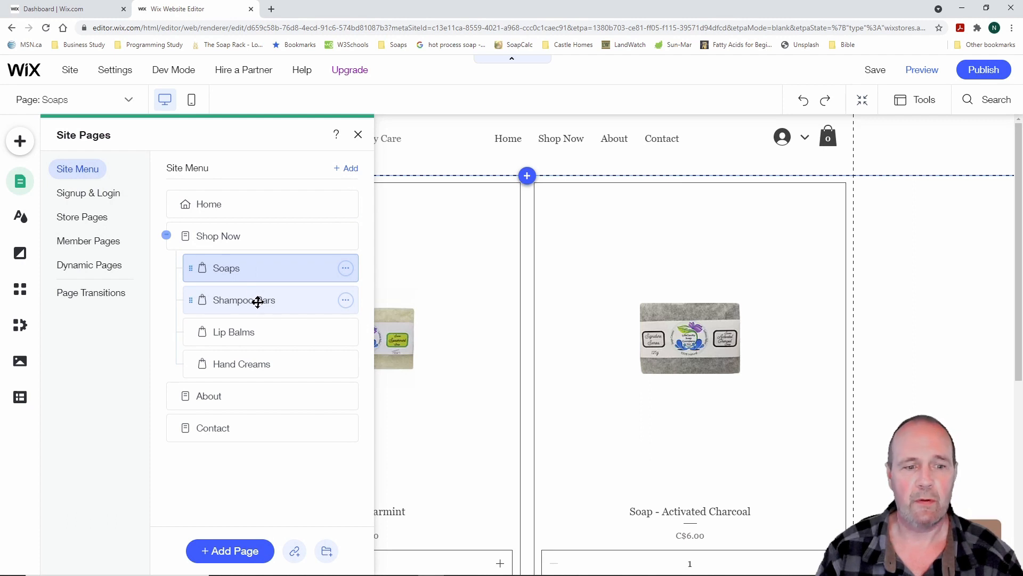
left_click(258, 301)
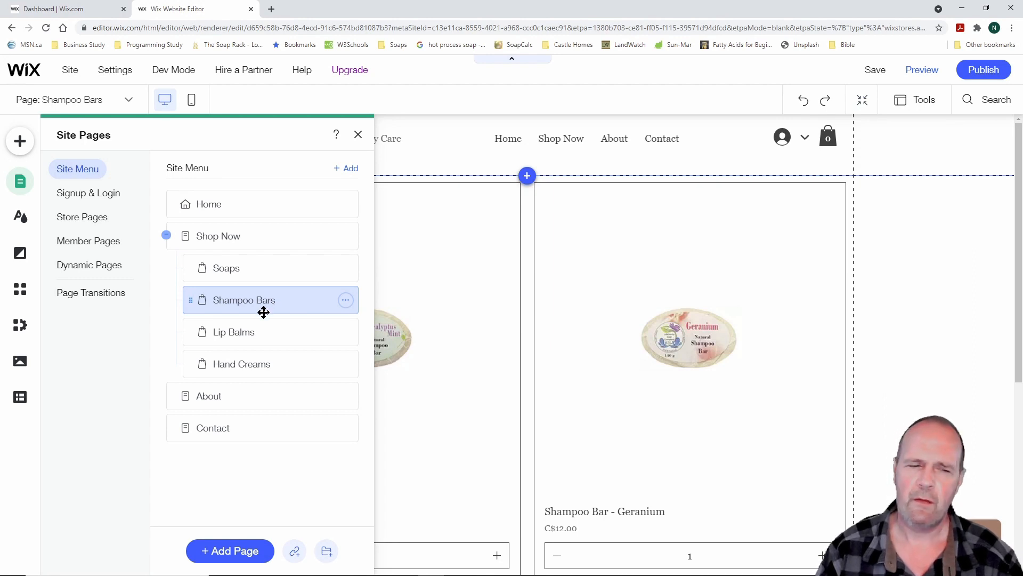
left_click(243, 334)
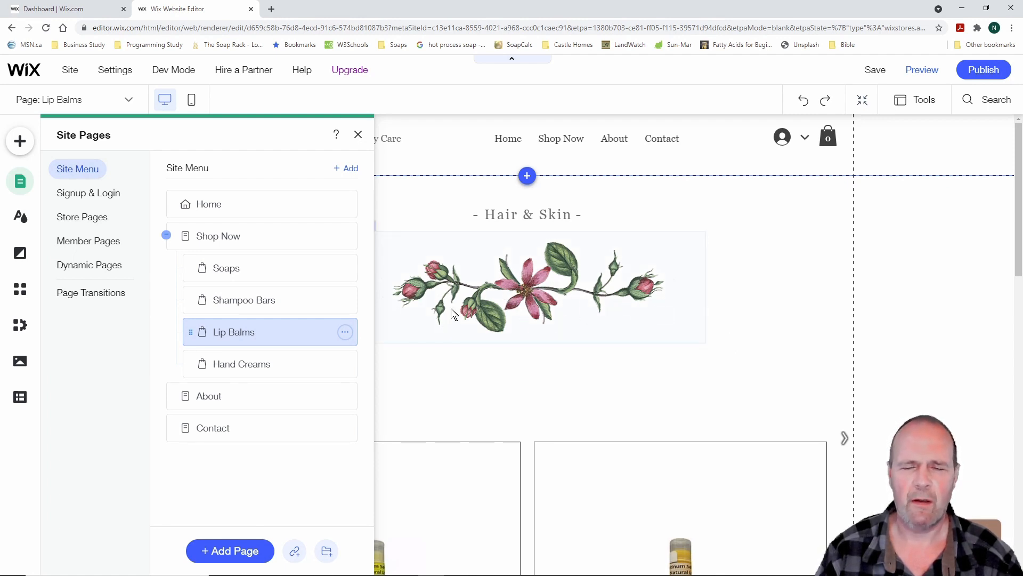
scroll(750, 310, "down", 7)
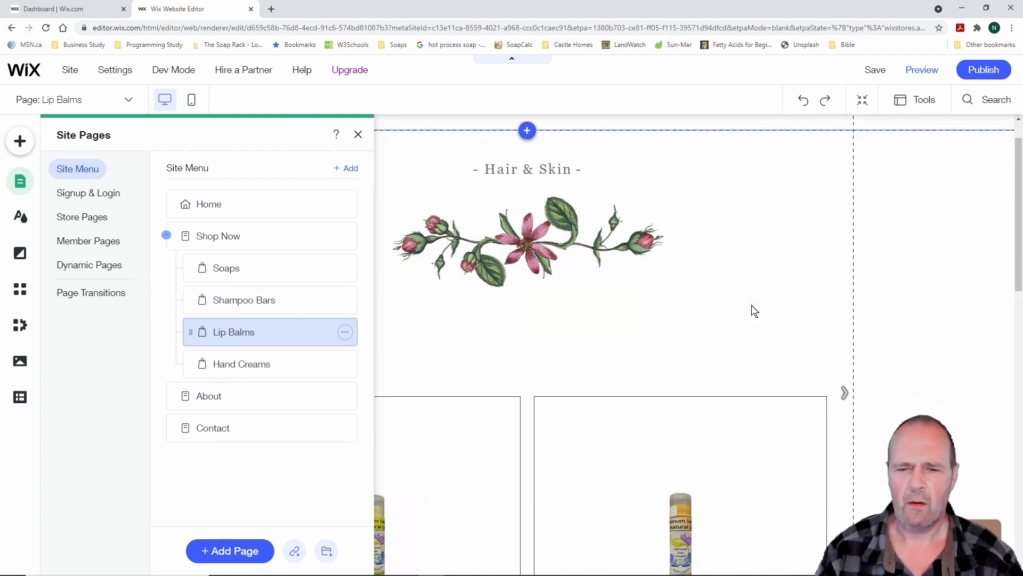
scroll(754, 311, "up", 4)
scroll(755, 311, "up", 3)
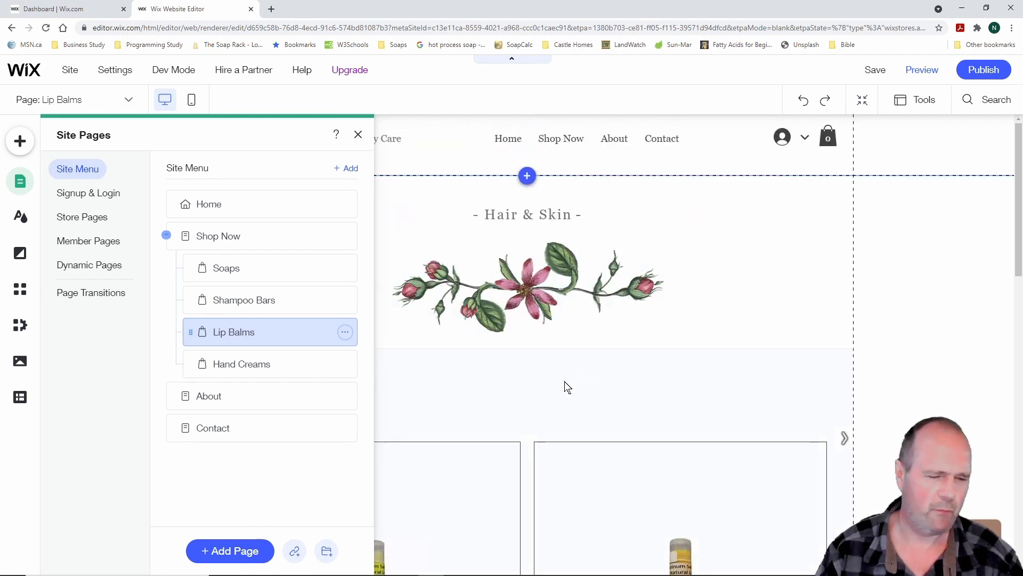
Delete the flower image under the Hair & Skin heading and shrink the Shop section's bottom empty space
left_click(535, 294)
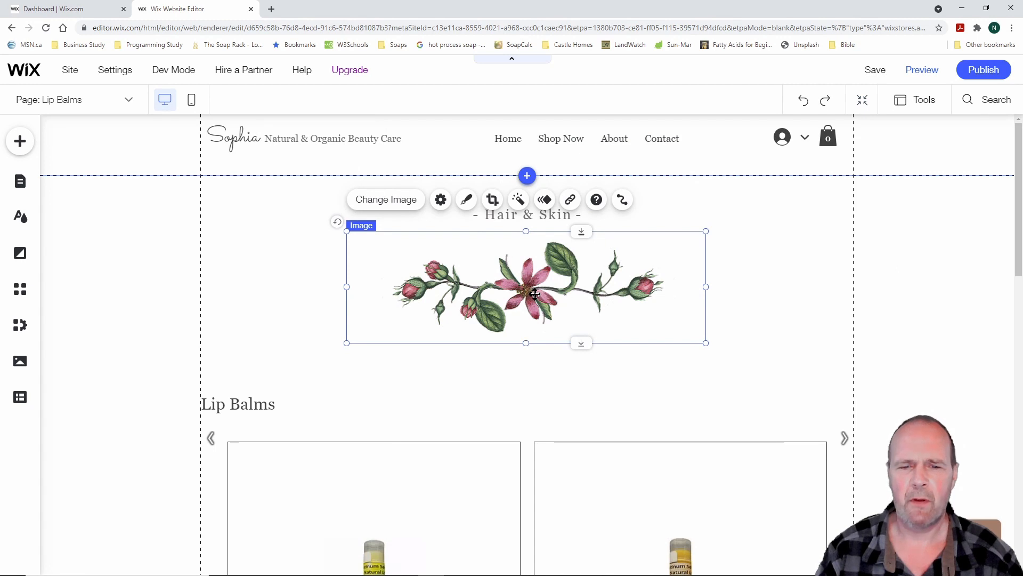
key("Delete")
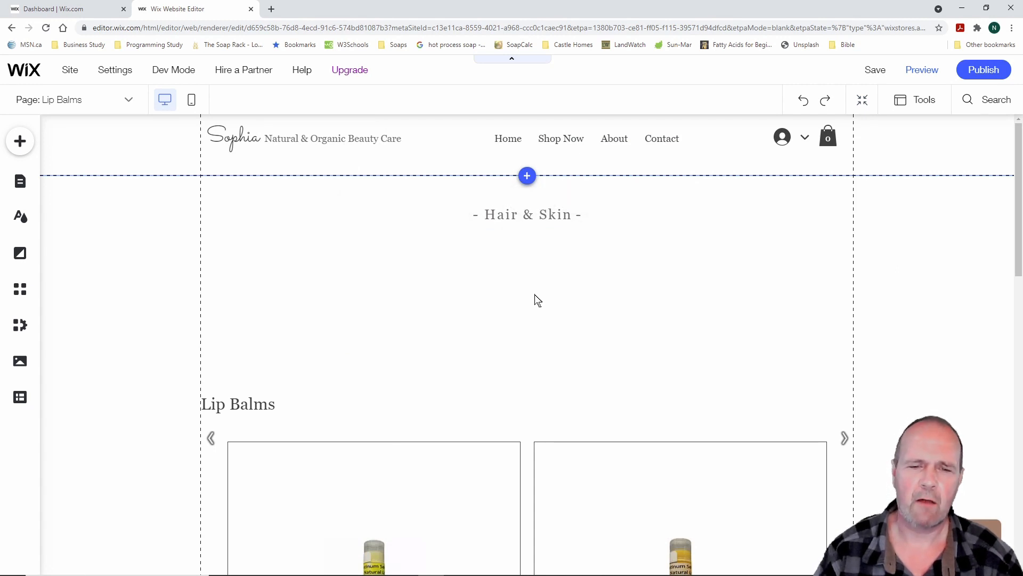
scroll(536, 300, "down", 9)
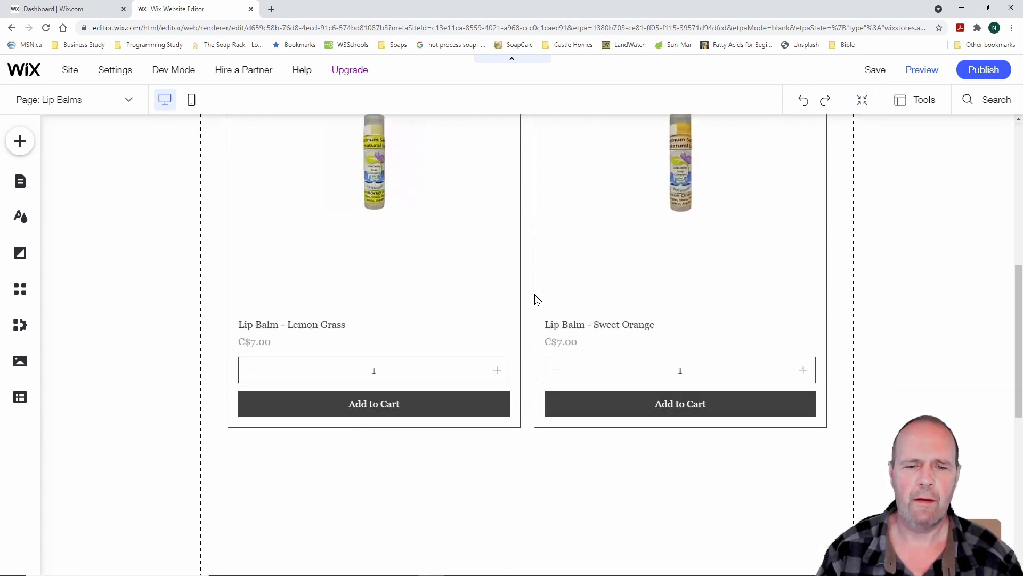
scroll(535, 294, "down", 5)
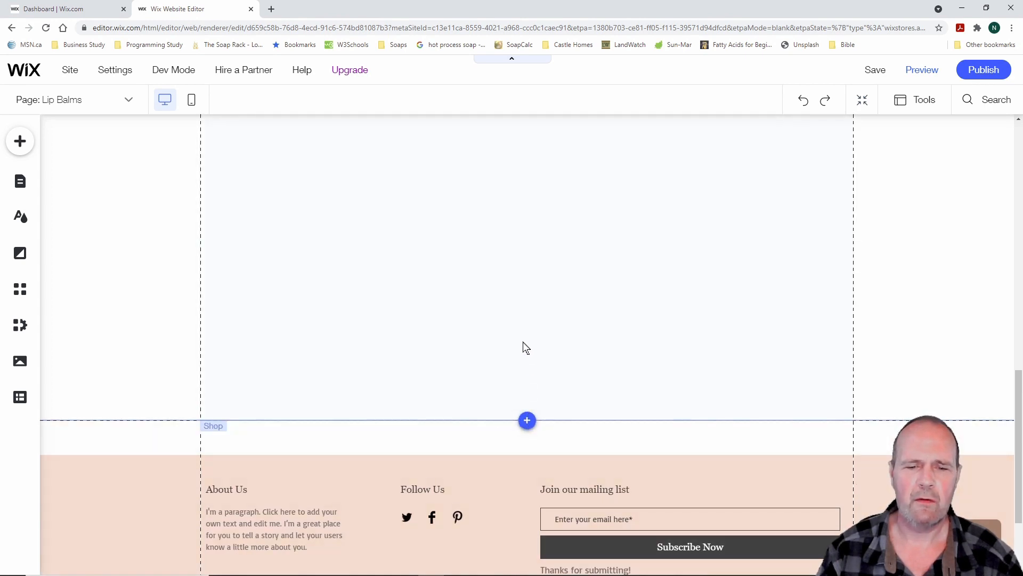
left_click(569, 421)
left_click_drag(568, 420, 568, 375)
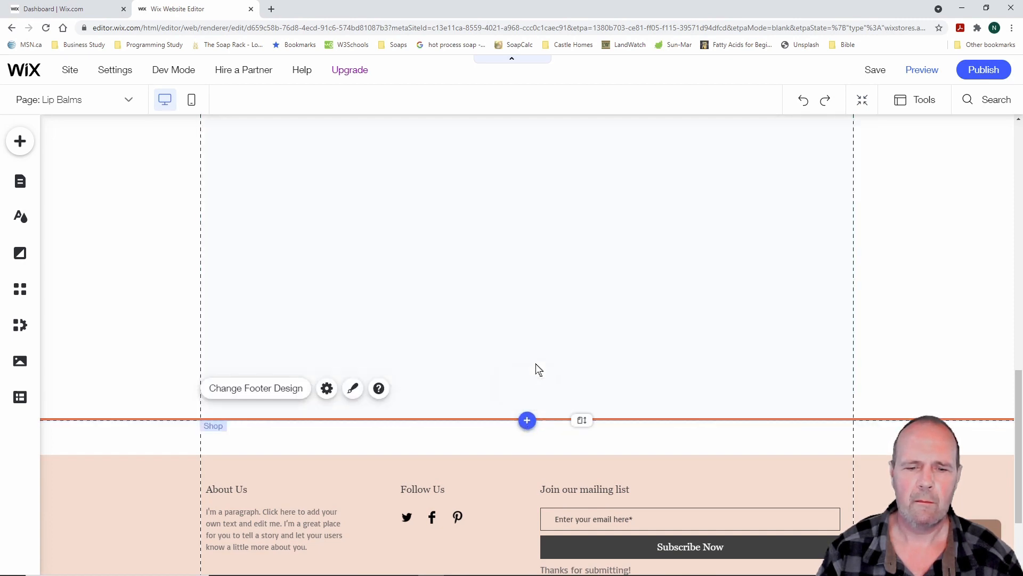
left_click_drag(562, 419, 569, 379)
left_click(569, 373)
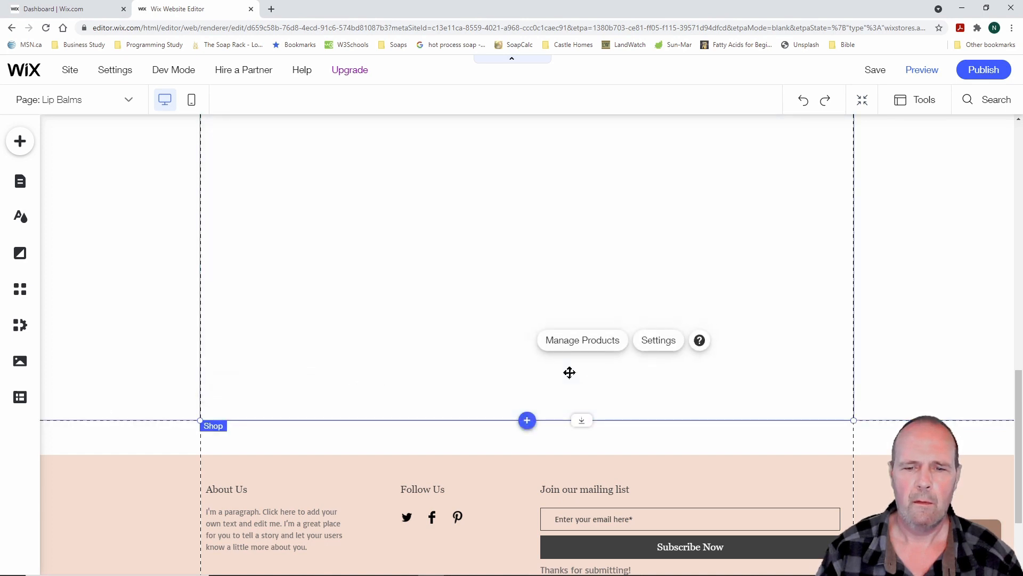
left_click_drag(583, 420, 585, 151)
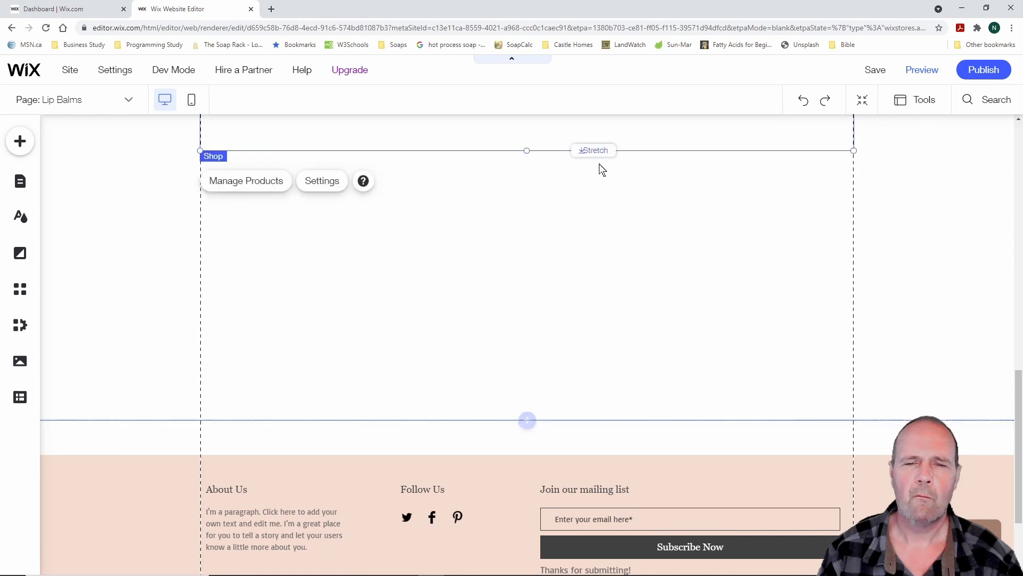
Move the product slider gallery up toward the heading
scroll(597, 357, "up", 2)
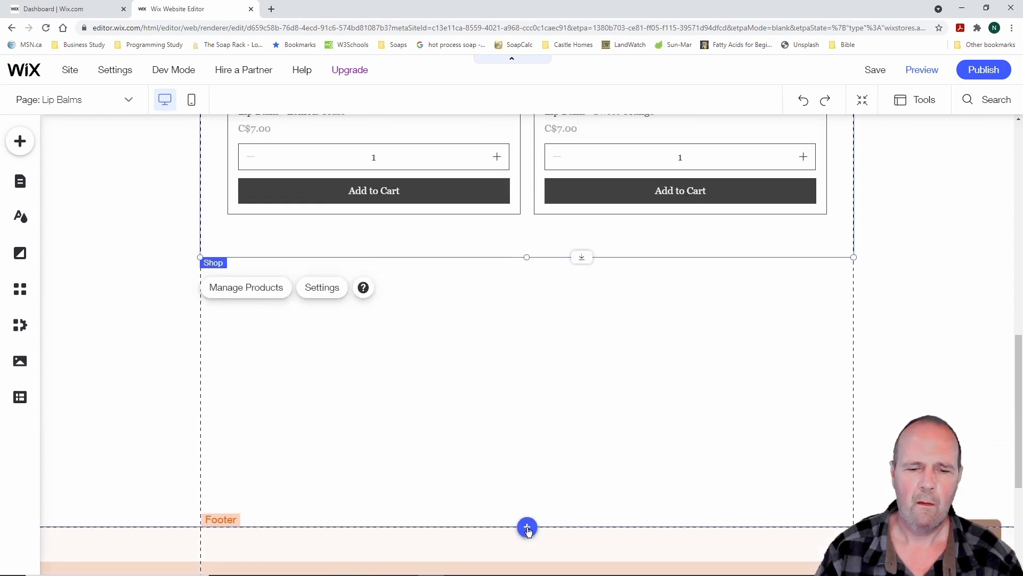
scroll(598, 400, "up", 10)
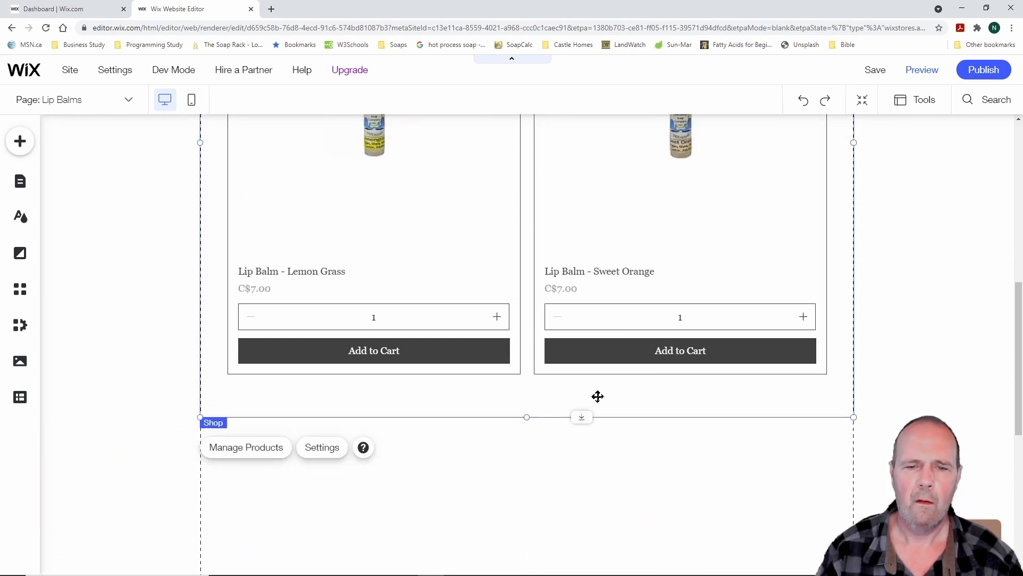
scroll(598, 396, "up", 2)
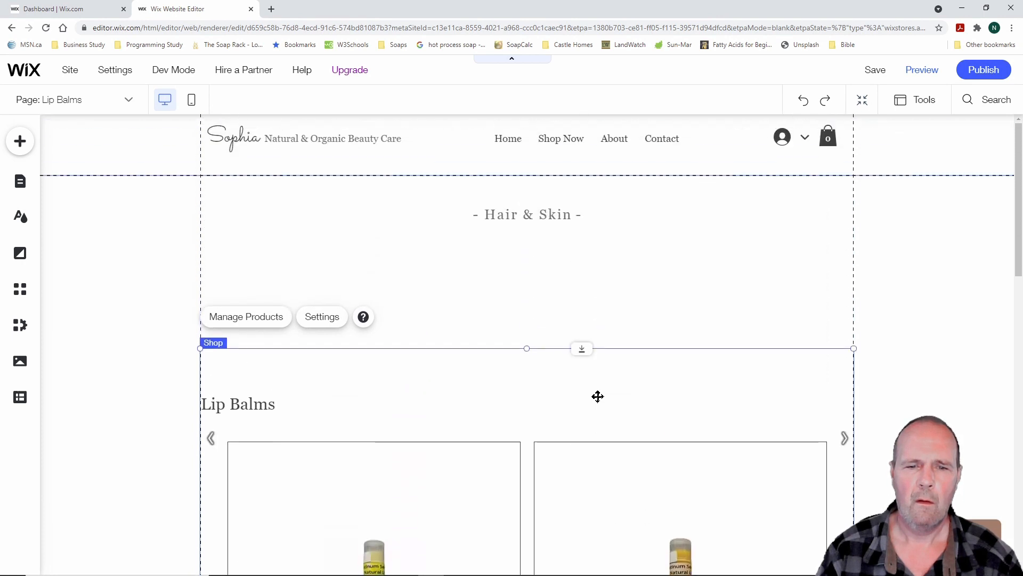
left_click_drag(538, 370, 541, 254)
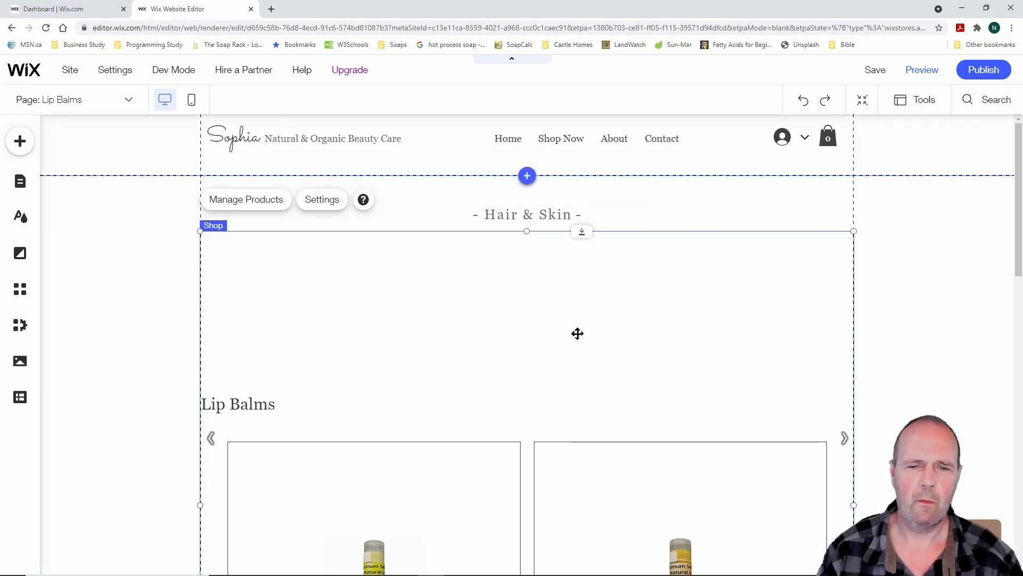
left_click(488, 365)
Shorten the page so the footer sits just below the gallery
scroll(530, 351, "down", 5)
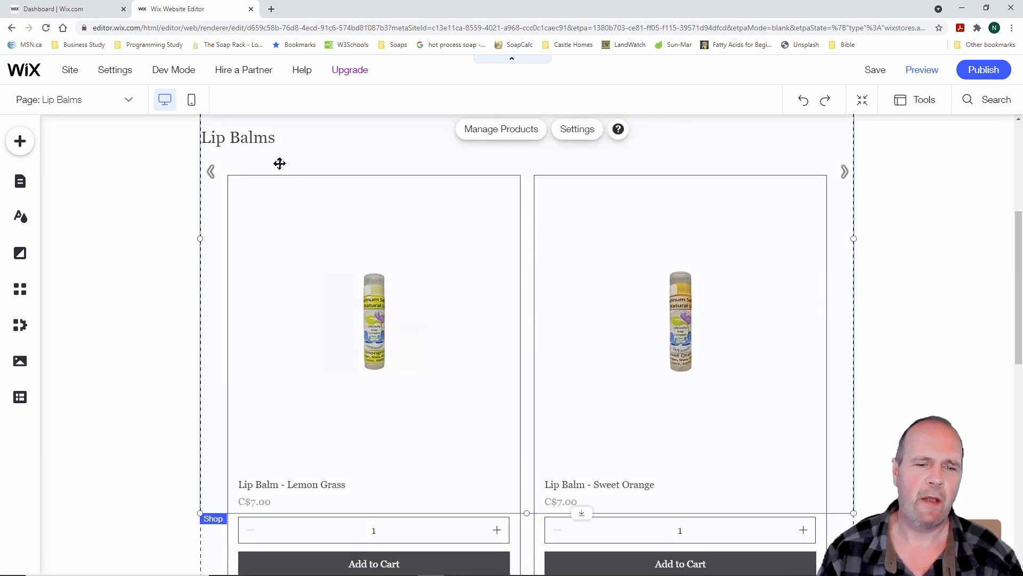
scroll(587, 358, "down", 5)
scroll(590, 367, "down", 5)
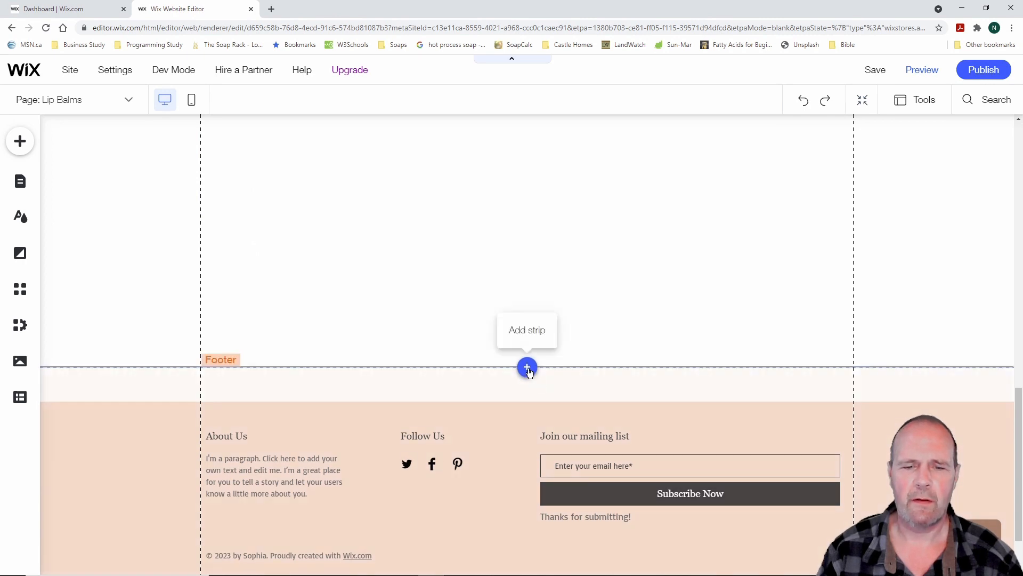
left_click(528, 367)
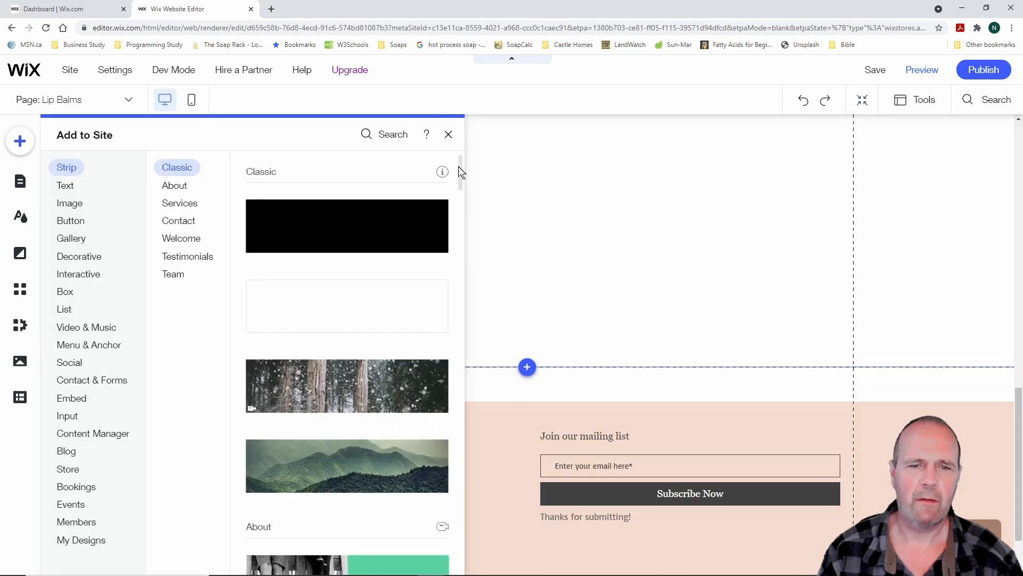
left_click(448, 134)
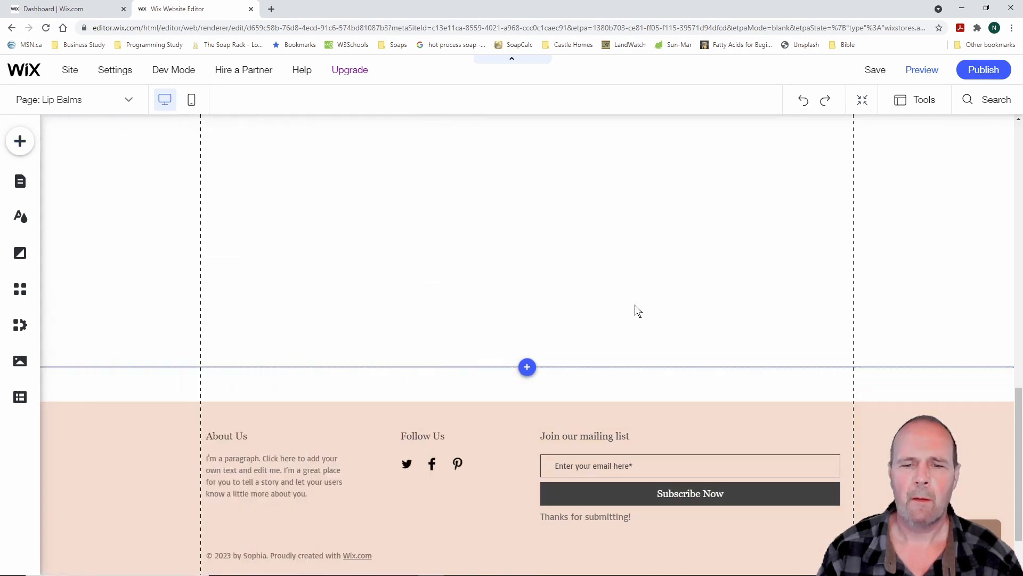
left_click(621, 383)
left_click_drag(587, 367, 596, 241)
scroll(601, 232, "up", 10)
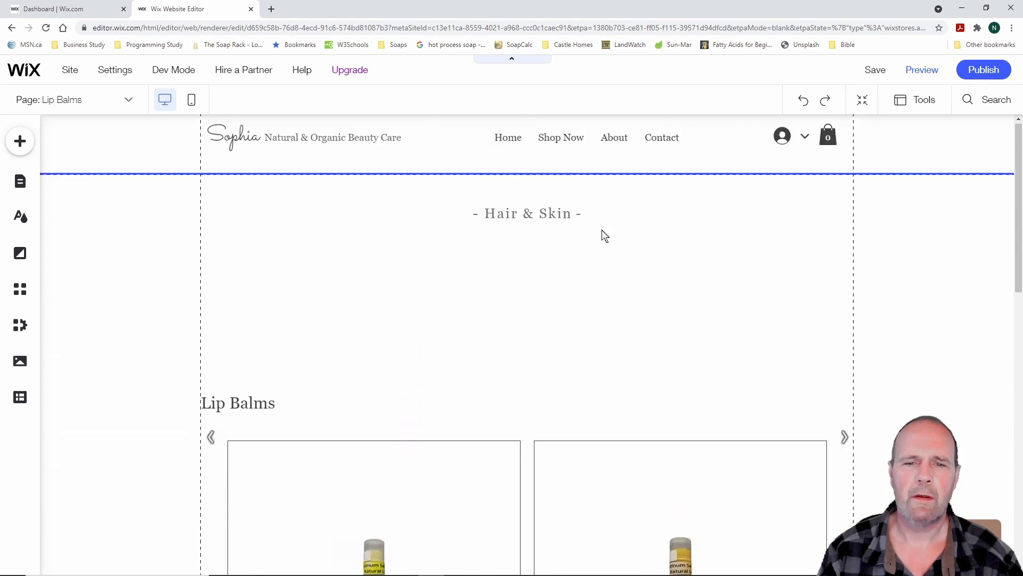
Enlarge the Hair & Skin heading's font size to 30
left_click(543, 364)
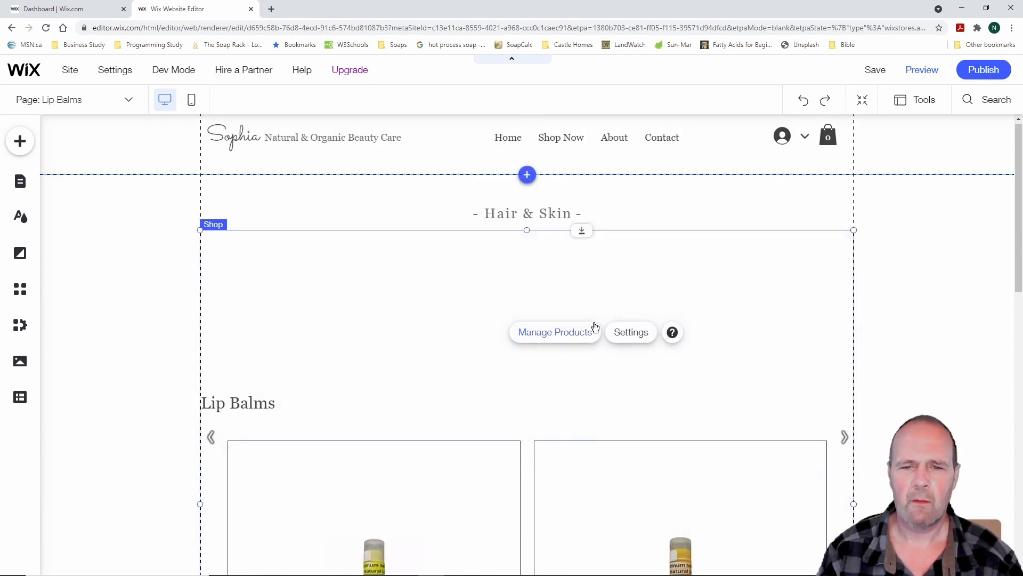
left_click(535, 213)
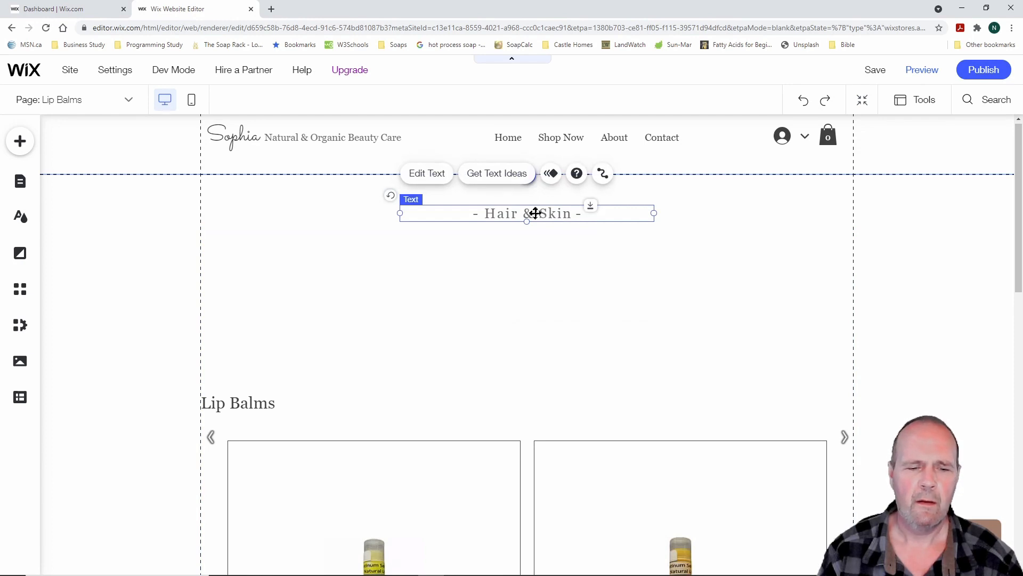
left_click(430, 176)
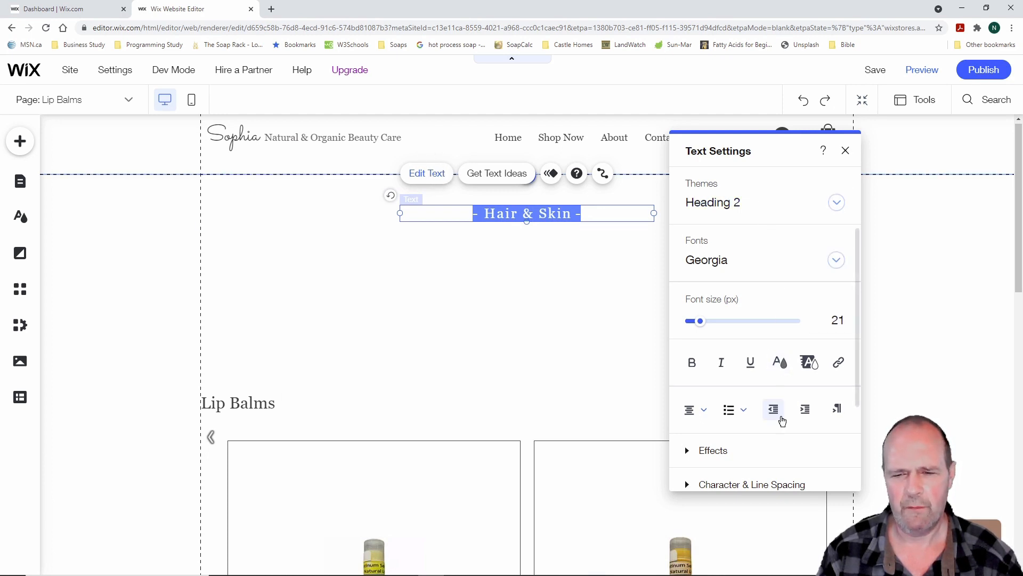
left_click_drag(858, 276, 859, 358)
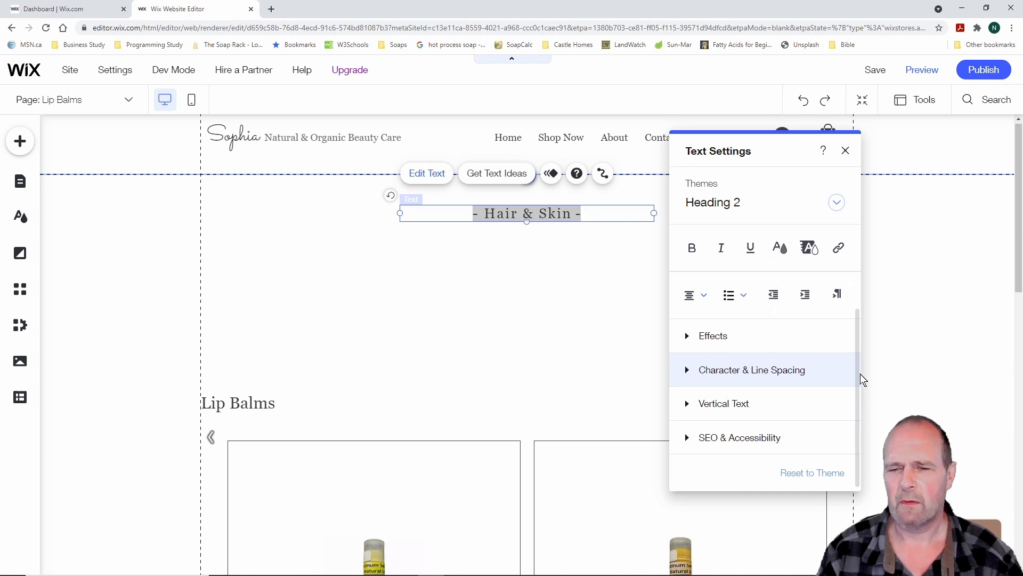
scroll(858, 283, "up", 3)
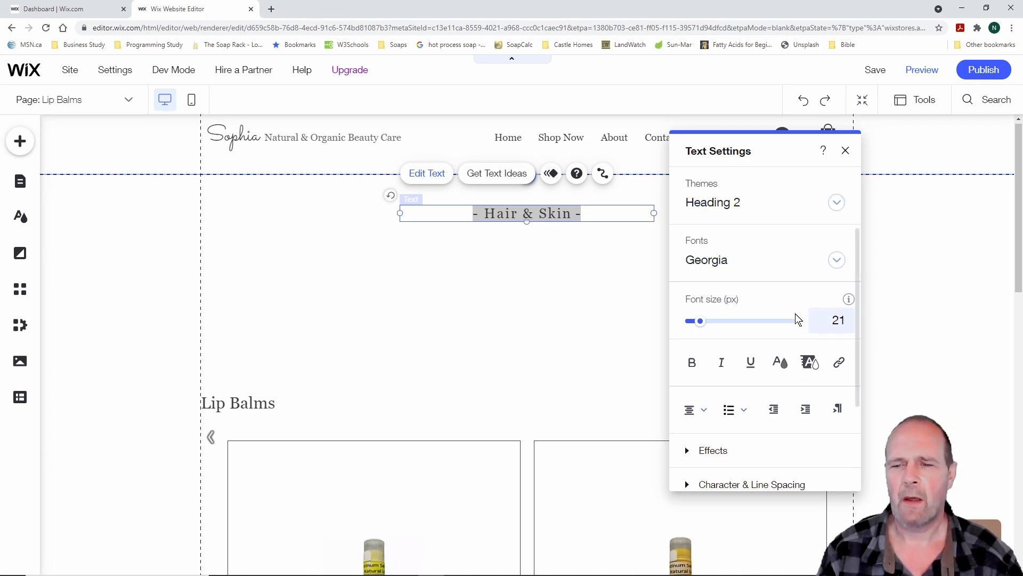
left_click_drag(699, 322, 705, 322)
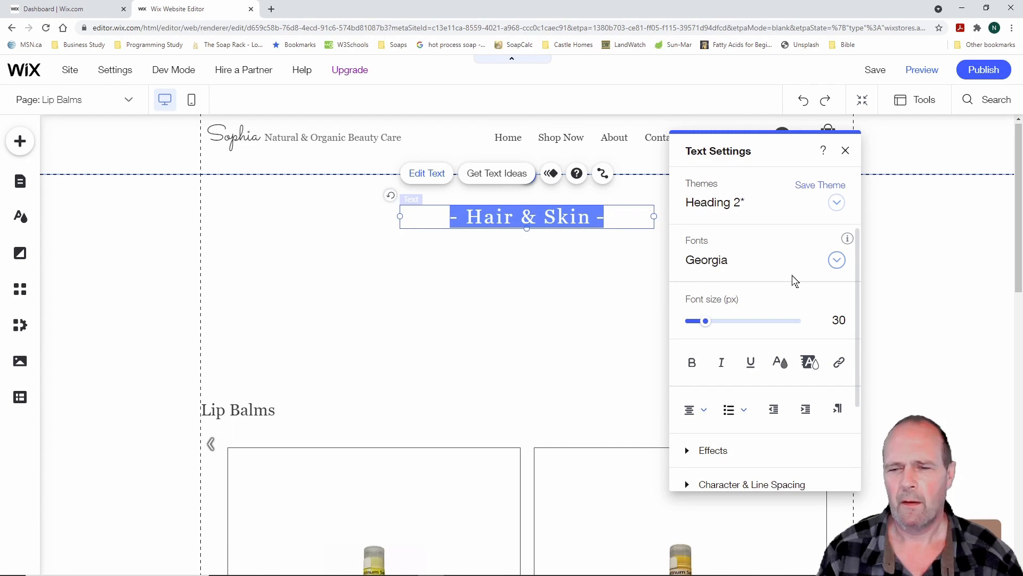
left_click(774, 286)
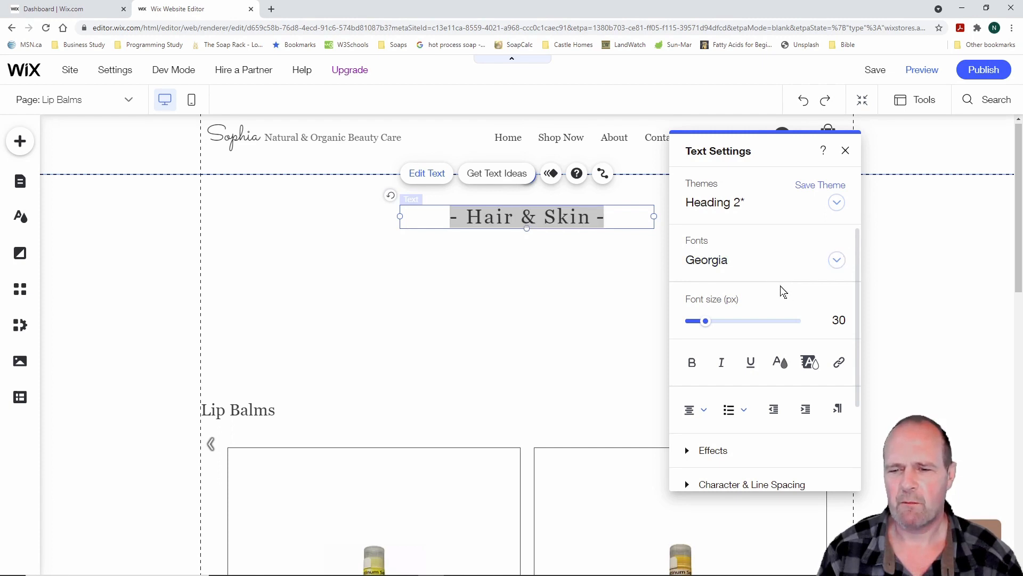
scroll(793, 290, "down", 2)
scroll(794, 290, "up", 2)
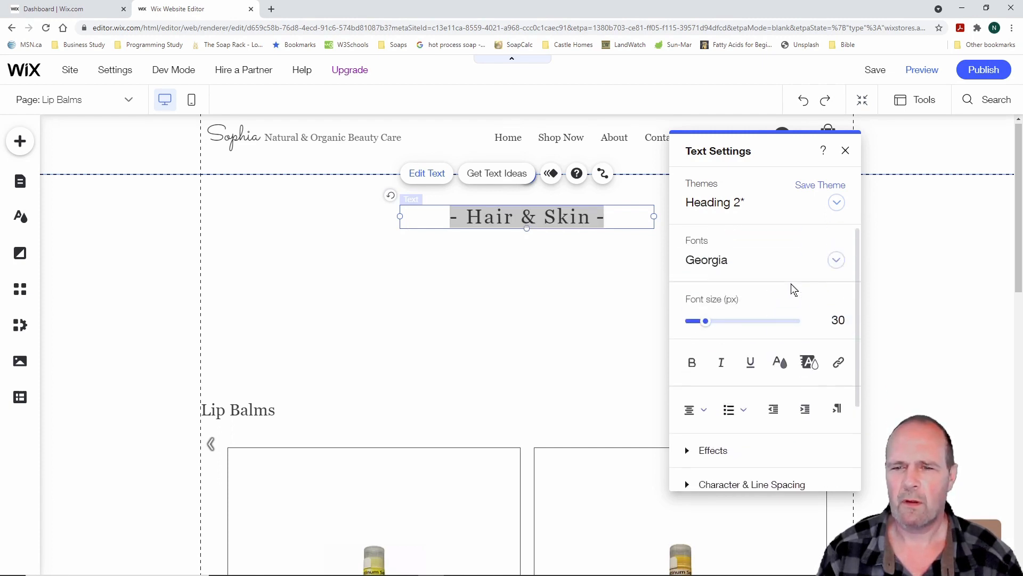
scroll(794, 289, "down", 3)
scroll(794, 290, "up", 3)
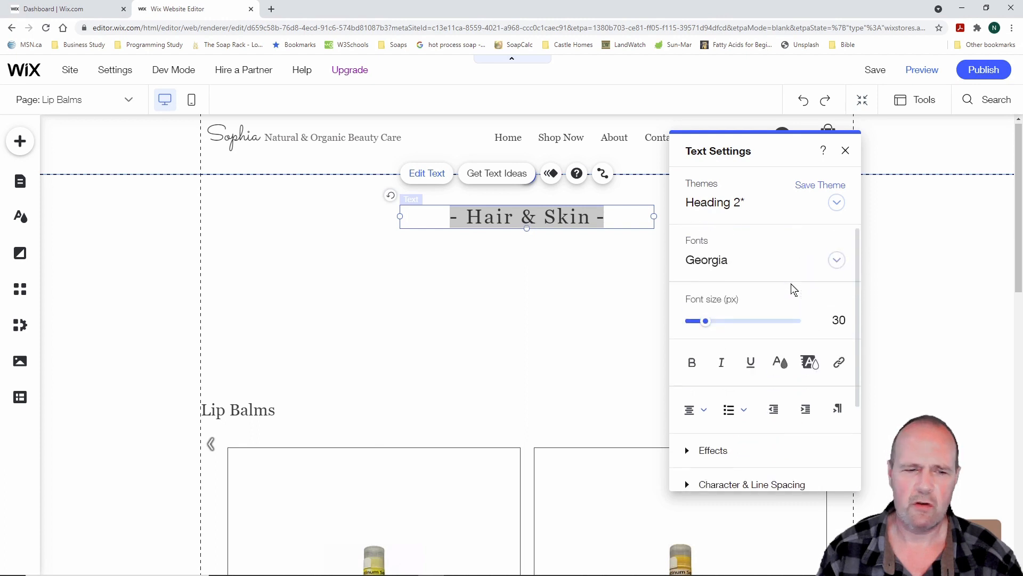
Replace 'Hair & Skin' in the heading with 'Lip Balms'
left_click_drag(589, 219, 472, 226)
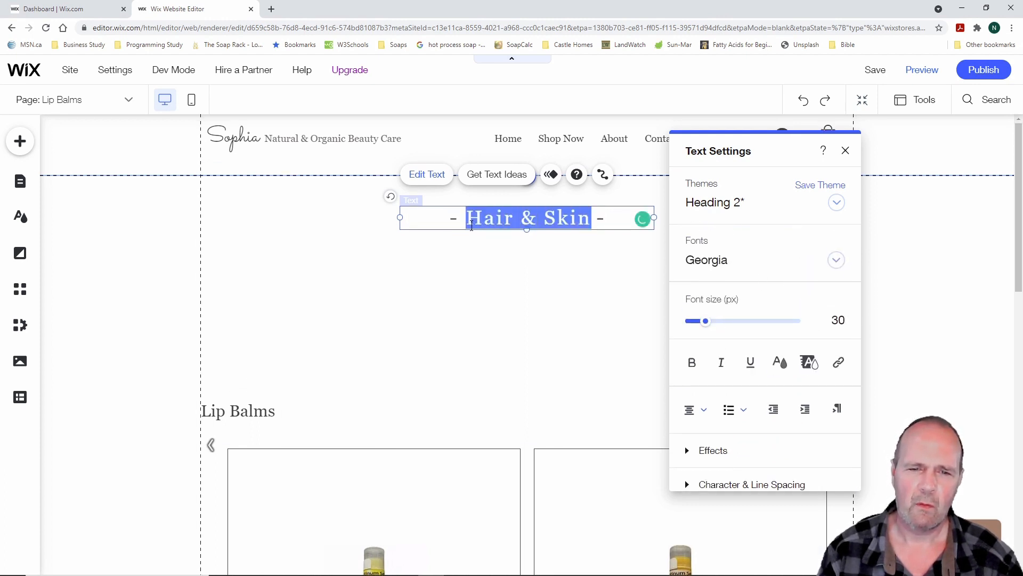
type("Lip ")
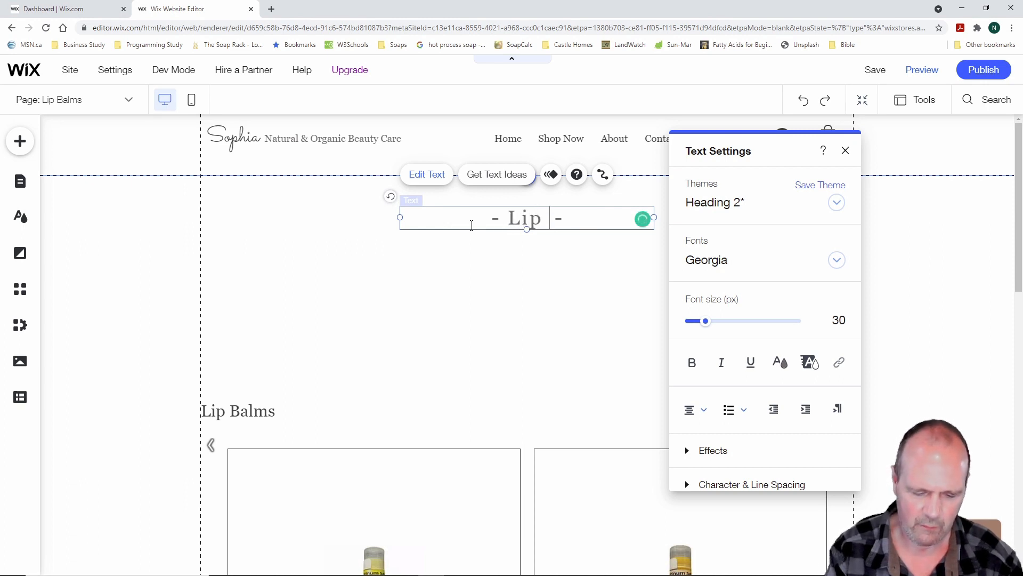
type("Balms")
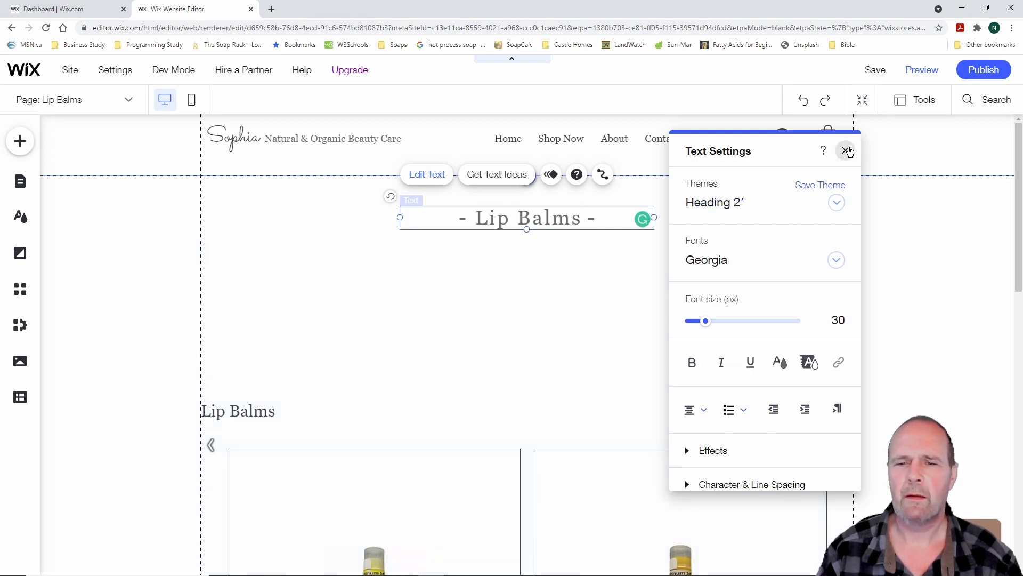
left_click(845, 152)
scroll(726, 265, "down", 7)
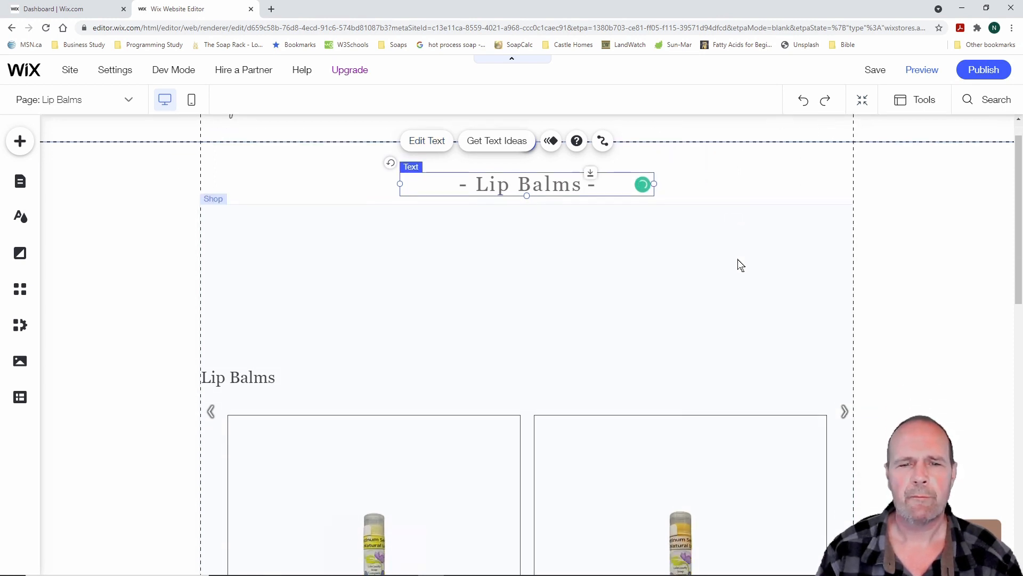
scroll(741, 265, "down", 4)
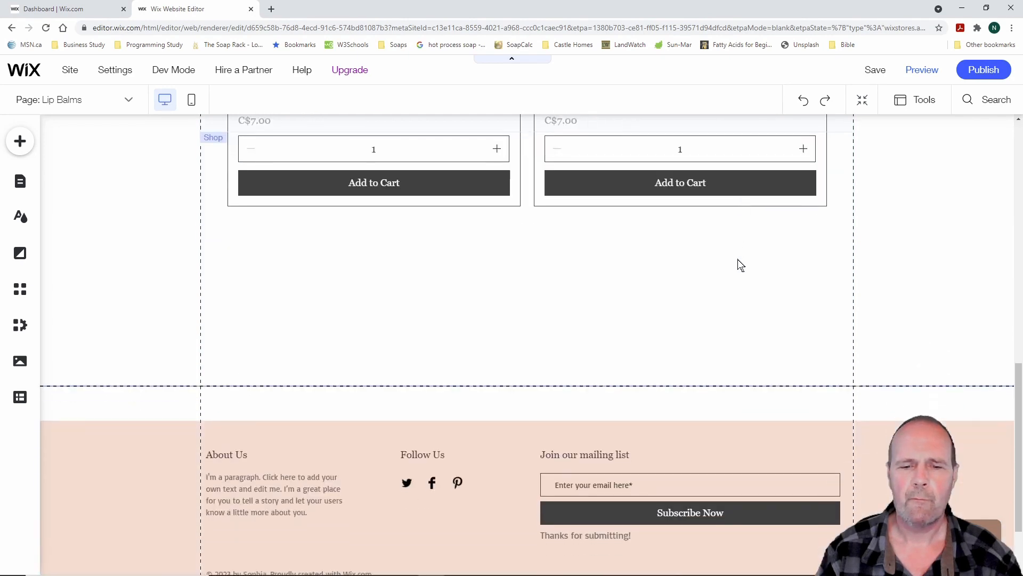
scroll(741, 264, "up", 9)
scroll(741, 265, "up", 1)
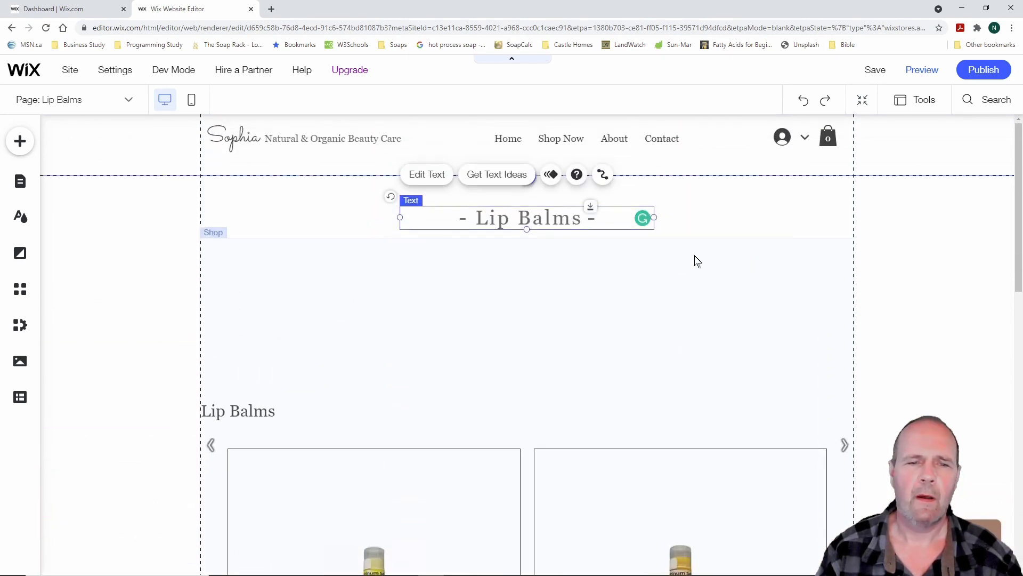
Go to the Hand Creams page and delete the flower image under the Fragrances heading
left_click(19, 181)
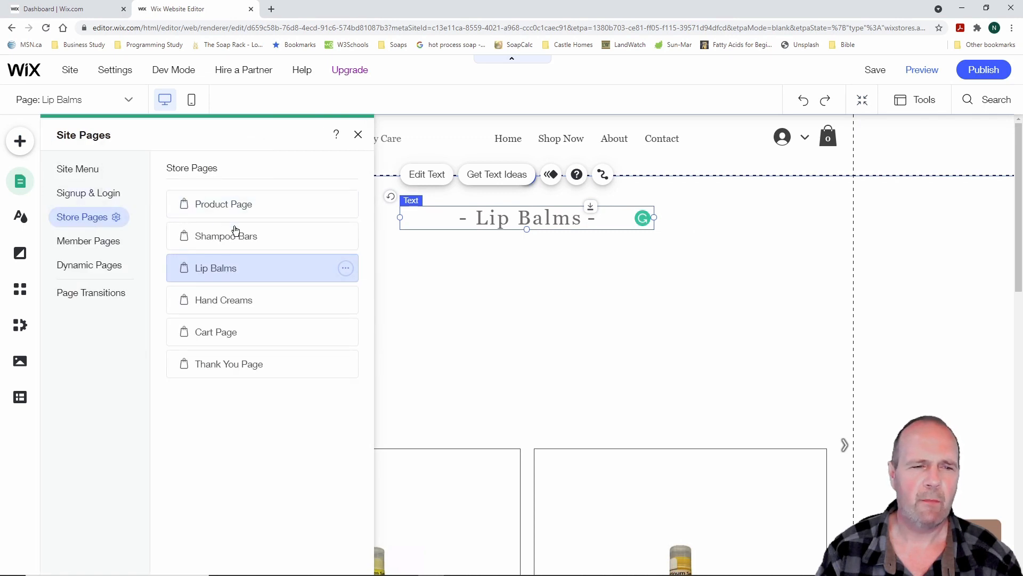
left_click(245, 239)
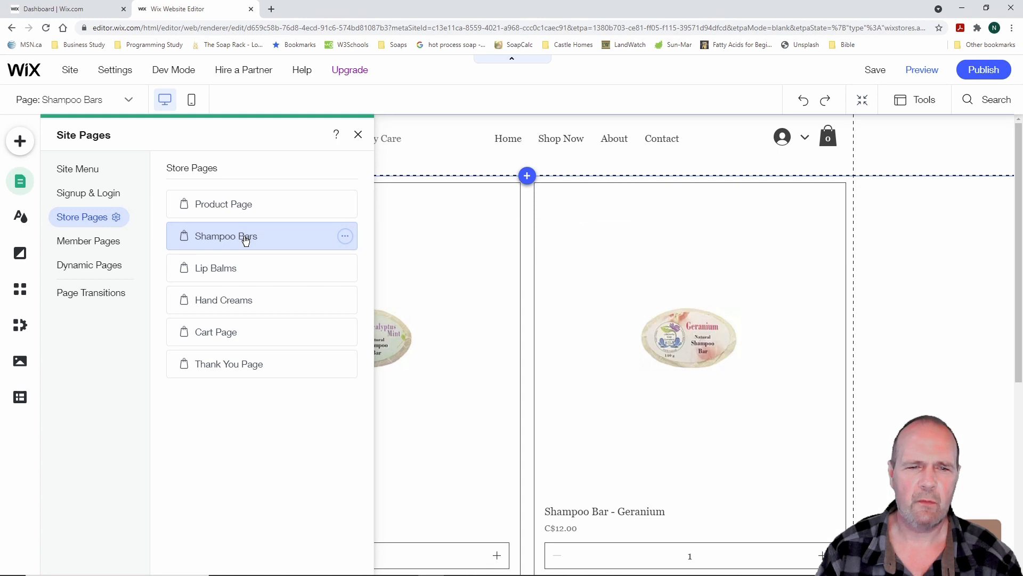
left_click(230, 300)
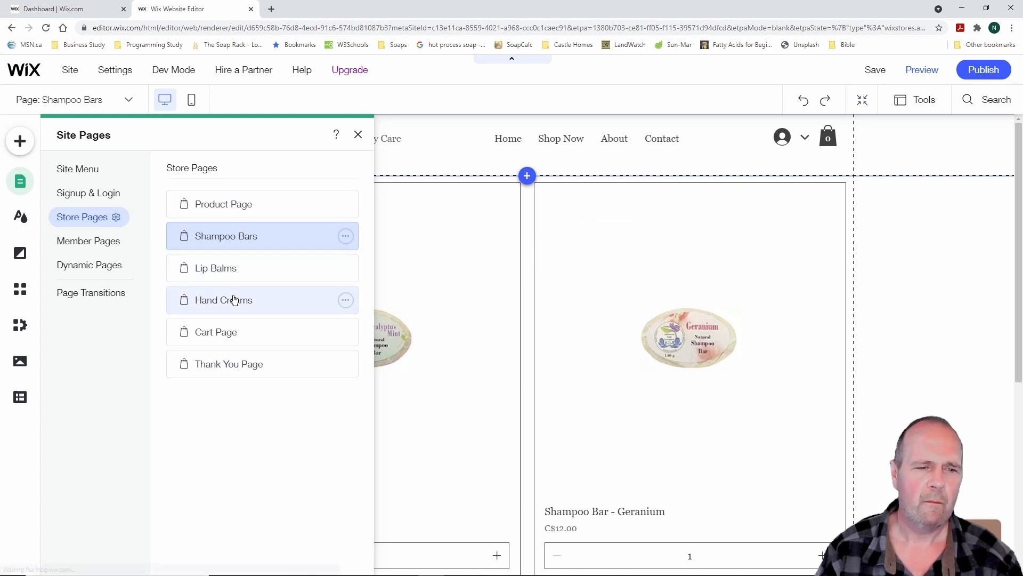
left_click(474, 301)
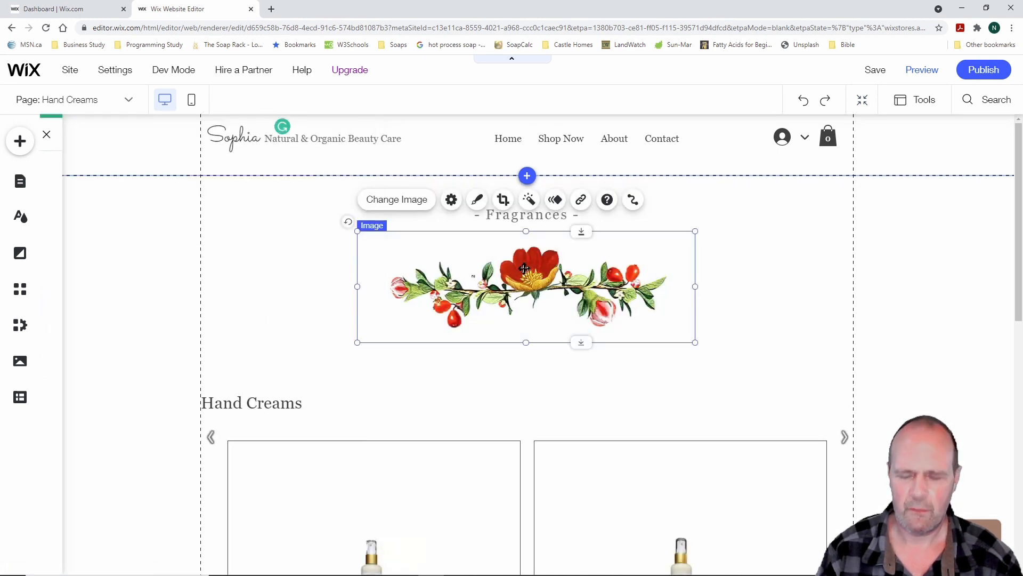
key("Delete")
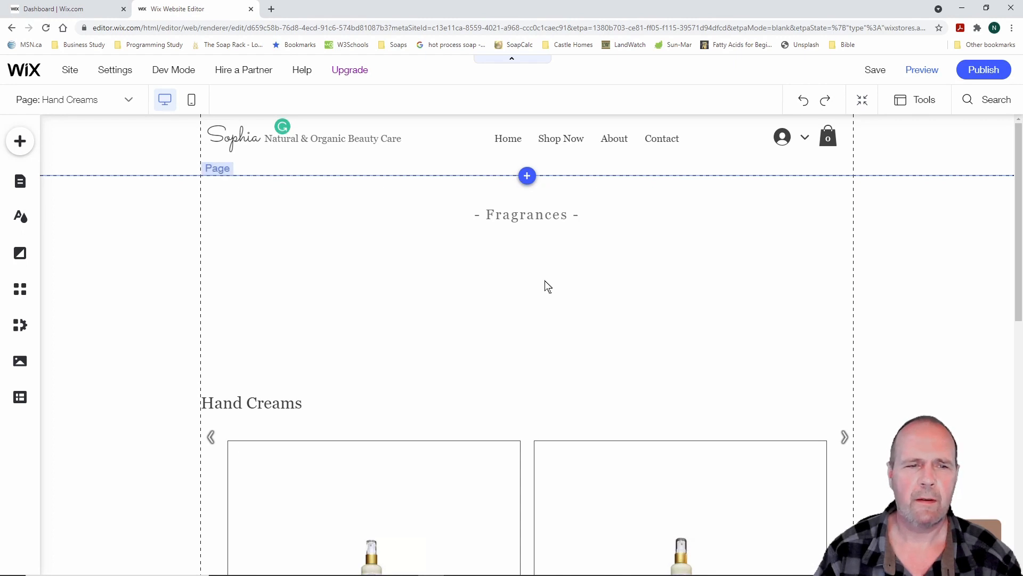
left_click(551, 293)
Position the Hand Creams slider gallery directly below the Fragrances heading
left_click(580, 454)
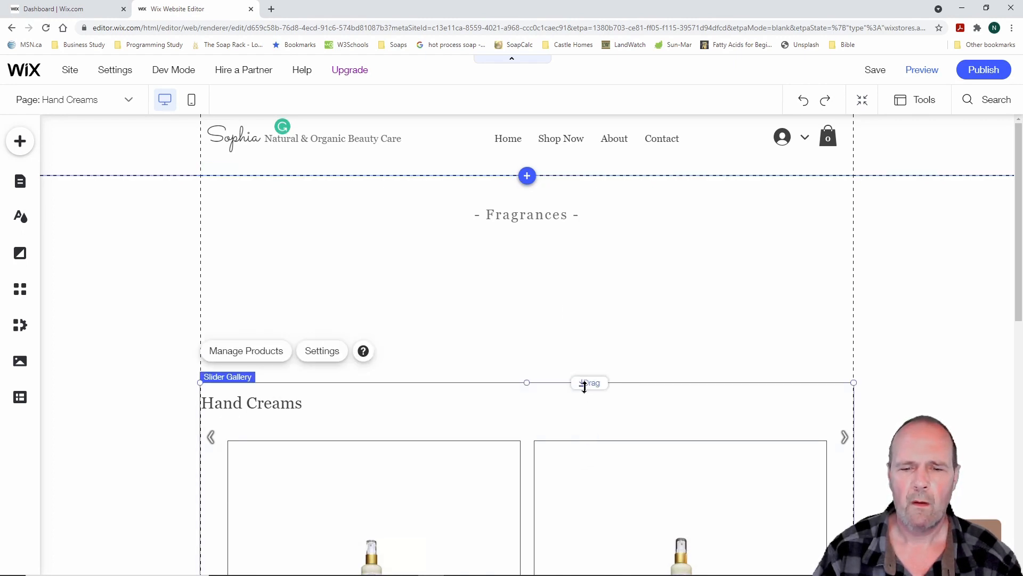
left_click_drag(562, 404, 565, 246)
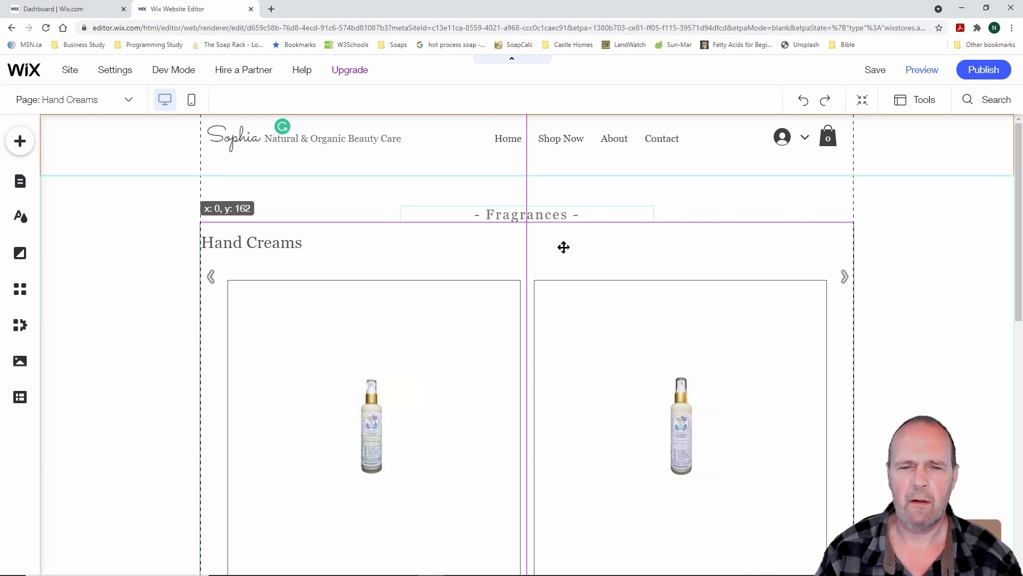
mouse_move(564, 247)
left_mouse_down()
mouse_move(576, 246)
mouse_move(530, 251)
mouse_move(564, 248)
left_mouse_up()
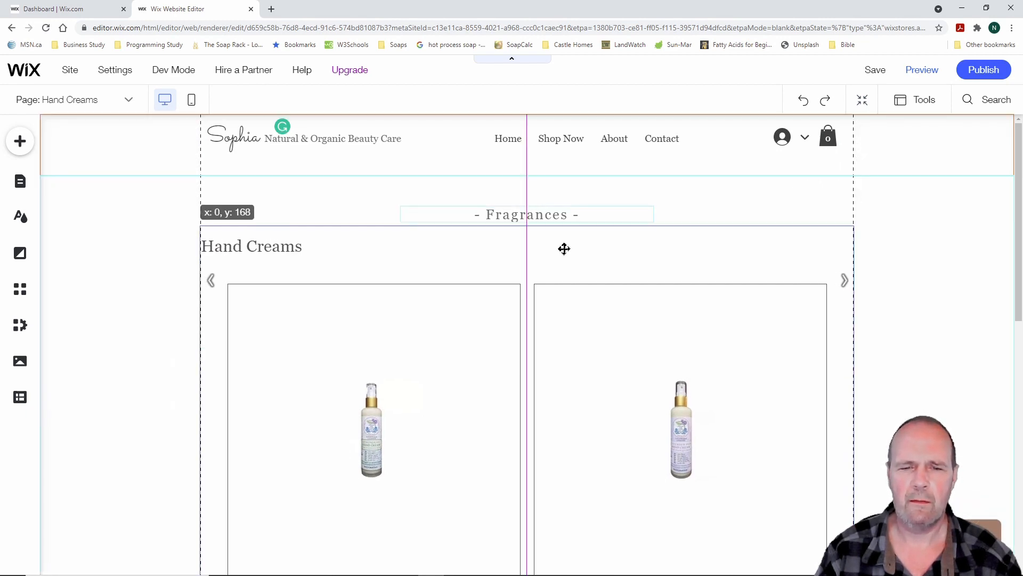
left_click_drag(563, 248, 564, 247)
scroll(641, 393, "down", 5)
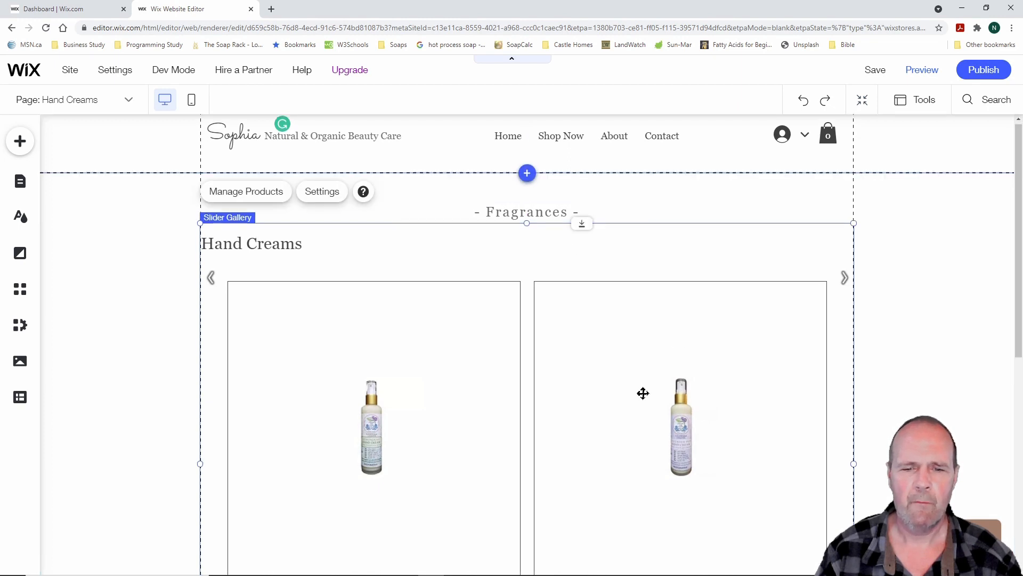
scroll(632, 395, "down", 2)
Copy the Fragrances heading text above the gallery
scroll(632, 395, "up", 4)
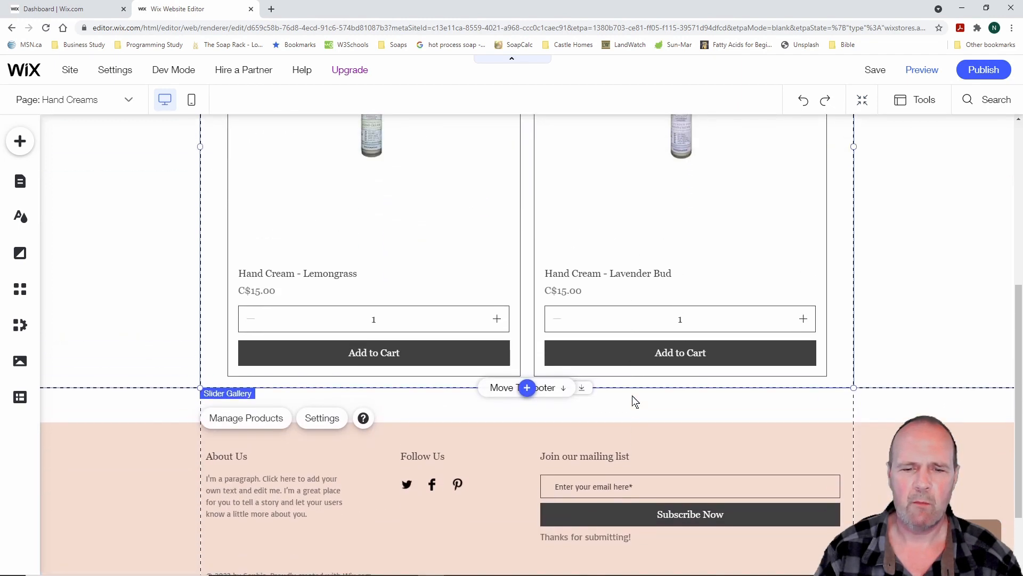
scroll(632, 395, "up", 3)
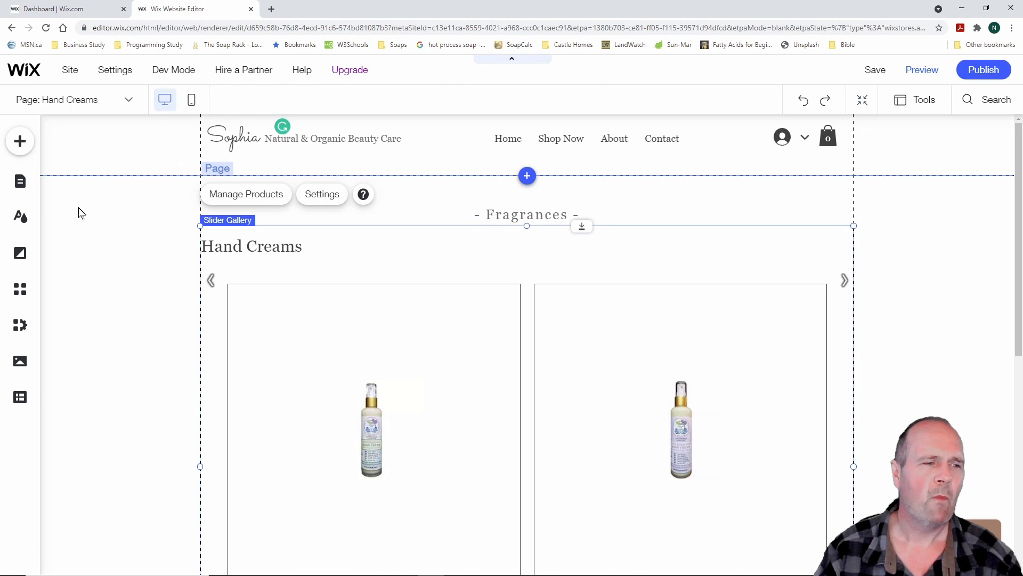
left_click(543, 220)
right_click(542, 219)
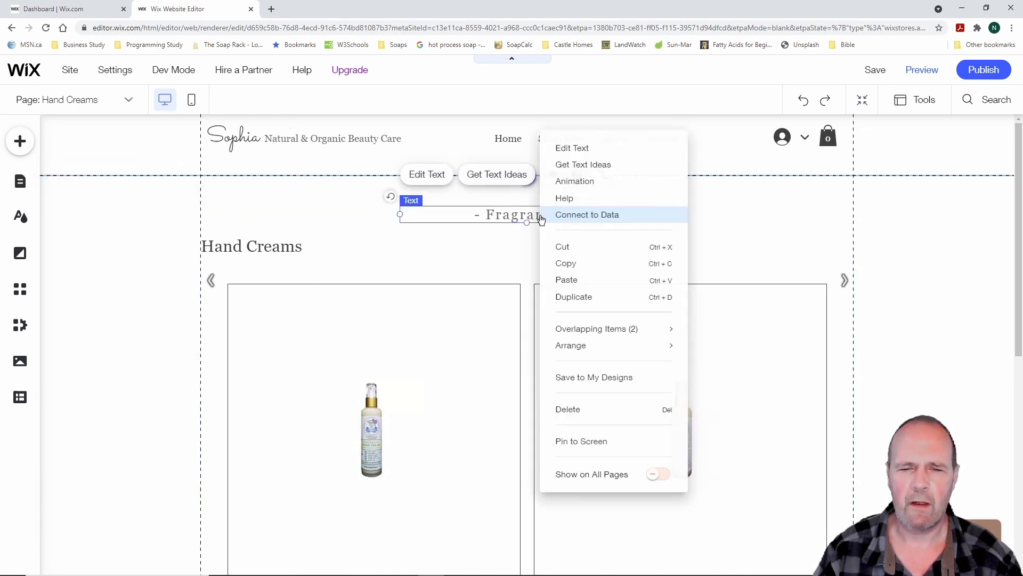
left_click(576, 265)
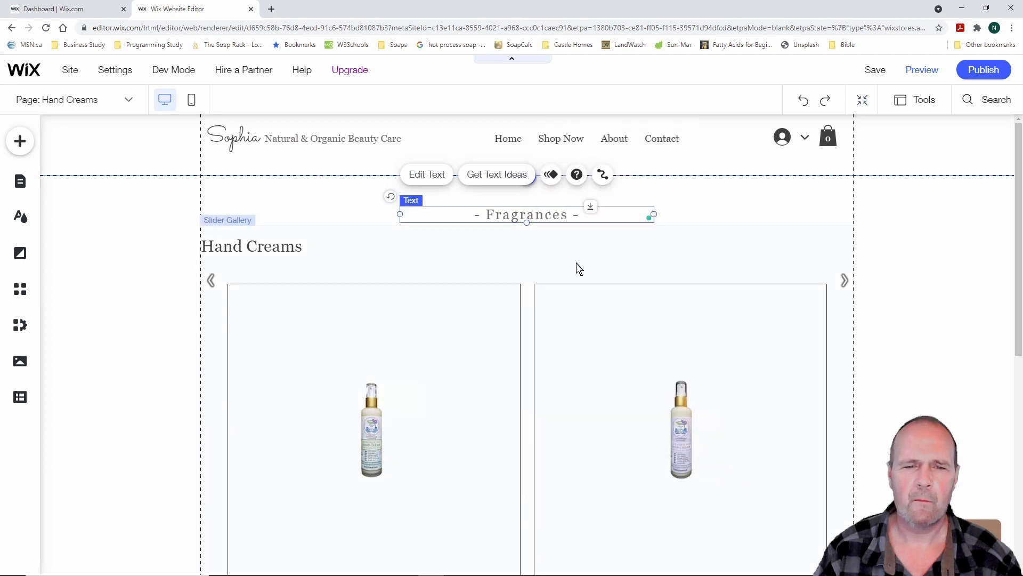
left_click(535, 241)
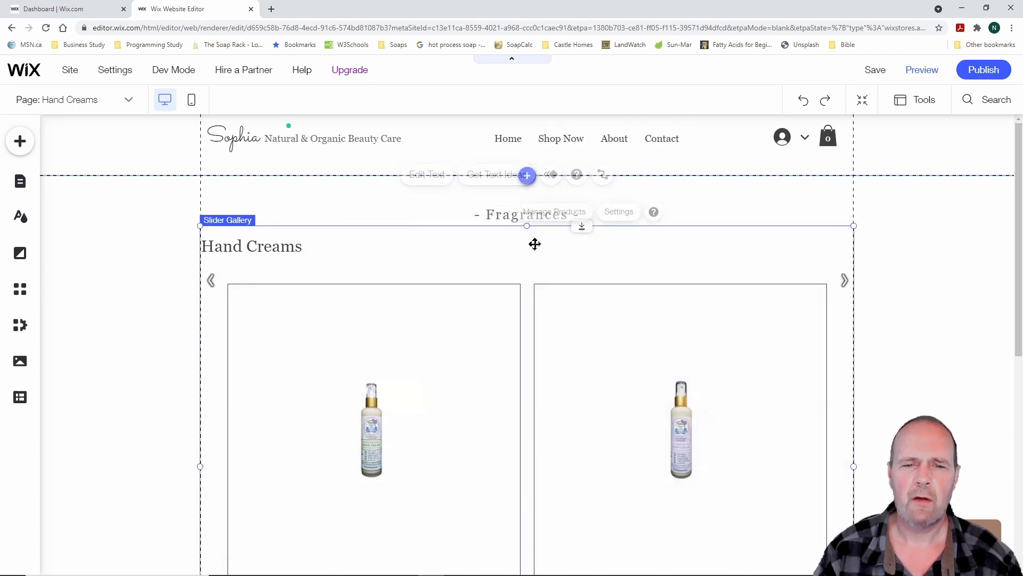
left_click(487, 218)
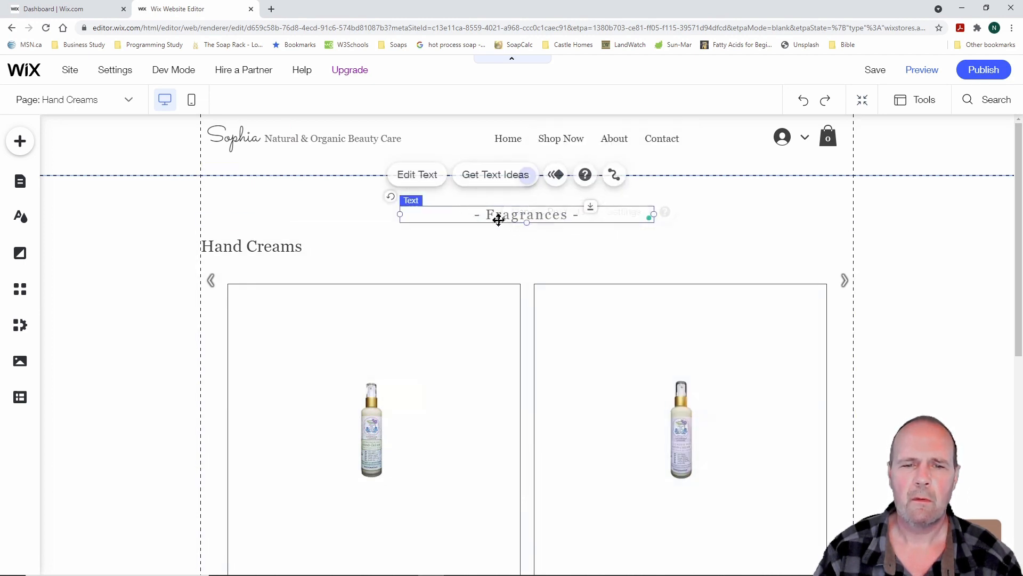
Change the heading text to 'Hand Creams' with font size 30
left_click(428, 175)
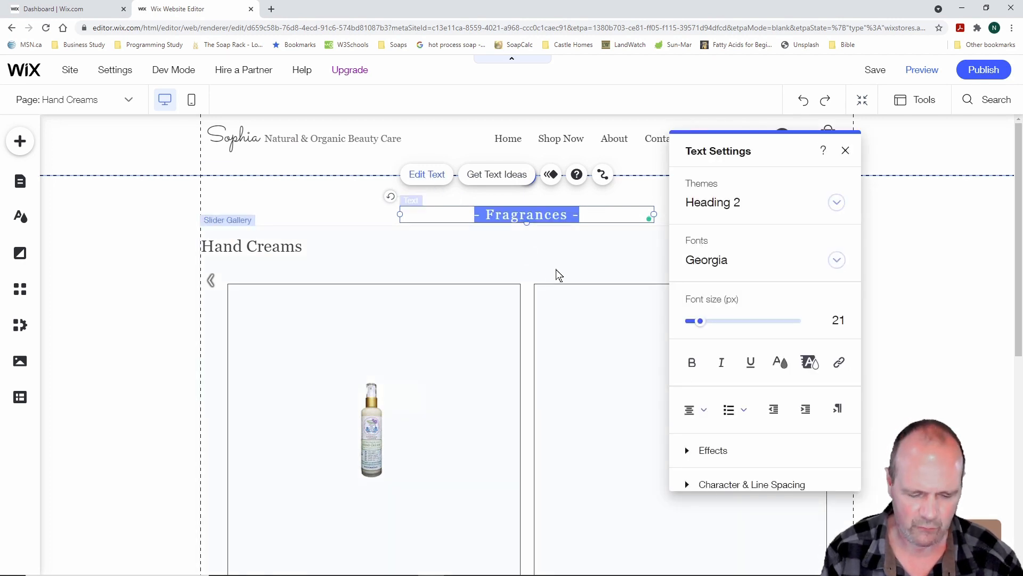
type("Hand Creams")
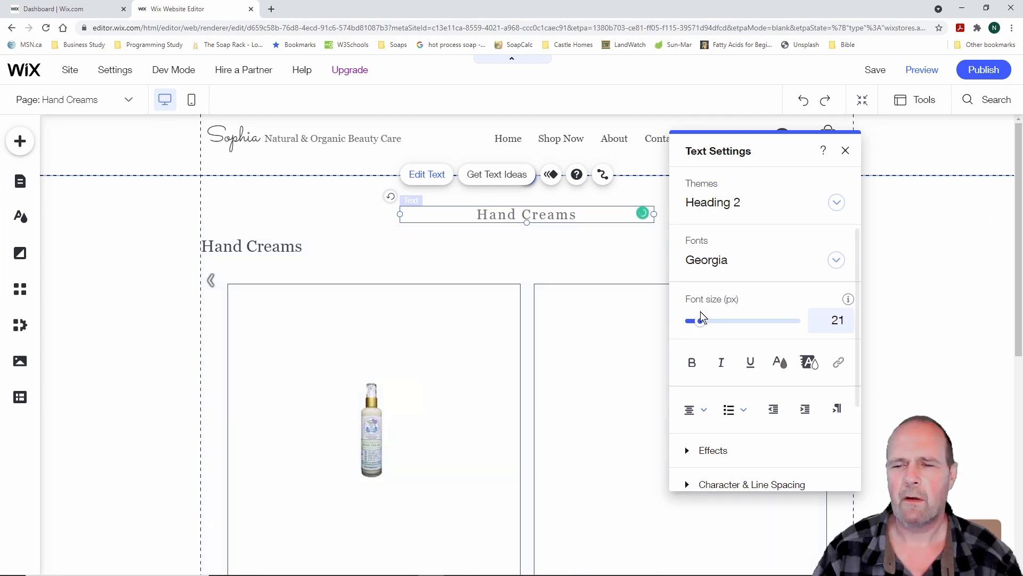
left_click_drag(699, 322, 706, 322)
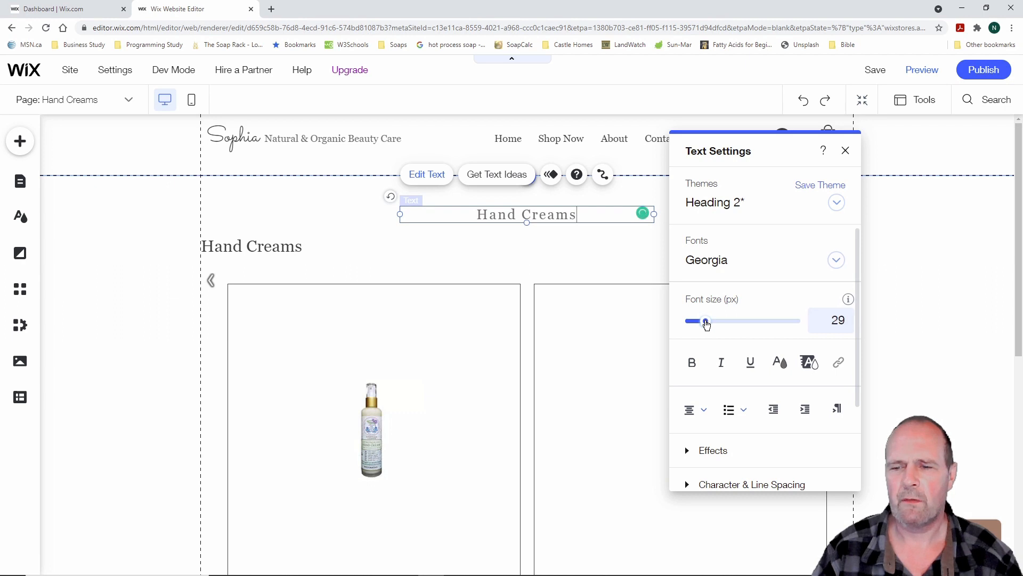
left_click(825, 319)
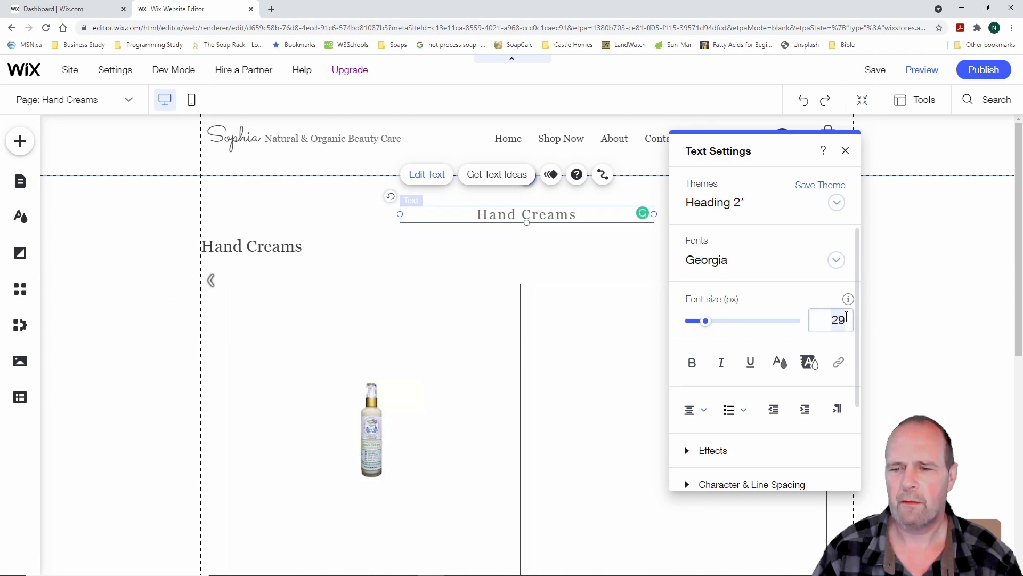
type("30")
key("Return")
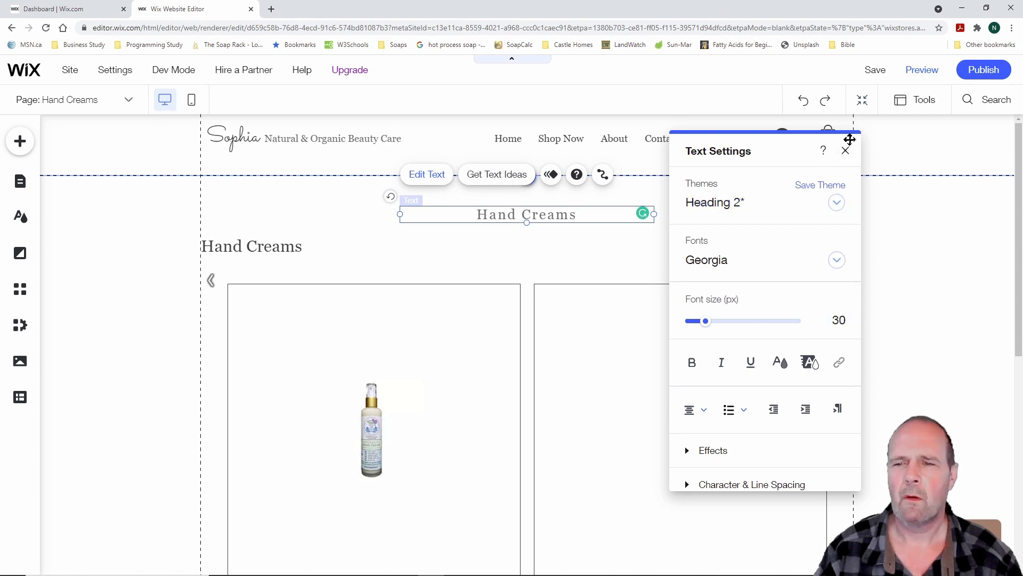
Reapply font size 30 to the whole Hand Creams heading, correcting the 139 value
left_click_drag(587, 215, 475, 215)
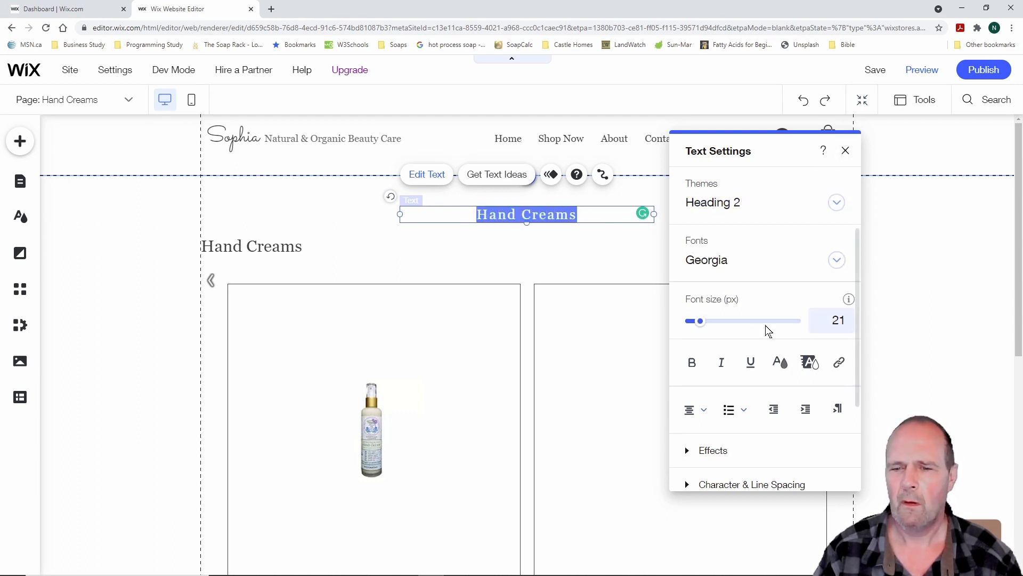
left_click_drag(702, 324, 708, 325)
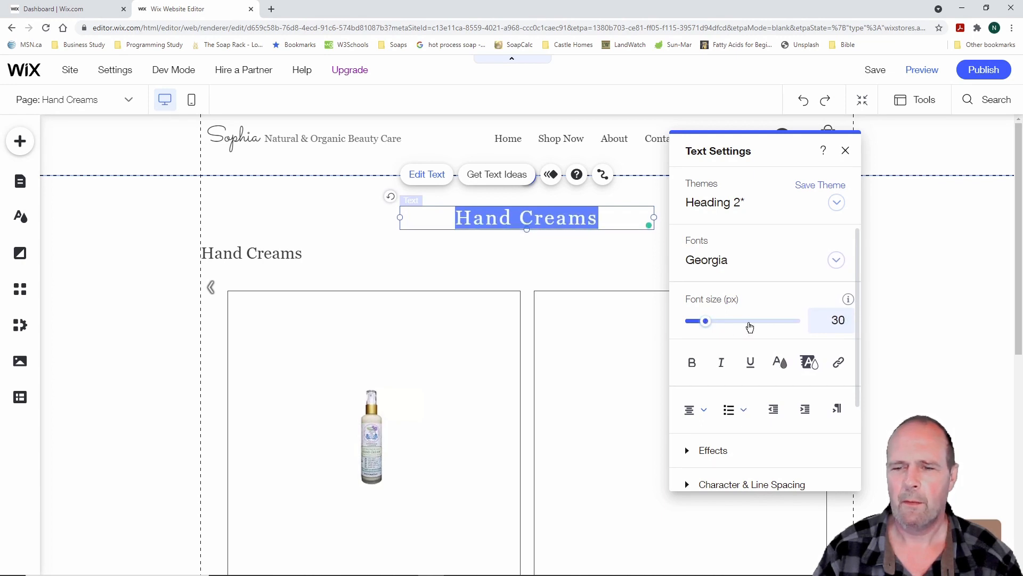
left_click(772, 330)
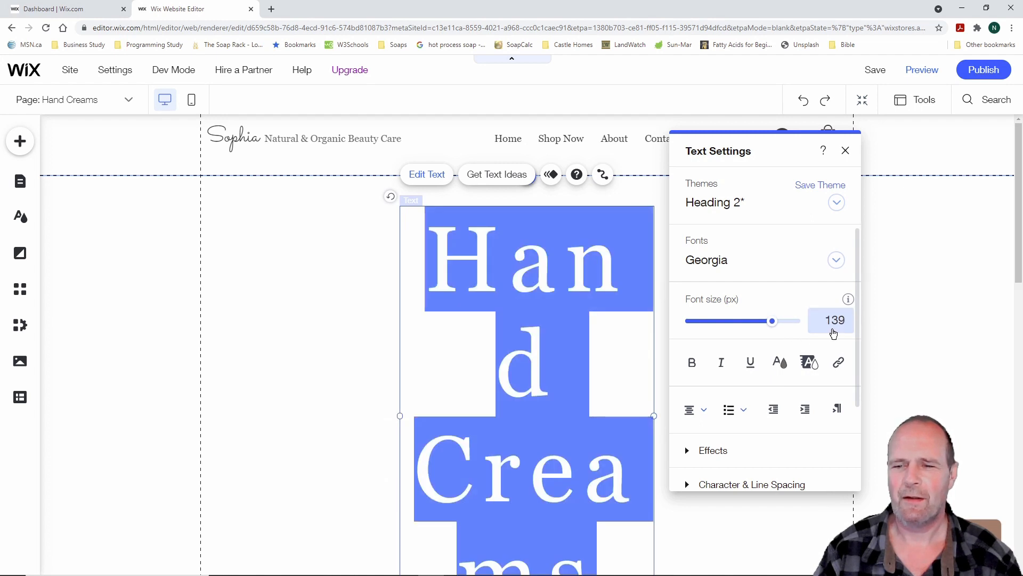
left_click(836, 325)
key("BackSpace")
key("BackSpace")
key("BackSpace")
type("30")
key("Return")
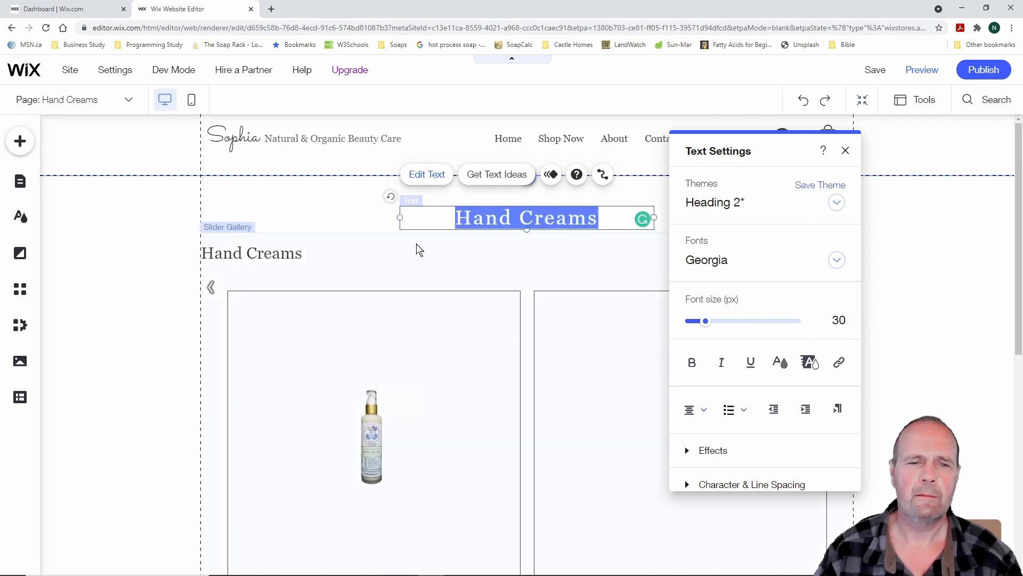
left_click(431, 264)
left_click(628, 199)
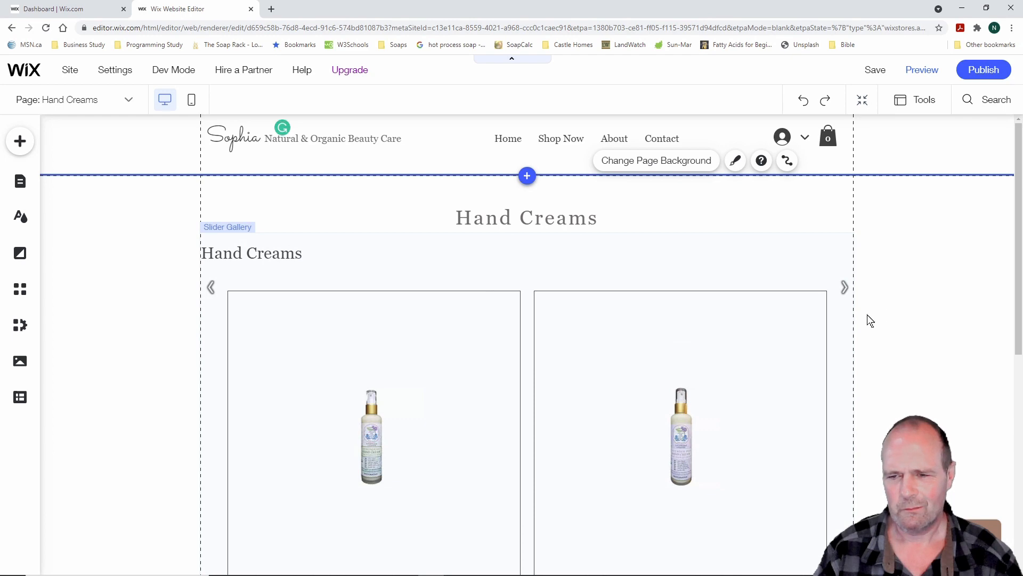
Copy the Hand Creams heading and open the site pages list
scroll(865, 358, "down", 6)
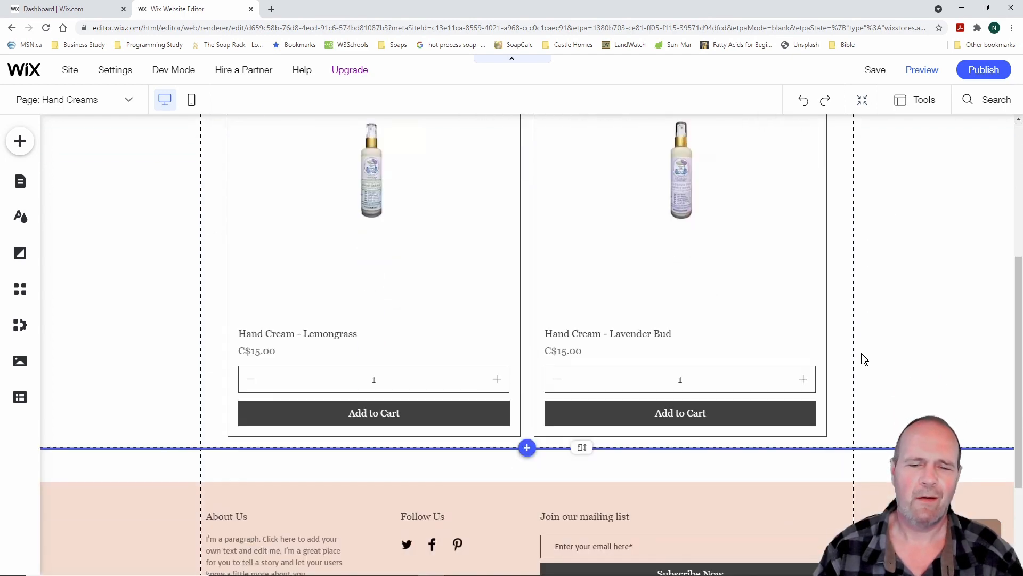
scroll(864, 359, "up", 3)
scroll(864, 358, "up", 3)
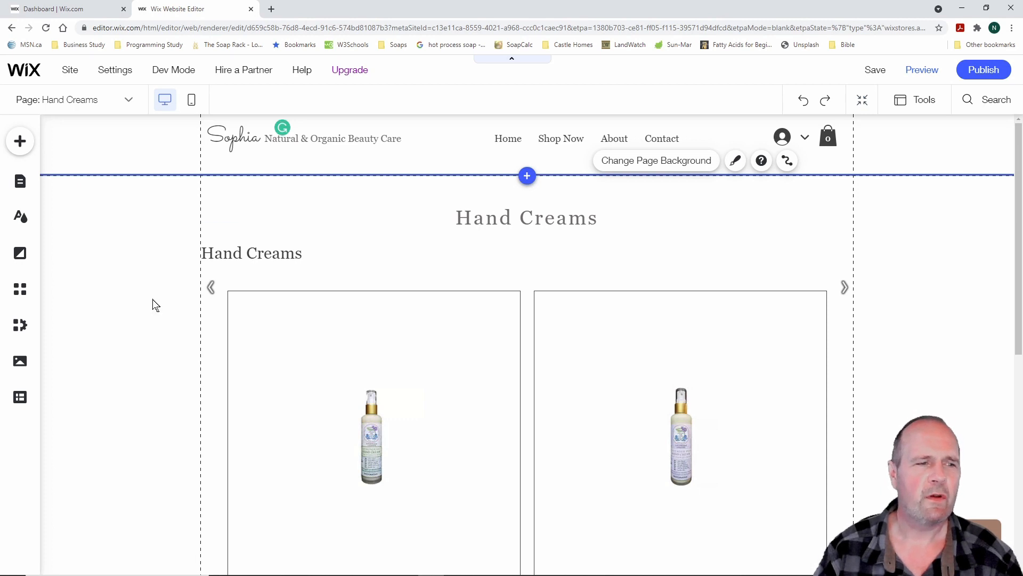
right_click(539, 221)
left_click(571, 264)
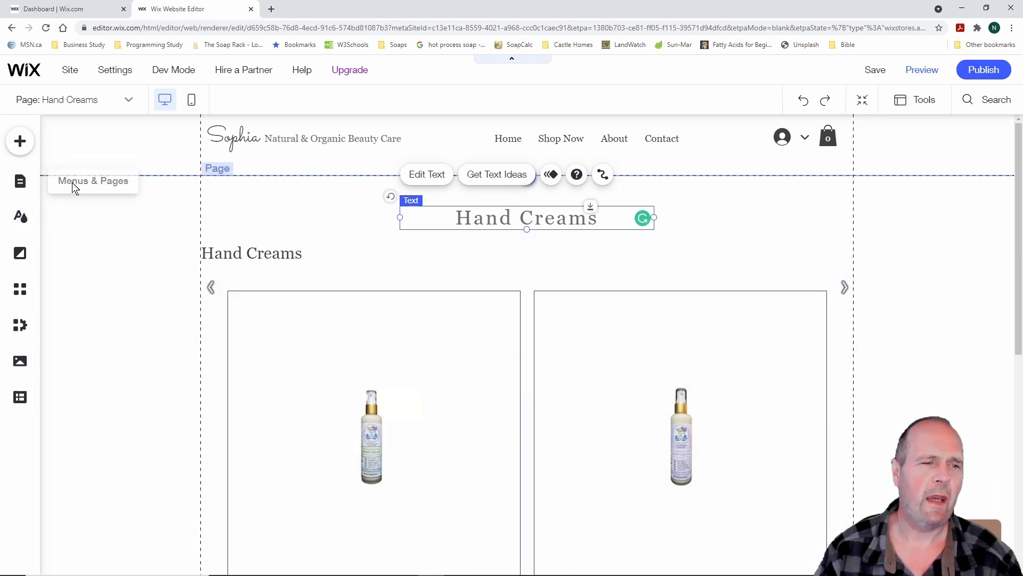
left_click(20, 182)
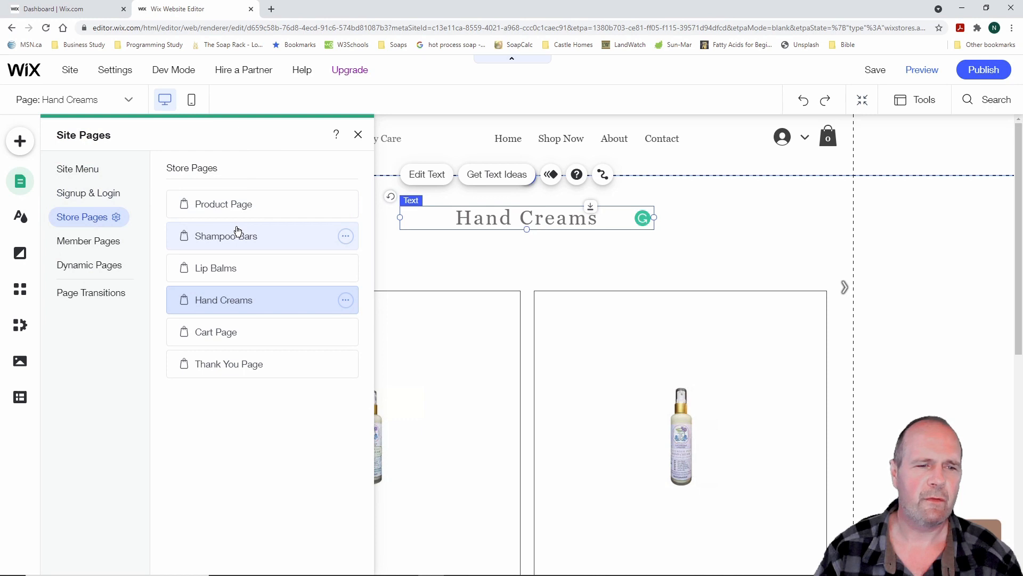
On the Shampoo Bars page, move the gallery down and paste the heading centered above it
left_click(236, 237)
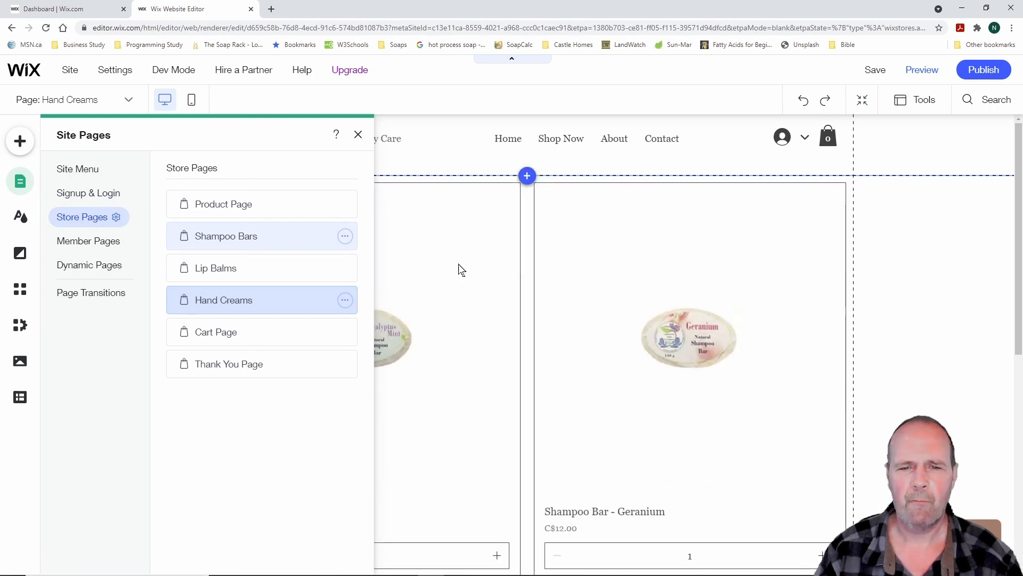
left_click(529, 235)
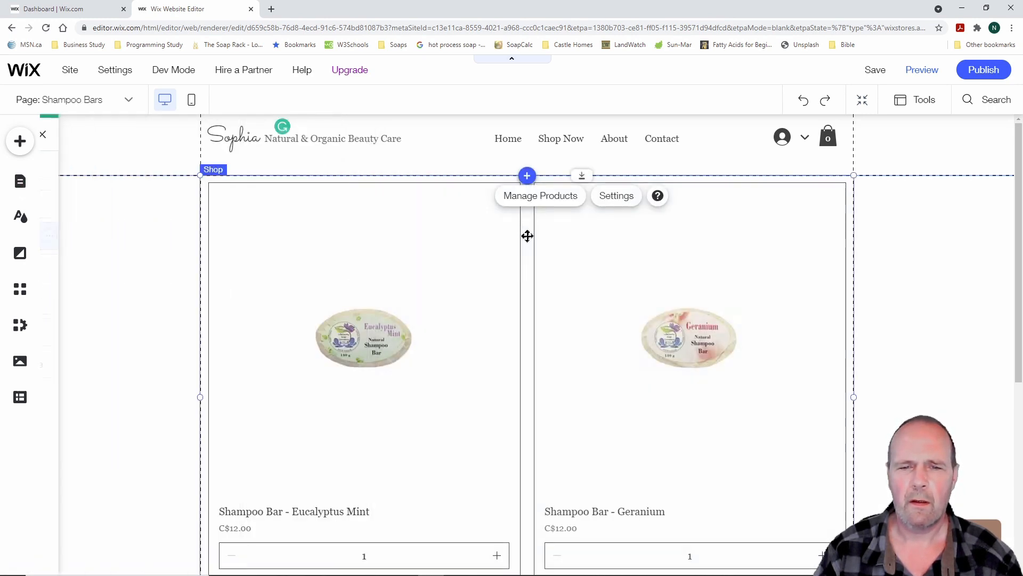
left_click_drag(527, 235, 530, 283)
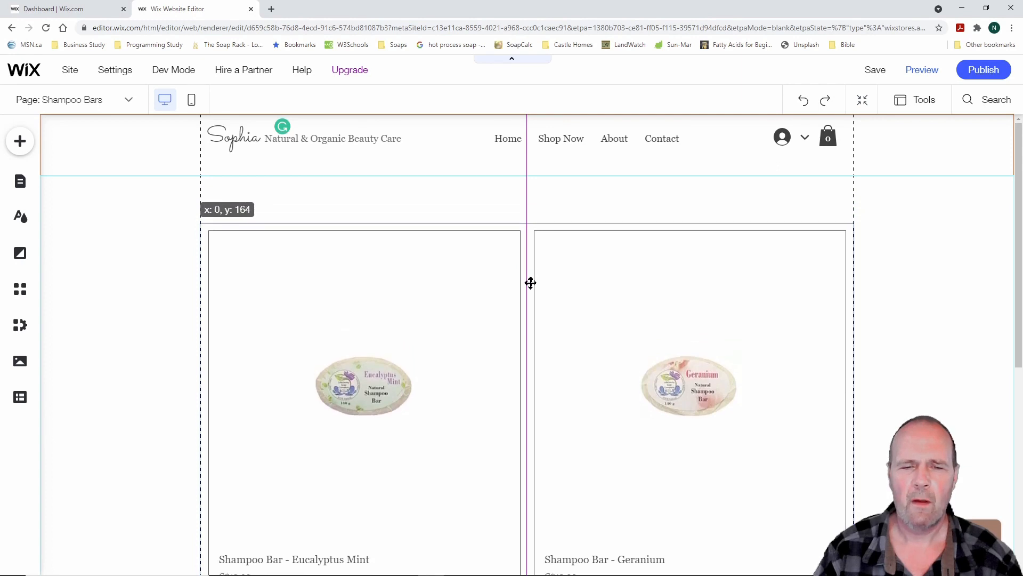
right_click(513, 208)
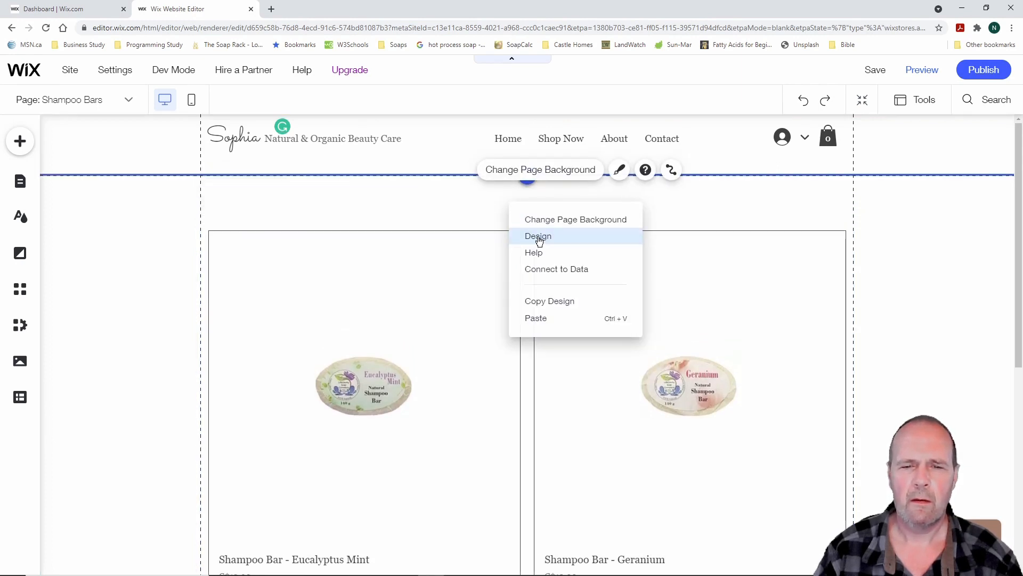
left_click(548, 317)
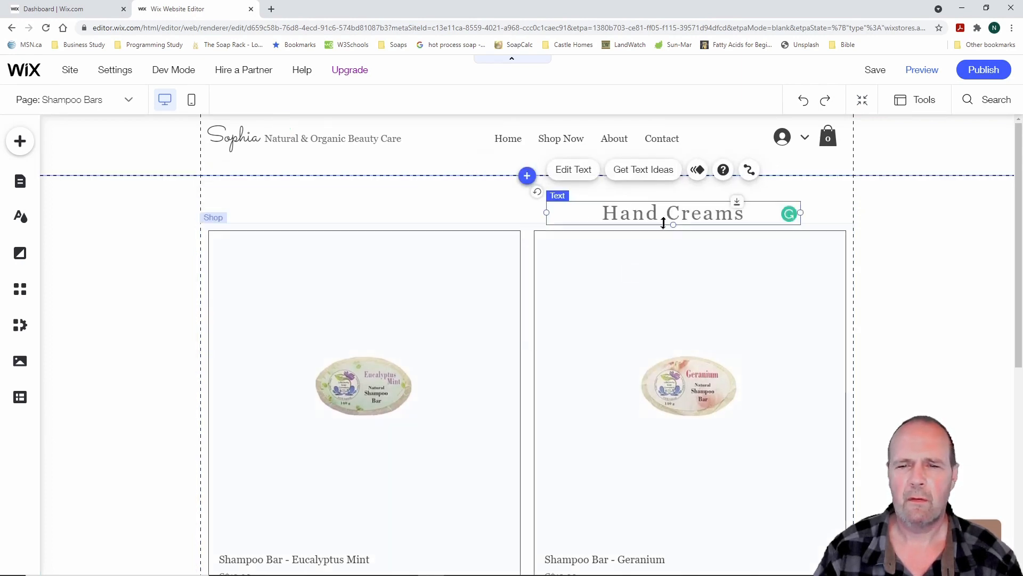
left_click_drag(691, 215, 545, 213)
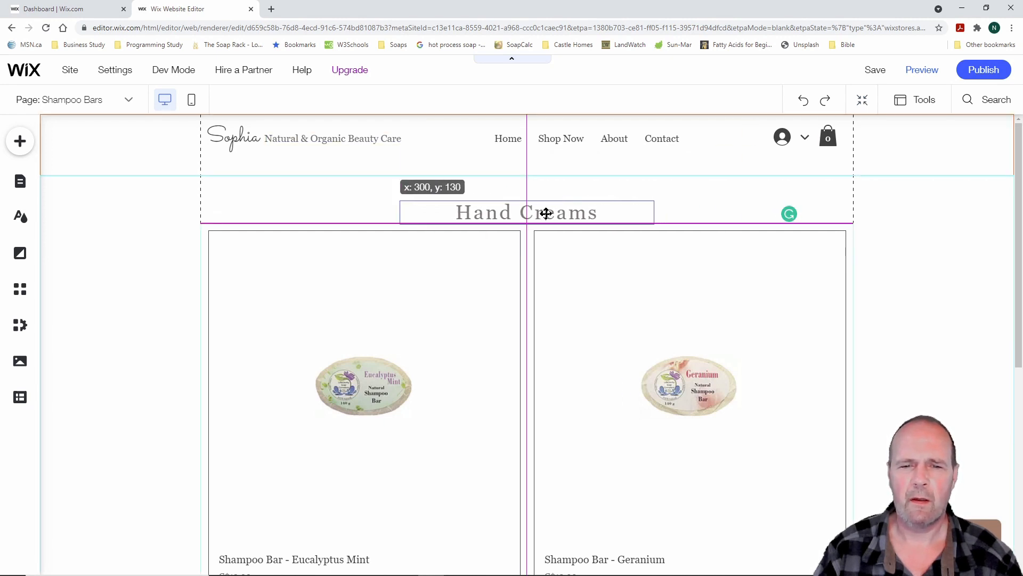
left_click_drag(545, 212, 546, 207)
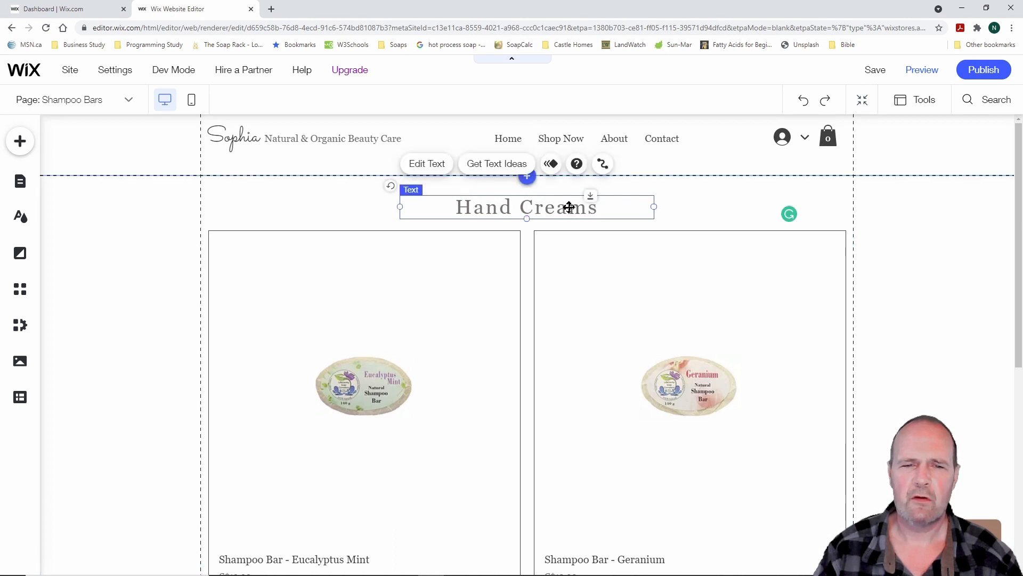
Change the pasted heading's text to 'Shampoo Bars'
left_click(423, 164)
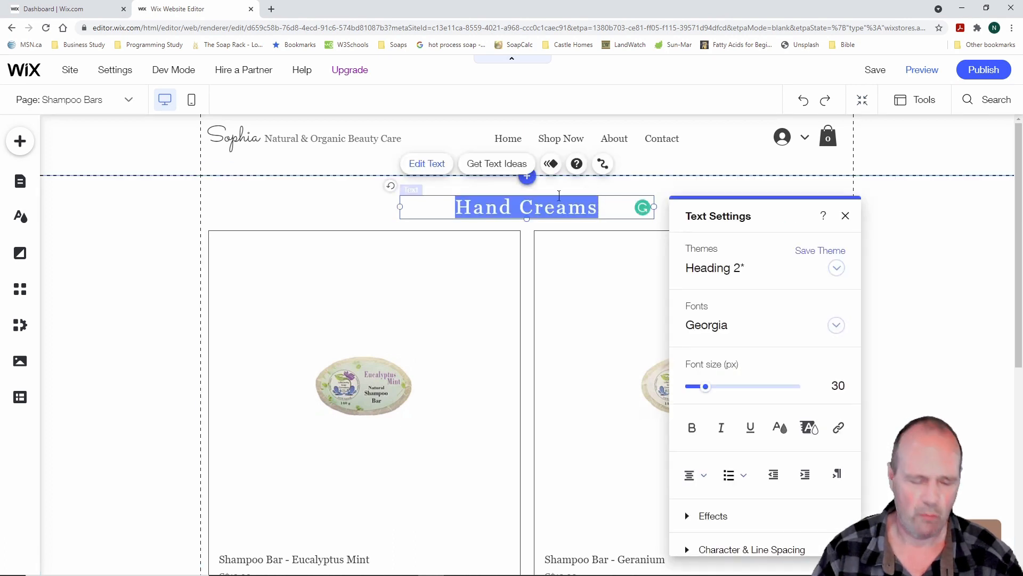
type("Shan")
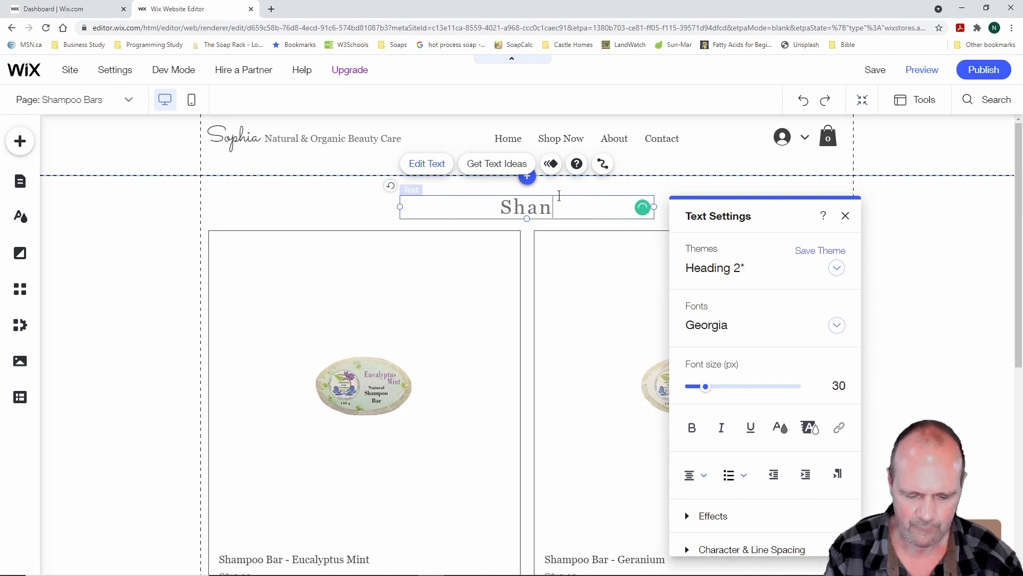
key("BackSpace")
type("mpoo ")
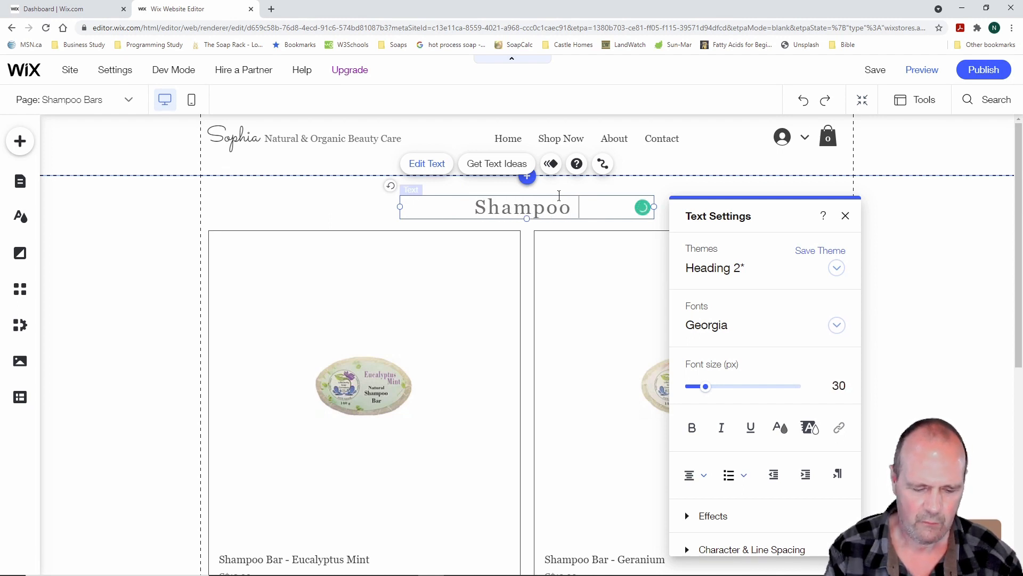
type("Bars")
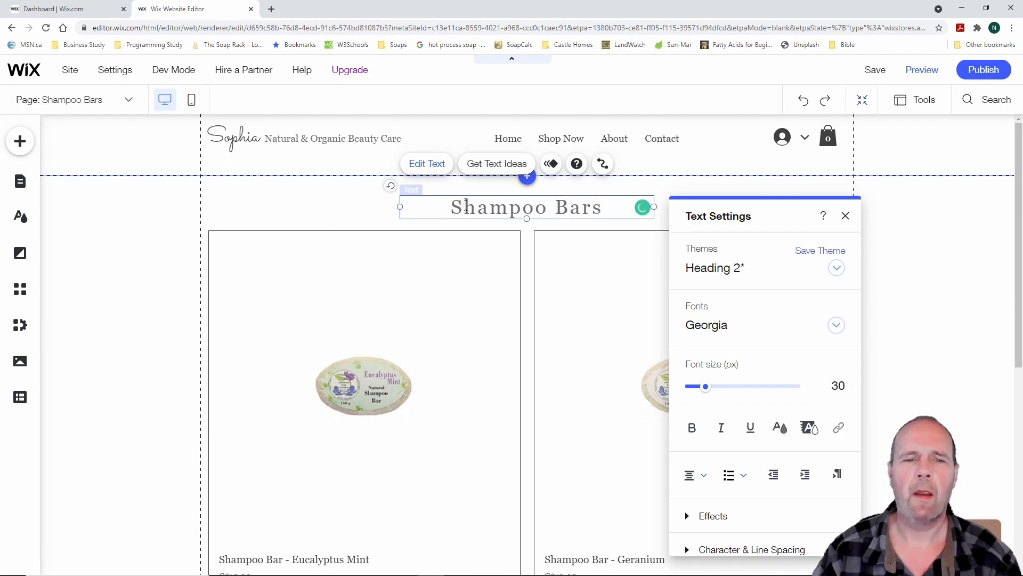
left_click(362, 214)
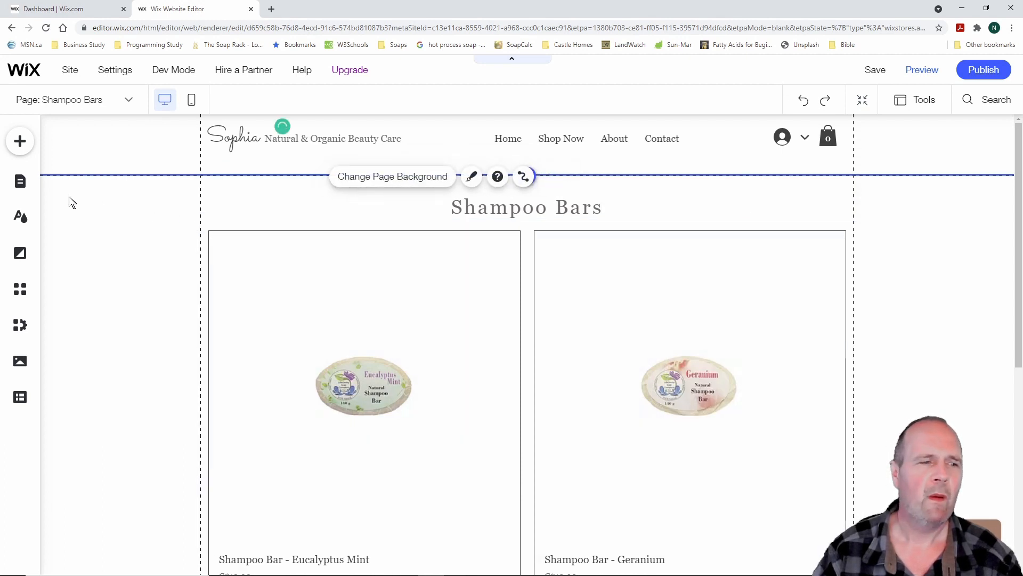
left_click(21, 181)
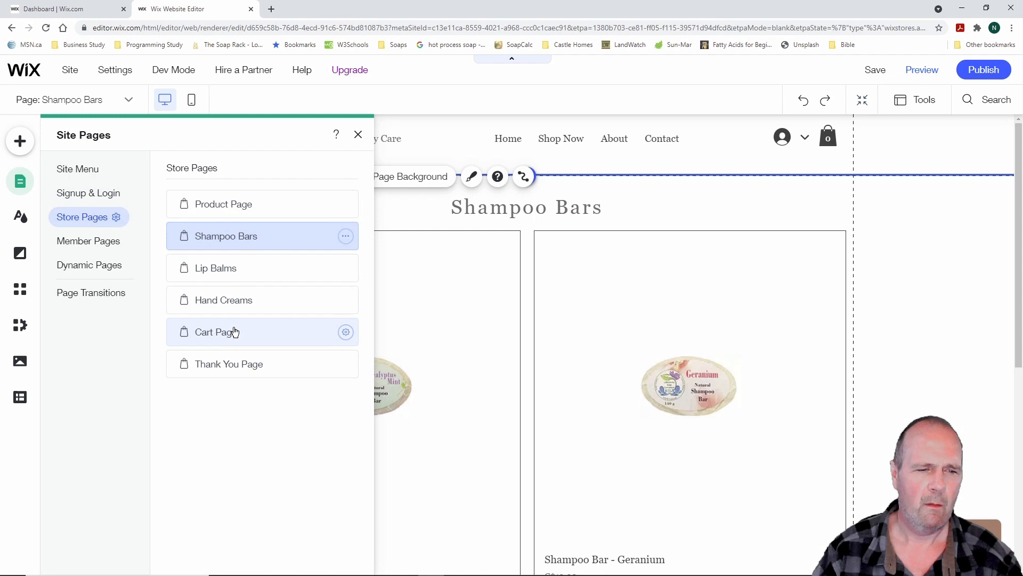
On the Soaps page, move the gallery down and paste the heading centered above it
left_click(97, 173)
left_click(231, 272)
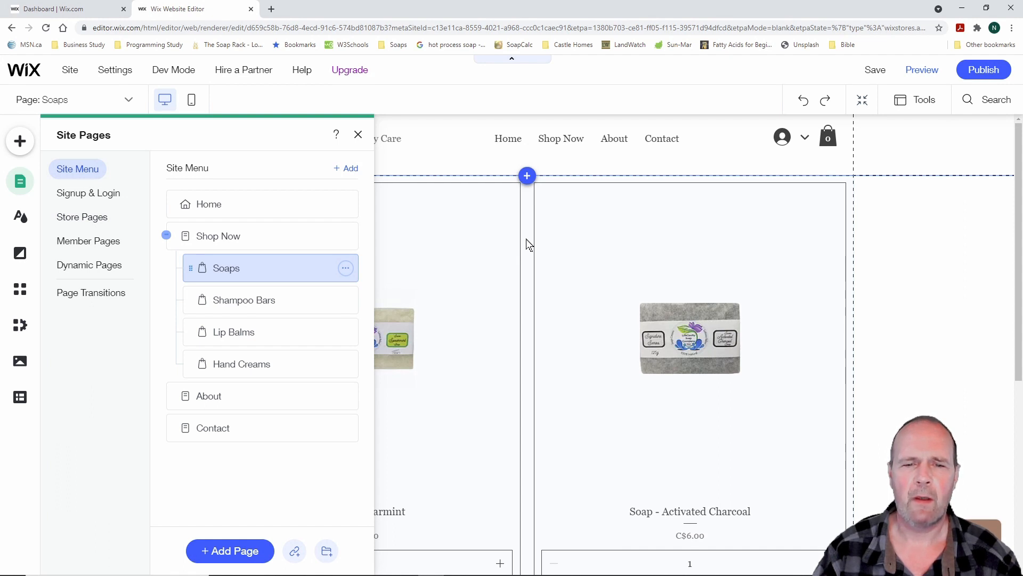
left_click(358, 134)
left_click(527, 230)
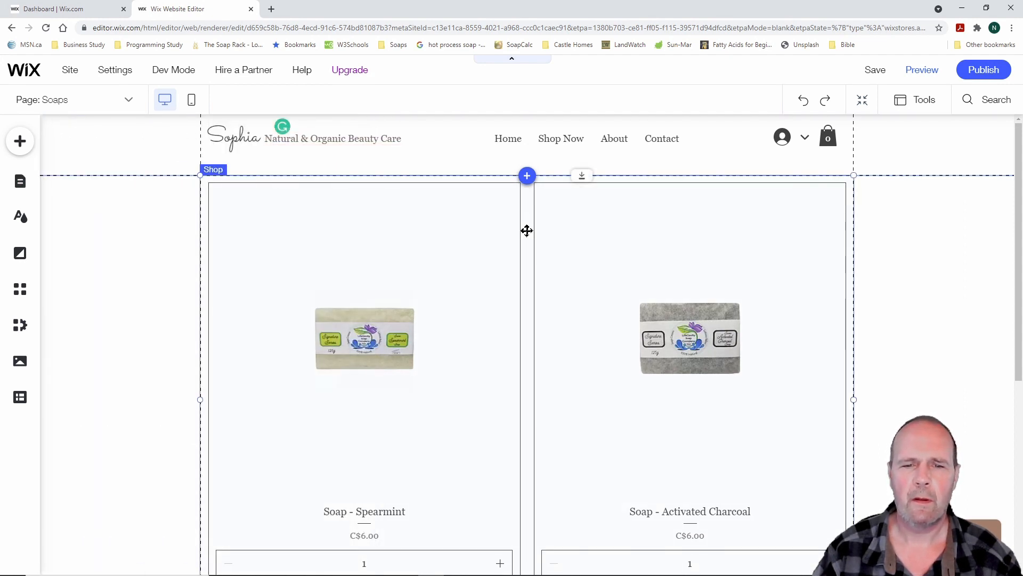
left_click_drag(526, 230, 529, 256)
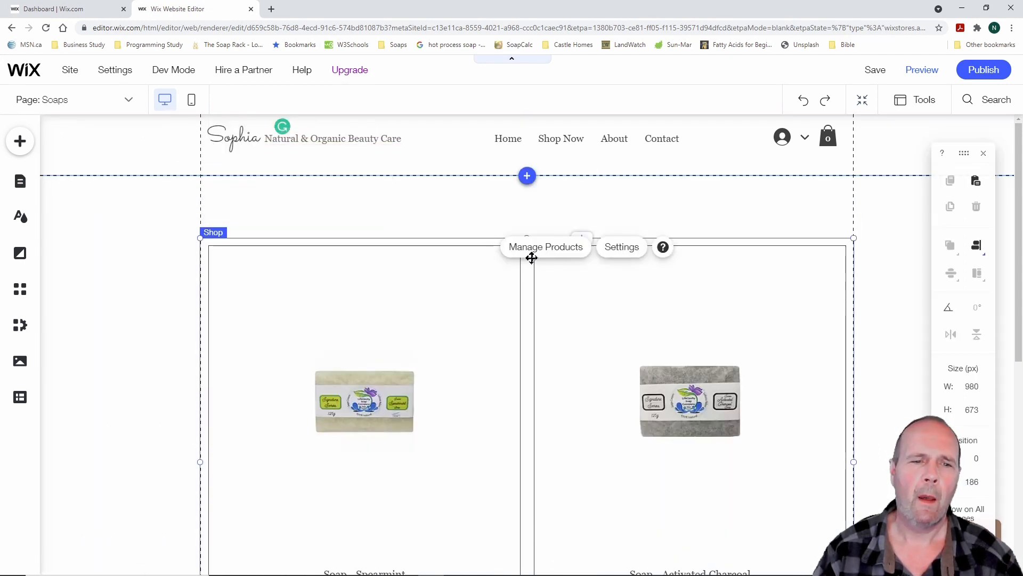
left_click(515, 216)
right_click(522, 231)
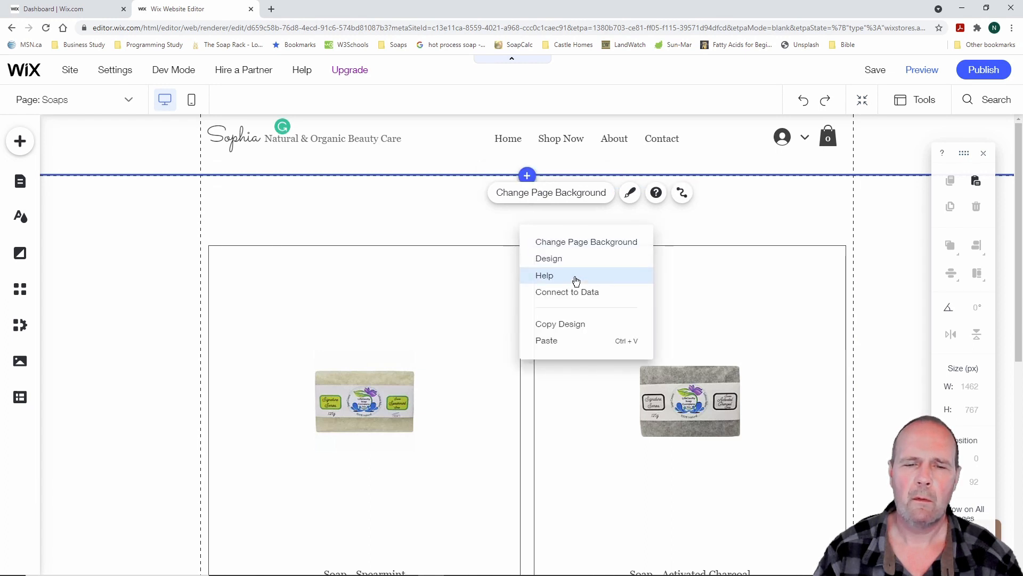
left_click(554, 339)
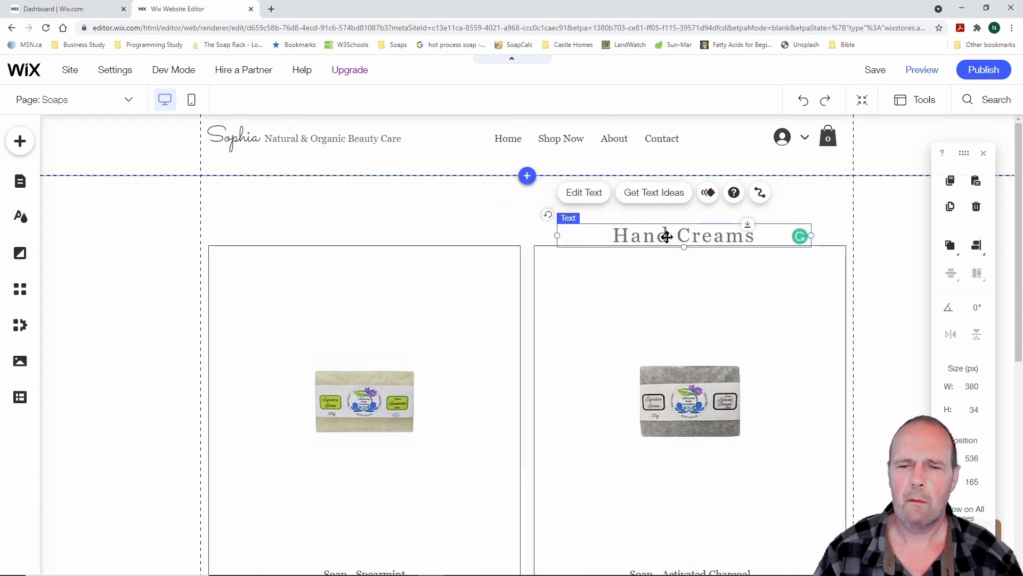
left_click_drag(637, 234, 512, 215)
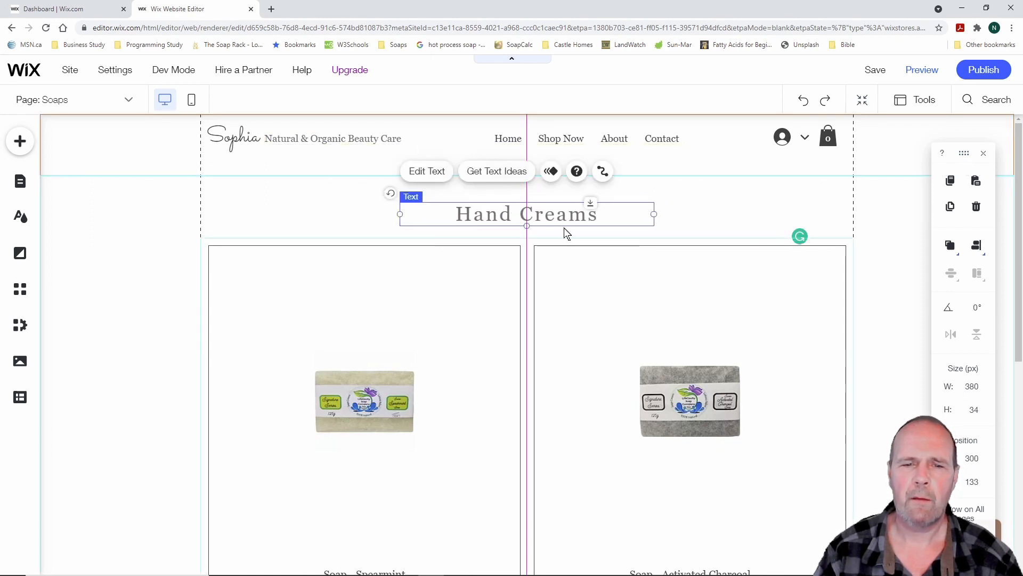
Change the pasted heading's text to 'Soaps'
left_click(436, 178)
type("S")
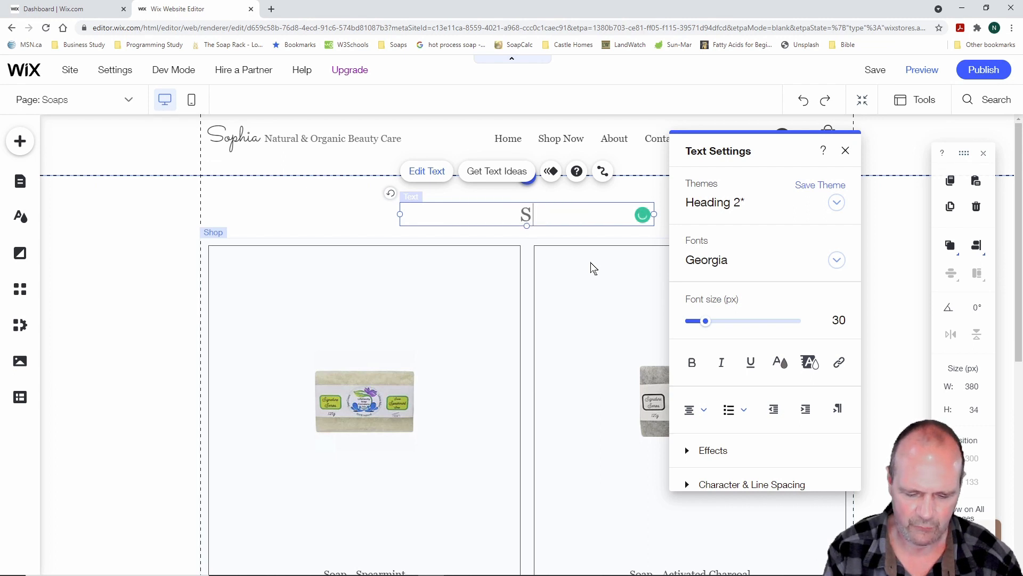
type("oaps")
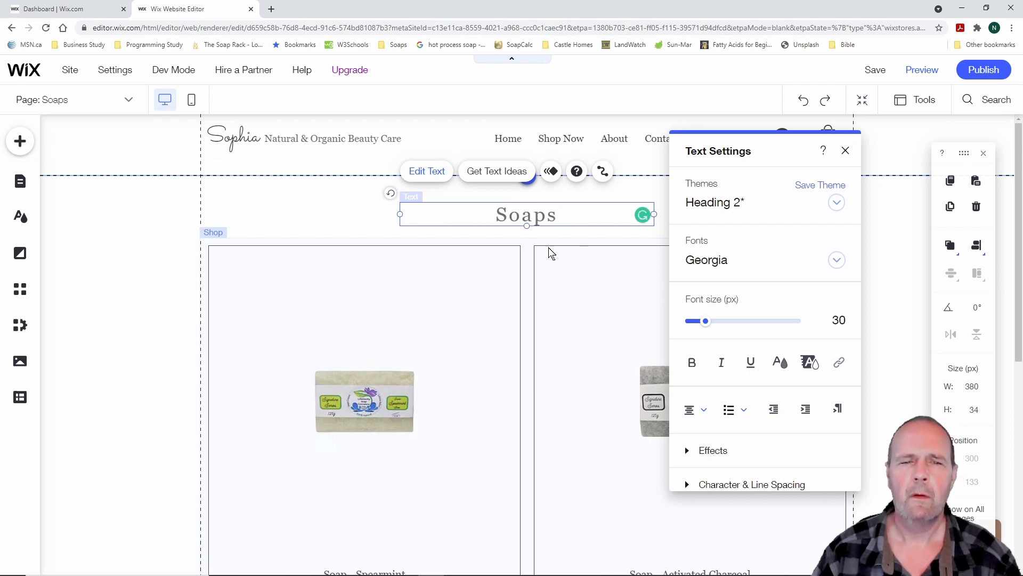
left_click(347, 224)
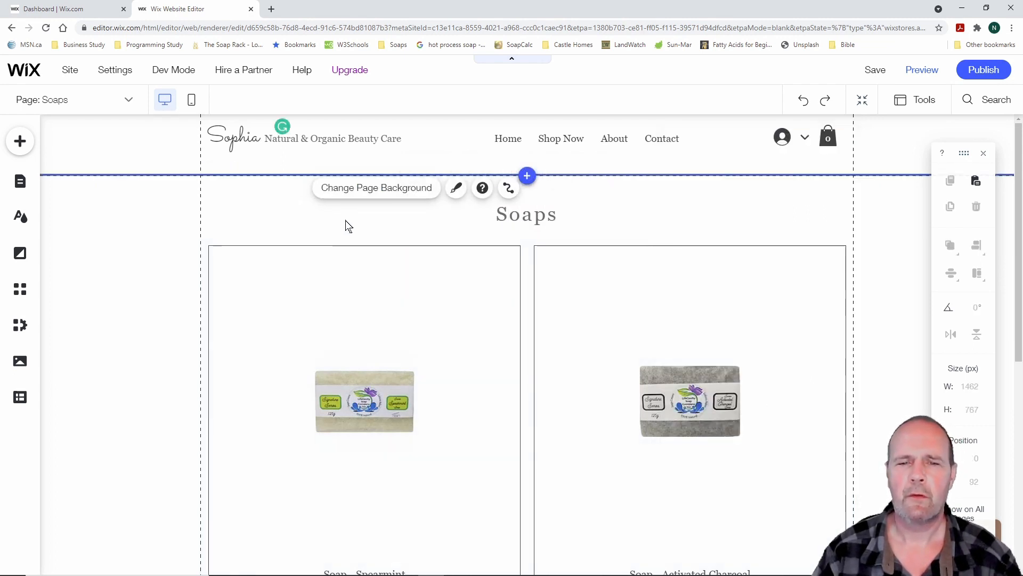
left_click(18, 183)
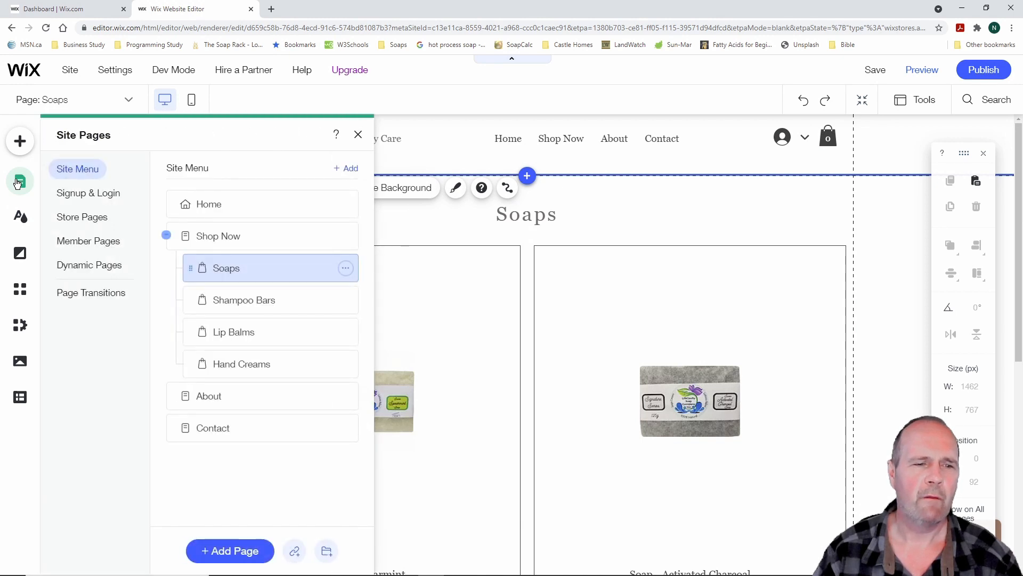
Check the Shampoo Bars, Lip Balms and Hand Creams pages, ending on Lip Balms
left_click(249, 301)
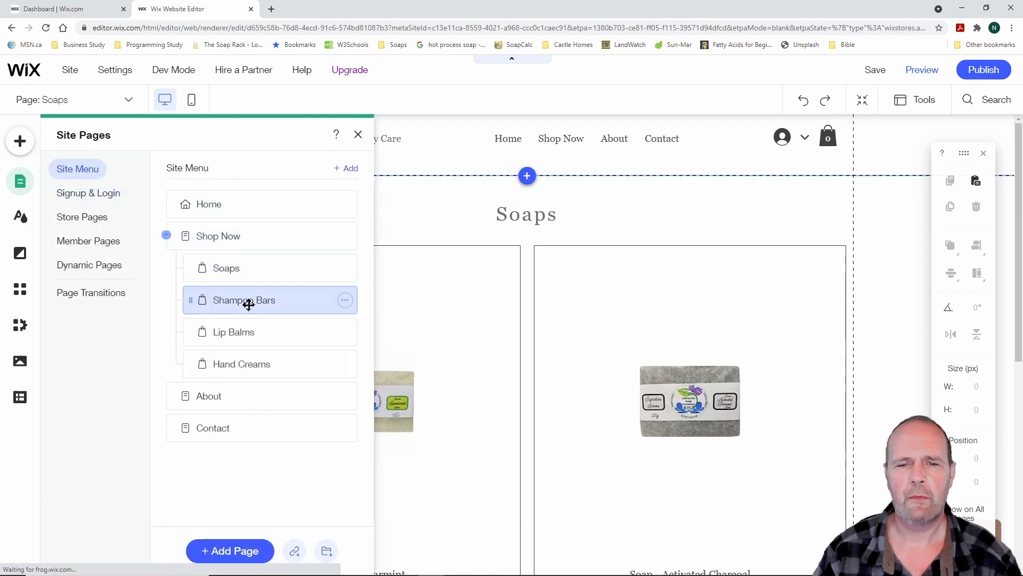
left_click(253, 334)
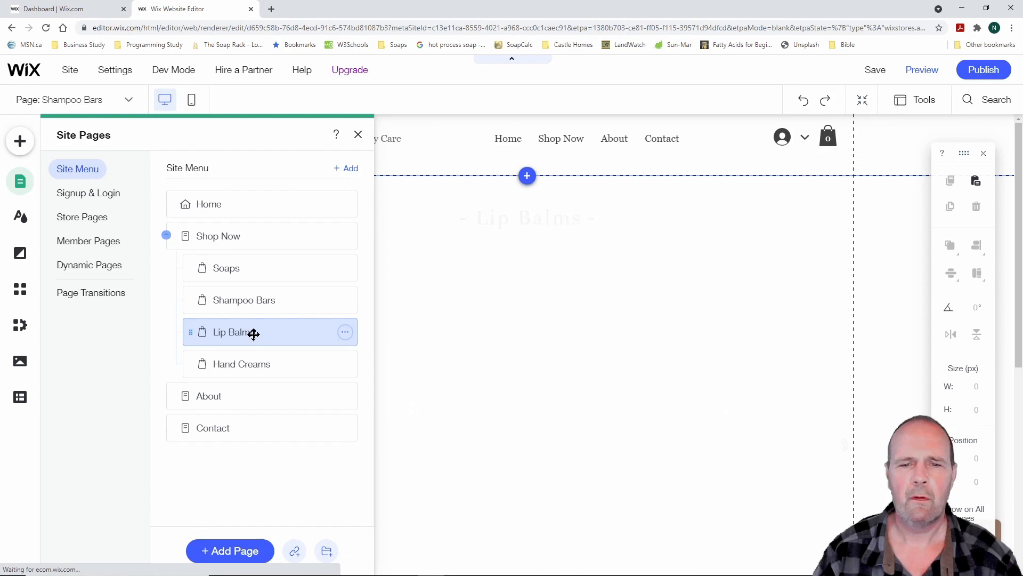
left_click(252, 368)
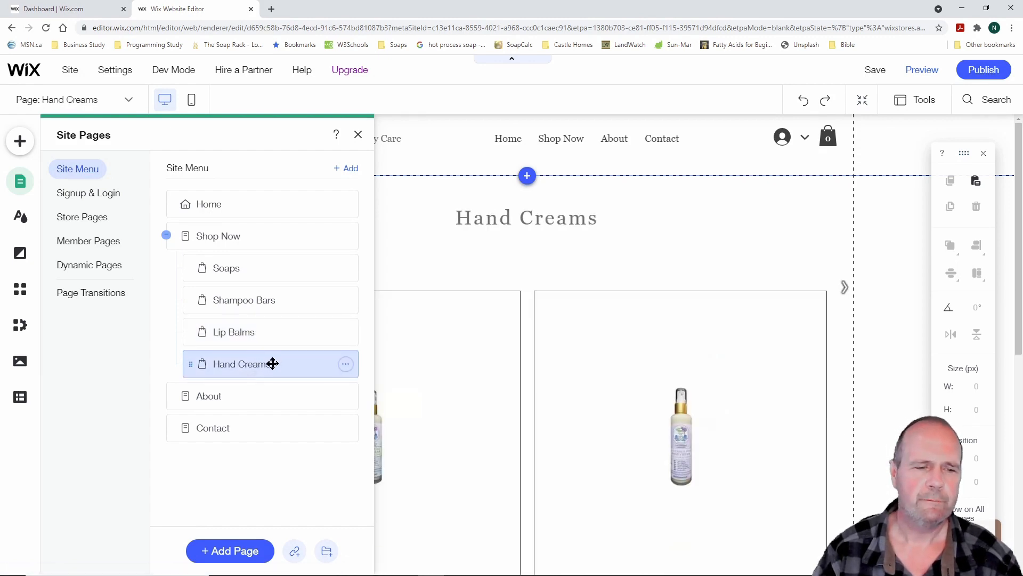
left_click(247, 331)
left_click(245, 299)
left_click(235, 274)
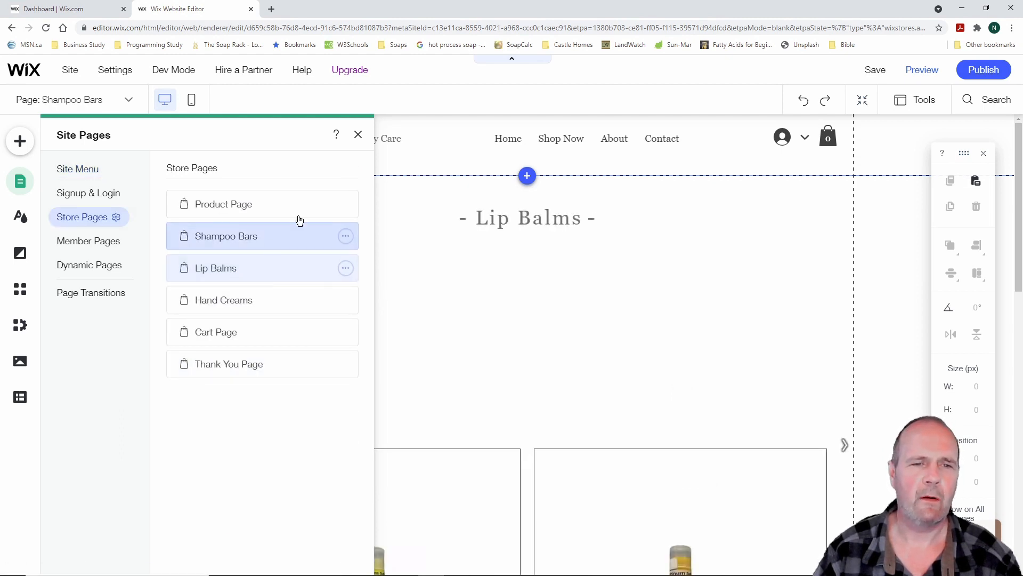
left_click(358, 134)
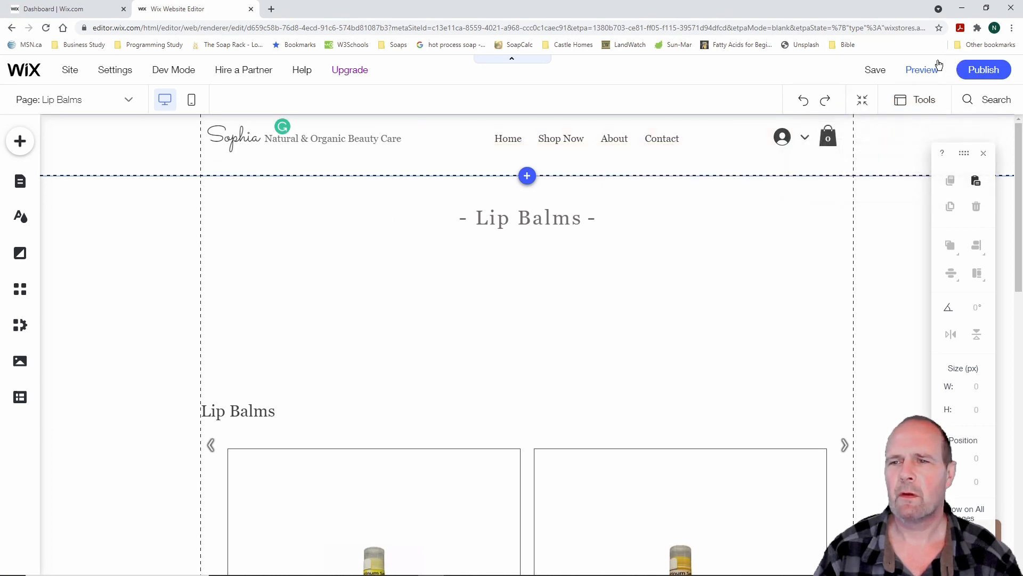
Save the site and switch to preview mode
left_click(874, 74)
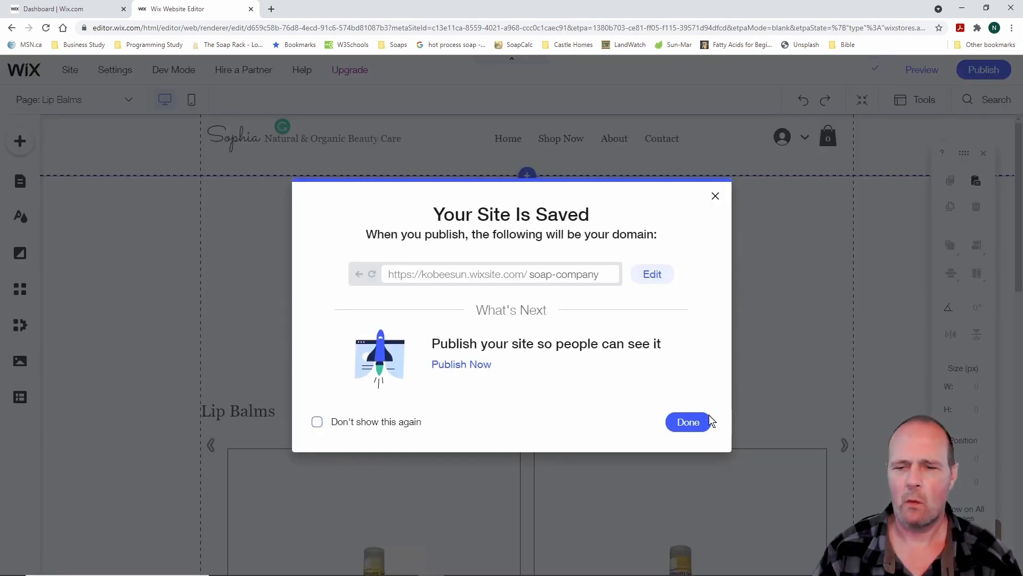
left_click(708, 418)
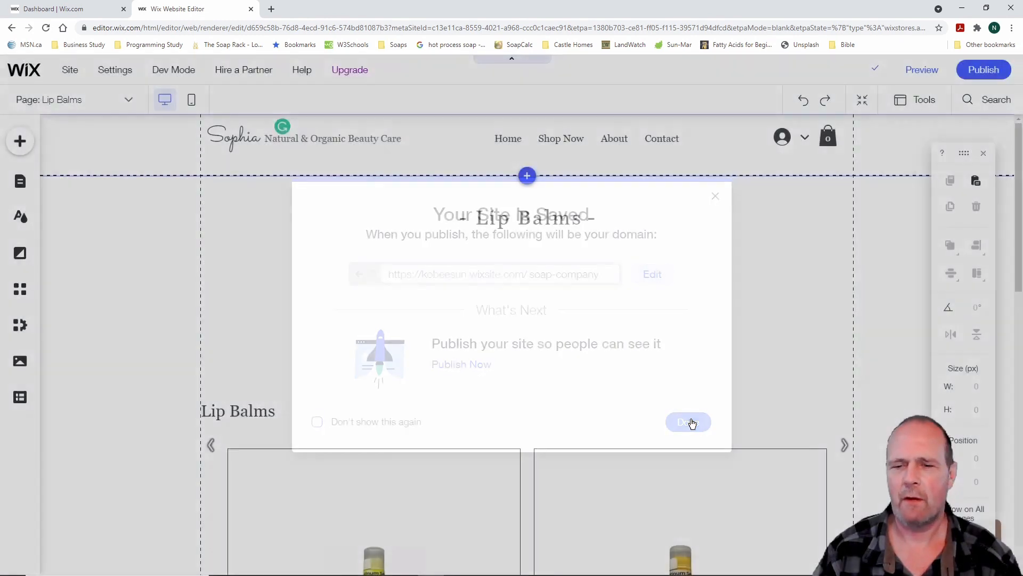
left_click(923, 71)
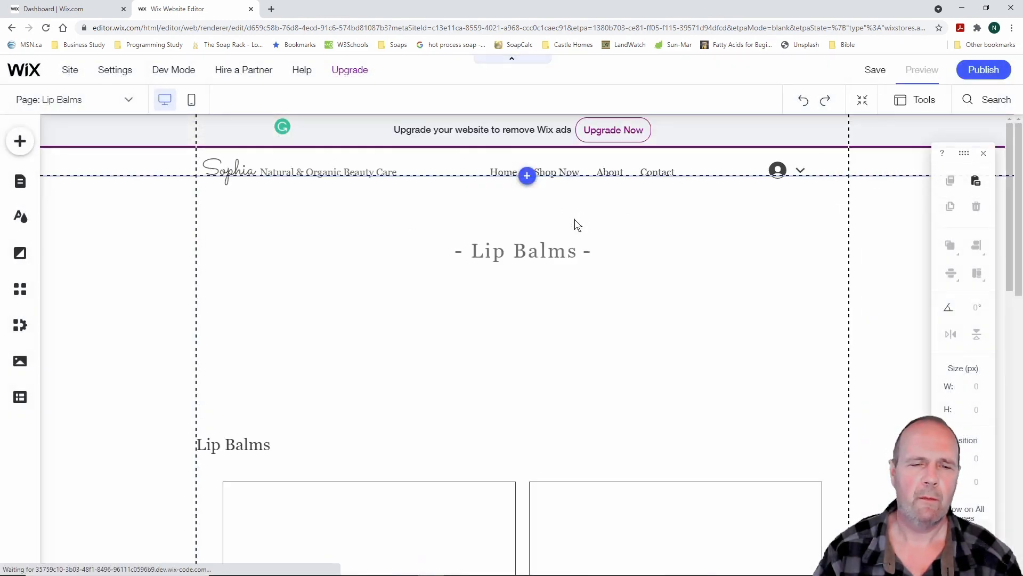
Review the Shampoo Bars and Lip Balms pages in preview
scroll(326, 270, "down", 15)
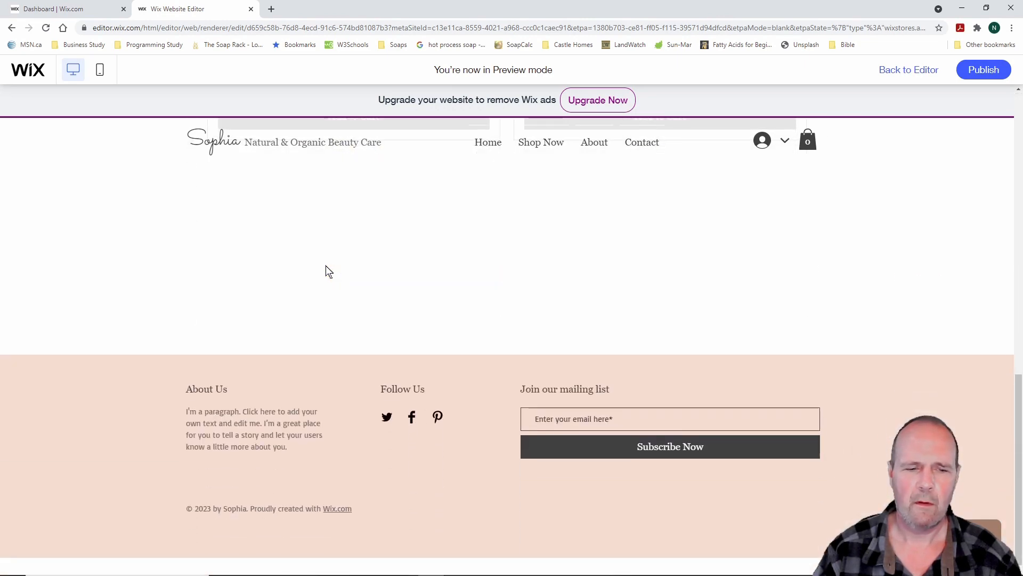
scroll(326, 271, "up", 15)
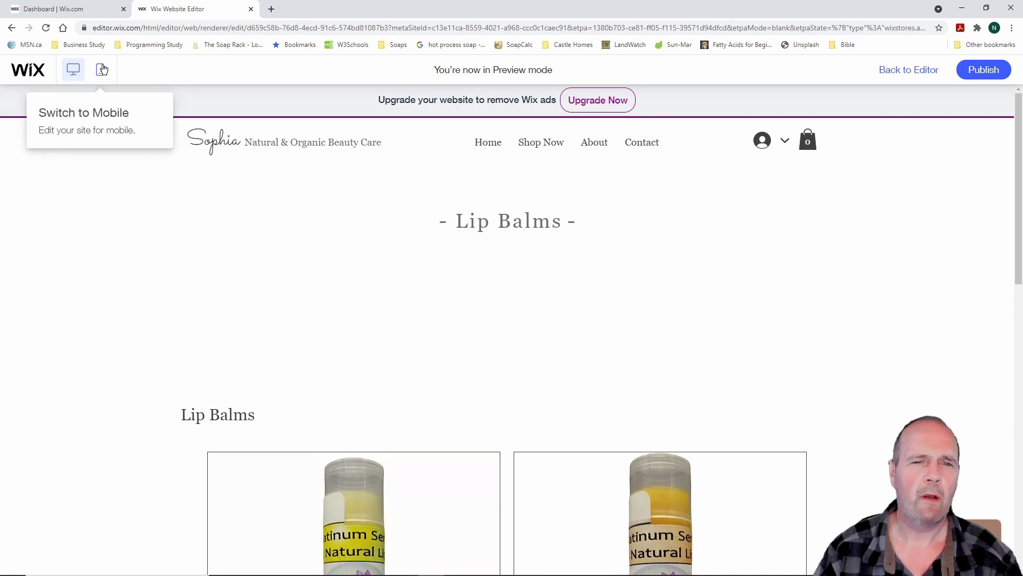
mouse_move(546, 148)
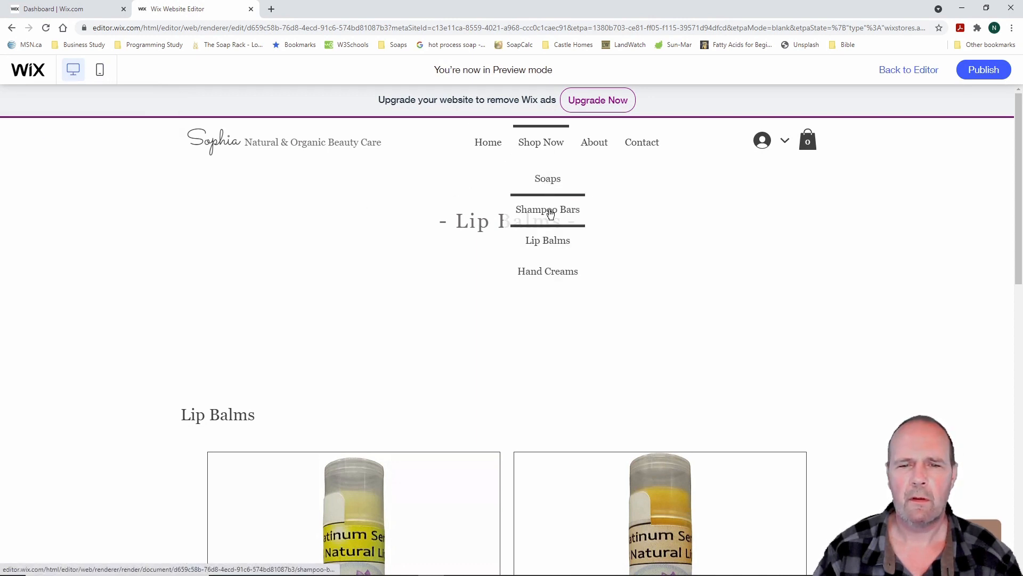
left_click(551, 211)
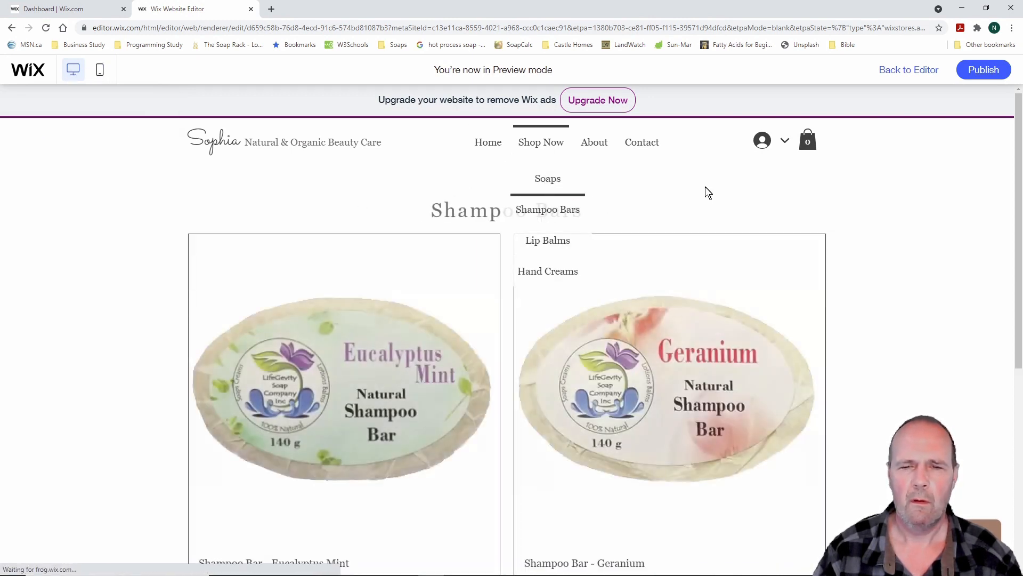
scroll(875, 226, "down", 3)
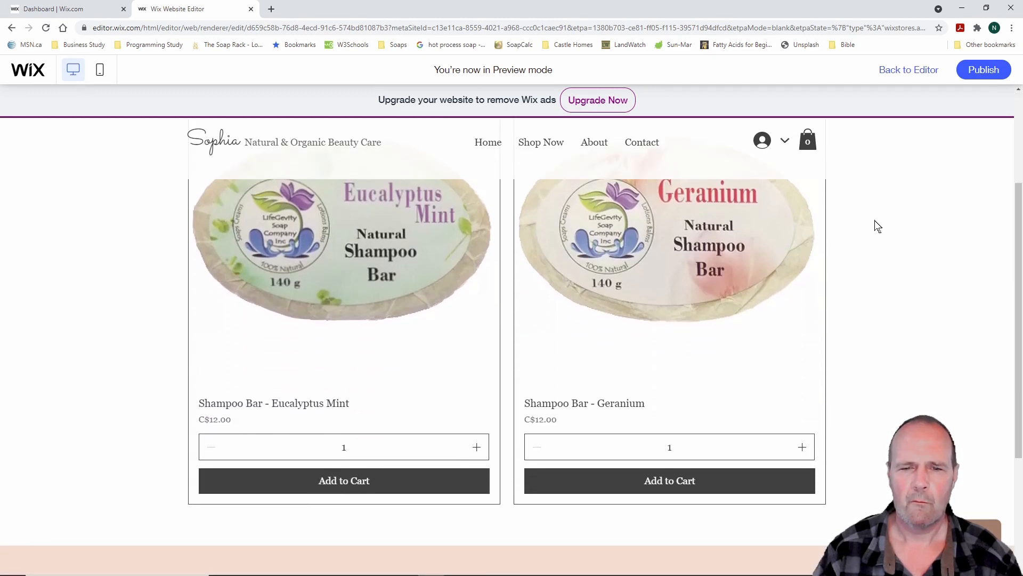
scroll(878, 226, "up", 3)
mouse_move(551, 145)
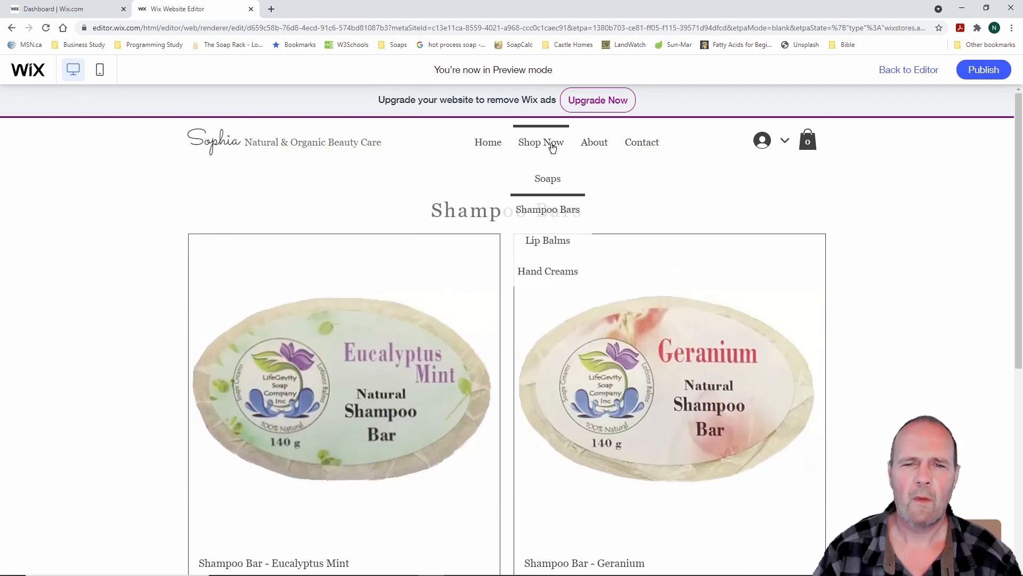
left_click(552, 243)
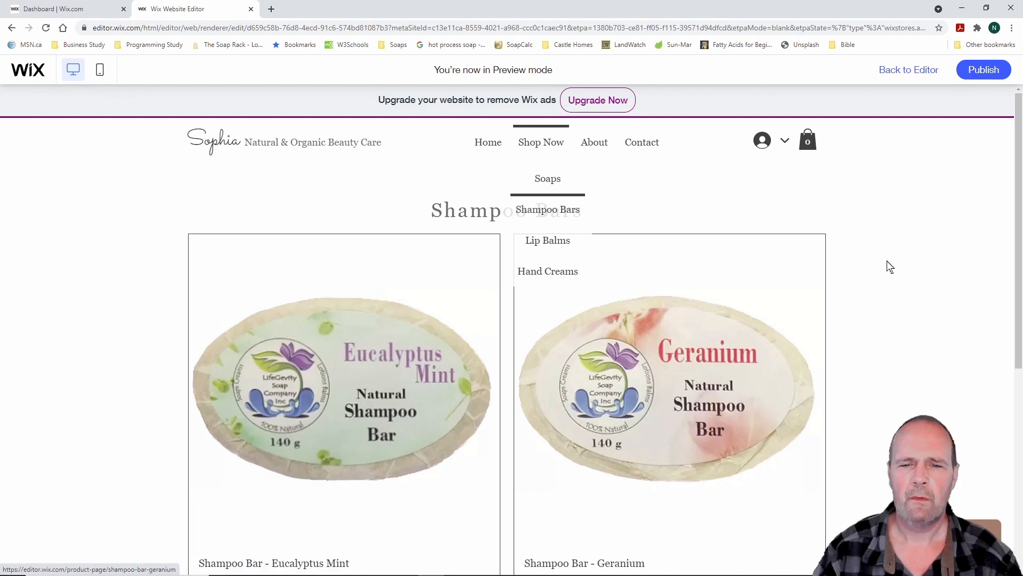
scroll(879, 267, "down", 4)
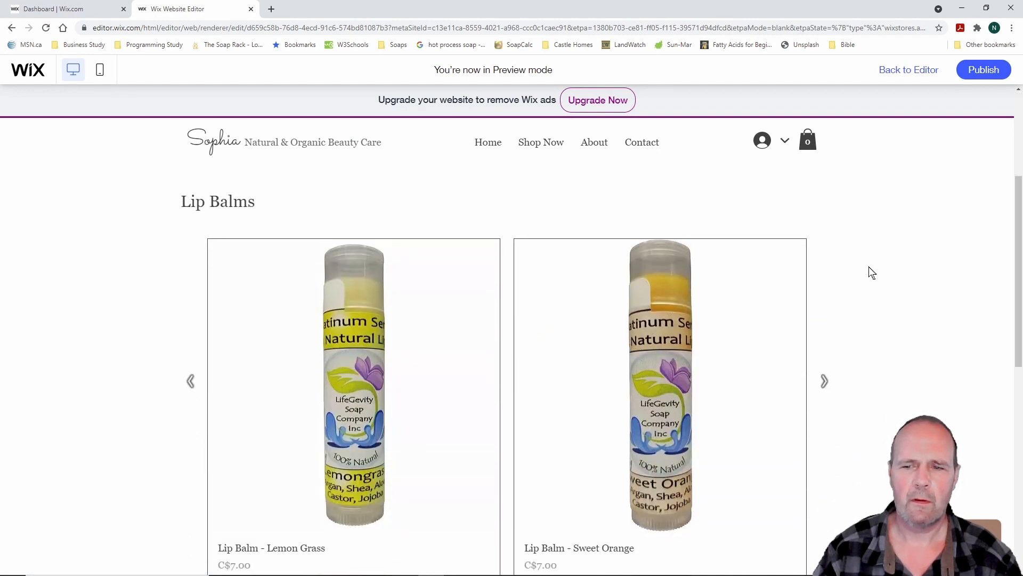
scroll(876, 280, "down", 4)
scroll(877, 280, "up", 8)
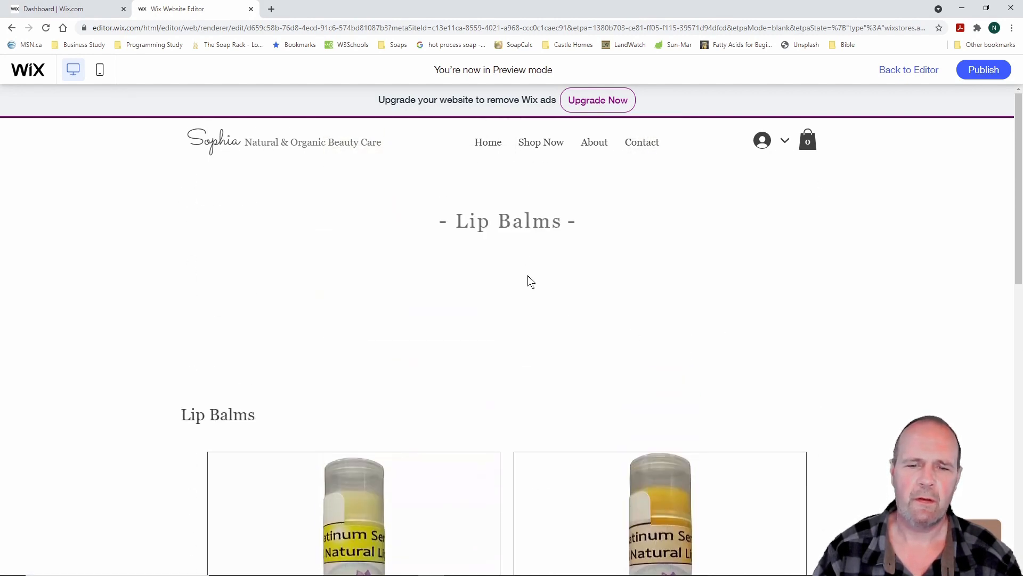
Review the Hand Creams page in preview, then return to the editor
mouse_move(552, 148)
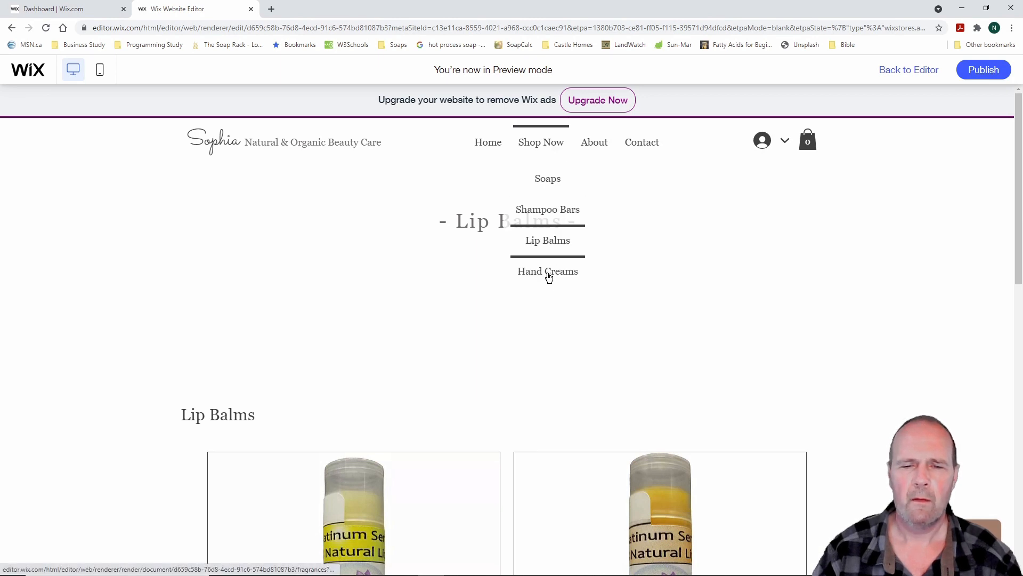
left_click(549, 274)
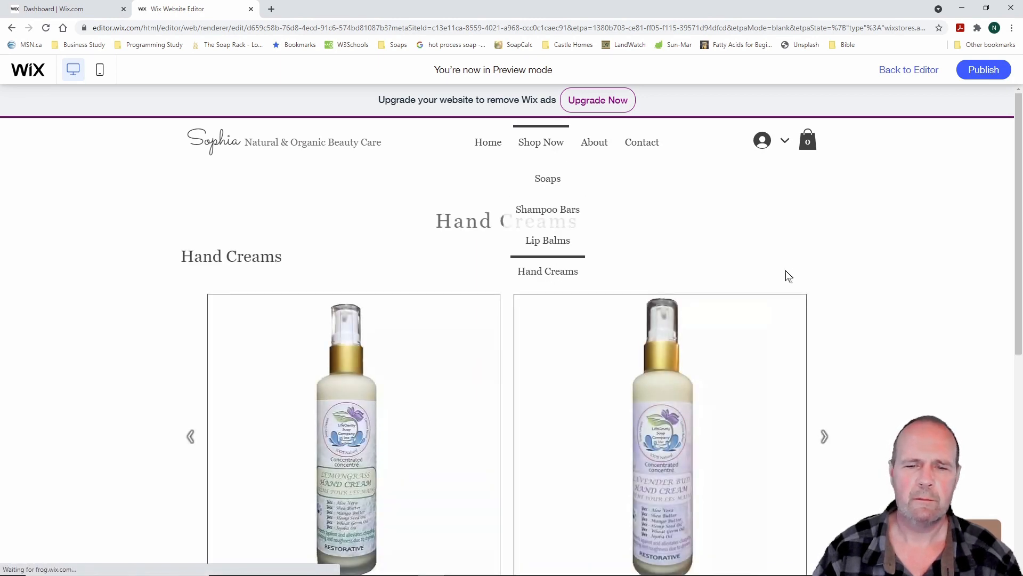
scroll(855, 275, "down", 3)
scroll(856, 275, "up", 3)
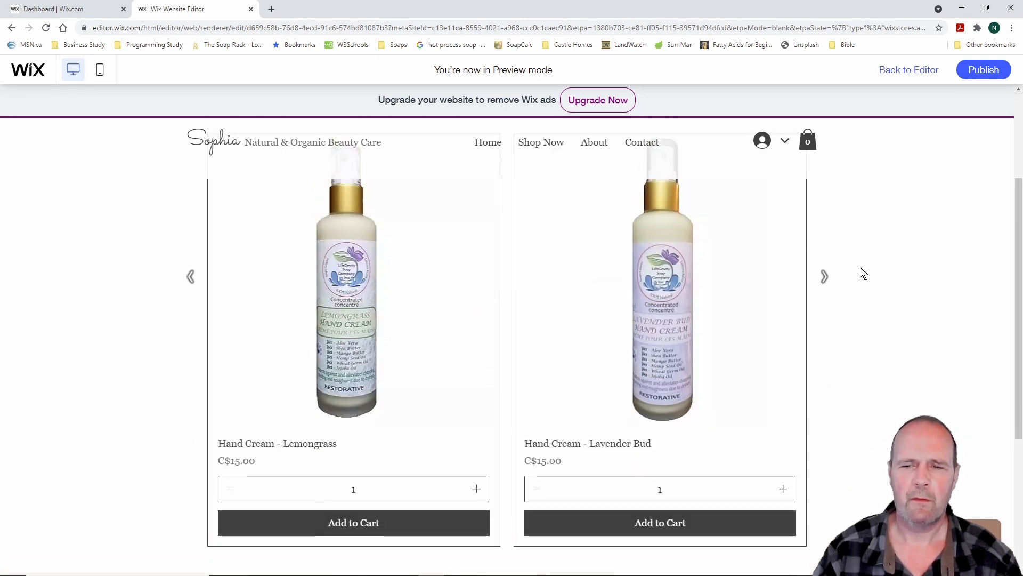
scroll(863, 273, "down", 2)
scroll(858, 272, "down", 2)
scroll(859, 272, "up", 3)
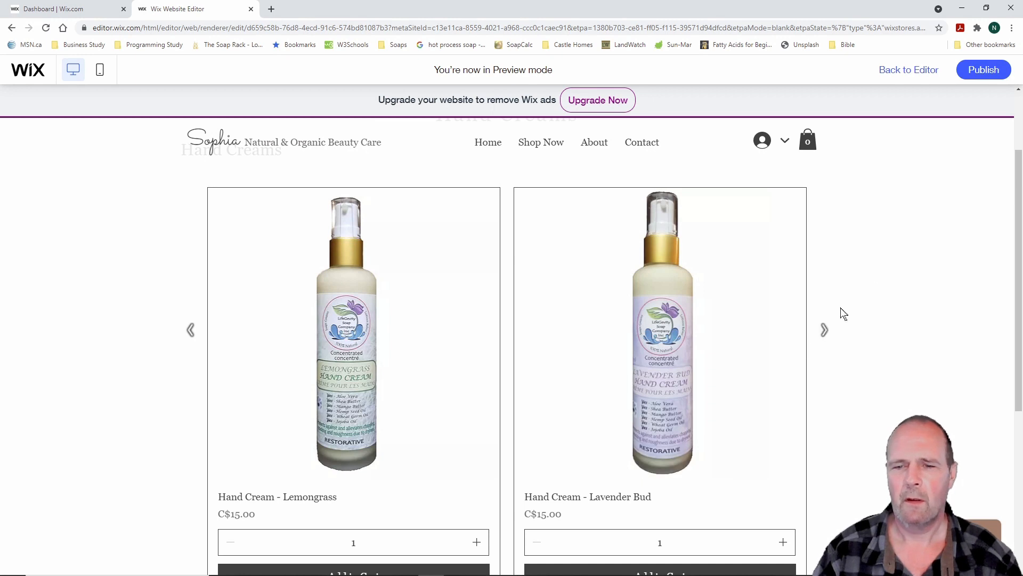
scroll(870, 272, "up", 2)
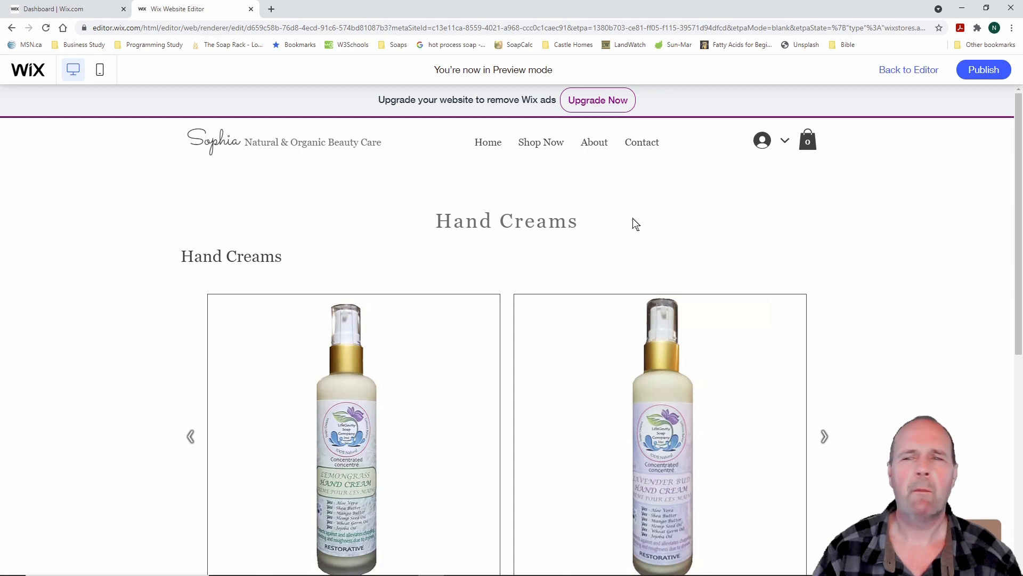
left_click(910, 69)
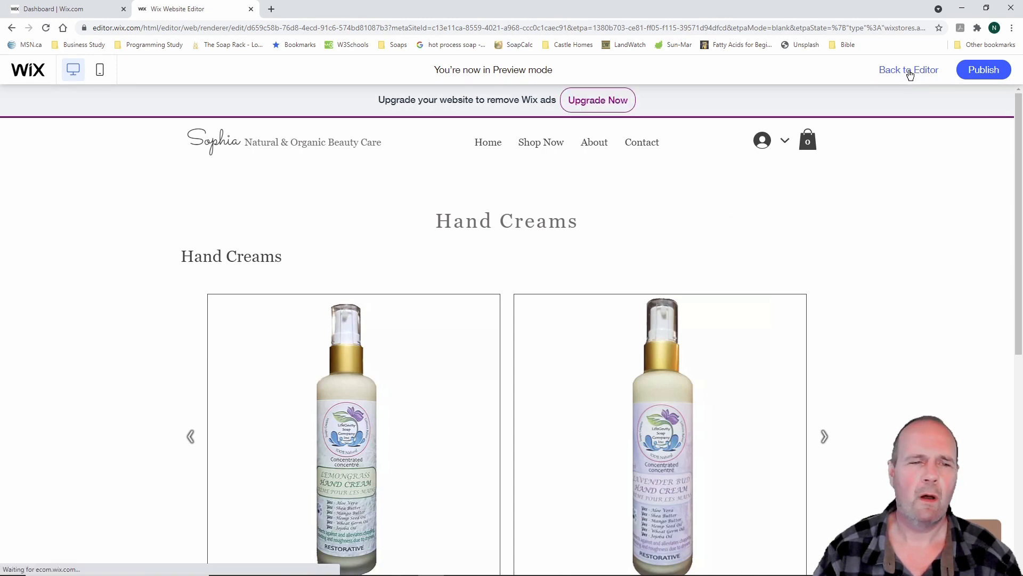
Open the Soaps page from the Site Menu page list
scroll(171, 318, "down", 1)
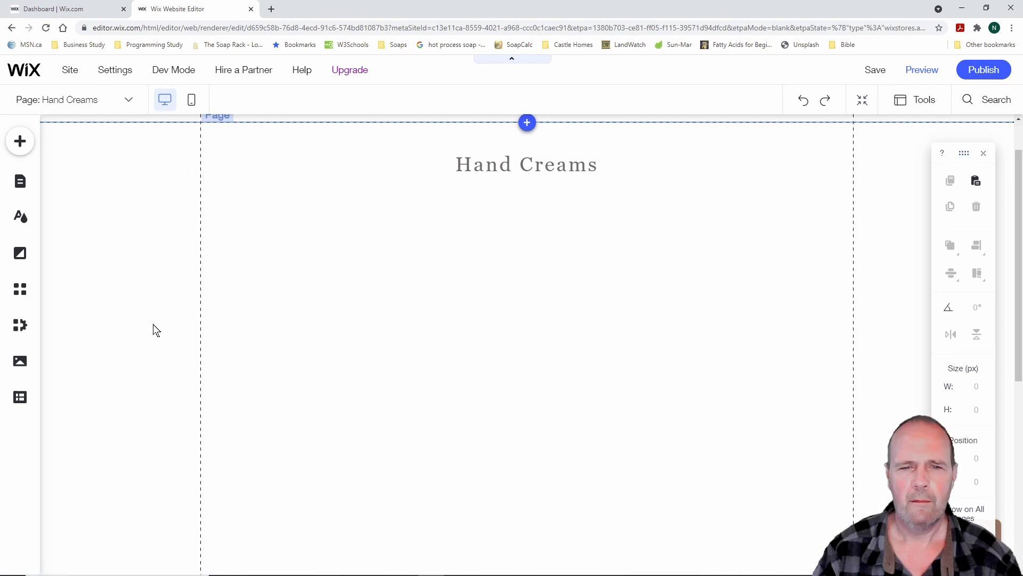
scroll(357, 318, "up", 1)
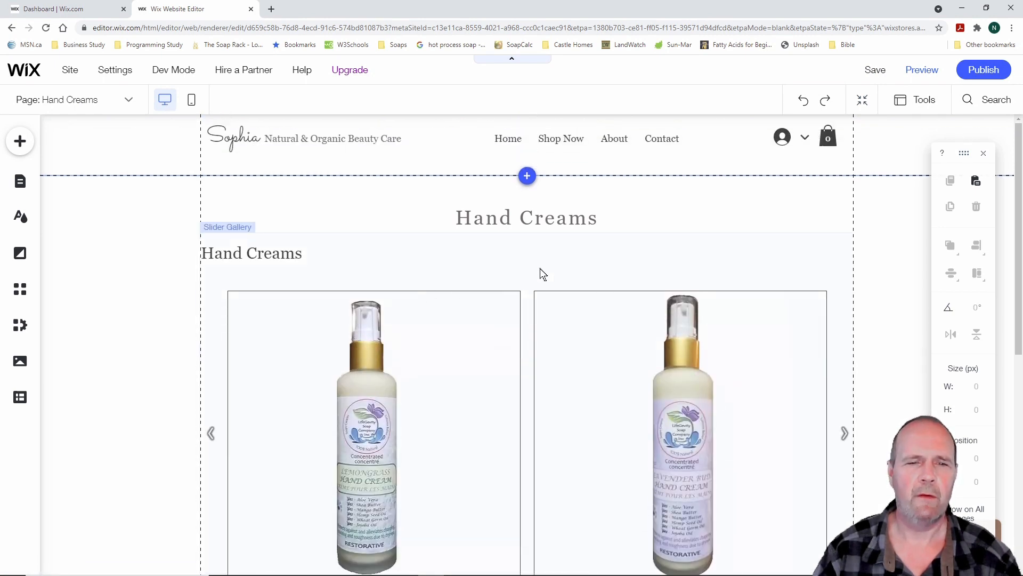
scroll(542, 269, "down", 3)
scroll(542, 270, "up", 3)
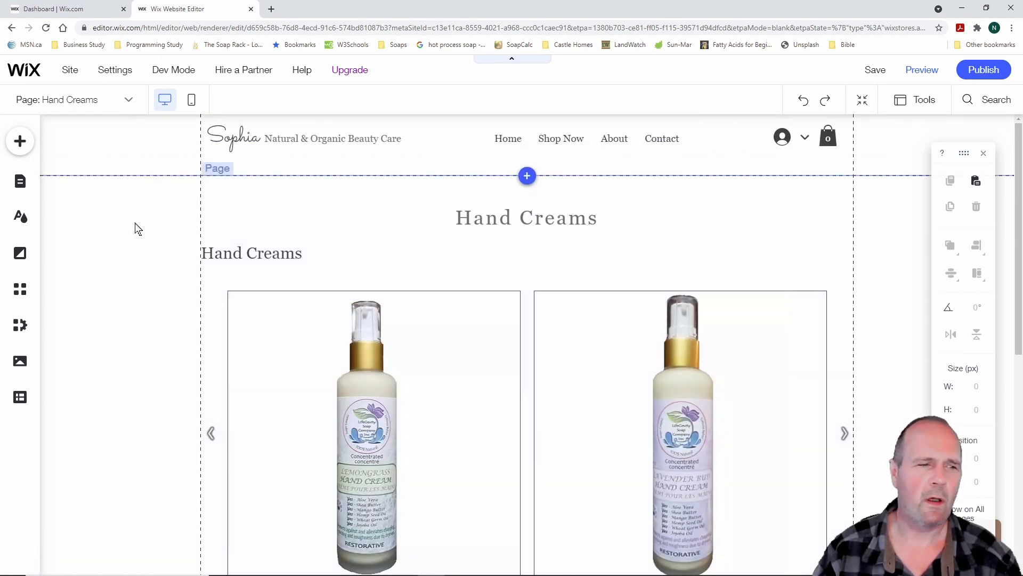
left_click(20, 182)
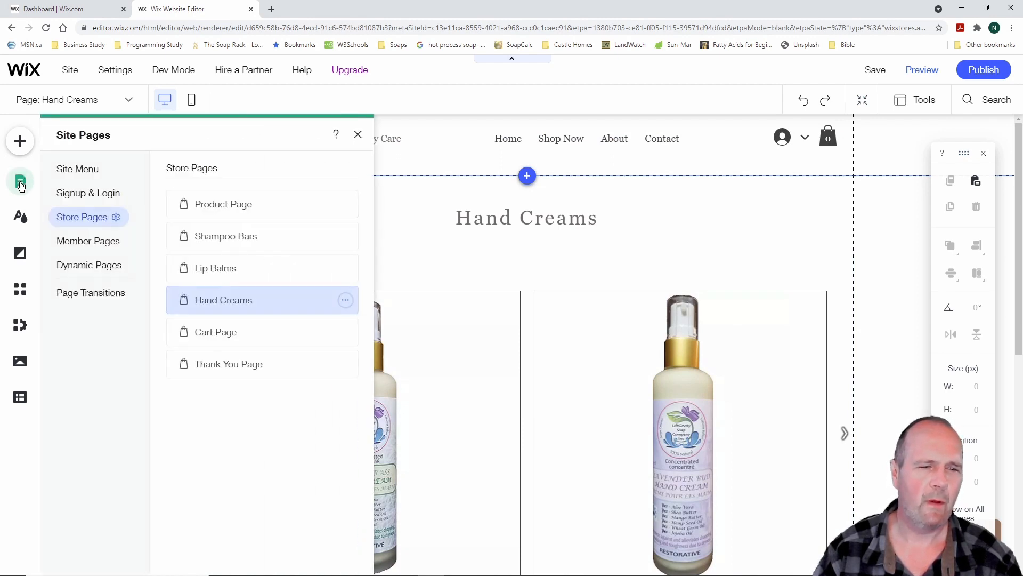
left_click(92, 169)
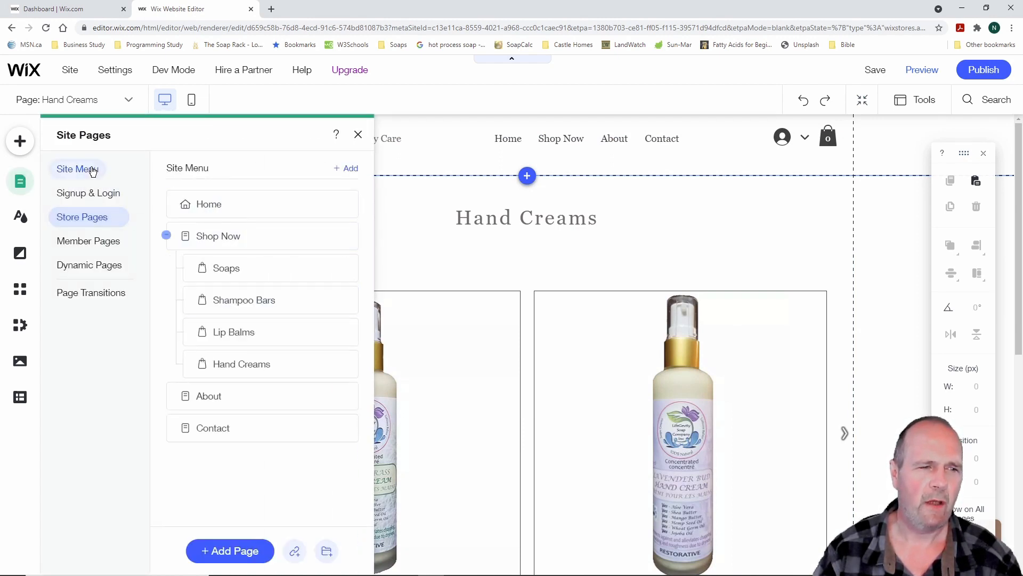
left_click(243, 268)
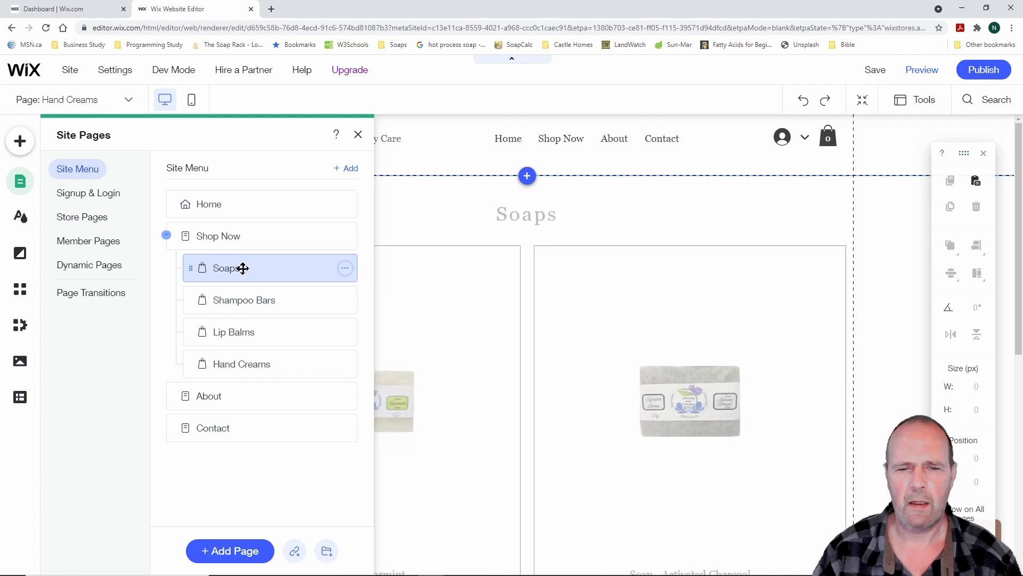
Look over the Shampoo Bars page, then switch to the Lip Balms page
scroll(606, 413, "down", 5)
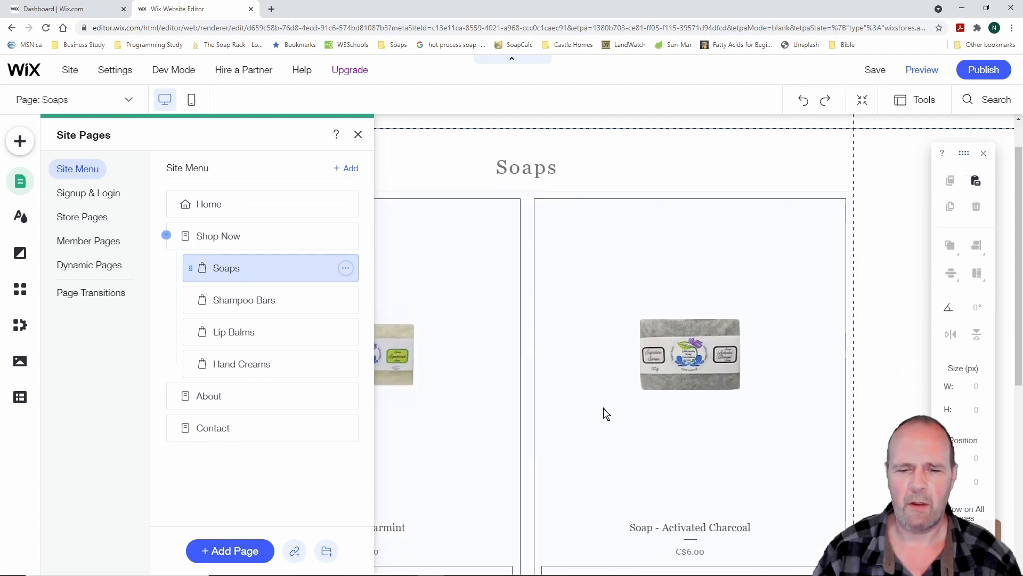
scroll(604, 414, "up", 5)
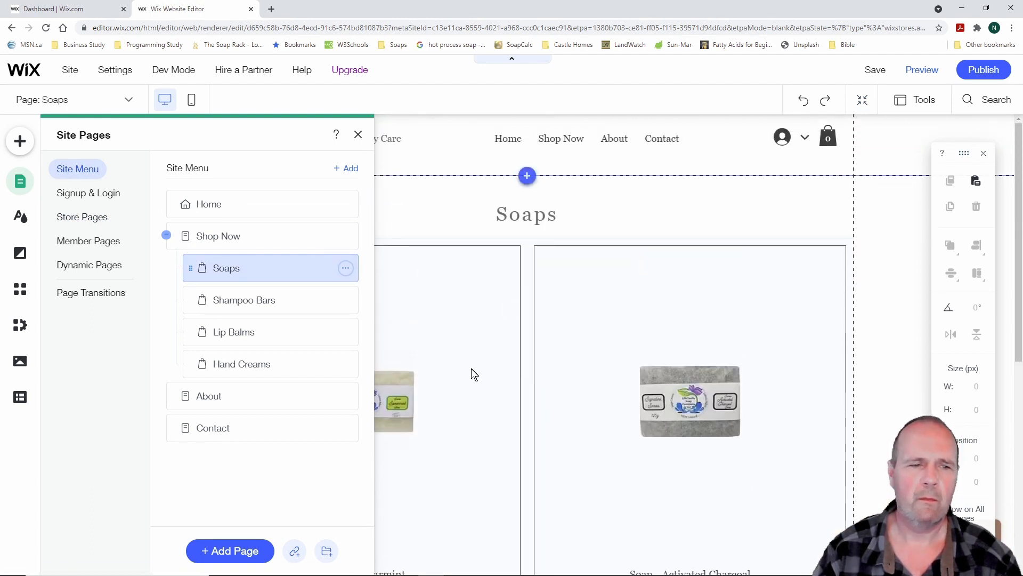
left_click(259, 302)
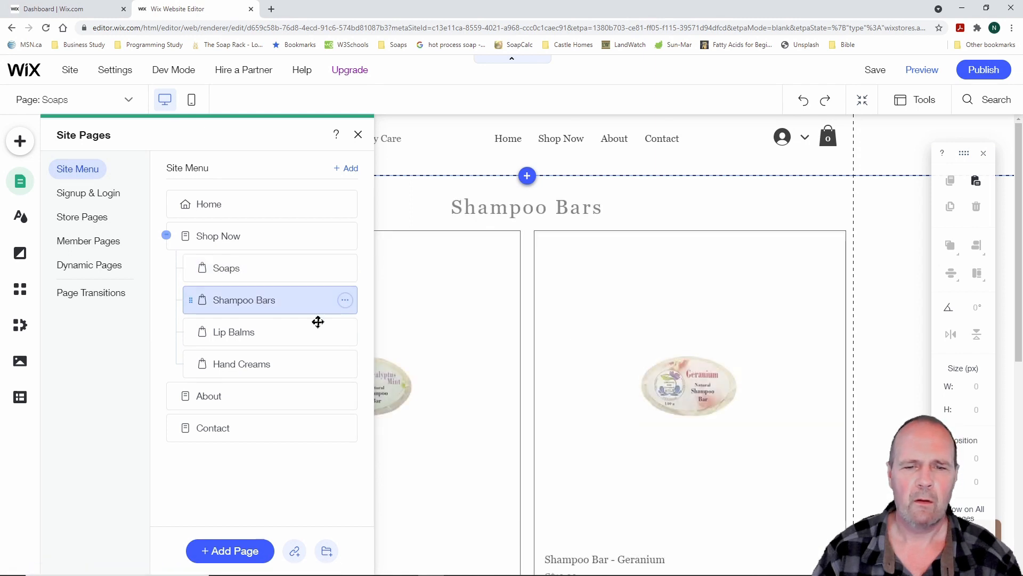
scroll(614, 349, "down", 2)
scroll(614, 350, "down", 2)
scroll(614, 349, "up", 4)
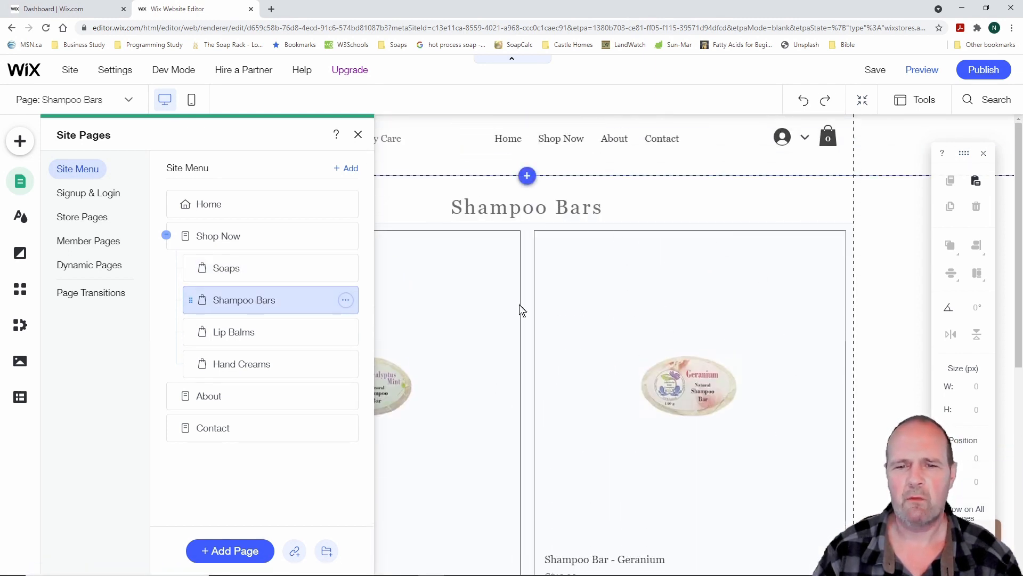
left_click(242, 331)
Move the Lip Balms slider gallery up to sit just below its heading
left_click(545, 340)
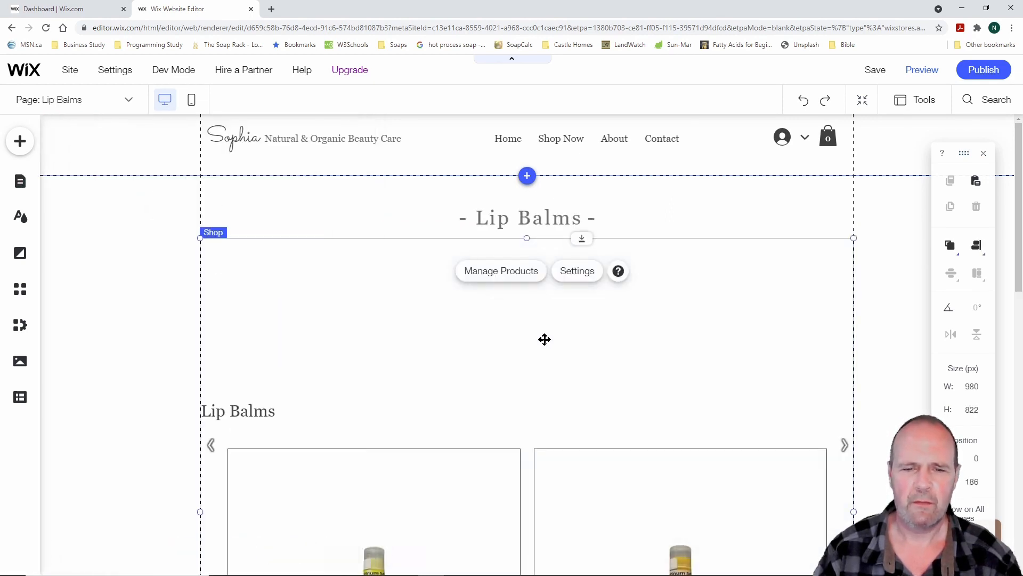
left_click_drag(527, 238, 515, 390)
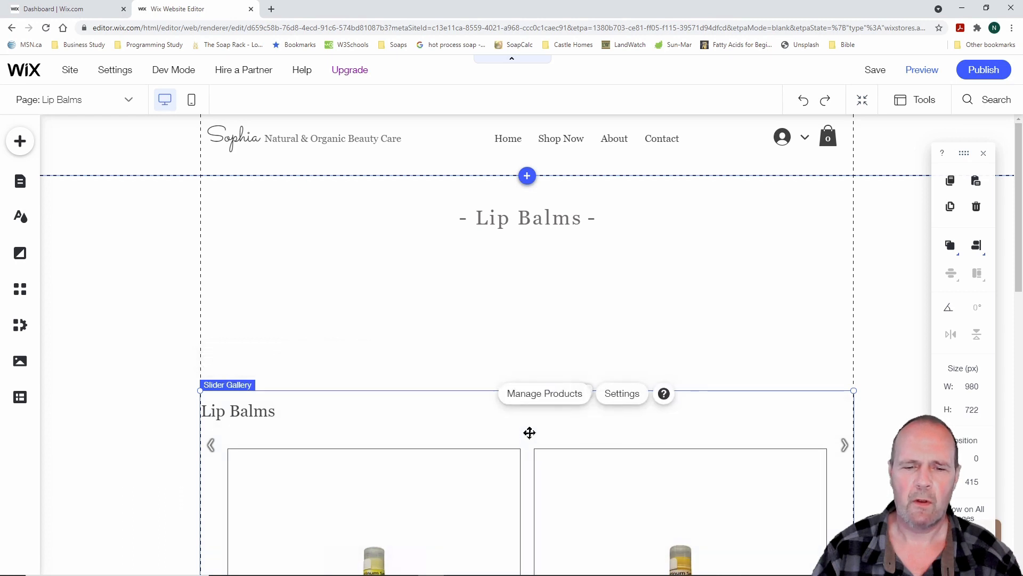
left_click_drag(528, 427, 531, 285)
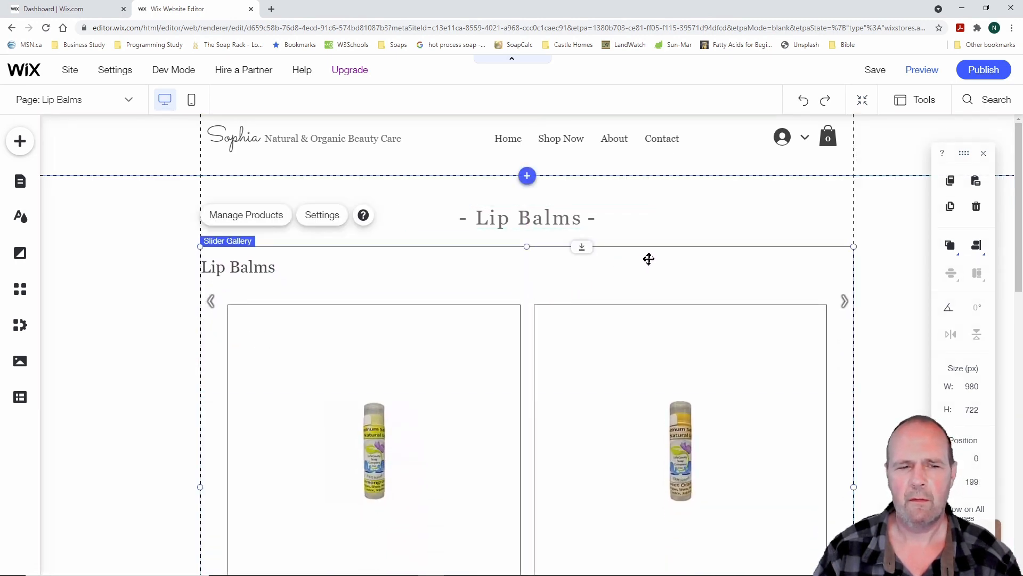
left_click_drag(527, 326, 527, 318)
scroll(634, 400, "down", 5)
scroll(618, 405, "down", 4)
Raise the page bottom to remove the empty space below the Lip Balms gallery
left_click(554, 417)
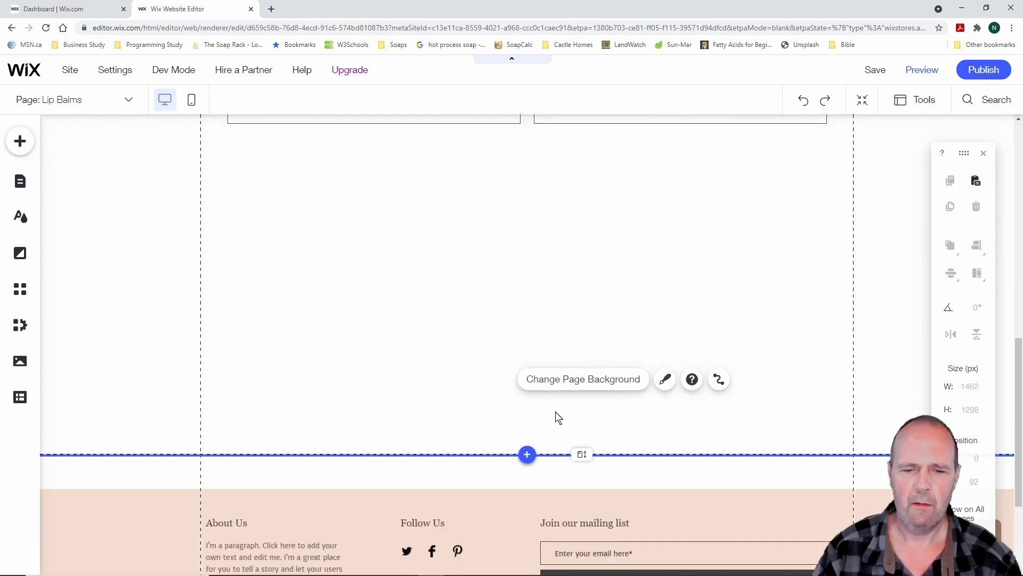
left_click_drag(582, 454, 597, 176)
scroll(705, 267, "up", 10)
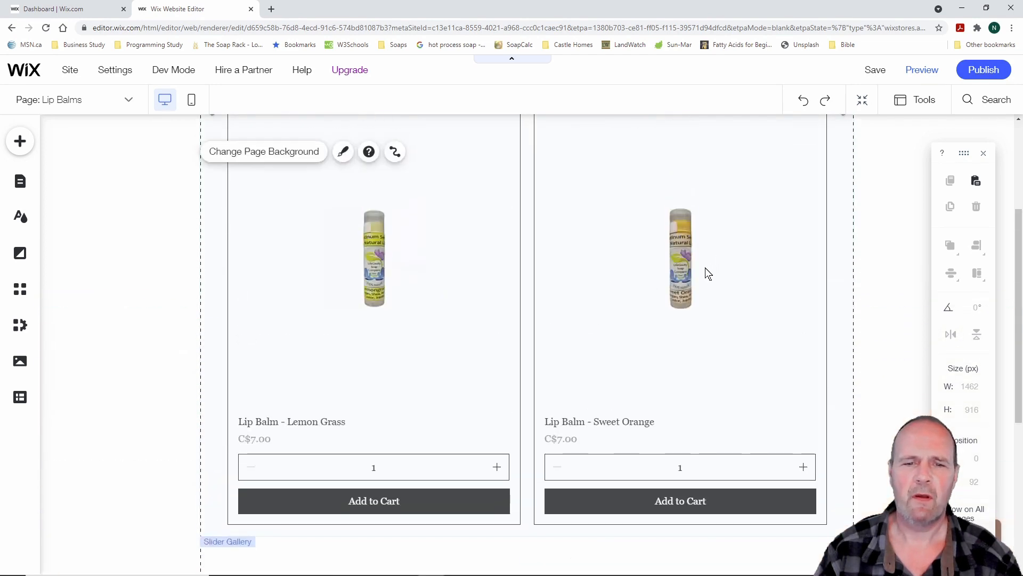
scroll(702, 271, "down", 6)
scroll(702, 273, "up", 6)
scroll(198, 213, "down", 1)
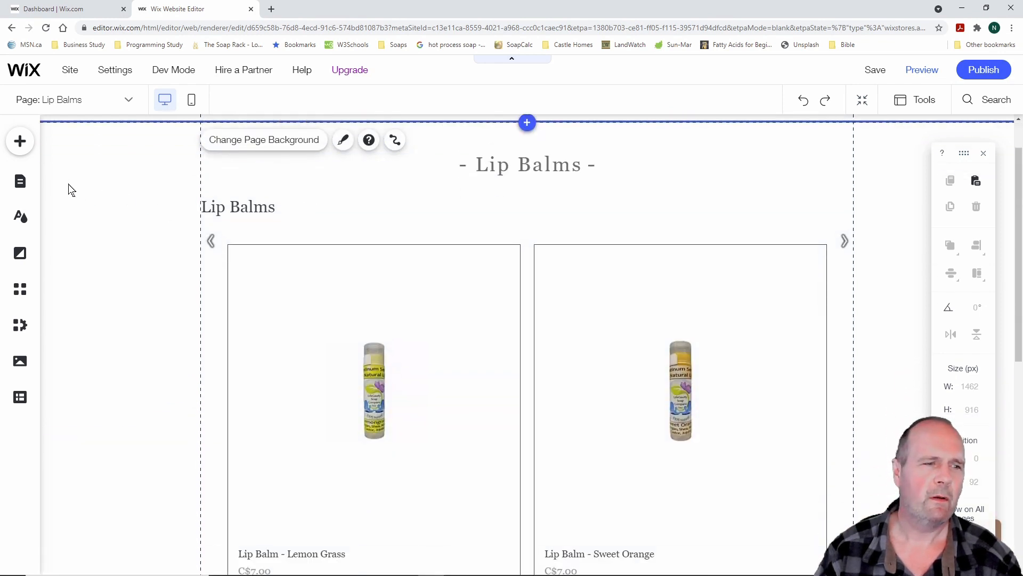
On the Hand Creams page, nudge the slider gallery slightly lower under its heading
left_click(21, 182)
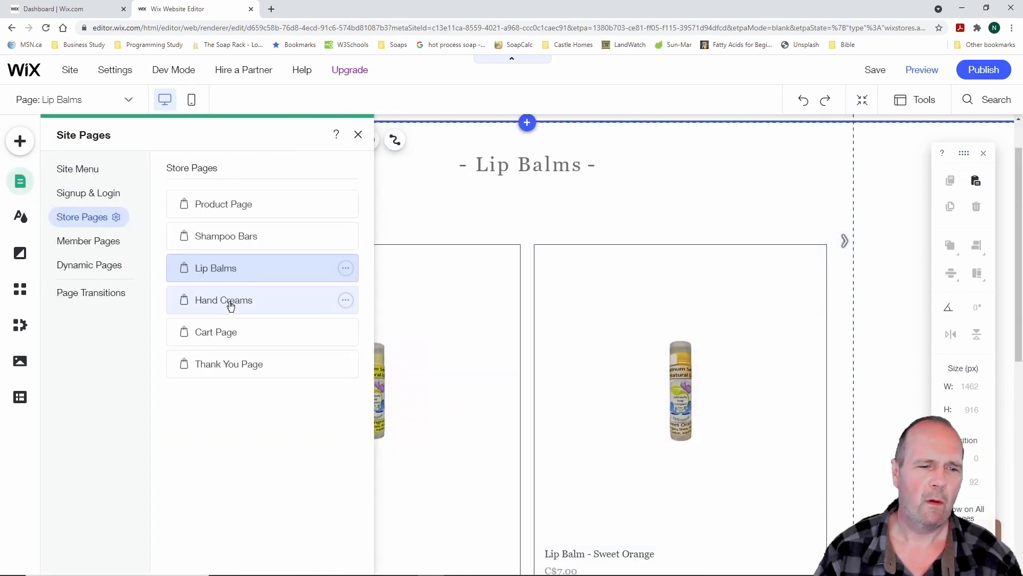
left_click(230, 305)
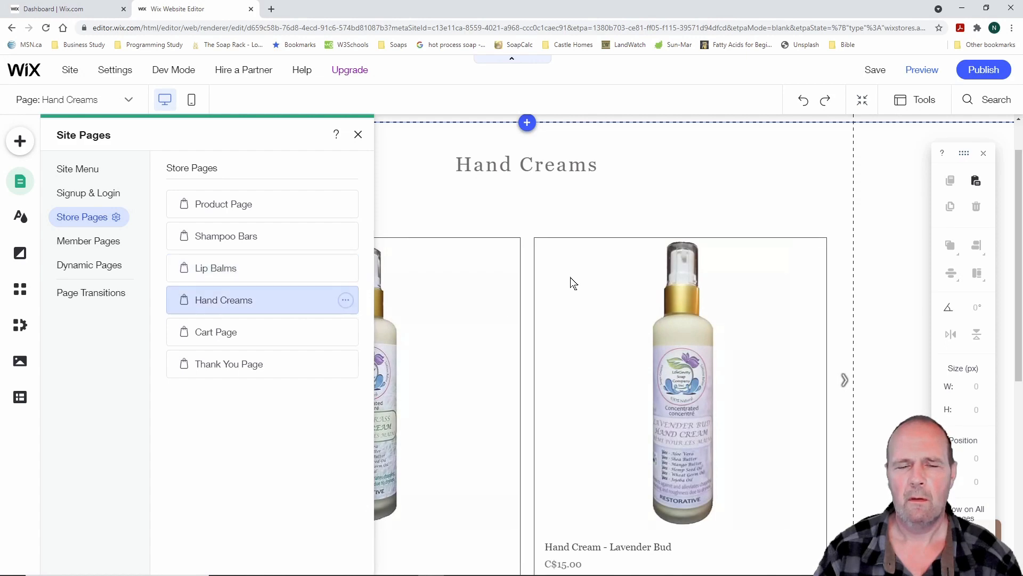
scroll(581, 280, "up", 1)
left_click(607, 264)
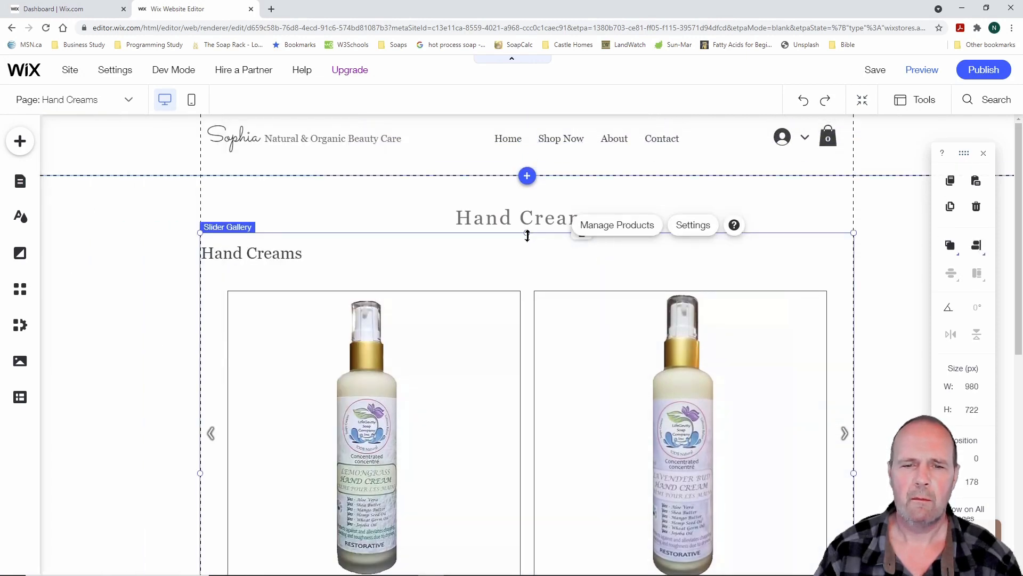
mouse_move(527, 235)
left_mouse_down()
mouse_move(523, 255)
mouse_move(525, 239)
left_mouse_up()
scroll(532, 277, "down", 7)
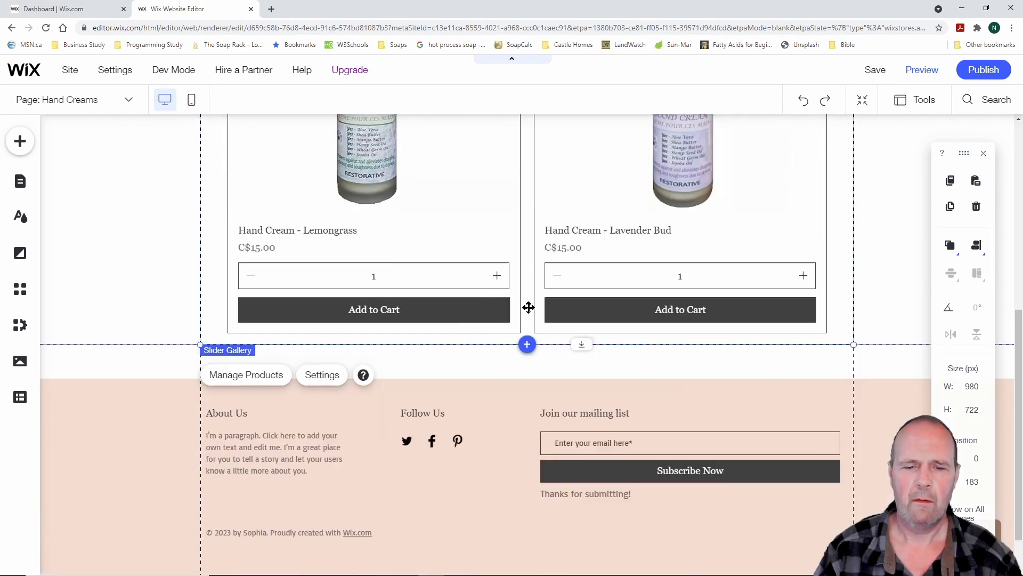
left_click(21, 181)
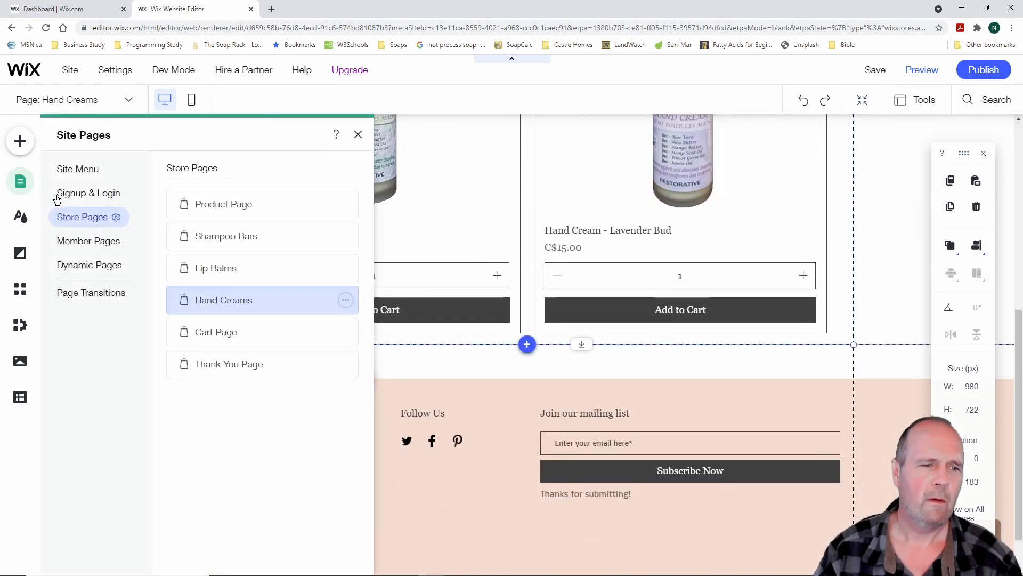
left_click(237, 239)
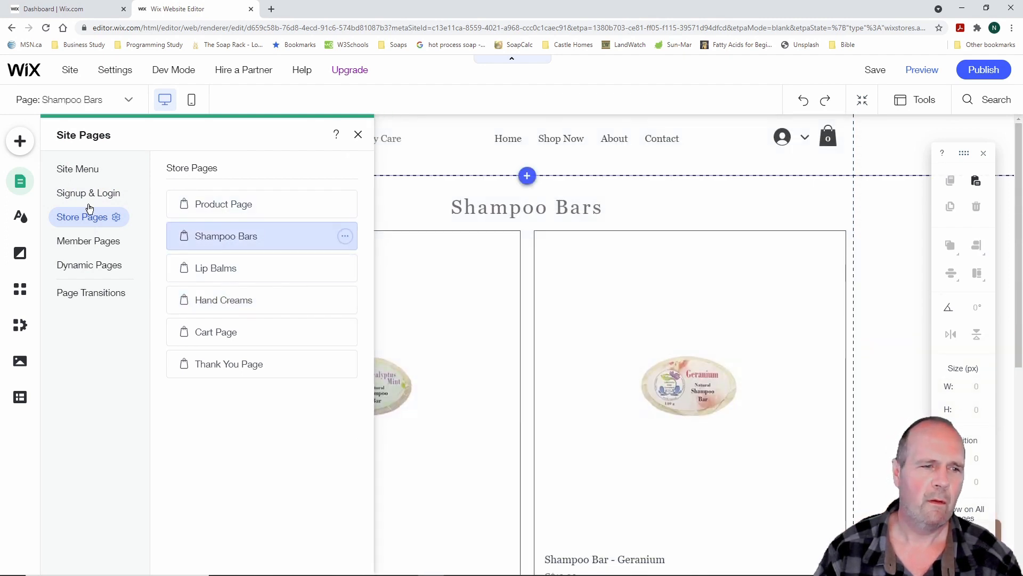
left_click(75, 169)
left_click(250, 273)
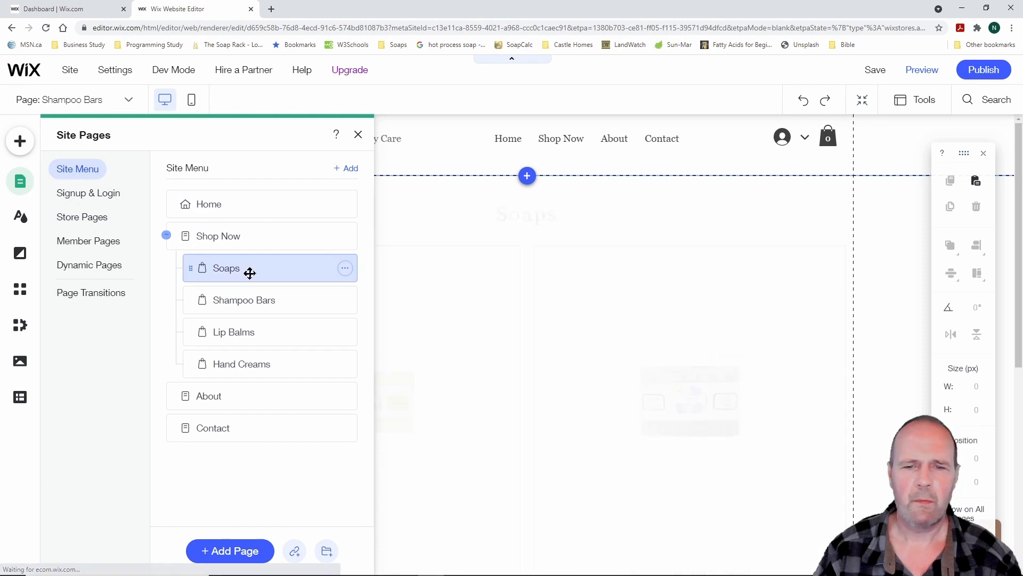
scroll(484, 319, "down", 5)
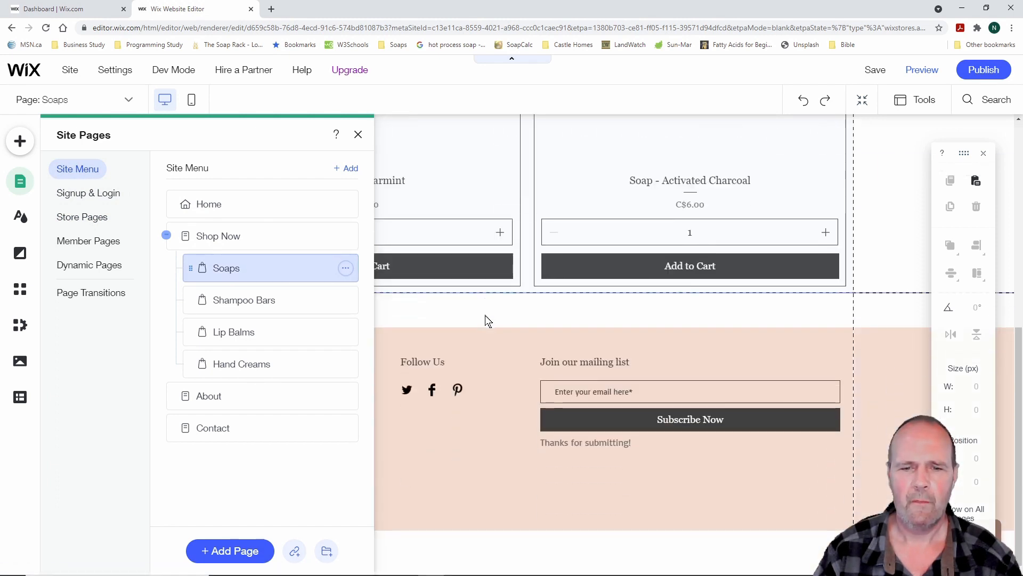
scroll(485, 320, "up", 7)
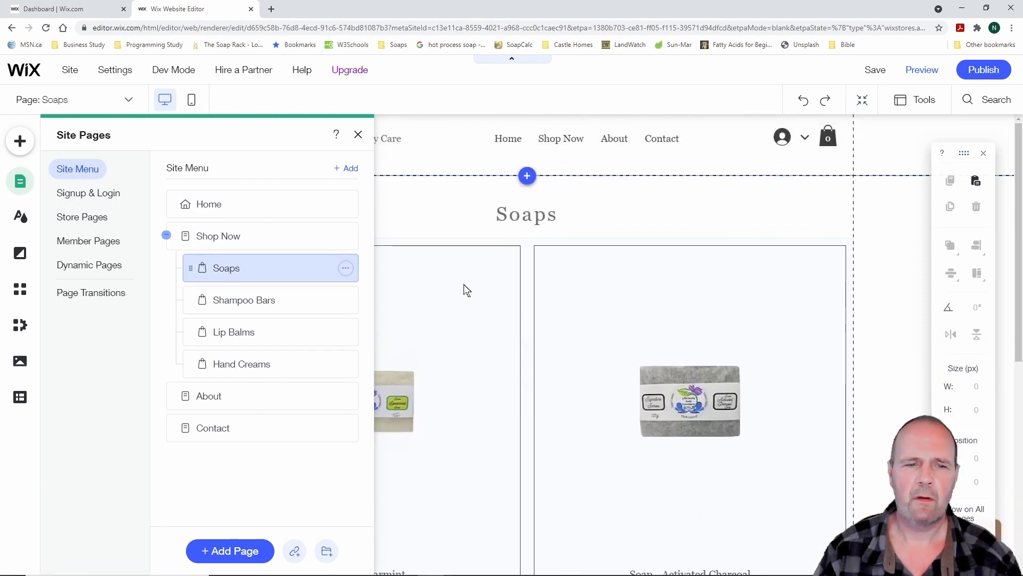
left_click(357, 134)
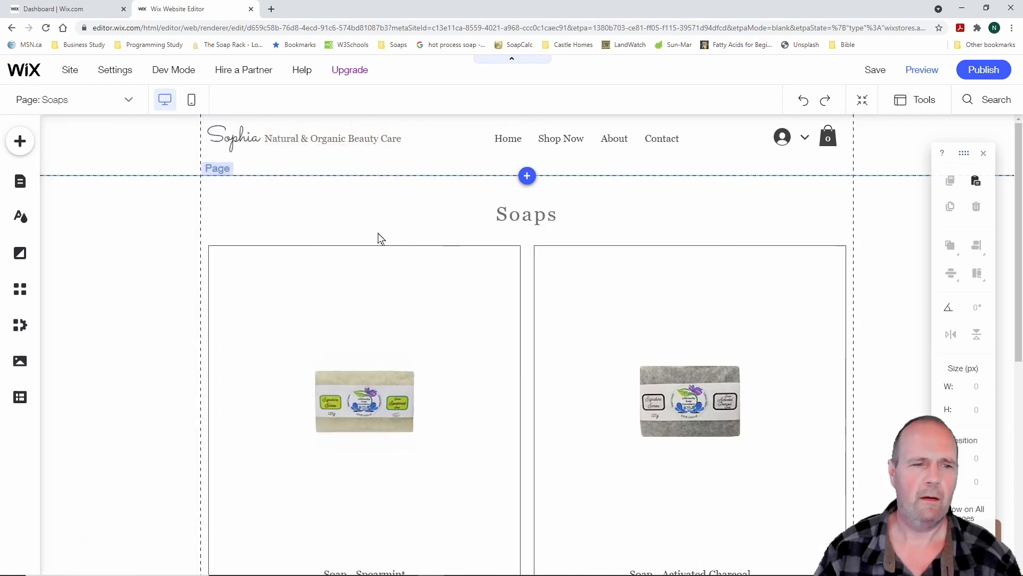
scroll(142, 333, "down", 7)
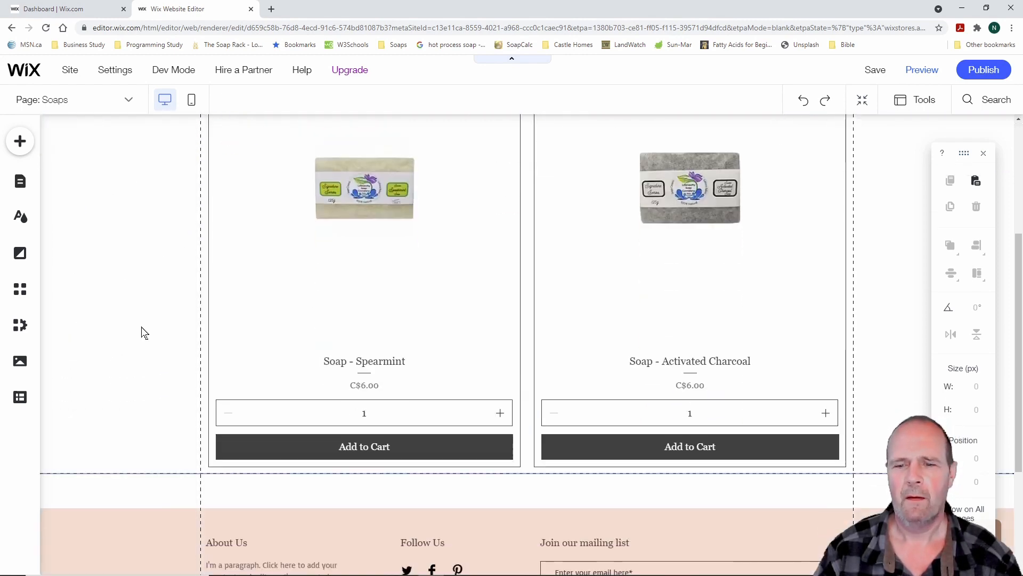
scroll(141, 333, "up", 7)
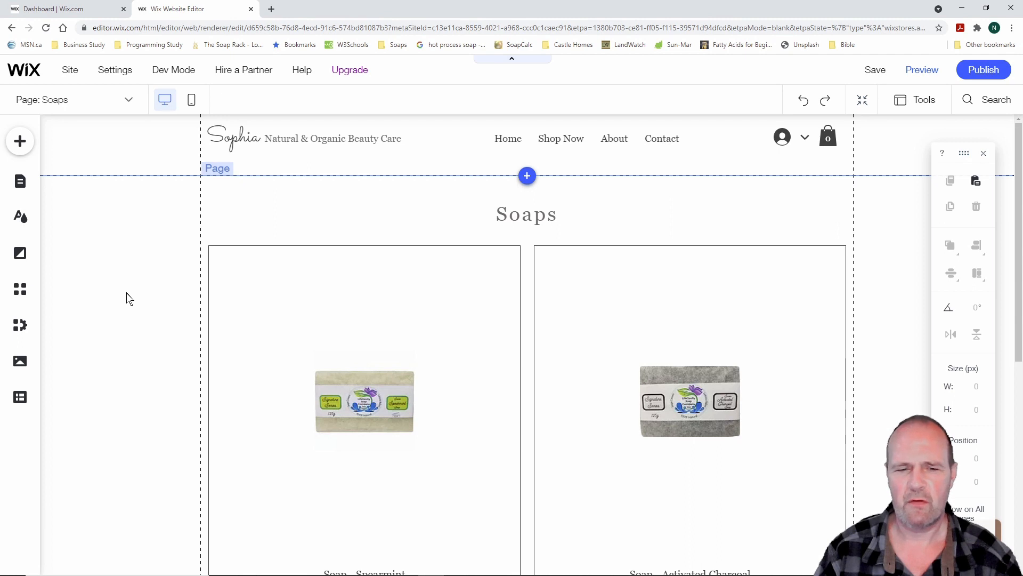
scroll(131, 300, "down", 3)
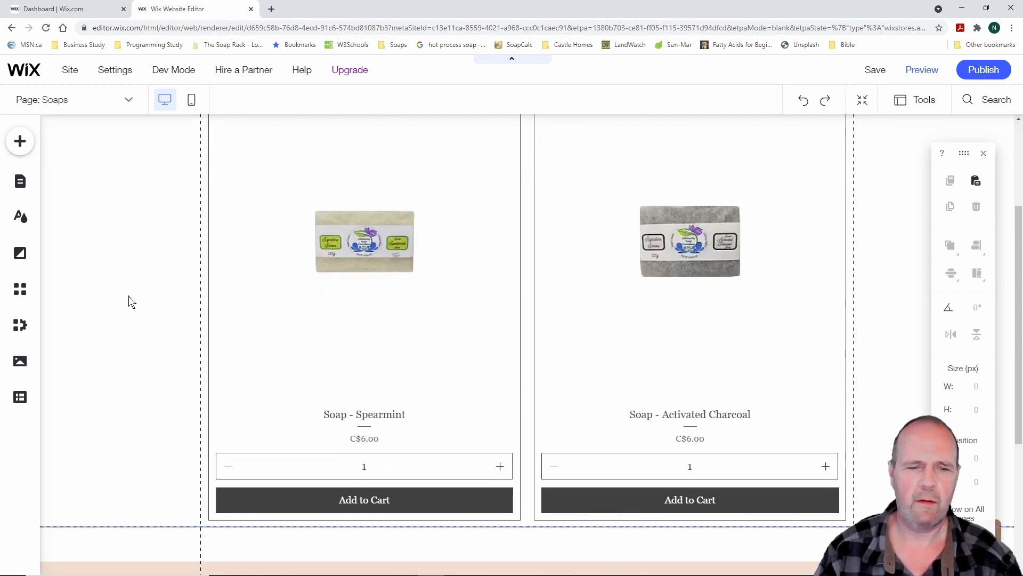
scroll(138, 318, "up", 3)
scroll(138, 318, "down", 4)
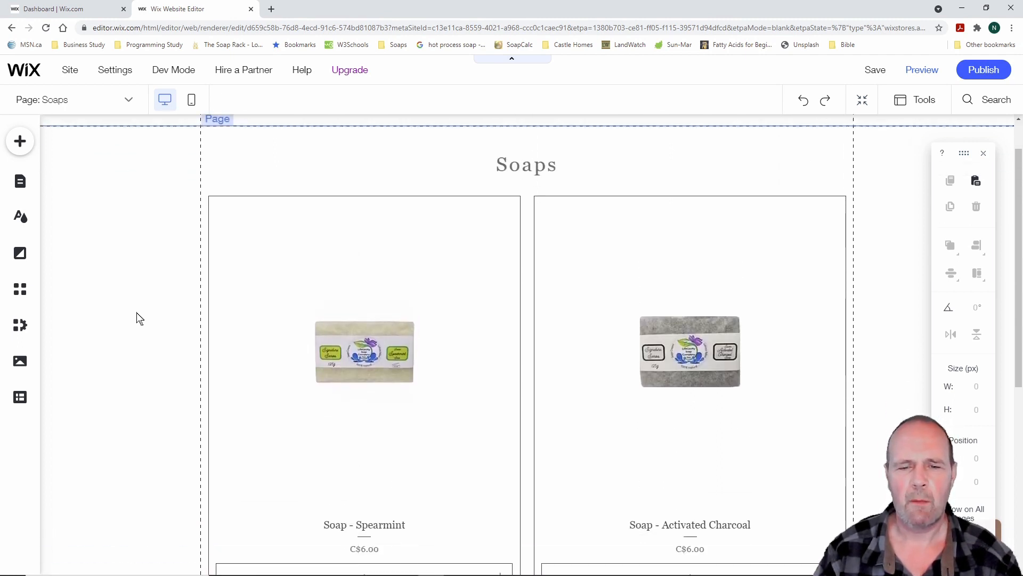
scroll(139, 318, "up", 4)
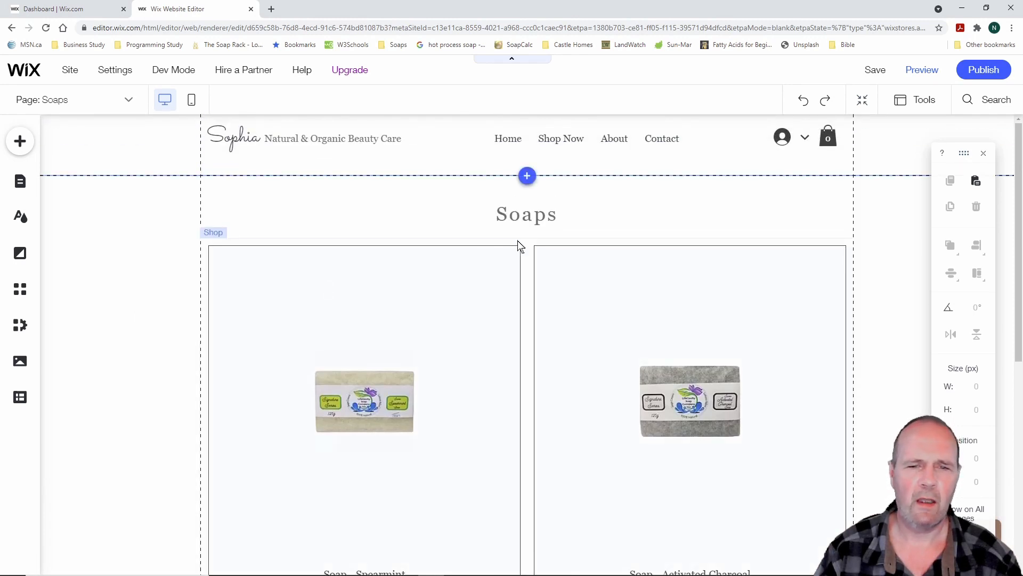
left_click(530, 218)
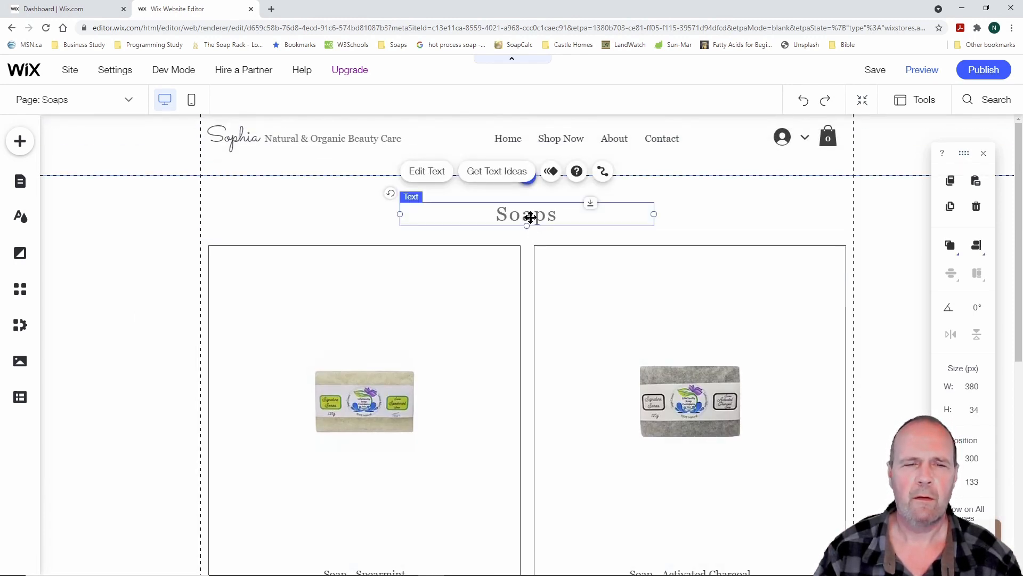
left_click(358, 210)
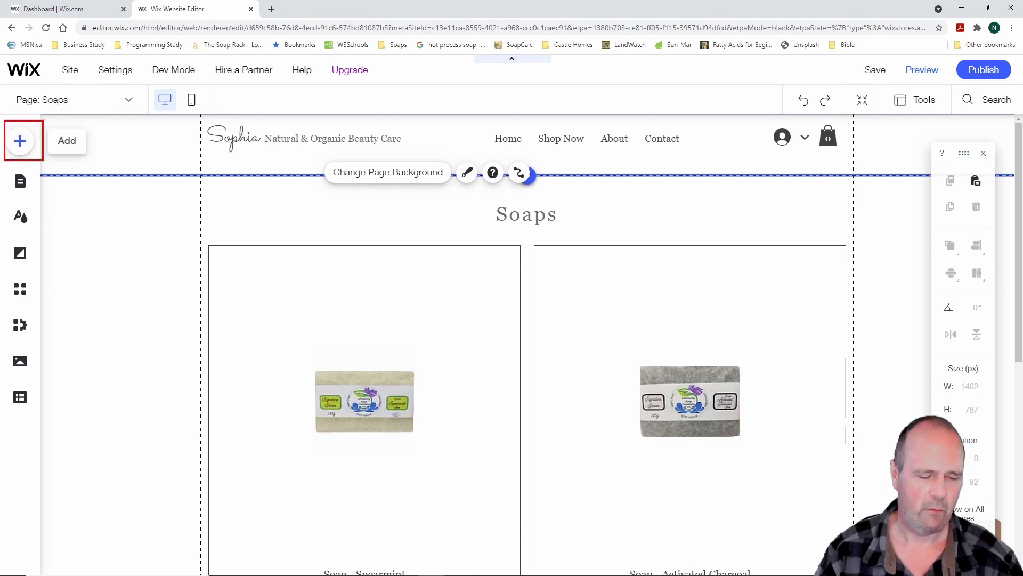
left_click(20, 141)
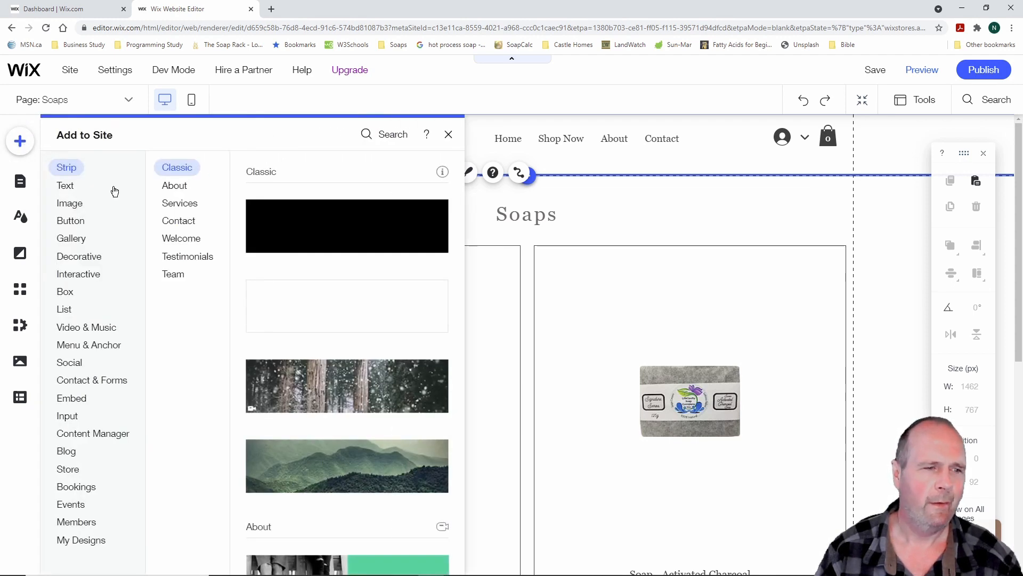
left_click(83, 203)
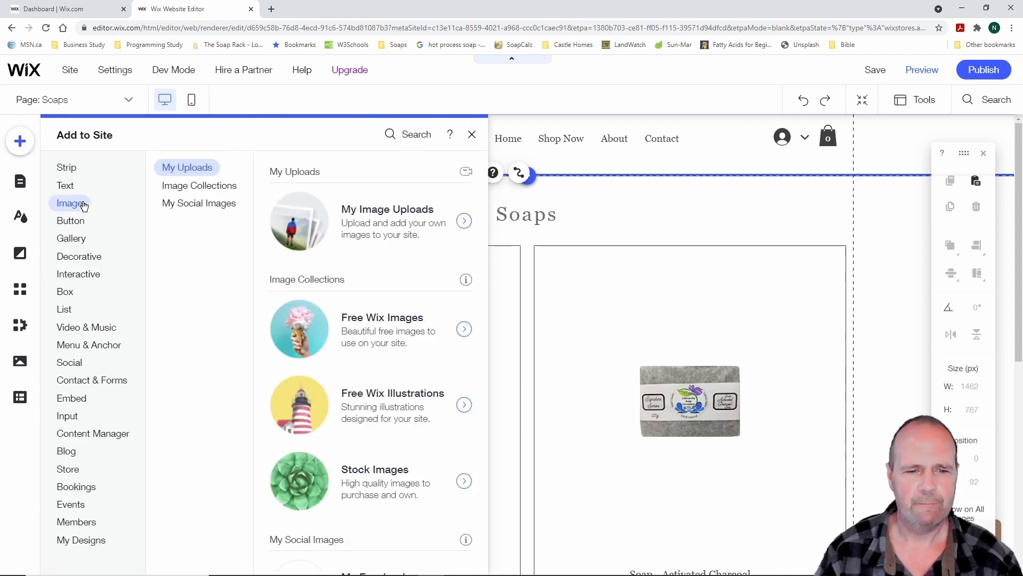
left_click(412, 400)
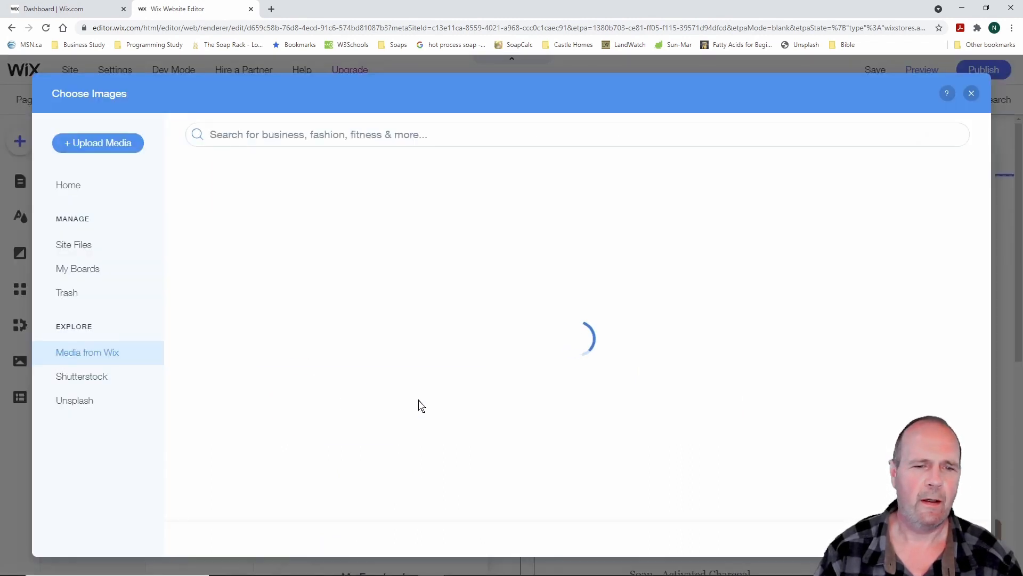
scroll(599, 345, "down", 8)
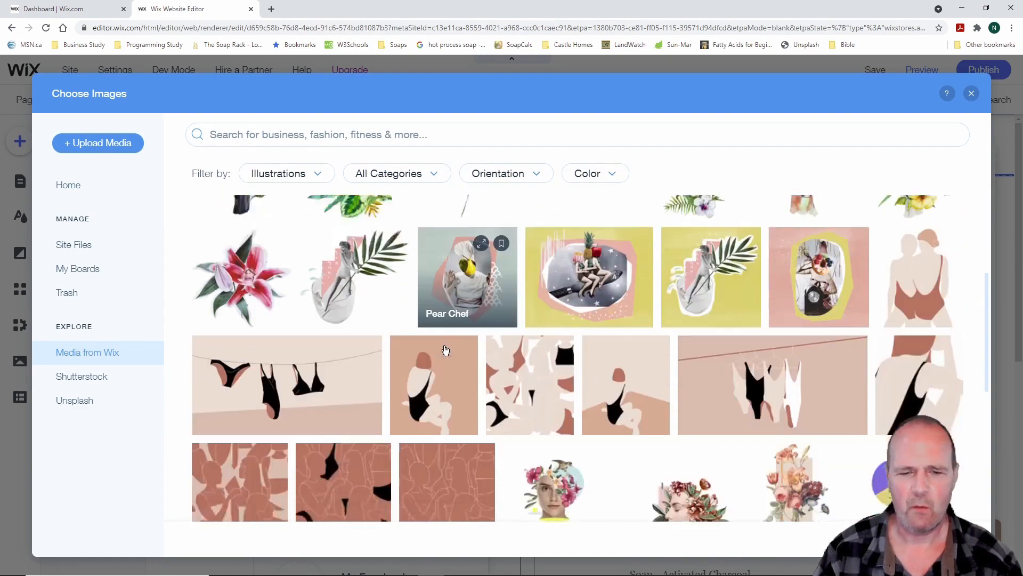
scroll(445, 350, "down", 8)
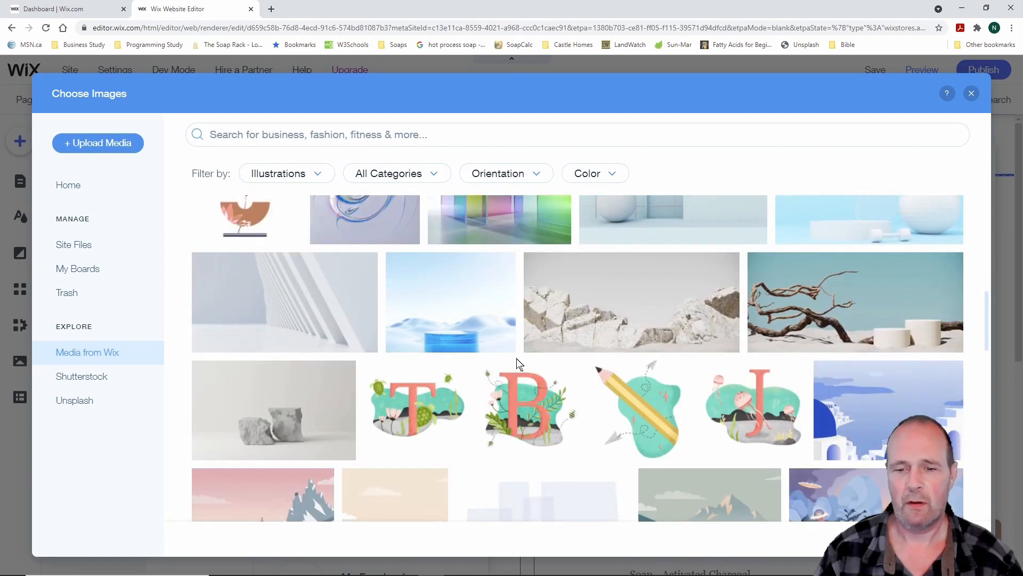
scroll(517, 362, "down", 10)
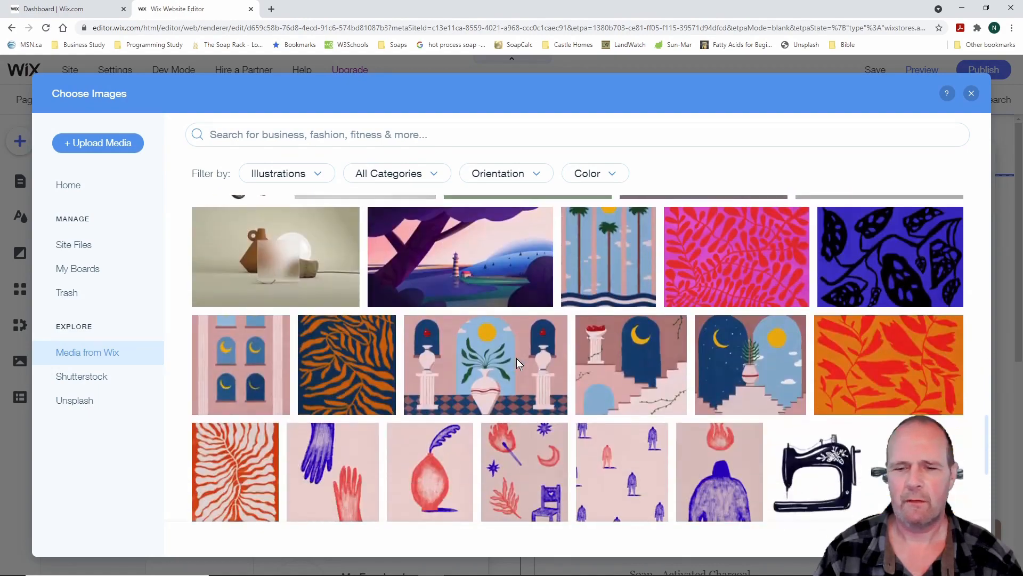
scroll(518, 362, "down", 2)
scroll(517, 363, "up", 15)
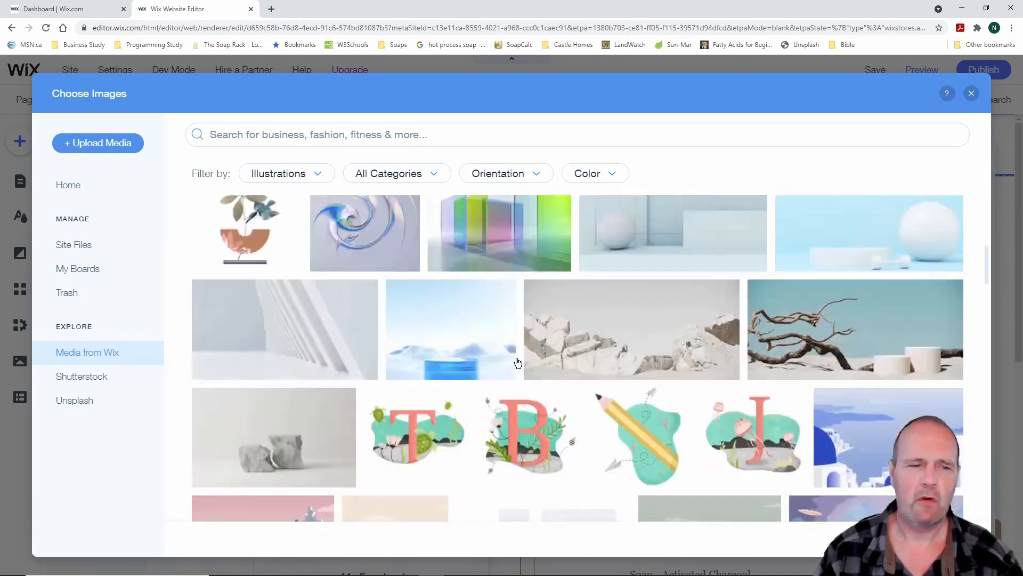
scroll(518, 362, "up", 6)
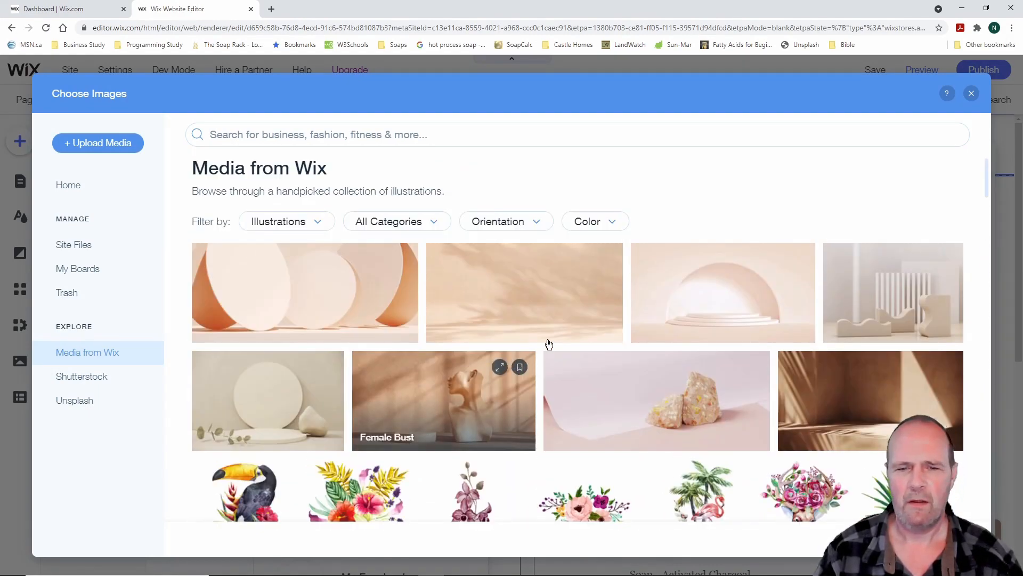
left_click(558, 298)
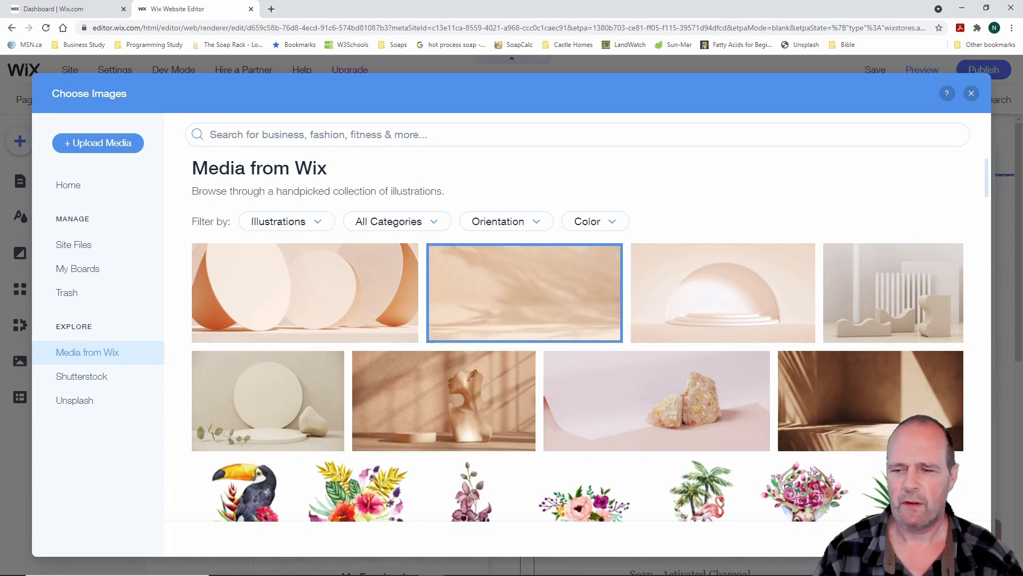
left_click(936, 539)
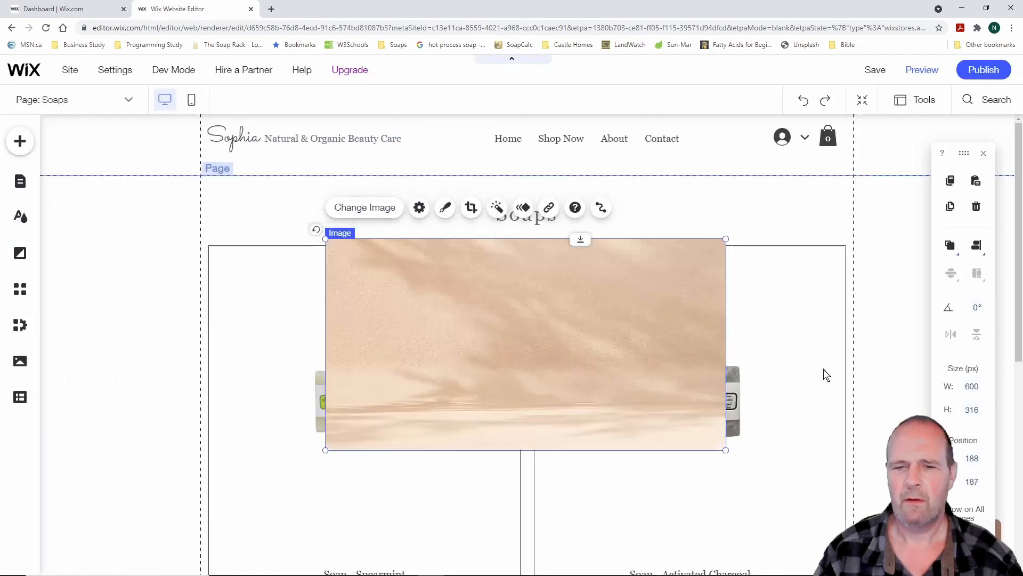
left_click_drag(325, 239, 507, 348)
left_click_drag(597, 395, 504, 234)
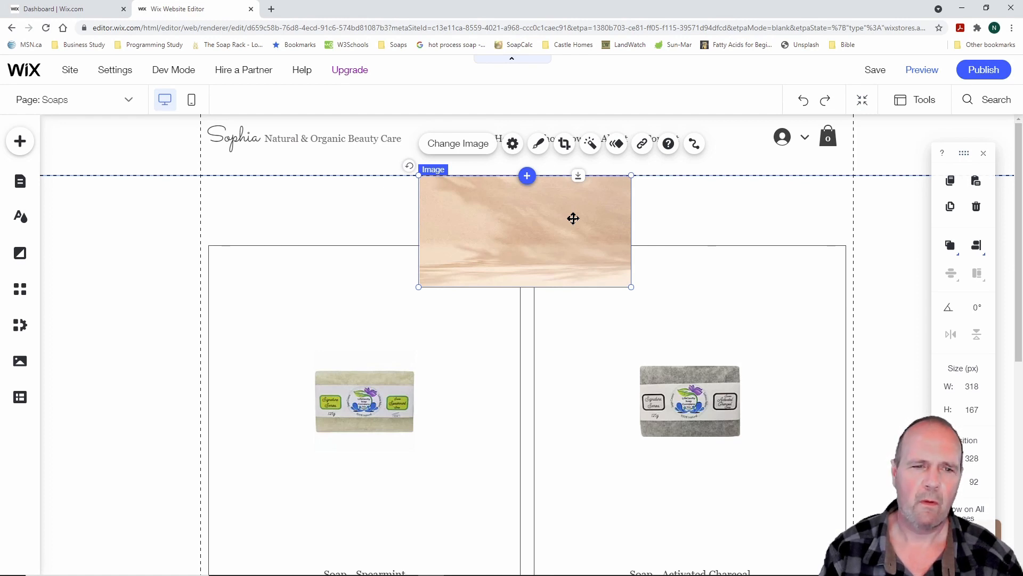
key("Delete")
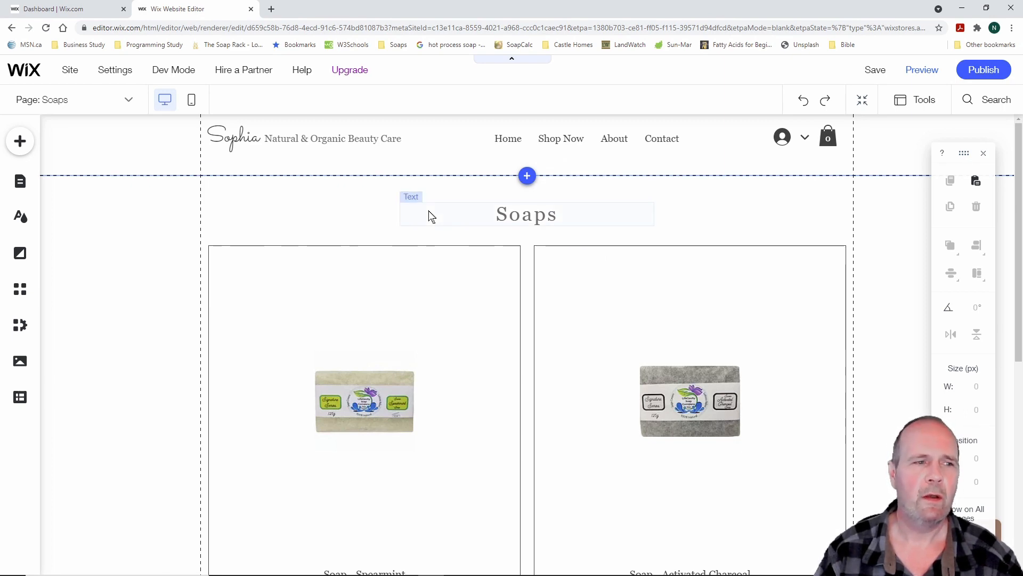
Review the Soaps page down to the footer and close the floating size and position panel
scroll(430, 256, "down", 6)
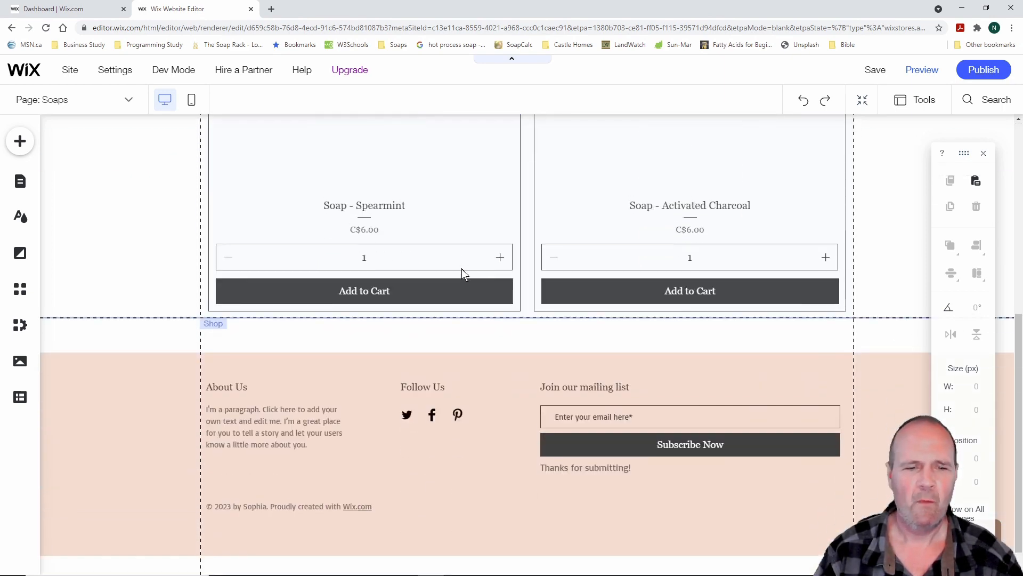
scroll(462, 268, "up", 6)
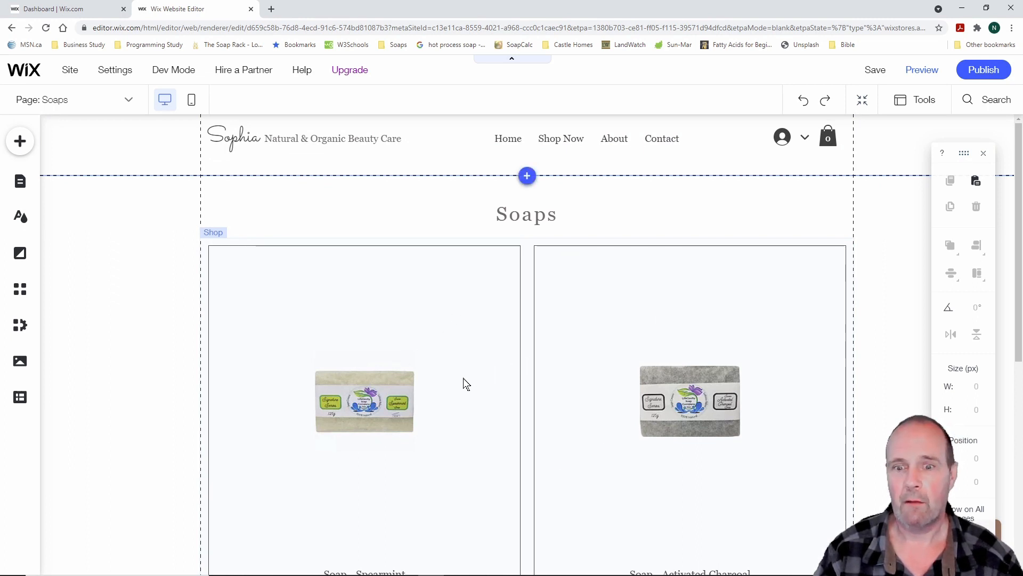
scroll(465, 383, "down", 5)
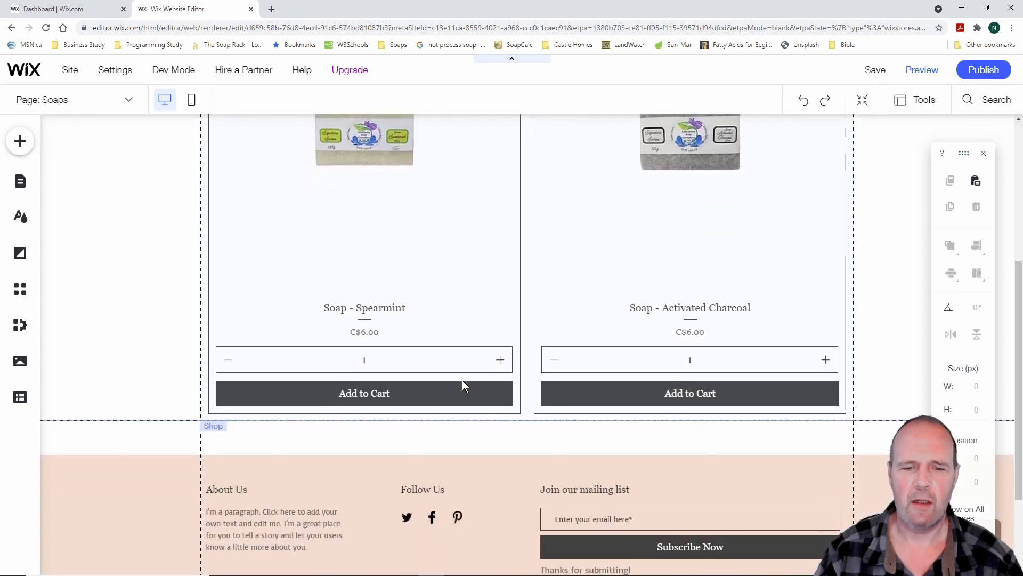
scroll(464, 383, "up", 5)
scroll(464, 384, "down", 3)
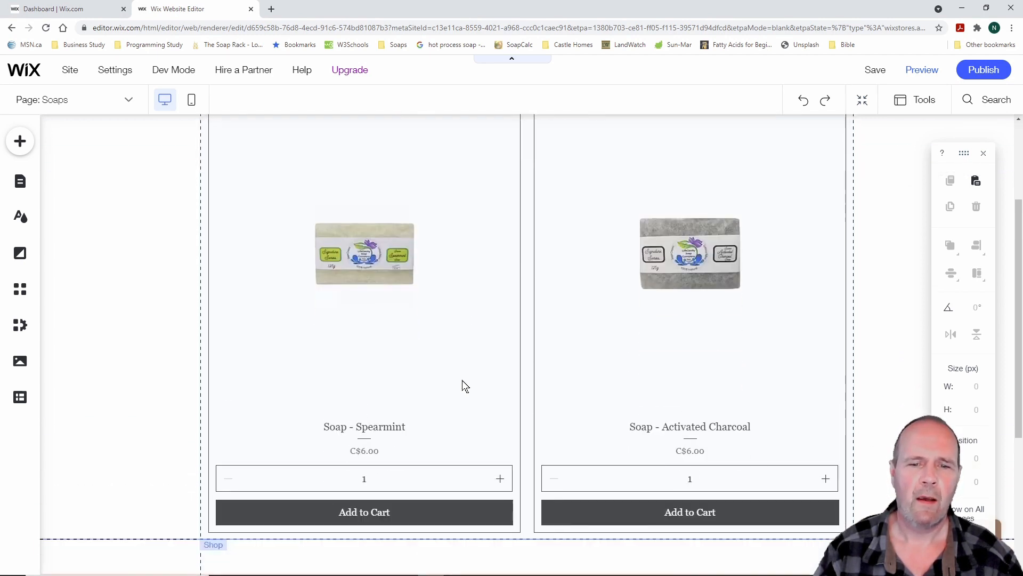
scroll(464, 385, "up", 3)
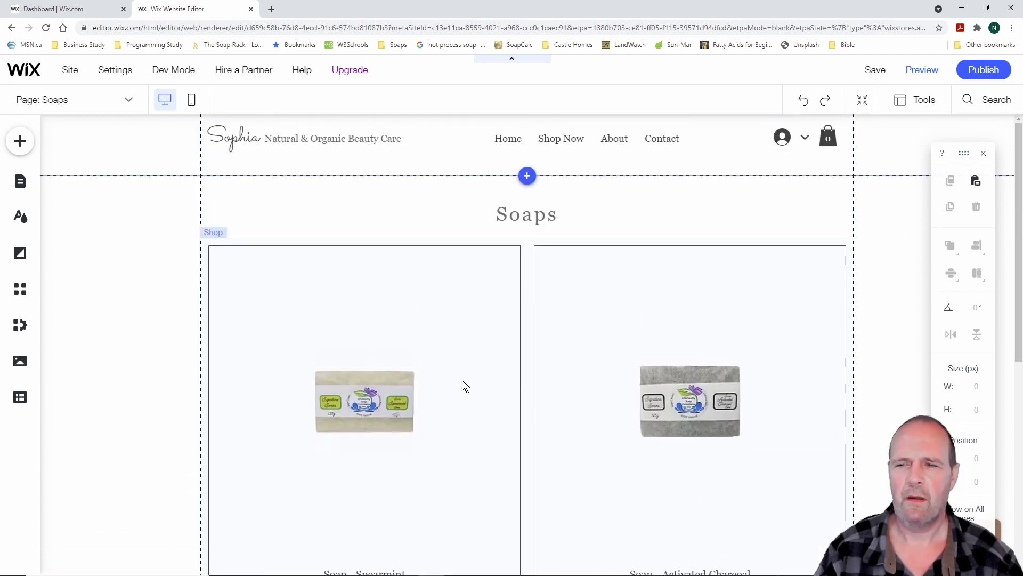
left_click(985, 156)
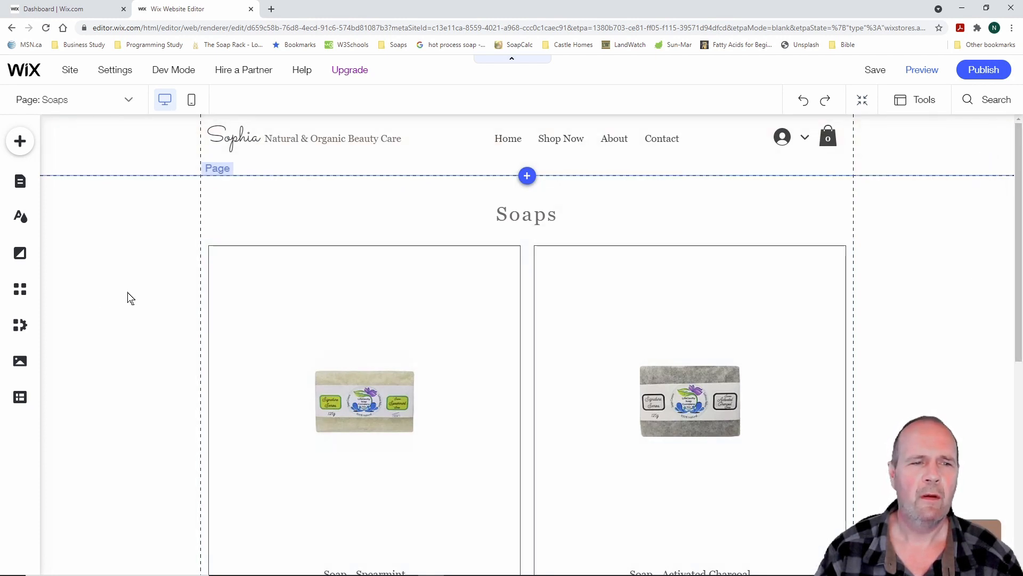
scroll(131, 297, "down", 6)
scroll(131, 298, "up", 6)
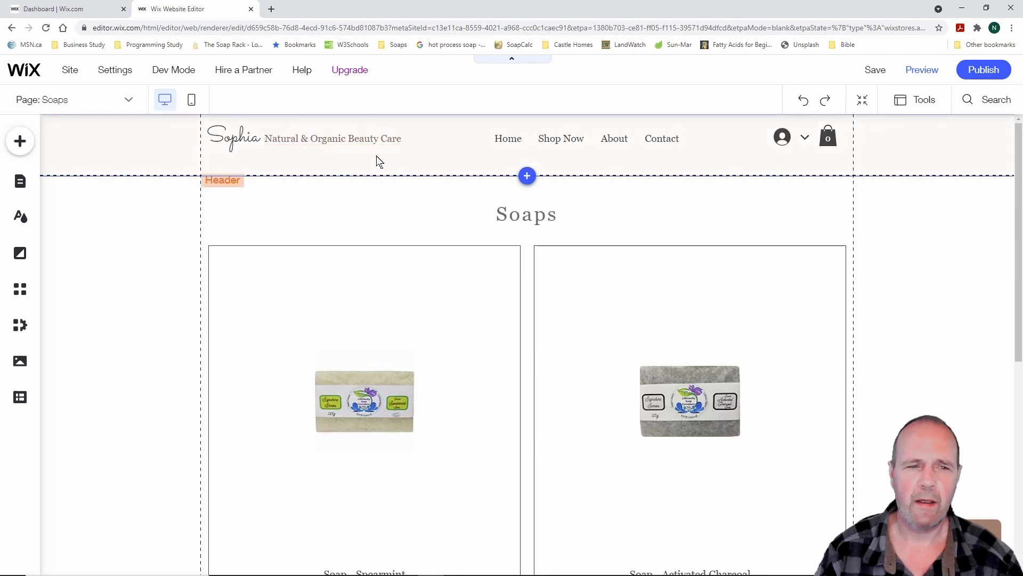
scroll(171, 264, "down", 7)
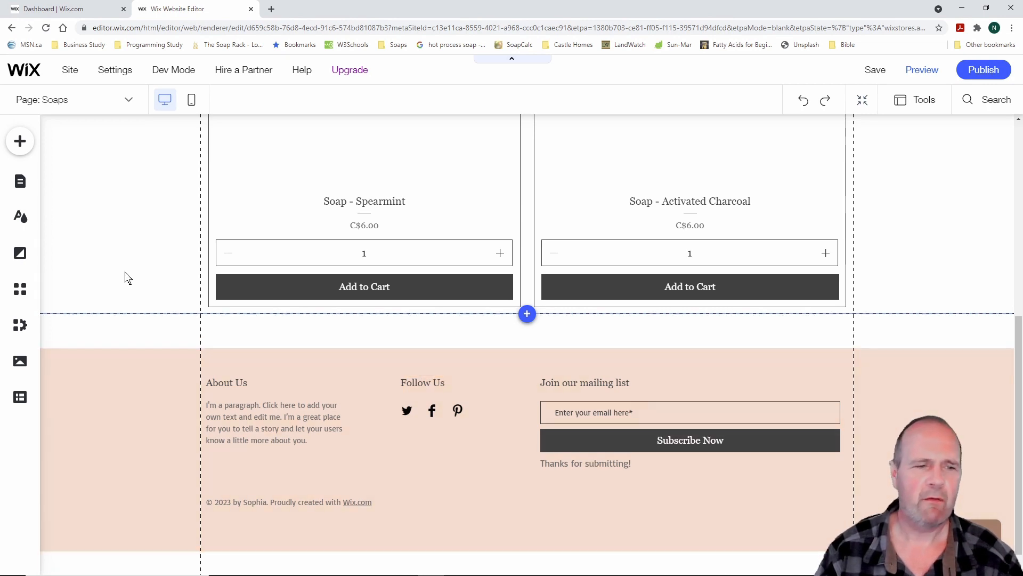
scroll(127, 260, "up", 3)
scroll(125, 261, "up", 5)
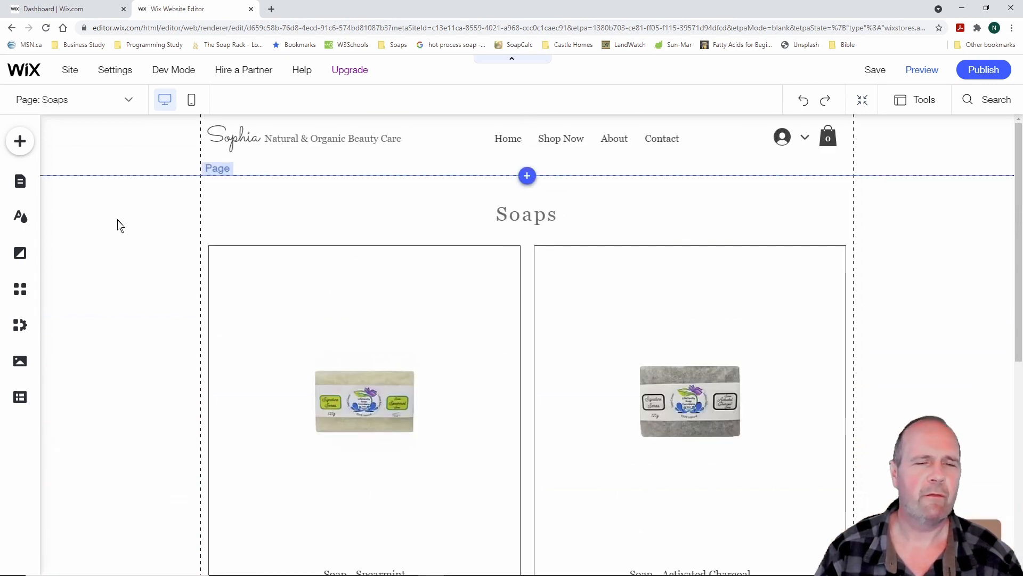
Switch to the Home page and drag a selection box across its header strip
left_click(22, 183)
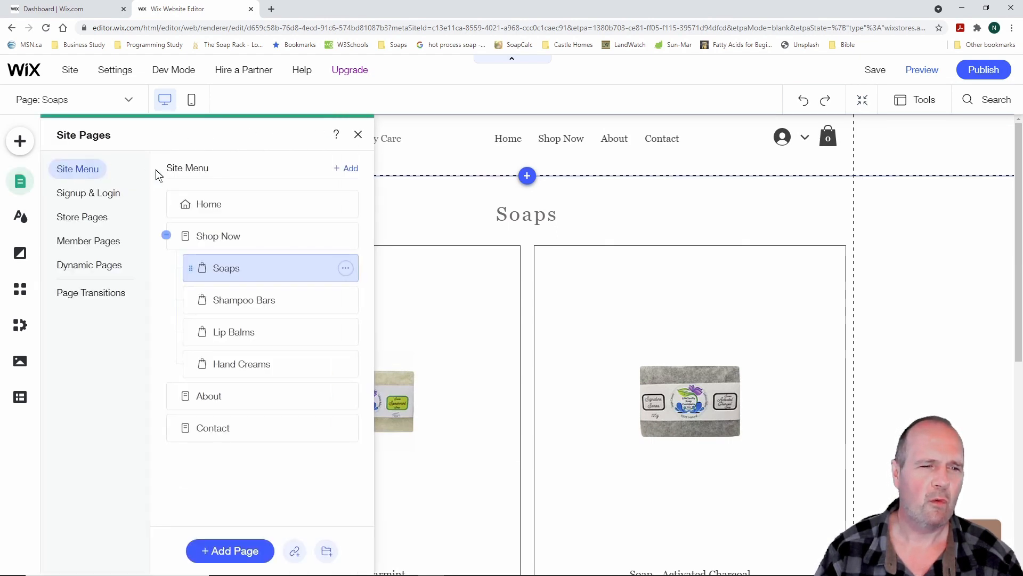
left_click(207, 206)
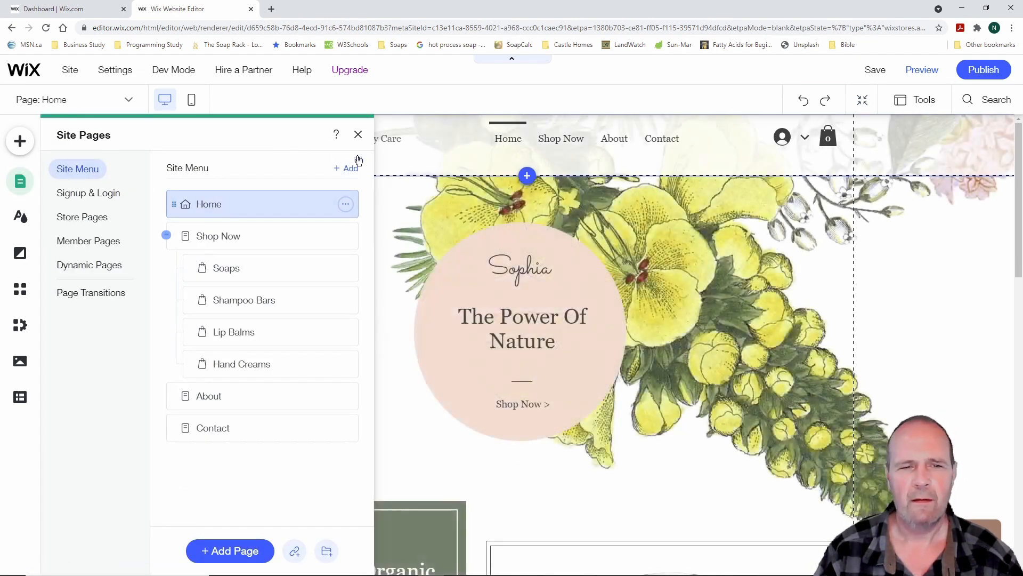
left_click(359, 135)
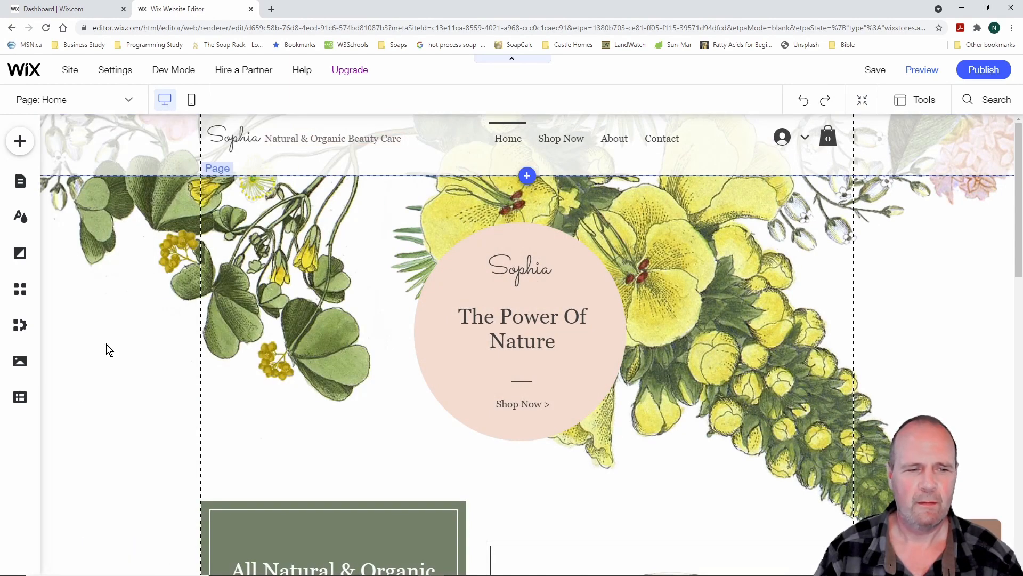
scroll(114, 347, "down", 1)
scroll(121, 343, "up", 1)
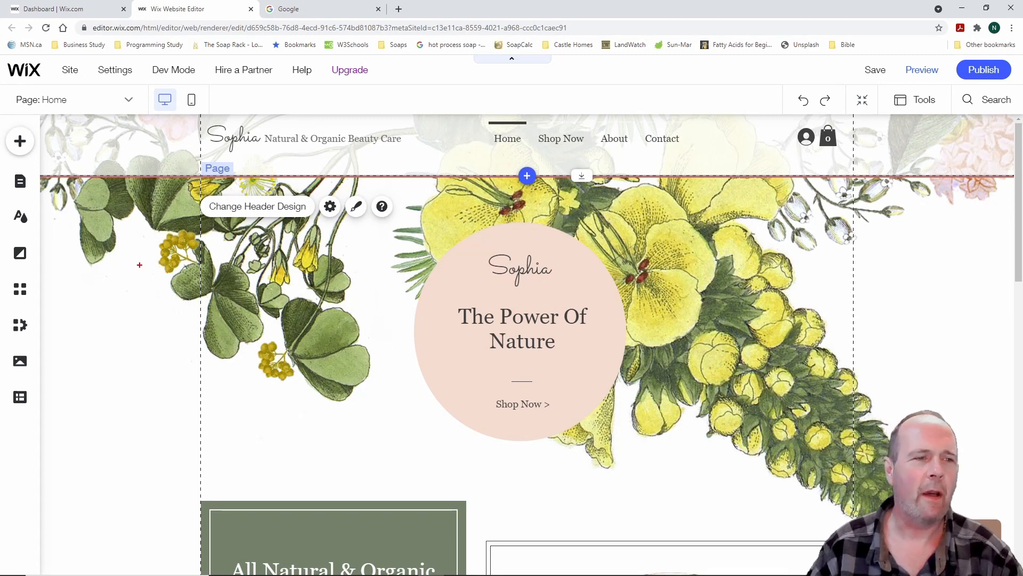
left_click_drag(51, 193, 990, 118)
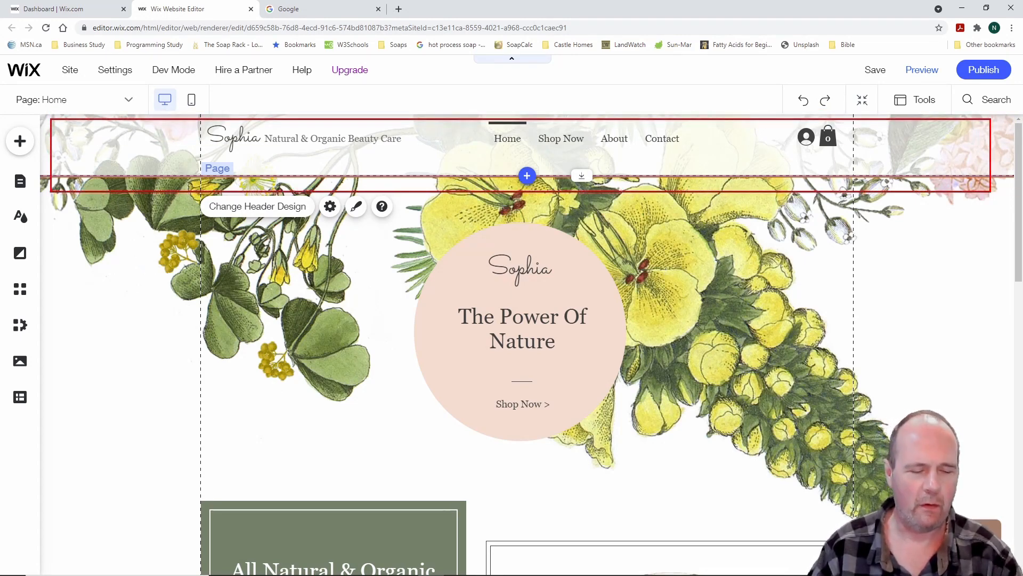
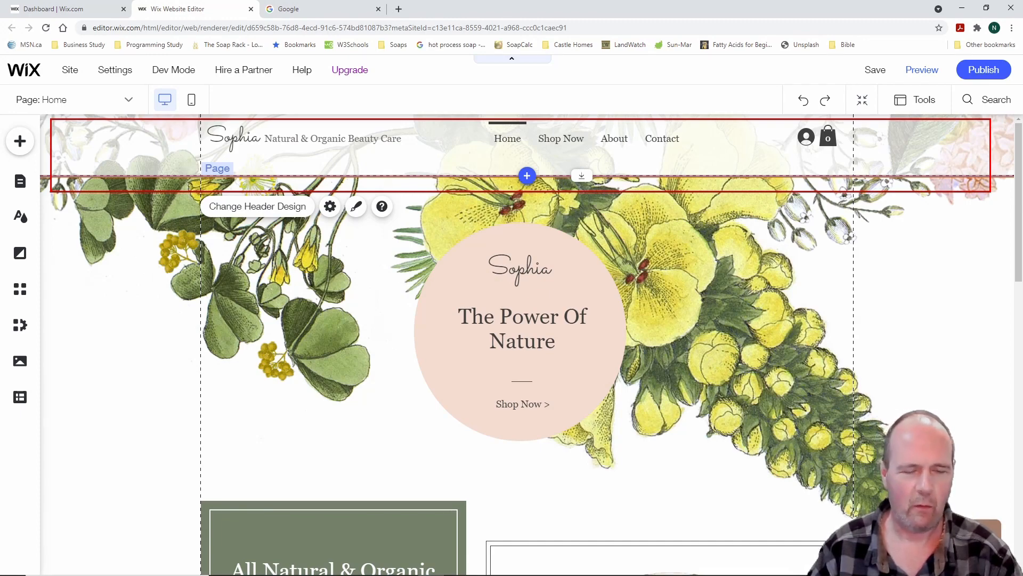
Move the 'Natural & Organic Beauty Care' tagline lower and left in the header
scroll(886, 302, "down", 8)
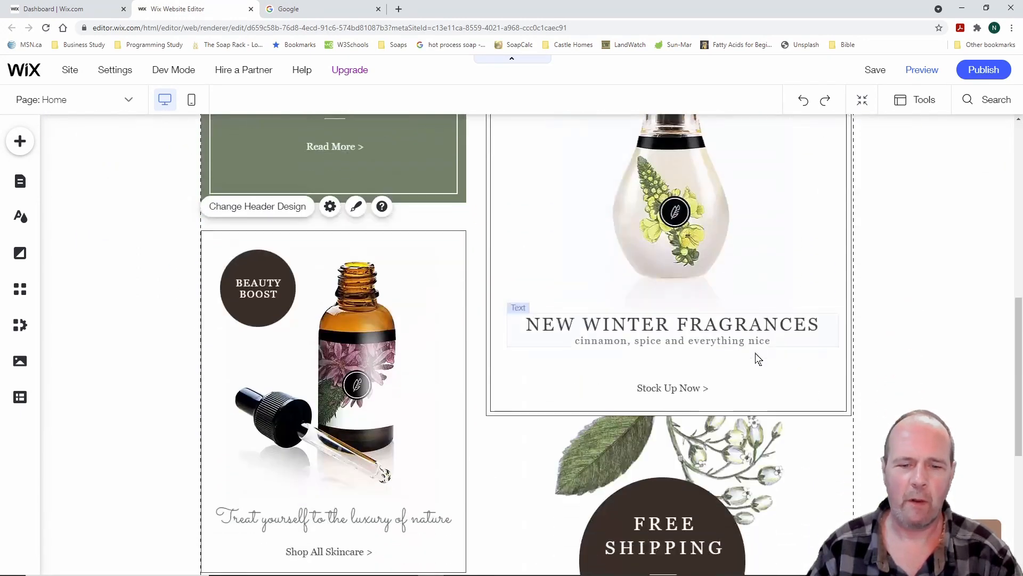
scroll(752, 357, "down", 6)
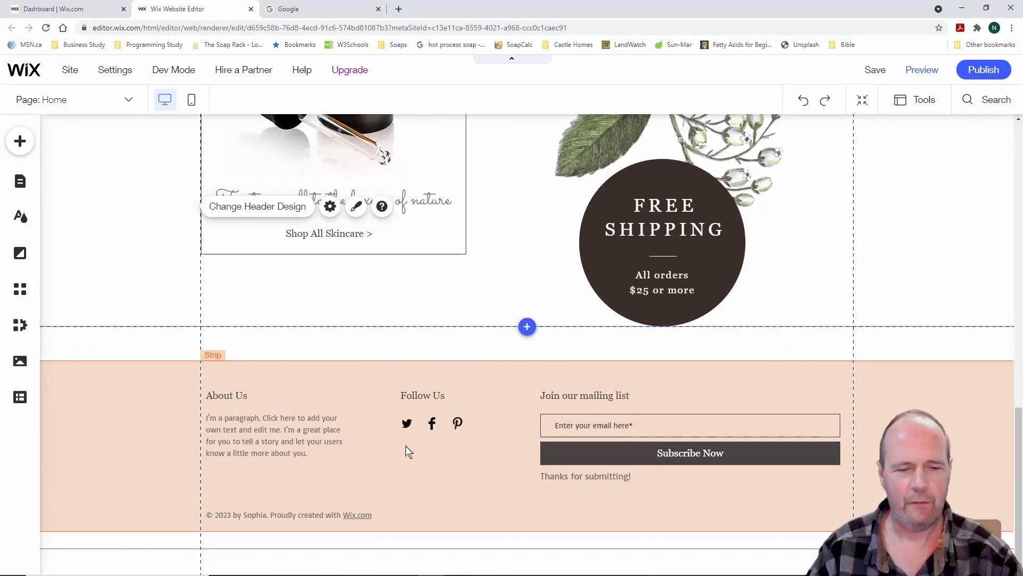
mouse_move(112, 345)
left_mouse_down()
mouse_move(909, 469)
mouse_move(962, 549)
left_mouse_up()
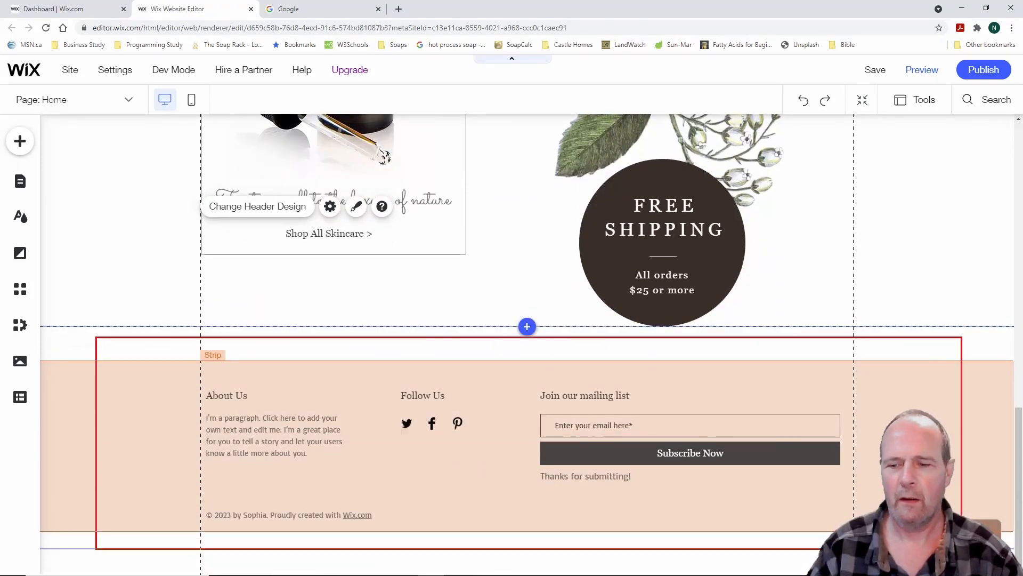
key("Escape")
scroll(750, 434, "up", 15)
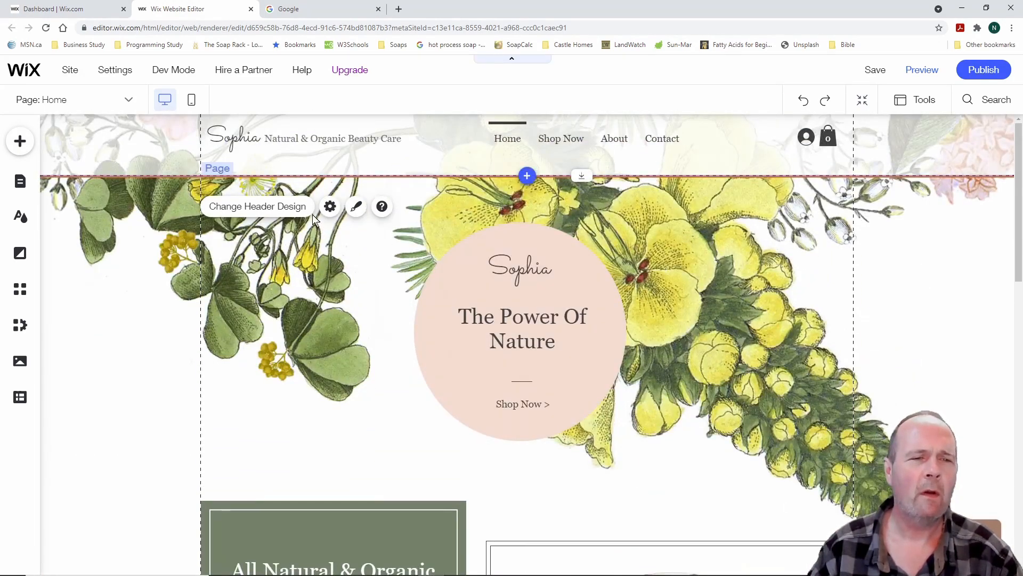
left_click(237, 140)
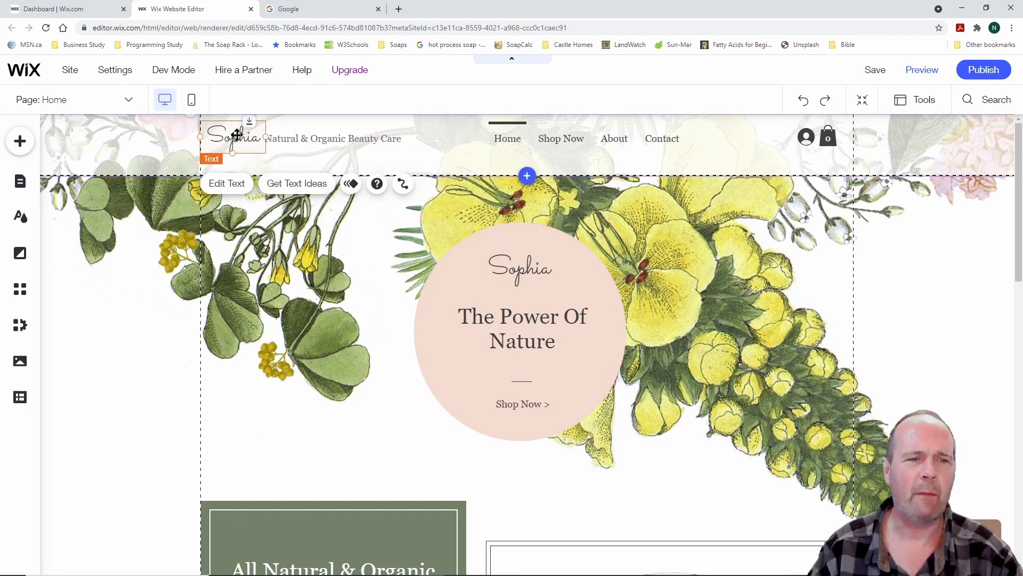
left_click(303, 139)
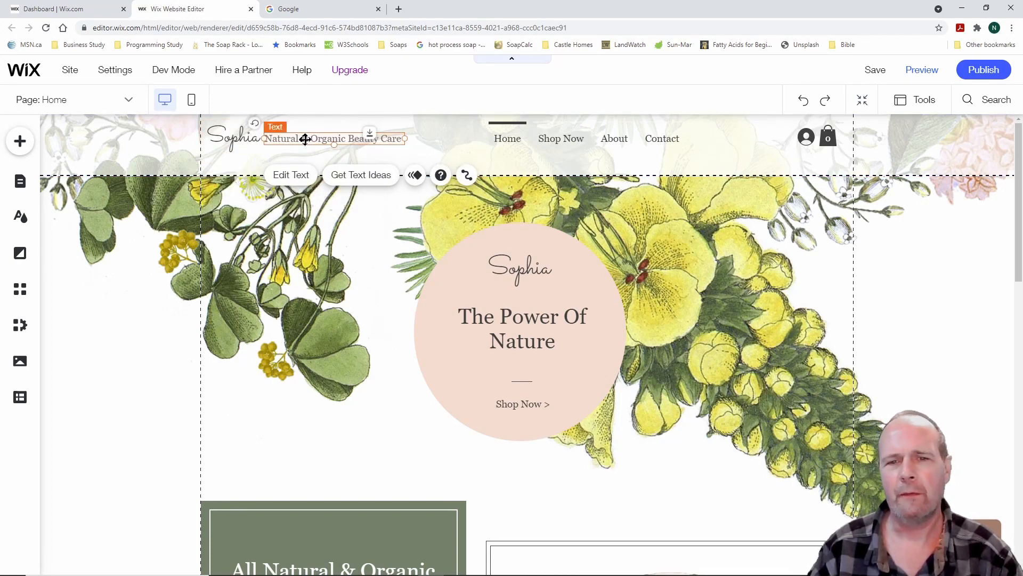
left_click_drag(306, 140, 318, 165)
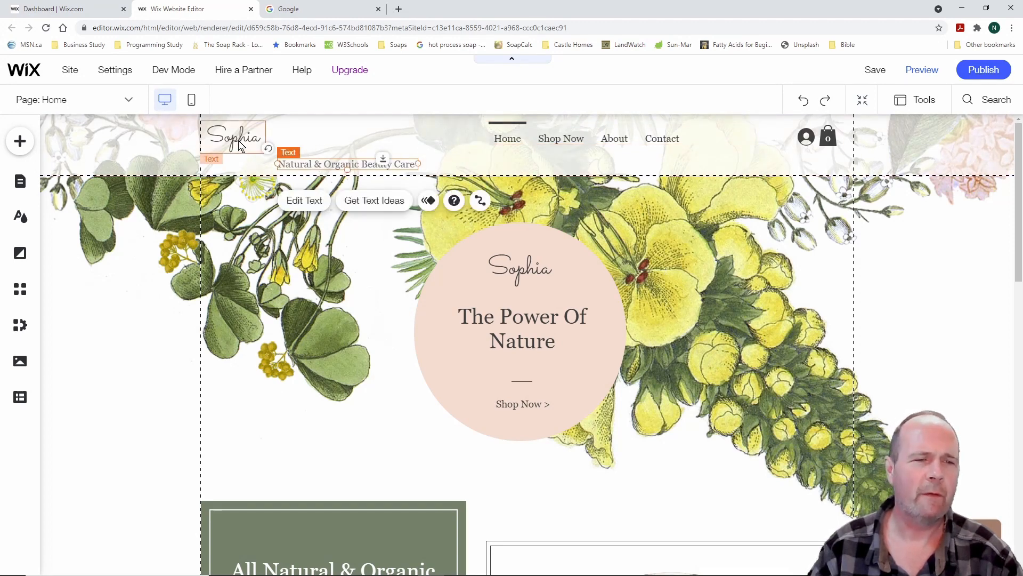
Rename the Sophia logo text to 'LifeGevity Soap Company', widened to one line and bold
left_click(239, 143)
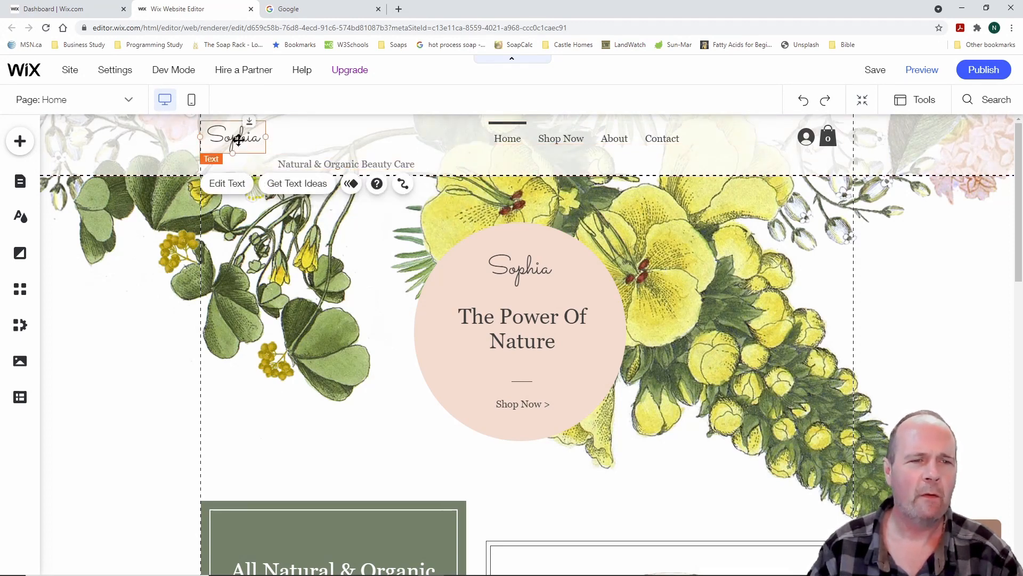
left_click(238, 184)
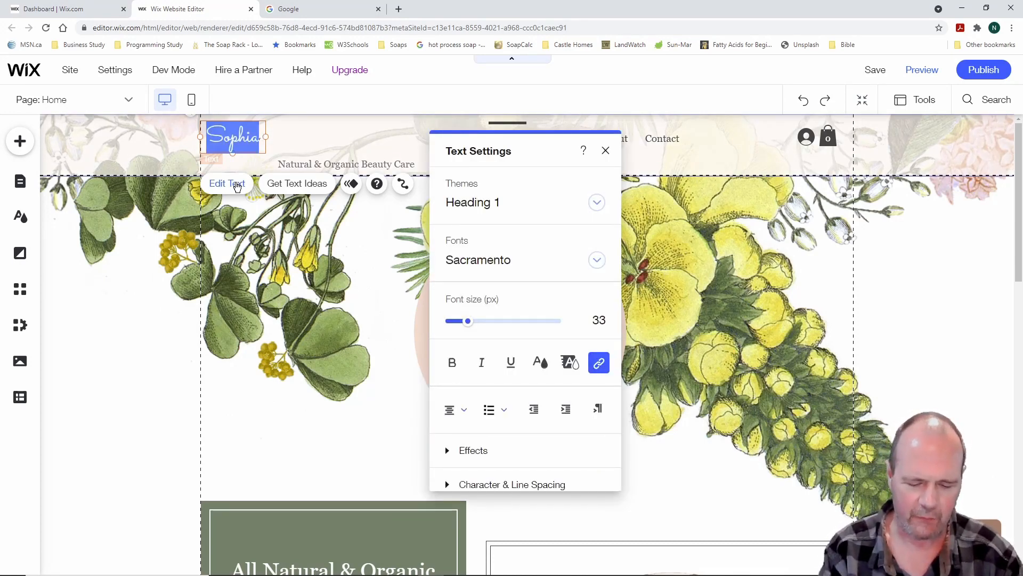
type("LifeGe")
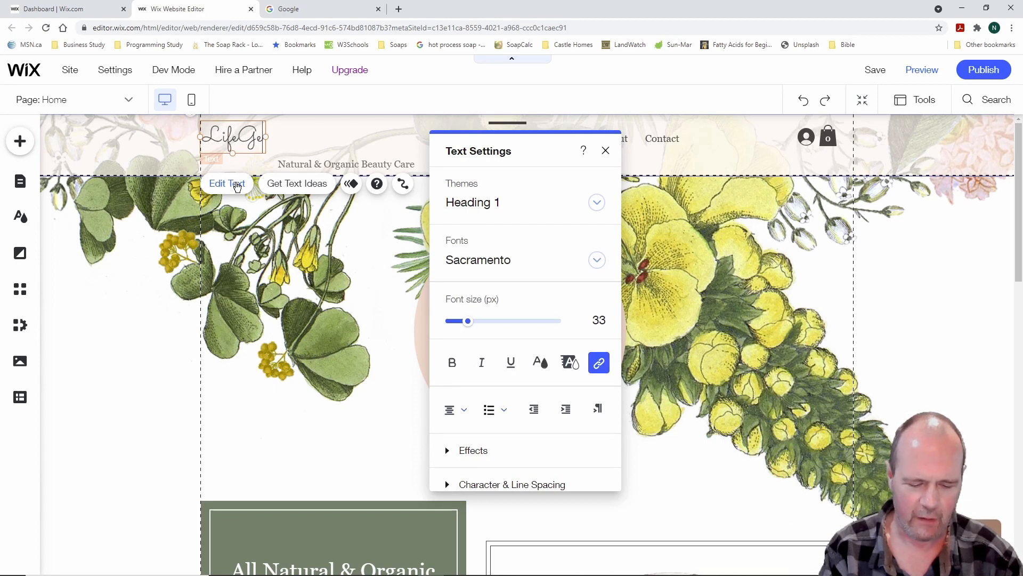
type("vity")
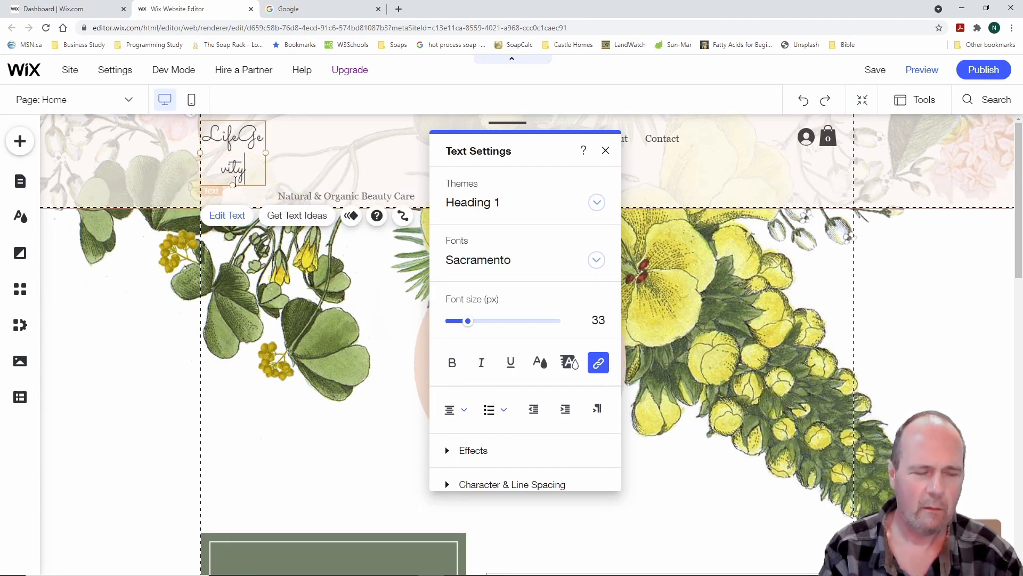
type(" Soap Compa")
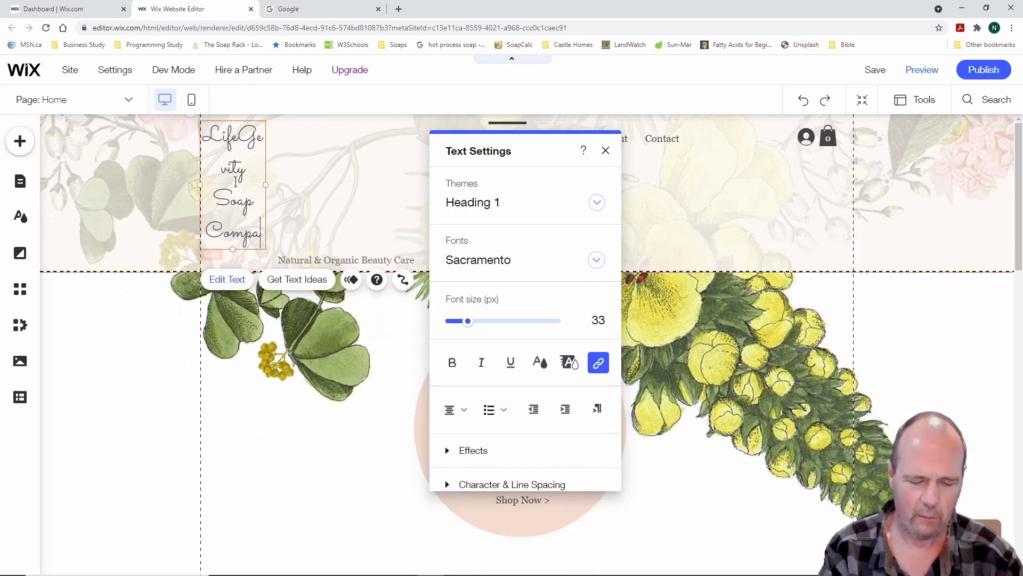
type("ny")
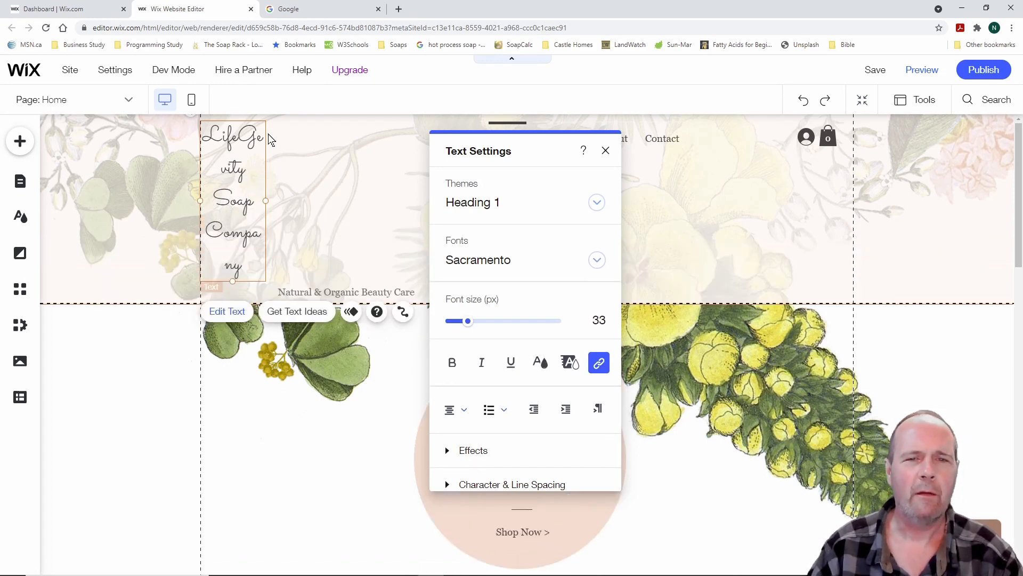
left_click_drag(265, 201, 442, 139)
left_click_drag(440, 138, 419, 137)
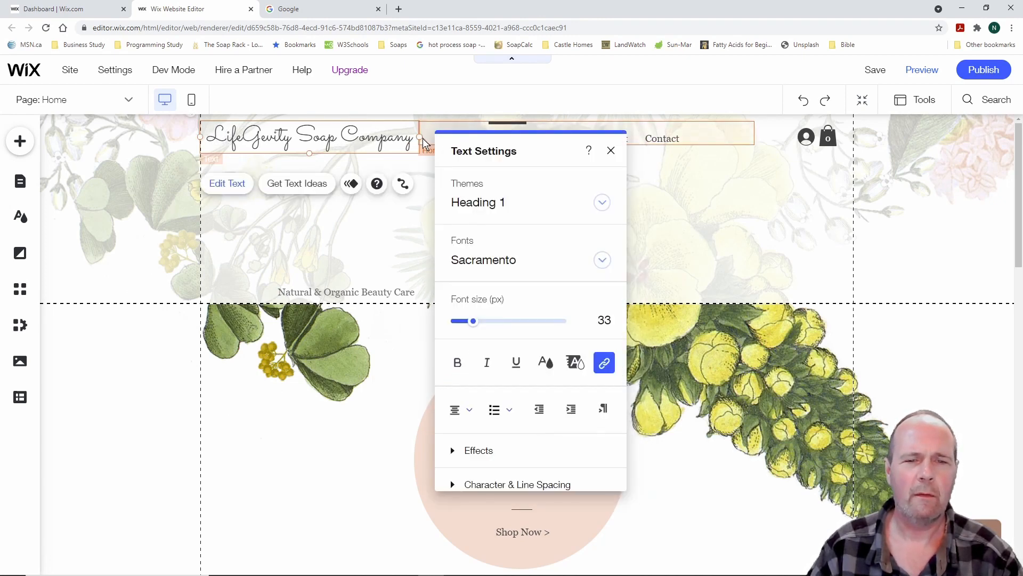
left_click_drag(414, 140, 207, 143)
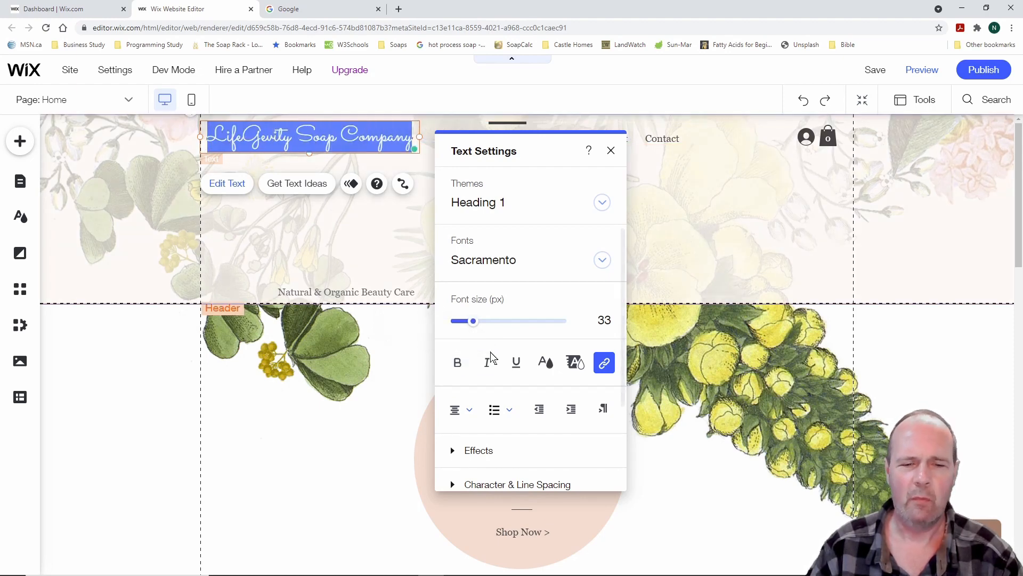
left_click(458, 363)
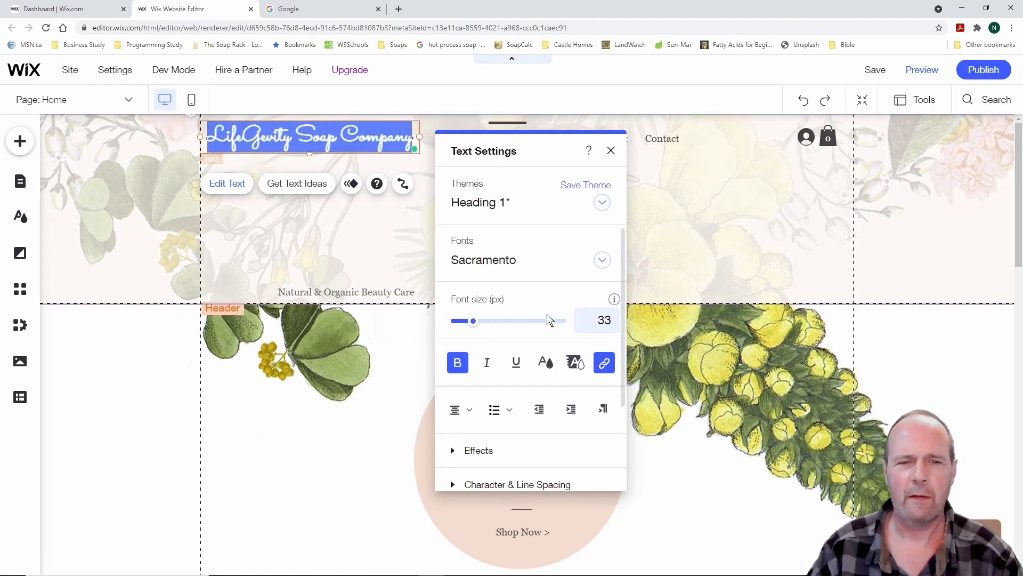
left_click(612, 152)
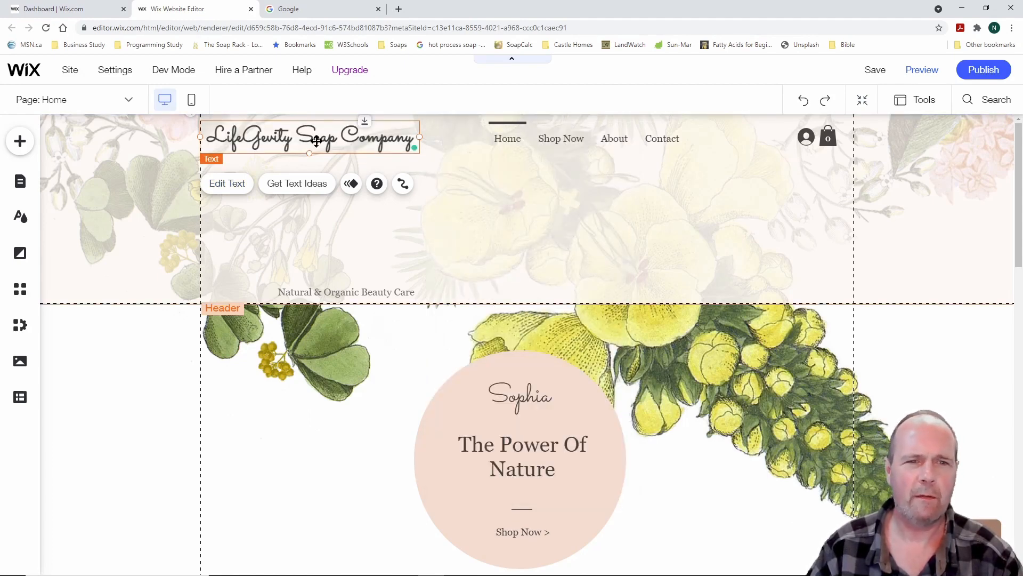
Shift the company name right, then narrow the navigation menu and move it right
left_click_drag(316, 141, 358, 140)
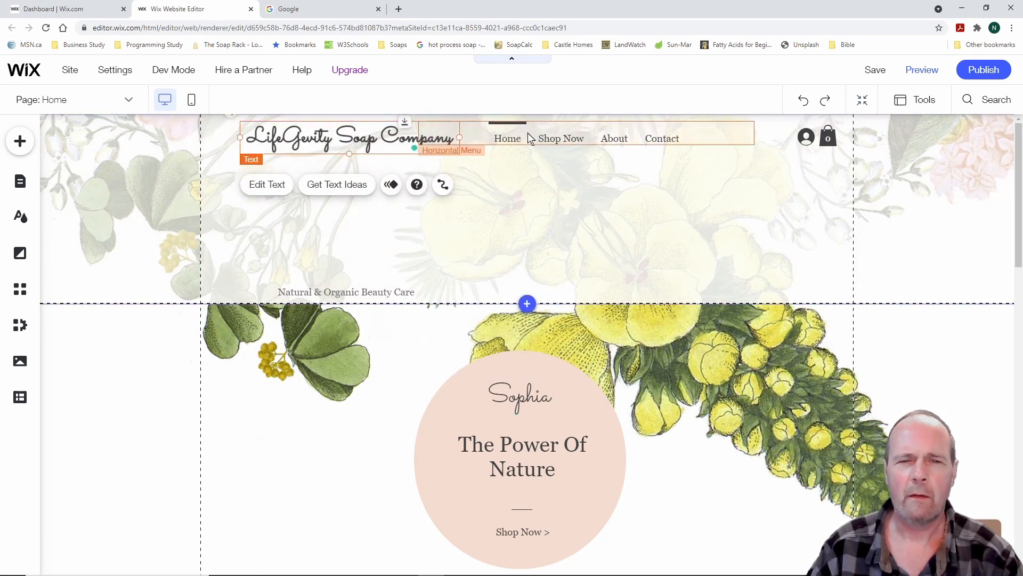
left_click(528, 134)
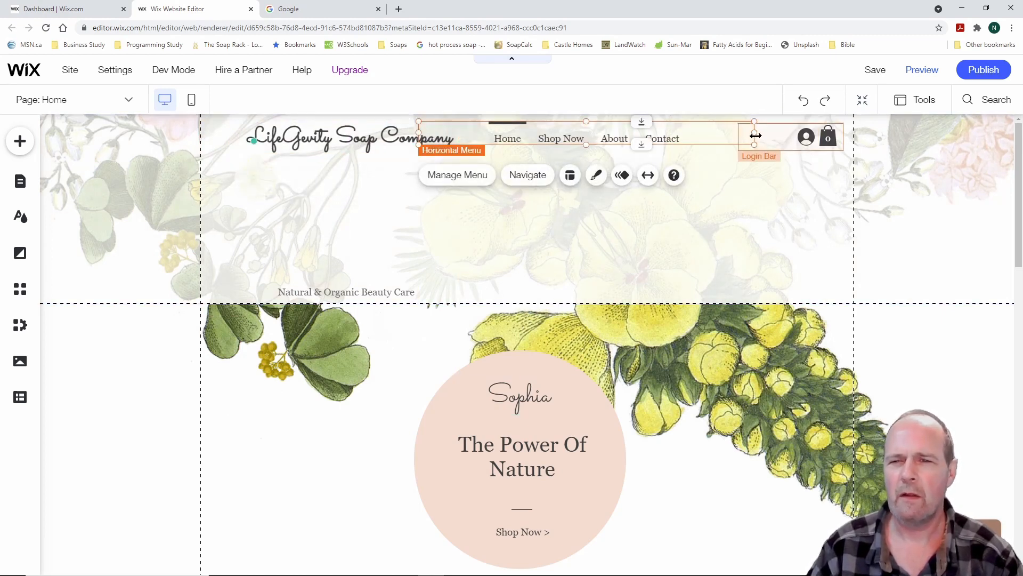
left_click_drag(756, 136, 642, 139)
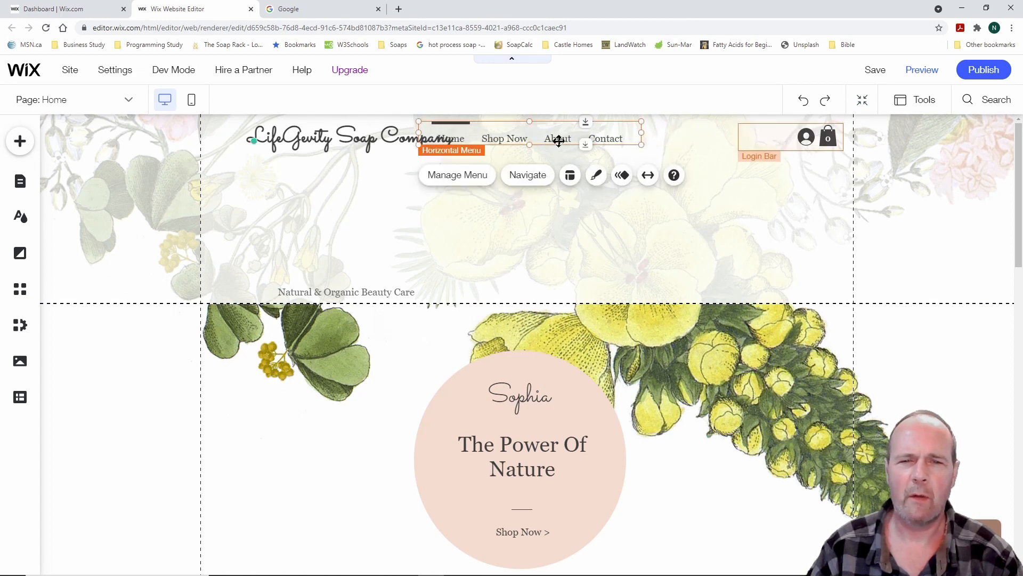
left_click_drag(536, 132, 601, 132)
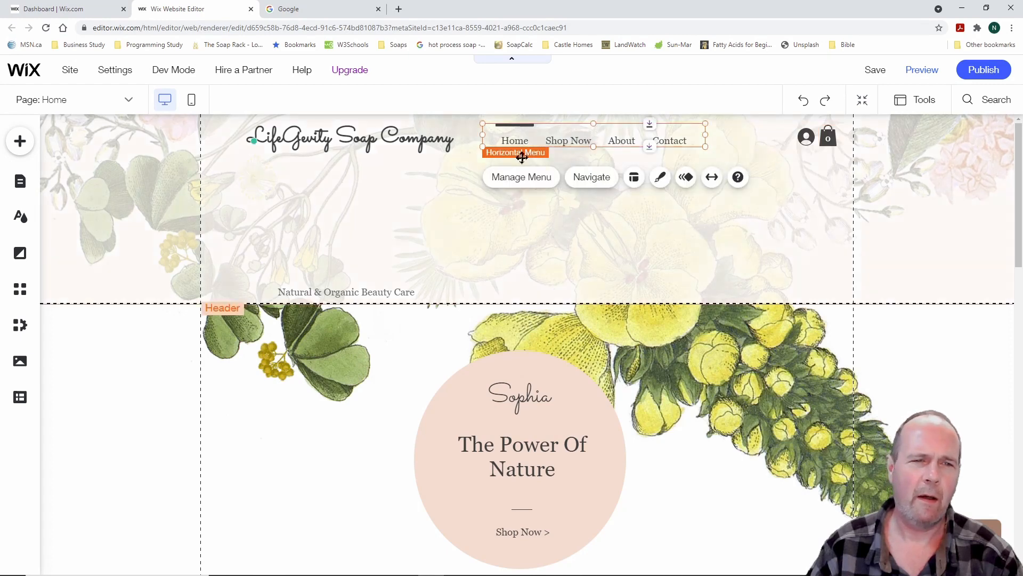
Nudge the company name further right and slightly down to line up with the menu
left_click(322, 138)
left_click_drag(322, 137, 343, 133)
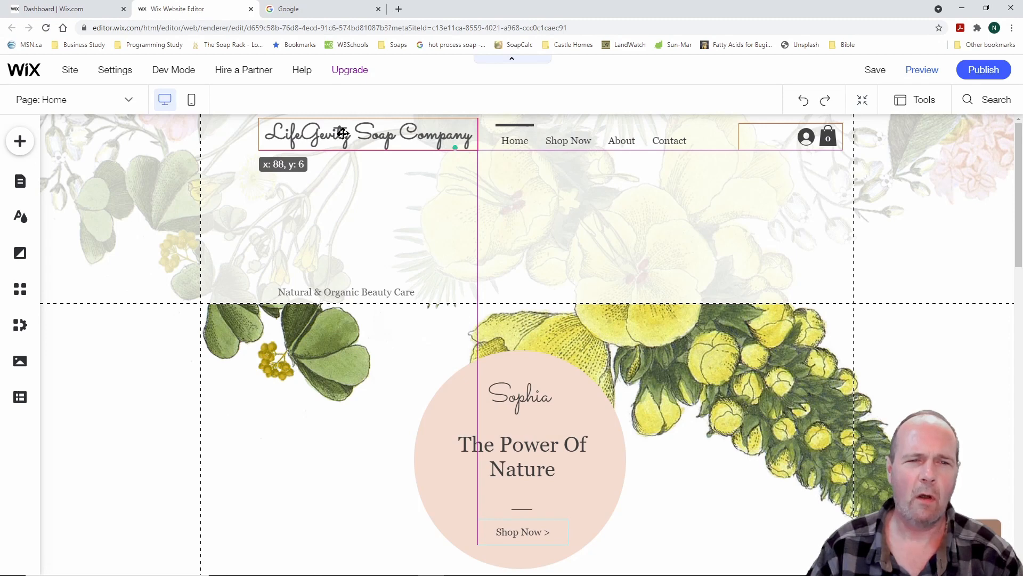
left_click_drag(343, 133, 342, 136)
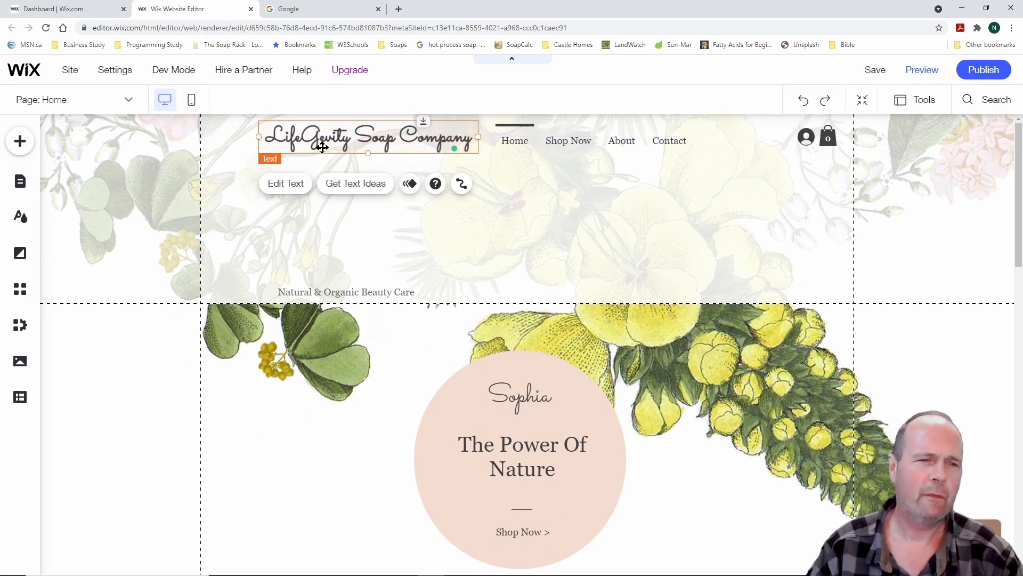
left_click(230, 140)
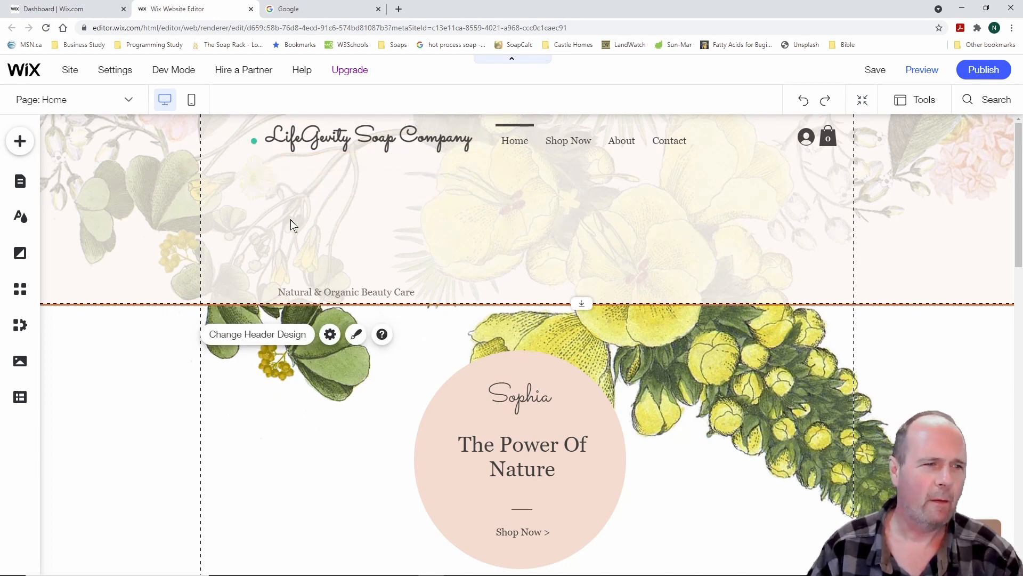
left_click(22, 144)
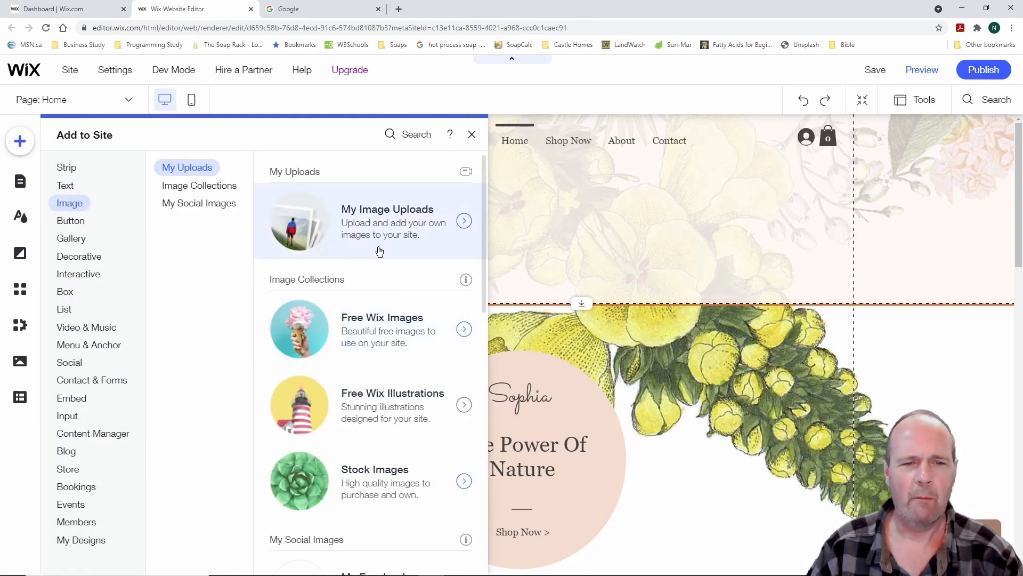
left_click(384, 222)
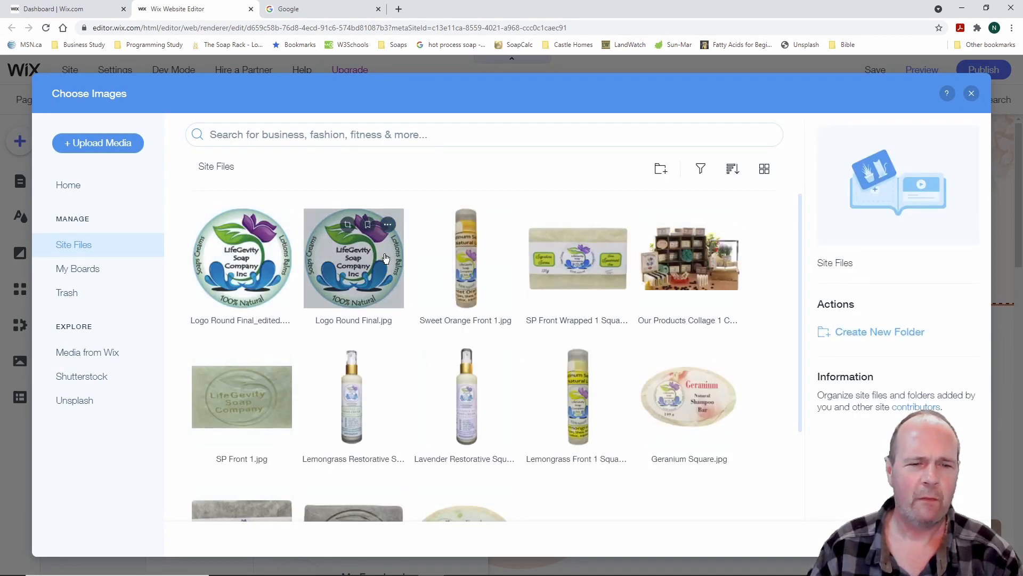
left_click(356, 252)
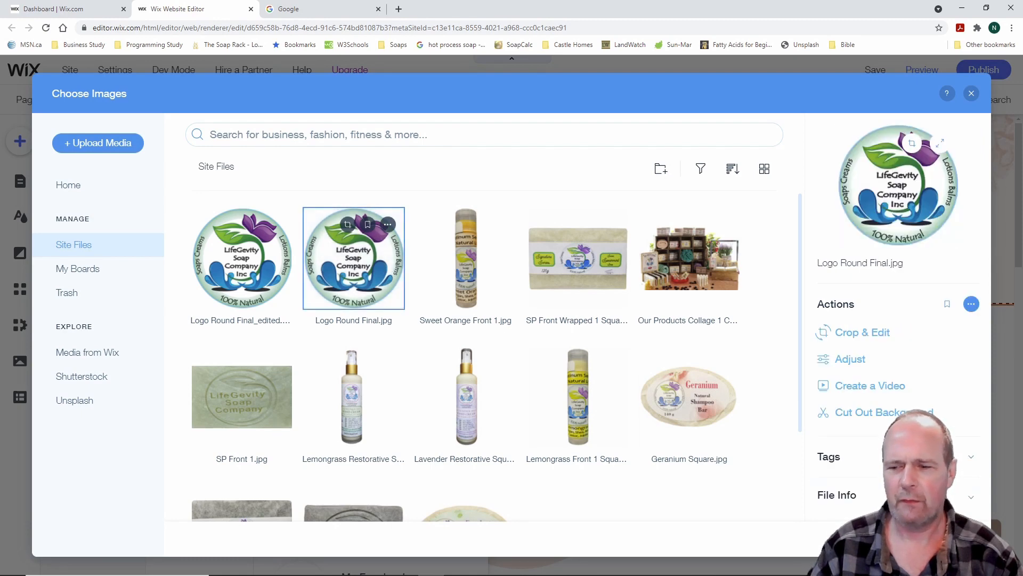
left_click(941, 539)
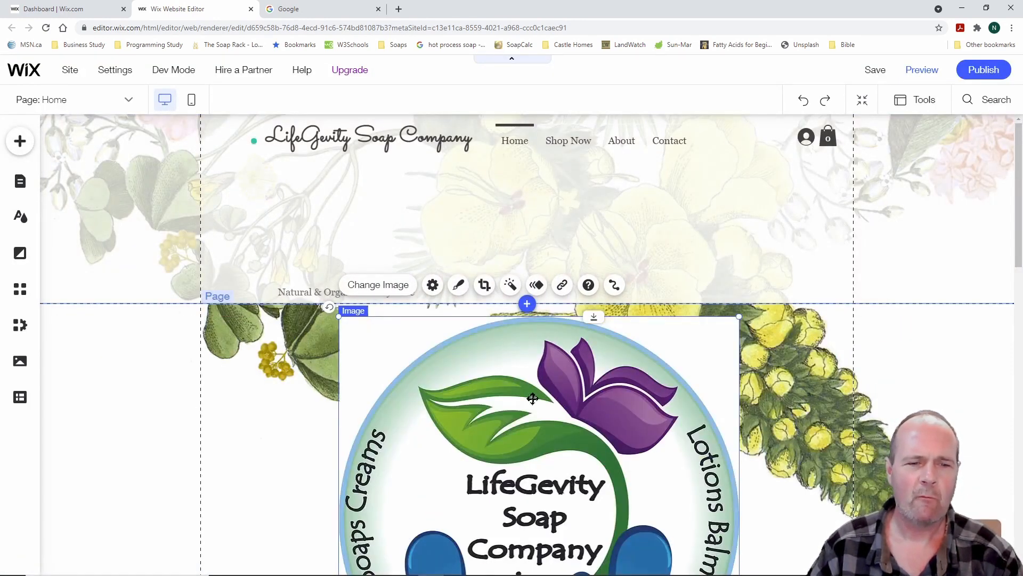
left_click_drag(337, 315, 501, 480)
left_click_drag(583, 522, 320, 228)
left_click_drag(473, 422, 227, 133)
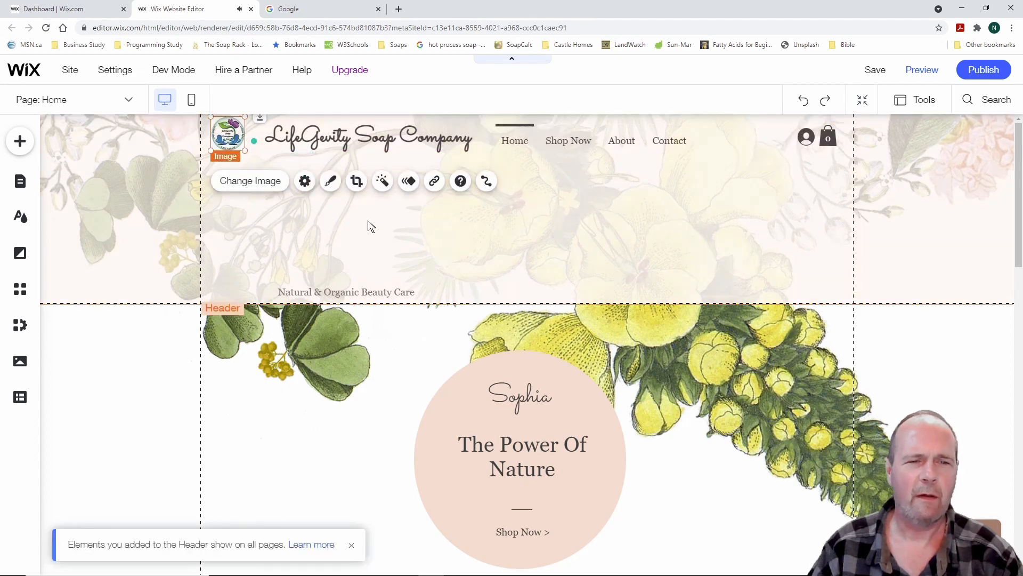
left_click(175, 219)
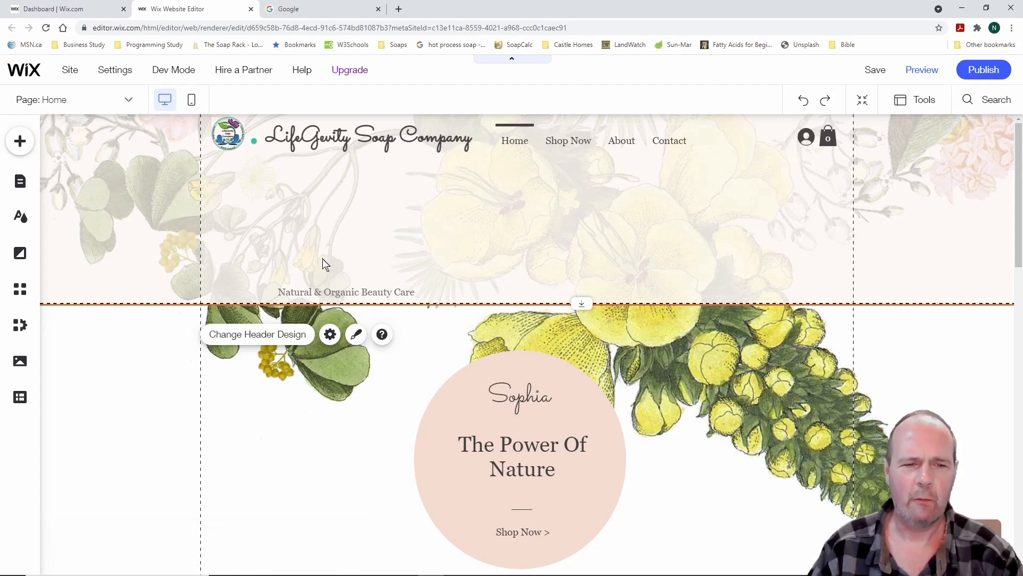
Move the tagline up directly beneath the LifeGevity Soap Company title
left_click(347, 292)
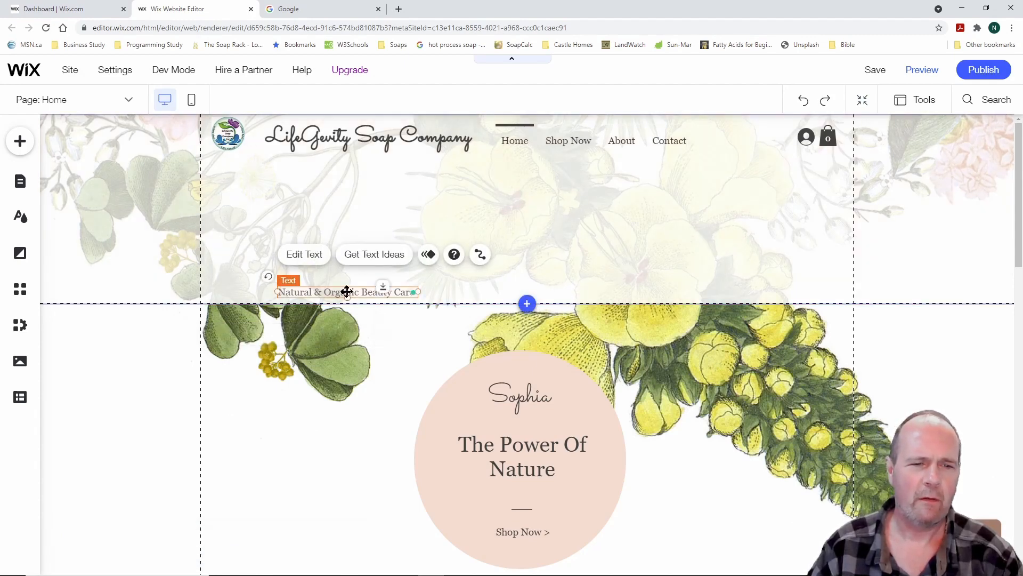
left_click_drag(347, 292, 335, 163)
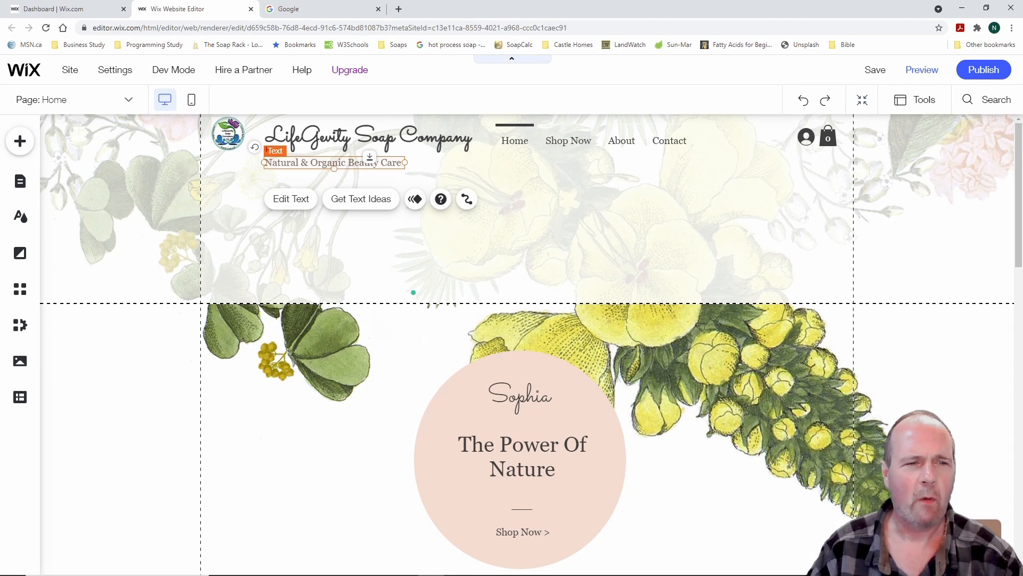
mouse_move(198, 115)
left_mouse_down()
mouse_move(795, 187)
mouse_move(851, 178)
left_mouse_up()
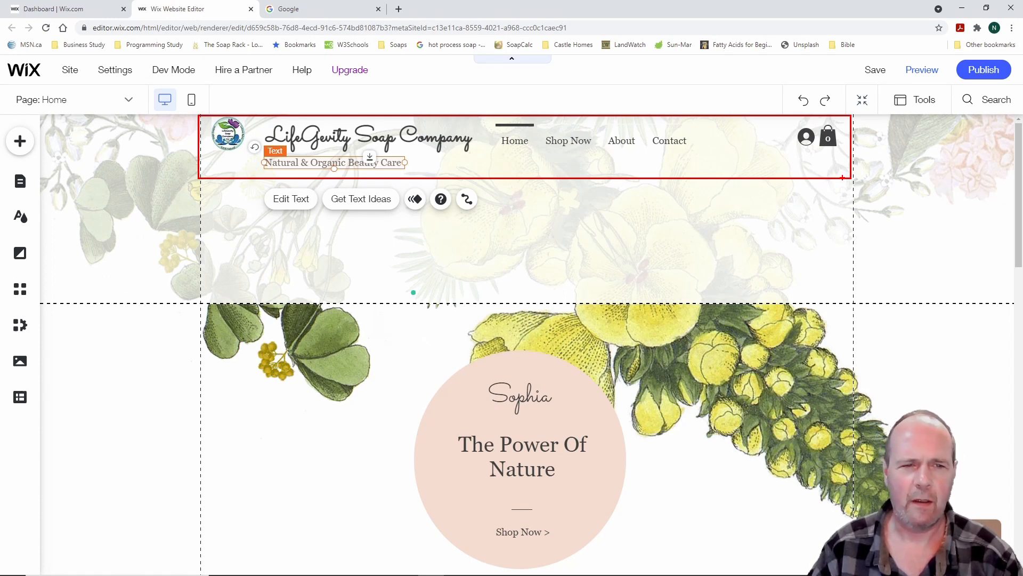
key("Escape")
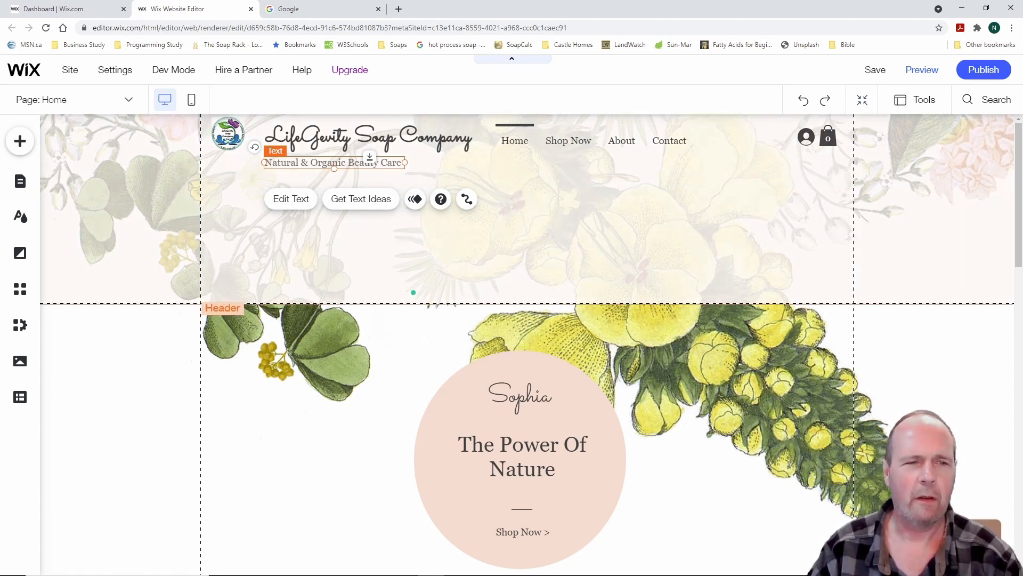
mouse_move(208, 119)
left_mouse_down()
mouse_move(229, 251)
mouse_move(910, 287)
mouse_move(845, 283)
mouse_move(702, 200)
left_mouse_up()
key("Escape")
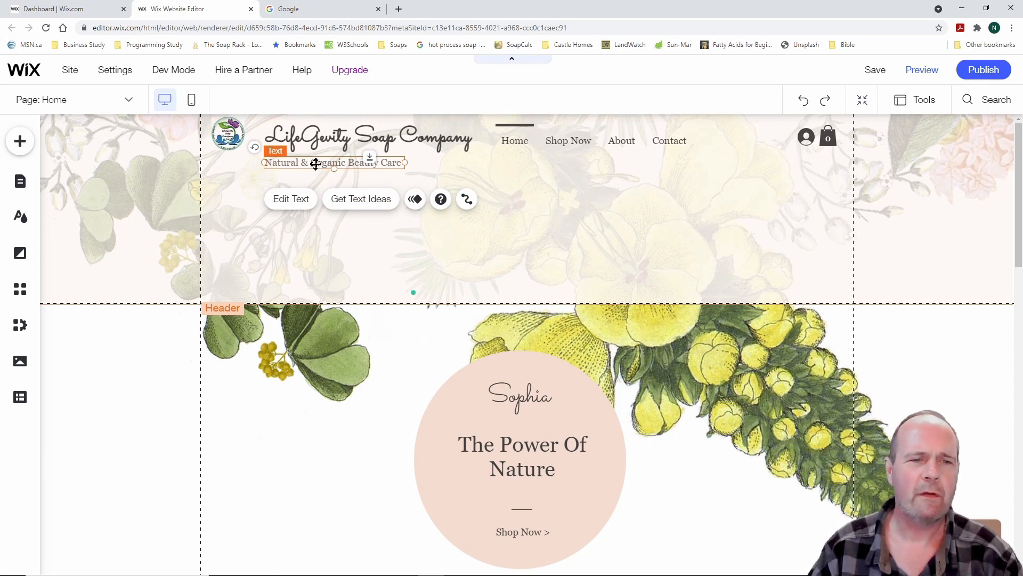
Change the tagline to 'Natural & Organic Skin Care Products', widened to one line
left_click(298, 199)
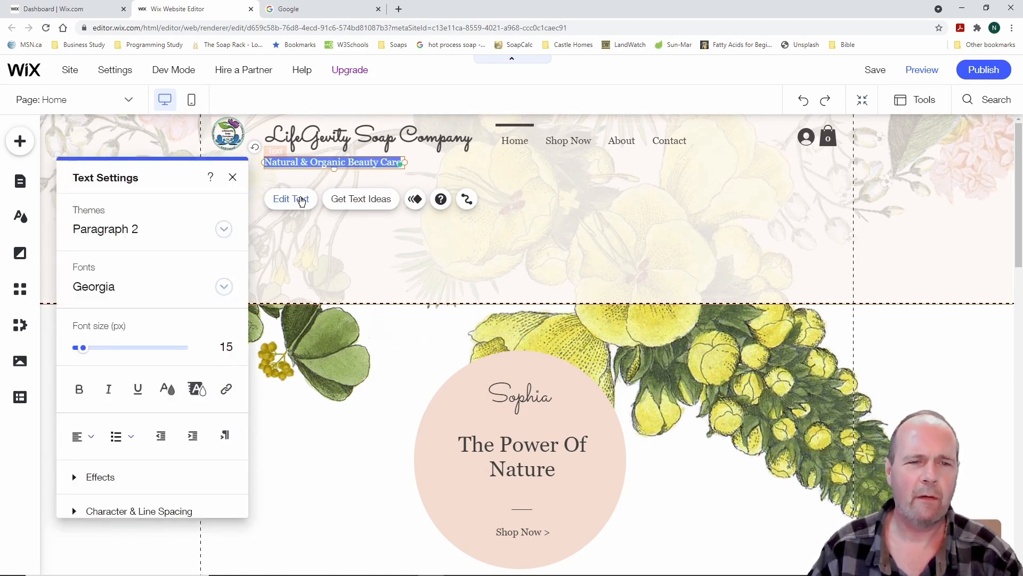
left_click(349, 160)
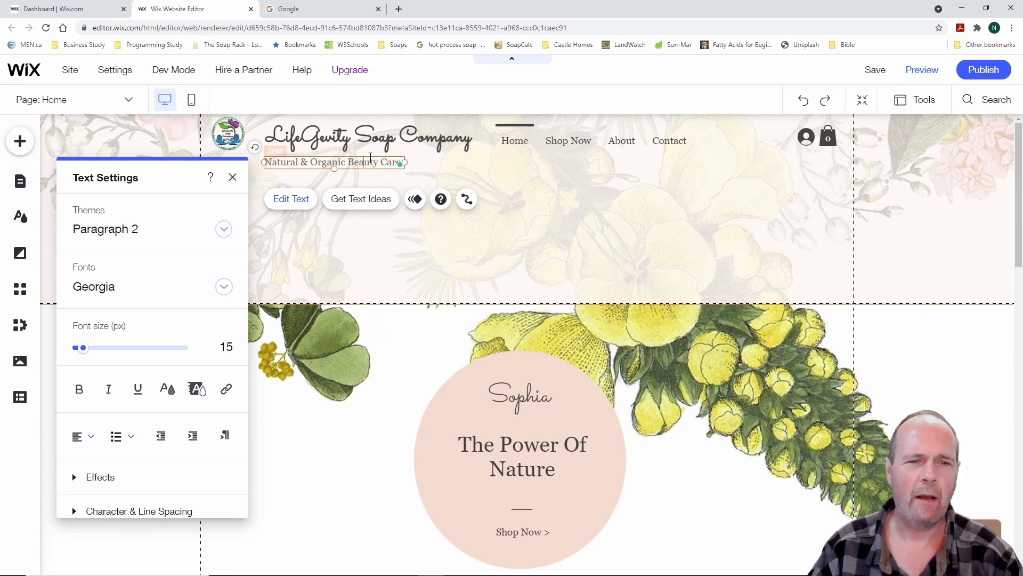
left_click_drag(359, 164, 402, 169)
type("S")
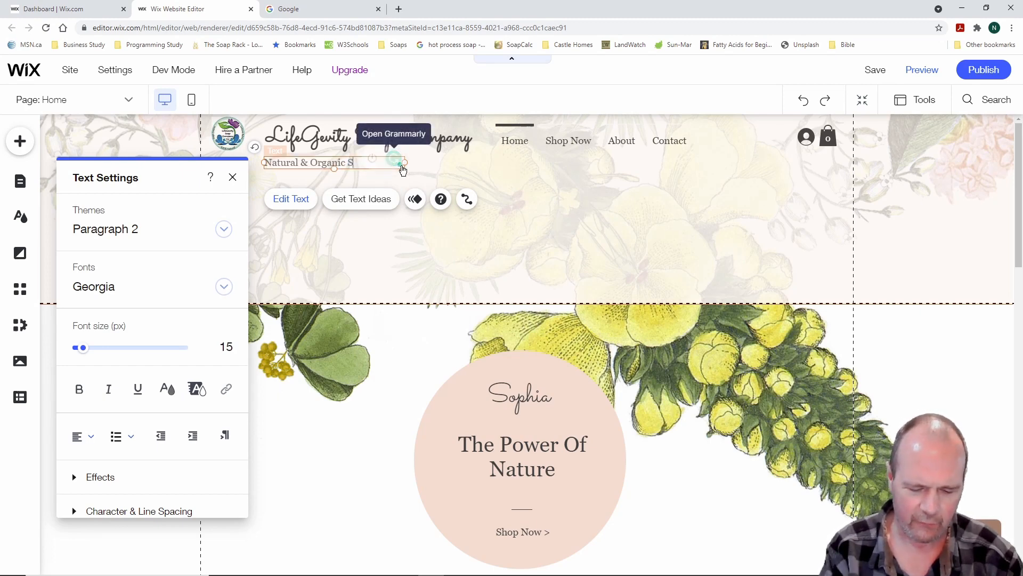
type("kin Care Products")
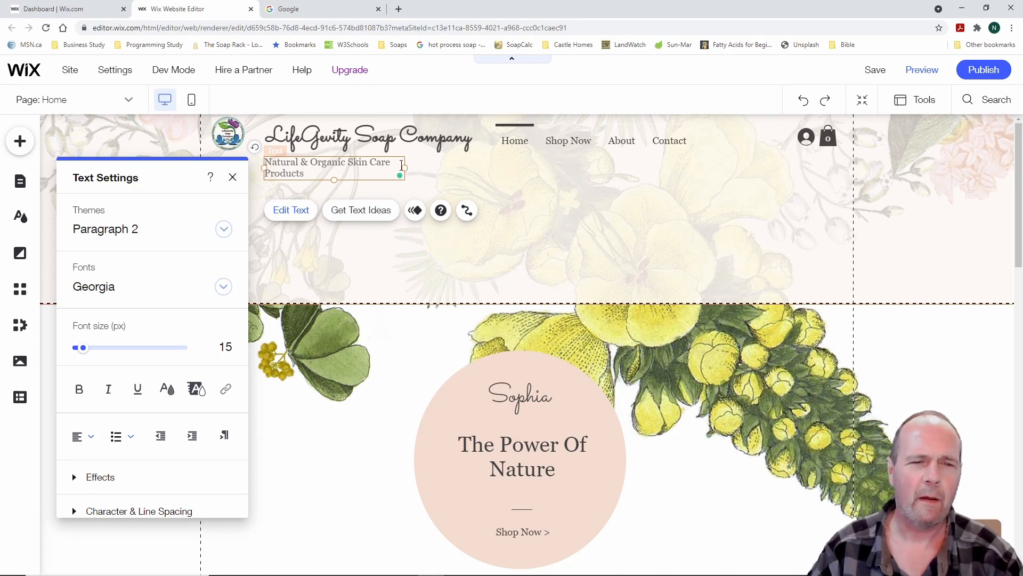
left_click_drag(405, 168, 438, 166)
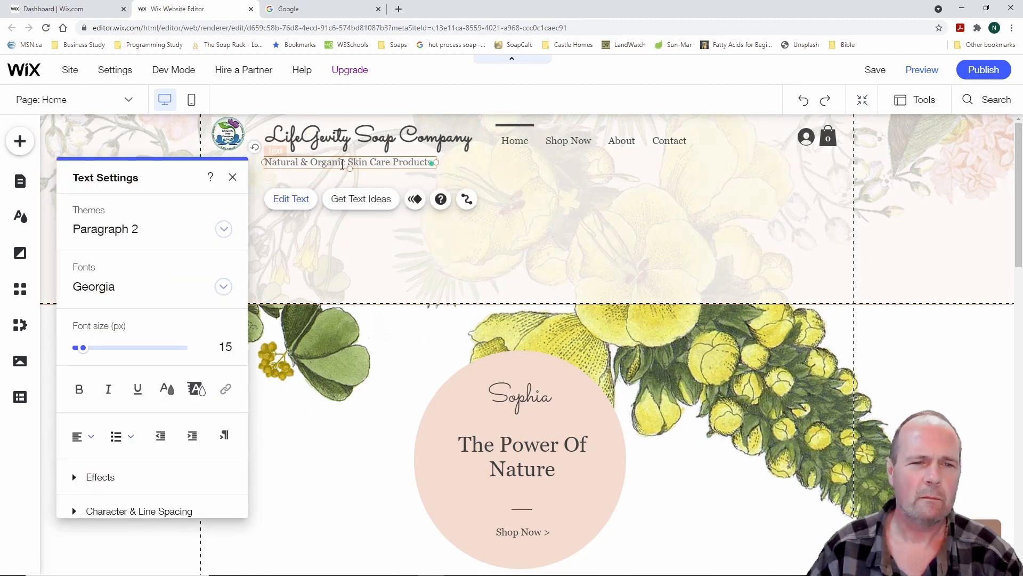
left_click(340, 212)
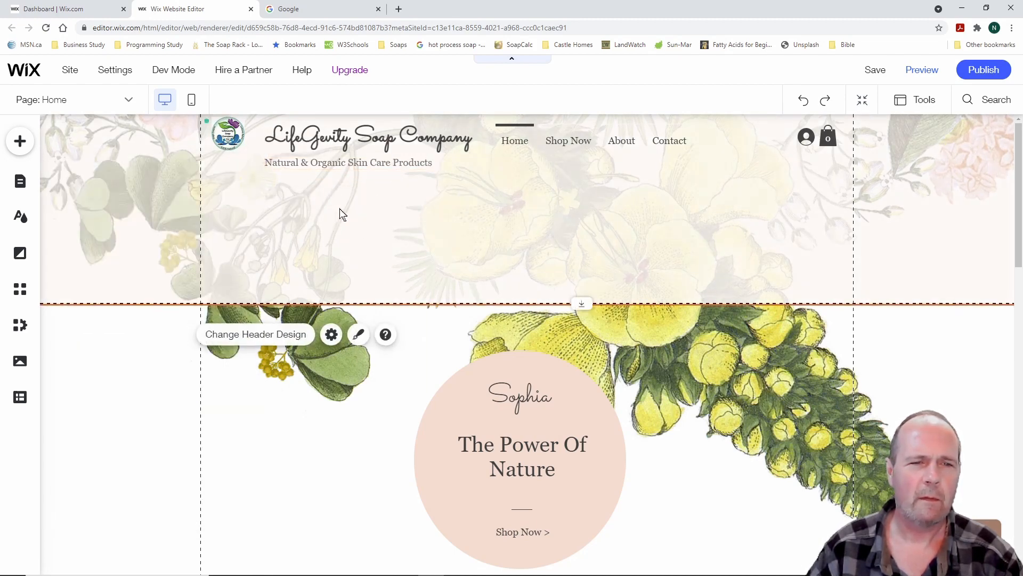
Nudge the tagline slightly higher and shrink the header's height to a compact strip
left_click(331, 164)
left_click_drag(331, 163, 332, 161)
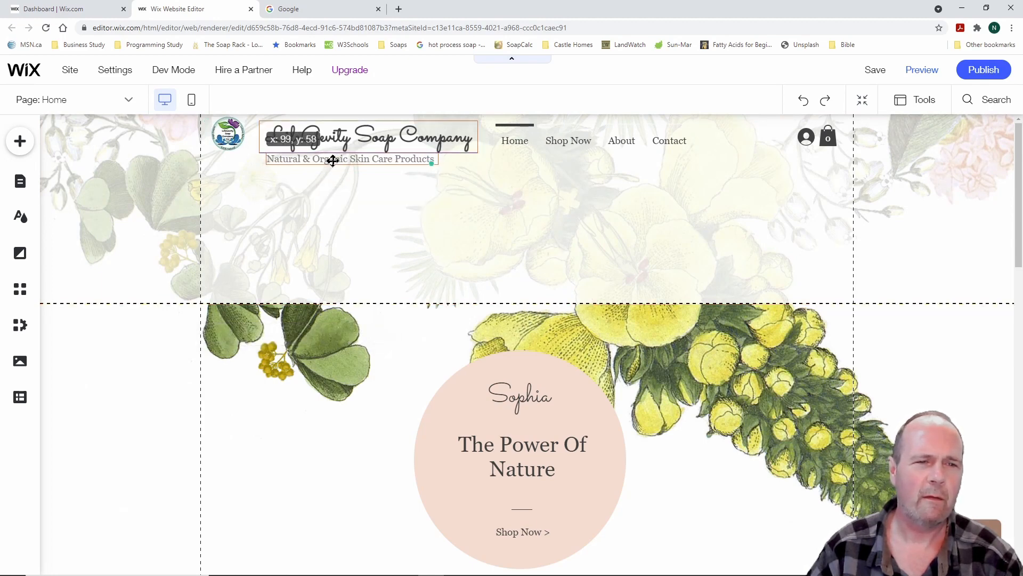
left_click(344, 236)
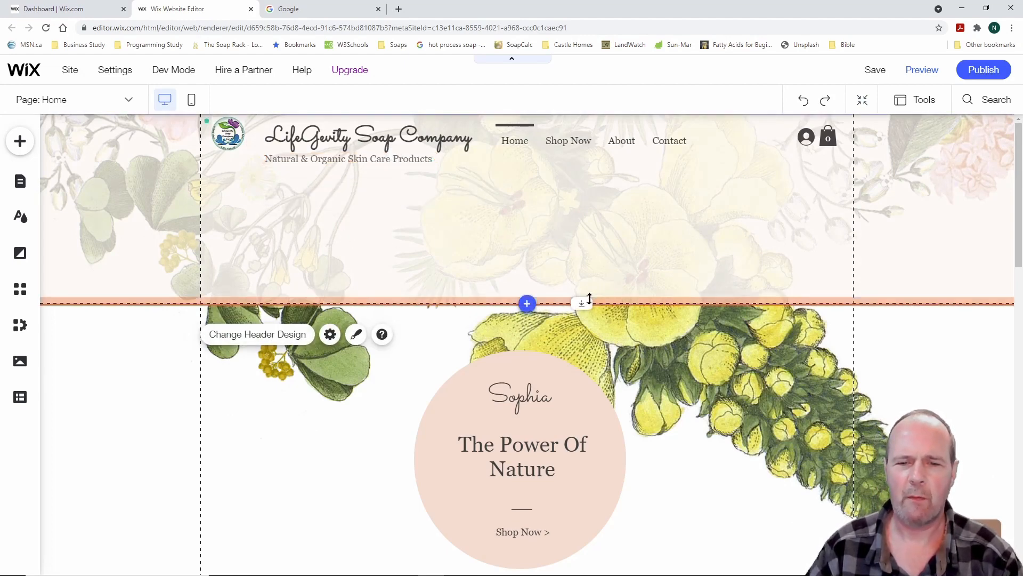
left_click_drag(583, 299, 578, 172)
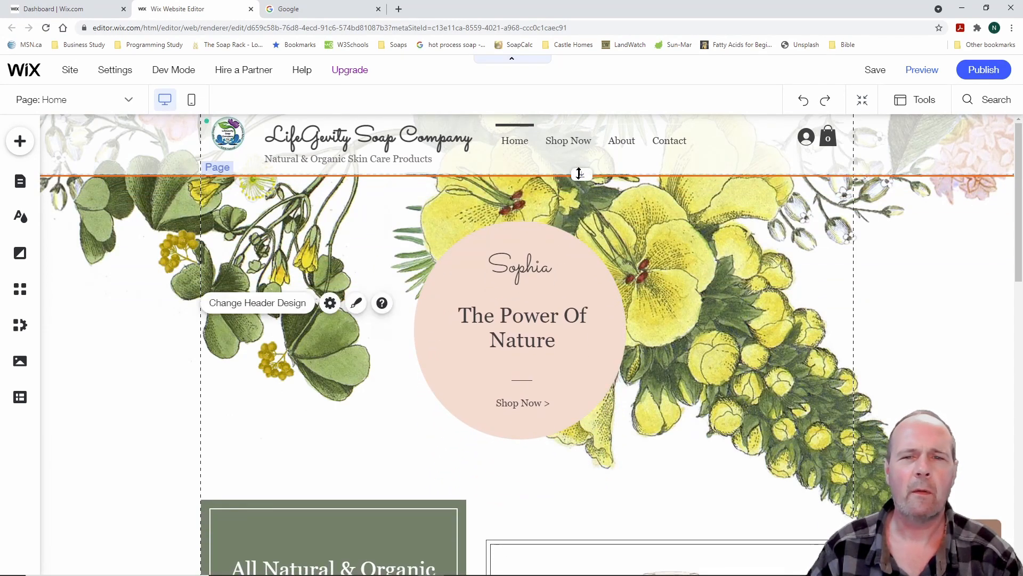
Move the login bar further left and lower the navigation menu in the header
left_click(600, 142)
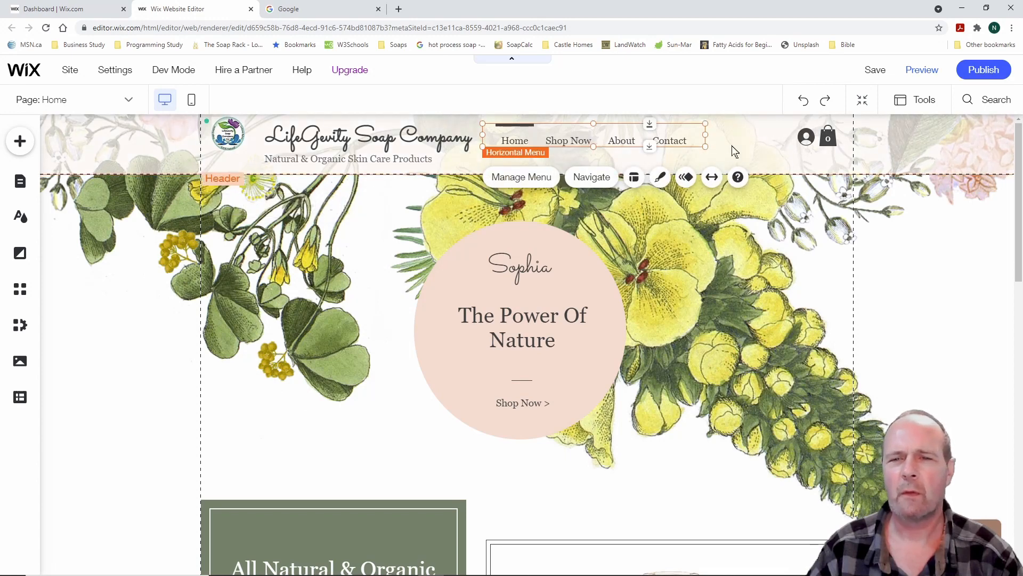
left_click(732, 150)
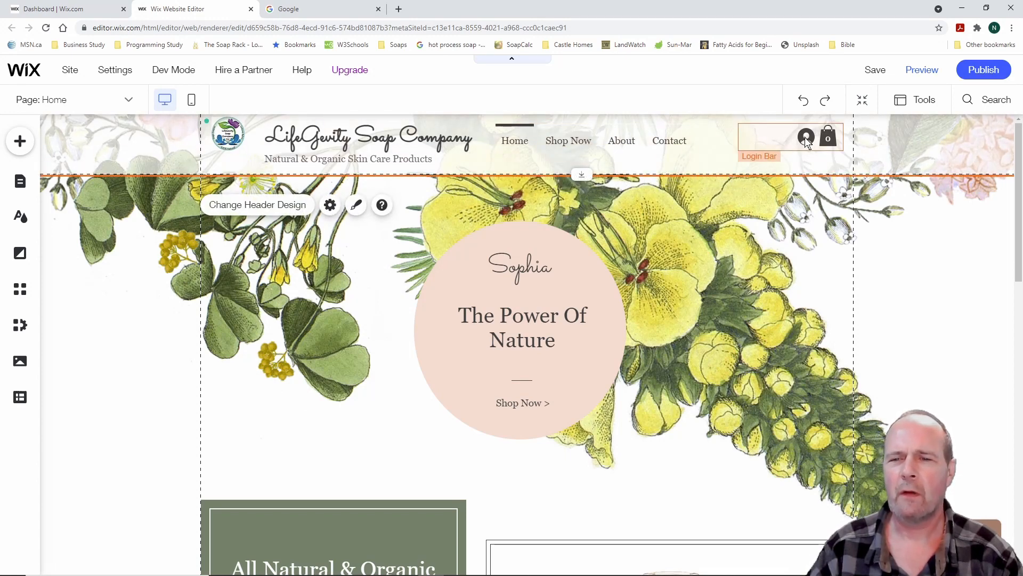
left_click_drag(788, 139, 698, 135)
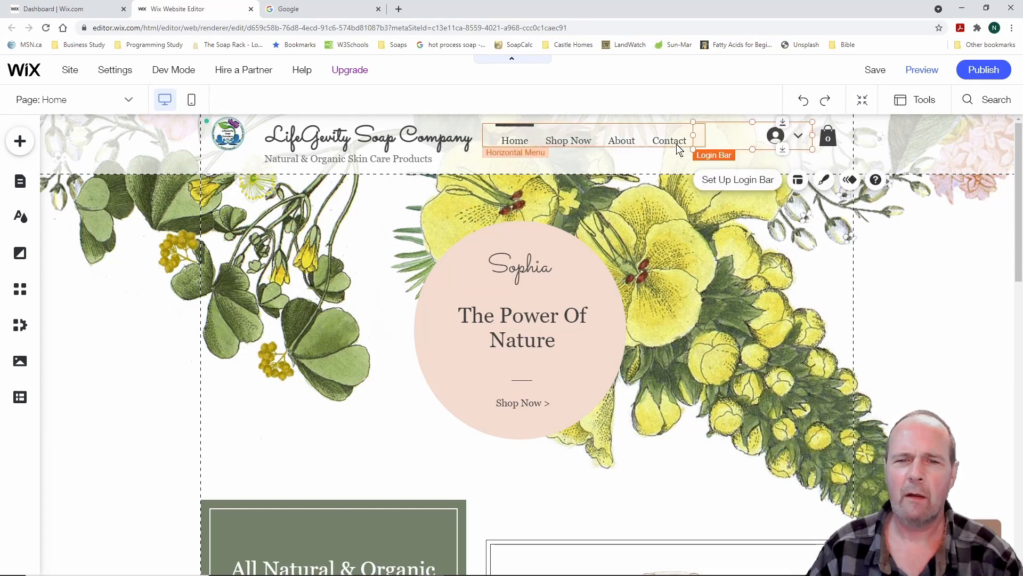
mouse_move(631, 141)
left_mouse_down()
mouse_move(621, 140)
mouse_move(623, 156)
left_mouse_up()
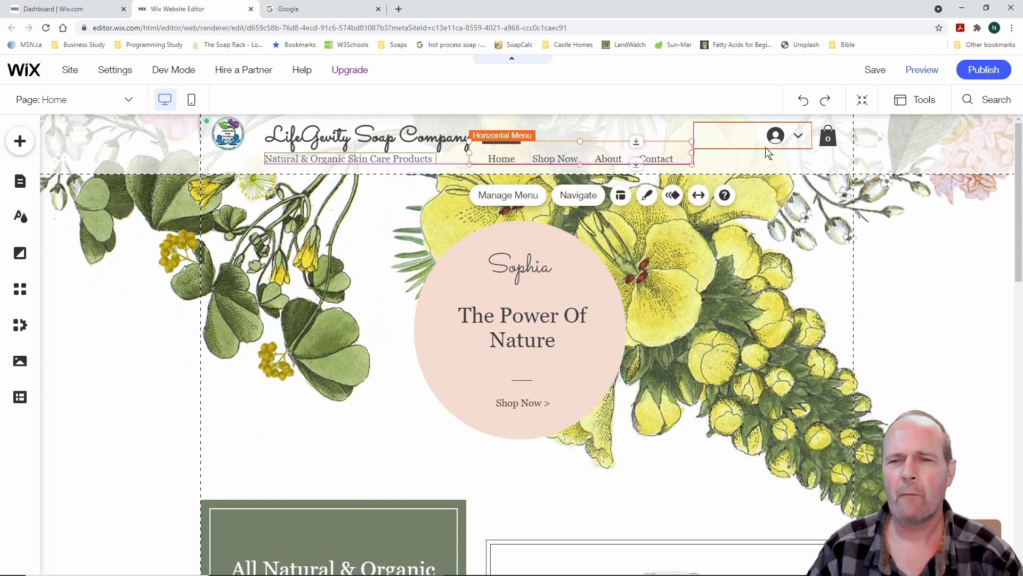
Set the login bar to display 'Profile pic & member's name'
left_click(753, 142)
left_click_drag(754, 142, 753, 144)
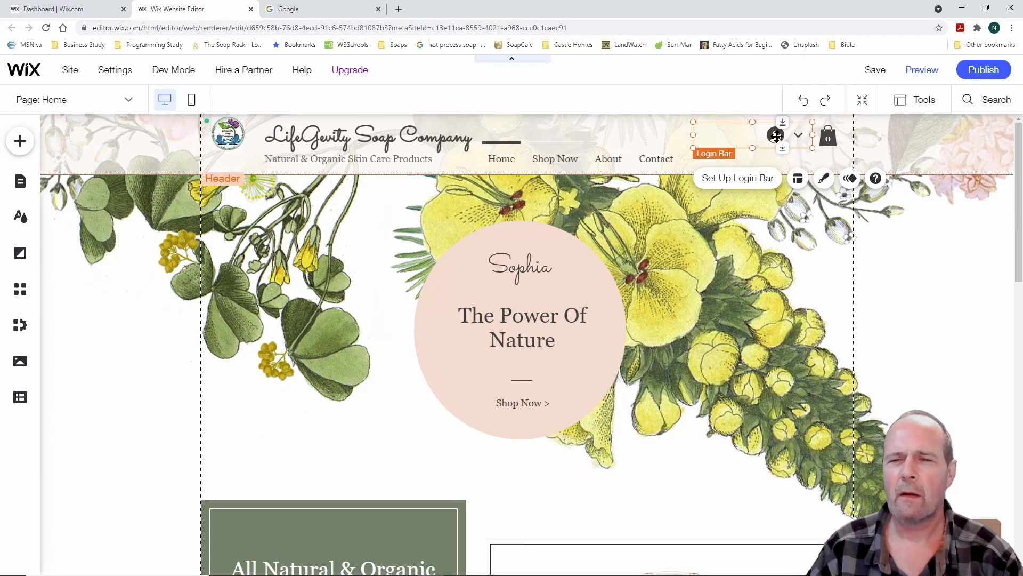
left_click(740, 179)
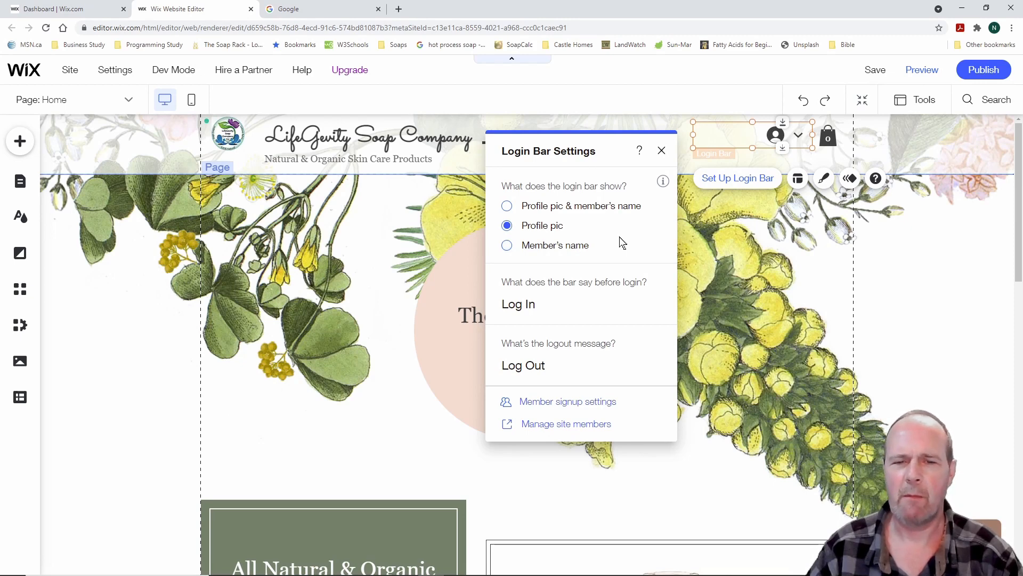
left_click(508, 208)
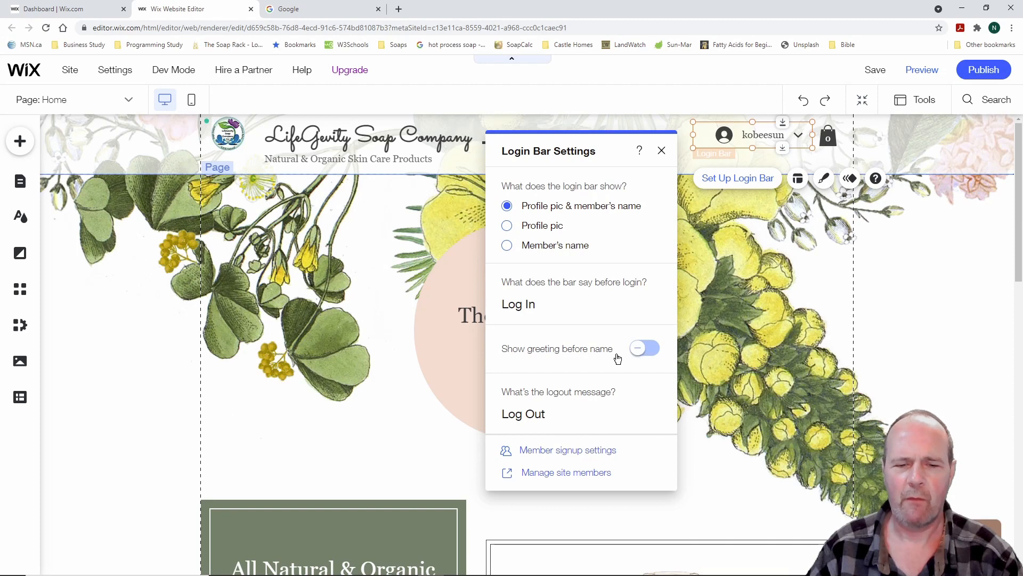
left_click(662, 152)
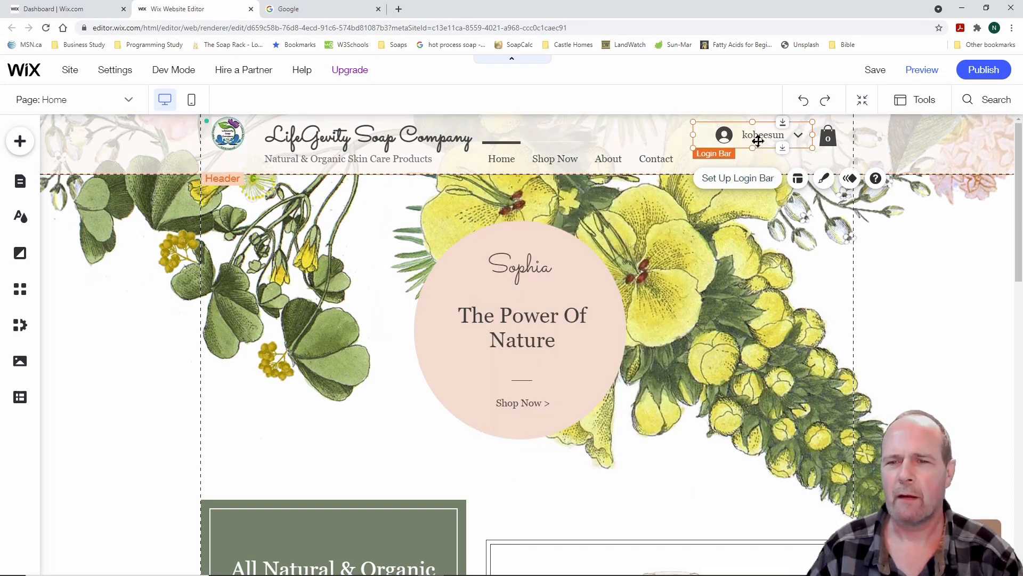
left_click(129, 324)
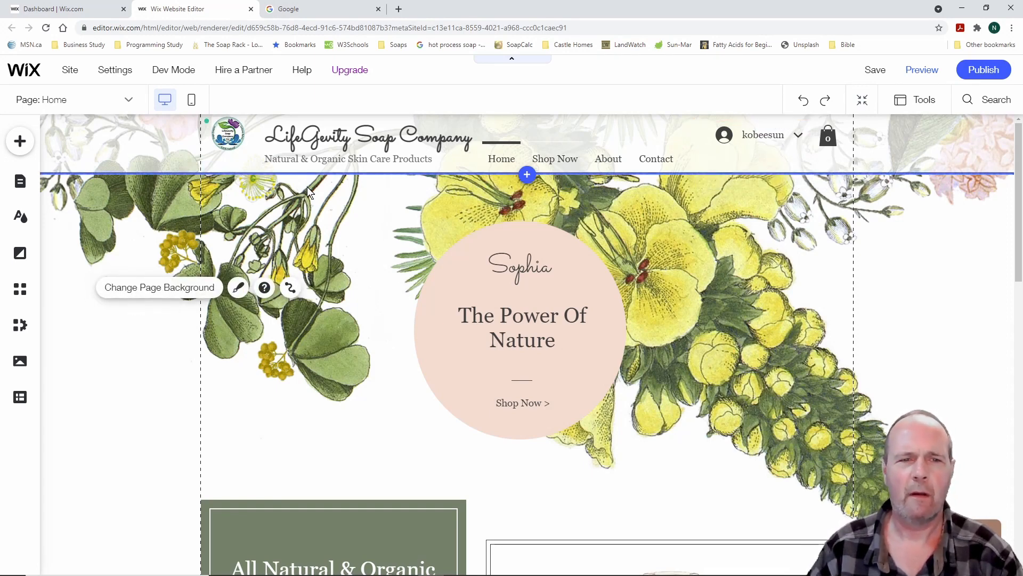
Nudge the site title into alignment with the tagline beneath it
left_click(338, 135)
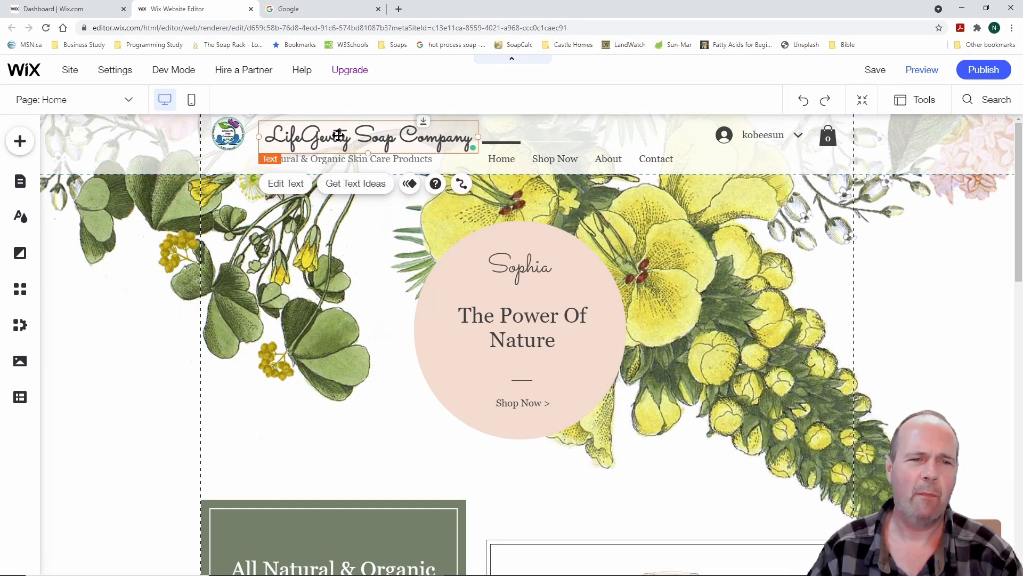
left_click_drag(338, 135, 339, 133)
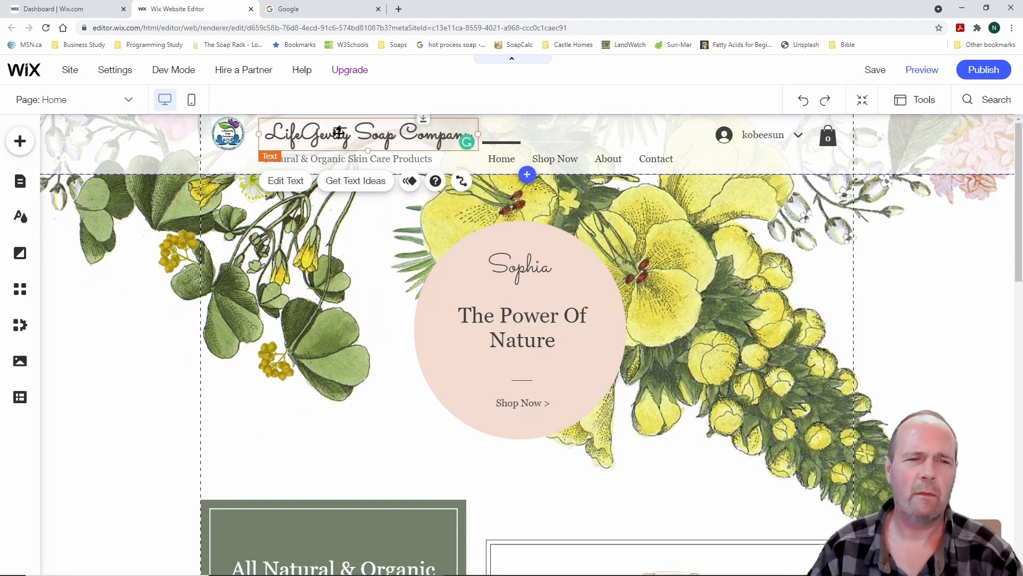
left_click(317, 159)
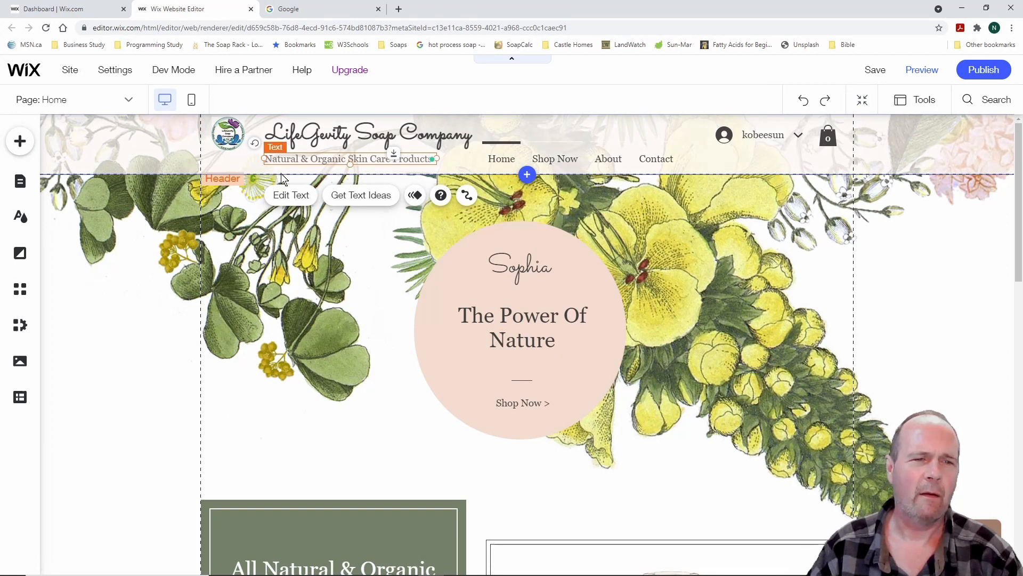
left_click(342, 134)
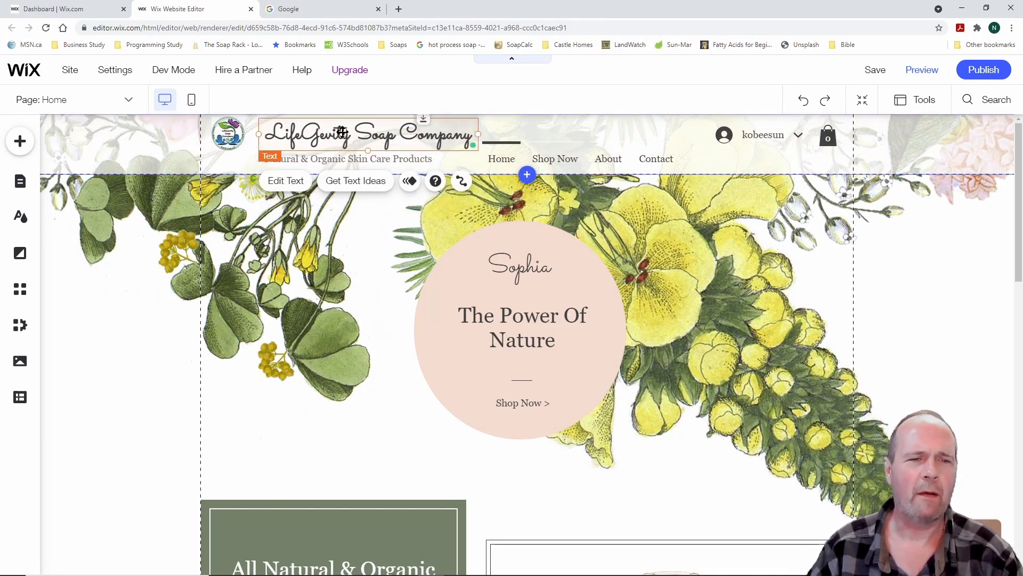
left_click_drag(343, 132, 352, 158)
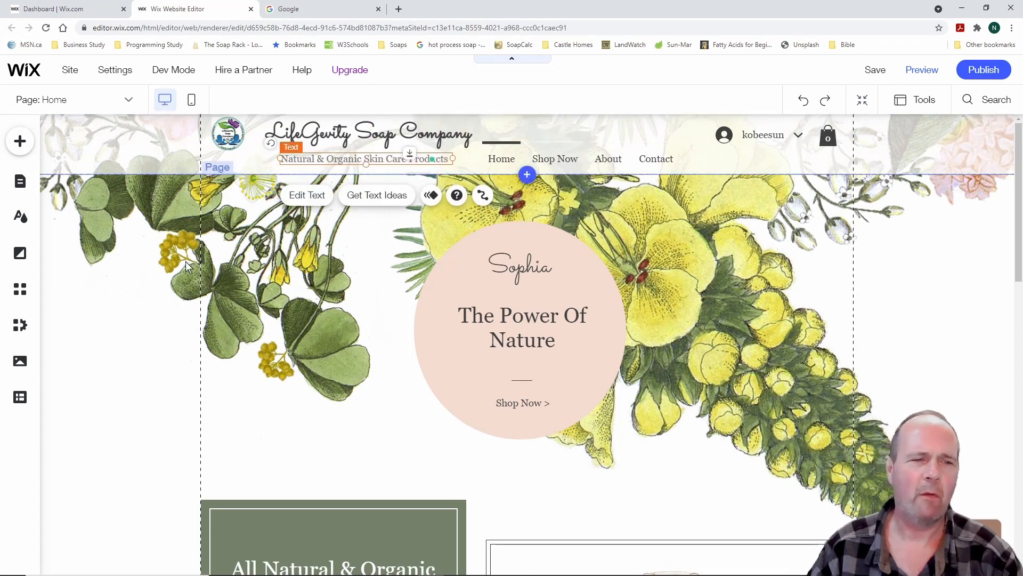
left_click(91, 354)
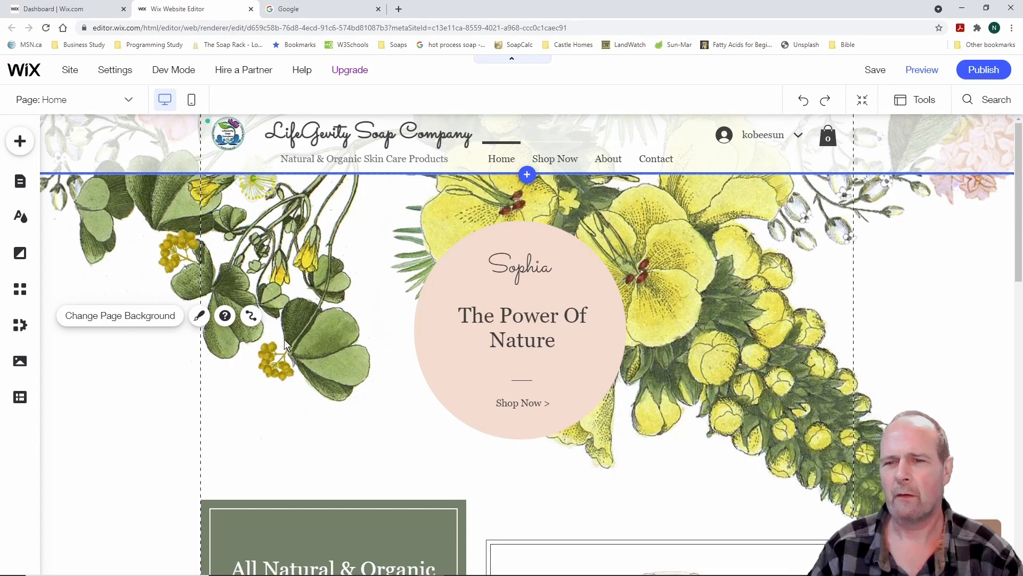
Level the login bar and cart icon at the right end of the header
left_click_drag(760, 137, 760, 138)
left_click_drag(828, 137, 828, 136)
left_click(105, 423)
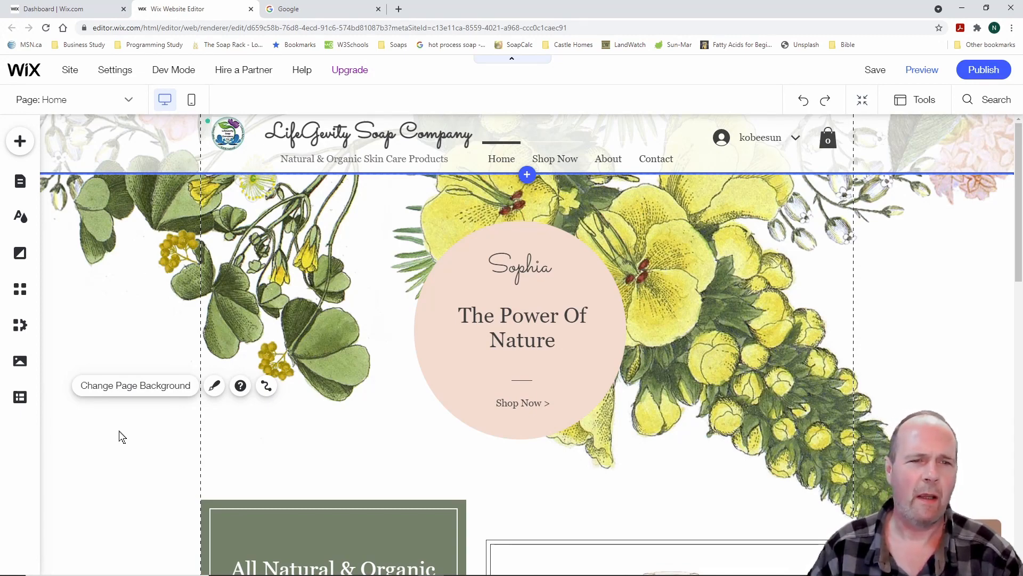
Open the Set Social Links dialog for the footer's social icons bar
scroll(120, 437, "down", 3)
scroll(121, 436, "down", 12)
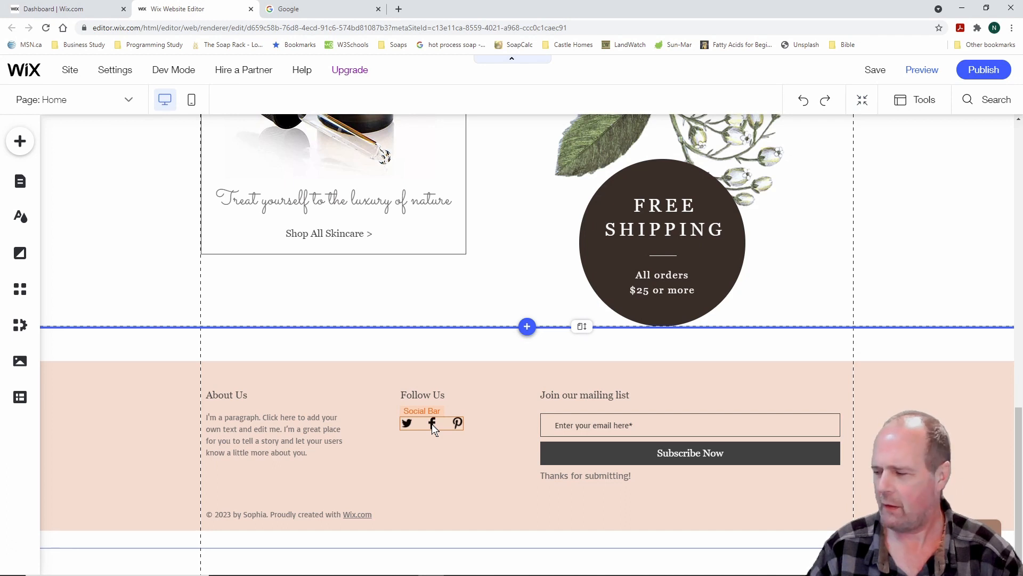
left_click(432, 424)
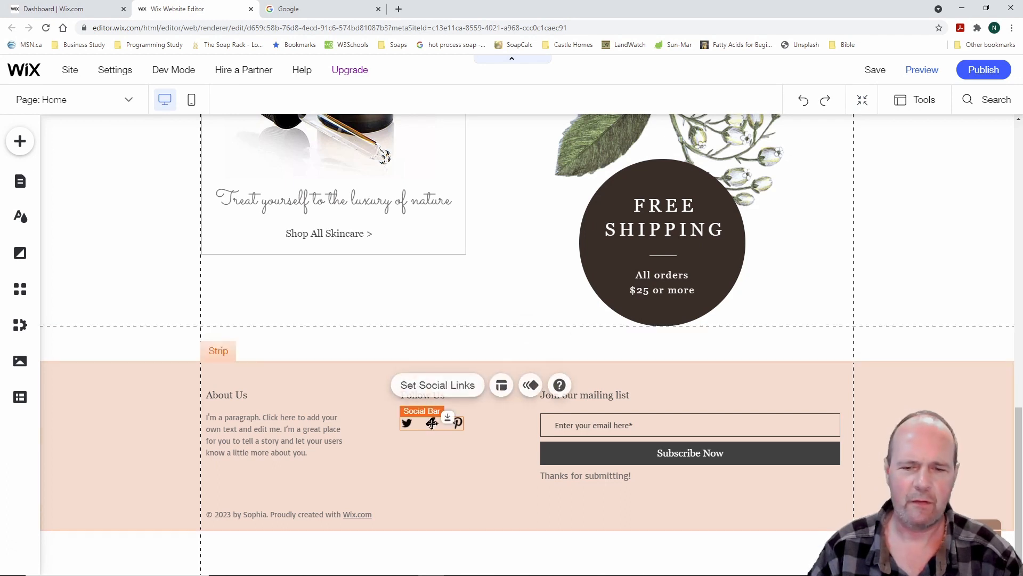
left_click(440, 386)
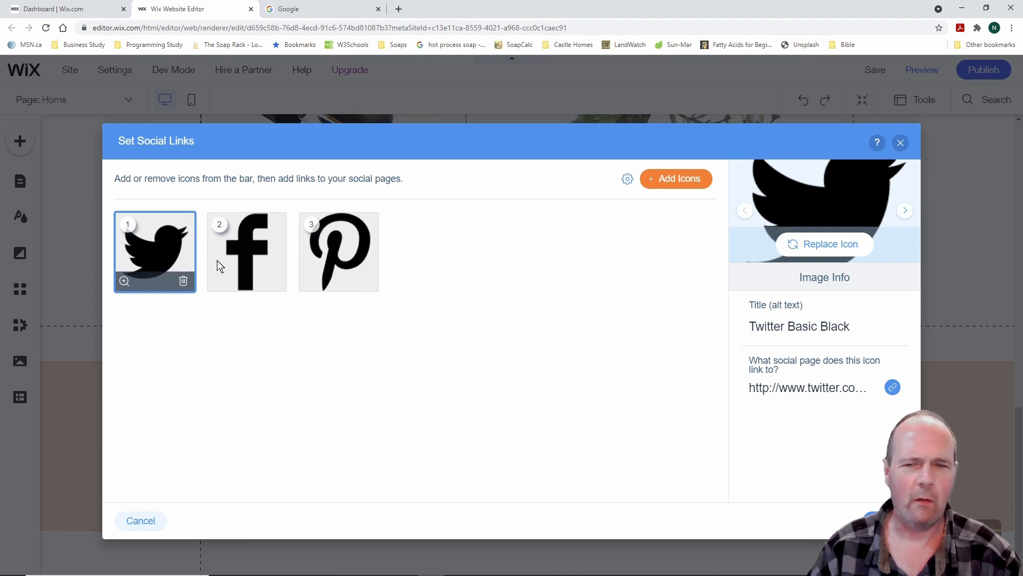
Add the Amazon icon from Media from Wix to the front of the social bar
left_click(676, 181)
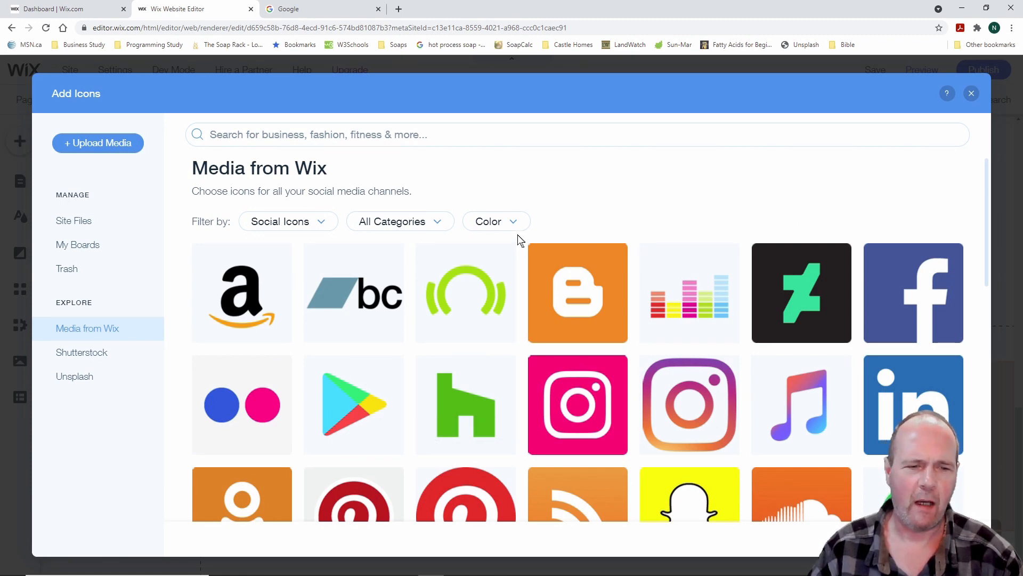
scroll(510, 281, "down", 4)
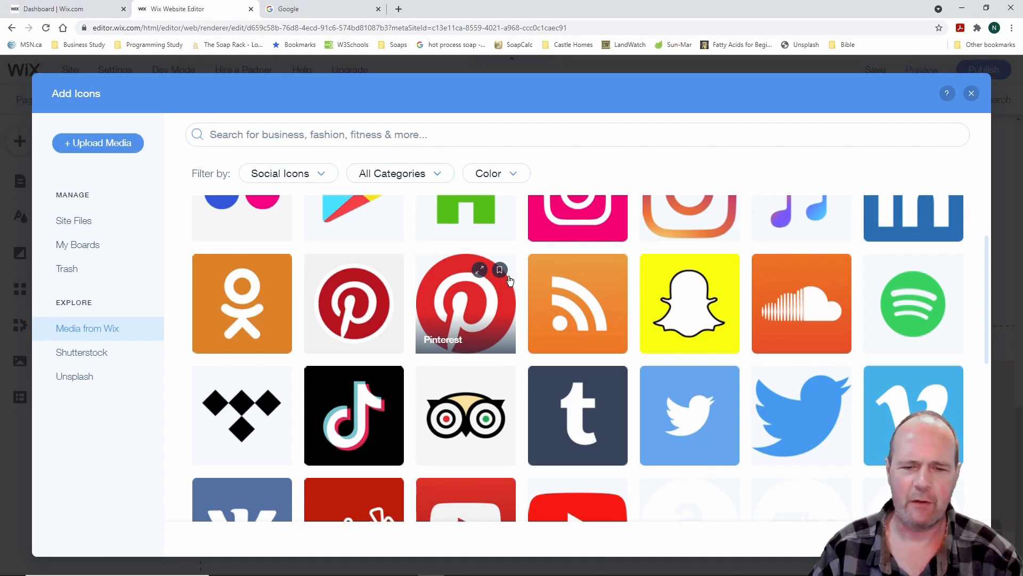
scroll(511, 281, "up", 5)
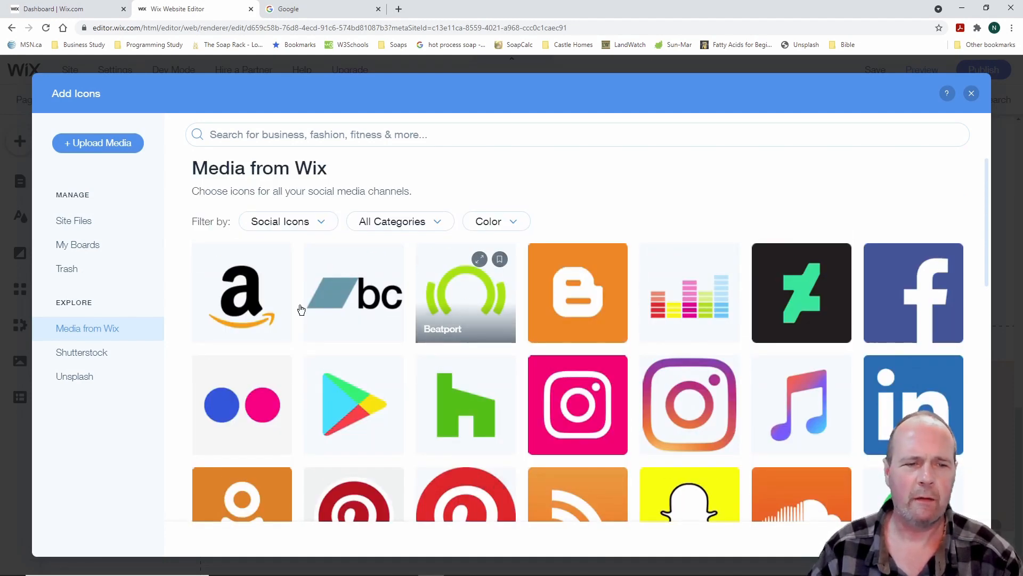
left_click(255, 303)
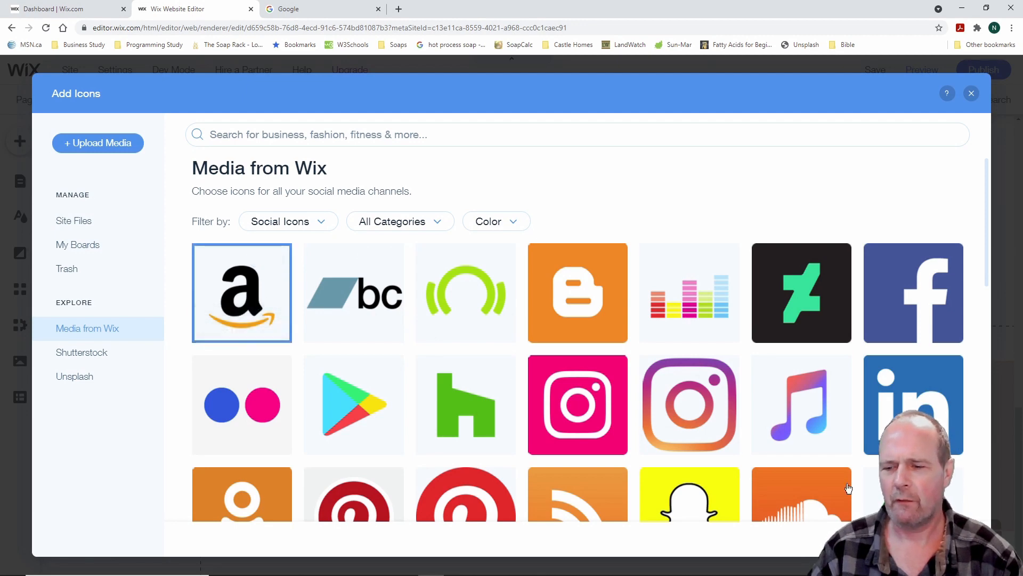
left_click(934, 539)
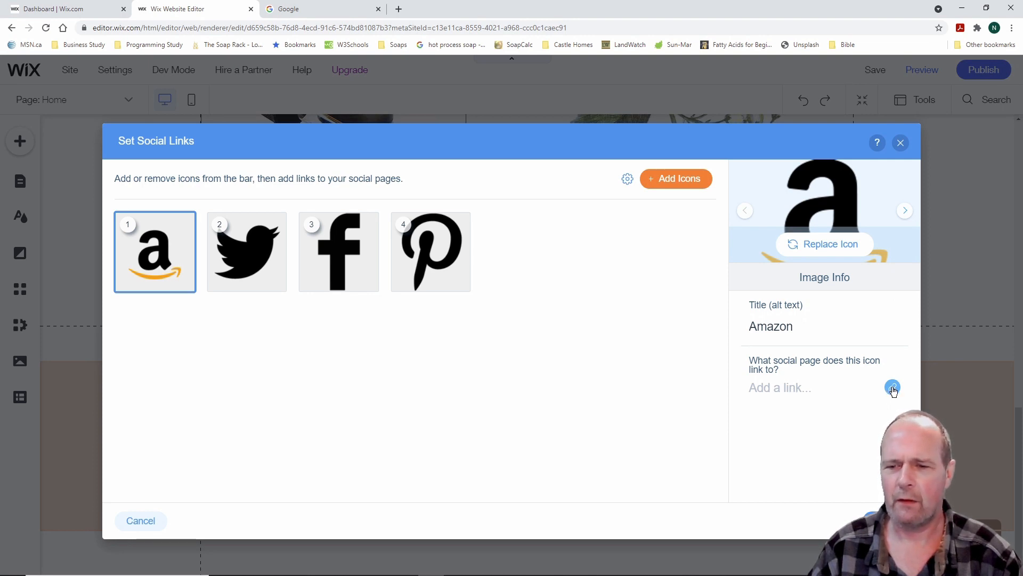
Check the Amazon, Twitter, Facebook and Pinterest links, leaving Amazon unlinked, and close the dialog
left_click(892, 387)
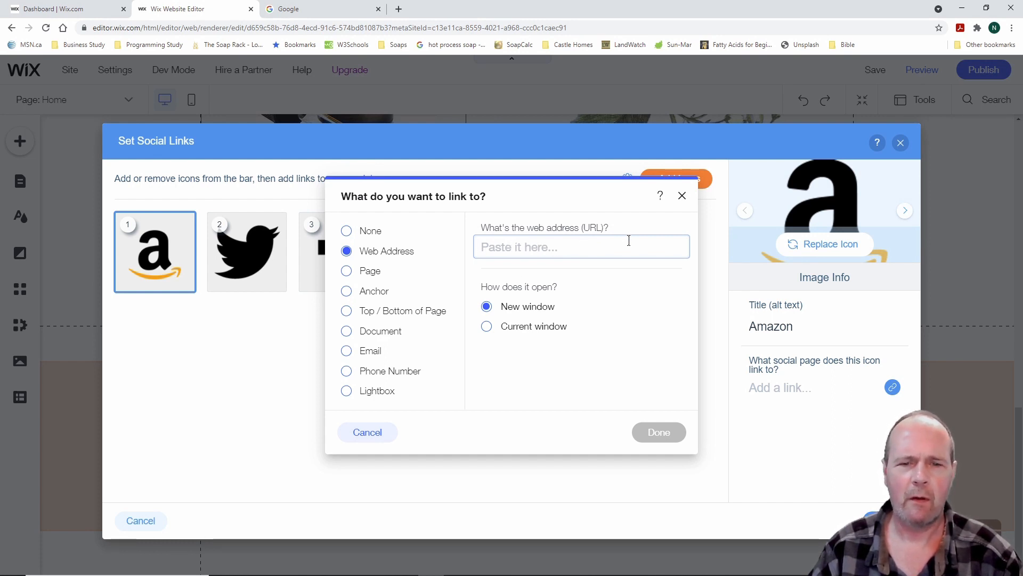
left_click(682, 197)
left_click(252, 258)
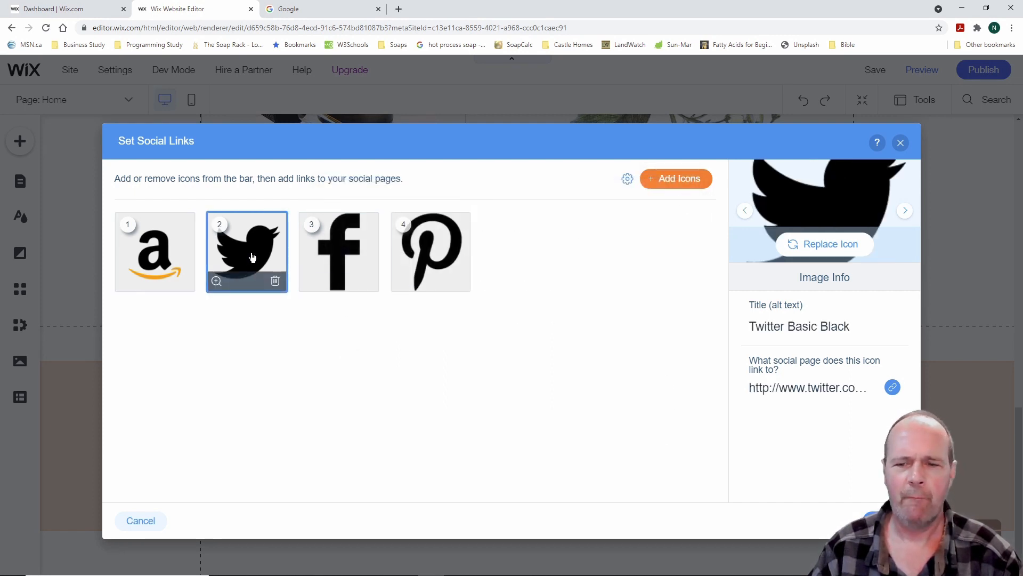
left_click(794, 389)
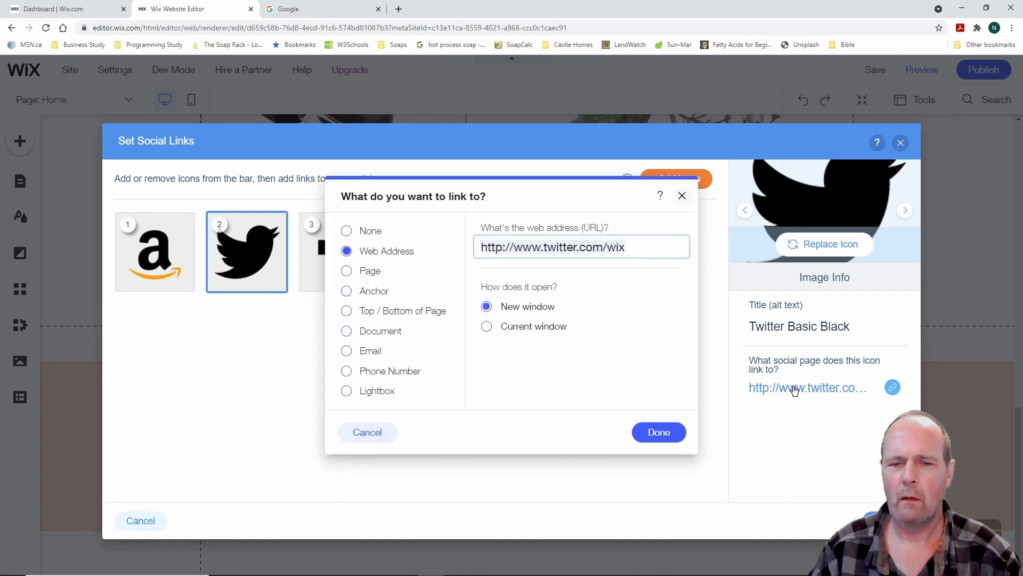
left_click(660, 431)
left_click(339, 251)
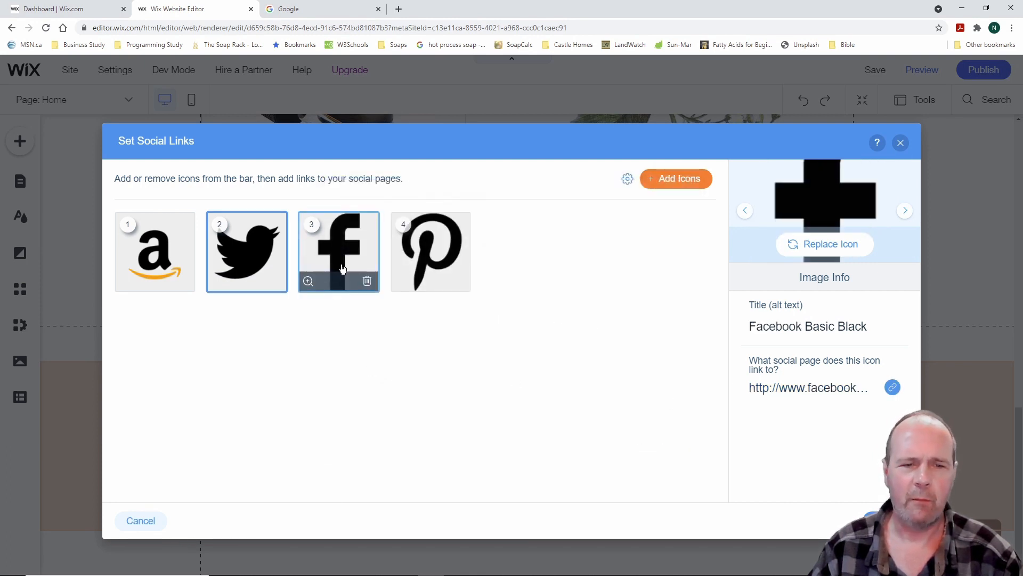
left_click(417, 259)
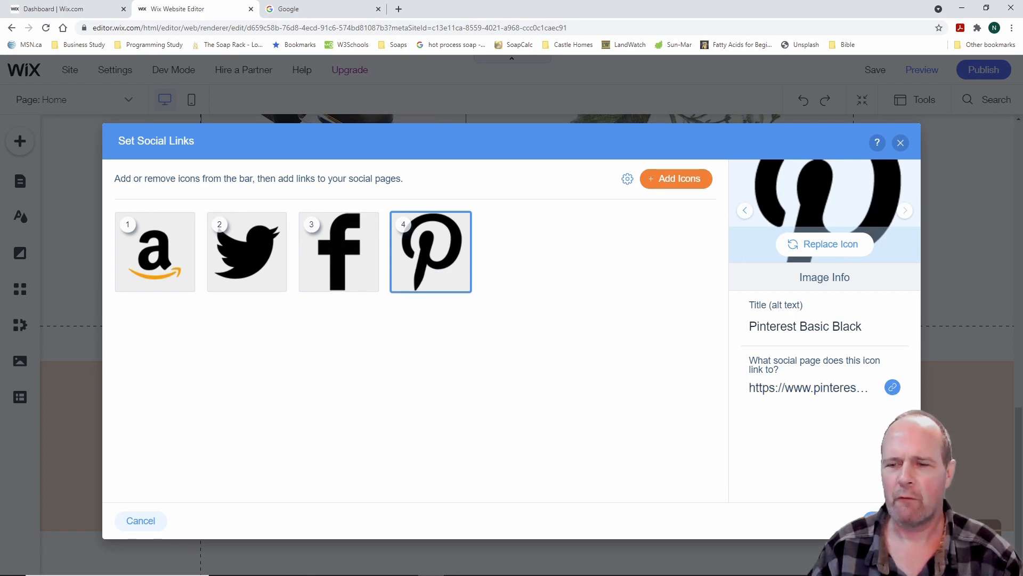
left_click(886, 521)
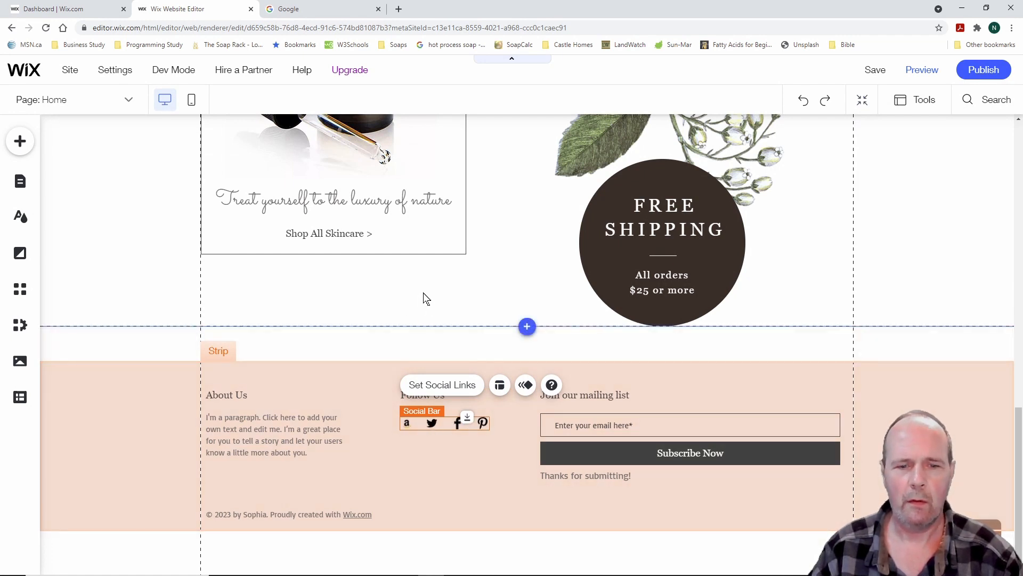
Replace the footer's About Us placeholder with 'The best little soap company in the universe and beyond.'
left_click(292, 420)
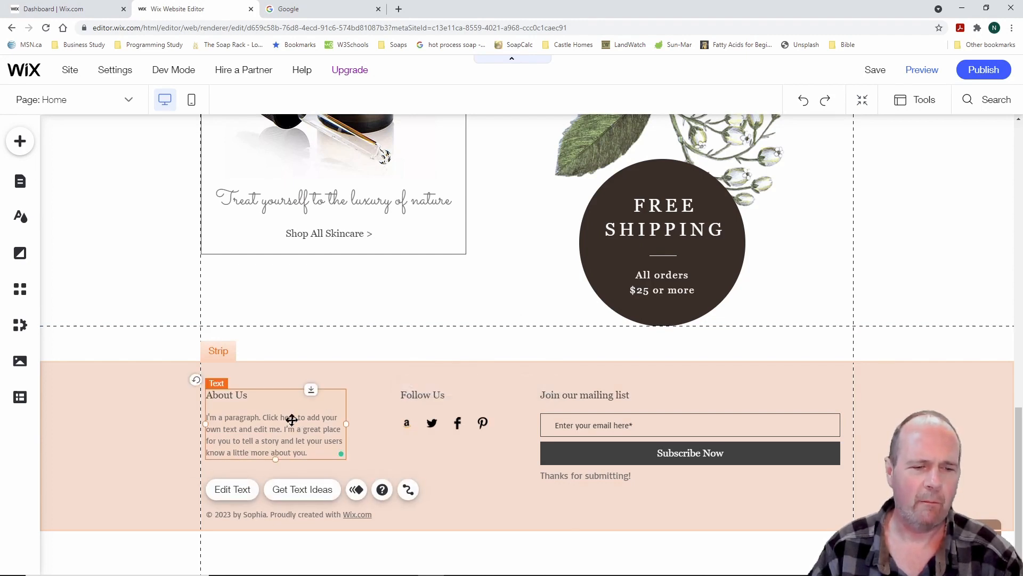
left_click(235, 488)
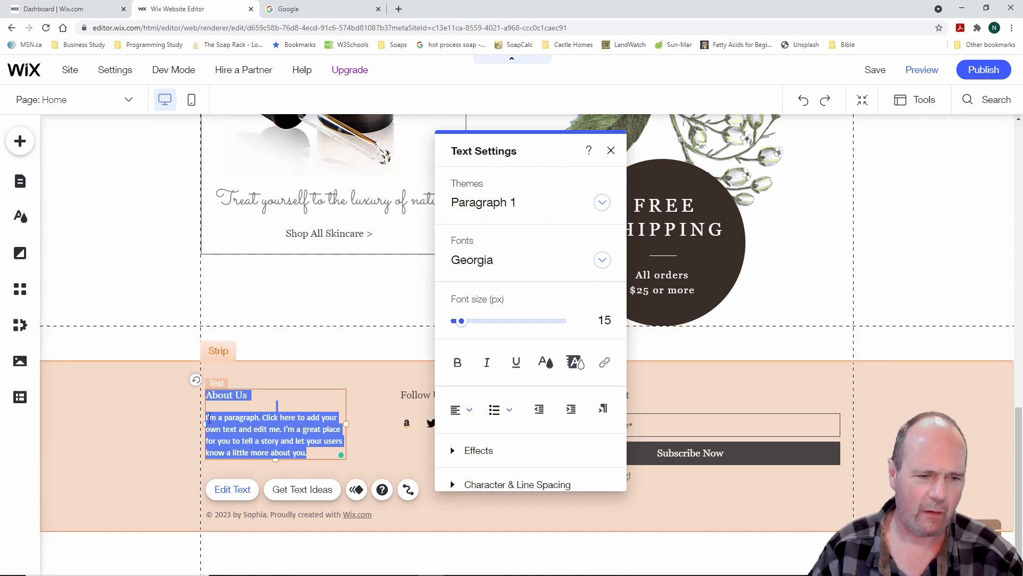
left_click(208, 417)
left_click_drag(207, 416, 315, 450)
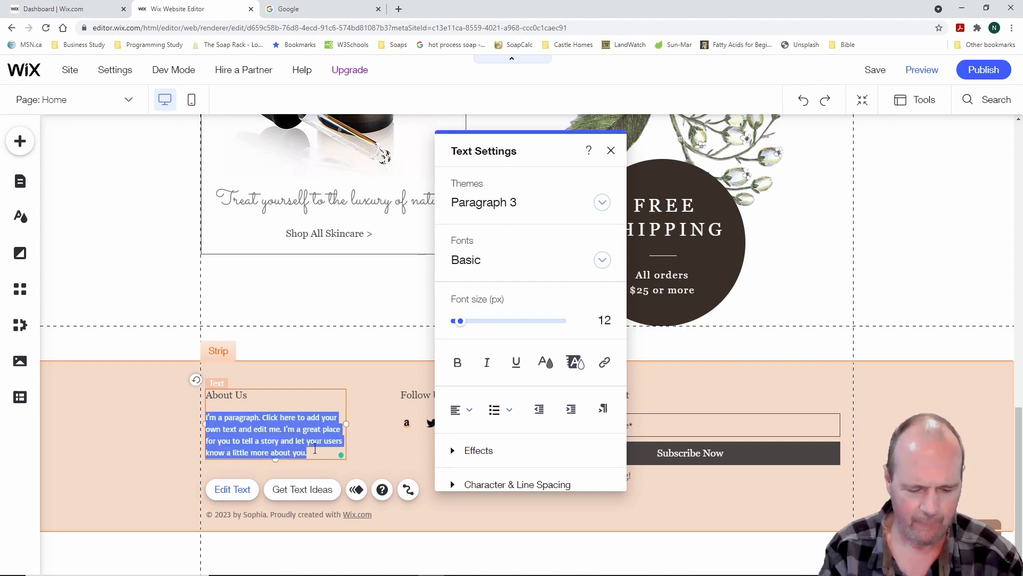
type("The Best")
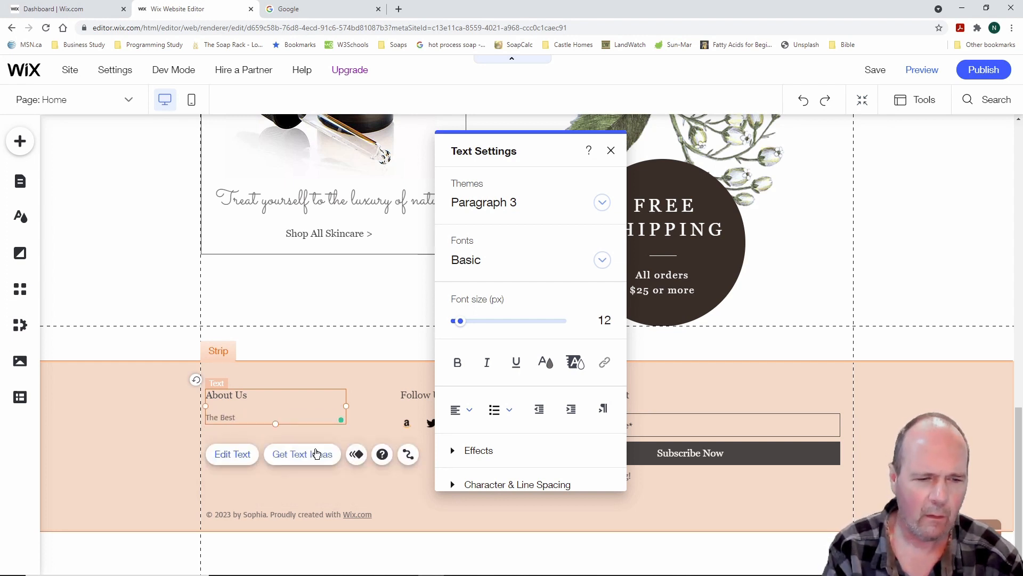
type(" I")
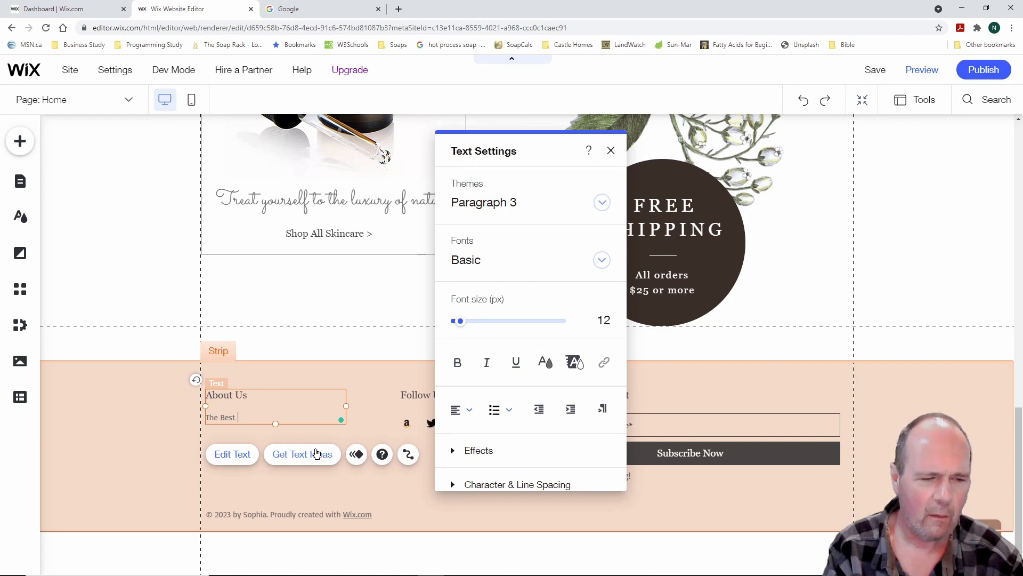
key("BackSpace")
key("BackSpace")
type("bes")
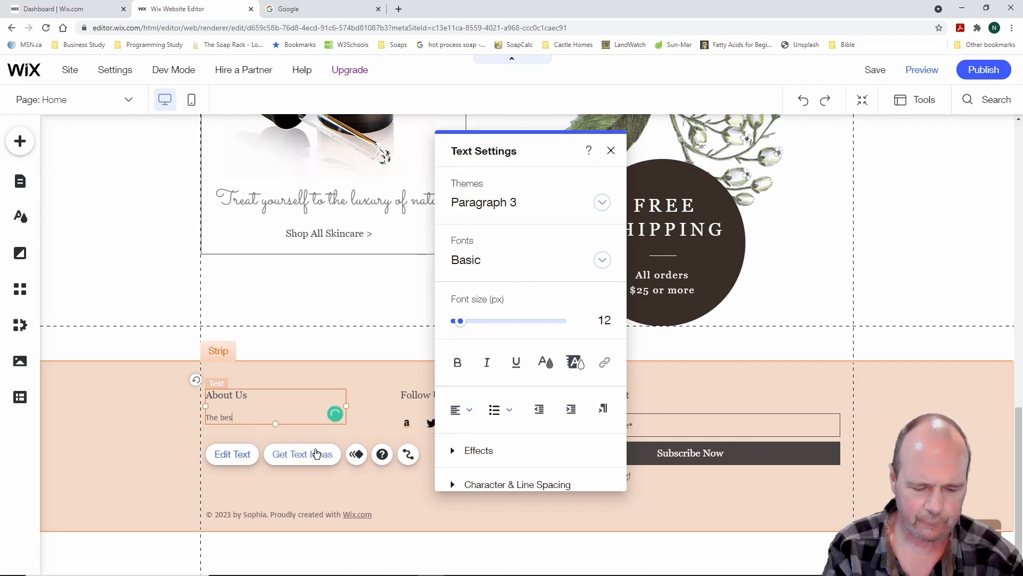
type("t little")
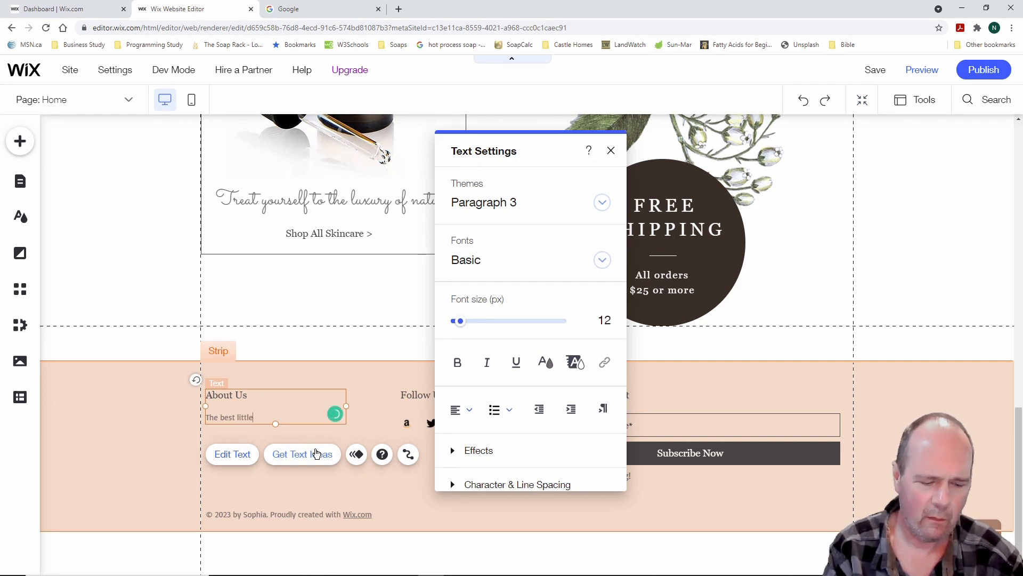
type(" soap com")
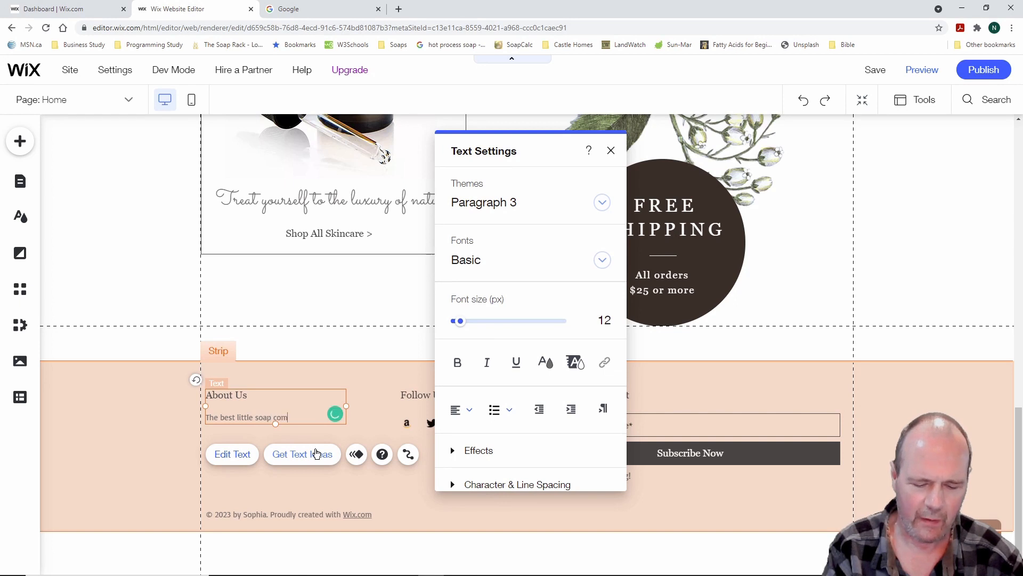
type("pany in")
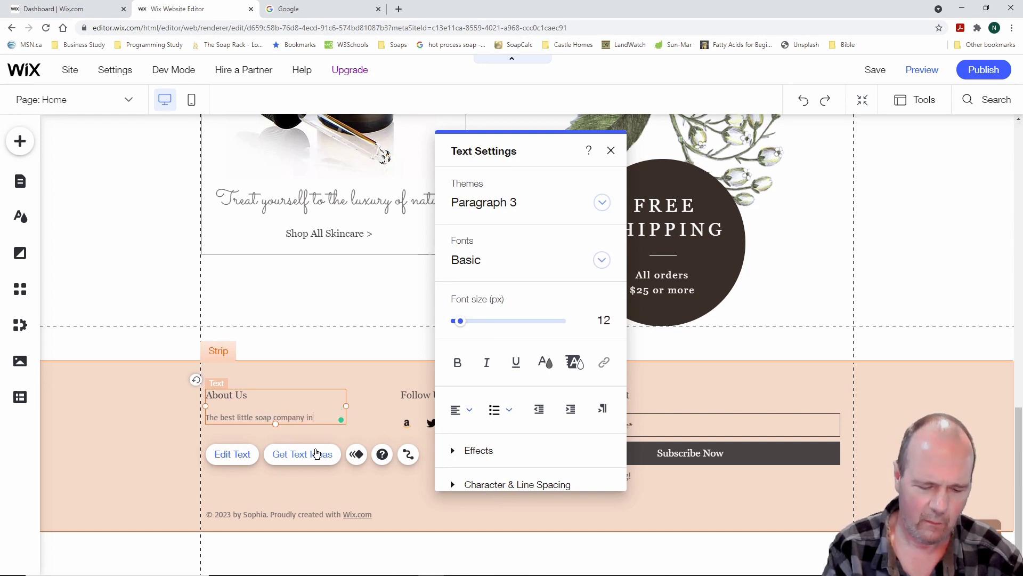
type(" the")
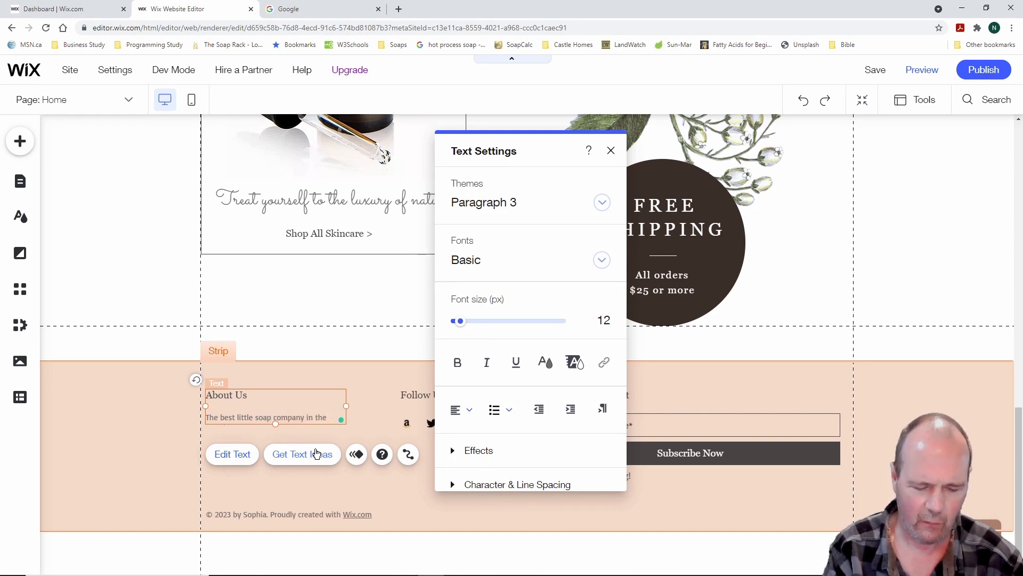
type(" universe and be")
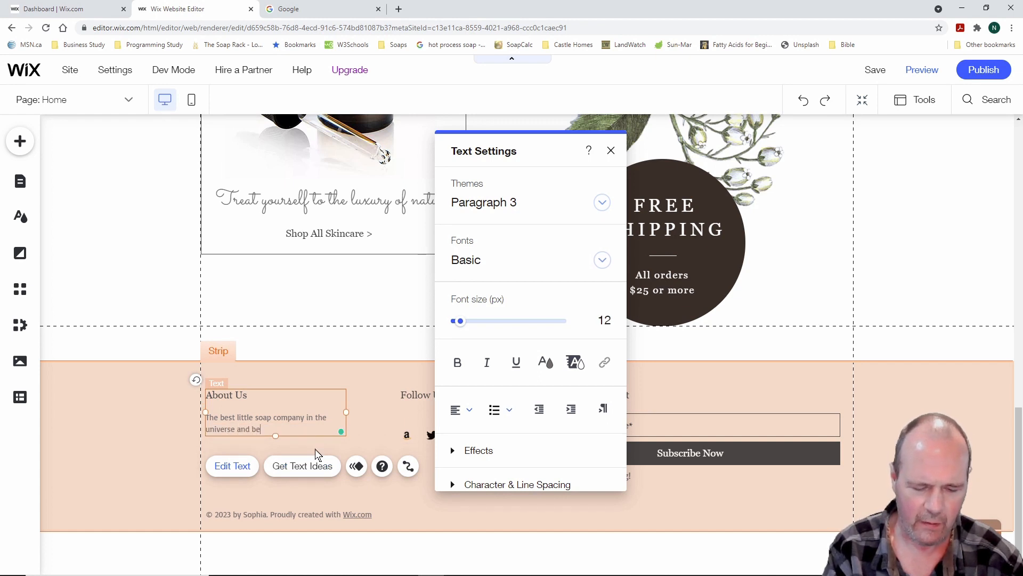
type("yound")
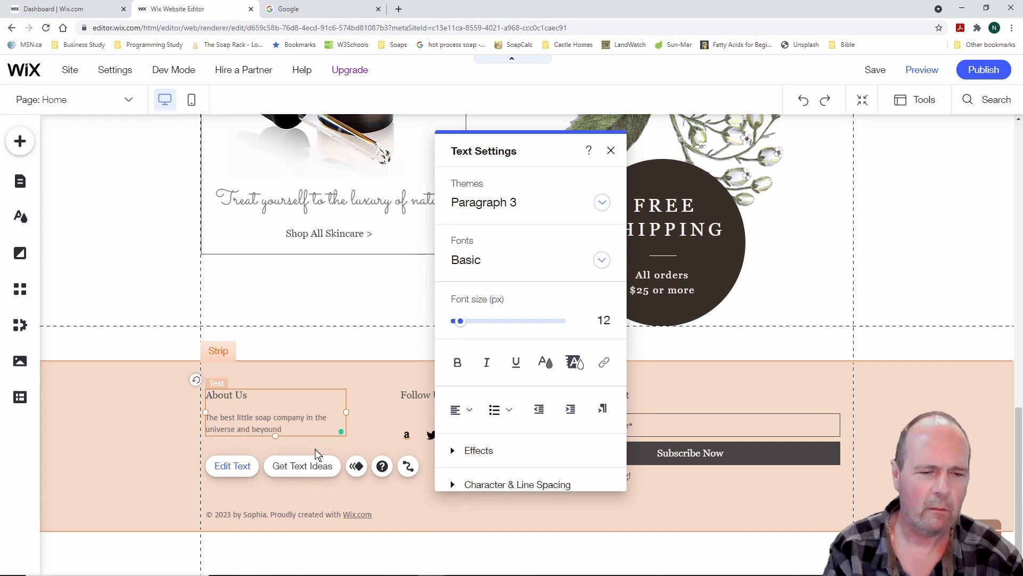
key("BackSpace")
key("BackSpace")
key("BackSpace")
type("nd")
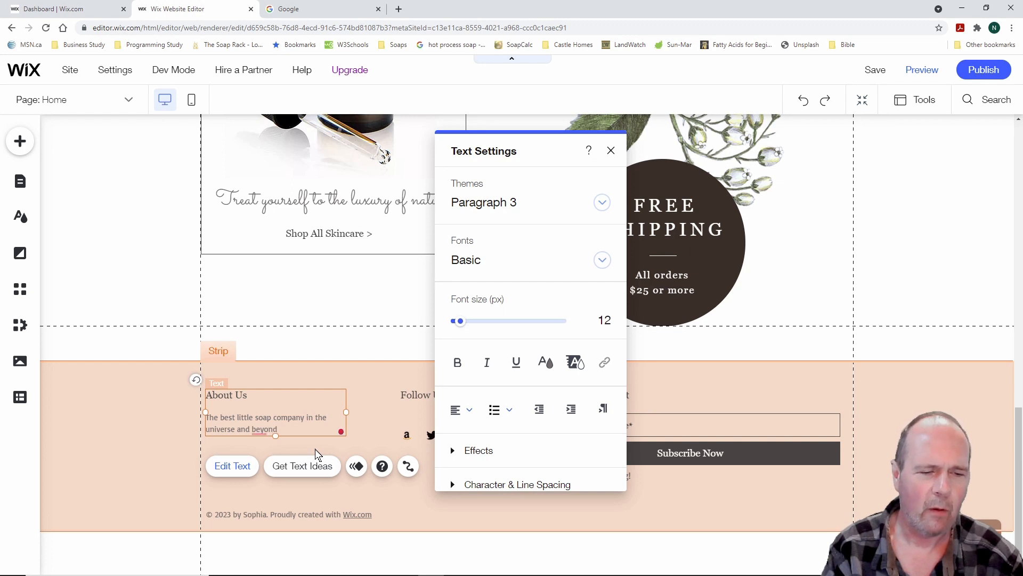
type(".")
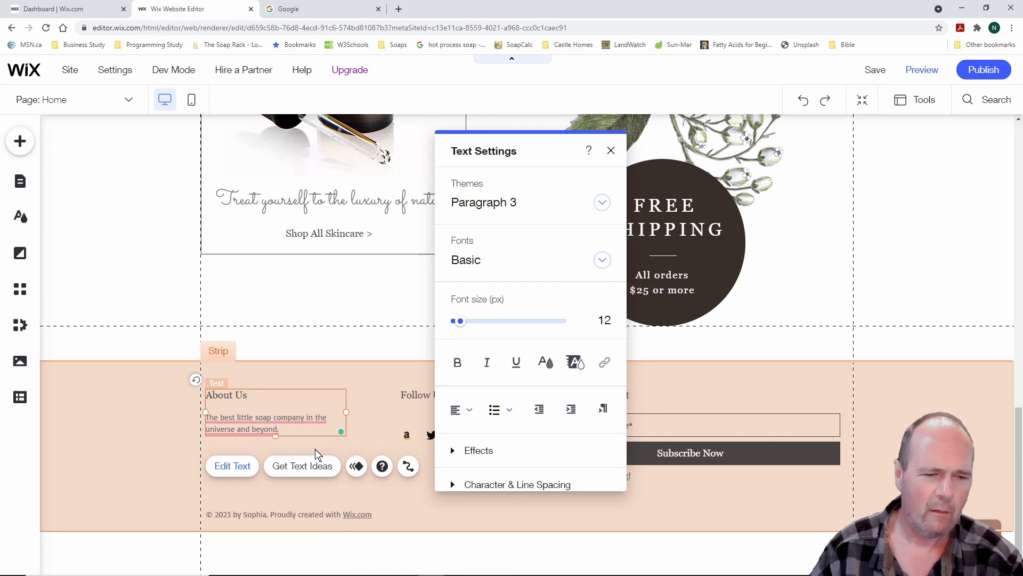
mouse_move(267, 426)
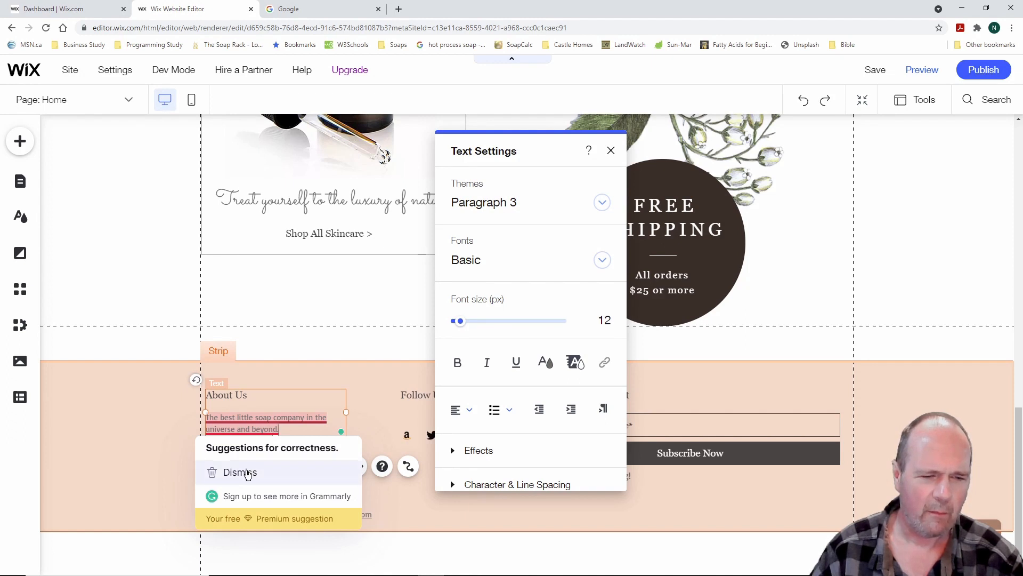
left_click(245, 472)
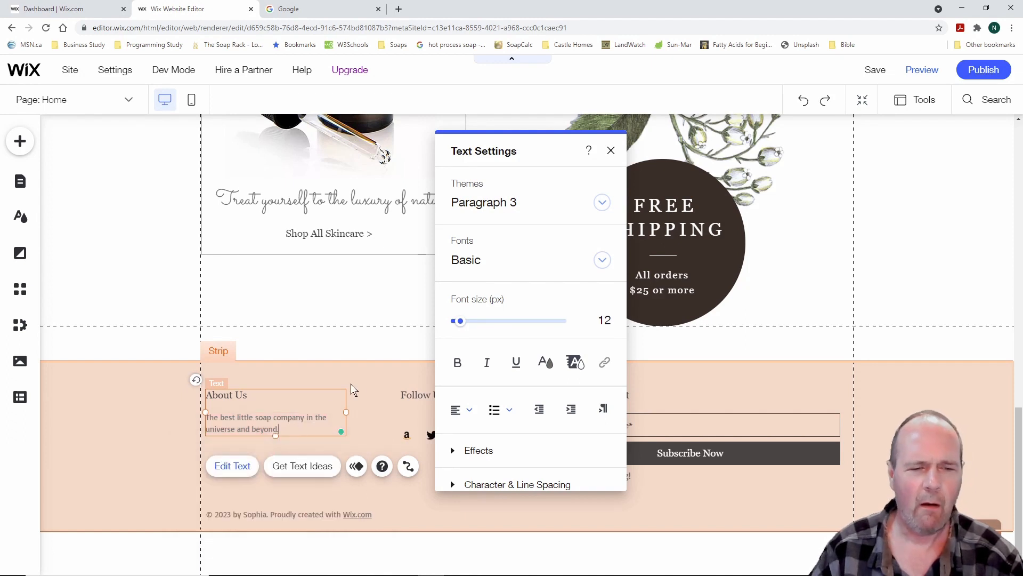
left_click(366, 377)
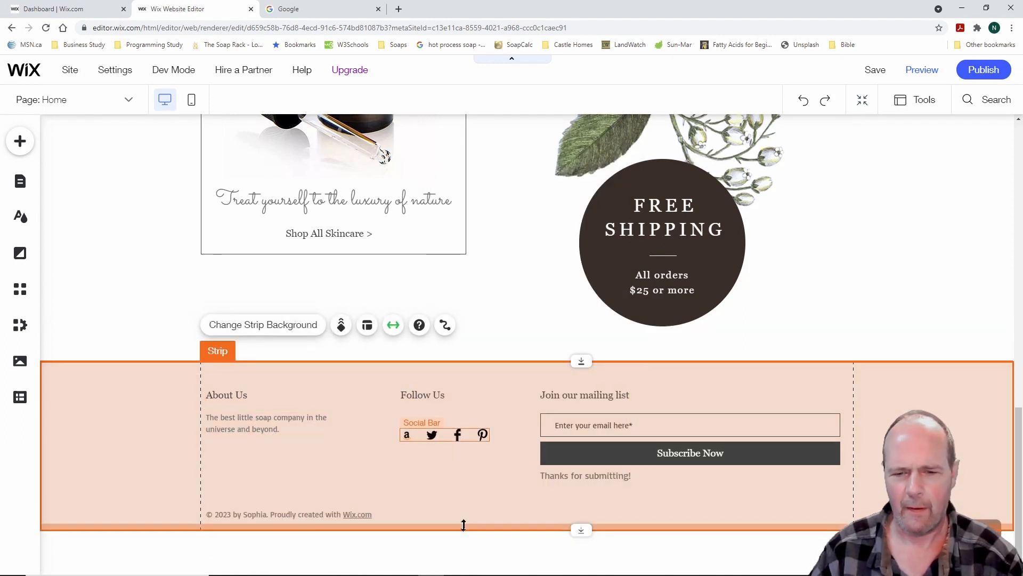
left_click(662, 403)
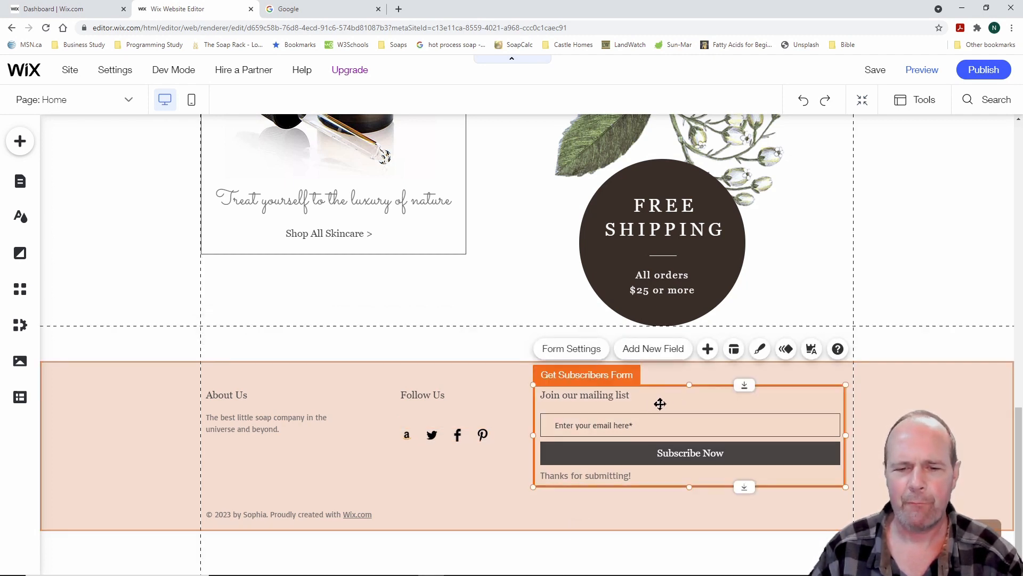
left_click(577, 350)
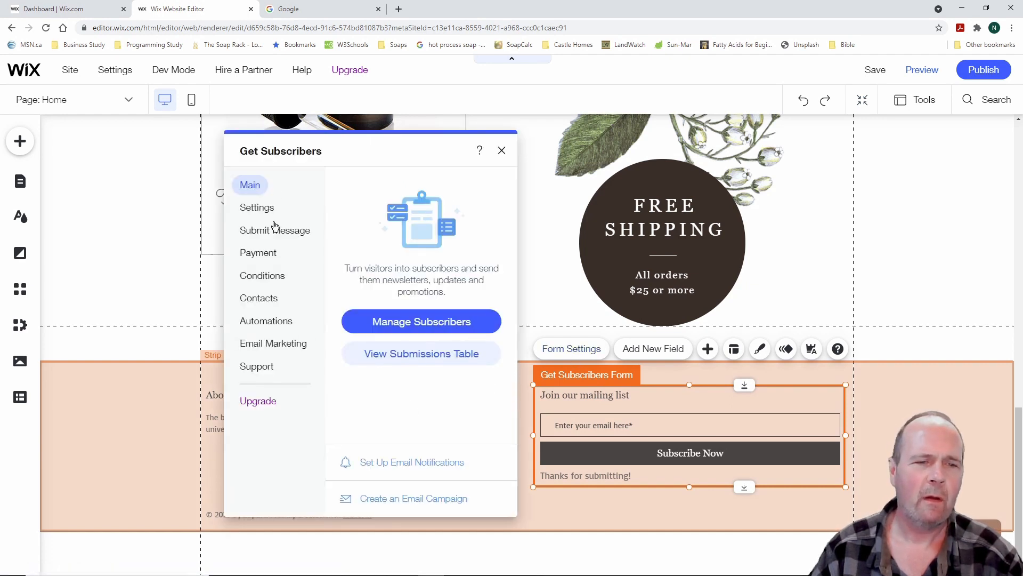
left_click(502, 153)
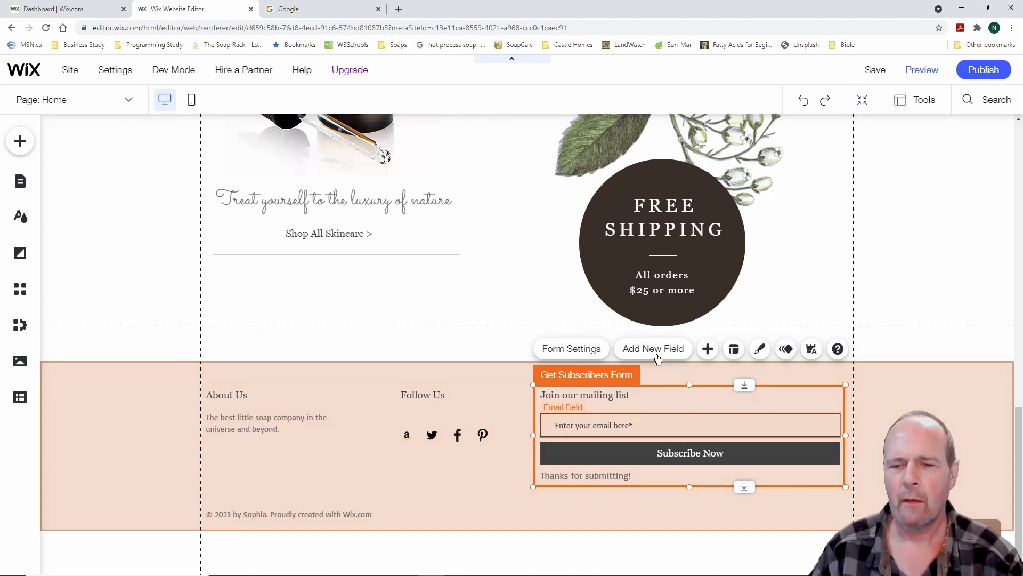
left_click(707, 349)
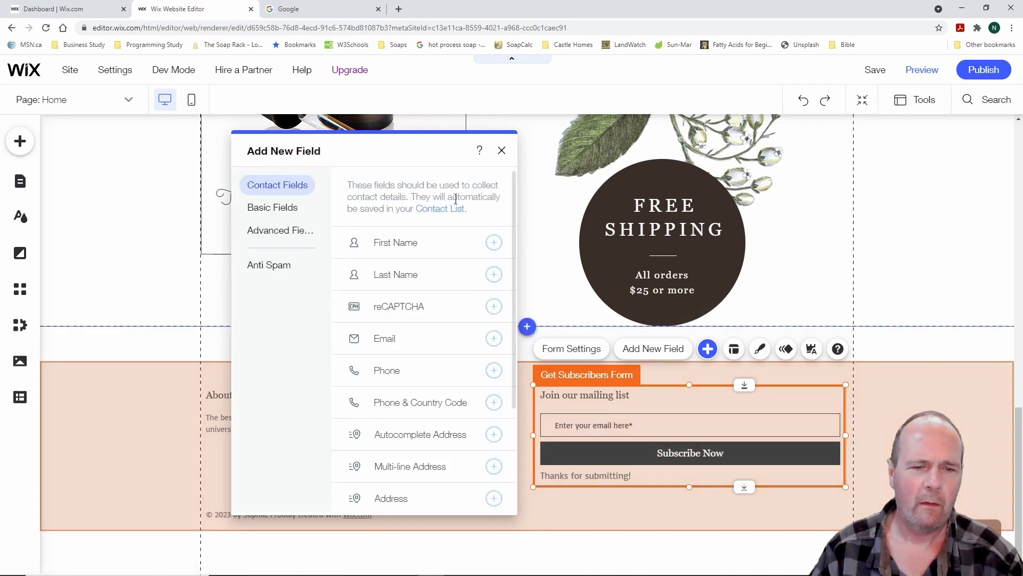
left_click(502, 151)
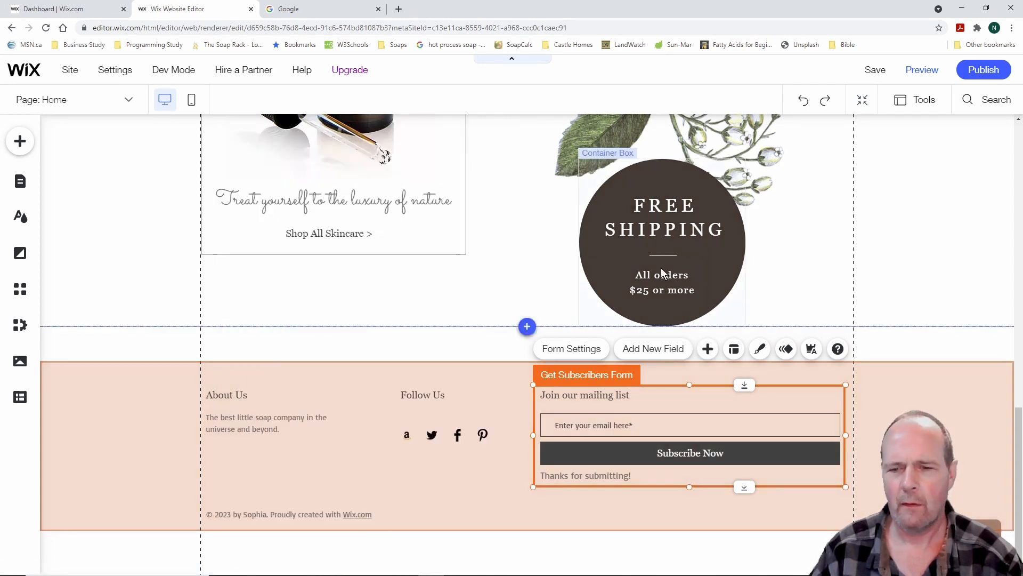
left_click(734, 349)
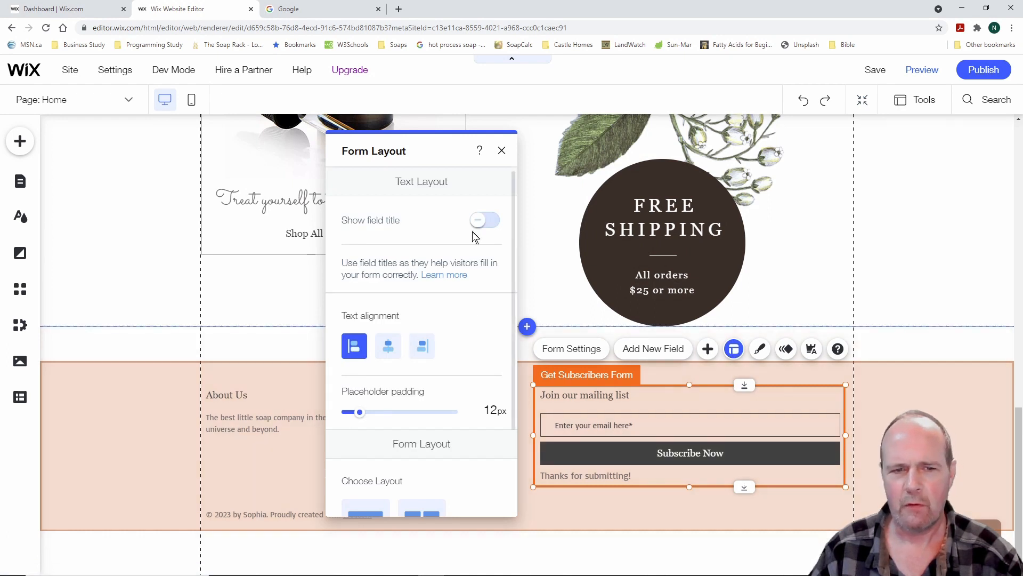
scroll(478, 324, "down", 3)
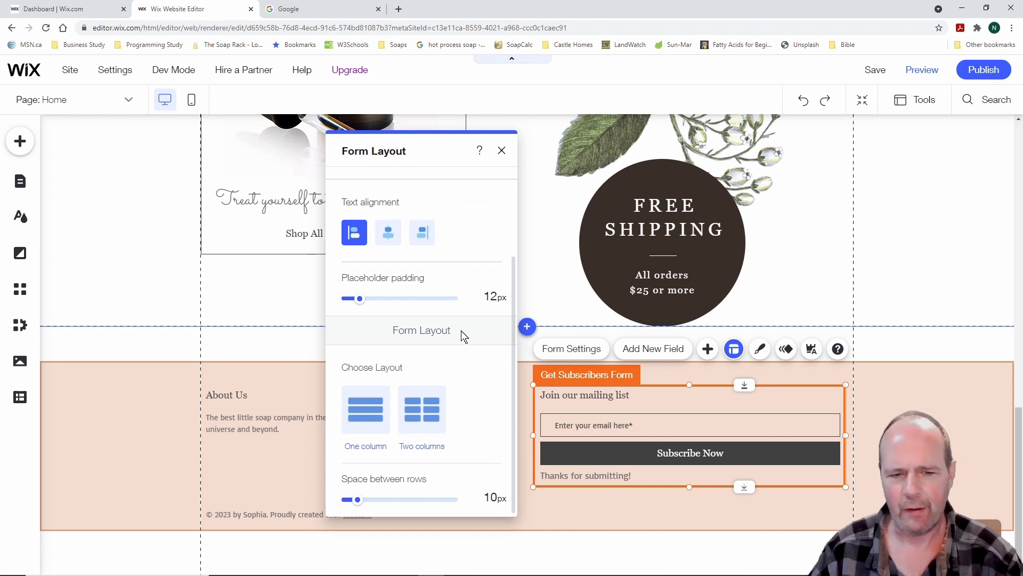
scroll(464, 335, "up", 3)
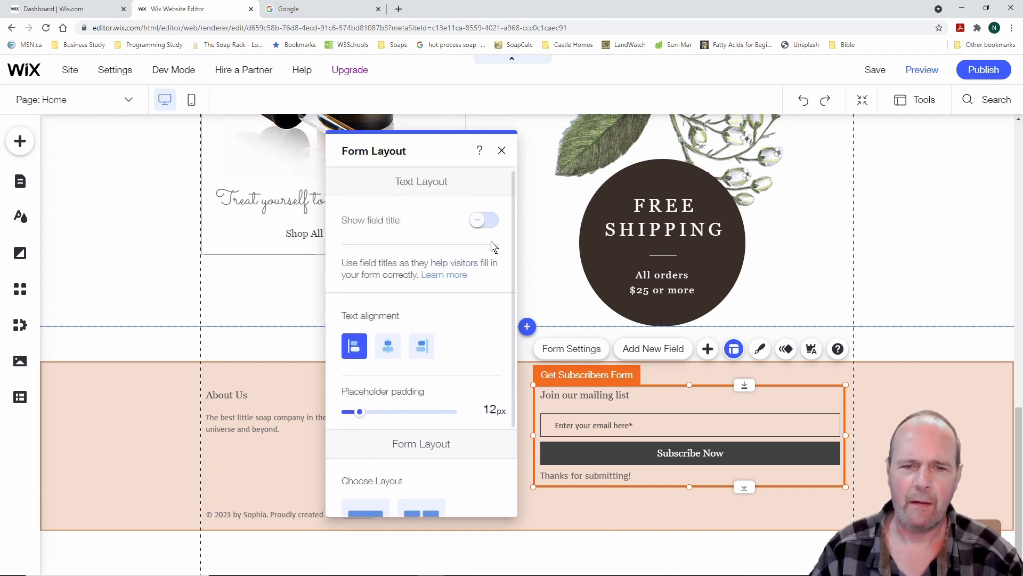
left_click(501, 151)
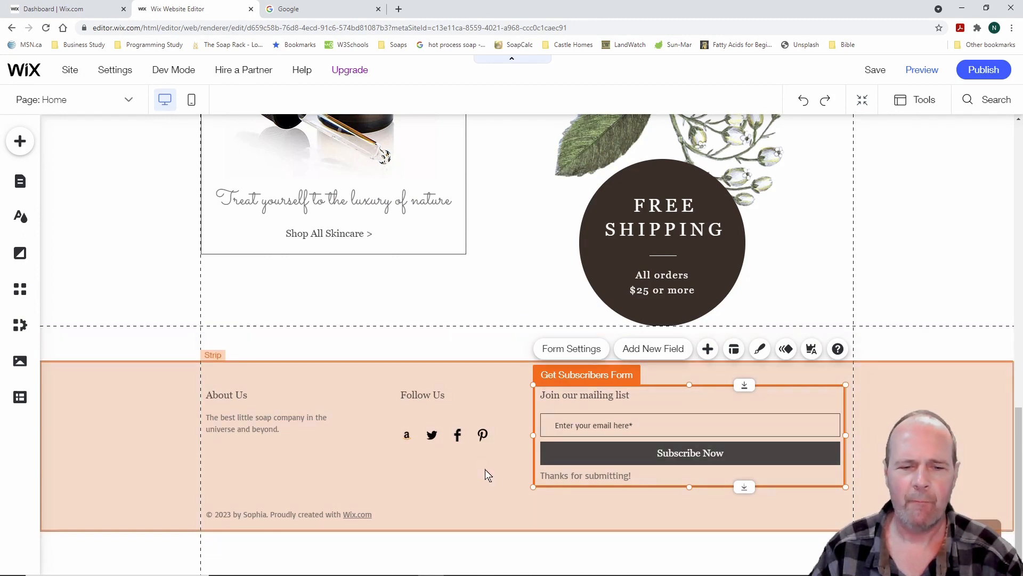
Move the footer's copyright line up directly beneath the About Us blurb
left_click(460, 486)
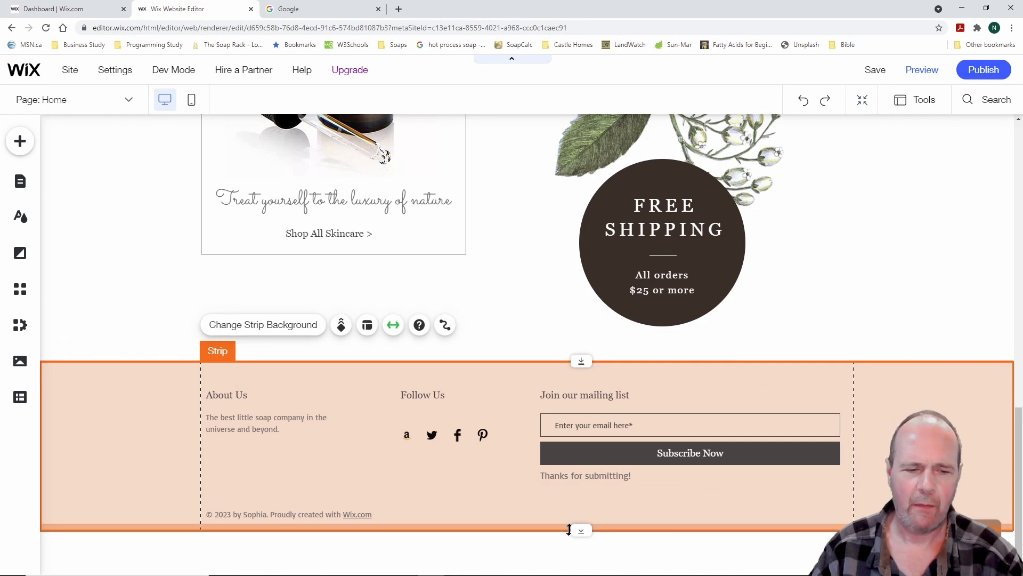
left_click(284, 519)
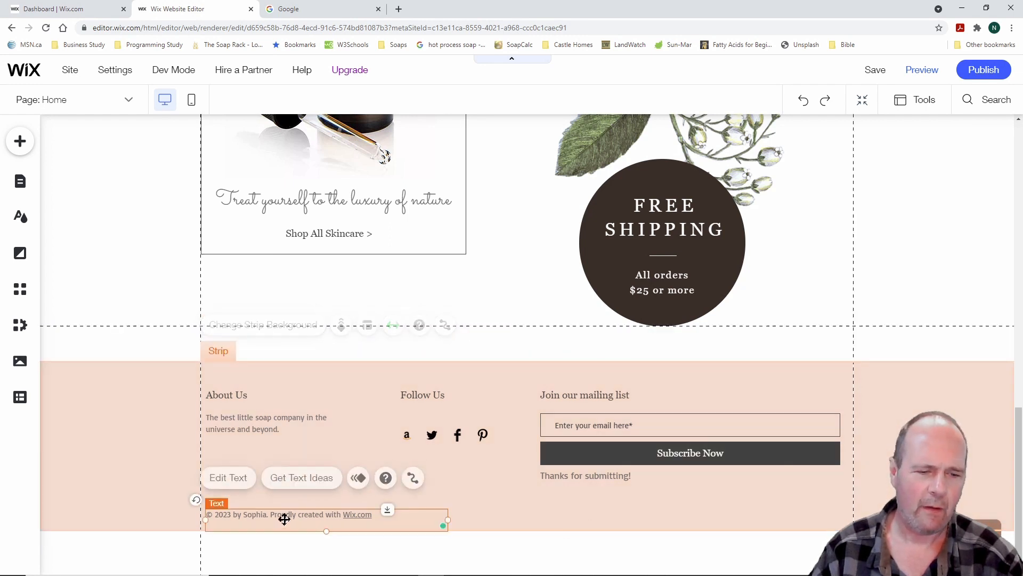
left_click_drag(284, 518, 282, 466)
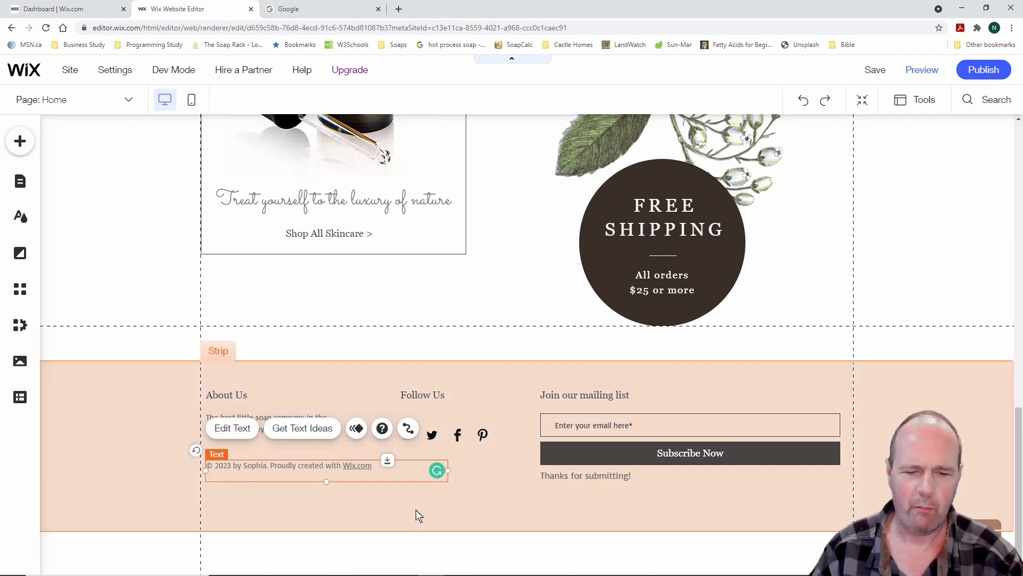
Raise the footer strip's bottom edge so the strip is shorter and fits its content
left_click(512, 514)
left_click_drag(580, 530, 580, 507)
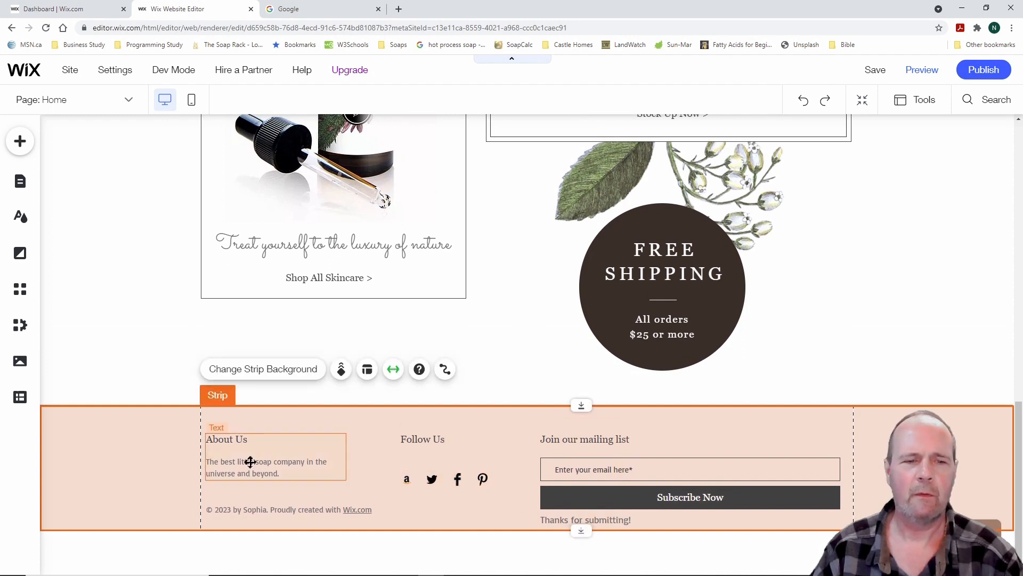
left_click(132, 320)
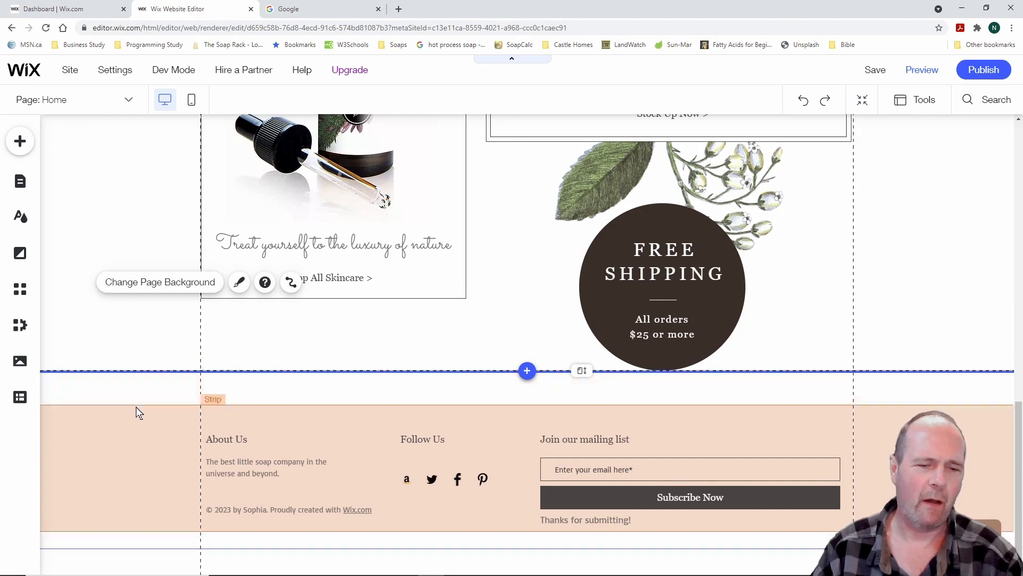
scroll(128, 391, "up", 4)
scroll(128, 394, "up", 12)
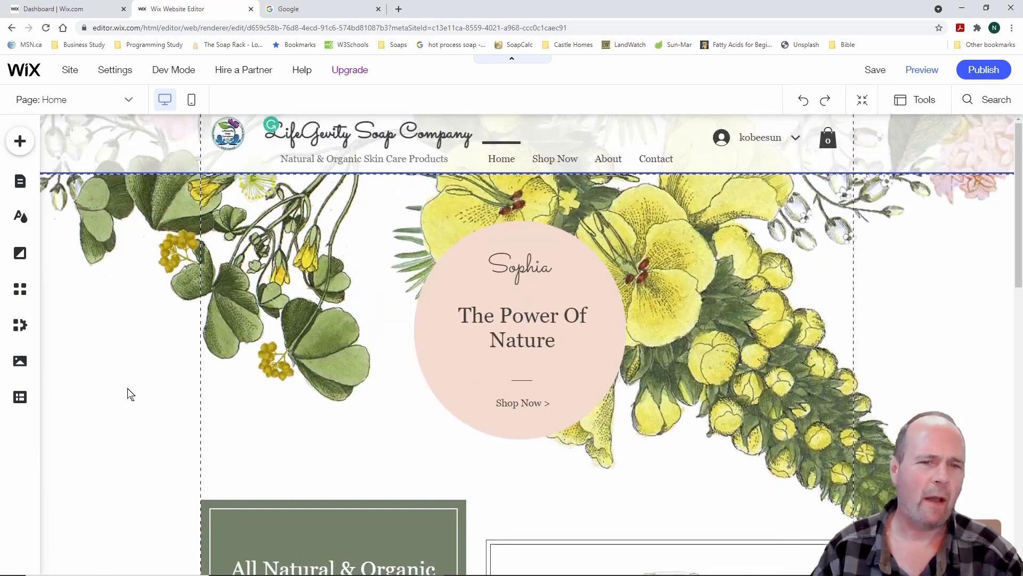
scroll(128, 395, "down", 4)
scroll(128, 395, "down", 9)
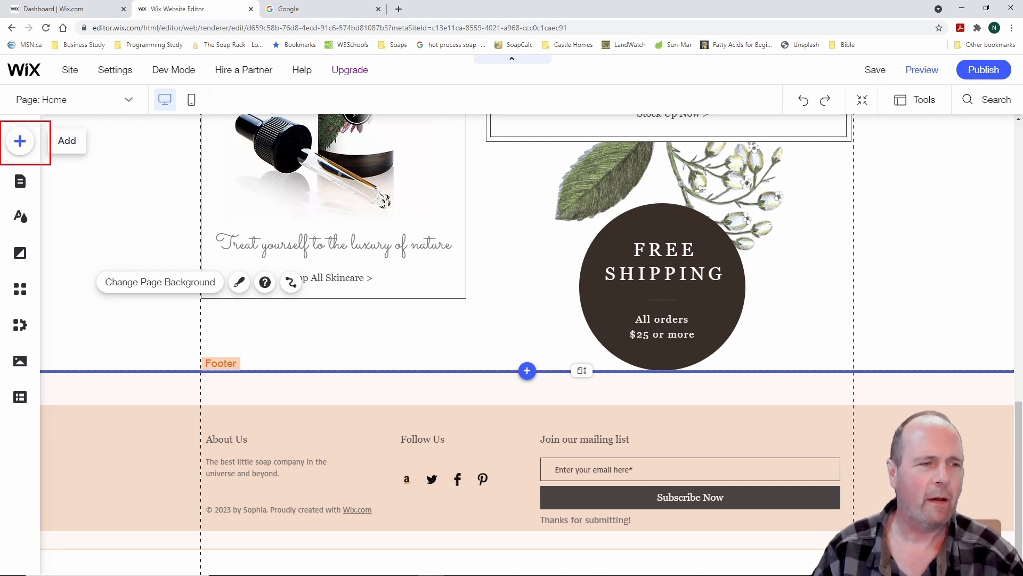
left_click(21, 142)
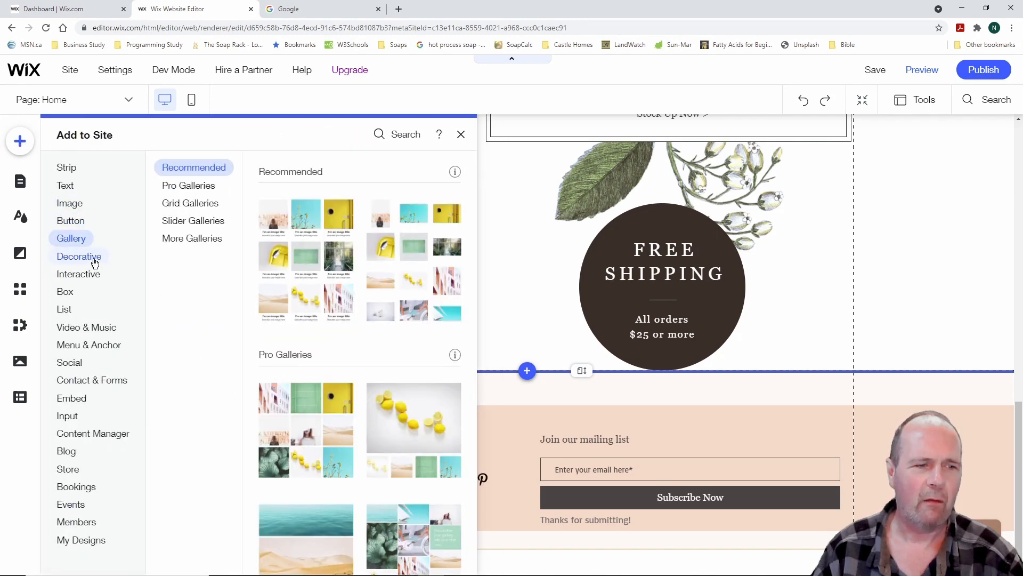
mouse_move(94, 260)
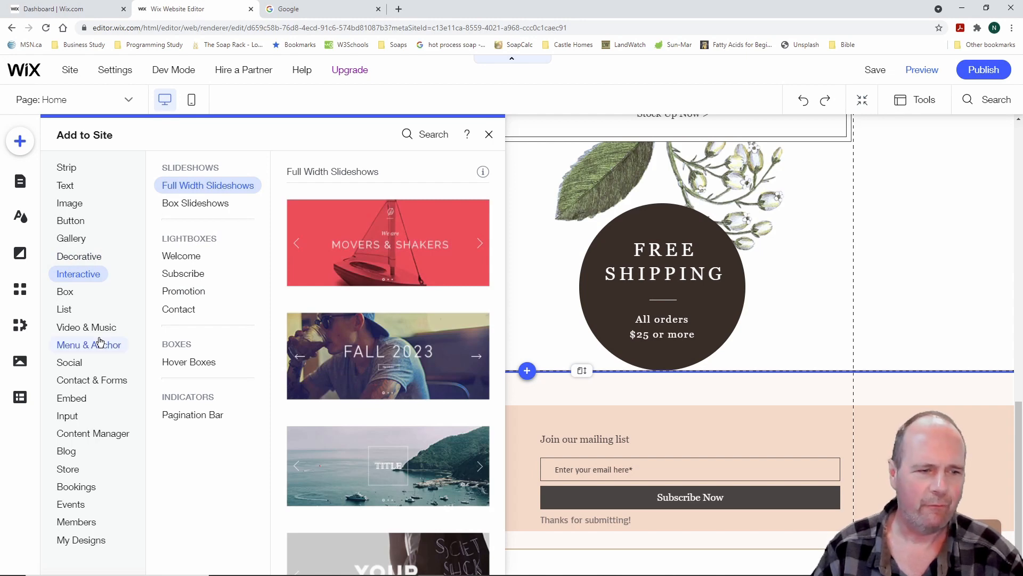
mouse_move(94, 344)
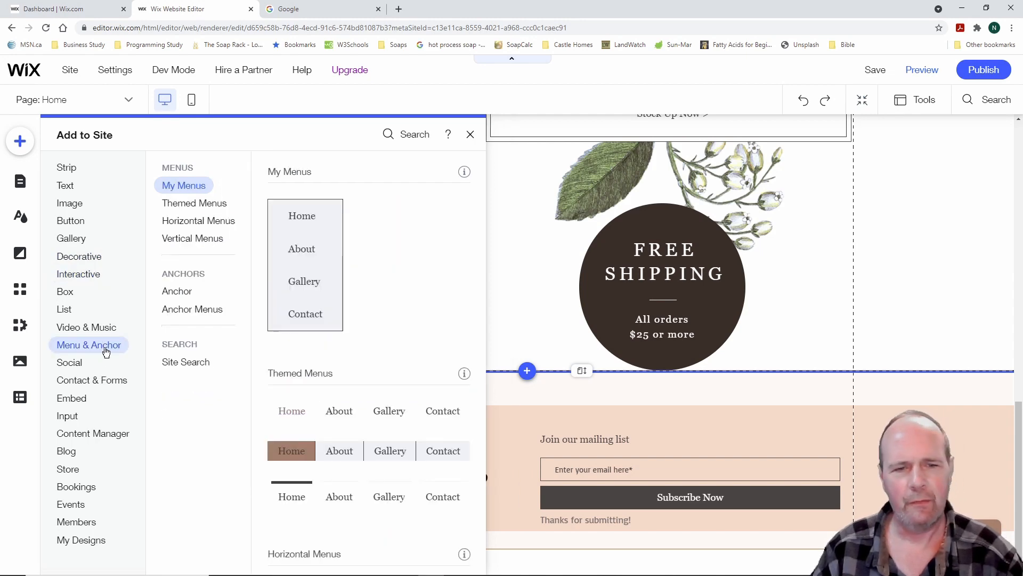
left_click(469, 134)
scroll(510, 276, "up", 15)
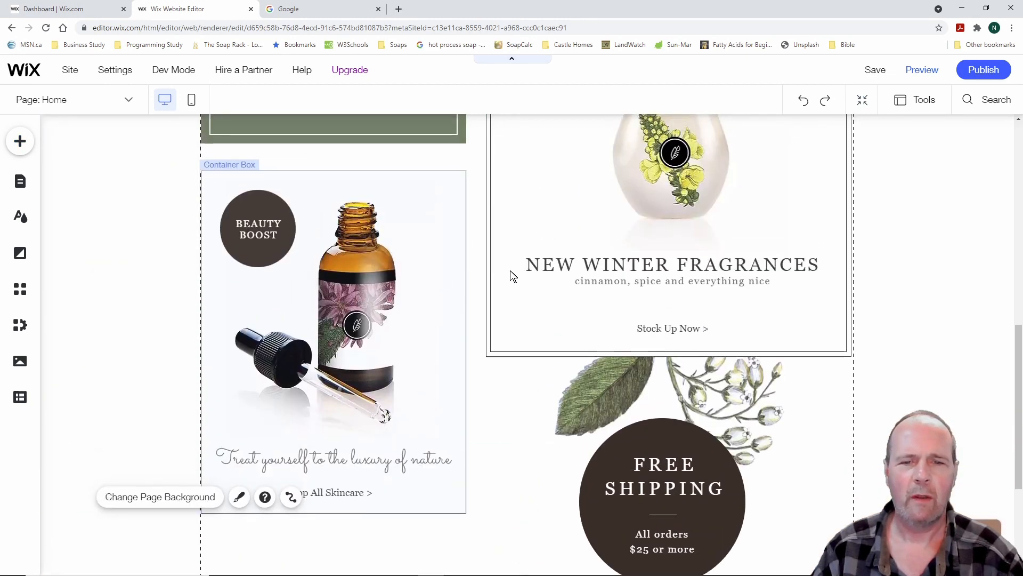
scroll(404, 274, "down", 14)
scroll(453, 290, "up", 4)
scroll(453, 290, "up", 10)
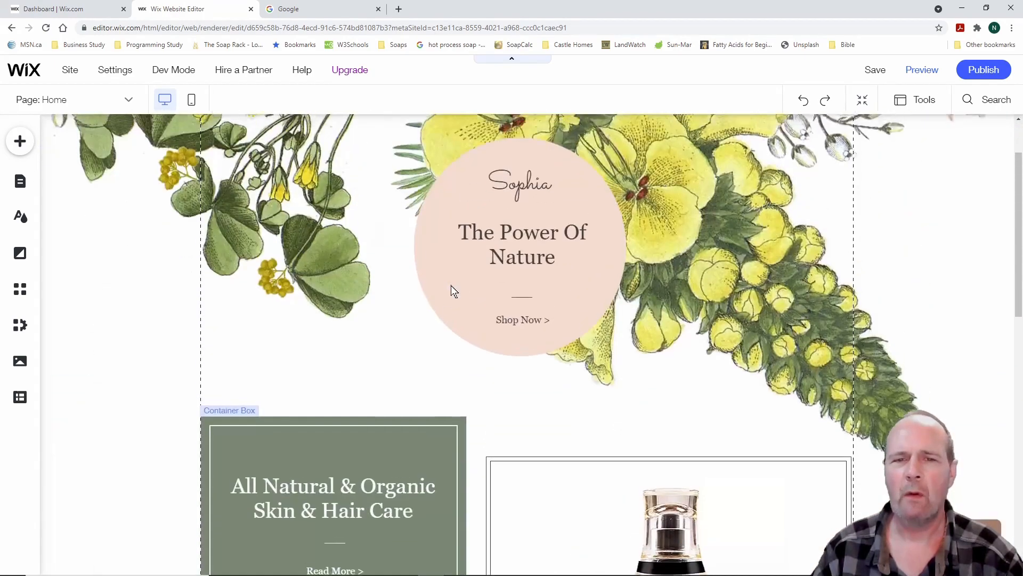
left_click(923, 73)
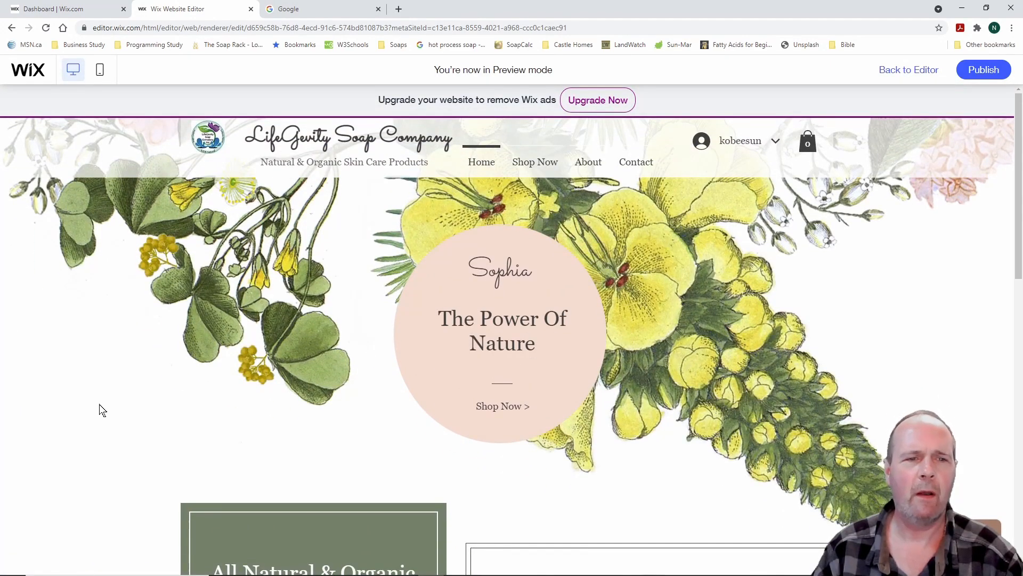
scroll(78, 390, "down", 4)
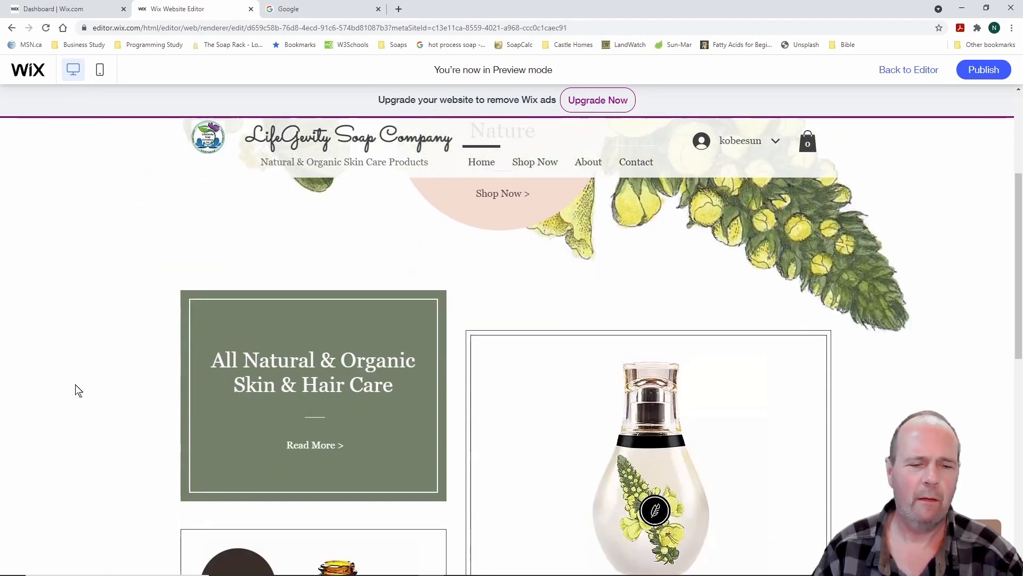
scroll(79, 391, "down", 10)
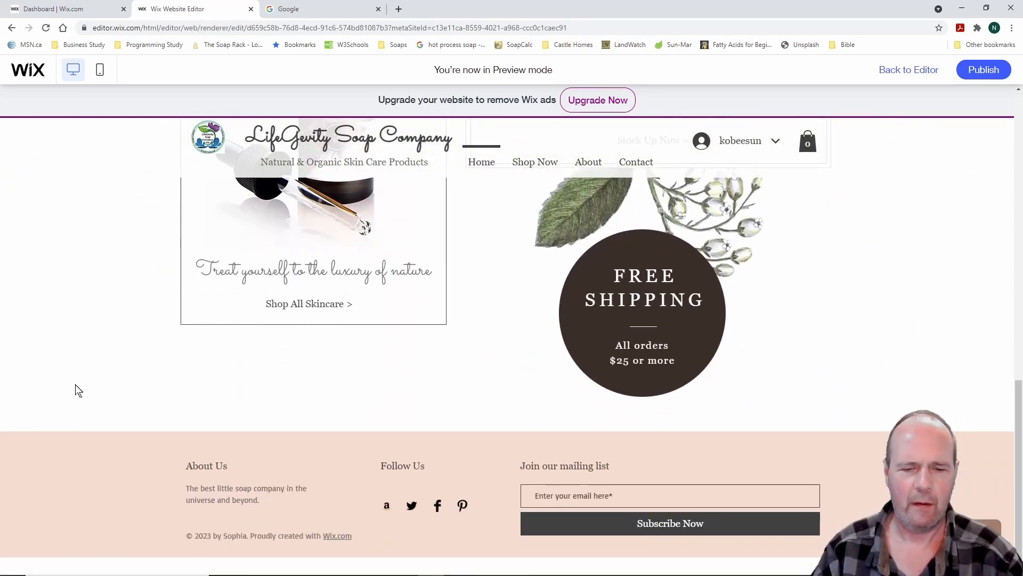
scroll(79, 390, "up", 10)
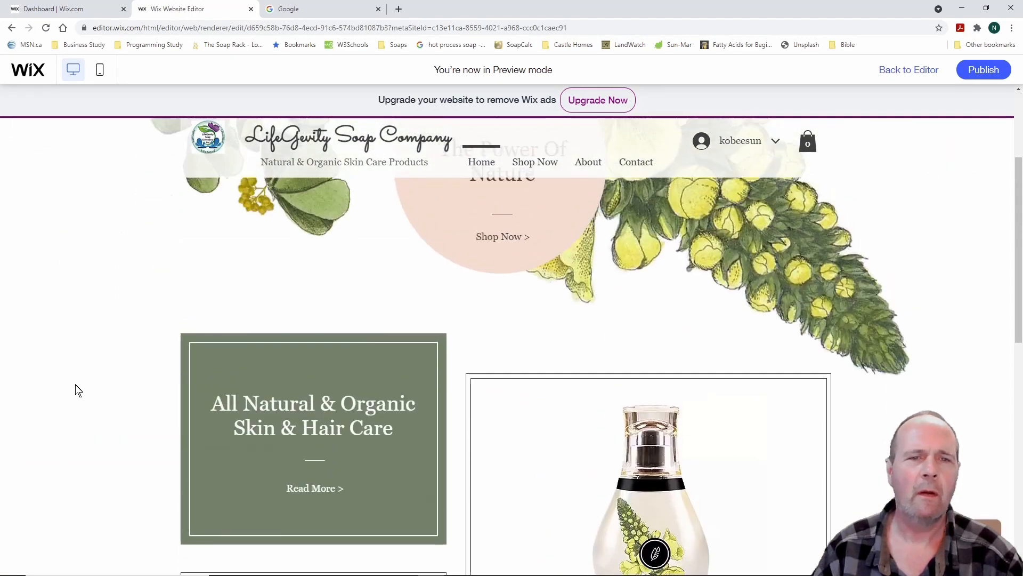
scroll(78, 391, "up", 3)
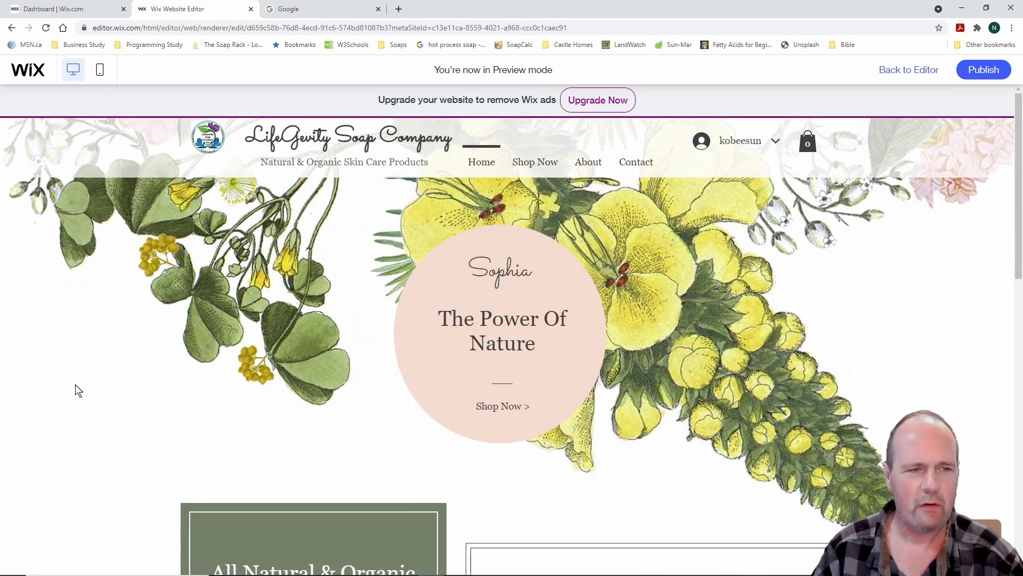
mouse_move(1, 124)
left_mouse_down()
mouse_move(311, 119)
mouse_move(1005, 79)
left_mouse_up()
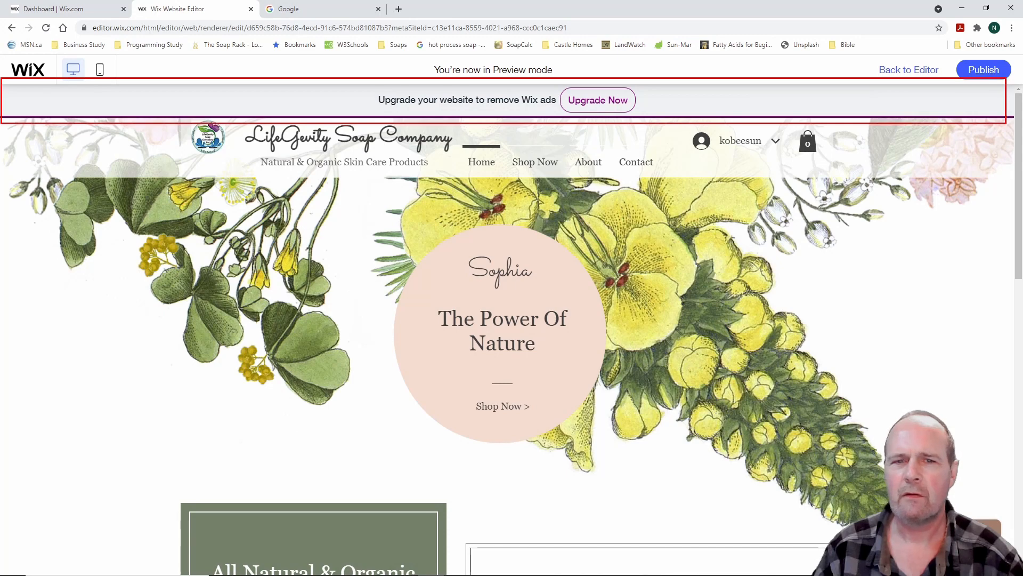
key("Escape")
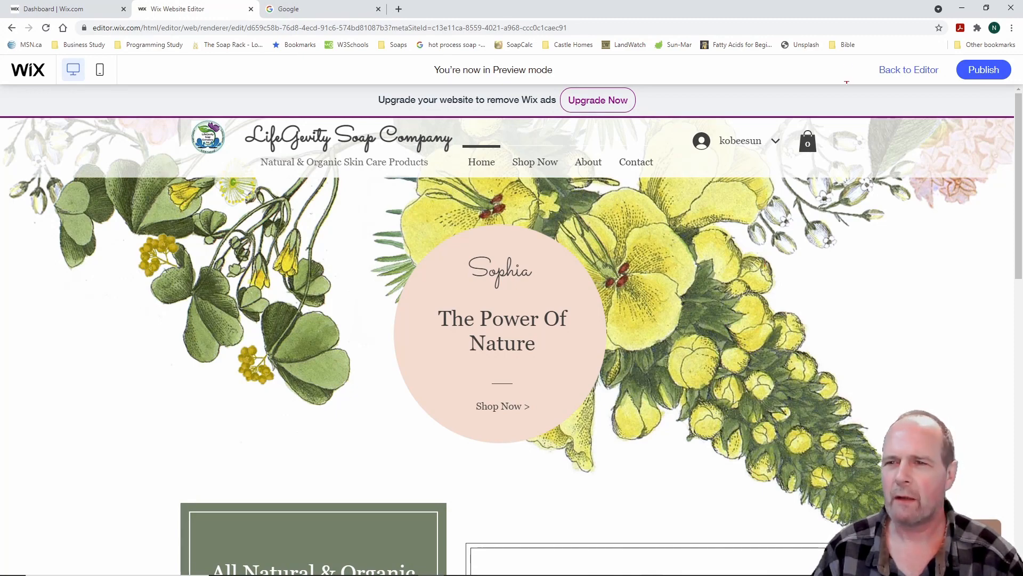
left_click_drag(868, 57, 954, 83)
key("Escape")
left_click(921, 73)
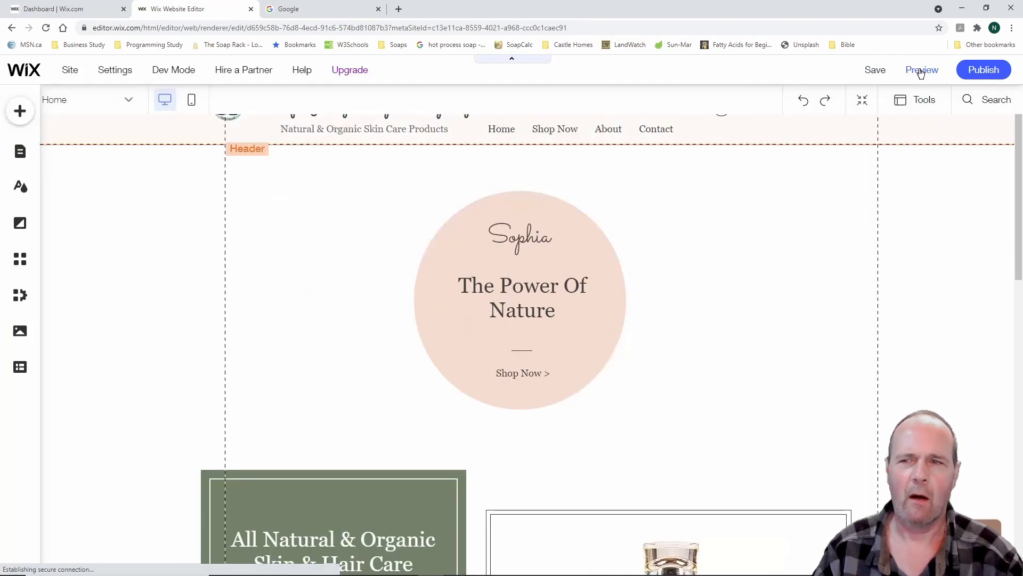
Delete The Power Of Nature heading and the Sophia text from the pink hero circle
scroll(362, 344, "down", 2)
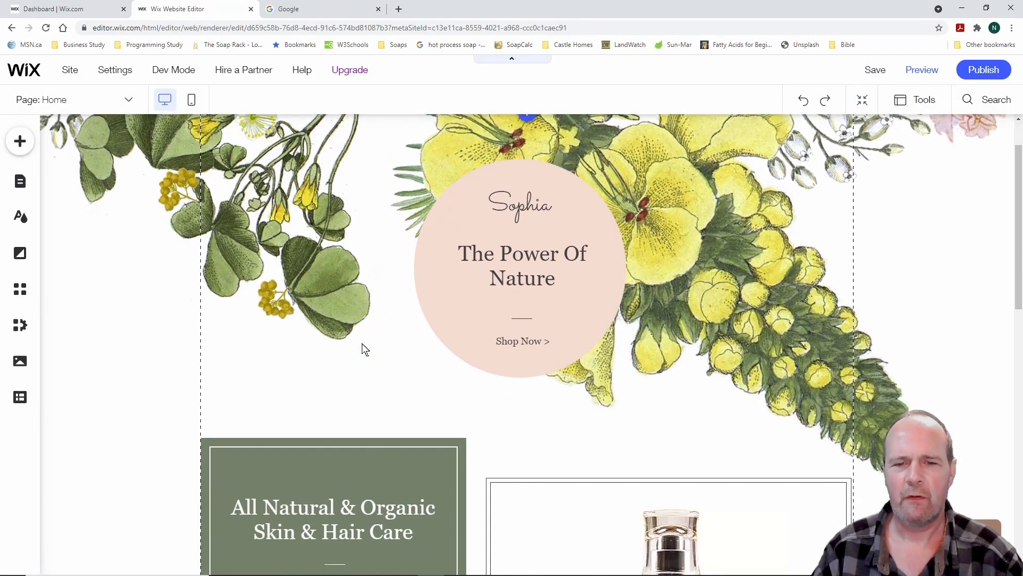
scroll(362, 344, "down", 10)
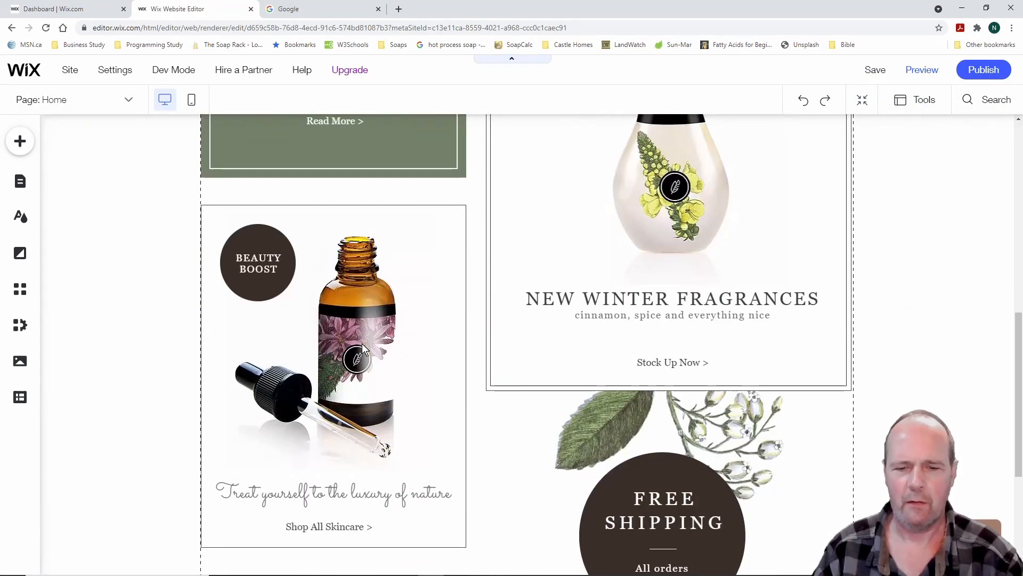
scroll(363, 348, "up", 10)
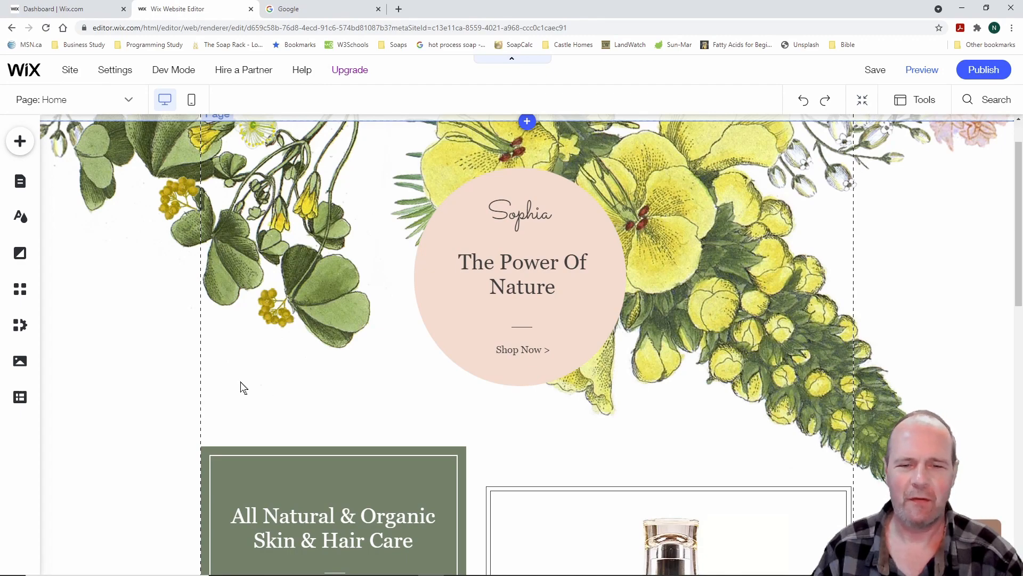
scroll(180, 400, "down", 8)
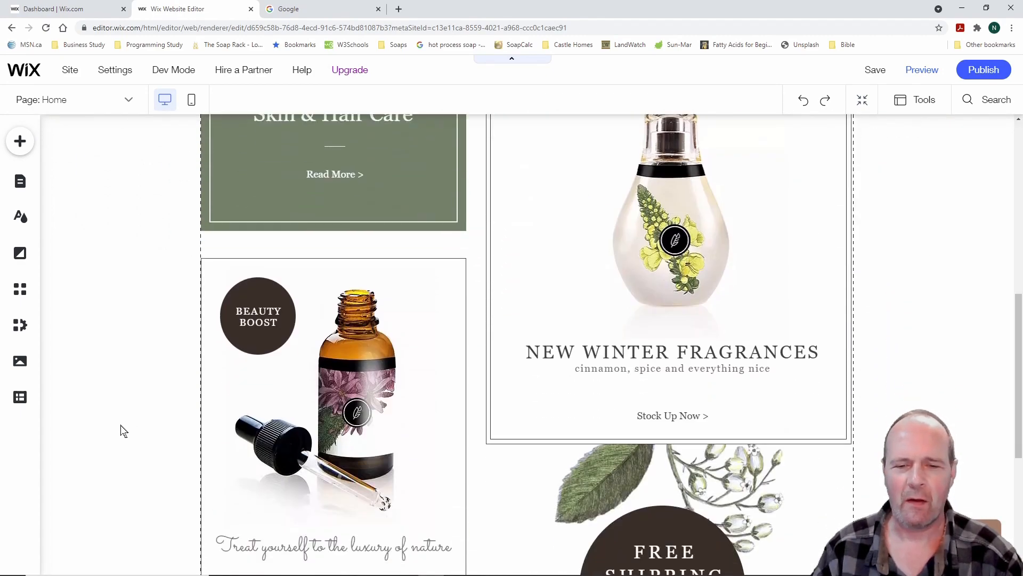
scroll(123, 430, "up", 8)
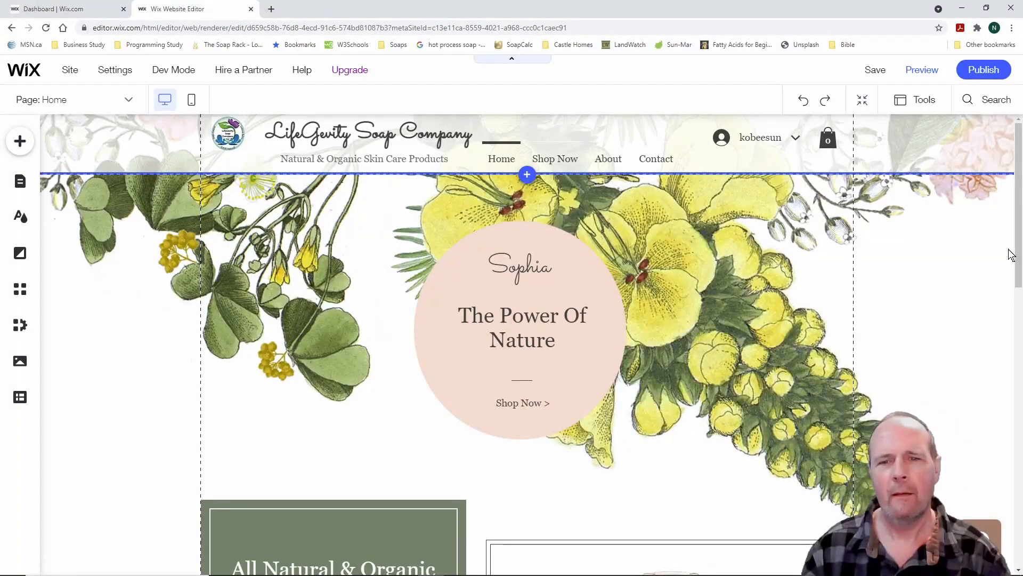
scroll(330, 377, "down", 3)
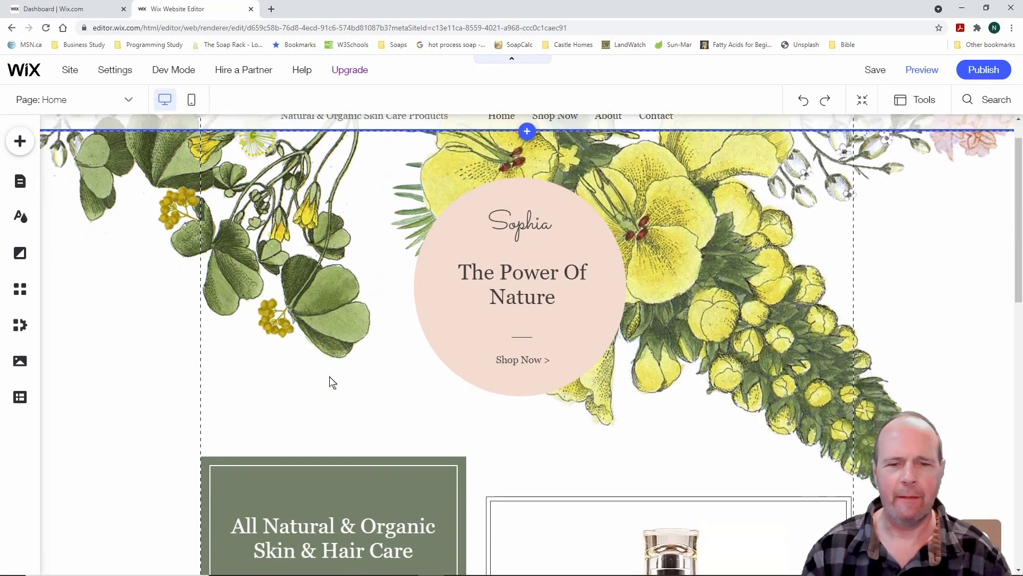
scroll(329, 376, "up", 3)
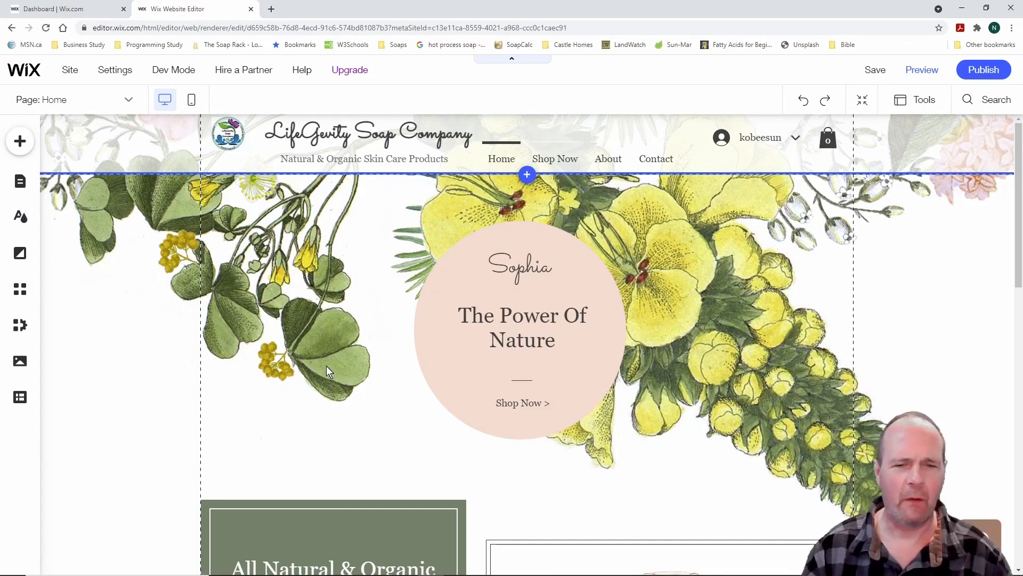
left_click(523, 316)
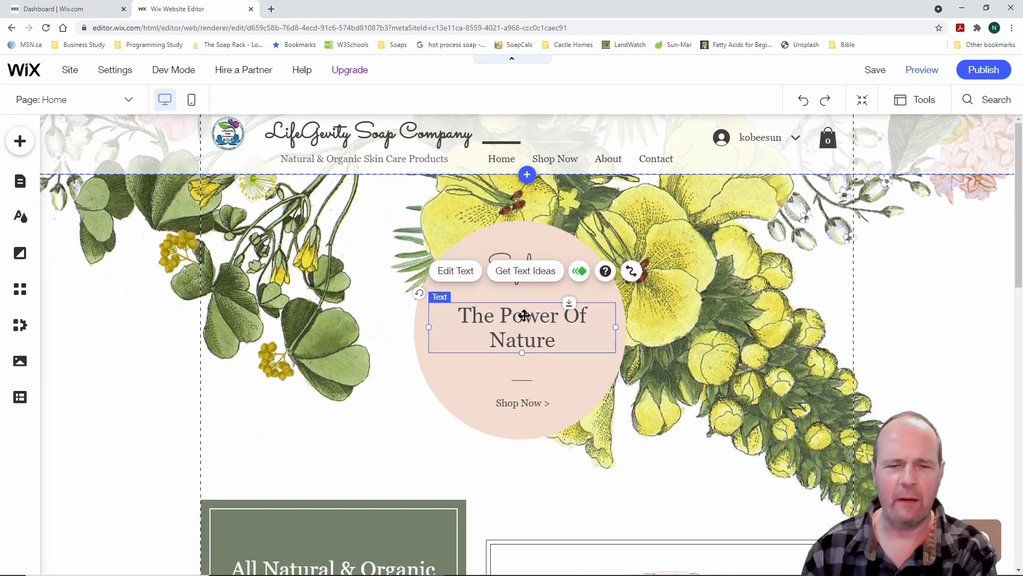
key("Delete")
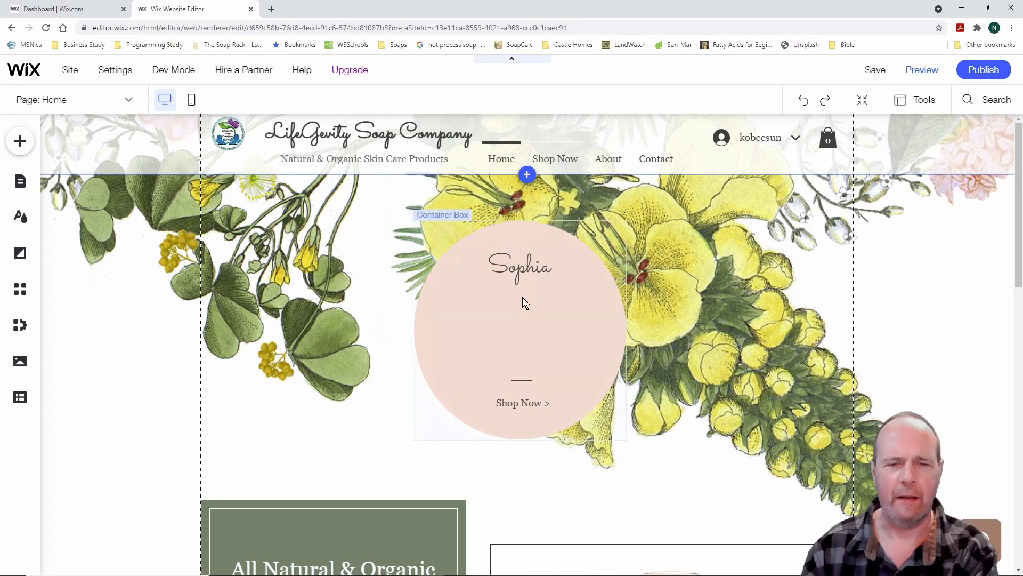
left_click(525, 268)
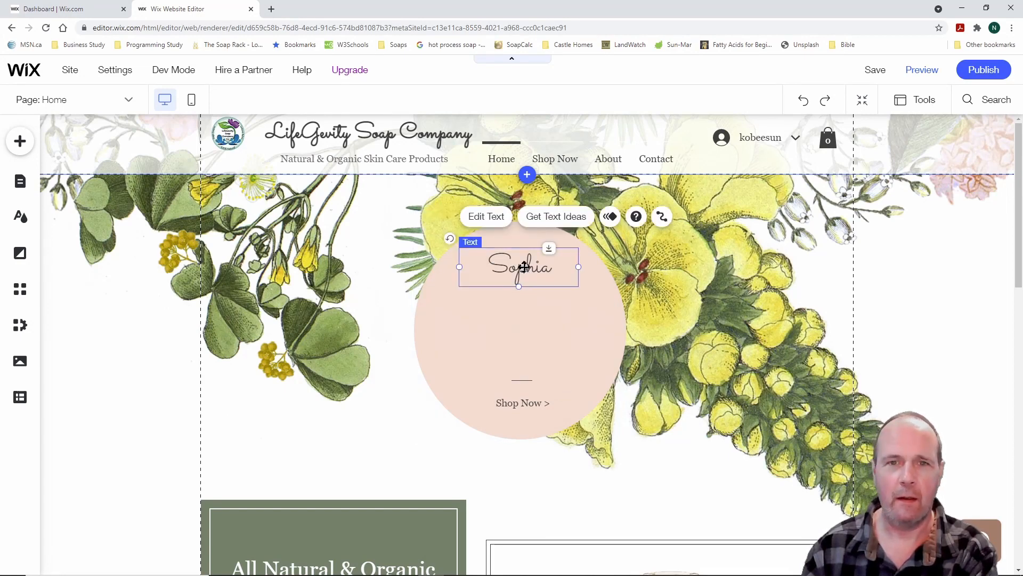
key("Delete")
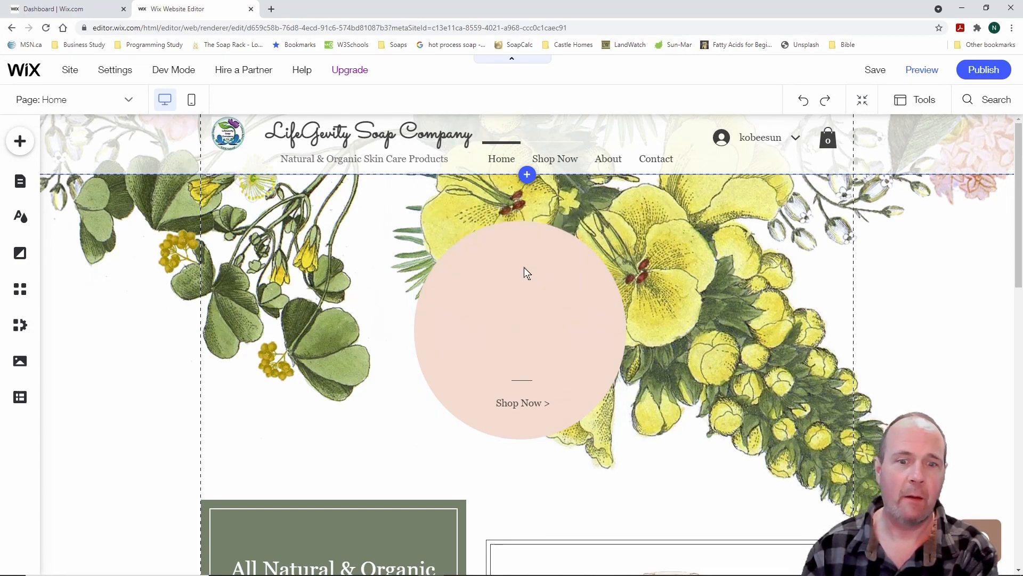
Delete the Shop Now button and the thin divider line from the circle
left_click(525, 405)
key("Delete")
left_click(523, 380)
key("Delete")
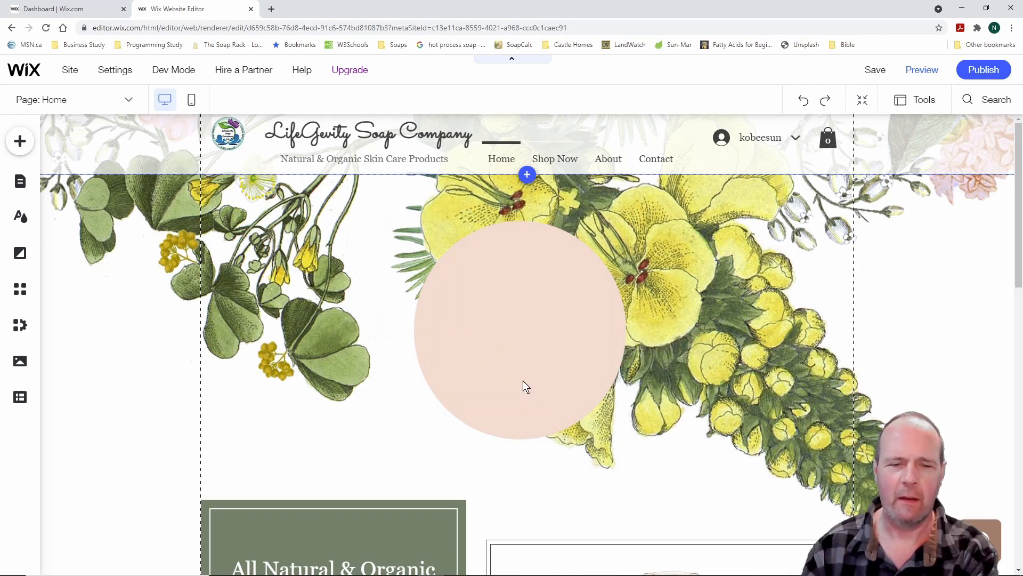
Set the empty hero circle container's Fill Color to white in Customize Design
left_click(517, 326)
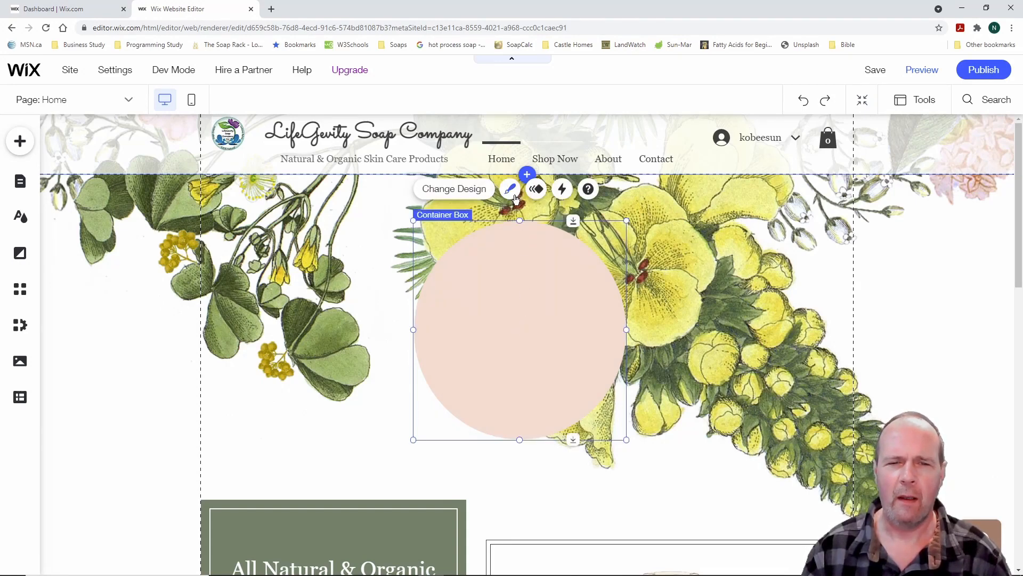
left_click(475, 193)
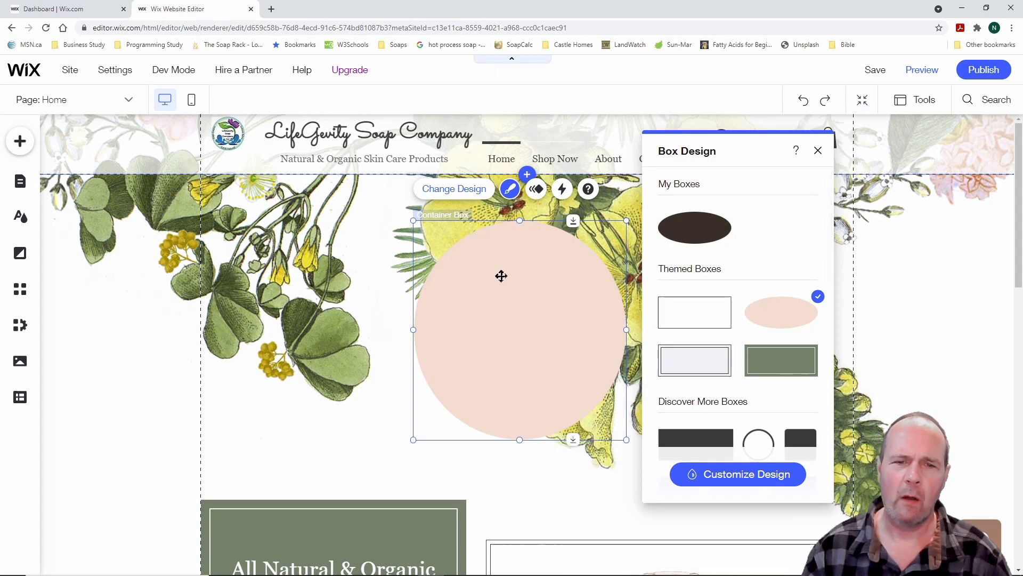
left_click(510, 189)
left_click(511, 190)
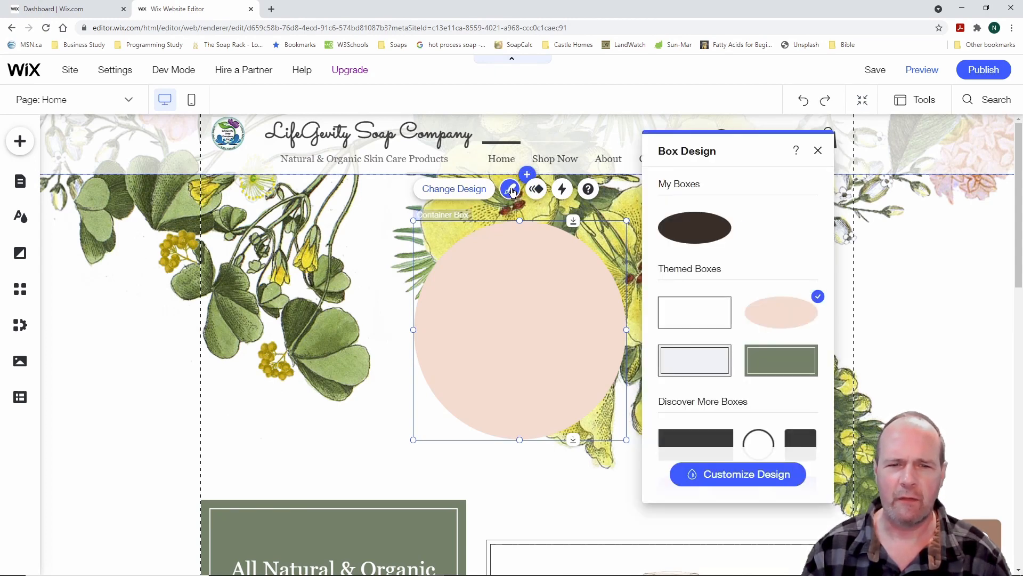
left_click(535, 189)
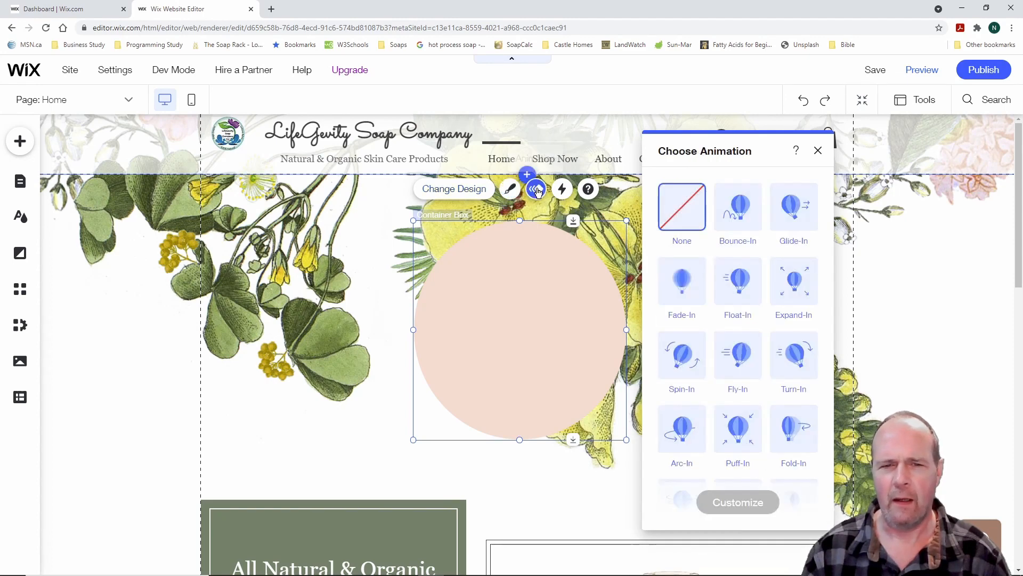
left_click(512, 192)
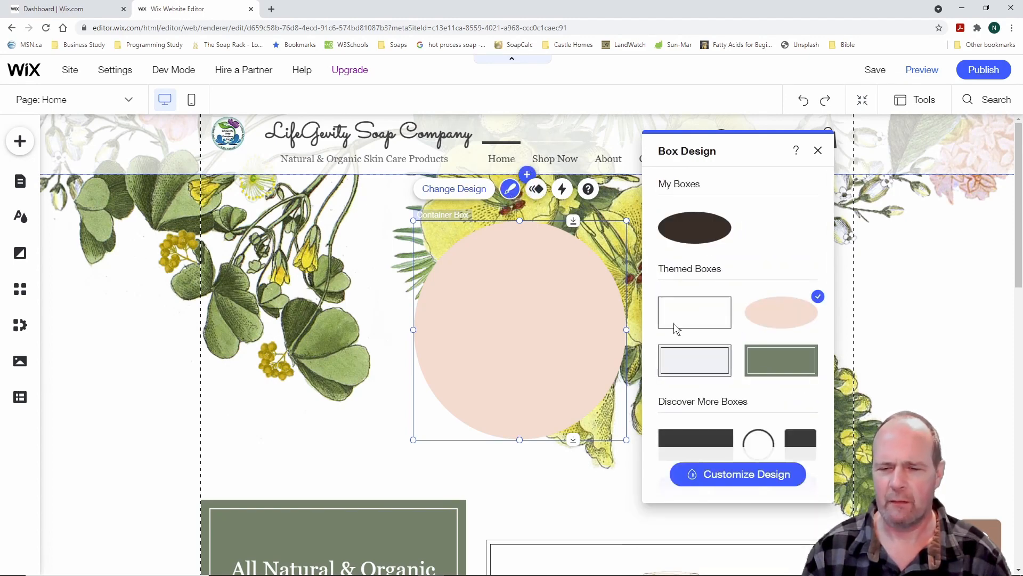
left_click(745, 476)
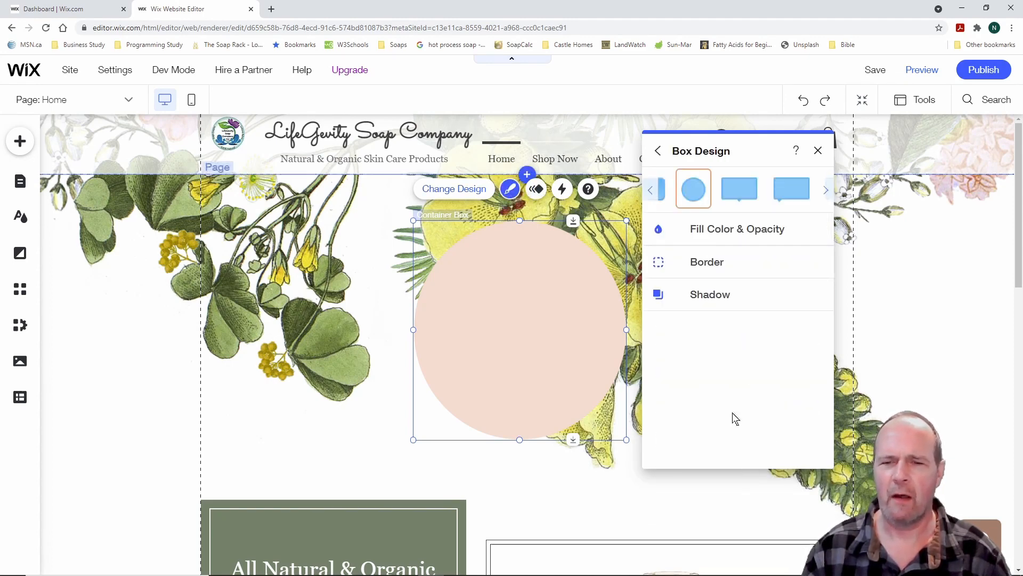
left_click(702, 233)
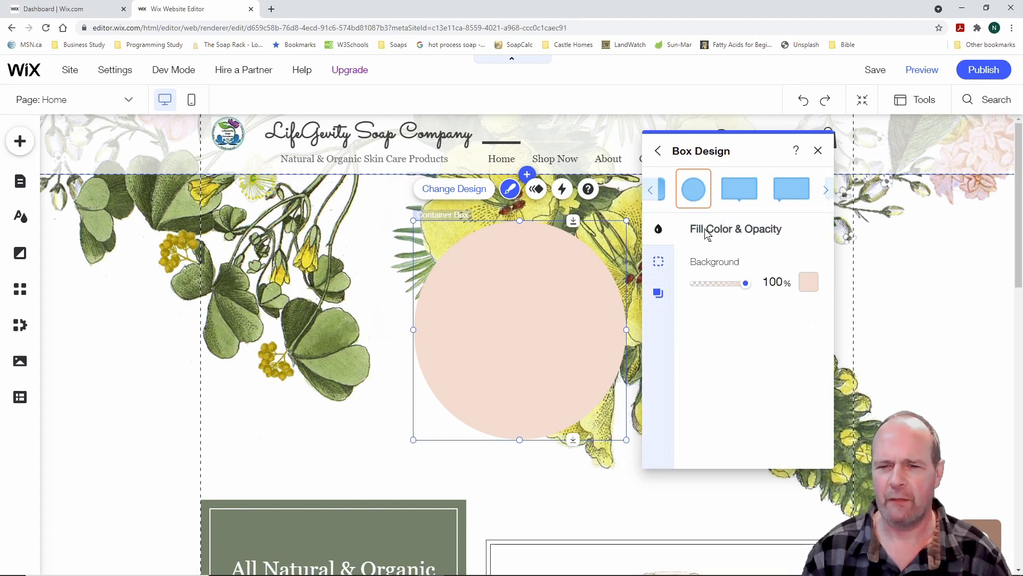
left_click(810, 286)
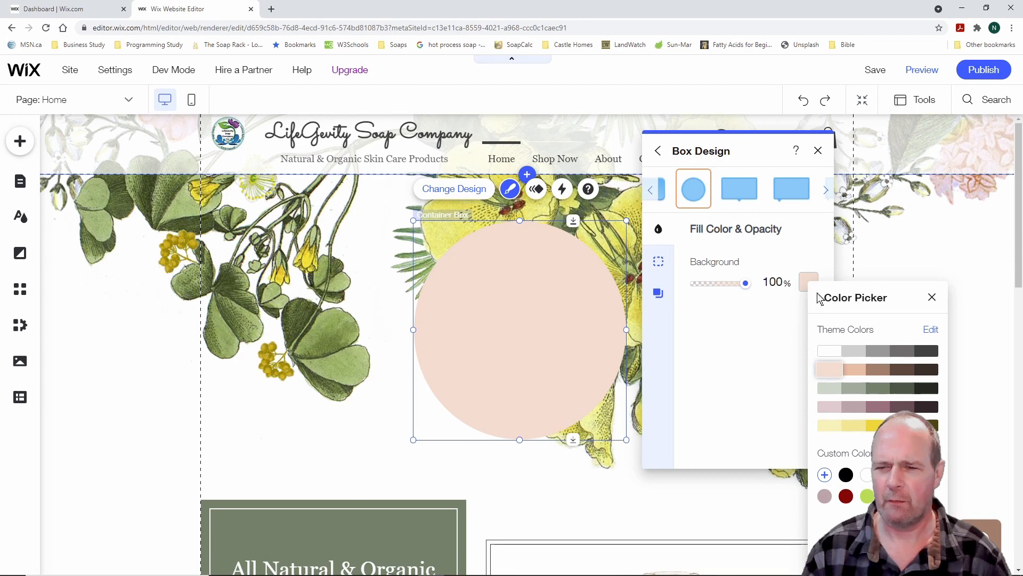
left_click(829, 352)
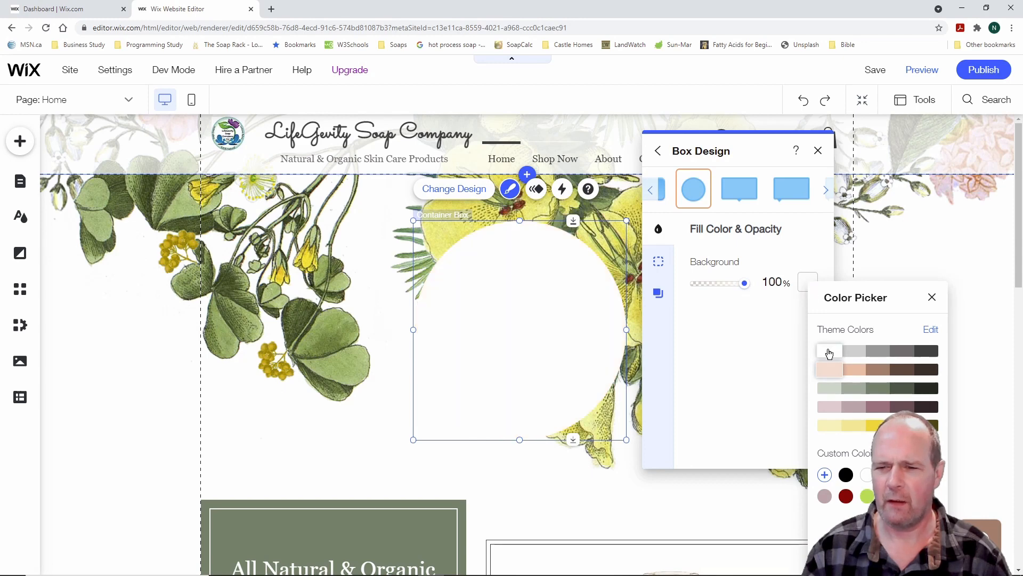
left_click(818, 152)
left_click(818, 151)
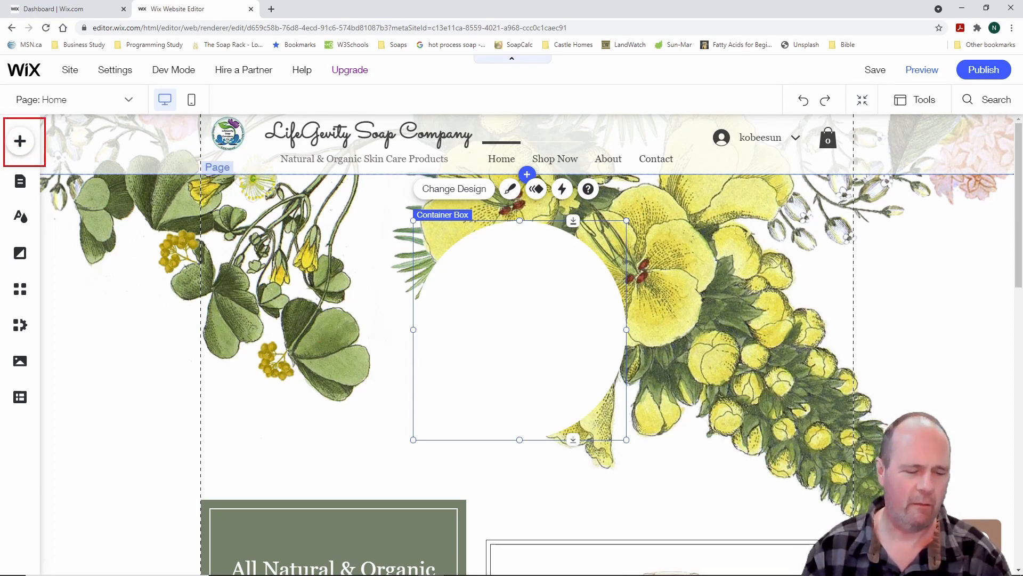
Add Logo Round Final_edited.png from the site's image uploads to the home page
left_click(20, 143)
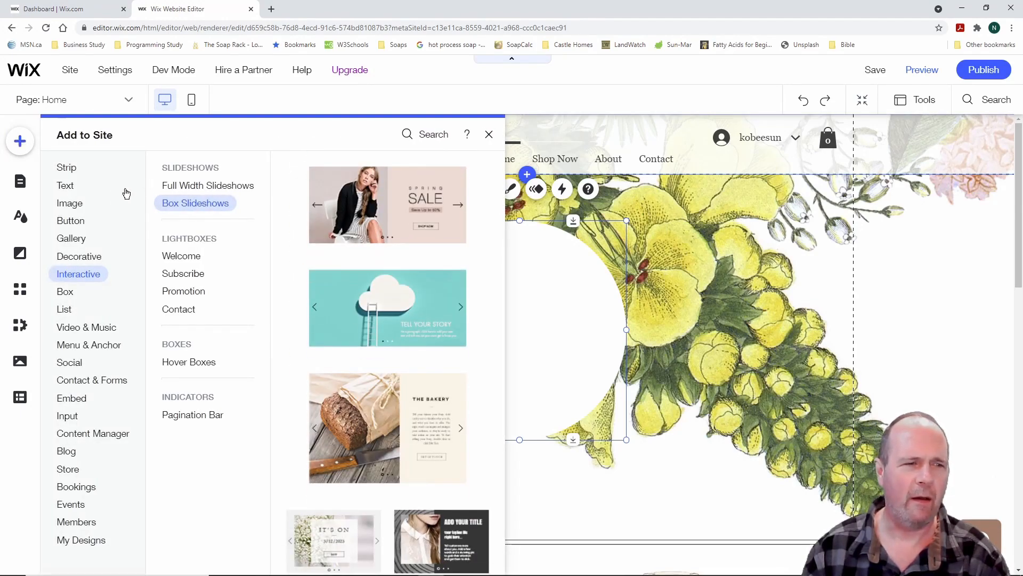
left_click(75, 204)
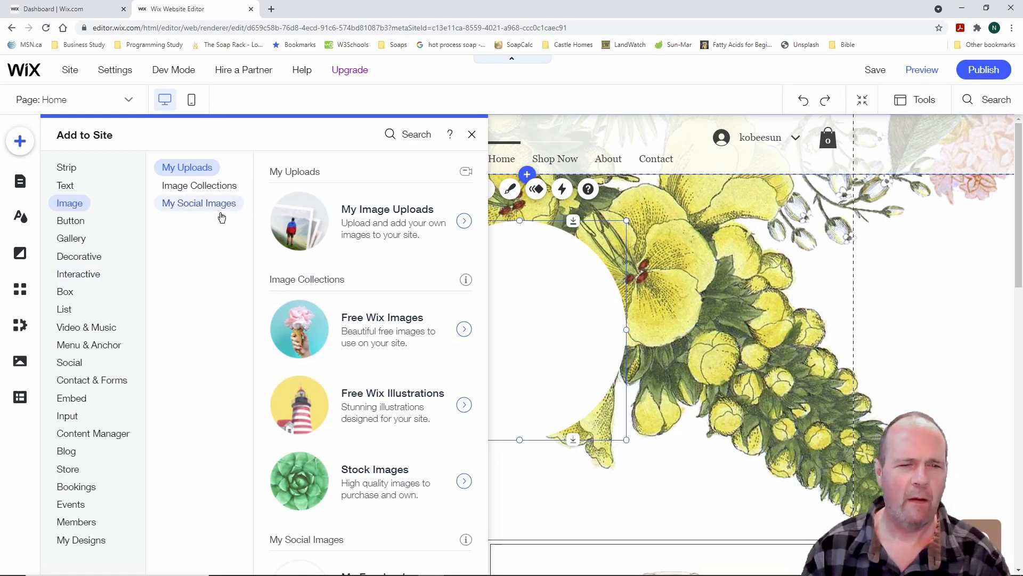
left_click(399, 226)
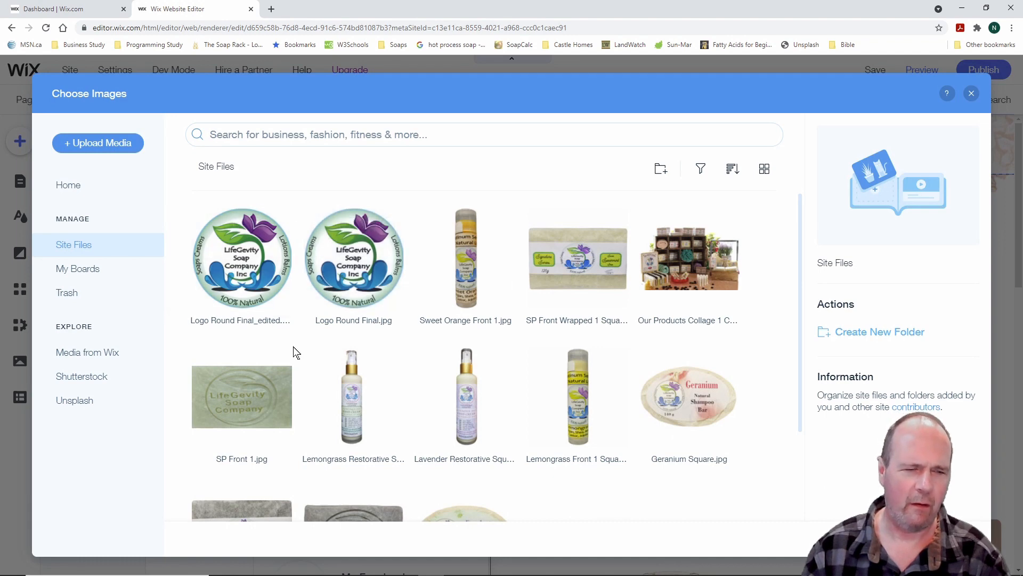
left_click(240, 245)
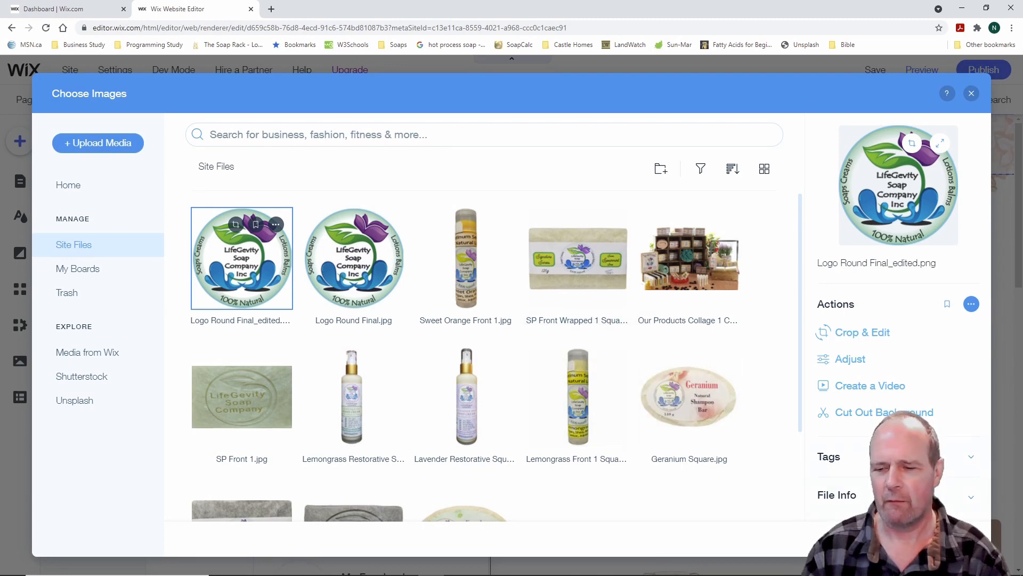
left_click(942, 539)
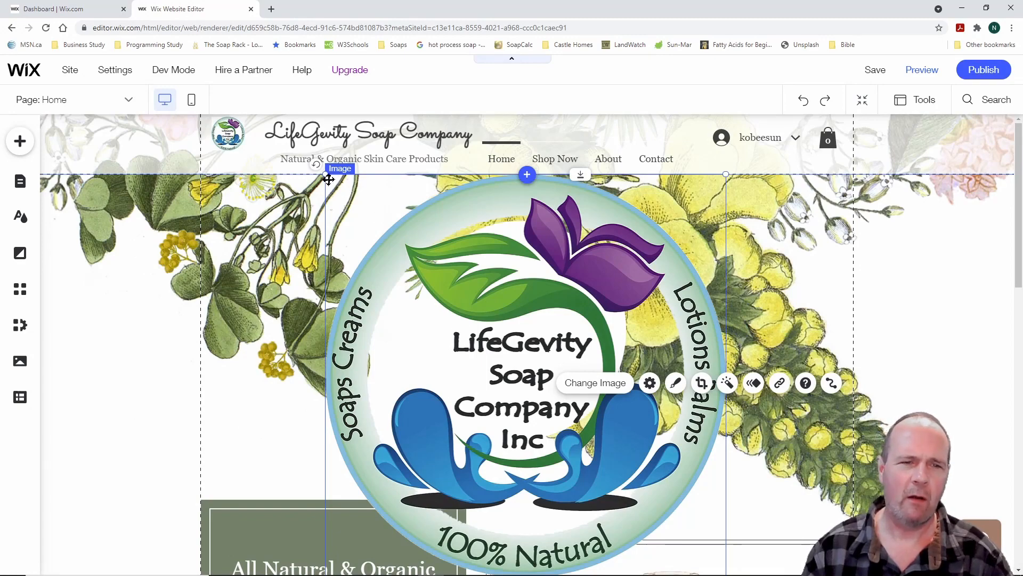
Size the logo to about 300 px across and nudge it over the white circle
left_click_drag(326, 175, 525, 378)
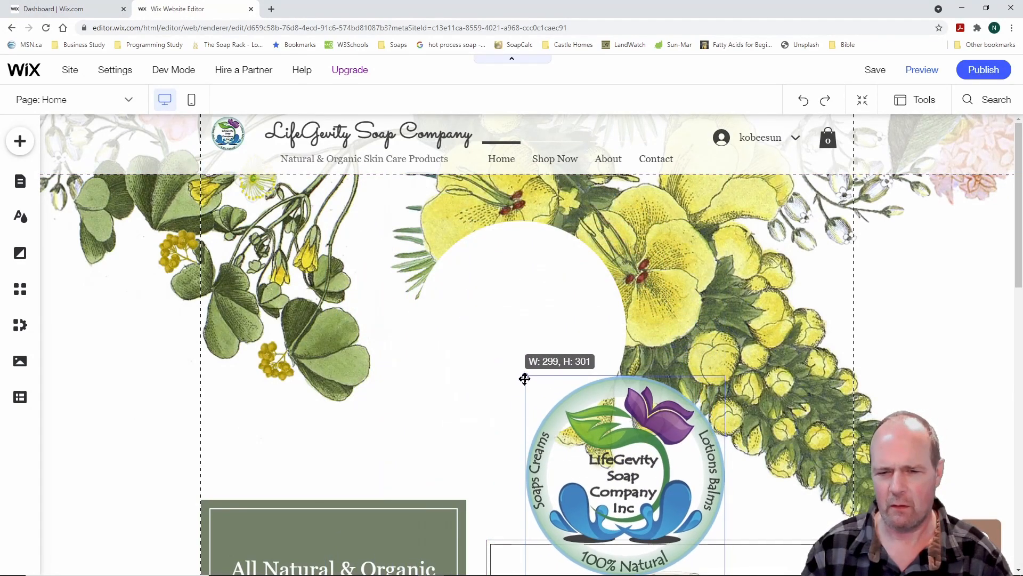
left_click_drag(614, 474, 507, 328)
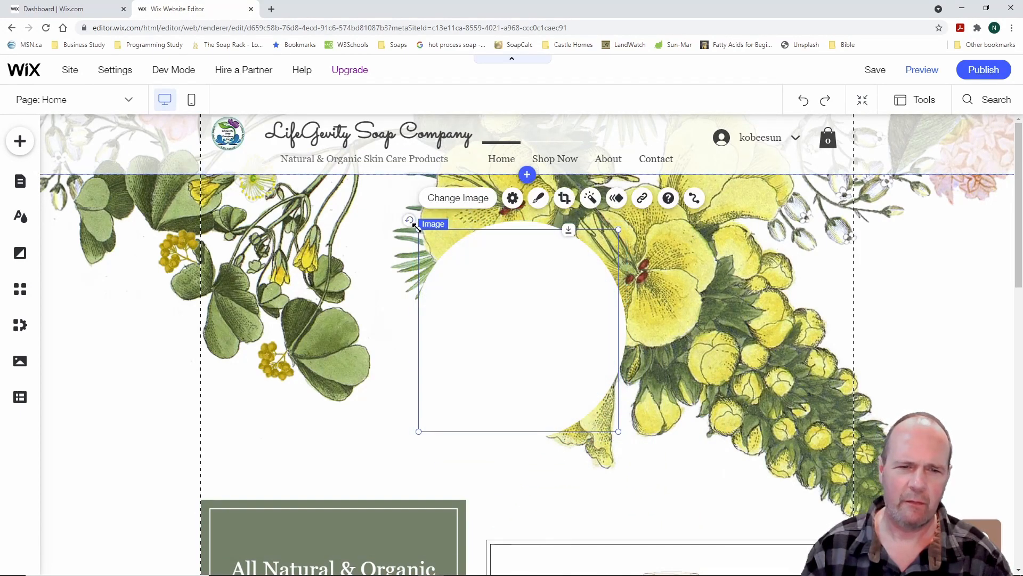
left_click_drag(419, 231, 413, 225)
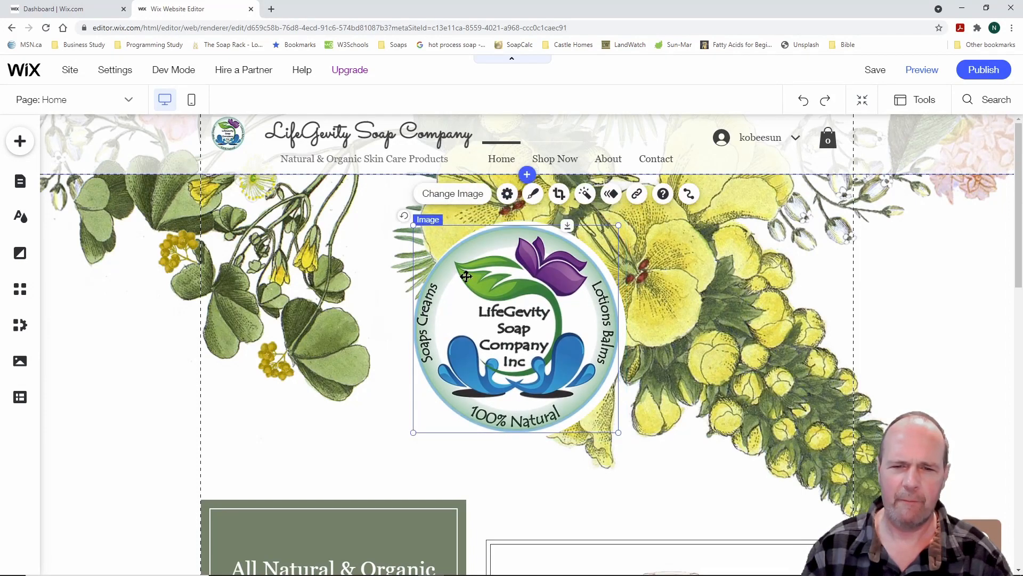
left_click_drag(498, 315, 504, 313)
key("Left")
key("Left")
key("Left")
key("Left")
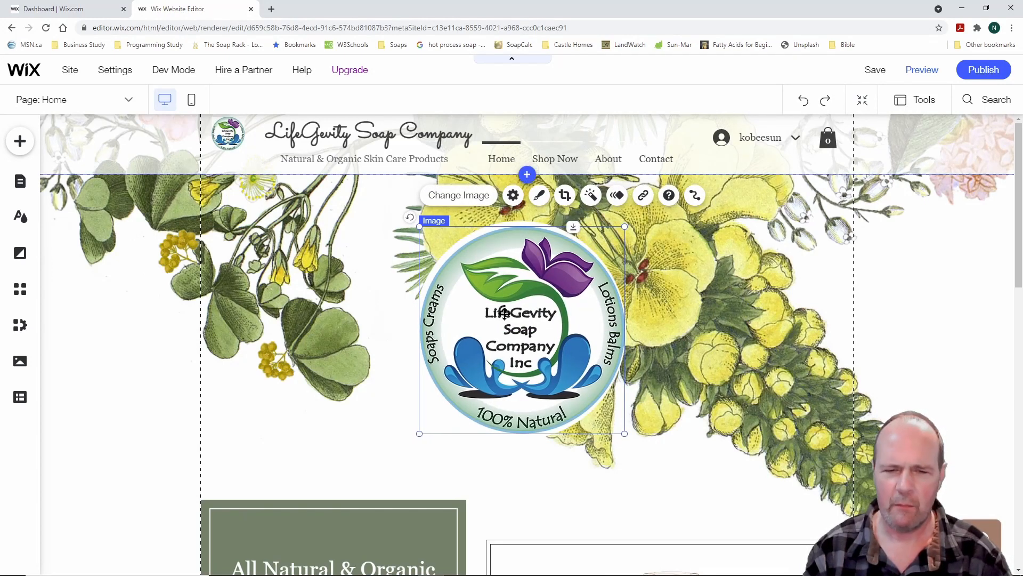
key("Left")
key("Left")
key("Up")
key("Up")
key("Up")
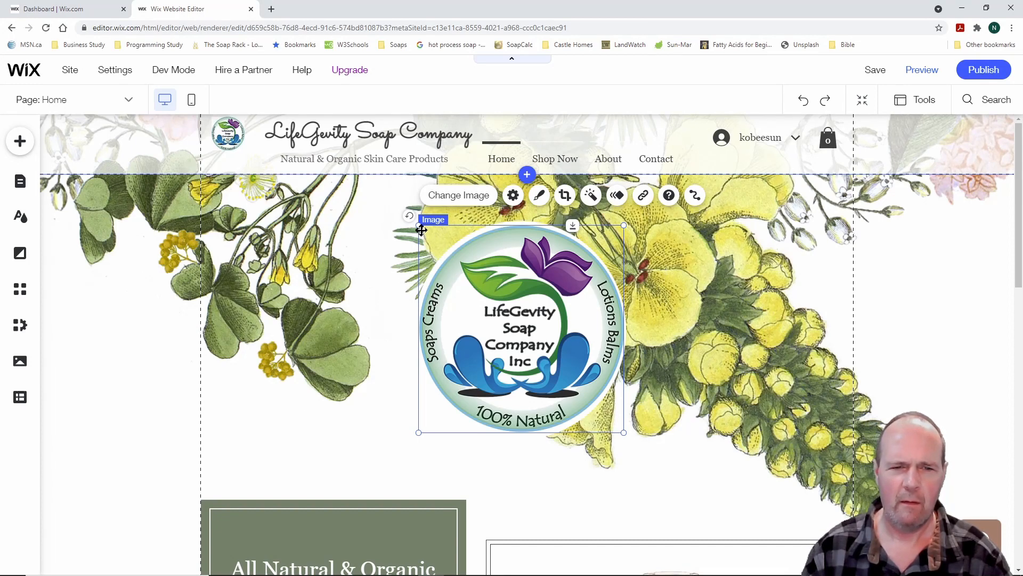
left_click_drag(418, 225, 417, 221)
key("Left")
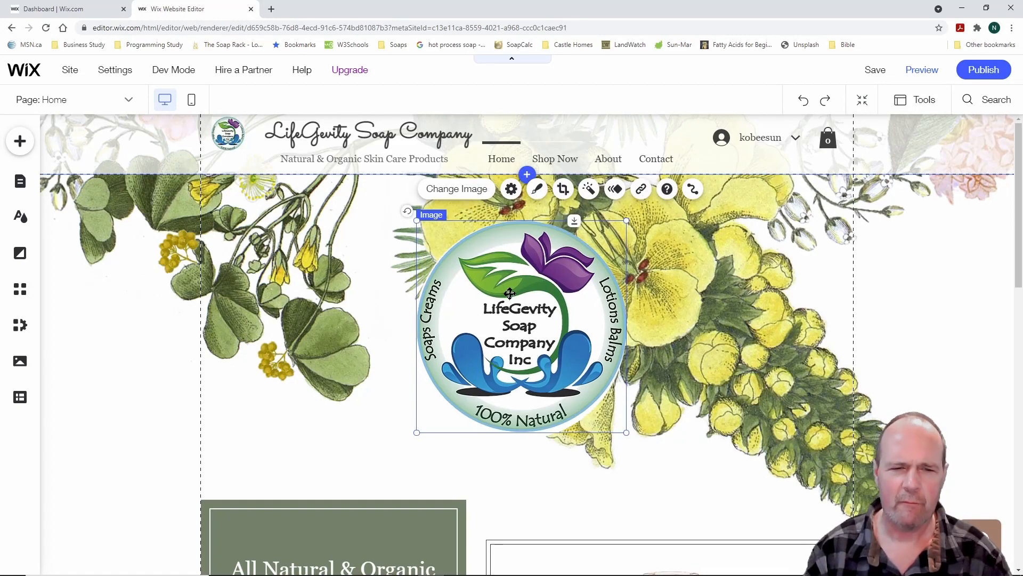
key("Down")
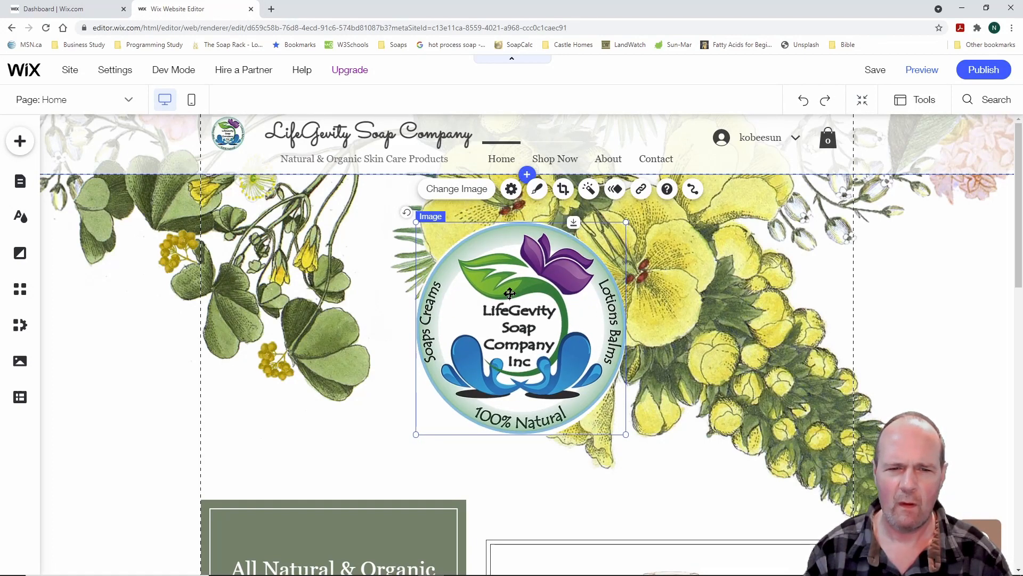
key("Left")
key("Right")
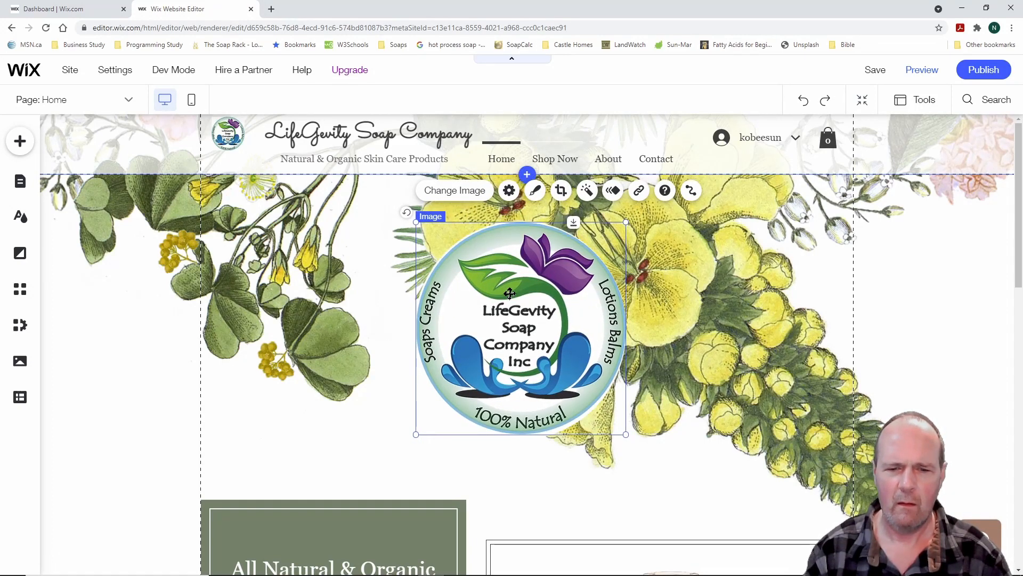
key("Down")
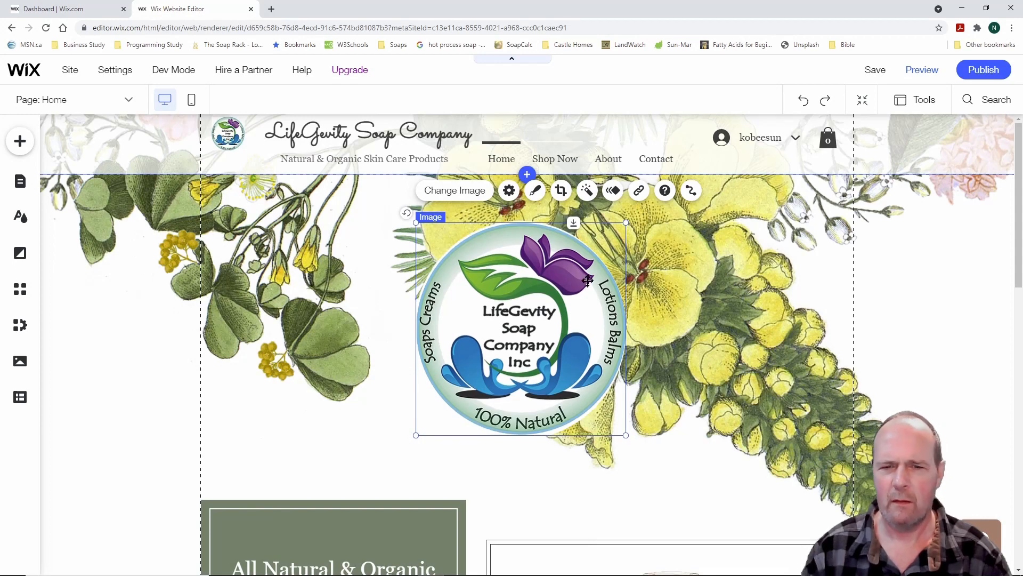
Enlarge the logo slightly from its corners and centre it within the white circle
left_click_drag(625, 223, 630, 224)
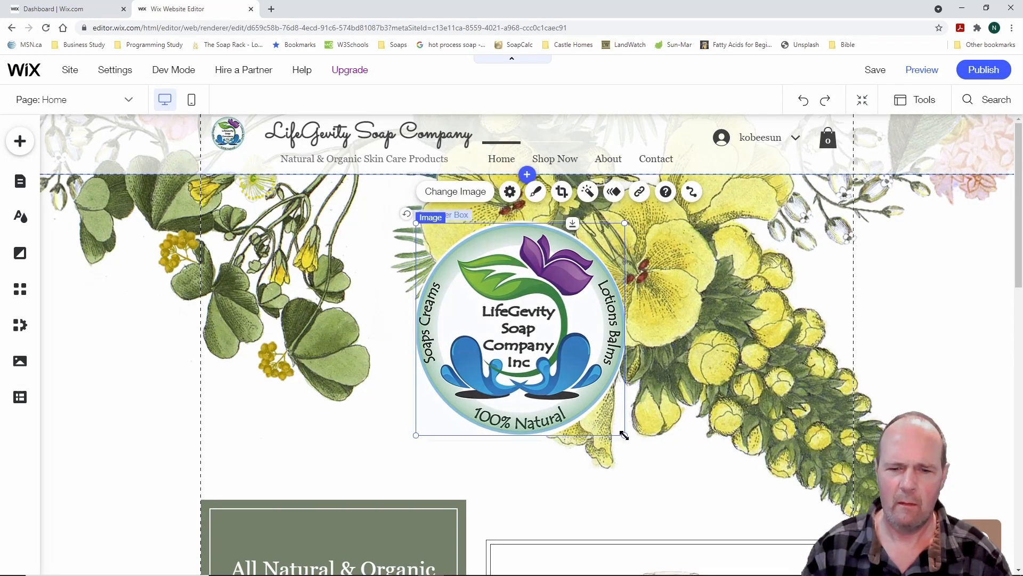
left_click_drag(623, 434, 632, 441)
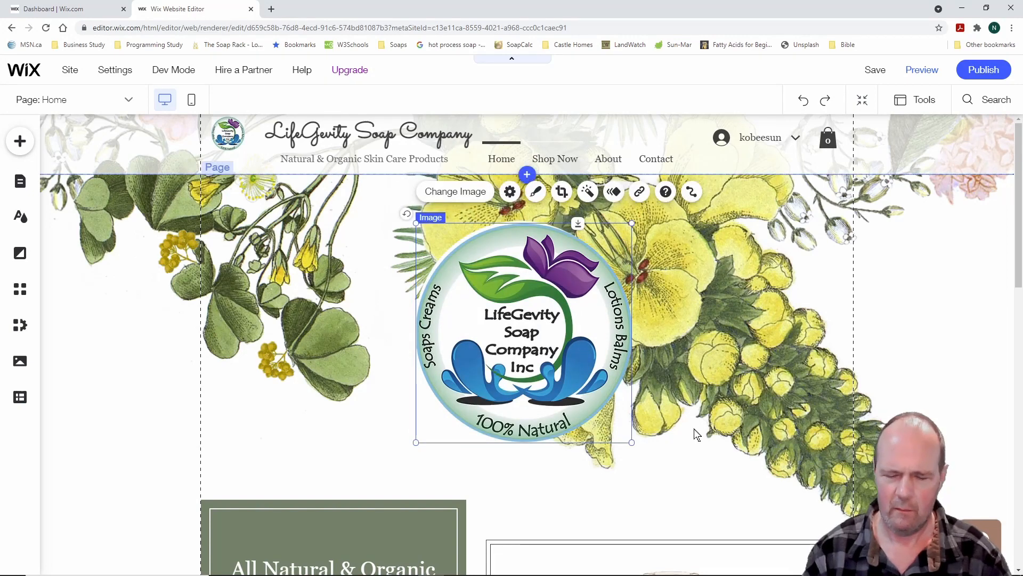
key("Up")
key("Left")
key("Left")
key("Left")
key("Left")
key("Up")
key("Up")
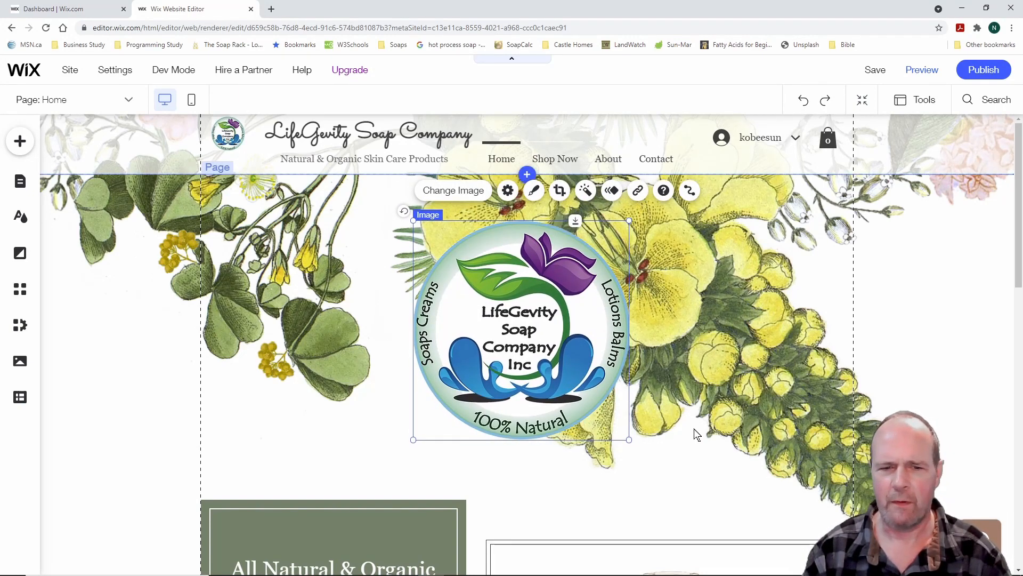
left_click(373, 416)
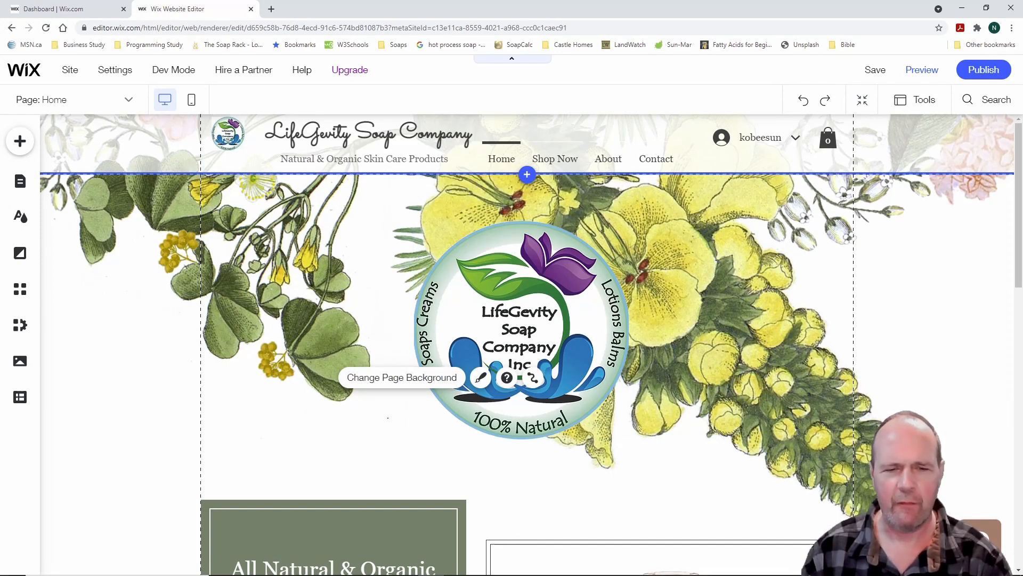
mouse_move(449, 279)
left_mouse_down()
mouse_move(489, 343)
mouse_move(606, 338)
left_mouse_up()
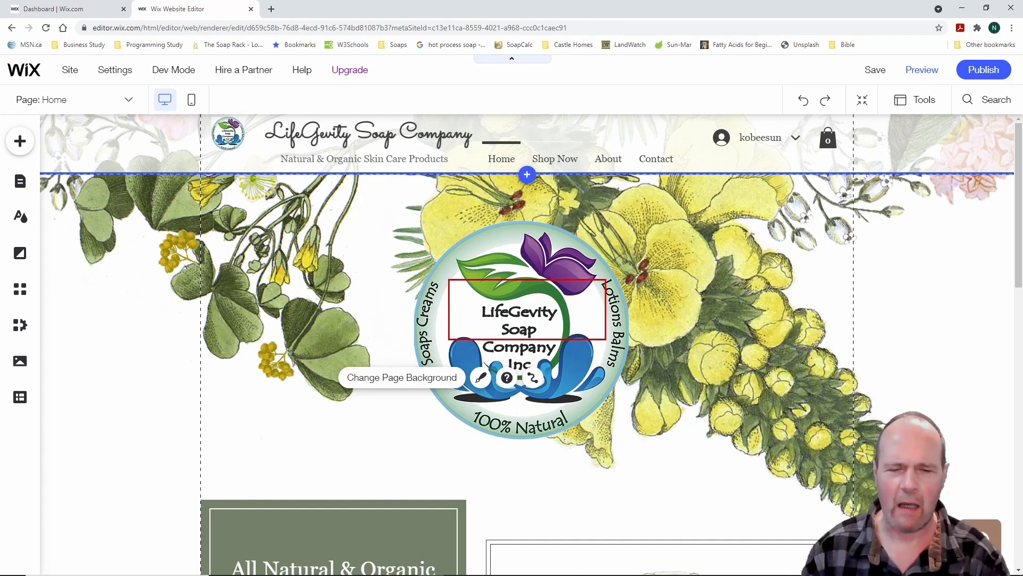
key("Escape")
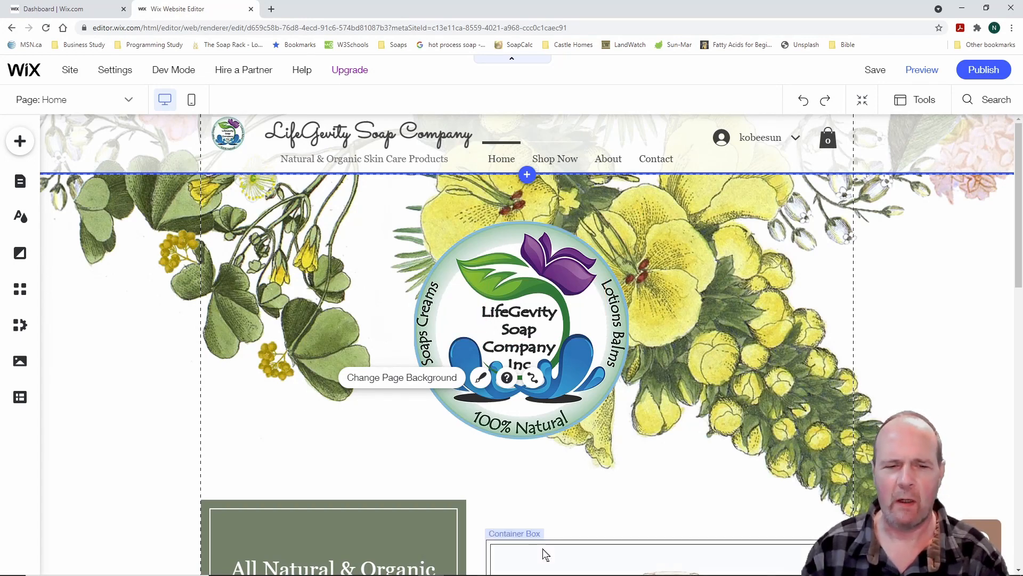
left_click(260, 431)
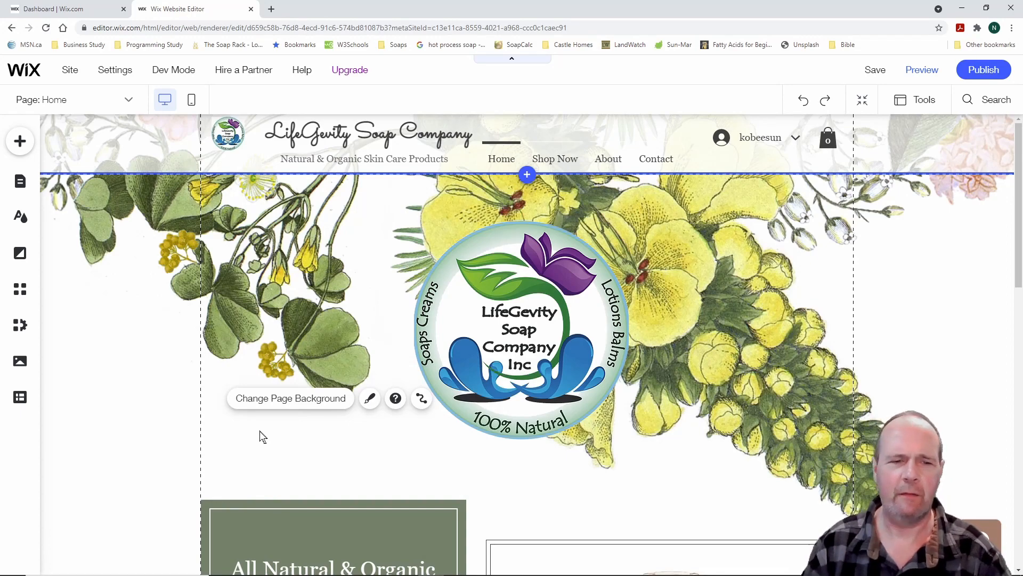
Swap the perfume bottle photo for SP Front Wrapped 1 SquareUp.jpg from Site Files
scroll(746, 402, "down", 4)
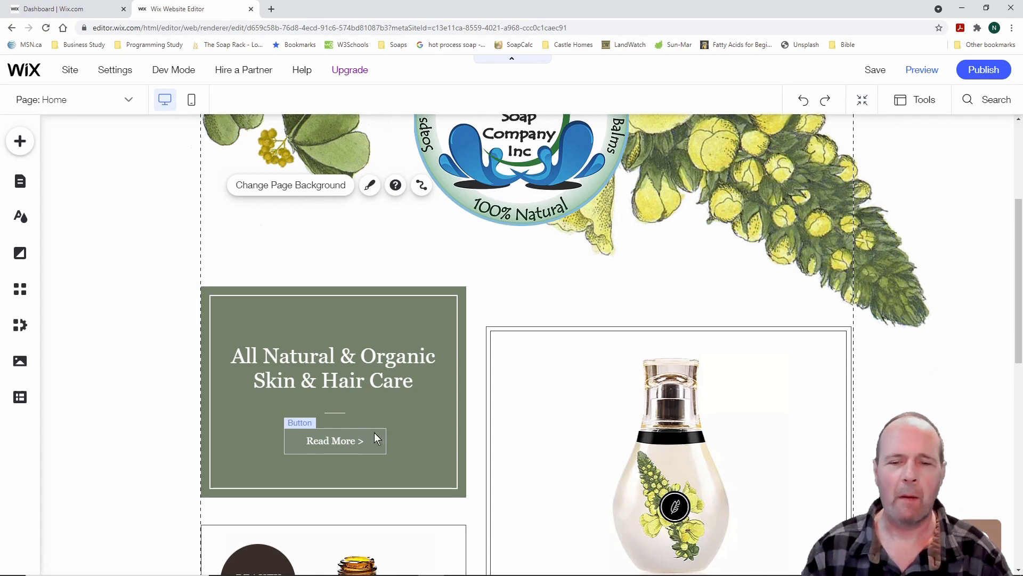
scroll(831, 402, "down", 3)
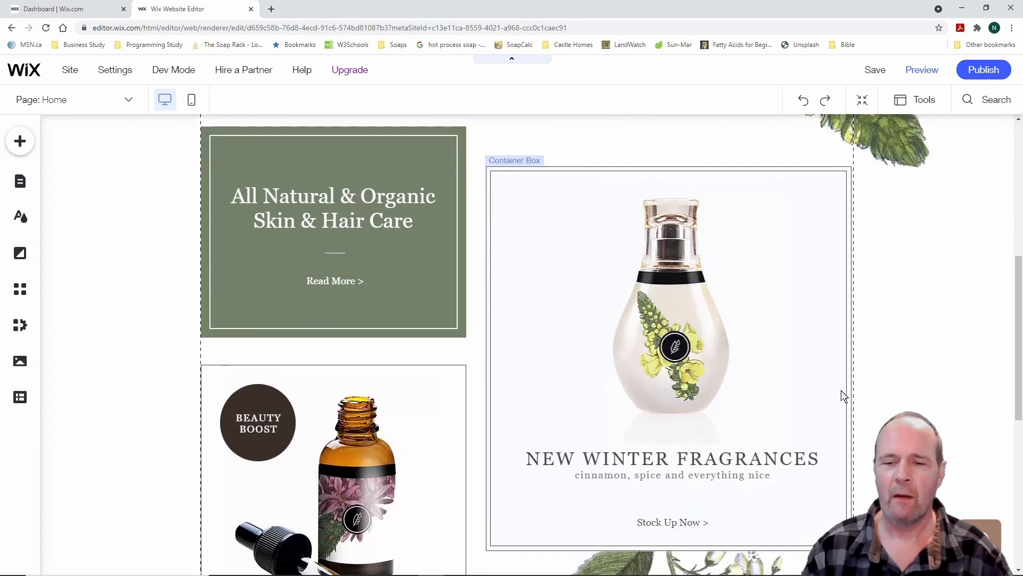
scroll(915, 367, "down", 1)
scroll(917, 367, "up", 1)
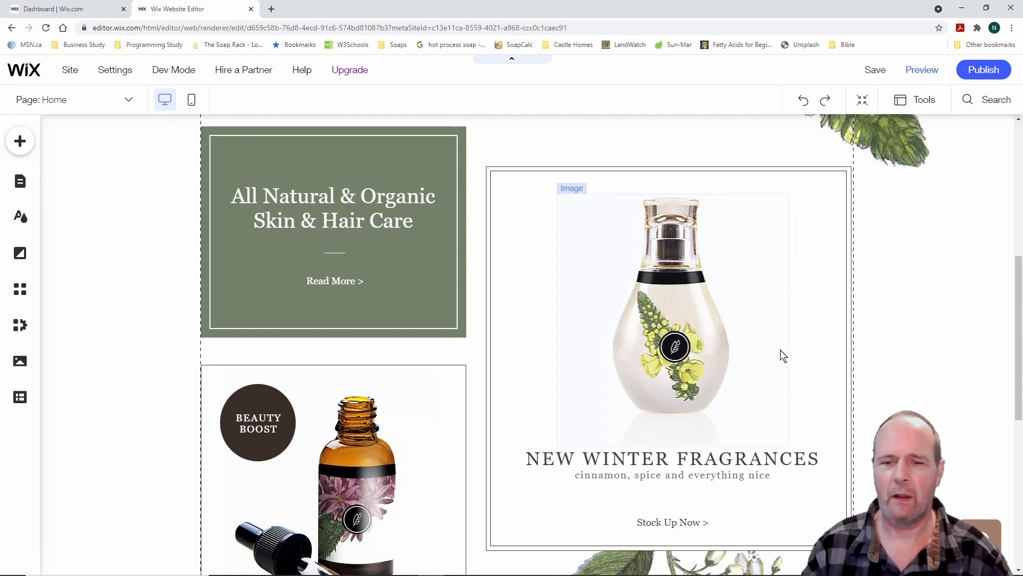
left_click(671, 353)
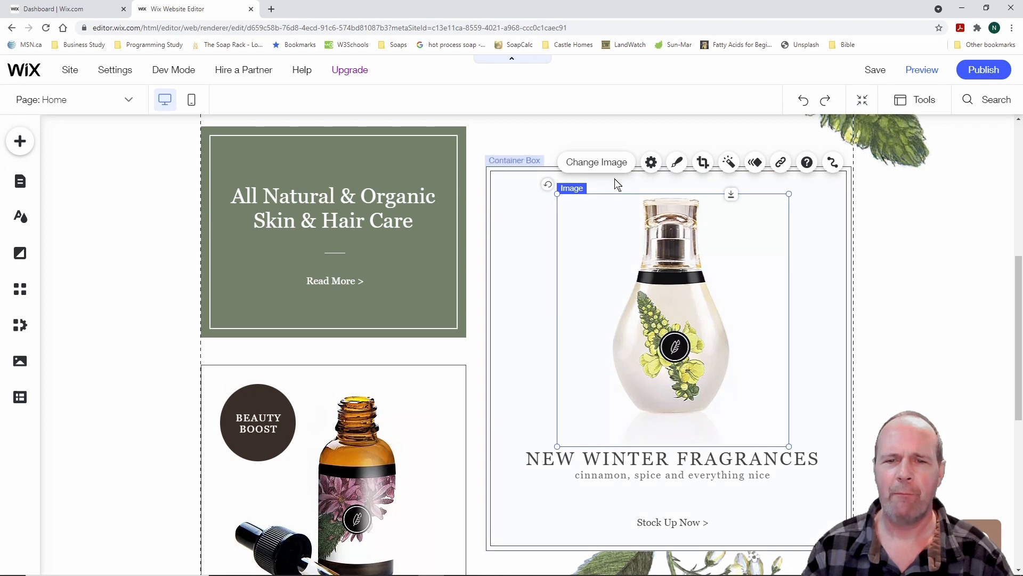
left_click(608, 164)
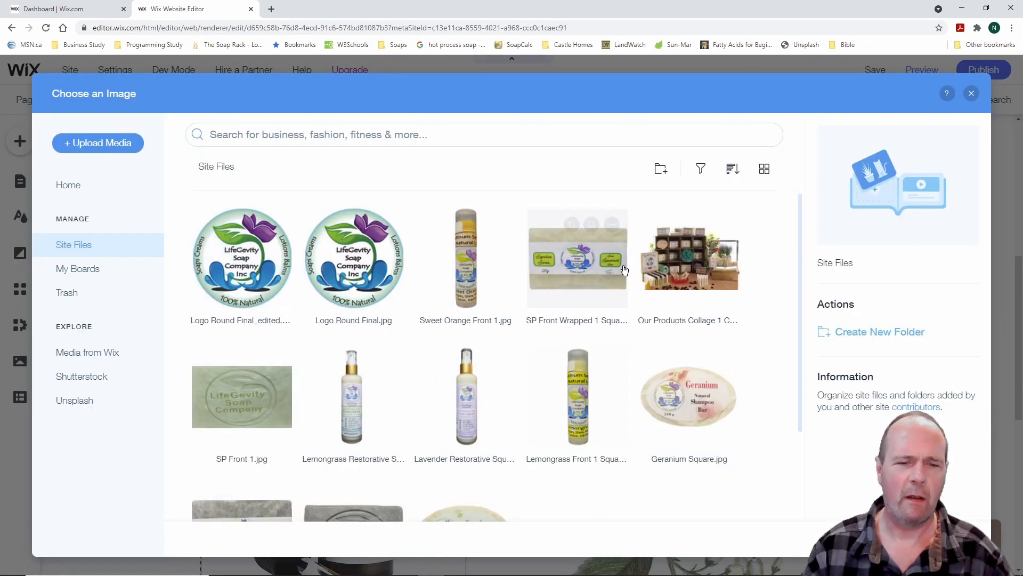
scroll(613, 384, "down", 2)
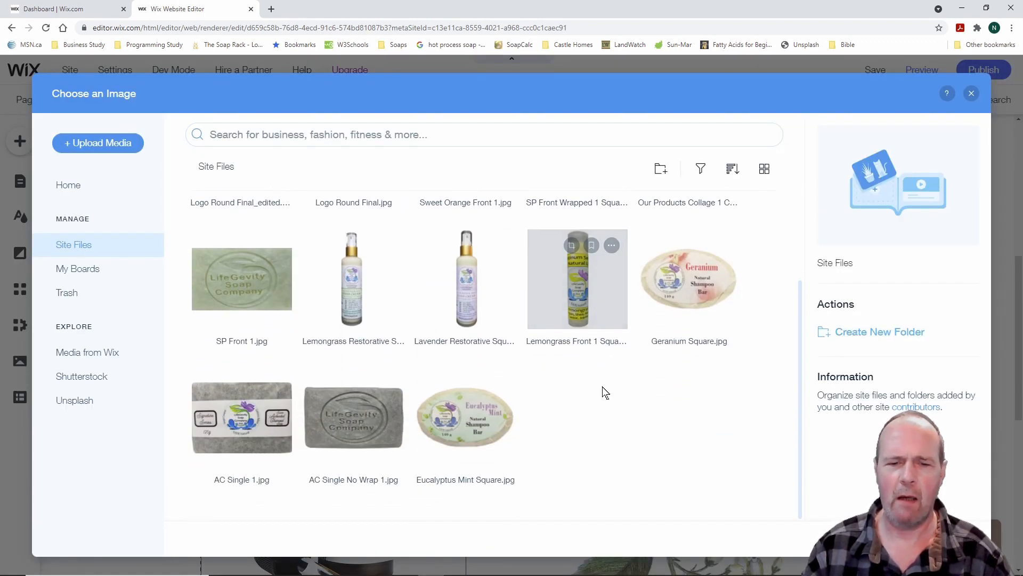
scroll(604, 392, "up", 2)
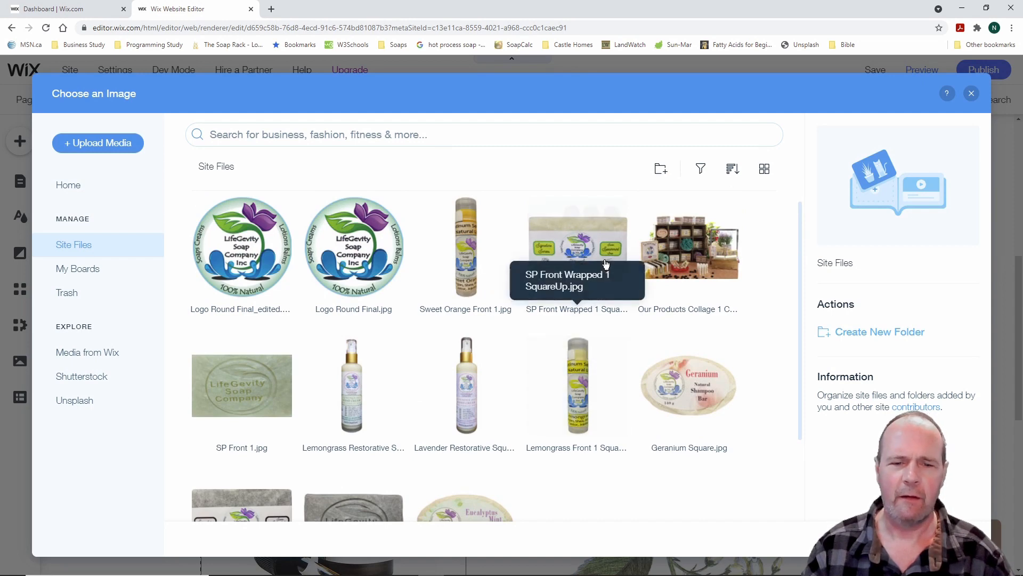
scroll(512, 388, "down", 2)
scroll(532, 356, "up", 2)
left_click(583, 262)
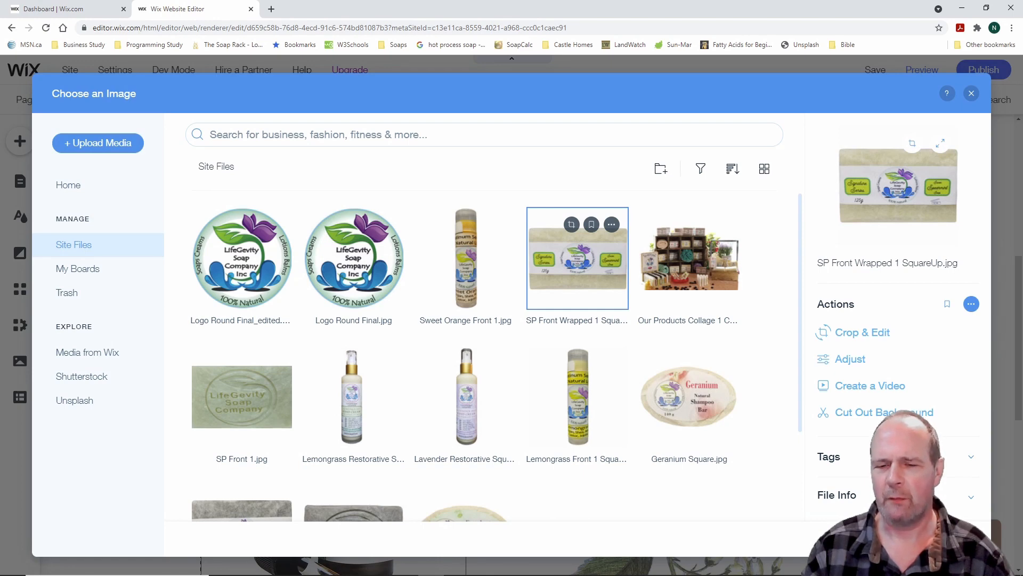
left_click(938, 539)
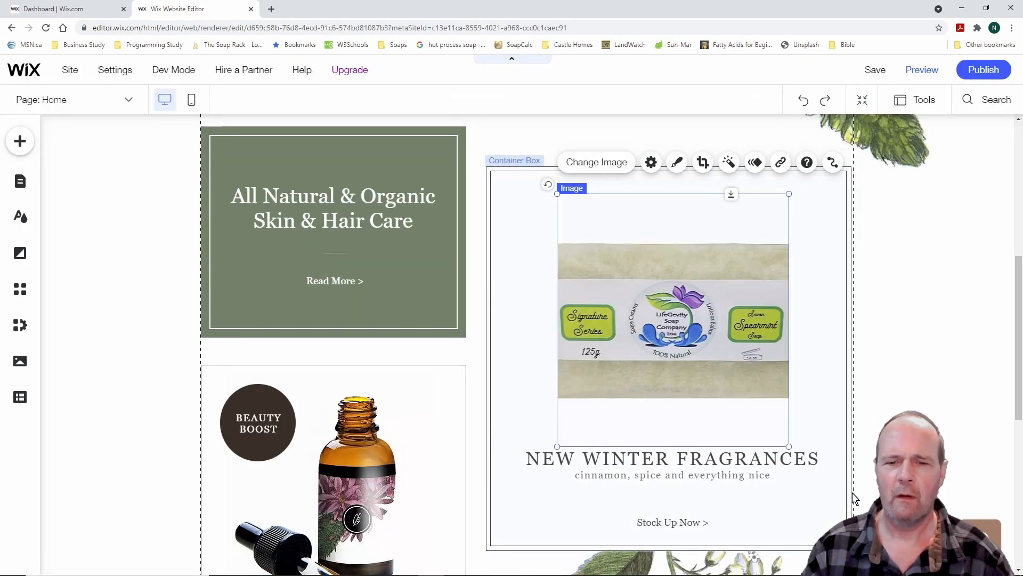
Change the NEW WINTER FRAGRANCES heading to 'Try Our Great Spearmint Soap'
left_click(811, 343)
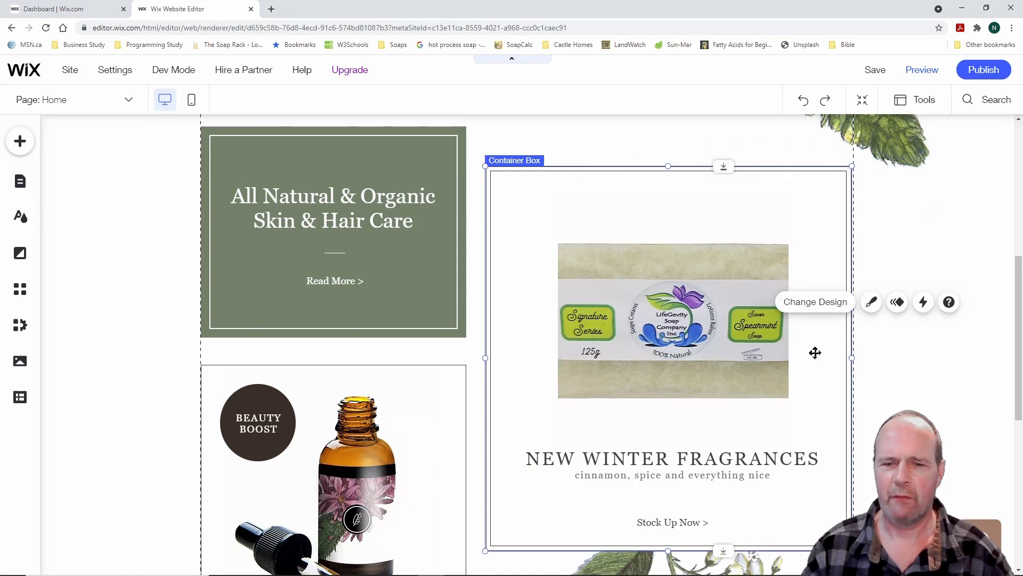
left_click(702, 465)
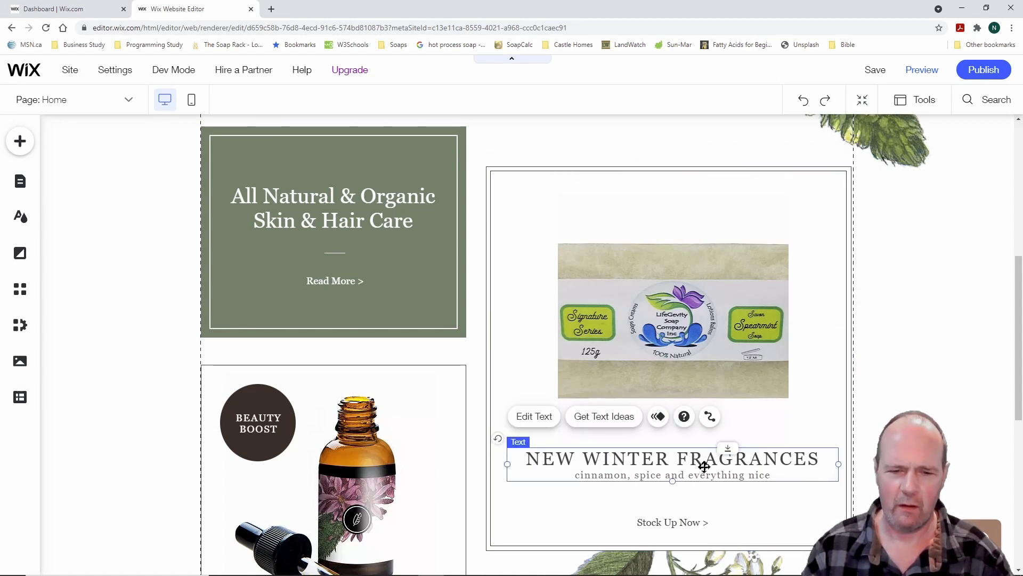
left_click(544, 423)
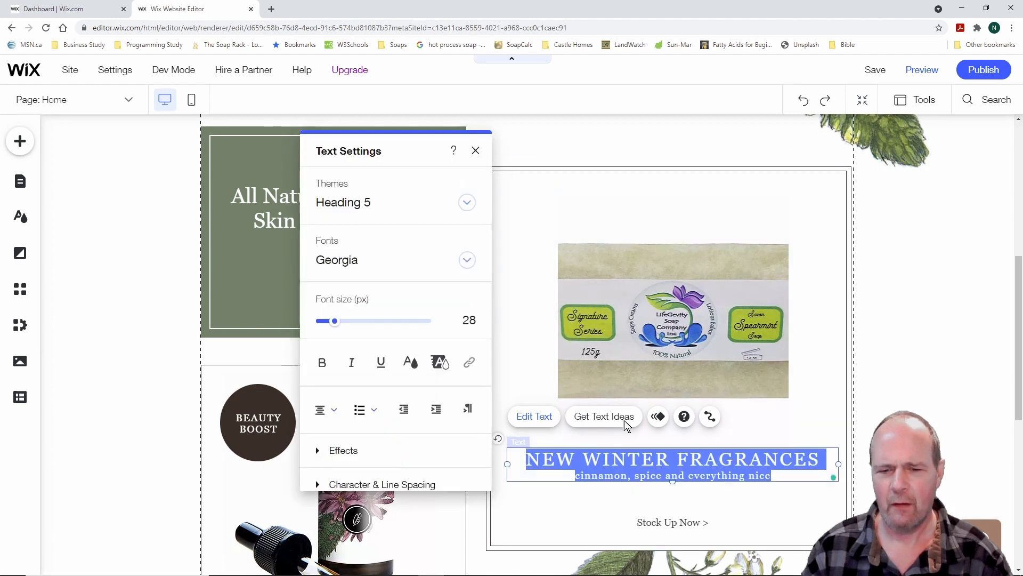
type("T")
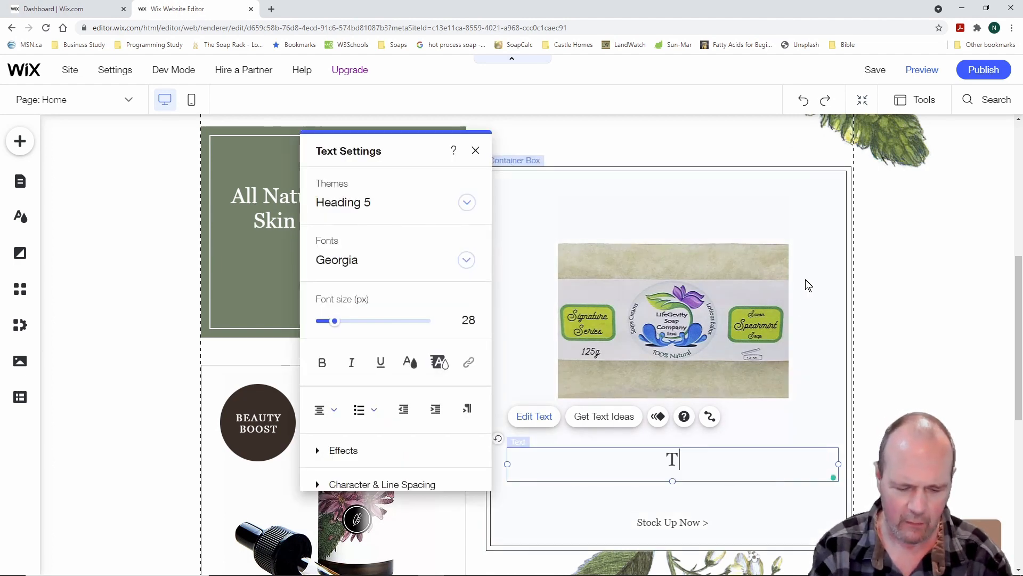
type("ry Our Great")
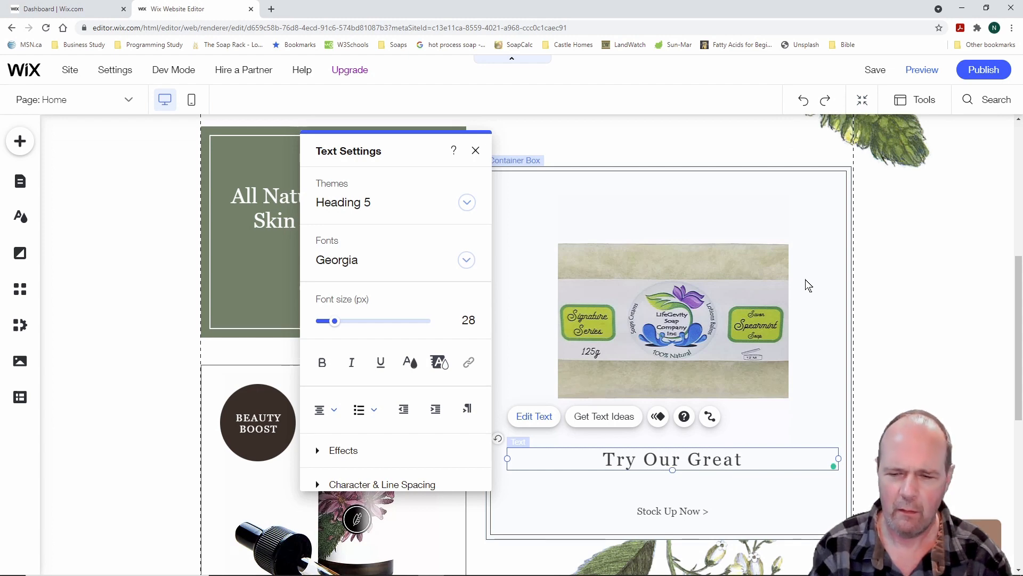
type(" Spa")
key("BackSpace")
type("earmint")
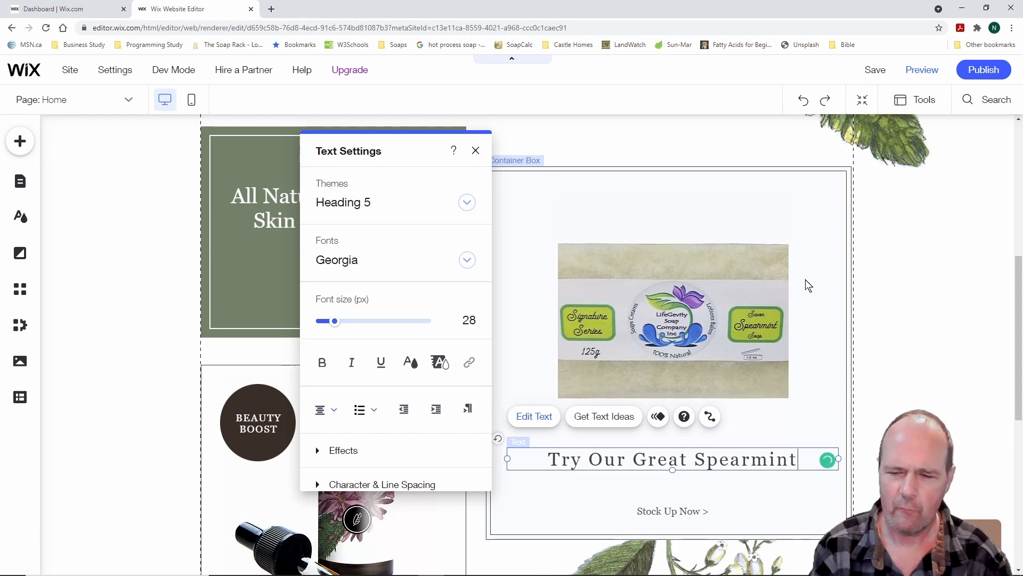
type(" Soap")
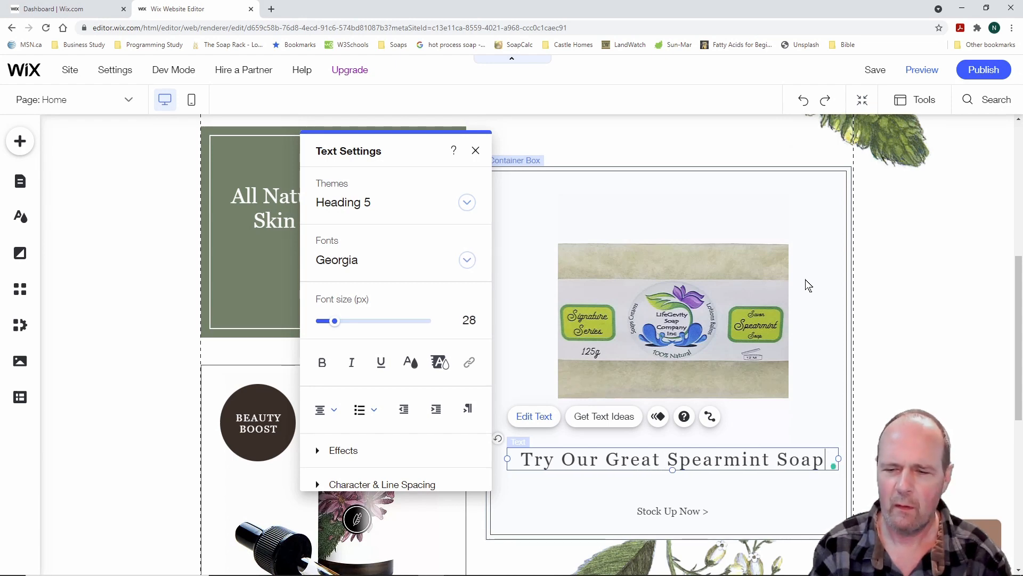
left_click(756, 222)
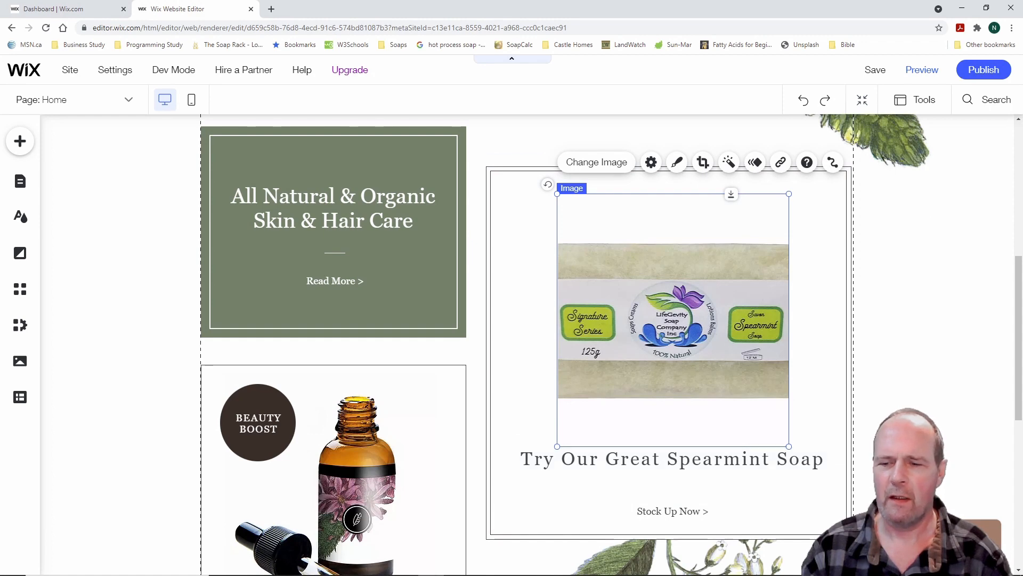
left_click(860, 469)
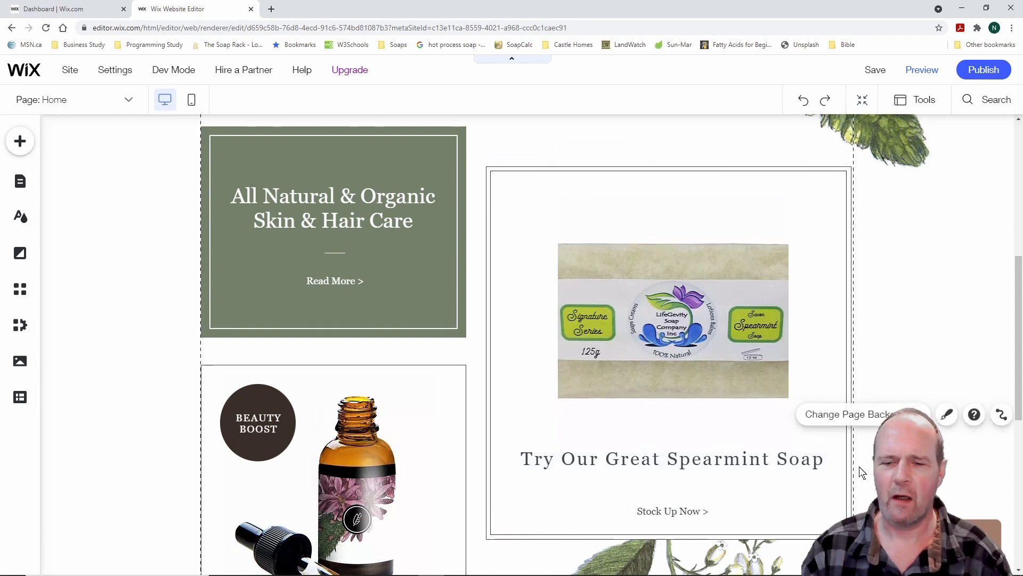
Link the Stock Up Now button to the Soaps page, opening in the current window
left_click(682, 513)
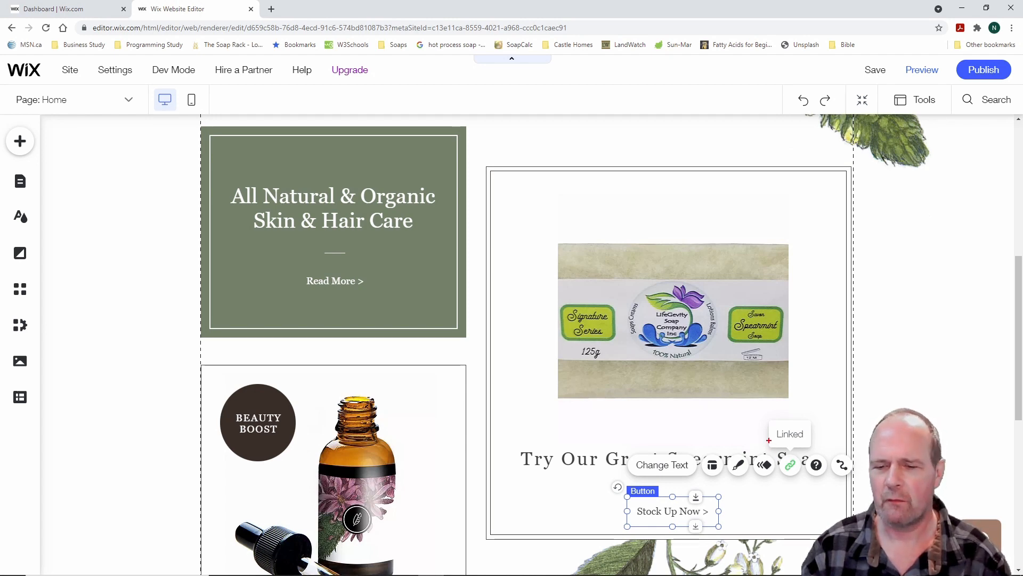
left_click(790, 465)
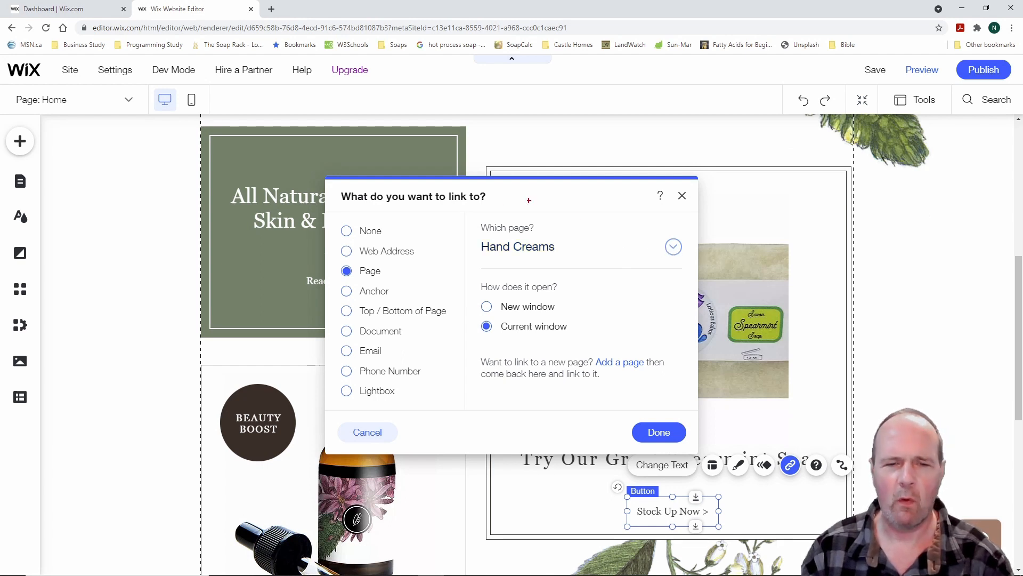
left_click_drag(470, 207, 701, 271)
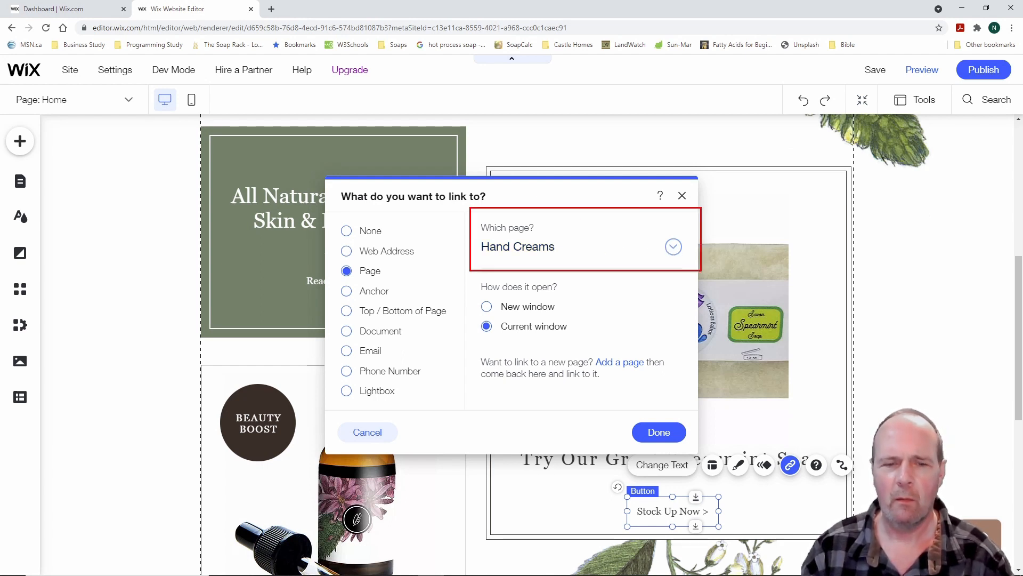
key("Escape")
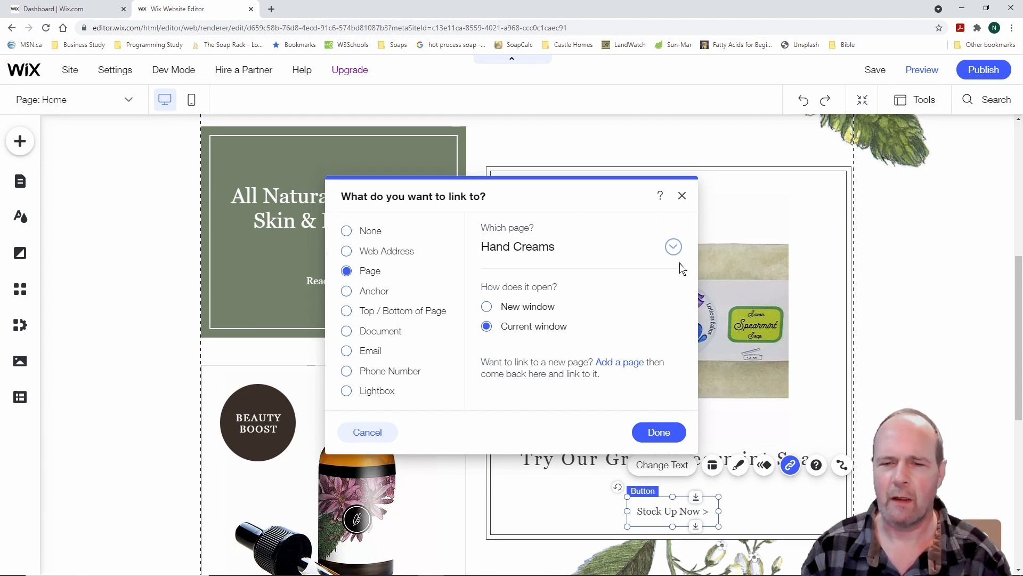
left_click(676, 249)
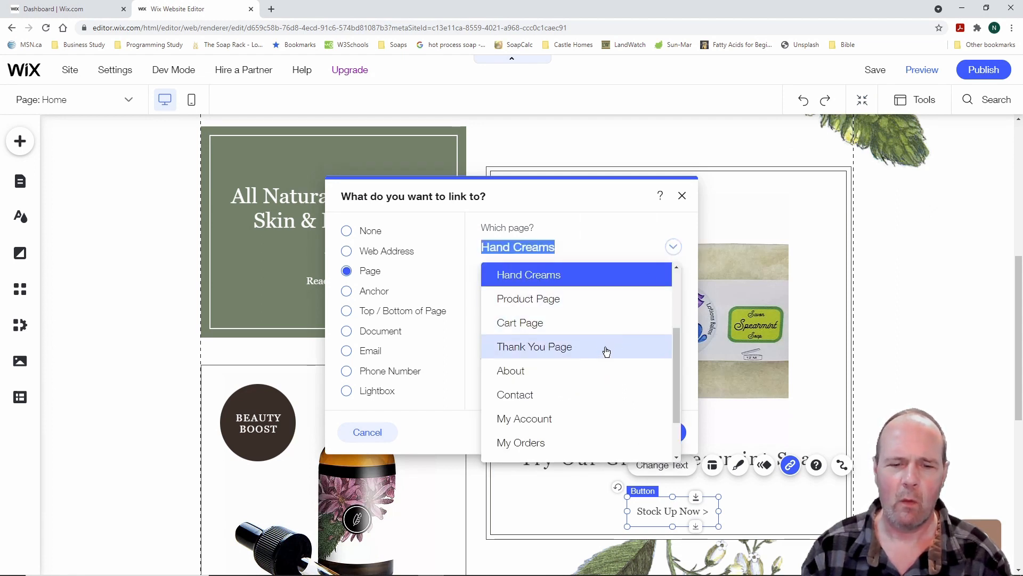
scroll(593, 377, "down", 2)
scroll(594, 378, "up", 3)
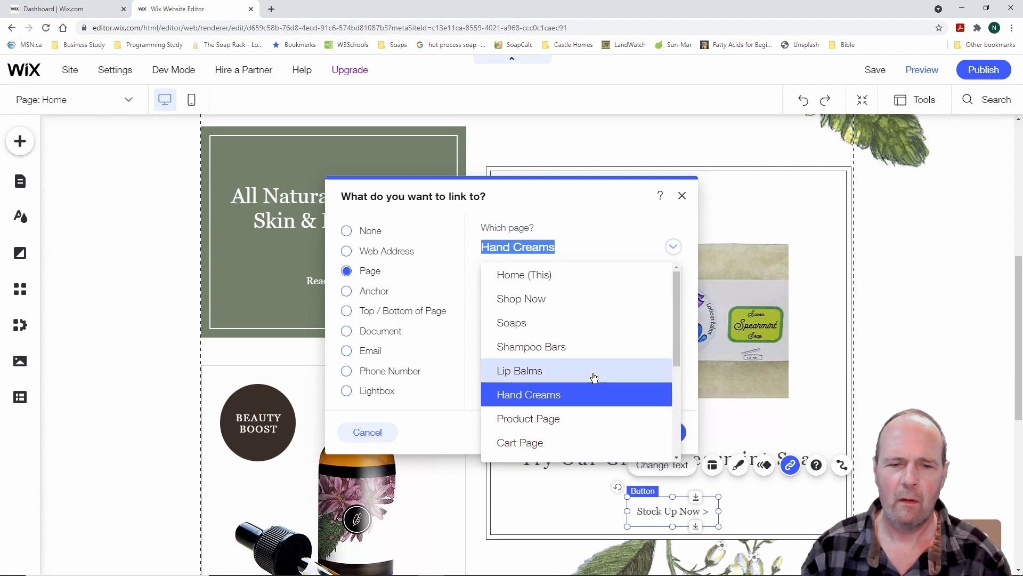
left_click(539, 324)
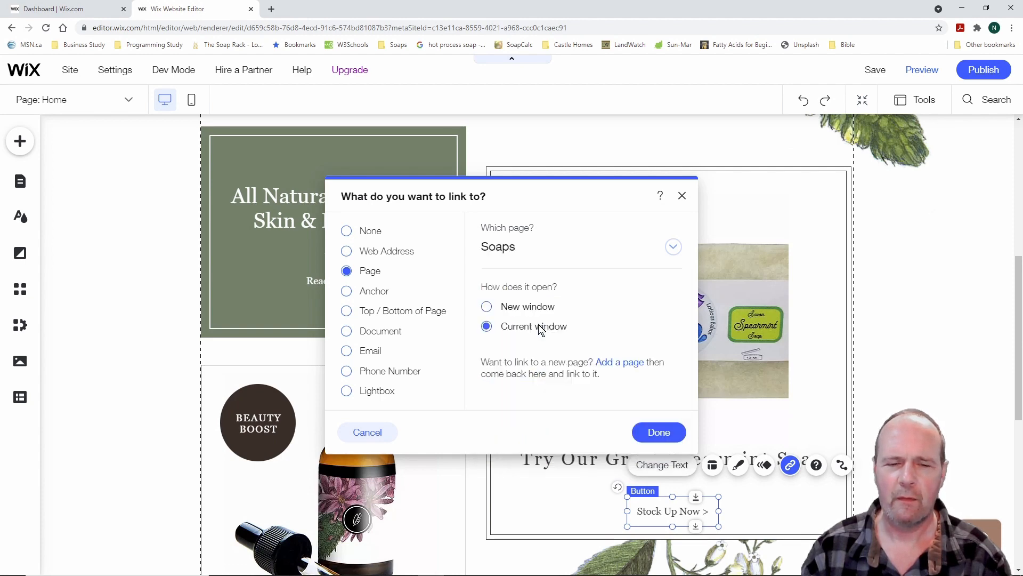
left_click(657, 431)
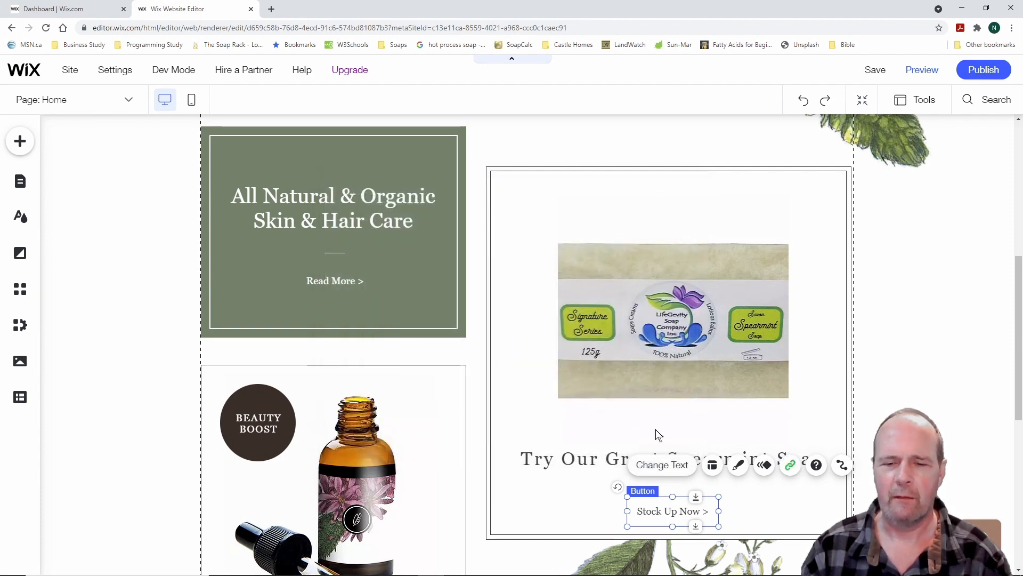
left_click(803, 405)
scroll(815, 404, "down", 2)
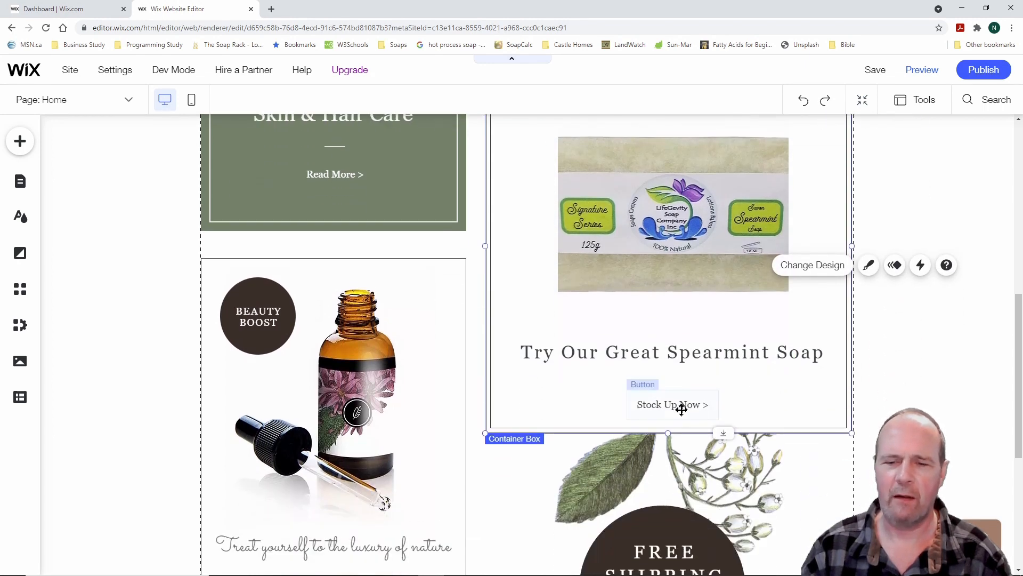
scroll(896, 385, "up", 3)
scroll(896, 384, "down", 5)
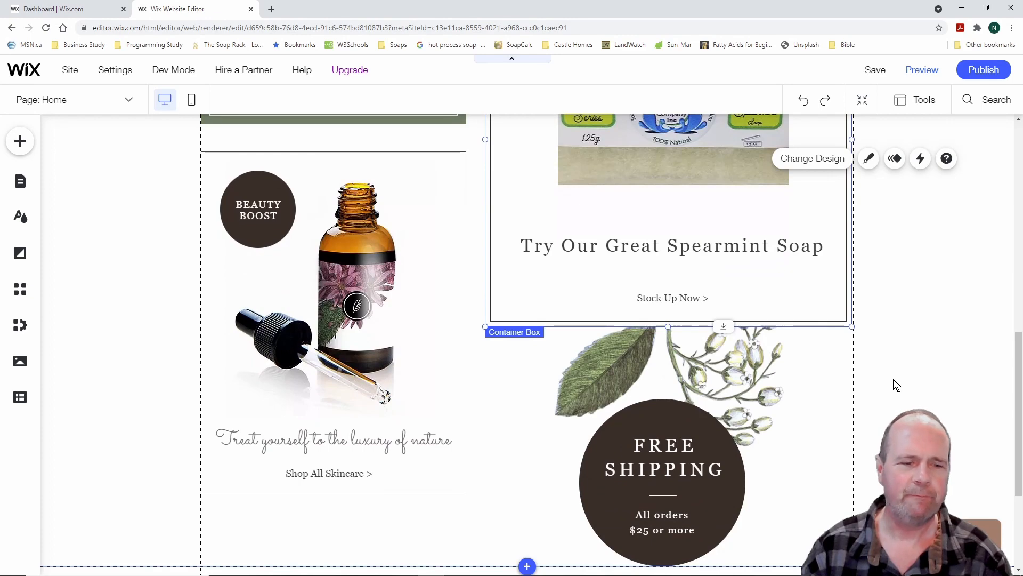
Replace the serum bottle photo with Our Products Collage 1 Cuttout.jpg and enlarge it slightly
left_click(357, 291)
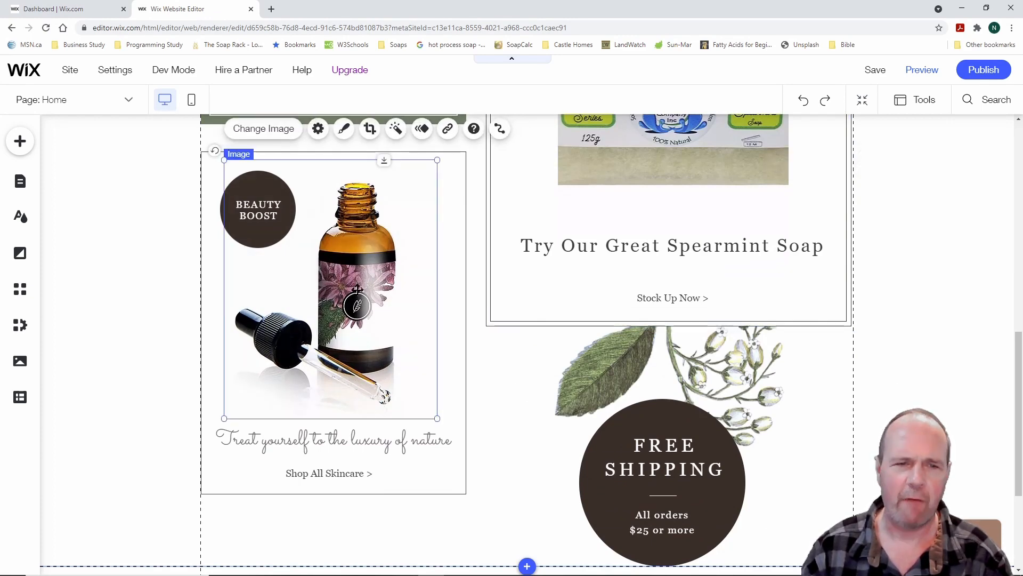
left_click(265, 129)
scroll(482, 354, "down", 3)
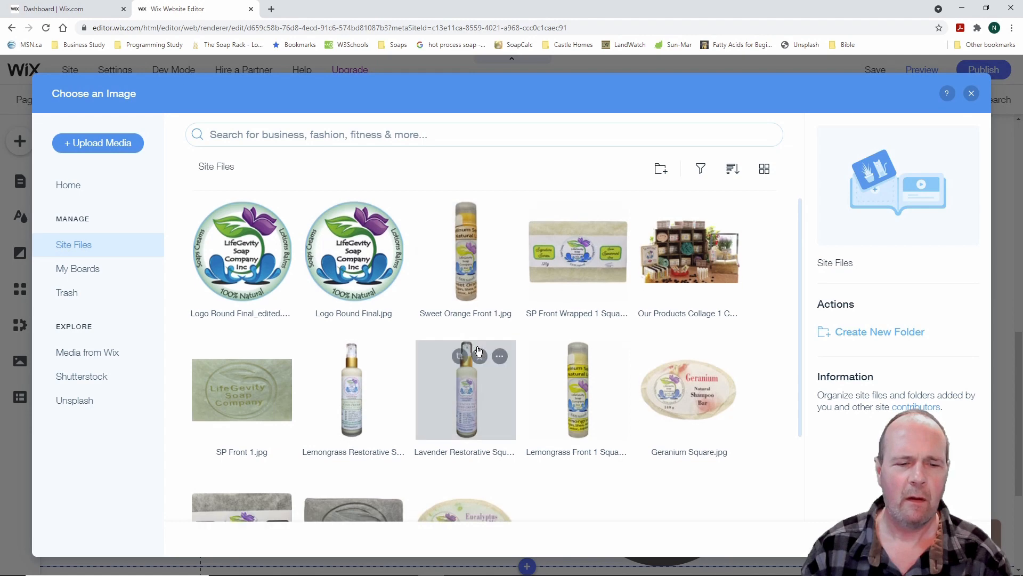
scroll(514, 303, "up", 3)
left_click(696, 262)
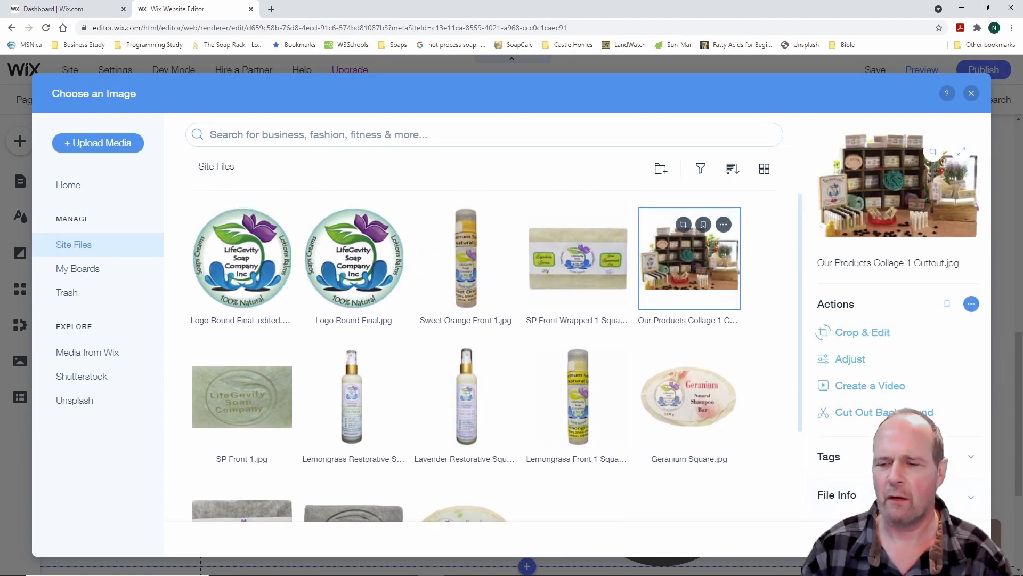
left_click(941, 539)
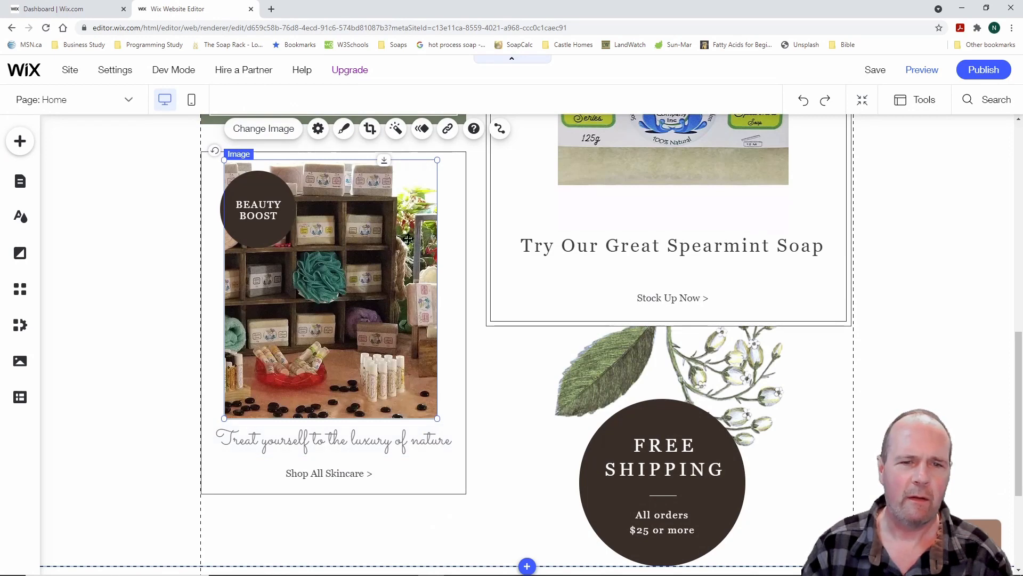
left_click_drag(438, 160, 443, 160)
left_click(152, 390)
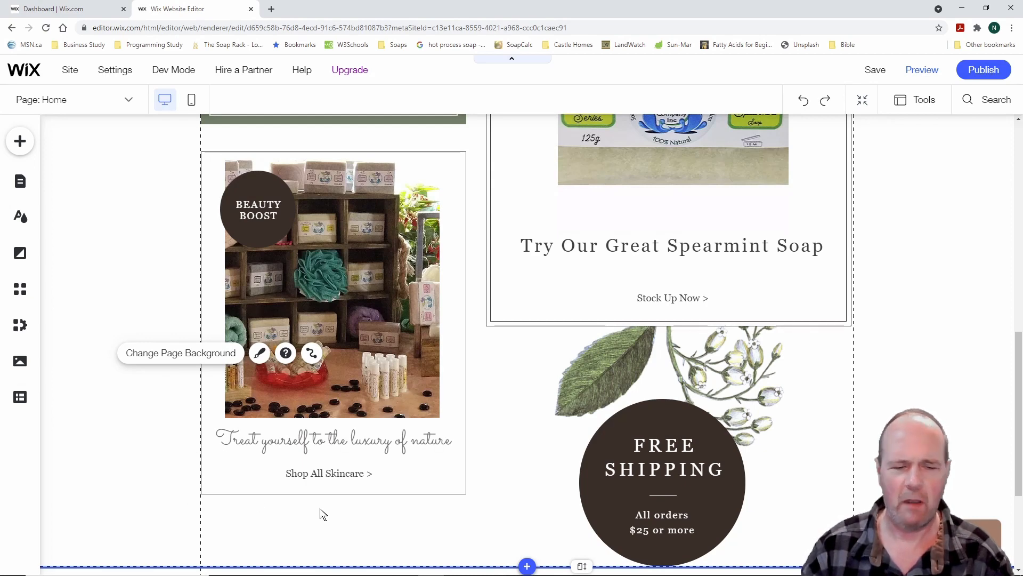
Delete the Shop All Skincare button and shorten the Beauty Boost box to 478 px high
left_click(332, 473)
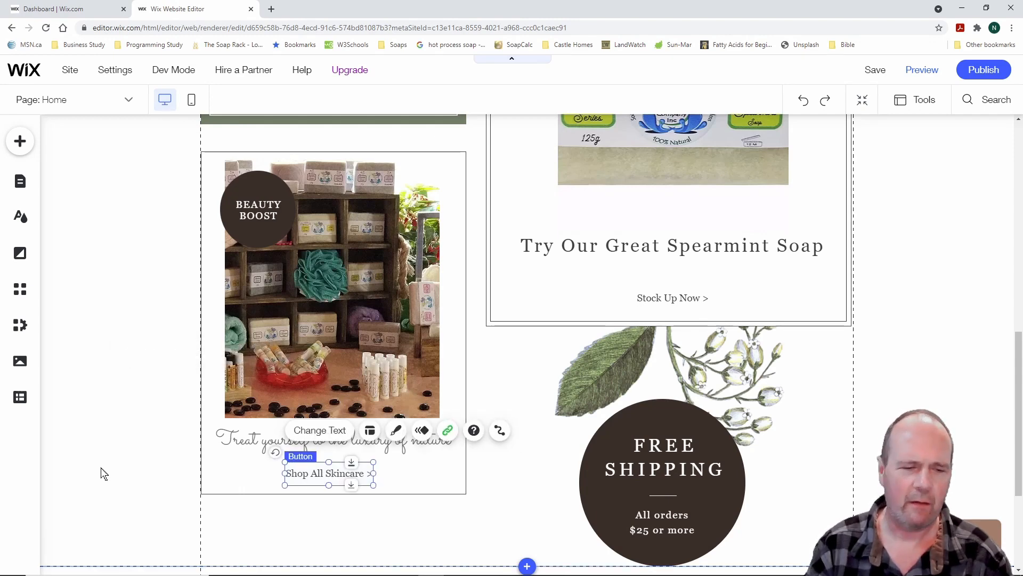
key("Delete")
left_click(250, 453)
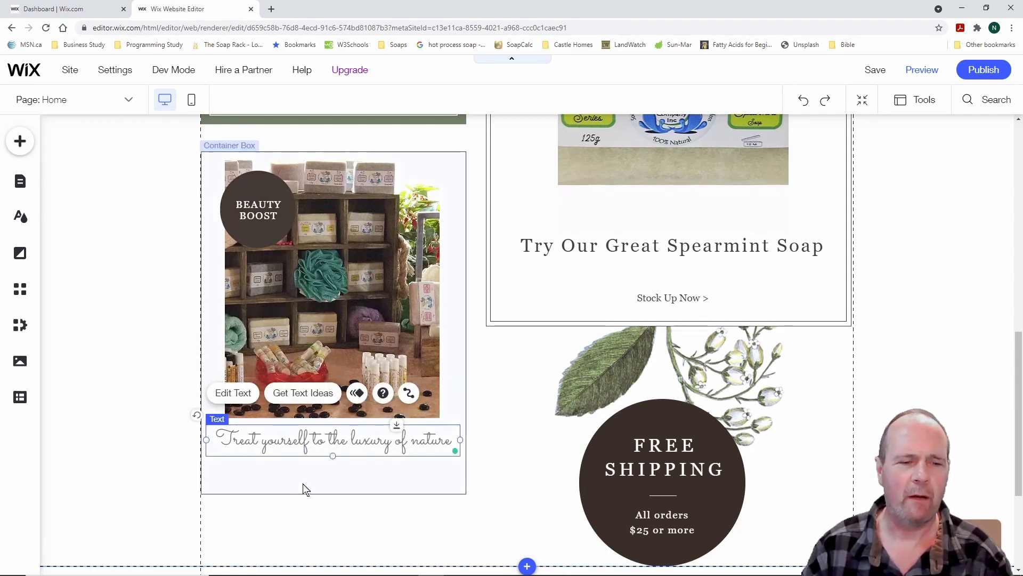
left_click(329, 491)
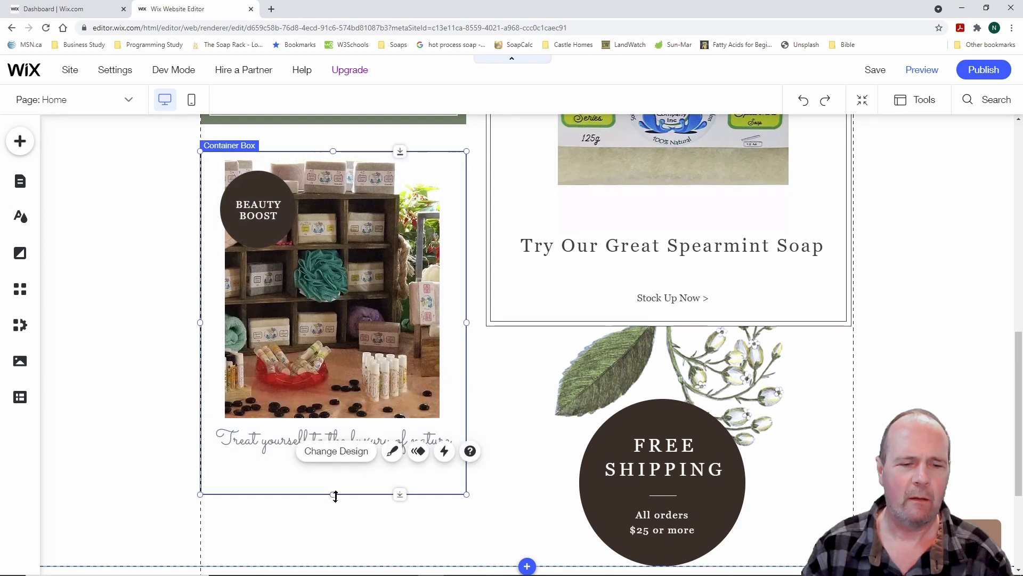
left_click_drag(403, 492, 402, 461)
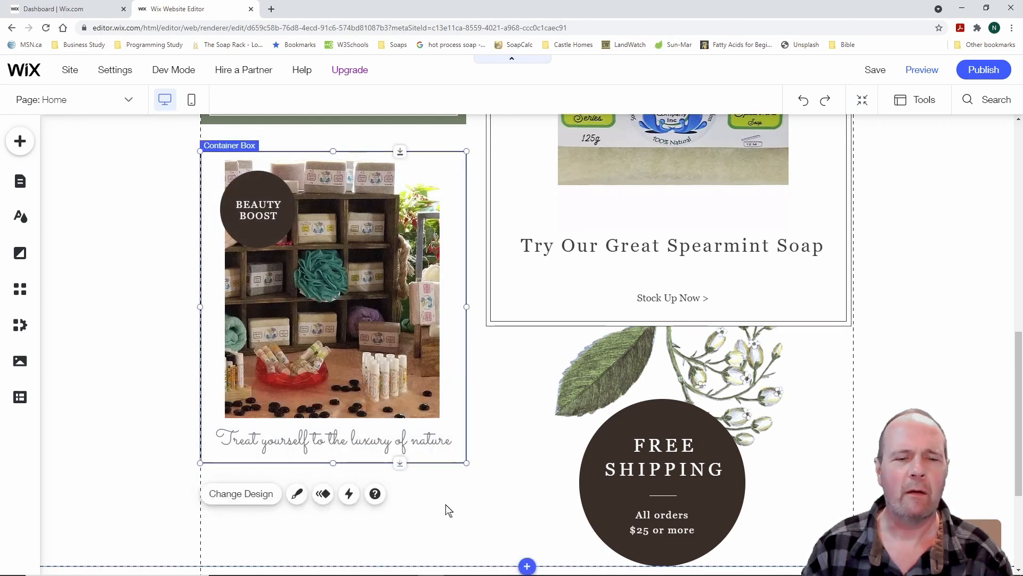
left_click(449, 505)
scroll(948, 377, "up", 9)
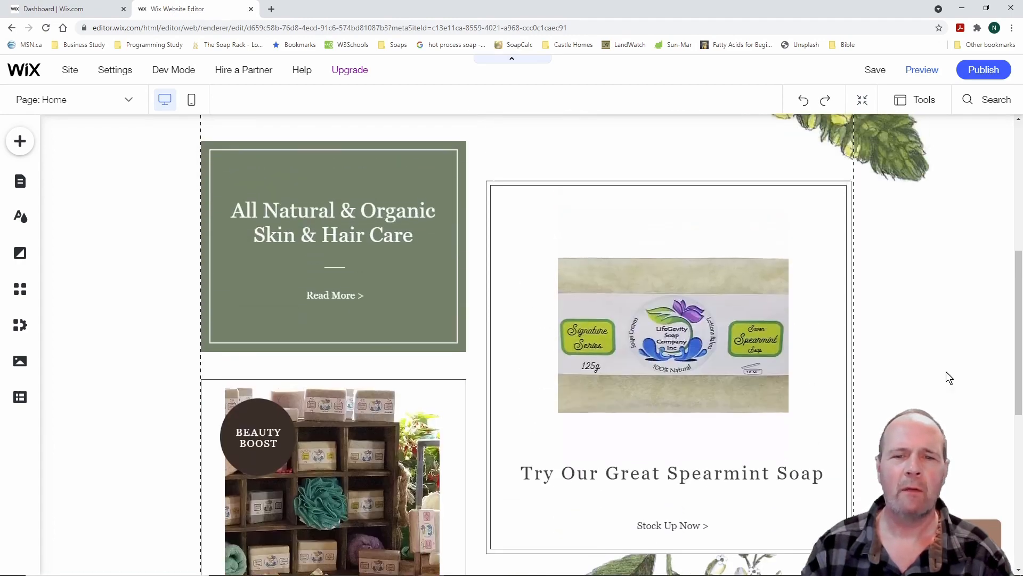
scroll(943, 379, "up", 2)
scroll(915, 357, "down", 5)
scroll(914, 358, "down", 9)
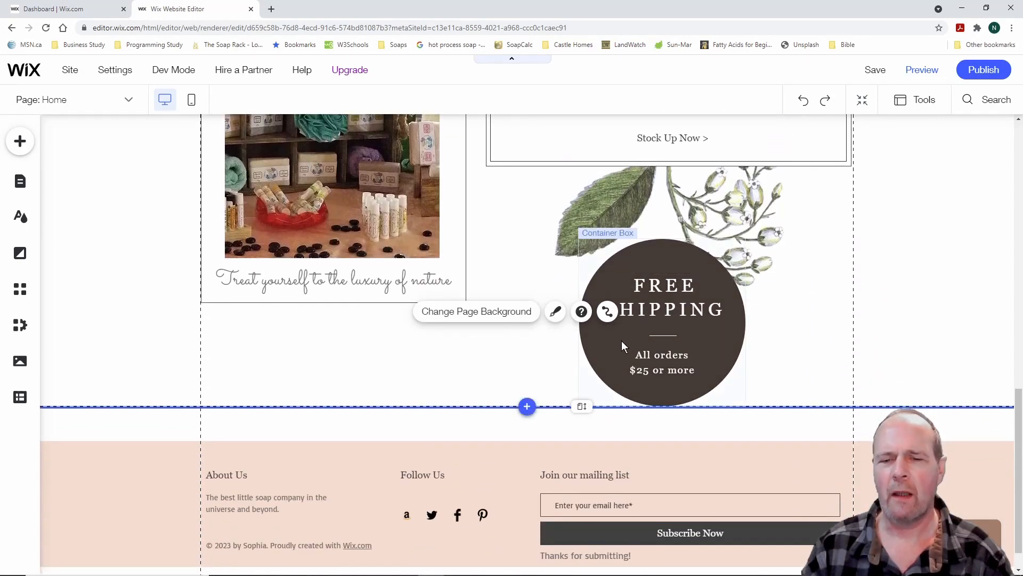
Move the Free Shipping badge slightly up and to the left
left_click(613, 338)
left_click_drag(610, 339, 602, 327)
left_click(683, 341)
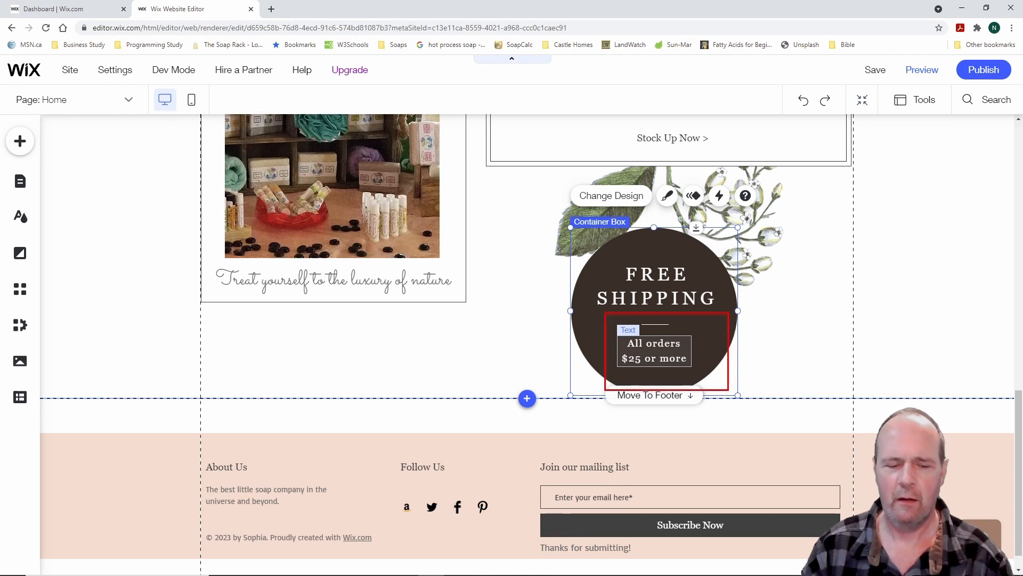
Change the badge text from 'All orders $25 or more' to 'All orders $75 or more'
left_click(662, 355)
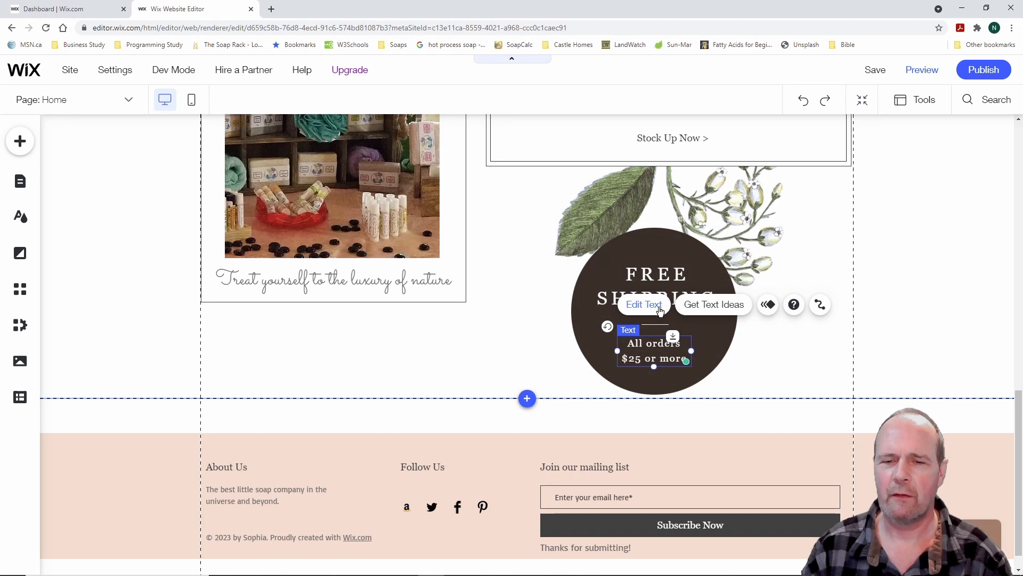
double_click(662, 354)
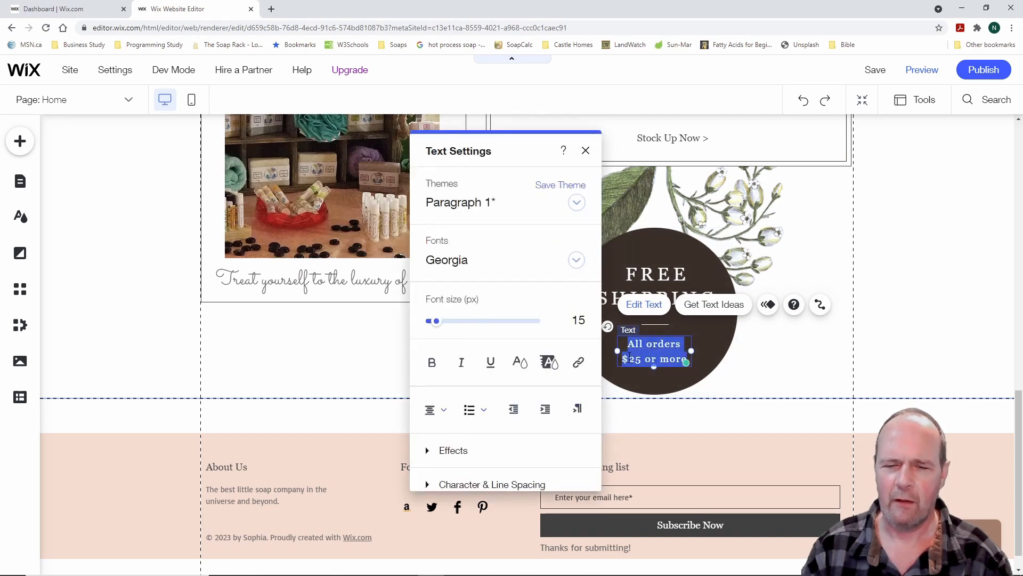
left_click(641, 358)
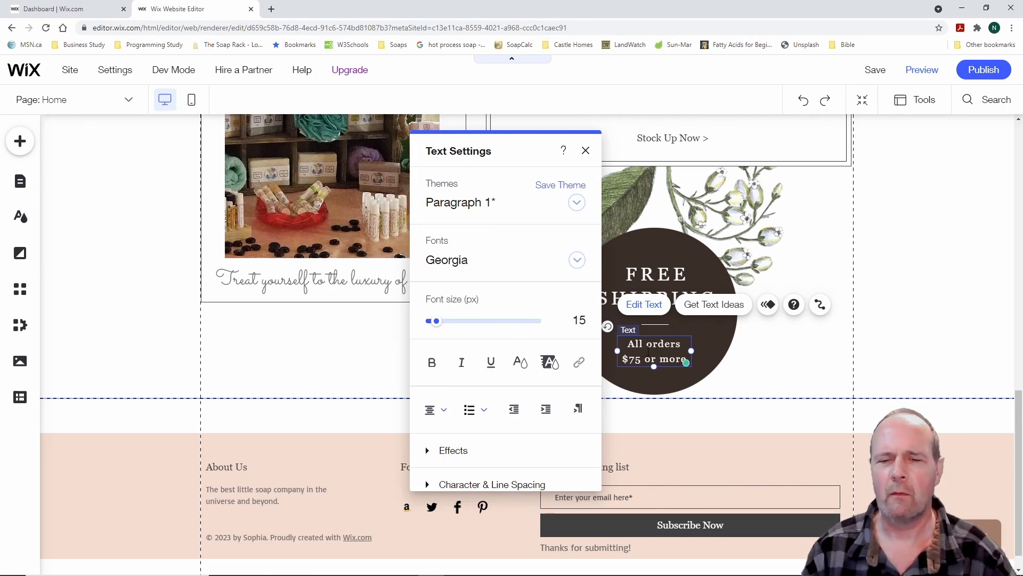
left_click(765, 357)
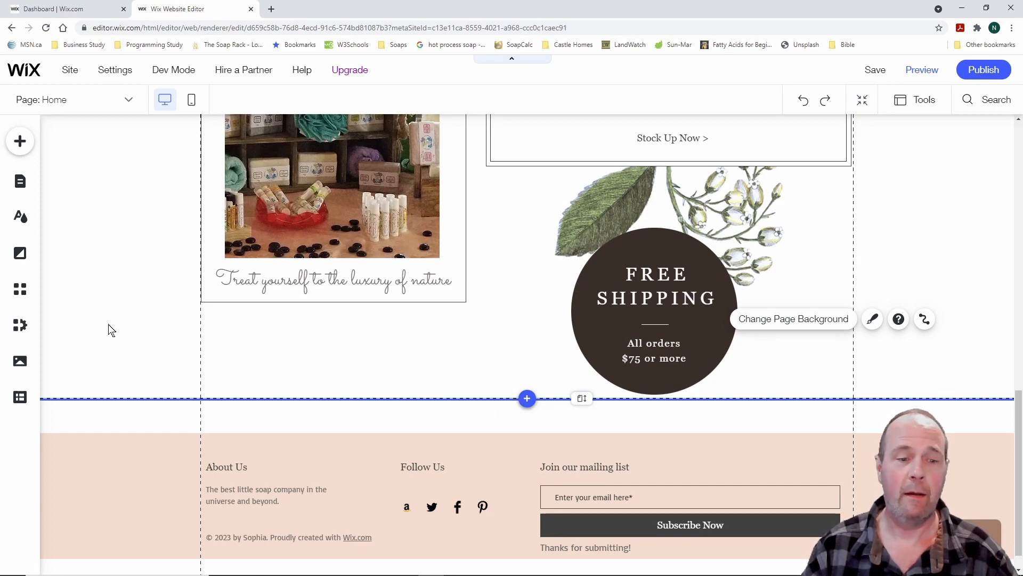
Scroll through the Home page to review the edits
scroll(111, 330, "up", 10)
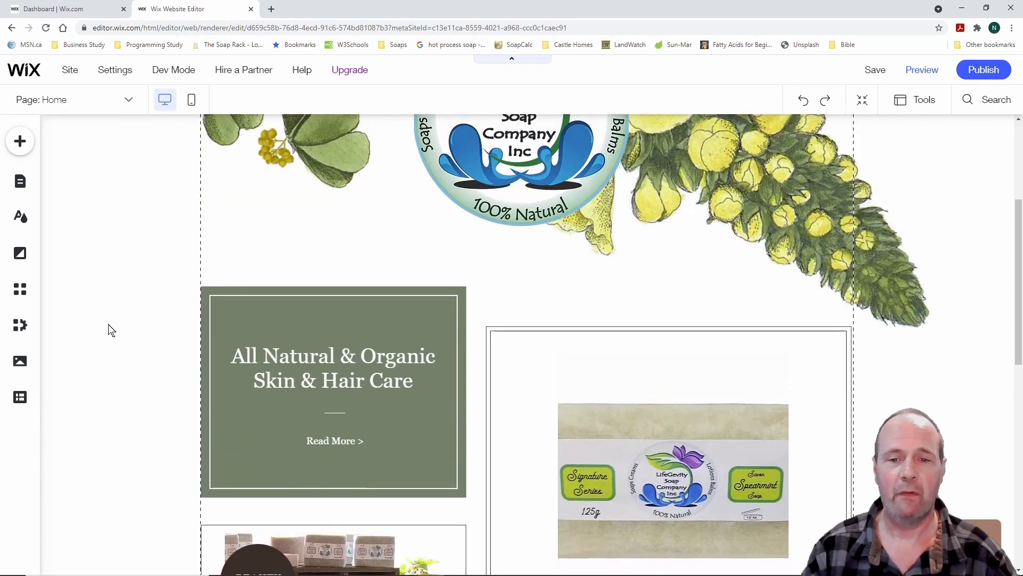
scroll(111, 330, "up", 4)
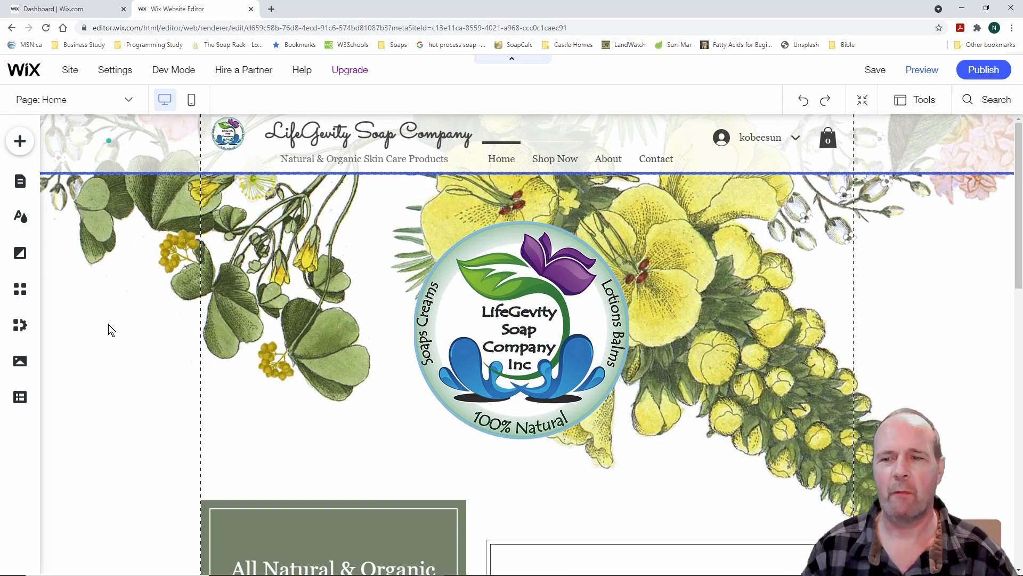
scroll(111, 330, "down", 10)
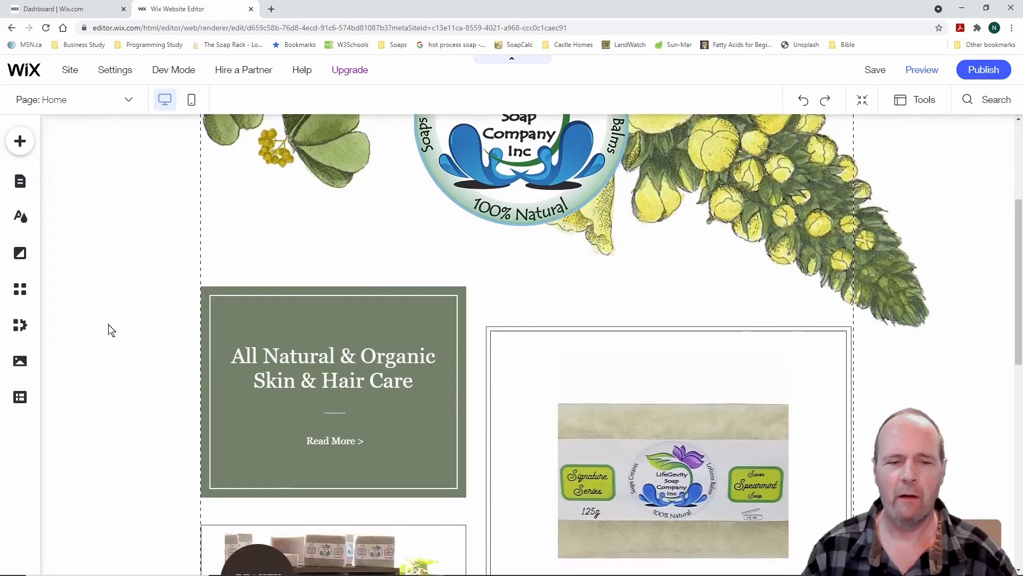
scroll(111, 330, "down", 3)
scroll(111, 330, "up", 12)
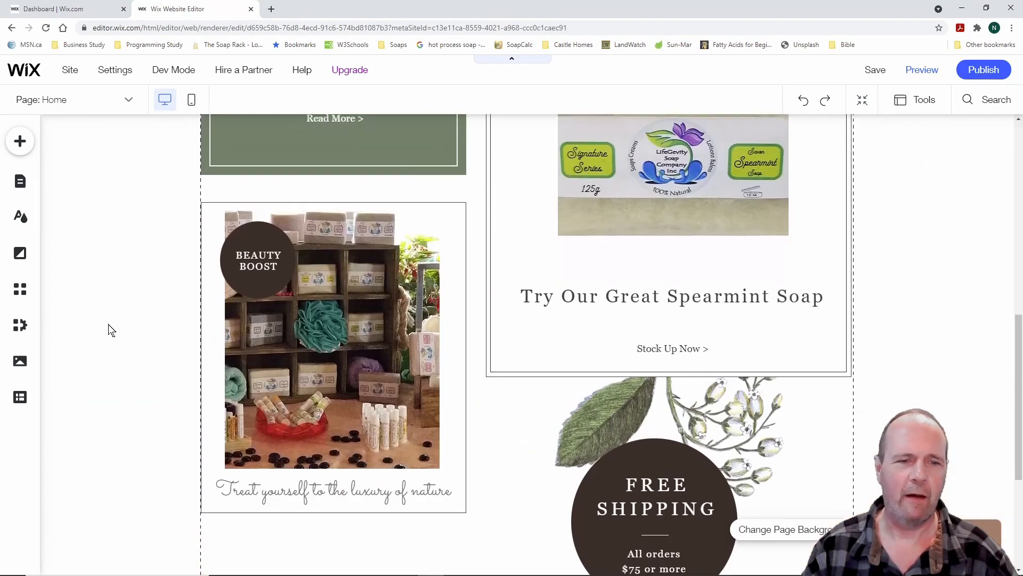
scroll(111, 330, "up", 2)
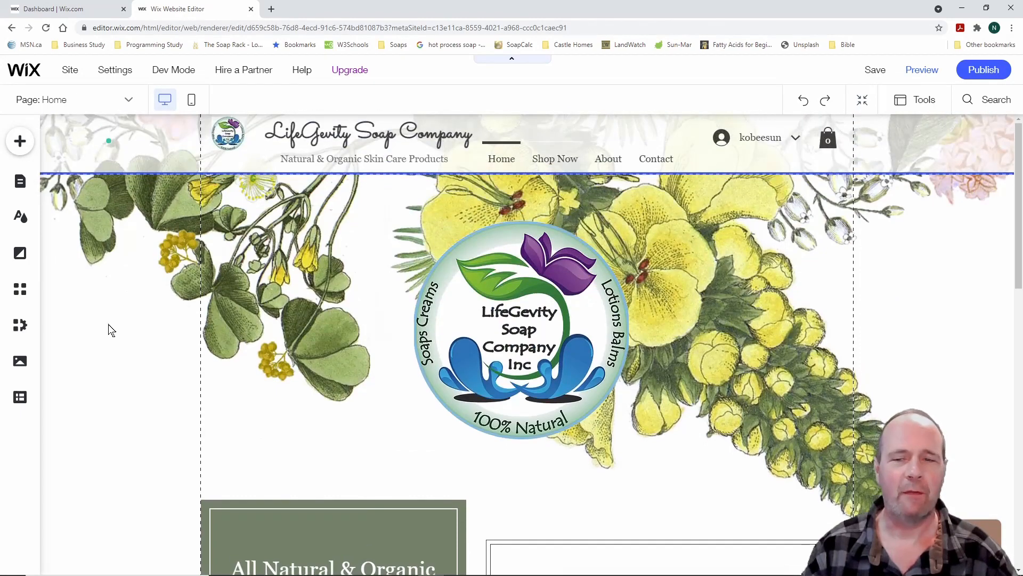
scroll(110, 342, "down", 3)
scroll(111, 343, "up", 3)
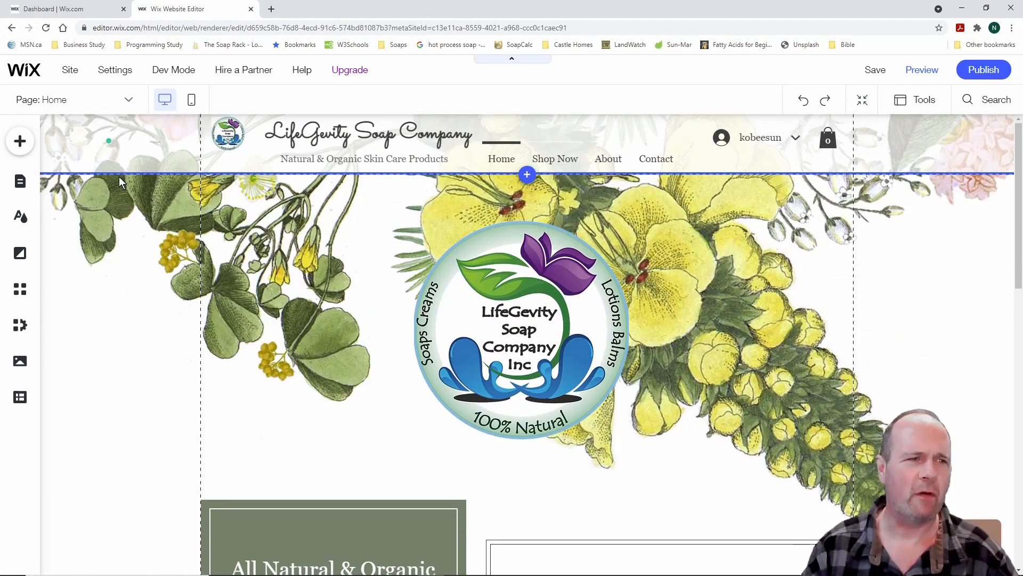
left_click(21, 143)
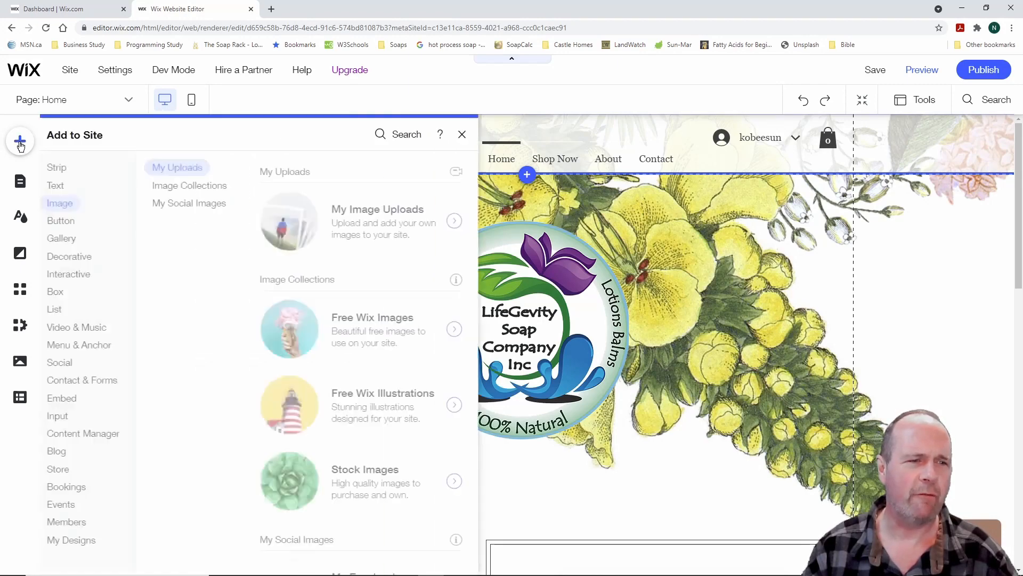
left_click(20, 144)
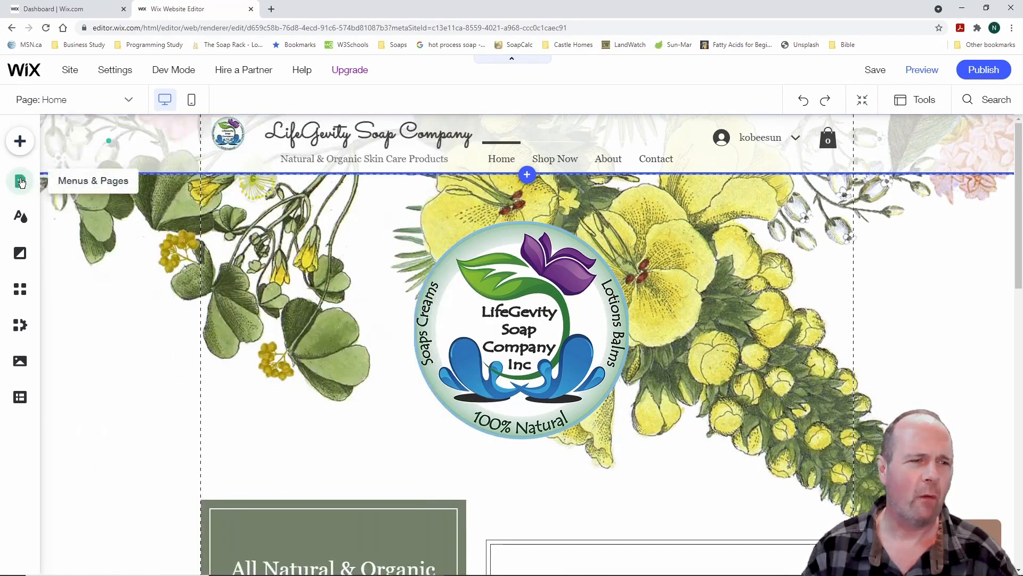
Switch to the About page and view its About The Brand section
left_click(19, 183)
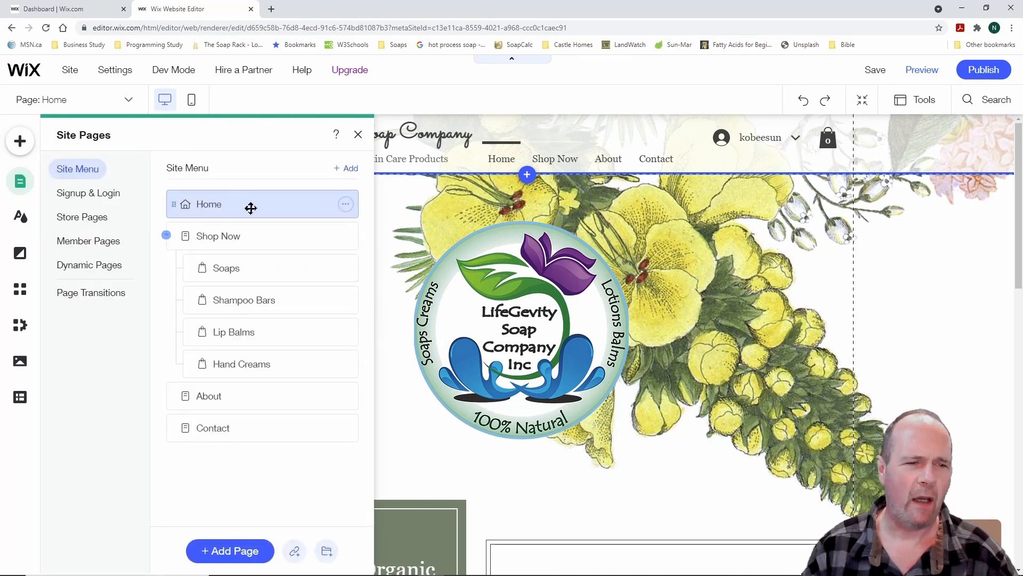
left_click(216, 396)
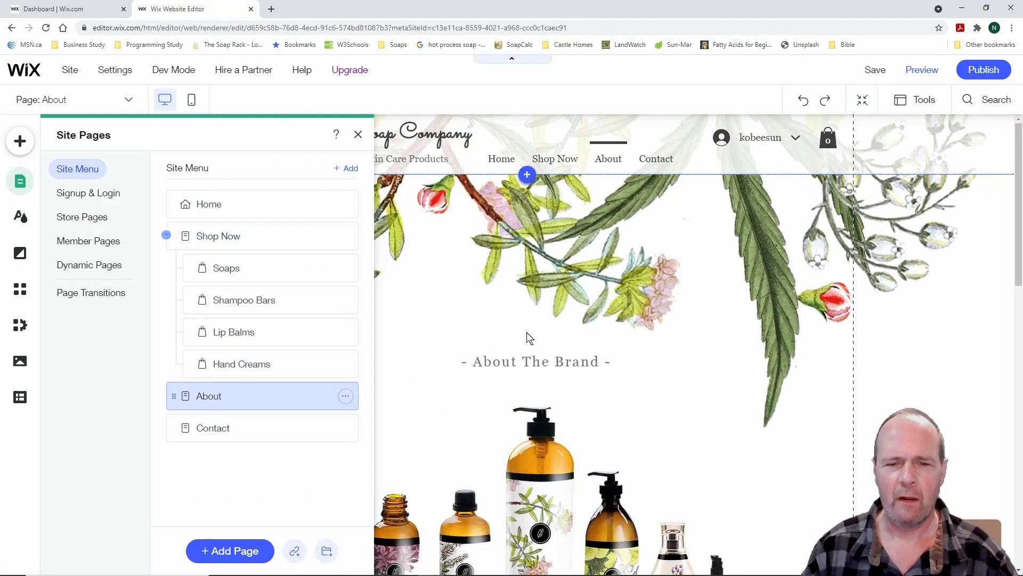
scroll(624, 343, "down", 2)
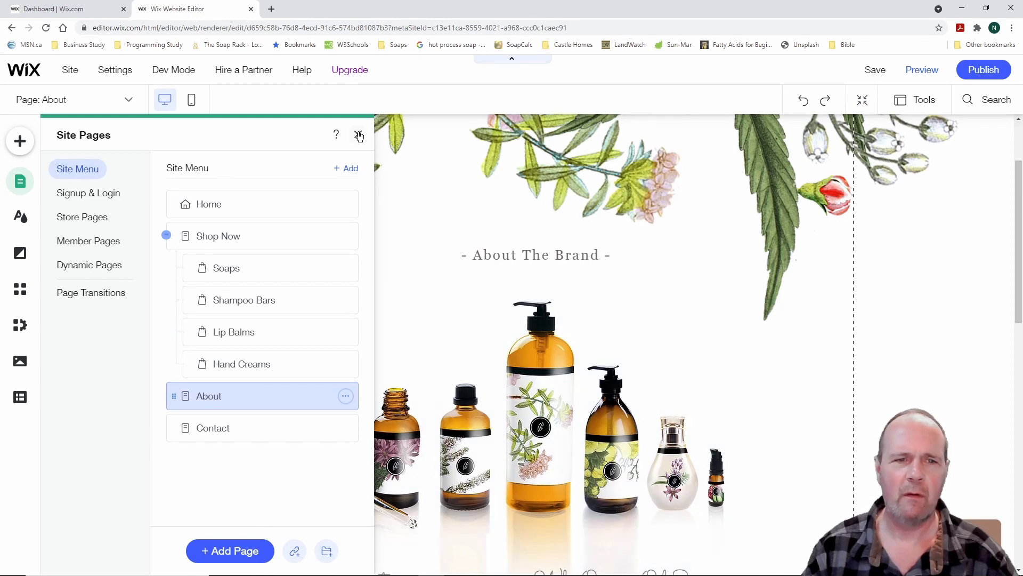
left_click(359, 135)
scroll(709, 318, "down", 2)
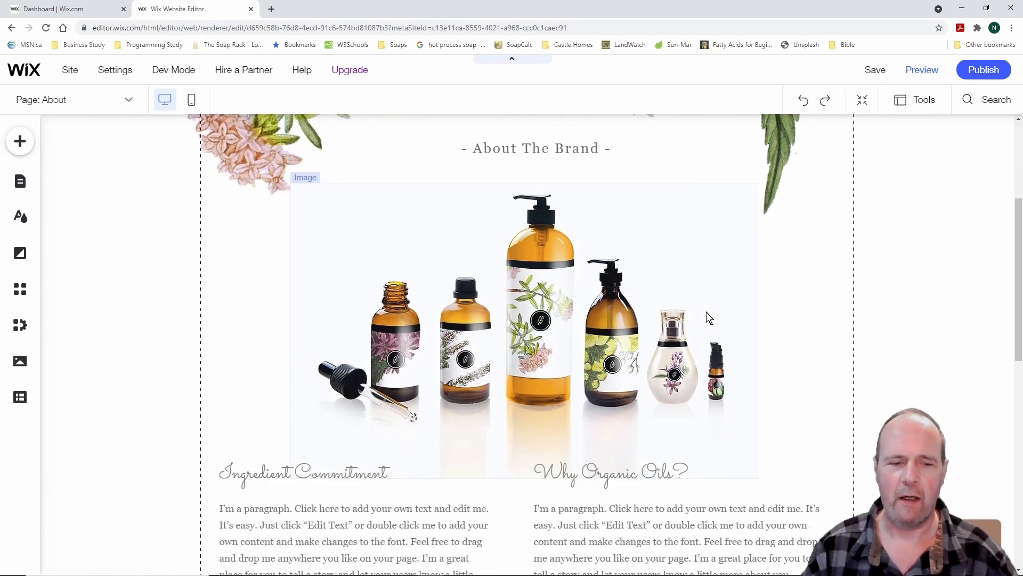
scroll(709, 319, "down", 2)
scroll(705, 312, "up", 2)
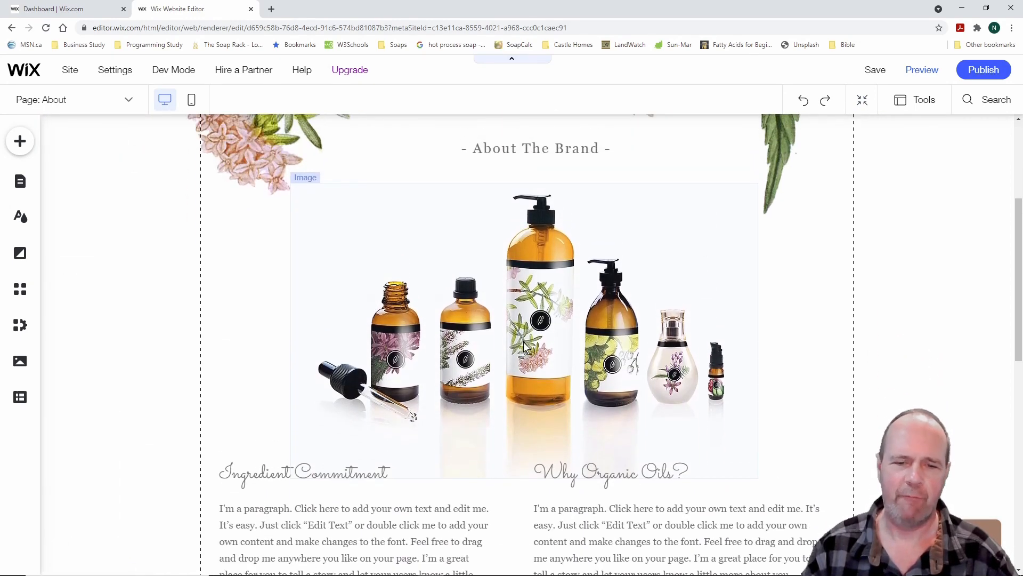
Replace the bottles photo under About The Brand with the Our Products Collage picture
left_click(531, 333)
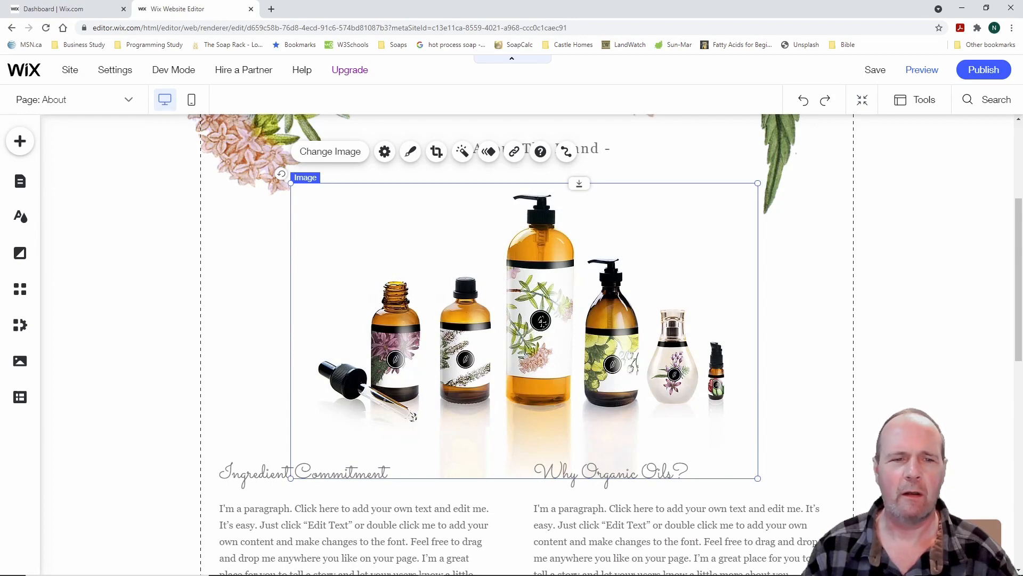
left_click(345, 154)
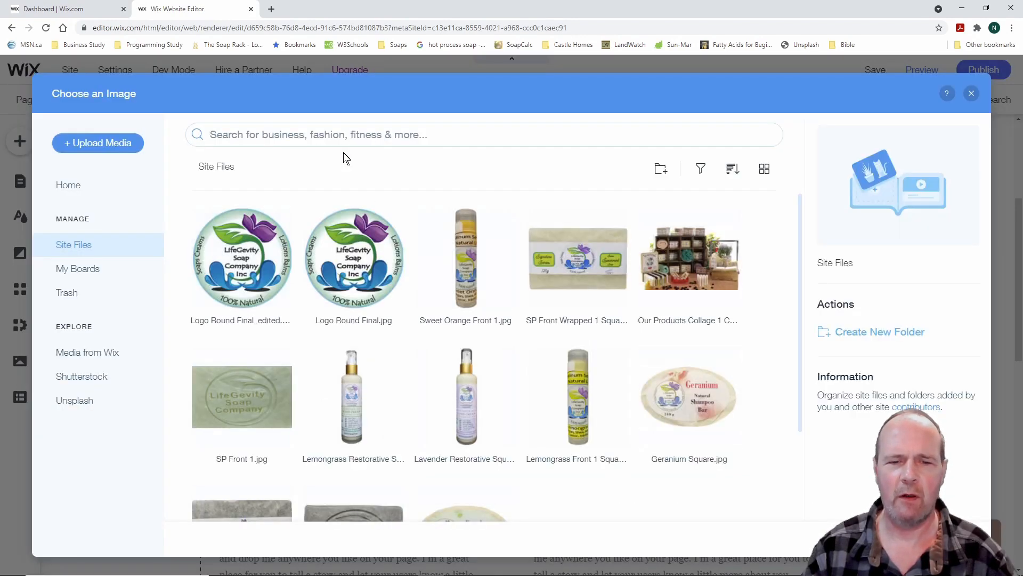
left_click(689, 262)
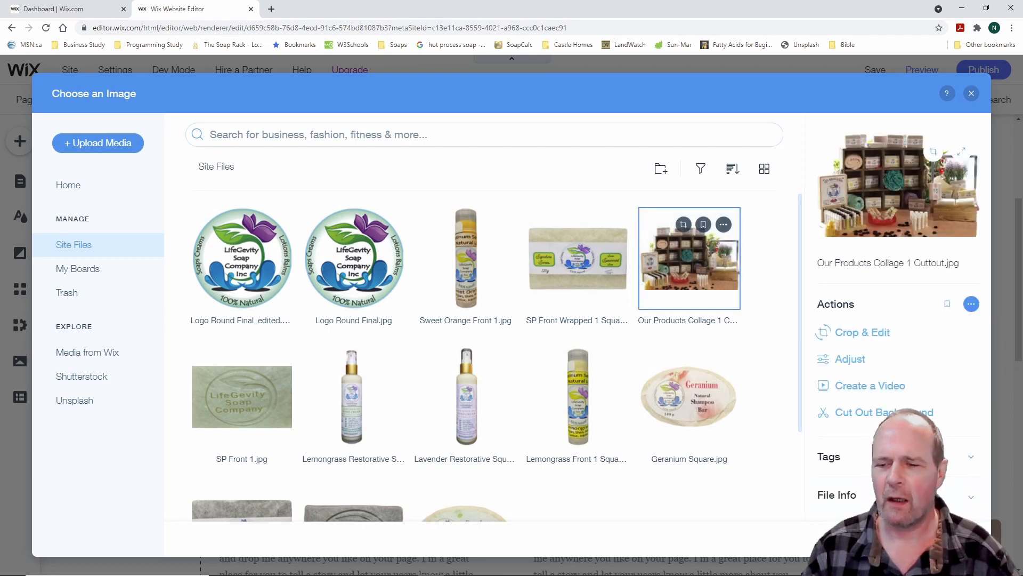
left_click(937, 539)
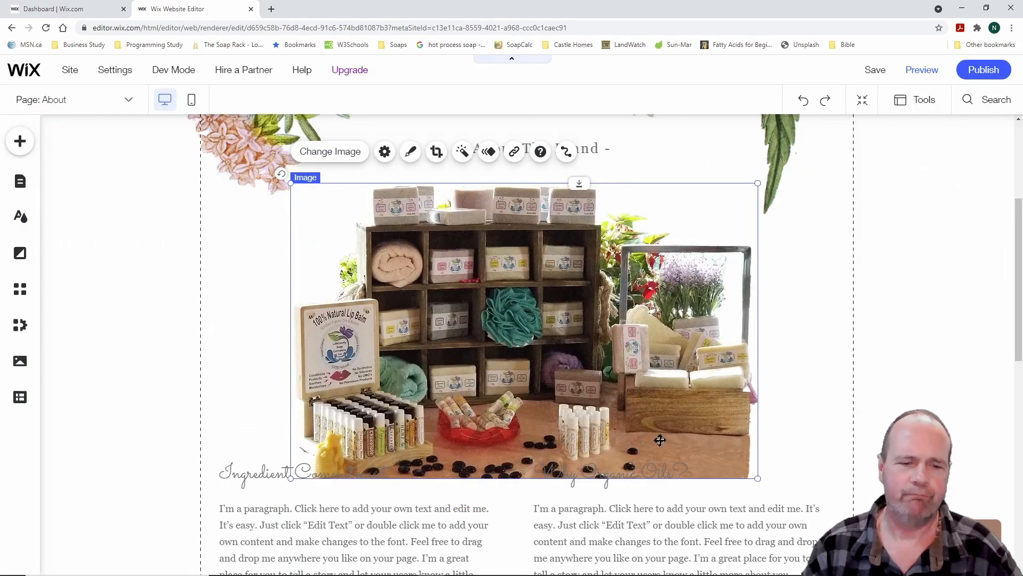
scroll(292, 472, "down", 3)
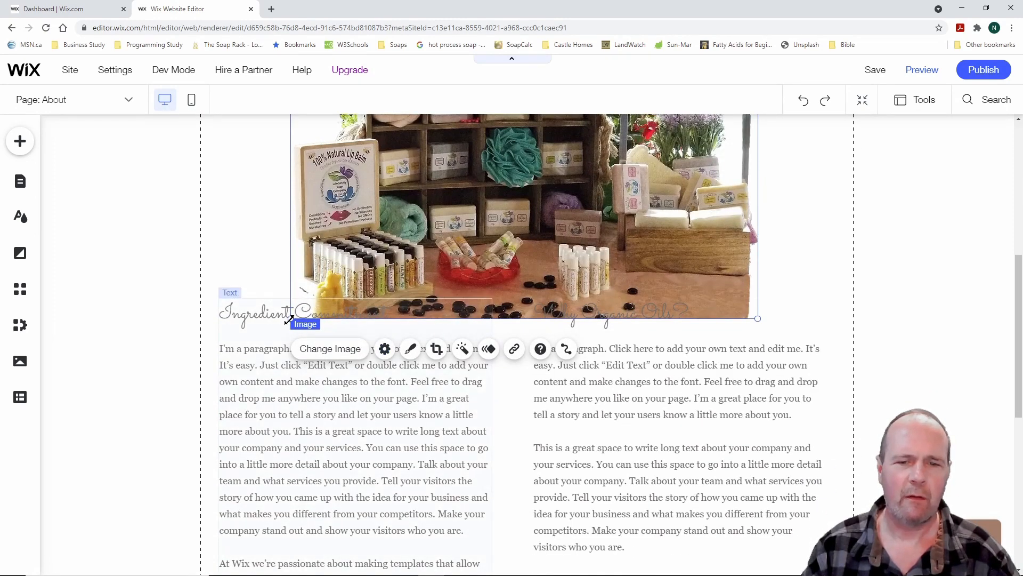
Shrink the collage image to 616 by 382 and shift it left to recentre it
left_click_drag(288, 321, 339, 253)
left_click_drag(585, 216, 553, 215)
scroll(1009, 297, "up", 4)
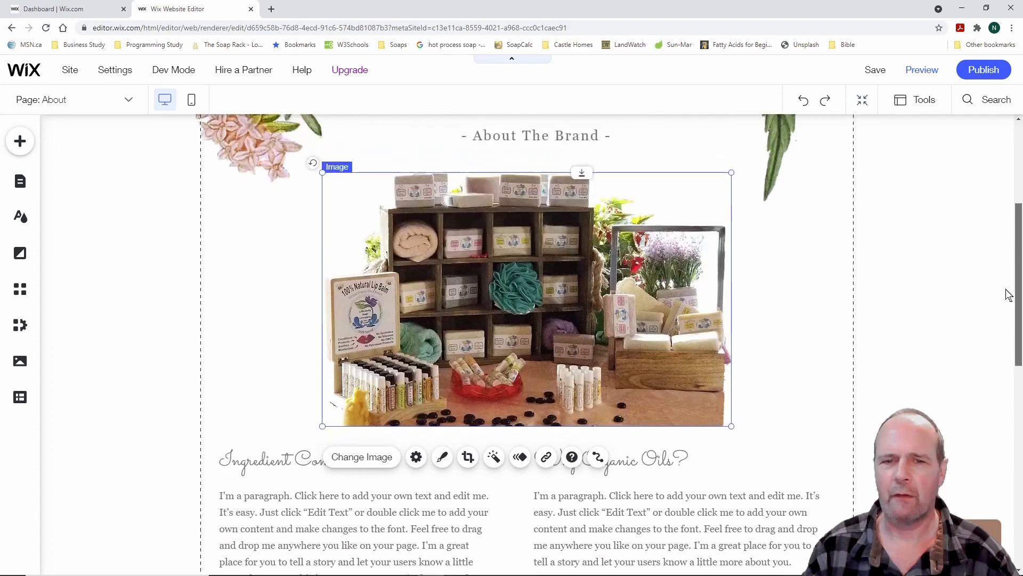
scroll(1006, 275, "down", 6)
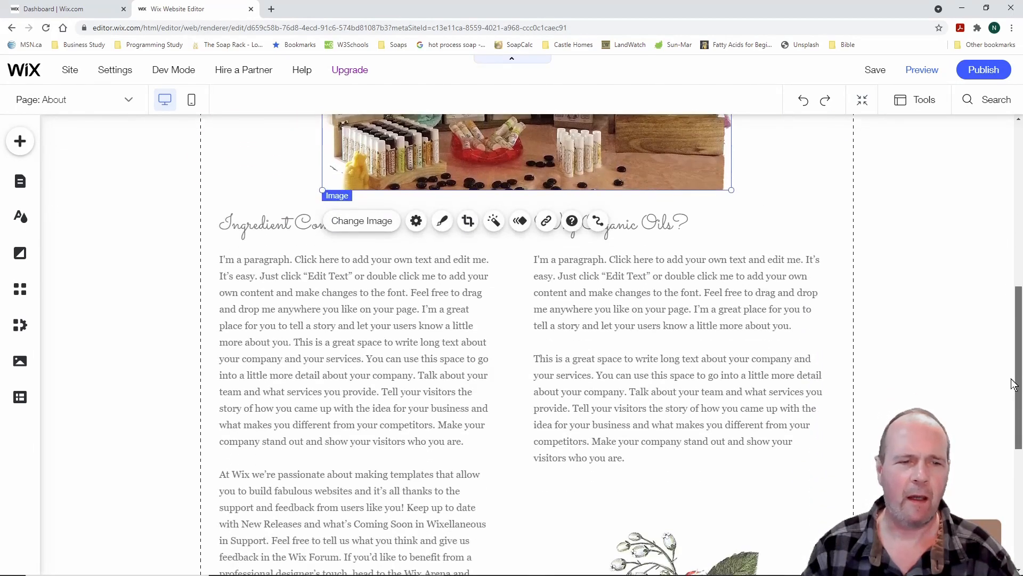
Stretch the Why Organic Oils text box a little taller, then deselect it
left_click(282, 223)
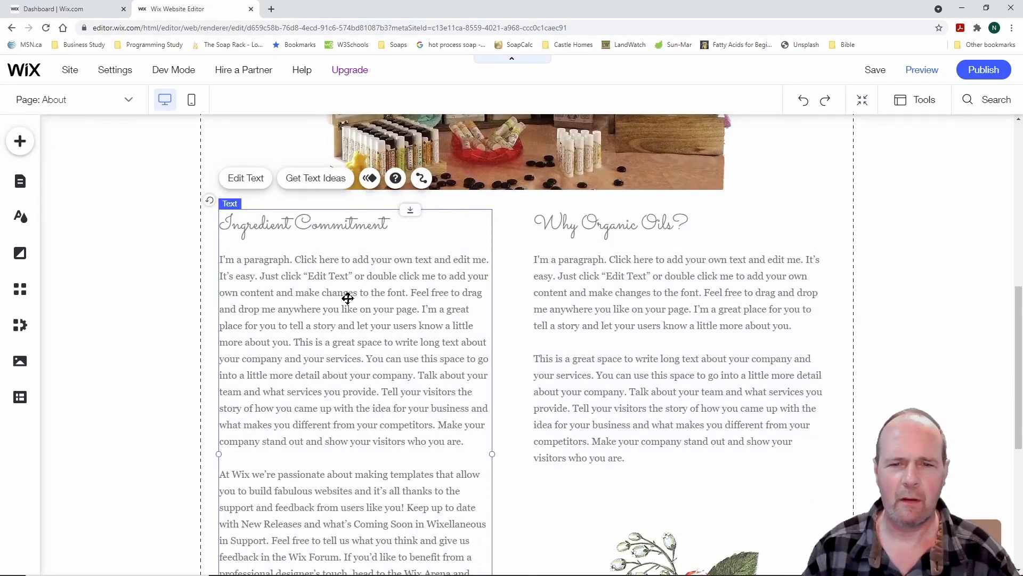
scroll(427, 363, "down", 3)
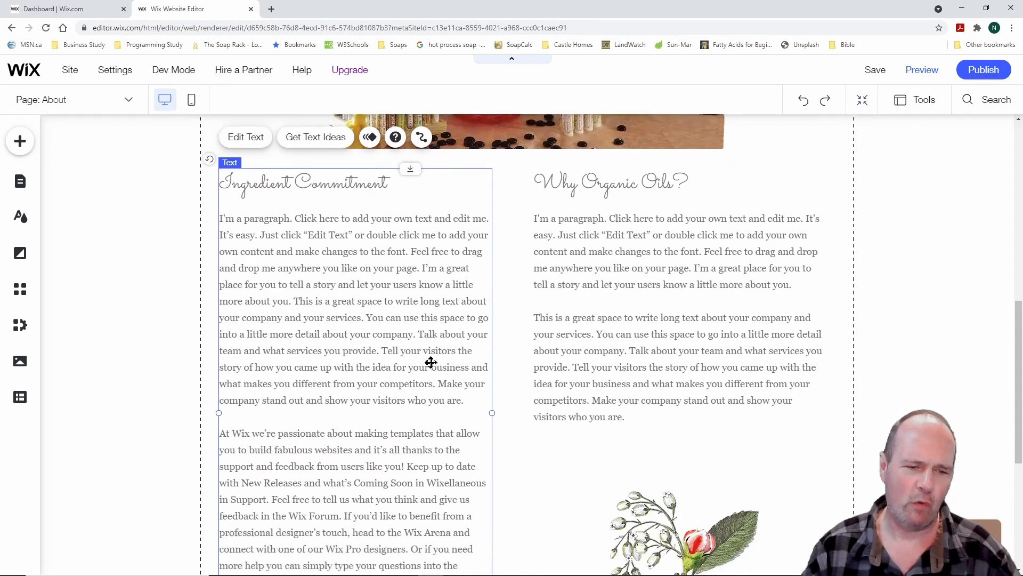
scroll(431, 363, "up", 3)
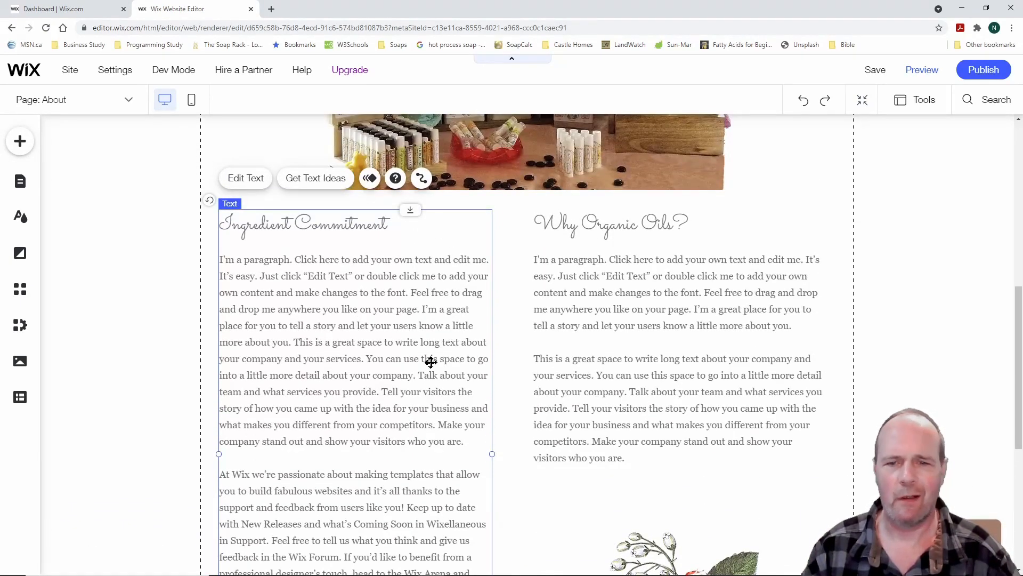
left_click(601, 324)
left_click_drag(679, 468, 678, 481)
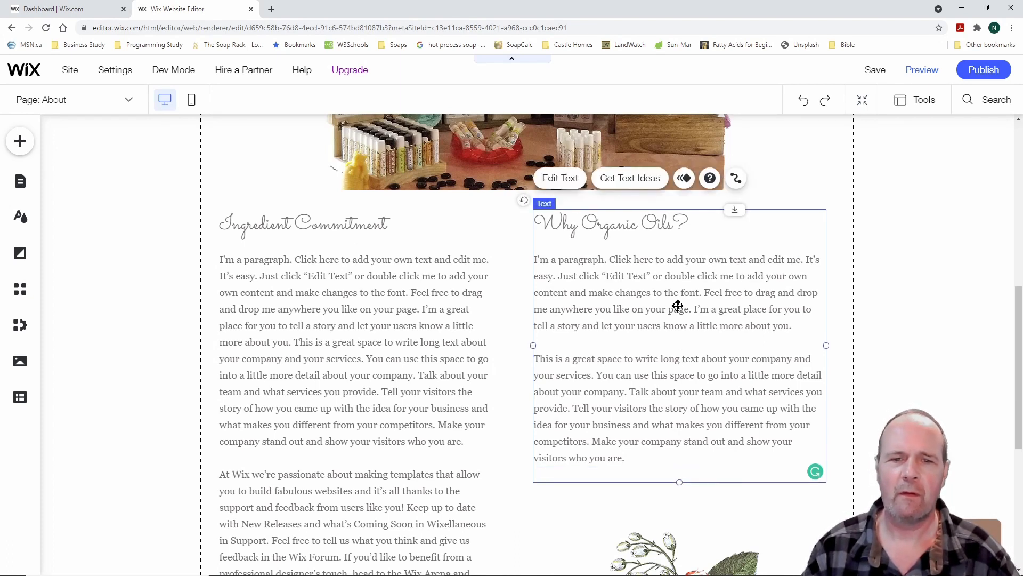
left_click(498, 238)
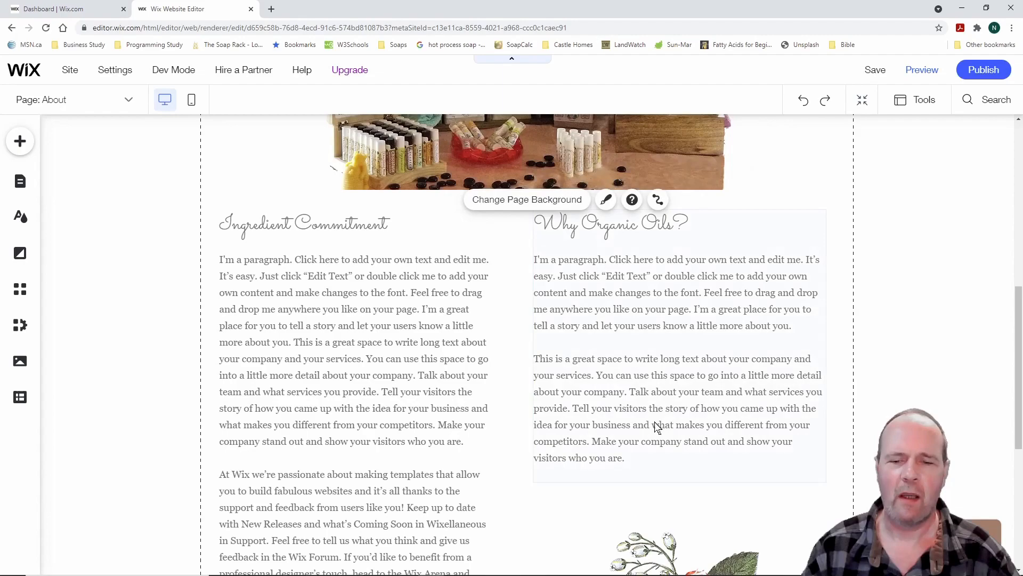
scroll(655, 421, "down", 8)
scroll(638, 414, "up", 6)
scroll(608, 408, "up", 6)
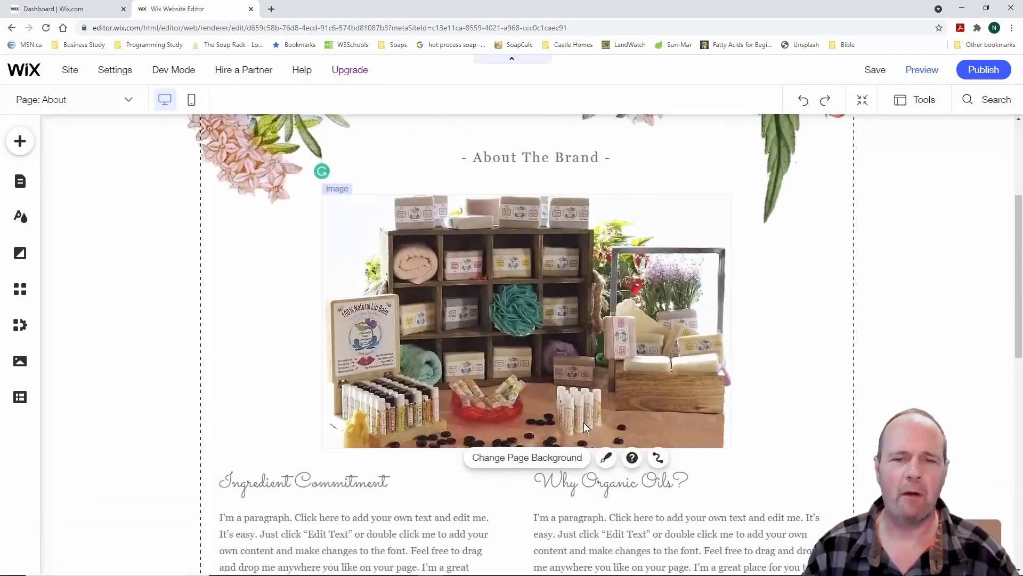
scroll(581, 427, "up", 4)
scroll(581, 428, "down", 3)
scroll(581, 429, "down", 2)
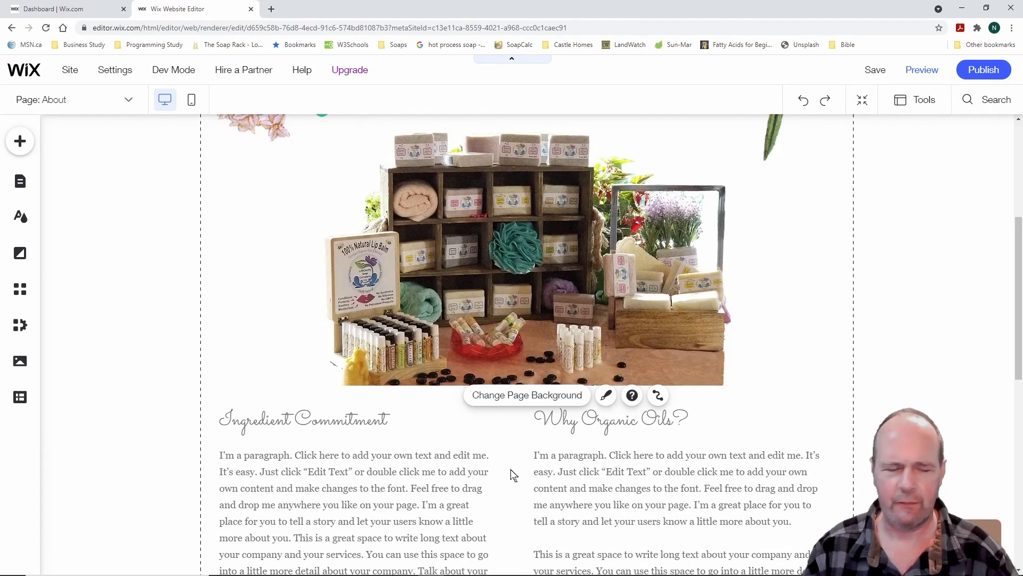
scroll(513, 472, "up", 5)
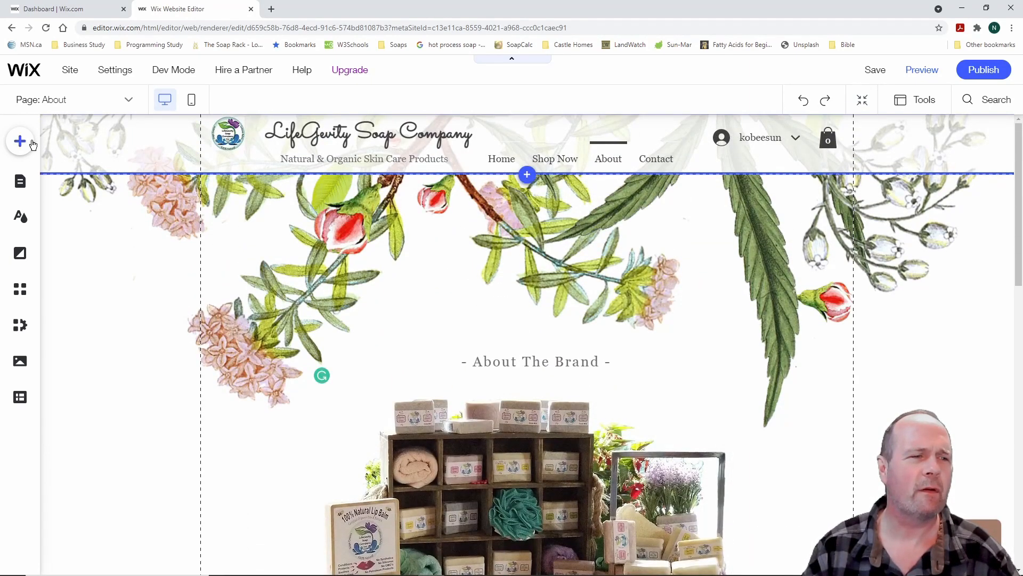
Switch to the Contact page and select its contact information text
left_click(21, 182)
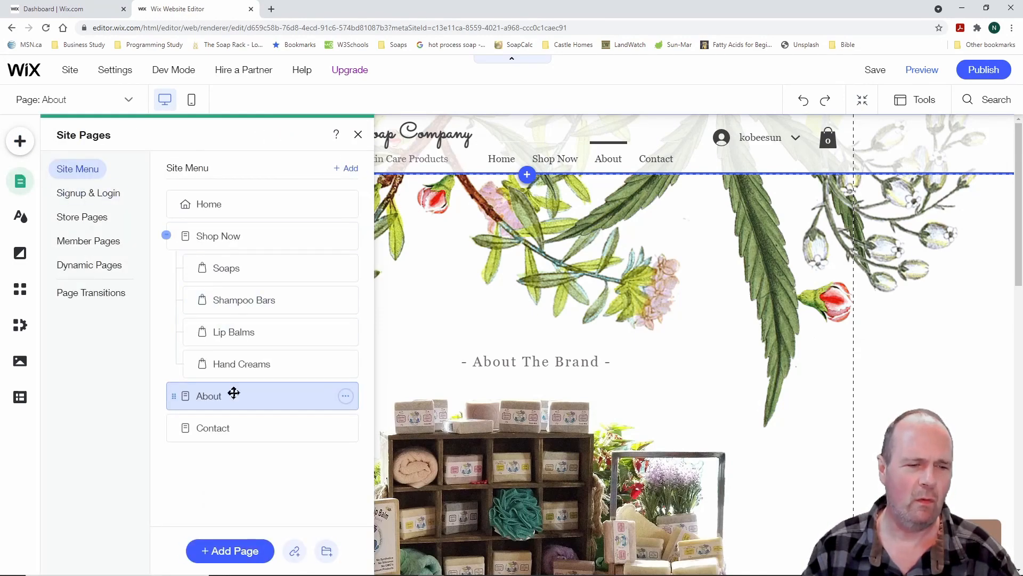
left_click(227, 428)
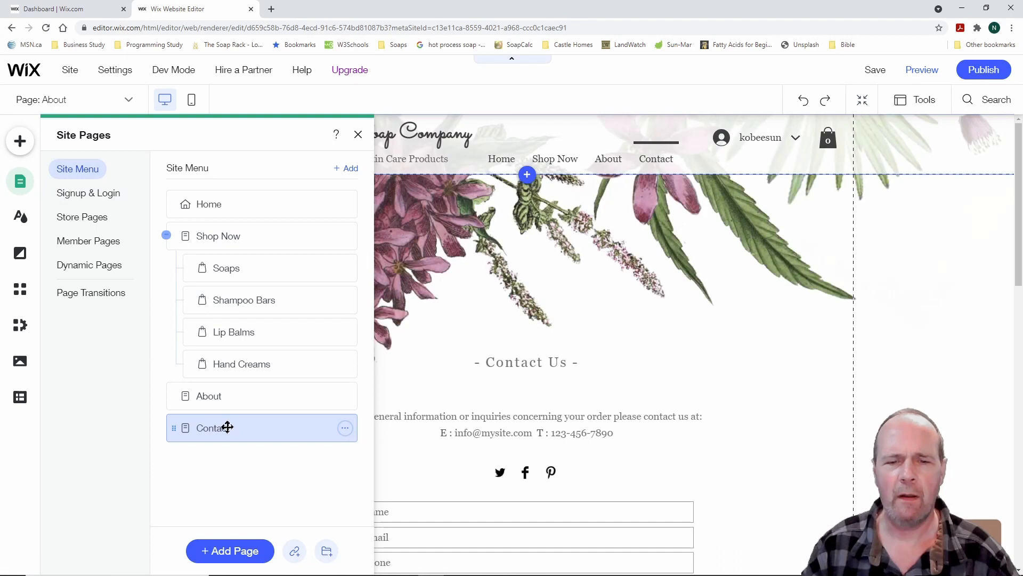
scroll(711, 324, "down", 2)
scroll(699, 328, "down", 1)
left_click(357, 135)
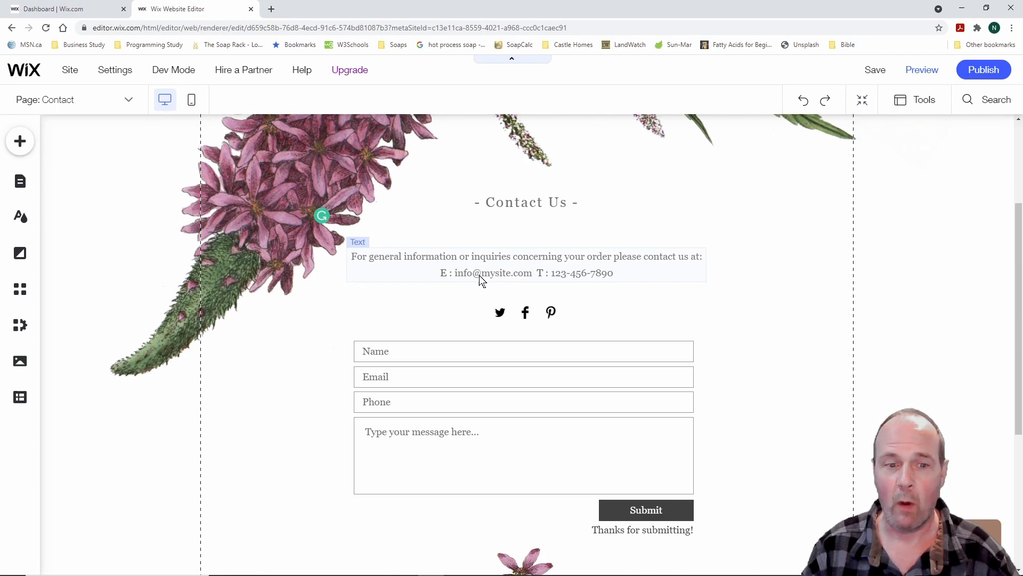
left_click(498, 276)
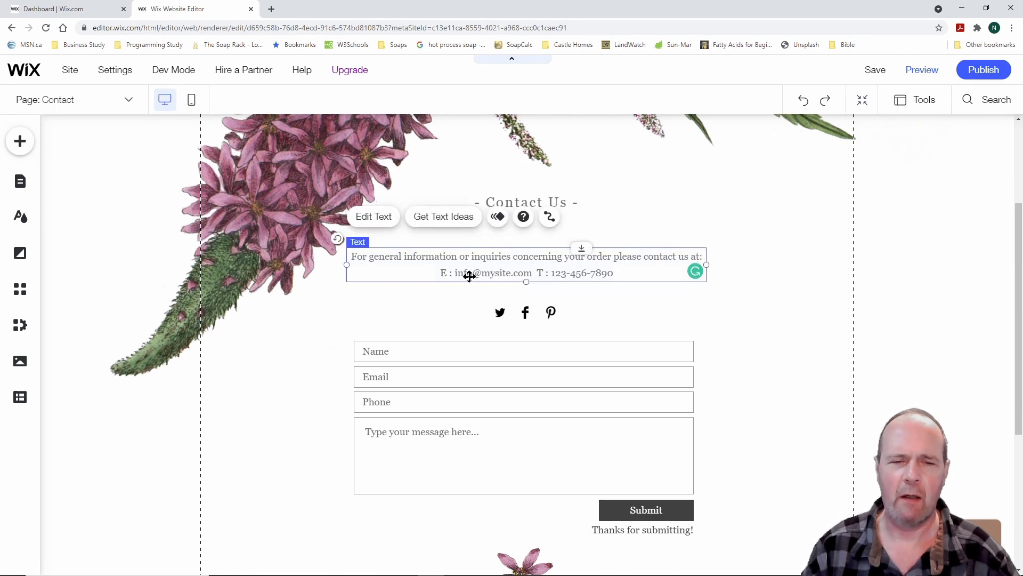
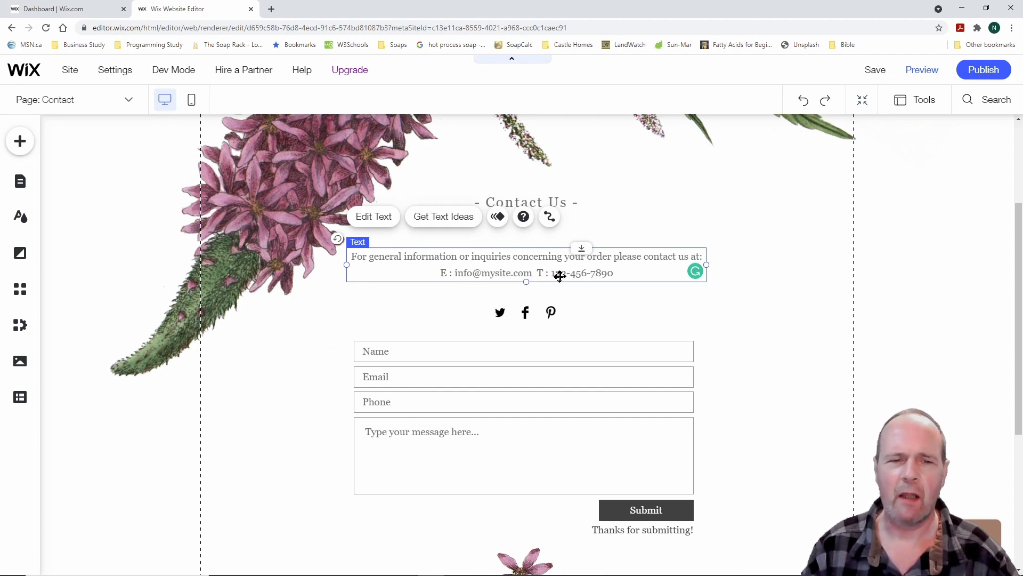
Select the email and phone number in the Contact page's contact details, then stop editing
left_click(374, 216)
left_click(497, 274)
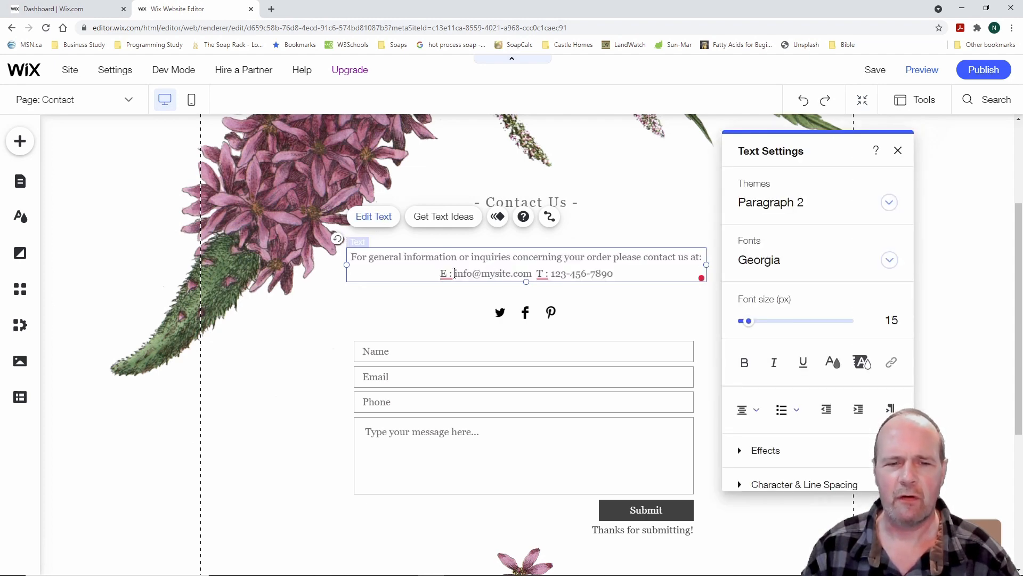
left_click_drag(453, 273, 614, 274)
left_click(541, 273)
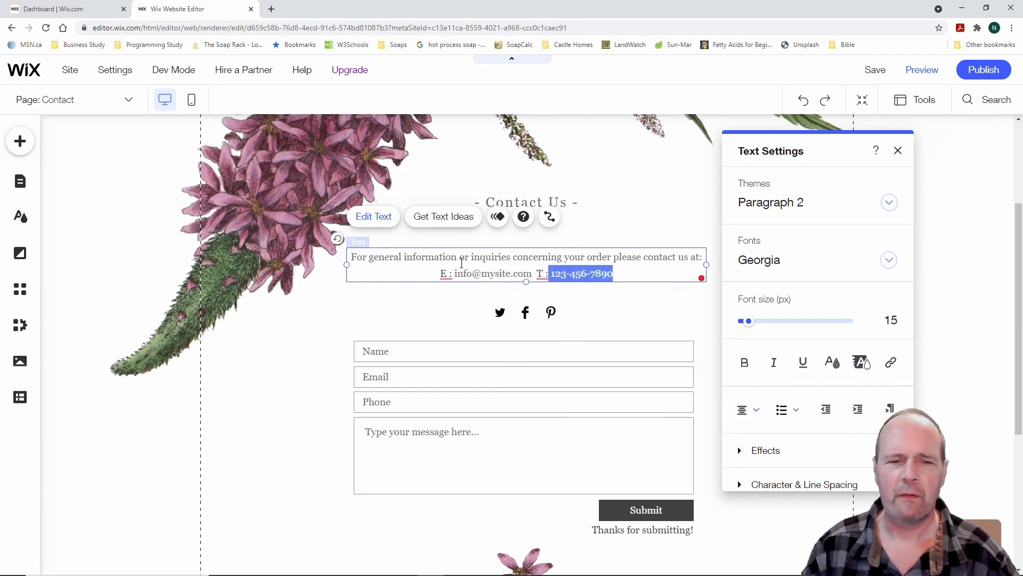
left_click(421, 273)
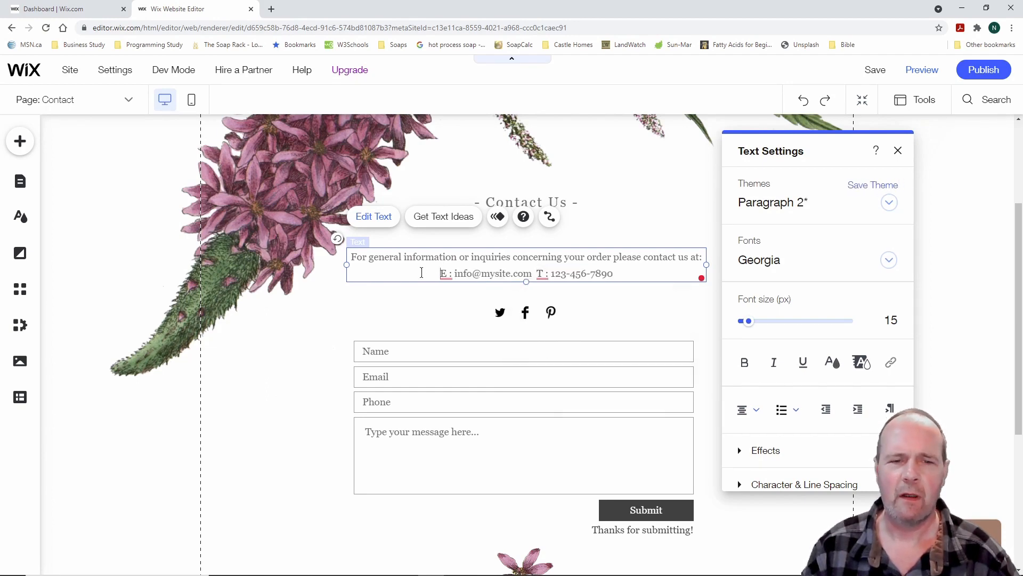
left_click(419, 315)
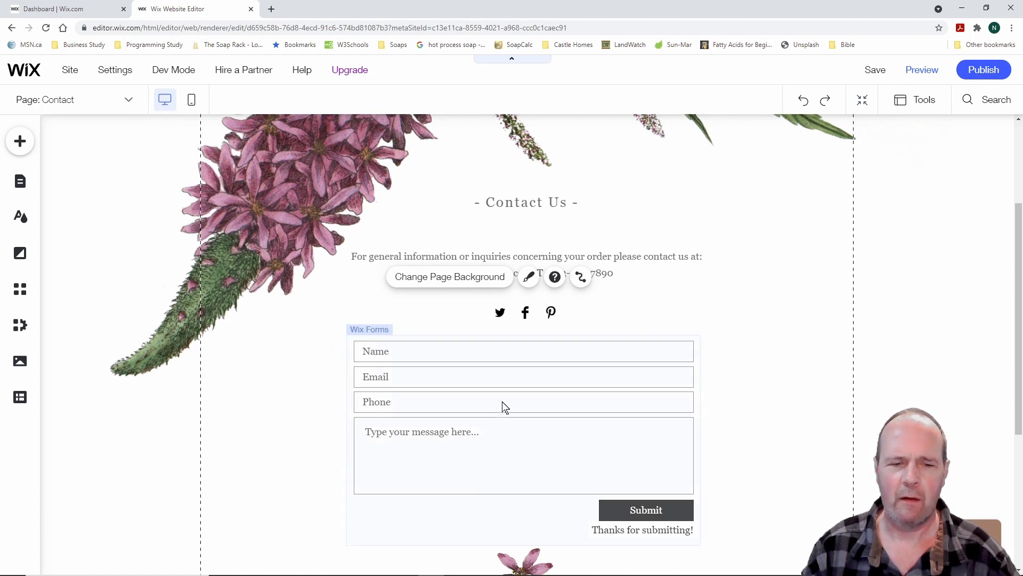
Review the contact form's settings and the fields that can be added to it
left_click(493, 456)
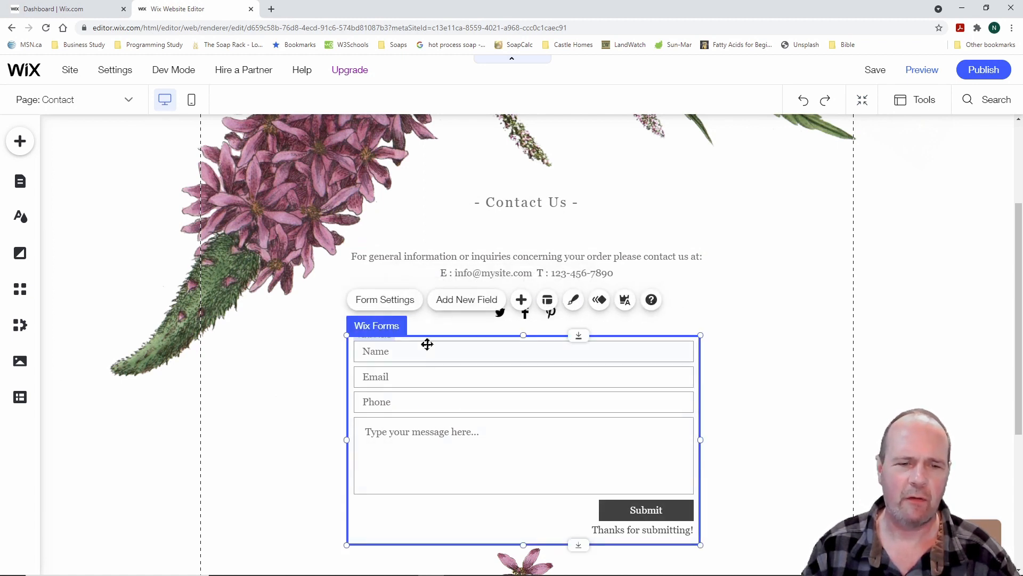
left_click(403, 301)
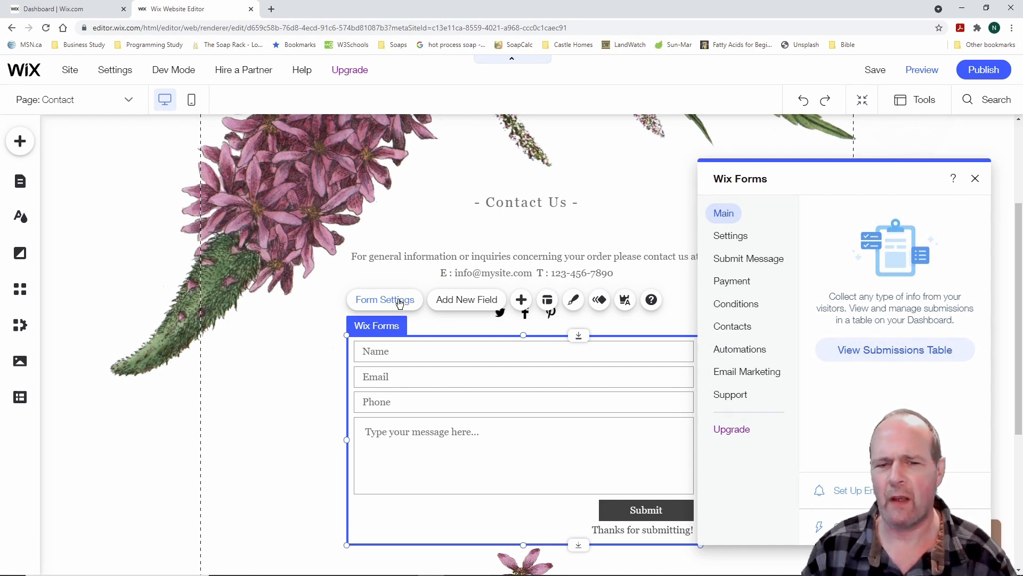
left_click(462, 302)
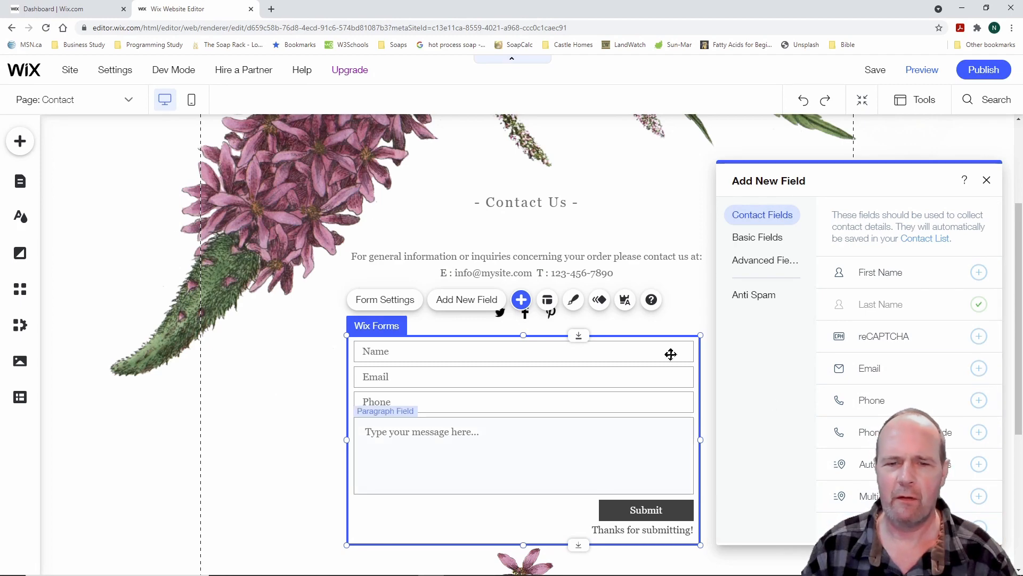
left_click(298, 355)
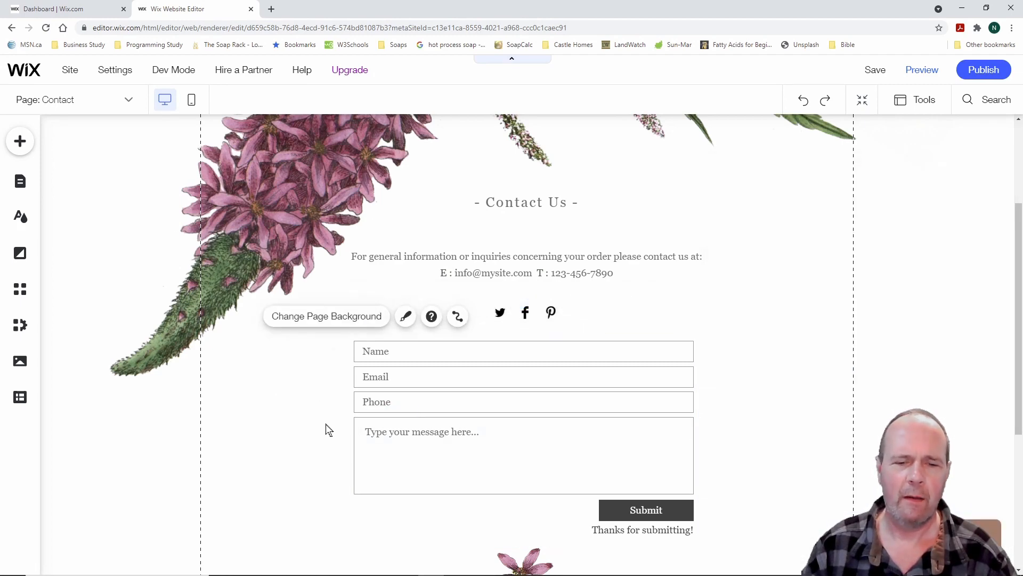
scroll(331, 402, "down", 2)
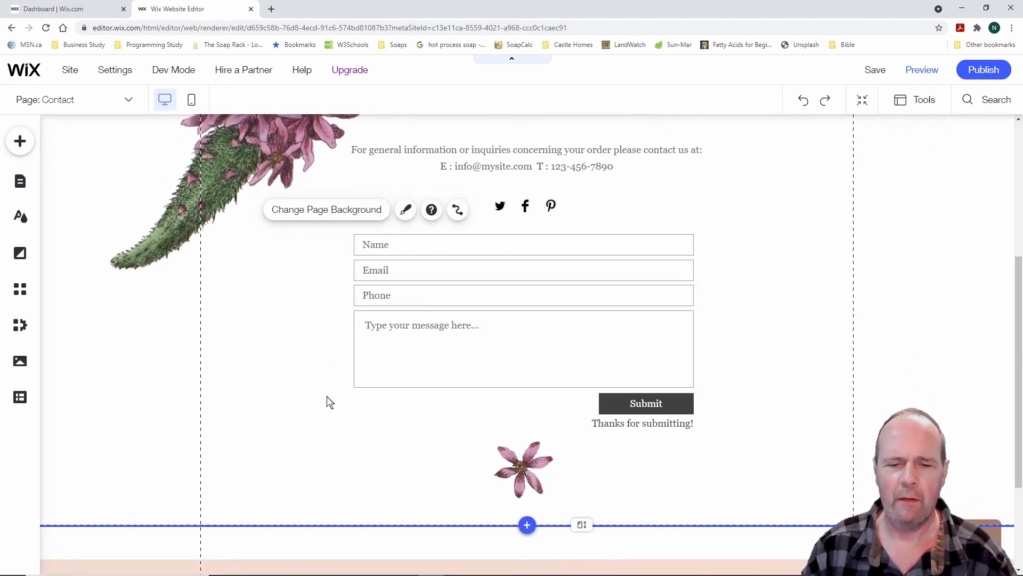
scroll(327, 400, "up", 2)
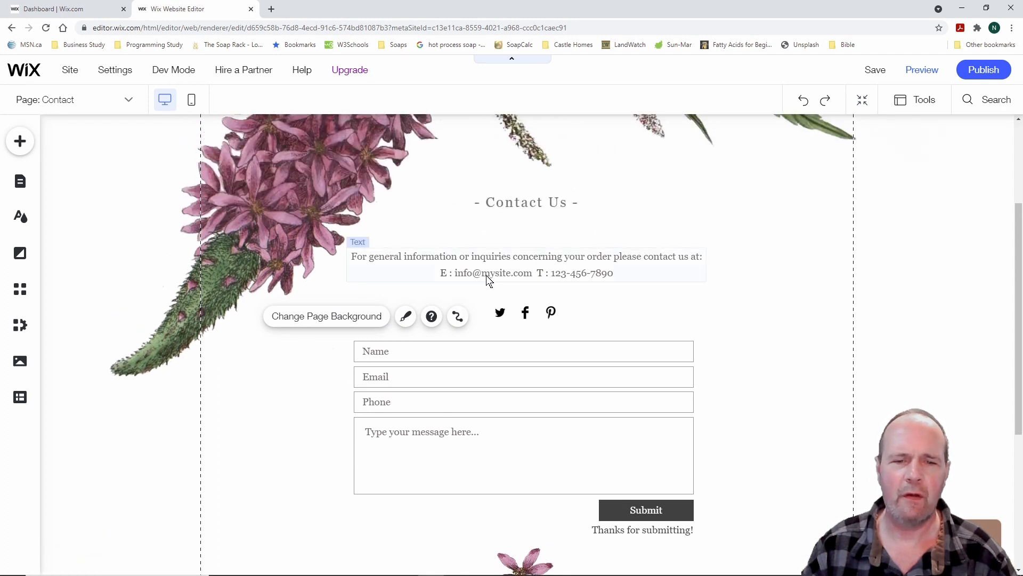
Check the page's data connection options, then select the Contact Us heading
left_click(458, 317)
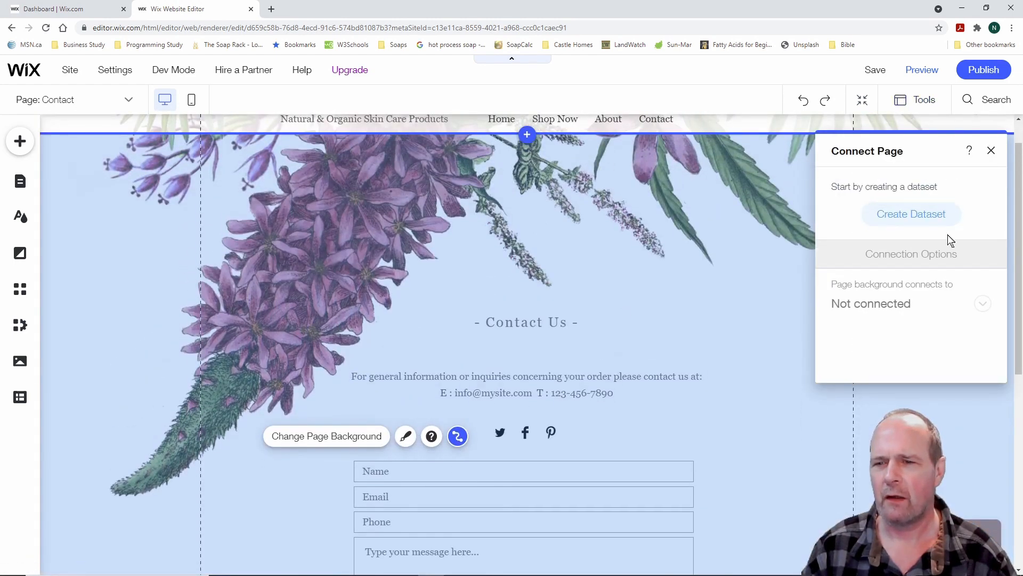
left_click(992, 152)
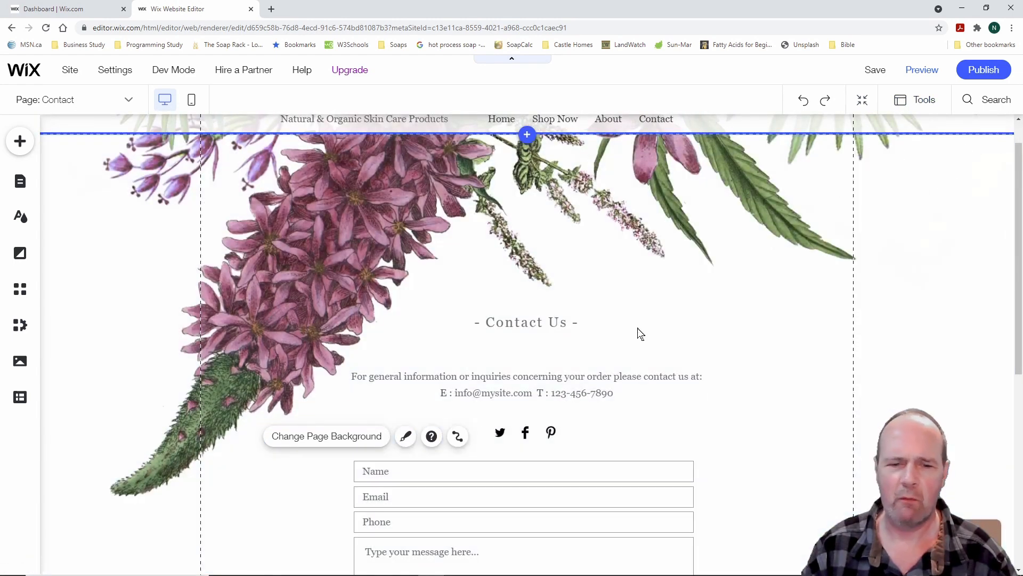
left_click(443, 324)
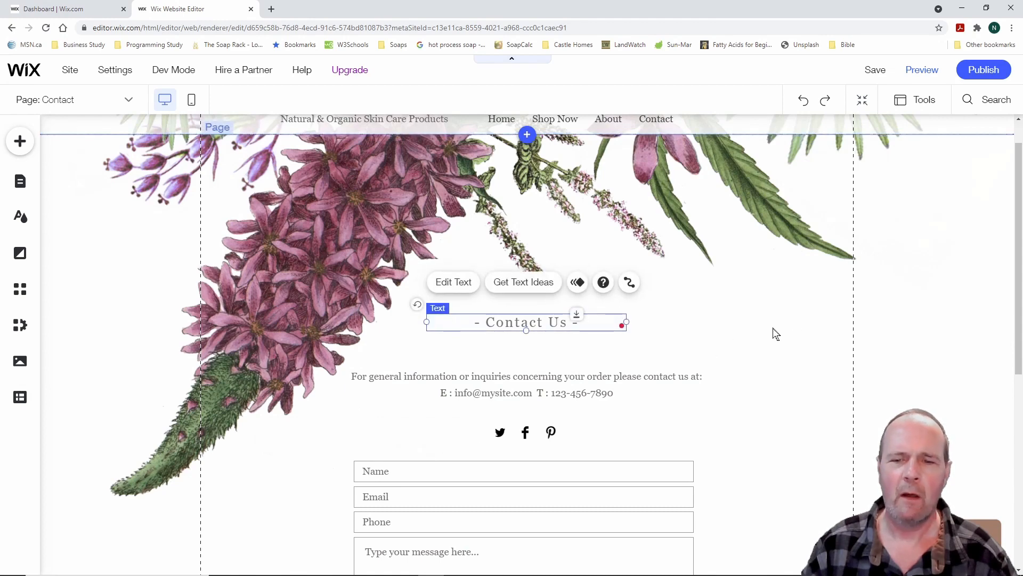
left_click(769, 369)
Inspect the social media icons' link settings, then deselect the icons
scroll(640, 362, "down", 3)
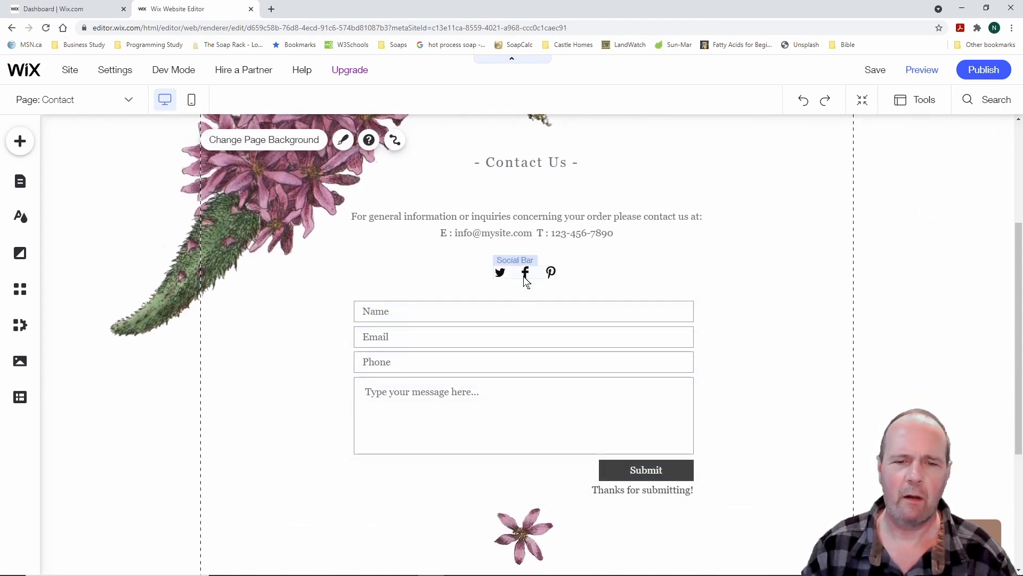
left_click(500, 274)
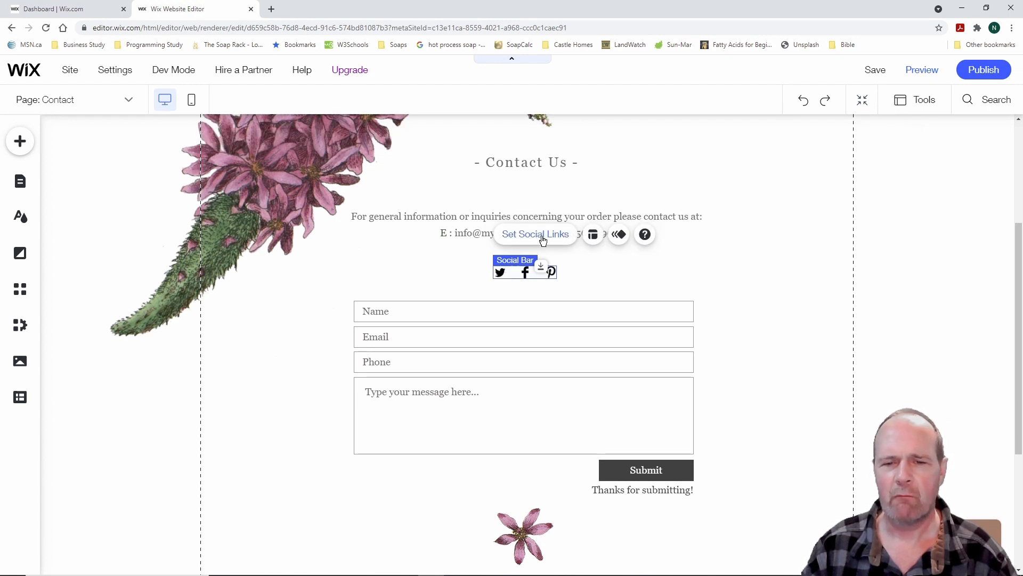
left_click(543, 237)
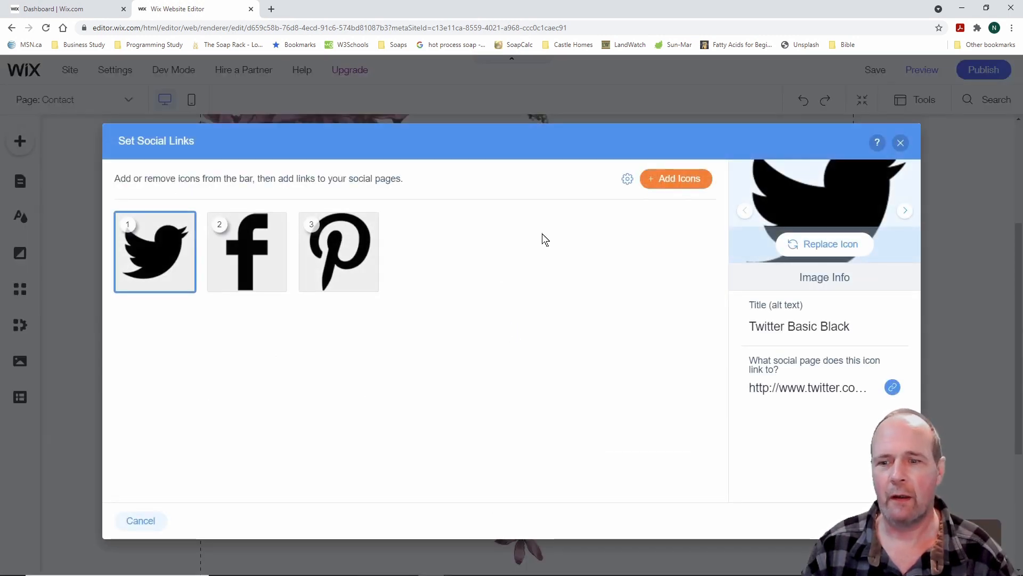
left_click(901, 143)
left_click(770, 253)
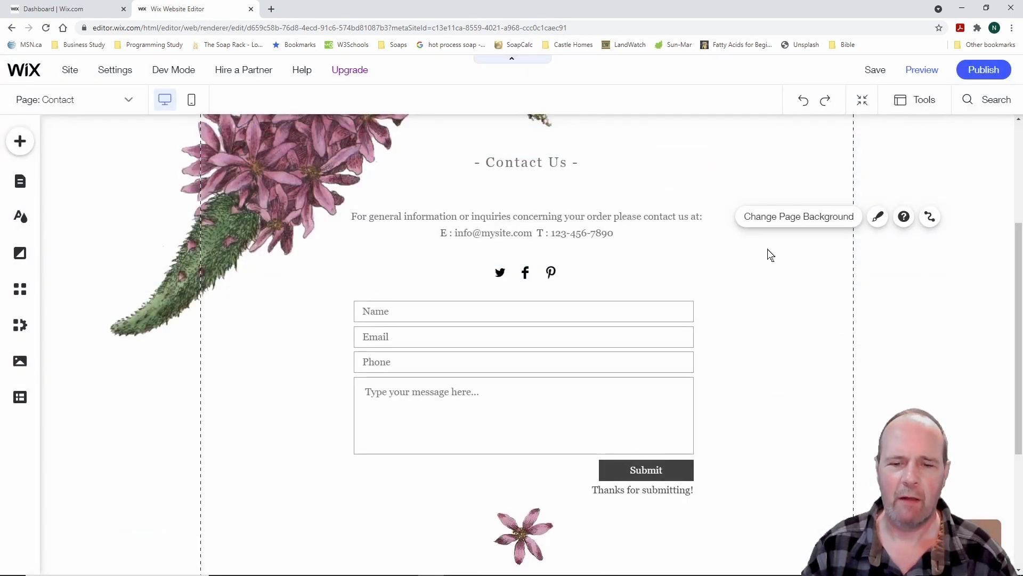
scroll(771, 358, "down", 3)
scroll(769, 357, "up", 7)
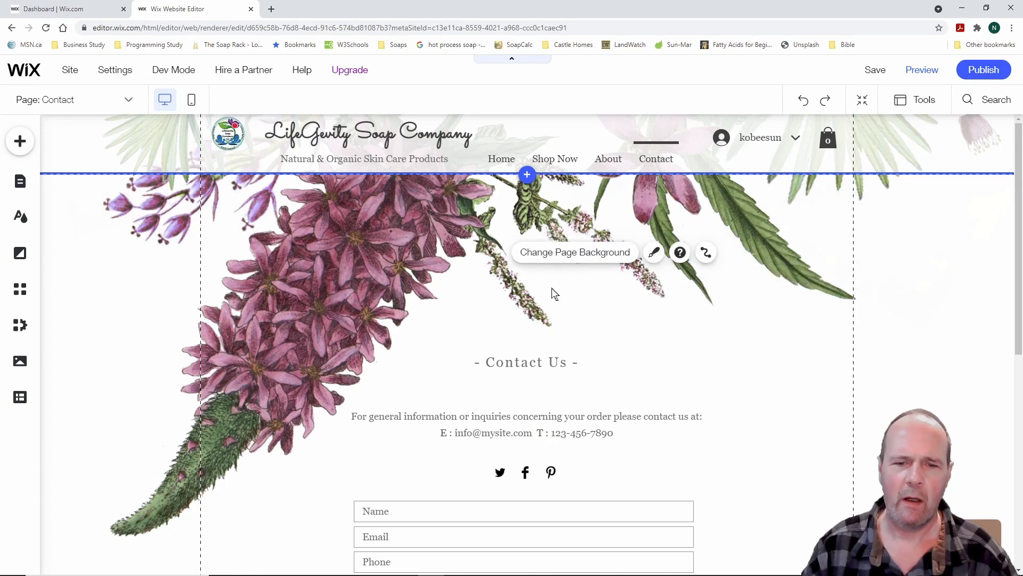
Glance at the page background options and page switcher, then open the Menus & Pages panel
left_click(583, 244)
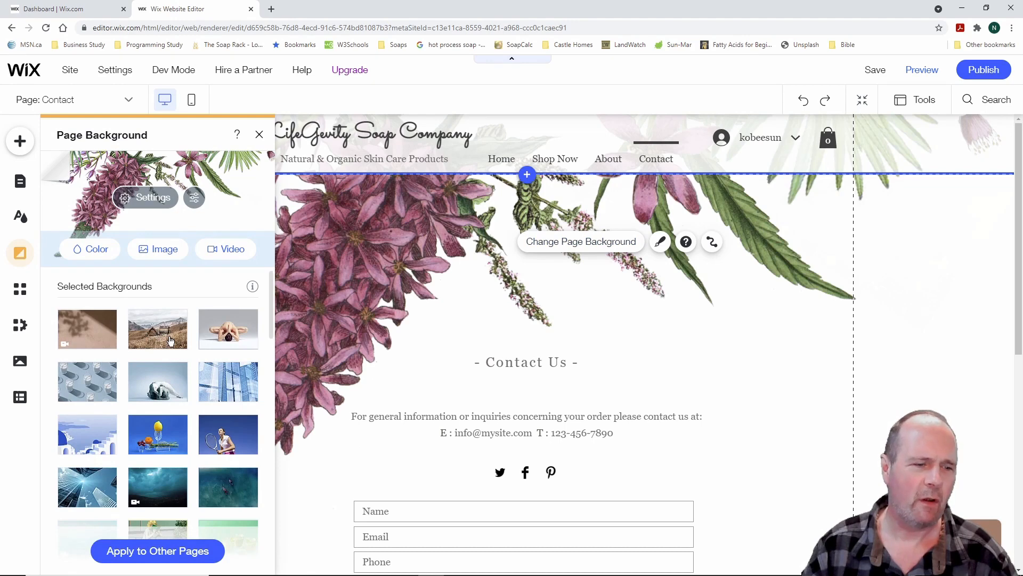
scroll(171, 341, "down", 5)
scroll(170, 341, "up", 10)
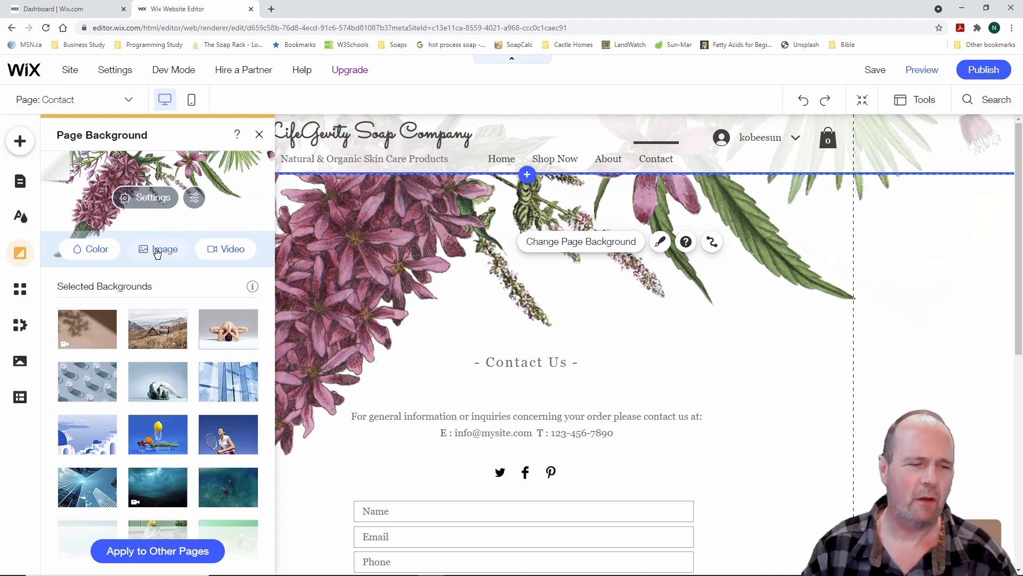
left_click(755, 345)
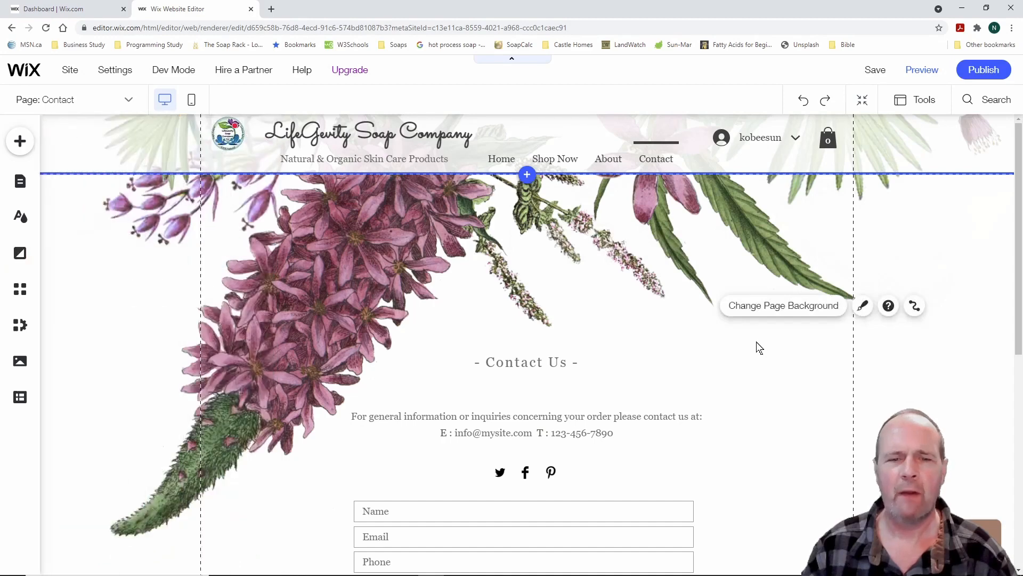
left_click(129, 101)
left_click(128, 101)
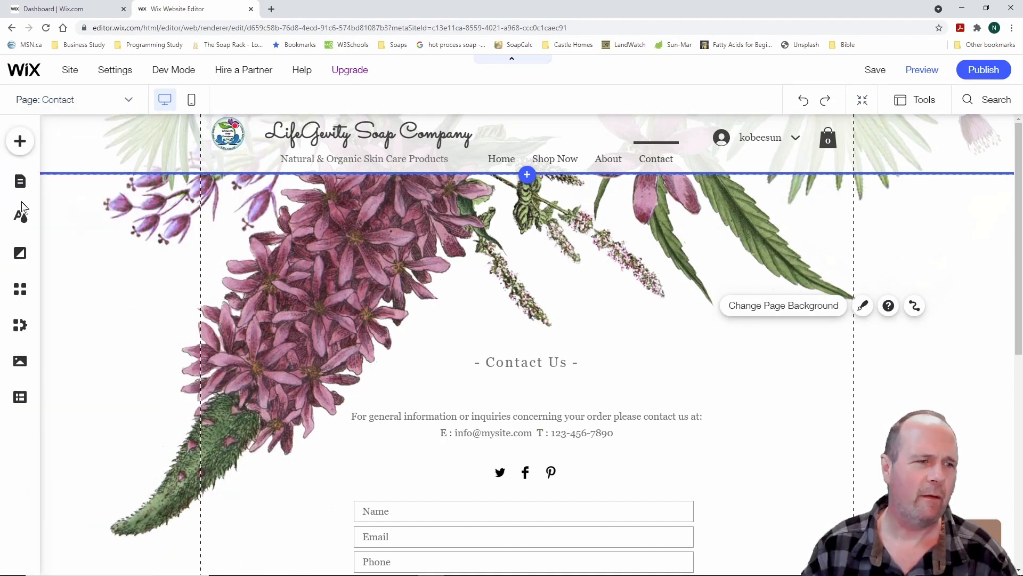
left_click(20, 184)
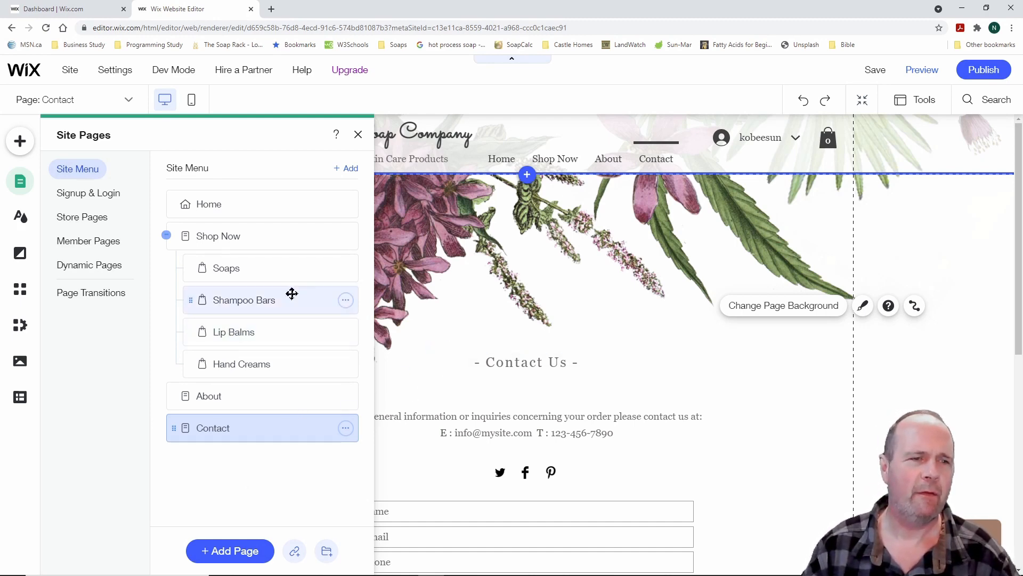
Add a blank page named FAQ's and place it between About and Contact in the menu
left_click(358, 135)
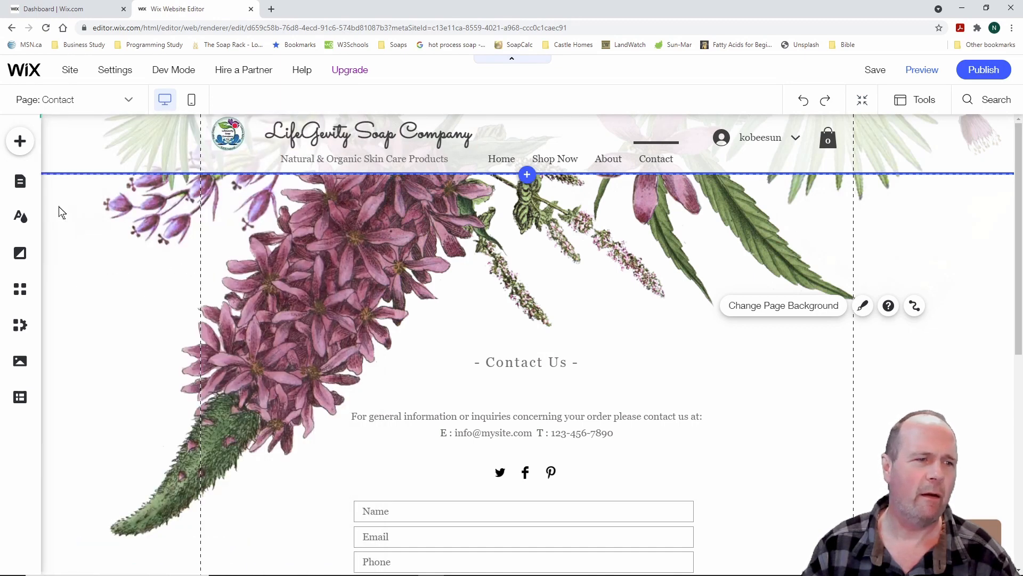
left_click(21, 182)
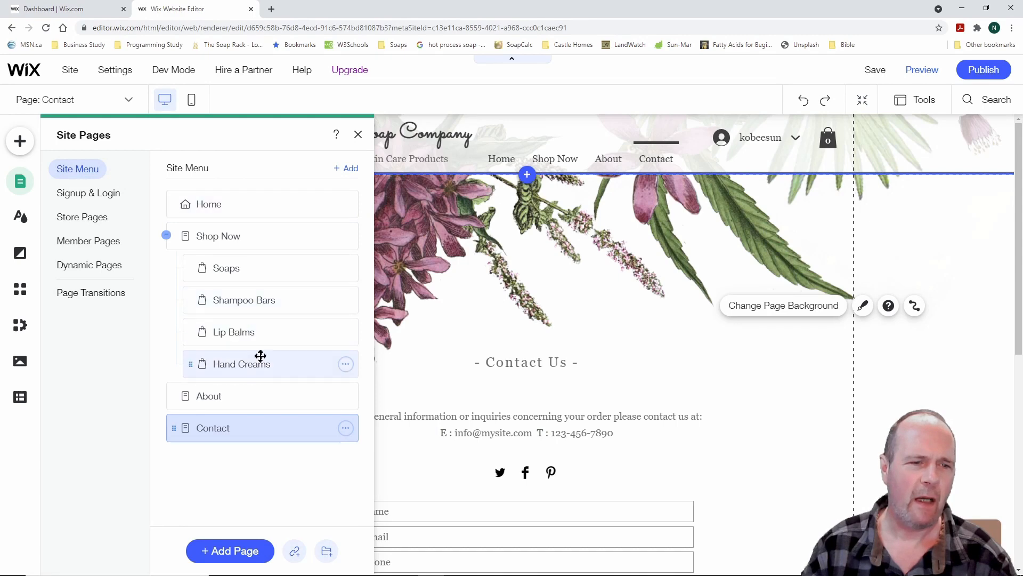
left_click(239, 552)
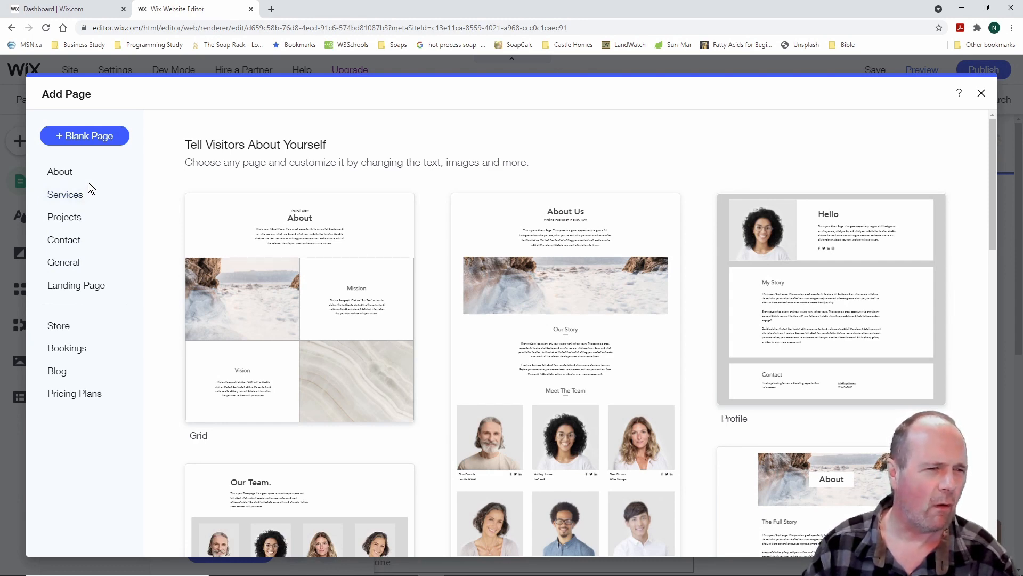
left_click(95, 137)
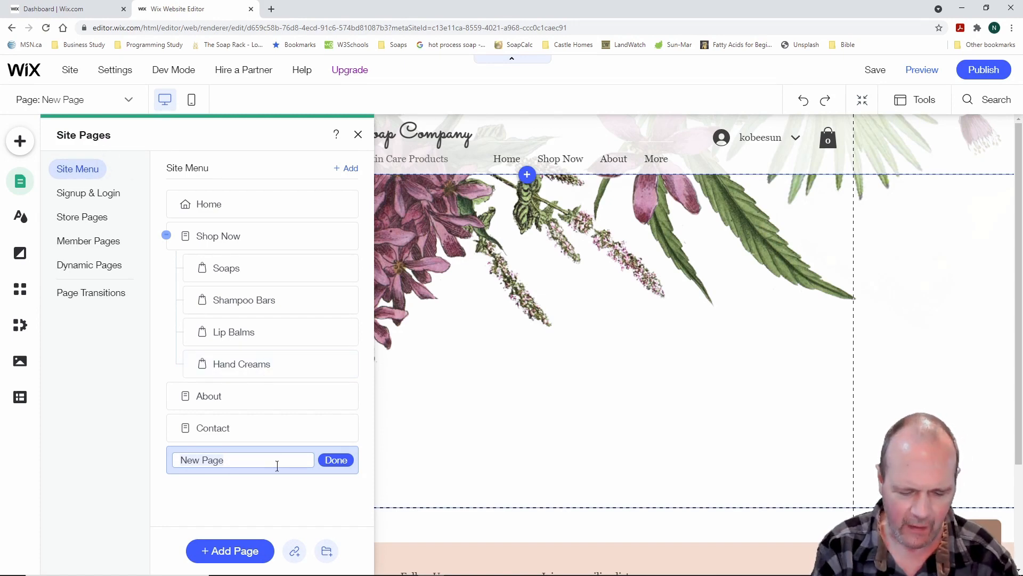
type("FAQ's")
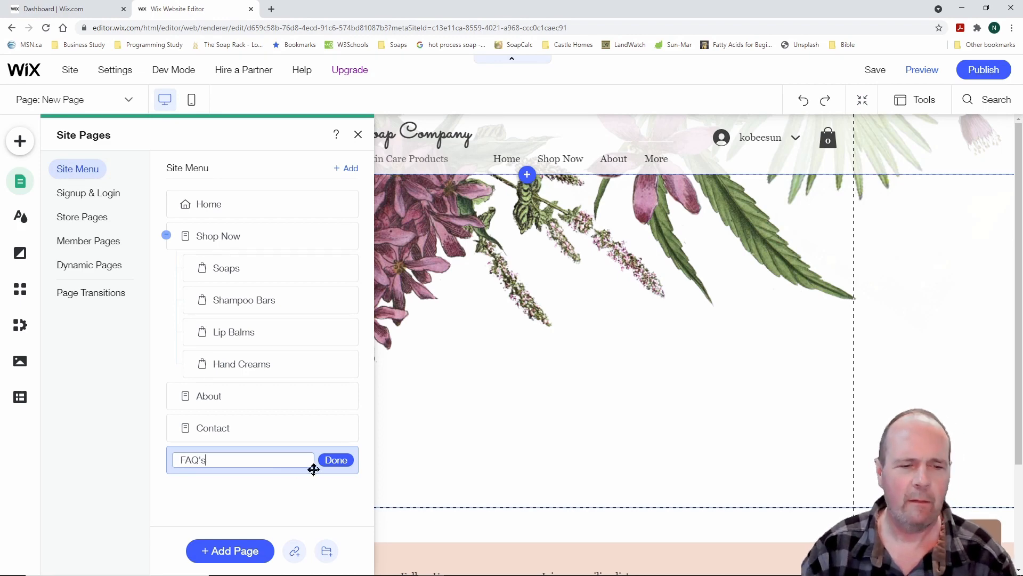
left_click(335, 459)
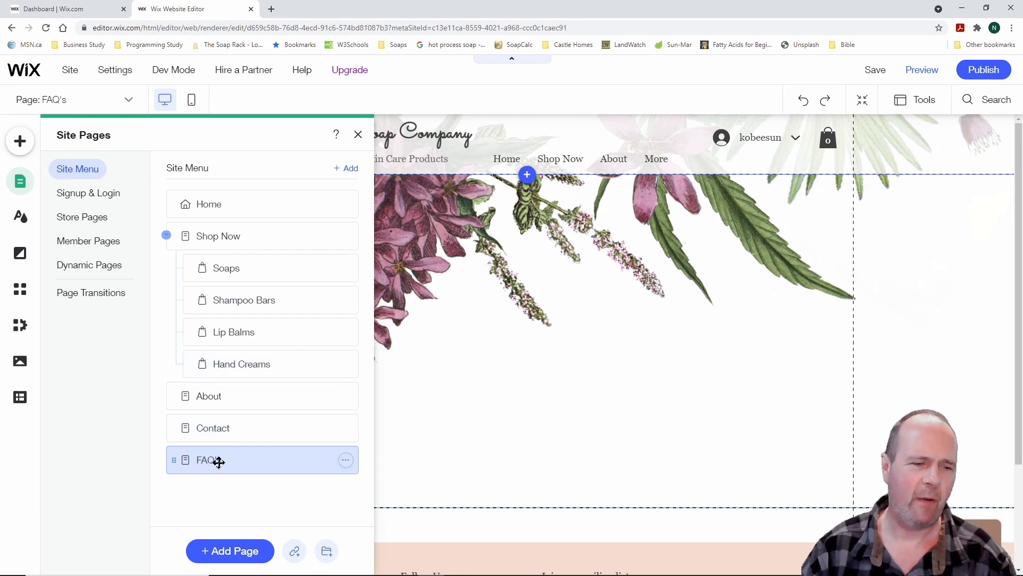
left_click_drag(216, 462, 217, 423)
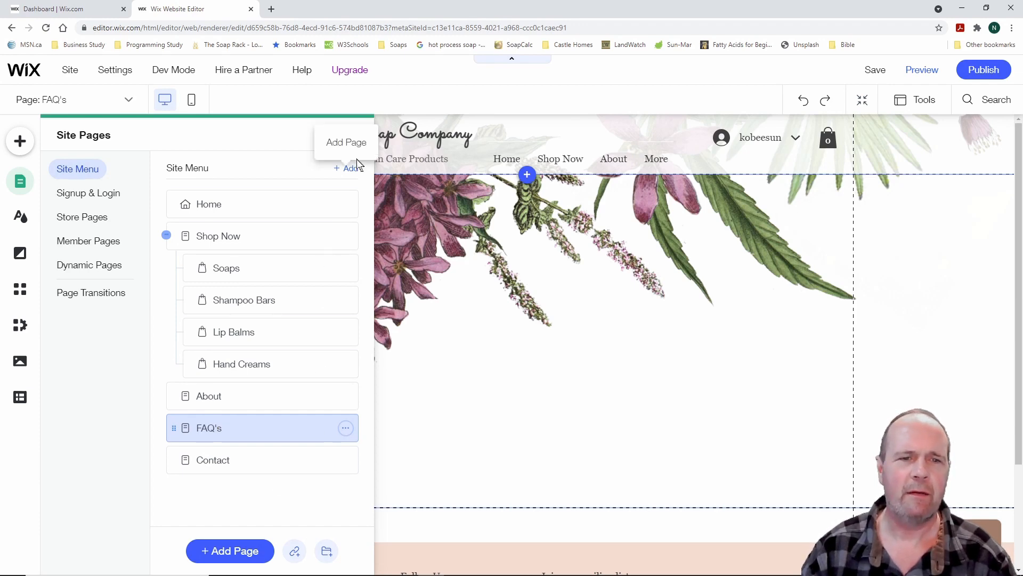
Widen the header navigation menu so FAQ's and Contact show, nudging it slightly left
left_click(358, 135)
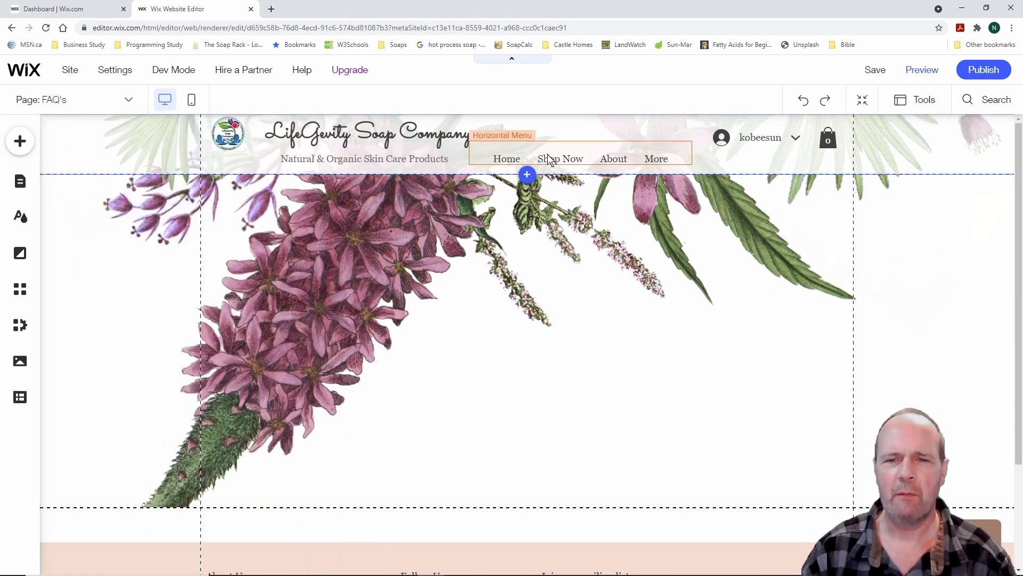
left_click(573, 162)
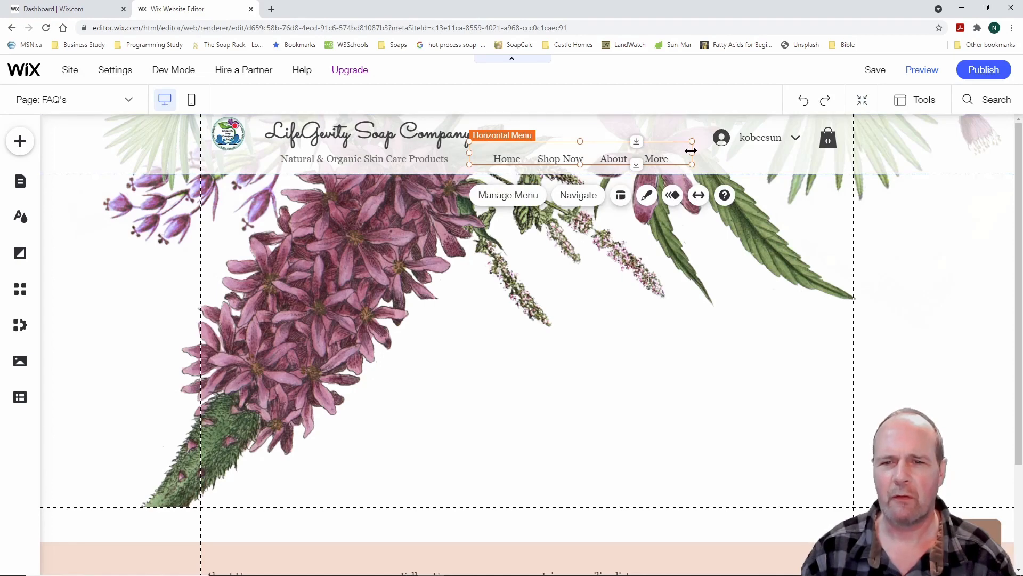
left_click_drag(690, 152, 718, 151)
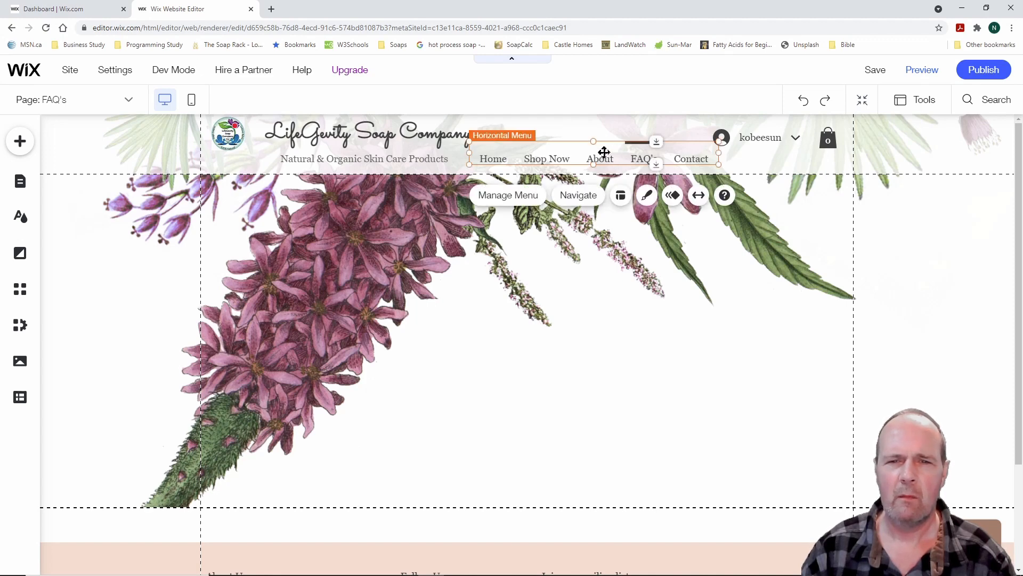
left_click_drag(604, 152, 599, 153)
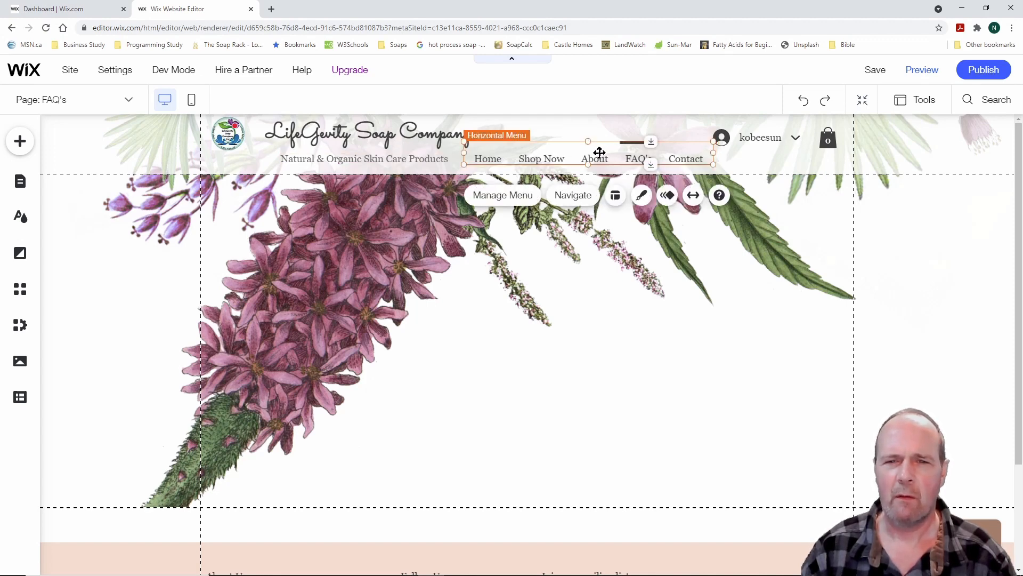
left_click(147, 271)
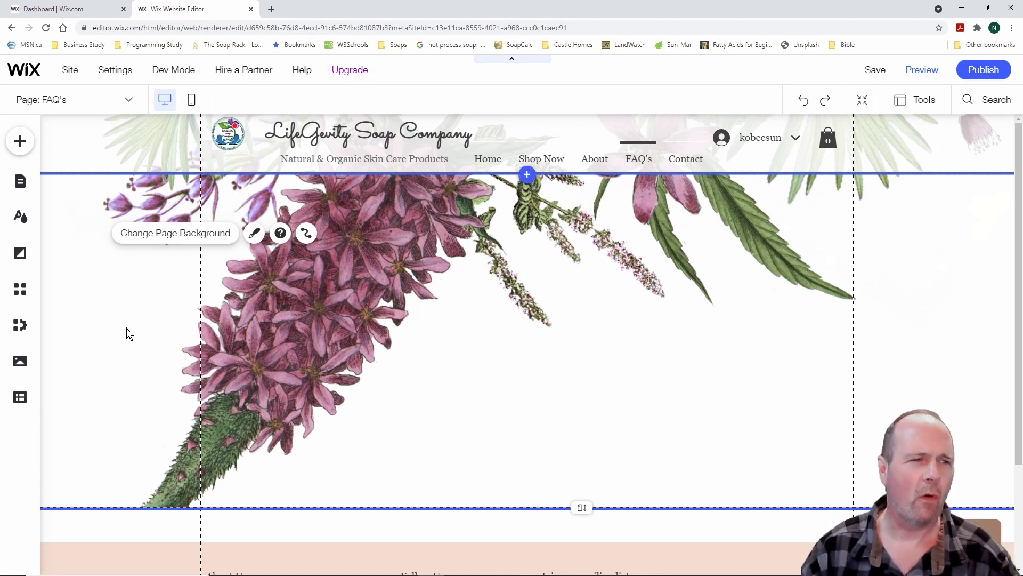
left_click(20, 182)
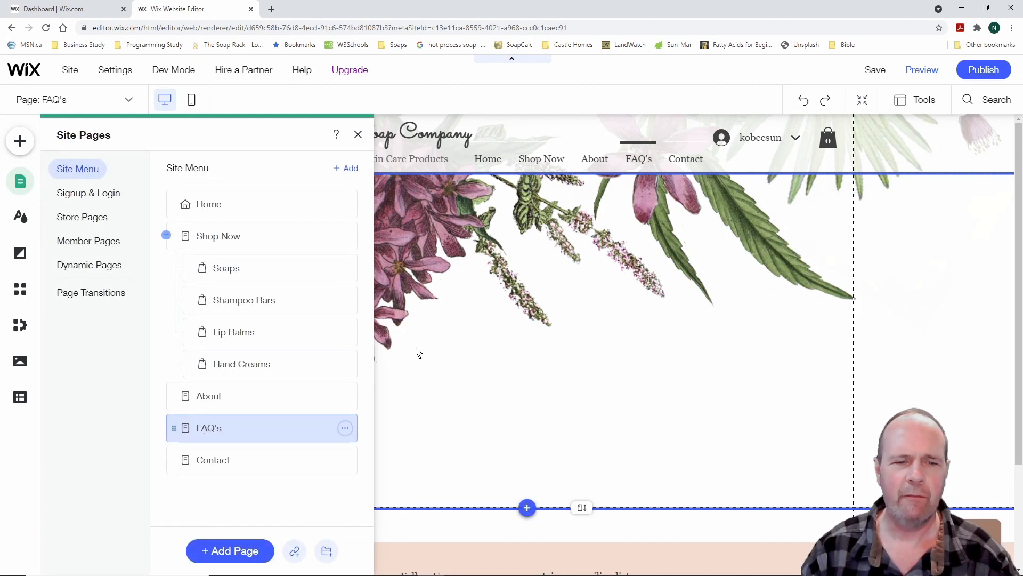
left_click(358, 134)
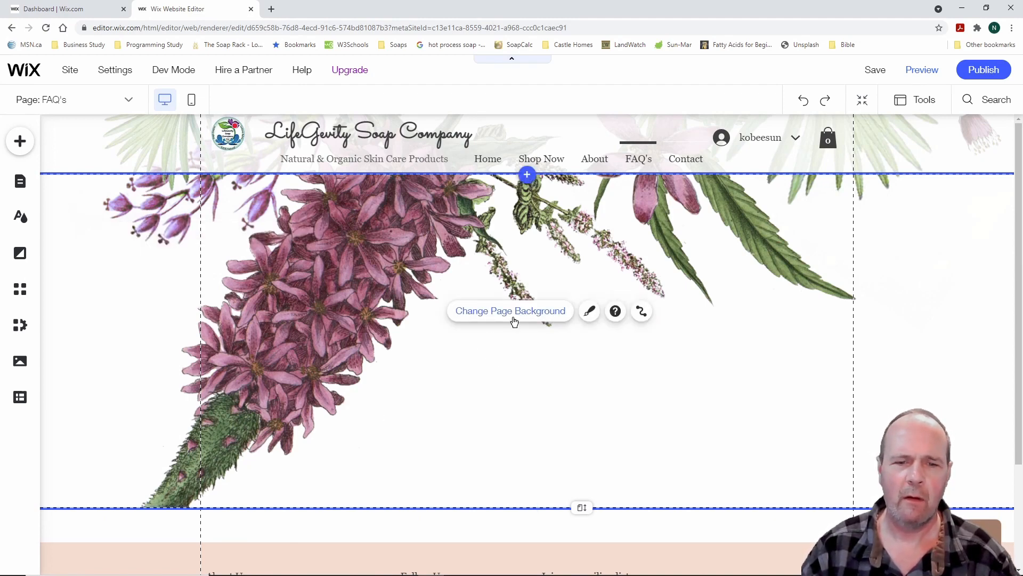
Replace the floral FAQ's page background with the soft blue-pink gradient
left_click(515, 313)
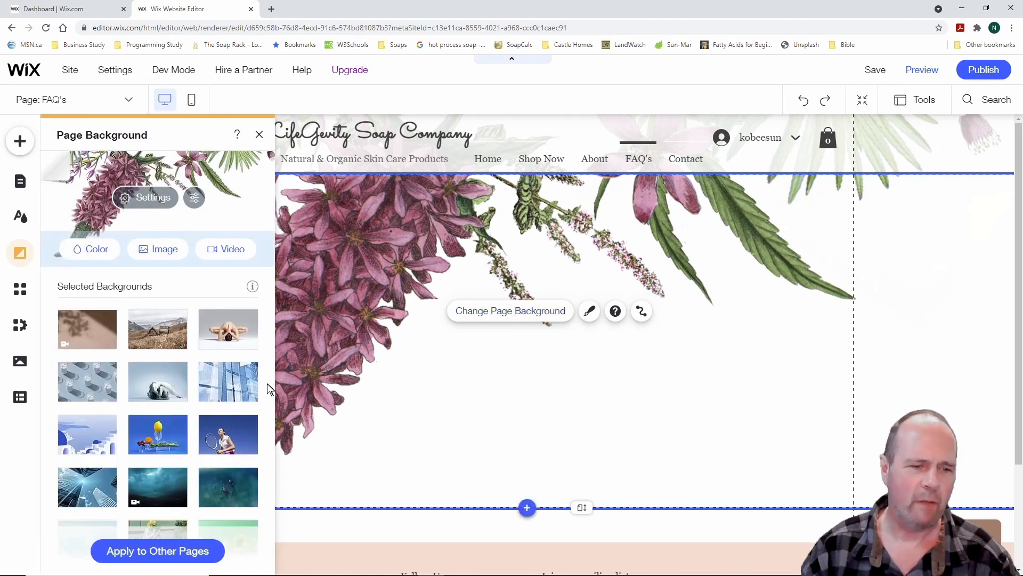
scroll(184, 360, "down", 10)
scroll(186, 365, "down", 3)
scroll(186, 365, "up", 2)
scroll(184, 365, "down", 4)
scroll(183, 366, "down", 1)
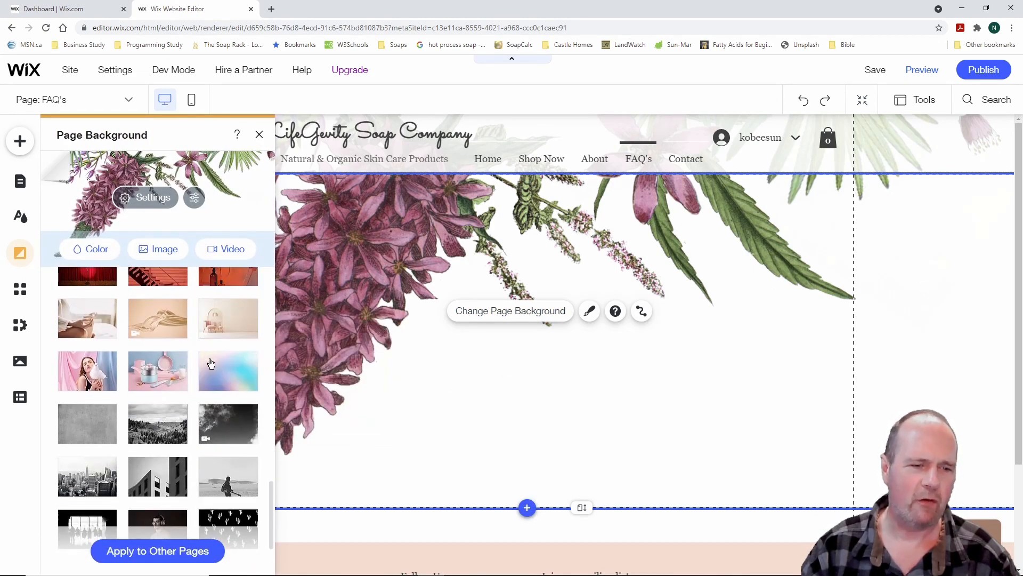
left_click(229, 371)
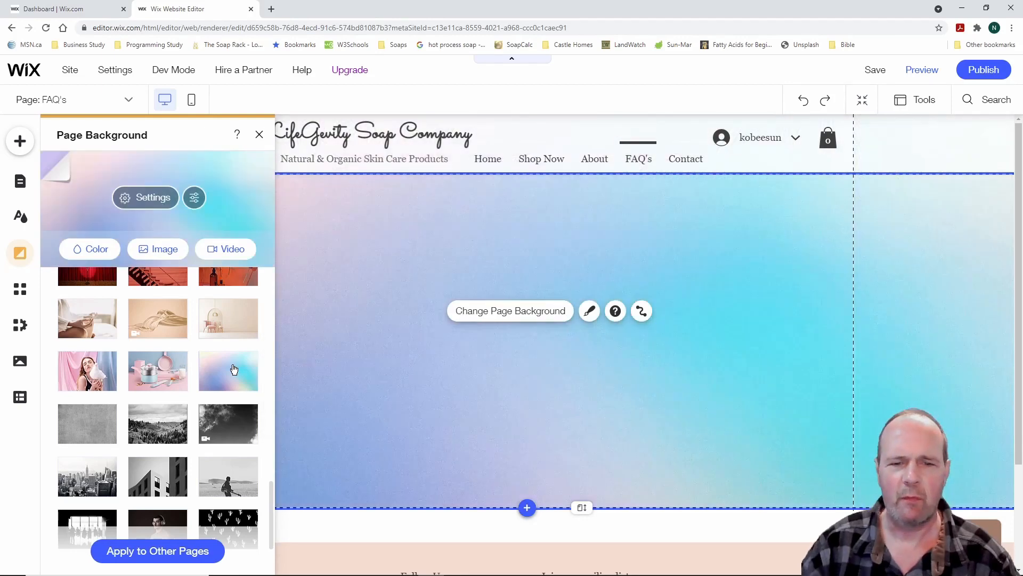
left_click(501, 354)
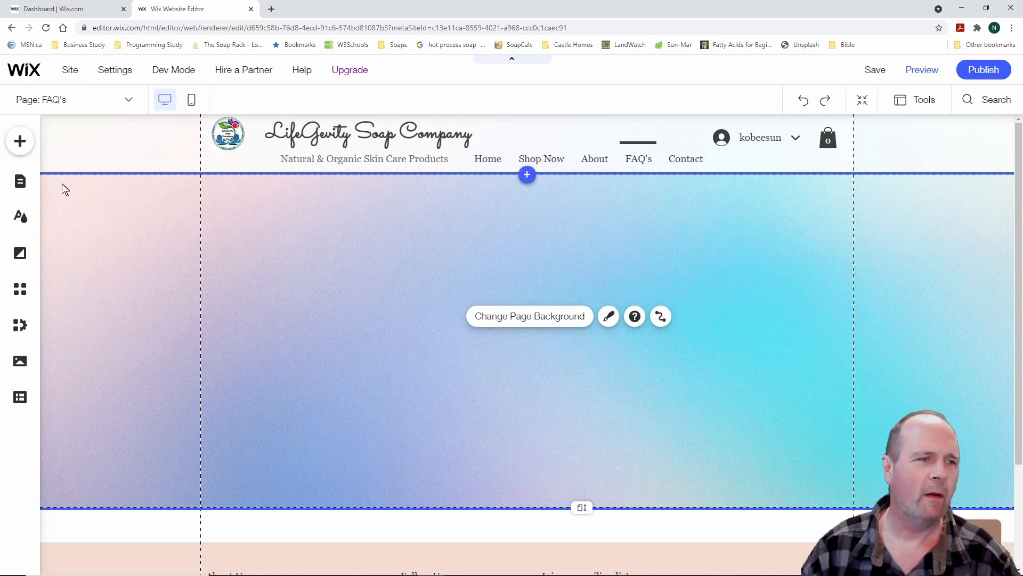
left_click(20, 141)
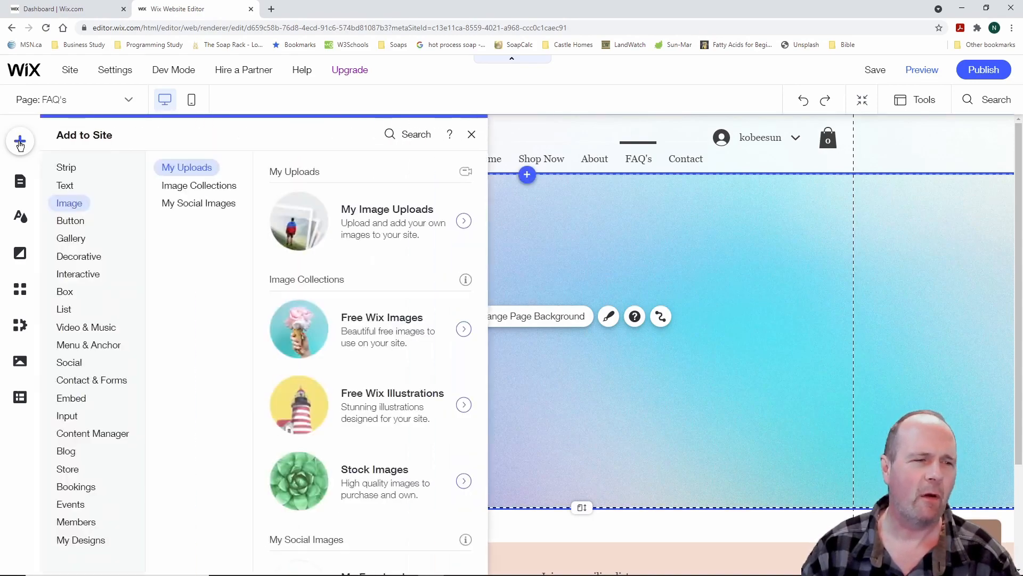
Add a Heading 2 text reading FAQ's and set its font size to 30
left_click(66, 167)
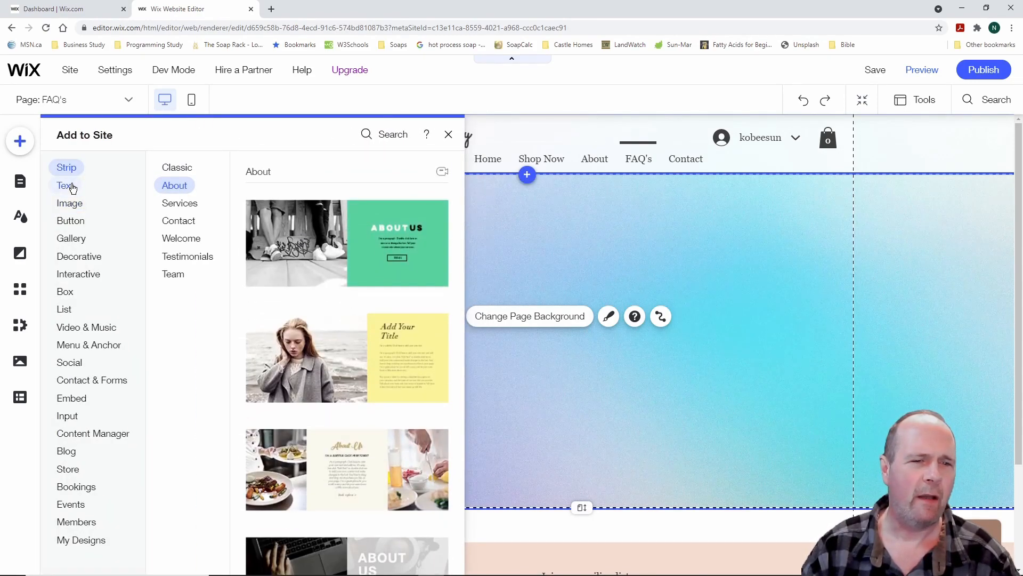
left_click(73, 188)
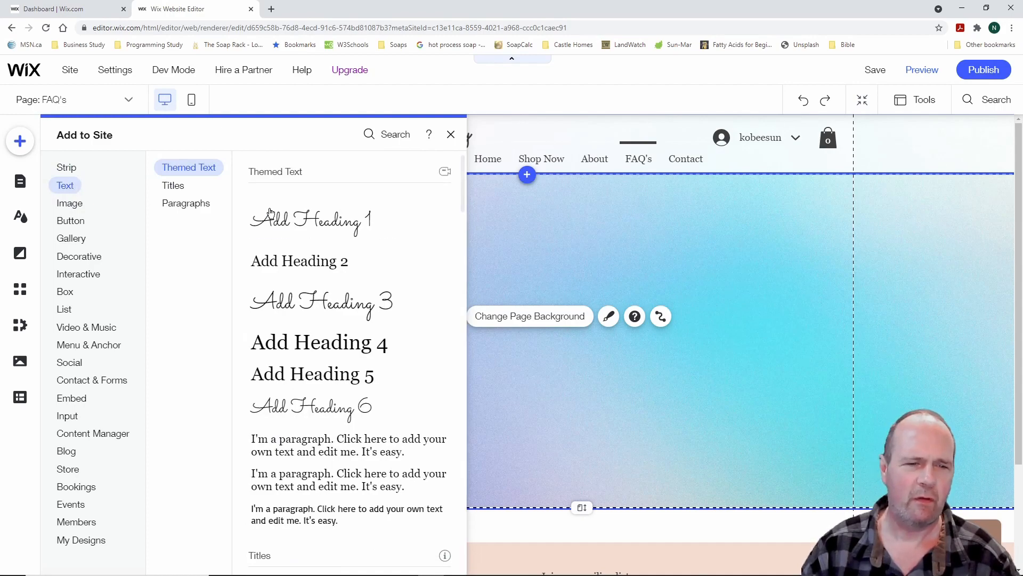
left_click(322, 265)
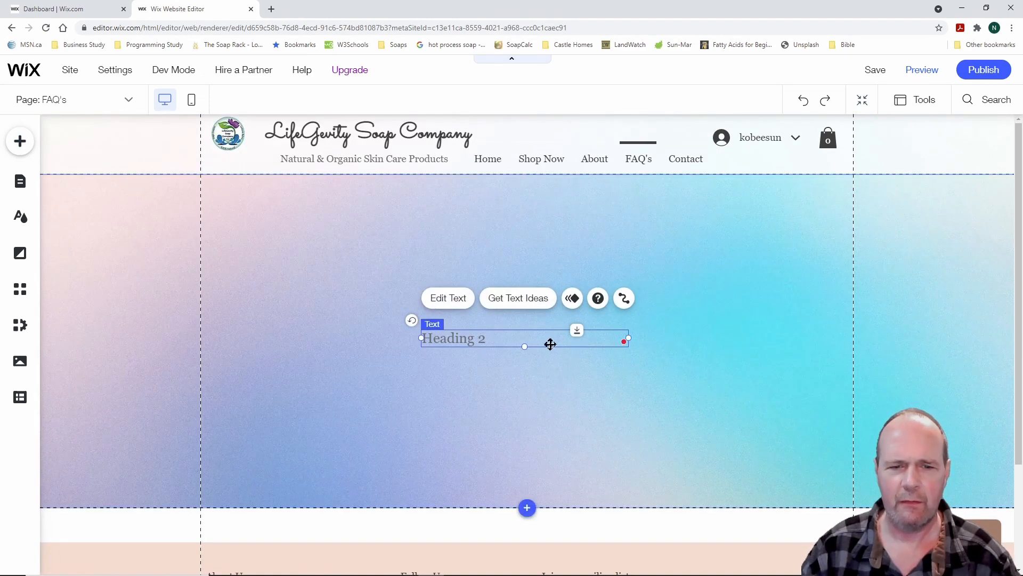
left_click(456, 300)
type("FAQ's")
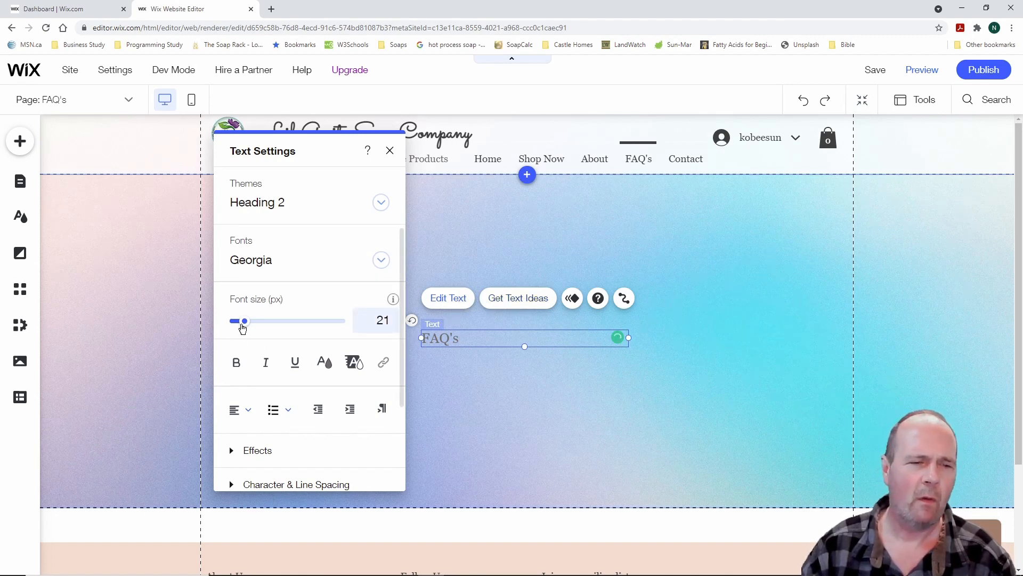
left_click_drag(462, 336, 420, 338)
left_click(382, 320)
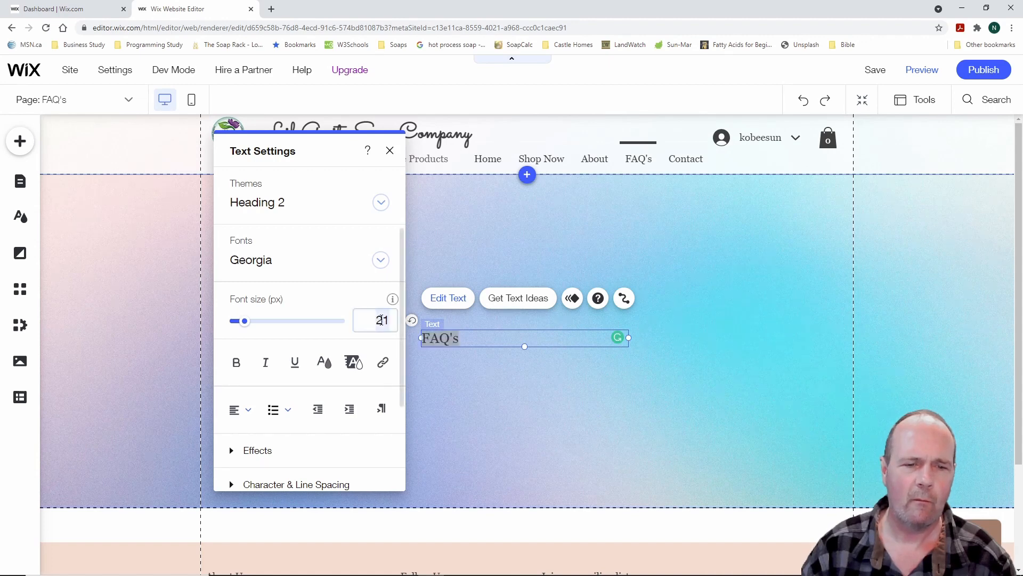
type("30")
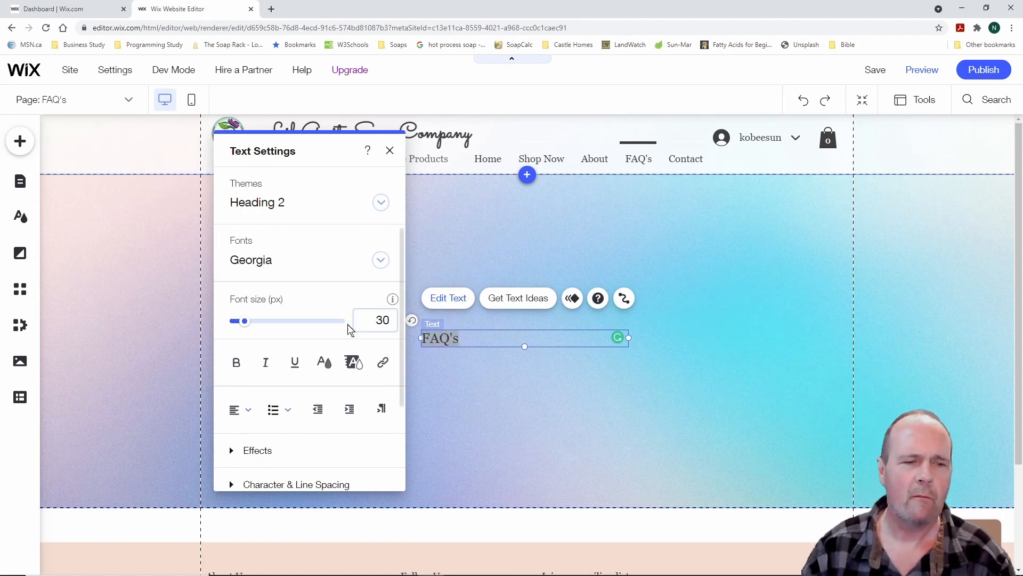
Make the FAQ's heading bold and centre-aligned
left_click(236, 362)
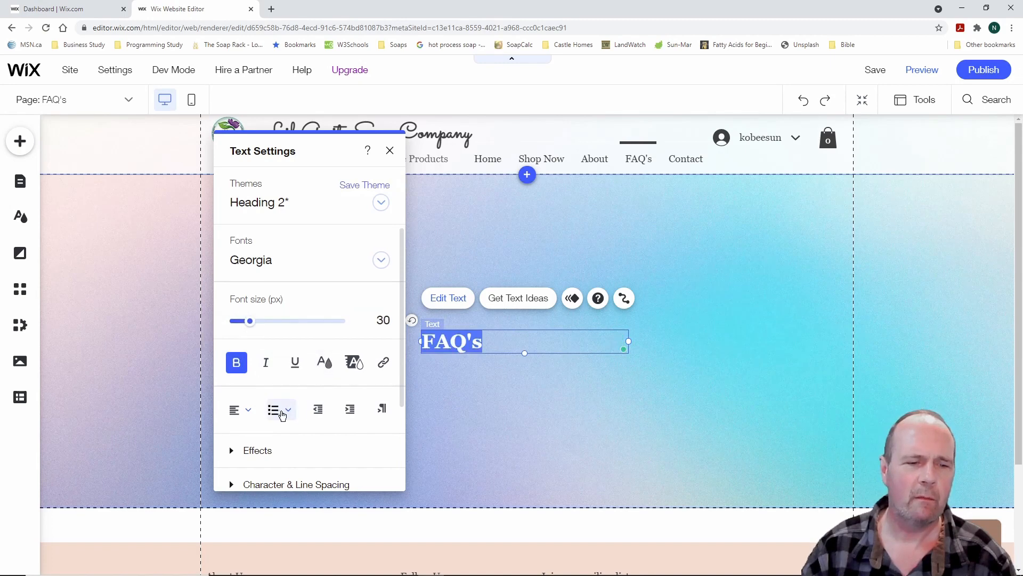
left_click(248, 410)
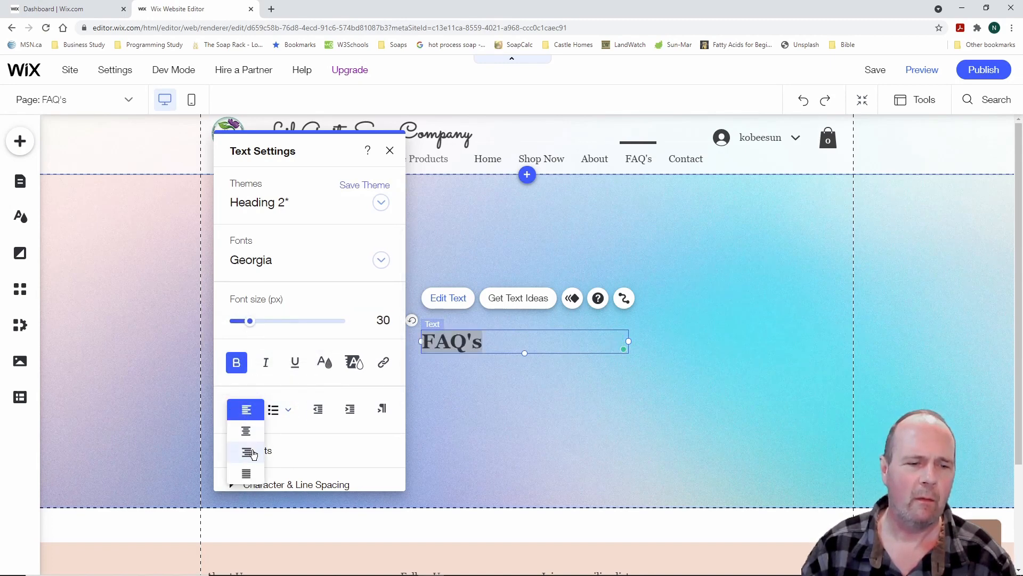
left_click(249, 475)
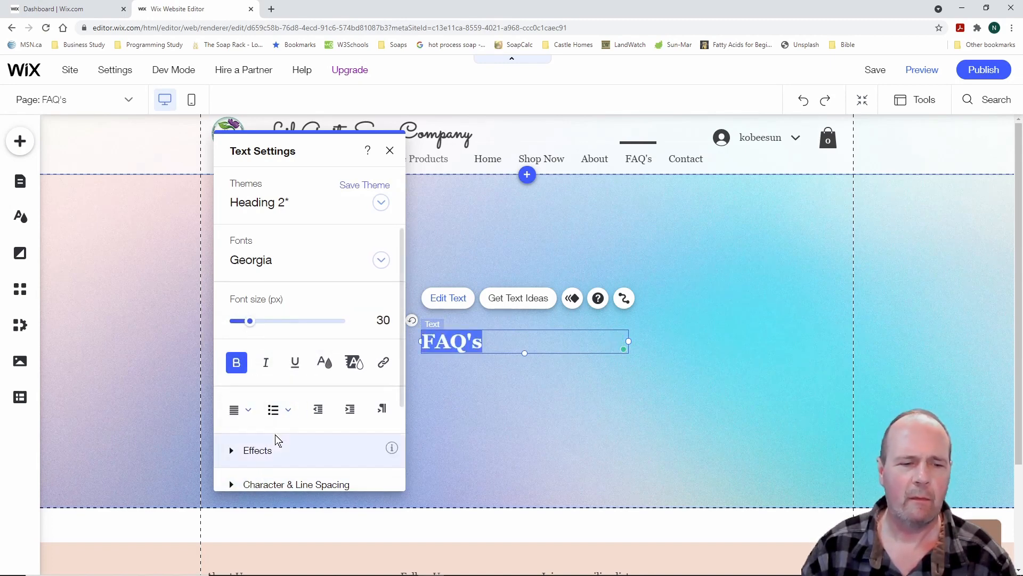
left_click(288, 411)
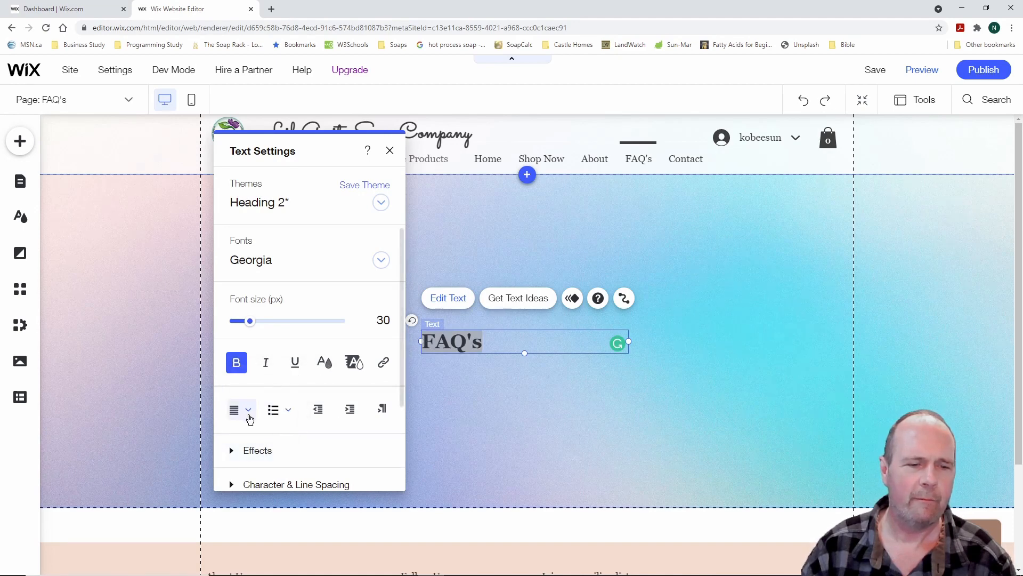
left_click(251, 415)
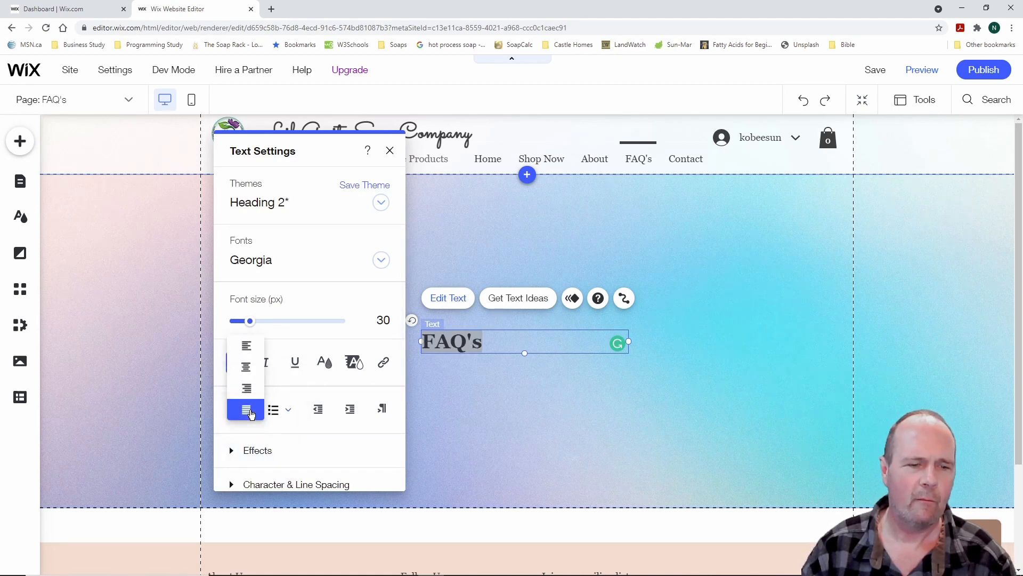
left_click(246, 366)
left_click(486, 415)
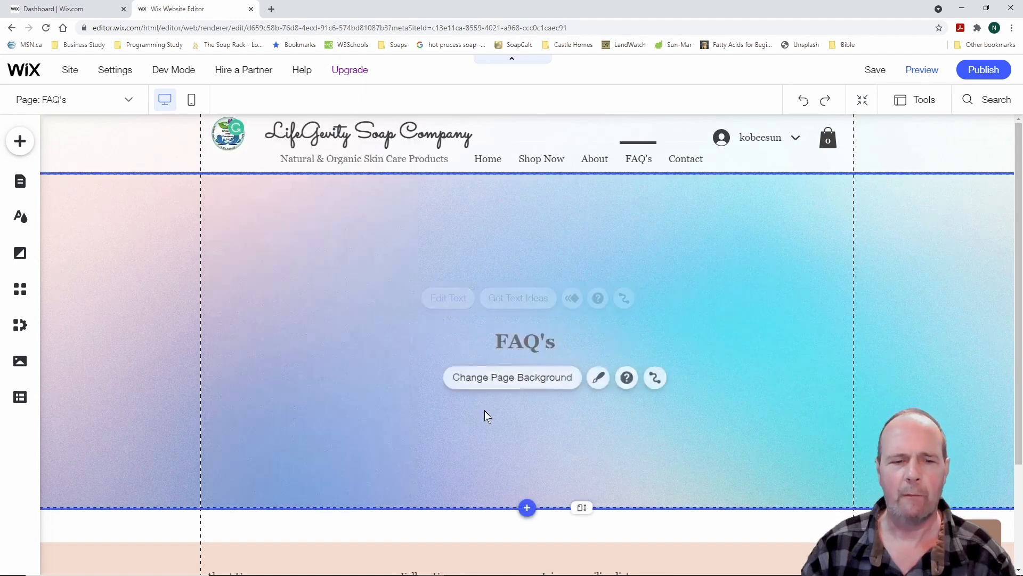
Move the FAQ's heading up under the header and colour it dark red #8B0000
left_click(525, 342)
left_click_drag(525, 343, 522, 234)
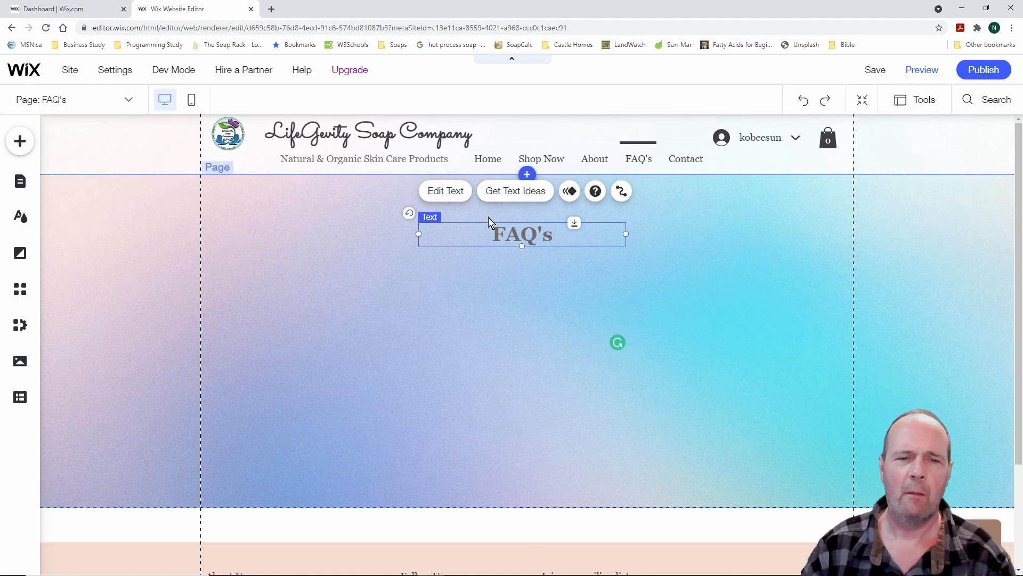
left_click(446, 191)
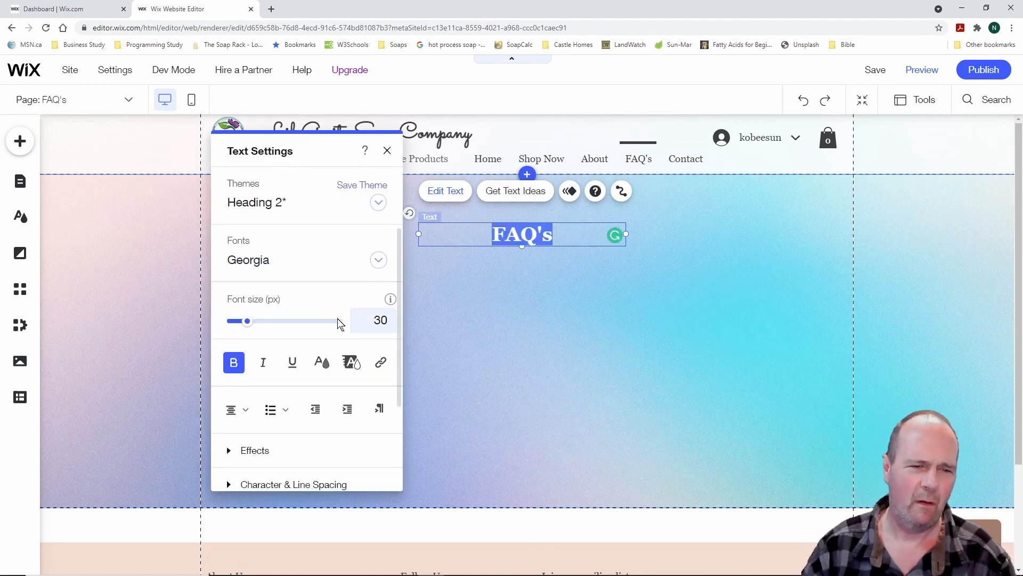
left_click(322, 362)
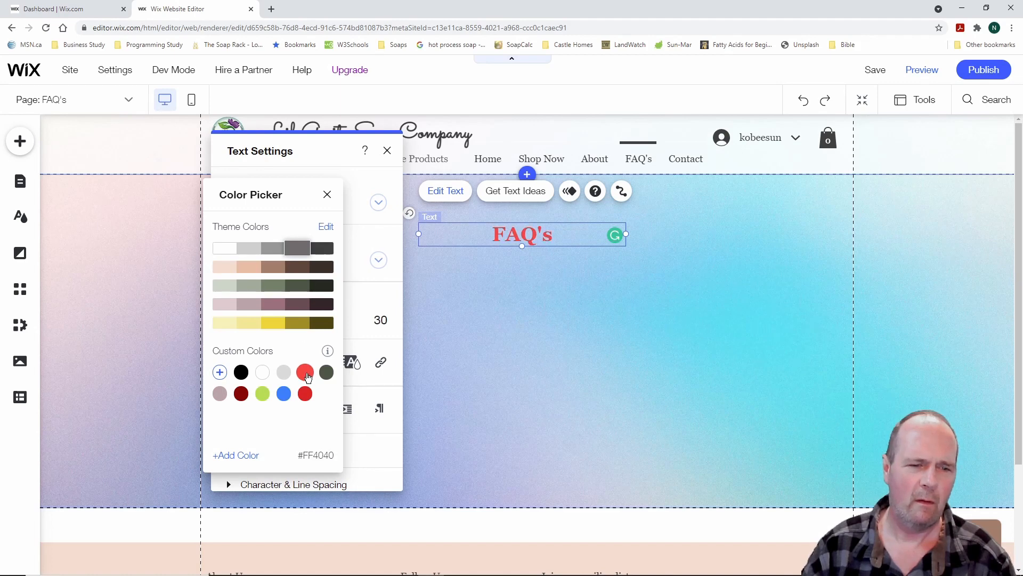
left_click(242, 395)
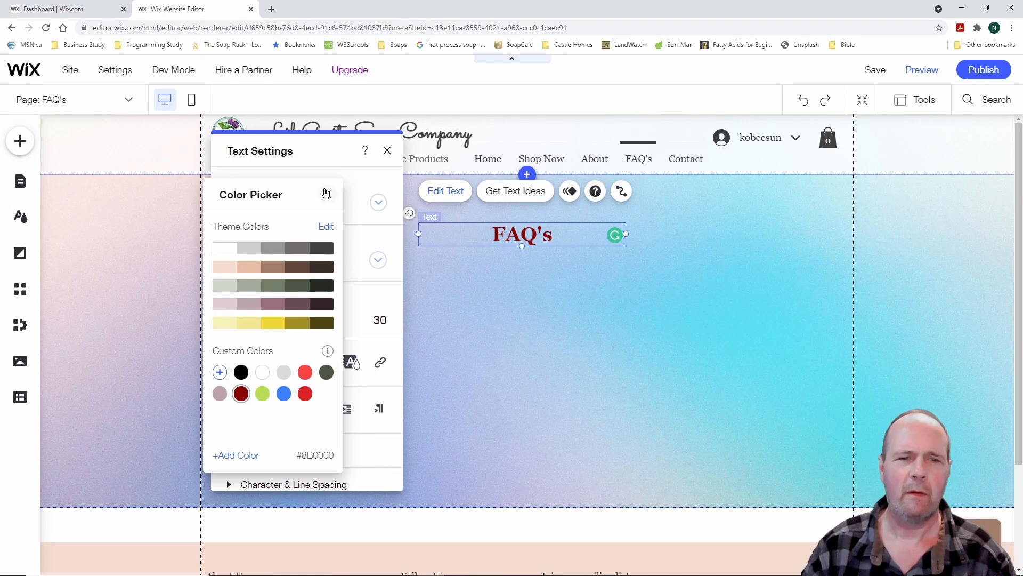
left_click(326, 193)
left_click(387, 151)
left_click(459, 294)
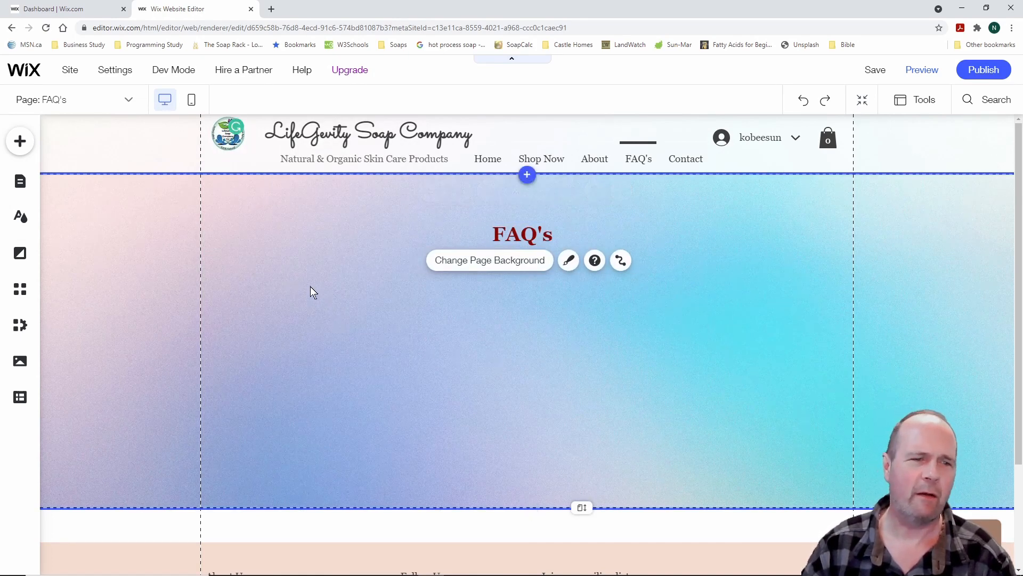
Add a paragraph text element formatted as a numbered list and select its placeholder text
left_click(20, 141)
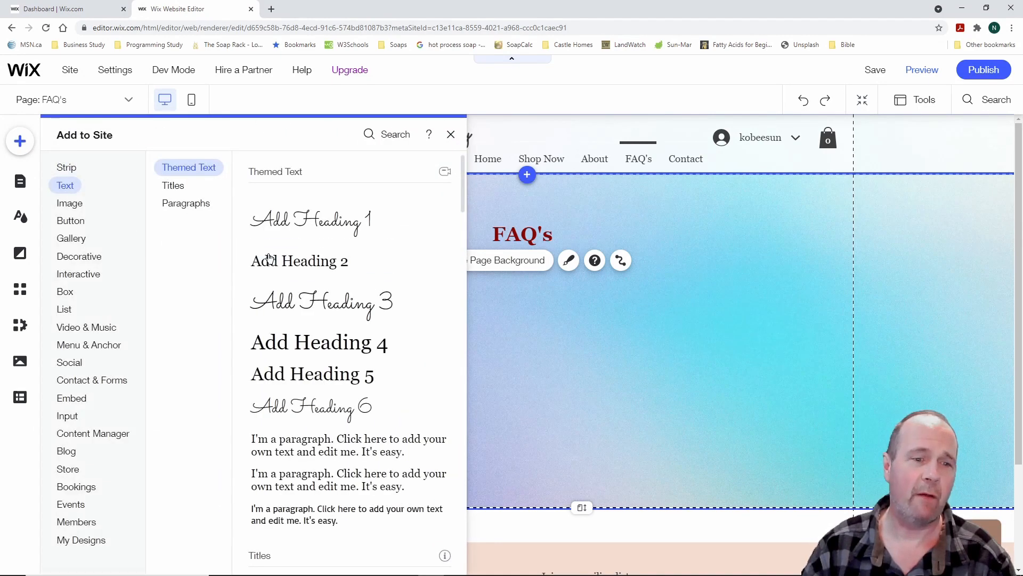
left_click(327, 445)
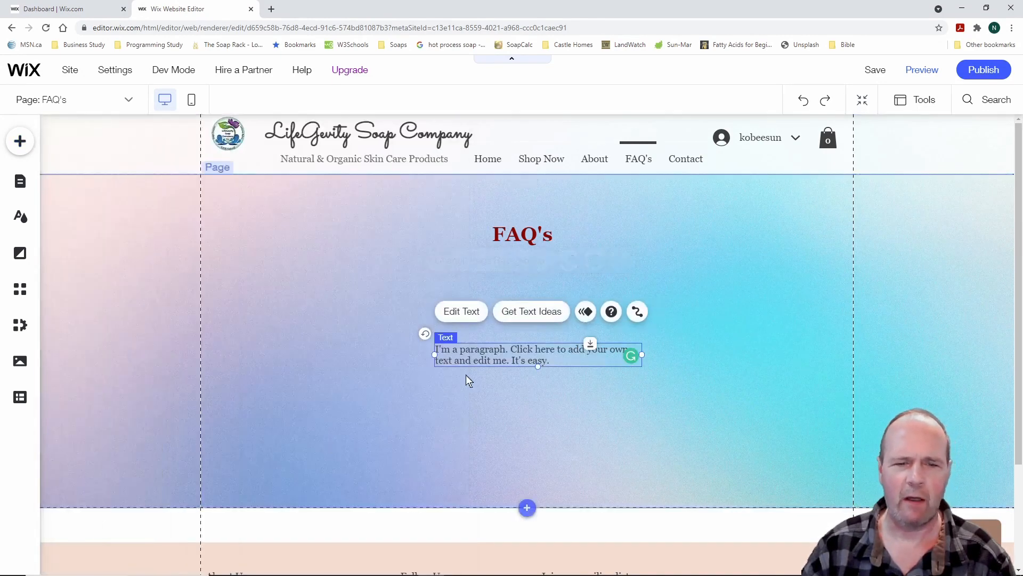
left_click(469, 314)
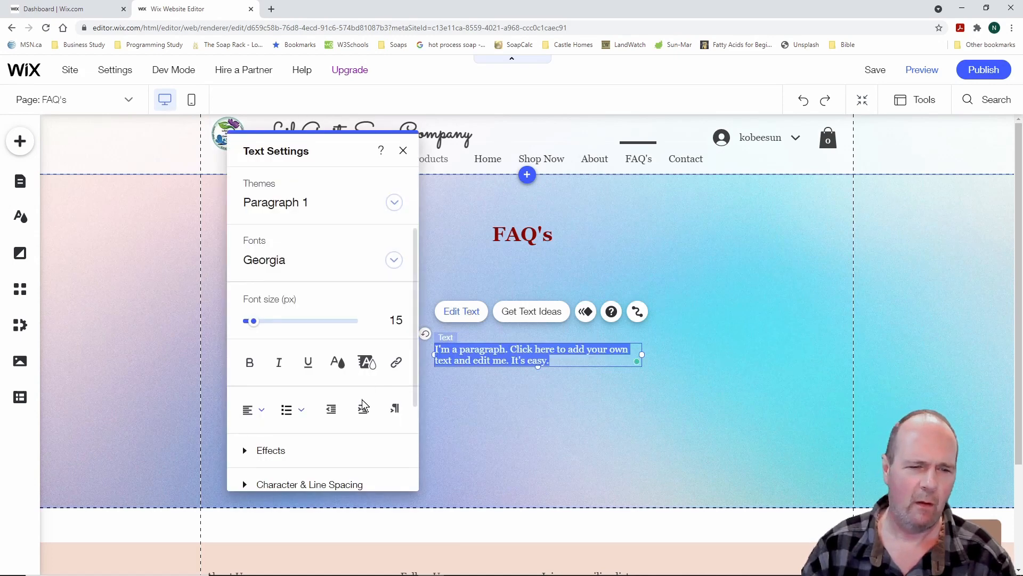
left_click(298, 412)
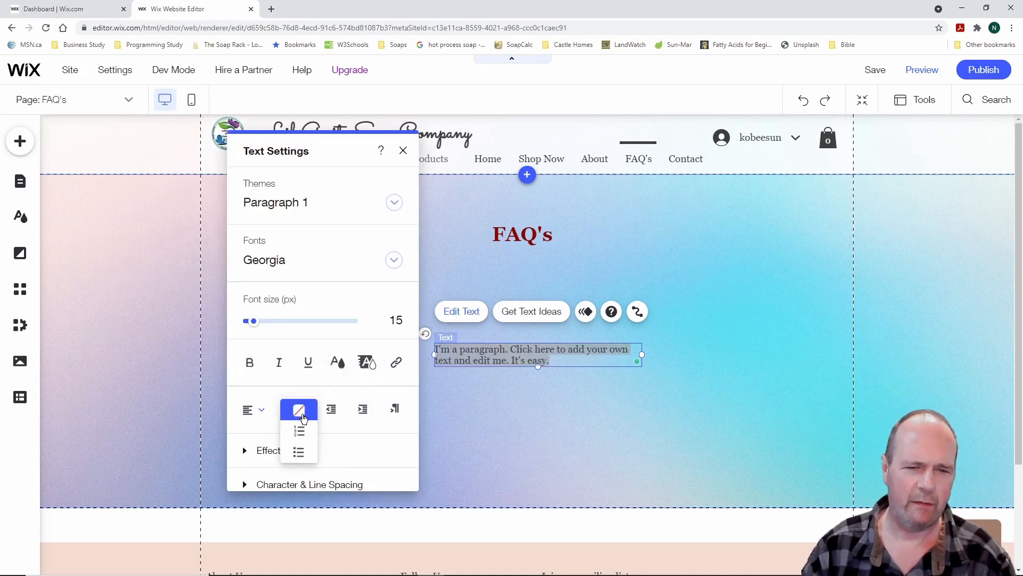
left_click(307, 434)
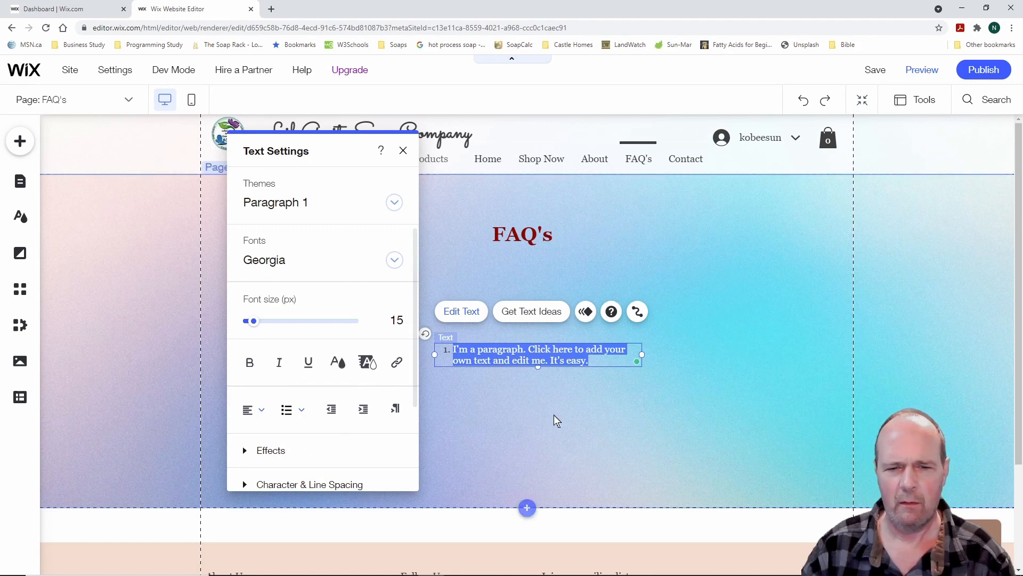
left_click(613, 359)
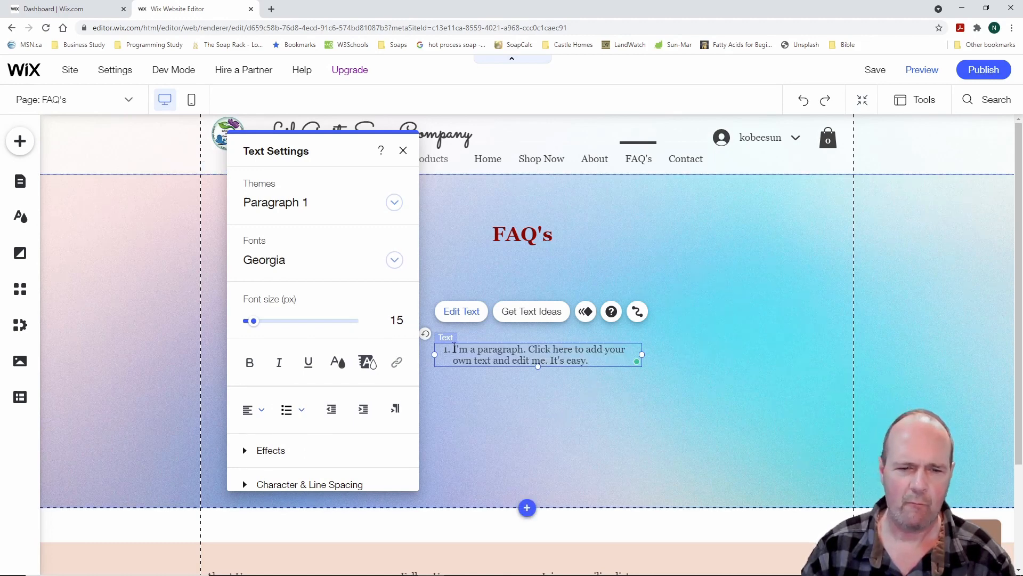
left_click_drag(453, 349, 596, 358)
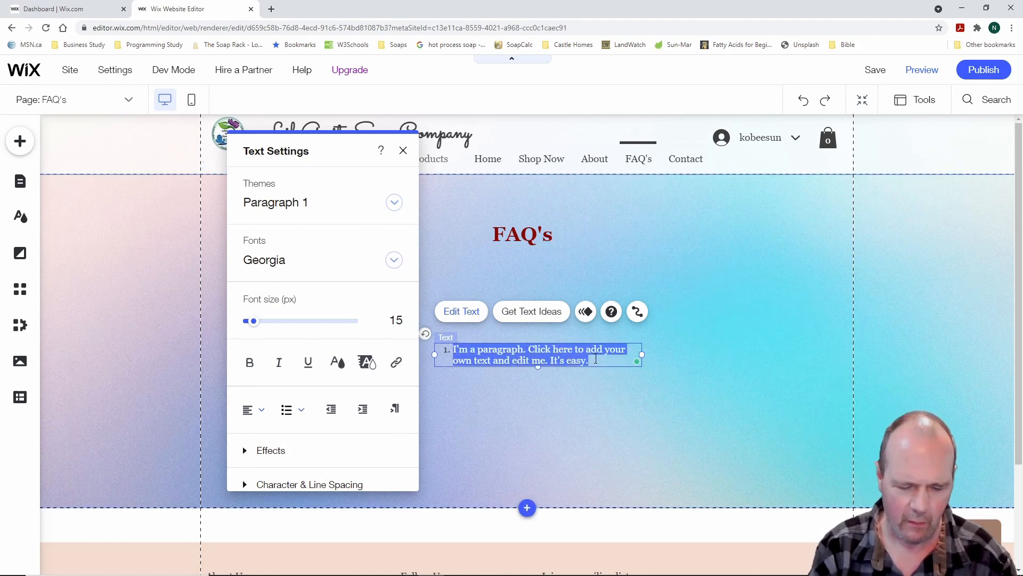
Type four list items: 'Here I will answer all of your questions', 'Yes, our soap', 'You will never find a better shampoo bar', 'Yes, we ship coast to coast'
type("Here I will answe")
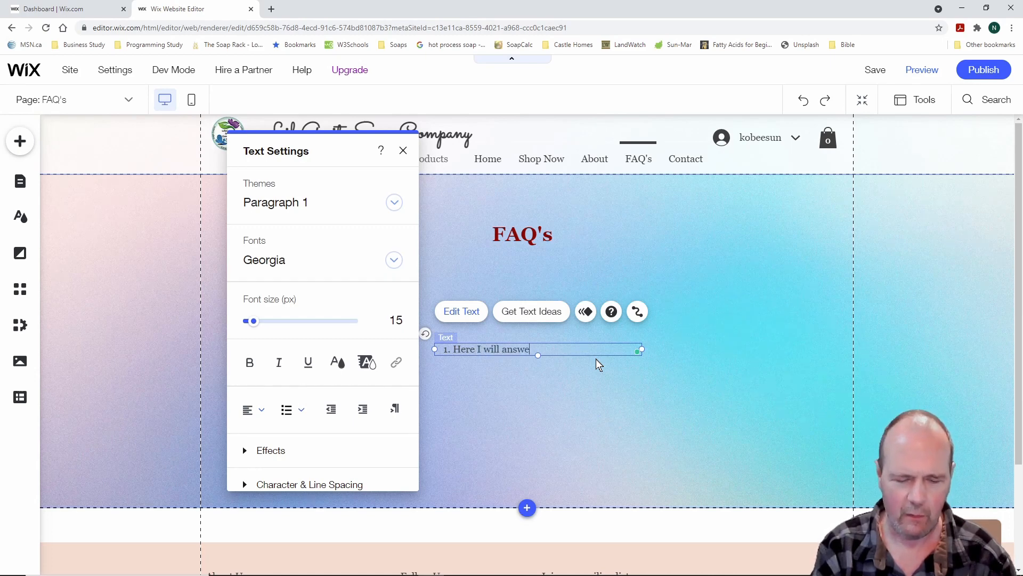
type("r")
type(" al")
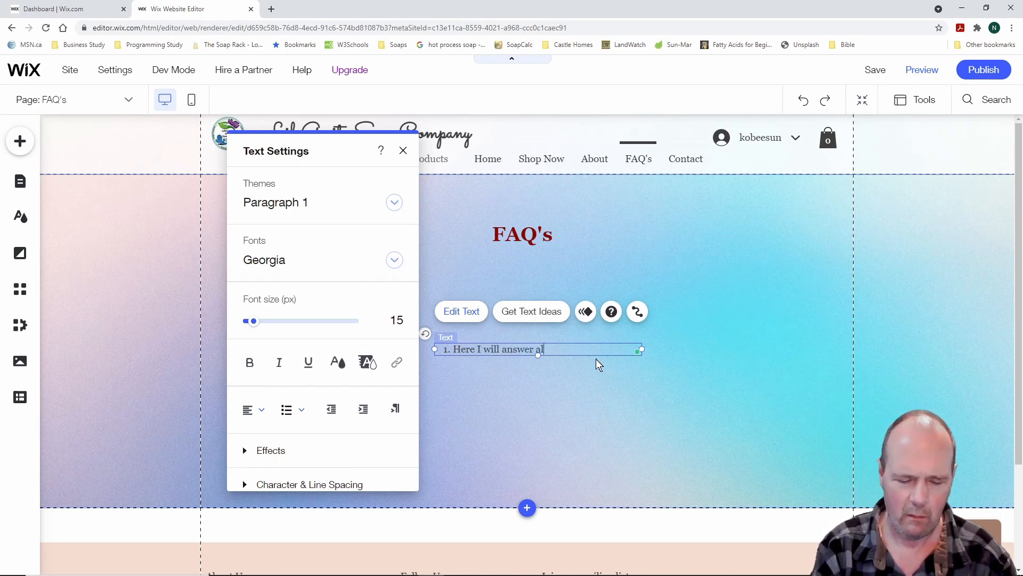
type("l of your q")
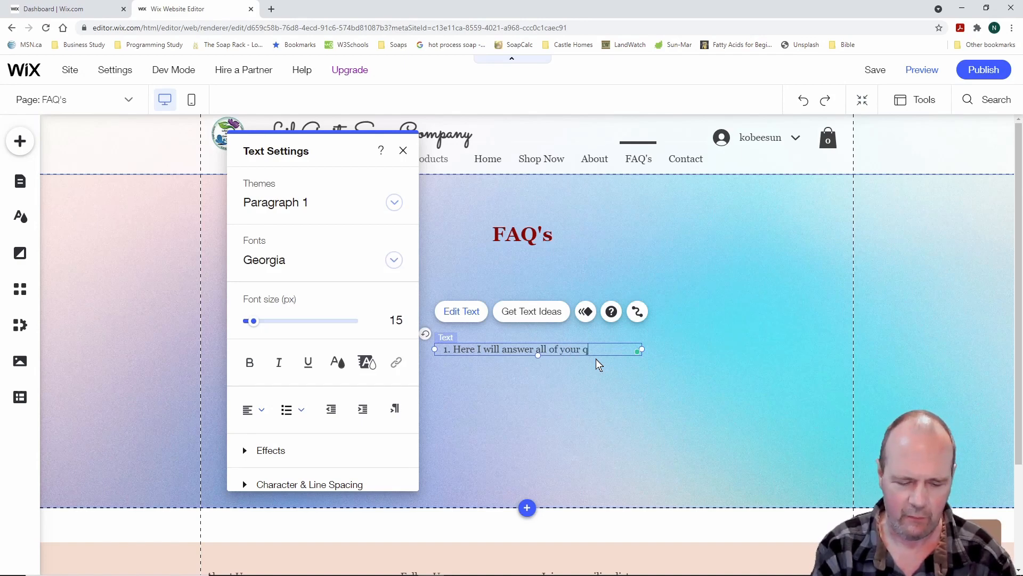
type("uestions")
key("Return")
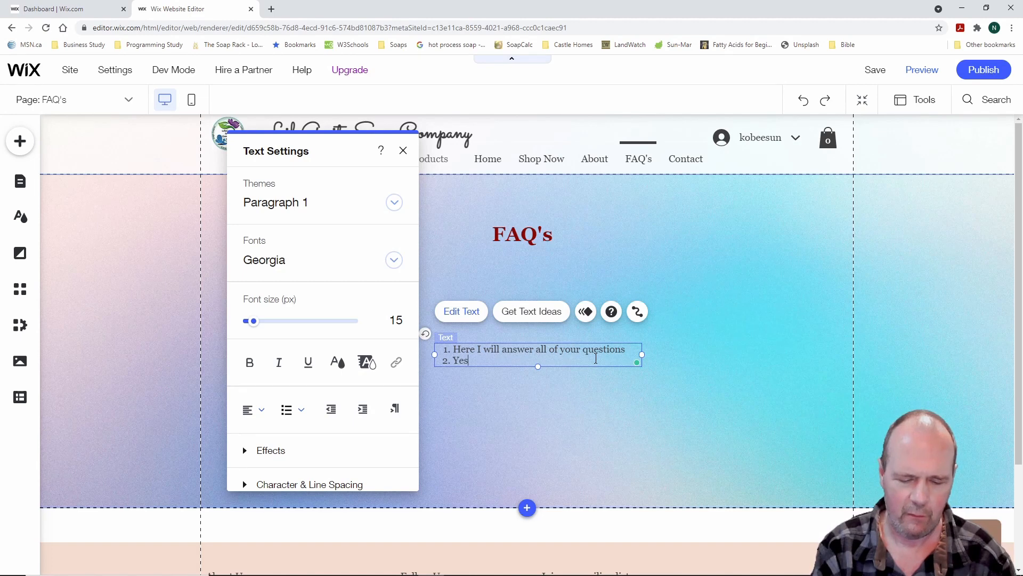
type("Yes o")
key("BackSpace")
key("BackSpace")
type(", our soap is the best ever")
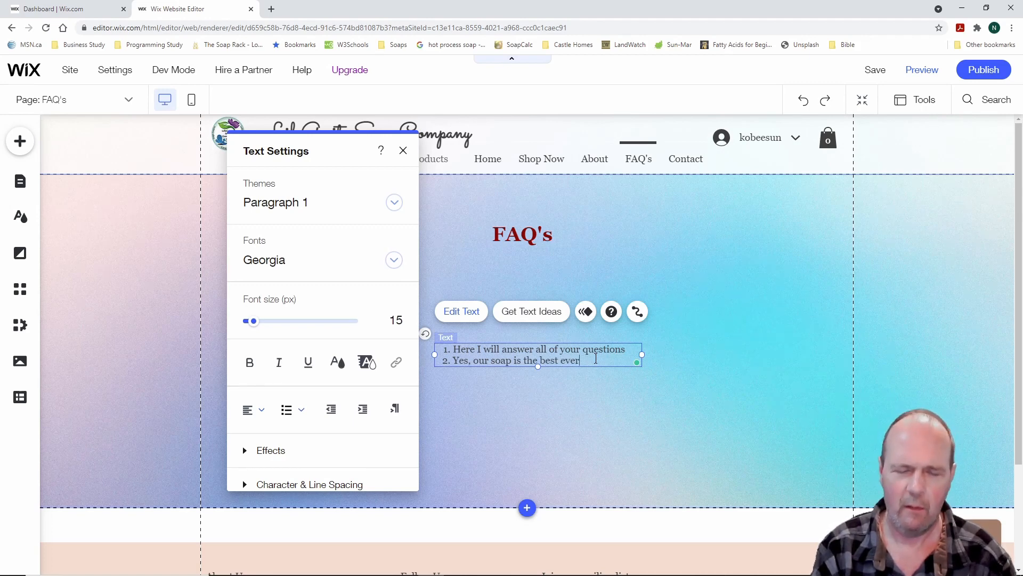
key("Return")
type("You")
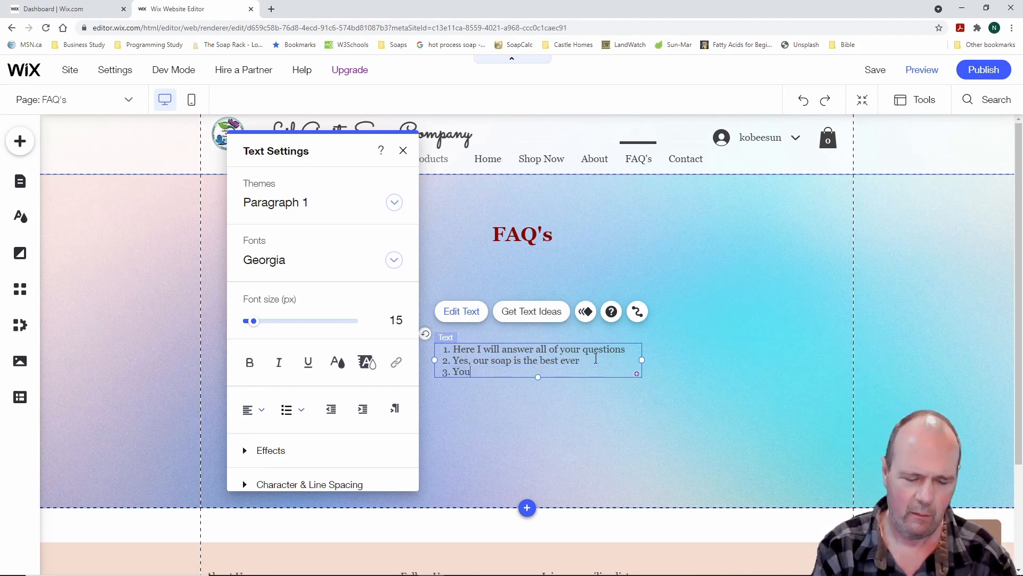
type(" will never find a bett")
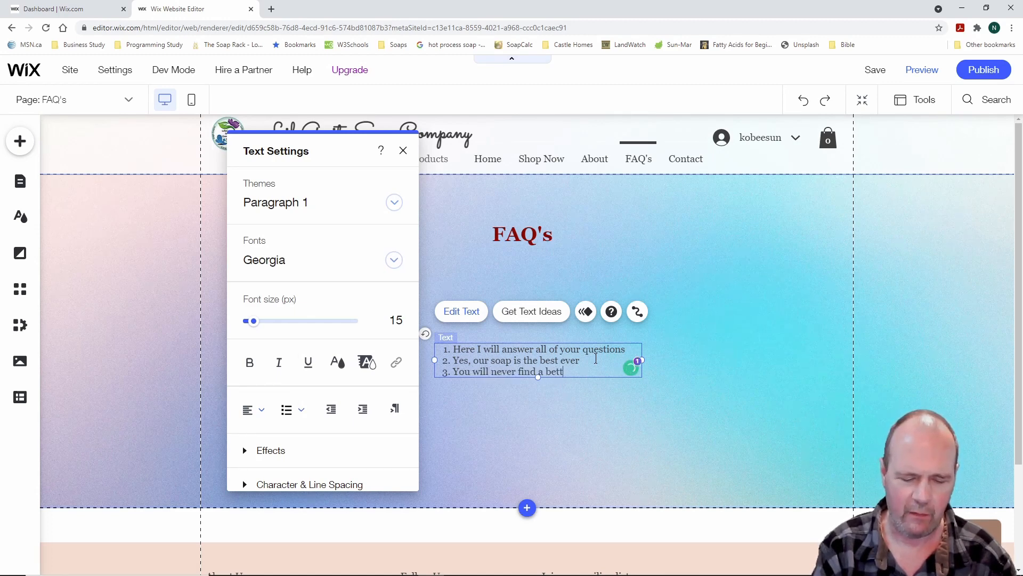
type("er sham")
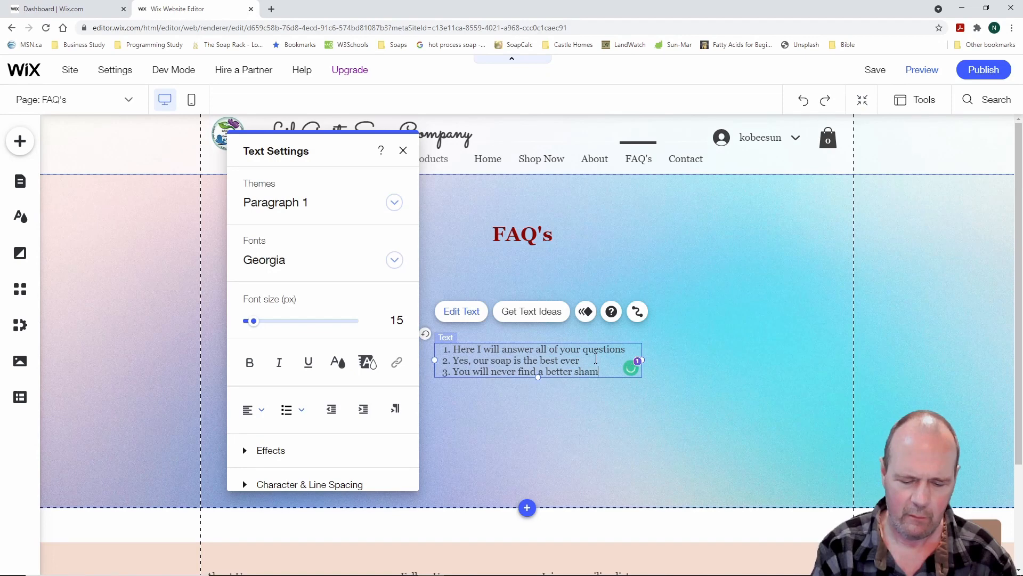
type("poo bar")
key("Return")
type("Yes, we")
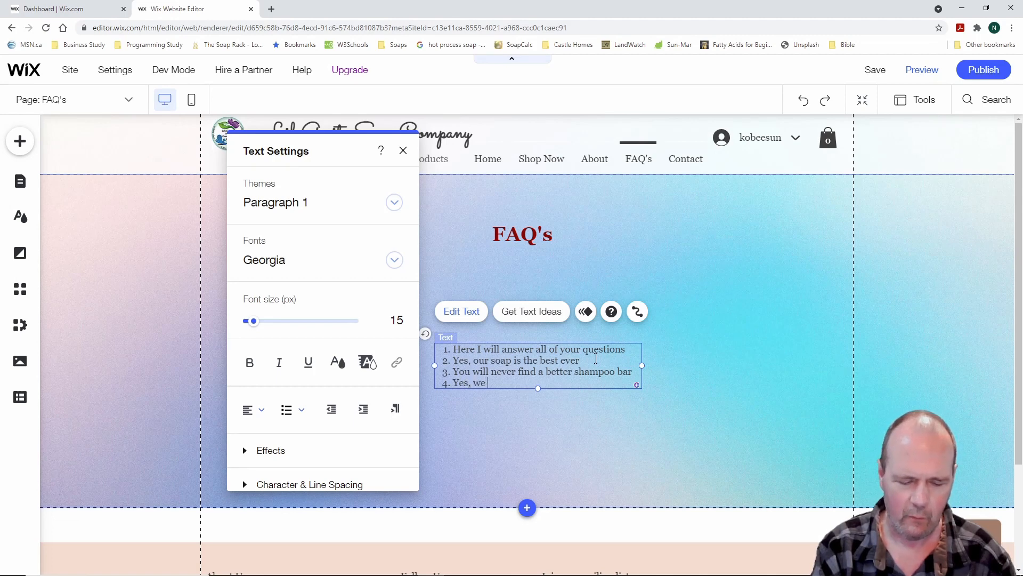
type(" ship coast to coast")
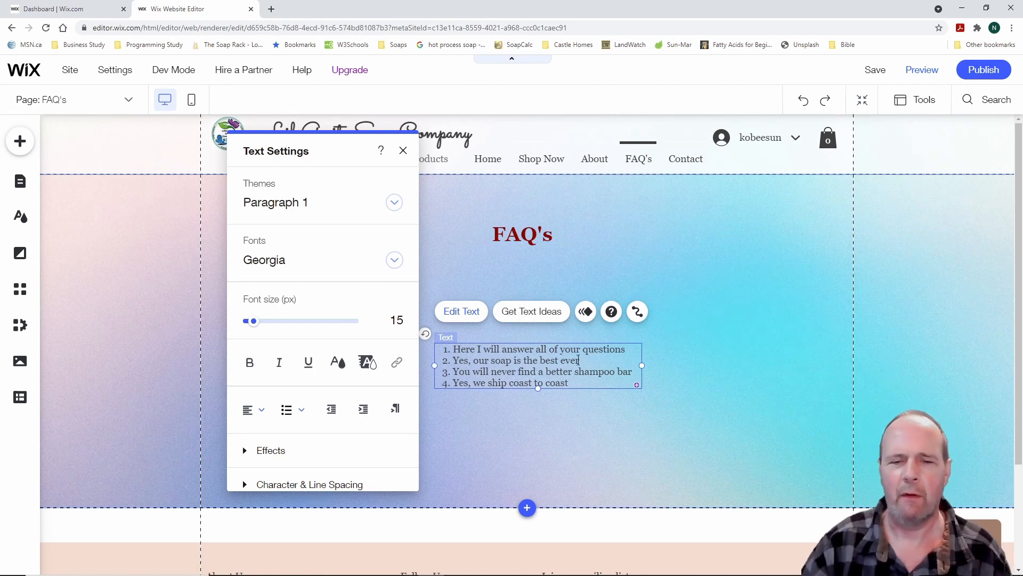
Set all four FAQ list items to 30 px font size
left_click_drag(583, 380, 452, 347)
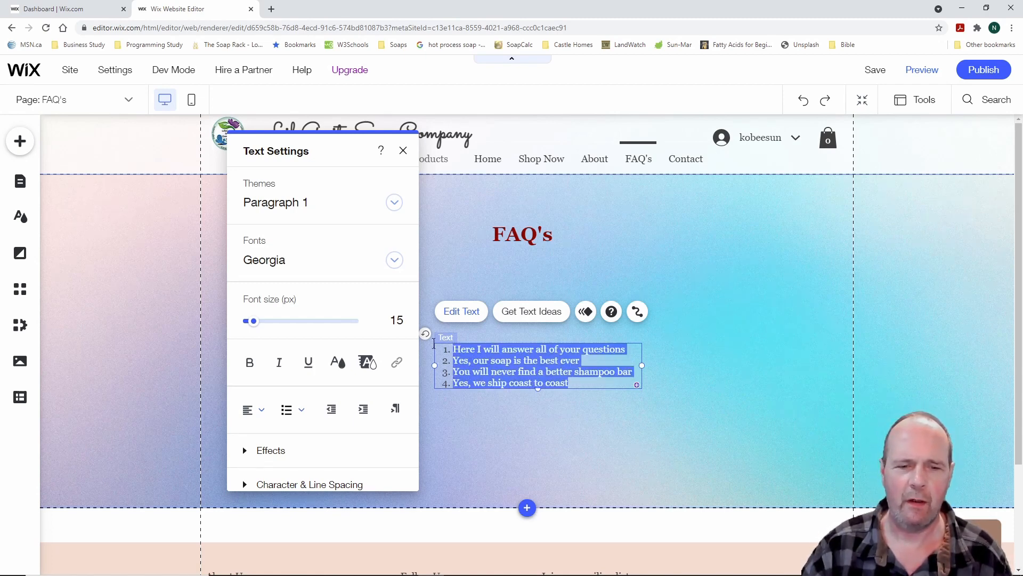
left_click(392, 321)
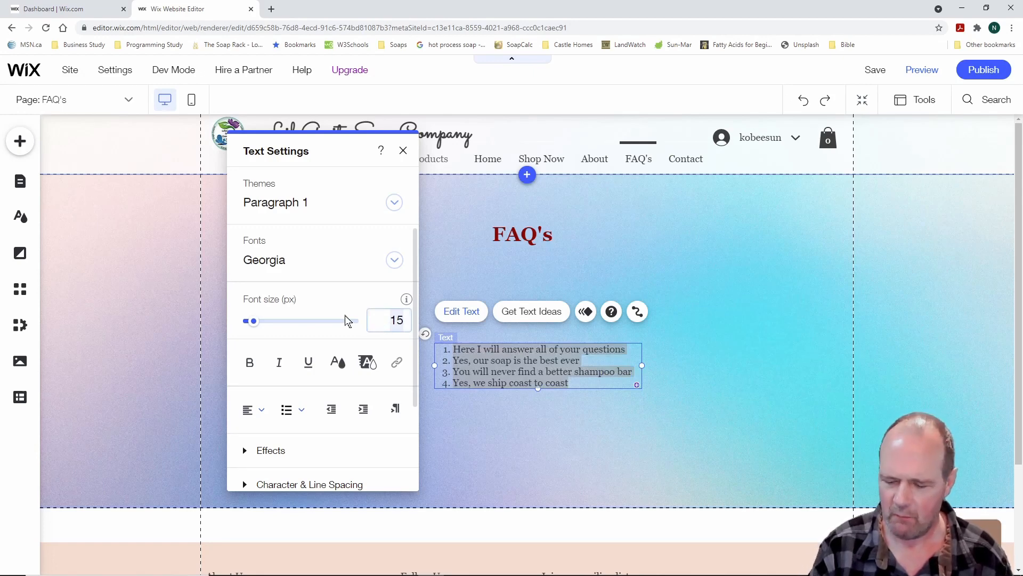
type("30")
key("Return")
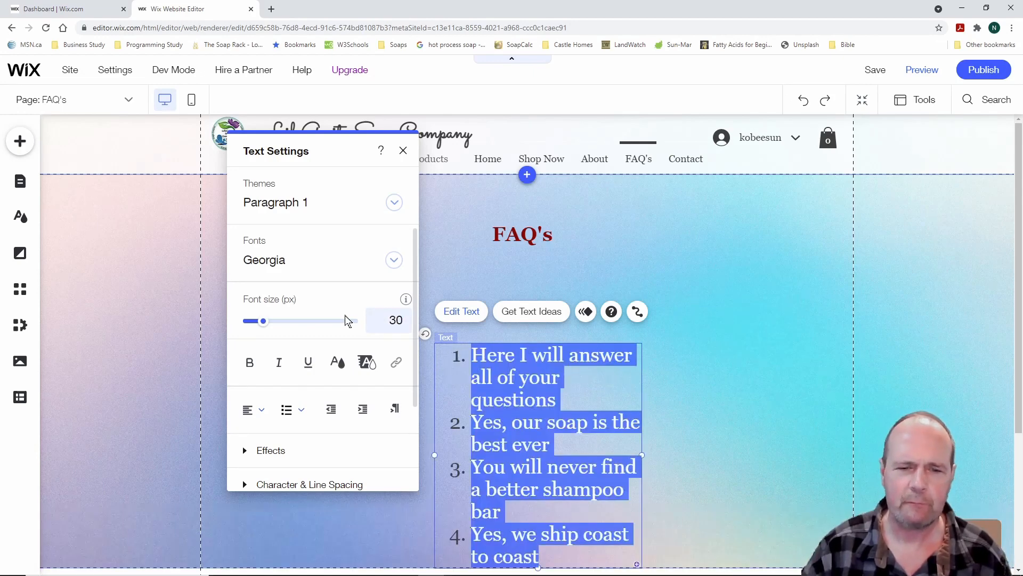
Widen the list box so each answer fits one line and move it up under the heading
left_click_drag(642, 456, 715, 450)
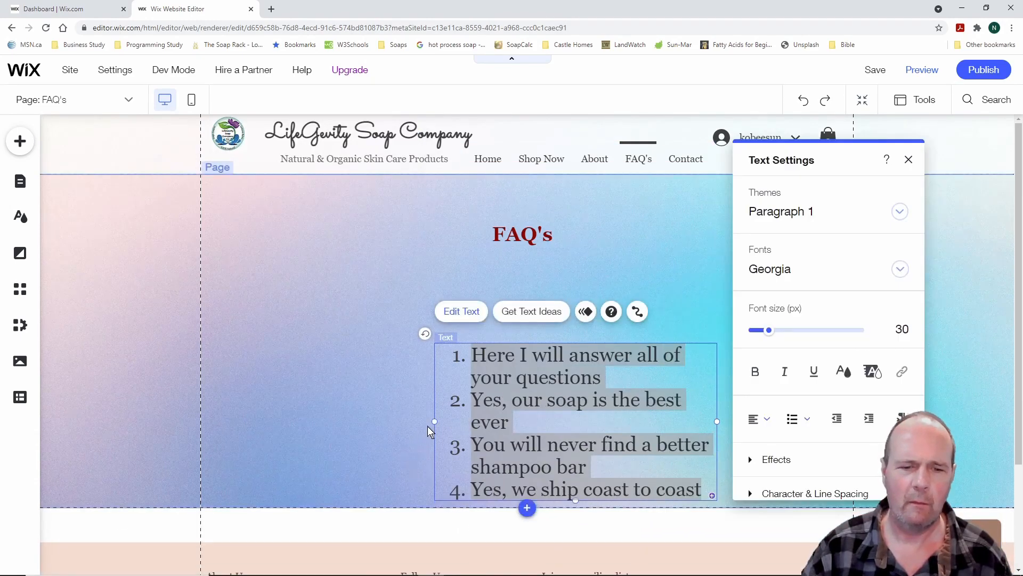
left_click_drag(432, 421, 367, 423)
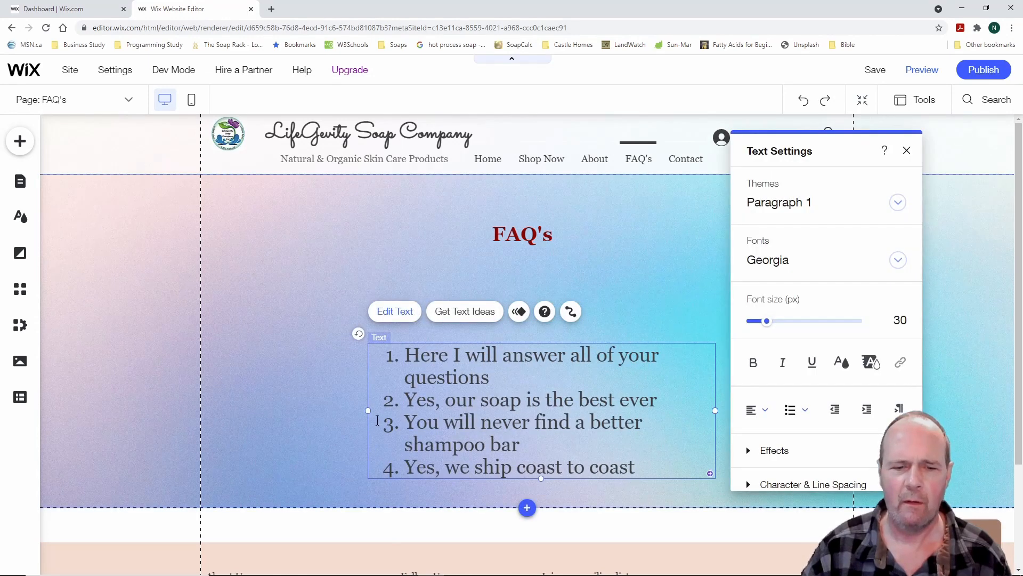
left_click_drag(368, 411, 309, 416)
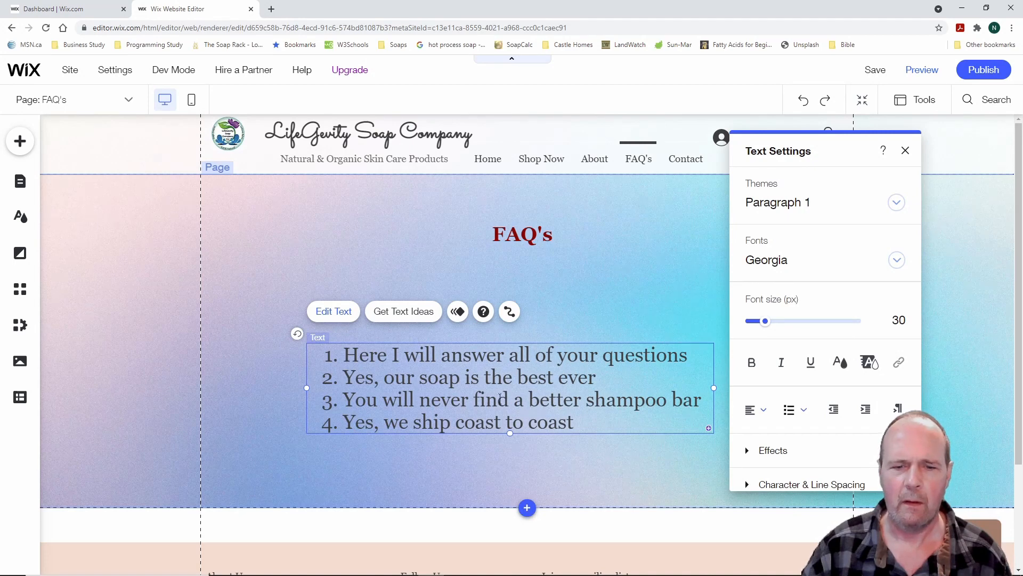
left_click(361, 261)
left_click(485, 373)
left_click_drag(486, 374, 503, 329)
left_click(278, 280)
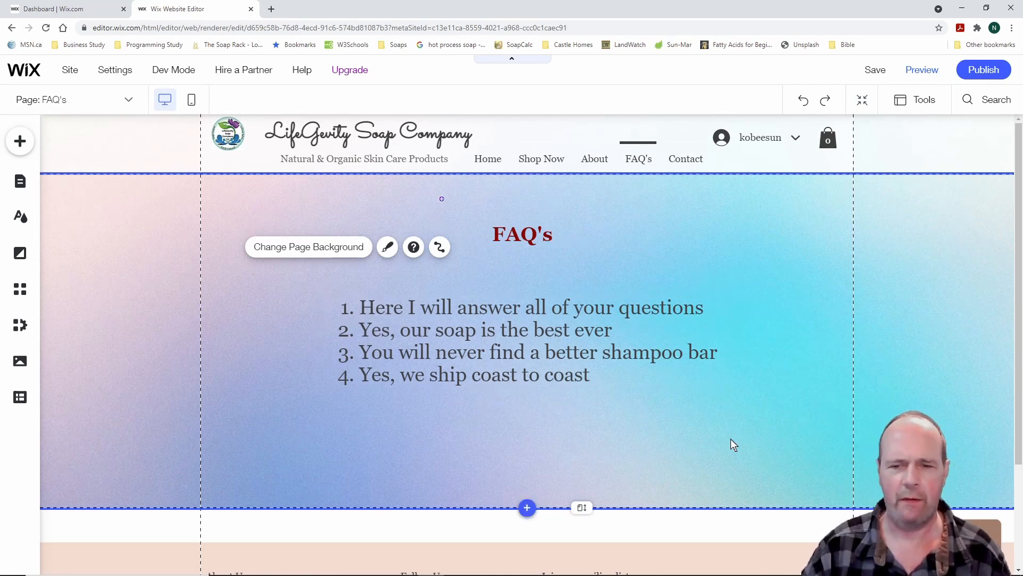
Apply underline to the dark red FAQ's heading text
left_click(529, 238)
left_click(447, 192)
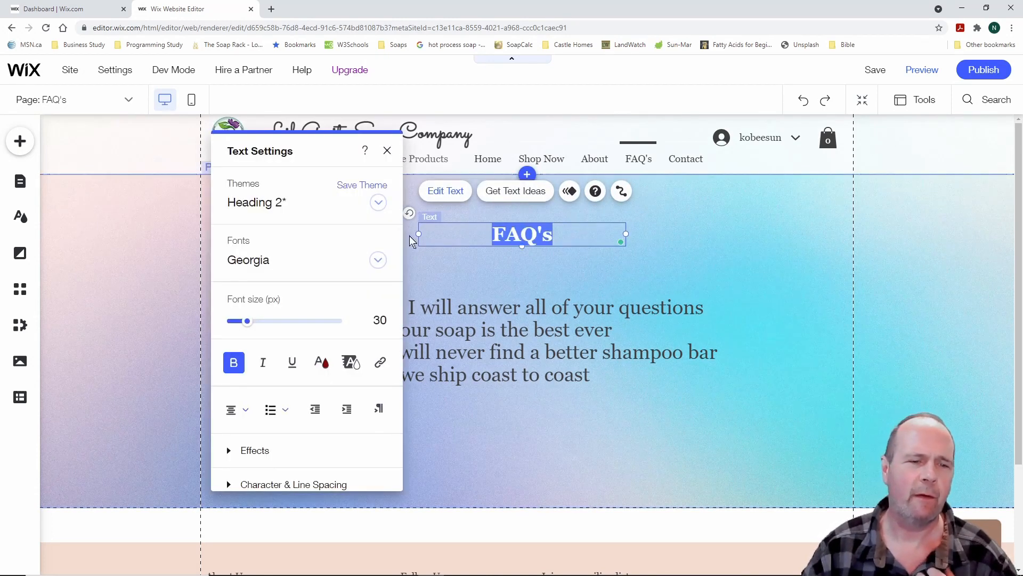
left_click(292, 360)
left_click(387, 151)
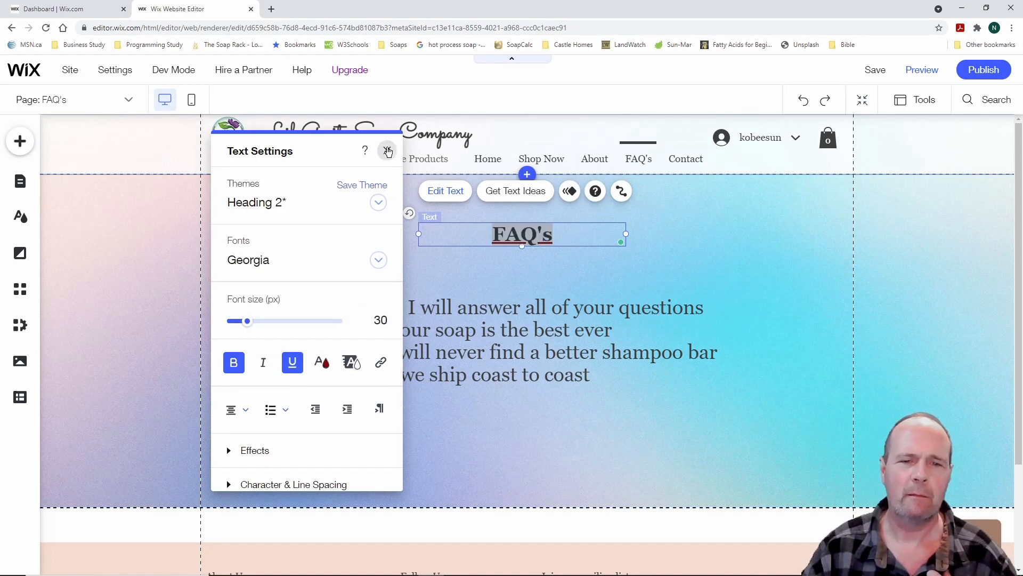
left_click(859, 294)
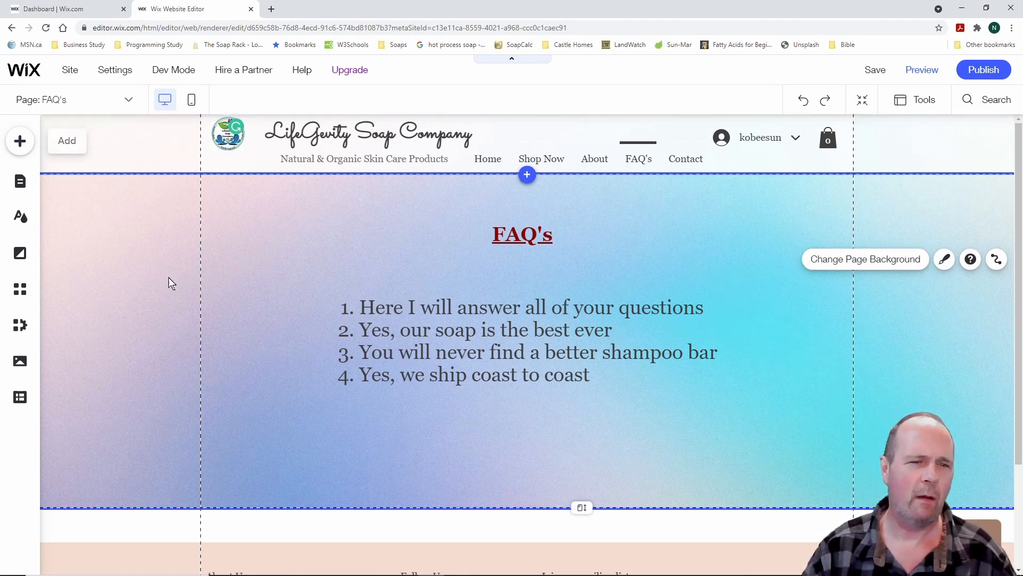
left_click(21, 183)
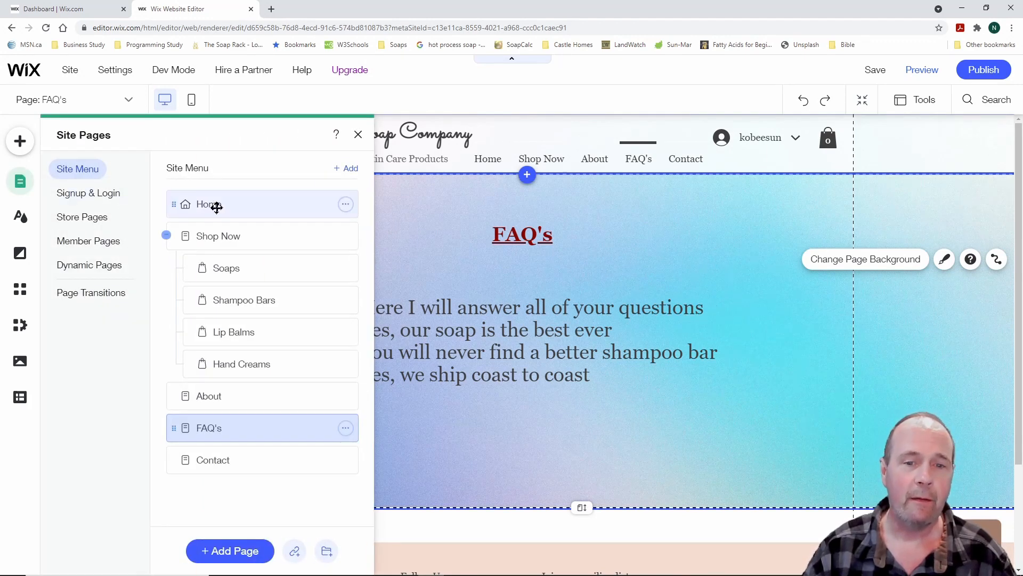
left_click(217, 208)
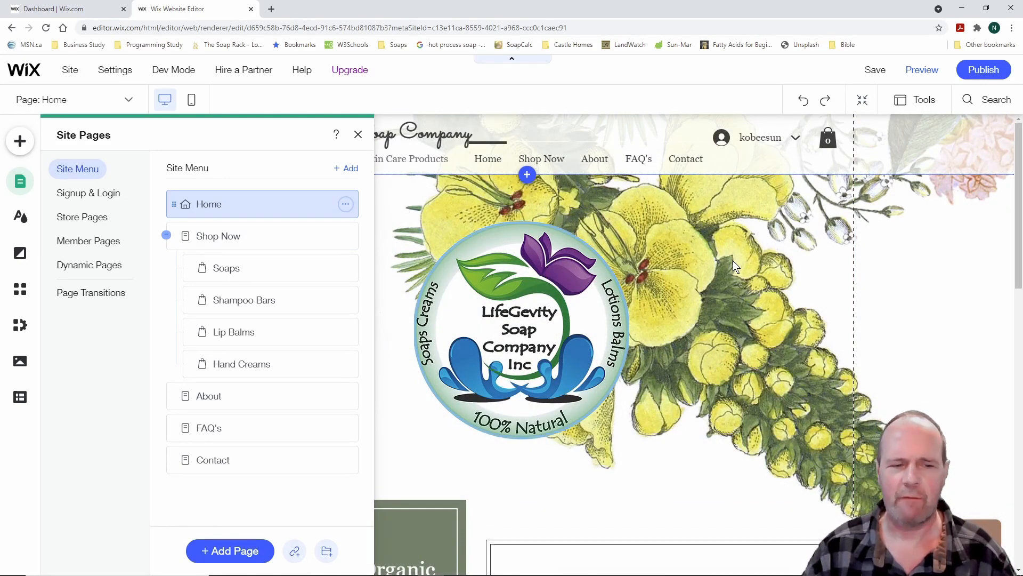
left_click(359, 134)
scroll(305, 356, "down", 10)
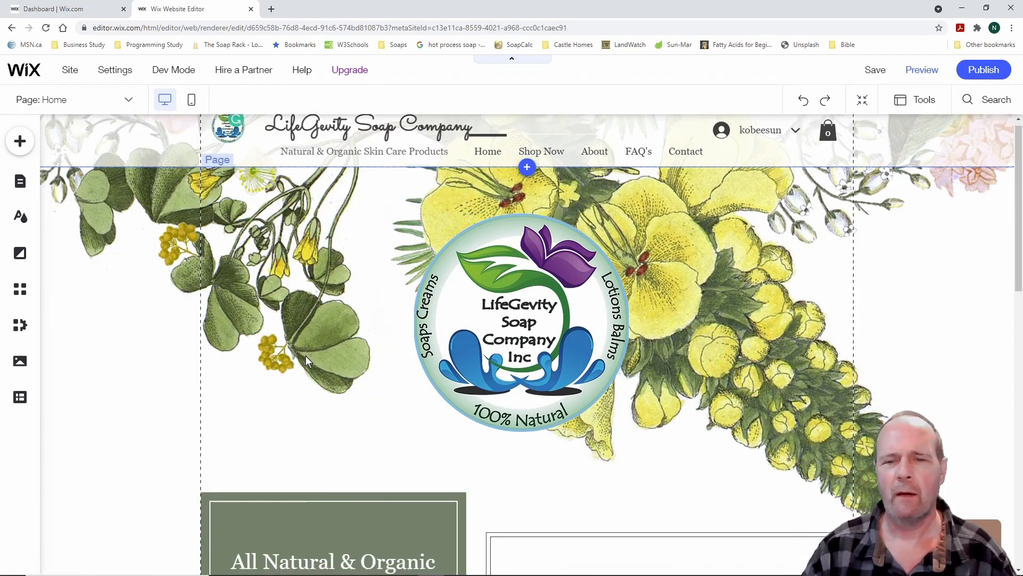
scroll(305, 355, "down", 3)
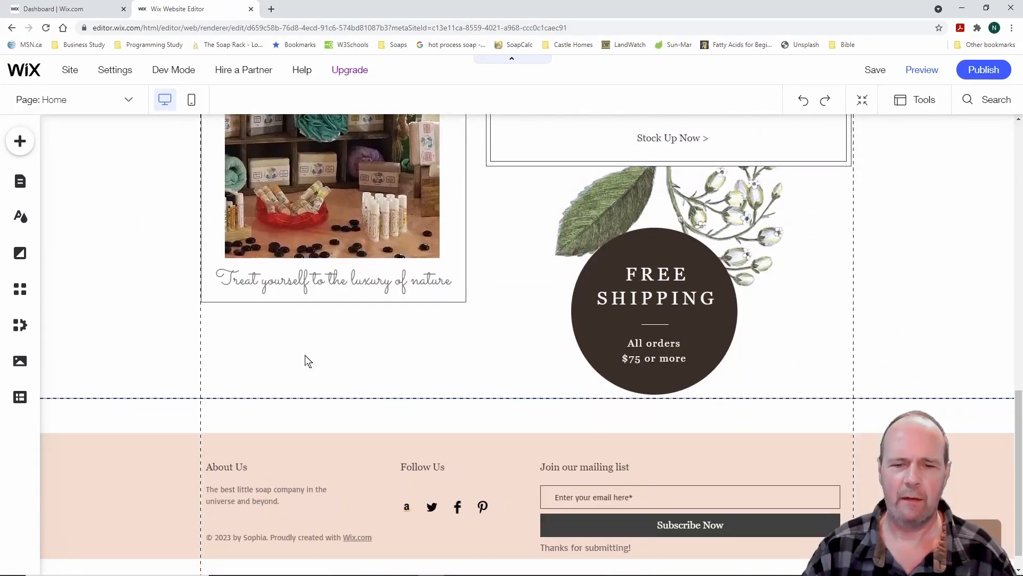
scroll(305, 354, "up", 11)
scroll(306, 356, "up", 2)
scroll(305, 356, "down", 9)
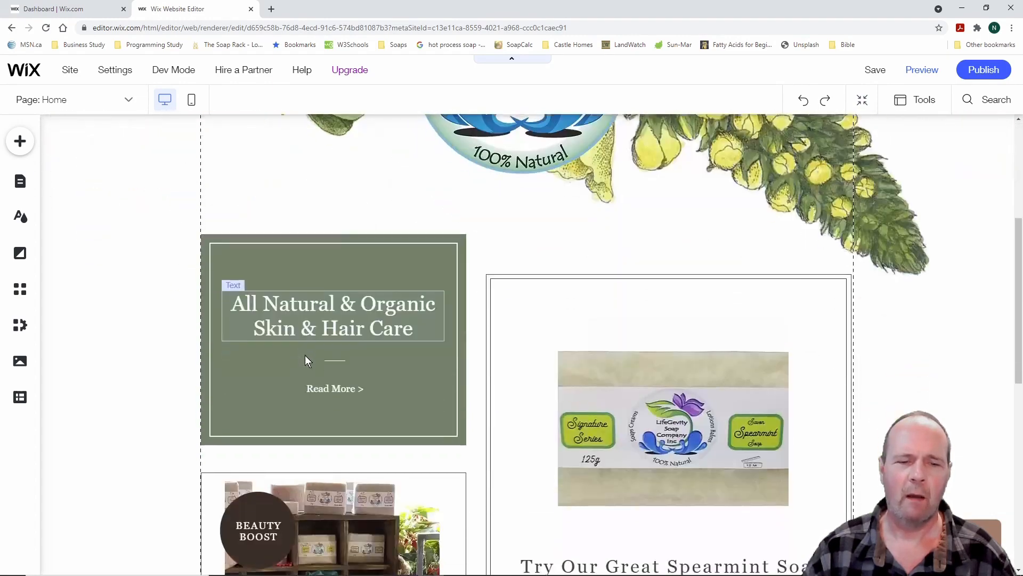
scroll(305, 356, "down", 2)
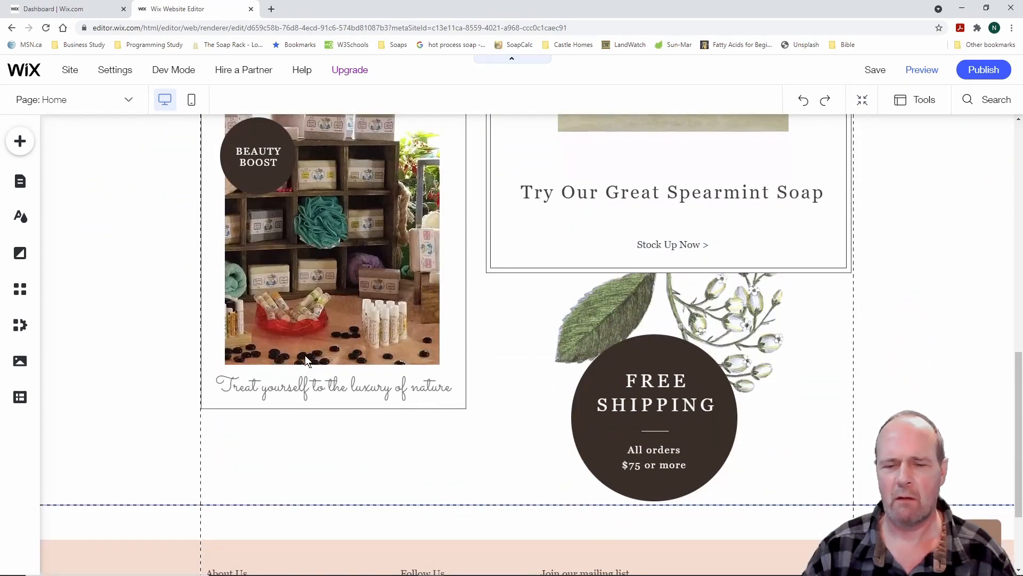
left_click(658, 357)
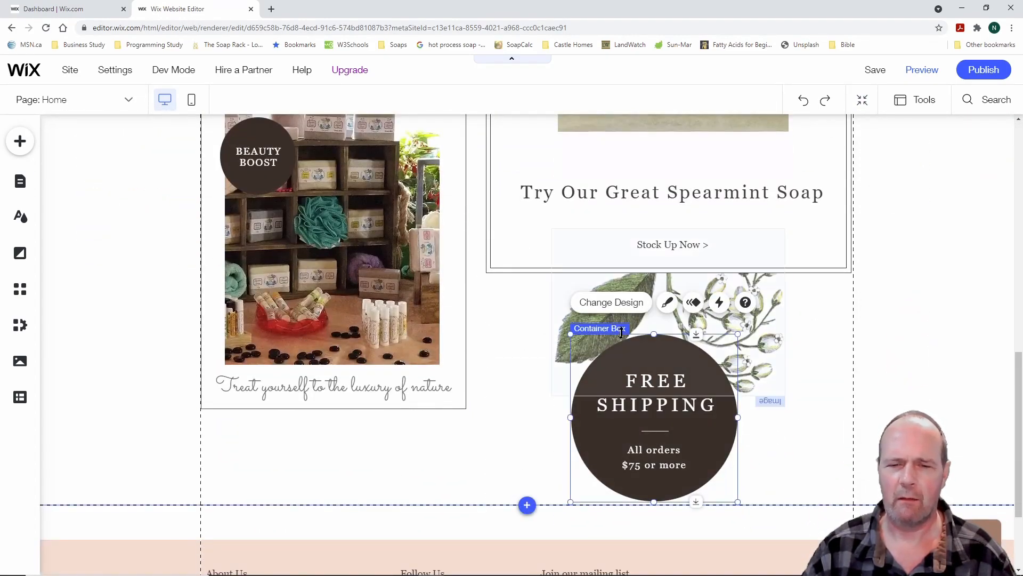
Change the Free Shipping circle's fill from dark brown to light peach #EDBBA4
left_click(619, 305)
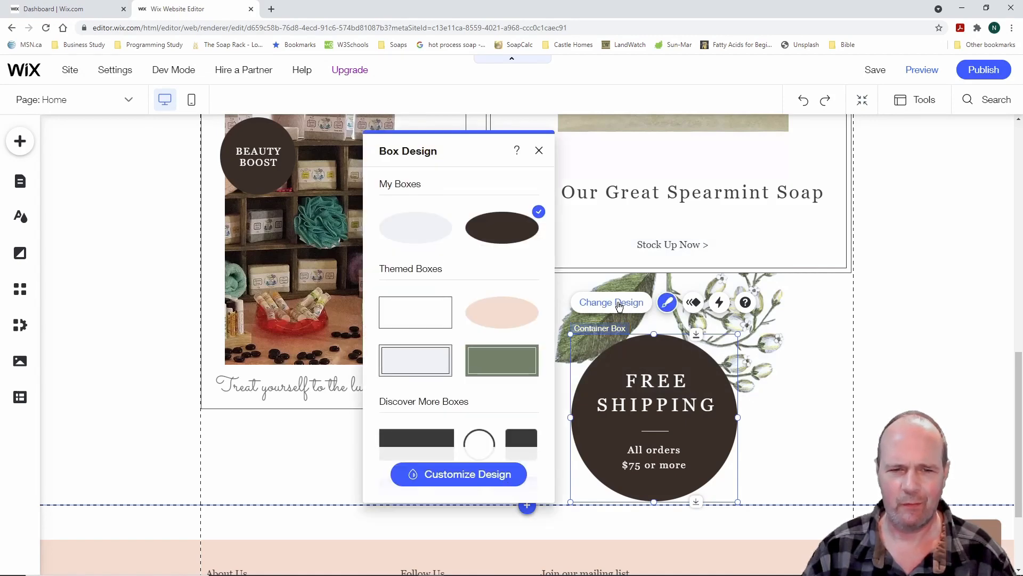
left_click(489, 475)
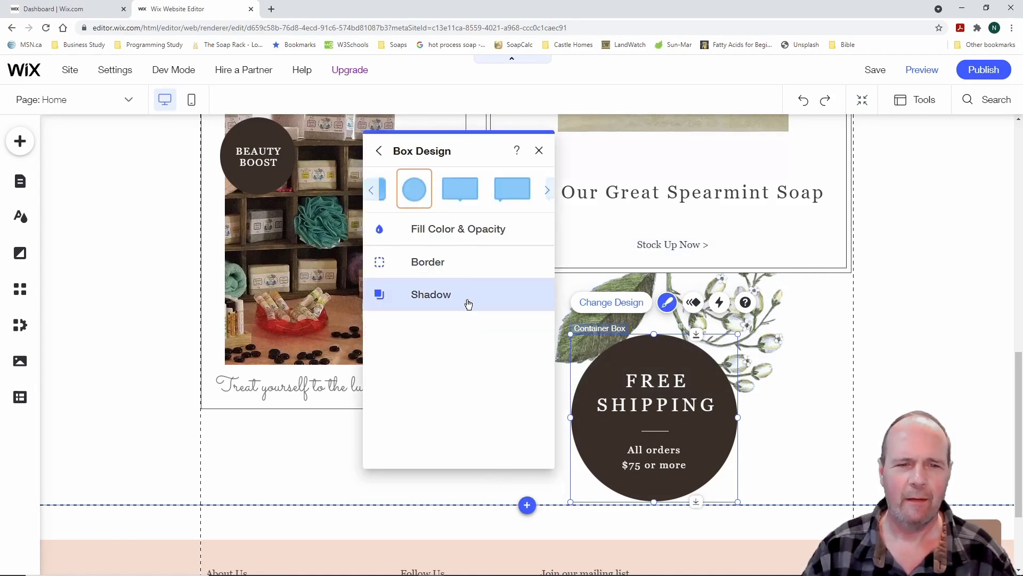
left_click(381, 232)
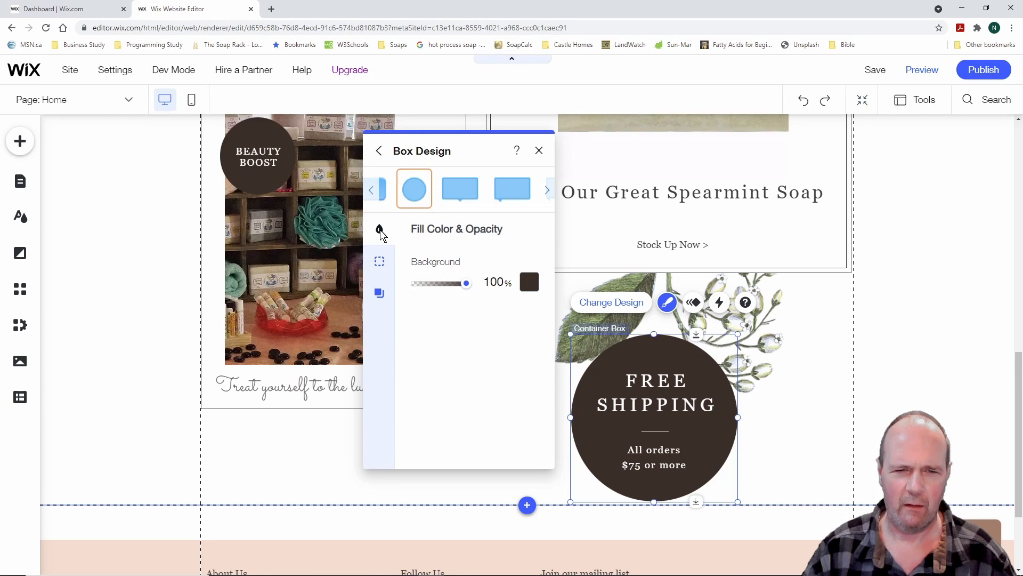
left_click(529, 282)
left_click(598, 369)
left_click(576, 371)
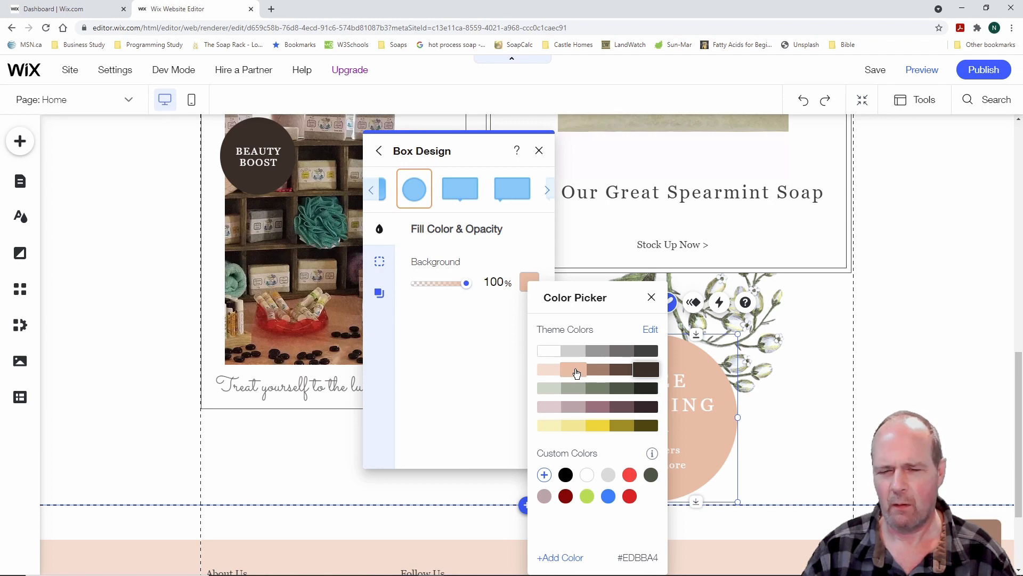
left_click(485, 362)
left_click(540, 152)
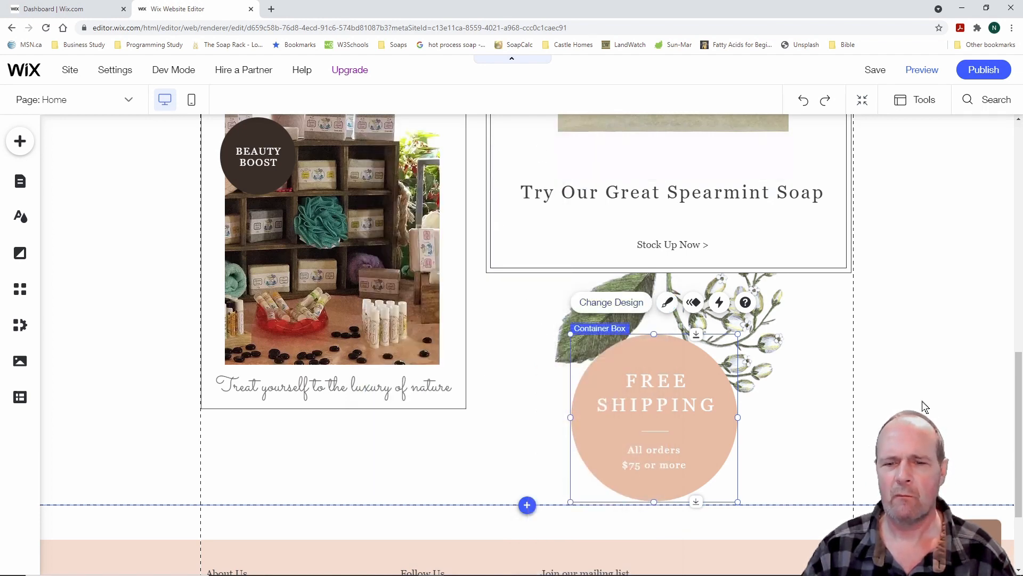
left_click(829, 399)
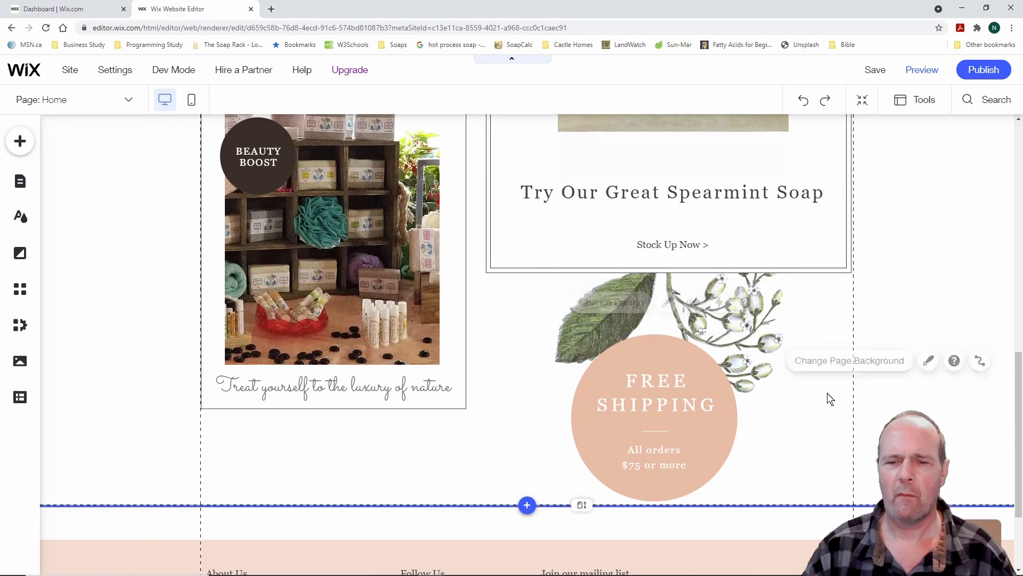
Colour the FREE SHIPPING heading dark brown #35262A
left_click(682, 404)
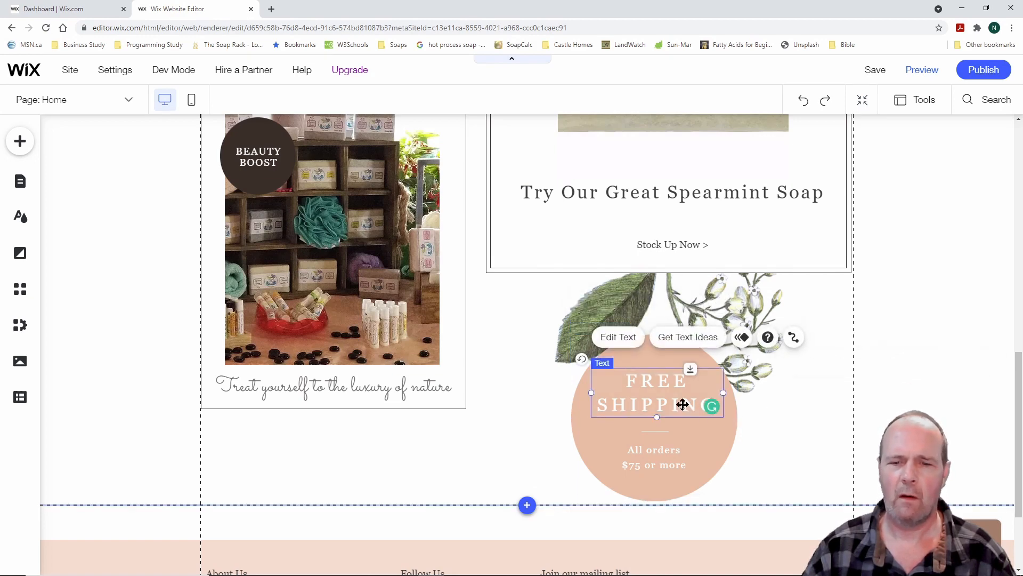
left_click(619, 338)
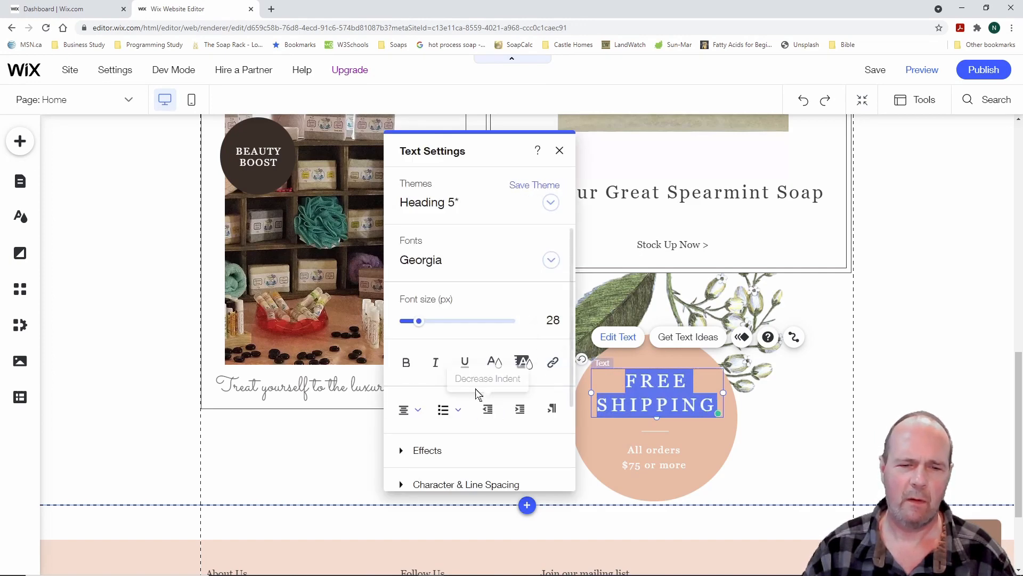
left_click(495, 365)
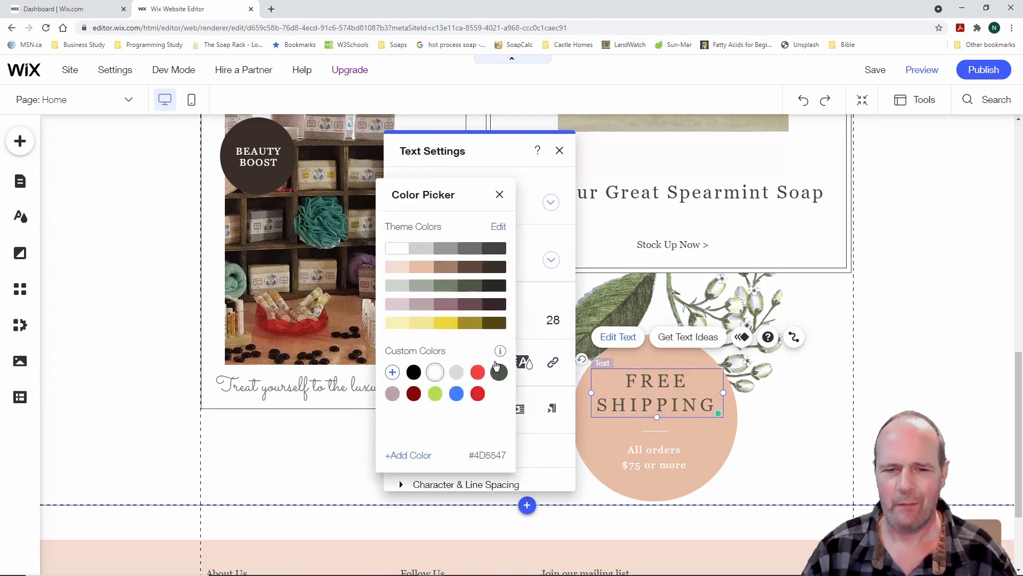
left_click(495, 307)
left_click(655, 450)
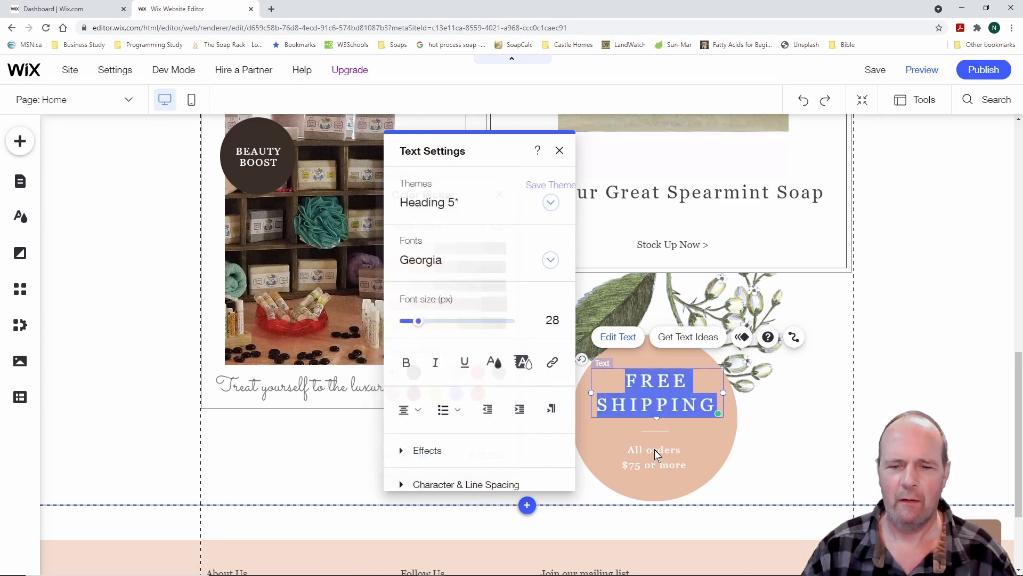
Colour the 'All orders $75 or more' line dark brown #35262A as well
left_click(657, 452)
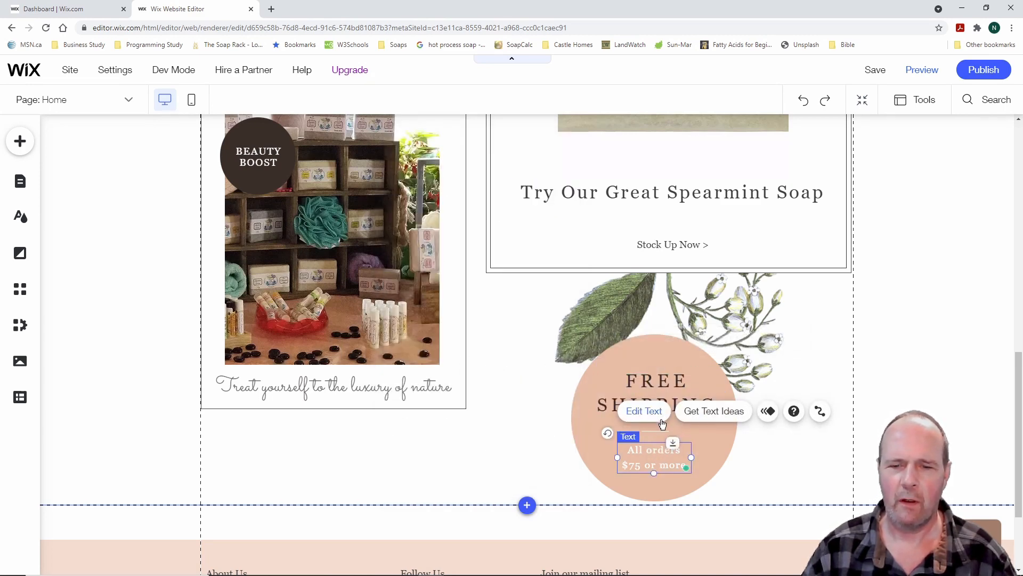
left_click(645, 411)
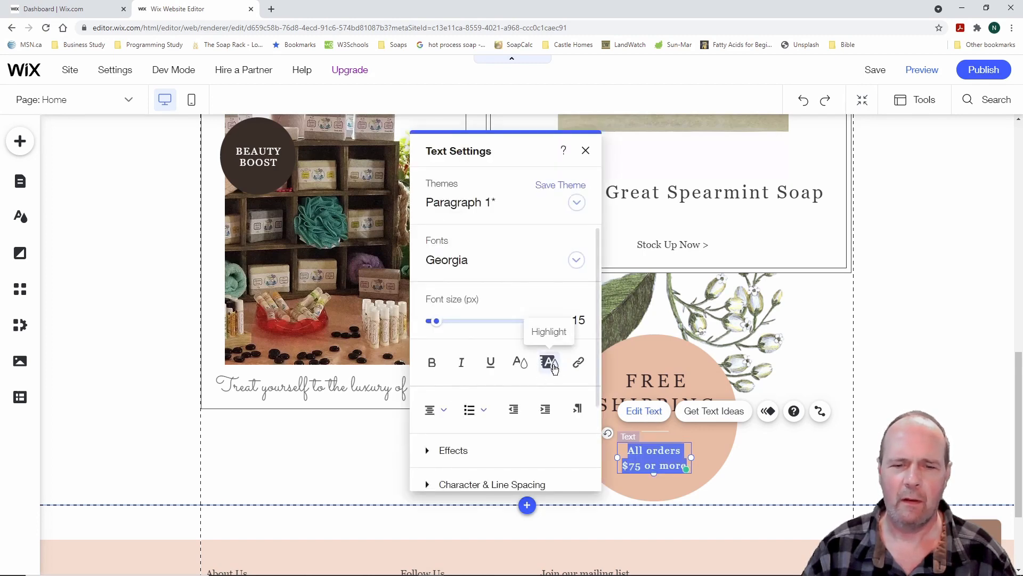
left_click(520, 363)
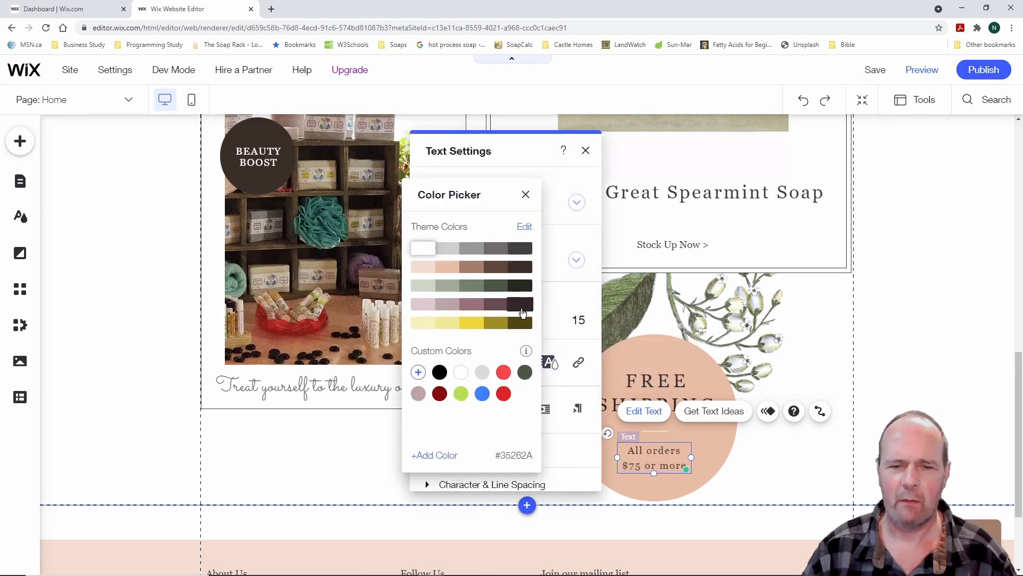
left_click(764, 454)
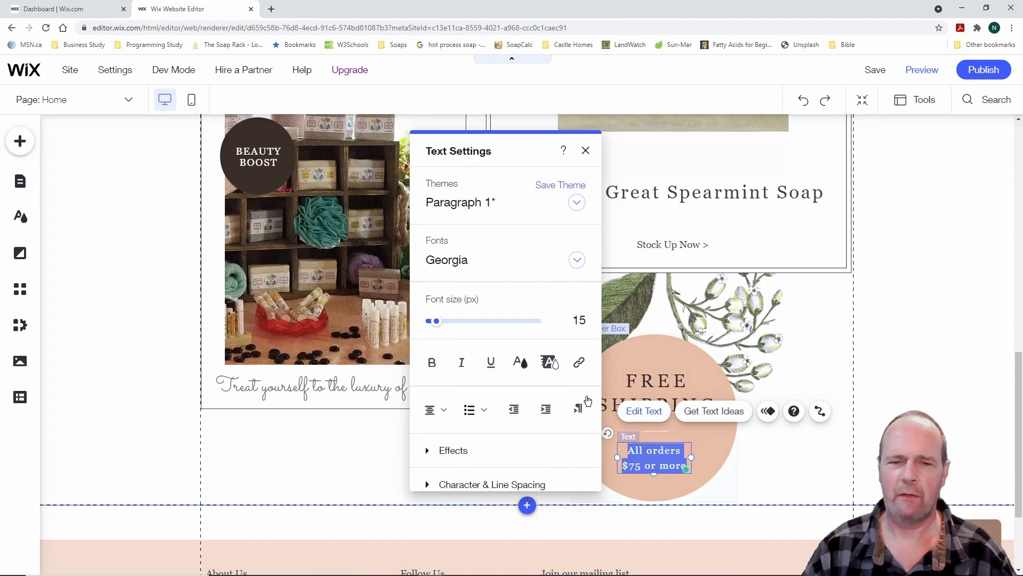
left_click(586, 150)
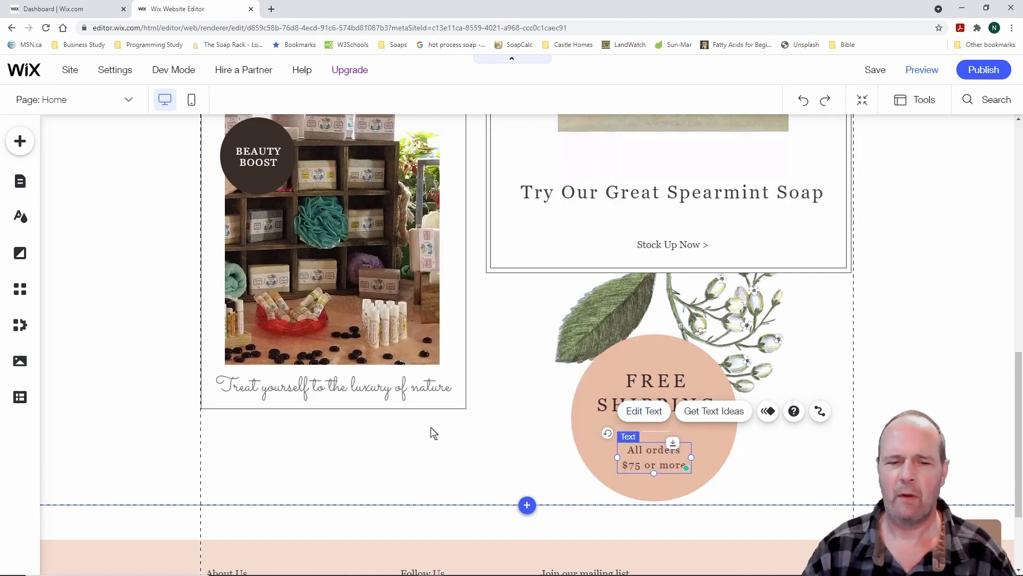
left_click(419, 463)
scroll(122, 408, "up", 15)
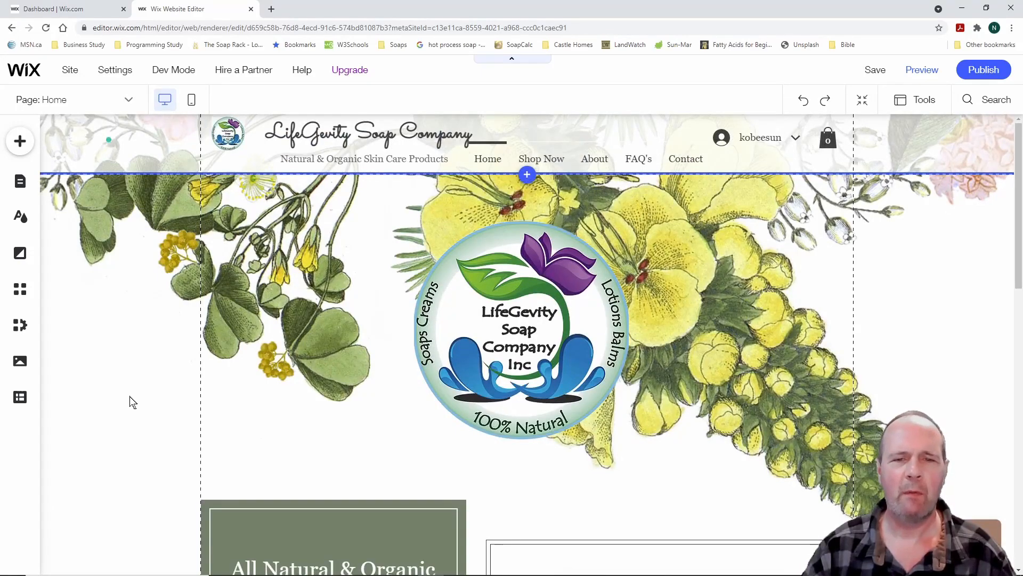
scroll(107, 404, "down", 15)
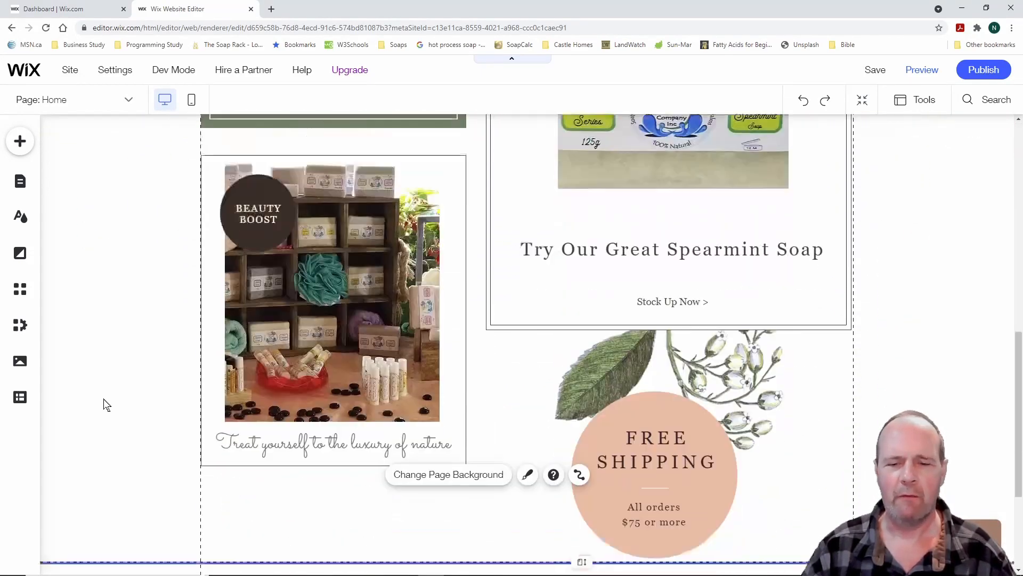
scroll(104, 404, "up", 4)
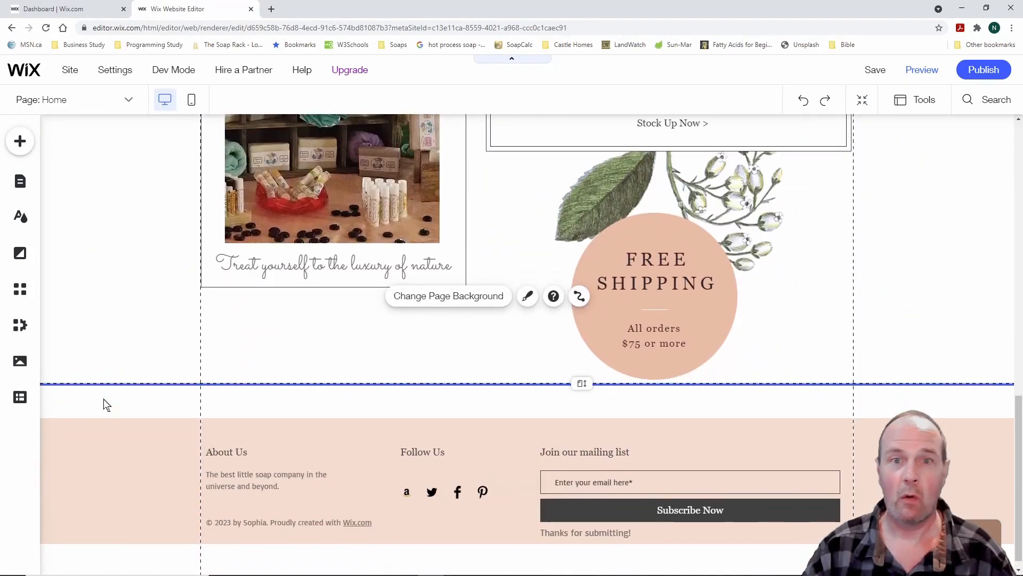
scroll(107, 404, "up", 12)
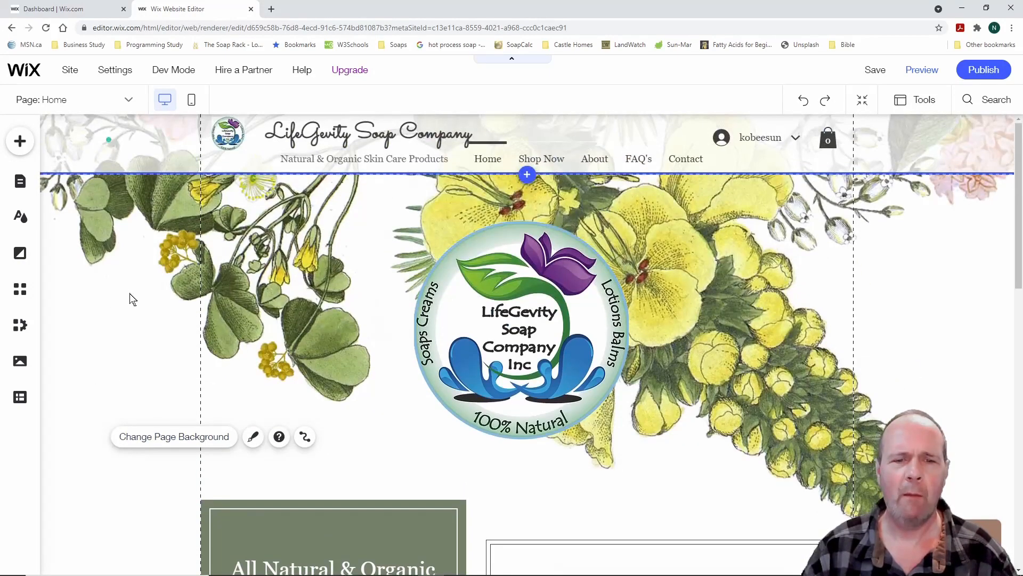
left_click(520, 328)
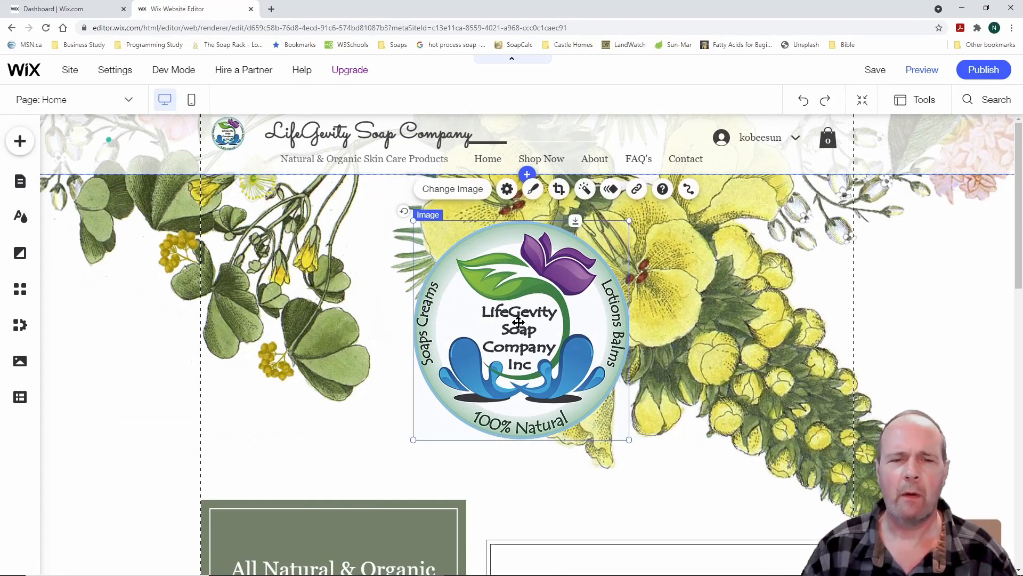
left_click(508, 190)
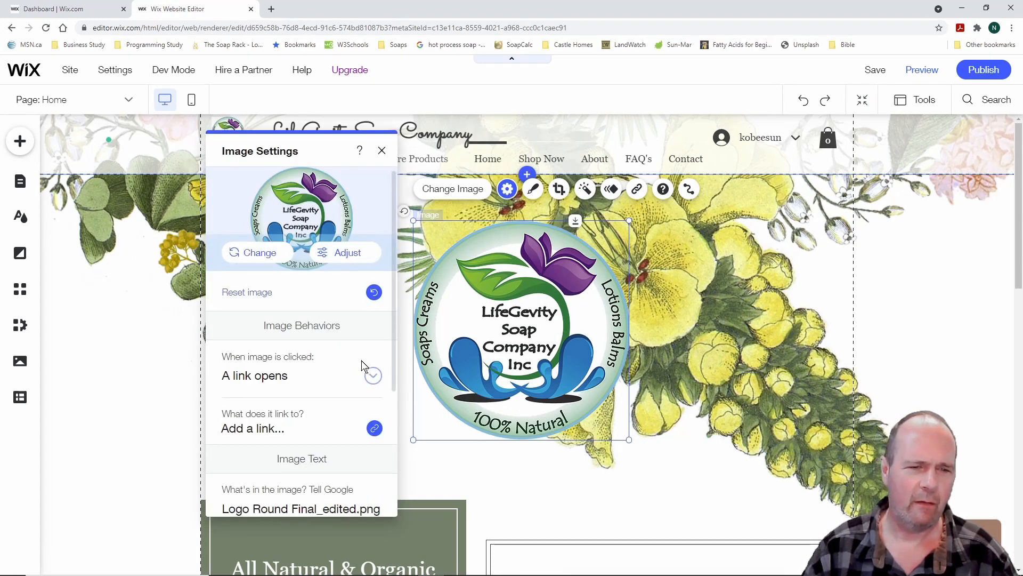
scroll(332, 367, "down", 2)
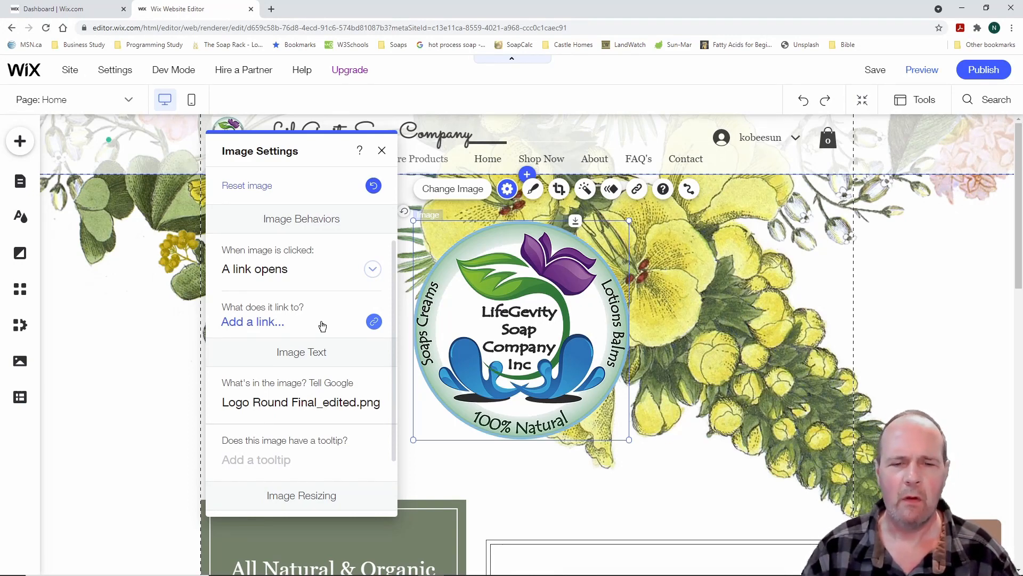
scroll(322, 325, "down", 2)
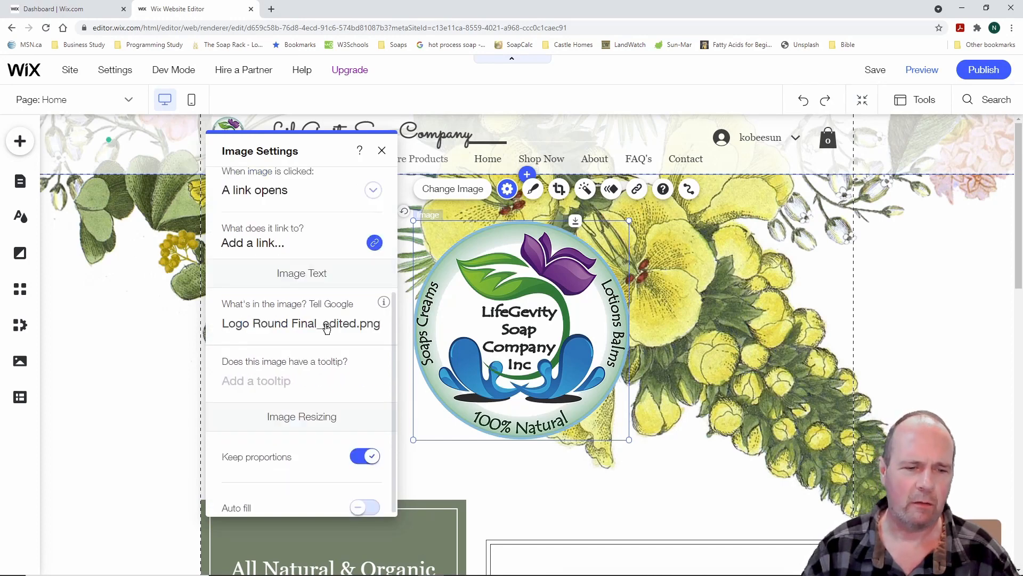
scroll(327, 327, "up", 4)
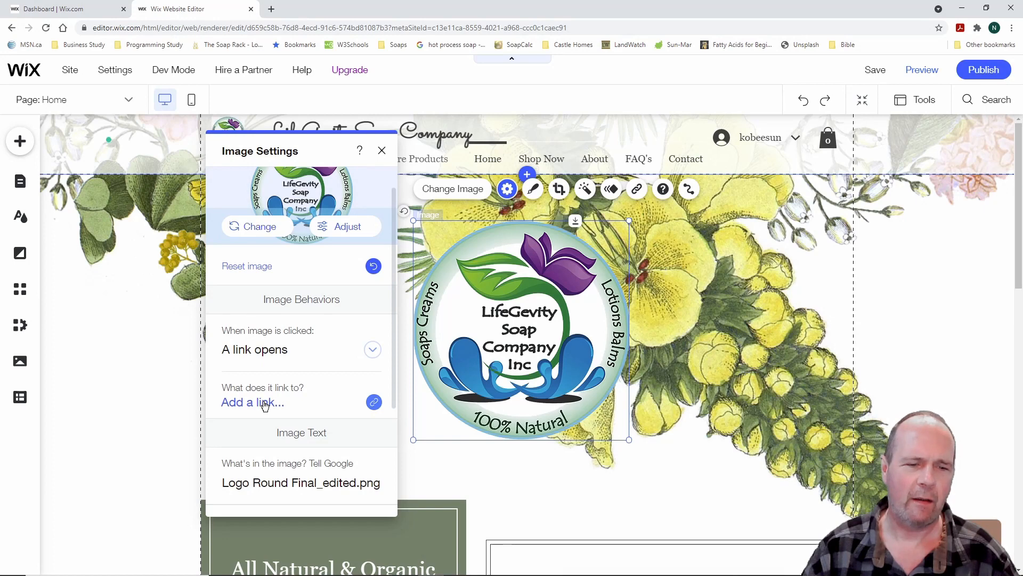
left_click(267, 404)
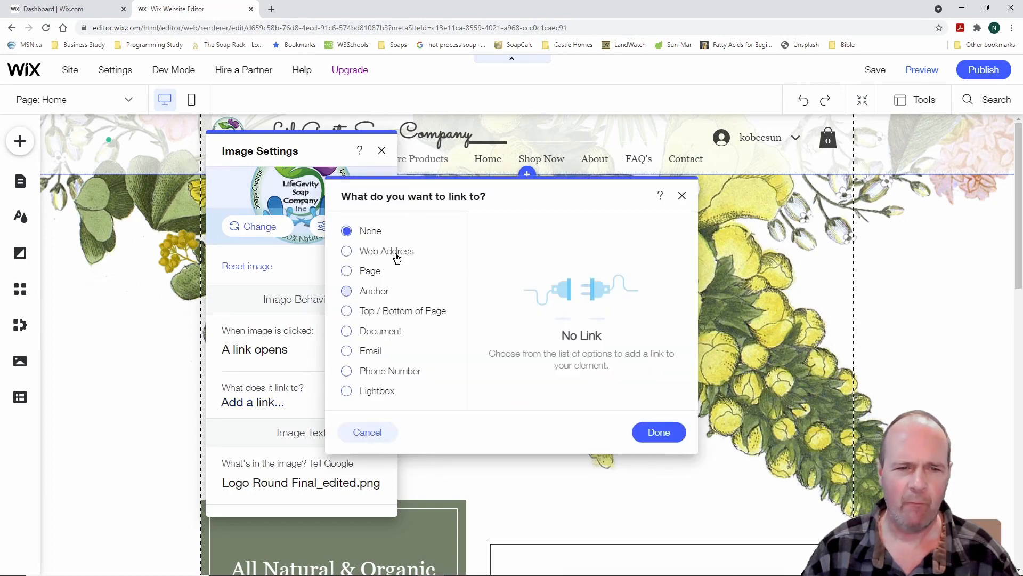
left_click(347, 251)
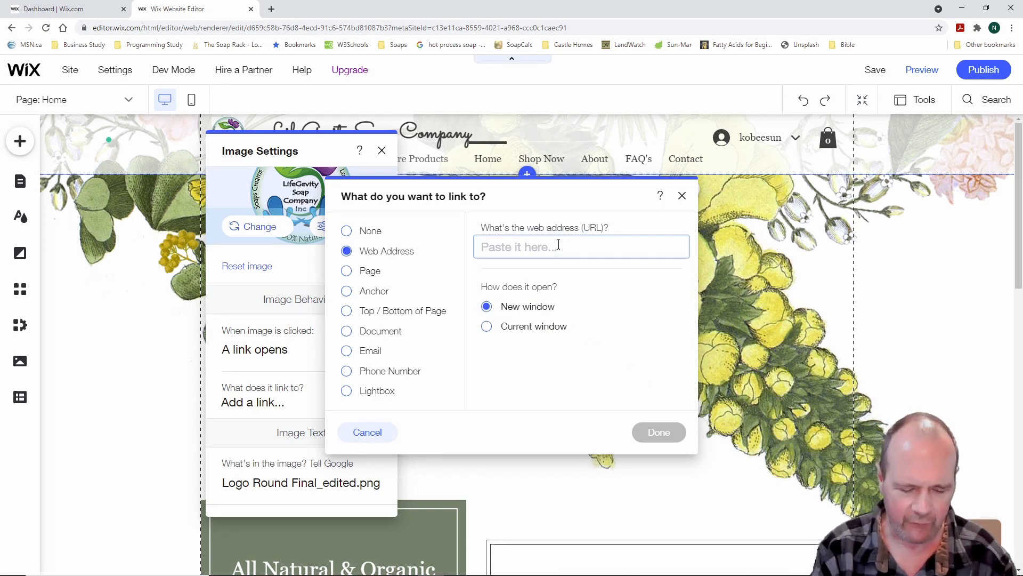
type("www.l")
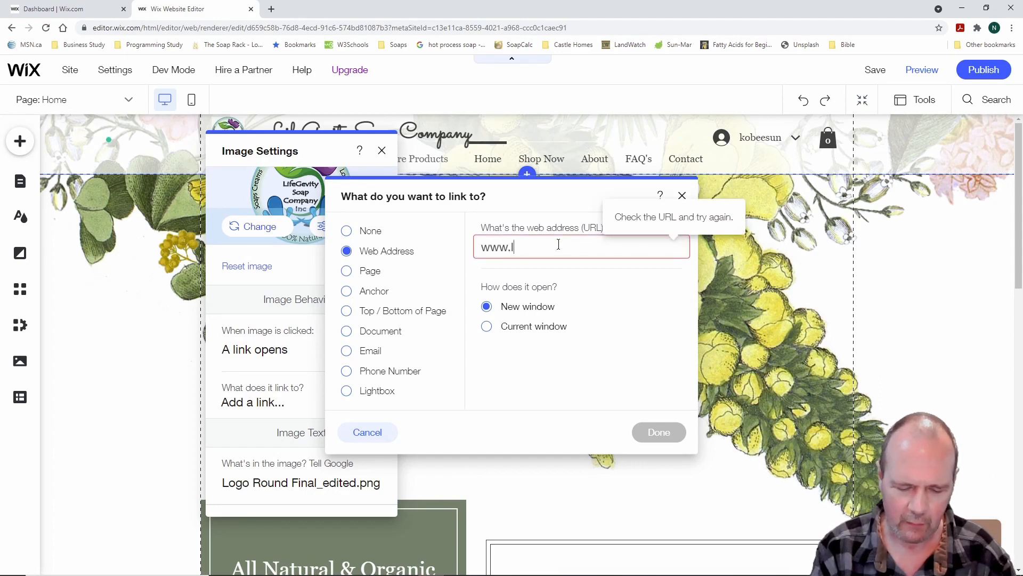
type("ifegevitysoaps.ca")
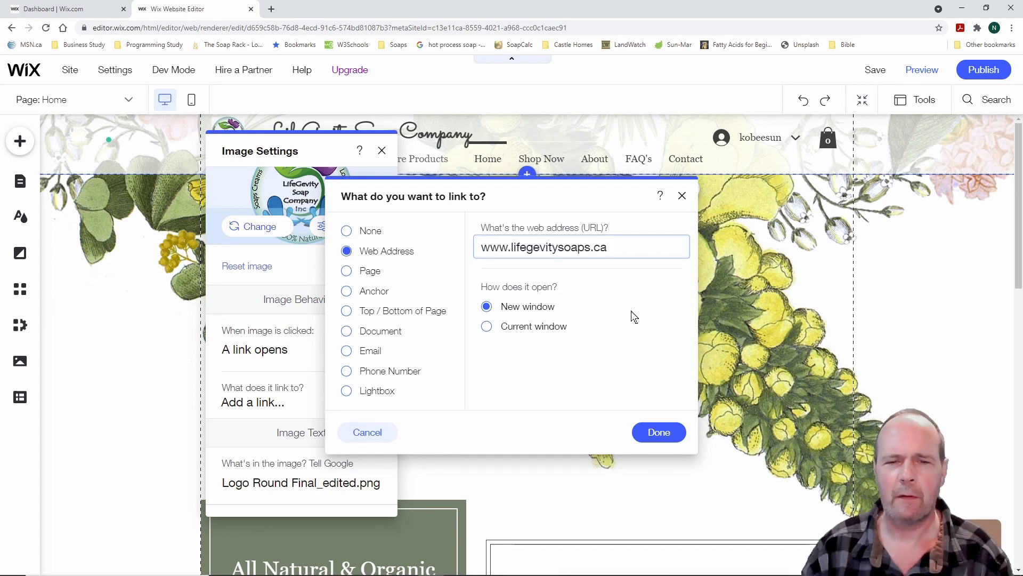
left_click(659, 432)
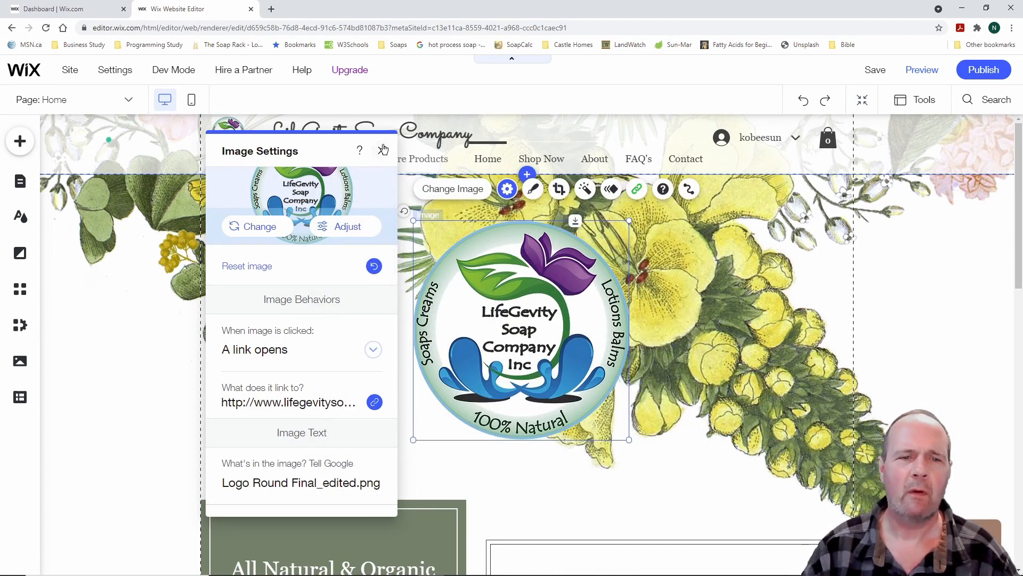
left_click(383, 151)
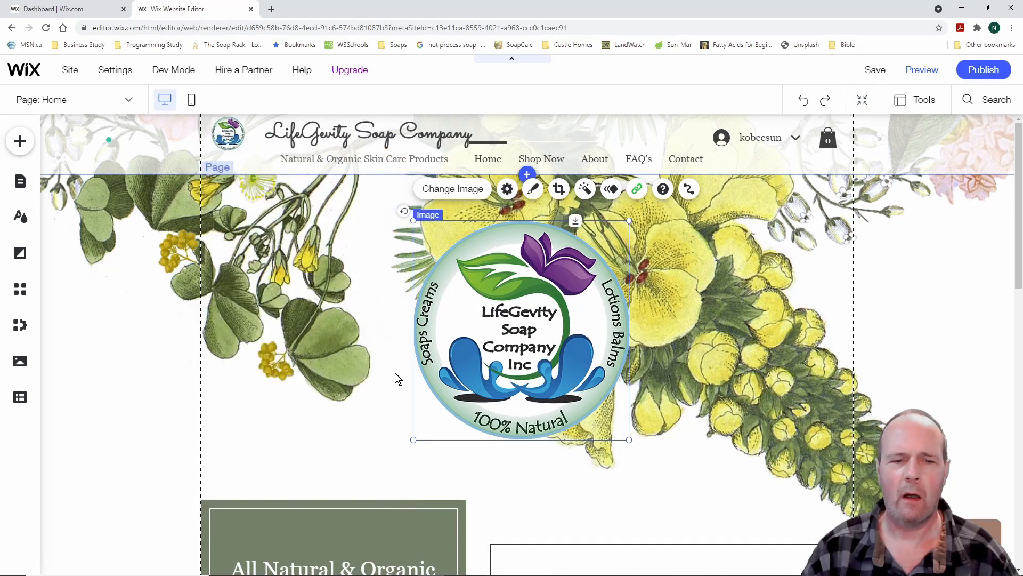
left_click(337, 424)
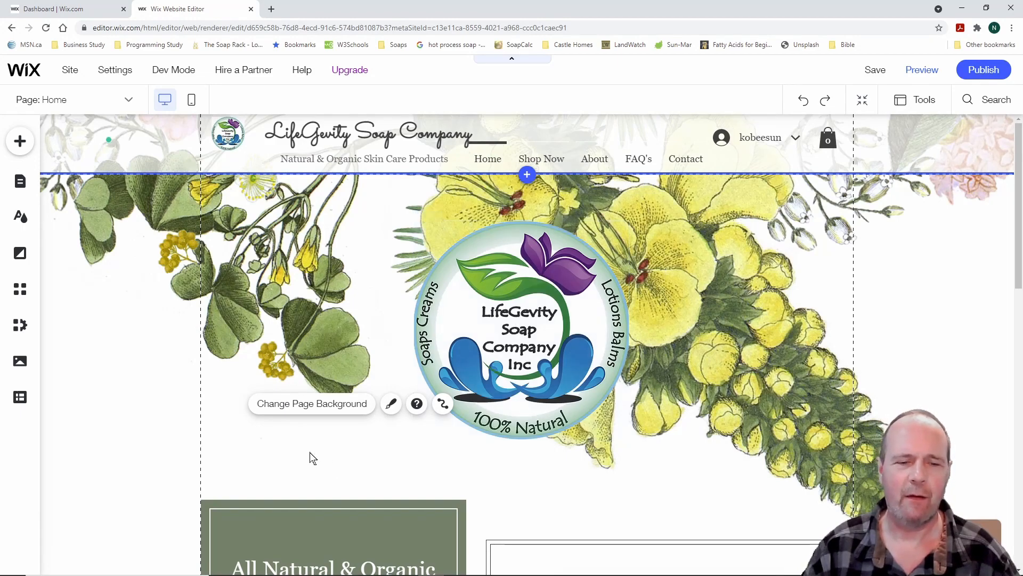
Link the spearmint soap image to the site's Soaps page
scroll(651, 446, "down", 10)
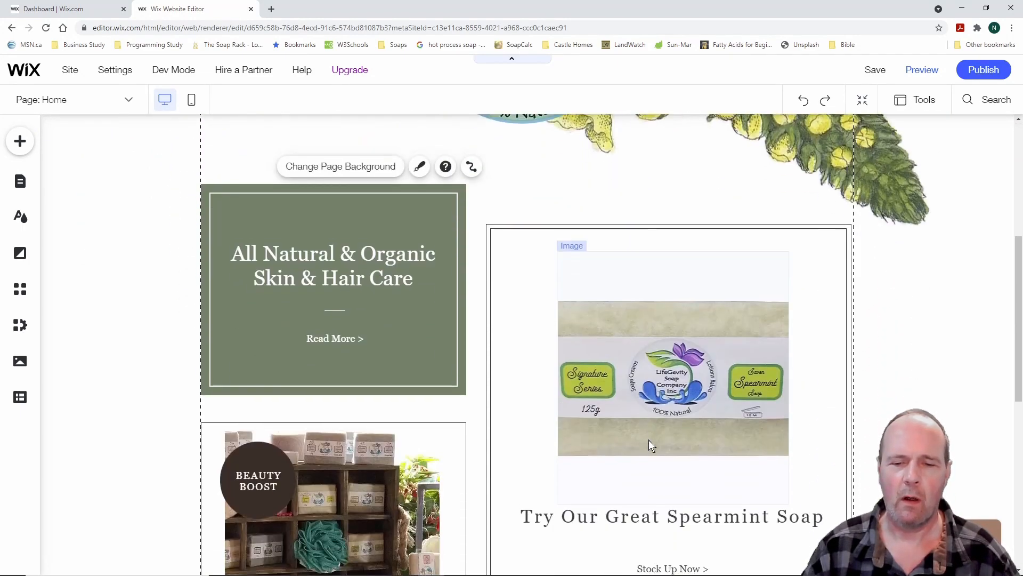
scroll(643, 440, "up", 6)
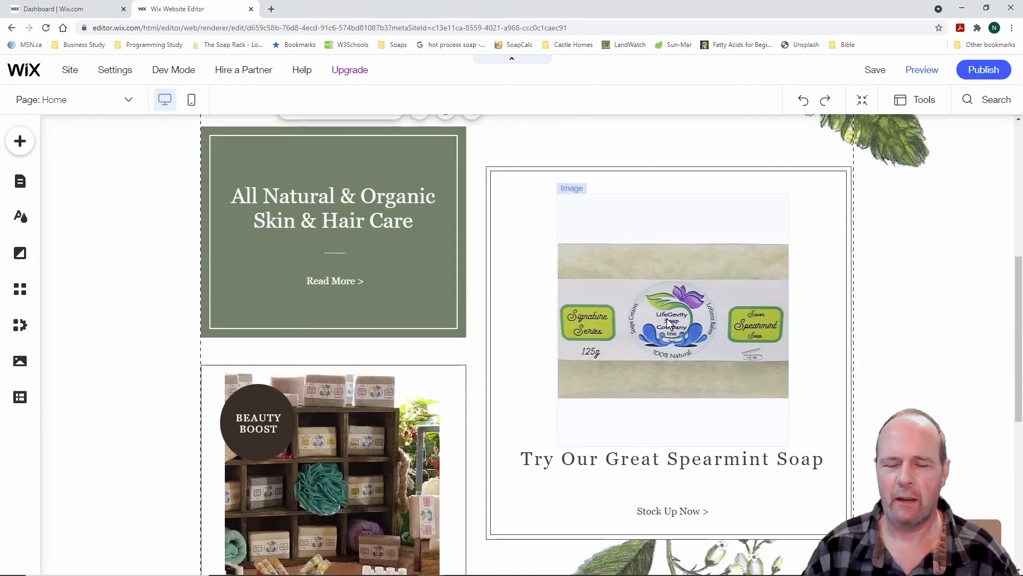
left_click(670, 322)
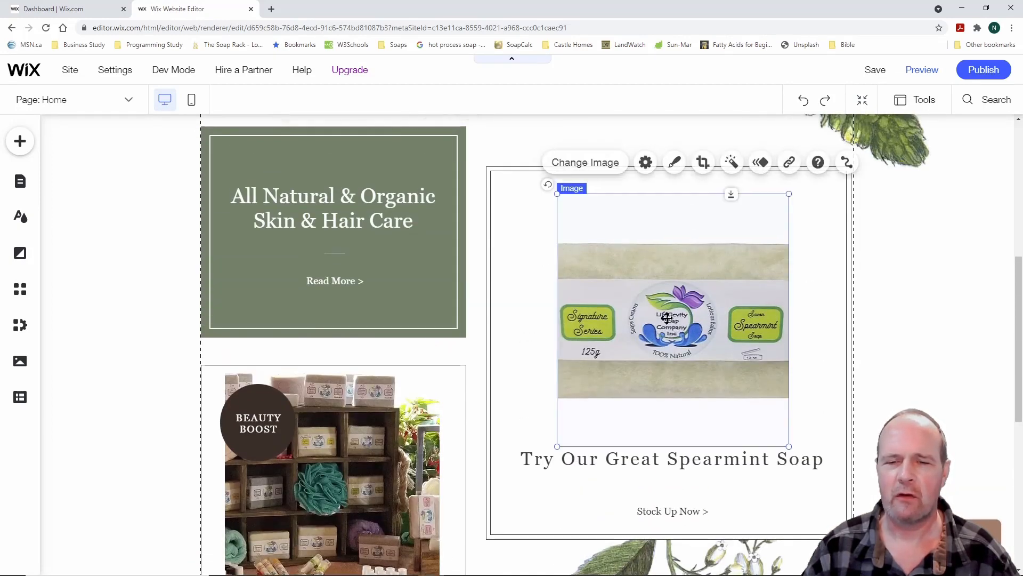
left_click(781, 162)
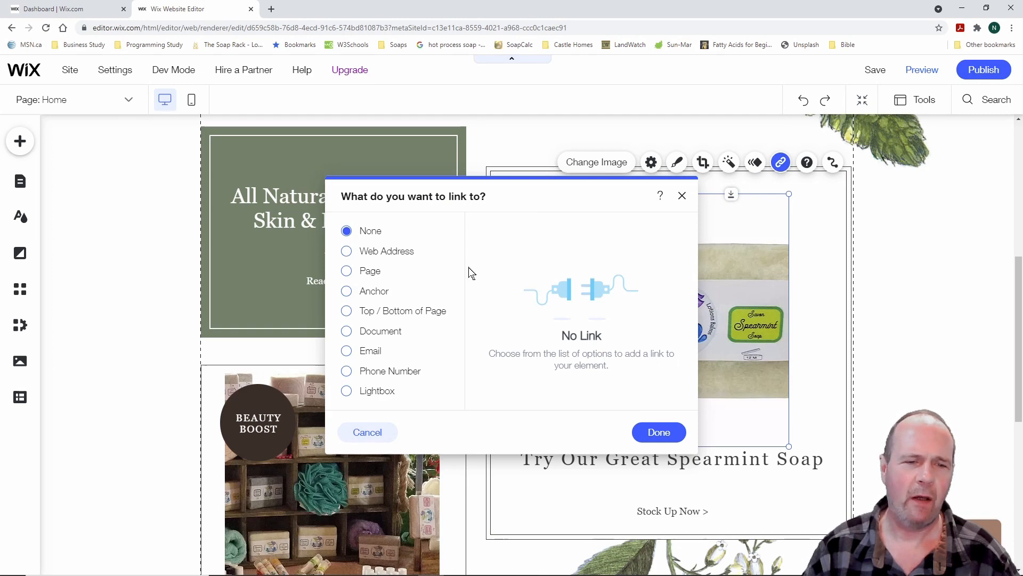
left_click(347, 272)
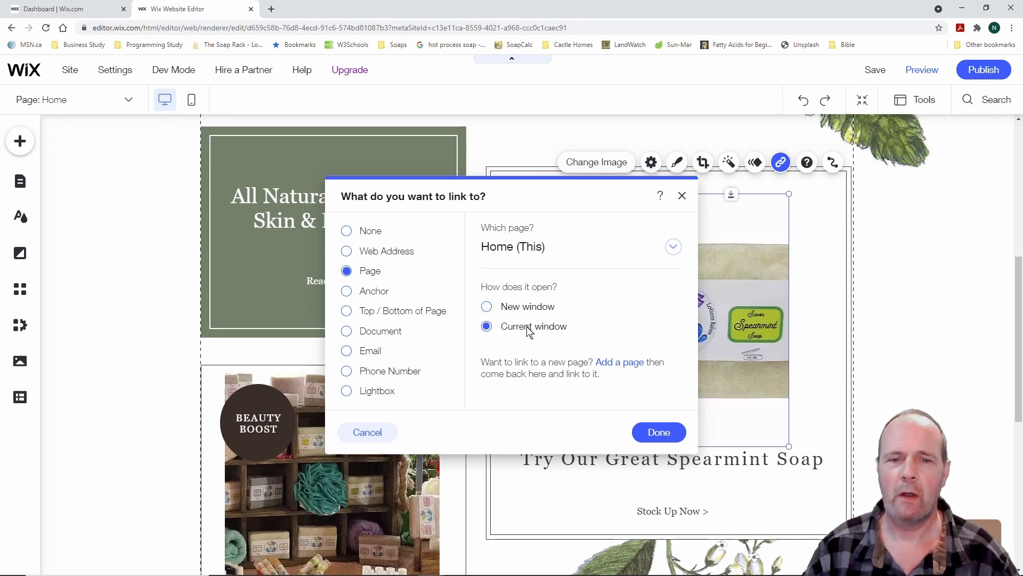
left_click(674, 248)
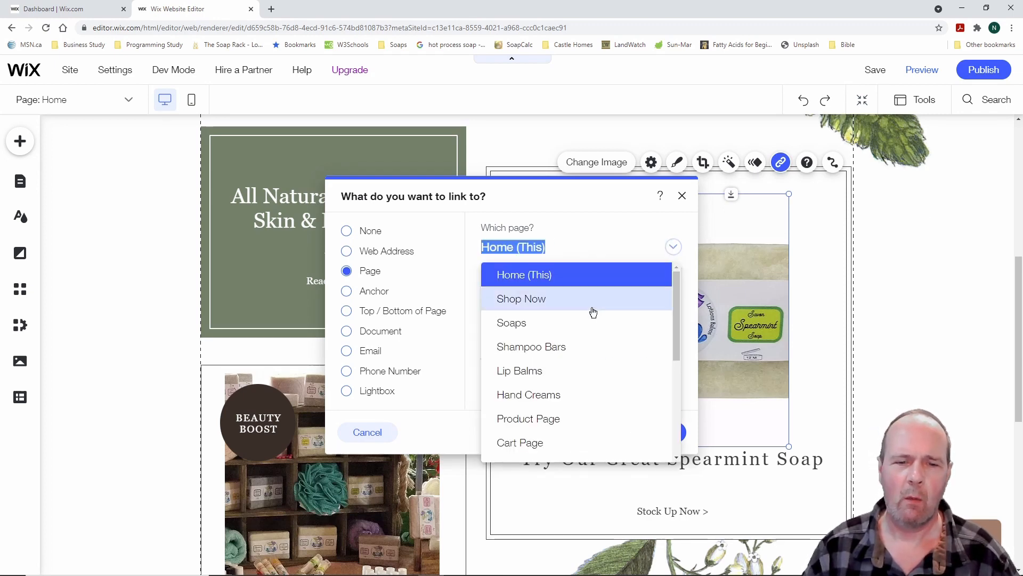
left_click(539, 324)
left_click(659, 433)
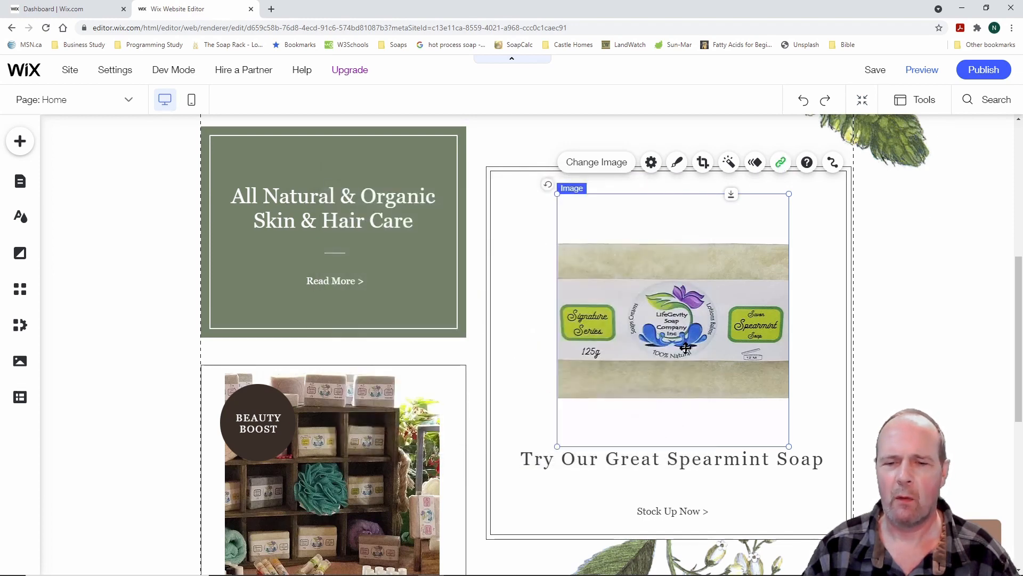
left_click(516, 341)
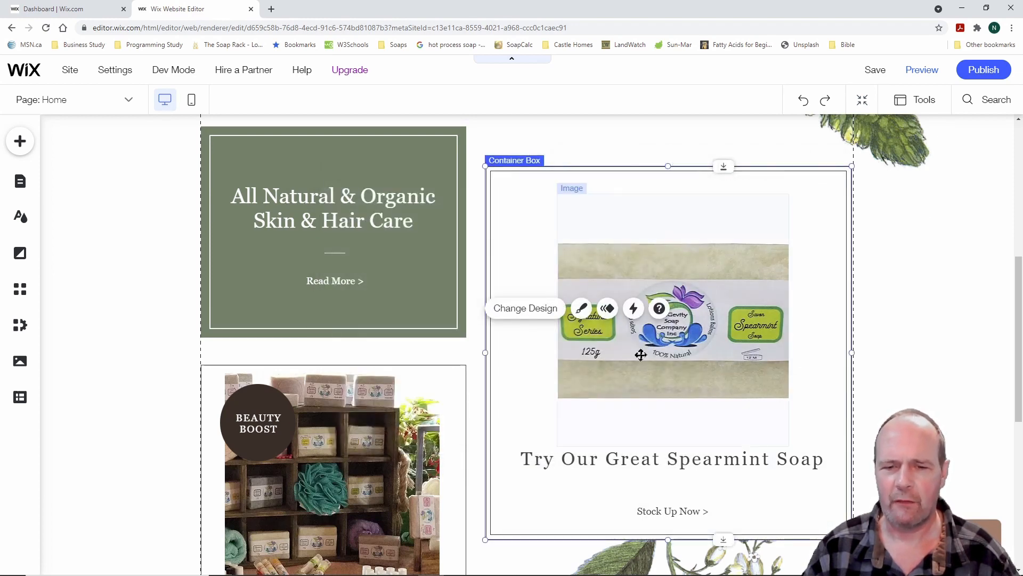
scroll(507, 418, "down", 6)
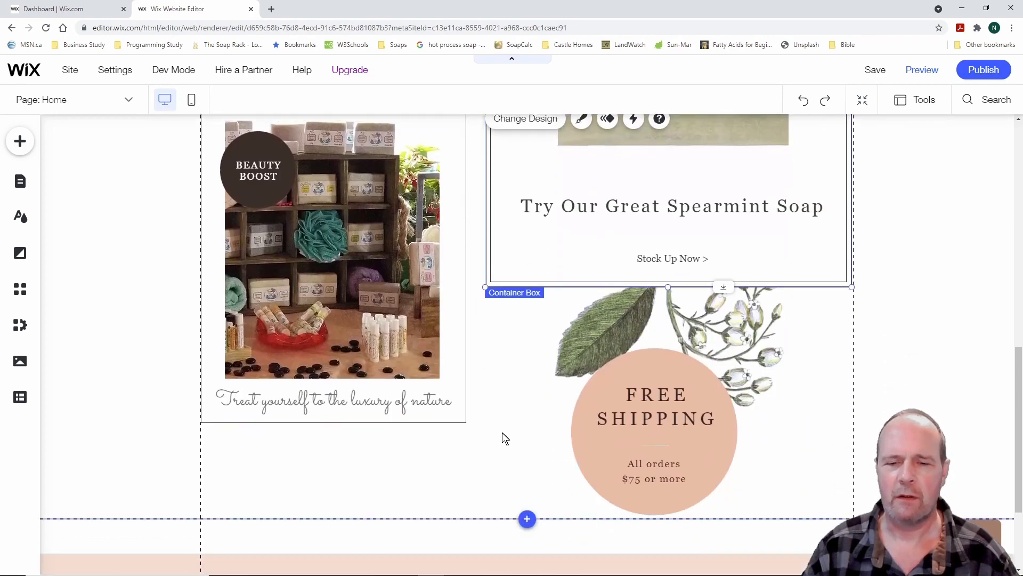
scroll(409, 418, "up", 6)
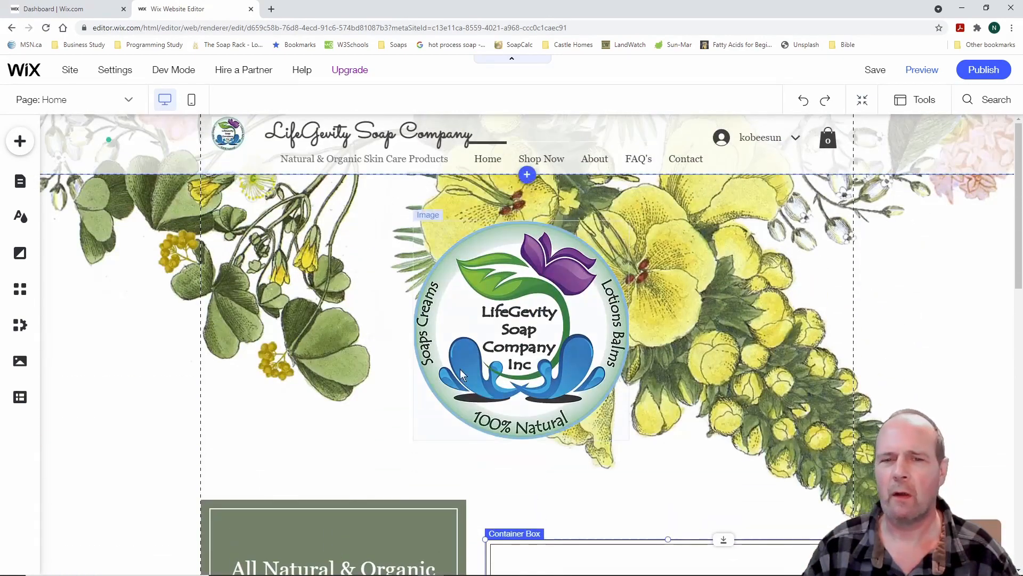
Save the site, dismiss the saved confirmation, and scroll through the Home page in Preview
left_click(874, 72)
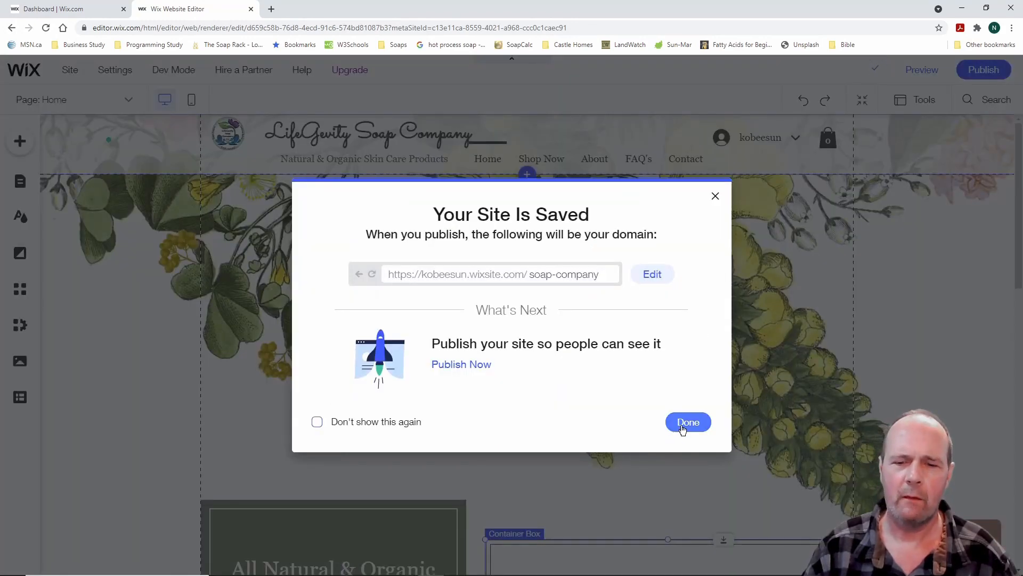
left_click(686, 423)
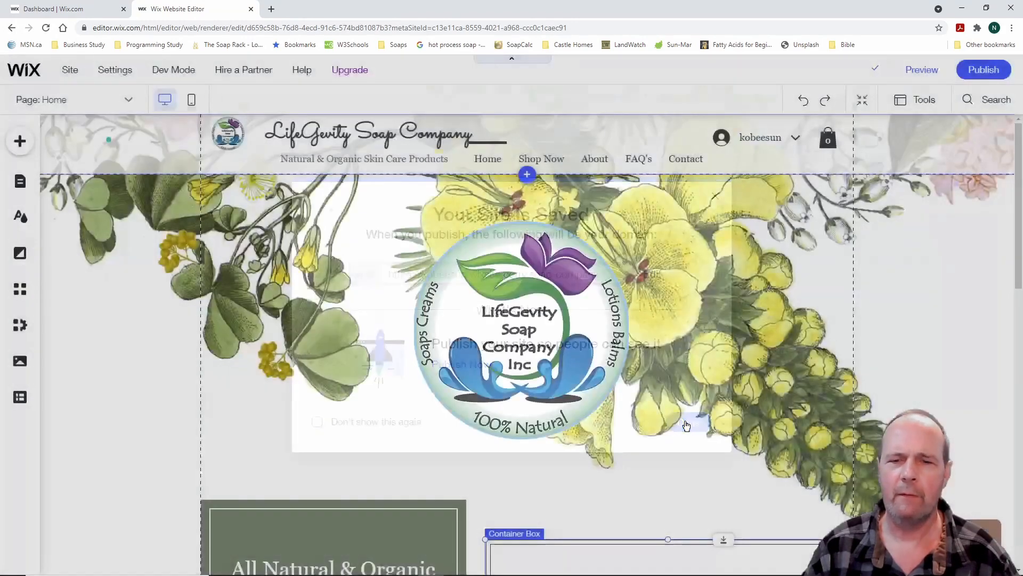
left_click(920, 73)
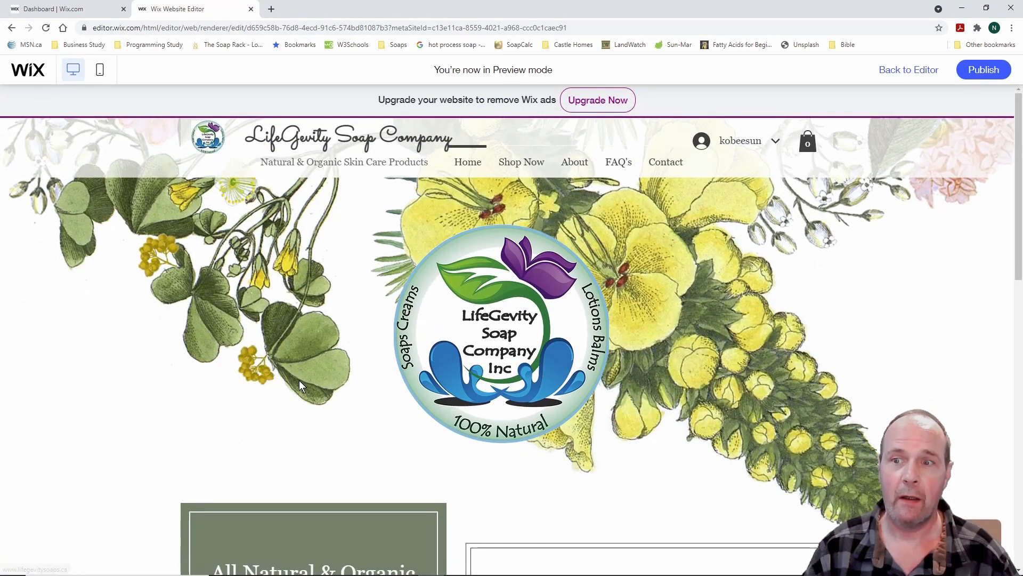
scroll(116, 359, "down", 3)
scroll(107, 361, "up", 3)
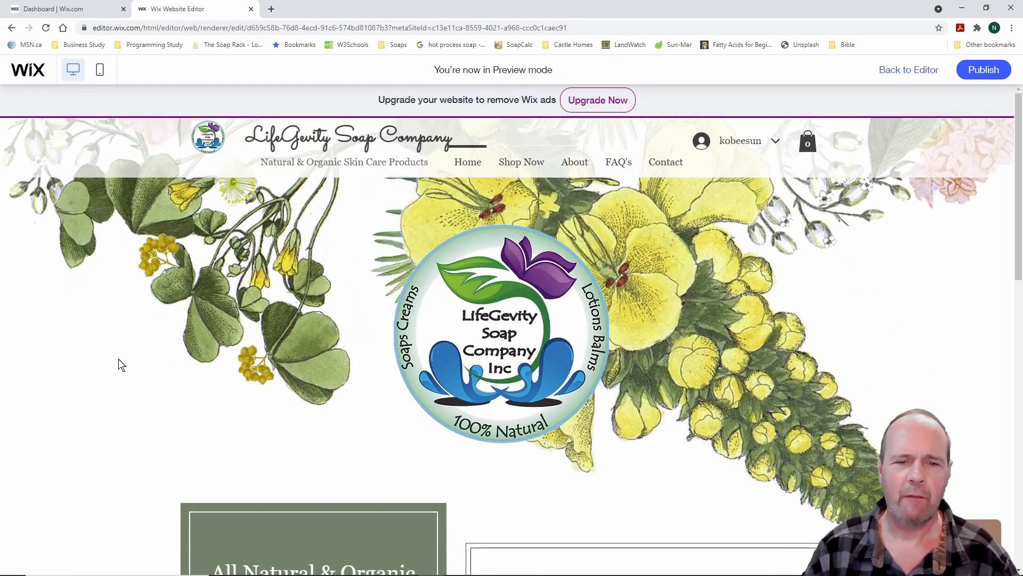
scroll(117, 365, "down", 3)
scroll(101, 366, "up", 3)
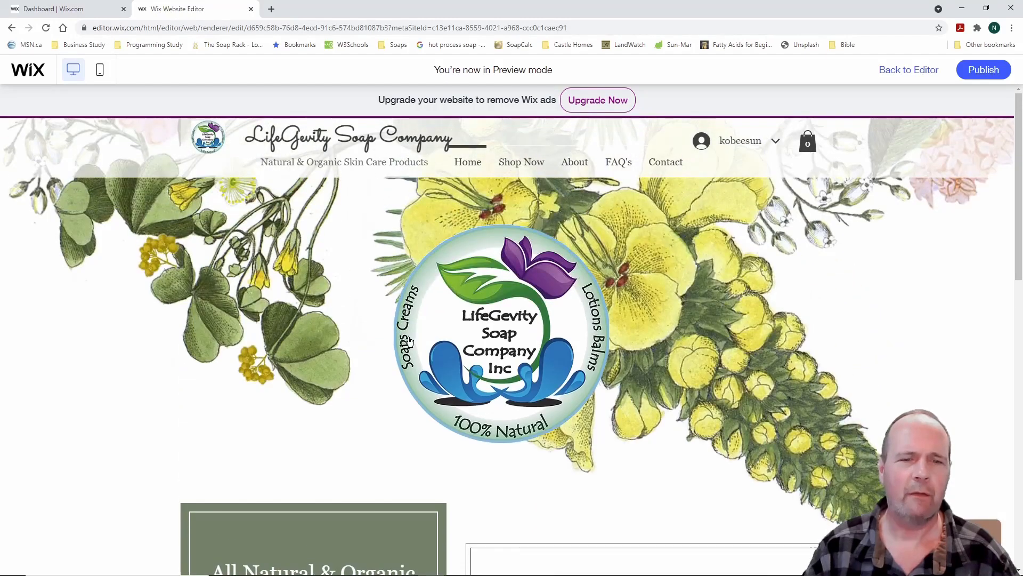
Test the logo link in Preview so the live LifeGevity store opens in a new tab
left_click(504, 339)
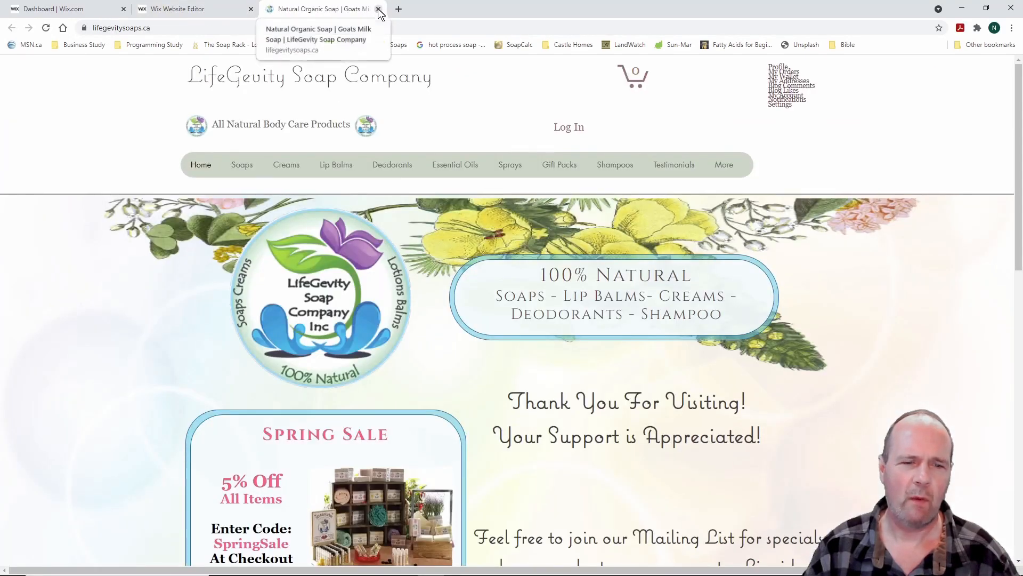
scroll(106, 352, "down", 5)
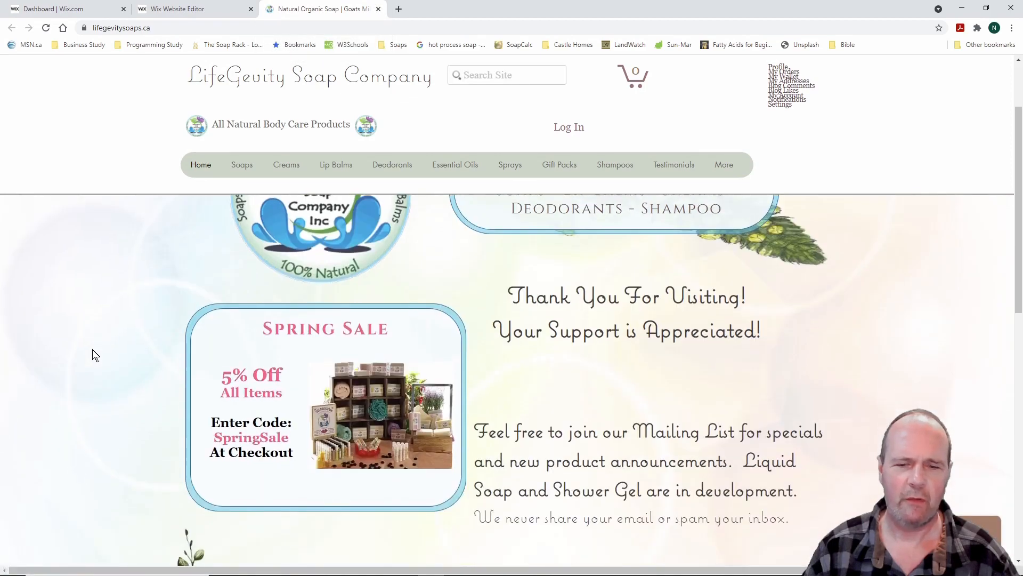
scroll(94, 355, "down", 4)
scroll(95, 355, "up", 12)
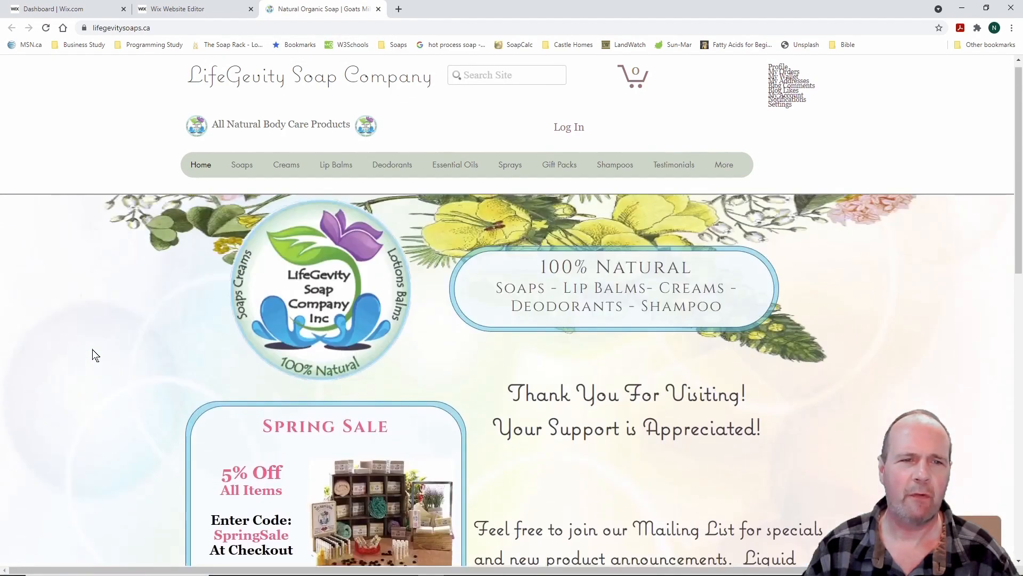
Browse the live store's Soaps menu to the Natural Soap page with its C$6.00 soaps
mouse_move(288, 167)
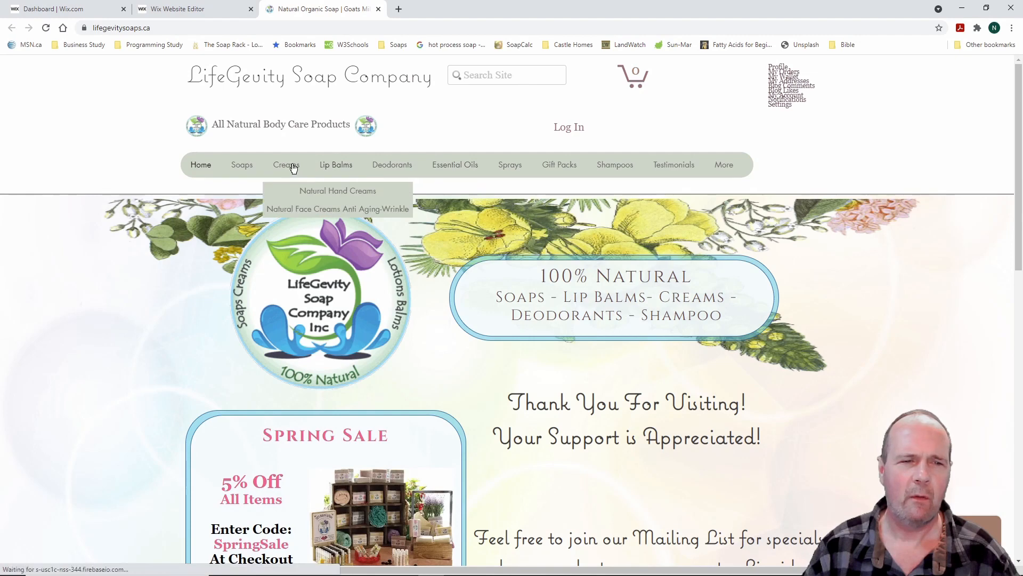
left_click(240, 167)
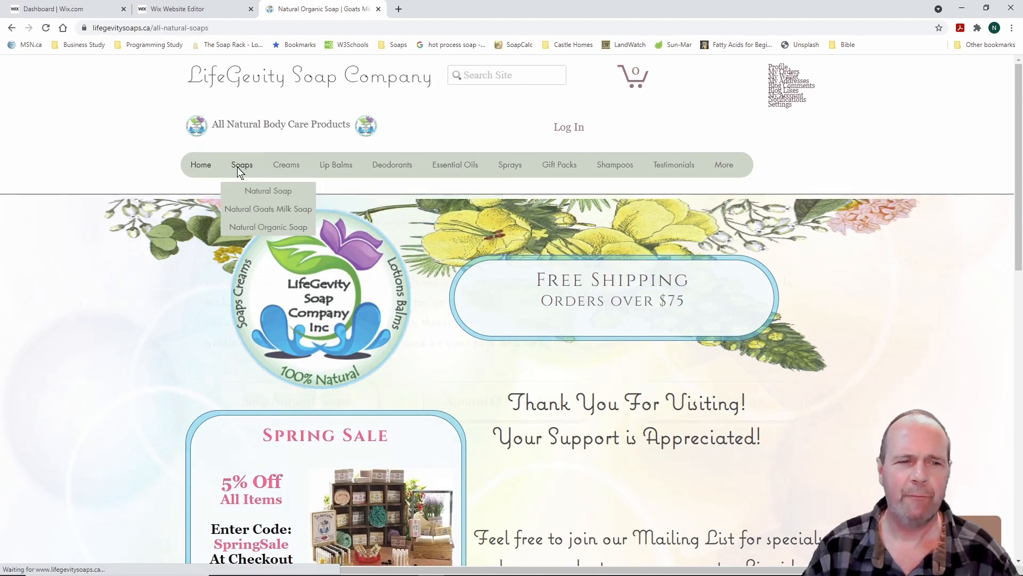
mouse_move(242, 167)
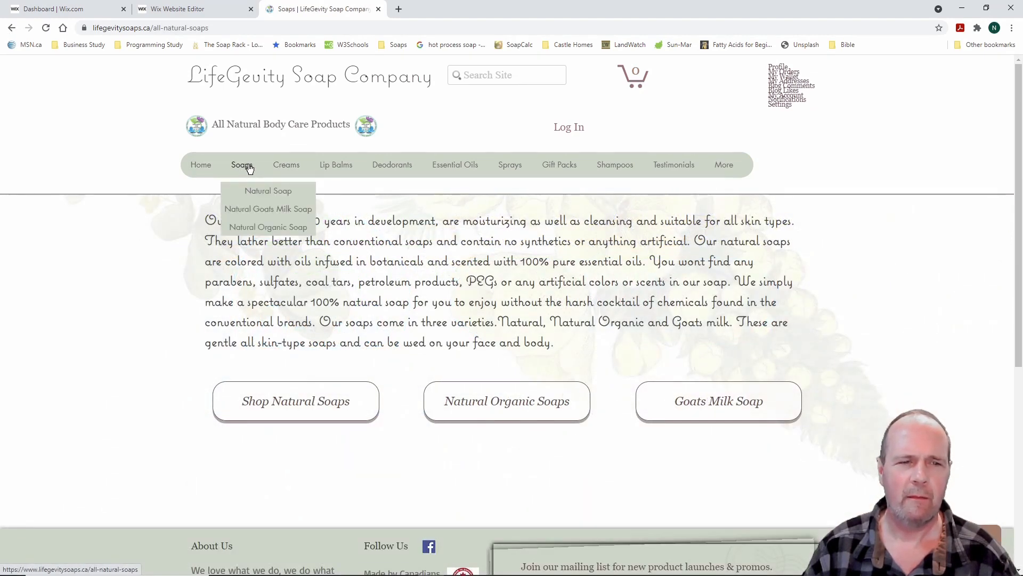
left_click(264, 193)
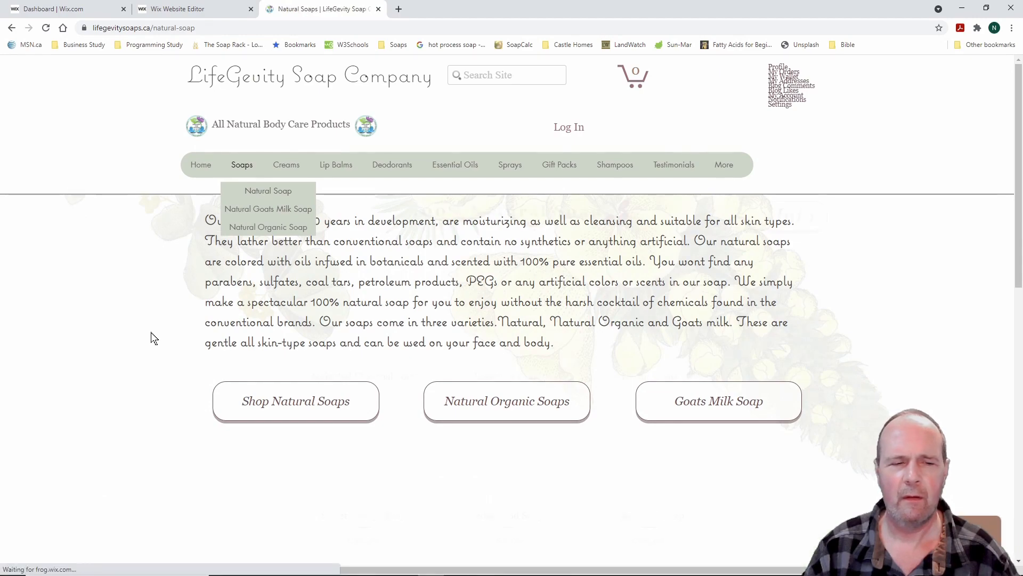
scroll(154, 338, "down", 5)
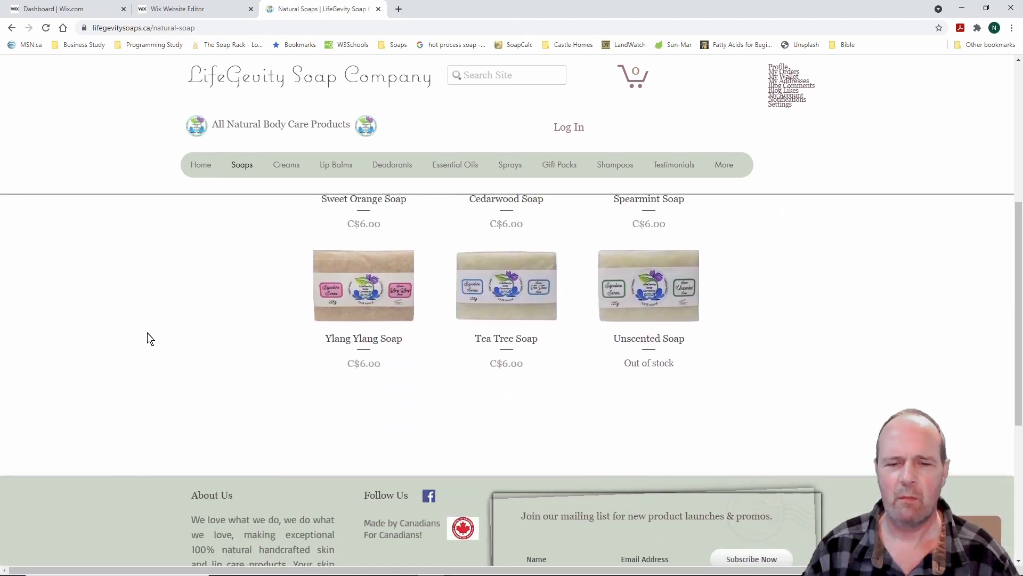
scroll(150, 339, "up", 4)
scroll(150, 338, "down", 9)
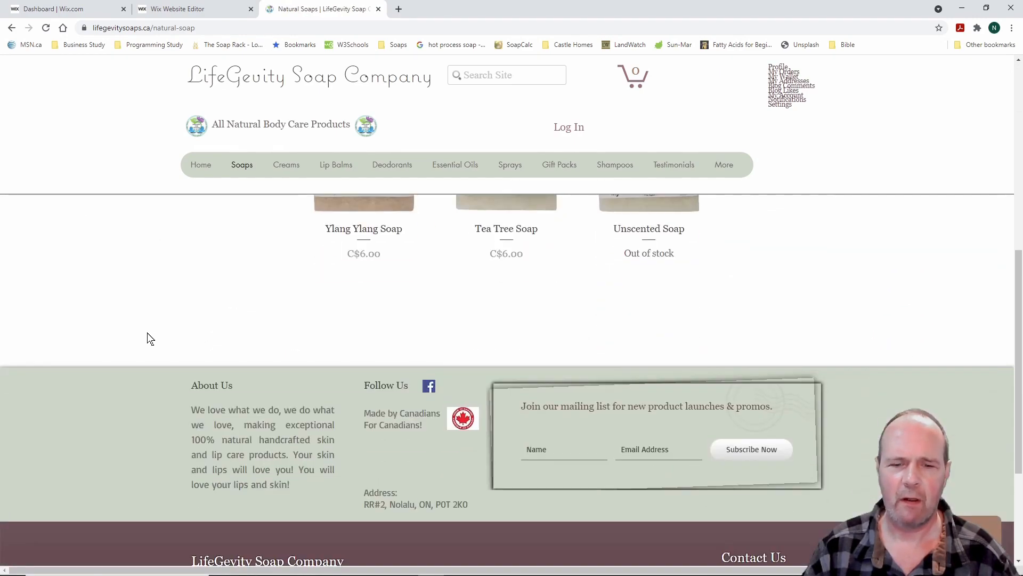
scroll(147, 333, "up", 10)
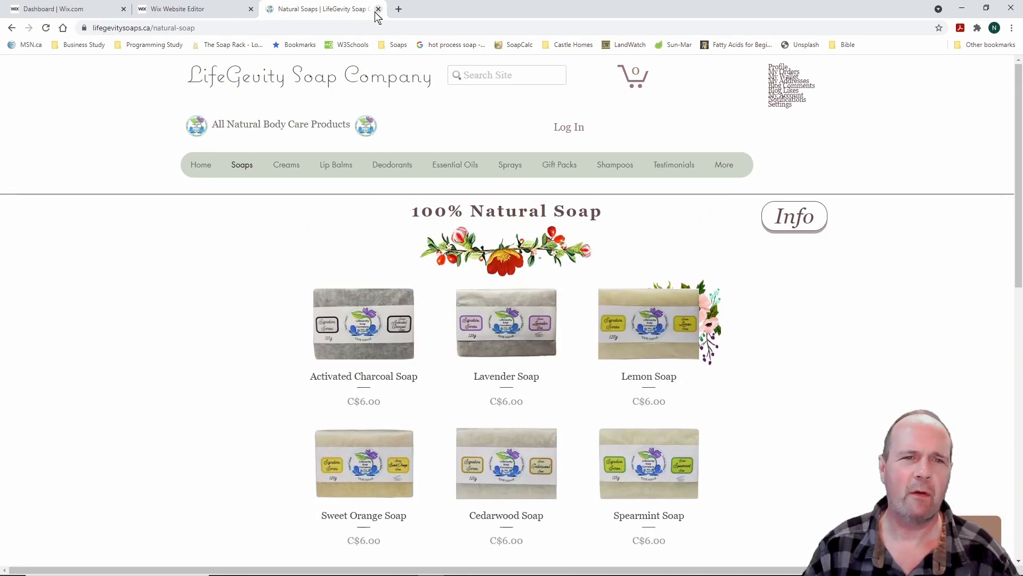
Close the live store, view the spearmint soap product page in Preview, then return Home
left_click(378, 9)
scroll(583, 338, "down", 6)
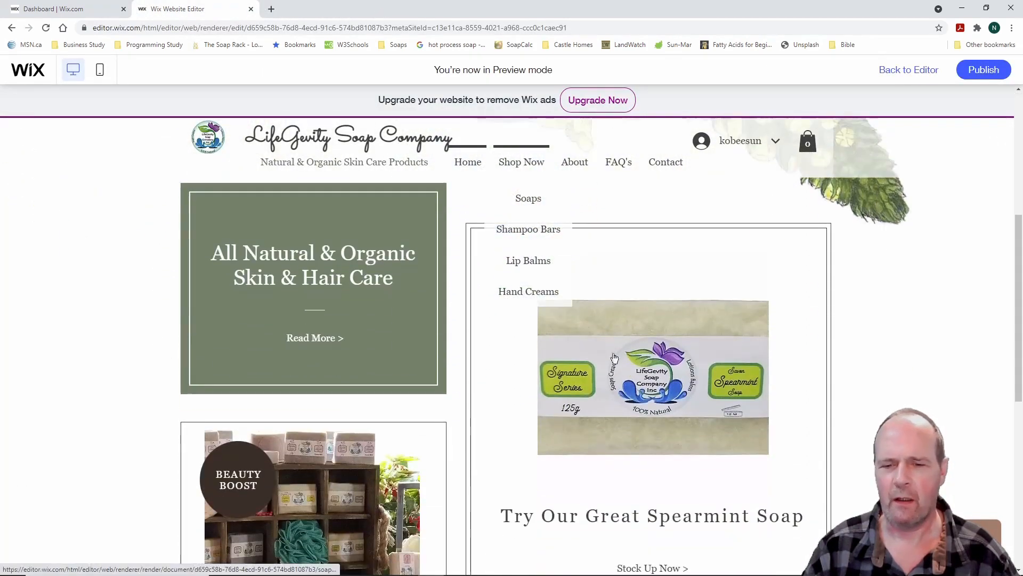
left_click(661, 370)
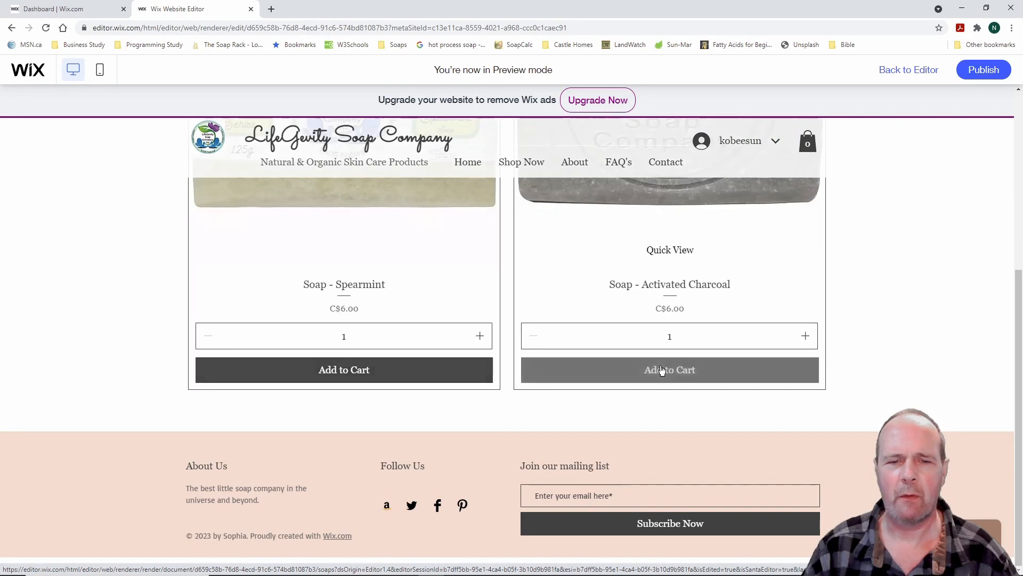
scroll(81, 379, "down", 5)
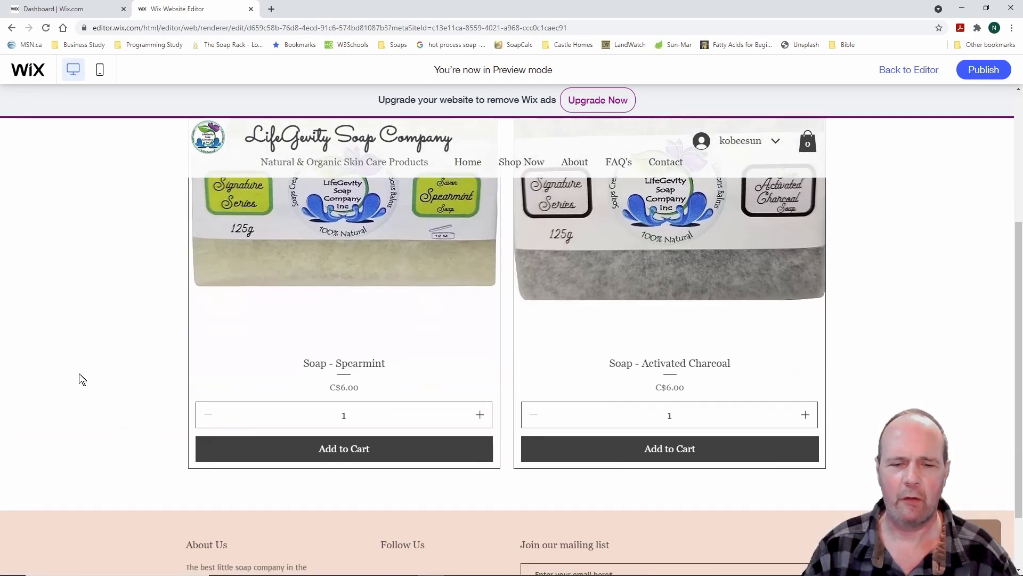
scroll(82, 379, "up", 6)
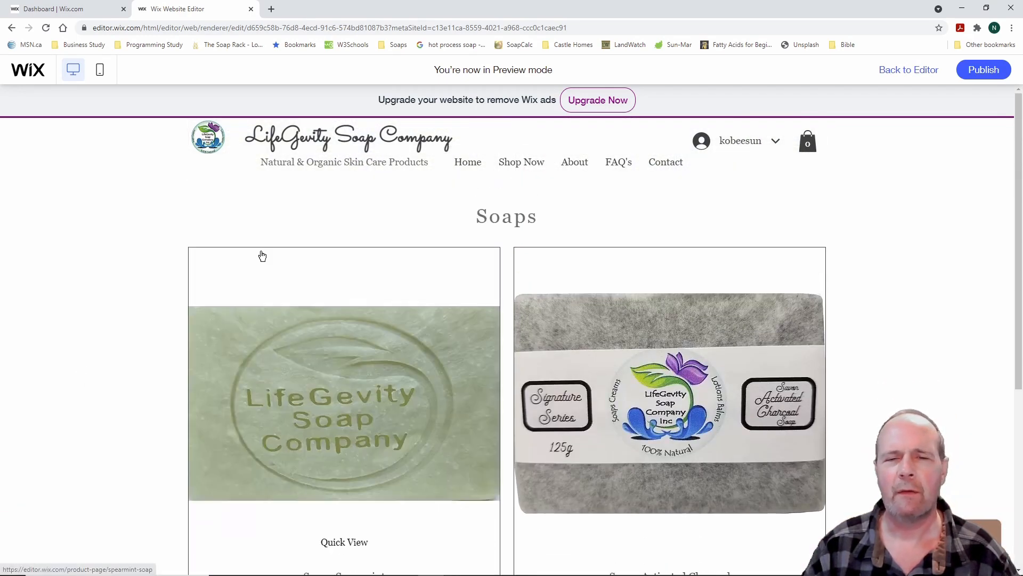
left_click(467, 165)
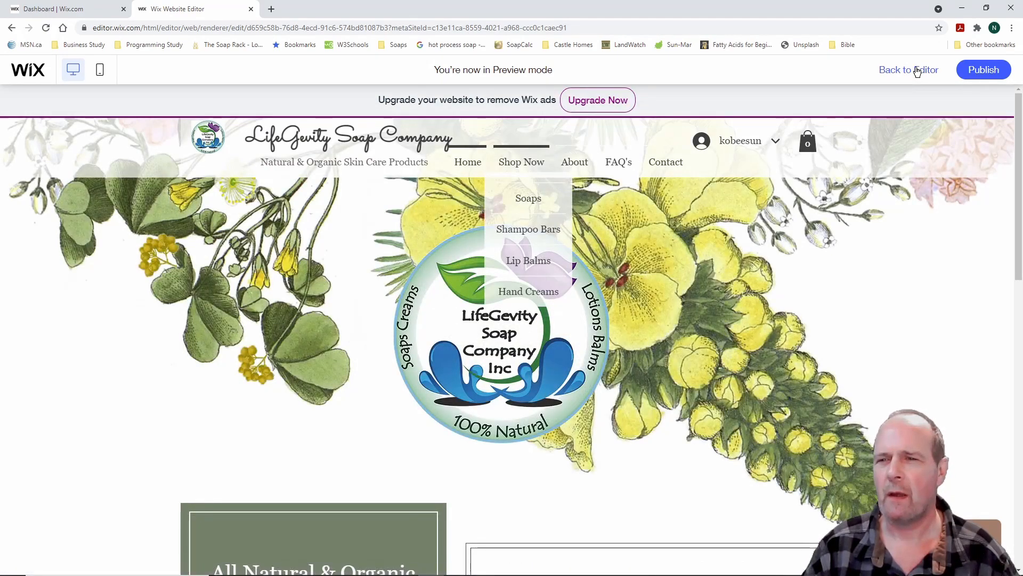
Return to the editor and select, then deselect, the All Natural & Organic heading
left_click(915, 70)
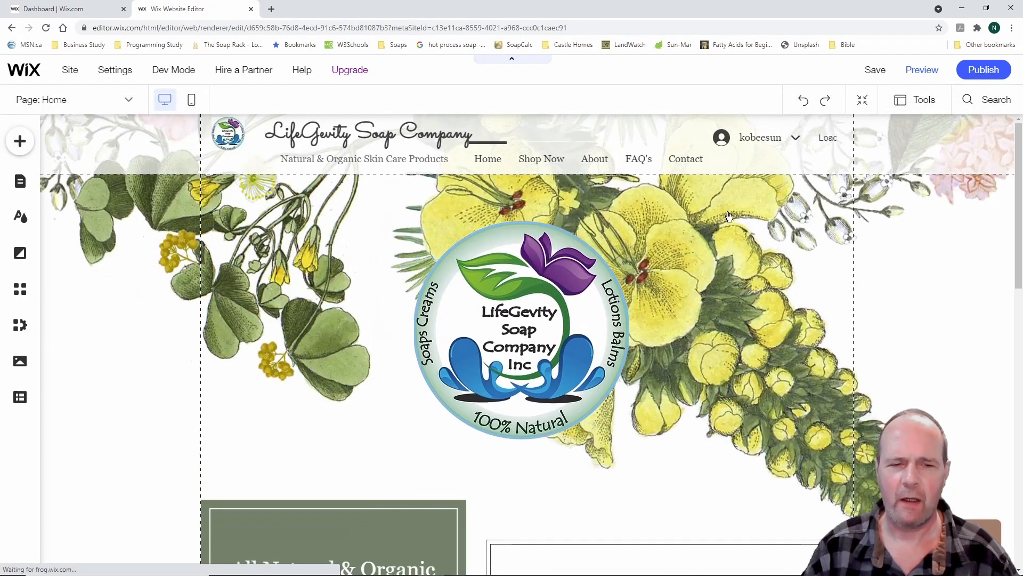
scroll(244, 385, "down", 5)
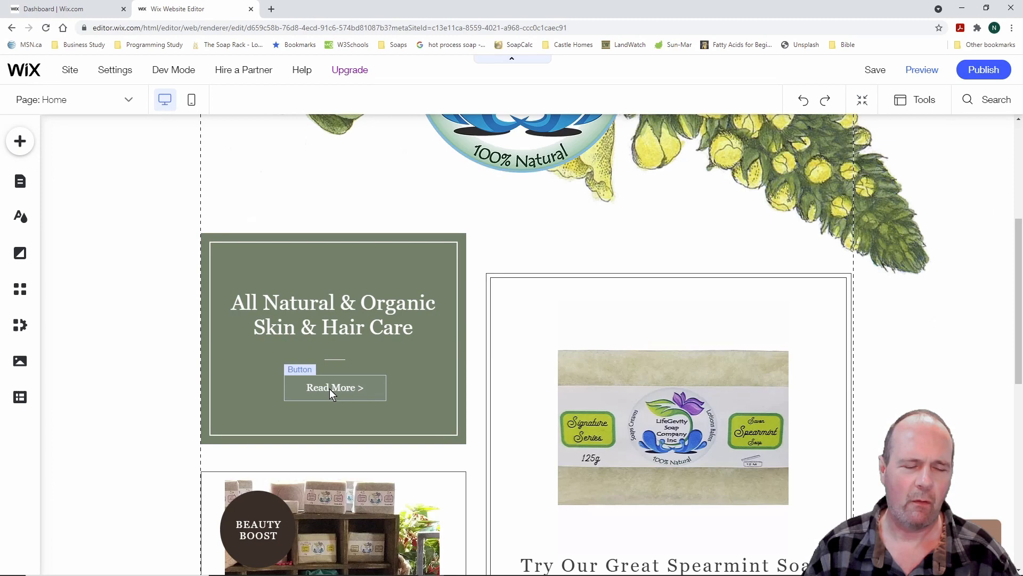
left_click(353, 315)
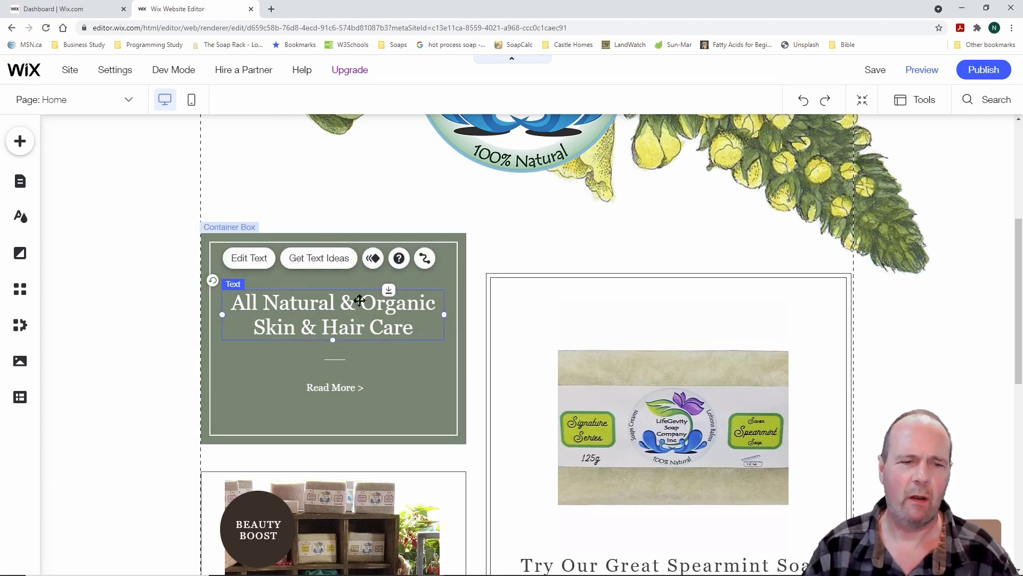
left_click(148, 327)
scroll(247, 468, "down", 9)
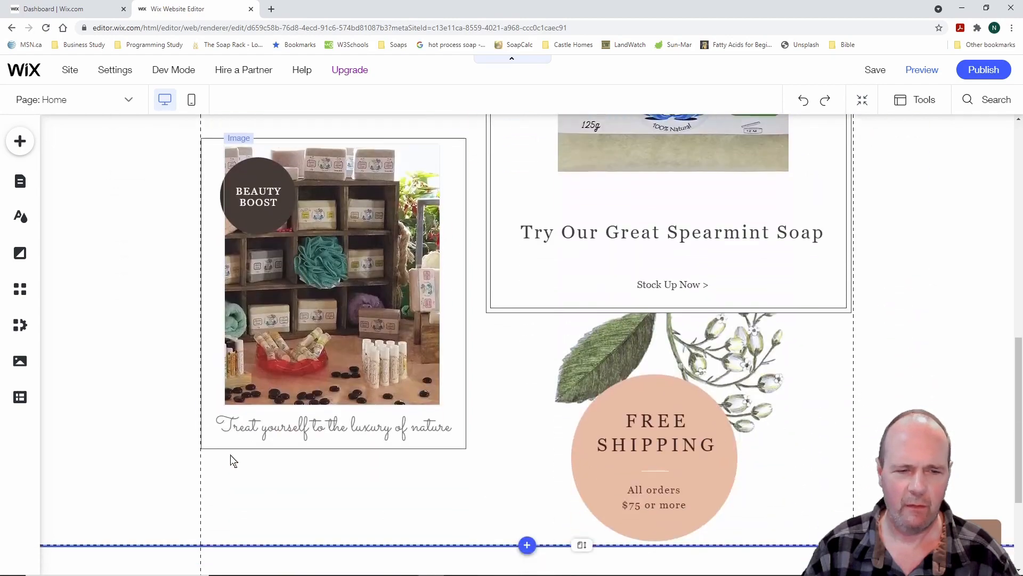
scroll(224, 449, "up", 5)
scroll(222, 446, "up", 10)
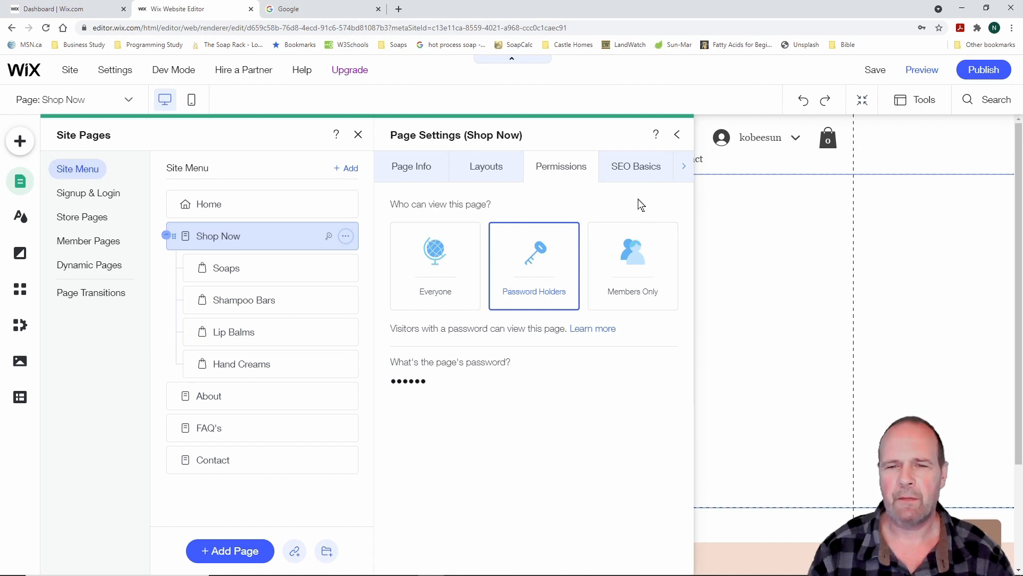
Review the Shop Now page's Social Share settings, then close its page settings
left_click(684, 167)
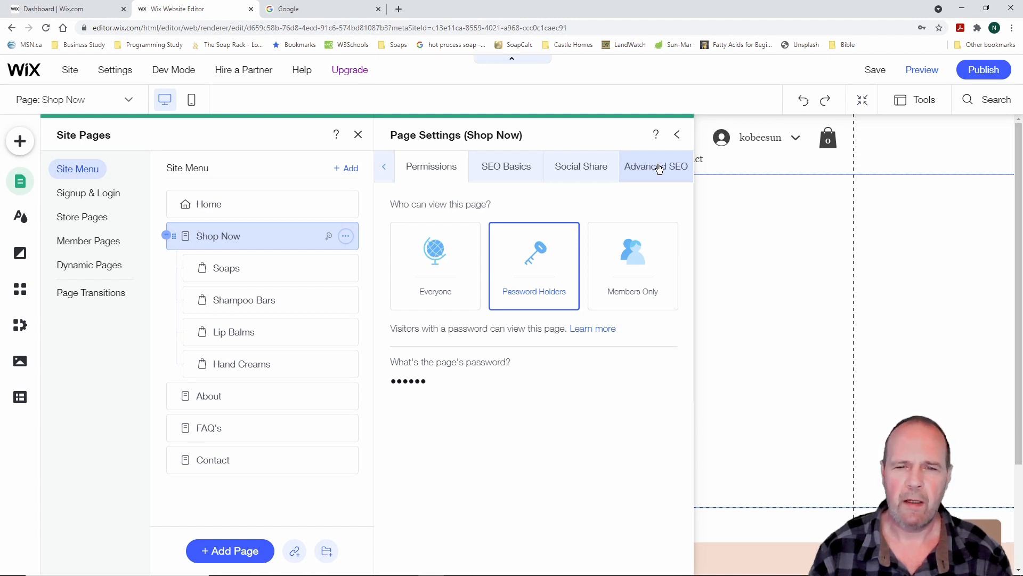
left_click(583, 169)
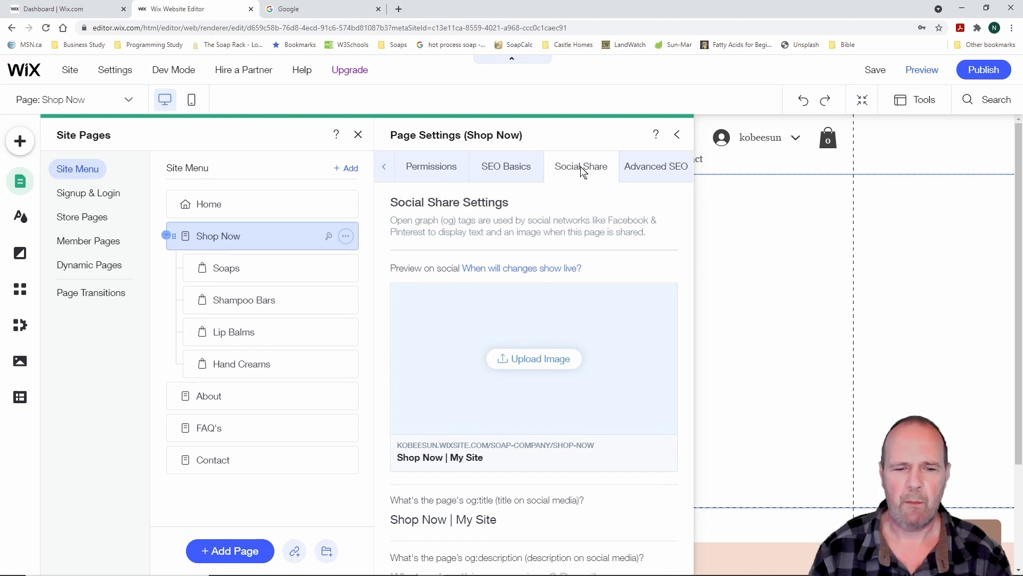
scroll(641, 253, "down", 2)
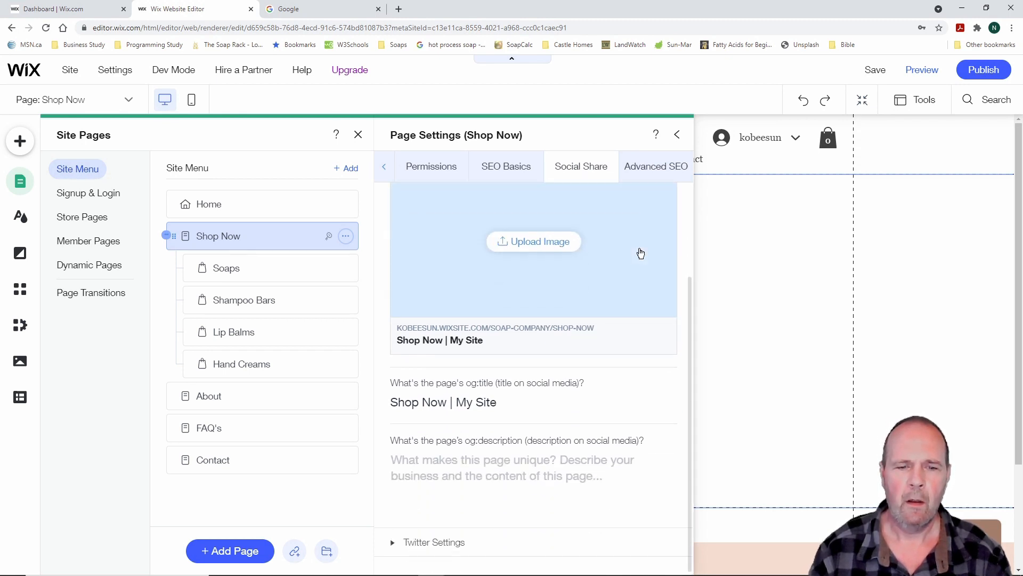
scroll(640, 253, "up", 2)
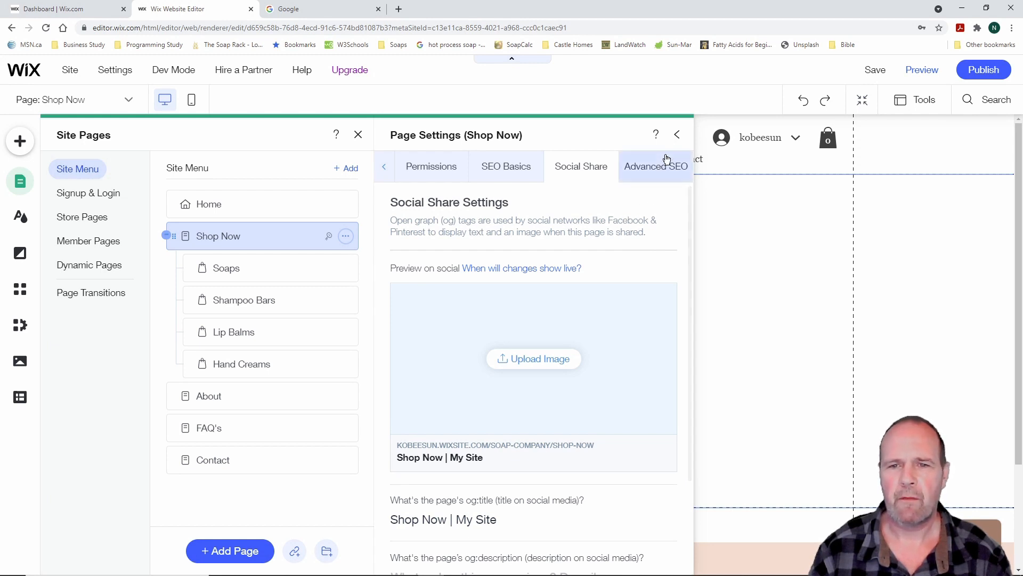
left_click(678, 136)
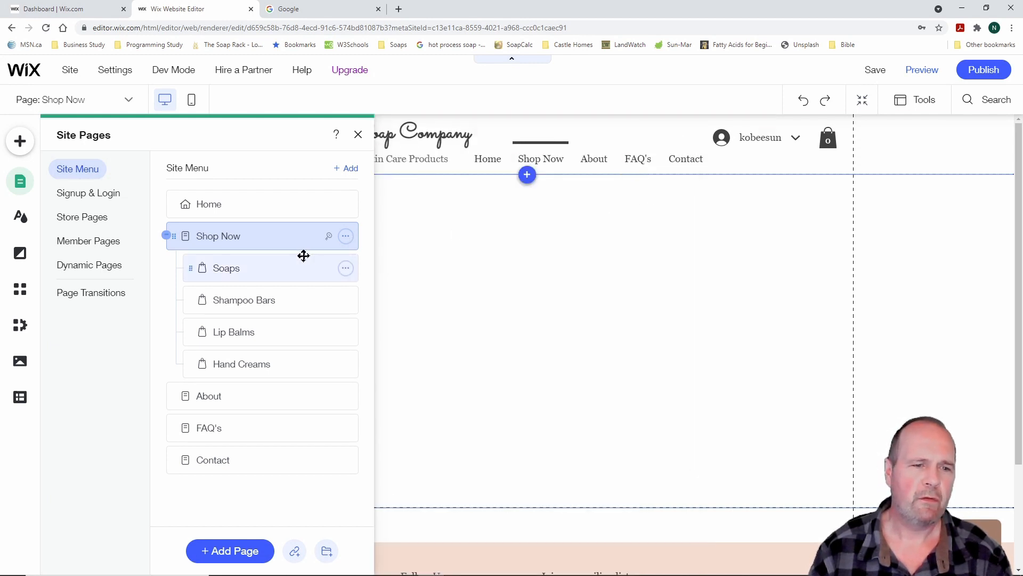
Switch to the Home page, glance at its settings, then close them and the pages list
left_click(233, 208)
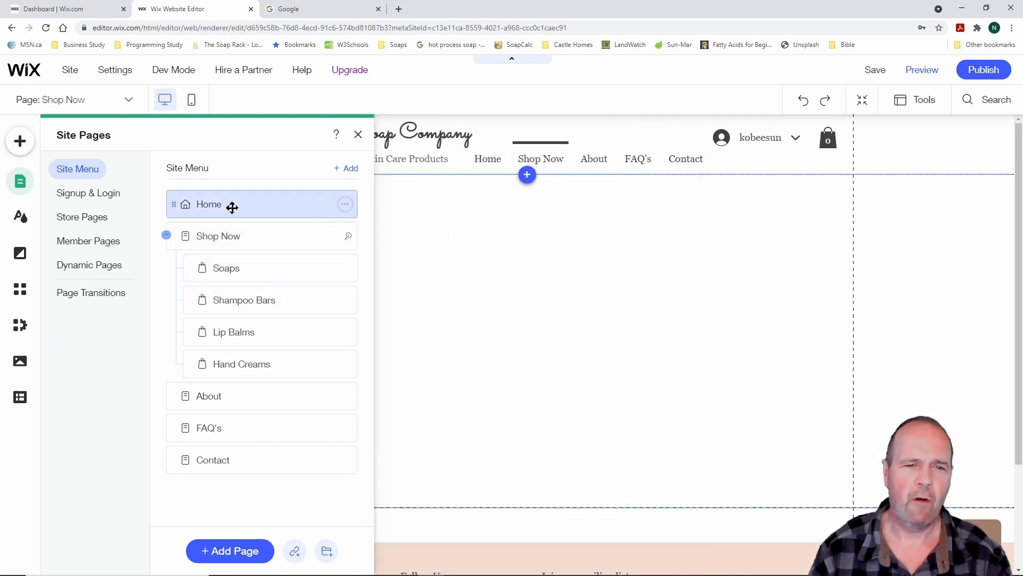
left_click(346, 204)
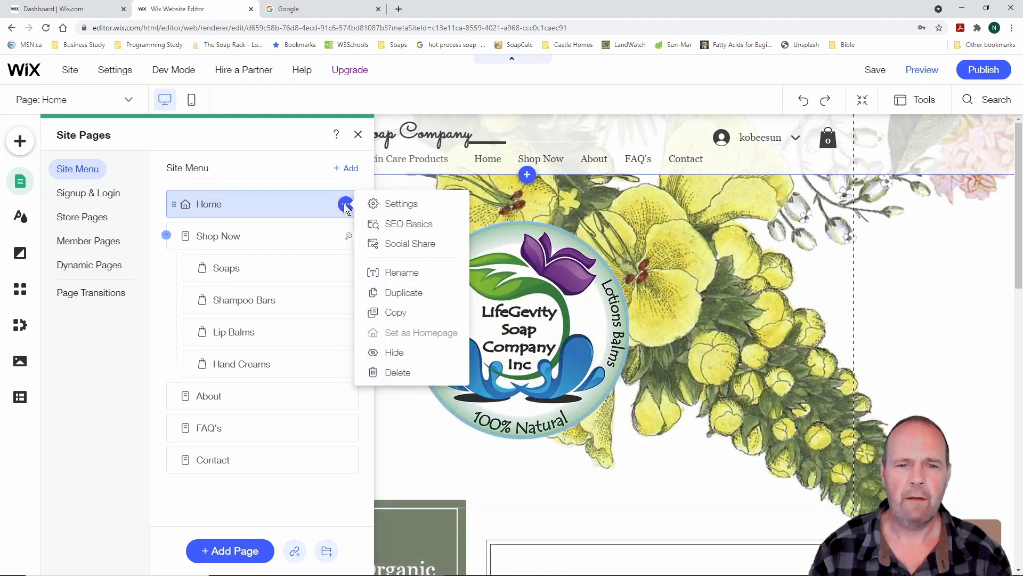
left_click(383, 204)
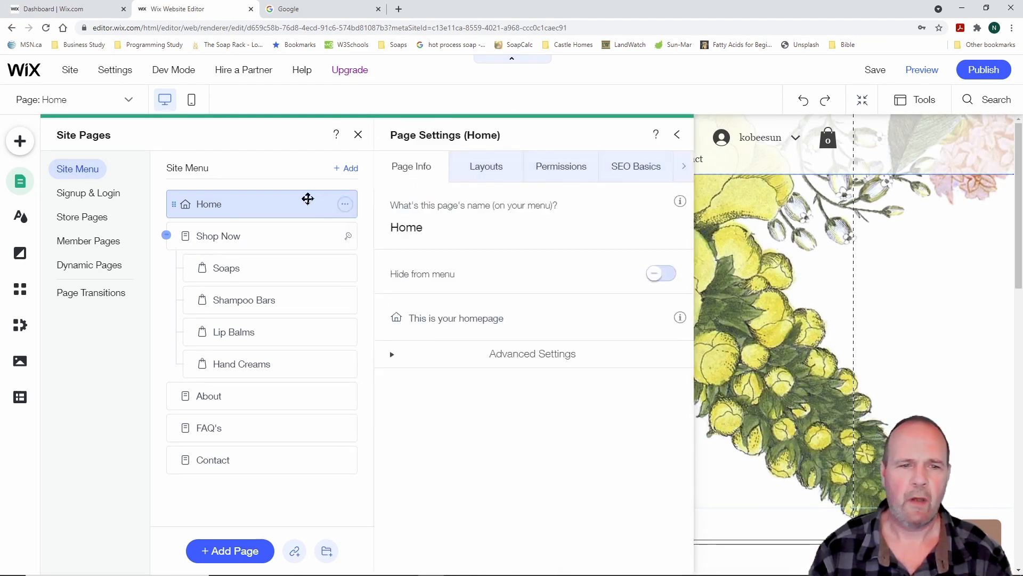
left_click(344, 205)
left_click(346, 206)
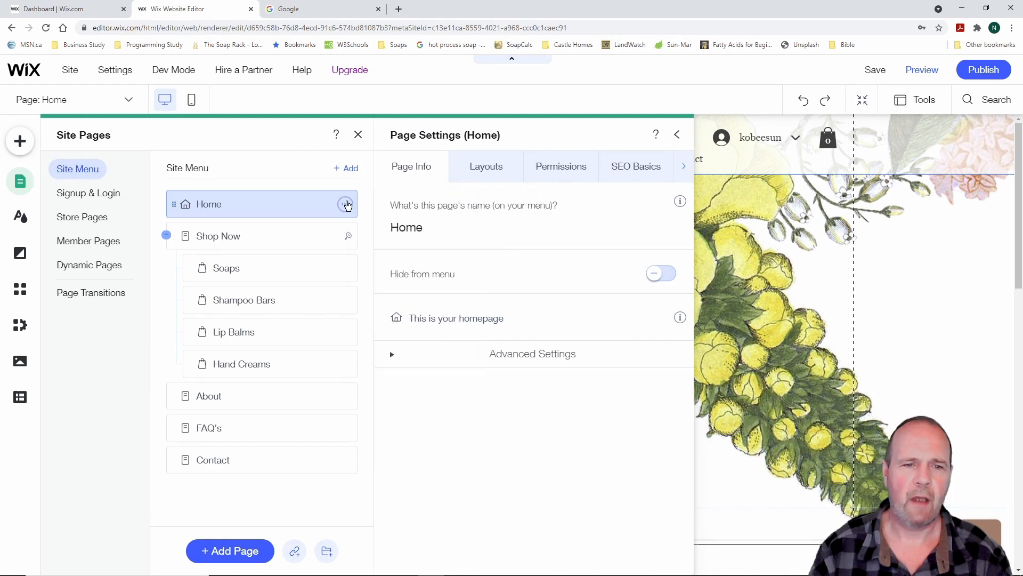
left_click(677, 137)
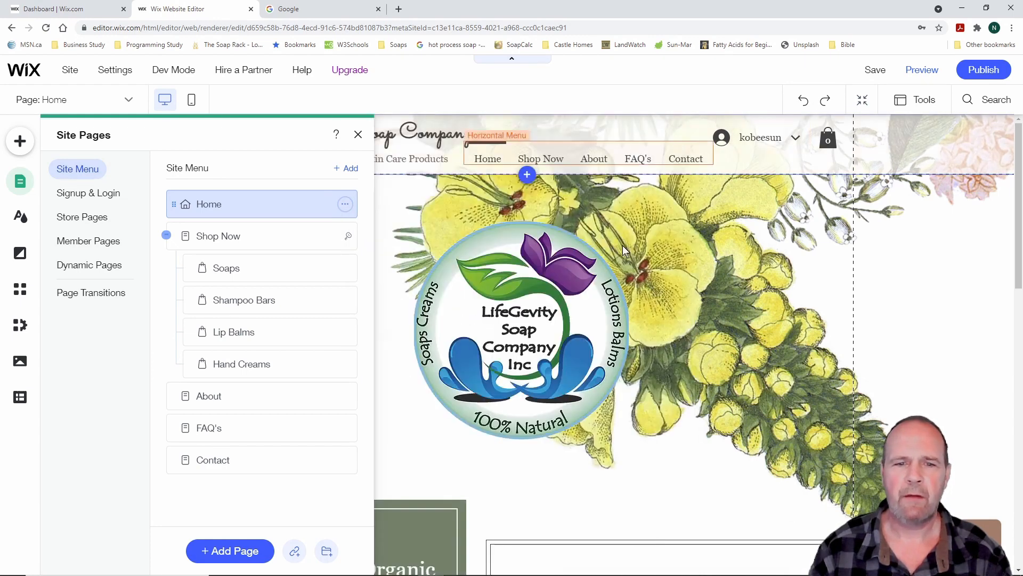
left_click(358, 137)
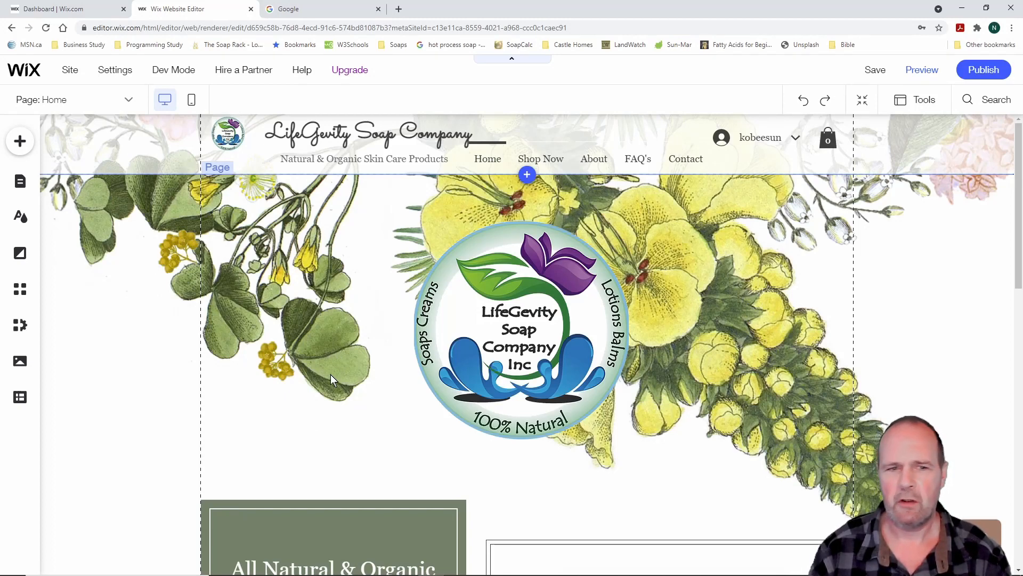
Enter 'Picture of company logo' as the header logo image's alt text and close its settings
left_click(227, 136)
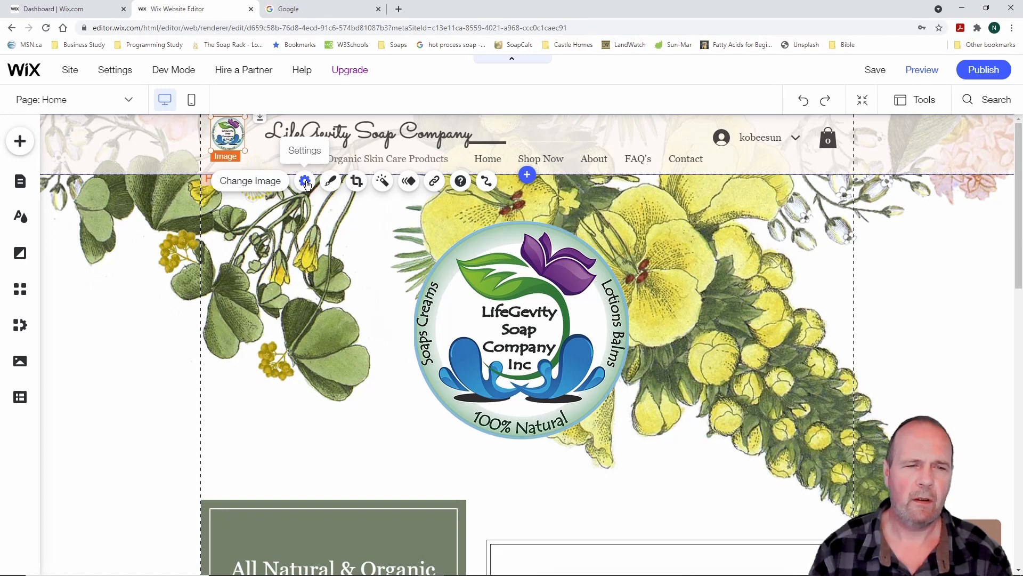
left_click(305, 181)
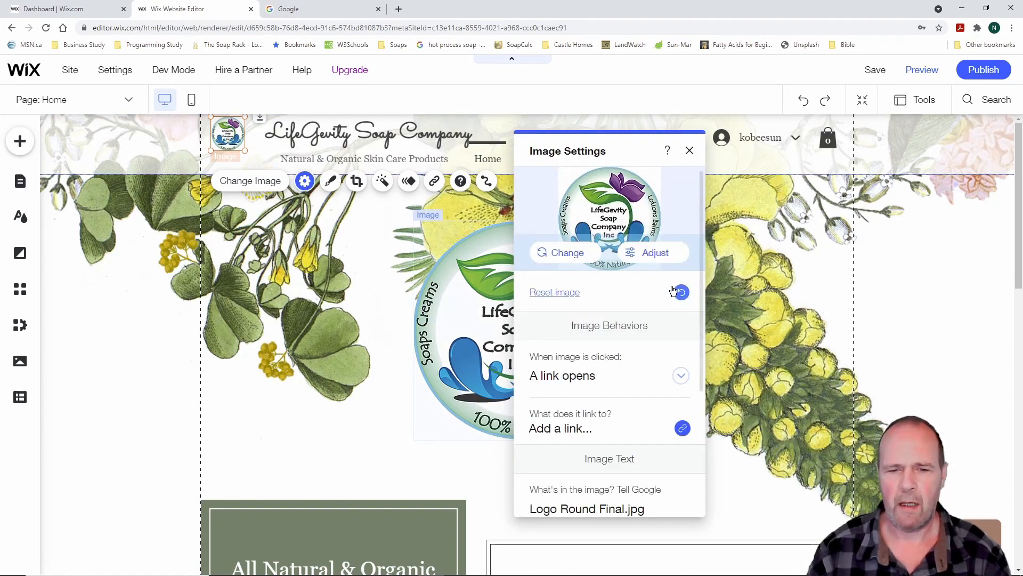
scroll(639, 338, "down", 2)
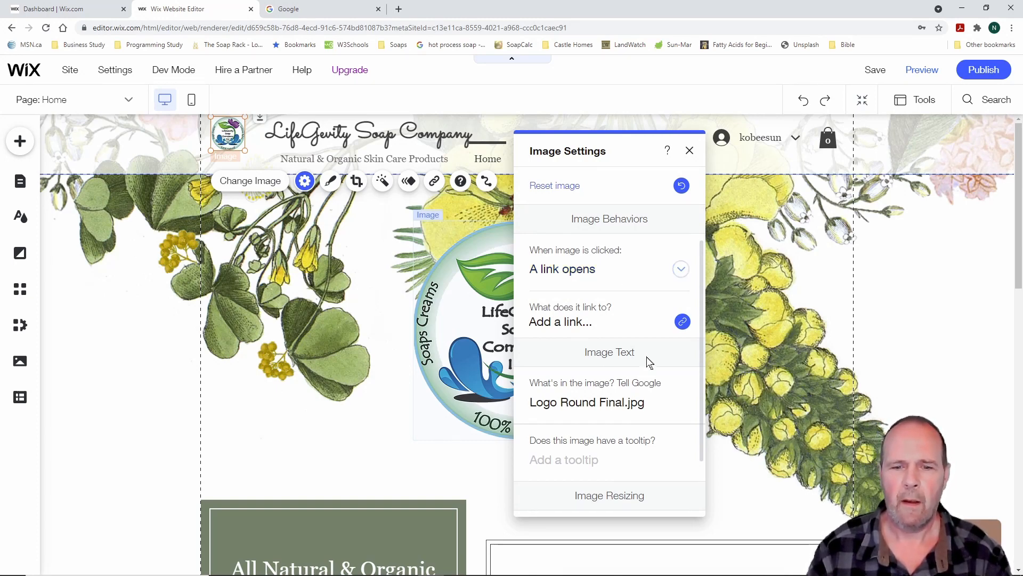
scroll(651, 371, "down", 2)
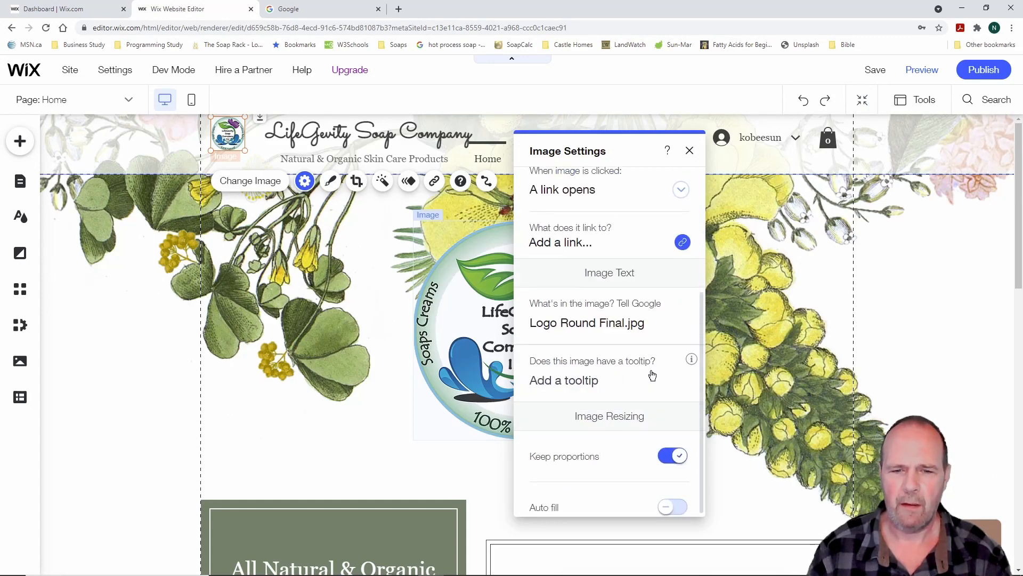
scroll(652, 375, "up", 1)
scroll(652, 375, "up", 3)
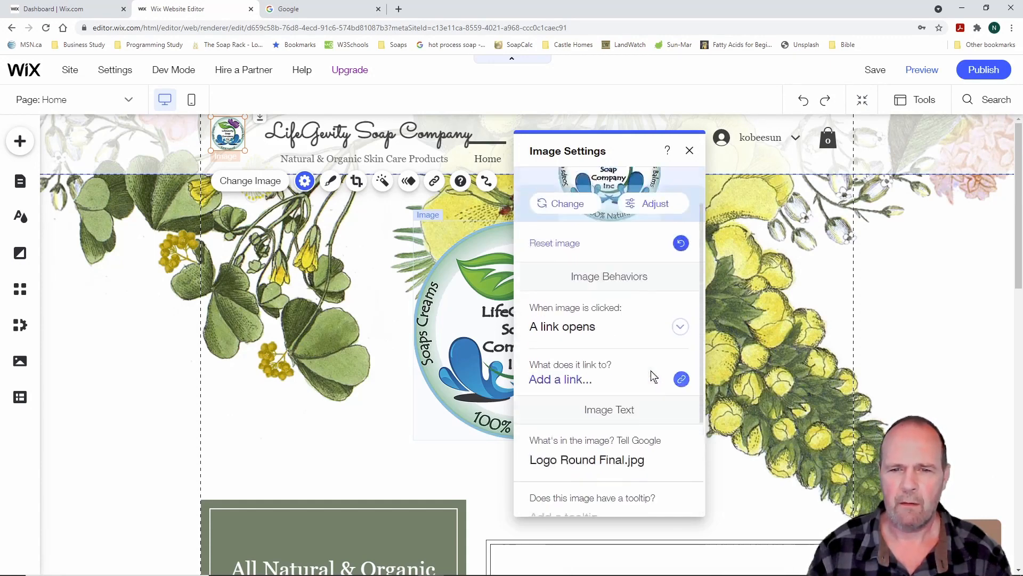
scroll(646, 372, "down", 3)
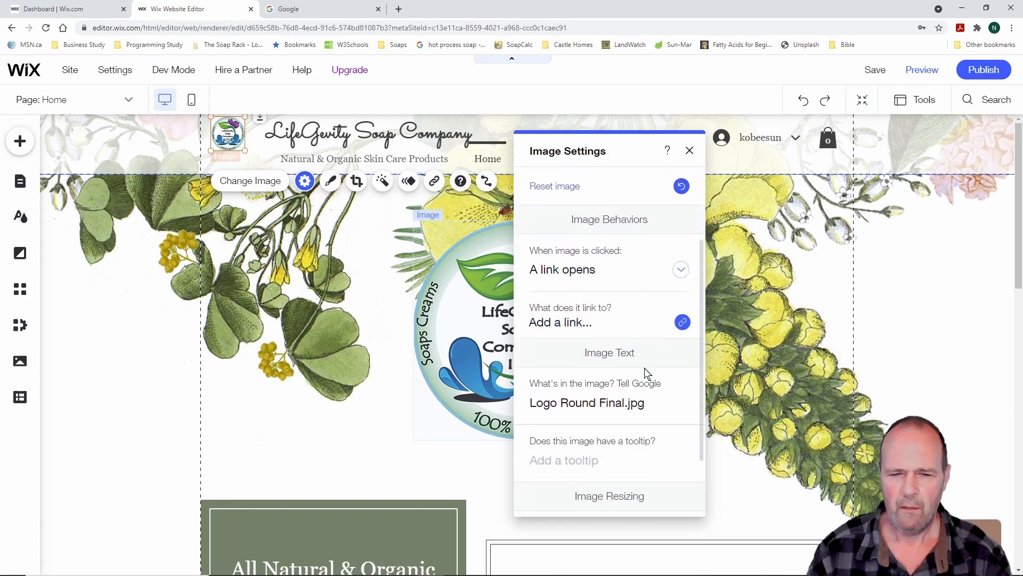
scroll(645, 372, "down", 1)
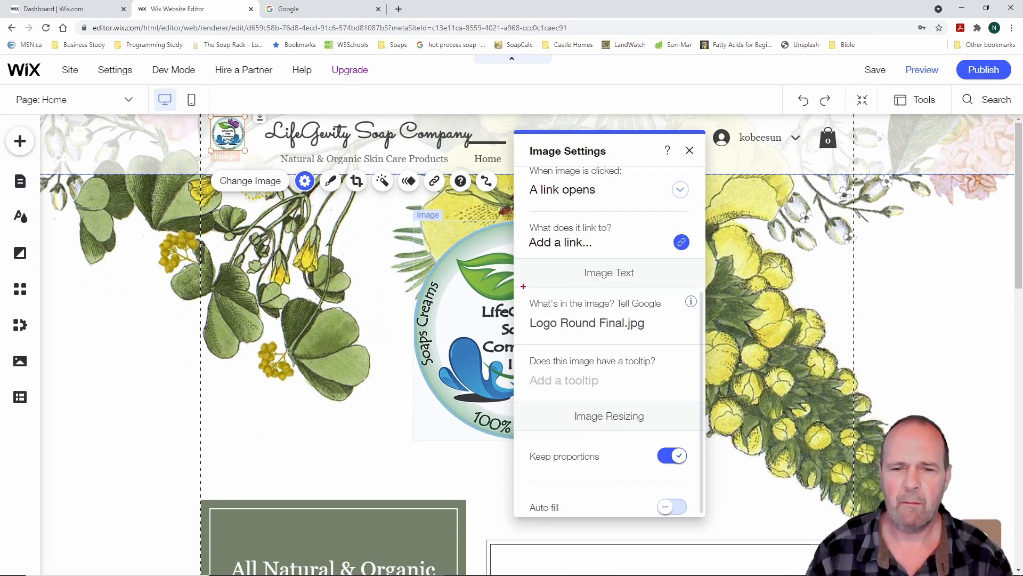
mouse_move(518, 258)
left_mouse_down()
mouse_move(672, 376)
mouse_move(701, 386)
mouse_move(701, 367)
left_mouse_up()
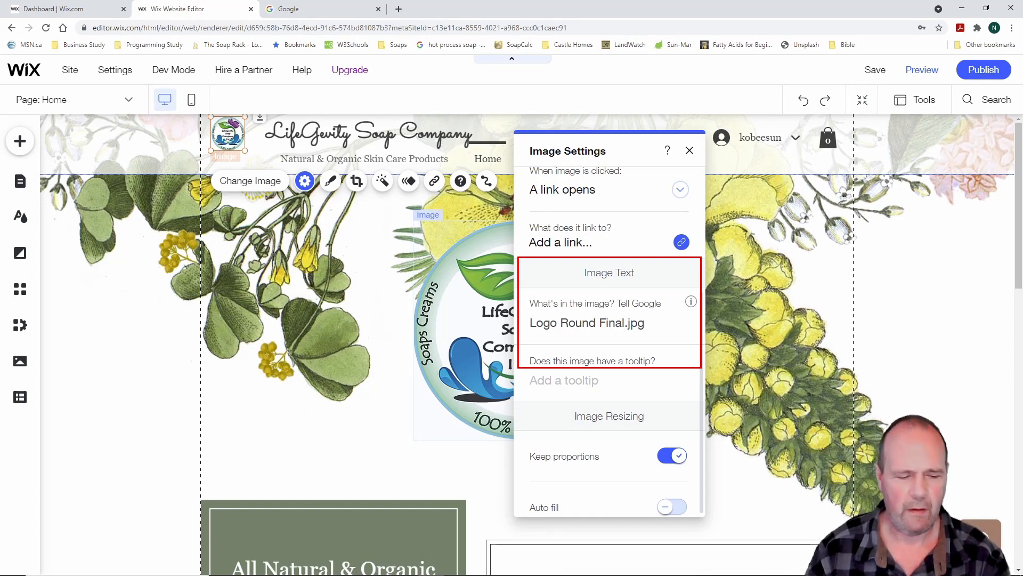
key("Escape")
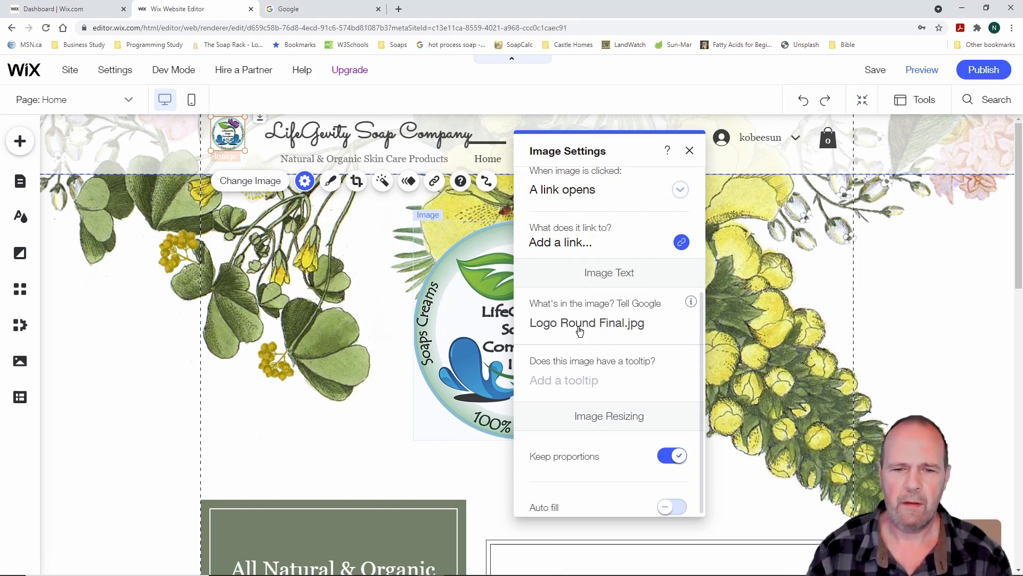
left_click(557, 326)
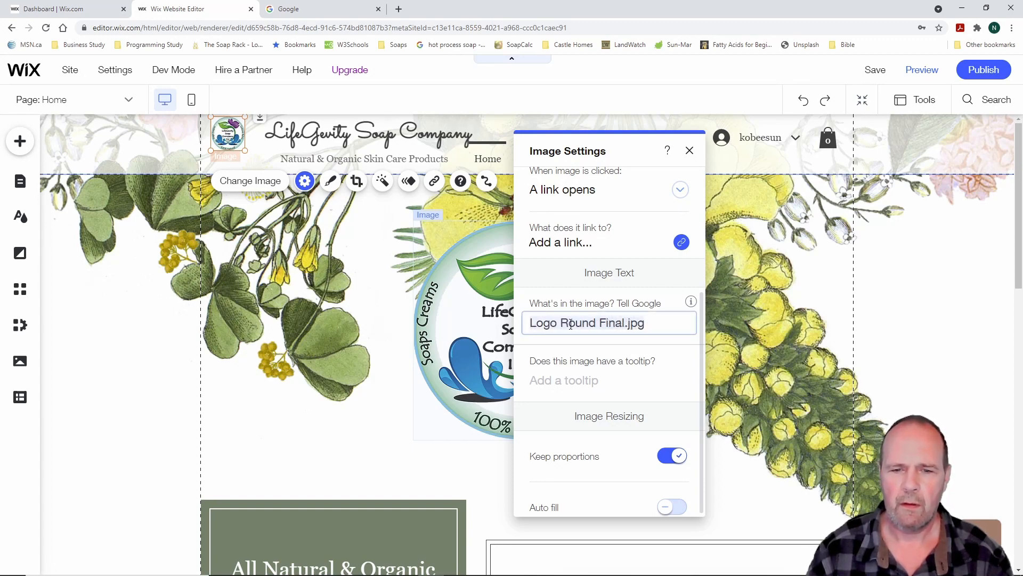
type("Pi")
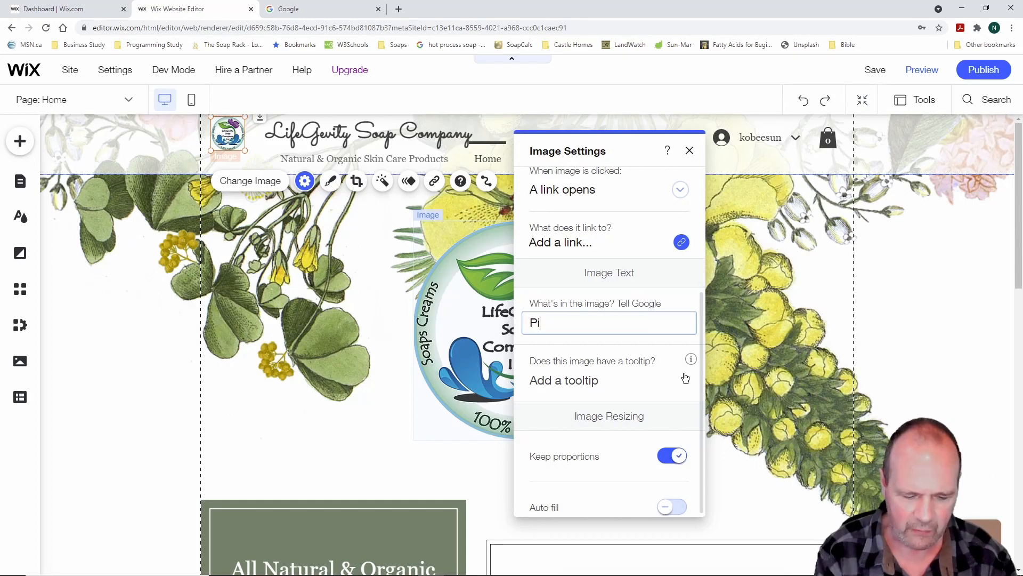
type("cture")
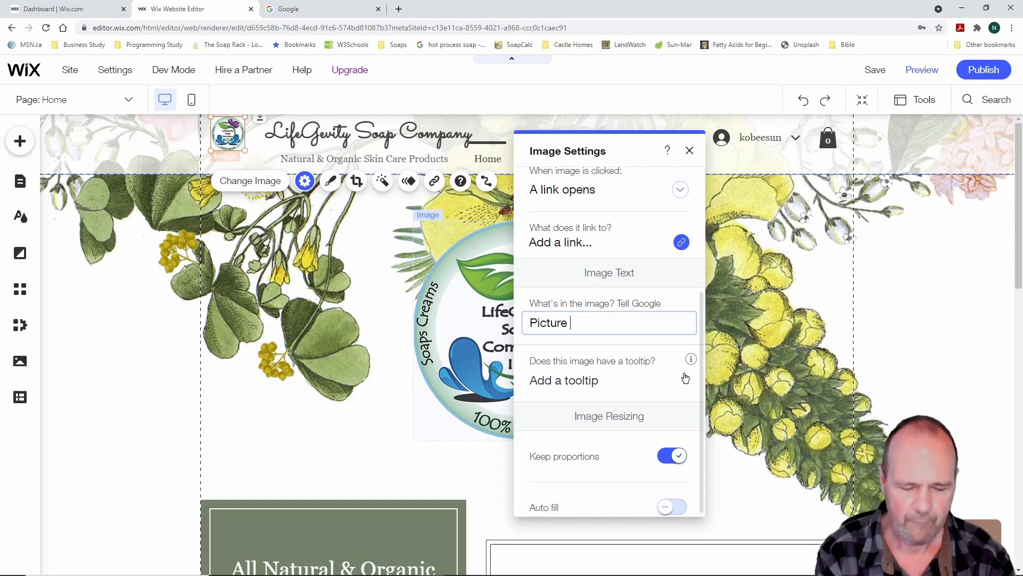
type(" of com")
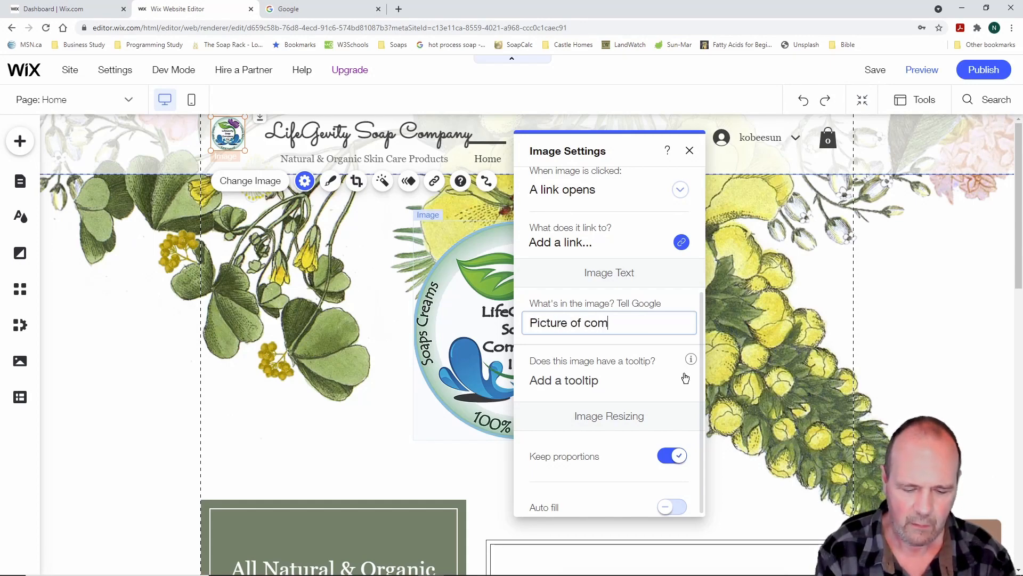
type("pany logo")
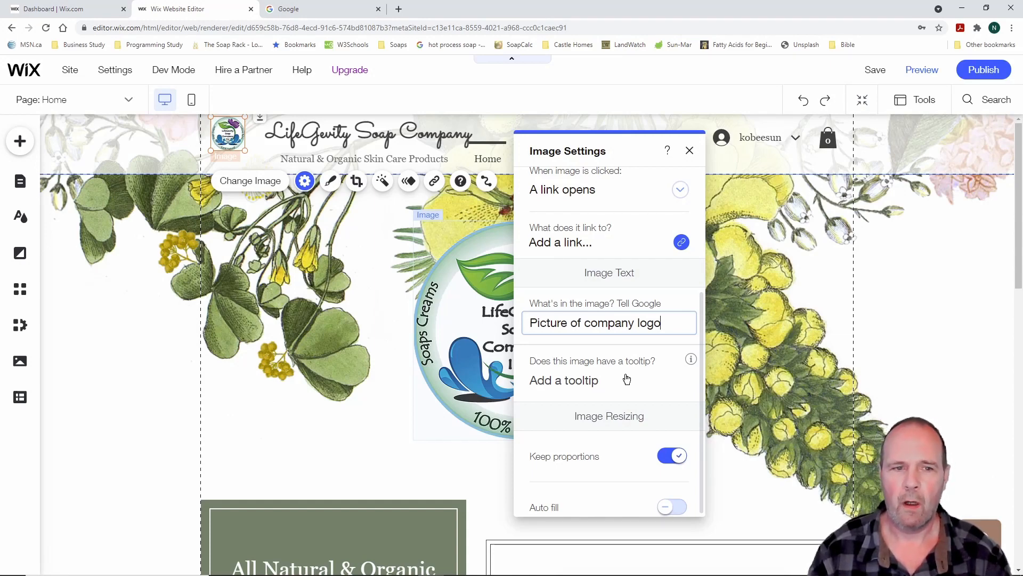
left_click(690, 150)
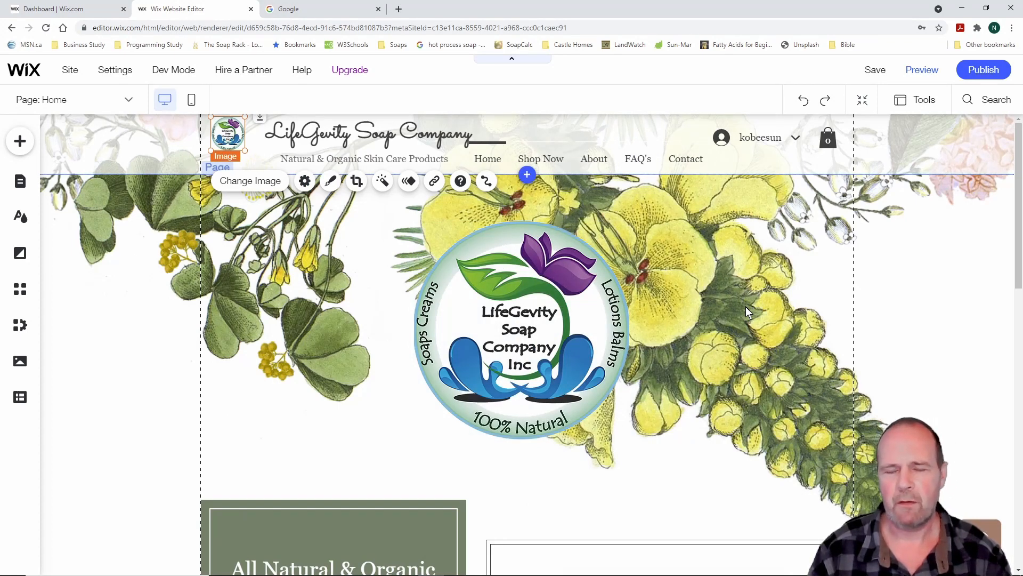
Overwrite the central round logo's file-name alt text with 'Company logo' and close its settings
left_click(529, 283)
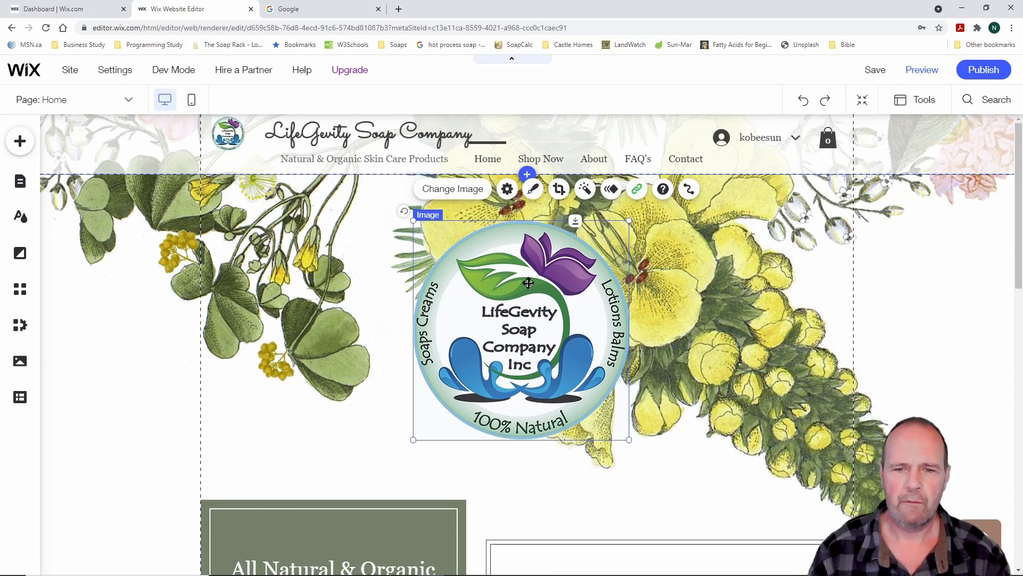
left_click(508, 190)
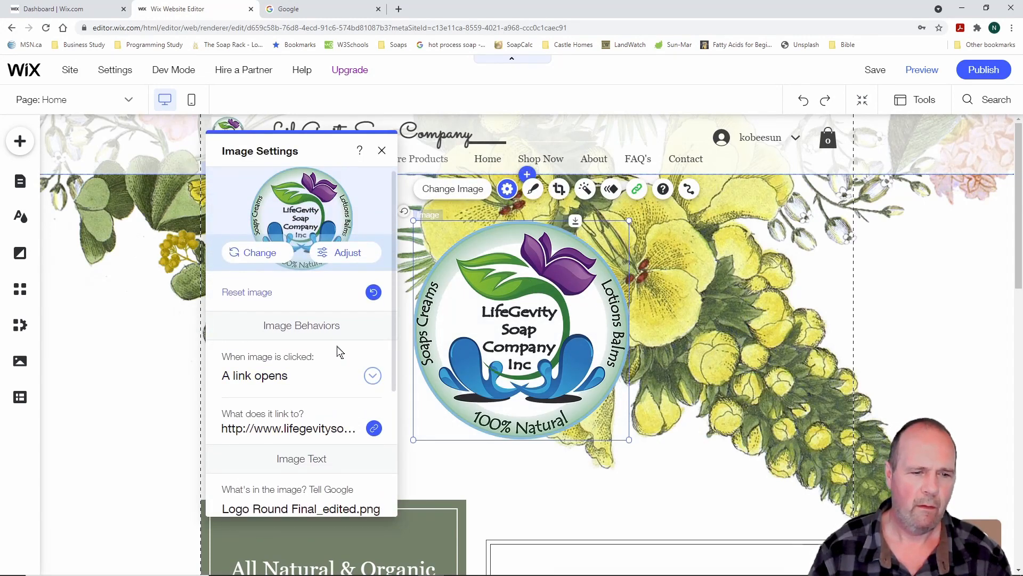
scroll(337, 363, "down", 2)
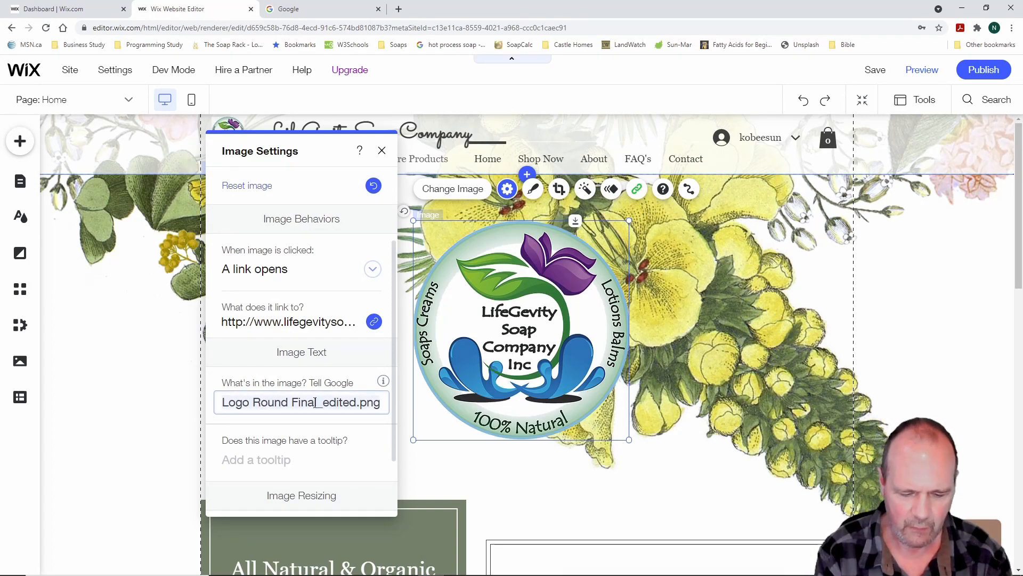
triple_click(315, 402)
type("Comp")
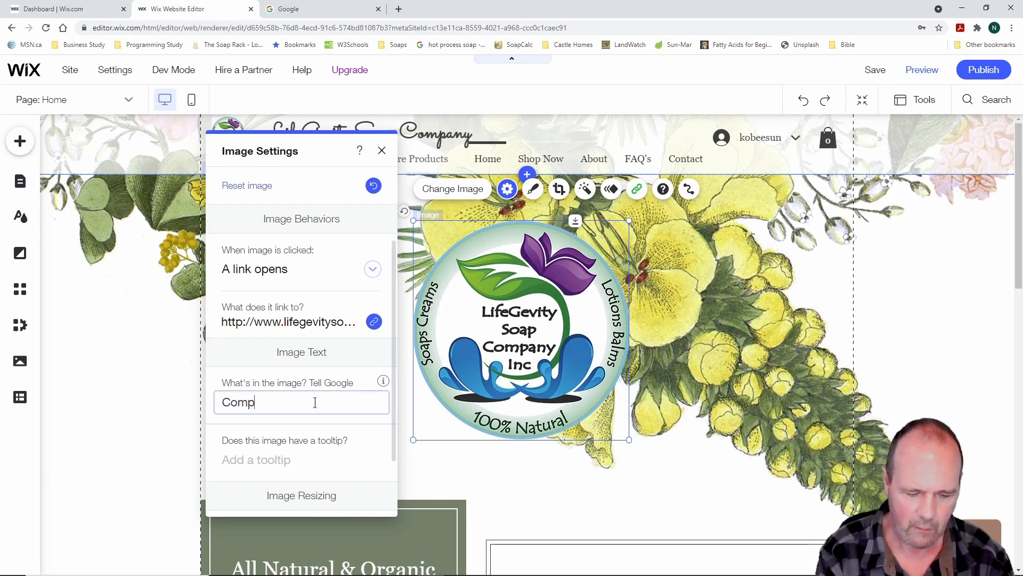
type("any L")
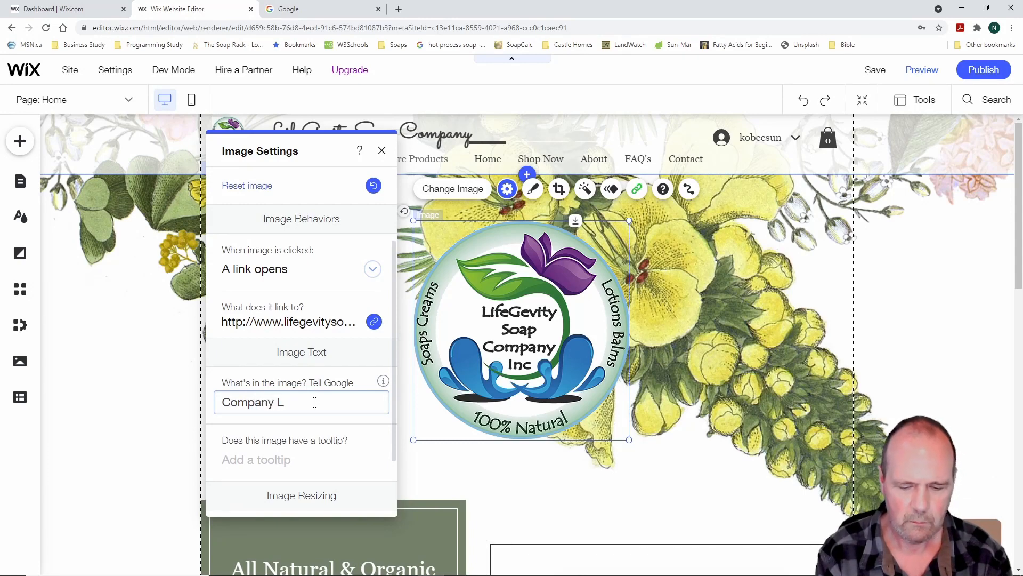
type("logo")
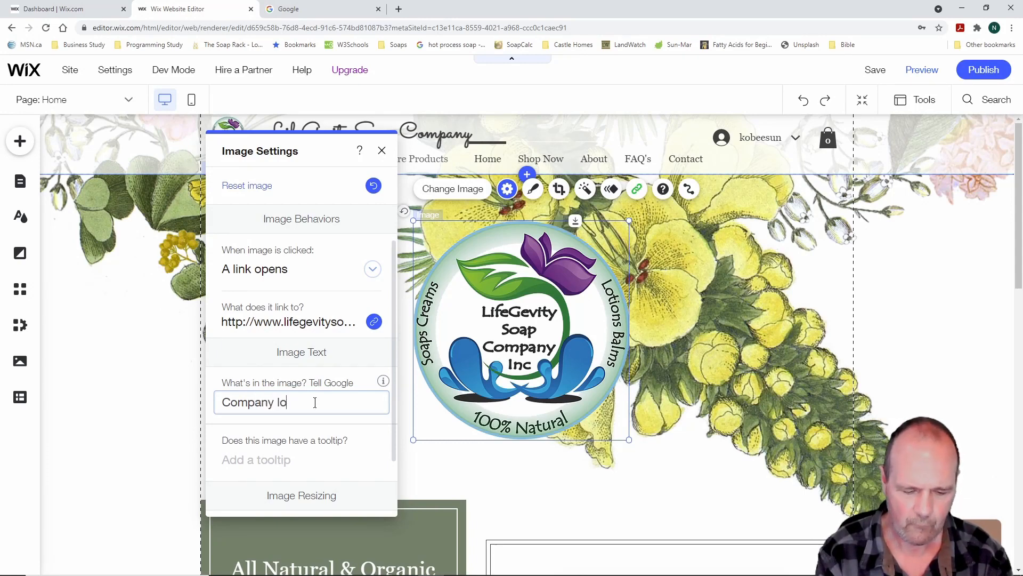
left_click(383, 151)
scroll(769, 348, "down", 7)
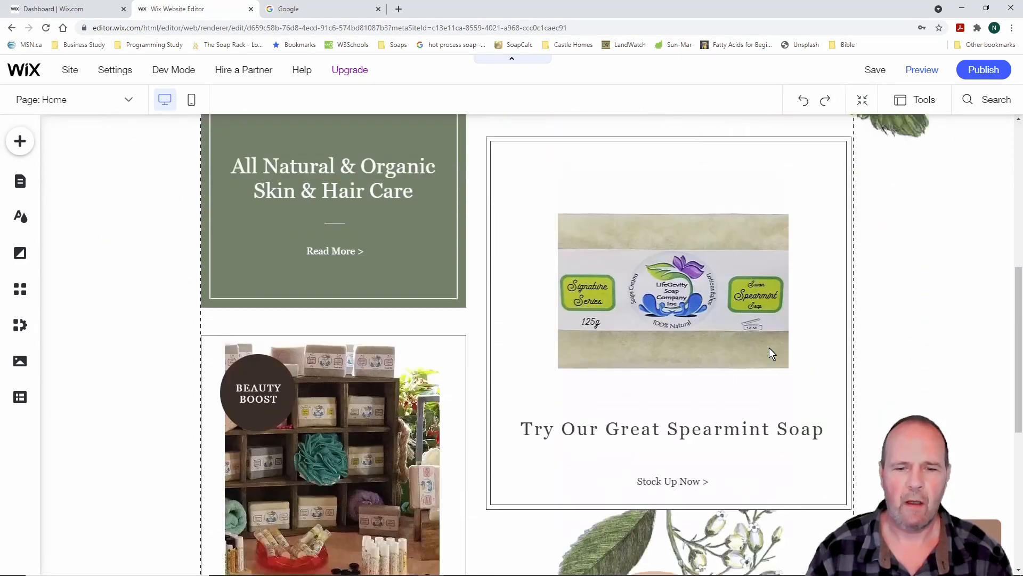
Replace the spearmint soap image's alt text with 'Picture of spearmint soap' and close its settings
left_click(653, 274)
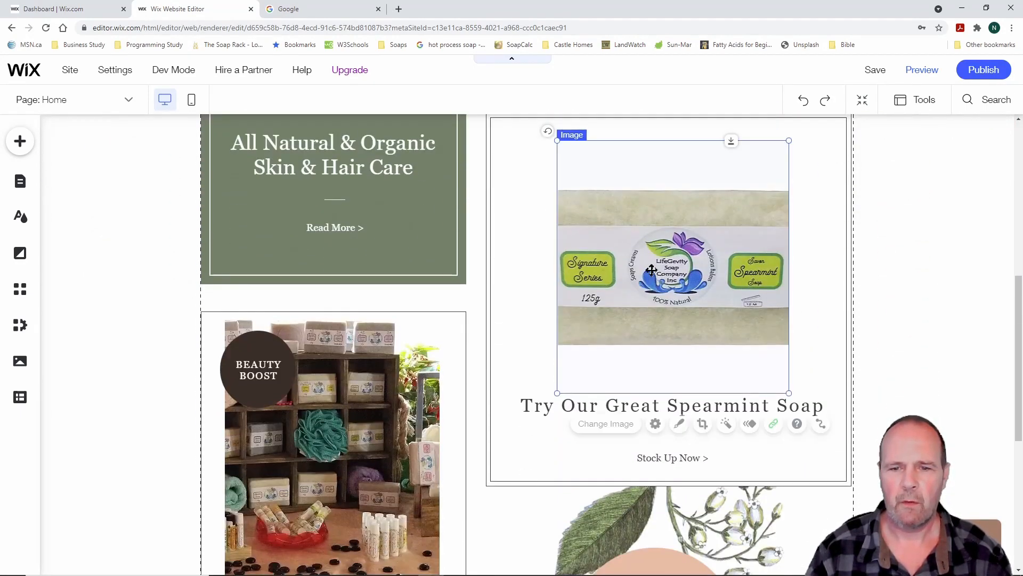
left_click(651, 423)
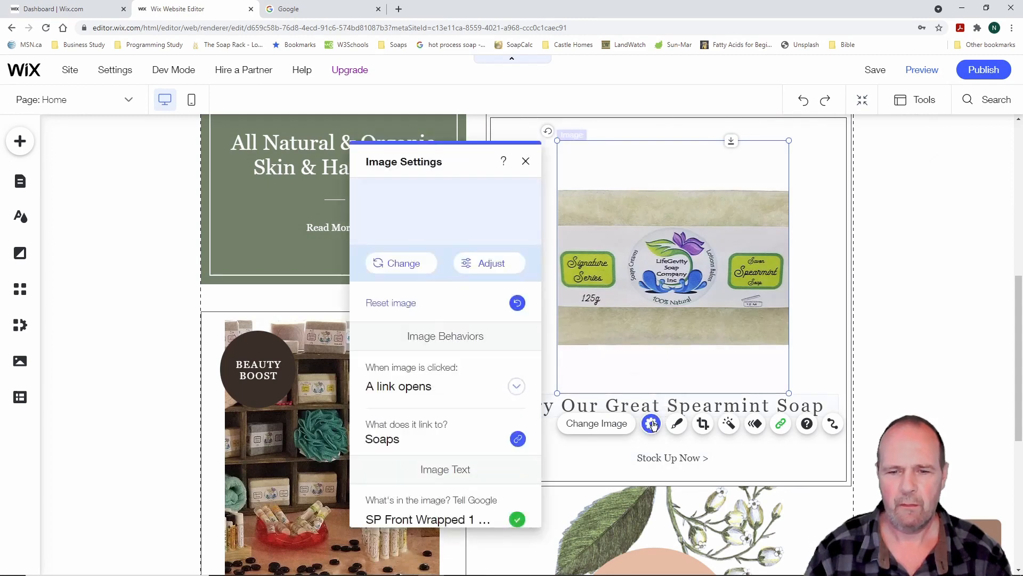
scroll(476, 377, "down", 2)
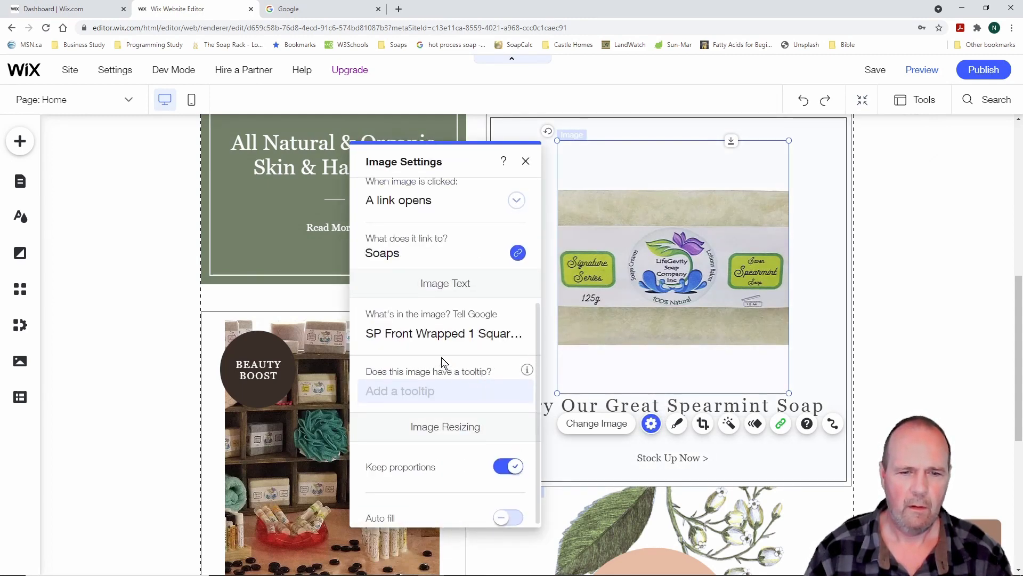
left_click(405, 334)
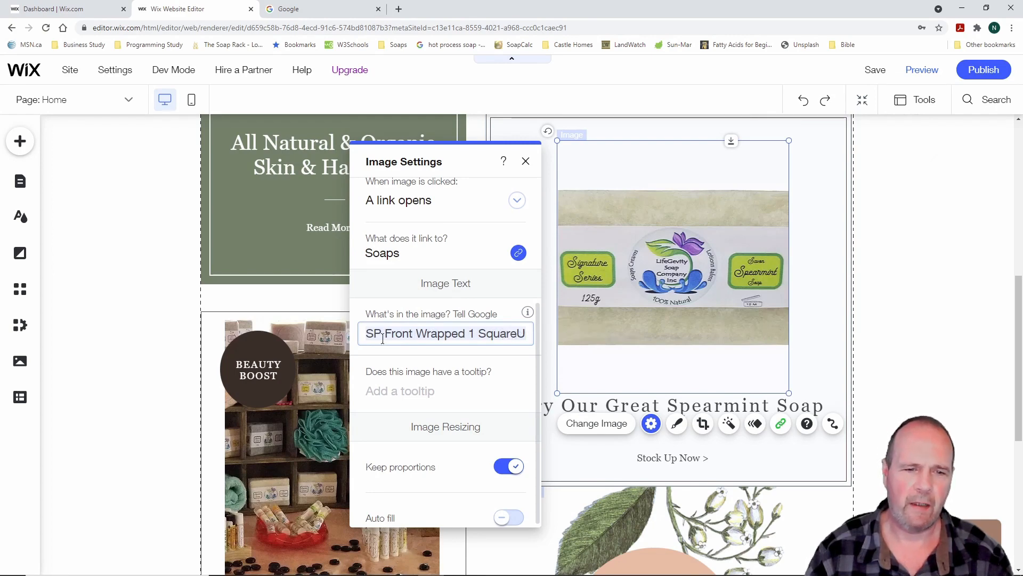
key("ctrl+a")
type("P")
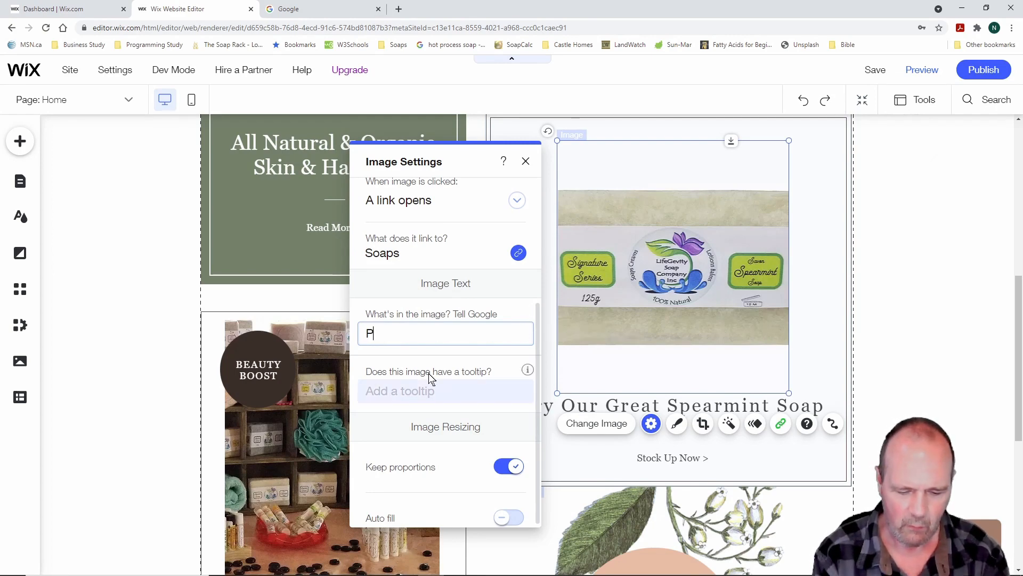
type("icture o")
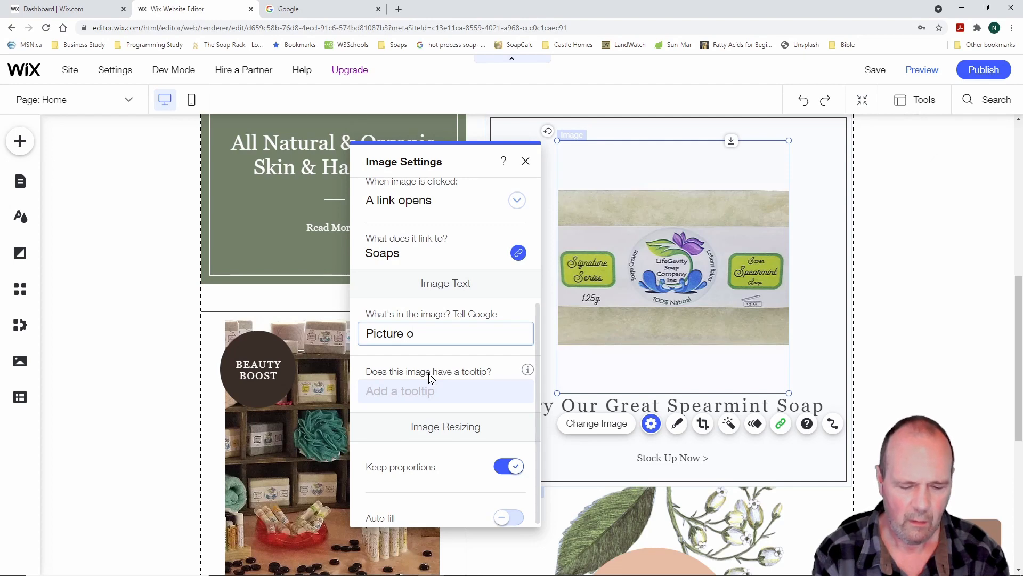
type("f spearmi")
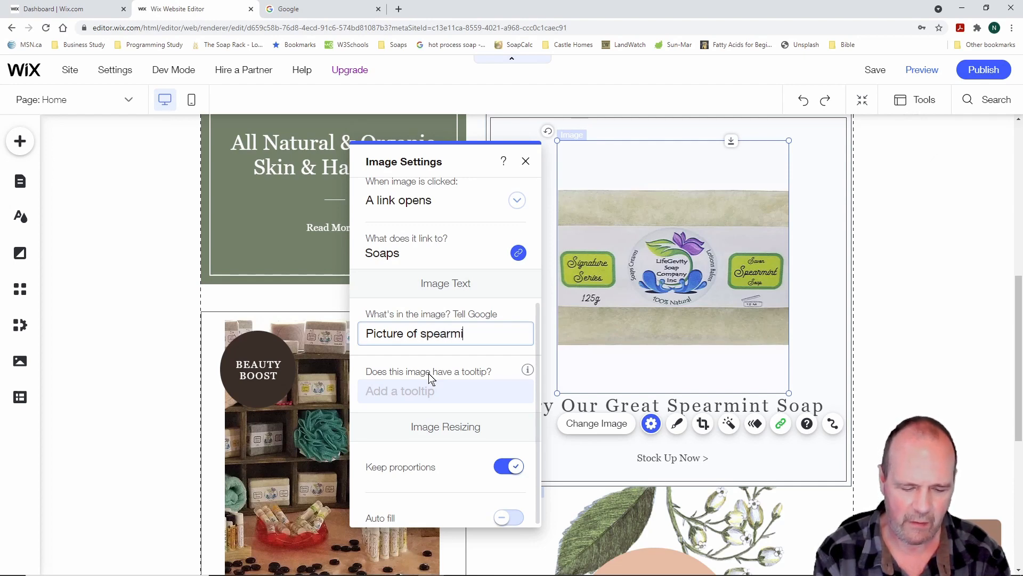
type("nt soap")
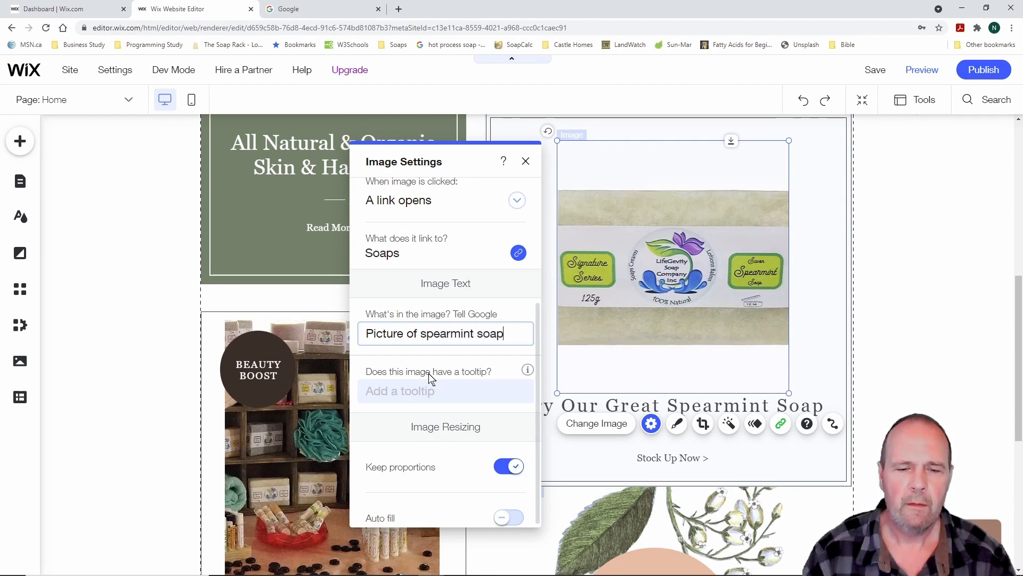
left_click(525, 161)
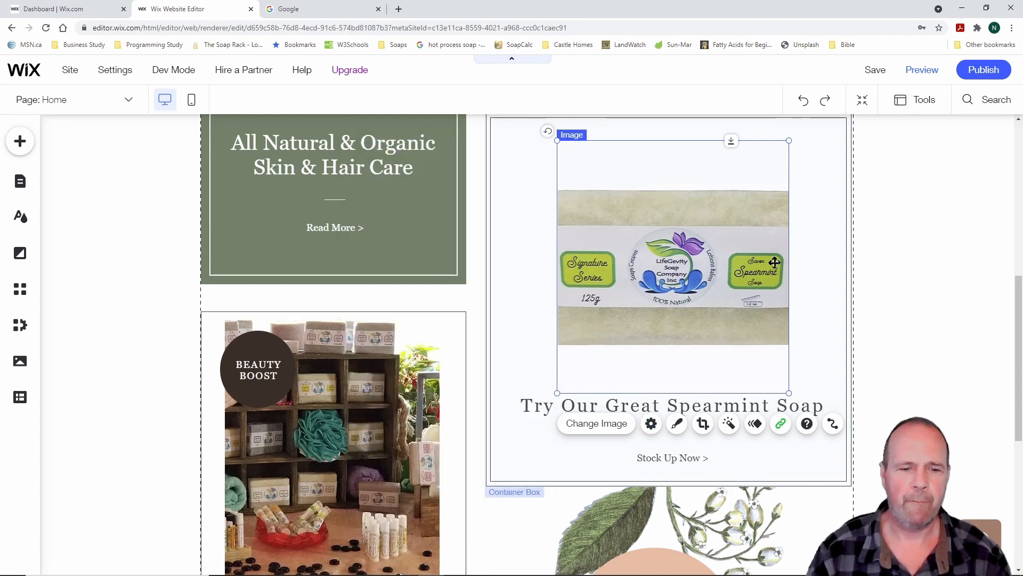
scroll(774, 262, "down", 2)
Replace the Beauty Boost collage's alt text with 'Picture of company products' and close its settings
left_click(338, 312)
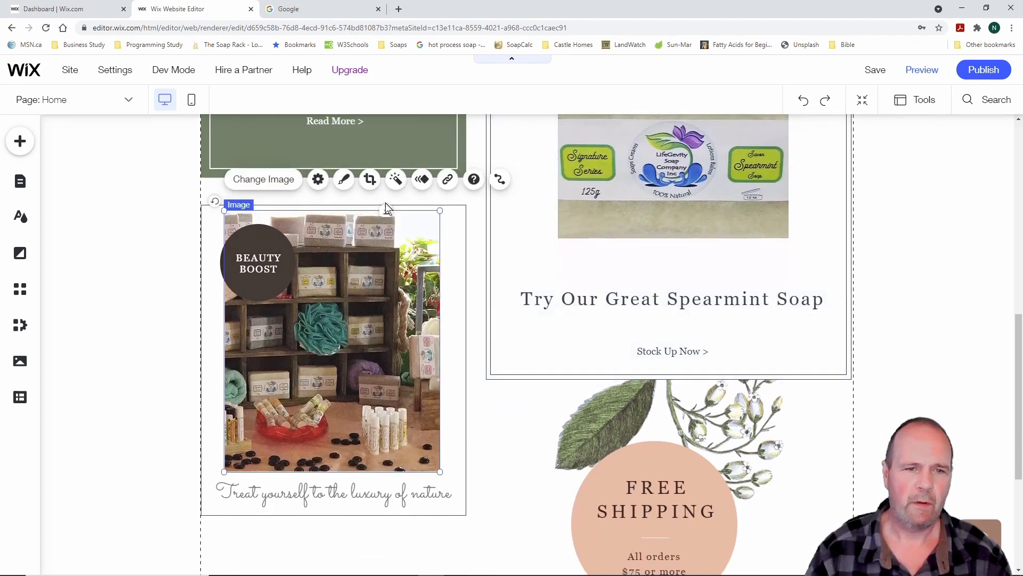
left_click(318, 179)
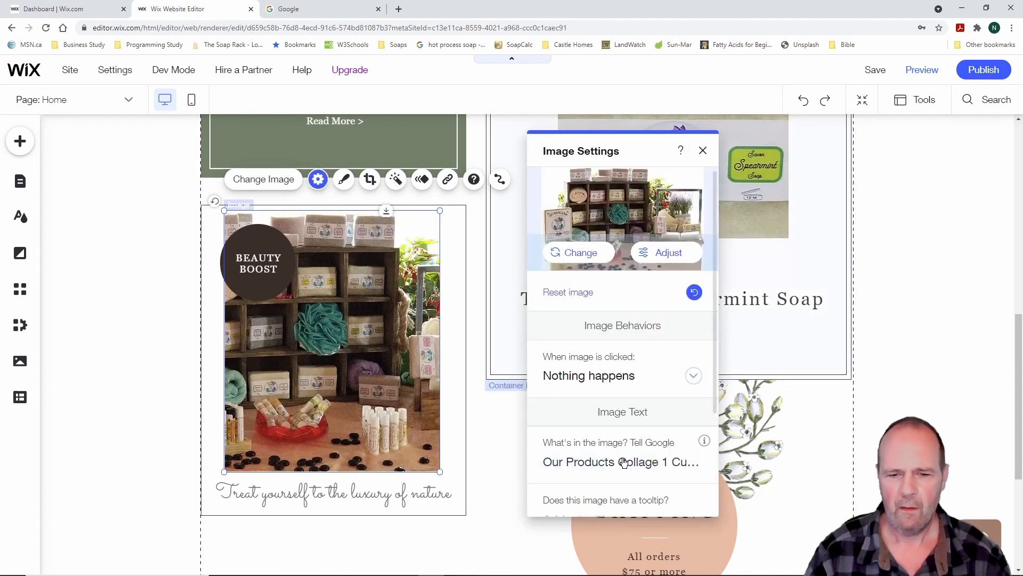
scroll(624, 464, "down", 2)
left_click(639, 356)
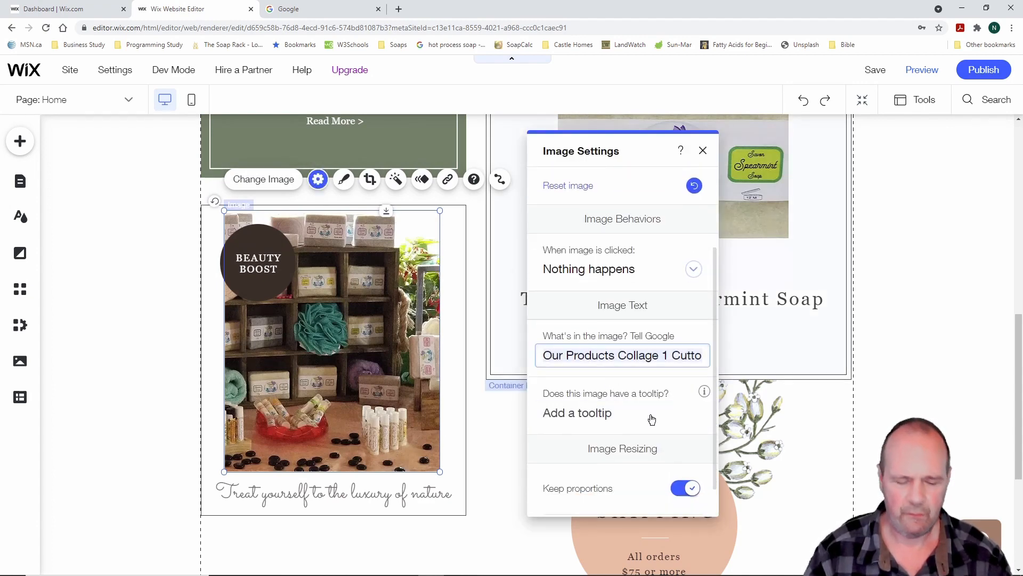
type("Pict")
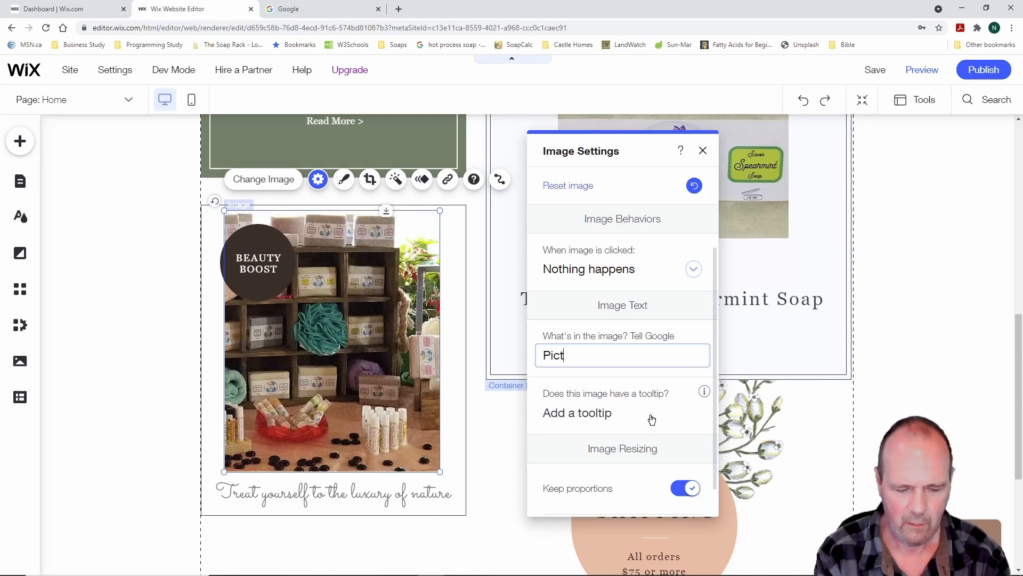
type("ure of com")
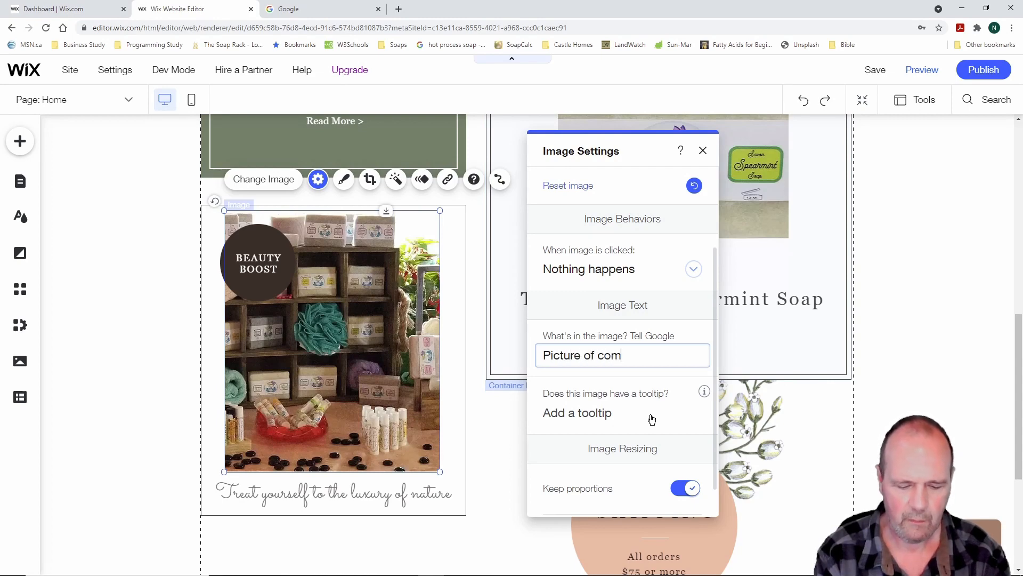
type("pany products")
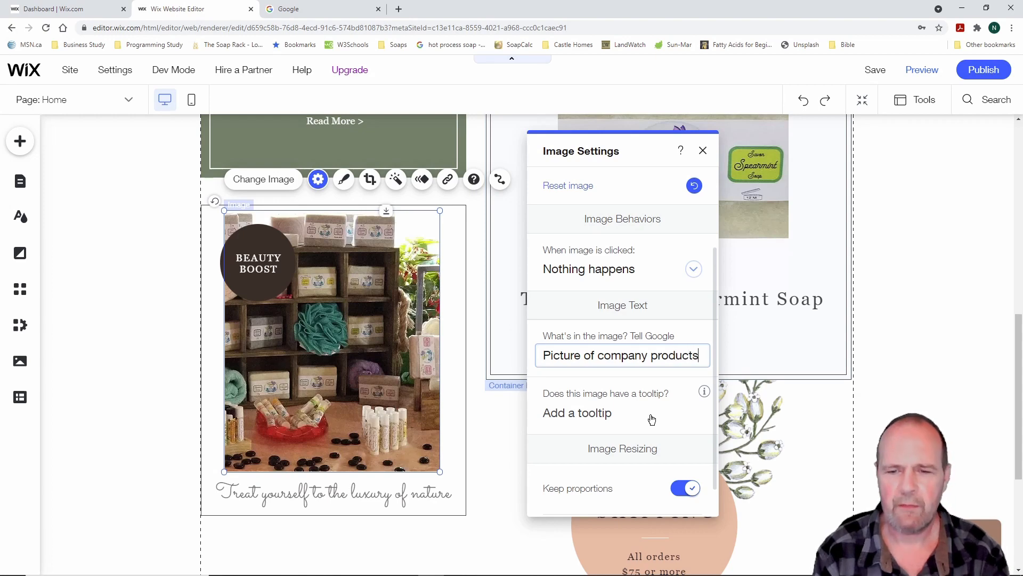
left_click(704, 152)
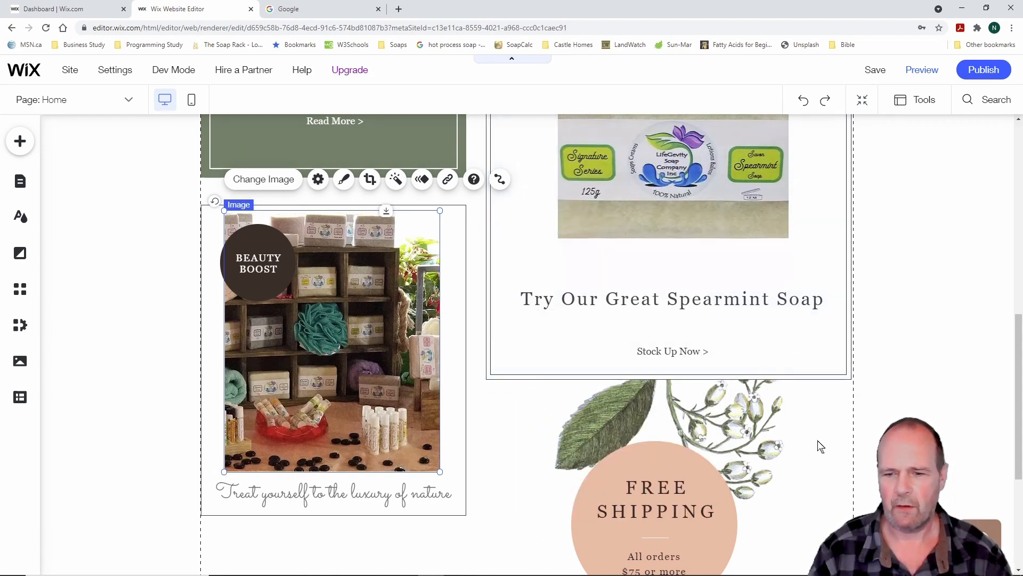
scroll(818, 439, "down", 3)
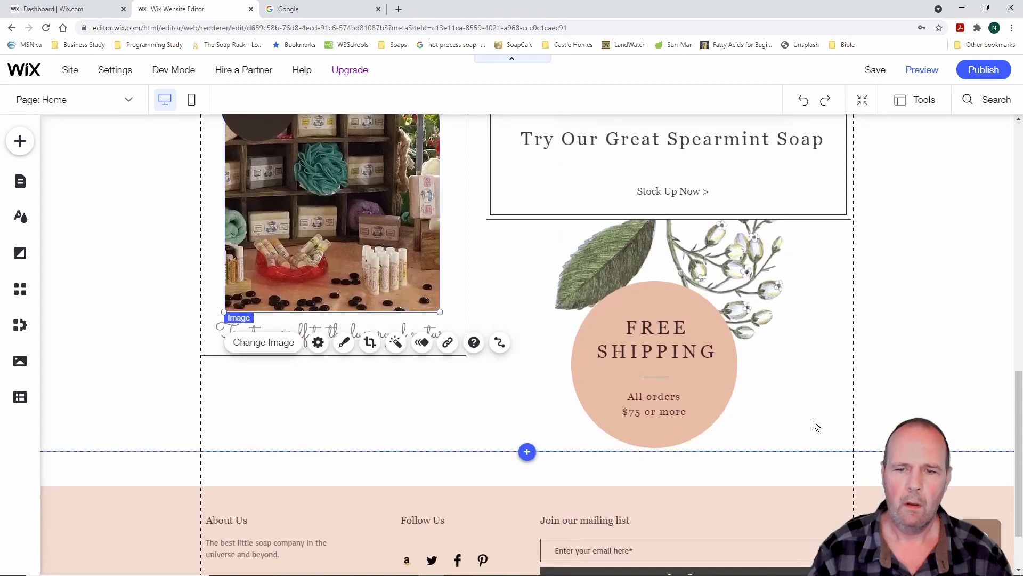
Set the alt text of the flower image above Free Shipping to 'Picture of a flower'
left_click(664, 253)
left_click(645, 144)
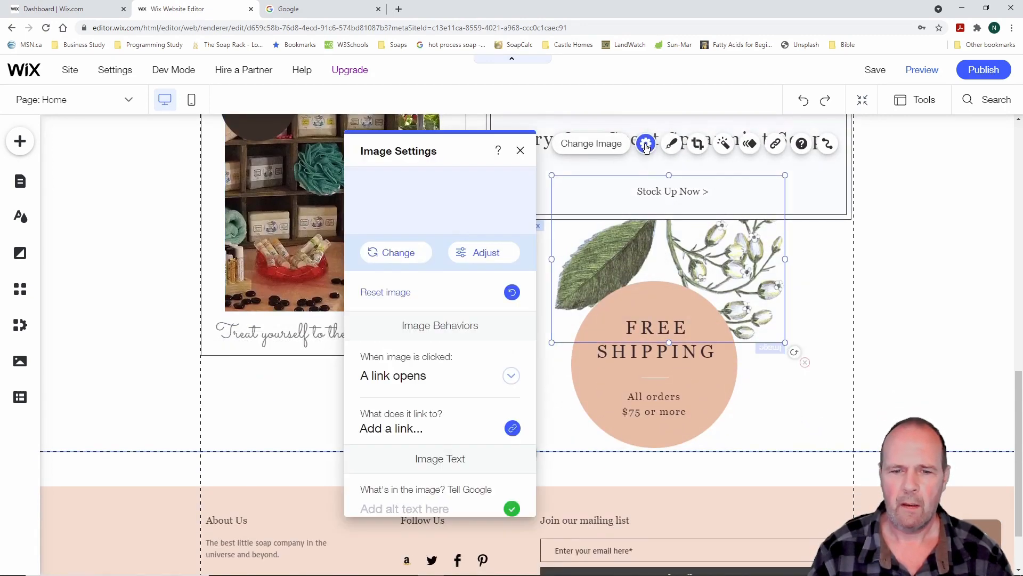
scroll(479, 391, "down", 2)
scroll(476, 400, "down", 1)
left_click(437, 350)
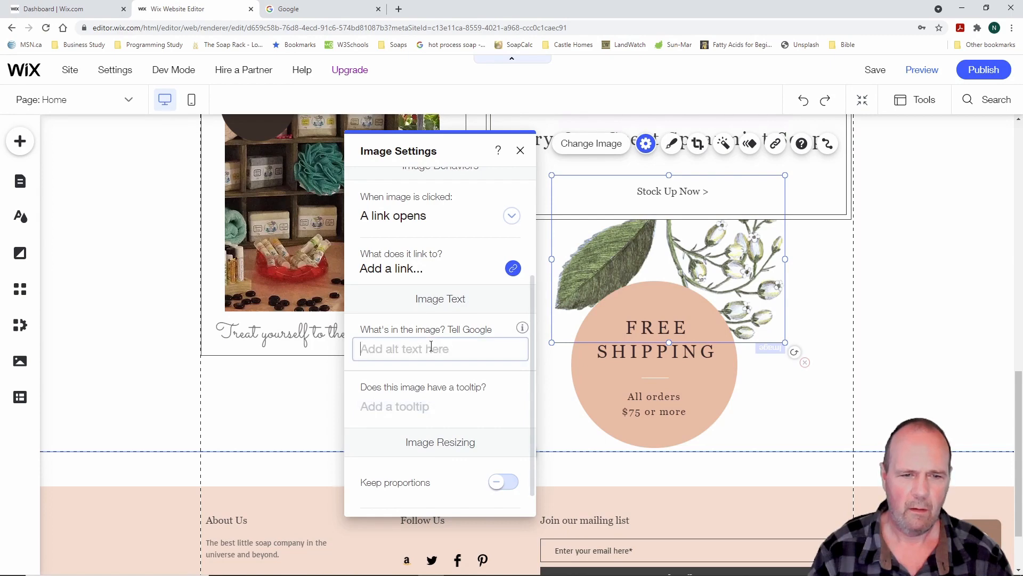
type("{icture")
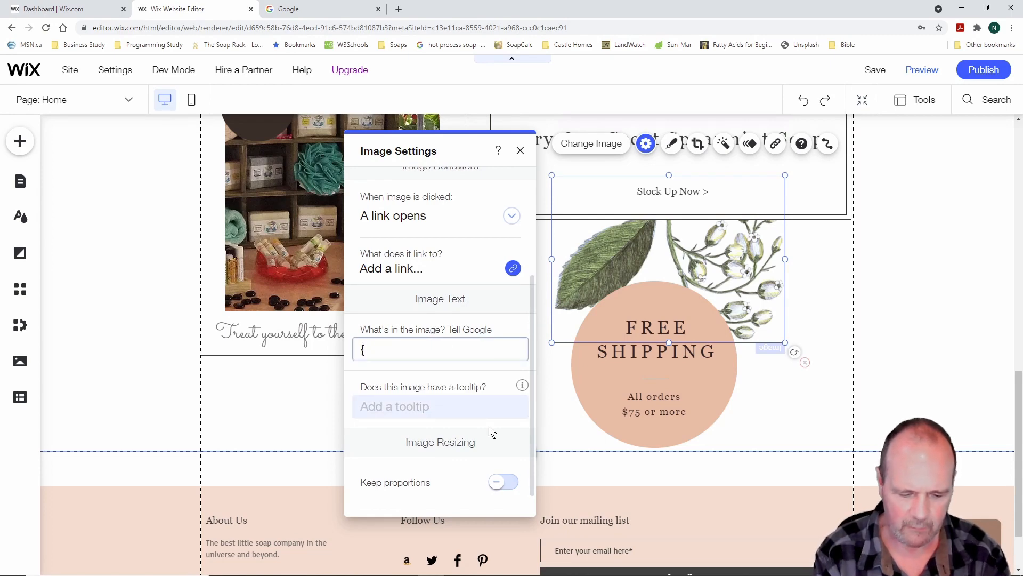
key("BackSpace")
key("BackSpace")
key("BackSpace")
key("BackSpace")
key("BackSpace")
key("BackSpace")
key("BackSpace")
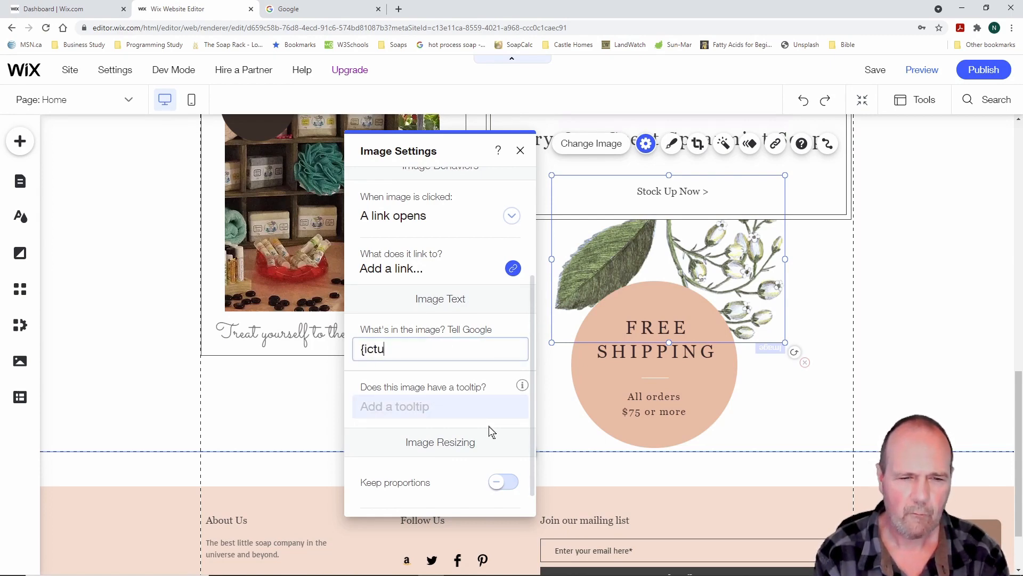
type("Pic")
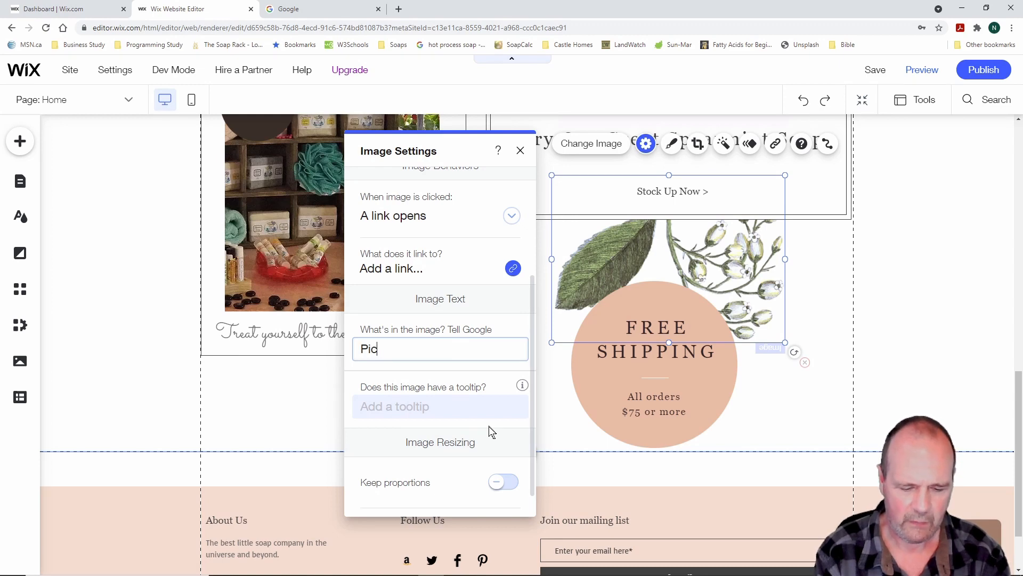
type("ture of a flower")
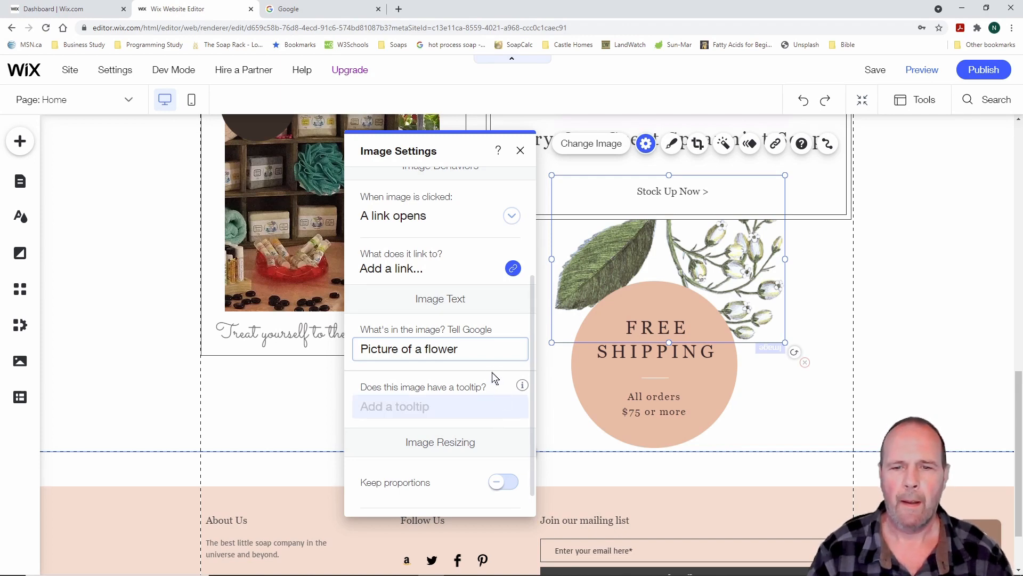
left_click(521, 152)
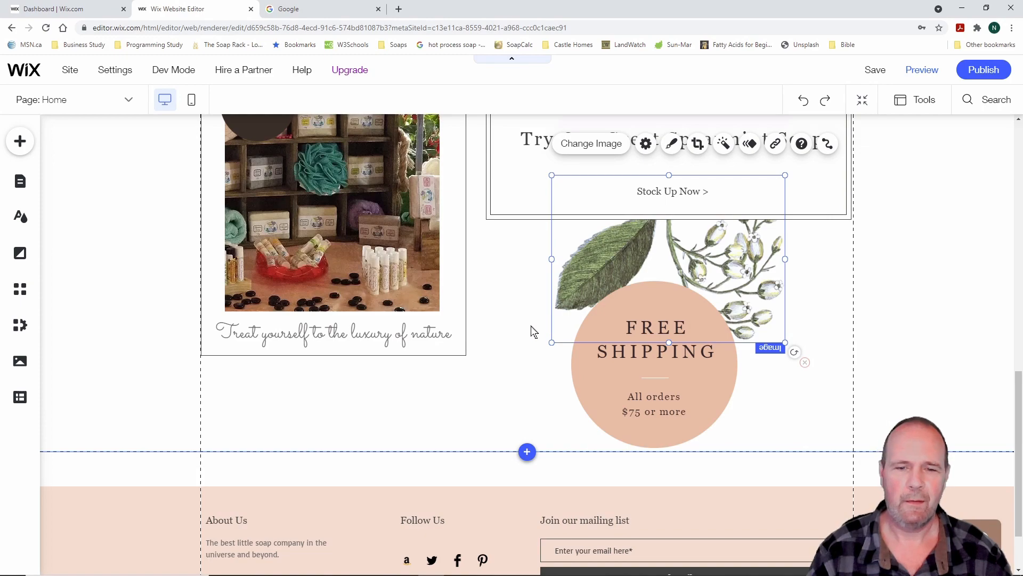
Scroll back to the top of the Home page and close the Google browser tab
scroll(505, 344, "down", 2)
scroll(506, 347, "up", 6)
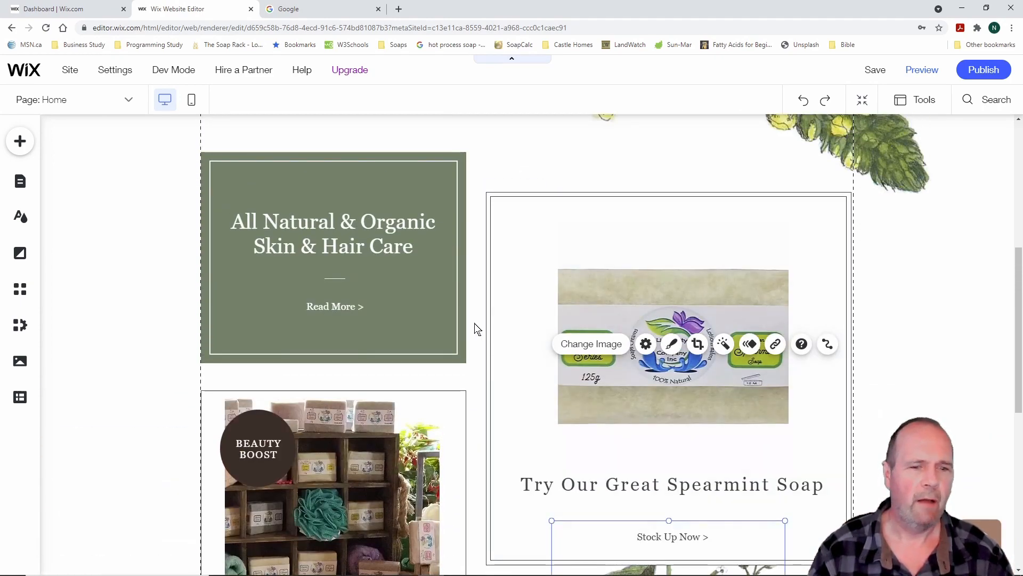
scroll(476, 328, "up", 6)
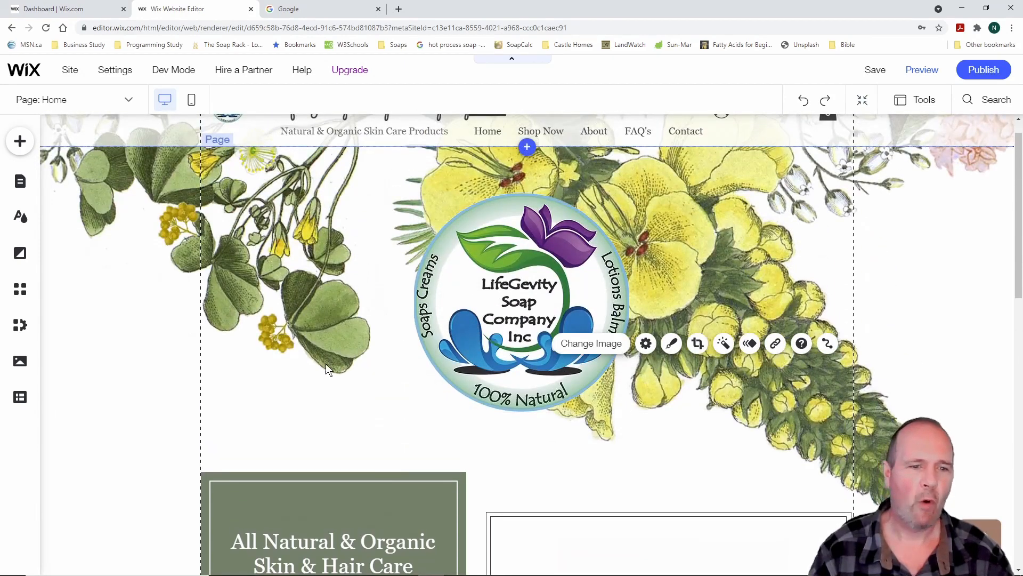
scroll(322, 368, "up", 1)
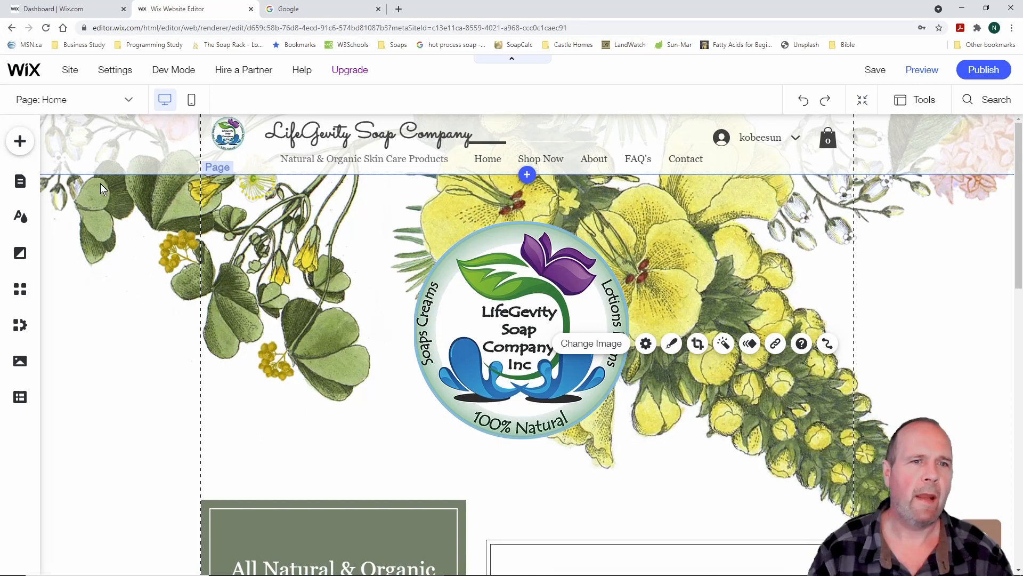
mouse_move(129, 73)
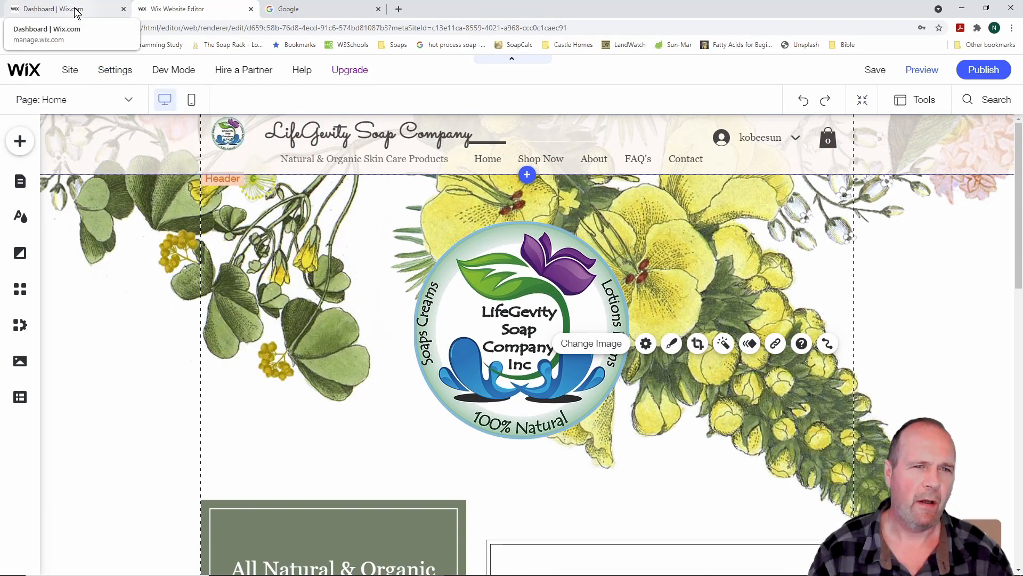
left_click(379, 10)
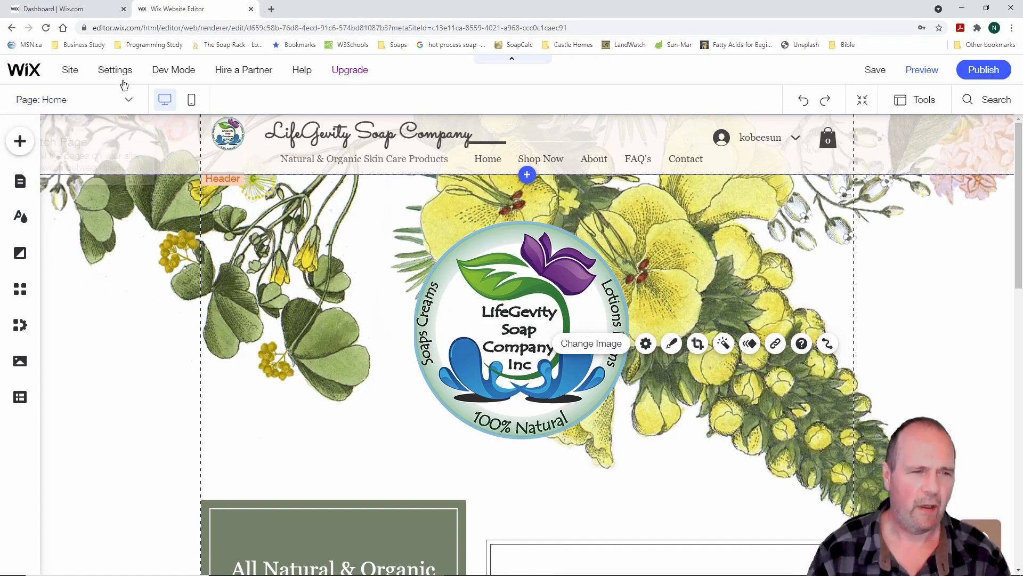
mouse_move(125, 72)
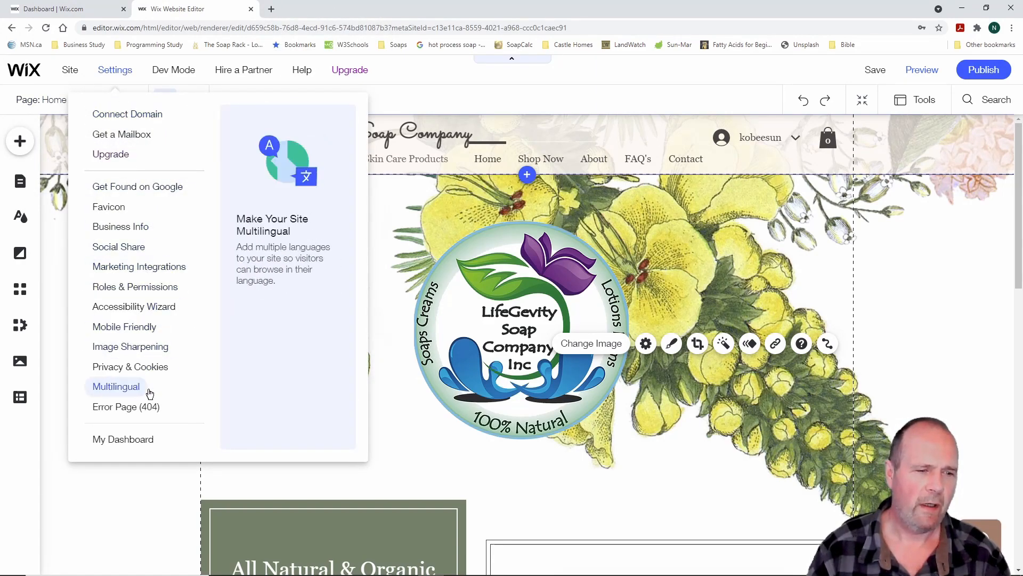
Open My Dashboard and outline the setup checklist and its Add Your First Product step
left_click(137, 444)
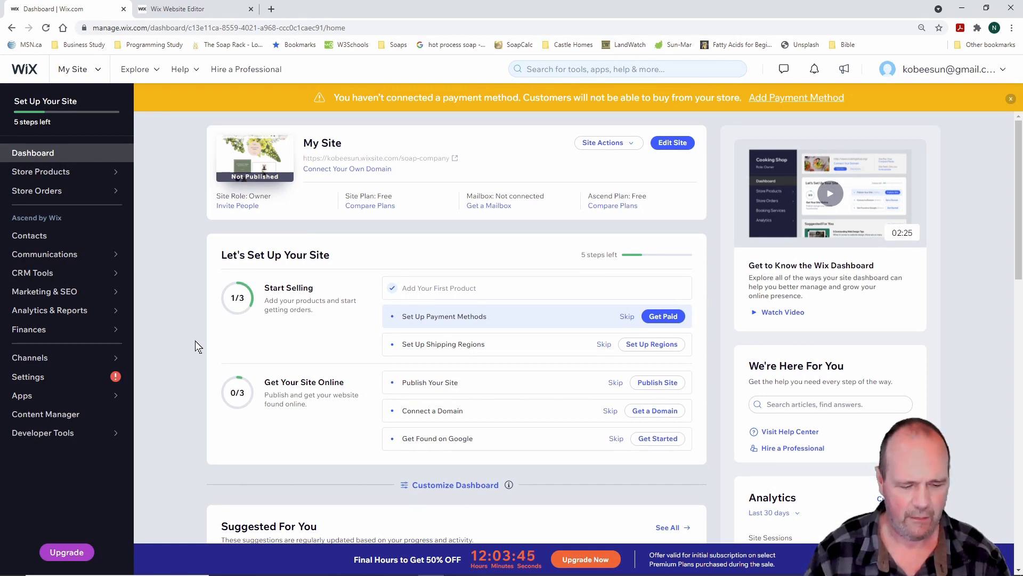
left_click_drag(194, 223, 715, 485)
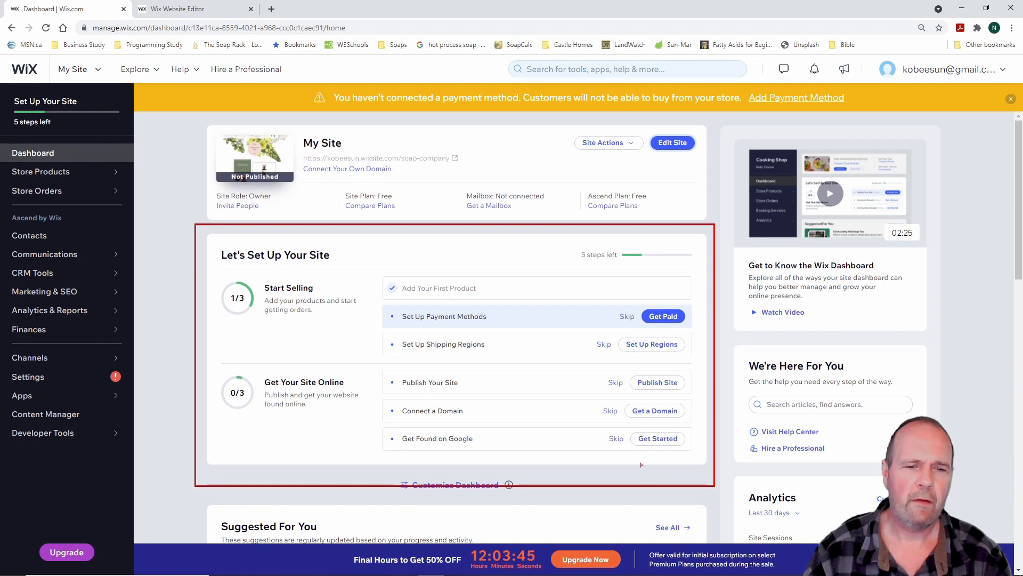
mouse_move(358, 257)
left_mouse_down()
mouse_move(421, 301)
mouse_move(703, 304)
left_mouse_up()
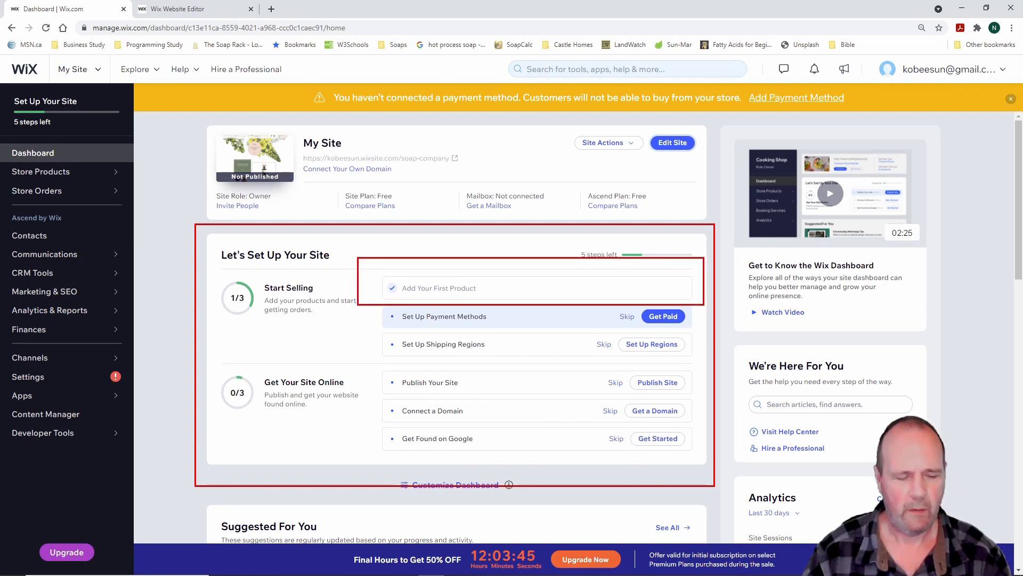
key("Escape")
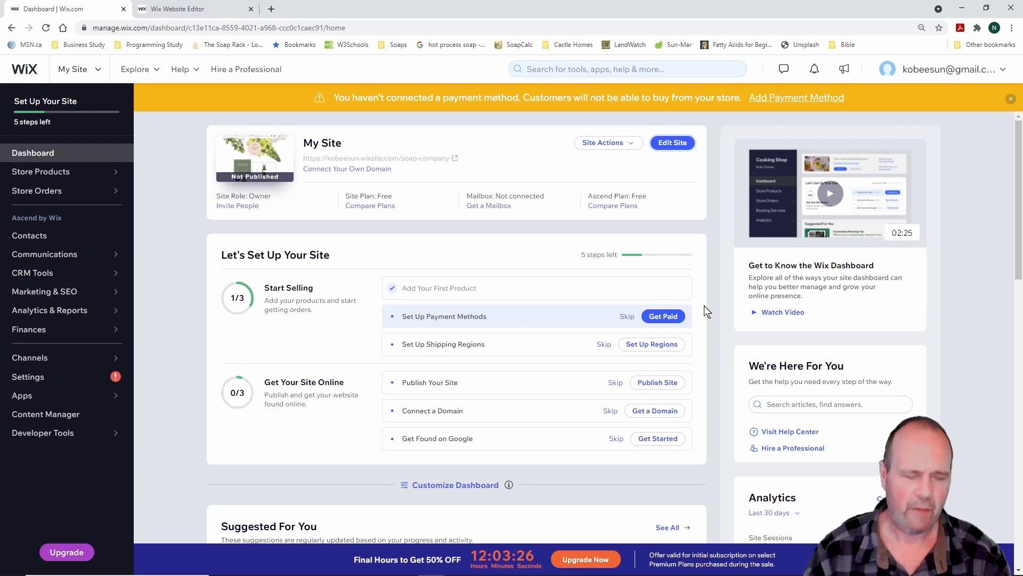
Outline the Get Found on Google and Set Up Payment Methods steps, including the payment setup action
key("ctrl+2")
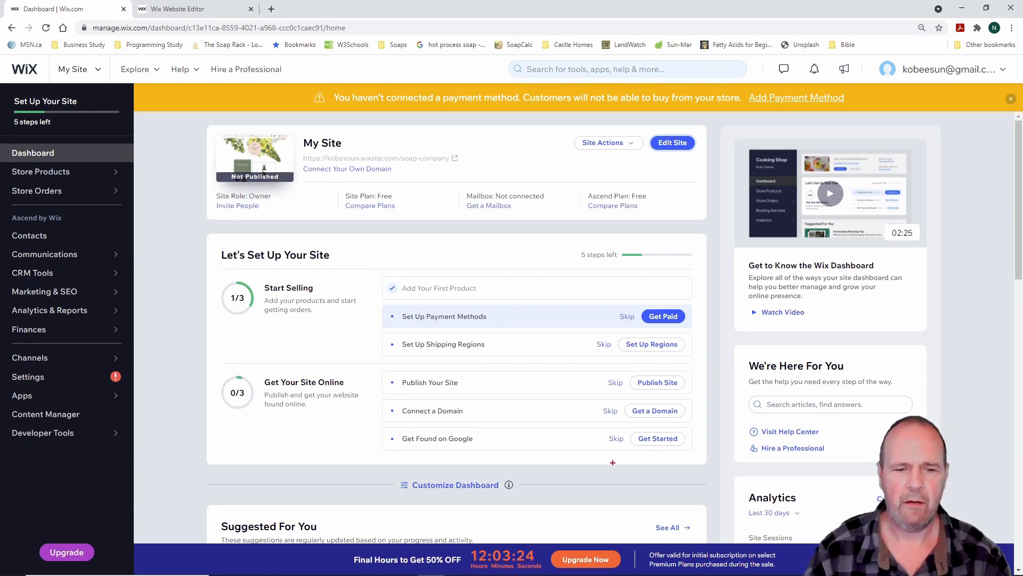
left_click_drag(361, 422, 707, 459)
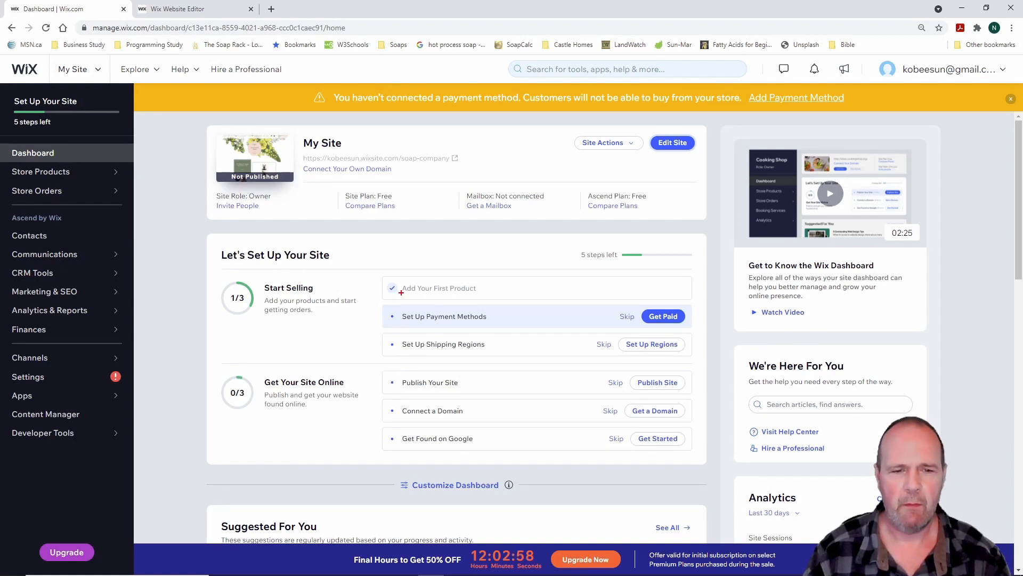
left_click_drag(370, 295, 705, 332)
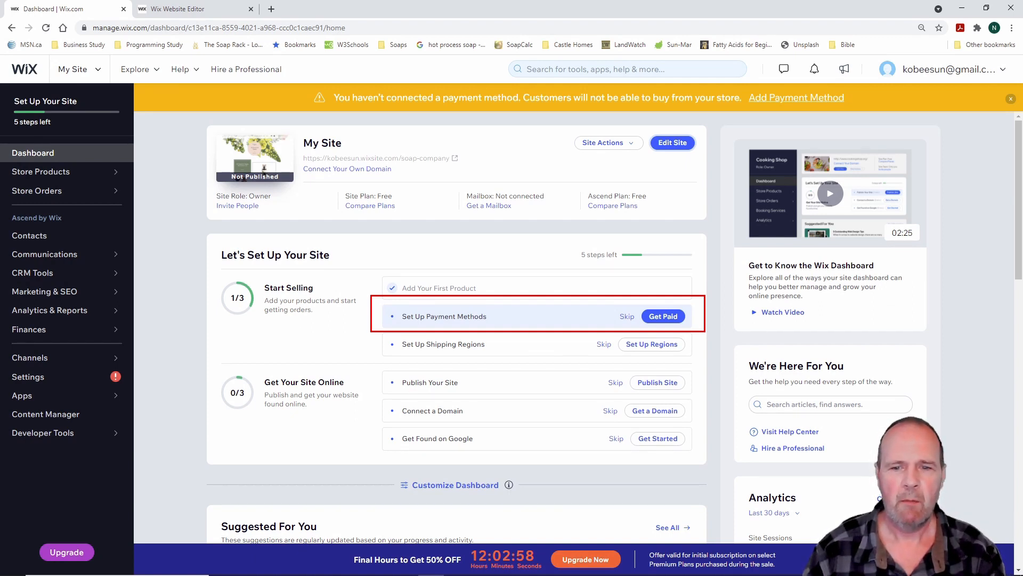
key("Escape")
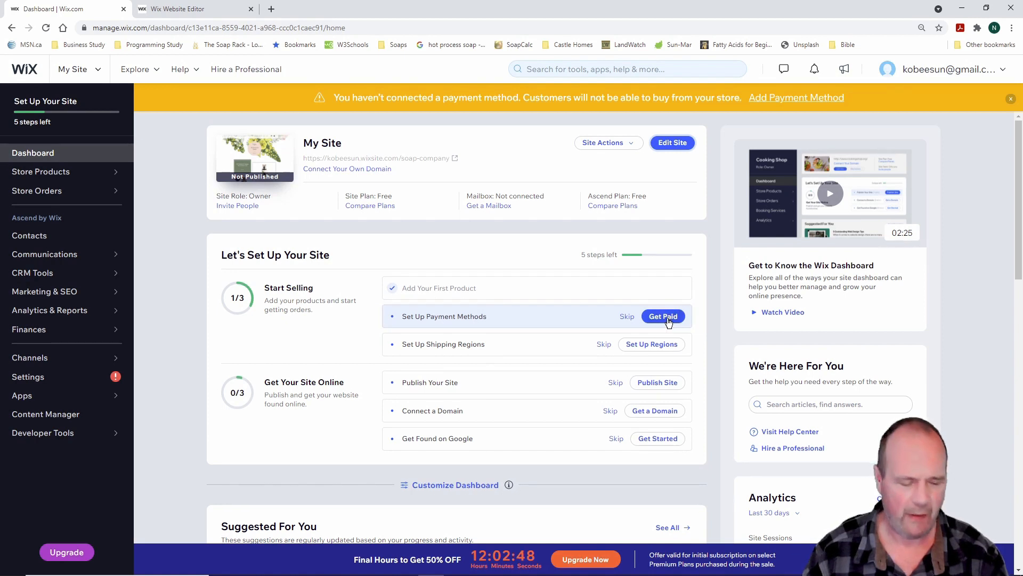
key("ctrl+2")
mouse_move(629, 293)
left_mouse_down()
mouse_move(669, 328)
mouse_move(702, 332)
left_mouse_up()
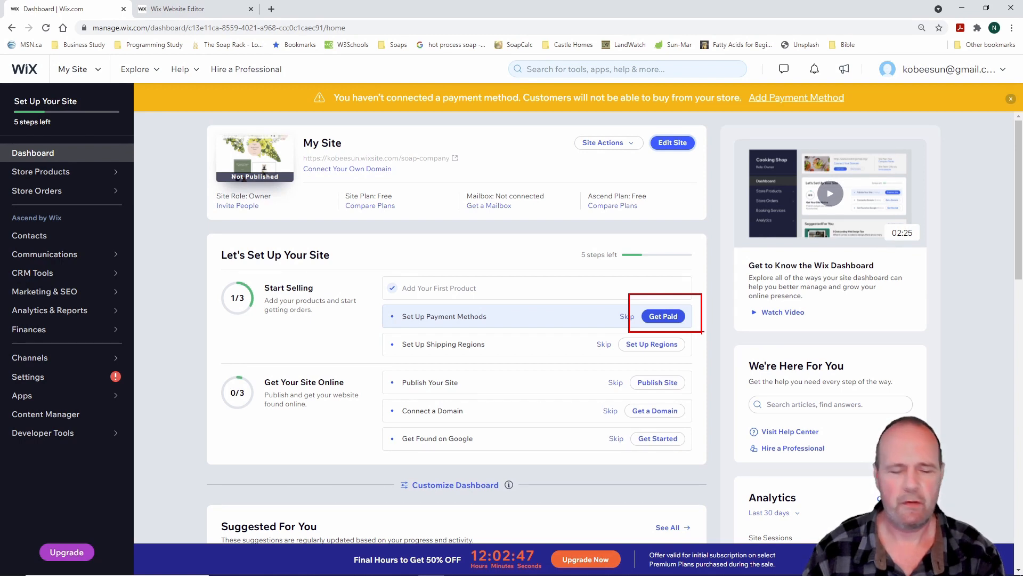
key("Escape")
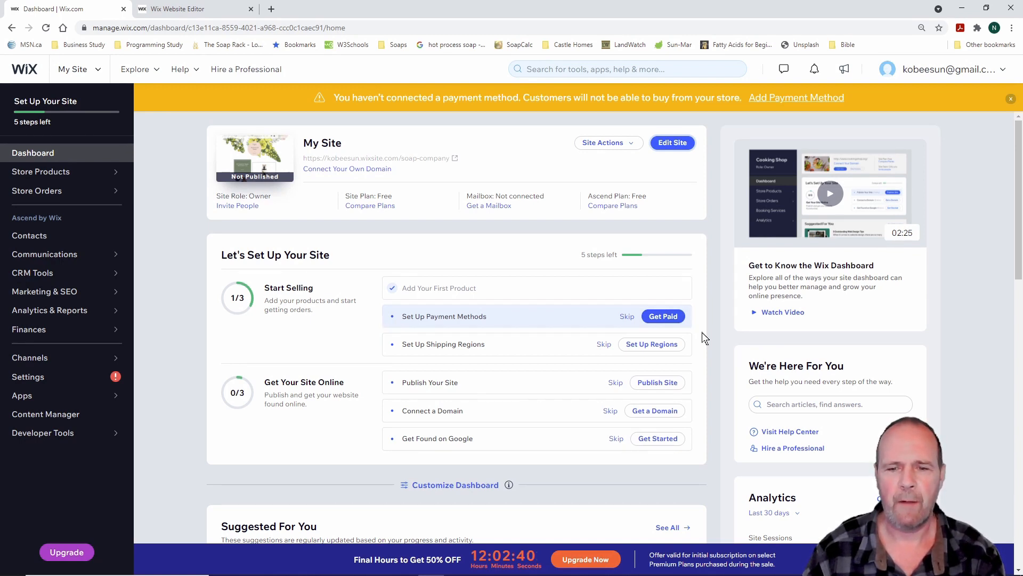
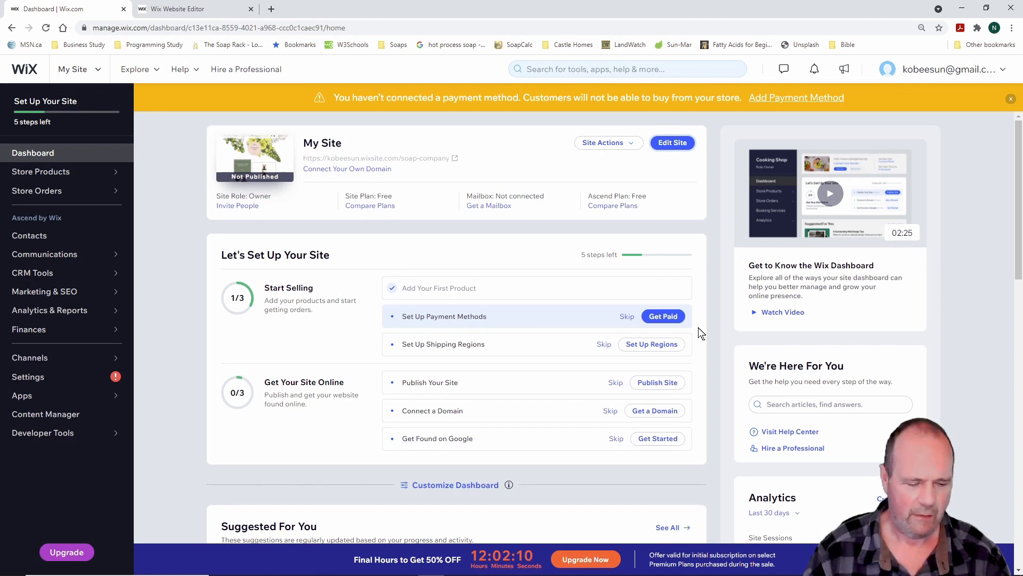
Open Set Up Regions to reach the Shipping and Fulfillment settings with Domestic and International regions
left_click(656, 345)
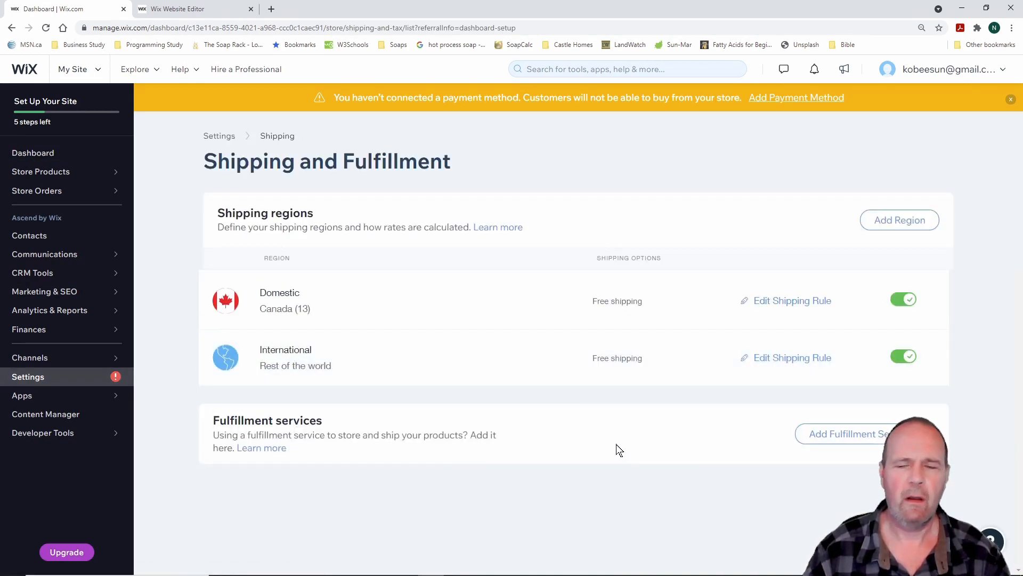
Turn off International shipping and open the Domestic (Canada) shipping rule editor
left_click(906, 356)
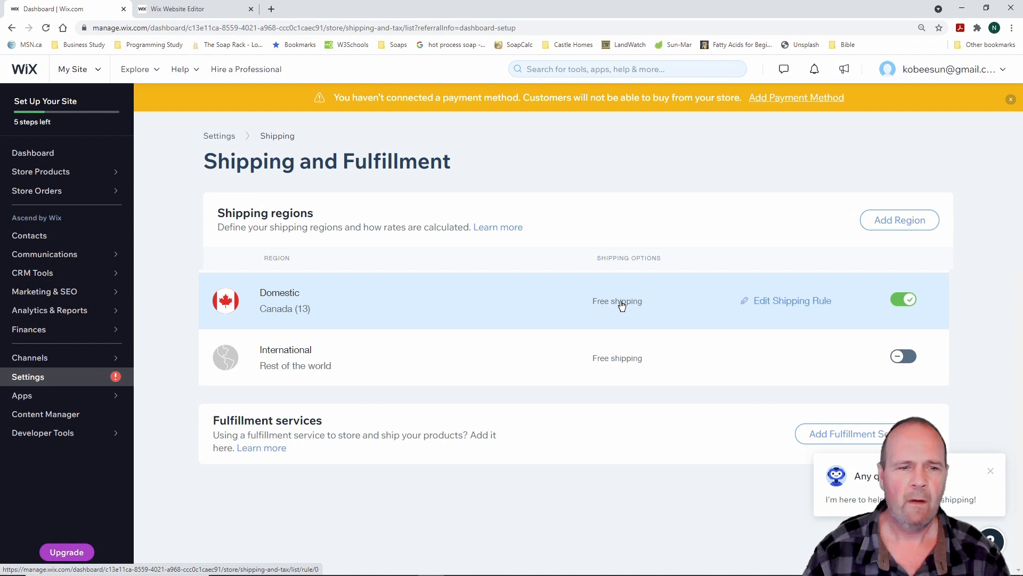
left_click(785, 302)
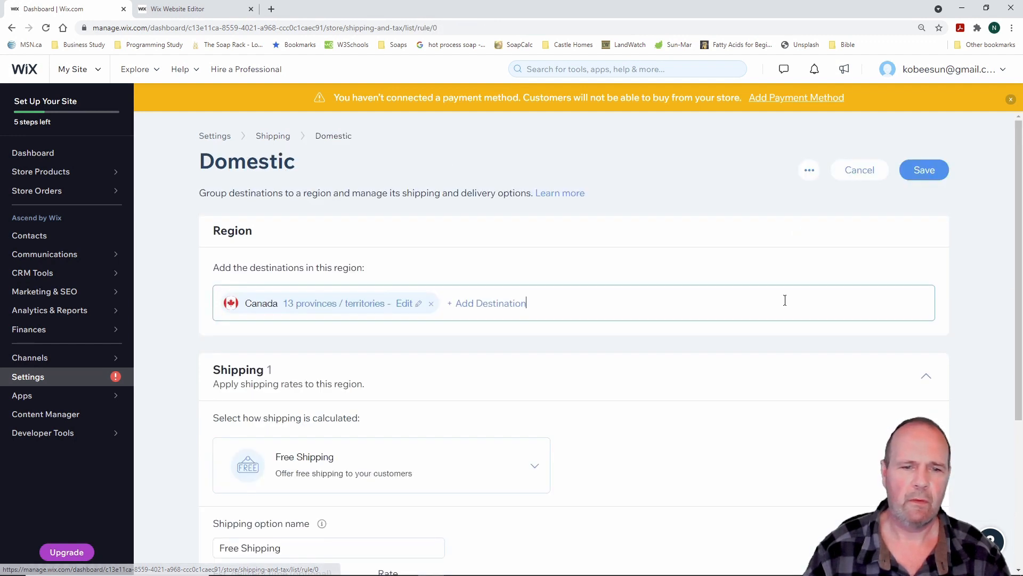
scroll(592, 388, "down", 2)
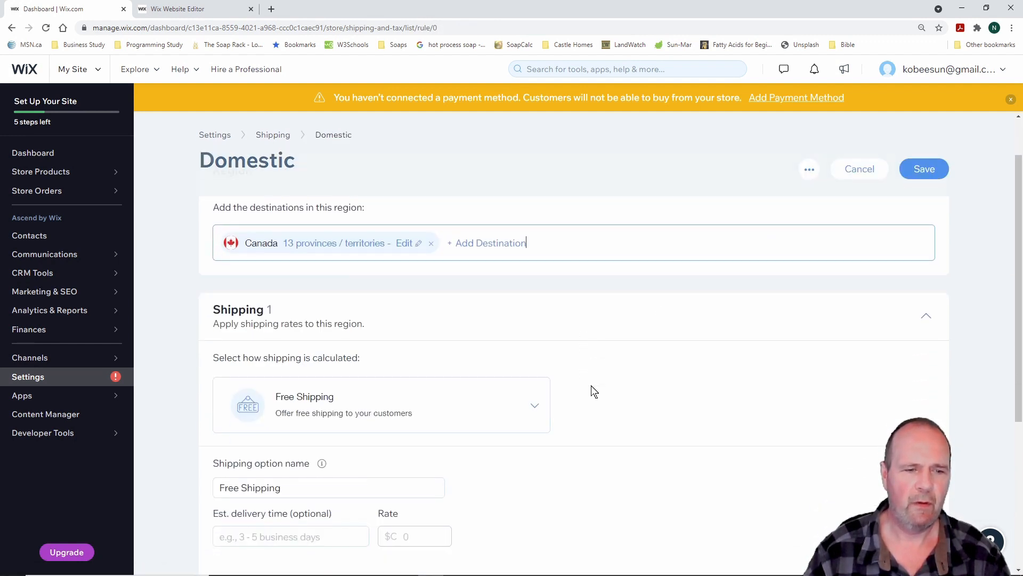
scroll(594, 392, "down", 3)
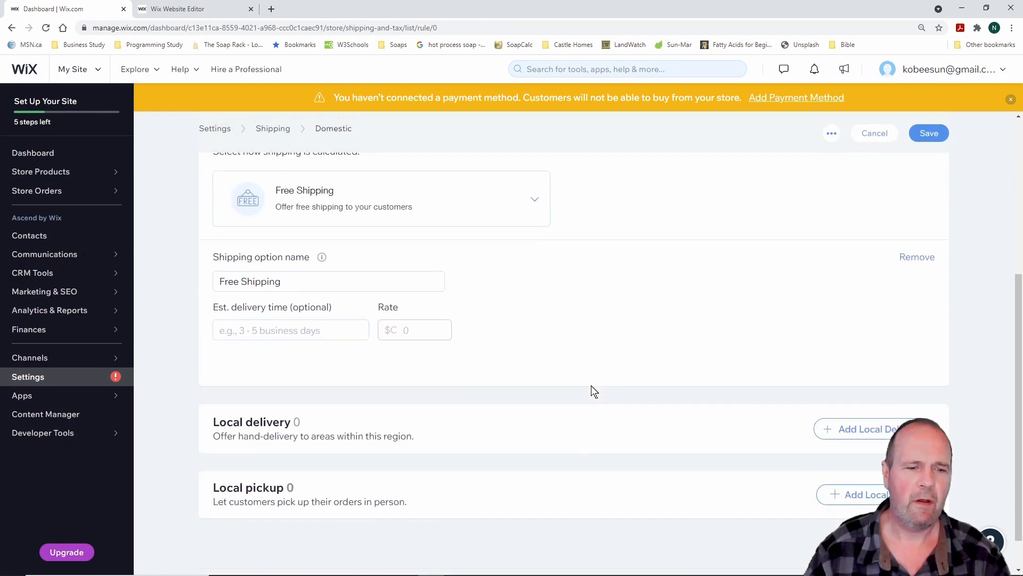
scroll(593, 390, "up", 5)
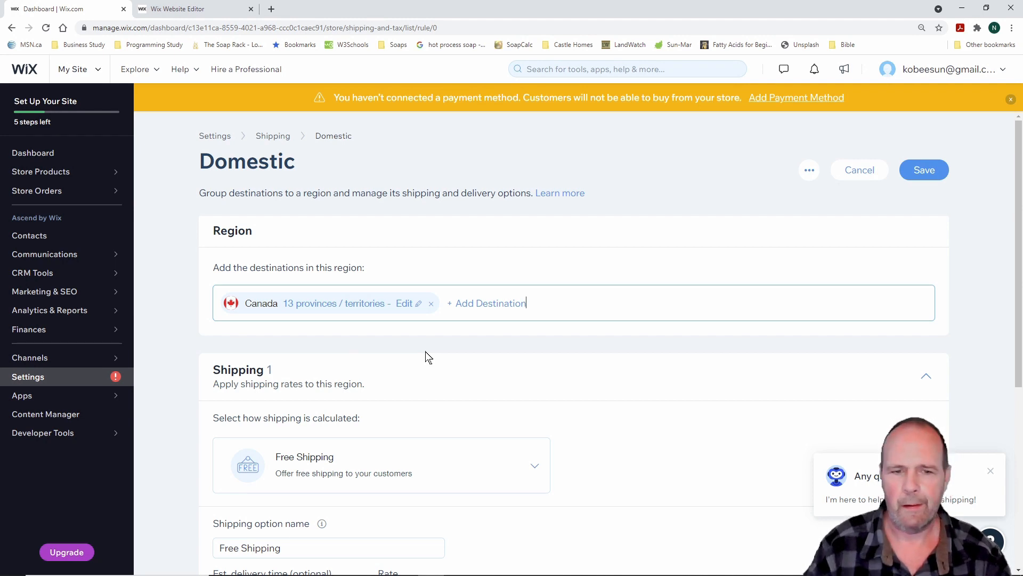
left_click(406, 304)
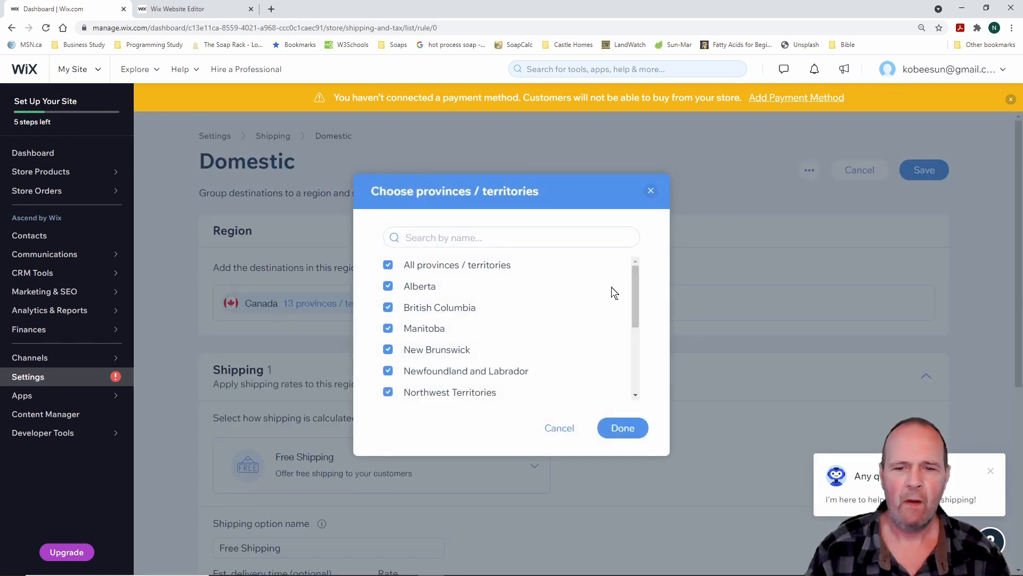
mouse_move(635, 278)
left_mouse_down()
mouse_move(638, 347)
mouse_move(635, 267)
left_mouse_up()
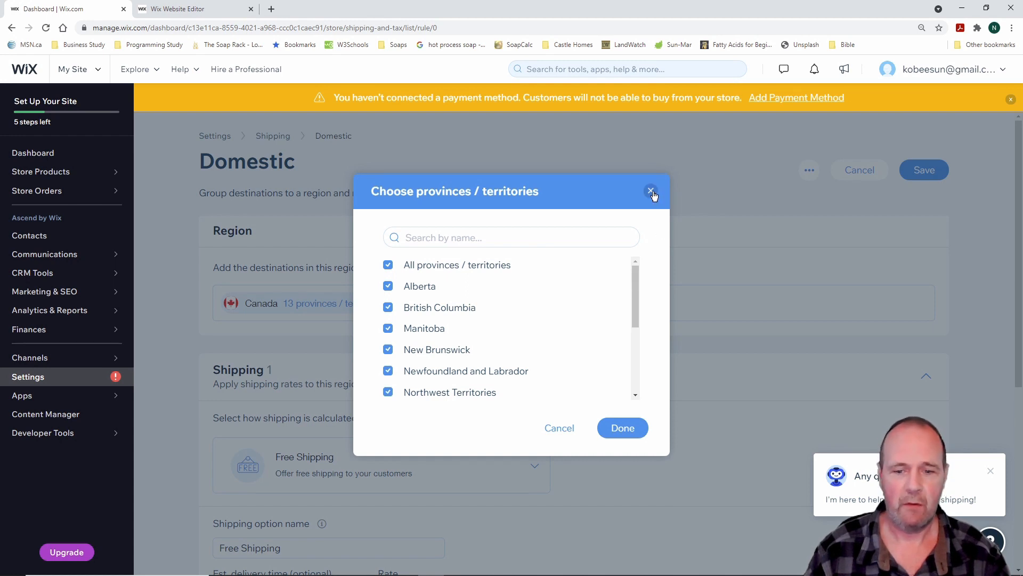
mouse_move(634, 285)
left_mouse_down()
mouse_move(634, 363)
mouse_move(636, 283)
left_mouse_up()
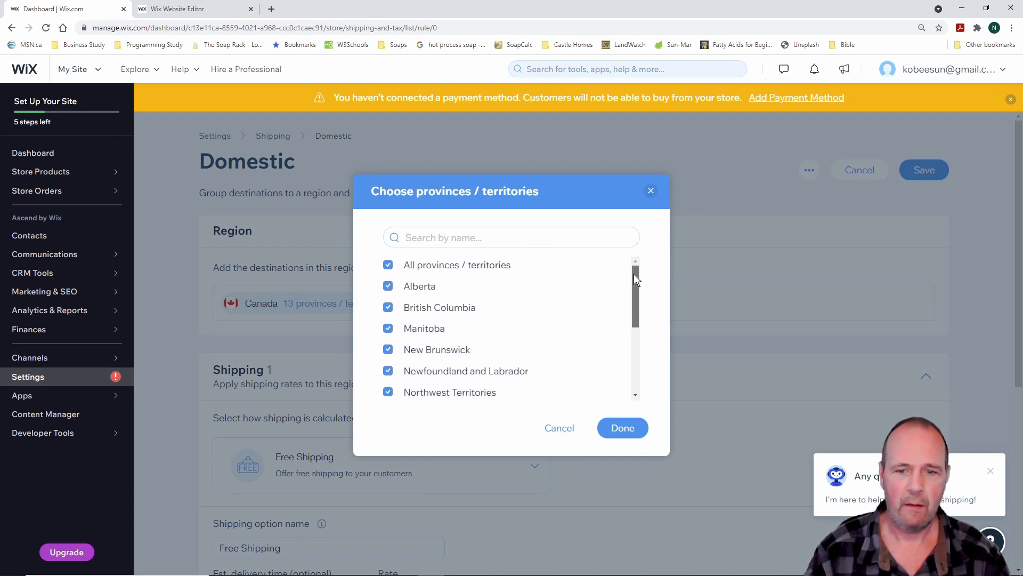
left_click(650, 191)
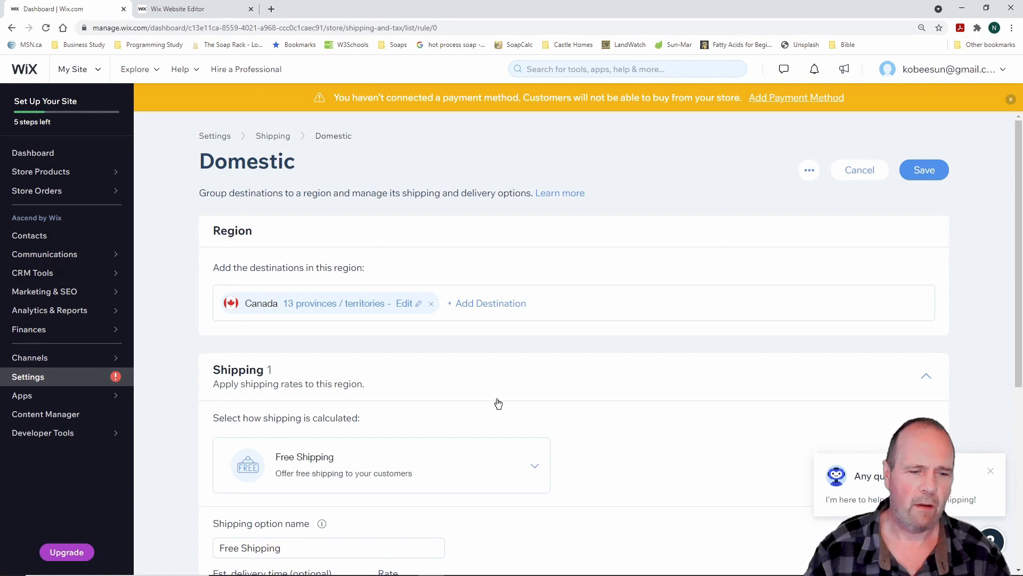
Switch Domestic shipping to Rate by Weight and name the option 'Shipping Template 1'
scroll(498, 404, "down", 1)
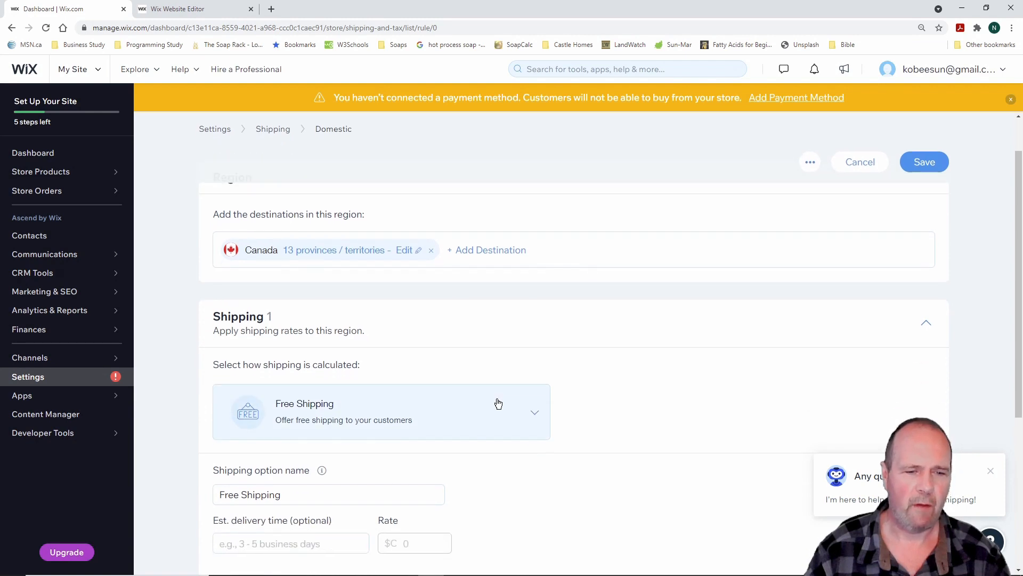
left_click(537, 417)
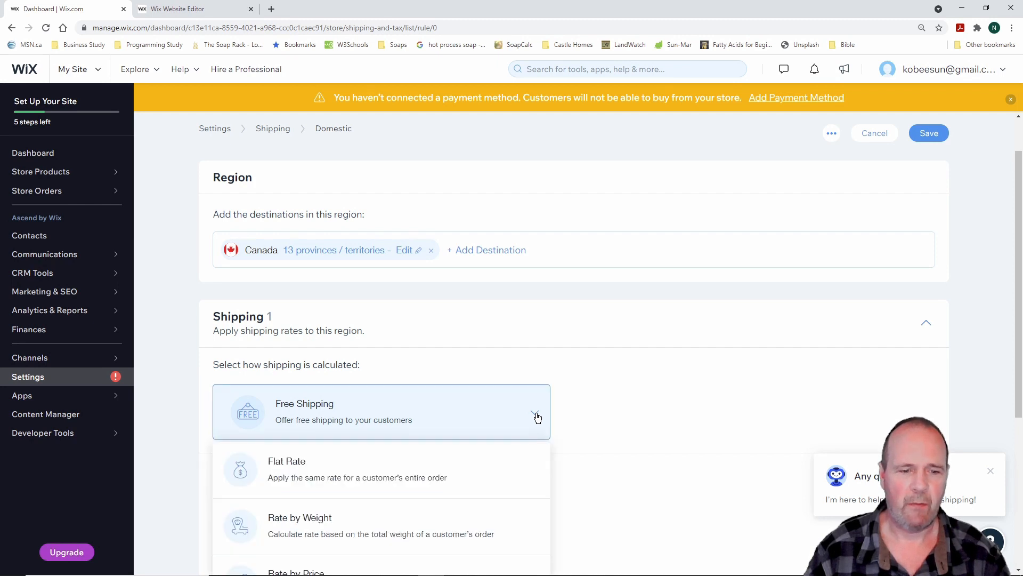
scroll(537, 418, "down", 3)
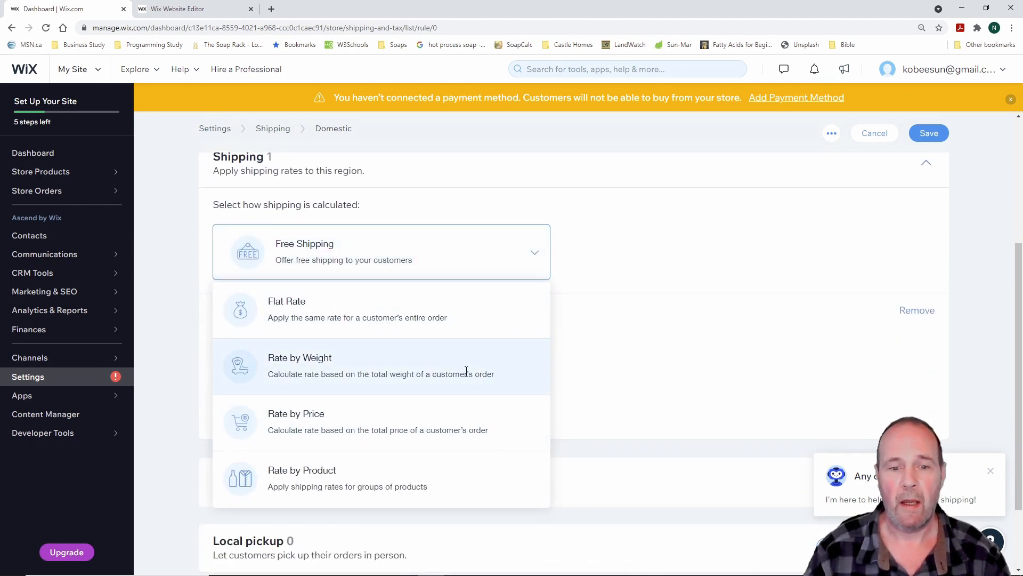
left_click(310, 373)
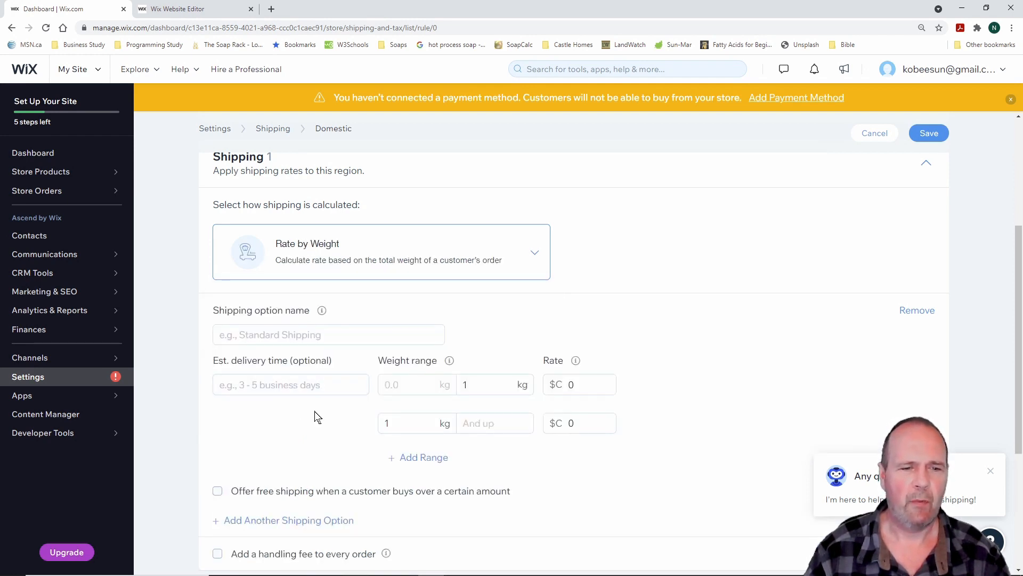
left_click(314, 335)
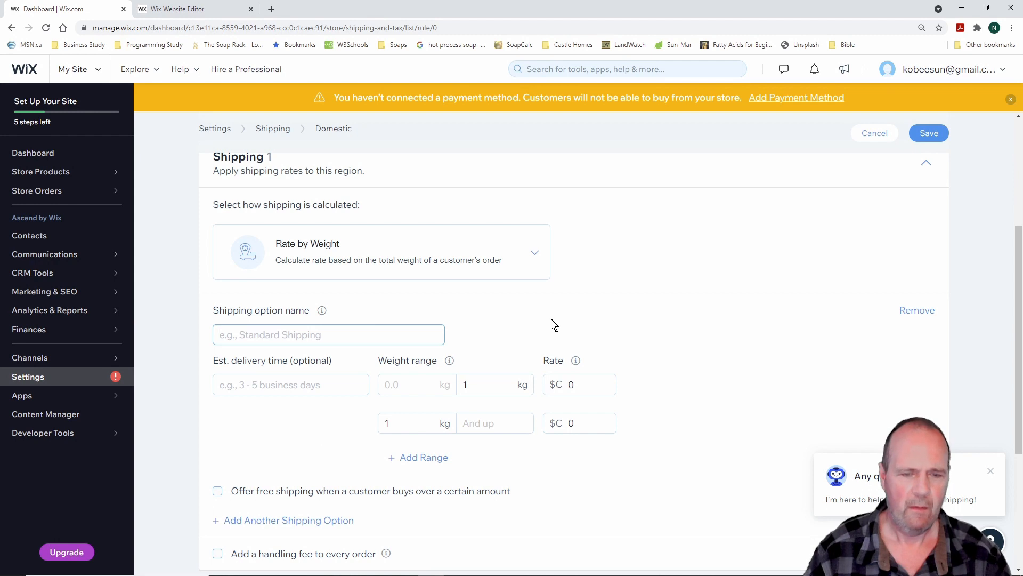
type("Sh")
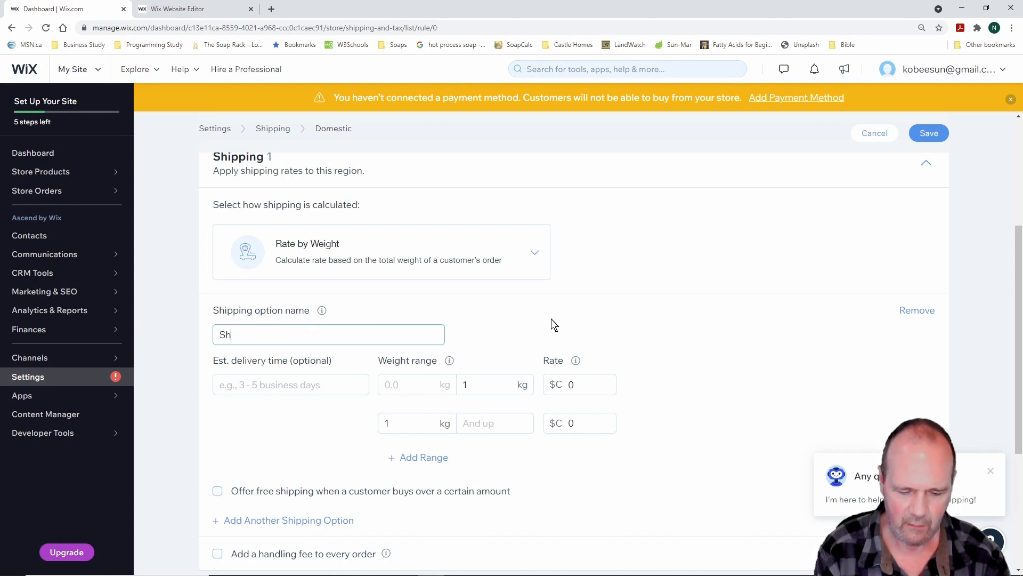
type("ipping Tem")
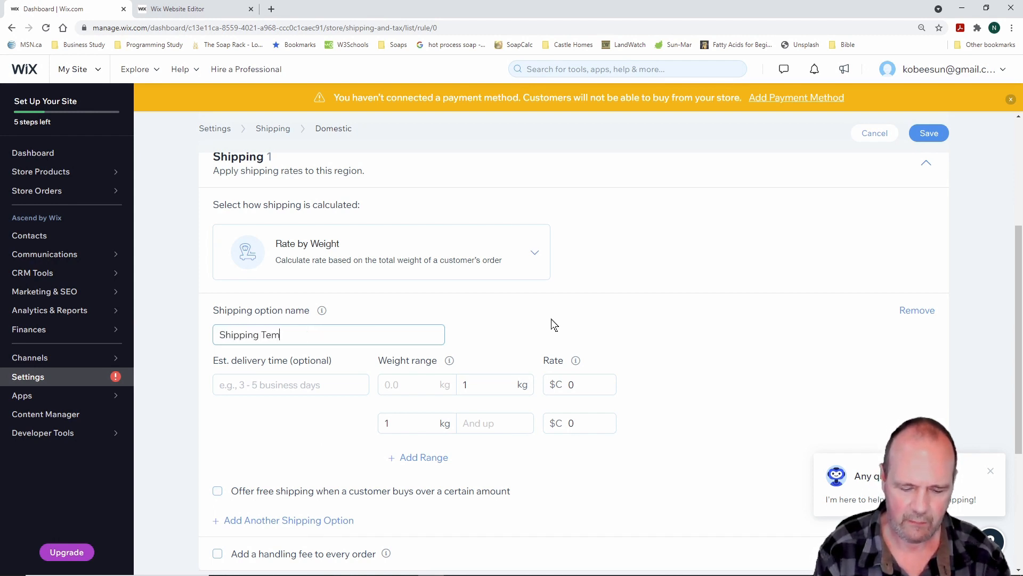
type("plate 1")
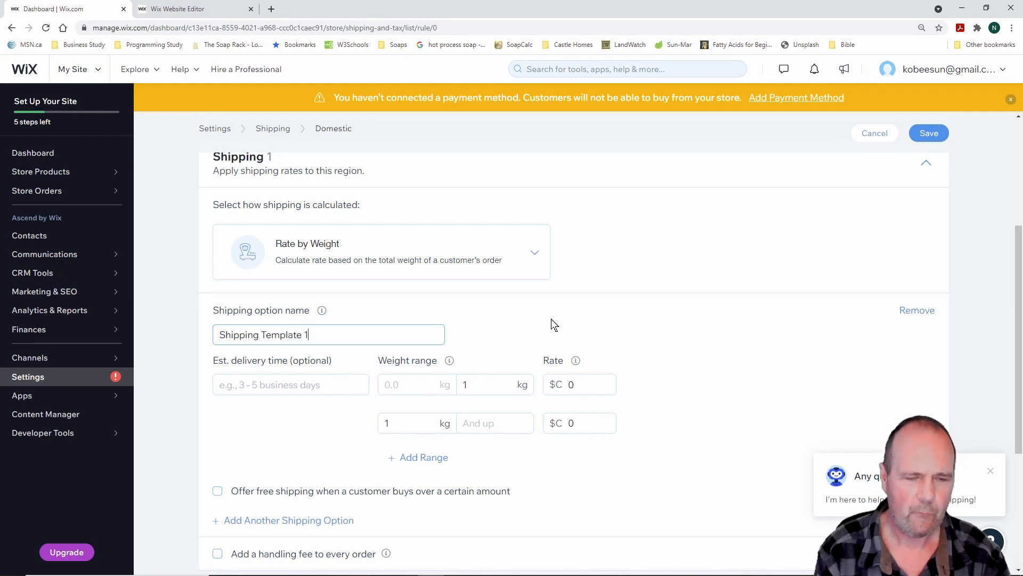
left_click(274, 385)
type("3")
key("BackSpace")
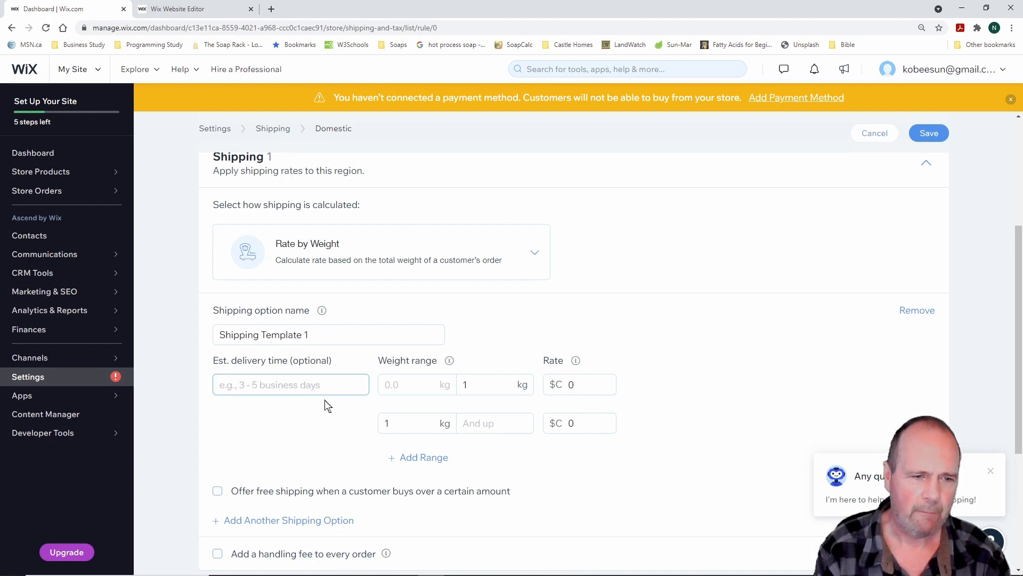
Set the estimated delivery time to '5 - 7 Days' and the first weight range's limit to 0.3 kg
type("5 -")
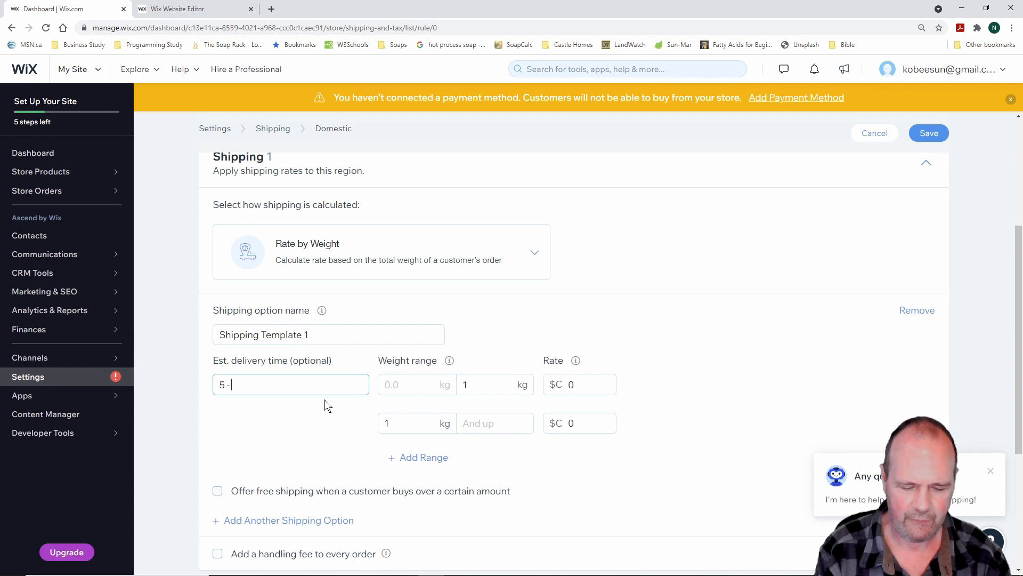
type(" 7 Days")
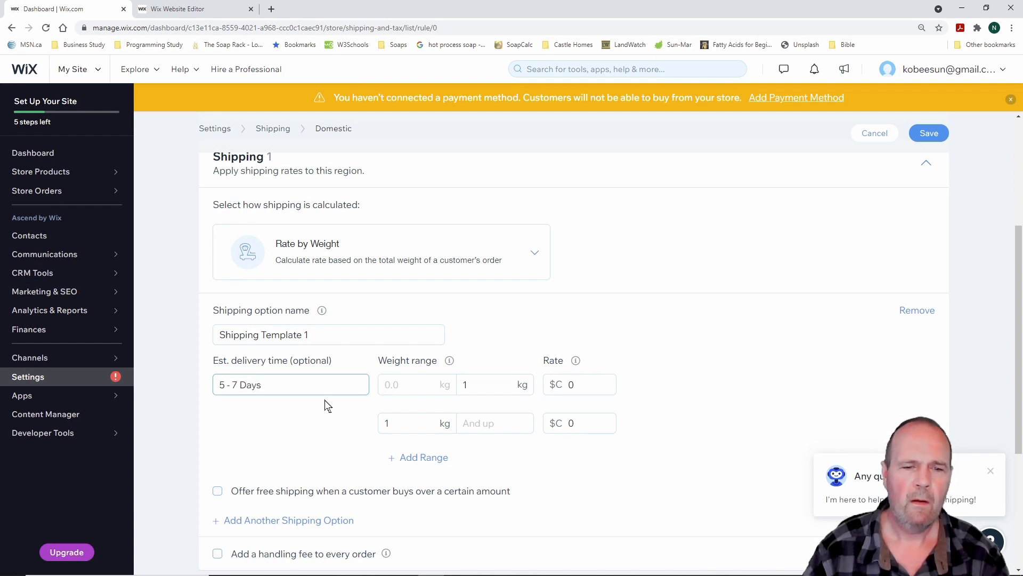
left_click(418, 387)
left_click(485, 386)
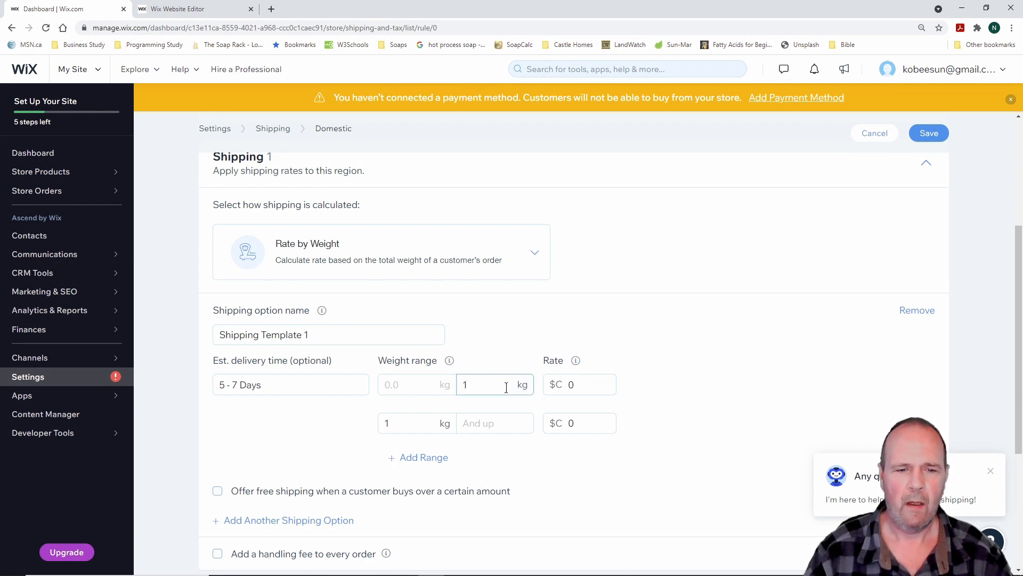
key("BackSpace")
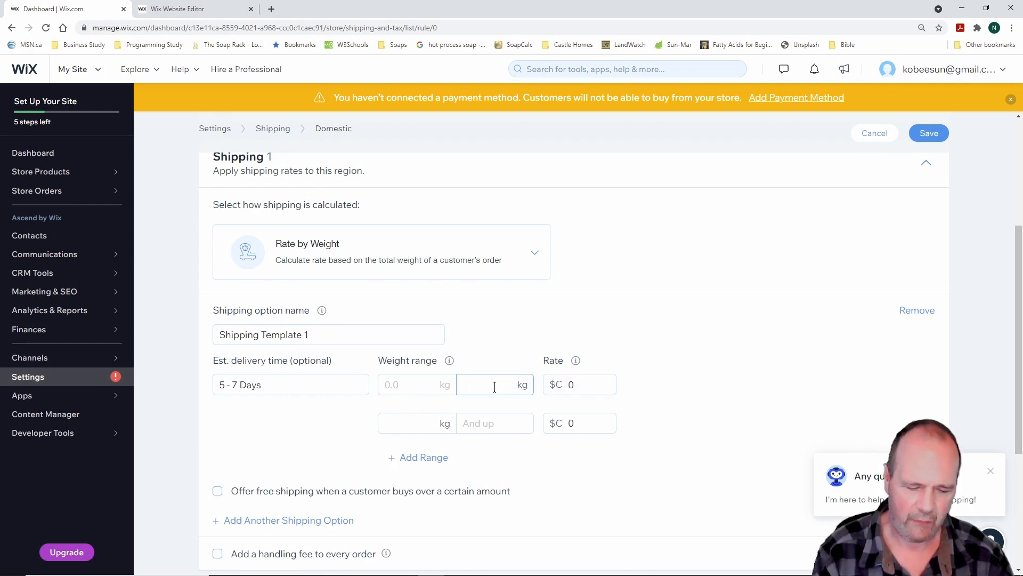
type("6")
key("BackSpace")
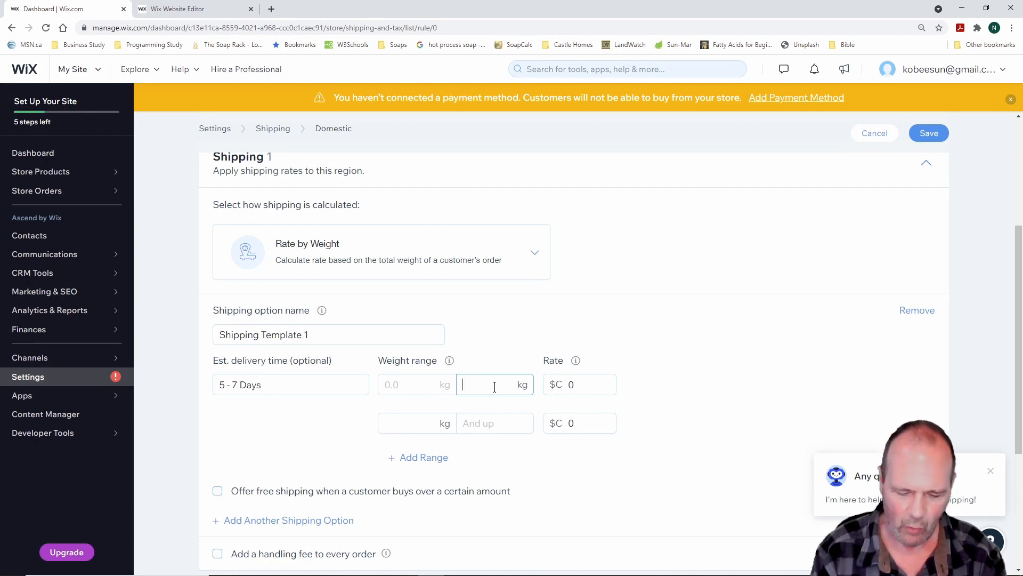
type("123")
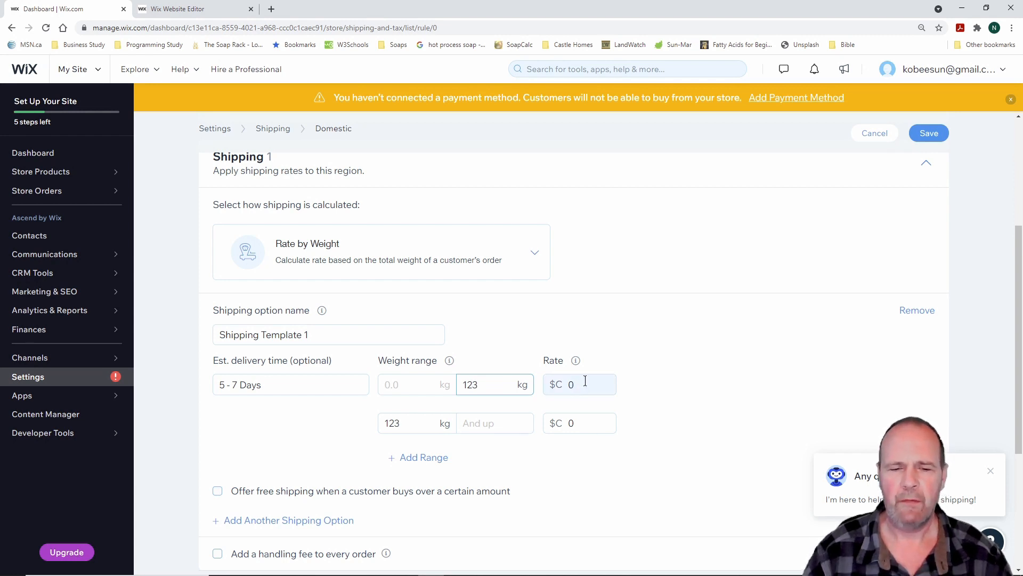
left_click(464, 383)
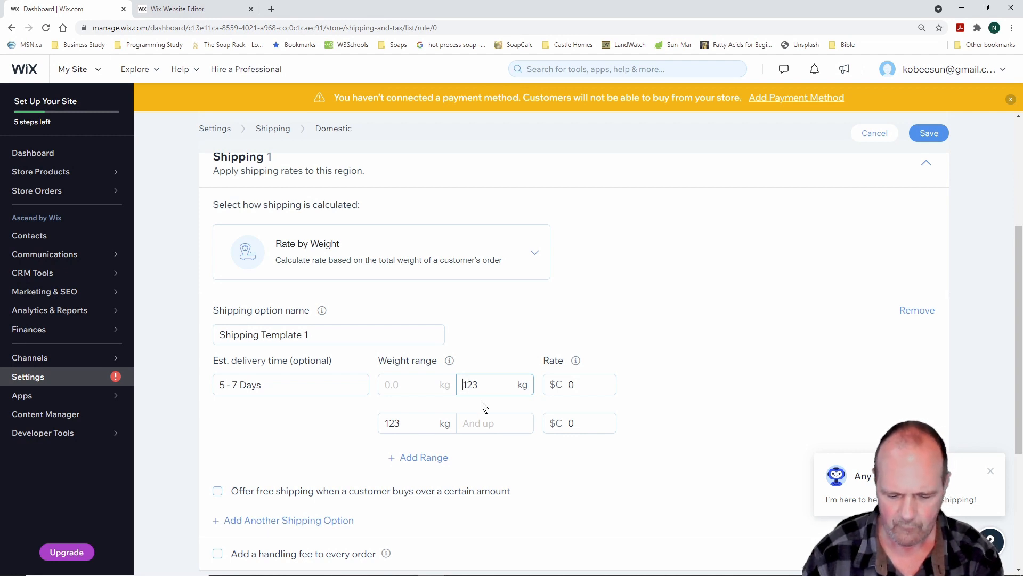
left_click_drag(478, 386, 463, 388)
type("0")
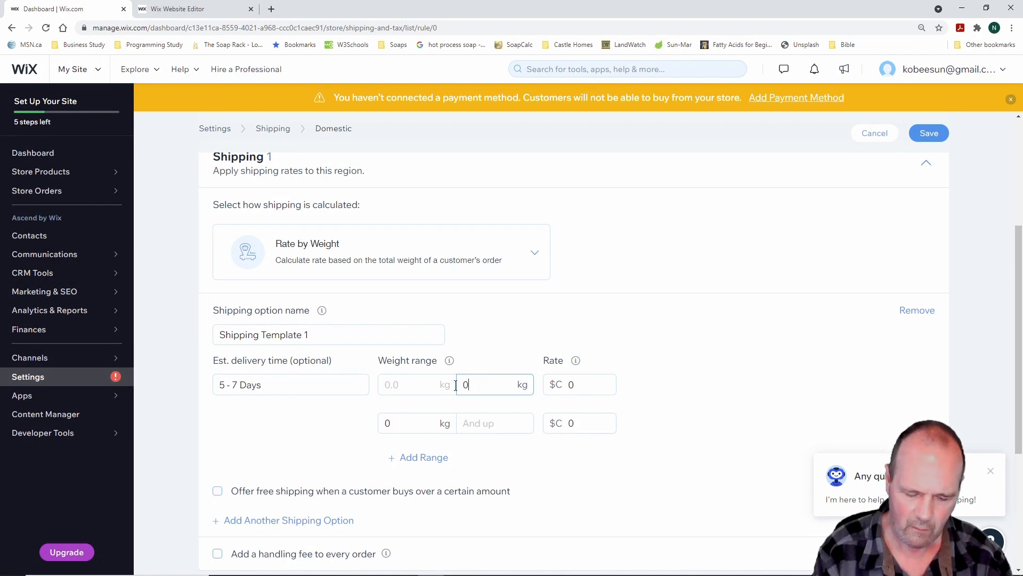
type(".3")
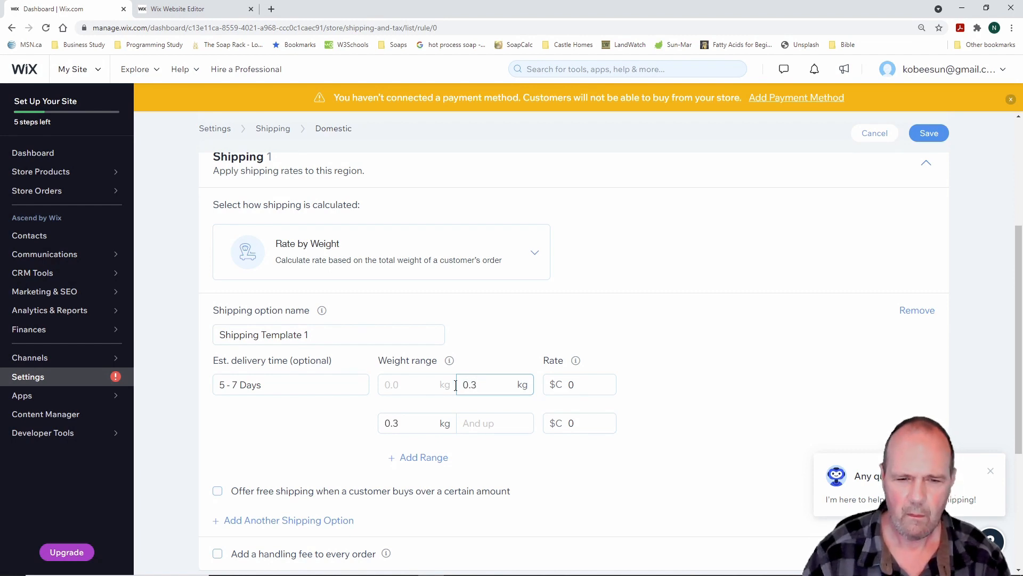
Keep $C 0 for the first range and charge $C 20.00 for 0.3 kg and up
left_click(576, 385)
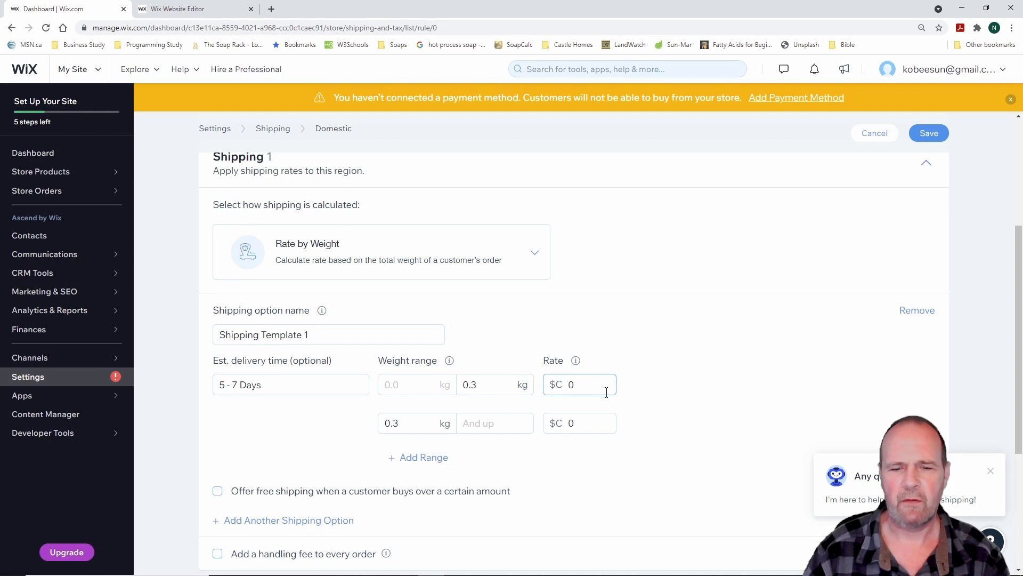
left_click(488, 427)
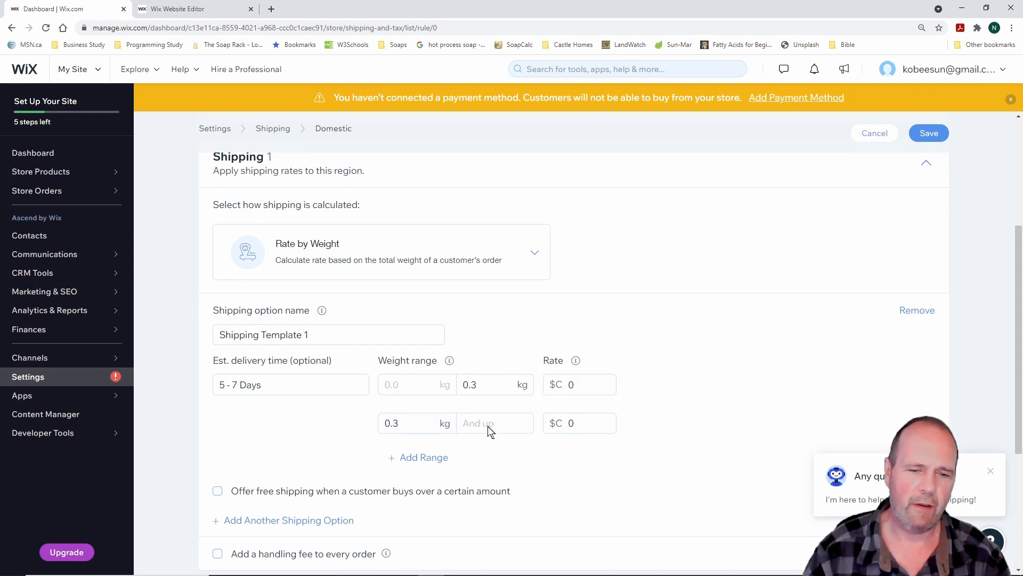
left_click(572, 422)
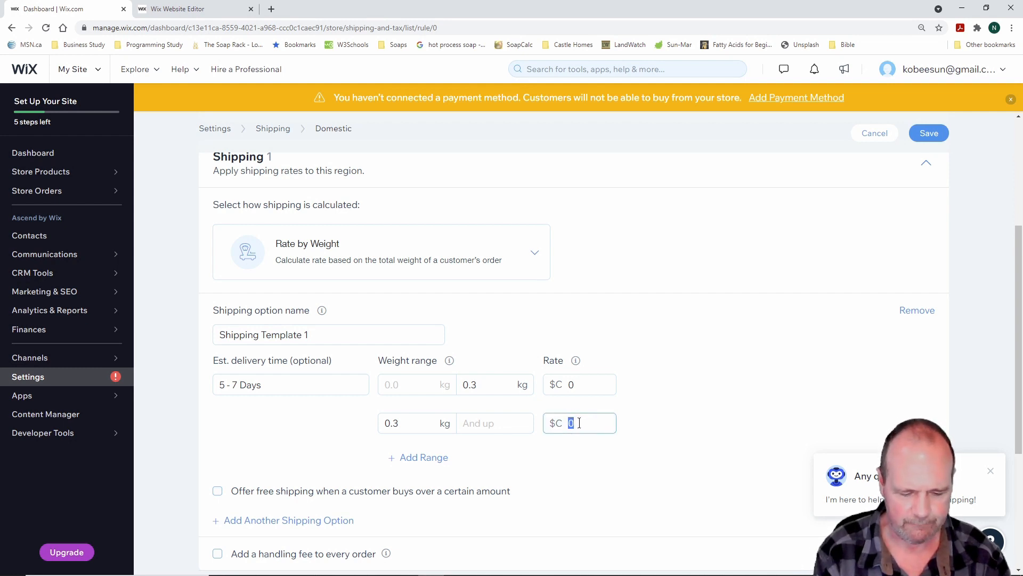
type("20")
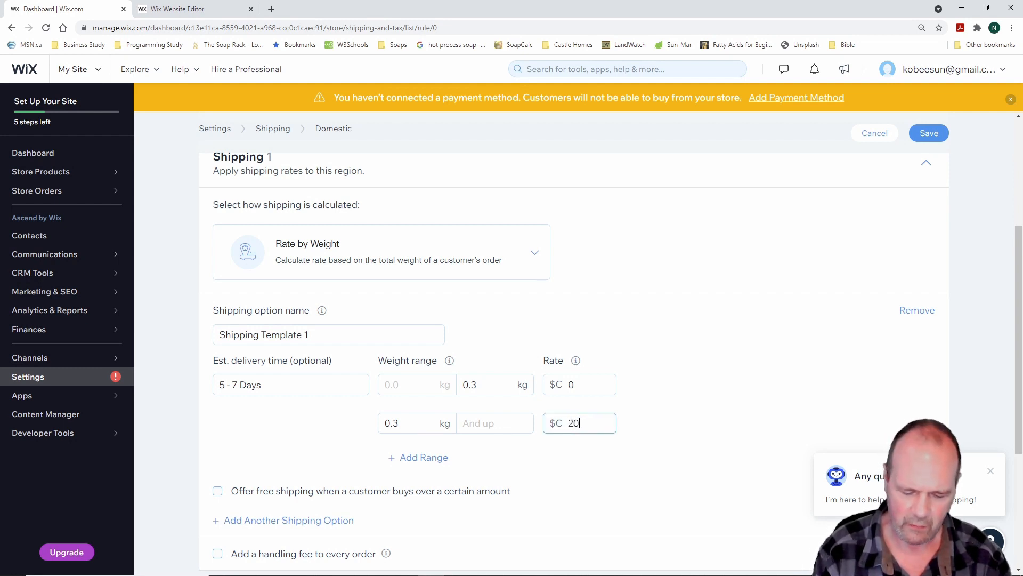
type("00")
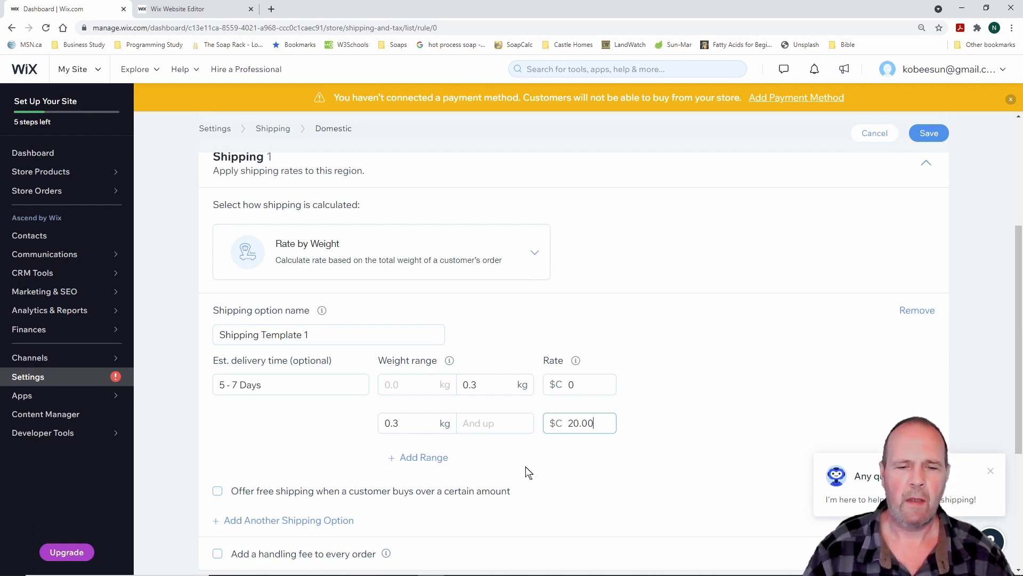
left_click(675, 431)
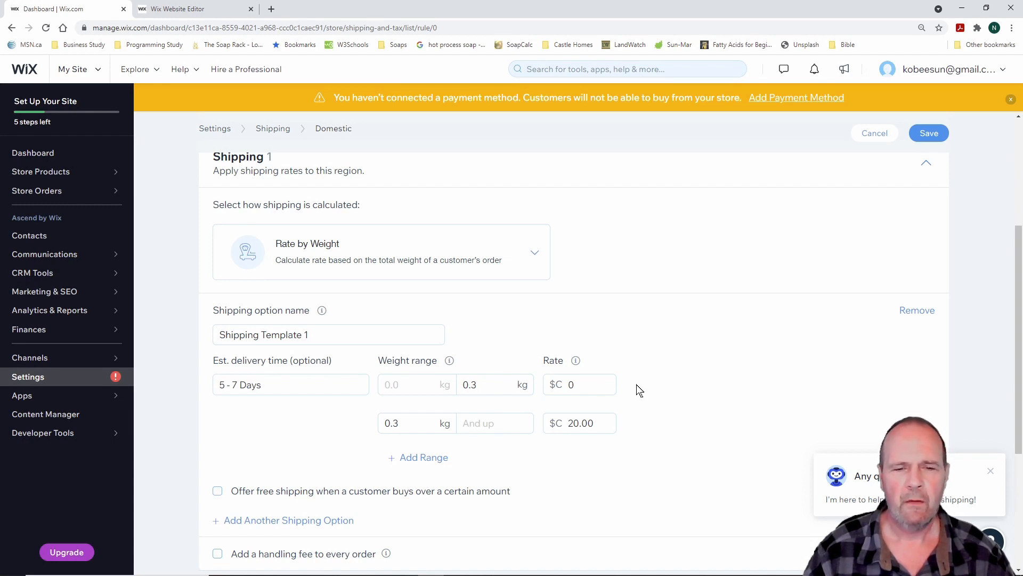
left_click(536, 254)
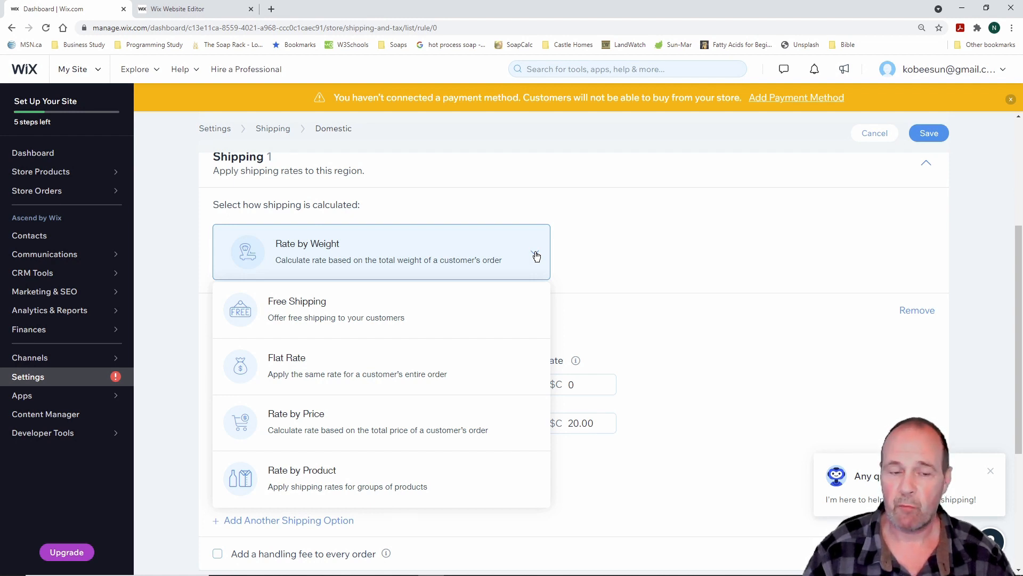
Cancel the Domestic shipping rule edits and discard the unsaved changes
left_click(536, 257)
scroll(631, 325, "down", 2)
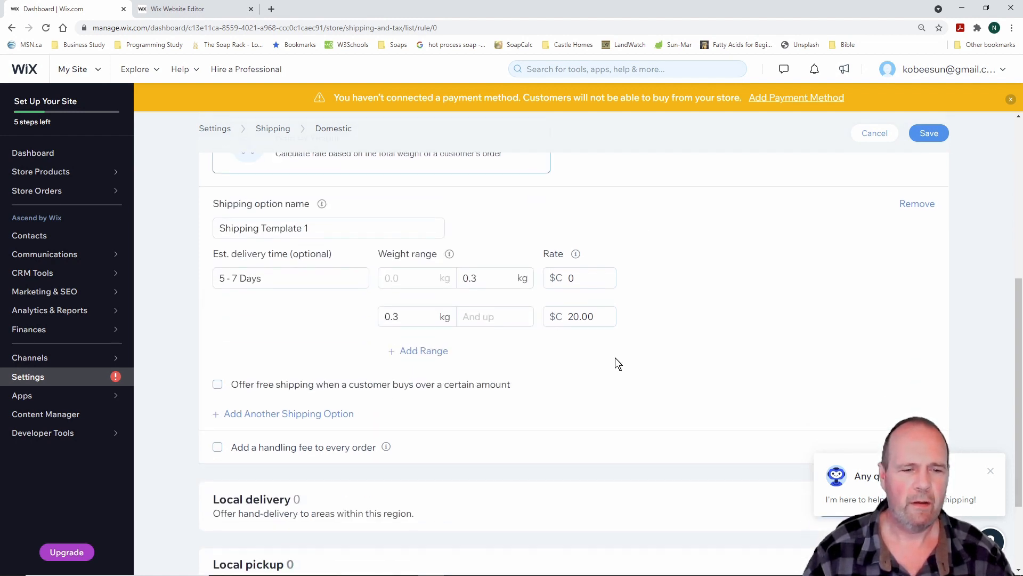
scroll(615, 363, "down", 2)
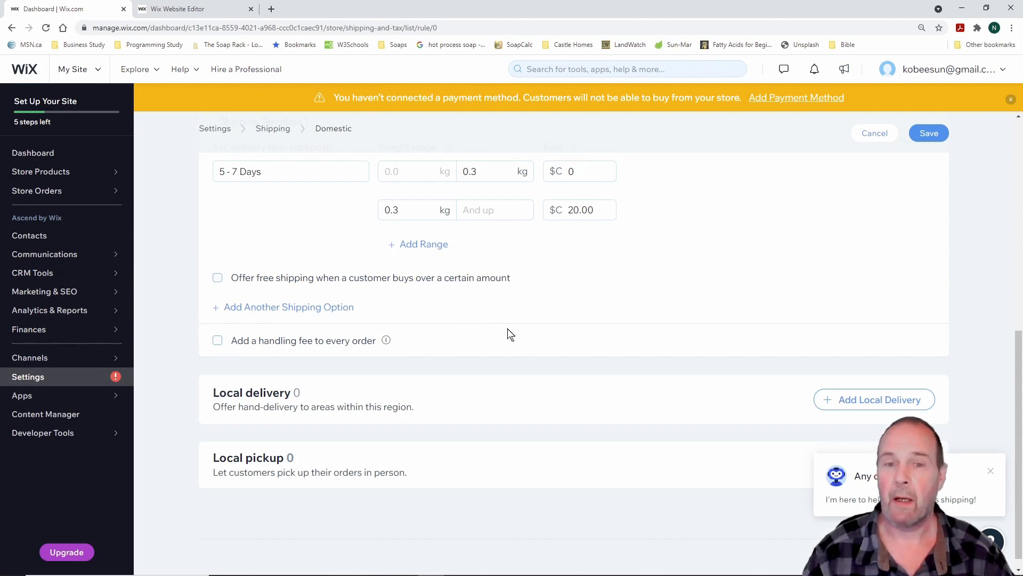
scroll(509, 334, "up", 8)
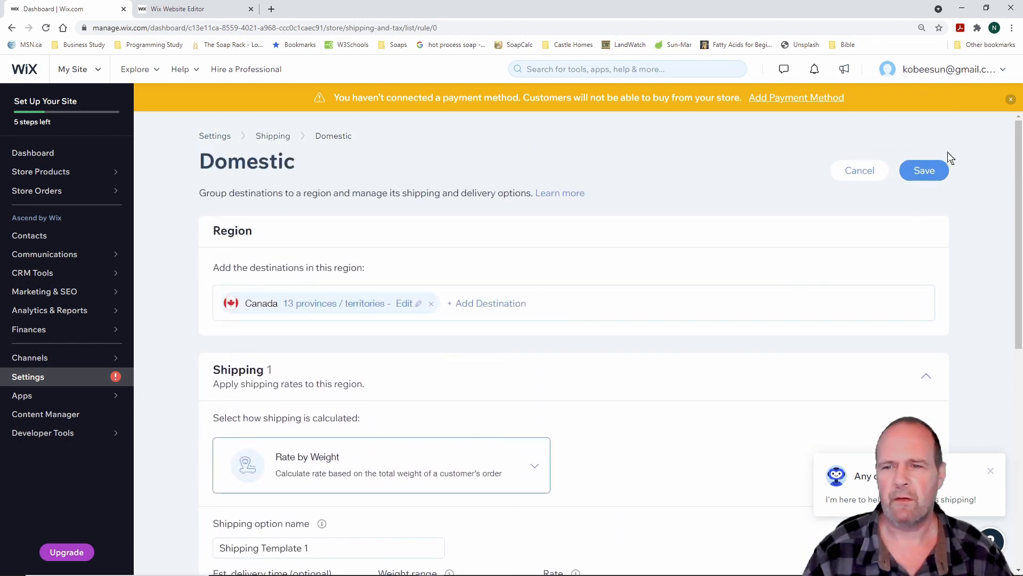
left_click(863, 171)
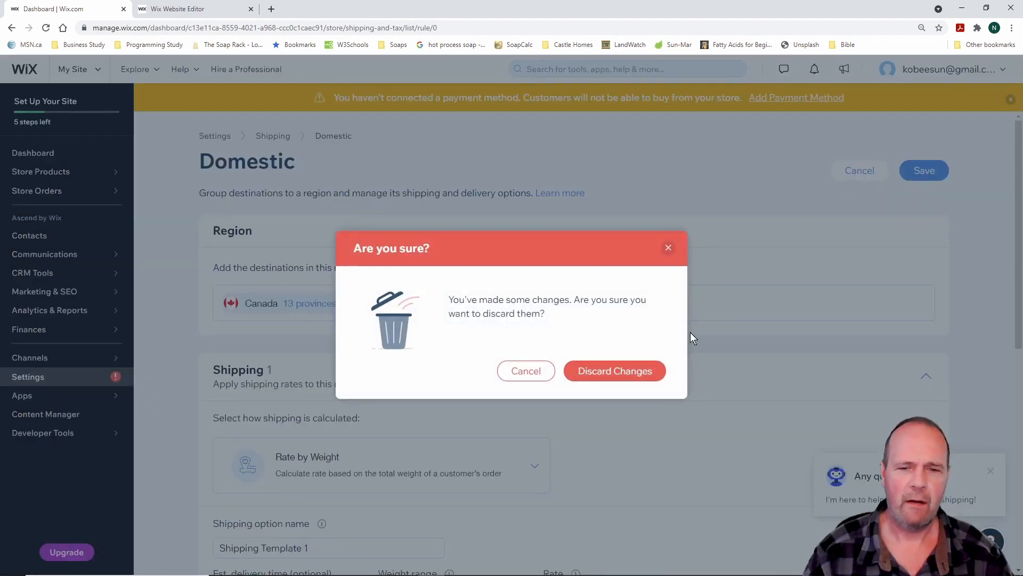
left_click(614, 373)
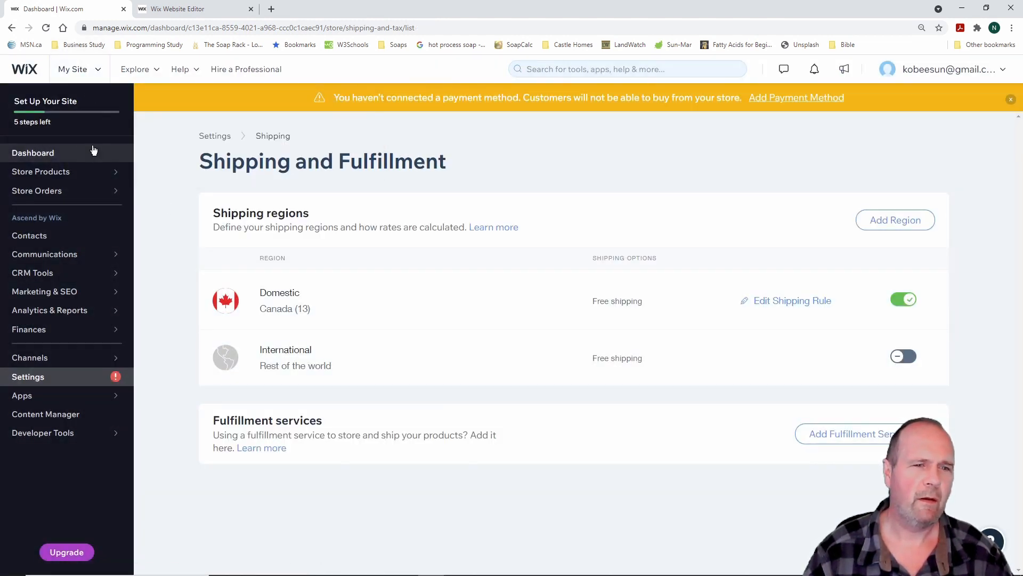
Open the Dashboard home and outline rows of the Let's Set Up Your Site checklist
left_click(50, 157)
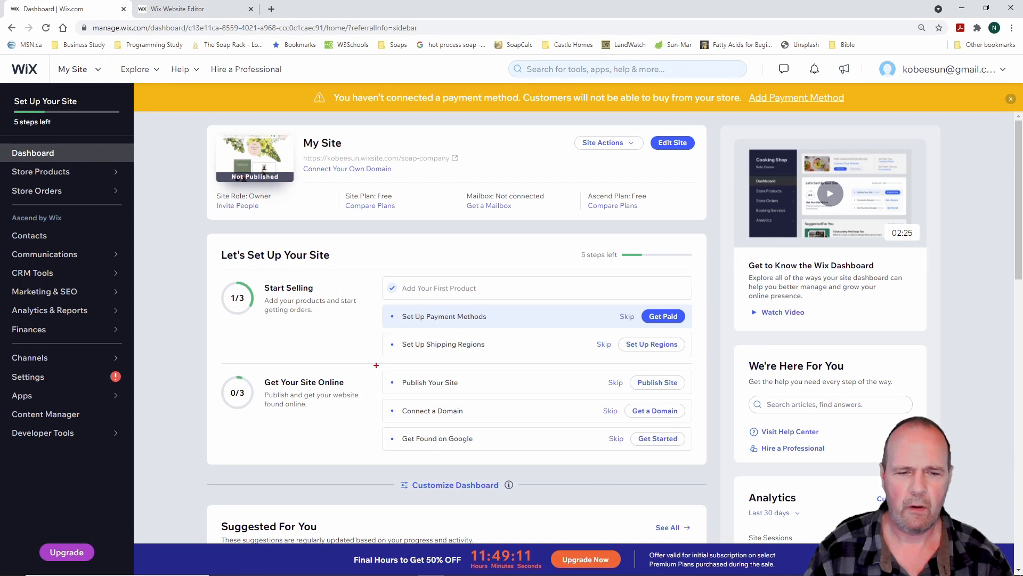
left_click_drag(376, 366, 704, 398)
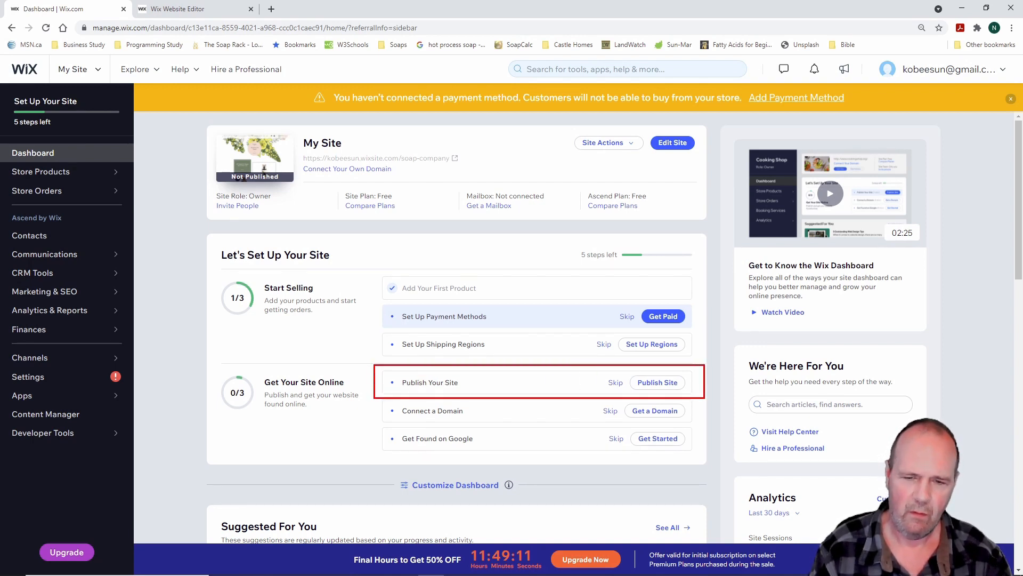
key("Escape")
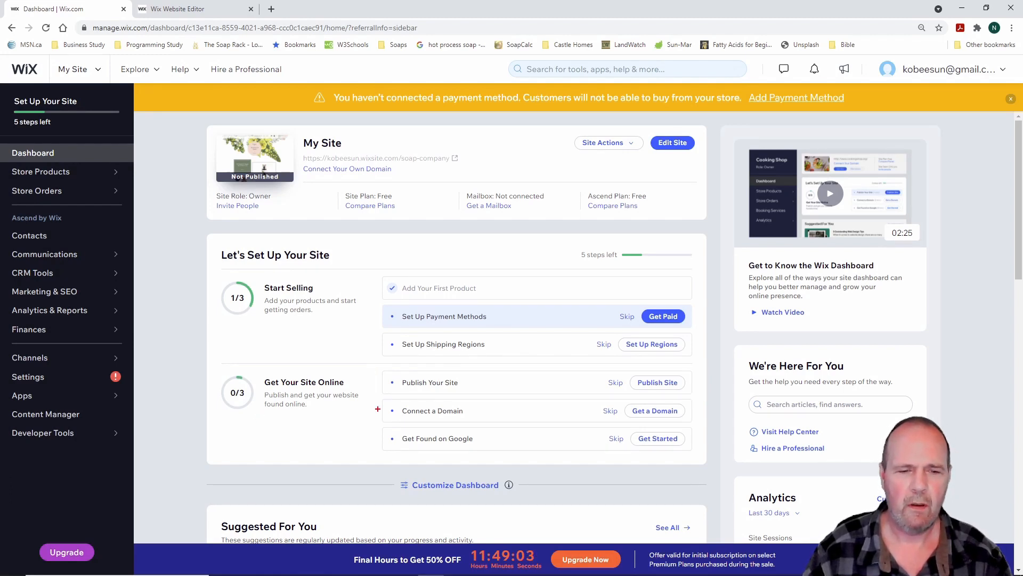
mouse_move(376, 394)
left_mouse_down()
mouse_move(419, 422)
mouse_move(705, 426)
left_mouse_up()
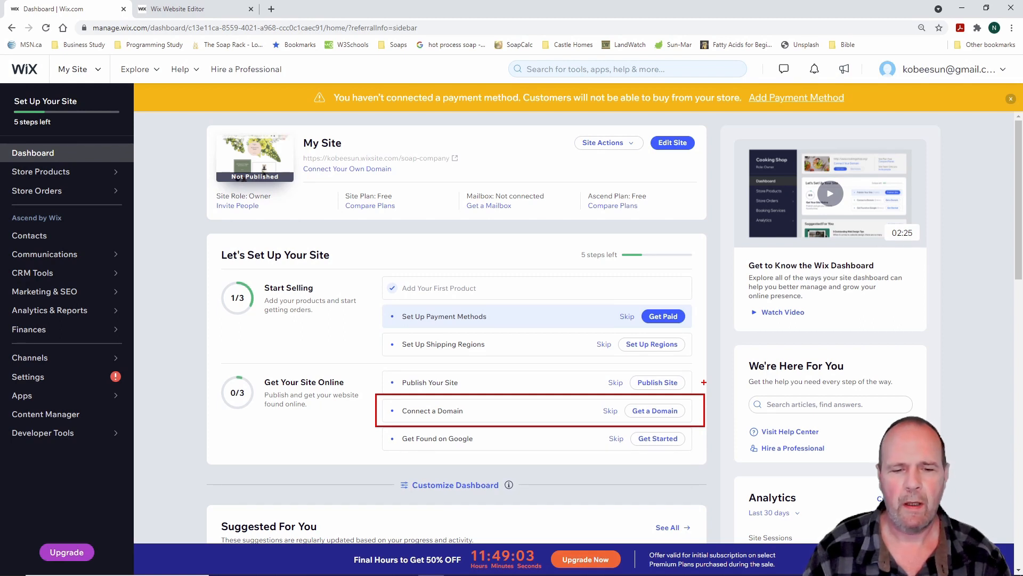
key("Escape")
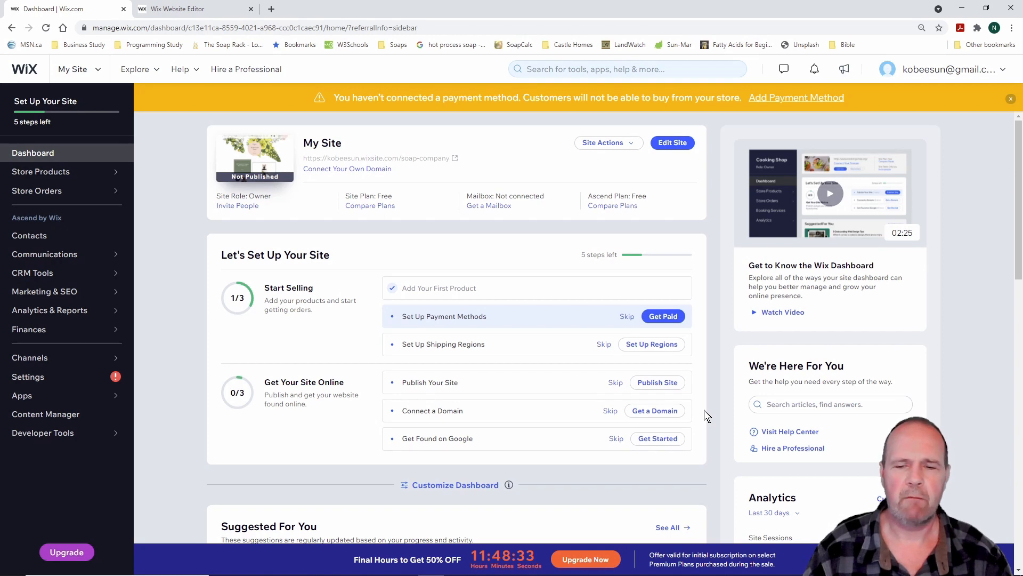
Start the Get Found on Google setup and launch the SEO plan wizard
left_click(661, 440)
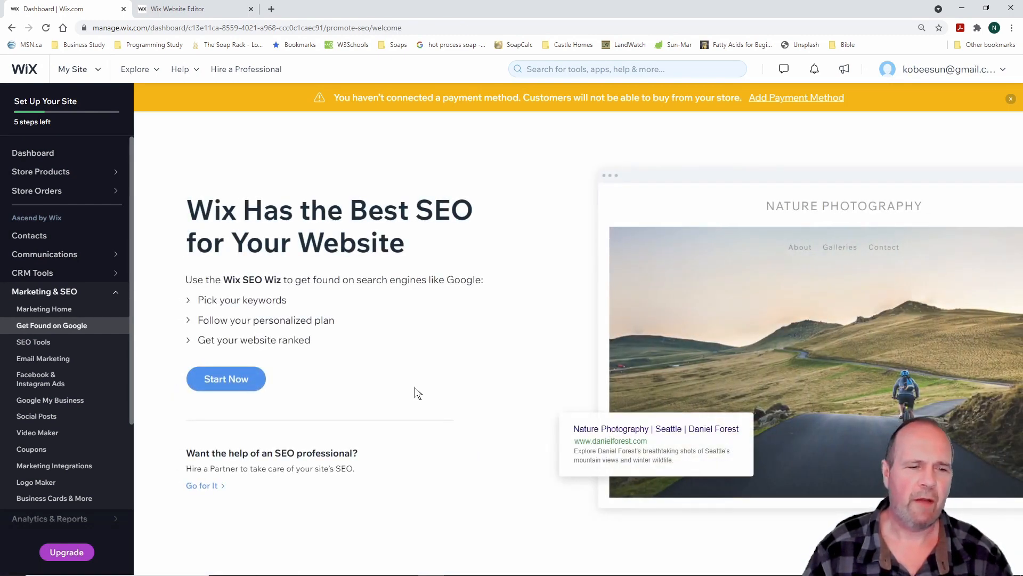
left_click(224, 380)
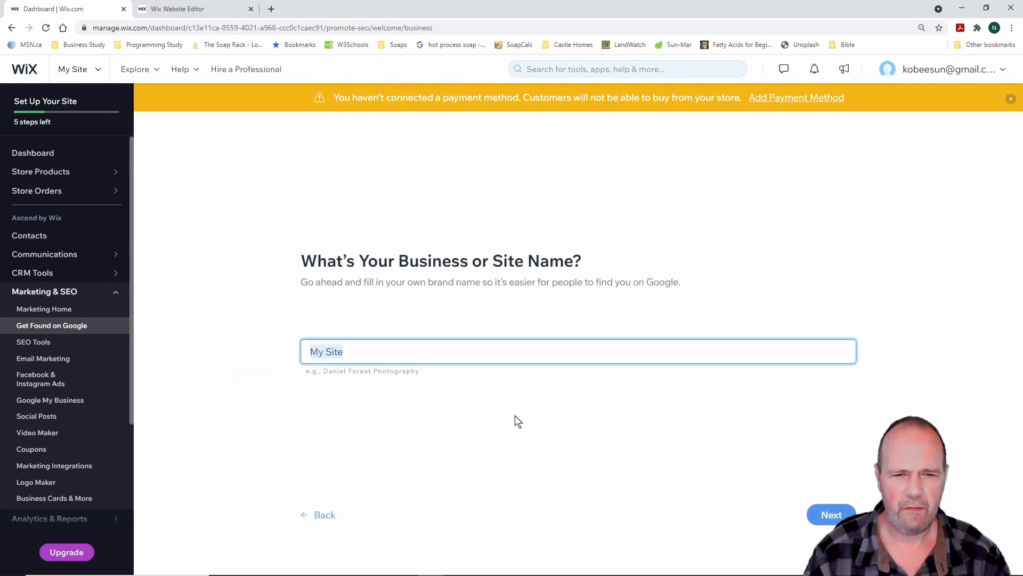
Enter 'LifeGevity Soap Company' as the business name and mark it as online only
type("Kifegevity")
key("BackSpace")
key("BackSpace")
key("BackSpace")
key("BackSpace")
key("BackSpace")
key("BackSpace")
key("BackSpace")
key("BackSpace")
key("BackSpace")
key("BackSpace")
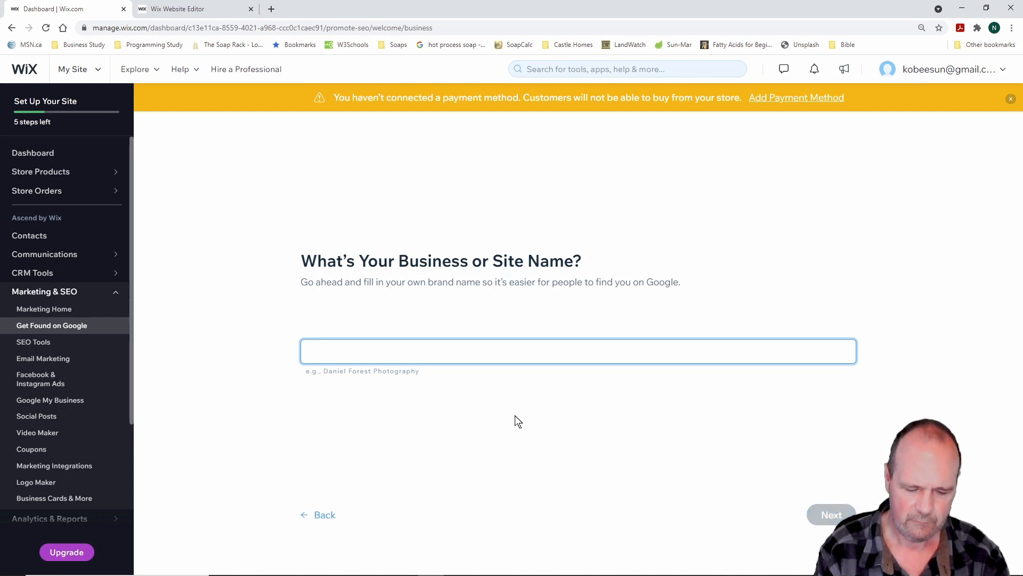
type("LifeGevity Soap Company")
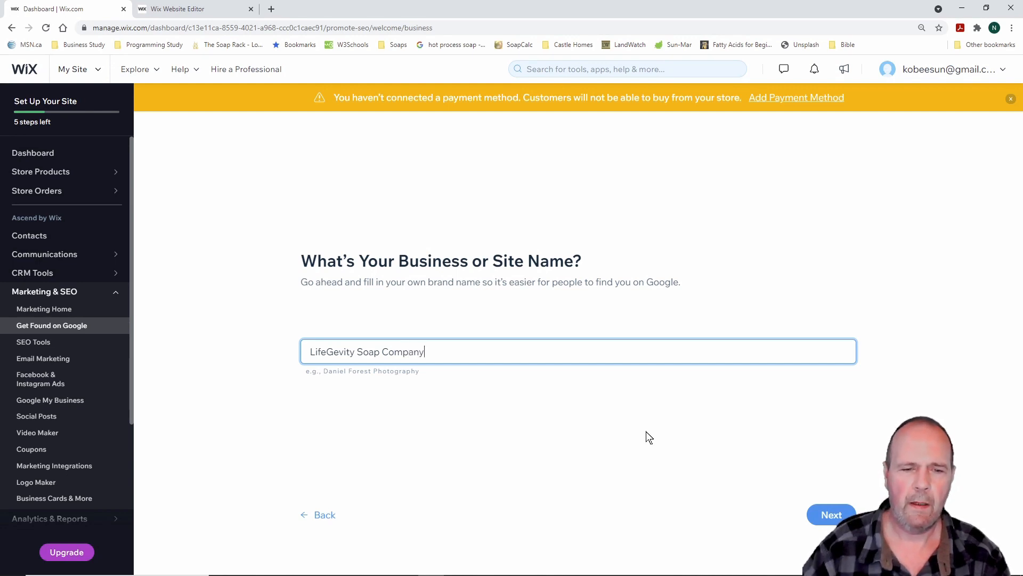
left_click(831, 514)
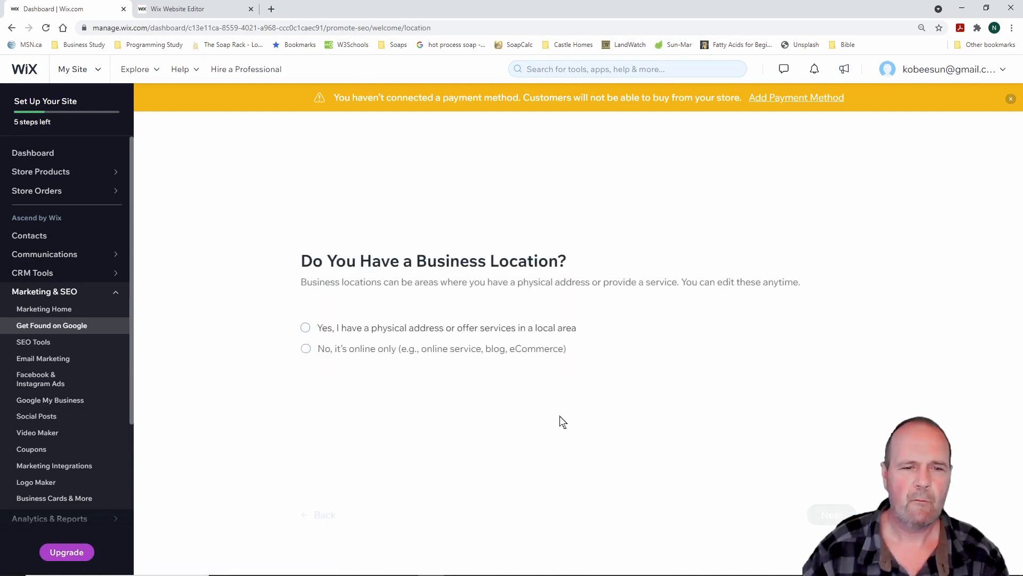
left_click(306, 350)
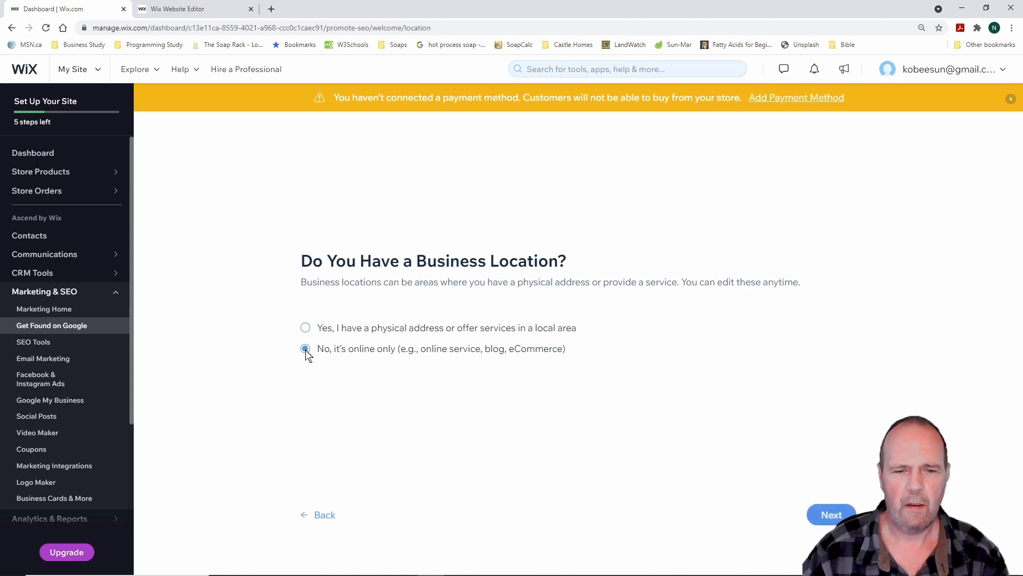
left_click(833, 516)
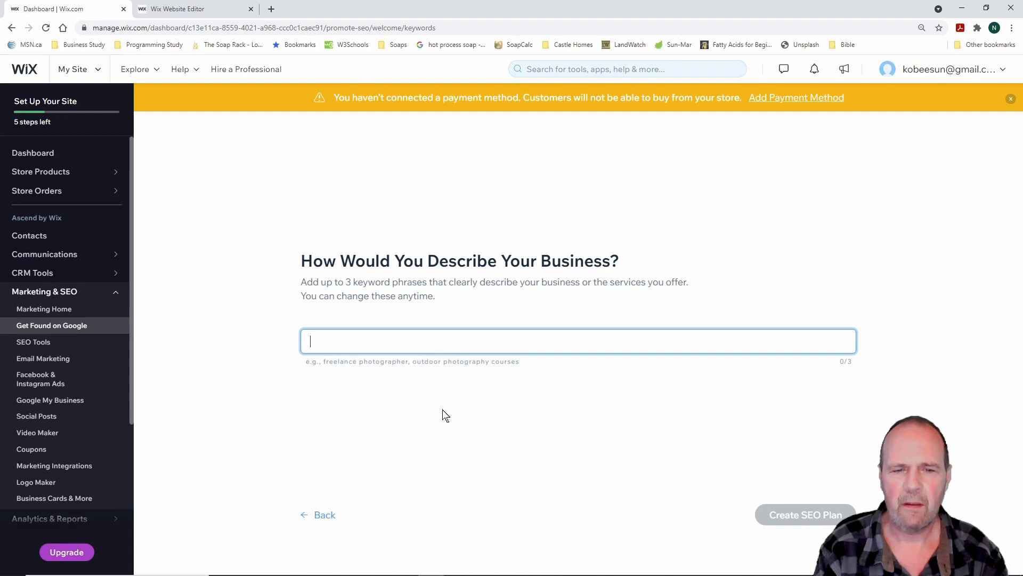
Add 'All natural soap' and 'Skin care products' as business keywords
type("All Na")
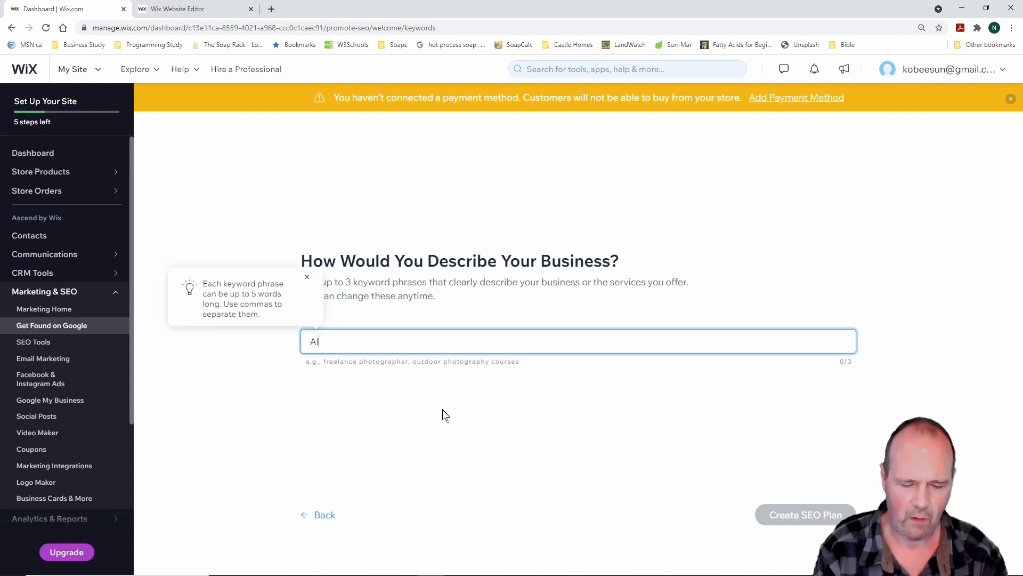
key("BackSpace")
key("BackSpace")
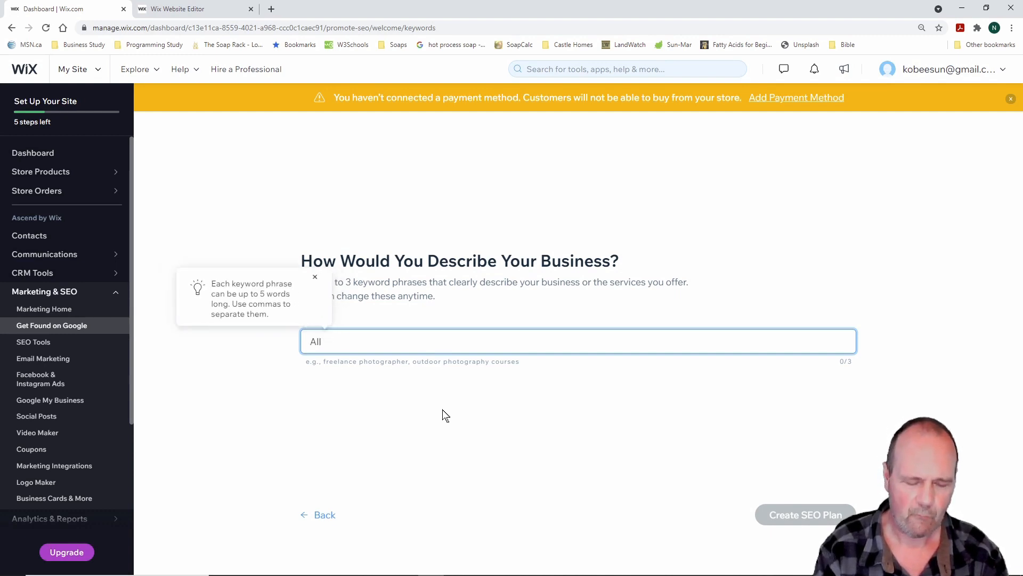
type("natural soap")
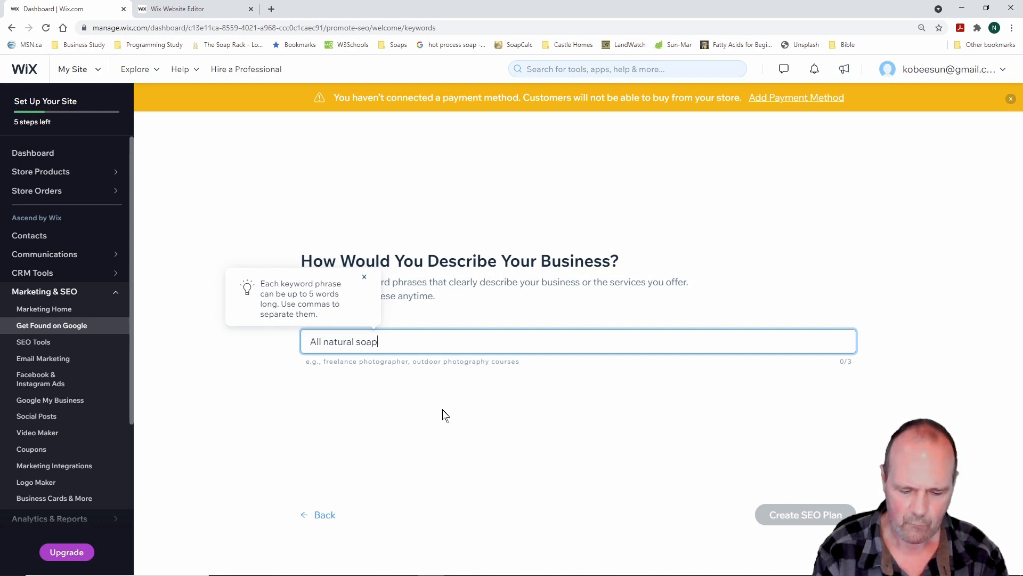
key("Return")
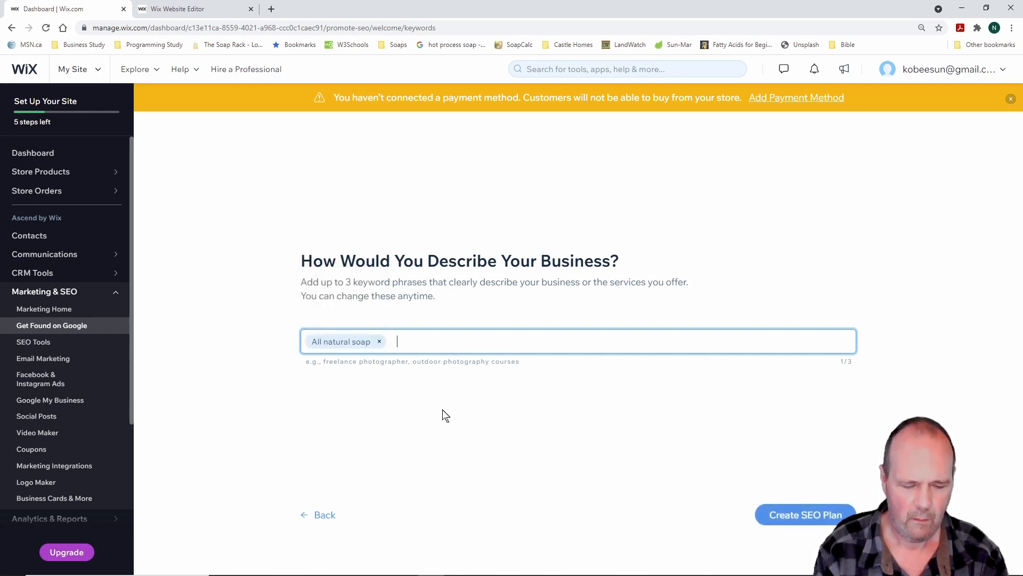
type("Skin Ca")
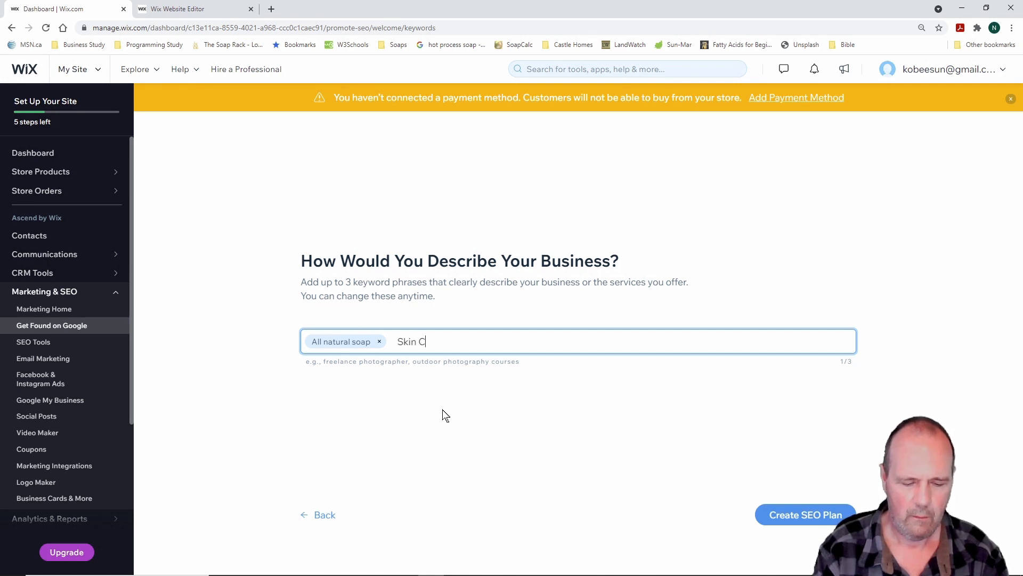
key("BackSpace")
type("c")
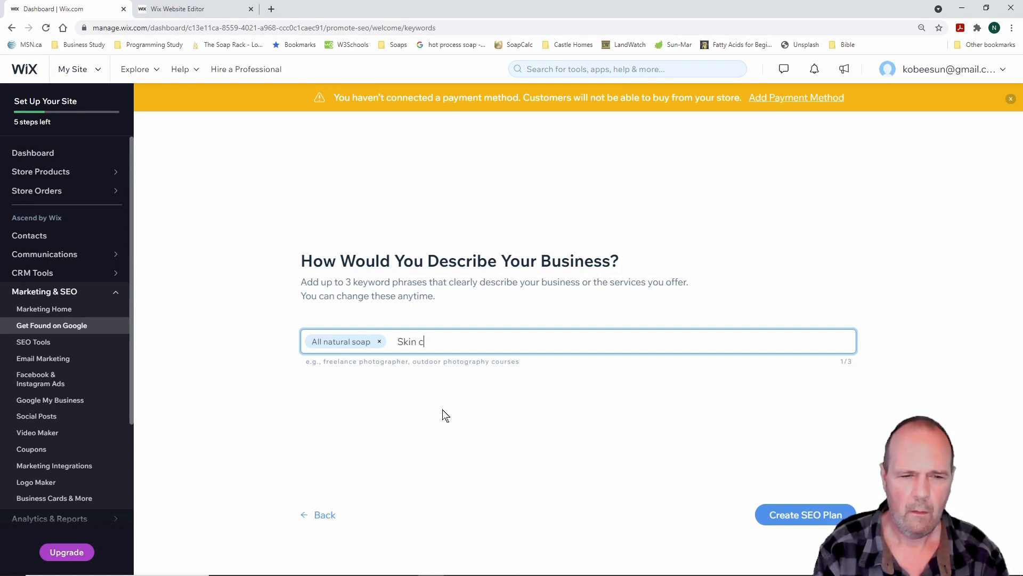
type("are products")
key("Return")
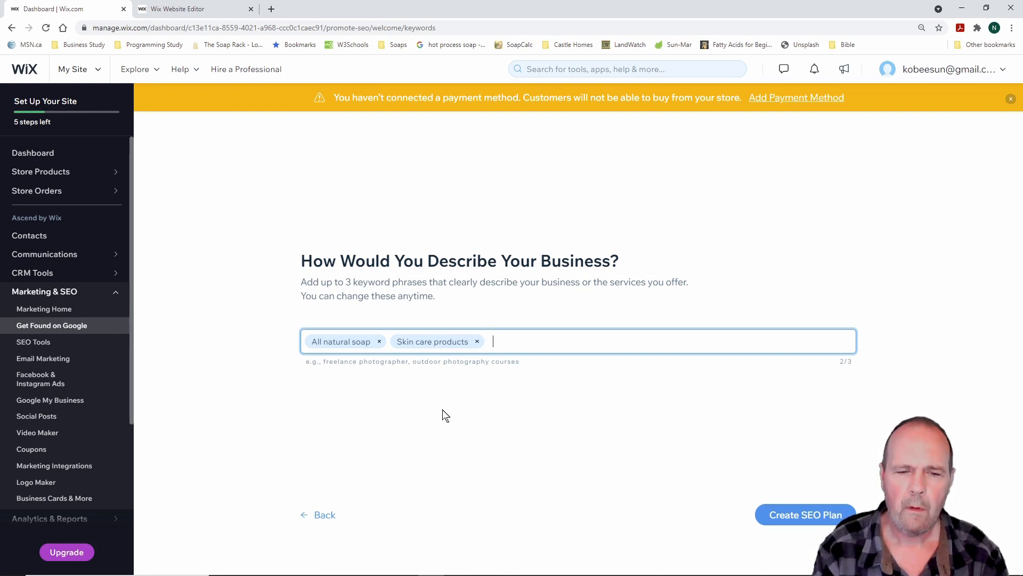
Add 'Natural hand cream' as the third keyword and create the SEO plan
type("Hand")
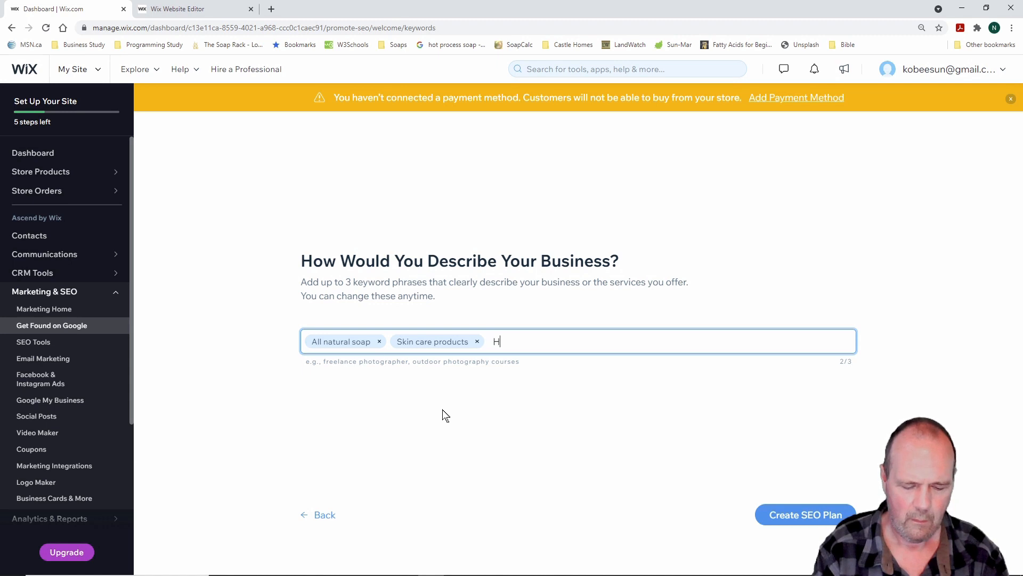
key("BackSpace")
key("BackSpace")
key("BackSpace")
key("BackSpace")
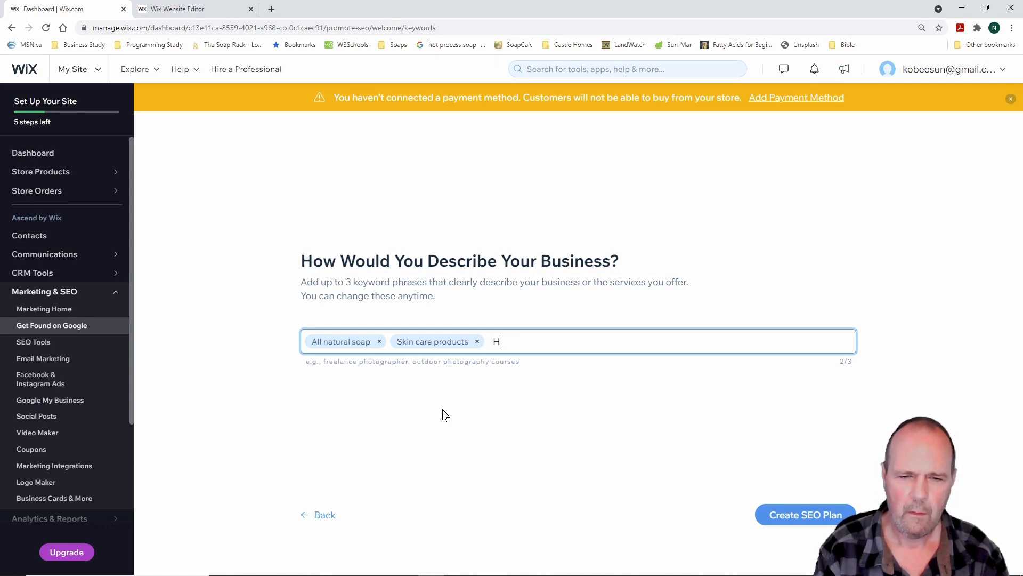
type("Nat")
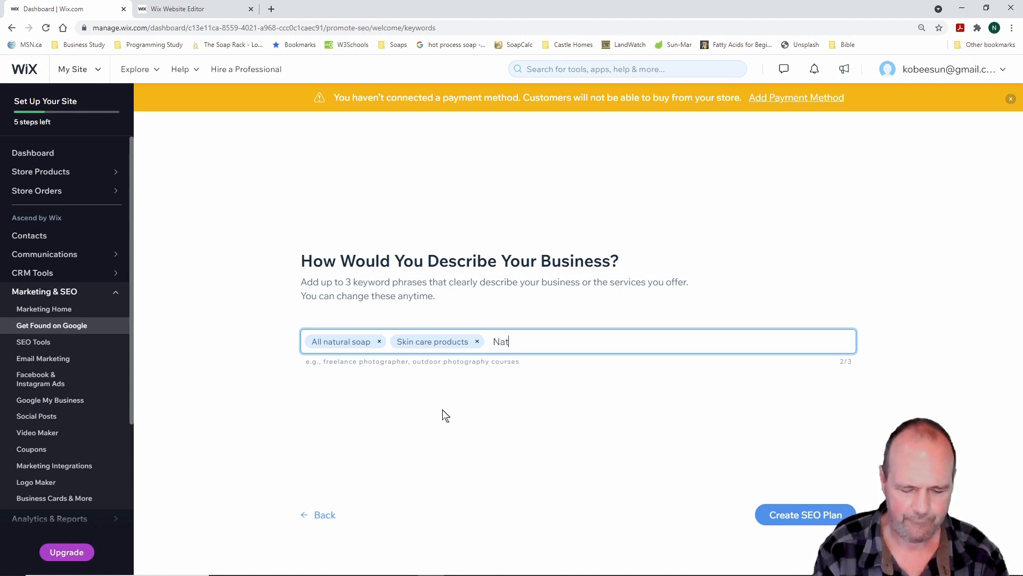
type("ural hand cream")
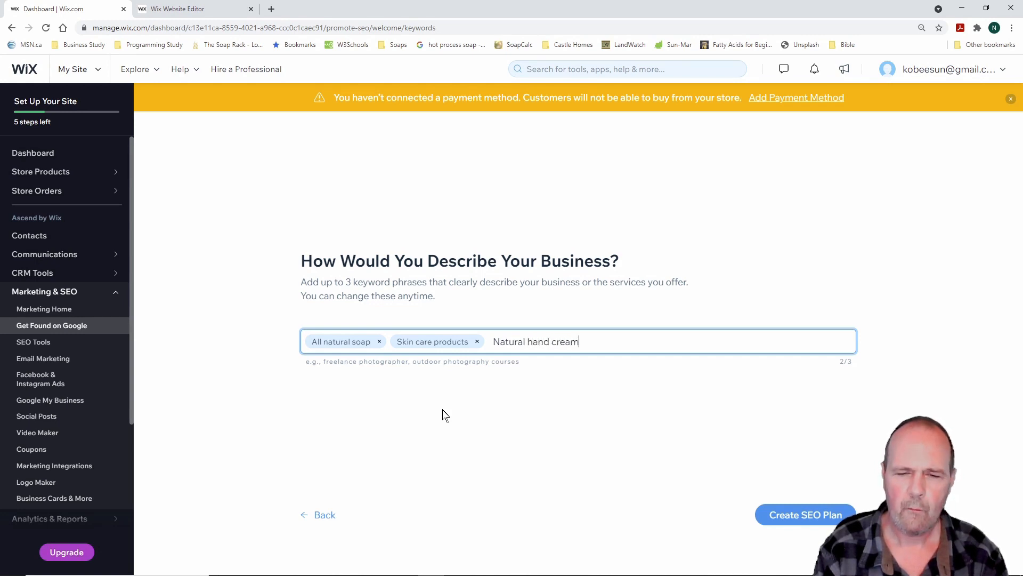
key("Return")
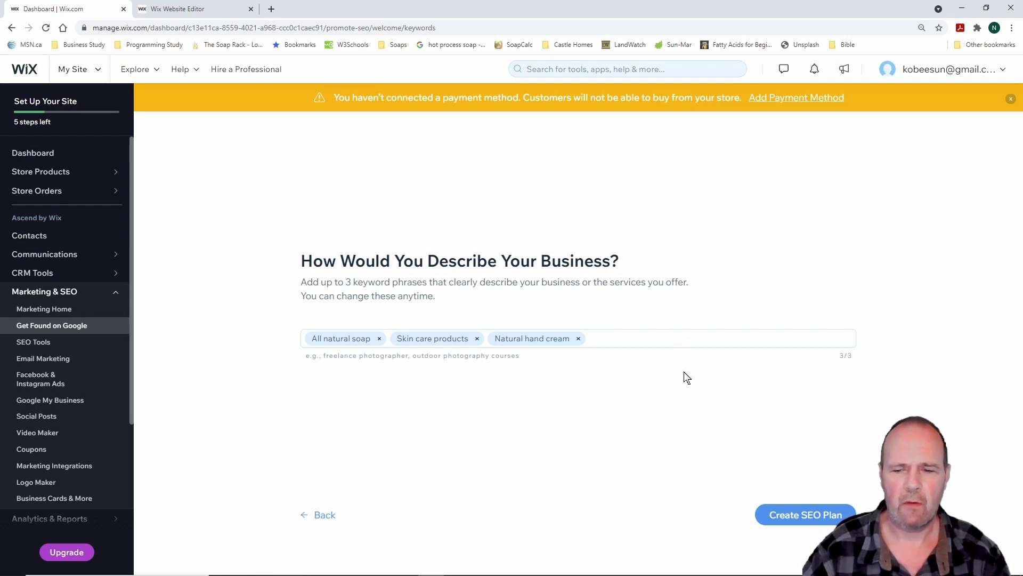
left_click(806, 515)
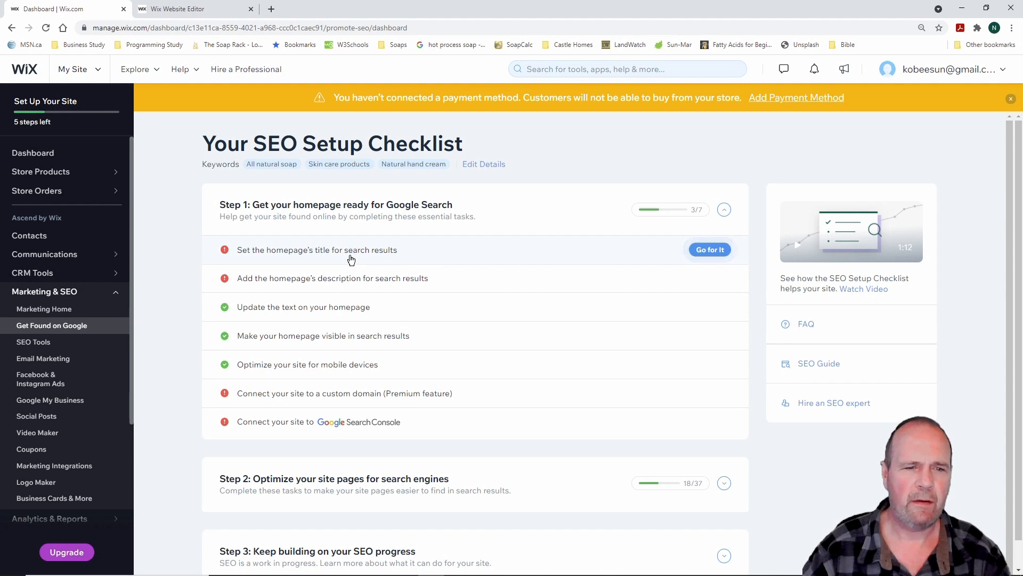
Copy the 'All natural soap | LifeGevity Soap Company' homepage title and go to the Editor
left_click(714, 251)
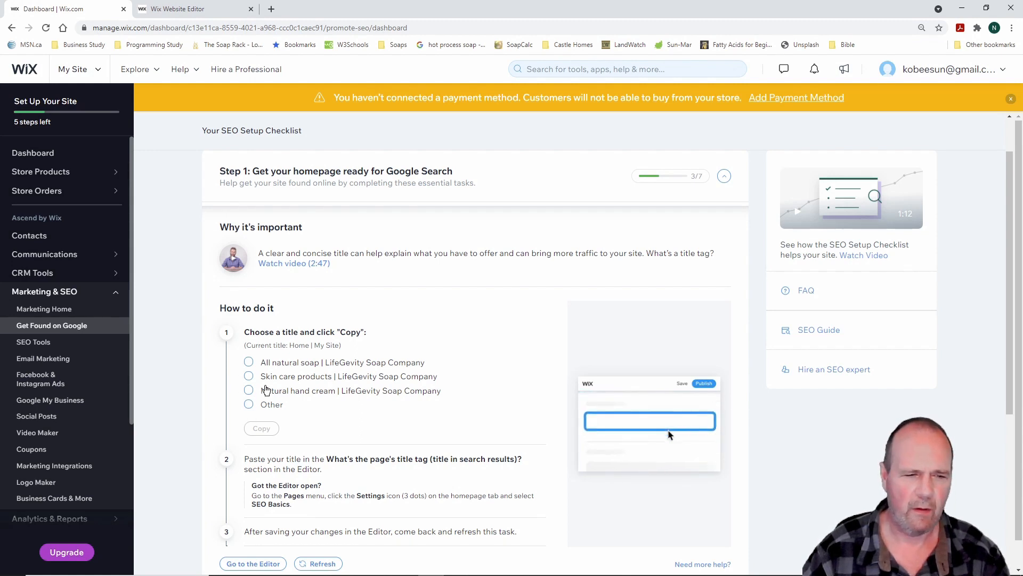
left_click(249, 363)
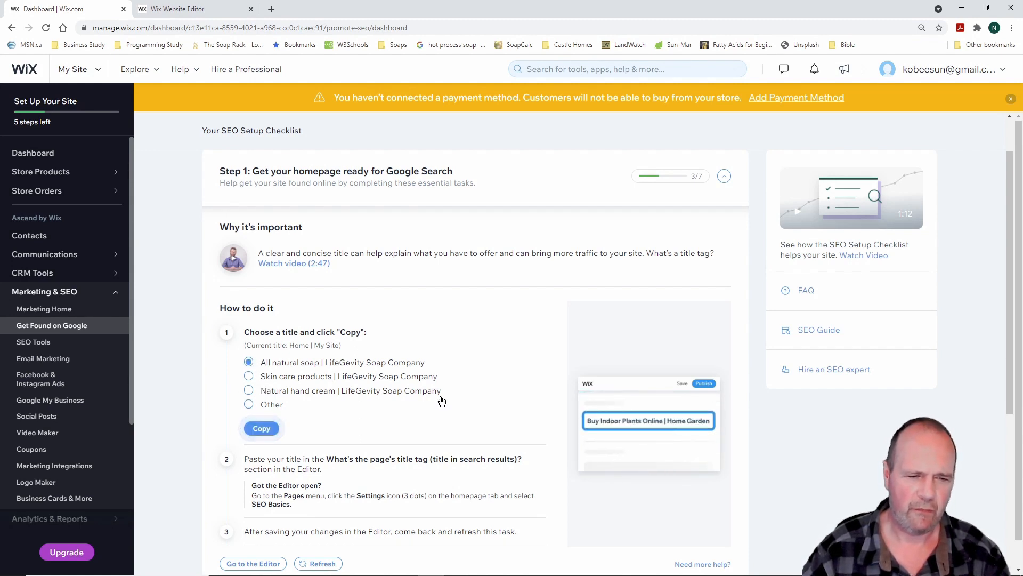
scroll(454, 401, "down", 1)
scroll(453, 400, "down", 1)
left_click(269, 376)
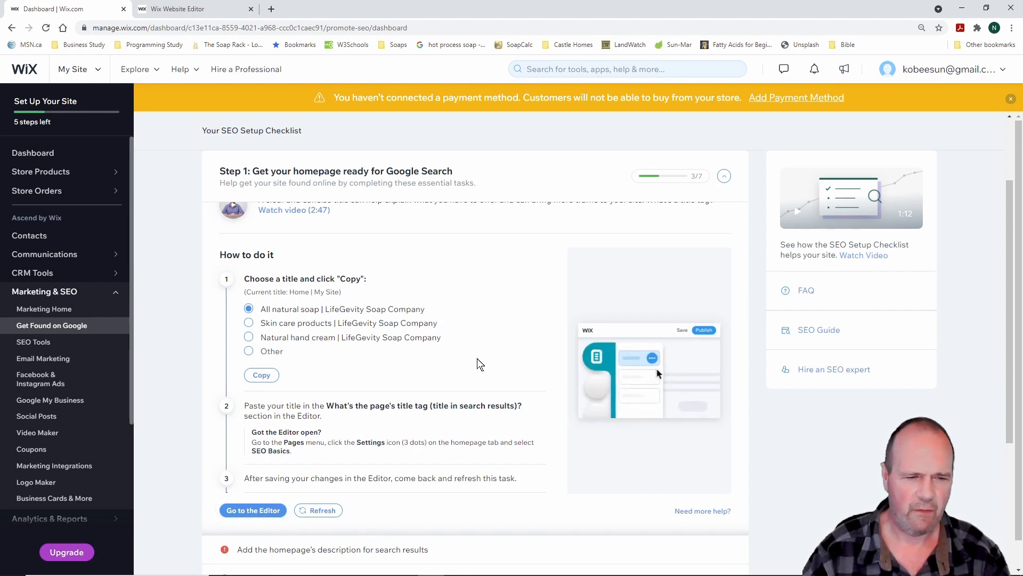
scroll(472, 362, "down", 2)
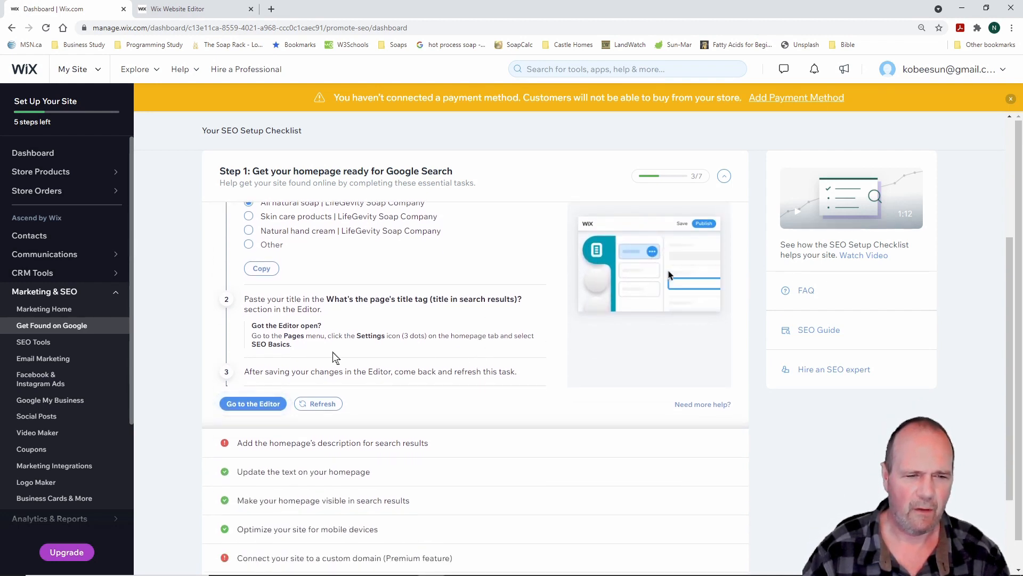
left_click(264, 406)
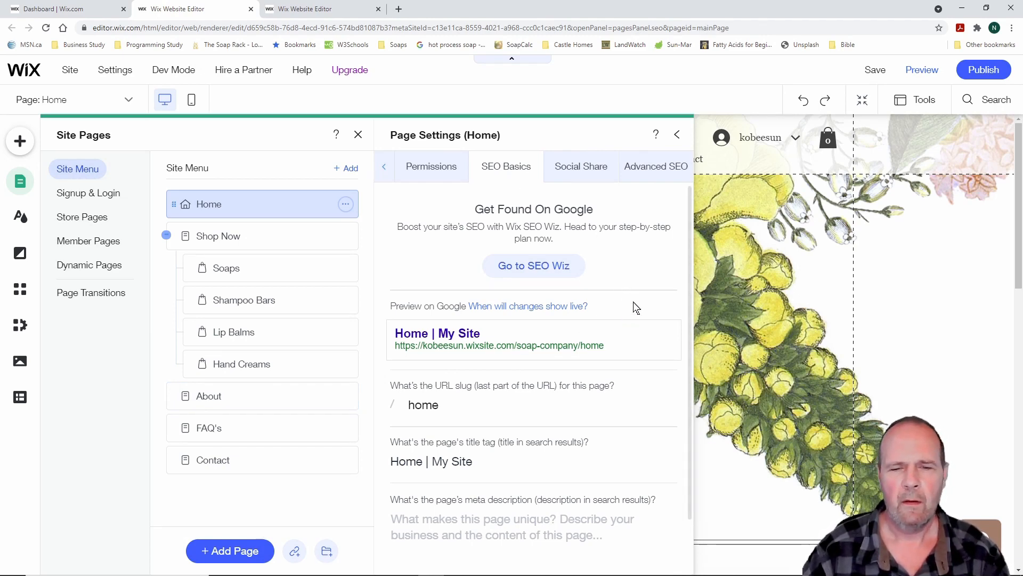
Paste 'All natural soap | LifeGevity Soap Company' into the Home page's meta description field
scroll(636, 308, "down", 2)
scroll(636, 307, "up", 2)
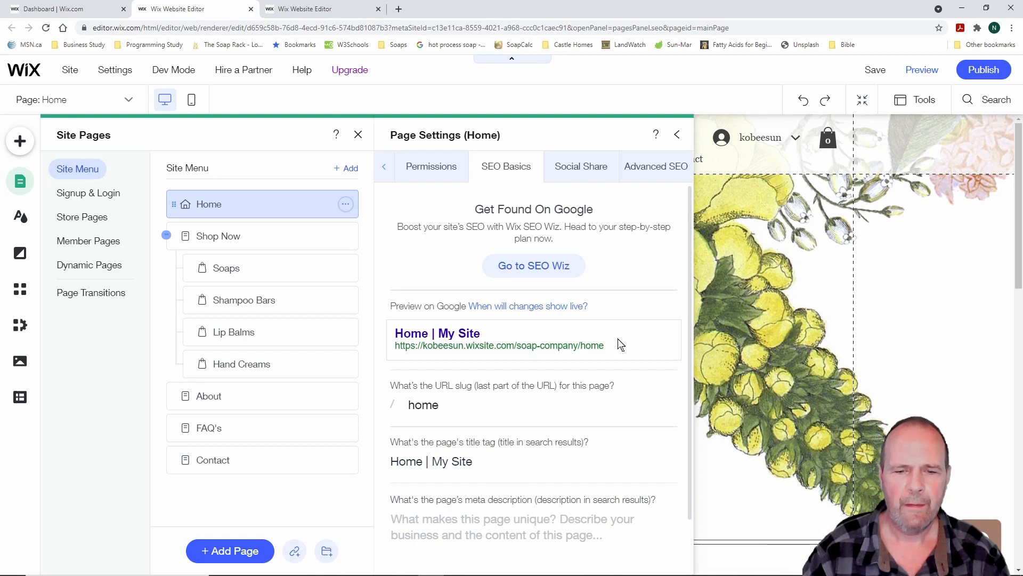
scroll(620, 344, "down", 1)
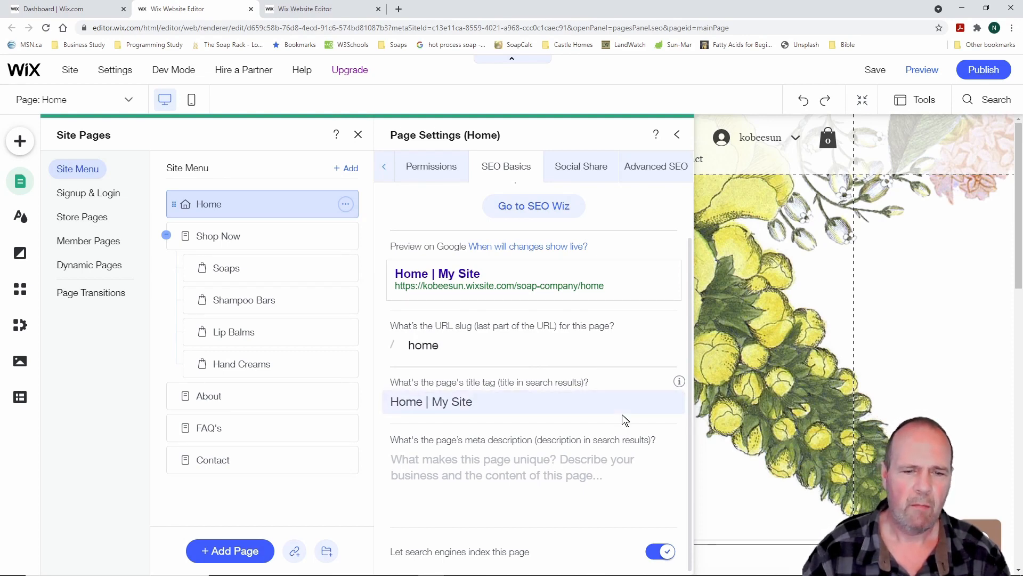
triple_click(480, 401)
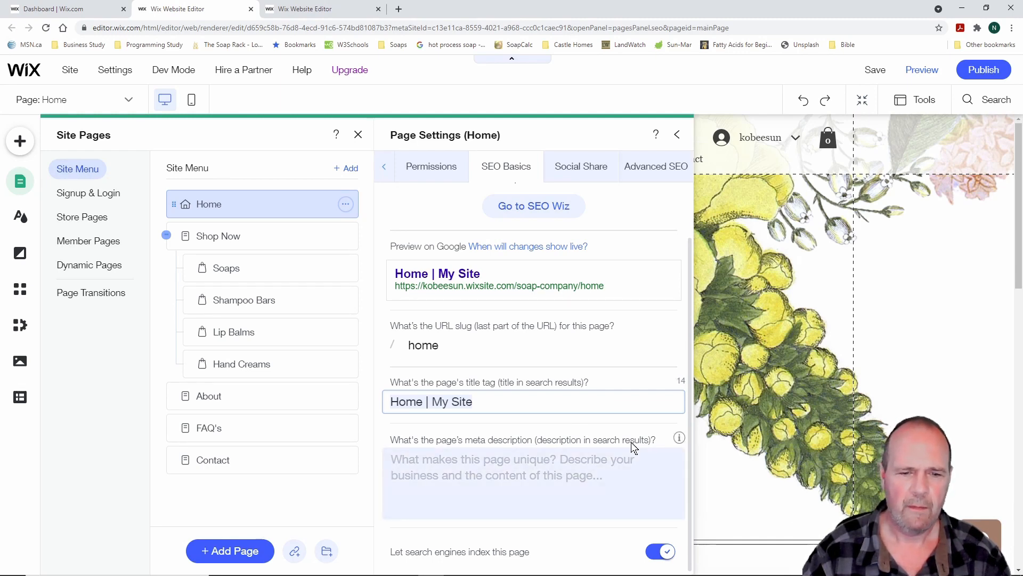
scroll(631, 442, "up", 1)
scroll(631, 442, "down", 1)
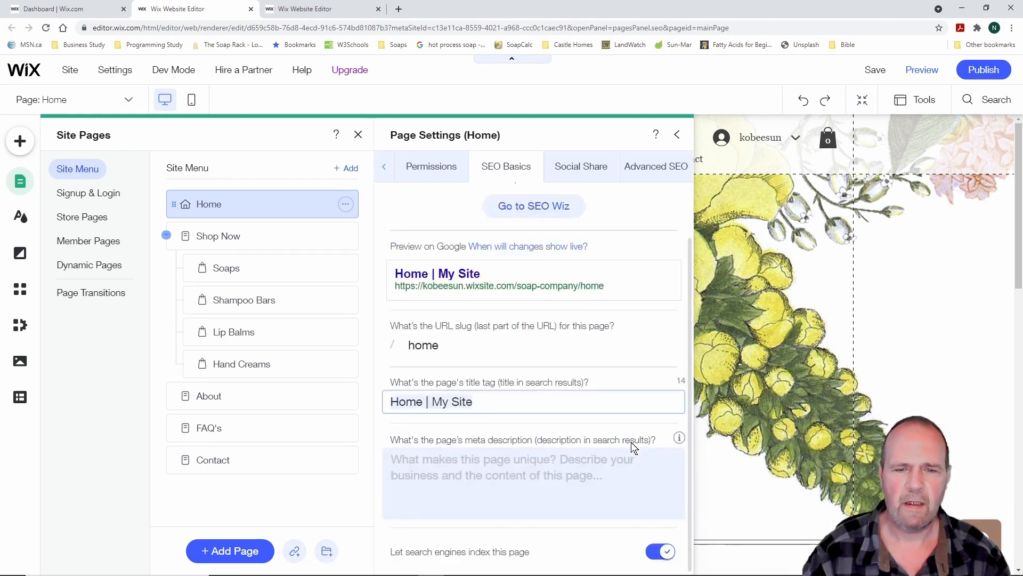
left_click(419, 467)
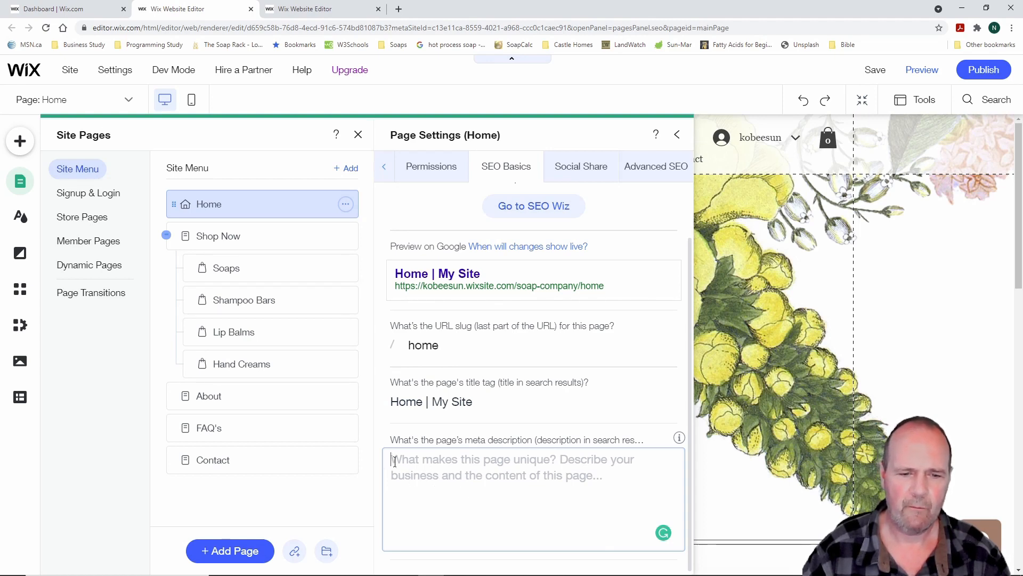
key("ctrl+v")
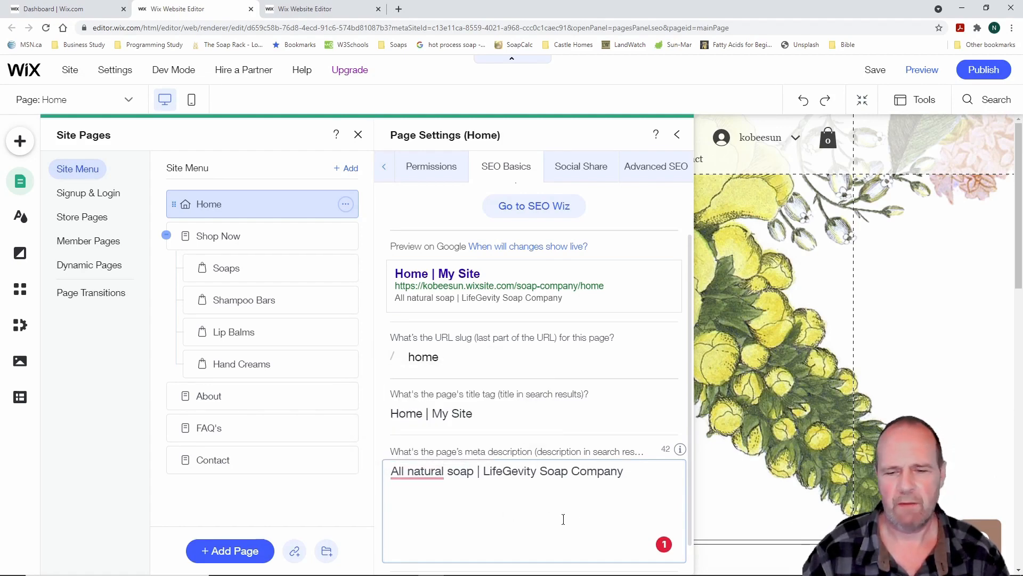
scroll(662, 442, "down", 1)
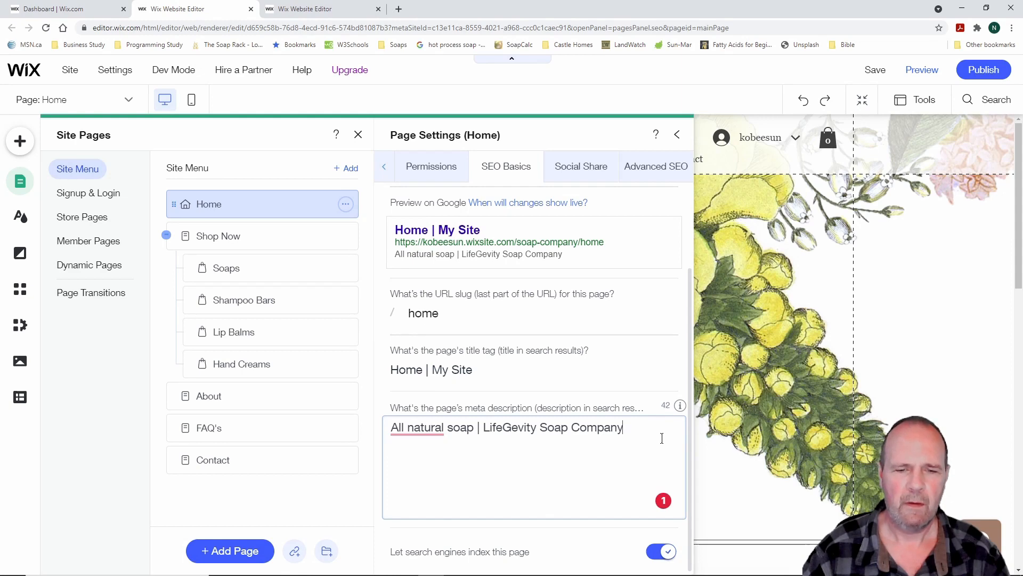
scroll(665, 445, "up", 2)
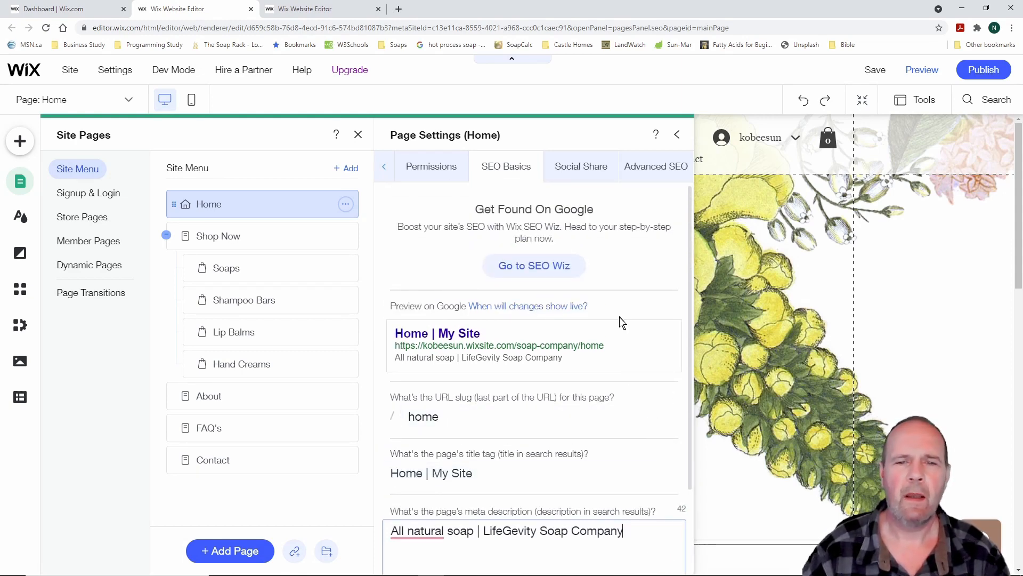
Look through the settings of Shop Now, Soaps, Shampoo Bars, Lip Balms and Hand Creams pages
left_click(240, 237)
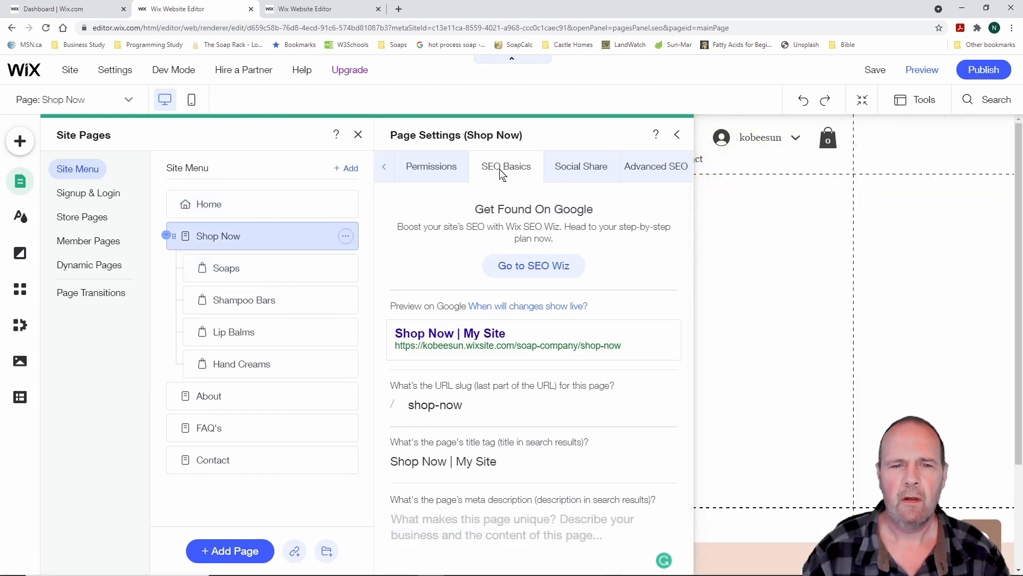
scroll(606, 427, "down", 1)
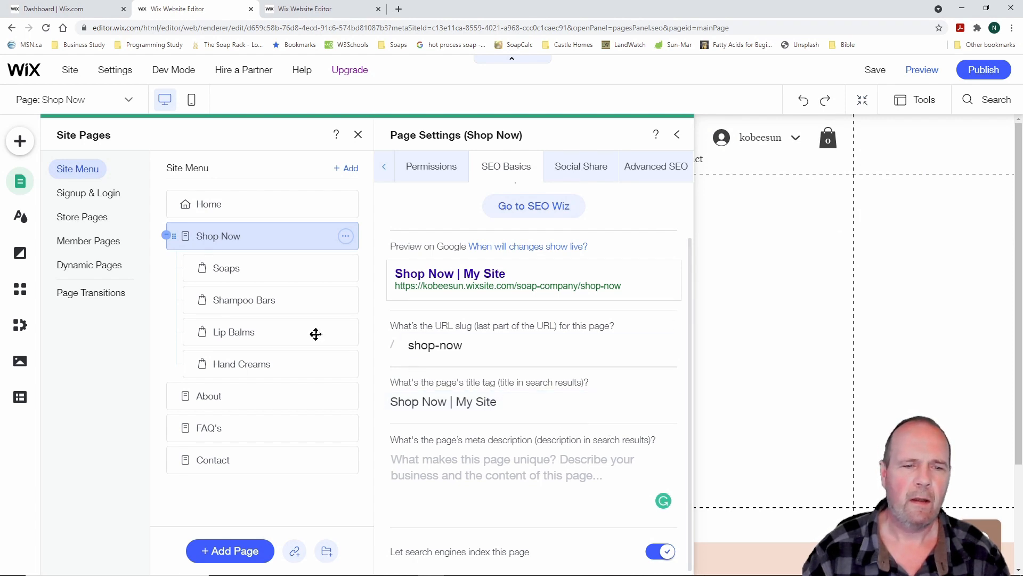
left_click(237, 269)
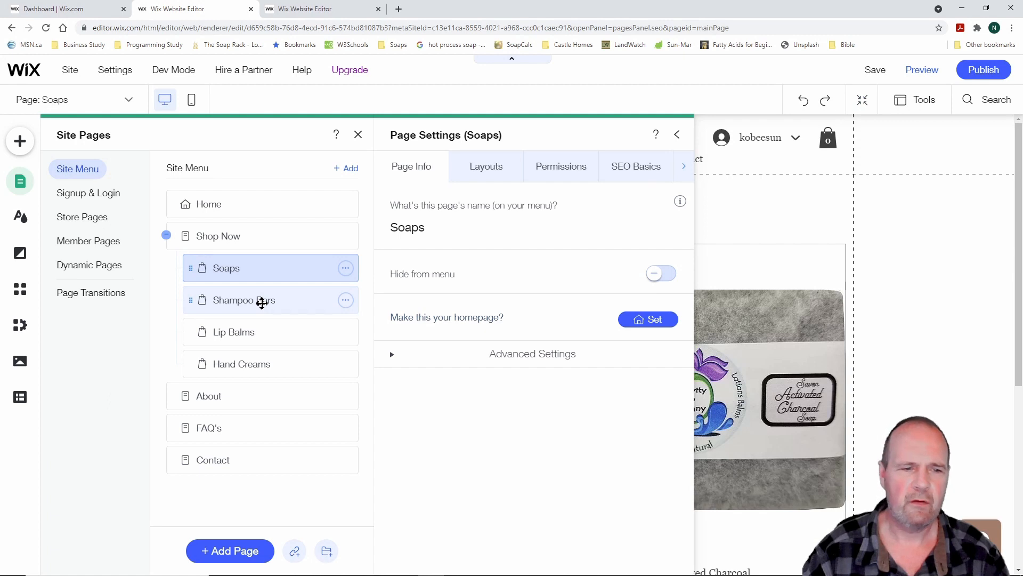
left_click(262, 301)
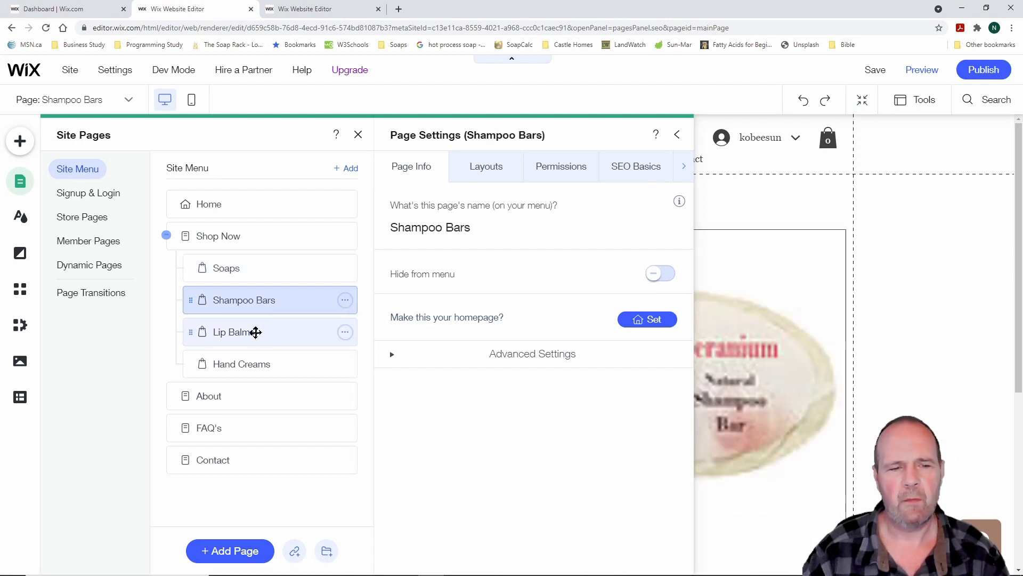
left_click(256, 332)
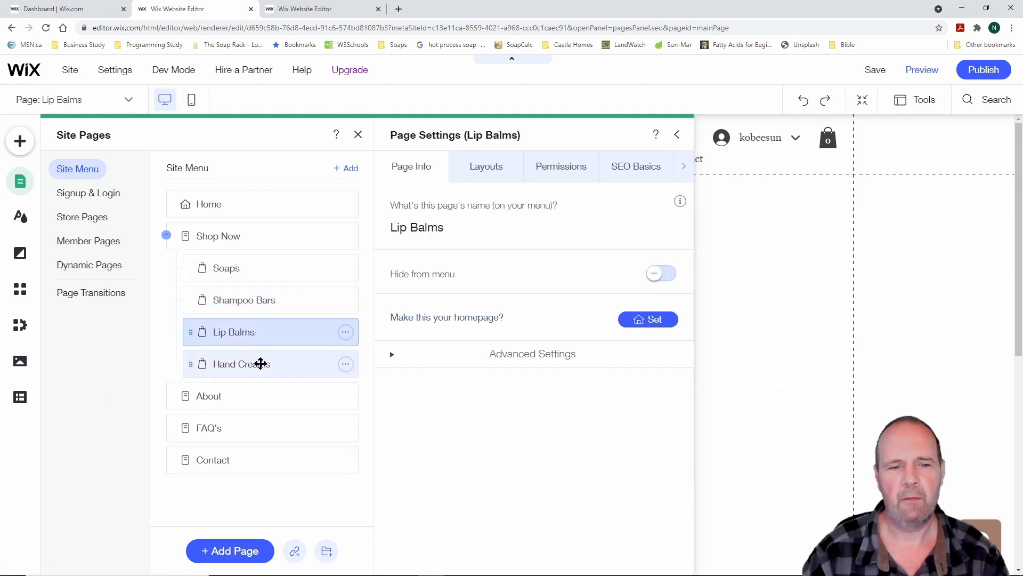
left_click(261, 364)
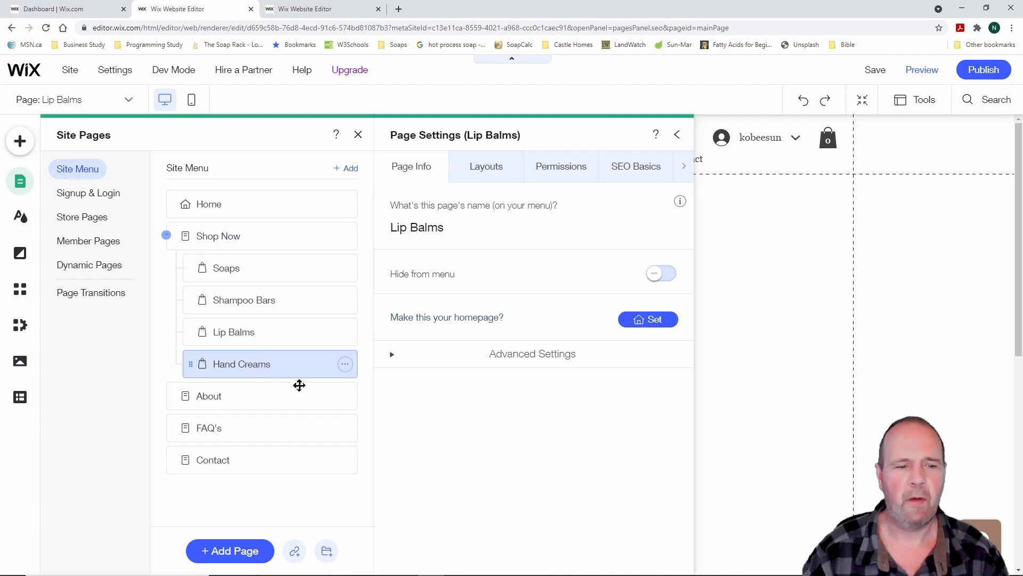
View the Shop Now page's SEO basics, then close Page Settings and the Site Pages panel
left_click(251, 236)
left_click(509, 169)
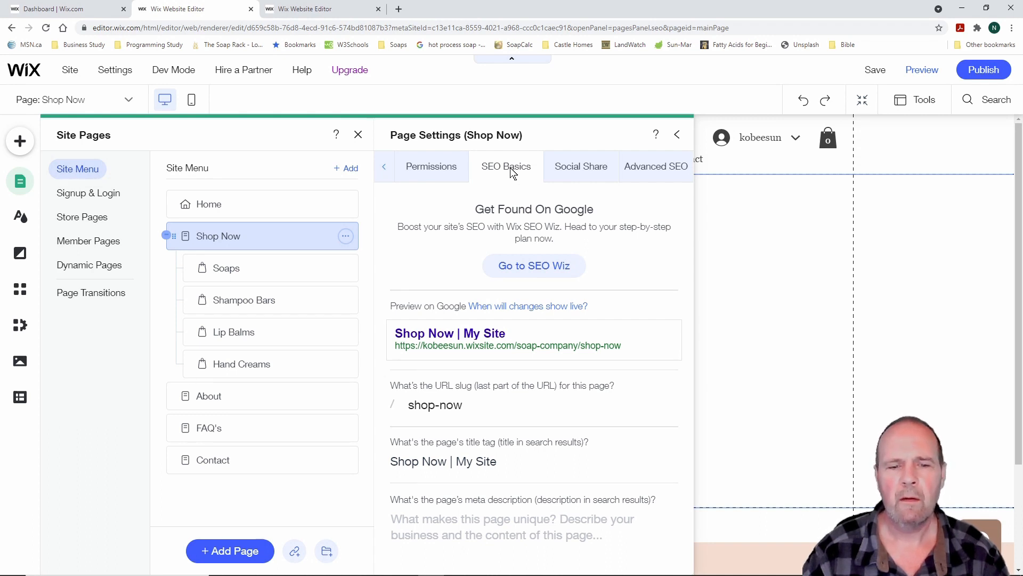
left_click(678, 135)
left_click(358, 134)
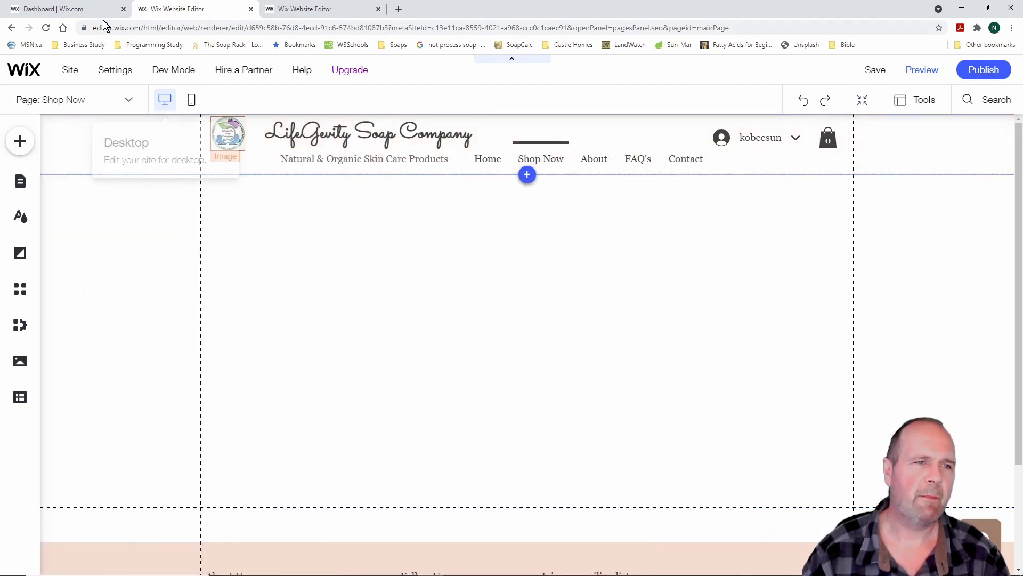
Return to the SEO Setup Checklist and dismiss the 'After making the changes' refresh reminder
left_click(88, 11)
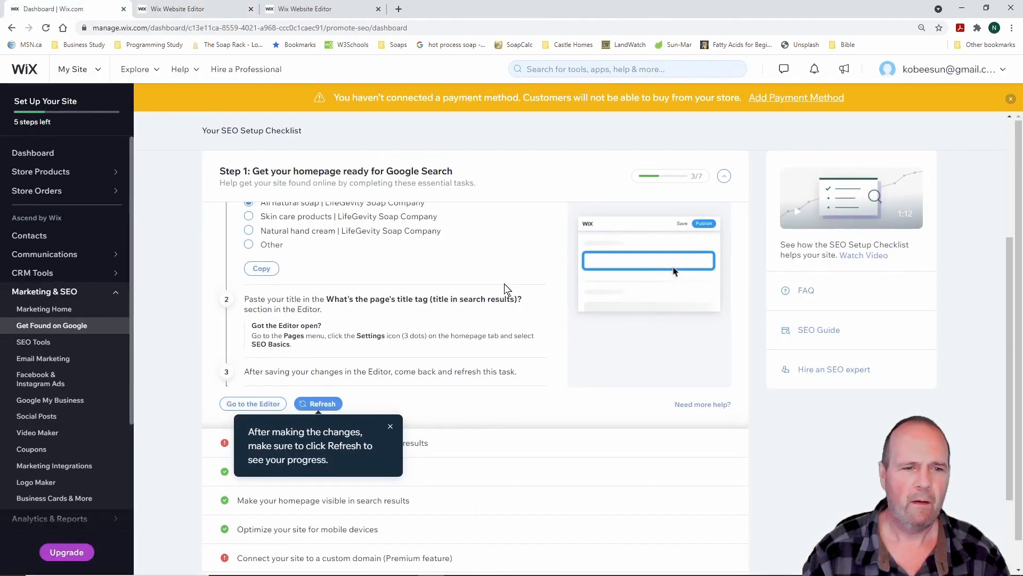
scroll(466, 370, "up", 5)
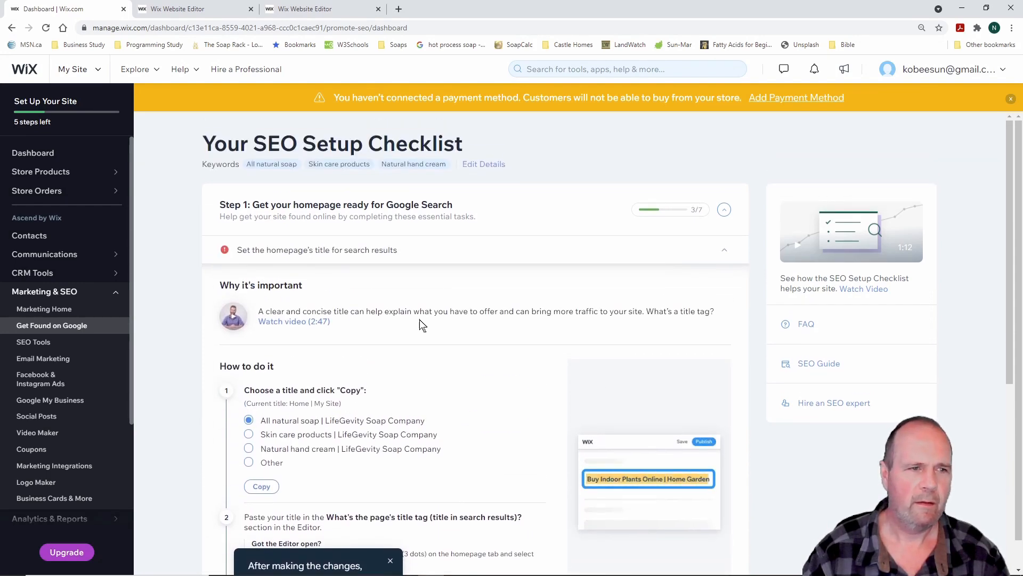
mouse_move(105, 171)
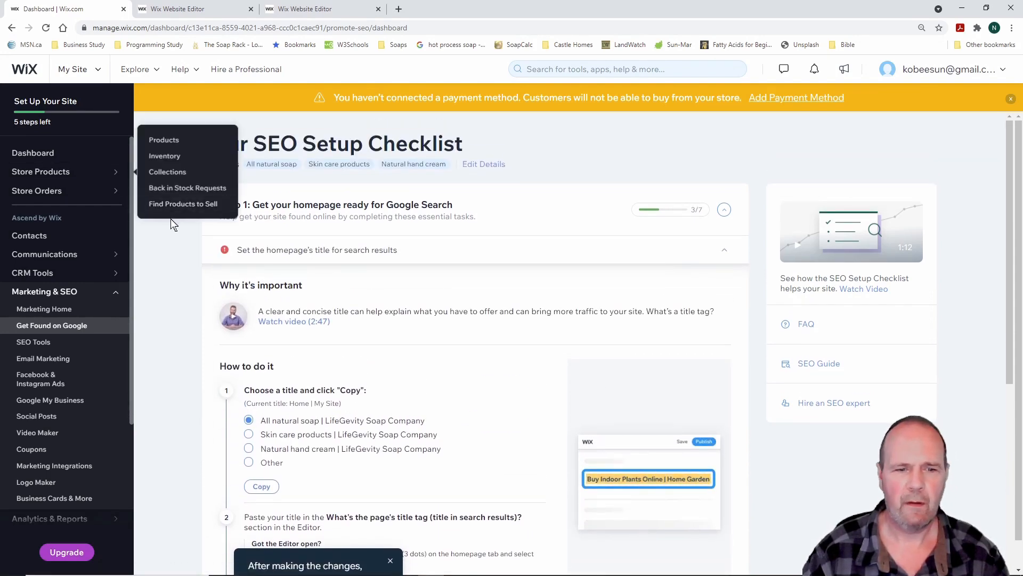
scroll(155, 230, "down", 3)
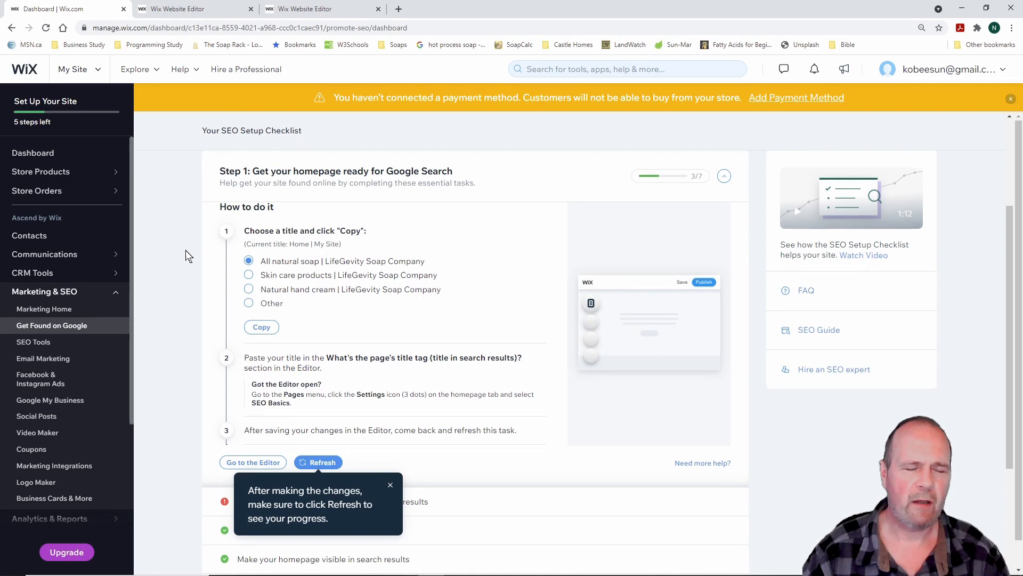
scroll(165, 269, "up", 3)
scroll(165, 269, "down", 3)
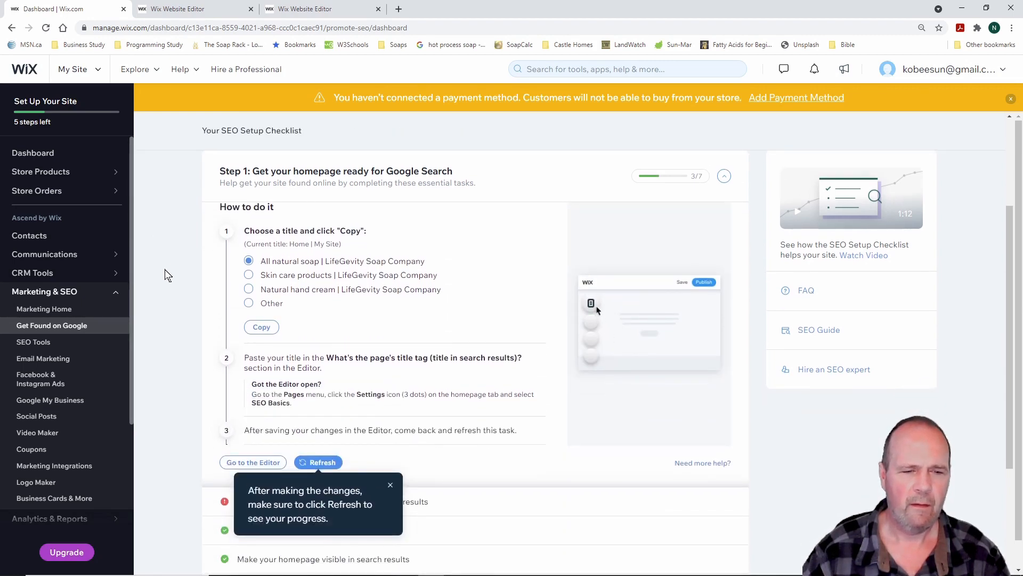
scroll(164, 270, "down", 3)
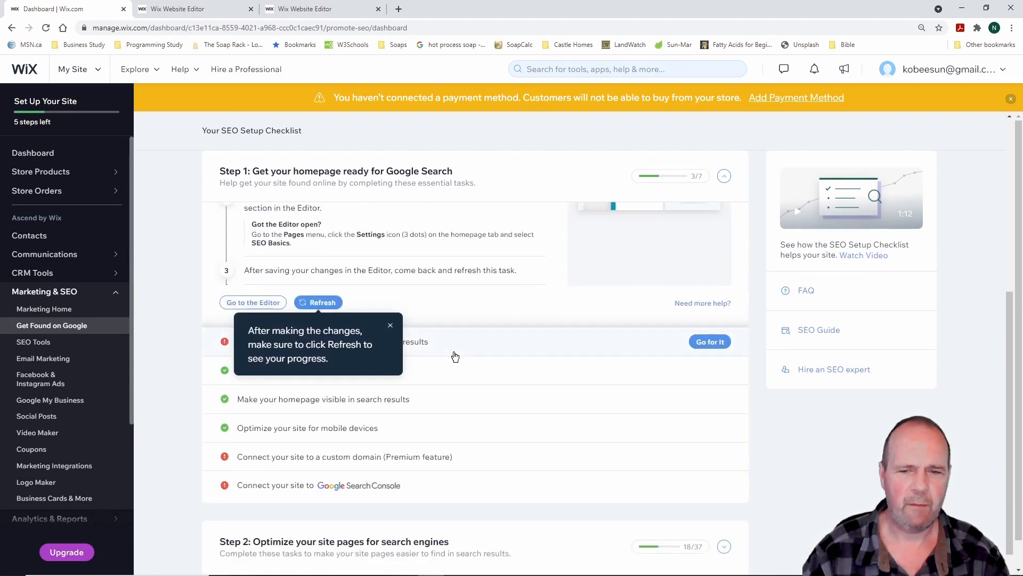
left_click(391, 326)
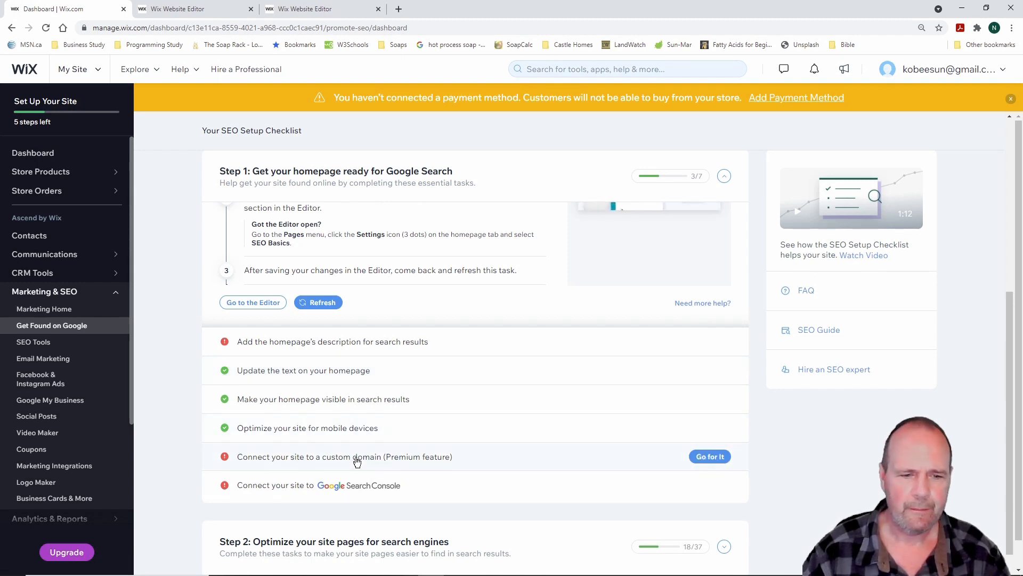
Scroll through the Step 1 homepage tasks and review Steps 2 and 3
scroll(520, 440, "down", 1)
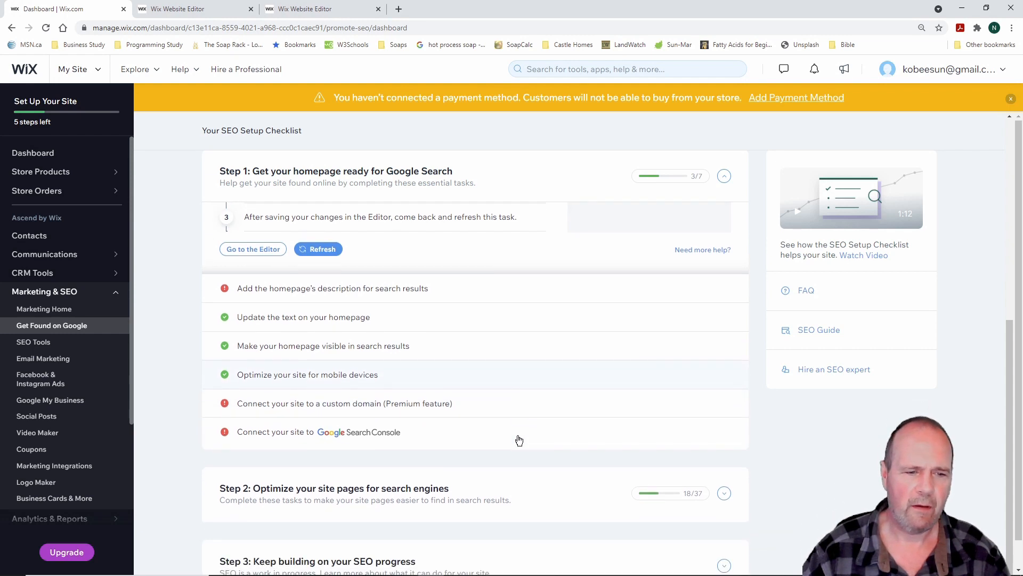
mouse_move(520, 424)
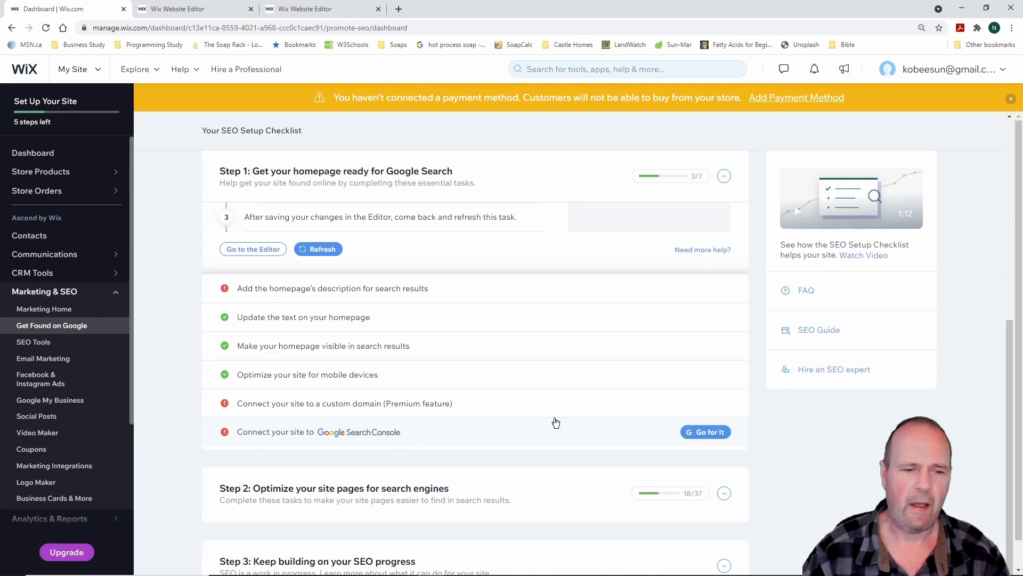
scroll(523, 412, "down", 1)
scroll(524, 412, "down", 1)
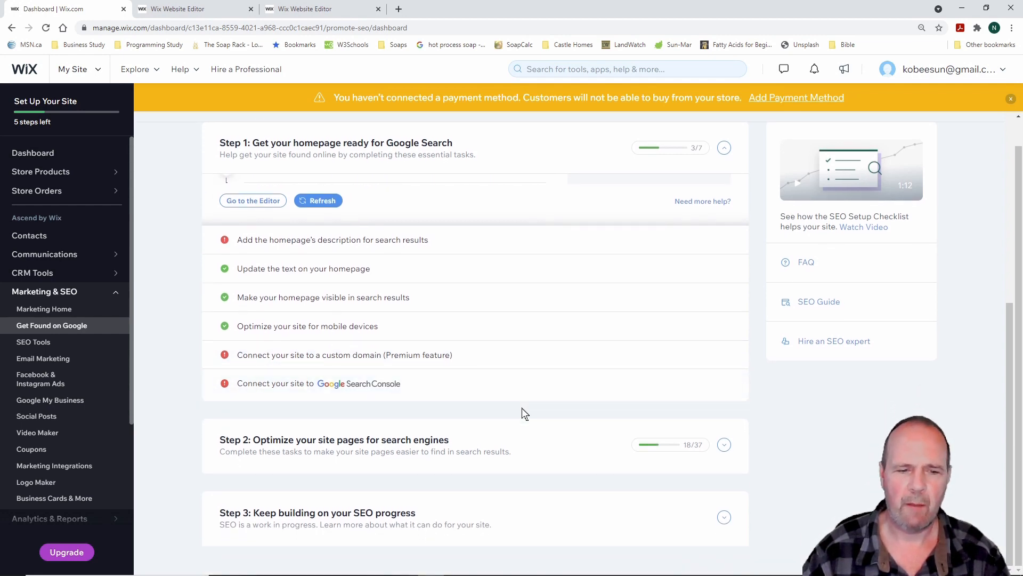
scroll(523, 413, "up", 7)
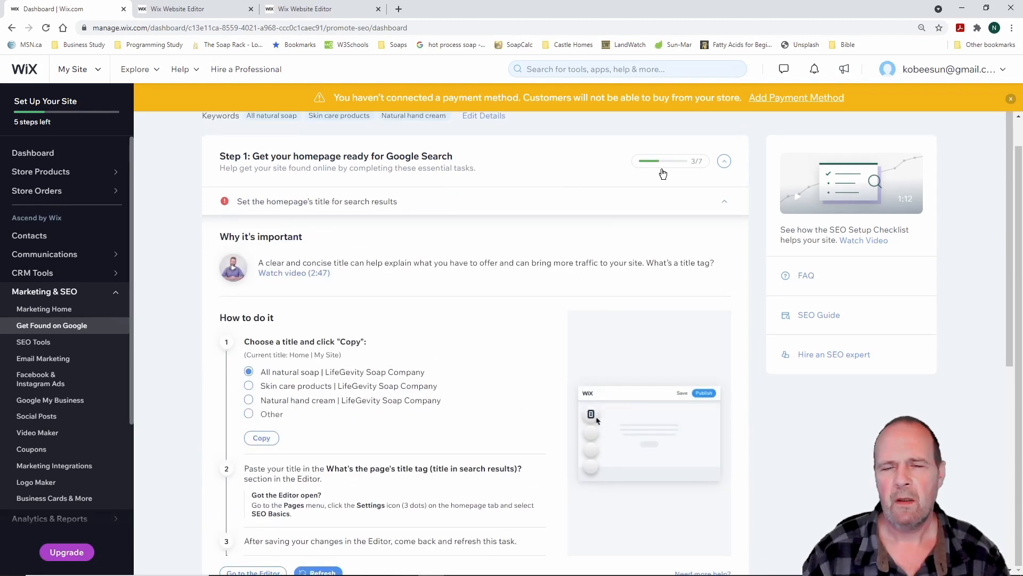
mouse_move(664, 171)
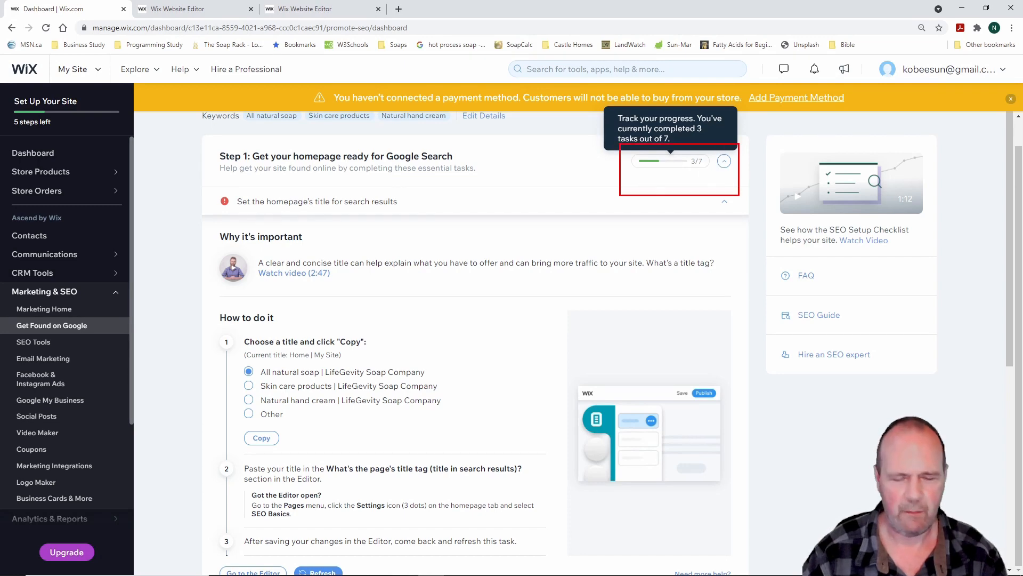
scroll(653, 288, "down", 7)
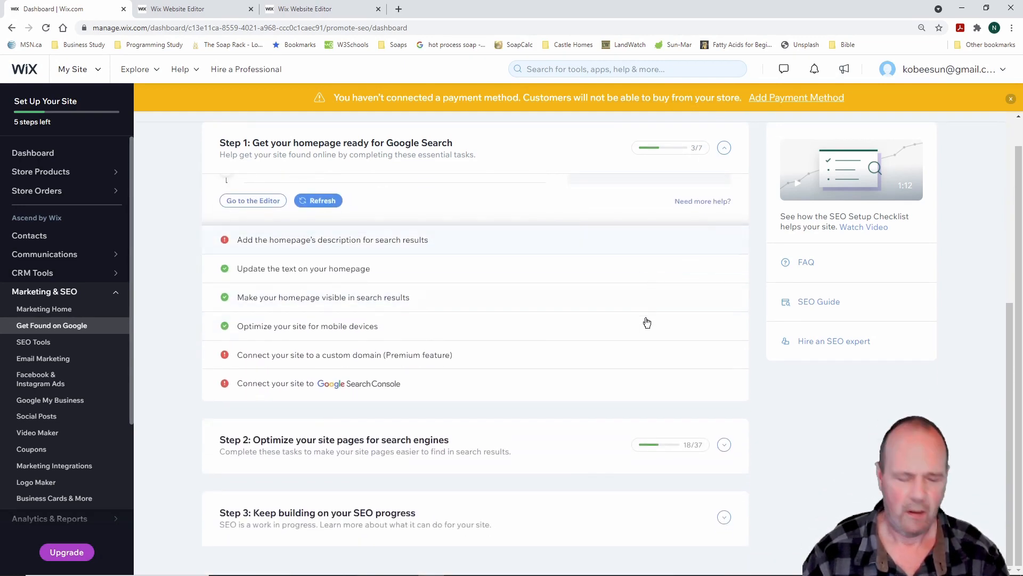
left_click_drag(624, 410, 756, 479)
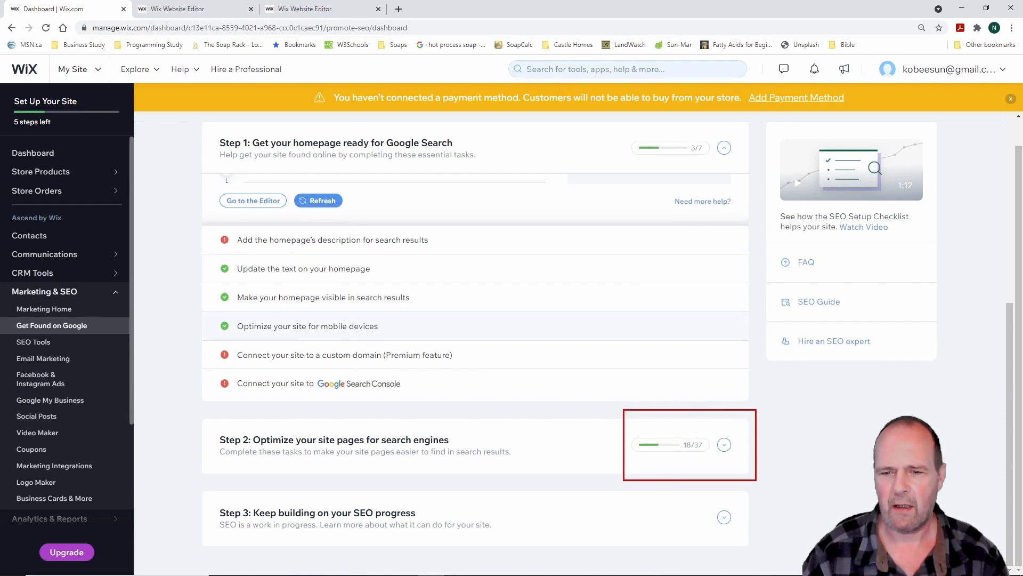
key("Escape")
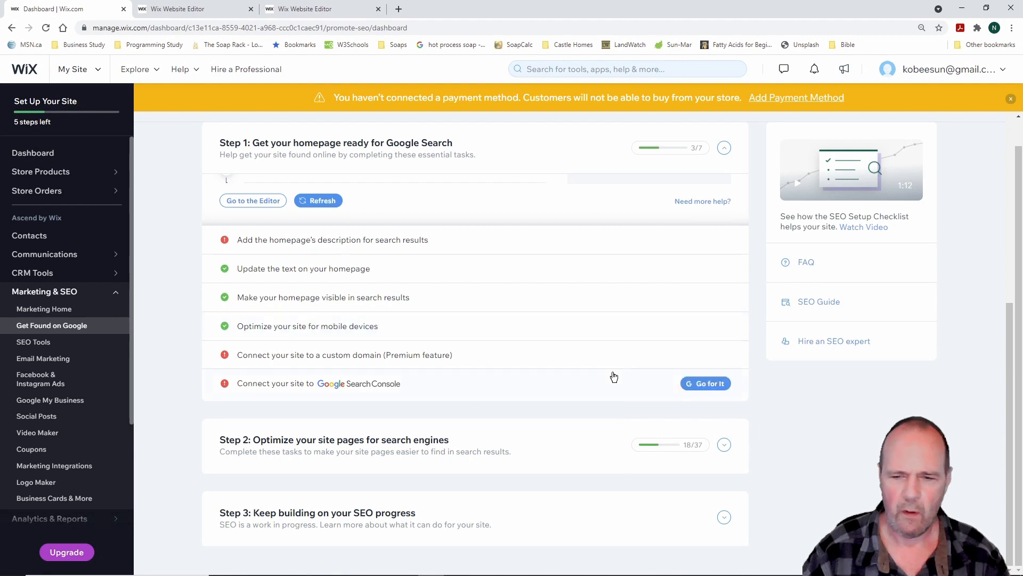
Expand Step 2, review its Home and About page tasks, then return to the Dashboard
left_click(725, 446)
scroll(570, 312, "down", 1)
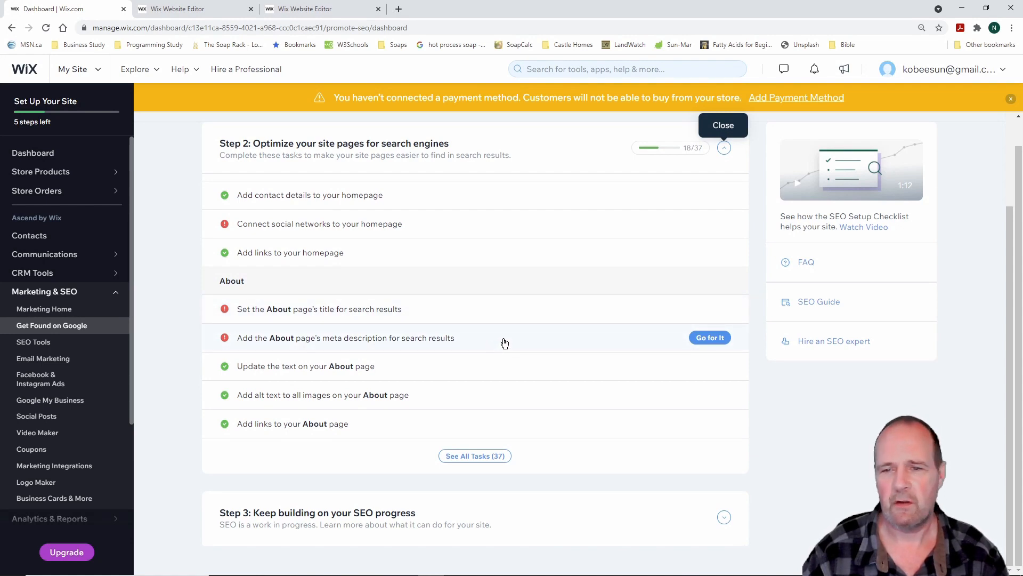
scroll(505, 343, "up", 2)
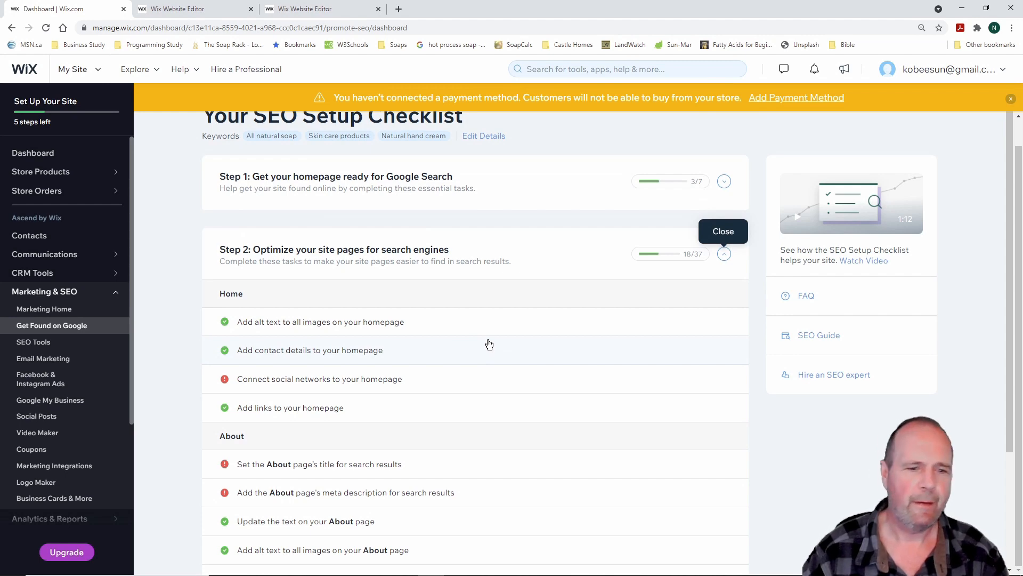
scroll(489, 344, "up", 1)
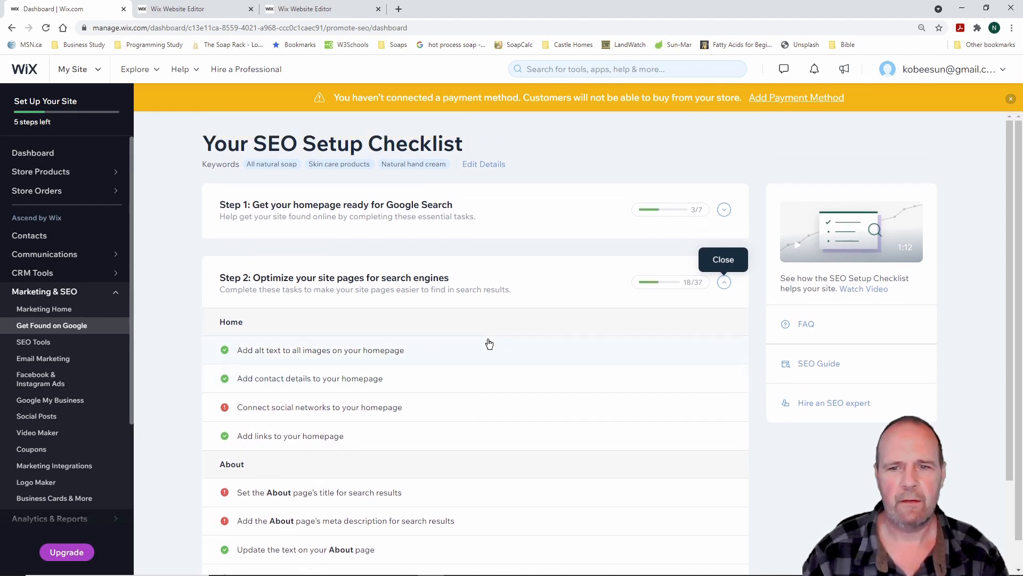
scroll(489, 343, "down", 3)
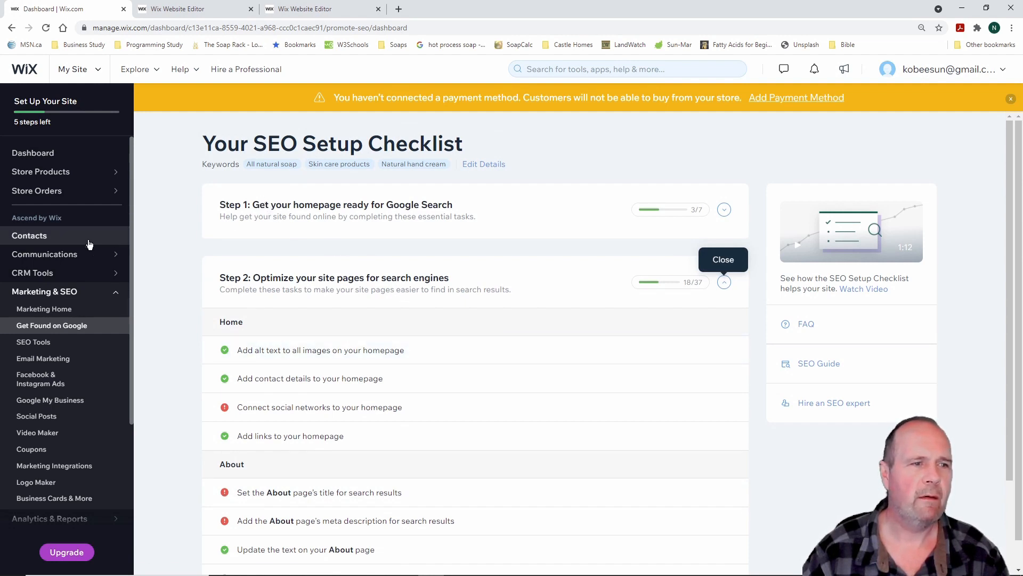
left_click(40, 158)
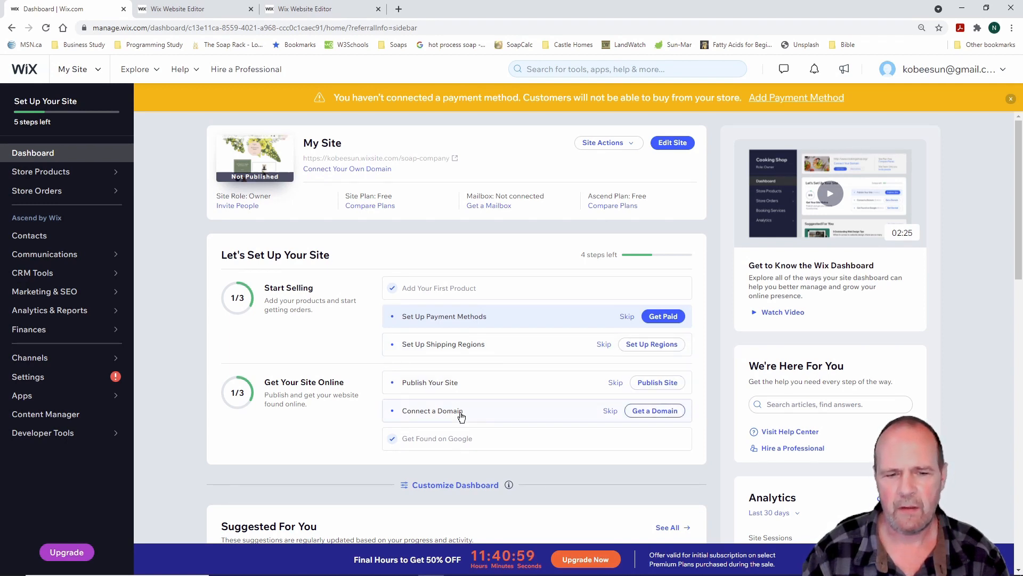
Choose Get a Domain under Connect a Domain and opt to buy a new domain name
left_click(669, 416)
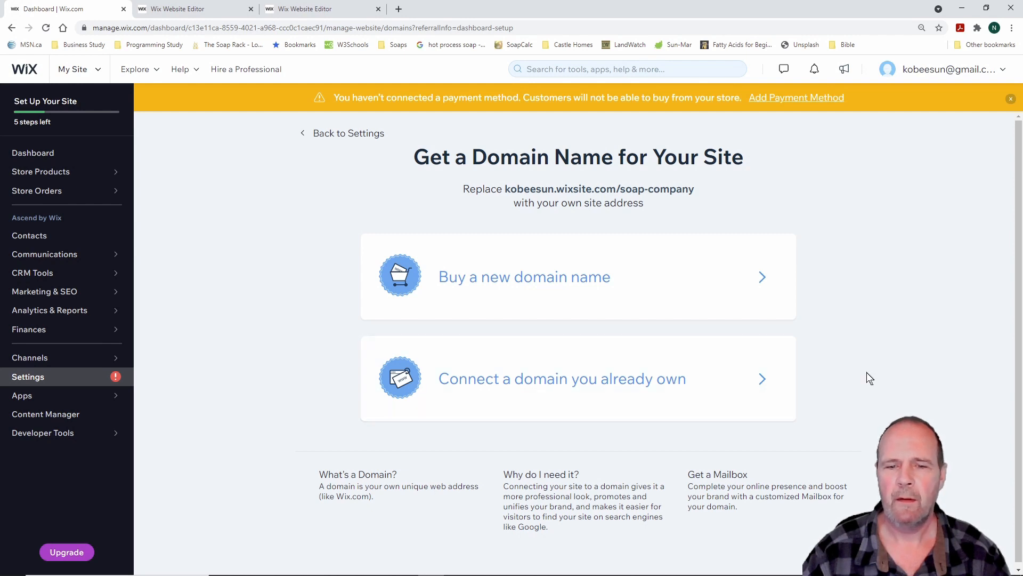
left_click(600, 282)
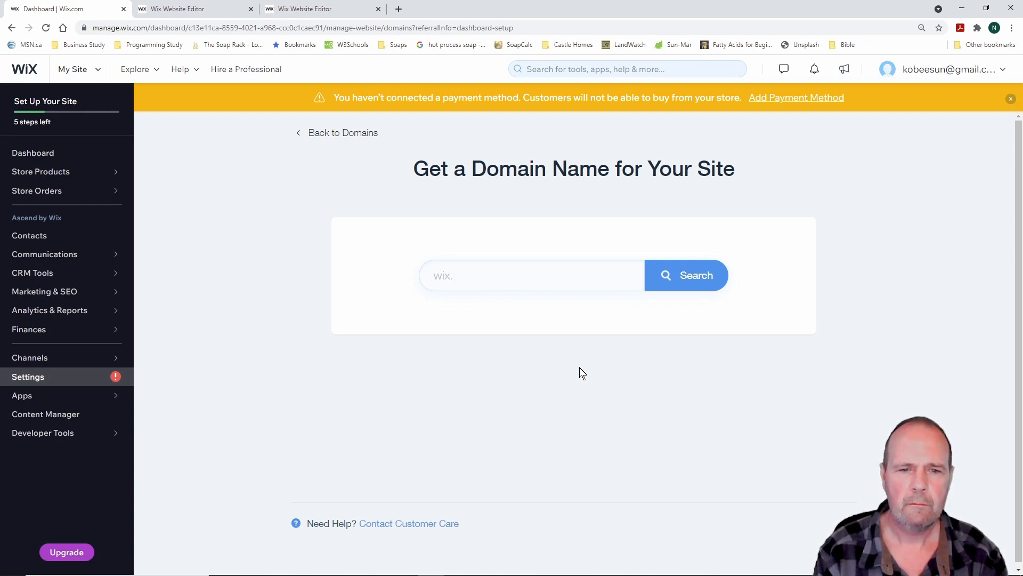
Search for the domain lifegevitysoaps.ca to check its availability
left_click(464, 273)
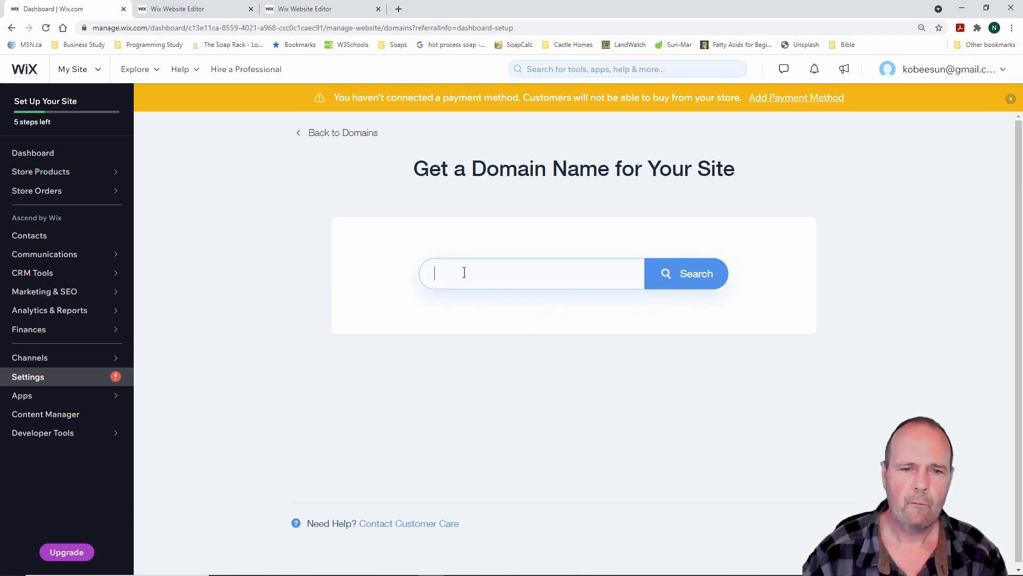
type("lifeg")
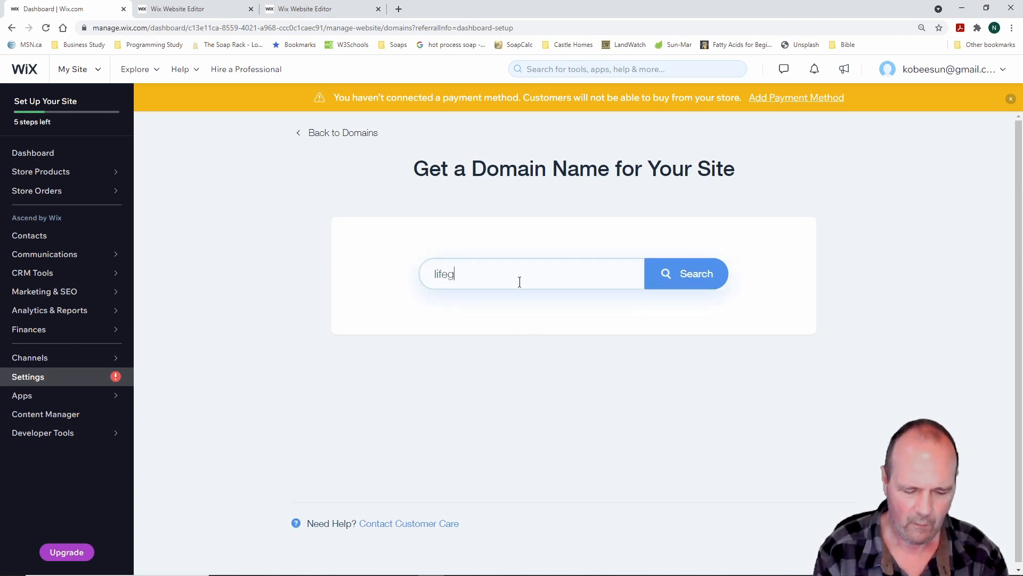
type("evitysoaps.ca")
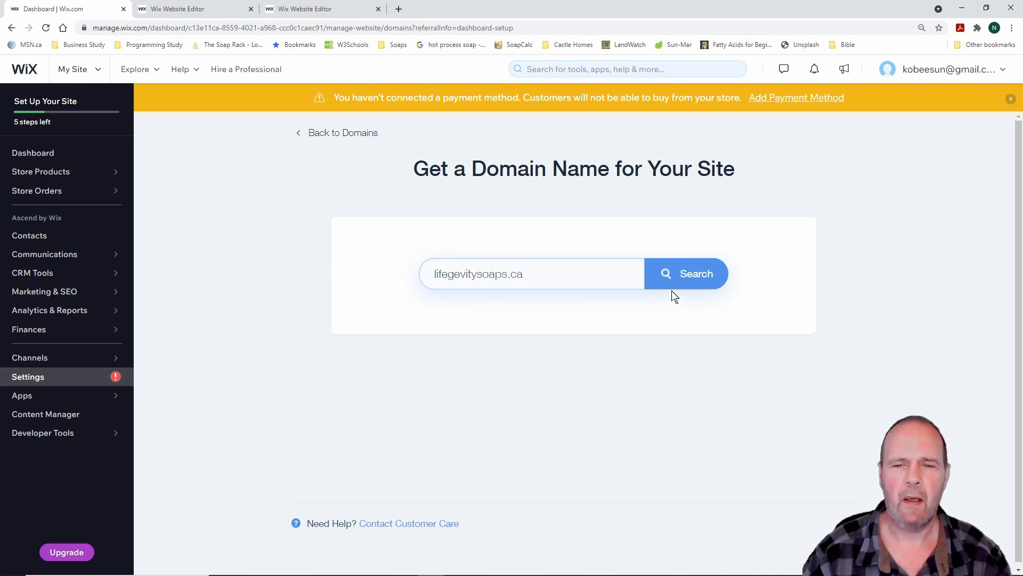
left_click(690, 273)
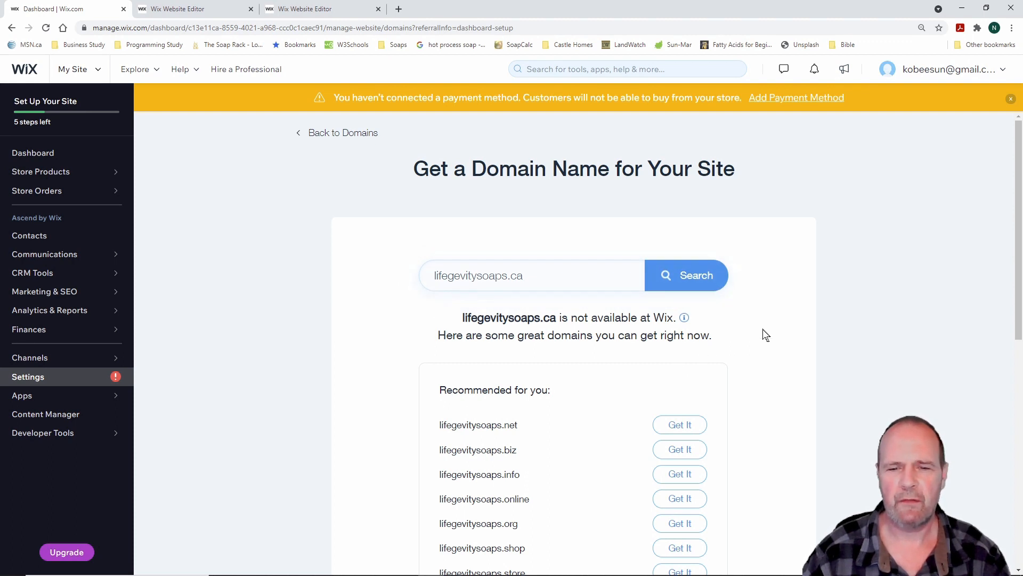
Browse the suggested alternative domains, then go back to the domain options page
scroll(762, 331, "down", 1)
scroll(762, 331, "down", 1)
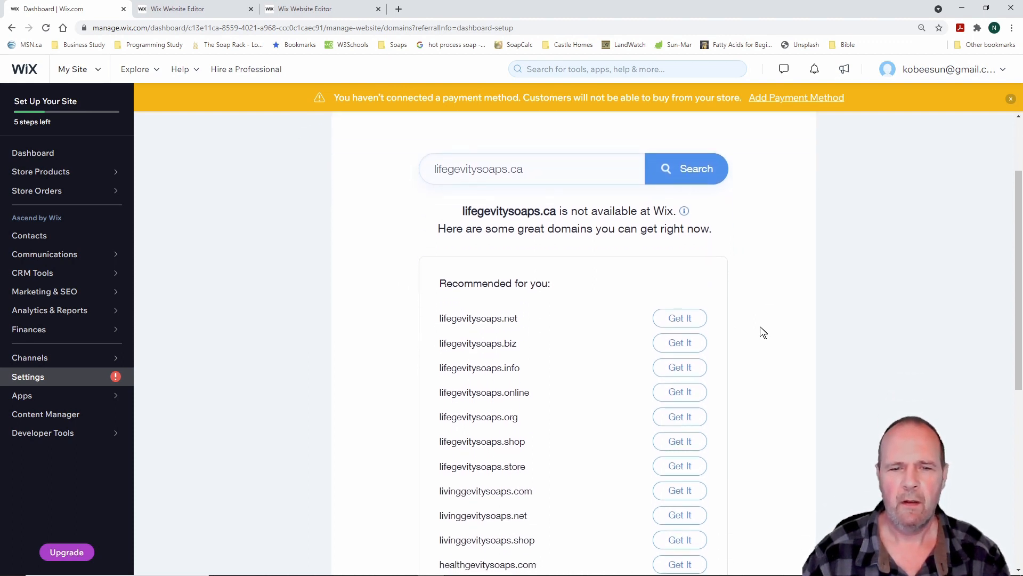
scroll(755, 314, "down", 1)
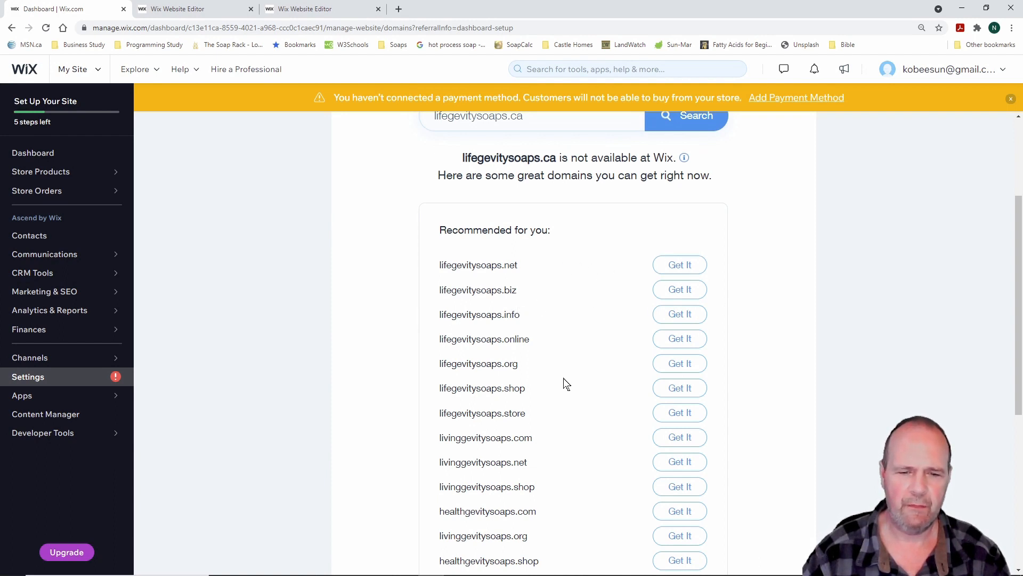
scroll(745, 348, "down", 2)
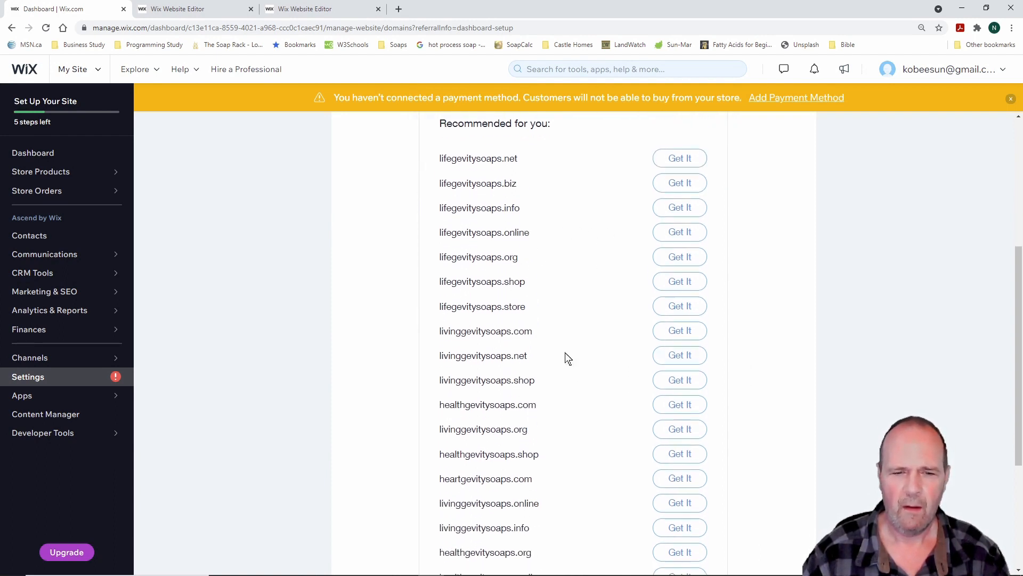
scroll(550, 312, "up", 4)
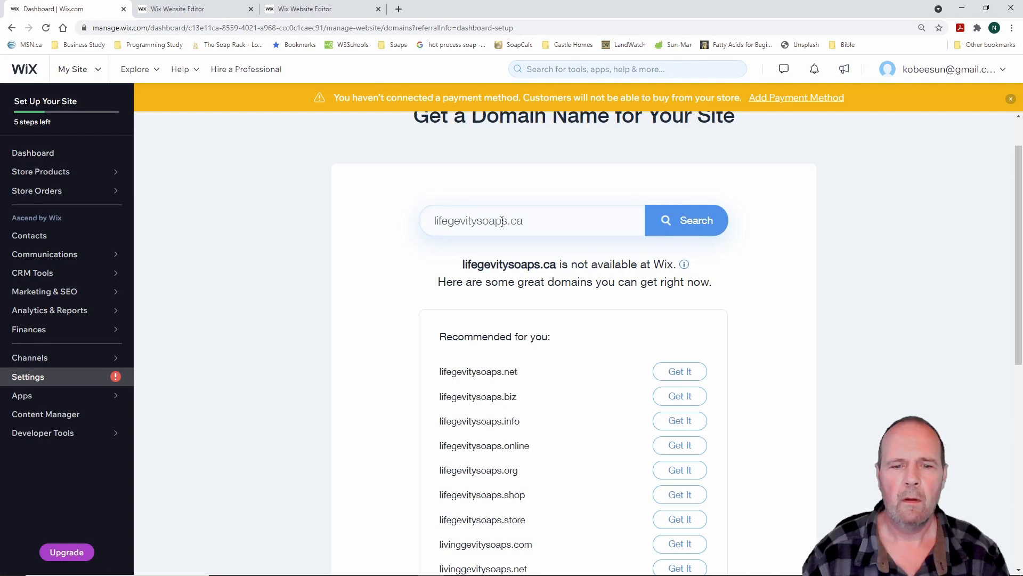
scroll(586, 397, "down", 1)
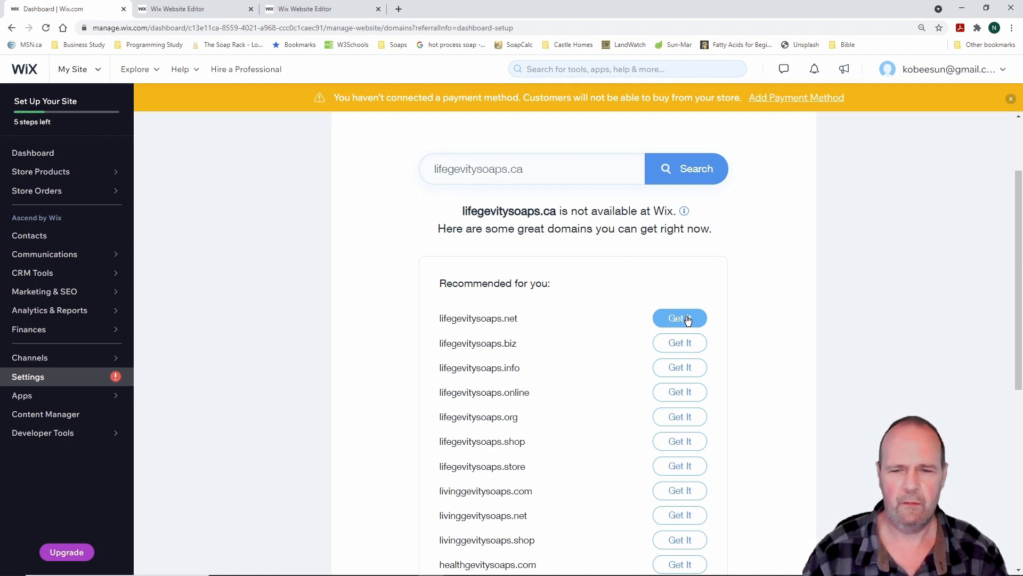
scroll(603, 319, "up", 2)
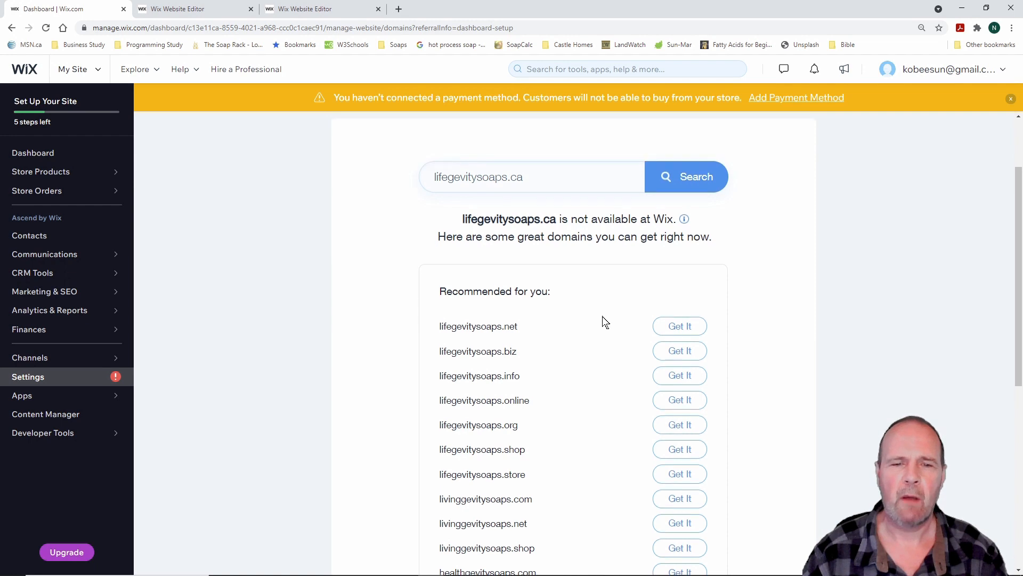
left_click(336, 132)
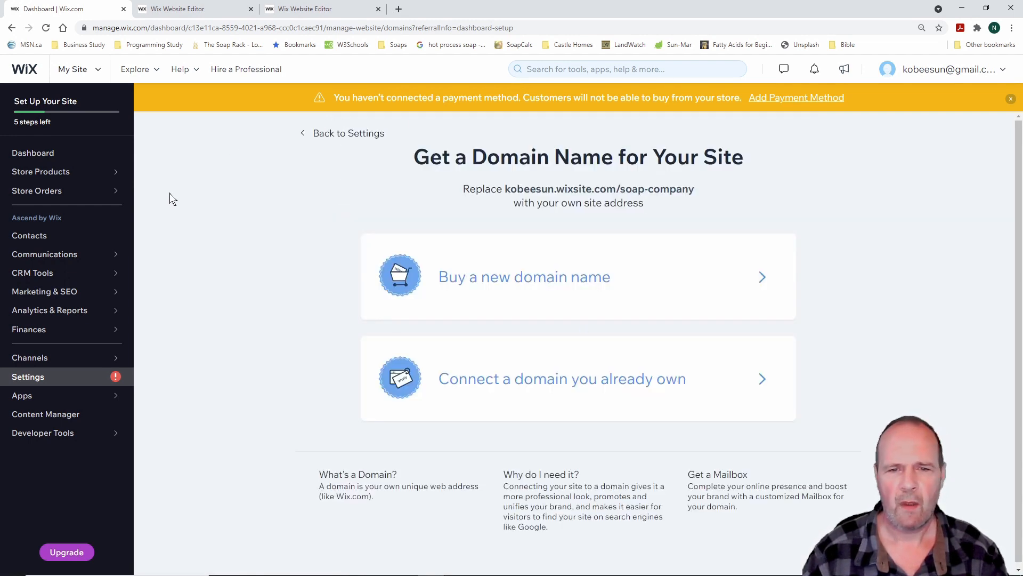
Return to the dashboard home and scroll down to the Suggested For You section
left_click(33, 152)
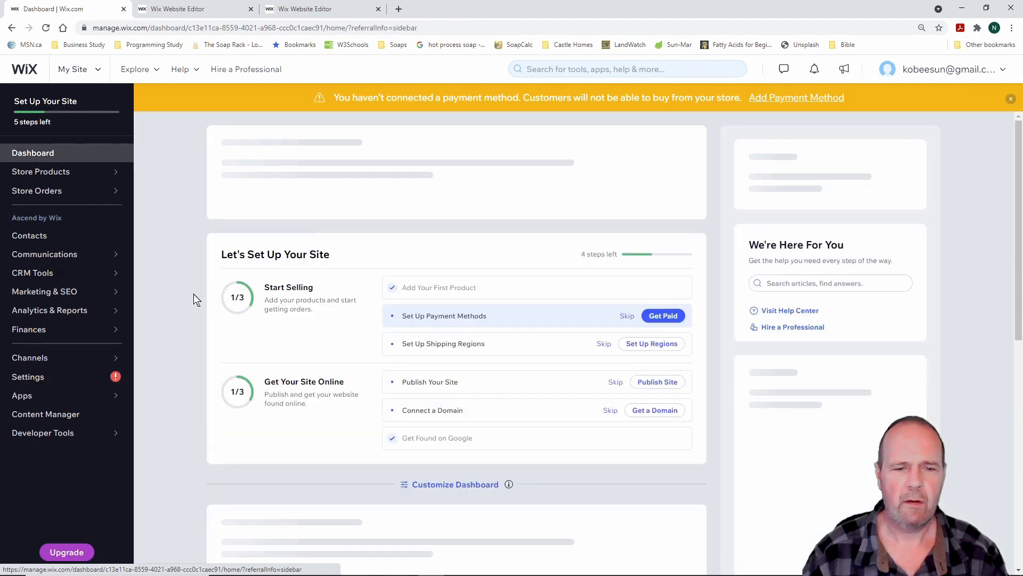
scroll(176, 328, "down", 1)
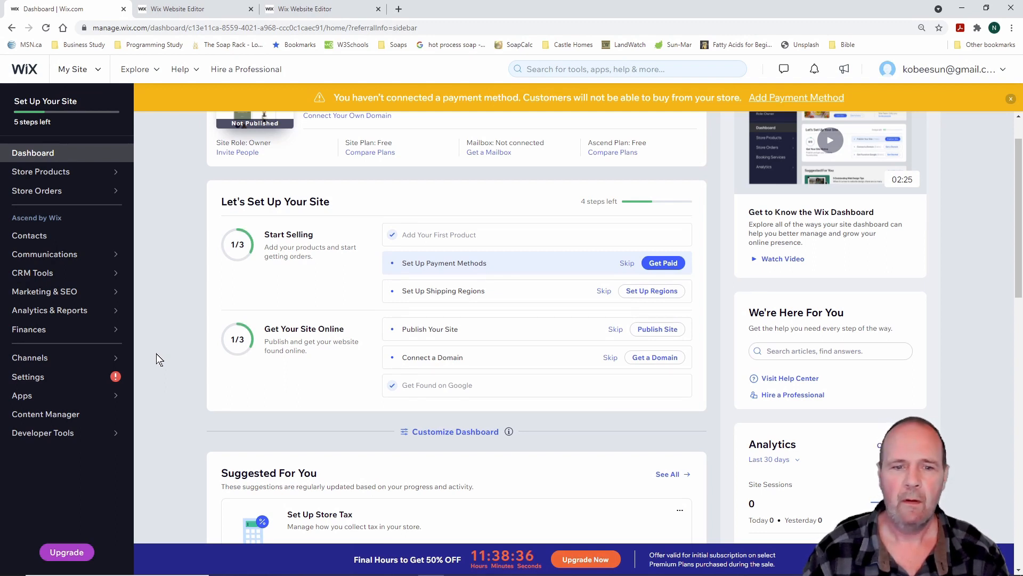
scroll(164, 340, "down", 3)
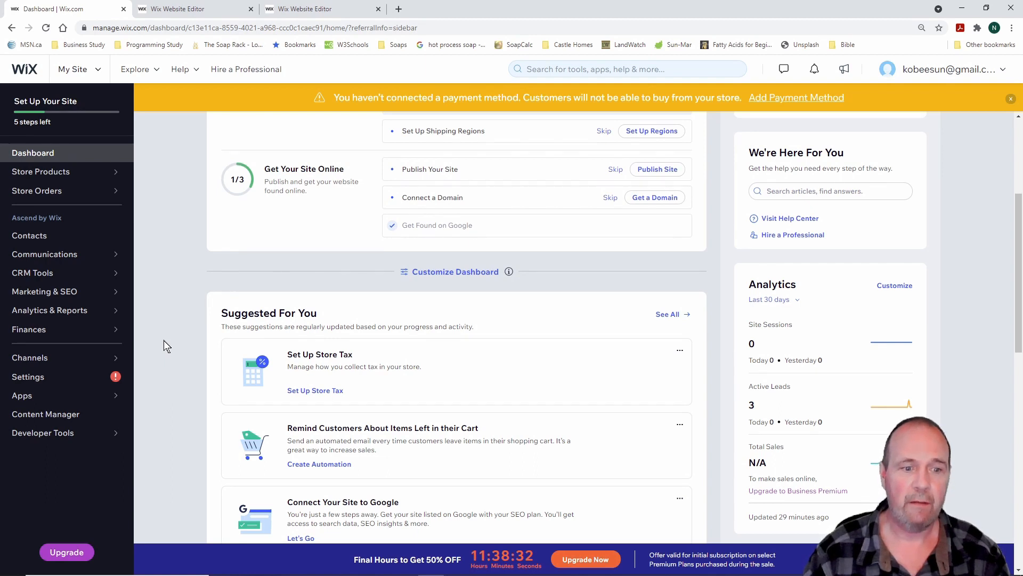
scroll(164, 340, "down", 2)
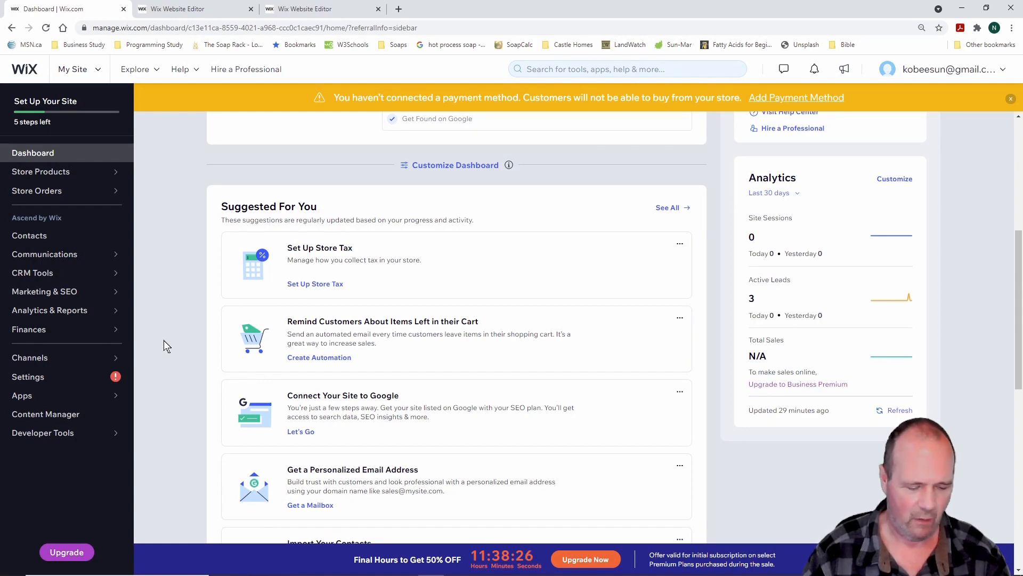
scroll(163, 341, "up", 6)
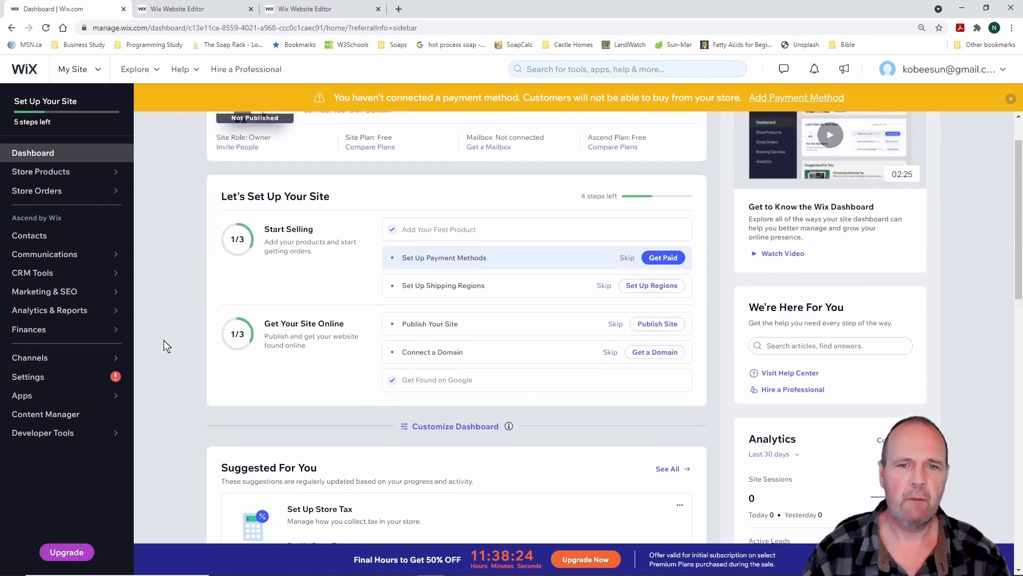
scroll(164, 341, "down", 7)
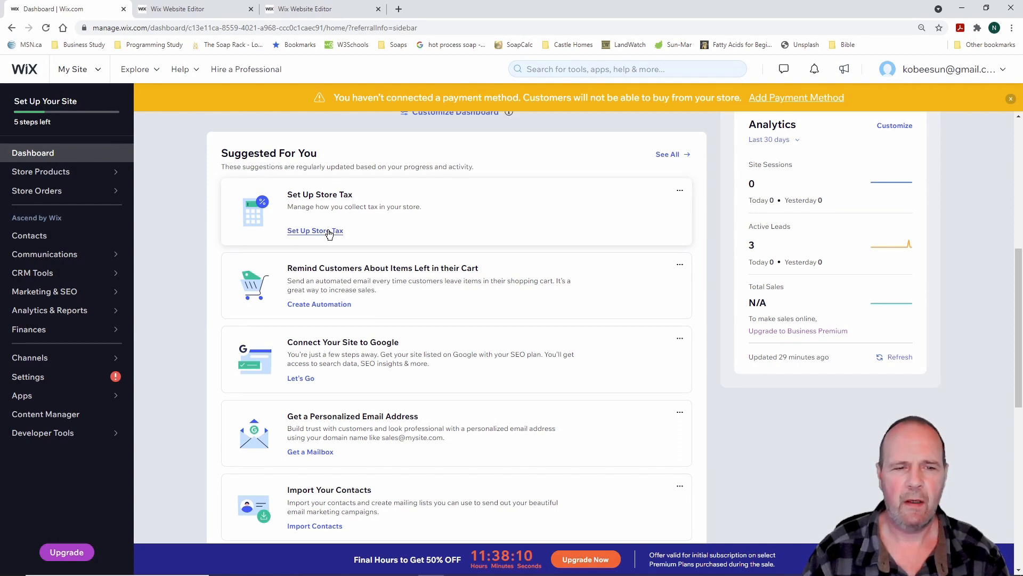
mouse_move(201, 157)
left_mouse_down()
mouse_move(309, 220)
mouse_move(762, 242)
mouse_move(707, 254)
left_mouse_up()
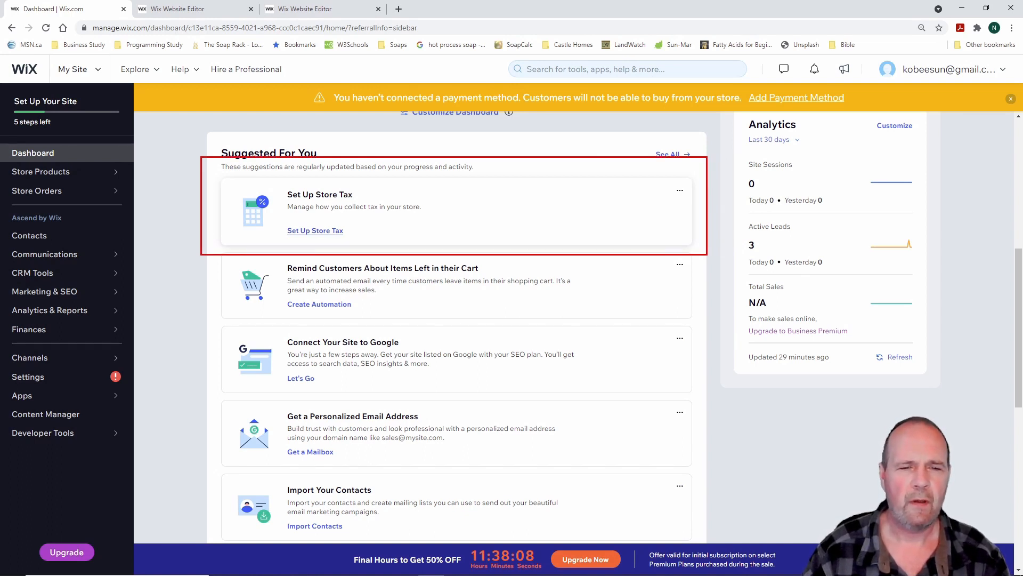
key("Escape")
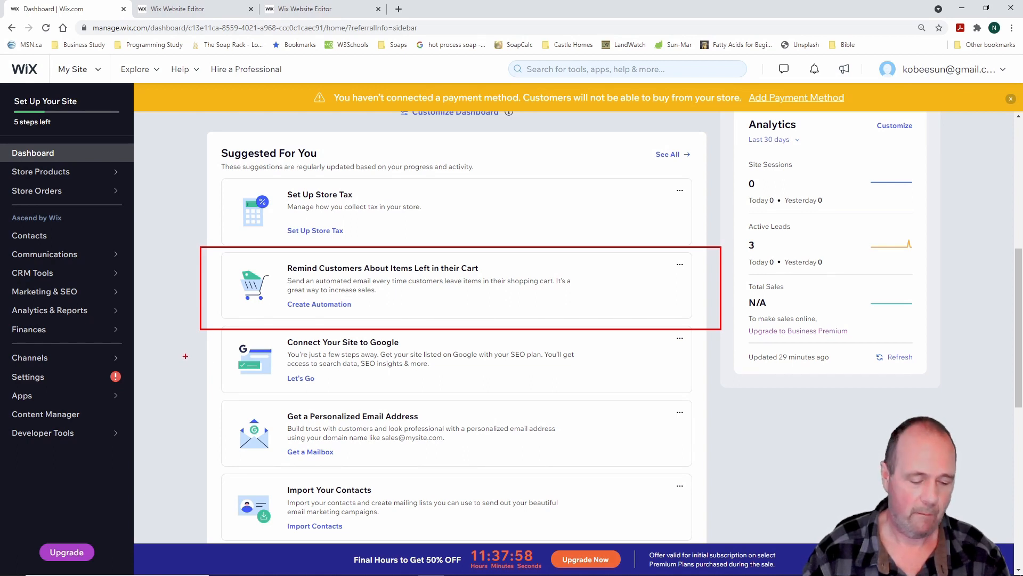
key("Escape")
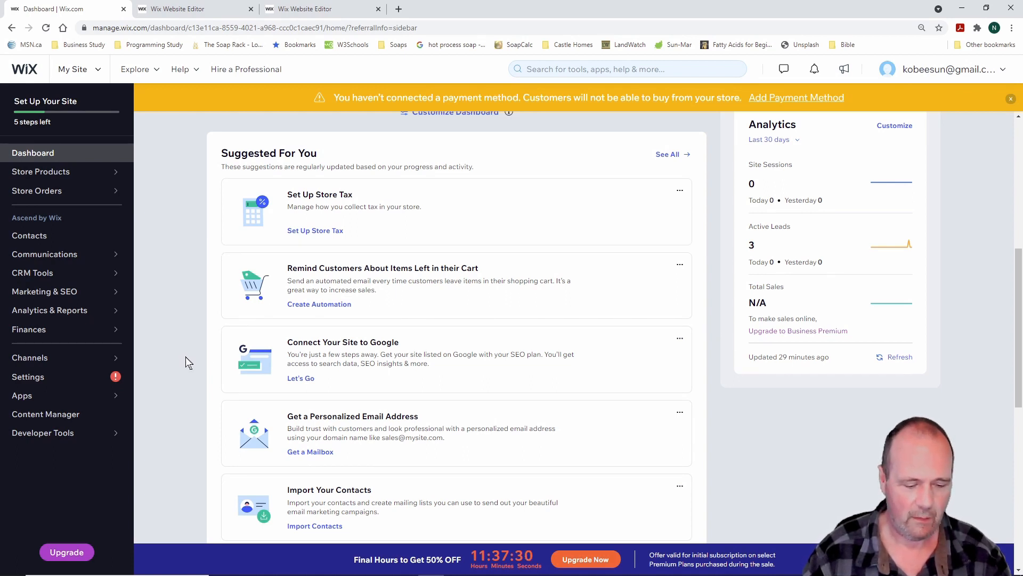
key("ctrl+2")
mouse_move(190, 311)
left_mouse_down()
mouse_move(580, 416)
mouse_move(651, 401)
left_mouse_up()
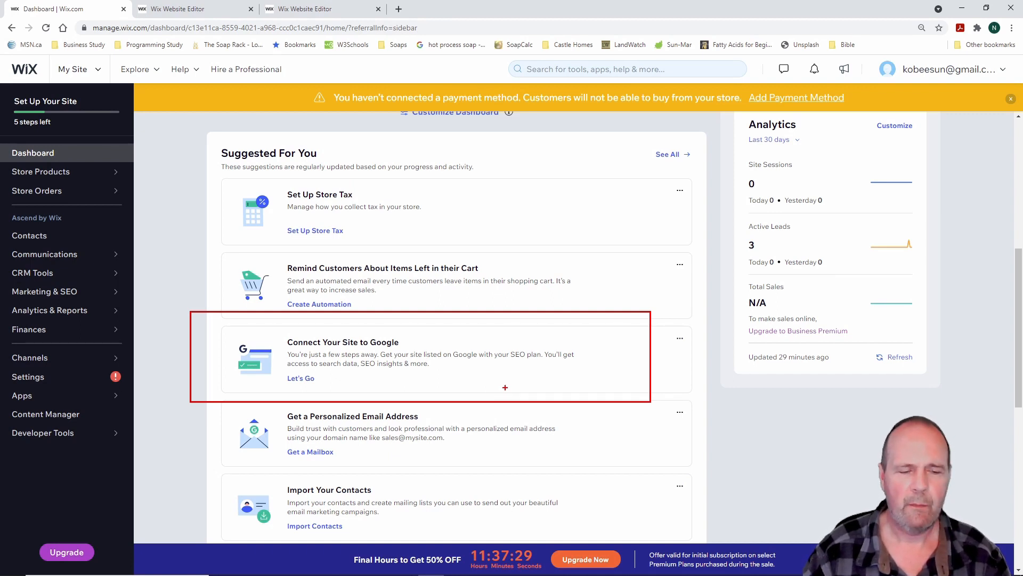
scroll(158, 397, "down", 2)
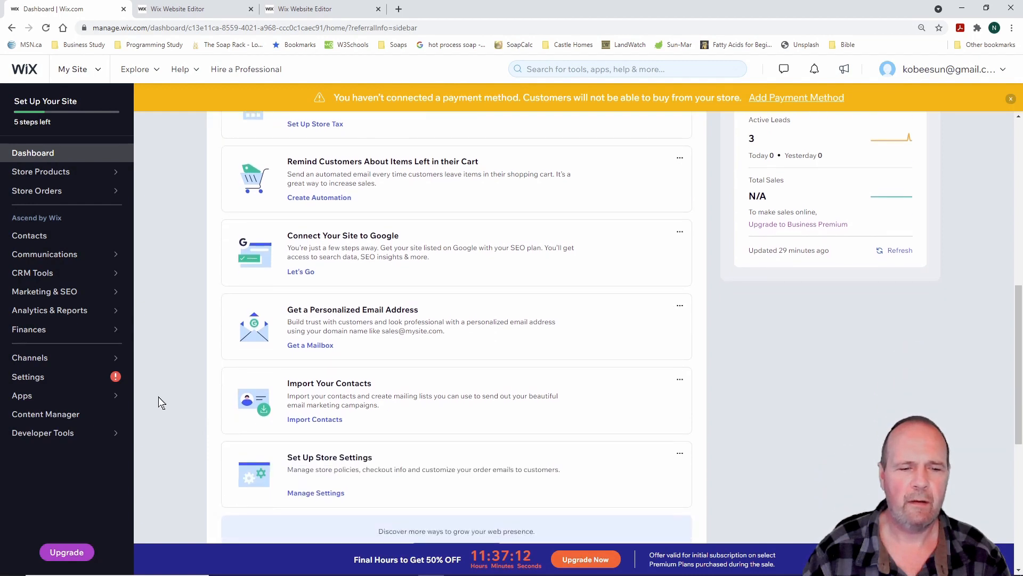
scroll(159, 397, "down", 1)
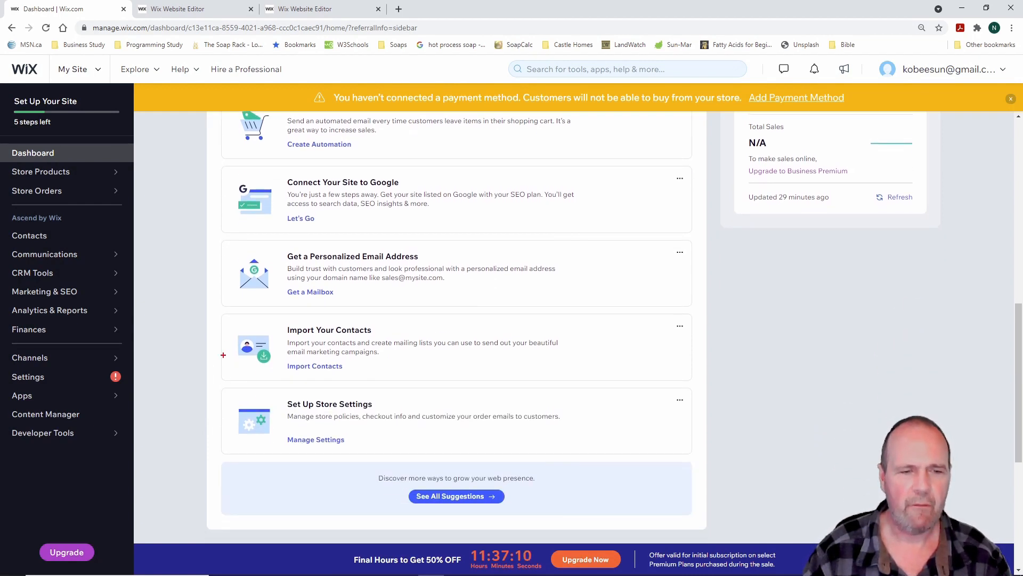
mouse_move(202, 232)
left_mouse_down()
mouse_move(713, 299)
mouse_move(716, 313)
left_mouse_up()
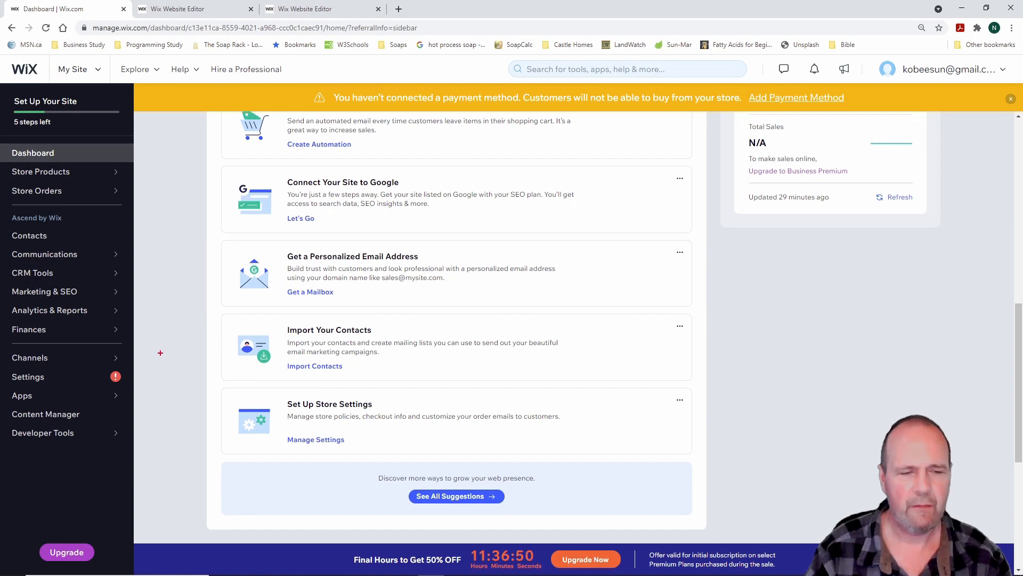
left_click_drag(193, 308, 689, 388)
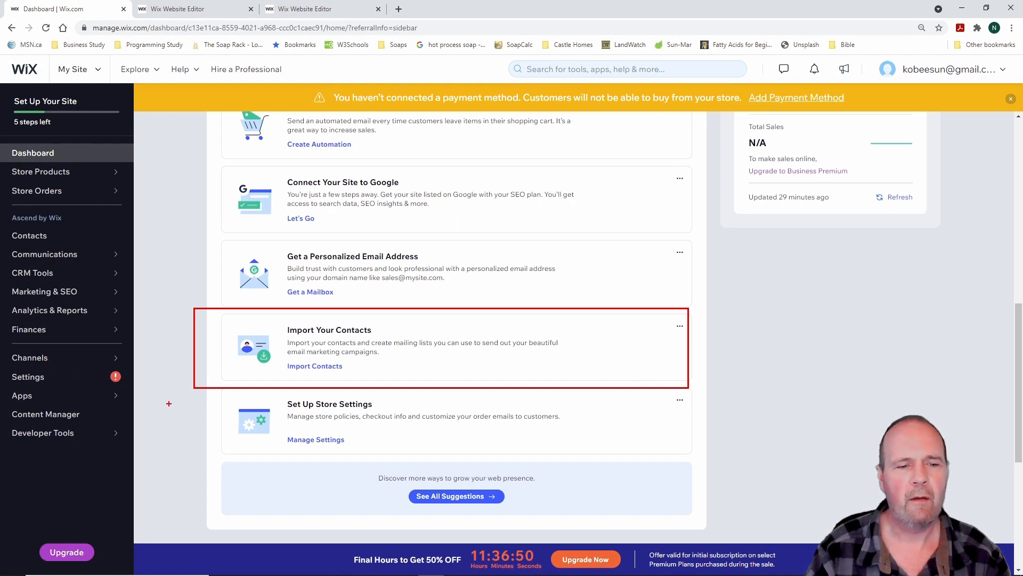
key("Escape")
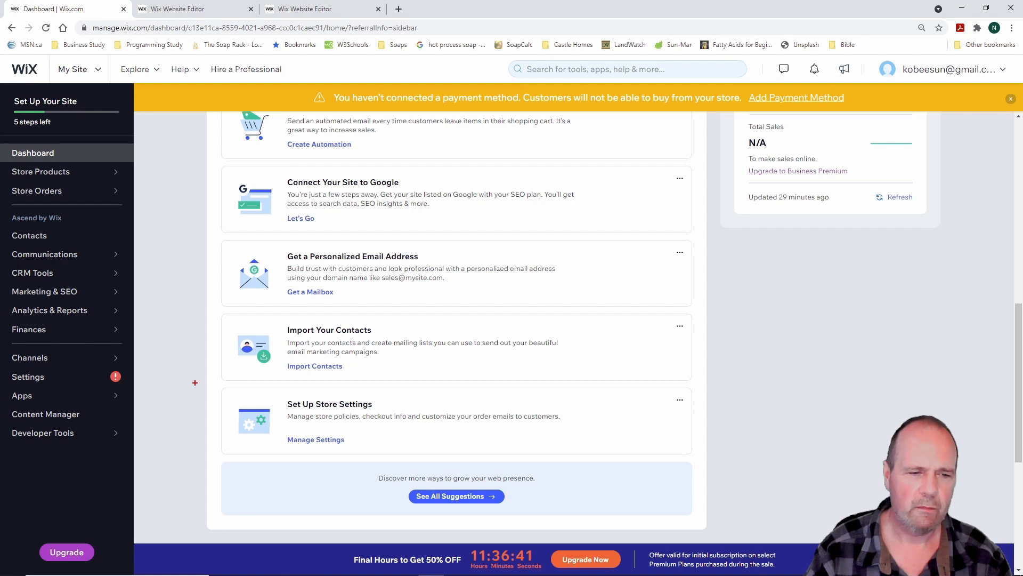
mouse_move(205, 380)
left_mouse_down()
mouse_move(256, 402)
mouse_move(693, 482)
mouse_move(648, 469)
left_mouse_up()
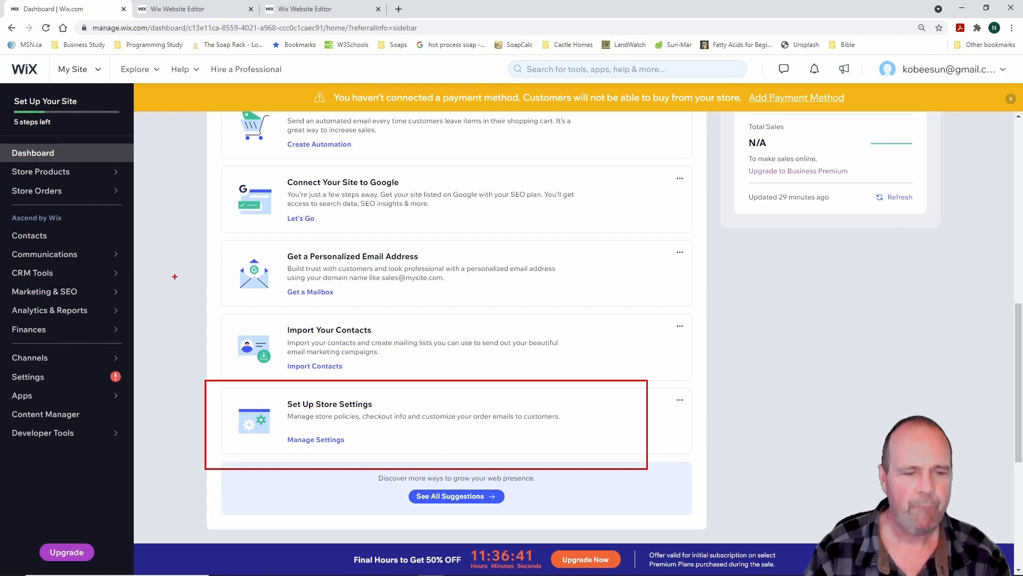
key("Escape")
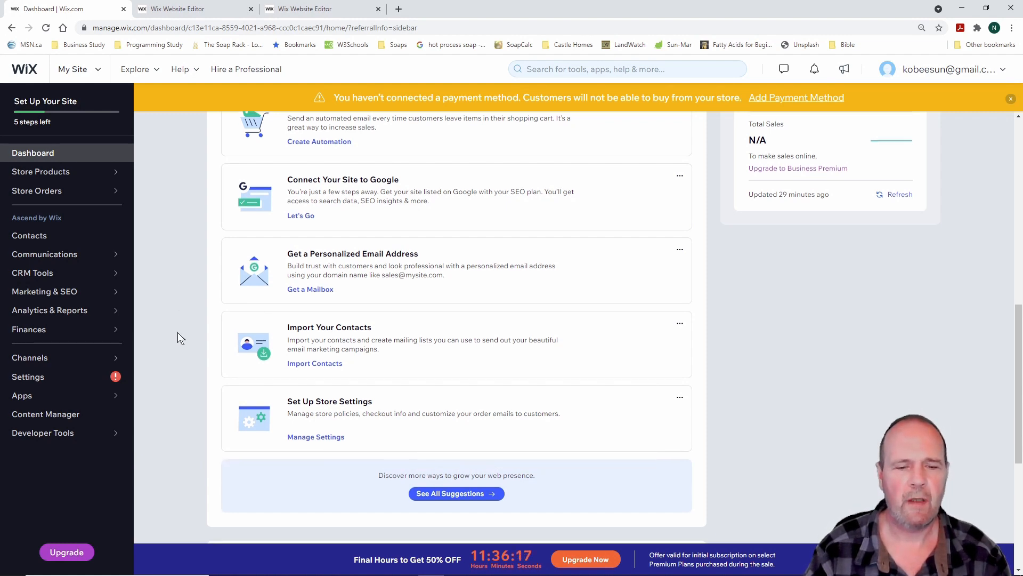
scroll(177, 332, "down", 1)
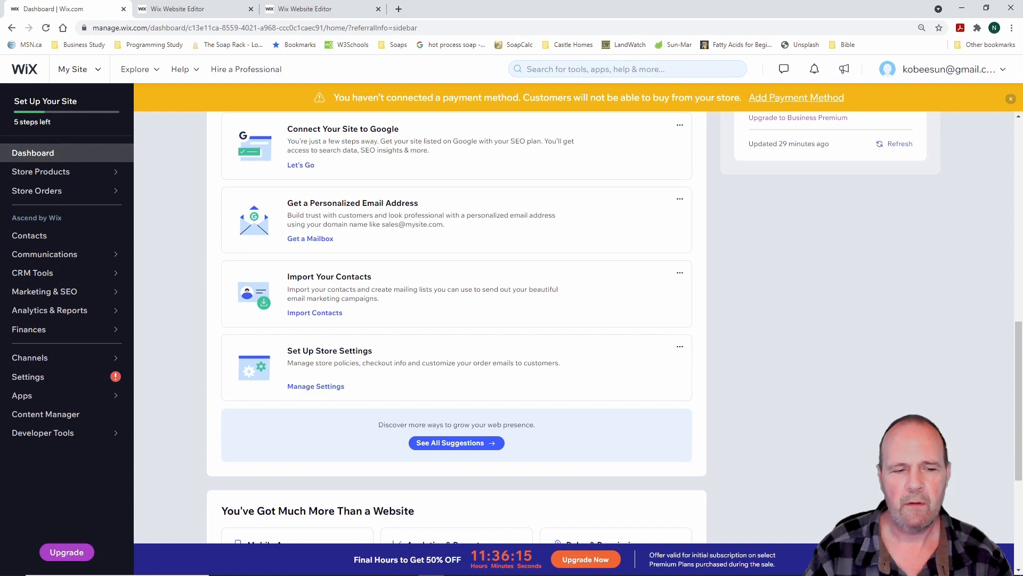
left_click_drag(354, 412, 554, 467)
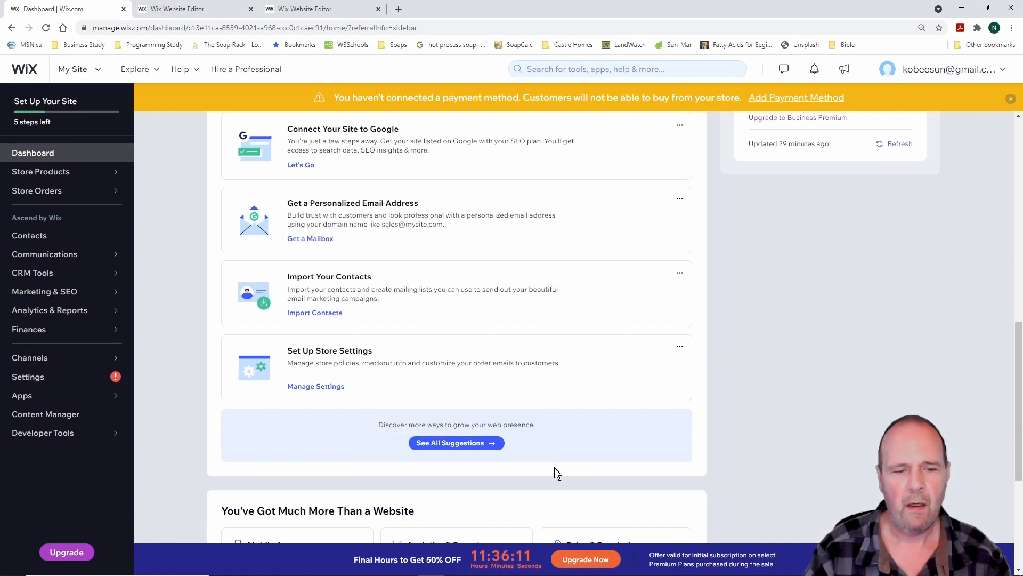
scroll(205, 395, "down", 2)
scroll(196, 381, "up", 10)
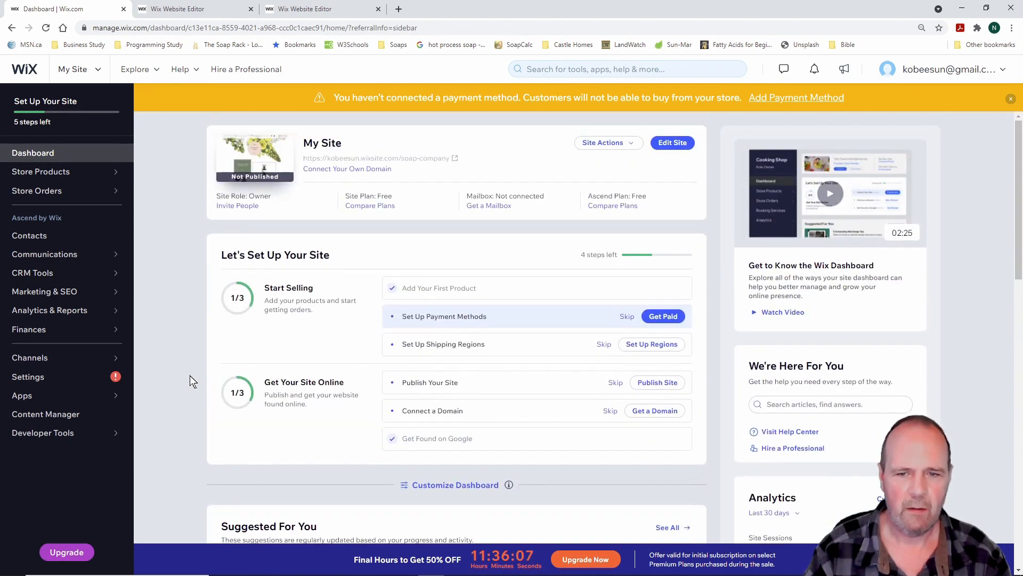
scroll(190, 375, "down", 6)
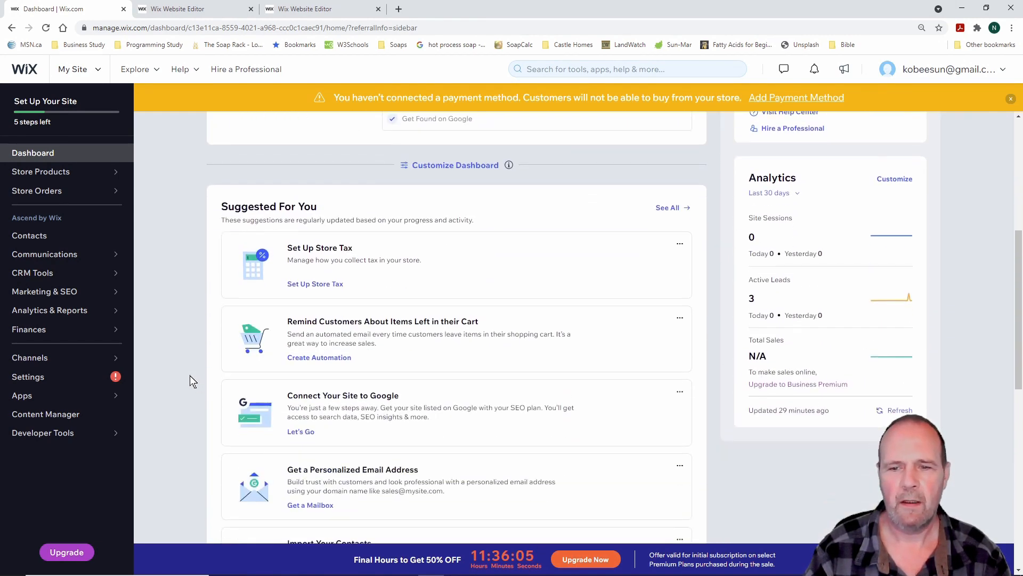
scroll(190, 375, "down", 4)
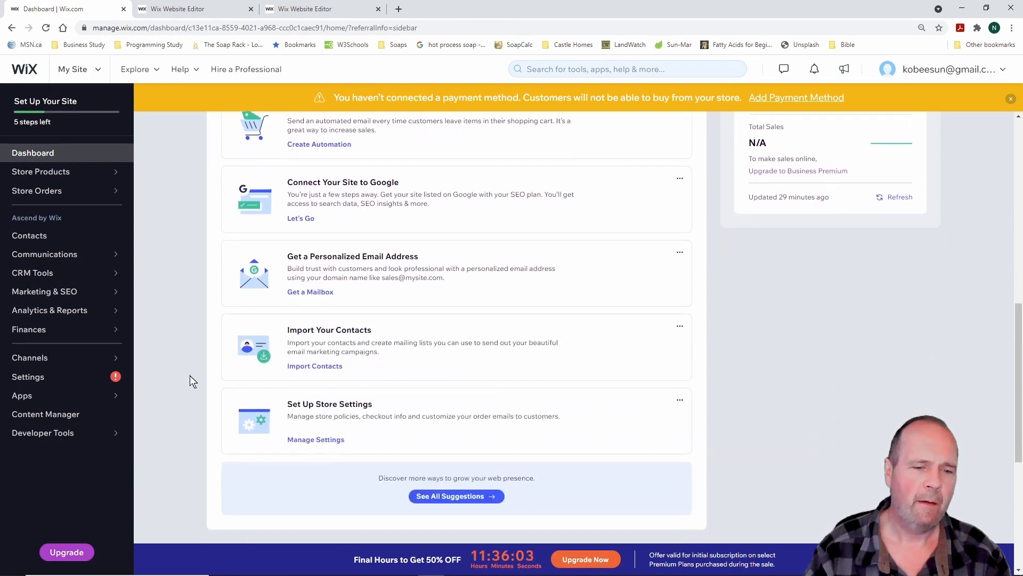
scroll(190, 375, "up", 9)
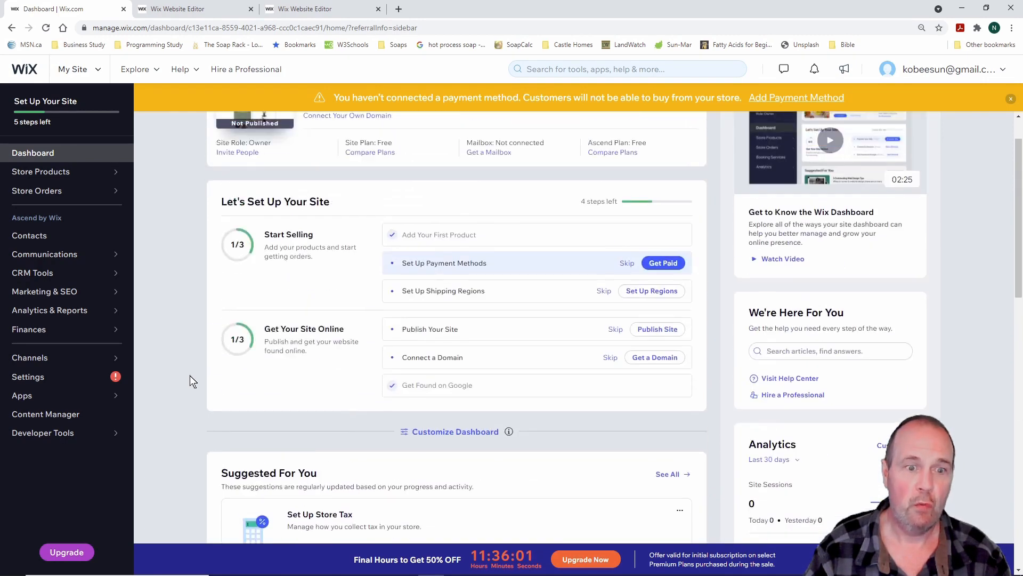
scroll(190, 377, "up", 1)
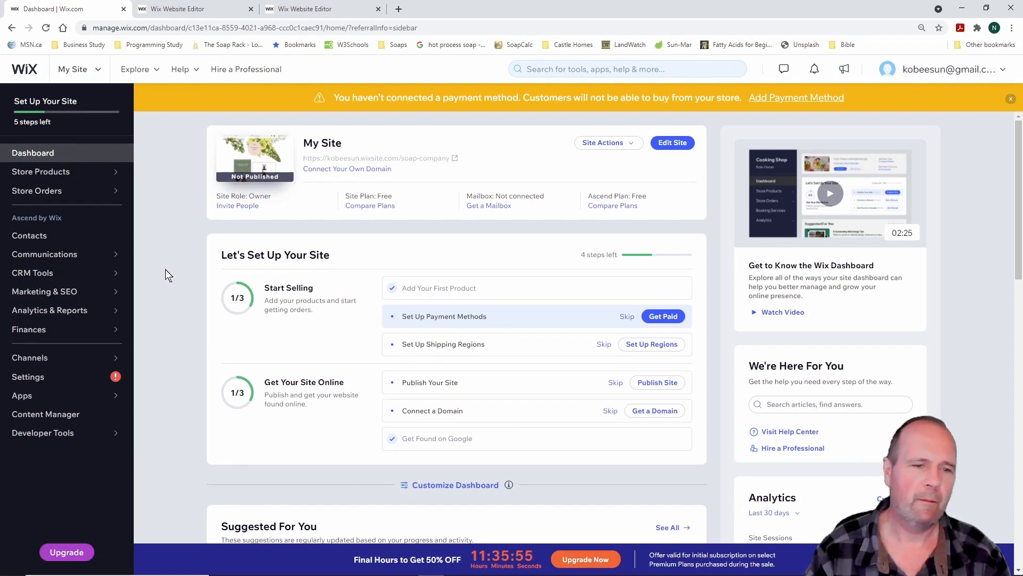
scroll(165, 270, "down", 3)
scroll(165, 270, "up", 3)
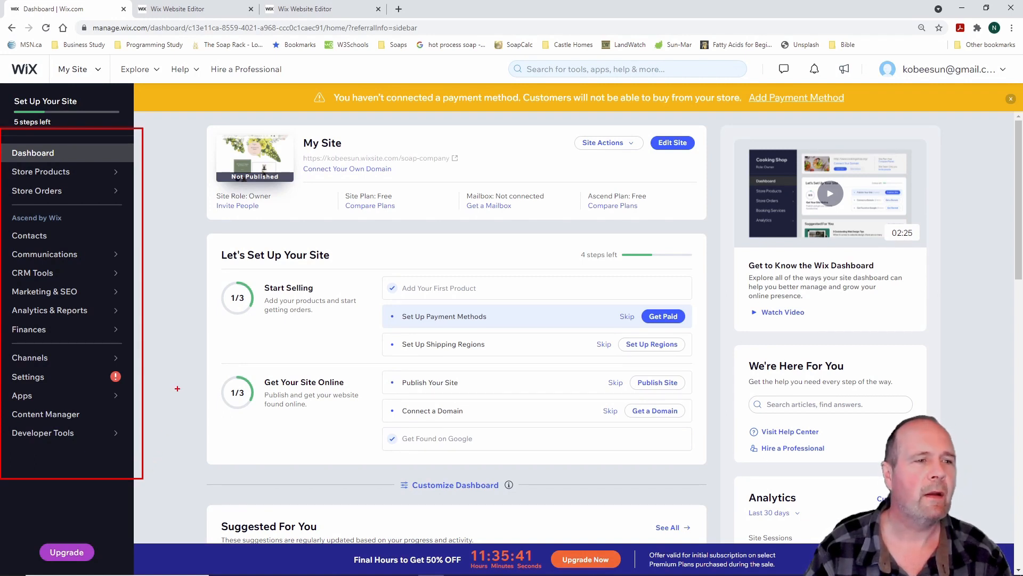
key("Escape")
mouse_move(61, 173)
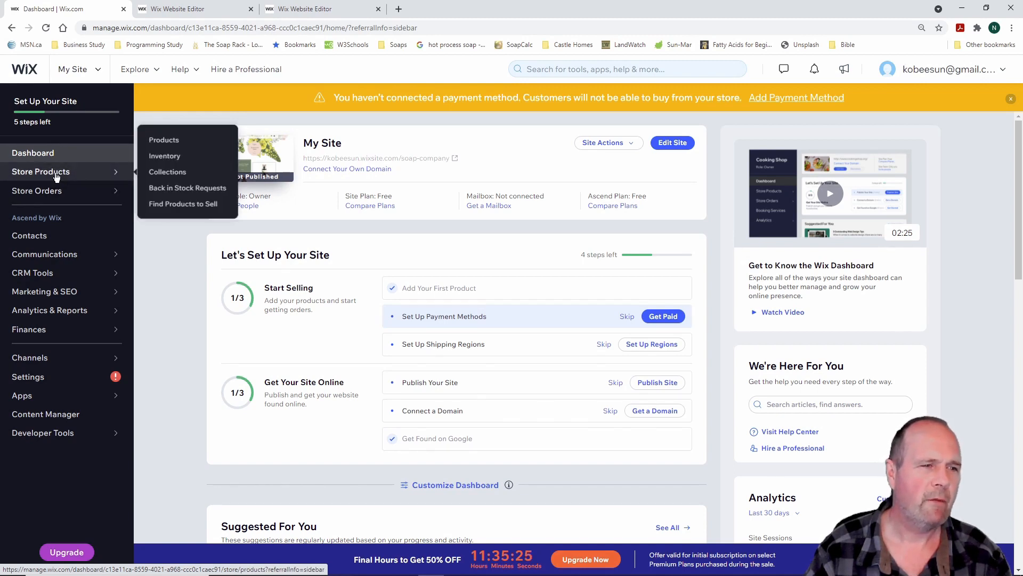
mouse_move(56, 195)
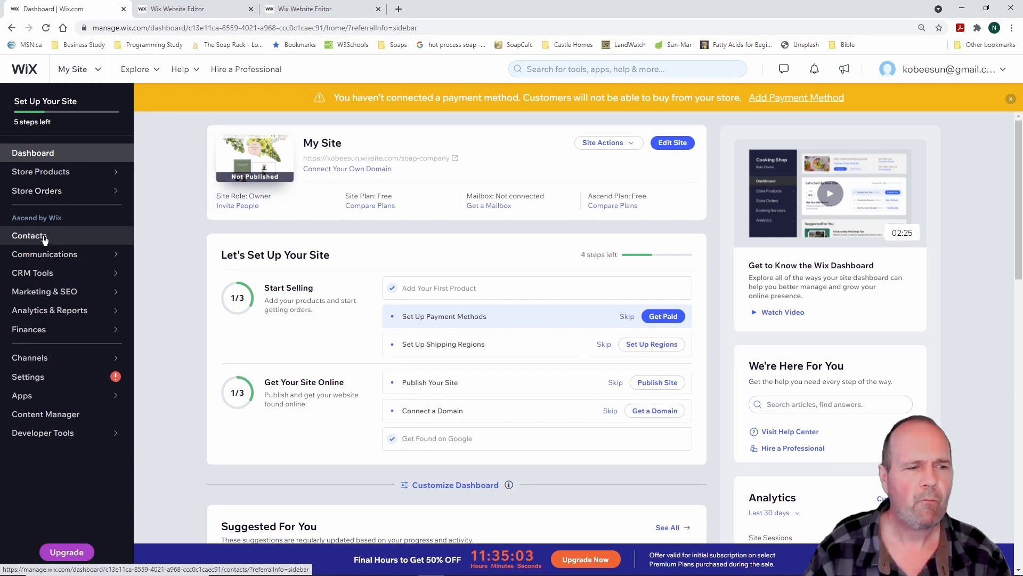
mouse_move(57, 256)
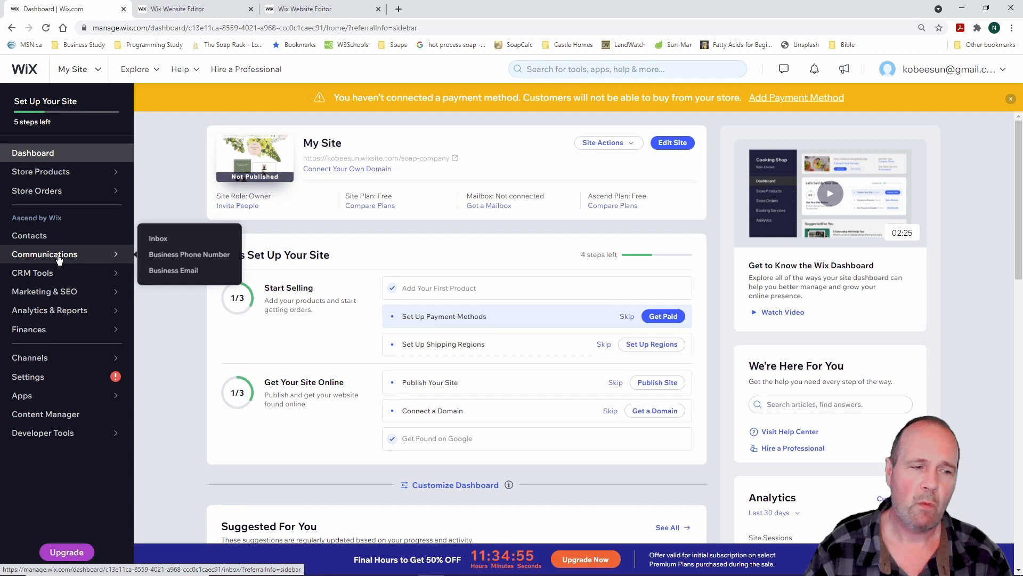
mouse_move(56, 274)
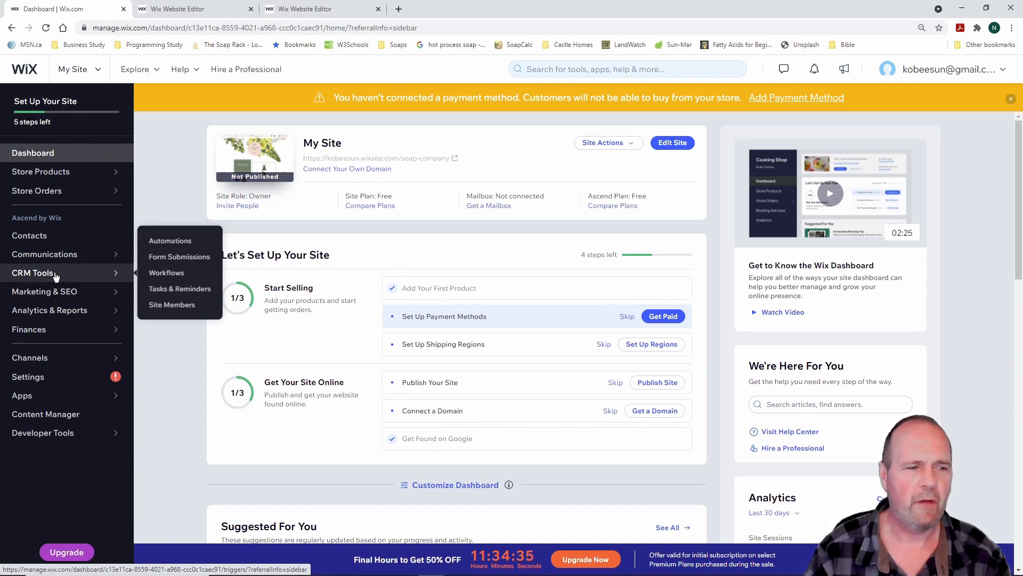
mouse_move(61, 293)
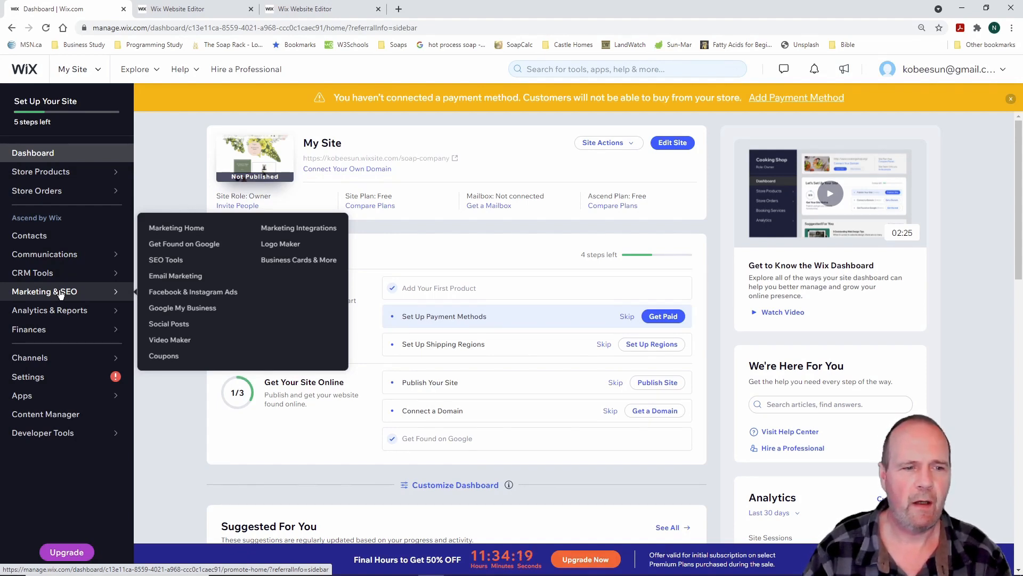
mouse_move(66, 312)
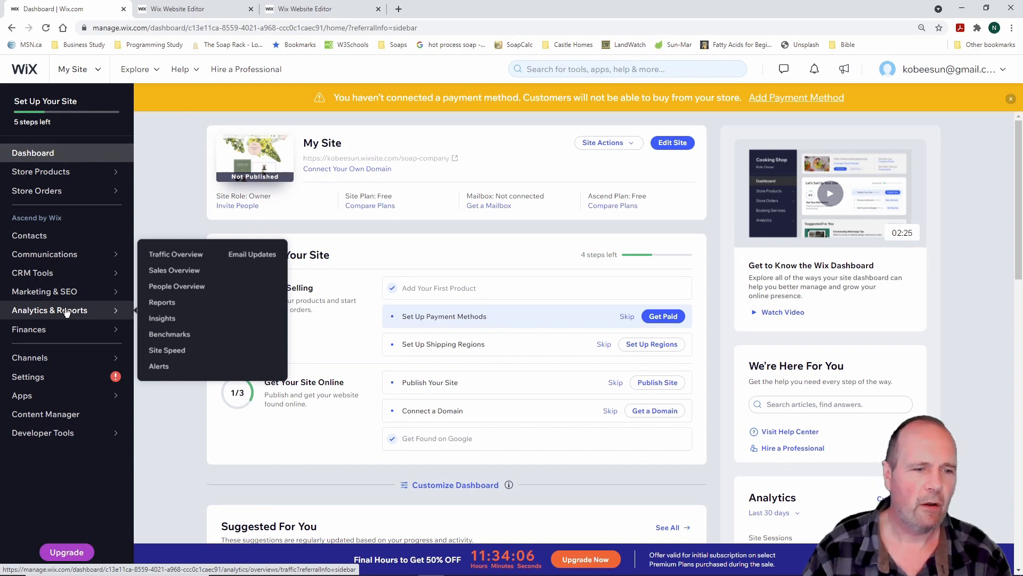
mouse_move(66, 333)
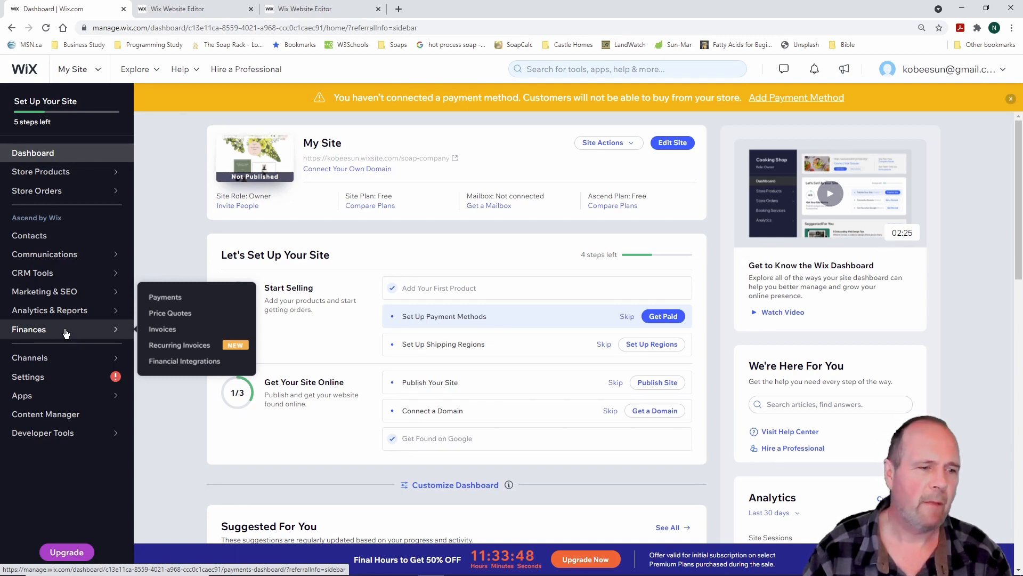
mouse_move(63, 363)
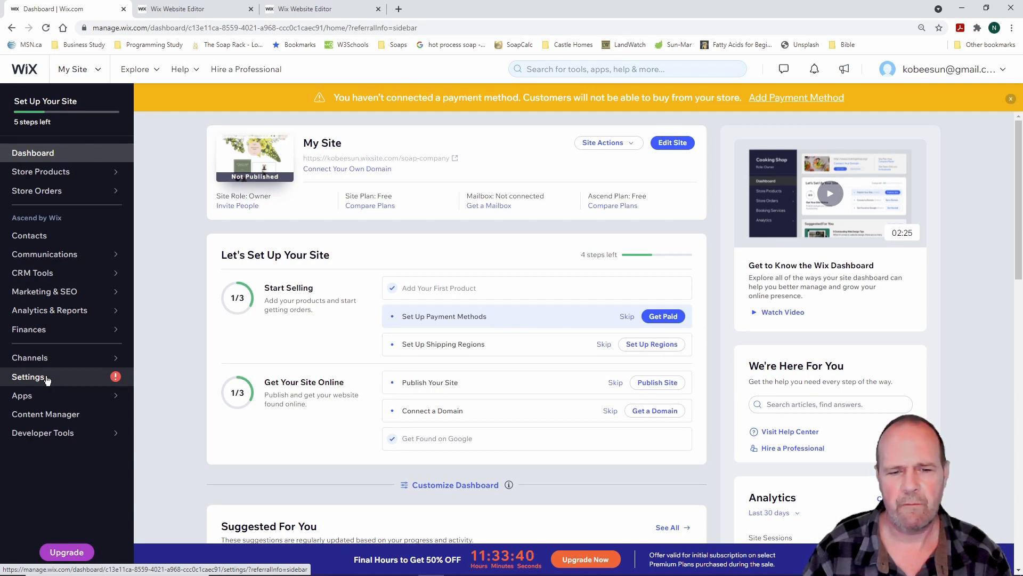
mouse_move(47, 399)
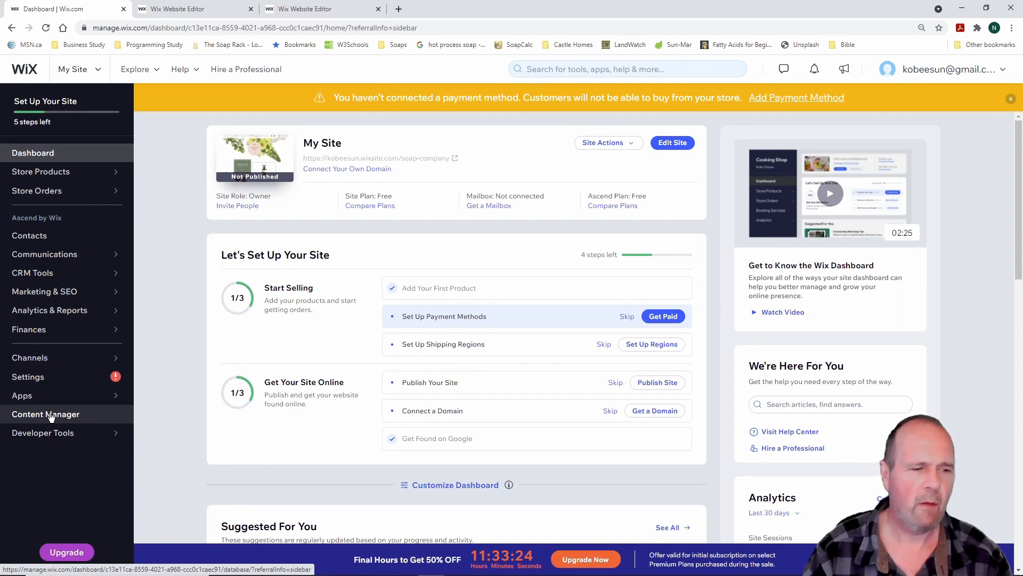
mouse_move(53, 434)
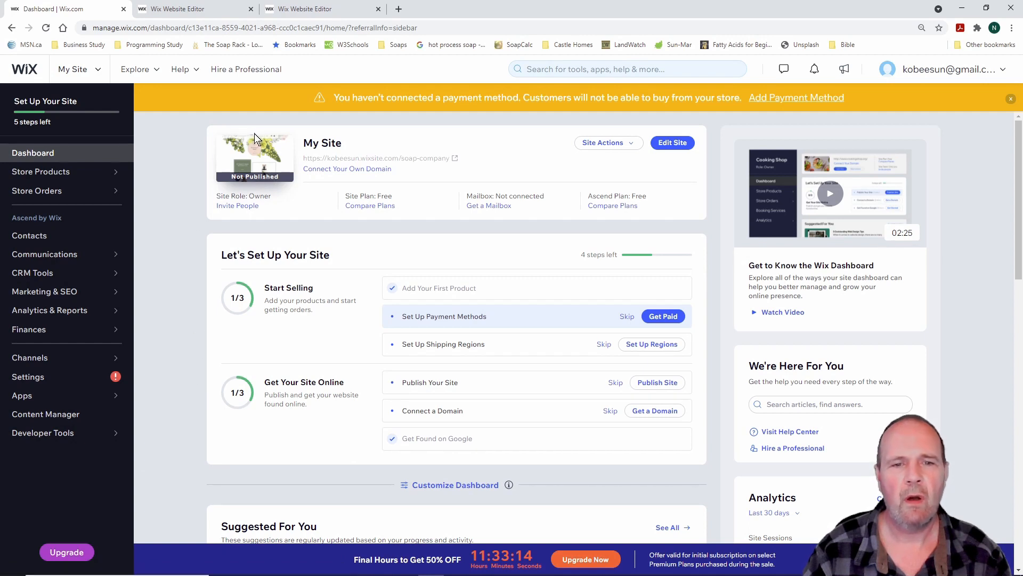
mouse_move(214, 122)
left_mouse_down()
mouse_move(709, 525)
mouse_move(712, 503)
left_mouse_up()
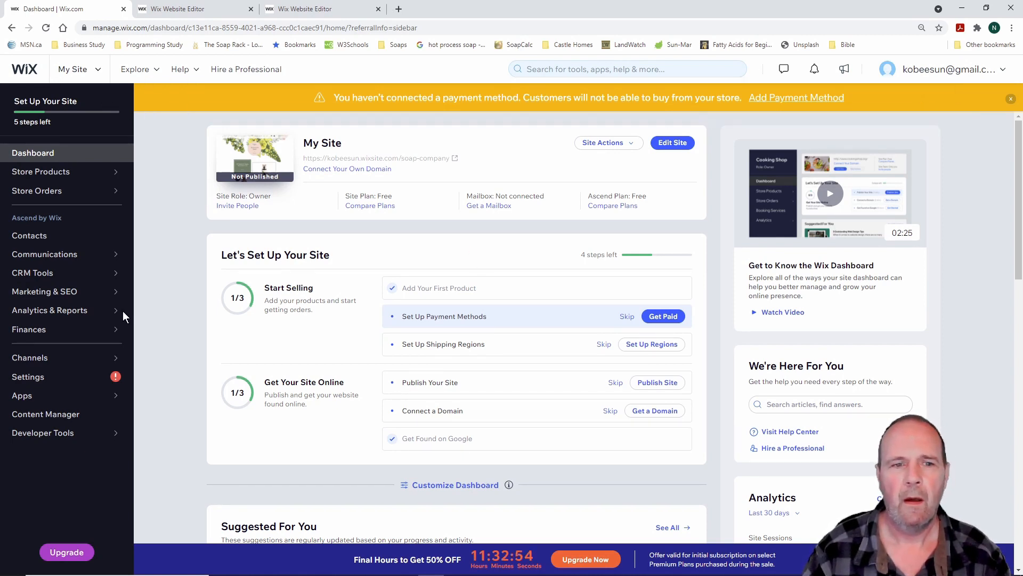
mouse_move(122, 311)
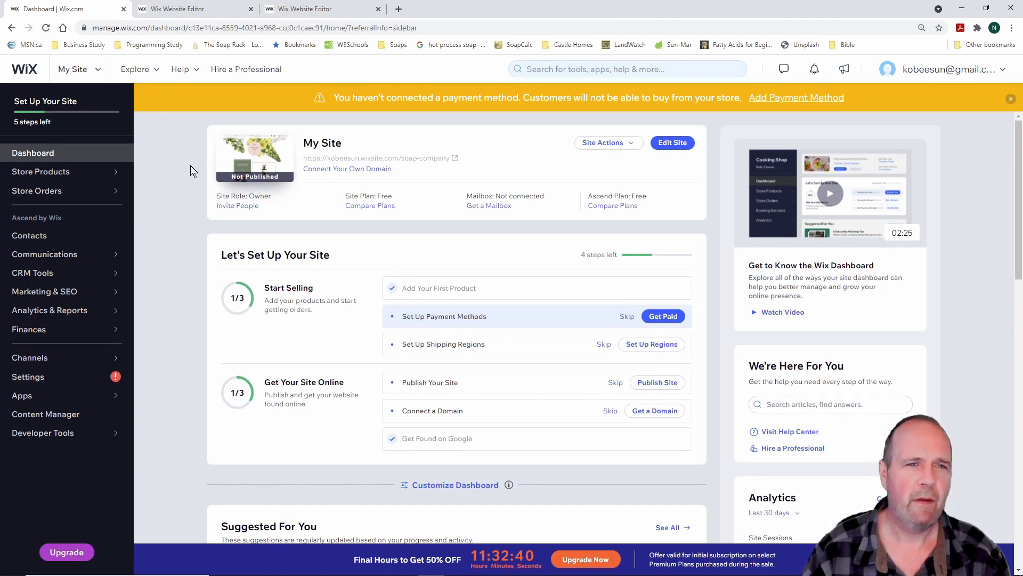
Close the duplicate editor tab, confirm Leave, and scroll through the Home page
left_click(378, 9)
left_click(564, 88)
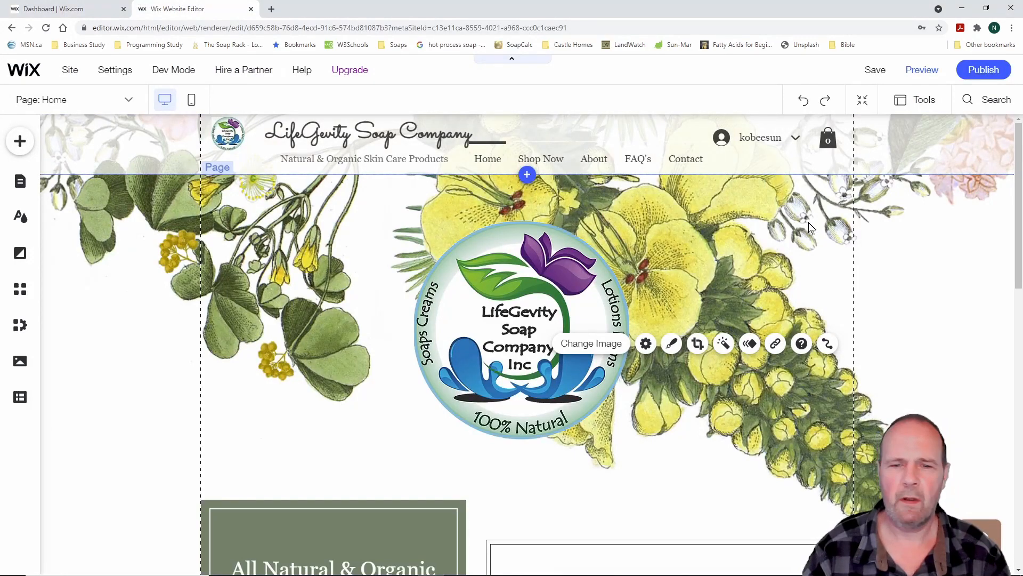
scroll(772, 275, "down", 7)
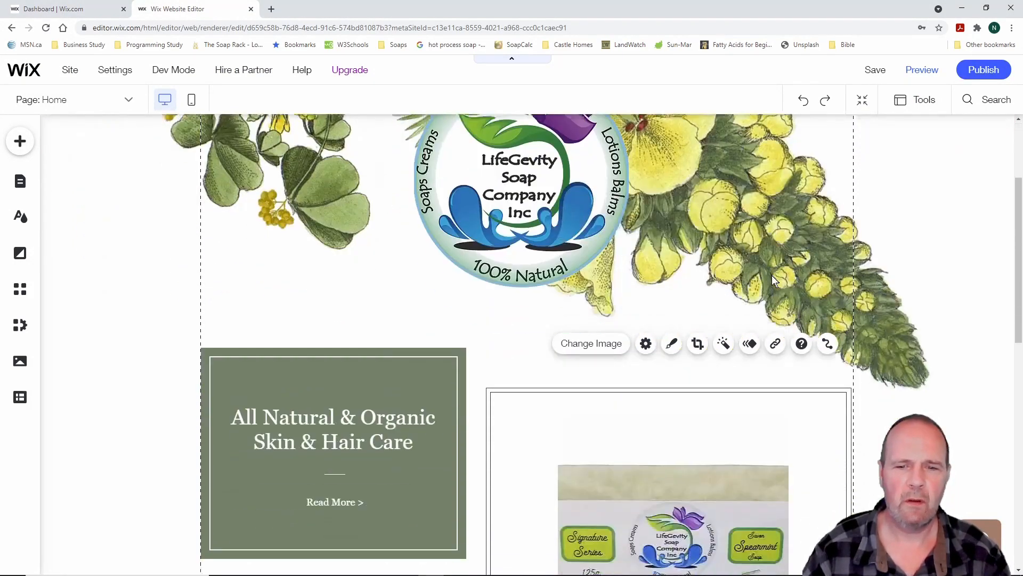
scroll(772, 282, "down", 8)
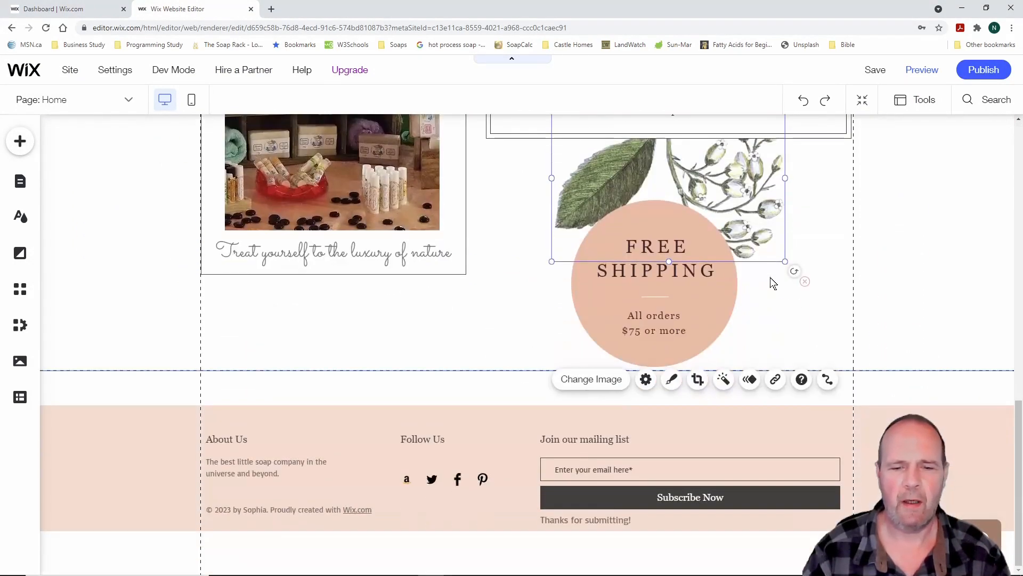
scroll(772, 283, "up", 13)
scroll(772, 281, "up", 2)
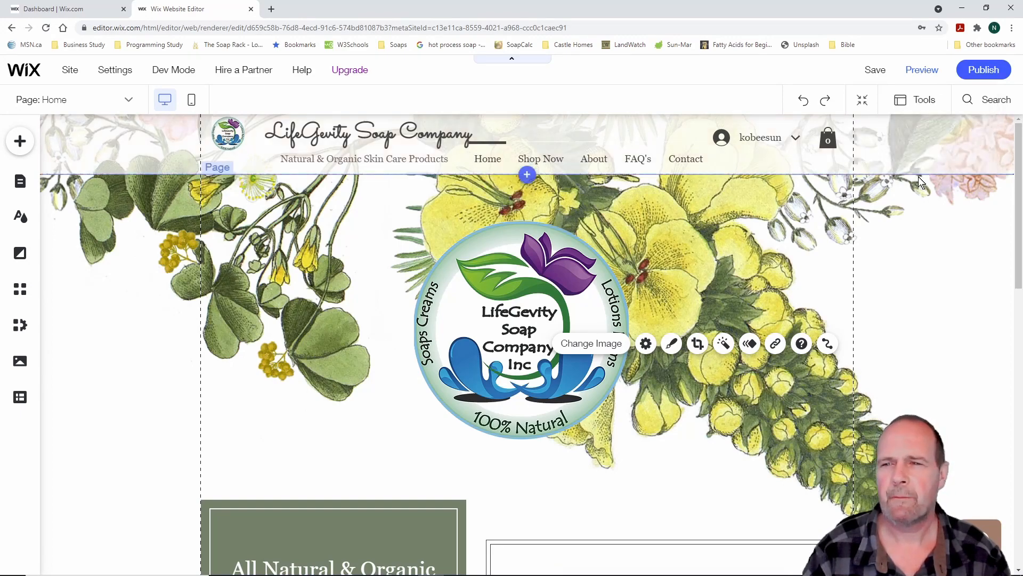
mouse_move(68, 72)
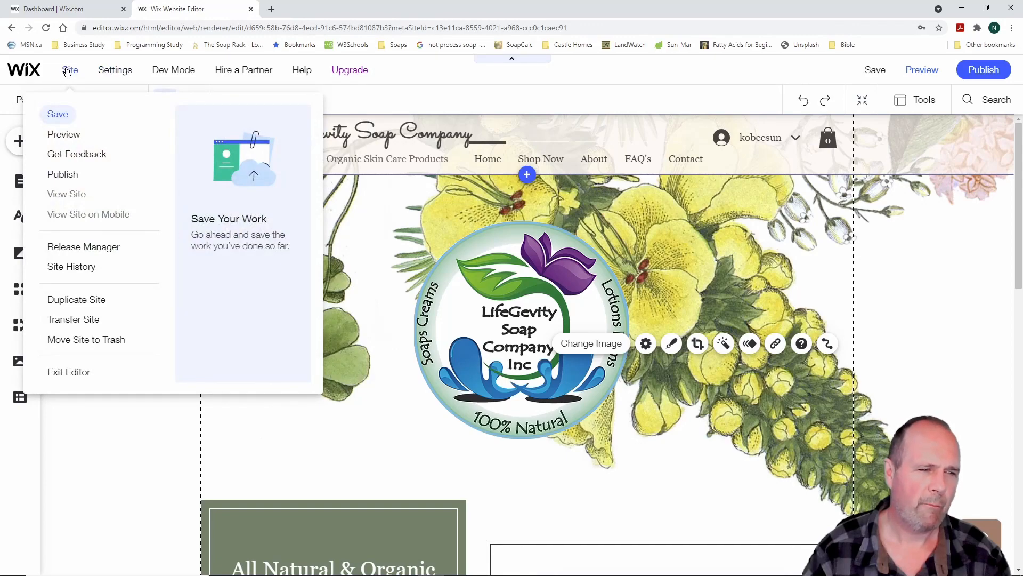
mouse_move(104, 73)
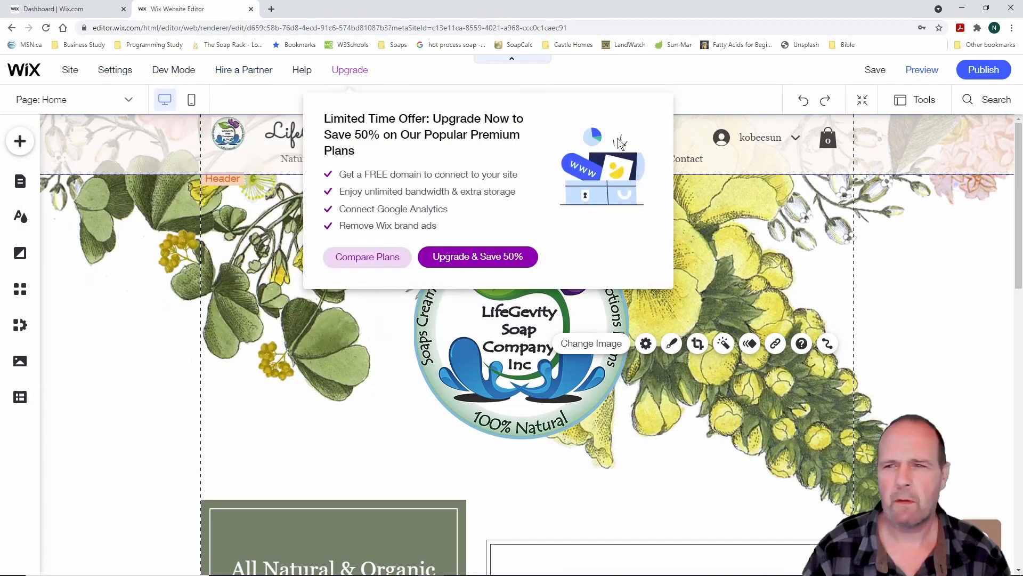
Preview the site, scroll the home page, and open Shop Now > Soaps
left_click(936, 69)
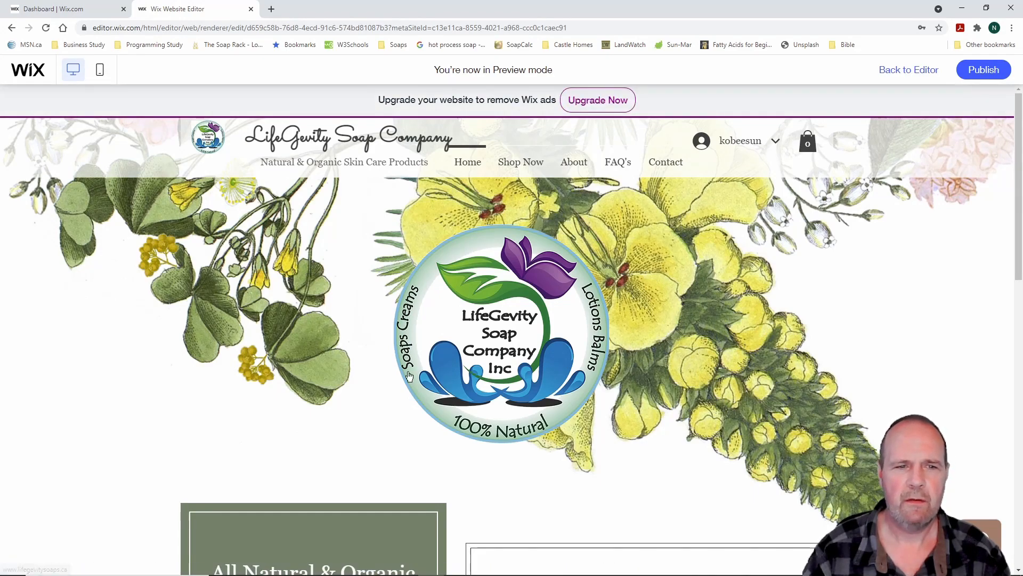
scroll(265, 373, "down", 10)
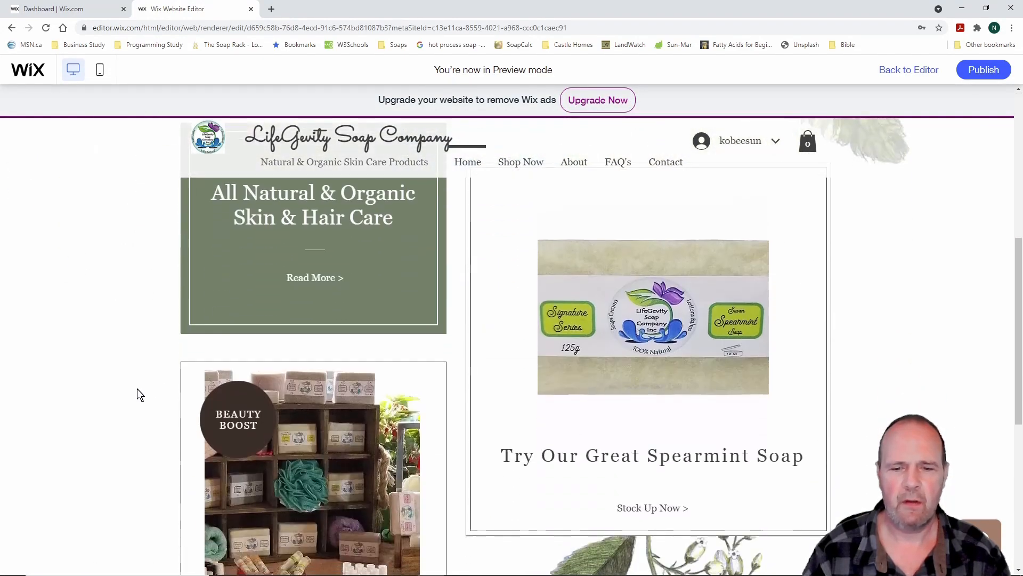
scroll(126, 398, "down", 5)
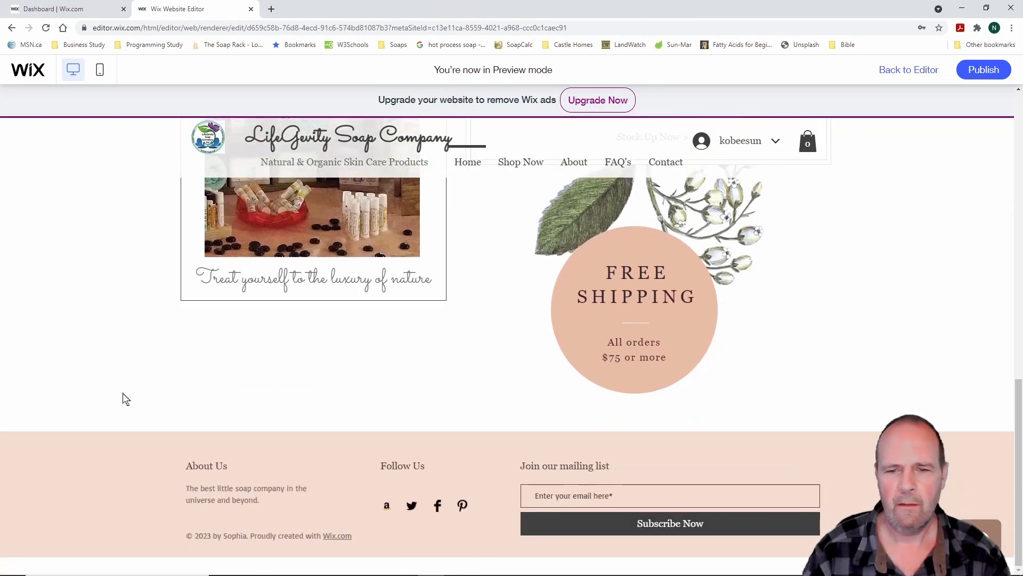
scroll(126, 398, "up", 10)
scroll(126, 398, "up", 4)
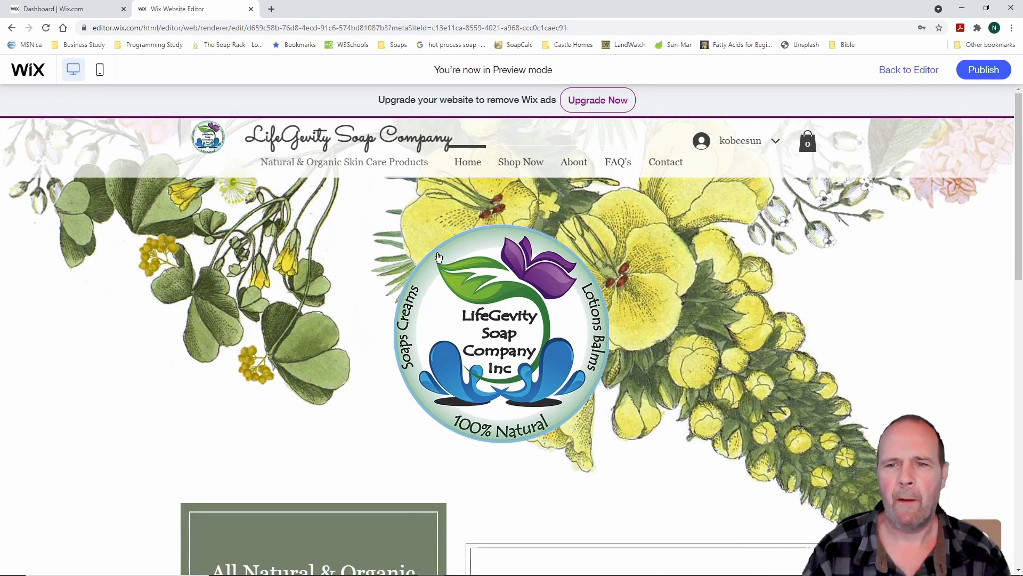
mouse_move(521, 161)
left_click(528, 200)
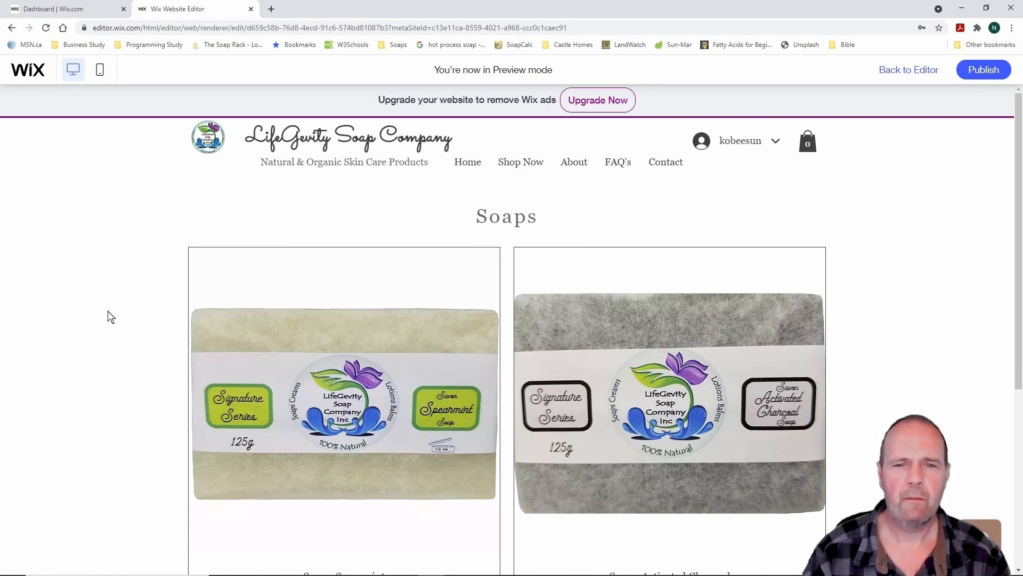
Quick-view Soap - Spearmint, set its quantity to 2, and open the full product page
scroll(109, 317, "down", 5)
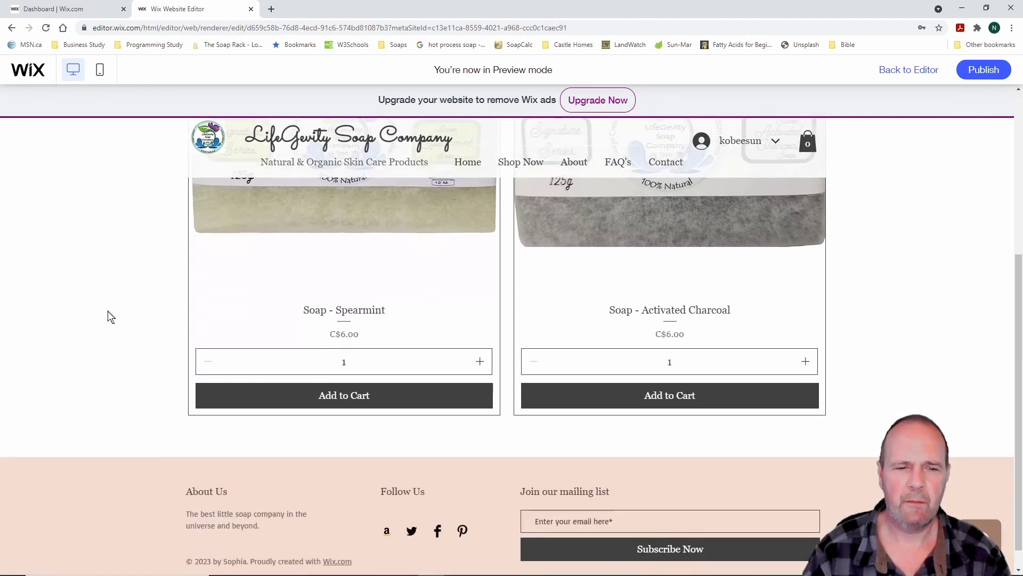
scroll(109, 317, "up", 5)
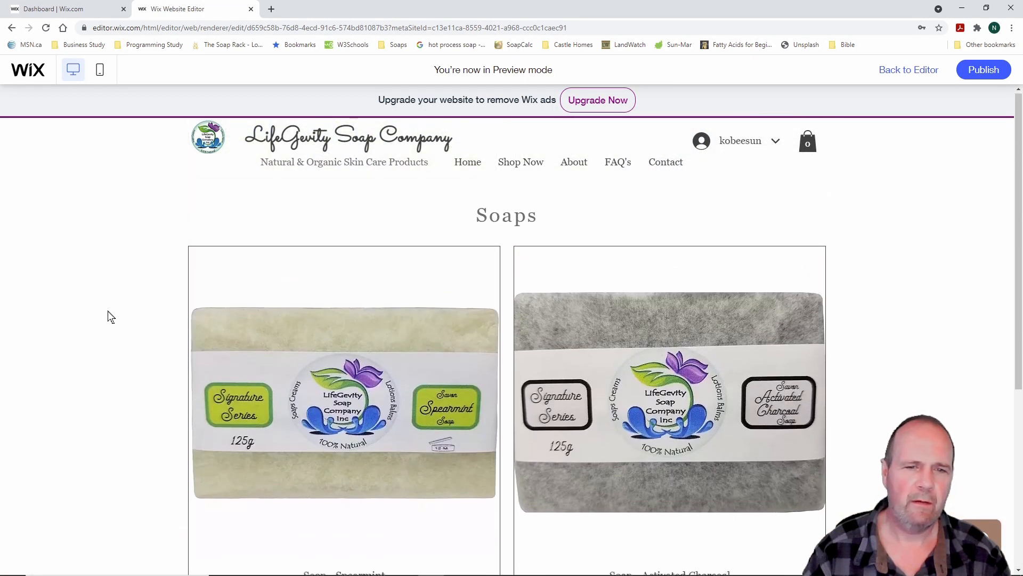
scroll(108, 316, "down", 5)
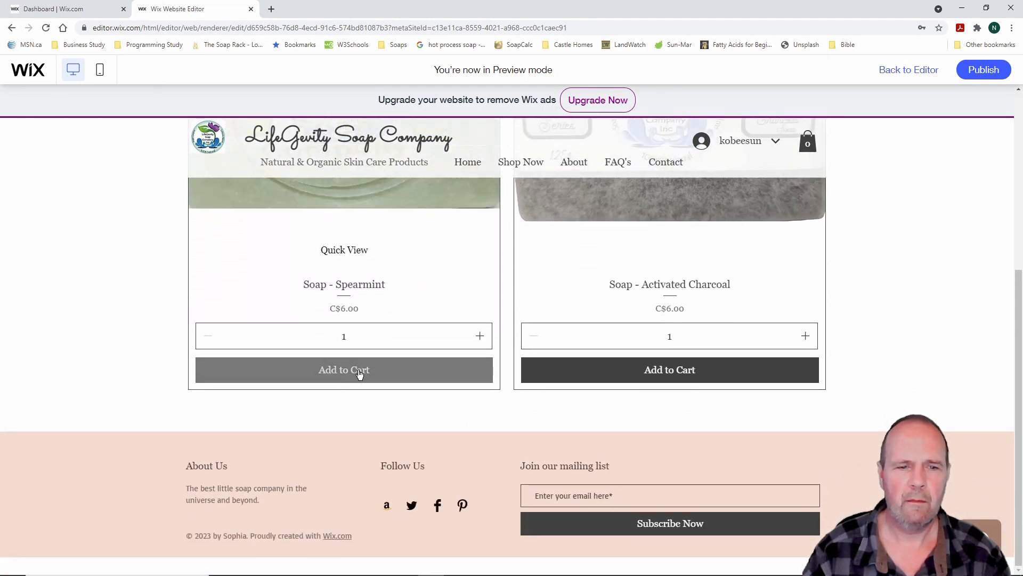
left_click(350, 252)
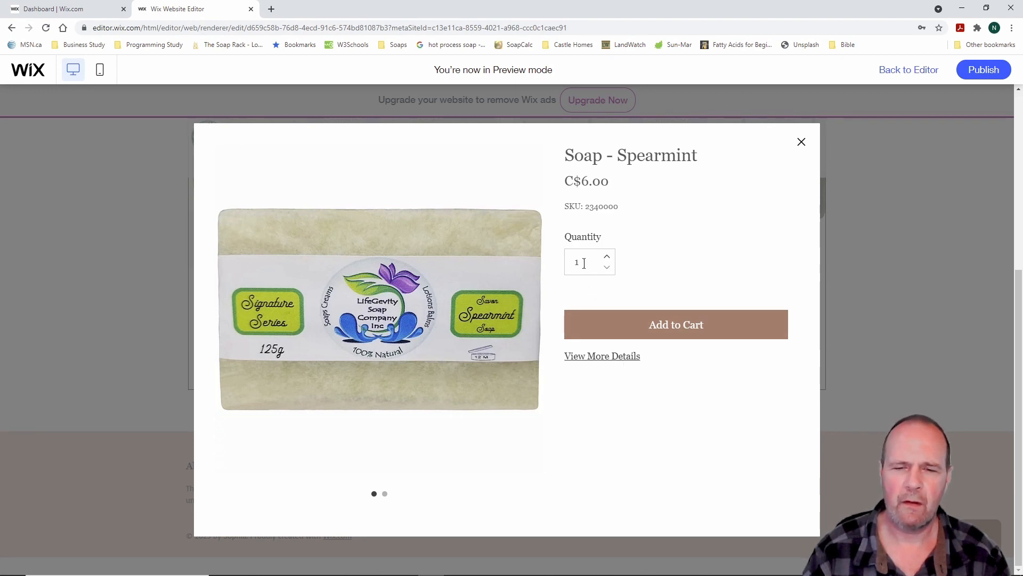
left_click(607, 258)
left_click(608, 260)
left_click(607, 269)
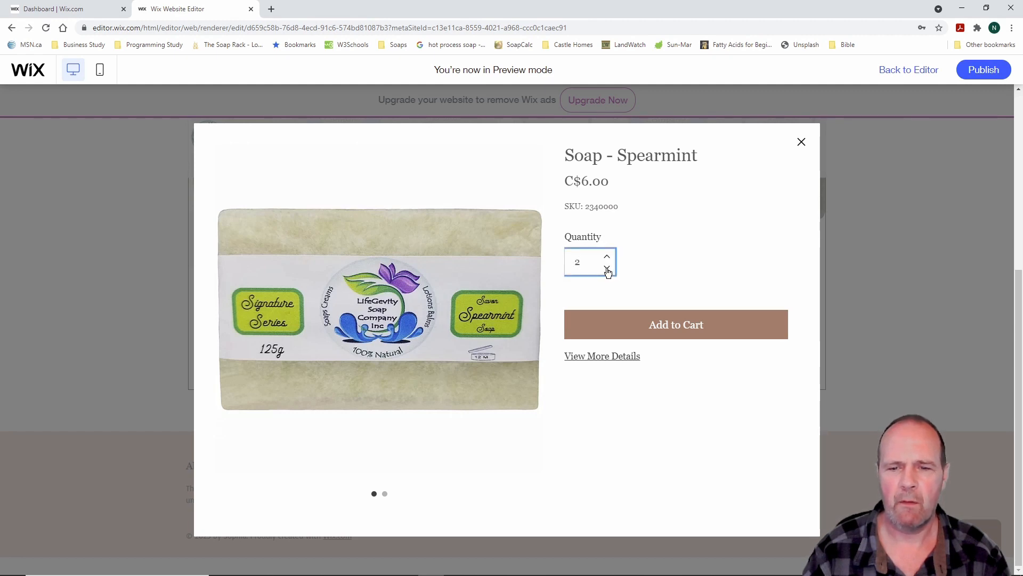
left_click(609, 356)
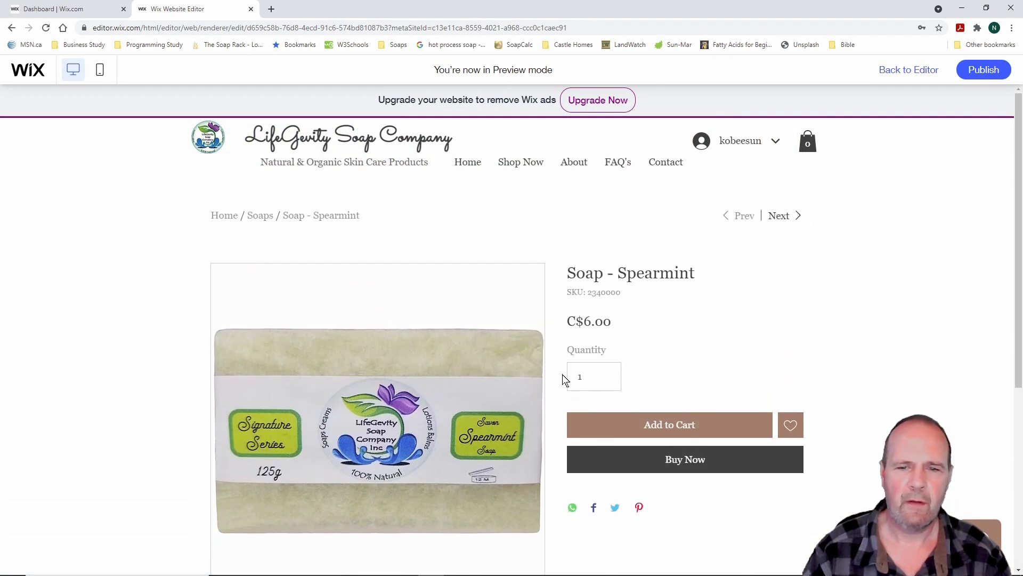
Add one Soap - Spearmint (C$6.00) to the preview cart and close the cart panel
scroll(611, 380, "down", 3)
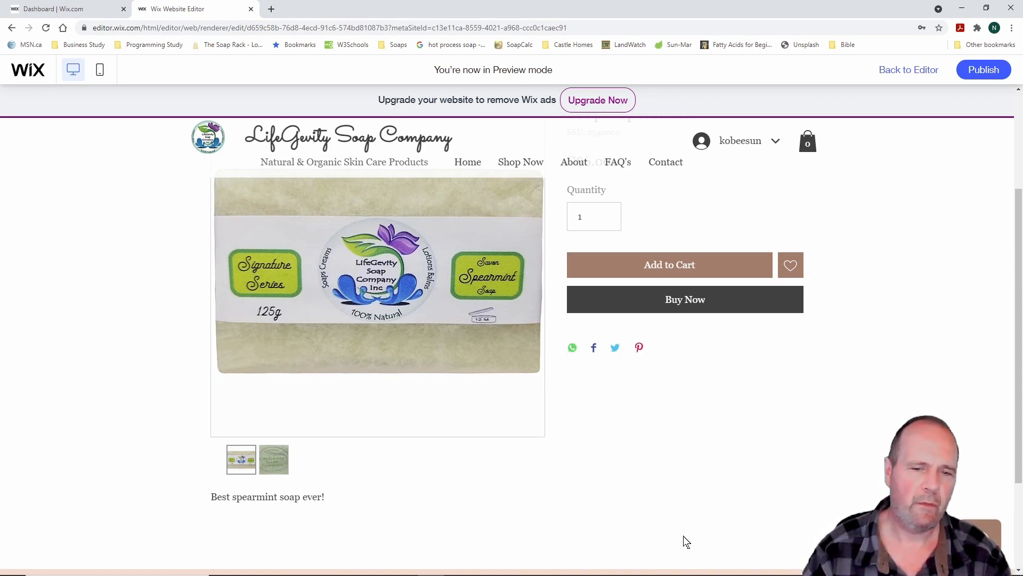
scroll(530, 502, "up", 3)
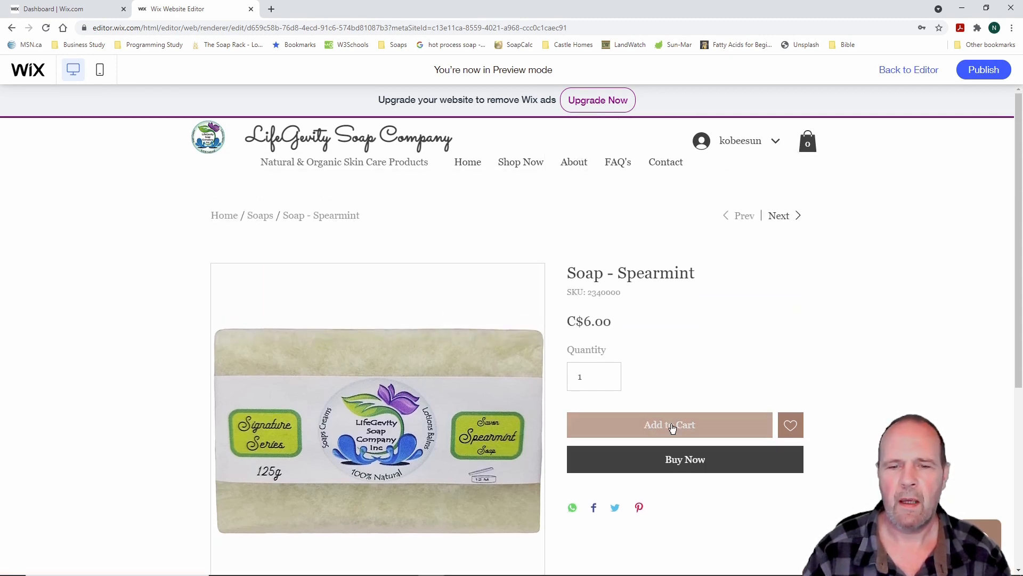
left_click(672, 427)
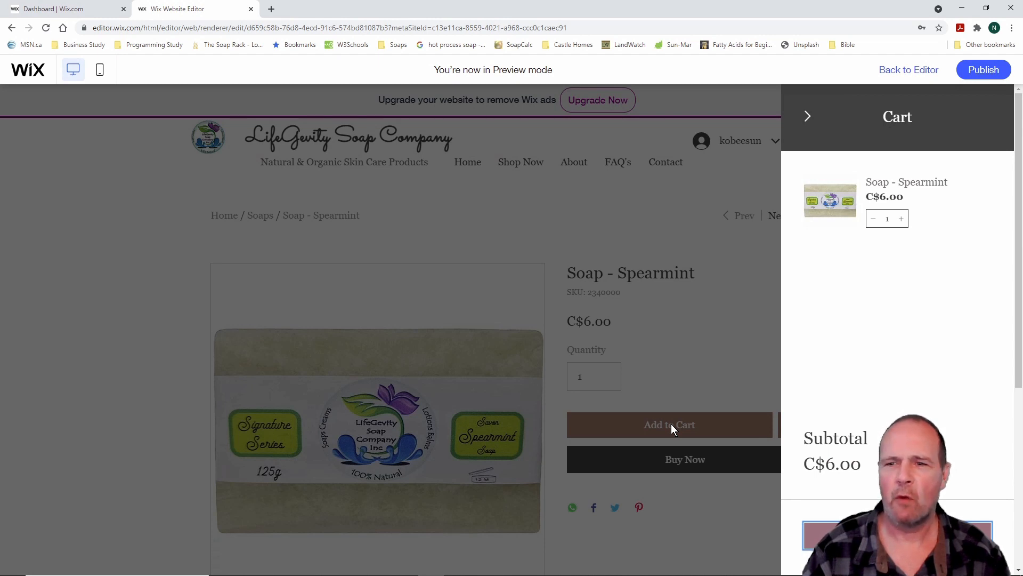
left_click(806, 117)
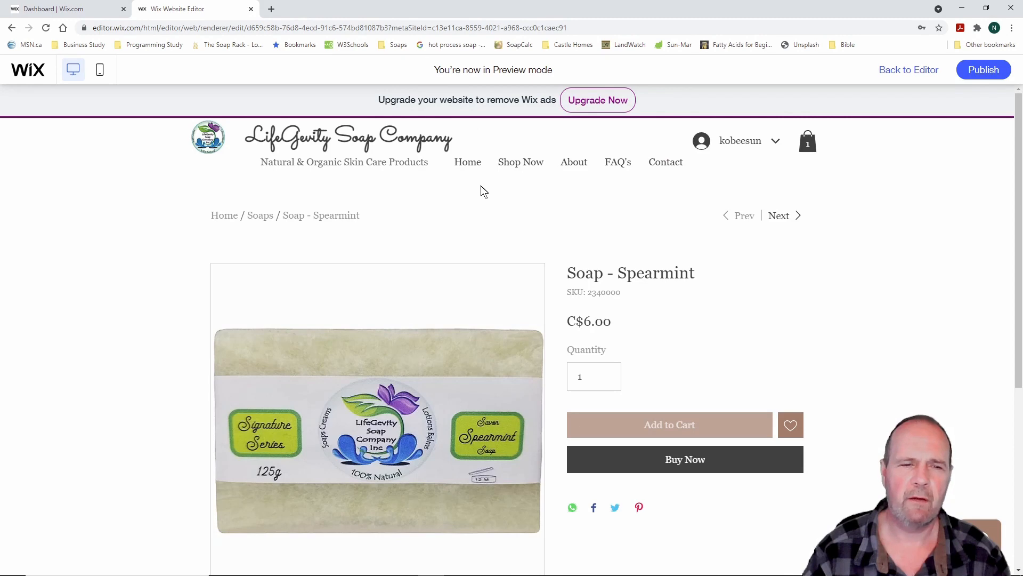
Go back to the Soaps category page, then on to Shampoo Bars
left_click(262, 216)
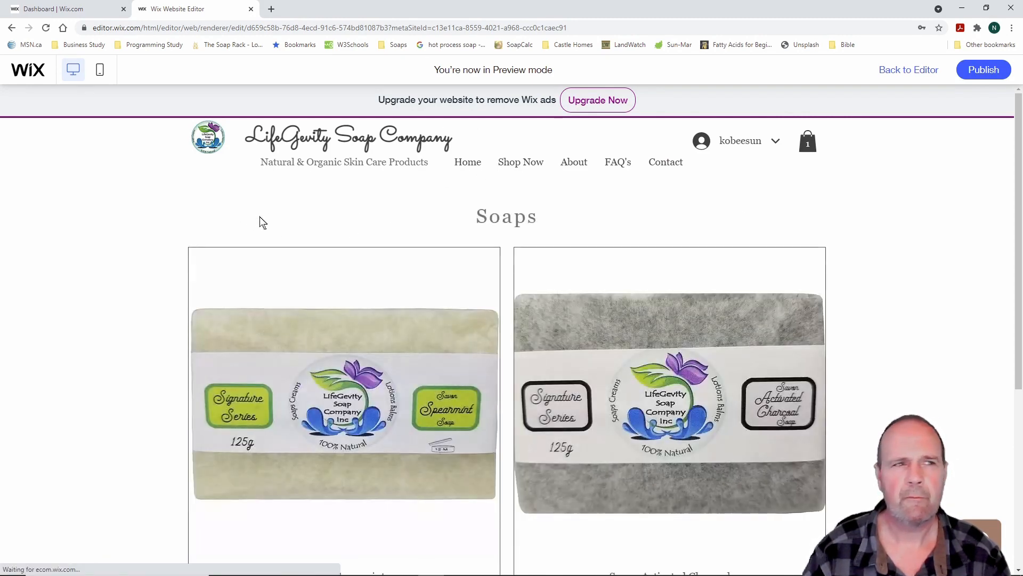
mouse_move(521, 172)
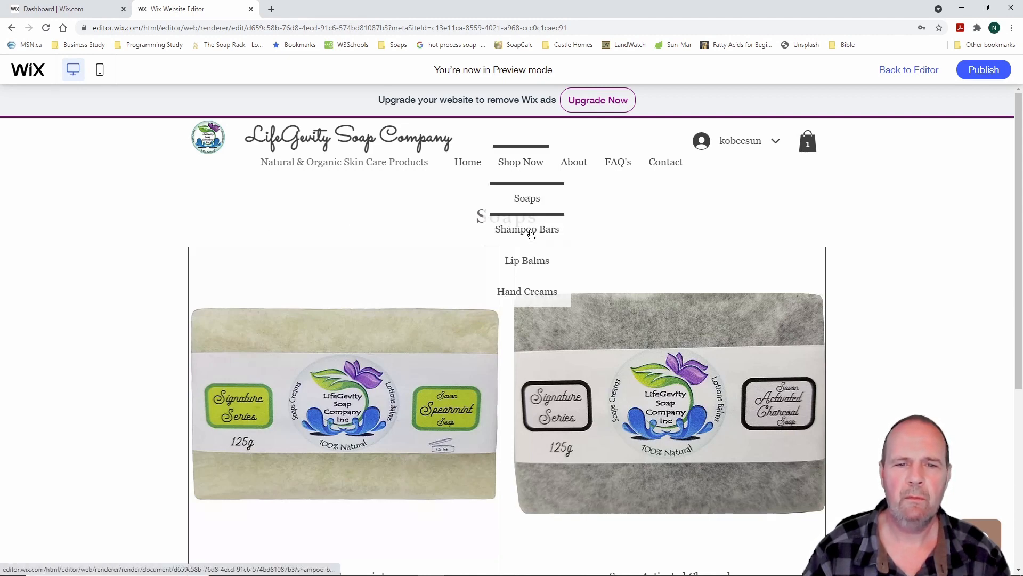
left_click(531, 234)
Add the Shampoo Bar - Geranium to the cart, then close the cart panel
scroll(500, 388, "down", 2)
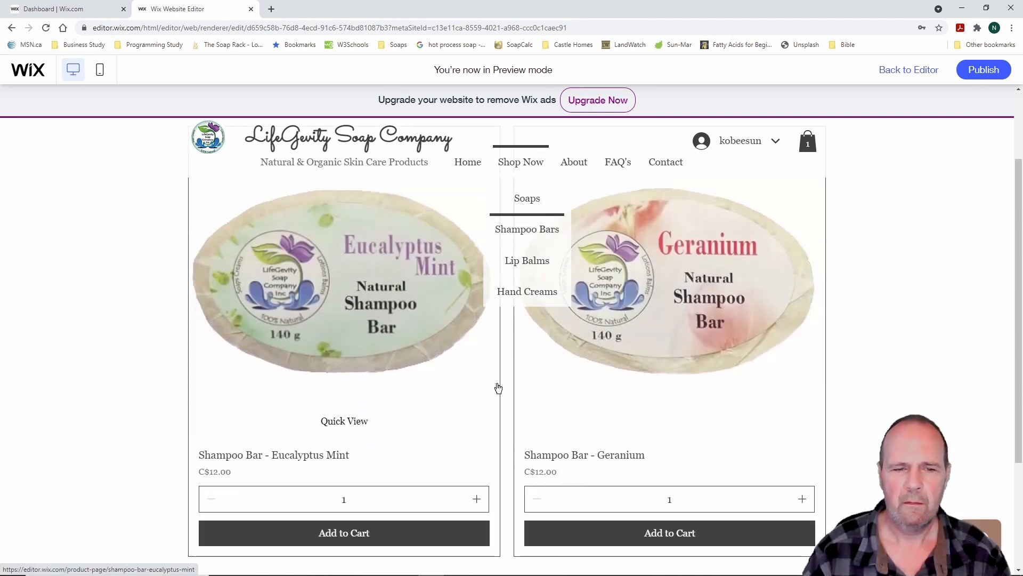
scroll(483, 413, "down", 2)
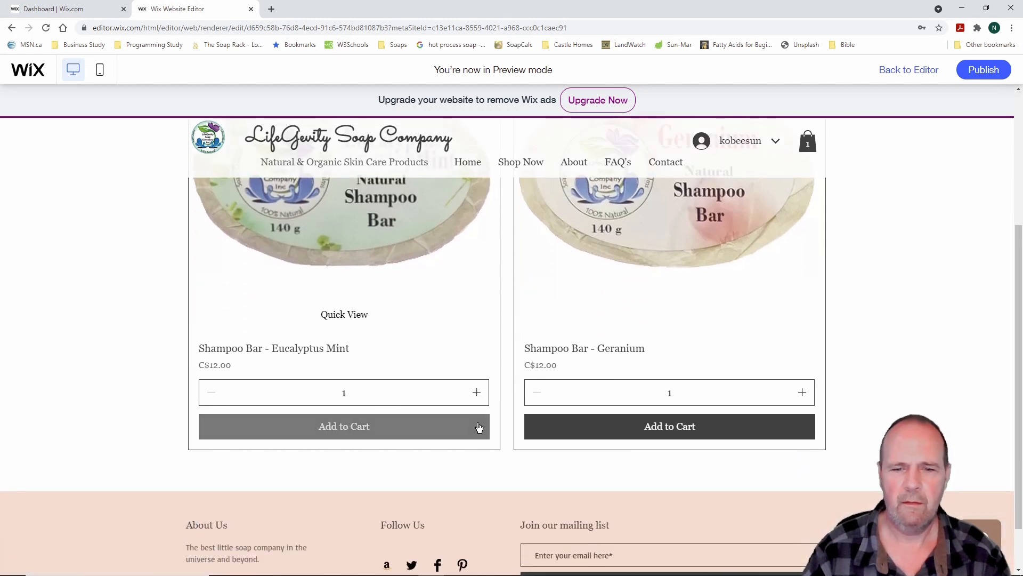
scroll(479, 426, "down", 1)
scroll(480, 426, "up", 4)
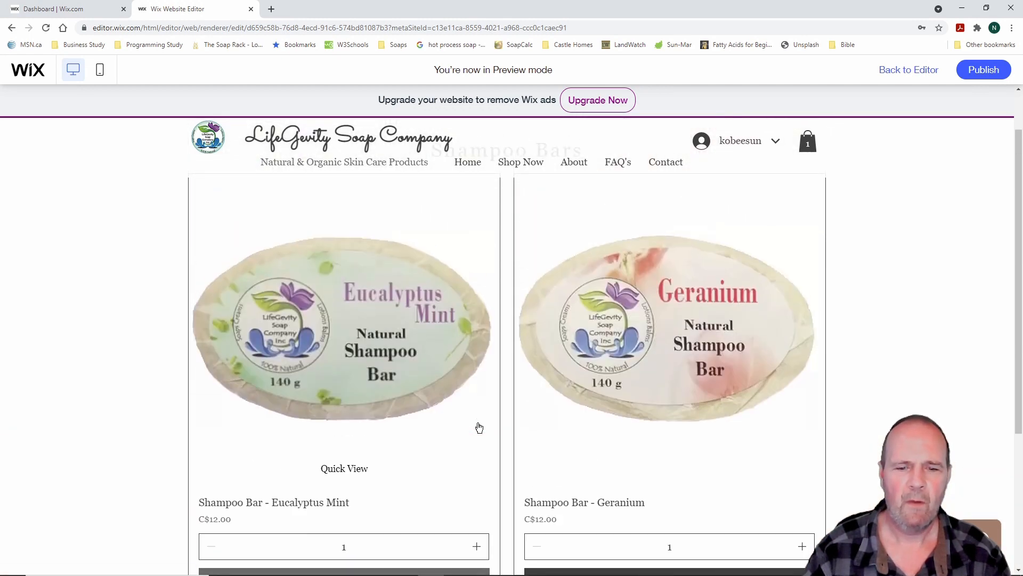
scroll(479, 427, "down", 1)
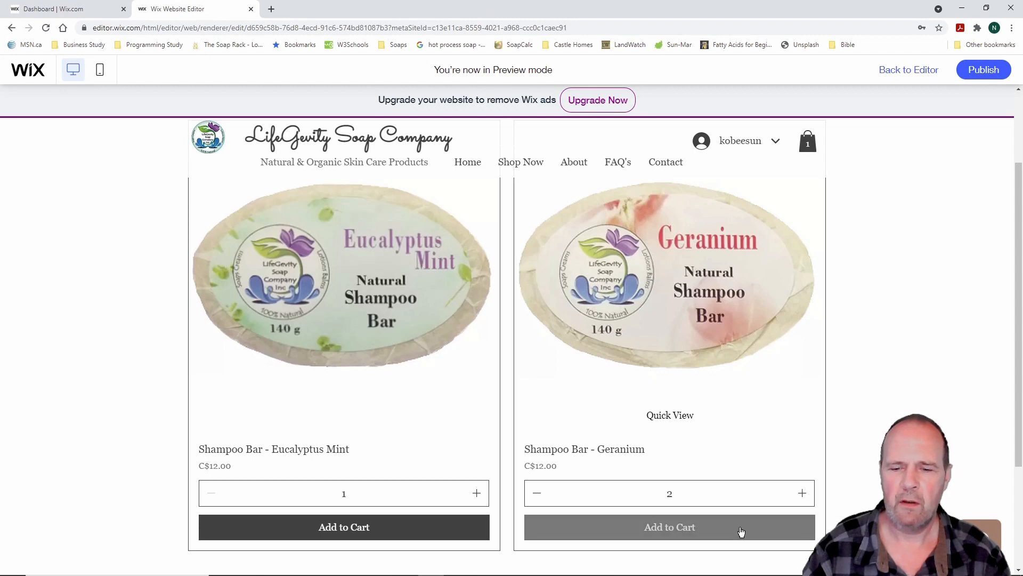
left_click(718, 529)
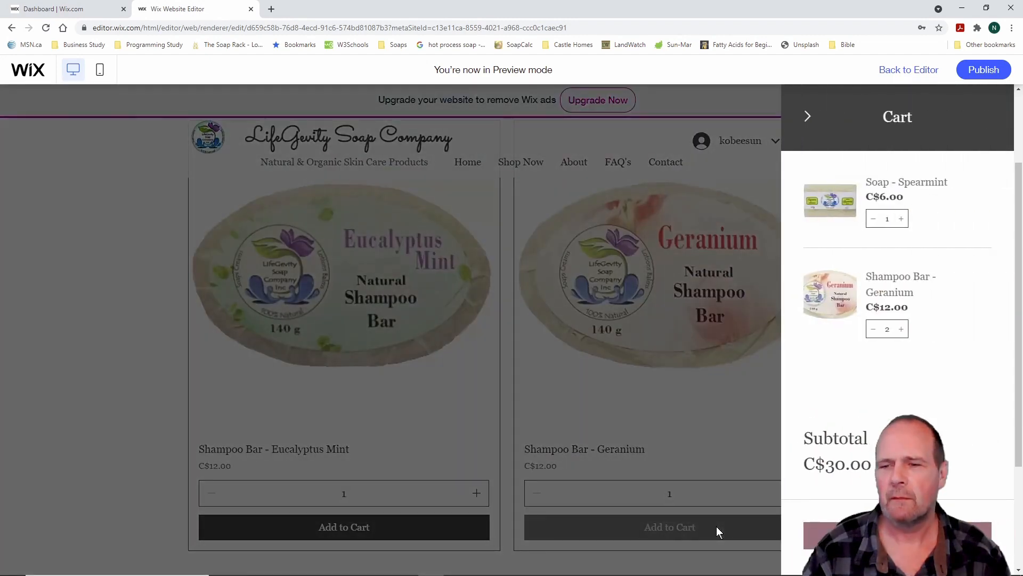
scroll(432, 427, "down", 3)
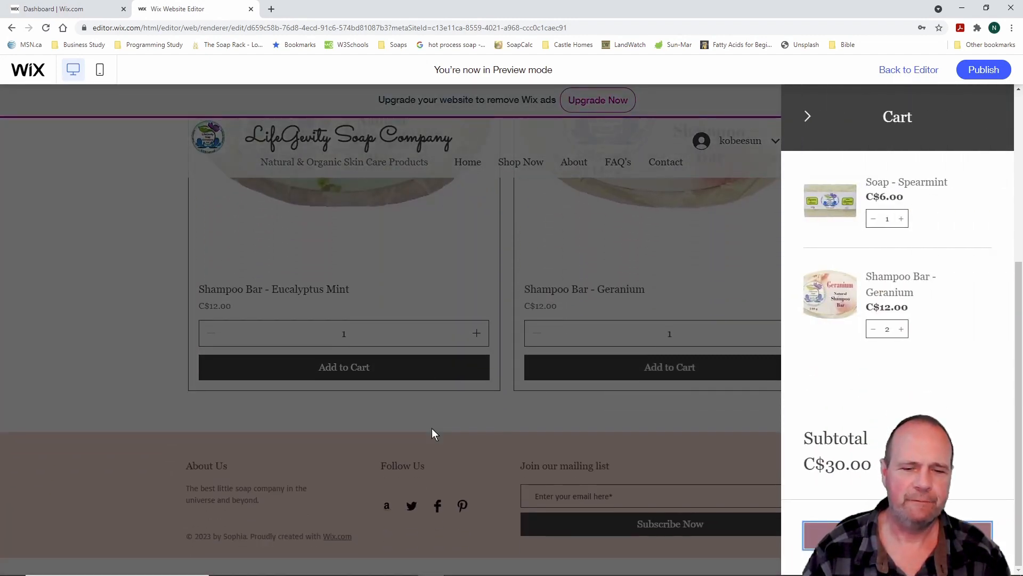
scroll(432, 427, "up", 5)
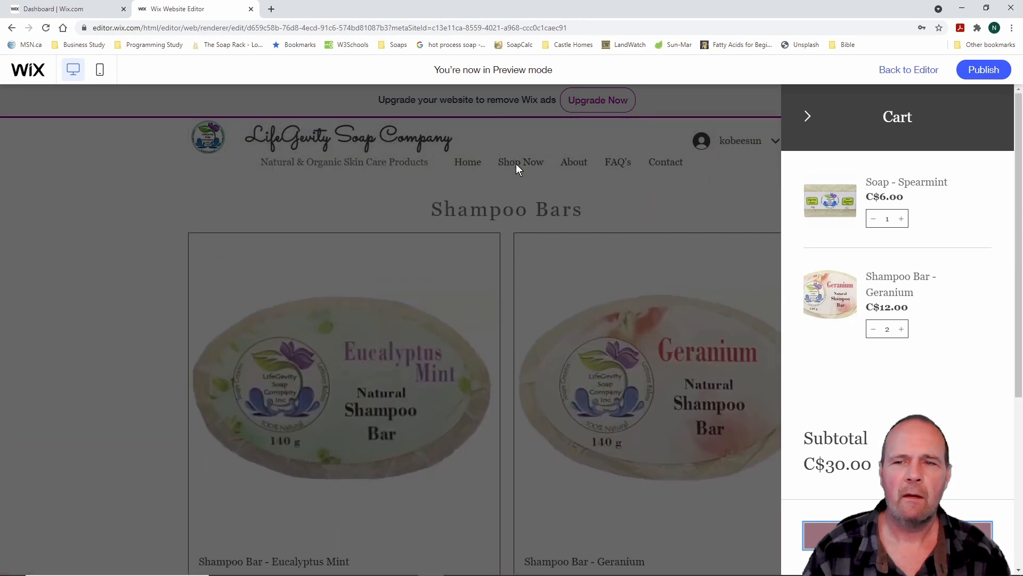
left_click(817, 120)
Add the Lip Balm - Lemon Grass from the Lip Balms page, bringing the subtotal to C$37.00
mouse_move(527, 162)
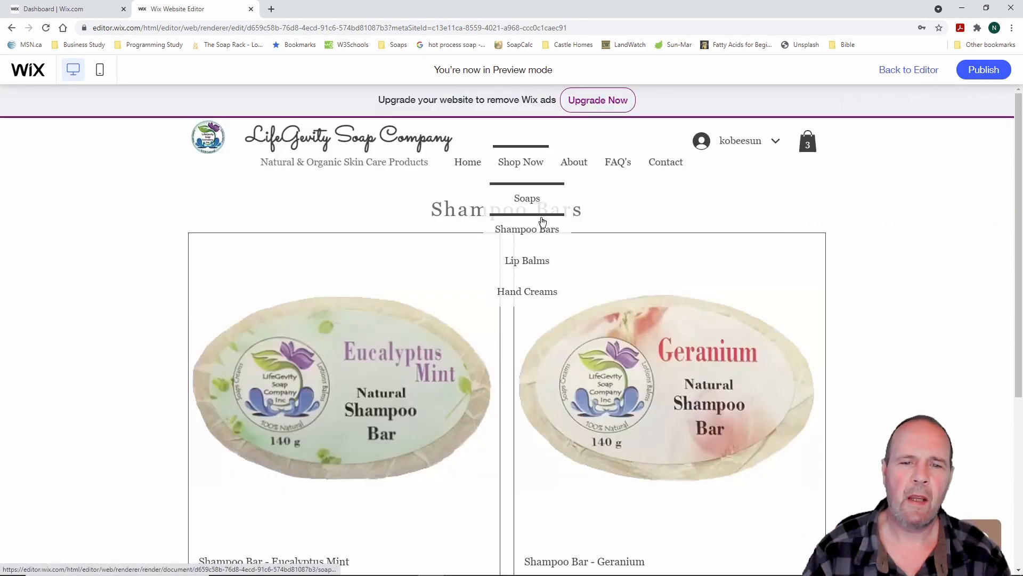
left_click(528, 261)
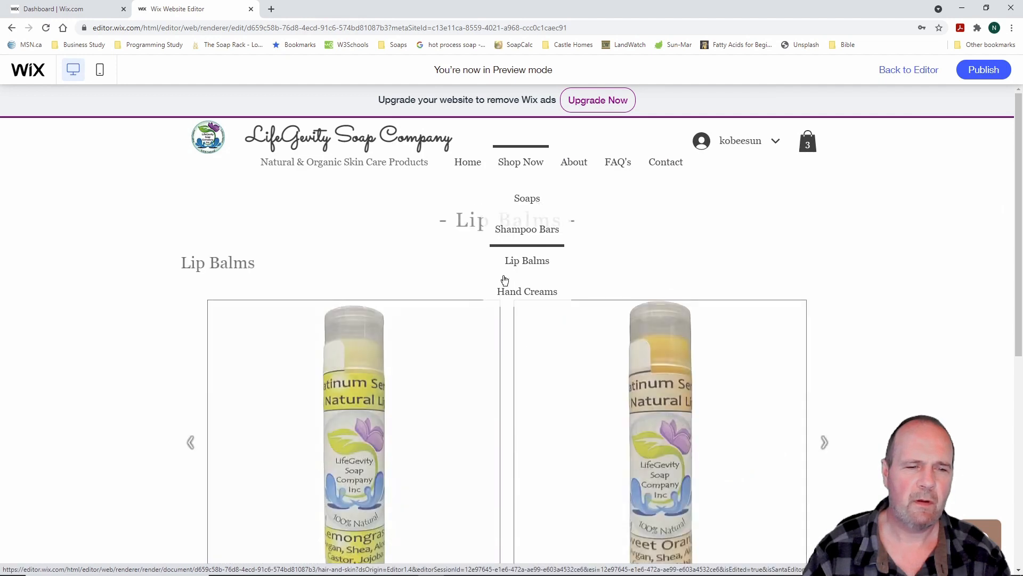
scroll(126, 404, "down", 3)
scroll(124, 404, "up", 2)
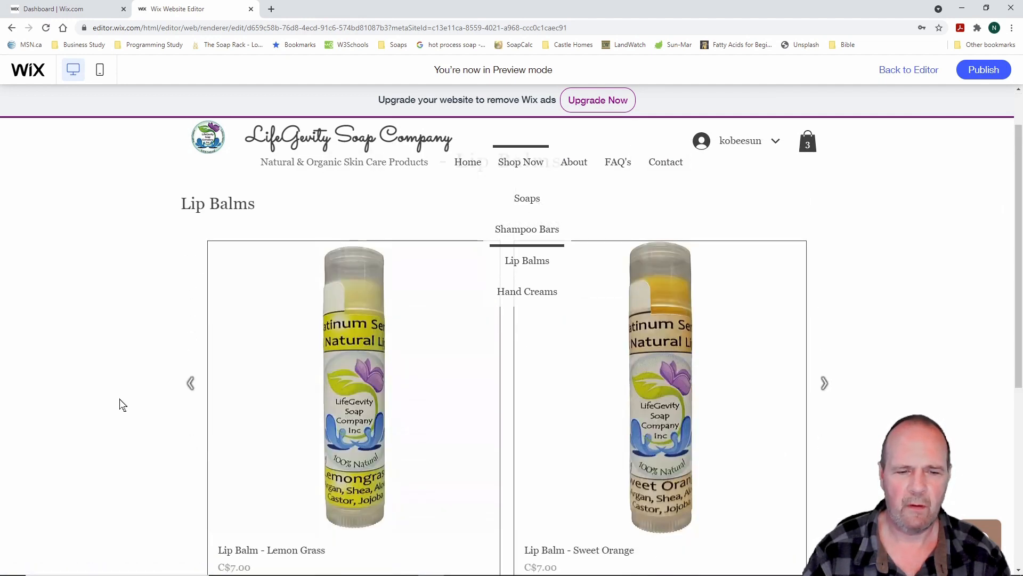
scroll(123, 404, "down", 3)
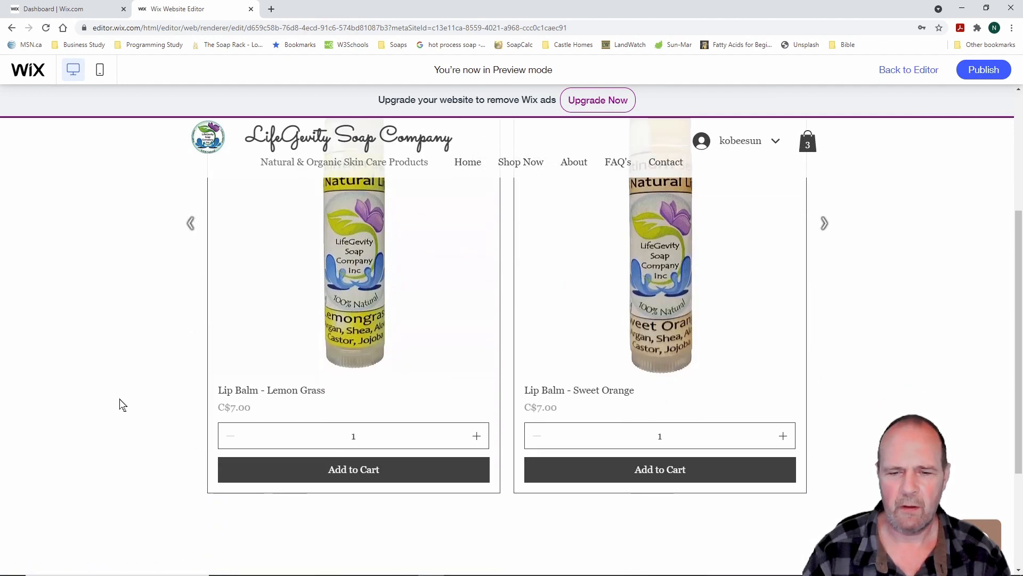
scroll(122, 405, "down", 3)
scroll(122, 405, "up", 5)
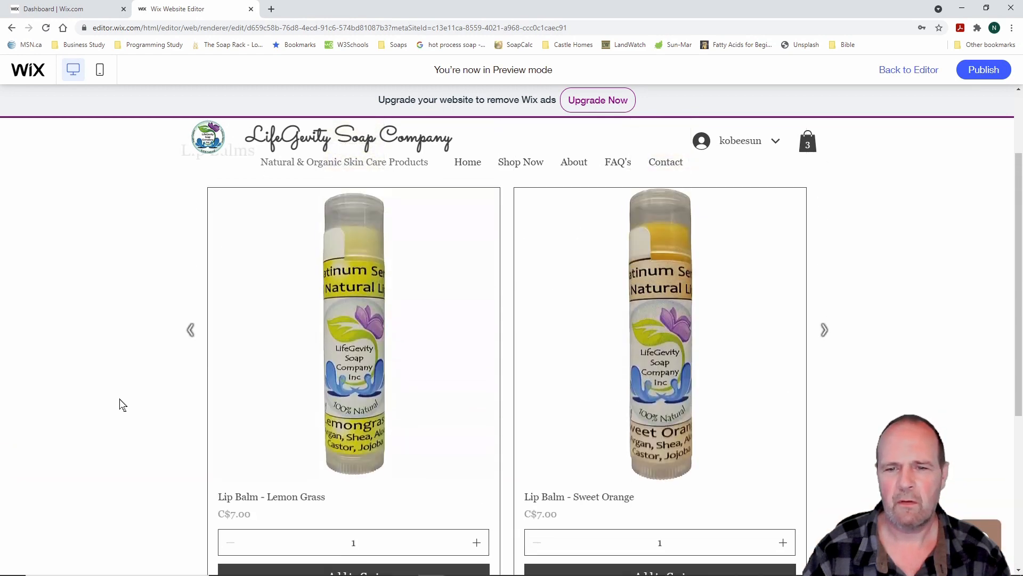
scroll(122, 404, "down", 5)
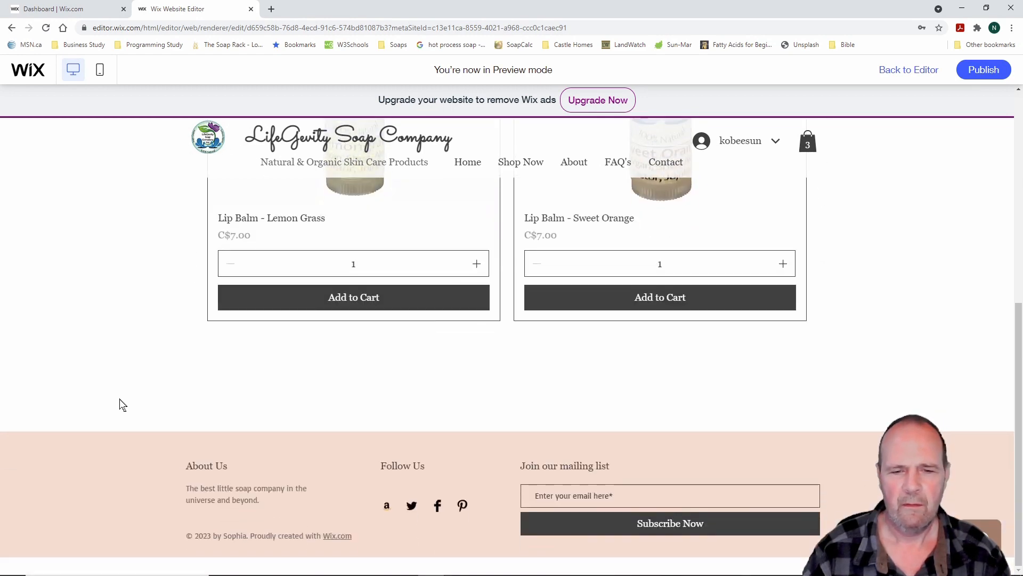
scroll(122, 405, "up", 3)
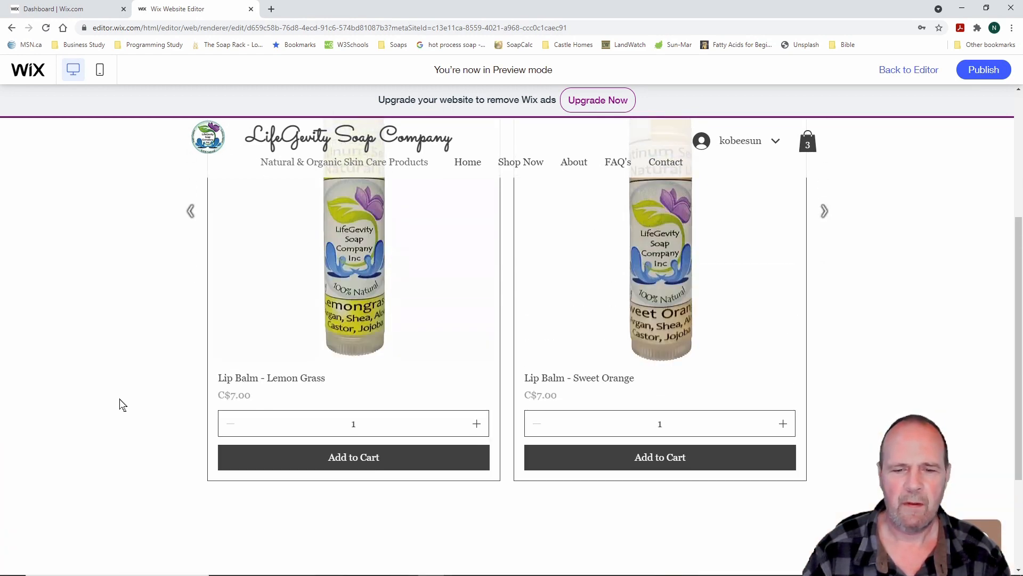
left_click(428, 466)
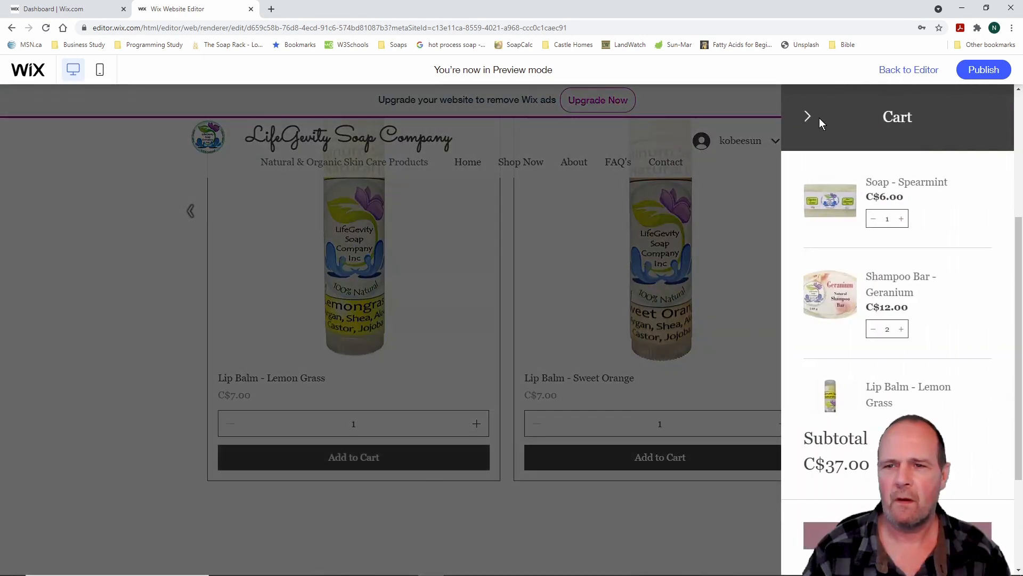
left_click(808, 118)
mouse_move(527, 162)
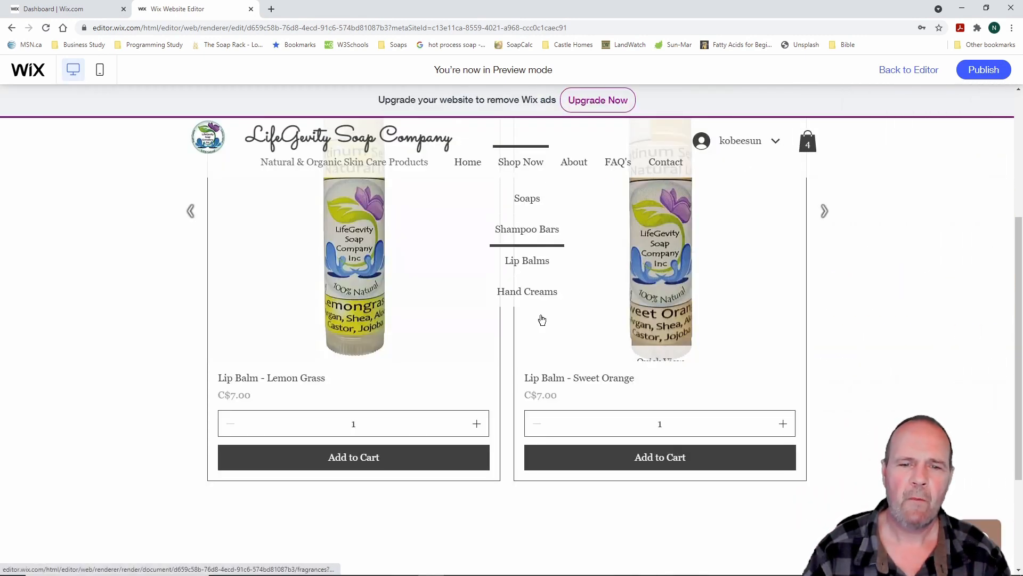
Add the Lemongrass hand cream from the Hand Creams page to the cart
left_click(533, 295)
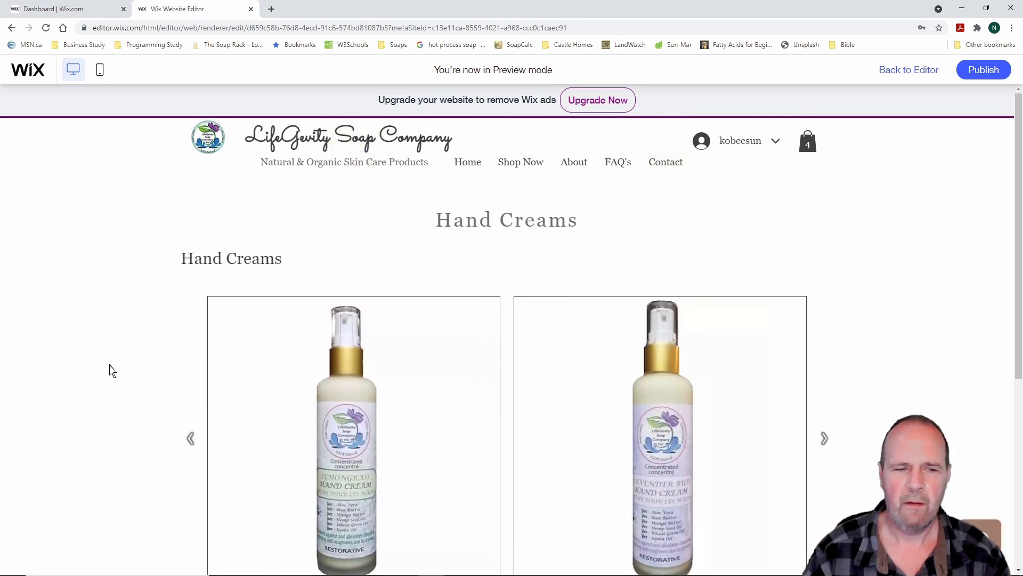
scroll(105, 368, "down", 5)
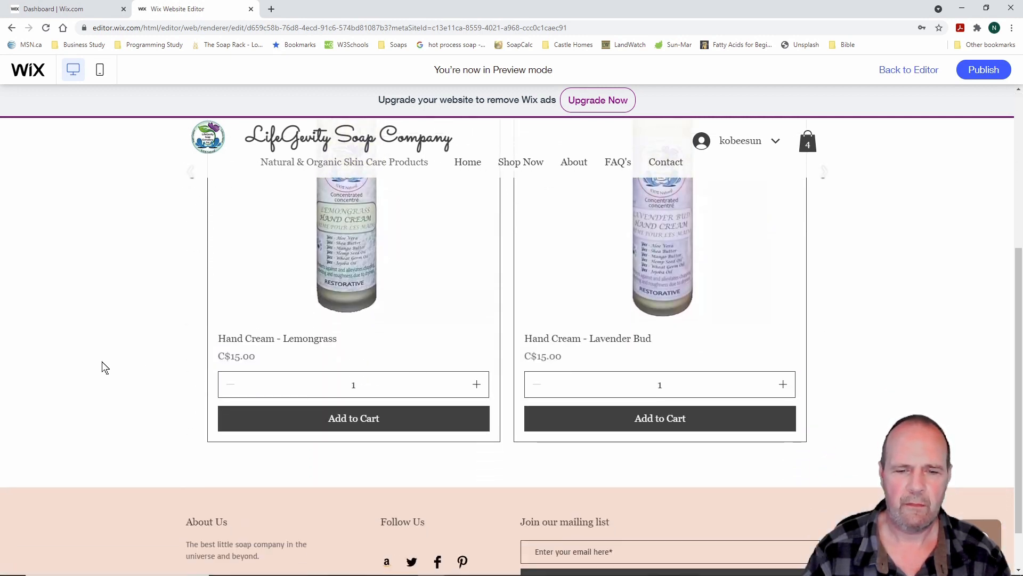
scroll(105, 367, "up", 5)
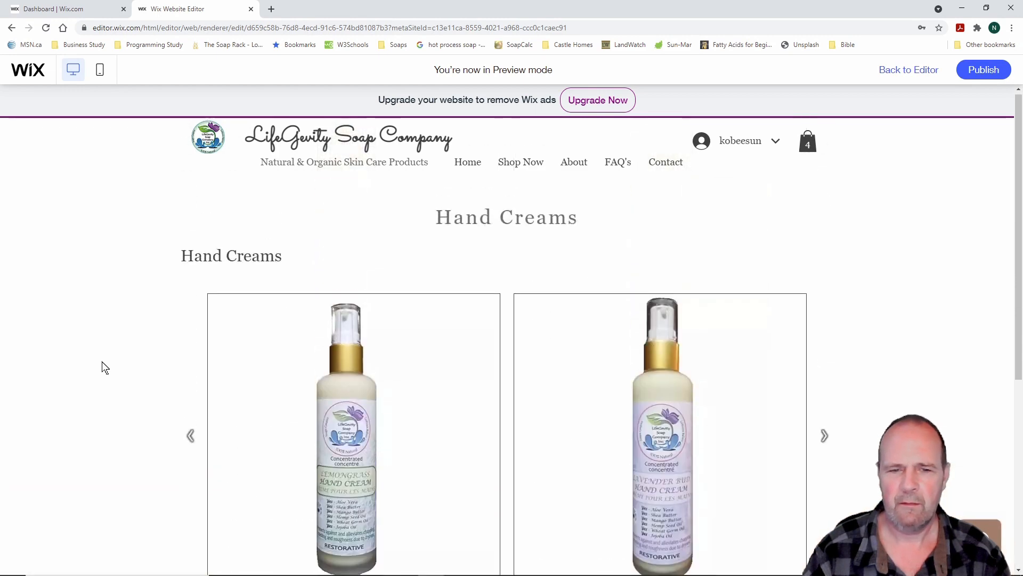
scroll(105, 368, "down", 2)
scroll(105, 368, "up", 3)
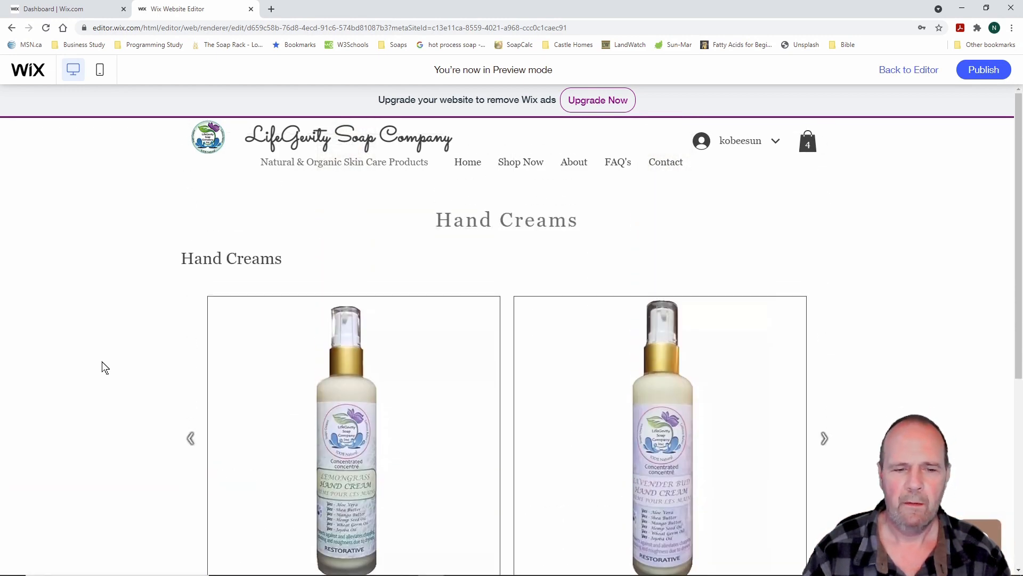
scroll(342, 426, "down", 5)
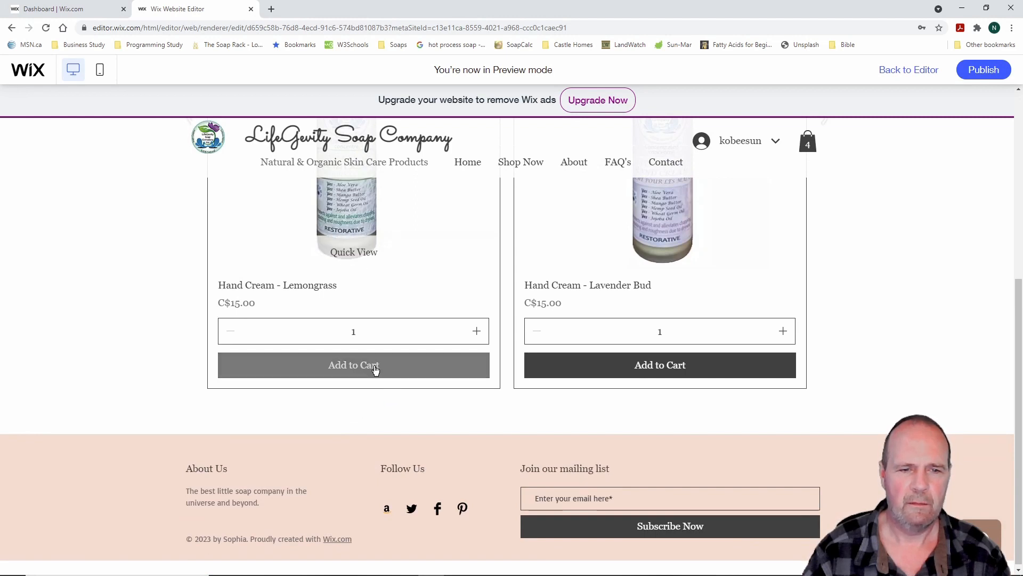
left_click(375, 370)
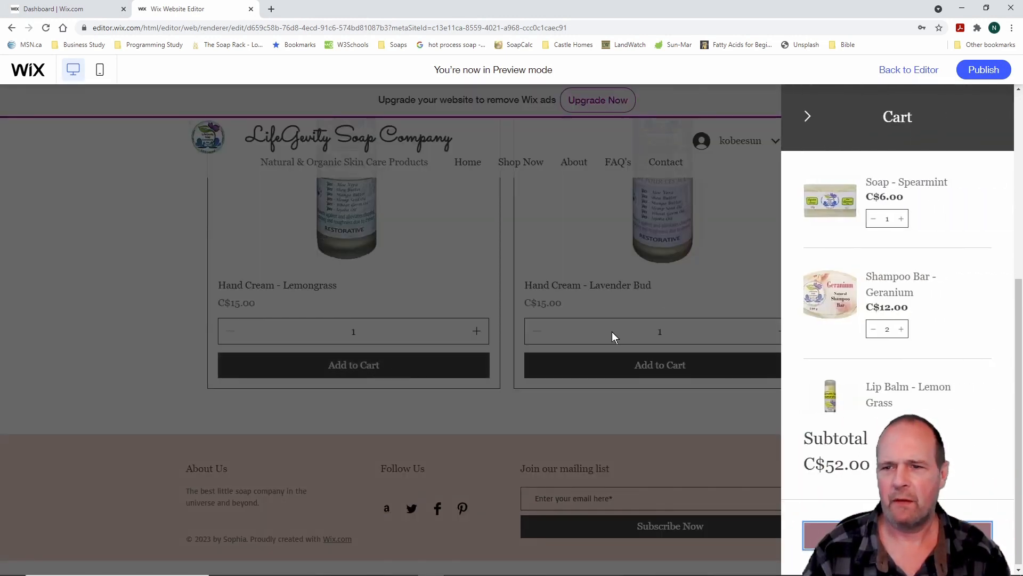
left_click(808, 116)
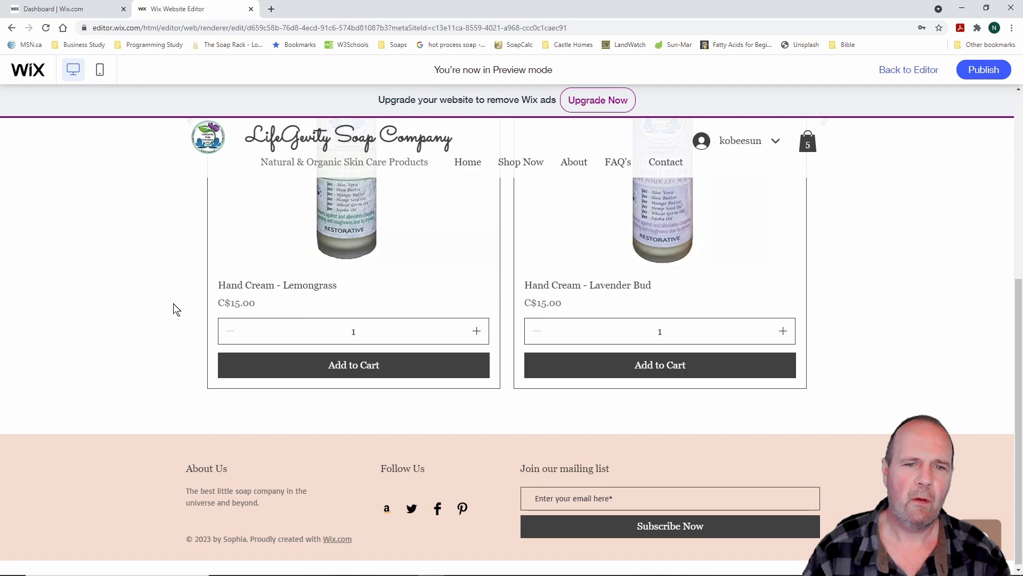
Browse the Soaps product page in the preview
scroll(162, 302, "up", 4)
scroll(161, 302, "down", 2)
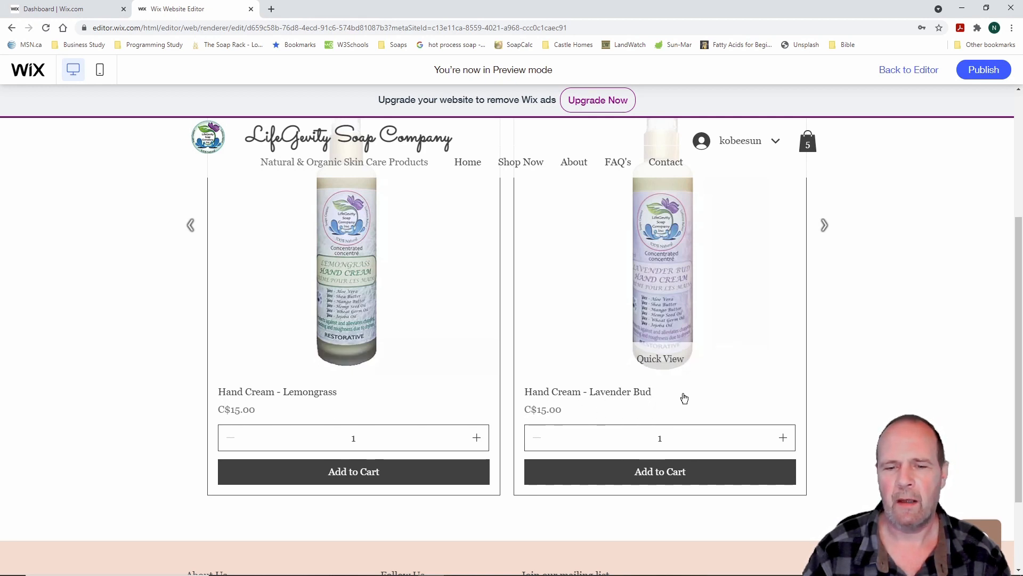
scroll(459, 338, "up", 3)
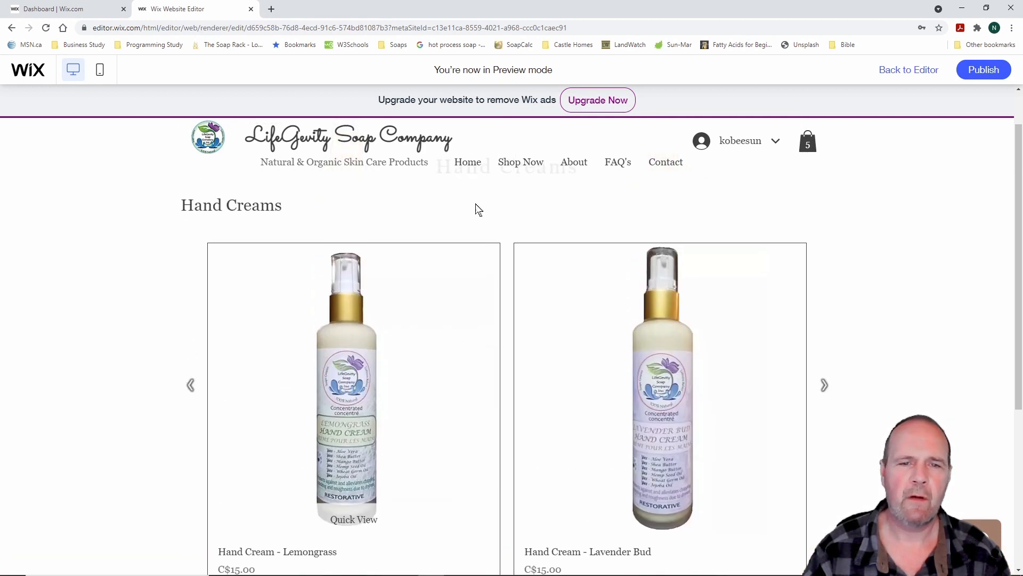
mouse_move(530, 166)
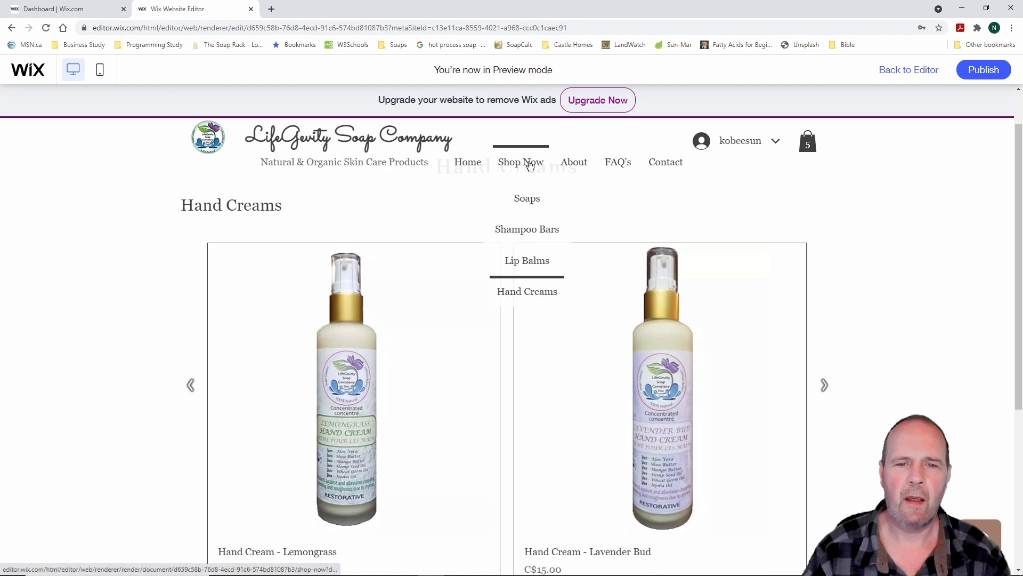
left_click(531, 205)
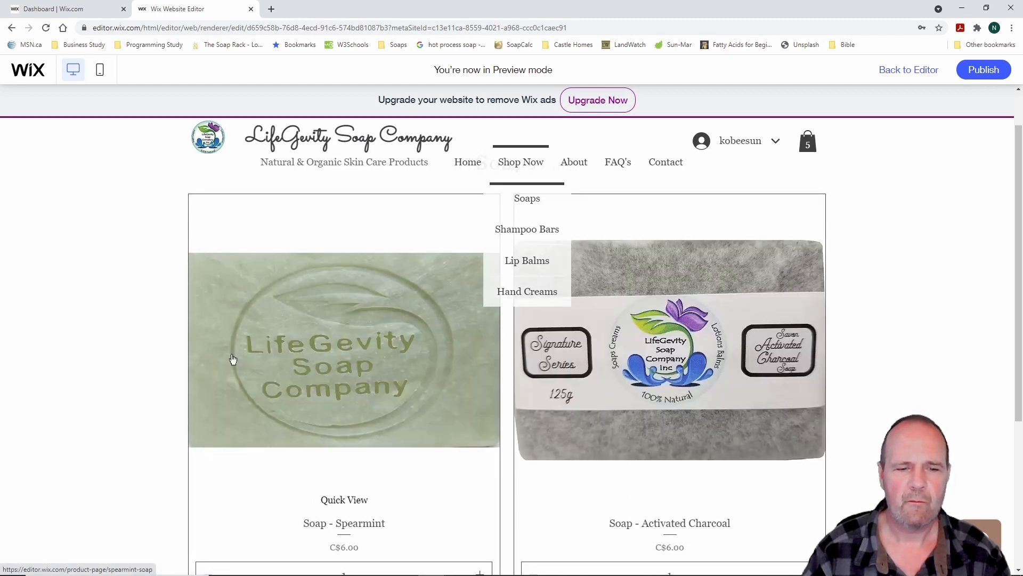
scroll(107, 418, "down", 4)
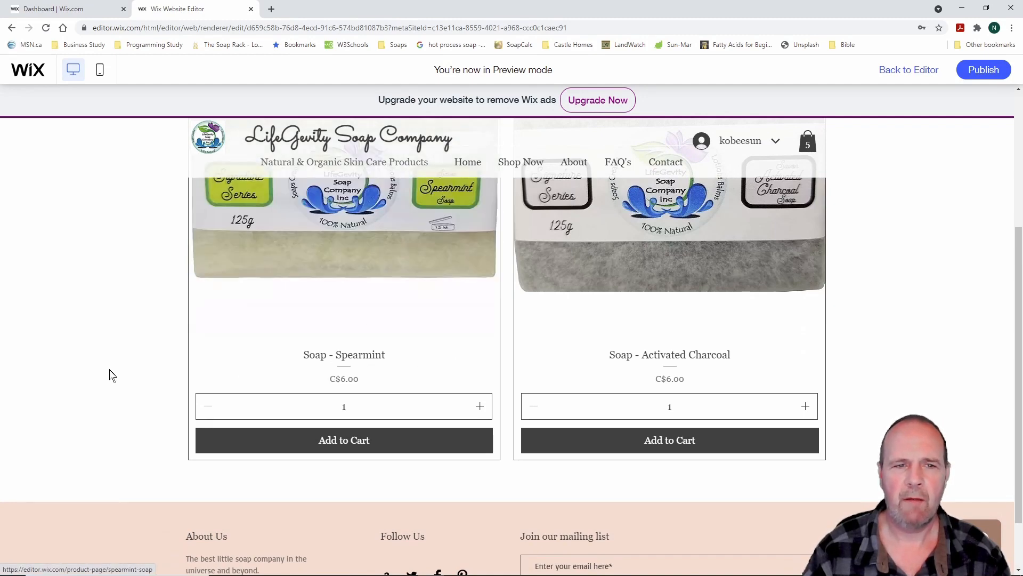
scroll(110, 374, "up", 4)
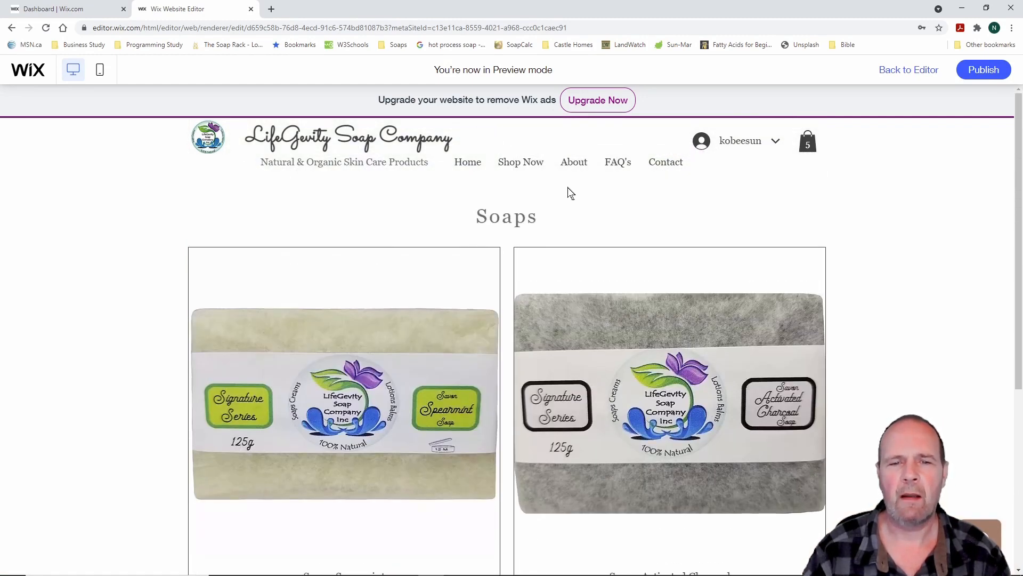
Look over the Lip Balms page, then the Shampoo Bars page
mouse_move(522, 166)
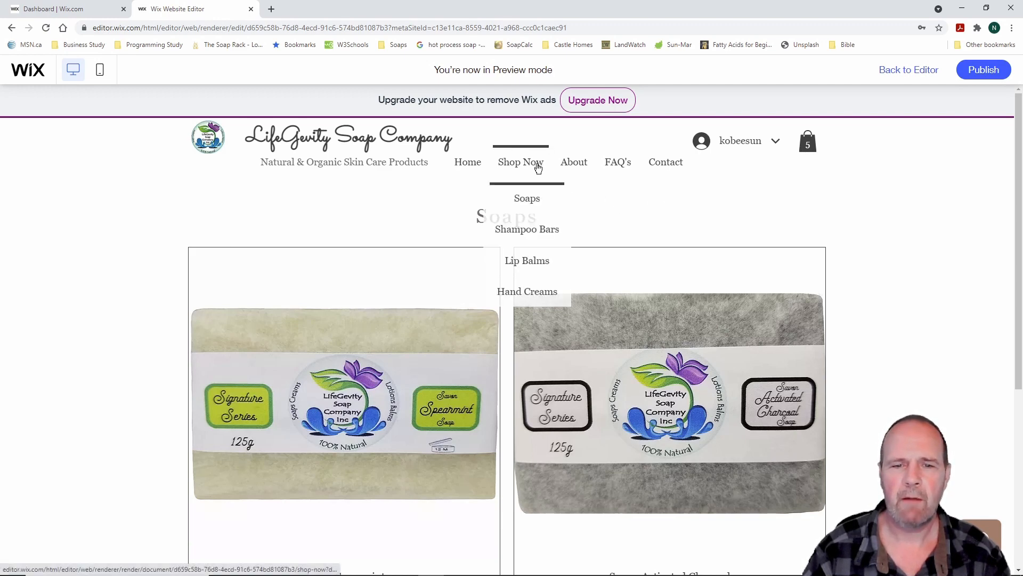
left_click(530, 261)
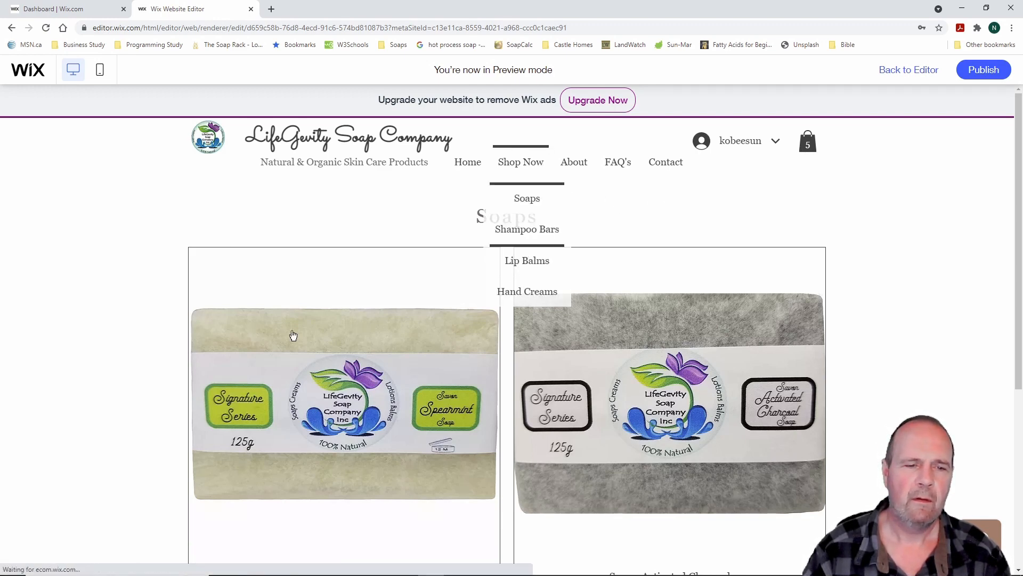
scroll(102, 348, "down", 3)
scroll(103, 348, "down", 1)
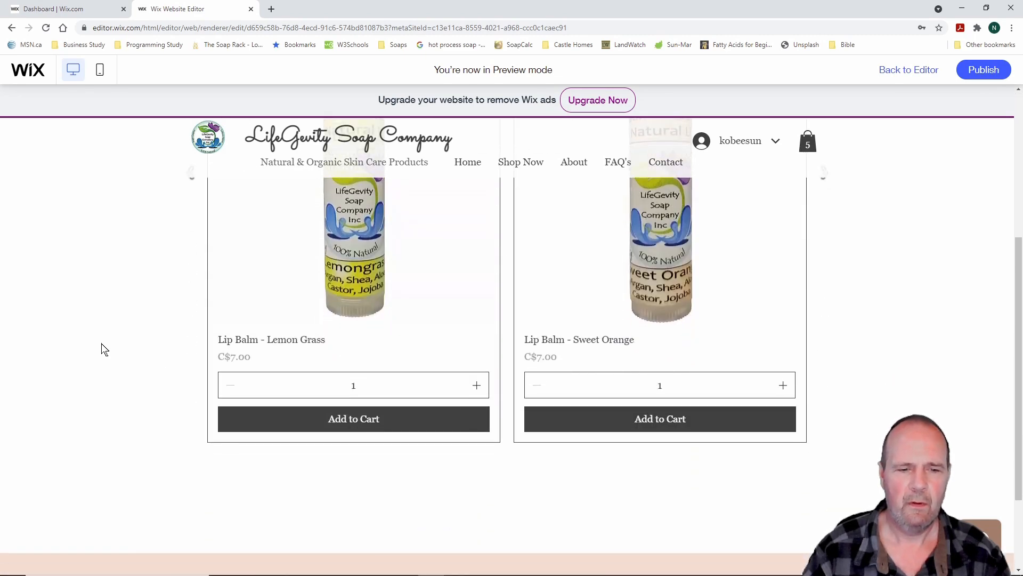
scroll(102, 348, "up", 5)
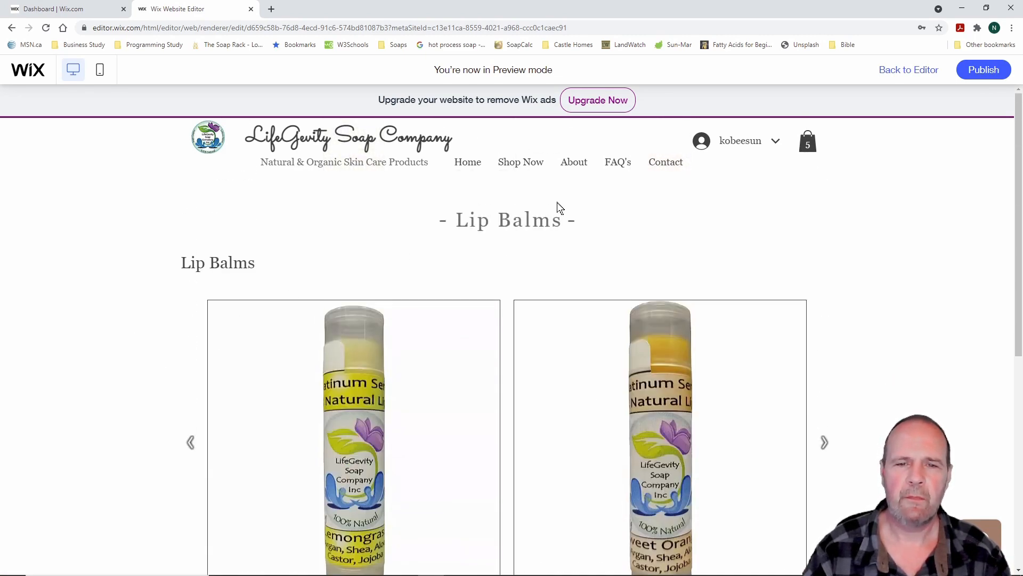
mouse_move(520, 167)
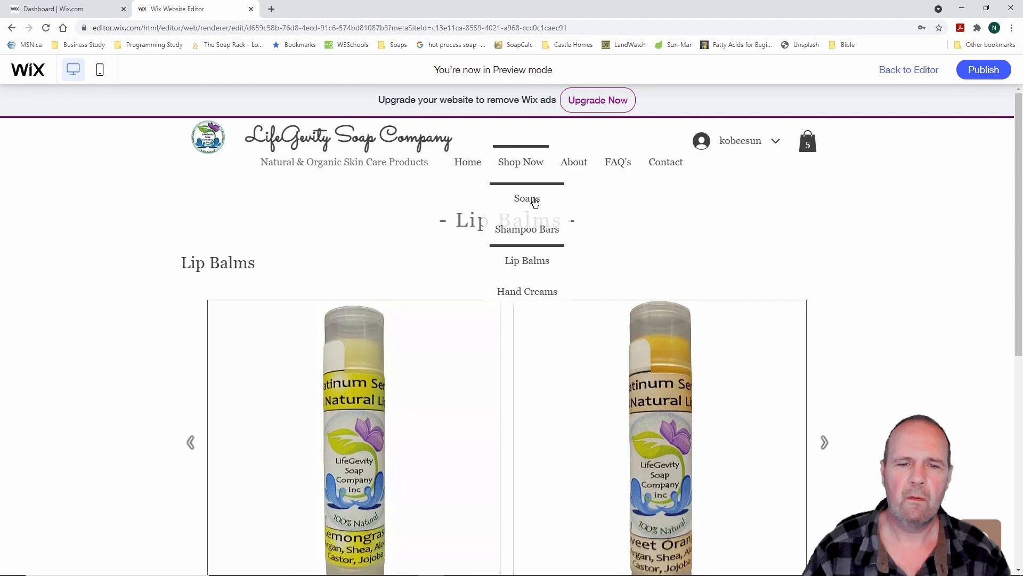
left_click(534, 233)
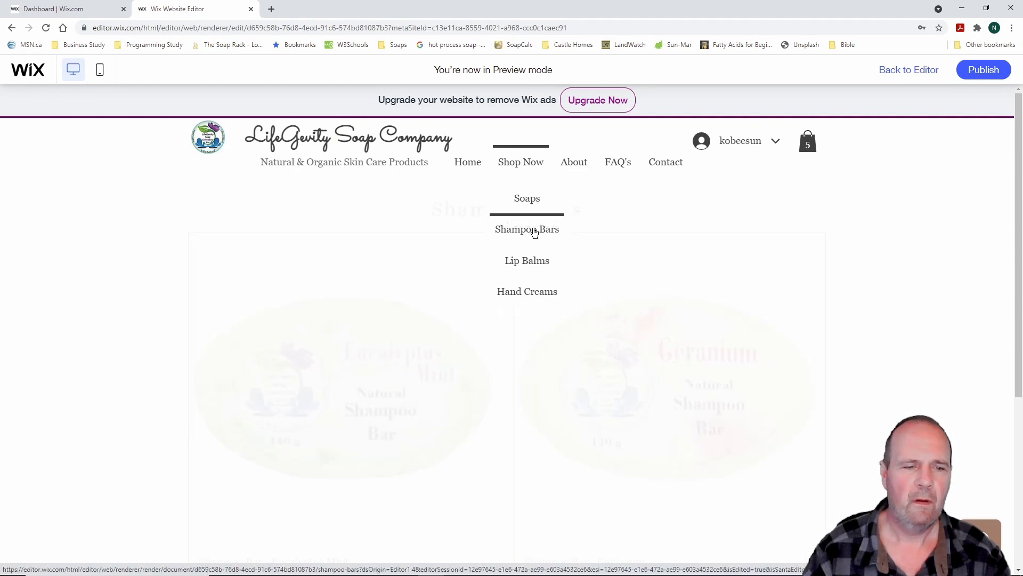
scroll(140, 356, "down", 3)
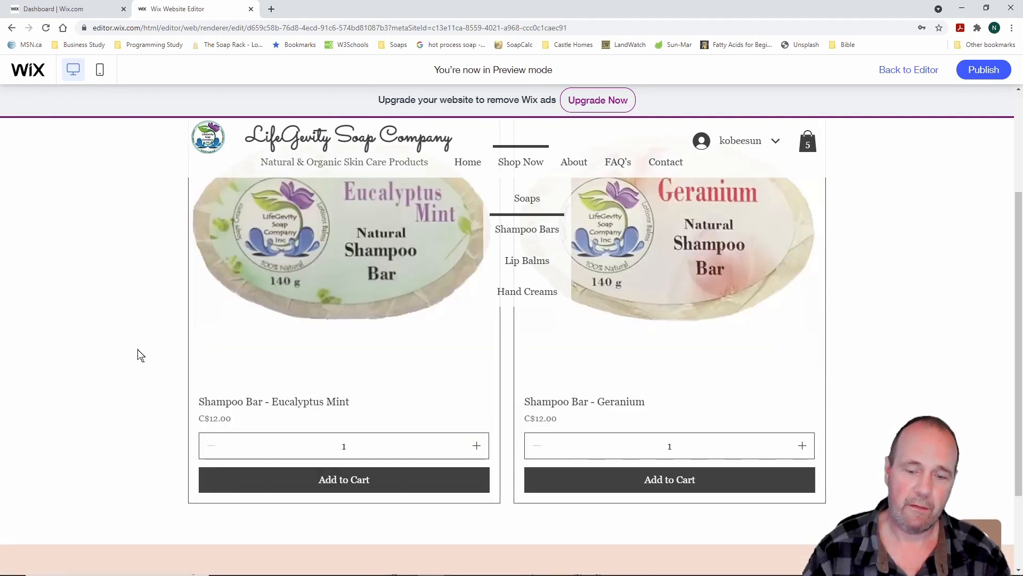
scroll(140, 356, "up", 3)
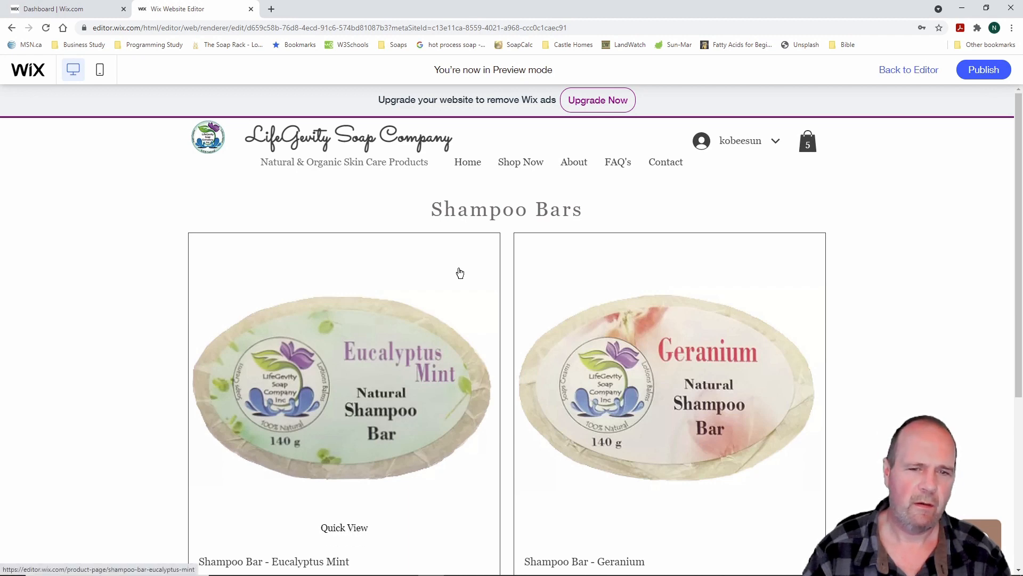
Scroll through the site's About page in the preview
mouse_move(561, 169)
left_click(580, 167)
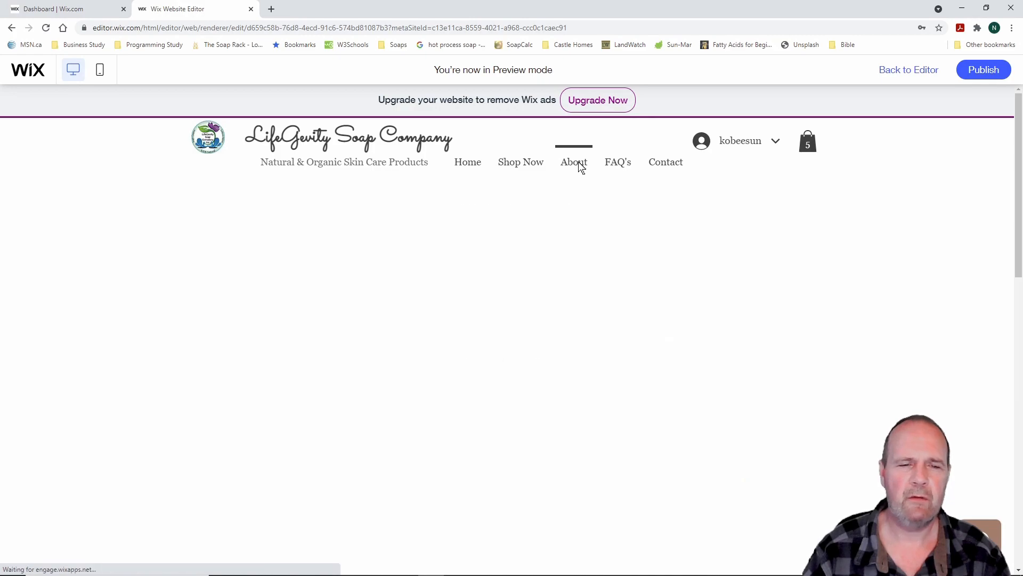
scroll(152, 347, "down", 4)
scroll(152, 348, "down", 7)
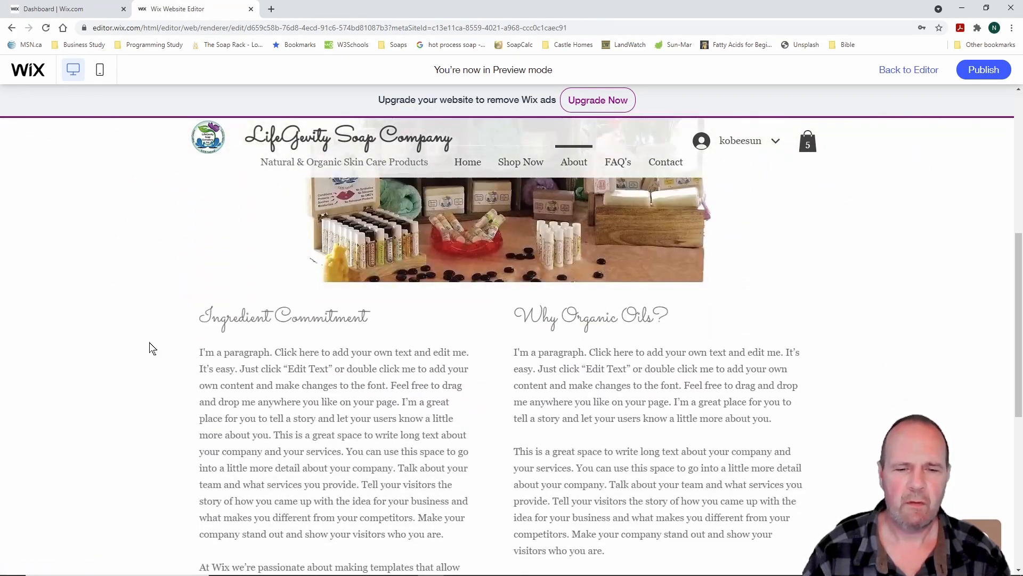
scroll(151, 348, "up", 10)
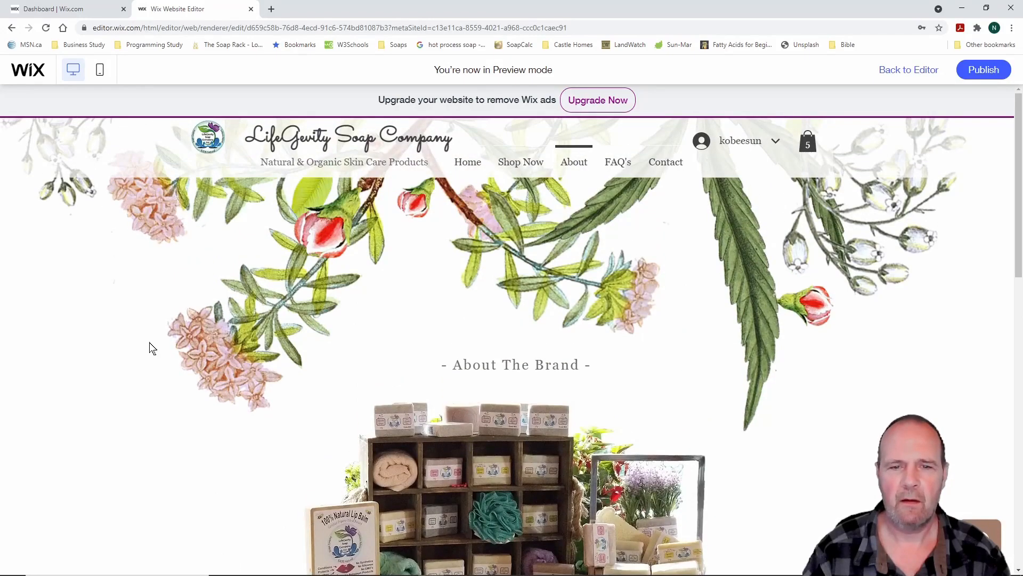
scroll(152, 348, "down", 3)
scroll(152, 348, "up", 3)
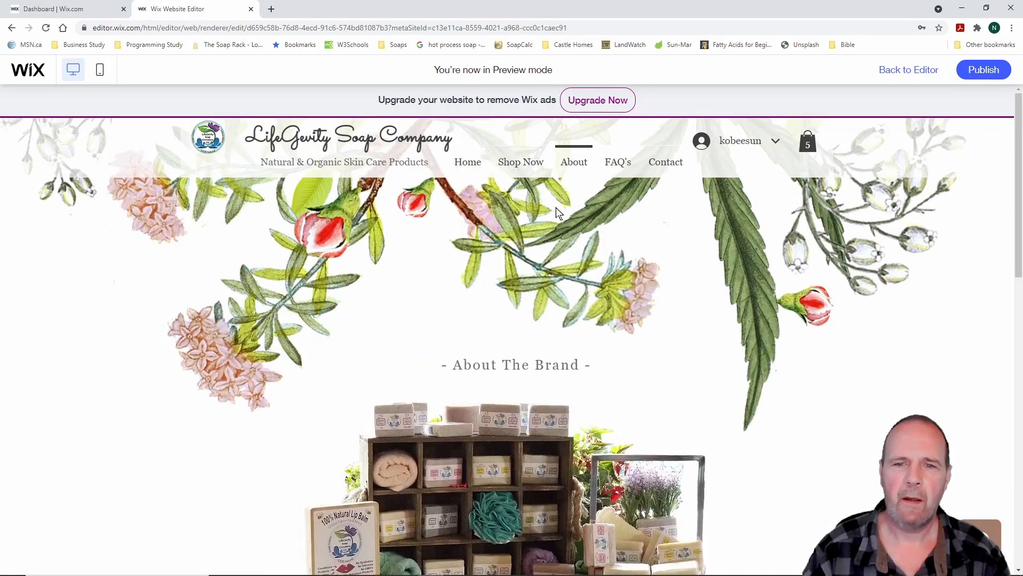
Look through the FAQ's page, then the Contact Us page and its inquiry form
left_click(619, 169)
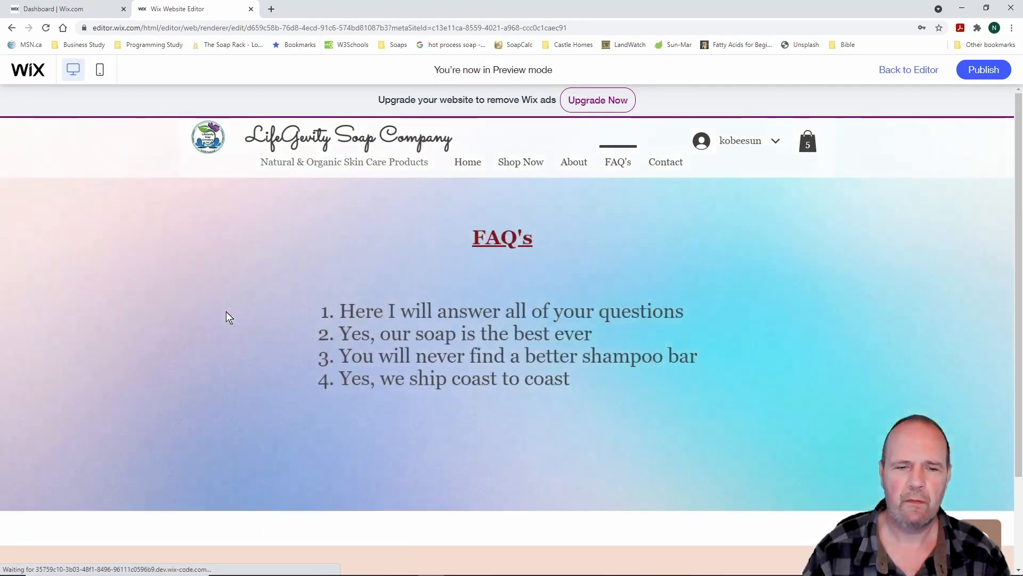
scroll(194, 309, "down", 2)
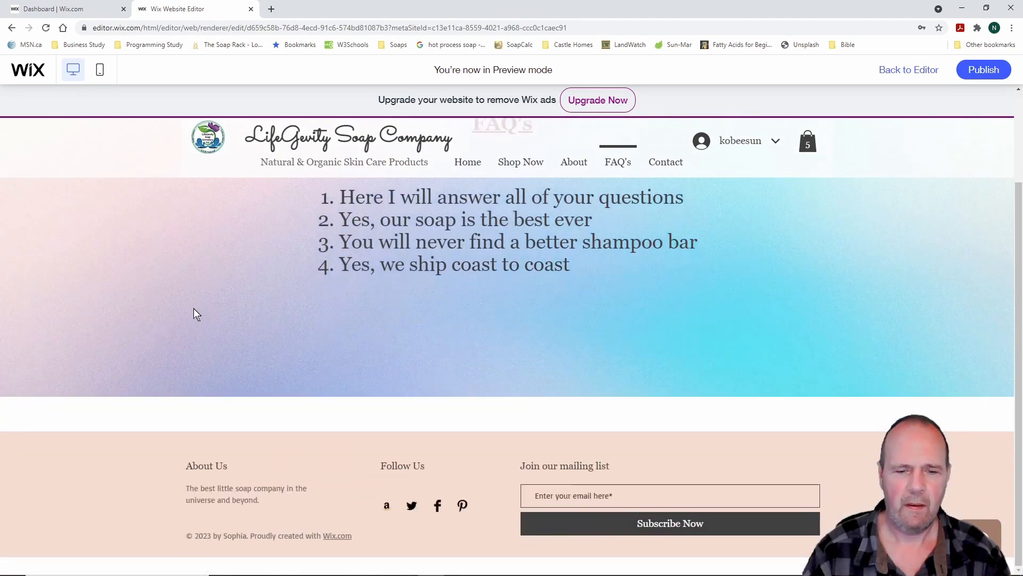
scroll(194, 309, "up", 2)
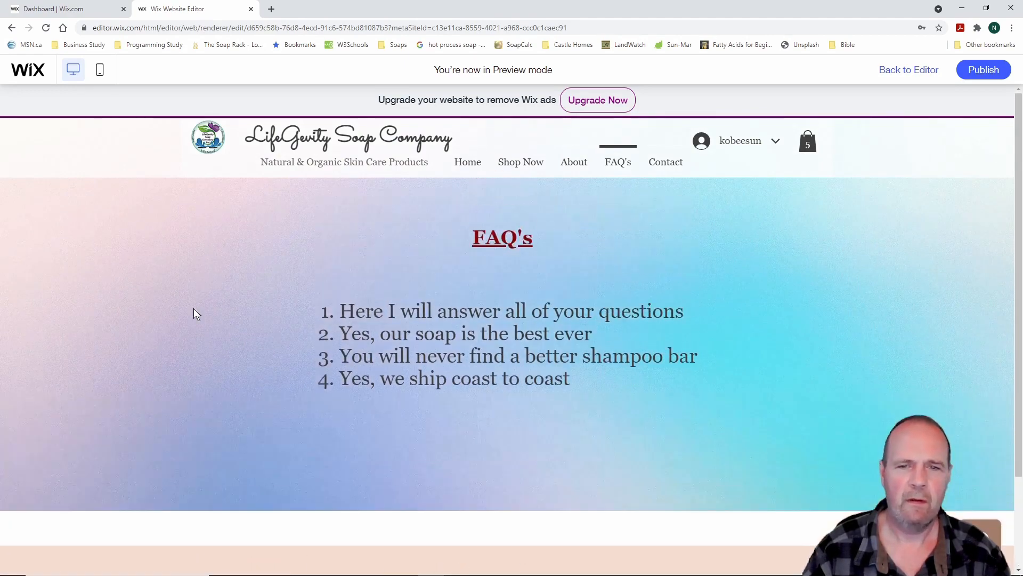
left_click(675, 166)
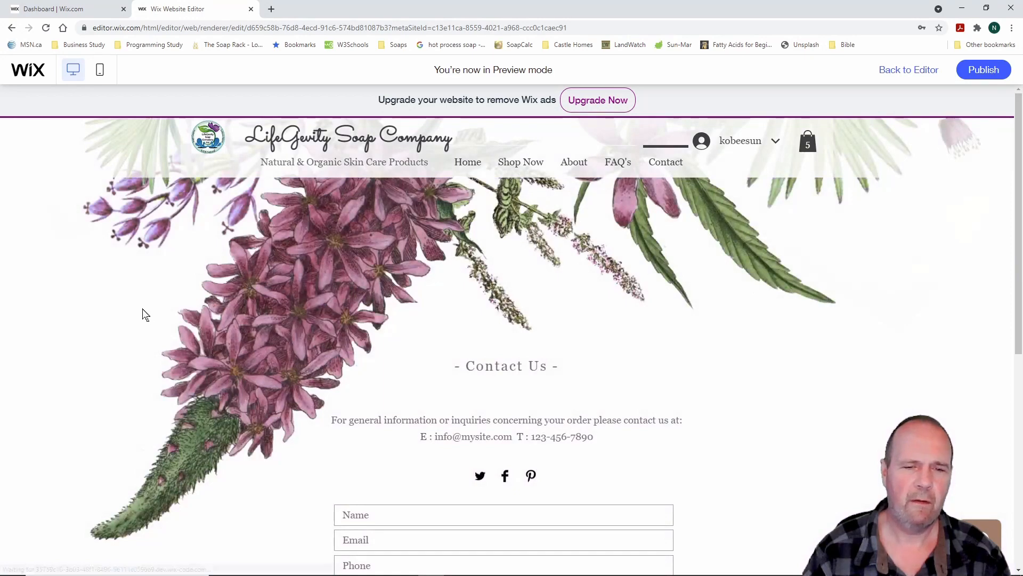
scroll(143, 311, "down", 5)
scroll(142, 315, "up", 6)
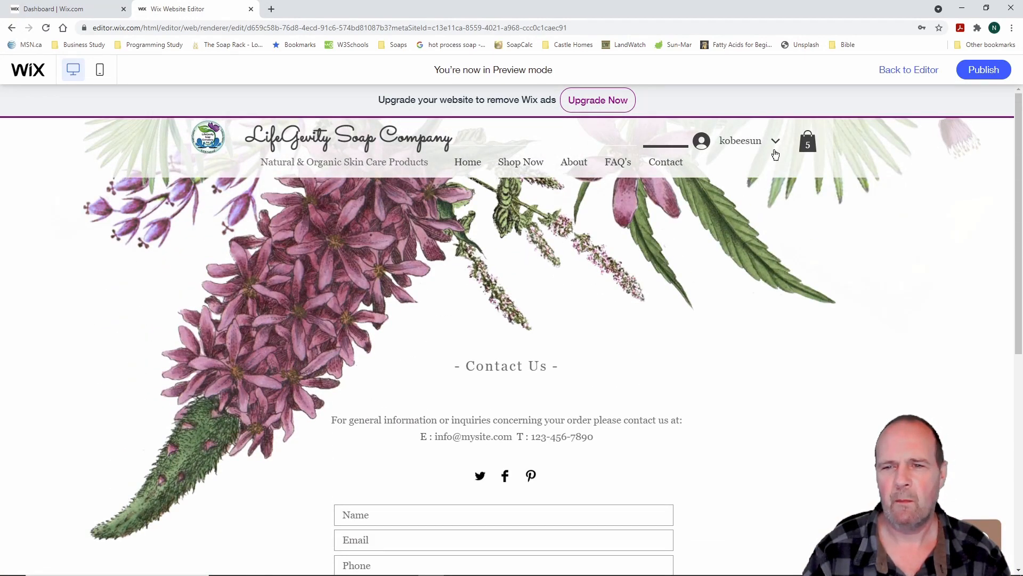
Check the account options, then show the cart panel with its C$52.00 subtotal
left_click(776, 141)
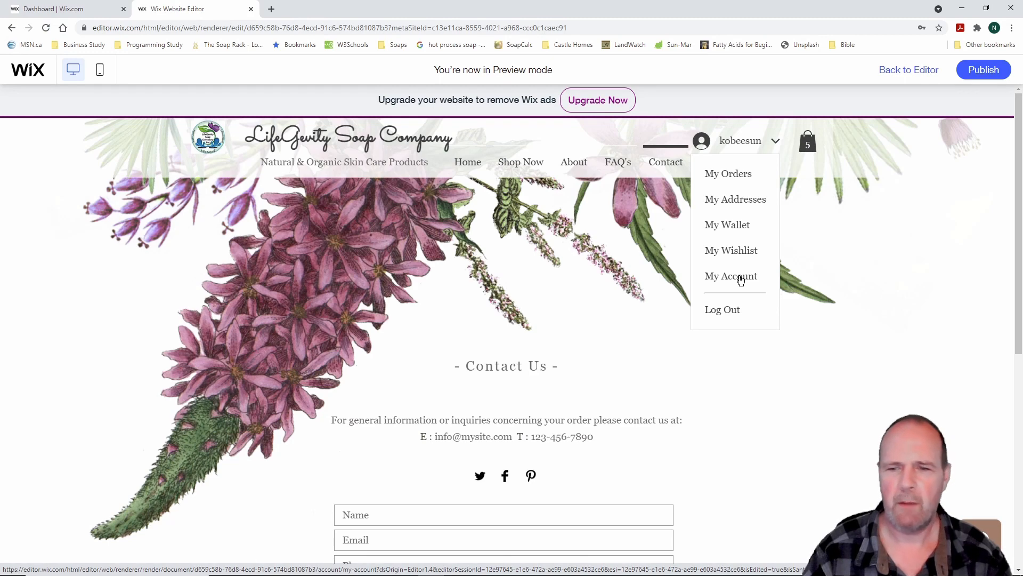
left_click(776, 142)
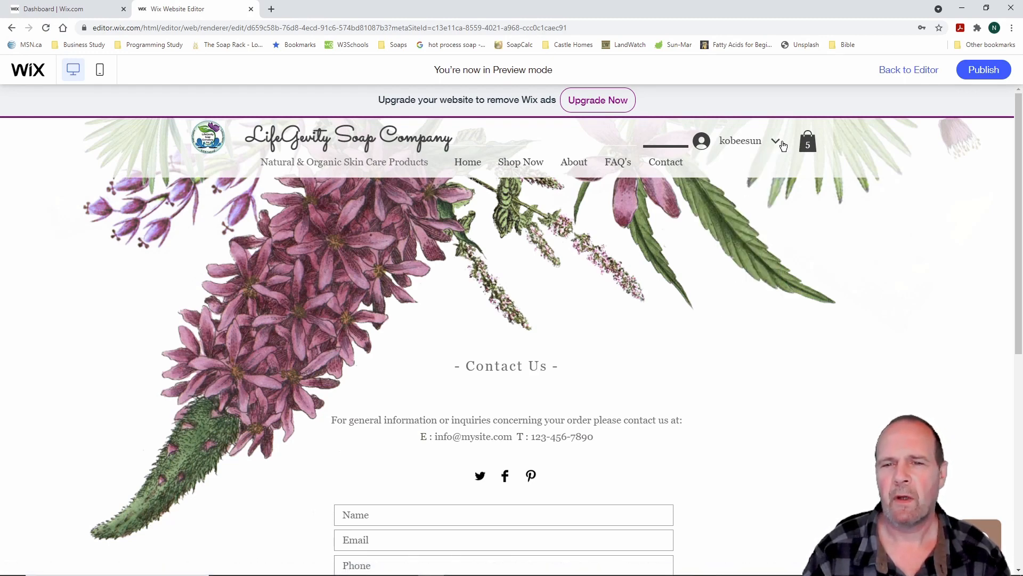
left_click(810, 147)
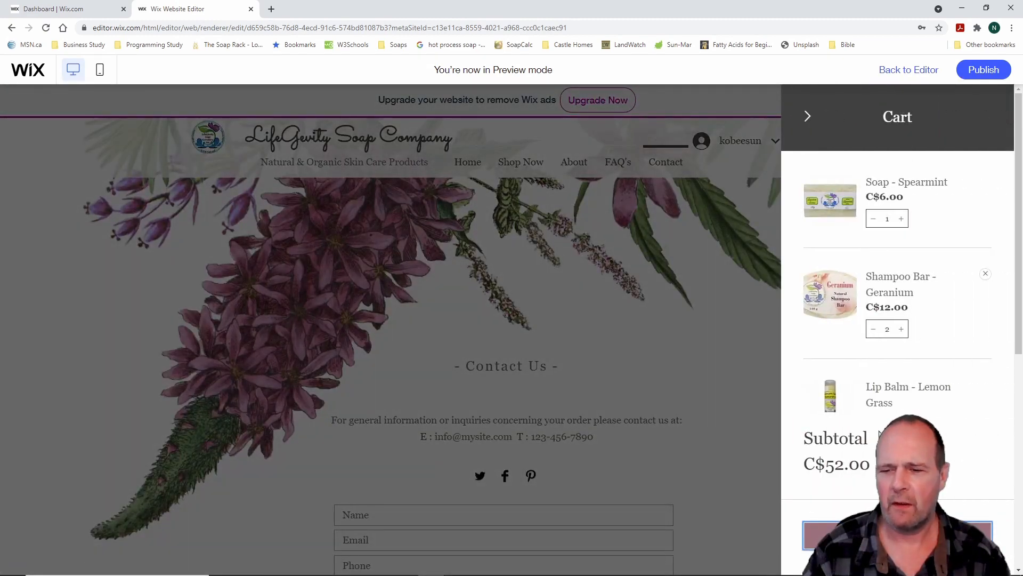
Review the My Cart page: four products, free shipping to Manitoba, C$52.00 total
left_click(898, 535)
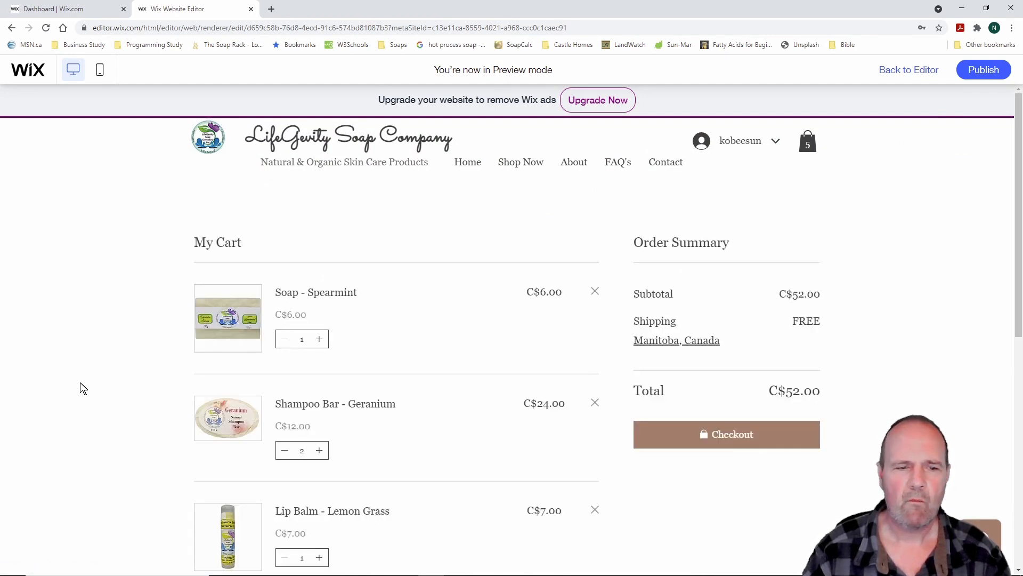
scroll(83, 388, "down", 6)
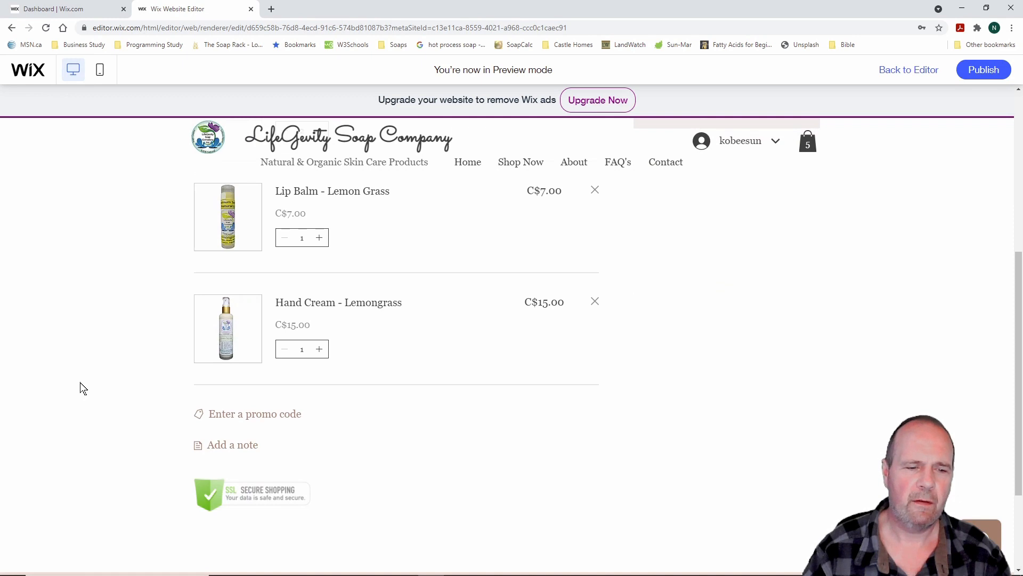
scroll(83, 388, "down", 2)
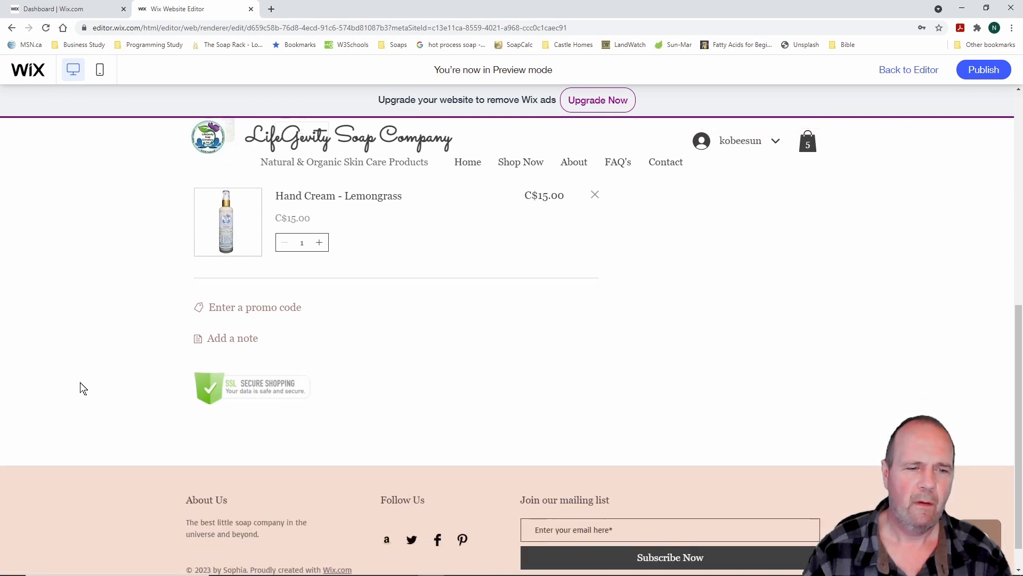
scroll(84, 388, "up", 7)
scroll(83, 388, "down", 3)
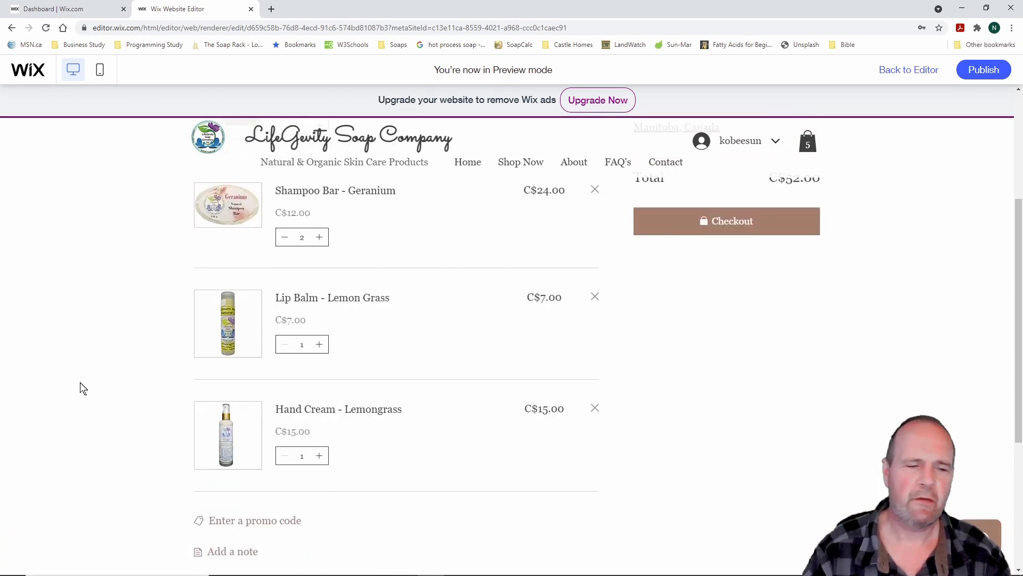
scroll(86, 391, "down", 1)
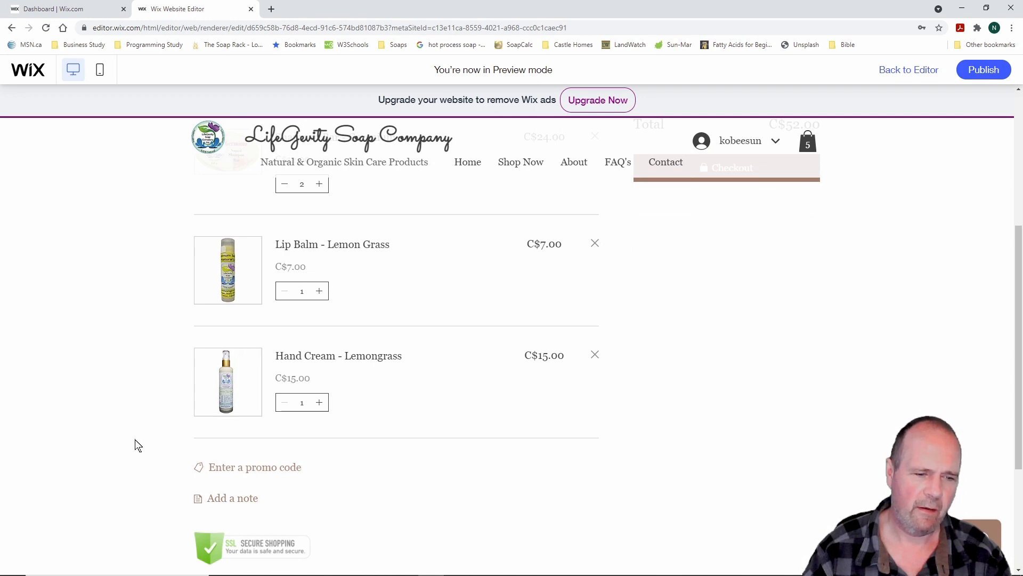
scroll(138, 446, "down", 2)
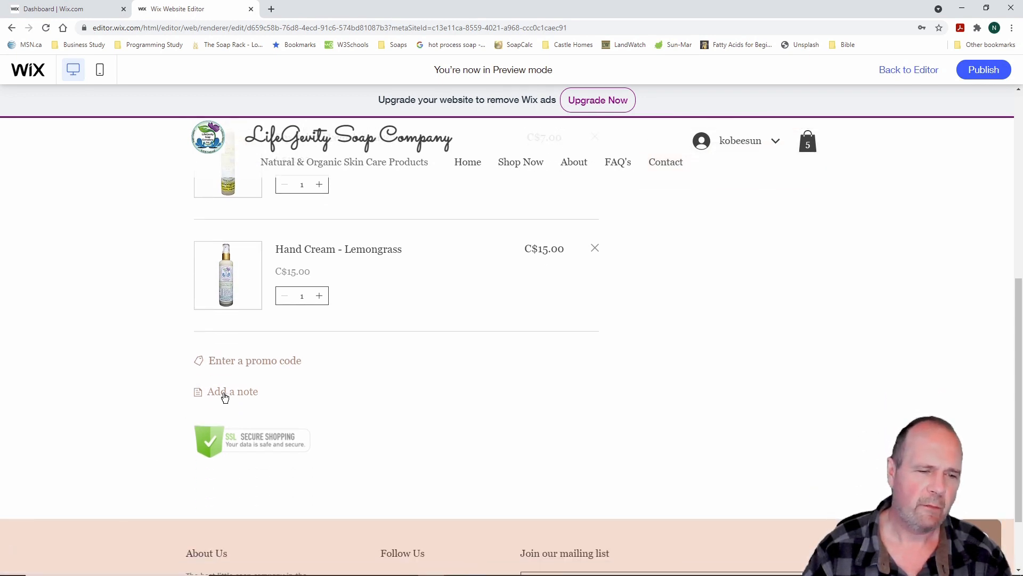
scroll(114, 379, "up", 7)
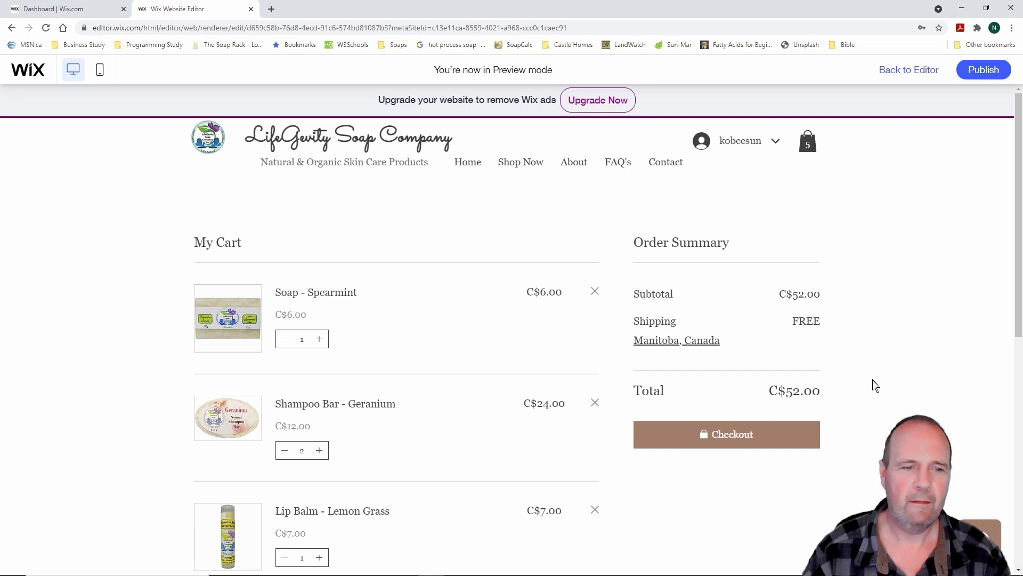
scroll(876, 386, "down", 1)
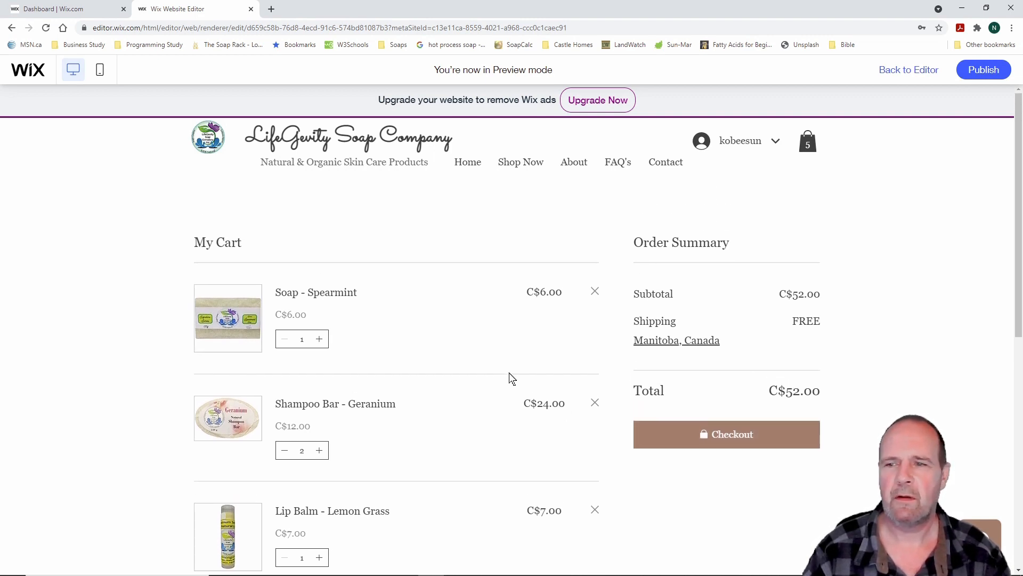
scroll(512, 378, "down", 8)
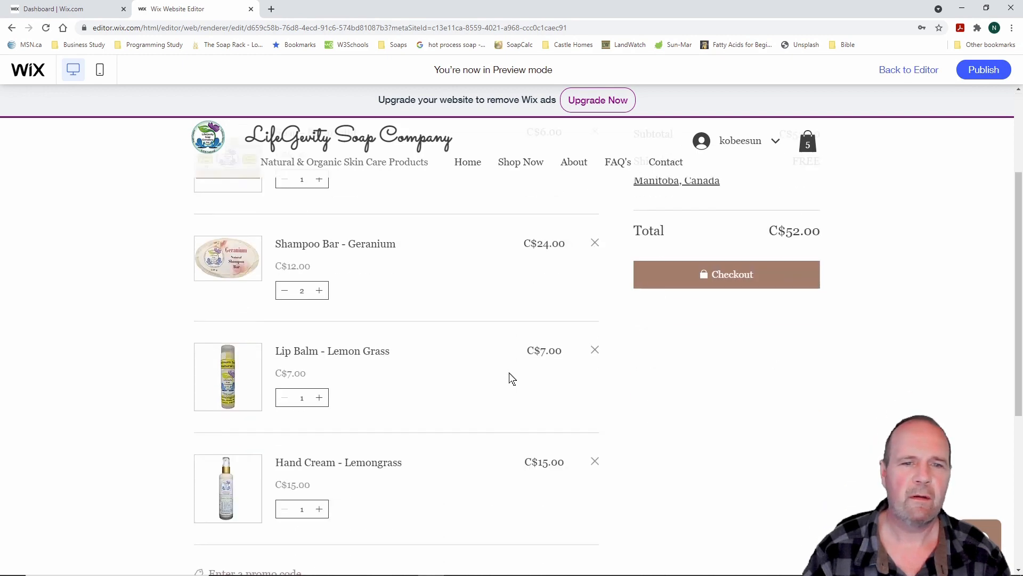
scroll(512, 378, "up", 6)
scroll(512, 378, "up", 2)
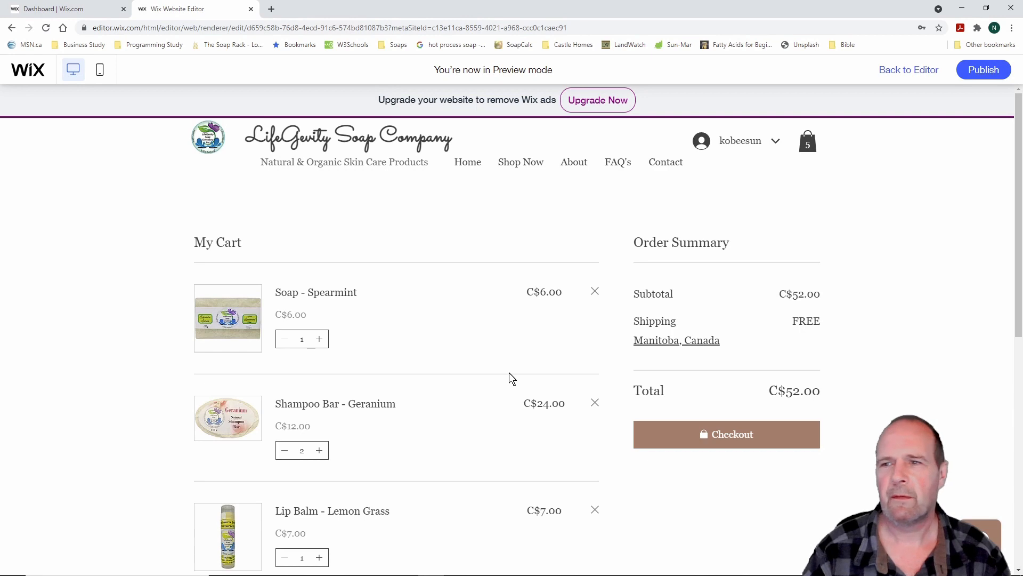
Exit preview, switch the editor to the Lip Balms store page, and select its slider gallery
left_click(909, 70)
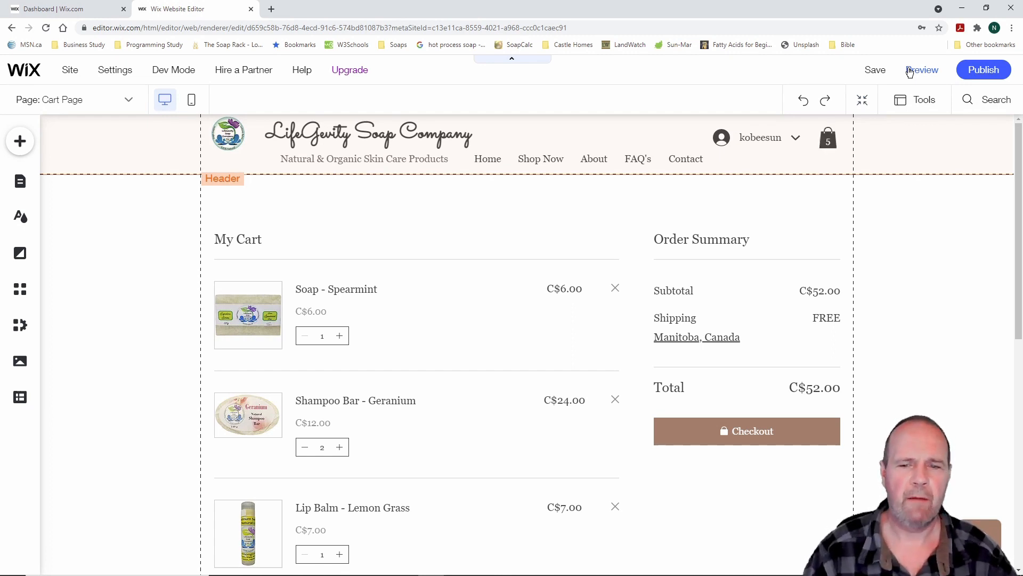
left_click(27, 182)
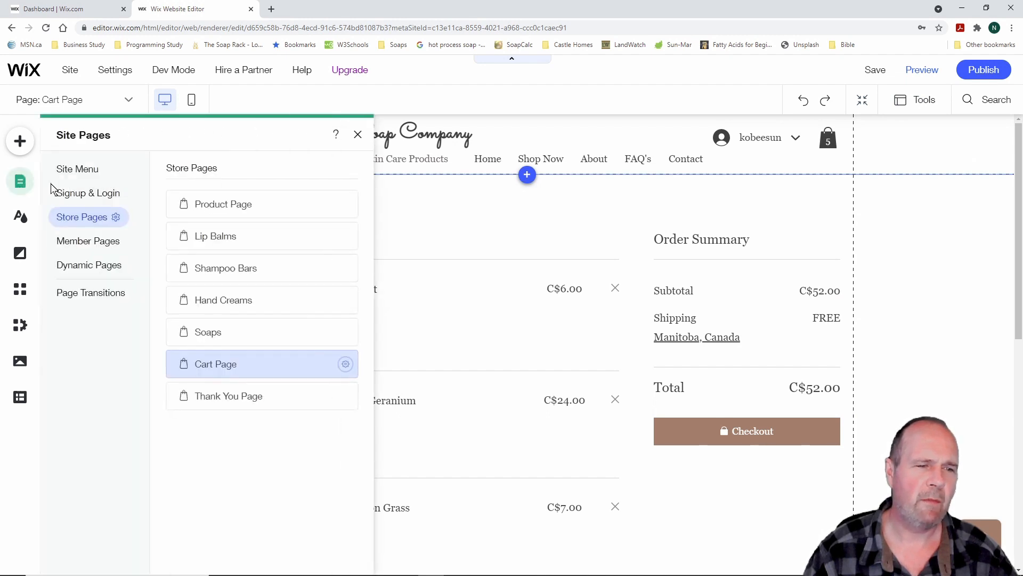
left_click(251, 238)
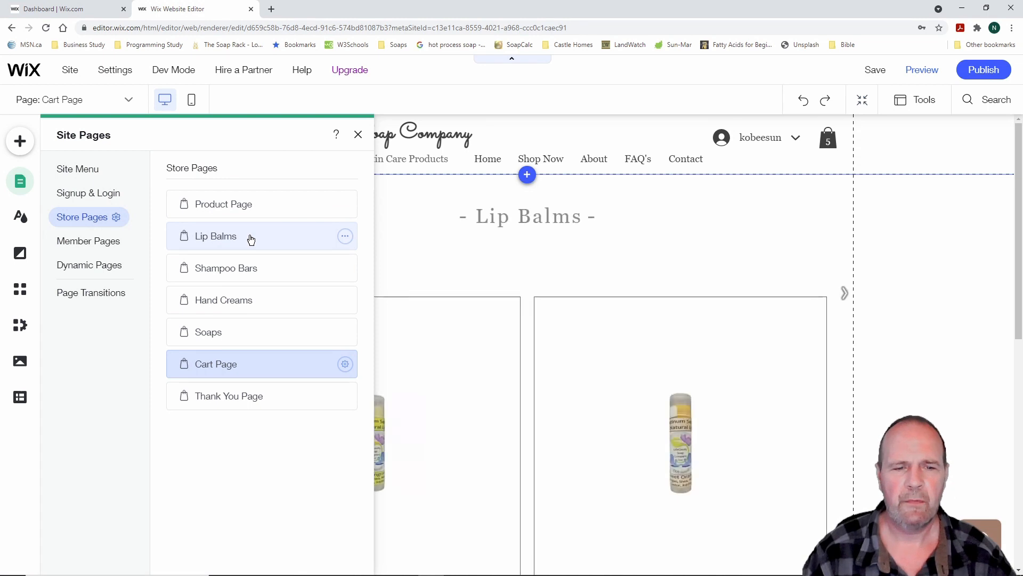
left_click(523, 282)
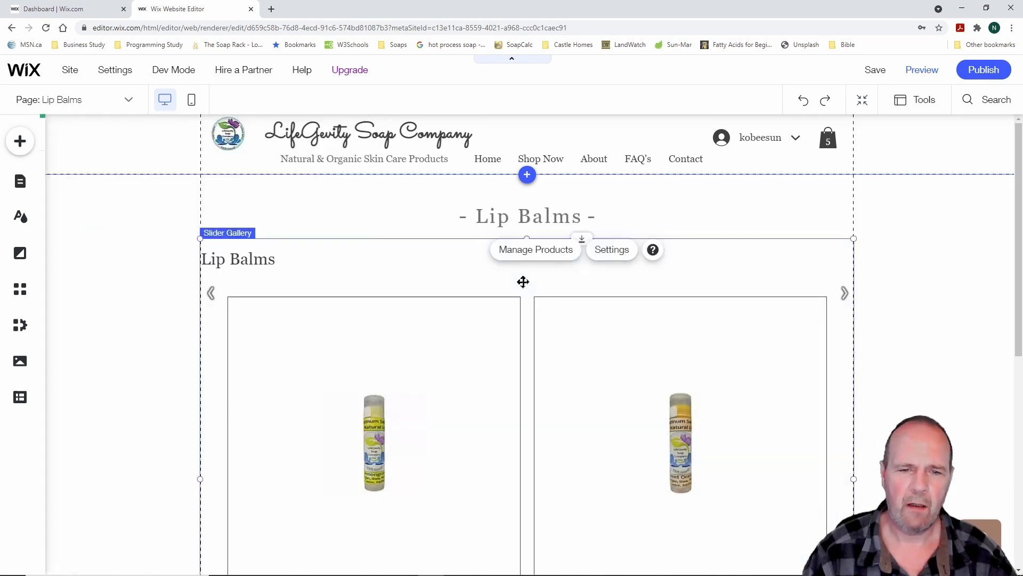
Centre the Lip Balms gallery's product name/price text and its title in the Layout settings
left_click(611, 250)
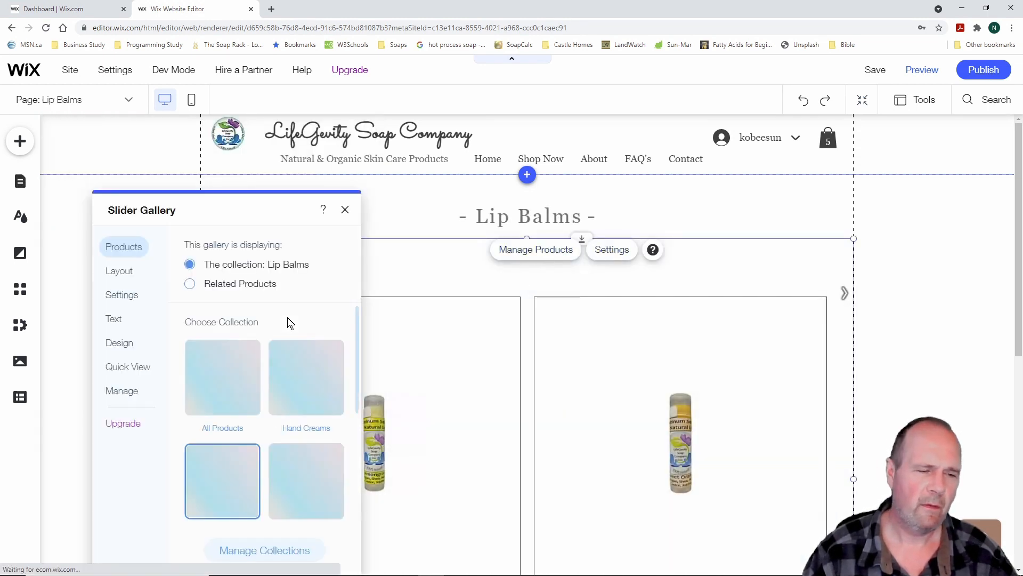
left_click(125, 271)
scroll(320, 448, "down", 6)
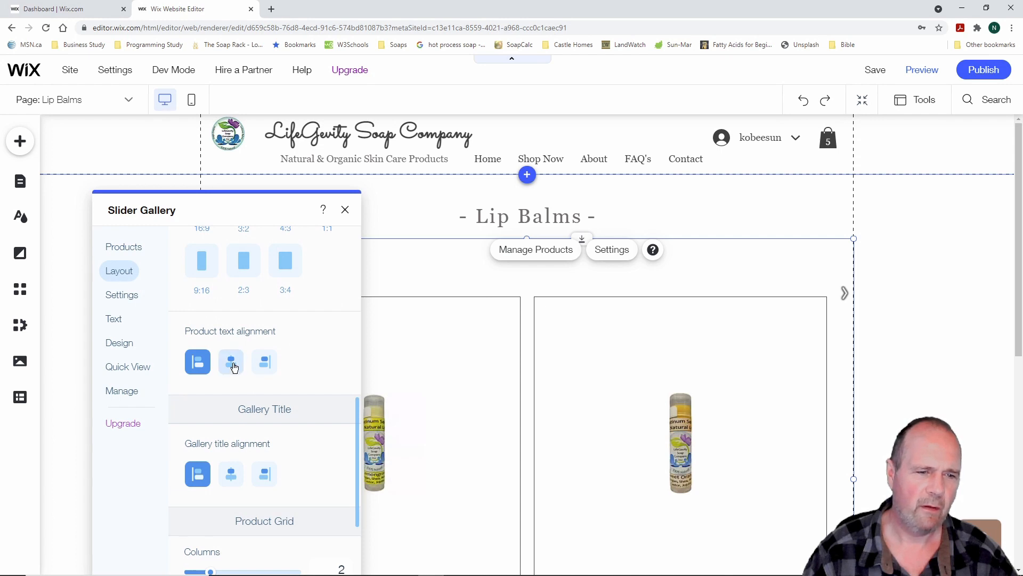
left_click(233, 367)
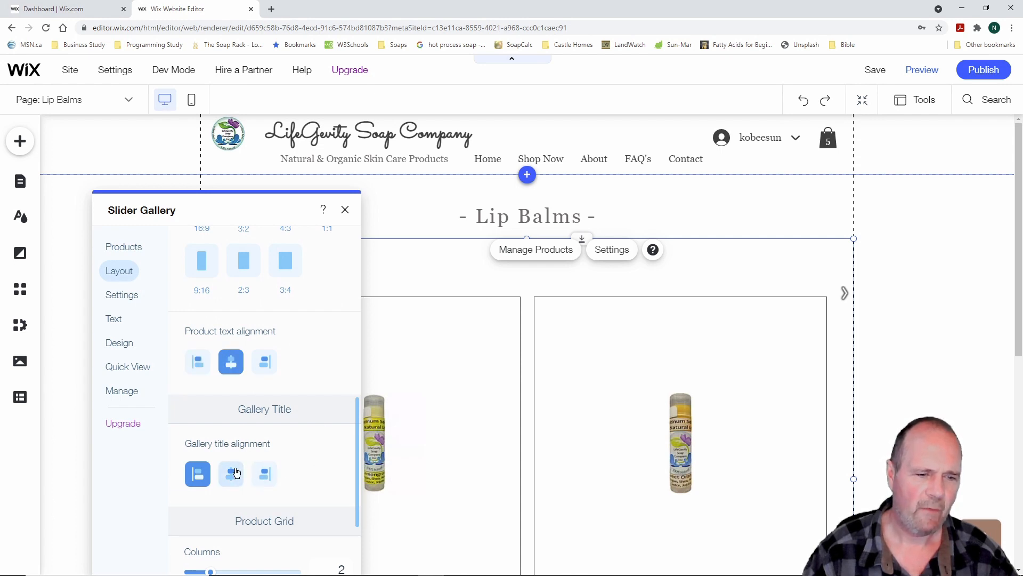
left_click(230, 474)
scroll(327, 466, "down", 2)
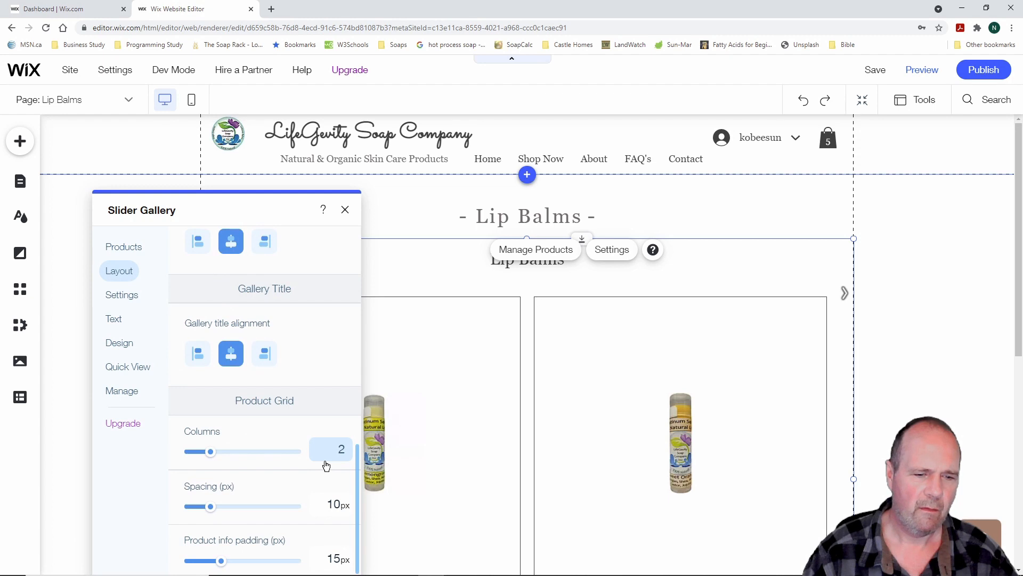
scroll(326, 466, "up", 6)
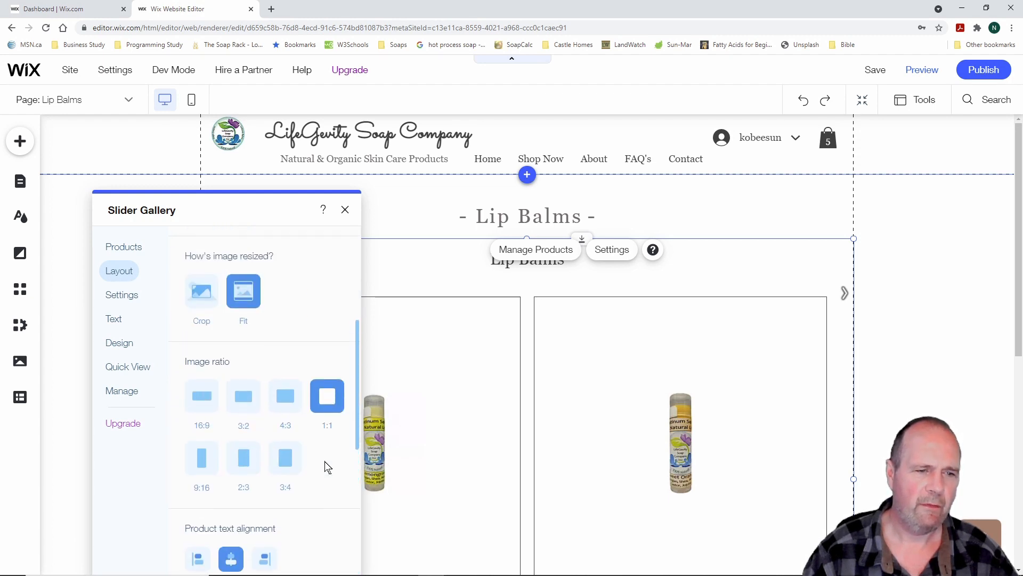
scroll(327, 466, "up", 1)
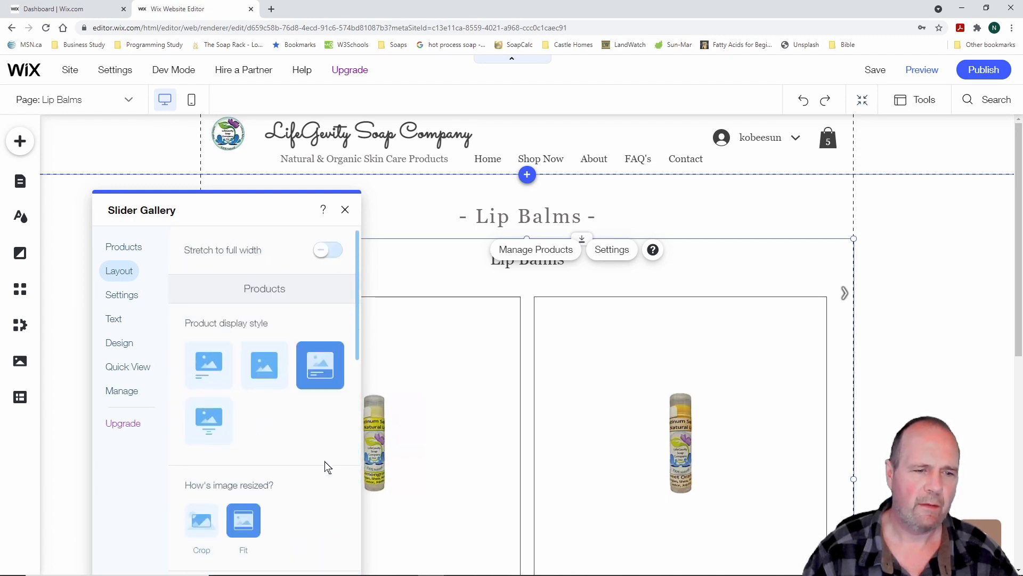
Turn on the name & price divider for the gallery's products
left_click(122, 296)
scroll(297, 423, "down", 3)
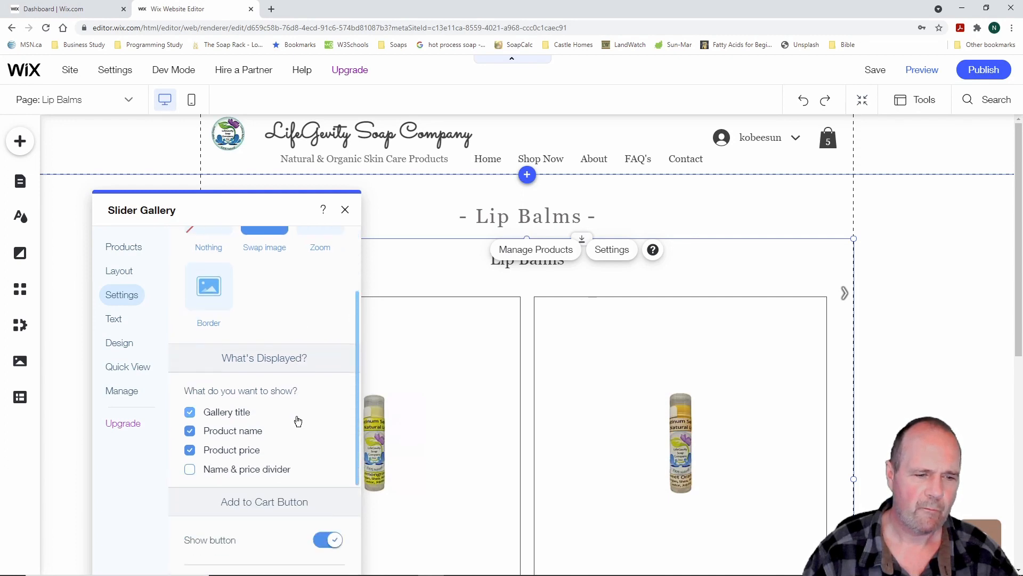
scroll(279, 425, "up", 1)
scroll(292, 429, "down", 2)
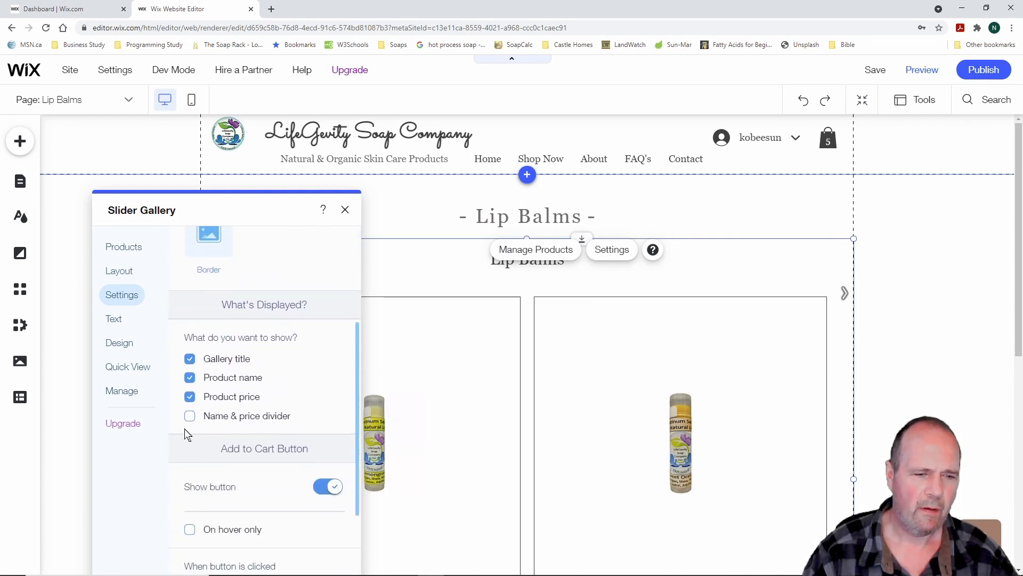
left_click(191, 421)
scroll(307, 427, "down", 2)
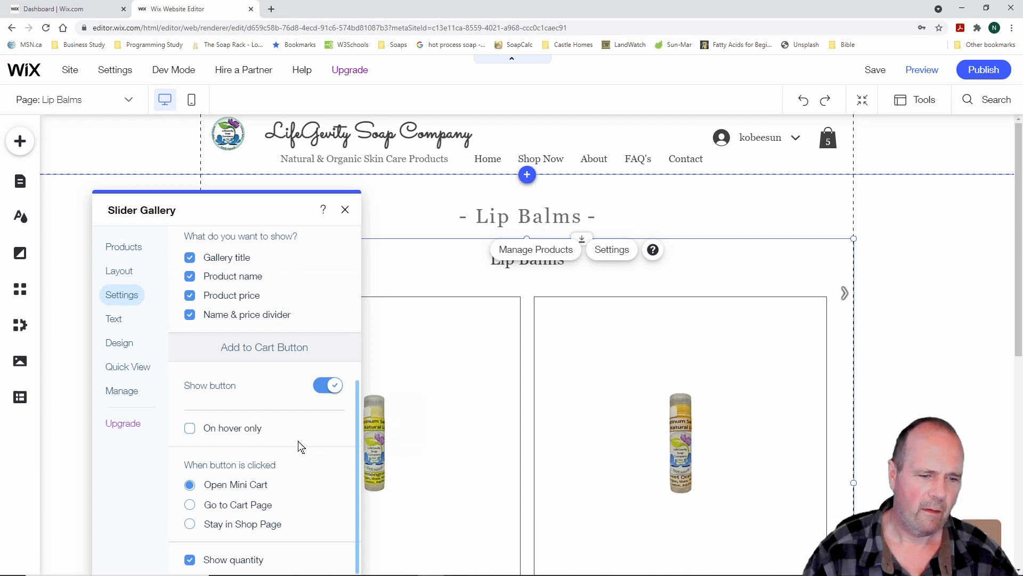
scroll(298, 447, "up", 5)
left_click(344, 209)
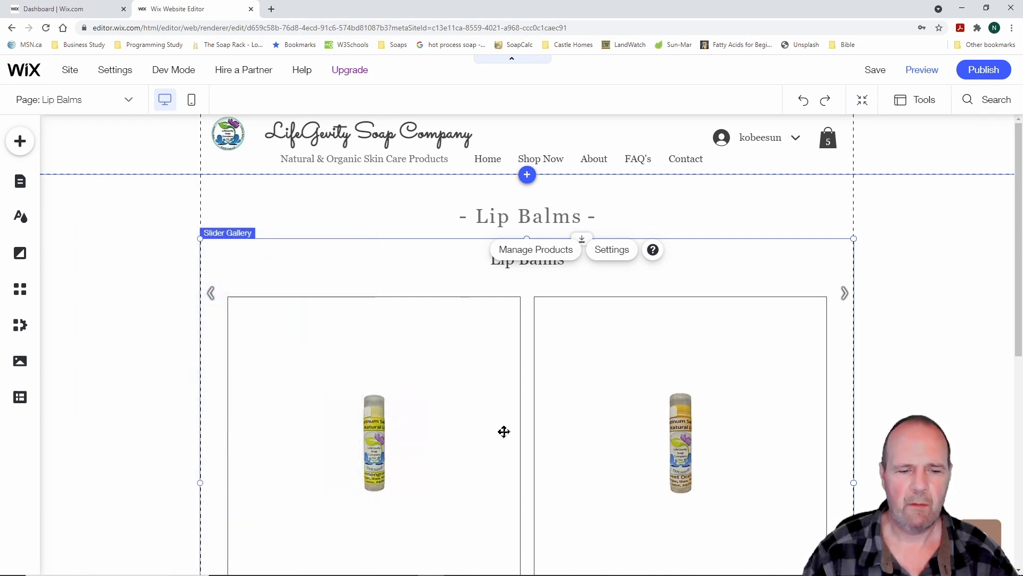
scroll(509, 428, "down", 3)
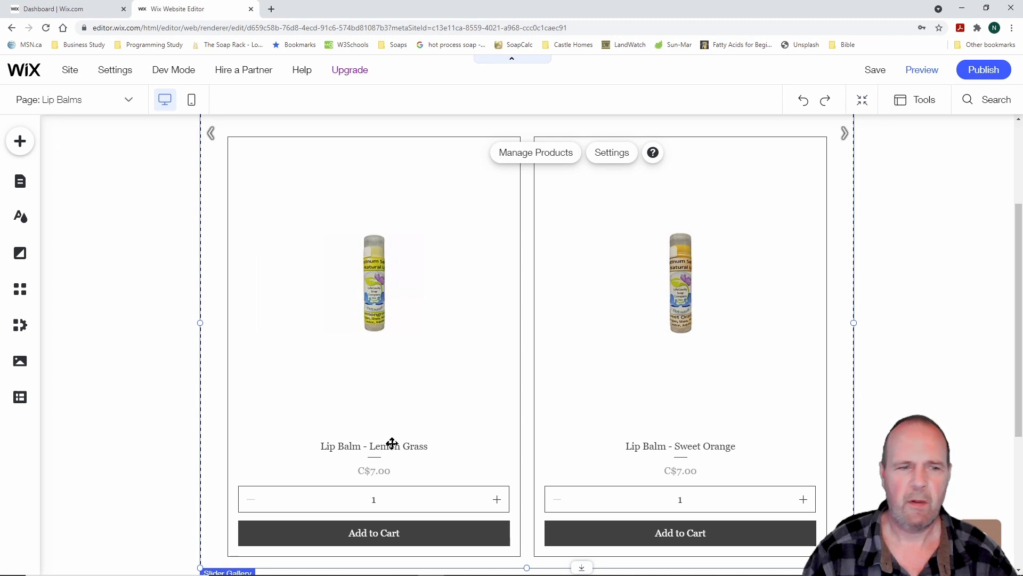
scroll(123, 349, "up", 3)
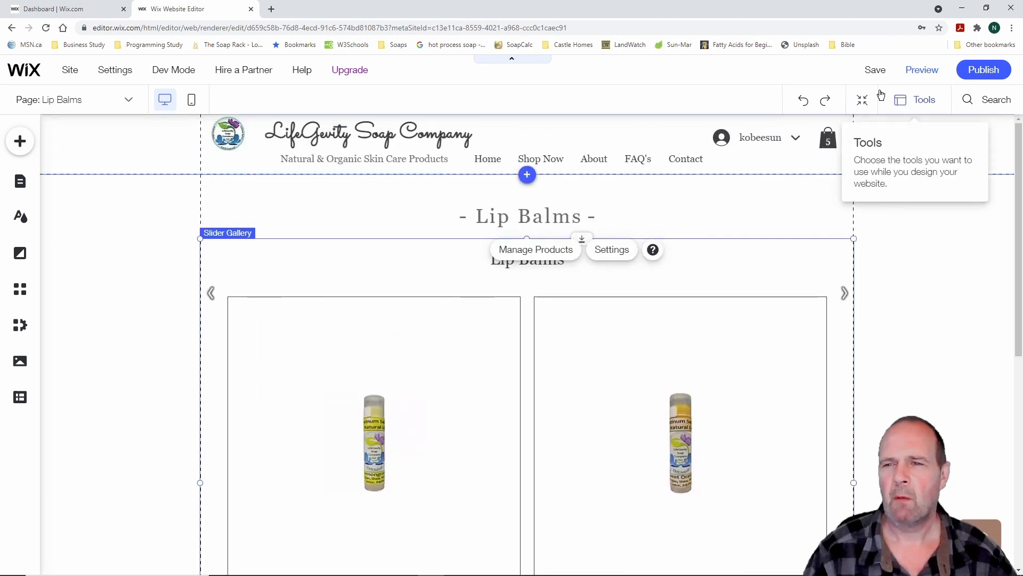
Save the site and dismiss the 'Your Site Is Saved' confirmation
left_click(875, 71)
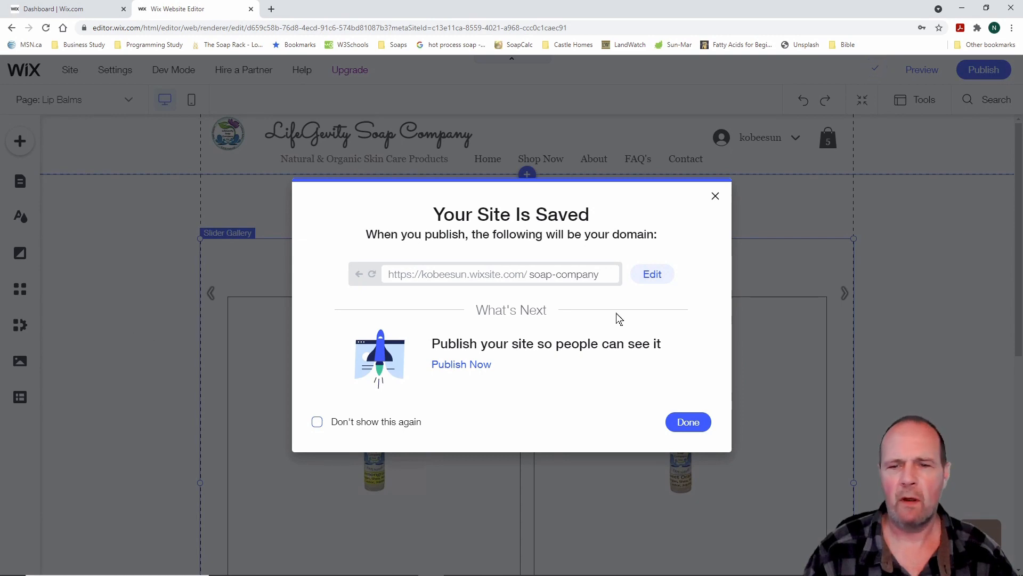
left_click(688, 422)
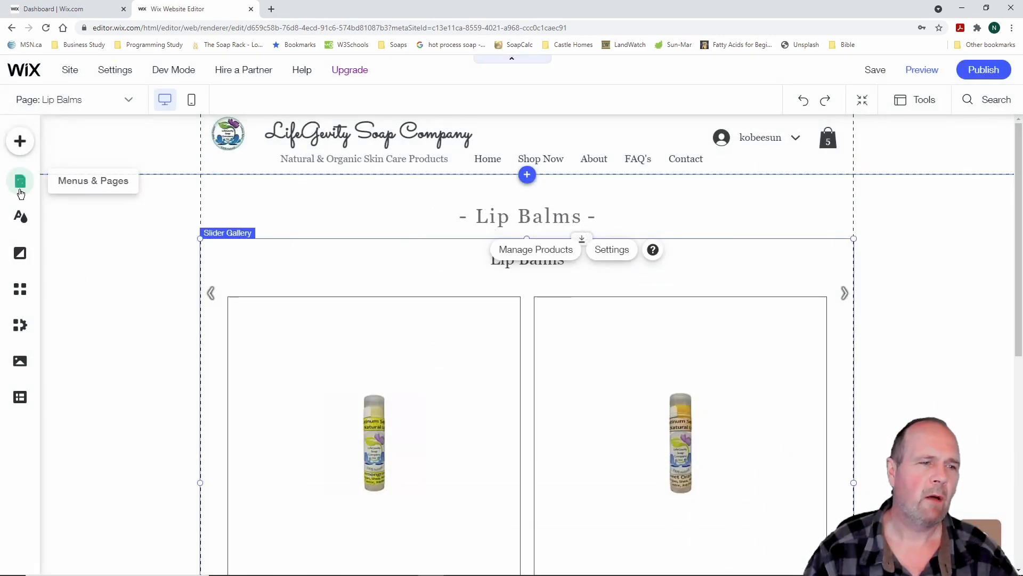
Deselect the gallery and pick Home from the Site Menu page list
left_click(52, 187)
left_click(19, 181)
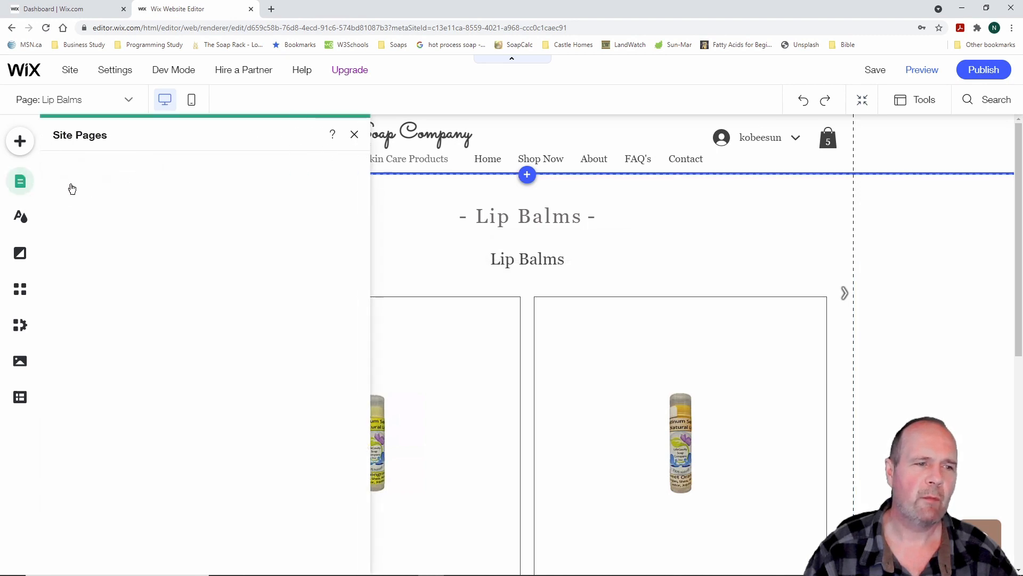
left_click(24, 184)
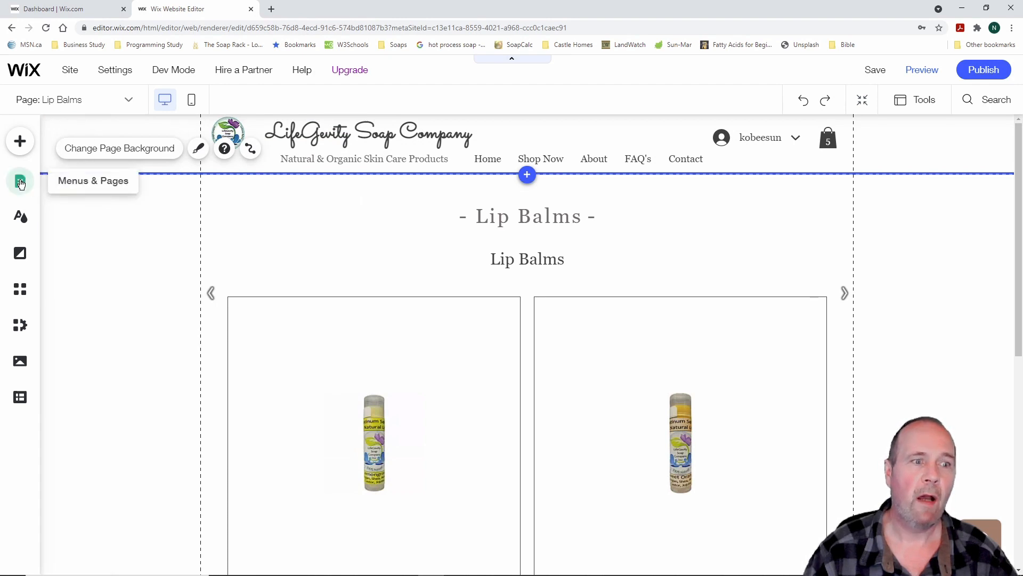
left_click(20, 182)
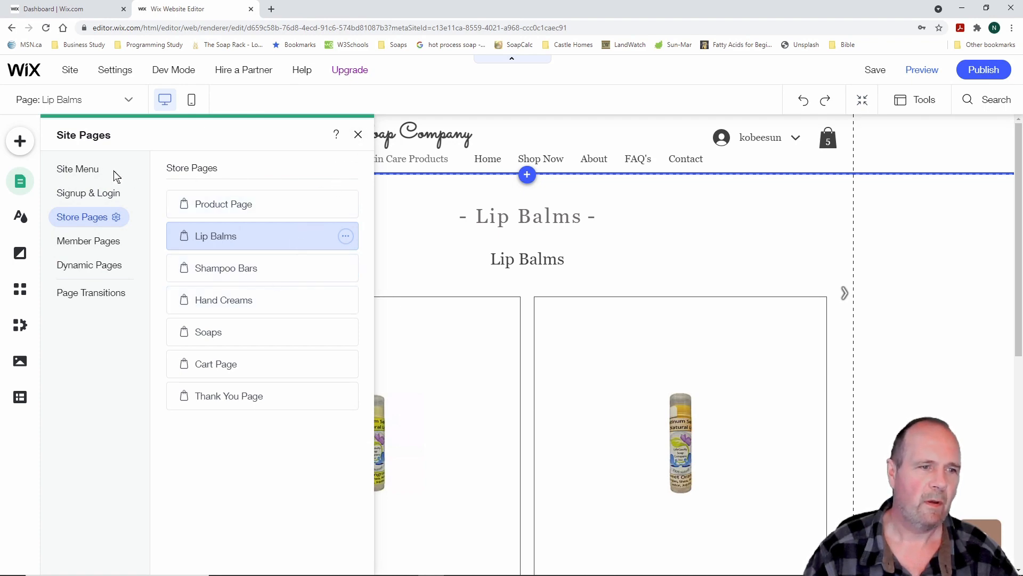
left_click(87, 169)
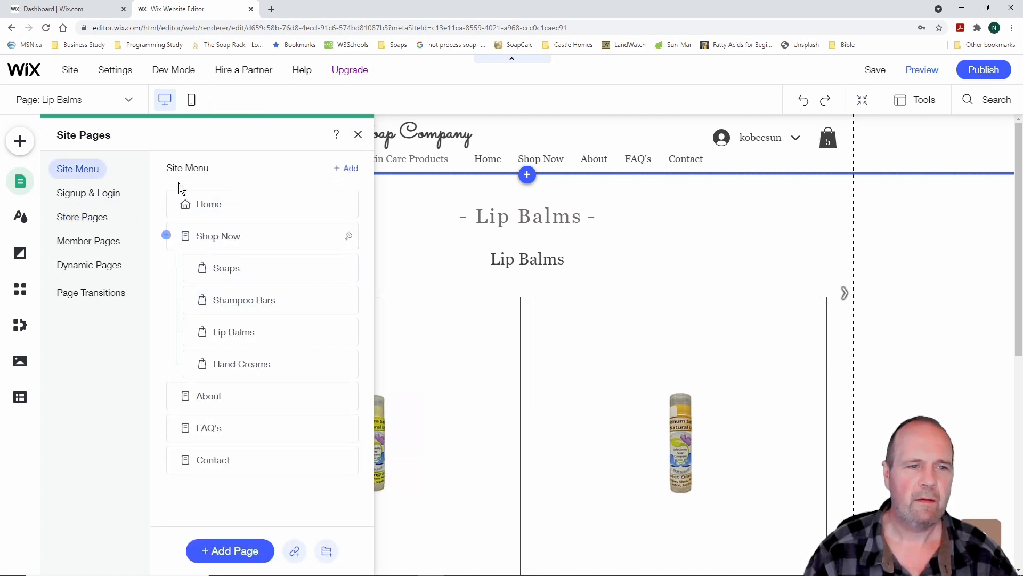
left_click(225, 206)
left_click(358, 134)
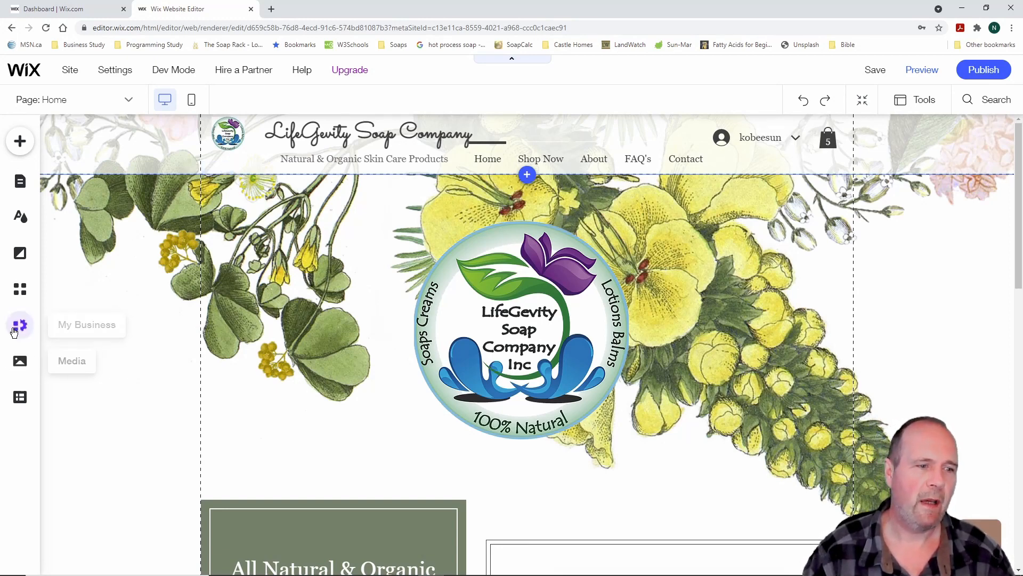
left_click(20, 289)
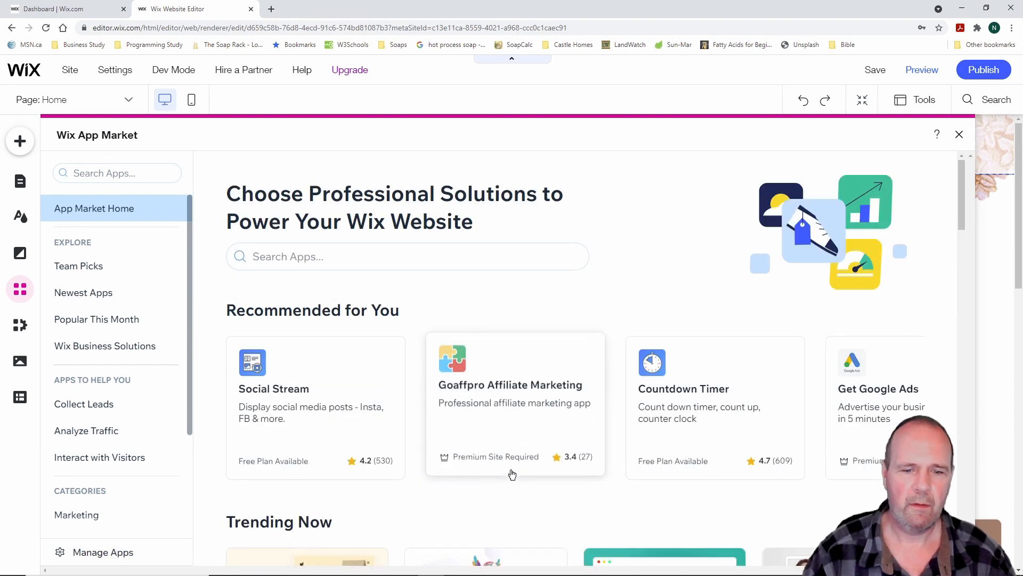
scroll(513, 479, "down", 9)
scroll(513, 473, "up", 10)
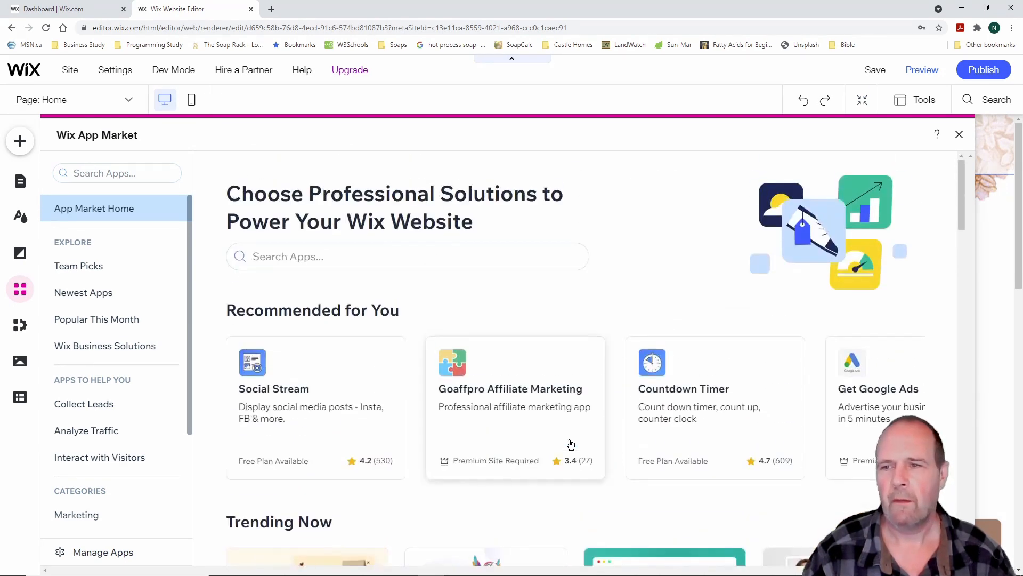
left_click(960, 136)
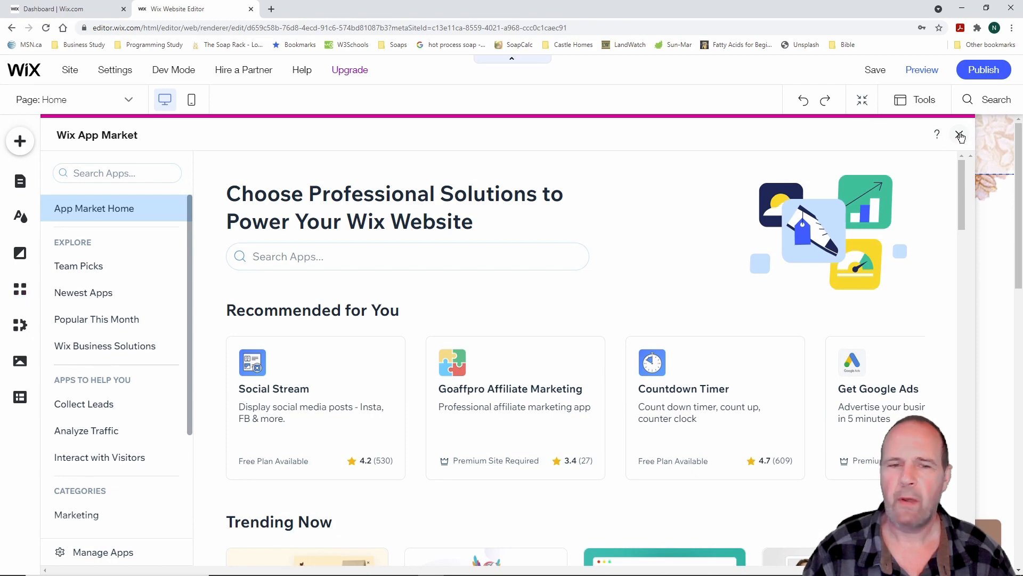
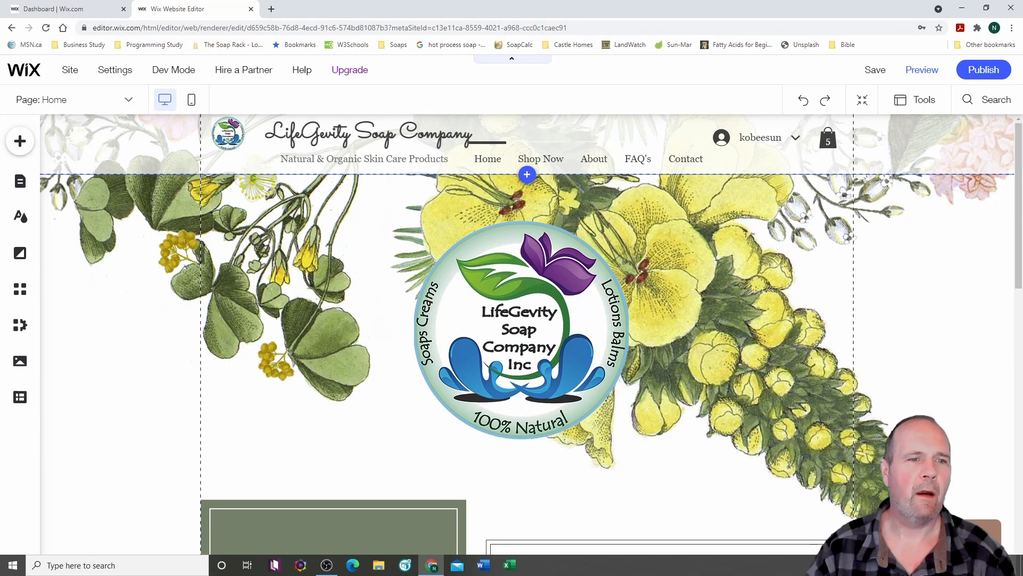
Clear the current selection and switch the LifeGevity site editor to its mobile layout
left_click_drag(147, 84, 218, 118)
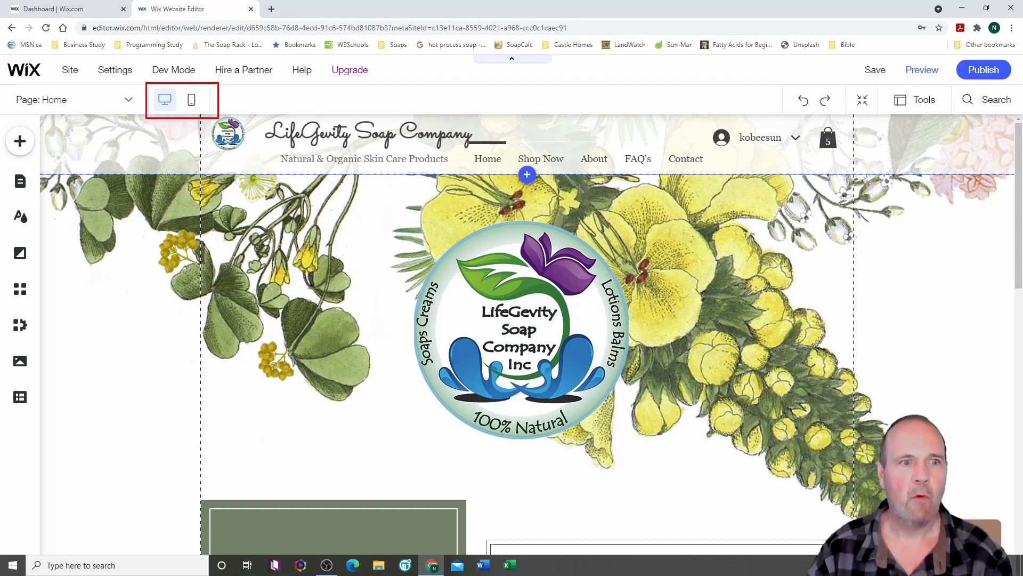
key("Escape")
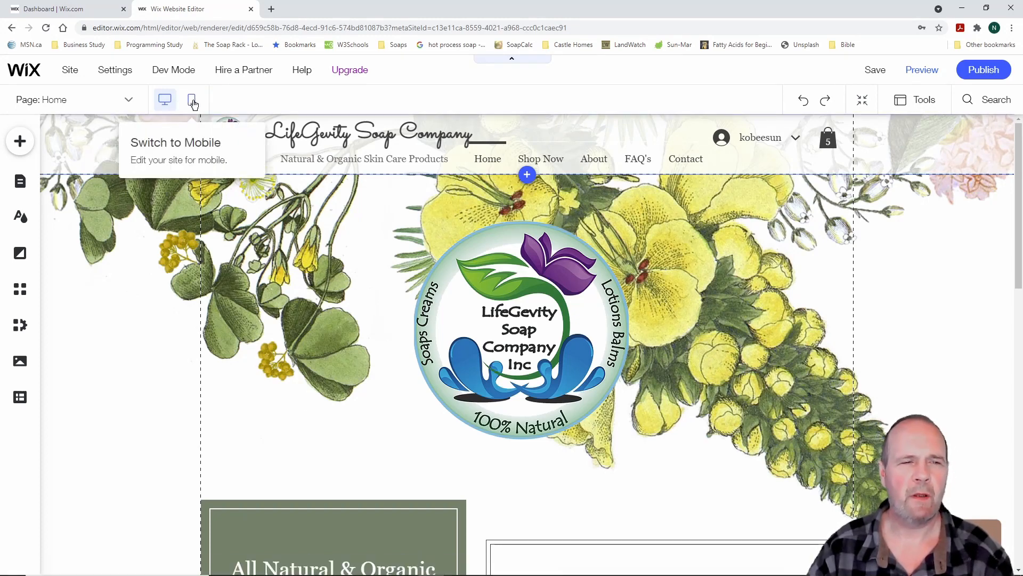
left_click(192, 100)
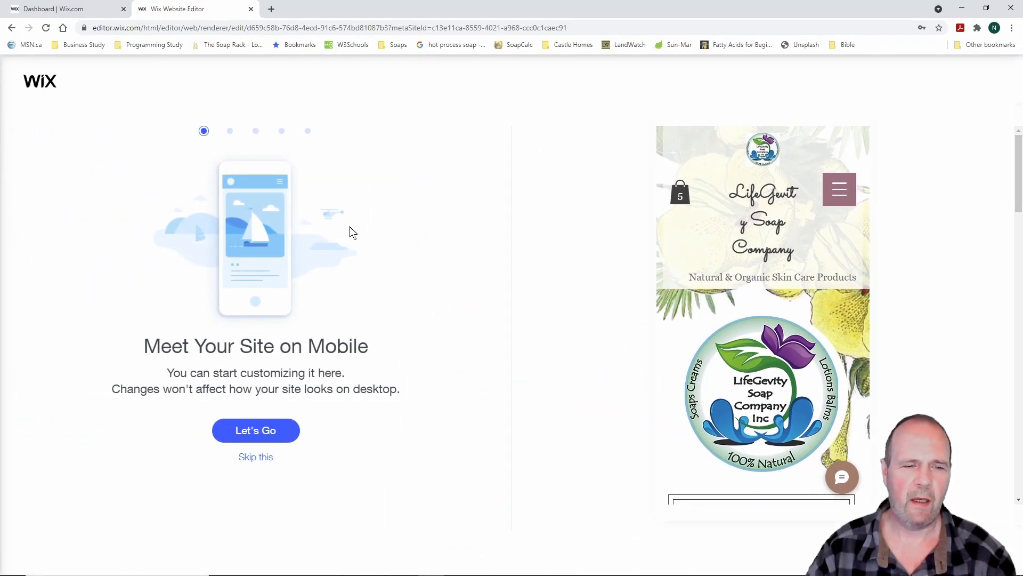
Skip 'Meet Your Site on Mobile' and scroll the mobile home page down and back up
left_click(265, 458)
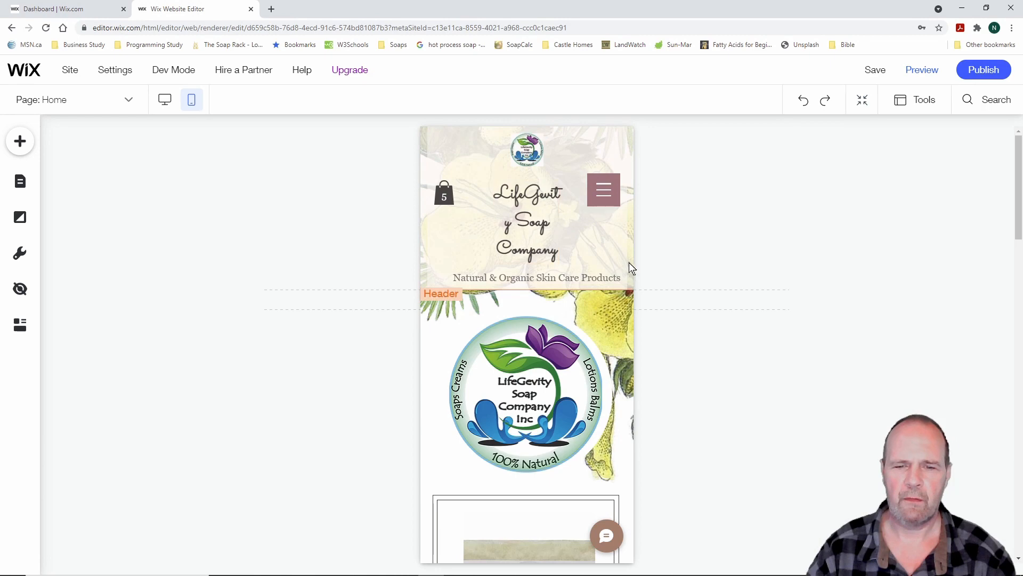
scroll(684, 277, "down", 8)
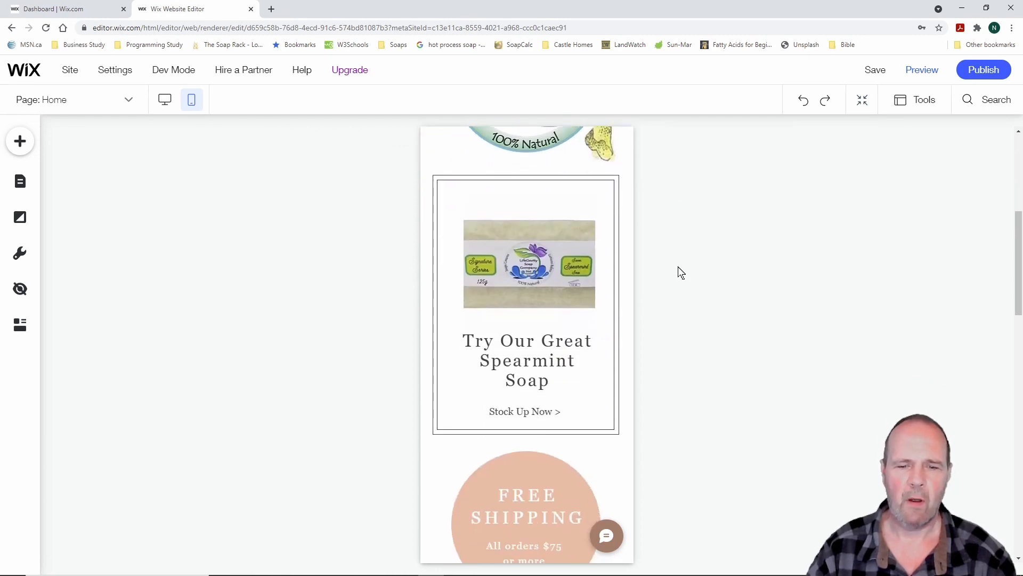
scroll(682, 272, "down", 12)
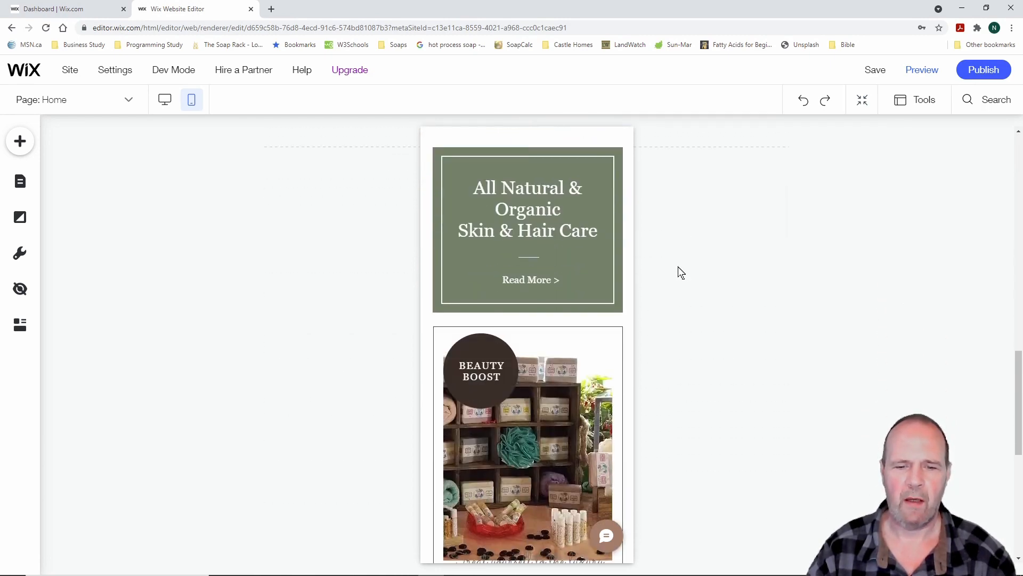
scroll(682, 272, "down", 5)
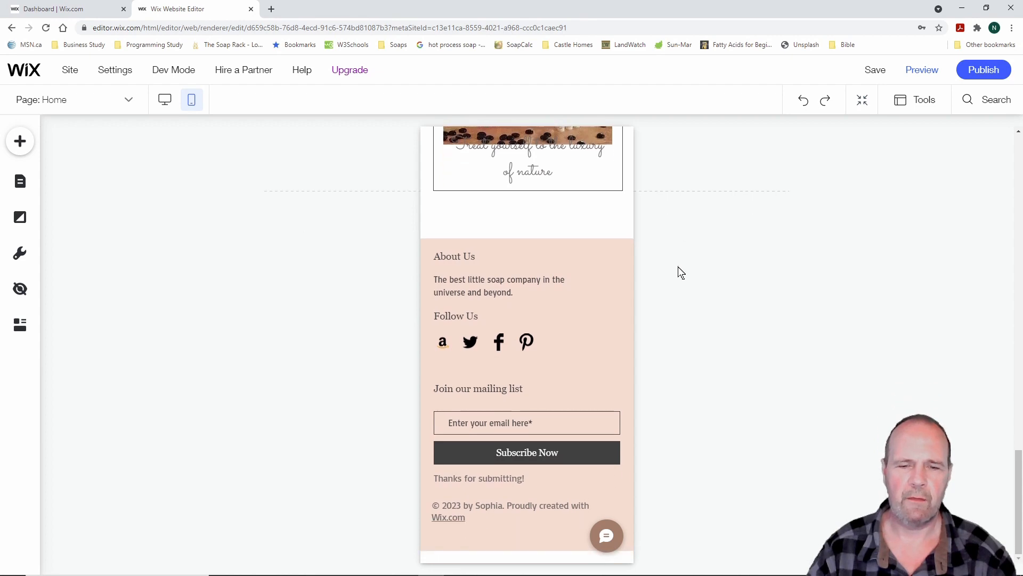
scroll(682, 272, "up", 5)
scroll(681, 272, "up", 15)
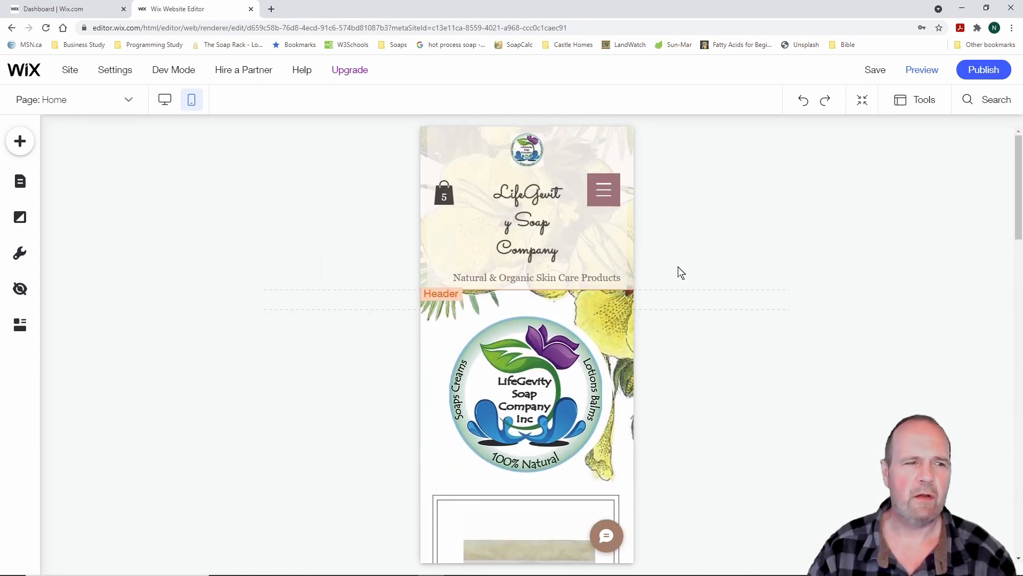
Look over the Soaps and Shampoo Bars pages in mobile view
left_click(20, 181)
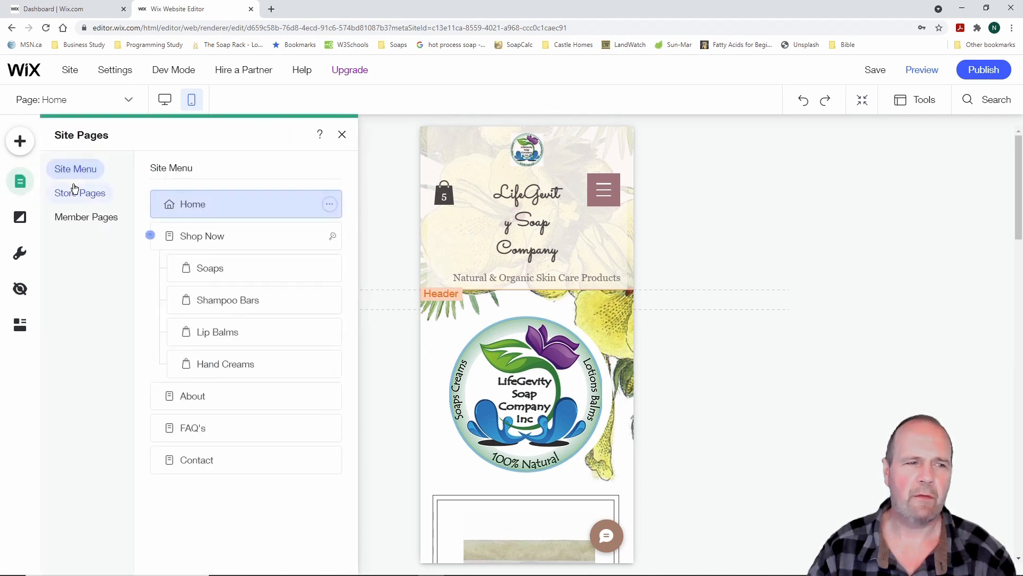
left_click(209, 268)
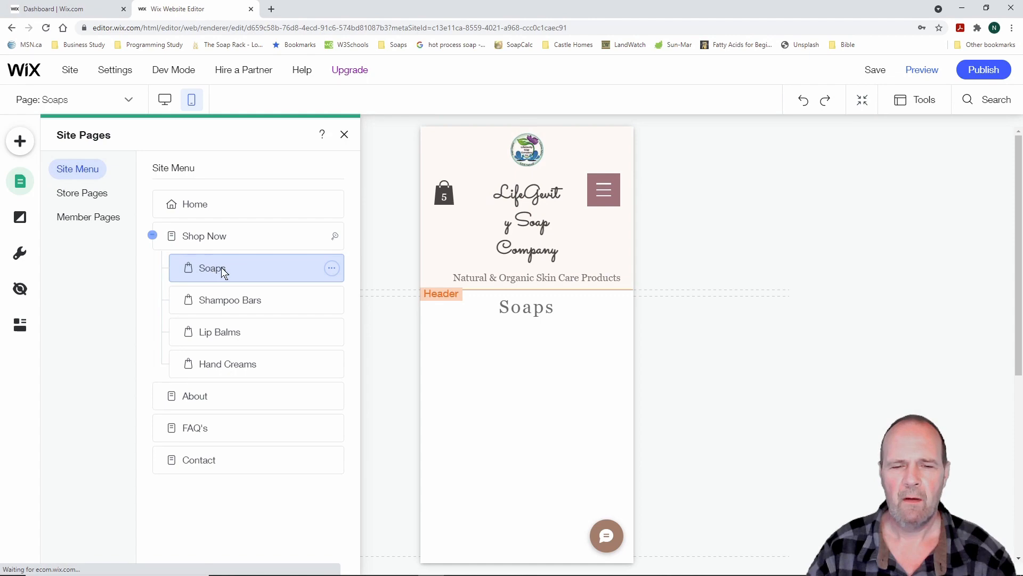
scroll(682, 245, "down", 10)
scroll(688, 242, "down", 3)
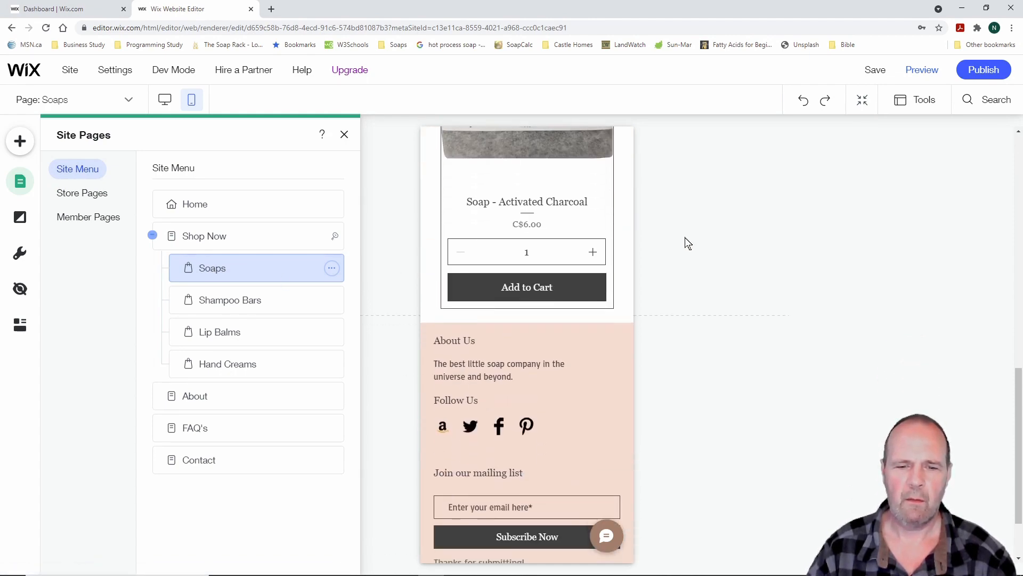
scroll(687, 242, "up", 10)
scroll(688, 243, "up", 3)
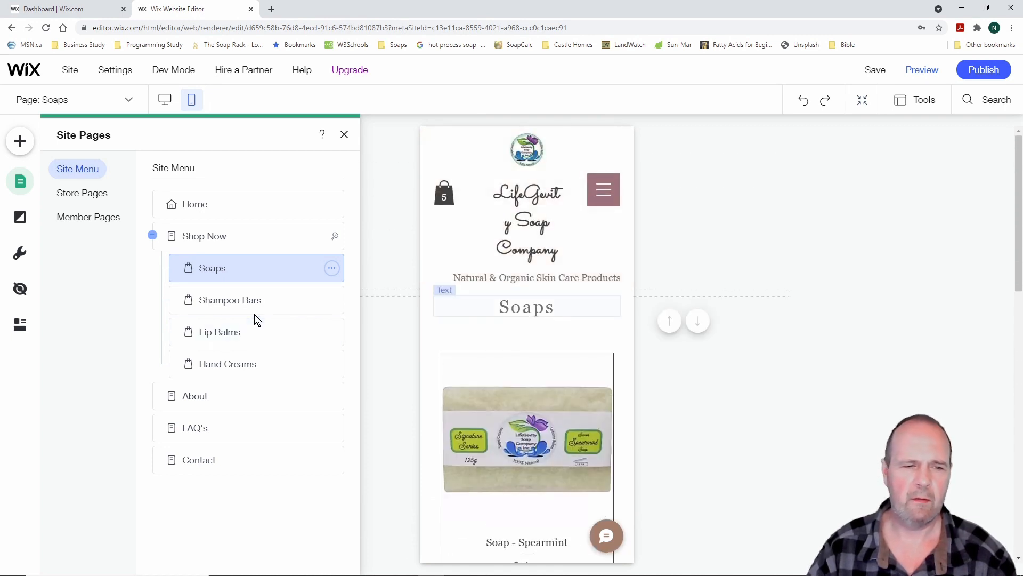
left_click(241, 300)
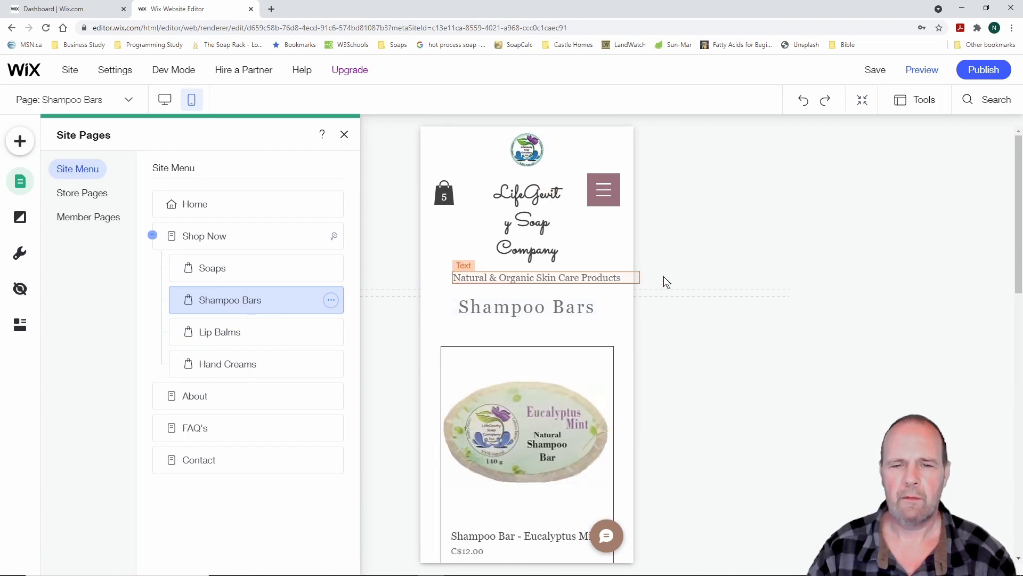
scroll(682, 330, "down", 12)
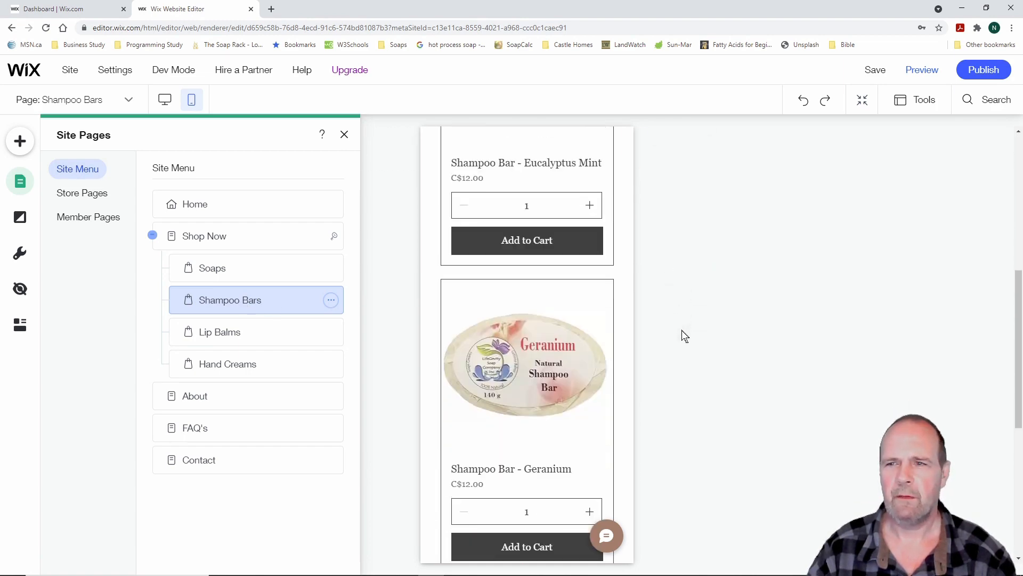
scroll(682, 330, "up", 12)
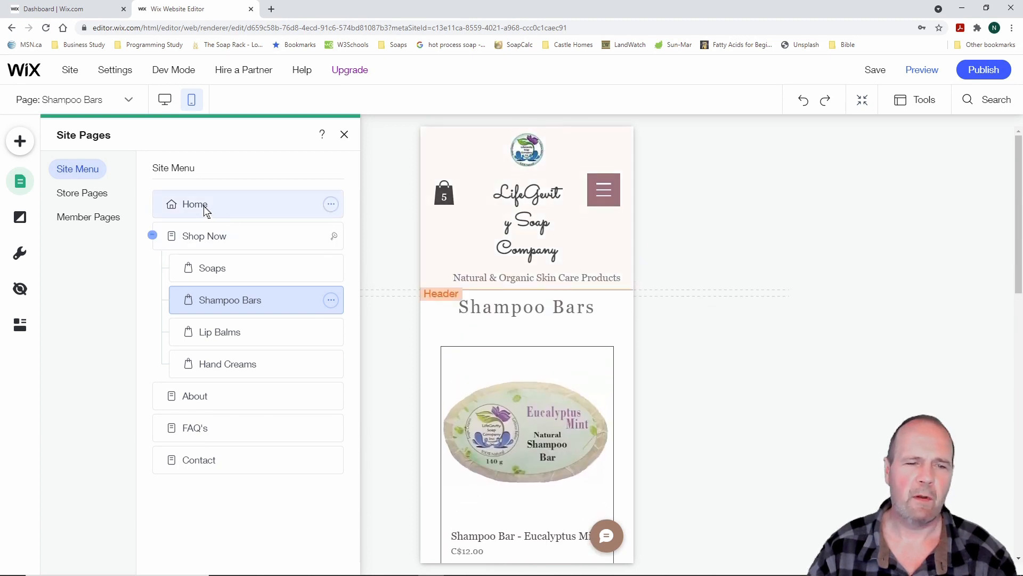
Look over the About page and its flower image, then return to the Home page
left_click(216, 397)
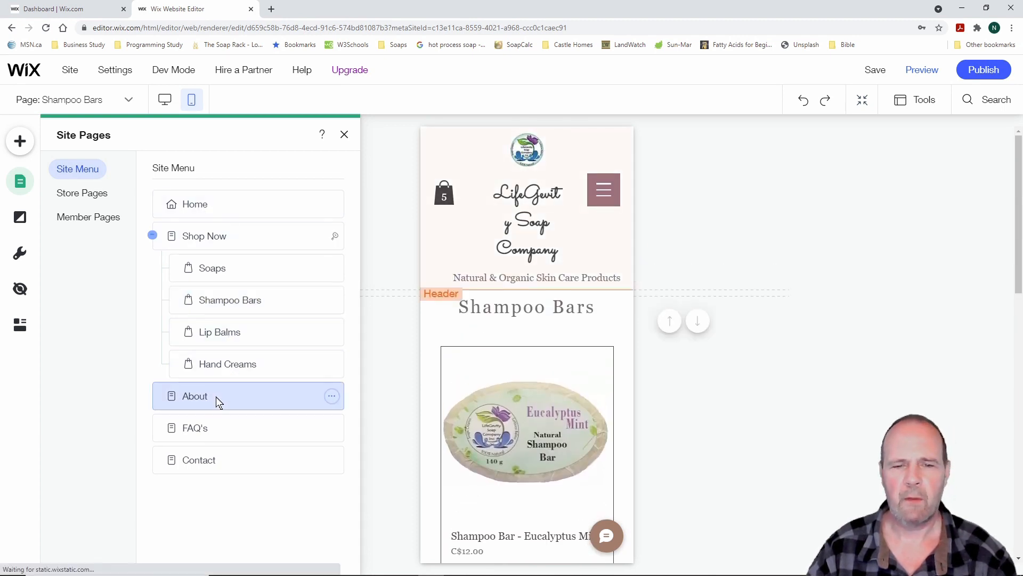
scroll(708, 320, "down", 3)
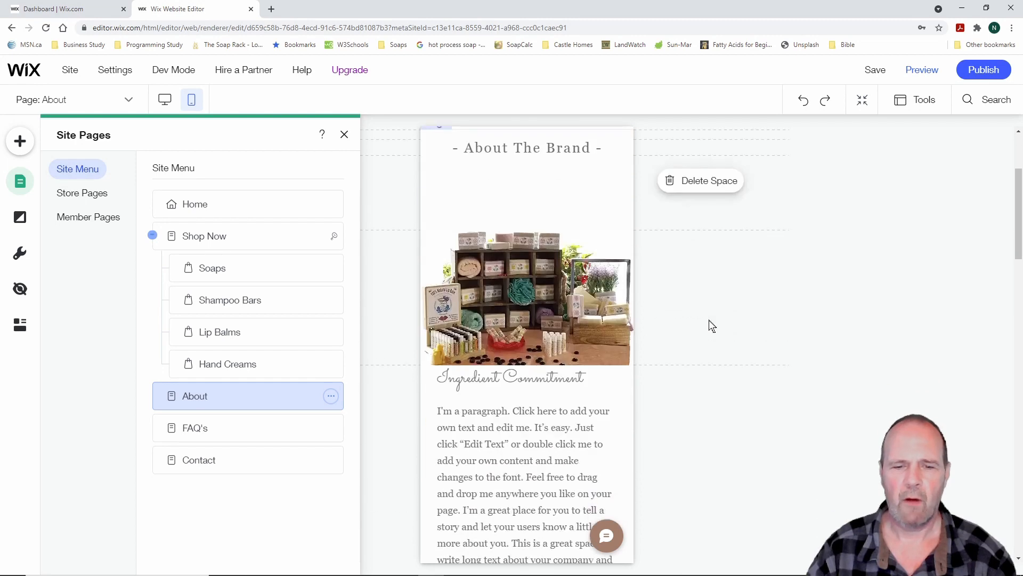
scroll(709, 320, "down", 10)
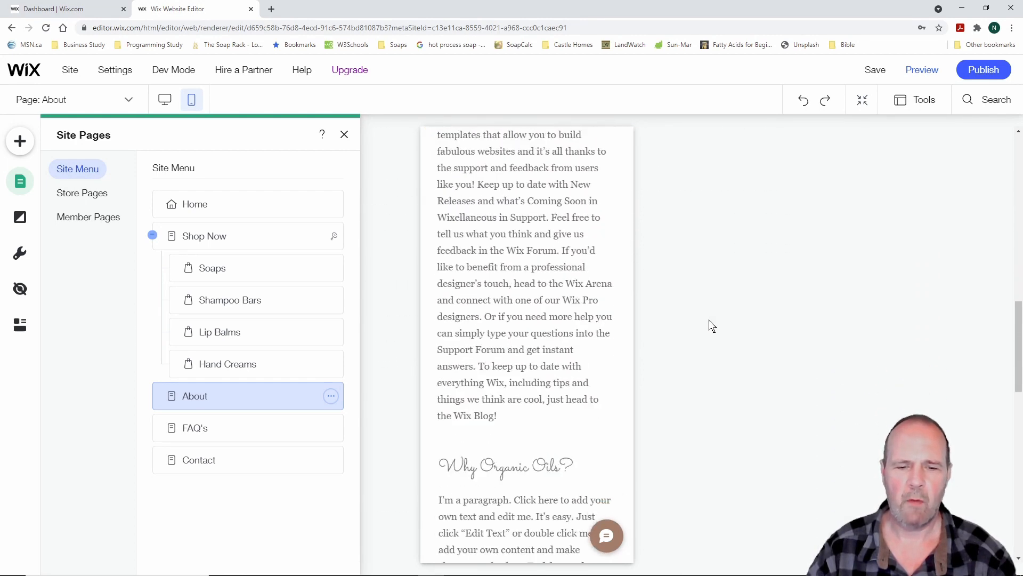
scroll(712, 327, "down", 10)
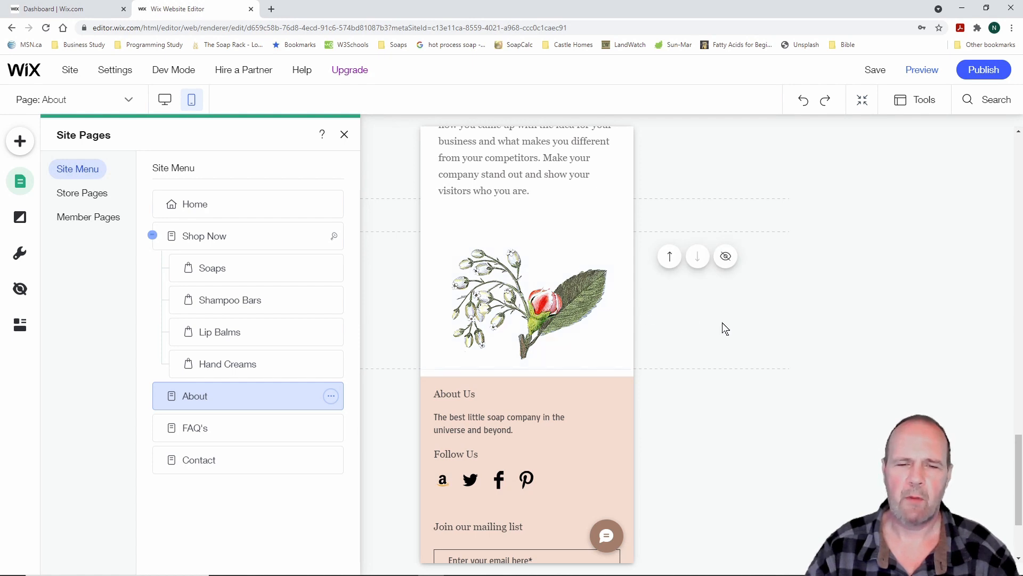
scroll(720, 330, "down", 2)
scroll(719, 336, "up", 4)
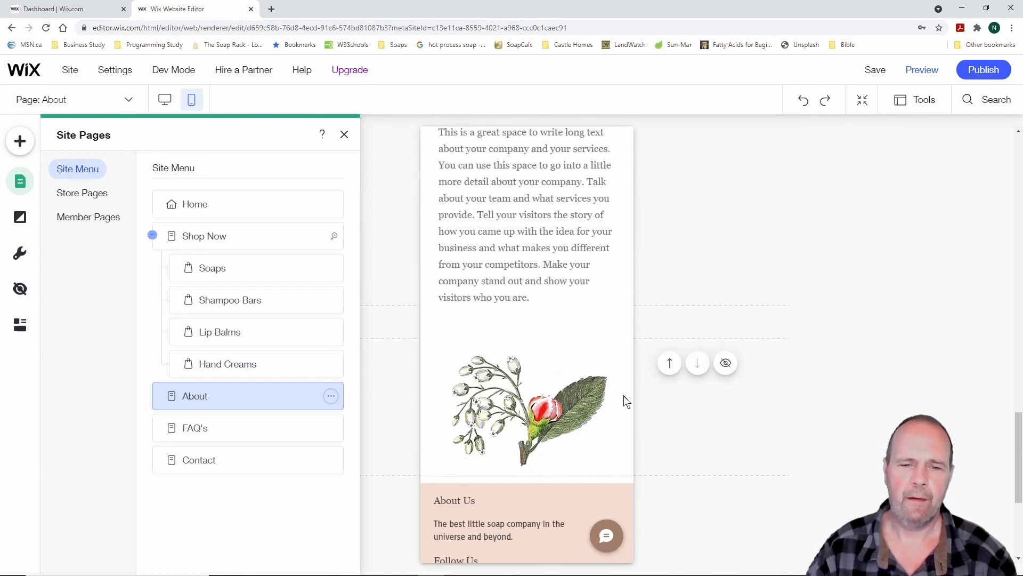
left_click(552, 410)
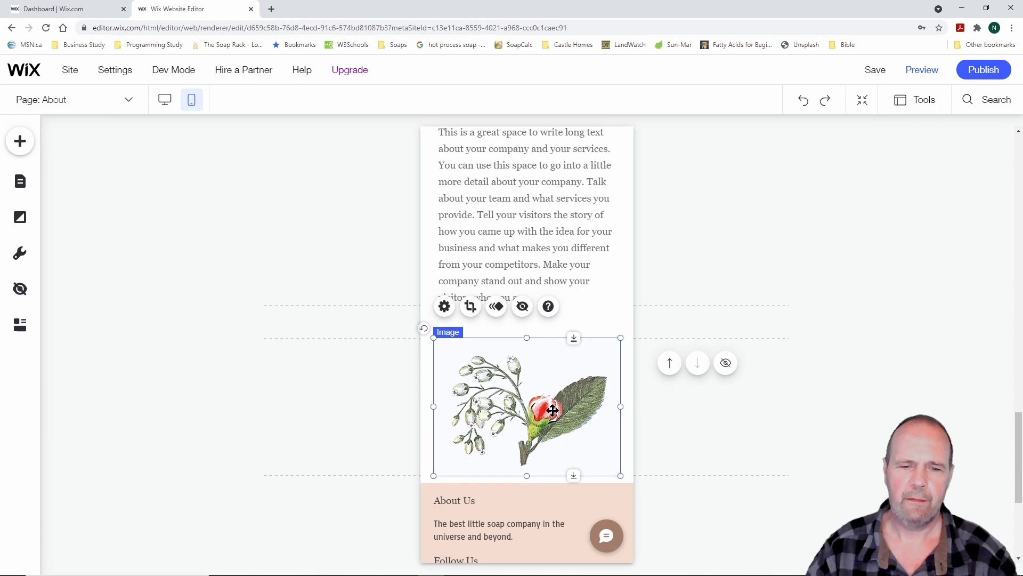
scroll(756, 398, "up", 10)
scroll(756, 397, "up", 8)
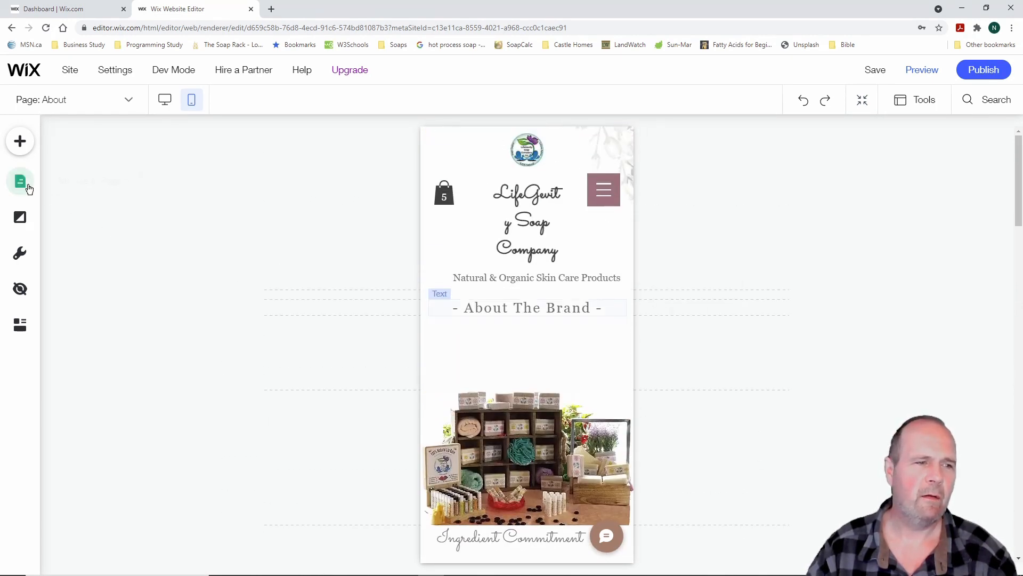
left_click(20, 182)
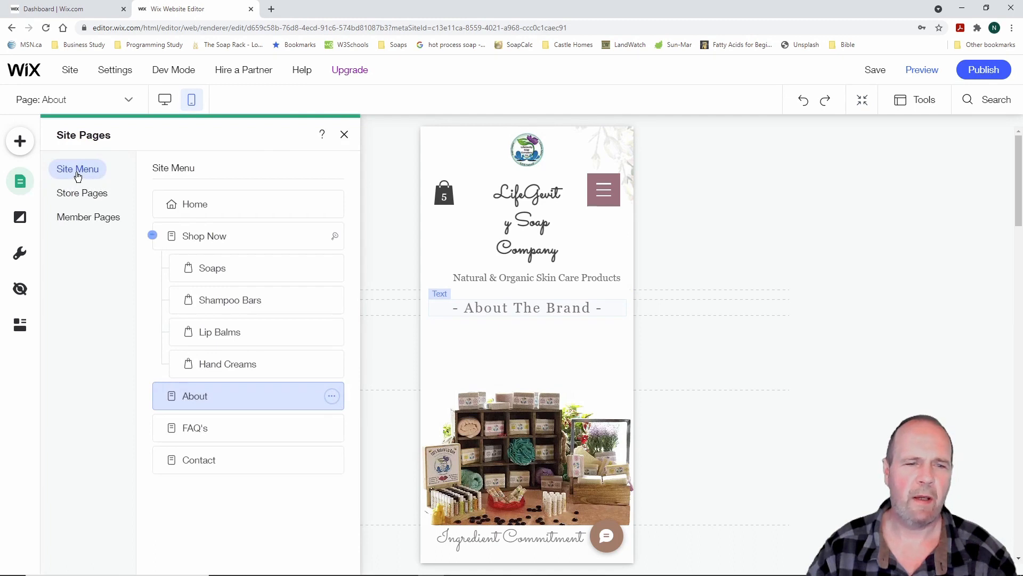
left_click(210, 205)
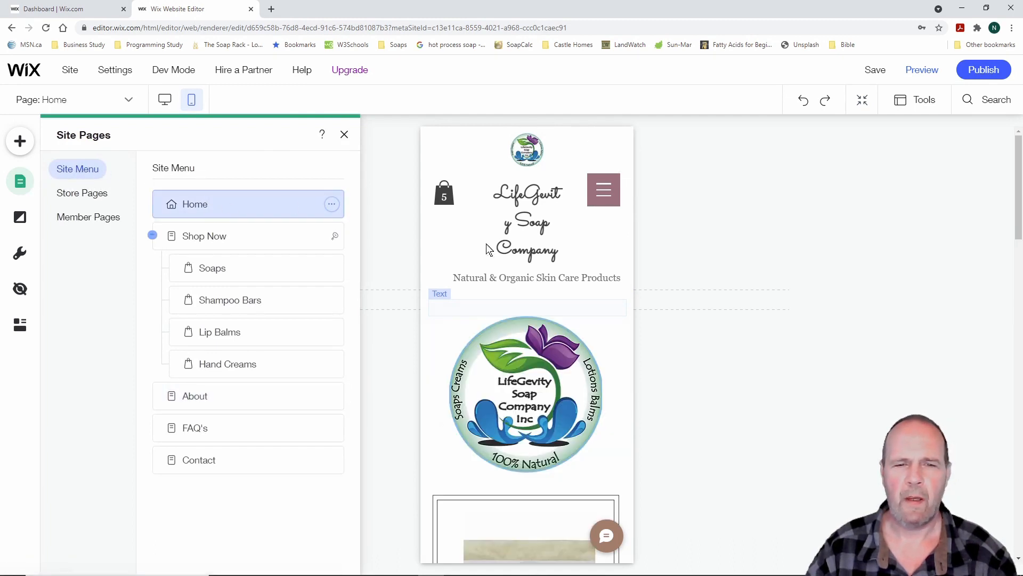
Move the menu button and cart icon lower, and widen the site title to fit one line
left_click(604, 192)
left_click_drag(604, 192, 602, 239)
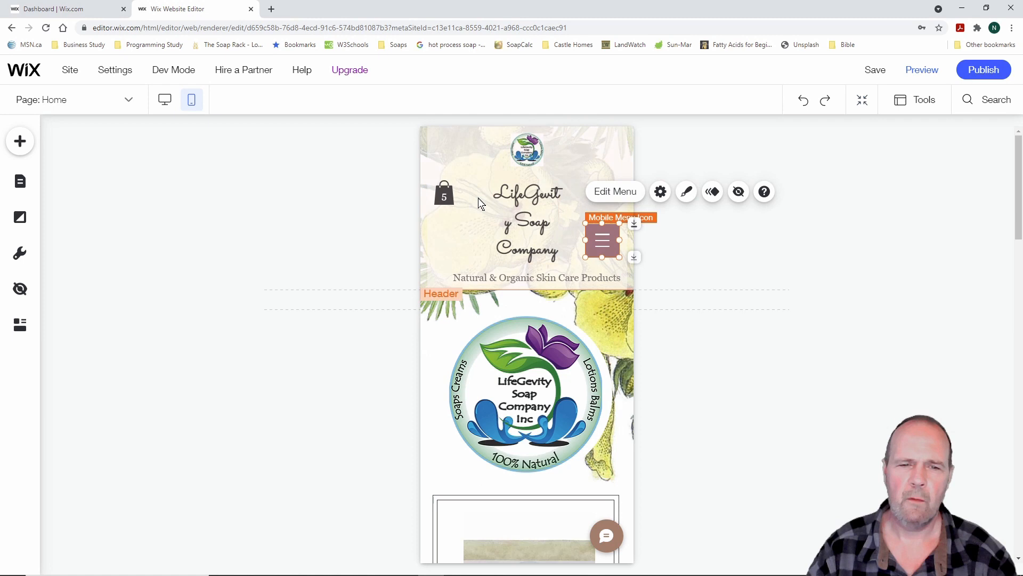
left_click_drag(444, 193, 445, 242)
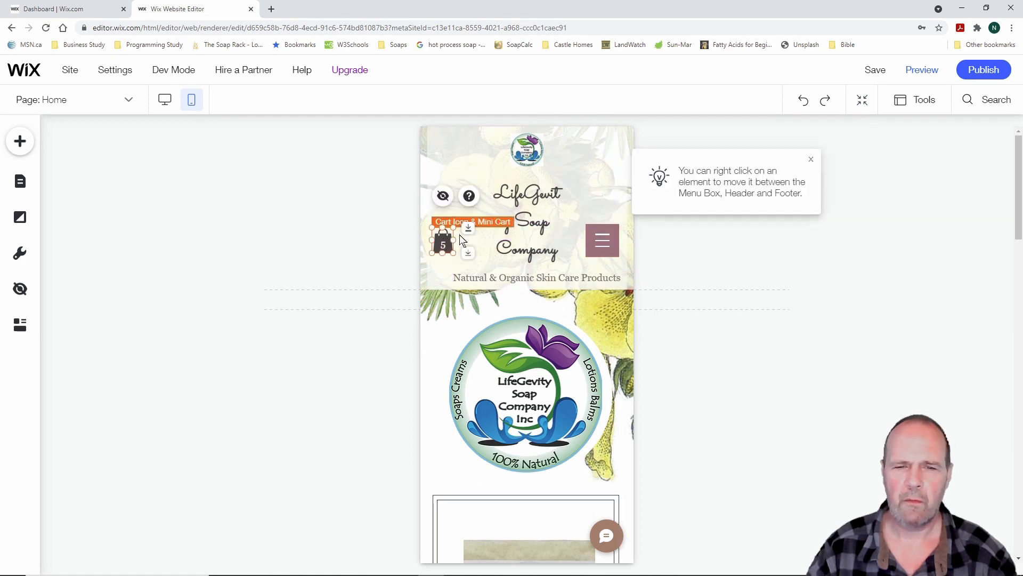
left_click(532, 213)
left_click_drag(495, 223, 438, 222)
left_click_drag(559, 209, 619, 204)
left_click_drag(543, 194, 535, 186)
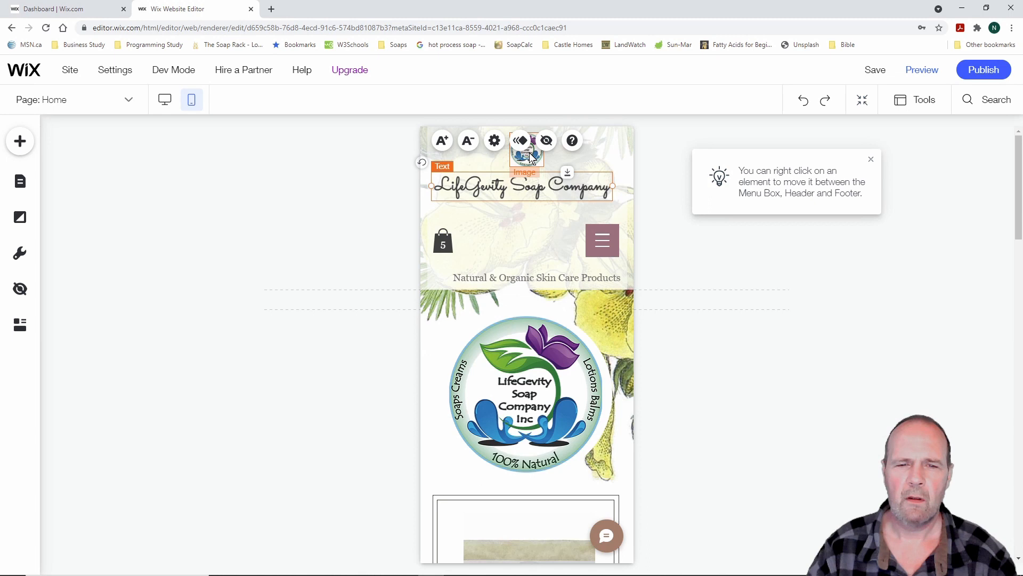
left_click_drag(537, 186, 538, 223)
Put the title on top with the tagline beneath, and line up the small logo, cart and menu
left_click(532, 157)
left_click_drag(531, 157, 531, 266)
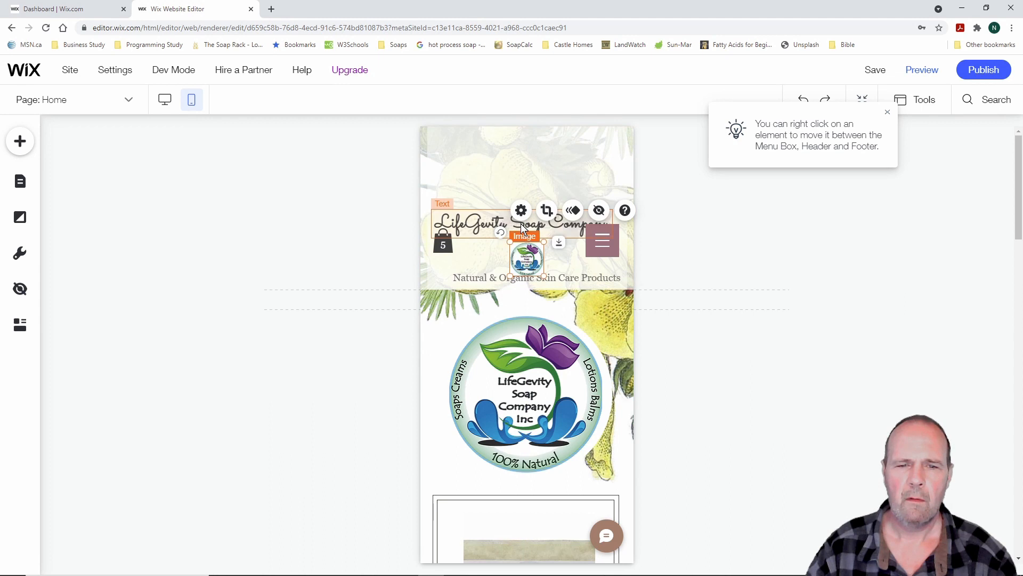
left_click_drag(491, 222, 496, 154)
left_click_drag(506, 277, 485, 176)
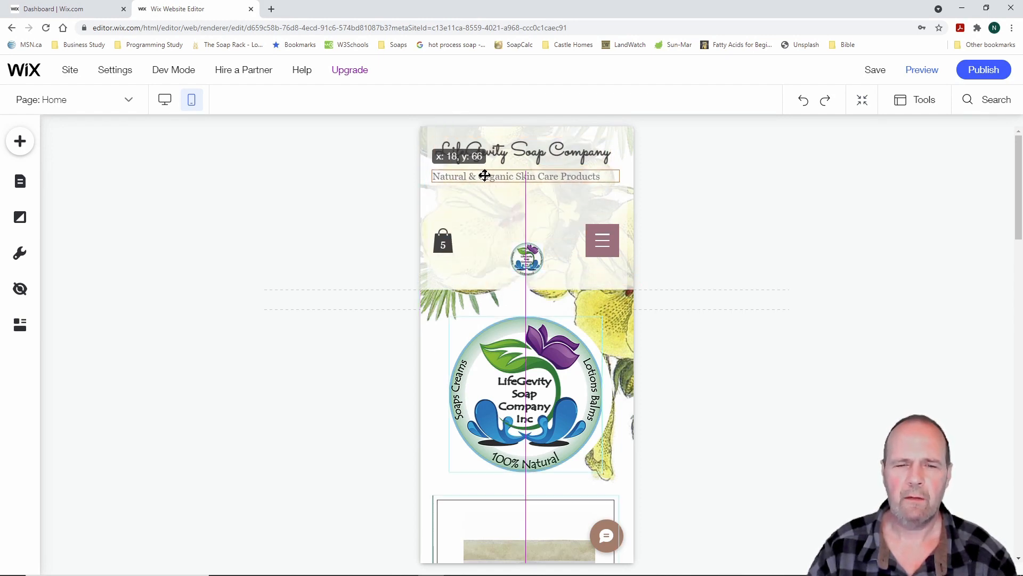
left_click_drag(485, 179, 485, 180)
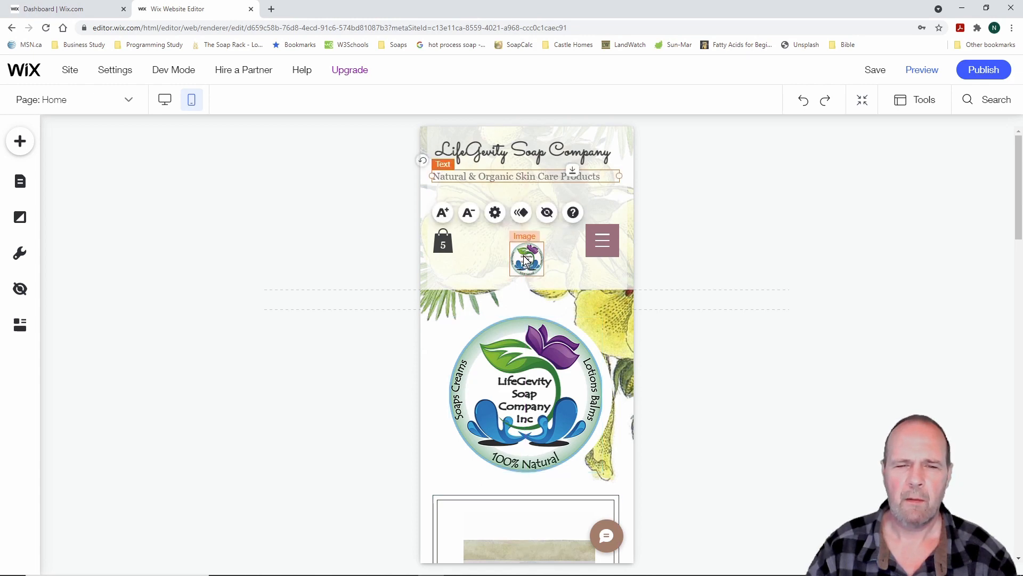
left_click_drag(525, 261, 449, 208)
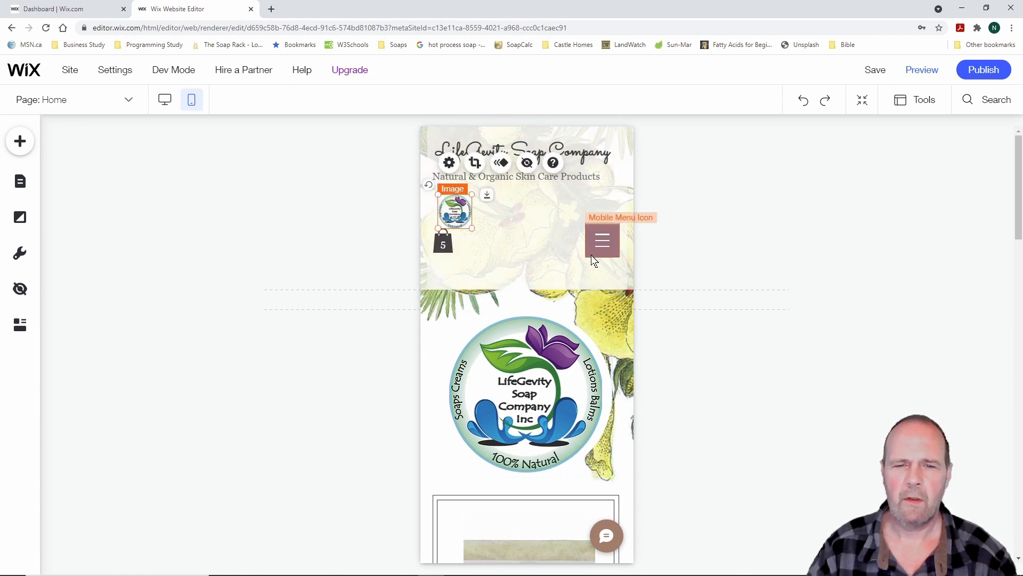
left_click_drag(443, 242, 527, 217)
left_click_drag(608, 248, 588, 213)
left_click_drag(512, 211, 580, 216)
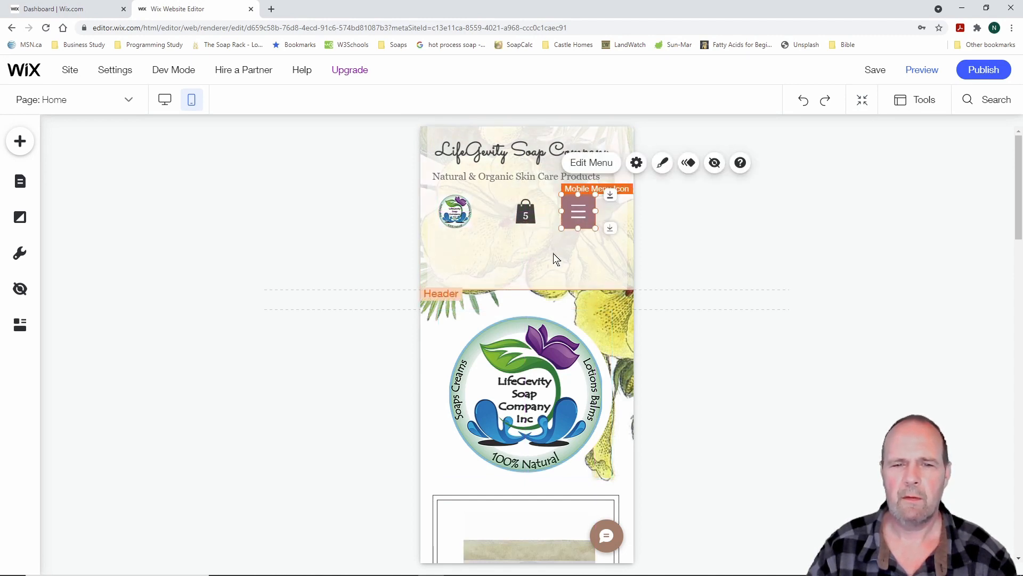
Shorten the mobile header to about 147 px, with the small logo beside the cart bag
left_click(531, 277)
left_click_drag(581, 288, 528, 204)
left_click_drag(456, 211, 455, 202)
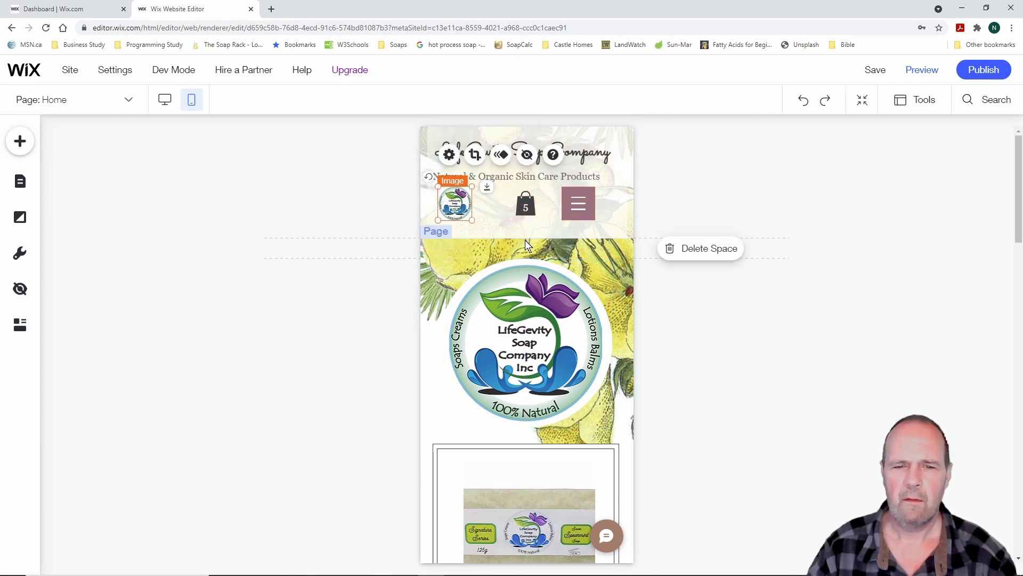
left_click(536, 227)
left_click_drag(580, 241, 579, 225)
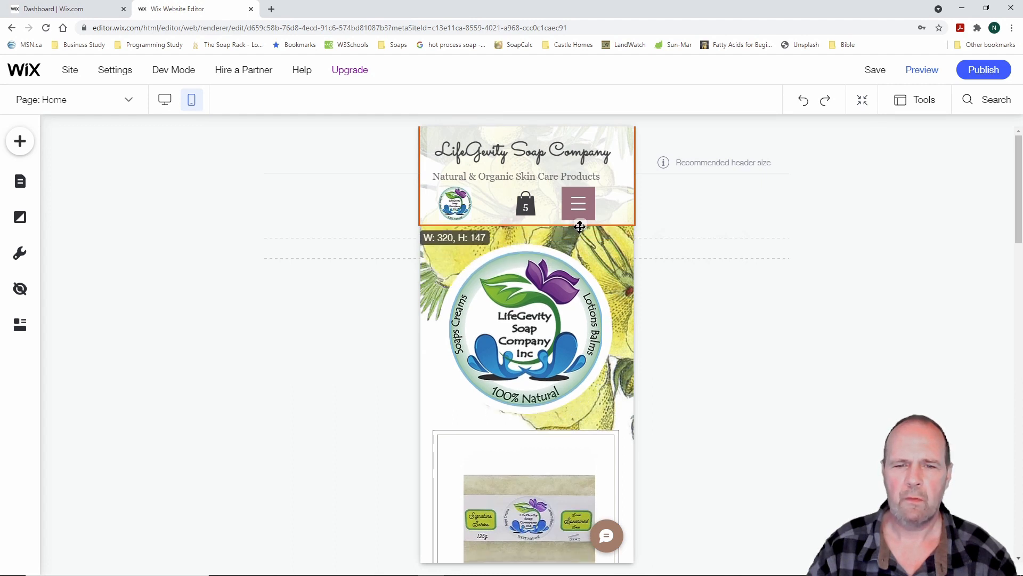
Resize the logo's container box and enlarge the circular logo to about 251 × 255, recentred
left_click(375, 286)
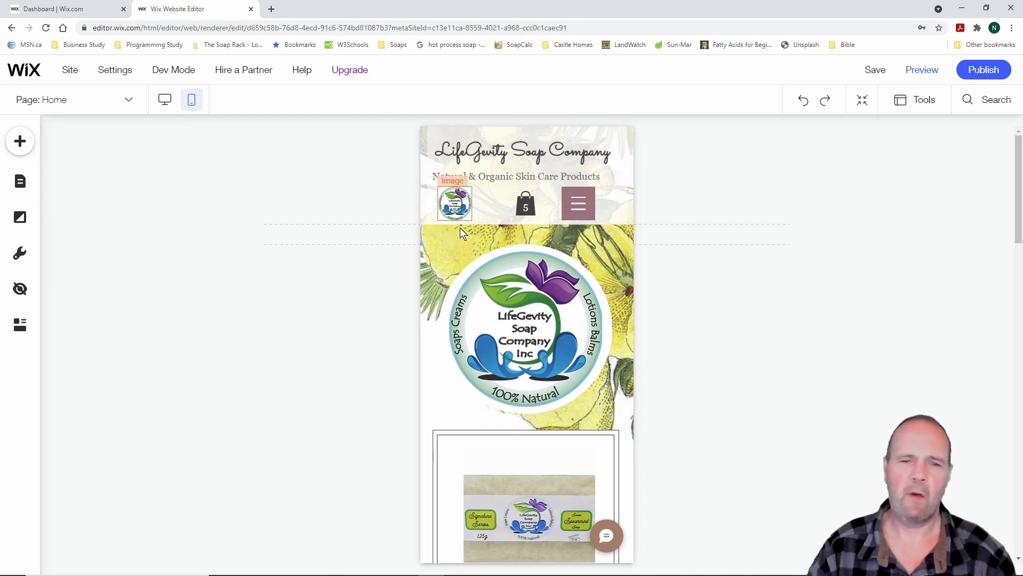
scroll(698, 361, "down", 2)
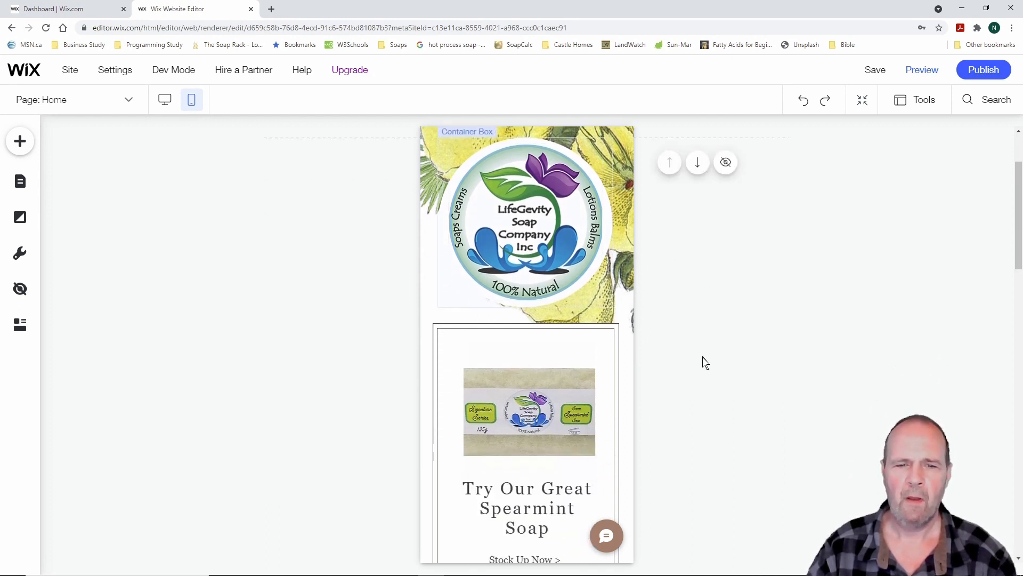
scroll(698, 361, "up", 1)
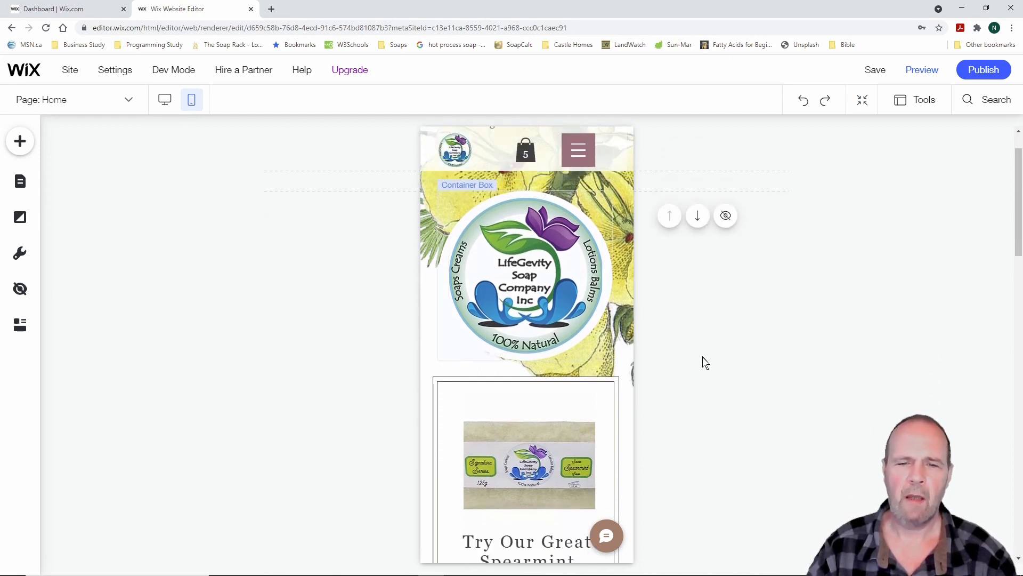
left_click(606, 262)
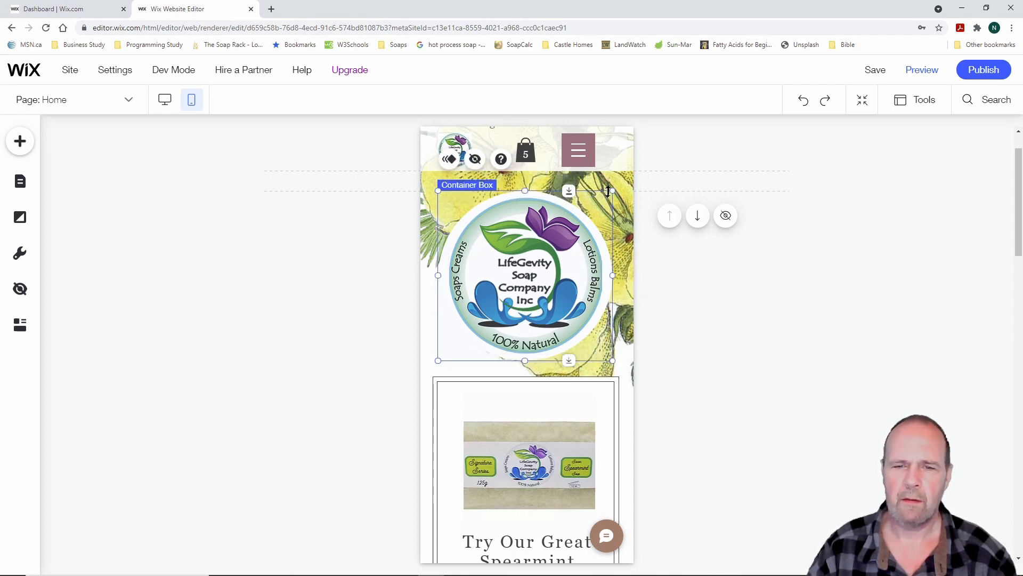
left_click_drag(609, 191, 602, 198)
left_click(543, 284)
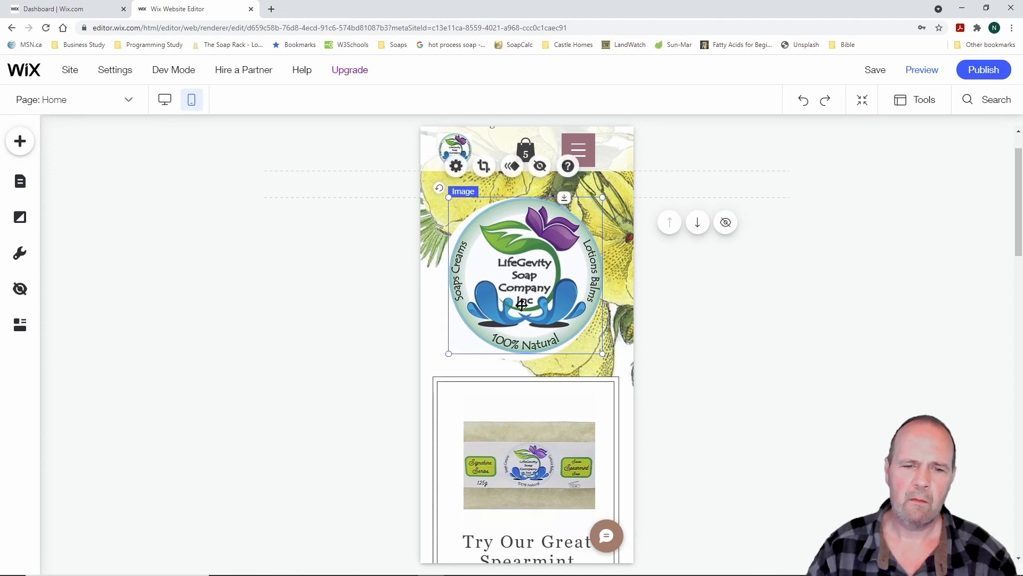
mouse_move(449, 353)
left_mouse_down()
mouse_move(436, 356)
mouse_move(443, 365)
left_mouse_up()
left_click_drag(597, 196, 603, 191)
left_click_drag(527, 292, 533, 291)
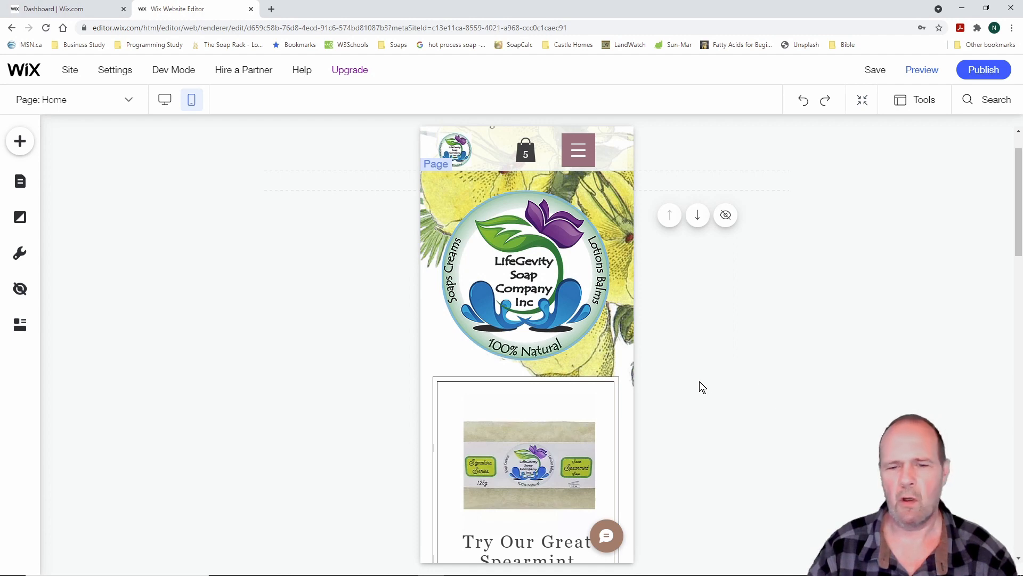
scroll(703, 387, "down", 3)
scroll(703, 387, "down", 6)
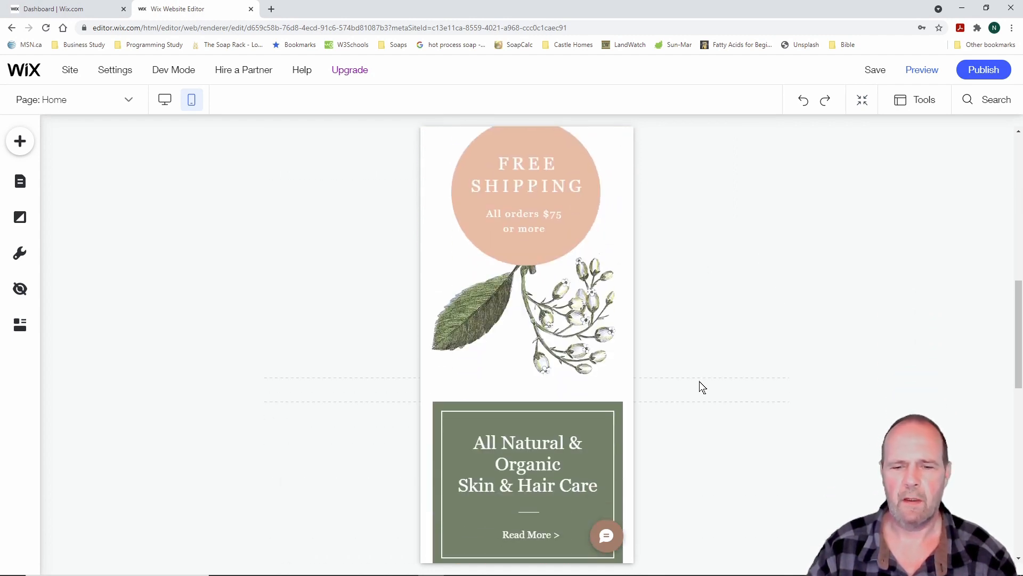
scroll(703, 387, "up", 10)
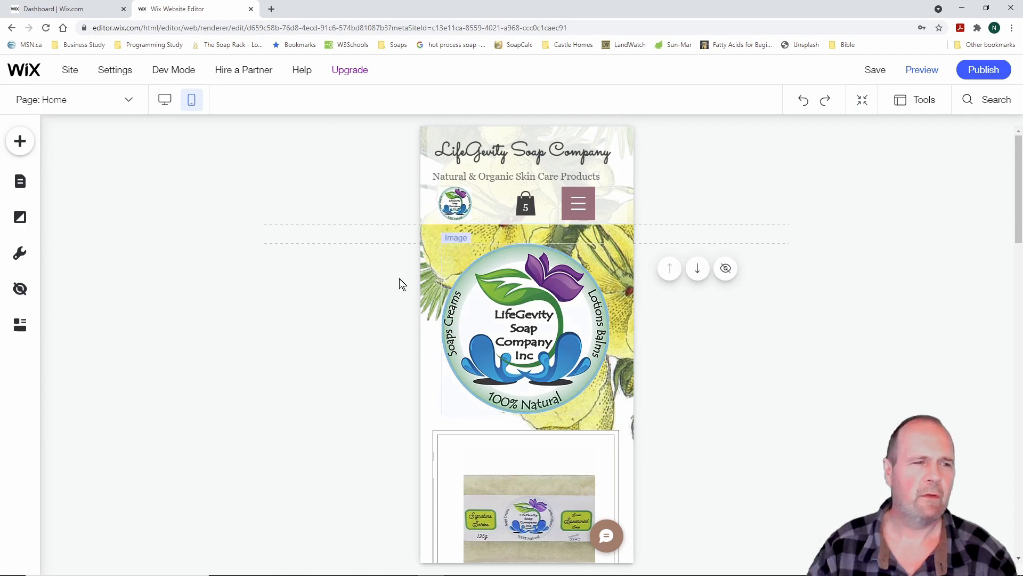
Save the LifeGevity site, close the 'Your Site Is Saved' dialog, and enter Preview mode
left_click(877, 73)
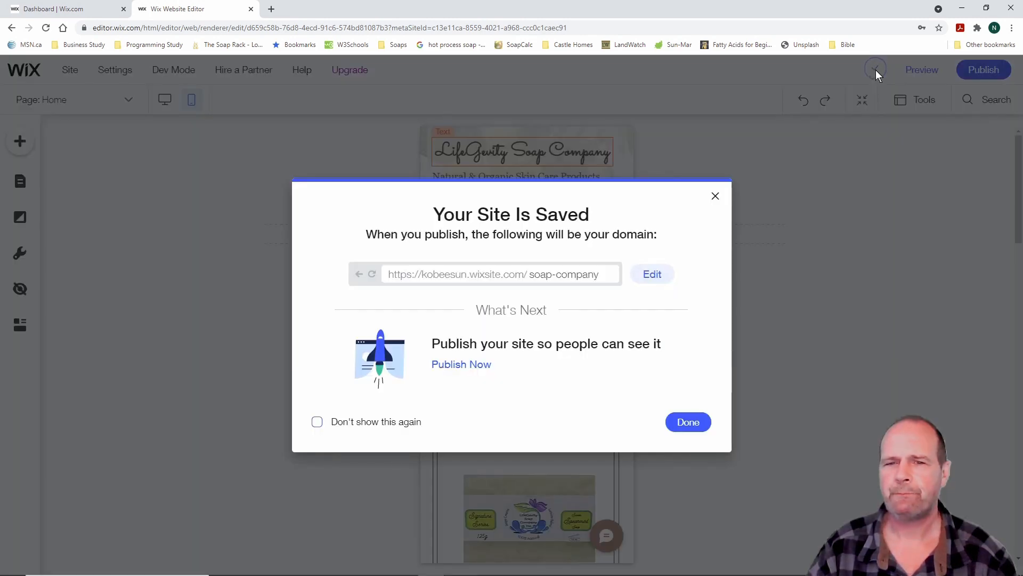
left_click(693, 422)
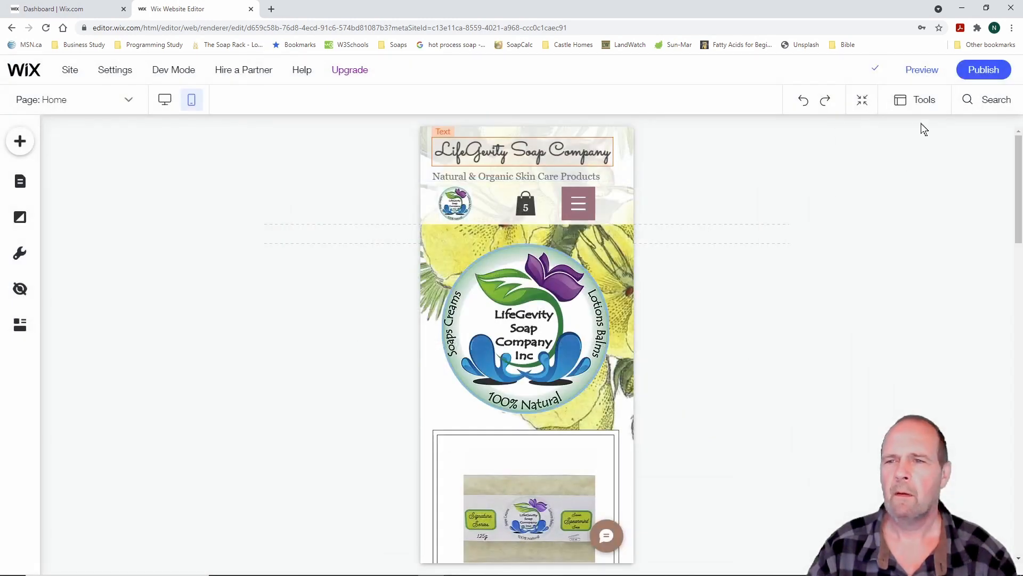
left_click(922, 72)
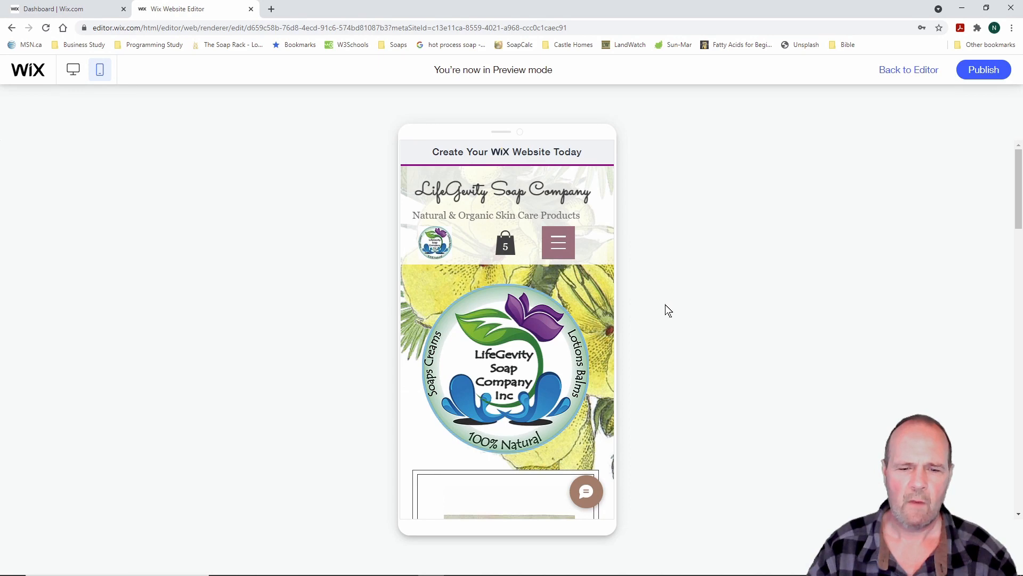
Use the mobile preview's hamburger menu to open the About page
scroll(601, 321, "down", 10)
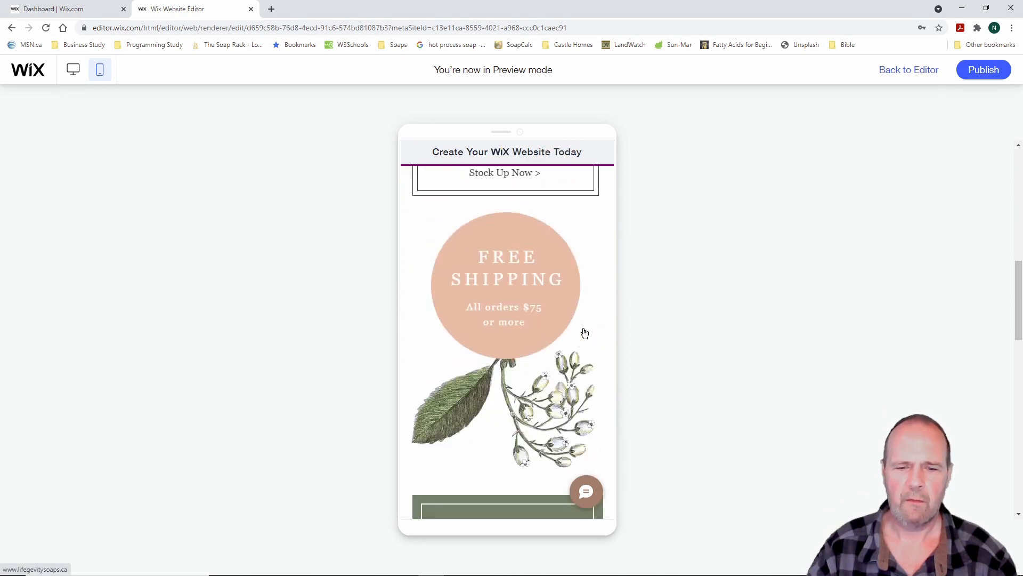
scroll(585, 333, "down", 5)
scroll(584, 332, "up", 15)
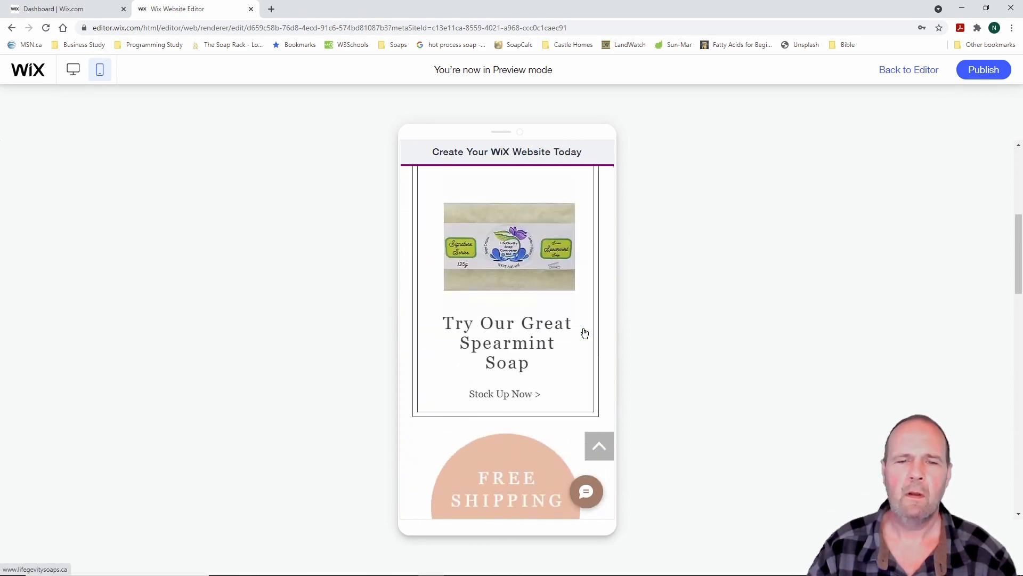
left_click(557, 245)
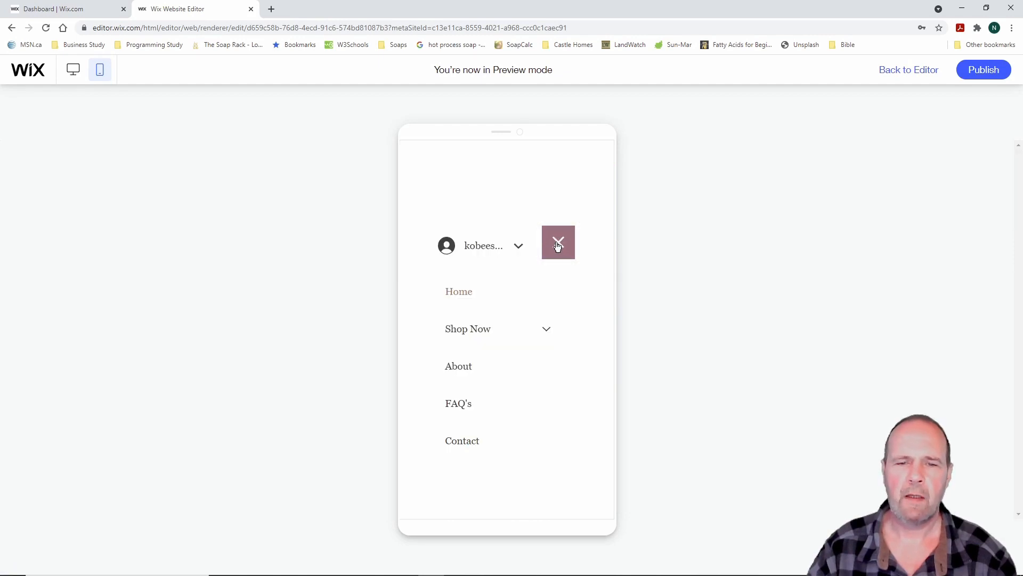
left_click(468, 370)
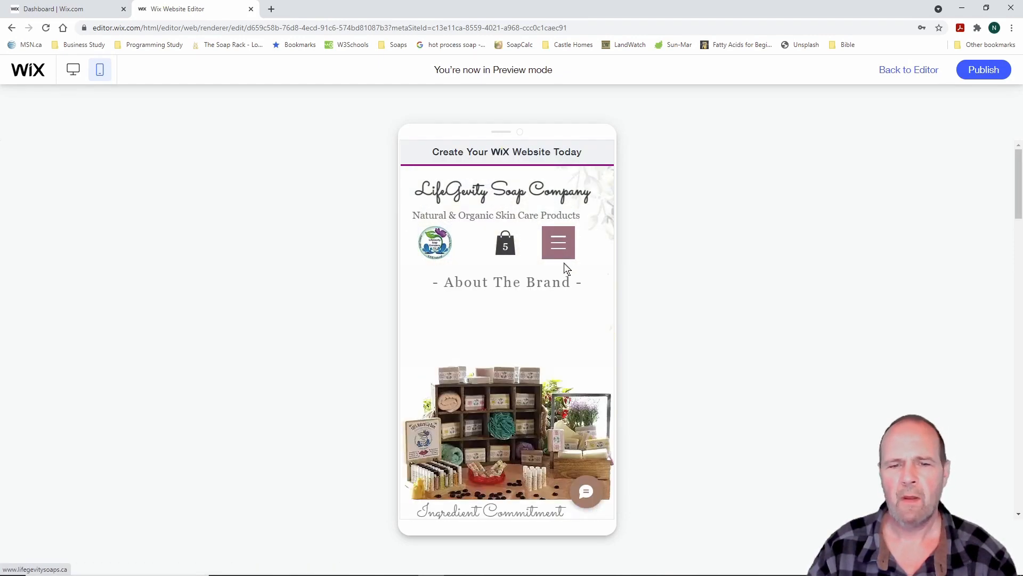
Open the Shampoo Bars page from the menu's Shop Now categories
left_click(563, 245)
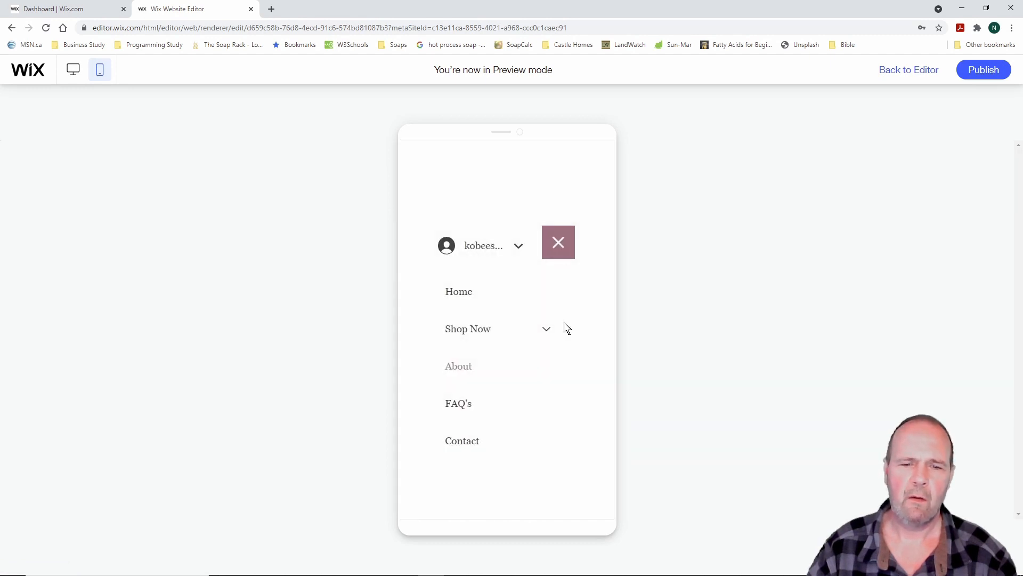
left_click(547, 330)
left_click(503, 409)
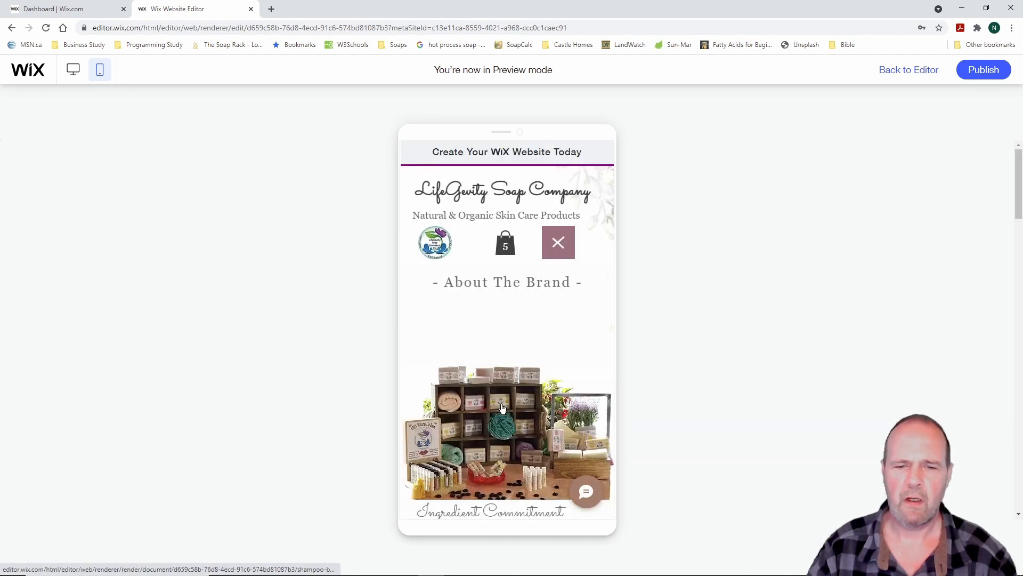
scroll(580, 341, "down", 8)
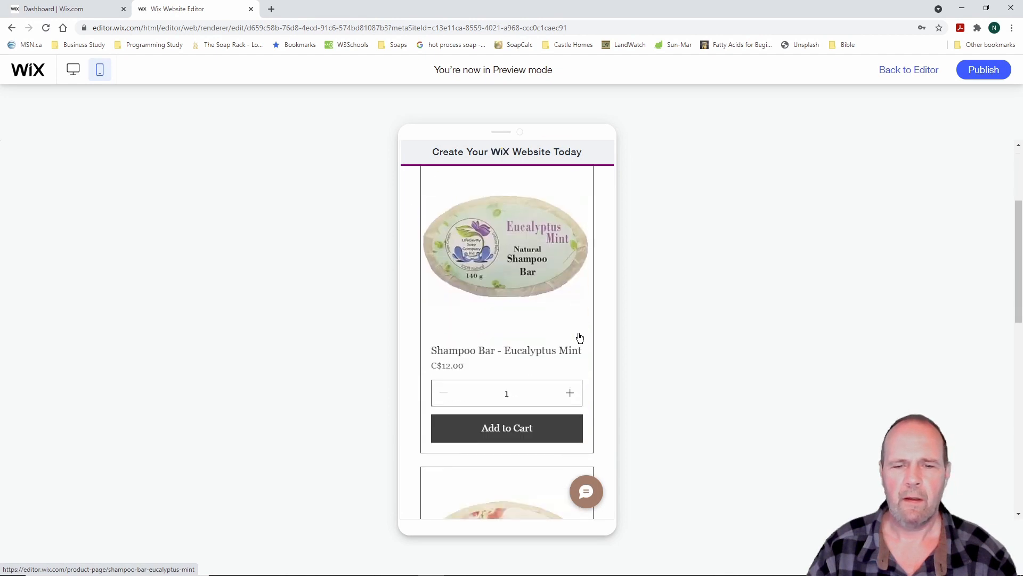
scroll(580, 338, "up", 8)
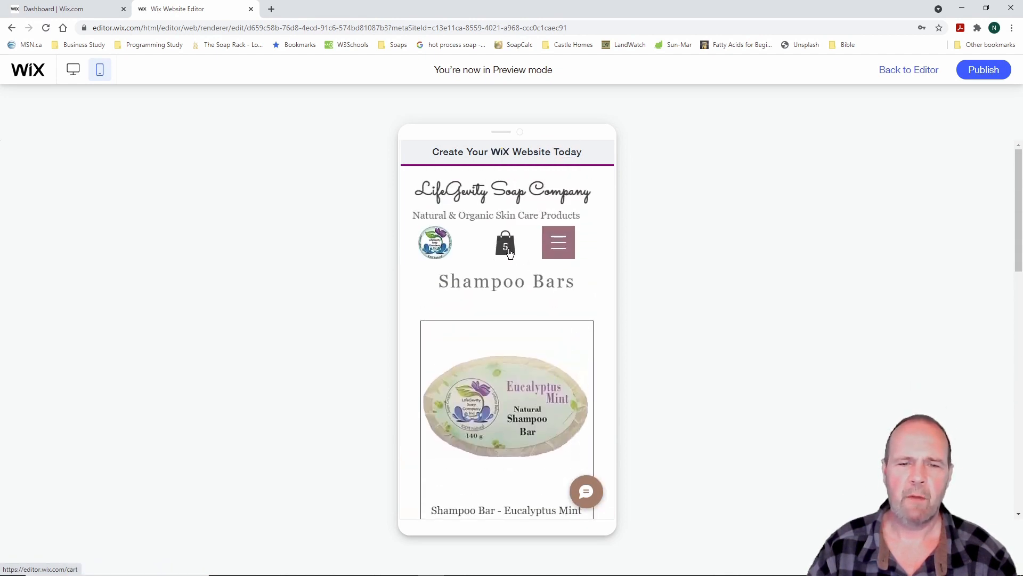
Open the cart page, scroll to the footer, and follow its Facebook link
left_click(506, 247)
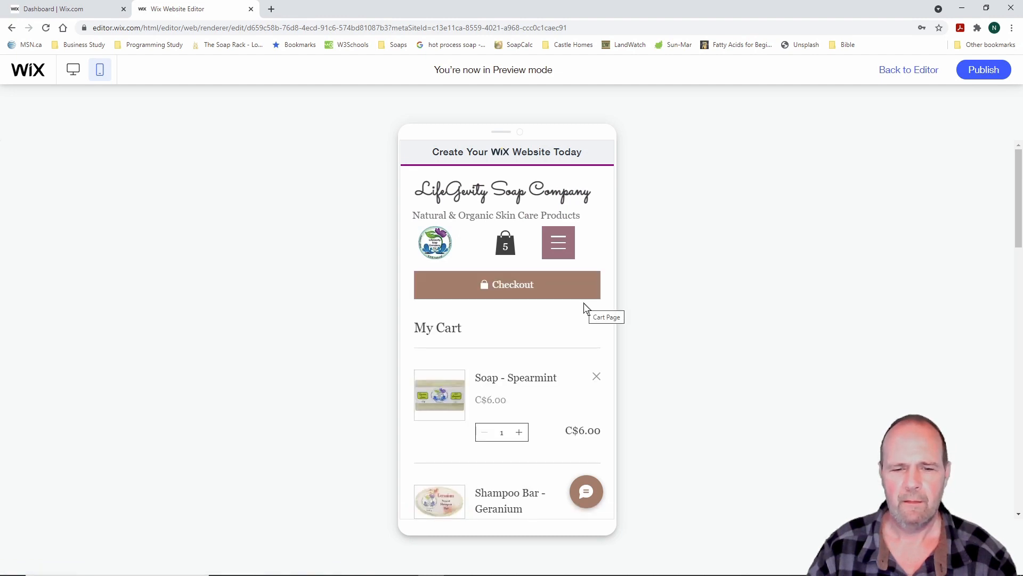
scroll(584, 308, "down", 9)
scroll(585, 308, "down", 5)
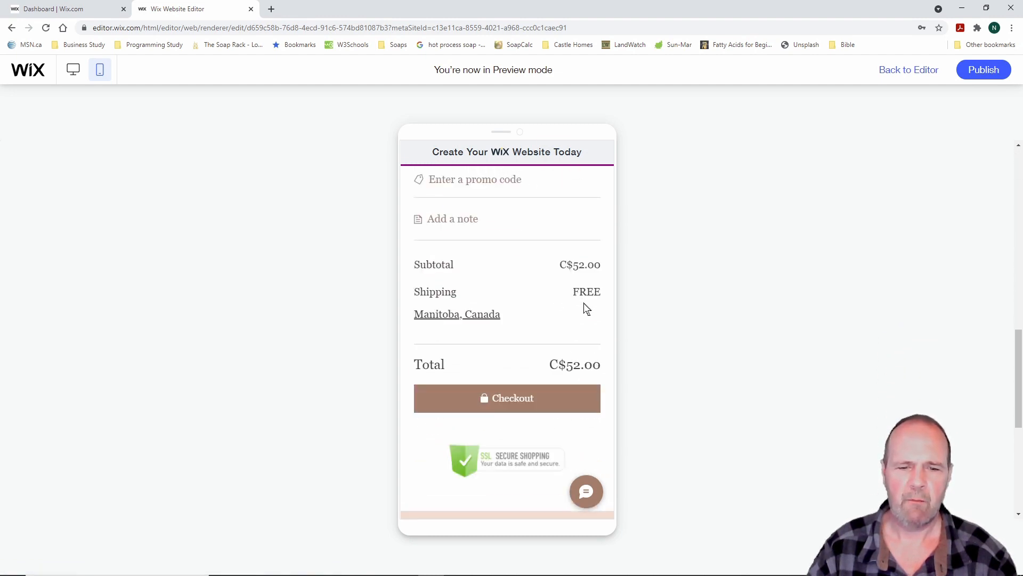
scroll(584, 308, "up", 9)
scroll(586, 308, "up", 5)
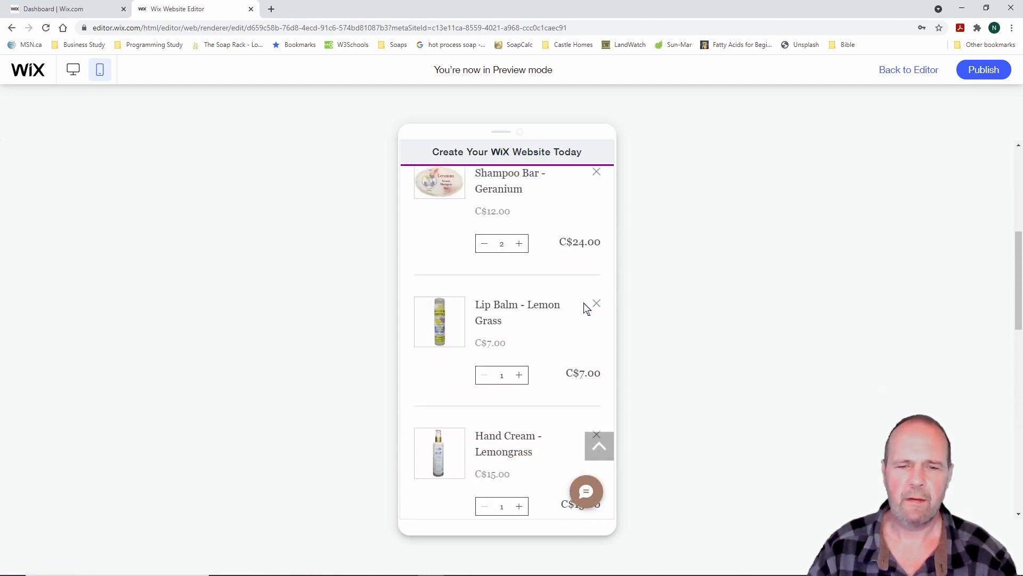
scroll(587, 309, "down", 8)
scroll(587, 308, "down", 5)
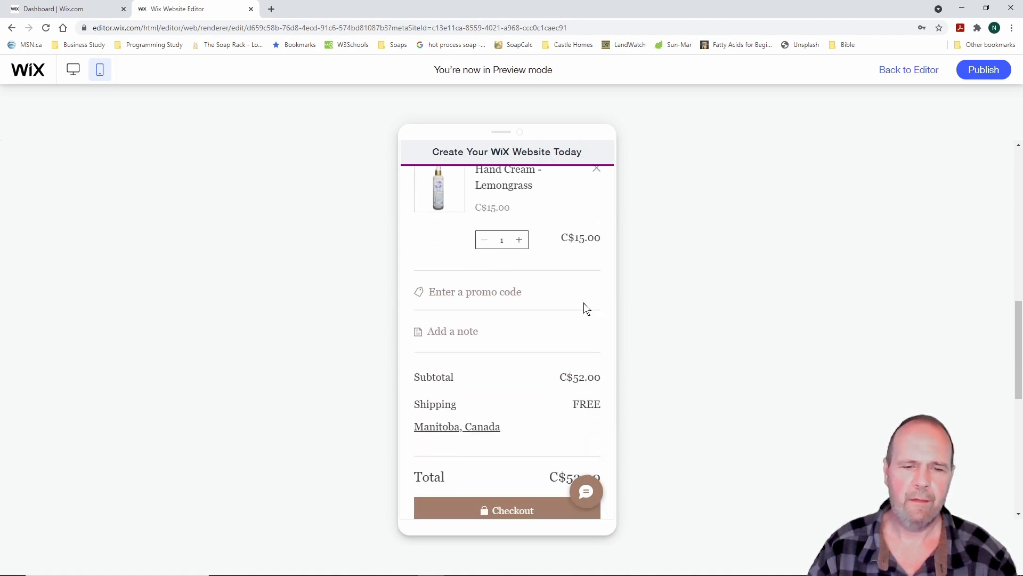
scroll(585, 304, "down", 3)
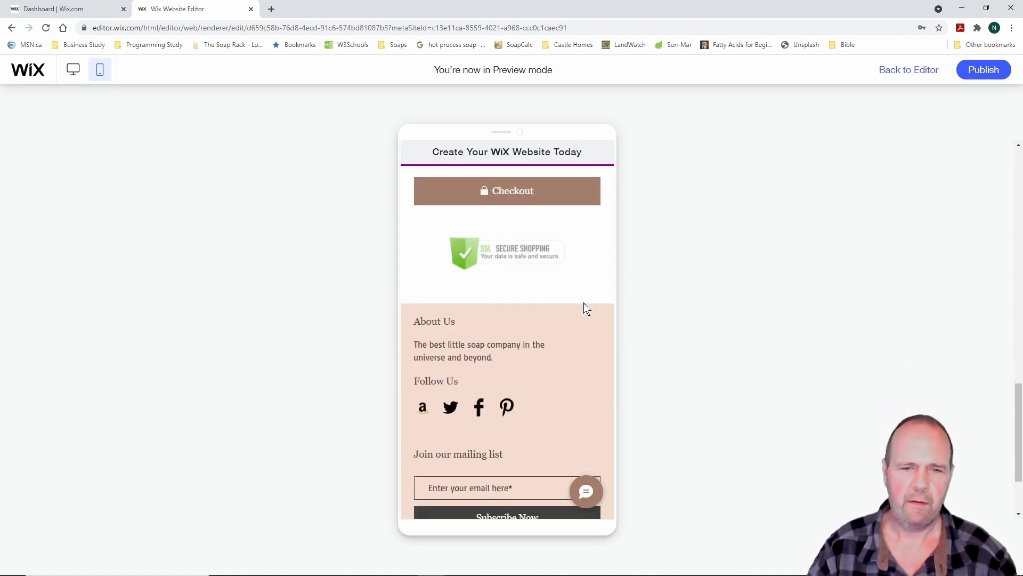
scroll(584, 304, "down", 2)
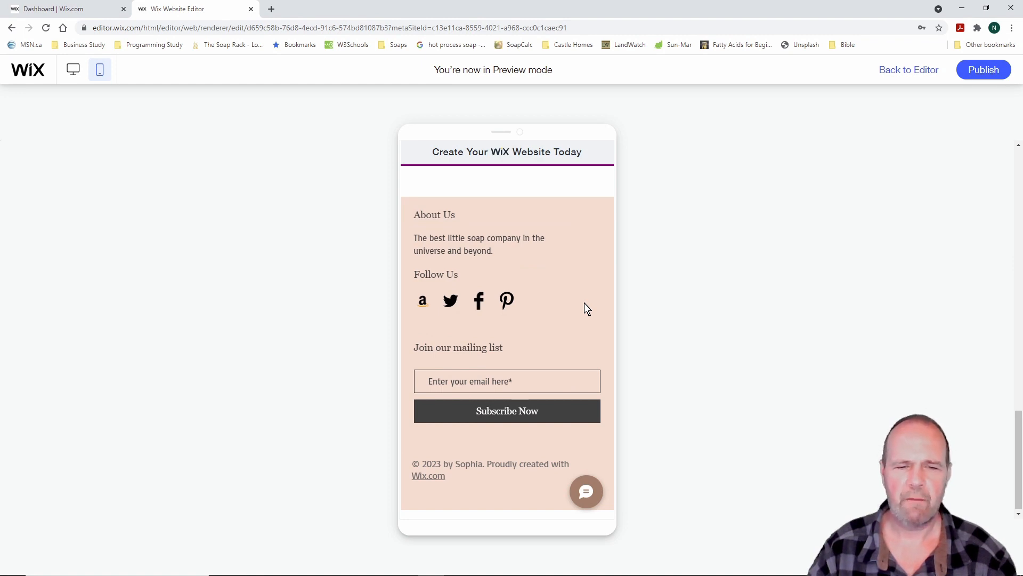
left_click(479, 302)
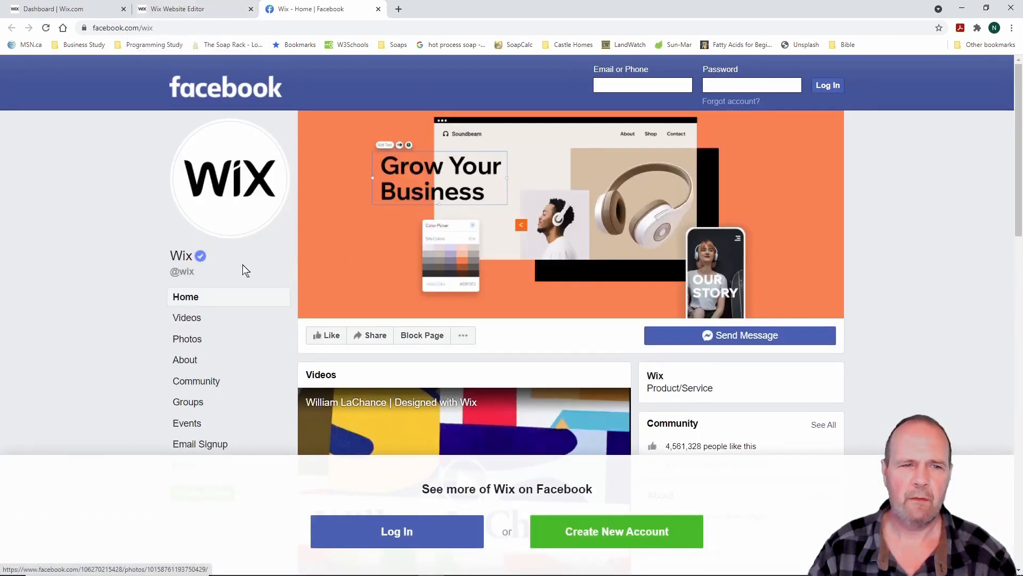
Glance at the Wix Facebook page and close its browser tab
scroll(237, 269, "down", 10)
scroll(237, 273, "up", 12)
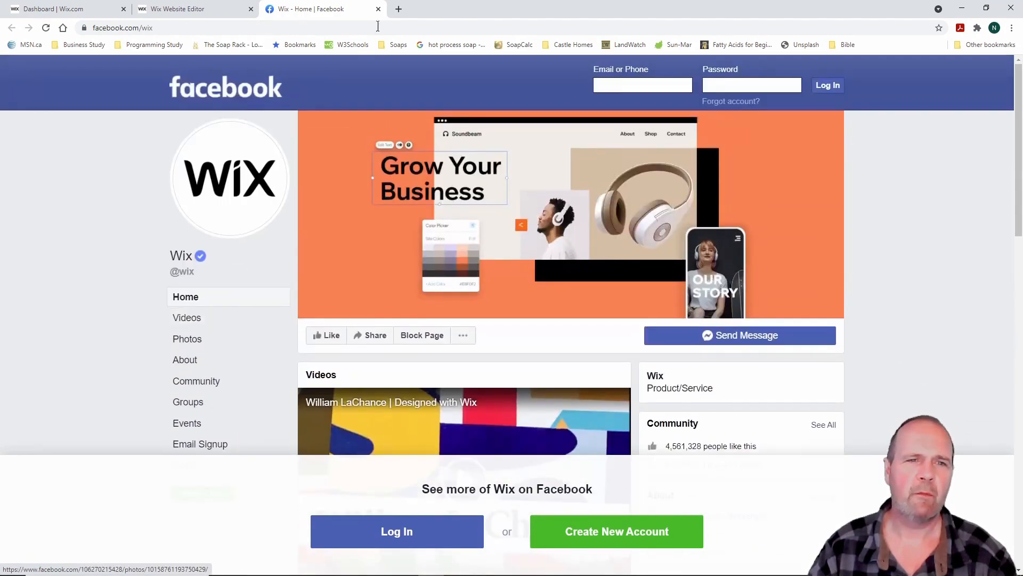
left_click(379, 9)
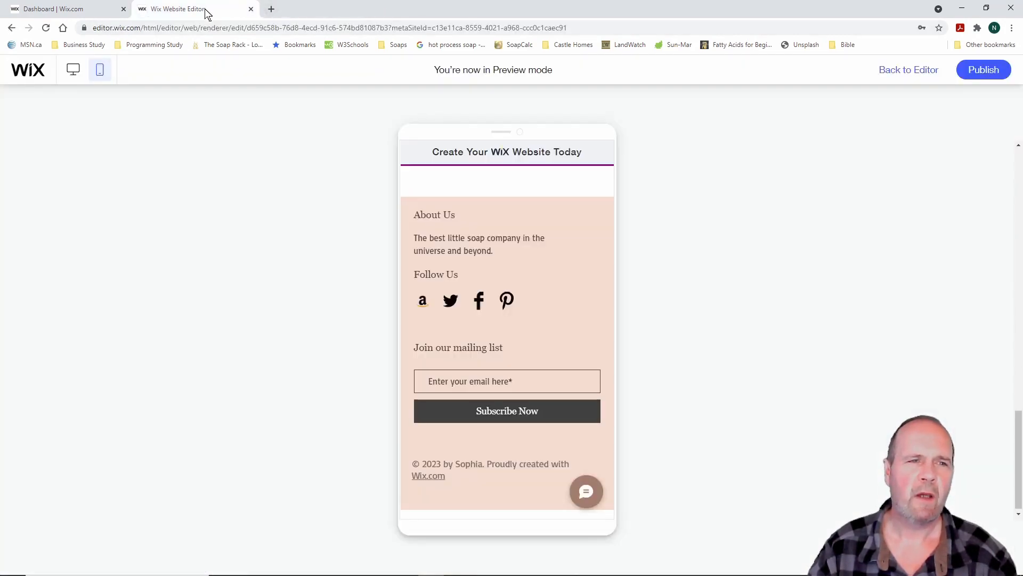
Go to Home from the preview's mobile menu, then return to the editor
scroll(700, 280, "up", 15)
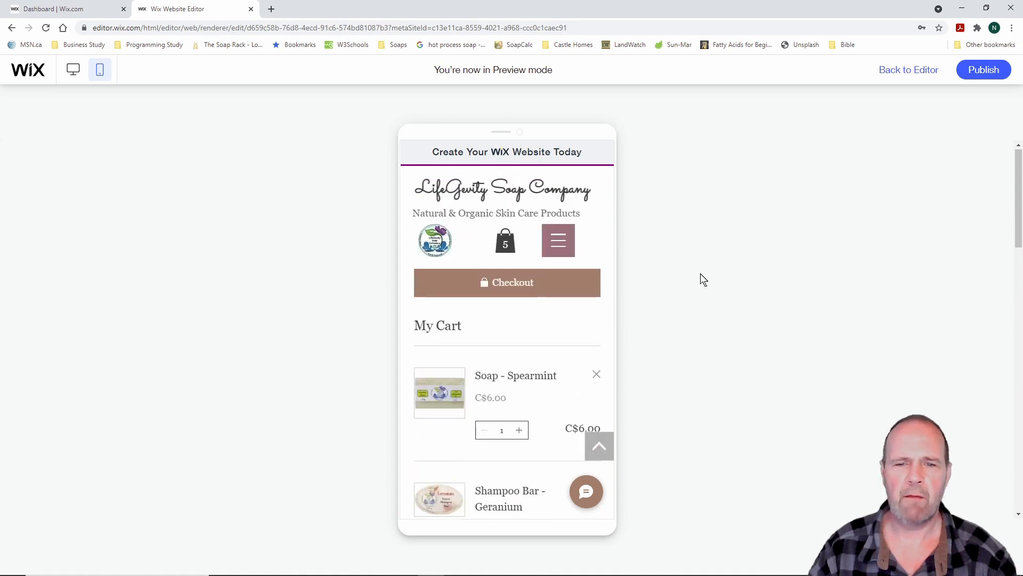
left_click(564, 246)
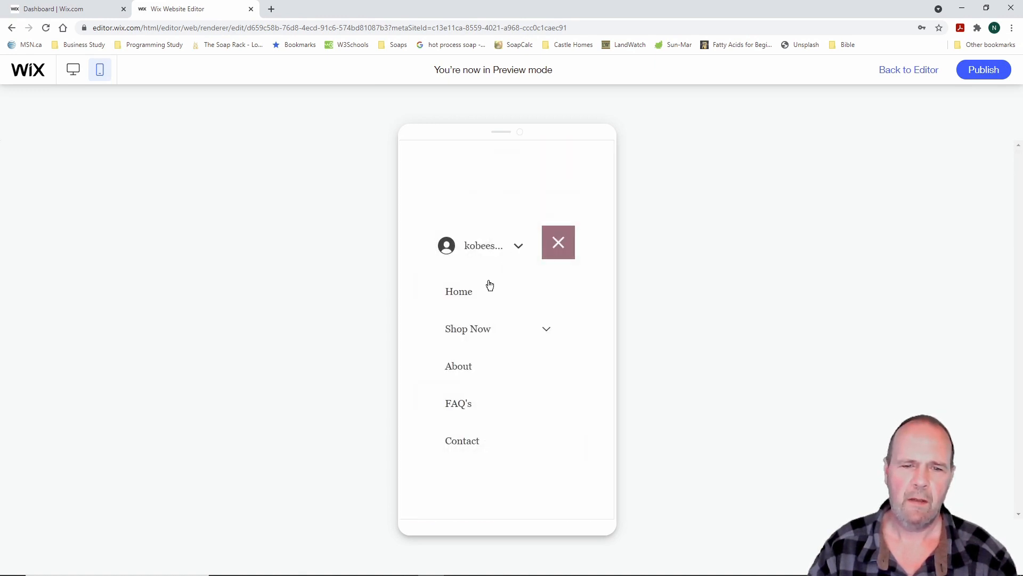
left_click(466, 292)
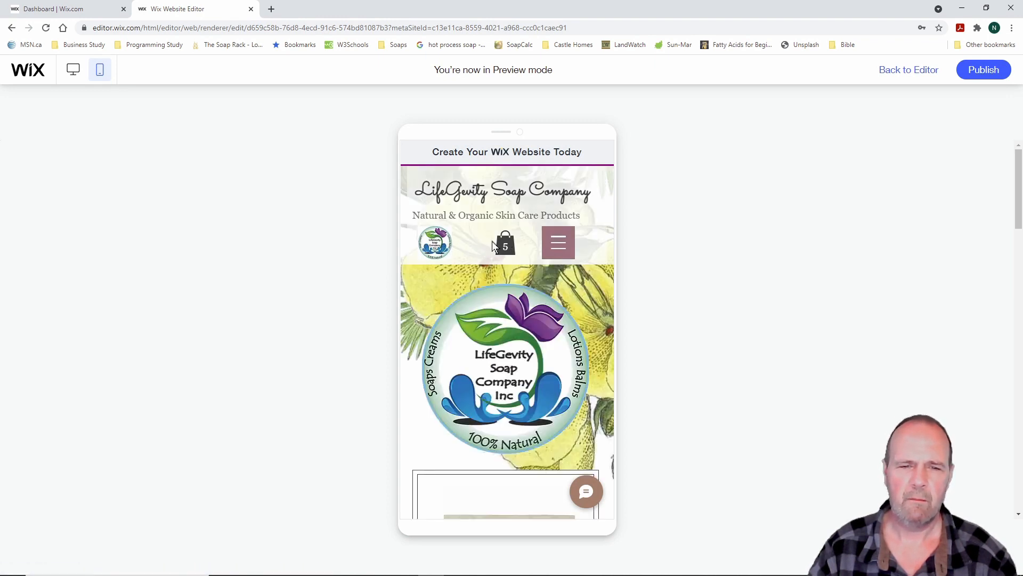
left_click(921, 73)
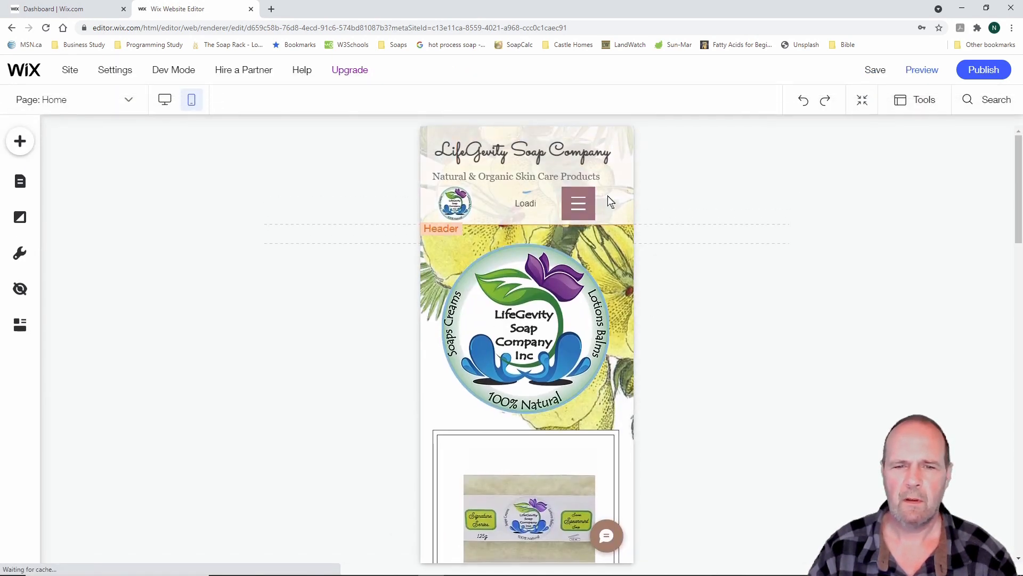
Set the menu icon at right with the cart between logo and menu, then save the site
left_click(579, 202)
left_click_drag(579, 203, 584, 202)
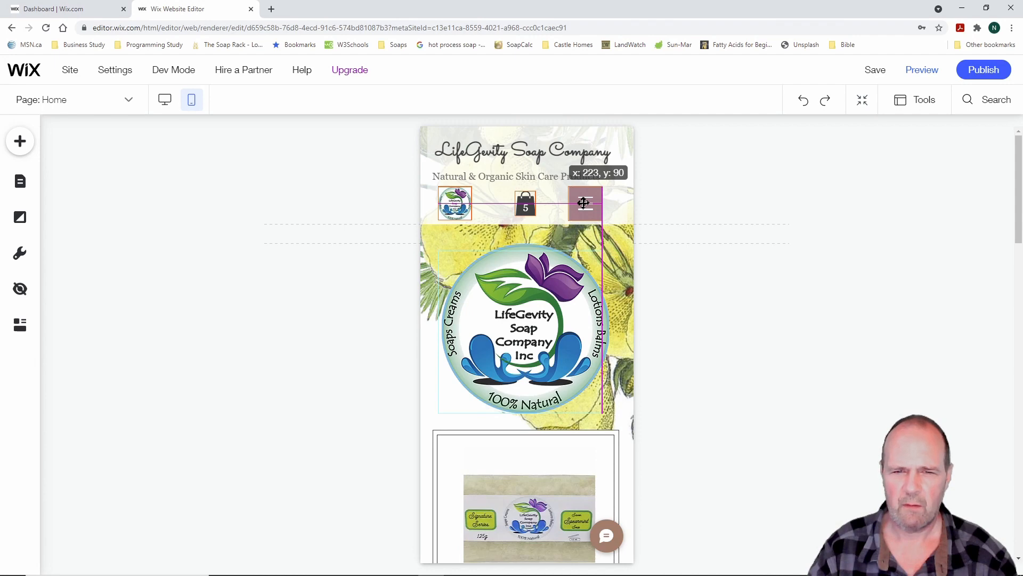
left_click_drag(584, 203, 528, 204)
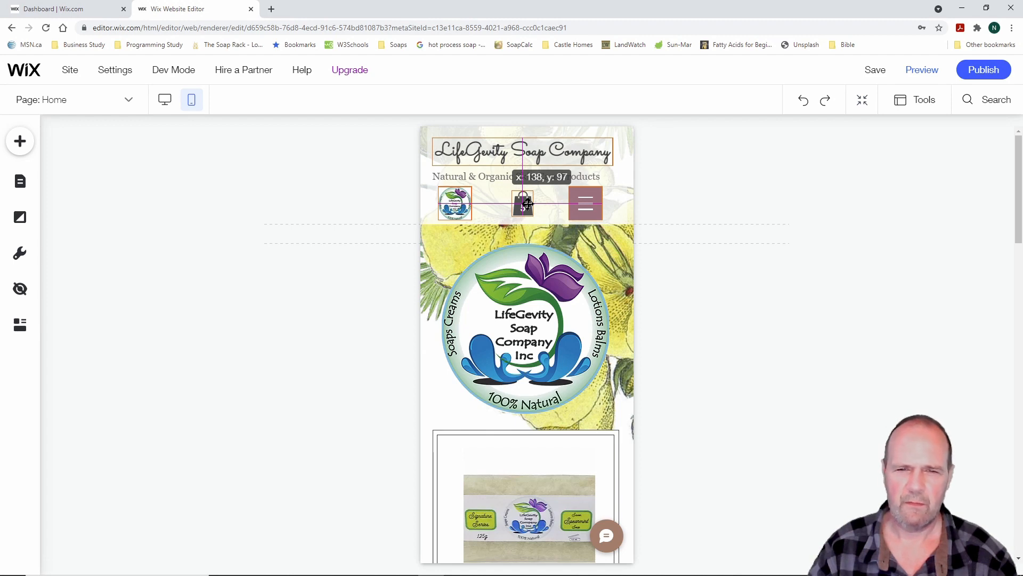
left_click_drag(528, 203, 528, 204)
left_click(715, 337)
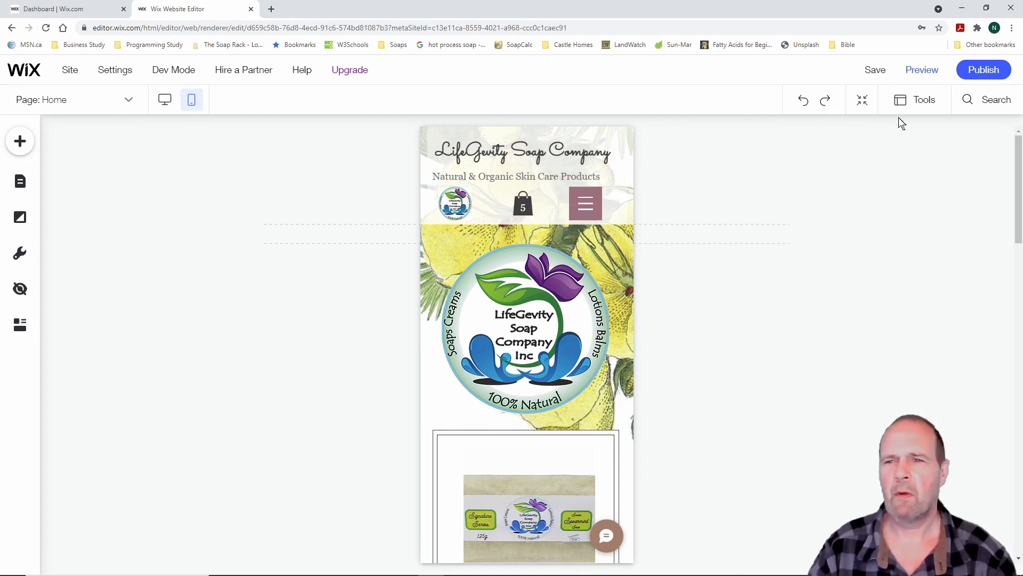
left_click(876, 71)
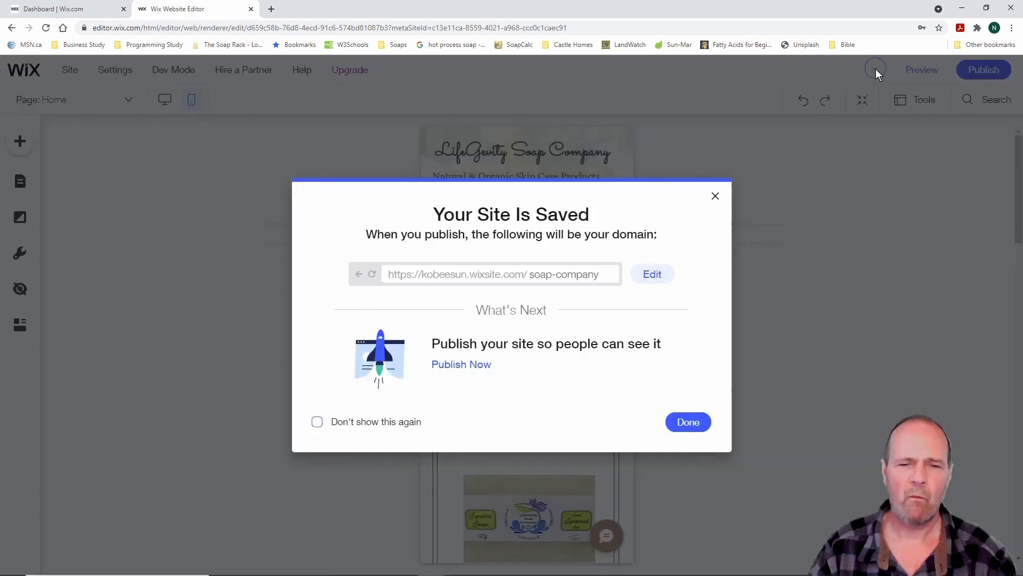
left_click(690, 423)
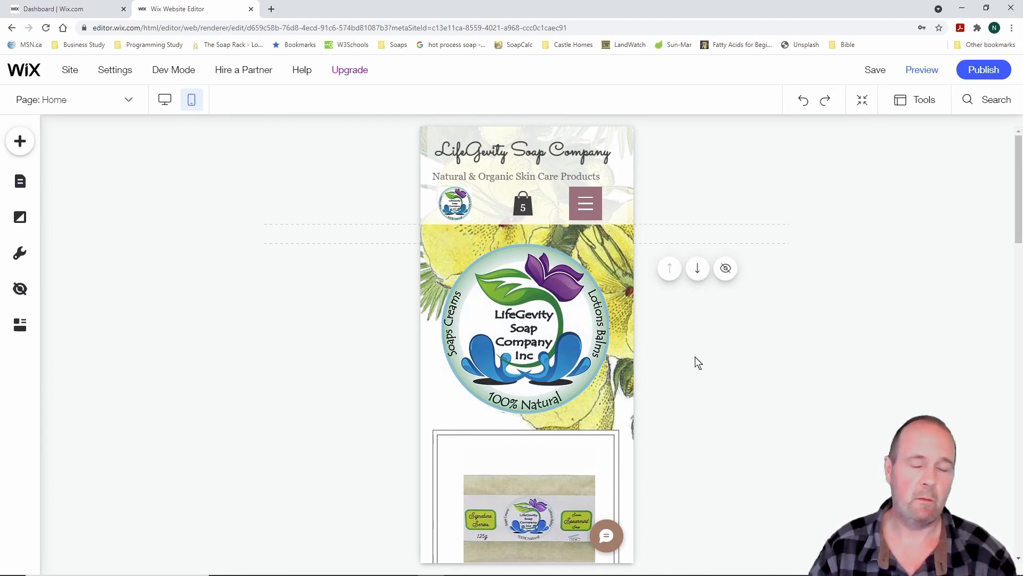
Scroll the mobile home page down and back to the top, then return to the desktop layout
scroll(709, 371, "down", 9)
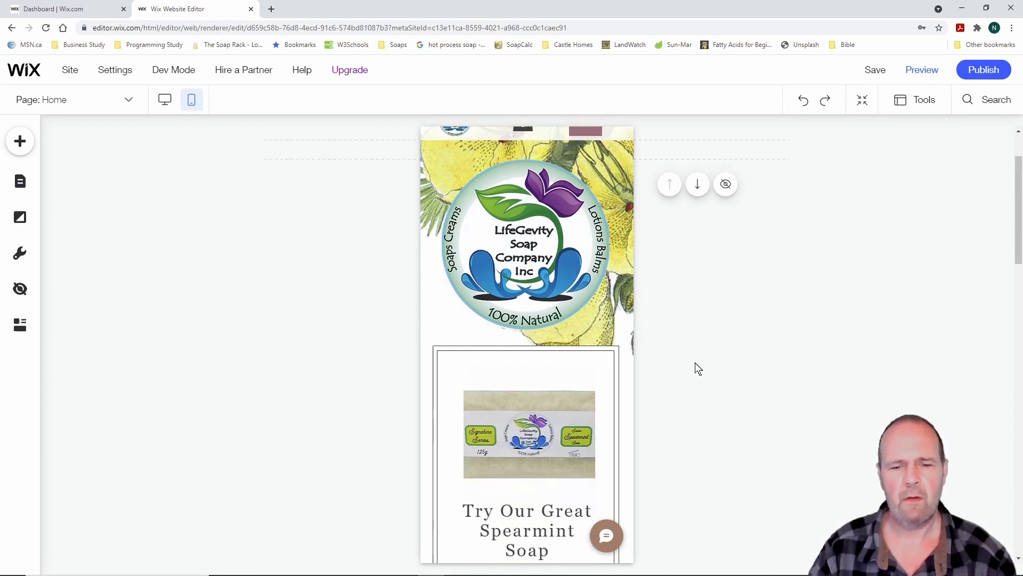
scroll(698, 368, "down", 10)
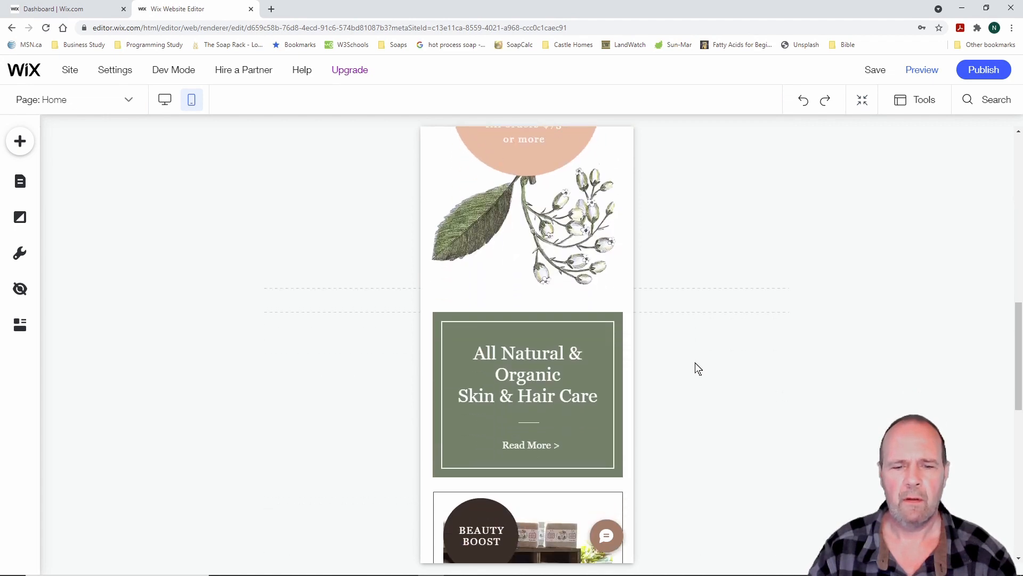
scroll(698, 368, "up", 8)
scroll(699, 368, "up", 2)
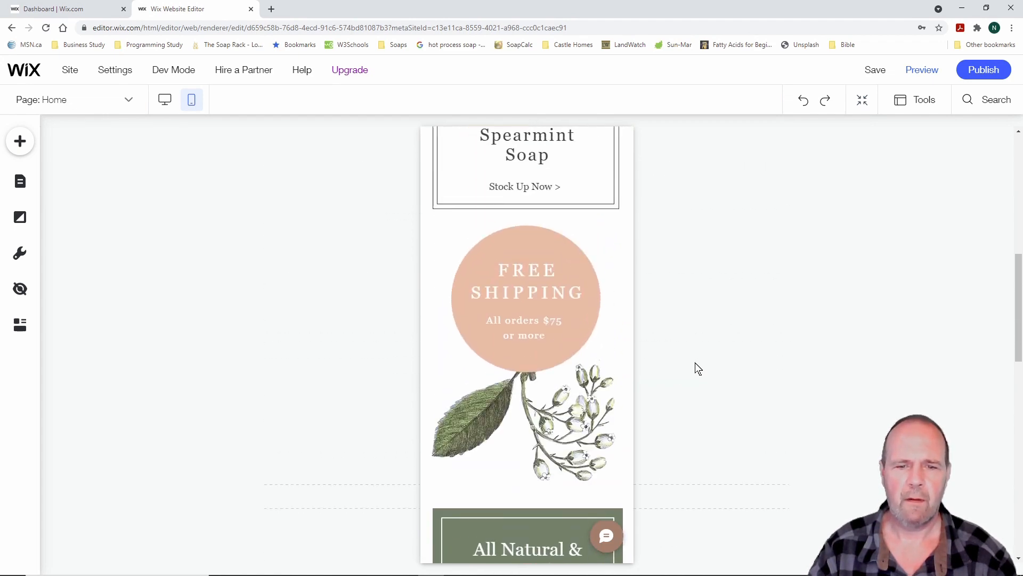
scroll(698, 368, "up", 1)
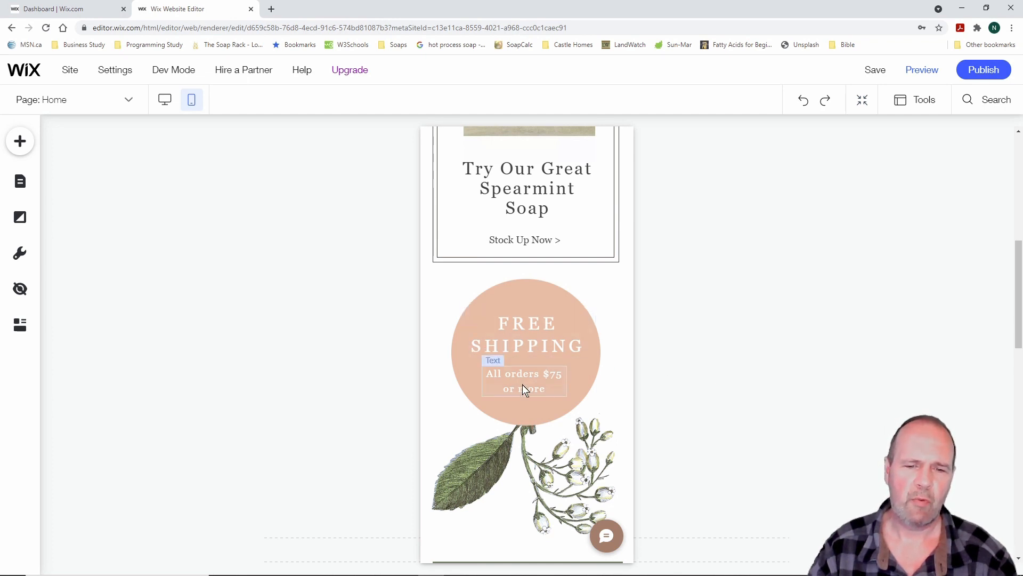
scroll(709, 334, "up", 7)
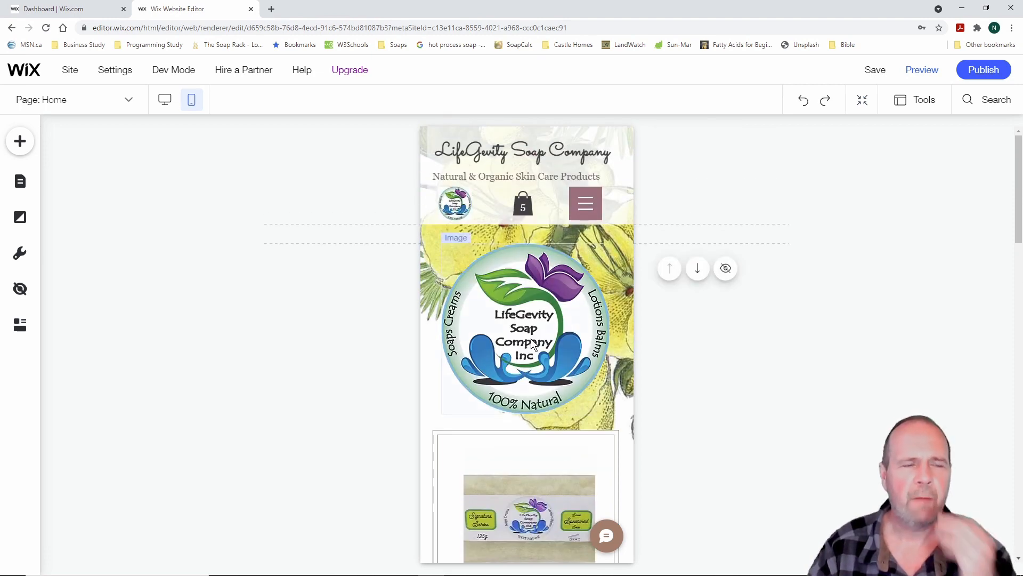
left_click(165, 101)
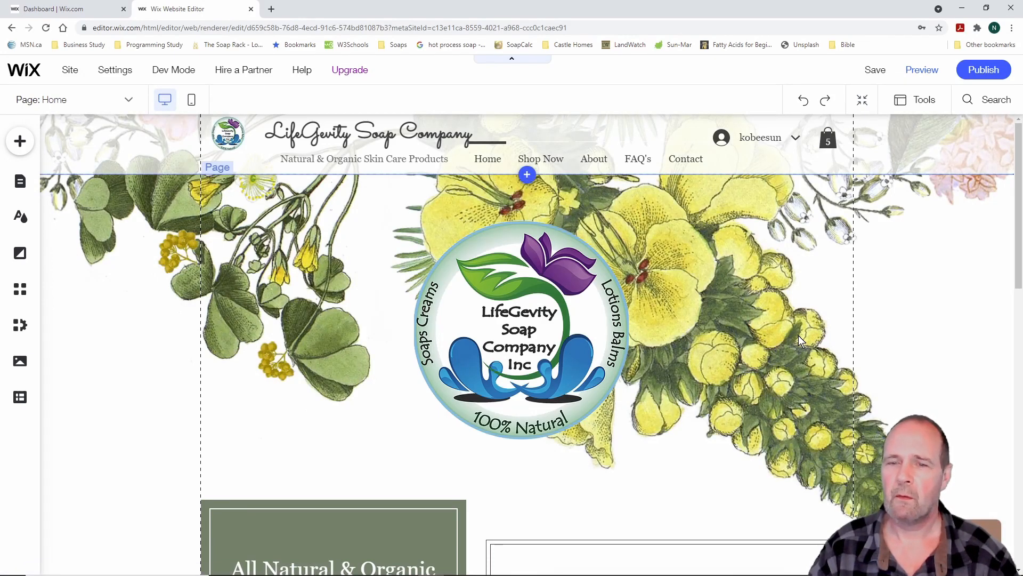
Save the site, keeping its free wixsite.com address name as soap-company
left_click(875, 71)
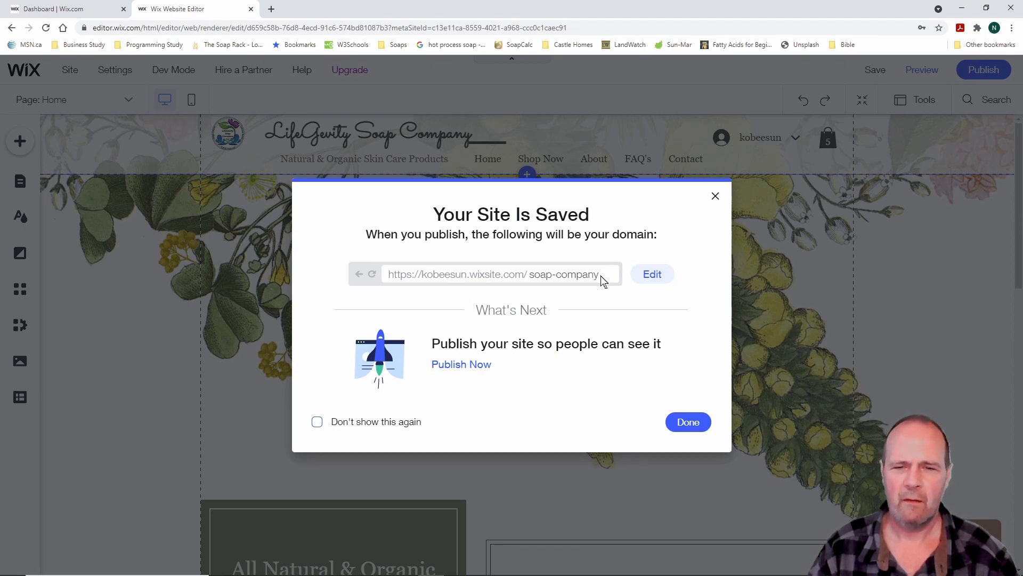
left_click(643, 275)
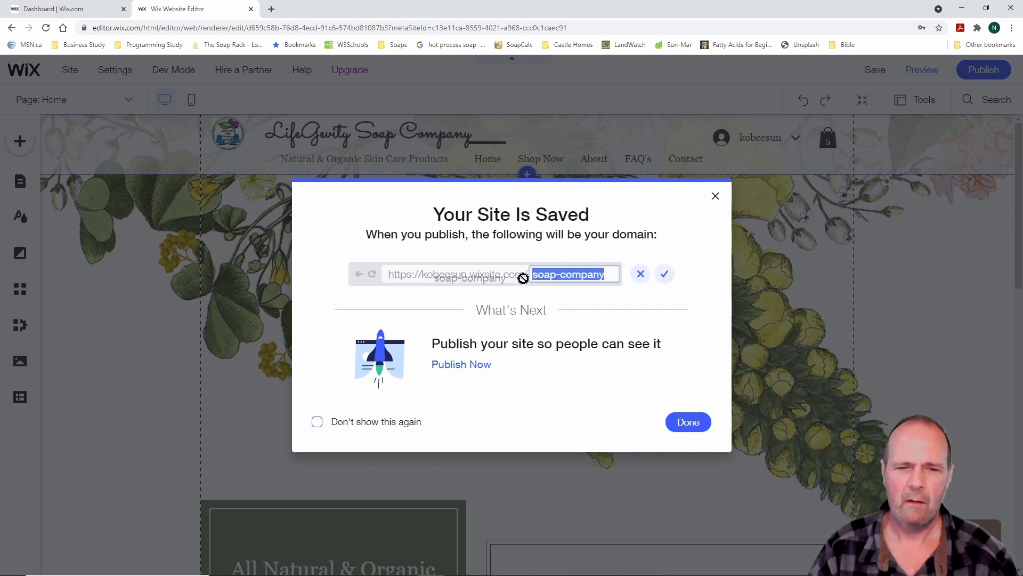
left_click(641, 274)
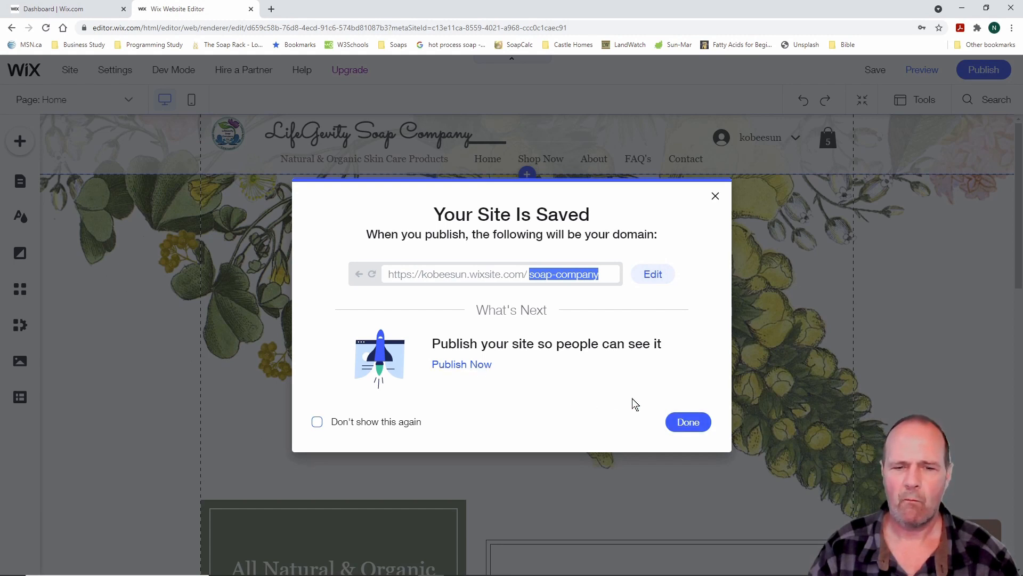
Publish the LifeGevity site and view the live soap-company page in a new tab
left_click(462, 365)
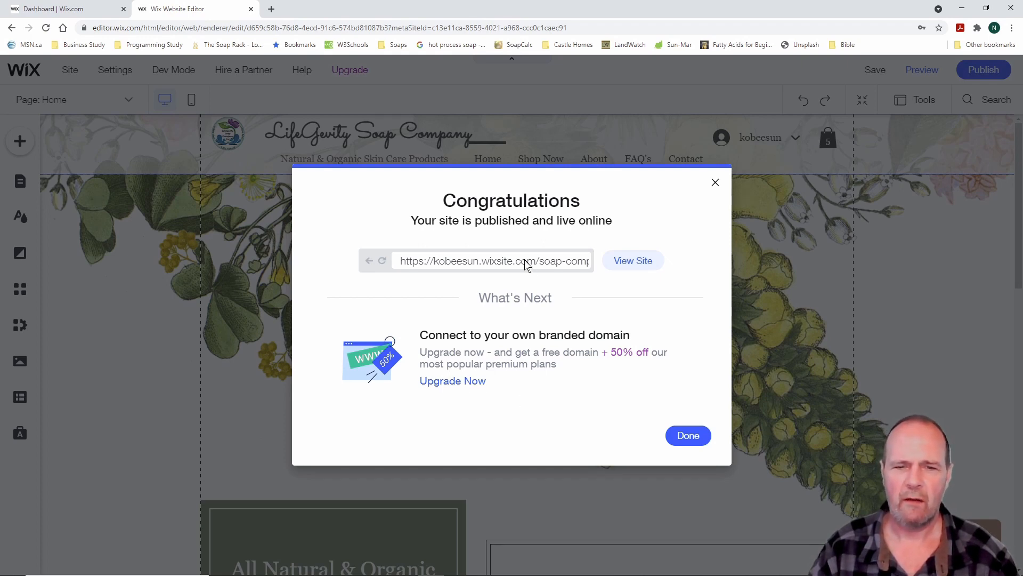
left_click(643, 265)
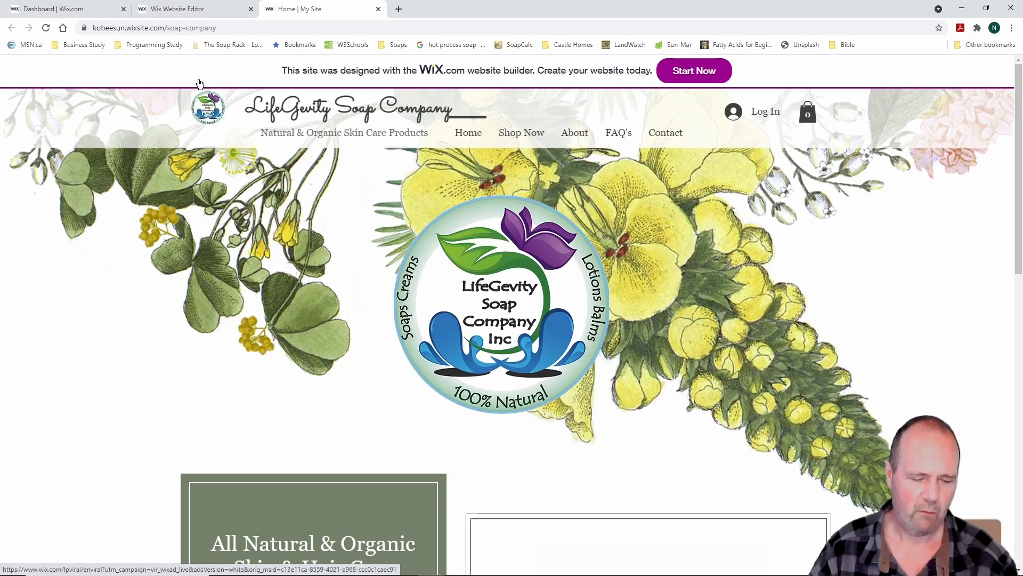
Copy the live site's wixsite.com web address from the address bar
mouse_move(232, 20)
left_mouse_down()
mouse_move(139, 40)
mouse_move(55, 40)
mouse_move(71, 40)
left_mouse_up()
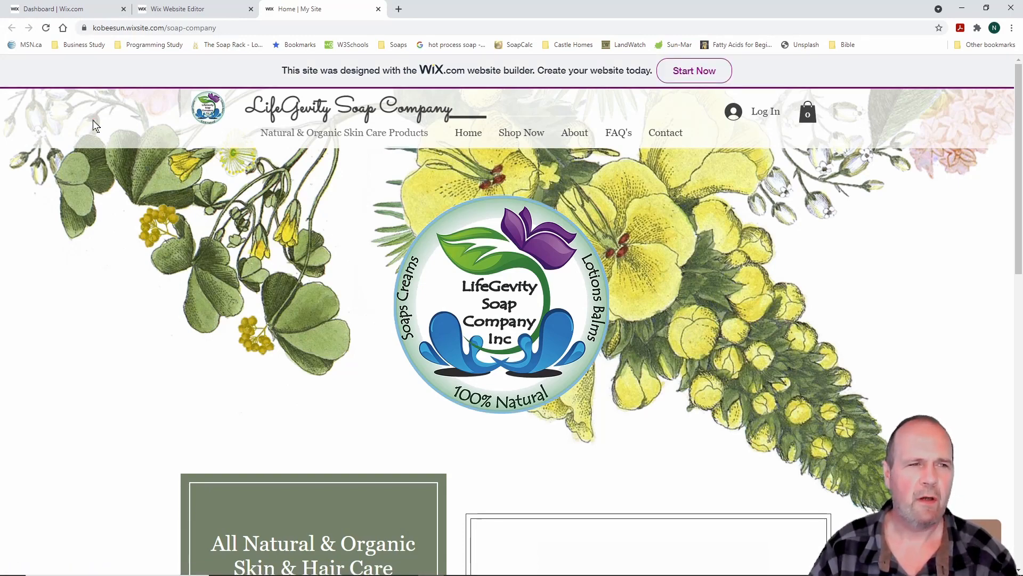
left_click_drag(215, 27, 74, 28)
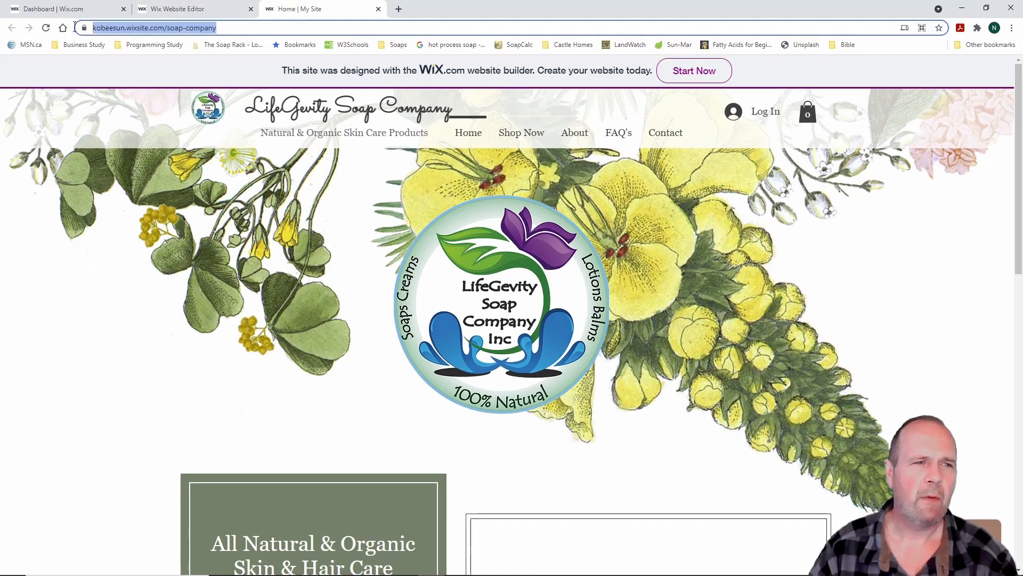
right_click(124, 31)
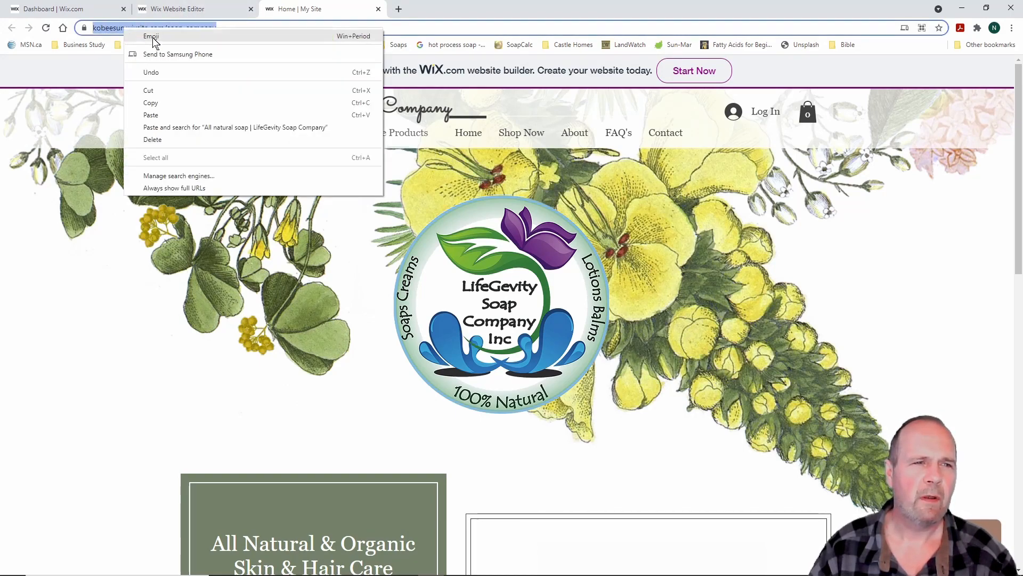
left_click(158, 107)
left_click(113, 286)
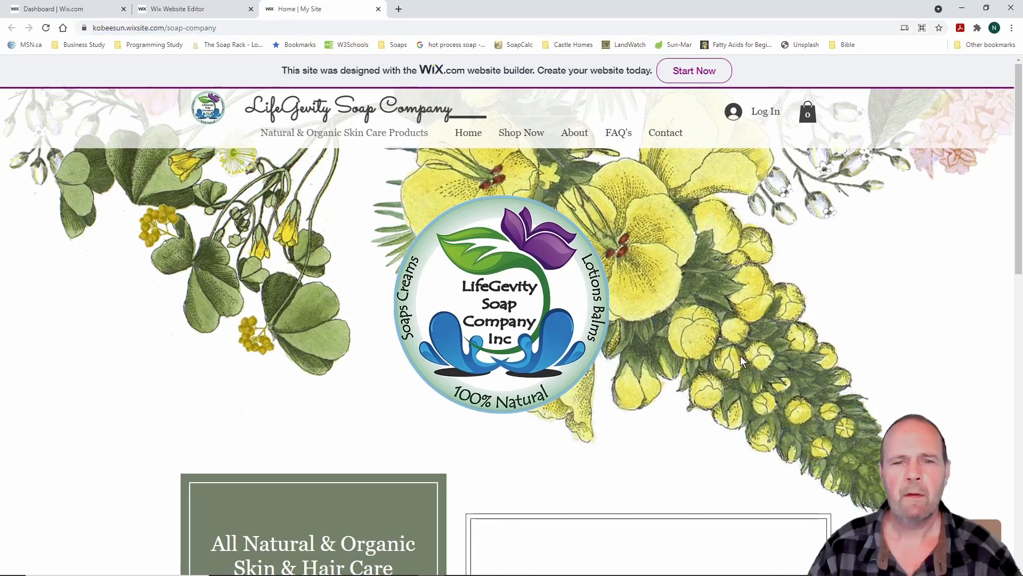
Check the live Soaps, Shampoo Bars, Lip Balms and Hand Creams product pages
scroll(694, 311, "down", 13)
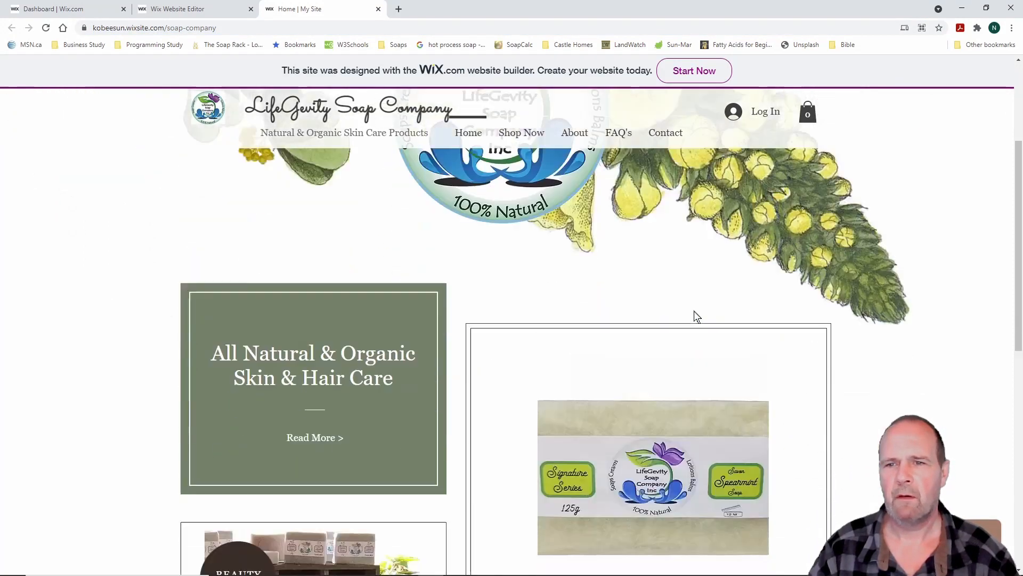
scroll(695, 315, "up", 13)
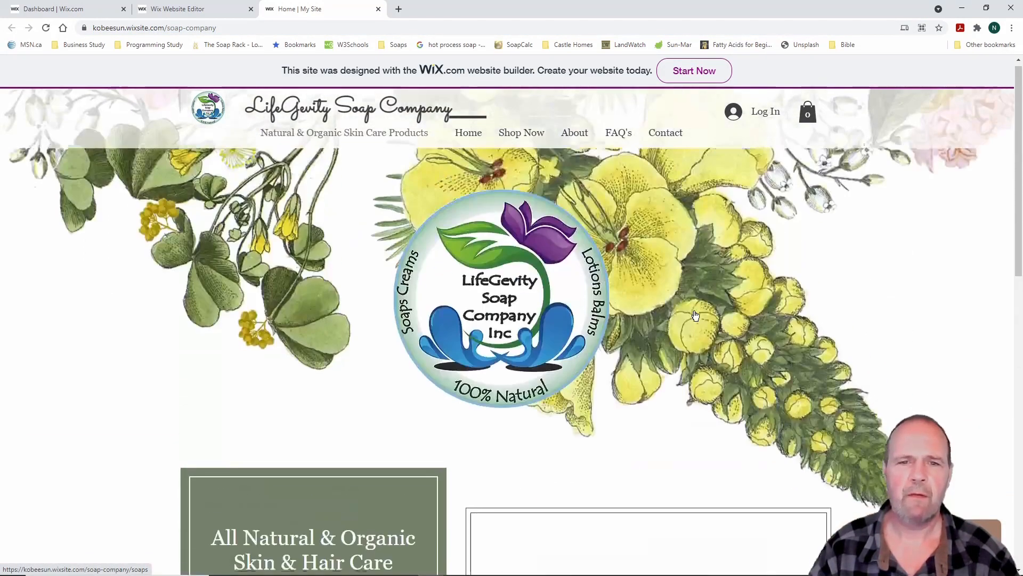
mouse_move(509, 151)
left_click(531, 171)
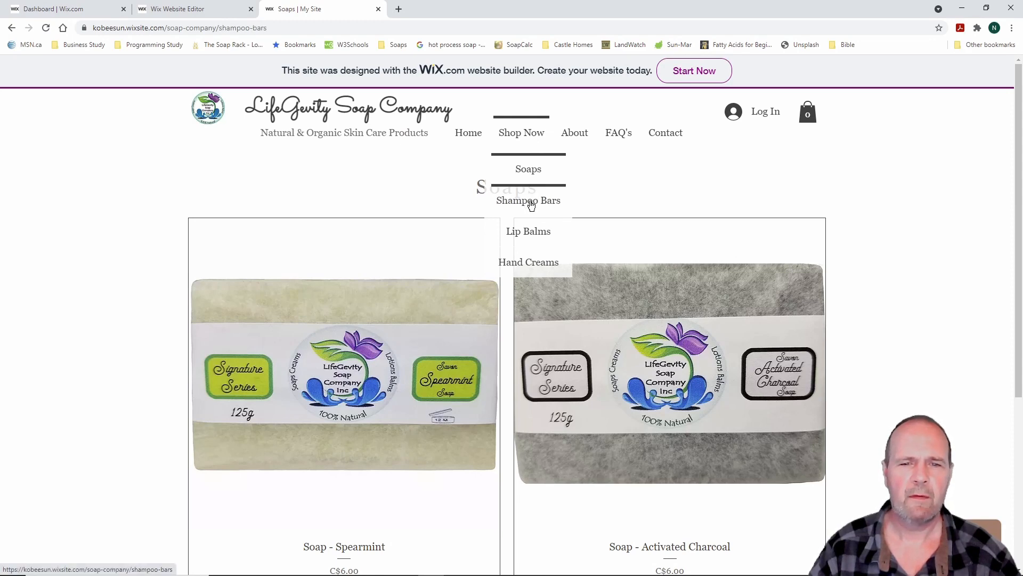
left_click(532, 202)
mouse_move(526, 139)
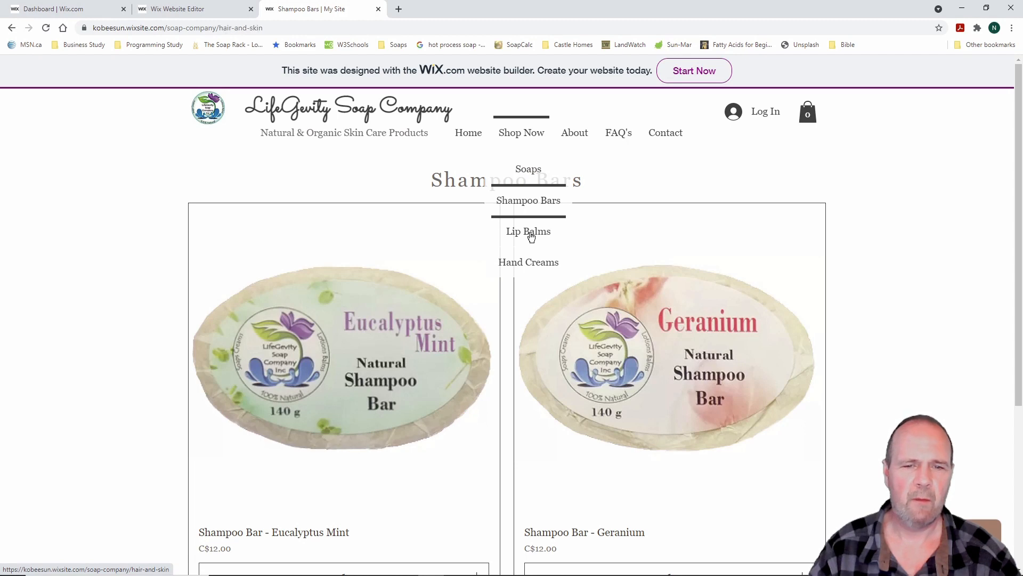
left_click(531, 235)
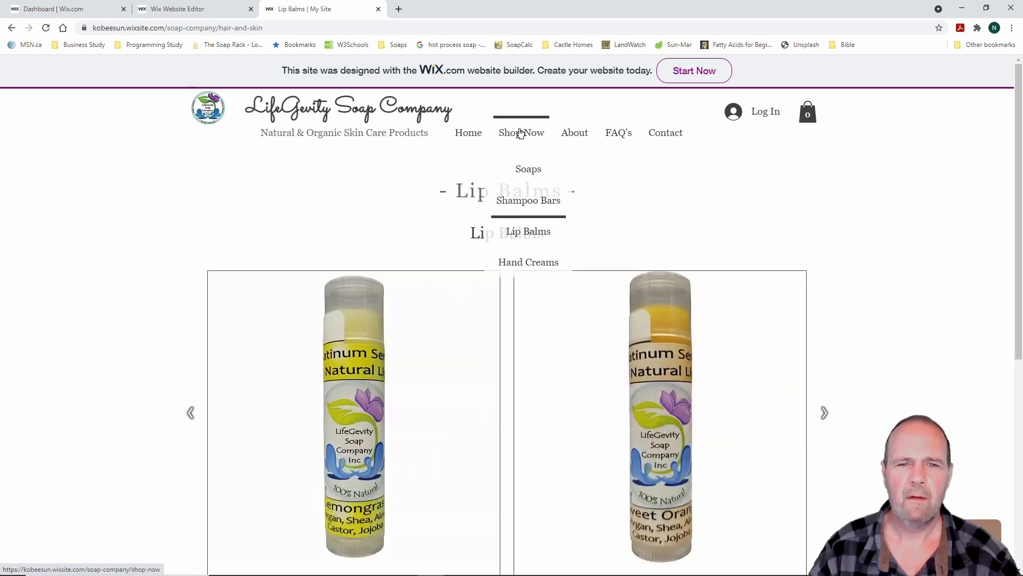
mouse_move(523, 136)
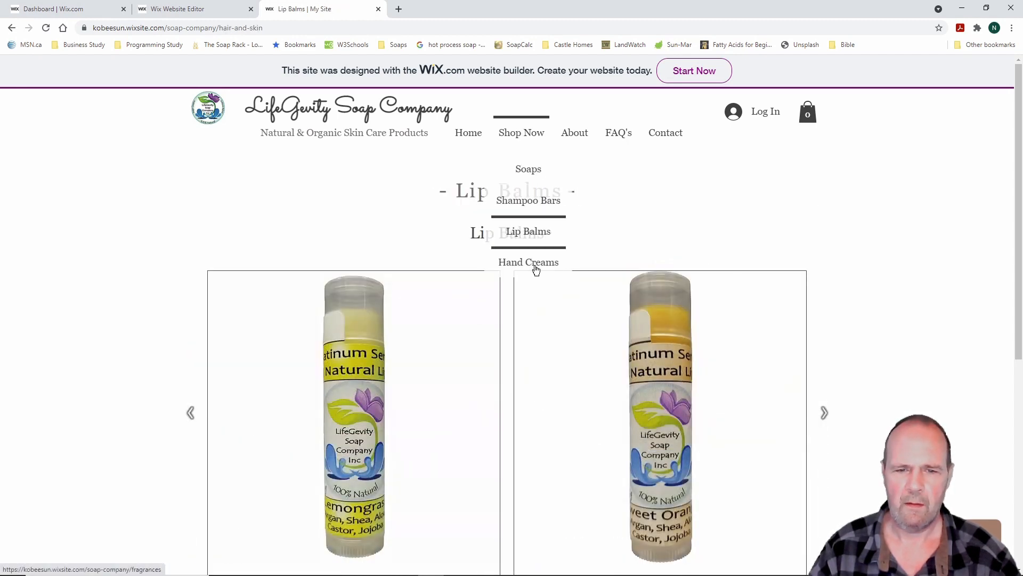
left_click(536, 270)
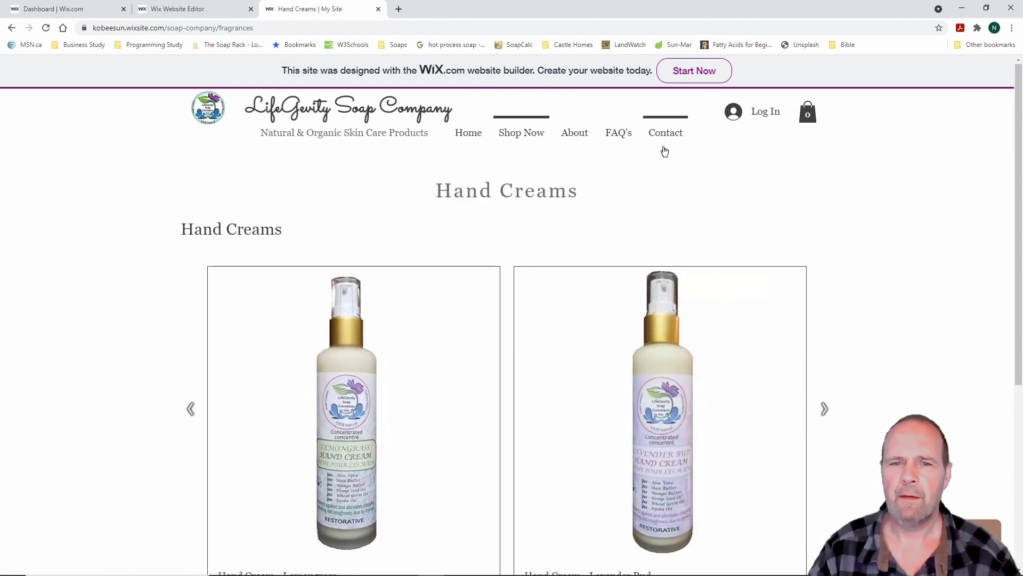
Check the live About, FAQ's and Contact pages, then close the tab and dismiss the publish confirmation
left_click(579, 139)
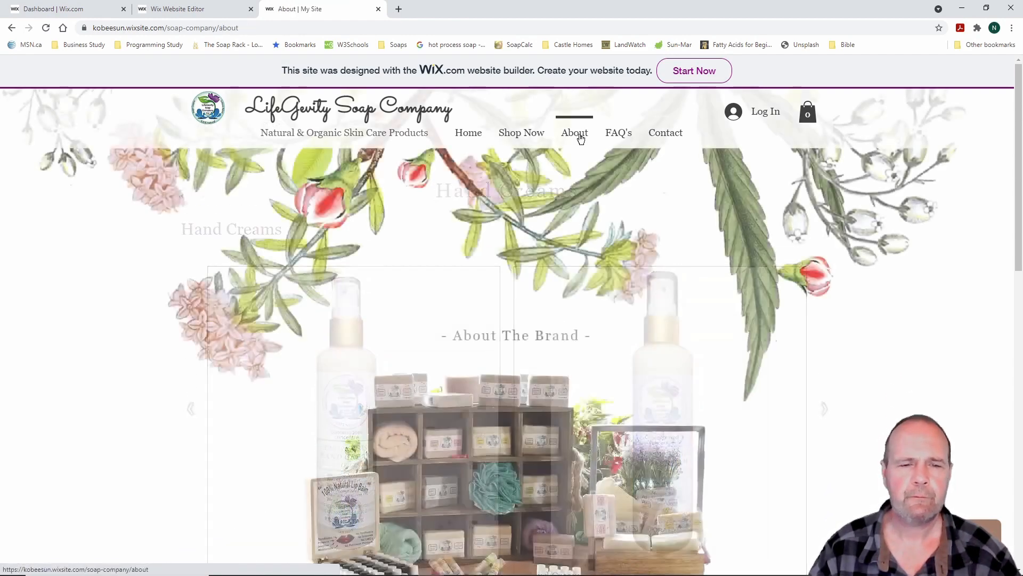
scroll(713, 295, "down", 10)
scroll(714, 301, "down", 3)
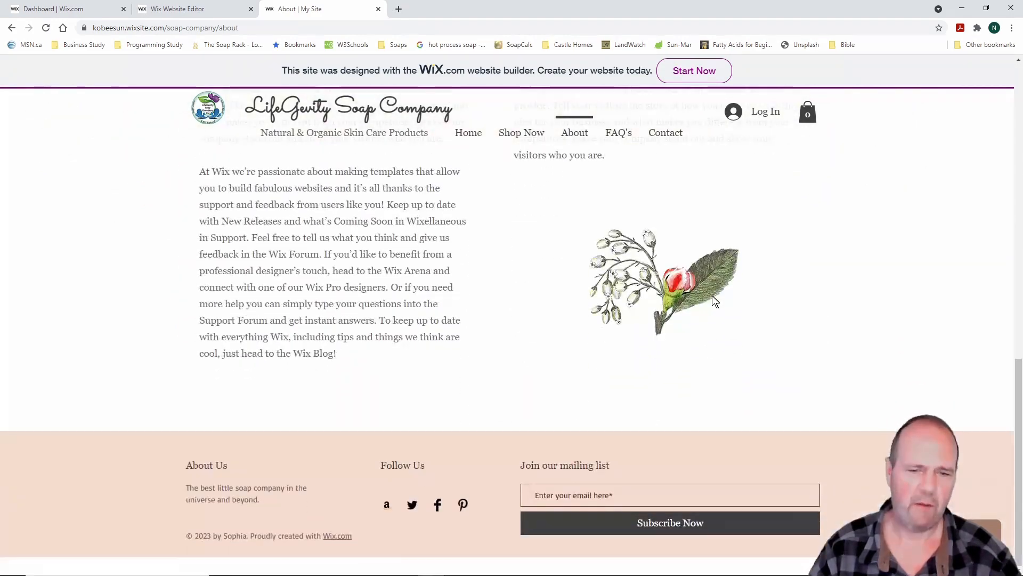
scroll(714, 299, "up", 15)
left_click(622, 134)
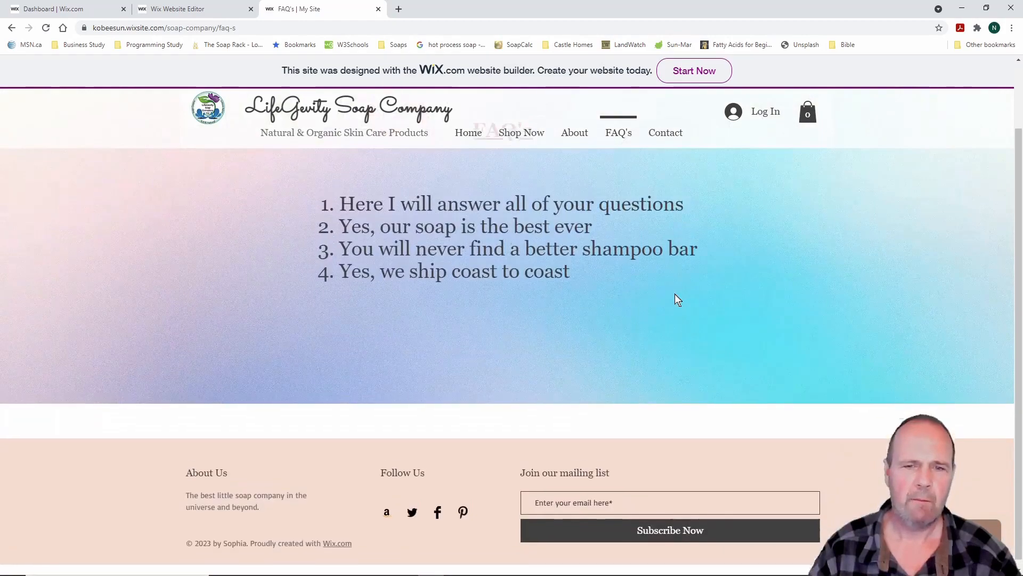
left_click(664, 135)
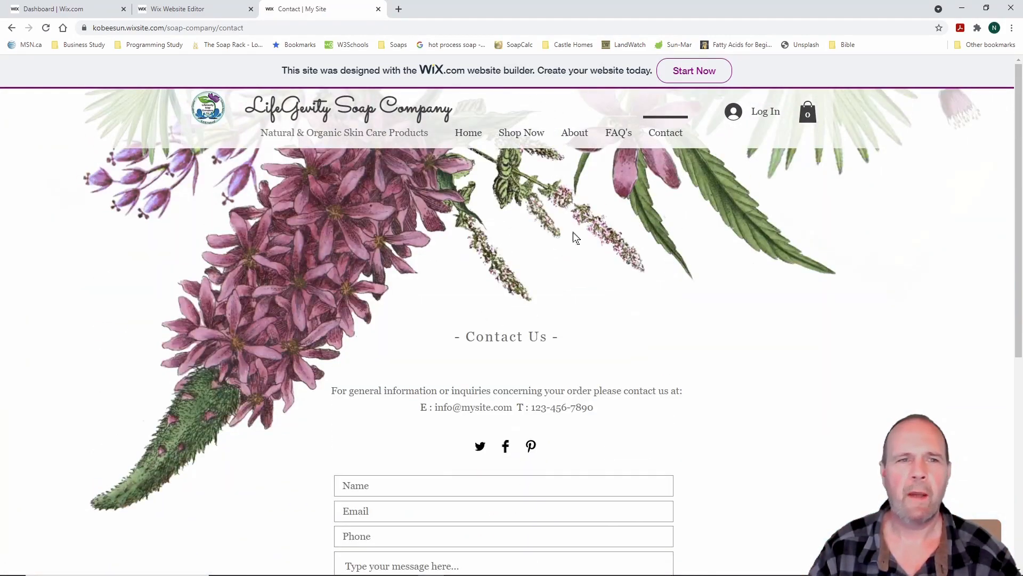
left_click(378, 9)
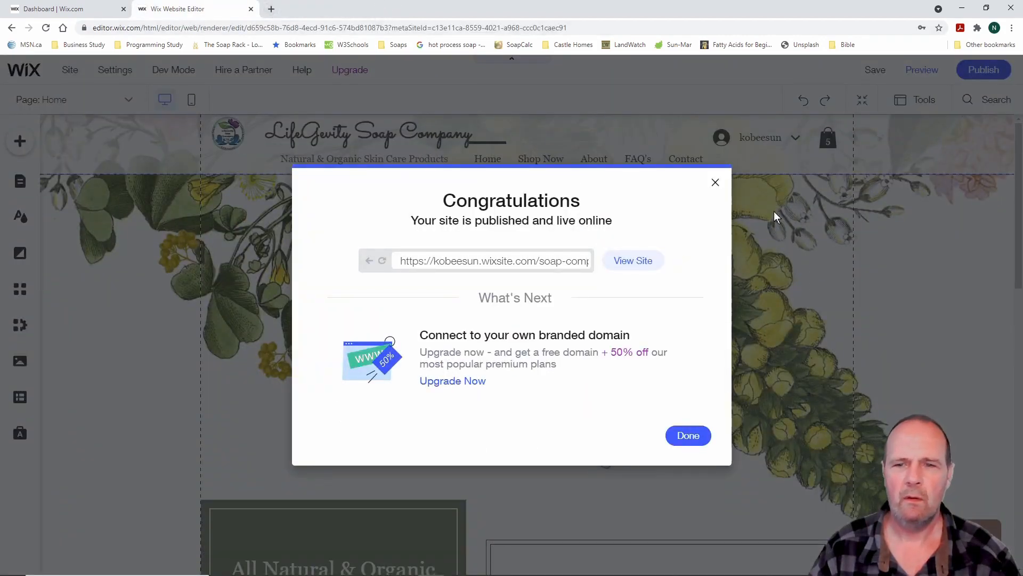
left_click(689, 435)
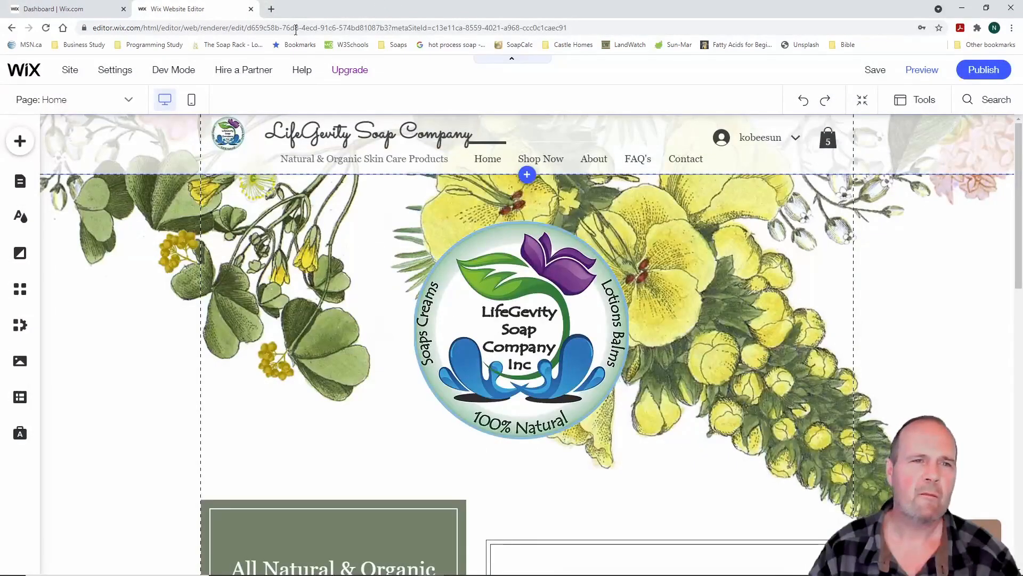
Load the copied wixsite.com address in a new tab, then close that tab
left_click(271, 9)
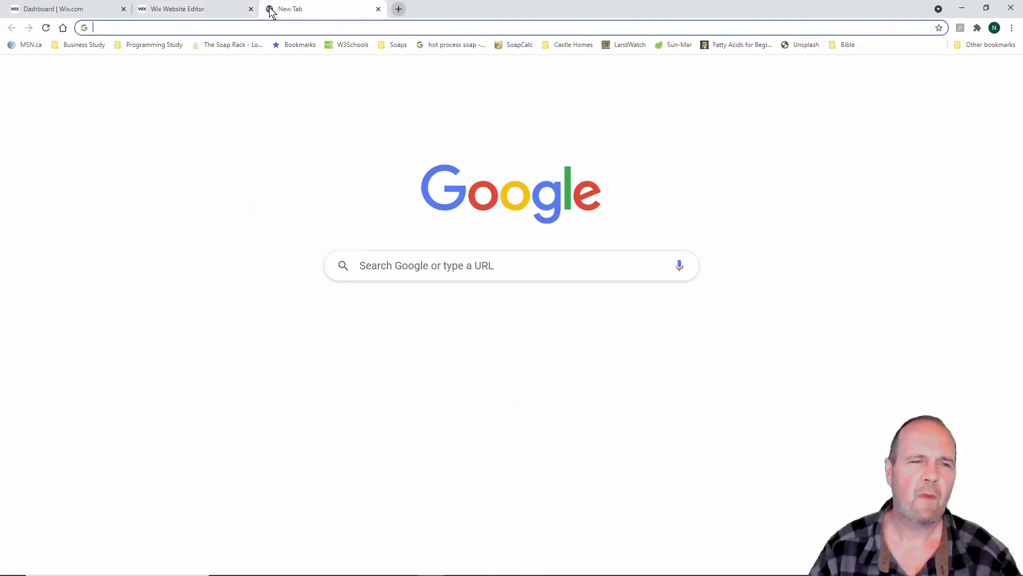
right_click(453, 268)
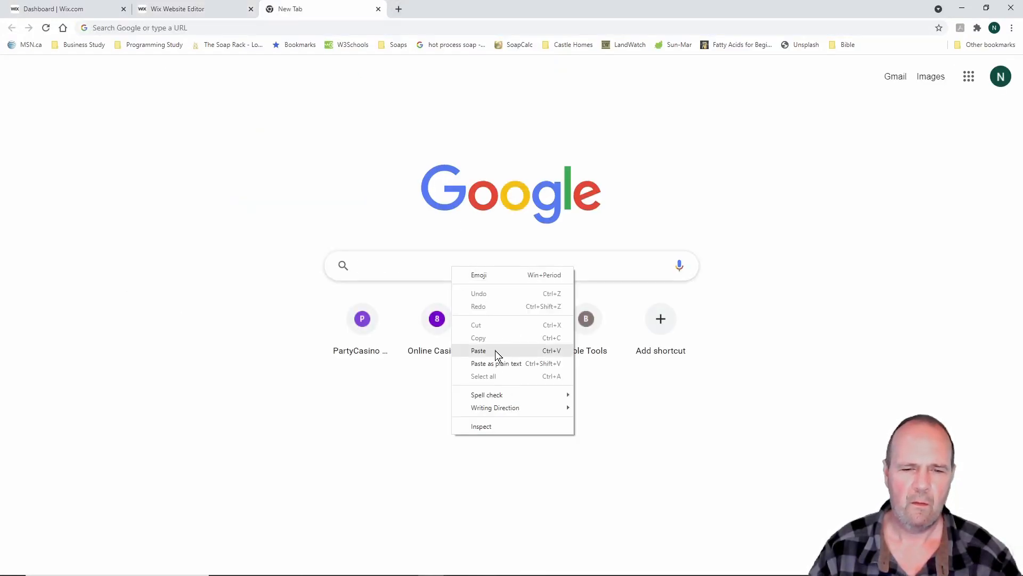
left_click(479, 350)
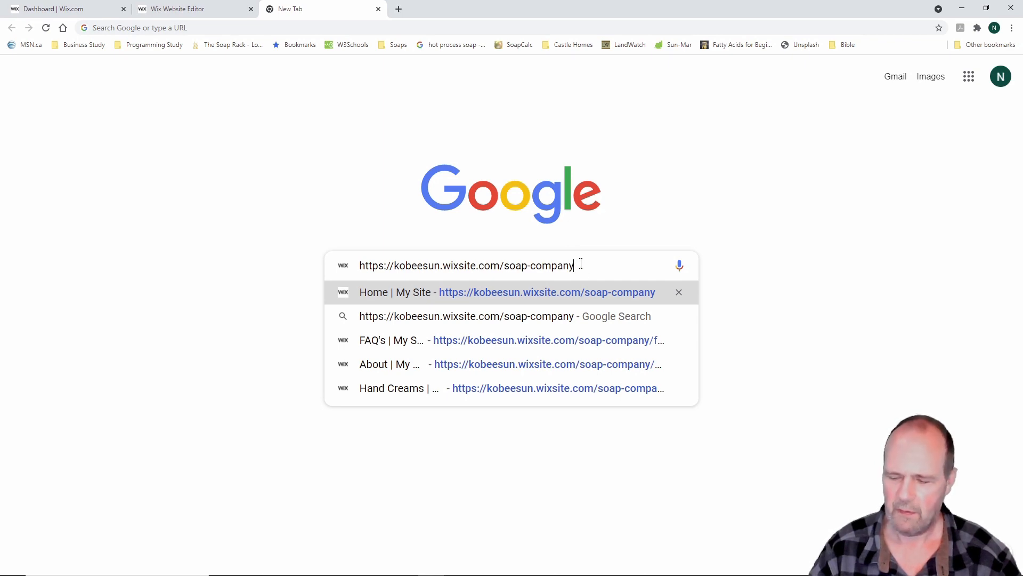
key("Return")
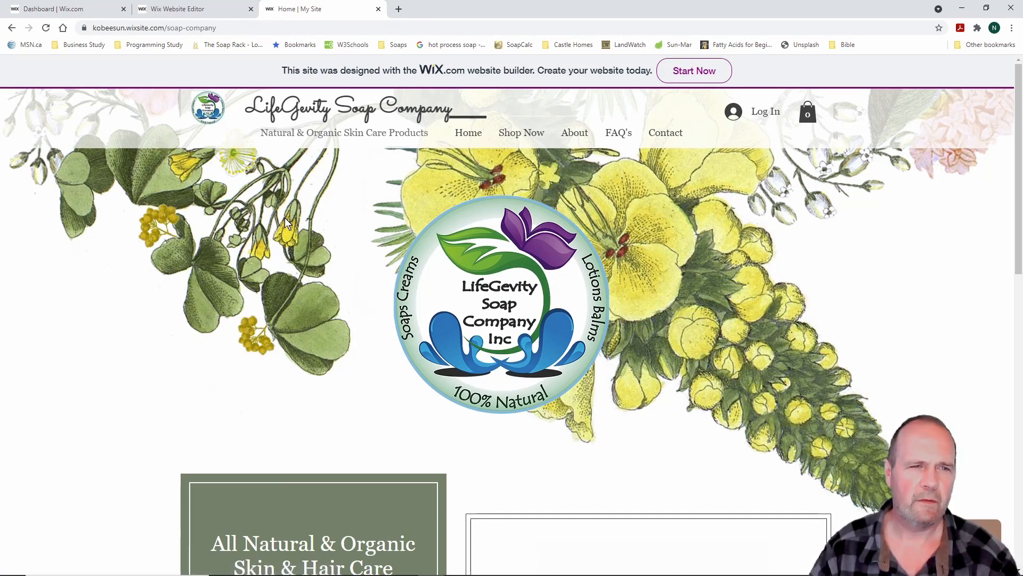
left_click(379, 9)
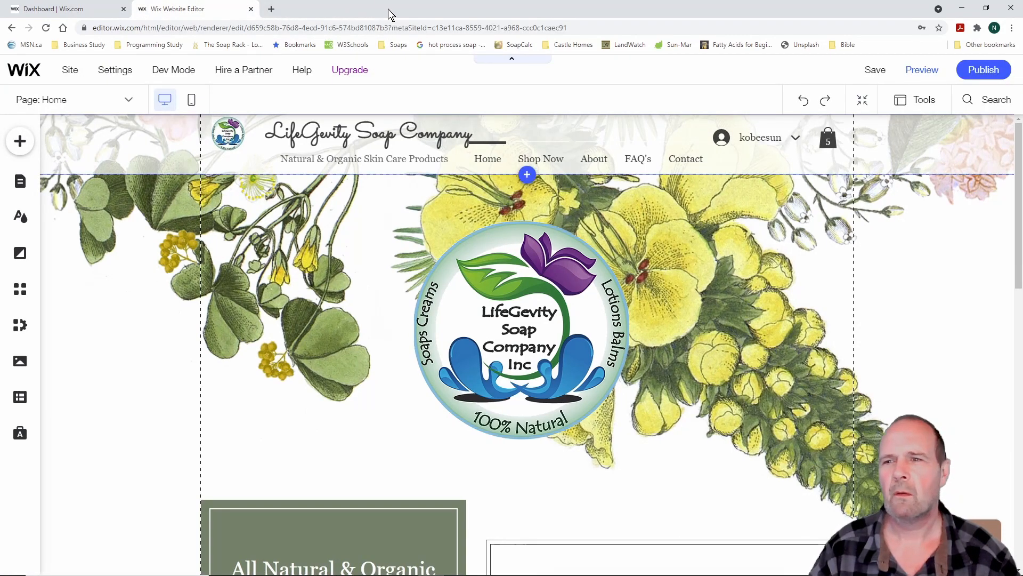
left_click(93, 11)
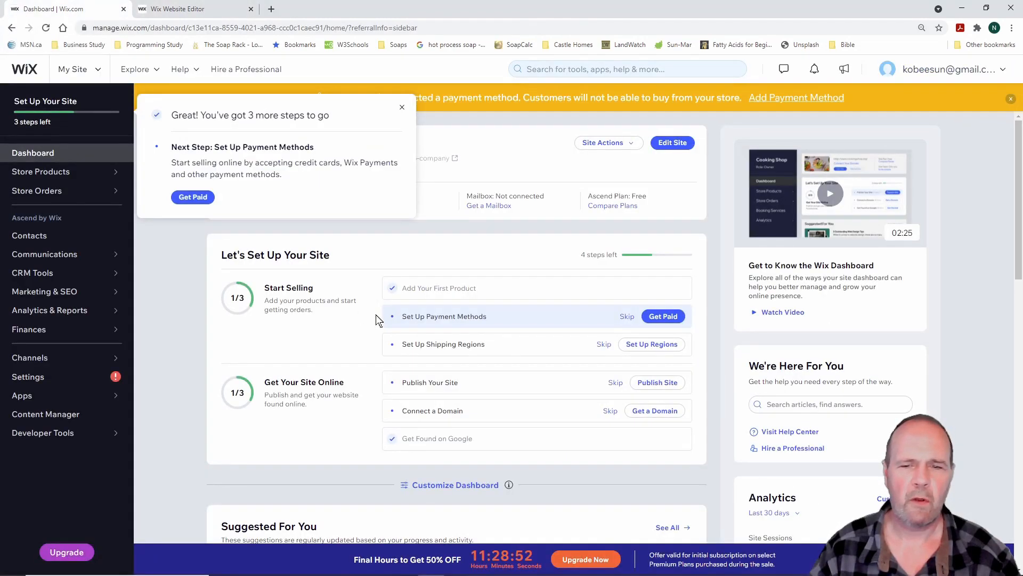
scroll(376, 319, "down", 13)
scroll(375, 319, "up", 7)
scroll(376, 318, "up", 6)
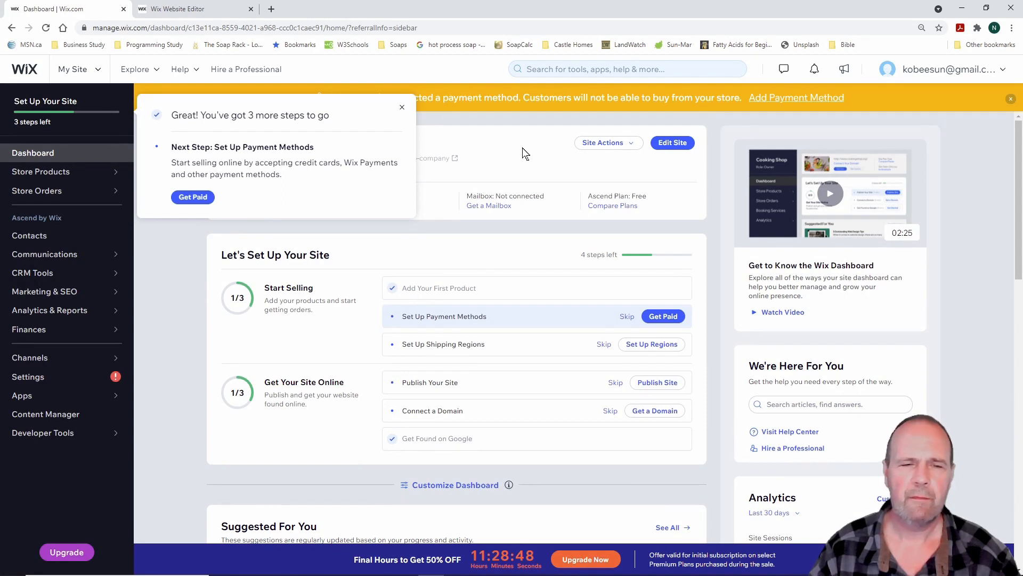
left_click(402, 108)
left_click(204, 10)
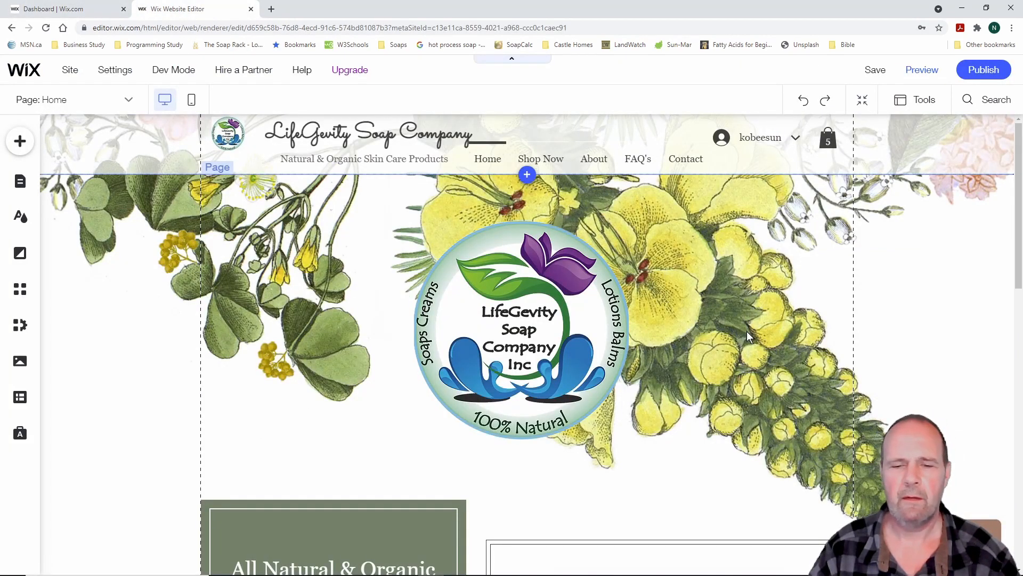
scroll(747, 336, "down", 10)
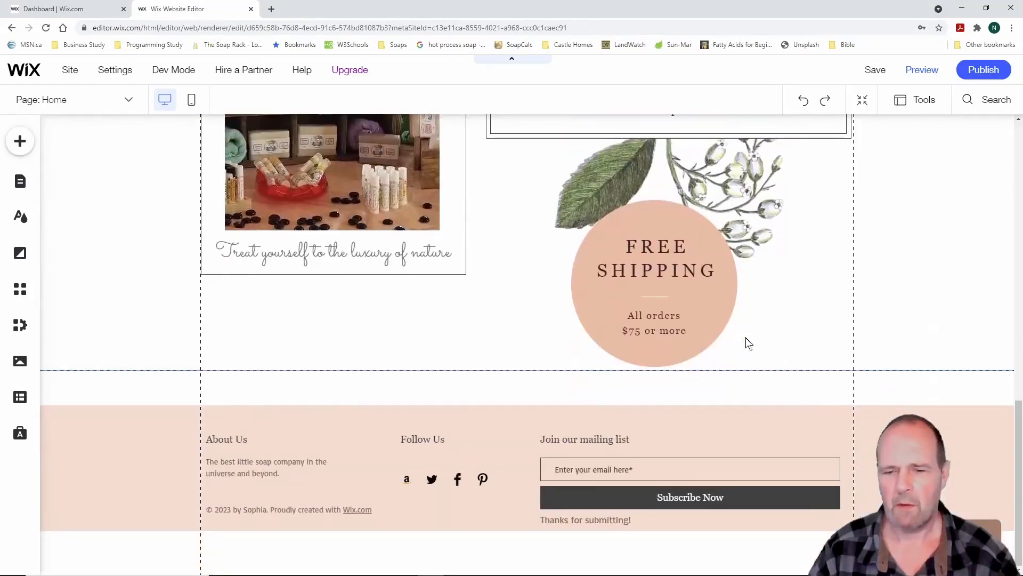
scroll(748, 344, "up", 10)
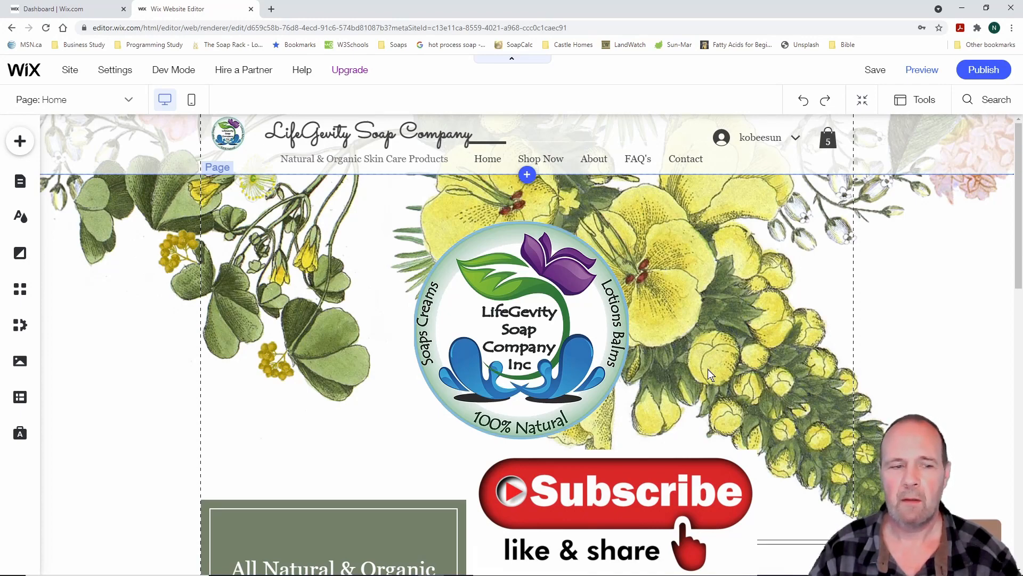
Scroll the home page to the free-shipping offer for orders of $75 or more and back
scroll(708, 369, "down", 10)
scroll(708, 369, "down", 3)
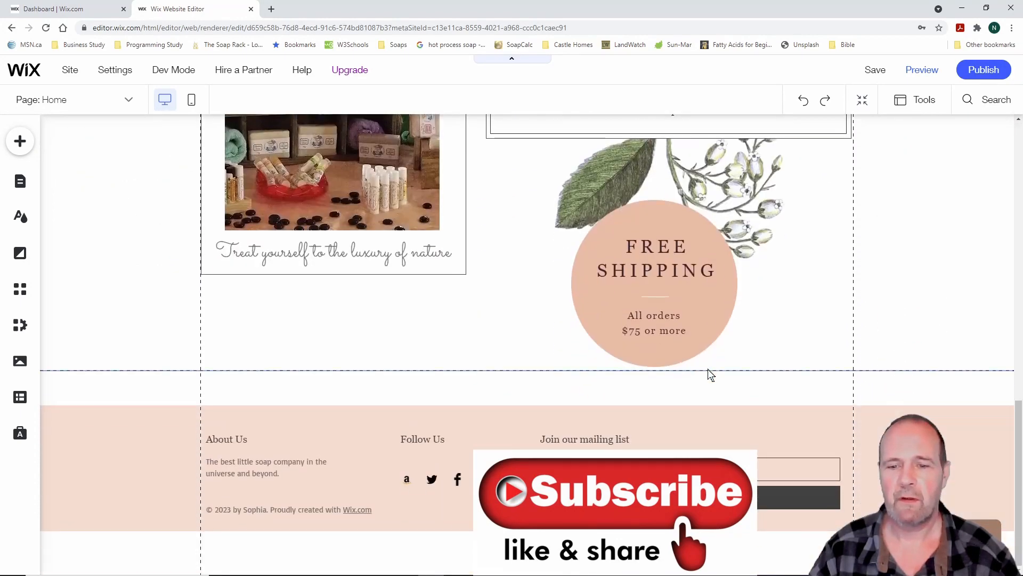
scroll(708, 369, "up", 20)
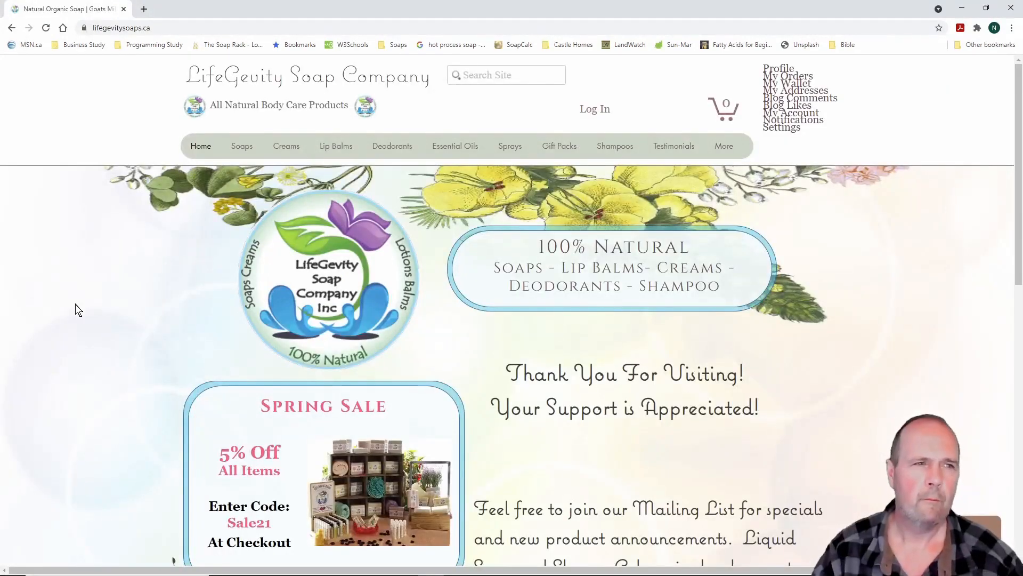
On lifegevitysoaps.ca, open the Soaps page and its Shop Natural Soaps listing
scroll(78, 310, "down", 5)
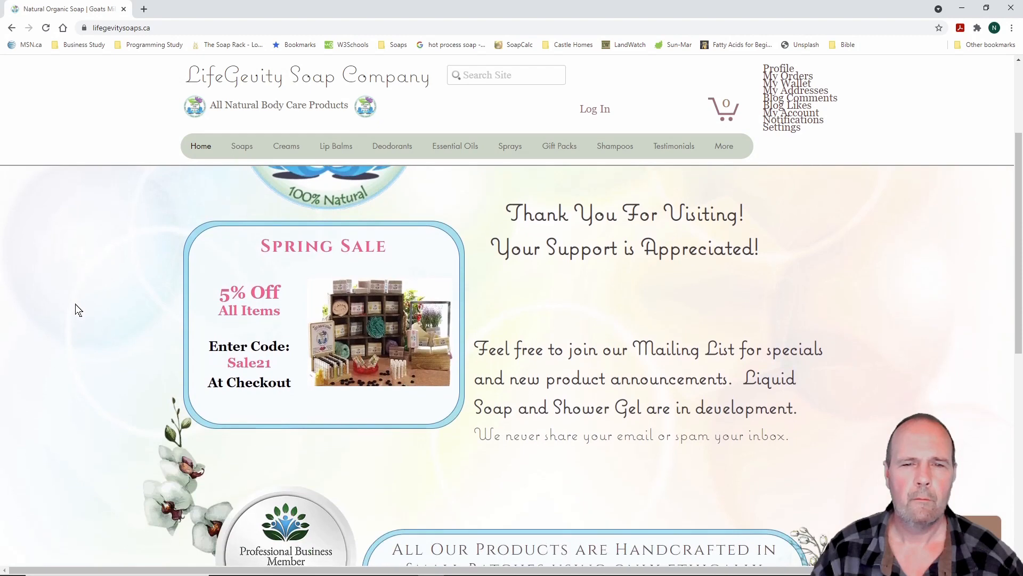
scroll(77, 310, "down", 2)
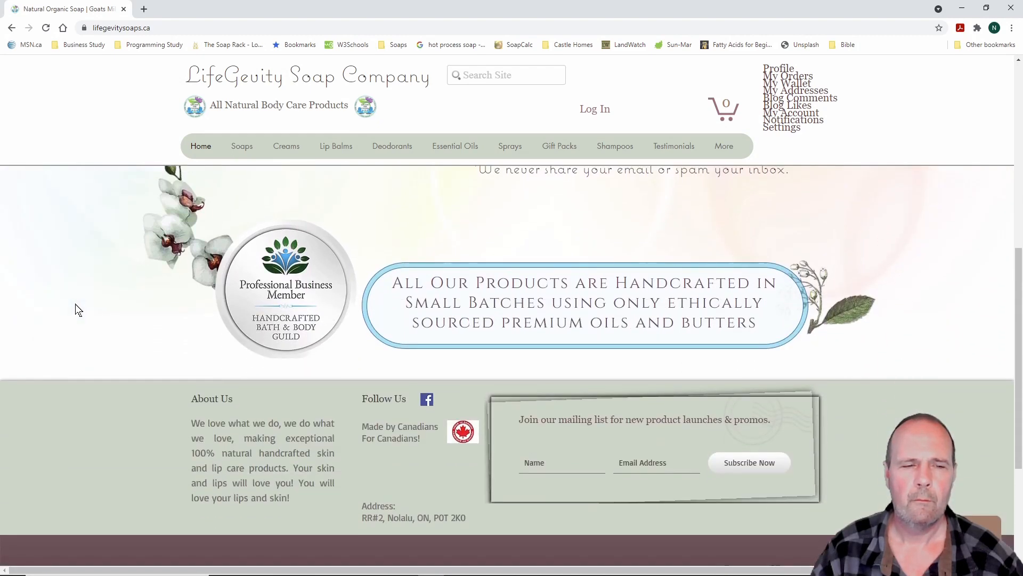
scroll(77, 310, "up", 5)
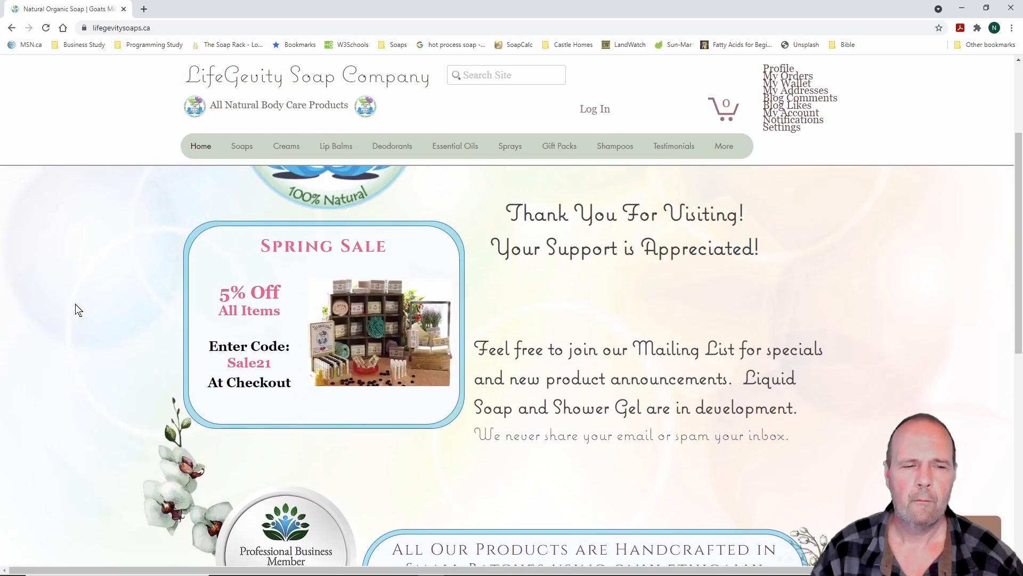
scroll(78, 310, "up", 3)
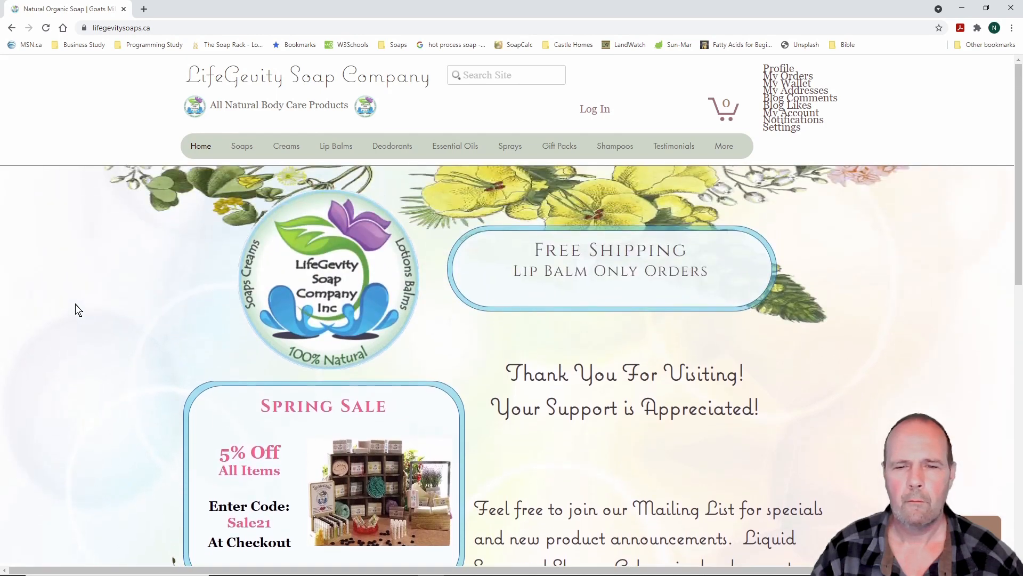
left_click(243, 152)
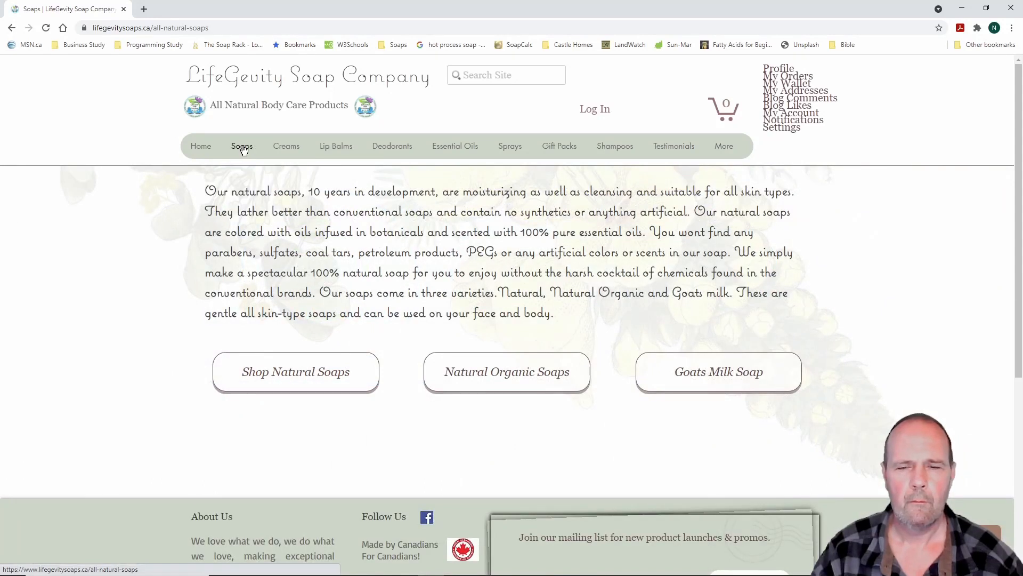
left_click(312, 377)
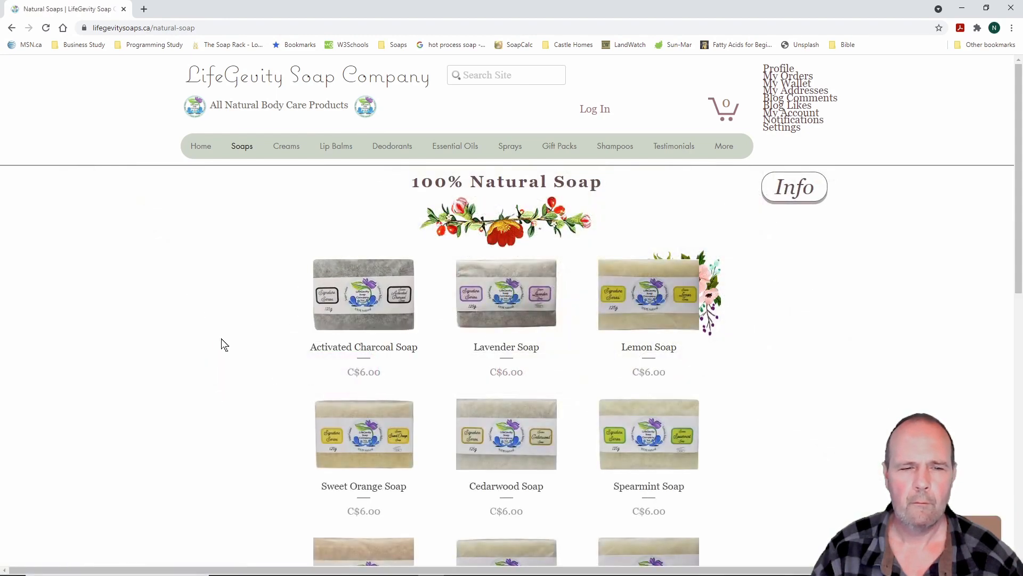
View the Natural Goats Milk Soap products, then go to the Creams page
scroll(224, 344, "down", 3)
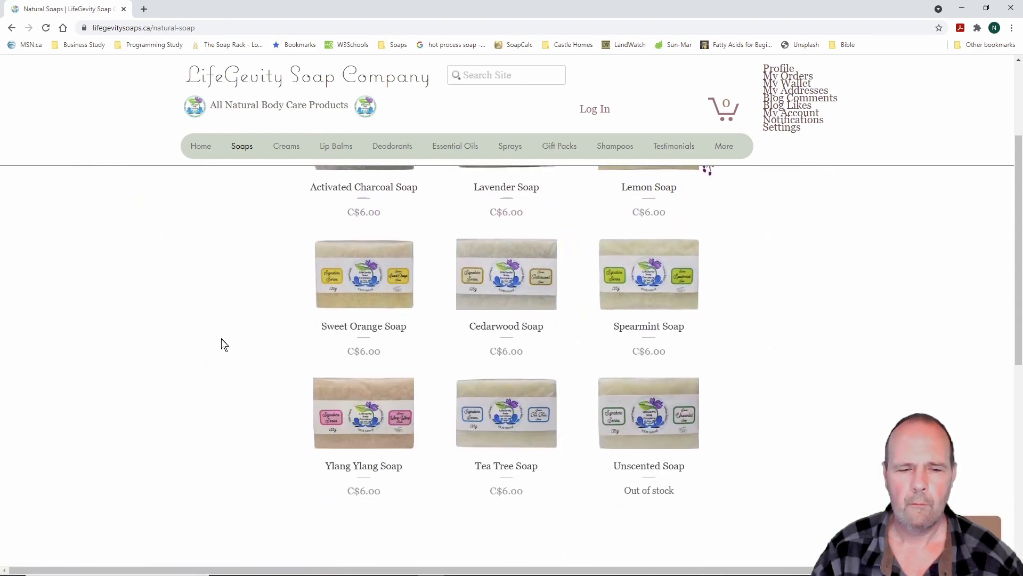
scroll(223, 344, "up", 3)
mouse_move(239, 147)
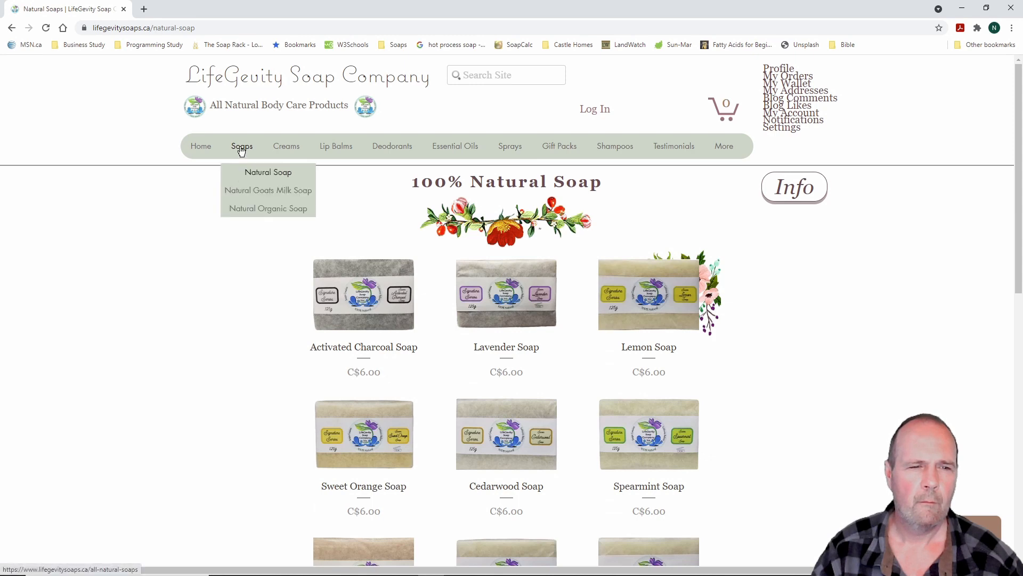
left_click(266, 192)
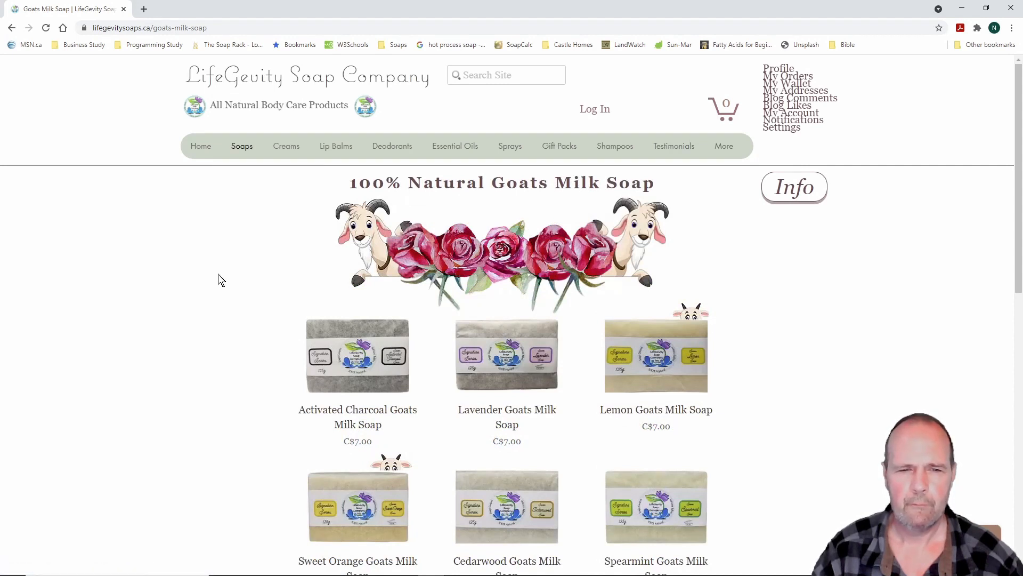
scroll(222, 280, "down", 5)
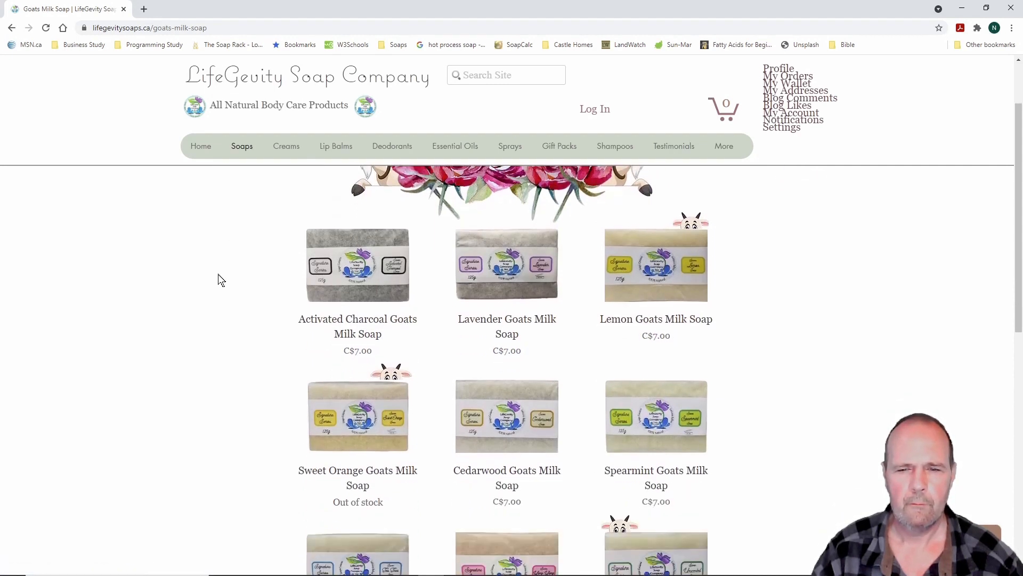
scroll(221, 280, "up", 5)
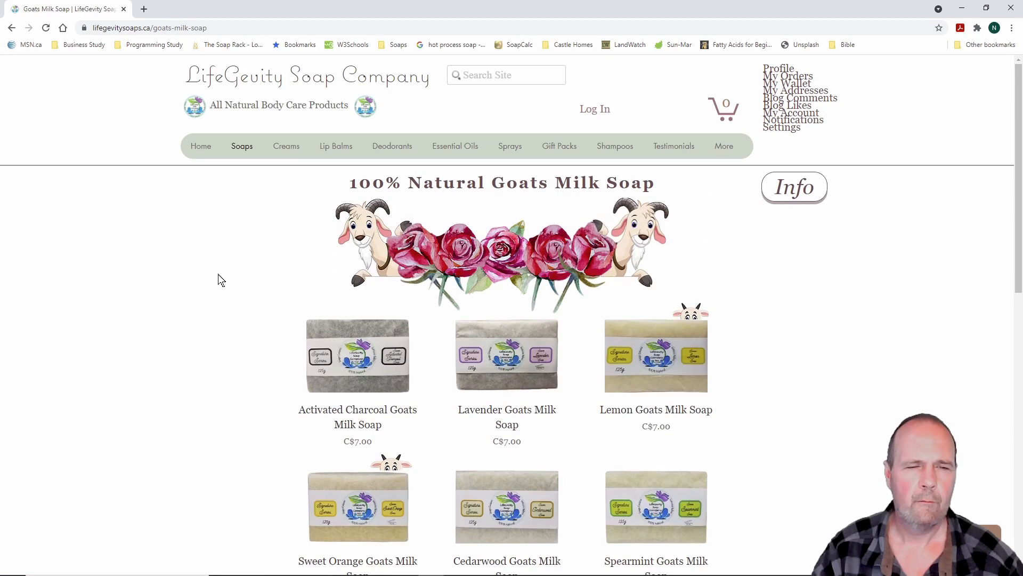
left_click(291, 152)
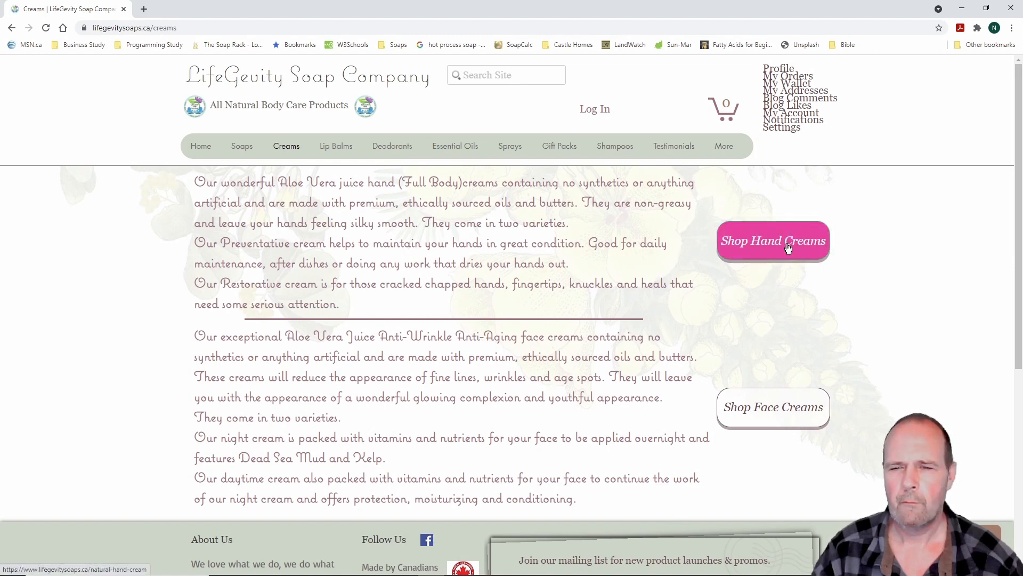
View the face cream products, then the Platinum Series lip balms page
left_click(787, 410)
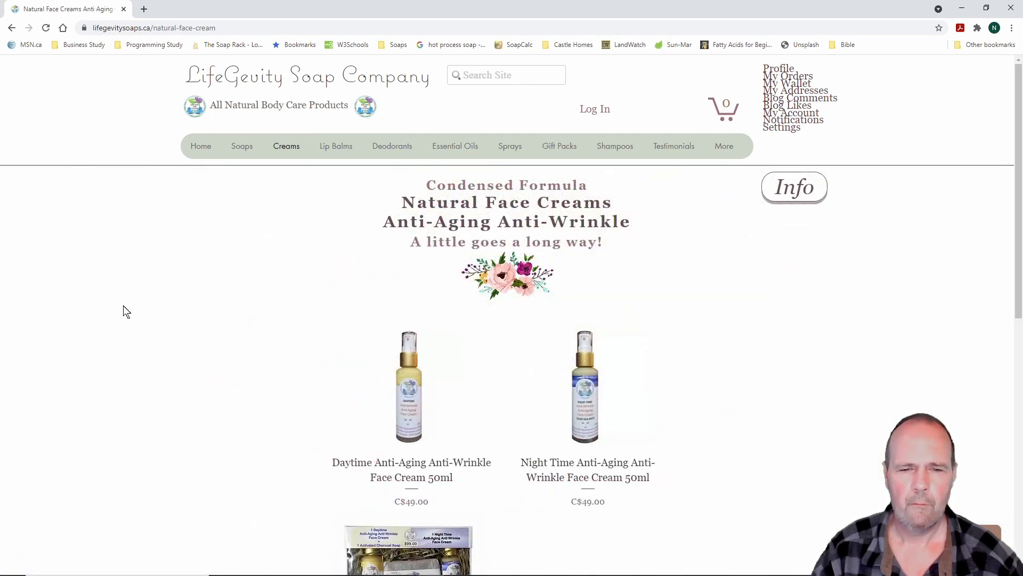
scroll(127, 312, "down", 4)
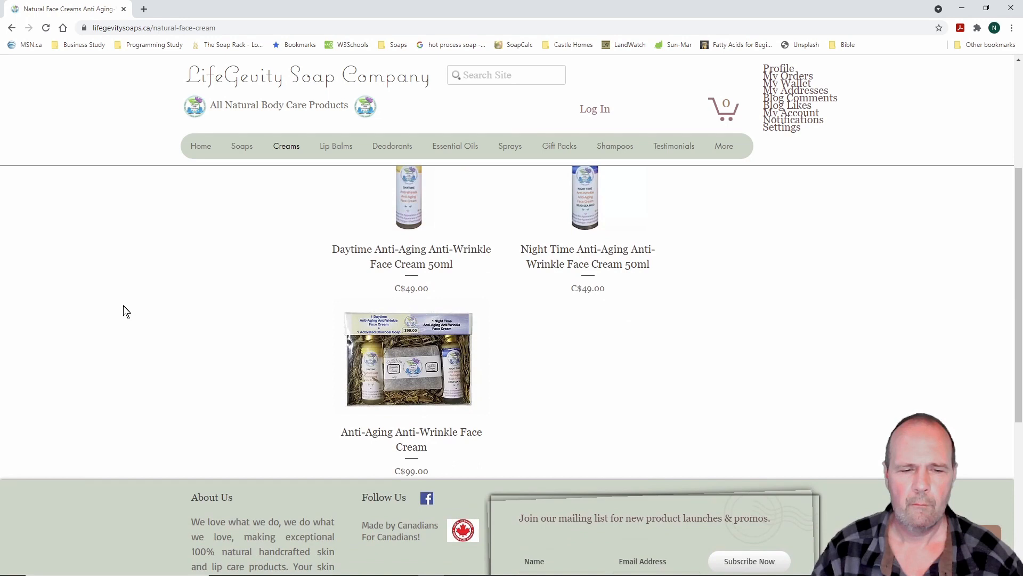
scroll(127, 312, "up", 4)
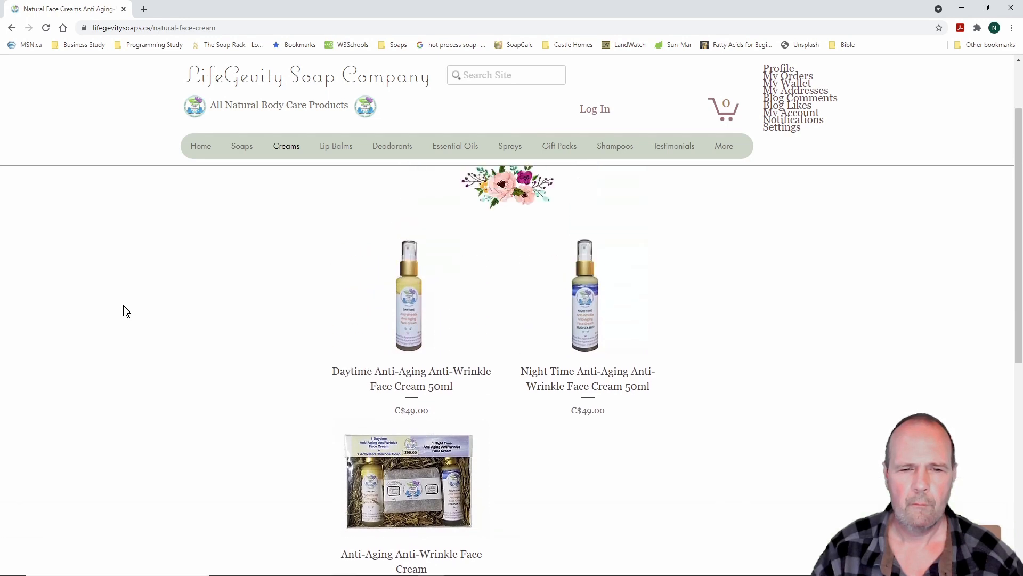
mouse_move(331, 154)
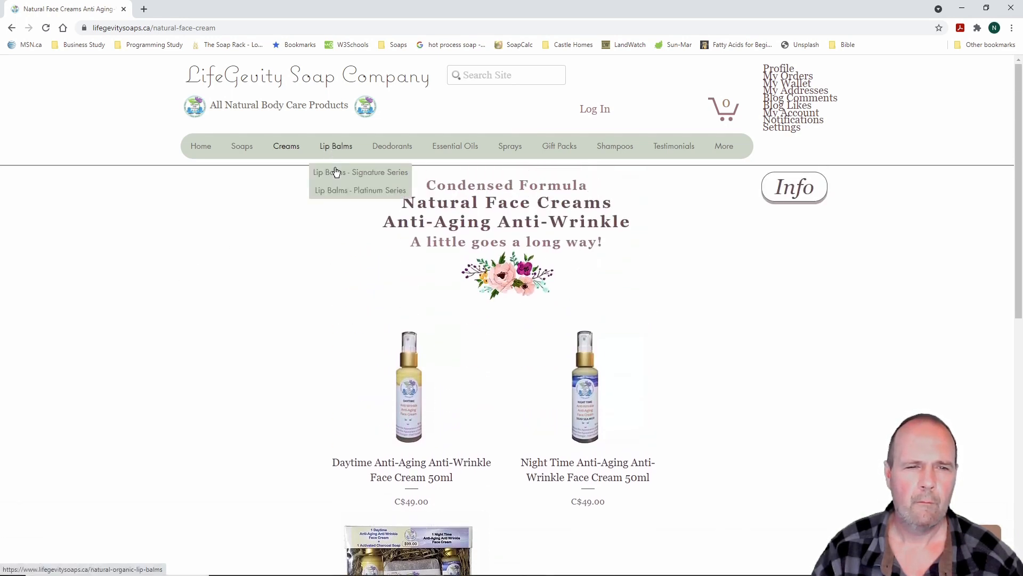
left_click(337, 191)
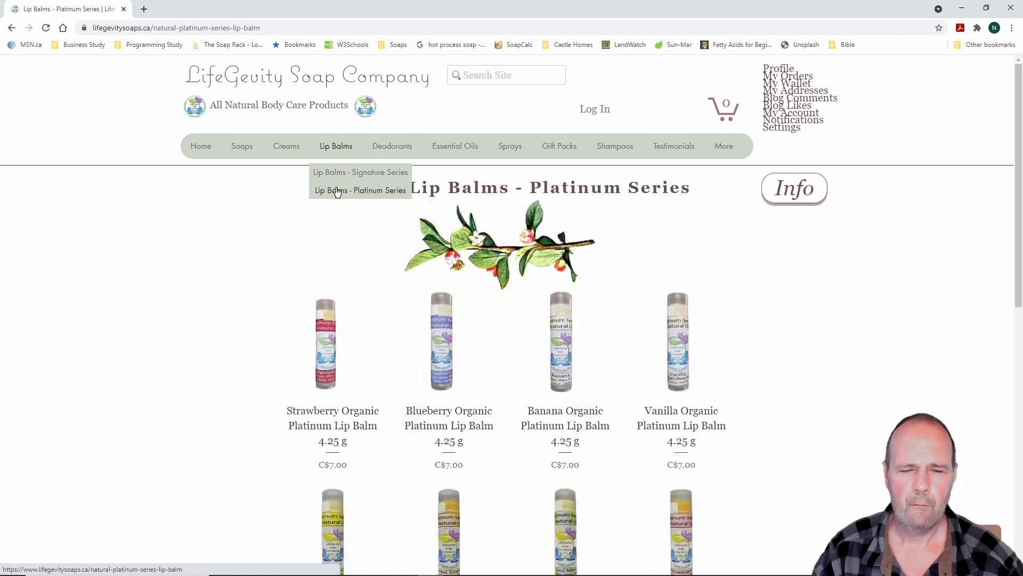
scroll(201, 288, "down", 3)
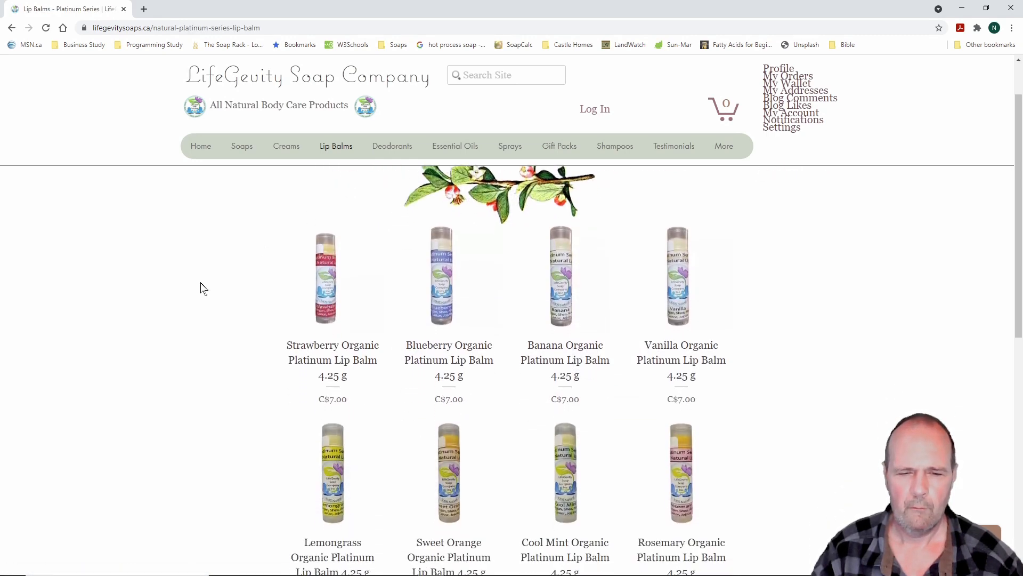
scroll(201, 288, "up", 1)
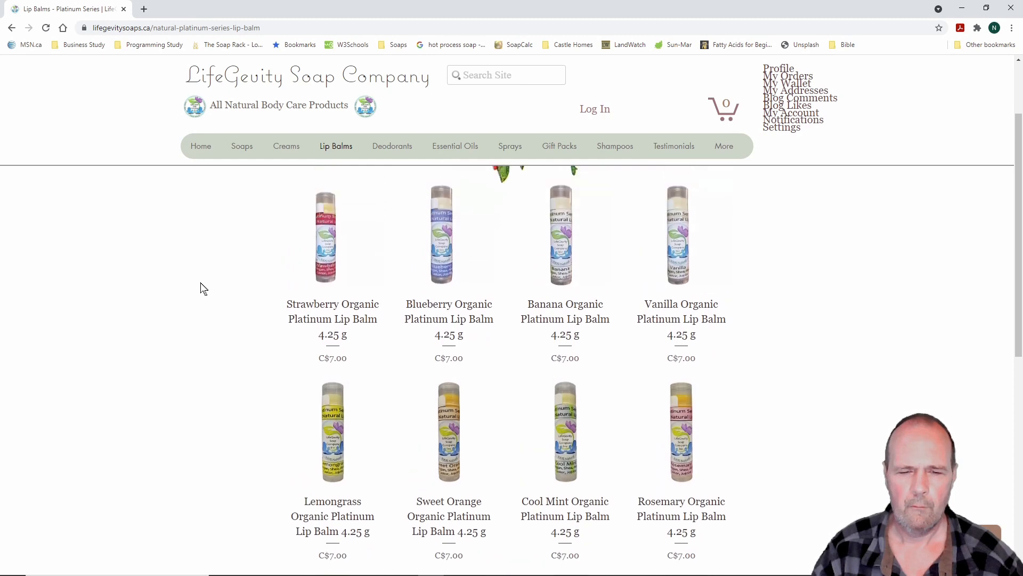
scroll(201, 287, "down", 5)
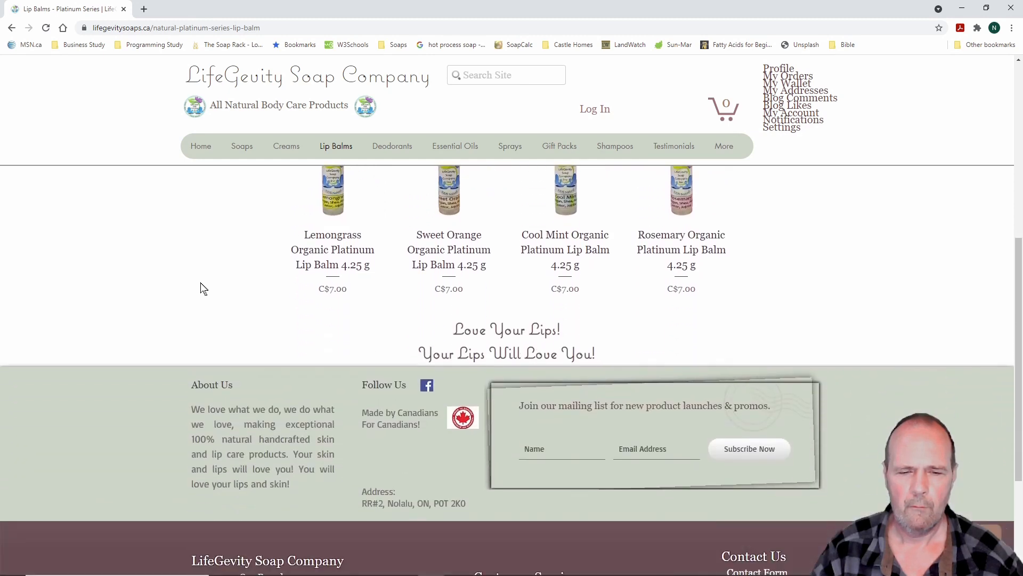
scroll(202, 288, "up", 6)
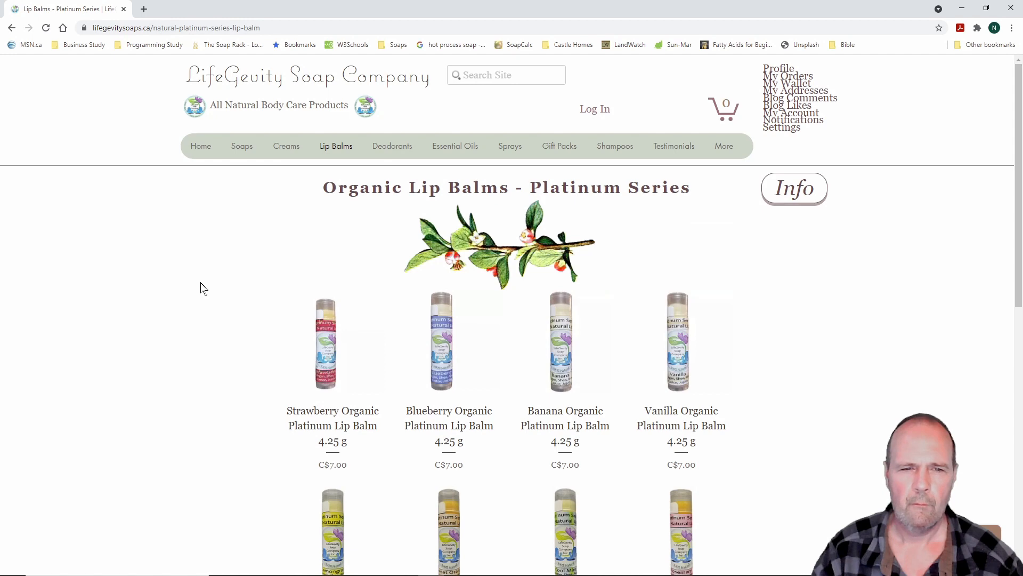
Open the Natural Deodorants page listing six 84g deodorants at C$12.00 each
mouse_move(401, 148)
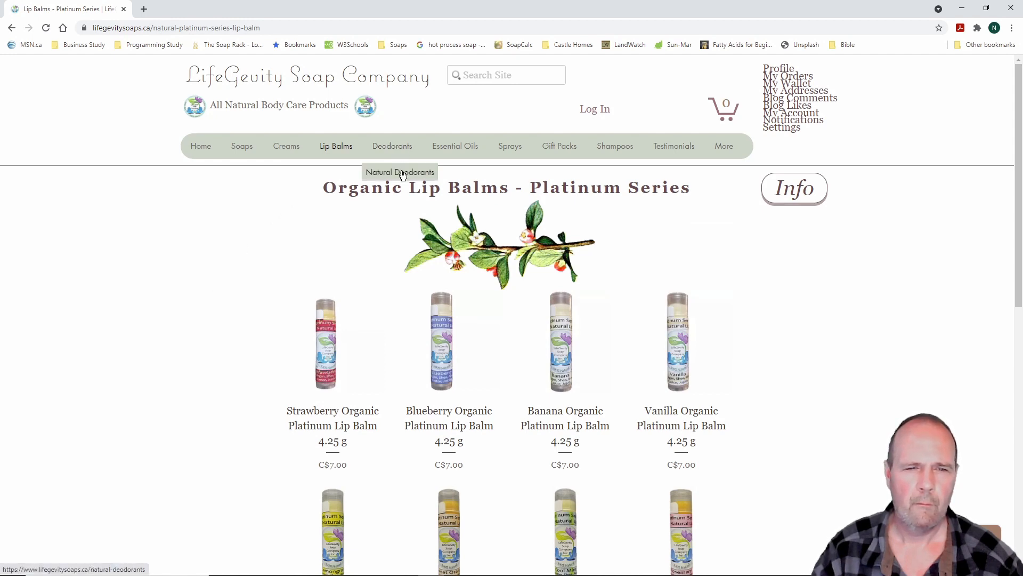
left_click(402, 173)
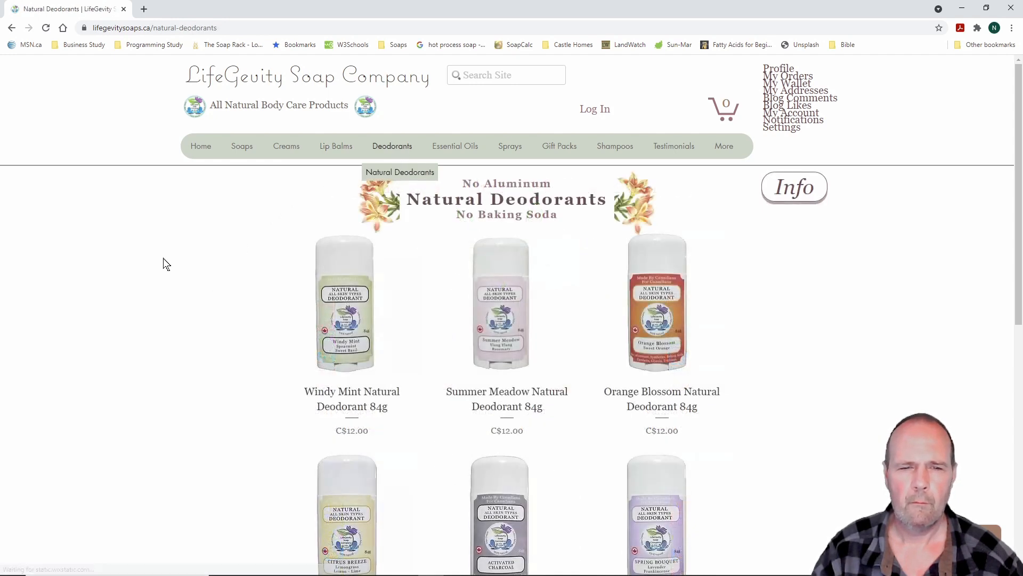
scroll(153, 267, "down", 1)
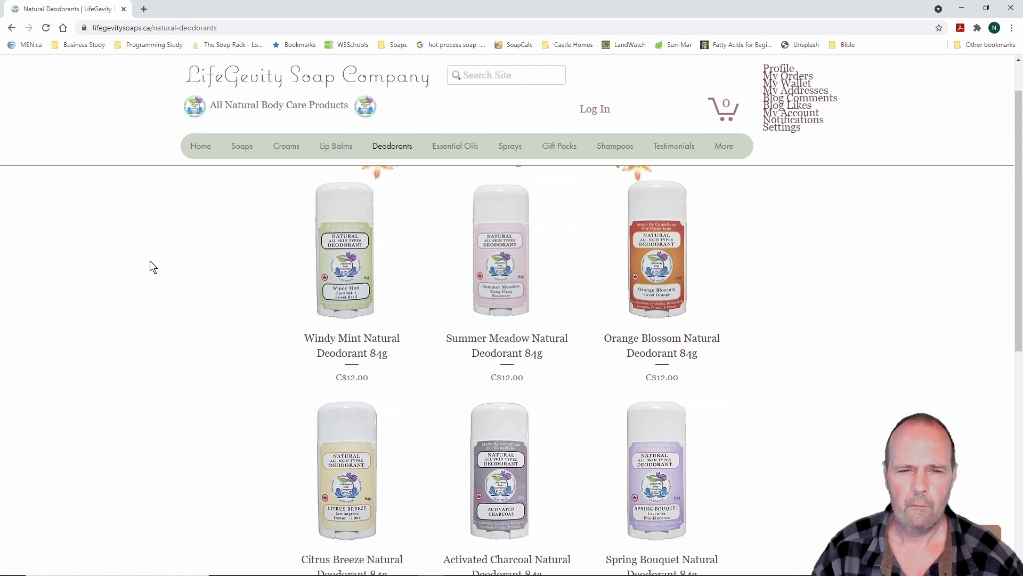
scroll(153, 267, "down", 1)
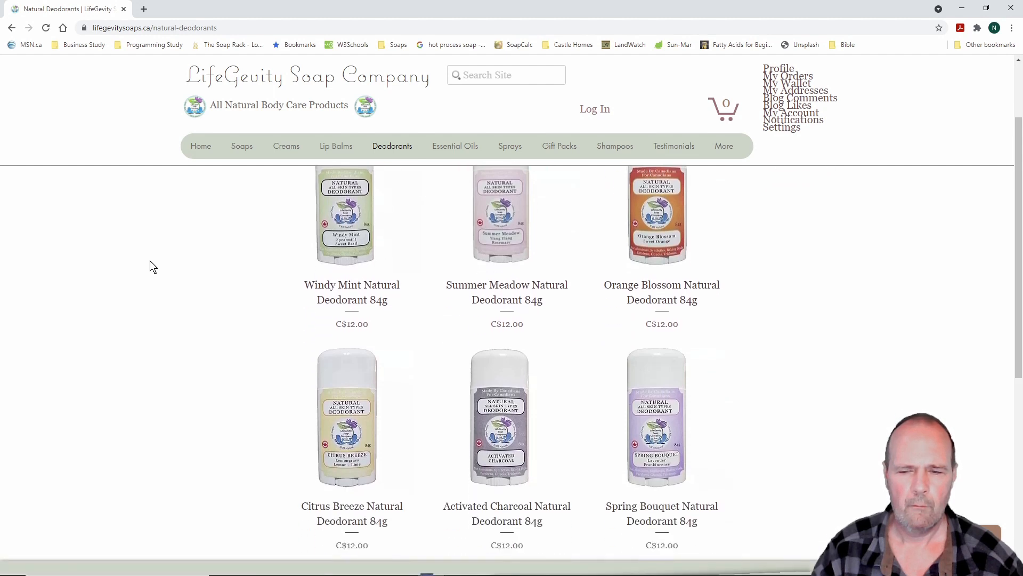
scroll(153, 267, "up", 2)
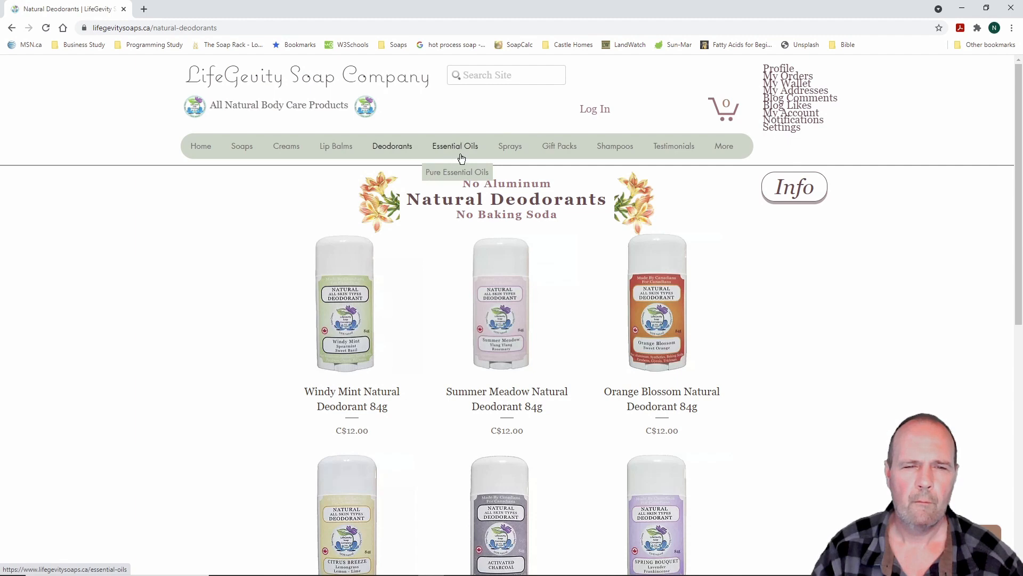
Review the Pure Essential Oils listing and its description page
left_click(461, 176)
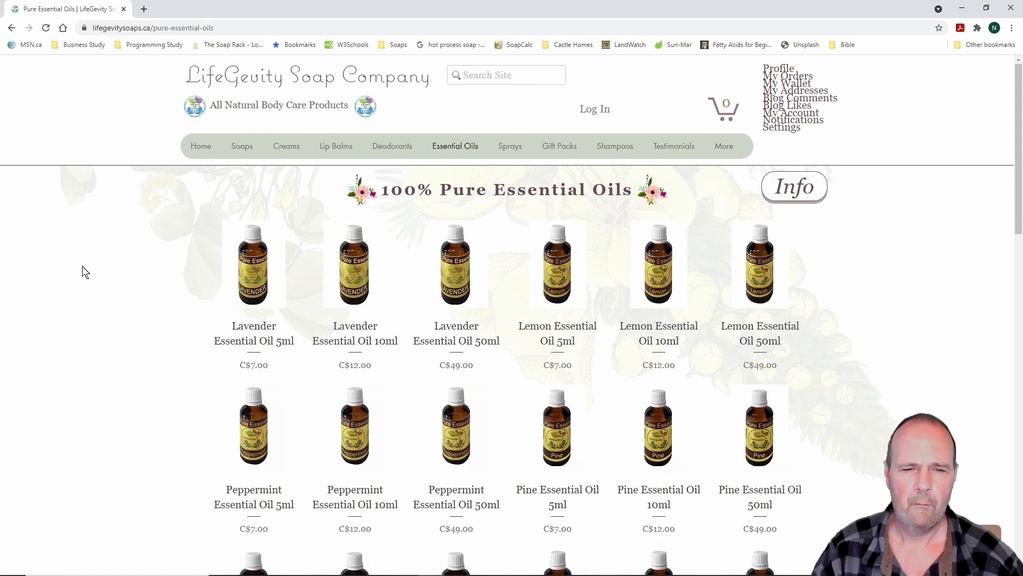
scroll(84, 272, "down", 3)
scroll(85, 272, "up", 3)
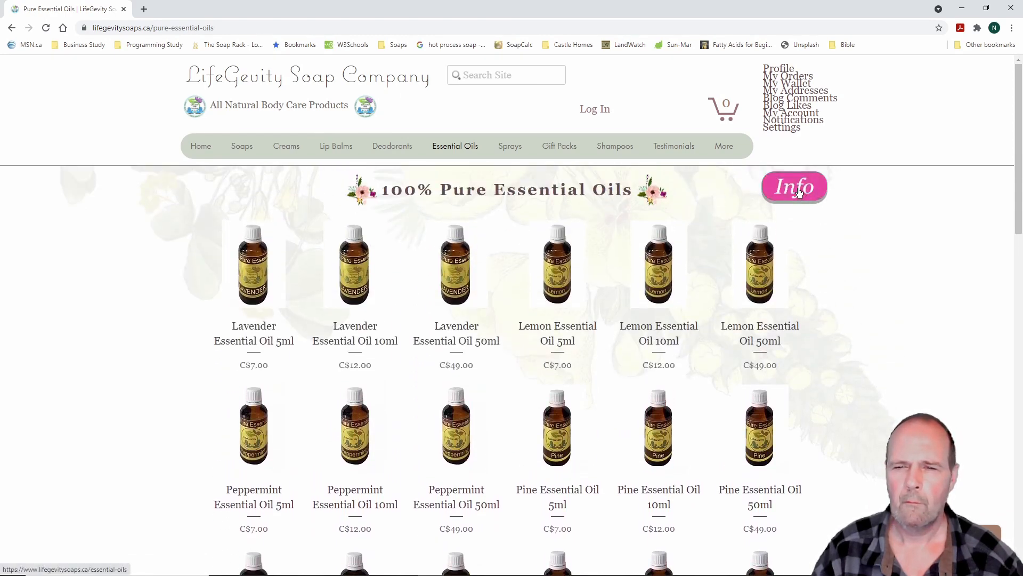
left_click(797, 190)
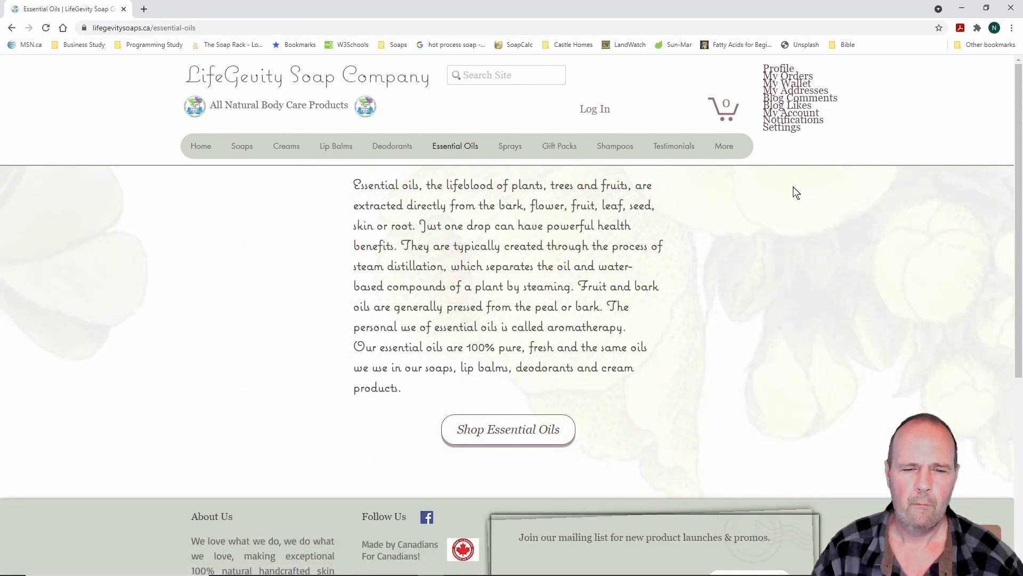
left_click(517, 430)
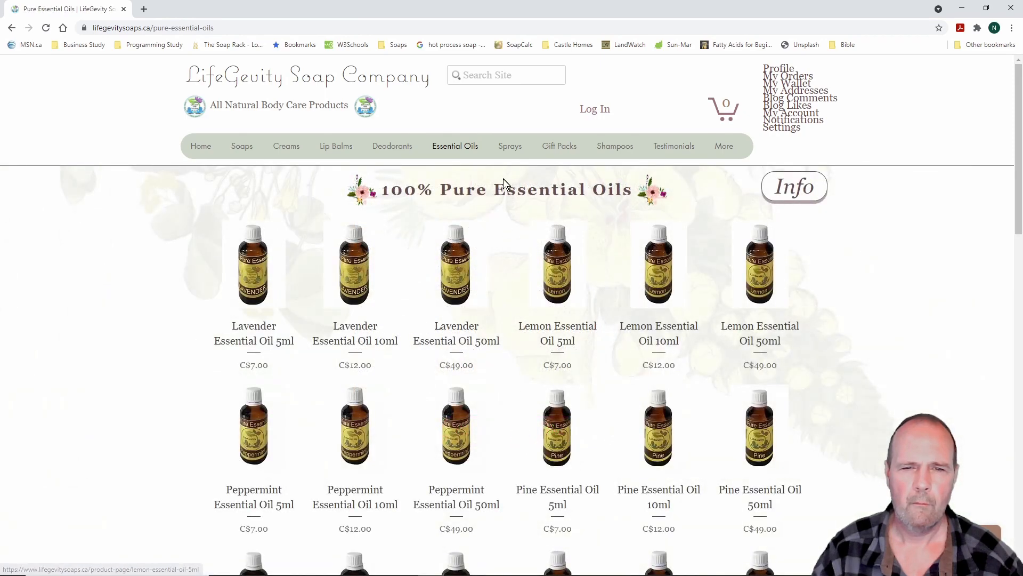
View the Sprays page, the Natural Linen Sprays products and the Gift Packs page
left_click(511, 147)
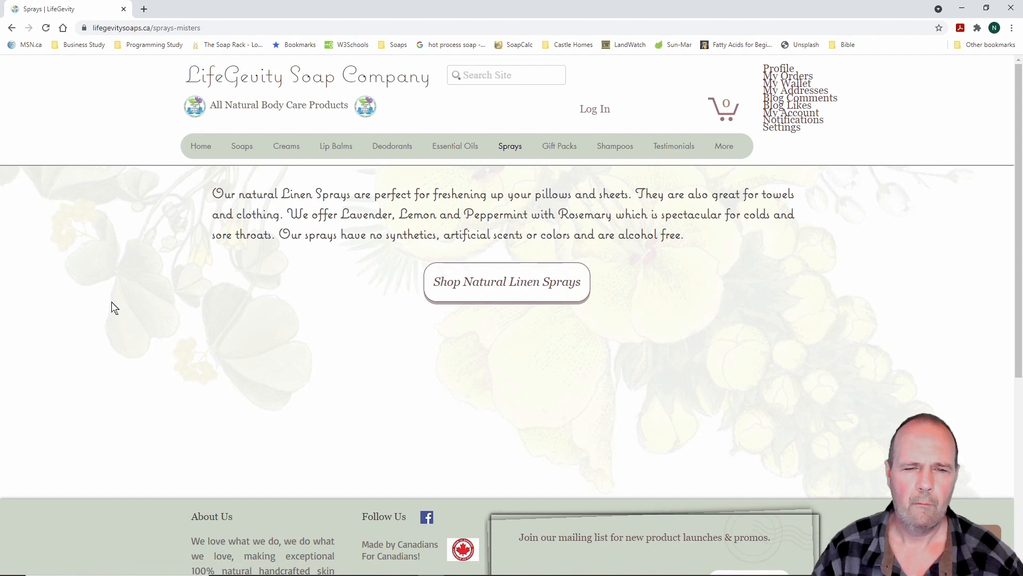
left_click(499, 288)
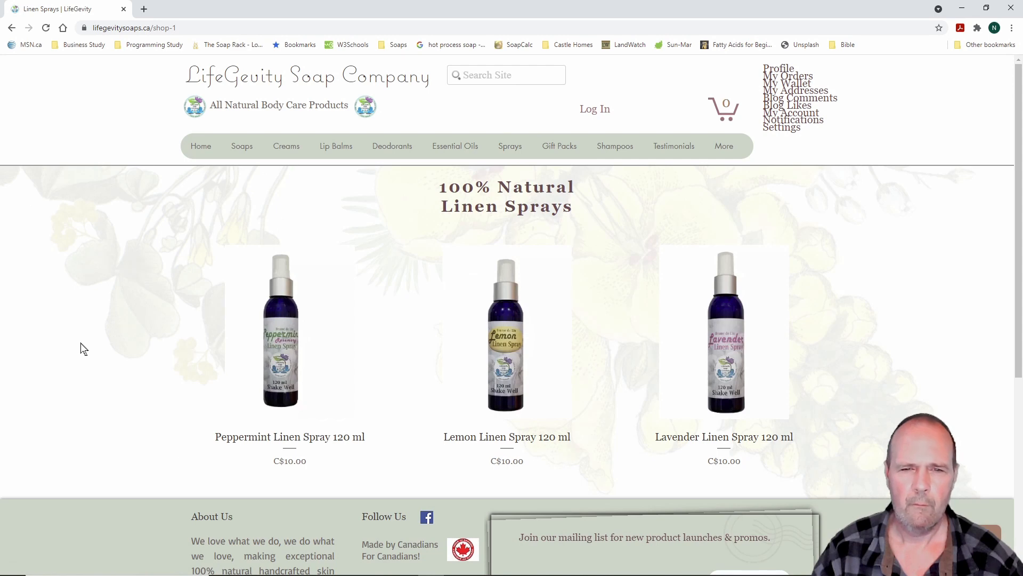
mouse_move(568, 150)
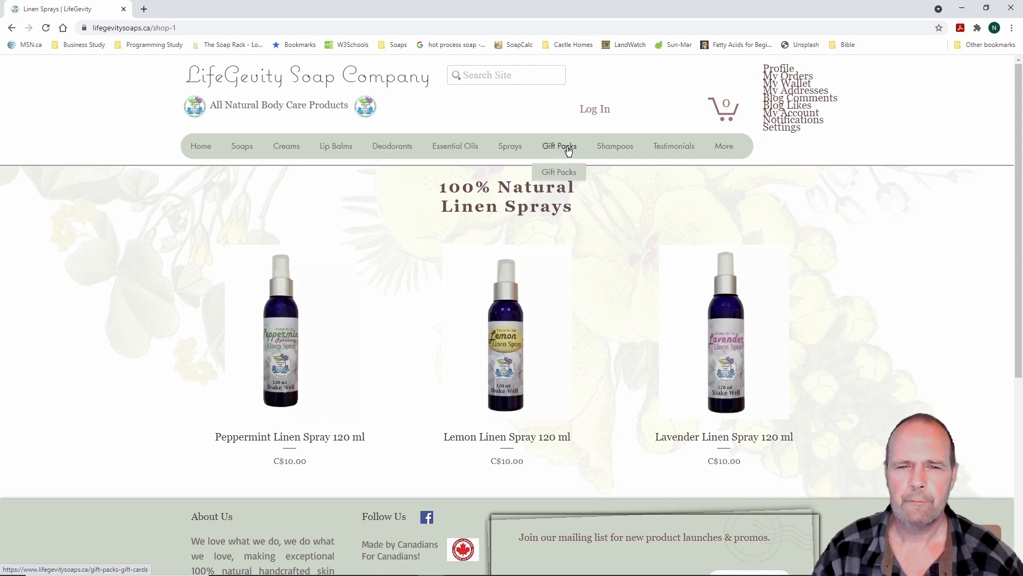
left_click(568, 178)
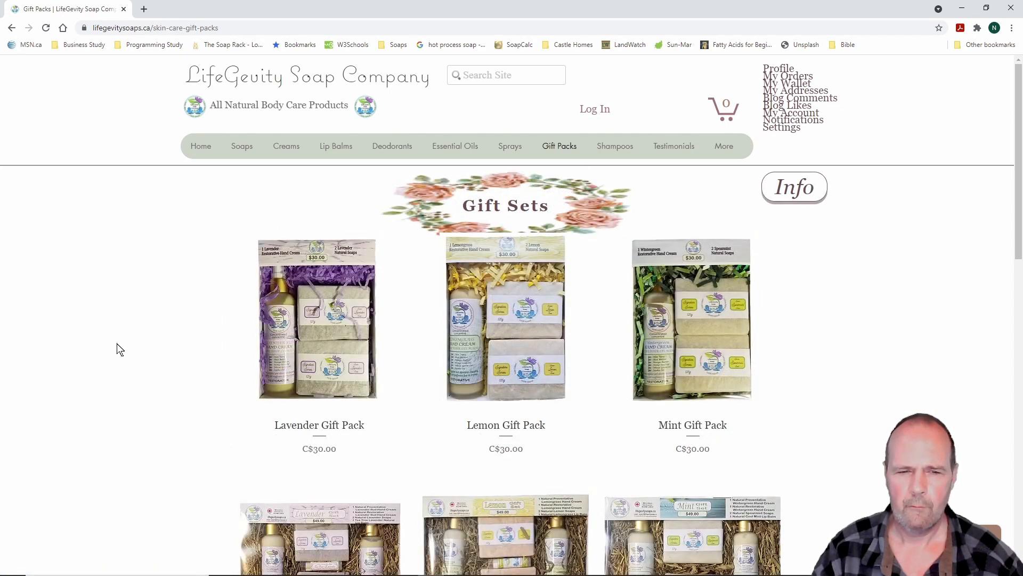
scroll(119, 349, "down", 3)
scroll(119, 349, "down", 4)
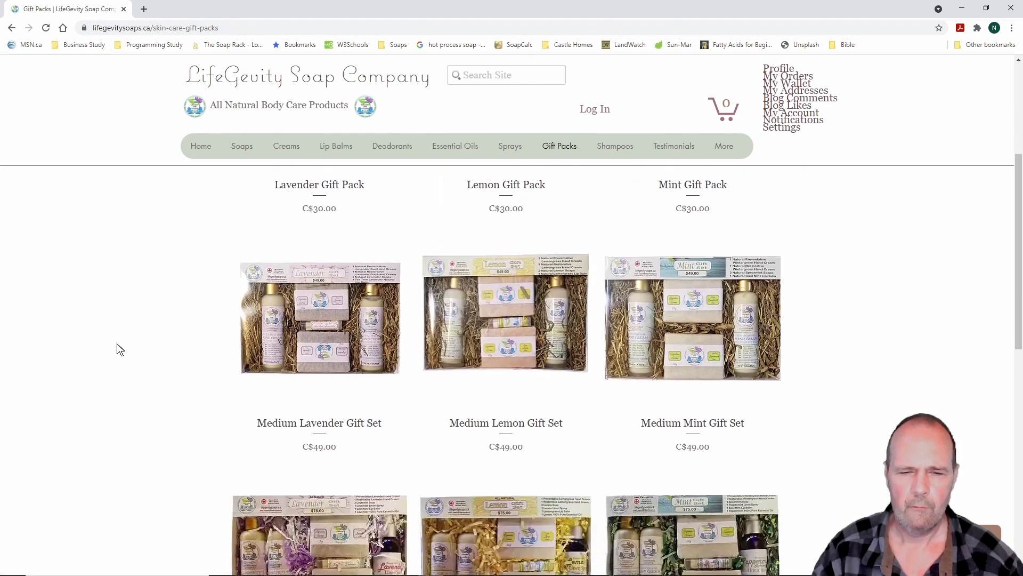
scroll(119, 349, "down", 3)
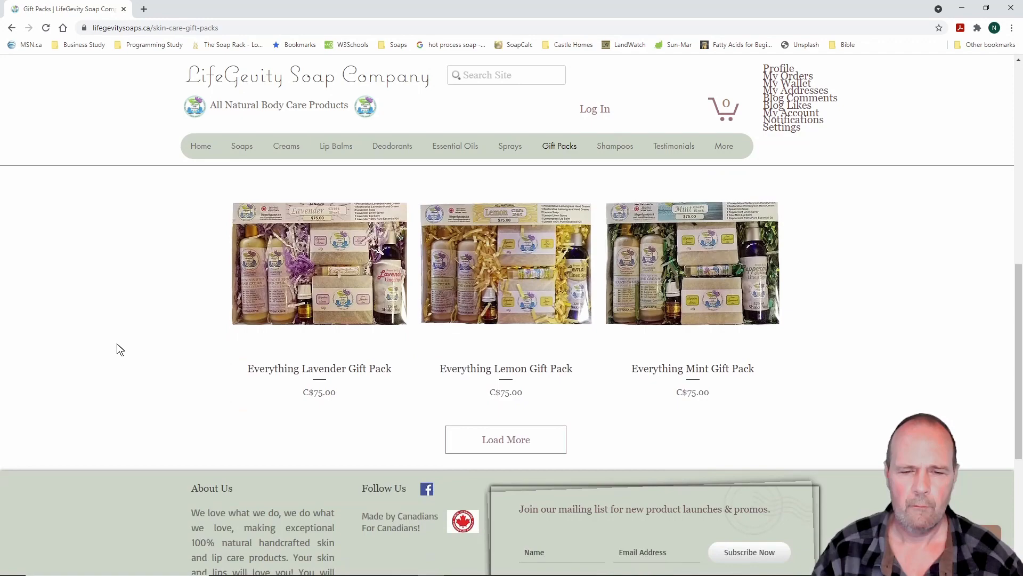
scroll(120, 349, "up", 10)
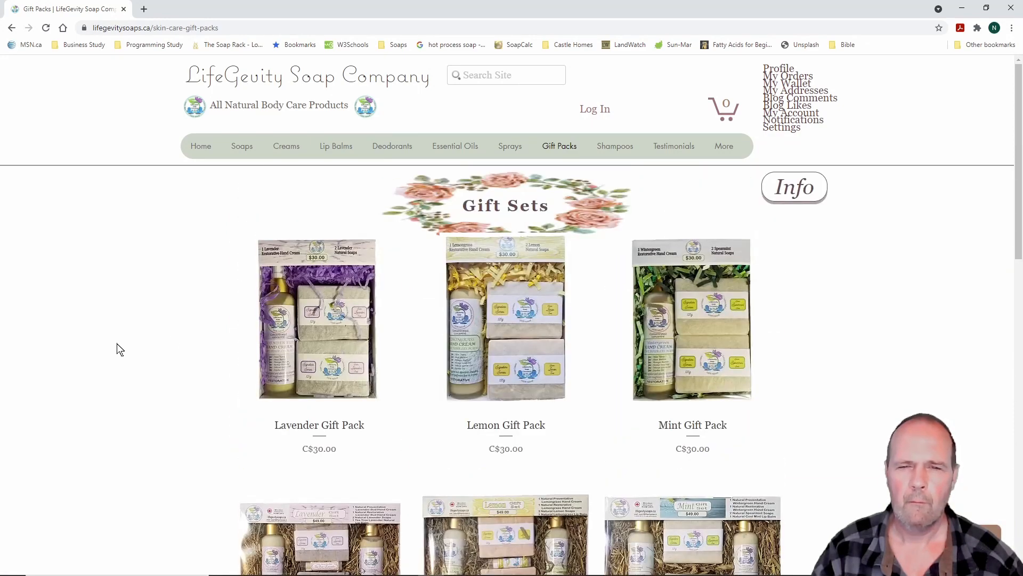
Open the Shampoos page and the Natural Shampoo Bars listing of 140 g bars at C$12.00
left_click(615, 149)
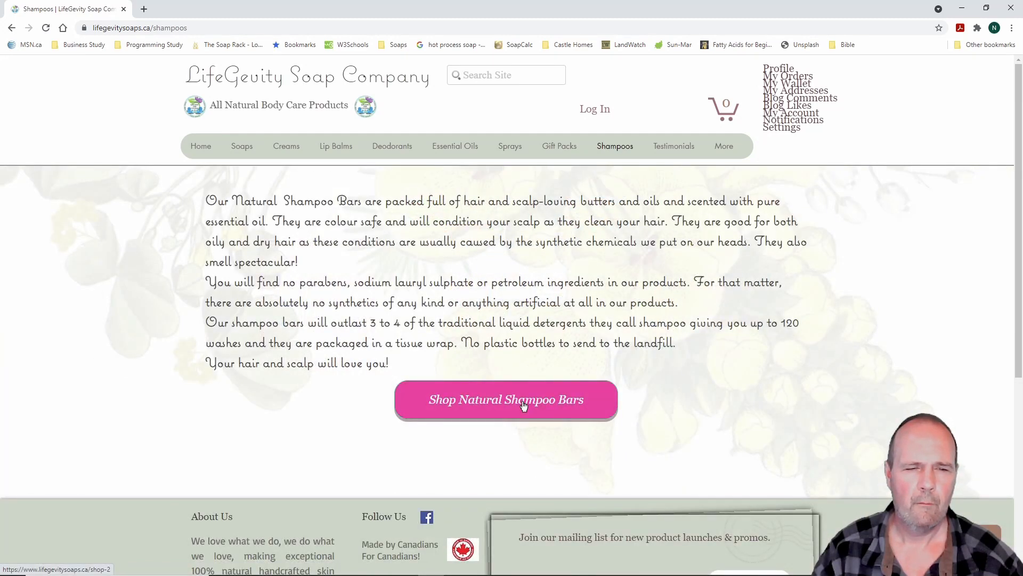
left_click(524, 407)
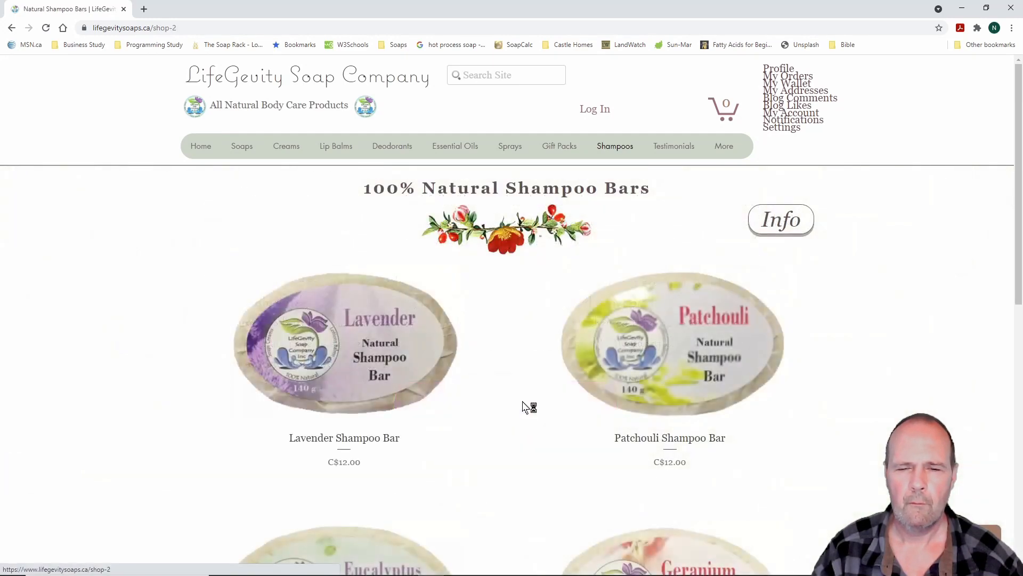
scroll(525, 408, "down", 3)
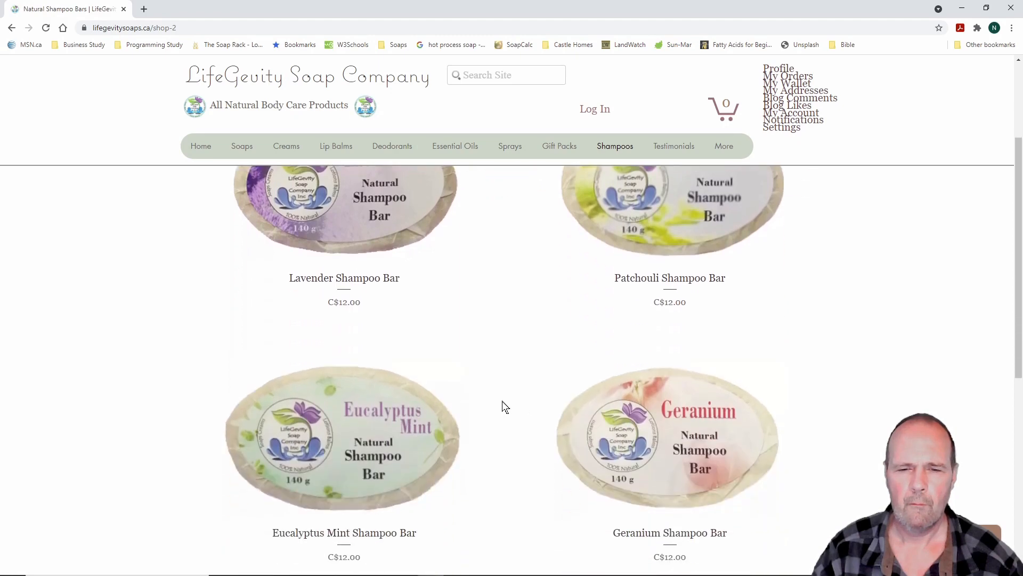
scroll(506, 407, "down", 3)
scroll(505, 406, "up", 5)
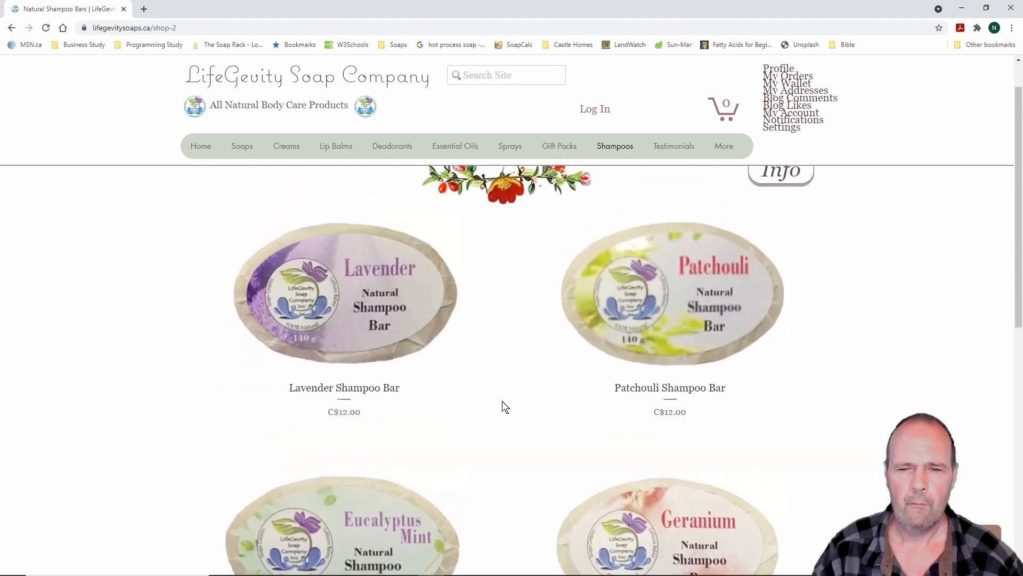
scroll(504, 406, "up", 1)
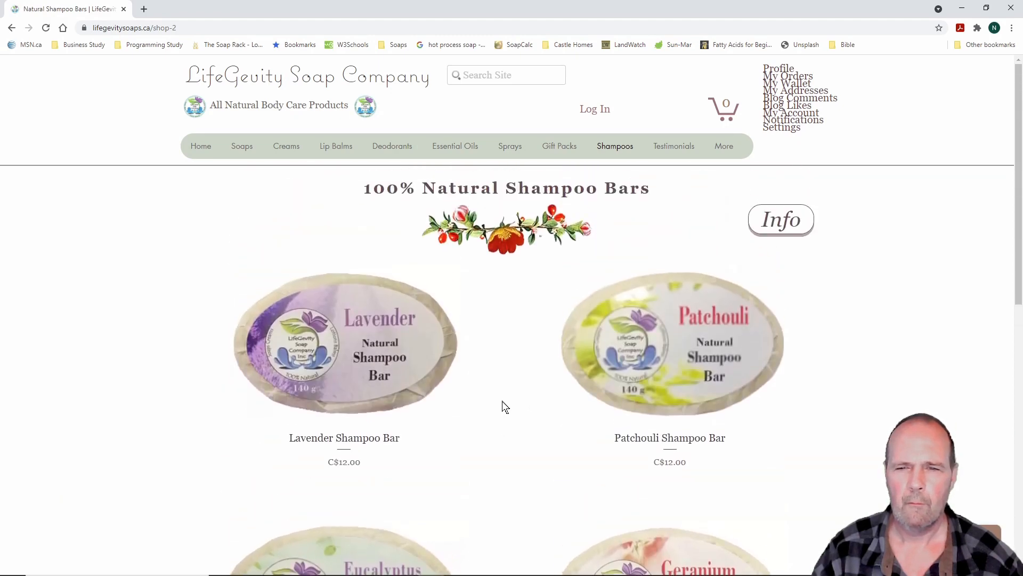
left_click(671, 151)
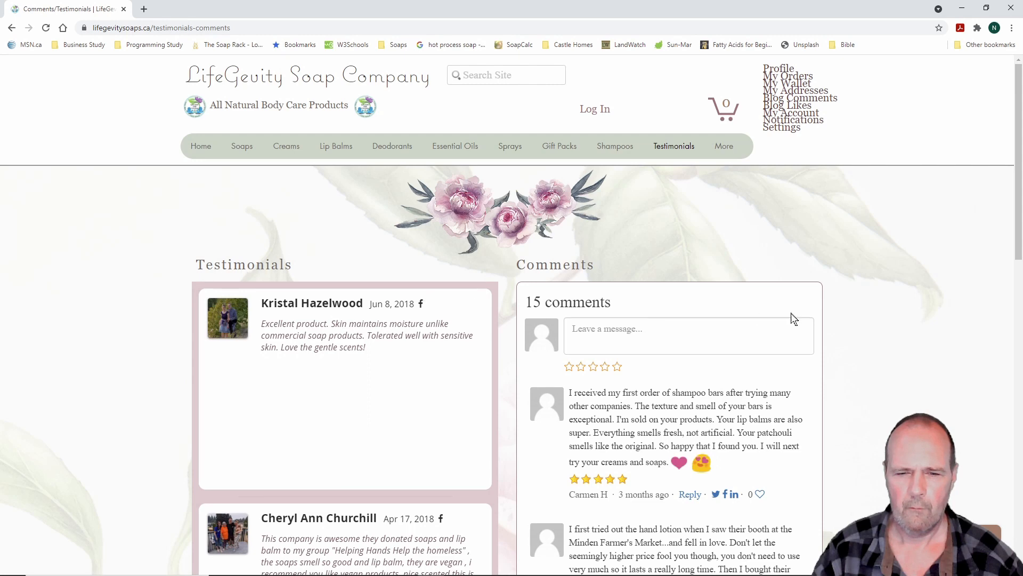
scroll(897, 348, "down", 5)
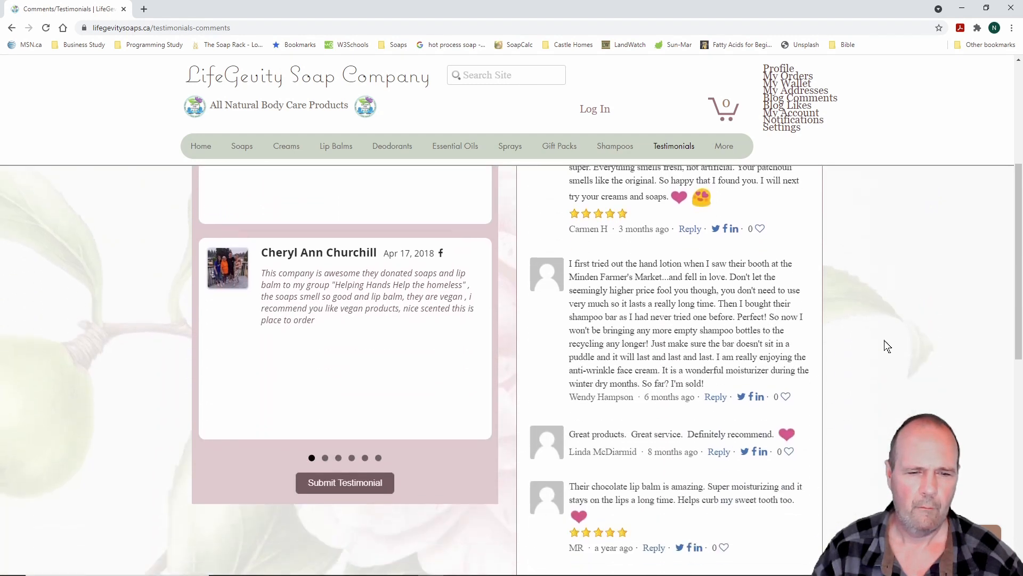
scroll(888, 346, "up", 5)
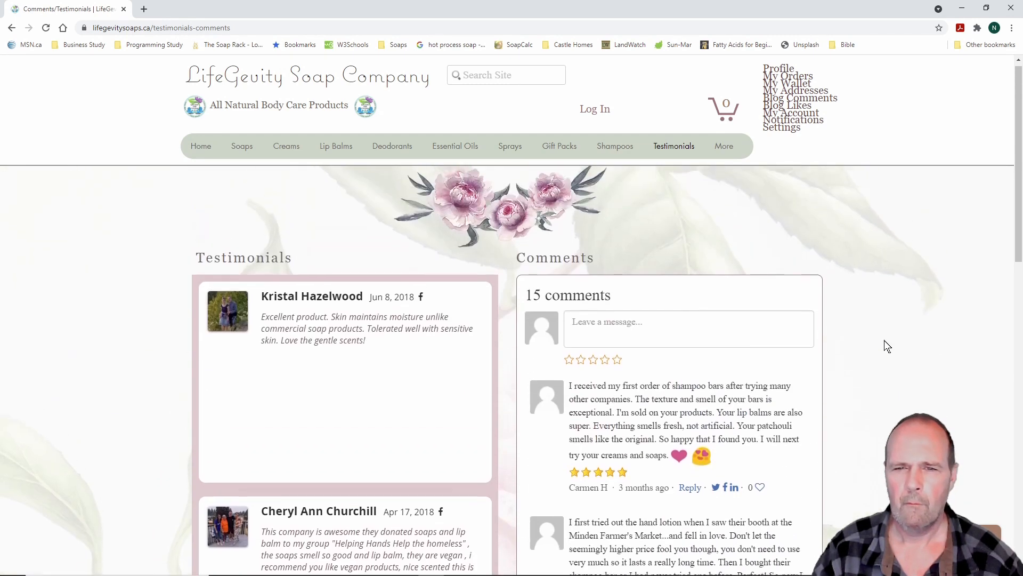
mouse_move(725, 146)
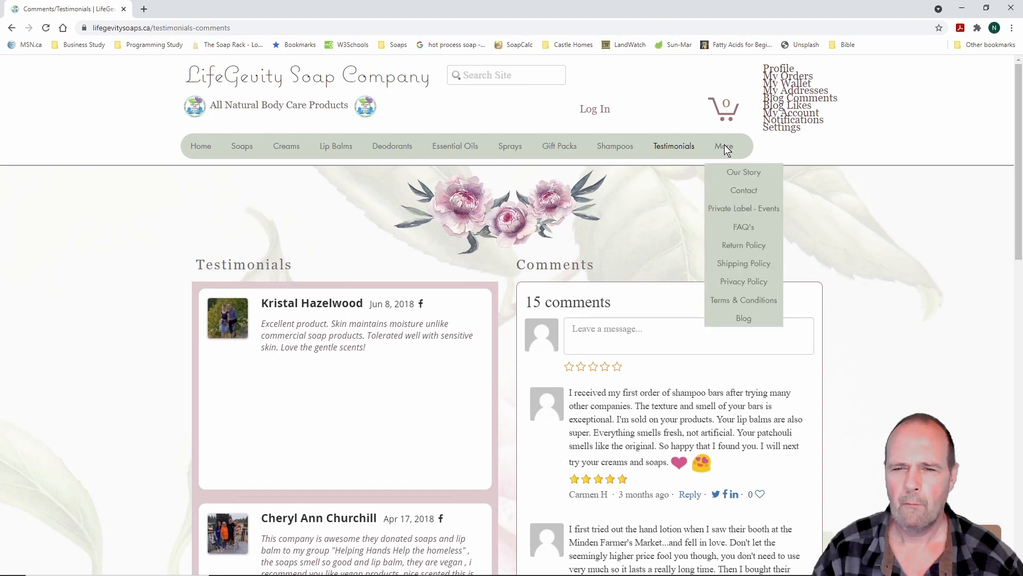
left_click(742, 175)
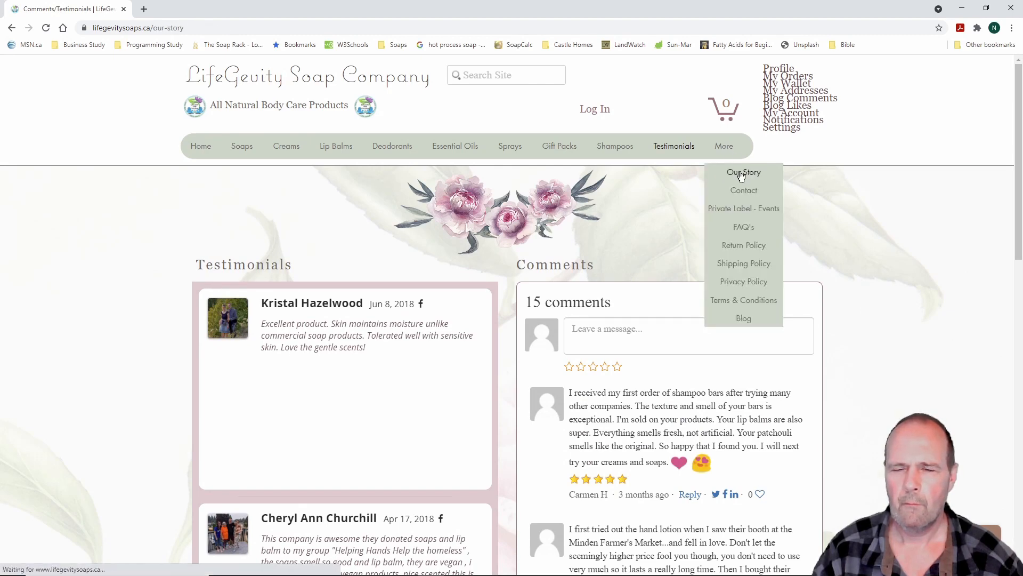
scroll(711, 352, "down", 4)
scroll(715, 358, "down", 4)
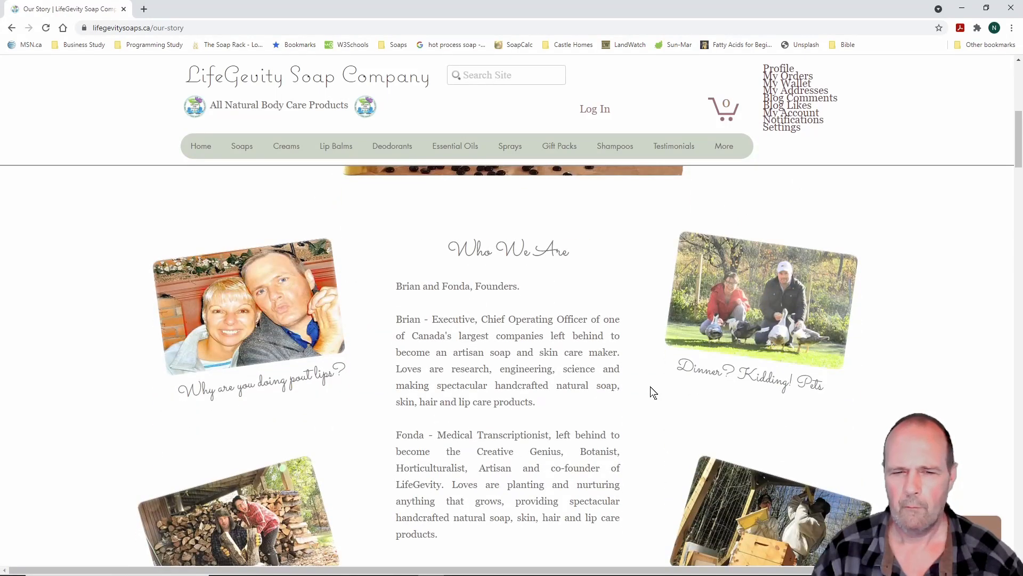
scroll(653, 393, "down", 1)
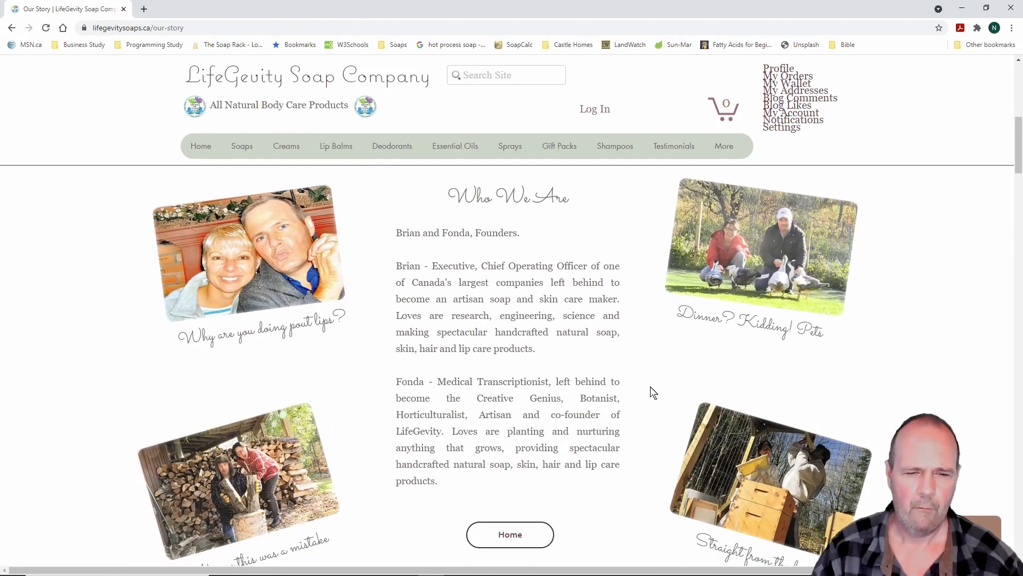
scroll(653, 393, "down", 6)
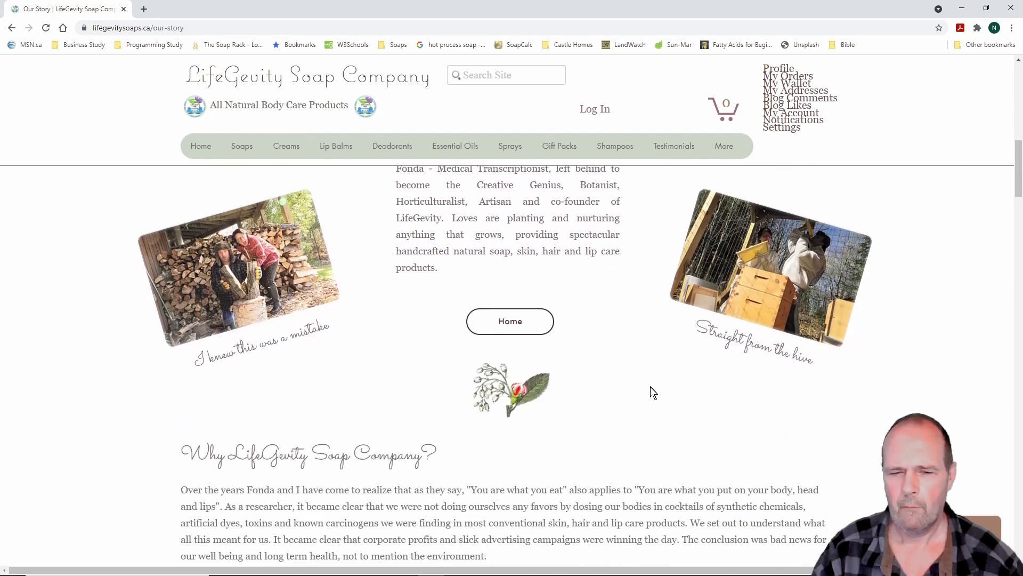
scroll(654, 393, "down", 10)
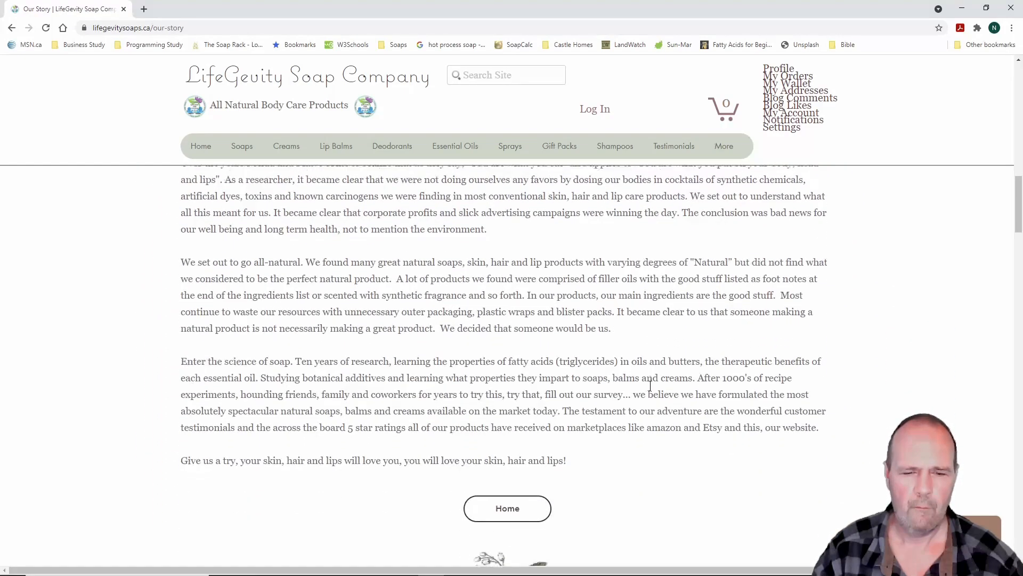
scroll(650, 385, "down", 3)
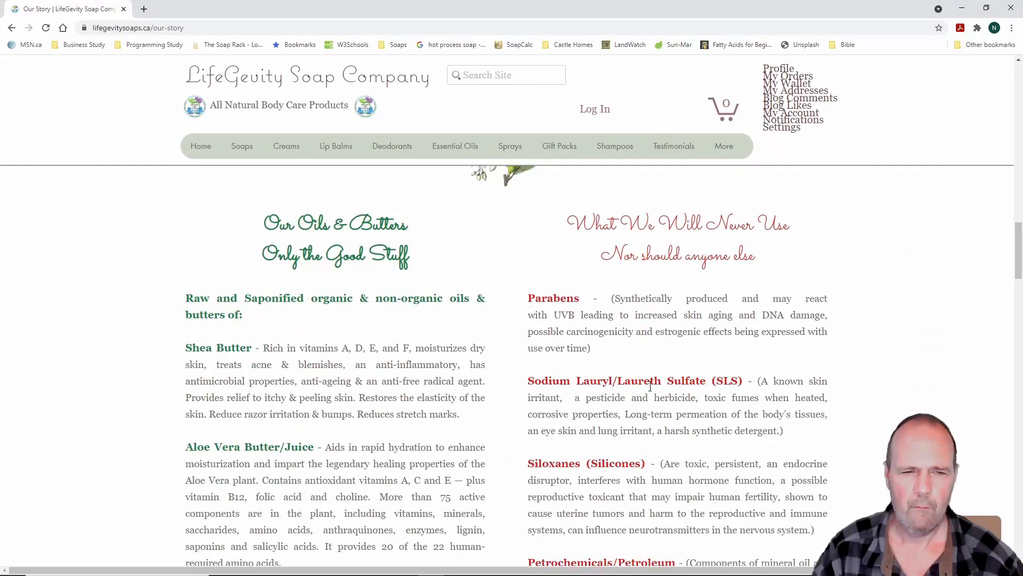
scroll(651, 386, "down", 13)
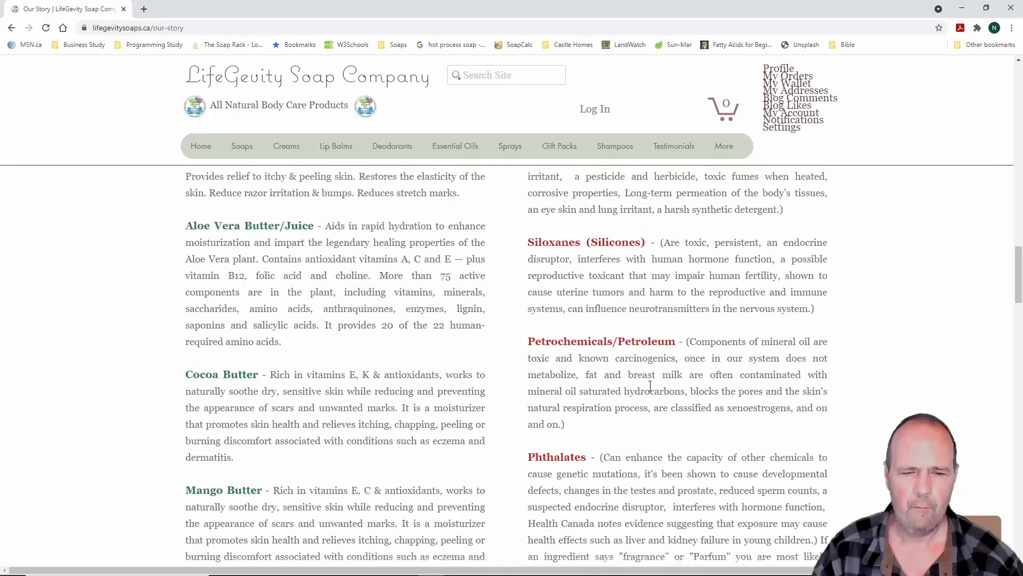
scroll(650, 387, "down", 11)
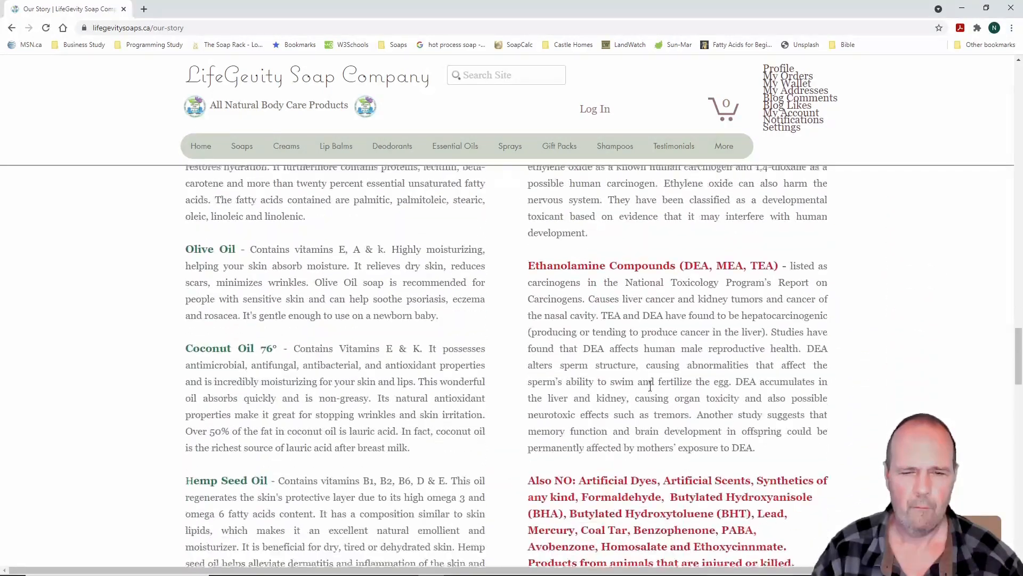
scroll(650, 386, "down", 15)
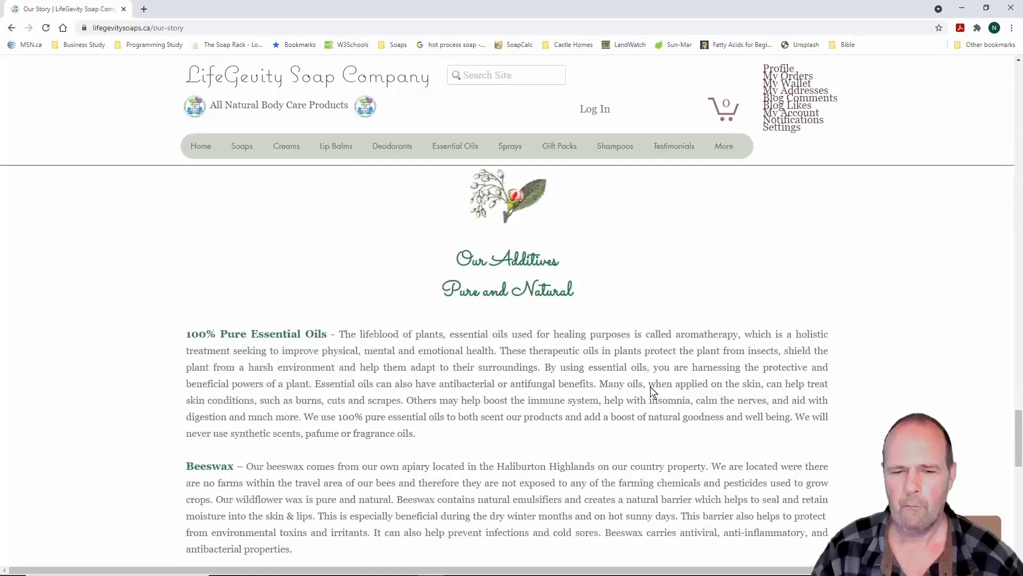
scroll(650, 386, "up", 10)
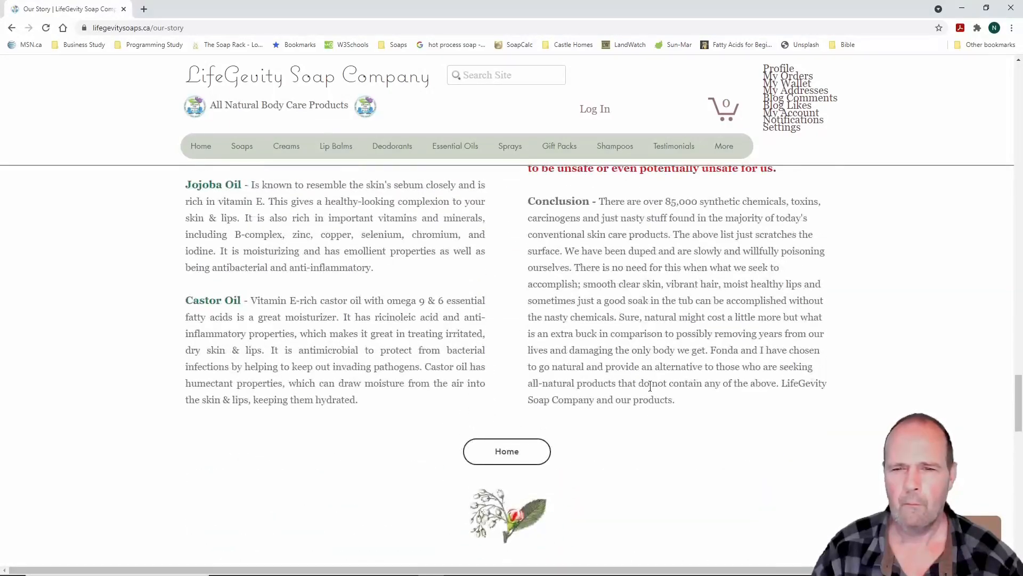
mouse_move(728, 148)
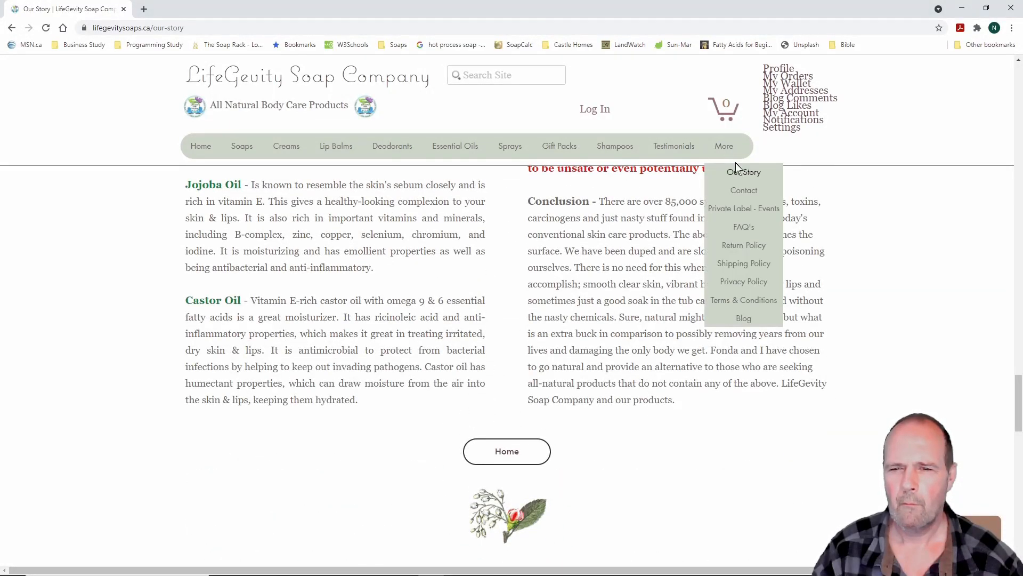
Read the existing site's Contact and FAQ's pages from the More menu
left_click(748, 193)
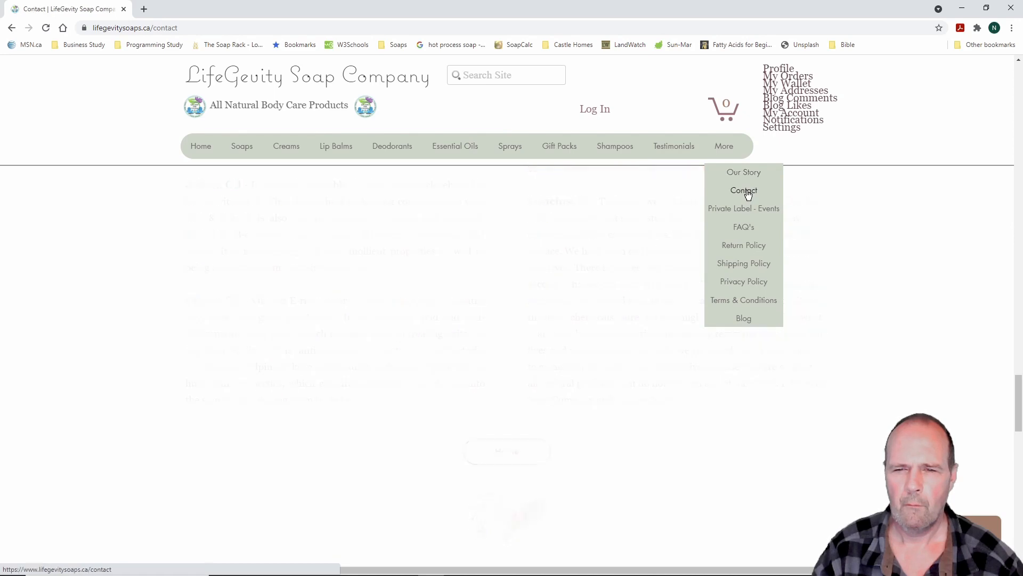
scroll(818, 327, "down", 3)
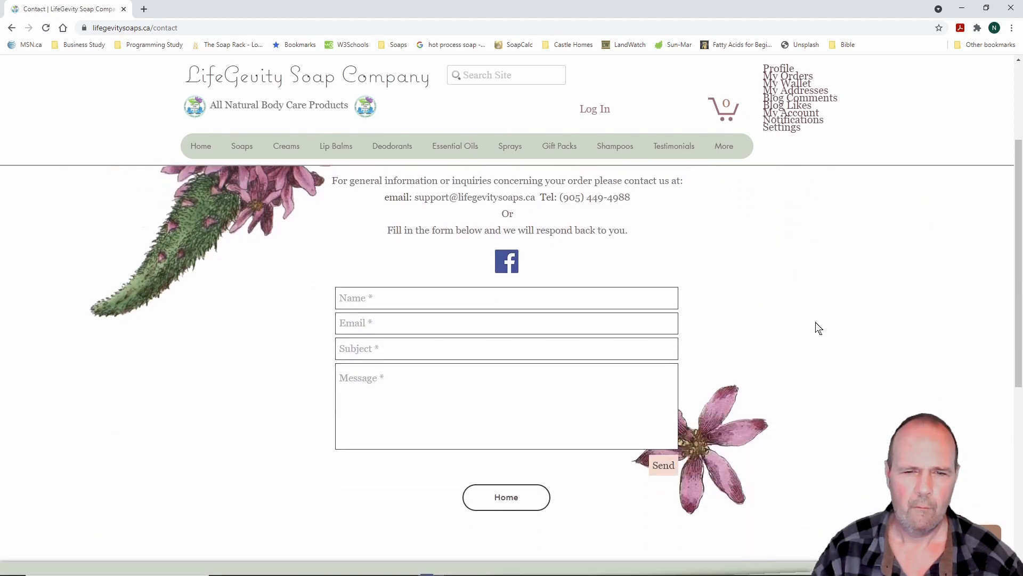
scroll(818, 328, "up", 1)
mouse_move(722, 146)
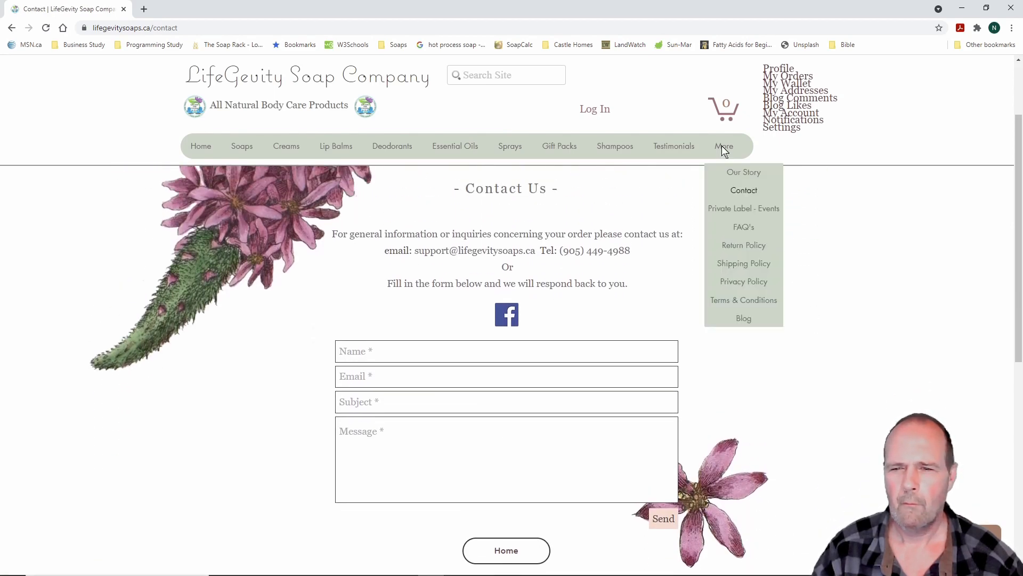
left_click(748, 227)
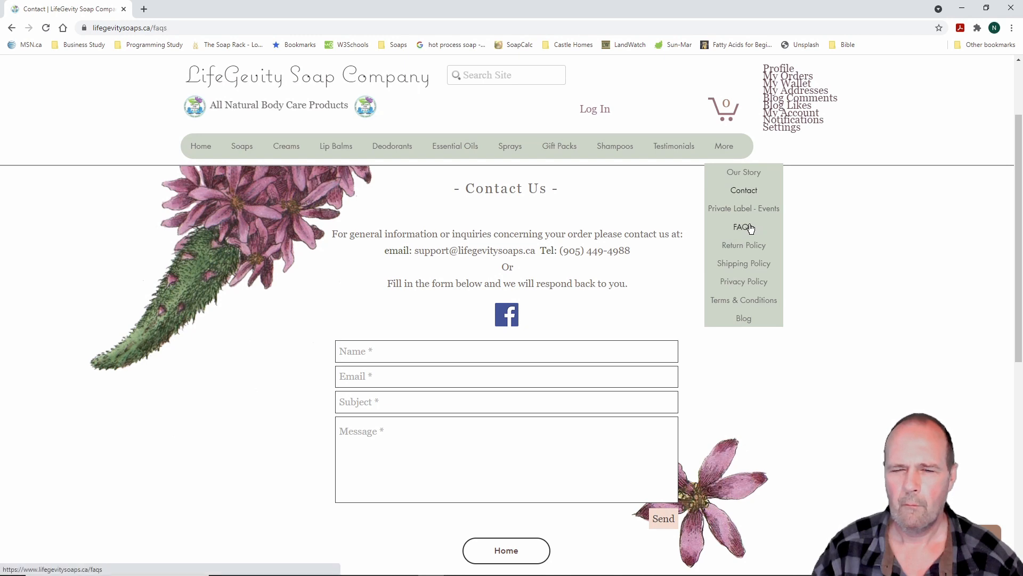
scroll(790, 333, "down", 3)
scroll(789, 332, "down", 3)
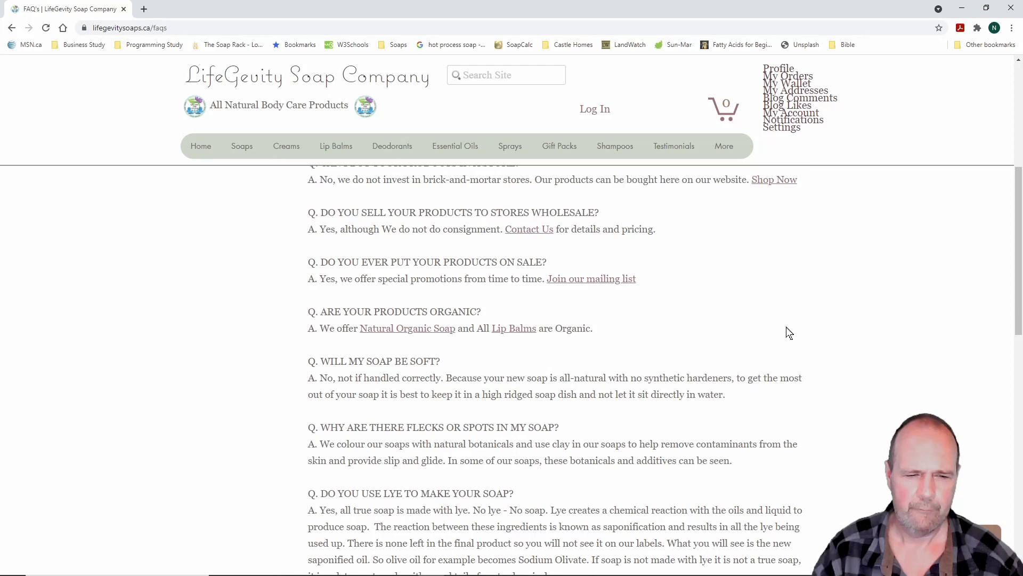
scroll(789, 333, "down", 3)
scroll(789, 332, "up", 5)
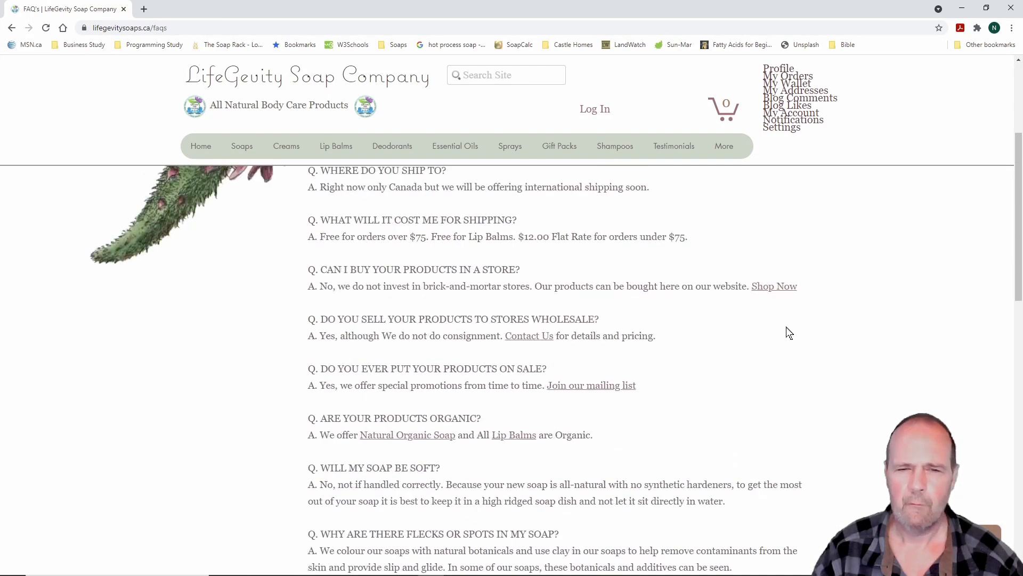
scroll(789, 332, "up", 4)
Read the Return Policy and Shipping Policy pages
mouse_move(727, 145)
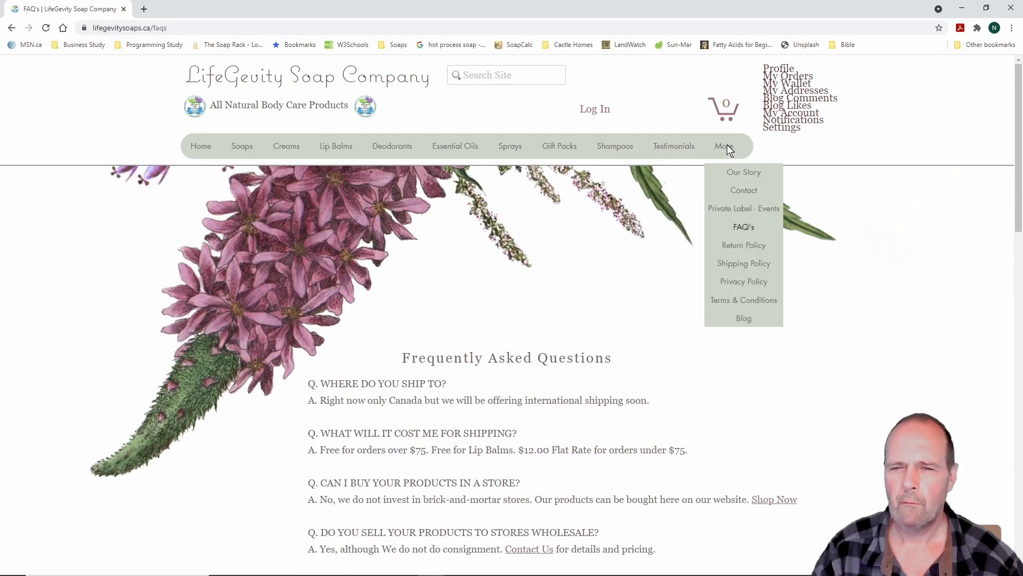
left_click(749, 247)
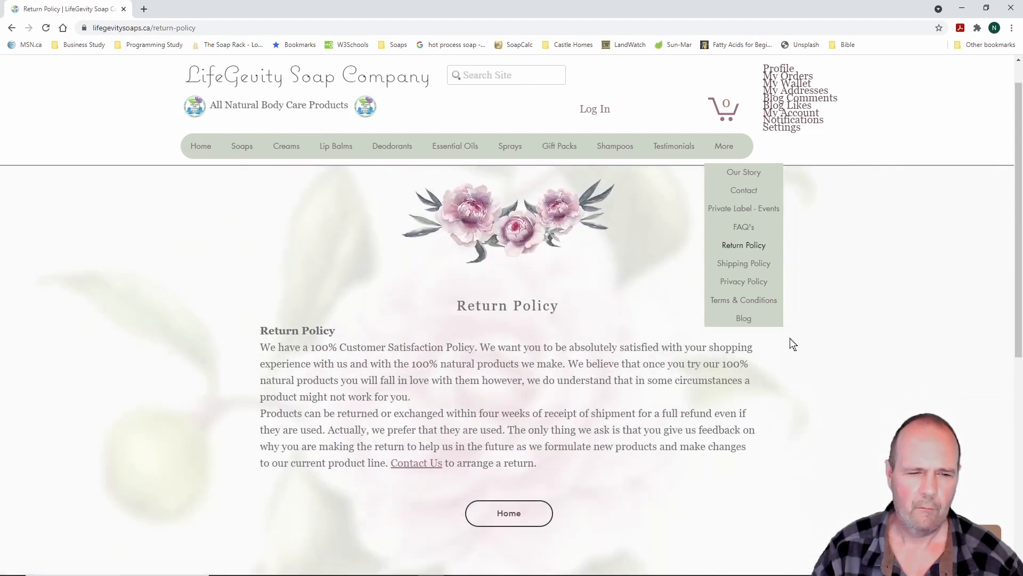
scroll(791, 342, "down", 3)
scroll(792, 344, "up", 4)
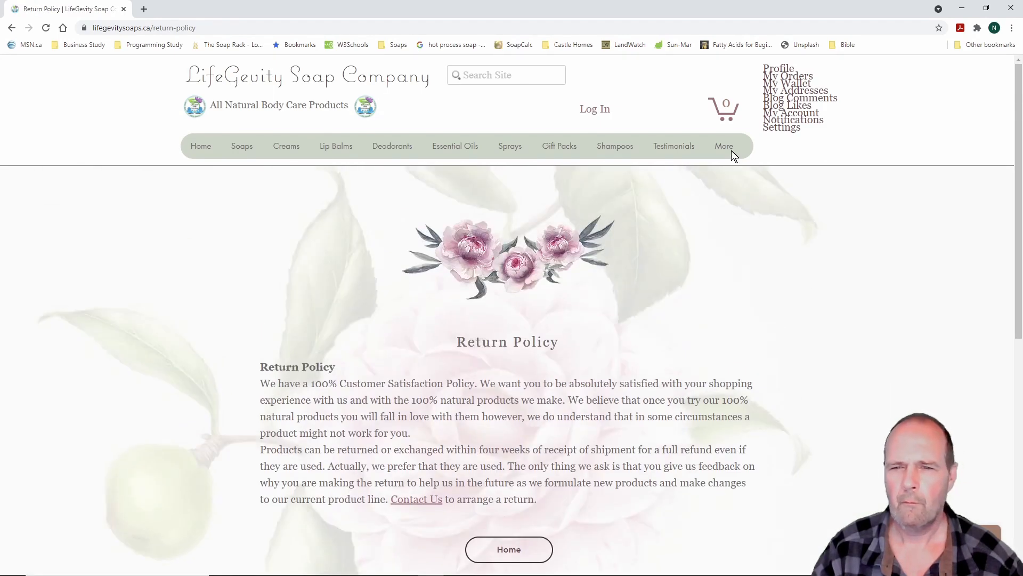
mouse_move(728, 149)
left_click(744, 265)
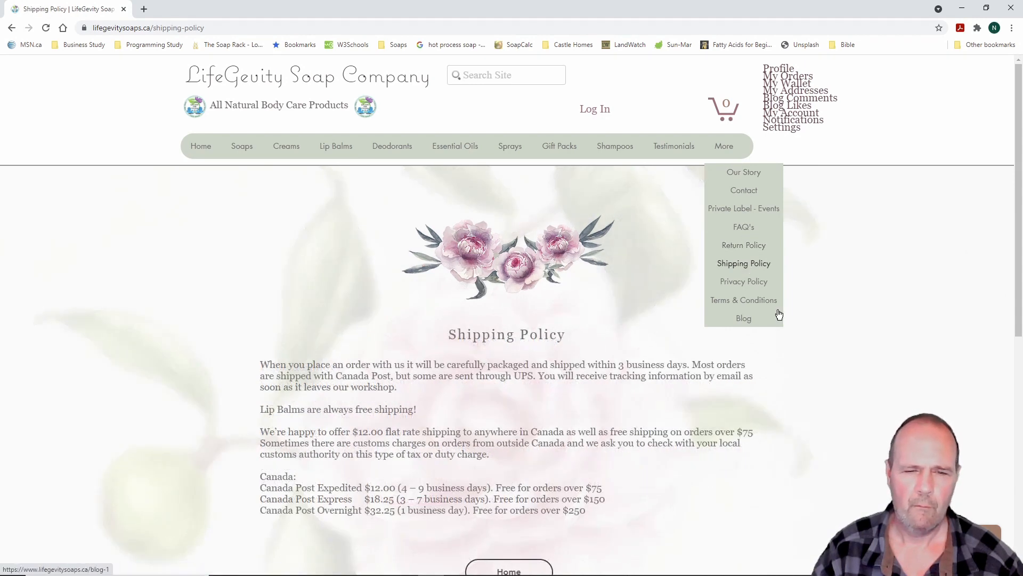
scroll(785, 324, "down", 4)
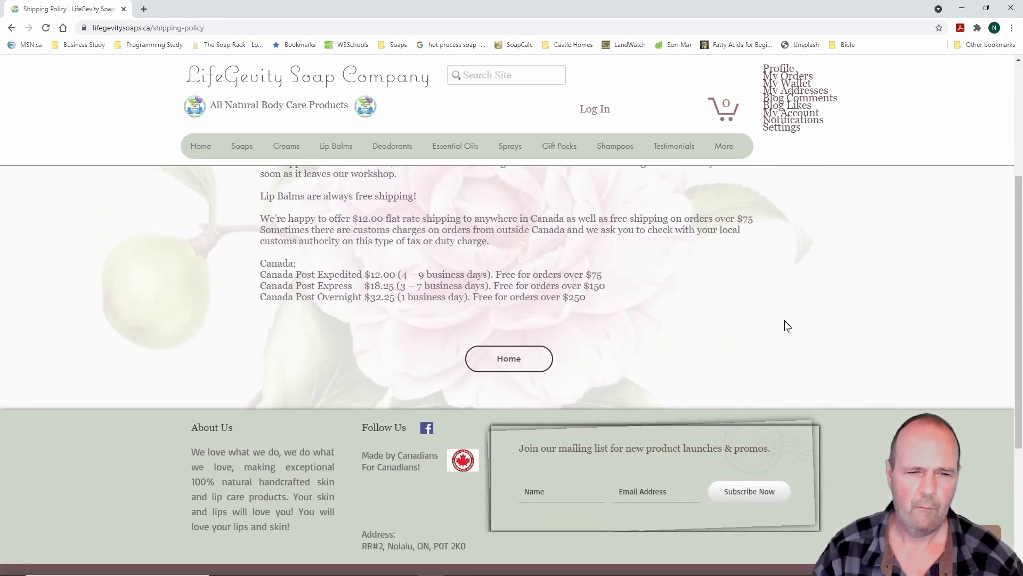
scroll(788, 326, "up", 4)
Read the Privacy Policy page, then the Terms & Conditions page
mouse_move(724, 146)
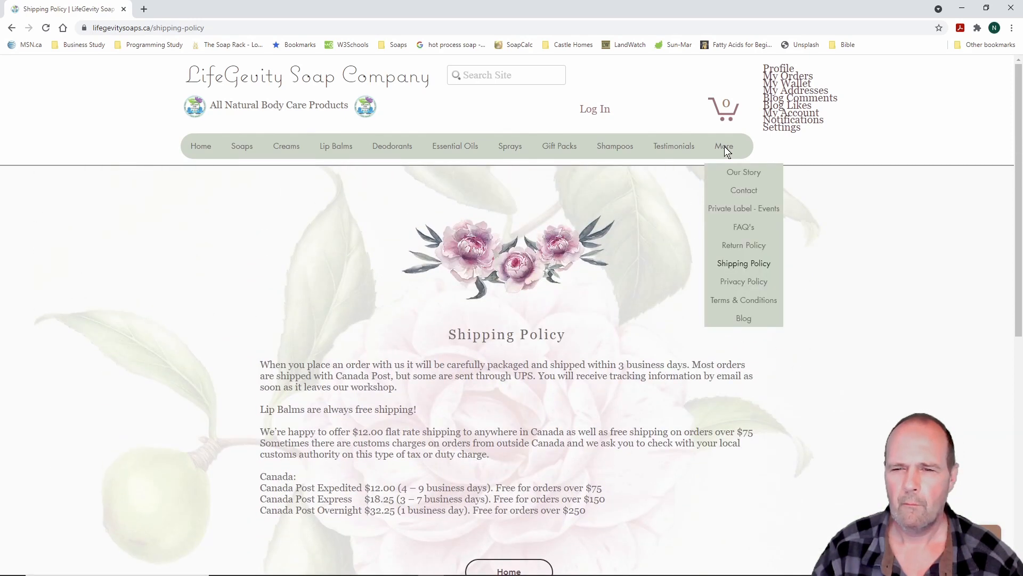
left_click(751, 284)
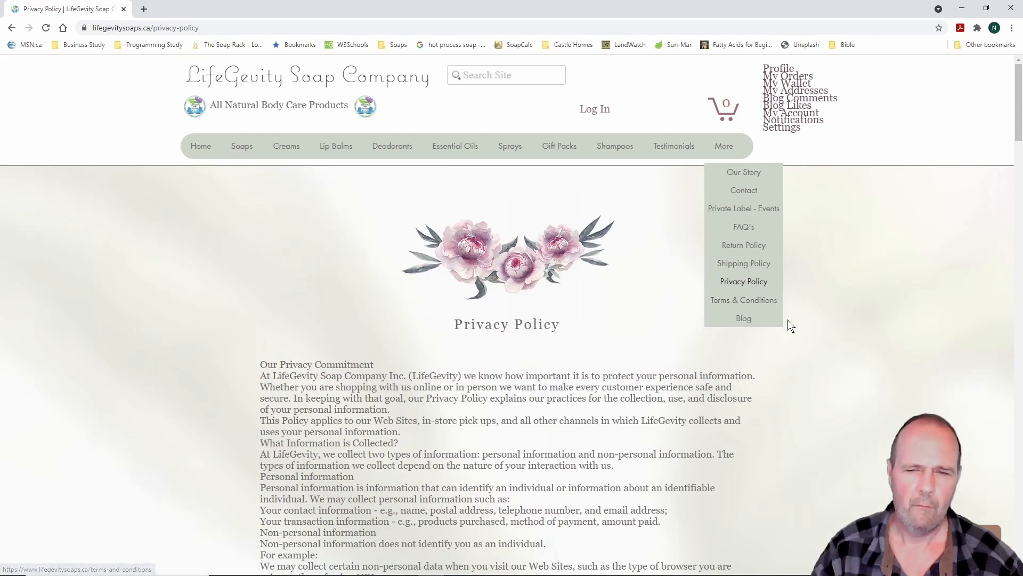
scroll(788, 321, "down", 7)
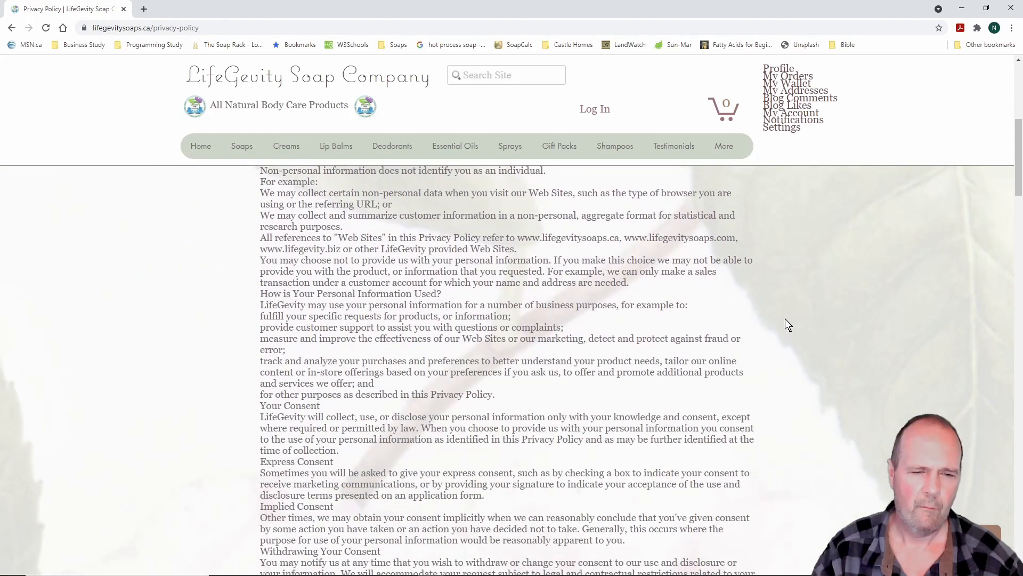
scroll(786, 319, "down", 15)
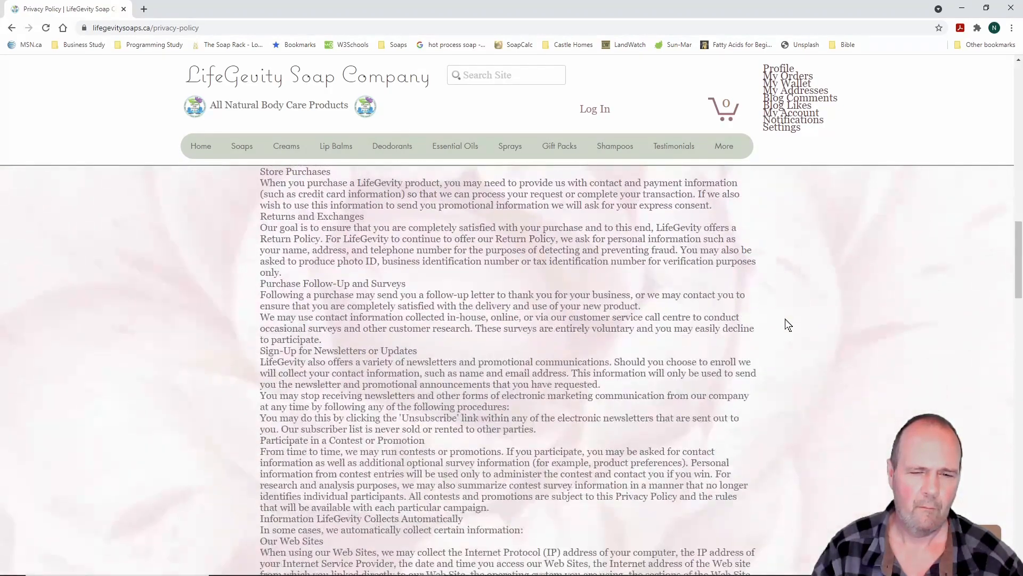
scroll(786, 320, "down", 13)
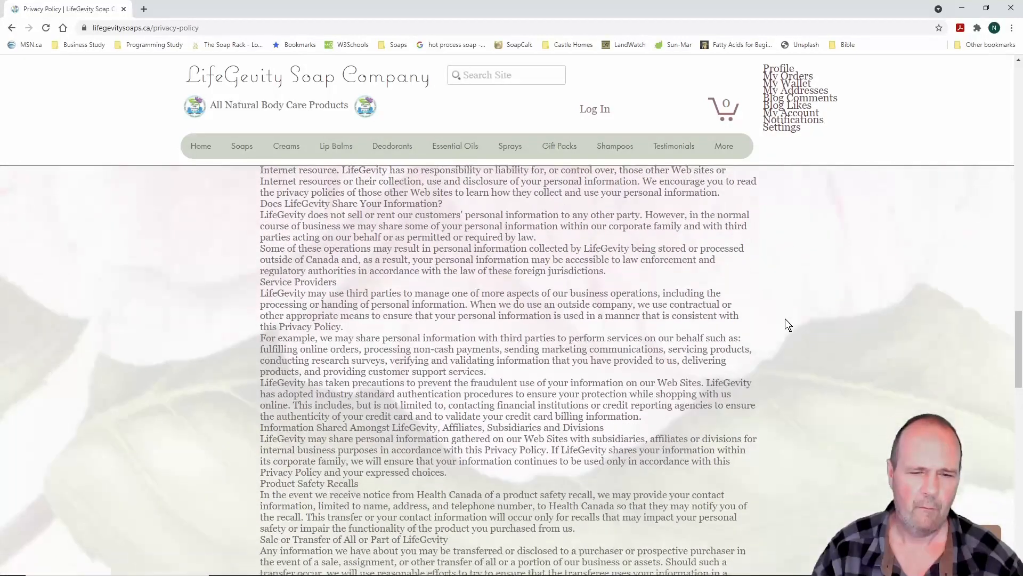
scroll(785, 319, "down", 18)
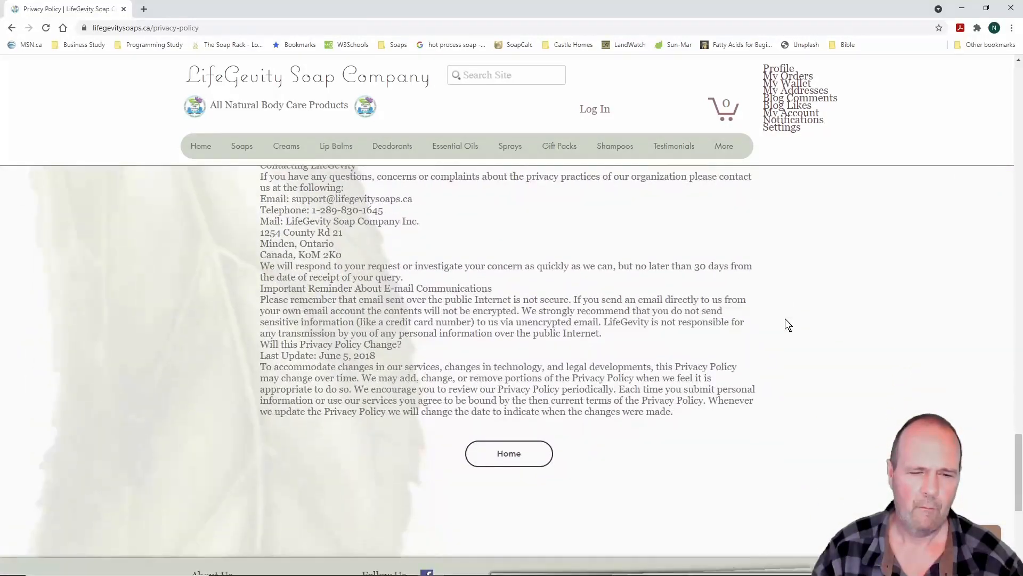
scroll(788, 324, "up", 12)
mouse_move(727, 146)
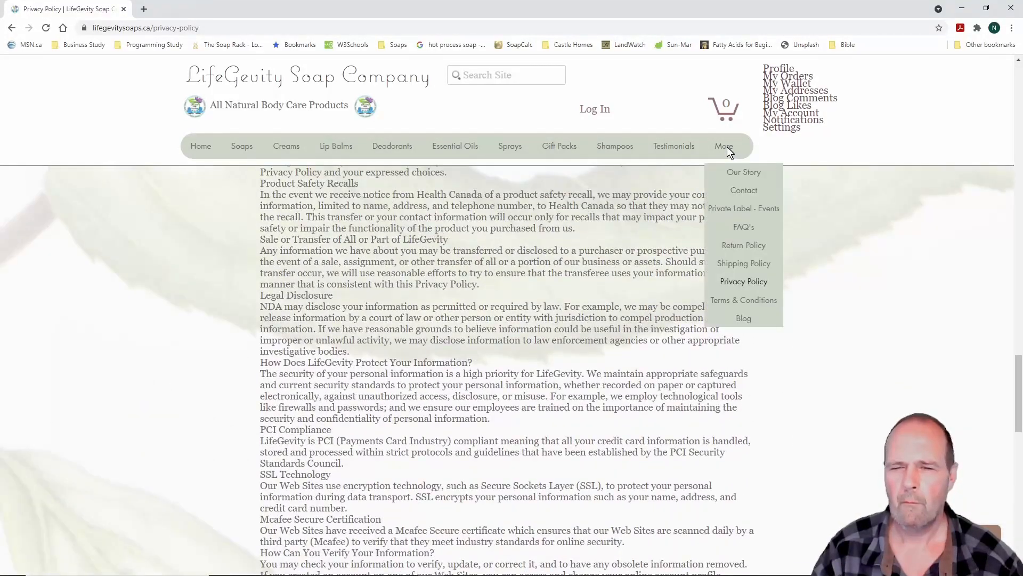
left_click(758, 303)
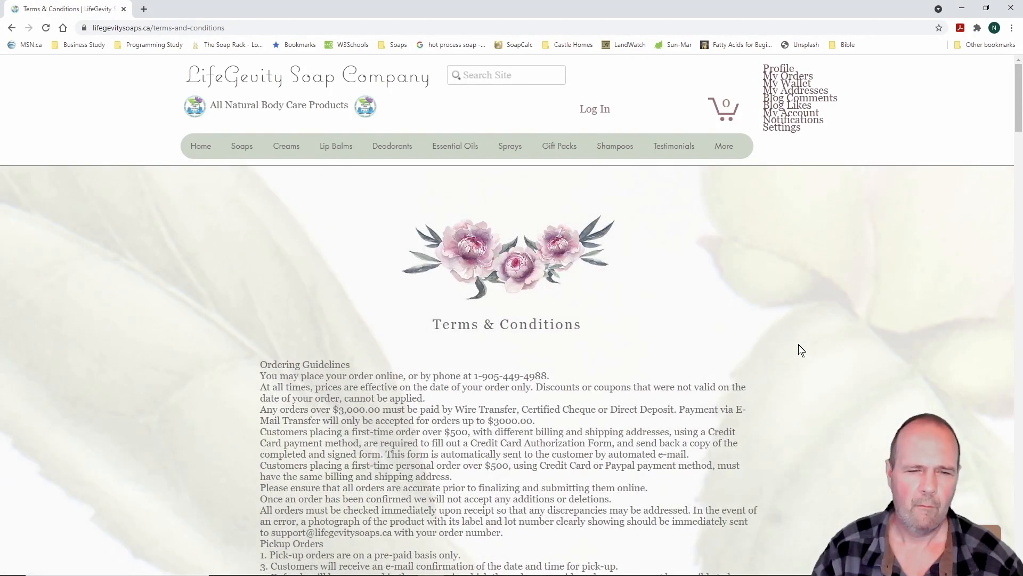
scroll(798, 346, "down", 3)
scroll(798, 345, "down", 8)
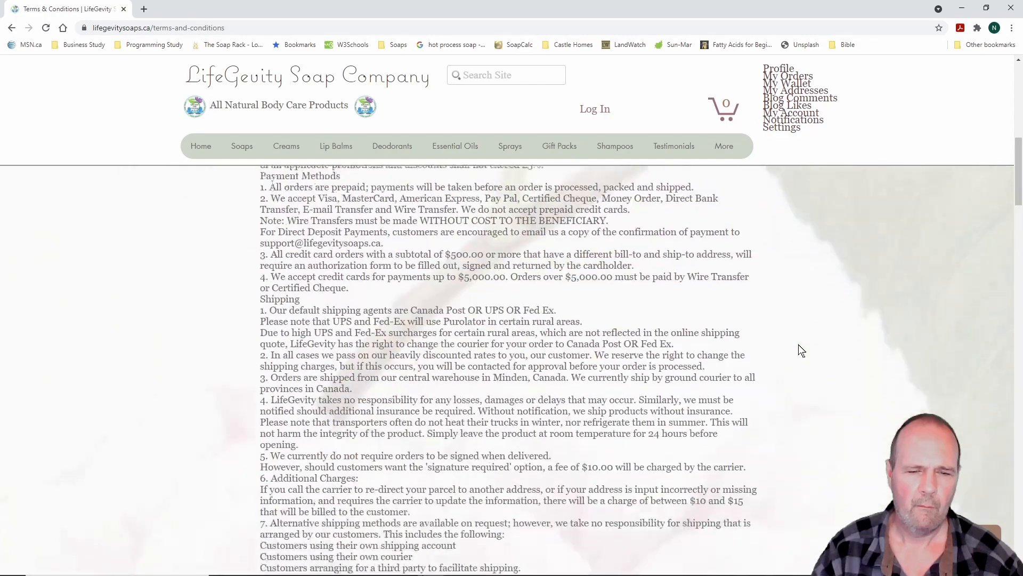
scroll(799, 347, "down", 15)
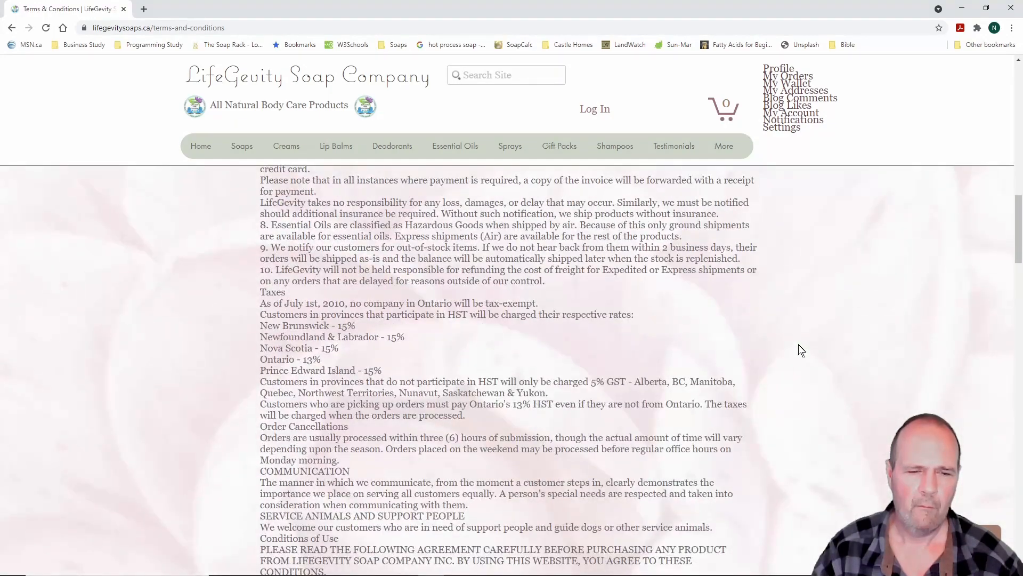
scroll(799, 344, "up", 20)
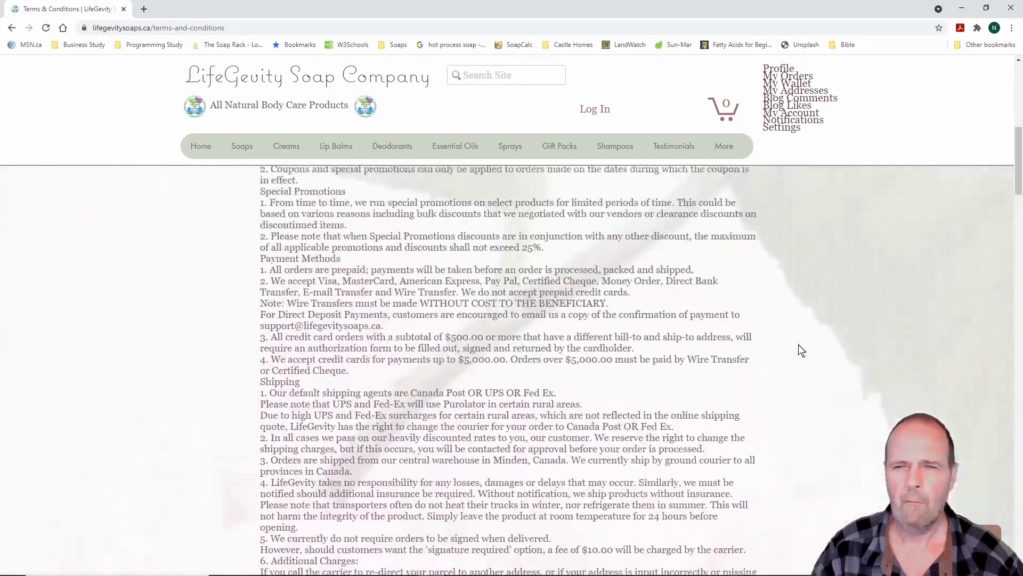
scroll(798, 350, "up", 2)
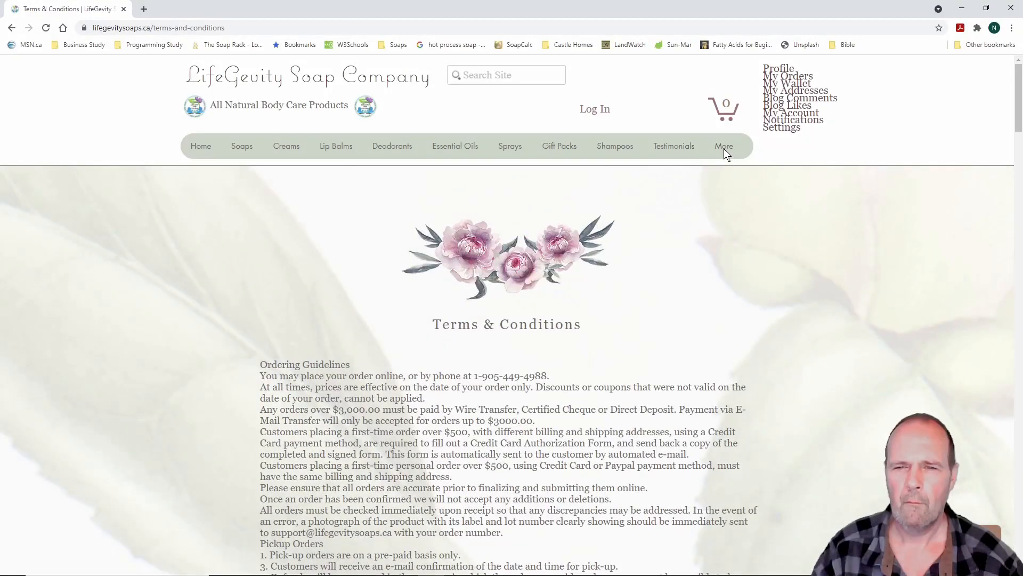